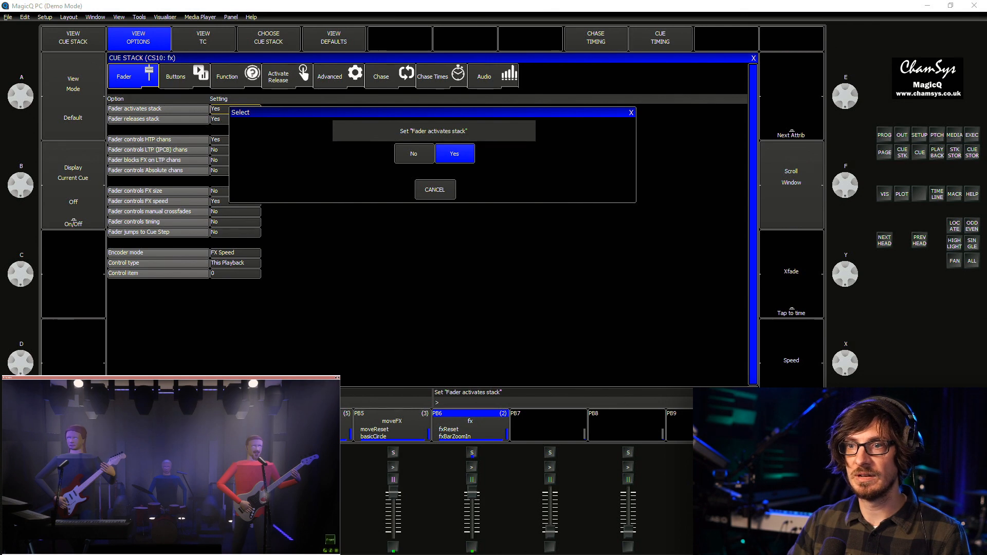
Save the show as stream2021, overwriting the existing file
key("ctrl+s")
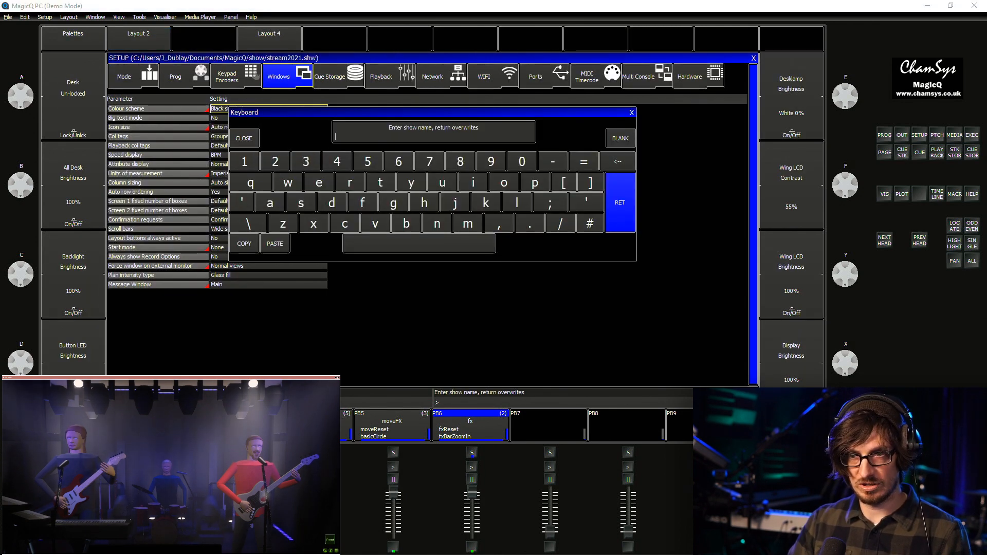
type("s")
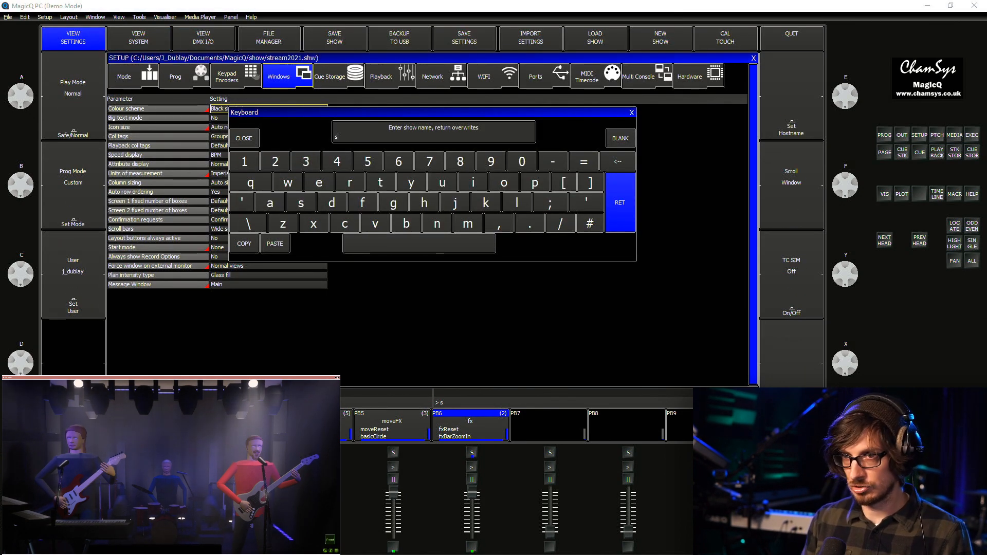
type("tream202")
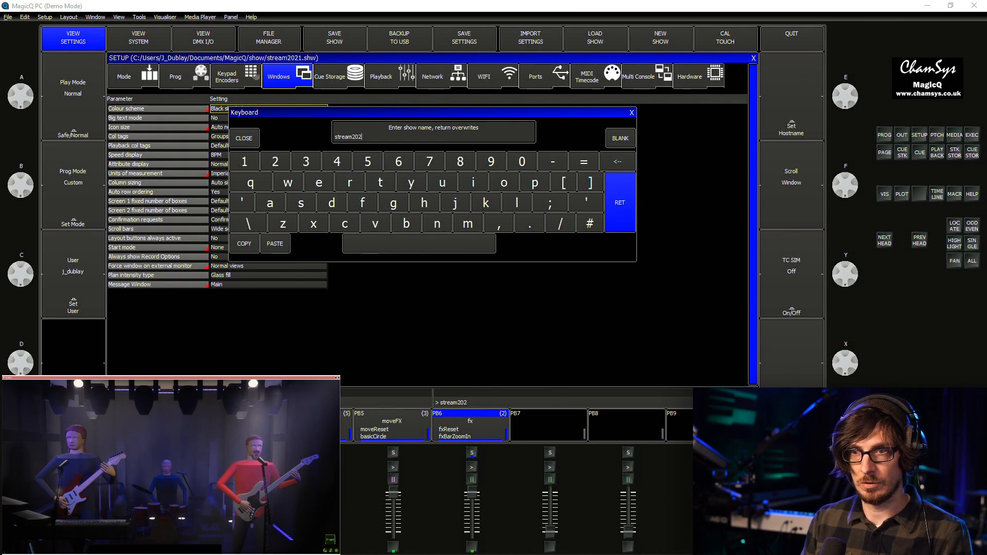
type("1")
key("Return")
key("Return")
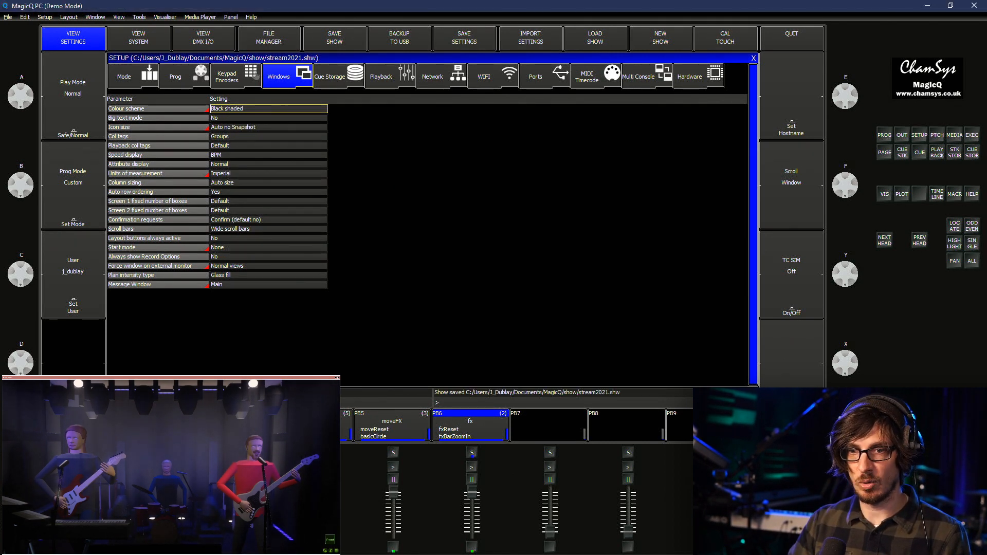
Release all playbacks and load the show file stream2021.shw
key("shift")
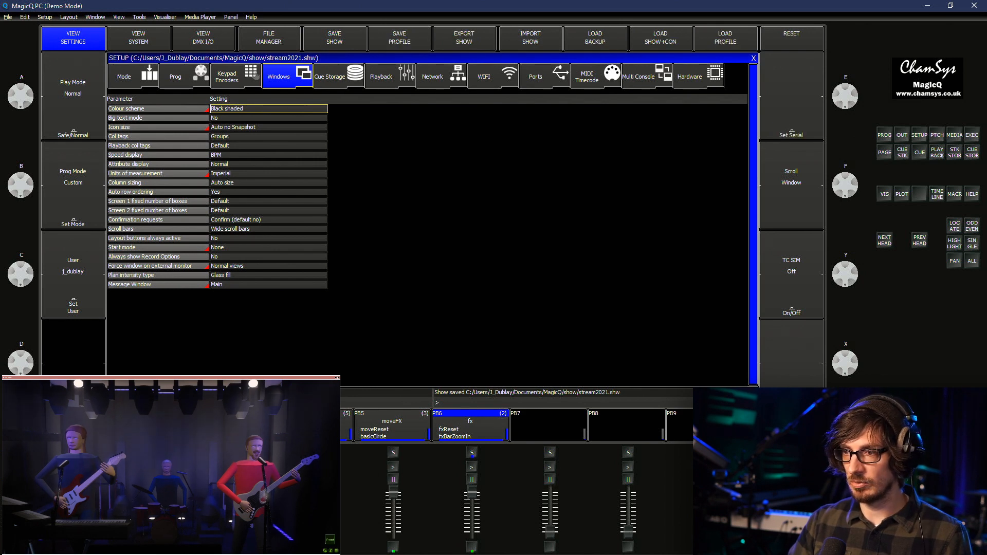
key("shift+r")
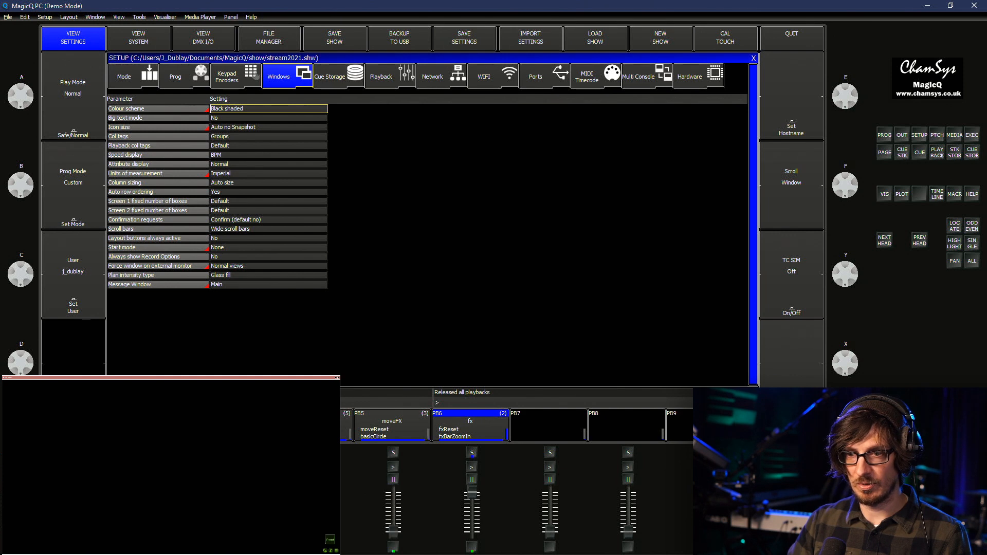
key("alt+f")
left_click(40, 40)
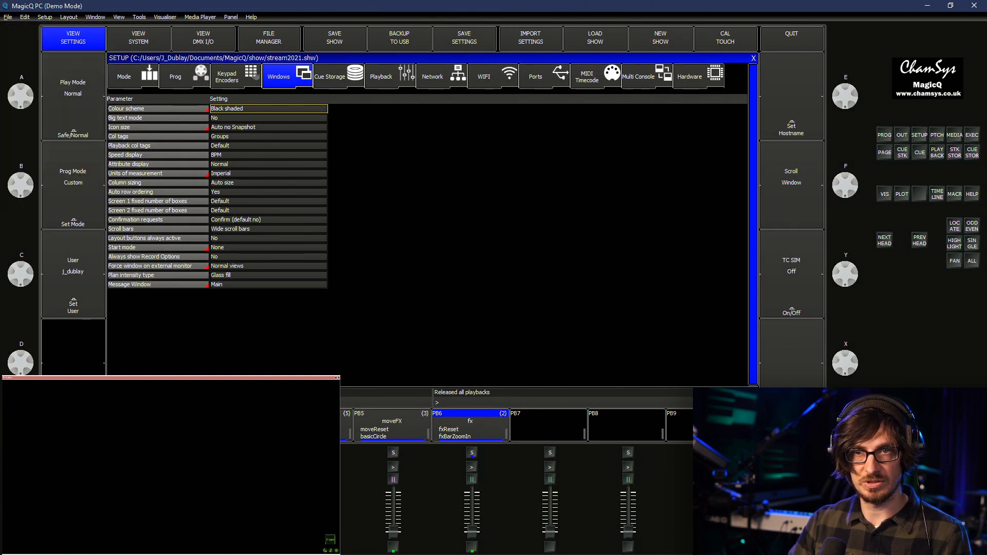
left_click(371, 159)
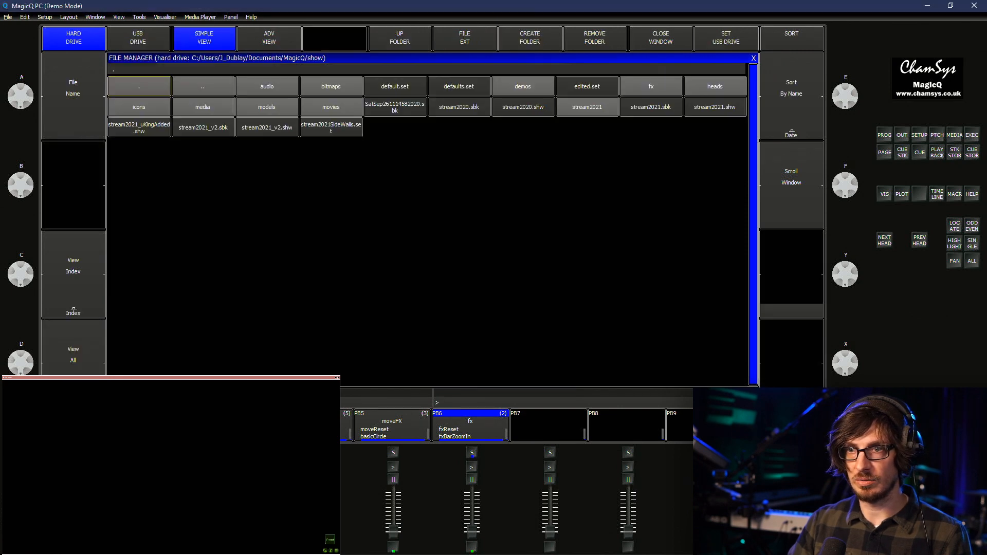
left_click(715, 107)
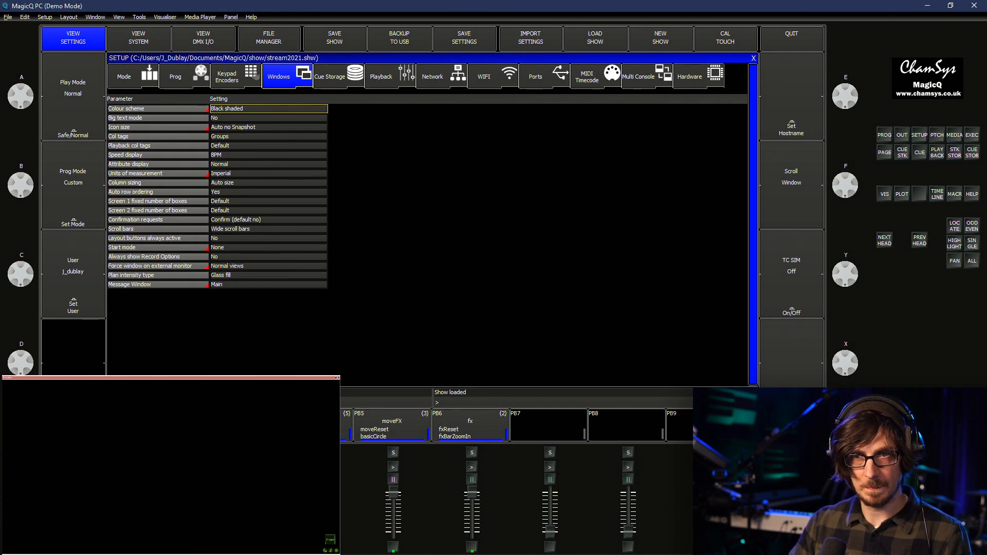
Review the general Mode settings and the fader options of the dimmers cue stack
left_click(132, 76)
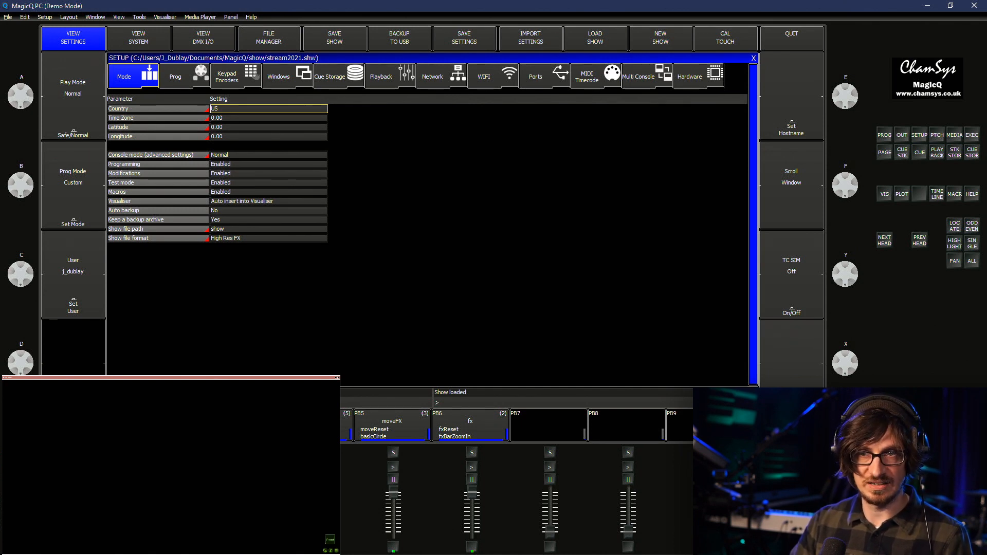
left_click(902, 152)
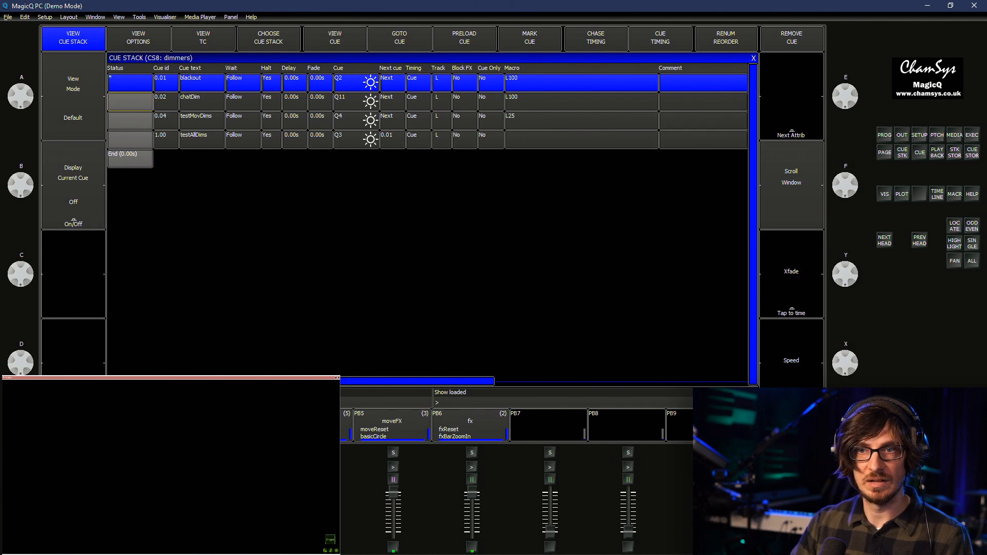
left_click(138, 38)
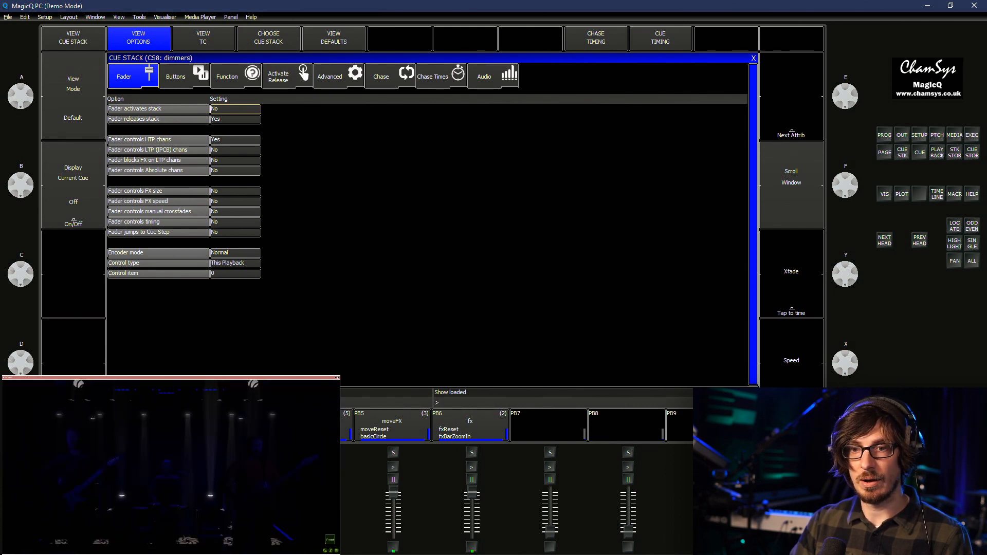
Show the dimmers cue list and run through its cues from blackout to testAllDims to compare their output
left_click(73, 38)
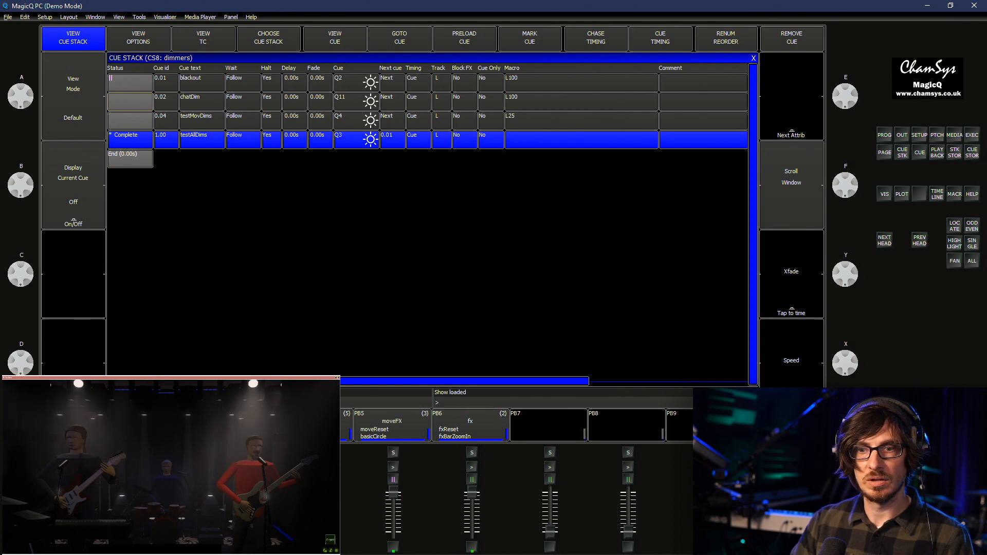
key("q")
key("q")
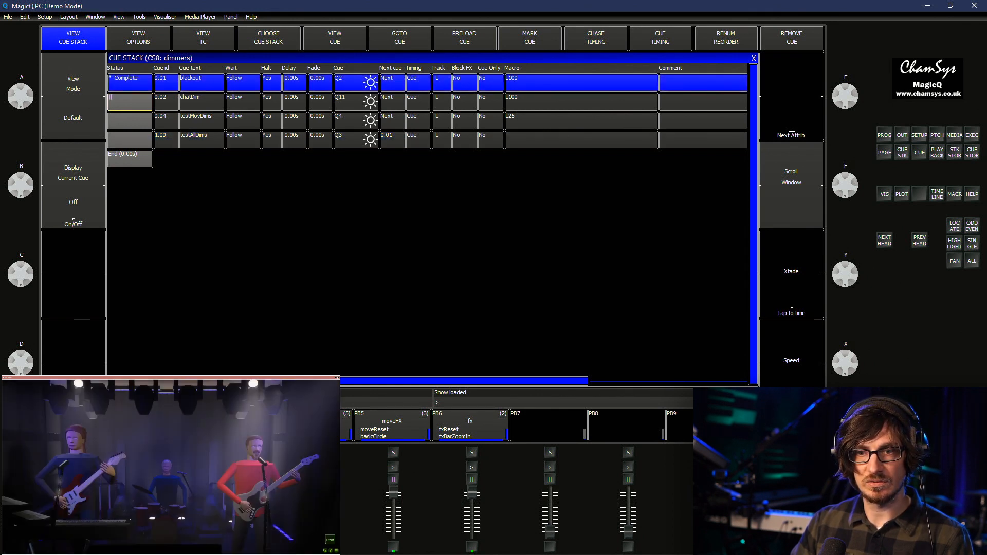
key("q")
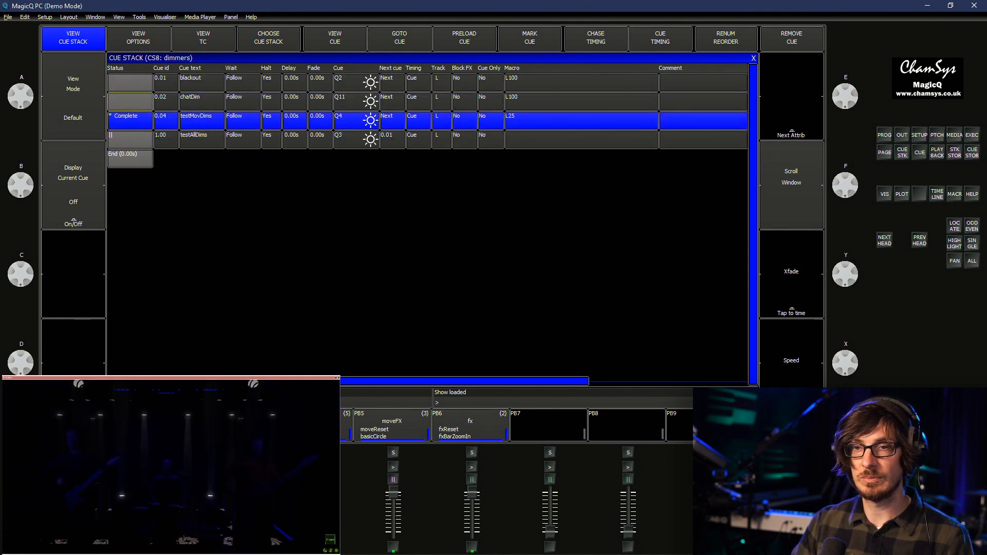
key("q")
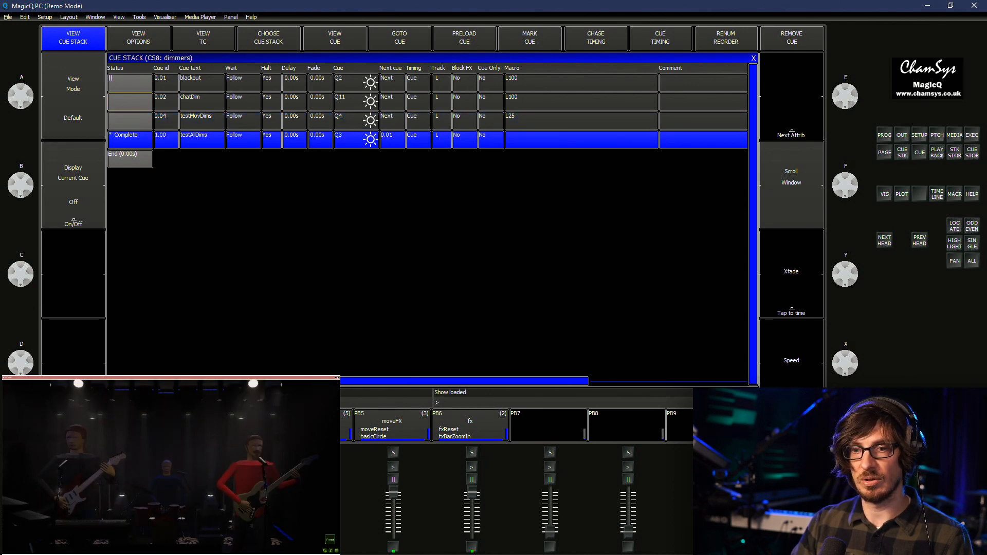
key("q")
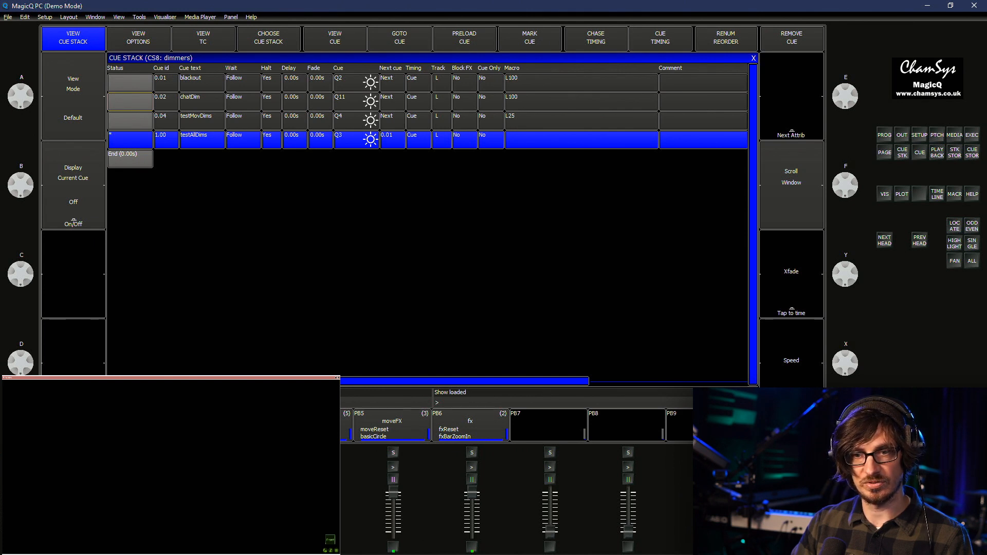
key("q")
key("q")
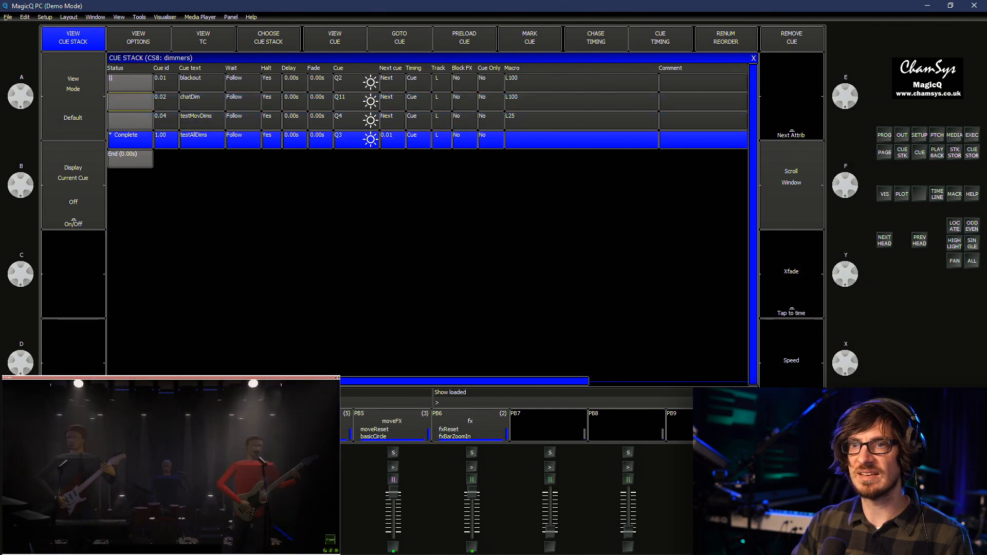
Set the macro of the testAllDims cue to L100
right_click(581, 139)
type("L100")
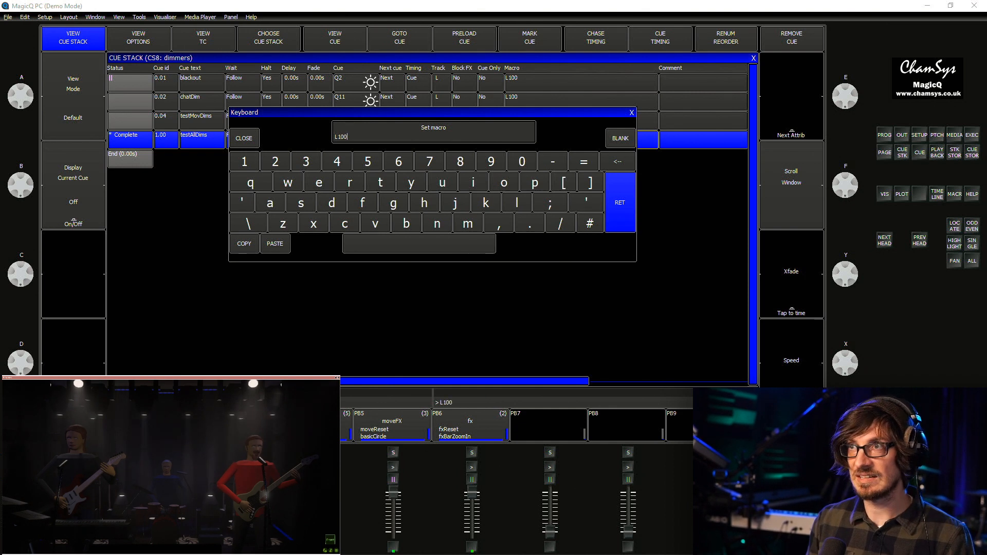
key("Return")
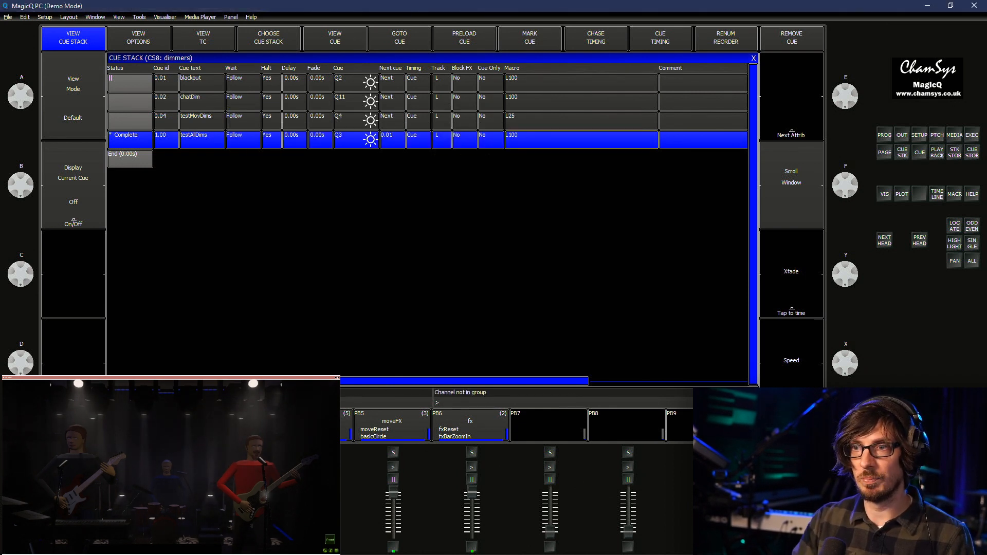
Run the dimmers stack through blackout, chatDim and testMovDims to testAllDims to test the new macro
key("q")
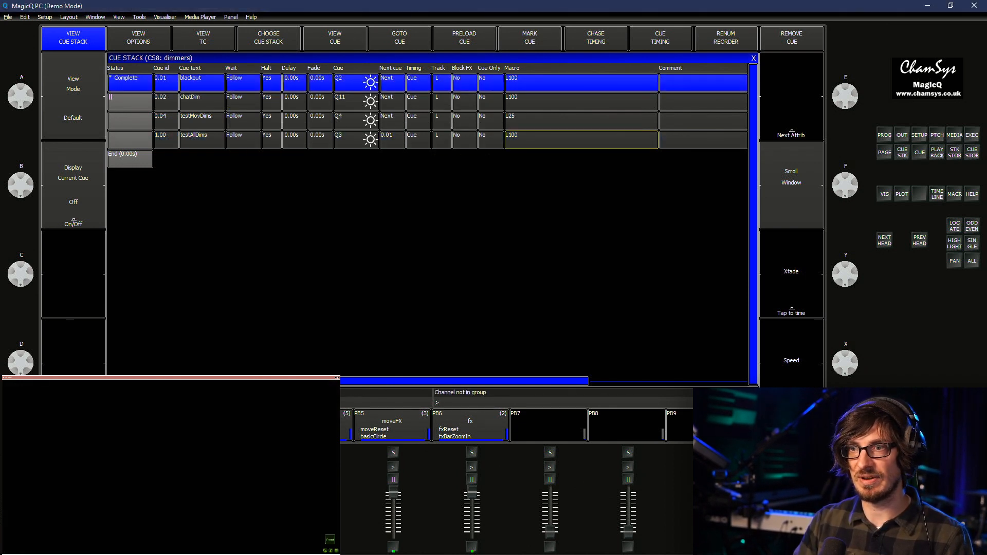
key("q")
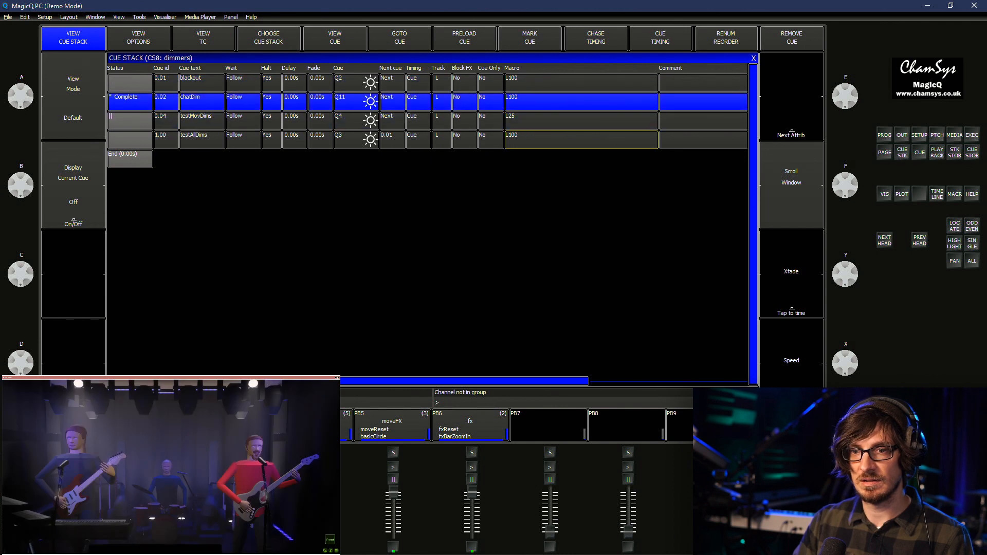
key("q")
key("q")
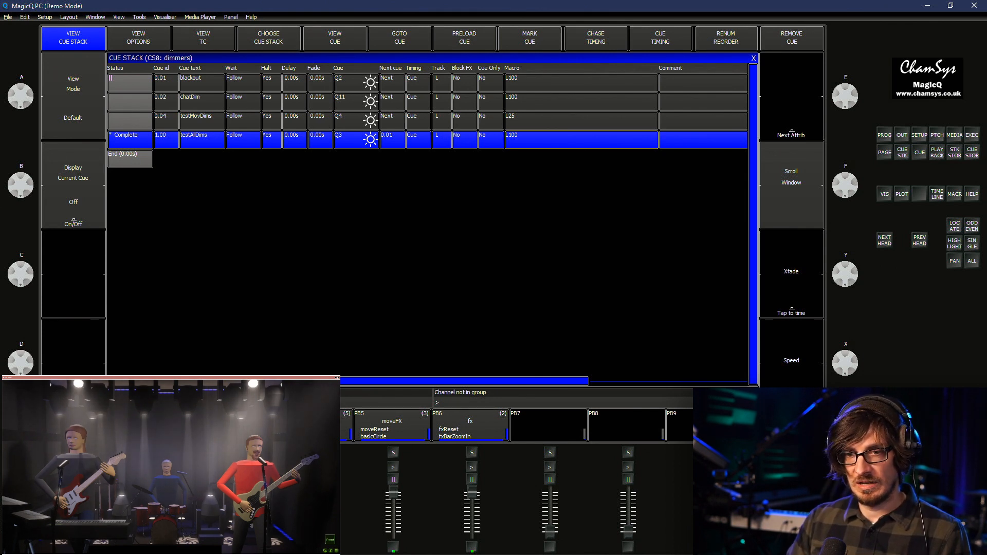
Show the cue stack options for the moveFX playback and lower its fader to zero
left_click(138, 38)
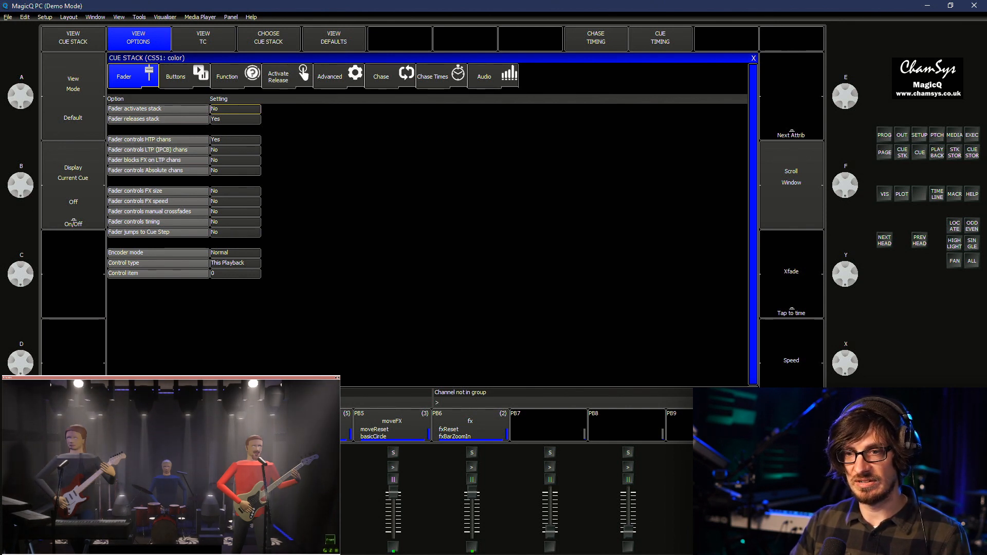
left_click(393, 452)
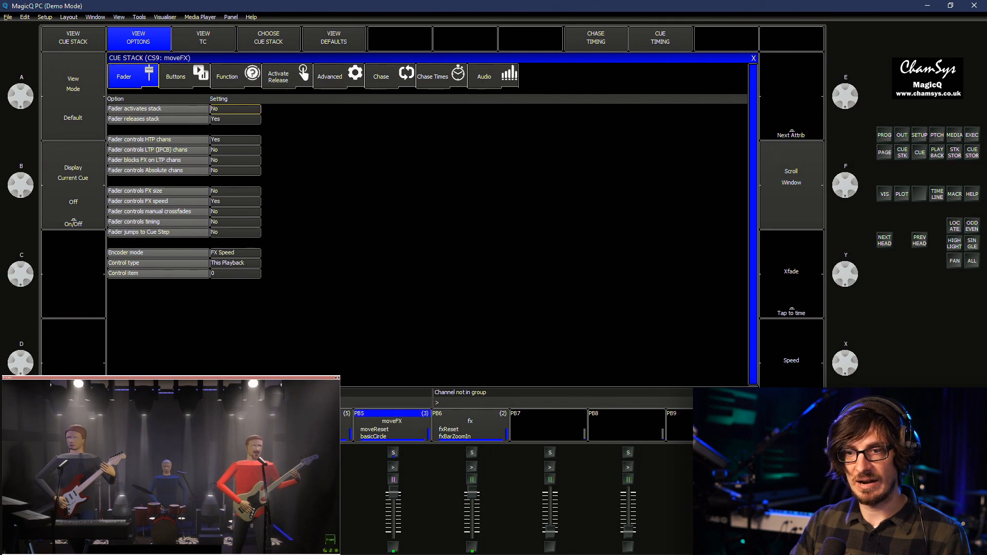
left_click_drag(393, 492, 394, 532)
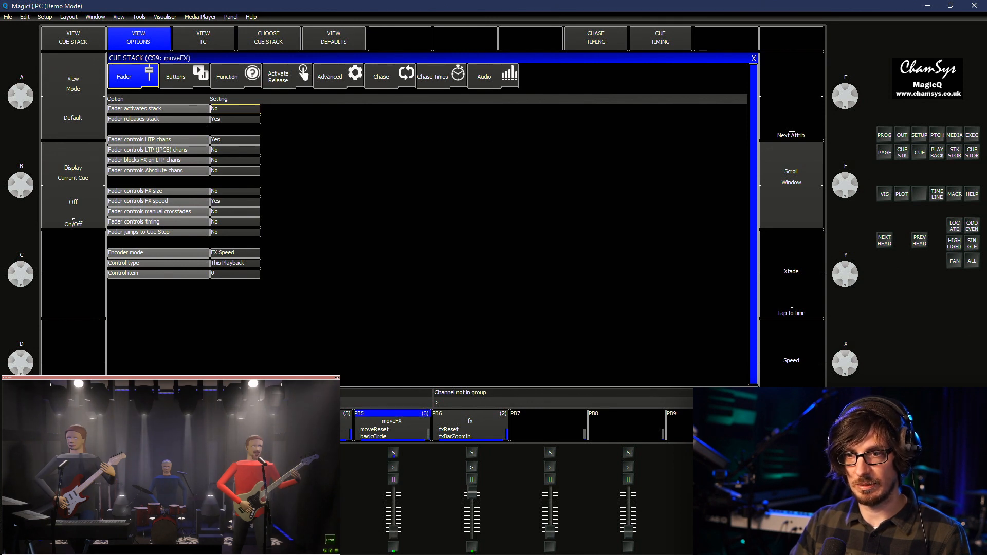
Advance the moveFX playback through basicCircle, squareChaseOut and moveReset, ending on basicCircle, with its fader down
left_click(393, 467)
left_click(393, 467)
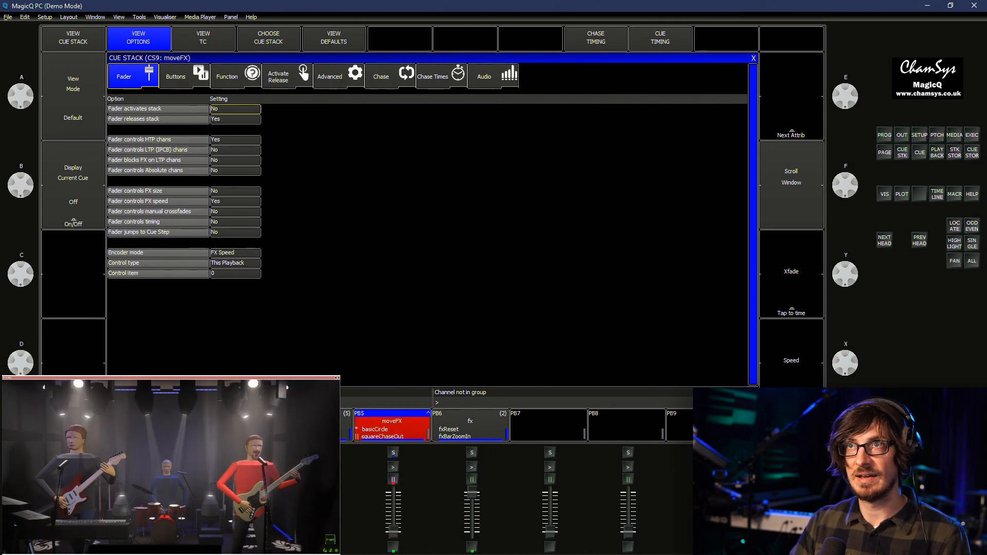
left_click(392, 468)
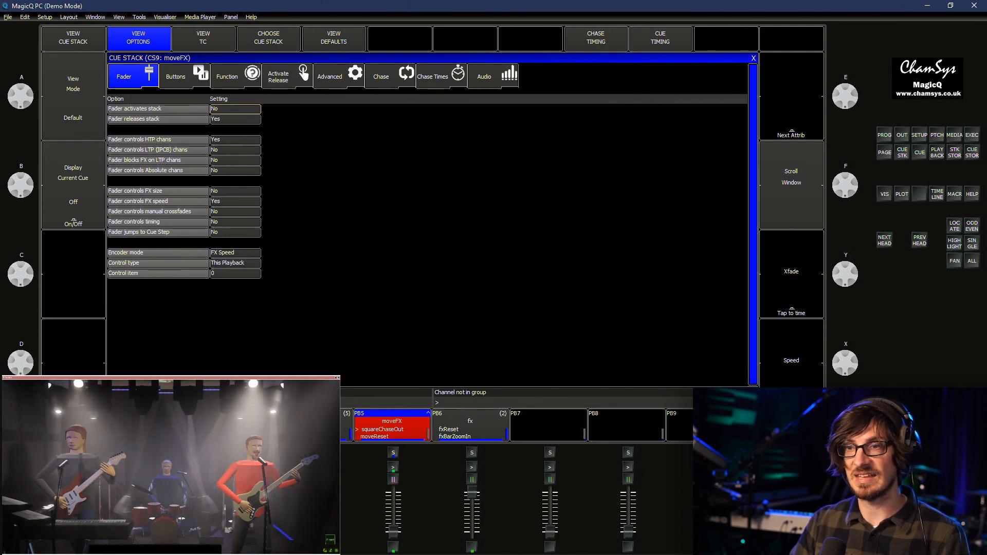
left_click(393, 467)
left_click(392, 467)
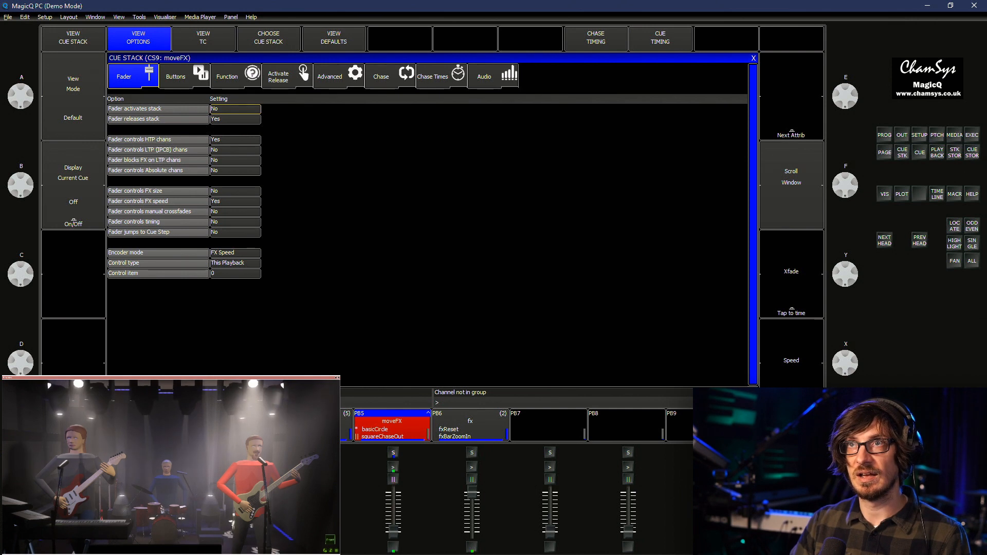
Try the moveFX playback with its fader partly raised, return the fader to zero and activate moveReset
left_click_drag(393, 531, 393, 502)
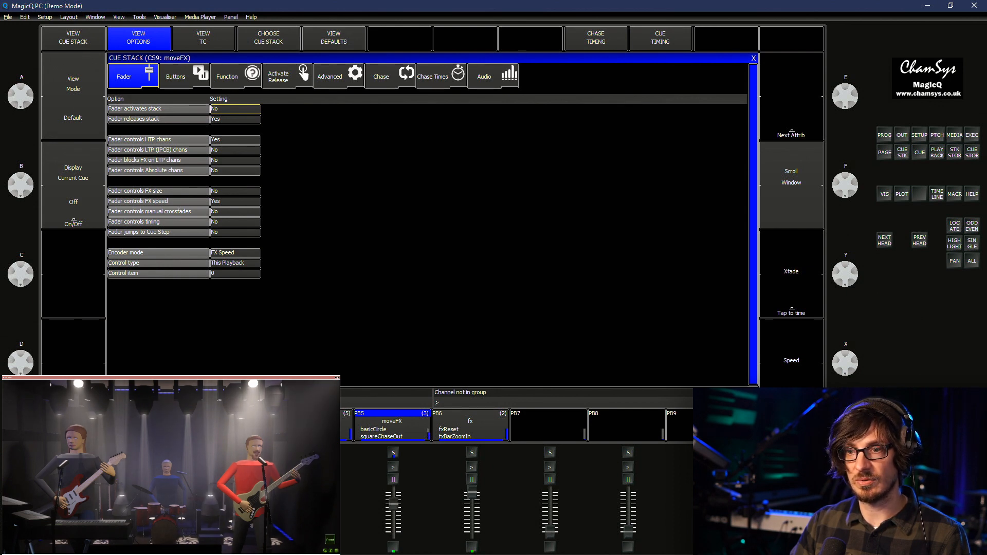
left_click(393, 467)
left_click_drag(394, 504, 394, 531)
left_click(393, 467)
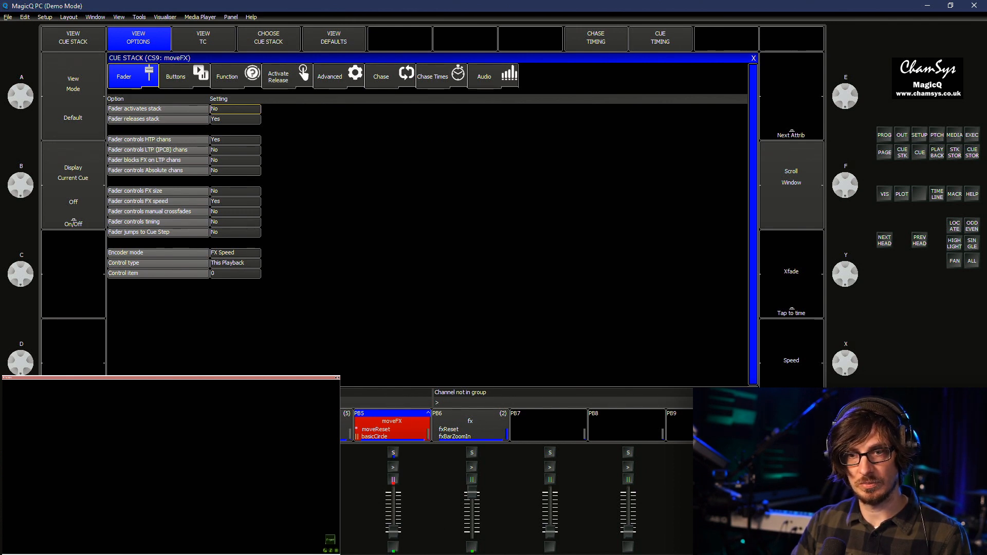
Review the dimmers cue stack's Advanced, Activate Release, Function and Buttons options
left_click(314, 452)
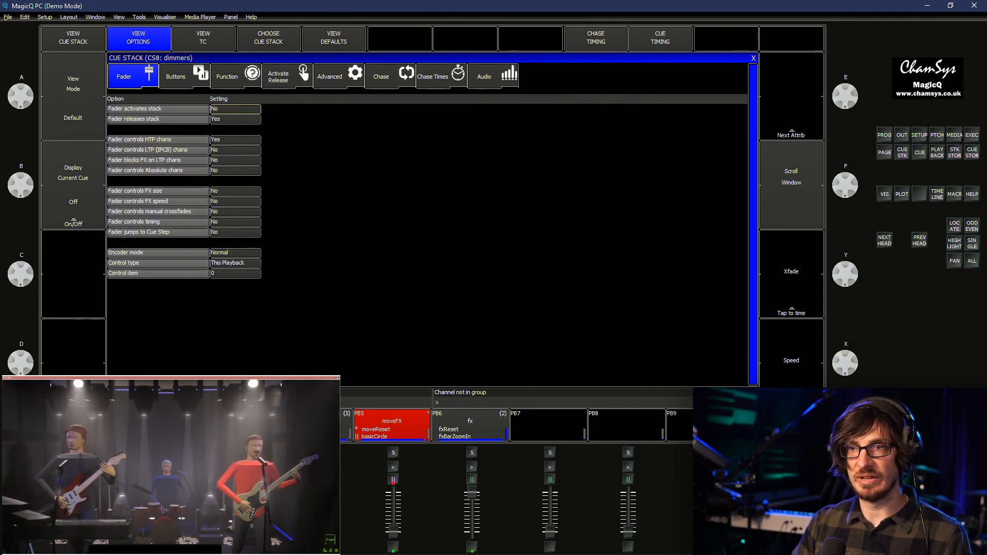
left_click(338, 76)
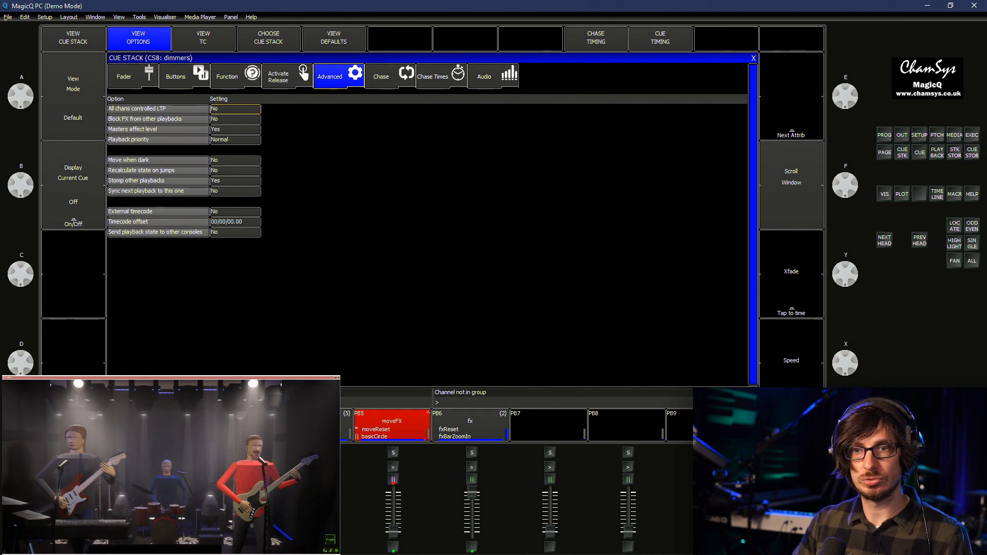
left_click(287, 76)
left_click(235, 76)
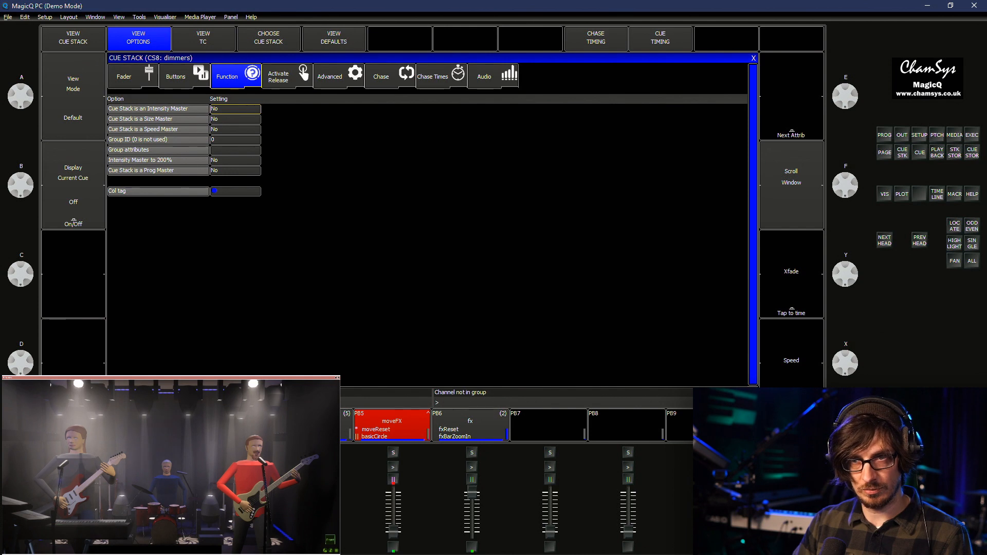
left_click(184, 76)
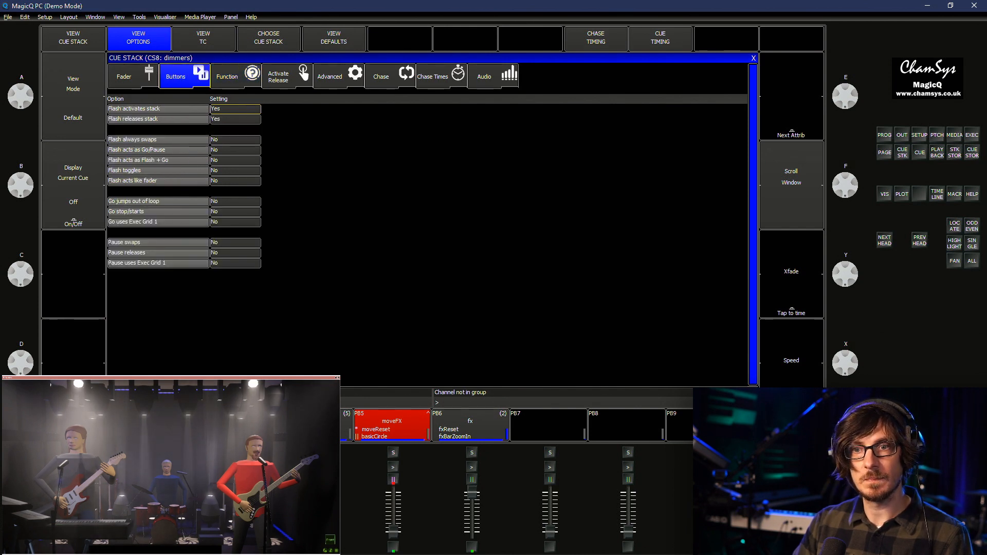
Try making the dimmers cue stack an intensity master, and set that option back to No
left_click(235, 76)
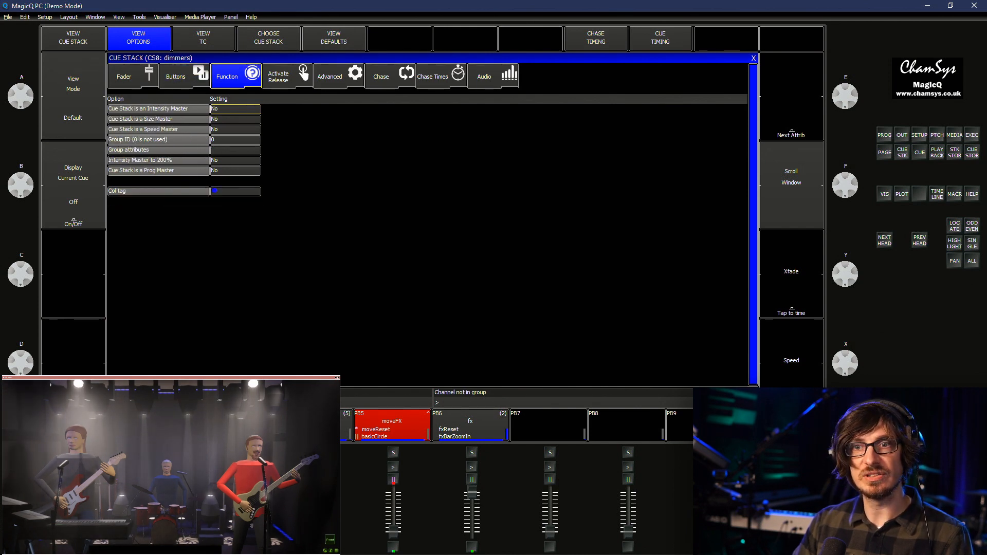
left_click(235, 109)
left_click(454, 153)
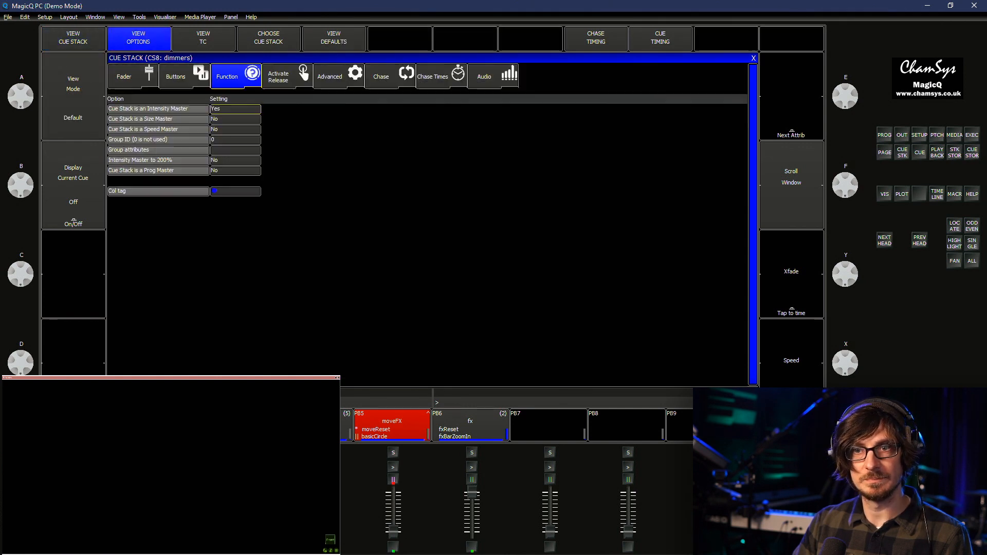
left_click(236, 109)
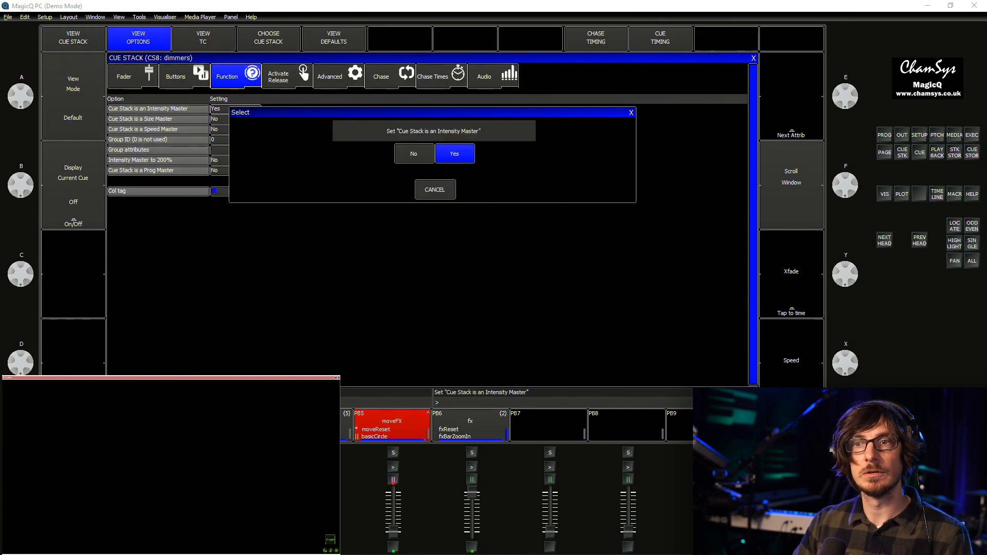
left_click(414, 154)
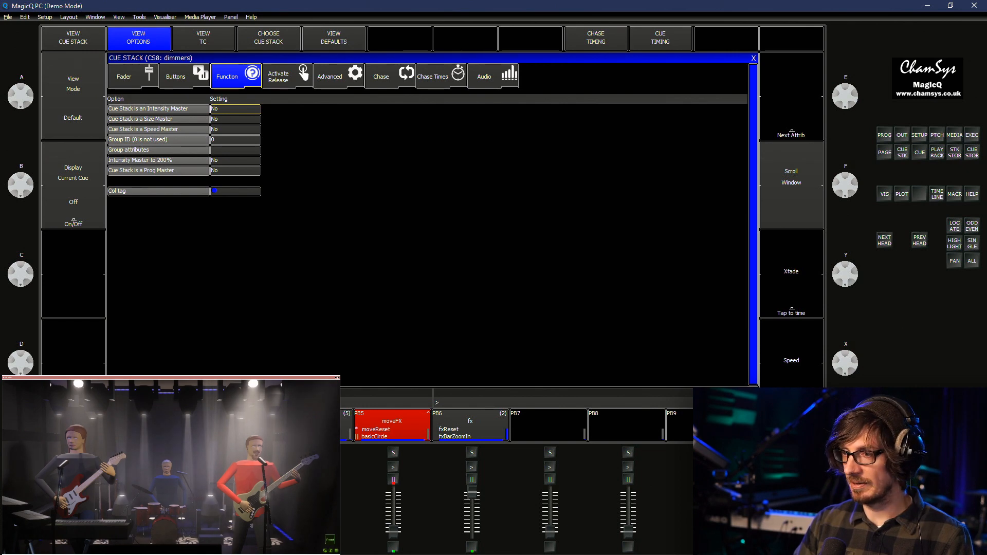
Open the group and palette layout, select the centred all-movers group G25 and apply the outInCross position palette
key("ctrl+1")
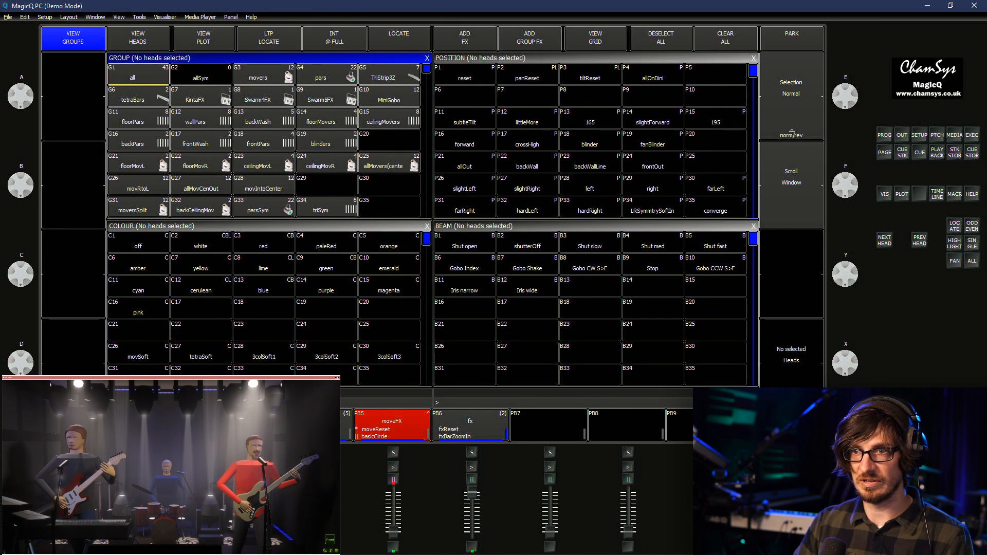
left_click(390, 163)
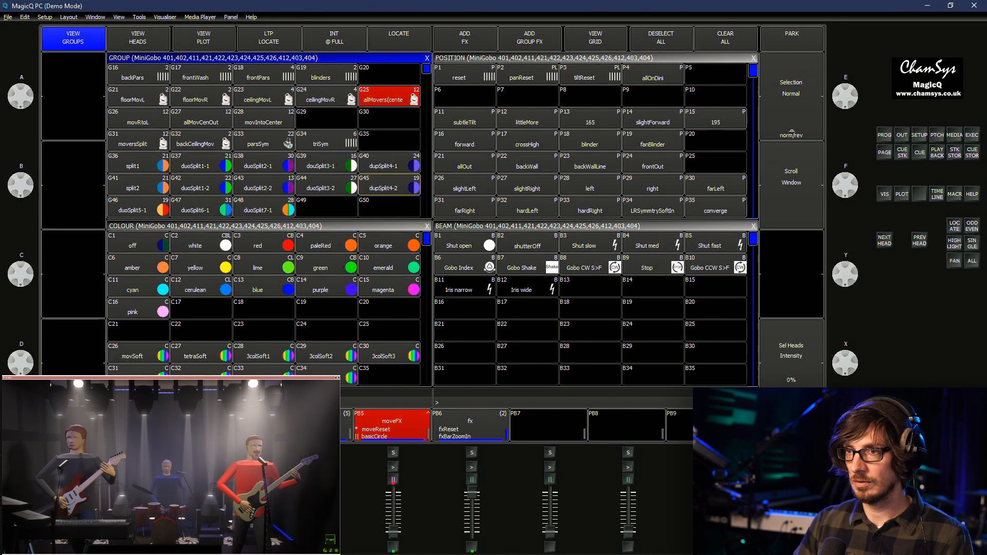
left_click(591, 58)
scroll(590, 140, "down", 9)
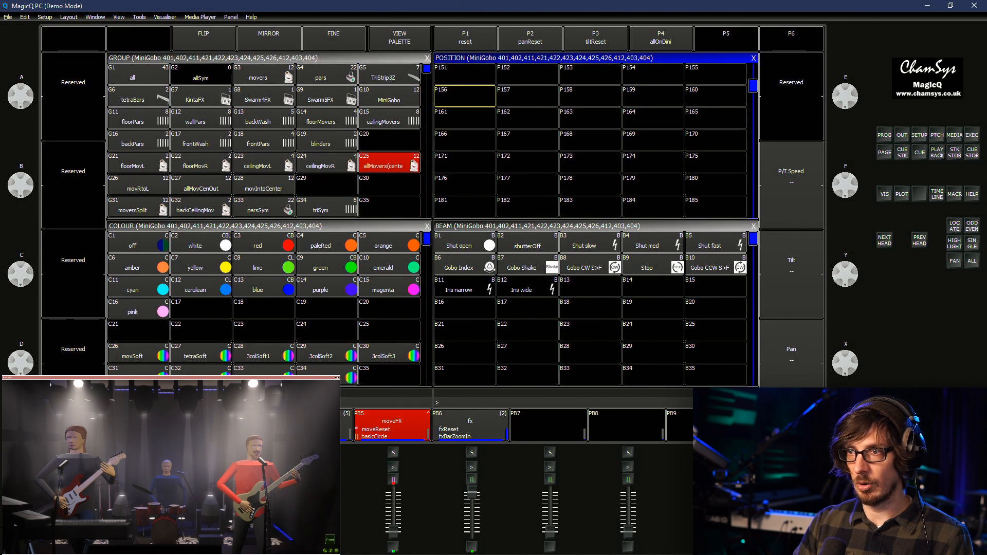
scroll(590, 140, "up", 3)
scroll(590, 141, "up", 8)
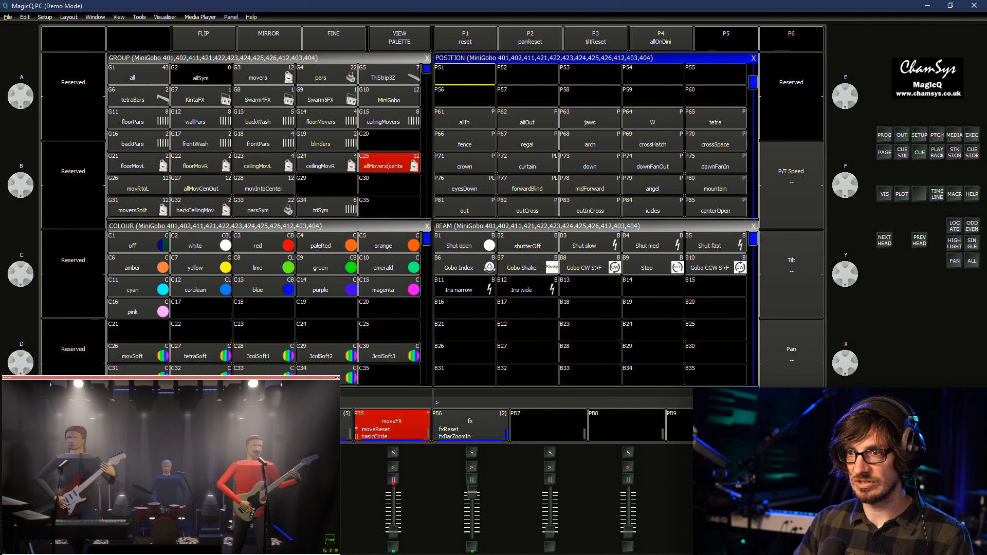
left_click(590, 208)
Apply the allIn position palette to the selected movers
scroll(589, 208, "down", 5)
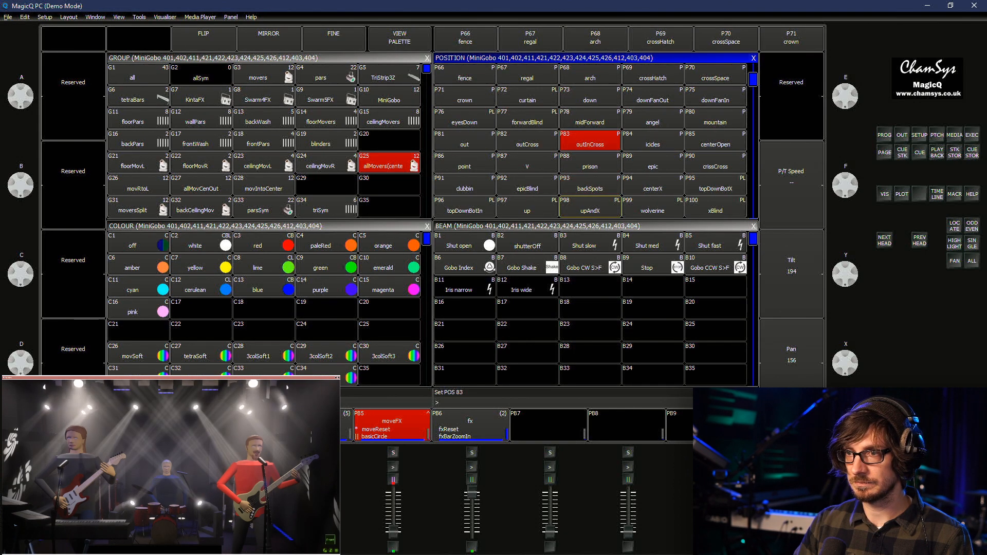
scroll(590, 74, "up", 4)
scroll(590, 74, "up", 4)
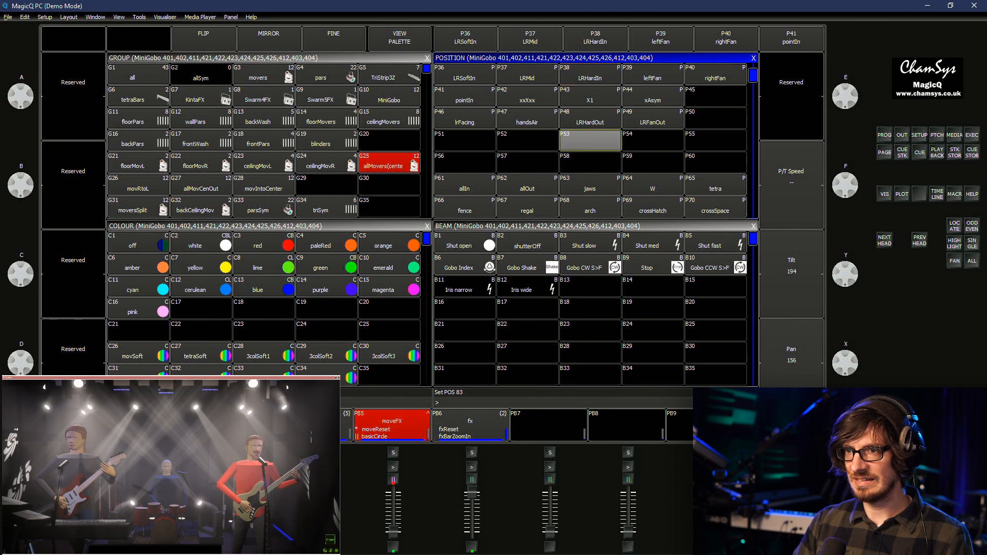
scroll(589, 140, "down", 3)
left_click(464, 119)
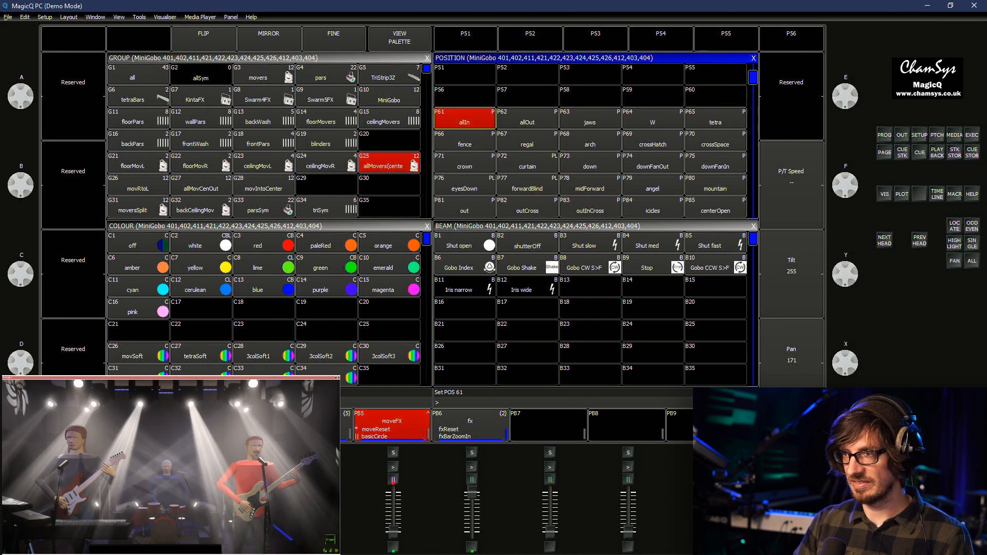
Move the block of position palettes from allIn through centerOpen up one row, starting at P56
key("ctrl+m")
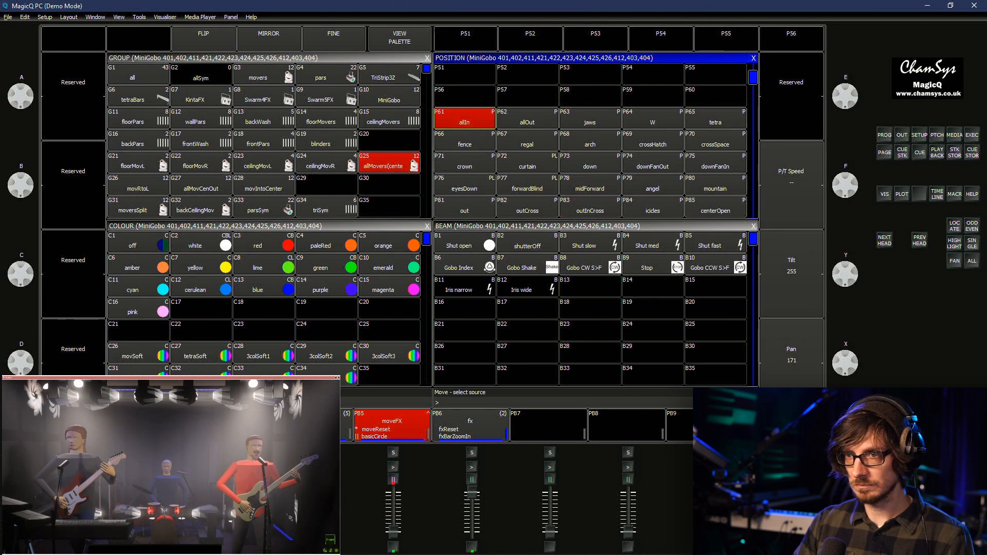
left_click_drag(464, 119, 715, 208)
left_click(464, 97)
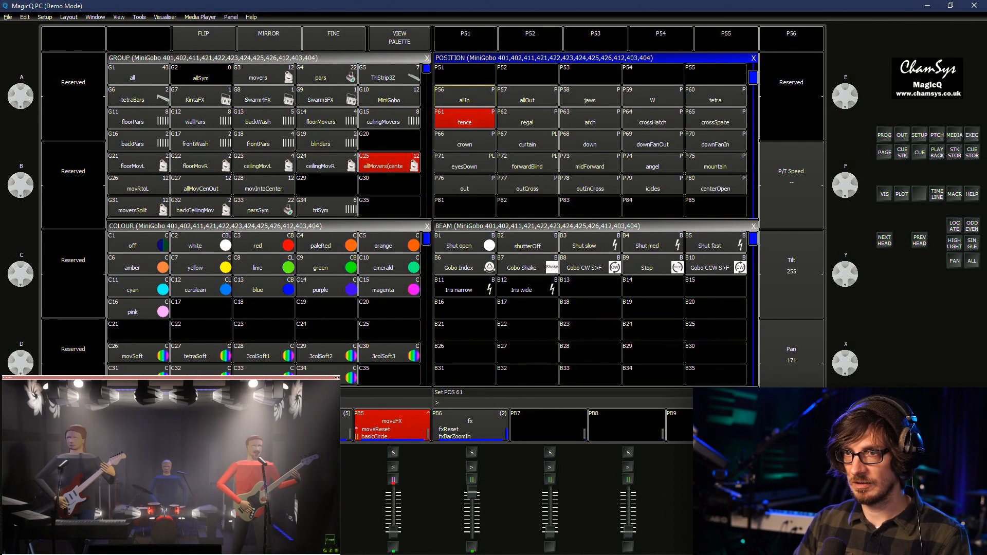
Move the block of position palettes from point through xDuel up one row, starting at P81
left_click_drag(464, 78, 464, 99)
left_click_drag(464, 185, 464, 97)
key("ctrl+m")
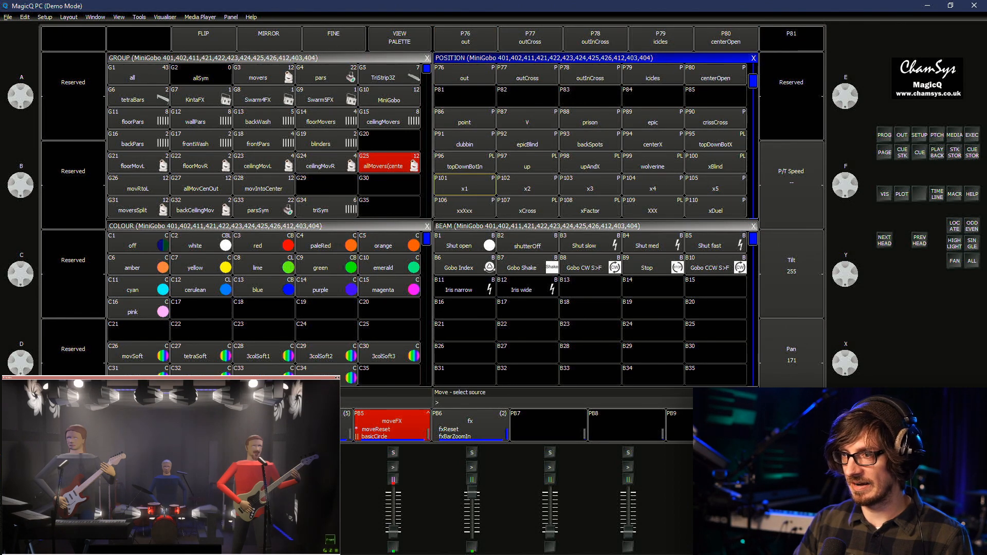
left_click_drag(465, 119, 715, 207)
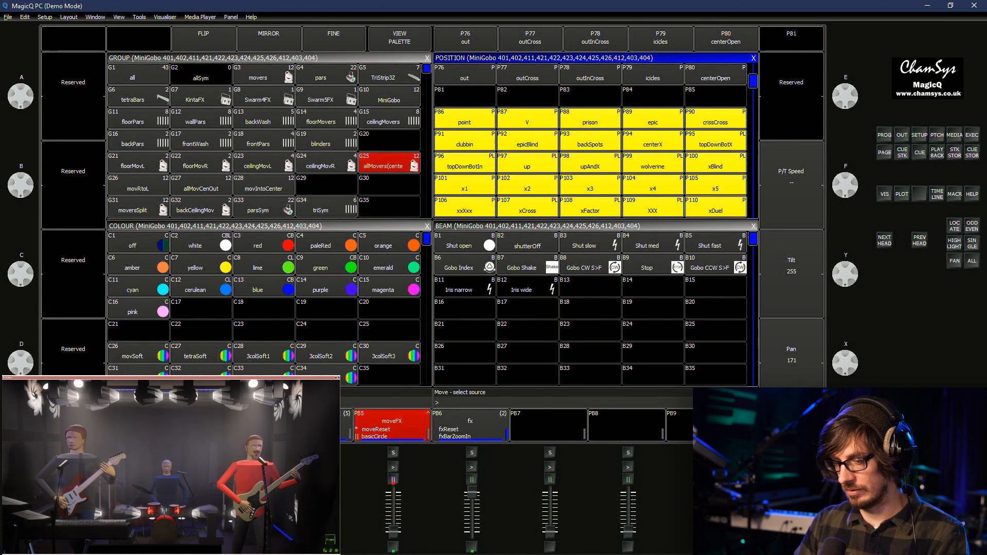
left_click(464, 97)
Move the row of position palettes from superPlay through jungle up to start at P106
scroll(464, 97, "down", 3)
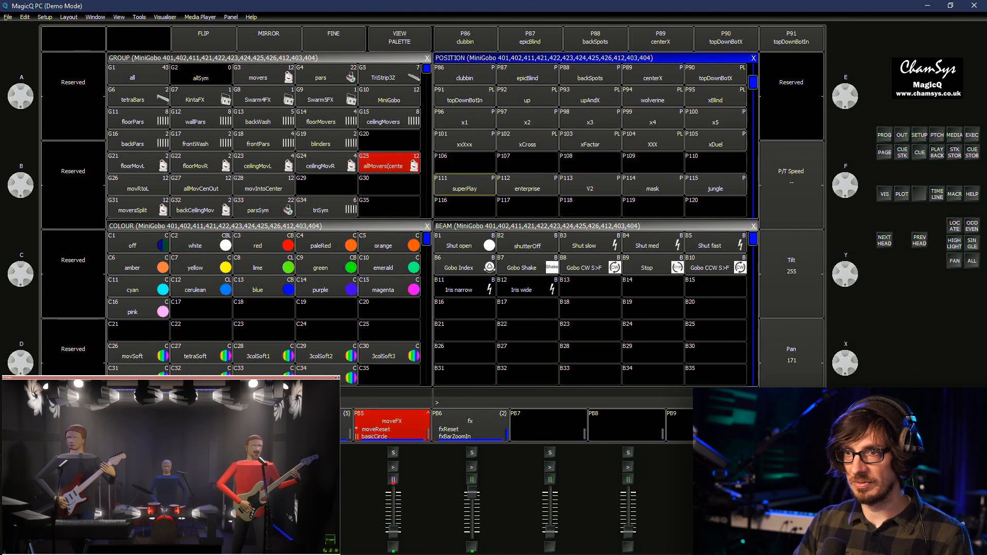
key("ctrl+m")
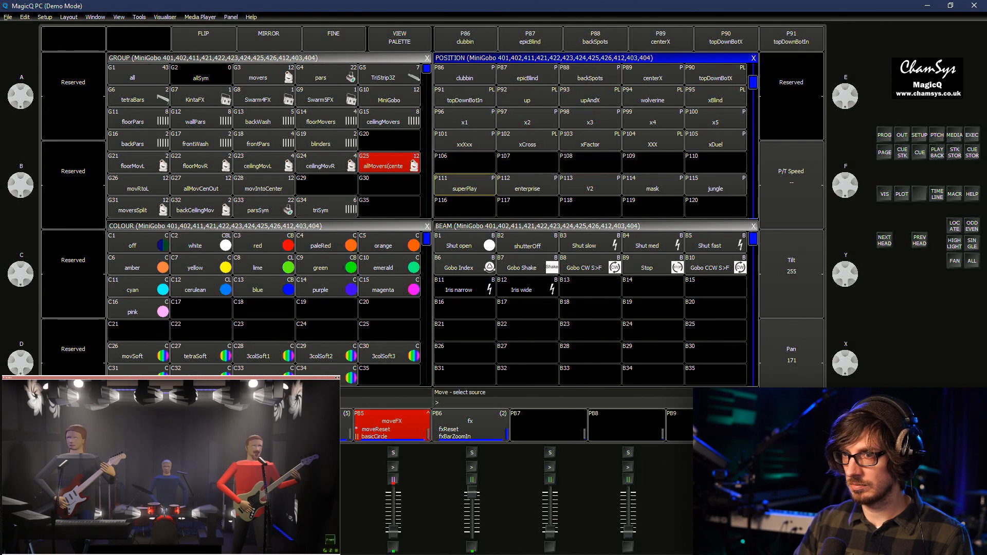
left_click_drag(464, 185, 715, 185)
left_click(464, 163)
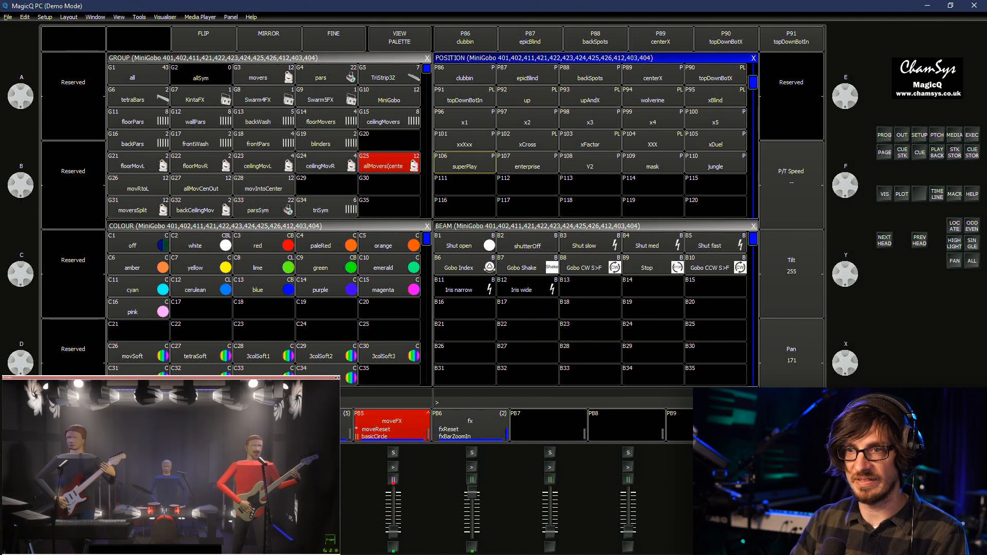
Try the xFactor position palette on the selected movers and switch them to V2
left_click(590, 141)
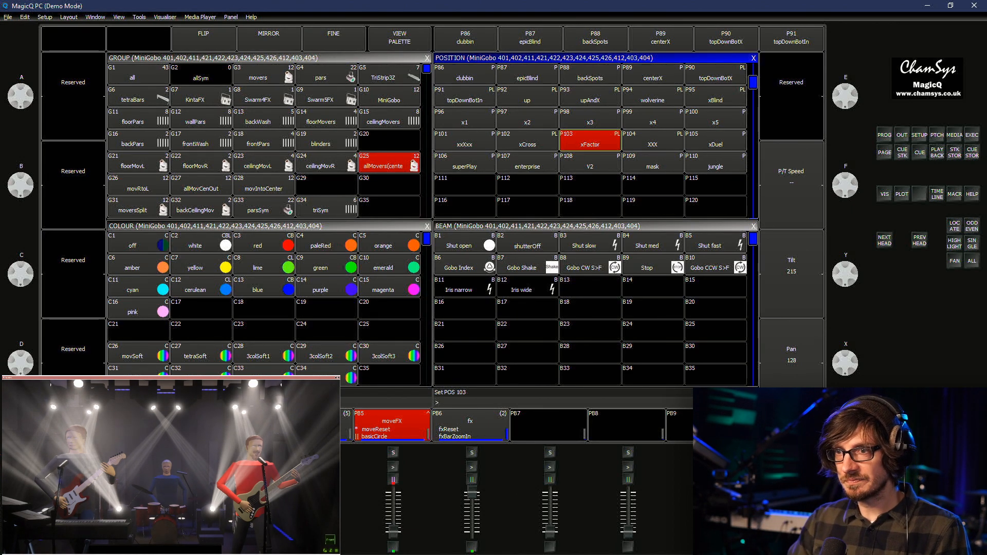
left_click(590, 163)
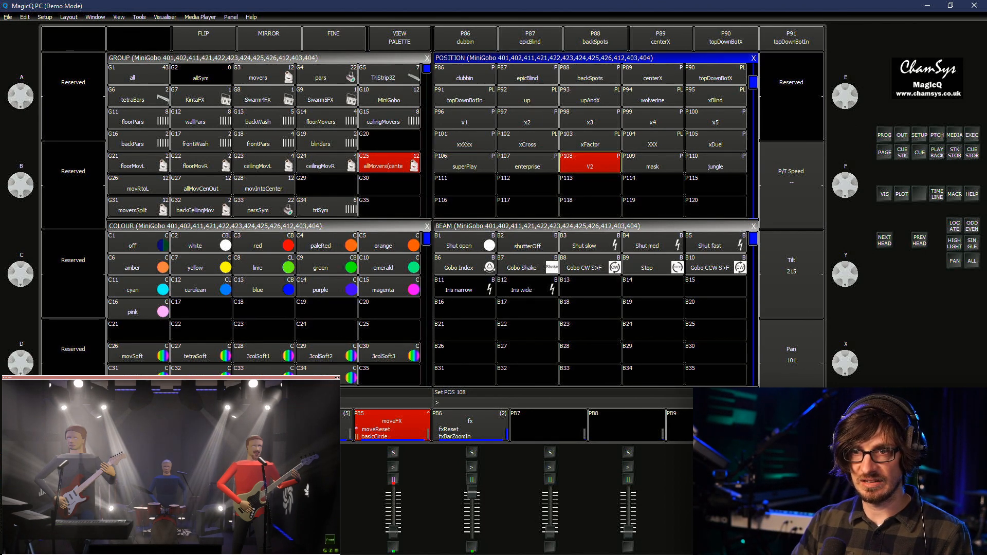
Select the all group and try the red and white colour palettes on it, ending on off
left_click(137, 75)
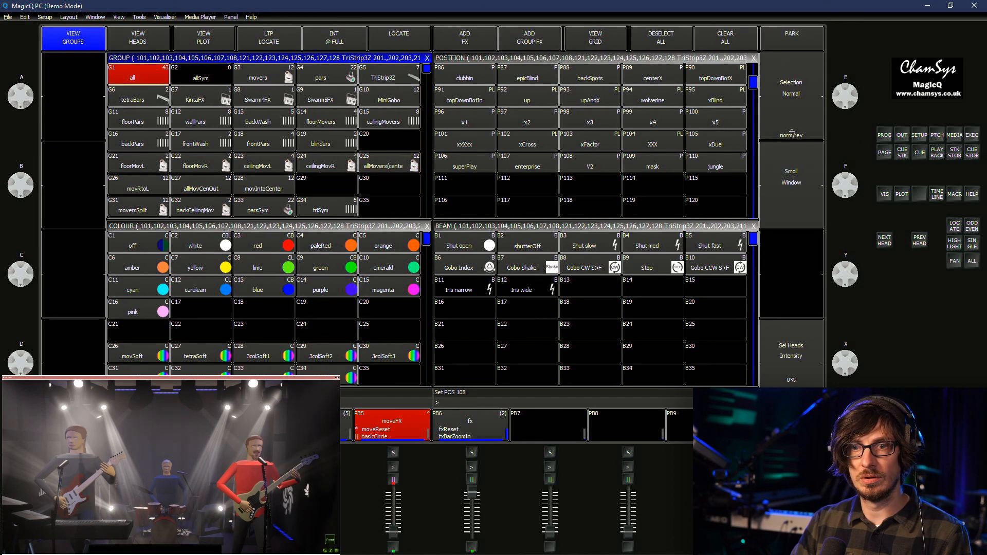
left_click(264, 243)
left_click(201, 242)
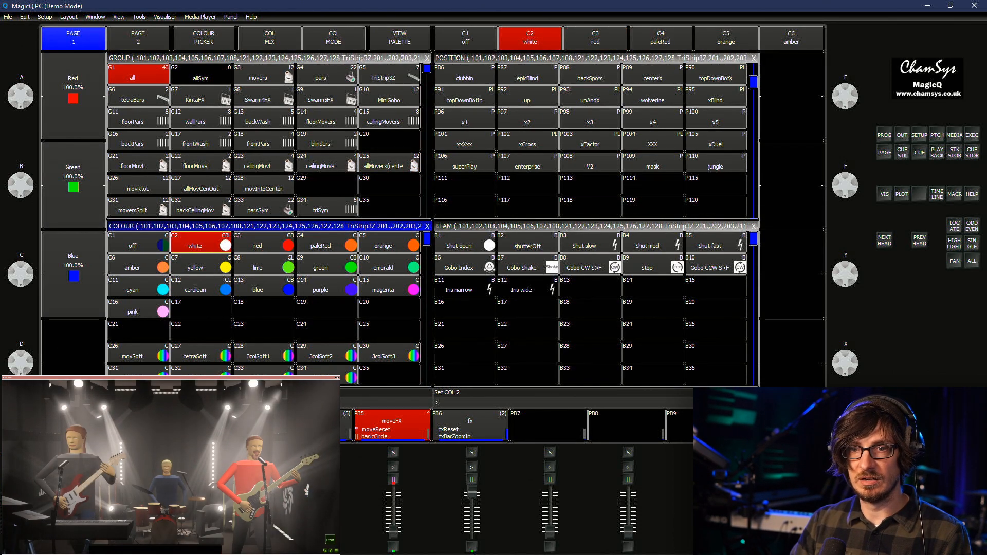
left_click(137, 243)
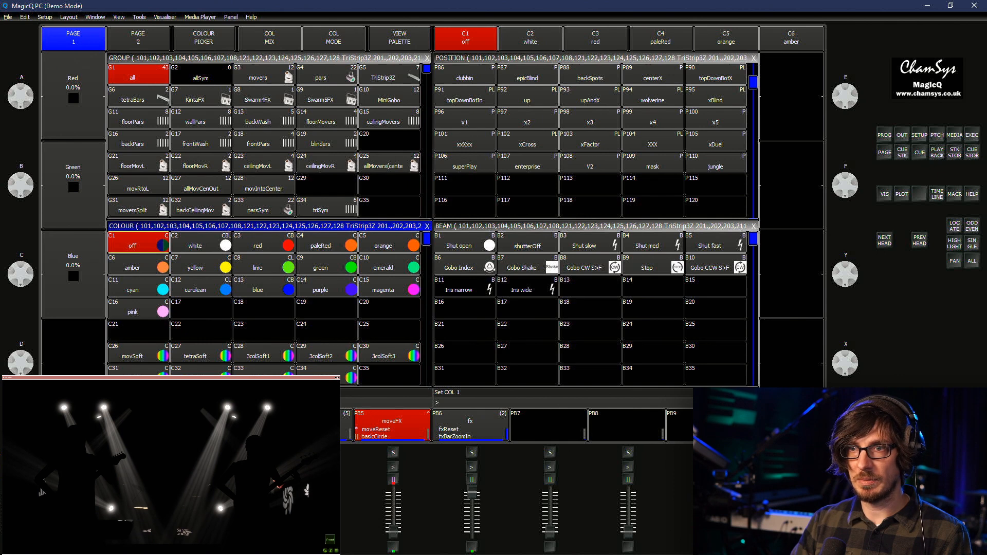
Look through the duoSplit, triSplit and quadSplit groups further down the group list
left_click(265, 59)
scroll(265, 140, "down", 4)
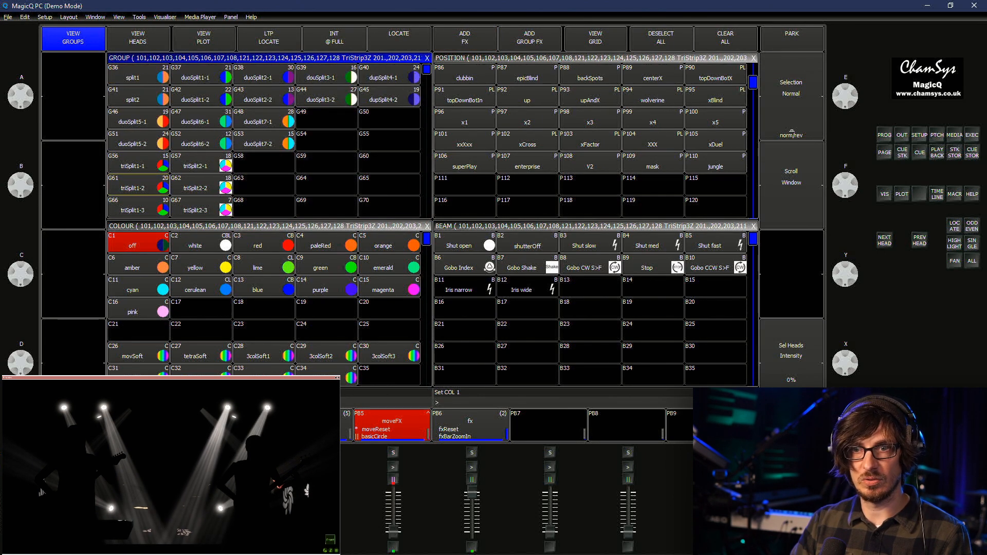
scroll(264, 140, "down", 1)
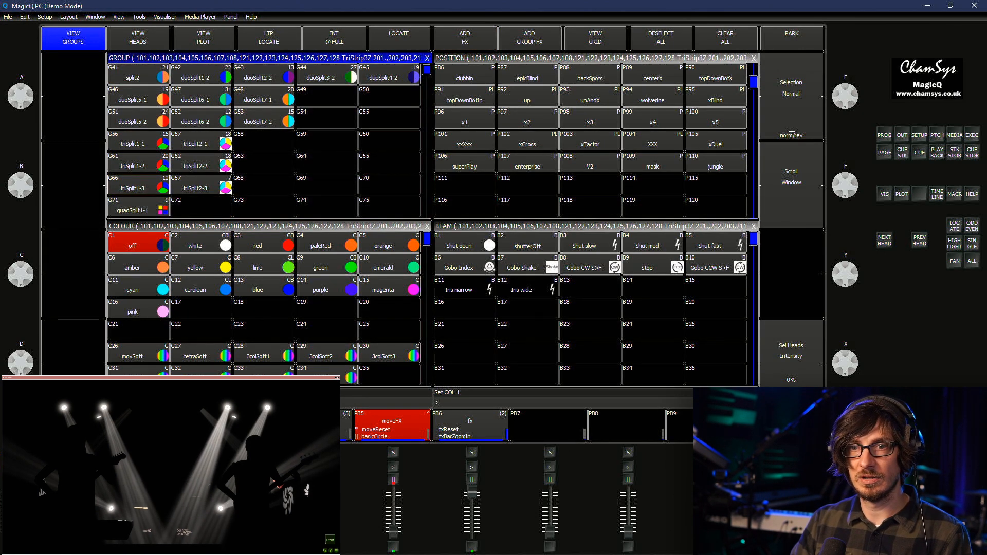
left_click(426, 139)
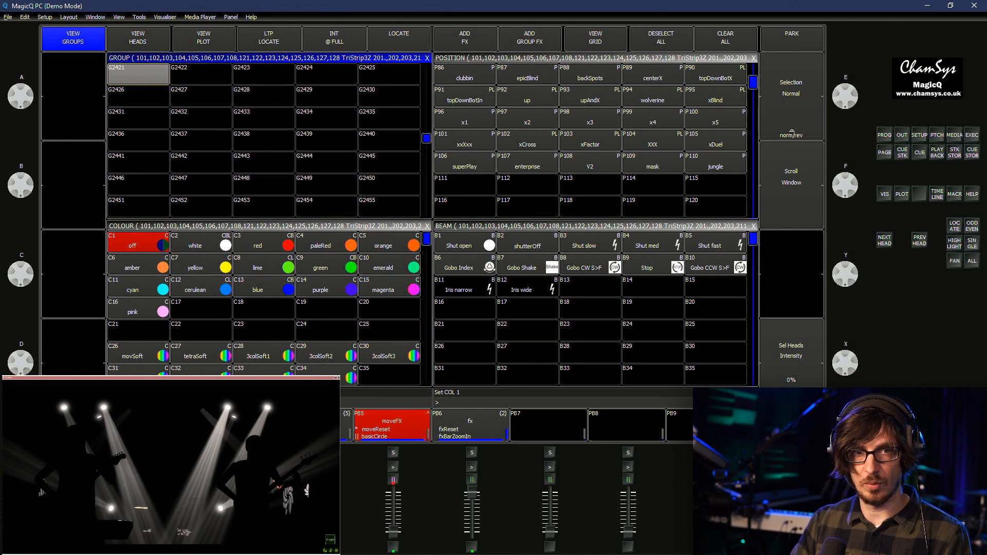
scroll(265, 140, "up", 3)
scroll(264, 140, "up", 15)
scroll(265, 141, "up", 20)
scroll(265, 140, "up", 20)
scroll(264, 141, "up", 8)
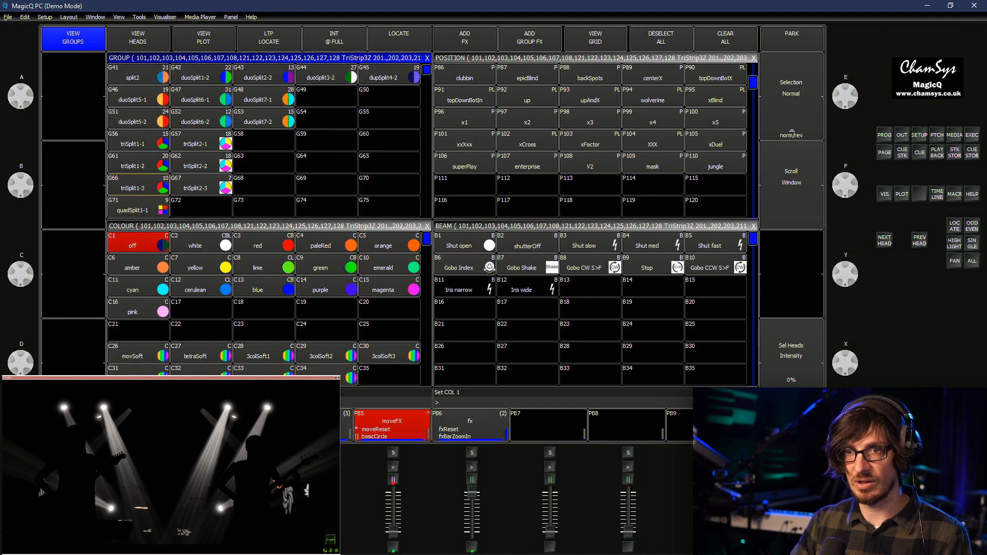
Colour the triSplit1-1 group yellow, triSplit1-2 blue and triSplit1-3 white
left_click(138, 140)
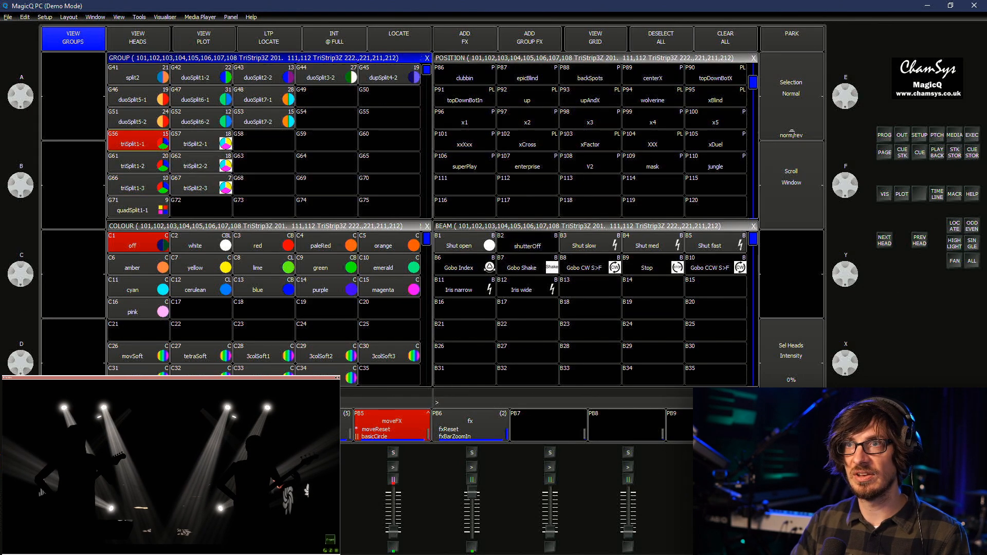
left_click(195, 264)
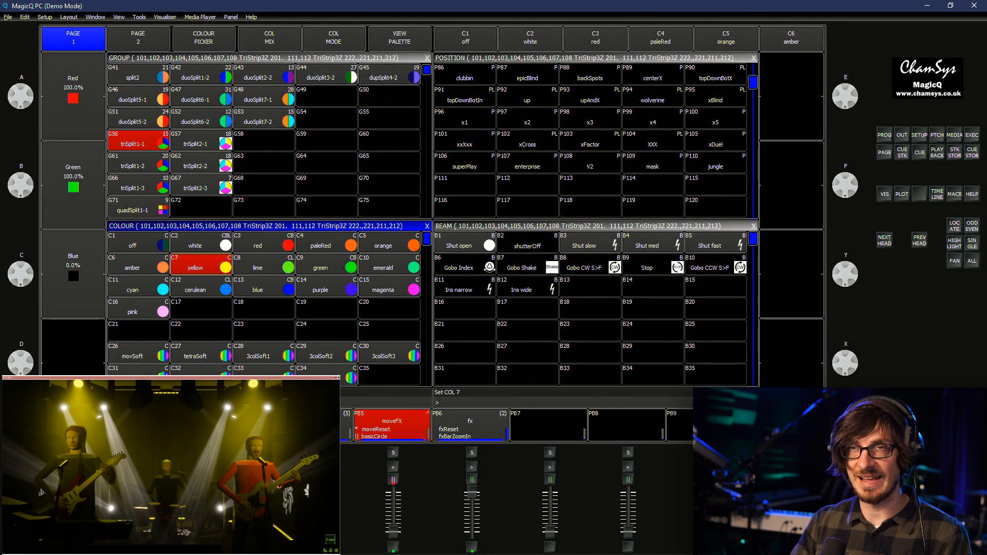
left_click(138, 163)
left_click(263, 287)
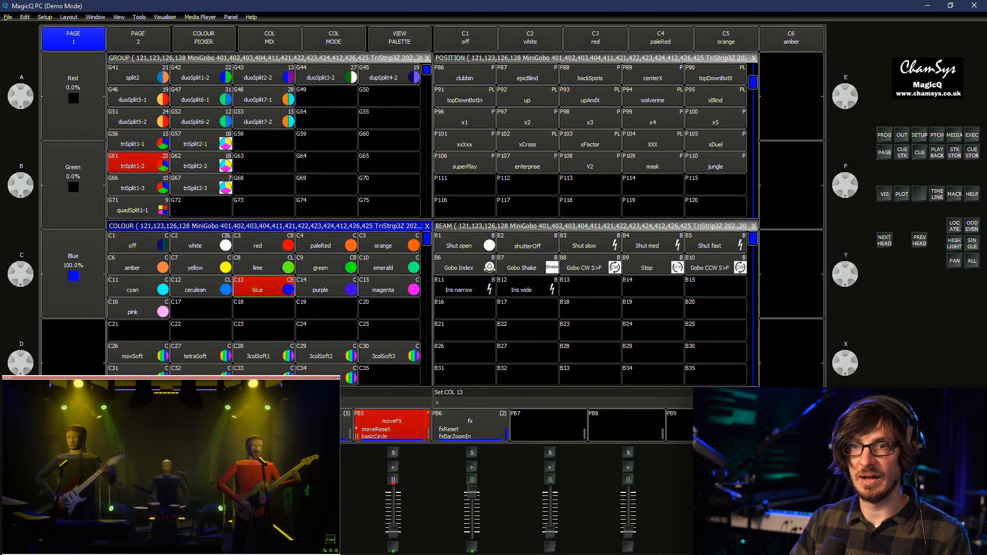
left_click(138, 184)
left_click(201, 242)
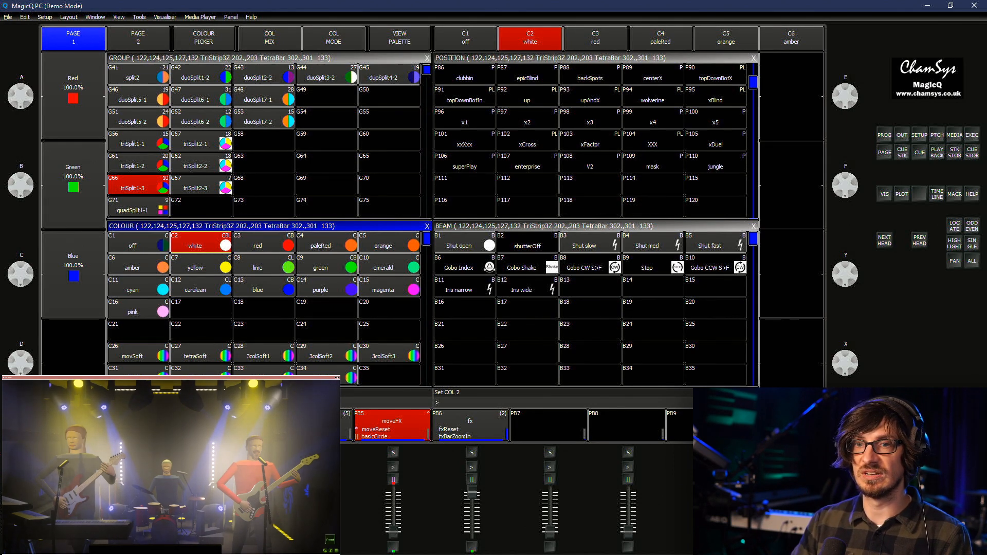
Recolour the triSplit1-1 group white and try yellow and blue on triSplit1-2, ending on blue
left_click(138, 140)
left_click(201, 242)
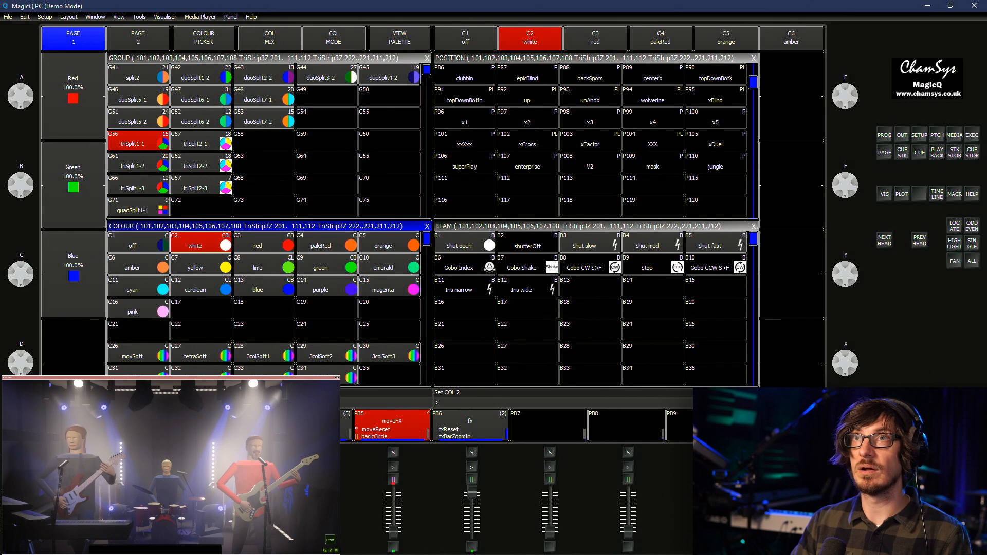
left_click(138, 162)
left_click(201, 264)
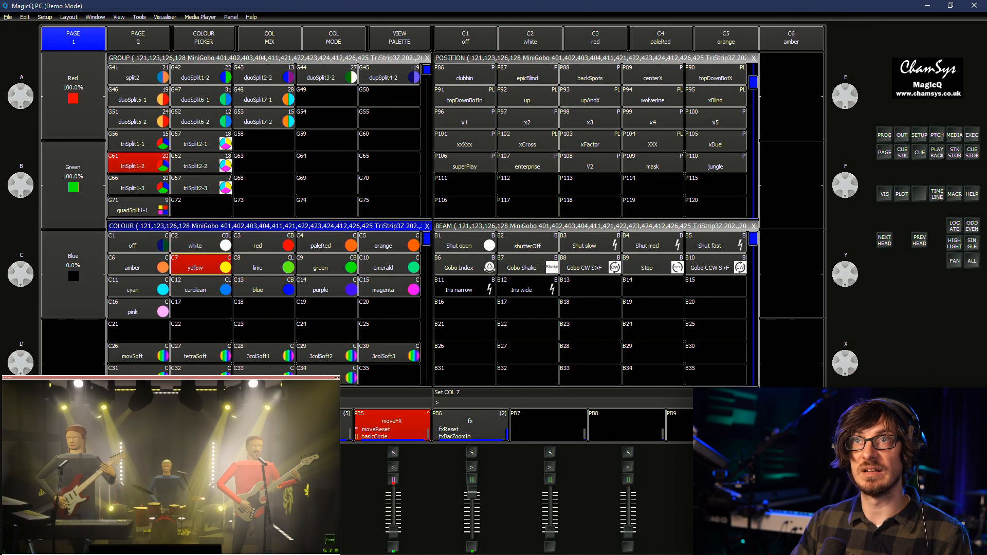
left_click(263, 287)
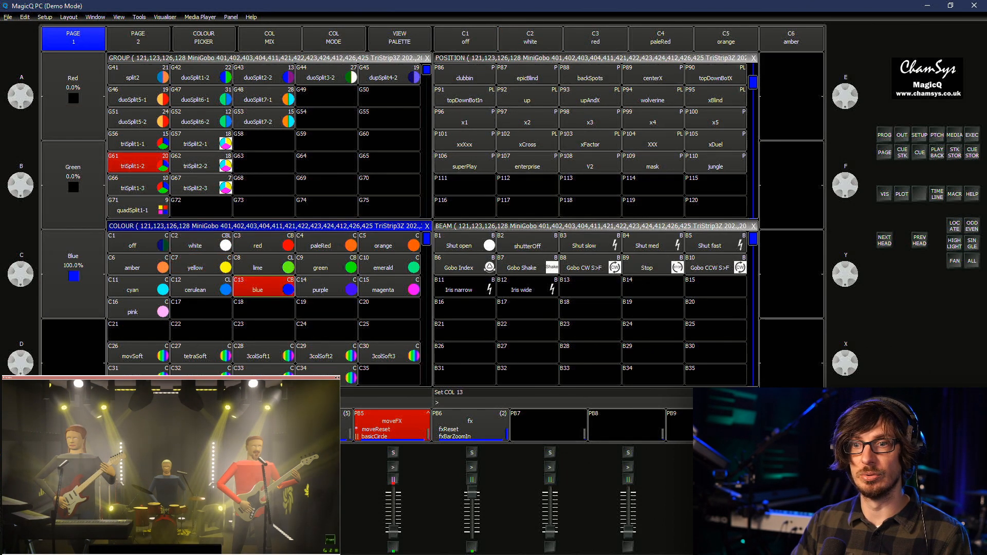
left_click(138, 185)
left_click(264, 286)
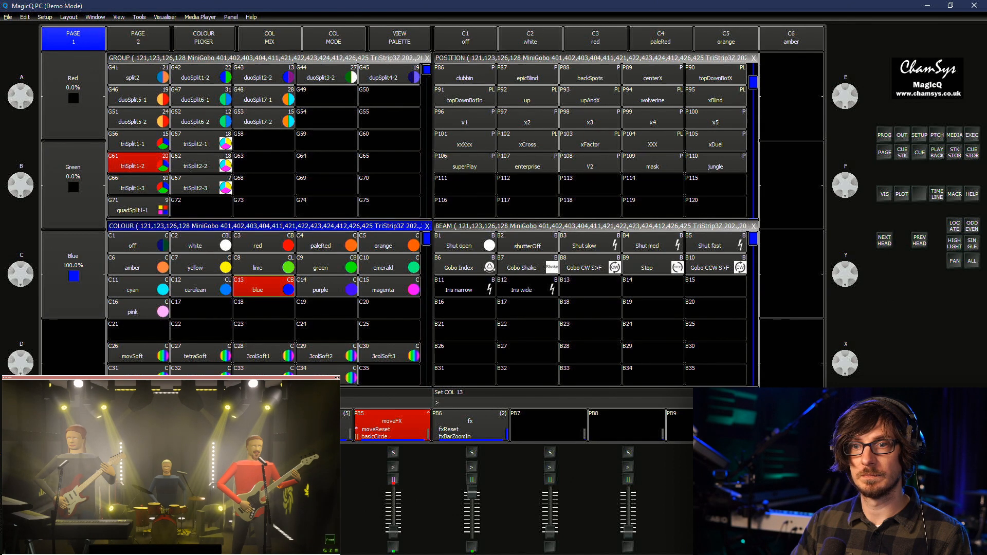
Try lime and return to blue on the triSplit1-2 group, and recolour triSplit1-3 yellow, ending on blue
left_click(264, 264)
left_click(327, 309)
left_click(264, 286)
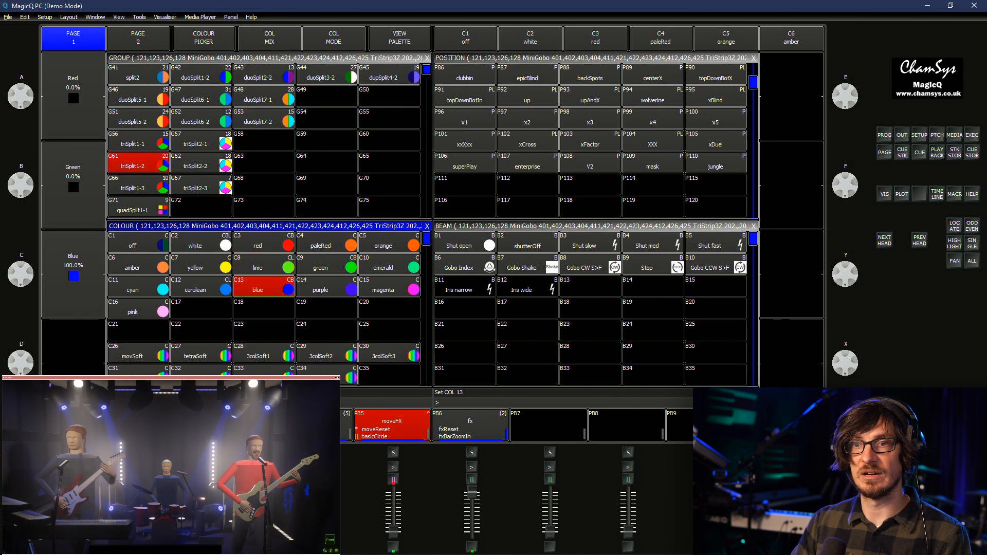
left_click(138, 185)
left_click(201, 264)
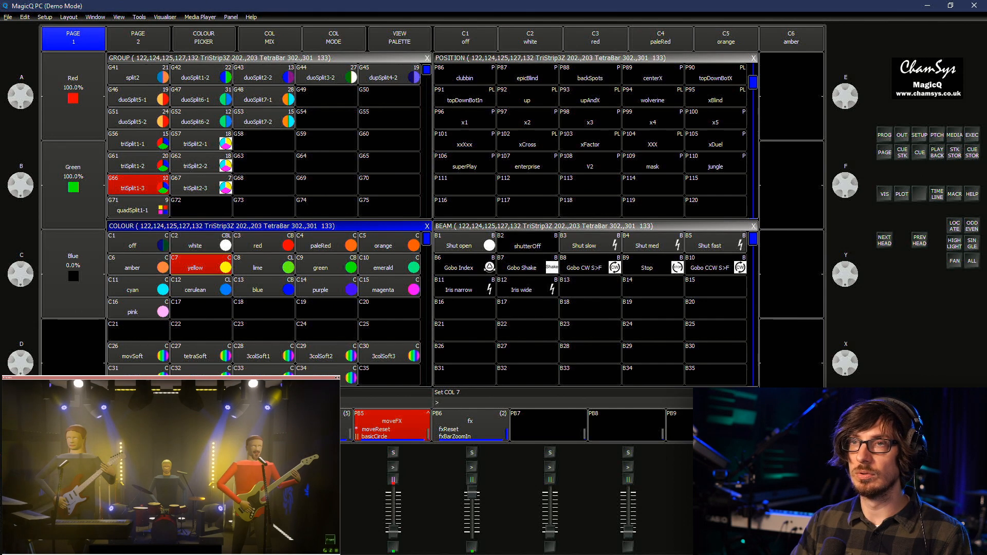
left_click(259, 287)
Recolour the triSplit1-2 group white, after trying yellow on it, and colour the triSplit1-1 group yellow
left_click(138, 163)
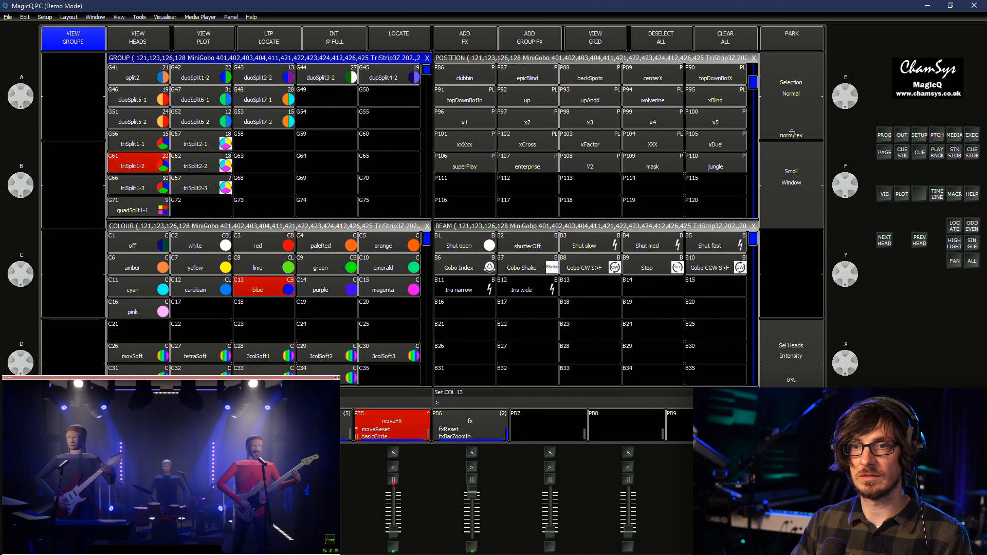
left_click(201, 264)
left_click(201, 242)
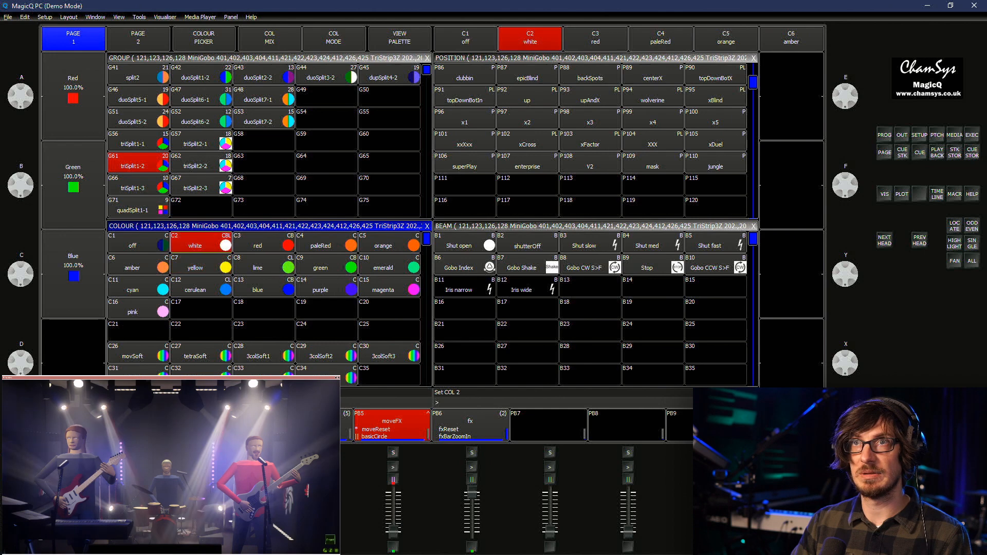
left_click(138, 141)
left_click(201, 264)
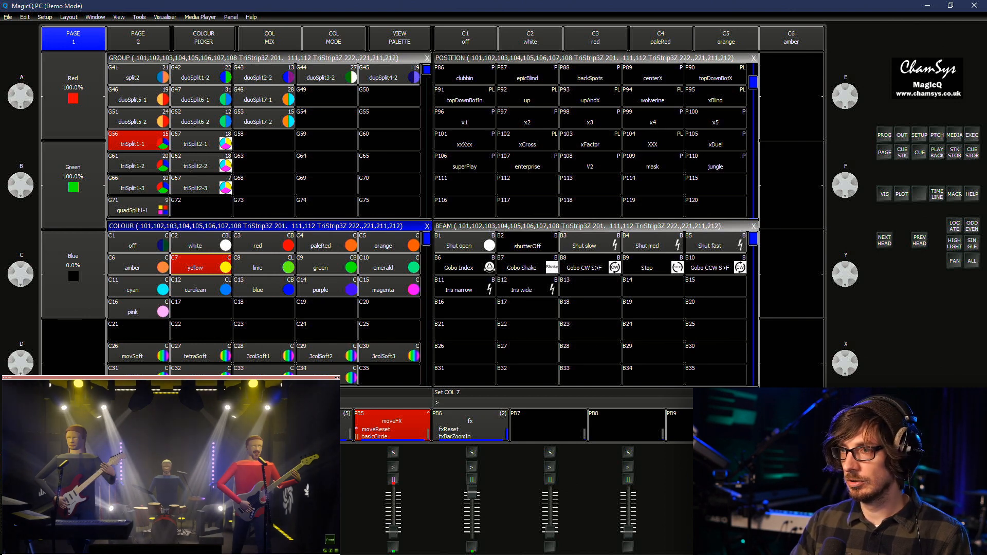
Check the programmed colour values in the programmer and select the allMovers group from the first part of the group list
left_click(884, 134)
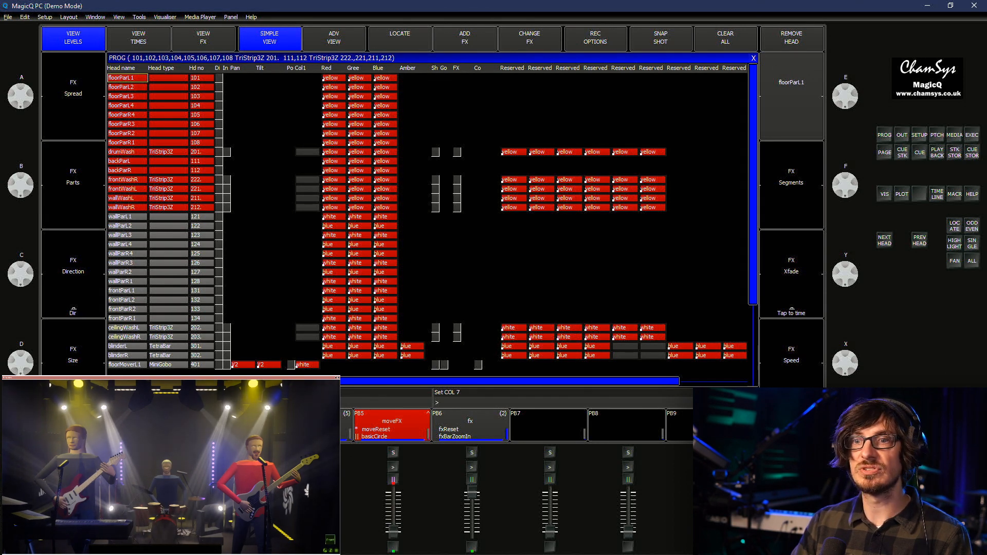
key("Escape")
scroll(389, 163, "up", 5)
left_click(389, 163)
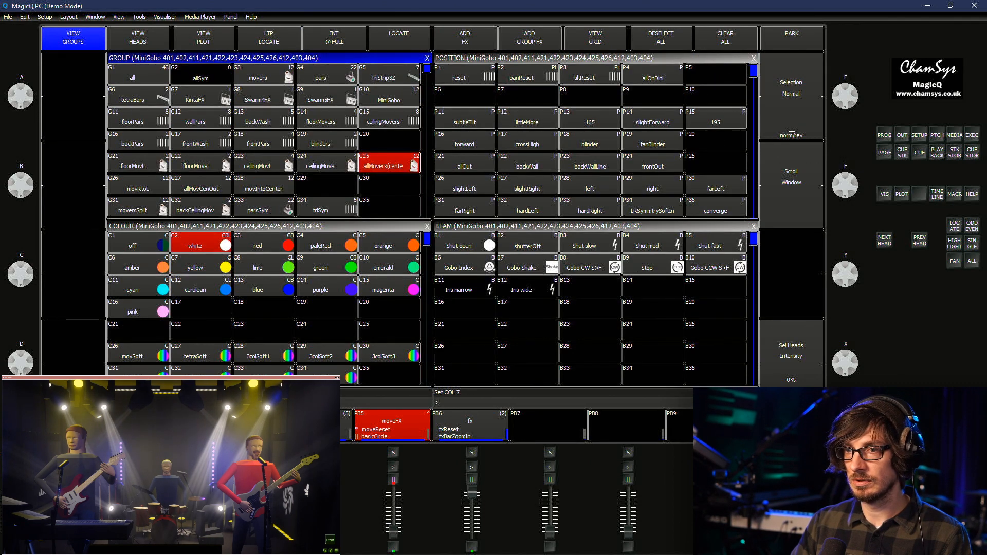
Open the cue store and look through the stored colour cues down to ceruleanCity
left_click(971, 153)
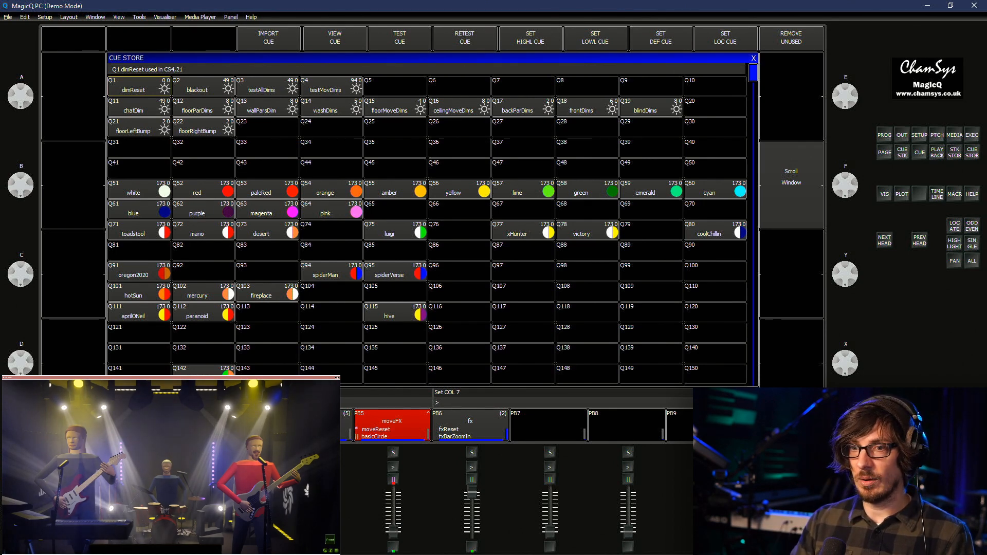
key("Down")
key("Down")
key("Down")
key("Down")
key("Down")
key("Down")
key("Down")
key("Down")
key("Down")
key("Down")
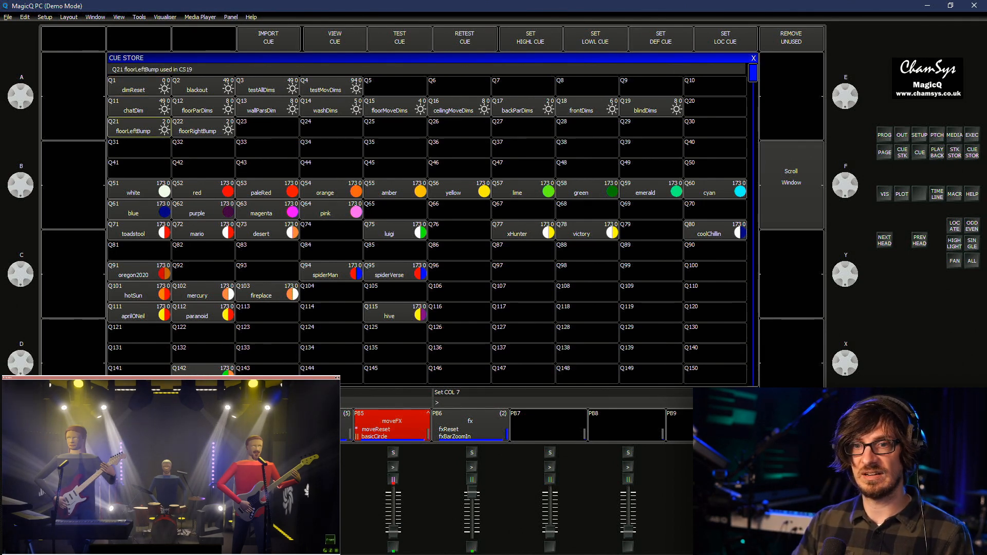
key("Down")
key("Down")
key("Down")
key("Down")
key("Down")
key("Down")
key("Down")
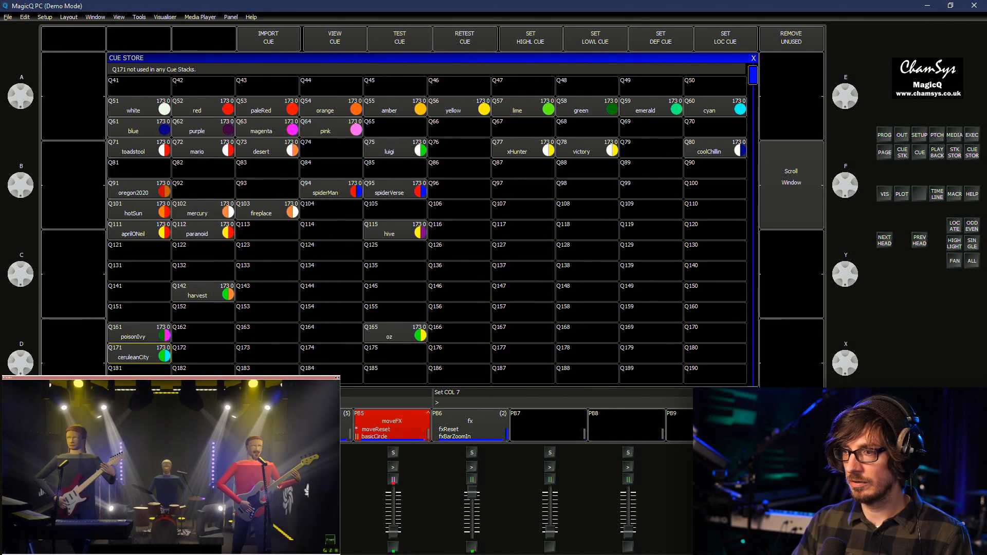
Record the programmer contents as a cue named bubbleCrab in cue store slot Q118
key("ctrl+r")
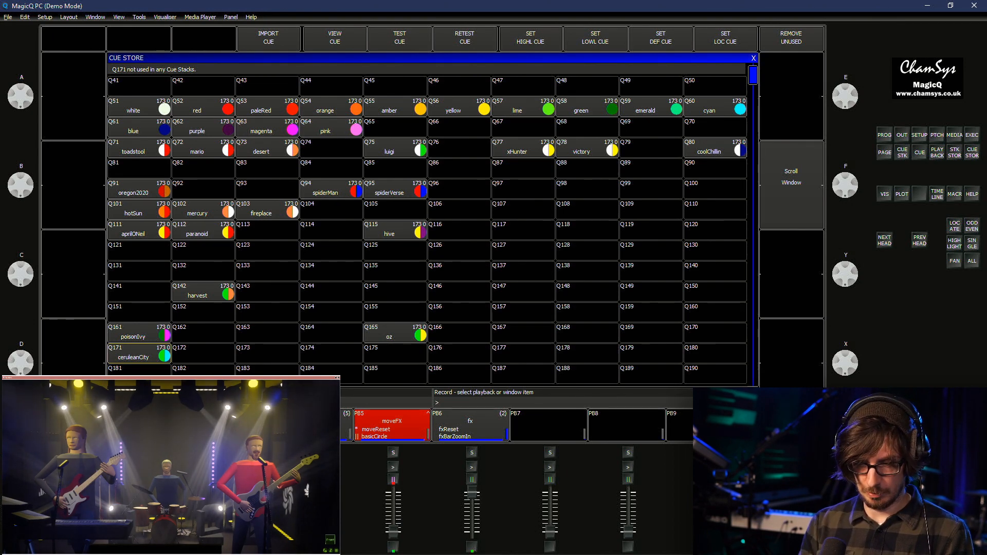
type("bubb")
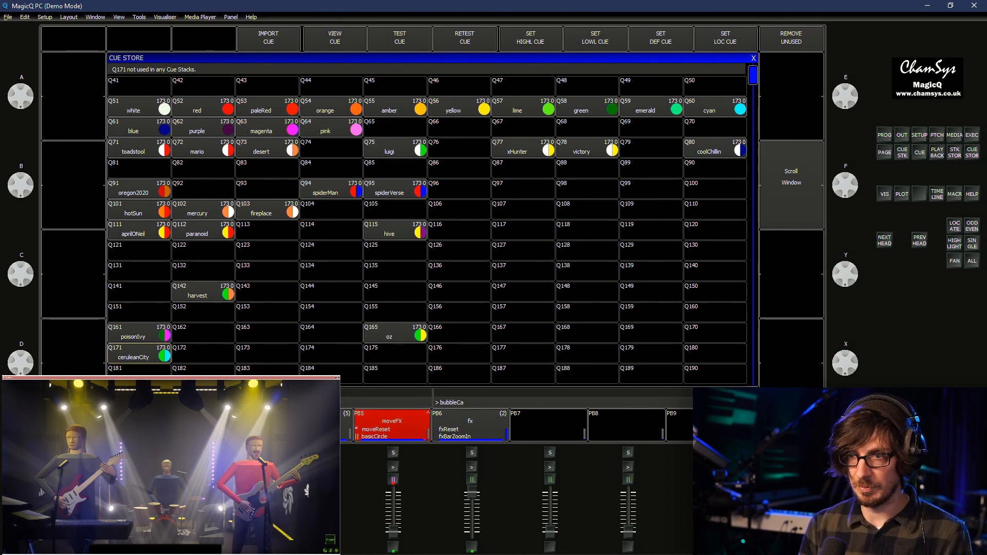
type("leCrab")
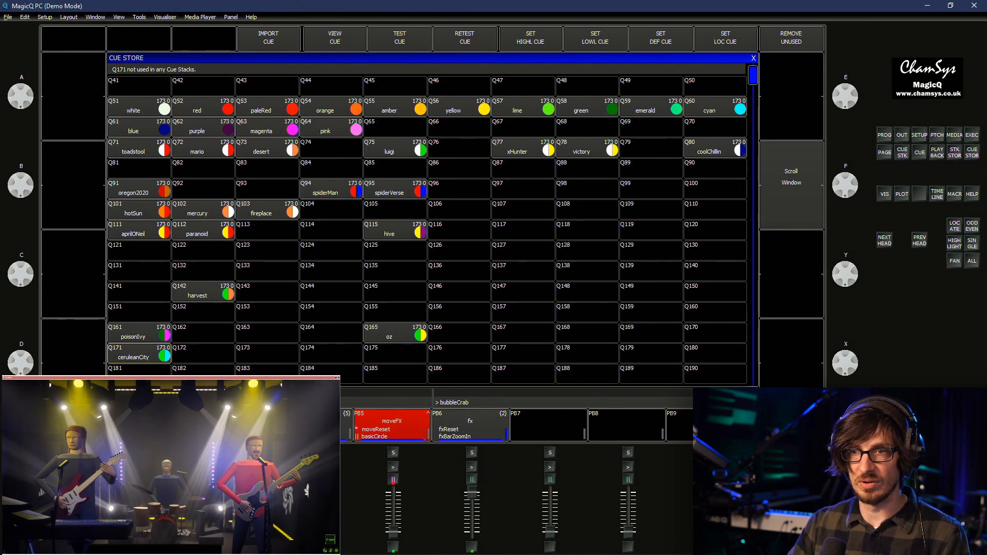
left_click(587, 231)
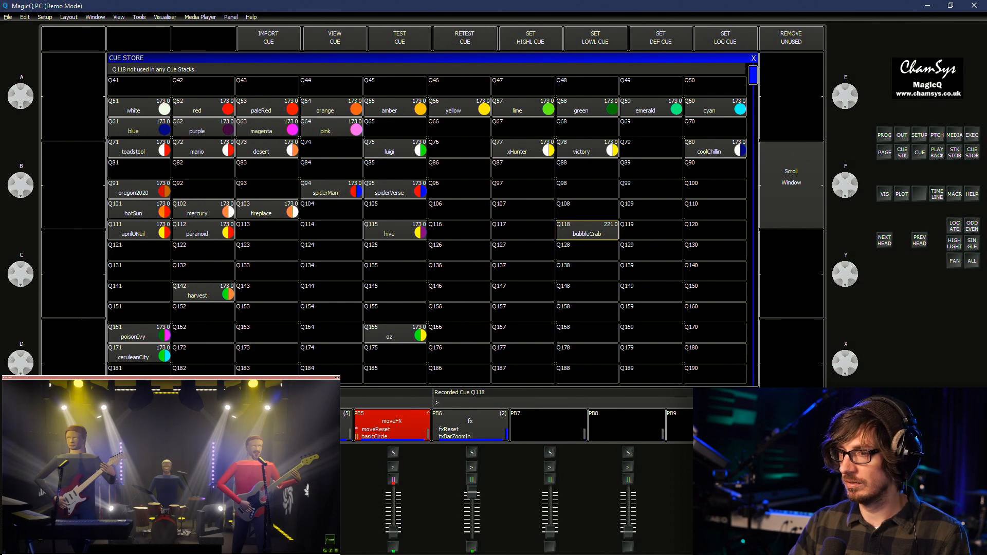
Give the bubbleCrab cue the yellow and blue split circle icon
key("shift+semicolon")
left_click(587, 230)
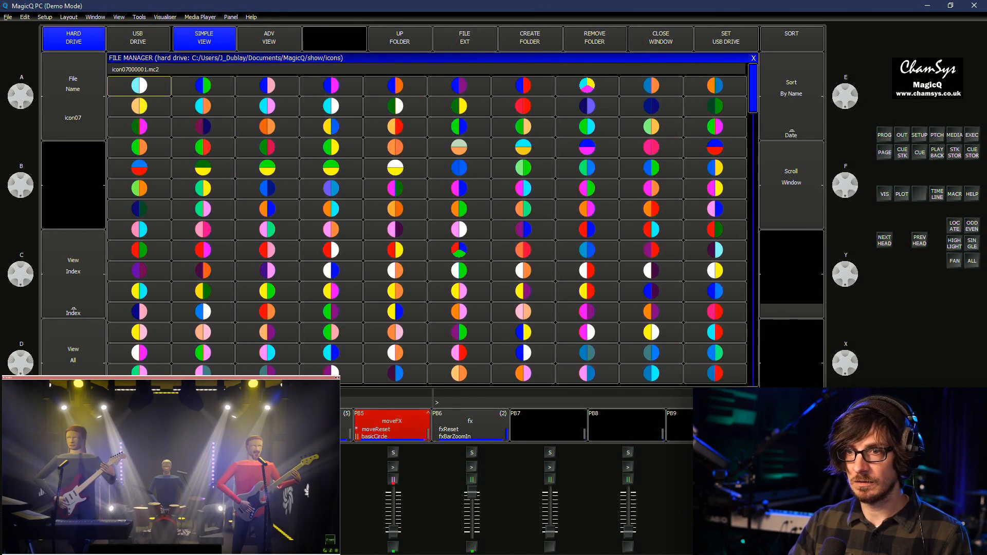
left_click(396, 312)
Test the bubbleCrab cue on and off, and clear the programmer after checking its recorded contents
left_click(587, 230)
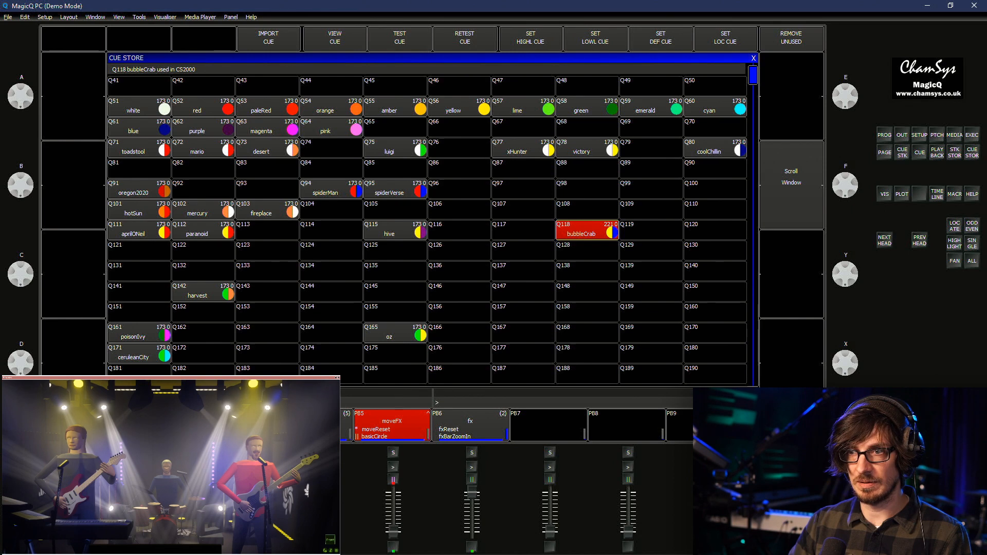
left_click(587, 231)
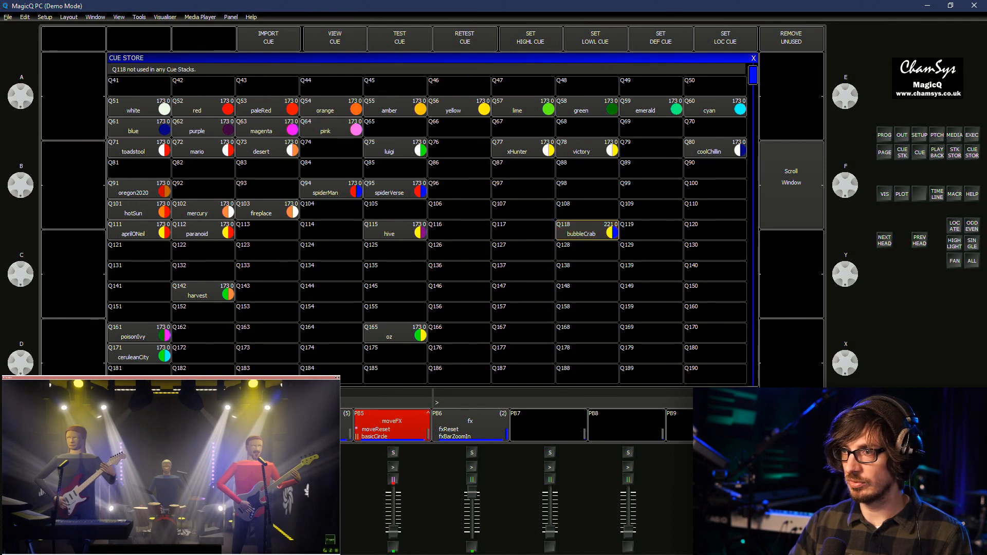
left_click(884, 135)
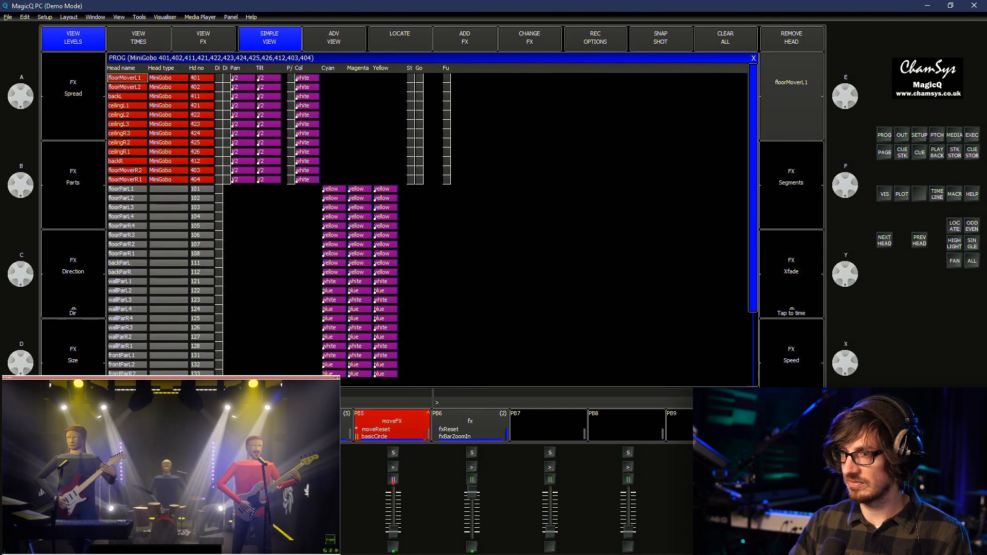
left_click(971, 153)
key("ctrl+BackSpace")
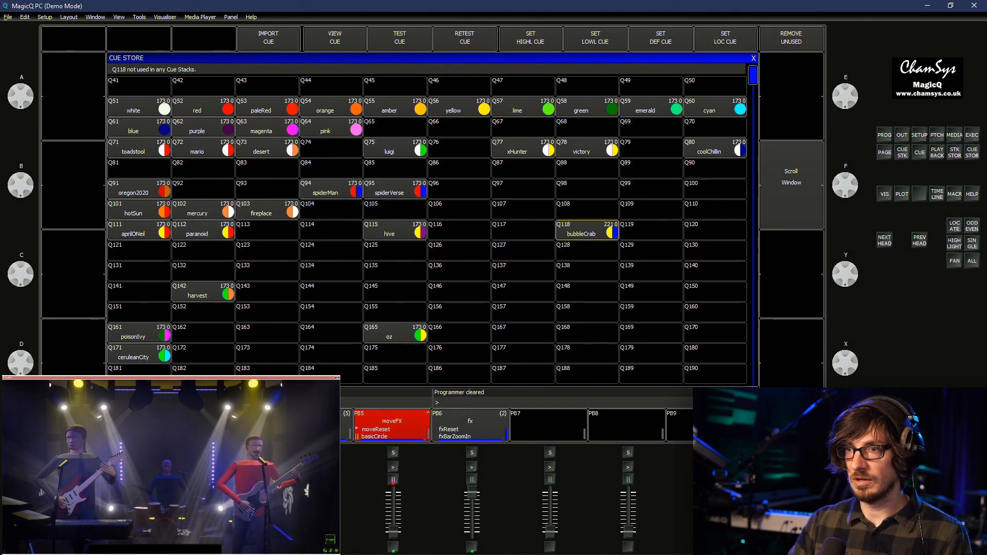
Play the victory, bubbleCrab and xHunter cues against each other to compare their looks, and release them all
left_click(586, 149)
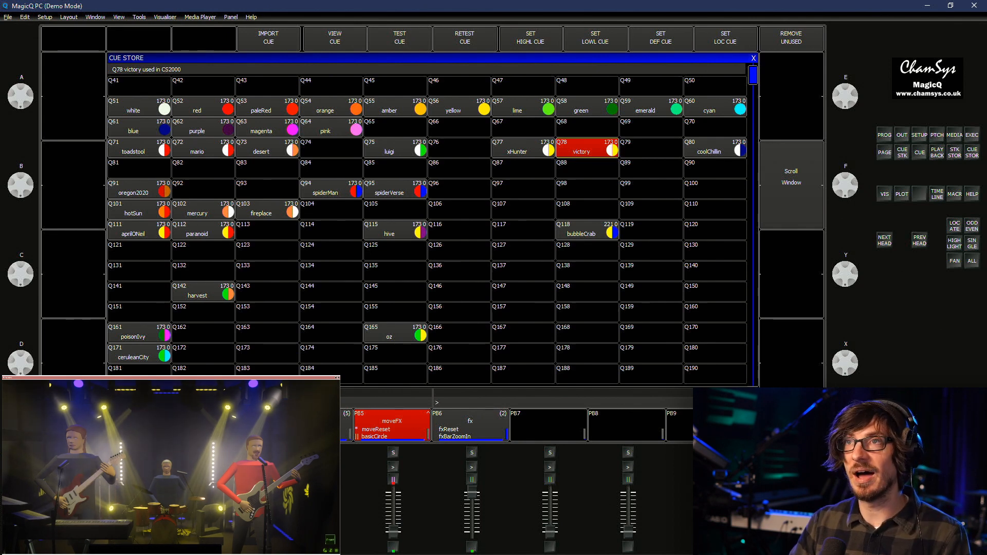
left_click(586, 230)
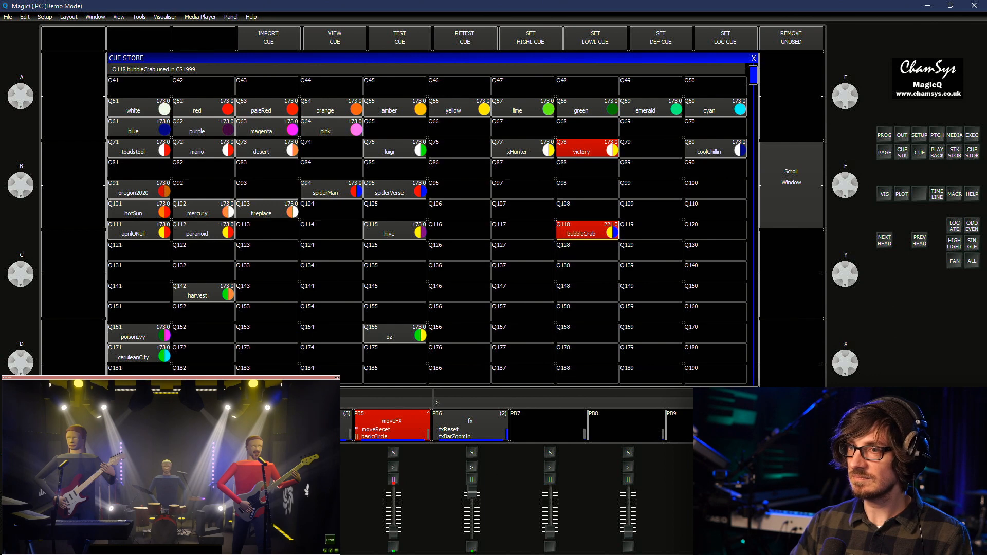
left_click(522, 149)
left_click(586, 149)
left_click(587, 230)
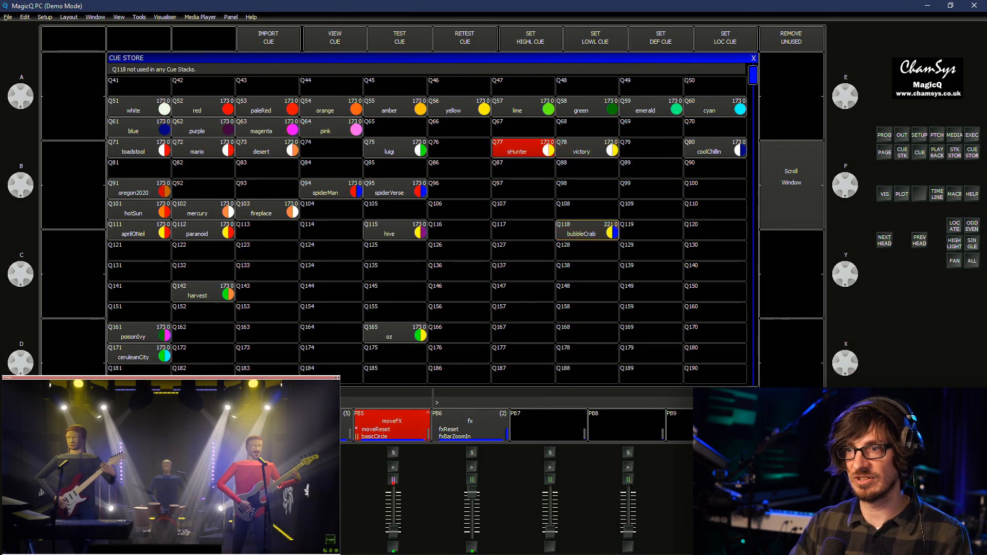
left_click(523, 149)
left_click(523, 149)
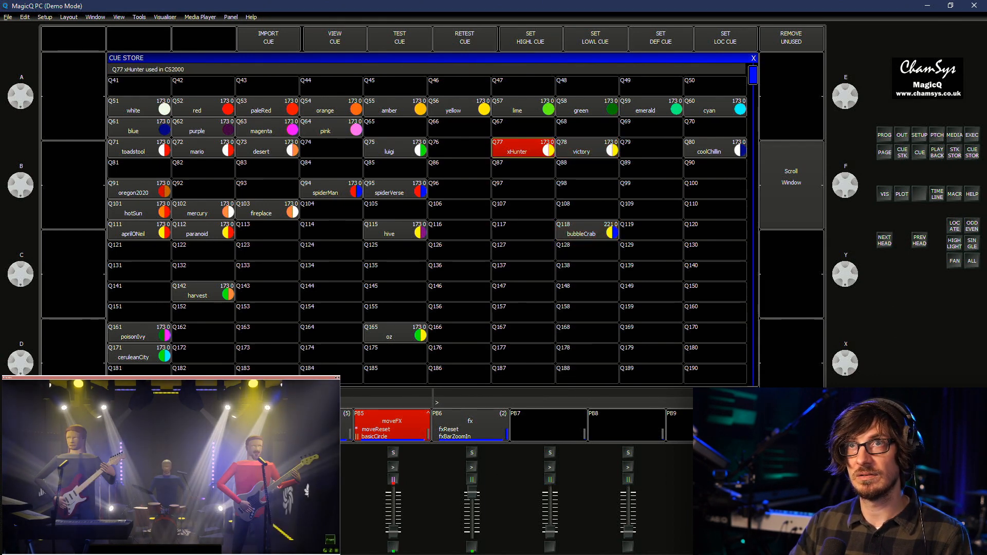
left_click(523, 148)
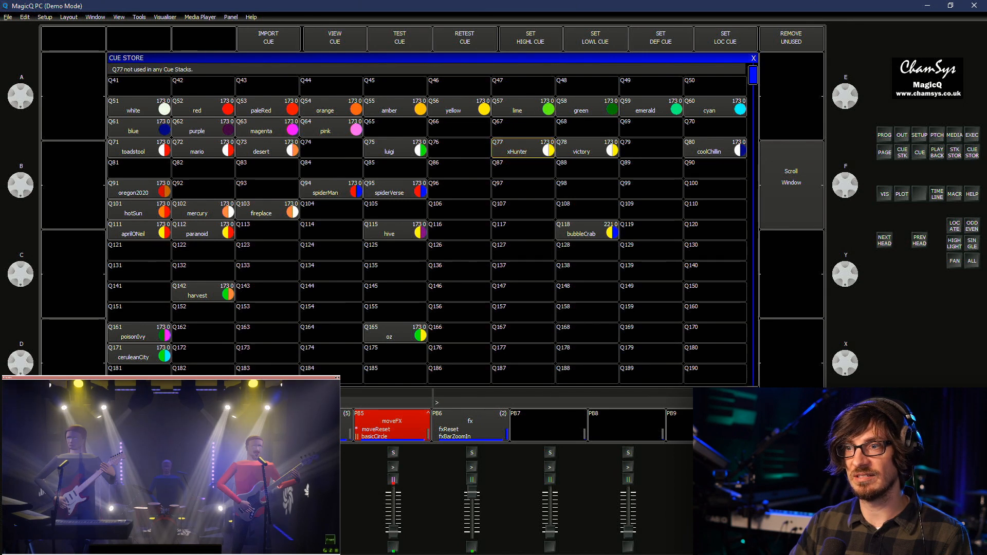
Switch from the bubbleCrab cue to xHunter, release it and clear the programmer
left_click(586, 230)
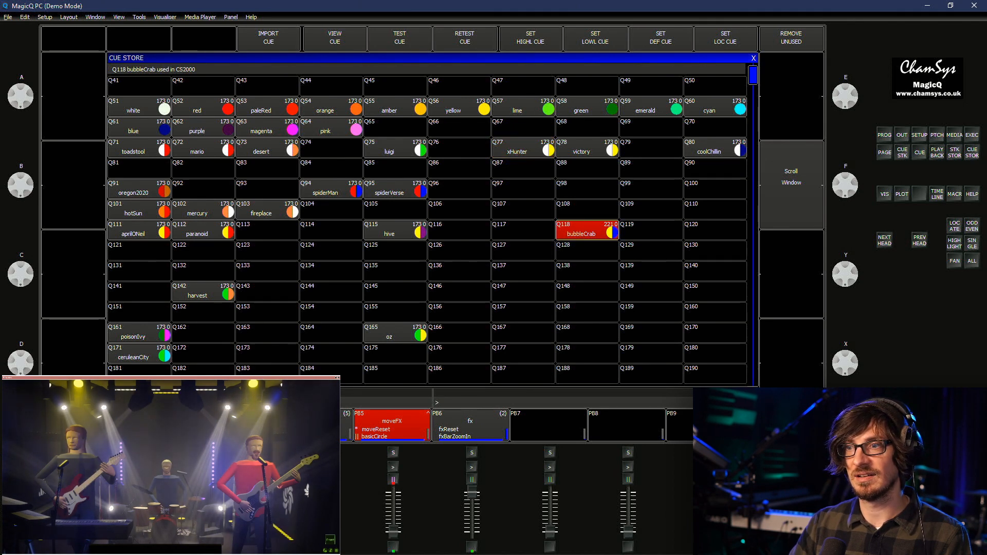
left_click(522, 149)
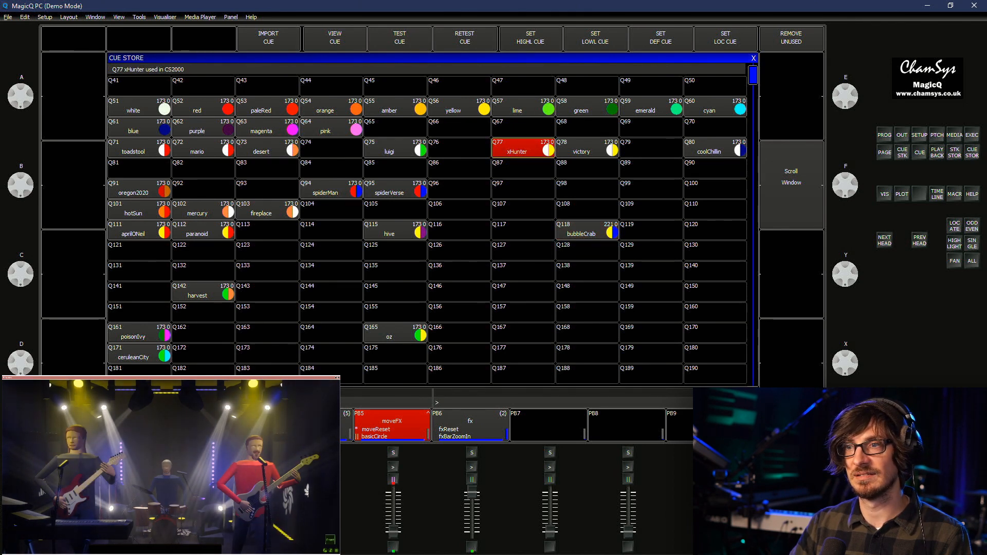
left_click(523, 149)
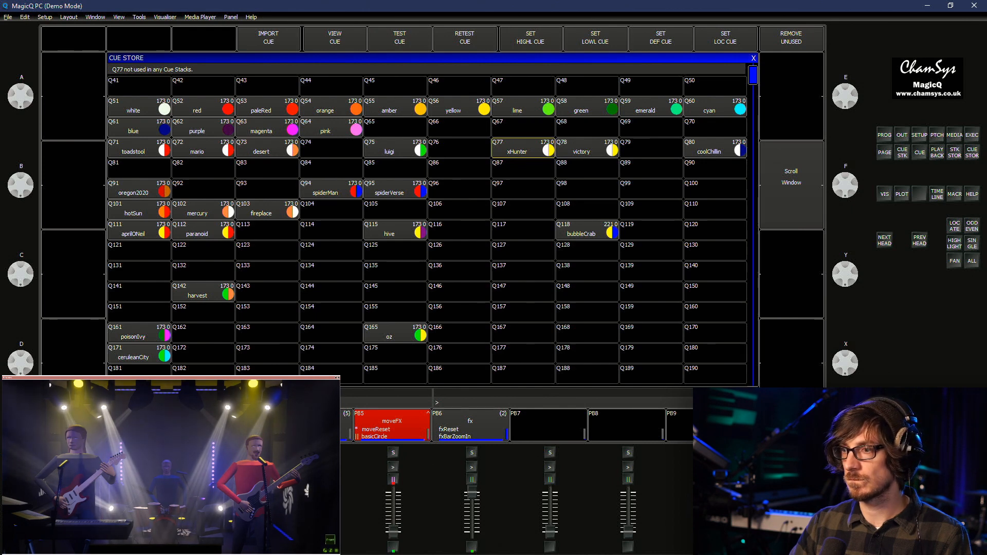
key("ctrl+BackSpace")
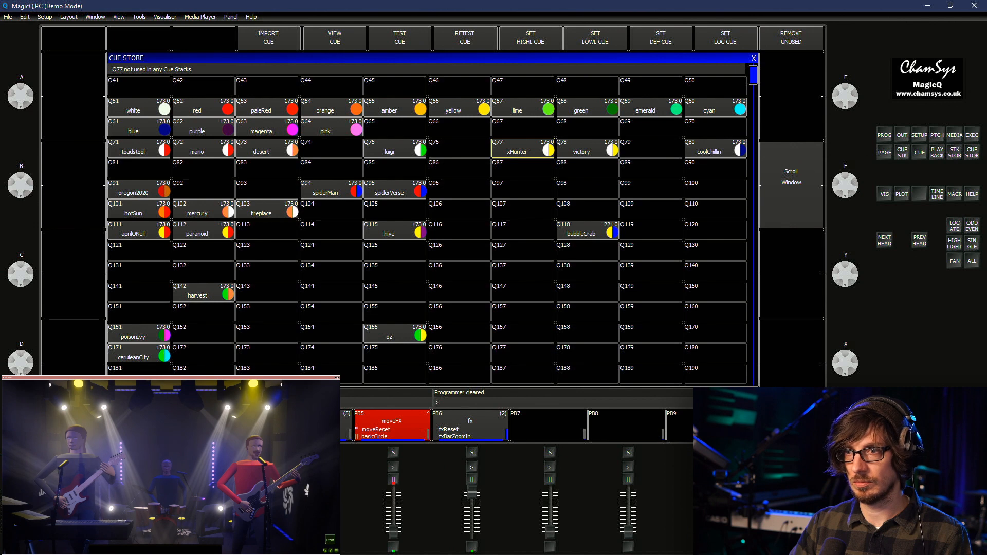
Fire and release the xHunter cue once and the bubbleCrab cue twice to compare their effect on the rig
left_click(523, 148)
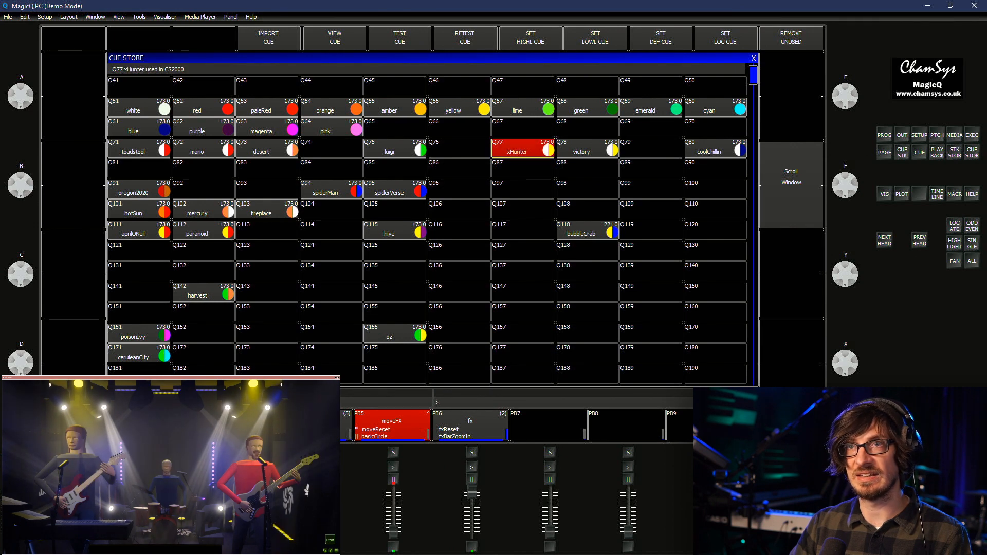
left_click(523, 148)
left_click(587, 230)
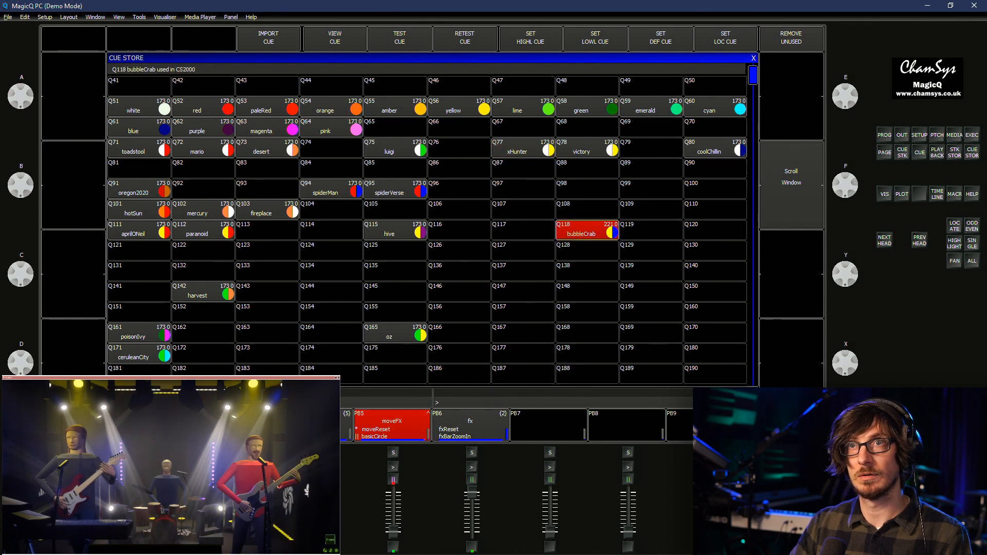
left_click(587, 230)
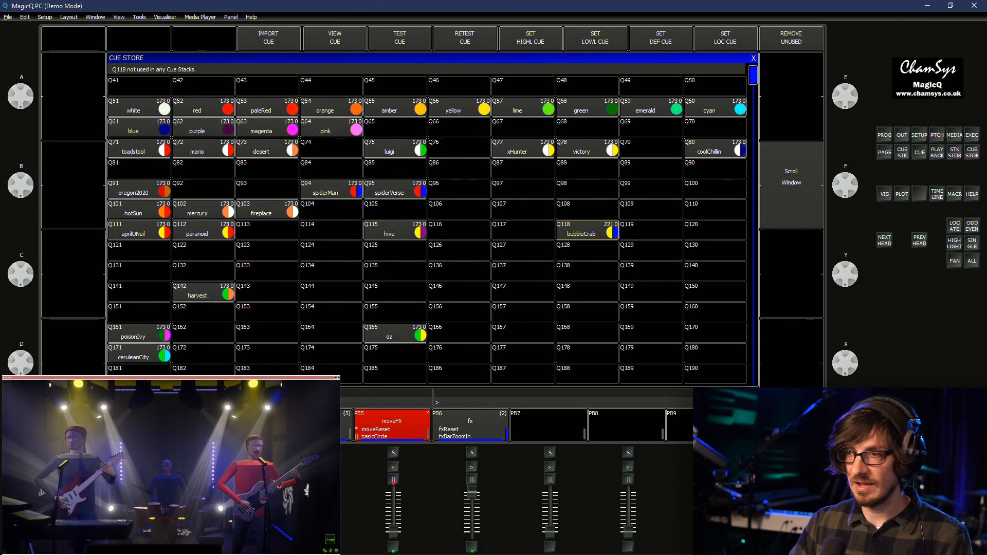
left_click(587, 230)
left_click(587, 230)
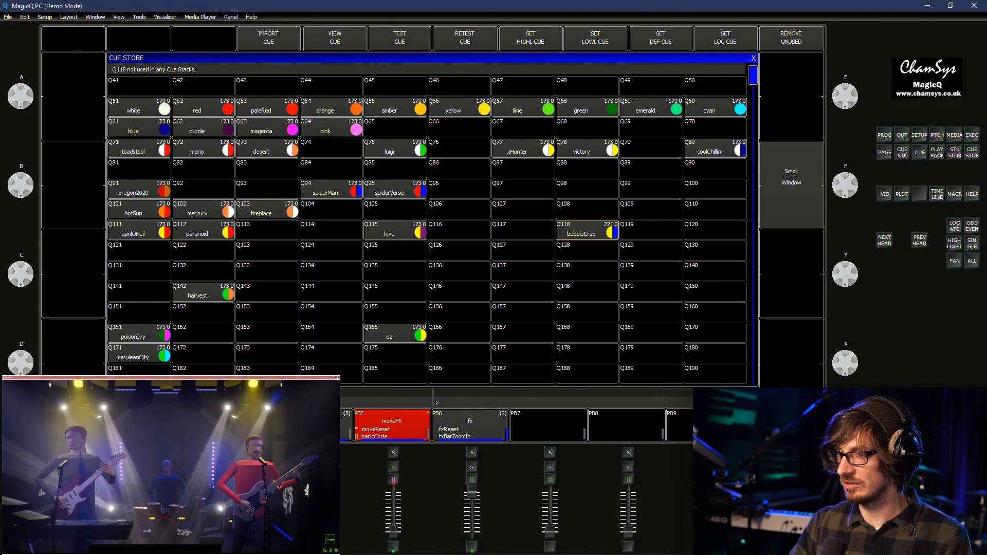
Delete the bubbleCrab cue from slot Q118 and return to the group and palette windows
key("Delete")
left_click_drag(587, 231, 587, 247)
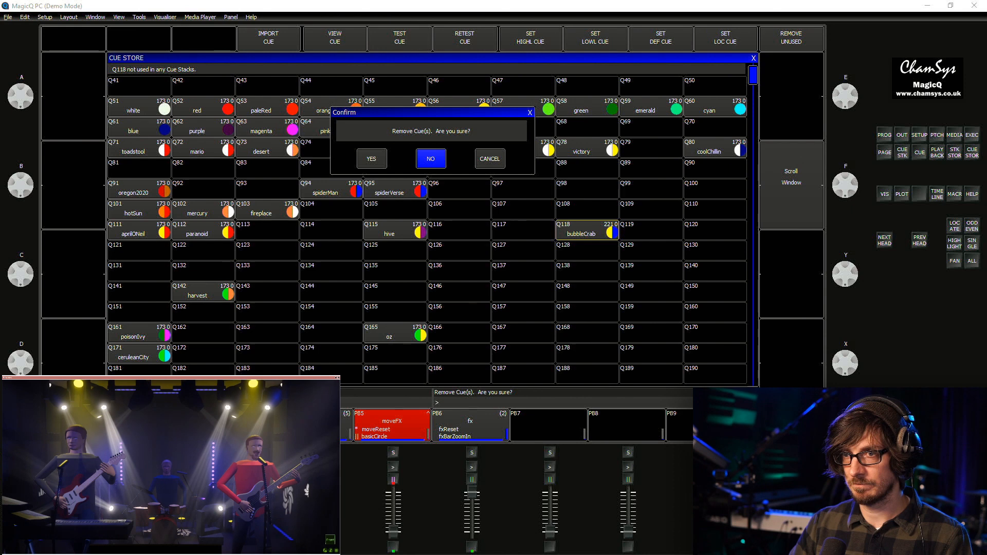
left_click(371, 158)
key("Escape")
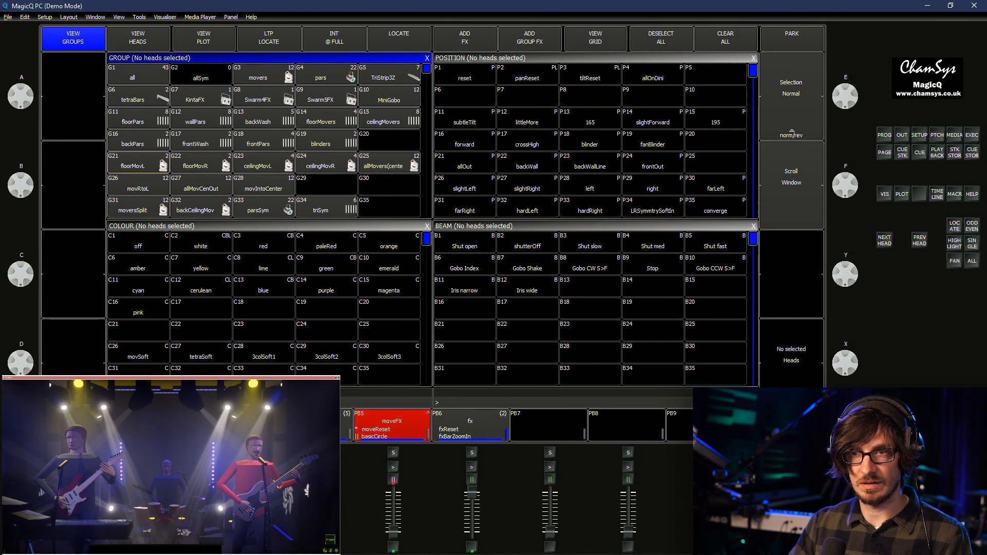
Look through the group window to find the triSplit groups
scroll(269, 140, "down", 20)
scroll(264, 140, "up", 18)
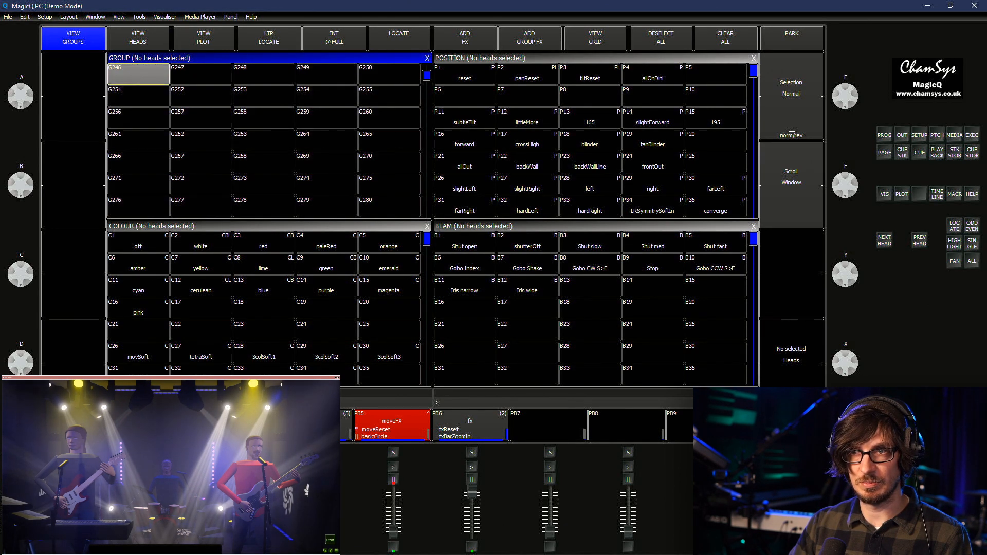
left_click_drag(426, 70, 426, 184)
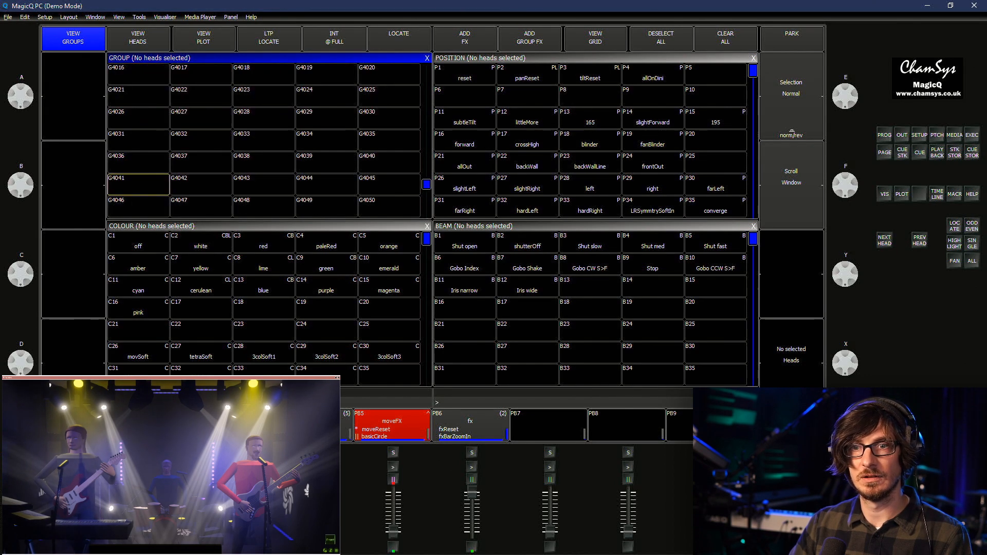
key("Page_Up")
key("Page_Up")
key("Page_Up")
key("Page_Up")
key("Page_Up")
key("Page_Up")
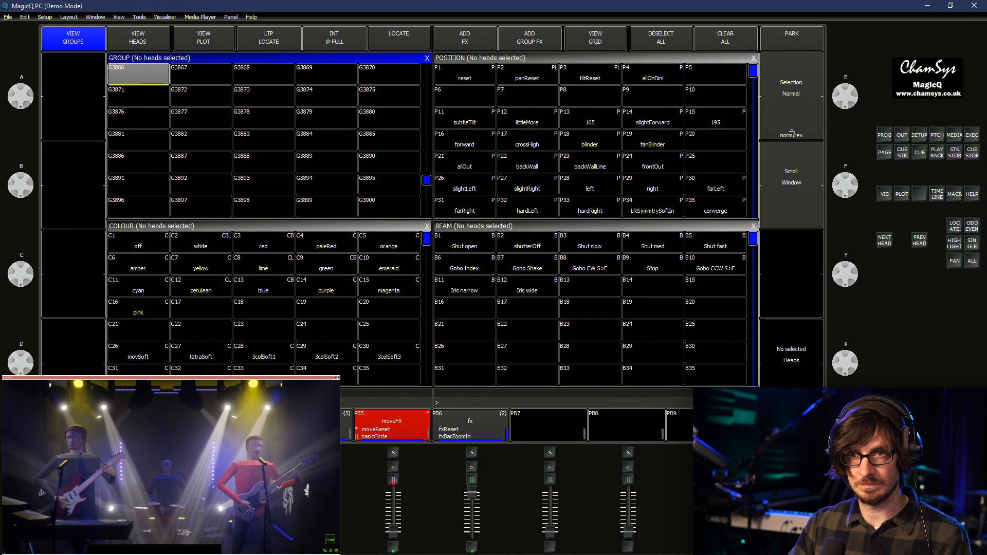
left_click_drag(426, 179, 426, 81)
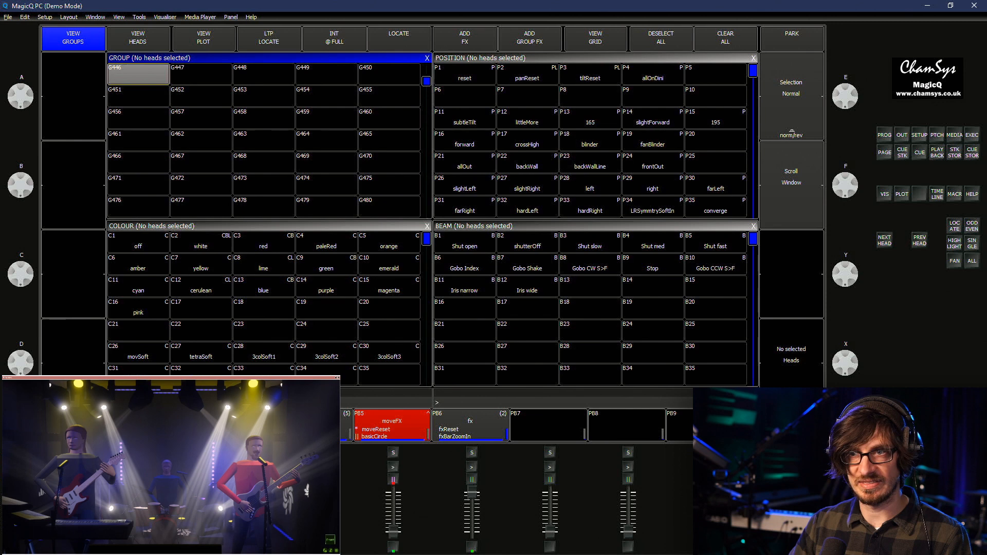
key("Page_Up")
key("Page_Up")
key("Page_Up")
key("Page_Up")
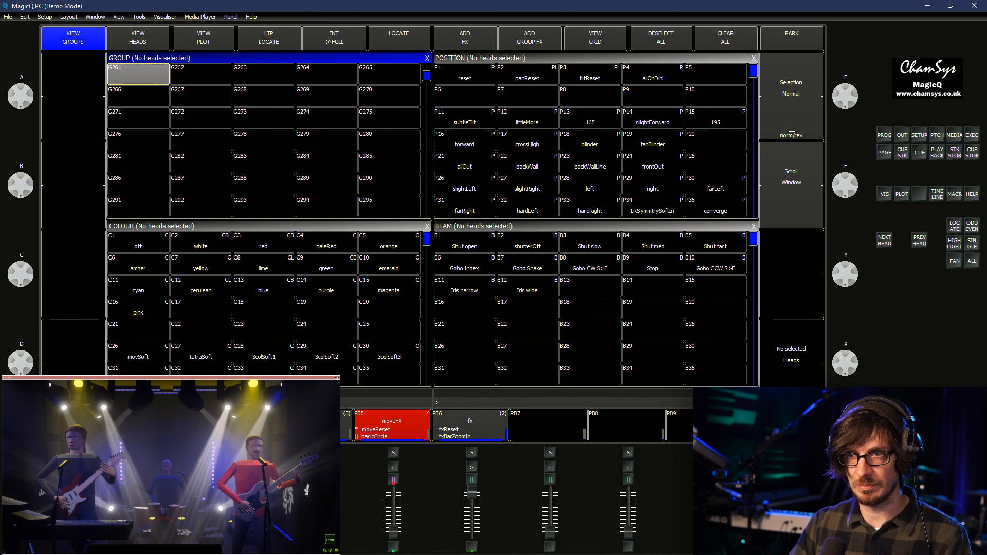
key("Page_Up")
key("Page_Up")
key("Page_Up")
key("Page_Up")
key("Page_Up")
key("Page_Up")
key("Page_Up")
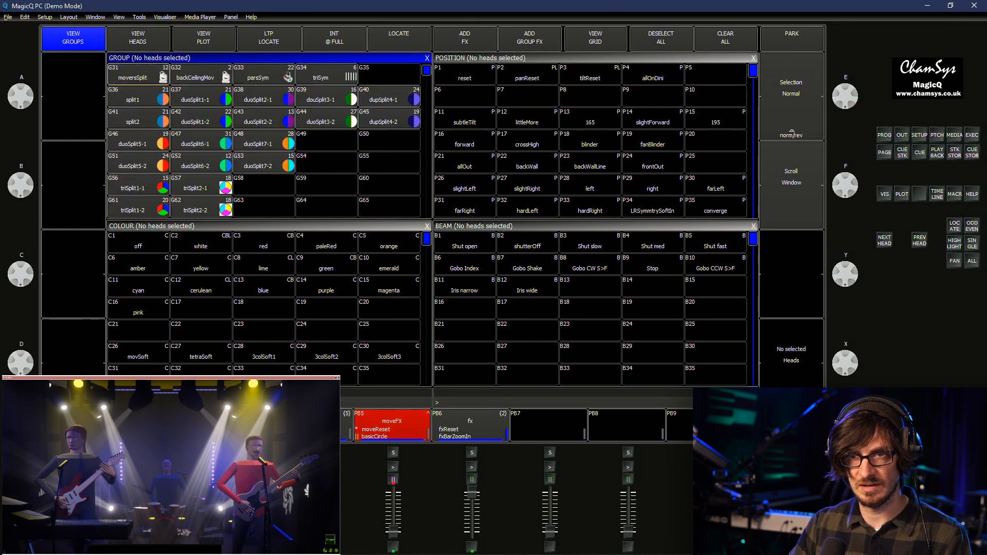
Colour the triSplit1-1 group white, triSplit1-2 yellow and triSplit1-3 blue using the colour palettes
left_click(134, 119)
left_click(135, 185)
scroll(135, 185, "down", 4)
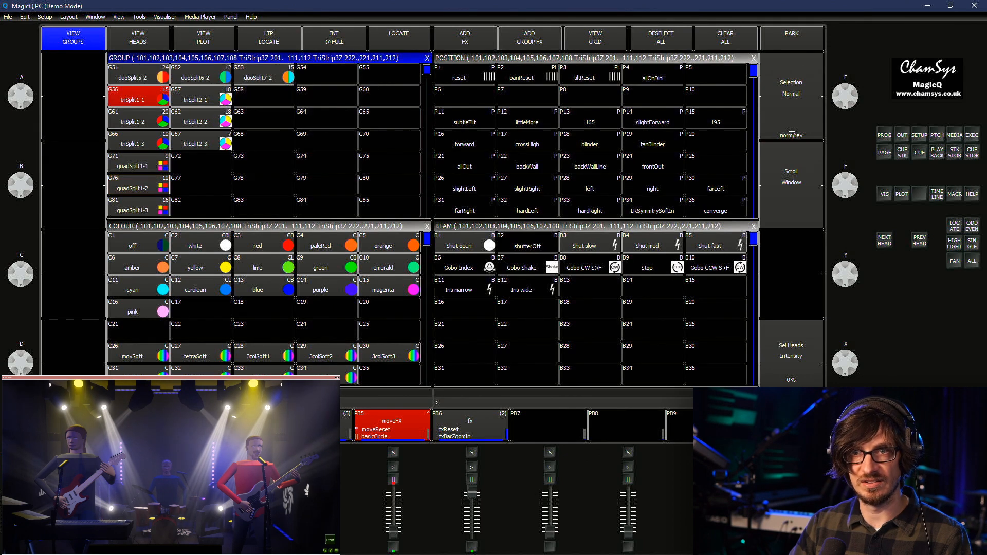
left_click(135, 97)
left_click(198, 242)
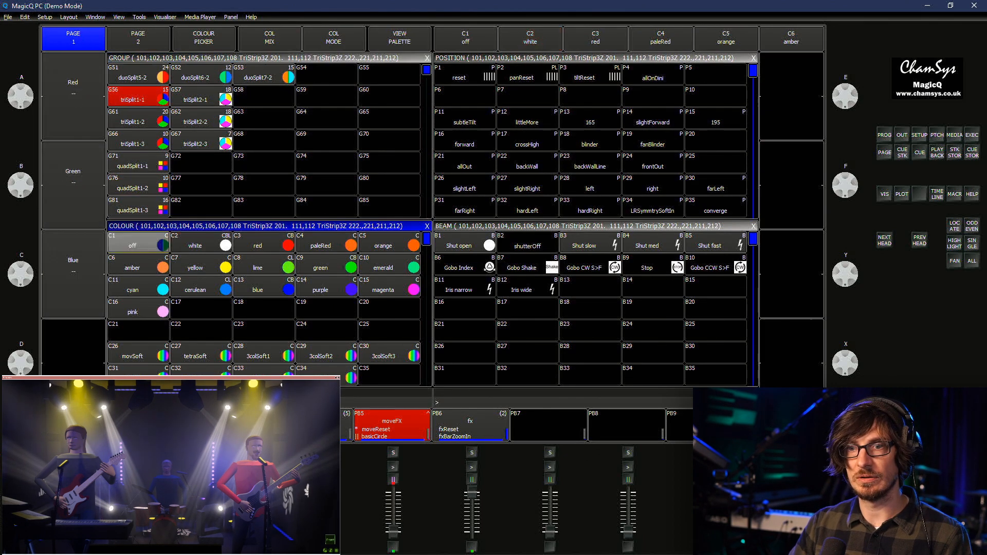
left_click(134, 119)
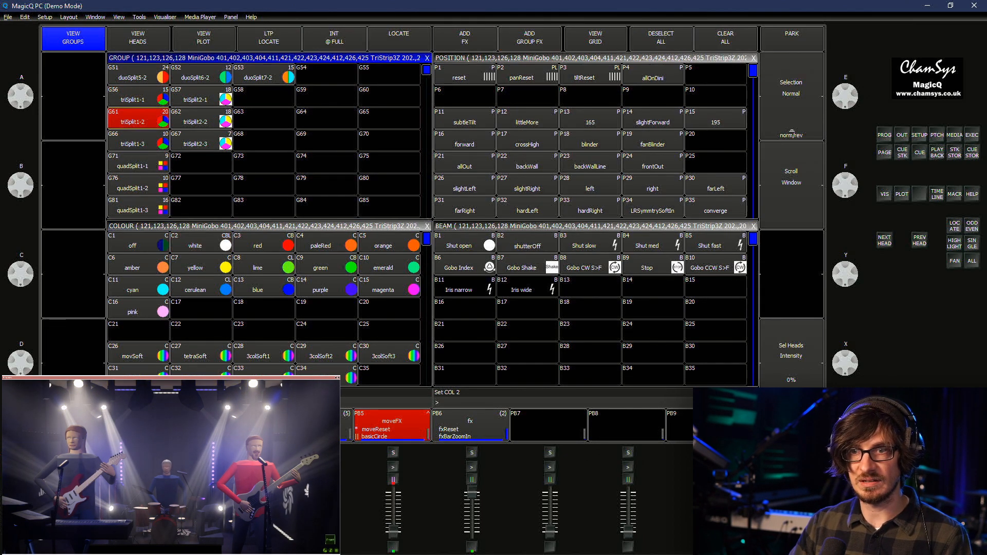
left_click(198, 265)
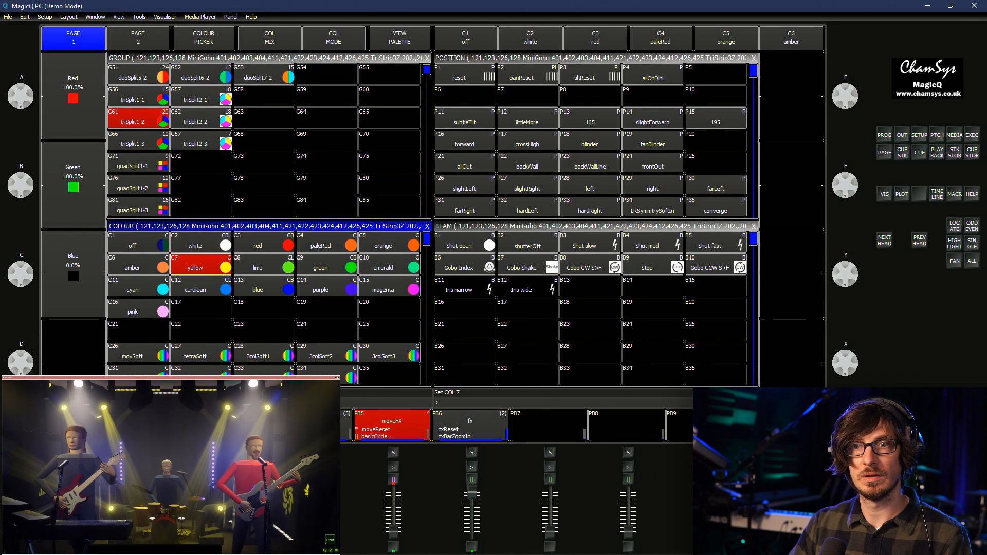
left_click(135, 140)
left_click(260, 287)
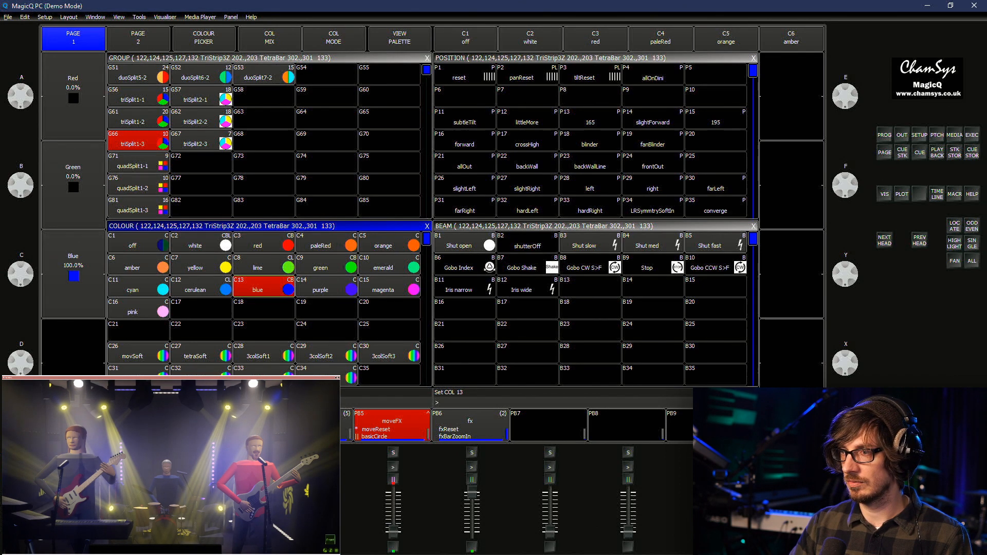
Record the white, yellow and blue look as cue Q118 in the cue store and clear the programmer
key("F12")
key("r")
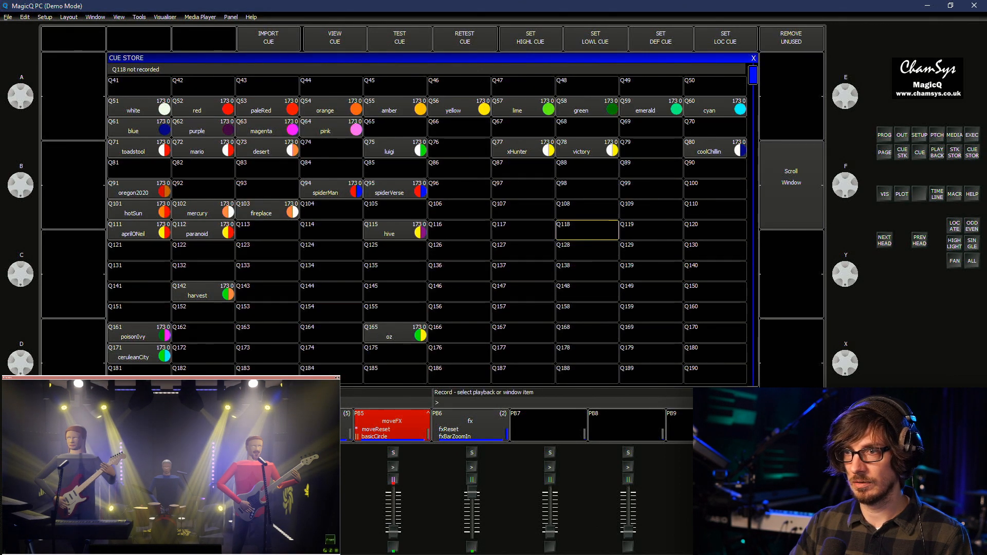
key("Return")
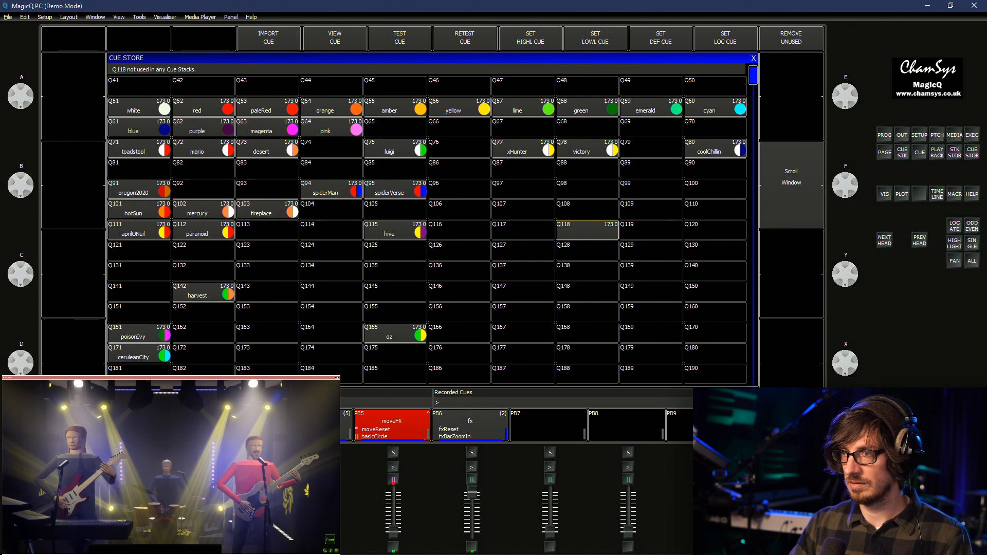
key("ctrl+BackSpace")
Fire and release the victory cue and cue Q118 in turn to compare their looks on the rig
left_click(587, 148)
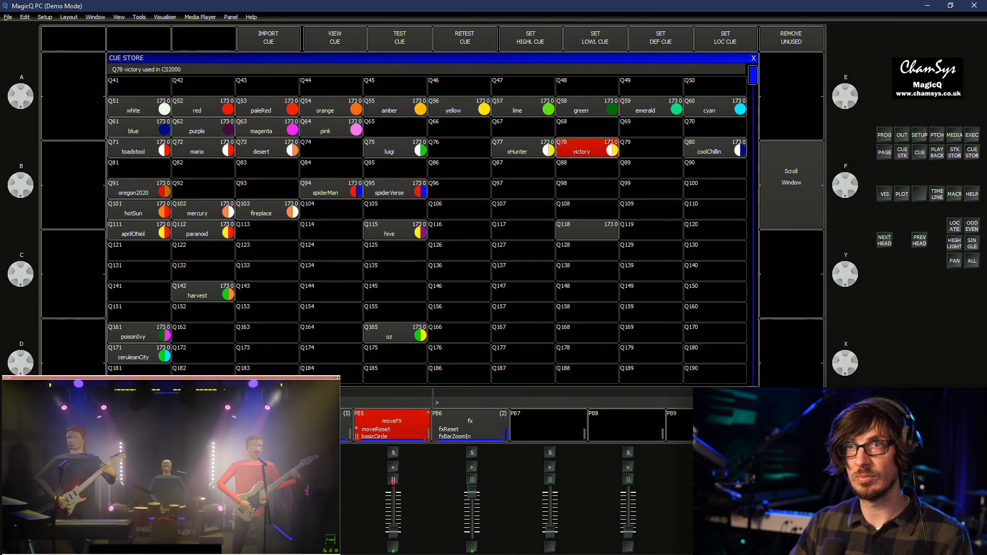
left_click(587, 148)
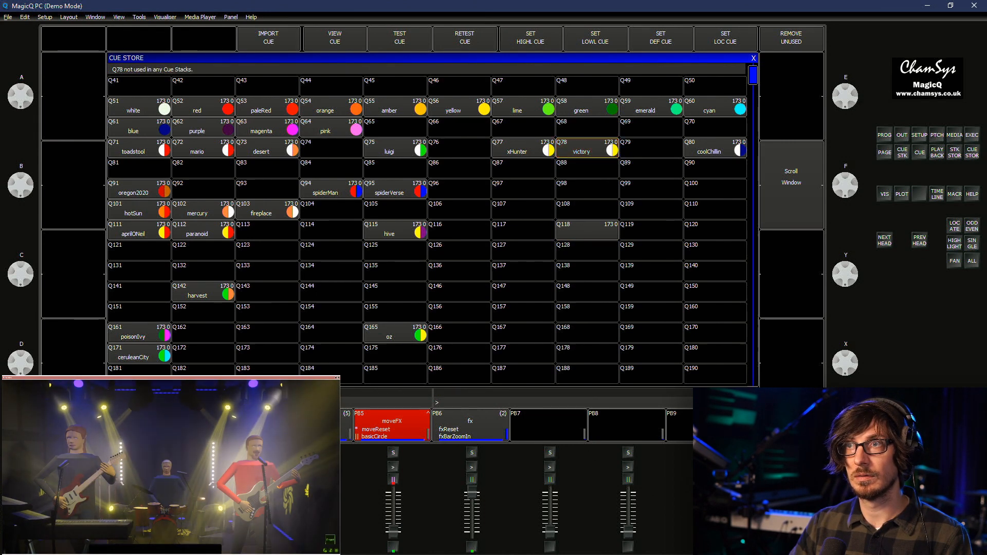
left_click(587, 230)
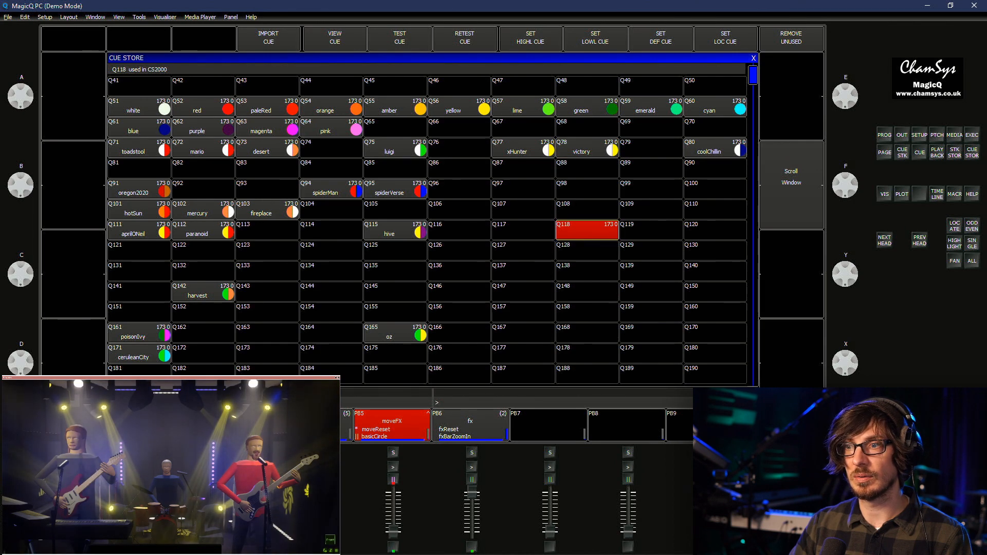
left_click(587, 148)
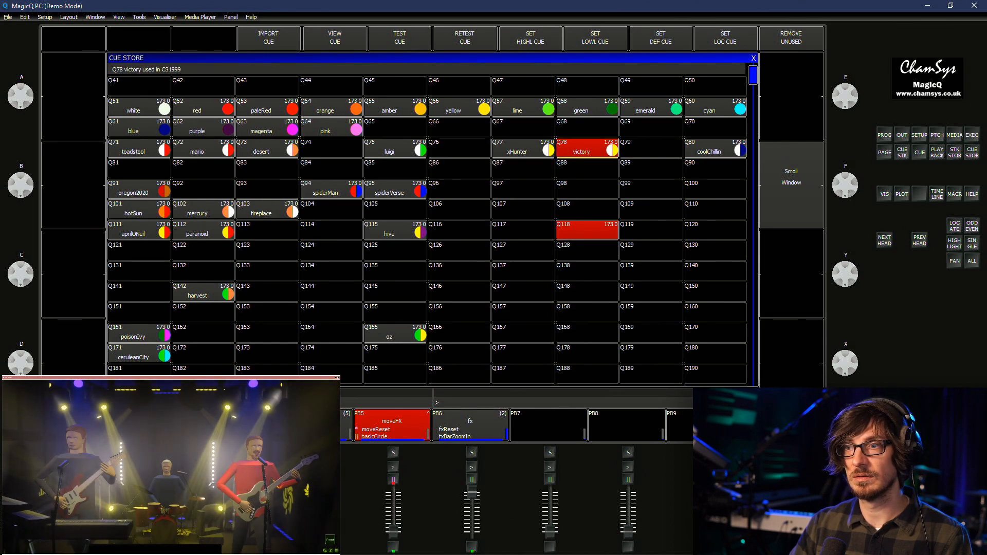
left_click(587, 148)
left_click(587, 230)
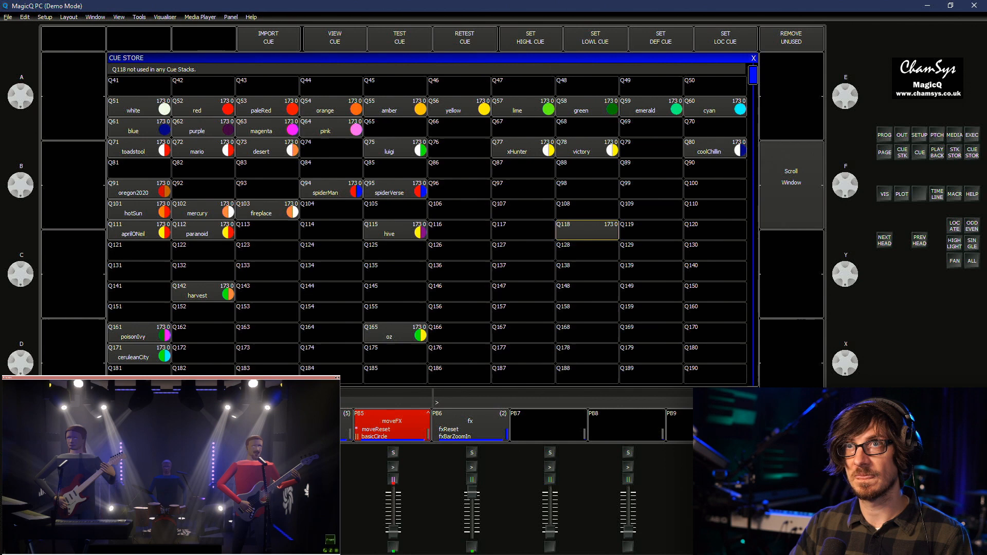
left_click(587, 230)
left_click(587, 230)
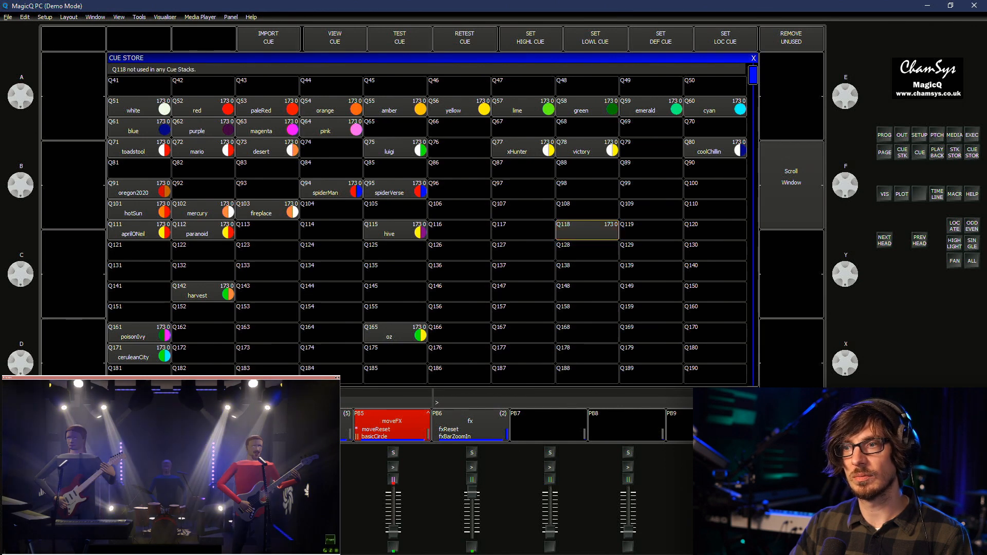
left_click(587, 231)
left_click(587, 230)
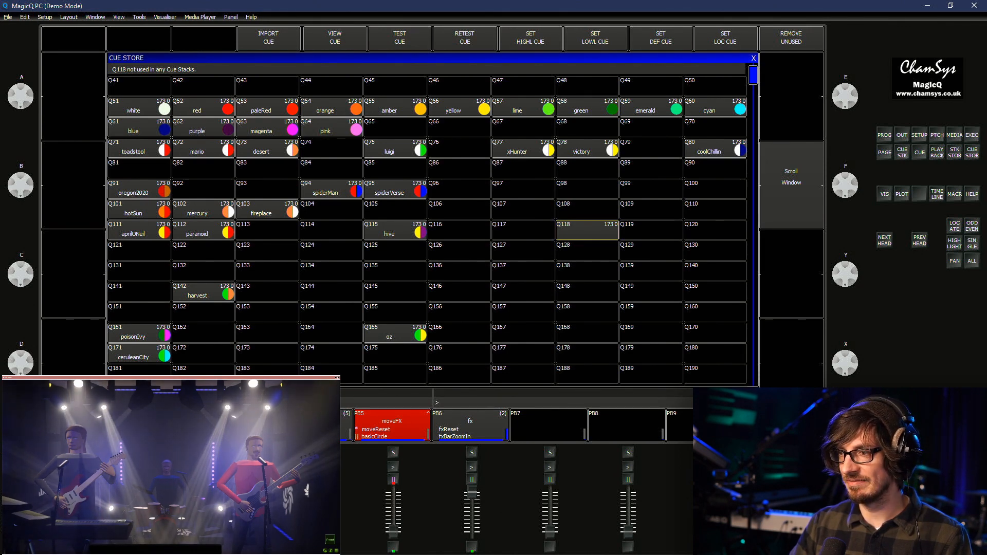
Delete cue Q118 from the cue store
key("Delete")
left_click(587, 230)
key("Return")
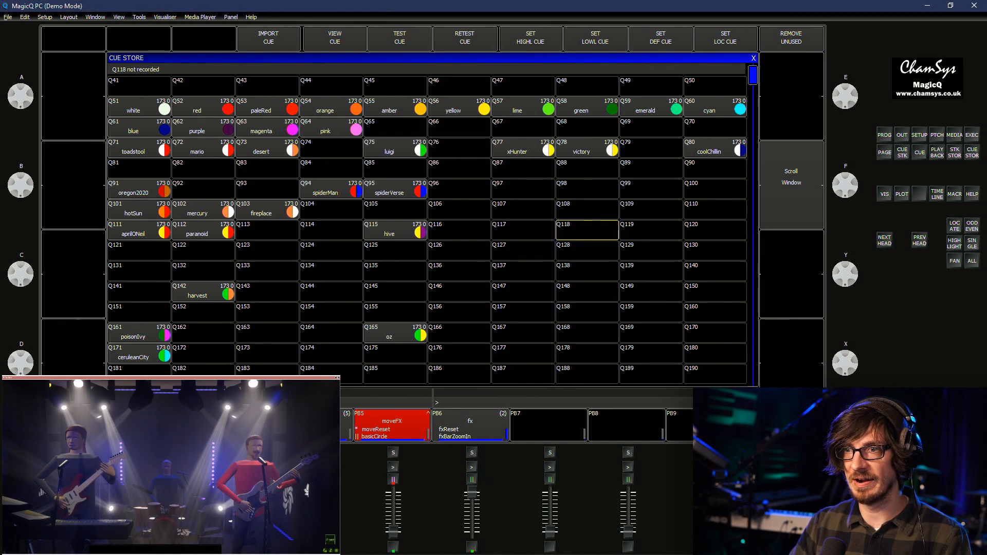
Test the xHunter and victory cues one after the other to compare their colour splits
left_click(523, 148)
left_click(523, 148)
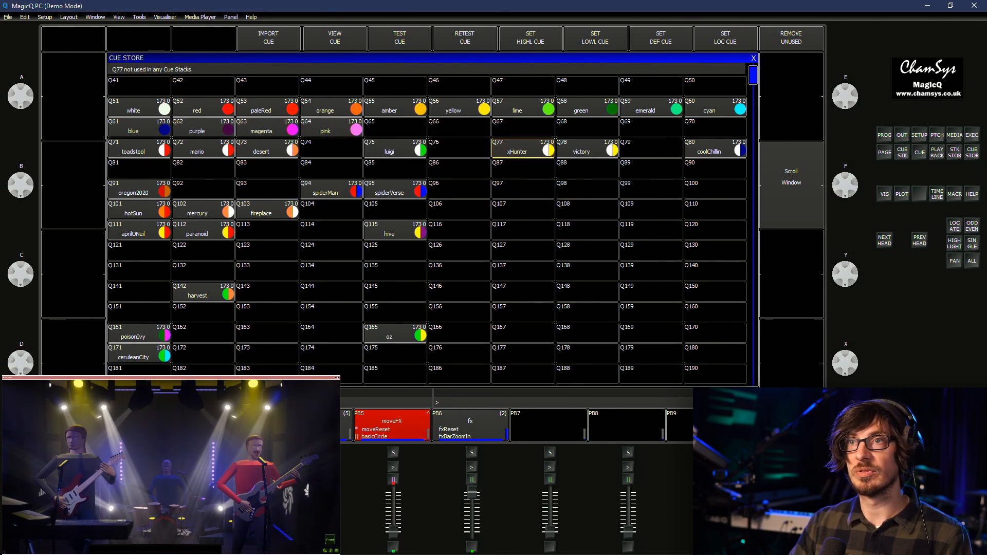
left_click(587, 148)
left_click(587, 148)
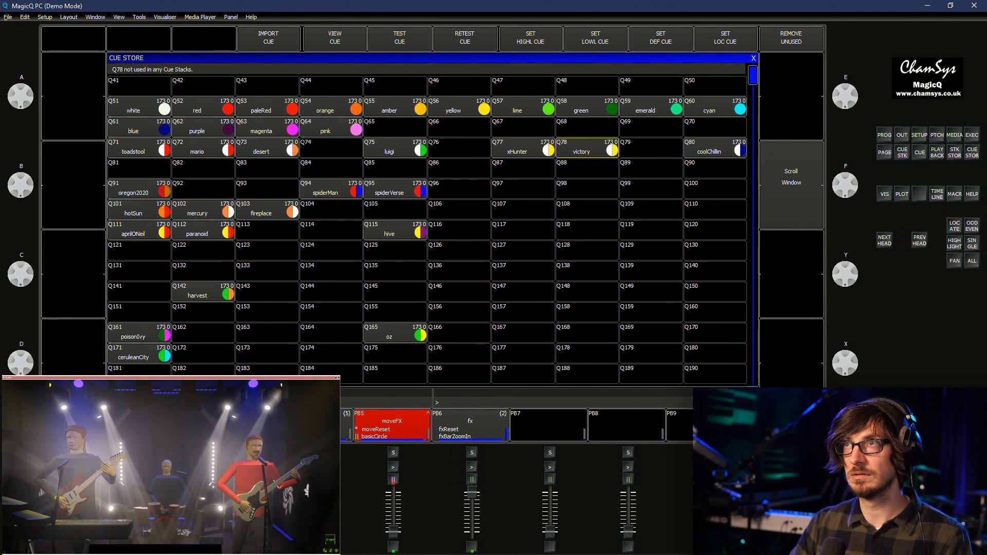
left_click(522, 148)
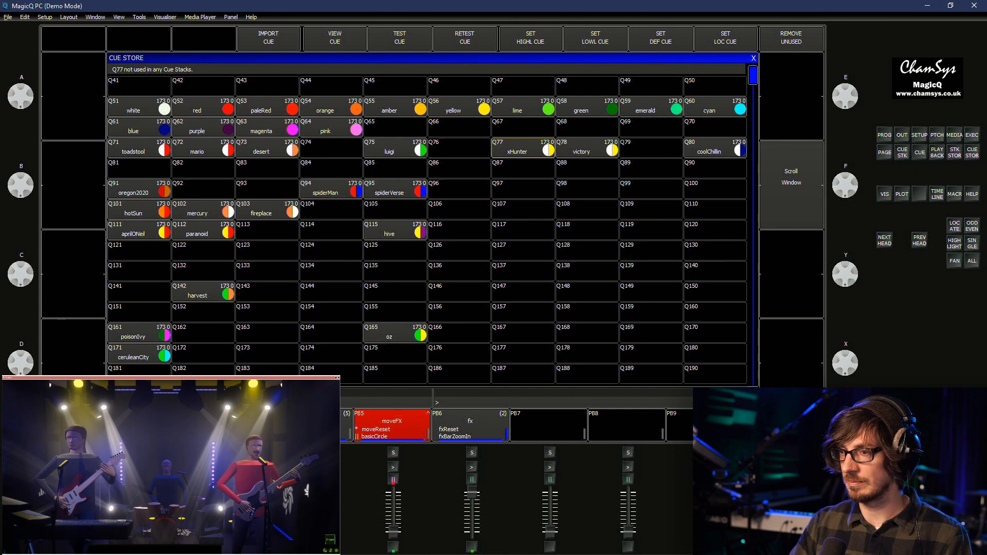
Return to the group and palette windows and try blue and yellow on the triSplit1-1 group before settling on white
key("ctrl+1")
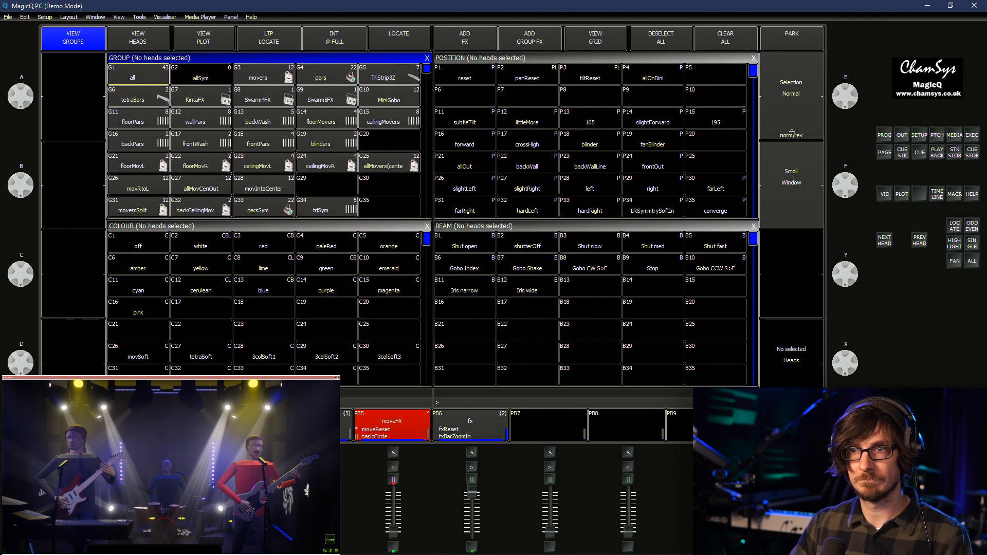
left_click(138, 140)
scroll(138, 140, "down", 6)
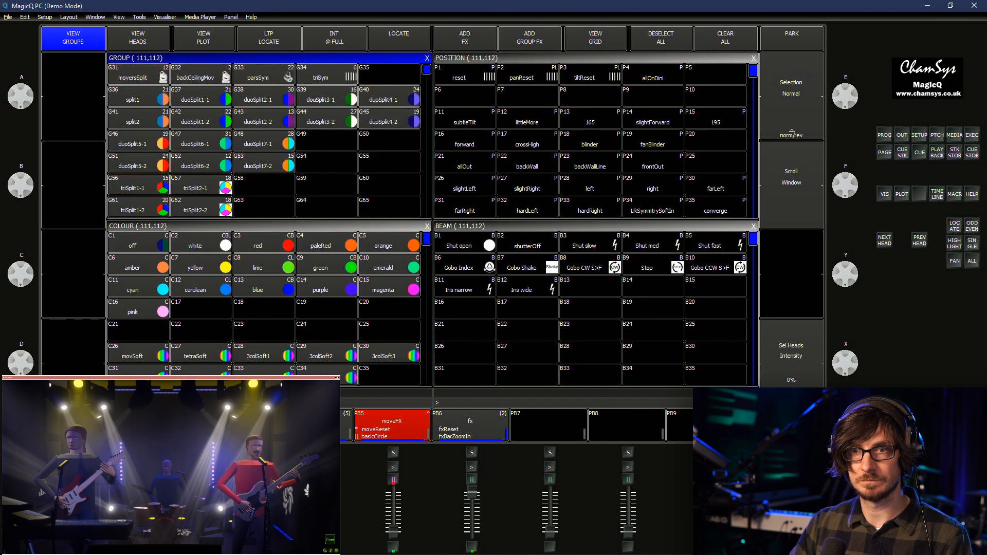
left_click(138, 118)
left_click(137, 97)
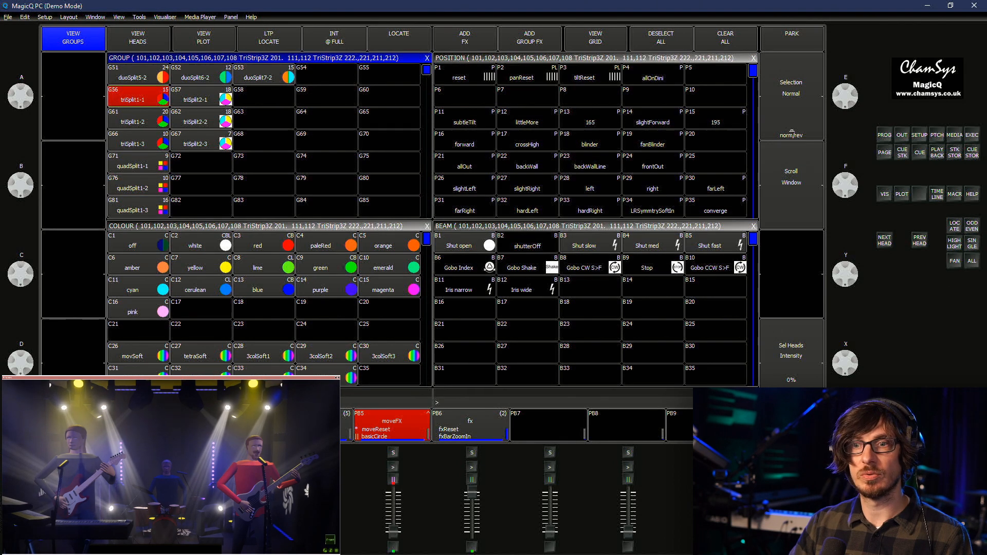
left_click(263, 288)
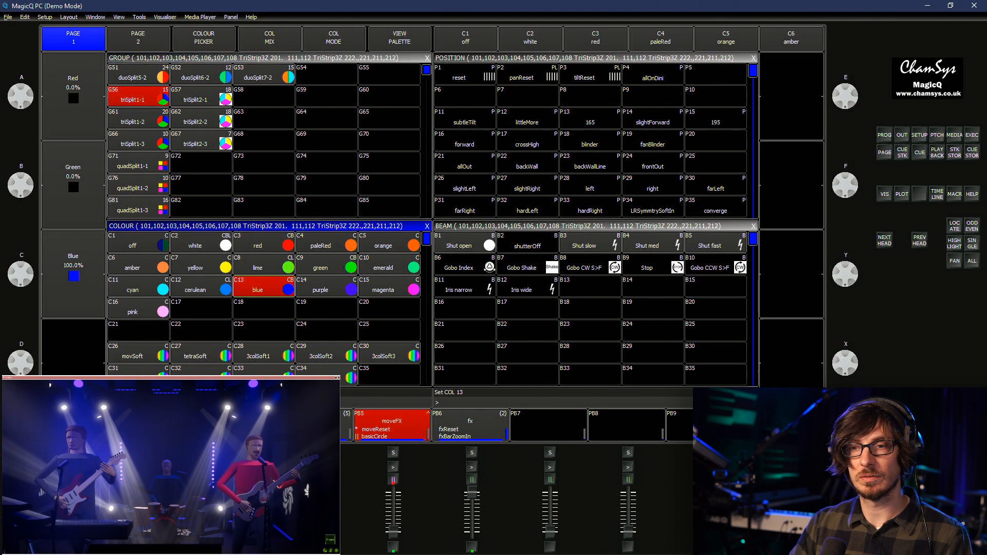
left_click(200, 266)
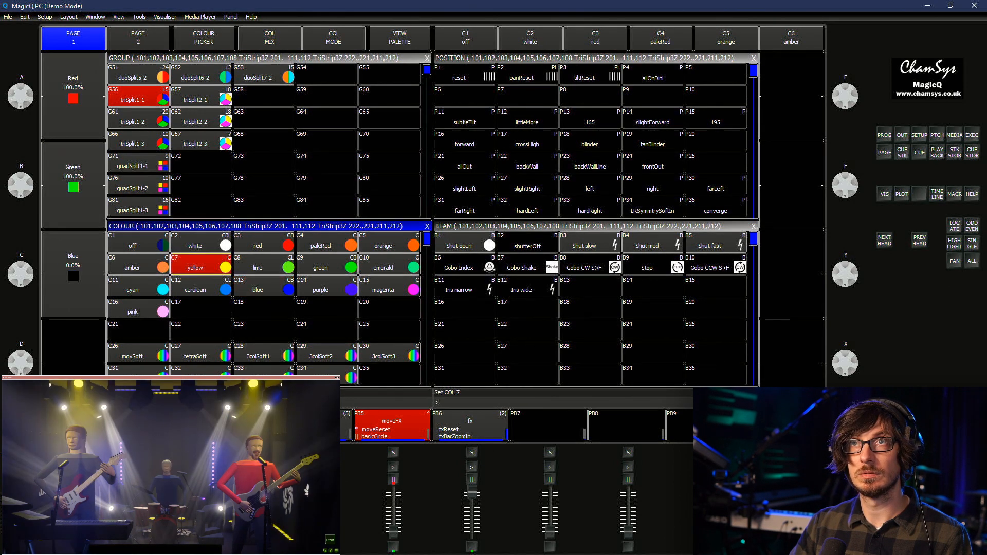
left_click(200, 243)
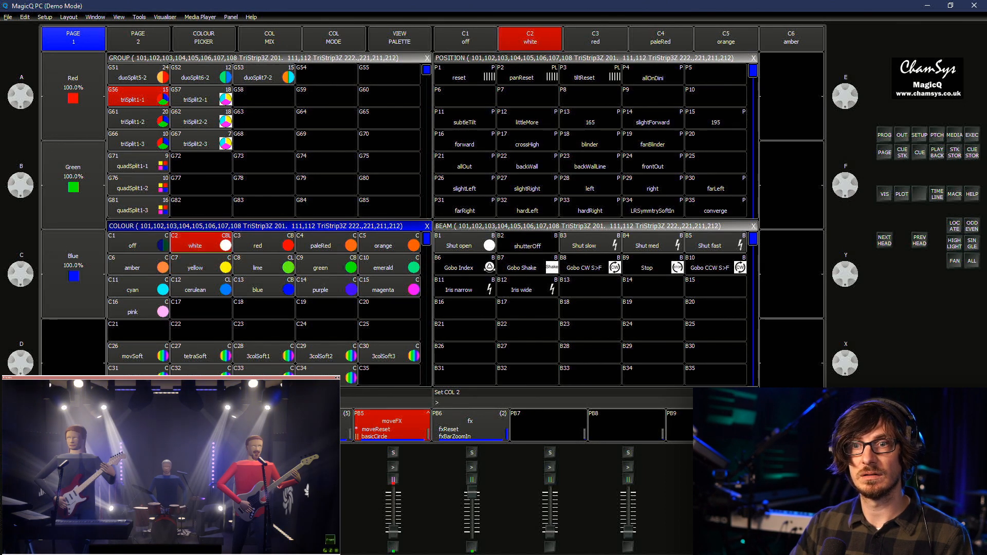
Colour the triSplit1-2 group blue and the triSplit1-3 group yellow
left_click(138, 118)
left_click(263, 287)
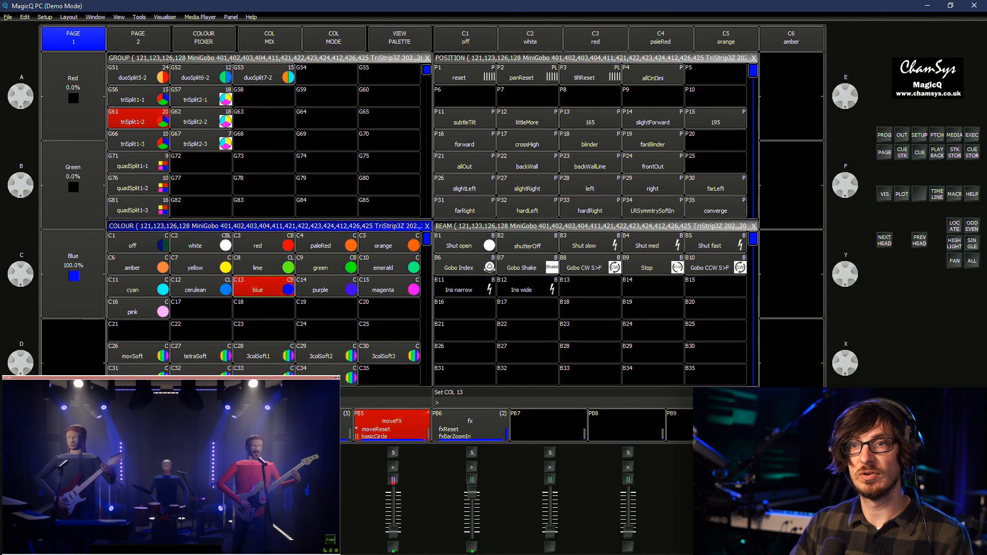
left_click(138, 141)
left_click(201, 265)
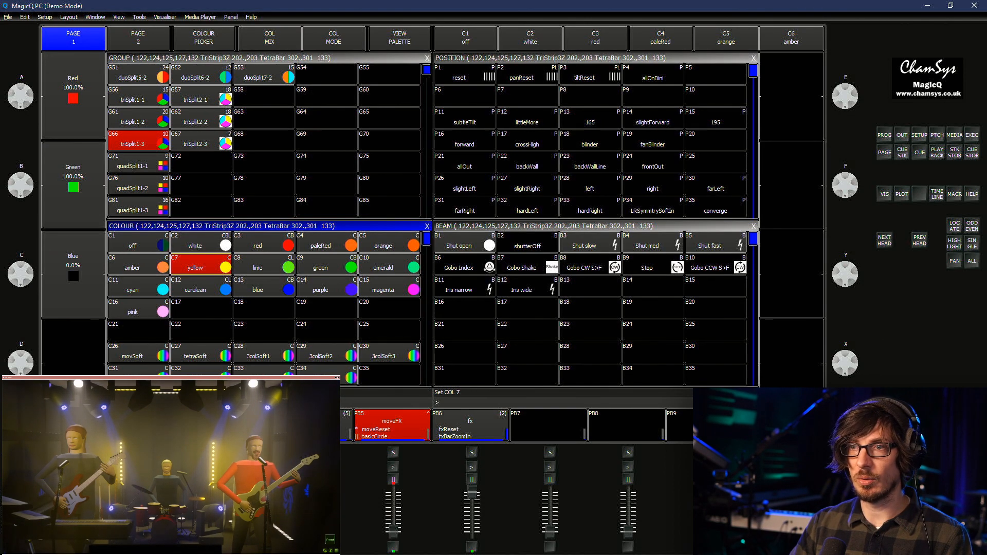
Record the current white, blue and yellow look into cue store slot Q127 and name it bubbleCrab
left_click(426, 68)
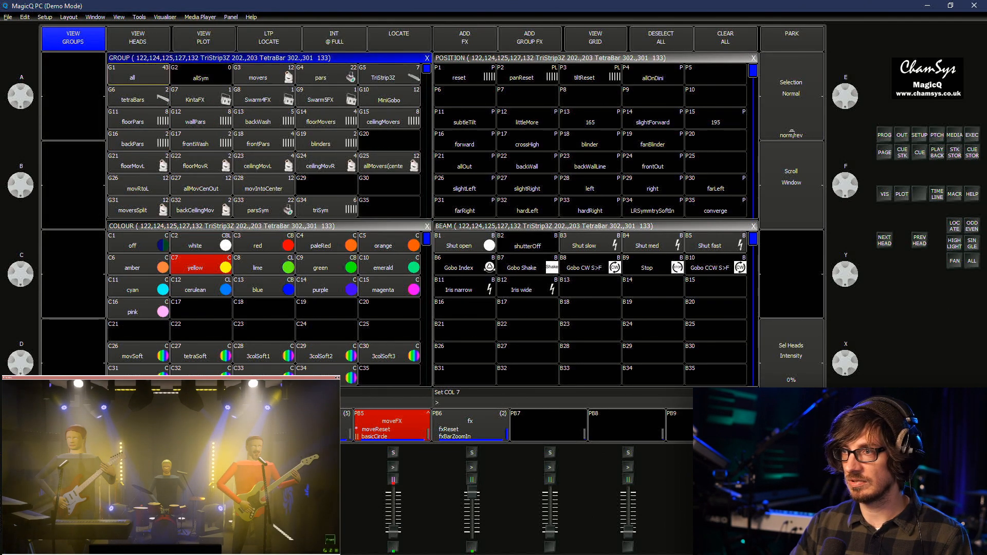
left_click(972, 153)
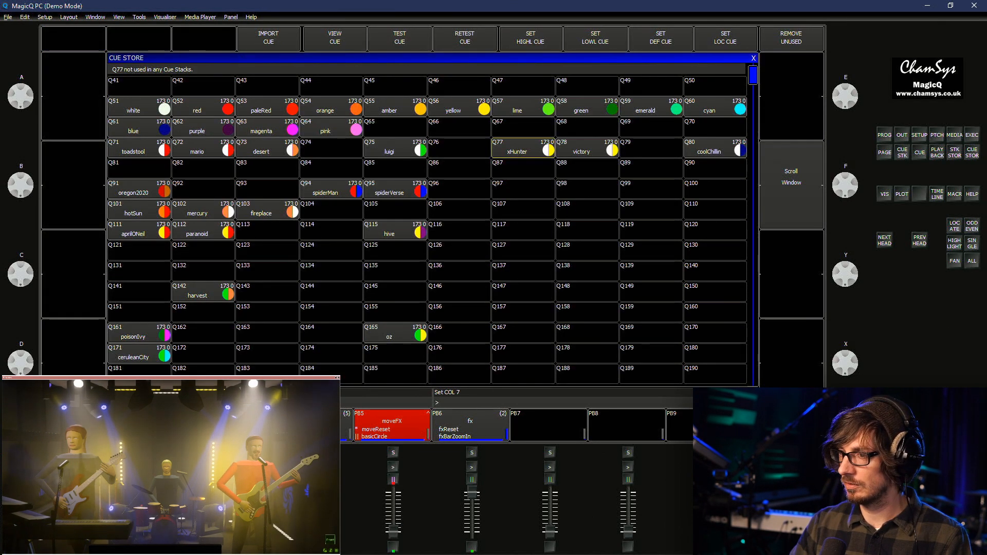
key("ctrl+r")
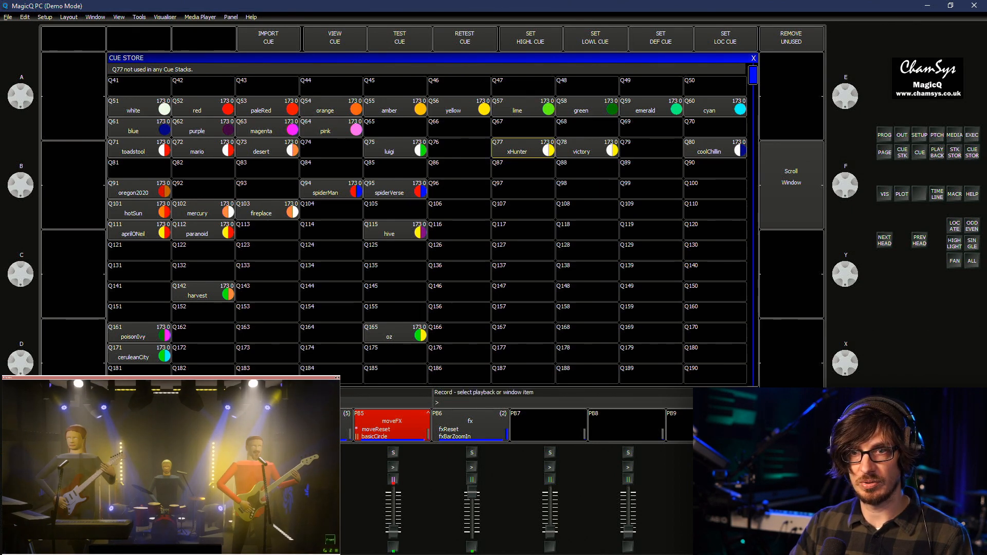
left_click(523, 251)
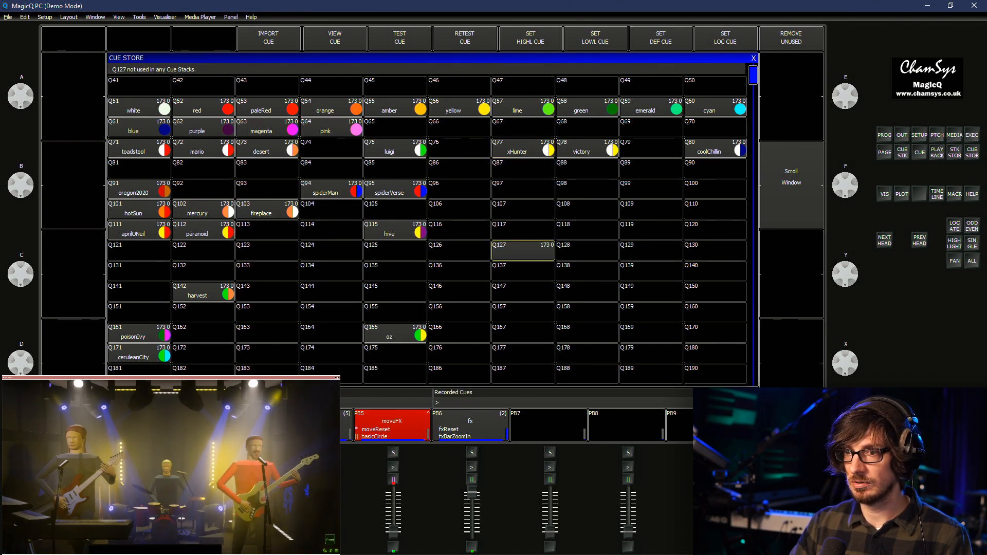
type("bubbl")
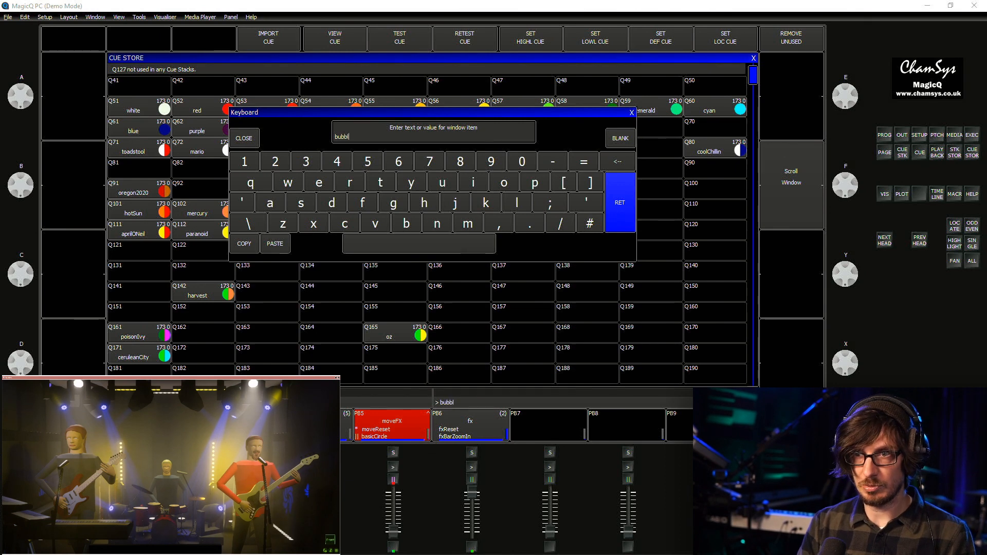
type("eCrab")
key("Return")
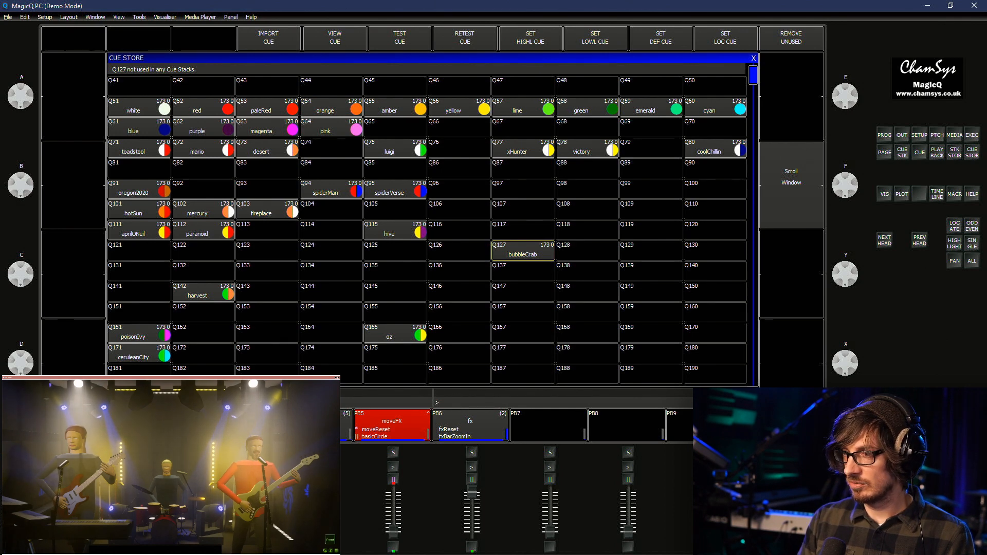
key("ctrl+s")
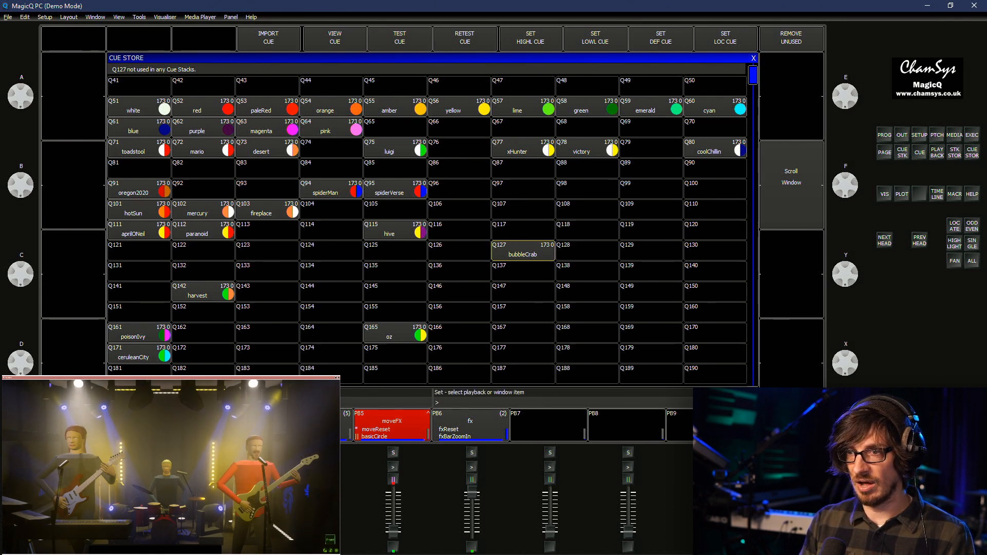
left_click(523, 250)
key("Return")
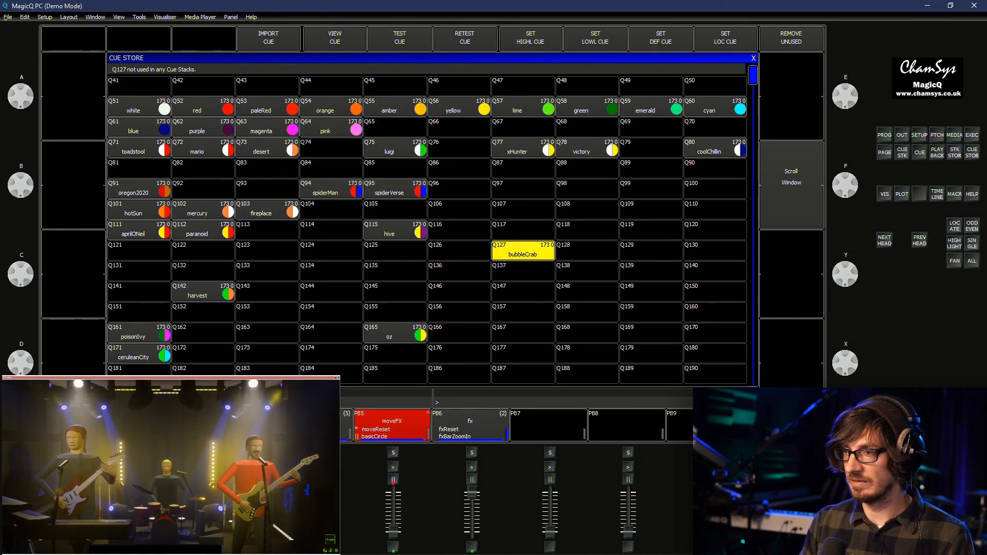
key("ctrl+shift+s")
left_click(459, 251)
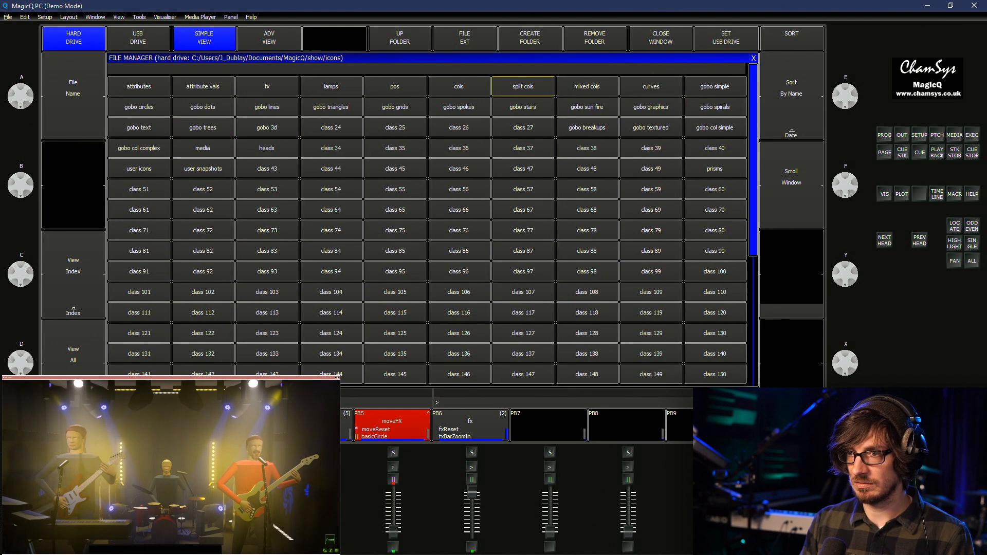
key("Escape")
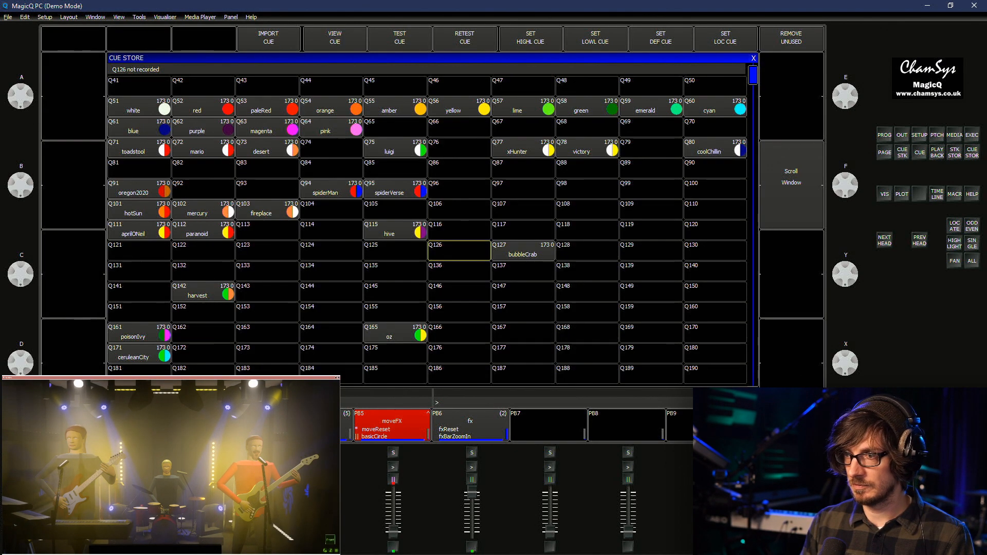
left_click(524, 250)
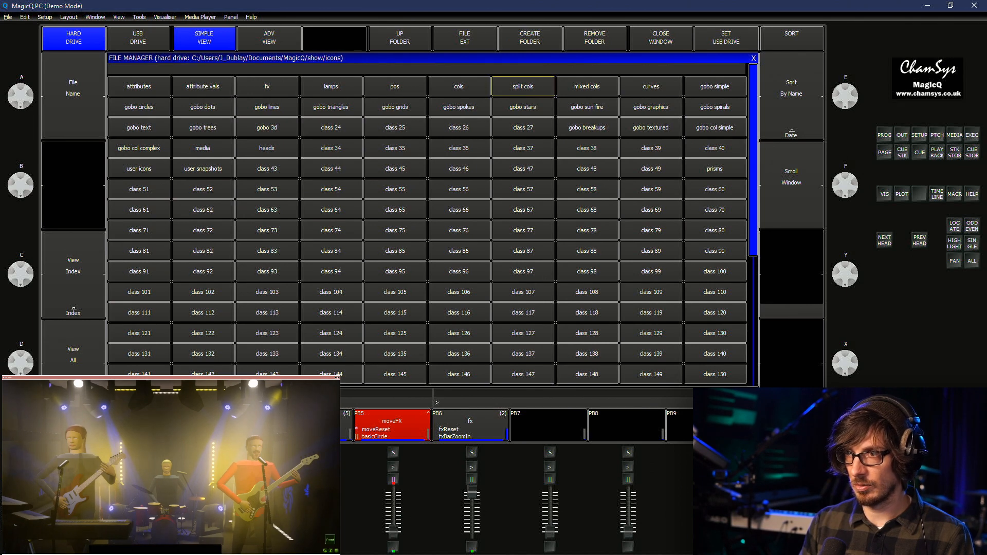
key("Escape")
Give the bubbleCrab cue the yellow and blue half-circle icon from the split cols icon set
left_click(523, 251)
key("shift+s")
left_click(524, 251)
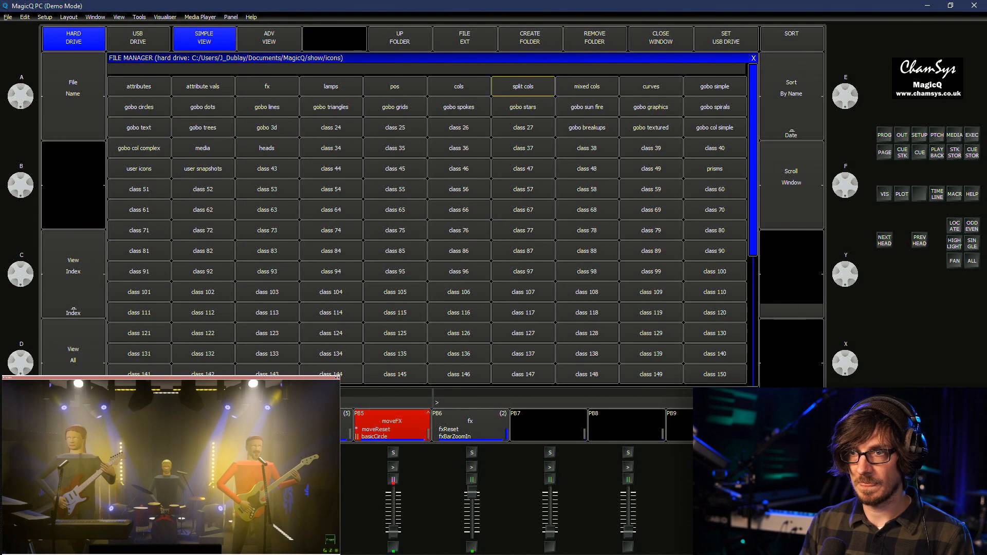
left_click(523, 86)
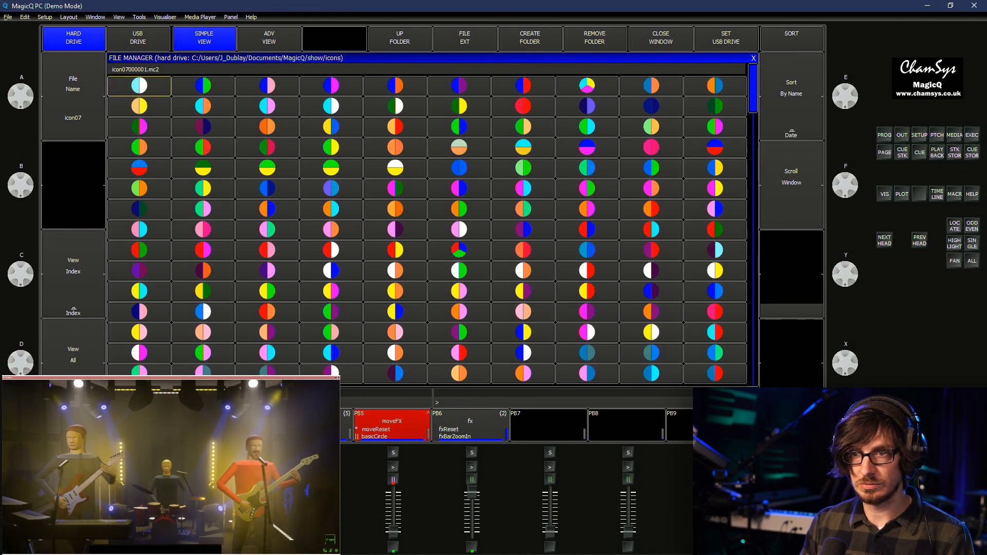
left_click(395, 311)
left_click(524, 272)
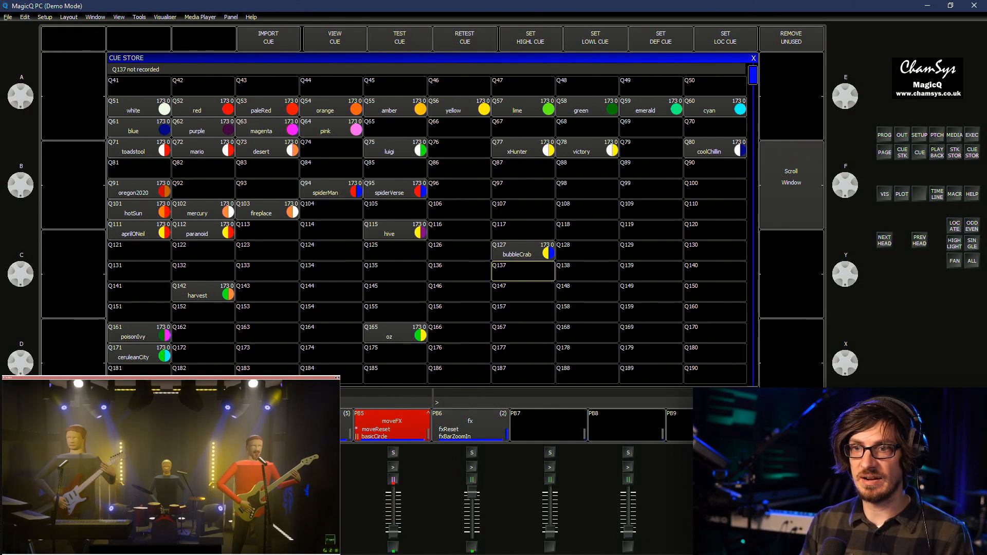
Test the spiderVerse and spiderMan cues against each other with the programmer cleared
left_click(395, 190)
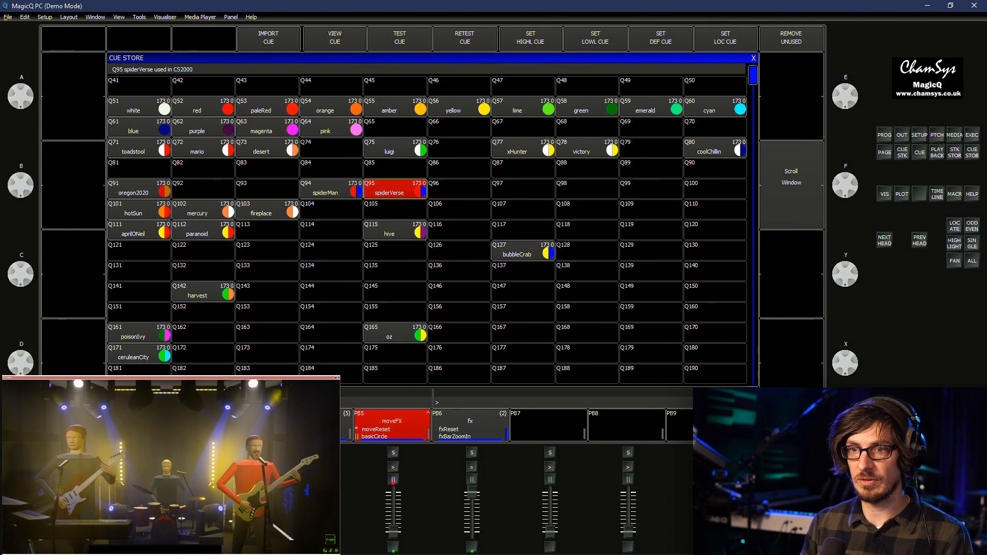
left_click(331, 189)
key("ctrl+BackSpace")
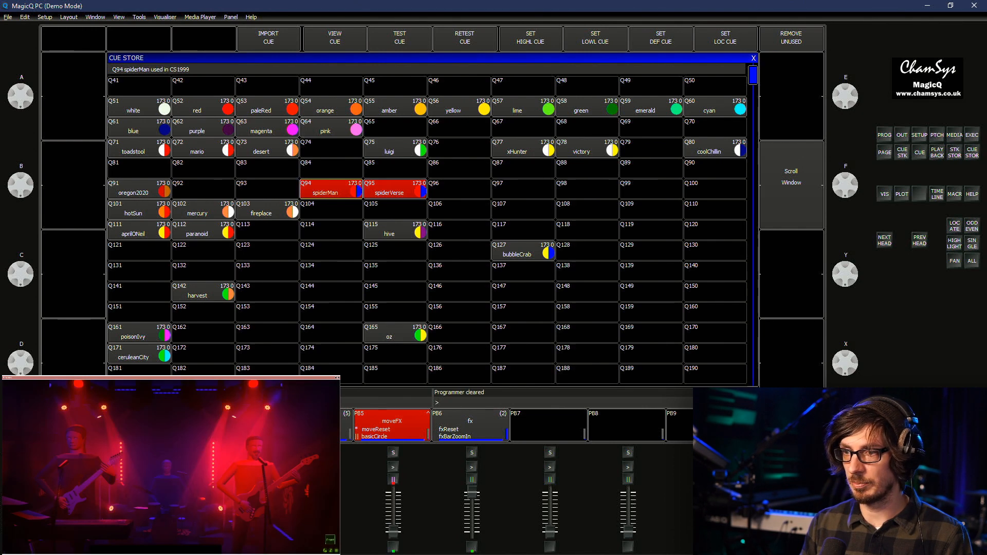
left_click(395, 189)
left_click(394, 189)
left_click(395, 189)
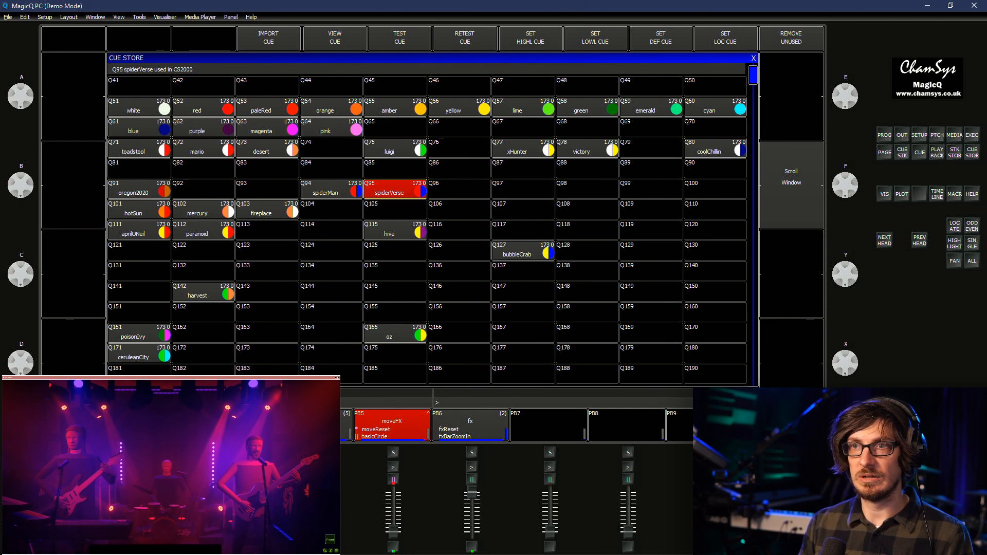
Test the hive cue in place of spiderVerse, and switch to the fireplace cue with hive released
left_click(394, 230)
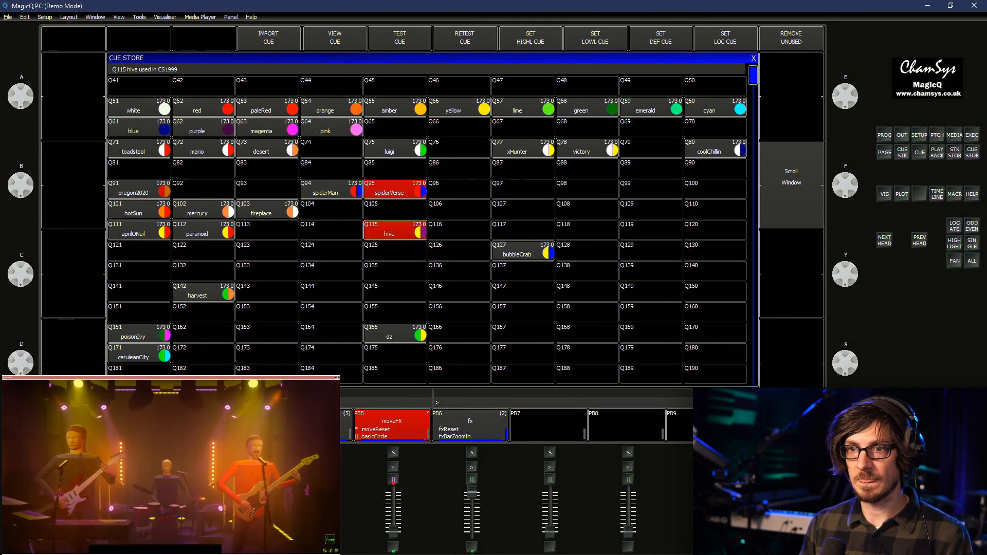
left_click(395, 189)
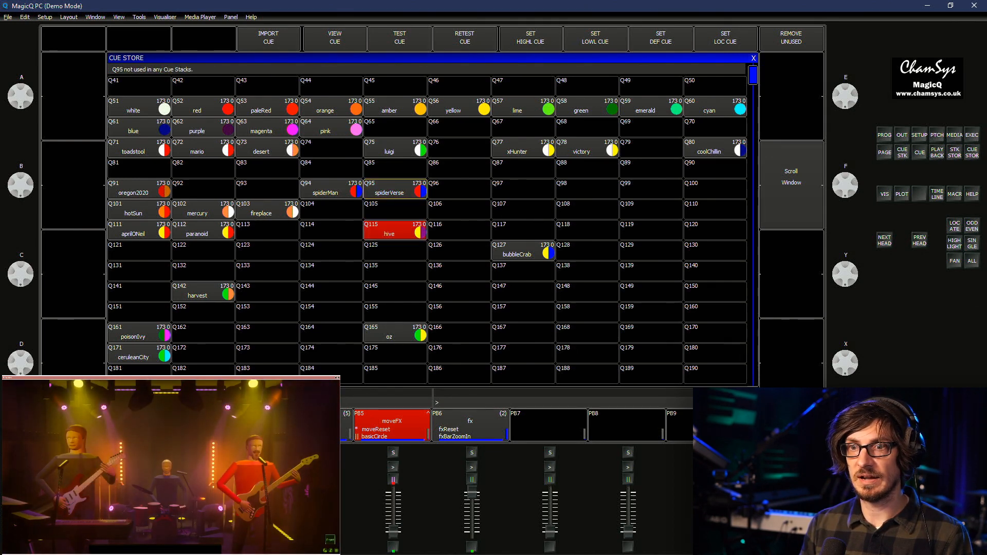
left_click(267, 210)
left_click(394, 230)
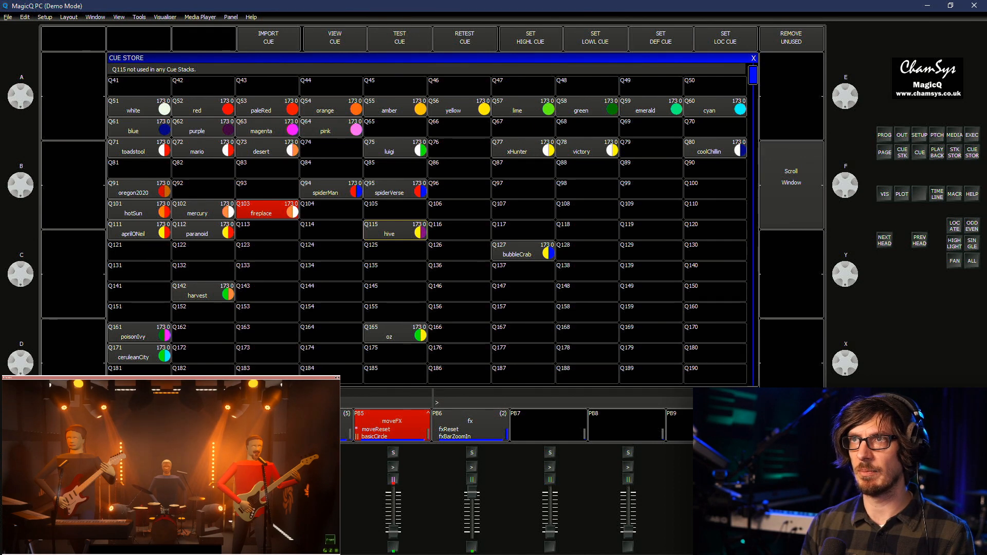
Try the panReset, 165 and slightForward positions on group G25 of all movers, and clear the programmer
key("Escape")
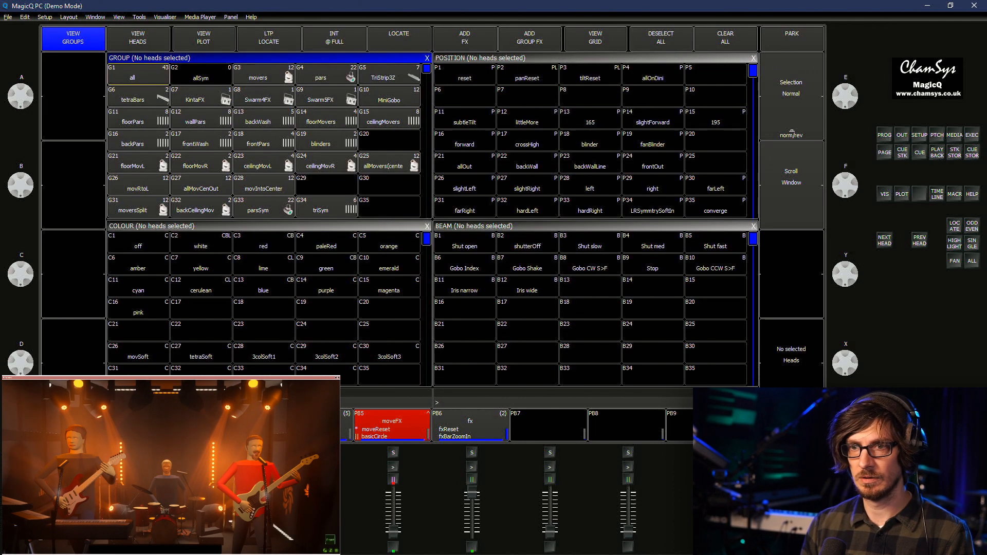
left_click(389, 163)
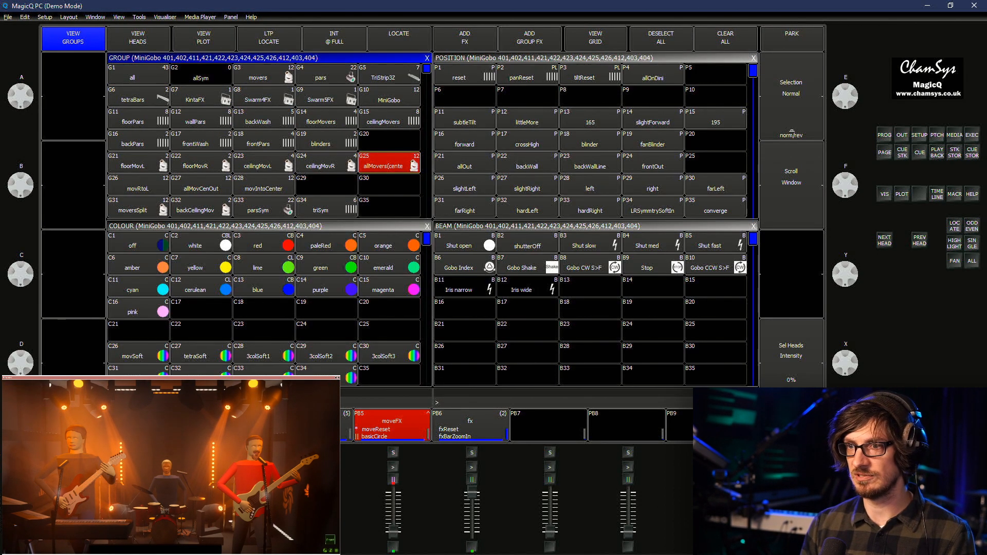
left_click(528, 75)
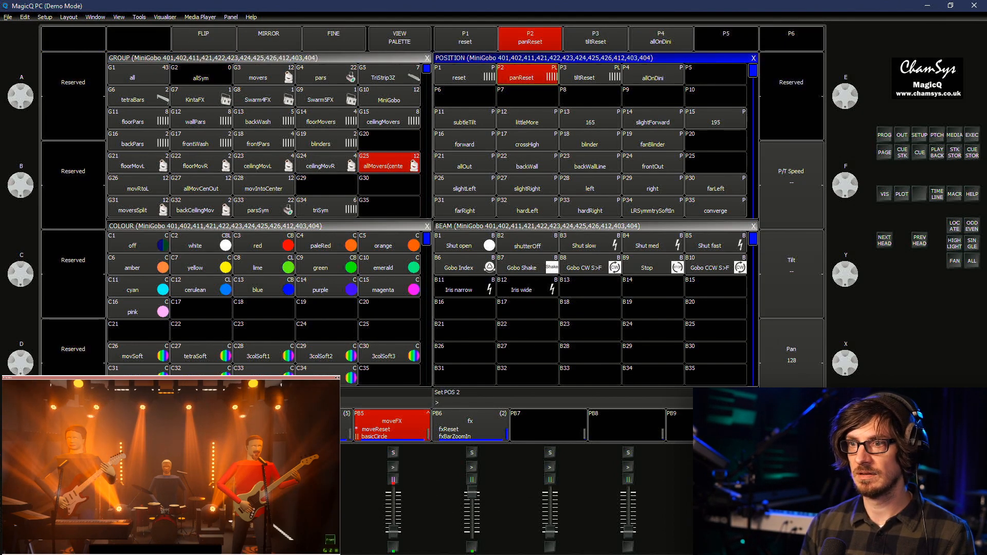
left_click(590, 119)
left_click(653, 118)
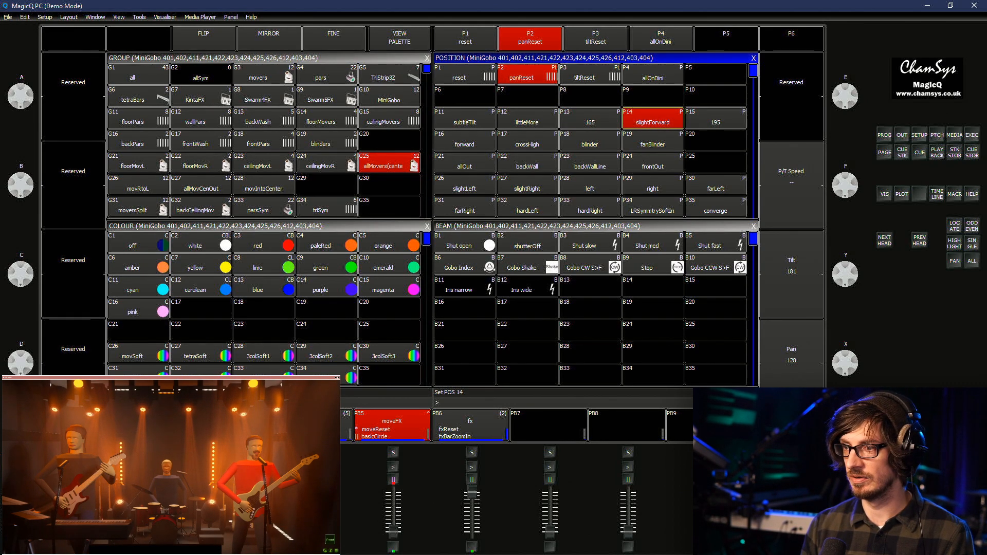
key("ctrl+BackSpace")
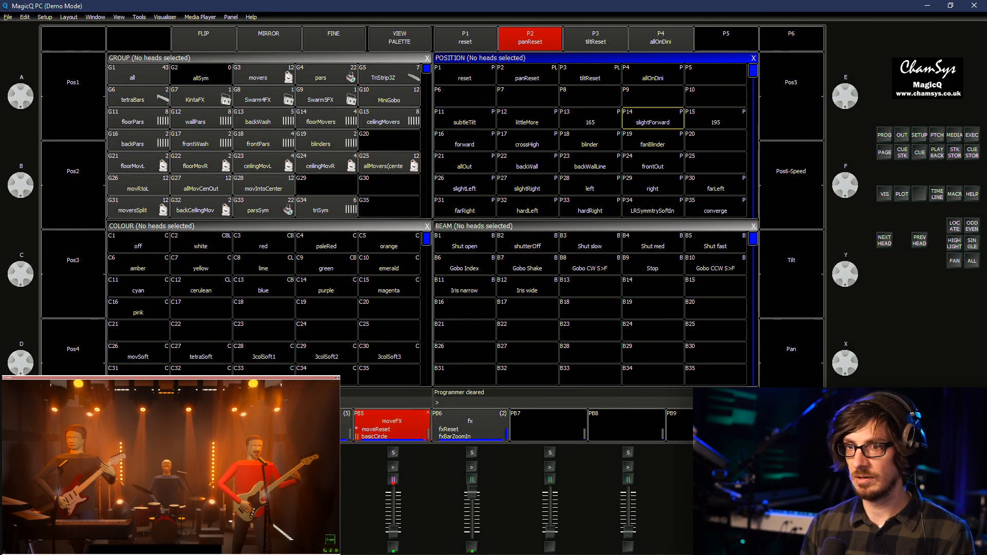
Add the circle movement FX to group G25 of all movers
left_click(390, 163)
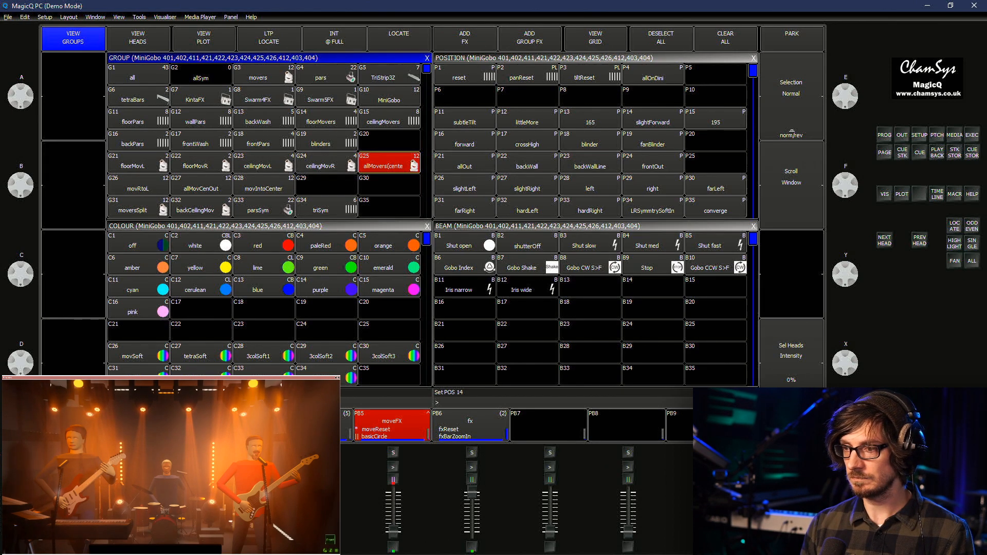
left_click(465, 37)
left_click(267, 87)
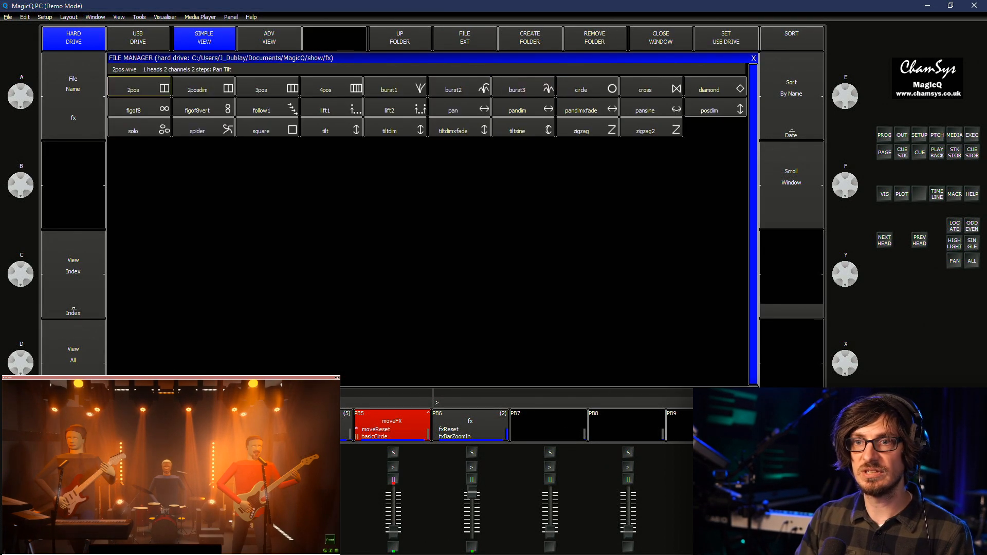
left_click(586, 89)
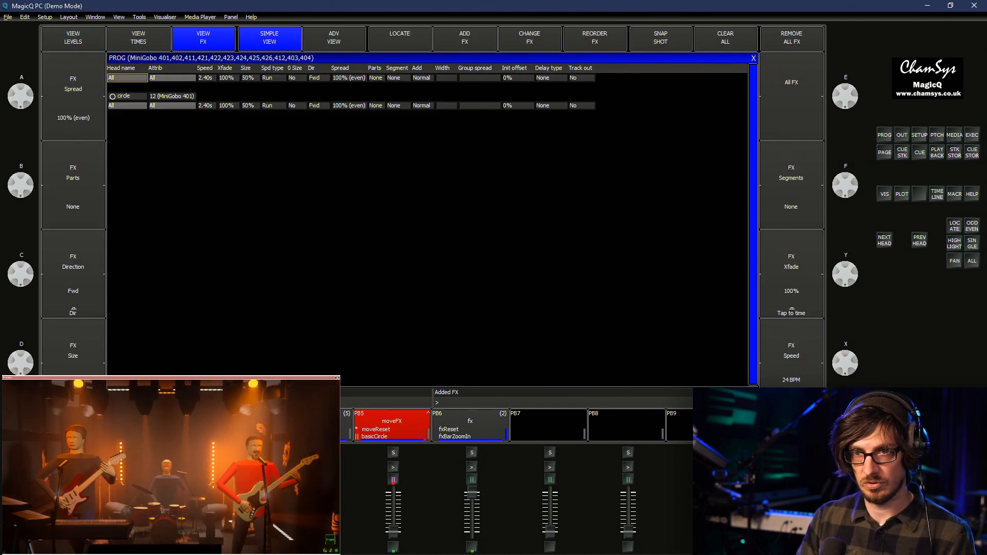
Set the circle FX size to 10%, leaving its crossfade entry without a new value
double_click(228, 105)
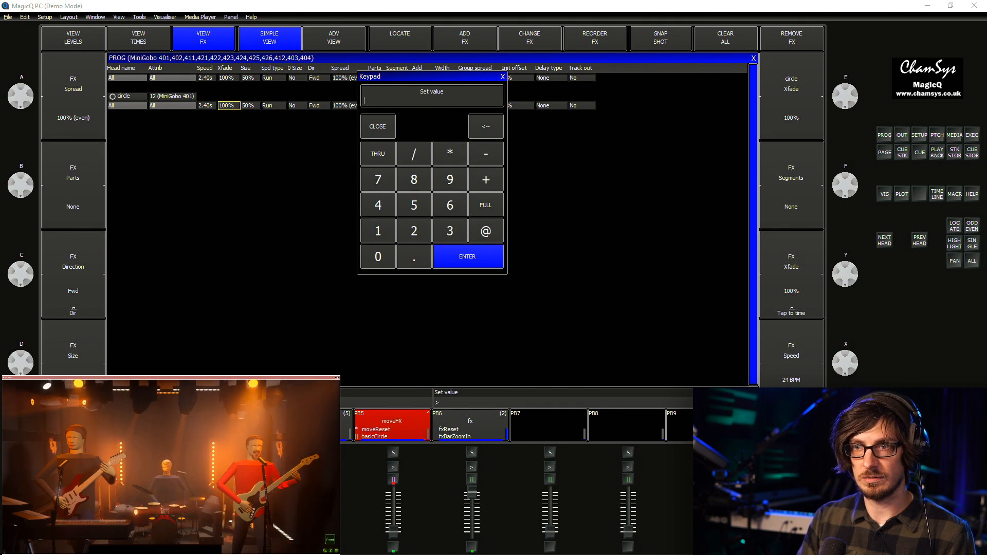
key("Escape")
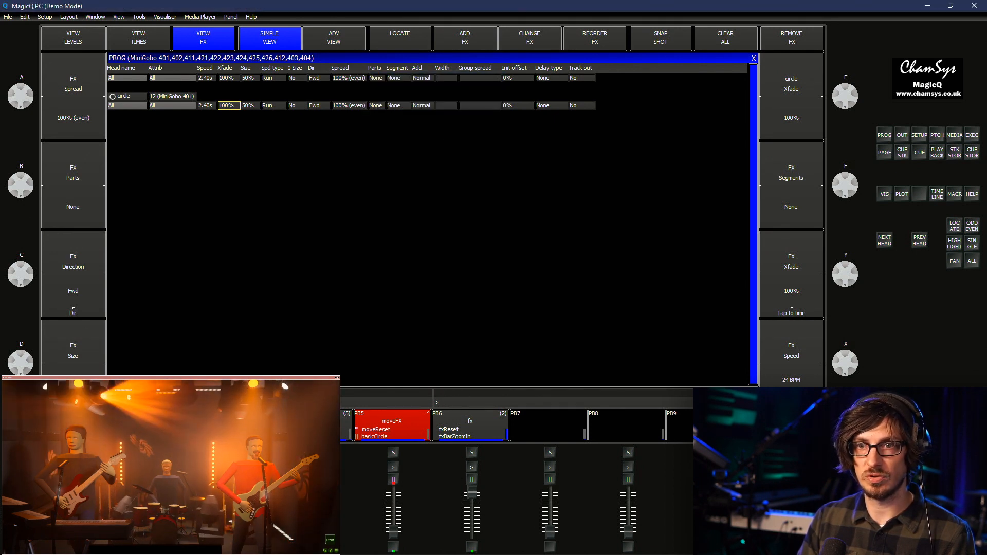
double_click(250, 106)
type("10")
key("Return")
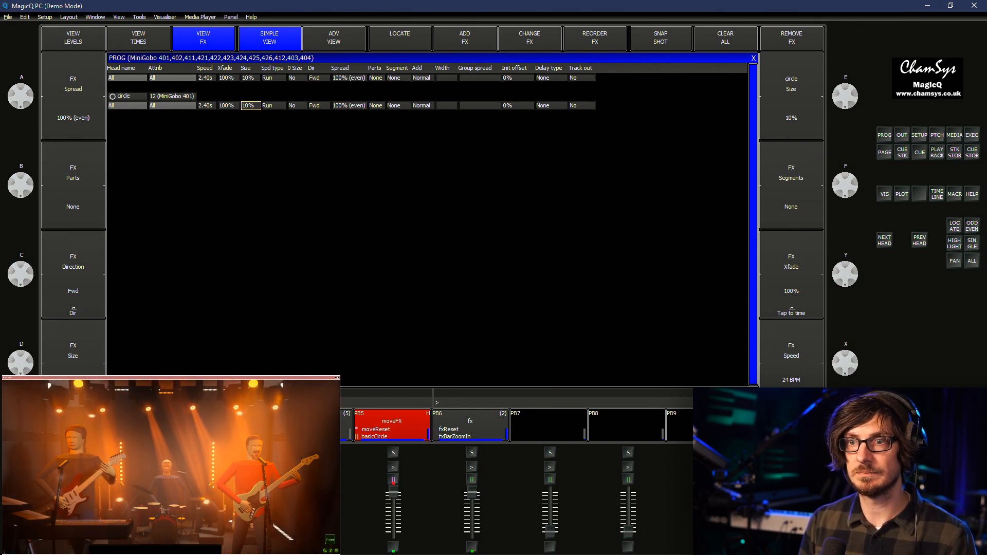
Set the circle FX speed to 1 second and its spread to 0%
right_click(206, 105)
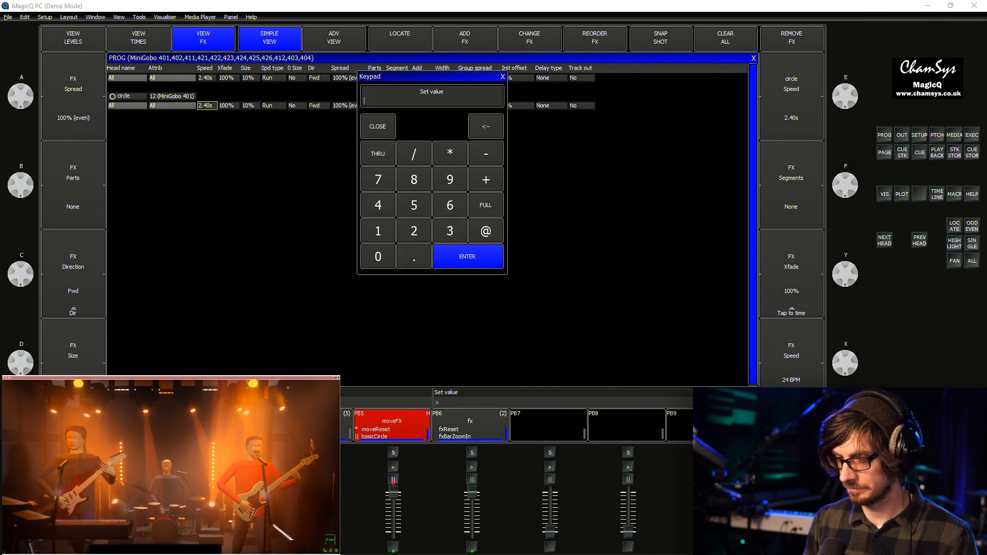
type("1")
key("Return")
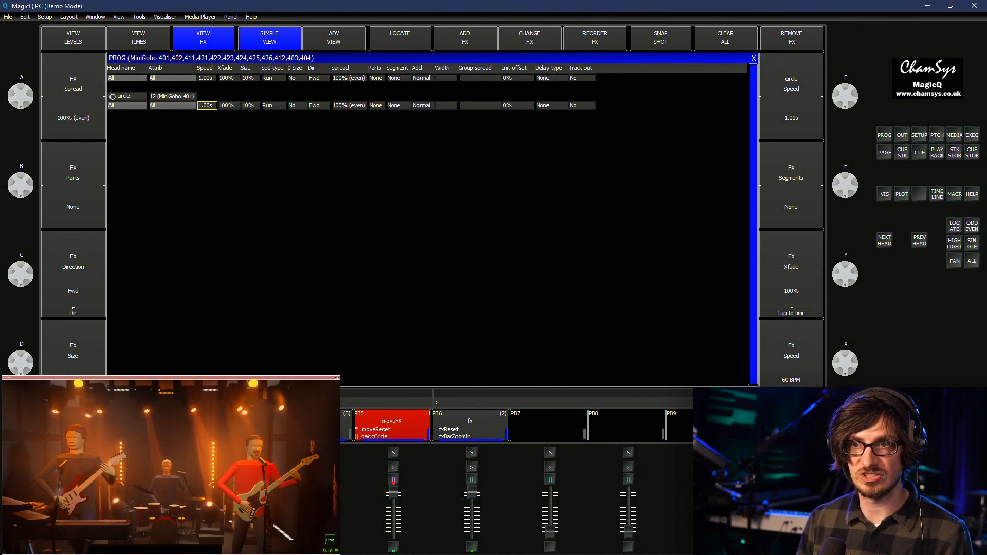
double_click(348, 105)
type("0")
key("Return")
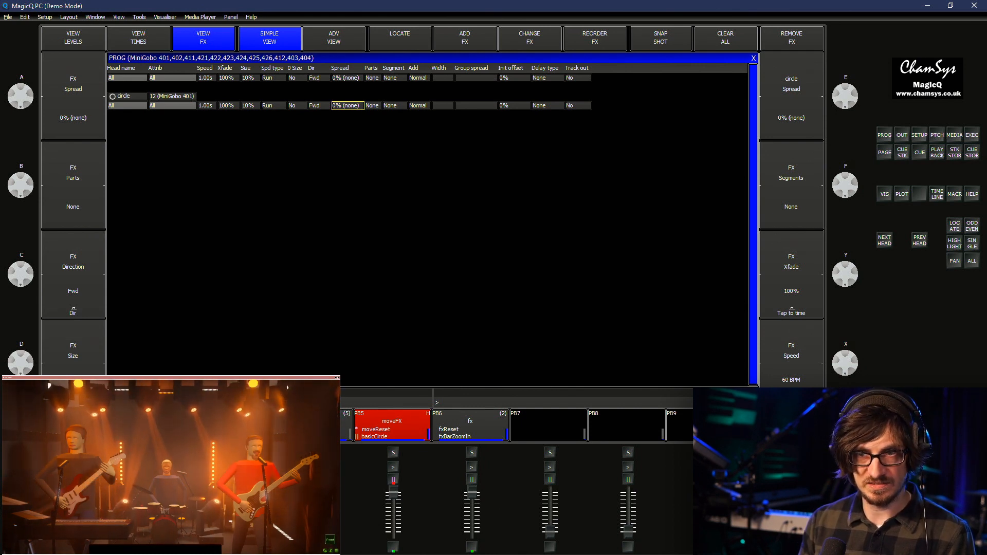
Set the circle FX speed to 0.5 seconds and trigger the tempo item on the Execute page
double_click(206, 105)
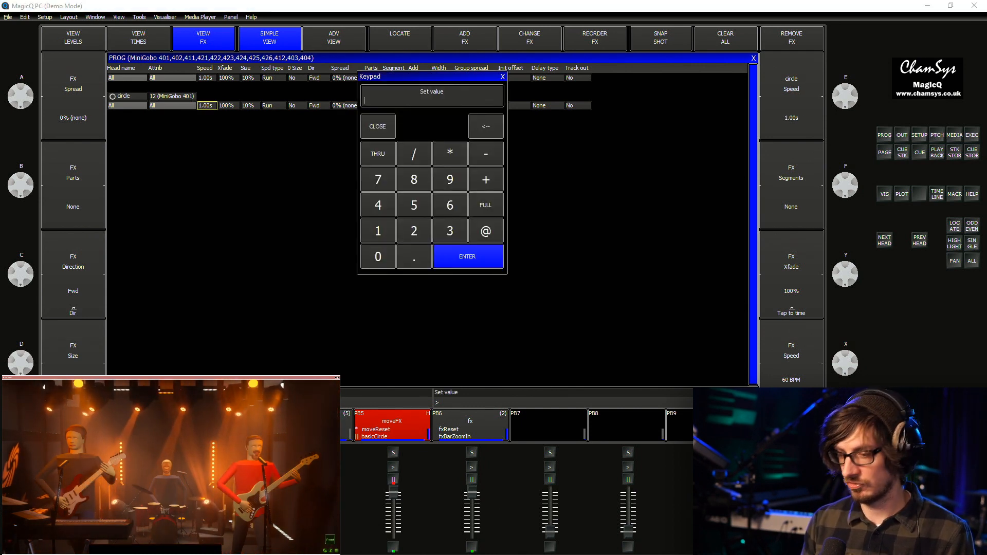
type(".5")
key("Return")
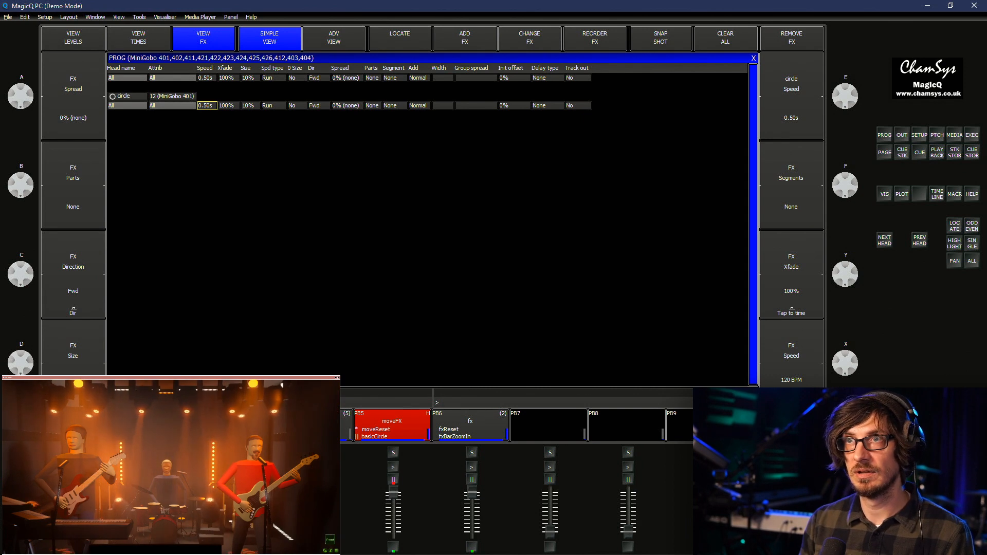
left_click(971, 135)
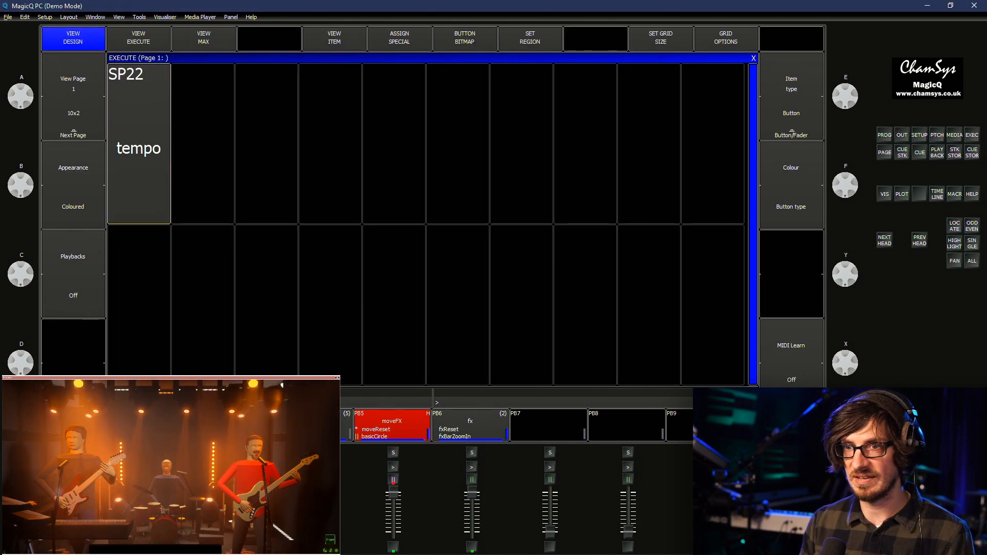
left_click(139, 144)
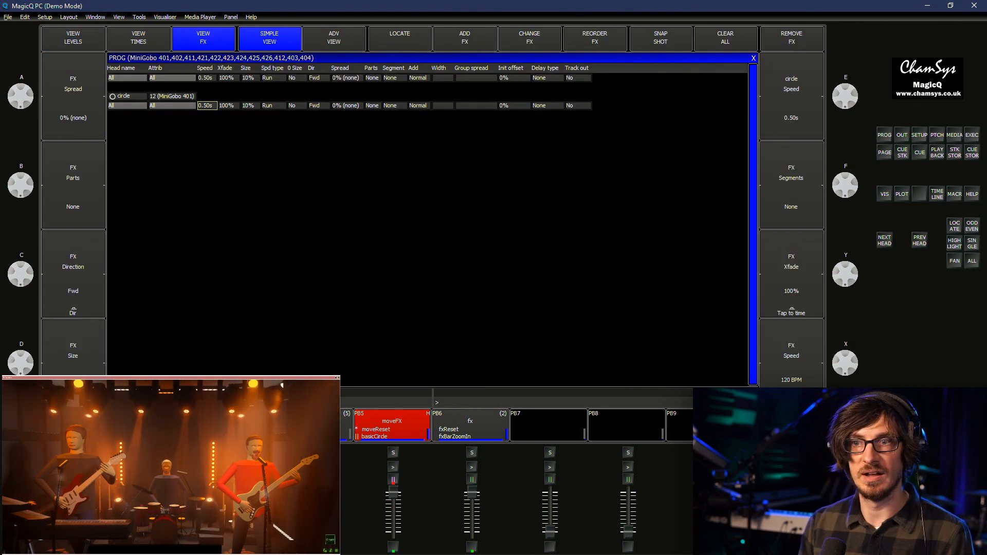
Set the circle FX direction to Centre in and its parts to 2
double_click(319, 105)
left_click(329, 102)
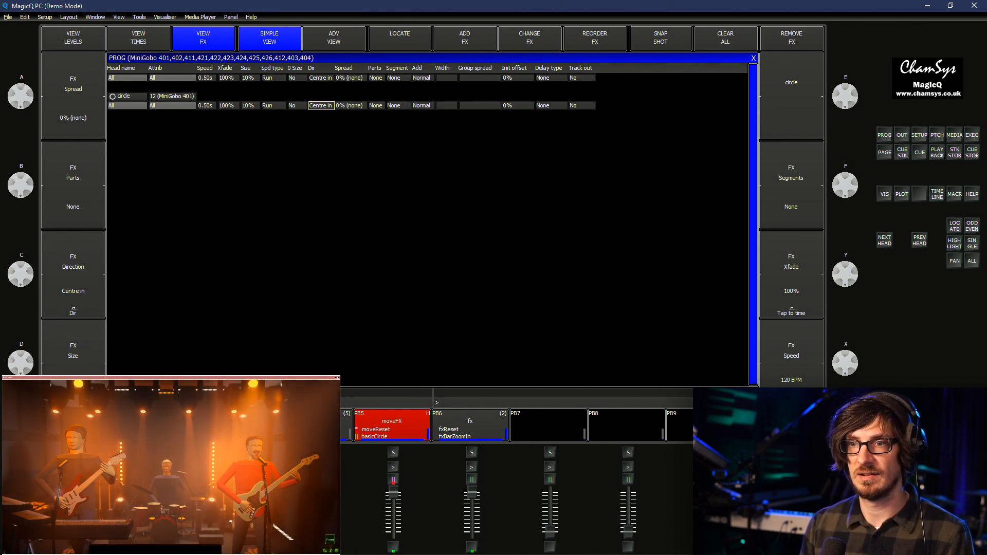
double_click(376, 105)
type("2")
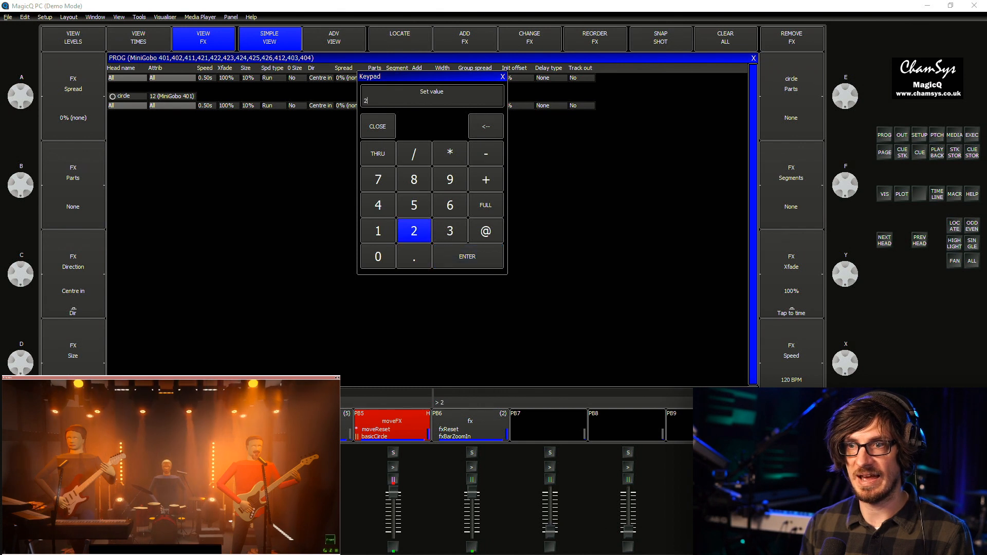
key("Return")
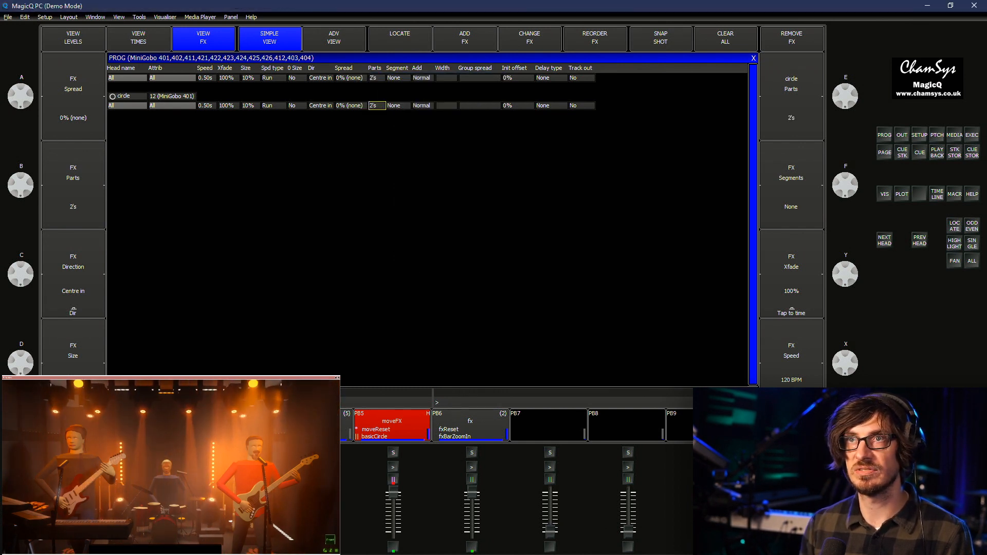
Try 3 parts on the circle FX and return the parts to 2
type("3")
key("Return")
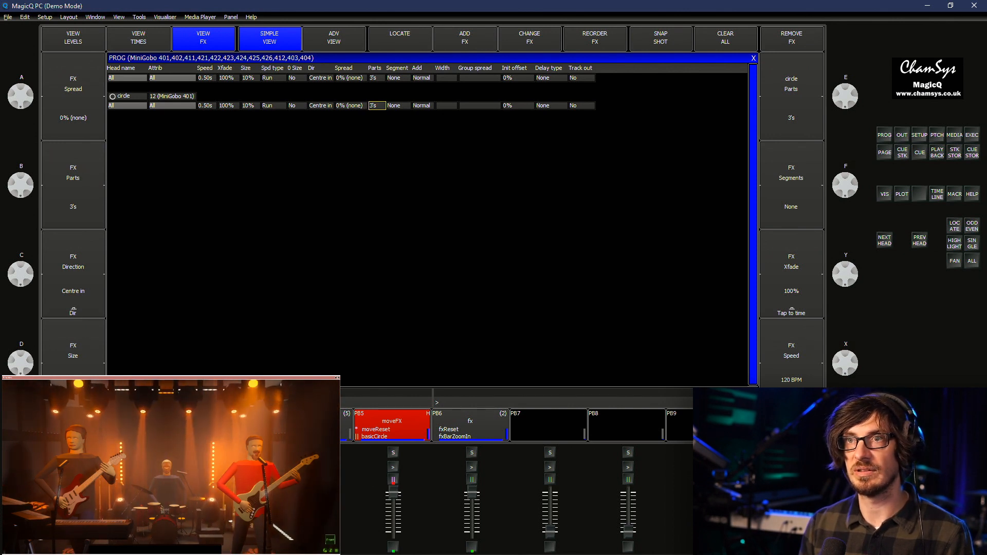
left_click(377, 105)
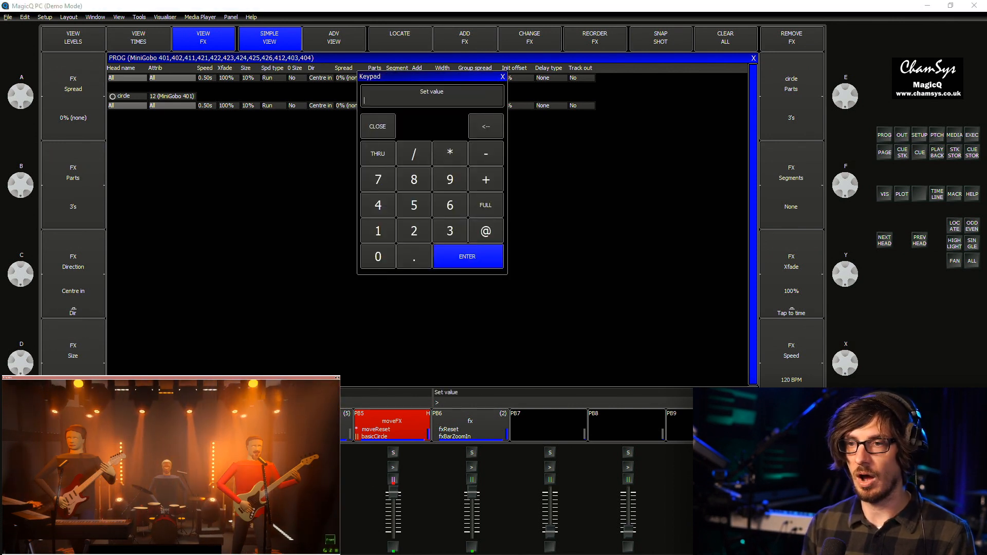
type("2's")
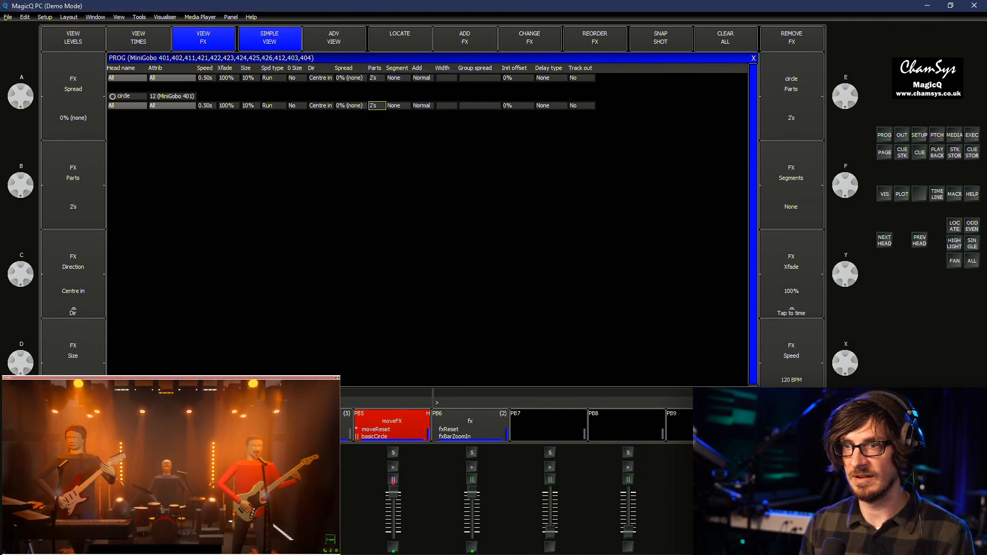
double_click(479, 105)
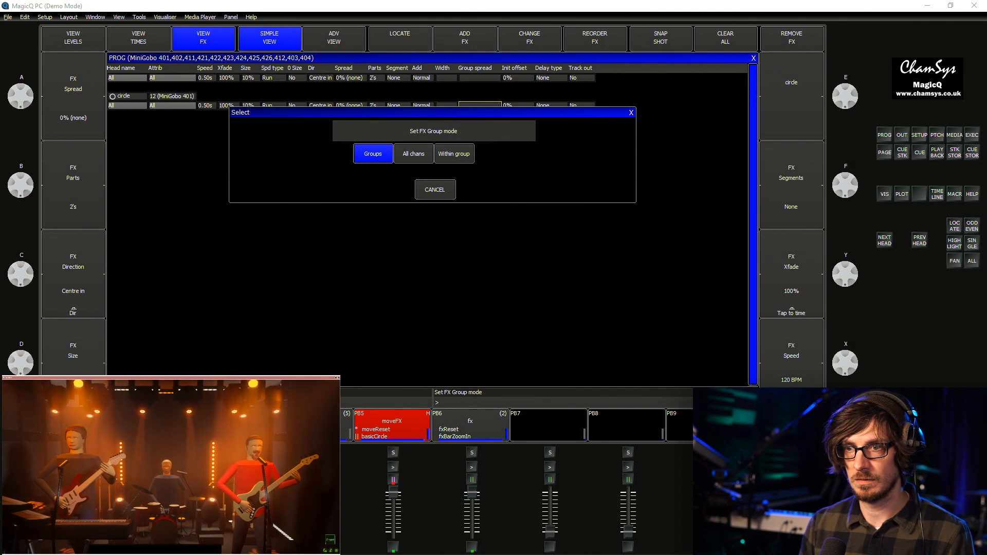
key("Escape")
double_click(447, 106)
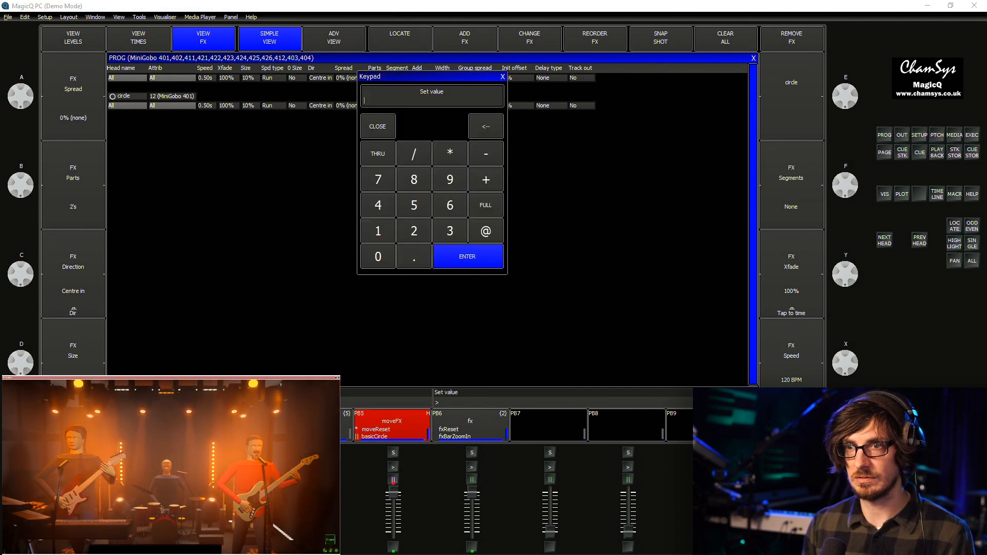
key("Escape")
key("Return")
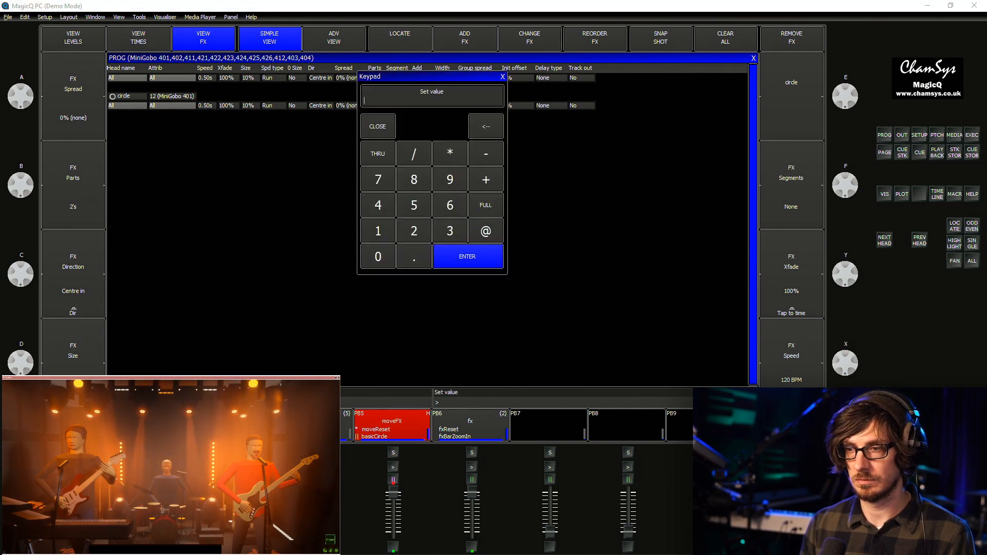
key("Escape")
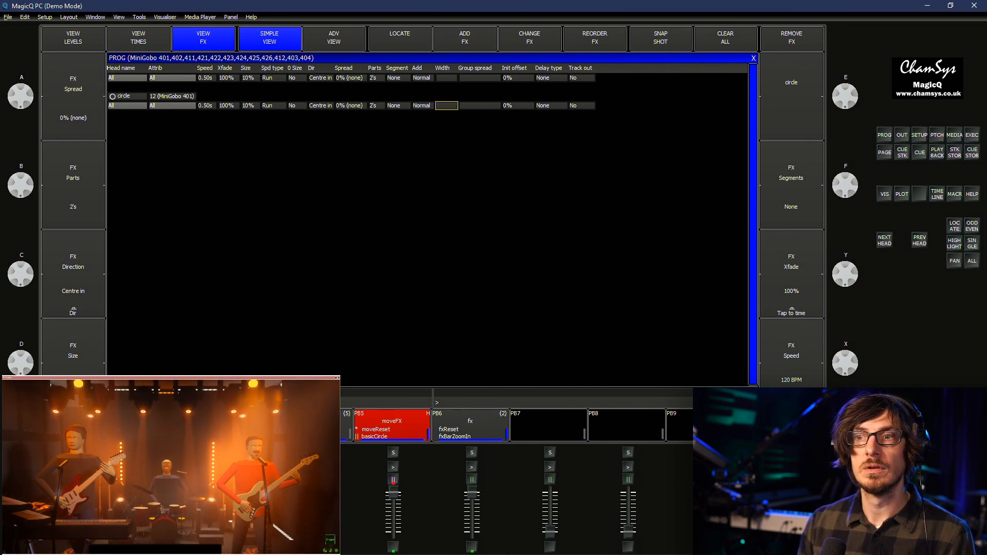
double_click(297, 105)
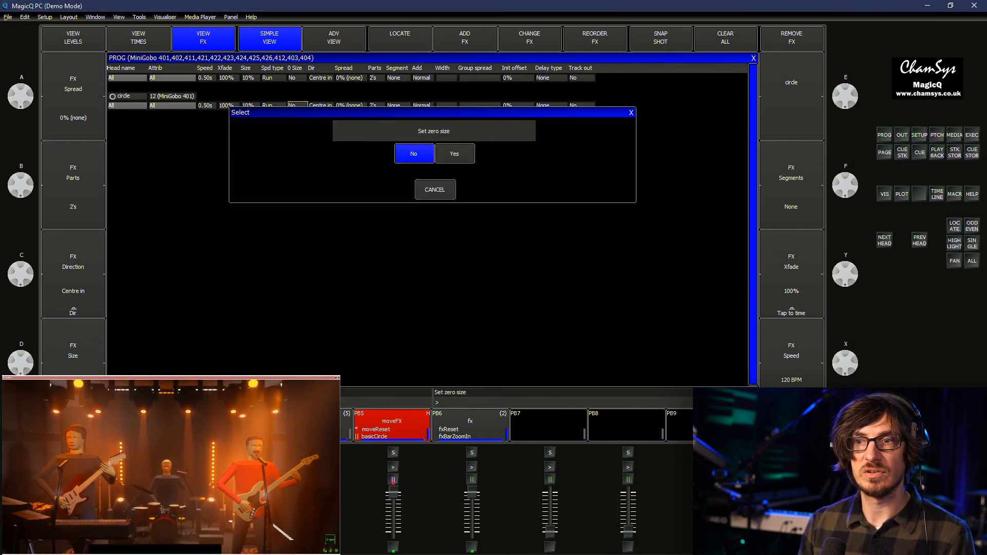
key("Escape")
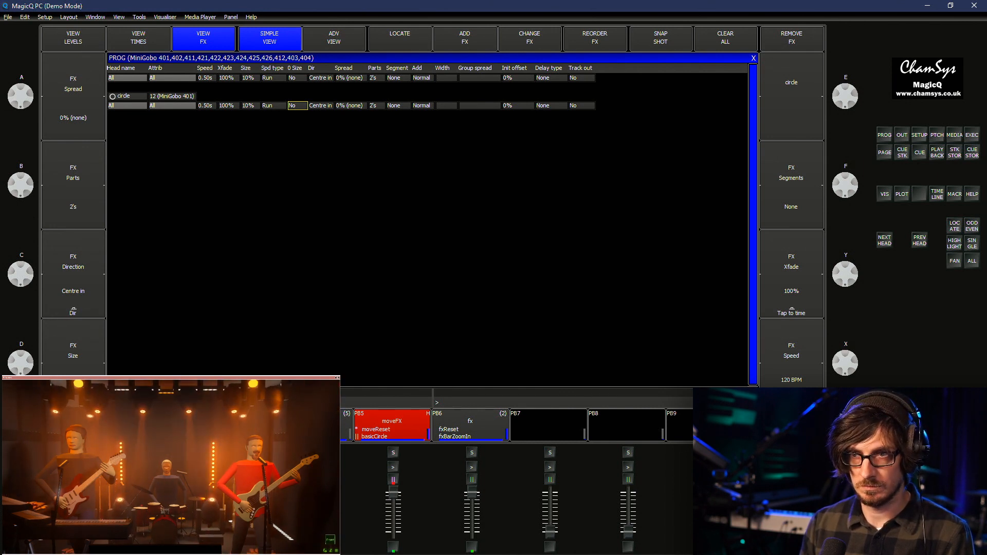
Remove the parts grouping from the circle FX by setting its parts to 0
key("Right")
key("Right")
key("Right")
key("Return")
type("0")
key("Return")
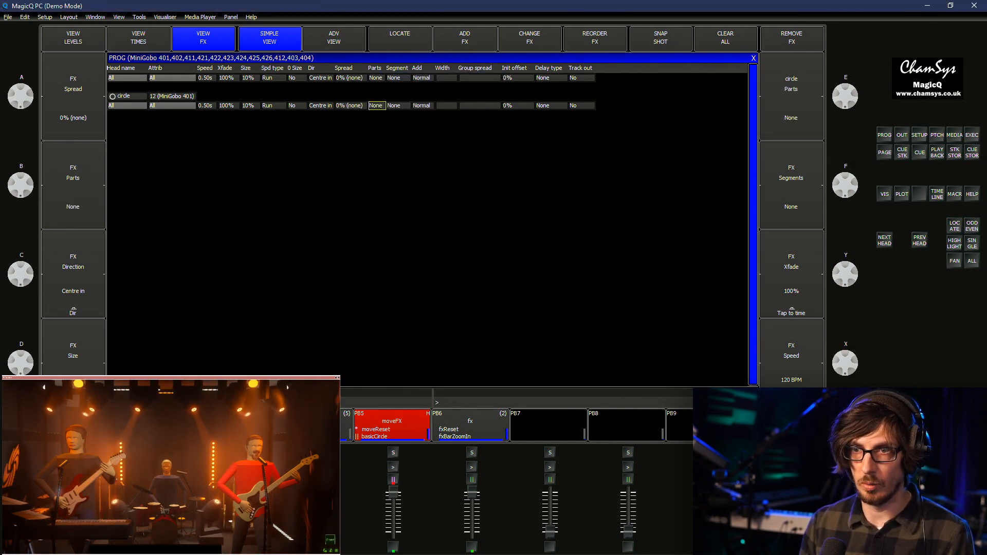
Try a 20% spread on the circle FX and raise the spread to 50%
key("Left")
key("Return")
type("20")
key("Return")
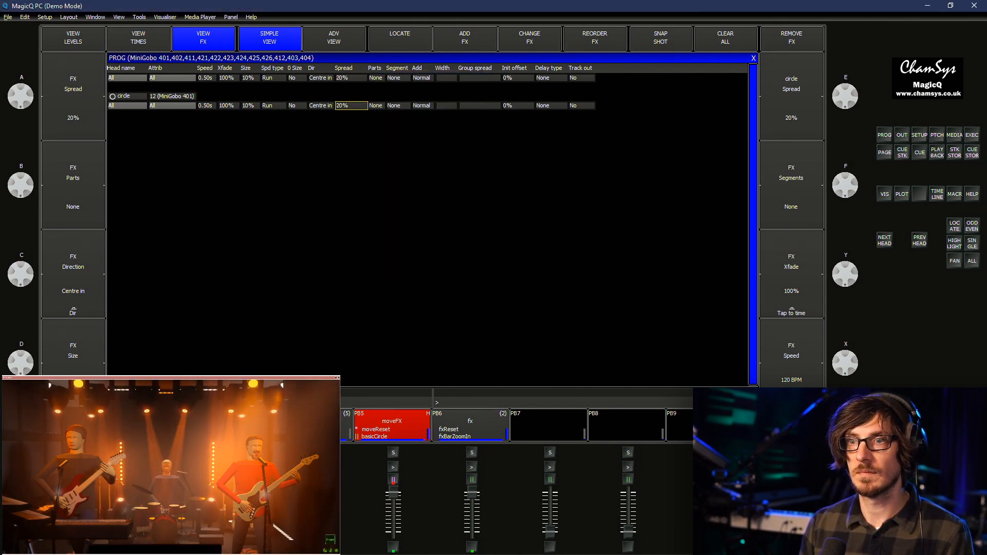
key("Return")
type("50")
key("Return")
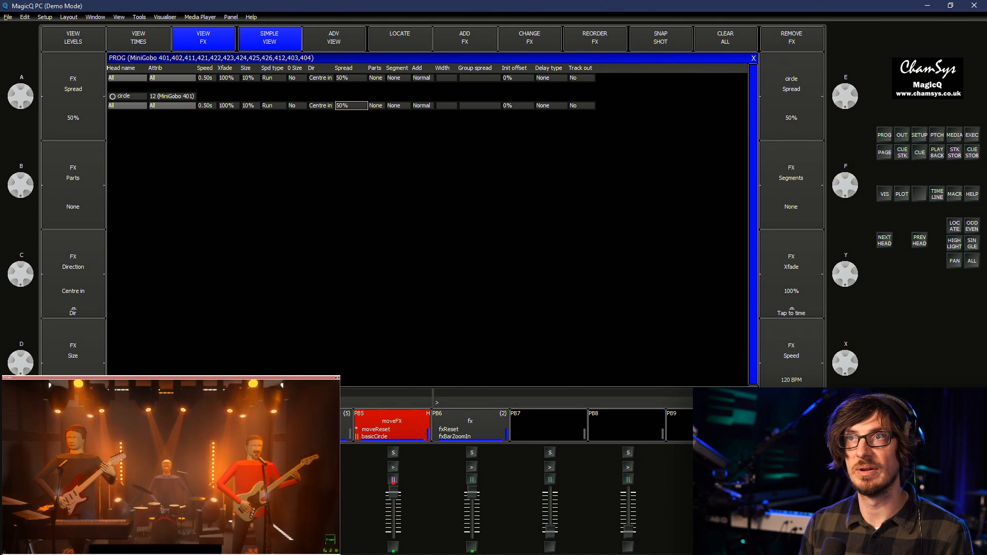
Try to set the circle FX width to 50
left_click(446, 106)
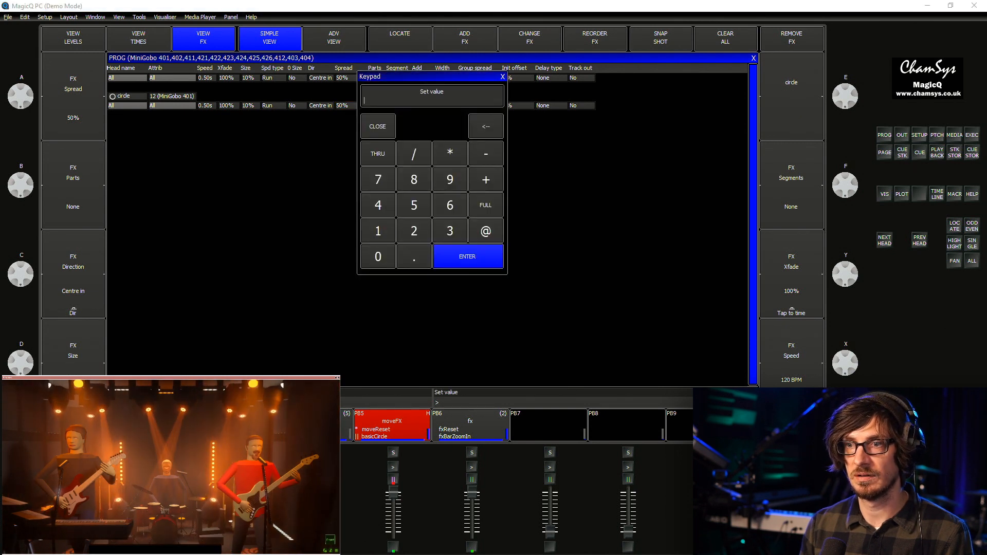
type("50")
key("Return")
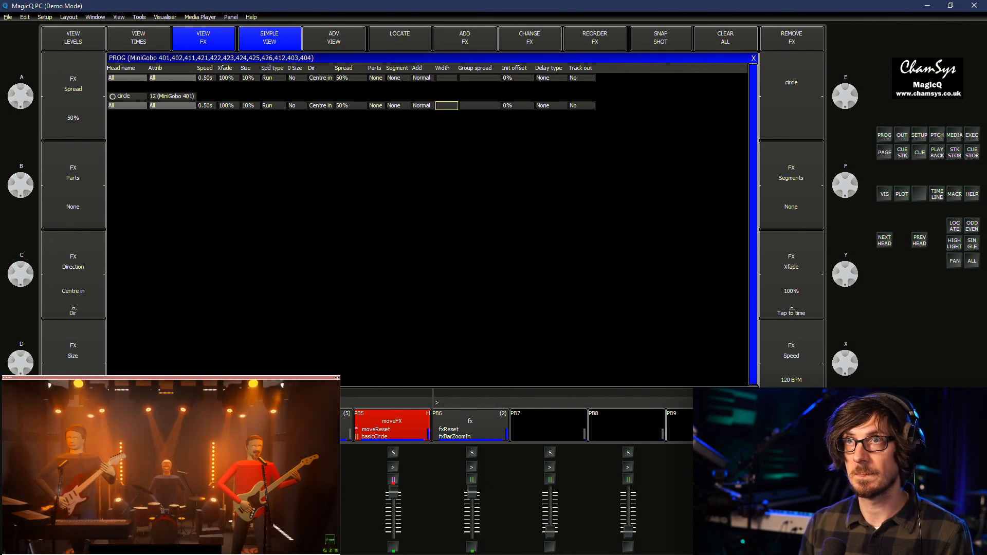
Compare the circle FX with 2 parts and with 3 parts, ending on 3
left_click(376, 105)
type("2")
key("Return")
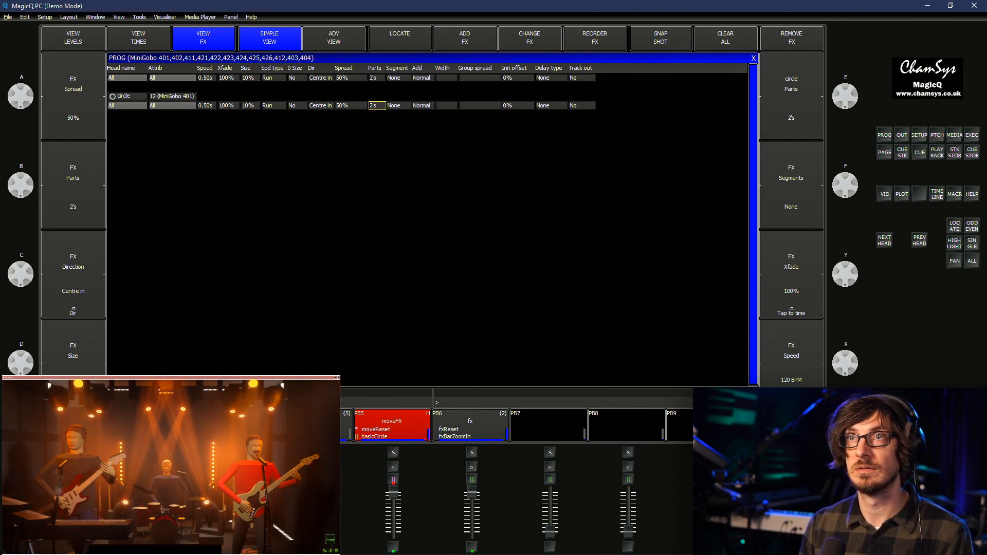
key("Return")
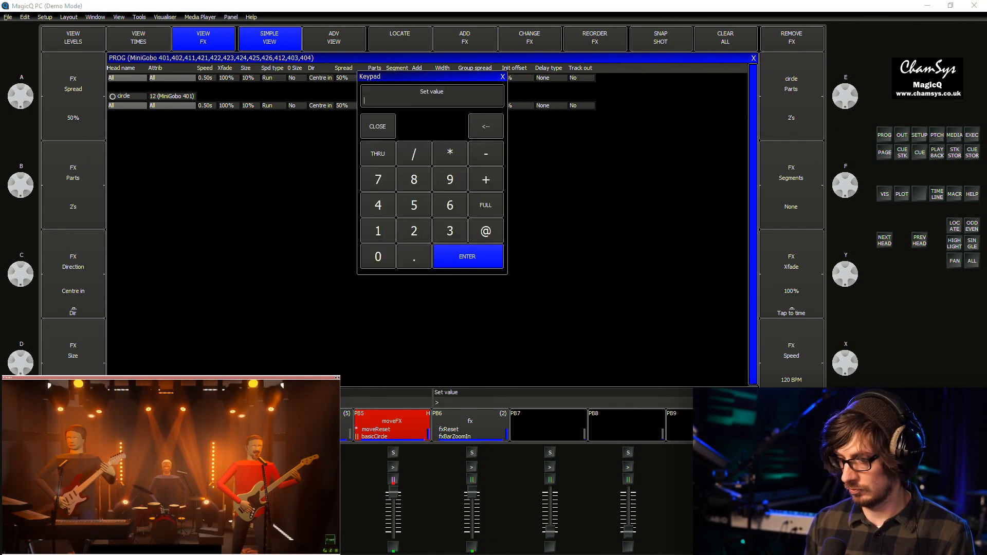
type("3")
key("Return")
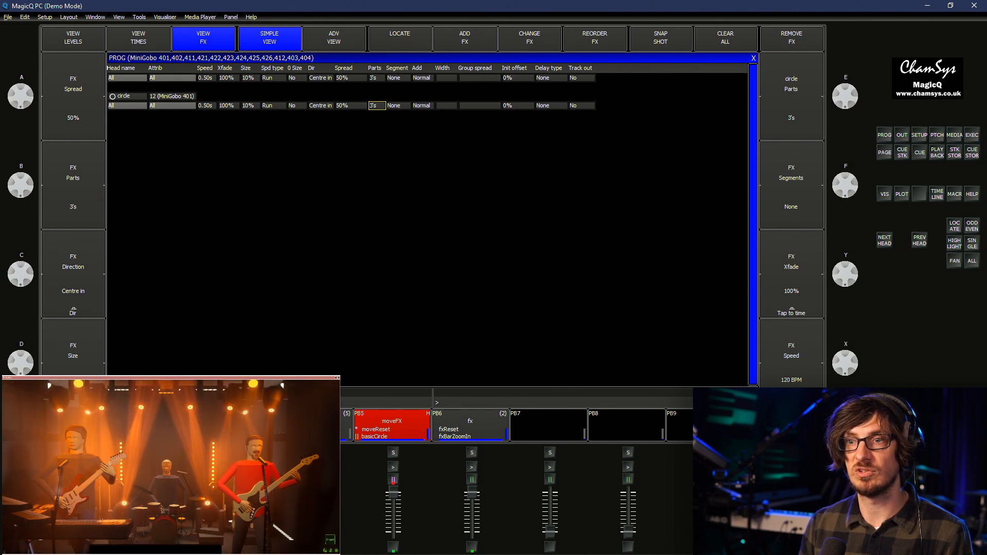
Set the circle FX direction to Bkwd and its parts to 2
double_click(320, 105)
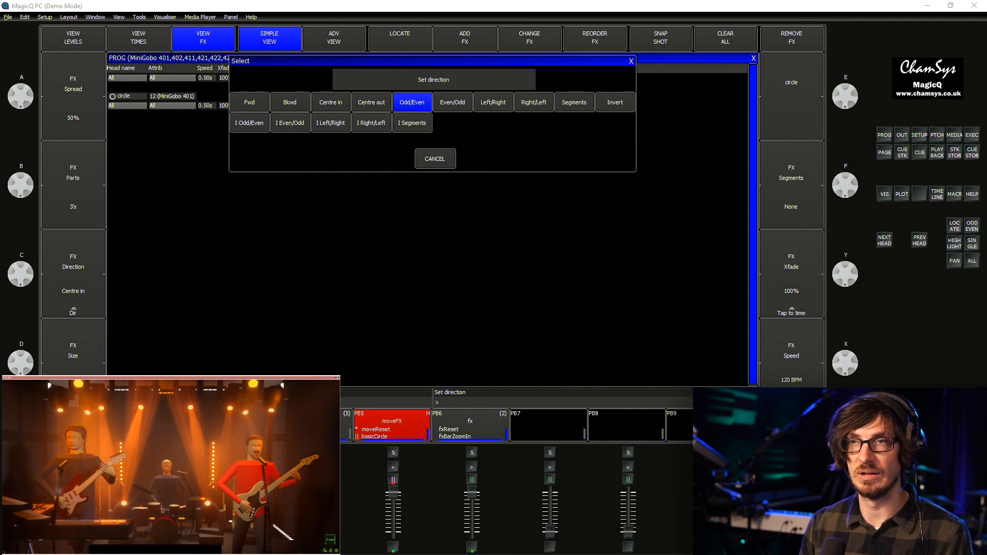
left_click(291, 103)
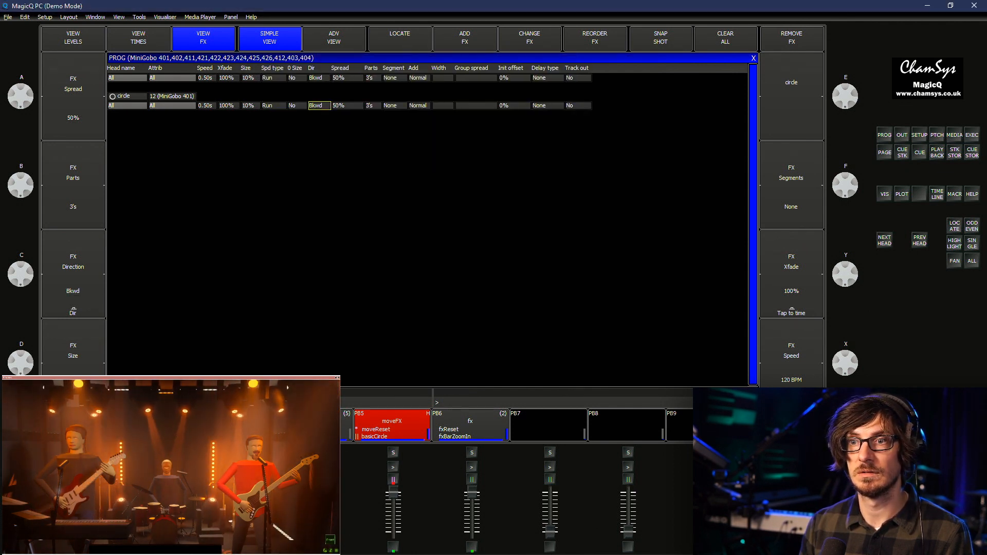
left_click(373, 106)
type("2")
key("Return")
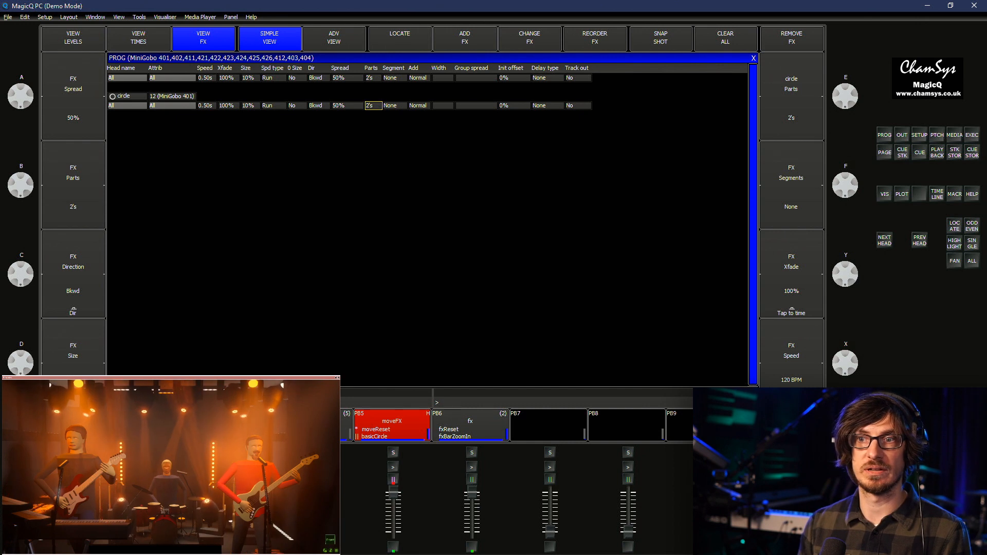
Set the circle FX direction to Fwd and its size to 15%
double_click(315, 105)
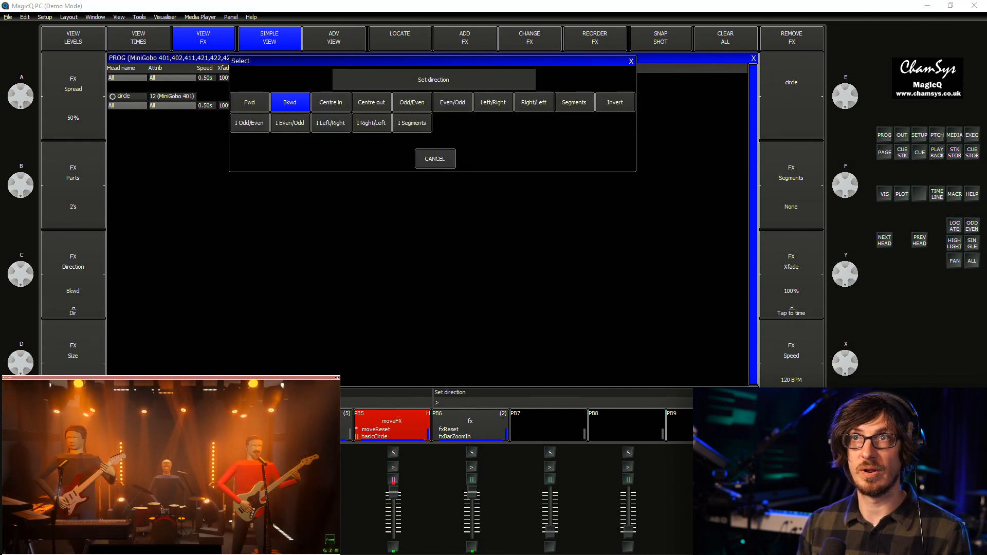
left_click(249, 102)
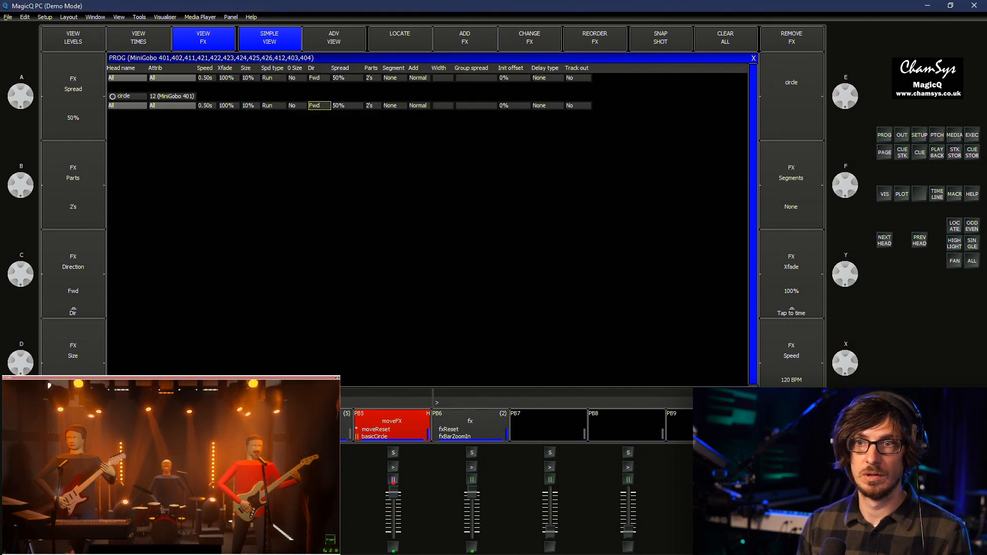
double_click(250, 105)
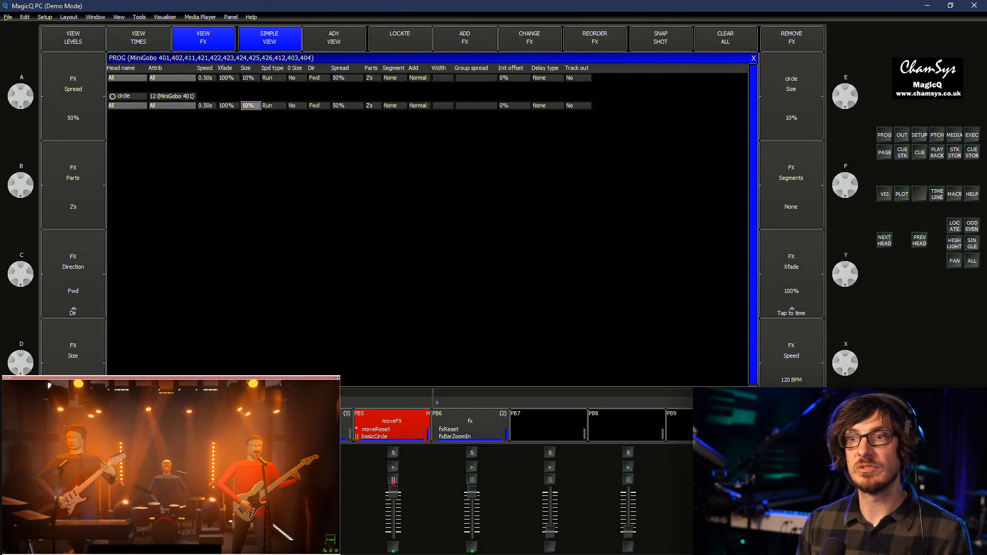
type("15")
key("Return")
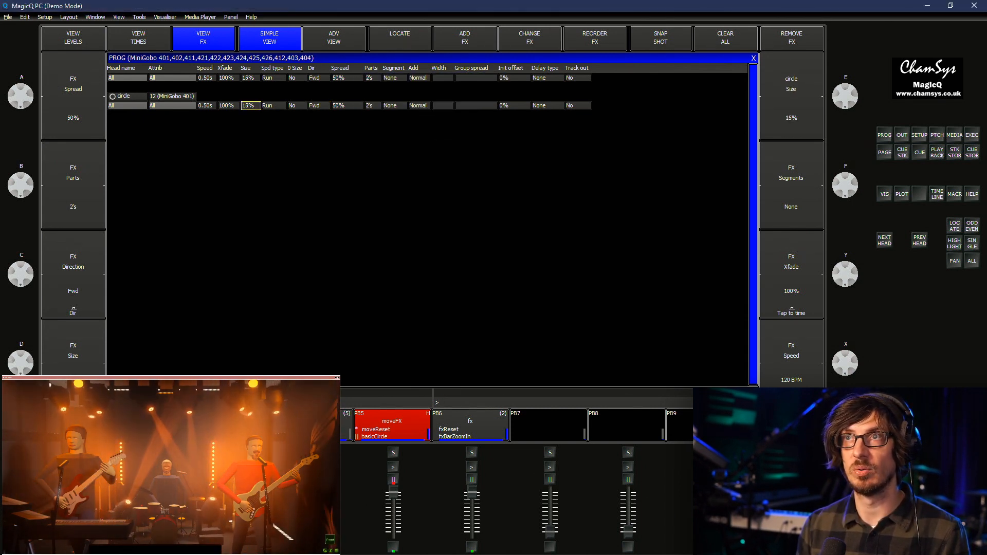
Try a 12% size on the circle FX and enlarge it to 30%
double_click(250, 105)
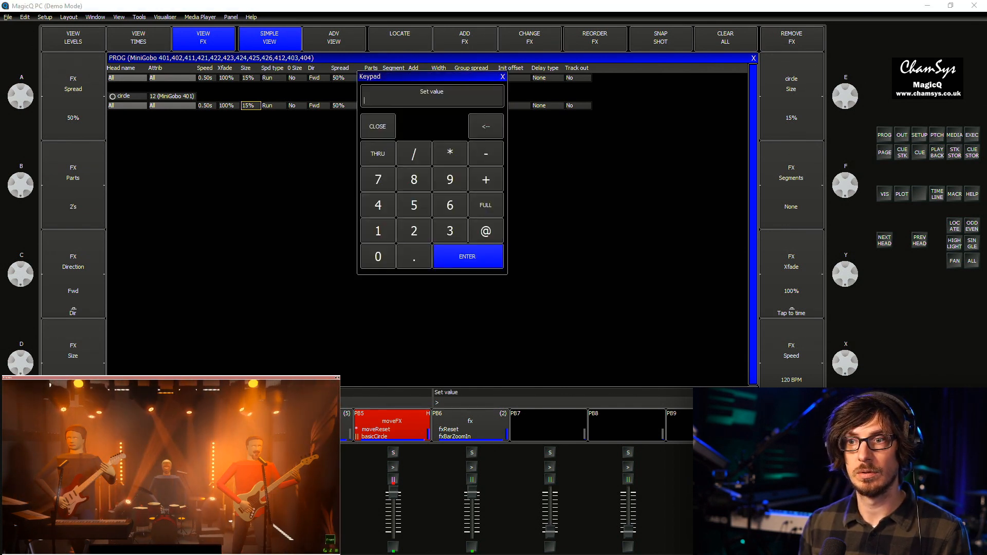
type("12")
key("Return")
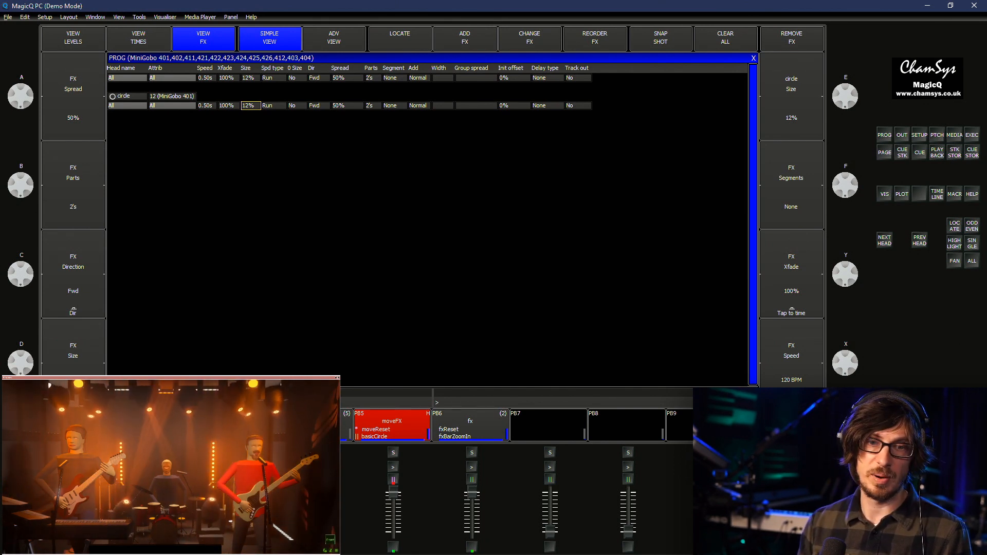
key("Return")
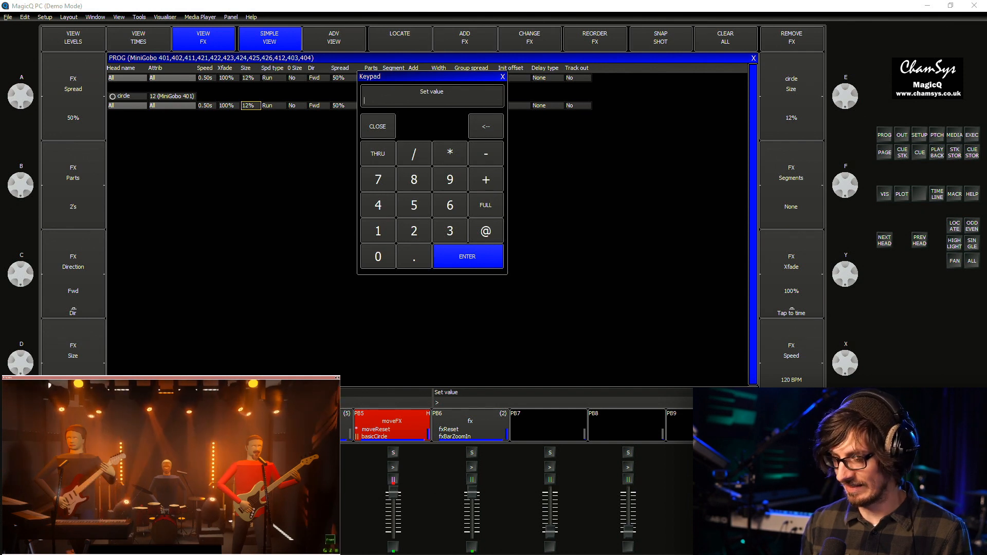
type("30")
key("Return")
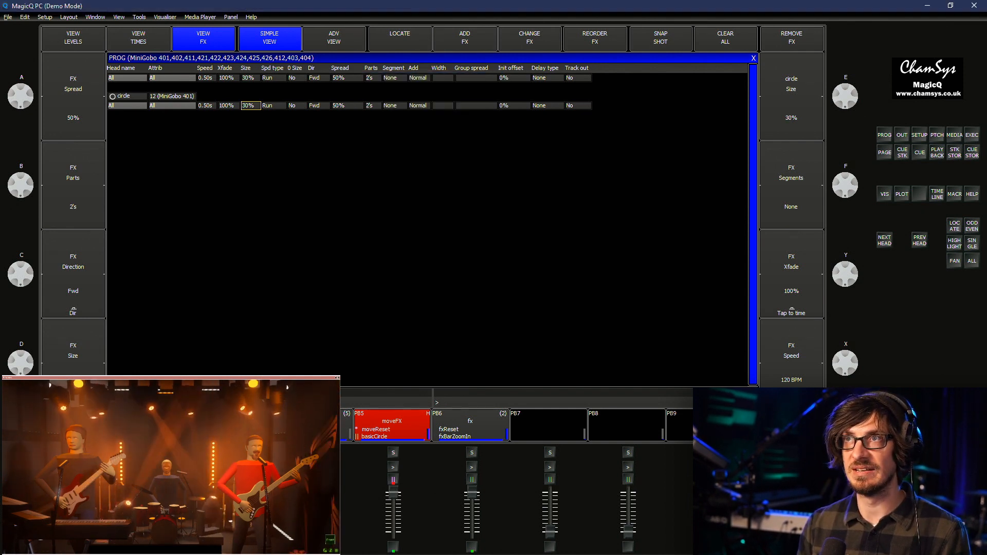
Try the circle FX at a 1 s speed with 3 parts
key("Left")
key("Left")
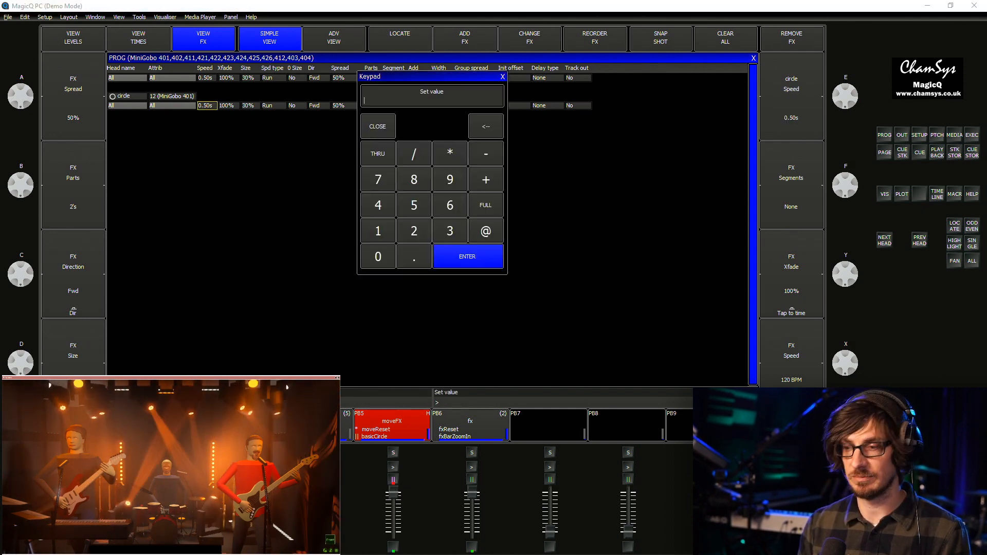
key("Return")
type("1")
key("Return")
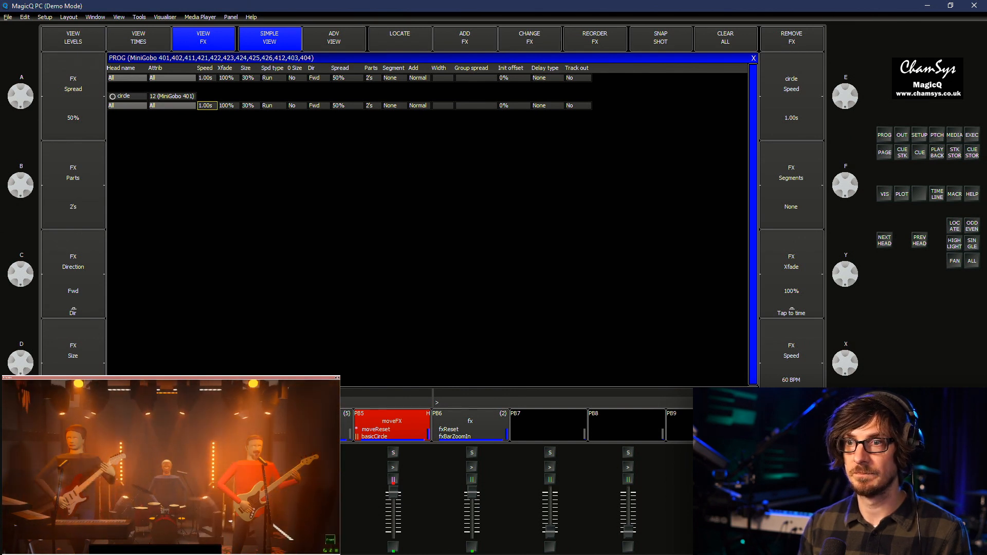
double_click(372, 105)
key("Escape")
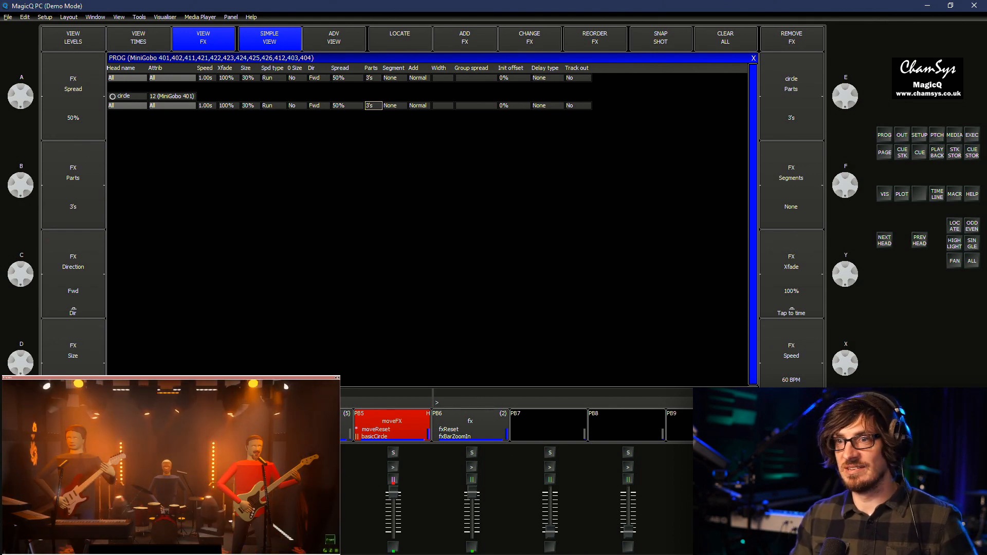
Try 2 segments on the circle FX, settle on 3, and set its direction to Centre out
double_click(395, 106)
type("2")
key("Return")
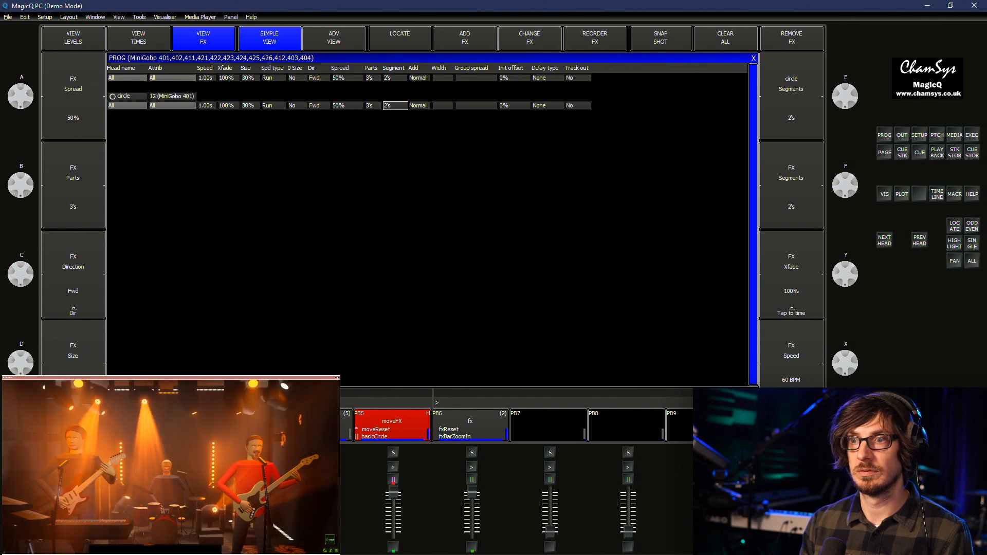
type("3")
key("Return")
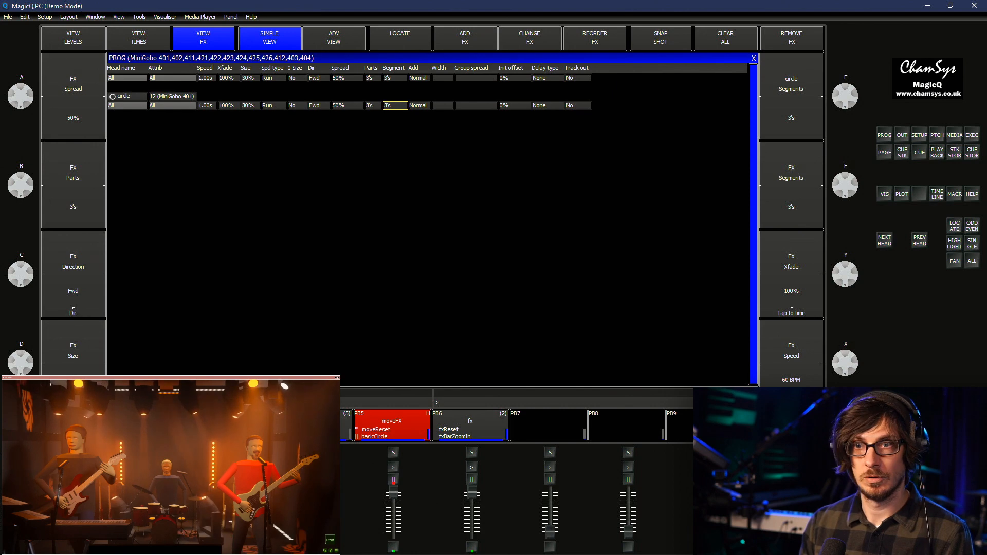
double_click(318, 106)
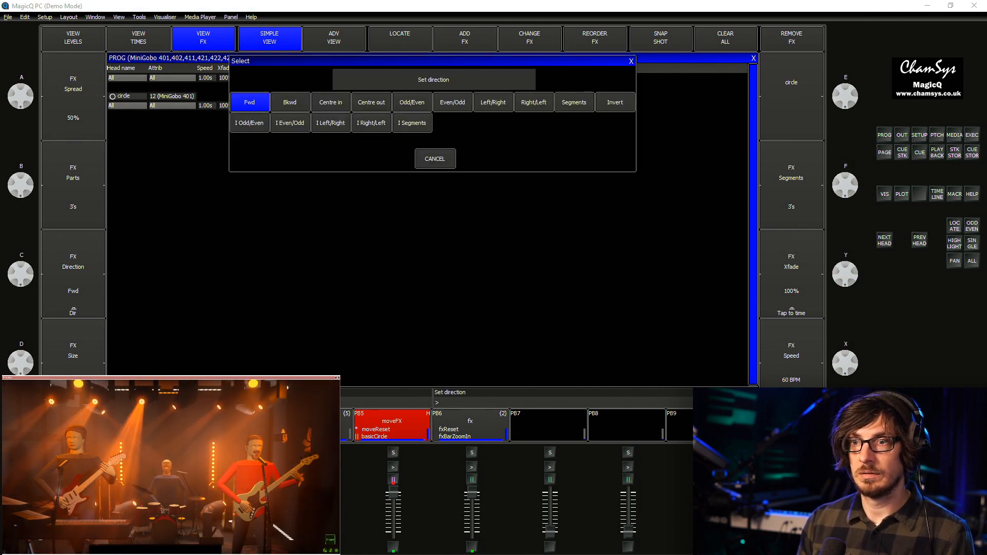
left_click(371, 103)
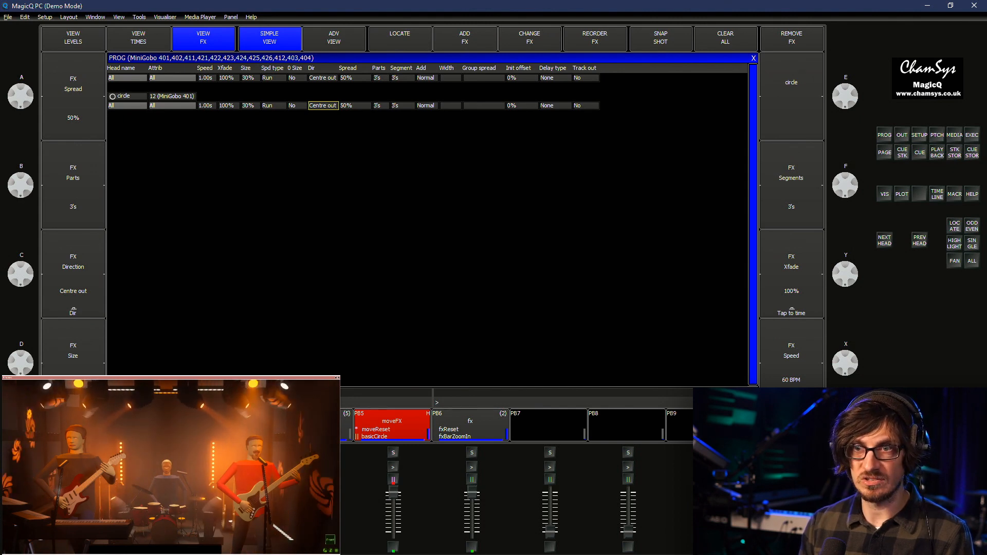
Try a 75% spread on the circle FX and raise it to 85%
double_click(354, 105)
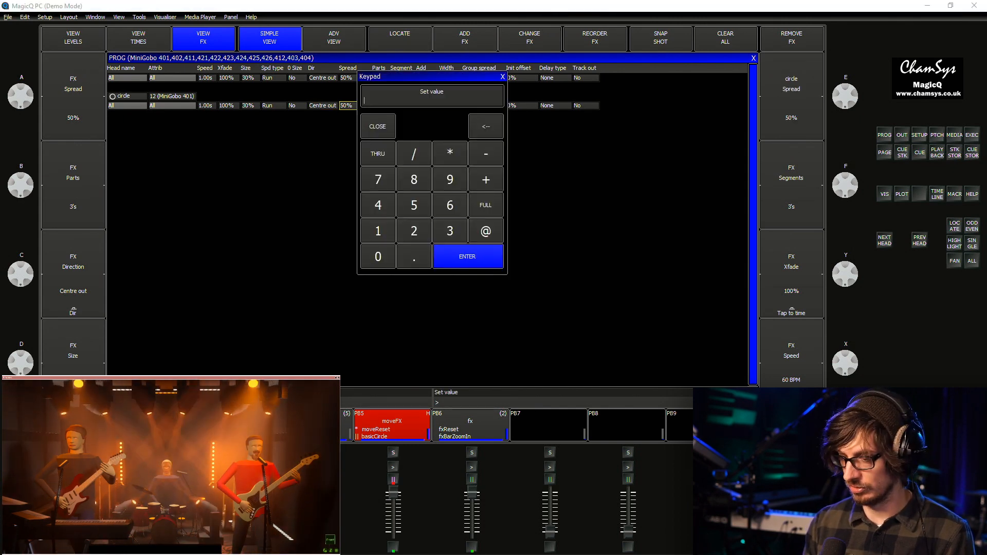
type("75")
key("Return")
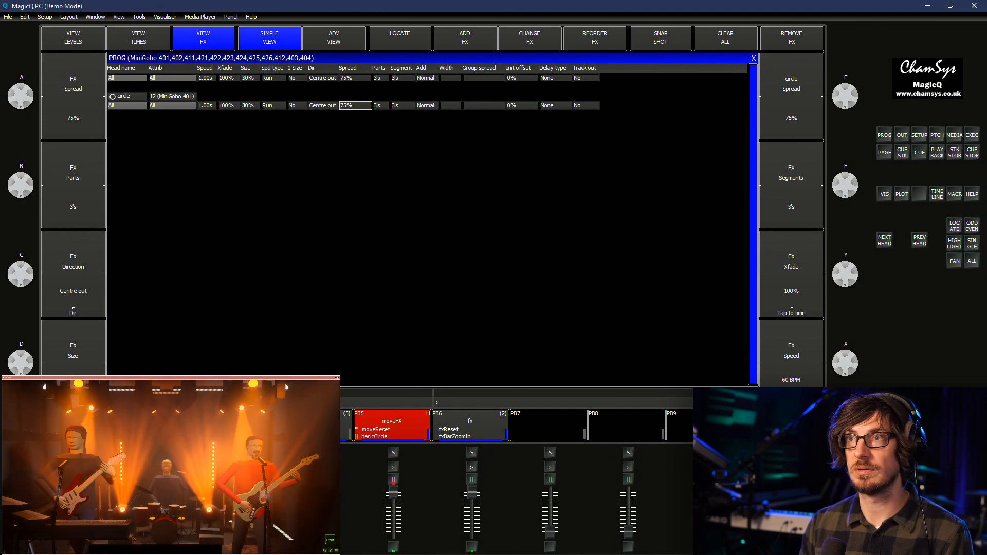
key("Return")
type("85")
key("Return")
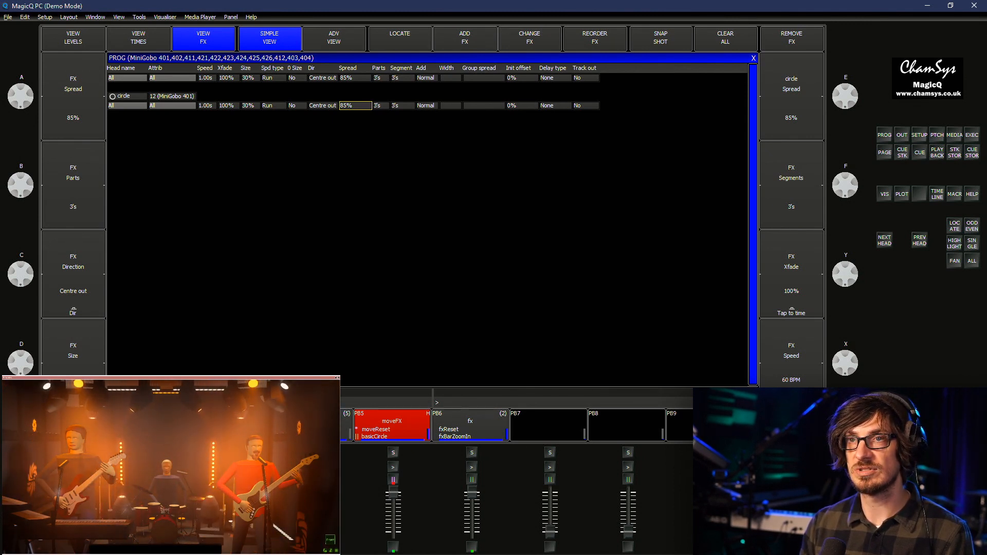
Set the circle FX speed to 0.5 s and its parts to 2
double_click(207, 106)
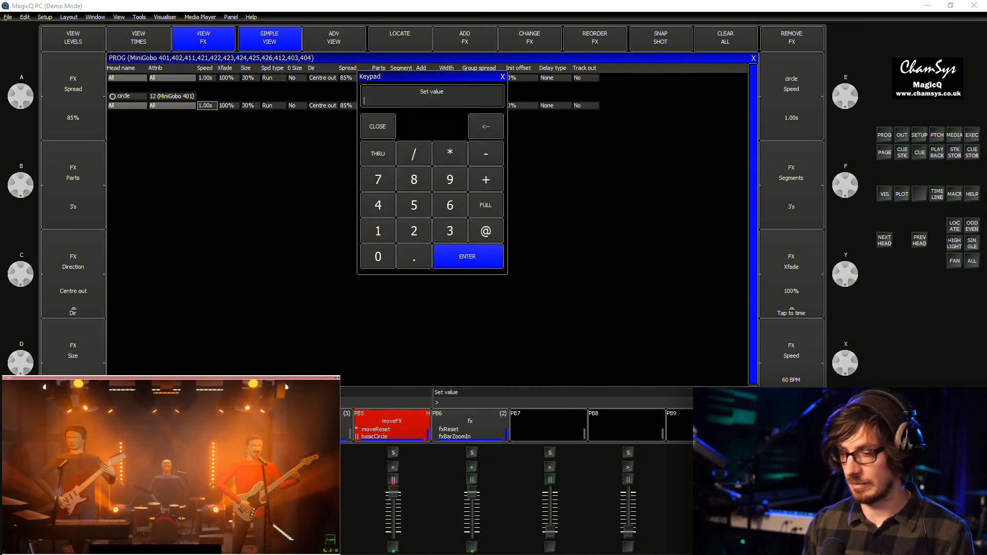
type(".5")
key("Return")
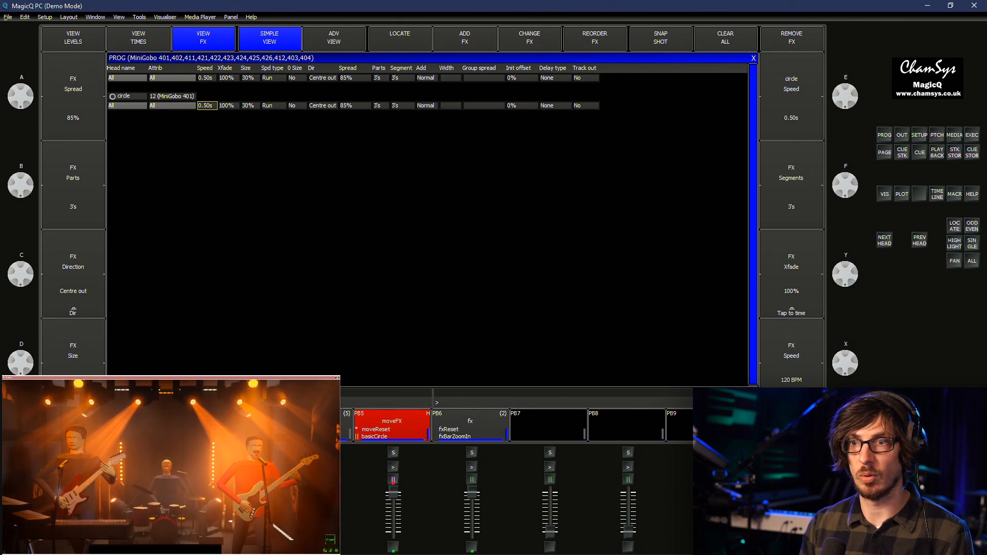
double_click(381, 105)
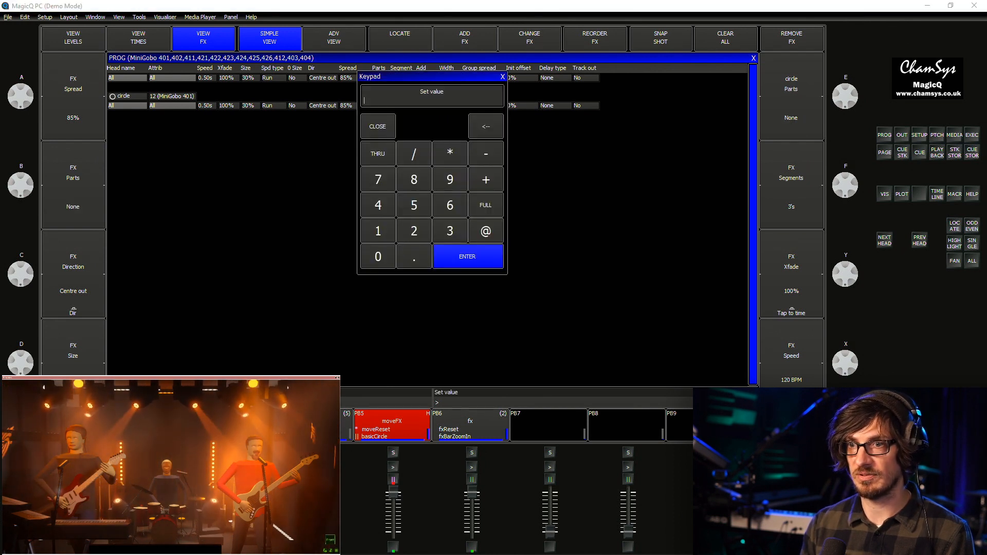
type("2")
key("Return")
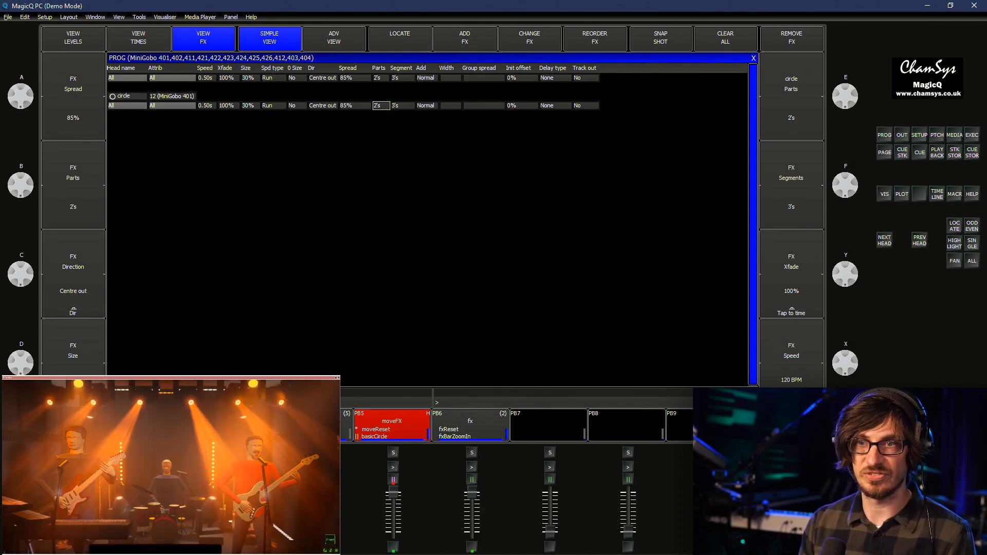
Set the circle FX crossfade to 0% and its size to 15%
double_click(228, 106)
type("0")
key("Return")
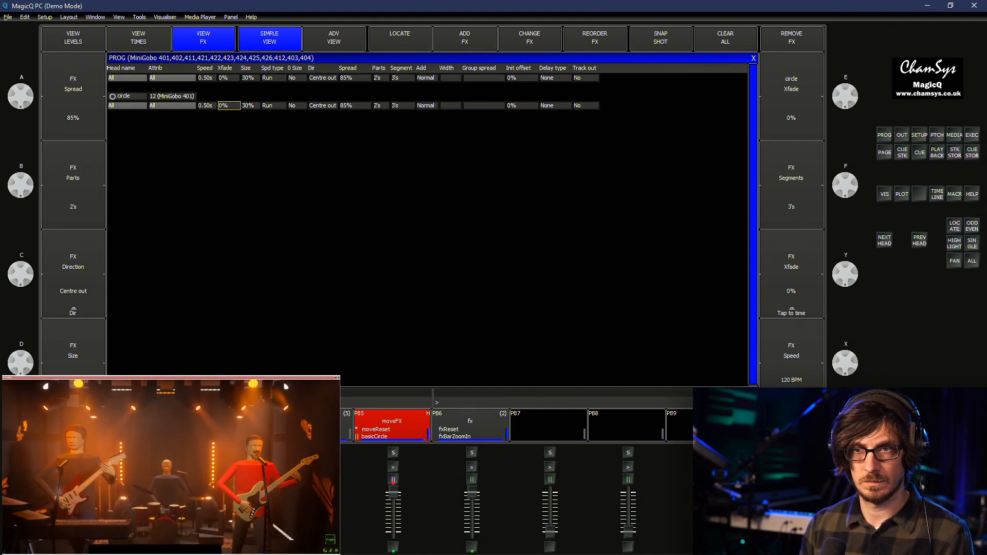
double_click(251, 106)
type("15")
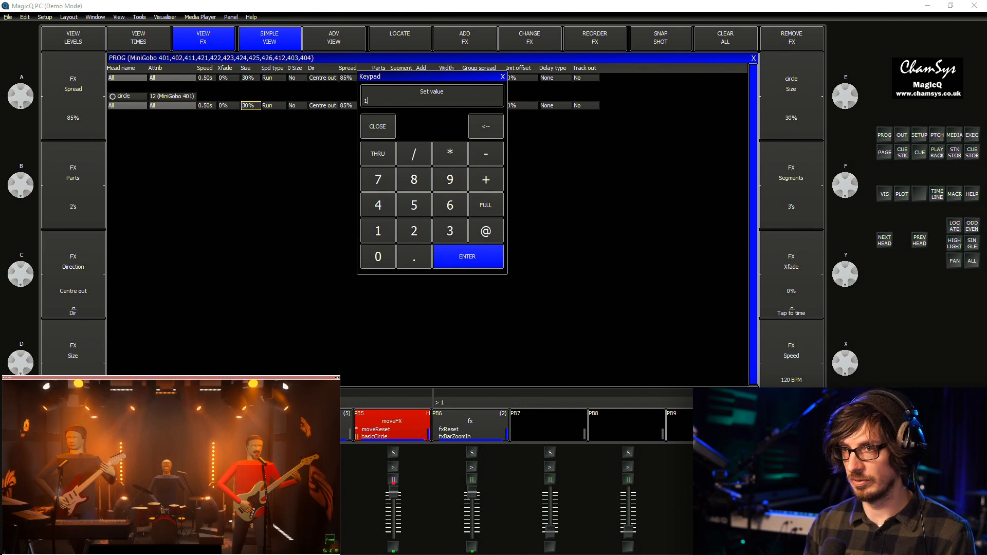
key("Return")
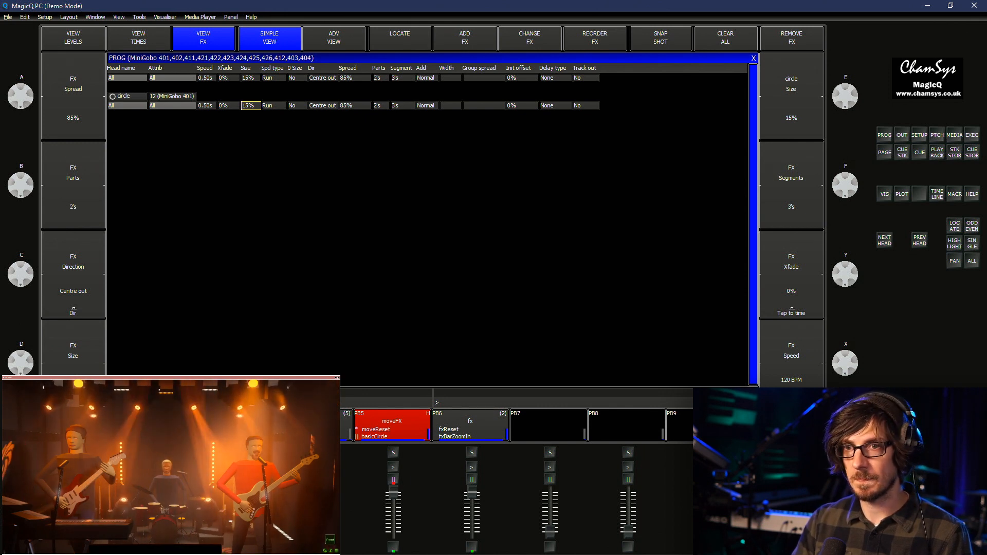
Try the circle FX speed at 100 s and change it to 1 s
double_click(207, 106)
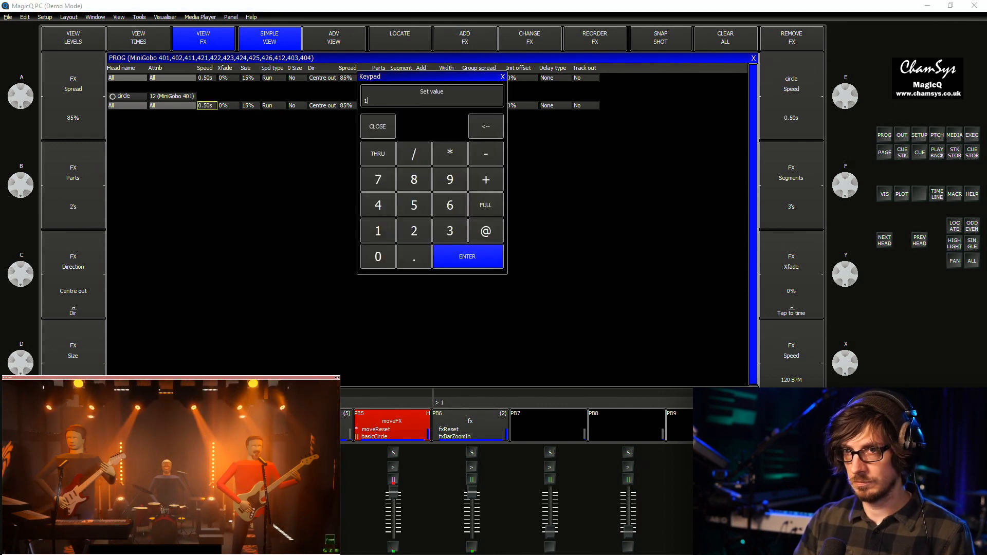
type("100")
key("Return")
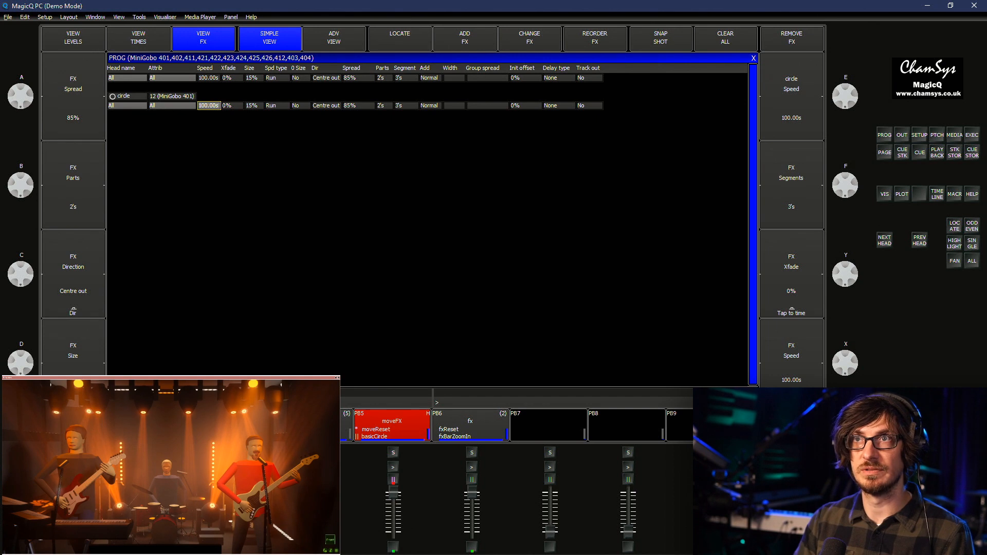
key("Return")
type("1")
key("Return")
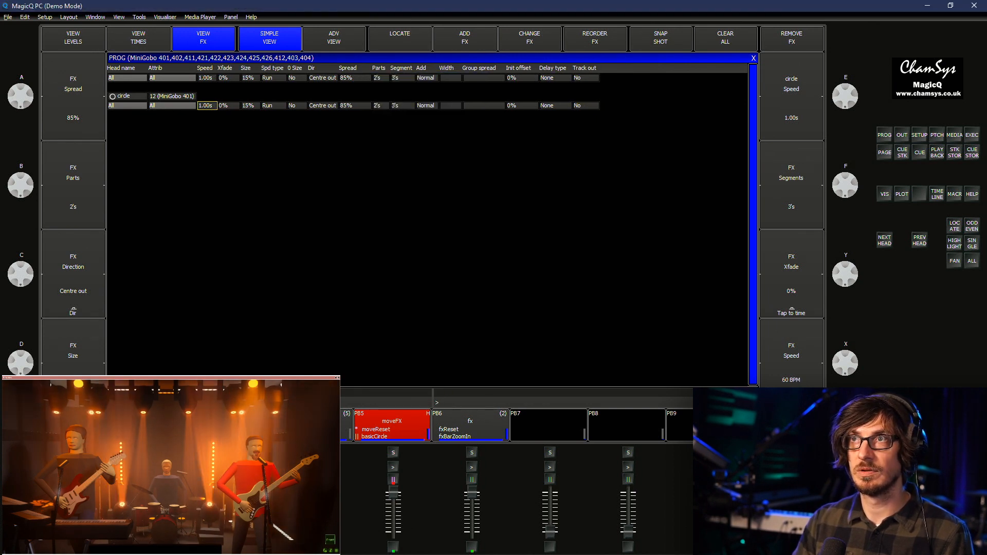
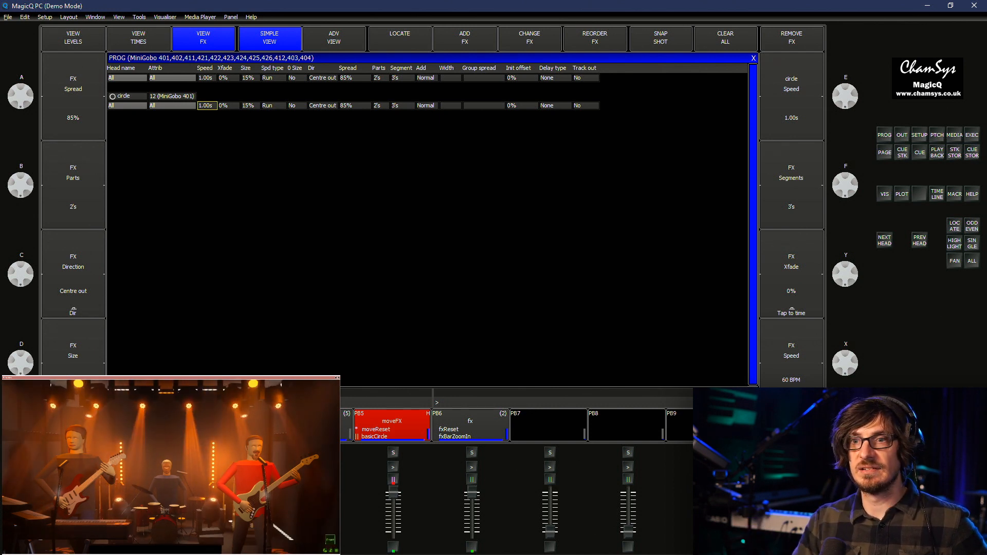
Compare circle FX speeds of 0.5 s and 0.25 s, ending on 0.5 s
type("3.")
key("BackSpace")
key("BackSpace")
type(".5")
key("Return")
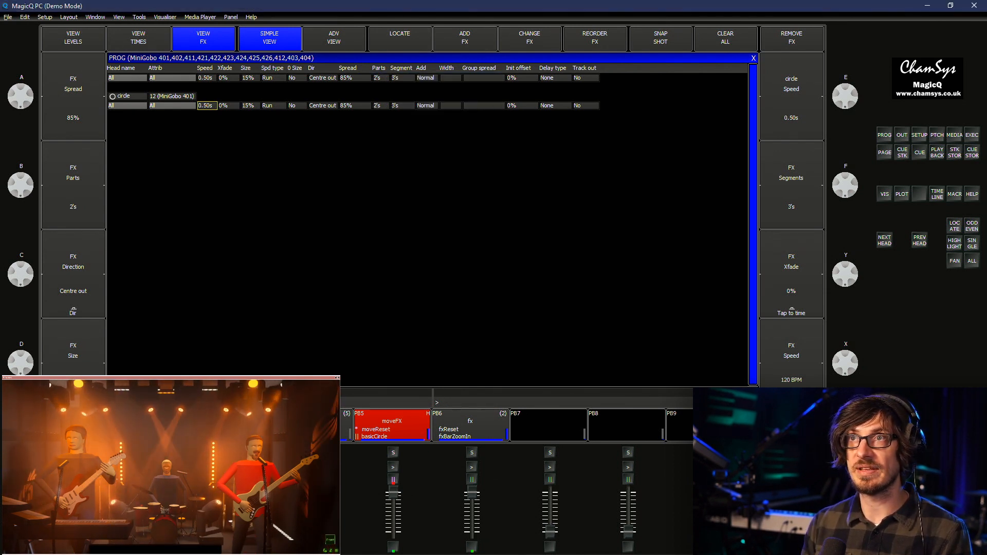
type(".")
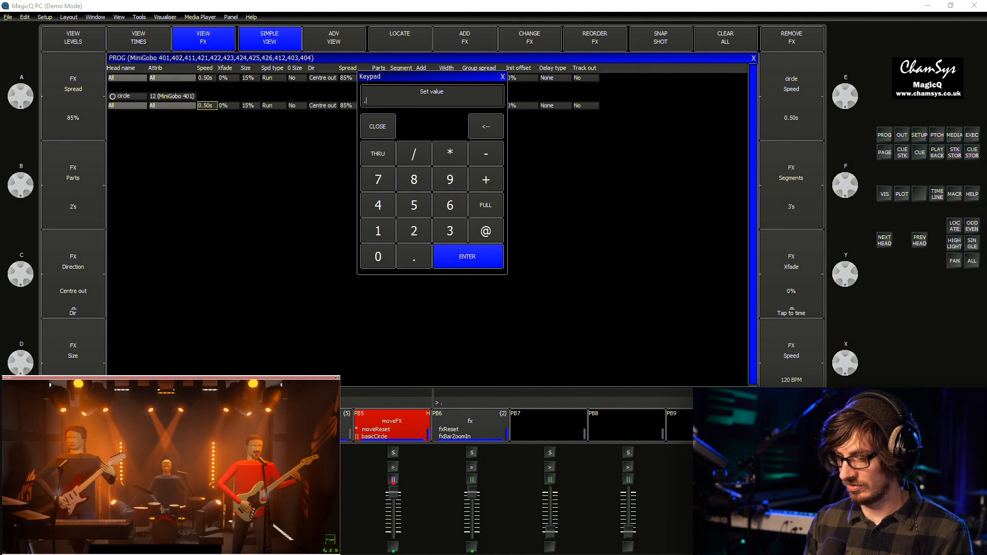
type("25")
key("Return")
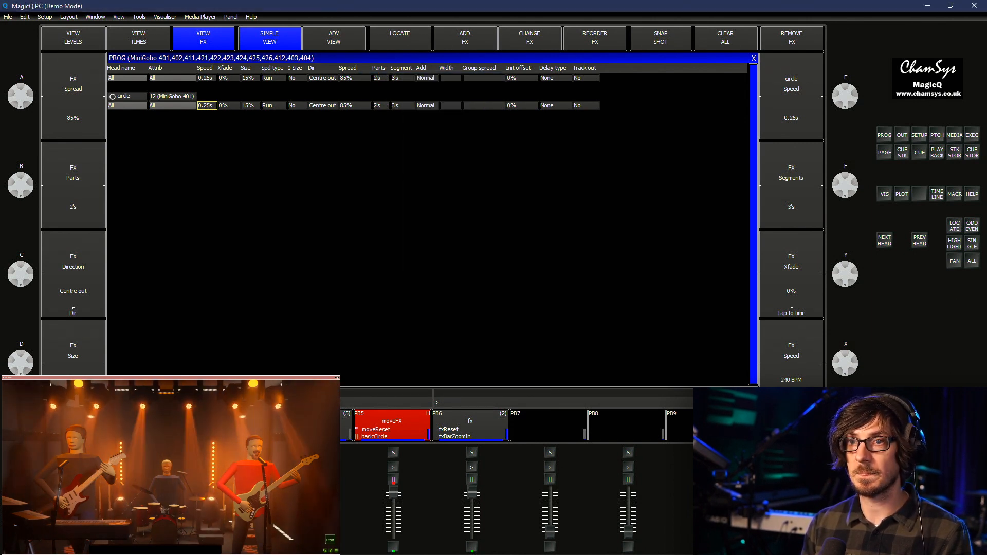
type(".5")
key("Return")
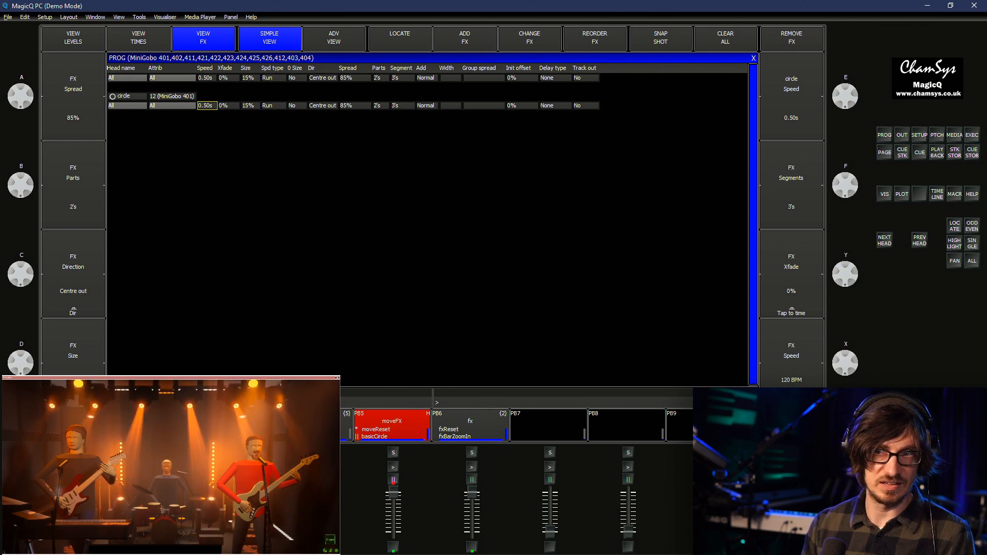
Set the circle FX spread to 0% (none) and bring up the FX palette window
left_click(250, 105)
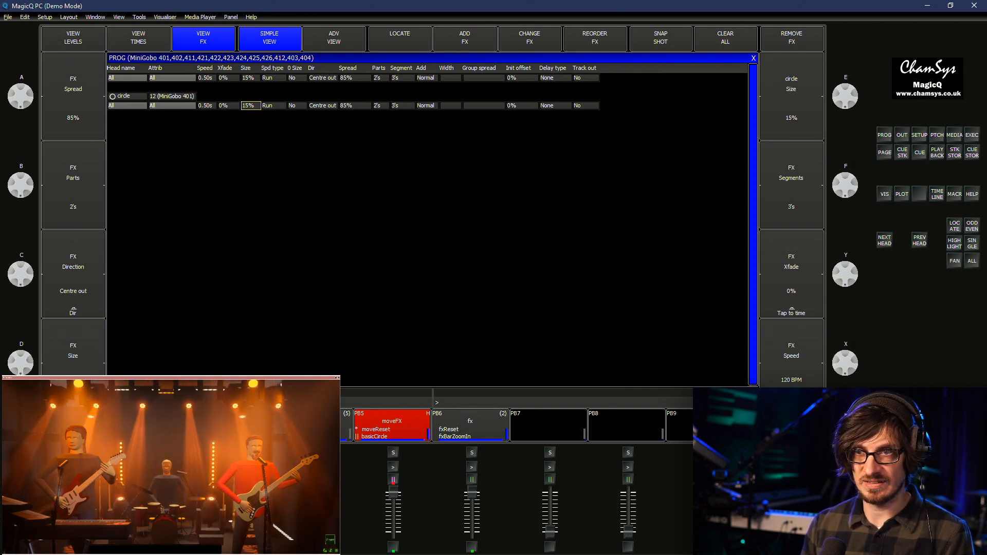
double_click(355, 106)
key("Return")
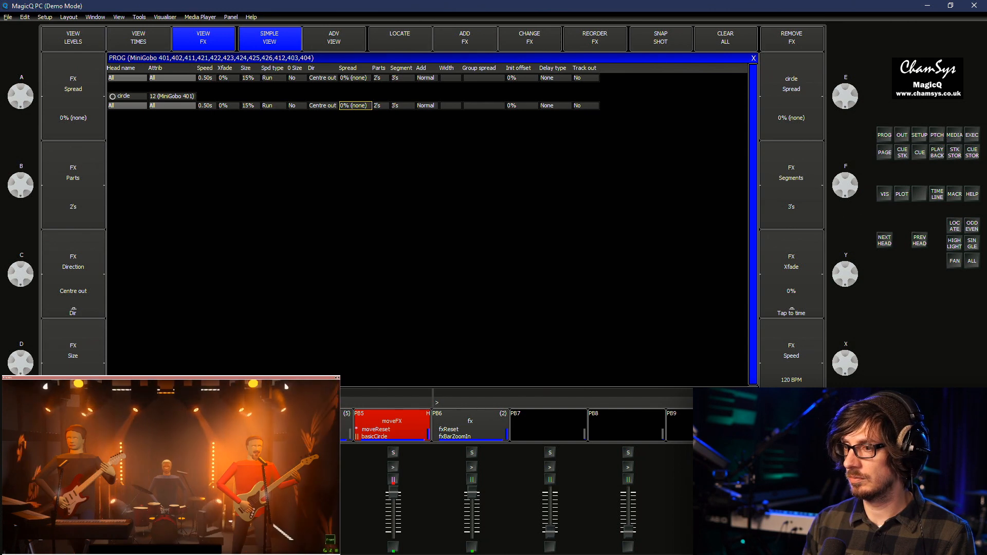
key("ctrl+f")
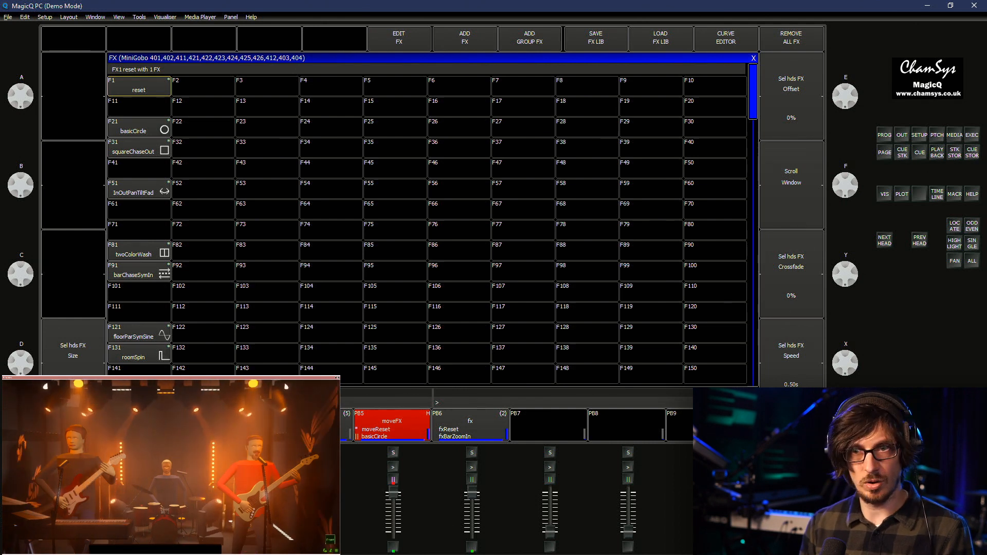
type("q")
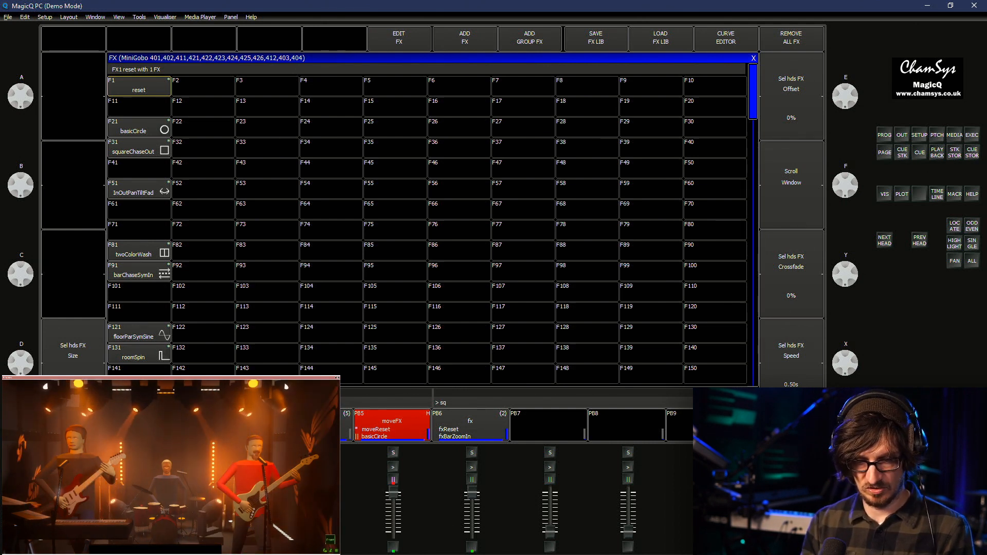
type("aure")
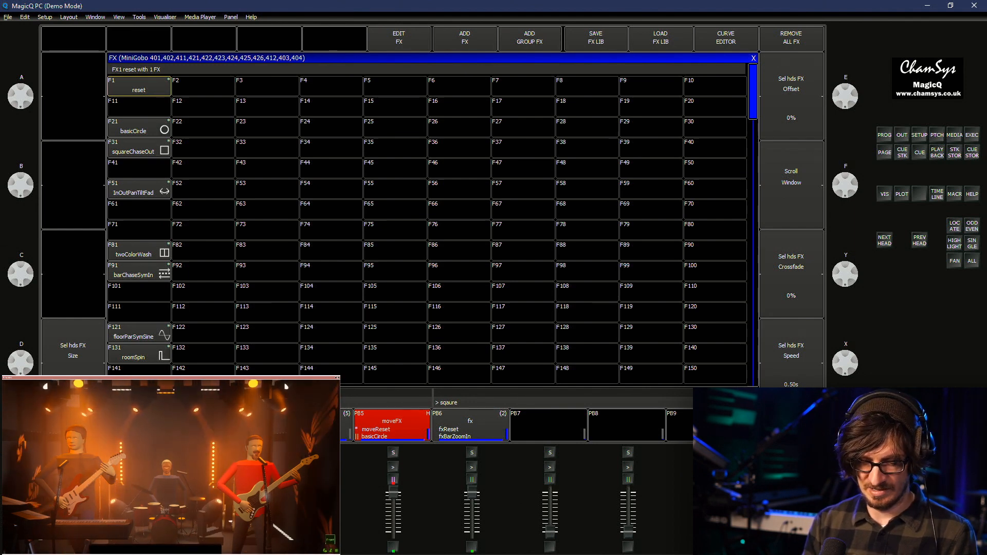
type("B")
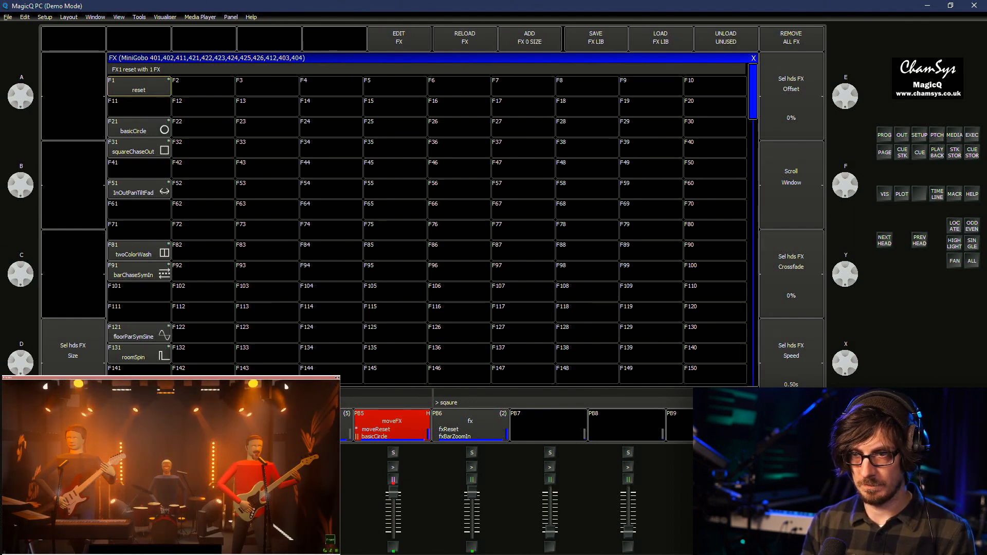
key("BackSpace")
key("BackSpace")
key("BackSpace")
key("BackSpace")
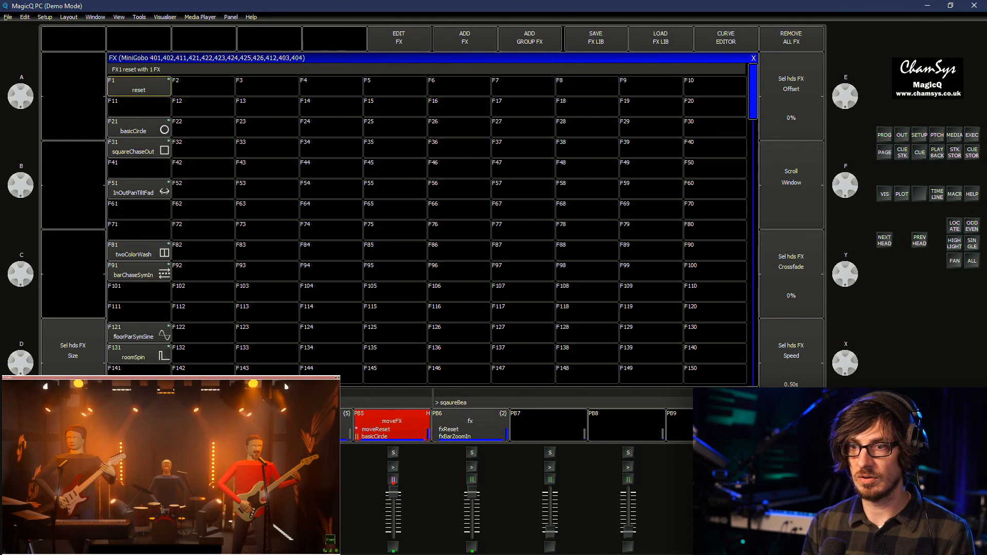
key("BackSpace")
key("BackSpace")
key("BackSpace")
key("BackSpace")
key("BackSpace")
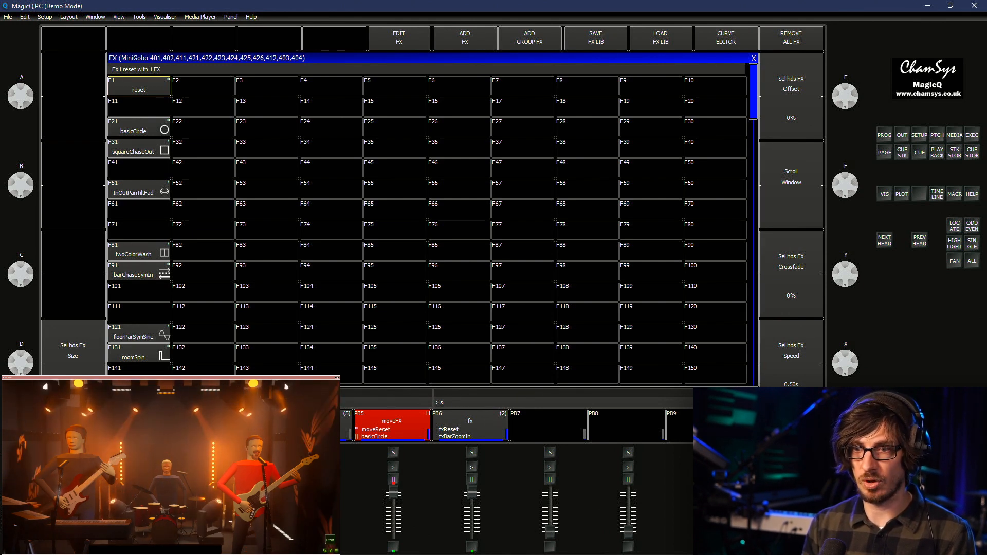
Record the current FX into palette slot F32 under the name diamondBeatSync and clear the programmer
type("diamond")
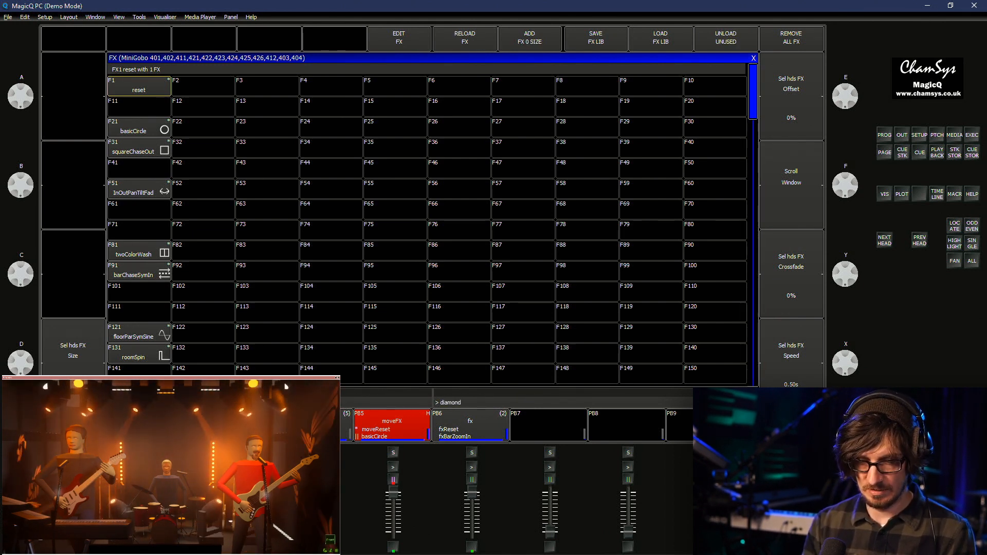
type("BeatSync")
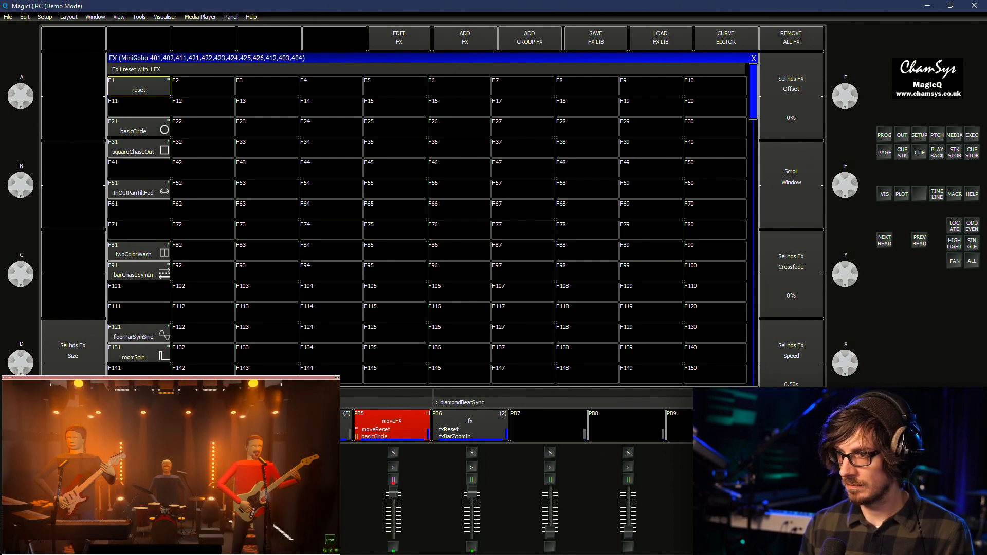
key("ctrl+r")
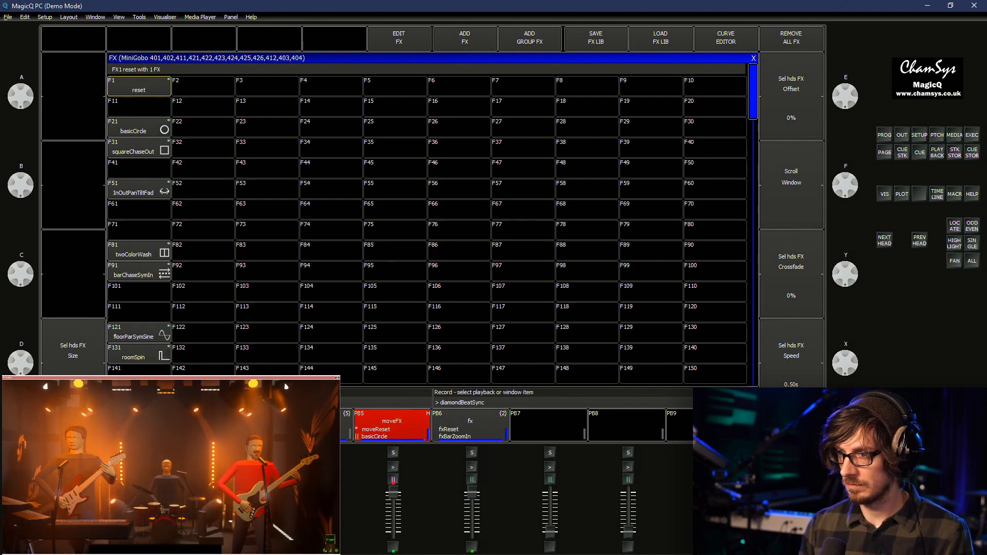
left_click(203, 148)
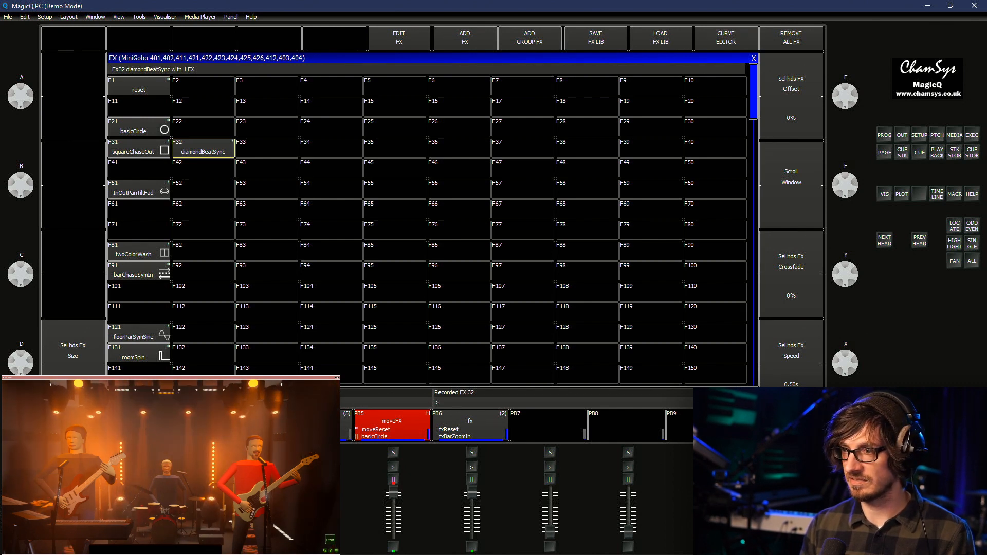
key("ctrl+BackSpace")
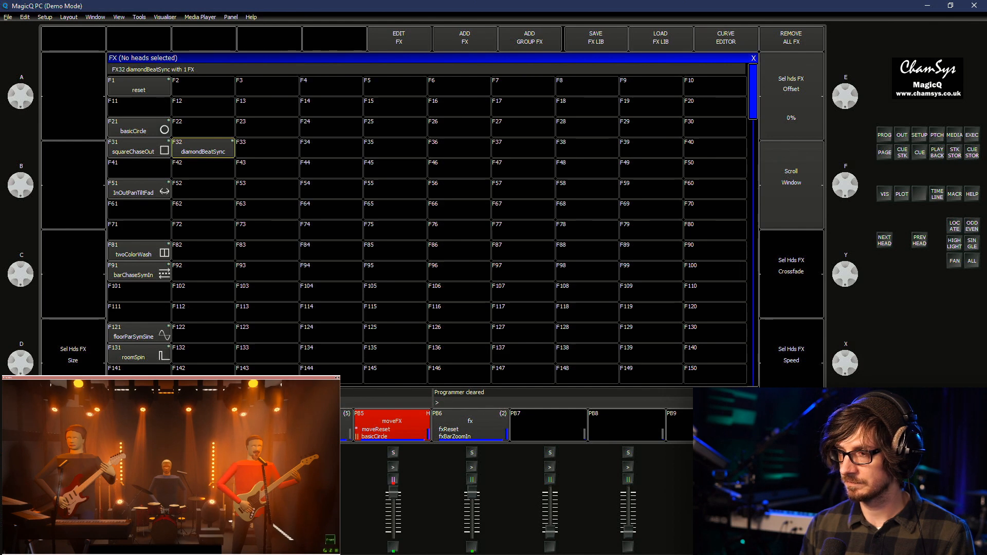
Give the diamondBeatSync palette the diamond icon from the fx icon set and move it to slot F41
key("ctrl+;")
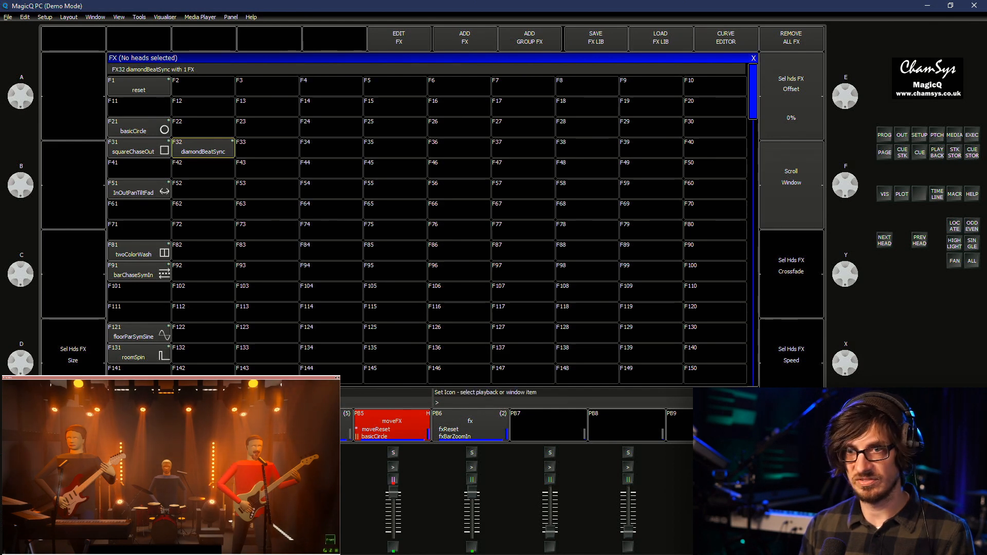
left_click(203, 148)
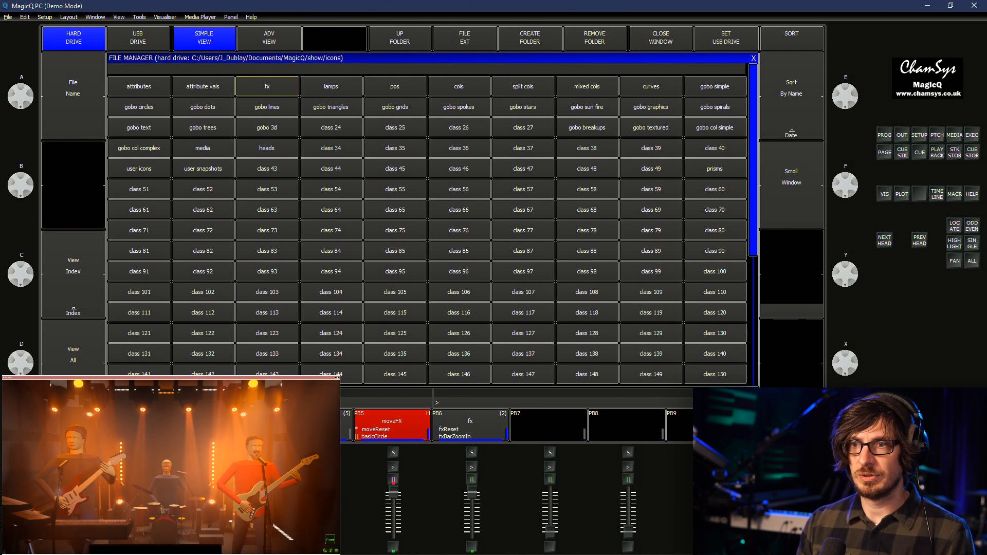
left_click(267, 87)
left_click(331, 86)
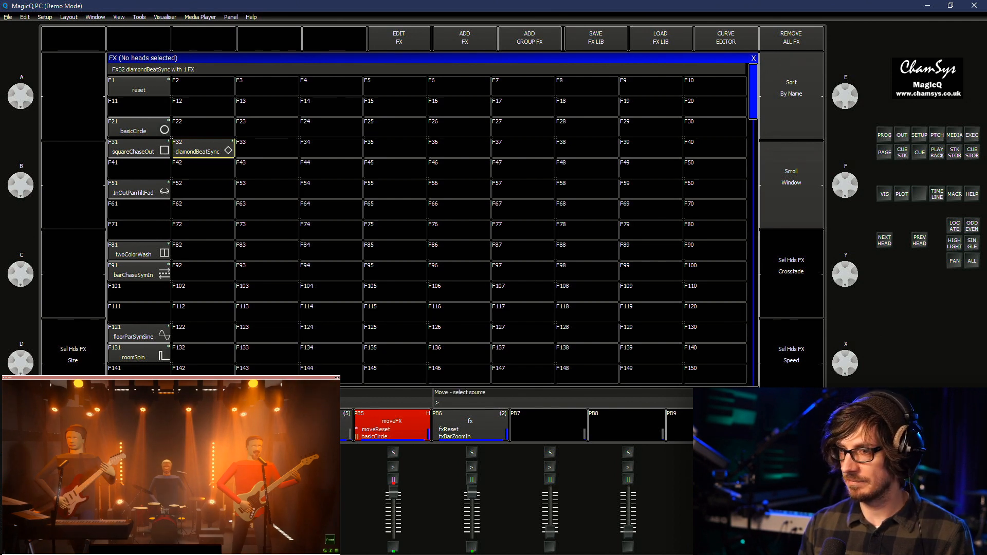
left_click(139, 169)
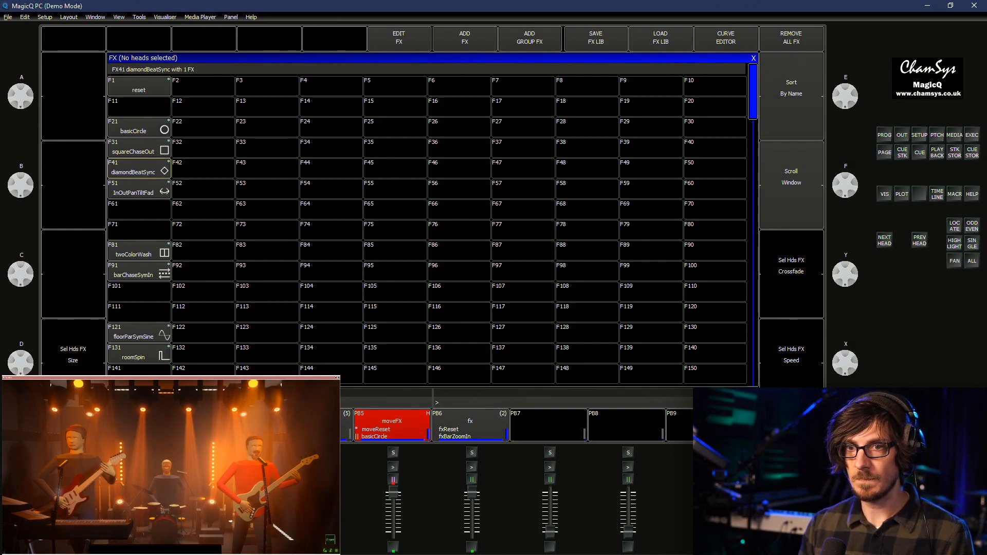
Clear the programmer, include the diamondBeatSync palette in it and show the programmer's FX parameters
left_click(139, 169)
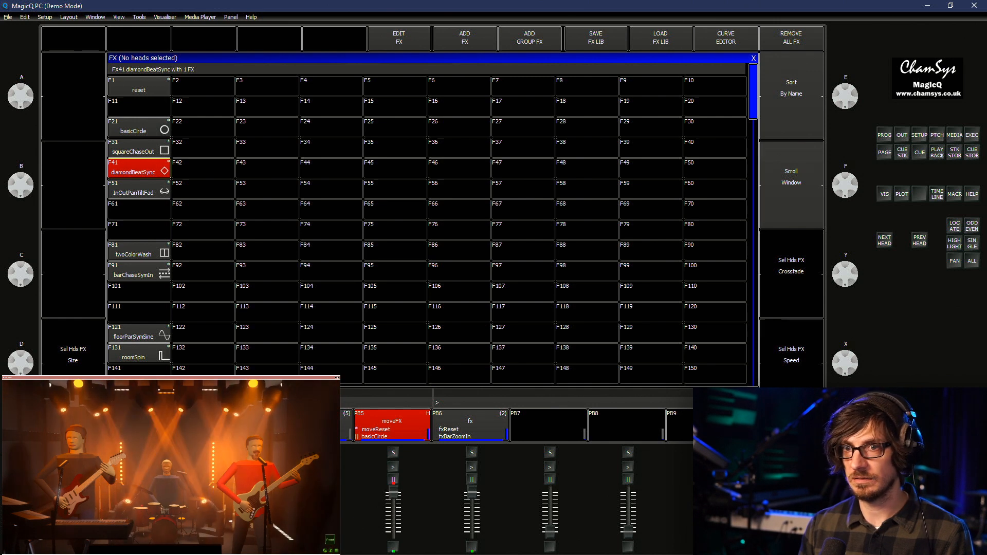
key("ctrl+BackSpace")
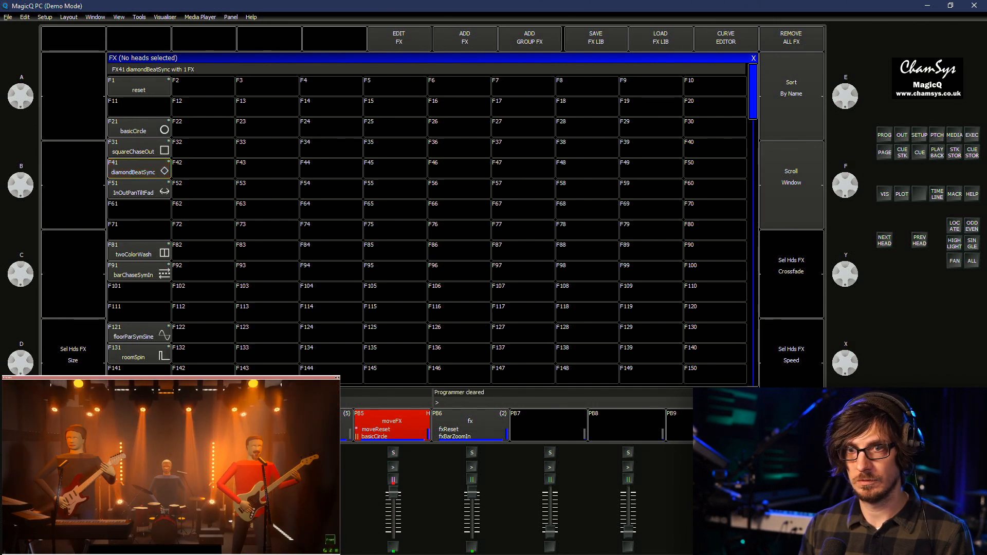
key("ctrl+i")
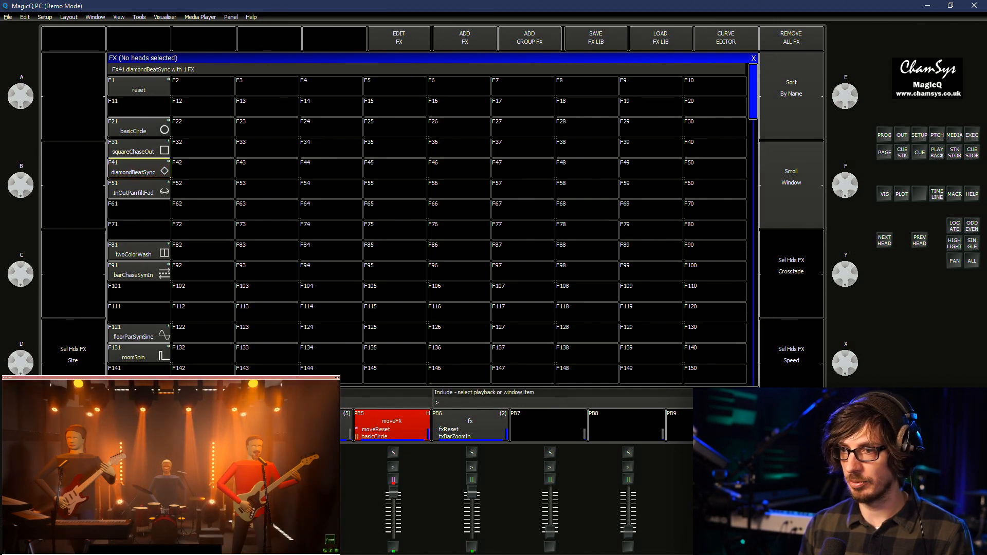
left_click(139, 169)
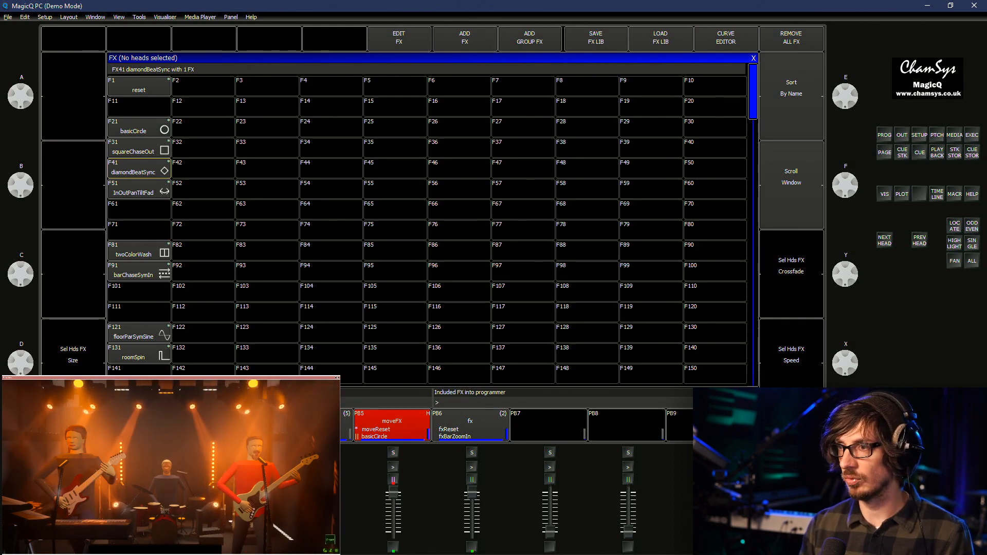
key("ctrl+p")
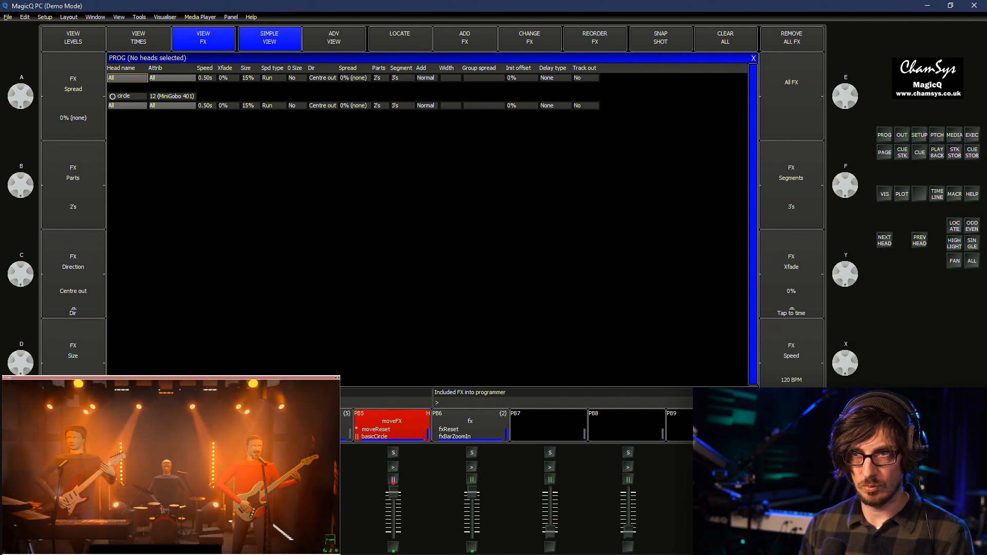
Try the circle FX spread at 50% and change it to 100% (even)
double_click(353, 106)
type("50")
key("Return")
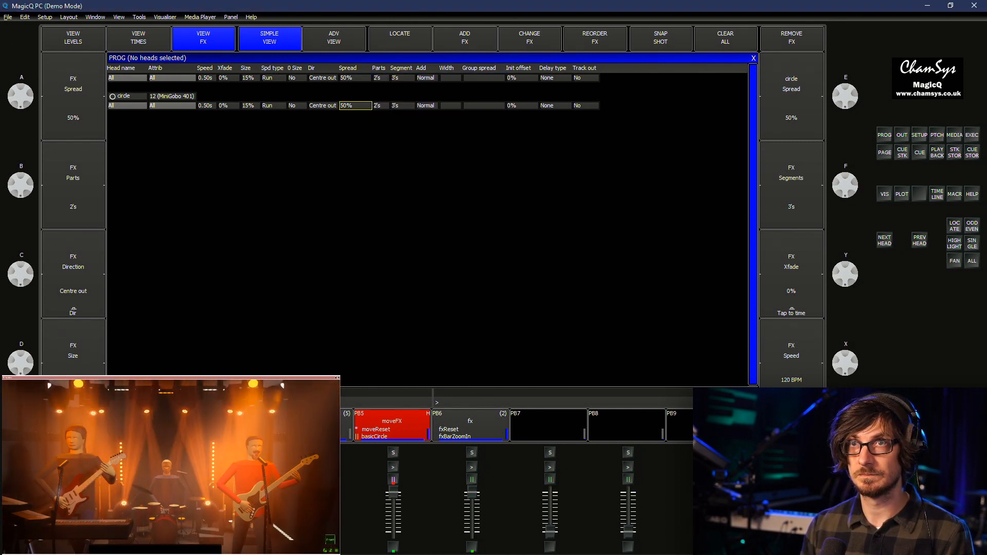
key("Return")
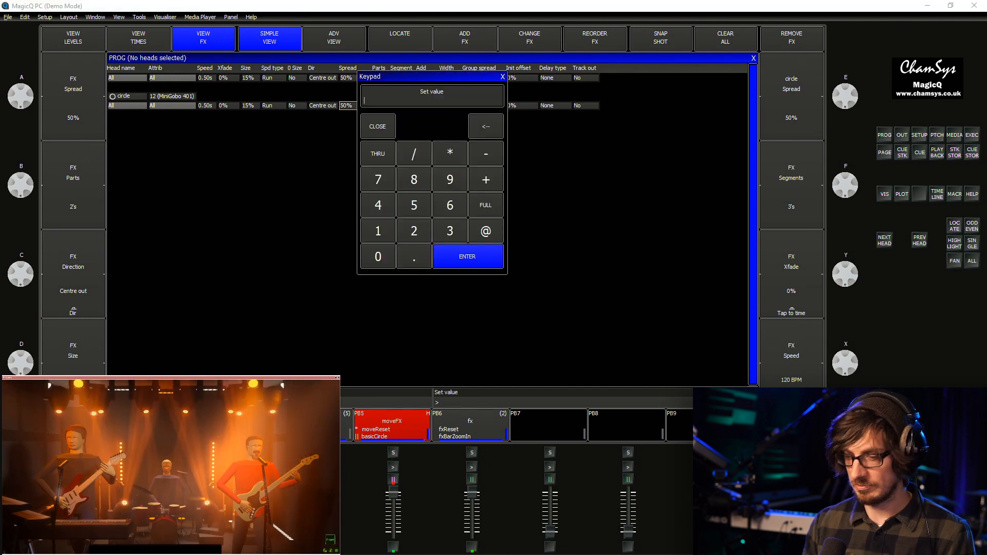
type("100")
key("Return")
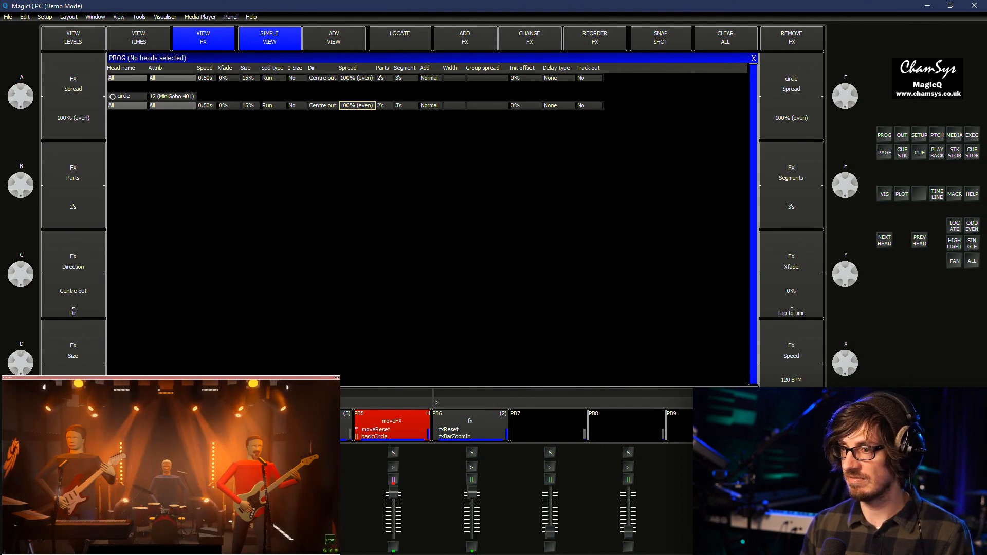
Record the edited FX into palette slot F42, name it diamondBeatOutS and clear the programmer
key("ctrl+f")
key("ctrl+r")
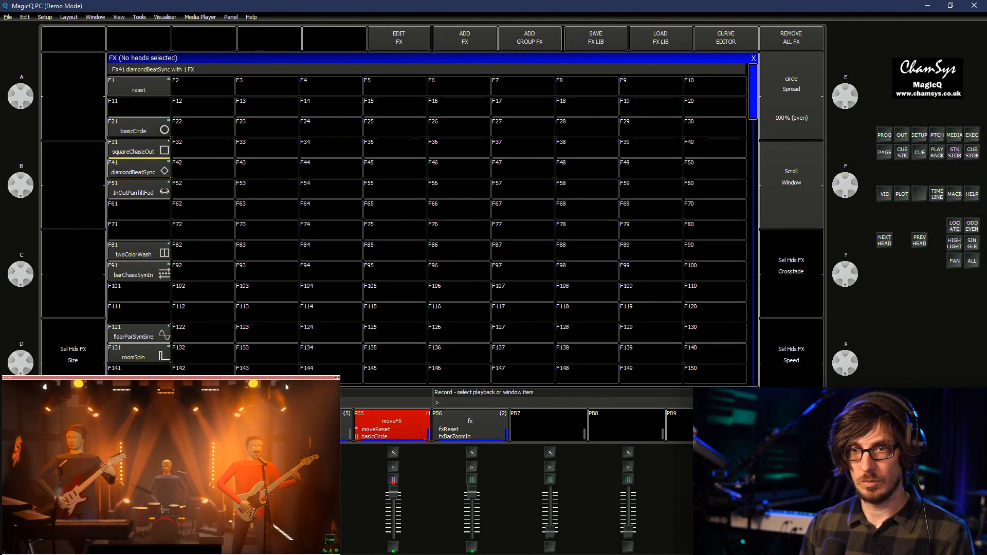
left_click(203, 168)
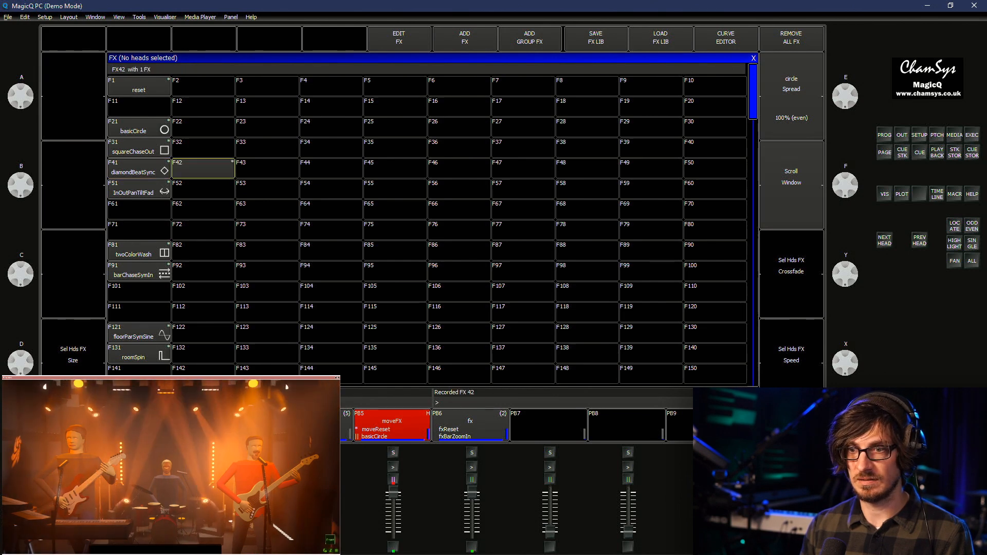
type("diamon")
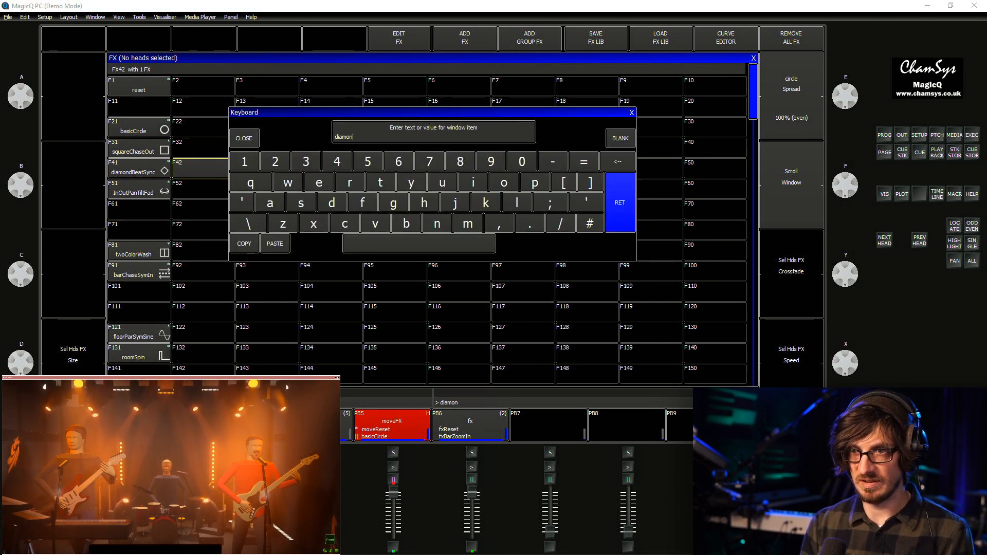
type("dBeat")
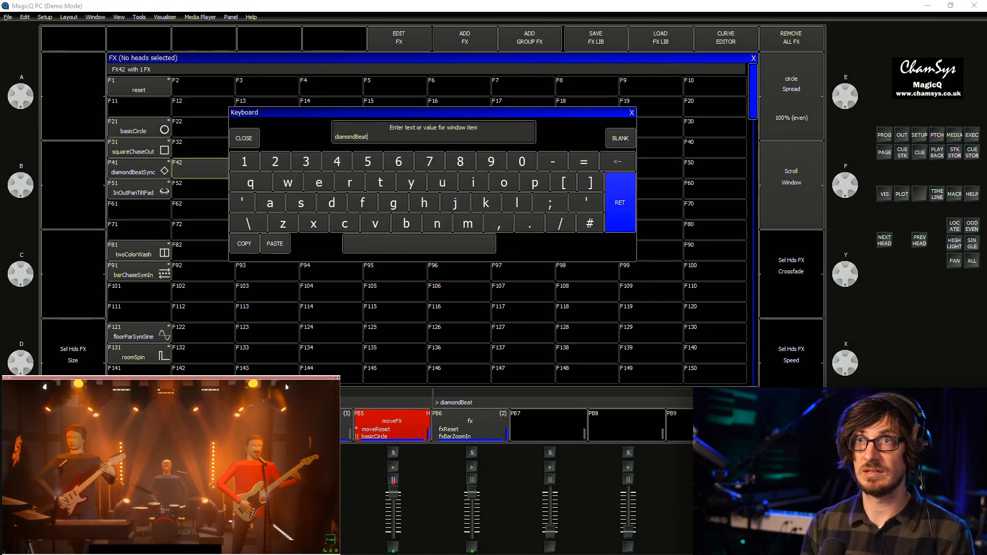
type("Out")
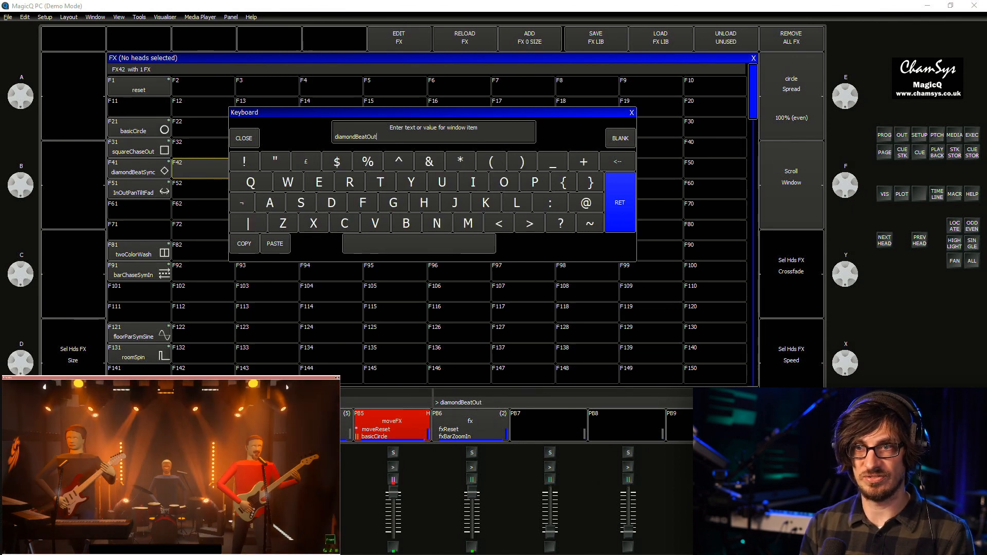
type("Sync")
key("Return")
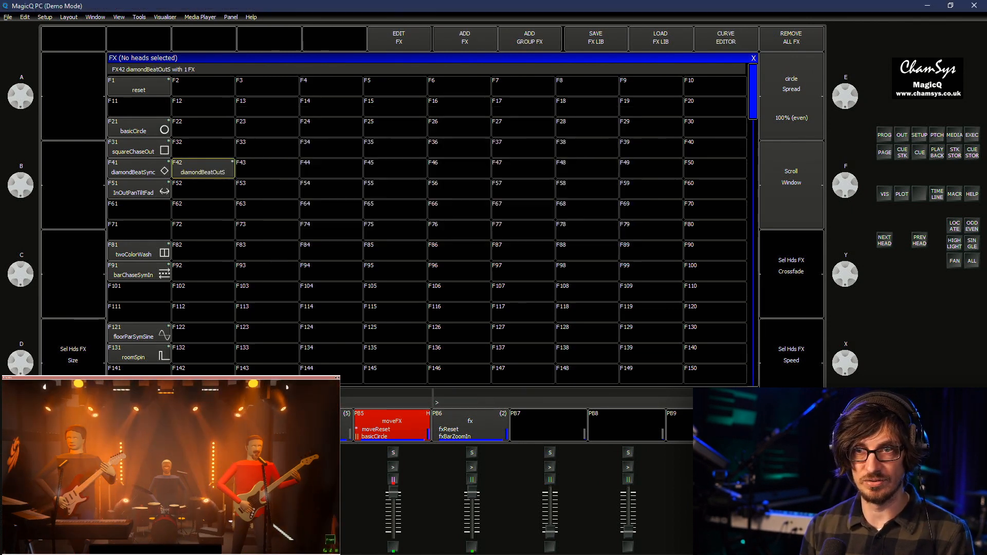
key("ctrl+BackSpace")
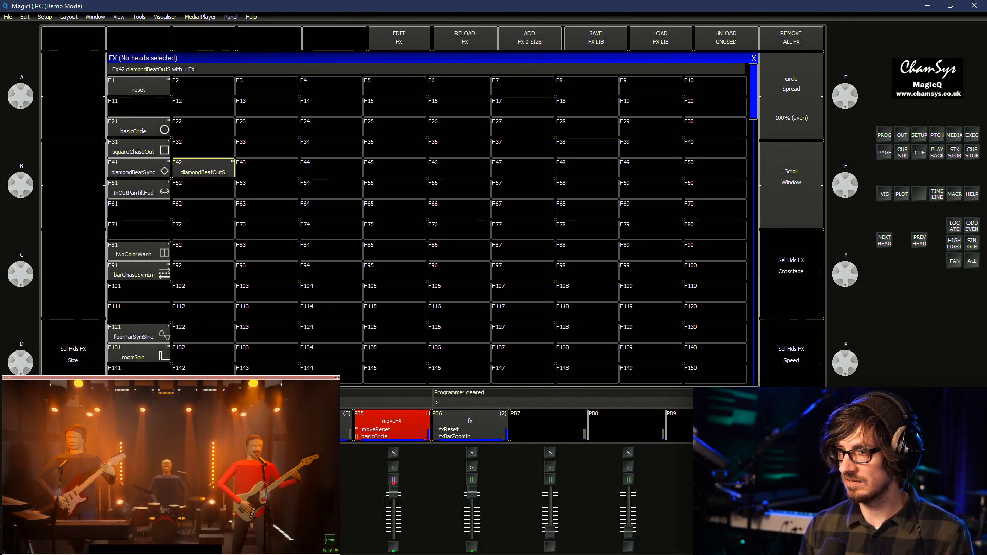
Assign the diamond icon from the fx icon set to the diamondBeatOutS palette in F42
key("shift+semicolon")
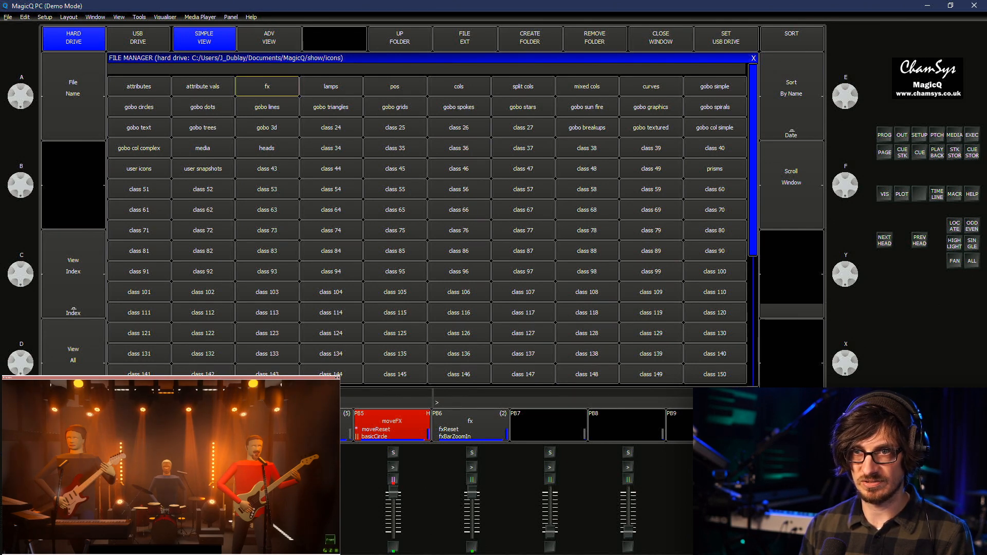
key("Escape")
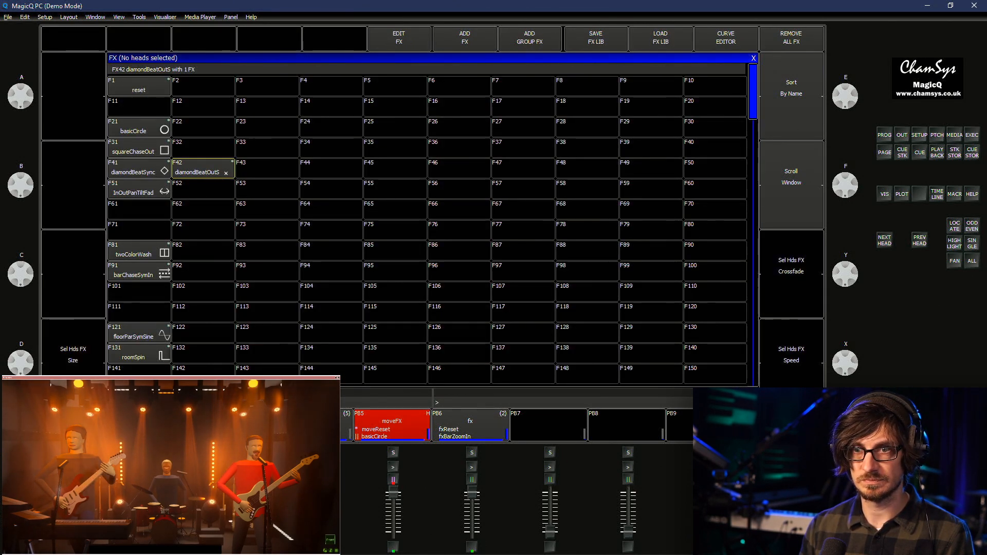
key("shift+asterisk")
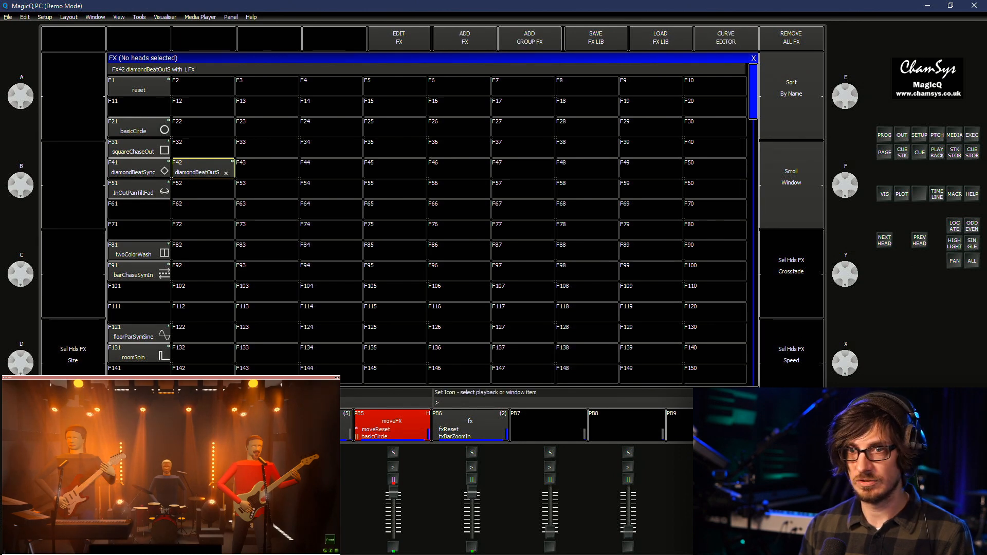
left_click(203, 168)
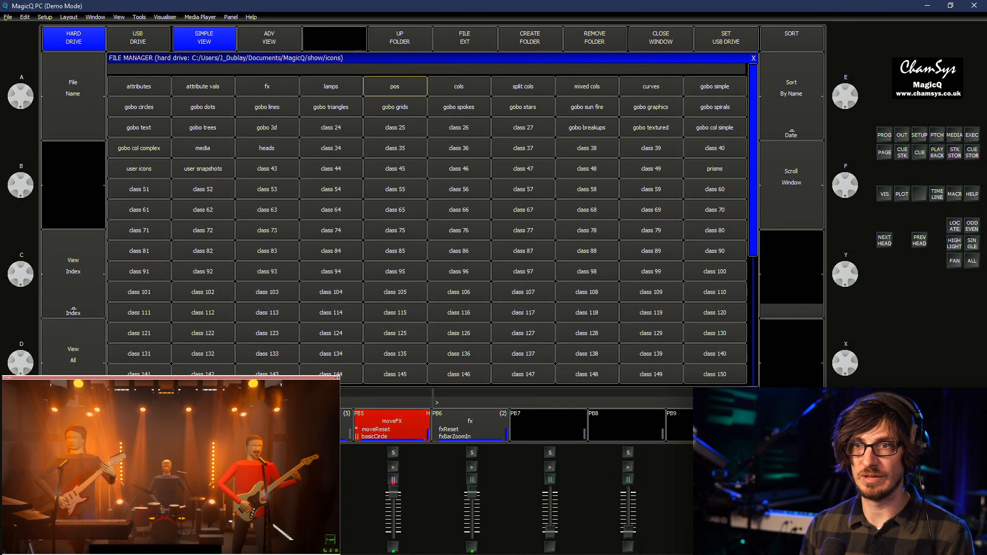
left_click(267, 86)
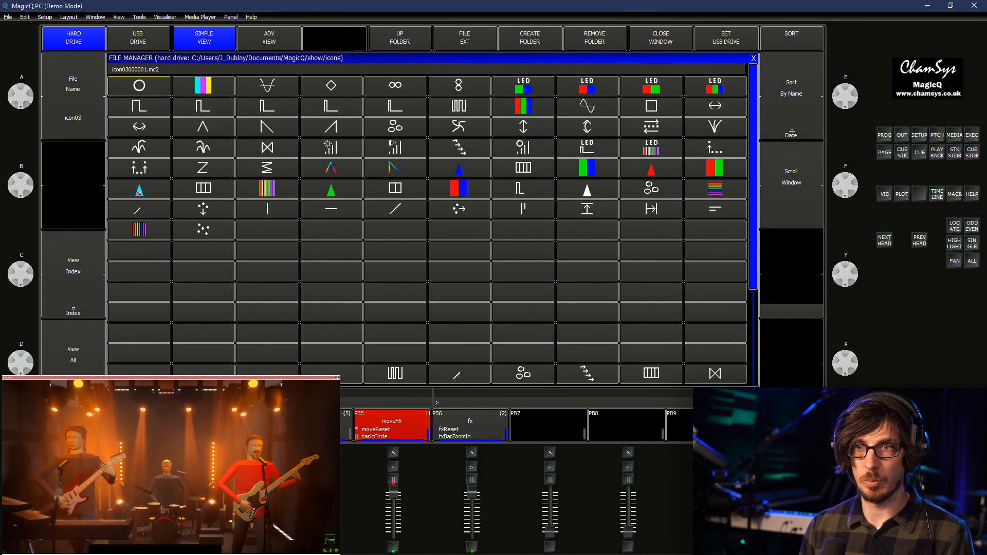
left_click(331, 86)
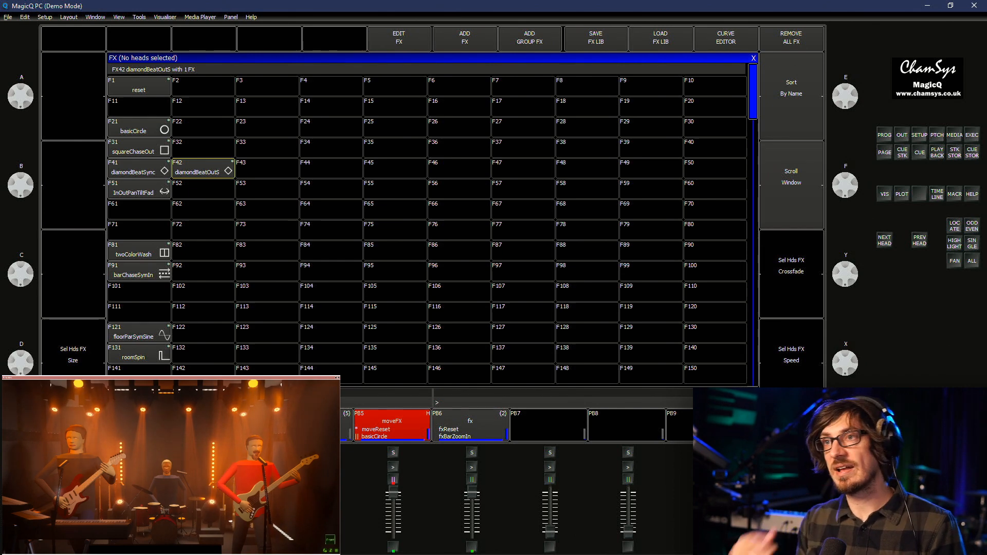
Select the allMovers group G25, apply the diamondBeatOutS palette to it and return to the group and palette windows
left_click(754, 58)
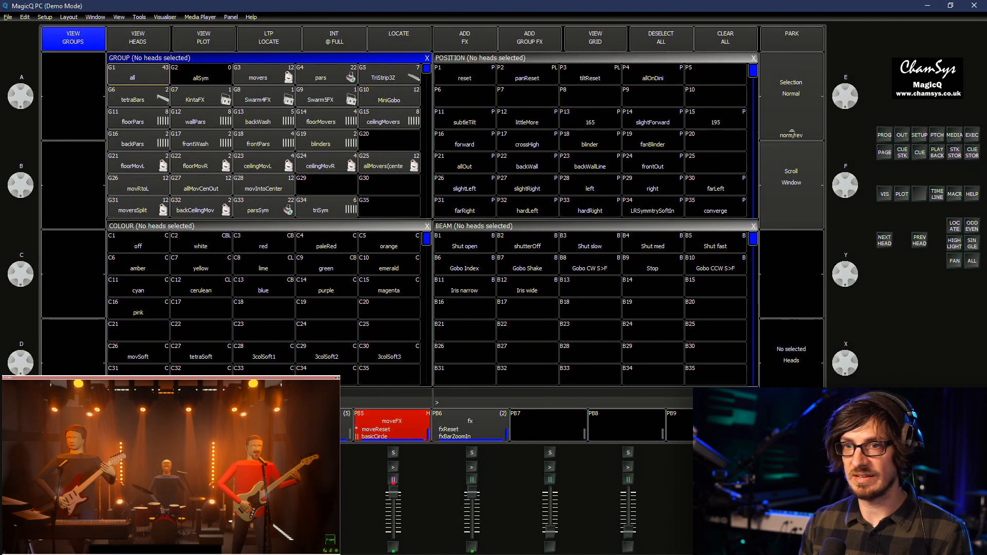
left_click(389, 163)
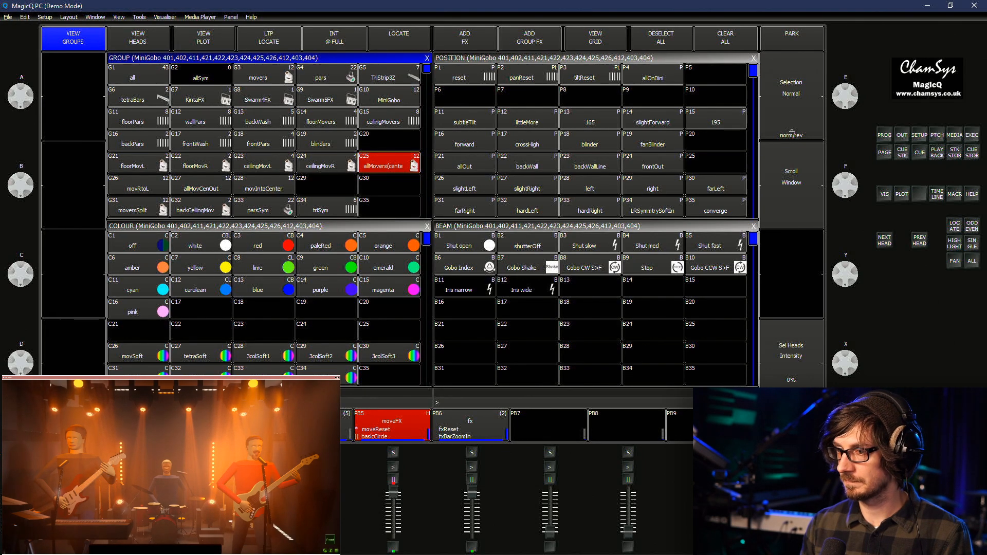
key("ctrl+f")
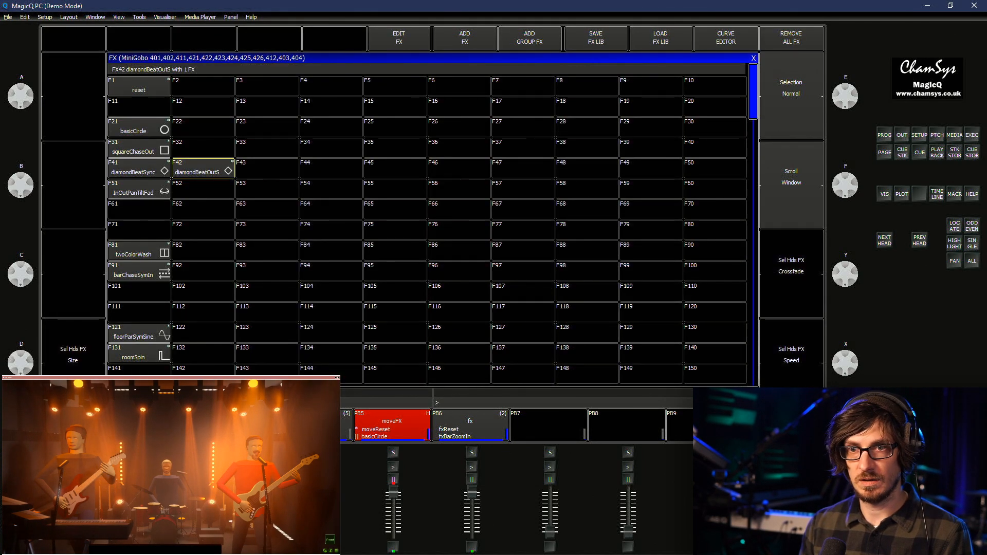
left_click(203, 168)
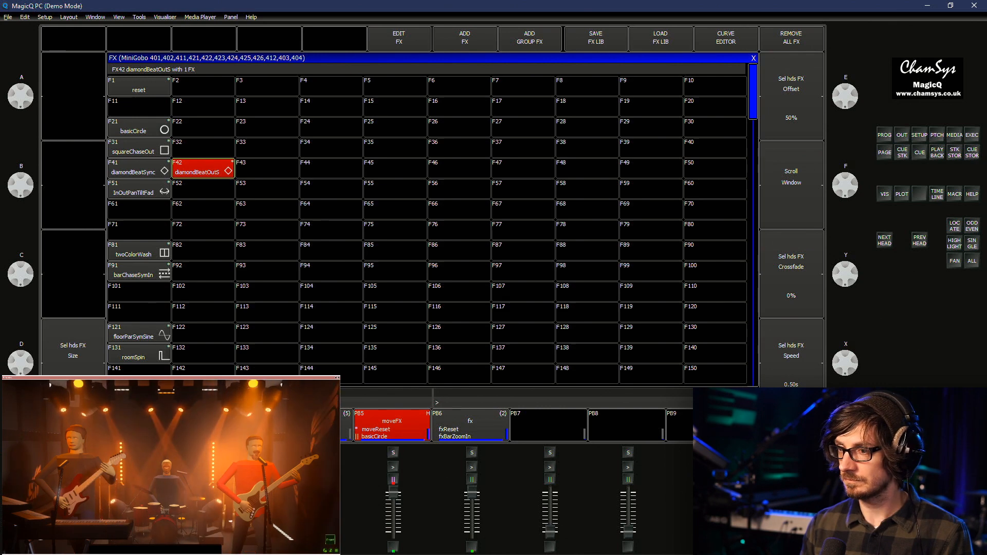
key("Escape")
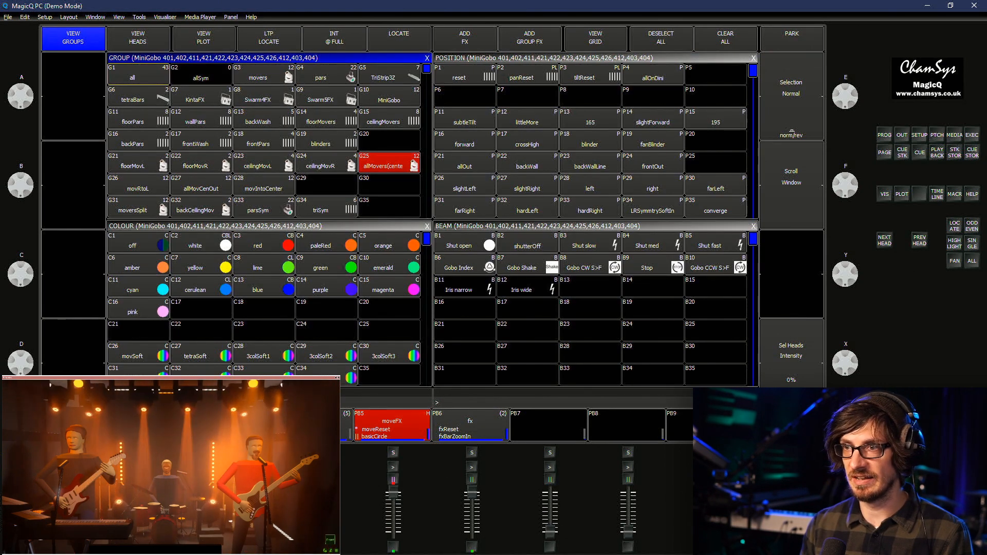
Apply the epicBlind position palette P87 to the allMovers group
left_click(544, 59)
scroll(590, 142, "down", 13)
scroll(590, 141, "down", 4)
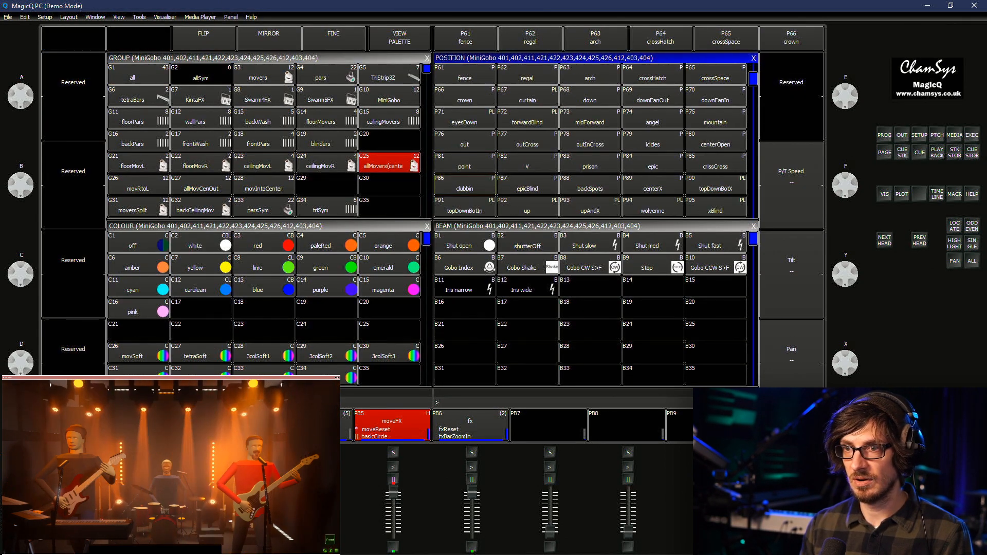
left_click(527, 185)
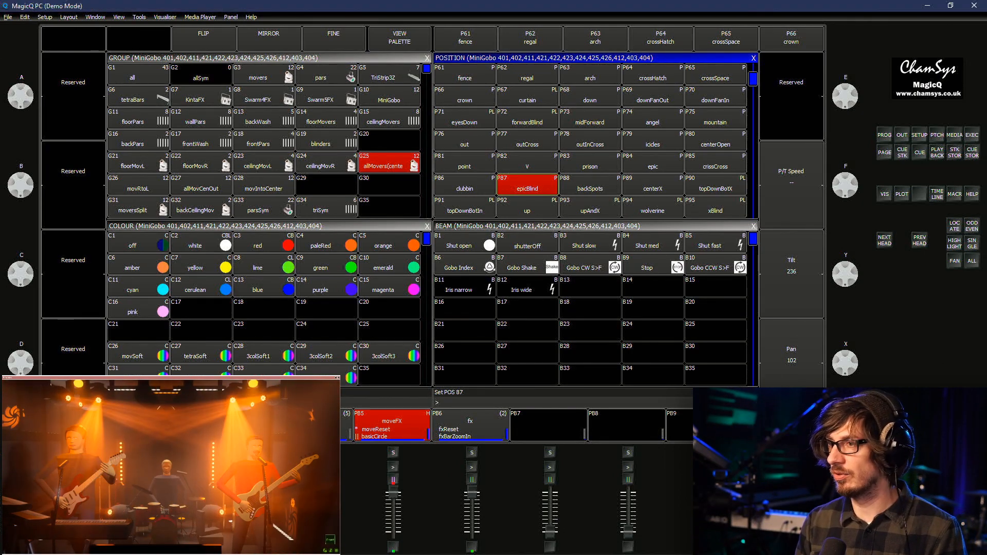
Look through the colour, gobo, position and effect cues in the cue store
scroll(427, 229, "up", 3)
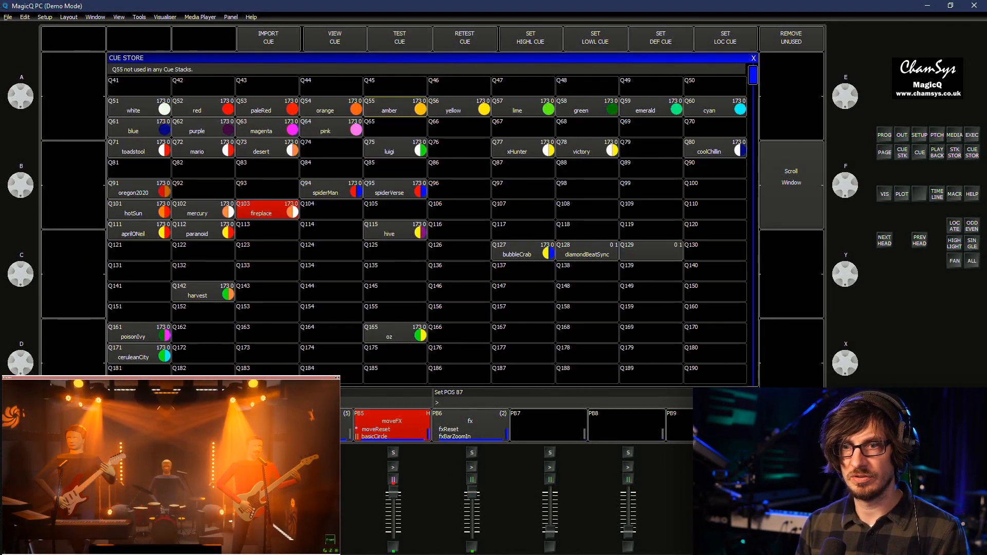
scroll(427, 229, "down", 12)
scroll(427, 229, "down", 12)
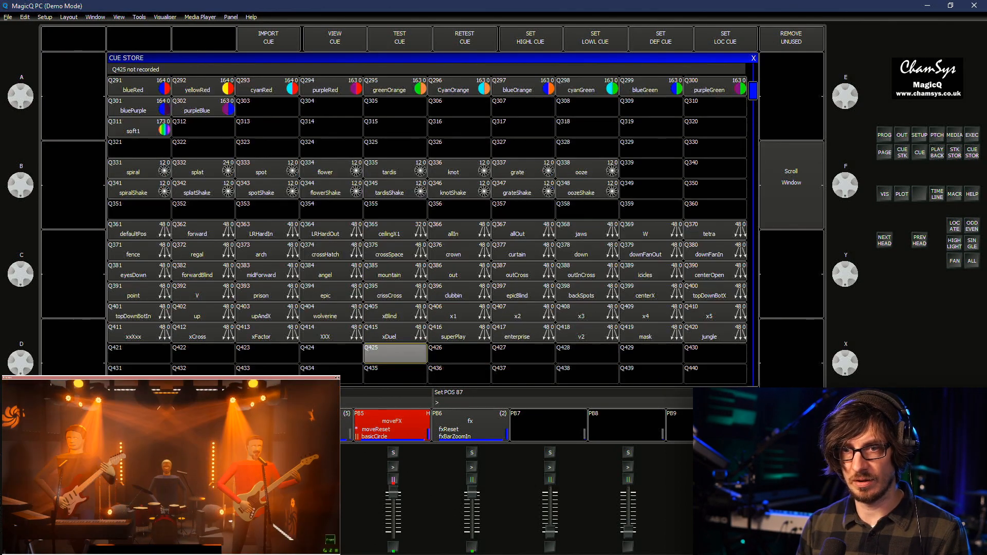
scroll(427, 229, "up", 18)
scroll(427, 229, "up", 1)
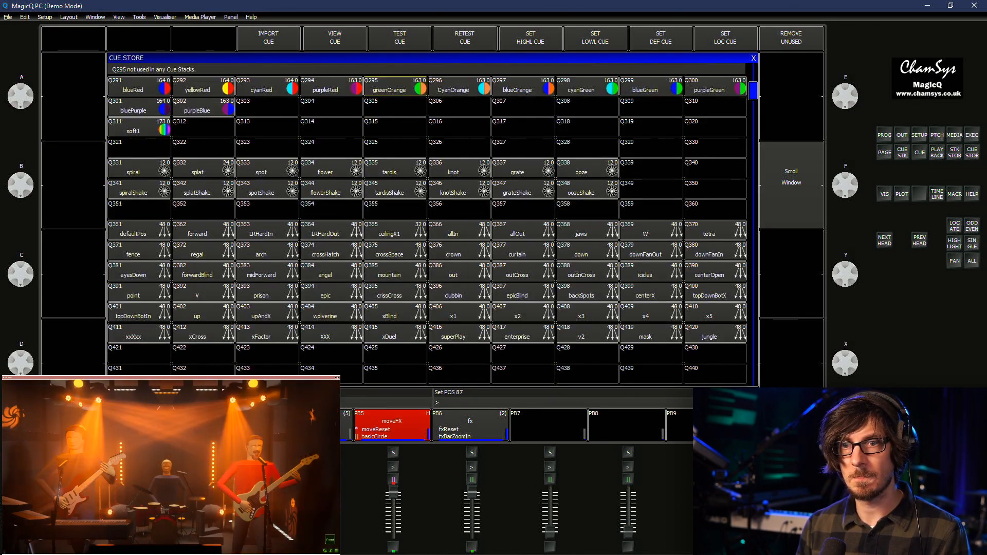
scroll(427, 229, "up", 4)
scroll(426, 229, "down", 20)
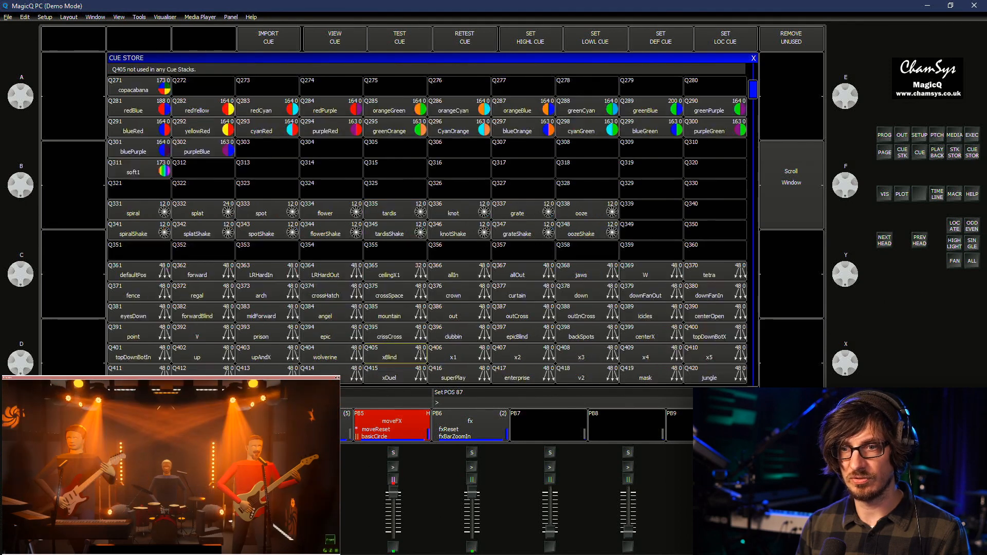
scroll(427, 229, "down", 15)
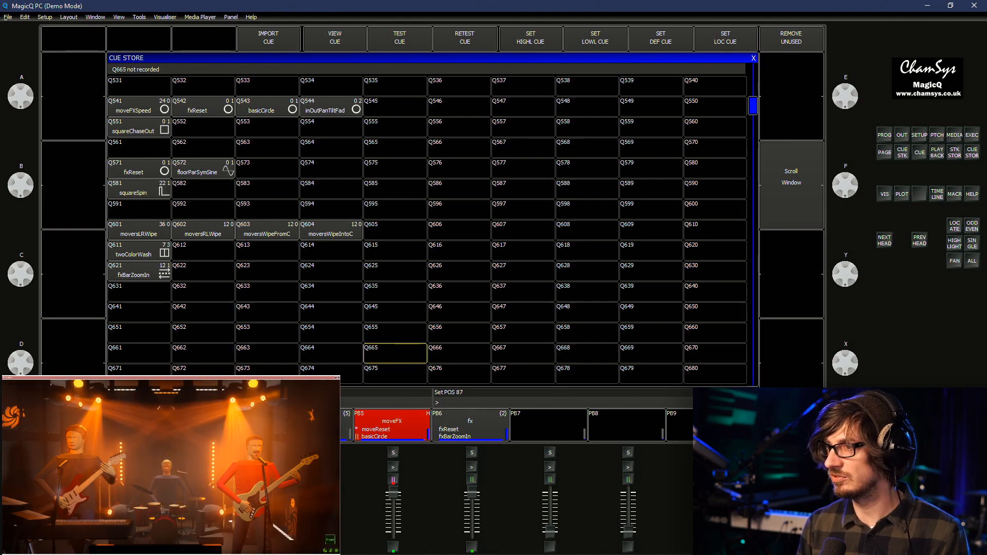
Show page 2 of the Execute window and select the white colour items in its first two rows
key("Escape")
left_click(73, 96)
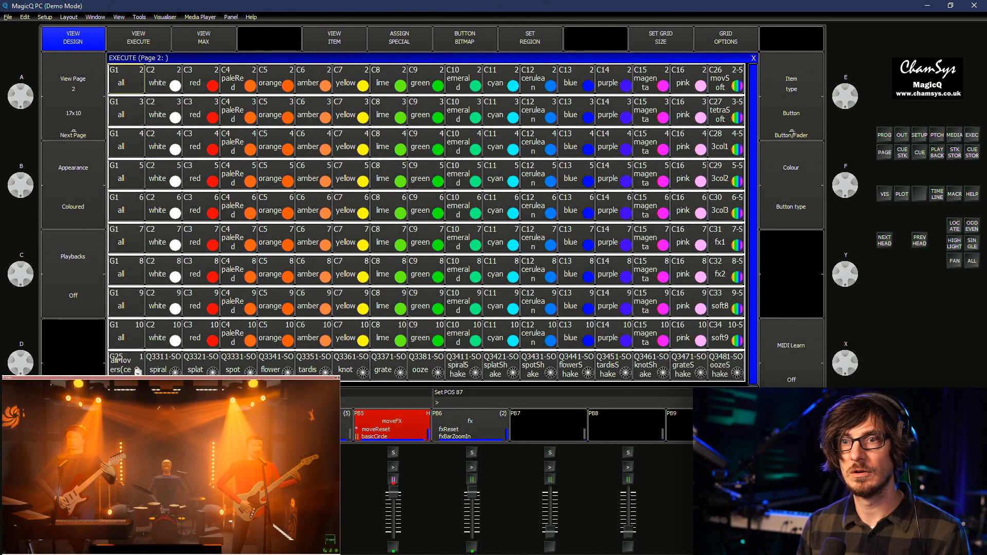
left_click_drag(163, 79, 163, 111)
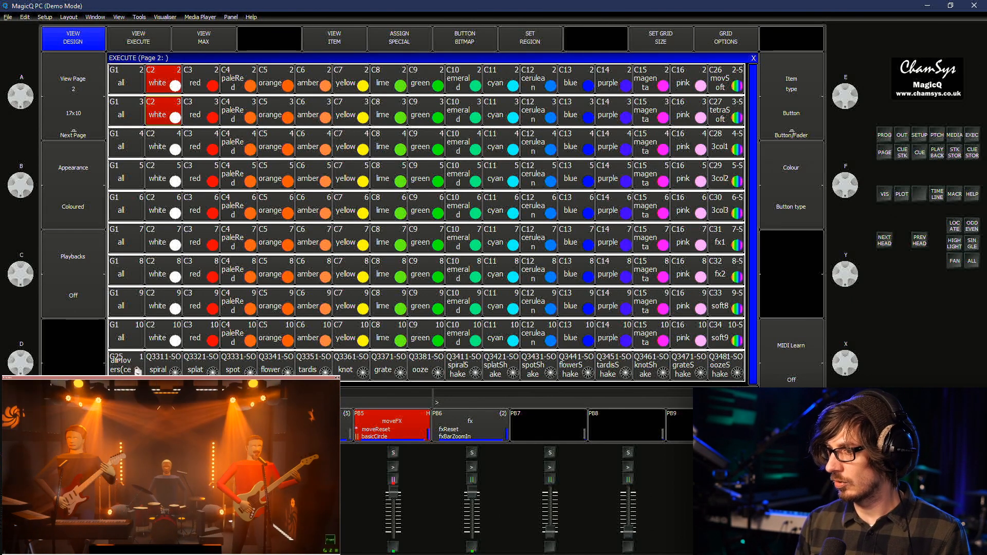
Test the cue store's mover wipes moversLRWipe (Q601), moversWipeFromC (Q603) and moversWipeIntoC (Q604), releasing each one after its test
left_click(972, 153)
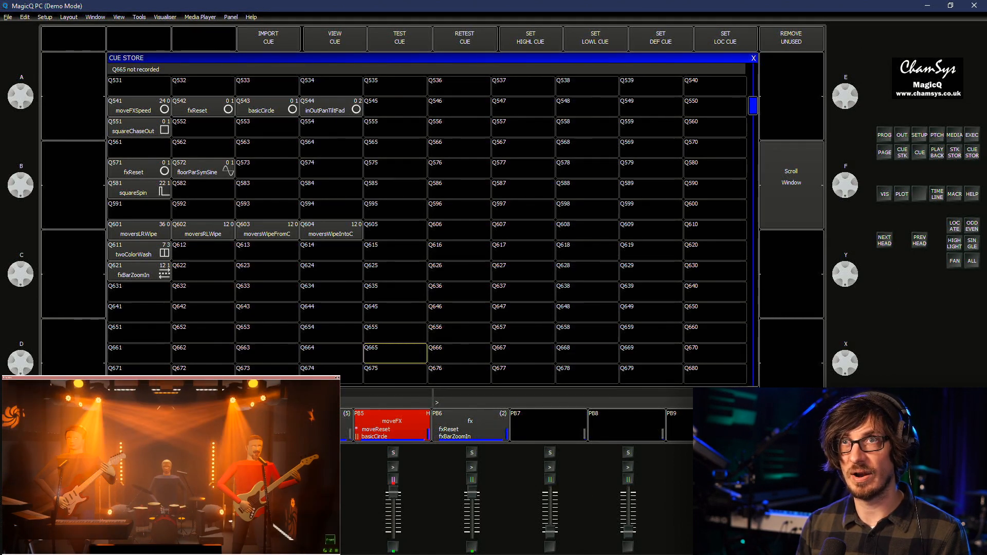
left_click(138, 230)
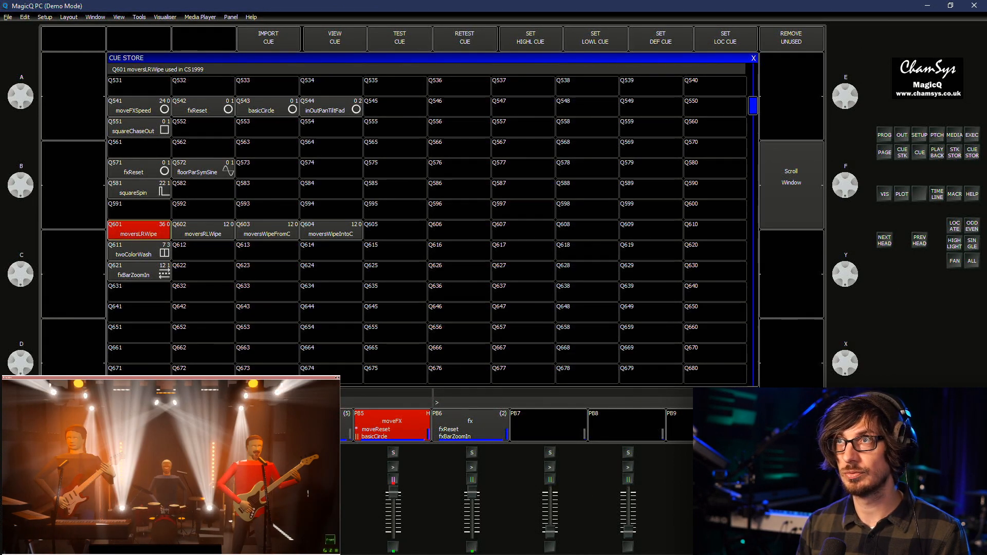
left_click(139, 231)
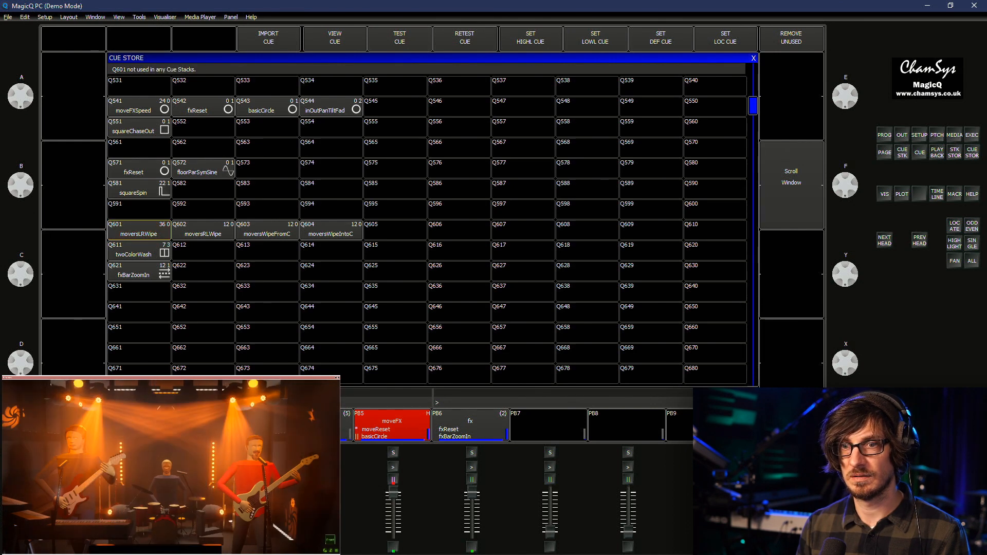
left_click(268, 230)
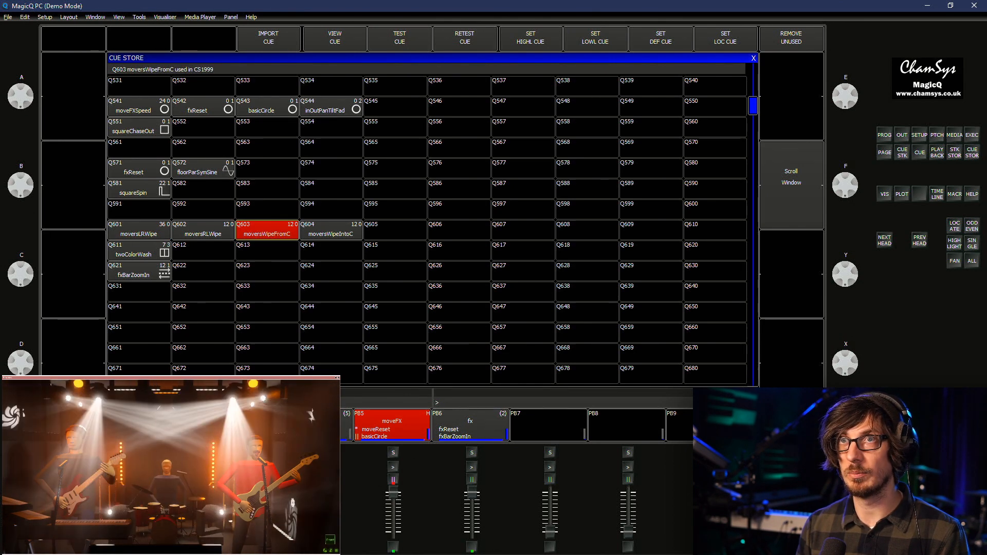
left_click(267, 230)
left_click(331, 231)
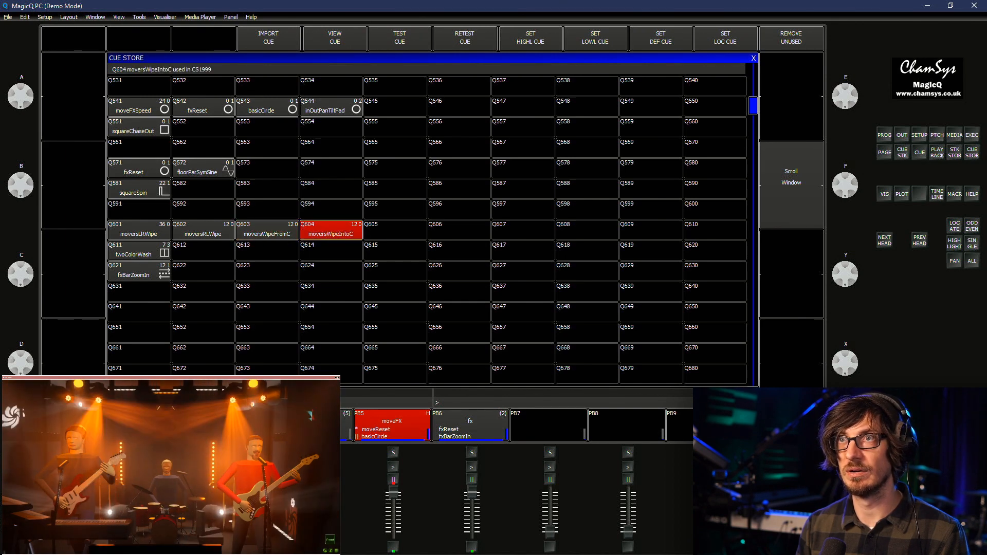
left_click(331, 230)
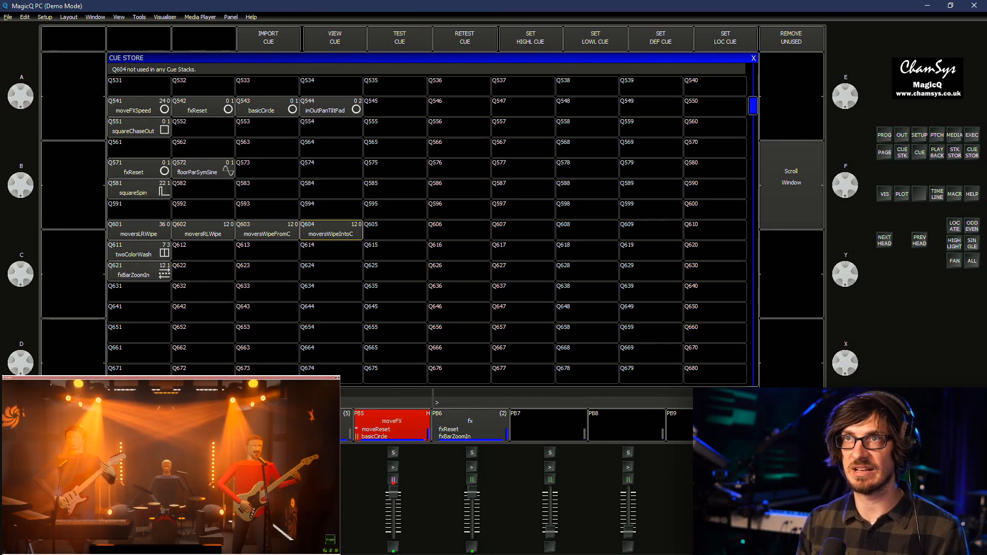
key("Escape")
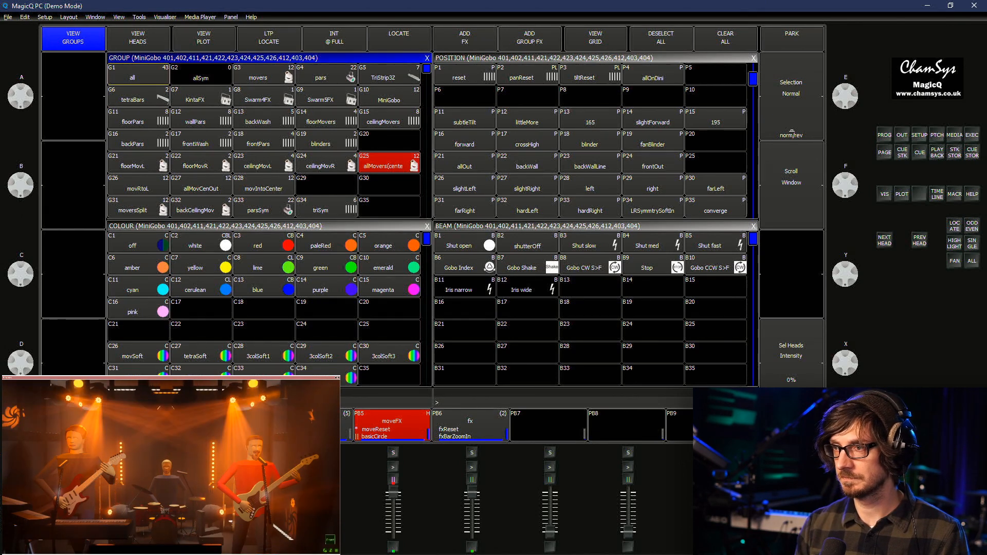
left_click(971, 153)
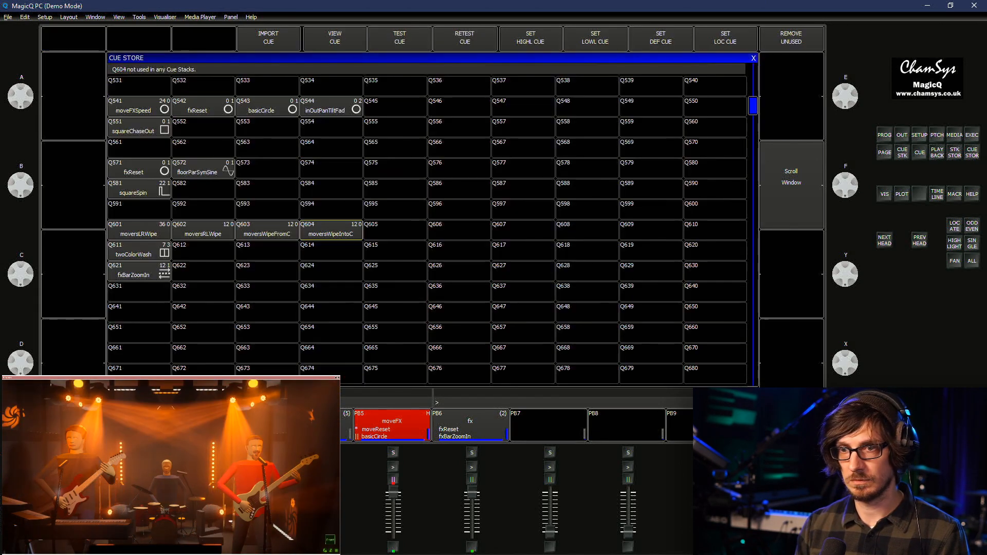
scroll(427, 221, "up", 19)
scroll(426, 221, "up", 20)
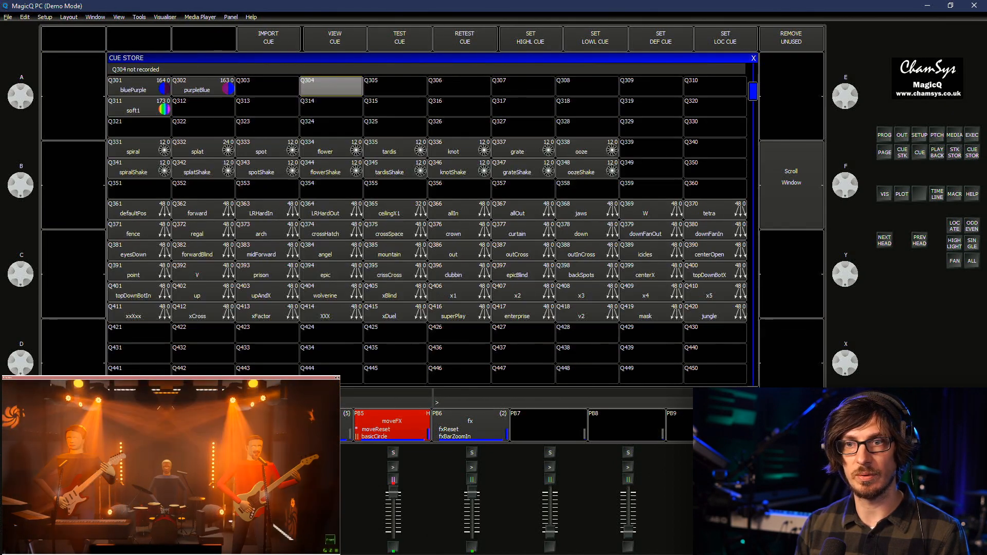
scroll(427, 221, "up", 4)
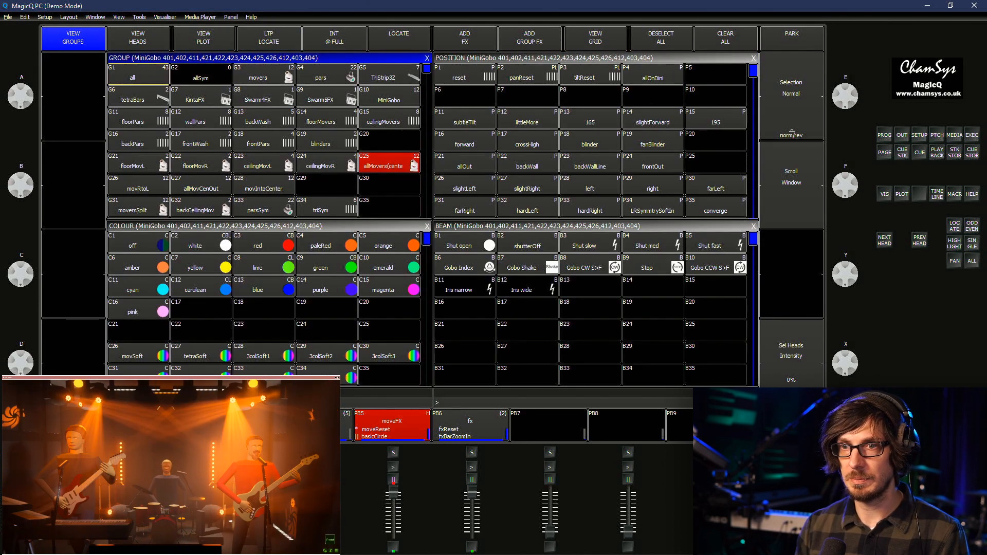
Apply the x2 position palette P97 to the allMovers group
left_click(590, 58)
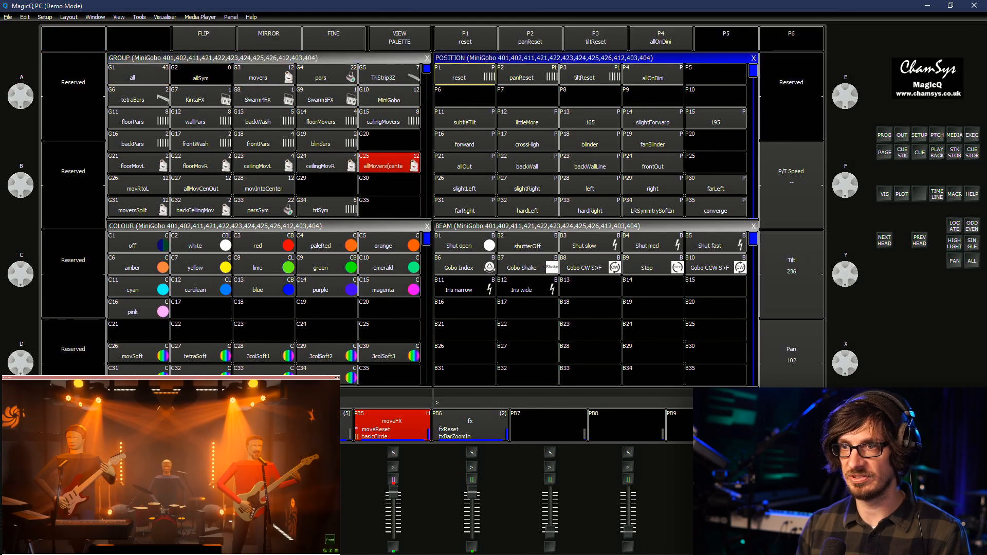
scroll(589, 133, "down", 15)
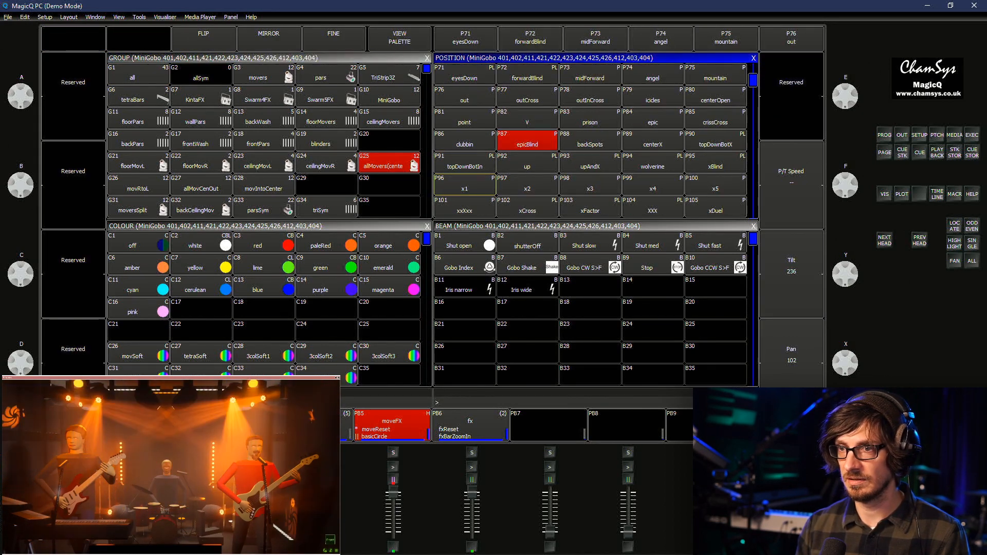
left_click(527, 185)
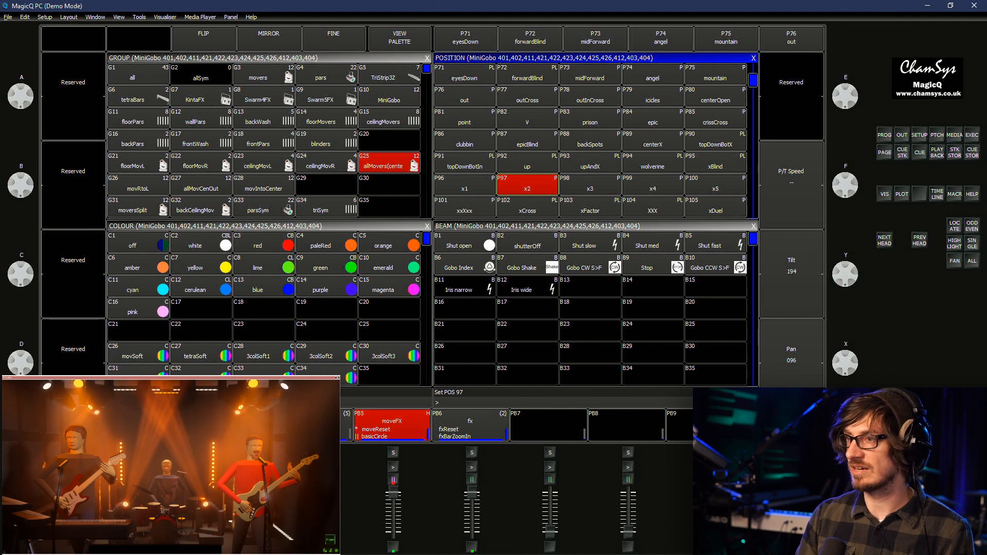
Release the fireplace cue Q103 and try the colour cues paranoid (Q112), harvest (Q142), ceruleanCity (Q171) and cerulean (Q191)
left_click(972, 152)
left_click(268, 292)
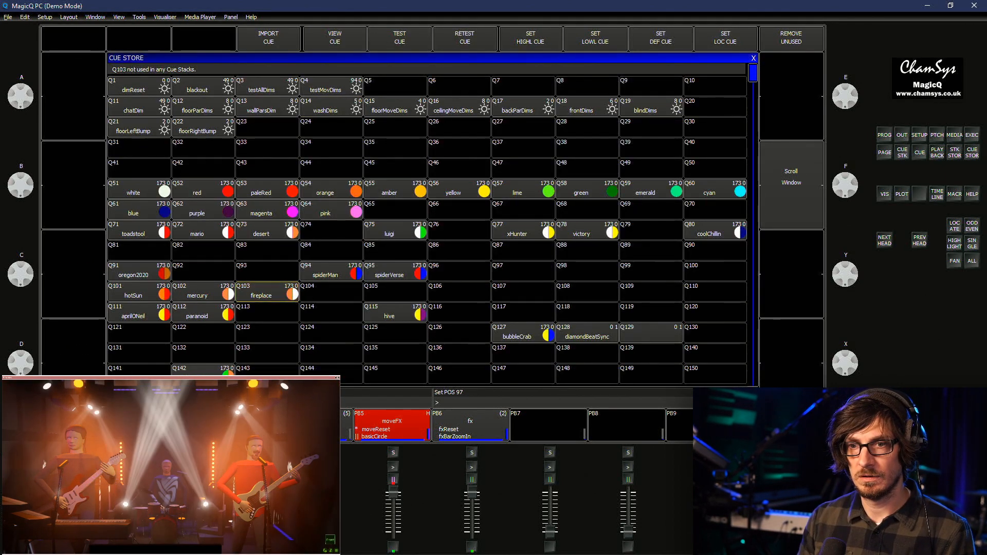
left_click(203, 313)
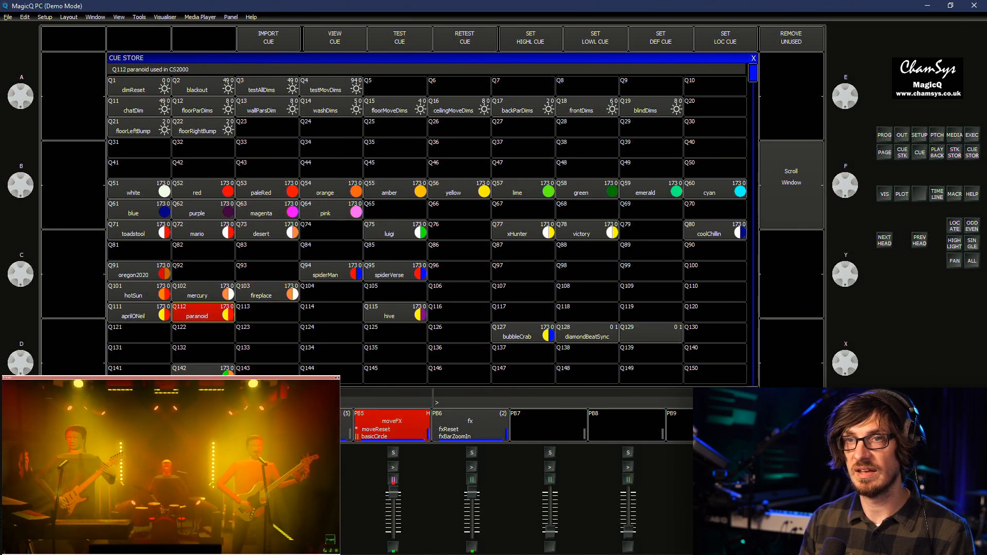
scroll(203, 251, "down", 2)
left_click(203, 251)
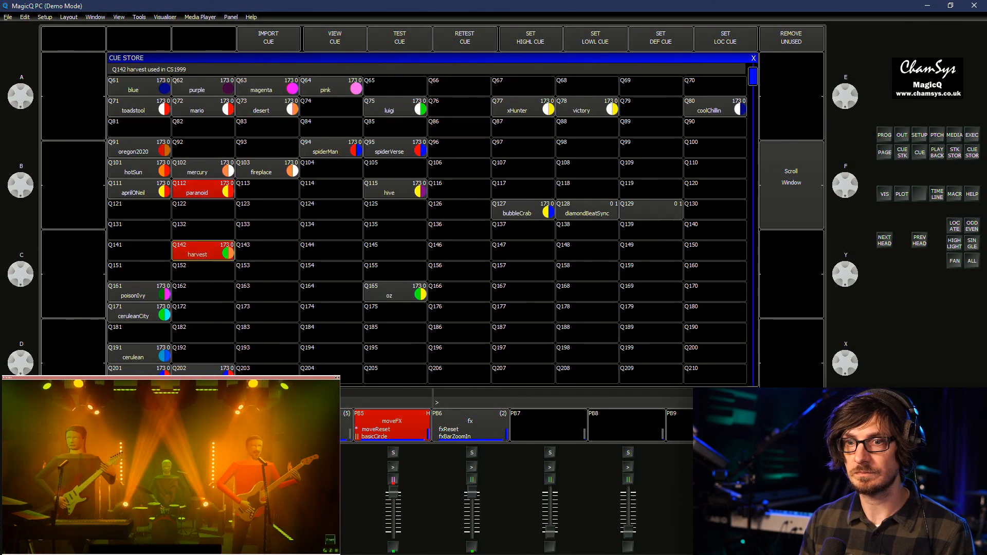
left_click(138, 313)
left_click(139, 354)
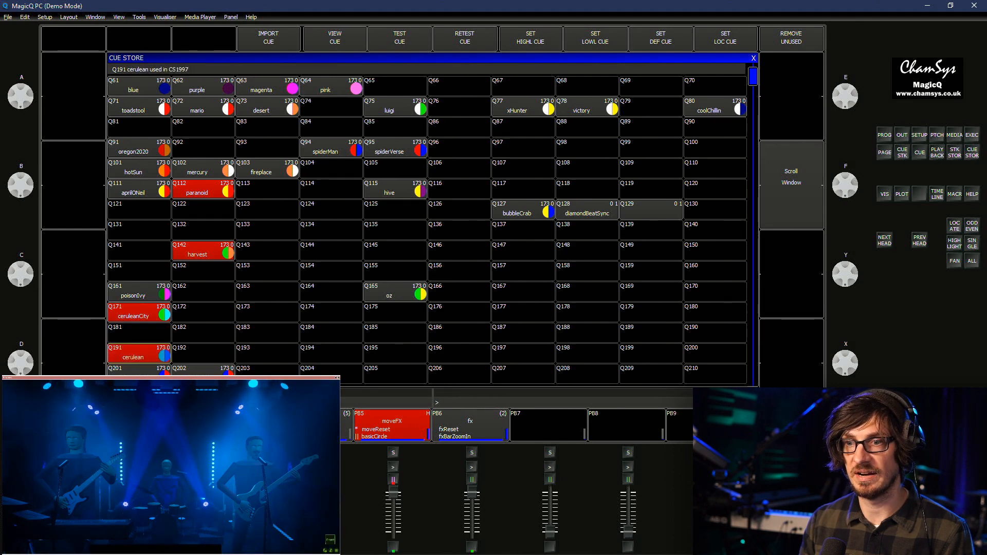
Activate the oz colour cue Q165 and release the cerulean, ceruleanCity, paranoid and harvest cues
left_click(395, 292)
left_click(139, 354)
left_click(139, 312)
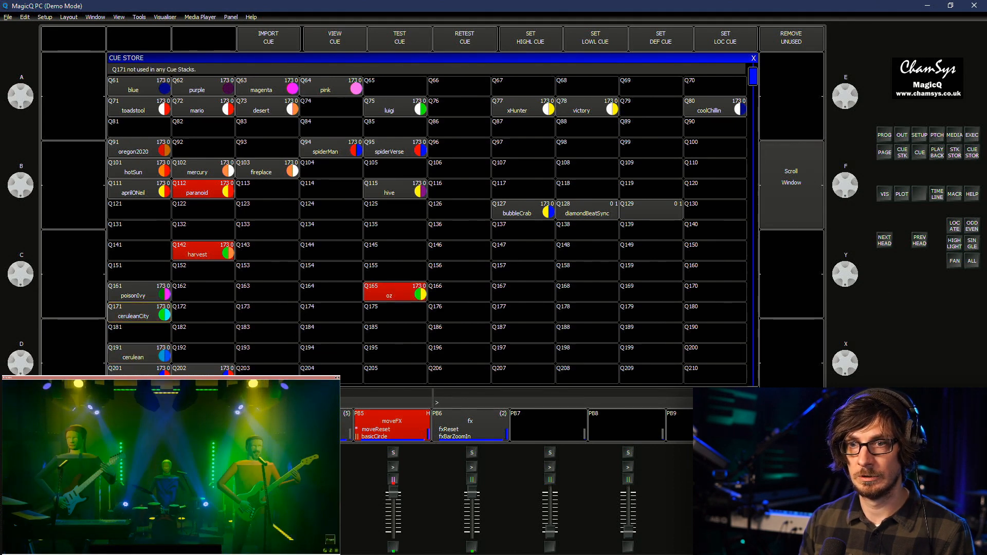
left_click(203, 271)
left_click(203, 189)
left_click(204, 251)
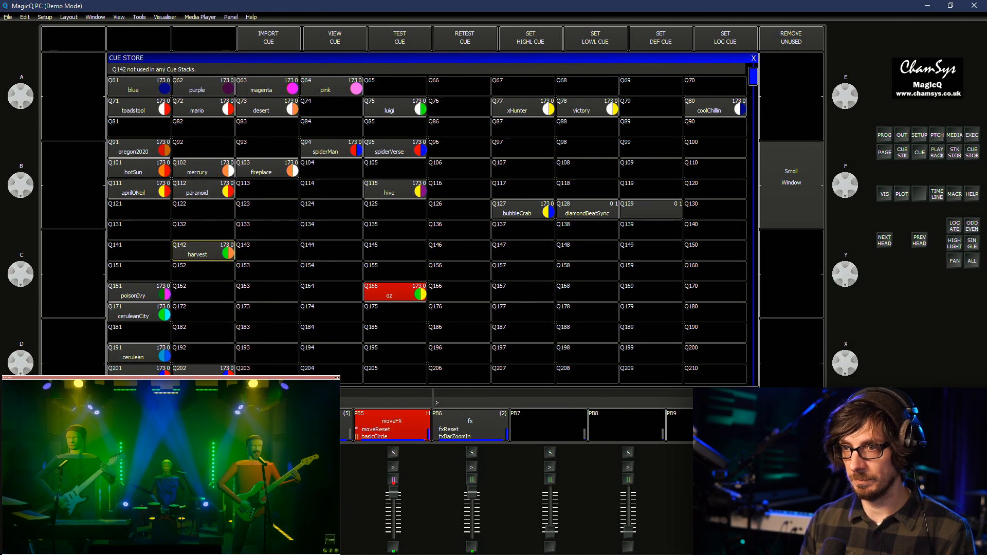
Try the FX cues Q129 and diamondBeatSync (Q128) over the oz look and clear the programmer
left_click(651, 210)
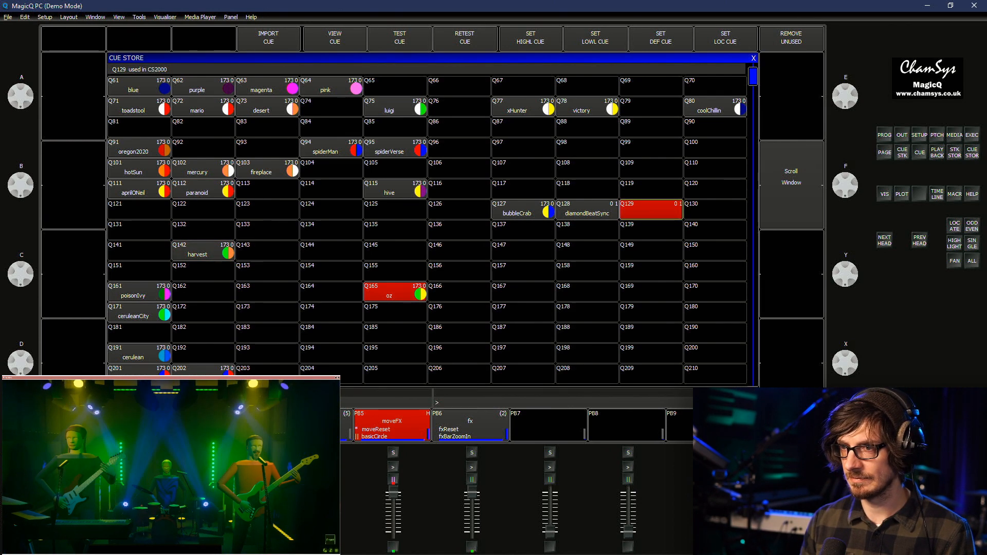
left_click(587, 209)
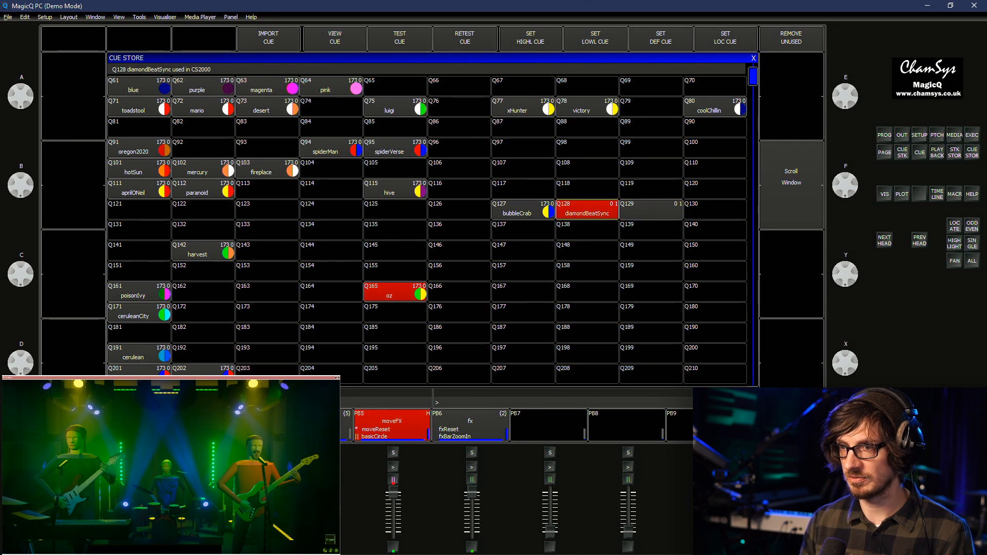
left_click(587, 210)
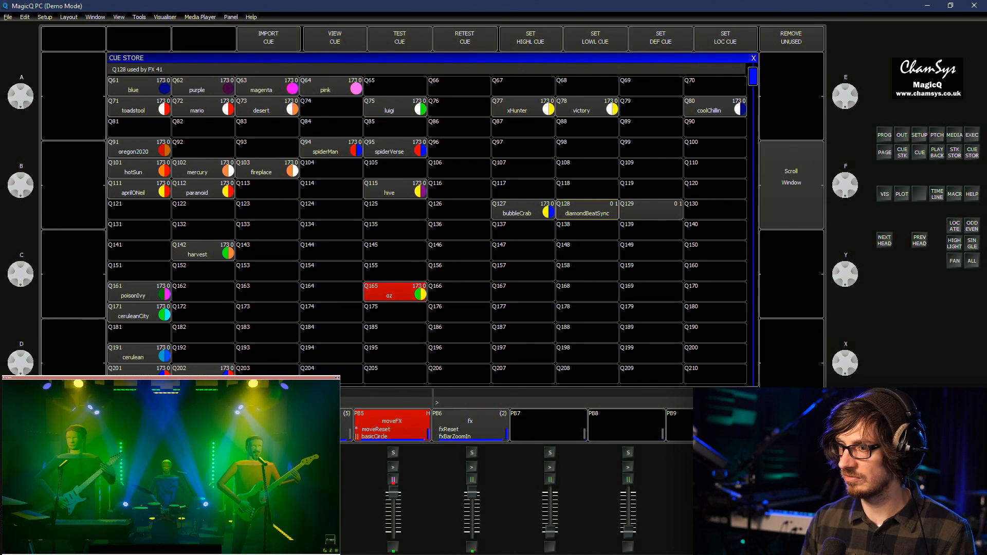
key("ctrl+BackSpace")
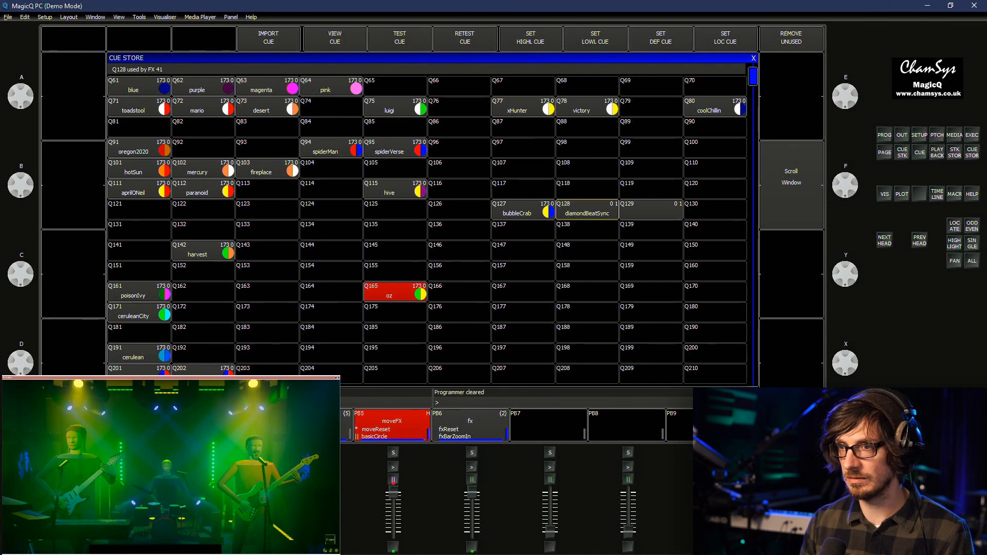
Test the FX cues Q129 and diamondBeatSync (Q128) again with the programmer cleared, and release them
left_click(652, 210)
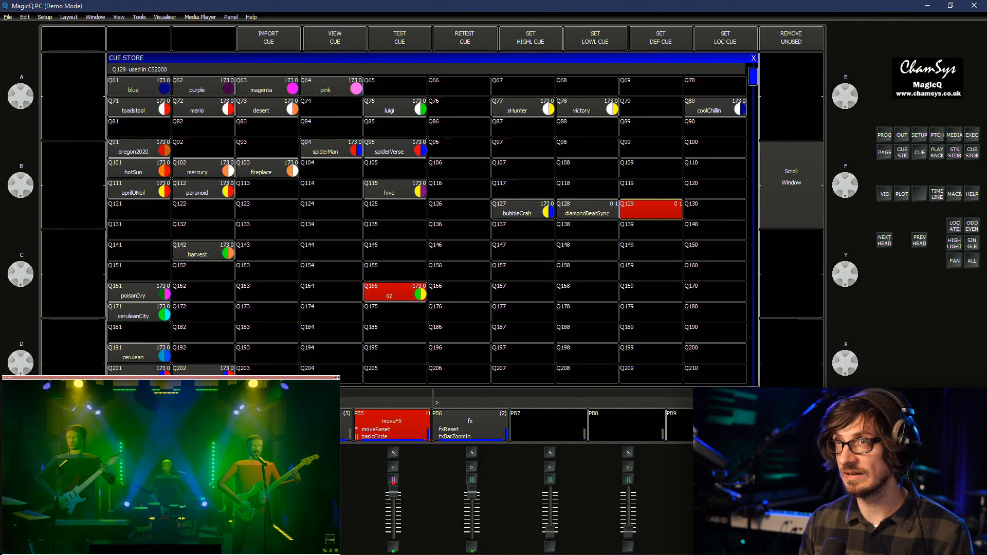
left_click(389, 292)
left_click(587, 209)
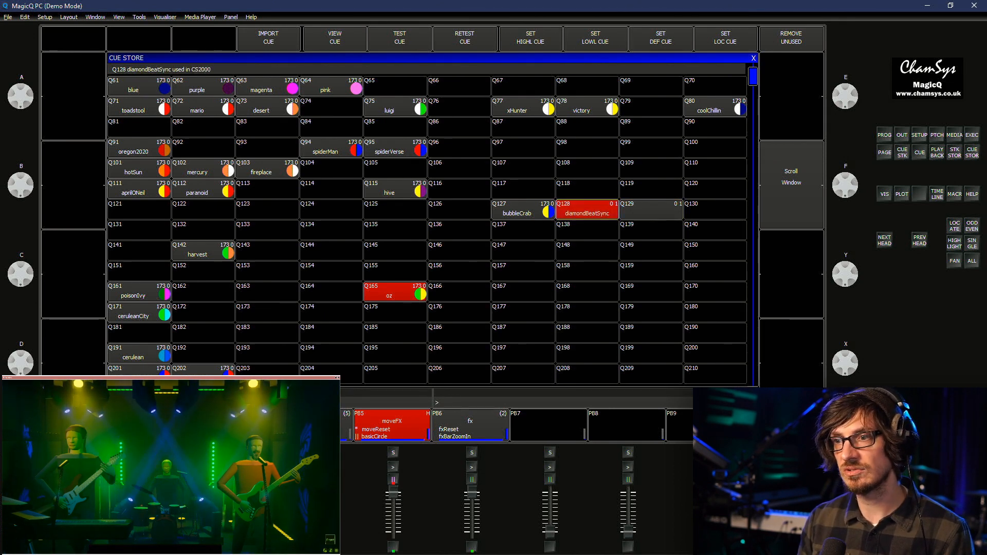
left_click(587, 209)
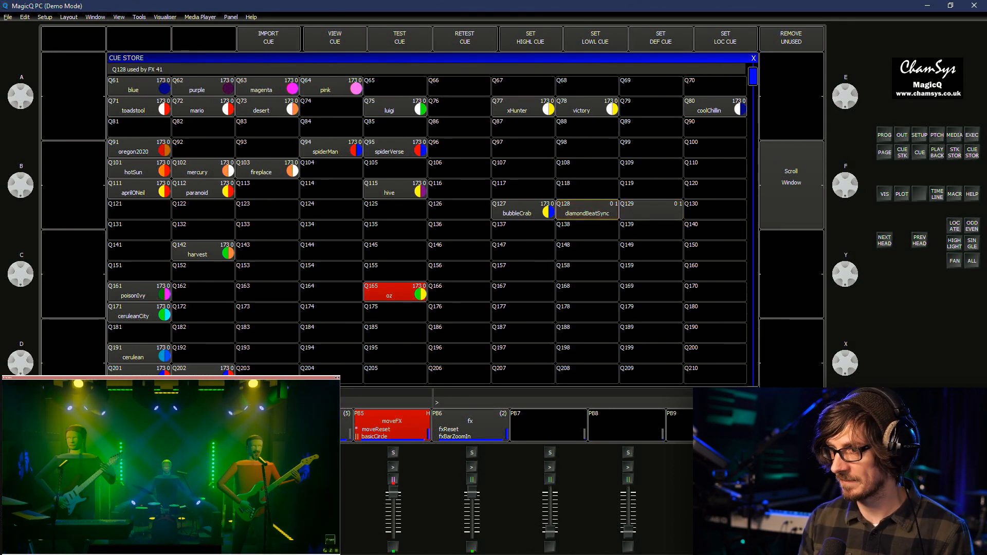
Assign the diamond icon from the fx icon class to cue Q129 and to diamondBeatSync (Q128)
key("s")
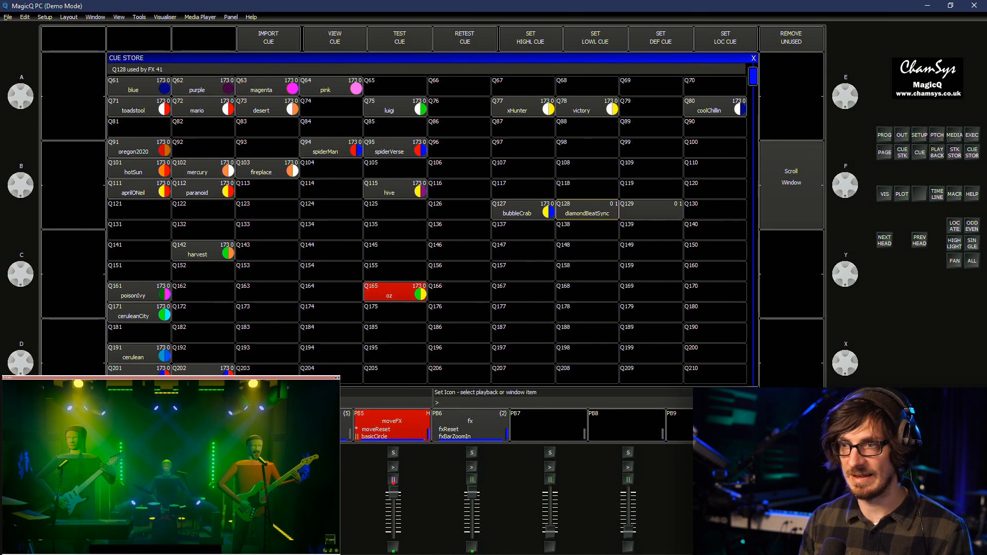
left_click(651, 210)
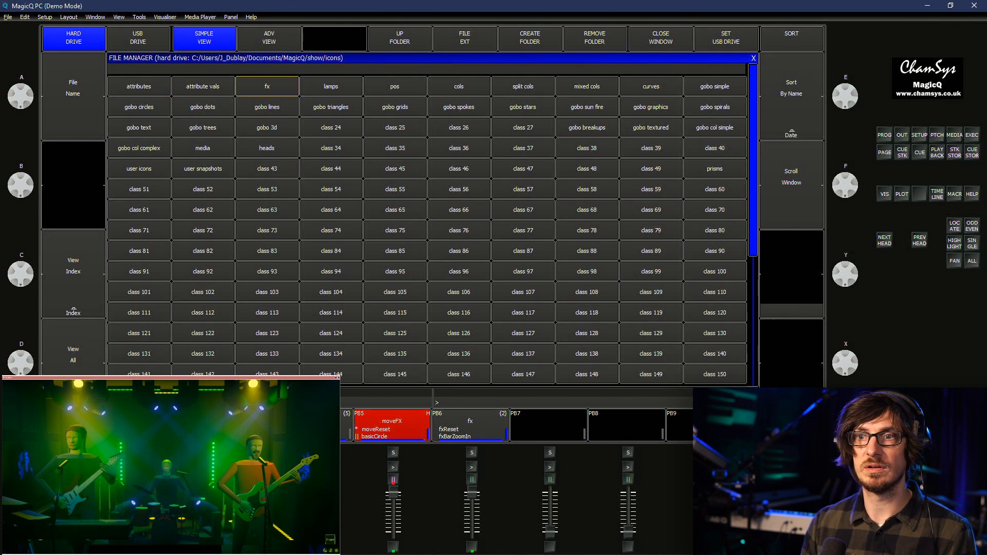
left_click(267, 87)
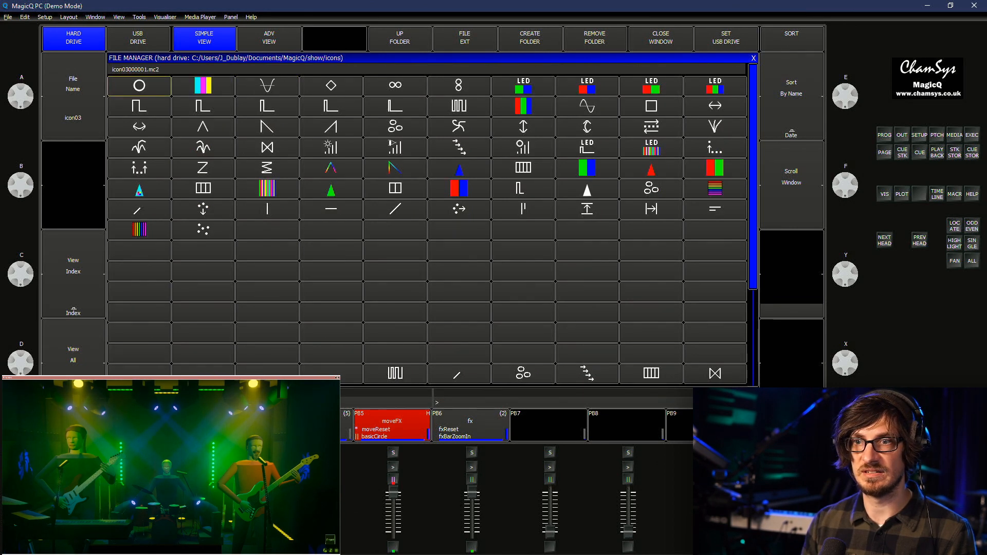
left_click(331, 86)
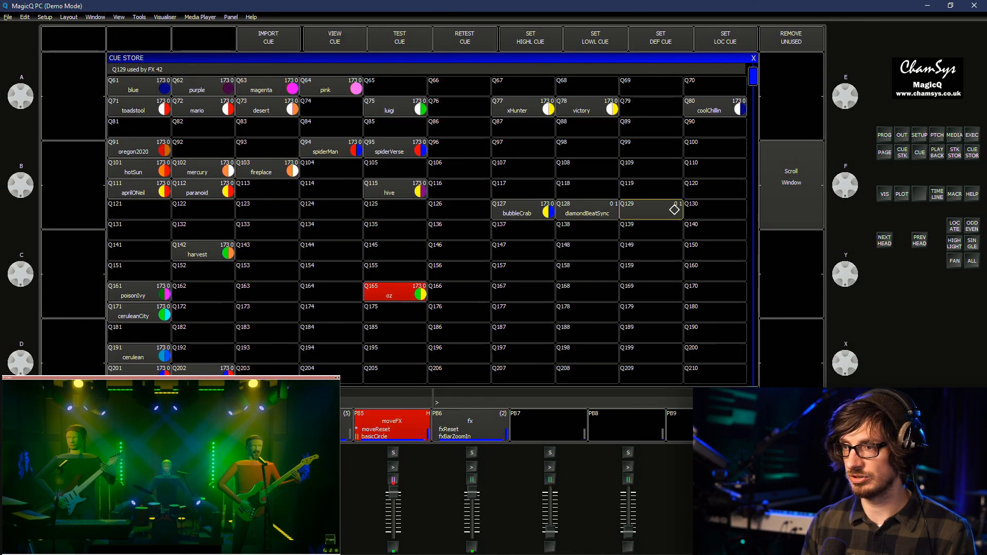
key("ctrl+shift+s")
left_click(587, 209)
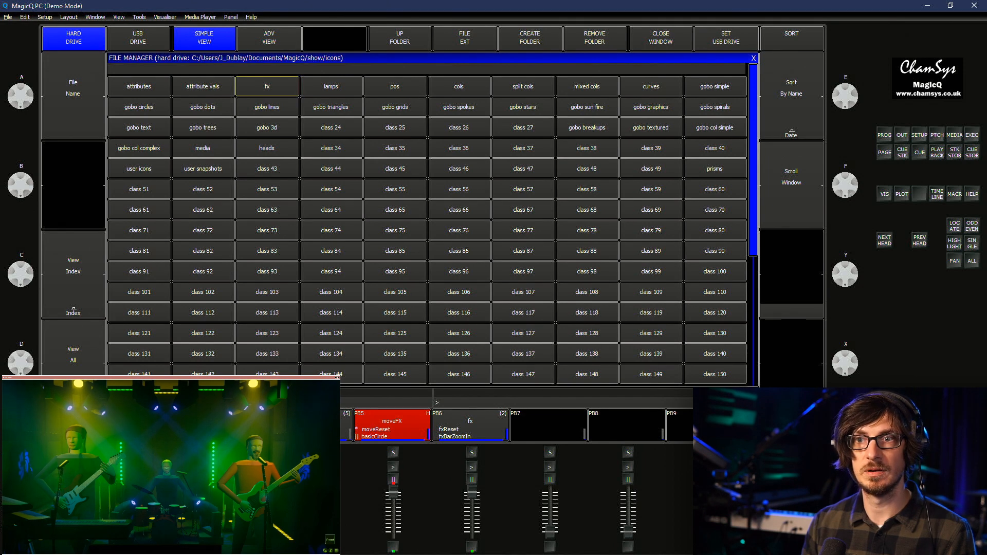
left_click(266, 86)
left_click(331, 86)
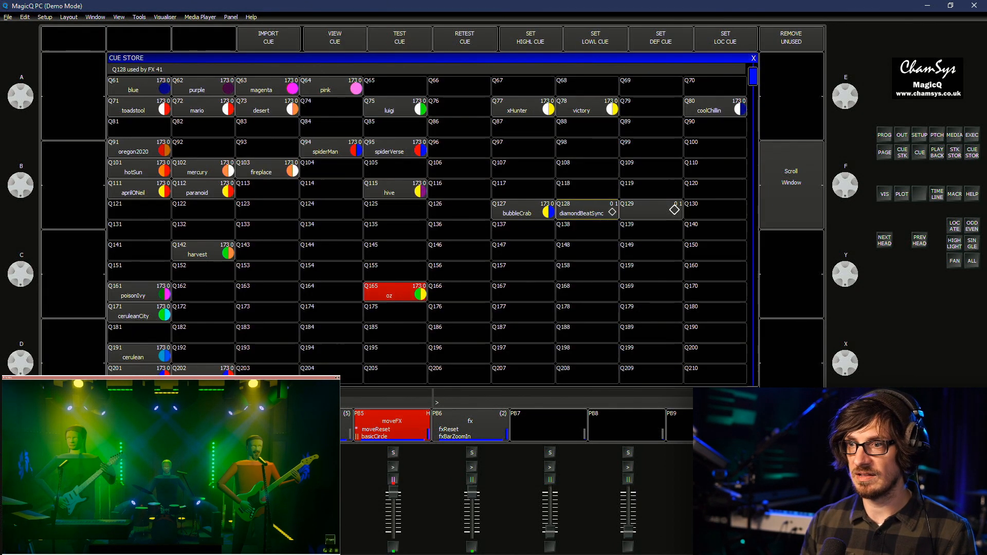
Name cue Q129 diamondBeatOutSync
left_click(674, 210)
type("diamondBeat")
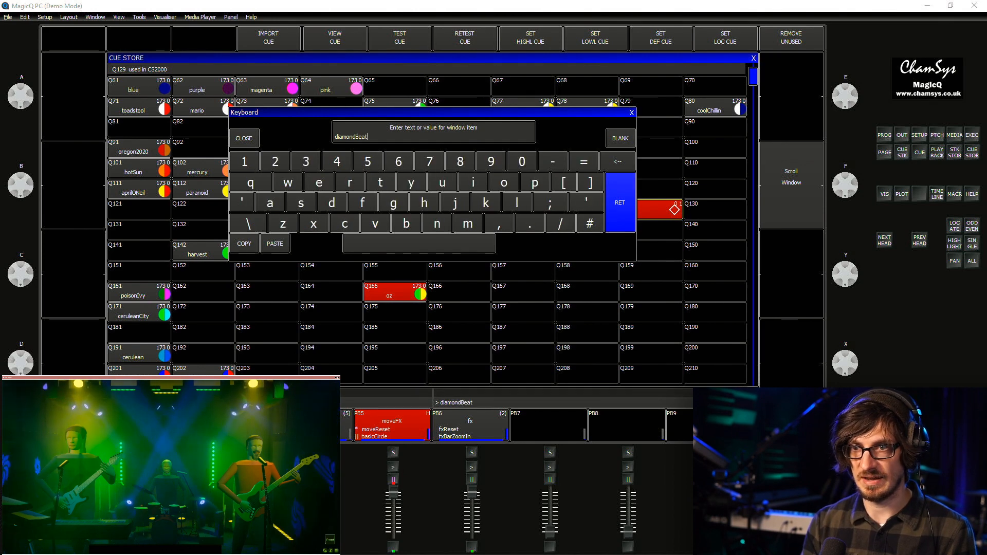
type("OutSy")
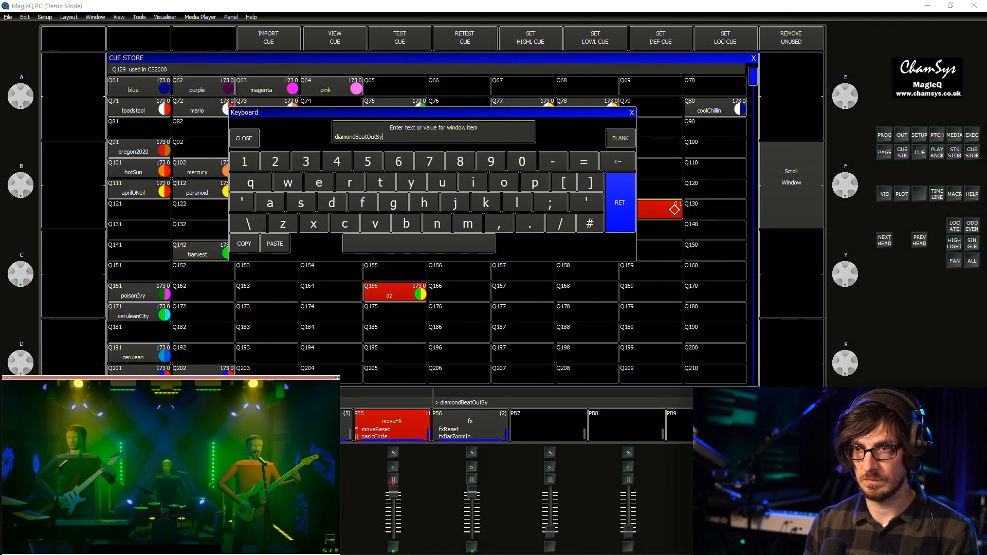
type("nc")
key("Return")
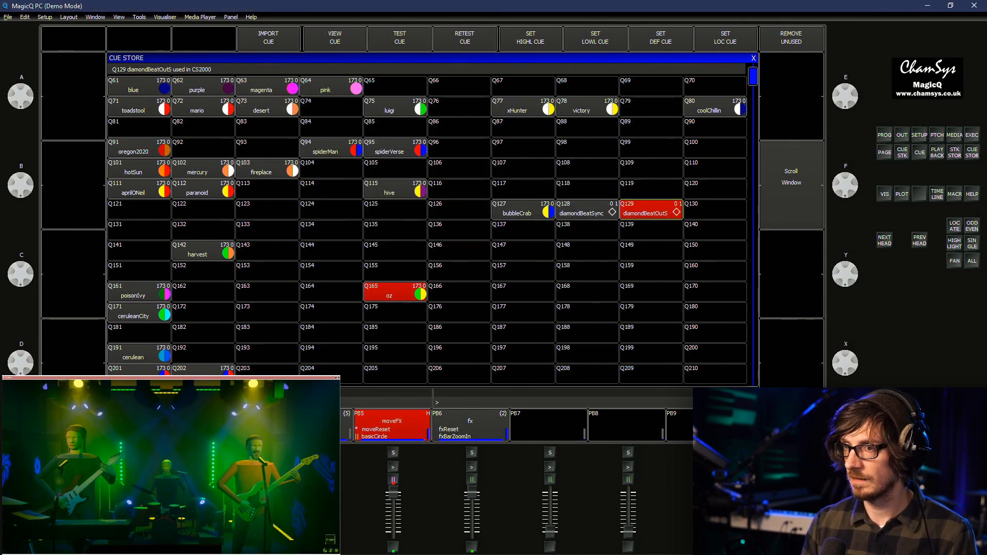
Move the two diamond FX cues Q128 and Q129 to the empty row starting at Q561
key("ctrl+m")
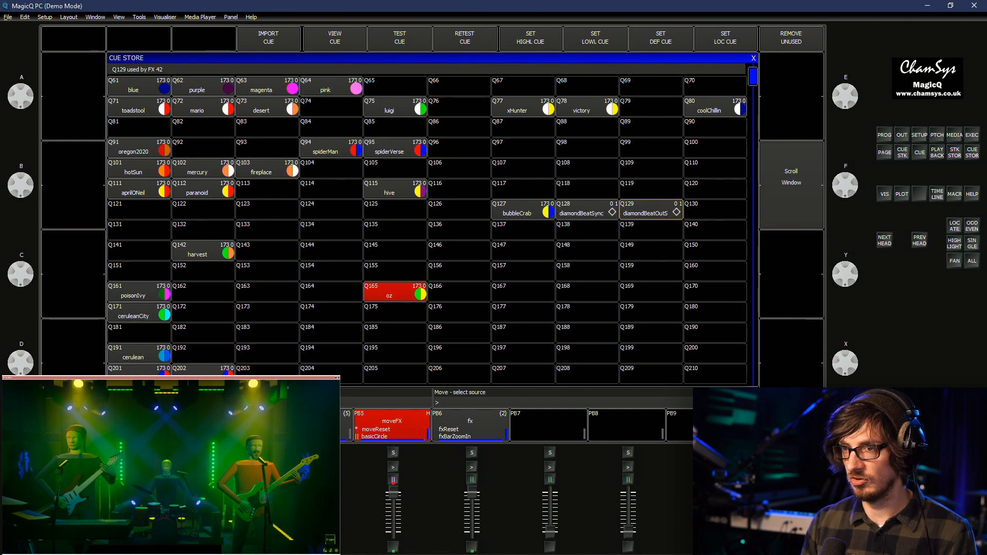
left_click_drag(587, 209, 651, 210)
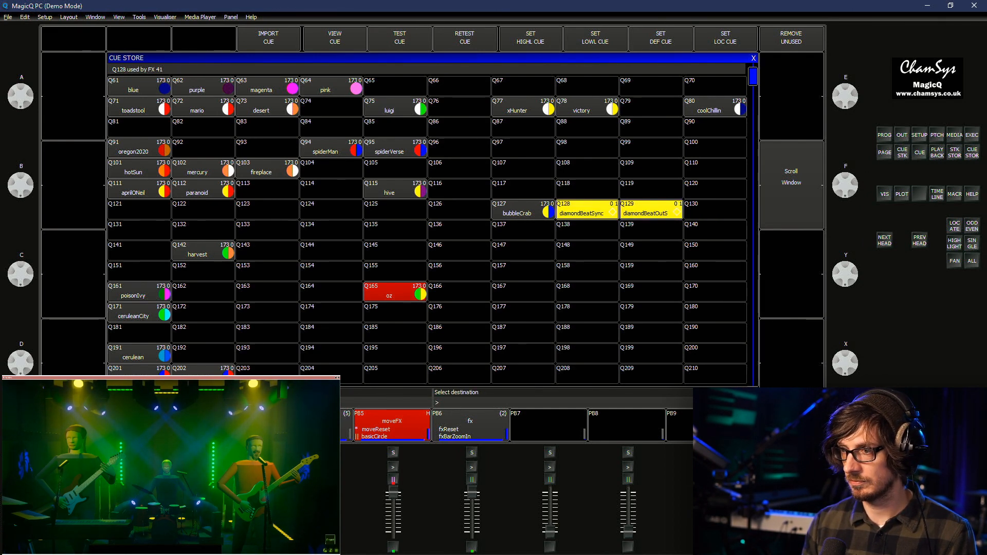
key("ctrl+m")
left_click_drag(587, 210, 651, 210)
scroll(651, 210, "down", 7)
scroll(650, 353, "down", 12)
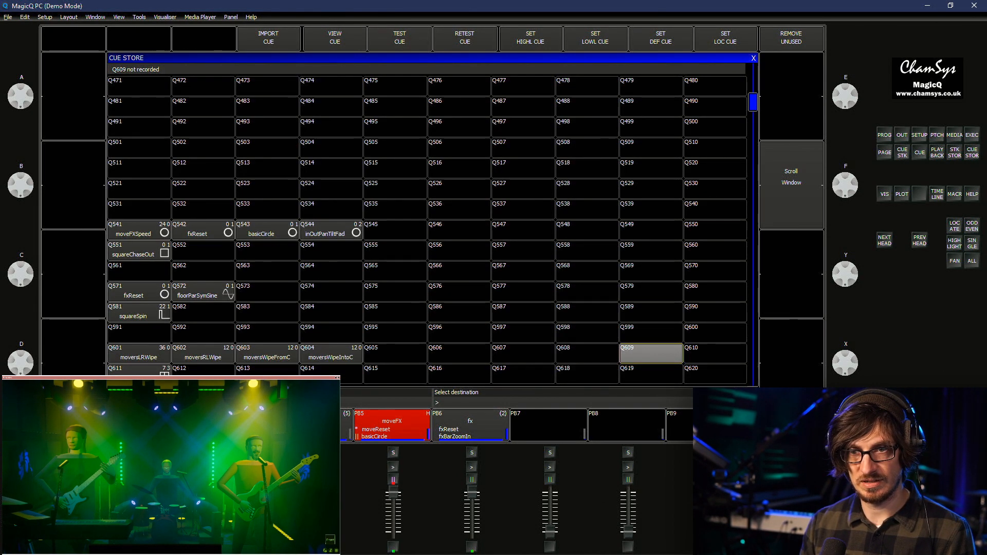
scroll(651, 353, "down", 1)
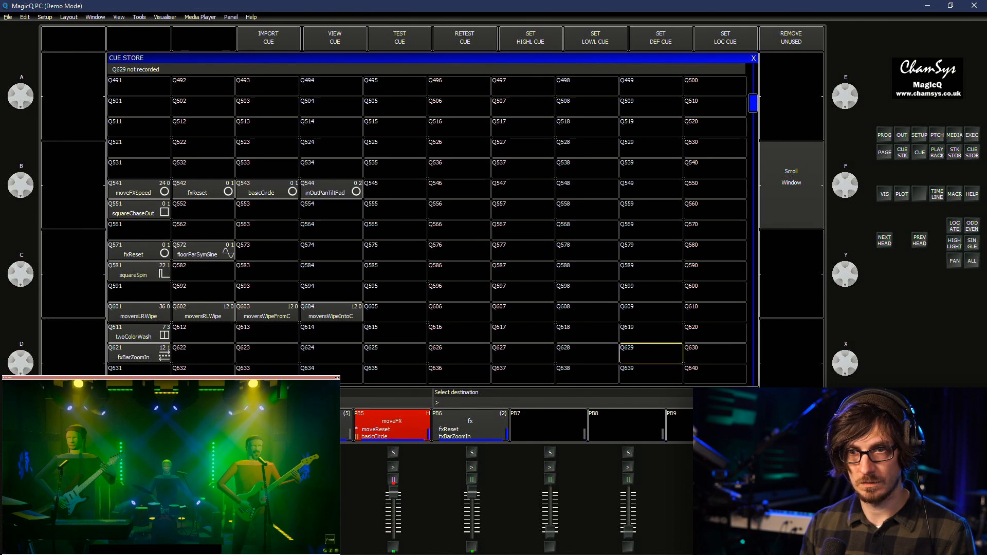
left_click(139, 230)
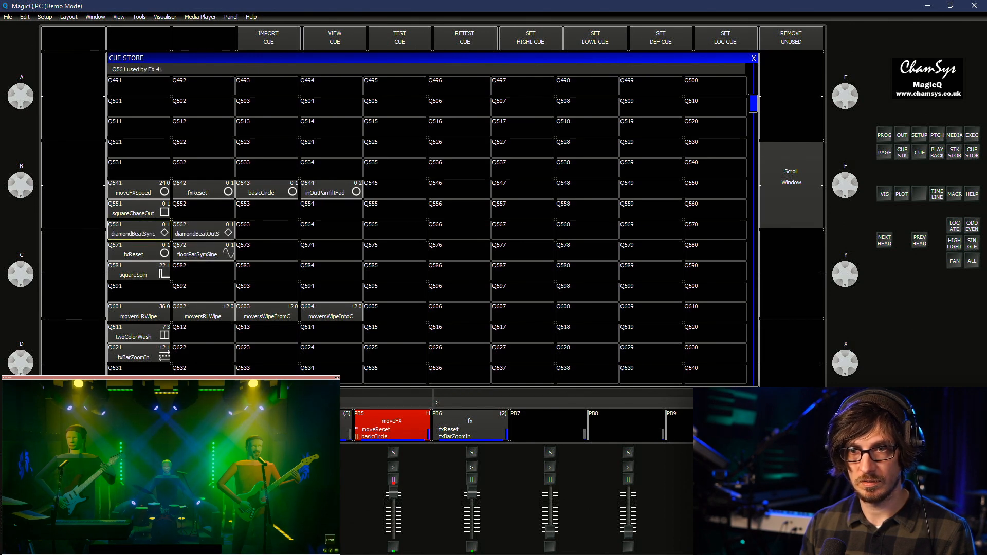
Move the cue block from fxReset (Q571) through fxBarZoomIn (Q621) down one row so it starts at Q581
key("Down")
key("Down")
key("Down")
key("Down")
key("Down")
key("Down")
key("Down")
key("Down")
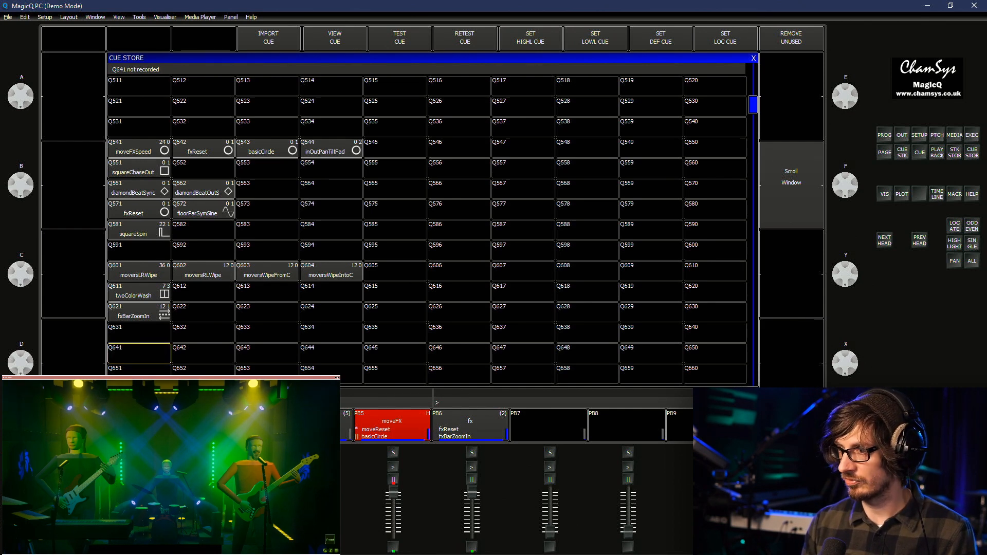
key("ctrl+m")
left_click_drag(138, 209, 268, 313)
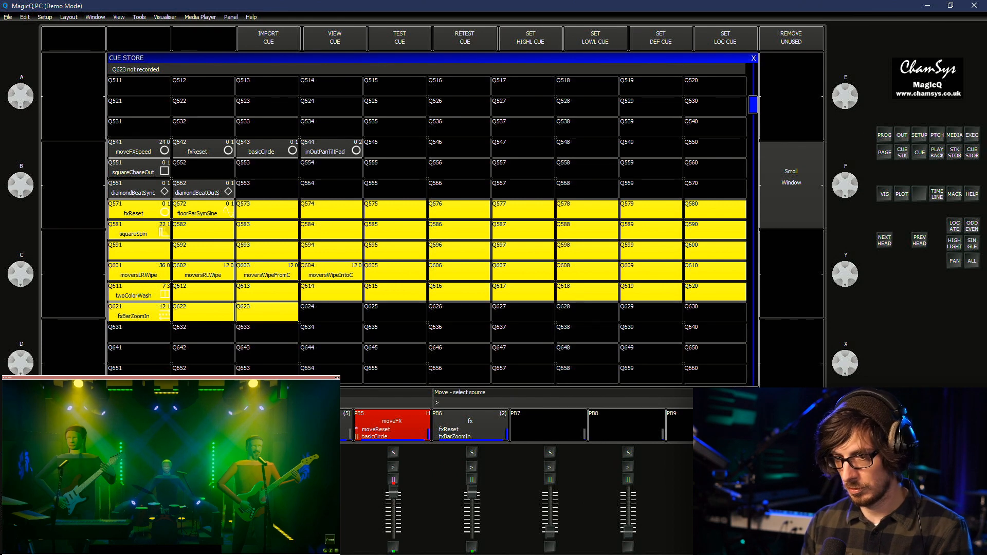
left_click_drag(267, 313, 267, 313)
left_click(139, 230)
left_click(139, 210)
Move the FX cue block from moveFXSpeed (Q541) through squareSpin (Q591) up so it starts at Q471
left_click(139, 107)
scroll(139, 107, "up", 12)
scroll(139, 107, "up", 9)
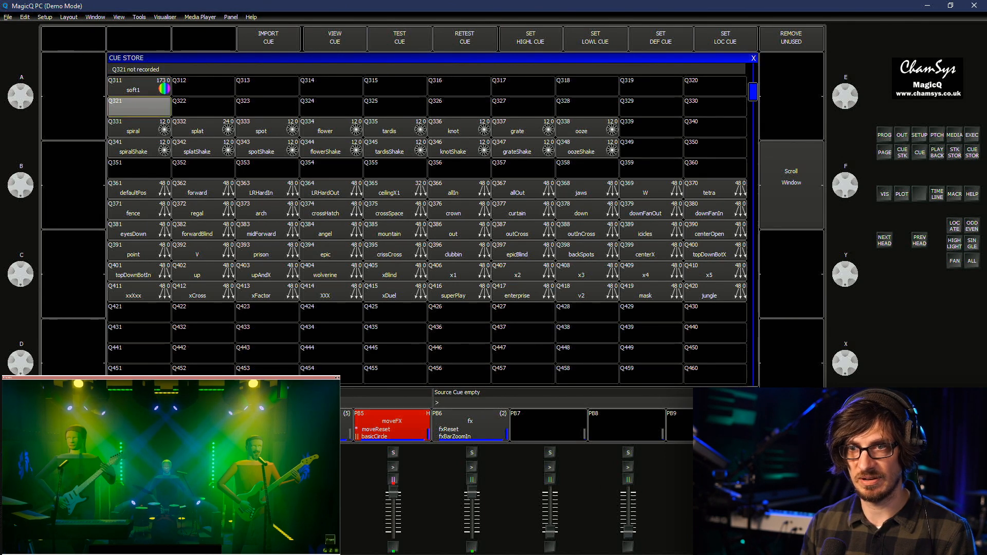
scroll(139, 353, "down", 15)
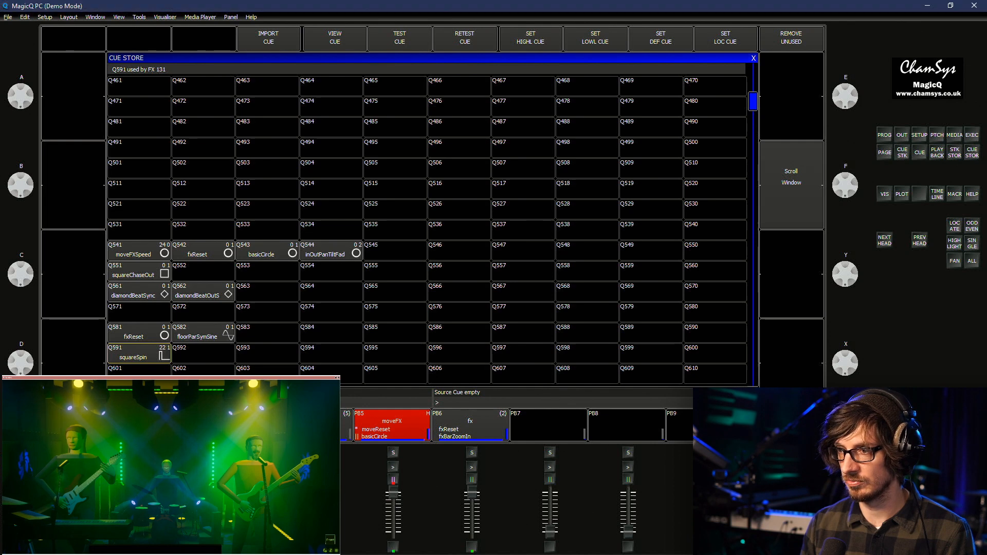
left_click_drag(139, 250, 203, 354)
left_click(139, 106)
scroll(139, 106, "up", 7)
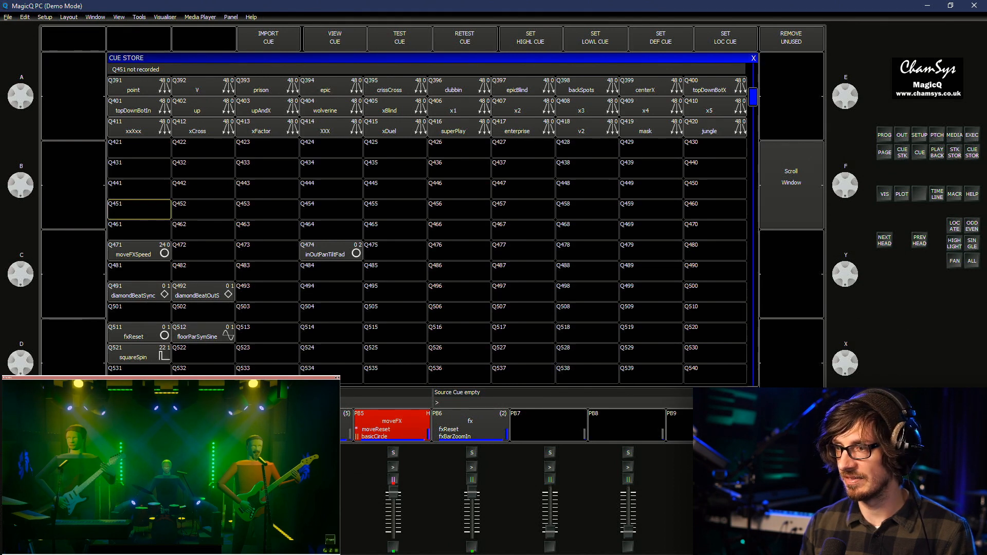
Move the cue block from moveFXSpeed (Q471) through squareSpin (Q521) up so it starts at Q451
left_click_drag(139, 251, 267, 353)
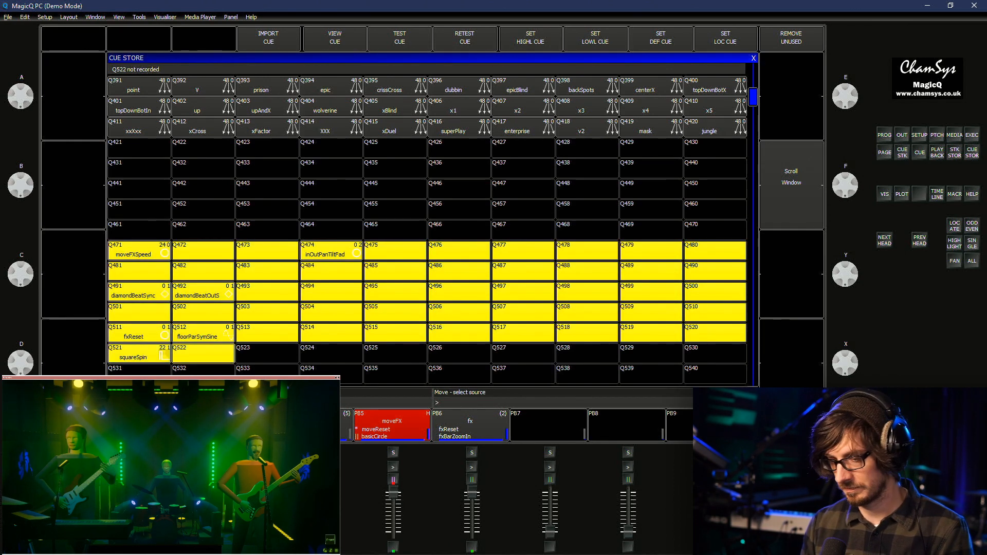
left_click(139, 209)
scroll(139, 210, "down", 20)
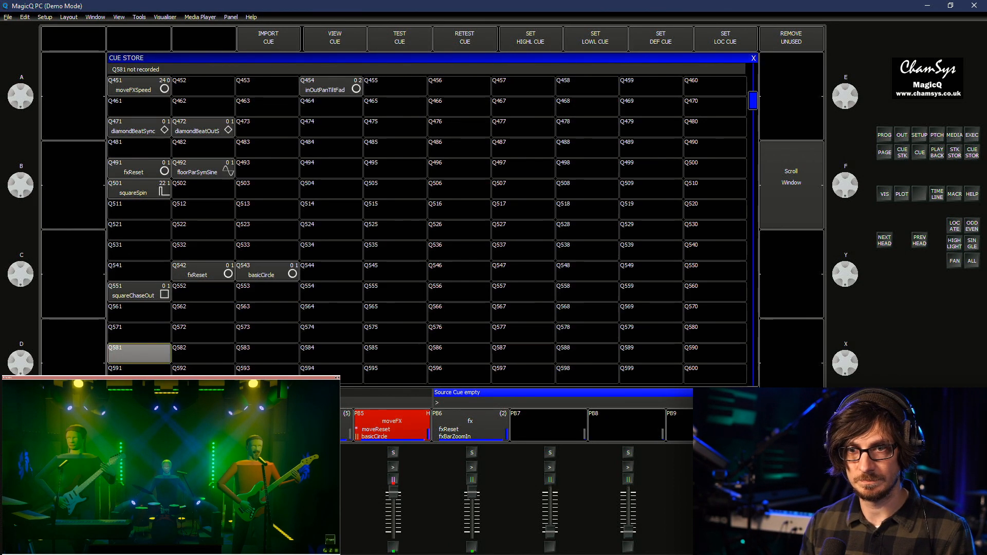
scroll(138, 210, "up", 4)
scroll(139, 210, "up", 13)
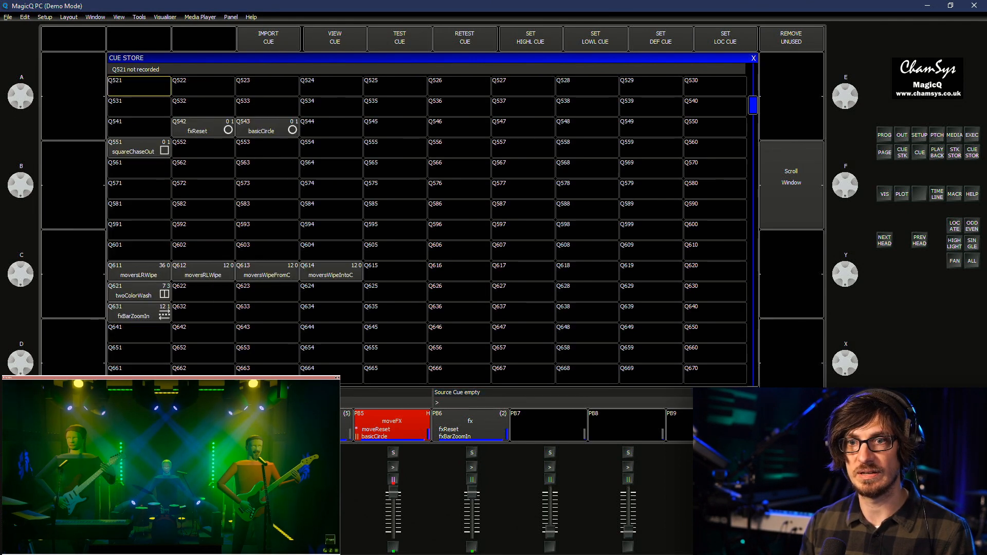
scroll(139, 210, "up", 5)
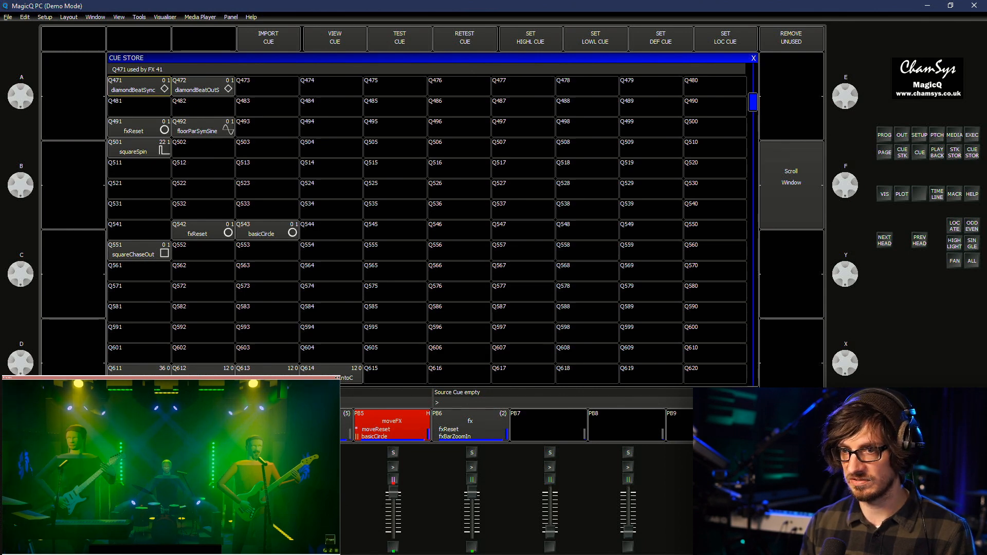
Release the moveFX playback PB5 and move squareChaseOut from Q551 to Q511
left_click(393, 452)
key("ctrl+r")
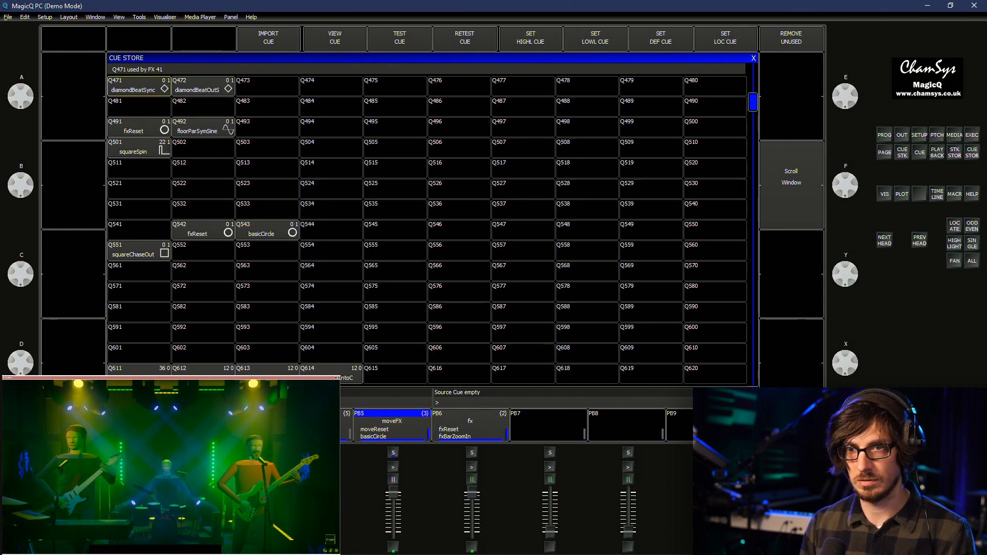
key("ctrl+m")
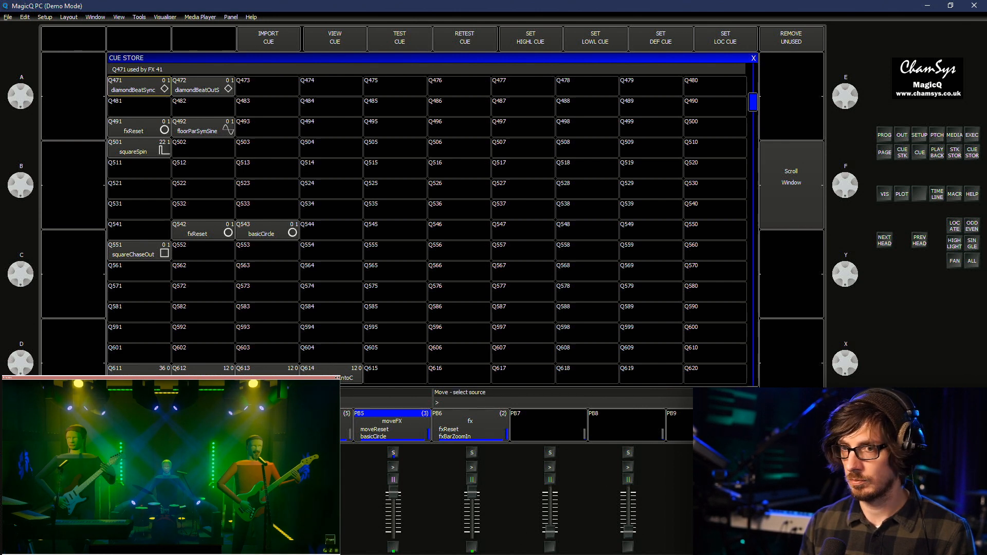
left_click(139, 251)
left_click(139, 169)
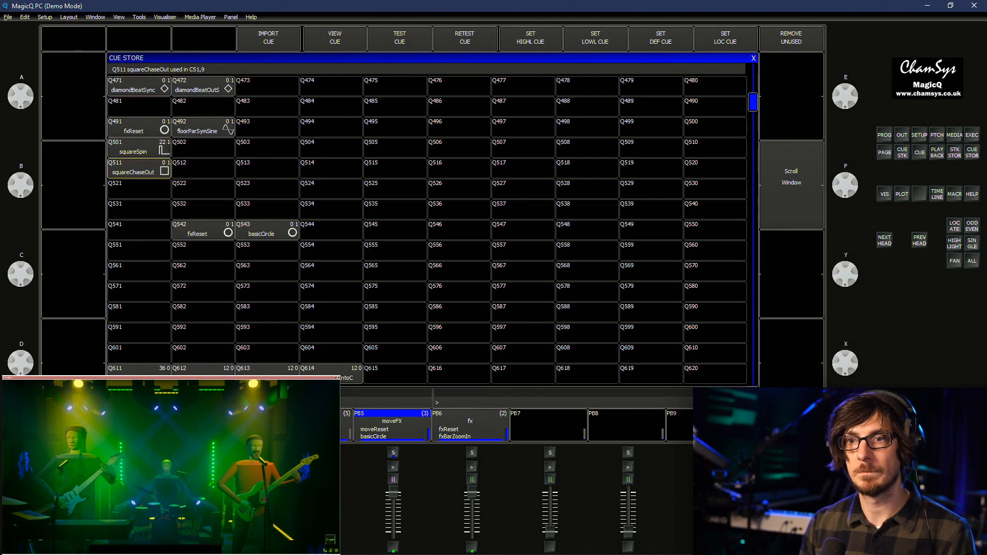
Move fxReset (Q542) and basicCircle (Q543) next to squareChaseOut, starting at Q512
key("ctrl+m")
left_click_drag(203, 230, 267, 230)
left_click(203, 169)
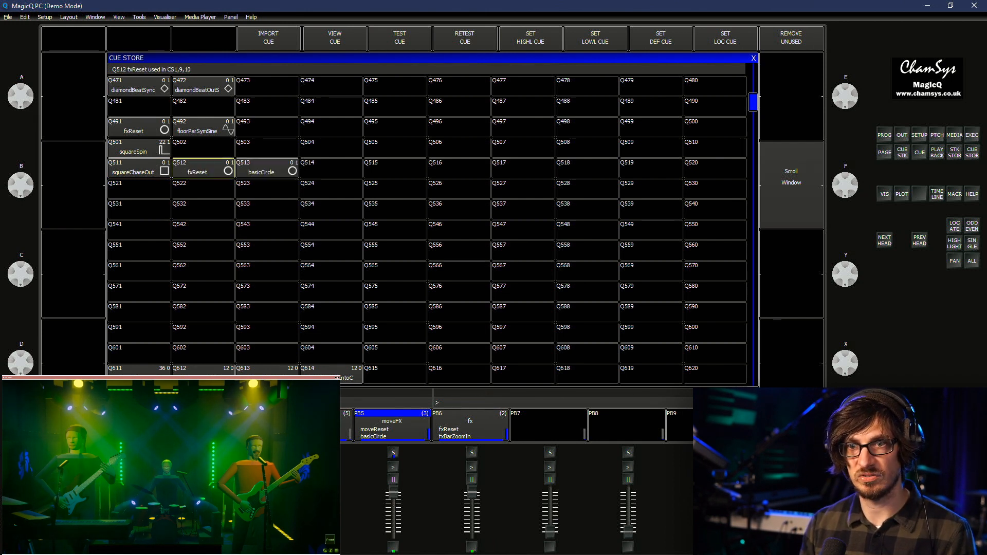
Move the cue block from moversLRWipe (Q611) through fxBarZoomIn (Q631) up so it starts at Q541
key("ctrl+m")
left_click(203, 251)
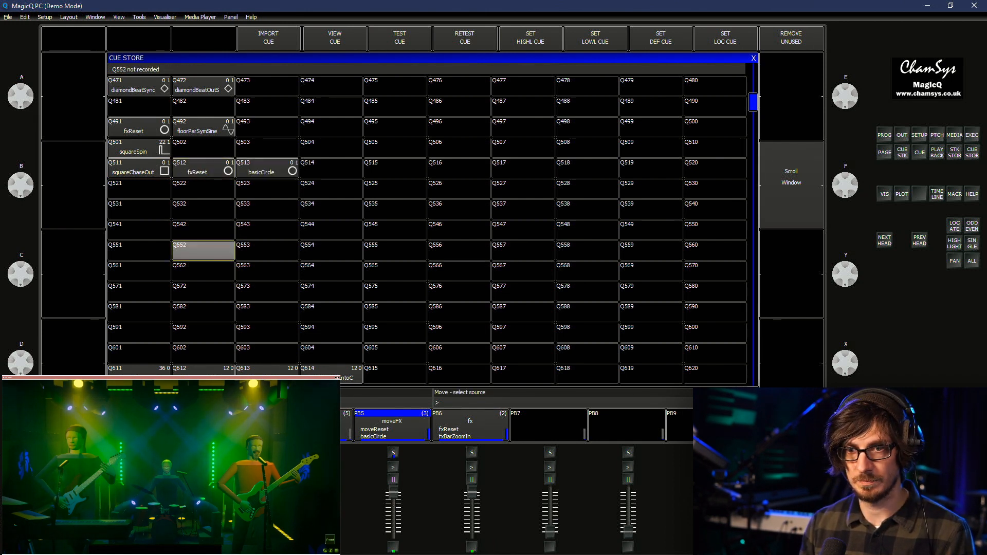
left_click(203, 272)
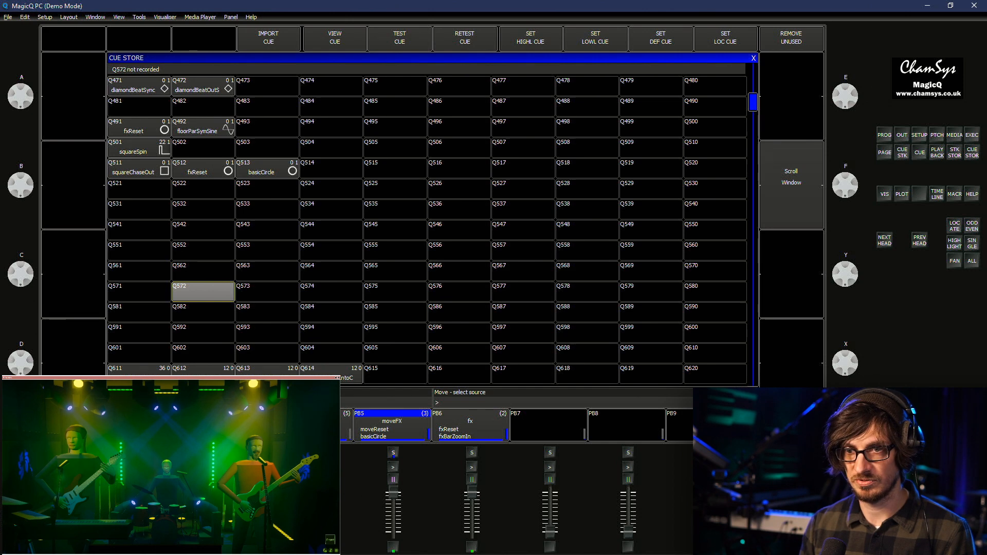
scroll(203, 354, "down", 1)
key("shift+Down")
key("shift+Down")
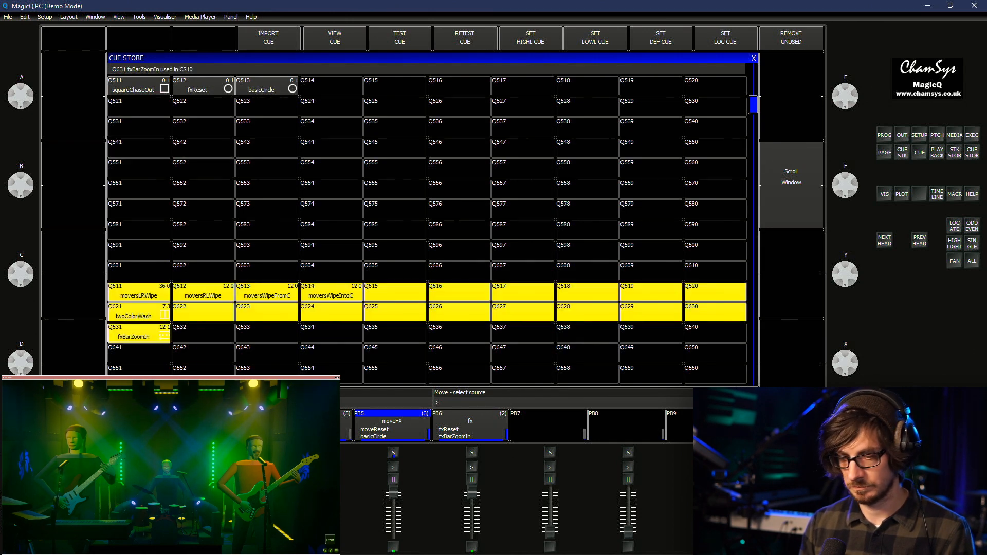
key("Return")
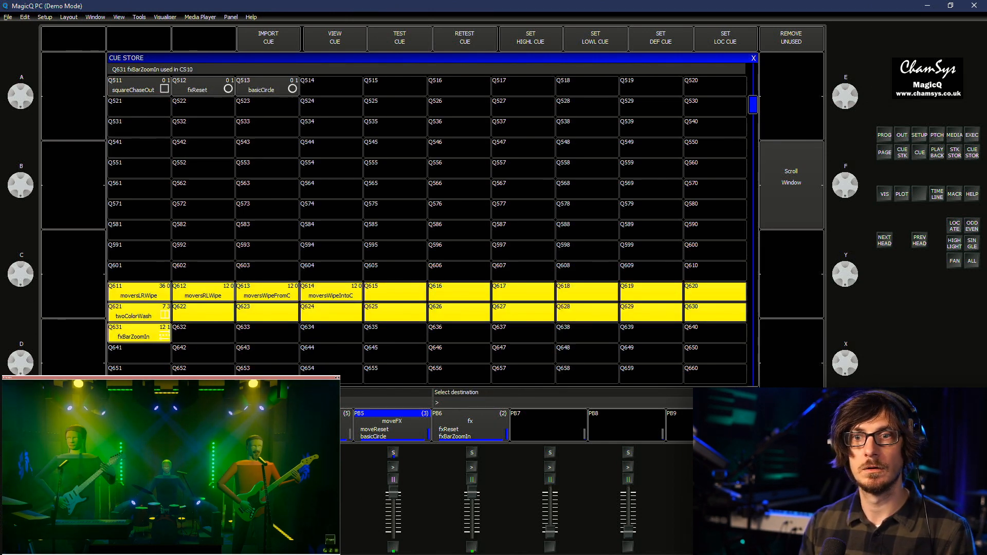
left_click(139, 148)
scroll(139, 147, "down", 20)
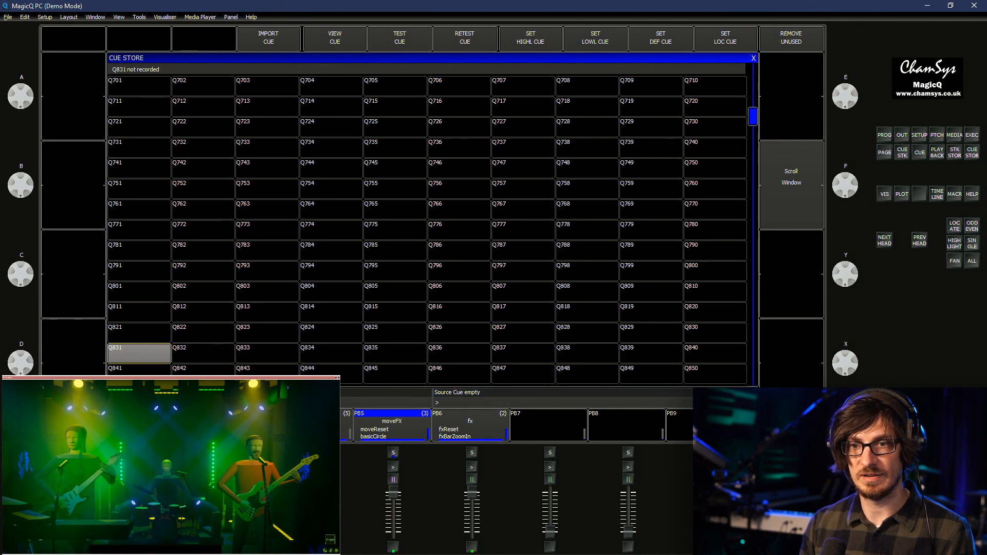
scroll(138, 147, "up", 20)
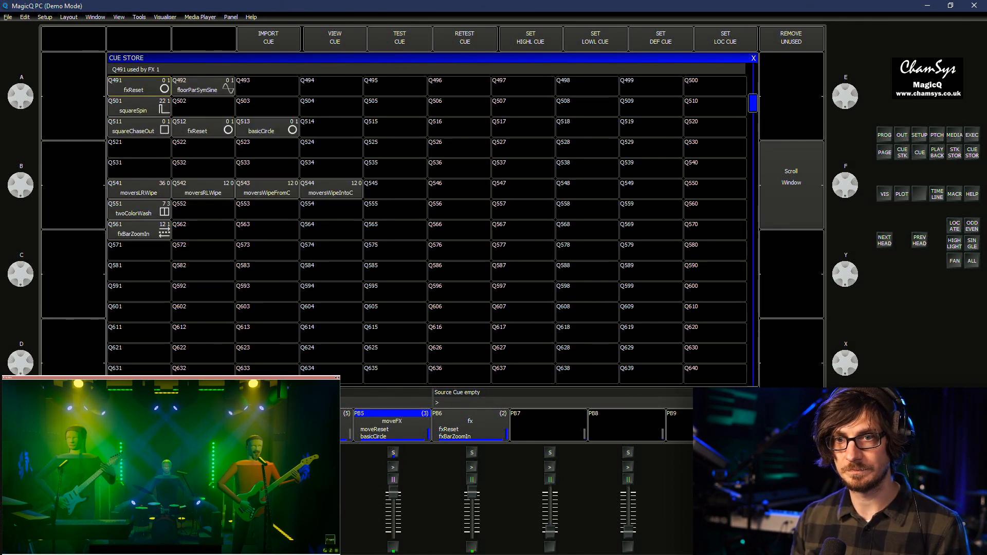
scroll(138, 147, "up", 4)
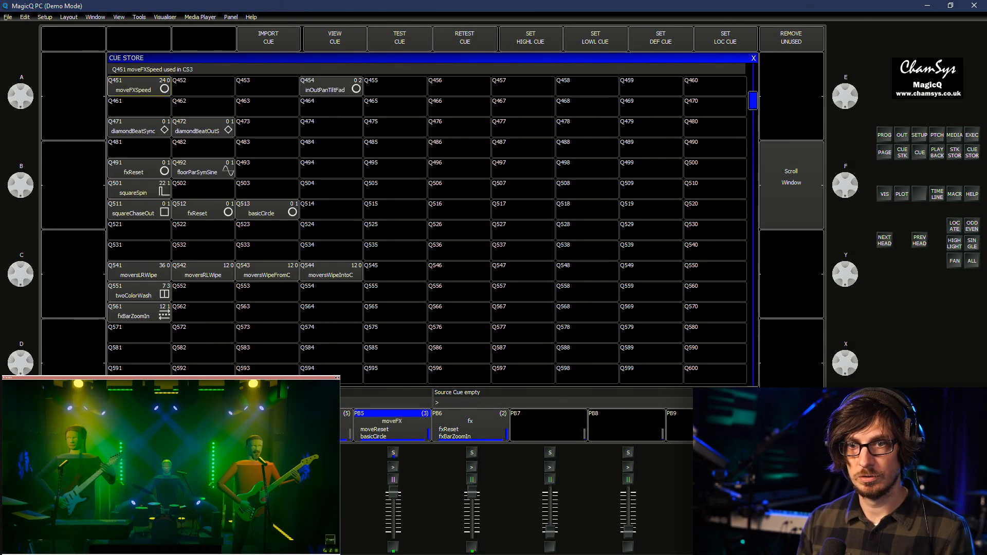
left_click(138, 292)
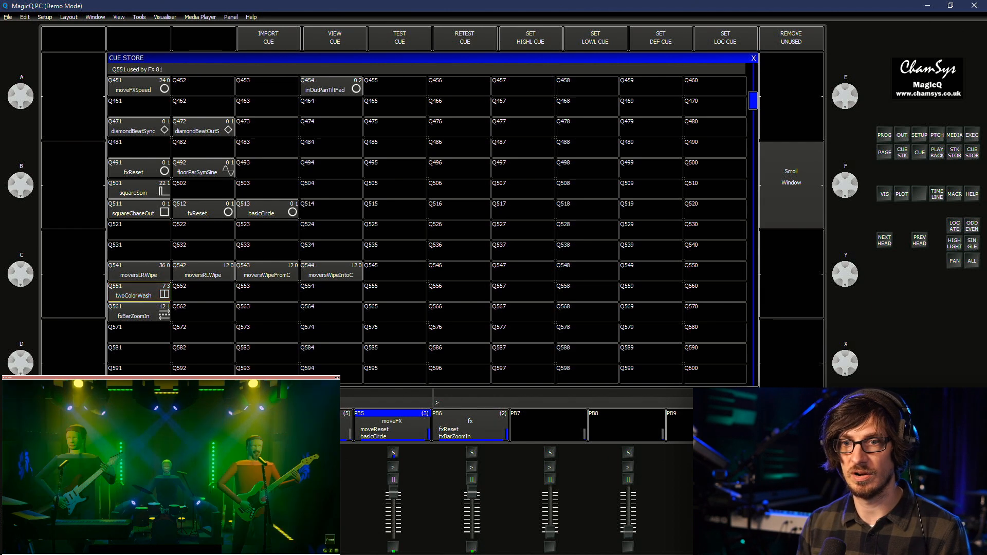
Test the basicCircle cue (Q513) in the Cue Store by activating it and releasing it again
left_click(138, 230)
left_click(139, 169)
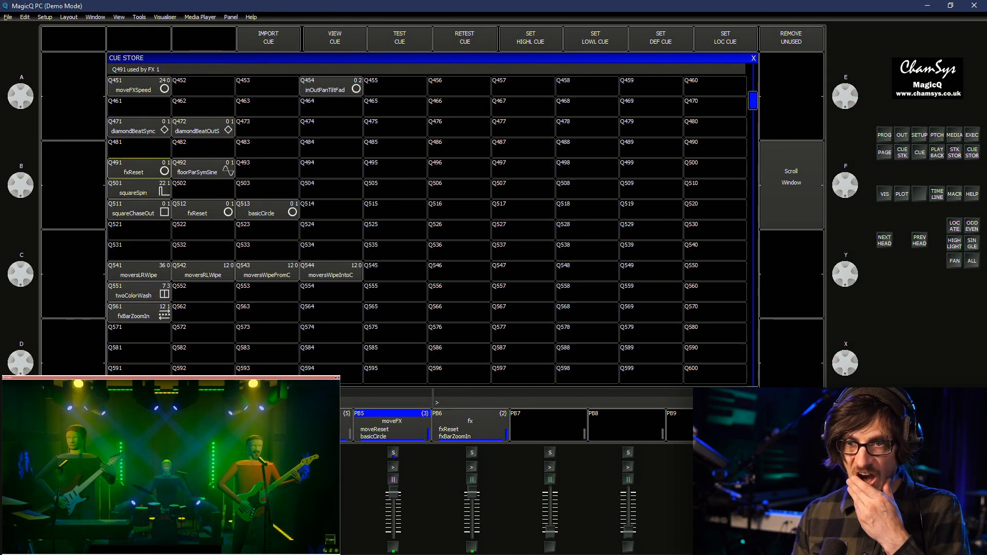
left_click(267, 210)
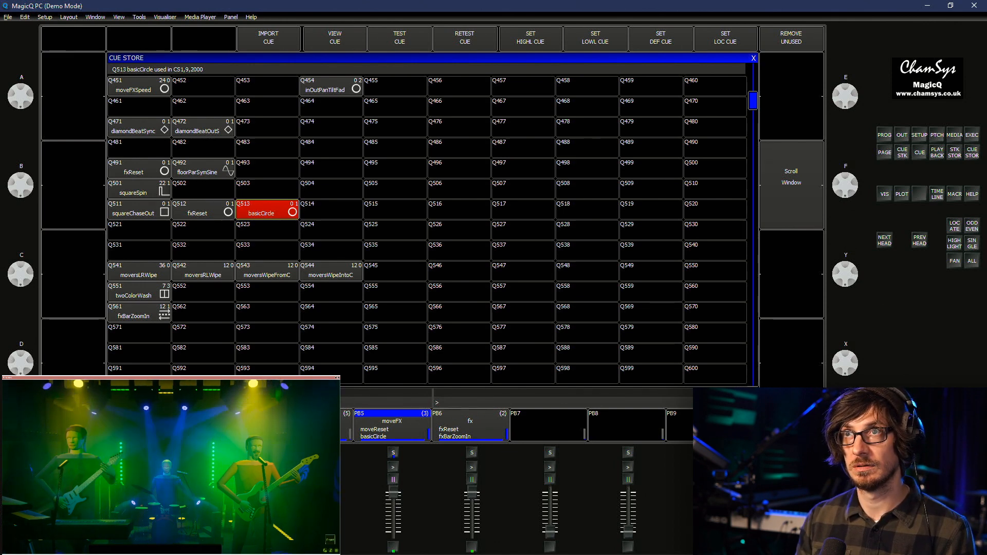
left_click(267, 210)
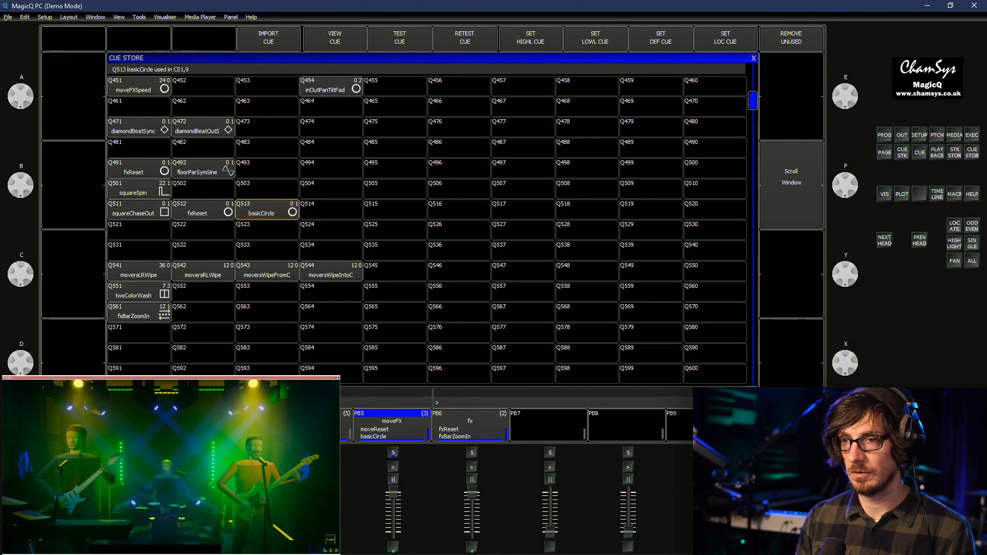
Include the basicCircle FX (F21) into the programmer and display its FX parameters
key("f")
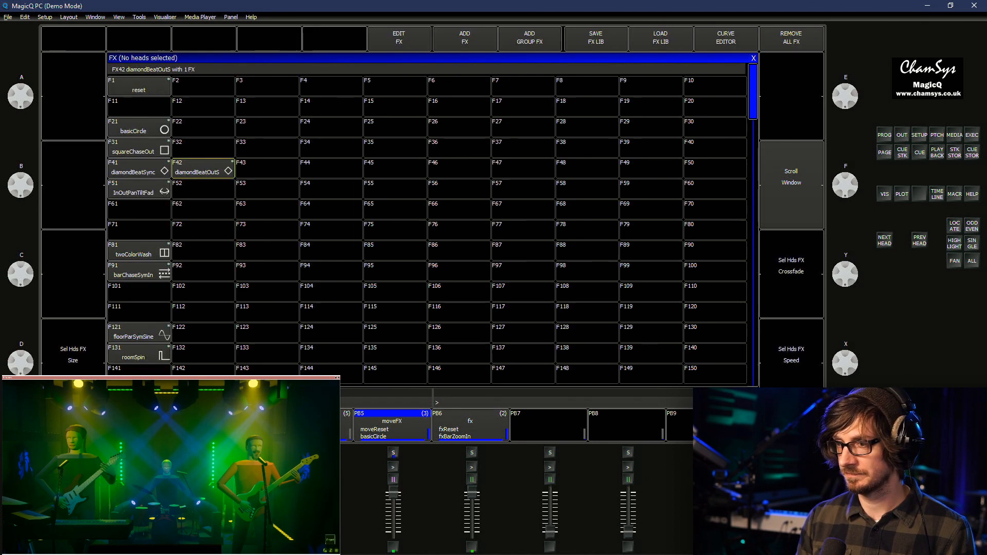
left_click(203, 251)
left_click(203, 189)
left_click(203, 127)
left_click(203, 87)
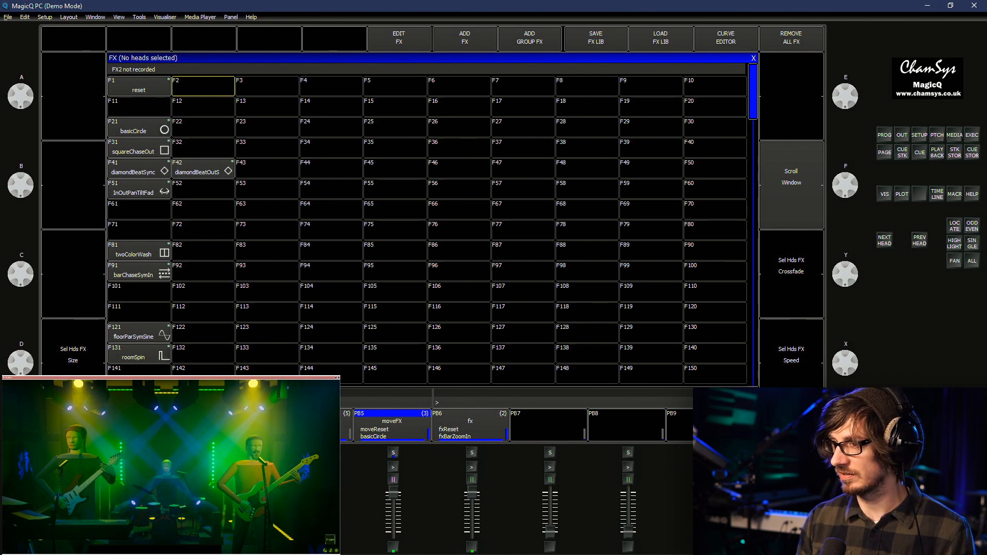
key("ctrl+i")
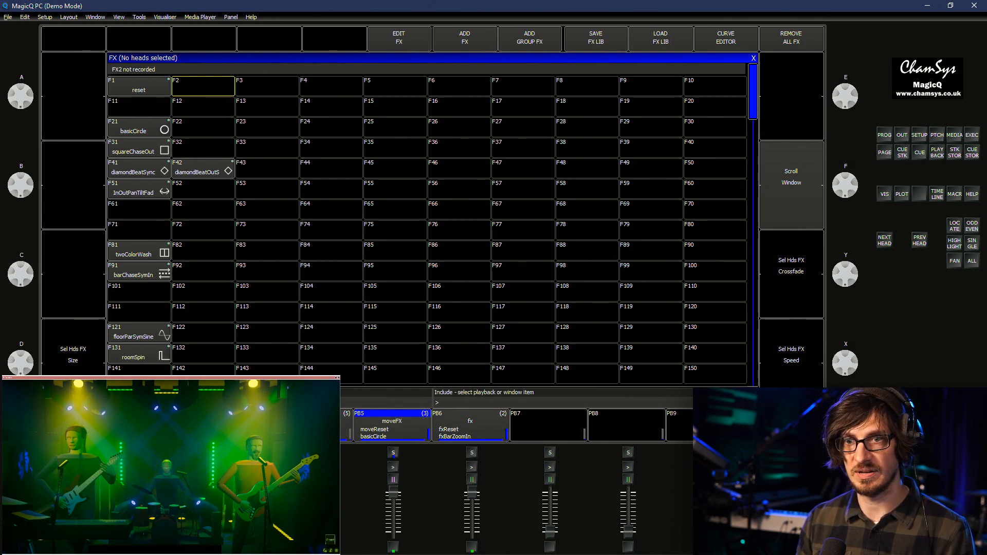
left_click(139, 127)
left_click(884, 135)
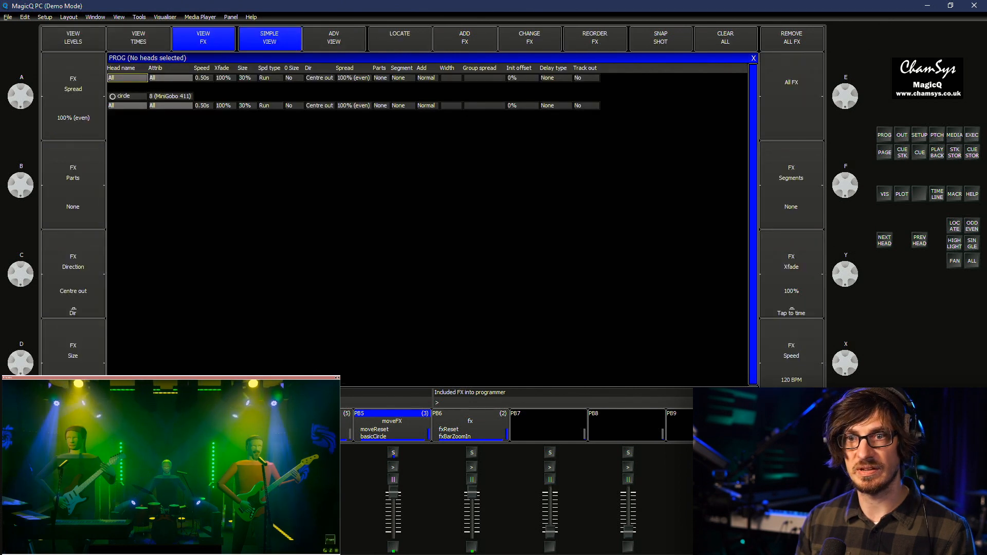
Set the circle effect's speed to 1 s, update the basicCircle FX (F21) with it and clear the programmer
double_click(204, 105)
type("1")
key("Return")
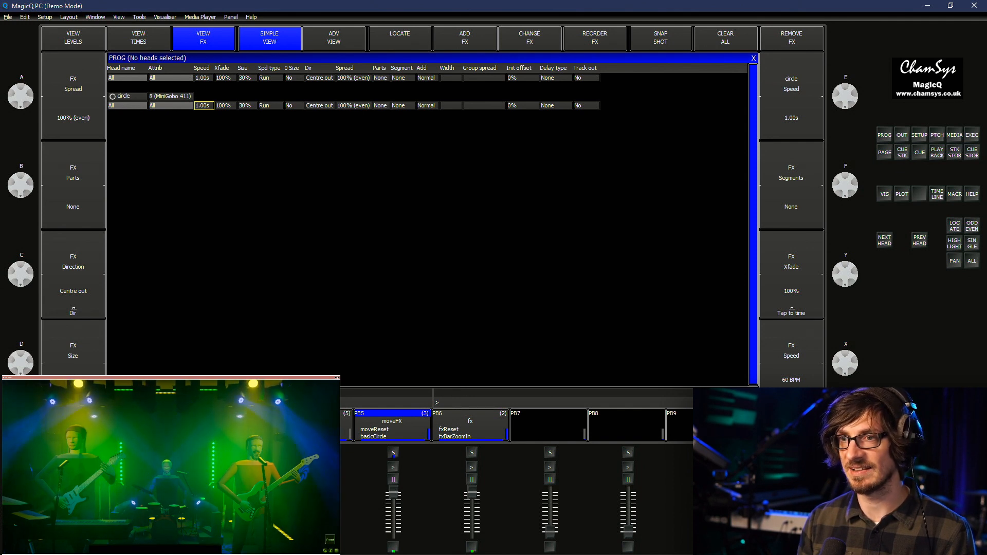
key("ctrl+u")
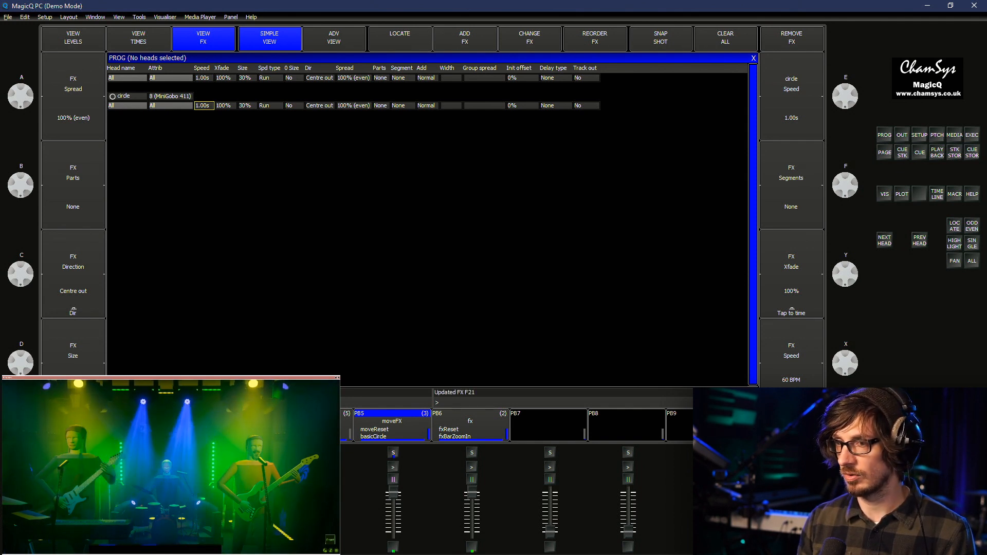
key("ctrl+BackSpace")
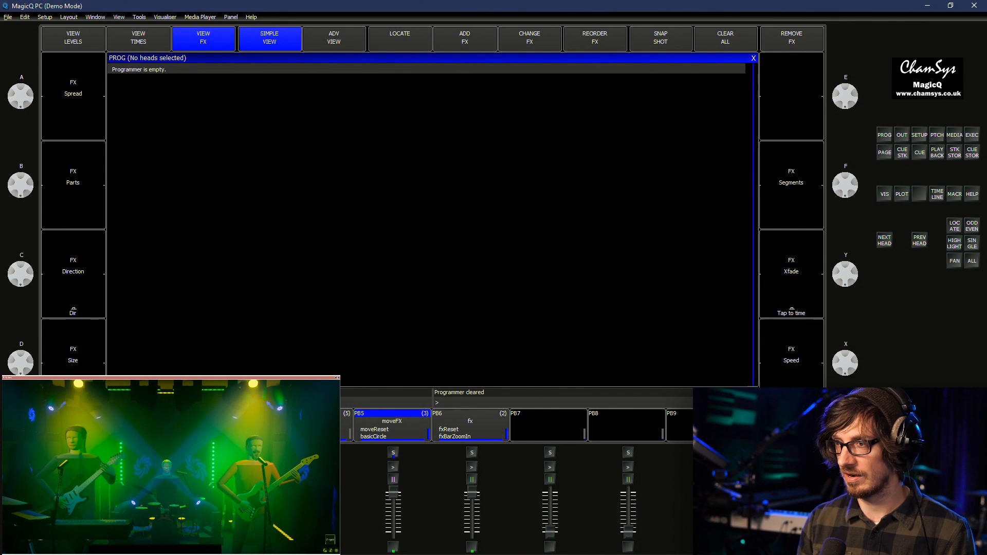
Test the updated basicCircle FX (F21) in the FX window and release it
key("ctrl+f")
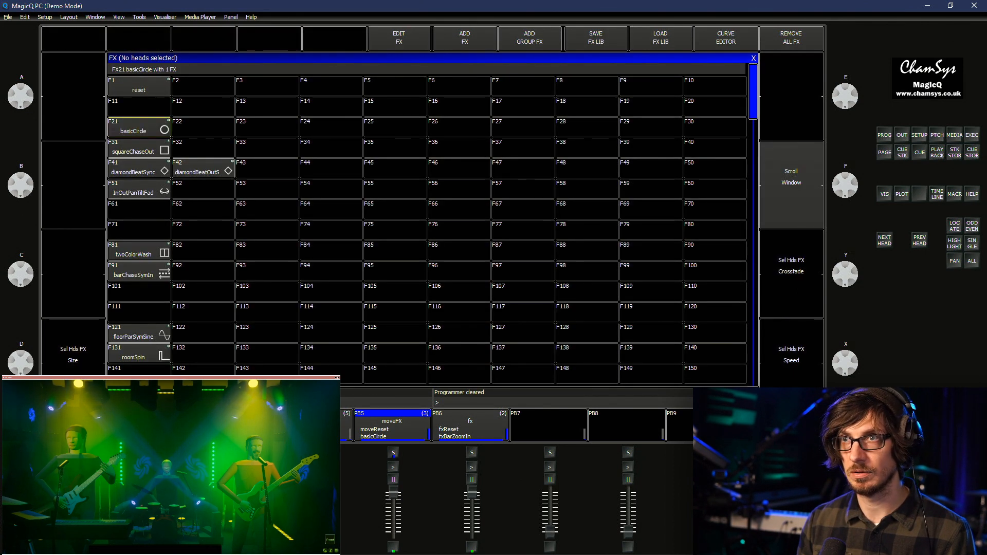
left_click(139, 128)
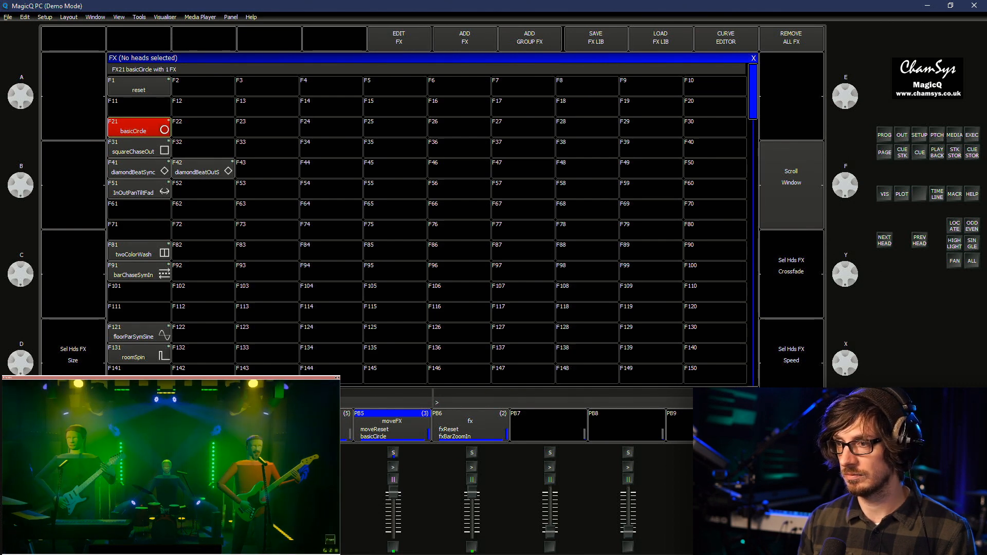
key("Escape")
Start the Include operation to load an FX into the programmer
key("i")
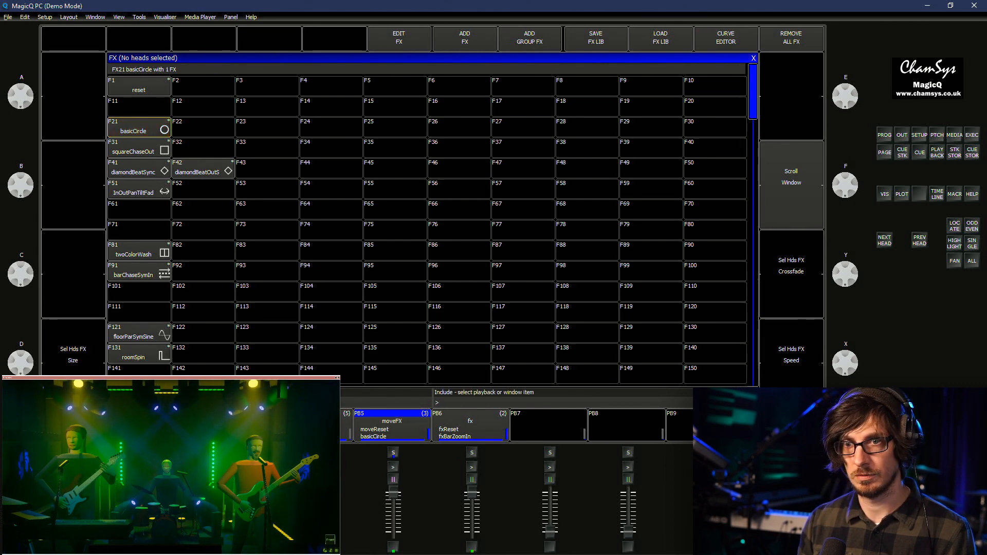
Include the basicCircle FX in the programmer to view its parameters, and clear the programmer
key("Return")
key("p")
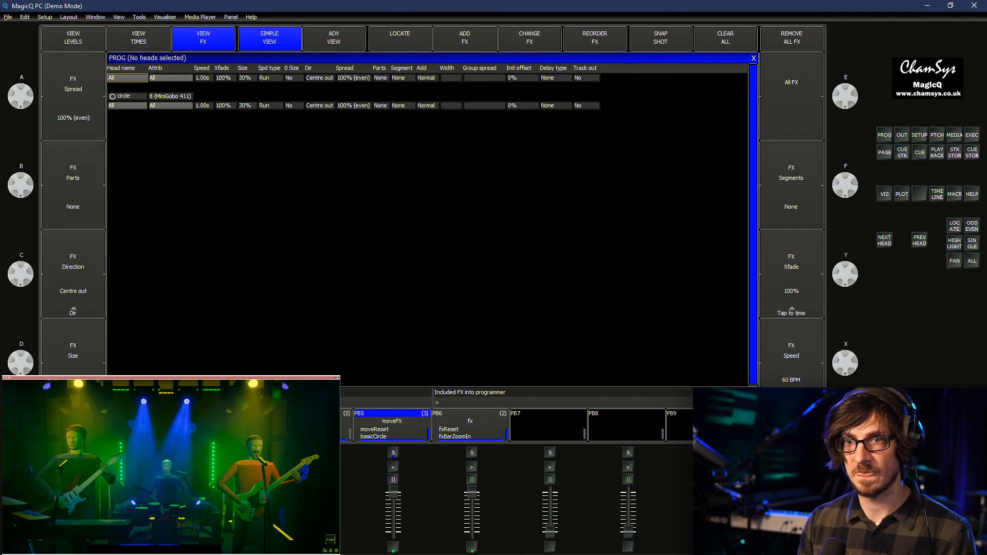
key("Escape")
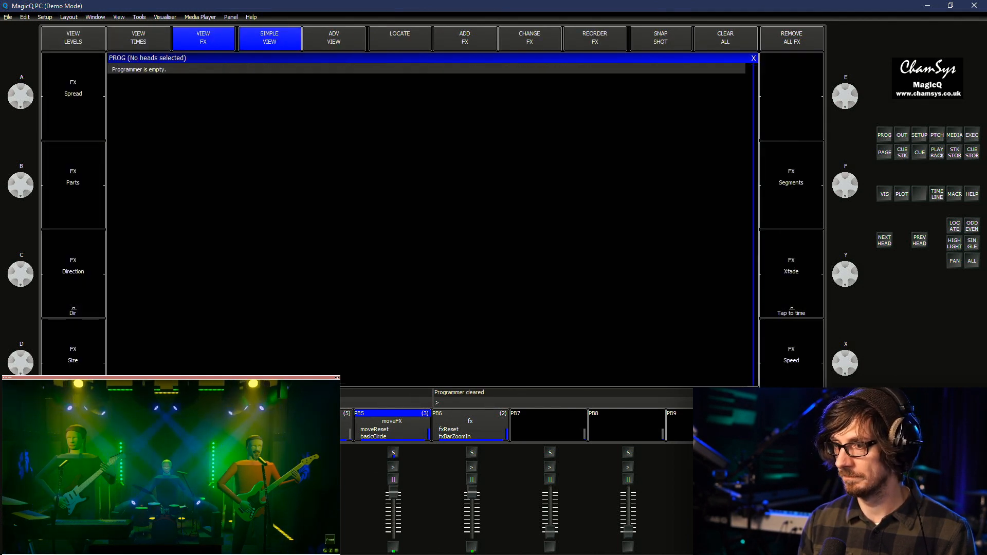
key("F1")
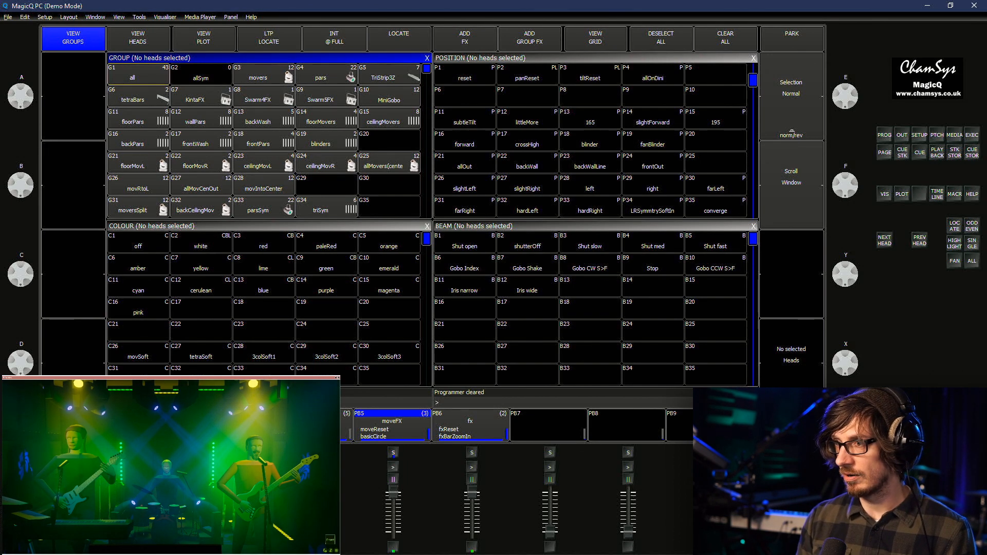
Move the squareChaseOut cue in the cue store from Q511 to Q461
left_click(971, 153)
scroll(267, 221, "up", 10)
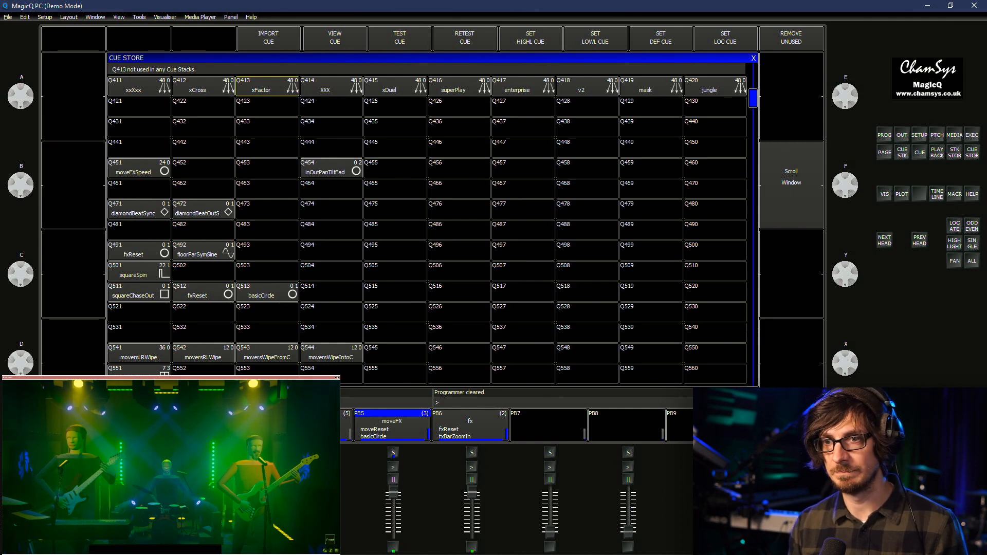
left_click(266, 107)
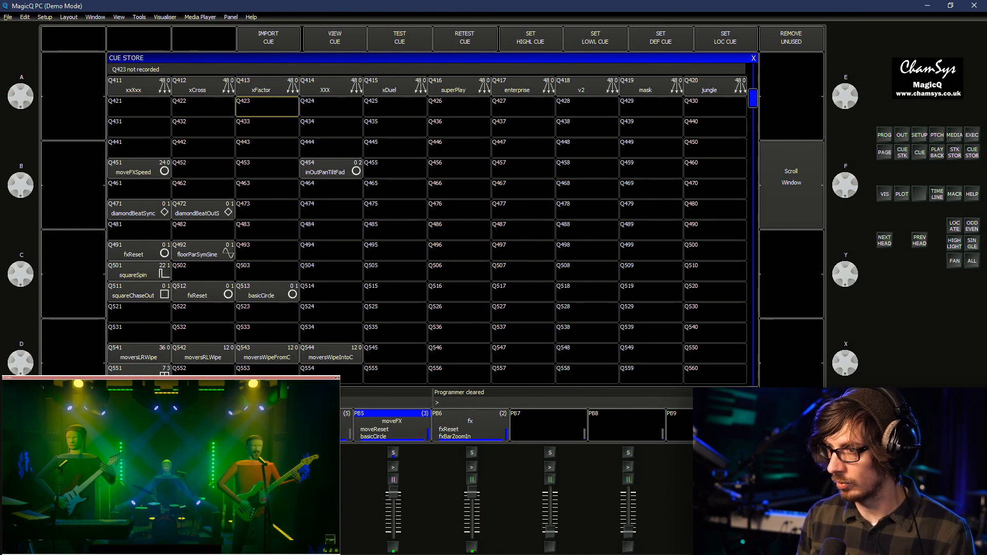
key("ctrl+m")
left_click(139, 292)
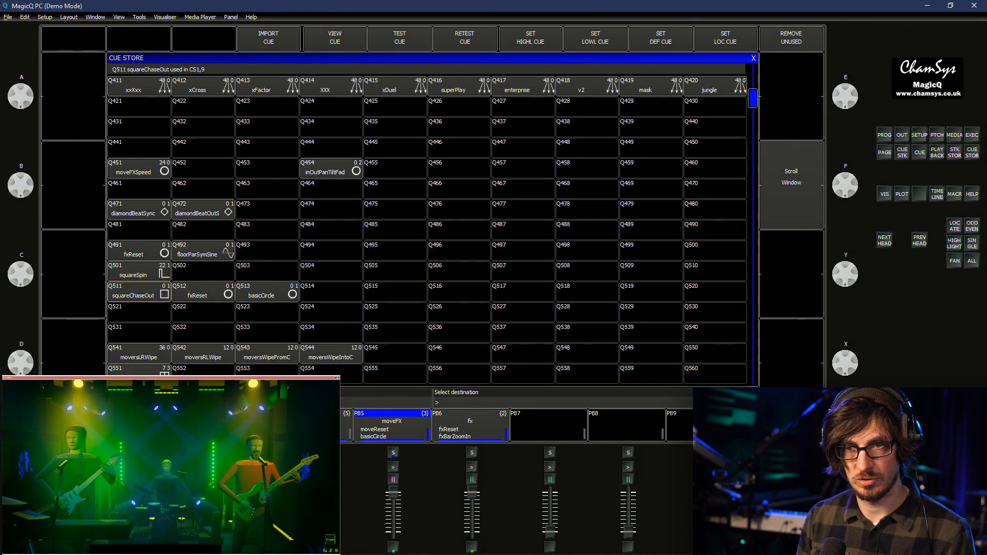
left_click(139, 189)
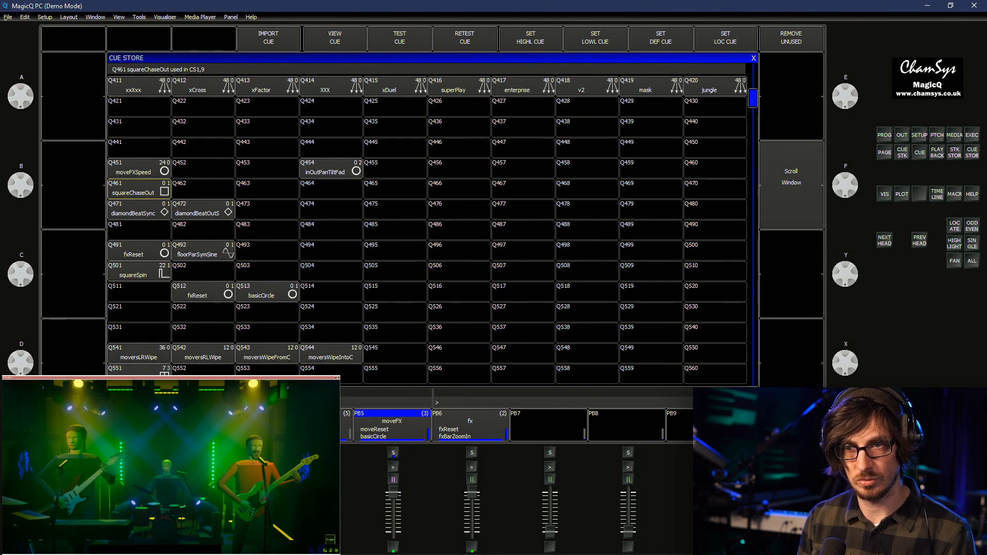
Move the fxReset cue from Q512 to Q441 and the moveFXSpeed cue from Q451 to Q452
key("ctrl+m")
left_click(203, 292)
left_click(138, 148)
key("ctrl+m")
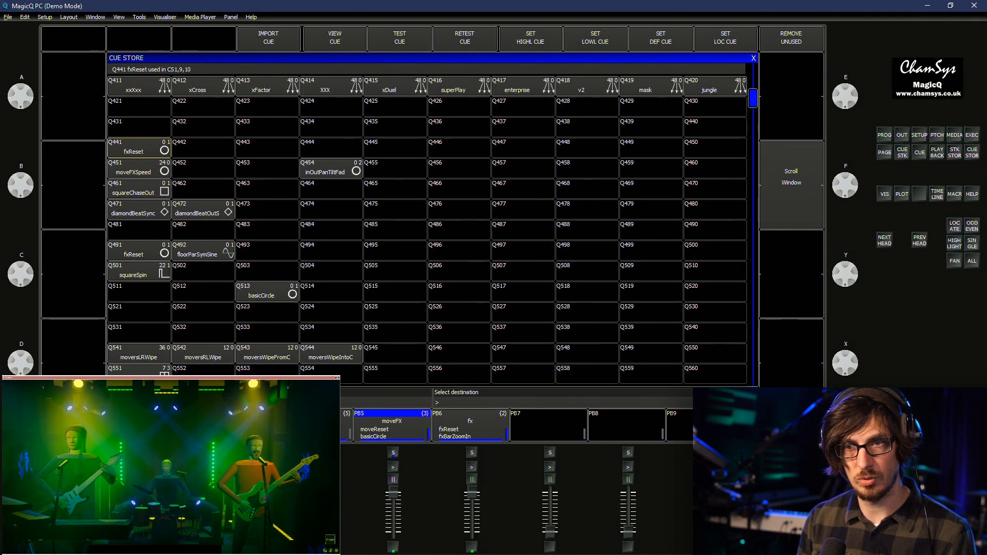
left_click(203, 169)
Check the cue assignments in the cue stack of the moveFX playback, and return to the cue store
double_click(392, 425)
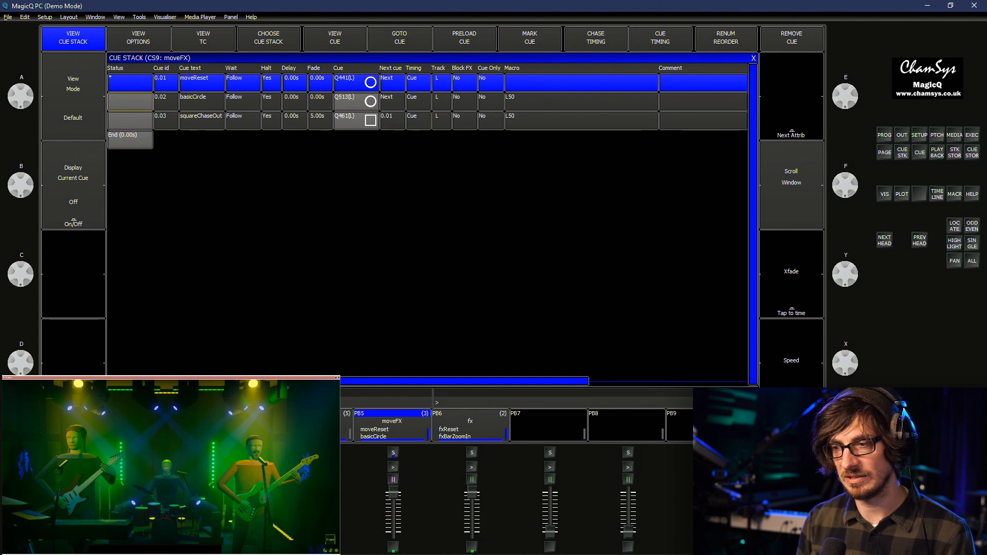
key("ctrl+1")
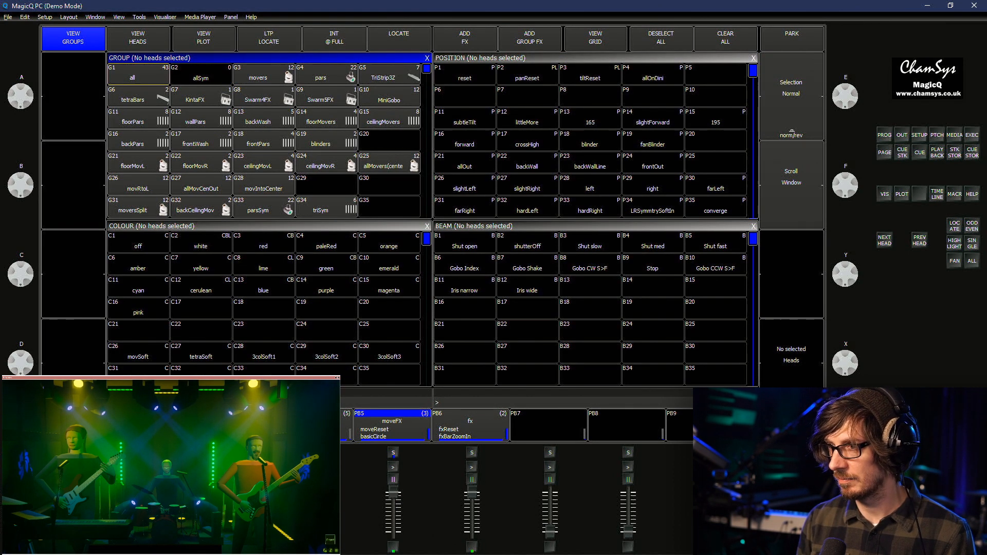
left_click(972, 153)
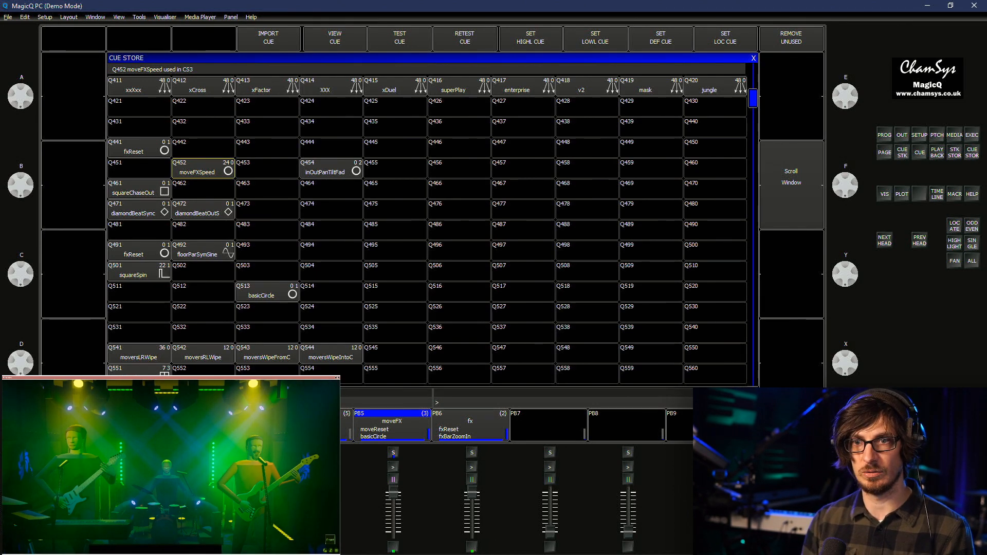
Try to remove the moveFXSpeed cue at Q452 from the cue store
key("Delete")
key("shift+Up")
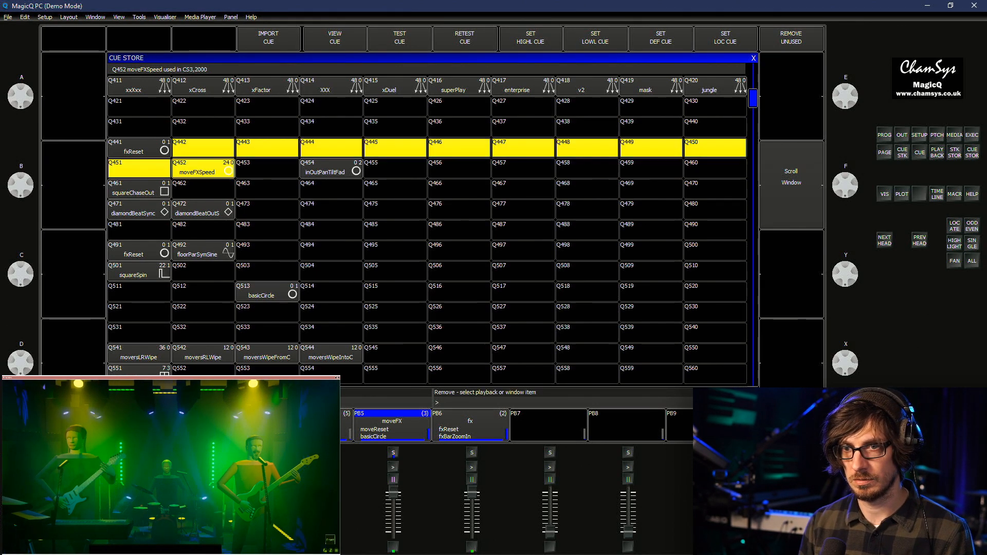
key("Escape")
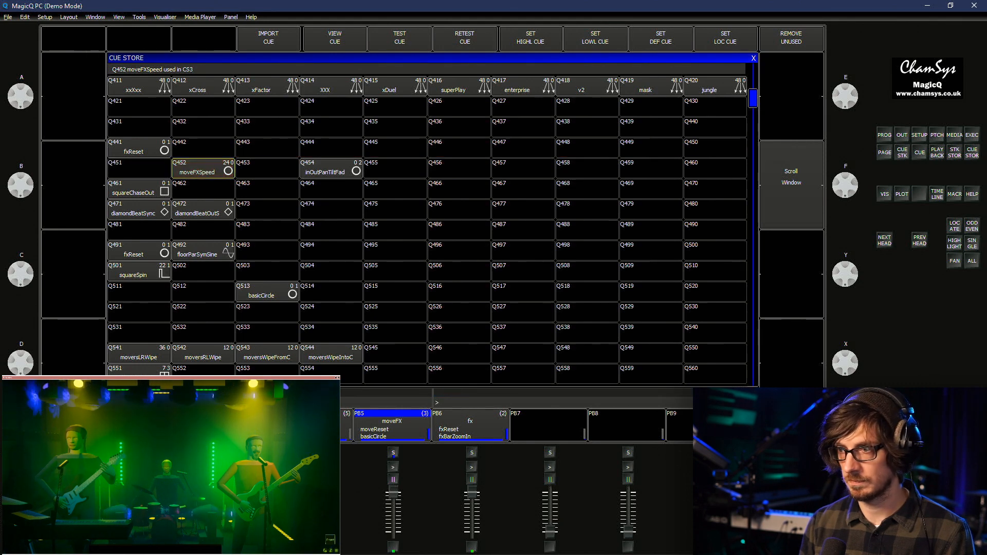
key("Delete")
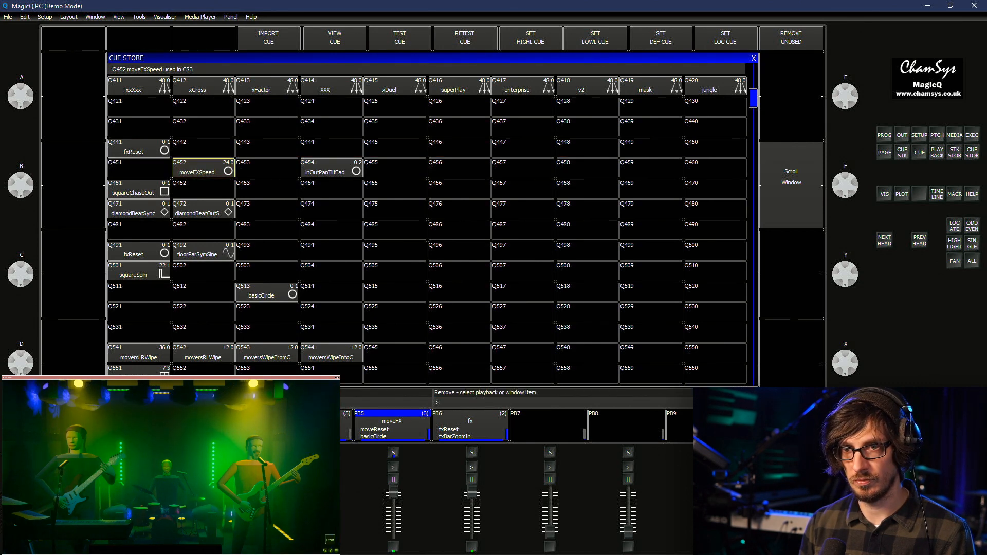
key("Return")
key("Return")
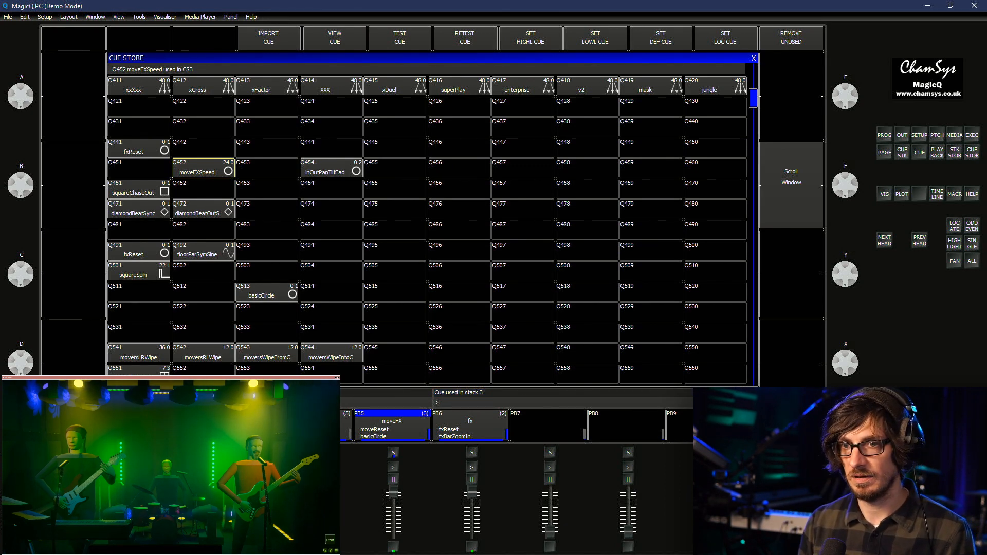
Move the fxReset cue from Q441 to the free slot Q451
key("ctrl+m")
left_click(139, 148)
left_click(139, 169)
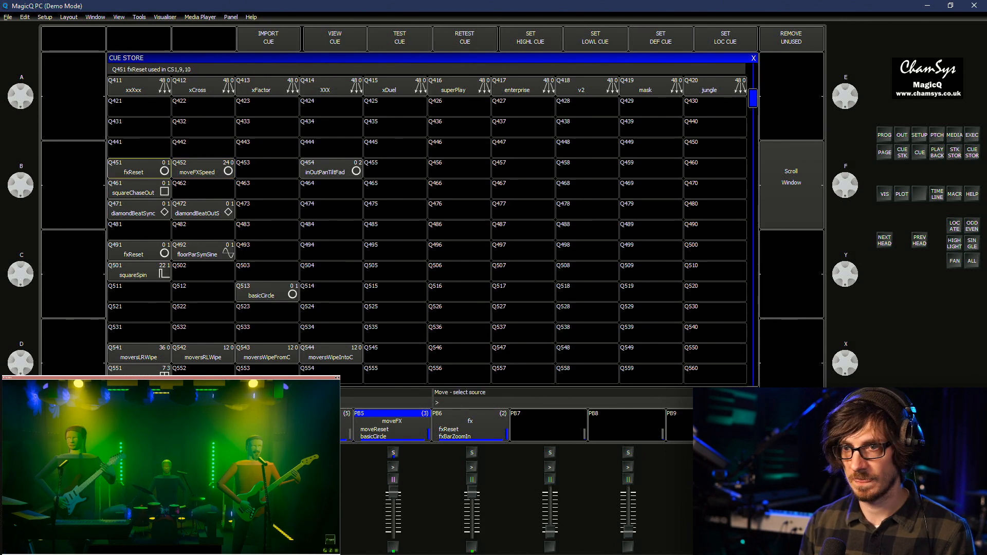
Move the inOutPanTiltFad cue to Q453 and back to Q454
left_click(331, 168)
left_click(267, 169)
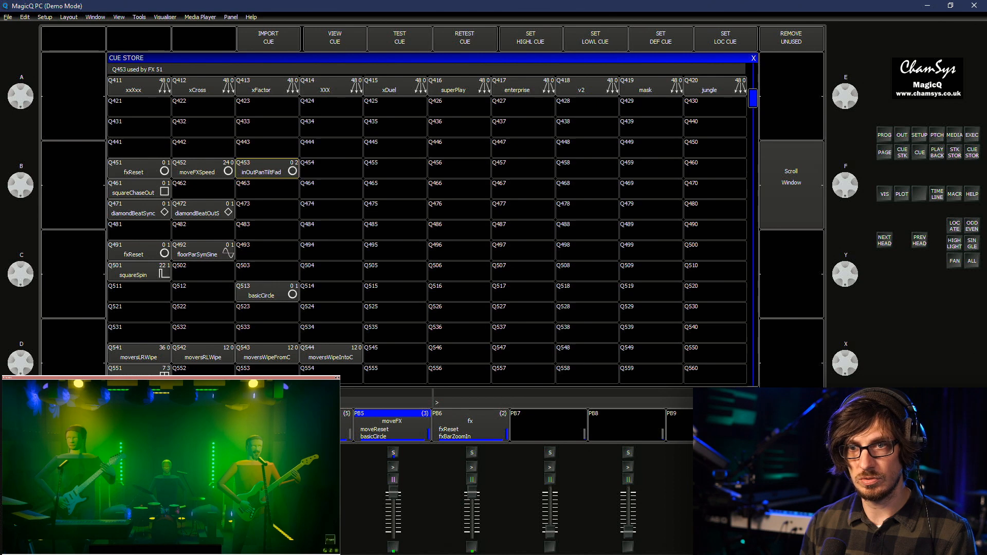
key("ctrl+m")
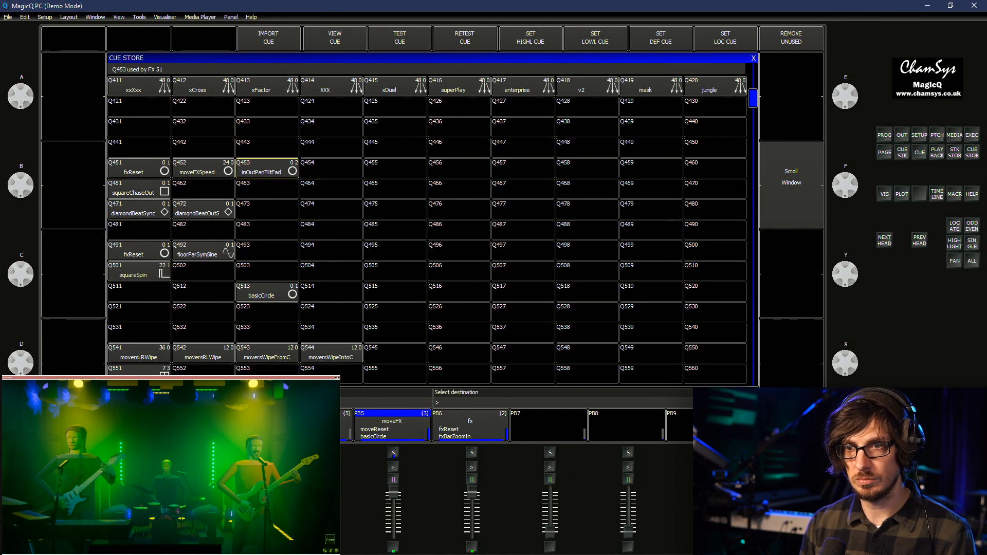
left_click(331, 168)
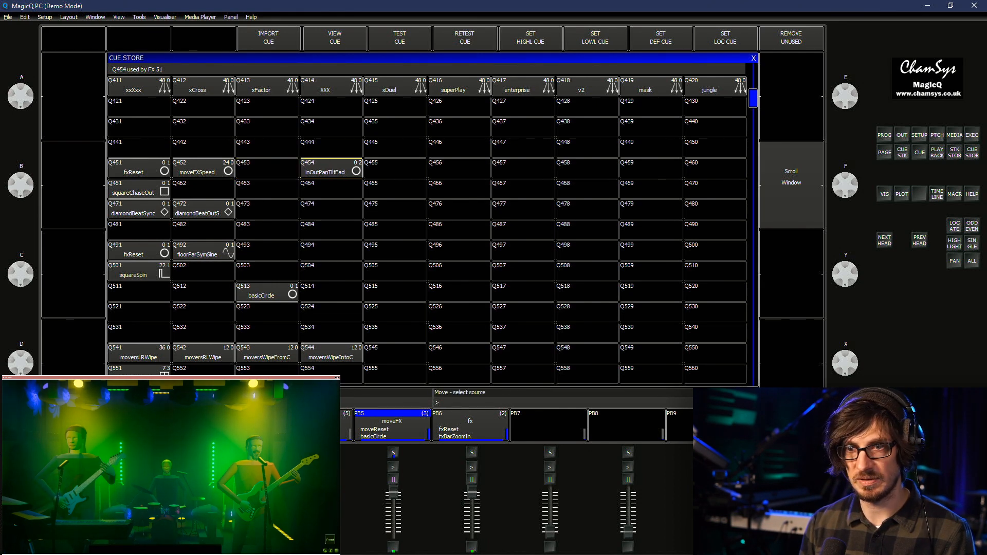
Move the basicCircle cue from Q513 to Q453, and move the cue block Q491 to Q502 so it starts at Q501
left_click(267, 292)
left_click(267, 169)
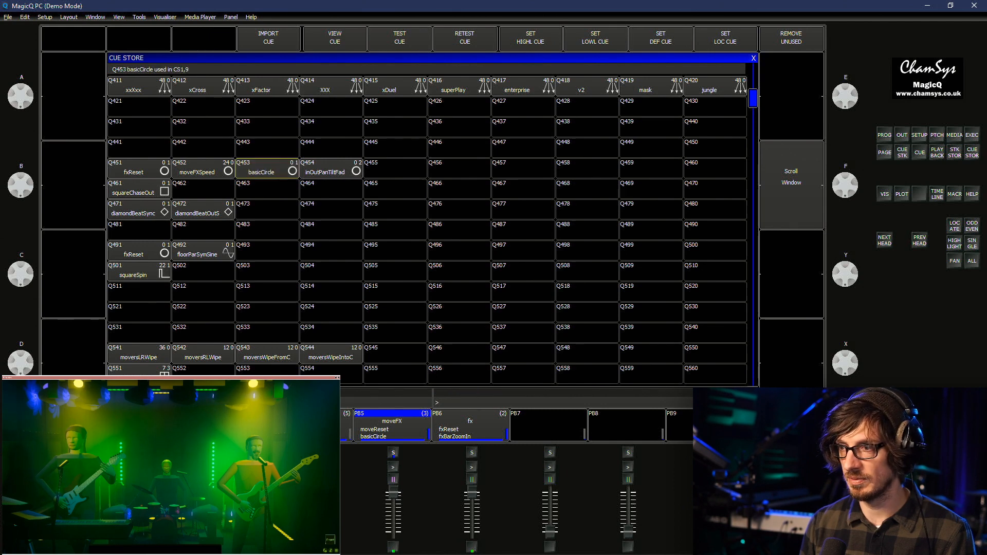
key("ctrl+m")
left_click_drag(139, 251, 203, 272)
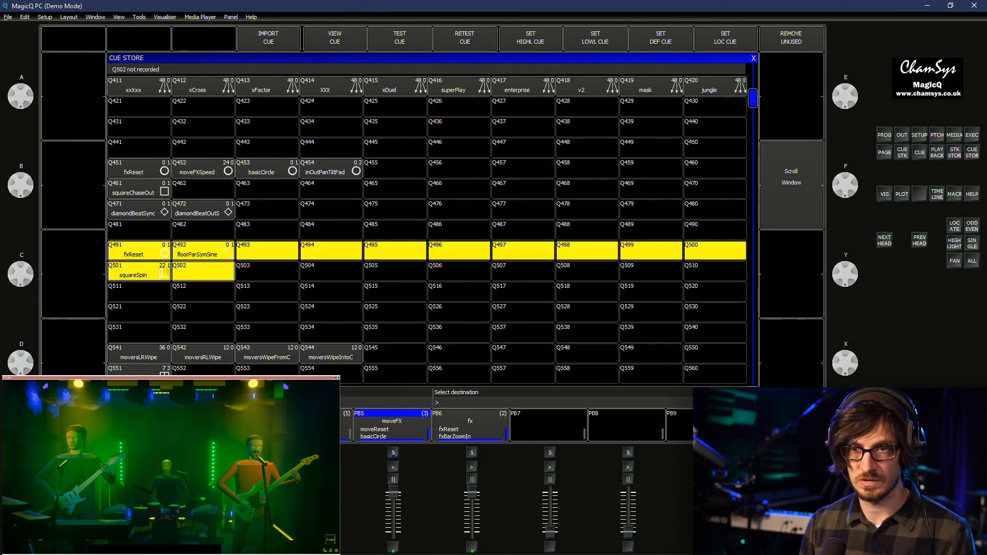
left_click(139, 272)
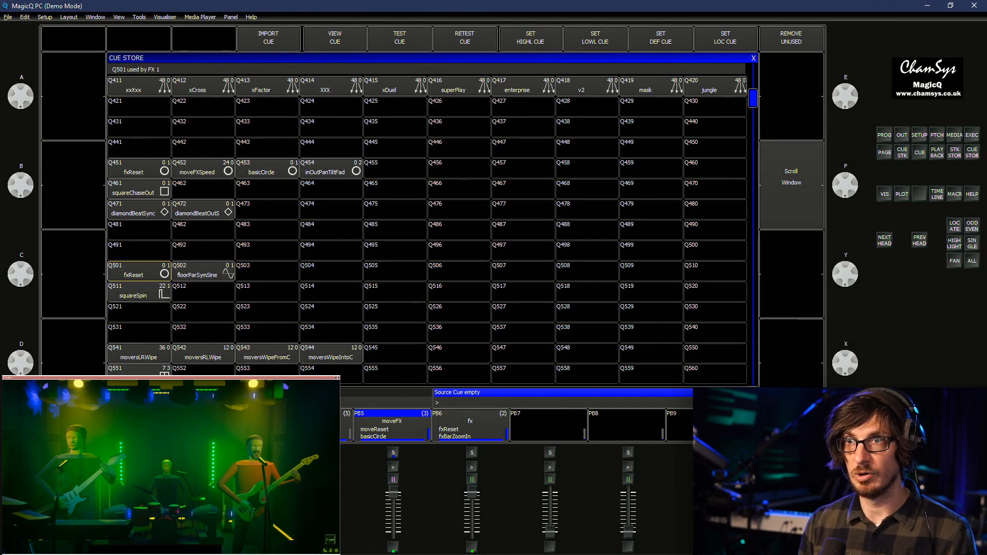
Test the floorParSymSine, squareChaseOut and fxReset cues from the cue store, and release each one
left_click(203, 271)
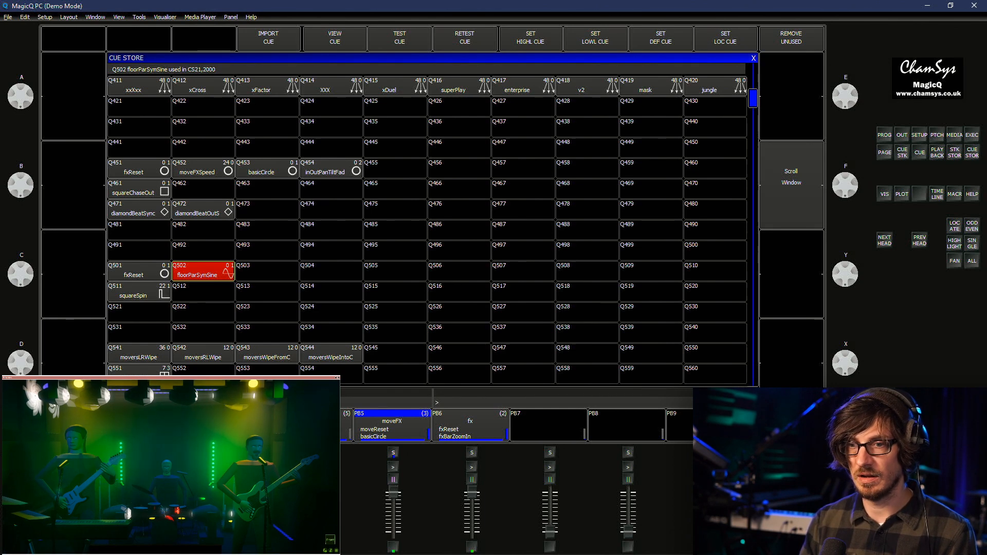
key("F6")
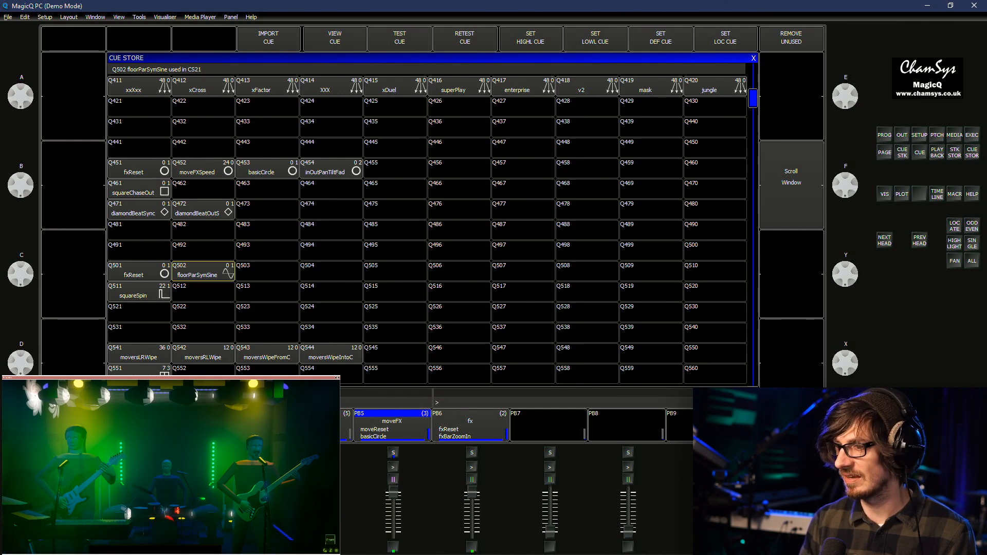
left_click(138, 189)
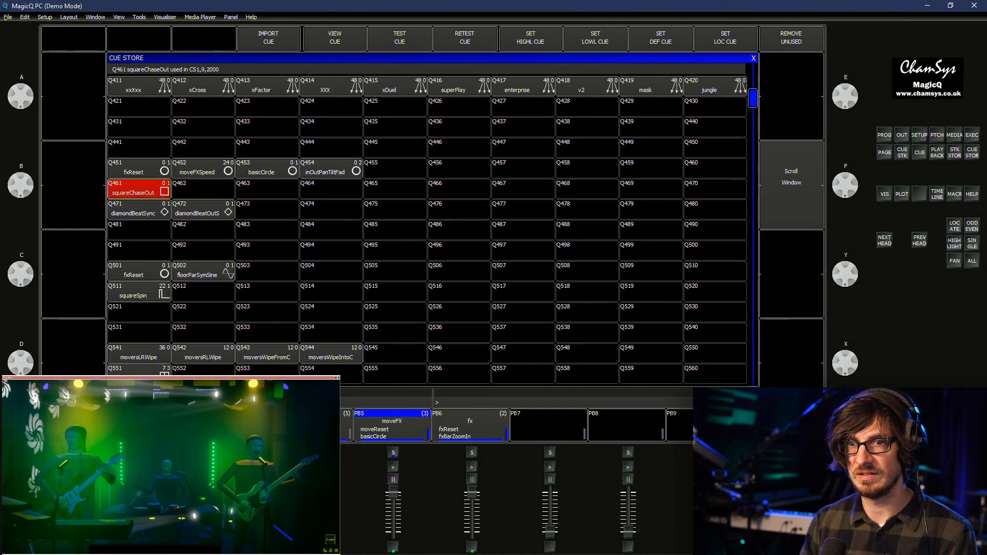
left_click(139, 169)
left_click(138, 189)
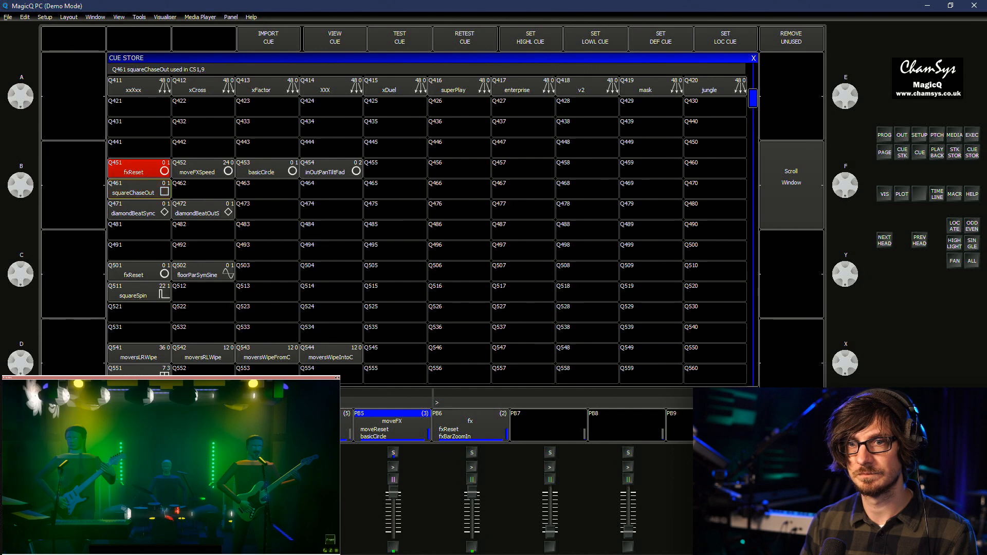
left_click(139, 169)
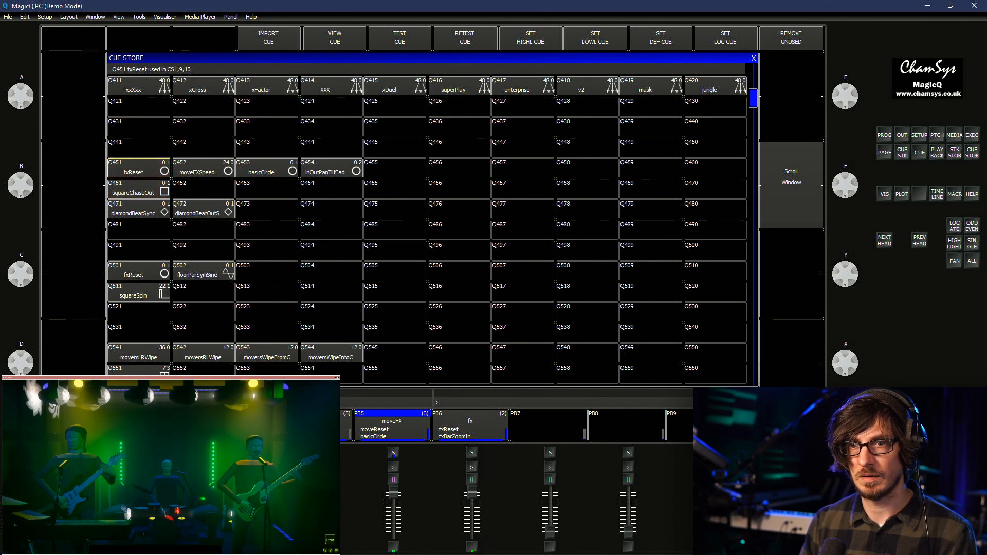
Apply the 165 and panReset position palettes to the centred allMovers group, and clear the programmer
left_click(754, 59)
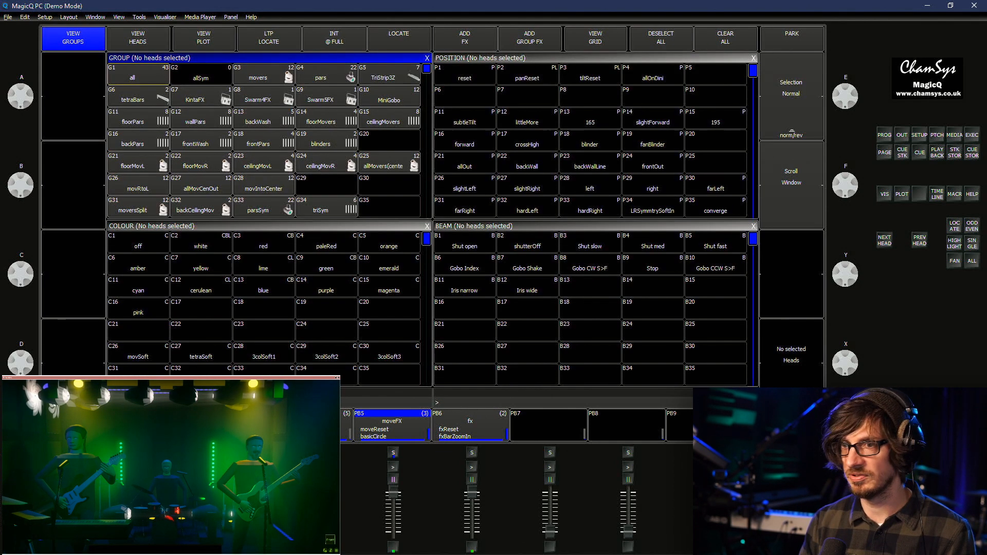
left_click(389, 163)
left_click(591, 58)
scroll(590, 139, "down", 6)
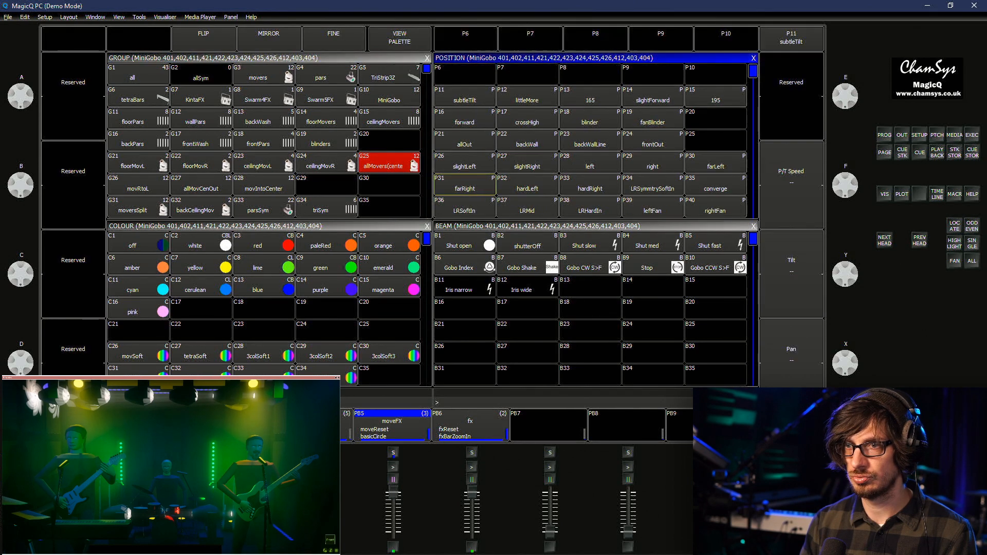
scroll(590, 139, "down", 3)
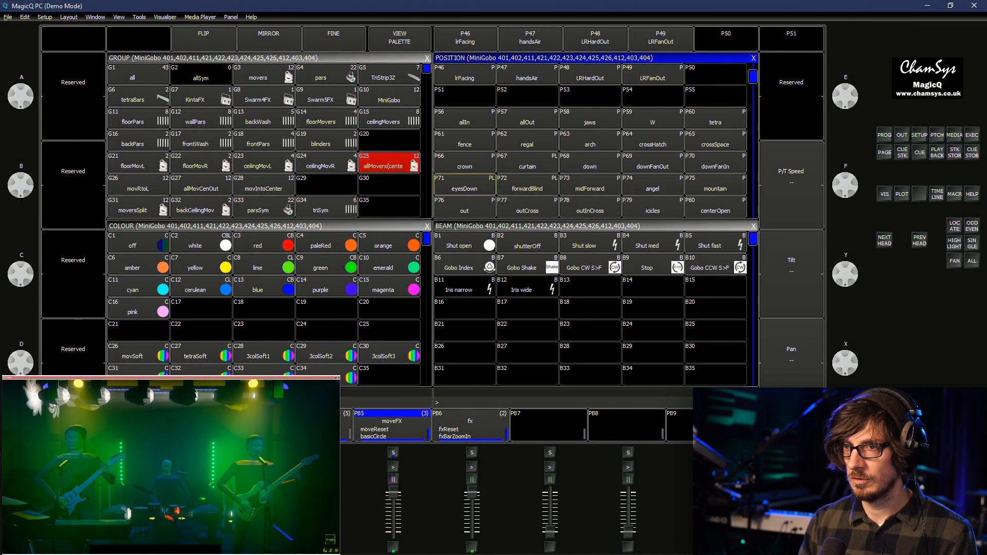
scroll(590, 139, "up", 9)
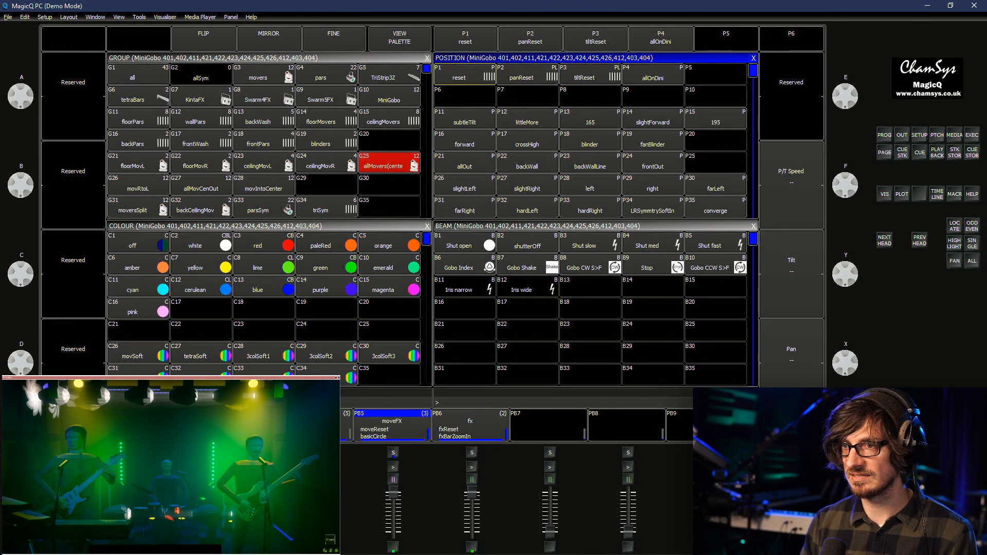
left_click(590, 118)
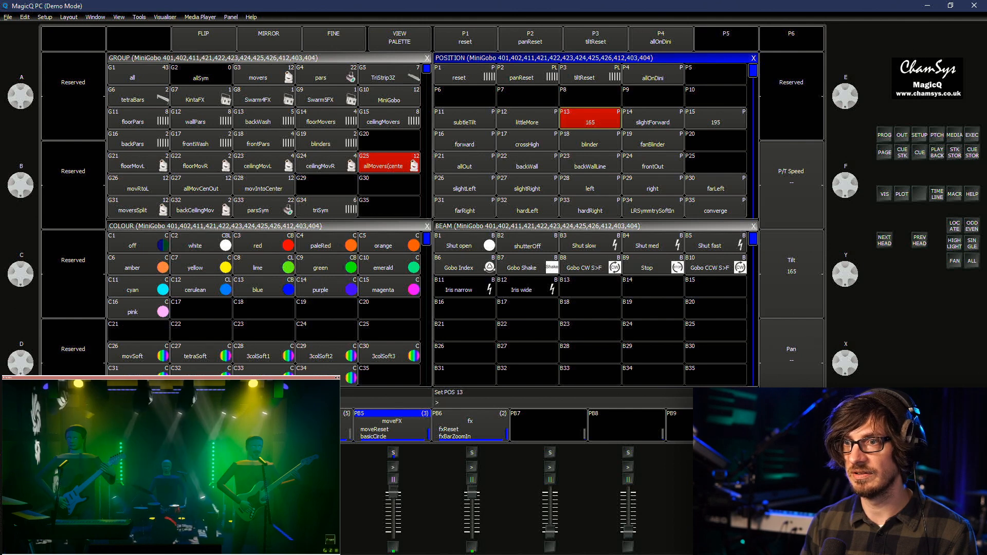
left_click(528, 74)
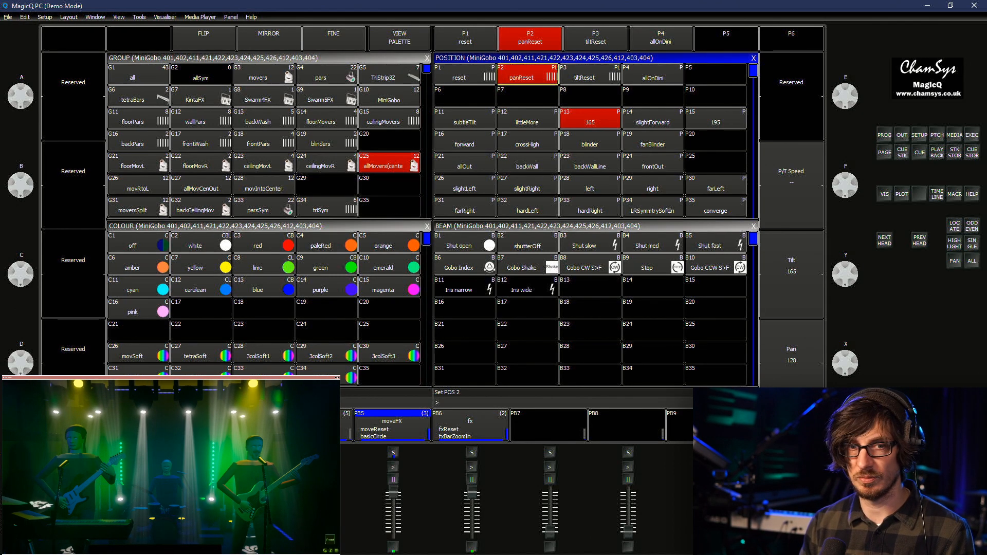
left_click(267, 58)
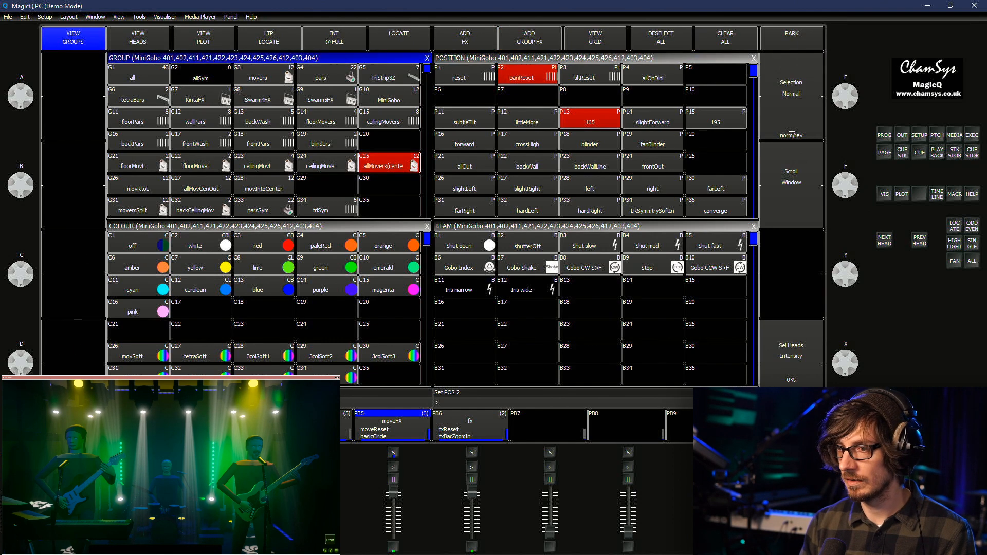
key("ctrl+BackSpace")
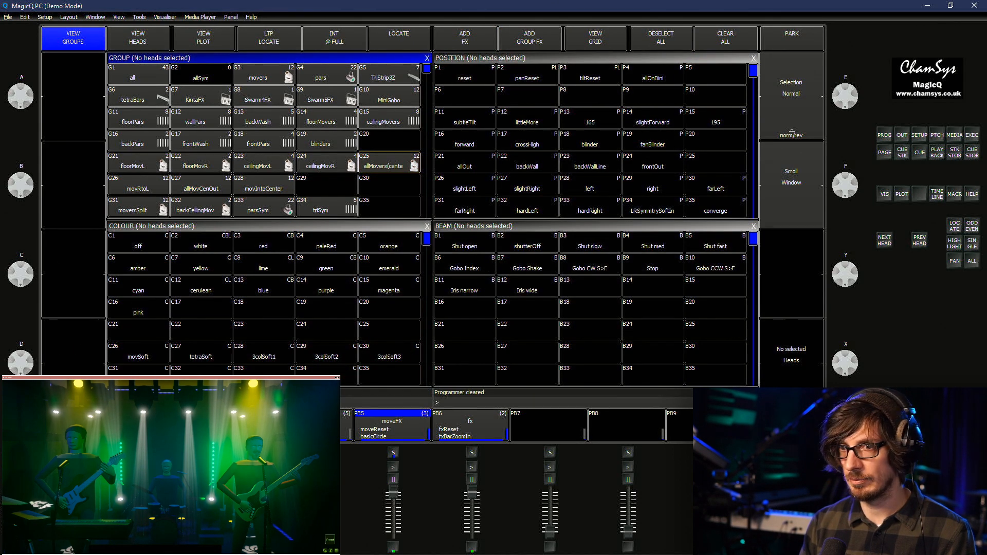
left_click(390, 163)
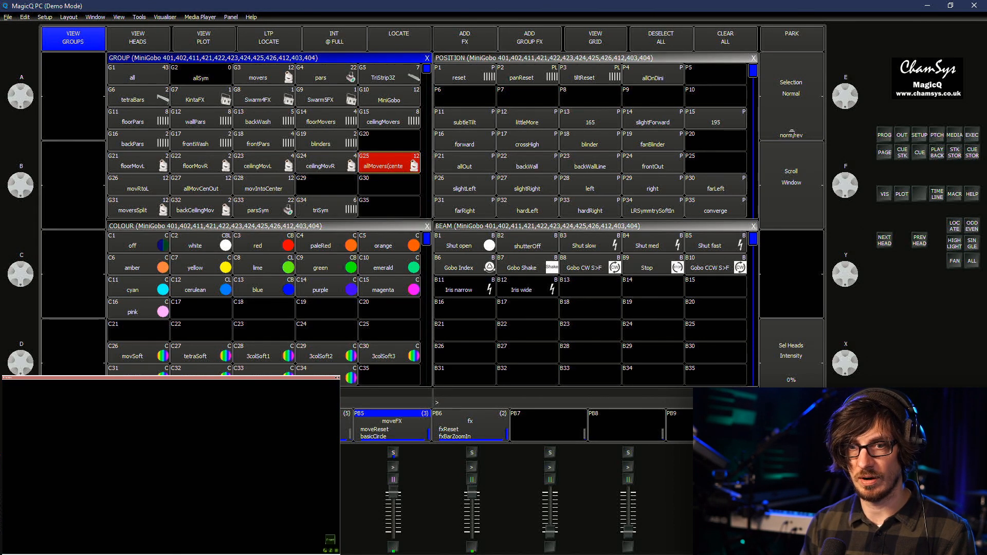
key("Page_Down")
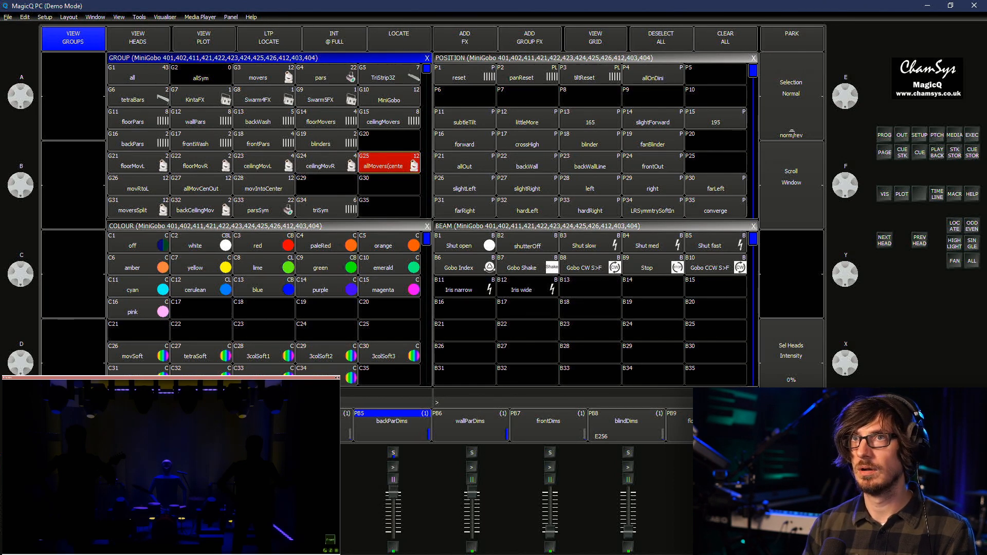
key("Page_Up")
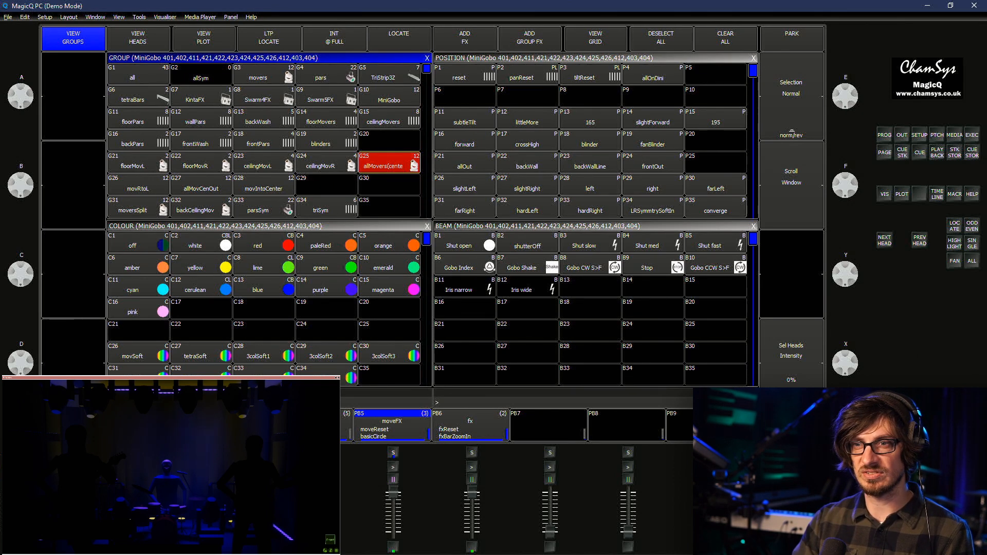
Select the ceilingMovers group and add the tiltdm position FX to it
left_click(389, 119)
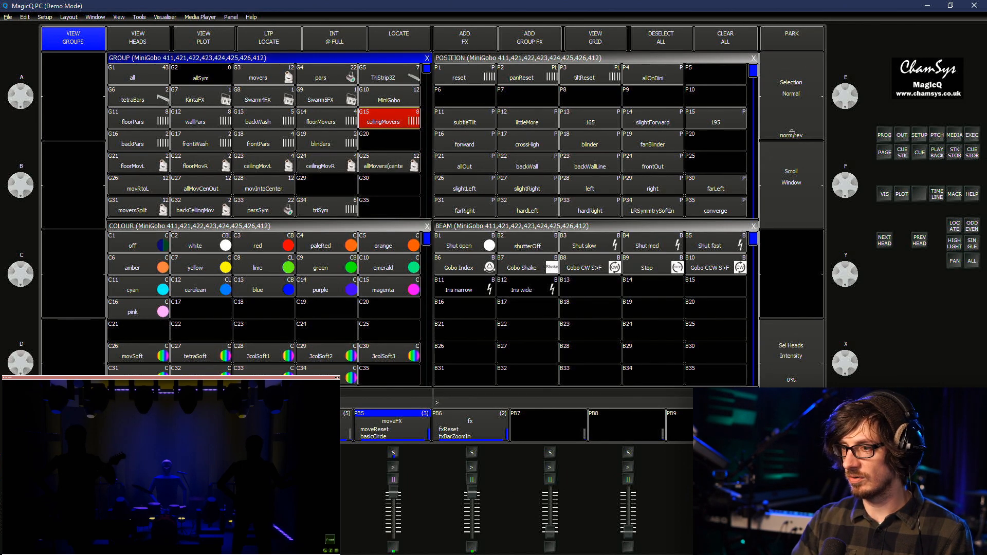
key("ctrl+f")
key("F7")
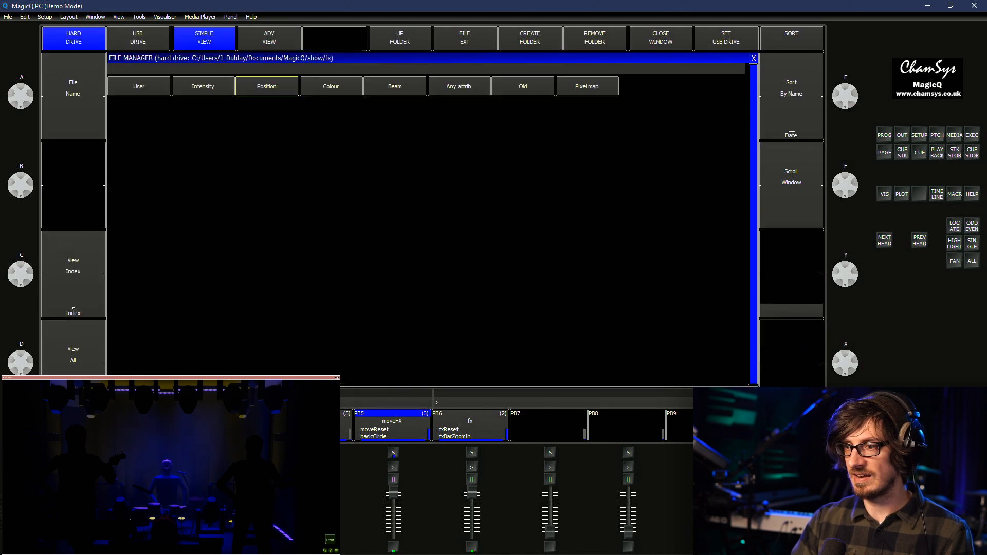
key("Return")
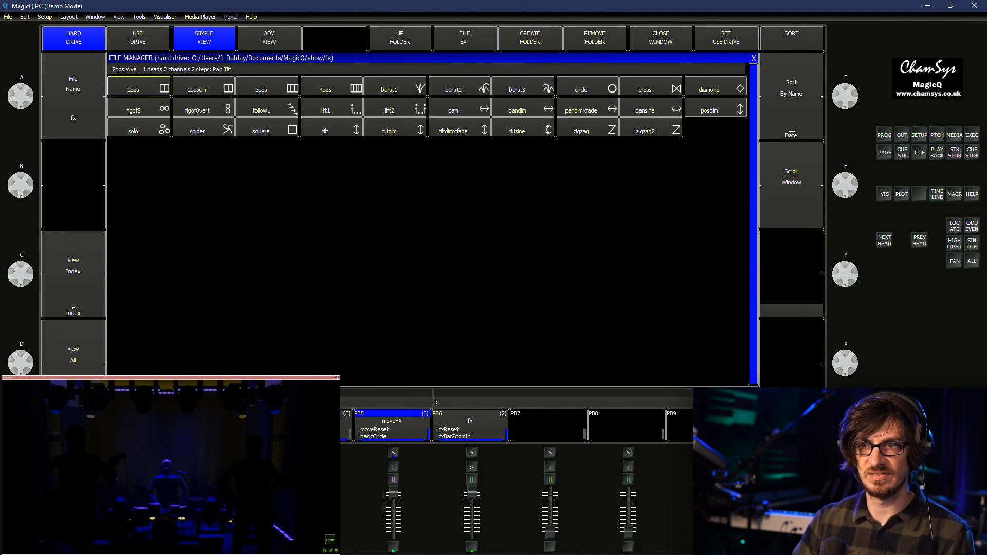
left_click(396, 128)
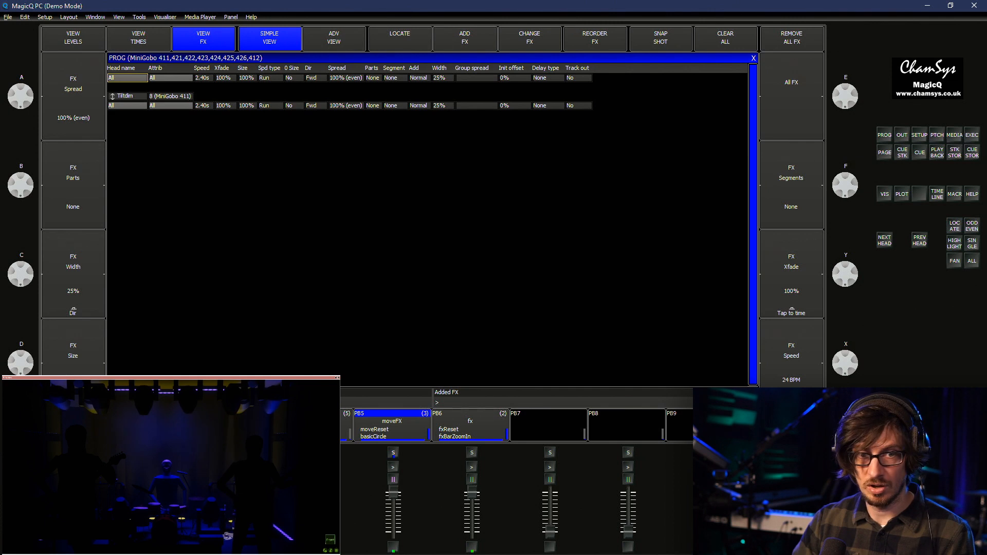
Try widths of 0% and 100% on the Tiltdm effect
double_click(443, 105)
type("0")
key("Return")
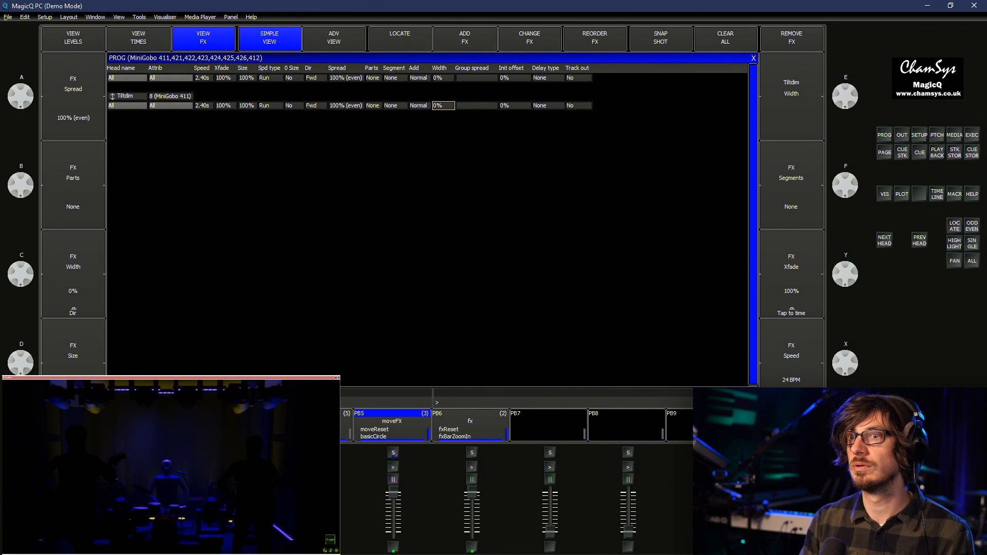
double_click(443, 105)
type("100")
key("Return")
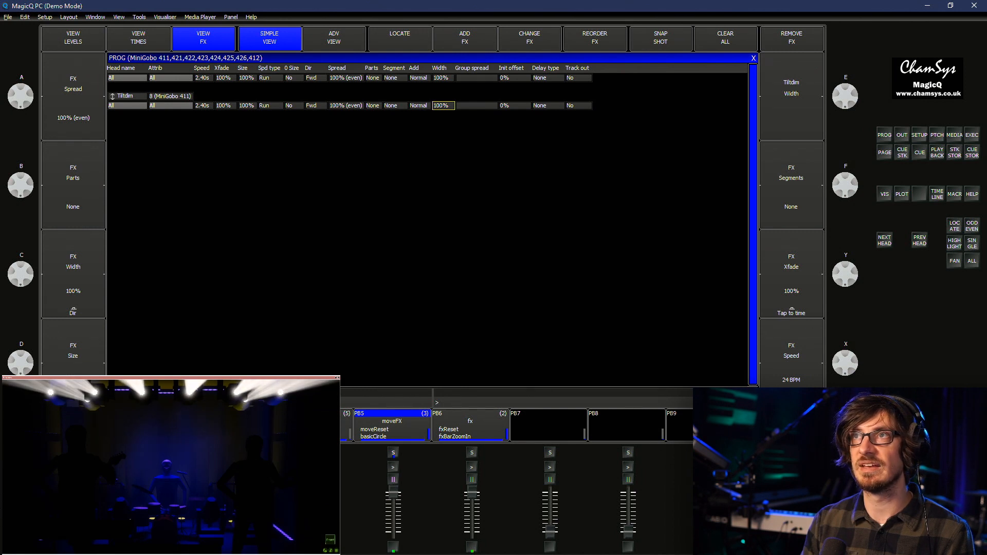
Try narrower Tiltdm effect widths of 20% and 30%
double_click(443, 106)
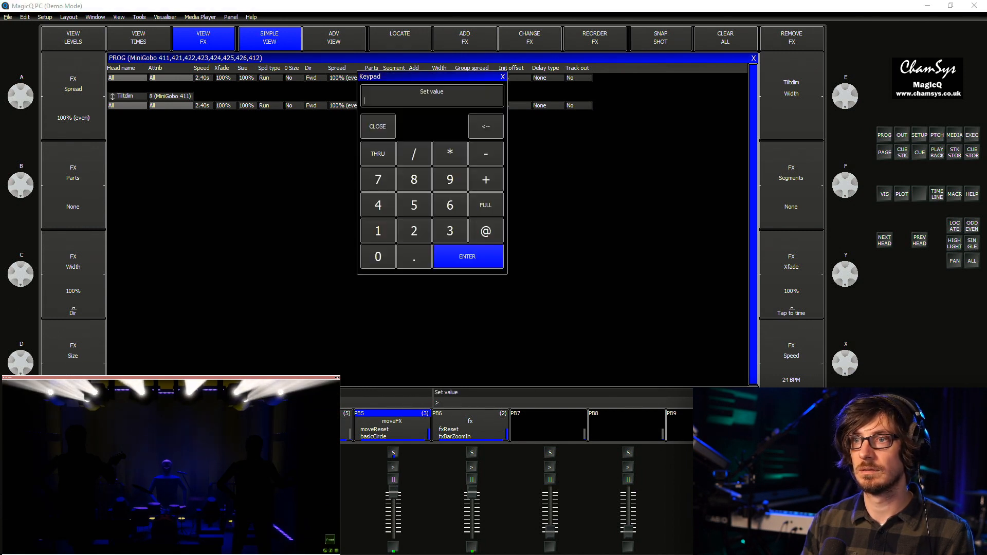
type("20")
key("Return")
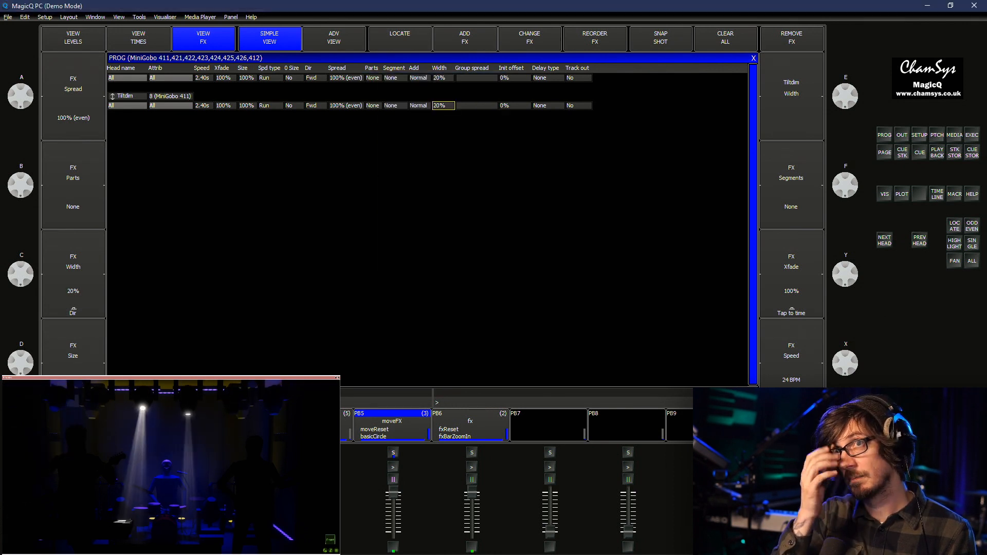
double_click(443, 105)
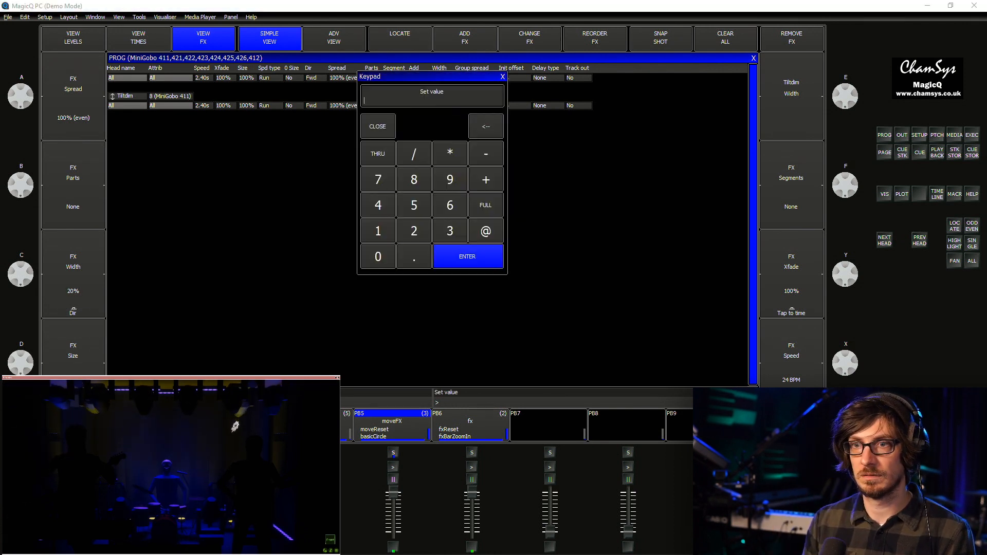
type("30")
key("Return")
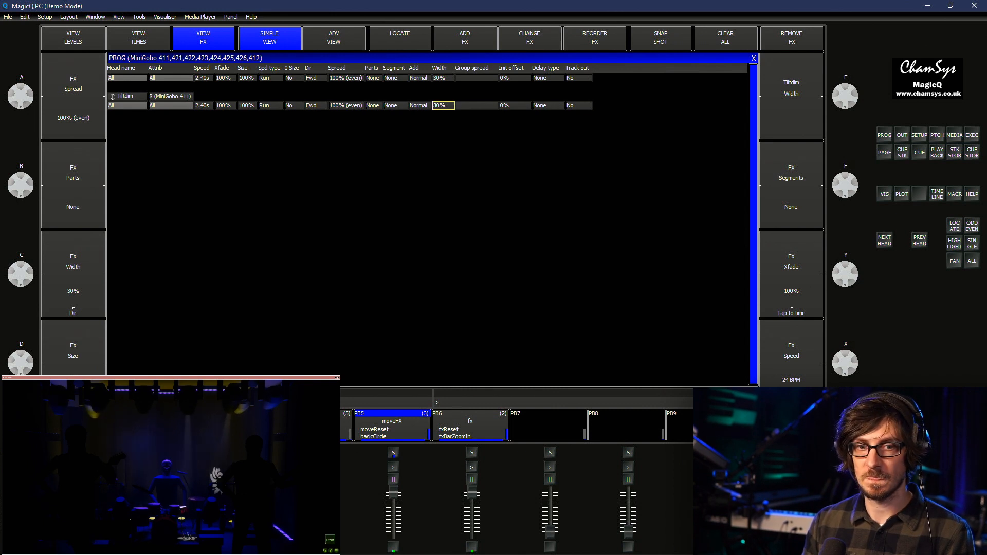
Set the Tiltdm effect's Xfade to 0%
left_click(316, 105)
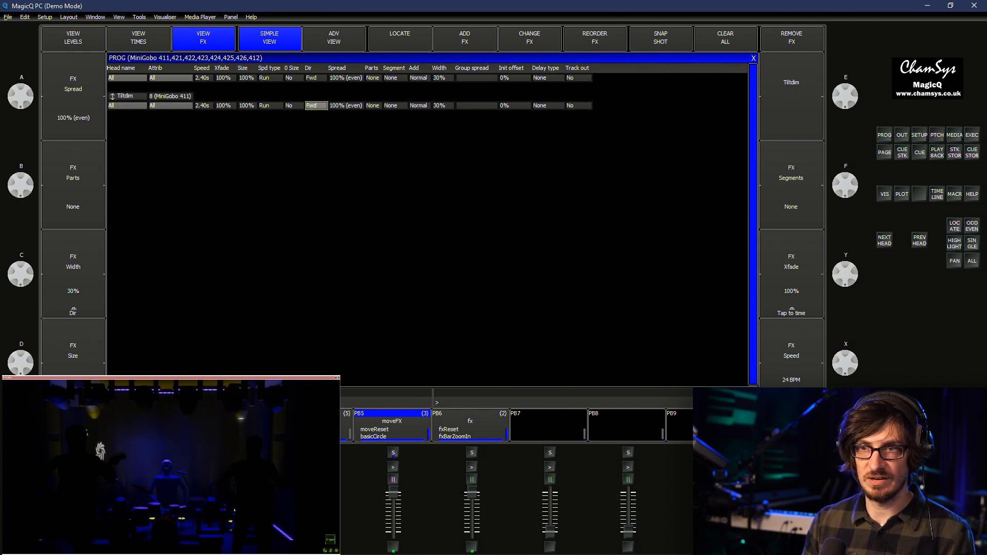
key("Escape")
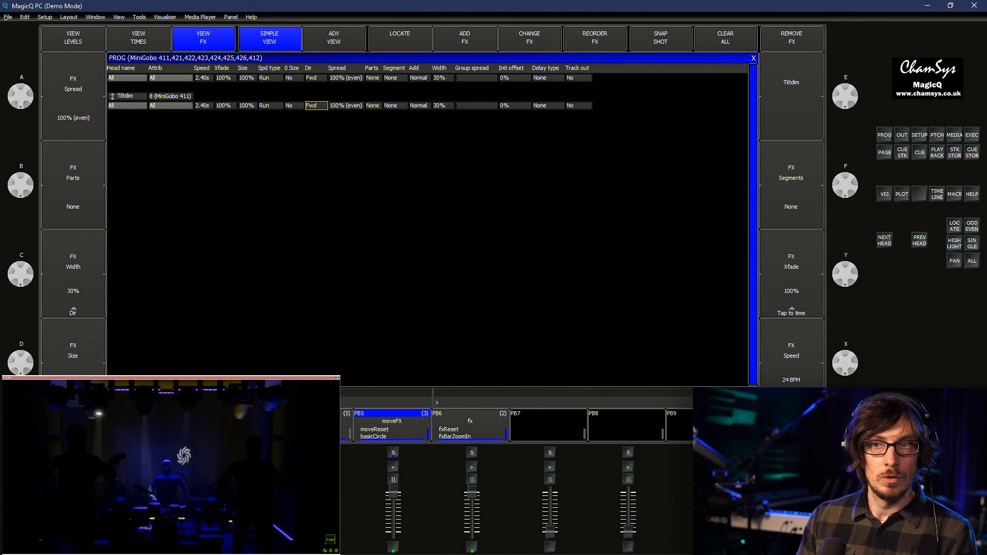
double_click(225, 106)
type("0")
key("Return")
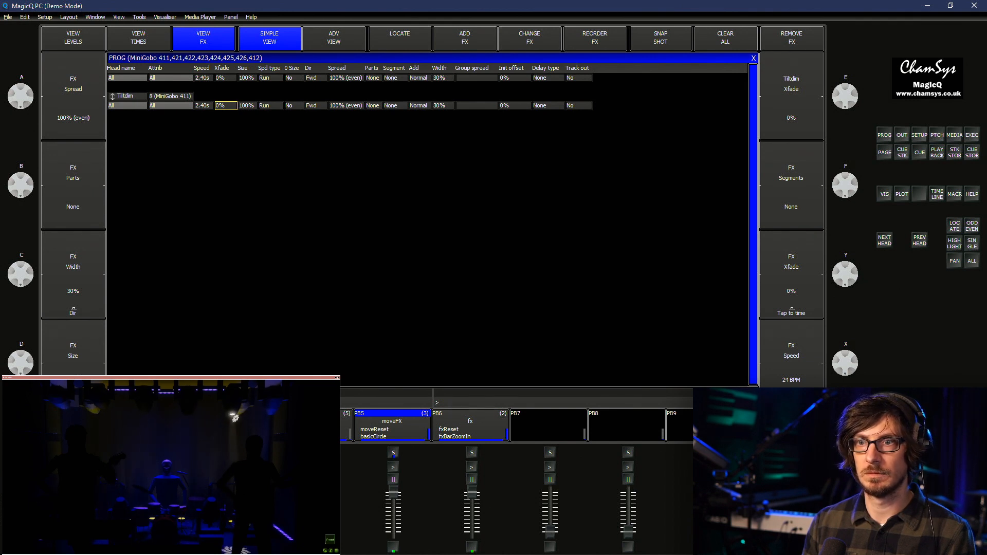
Try the Bkwd, Centre in and Odd/Even directions on the Tiltdm effect, and set the direction back to Fwd
double_click(316, 105)
left_click(291, 102)
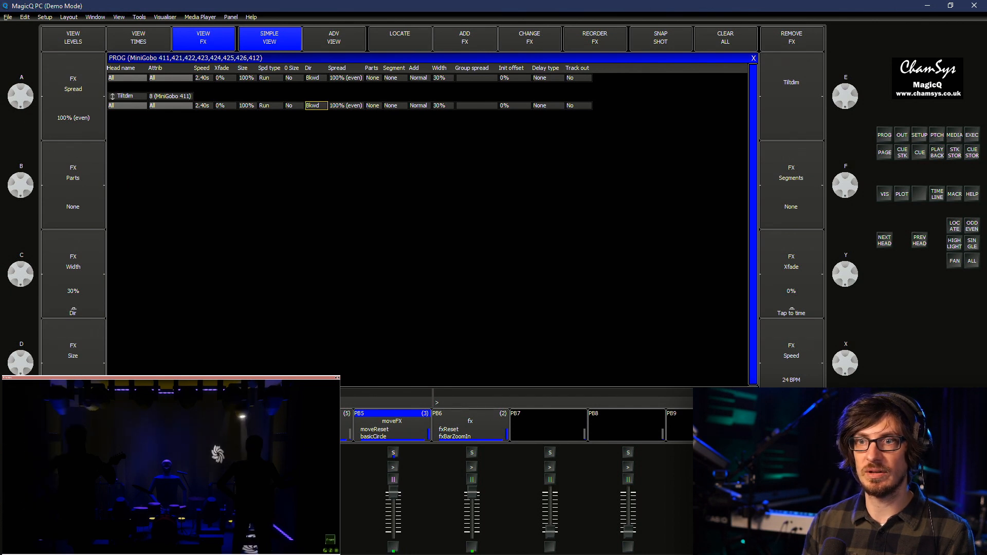
left_click(316, 105)
left_click(331, 104)
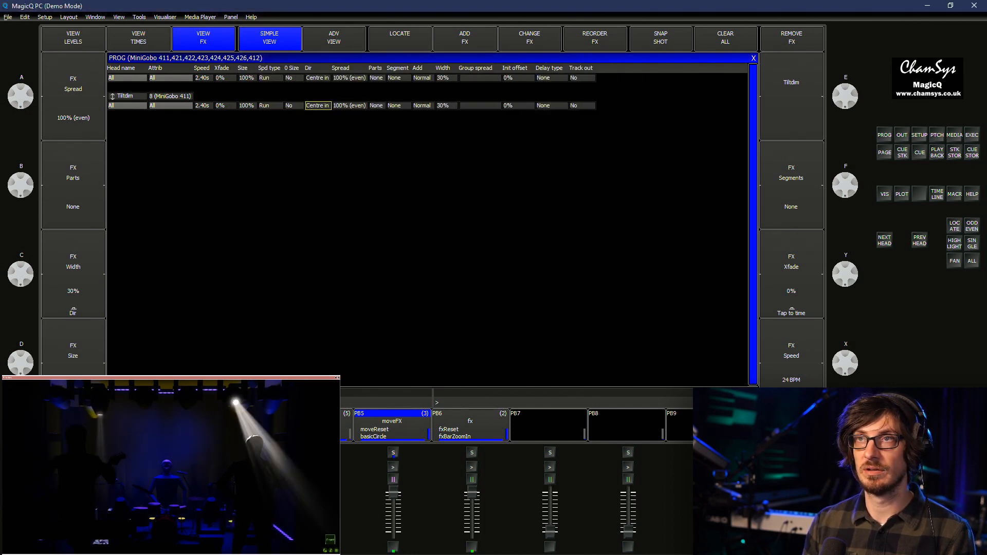
left_click(318, 106)
left_click(412, 102)
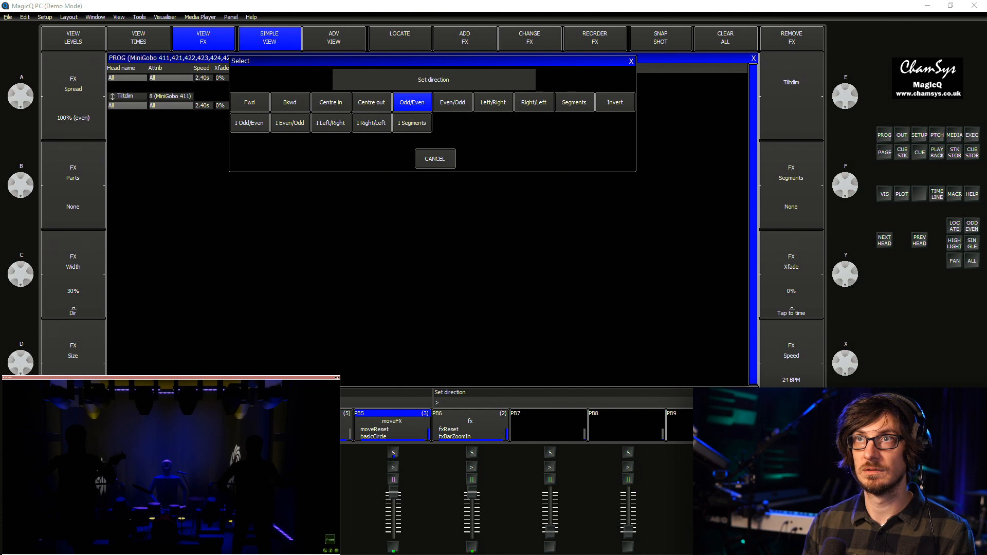
left_click(249, 102)
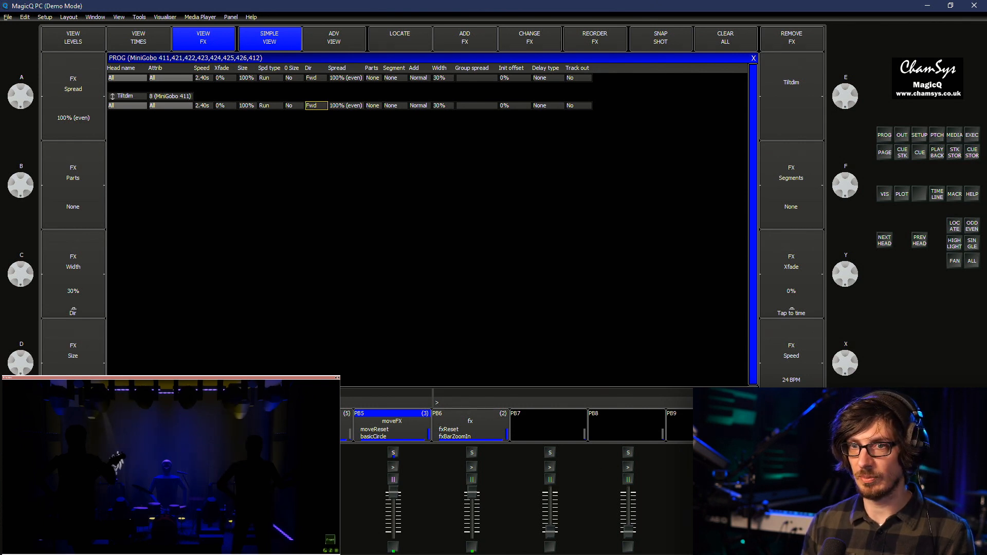
Test the Tiltdm effect's width at 0% and at 100% with the Xfade off
double_click(204, 106)
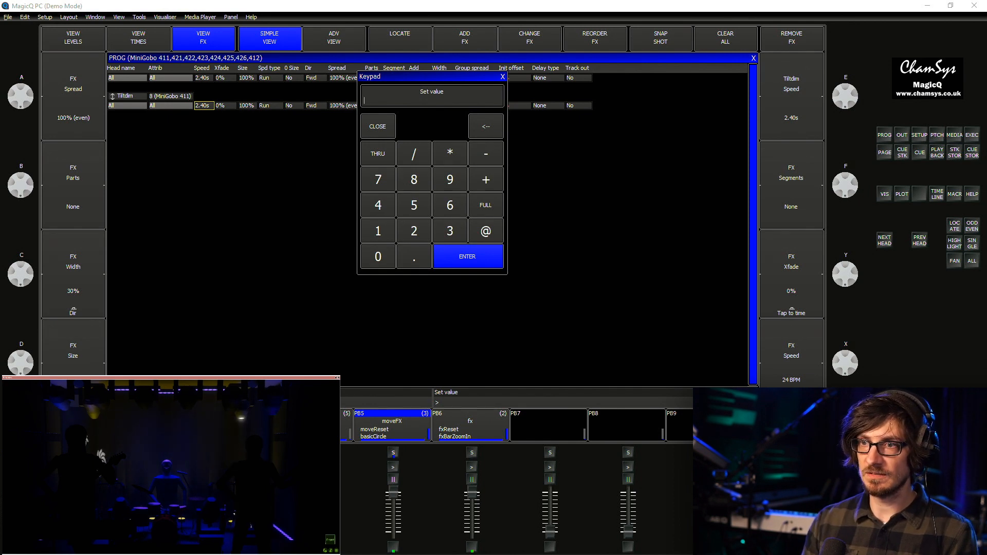
key("Escape")
double_click(443, 105)
key("Escape")
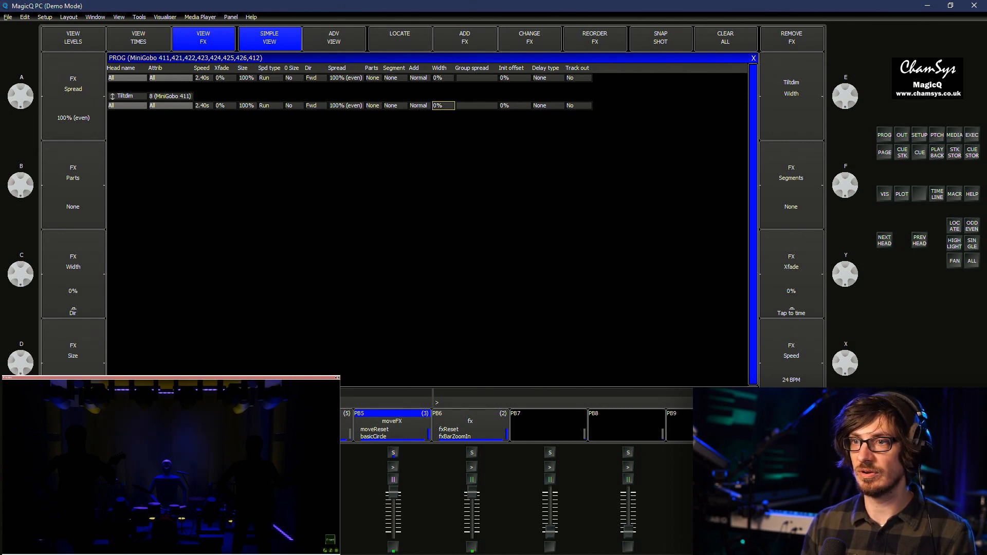
double_click(443, 106)
type("100")
key("Return")
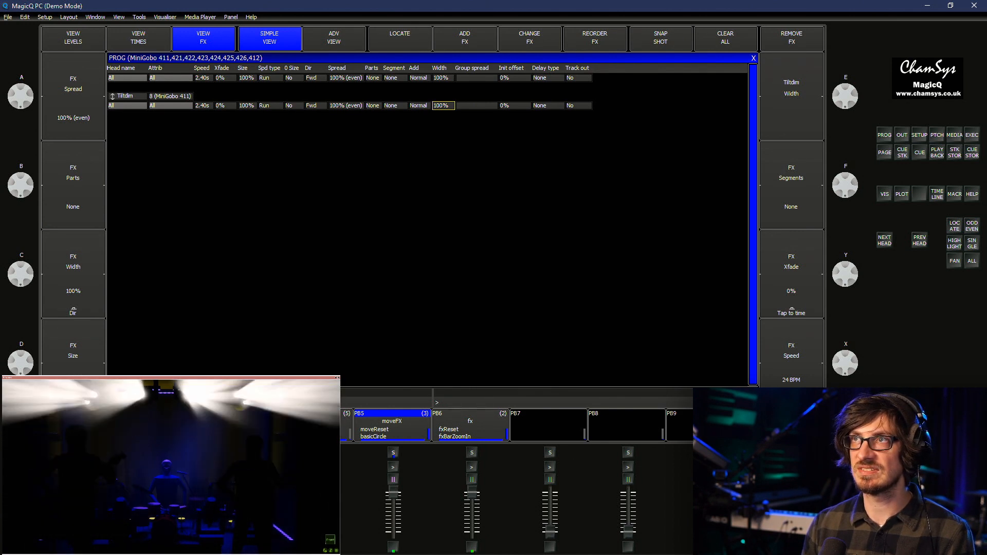
Set the Tiltdm effect's width to 85%
double_click(444, 105)
type("8")
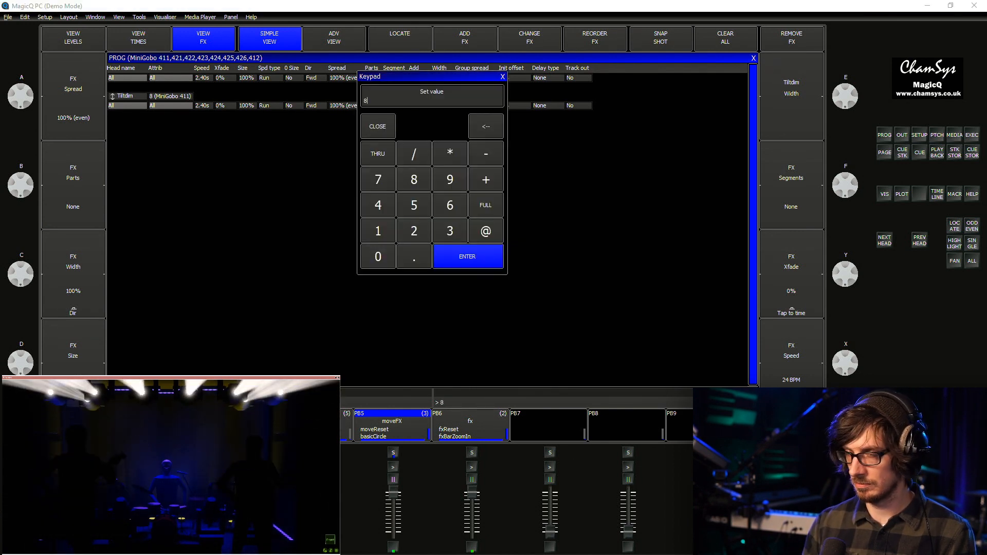
type("5")
key("Return")
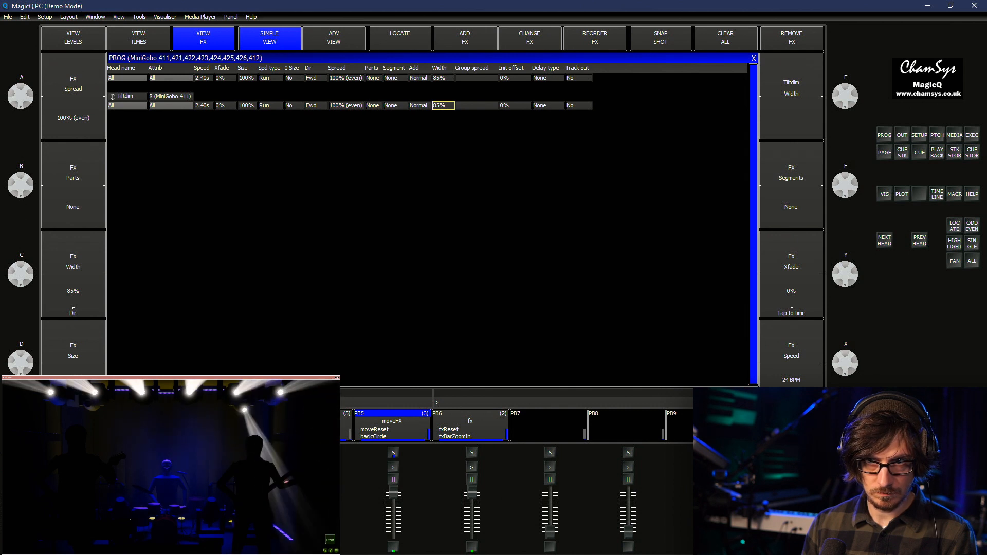
Try sizes of 0%, 50% and 60% on the Tiltdm effect
double_click(247, 105)
type("0")
key("Return")
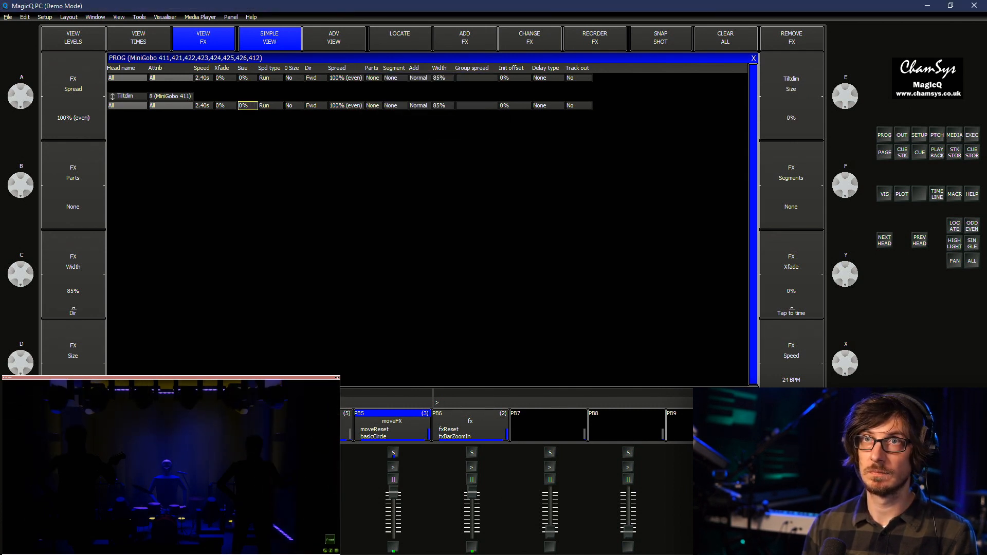
key("Return")
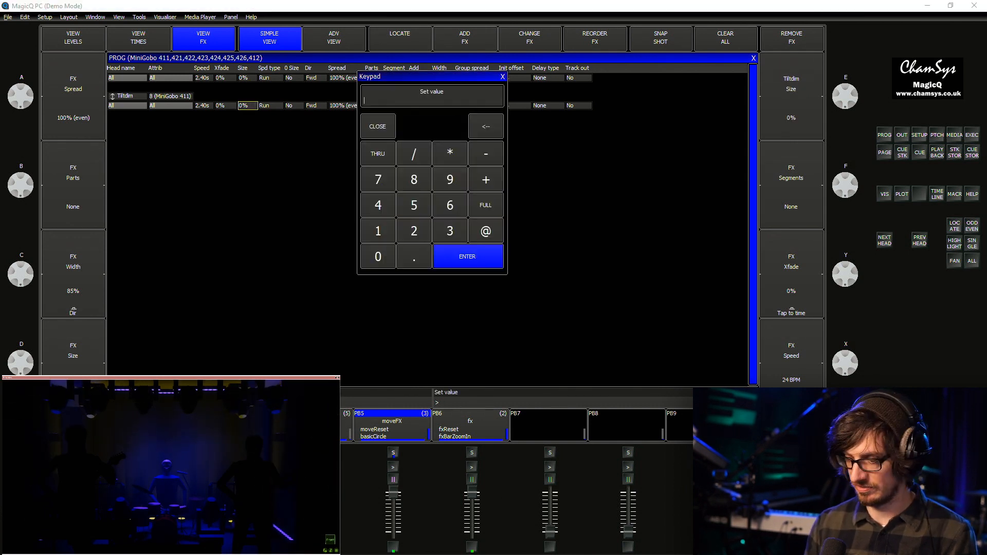
key("Return")
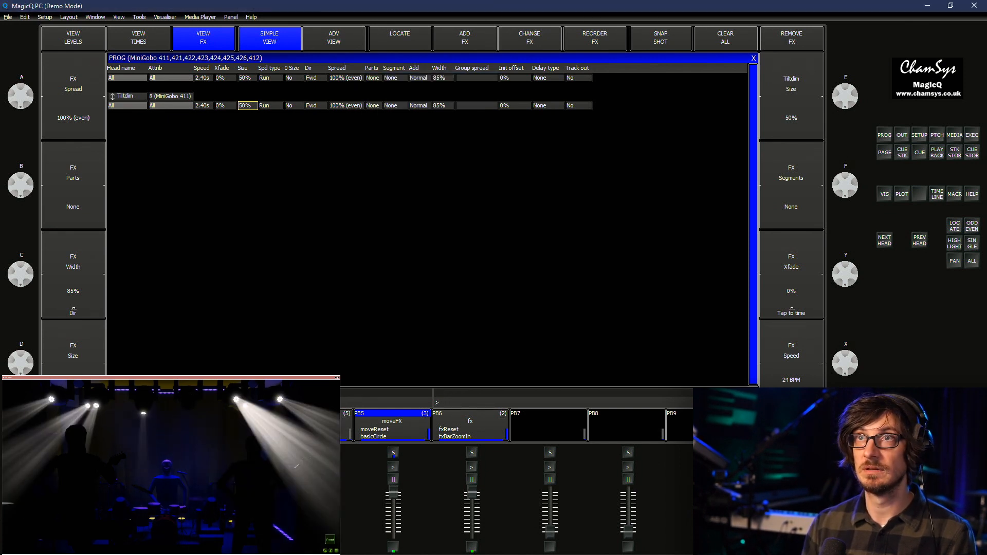
key("Return")
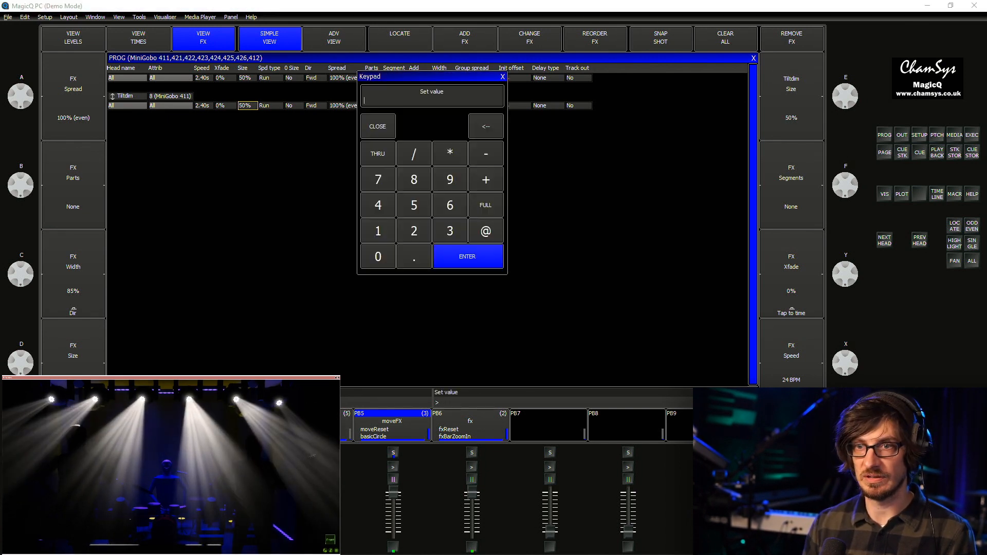
type("60")
key("Return")
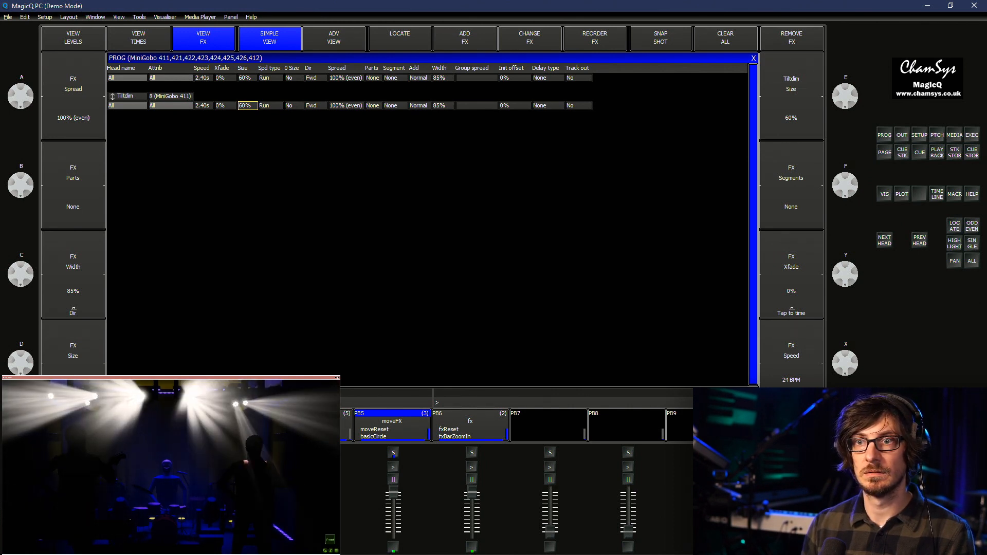
Set the Tiltdm effect's size to 65%
key("Return")
type("65")
key("Return")
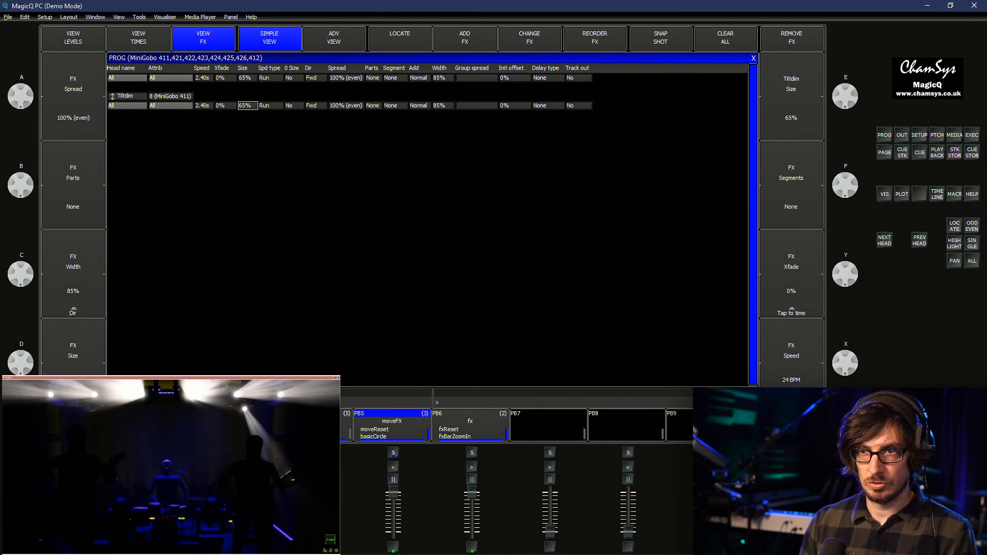
Set the Tiltdm effect's spread to 0% and its direction to Invert
double_click(345, 106)
type("0")
key("Return")
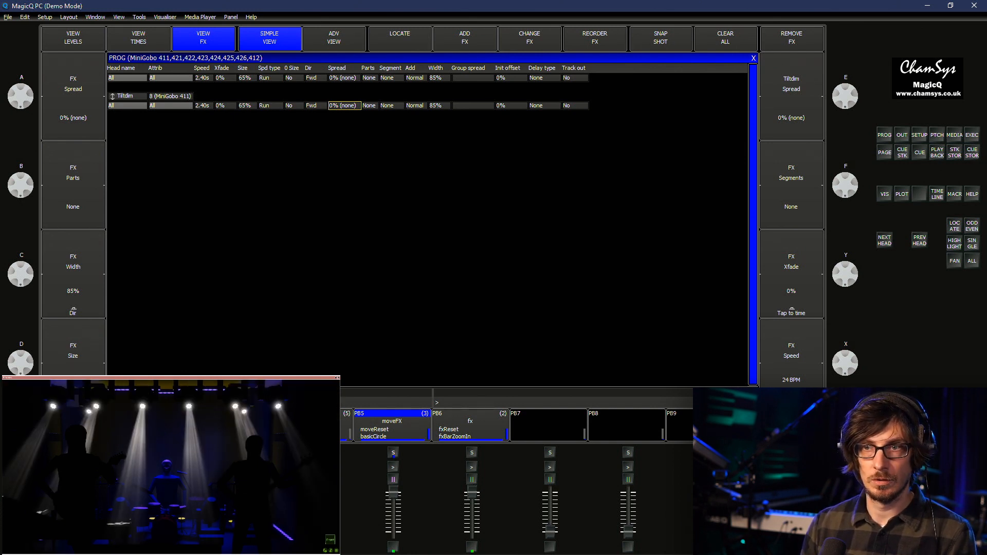
double_click(311, 105)
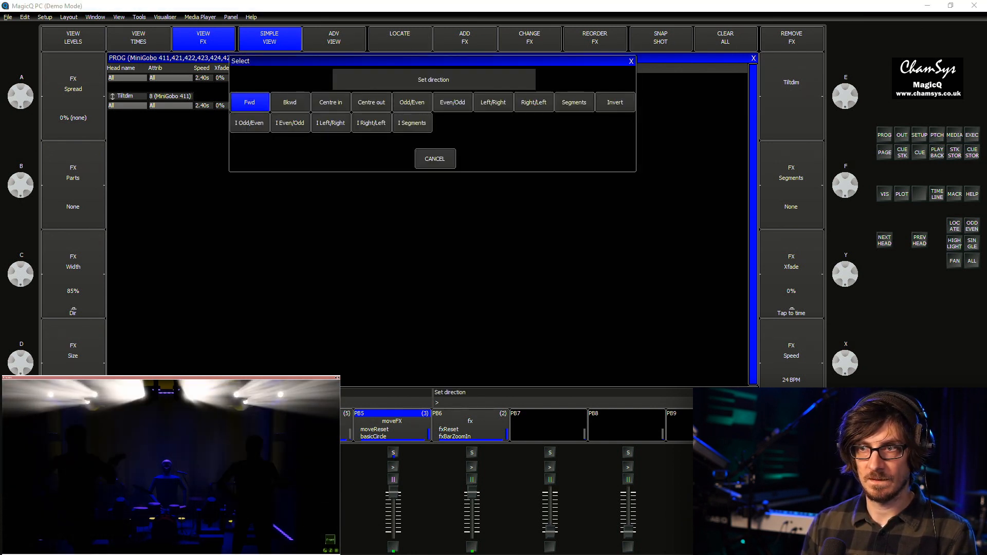
left_click(614, 102)
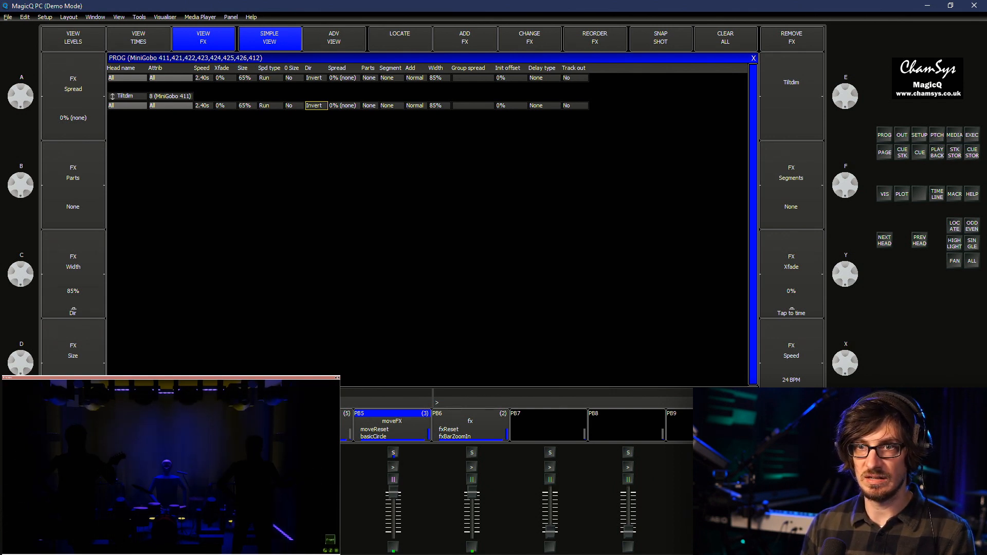
Set the Tiltdm effect's speed to 1.00s and its size to 100%
double_click(203, 106)
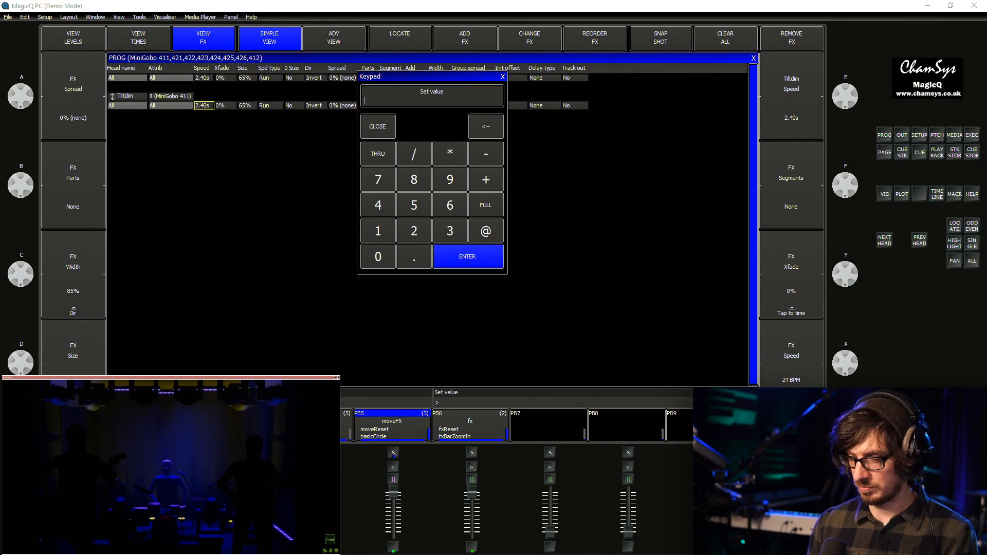
key("Escape")
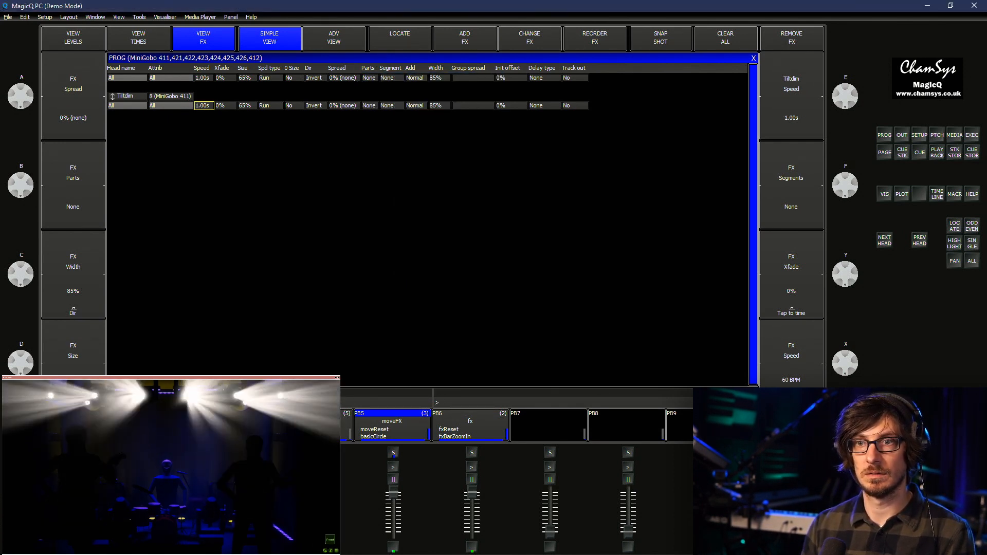
double_click(247, 105)
type("100")
key("Return")
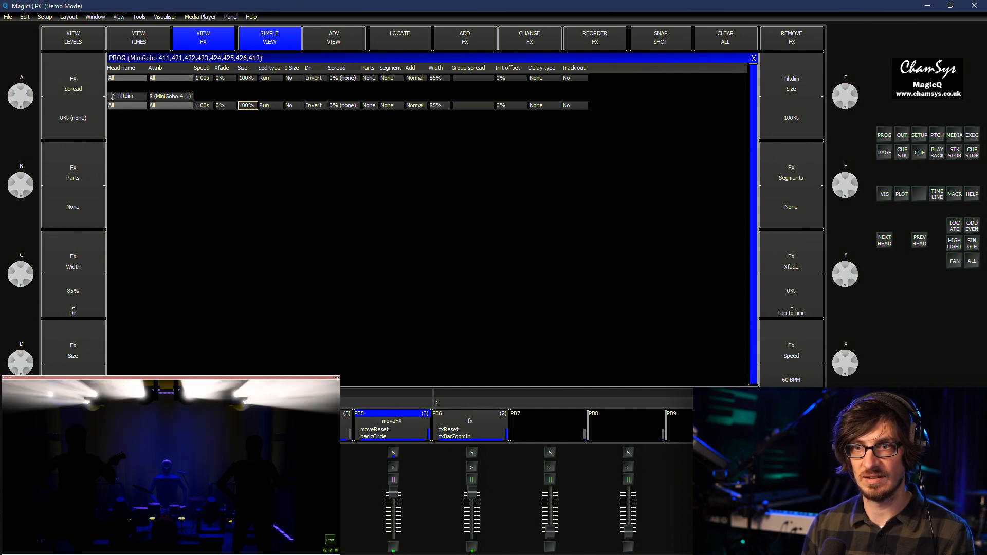
Try widths of 100%, 50% and 40% on the Tiltdm effect
key("Return")
type("85")
key("Return")
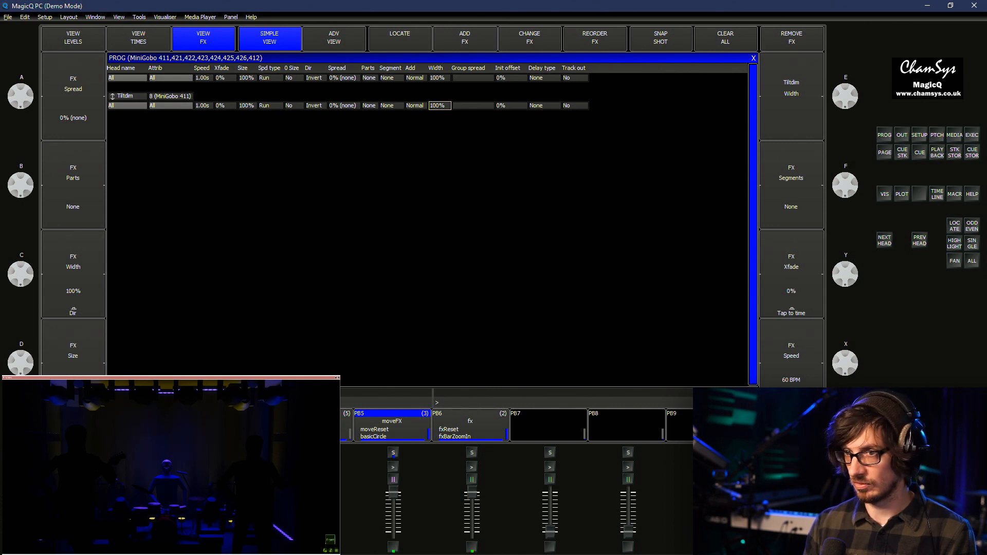
key("Return")
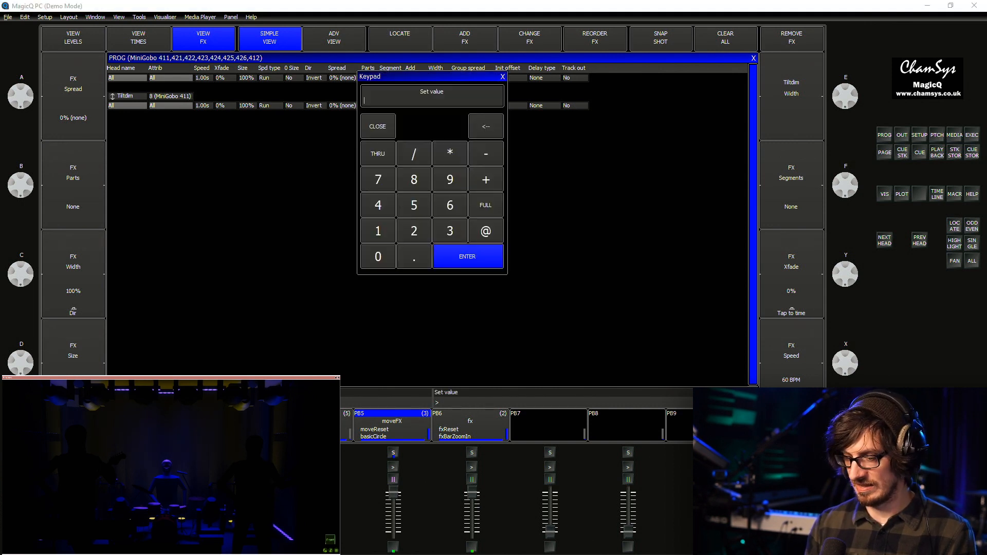
key("Return")
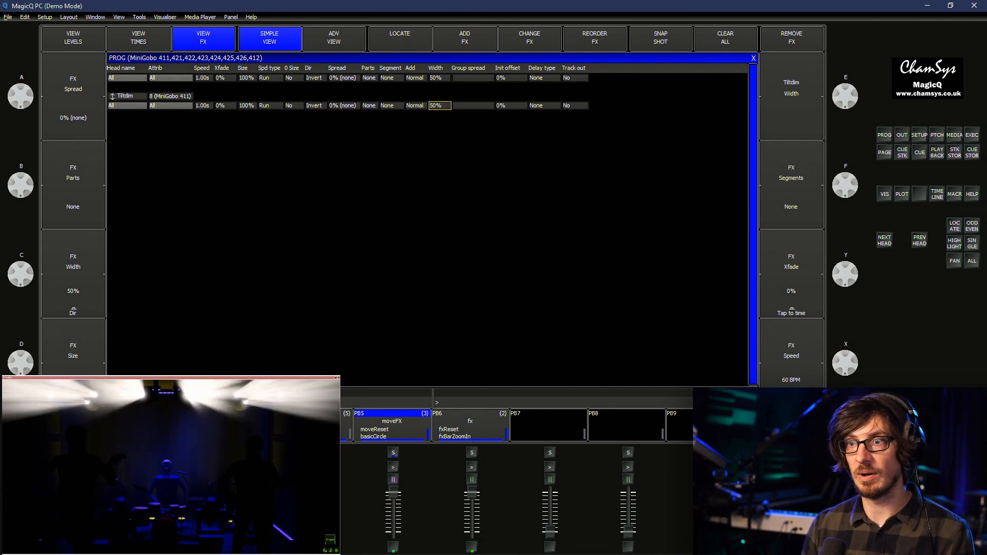
key("Return")
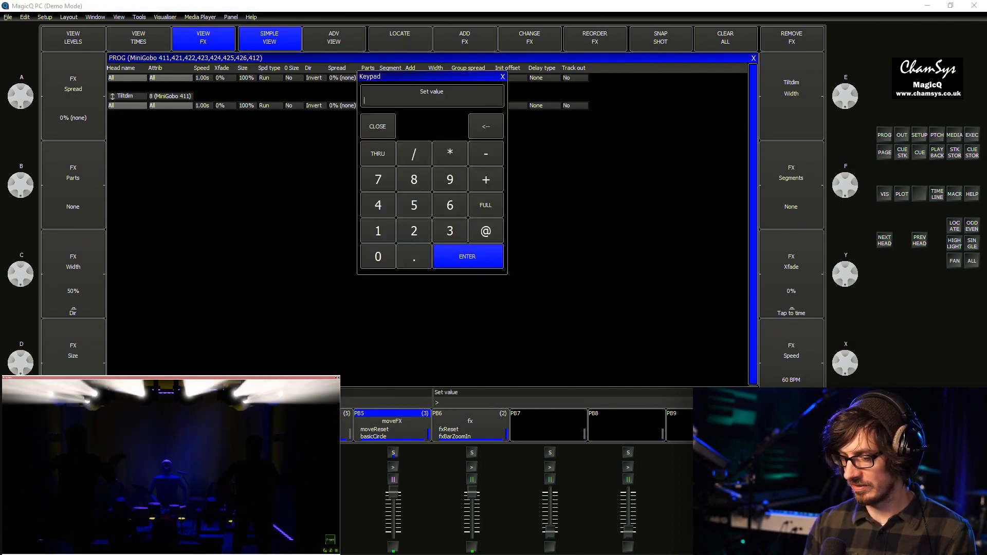
type("40")
key("Return")
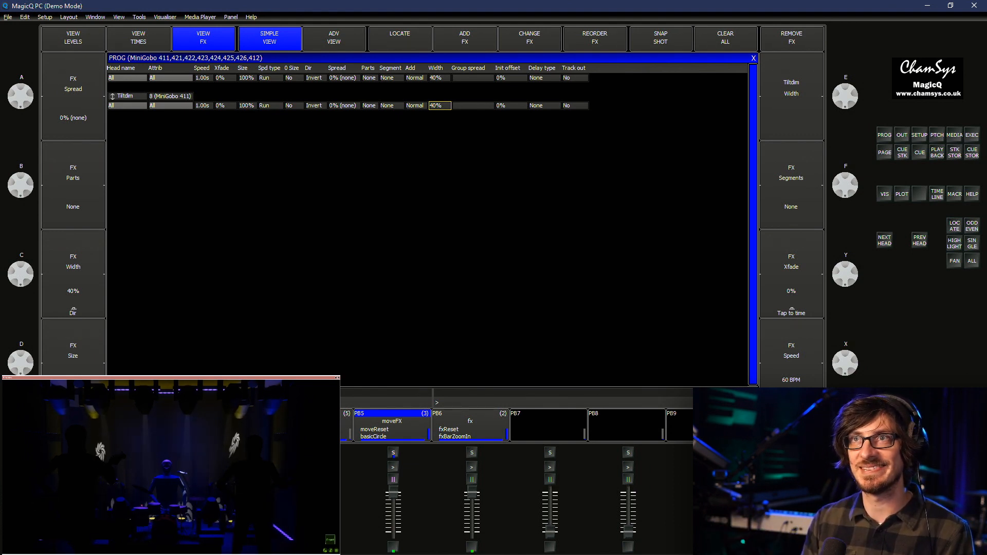
Try speeds of 2.00s, 5.00s and 3.00s on the Tiltdm effect
key("Return")
type("2")
key("Return")
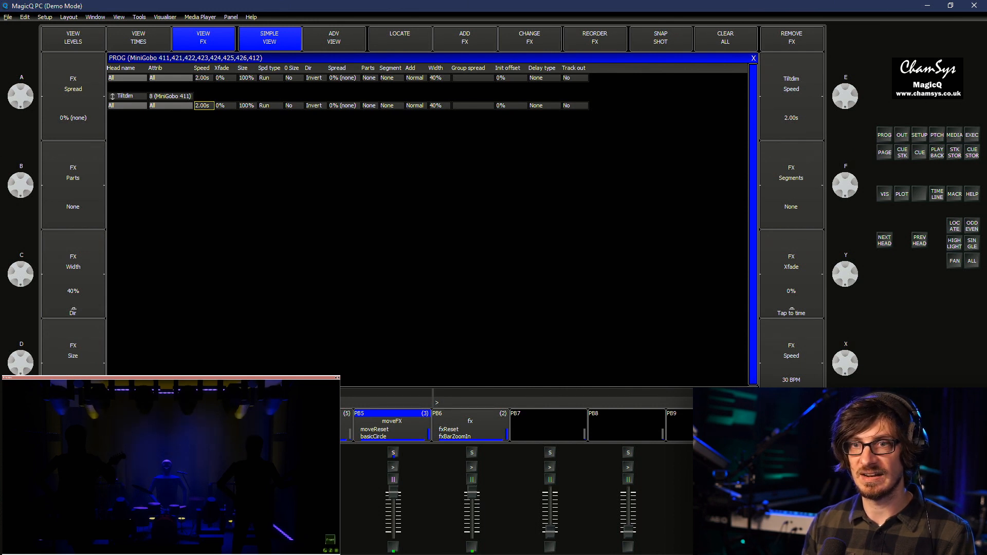
key("Return")
type("5")
key("Return")
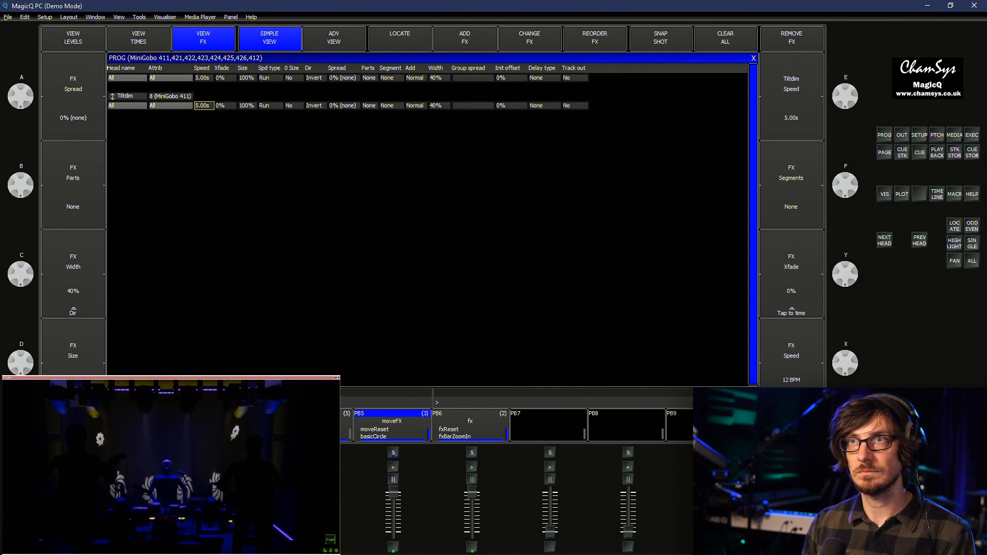
double_click(204, 106)
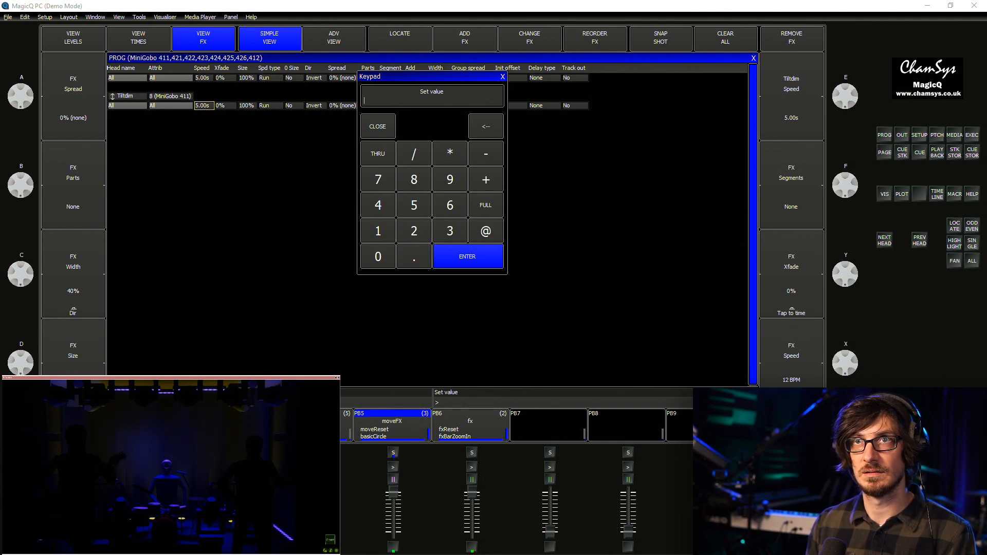
type("3")
key("Return")
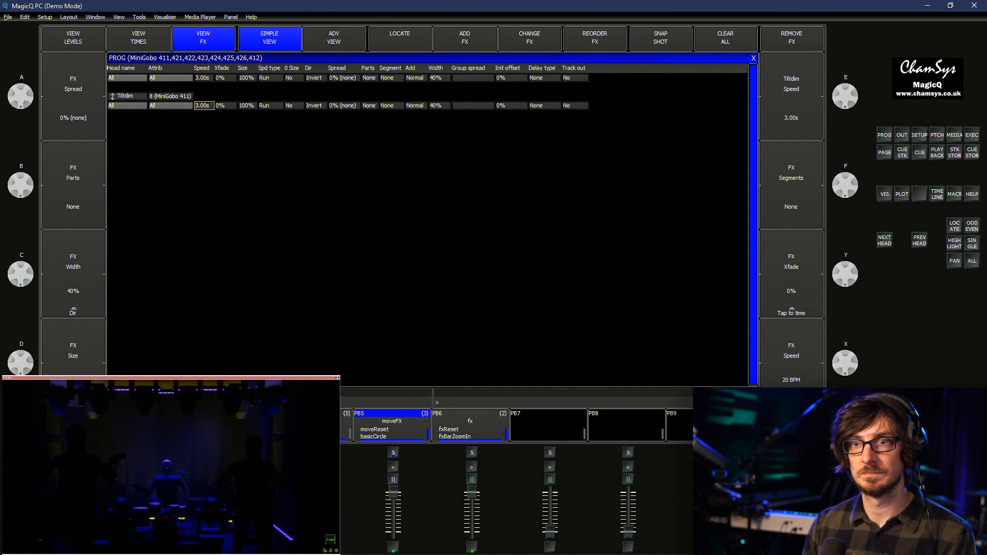
Try a speed of 2.20s on the Tiltdm effect and settle on 1.50s
type("5")
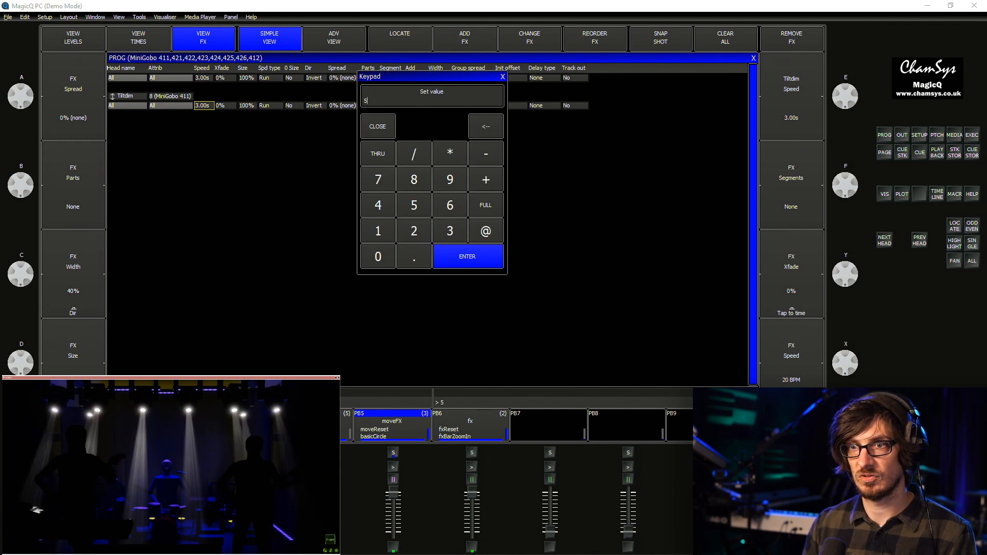
key("Return")
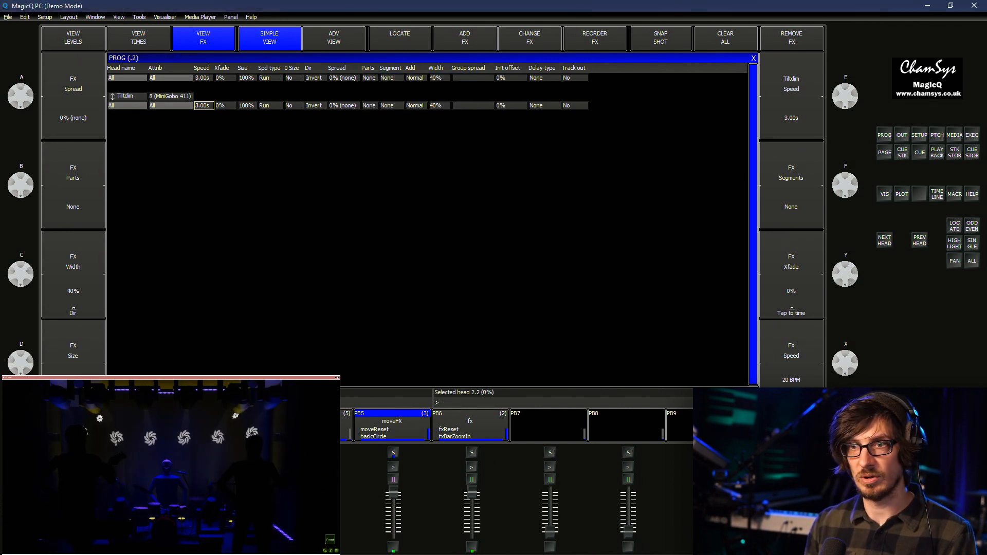
key("Return")
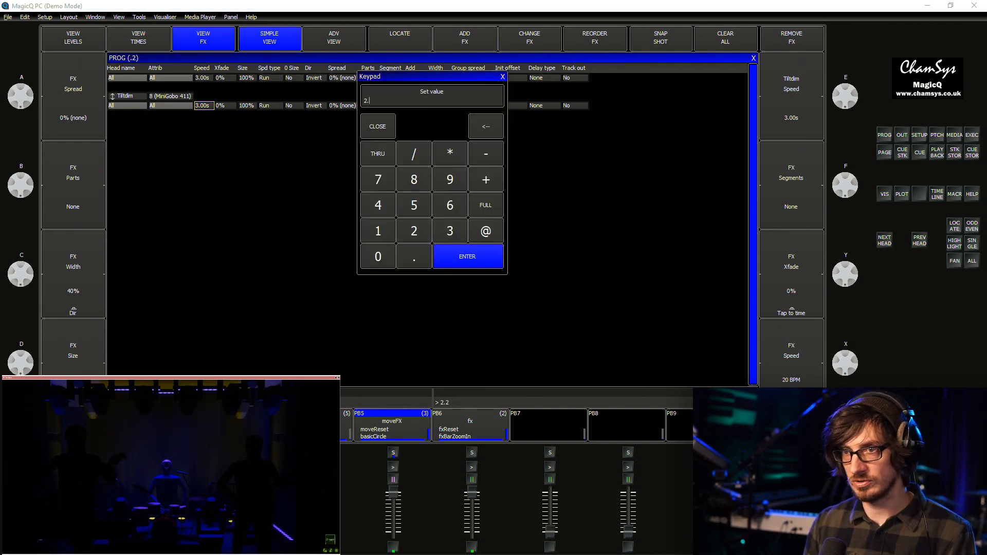
type("2.2")
key("Return")
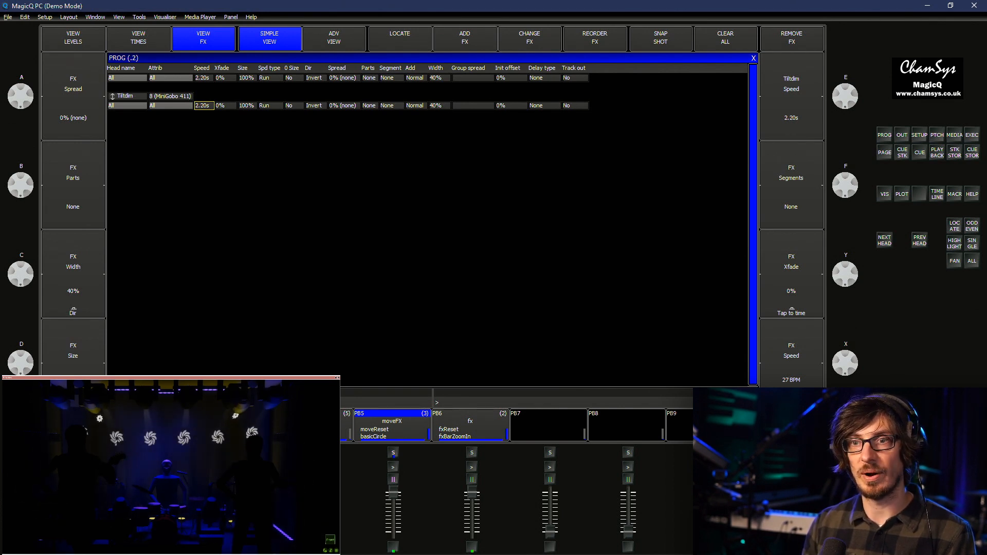
key("Return")
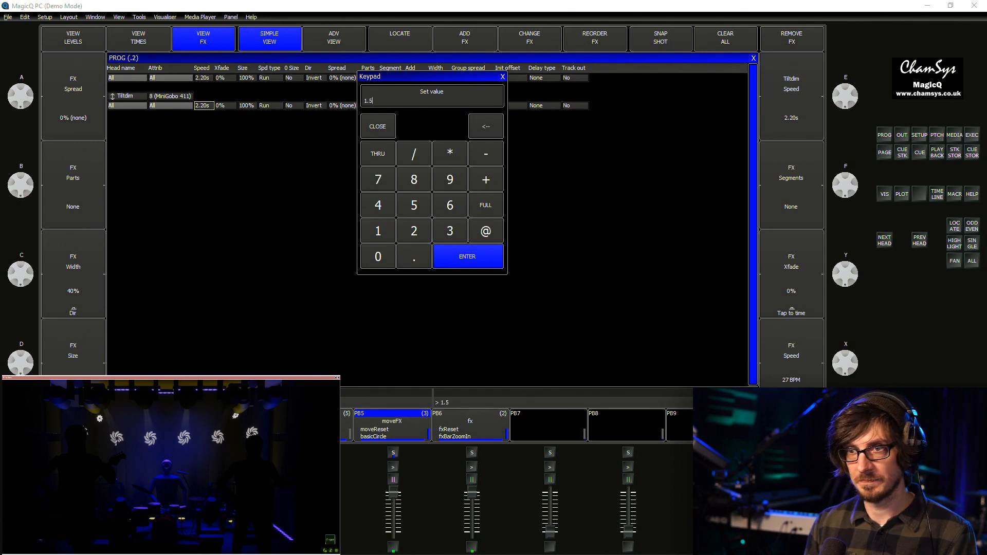
key("Return")
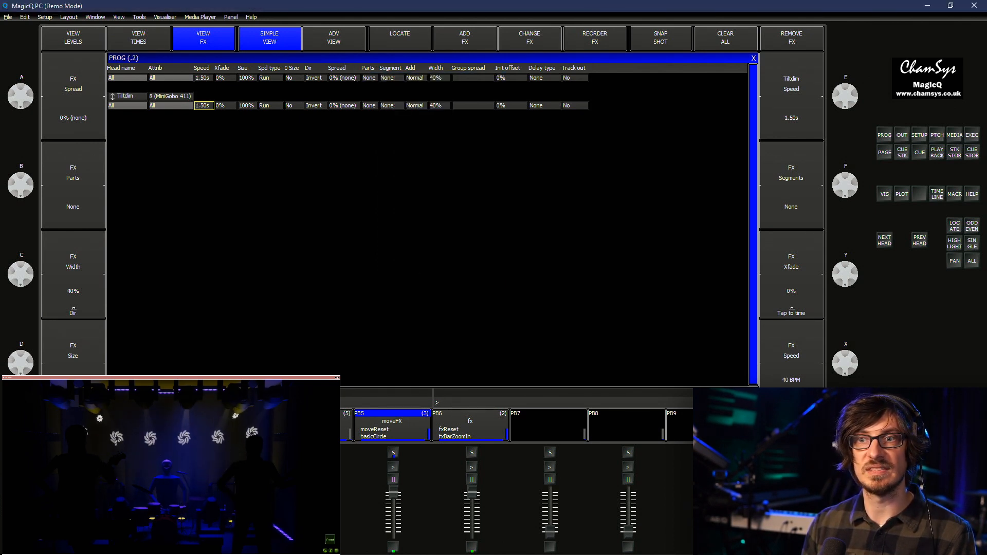
Switch the Tiltdm effect's speed type to Stop and back to Run
left_click(271, 106)
key("Escape")
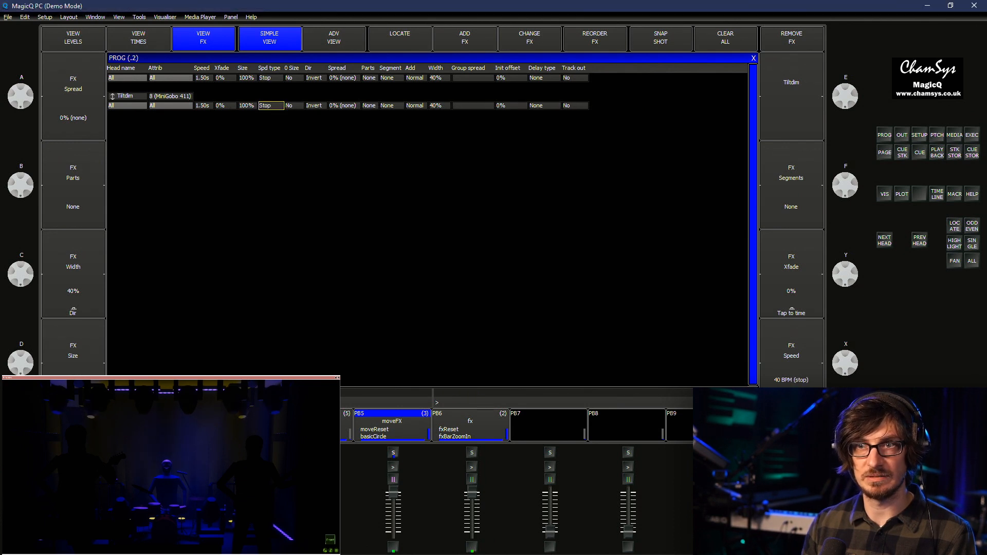
left_click(271, 105)
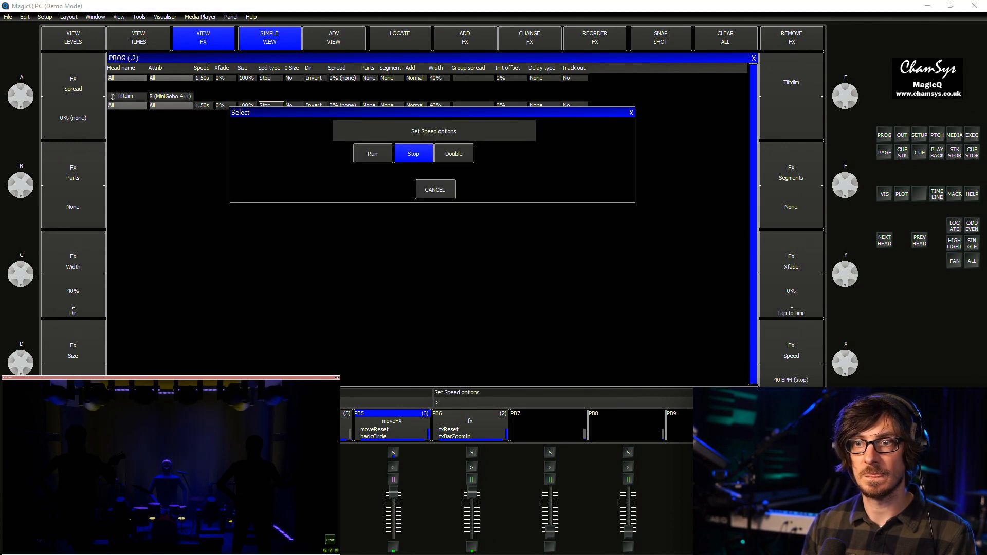
left_click(372, 153)
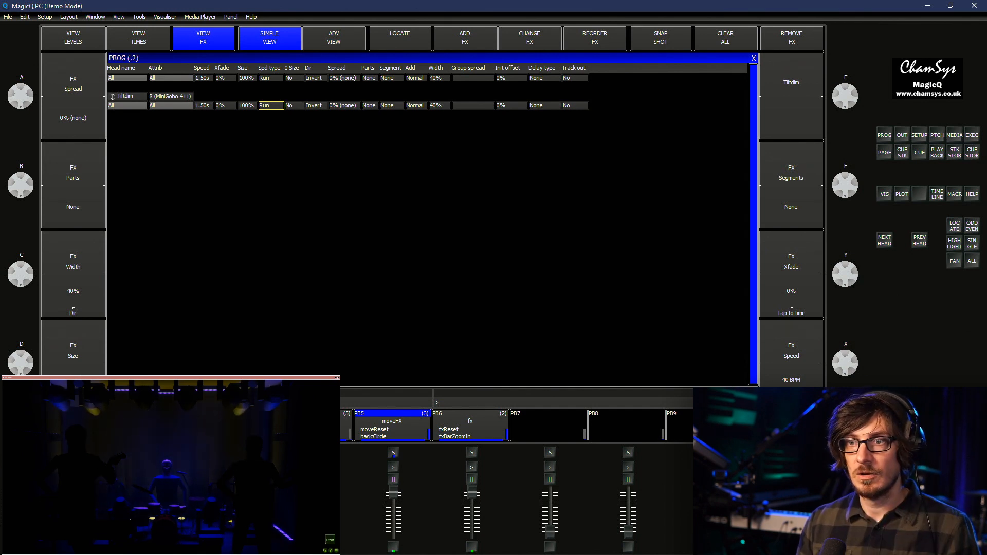
Set the Tiltdm effect's width to 50%
double_click(439, 106)
type("50")
key("Return")
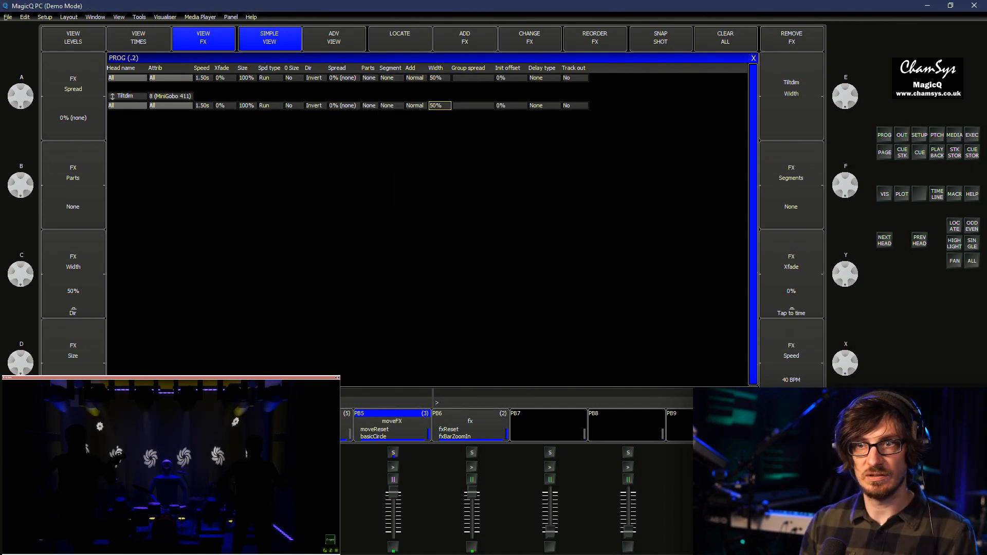
Stop the Tiltdm effect at its 50% width and set its speed type back to Run
double_click(271, 106)
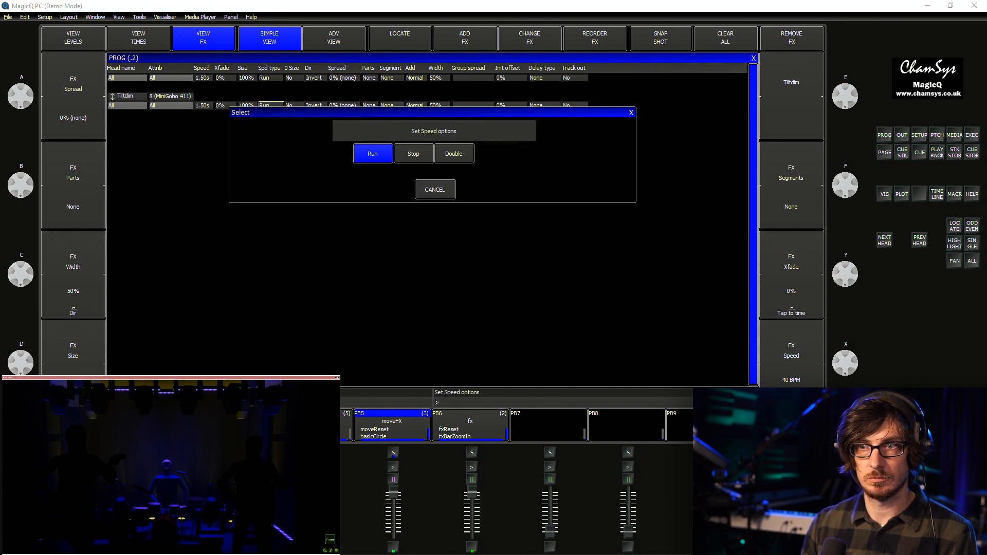
left_click(413, 153)
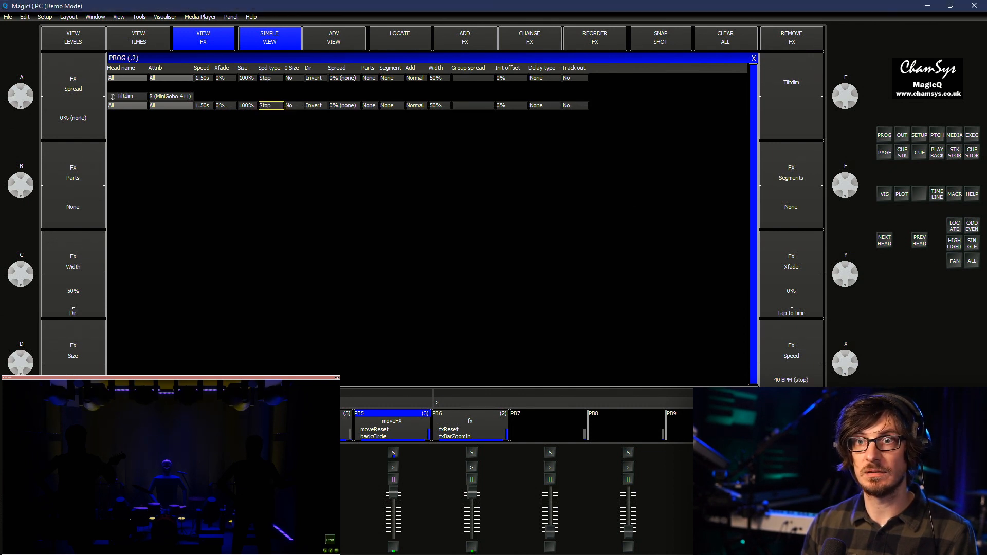
double_click(271, 105)
left_click(372, 153)
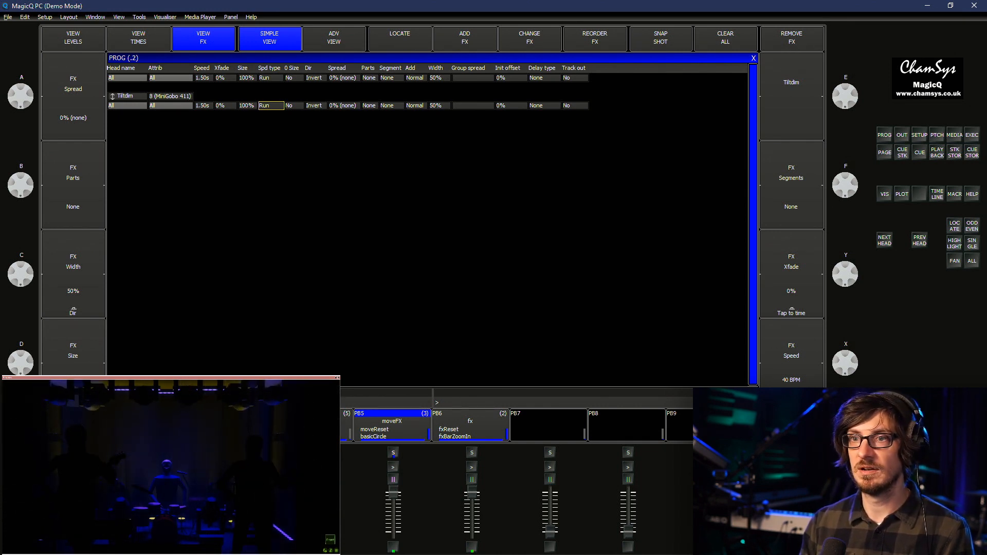
Try a spread of 50% on the Tiltdm effect and settle on 100% (even)
double_click(341, 106)
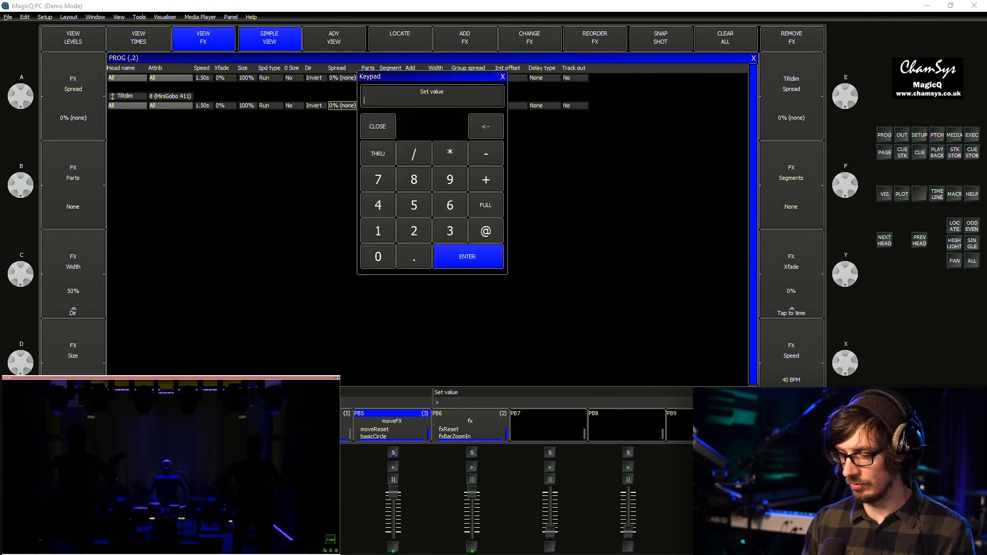
type("50")
key("Return")
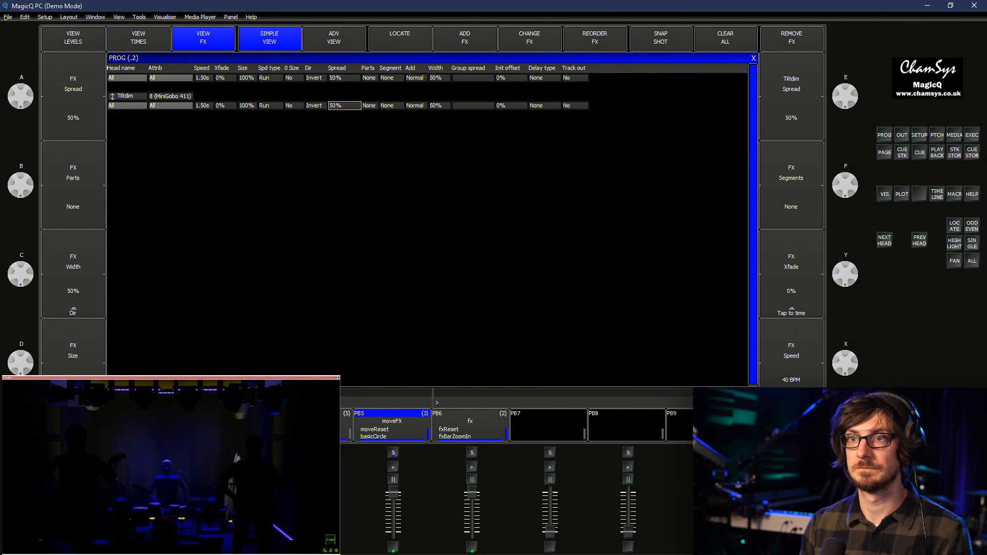
type("1")
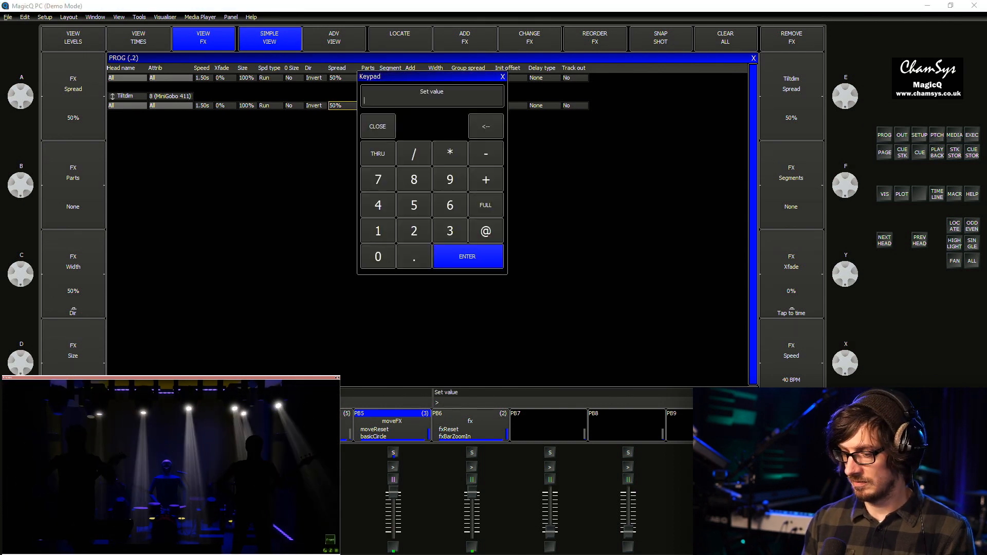
key("Return")
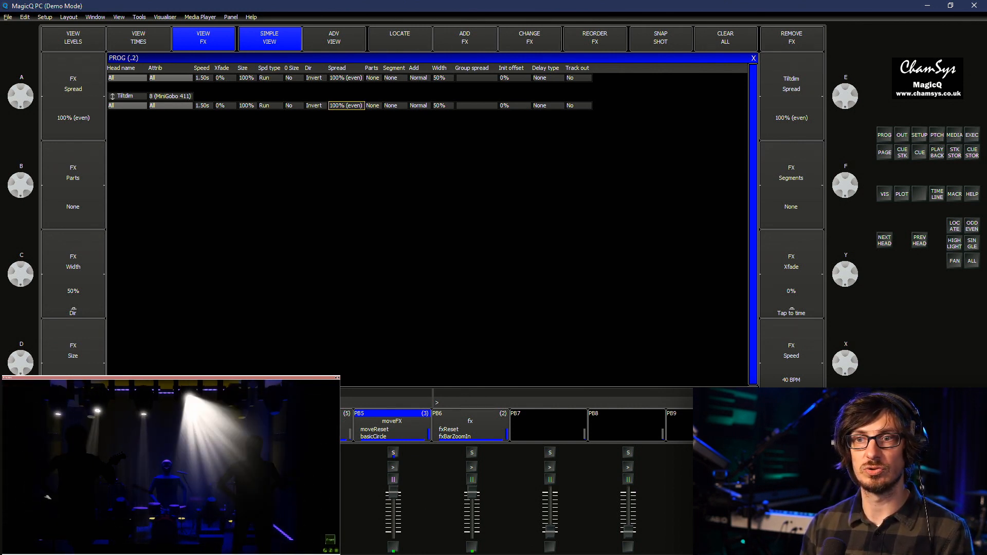
Try the Centre out direction on the Tiltdm effect
double_click(314, 106)
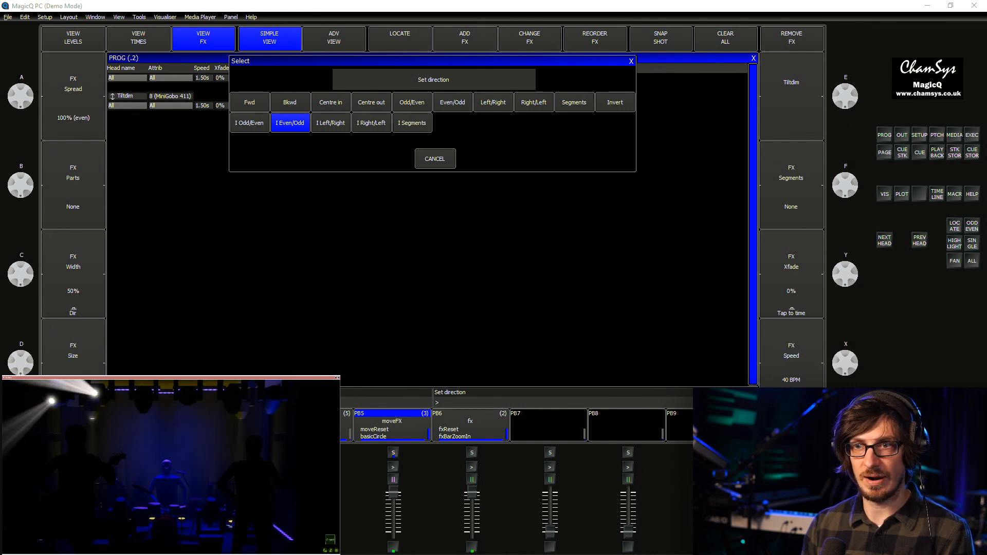
left_click(371, 102)
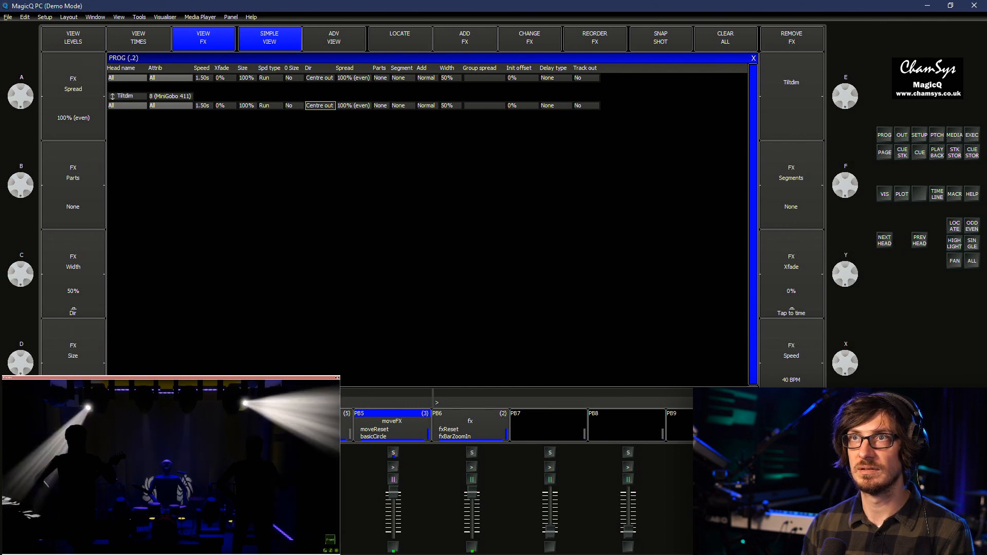
double_click(354, 105)
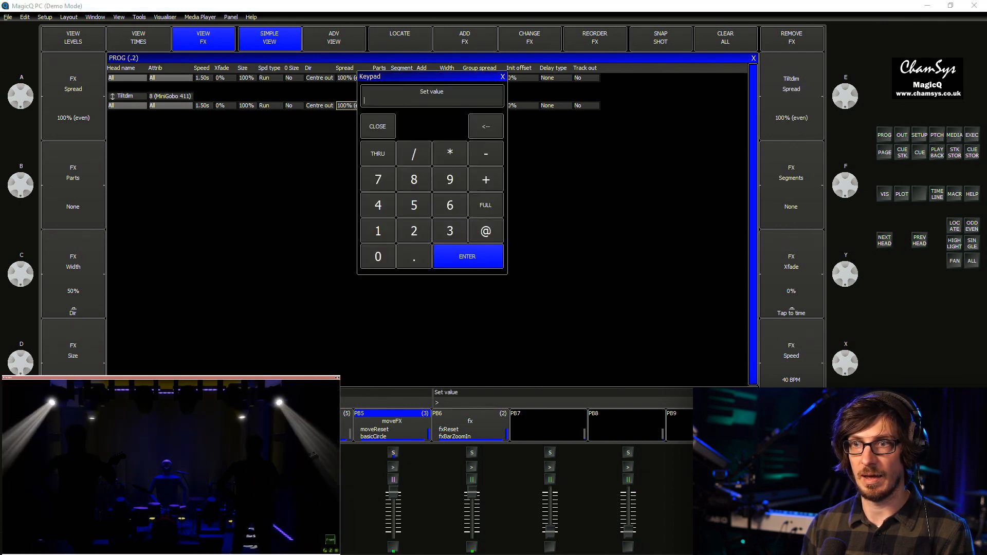
key("Escape")
Try the I Segments direction on the Tiltdm effect and set the direction back to Invert
double_click(320, 105)
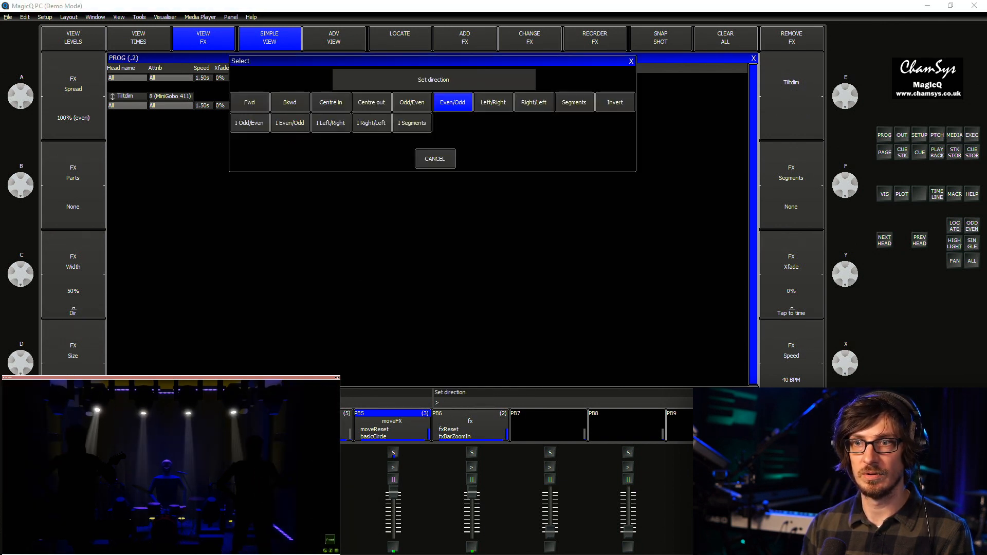
left_click(412, 123)
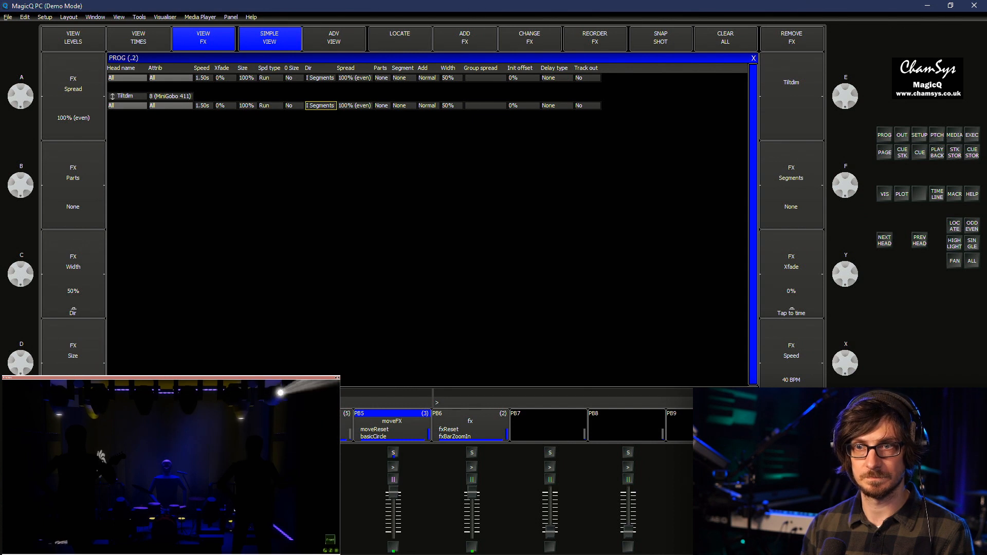
left_click(321, 105)
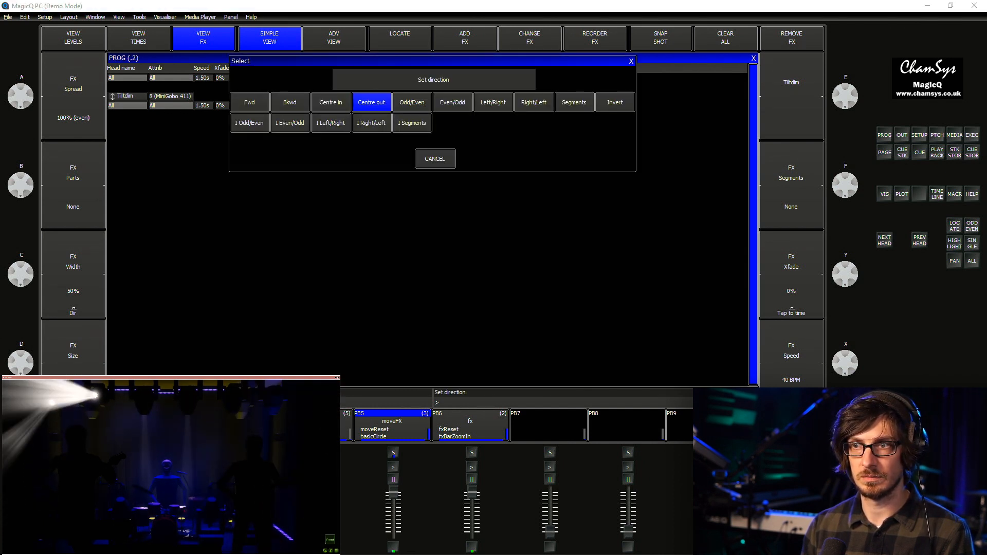
left_click(412, 122)
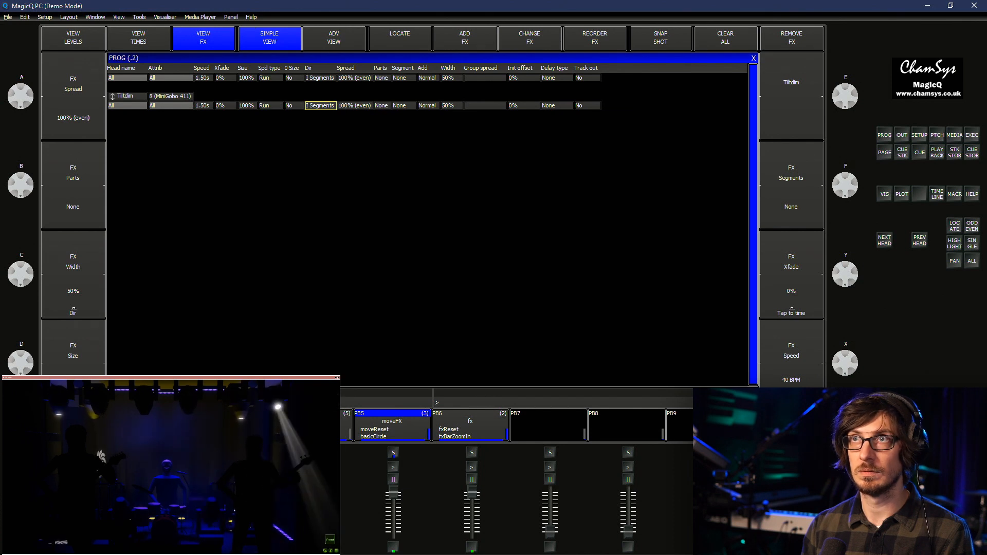
left_click(320, 105)
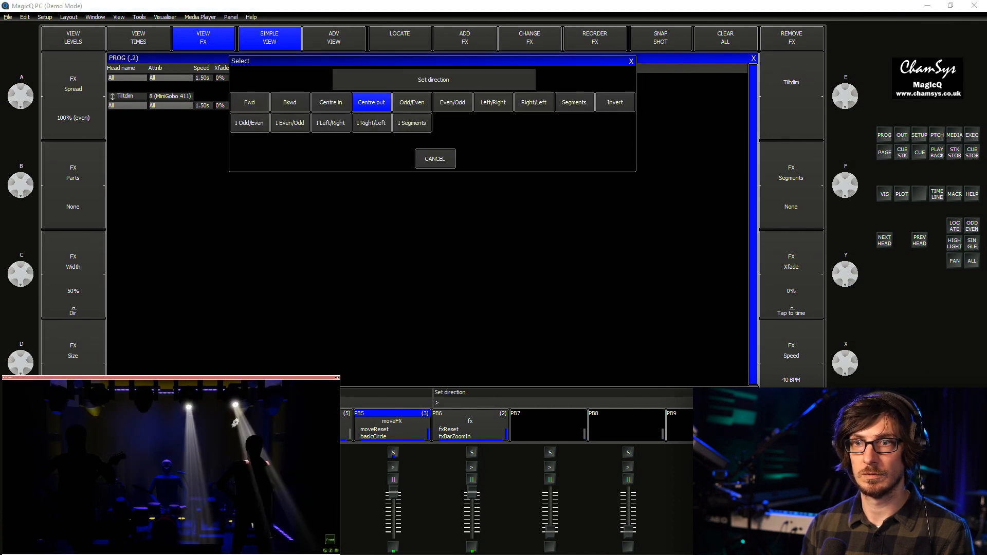
left_click(615, 103)
Stop the Tiltdm effect in its Invert direction and set its speed type back to Run
left_click(270, 105)
left_click(271, 105)
left_click(412, 154)
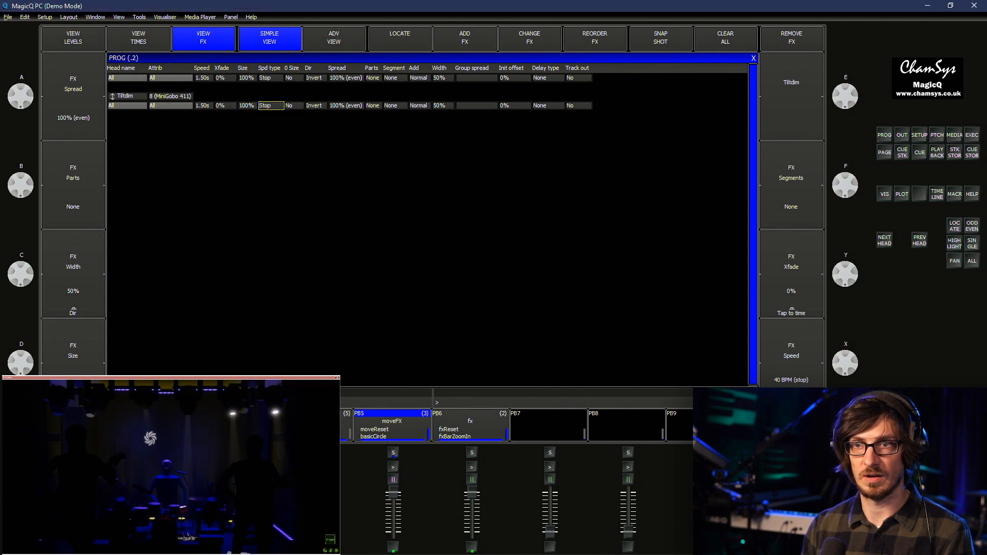
left_click(271, 106)
left_click(370, 155)
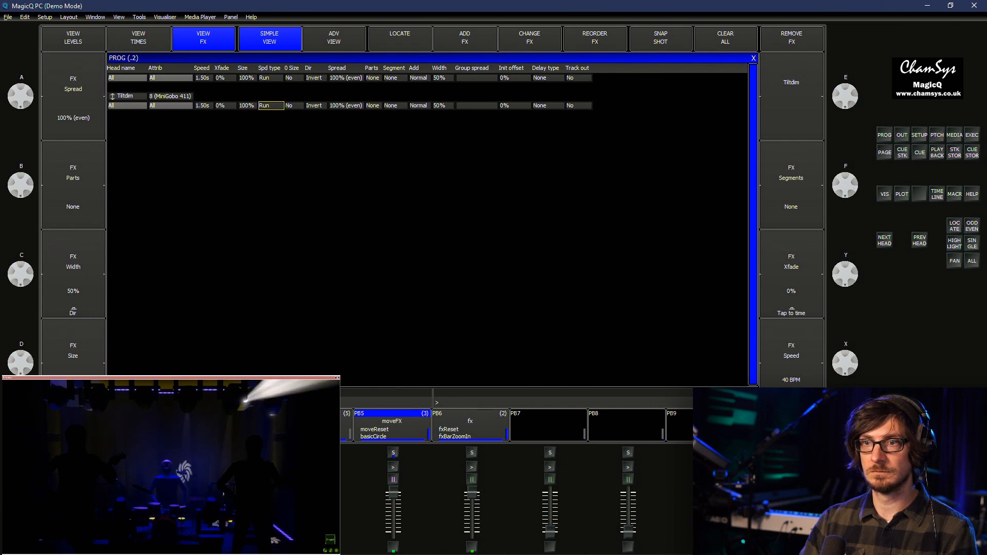
Try the Minus and Plus add modes on the Tiltdm effect and return it to Normal
double_click(419, 105)
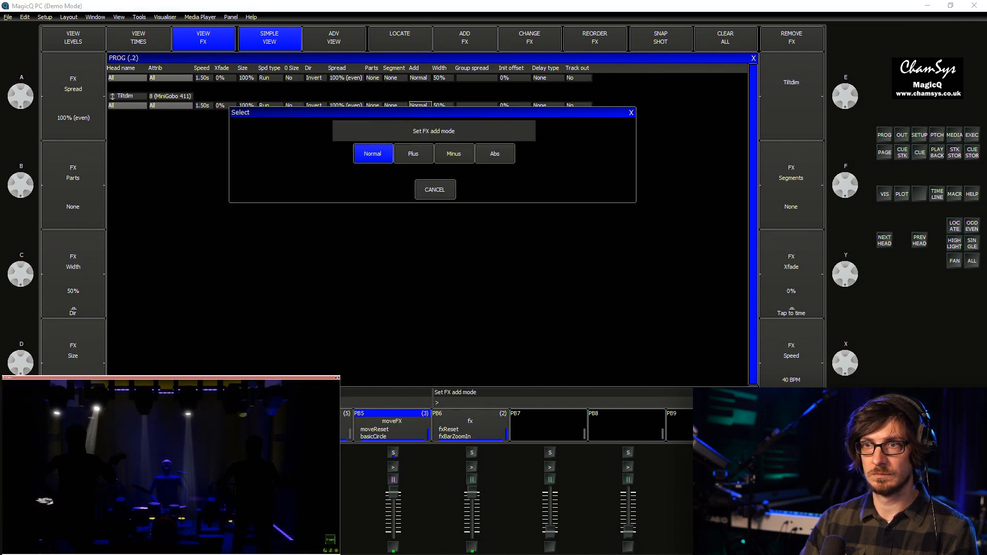
left_click(454, 153)
double_click(419, 105)
left_click(415, 154)
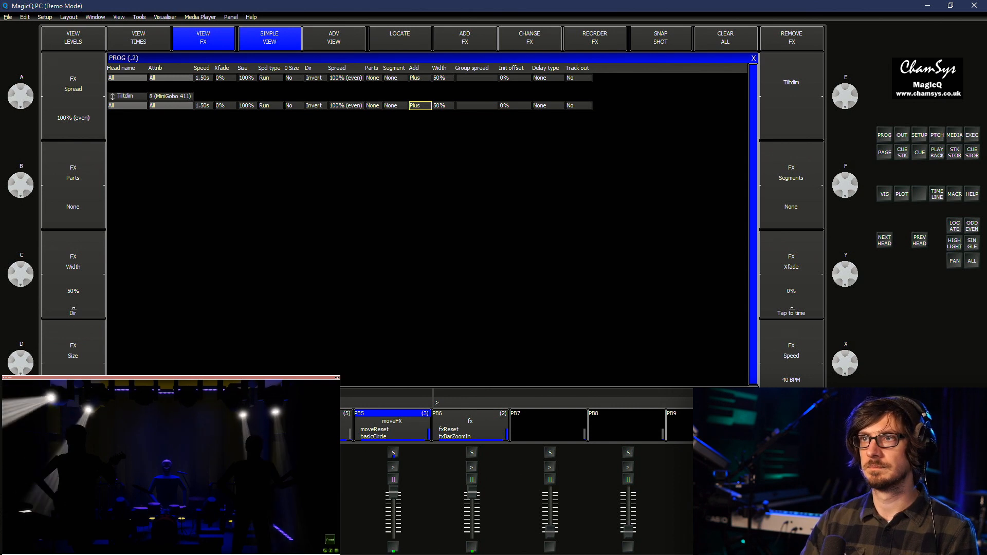
key("Return")
key("Left")
key("Return")
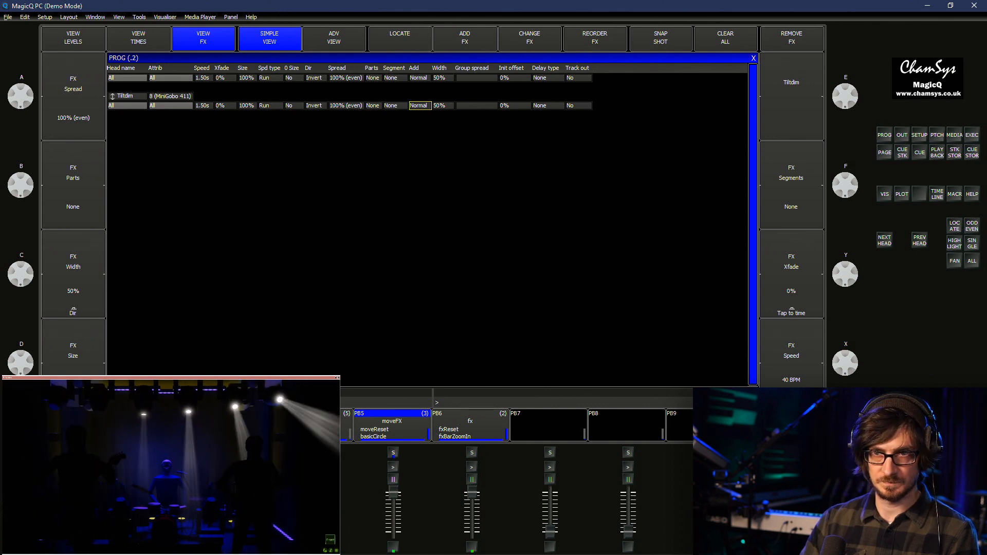
Try a crossfade of 100% on the Tiltdm effect and set it back to 0%
double_click(225, 106)
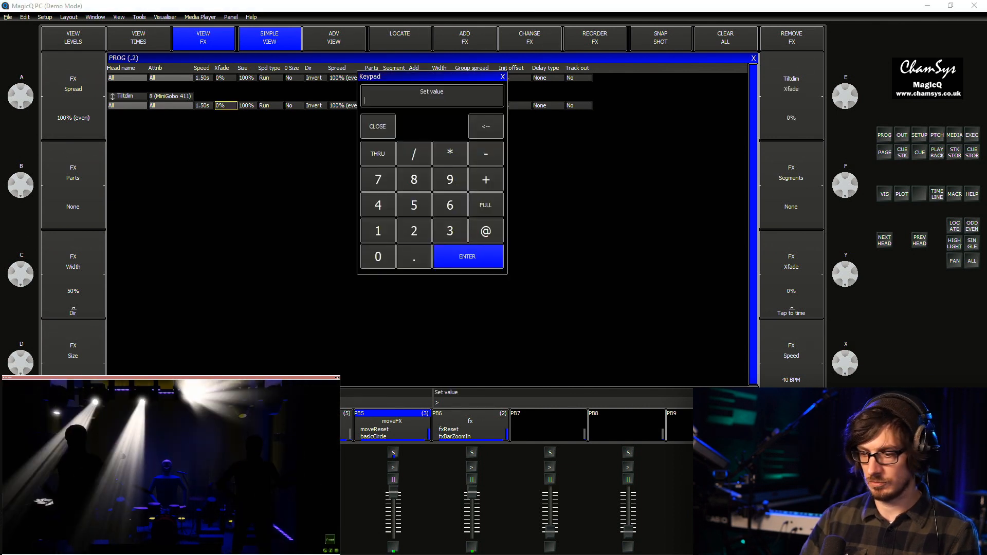
type("100")
key("Return")
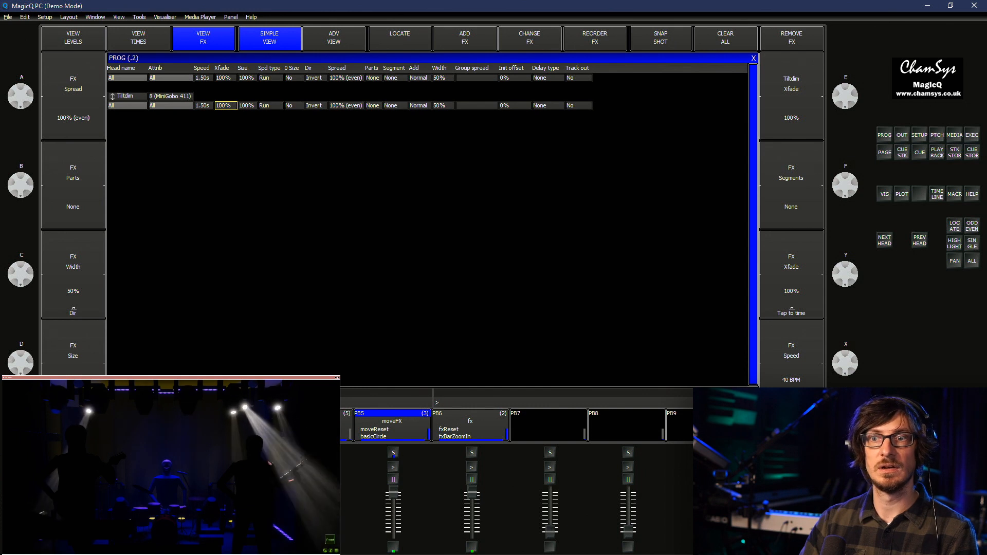
left_click(226, 105)
type("0")
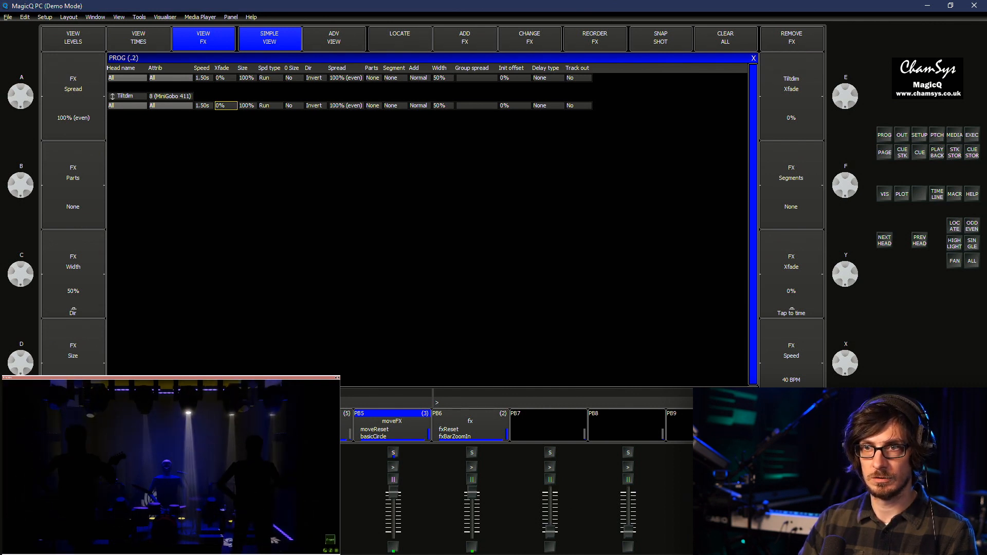
Set the Tiltdm effect's spread to 50% and check it by switching the speed type to Stop and back to Run
double_click(346, 105)
key("Escape")
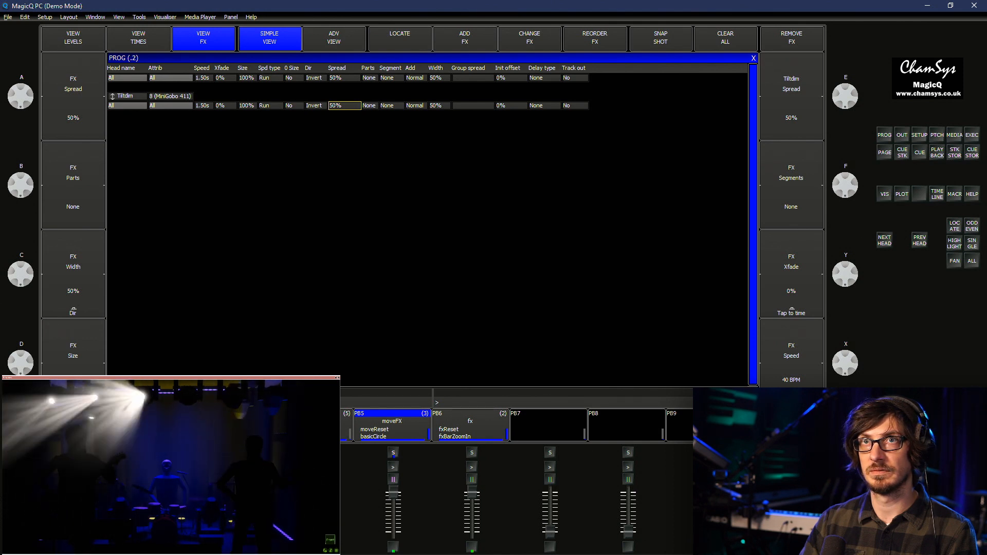
double_click(271, 106)
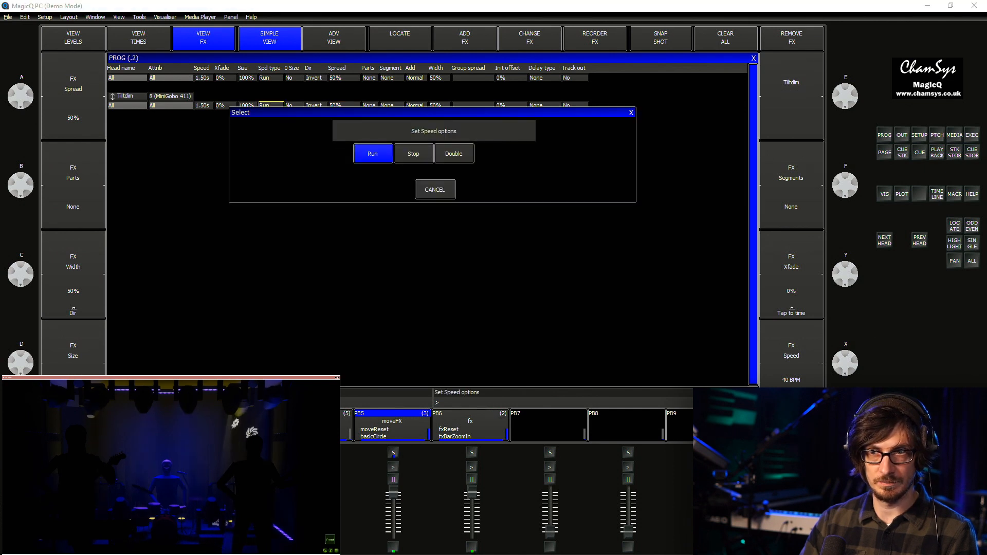
left_click(413, 153)
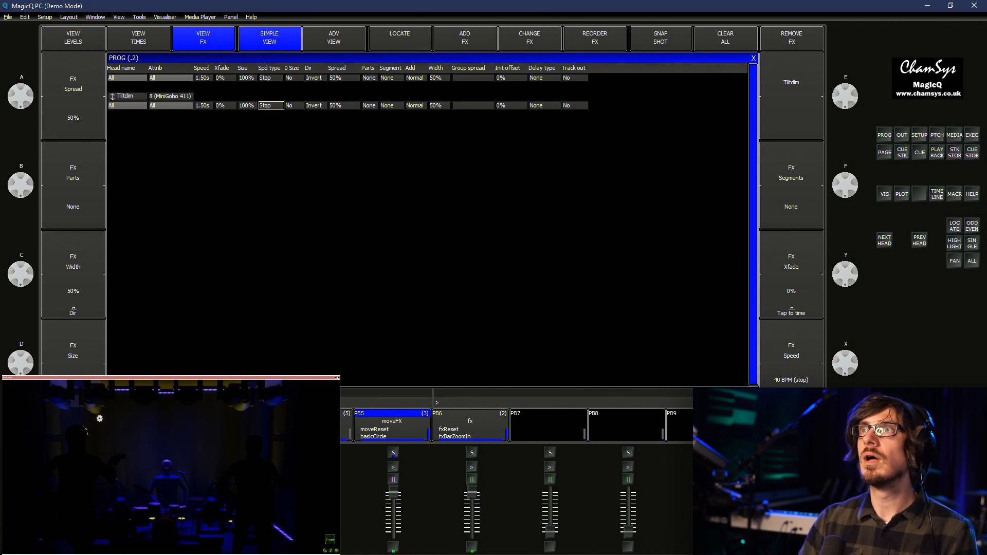
left_click(270, 105)
left_click(372, 154)
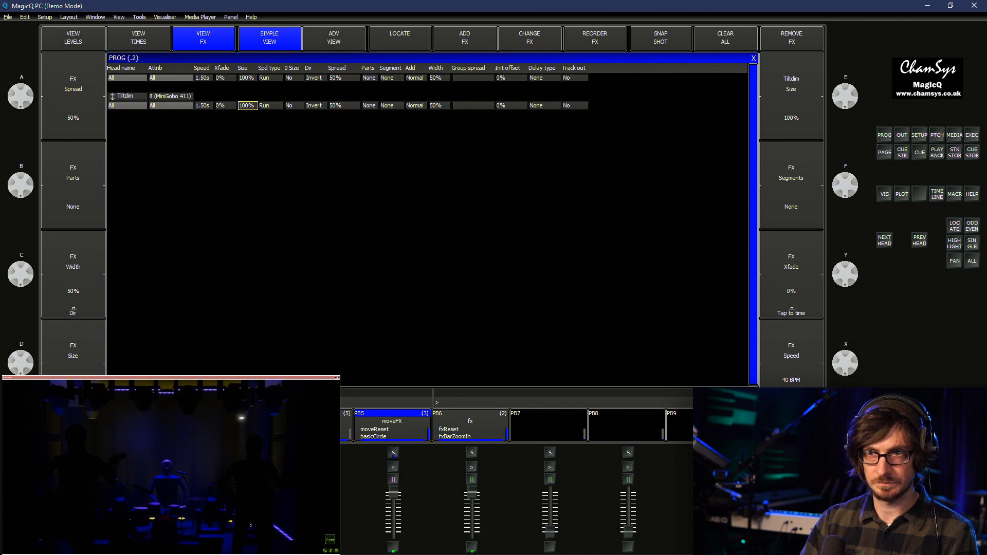
Set the Tiltdm effect's spread to 0% (none)
double_click(345, 106)
type("0")
key("Return")
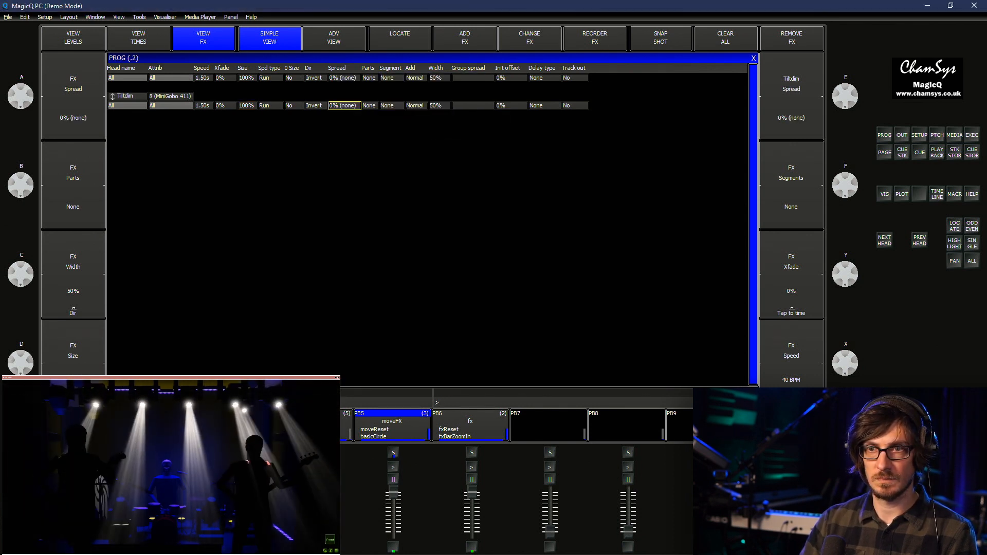
double_click(248, 105)
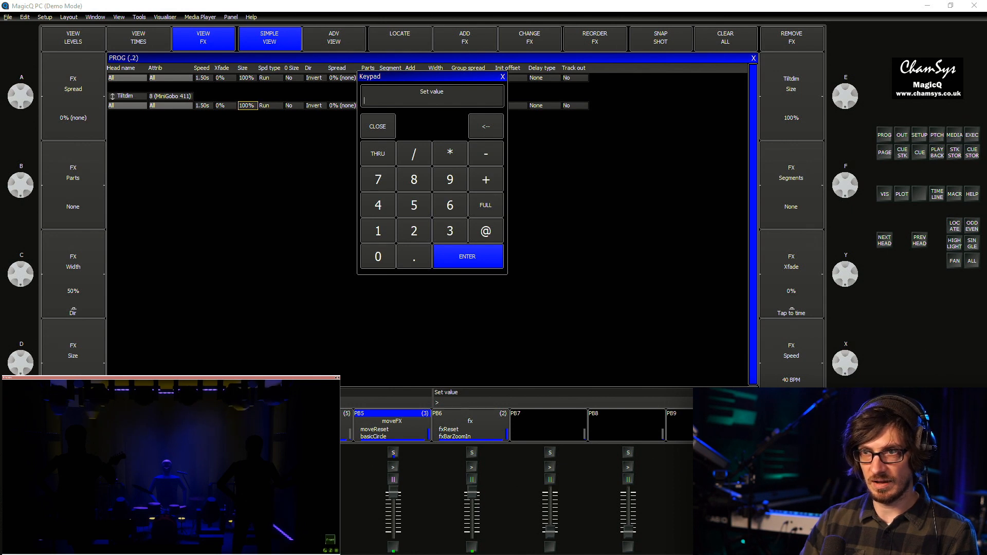
key("Escape")
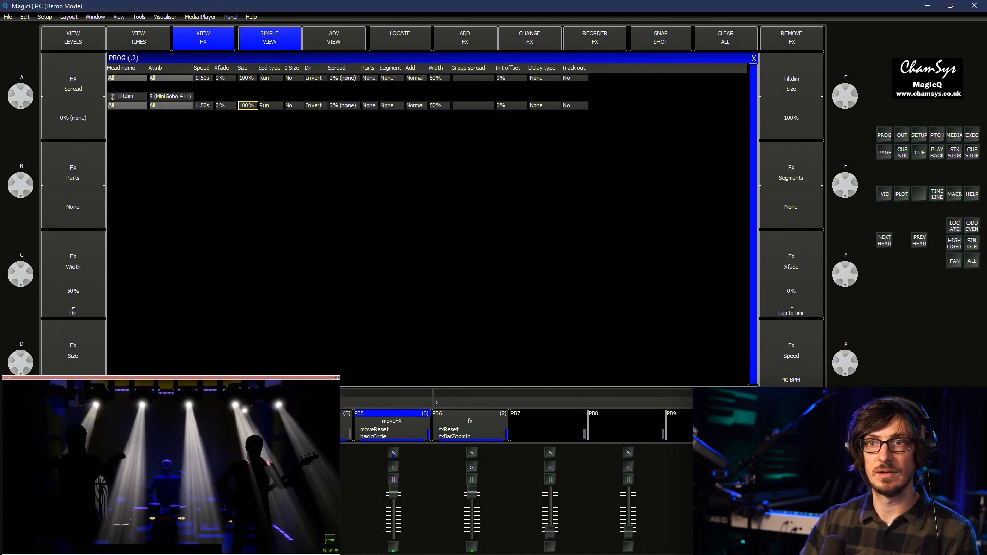
Set the Tiltdm effect's size to 50% and its speed to 1.00 s
double_click(247, 105)
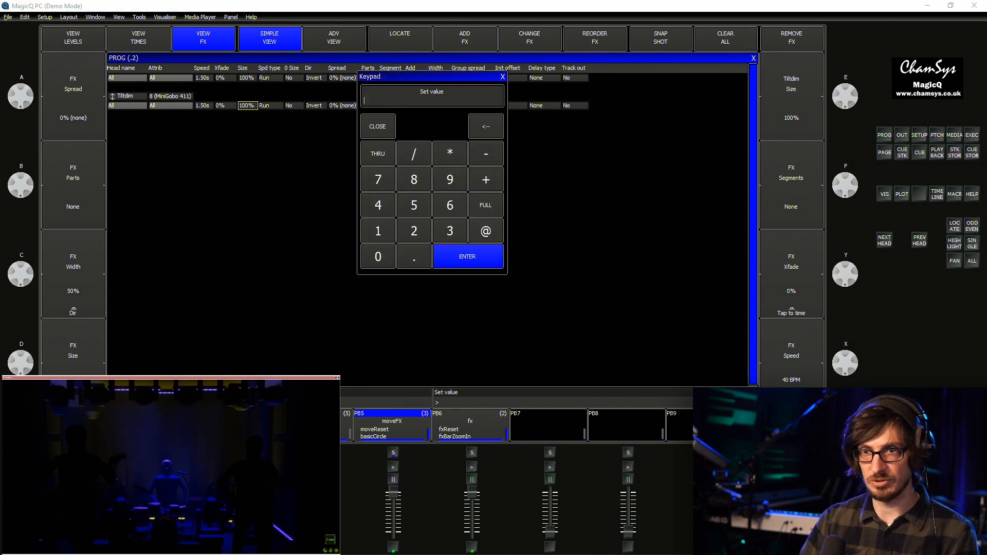
type("50")
key("Return")
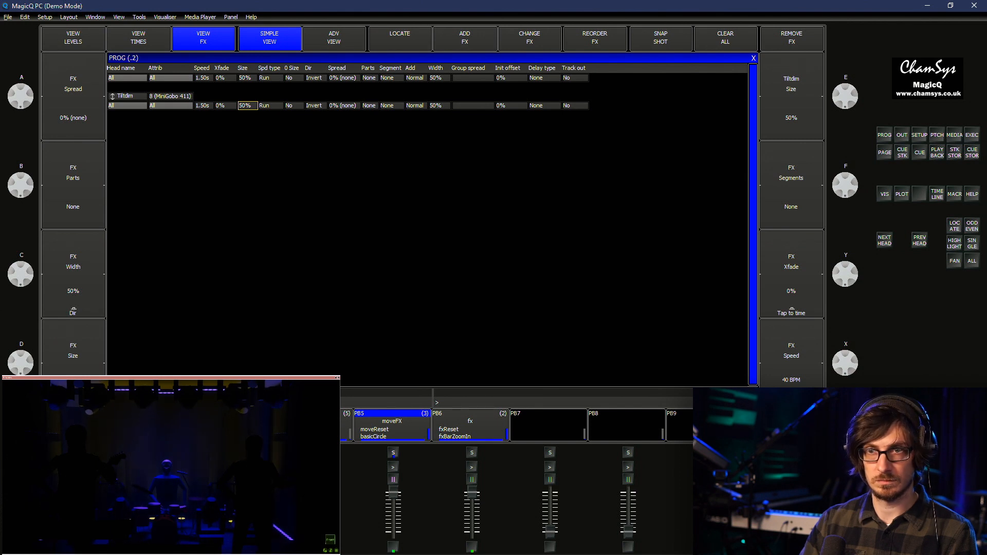
double_click(204, 106)
type("1")
key("Return")
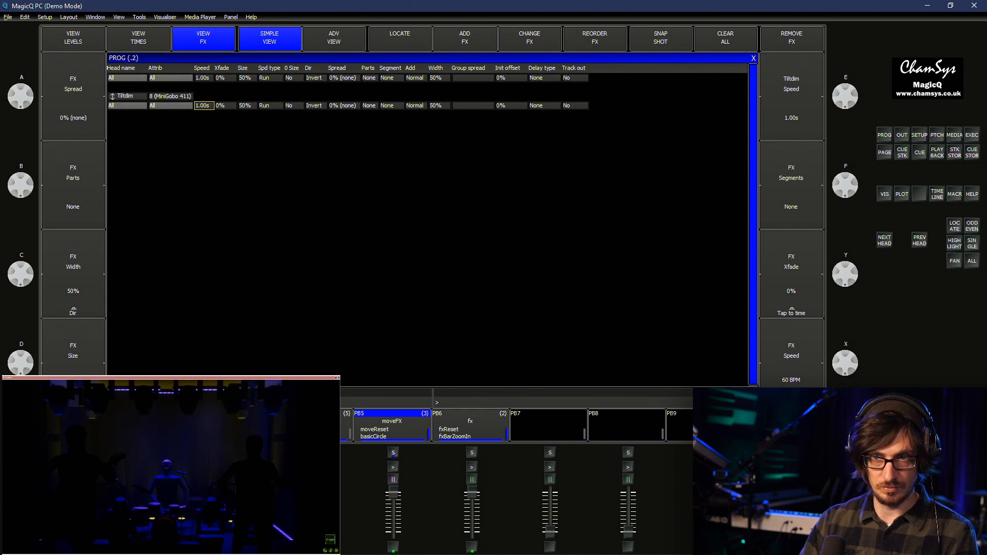
Try a size of 20% on the Tiltdm effect and settle on 45%
double_click(247, 106)
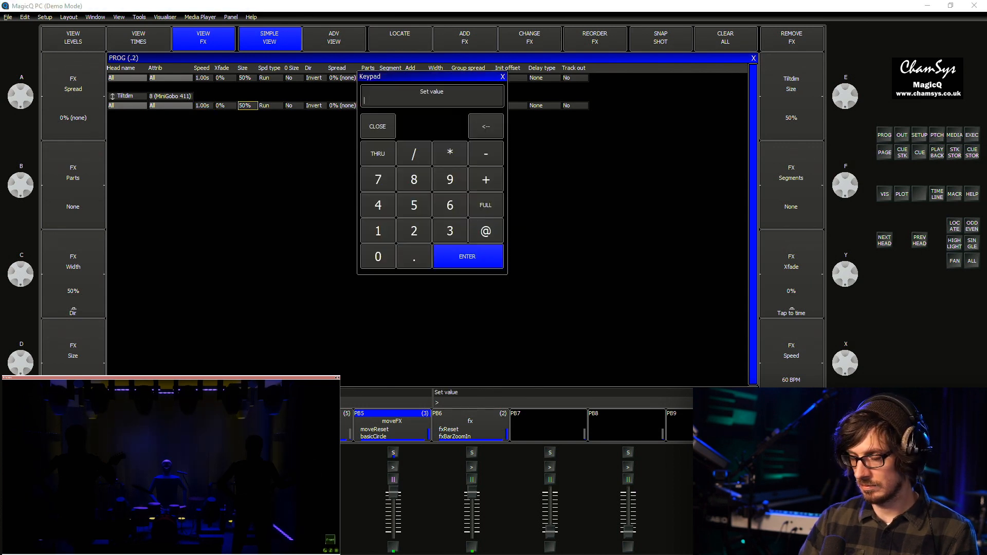
type("20")
key("Return")
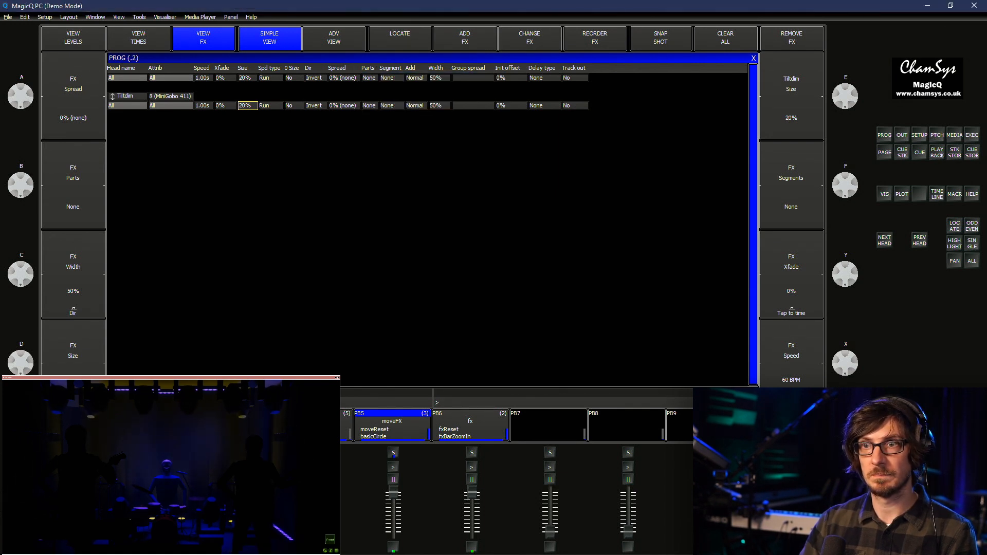
key("Return")
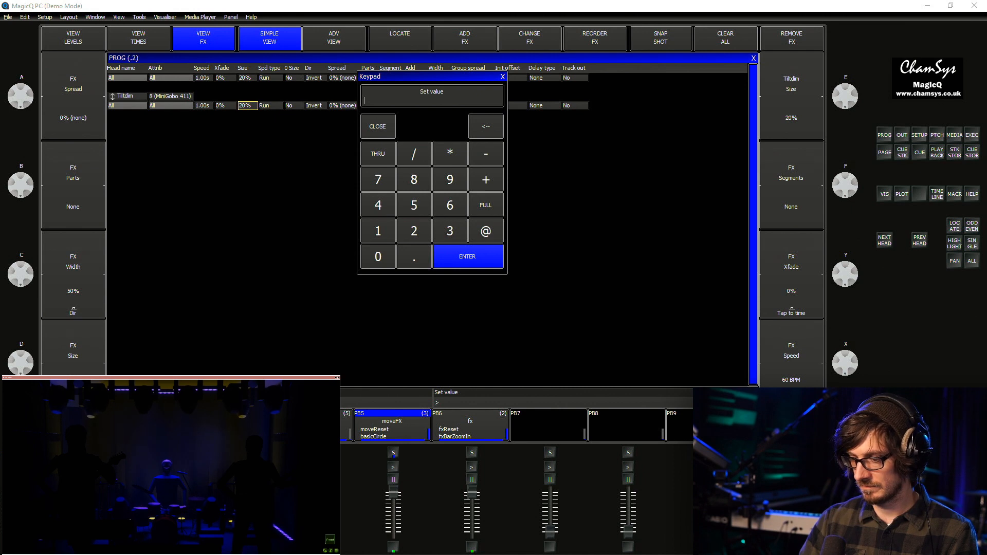
type("45")
key("Return")
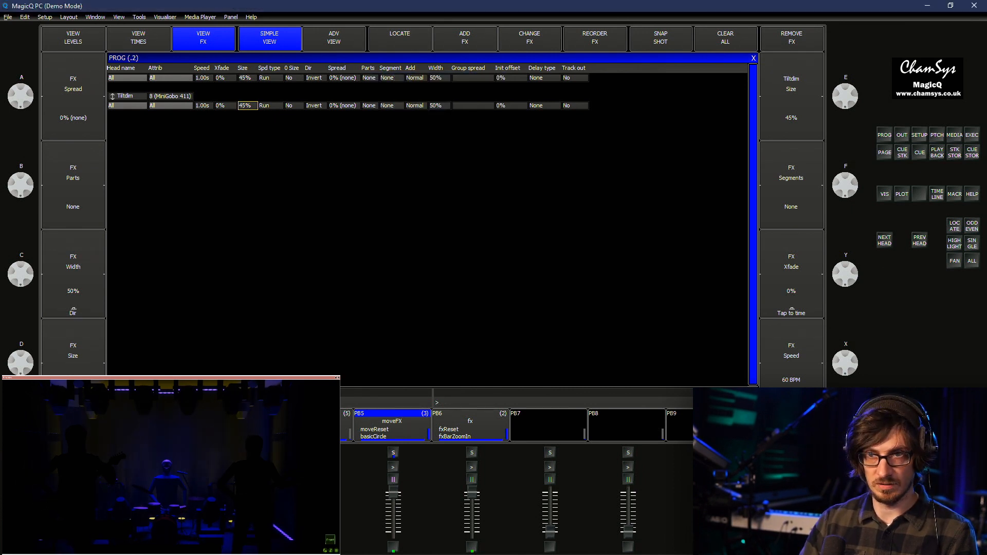
Set the Tiltdm effect's speed type to Stop and briefly view the position palettes
double_click(271, 105)
left_click(412, 154)
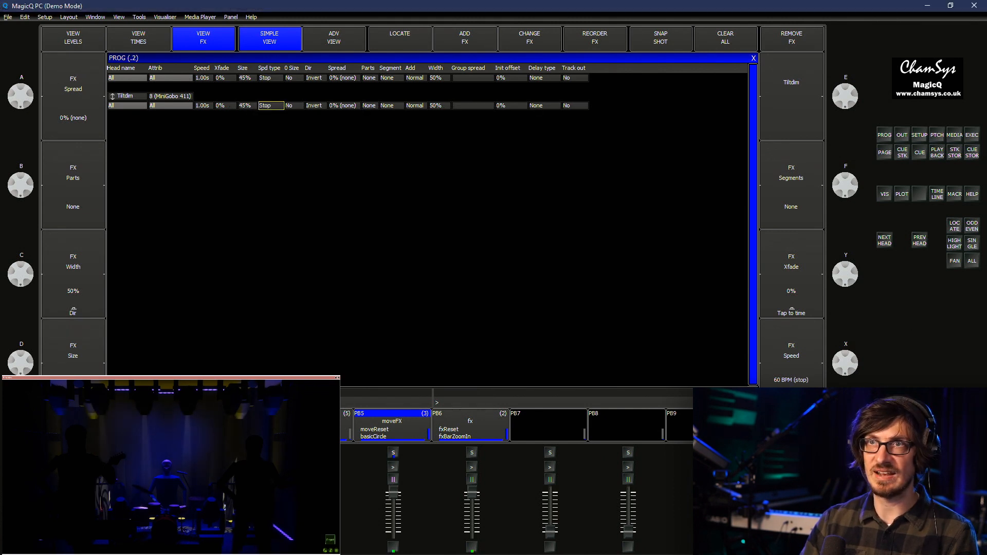
left_click(271, 105)
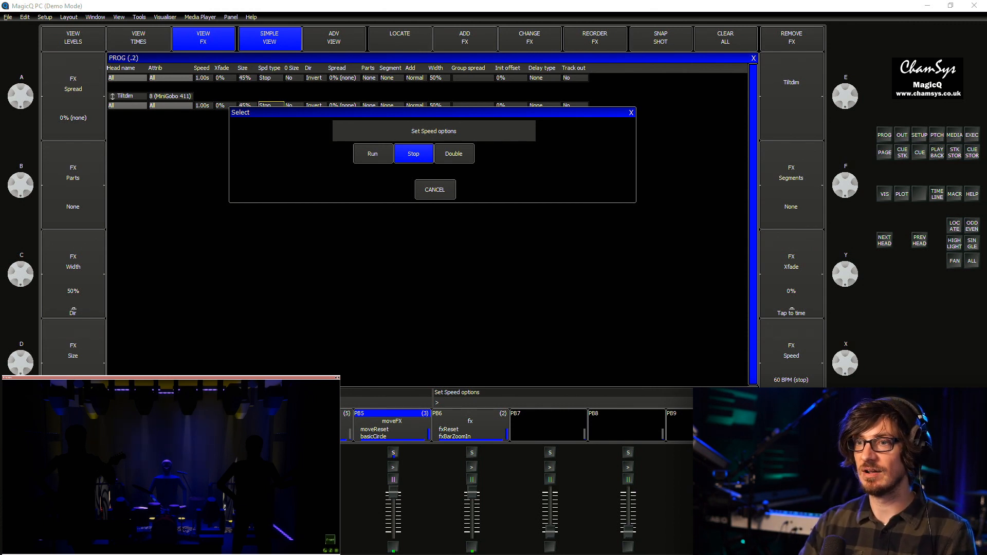
key("Escape")
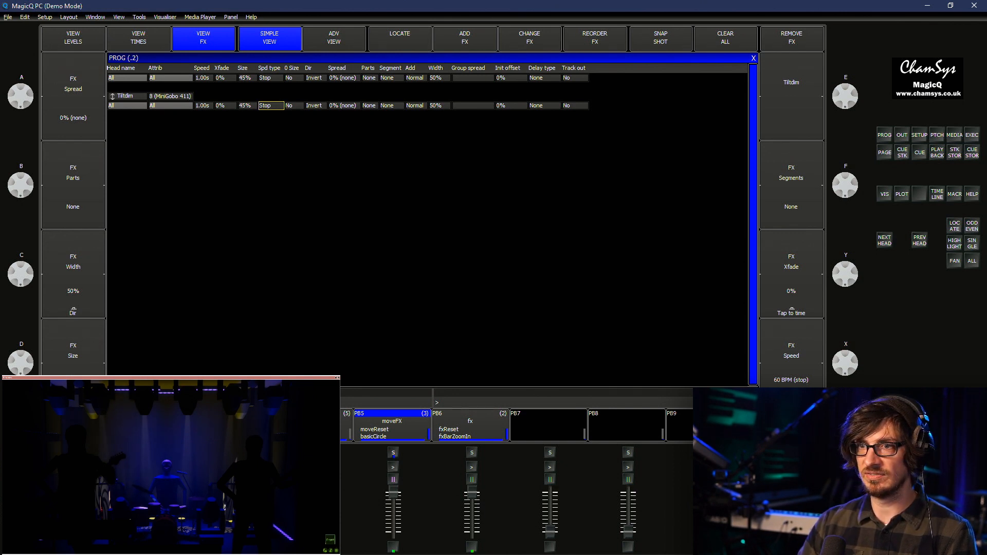
key("F3")
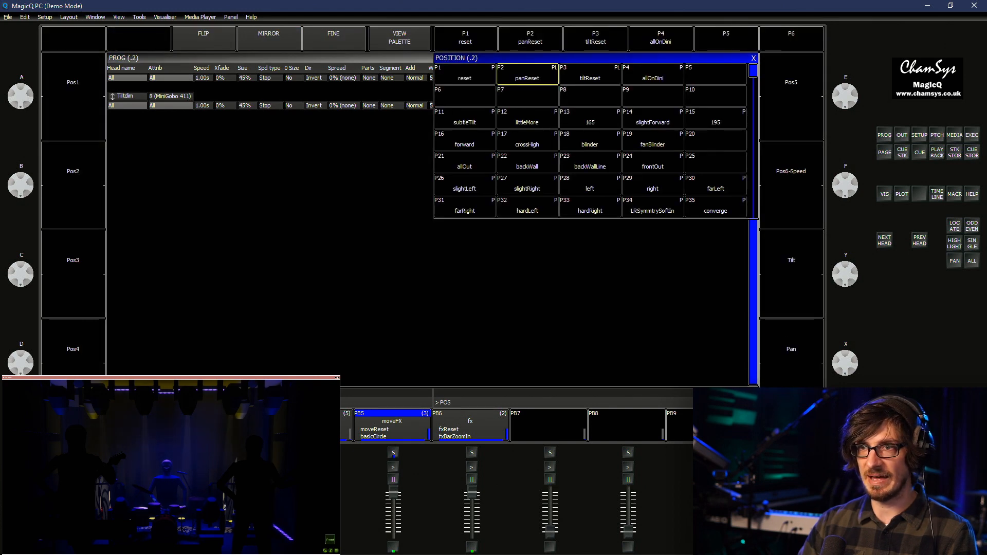
key("Escape")
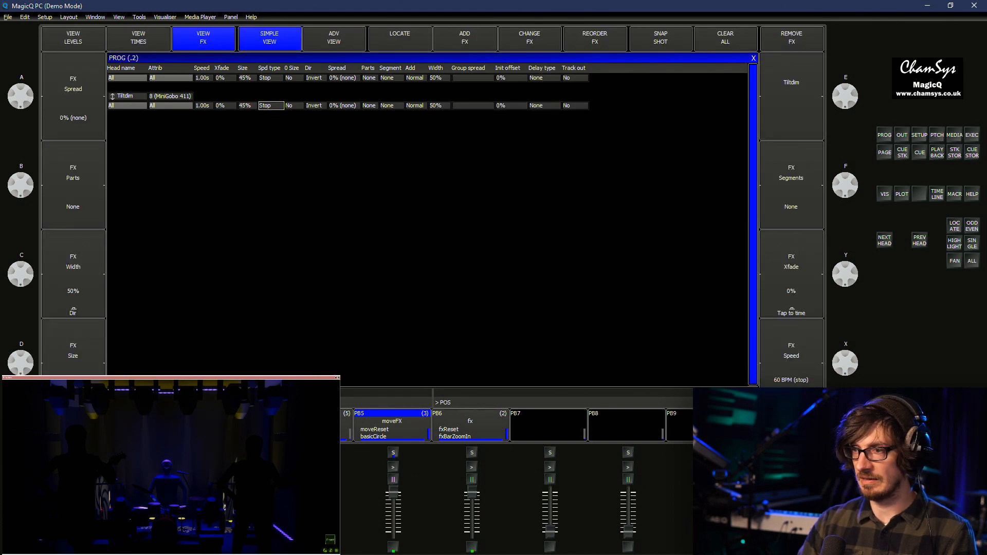
Select the ceilingMovers group and apply the blinder position palette to it
key("Escape")
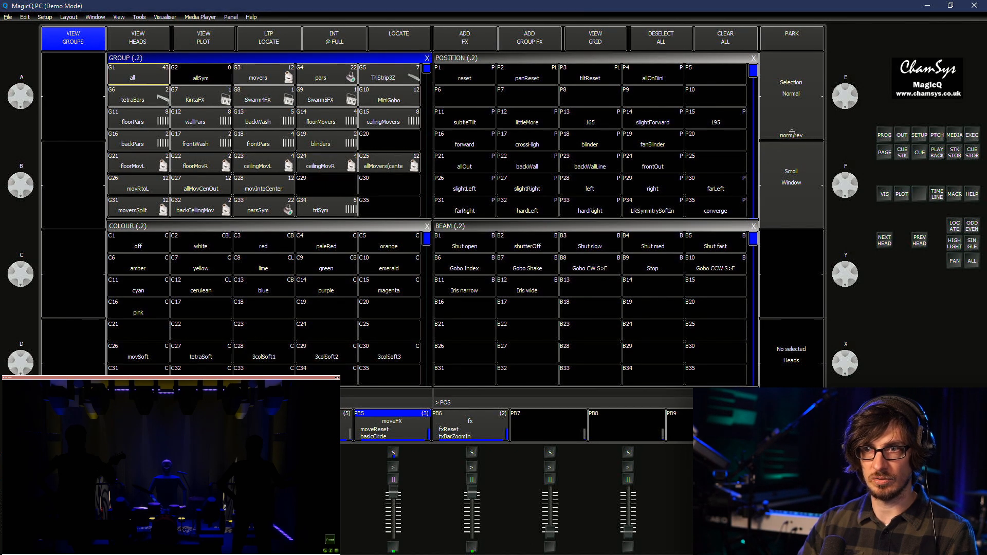
left_click(389, 119)
scroll(590, 140, "down", 6)
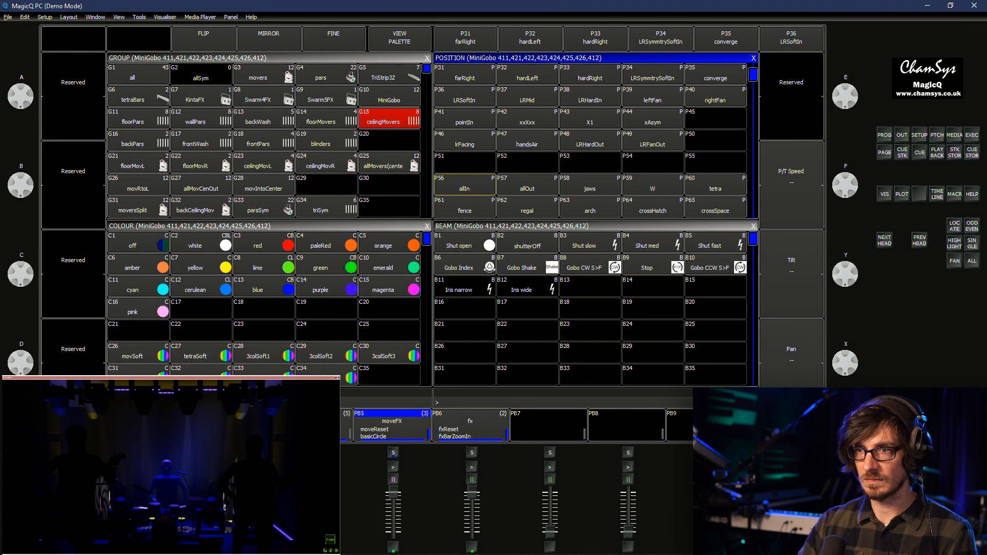
scroll(590, 140, "up", 3)
scroll(590, 140, "up", 2)
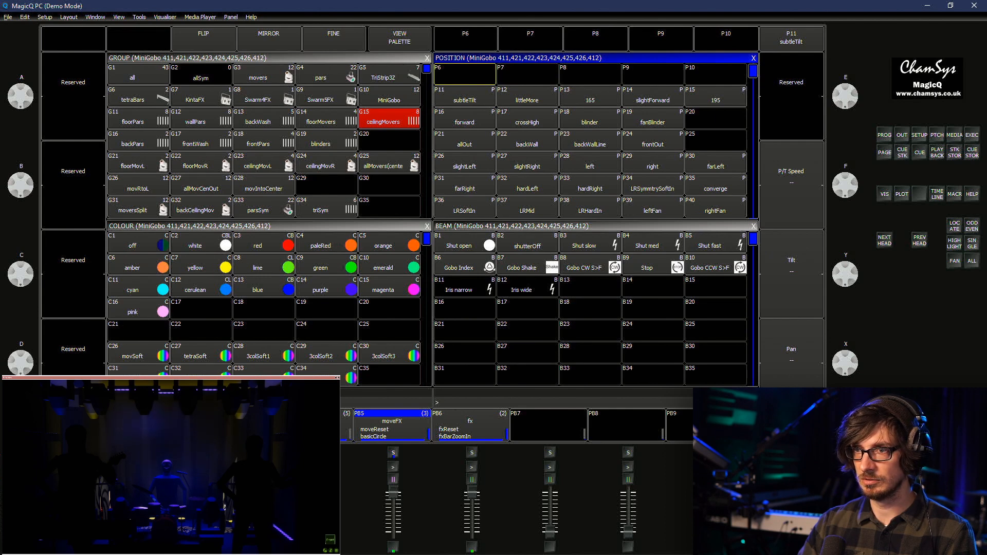
left_click(590, 119)
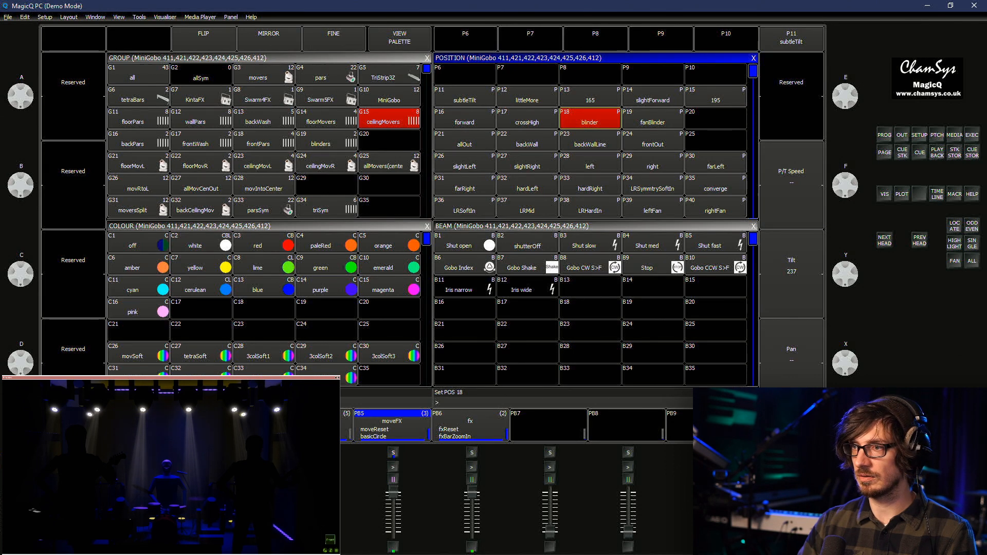
Check the programmed head levels, return to the FX view and set the Tiltdm effect's speed type to Run
left_click(884, 135)
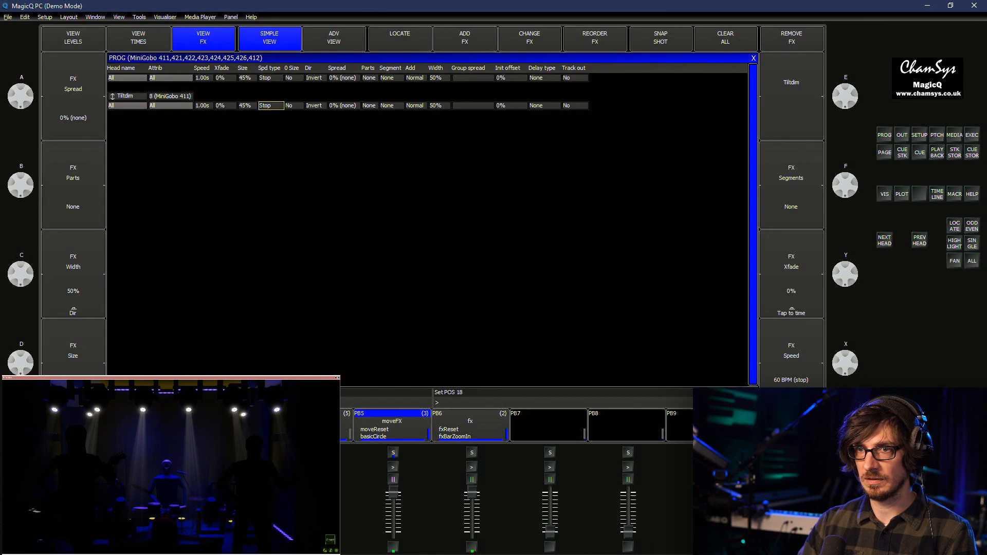
left_click(73, 39)
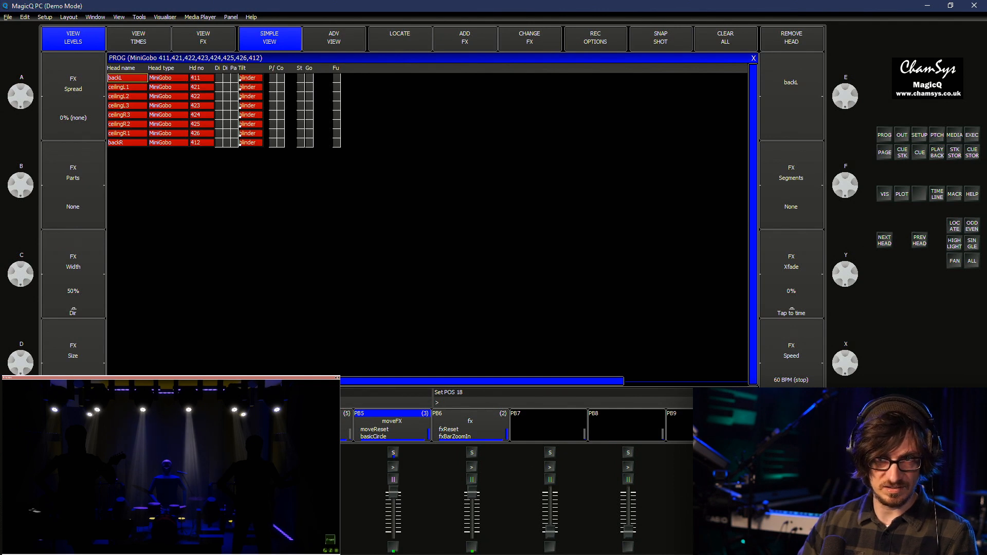
left_click(203, 39)
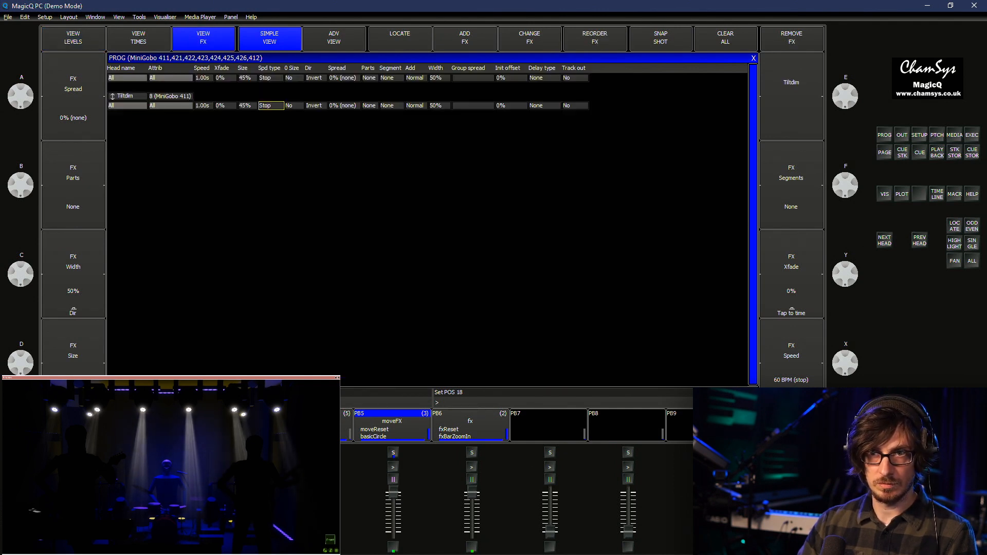
left_click(271, 105)
left_click(372, 153)
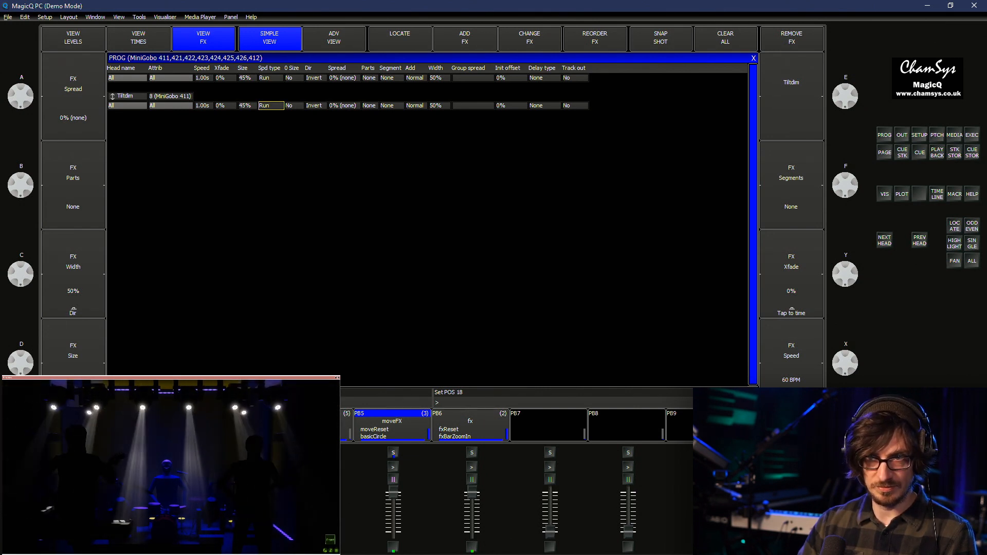
Try sizes of 50% and 60% on the Tiltdm effect and settle on 100%
double_click(247, 106)
type("50")
key("Return")
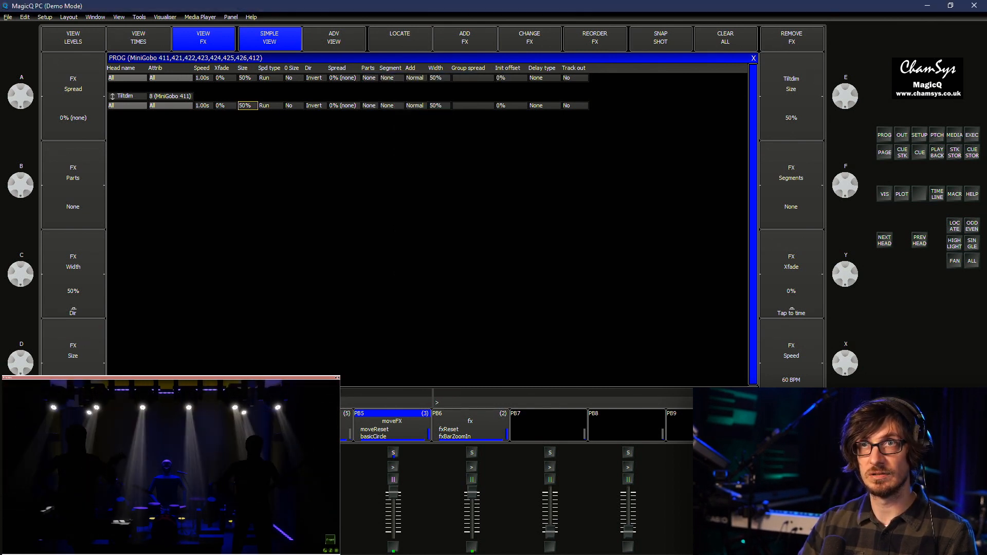
type("60")
key("Return")
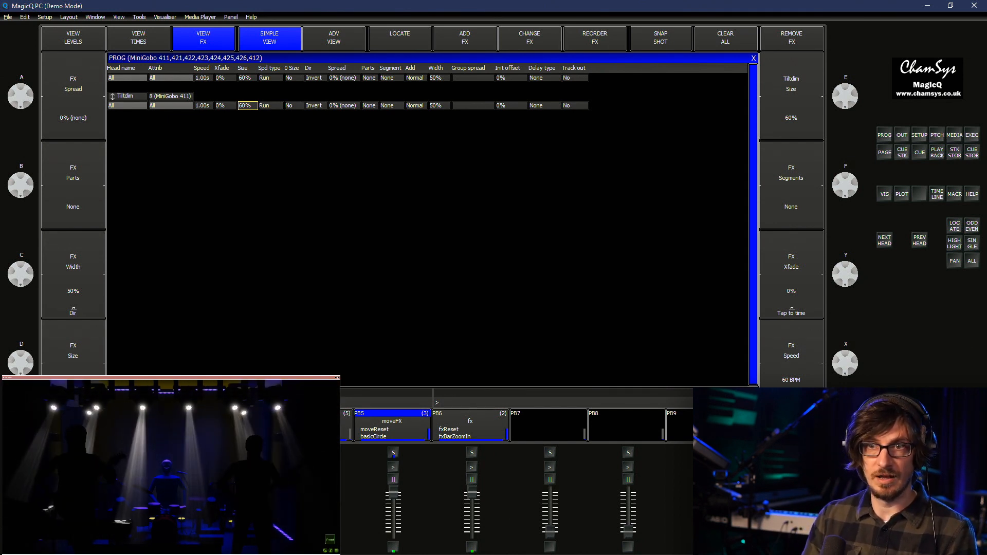
left_click(247, 105)
type("100")
key("Return")
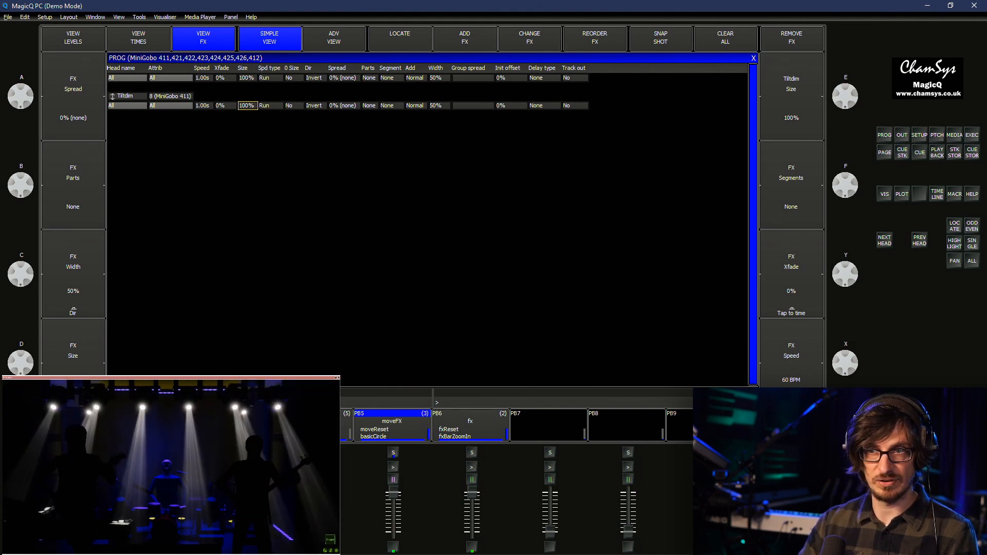
Try the I Odd/Even and I Left/Right directions on the Tiltdm effect
double_click(314, 106)
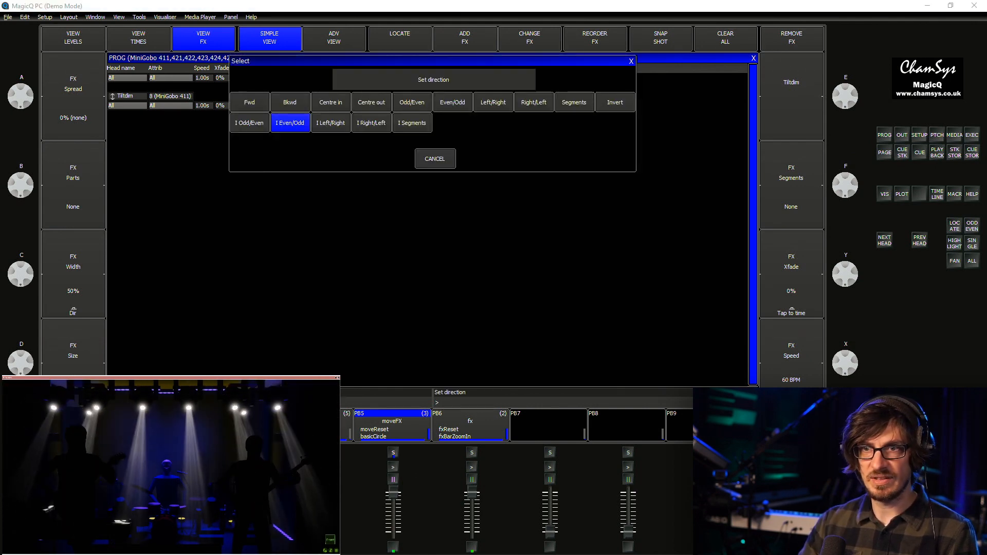
left_click(250, 123)
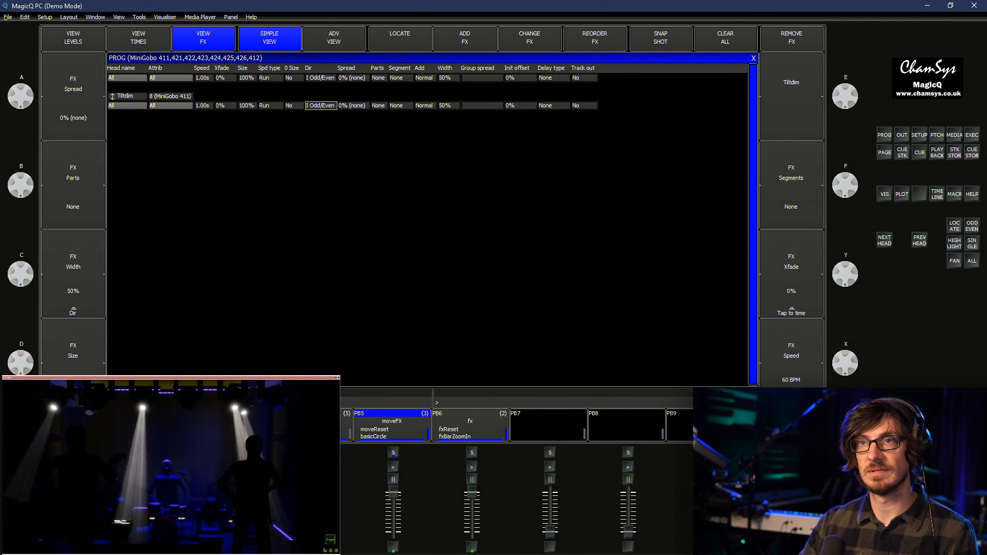
double_click(321, 106)
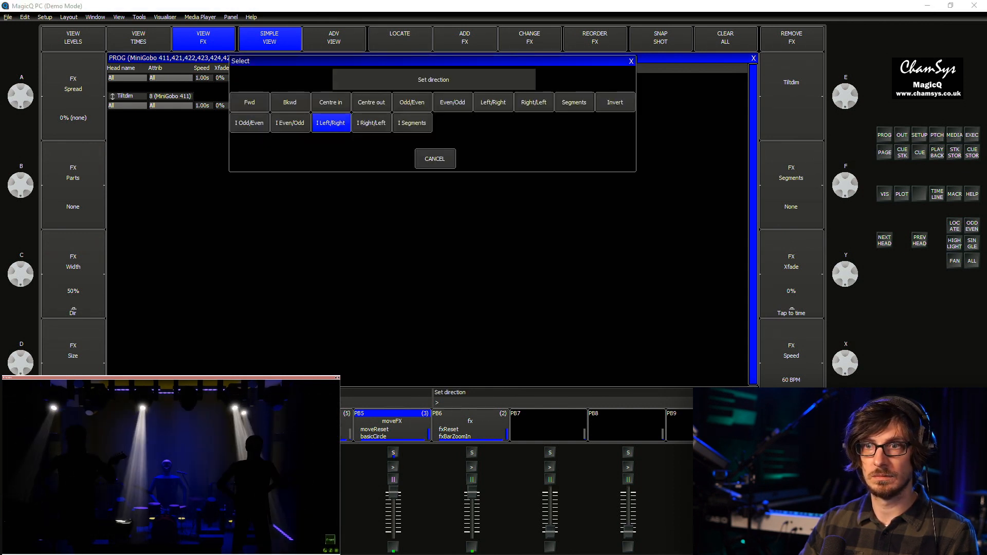
left_click(331, 123)
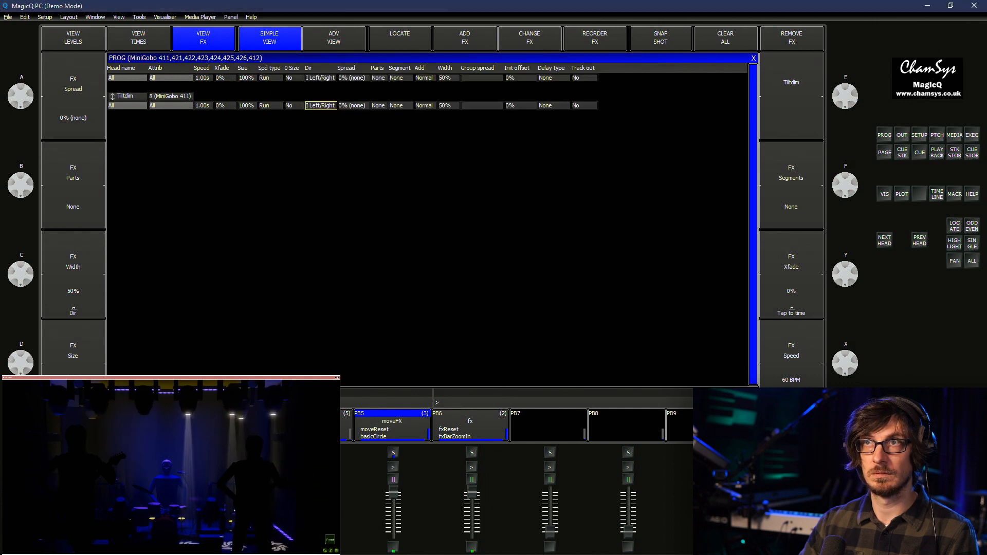
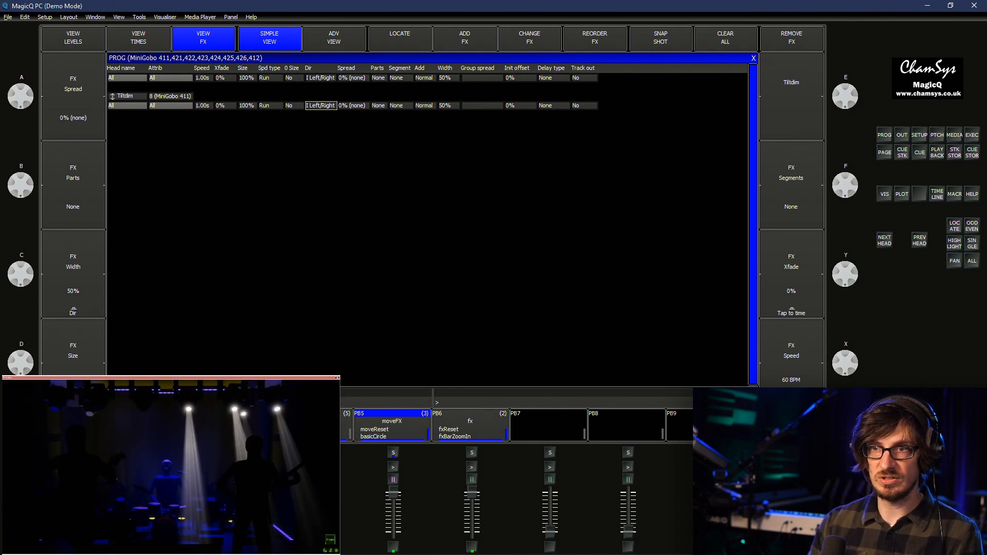
Try parts of 2, 3 and 4 on the I Left/Right Tiltdm effect and reset the parts to None
double_click(380, 105)
type("2")
key("Return")
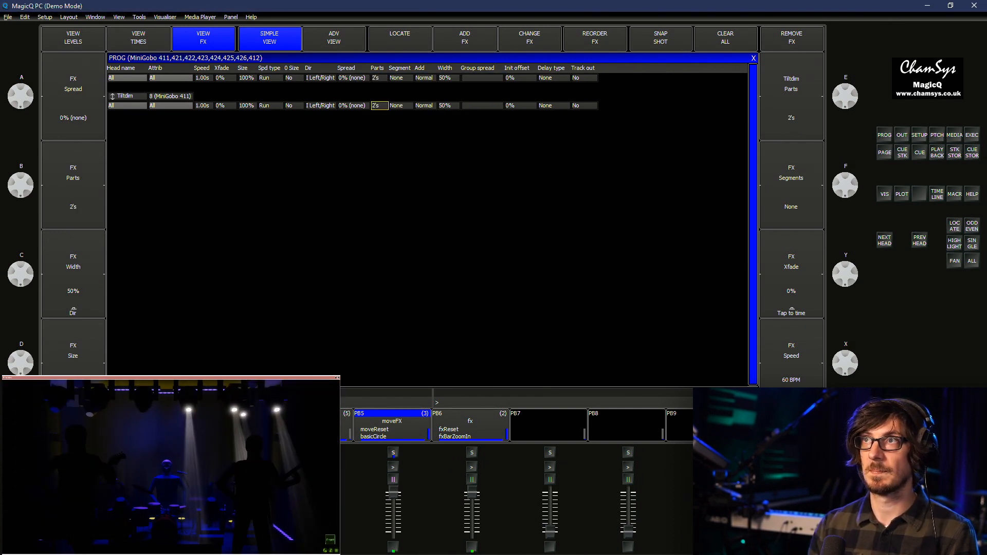
type("3")
key("Return")
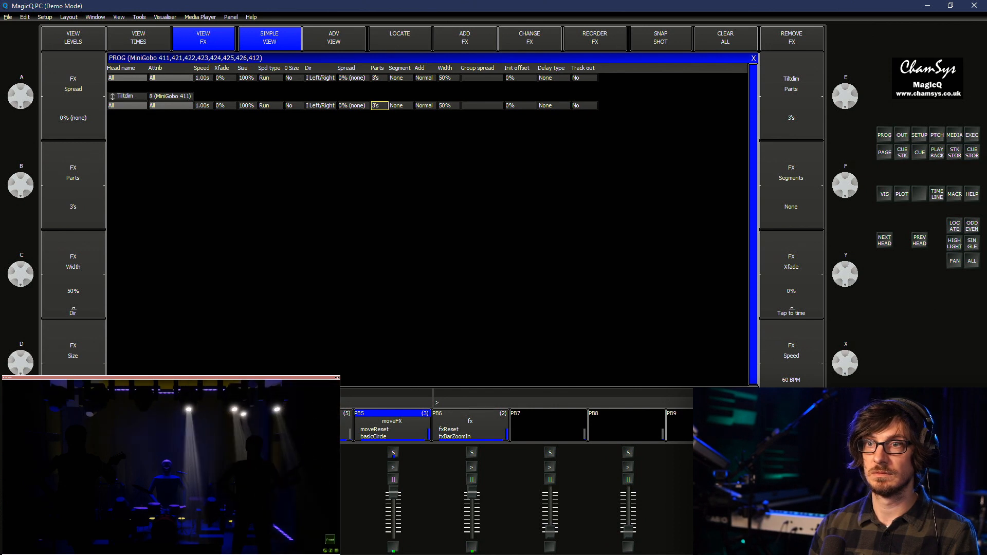
type("4")
key("Return")
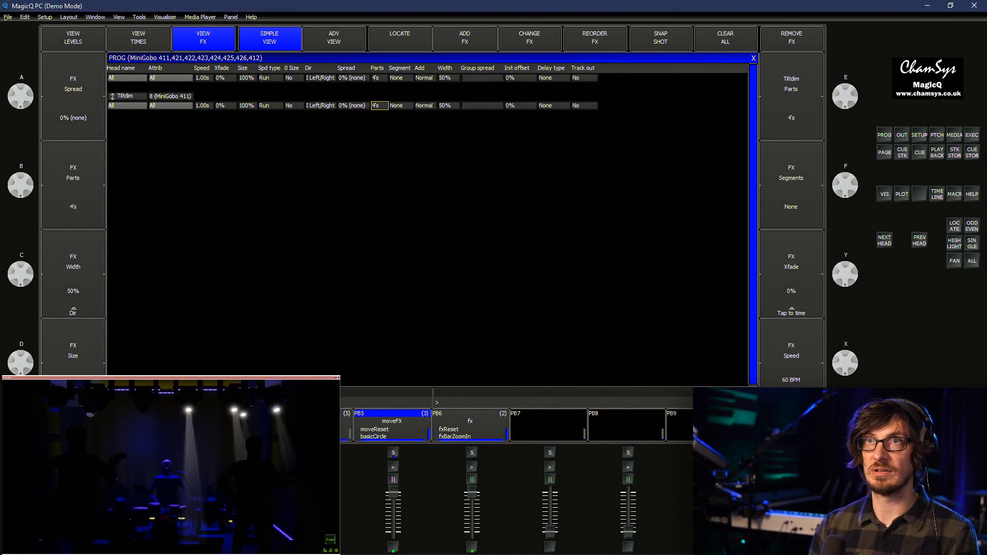
type("0")
key("Return")
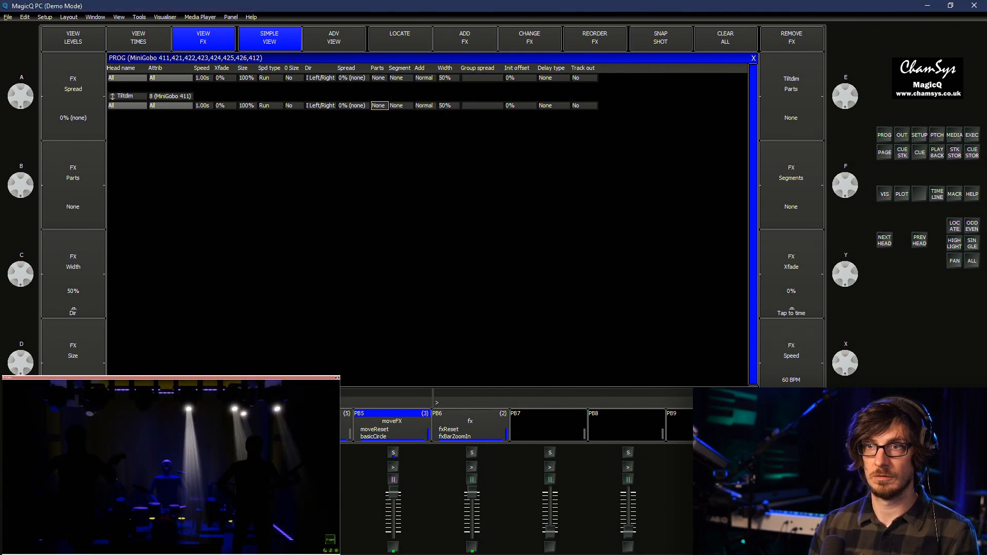
Try 2 segments on the Tiltdm effect and reset the segments to None
key("Right")
type("2")
key("Return")
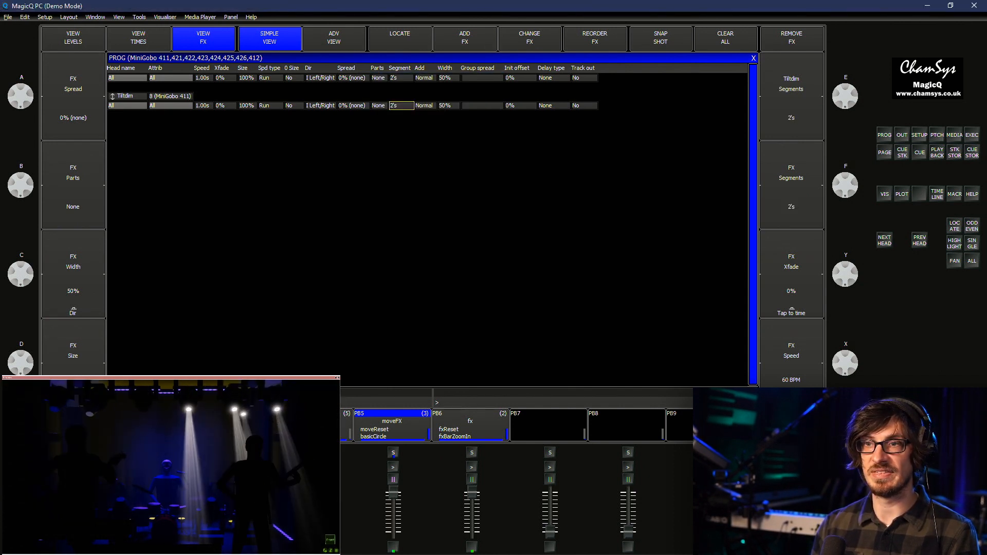
key("Return")
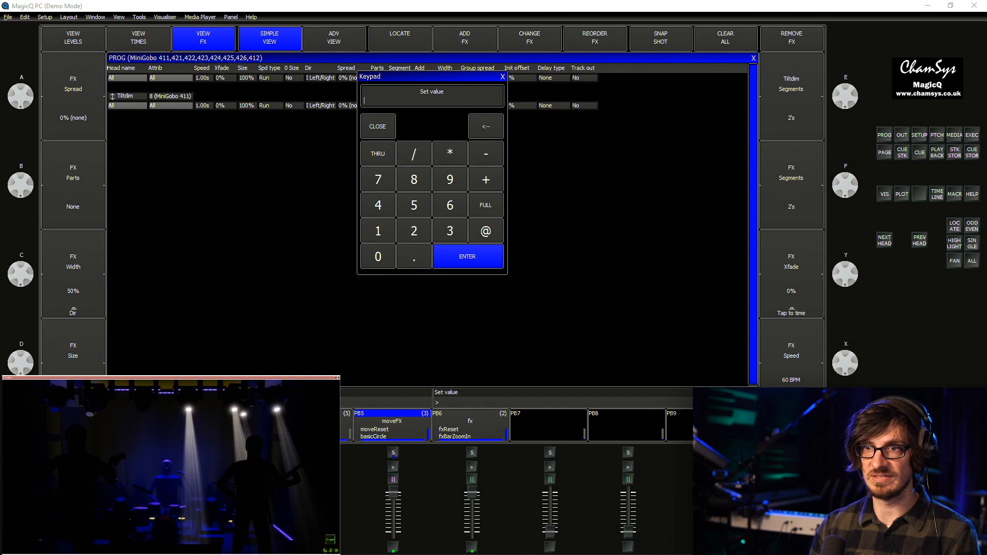
type("0")
key("Return")
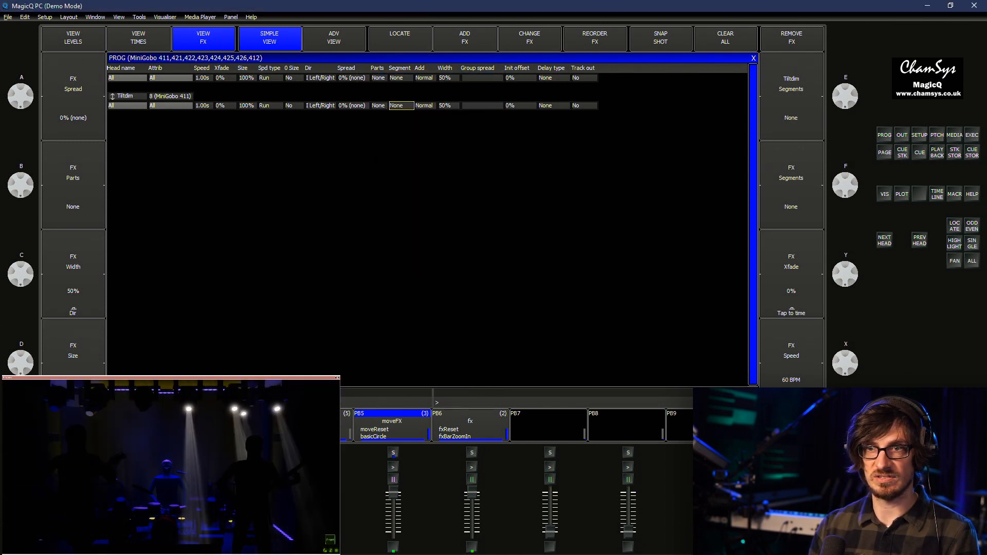
Set the Tiltdm effect's direction back to Invert and restart it by switching the speed type to Stop and back to Run
double_click(319, 106)
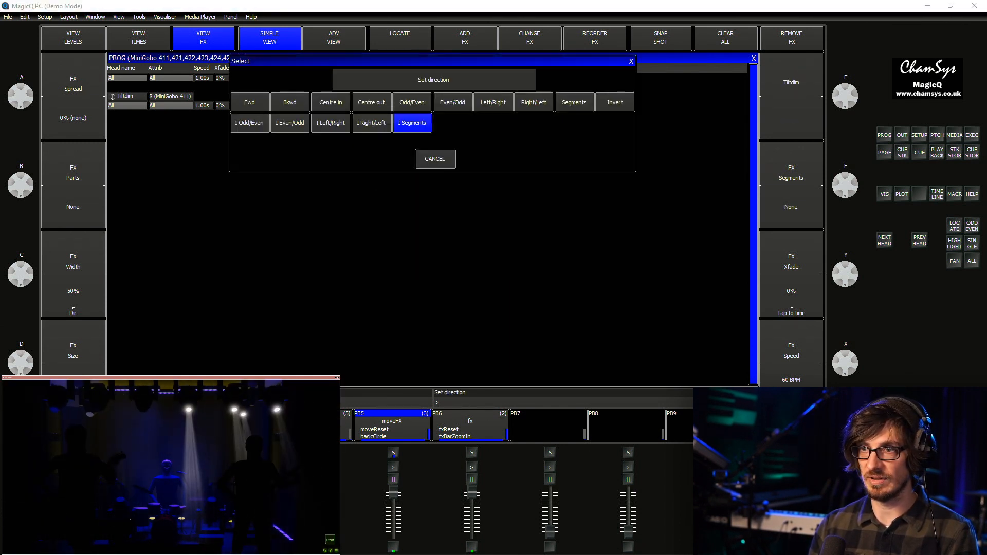
left_click(617, 102)
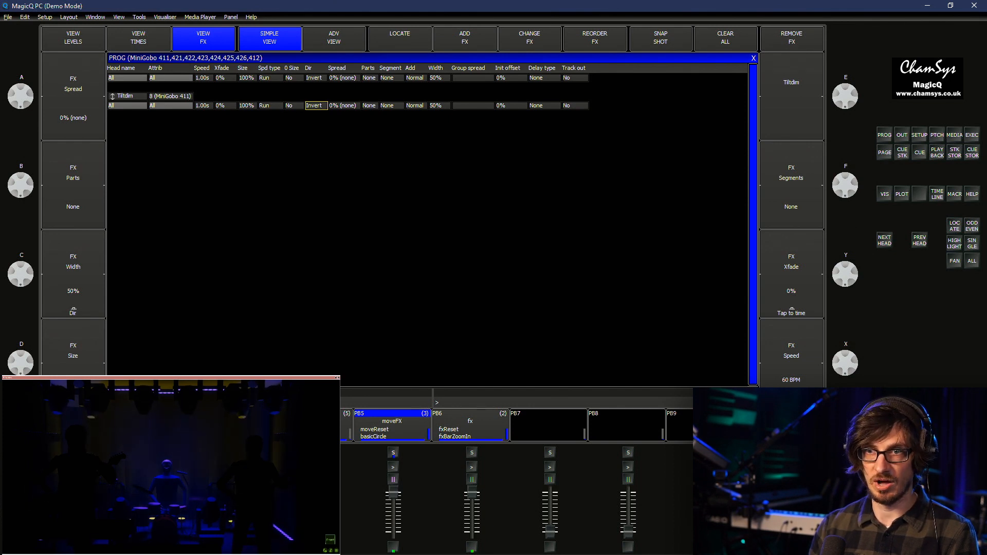
double_click(270, 106)
left_click(414, 154)
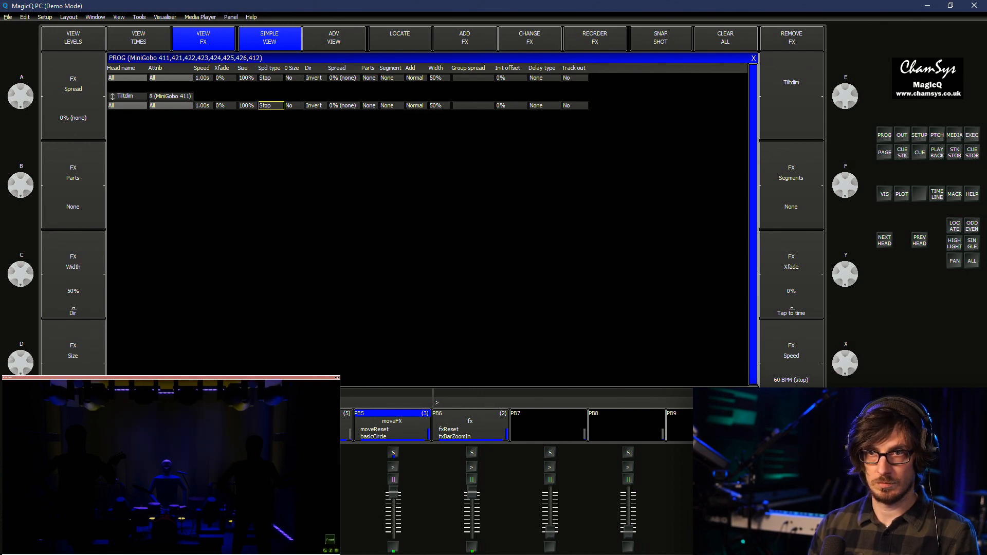
double_click(270, 106)
left_click(373, 154)
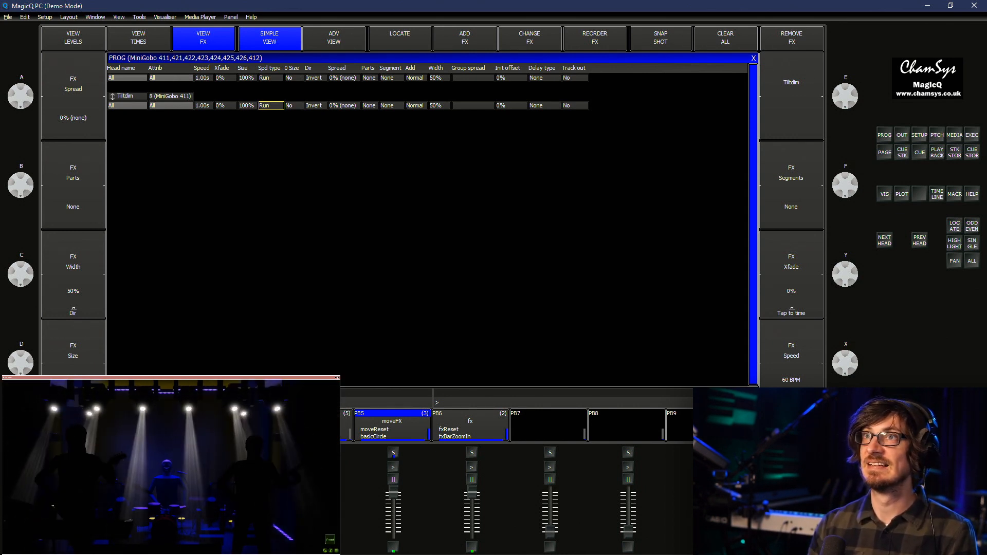
Try parts of 2 and 4 on the inverted Tiltdm effect and clear the parts to None
double_click(370, 105)
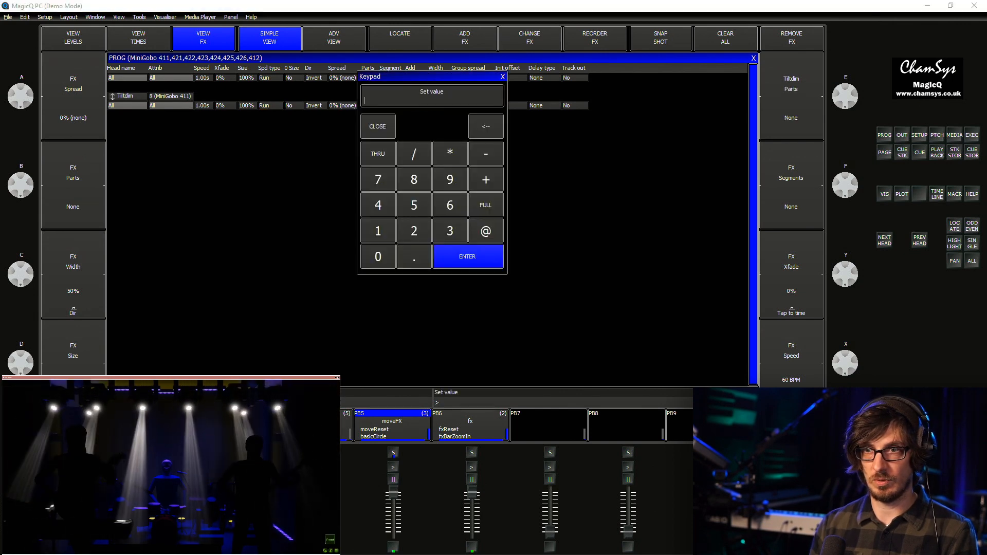
key("Return")
type("2")
key("Return")
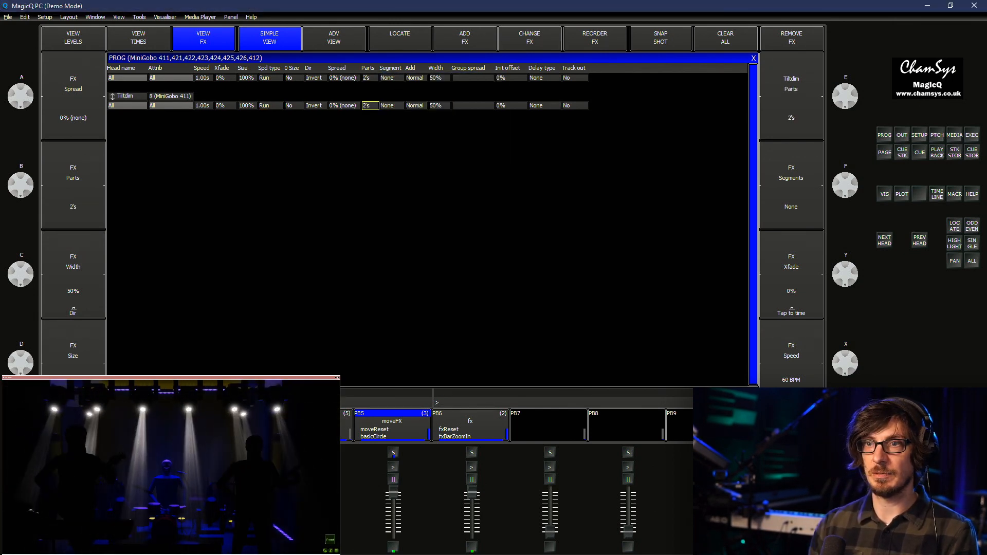
type("4")
key("Return")
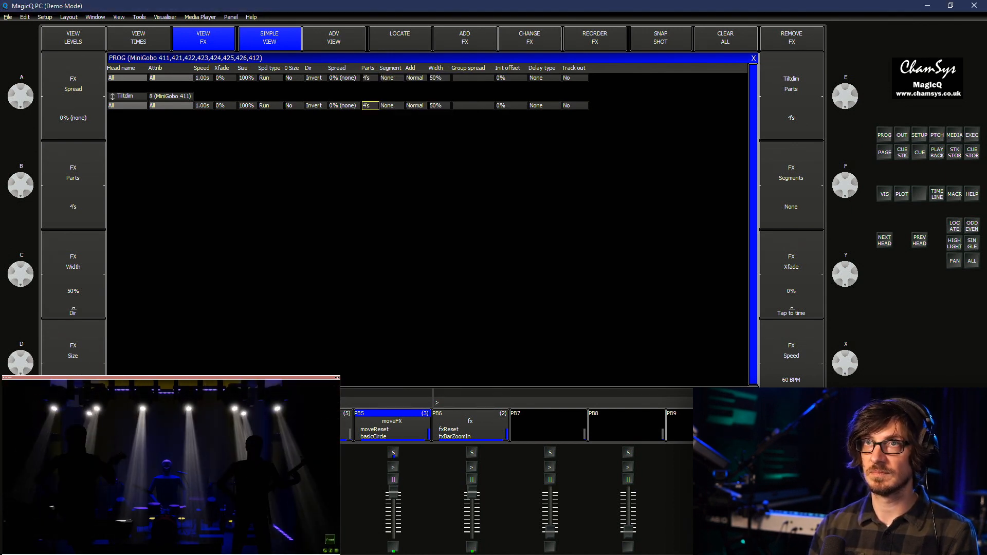
key("Return")
key("Return")
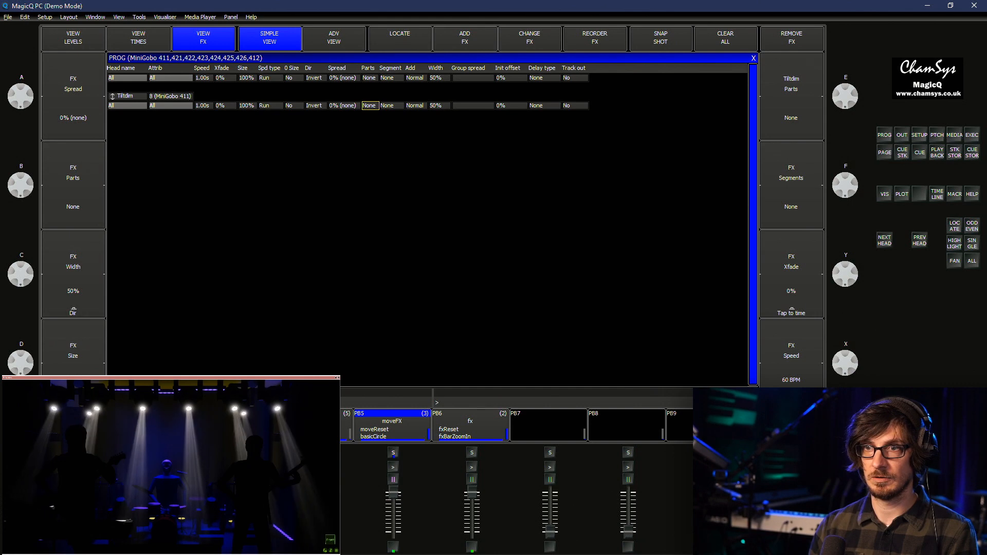
Set the Tiltdm effect's segments to 2 and its direction to I Segments
key("Right")
type("2")
key("Return")
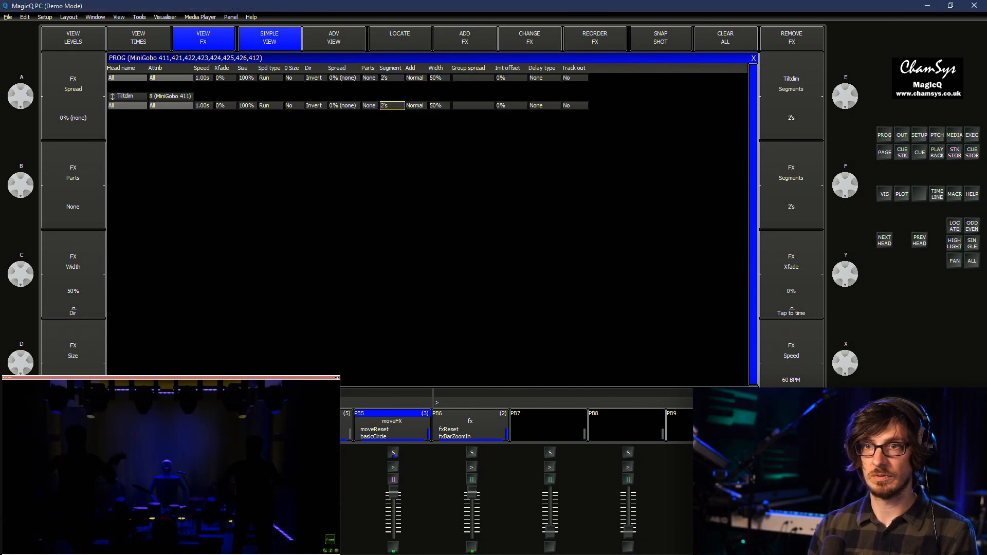
double_click(315, 105)
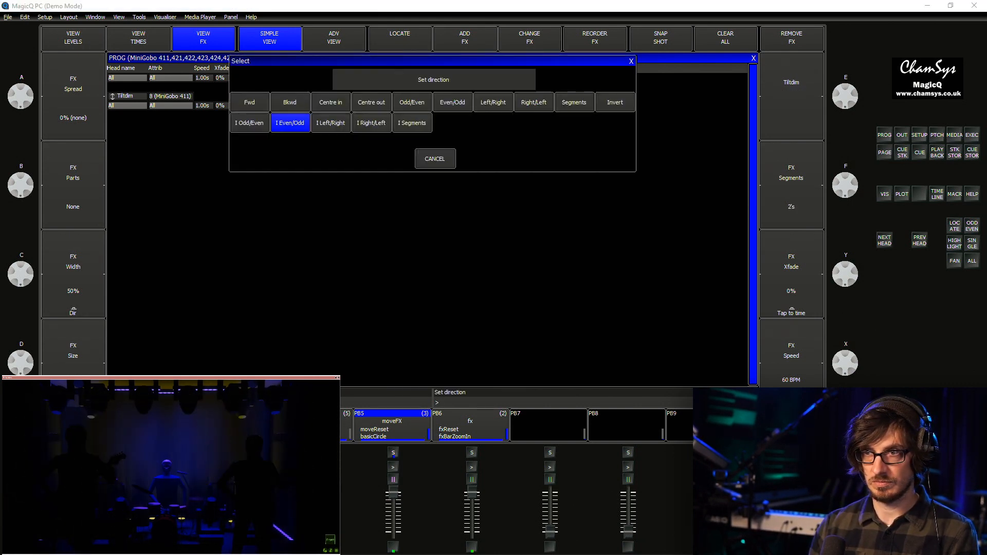
left_click(412, 122)
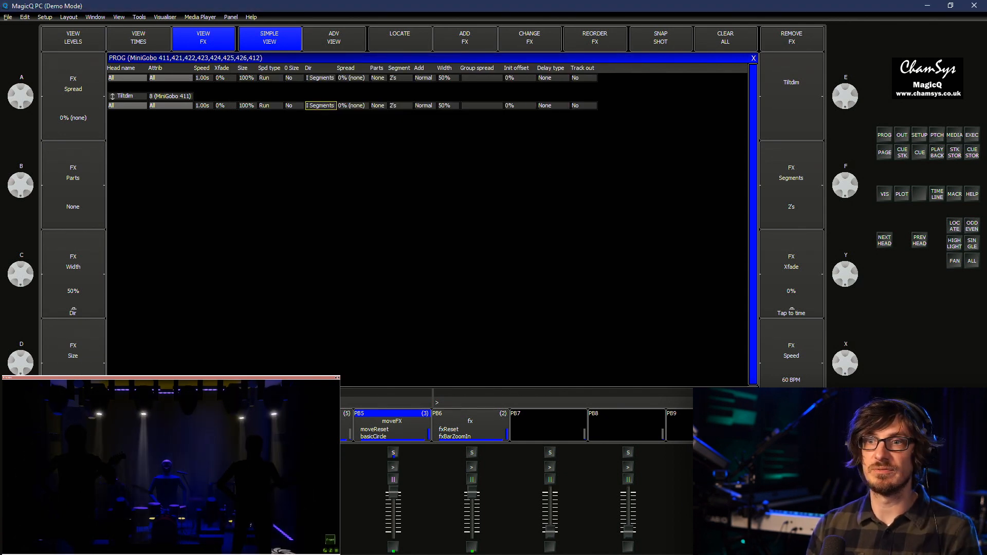
Set the Tiltdm effect's speed type to Run once more and finish with it on Stop
double_click(270, 105)
left_click(373, 154)
double_click(271, 105)
left_click(413, 154)
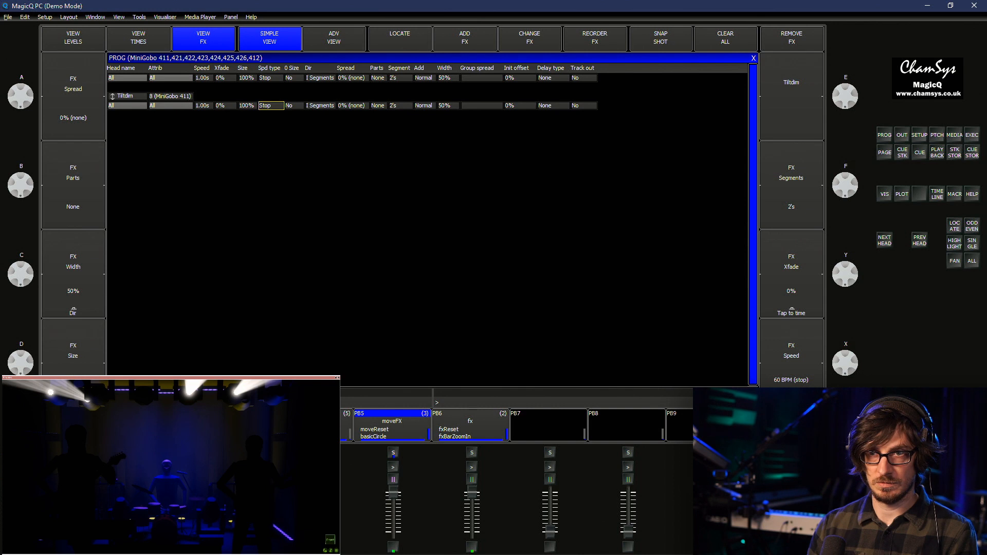
Set the Tiltdm effect's speed type to Run, try 2 parts, and return the parts to None
left_click(271, 105)
left_click(373, 154)
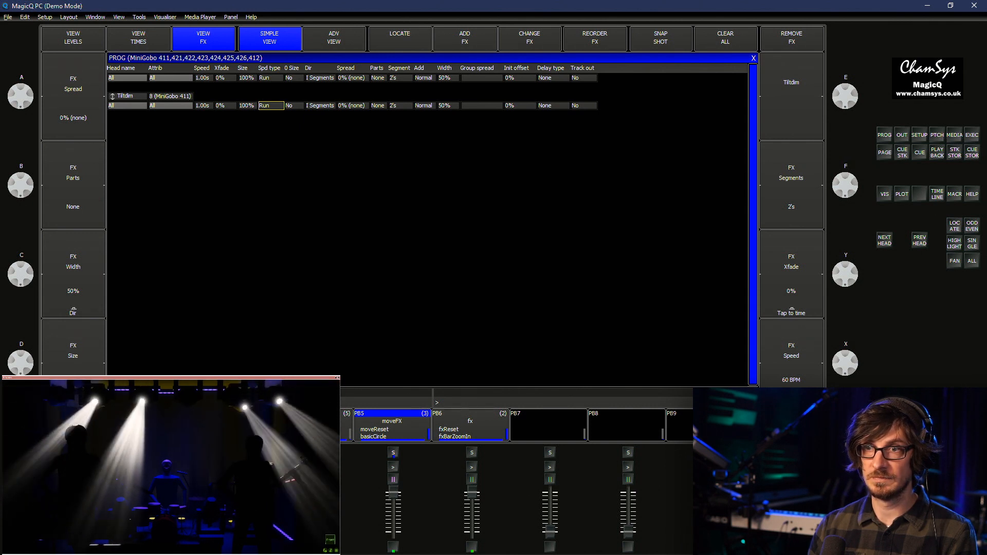
left_click(377, 105)
type("2")
key("Return")
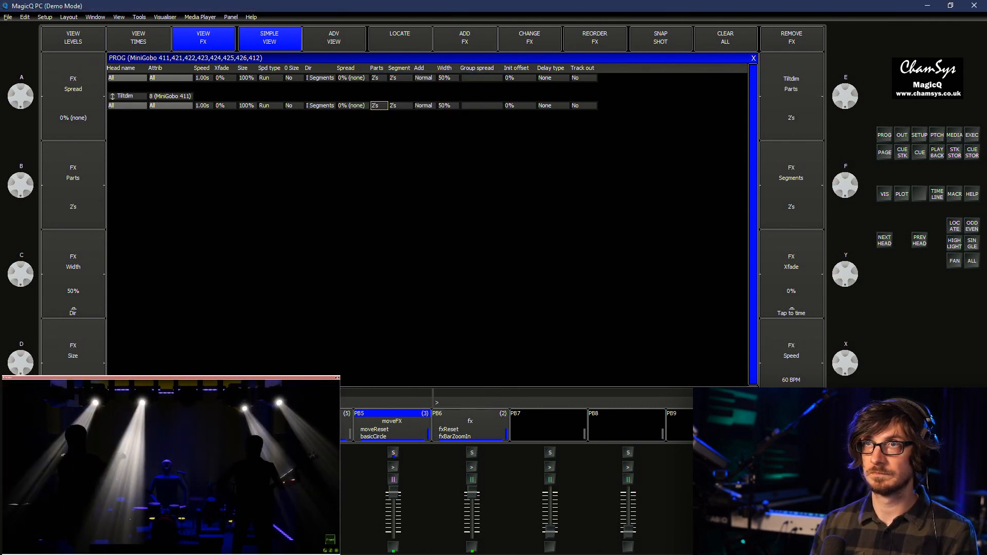
type("0")
key("Return")
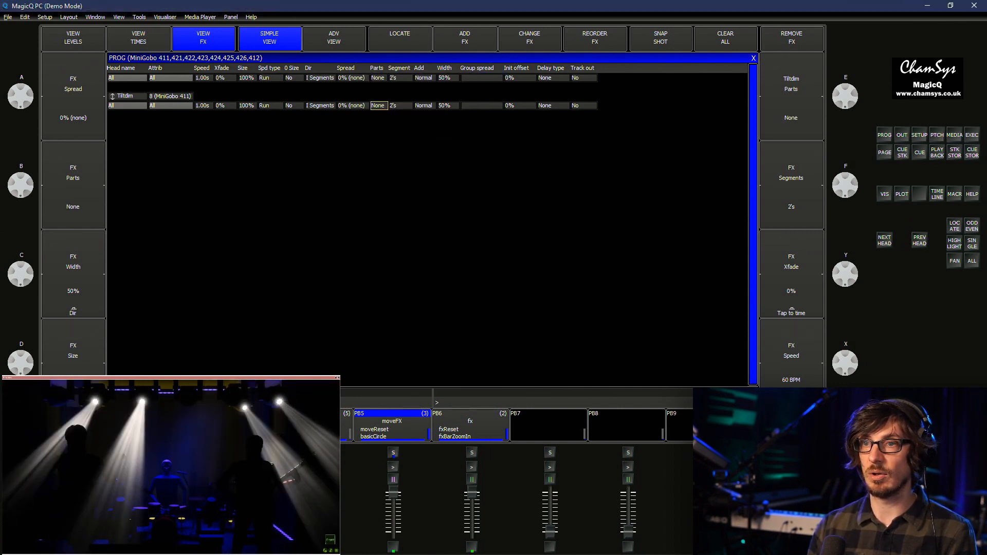
Try 3 segments and then 4 segments on the running Tiltdm effect
double_click(400, 105)
type("3")
key("Return")
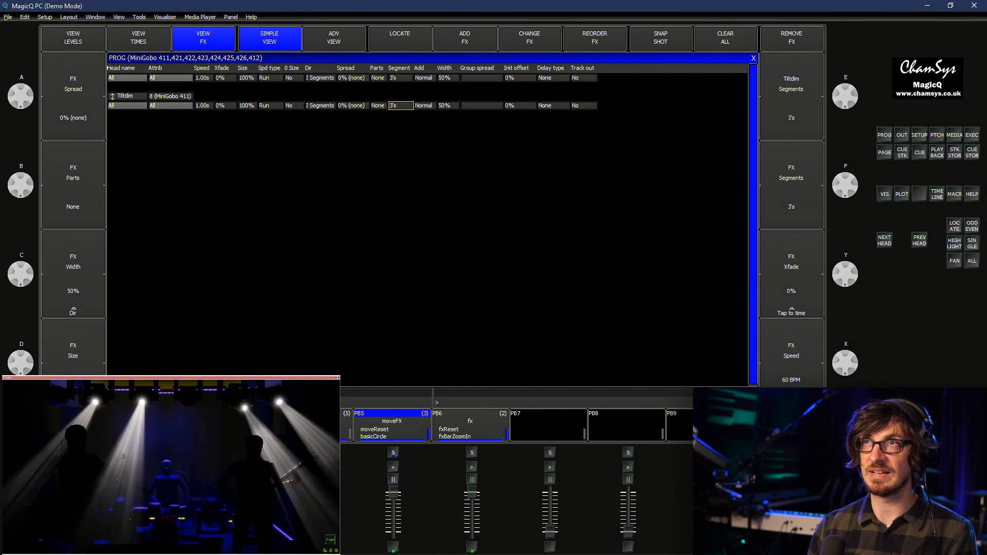
type("4")
key("Return")
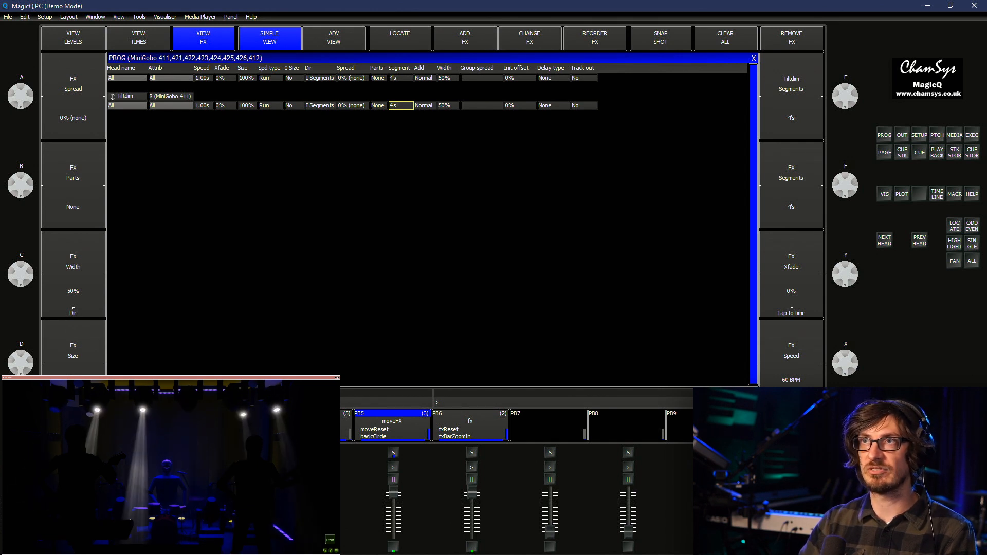
Switch the Tiltdm effect's speed type to Stop, back to Run and finally to Stop with four segments
double_click(270, 106)
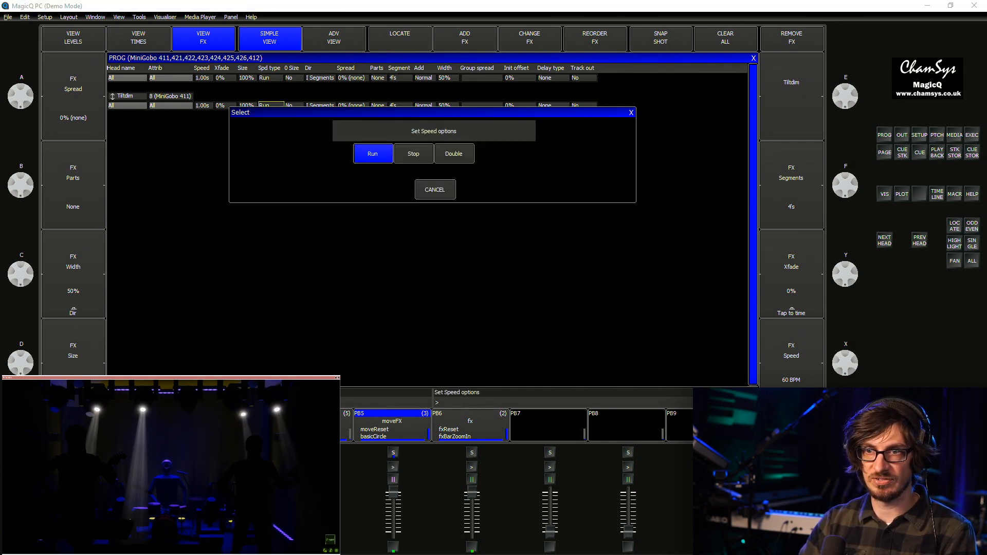
left_click(413, 153)
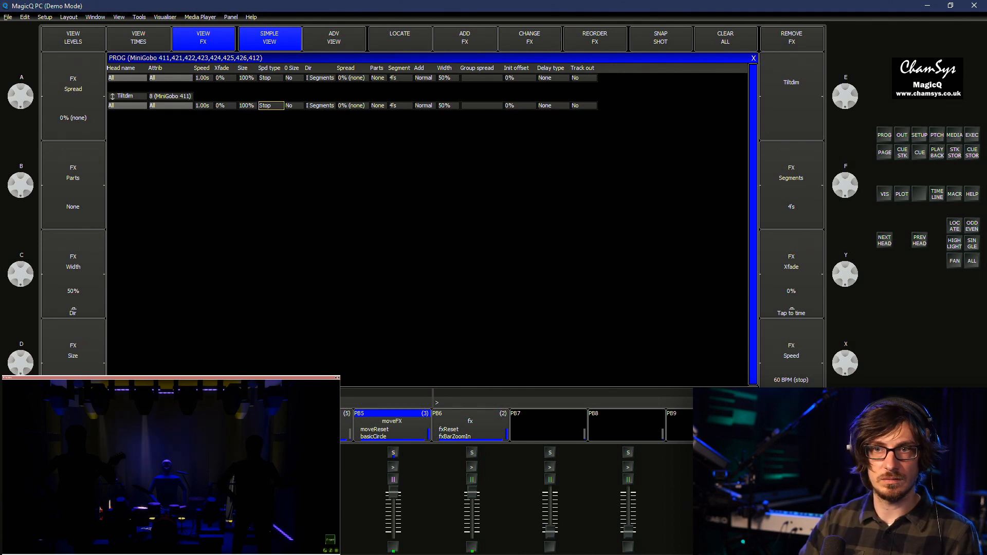
double_click(271, 105)
left_click(372, 153)
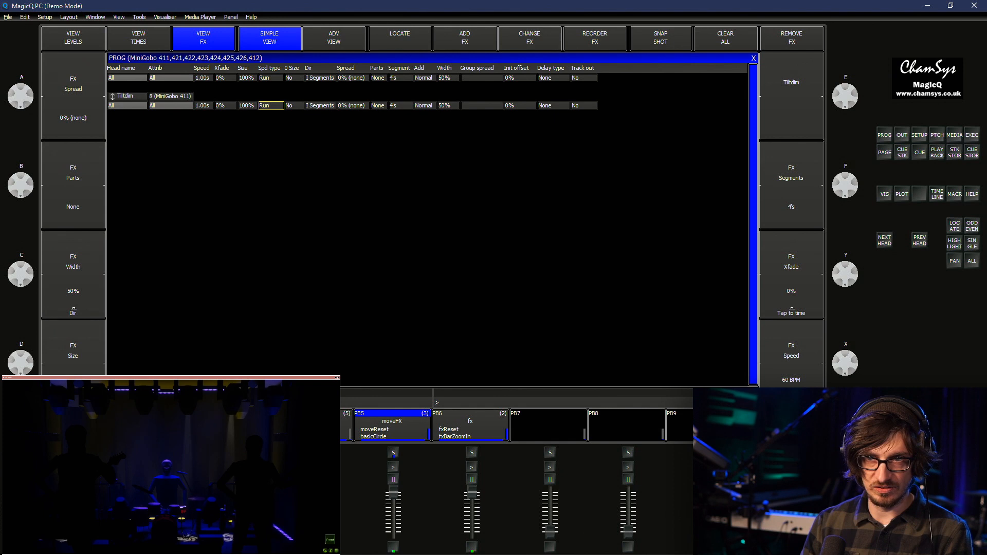
left_click(271, 106)
left_click(413, 153)
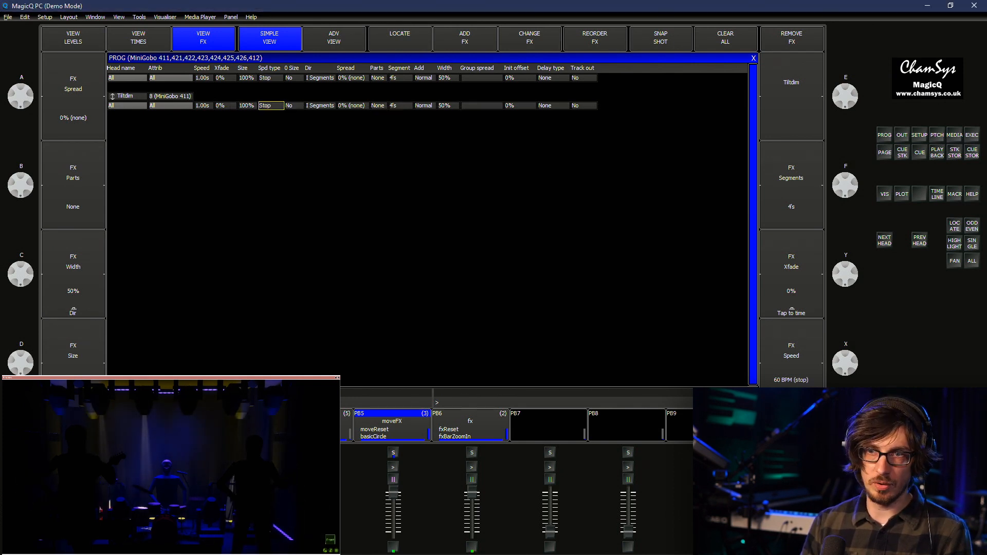
Reset the Tiltdm effect's direction to Fwd, clear its segments to None, and set the direction to Invert
left_click(320, 105)
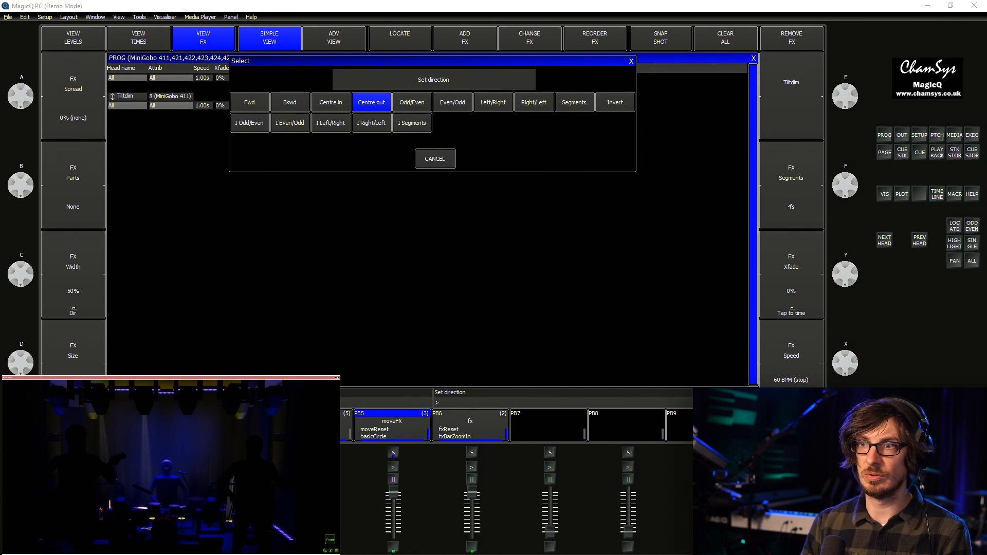
left_click(249, 102)
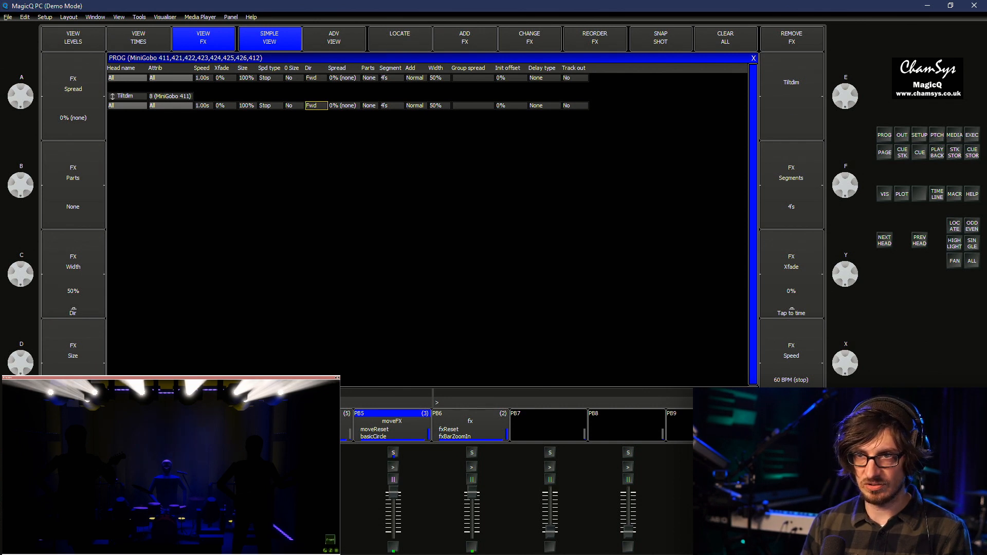
double_click(393, 105)
type("0")
key("Return")
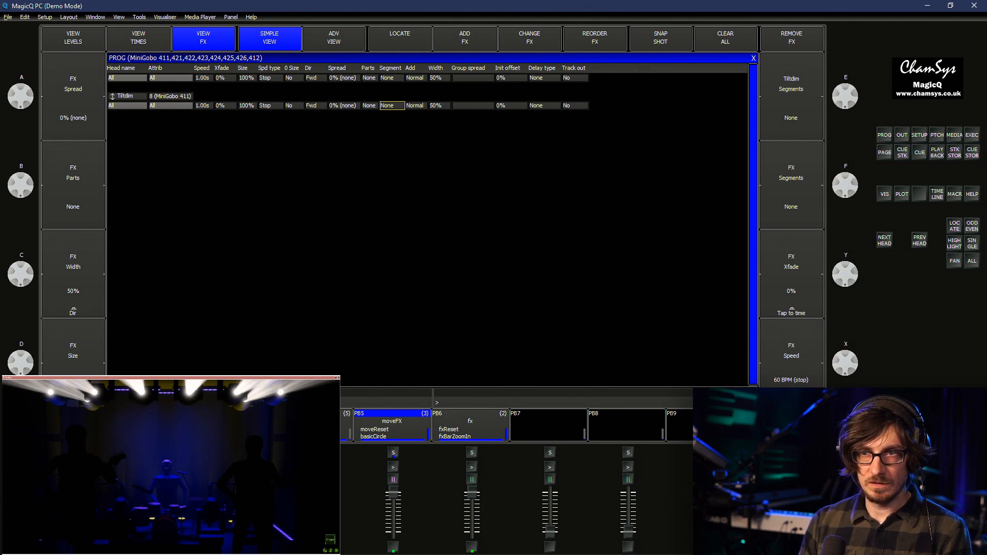
double_click(315, 105)
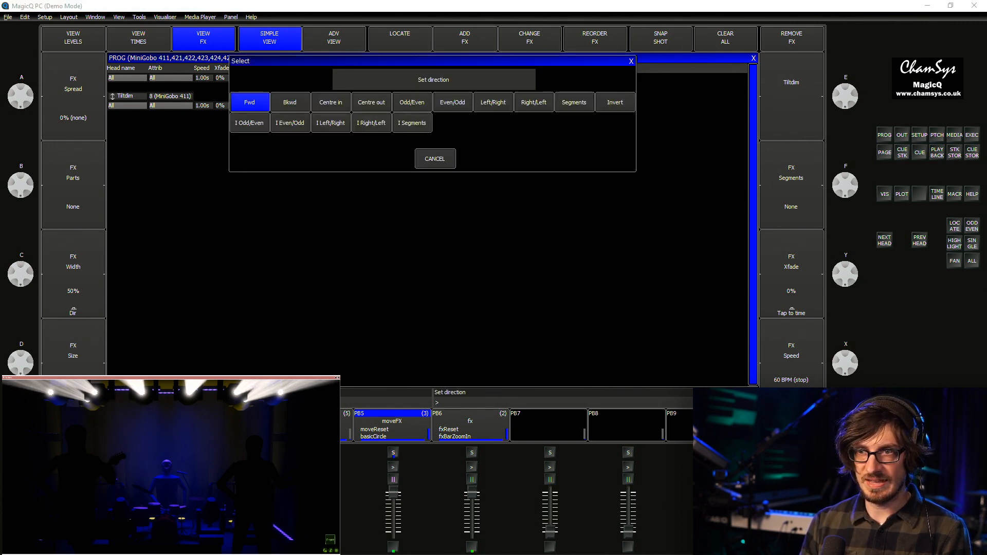
left_click(615, 102)
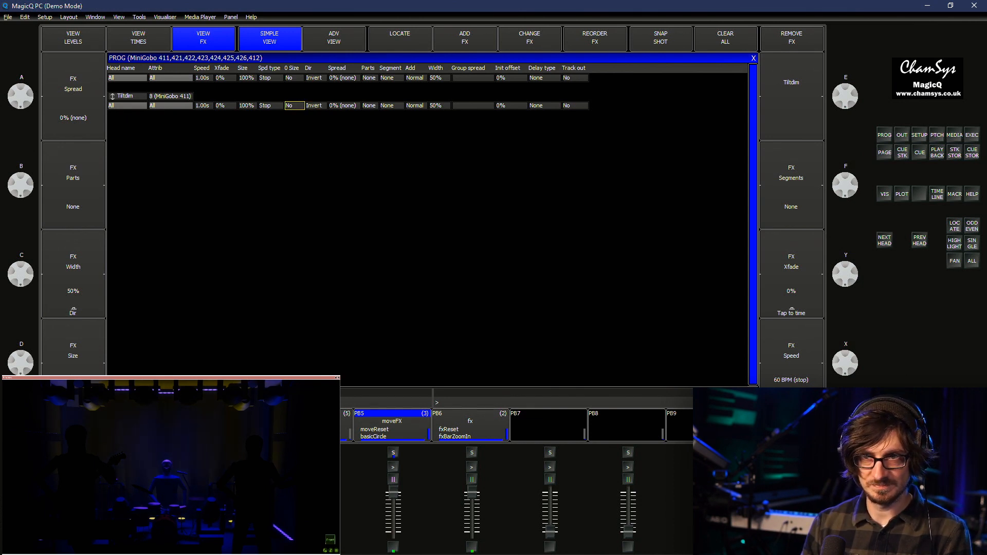
Alternate the inverted Tiltdm effect's speed type between Run and Stop several times, leaving it on Run
double_click(271, 106)
left_click(373, 154)
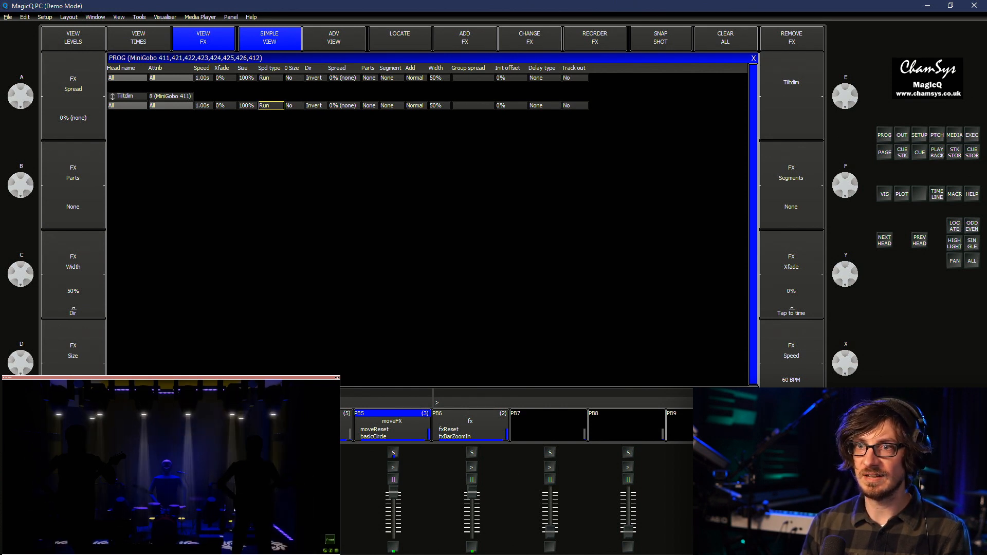
key("Return")
left_click(413, 154)
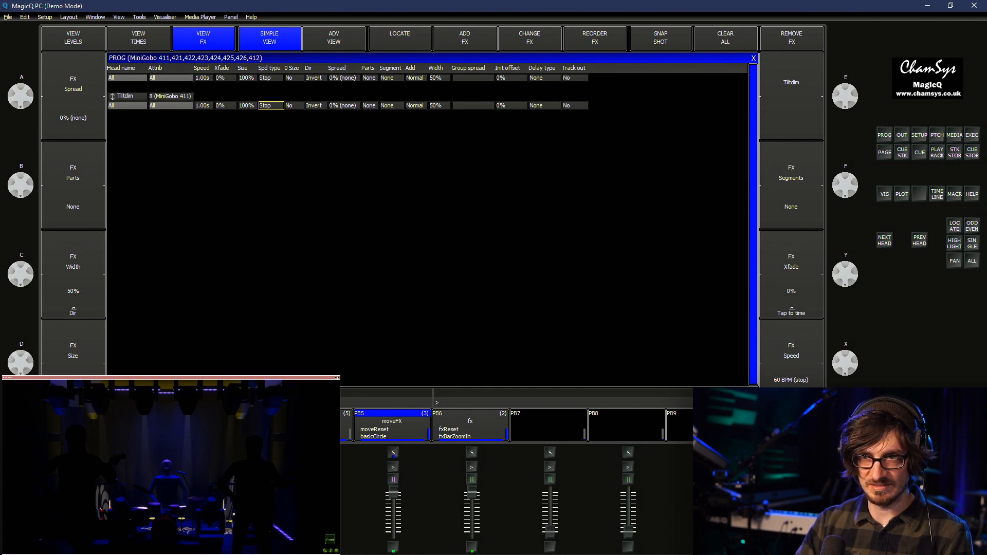
left_click(271, 105)
left_click(373, 154)
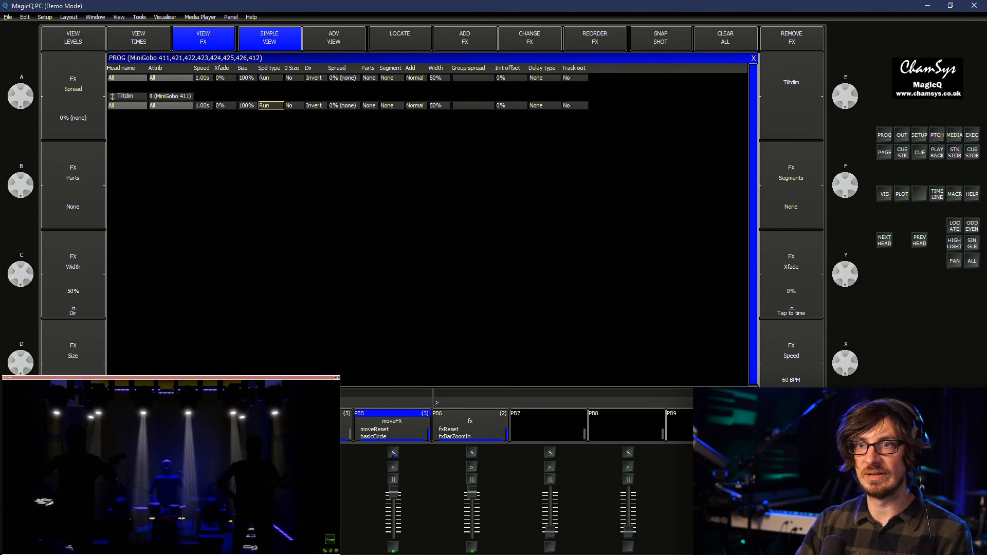
left_click(271, 105)
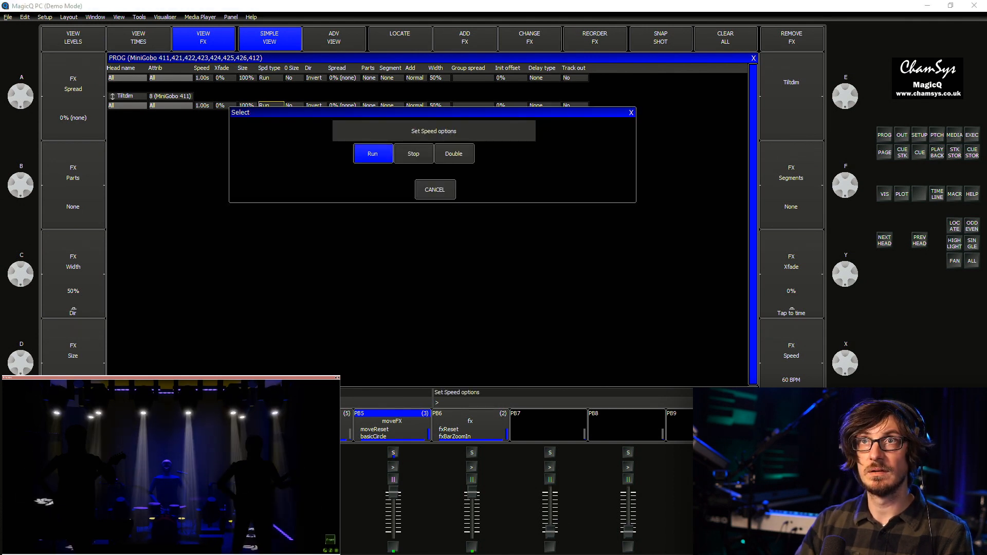
left_click(414, 153)
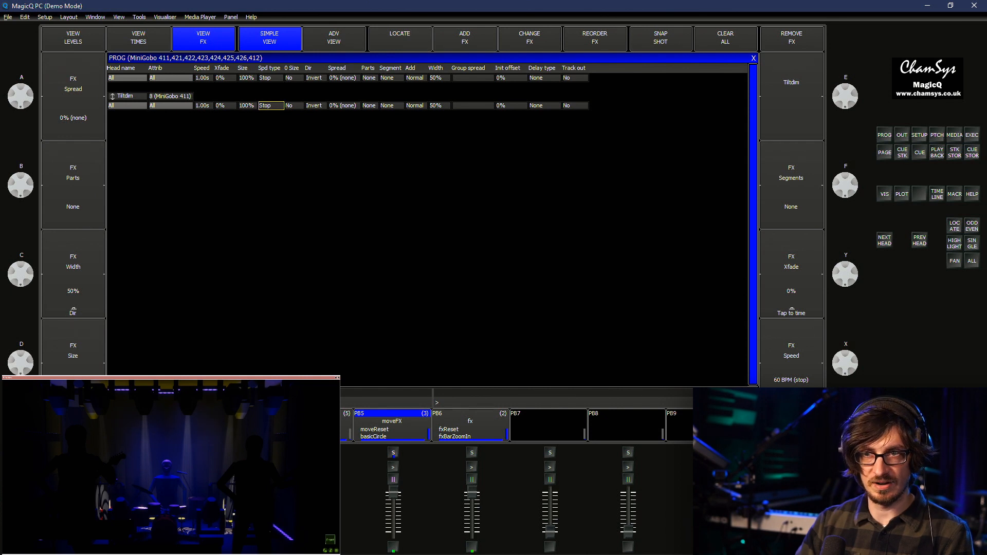
left_click(270, 105)
left_click(373, 154)
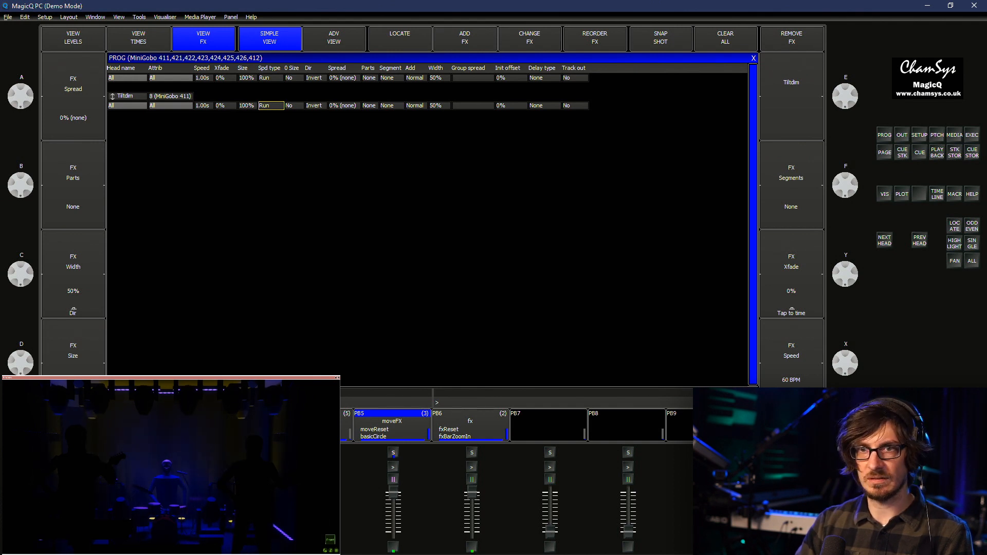
Check the programmer's times and levels for the MiniGobo heads and return to the effect settings
left_click(73, 38)
left_click(138, 38)
left_click(203, 38)
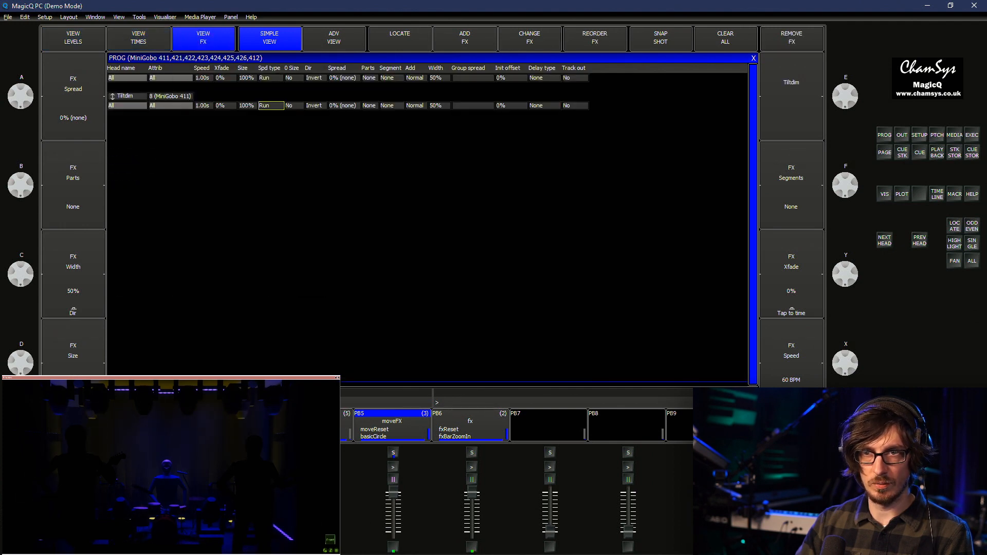
left_click(138, 38)
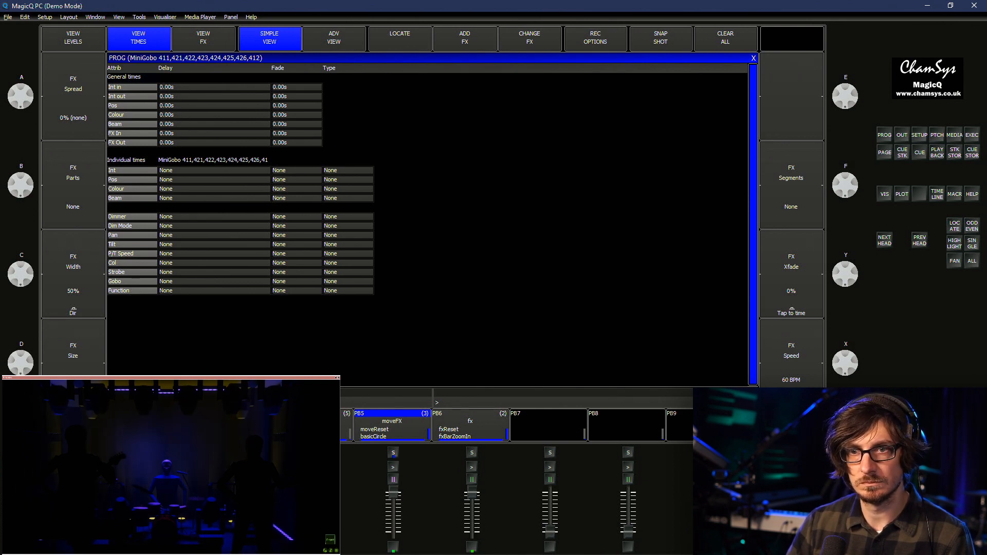
left_click(73, 38)
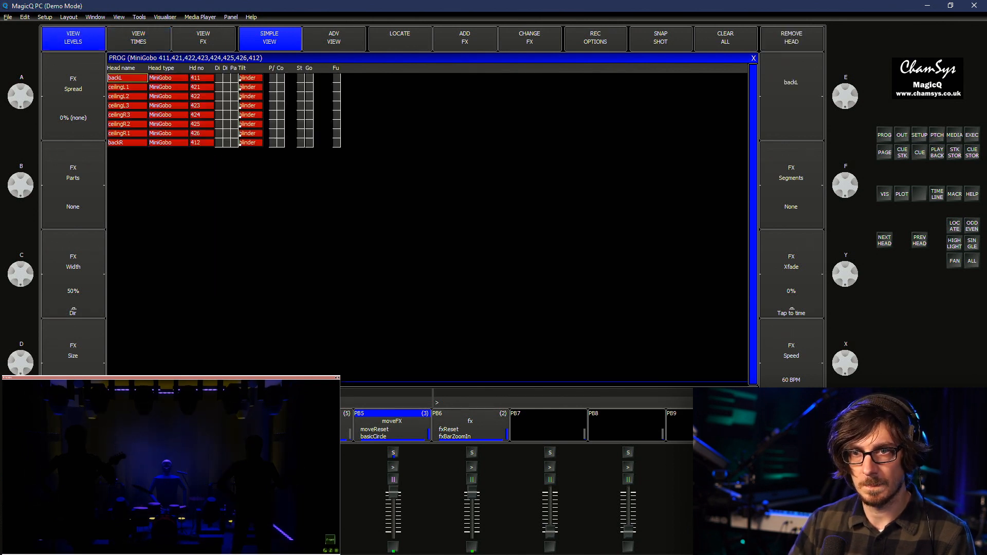
left_click(203, 38)
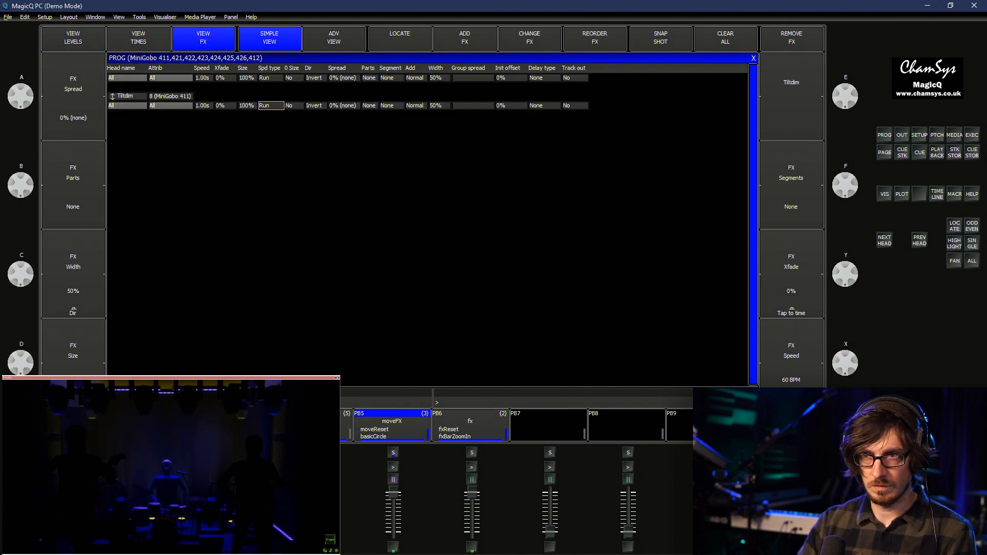
Try Tiltdm effect widths of 100% and 60% and set the width back to 50%
double_click(439, 106)
type("100")
key("Return")
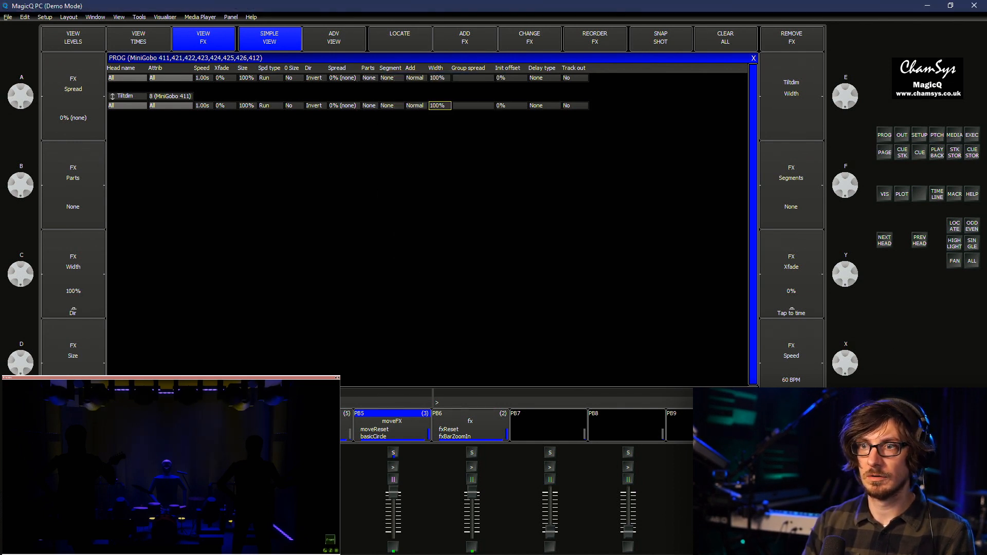
double_click(439, 106)
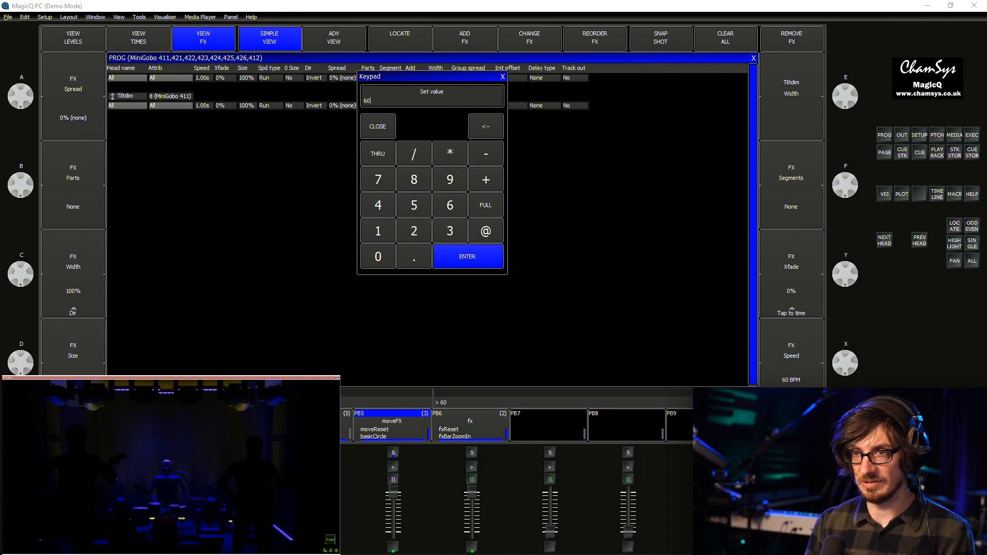
key("Return")
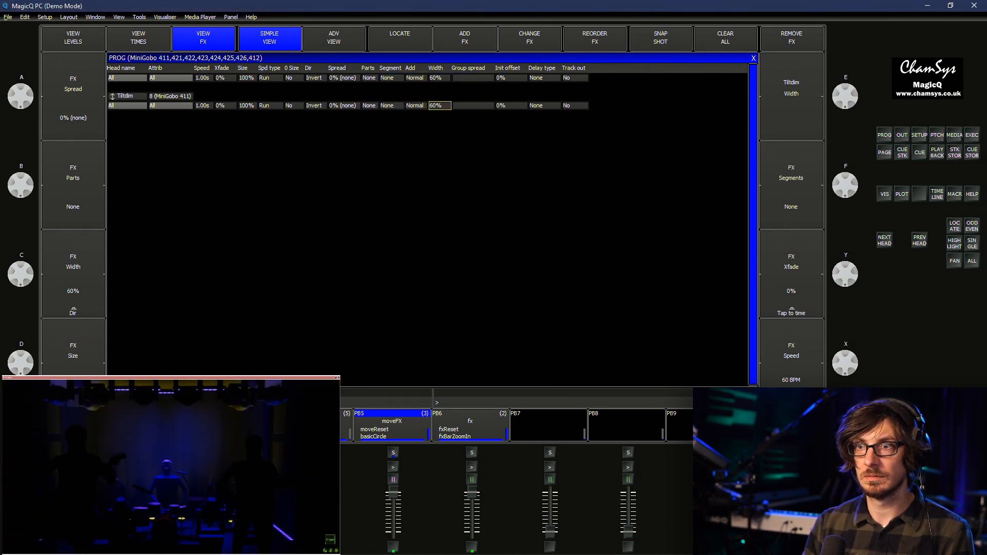
key("Return")
type("50")
key("Return")
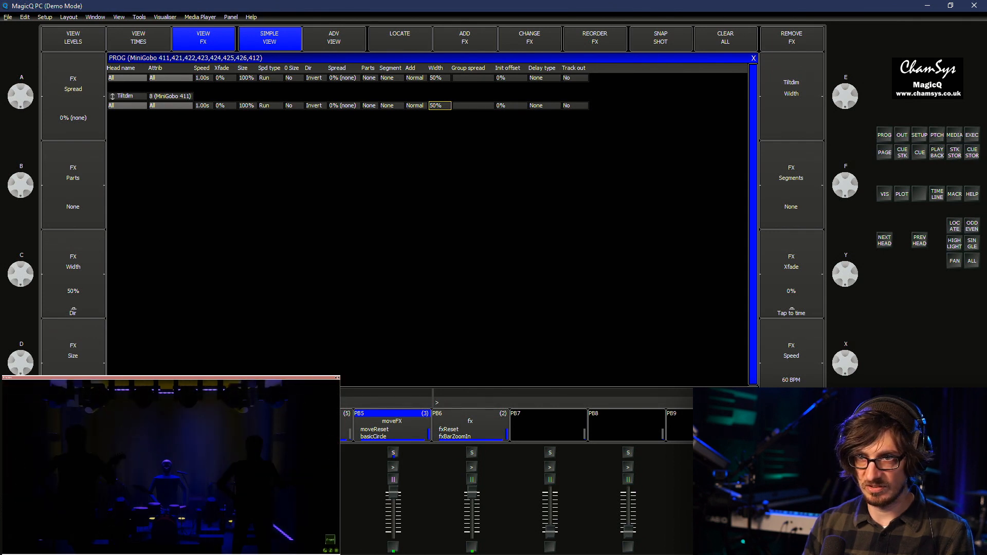
Set the Tiltdm effect's spread to 50% and its width to 60%
double_click(342, 105)
type("50")
key("Return")
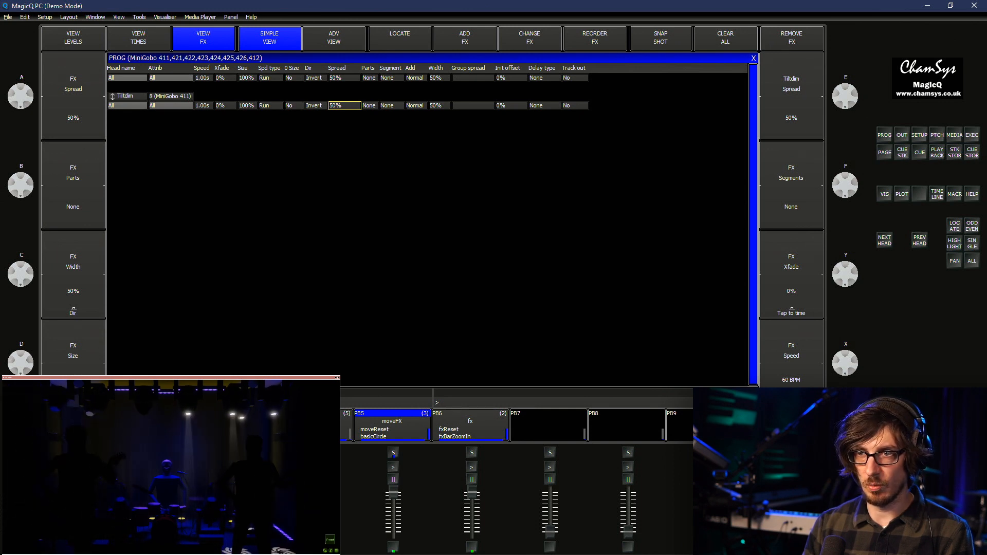
double_click(438, 106)
type("60")
key("Return")
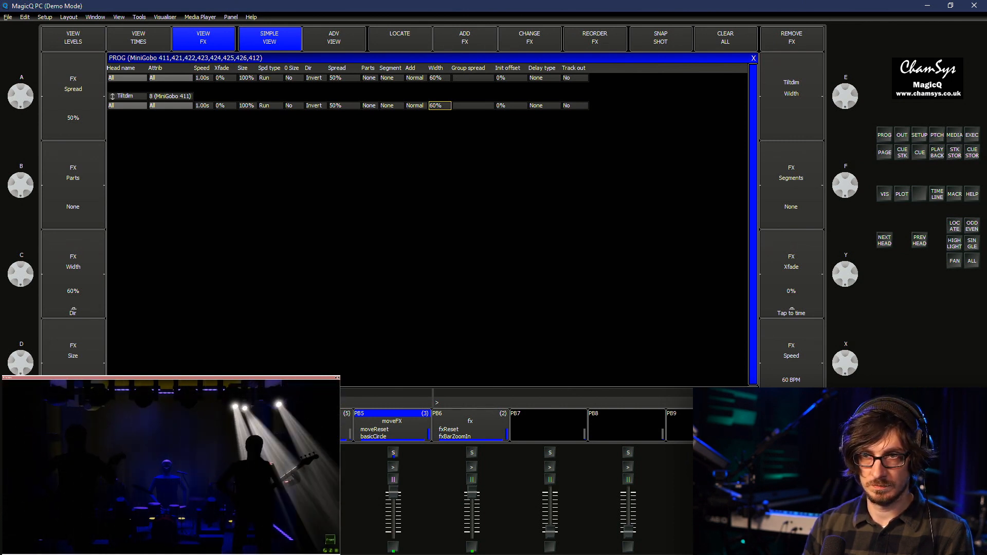
Try the I Odd/Even direction on the Tiltdm effect, set it to Centre in, and show the head levels
double_click(315, 105)
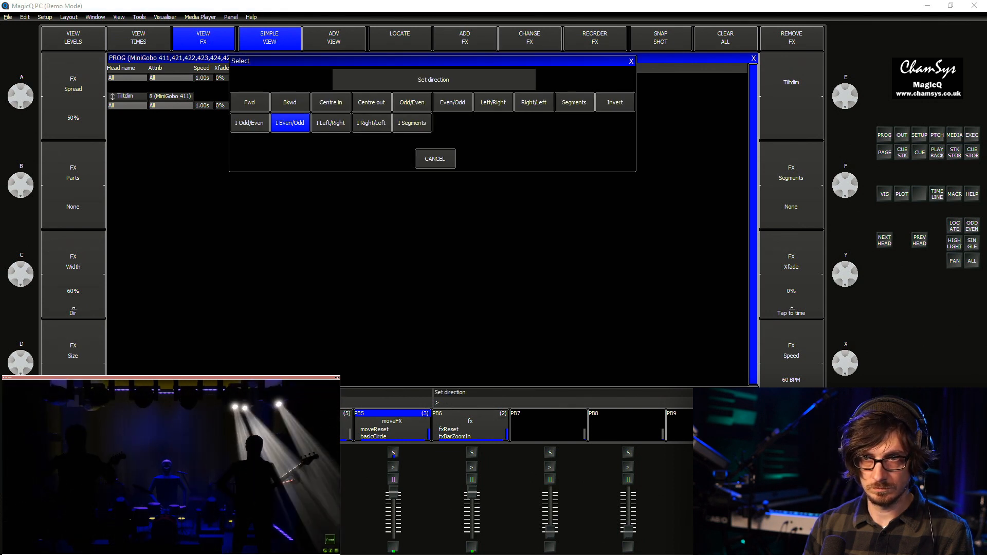
left_click(249, 123)
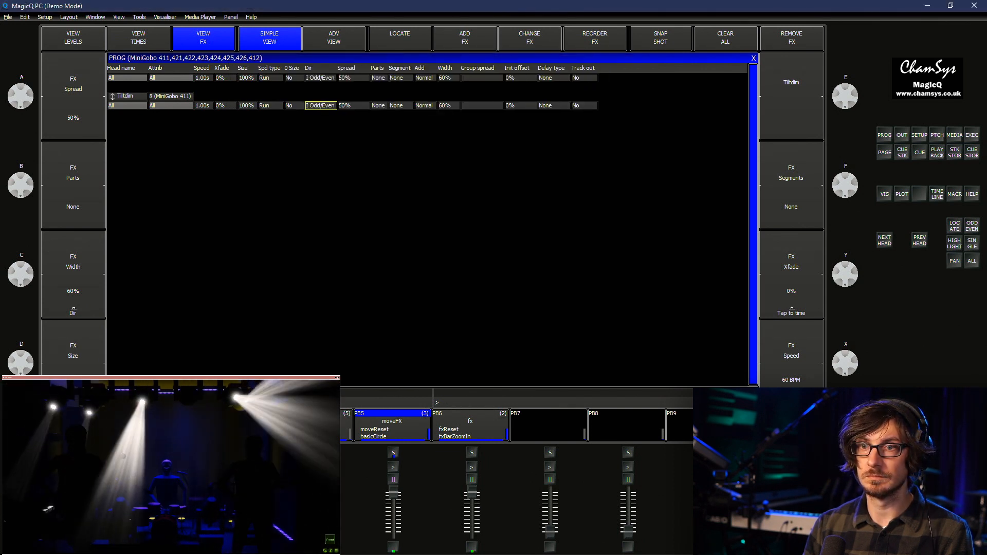
left_click(321, 106)
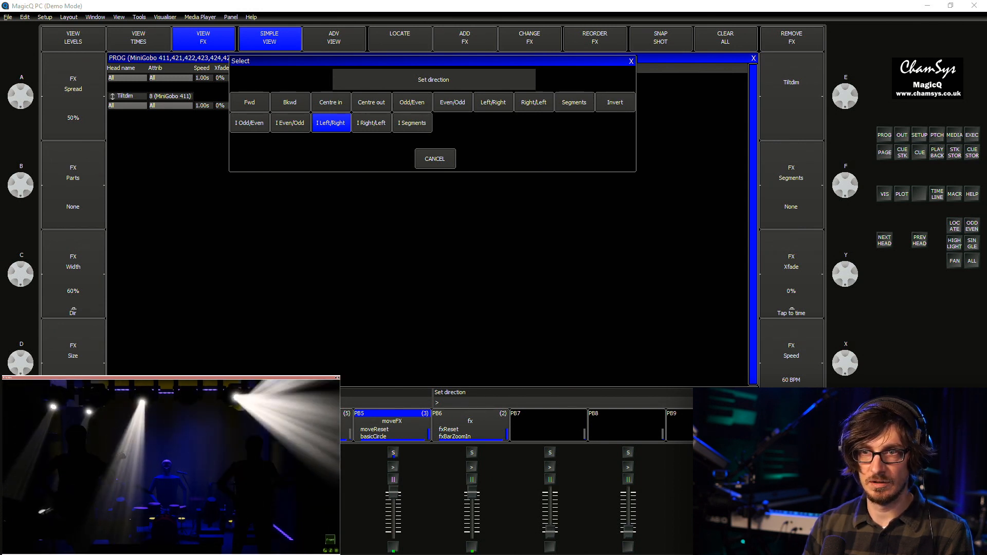
left_click(330, 102)
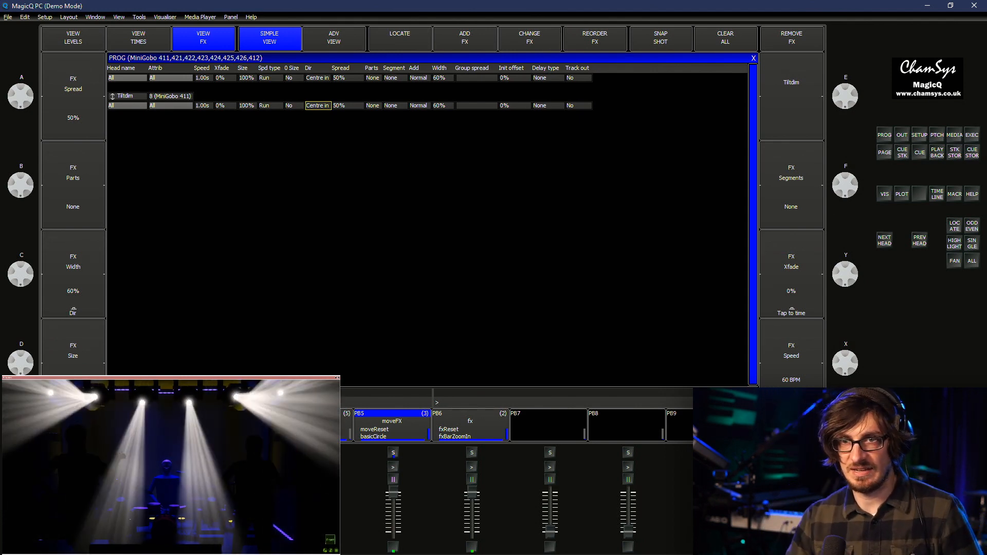
left_click(73, 38)
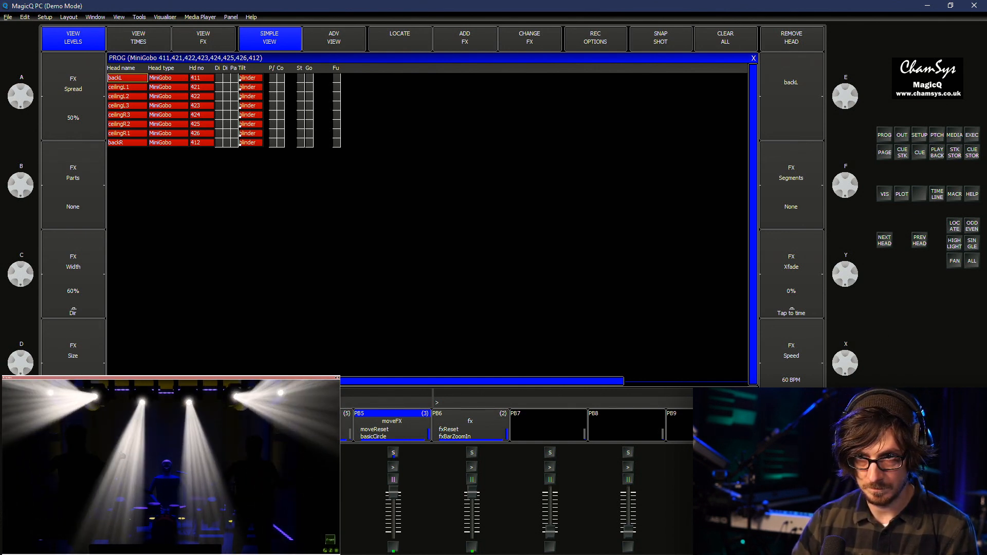
left_click(234, 78)
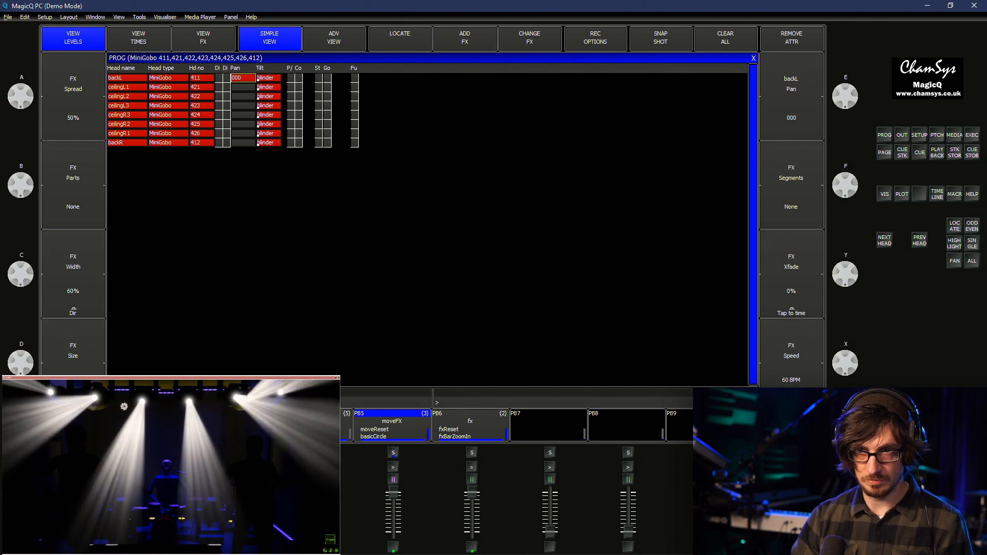
key("Delete")
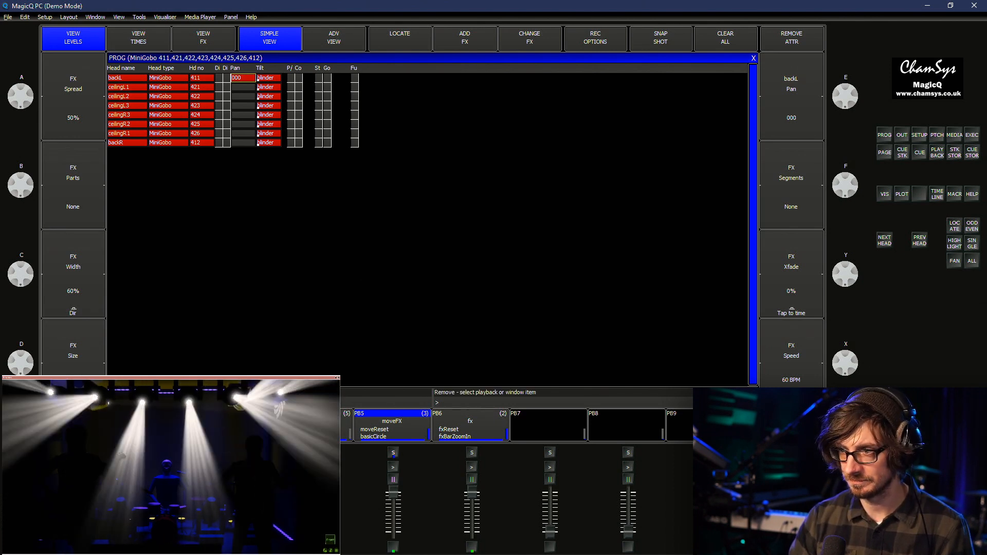
left_click(237, 77)
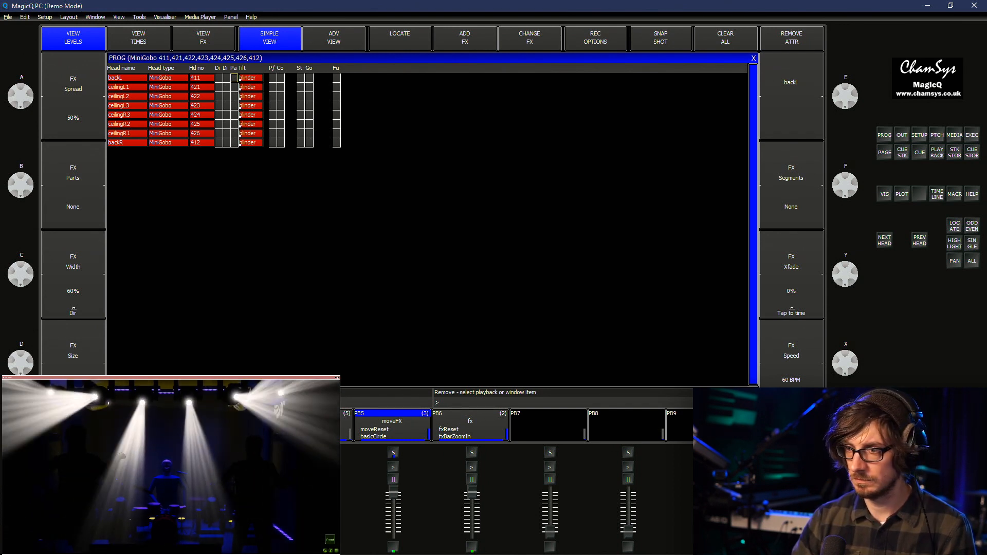
Apply the blinder and panReset position palettes to the ceilingMovers group
left_click(754, 58)
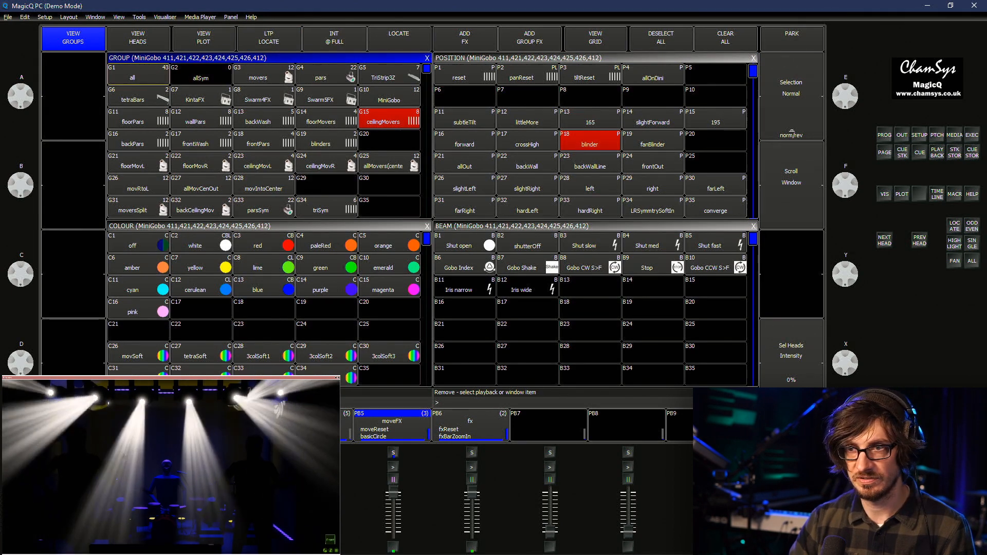
left_click(389, 120)
left_click(465, 75)
left_click(590, 141)
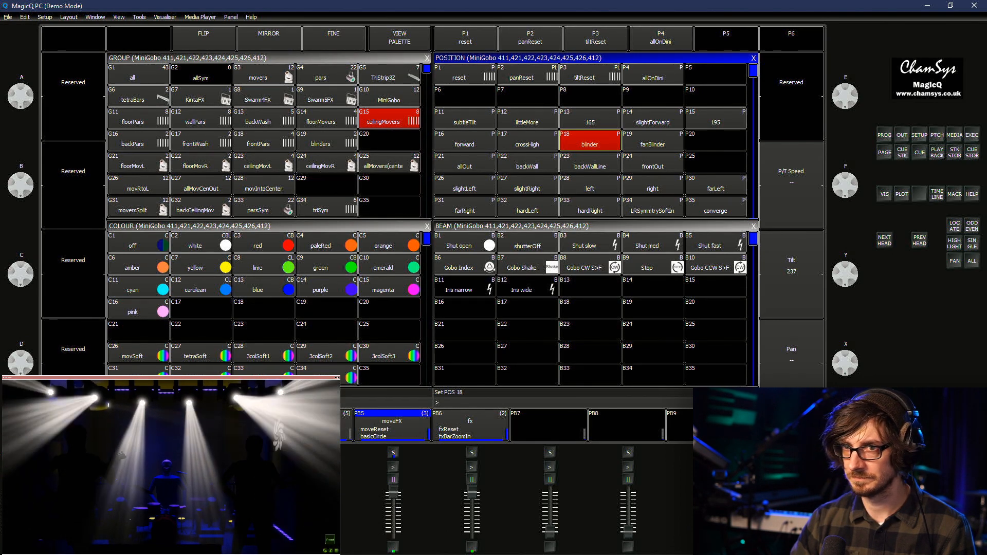
left_click(389, 119)
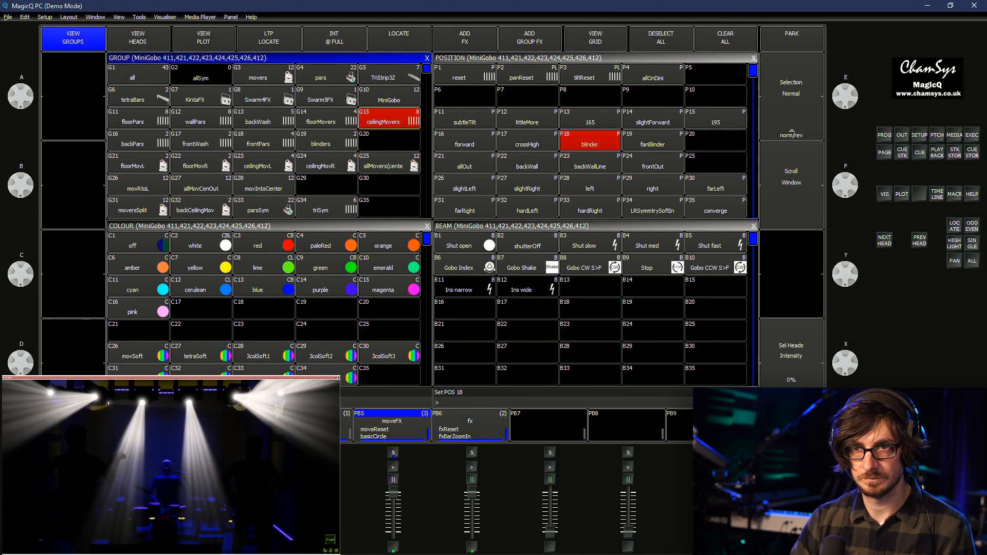
left_click(716, 96)
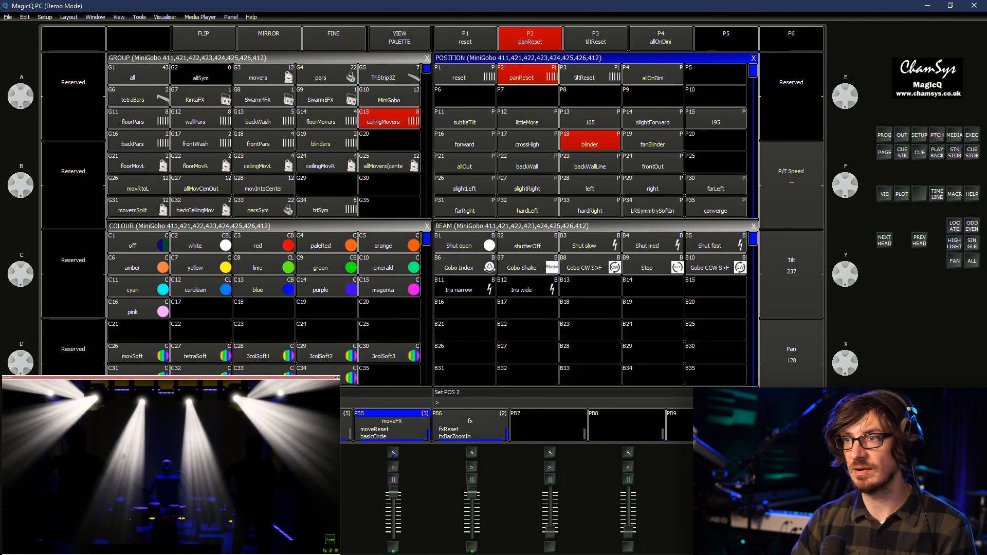
left_click(715, 96)
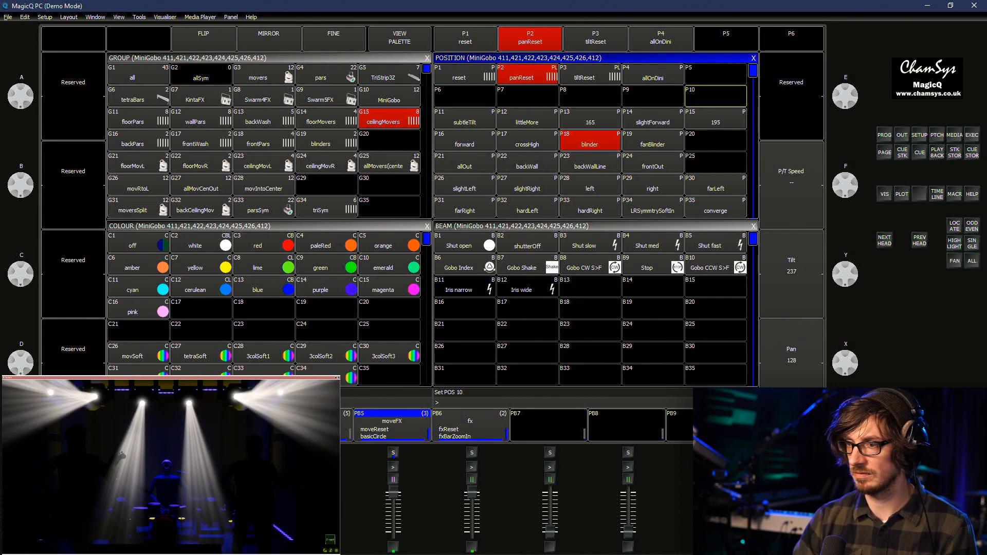
Look through the position effects in the FX library without adding one
key("f")
left_click(464, 39)
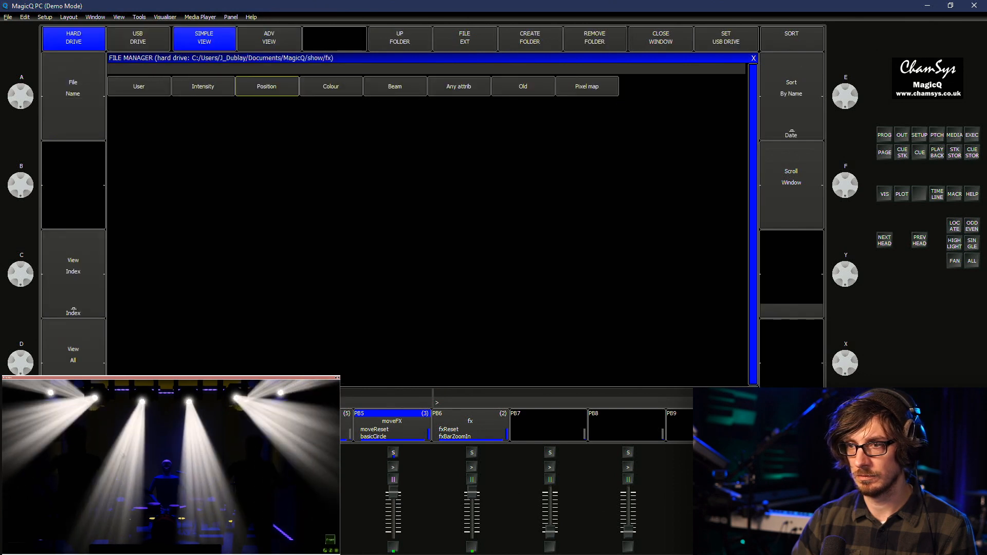
left_click(267, 86)
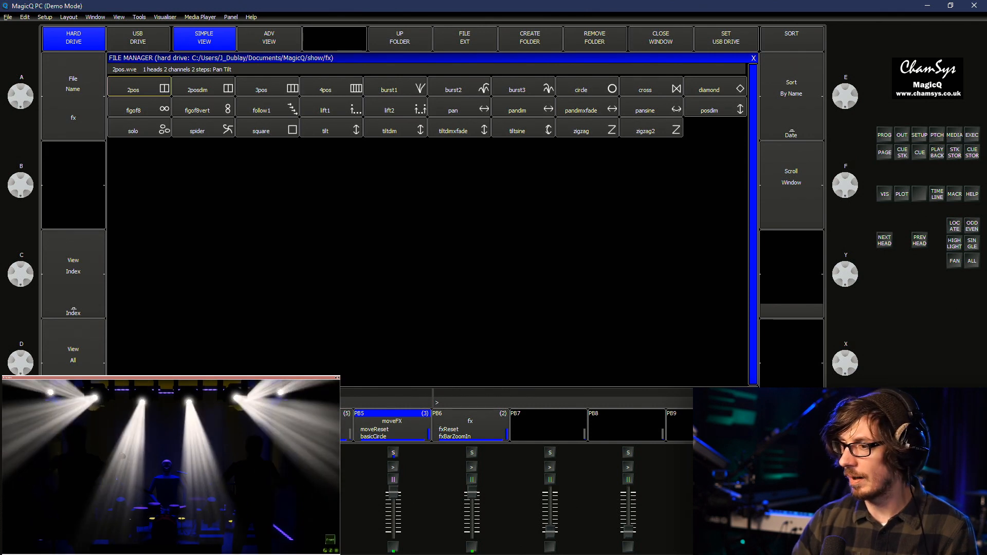
key("Escape")
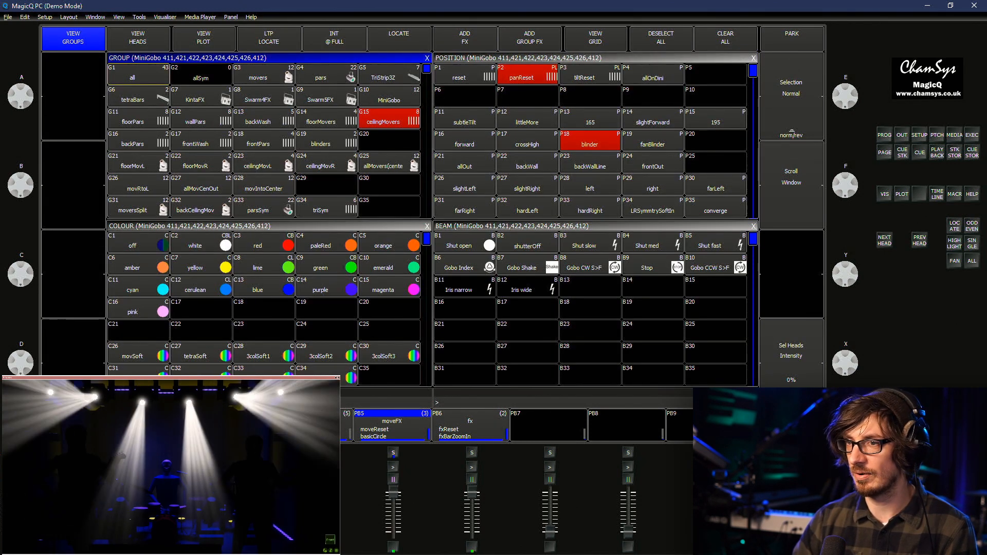
Try an initial offset of 20% on the Tiltdm effect and set it back to 0%
key("p")
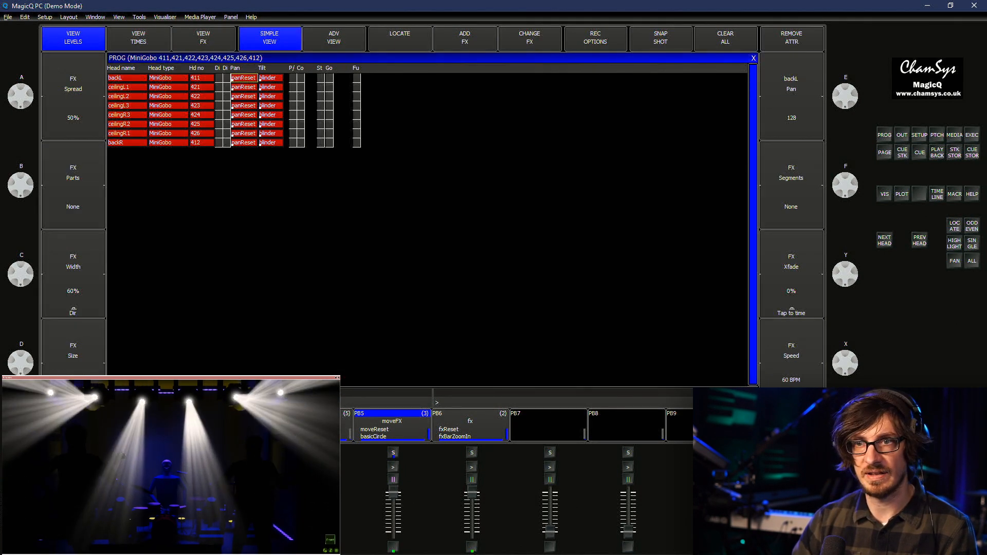
key("F3")
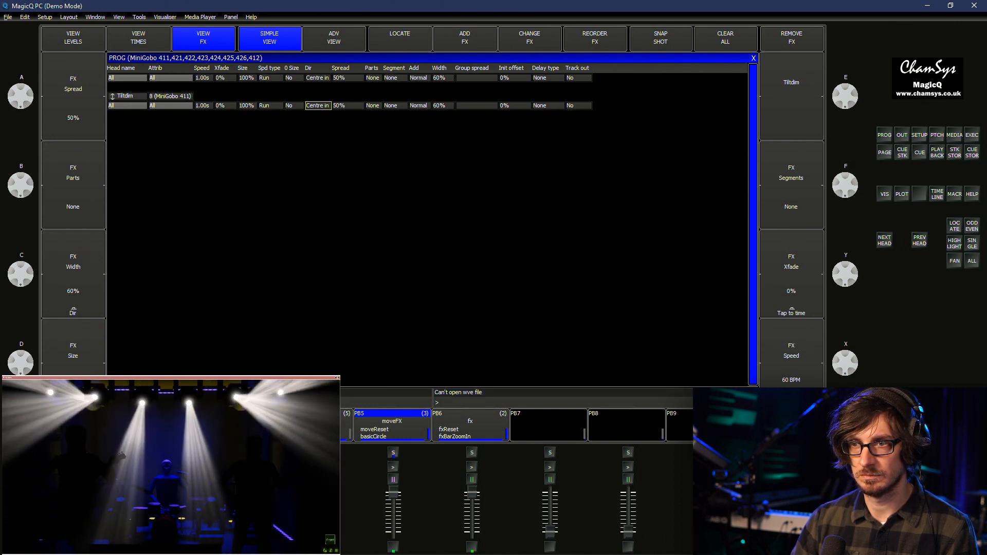
left_click(515, 105)
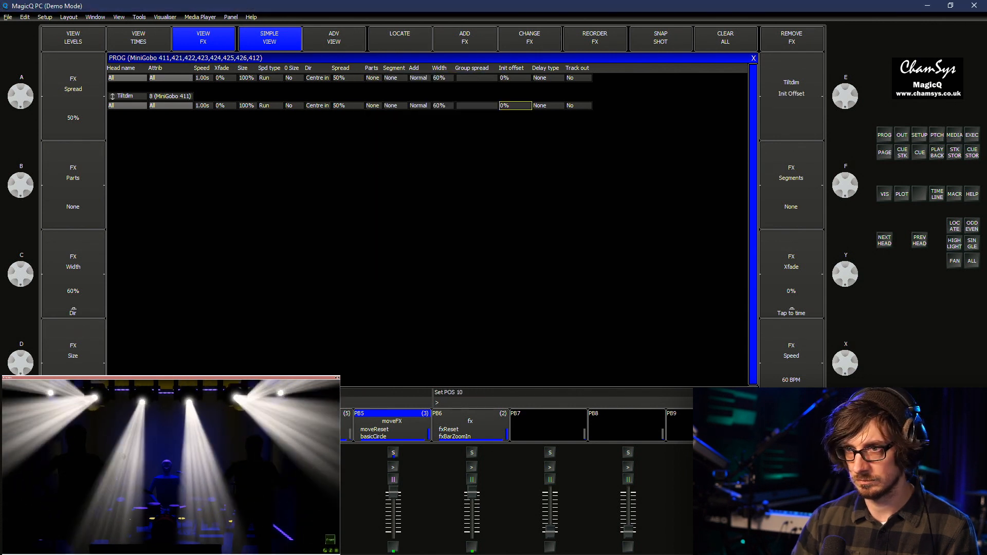
left_click(515, 106)
type("20")
key("Return")
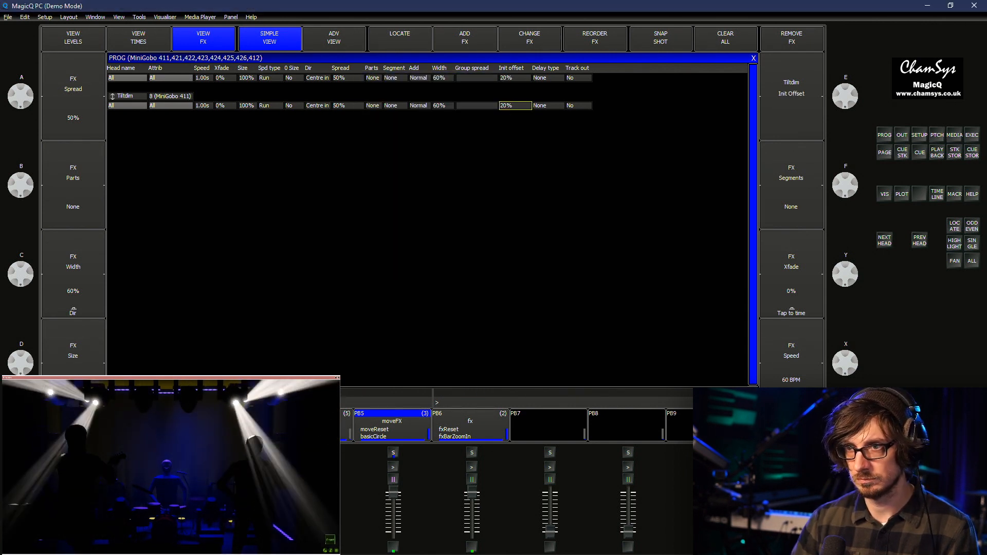
left_click(515, 105)
type("0")
key("Return")
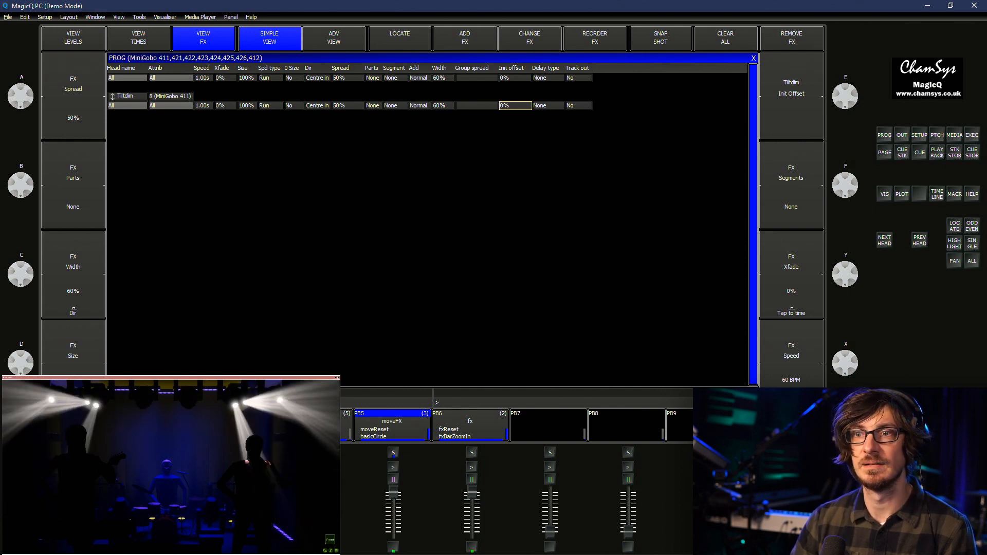
Try the Double speed type on the Tiltdm effect and set it back to Run
double_click(271, 78)
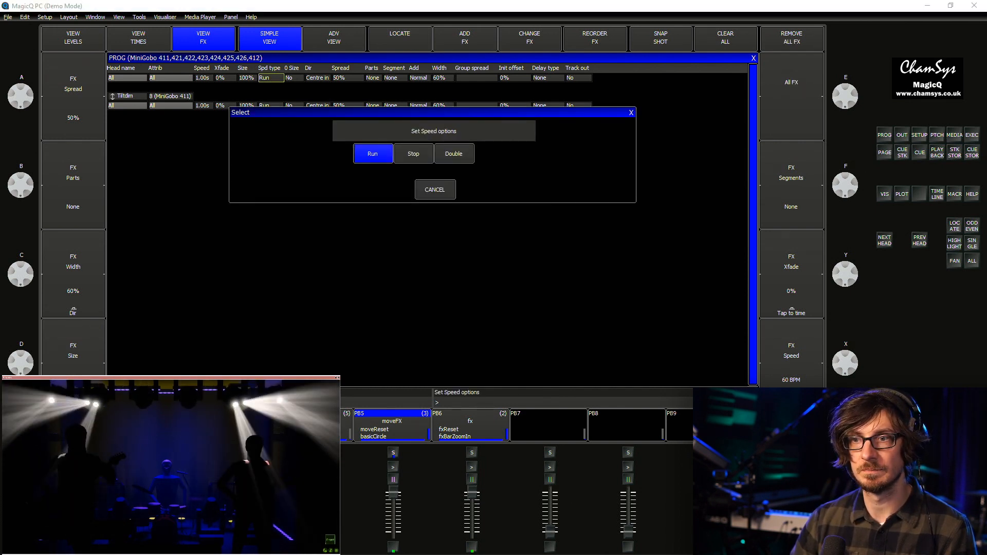
left_click(454, 153)
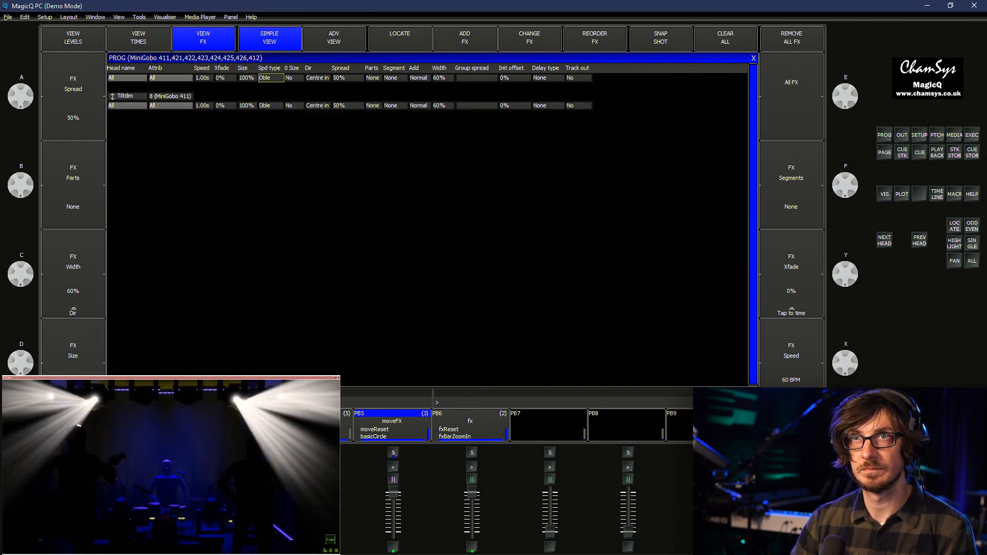
double_click(271, 106)
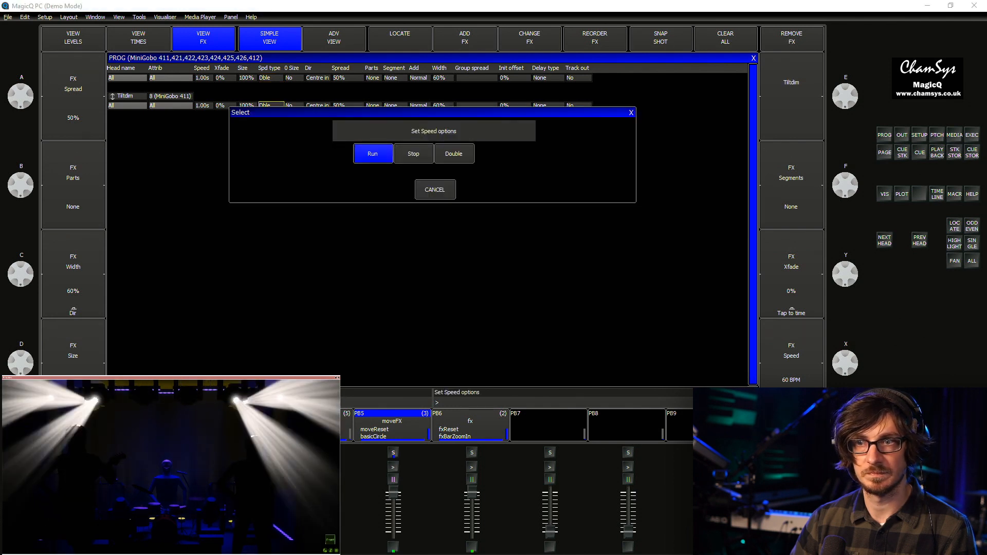
left_click(453, 154)
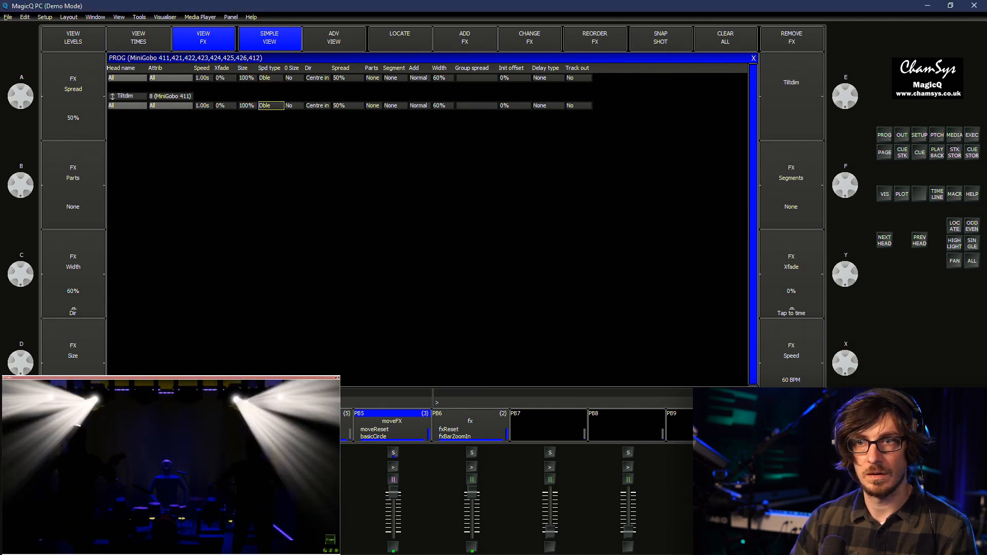
double_click(271, 105)
left_click(373, 154)
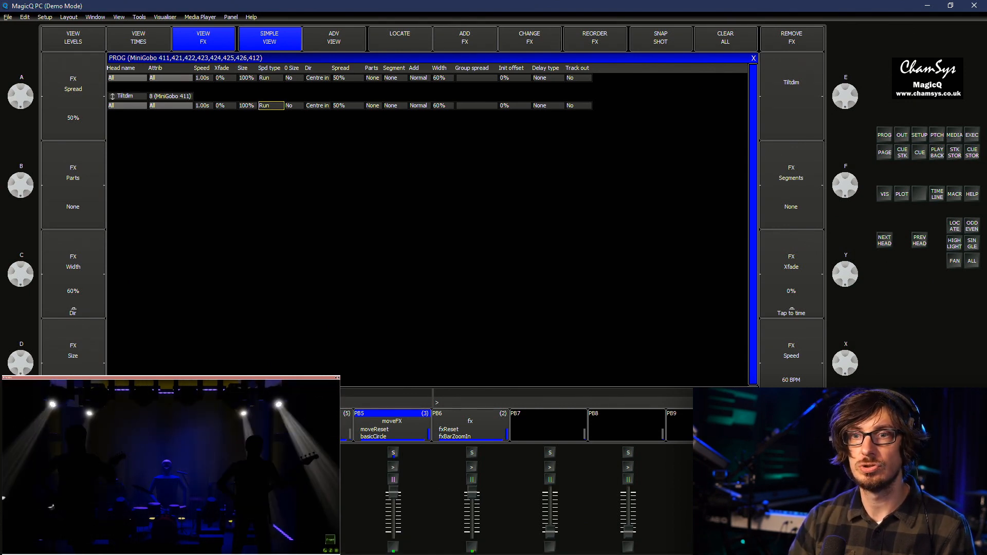
Try a crossfade of 50% on the Tiltdm effect and set it back to 0%
double_click(226, 105)
type("5")
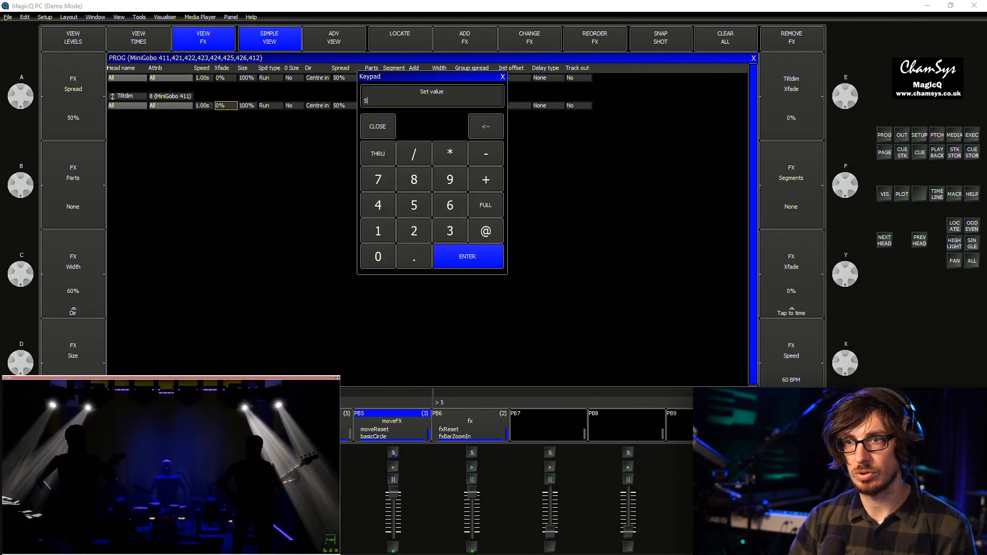
type("0")
key("Return")
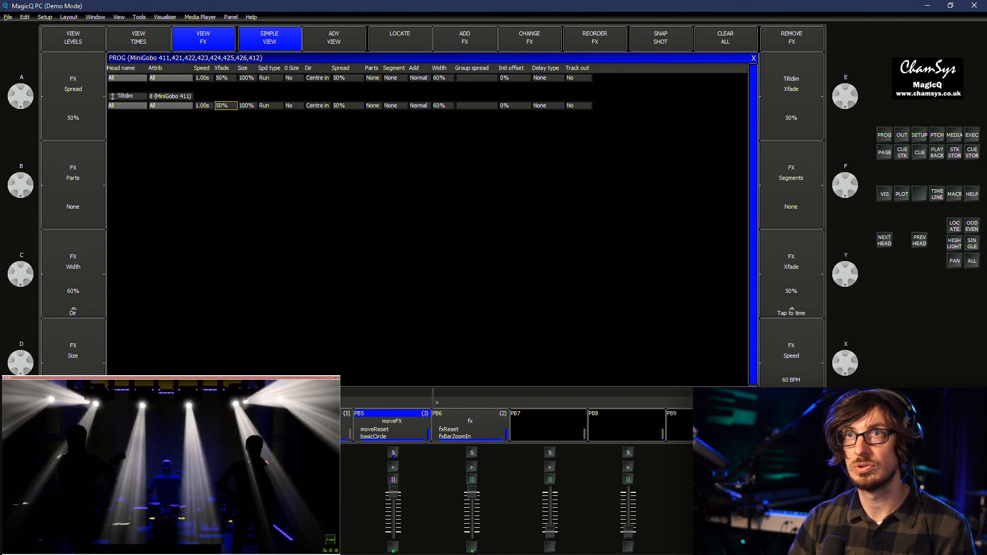
type("0")
key("Return")
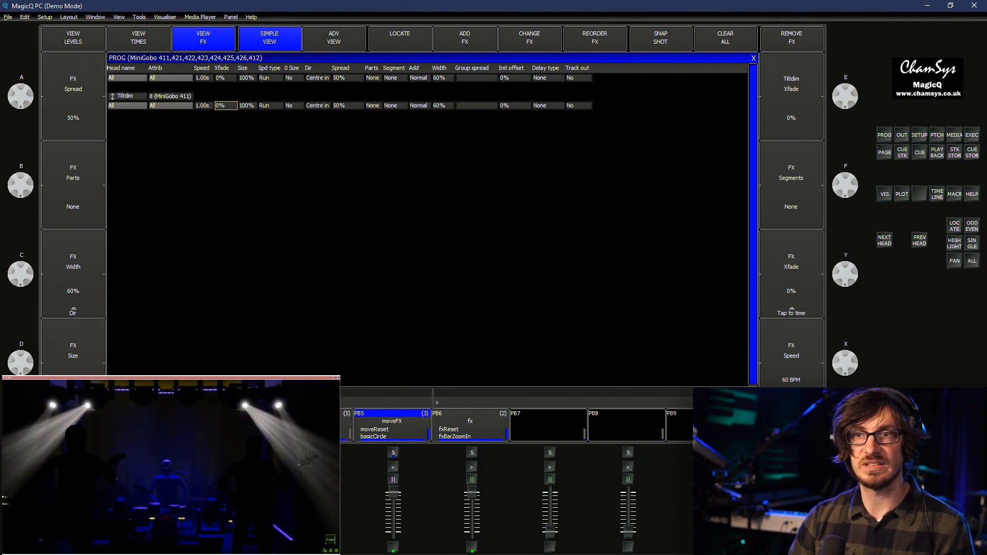
Set the Tiltdm effect's direction to Invert and remove the panReset and blinder levels from all eight MiniGobo heads
double_click(317, 105)
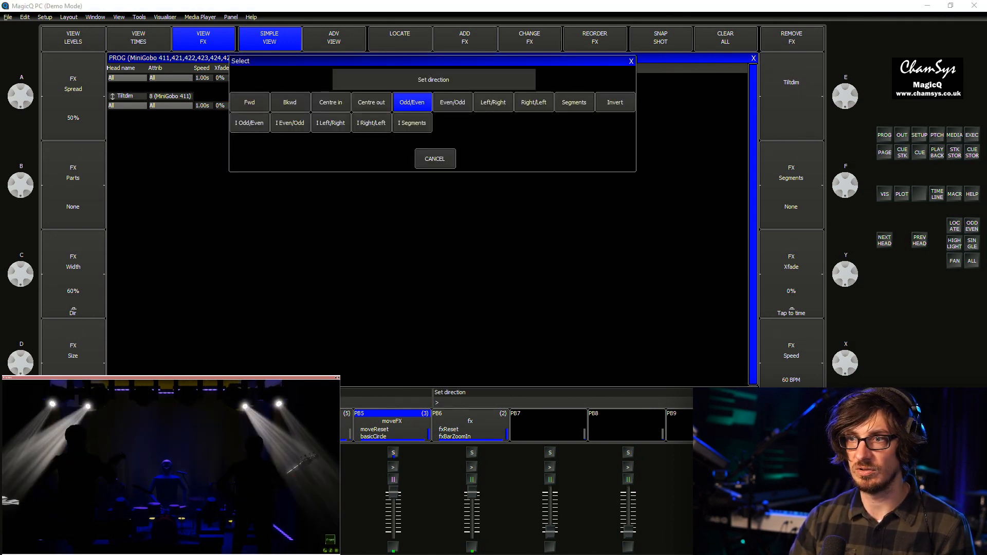
left_click(615, 103)
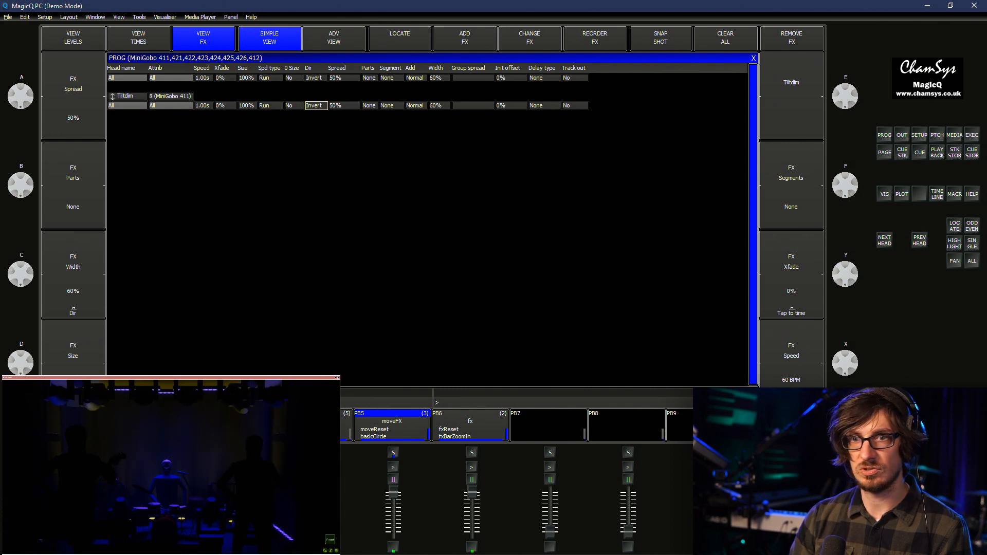
key("F1")
left_click_drag(272, 143, 243, 78)
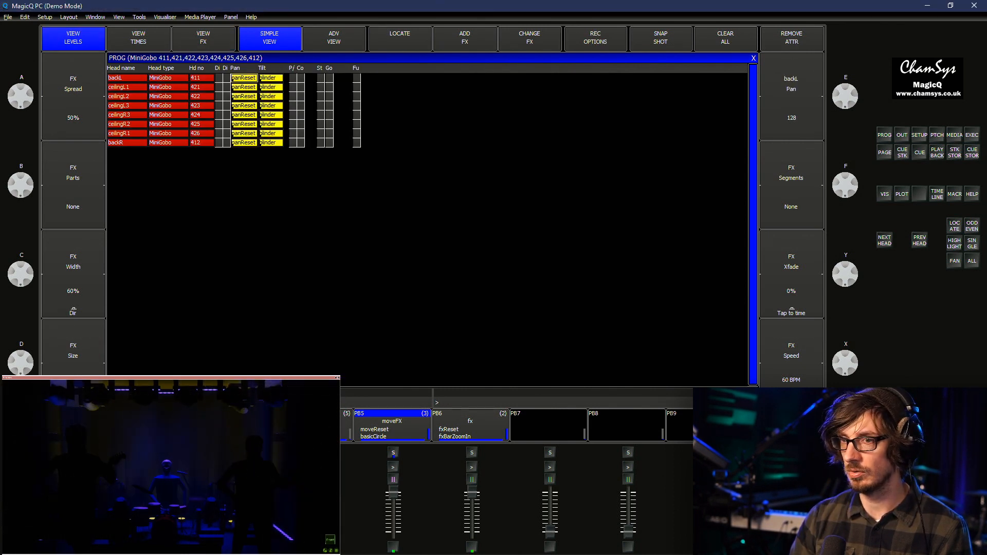
key("Delete")
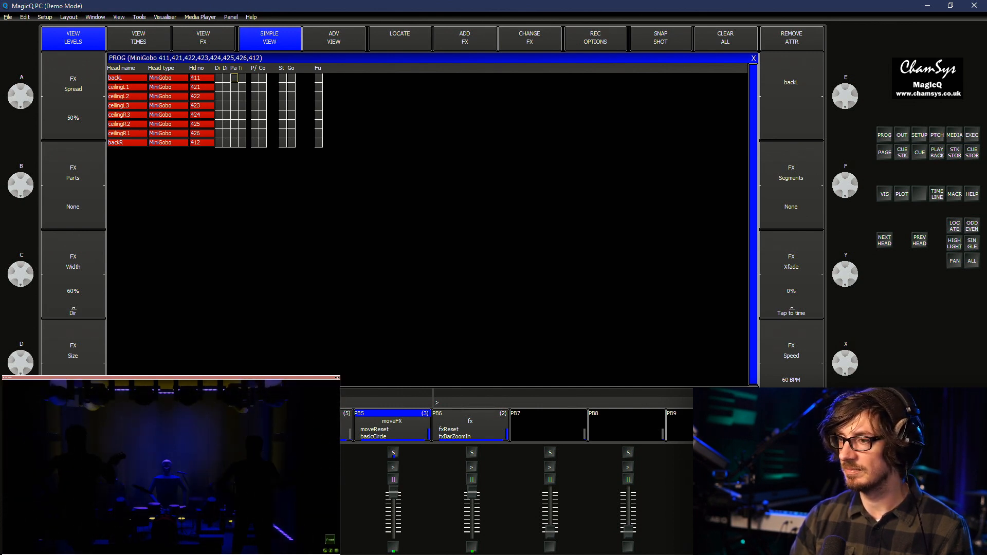
Record the programmed effect into FX slot F52 with the name tiltDownFadeLR
key("F5")
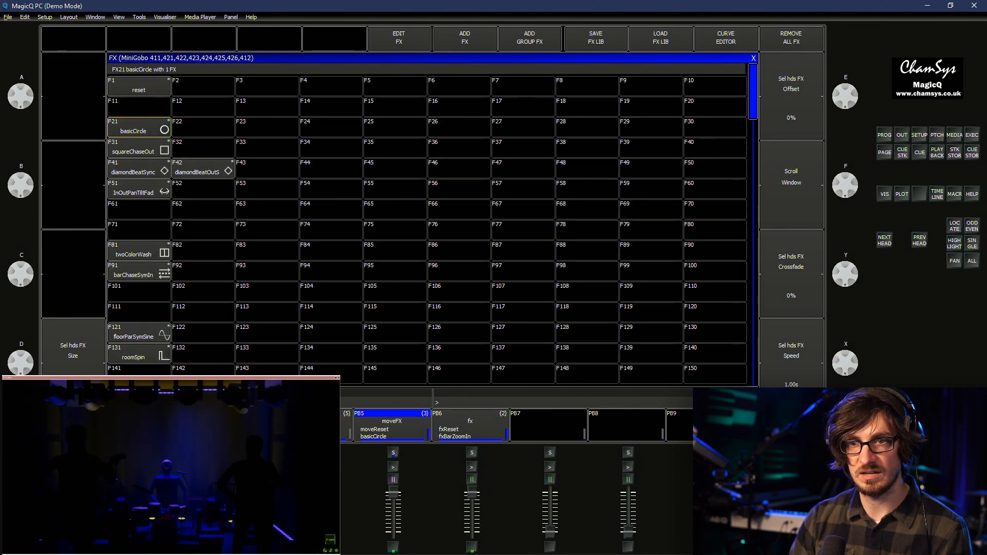
key("ctrl+s")
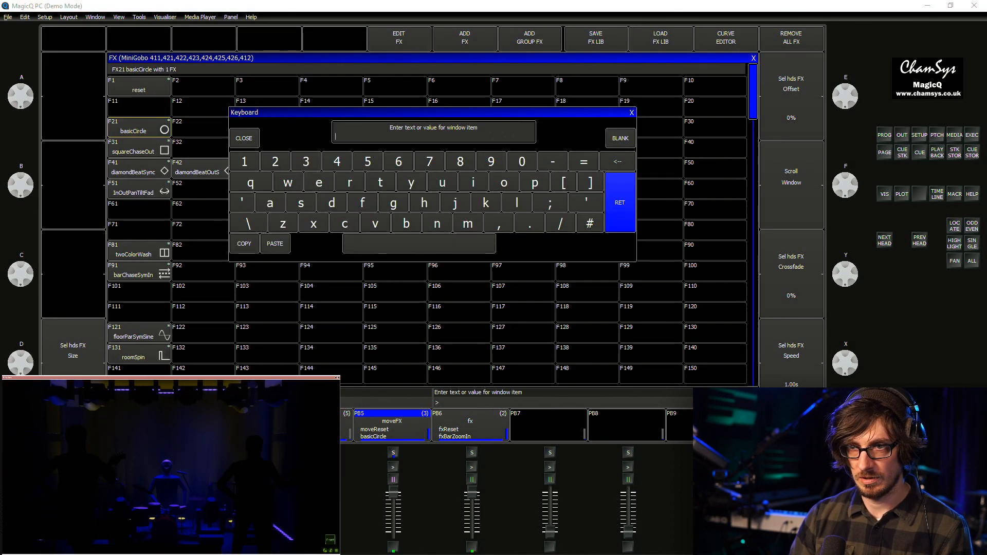
key("Escape")
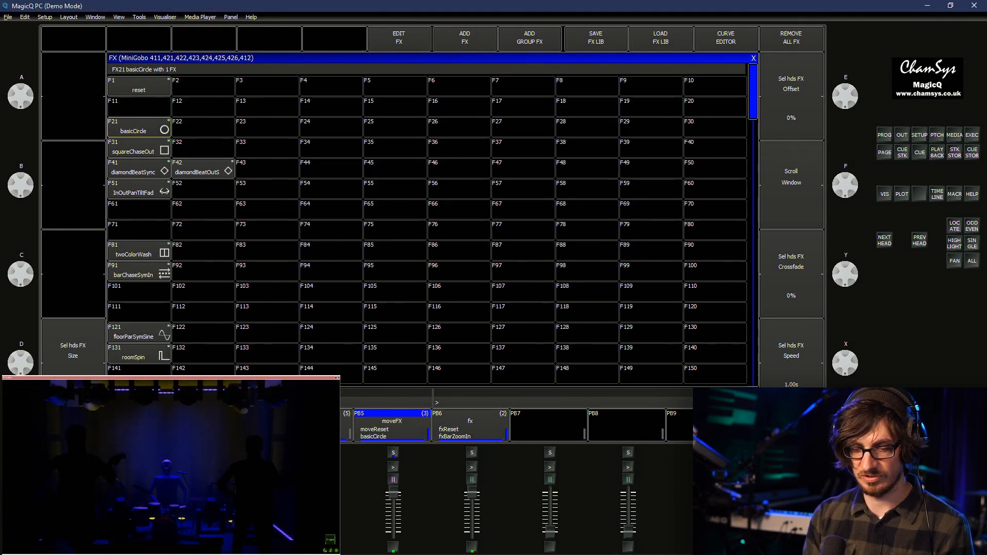
type("tilt")
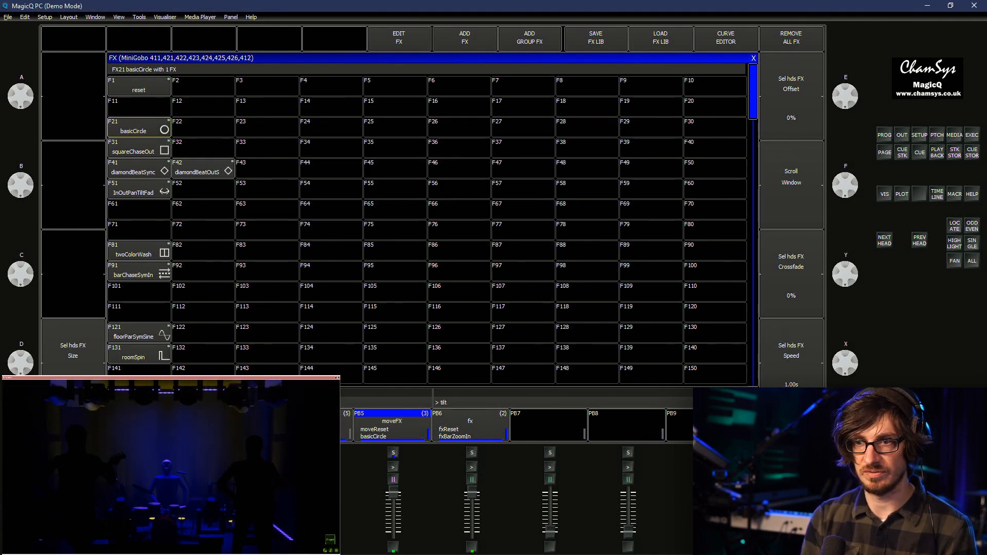
type("DownFadeLR")
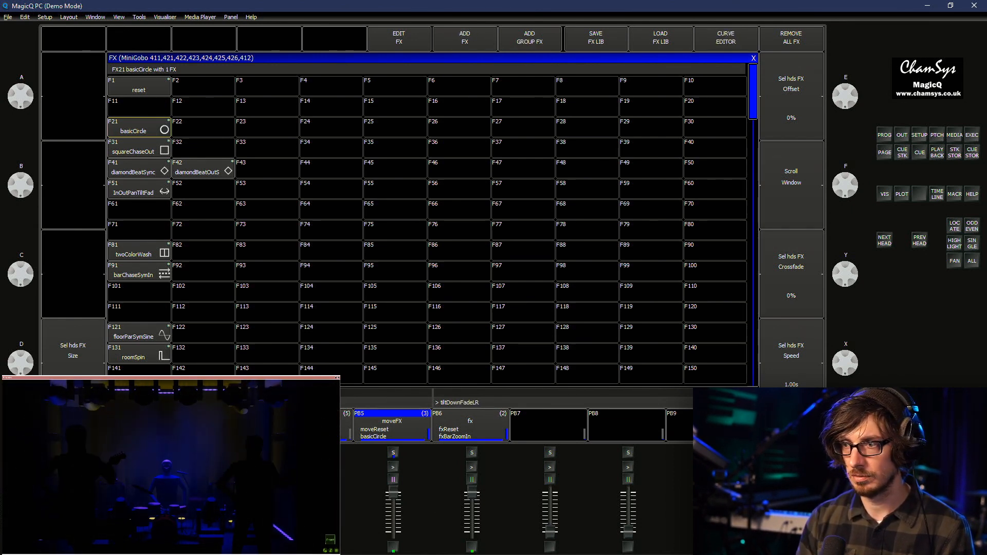
key("ctrl+r")
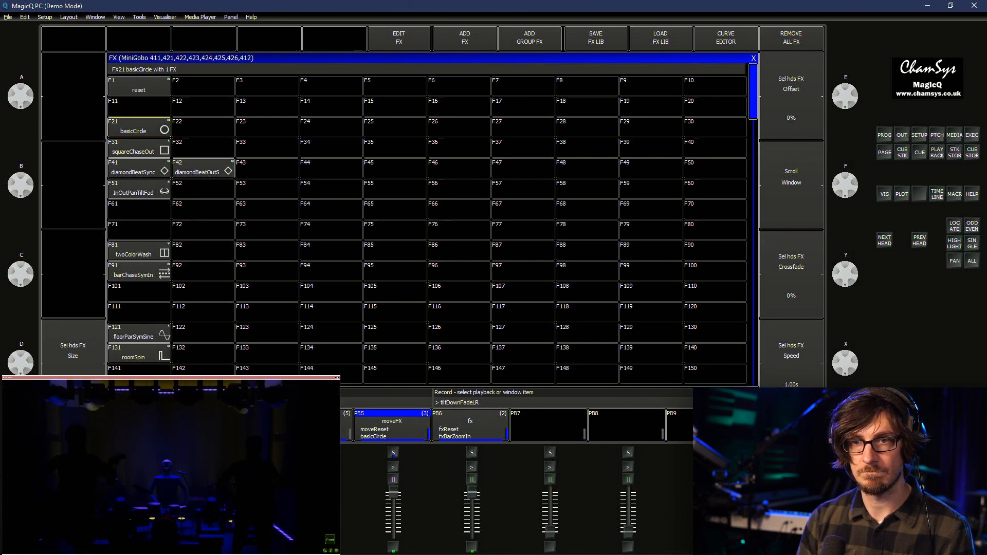
left_click(203, 189)
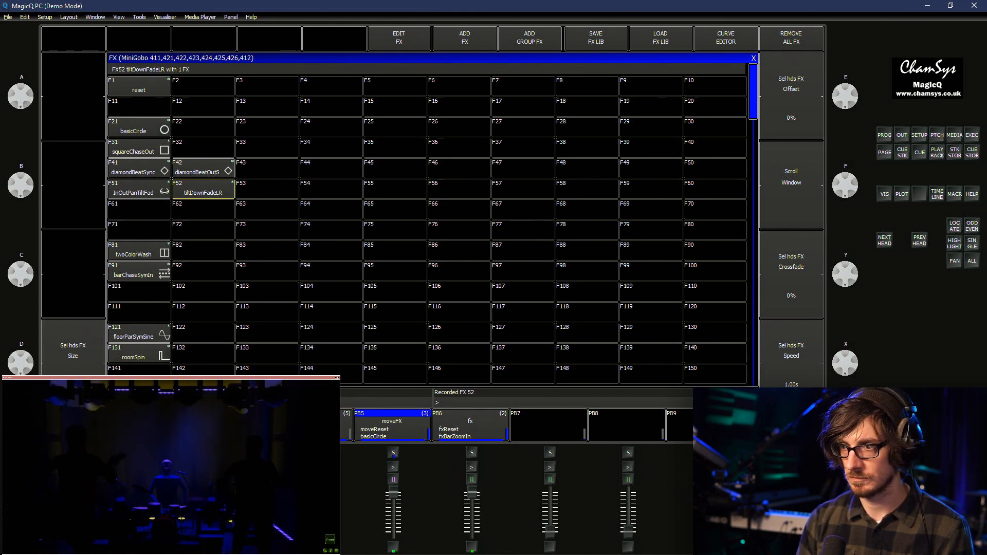
Assign the curved vertical double-arrow icon to the tiltDownFadeLR FX palette in slot F52
key("shift+s")
left_click(203, 189)
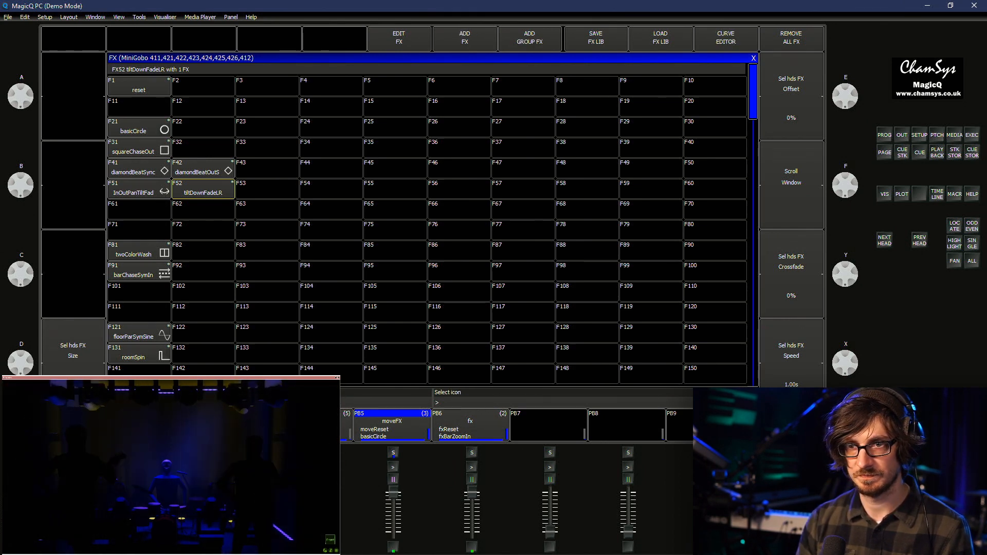
left_click(267, 86)
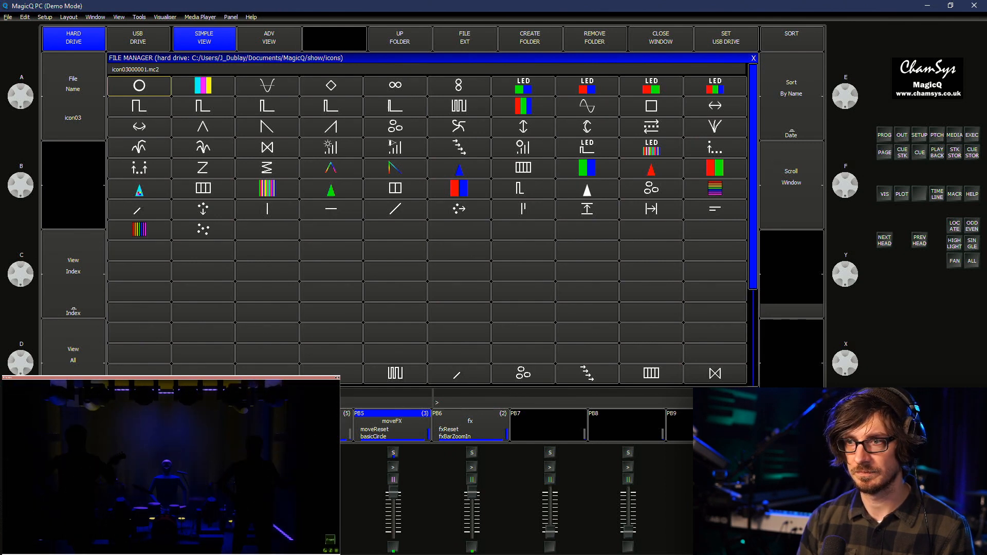
left_click(587, 127)
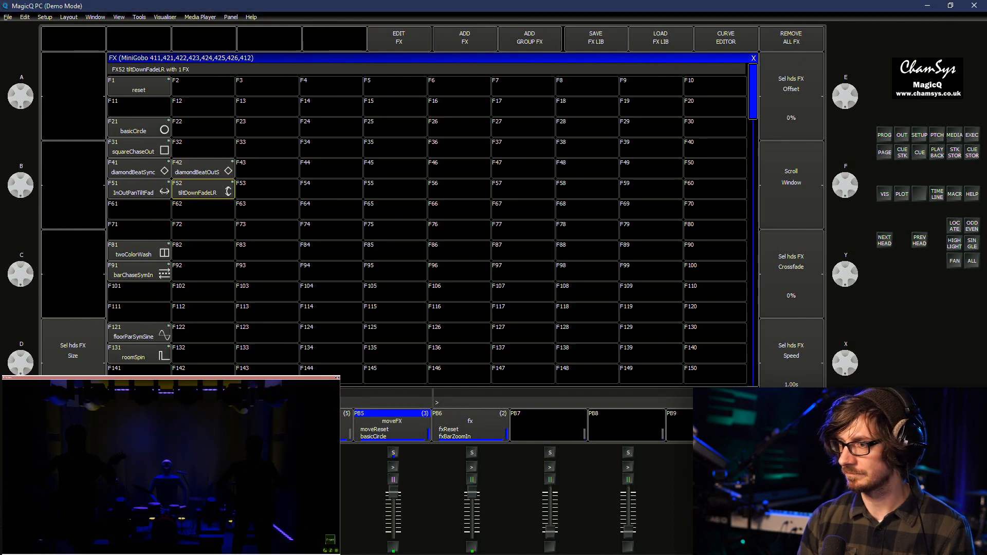
Clear the programmer, select the ceilingMovers group and step through its heads singly to check their order, then clear the selection
key("Escape")
key("ctrl+F1")
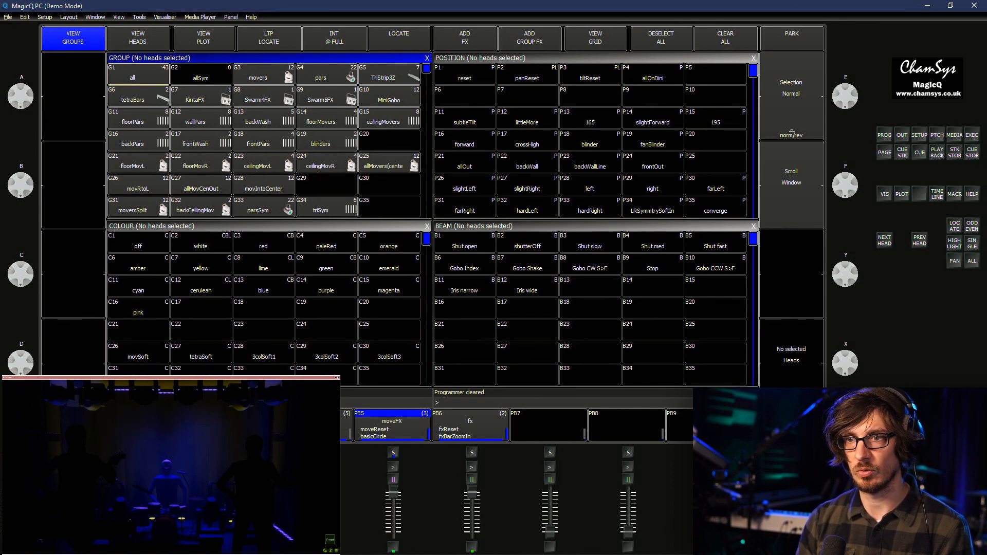
left_click(389, 119)
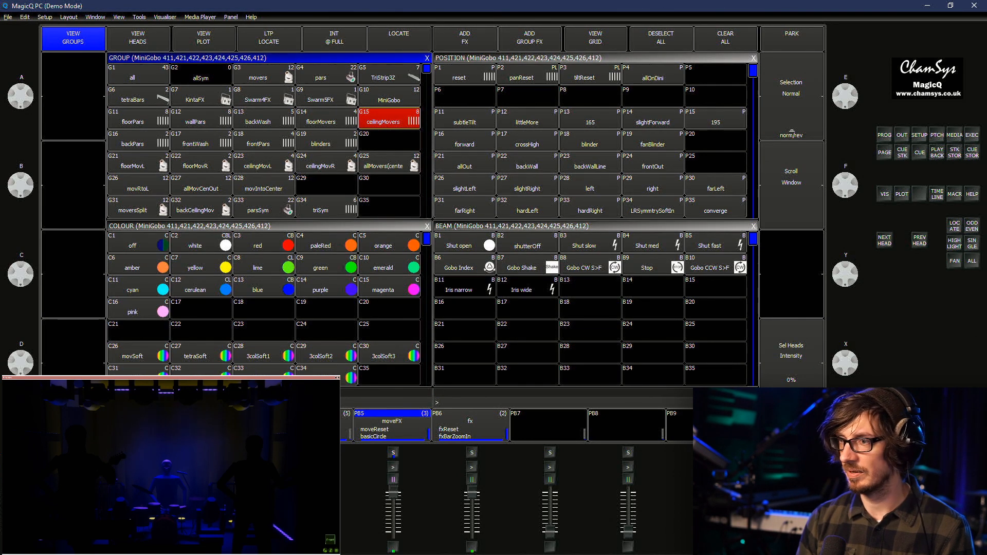
left_click(884, 240)
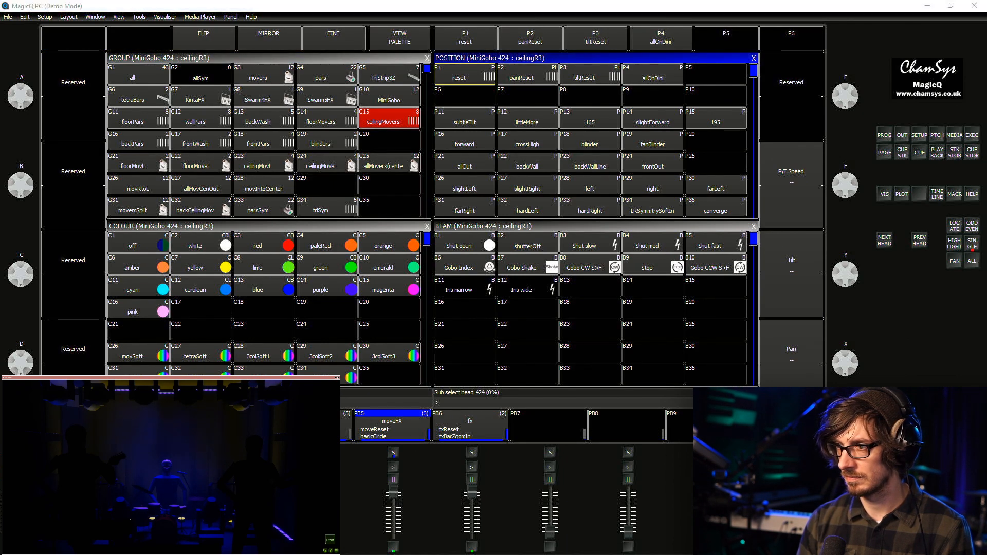
key("shift")
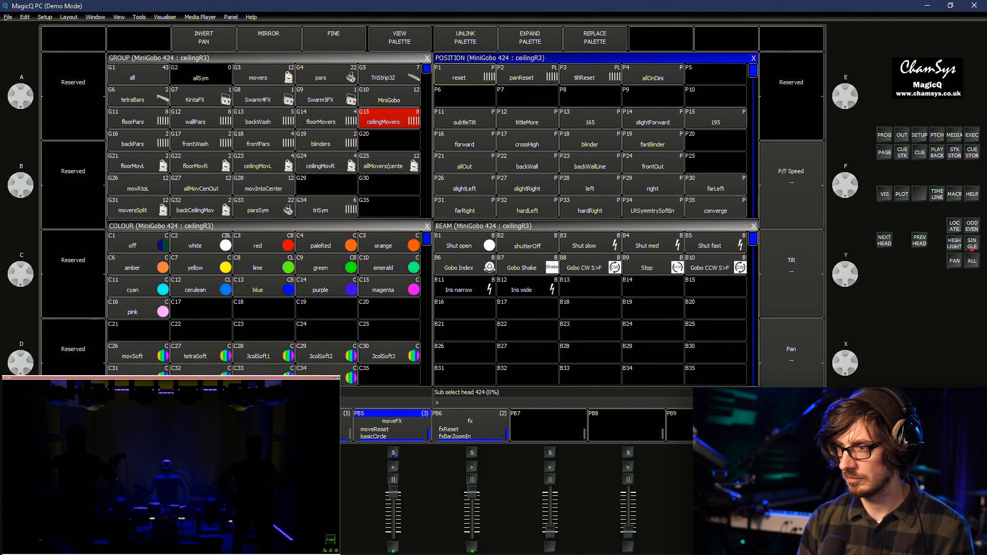
key("shift+Right")
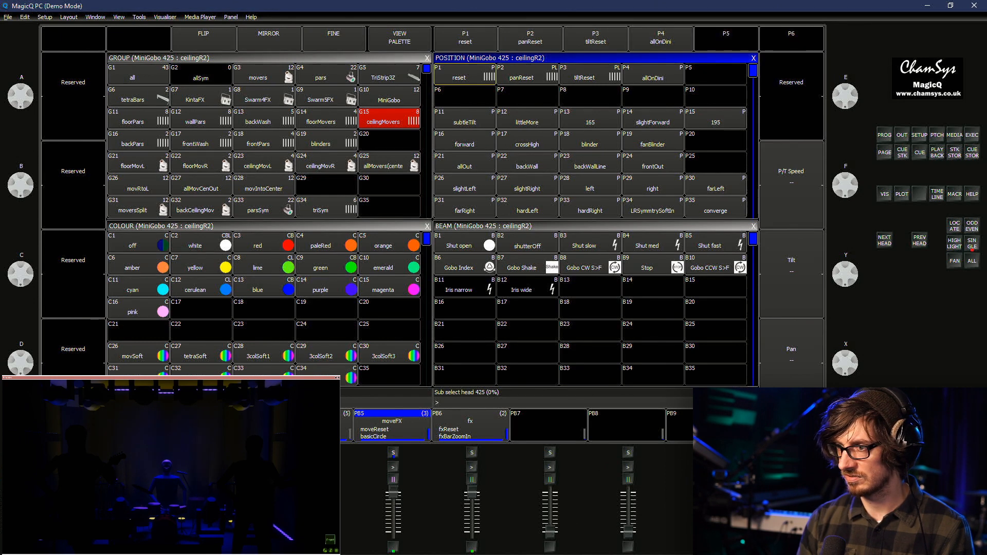
key("ctrl+BackSpace")
Select only the ceilingMovers group and set its selection order to Reversed
left_click(389, 163)
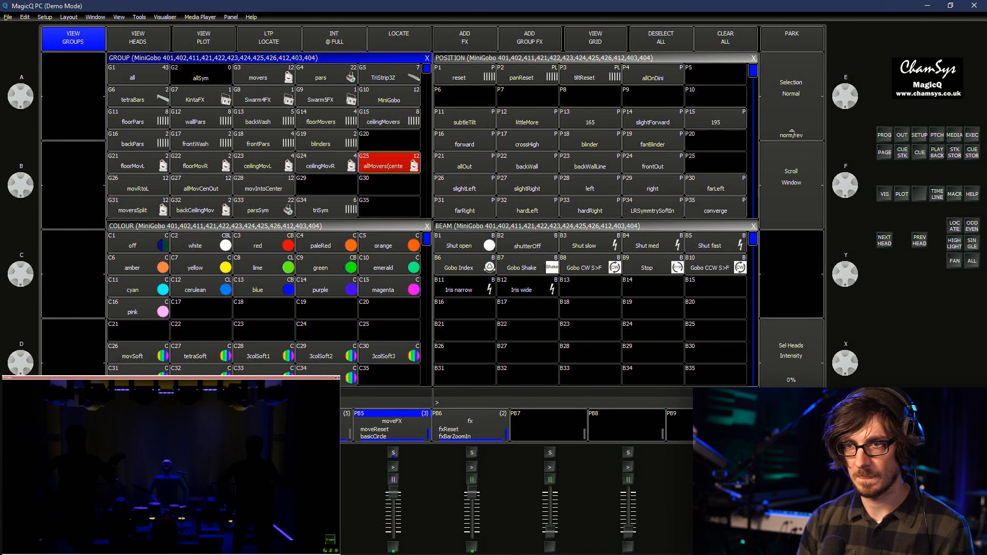
left_click(389, 118)
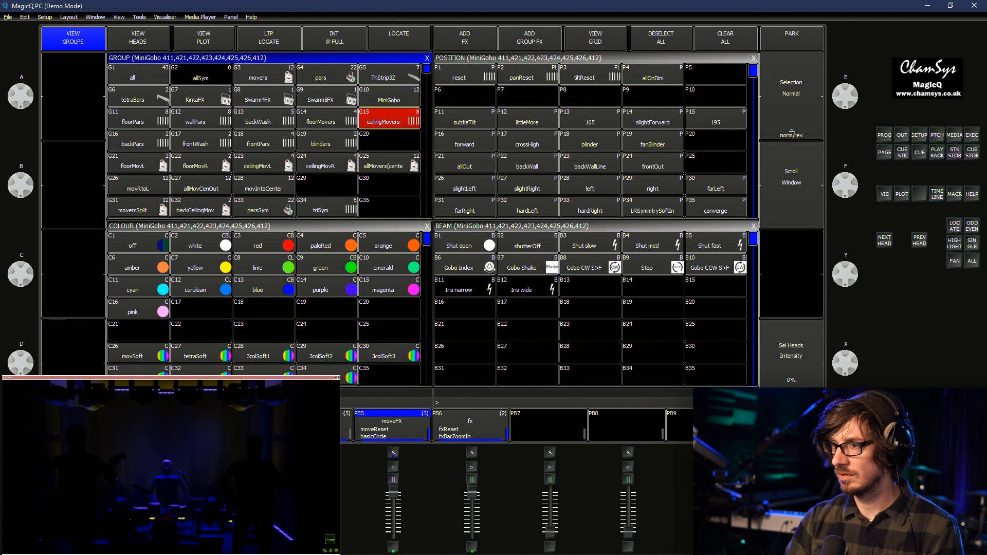
left_click(791, 94)
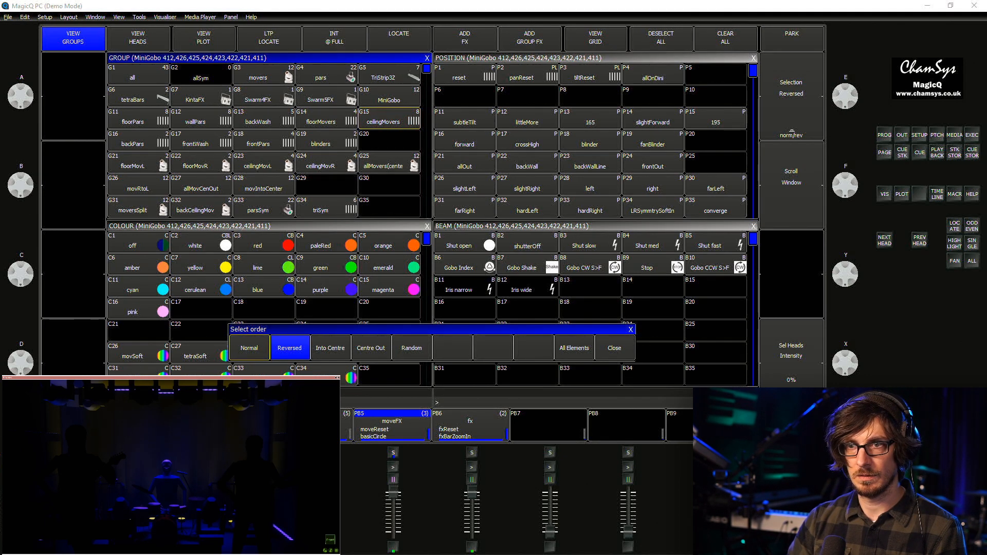
left_click(615, 348)
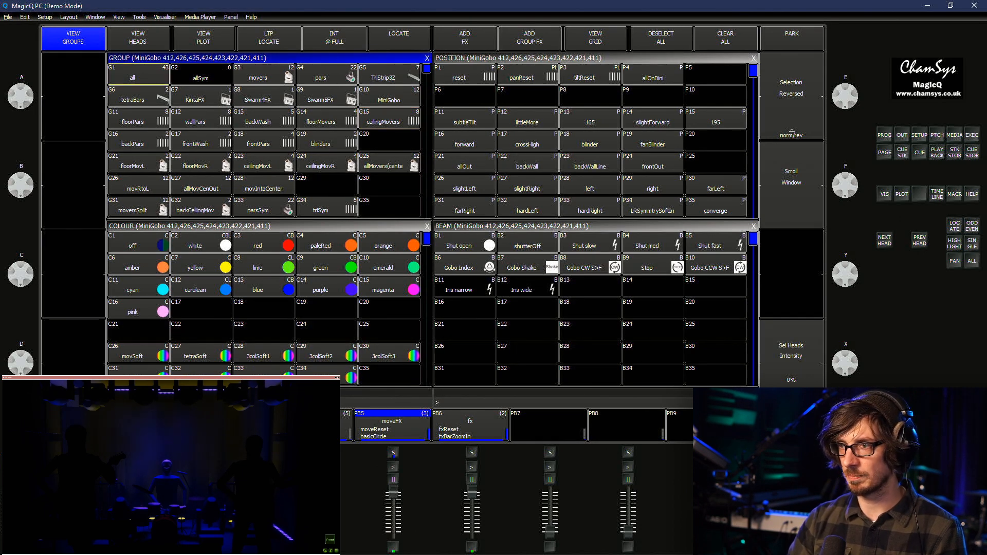
Add the tiltdm effect from the Position category of the FX library to the reversed ceiling movers
key("ctrl+f")
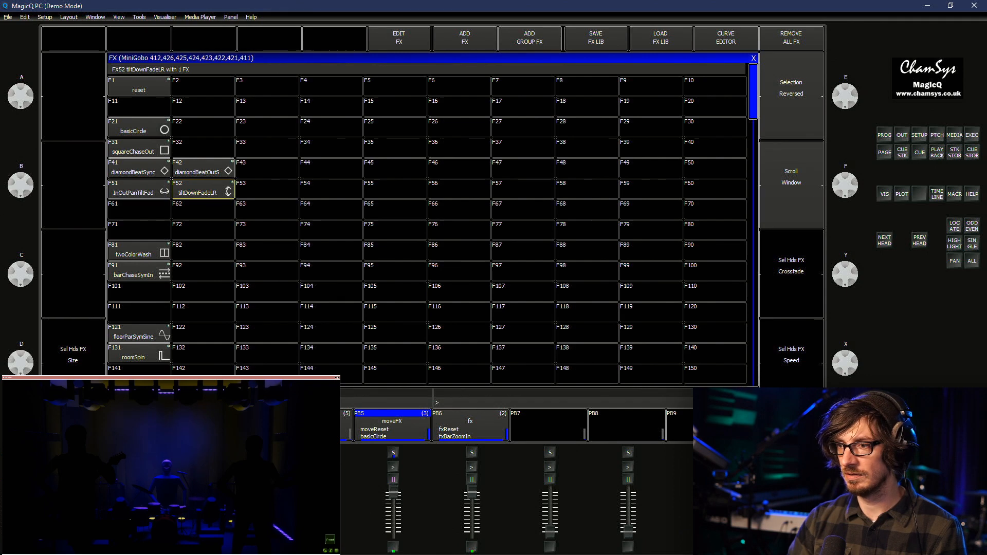
key("F7")
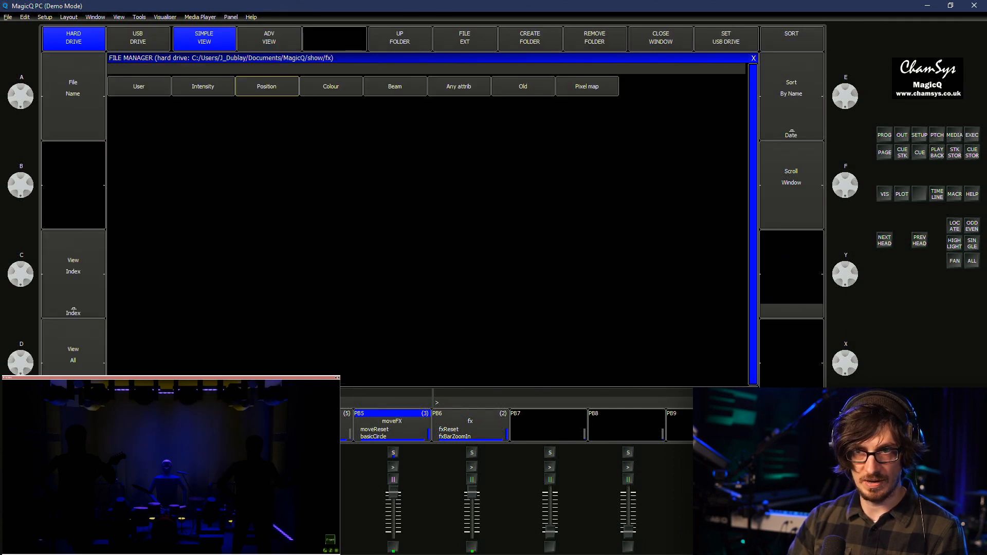
left_click(267, 86)
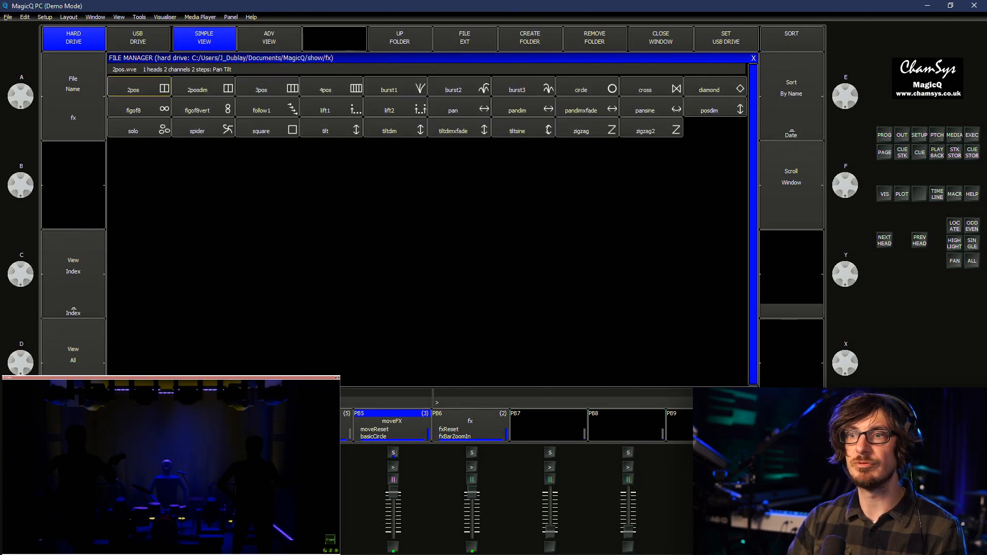
left_click(395, 128)
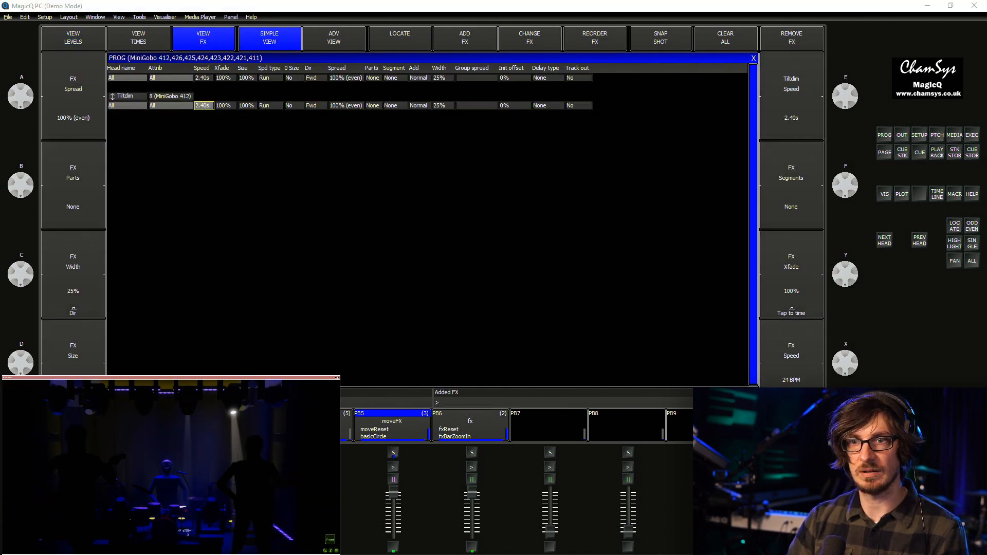
Set the Tiltdm effect's speed to 1.00s and its crossfade to 0%
type("1")
key("Return")
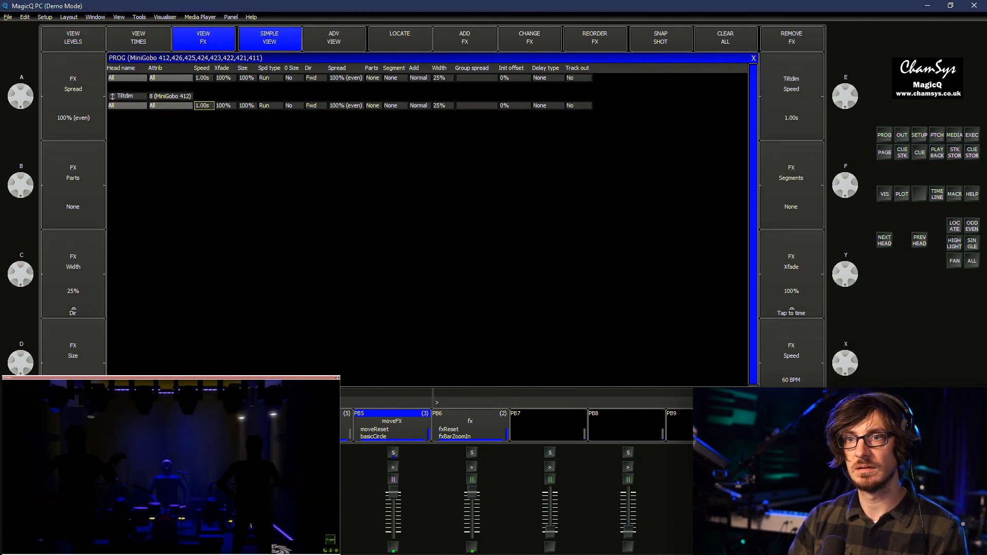
double_click(225, 106)
type("0")
key("Return")
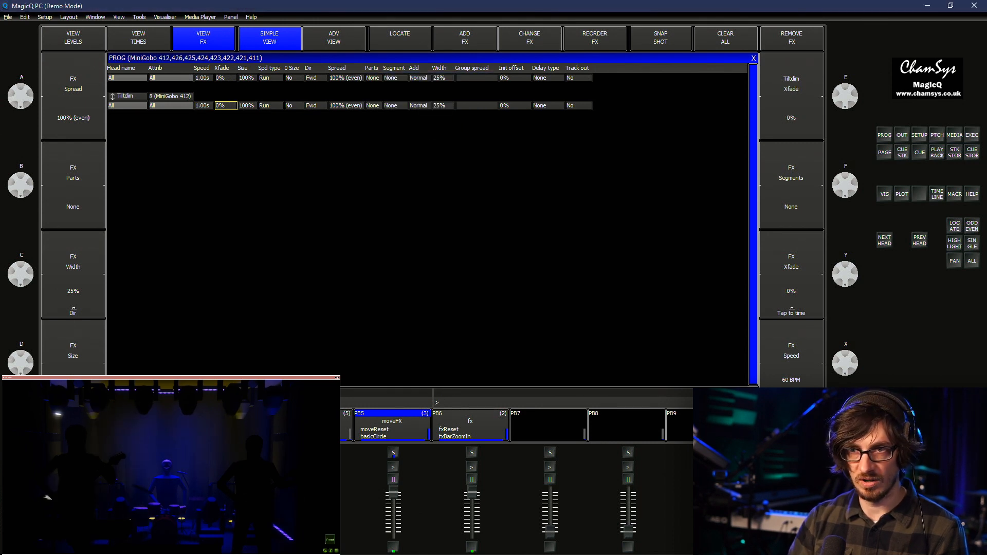
Set the Tiltdm effect's direction to Invert and its width to 50%
double_click(316, 106)
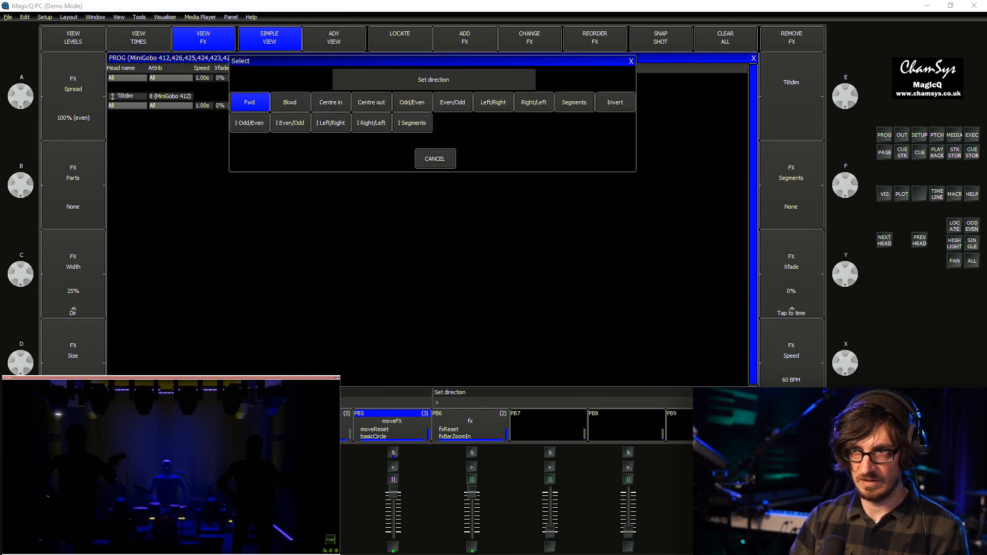
left_click(617, 104)
double_click(443, 105)
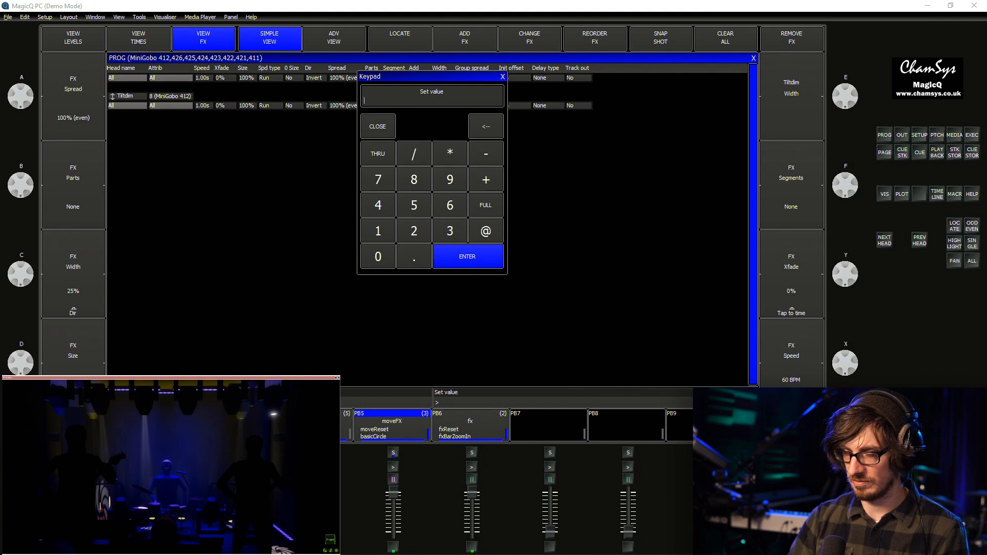
type("50")
key("Return")
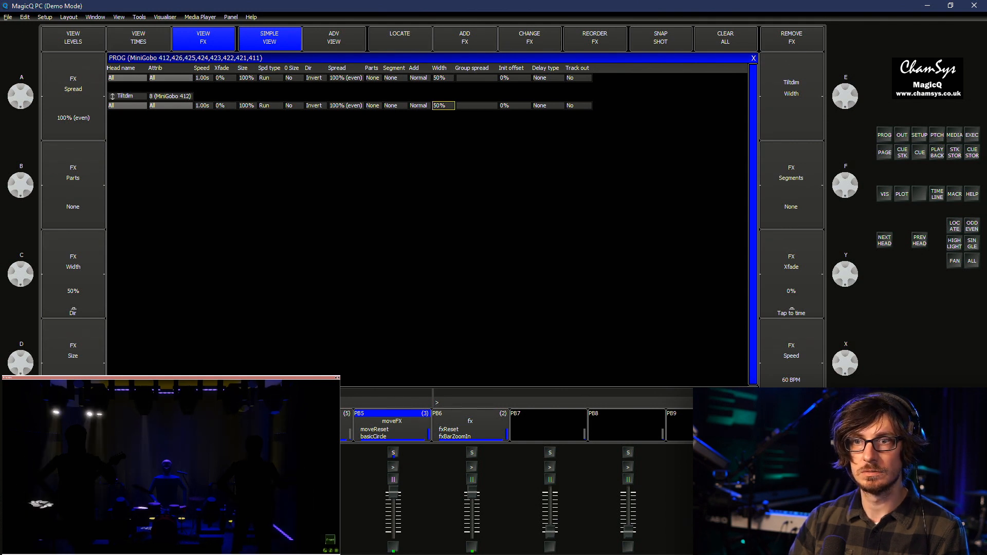
Try the Stop speed type on the Tiltdm effect and set it back to Run
double_click(271, 105)
left_click(414, 153)
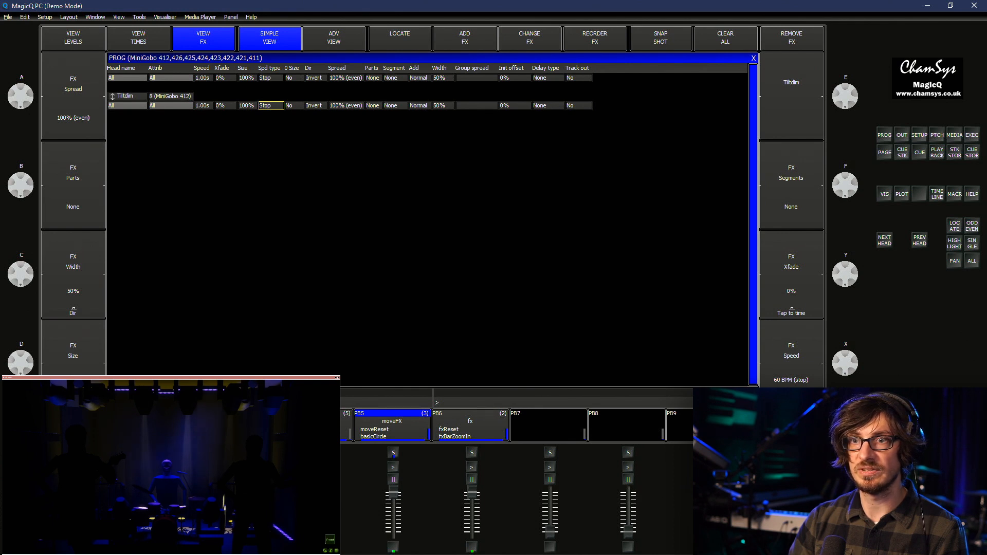
double_click(271, 105)
left_click(372, 154)
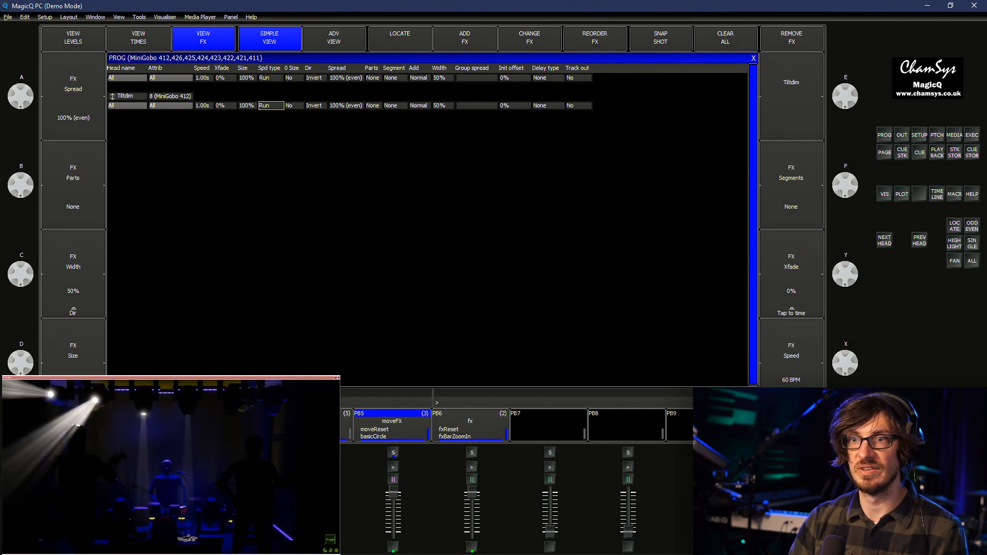
Try the Stop speed type together with 0 Size at Yes on the Tiltdm effect, restoring them to Run and No
double_click(294, 105)
left_click(435, 190)
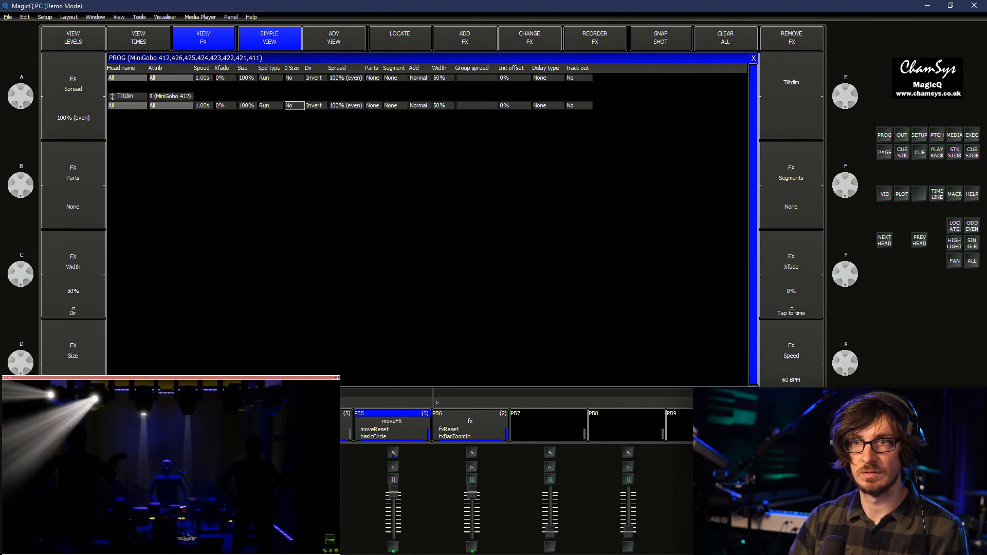
double_click(271, 105)
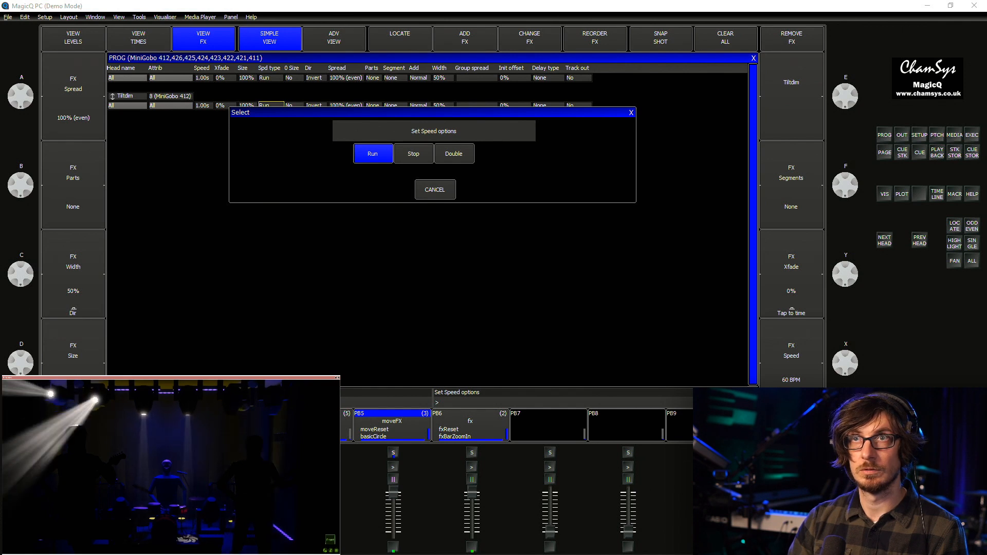
left_click(436, 190)
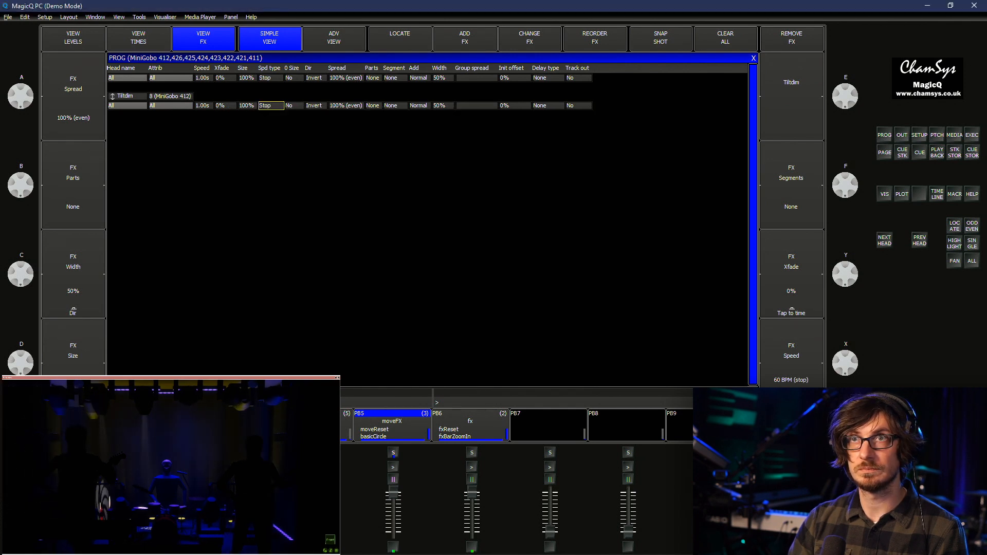
double_click(294, 105)
left_click(454, 155)
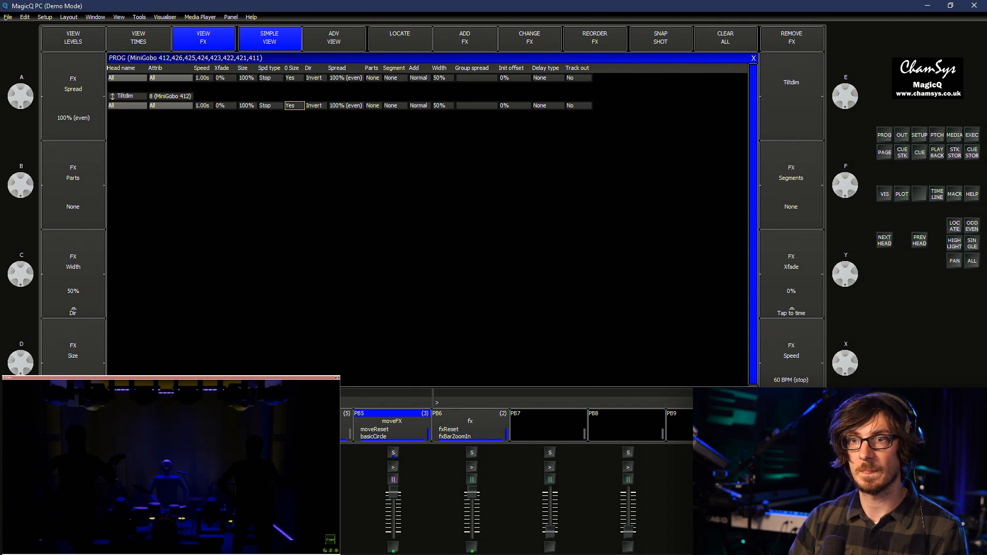
double_click(271, 106)
left_click(372, 155)
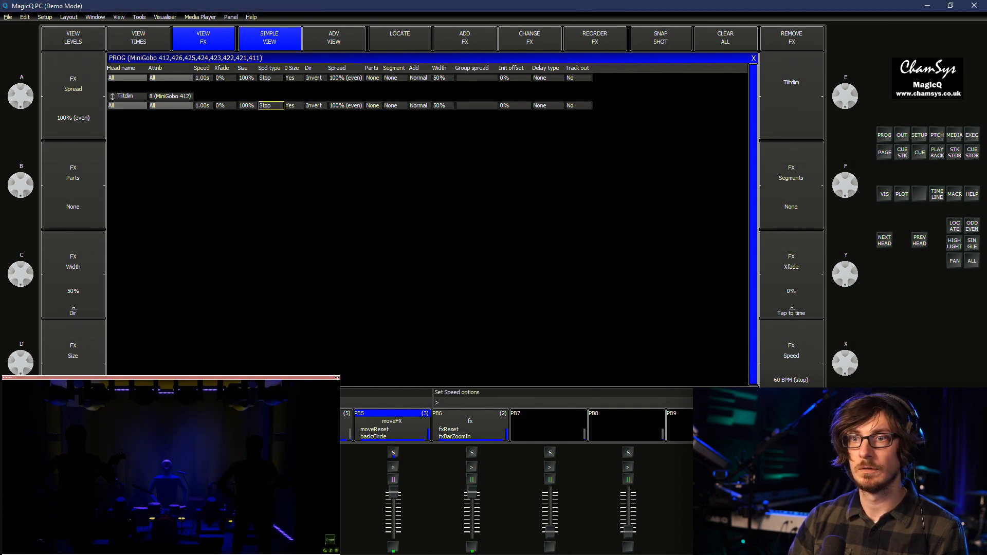
double_click(295, 105)
left_click(414, 154)
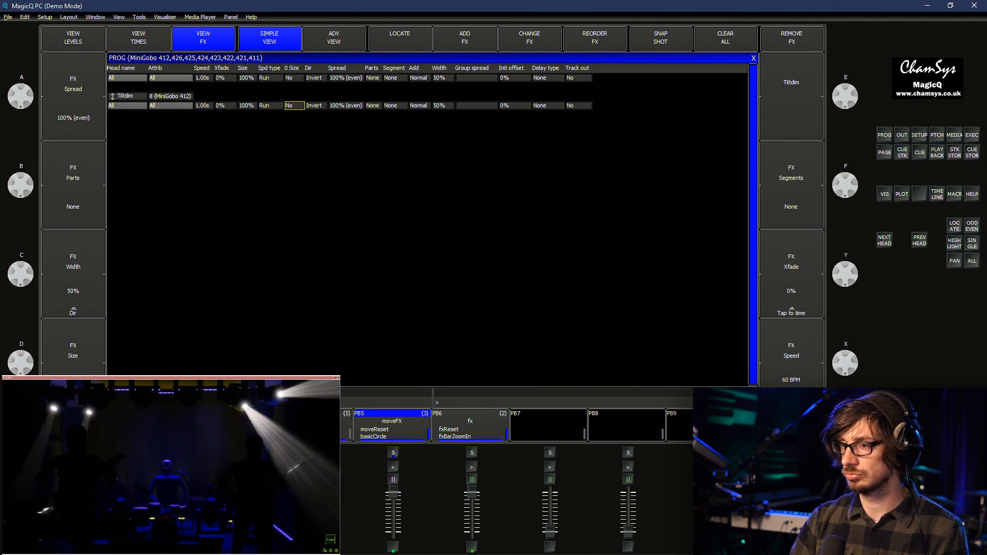
Record the programmed effect into FX slot F53 with the name tiltDownFadeRL
key("ctrl+f")
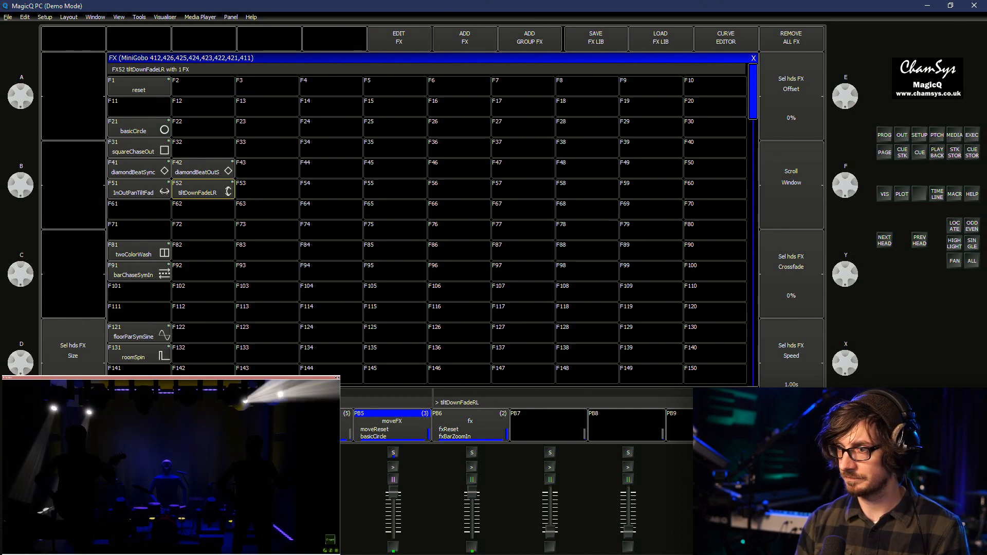
key("ctrl+r")
left_click(267, 189)
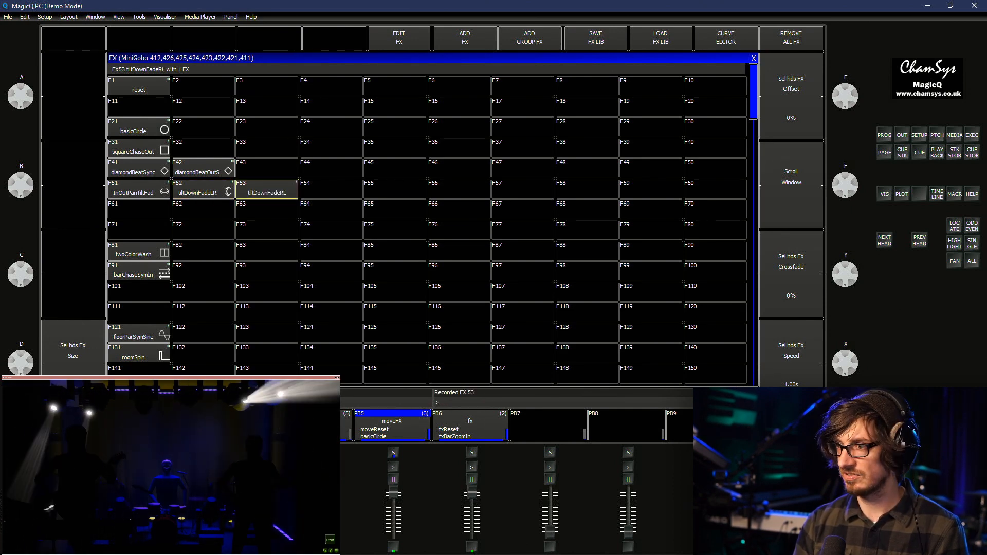
Browse the cue store to locate the stored tiltDownFadeLR and tiltDownFadeRL cues and check the slots around them
left_click(972, 153)
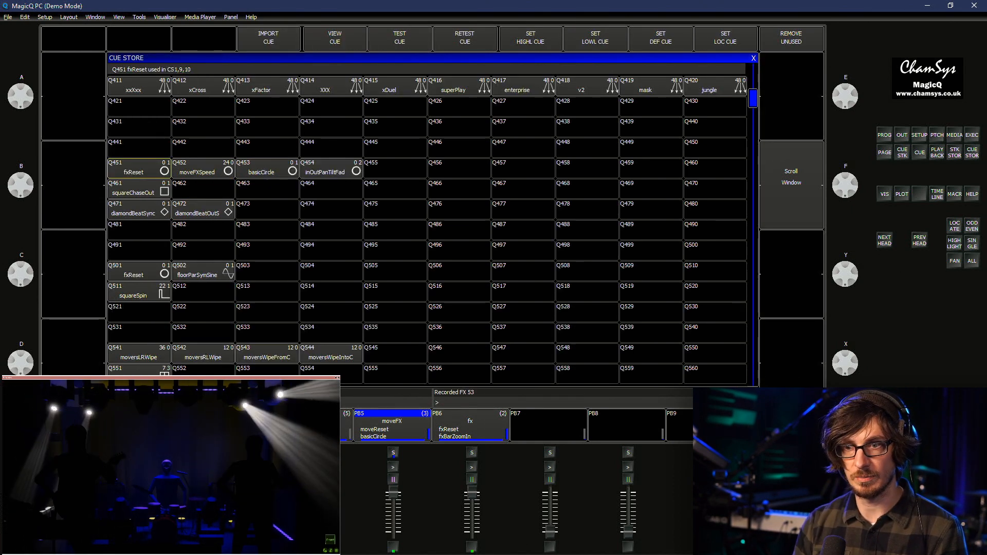
scroll(427, 230, "down", 18)
scroll(427, 230, "up", 20)
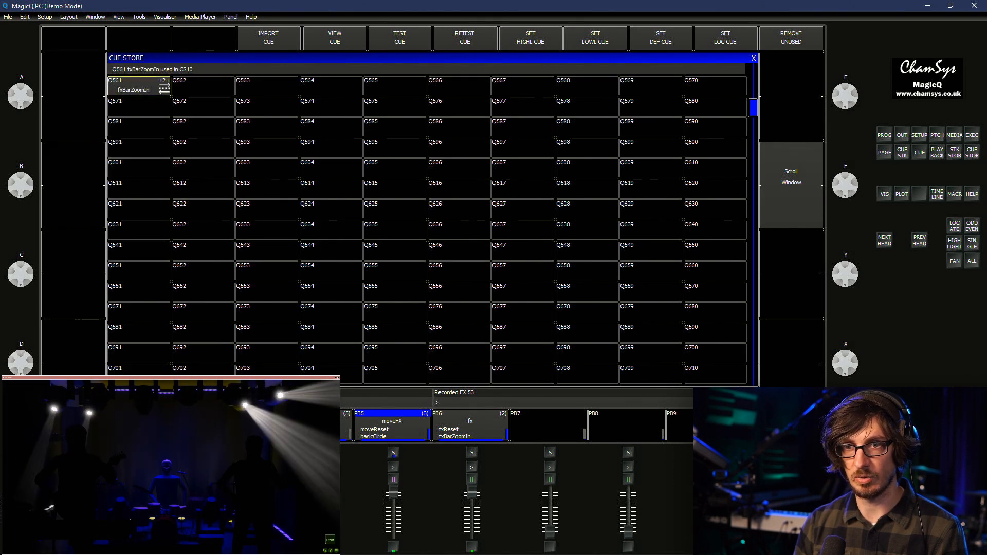
scroll(427, 230, "up", 6)
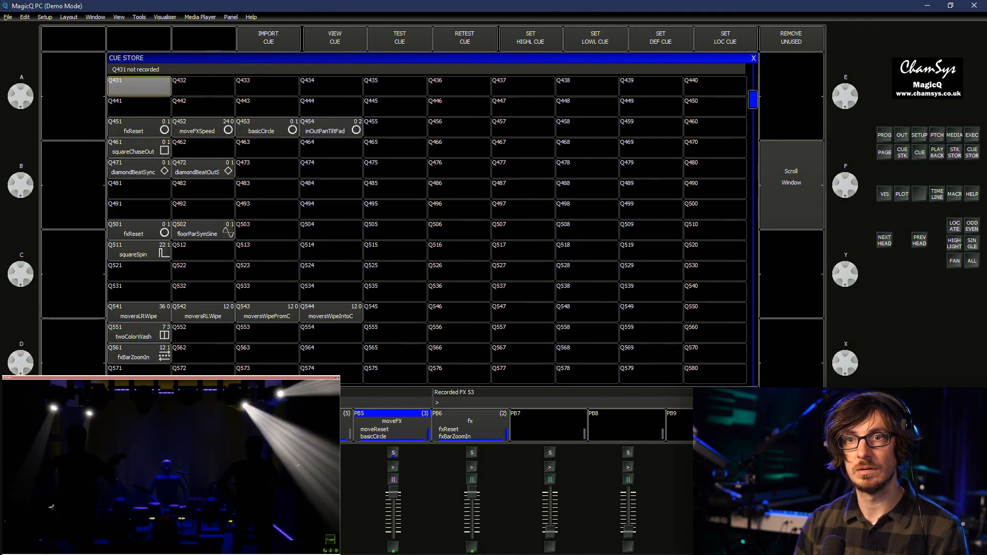
scroll(427, 230, "up", 4)
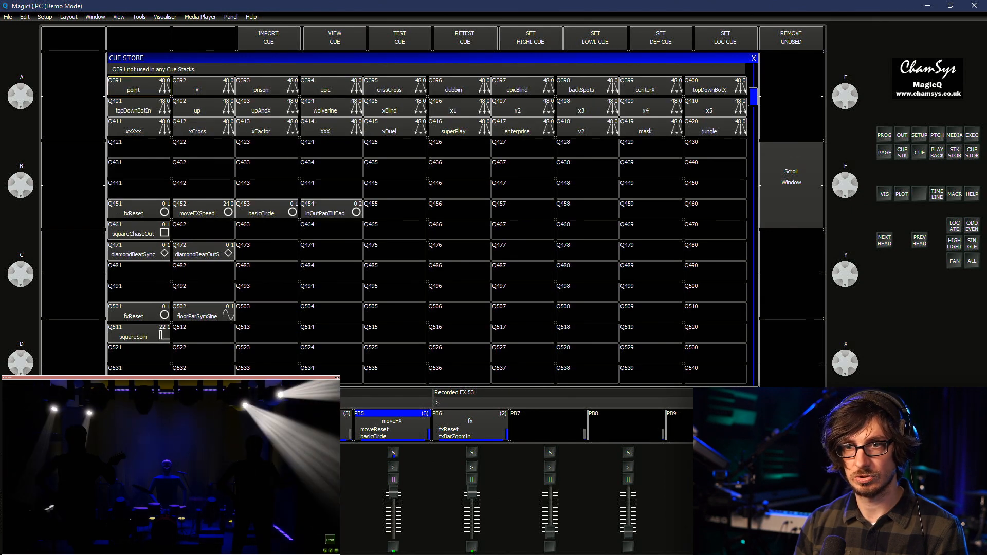
scroll(426, 230, "up", 20)
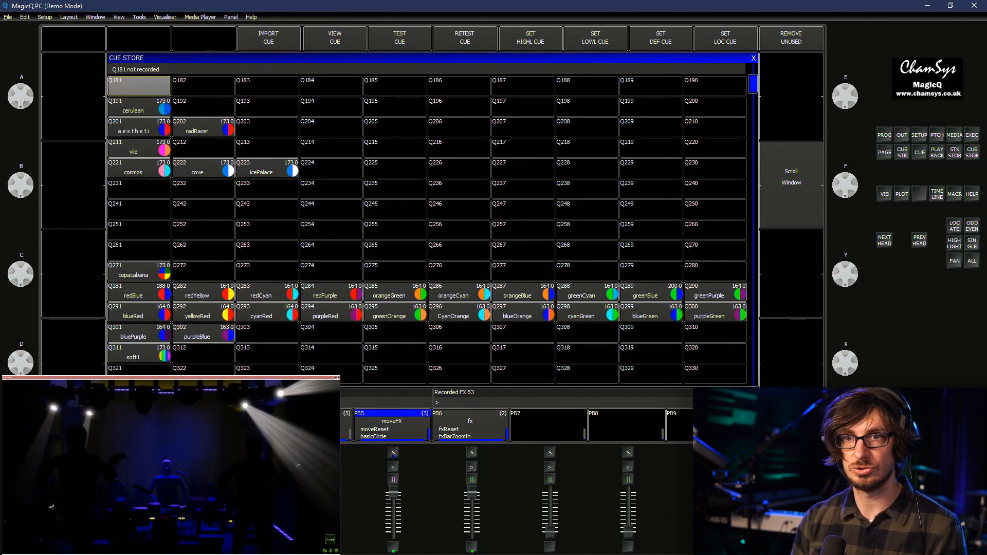
scroll(427, 229, "up", 18)
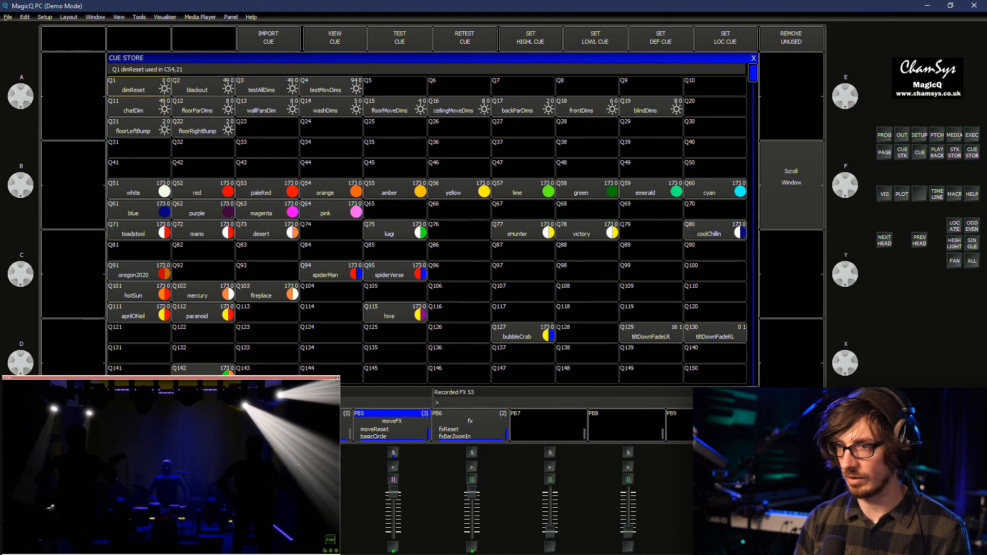
left_click(138, 354)
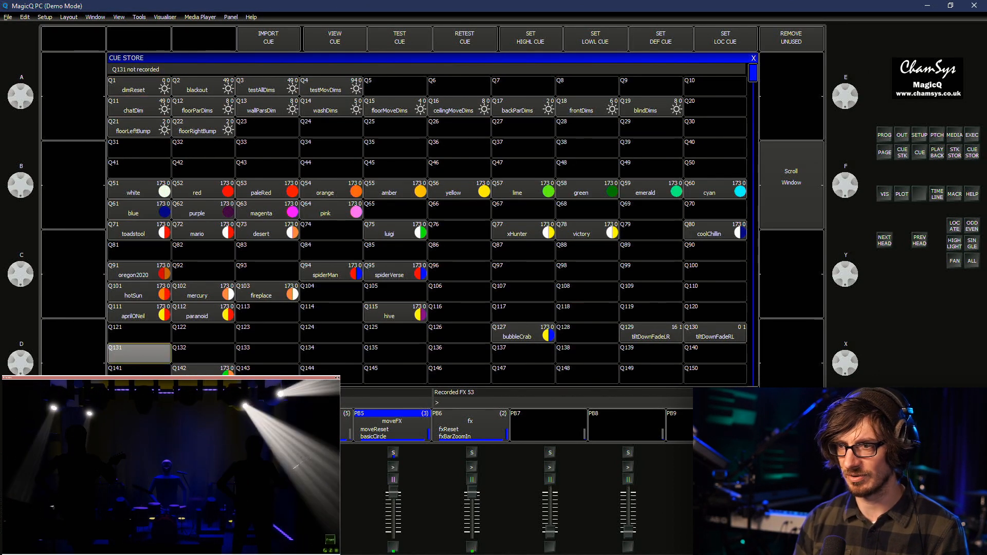
scroll(426, 230, "down", 8)
left_click(650, 189)
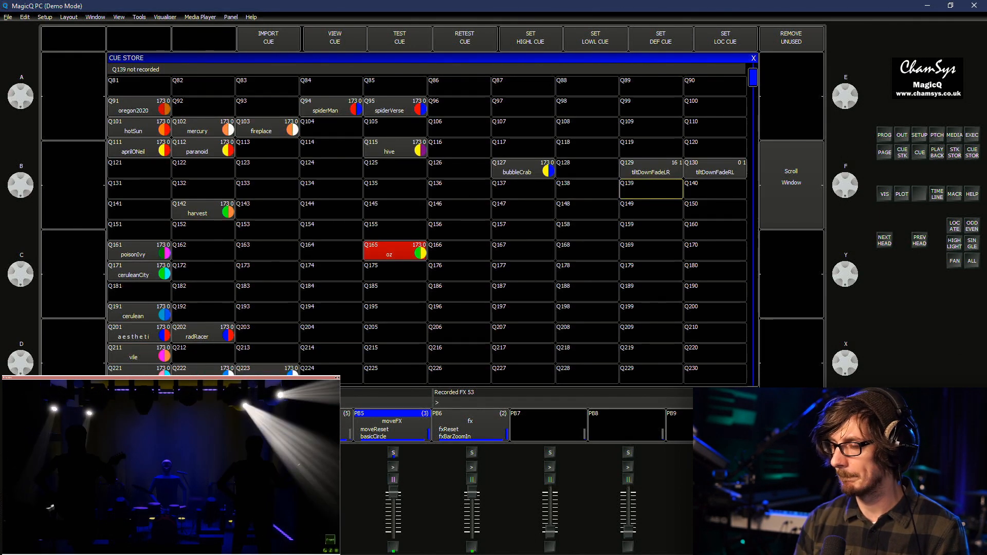
Clear the programmer and select the ceilingMovers group in Centre Out order
key("ctrl+BackSpace")
key("Escape")
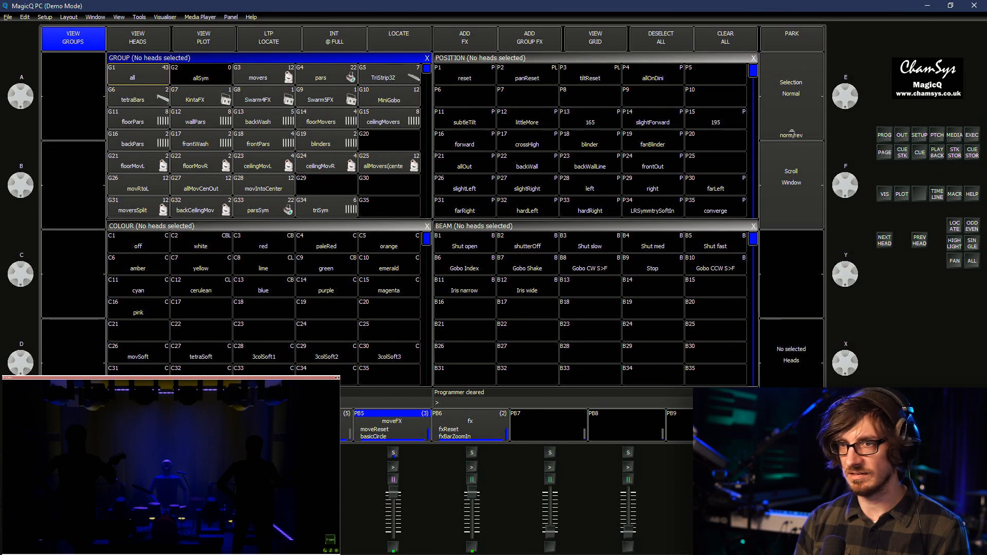
left_click(389, 119)
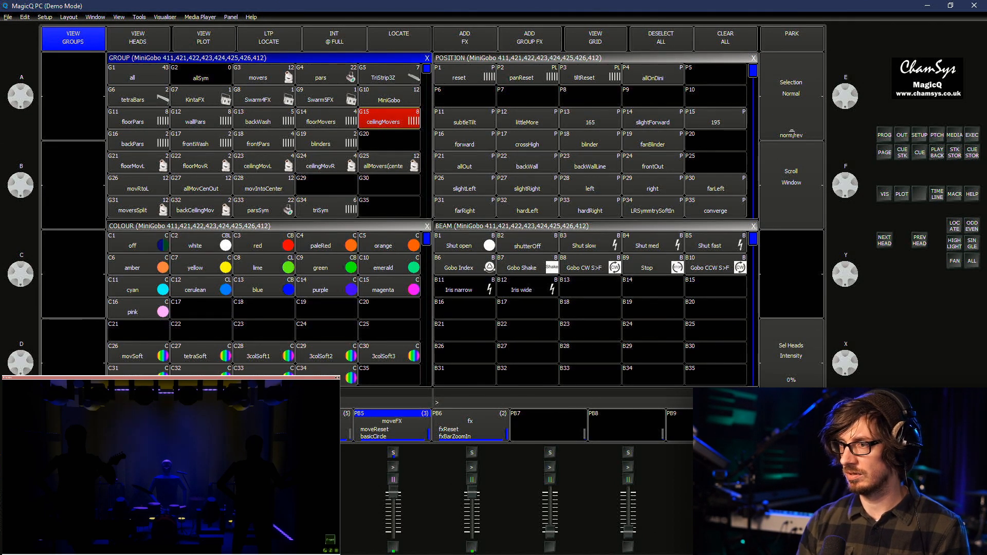
left_click(792, 96, "shift")
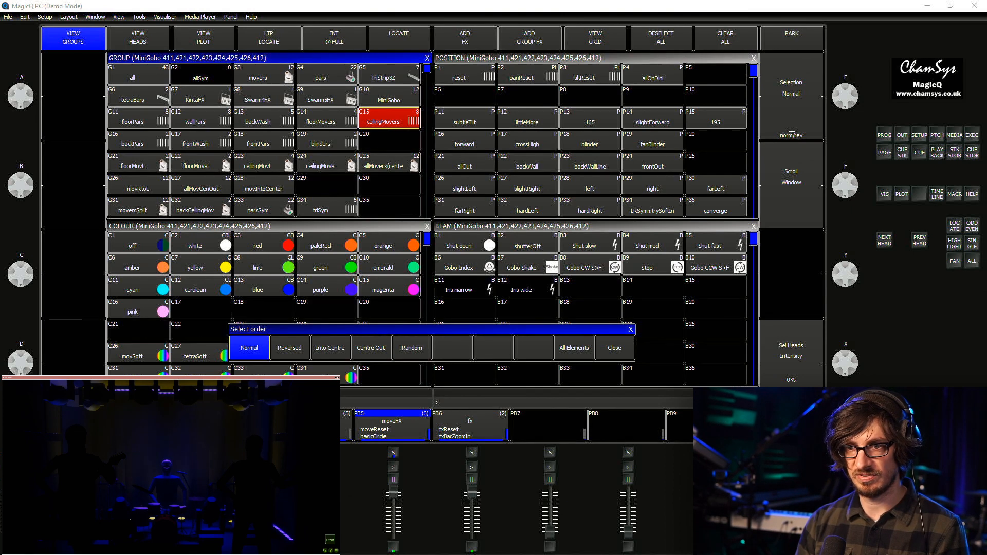
Add the tiltdm effect from the Position FX library to the selected ceiling movers
left_click(464, 39)
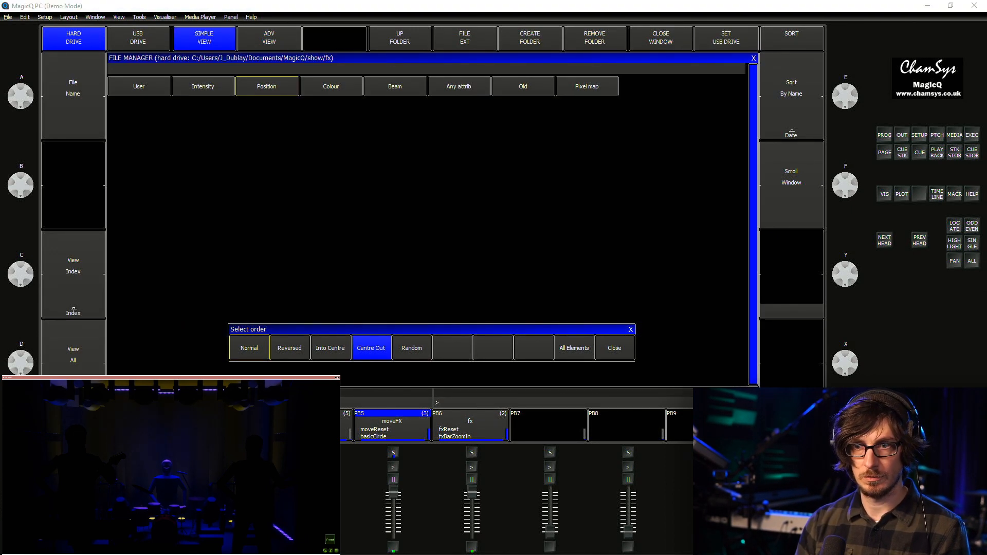
left_click(615, 348)
left_click(267, 86)
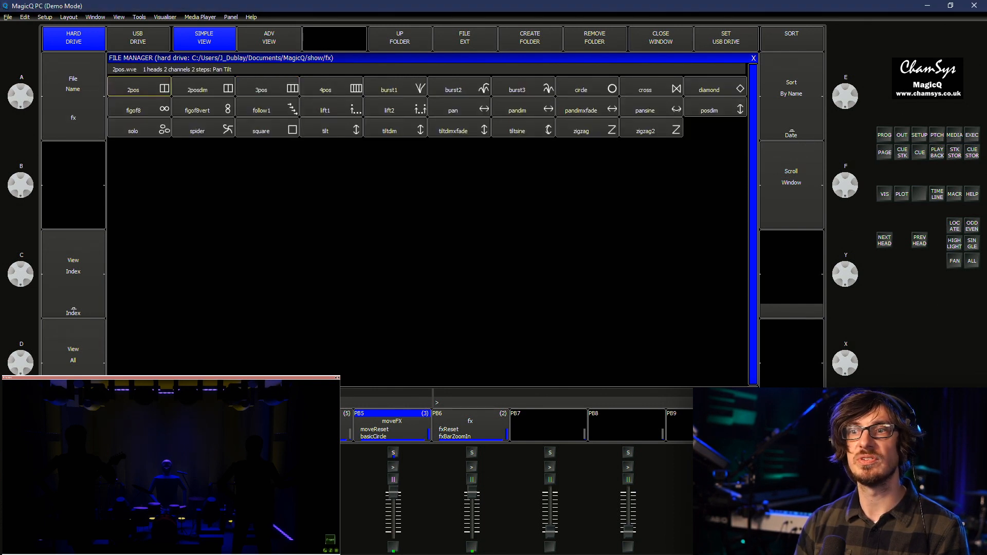
left_click(395, 128)
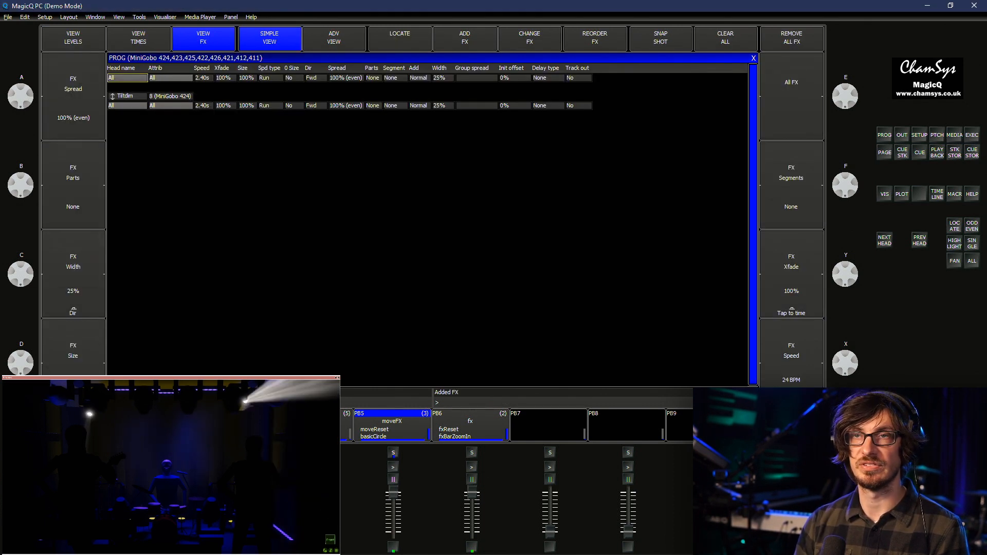
Set the Tiltdm effect's speed to 1.00s and its crossfade to 0%
left_click(203, 105)
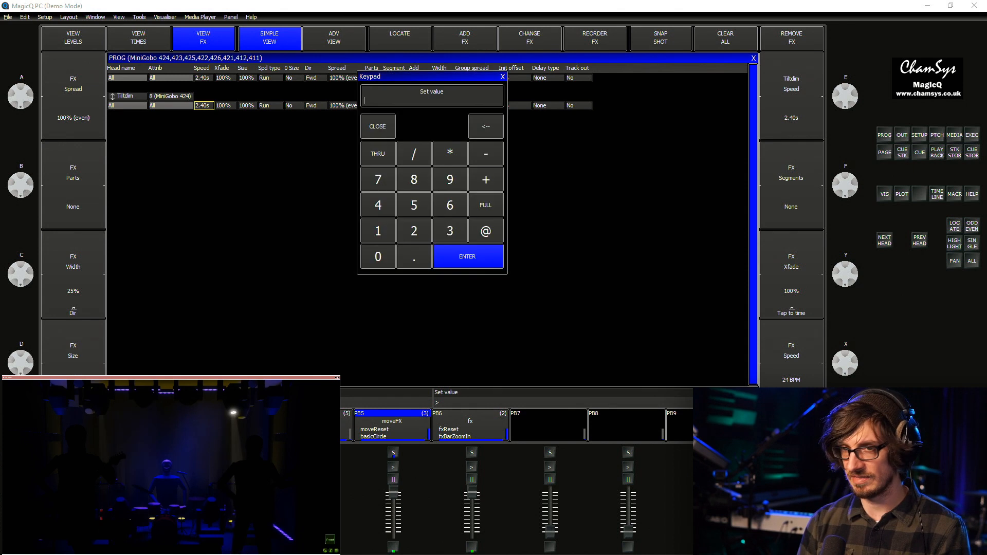
type("1")
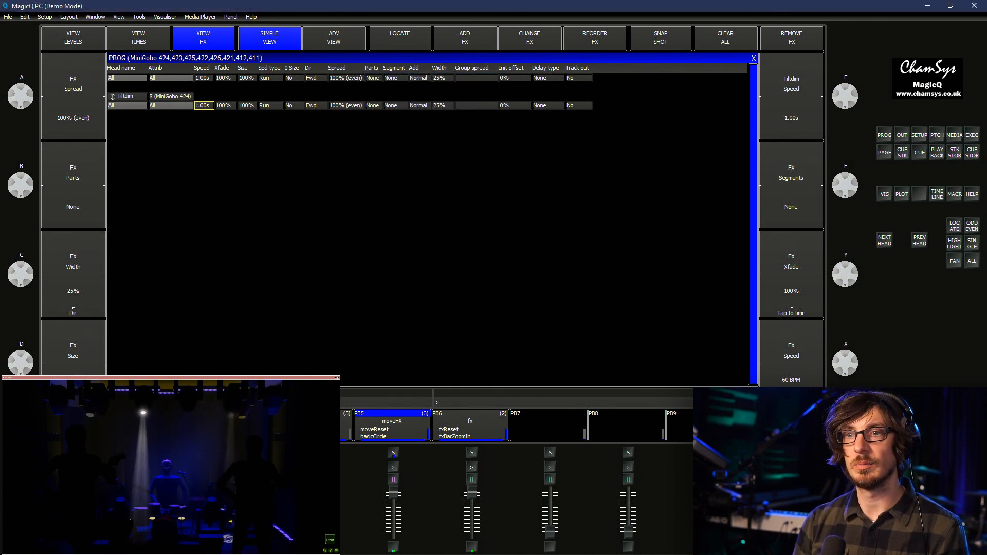
left_click(226, 106)
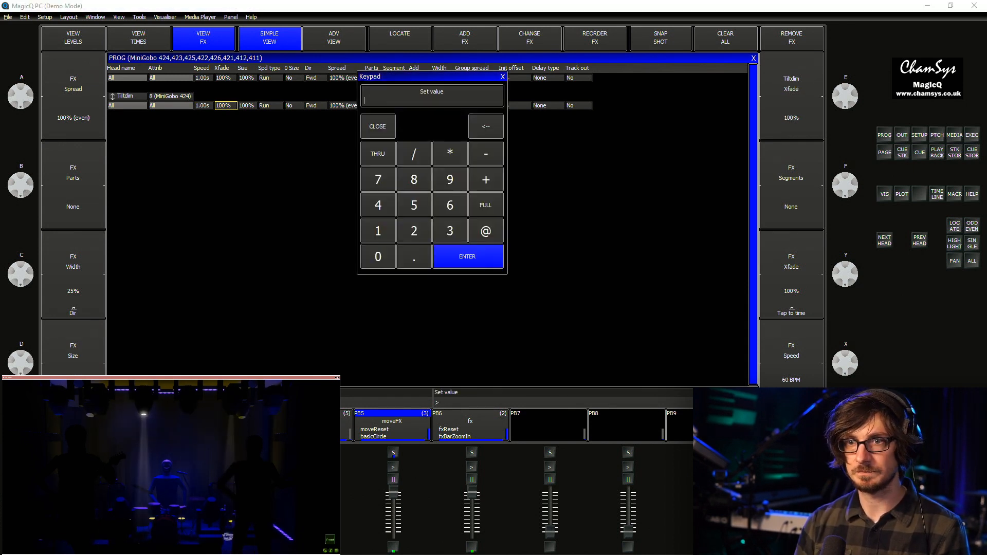
type("0")
key("Return")
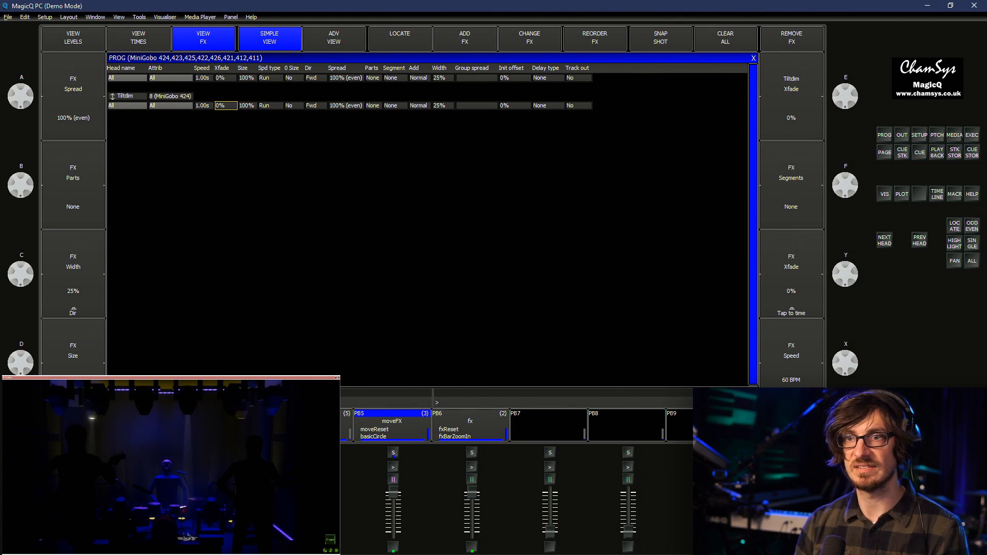
Set the Tiltdm effect's width to 50%, keeping the Fwd direction and 100% (even) spread
left_click(311, 105)
key("Escape")
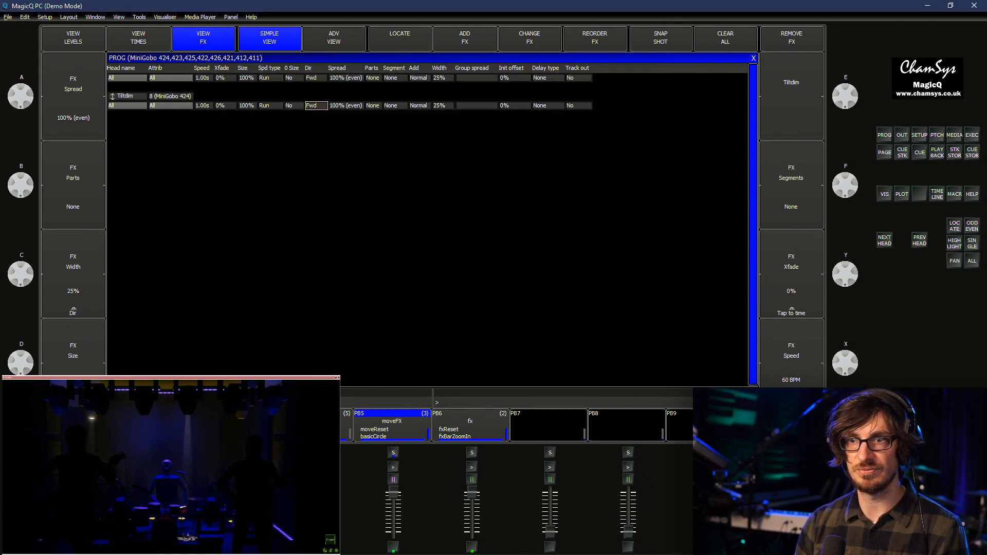
left_click(345, 105)
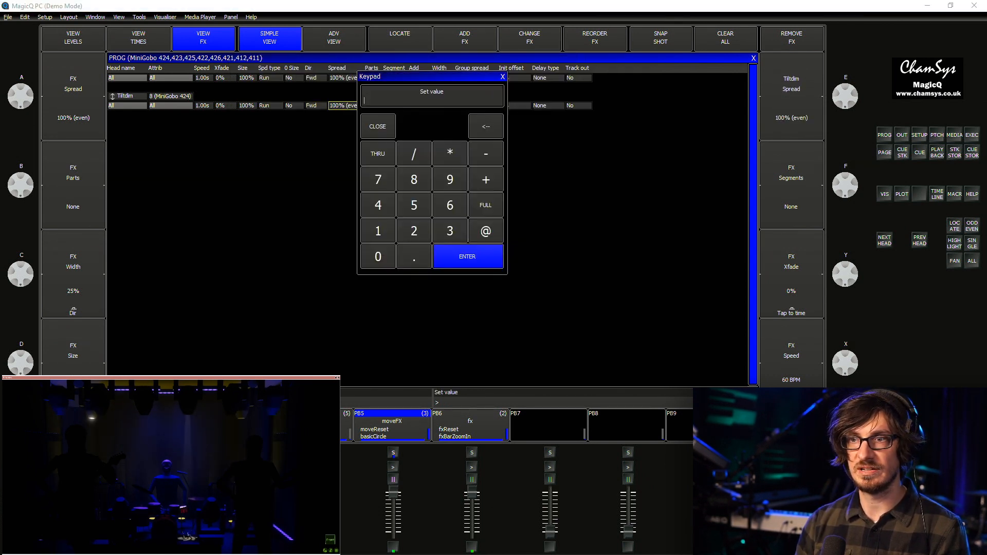
key("Escape")
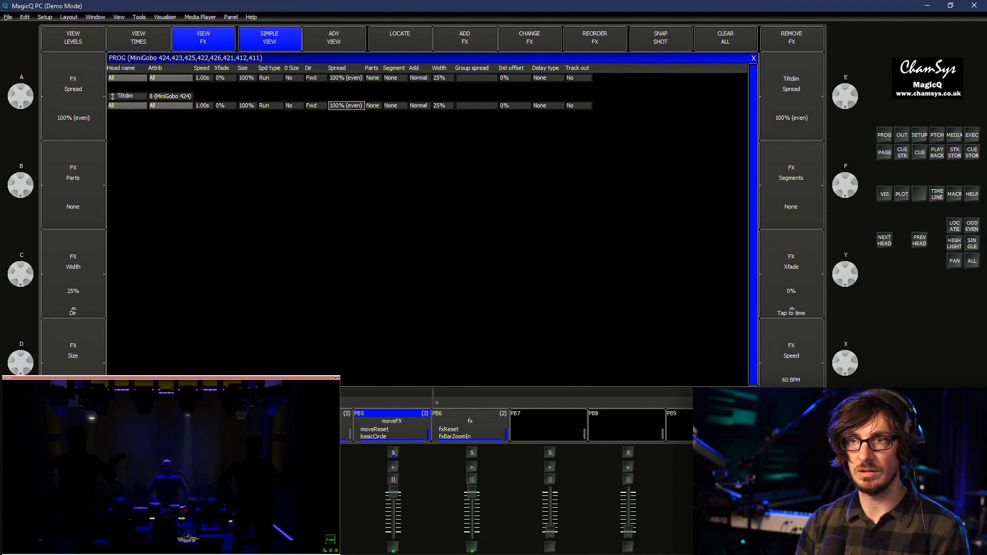
left_click(442, 105)
type("50")
key("Return")
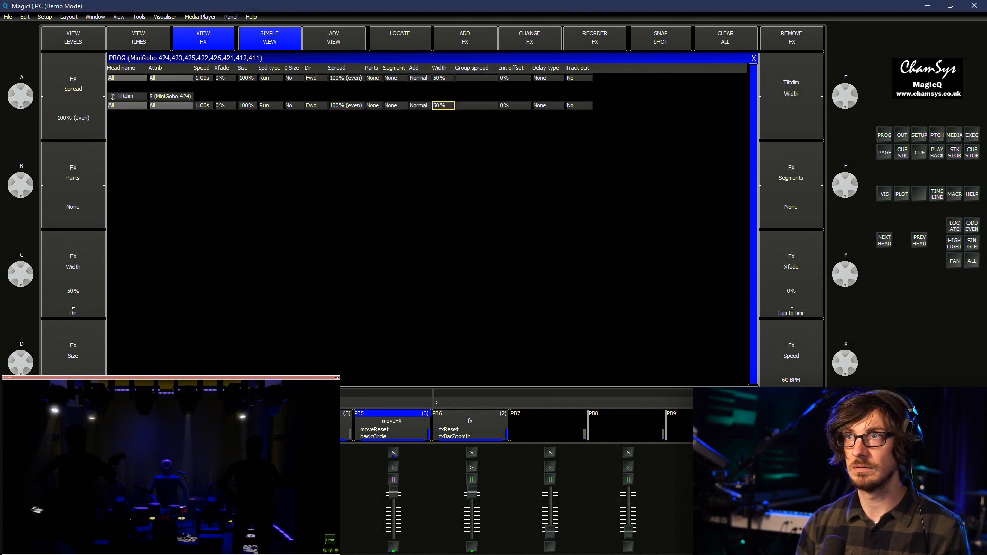
Try 0 Size at Yes on the Tiltdm effect and set it back to No
left_click(294, 105)
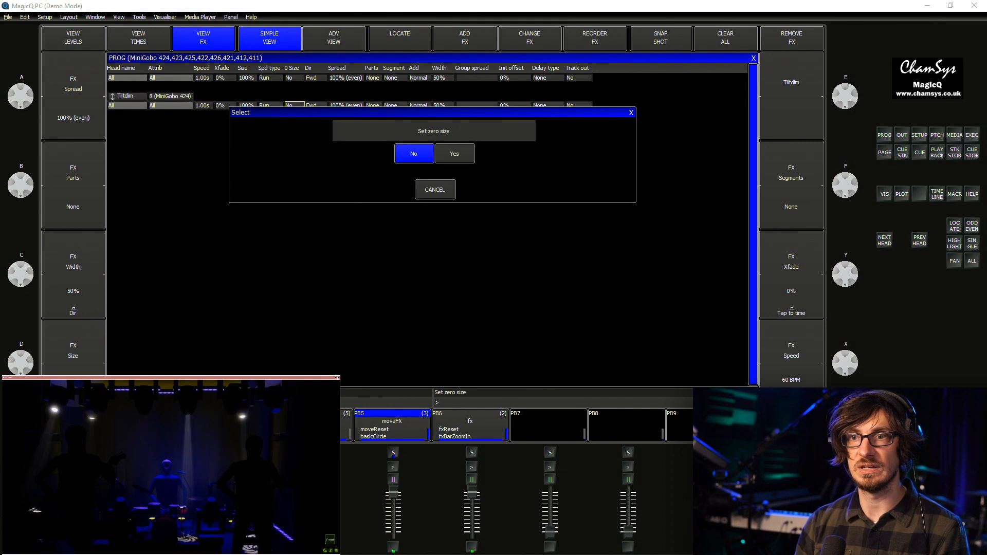
left_click(454, 154)
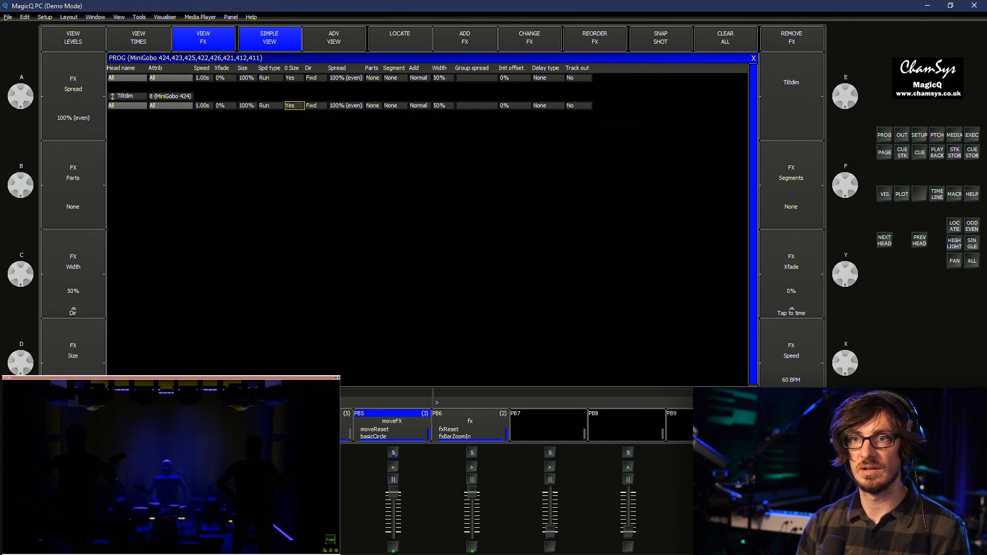
left_click(294, 106)
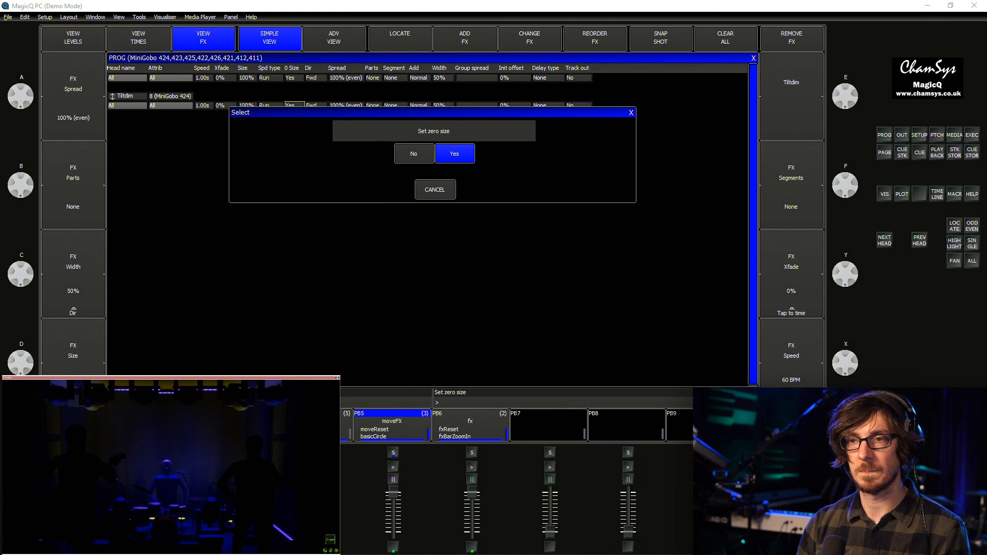
left_click(413, 154)
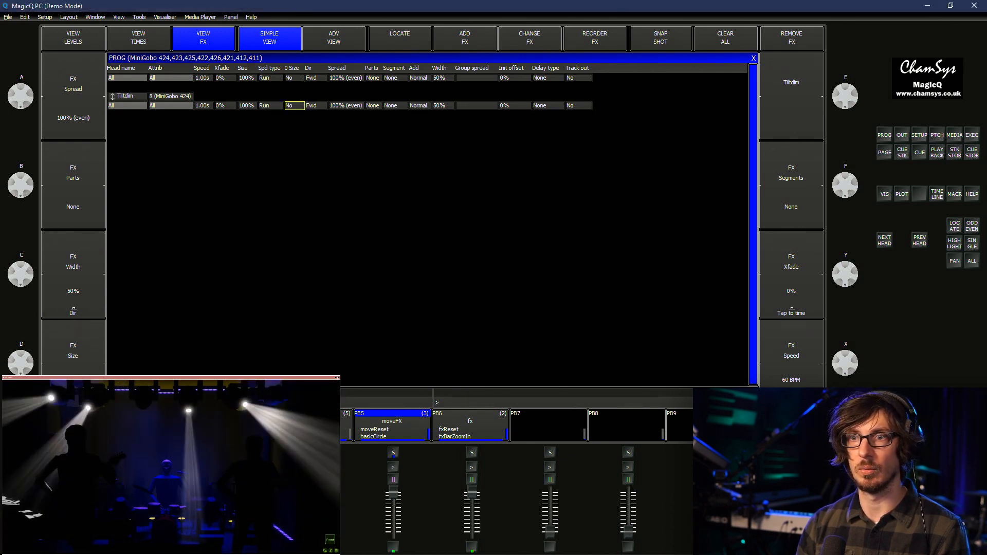
Set the Tiltdm effect's direction to Invert
left_click(315, 106)
left_click(615, 103)
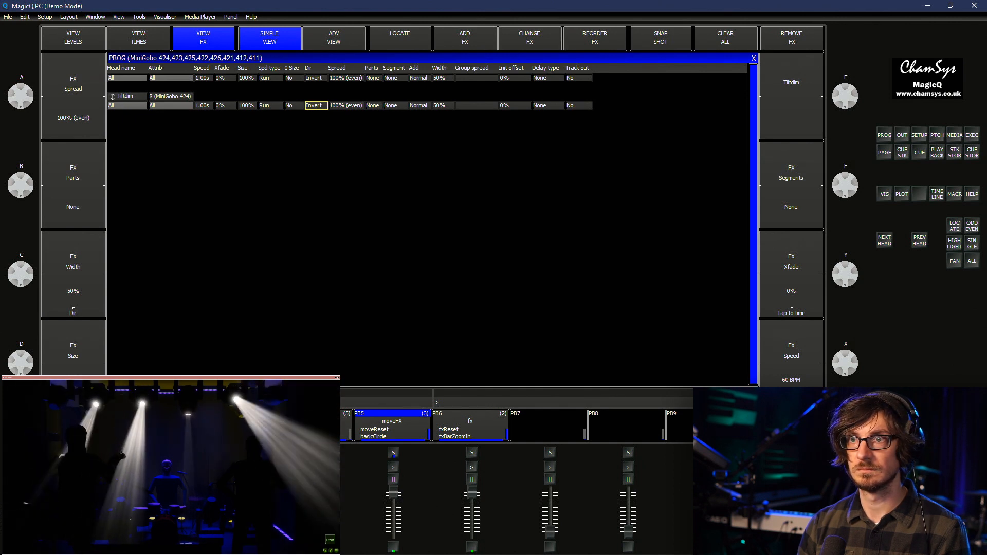
Try Parts at 2's on the Tiltdm effect and set it back to None
double_click(374, 106)
key("Escape")
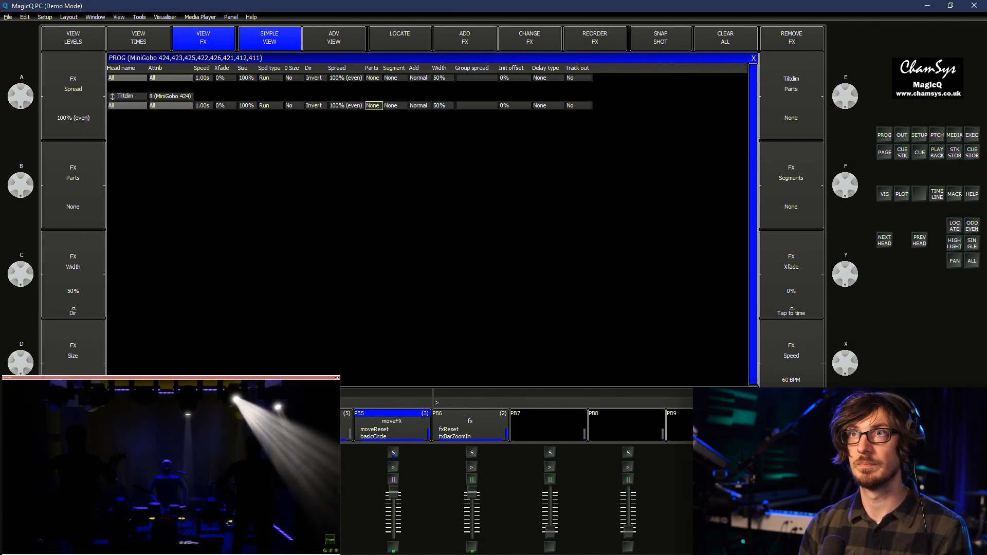
type("2")
key("Return")
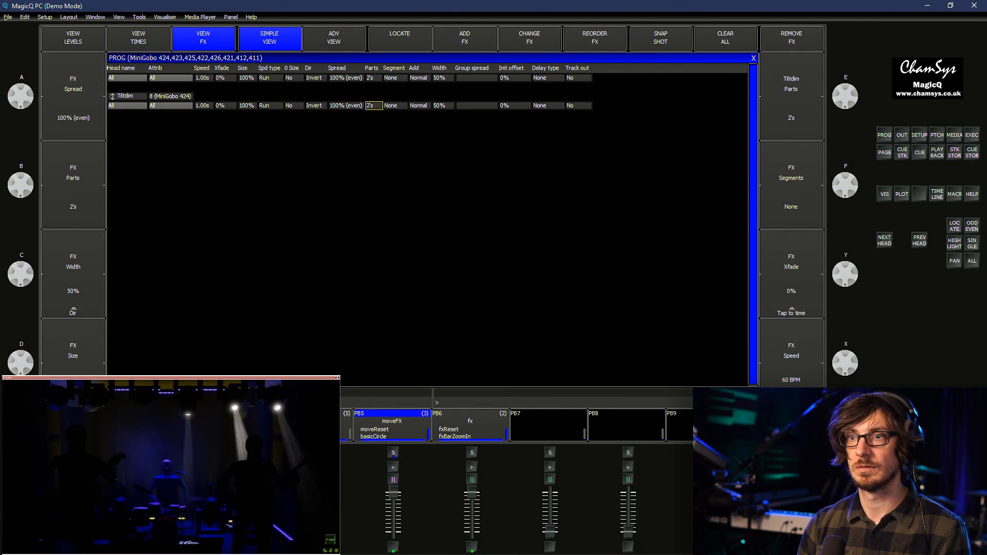
double_click(373, 106)
type("0")
key("Return")
Set the Tiltdm effect's segments to 2's
double_click(394, 105)
type("2")
key("Return")
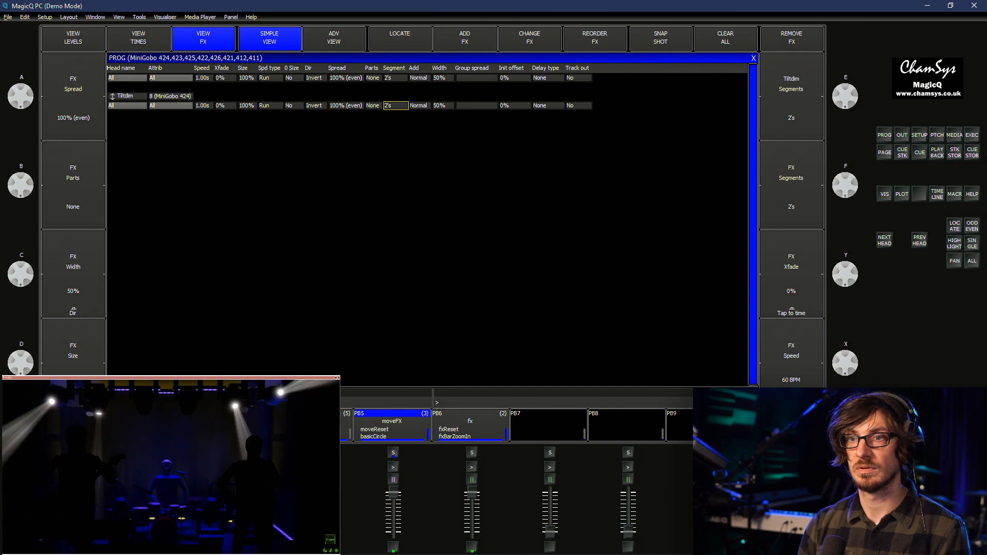
Switch the Tiltdm effect's 0 Size between Yes and No to compare them, finishing on Yes
double_click(295, 105)
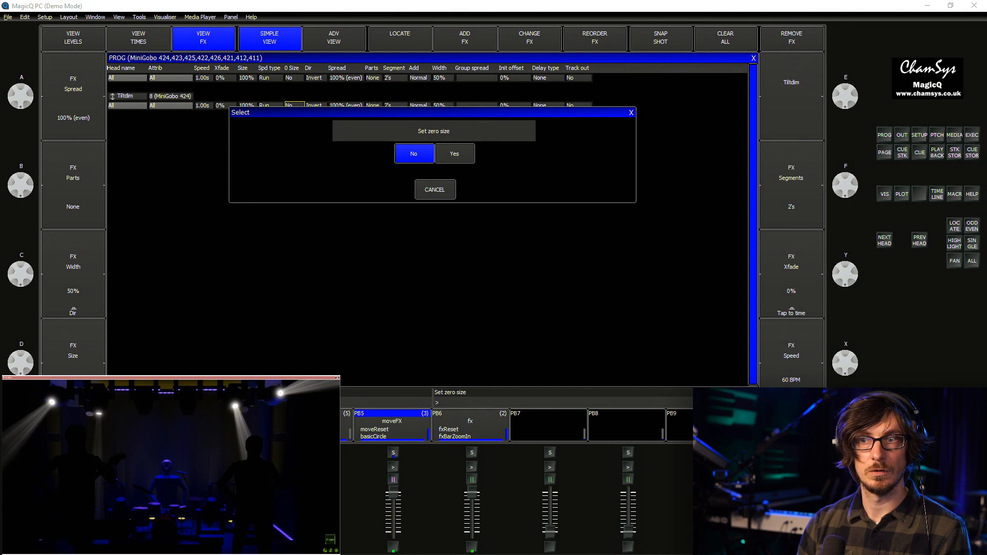
left_click(455, 154)
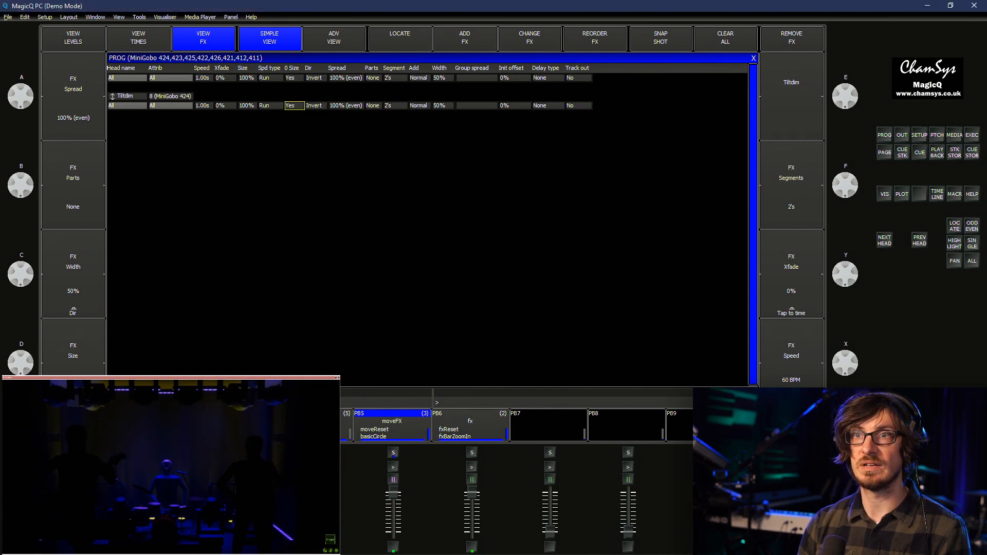
double_click(294, 105)
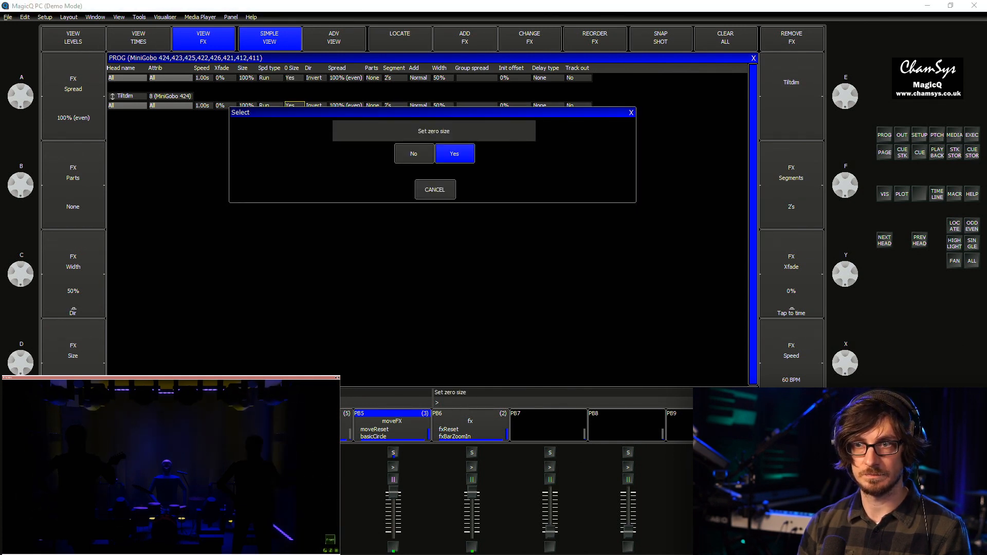
left_click(414, 154)
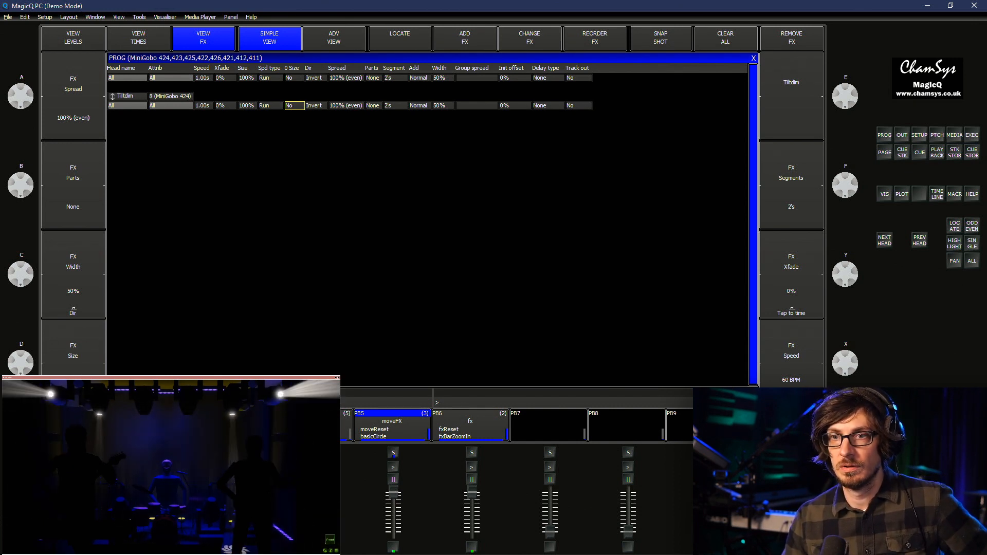
key("Return")
key("Escape")
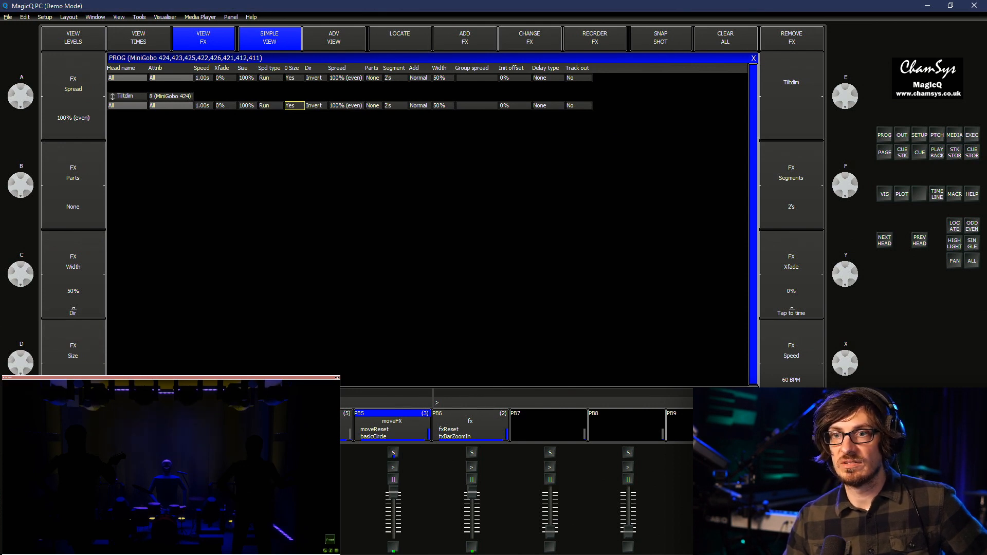
Set the Tiltdim effect's 0 Size to No and try a width of 40%
key("Return")
left_click(413, 153)
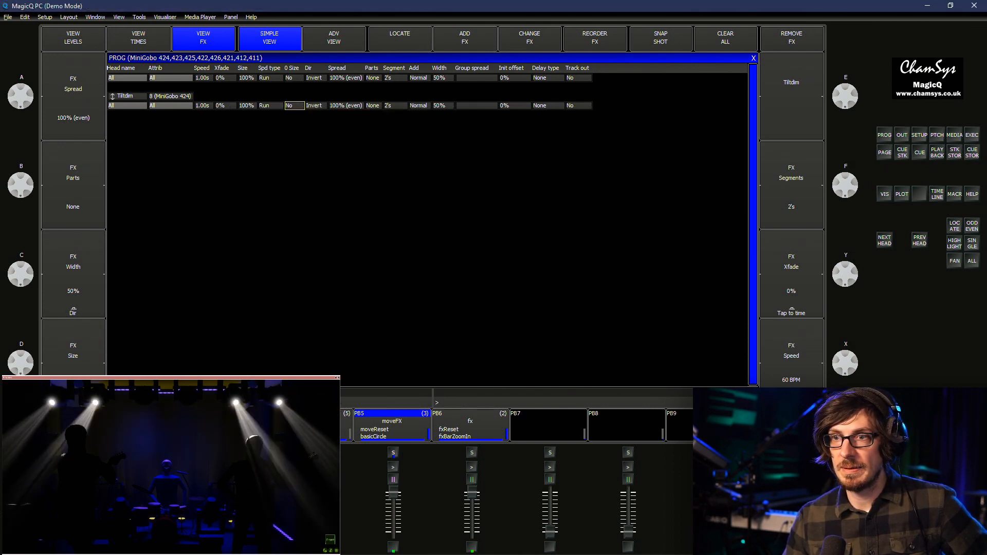
double_click(442, 106)
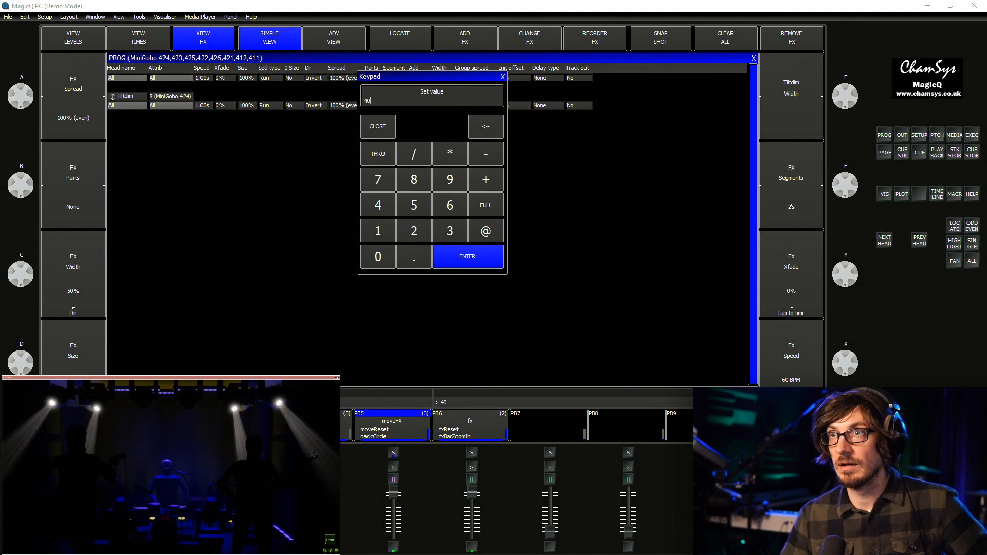
type("40")
key("Return")
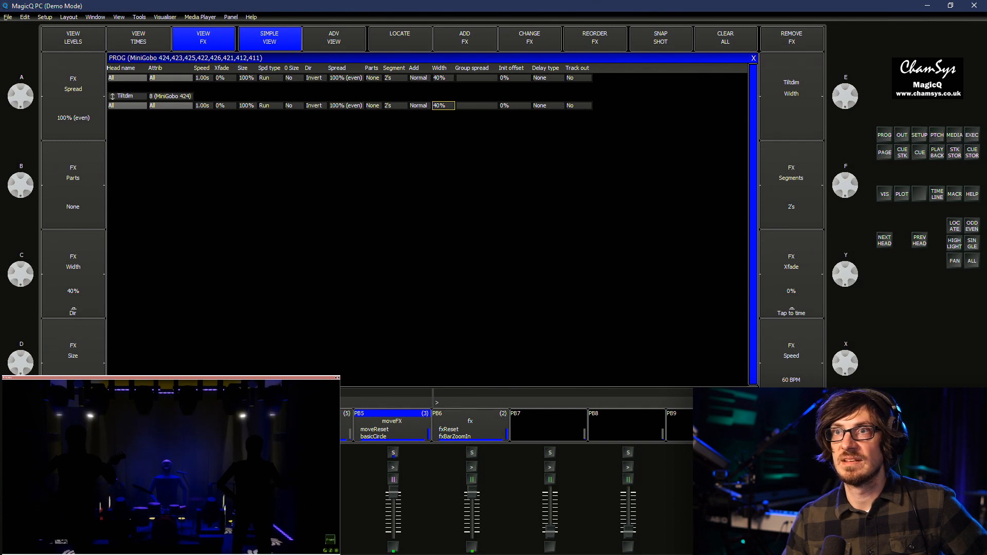
Try widths of 65% and 60% on the Tiltdim effect, finishing on 55%
key("Return")
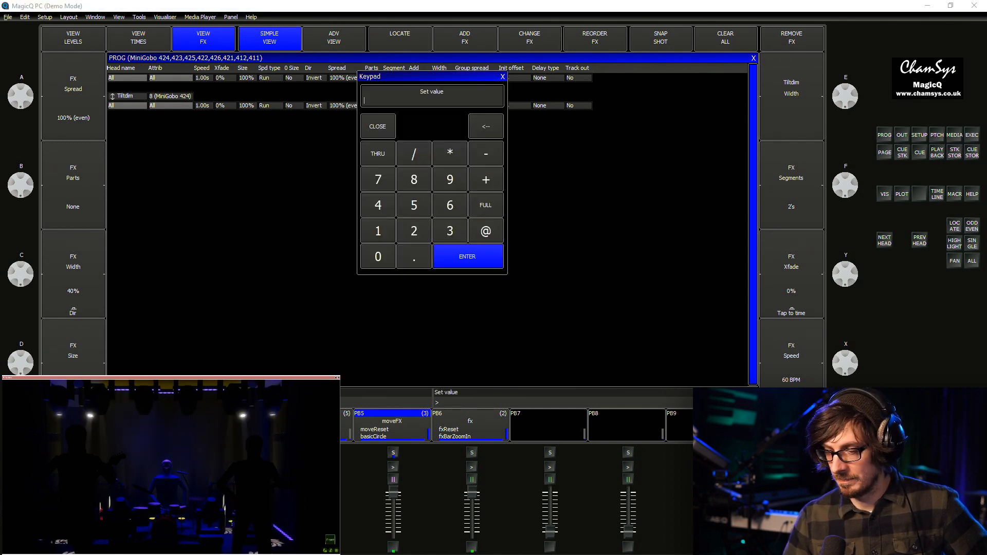
type("65")
key("Return")
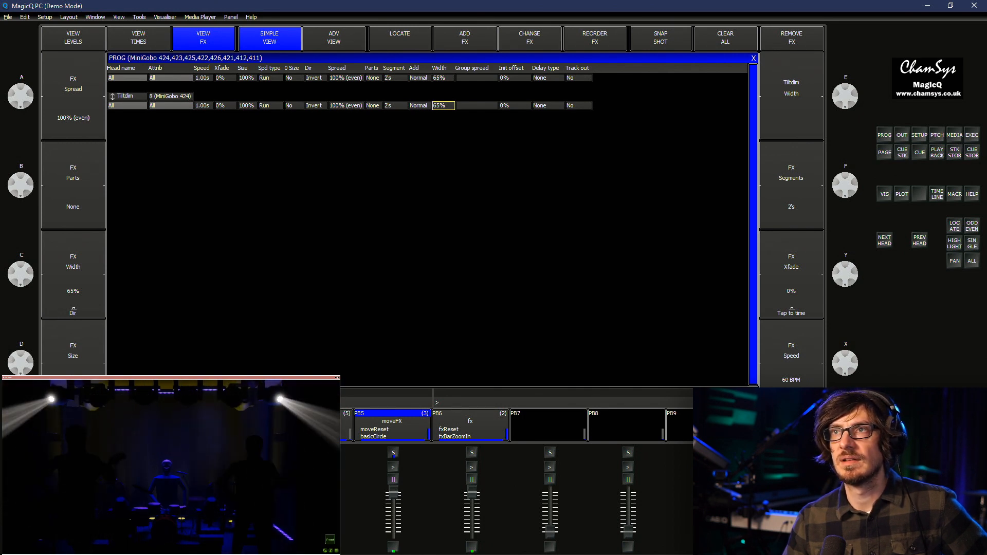
left_click(443, 105)
type("60")
key("Return")
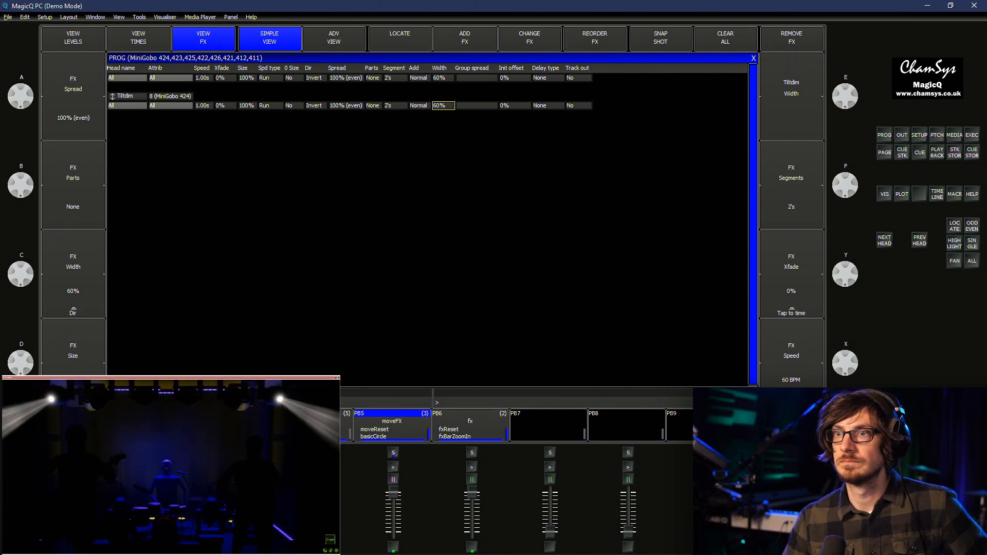
left_click(443, 105)
type("55")
key("Return")
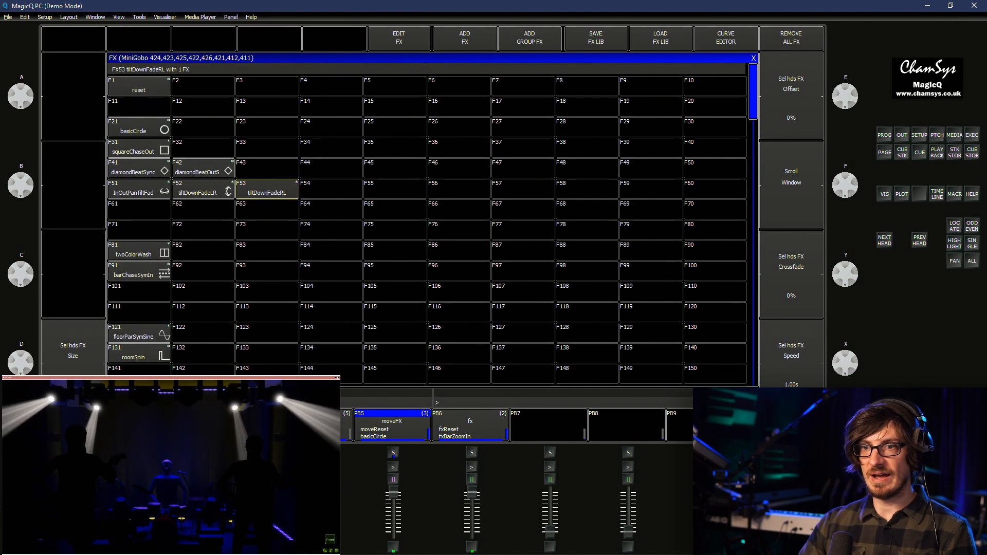
Record the current effect to the empty FX palette F54 with the name tiltDownFadeCI
type("tildDOwnFade")
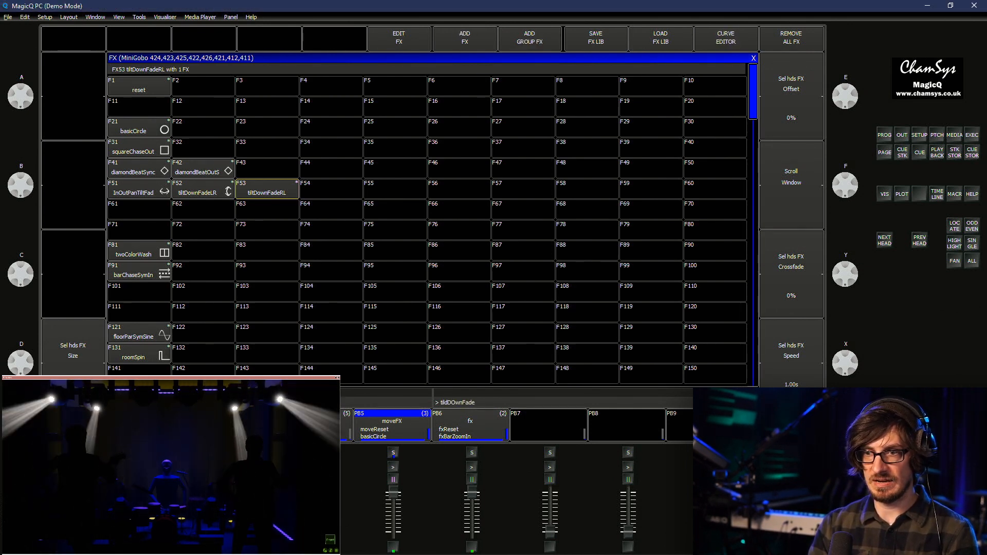
key("BackSpace")
key("BackSpace")
key("BackSpace")
key("BackSpace")
key("BackSpace")
key("BackSpace")
key("BackSpace")
key("BackSpace")
key("BackSpace")
type("t")
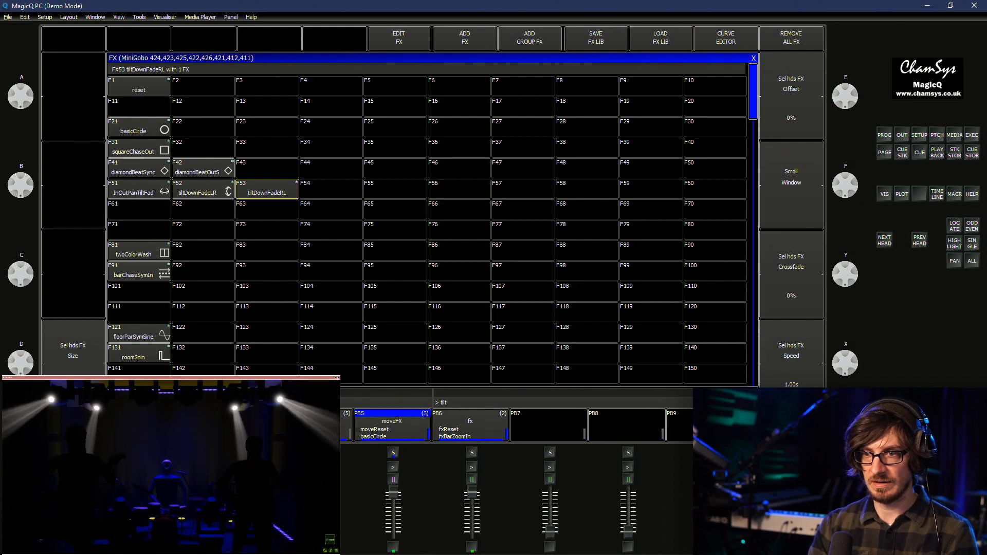
type("DownFa")
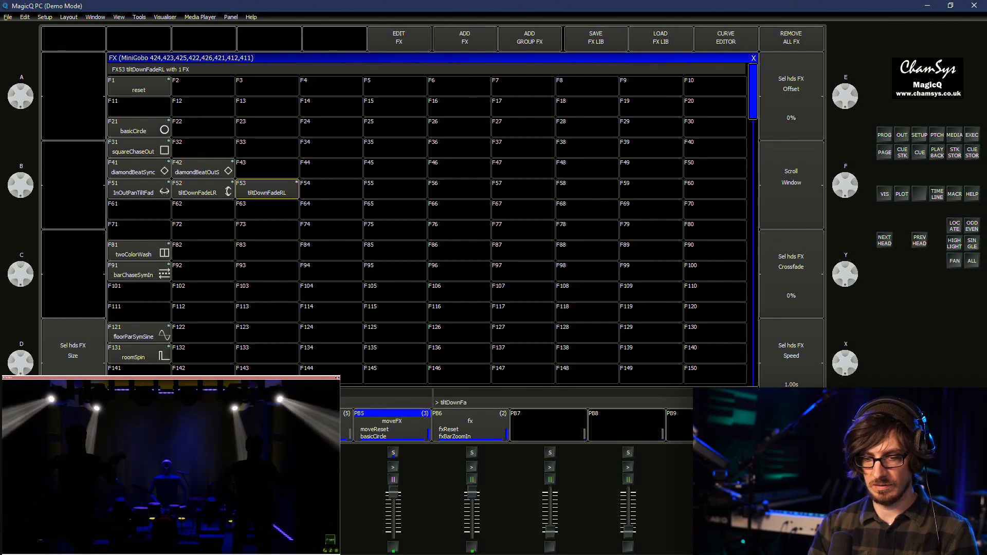
type("deCl")
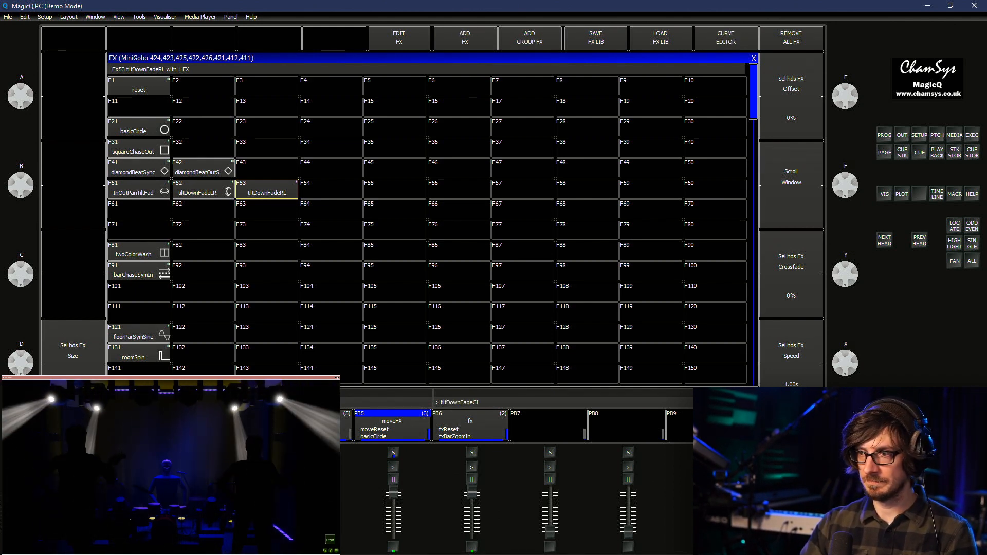
left_click(331, 190)
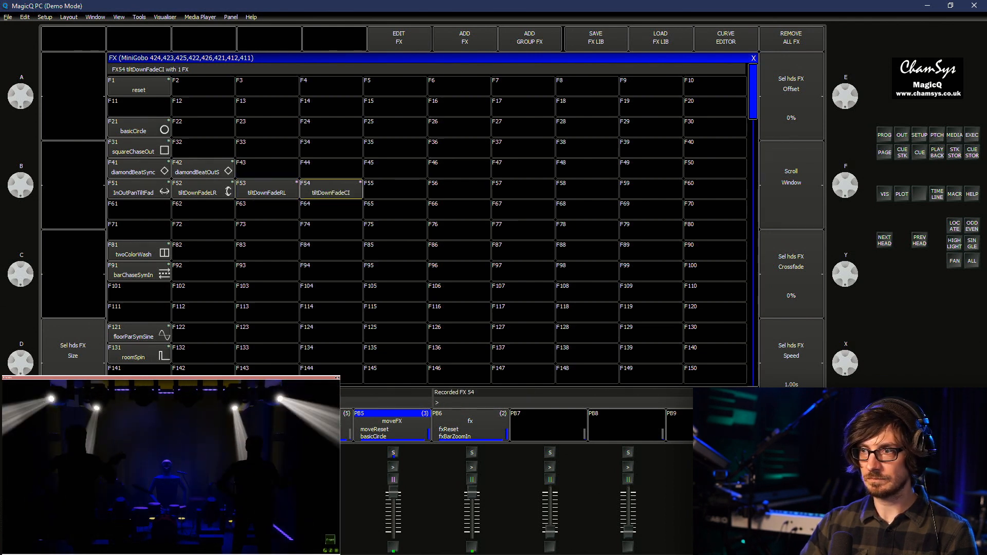
Clear the programmer, recall the tiltDownFadeRL palette to examine its effect parameters, and clear the programmer again
key("ctrl+BackSpace")
left_click(267, 189)
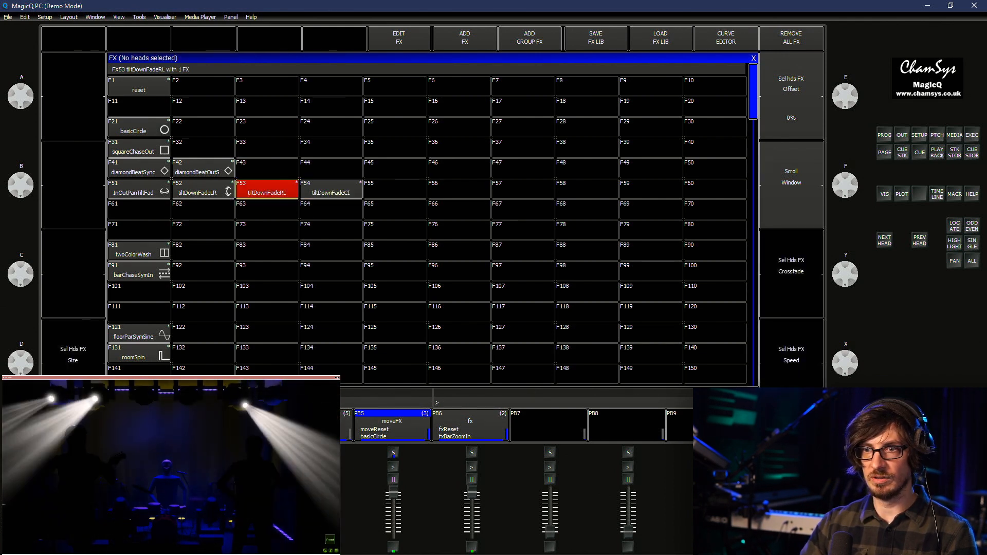
left_click(884, 135)
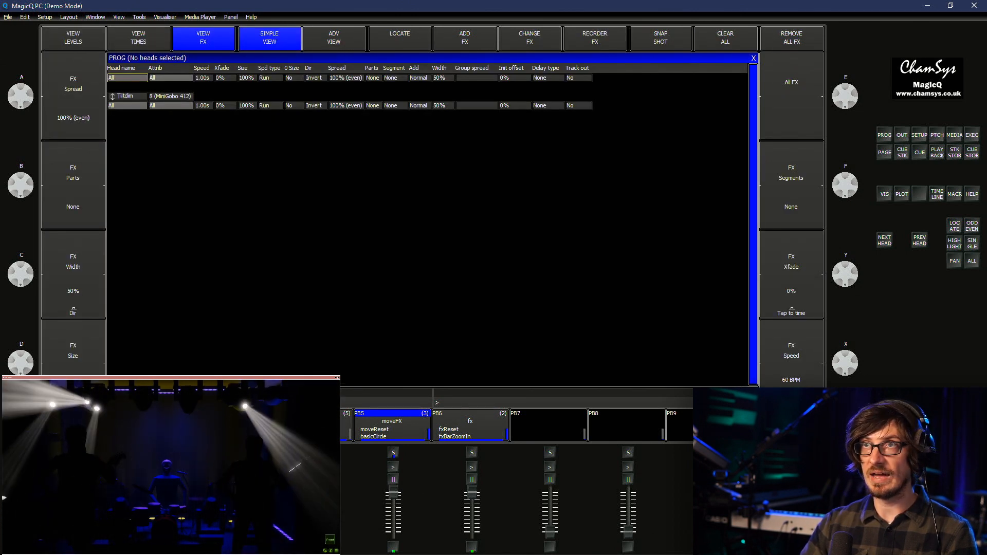
key("ctrl+BackSpace")
key("ctrl+1")
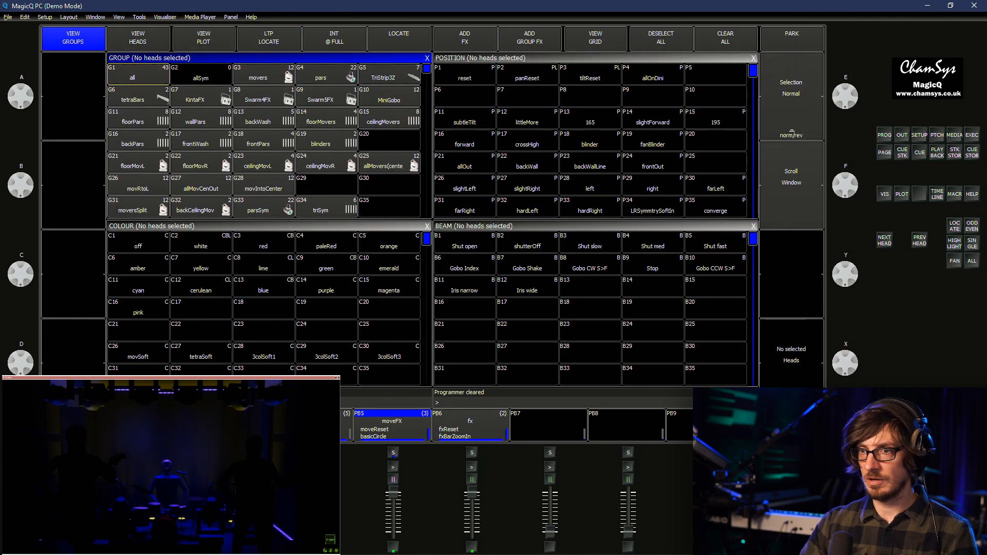
Deselect the active oz cue Q165 in the cue store and return to the groups and palettes layout
key("shift+q")
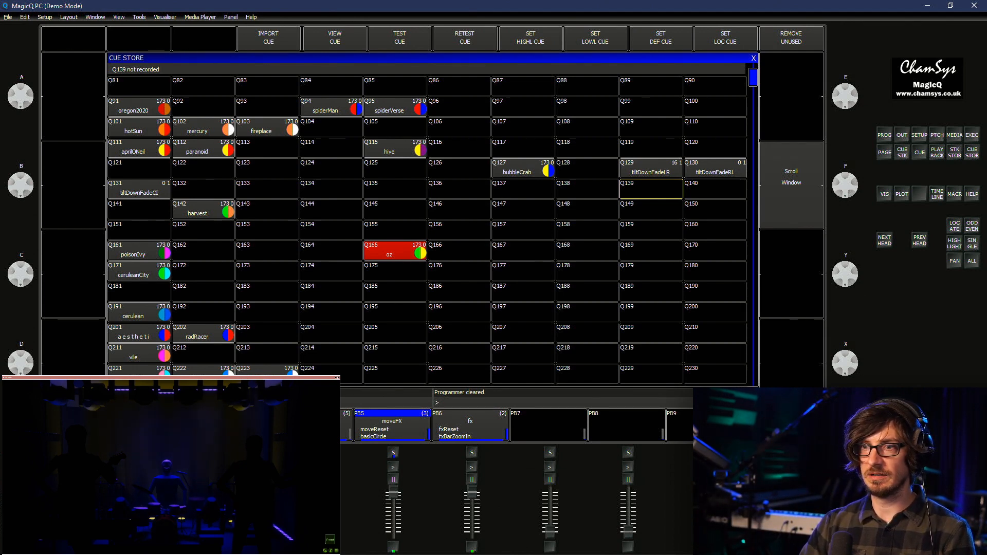
left_click(395, 251)
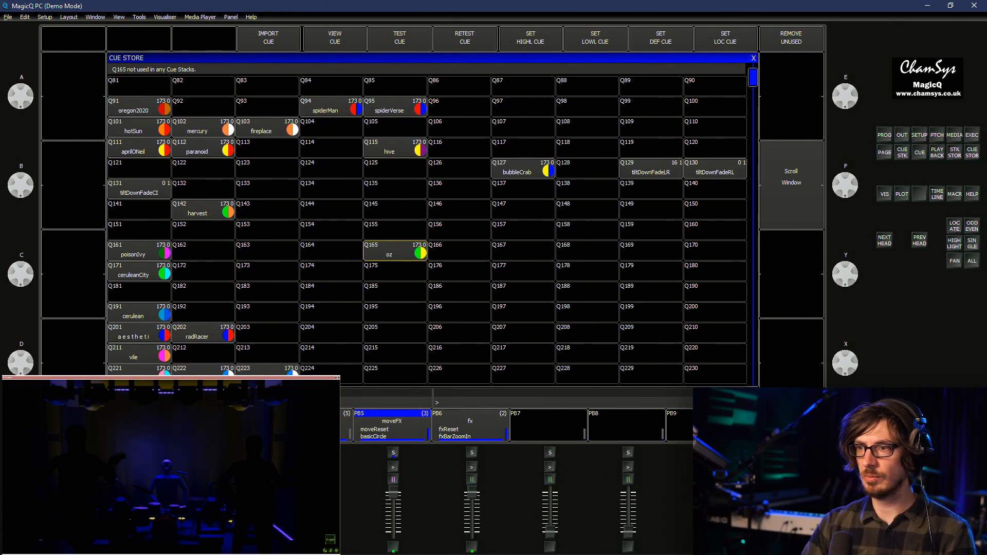
key("ctrl+2")
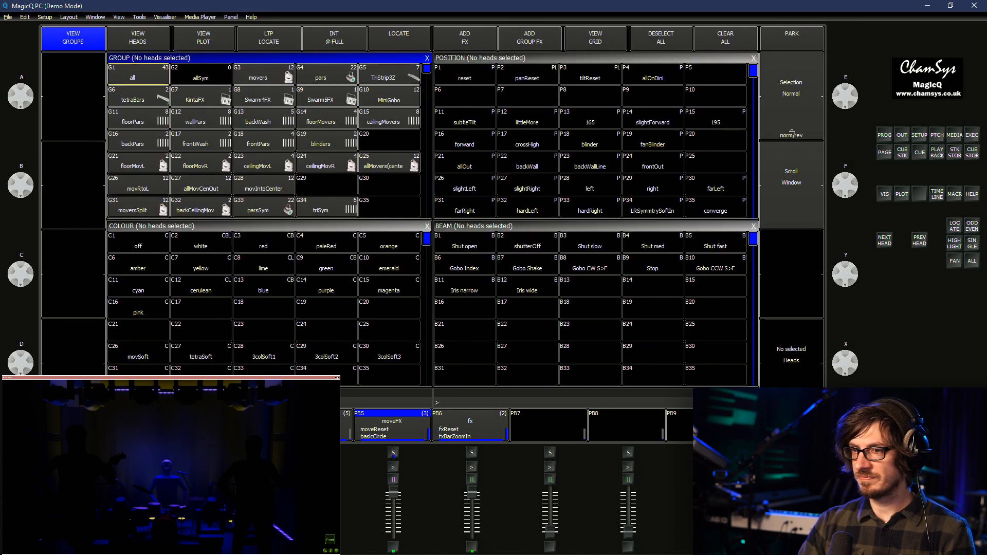
Select only the ceilingMovers group and set its selection order to Centre Out
left_click(389, 163)
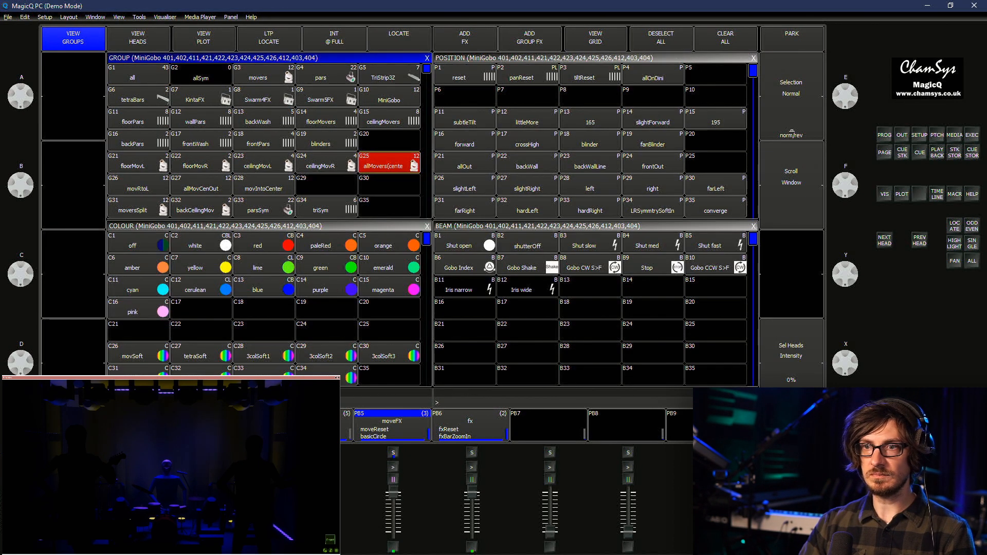
left_click(389, 119)
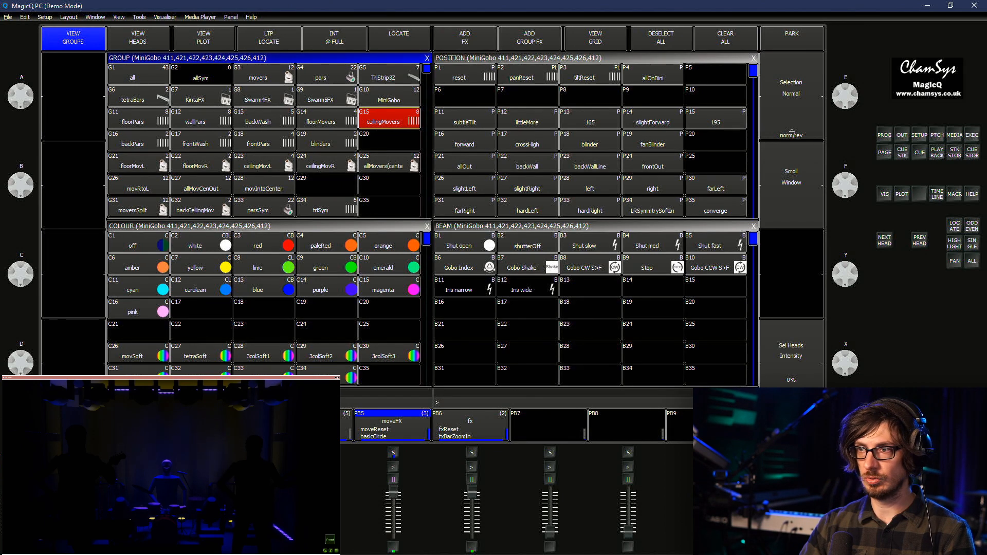
left_click(971, 260, "shift")
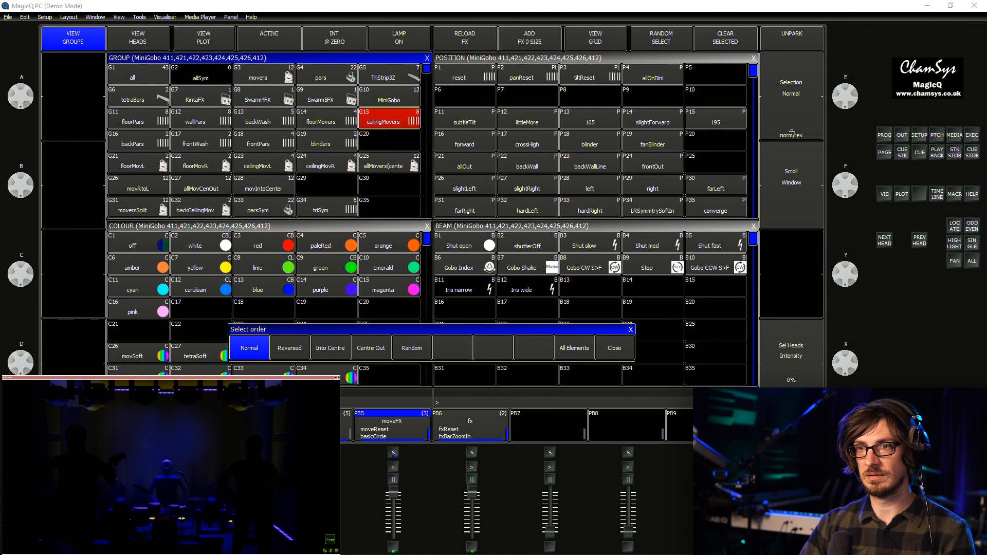
left_click(370, 348)
left_click(614, 348)
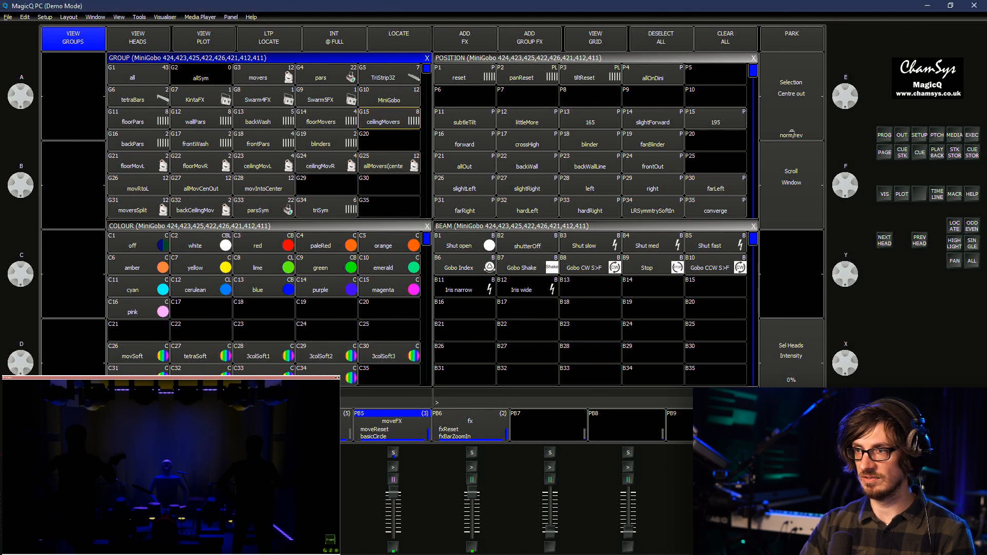
left_click(138, 75)
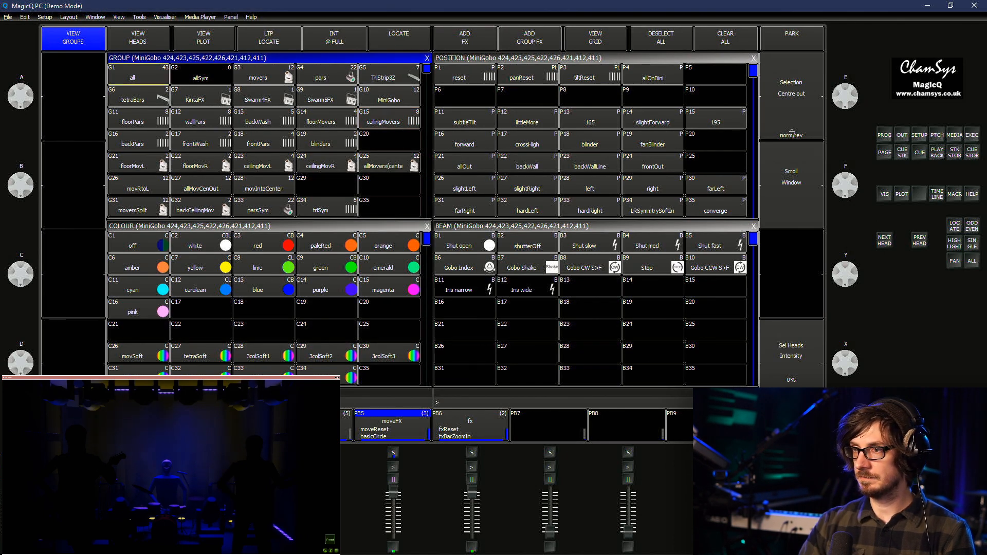
Add the tiltdim effect from the fx library to the selected ceiling movers
key("ctrl+f")
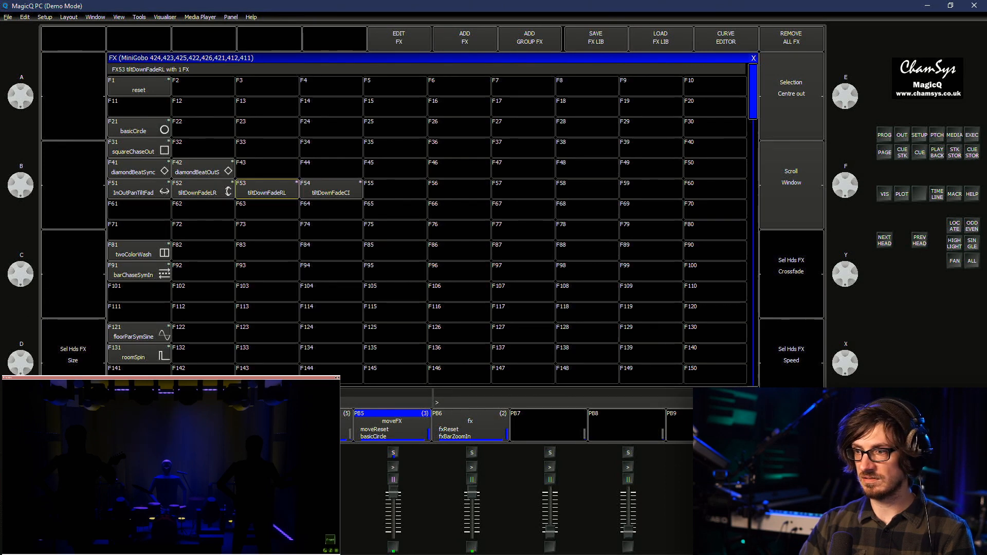
left_click(465, 38)
left_click(267, 87)
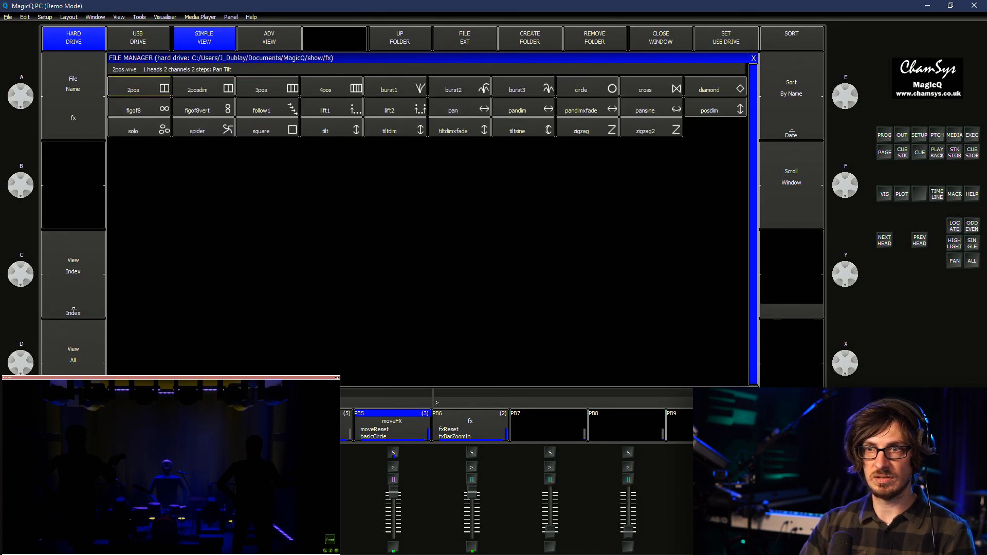
left_click(395, 128)
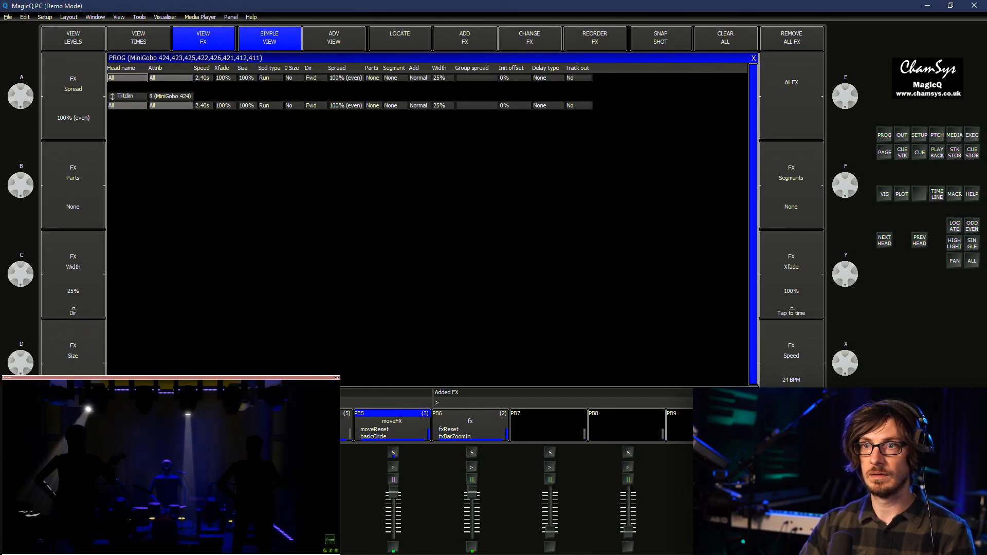
Set the new Tiltdim effect's speed to 1 second and its crossfade to 0%
double_click(204, 105)
type("1")
key("Return")
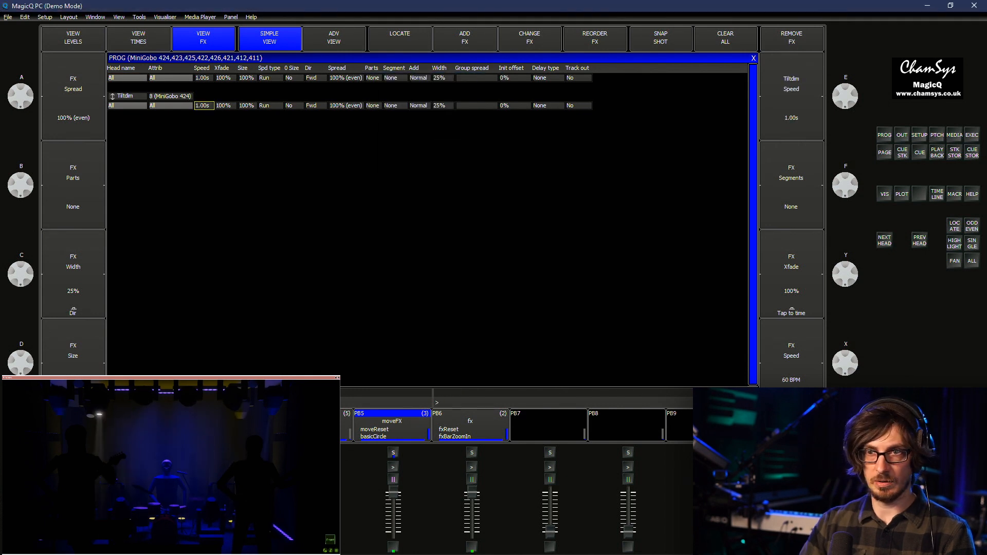
double_click(225, 106)
type("0")
key("Return")
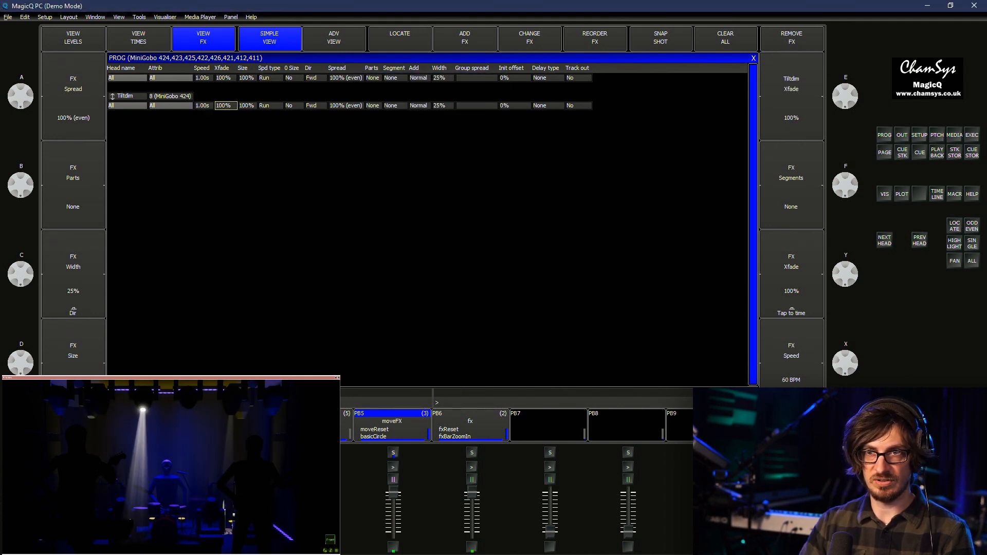
double_click(225, 106)
key("Escape")
Change the new Tiltdim effect's direction to Invert
left_click(316, 106)
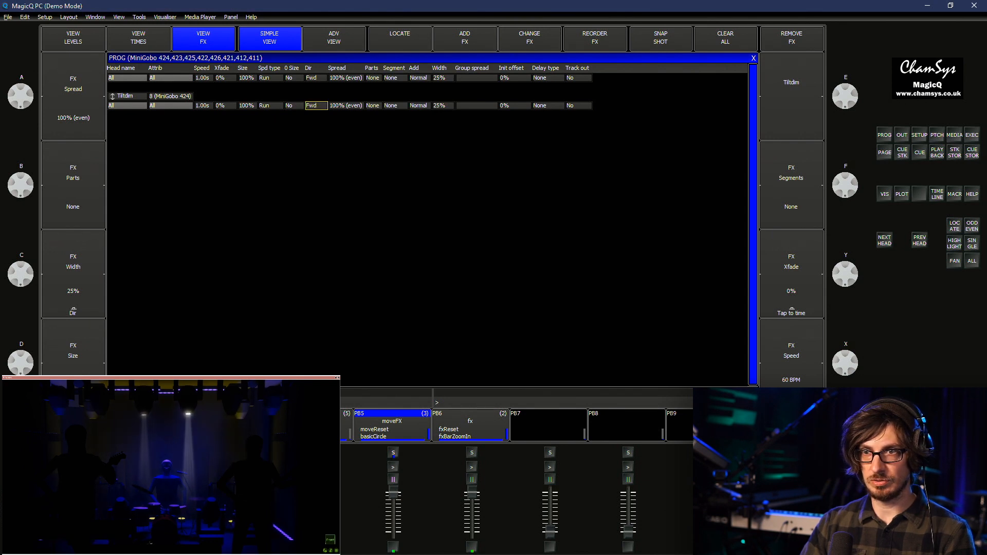
double_click(316, 106)
left_click(617, 102)
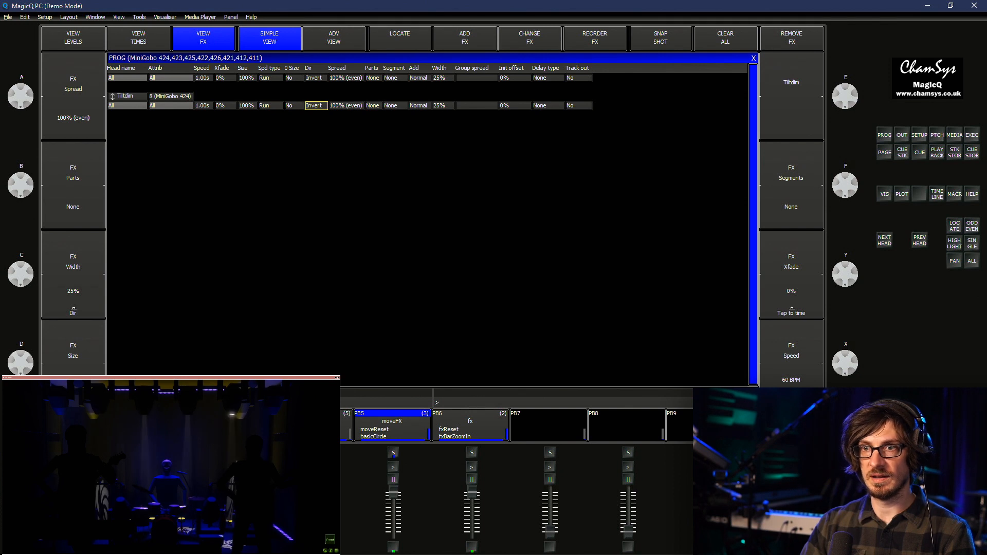
Try 0 Size at Yes on the new Tiltdim effect and set it back to No
double_click(295, 105)
left_click(455, 153)
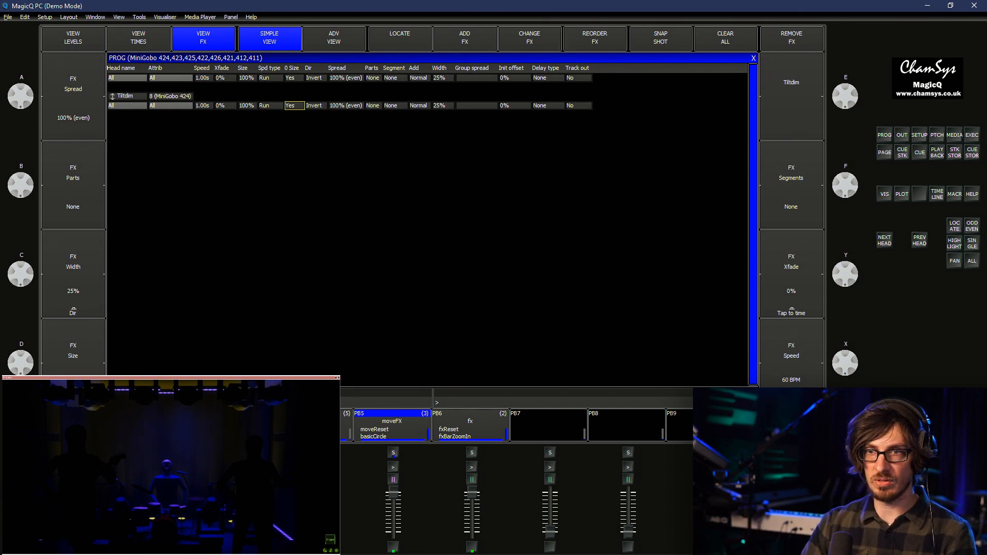
double_click(271, 105)
key("Escape")
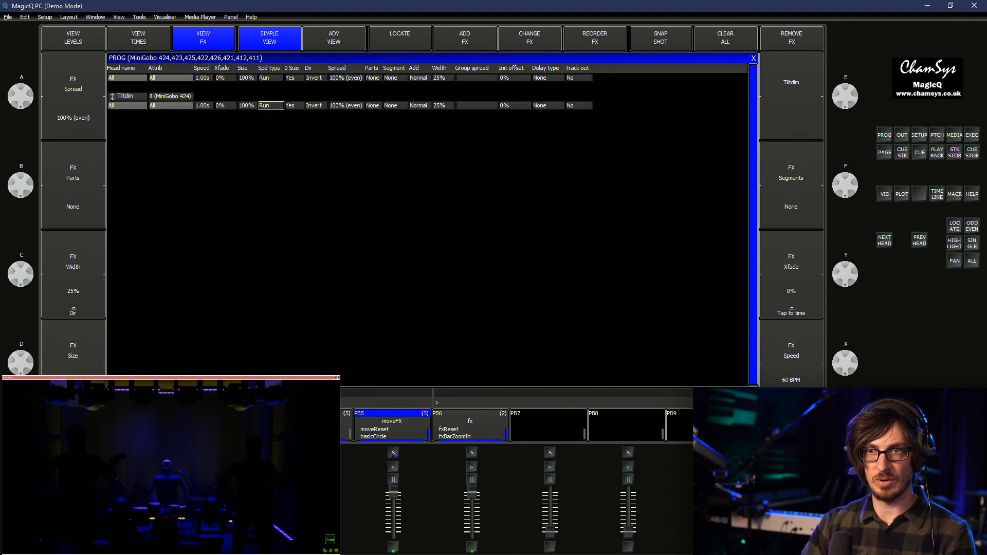
double_click(294, 105)
left_click(411, 153)
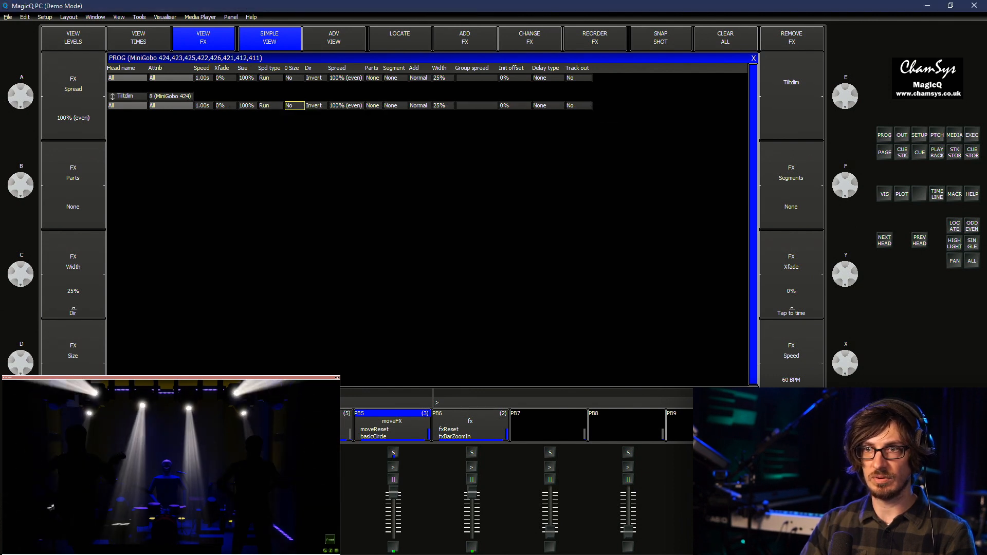
Set the new Tiltdim effect's width to 65%
double_click(443, 106)
type("65")
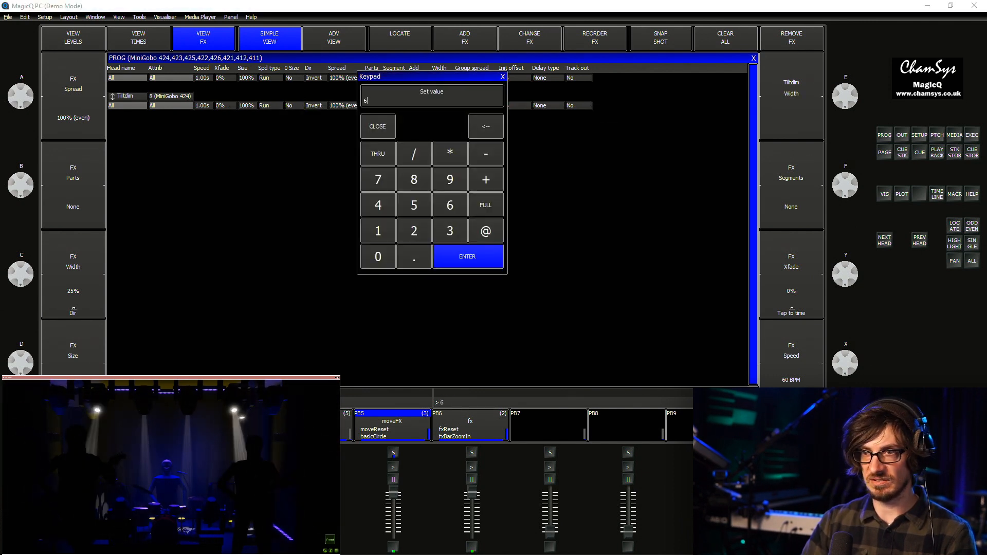
key("Return")
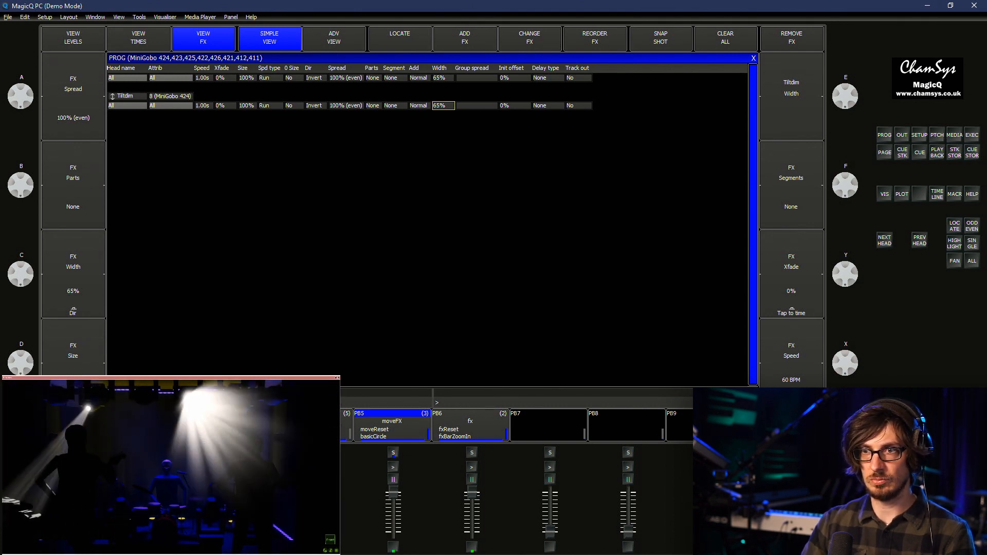
Set the segments of the Tiltdim effect to 2
double_click(394, 106)
type("2")
key("Return")
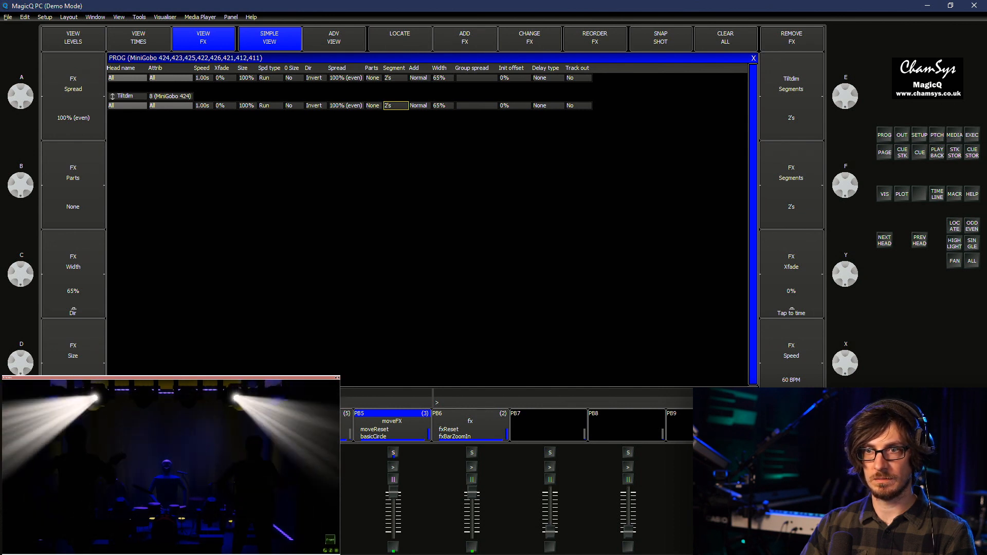
Try the I Left/Right and I Odd/Even directions on the Tiltdim effect and set it back to Invert
double_click(315, 106)
left_click(330, 123)
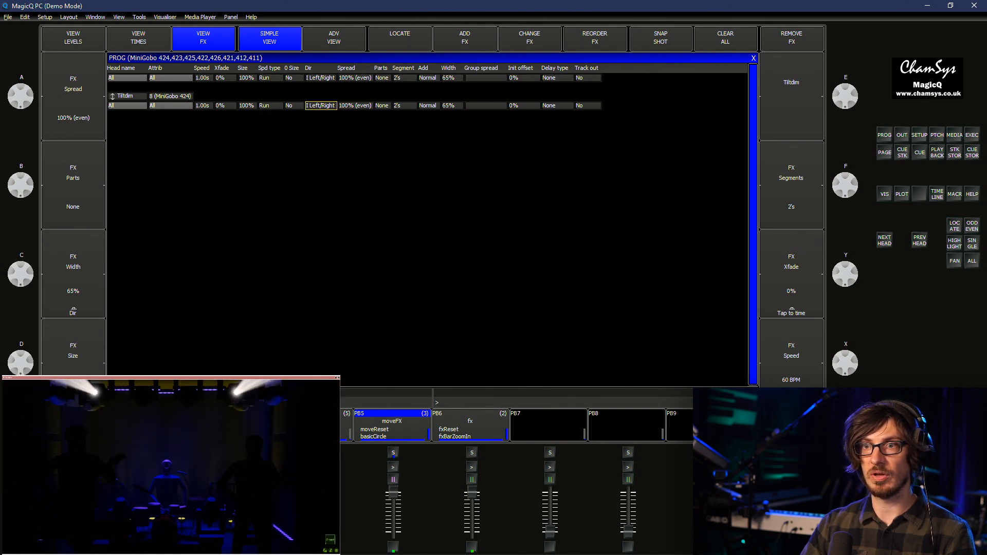
left_click(320, 106)
left_click(249, 123)
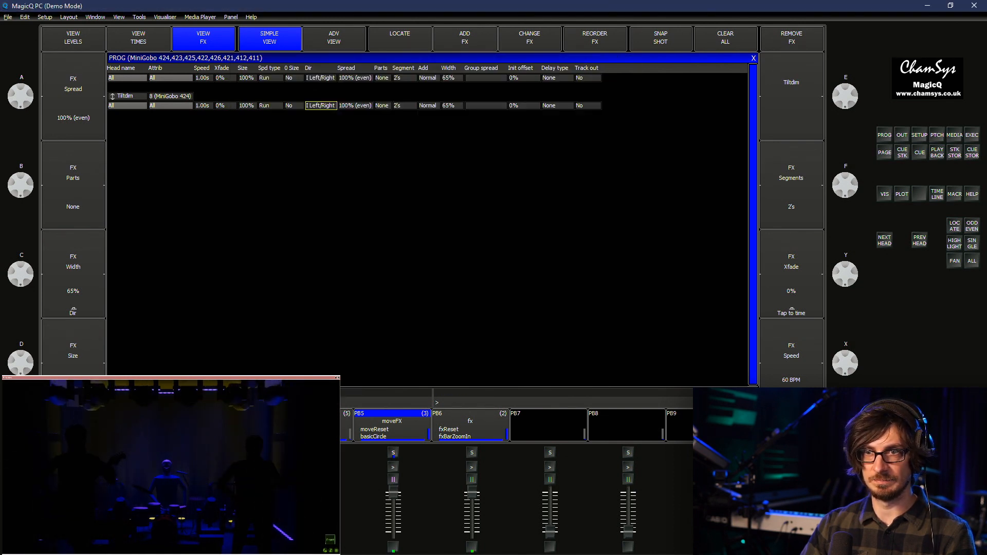
double_click(524, 77)
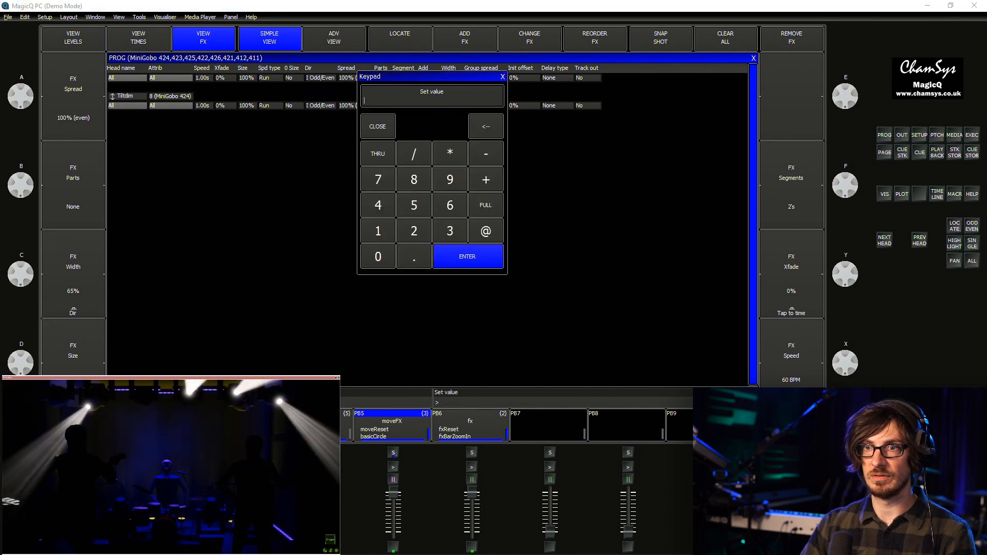
key("Escape")
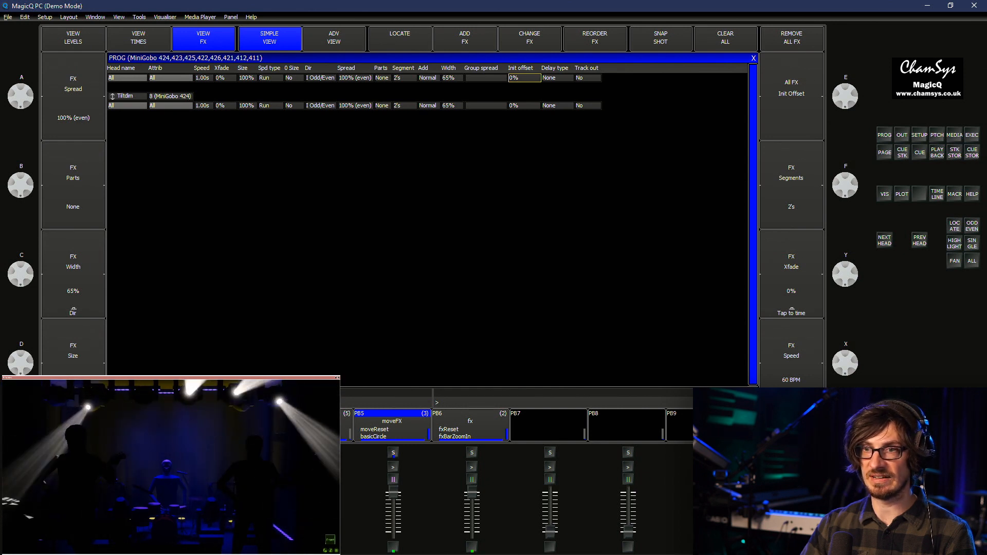
double_click(320, 106)
left_click(615, 102)
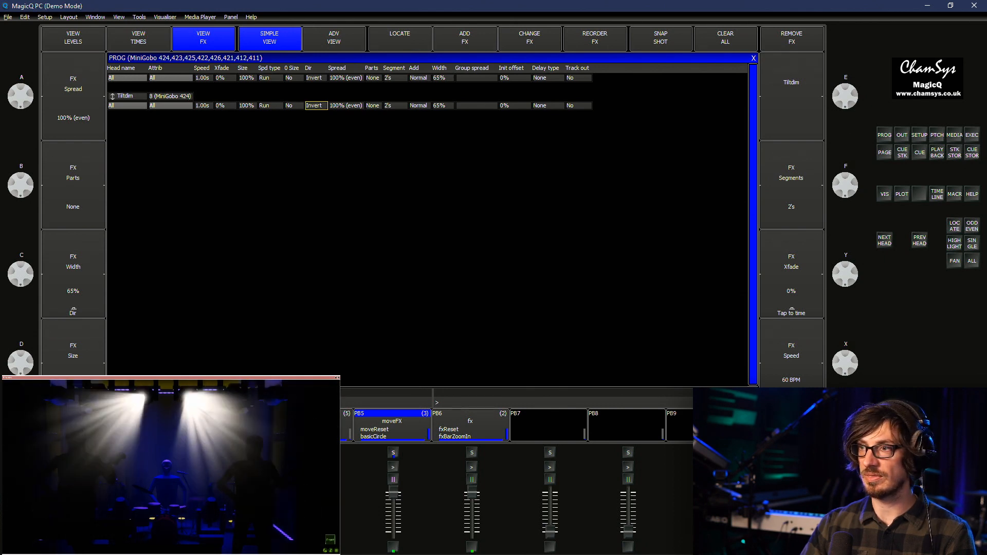
Clear the programmer and select the ceilingMovers group with its selection order set to Into Centre
key("ctrl+BackSpace")
key("Escape")
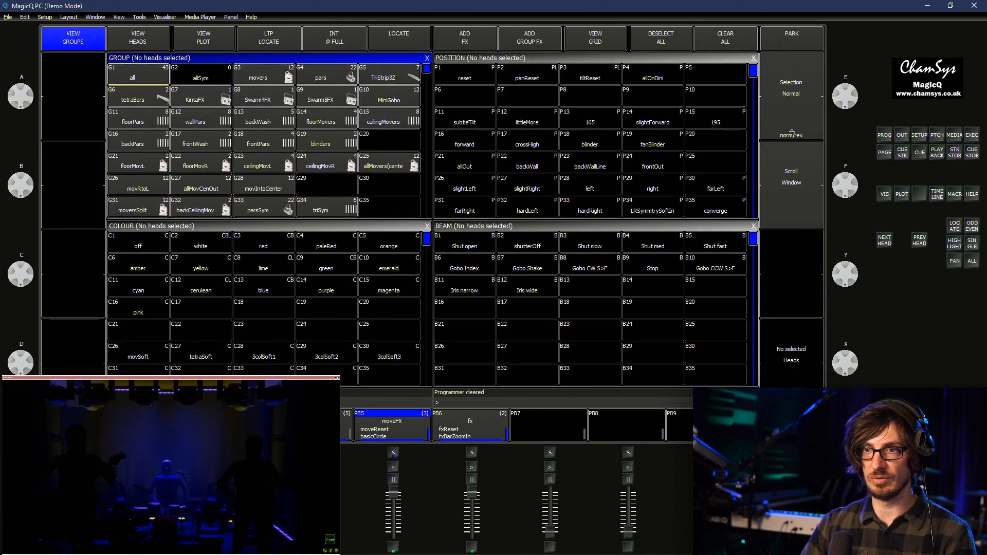
left_click(389, 119)
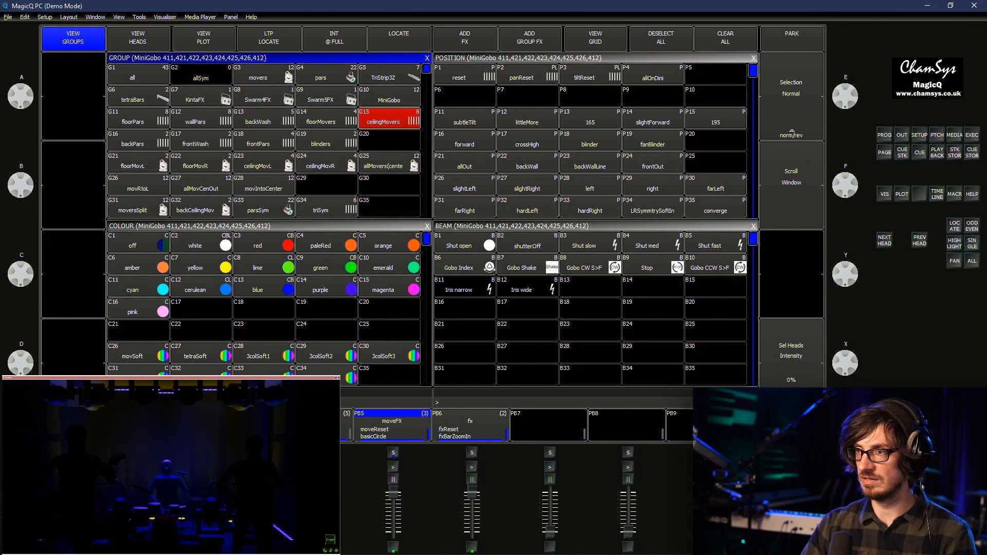
left_click(971, 261)
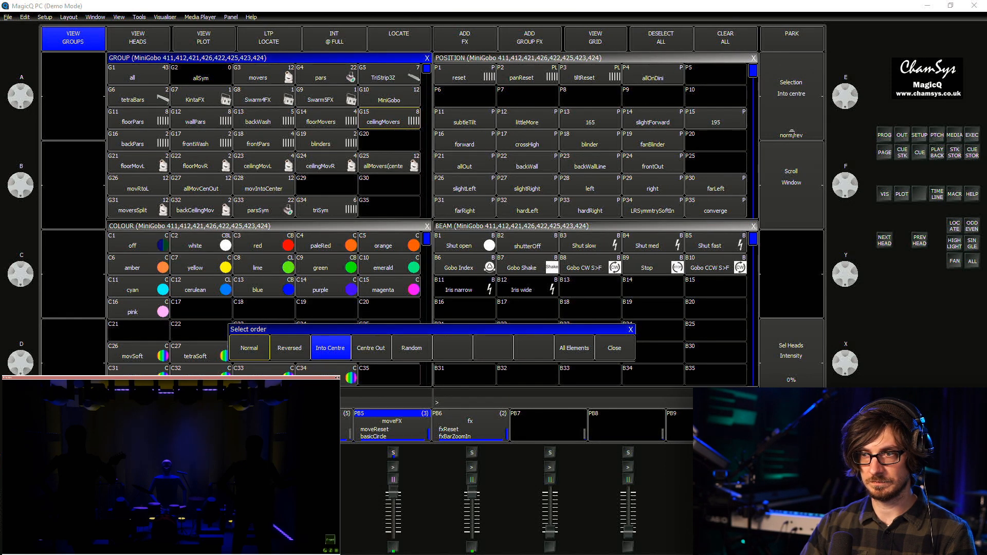
left_click(614, 348)
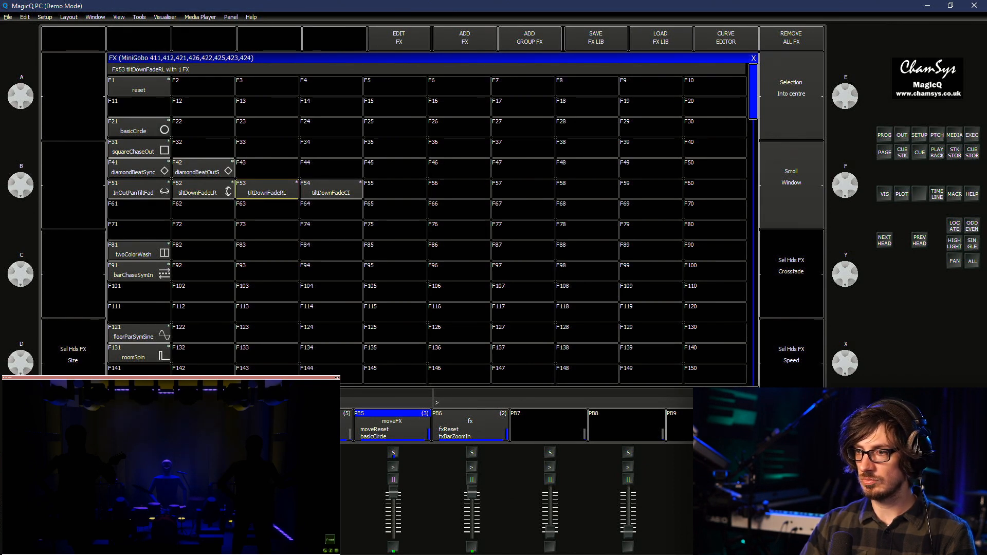
Add the tiltdim effect to the selected ceiling movers and set its speed to 1 second
left_click(465, 38)
left_click(267, 86)
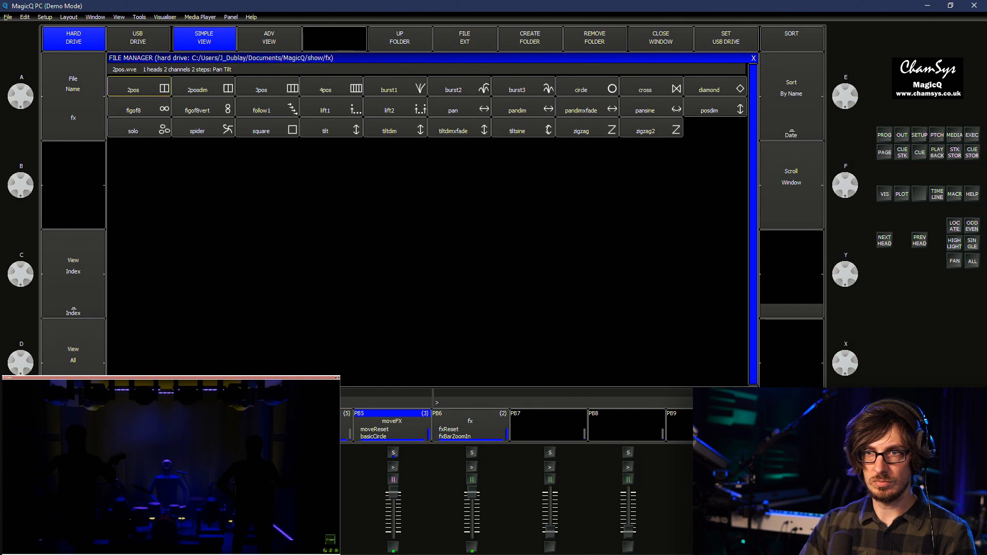
left_click(390, 128)
double_click(204, 106)
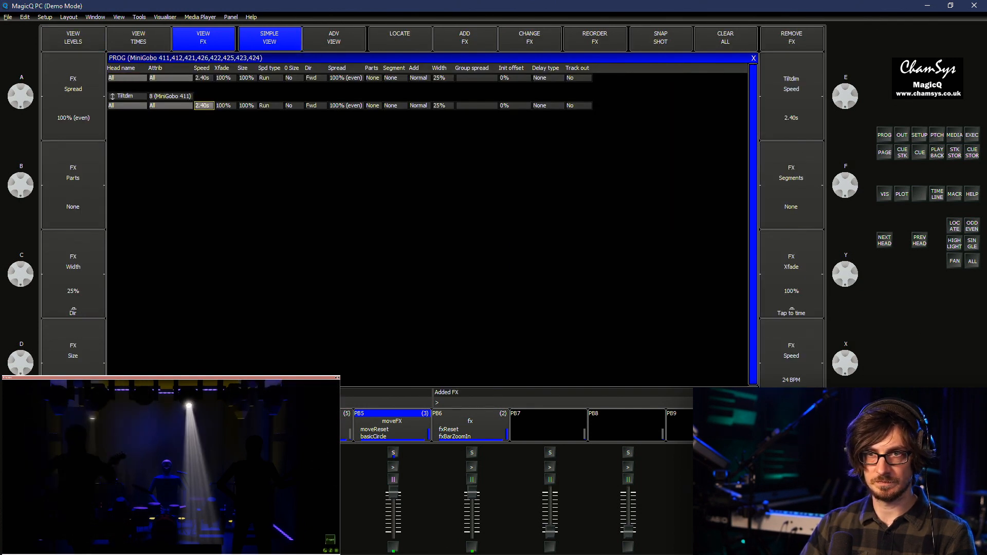
type("1")
key("Return")
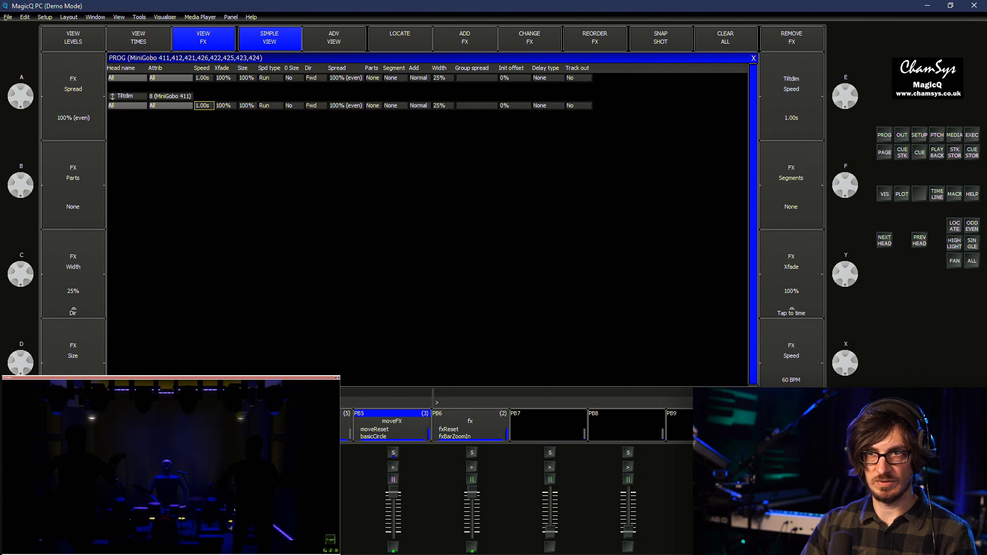
Change the Tiltdim effect's direction to Invert and set its crossfade to 0%
double_click(315, 106)
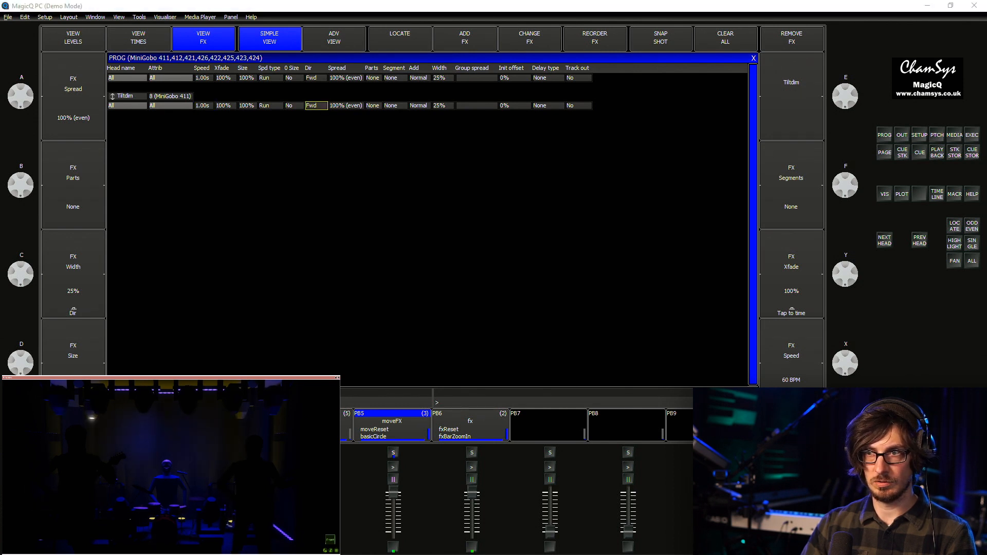
left_click(616, 102)
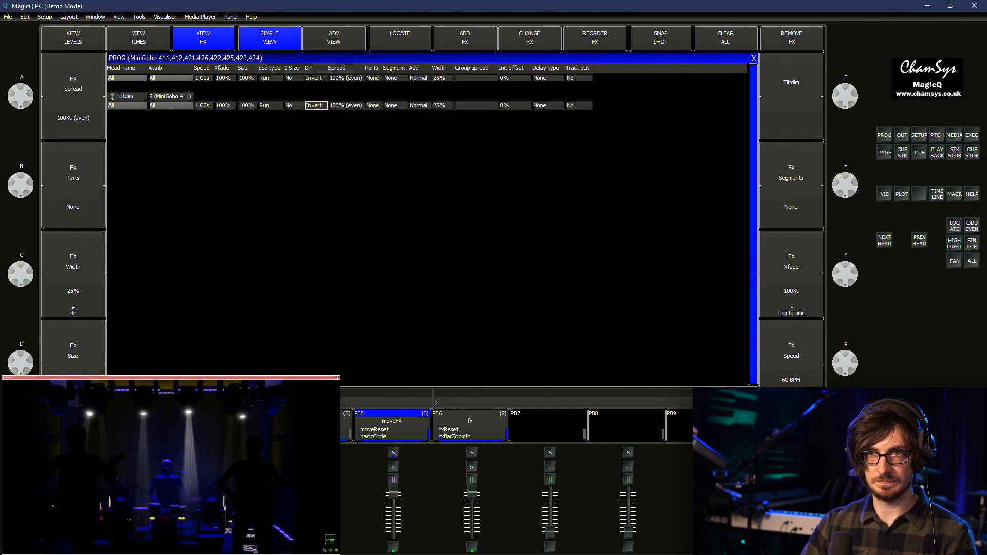
double_click(225, 106)
key("Escape")
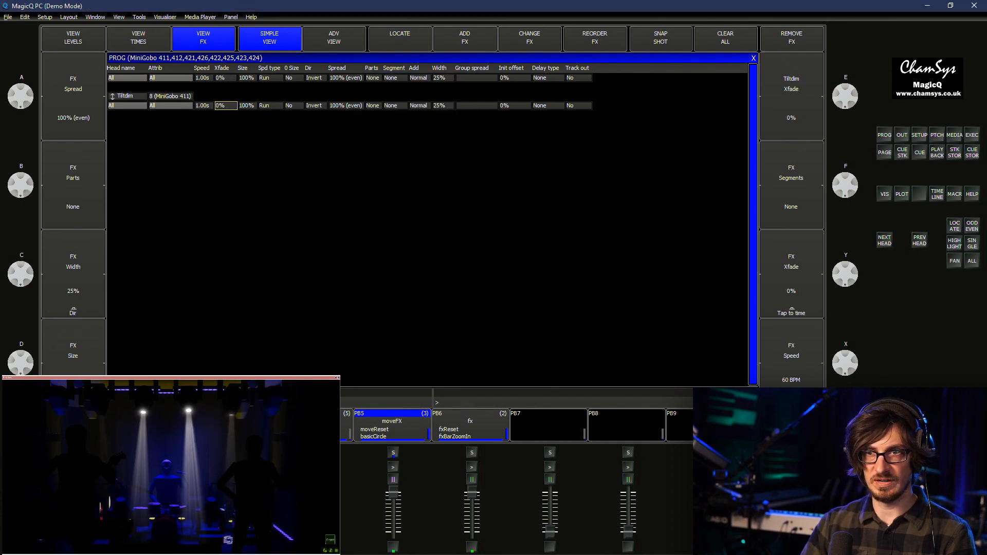
Set the Tiltdim effect's width to 65% and its segments to 2
double_click(443, 106)
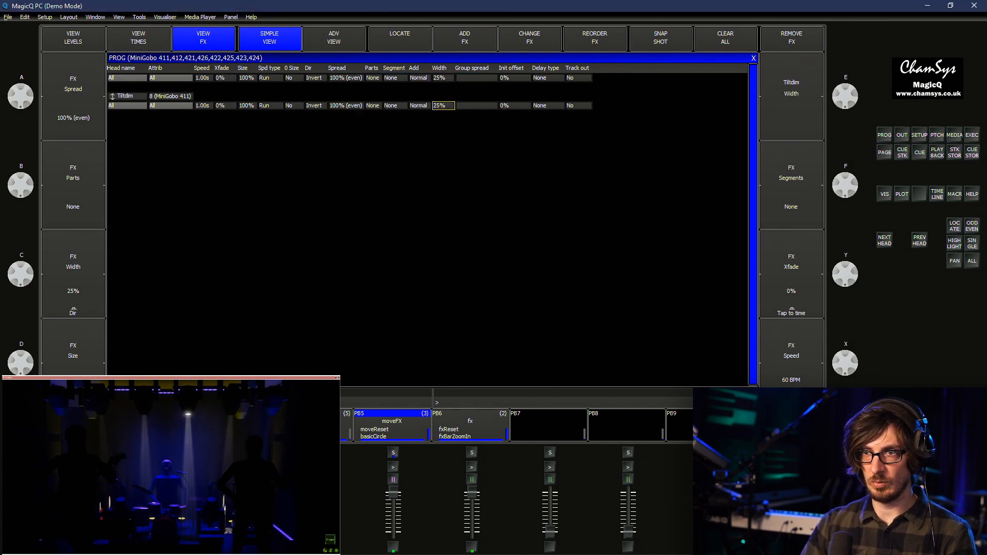
type("65")
key("Return")
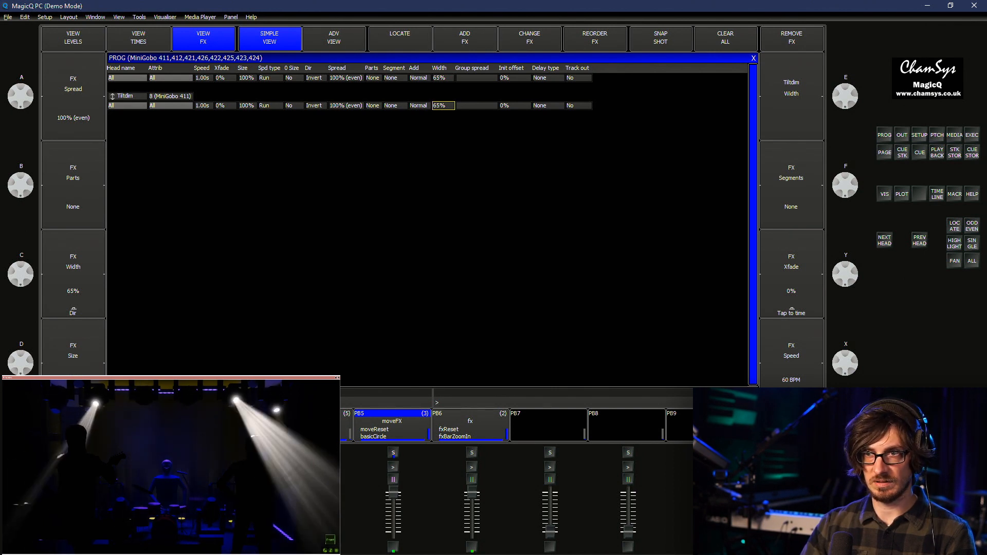
double_click(395, 106)
type("2")
key("Return")
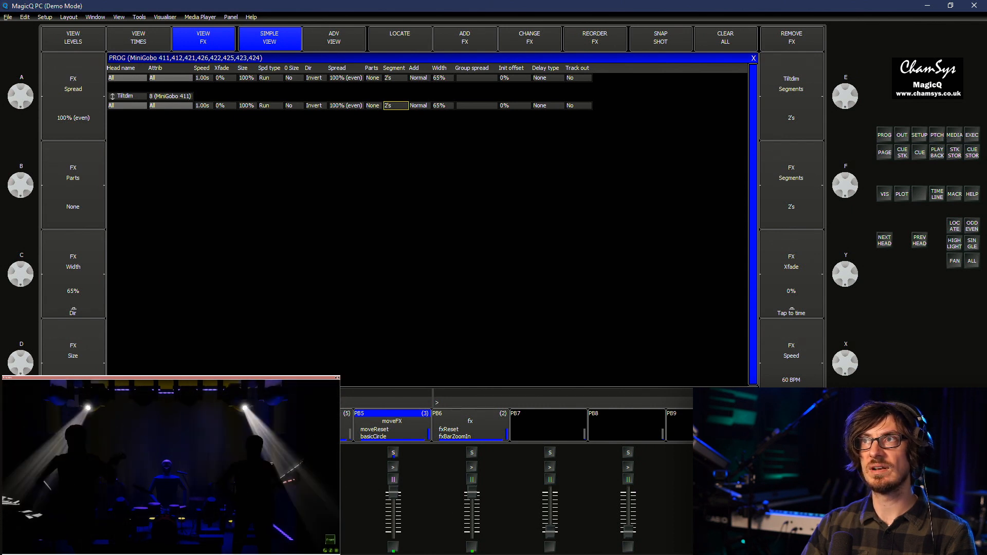
Preview the stored tiltDownFadeCI effect in an empty programmer and clear the programmer again
key("ctrl+BackSpace")
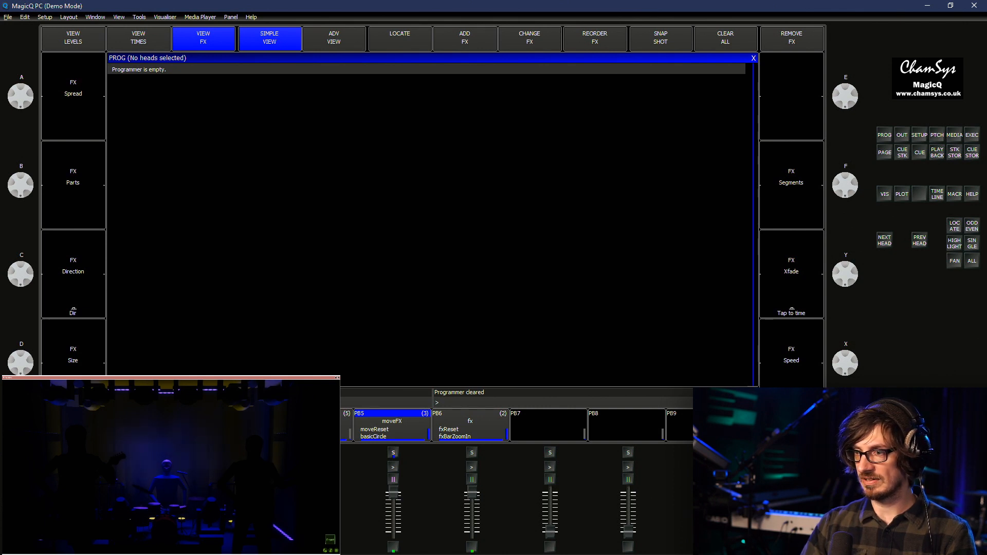
key("ctrl+f")
left_click(331, 189)
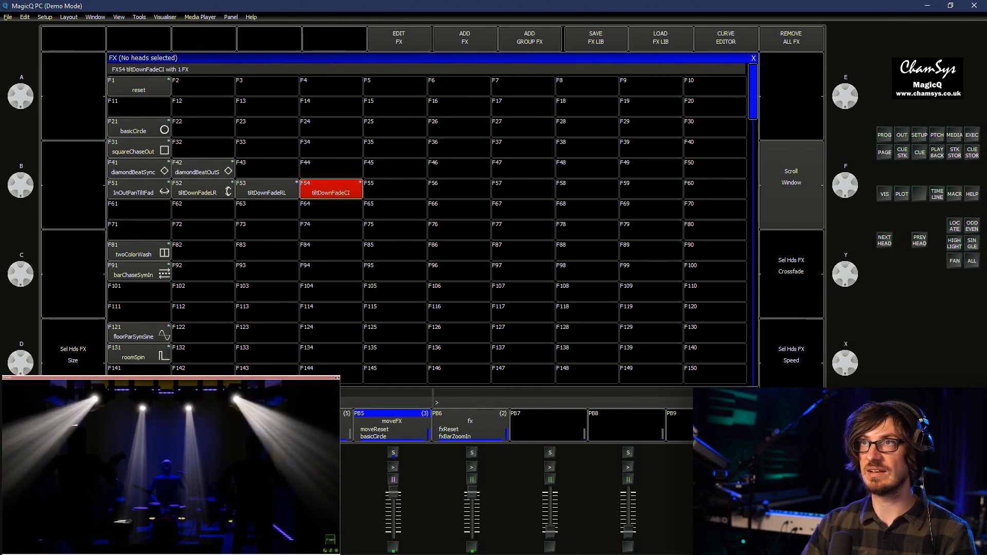
key("ctrl+BackSpace")
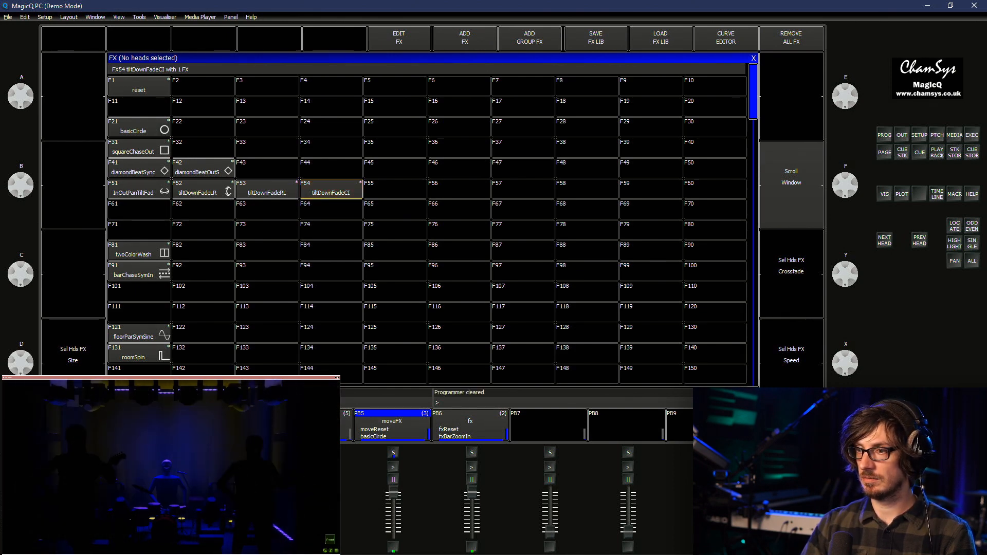
Select the ceilingMovers group and set its selection order to Centre Out
key("ctrl+F1")
left_click(389, 119)
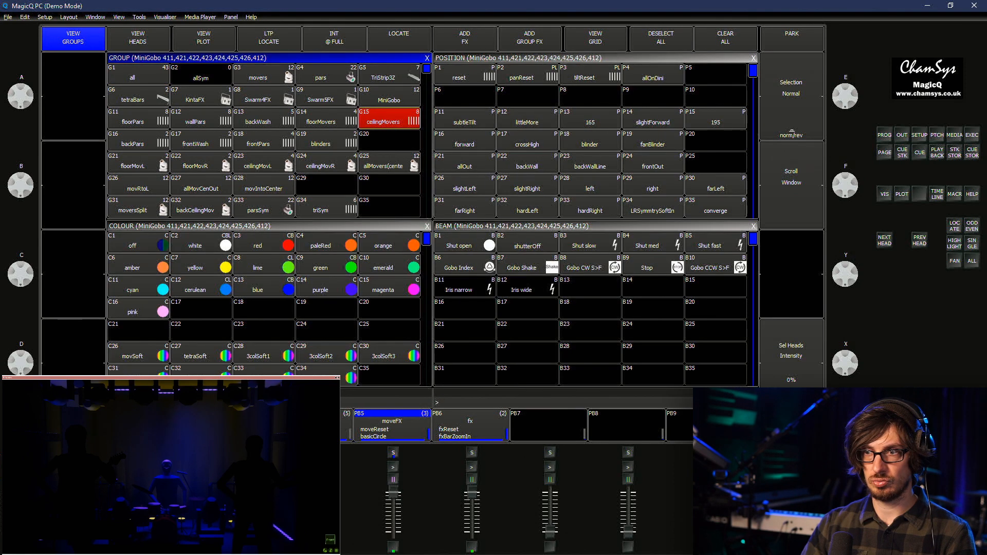
left_click(972, 261)
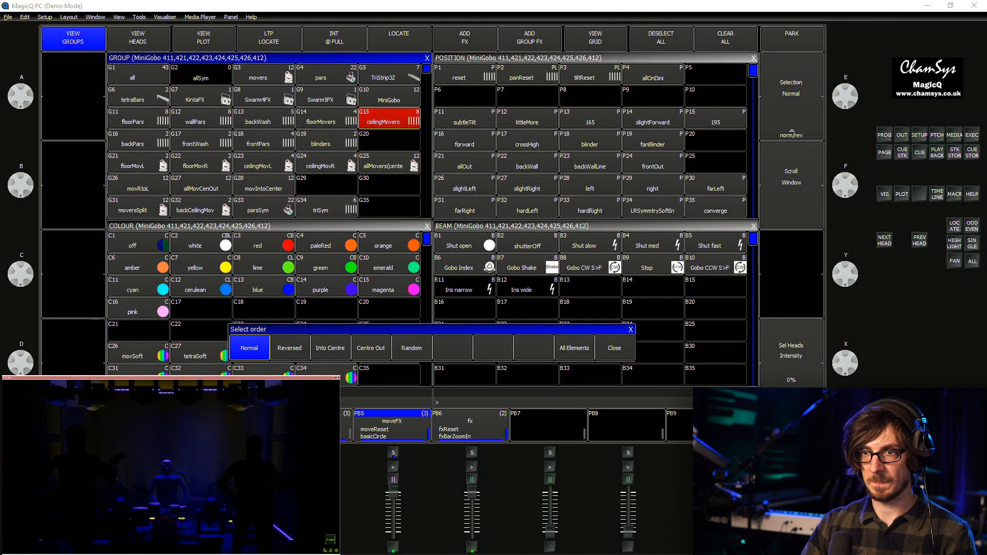
left_click(372, 348)
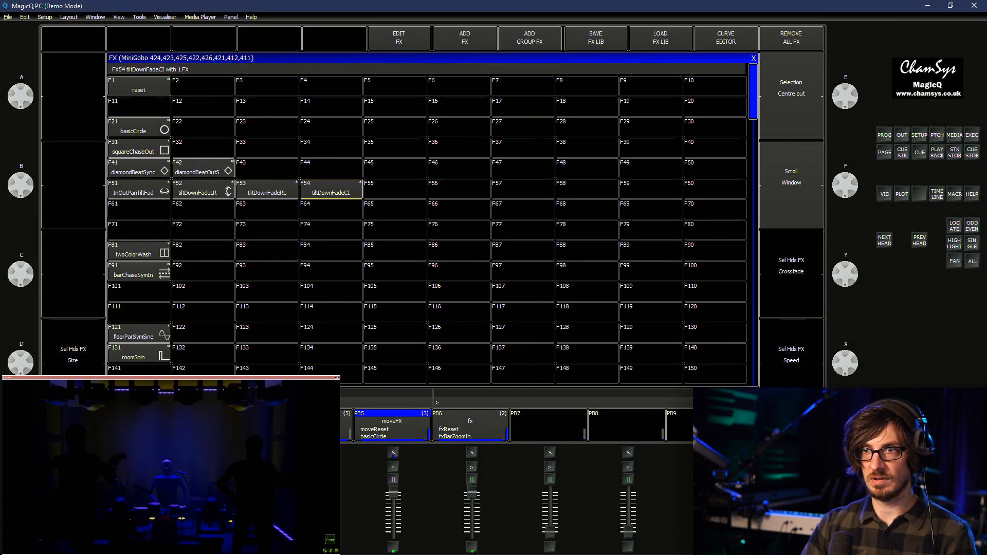
Add the Tiltdim effect from the Position effects library to the selected ceiling movers
left_click(465, 38)
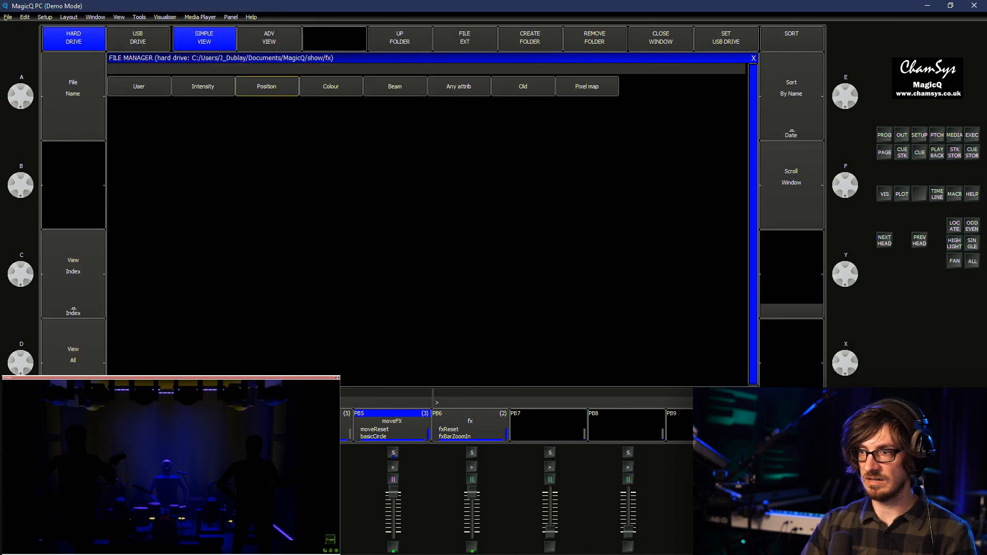
left_click(267, 87)
left_click(458, 128)
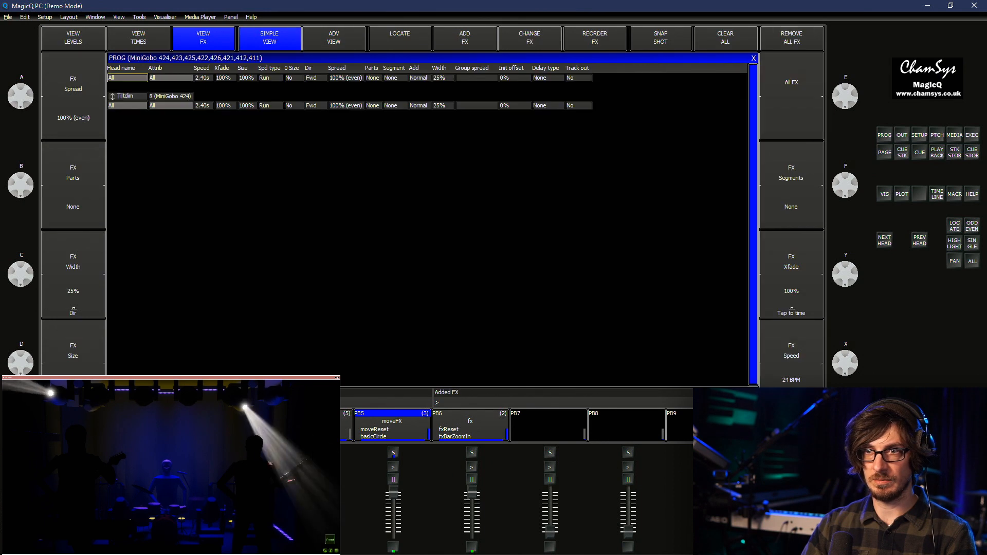
Set the Tiltdim effect's speed to 1 second and its crossfade to 0%
right_click(204, 105)
type("1")
key("Return")
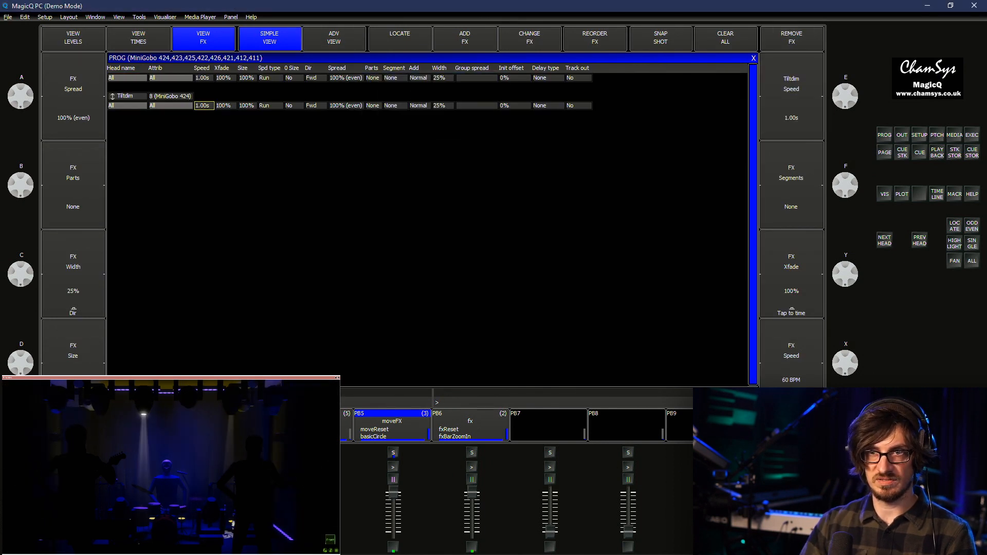
type("0")
key("Return")
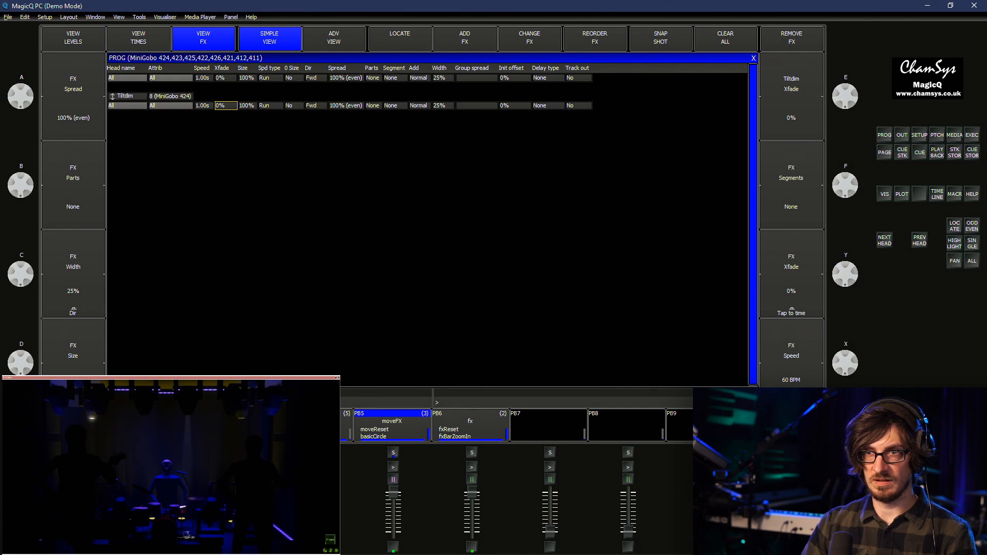
Set the Tiltdim effect's spread to 0% and its width to 65%
right_click(346, 105)
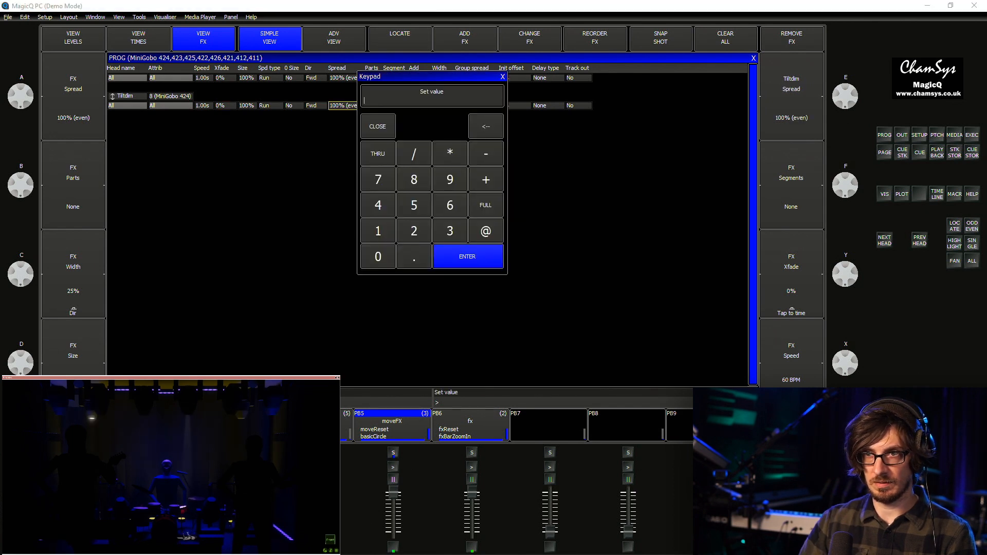
type("0")
key("Return")
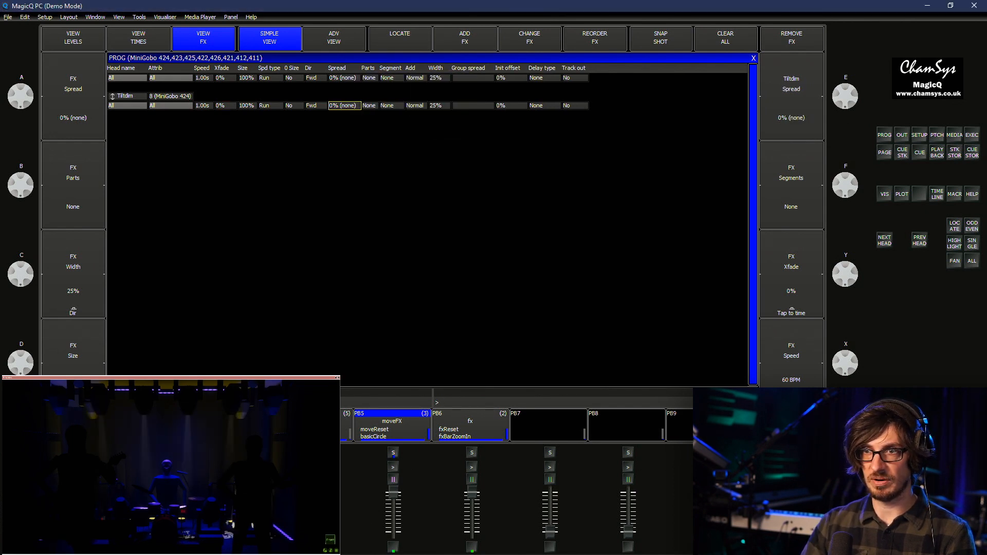
right_click(439, 105)
type("65")
key("Return")
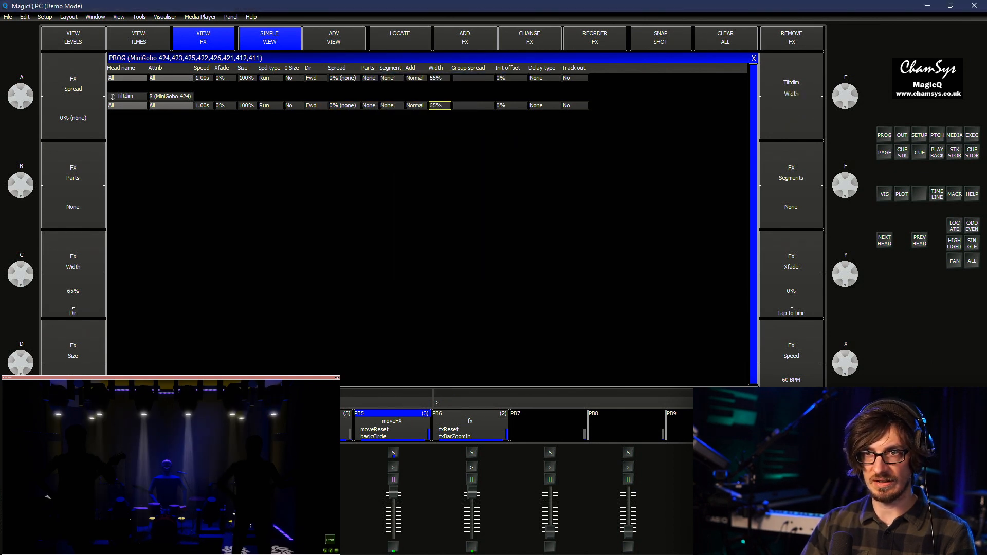
Set the Tiltdim effect's direction to Invert, leaving the zero size choice without a change
right_click(294, 105)
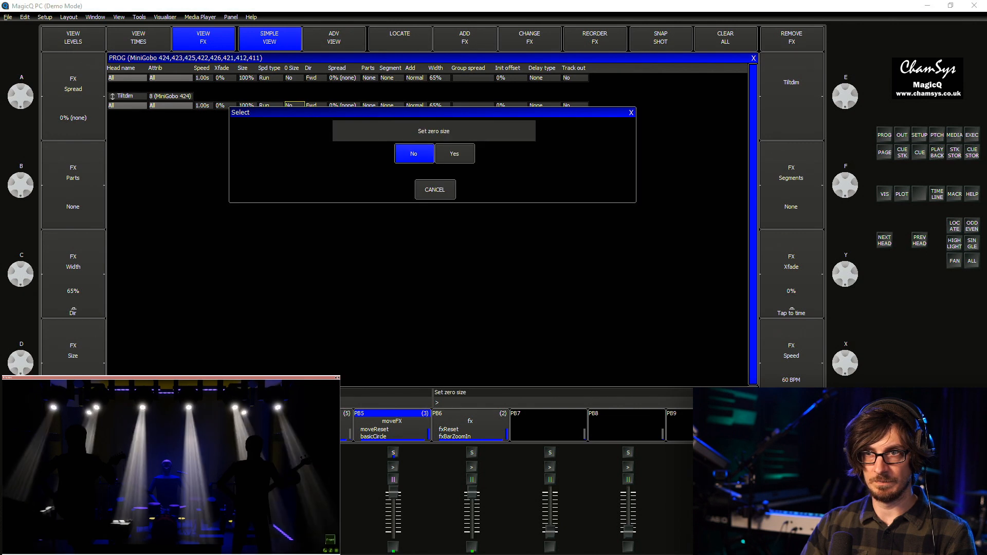
key("Escape")
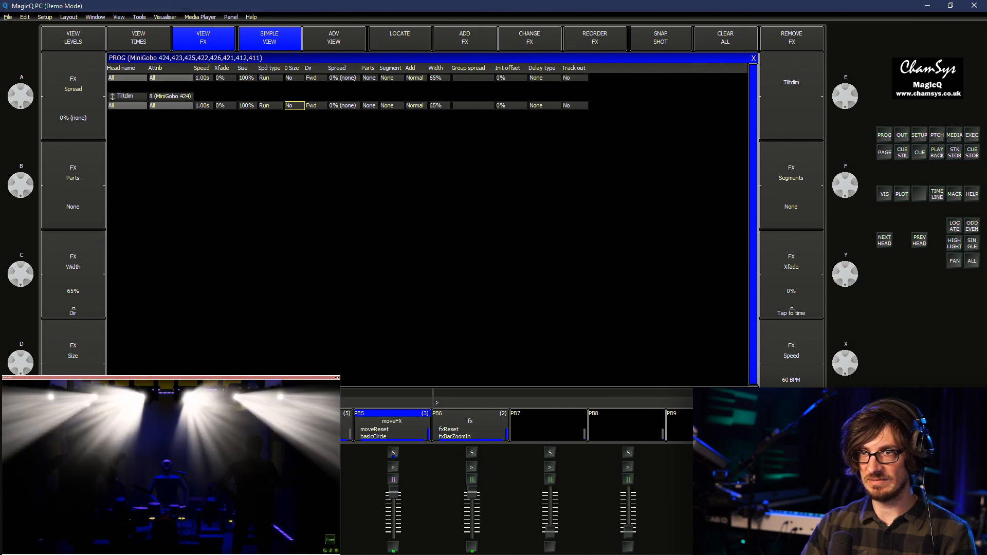
double_click(316, 105)
left_click(618, 104)
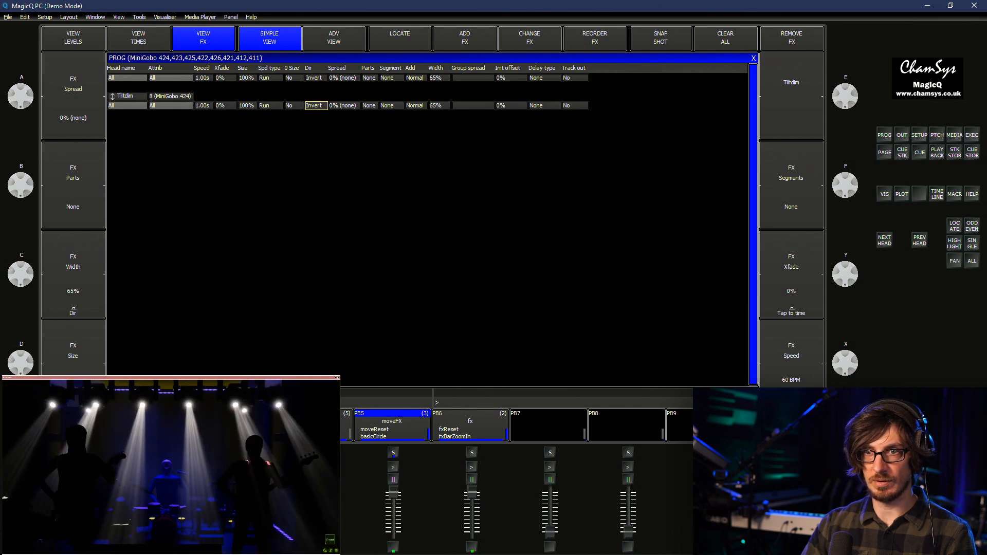
Try Tiltdim effect widths of 55% and 45%
double_click(438, 106)
type("55")
key("Return")
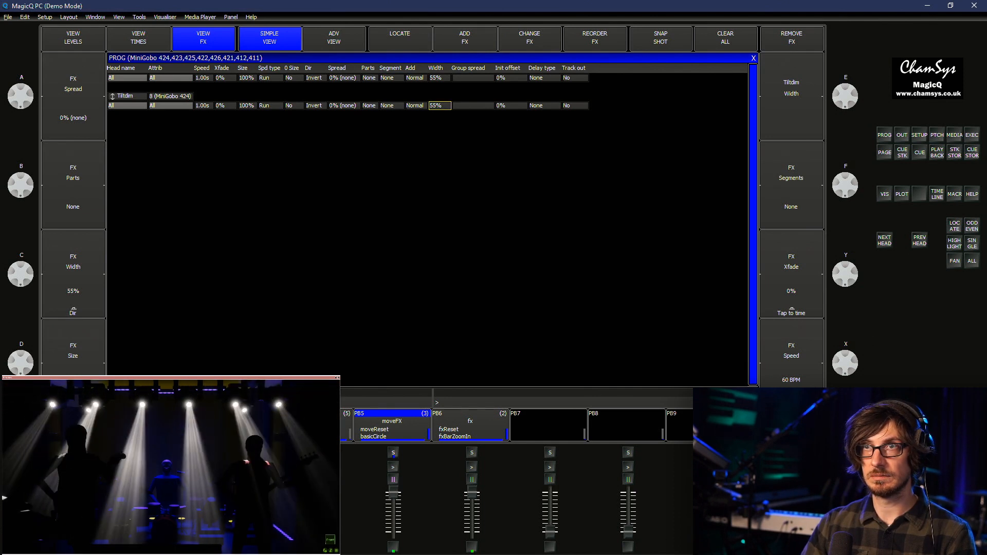
double_click(439, 106)
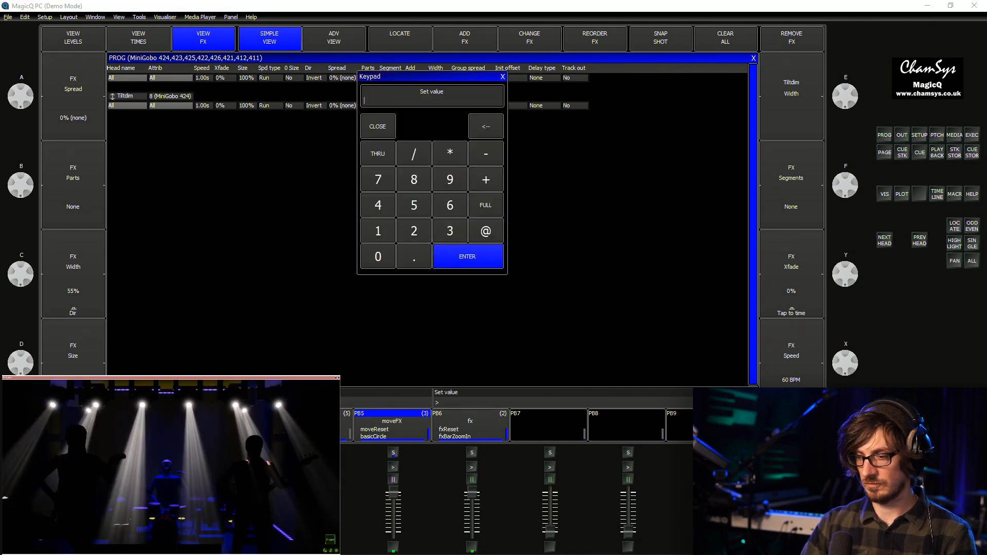
key("Escape")
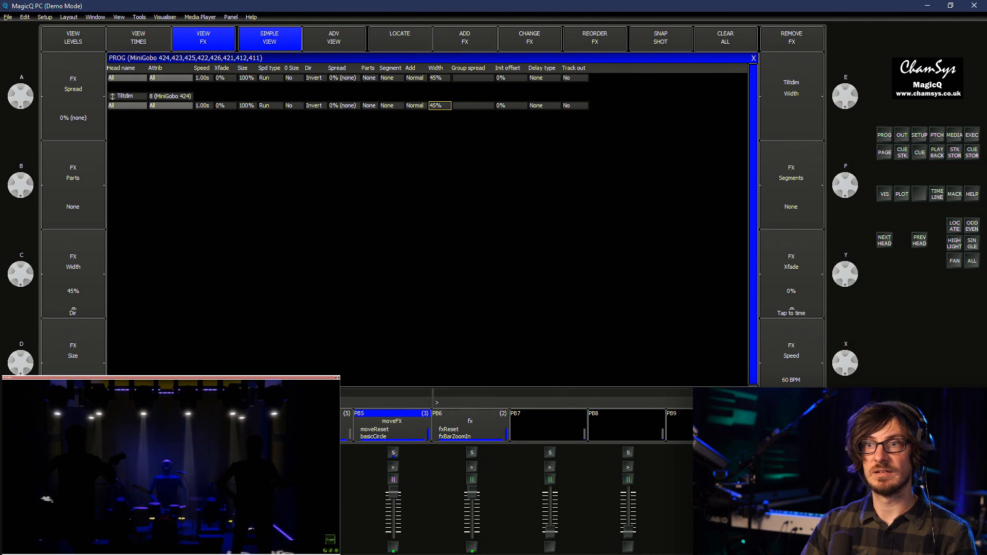
Compare Tiltdim effect widths of 55% and 65%, ending with 60%
left_click(439, 105)
type("55")
key("Return")
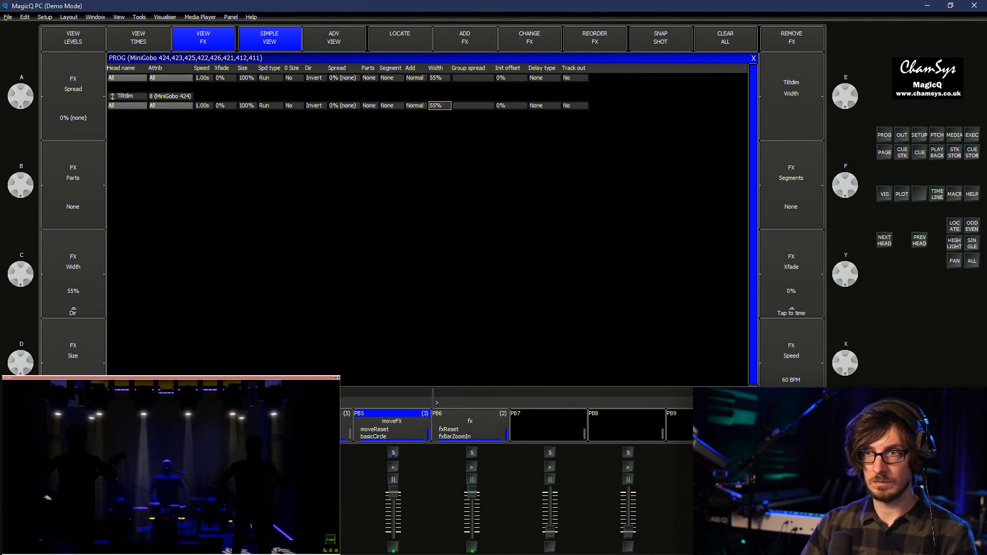
type("65")
key("Return")
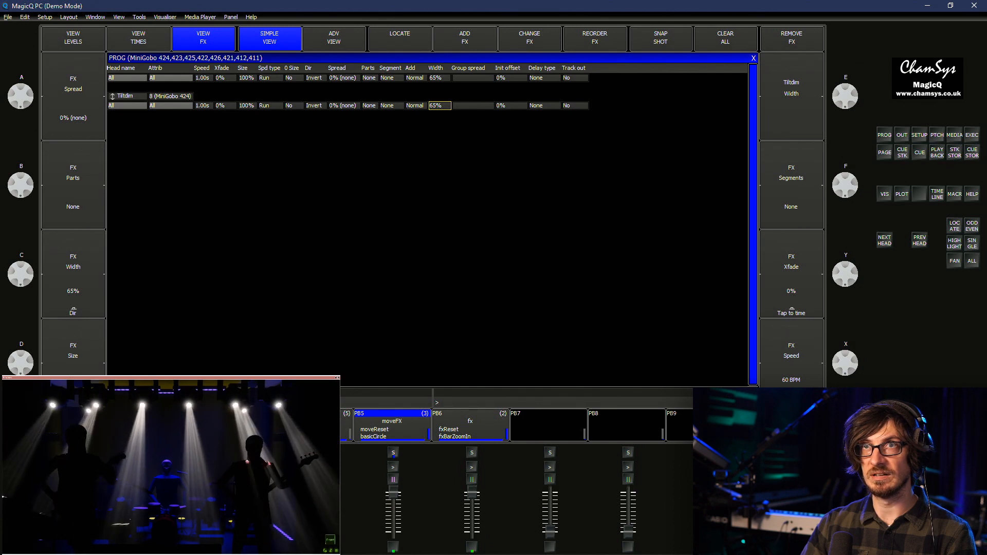
key("Return")
type("60")
key("Return")
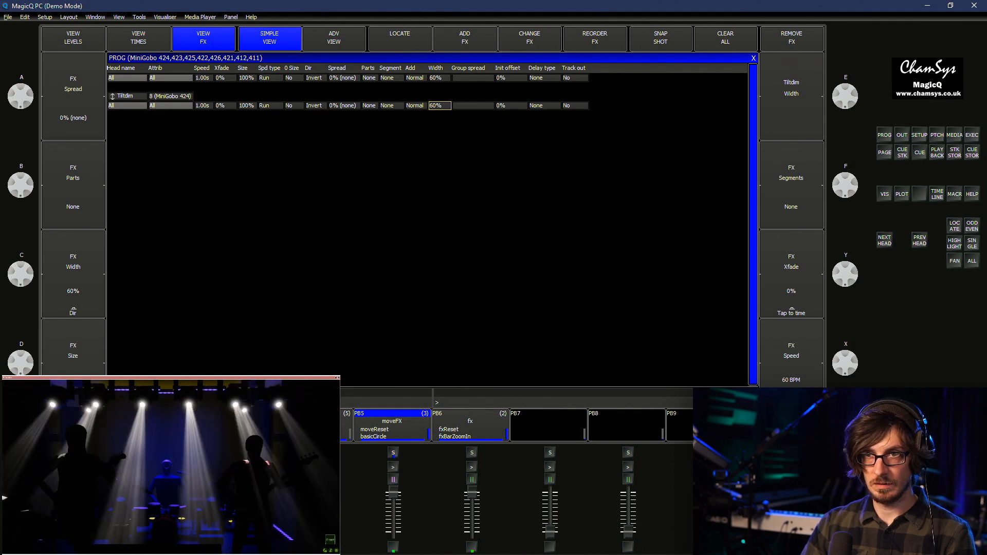
Slow the Tiltdim effect to a speed of 2 seconds and set its width to 50%
double_click(205, 106)
type("2")
key("Return")
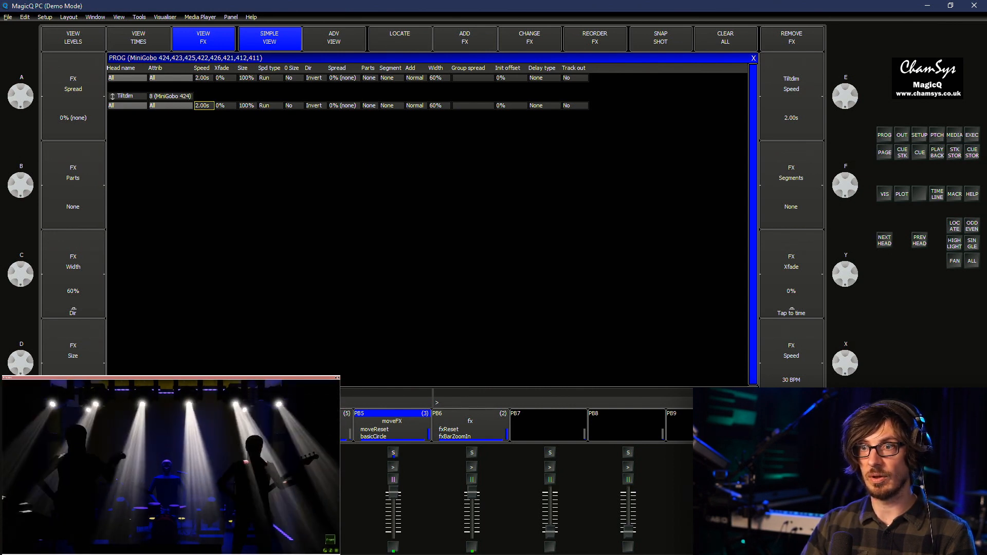
left_click(439, 105)
left_click(440, 106)
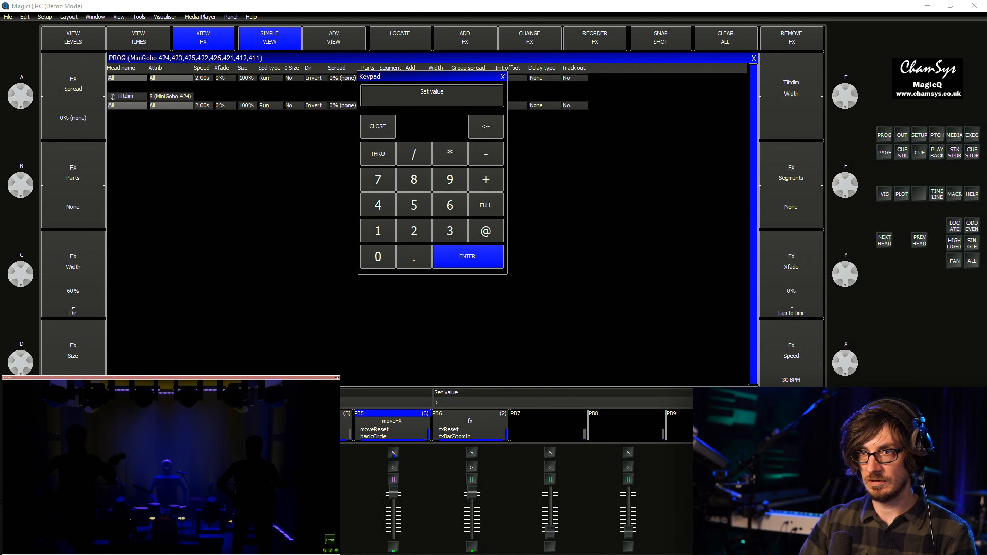
type("50")
key("Return")
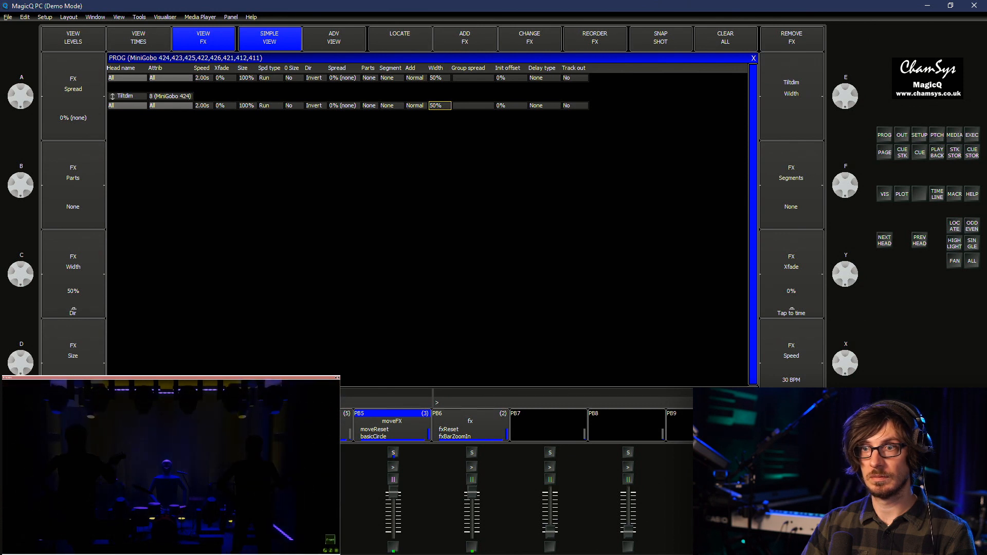
Try Tiltdim effect widths of 40% and 70%, and settle on 50%
key("Return")
type("40")
key("Return")
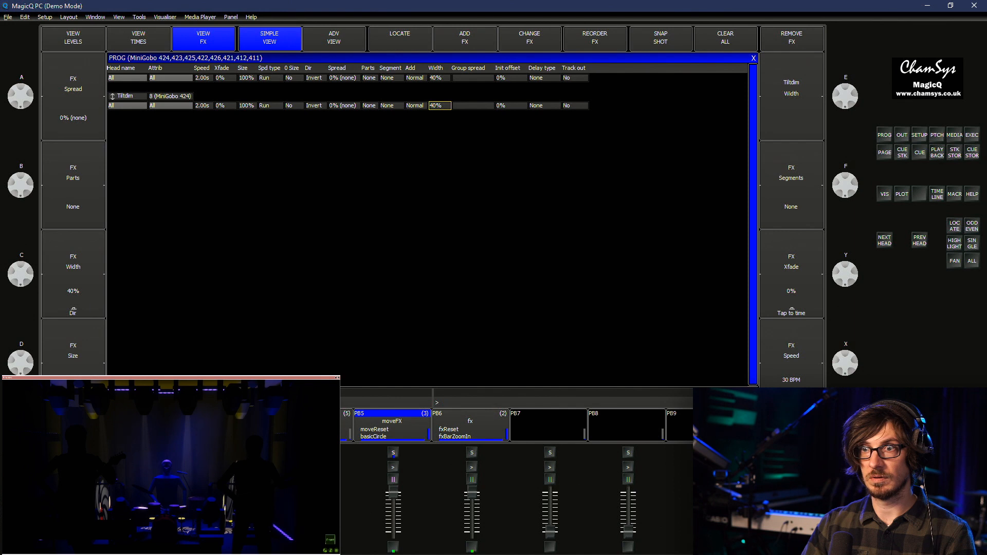
key("Return")
type("70")
key("Return")
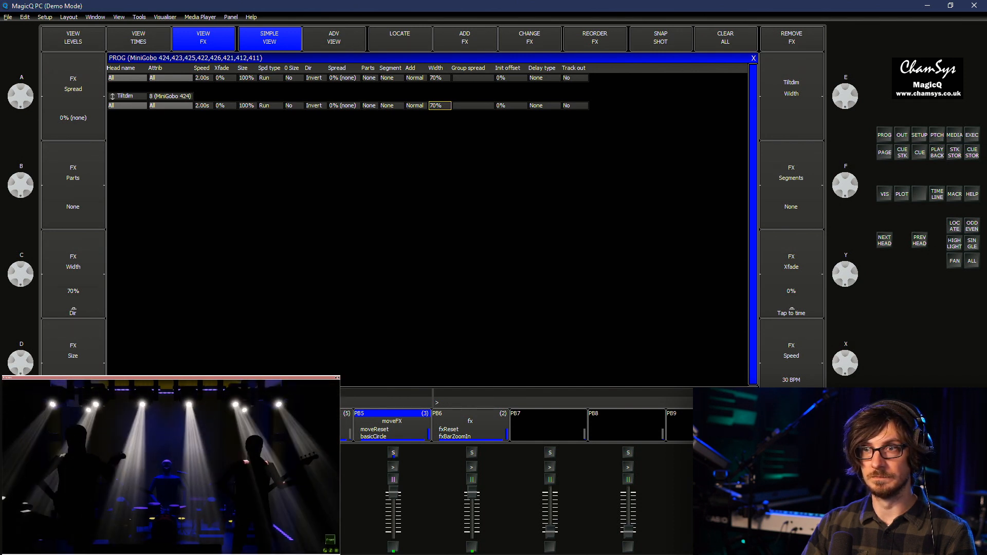
type("50")
key("Return")
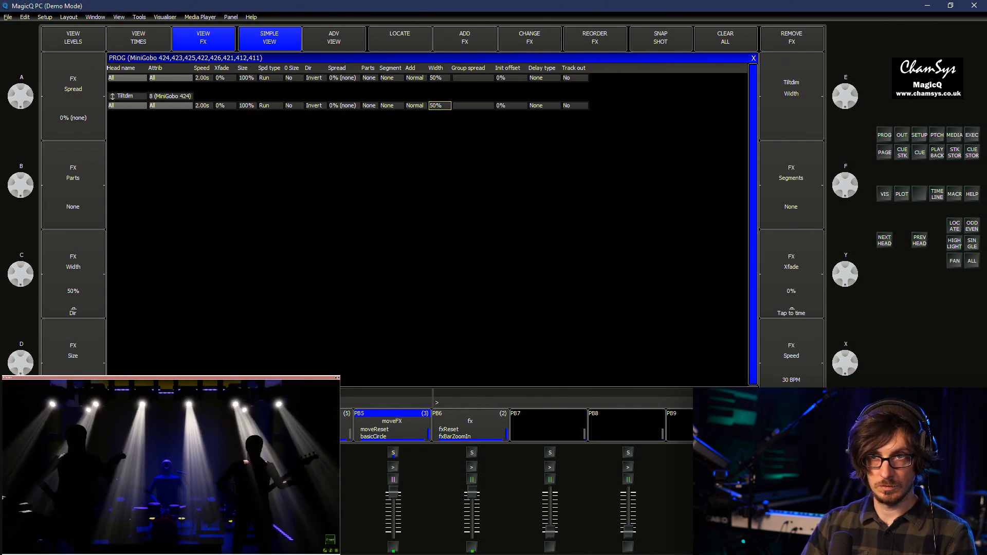
Try a speed of 1.5 seconds for the Tiltdim effect, and settle on 1 second
double_click(202, 105)
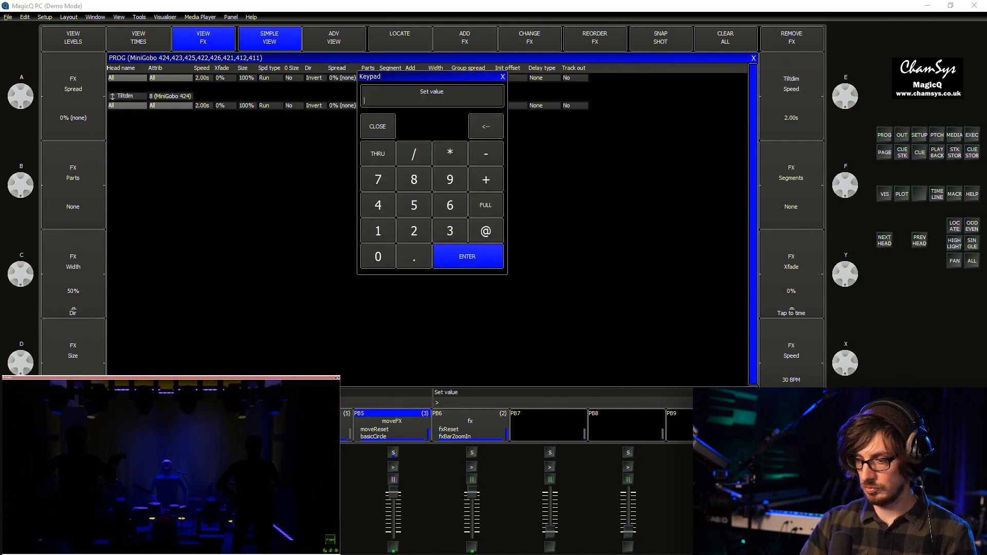
type("1.5")
key("Return")
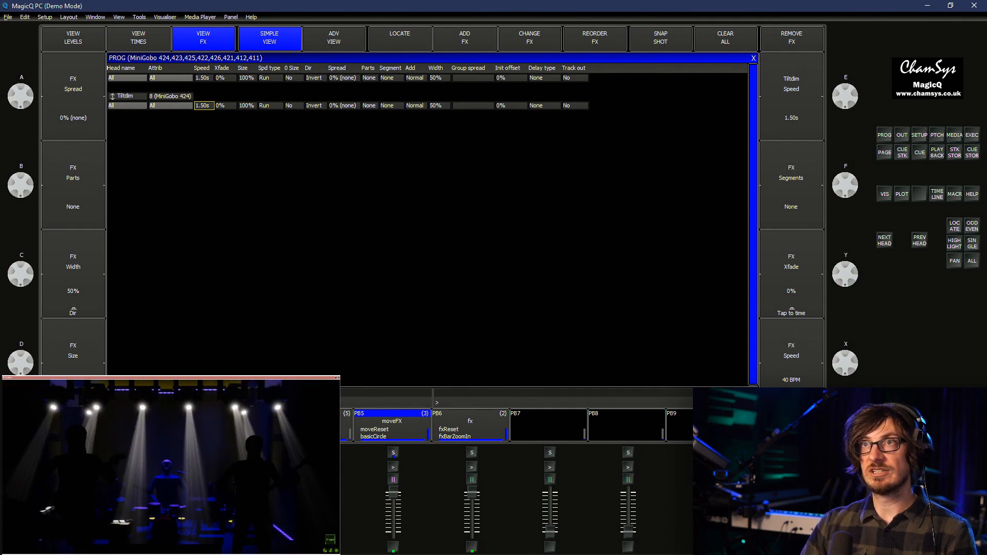
key("alt+Tab")
key("Return")
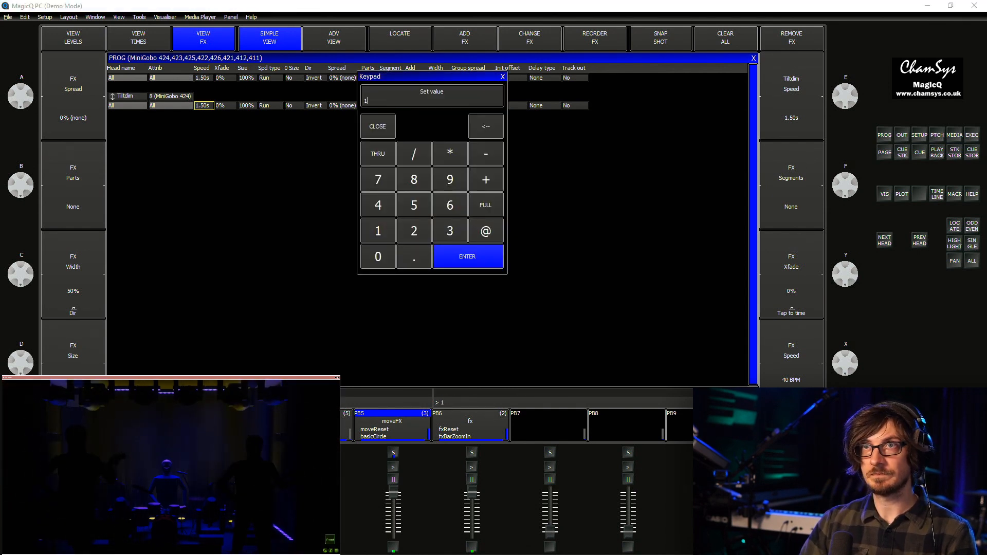
type("1")
key("Return")
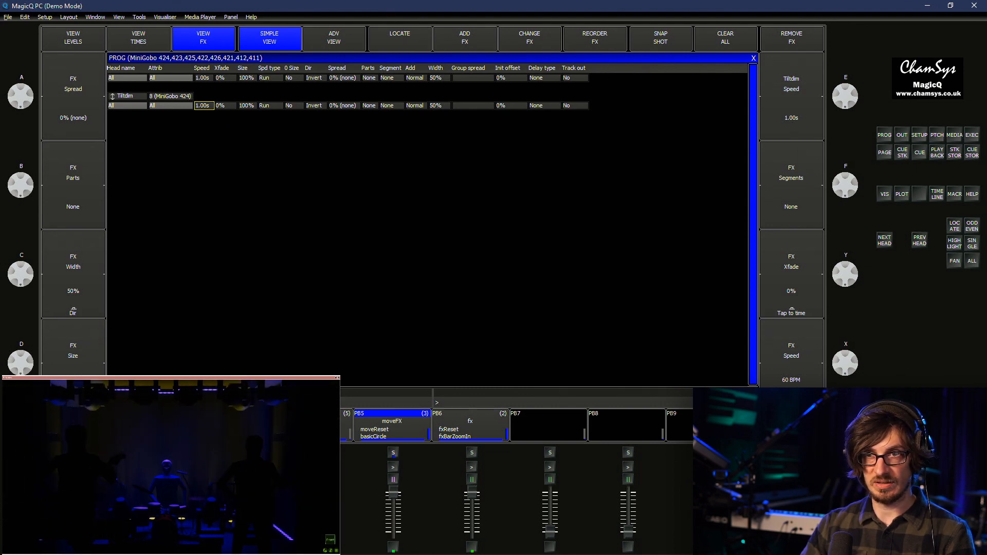
Set the Tiltdim effect's spread to 100% (even) and its segments to 2's
double_click(342, 105)
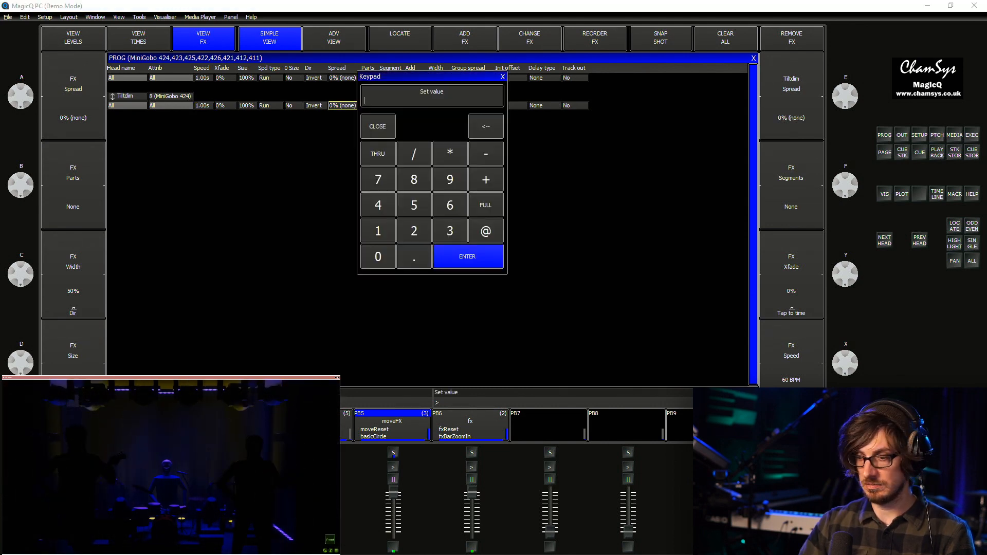
type("100")
key("Return")
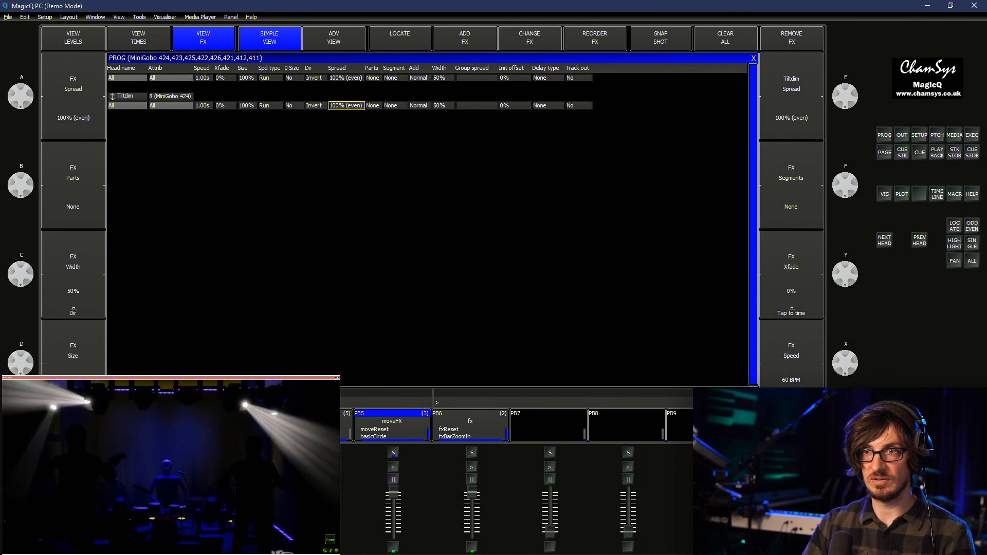
double_click(395, 105)
type("2")
key("Return")
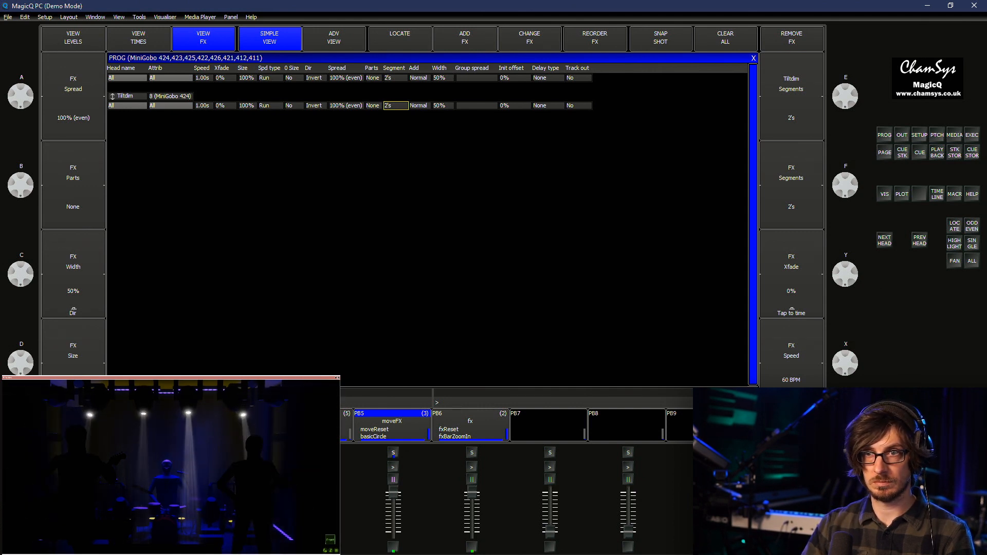
Try zero size on the Tiltdim effect by setting it to Yes, and return it to No
double_click(271, 105)
key("Escape")
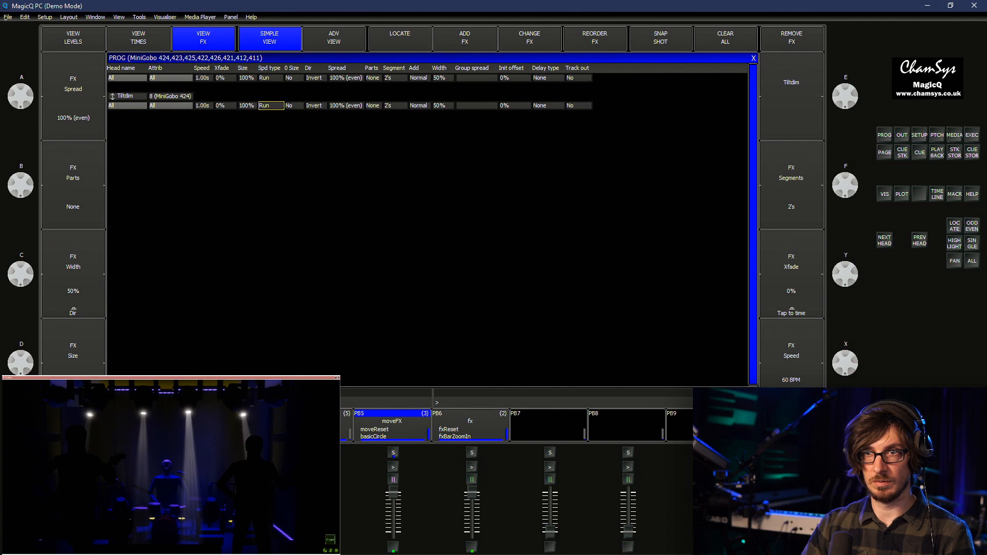
double_click(294, 106)
left_click(454, 154)
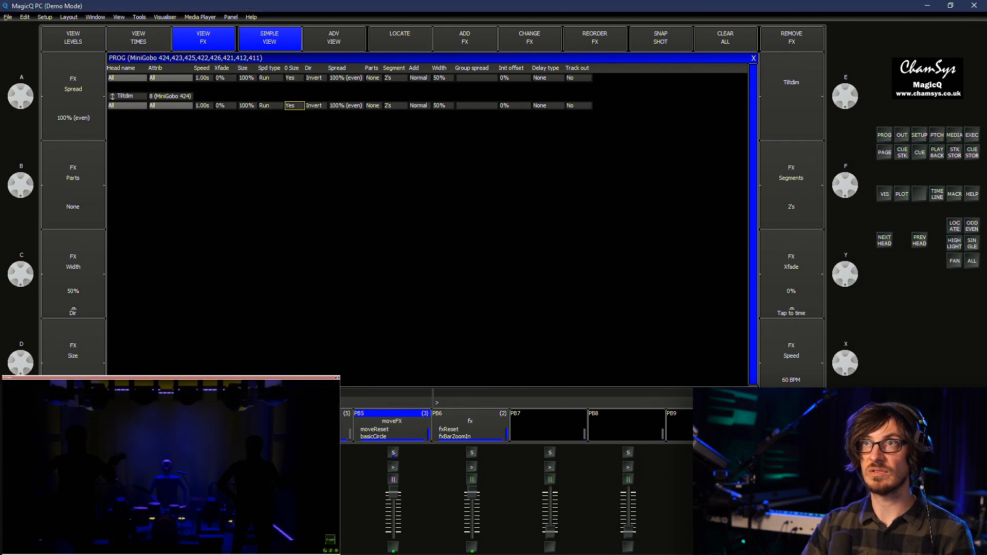
double_click(295, 105)
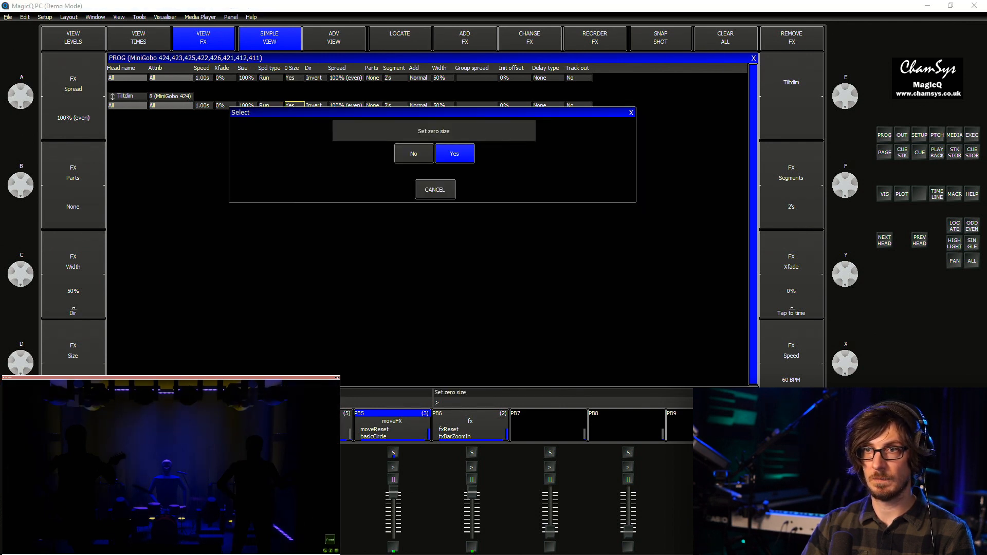
left_click(414, 153)
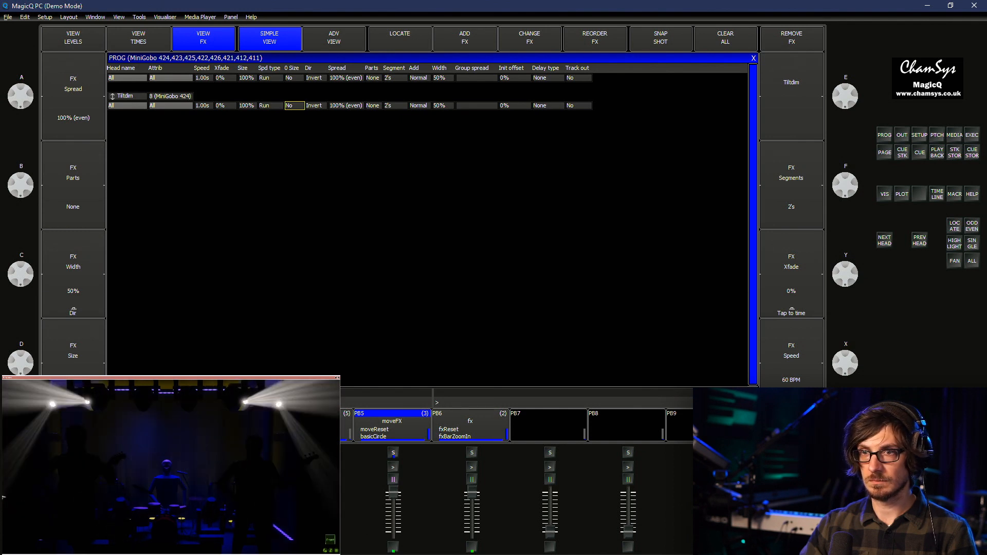
Try to set the Tiltdim effect's spread to -100%
double_click(345, 106)
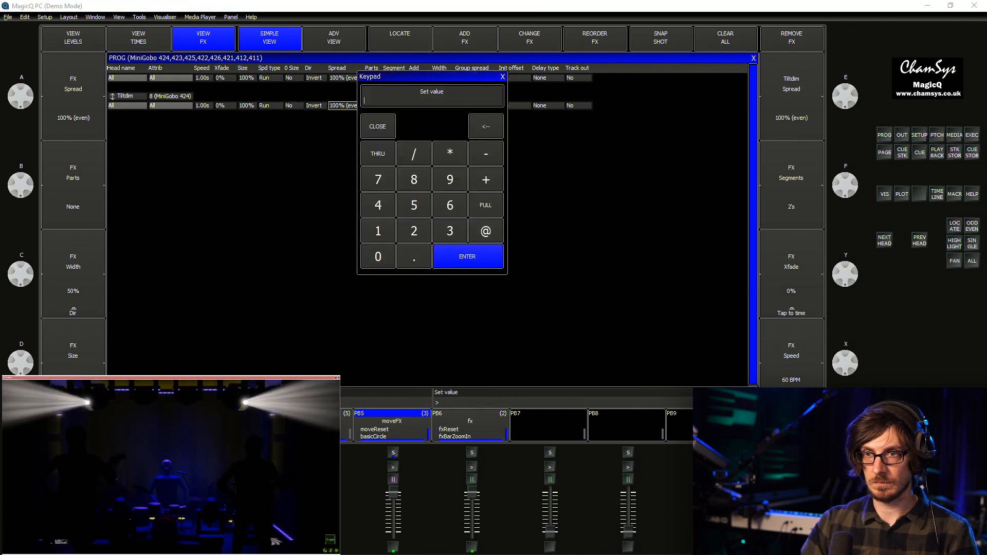
key("BackSpace")
type("-10")
key("Return")
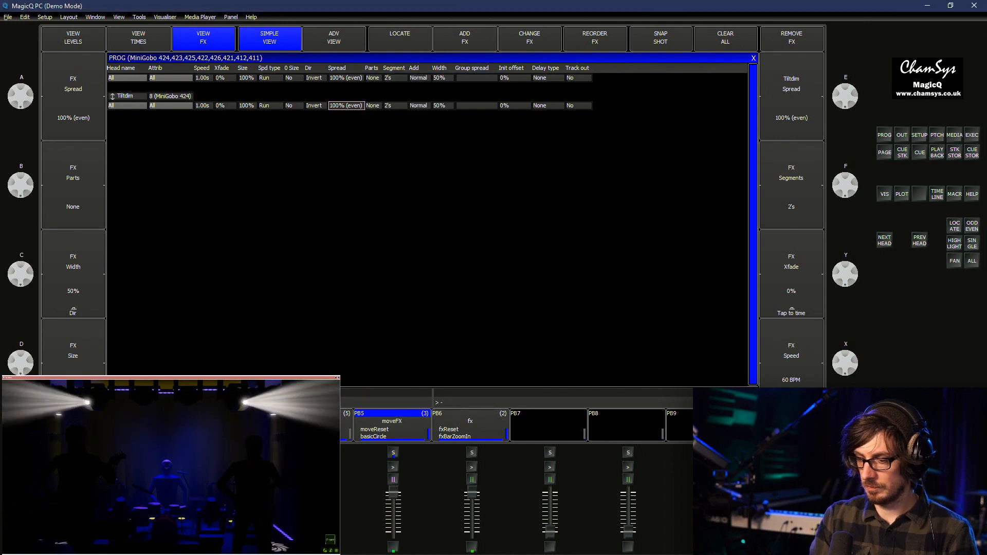
type("00")
key("Return")
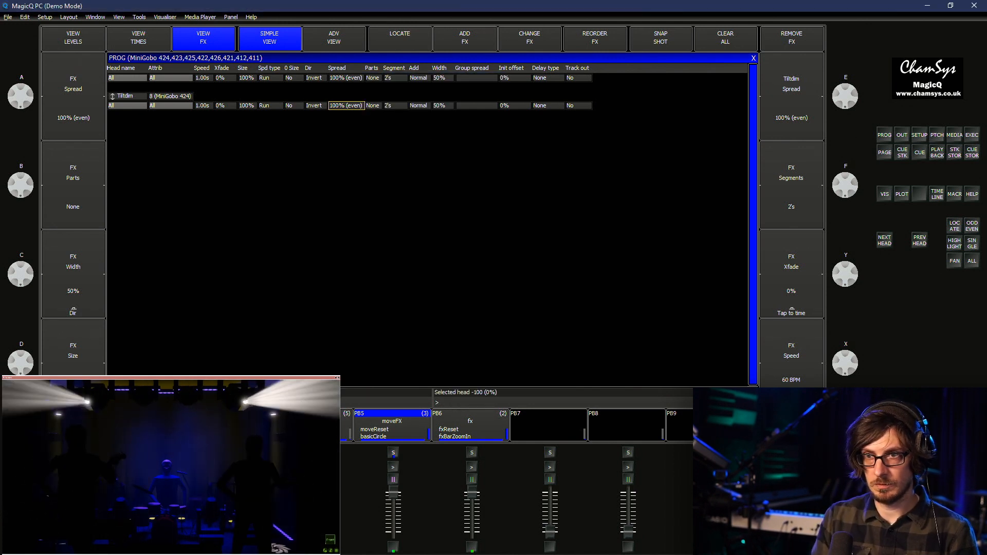
Try a spread of 0% for the Tiltdim effect, and restore it to 100%
key("Return")
type("0")
key("Return")
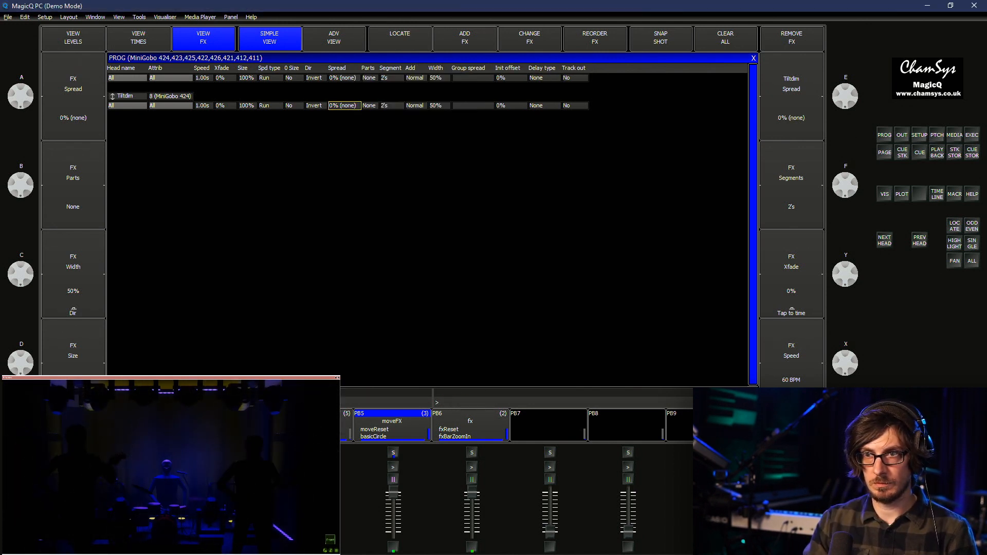
key("Return")
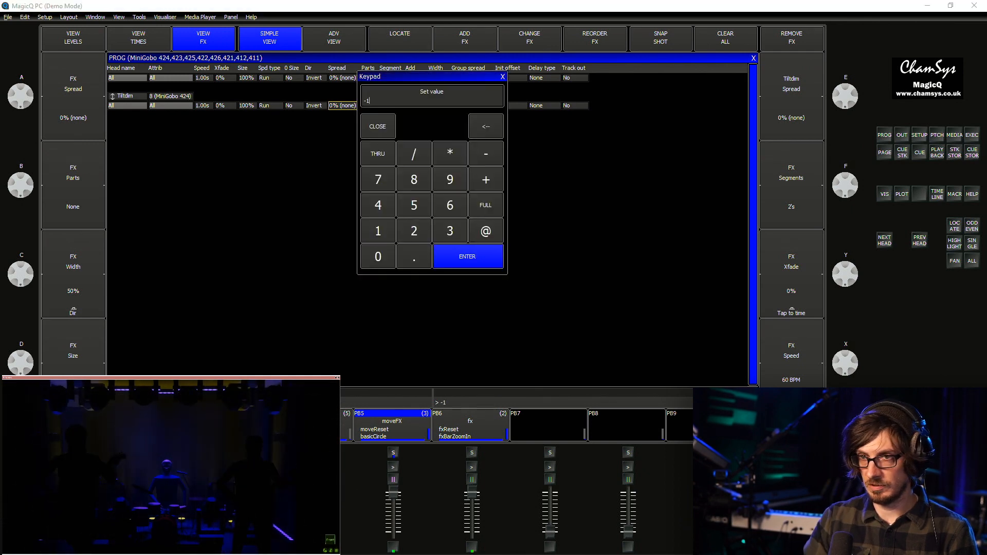
type("-1")
key("Return")
key("Return")
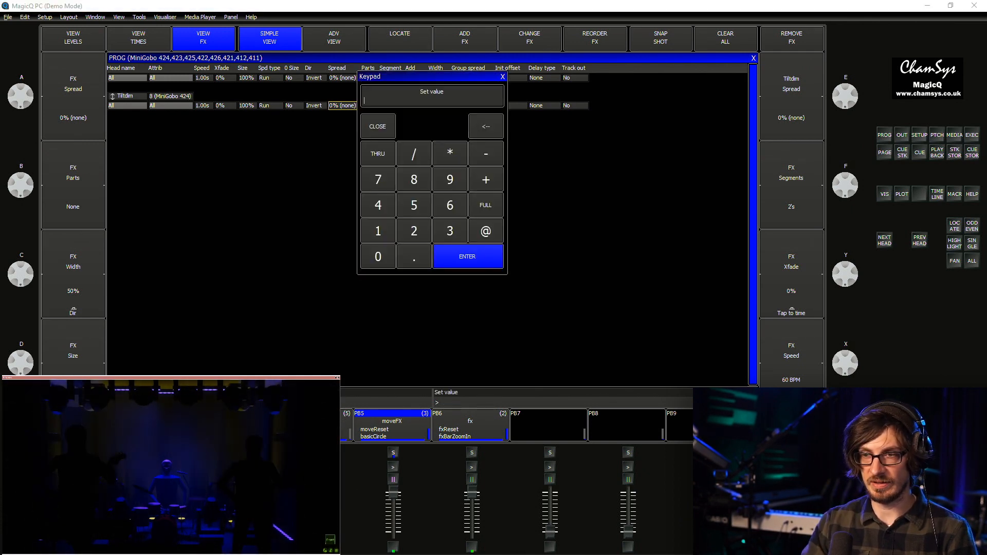
type("100")
key("Return")
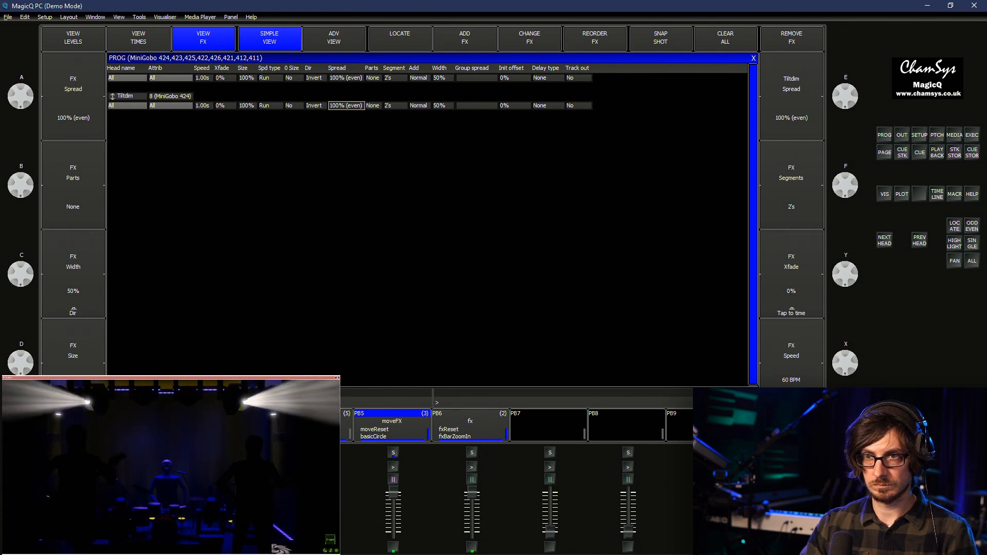
Try the Right/Left direction for the Tiltdim effect, and settle on I Segments
double_click(314, 106)
left_click(533, 103)
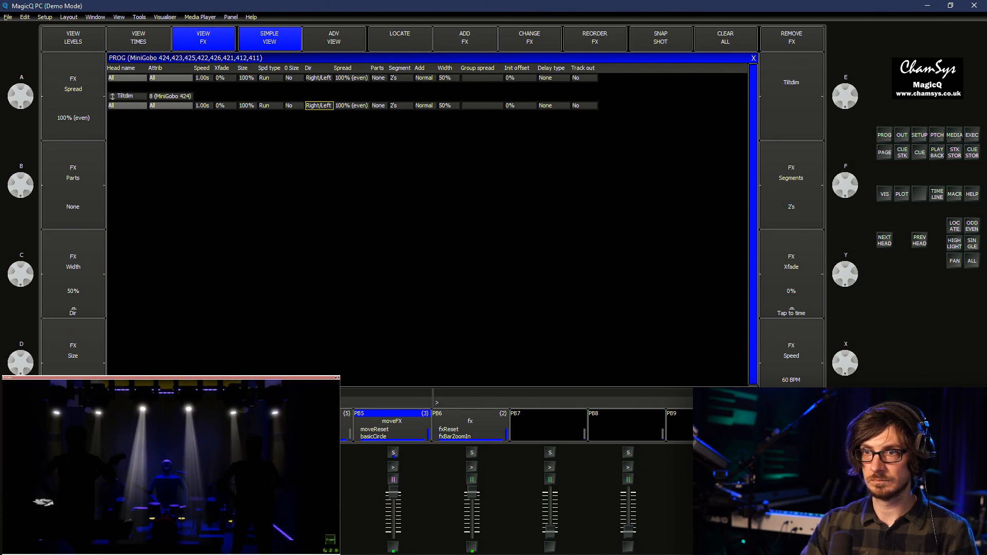
left_click(319, 106)
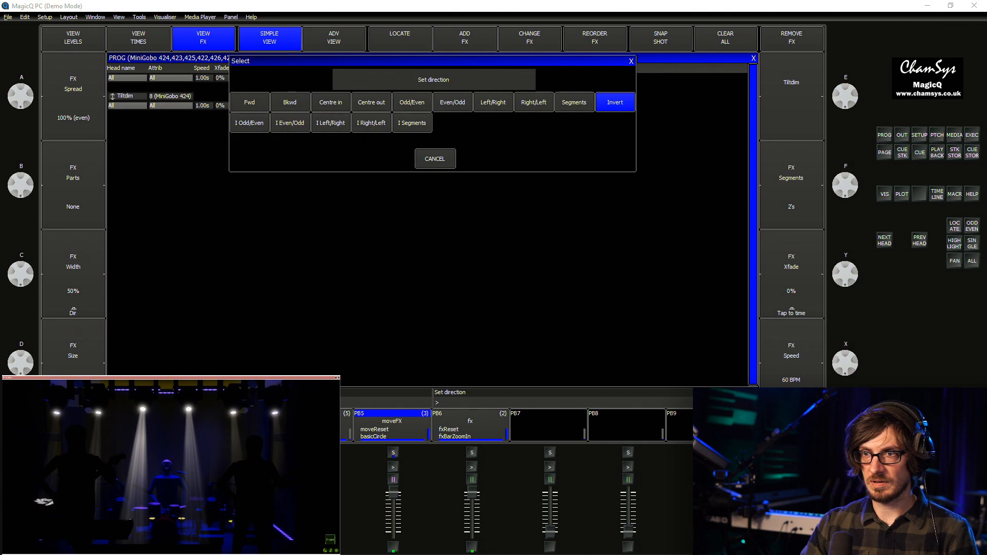
left_click(411, 123)
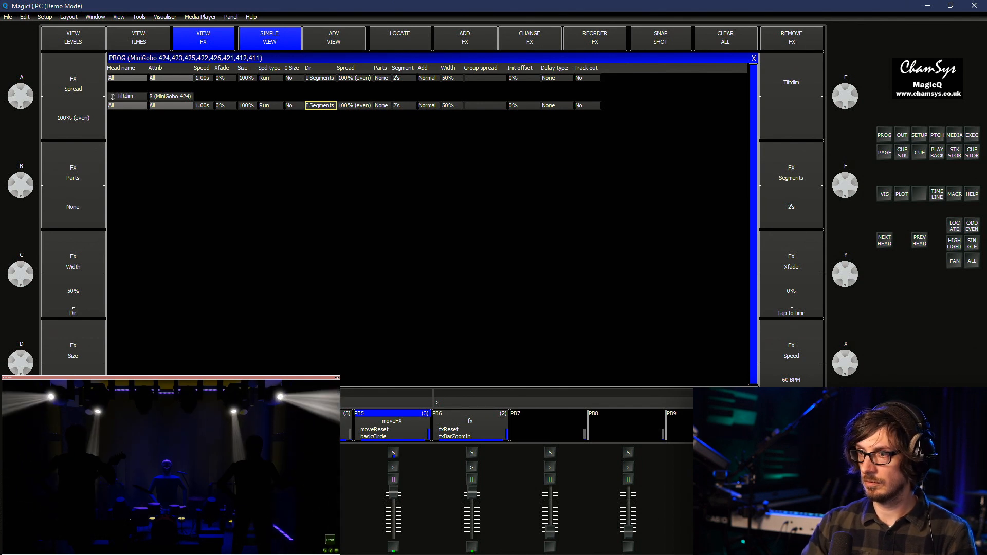
Order the selected MiniGobo heads Into Centre
left_click(971, 261, "shift")
left_click(330, 348)
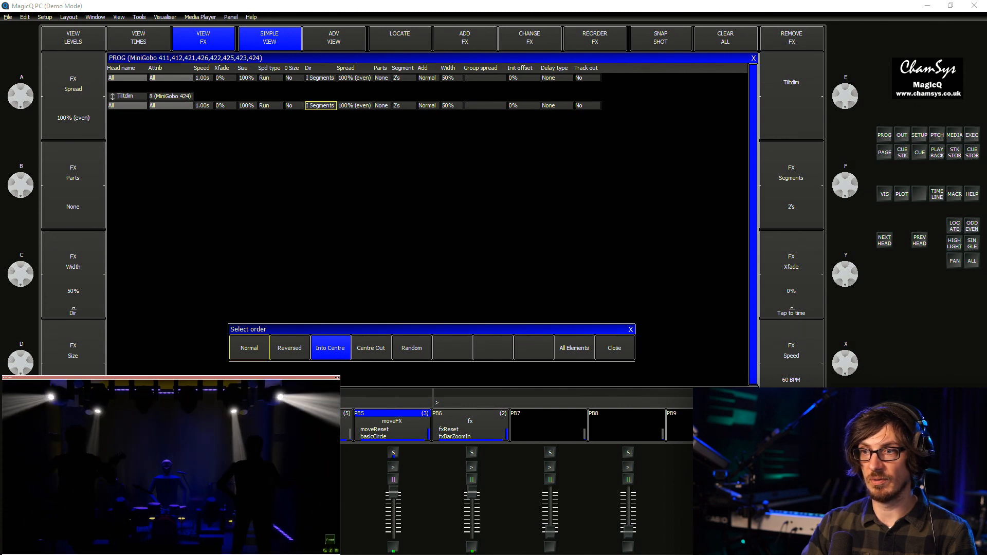
key("Escape")
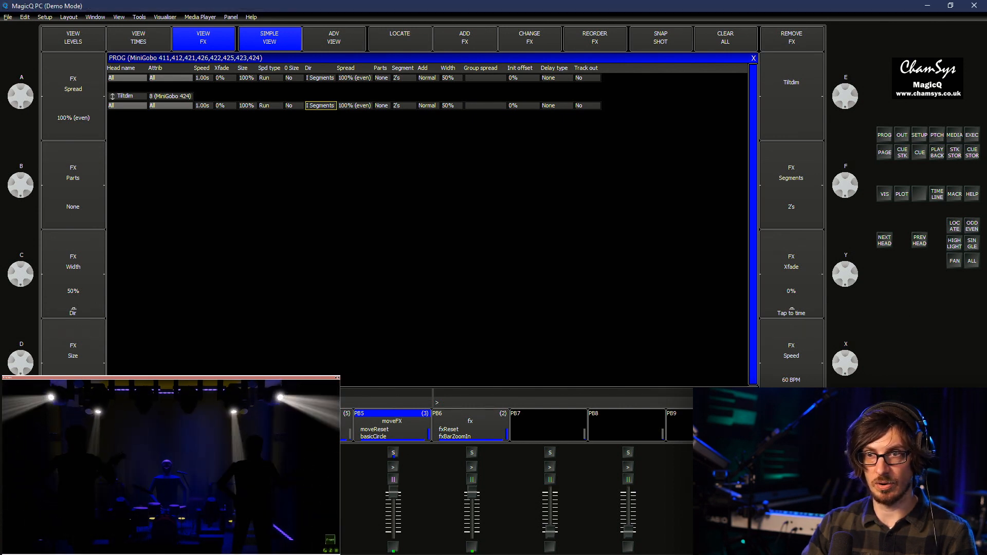
Restart the Tiltdim effect by turning its zero size on and back off
double_click(295, 106)
left_click(455, 154)
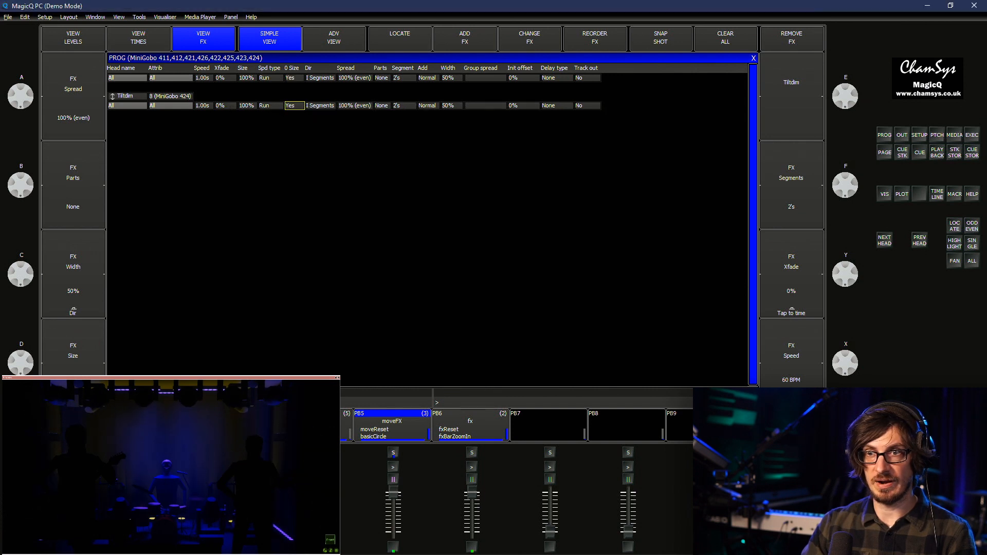
double_click(295, 106)
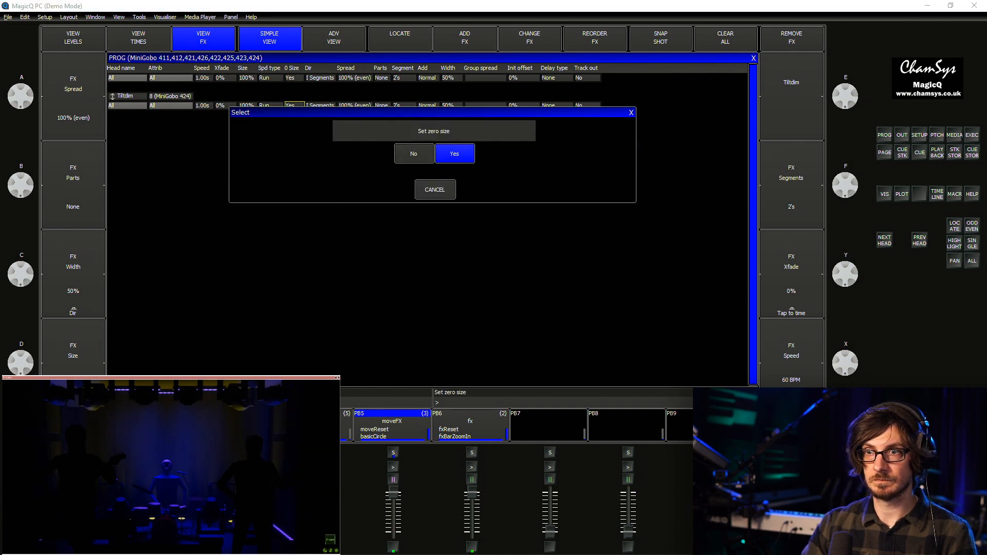
left_click(405, 152)
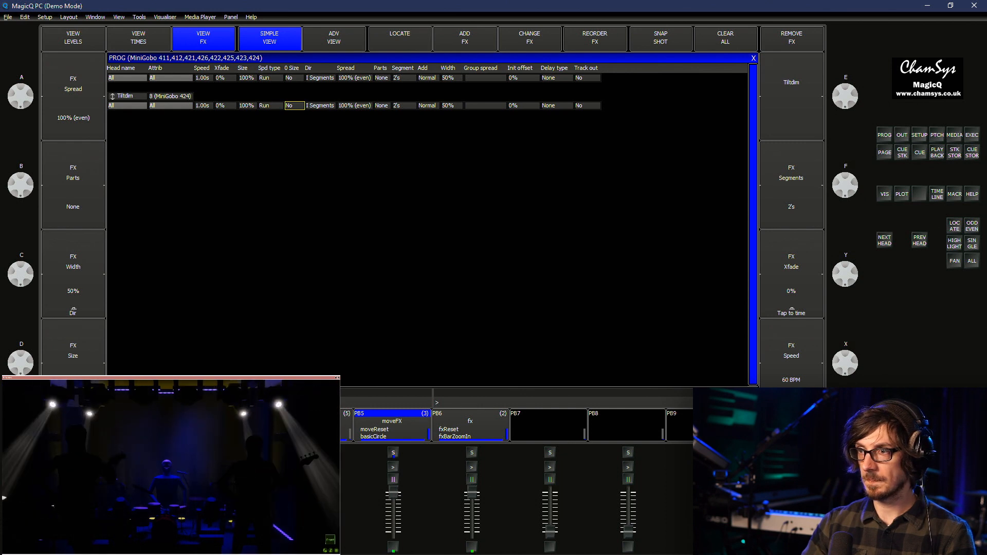
Try an FX In fade time of 2 seconds in the programmer's general times, and reset it to 0
key("F1")
key("F2")
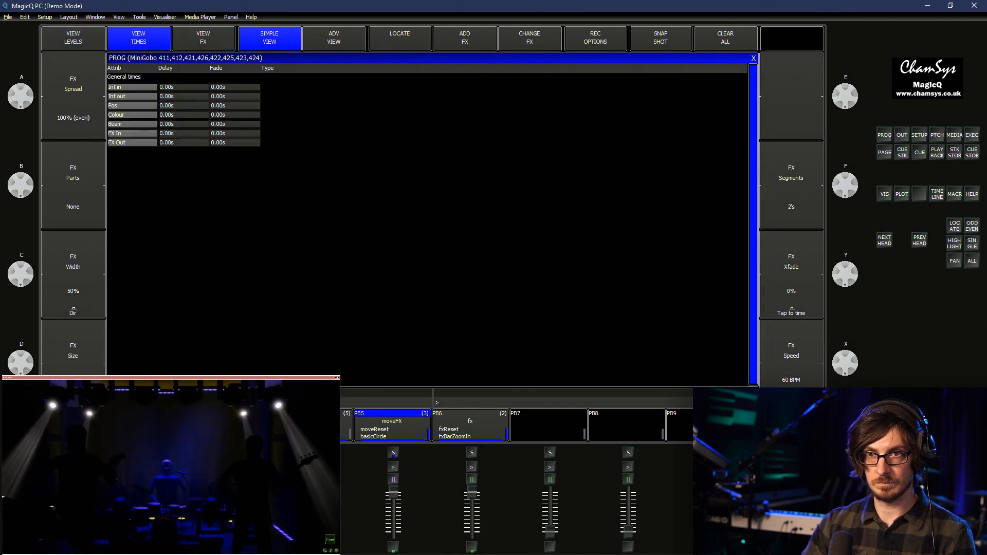
key("F3")
key("F2")
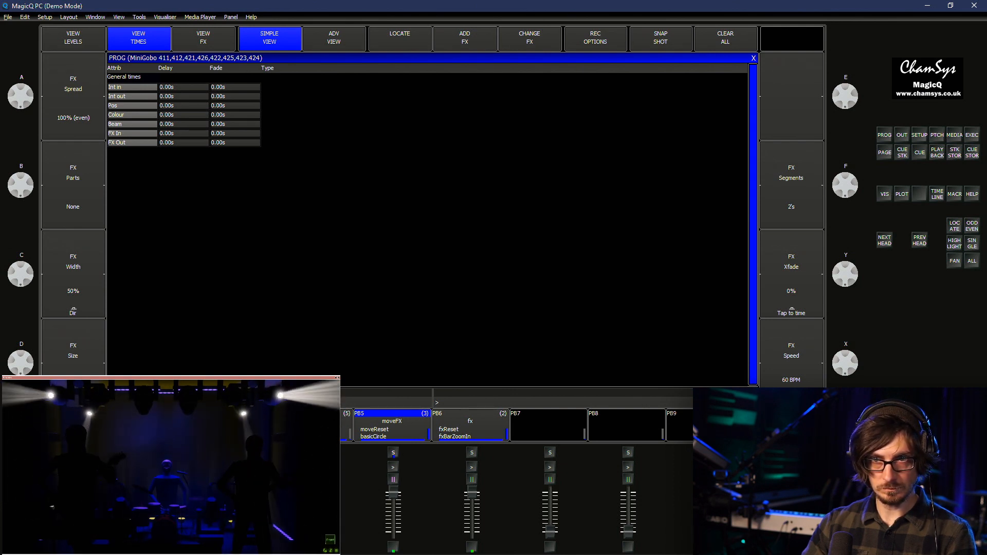
left_click(235, 134)
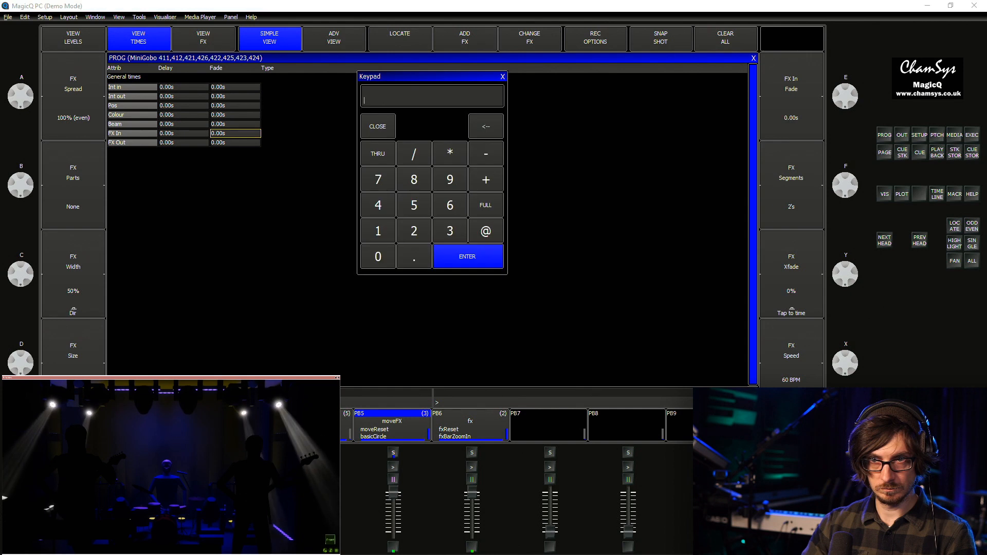
key("Escape")
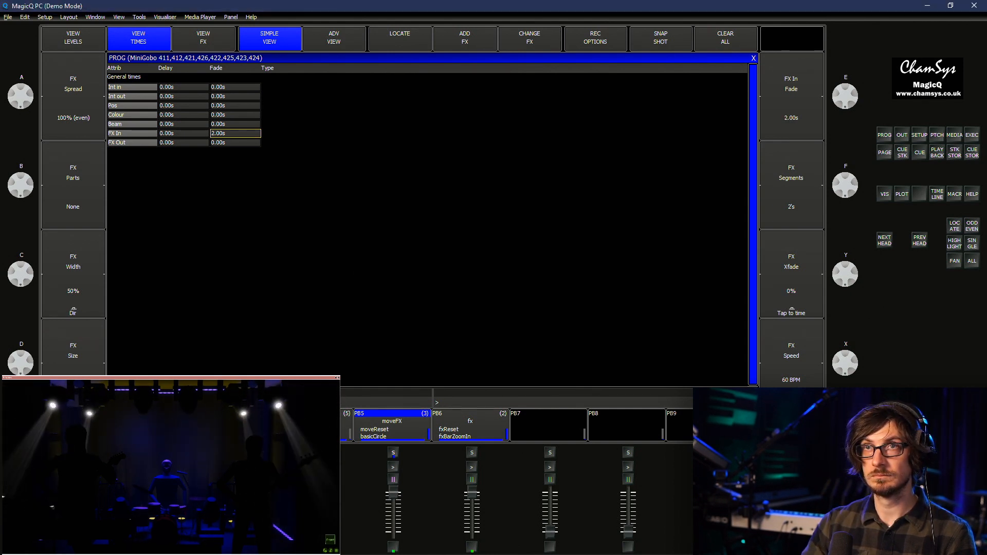
type("0")
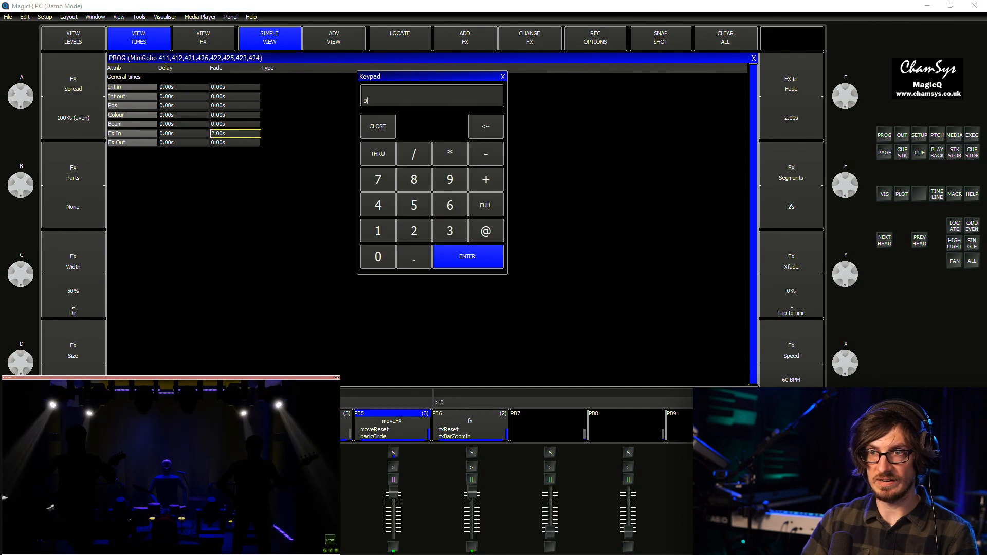
key("Return")
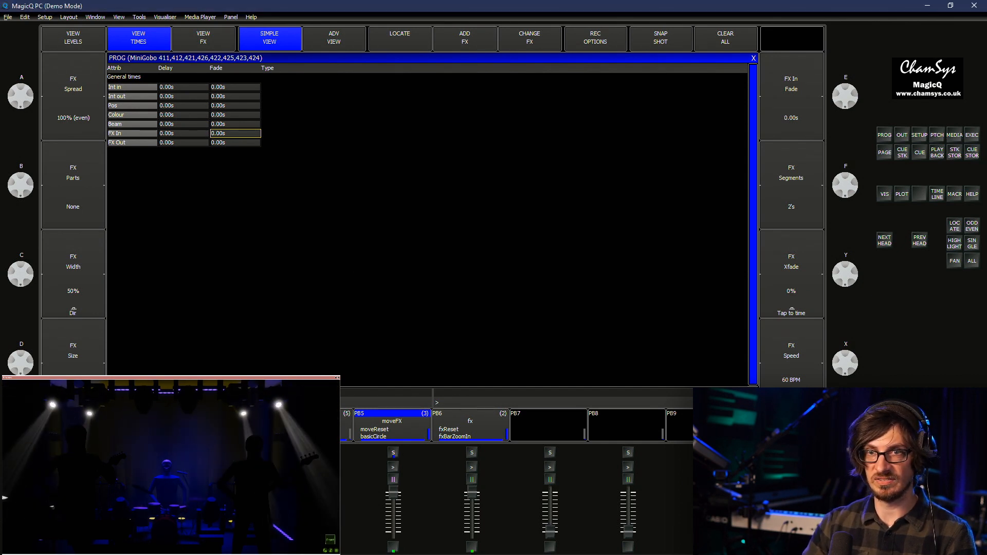
Return to the effect settings and restart the Tiltdim effect by switching zero size to Yes and back to No
left_click(204, 39)
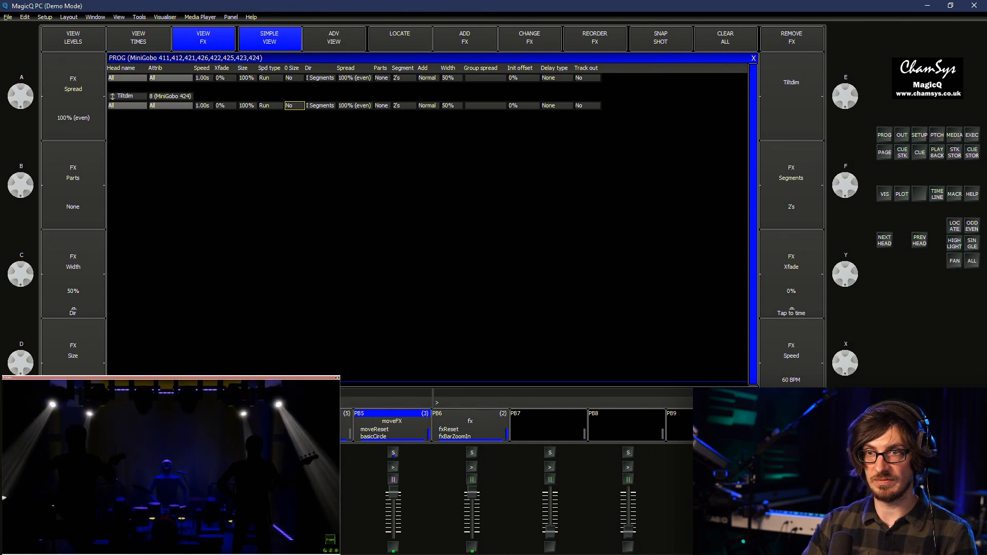
left_click(294, 106)
left_click(455, 153)
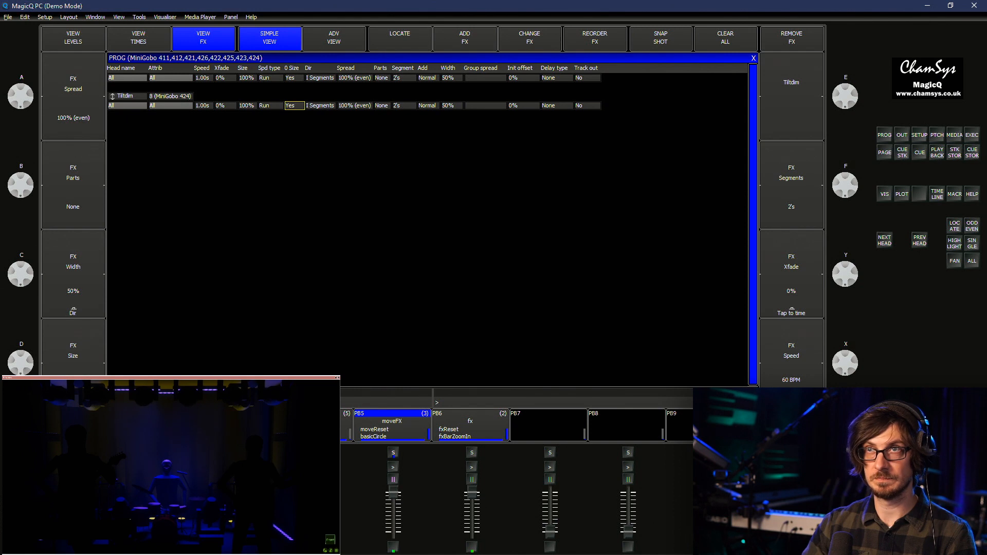
left_click(294, 106)
left_click(408, 154)
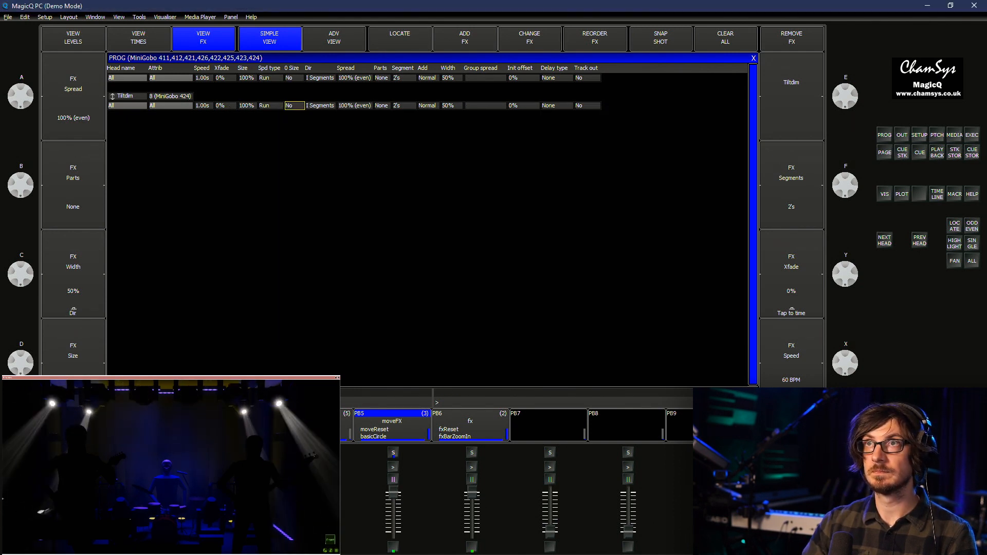
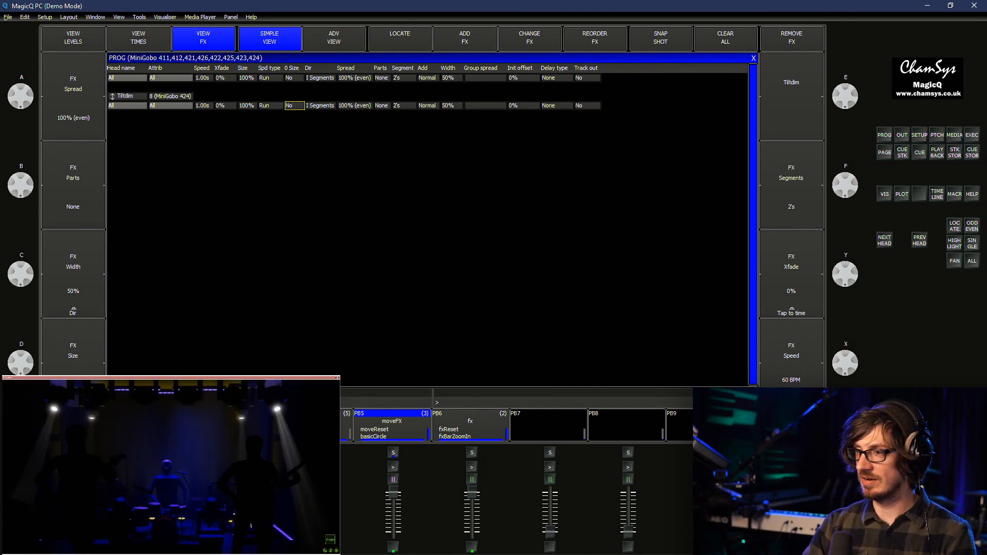
Record the centre-ordered Tiltdim effect as outDownInUp in FX slot F55 and clear the programmer
key("ctrl+f")
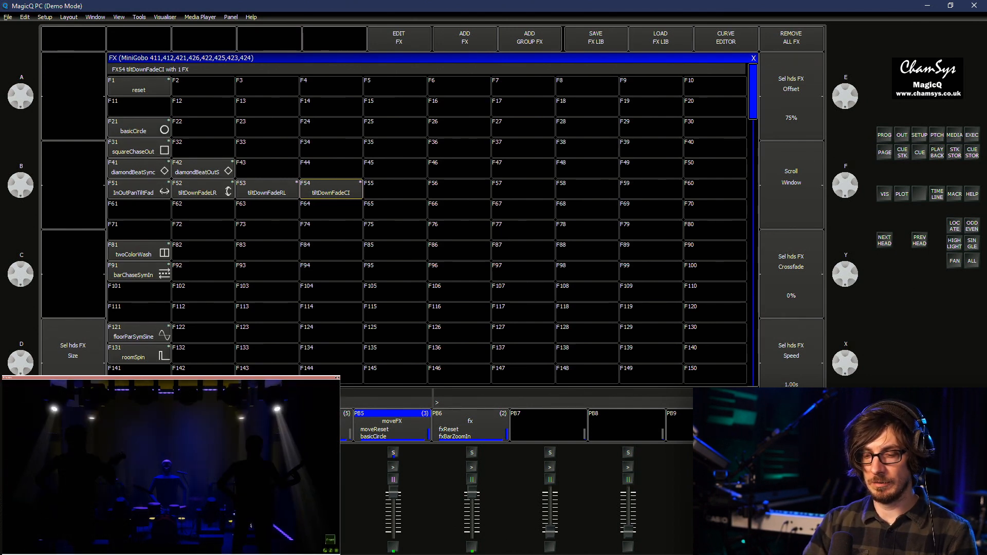
type("outDown")
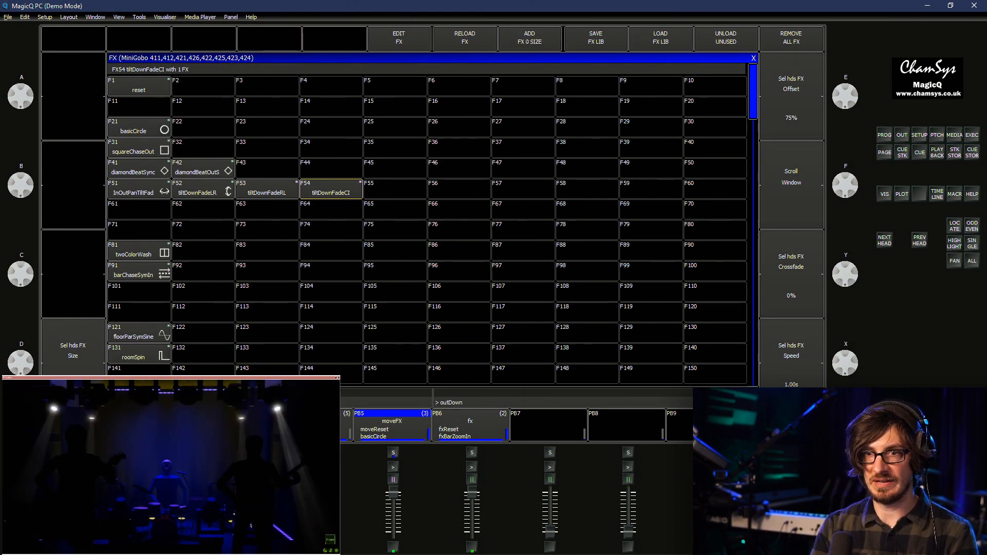
type("InUp")
key("BackSpace")
key("BackSpace")
type("i")
key("BackSpace")
type("U")
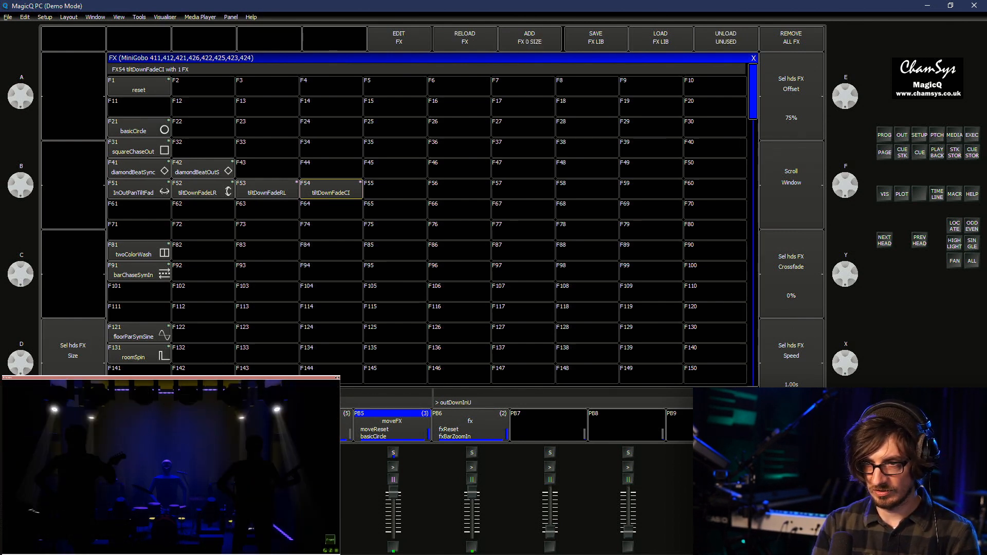
type("p")
key("ctrl+r")
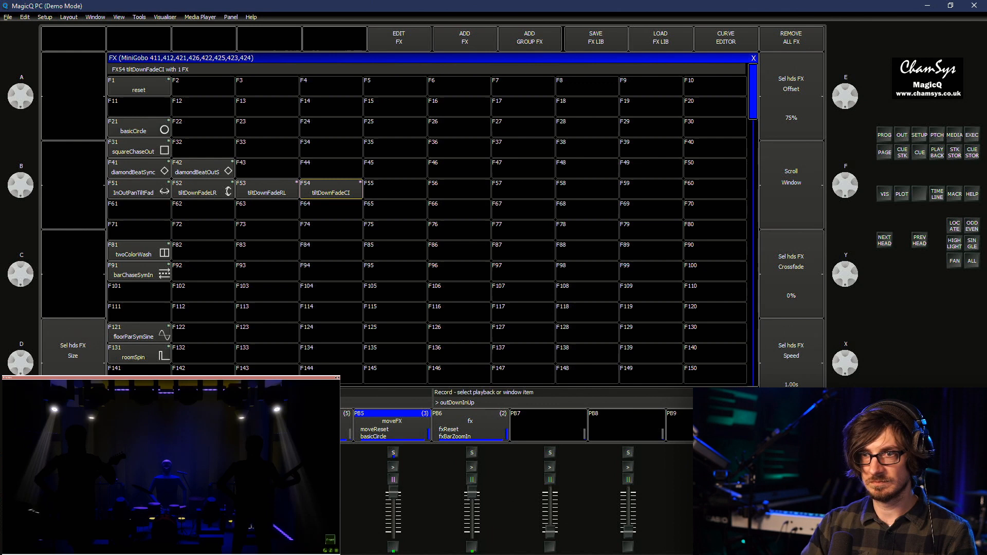
left_click(394, 189)
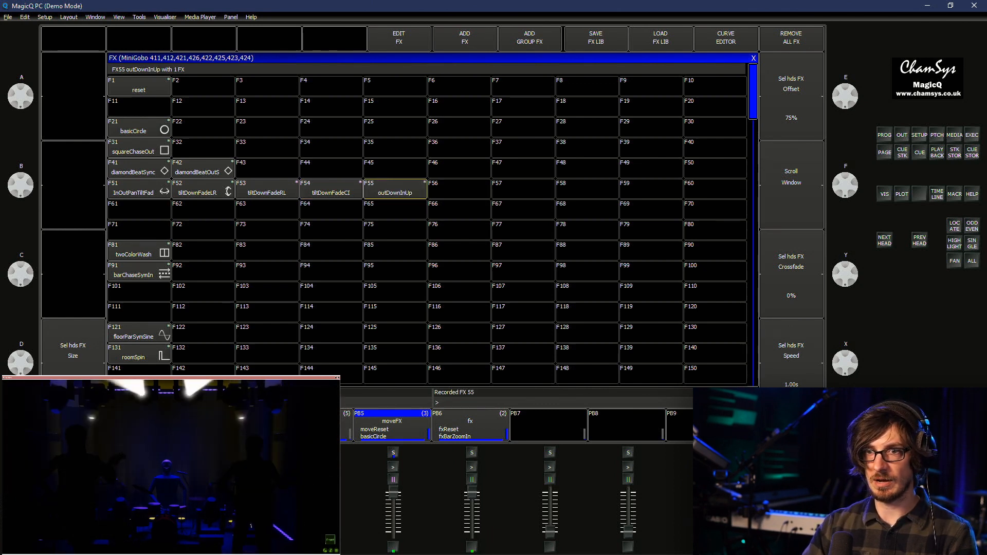
key("ctrl+BackSpace")
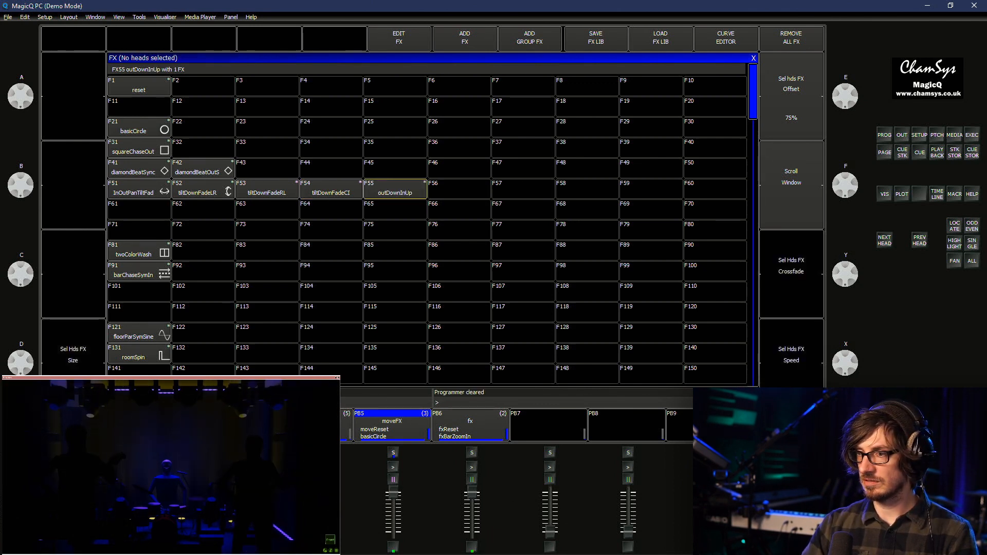
Give the effects F53 to F55 the curved vertical double-arrow icon from the fx icon folder
key("ctrl+shift+s")
left_click_drag(267, 189, 395, 189)
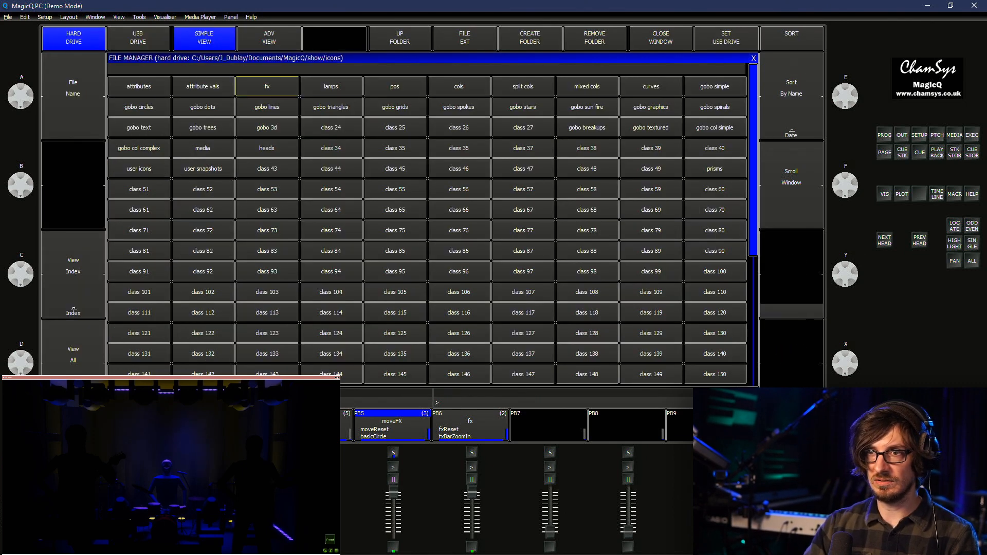
left_click(266, 87)
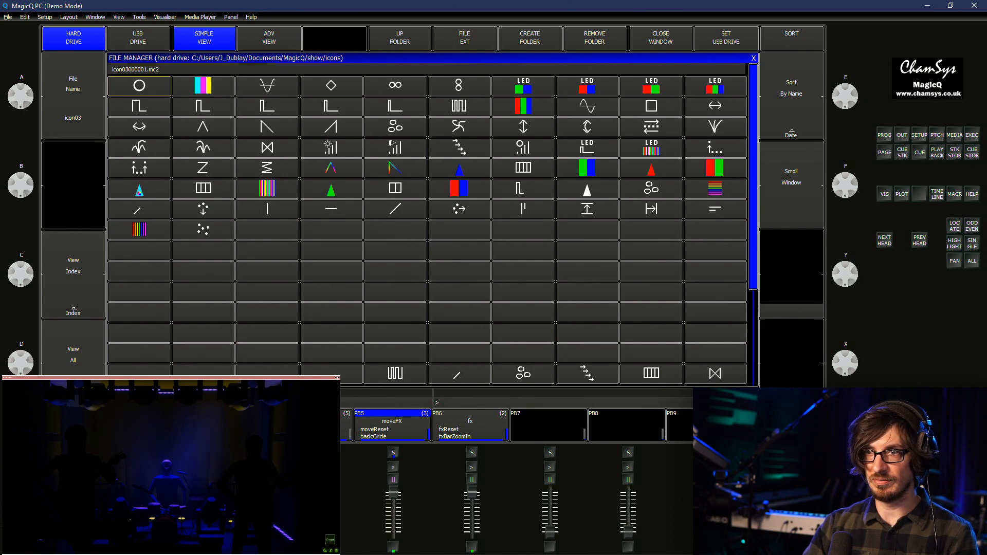
left_click(587, 127)
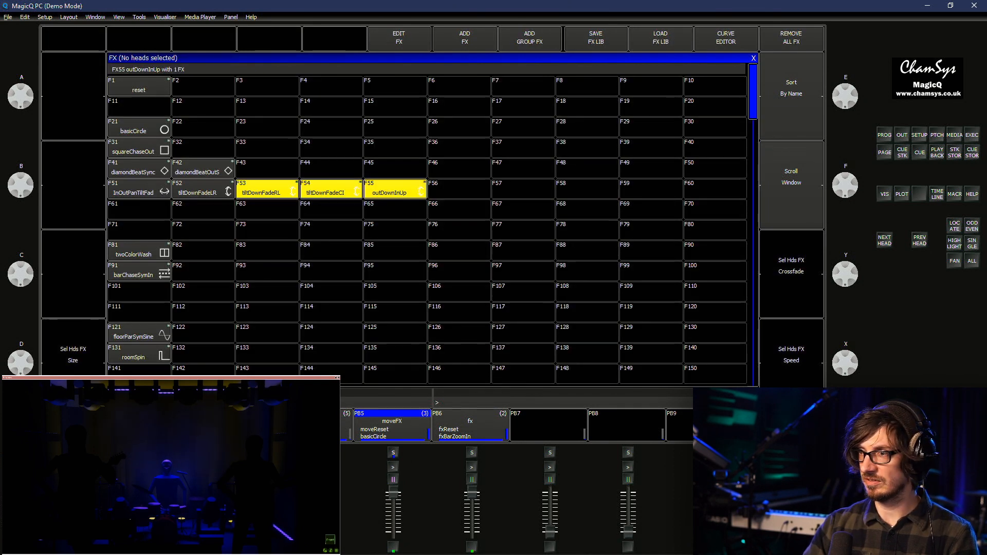
Open the cue store and try to assign an icon to the tilt effect cues
left_click(971, 153)
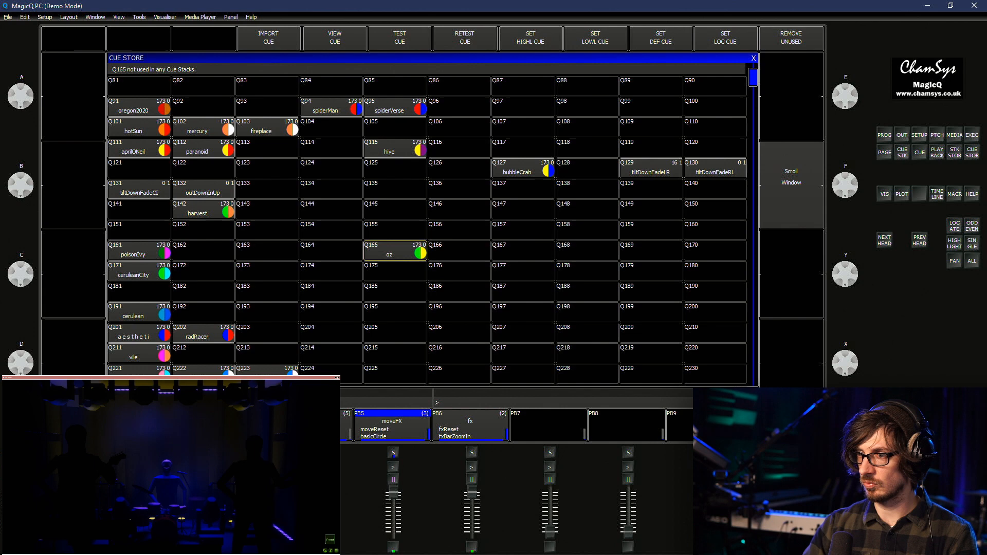
left_click_drag(651, 169, 753, 76)
left_click(651, 189)
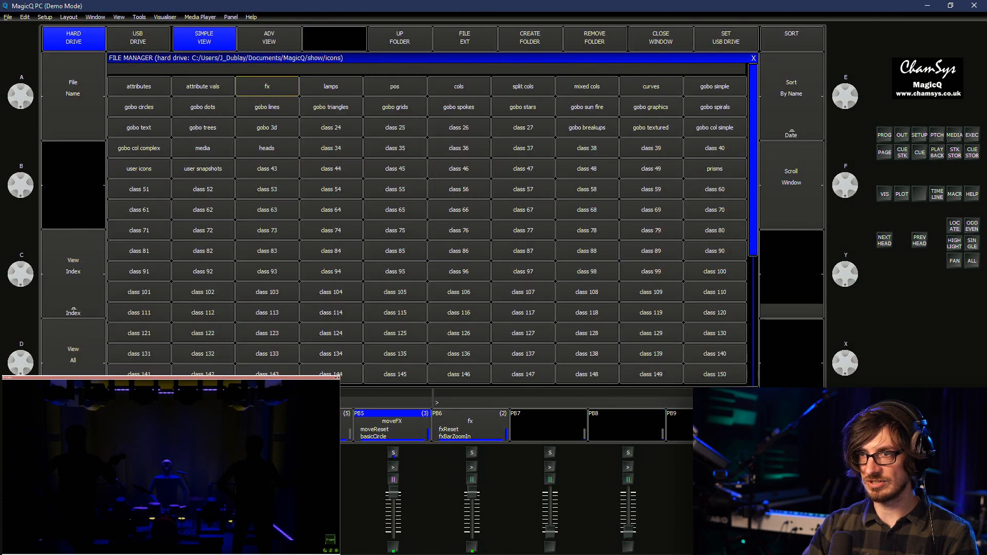
key("Escape")
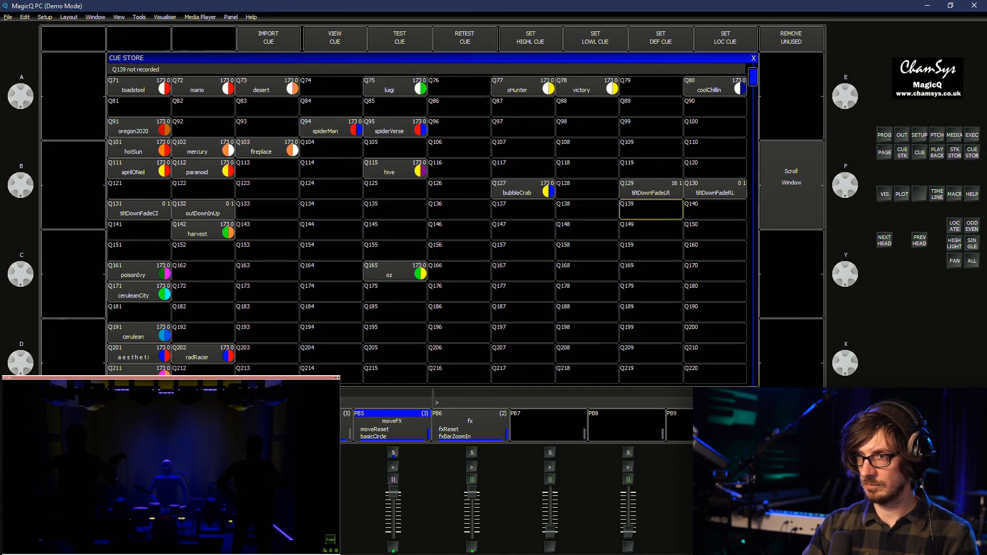
Look through the cue store for a free row among the movement effect cues to hold the four tilt effect cues
left_click_drag(651, 189, 203, 210)
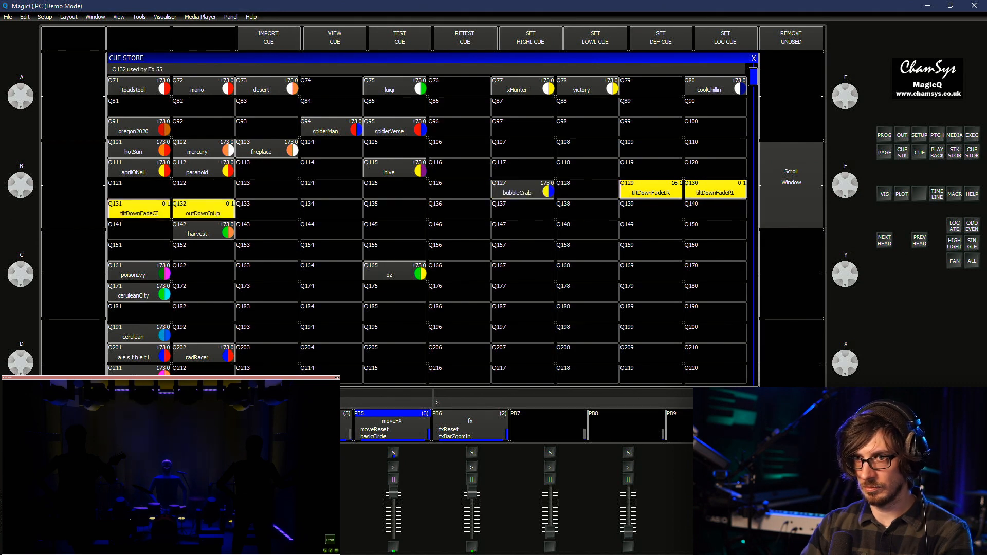
scroll(203, 209, "down", 20)
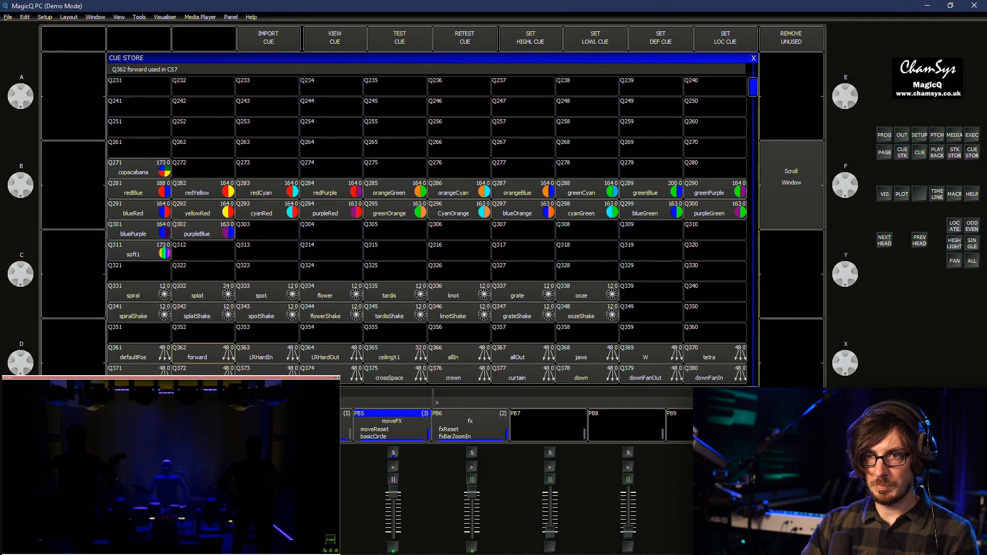
scroll(203, 353, "down", 8)
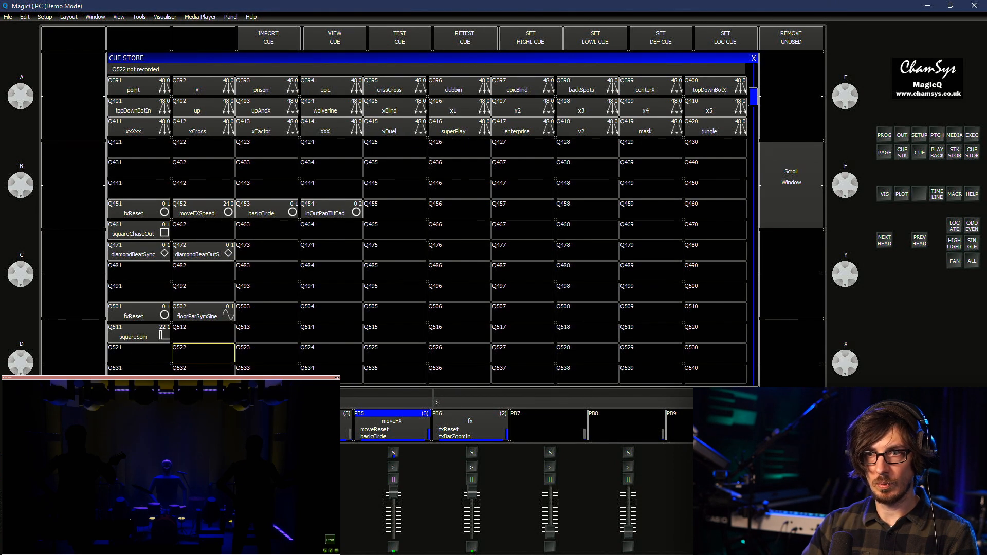
scroll(203, 353, "down", 5)
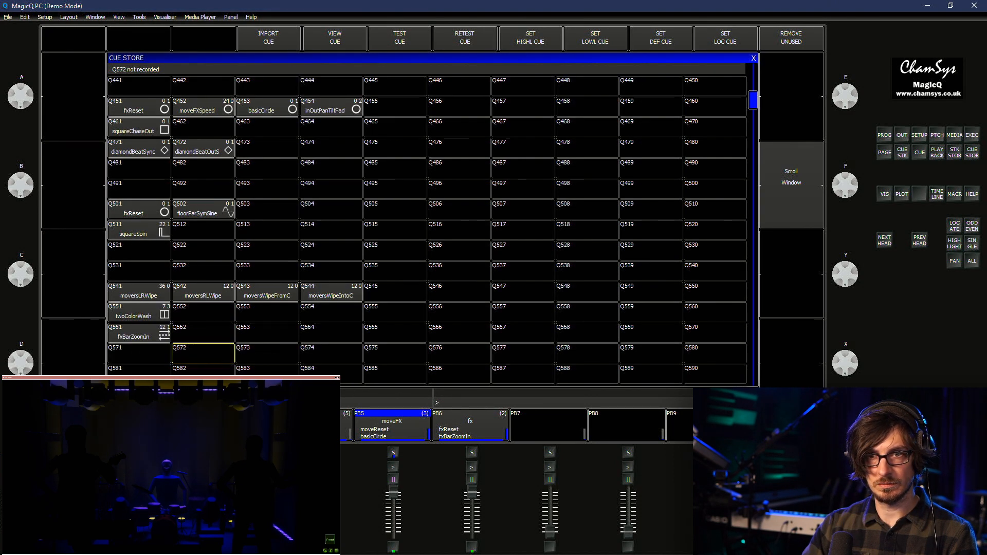
scroll(203, 354, "down", 3)
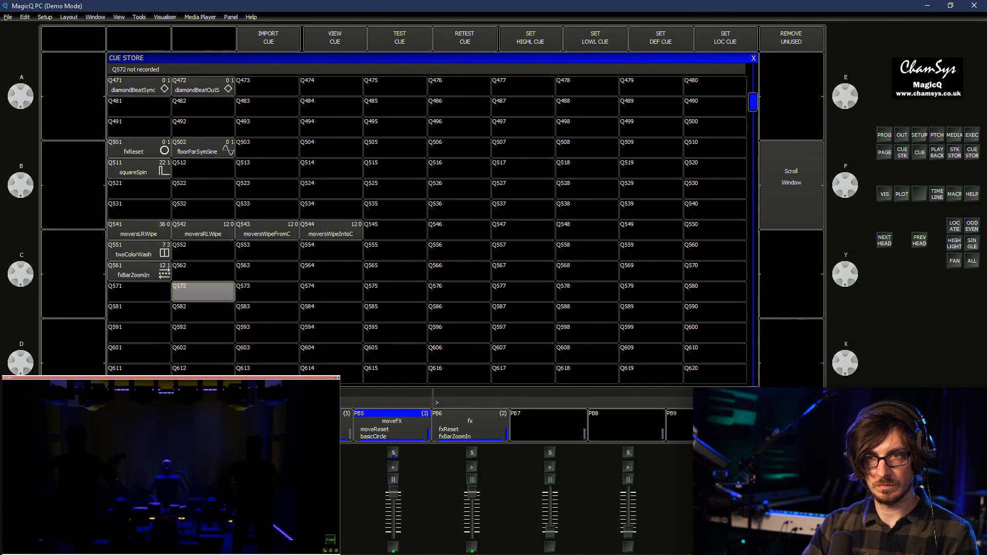
left_click_drag(203, 168, 203, 86)
scroll(203, 86, "up", 5)
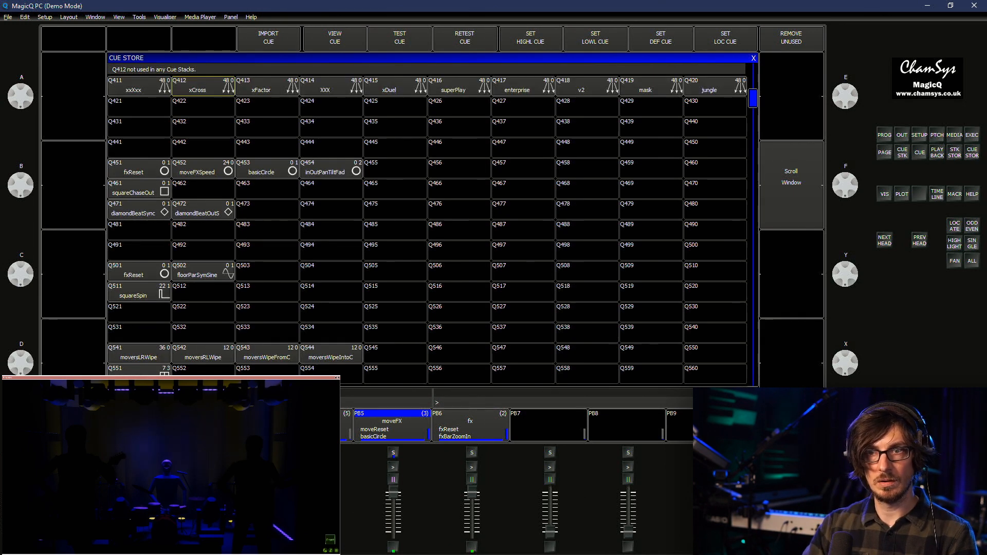
left_click(139, 230)
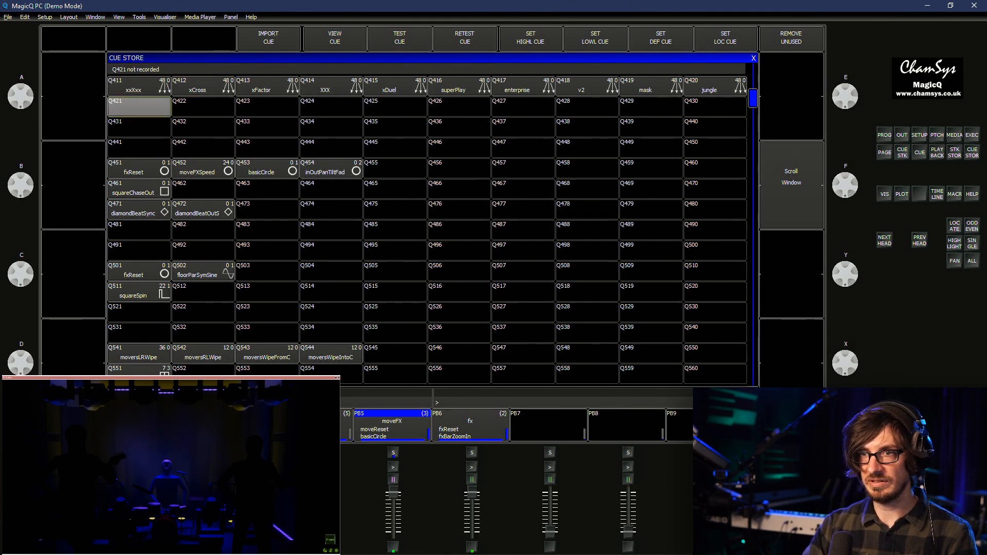
scroll(139, 231, "up", 20)
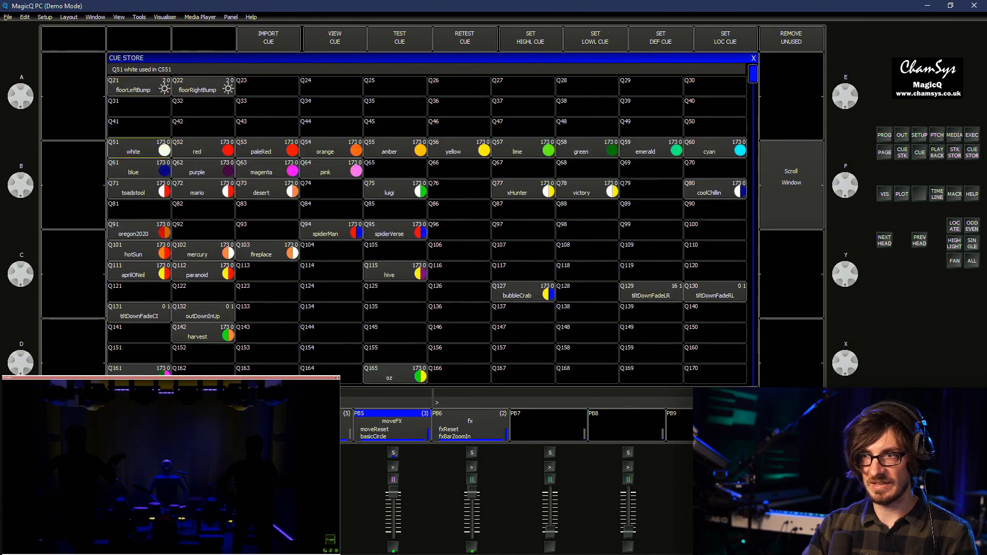
left_click(139, 148)
Move the four tilt effect cues Q129 to Q132 to the empty row starting at Q481
left_click_drag(651, 292, 203, 312)
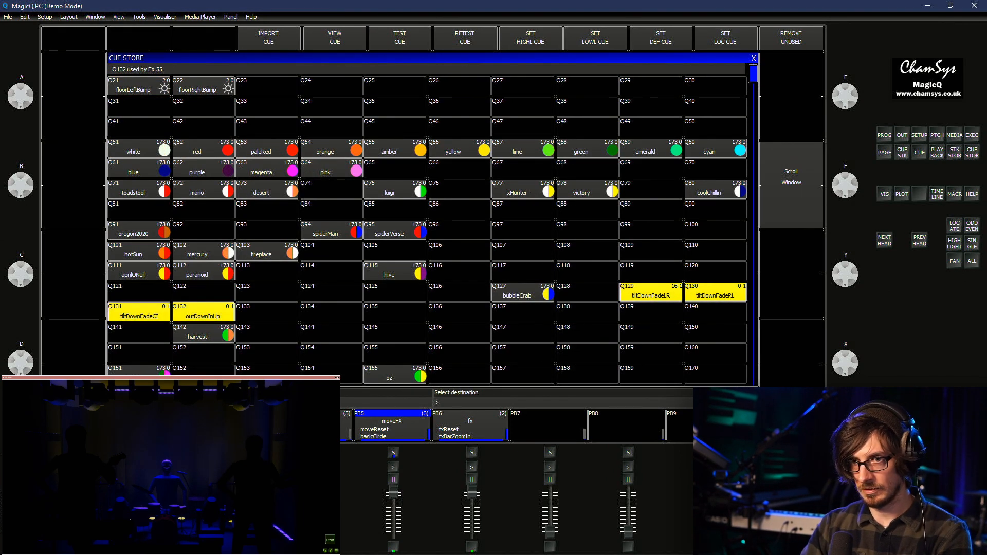
scroll(203, 352, "down", 10)
scroll(203, 353, "down", 6)
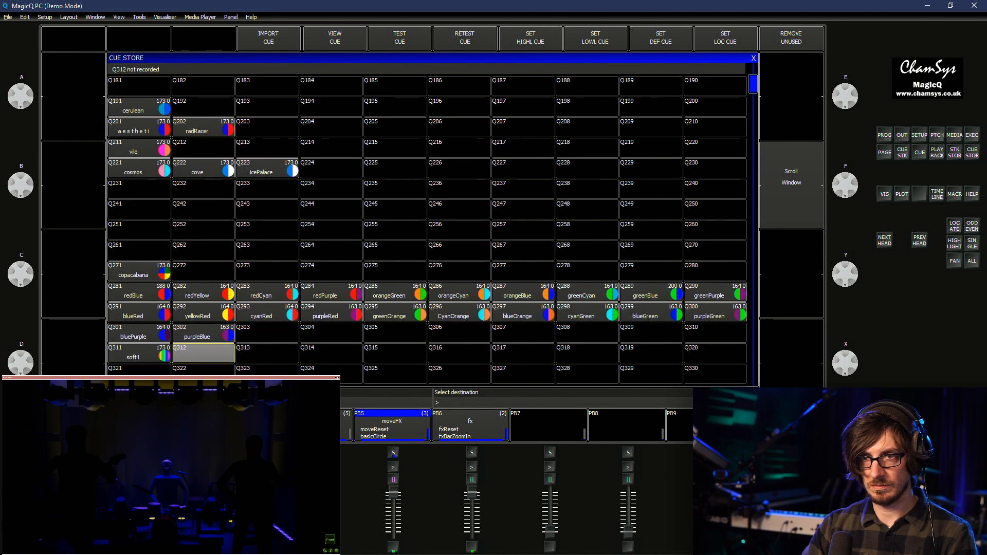
scroll(203, 354, "down", 4)
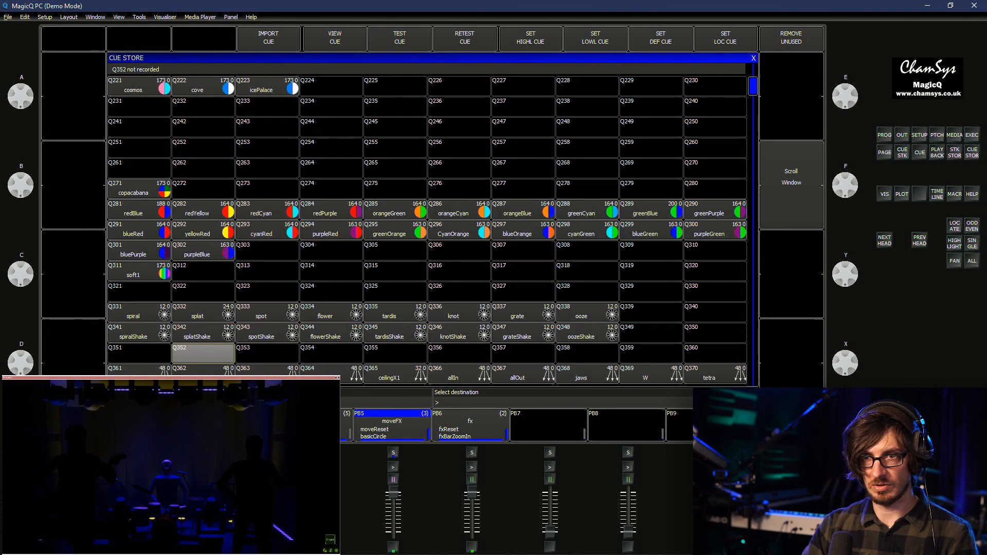
scroll(203, 354, "down", 10)
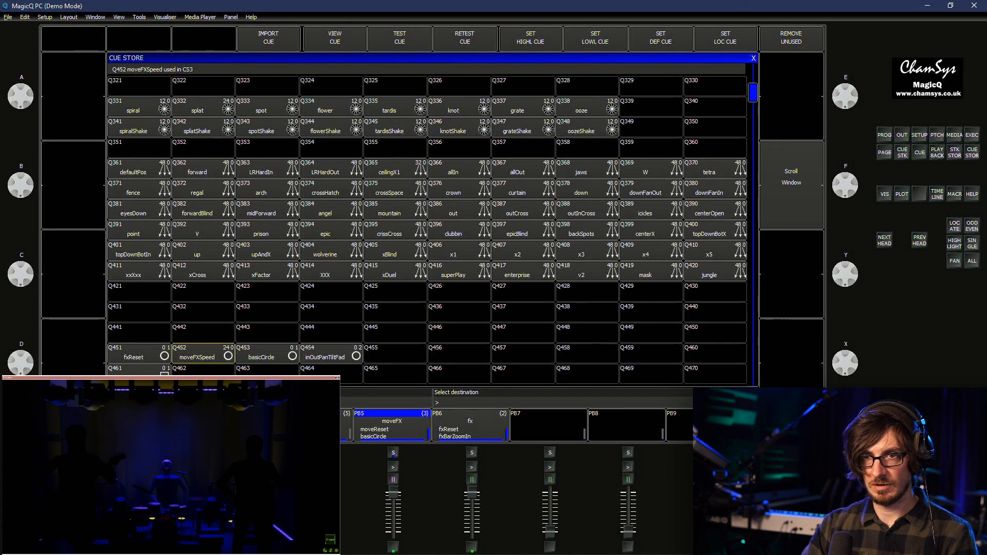
scroll(203, 353, "down", 5)
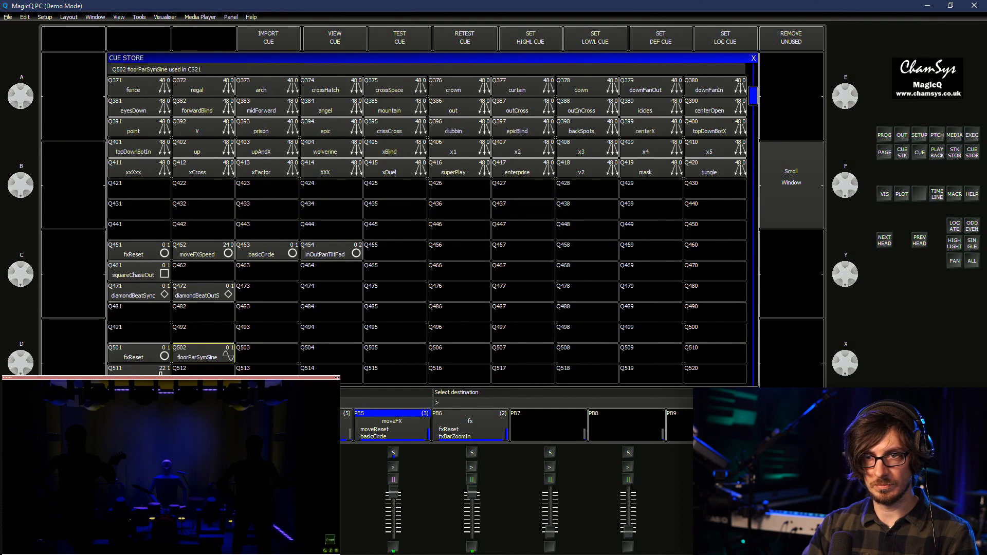
scroll(203, 354, "down", 4)
left_click(139, 230)
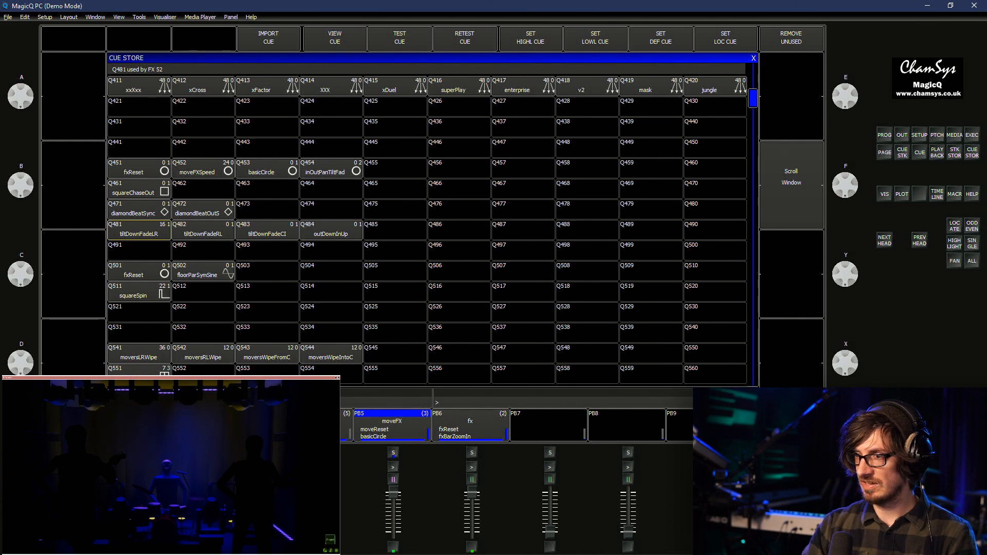
Give cues Q481 to Q484 the curved vertical double-arrow icon from the fx icon folder
left_click_drag(139, 229, 331, 229)
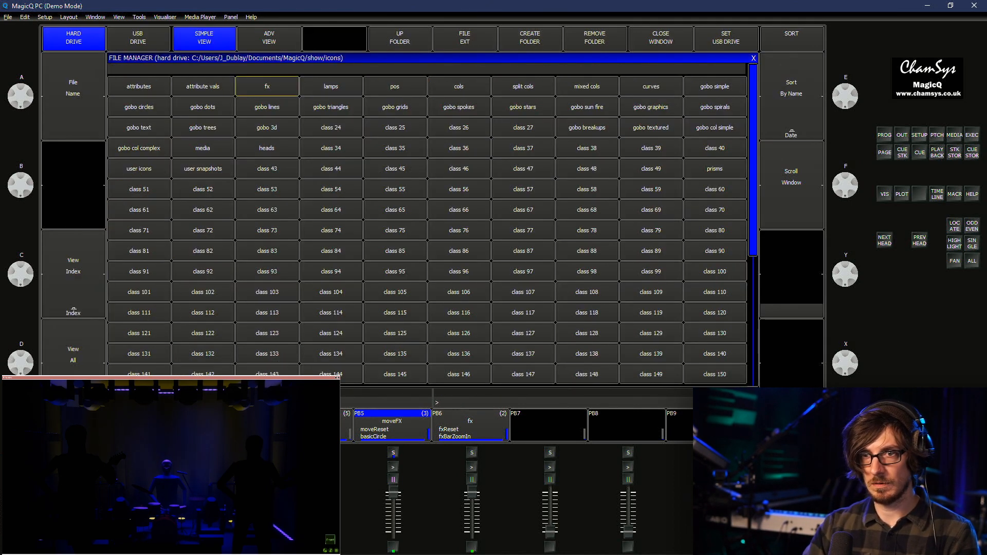
left_click(267, 86)
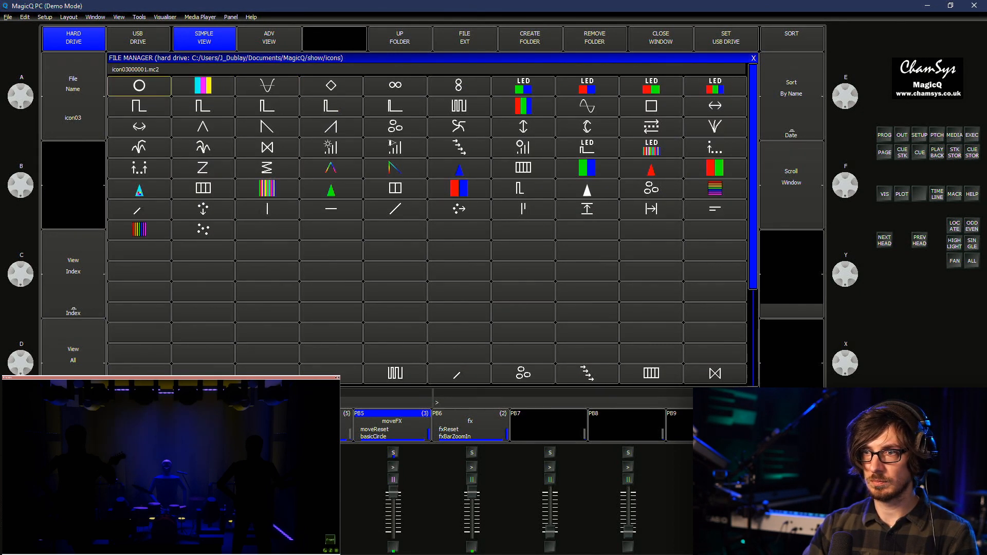
left_click(587, 127)
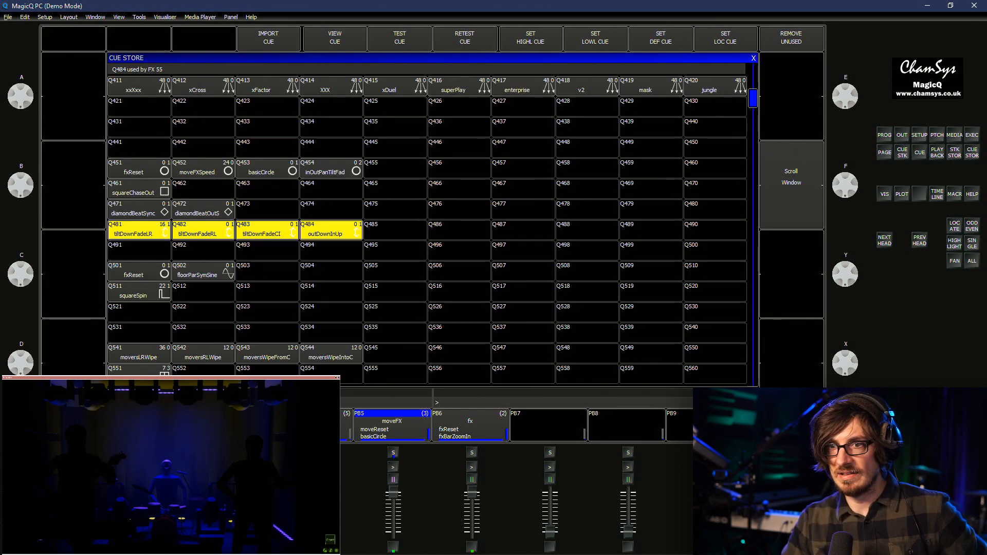
Deselect the cues and test the outDownInUp cue by switching it on and back off
left_click(394, 230)
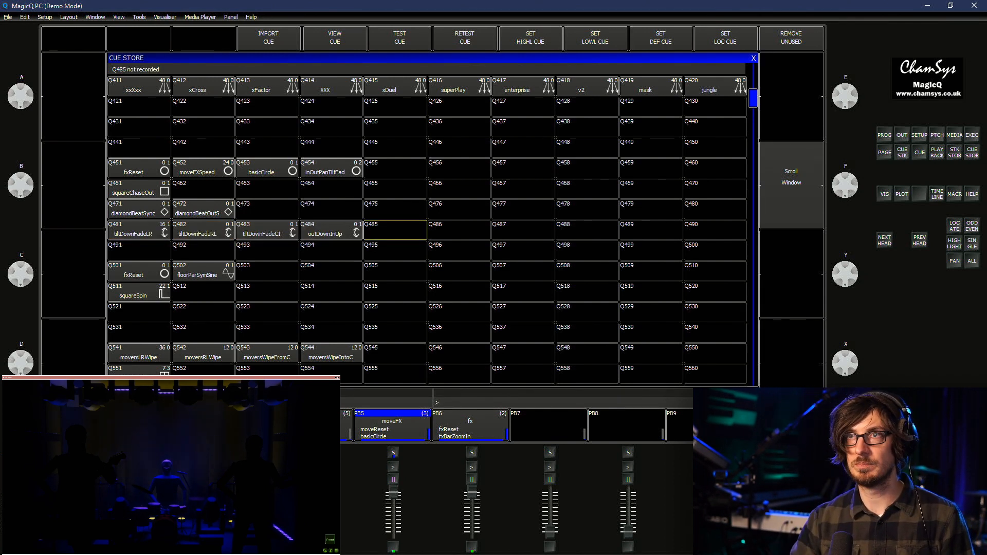
left_click(331, 230)
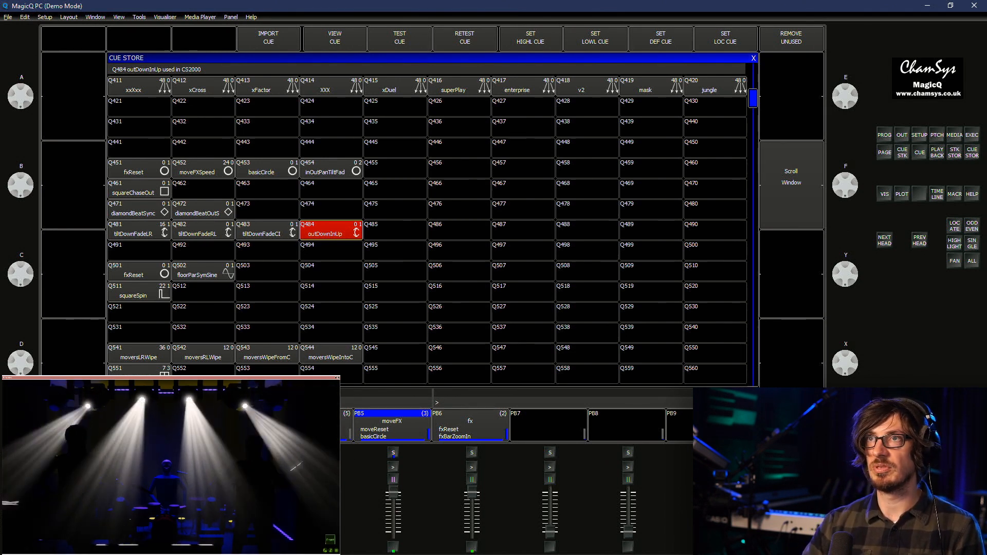
left_click(331, 230)
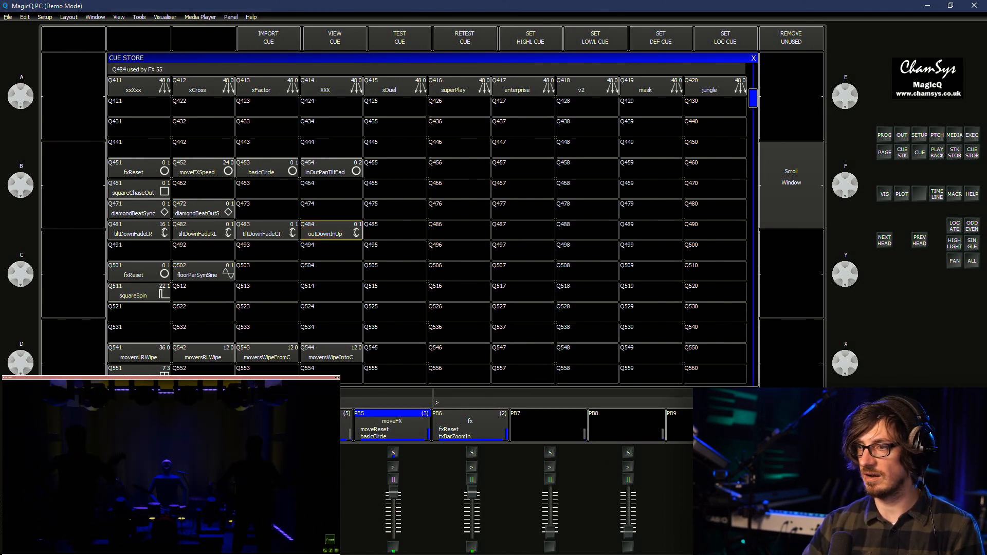
Select the ceilingMovers group and bring up the position controls for its heads
key("ctrl+F3")
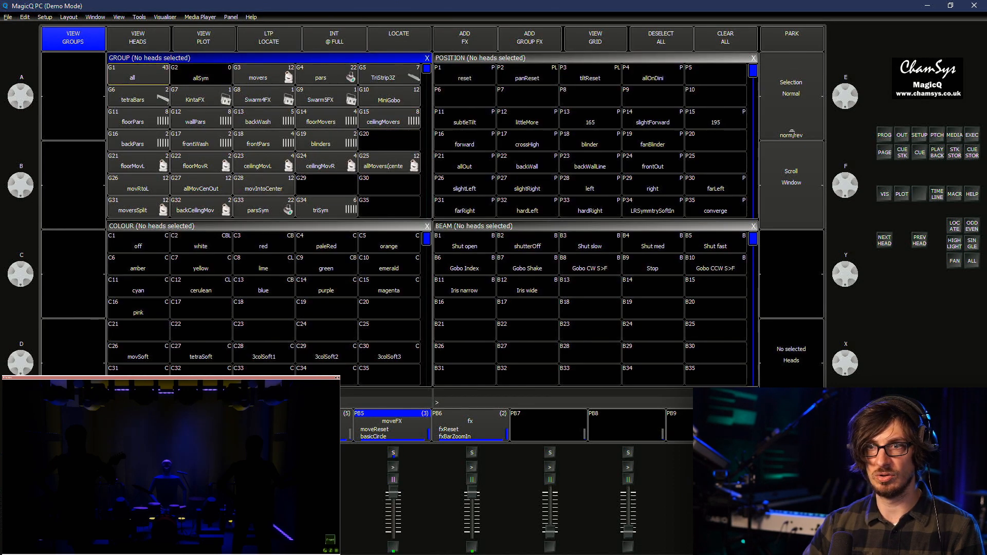
left_click(389, 163)
left_click(389, 118)
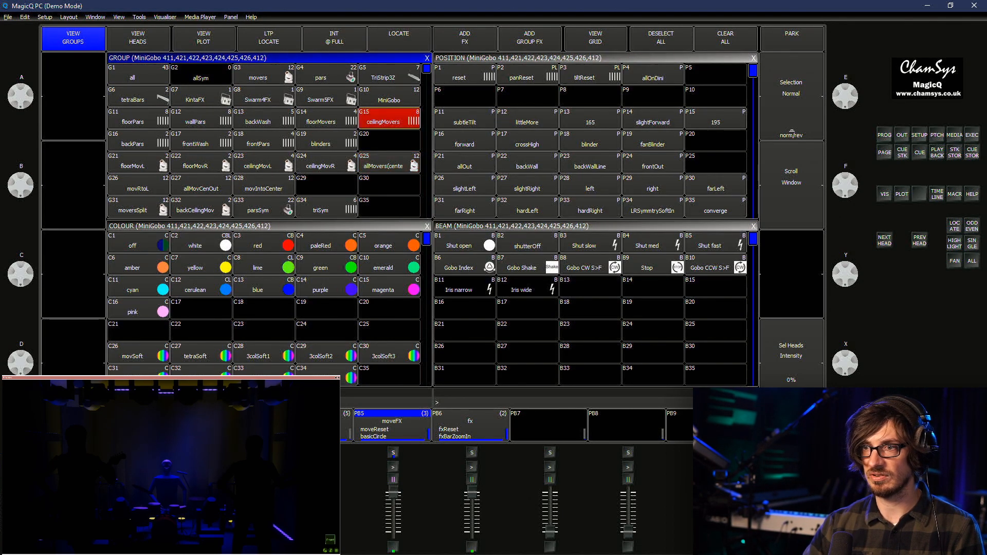
scroll(389, 184, "down", 1)
left_click(494, 59)
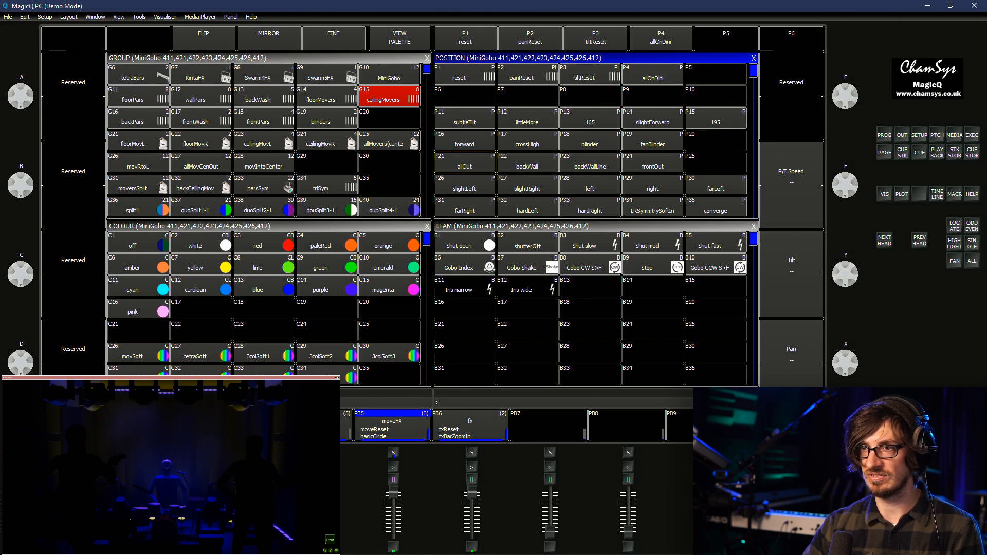
Try the xxXxx position and the enterprise position on the ceiling movers
scroll(590, 137, "down", 4)
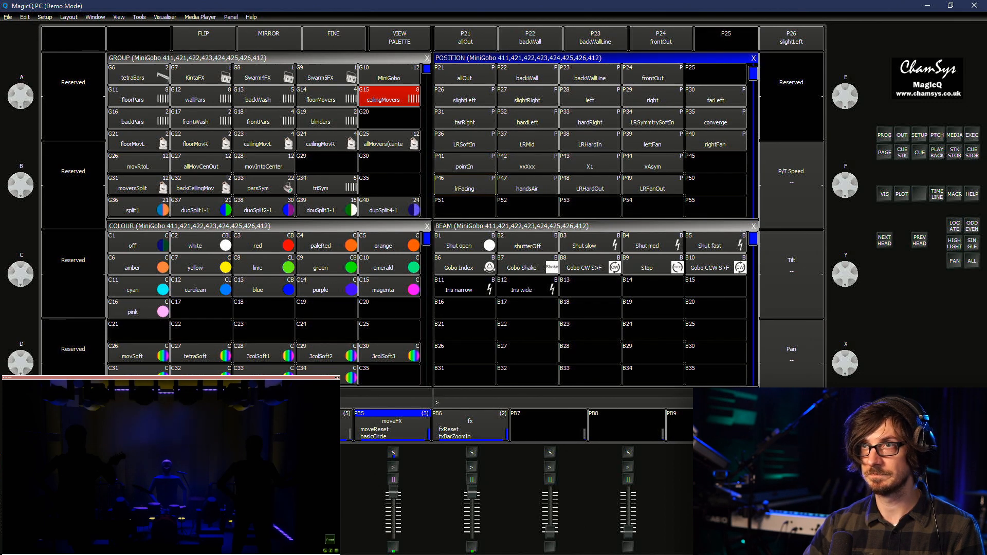
left_click(527, 163)
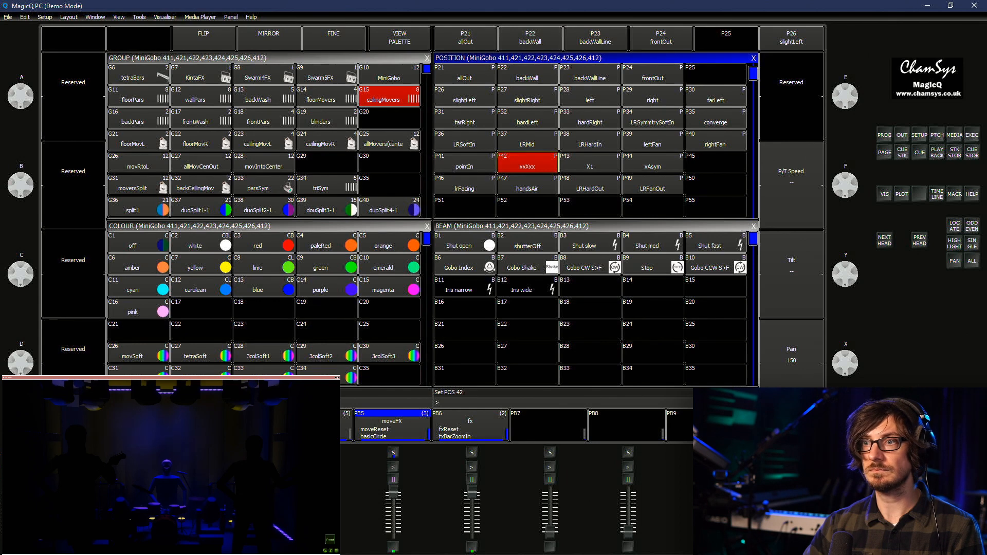
scroll(527, 174, "down", 15)
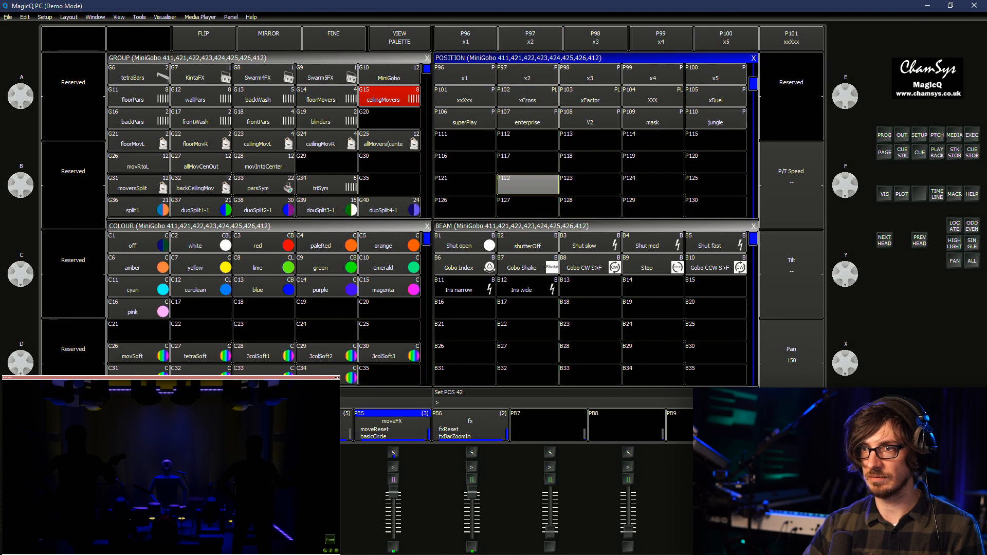
left_click(528, 119)
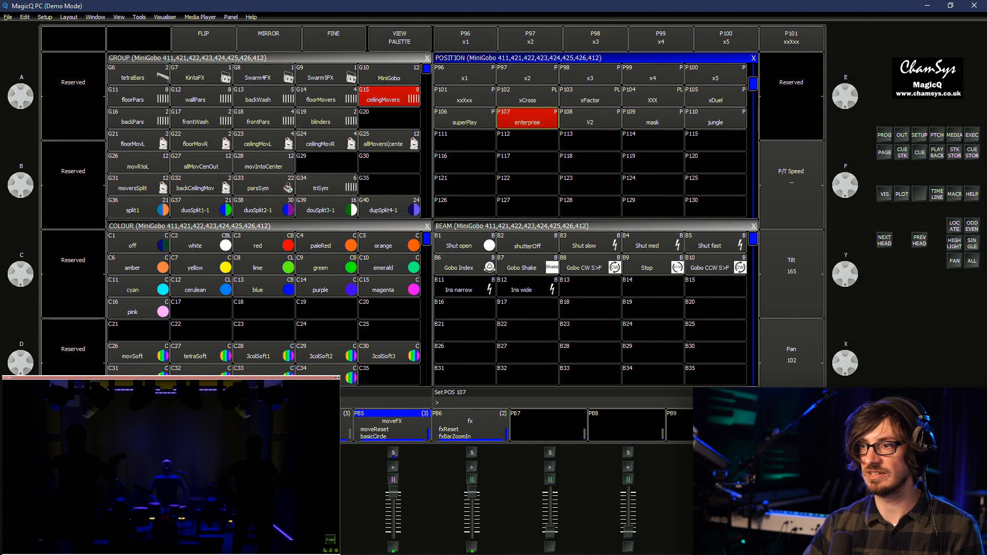
Switch on the outDownInUp cue in the cue store and return to the group and position palettes
left_click(971, 153)
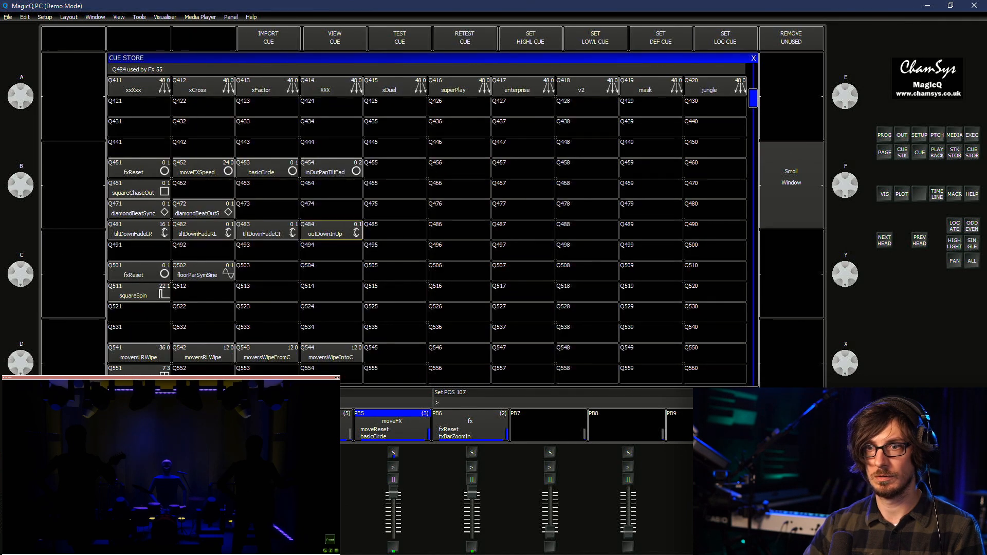
left_click(331, 231)
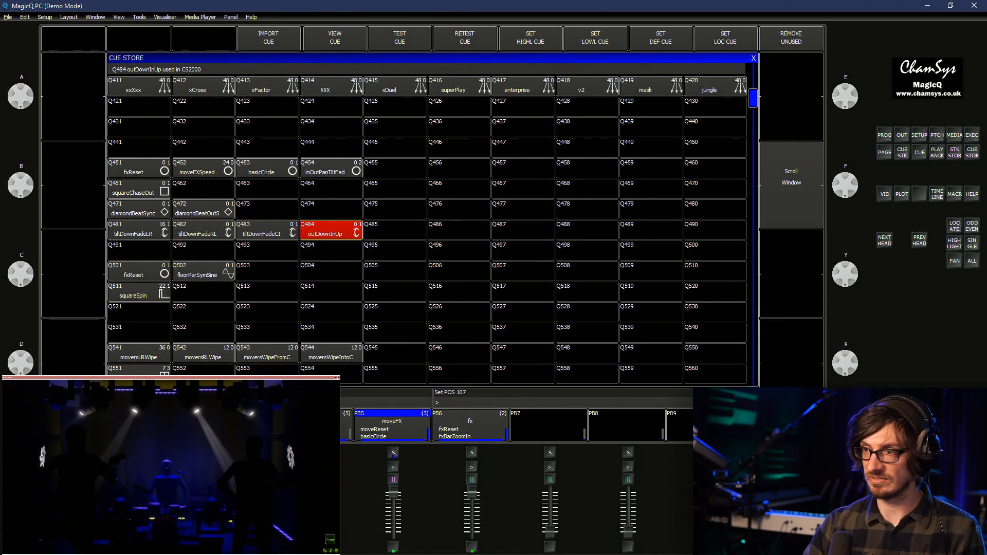
key("Escape")
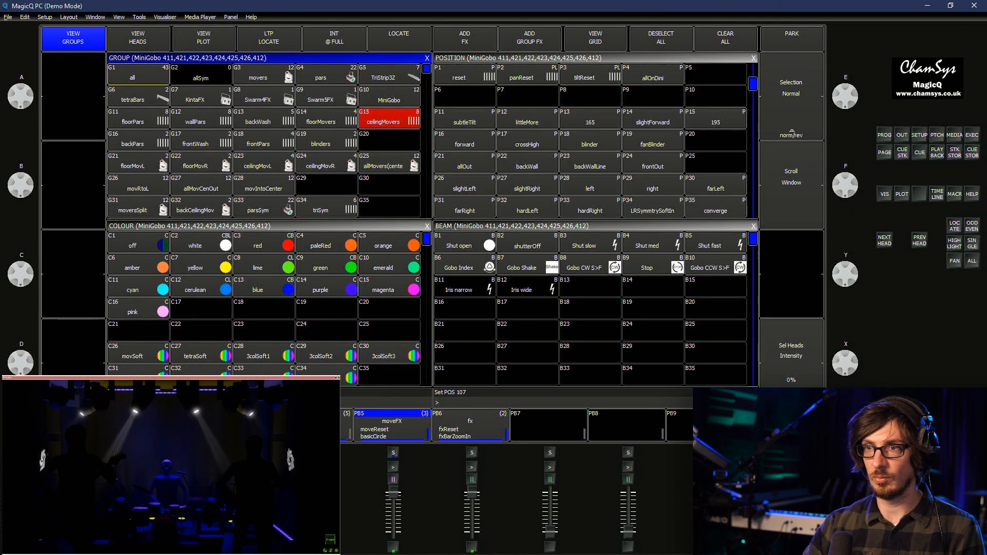
Try the prison and forwardBlind positions on the ceiling movers while the effect runs
scroll(590, 140, "down", 11)
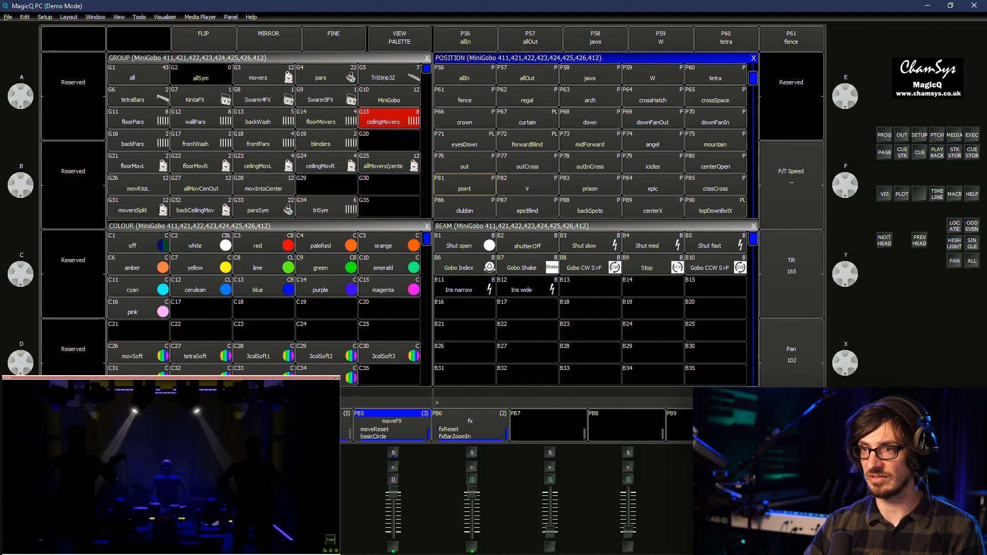
left_click(589, 185)
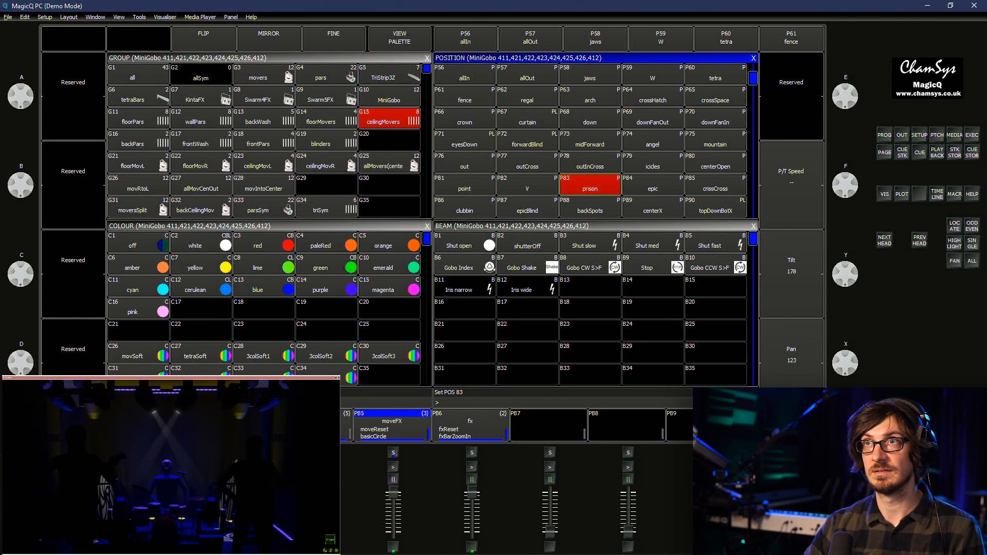
left_click(527, 142)
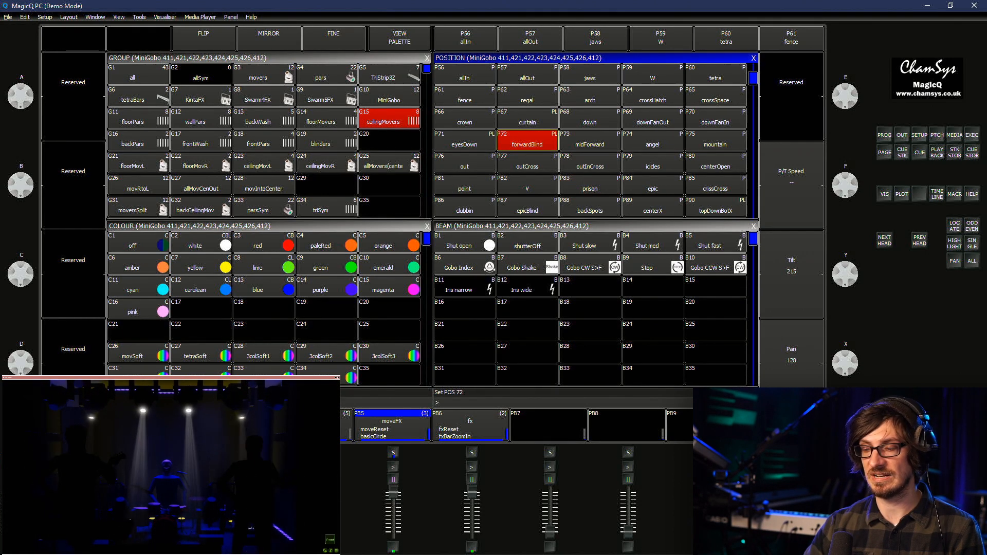
Try the outInCross and epic positions on the ceiling movers with a 6* prefix and the point position with 4*
type("6*")
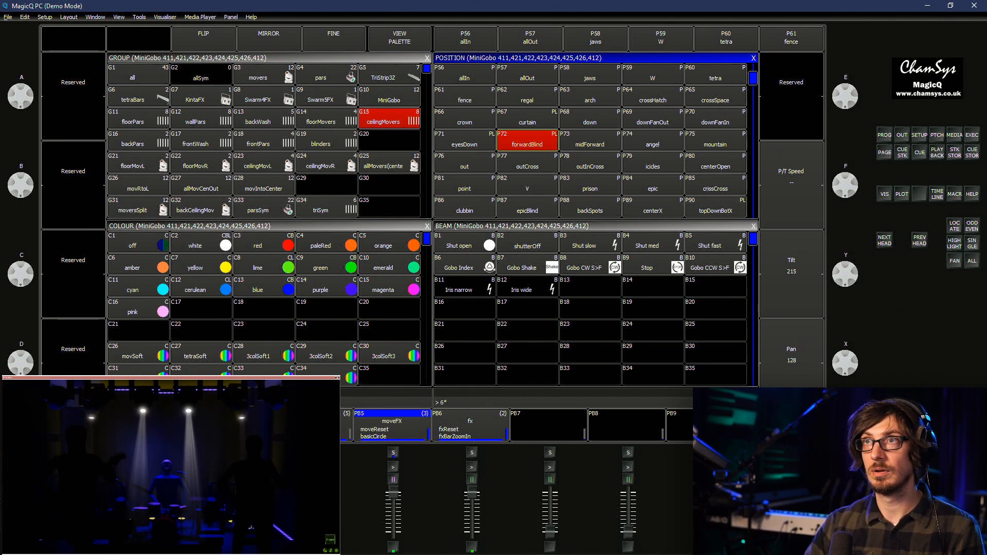
left_click(590, 163)
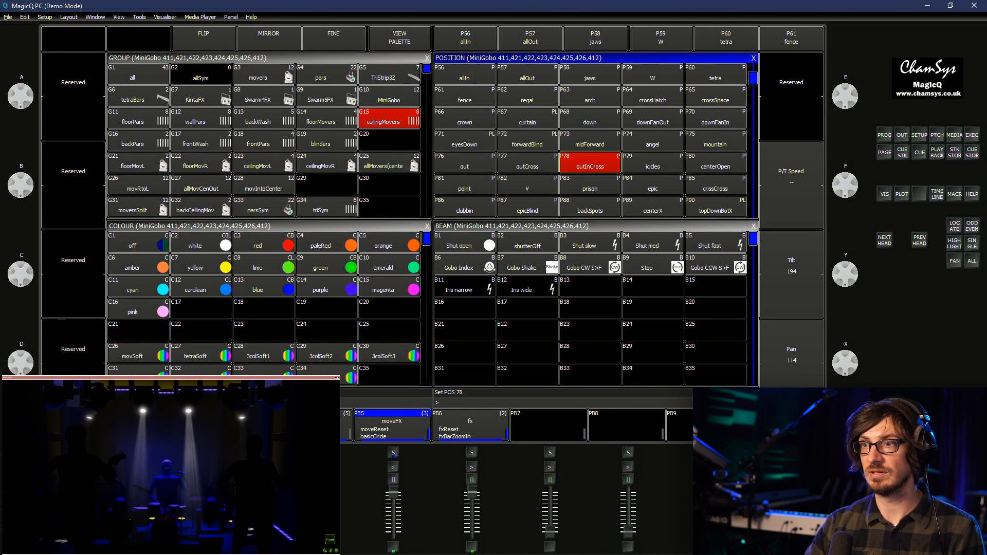
type("6*")
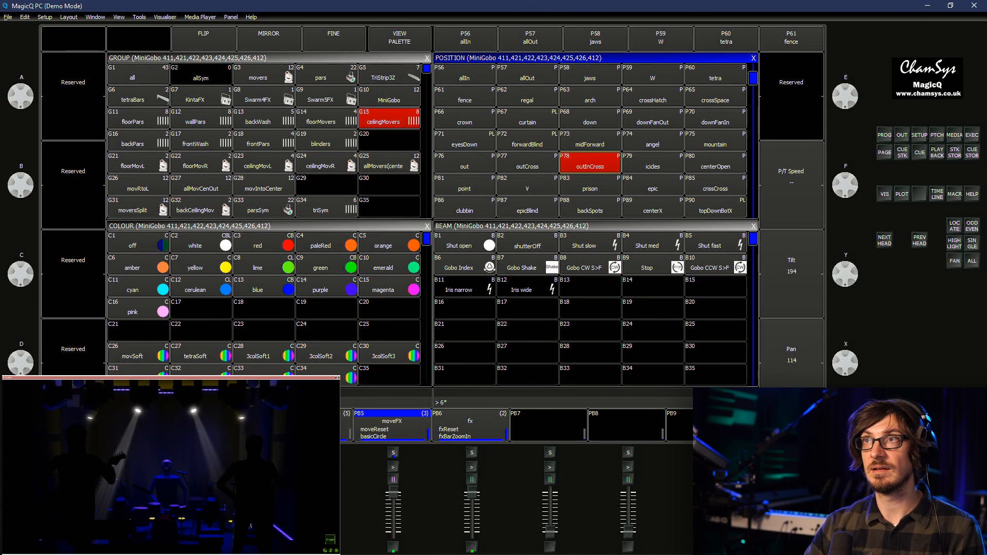
left_click(653, 185)
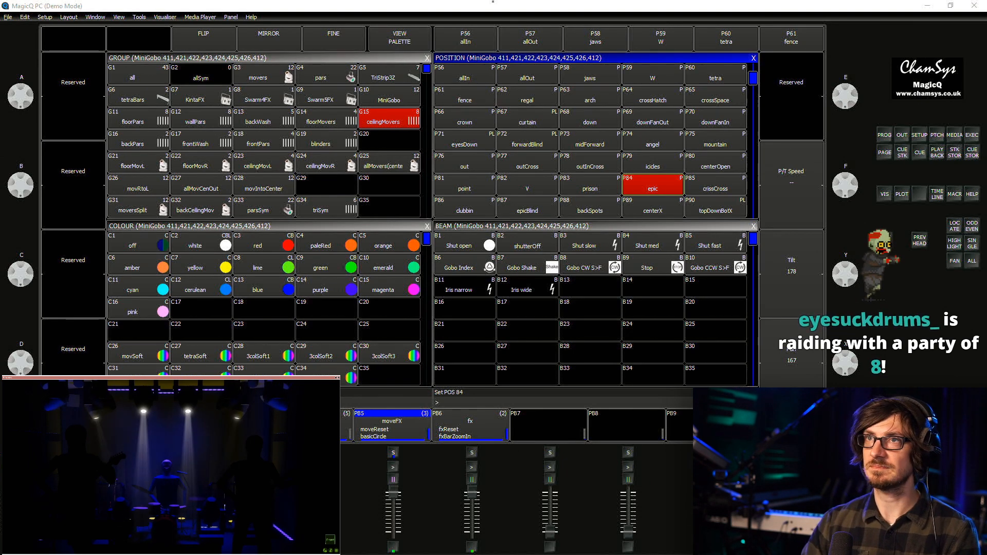
key("alt+Tab")
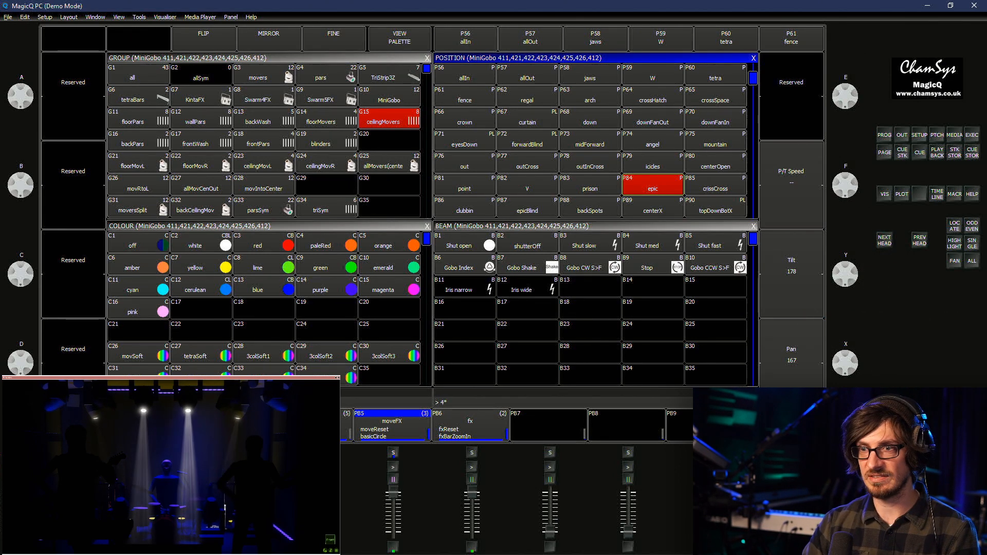
left_click(464, 186)
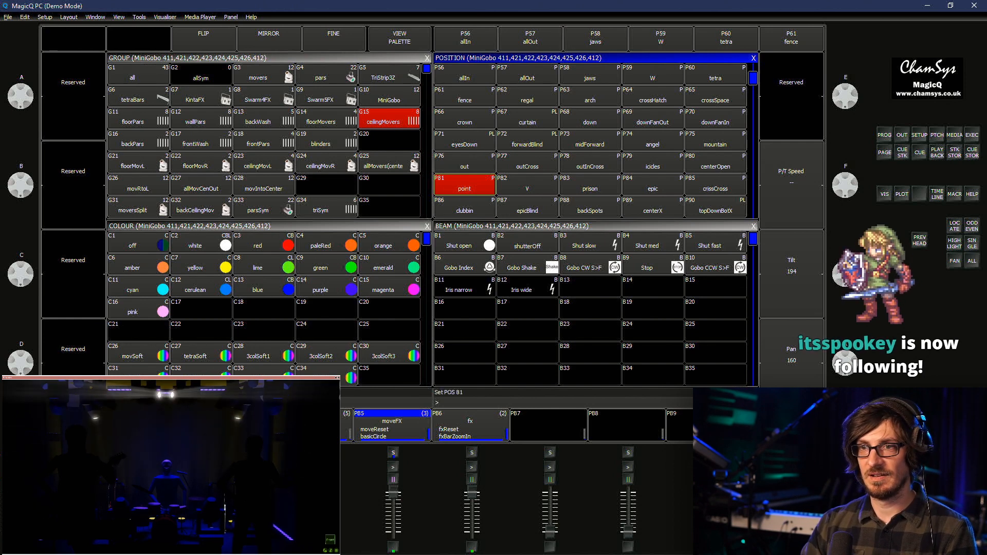
Clear the programmer and switch off the outDownInUp cue in the cue store
left_click(389, 119)
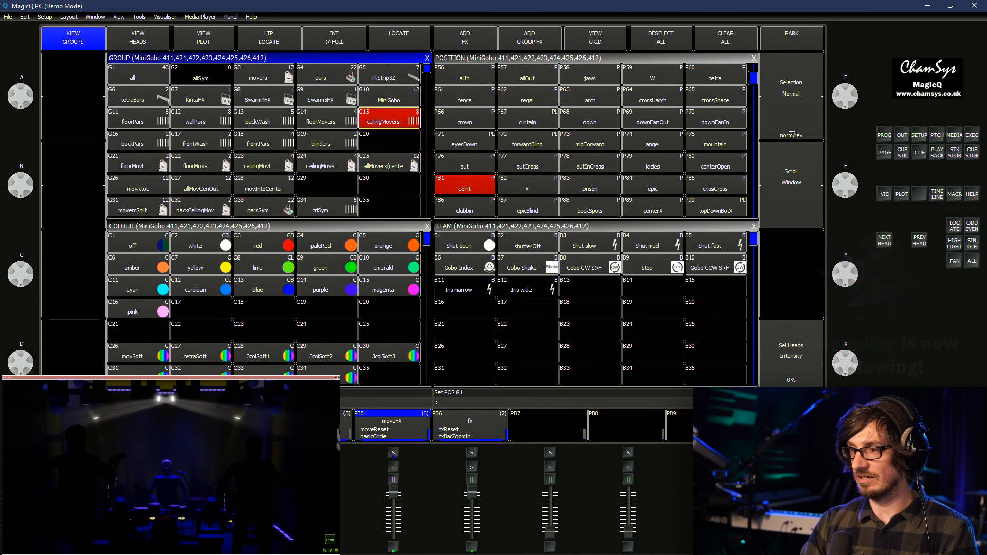
key("c")
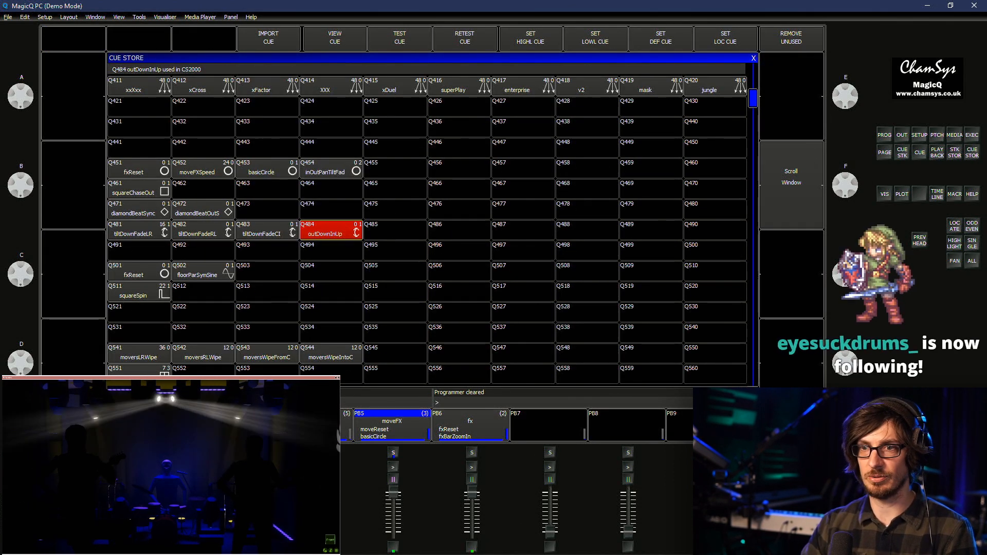
left_click(331, 230)
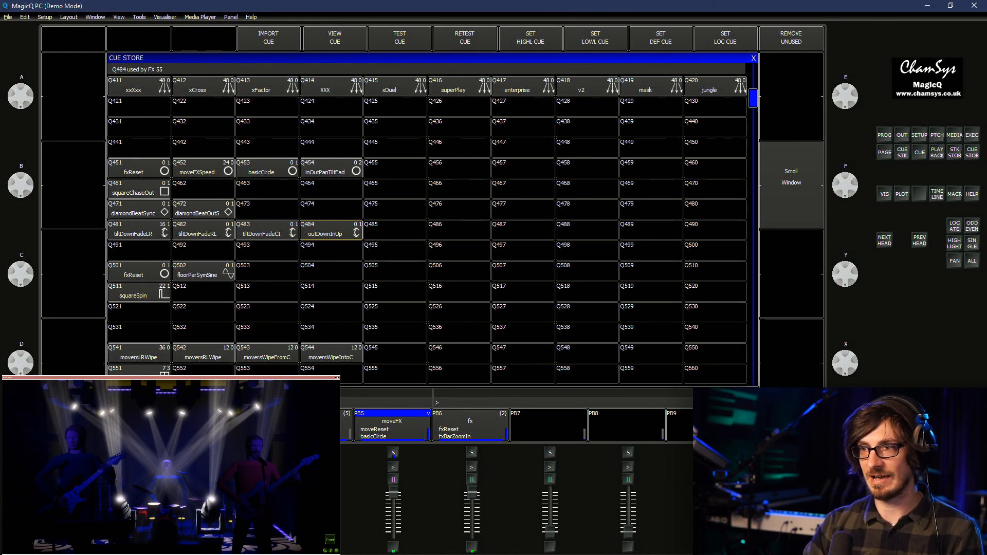
Select the centre-ordered allMovers group and apply the reset position followed by the 165 position
key("ctrl+F2")
left_click(138, 74)
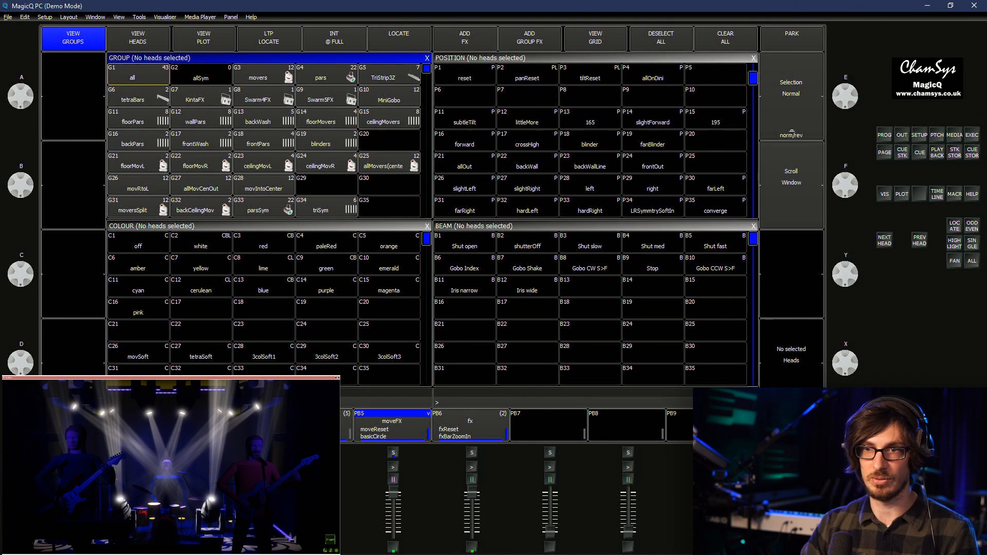
left_click(389, 163)
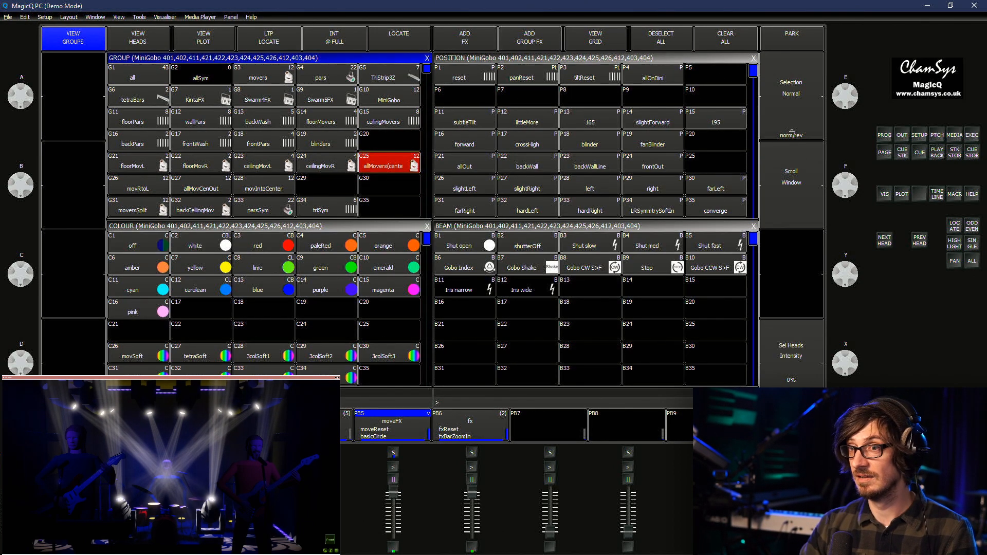
left_click(465, 74)
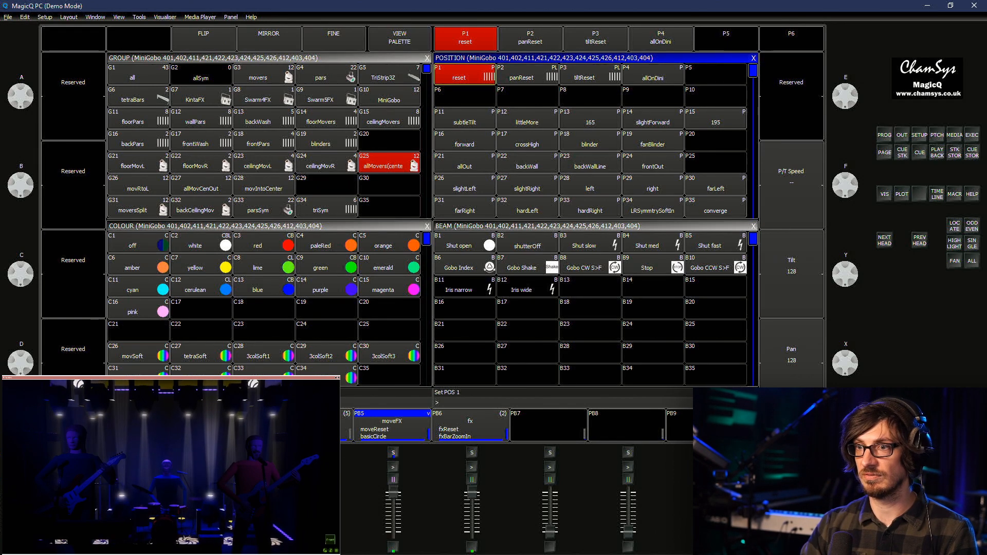
left_click(590, 118)
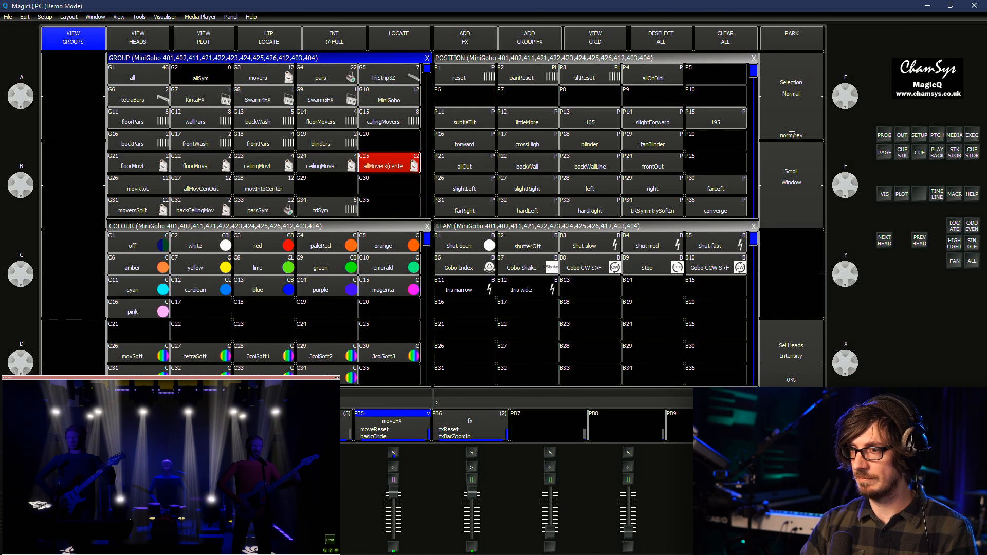
Add the figof8 effect to the selected movers with a size of 30% and a speed of 2 seconds
left_click(464, 38)
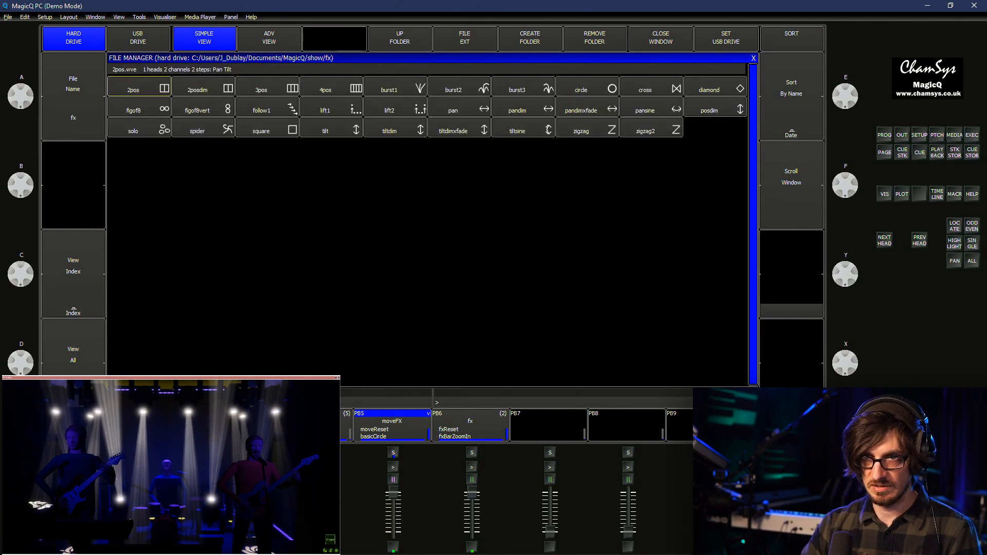
left_click(139, 107)
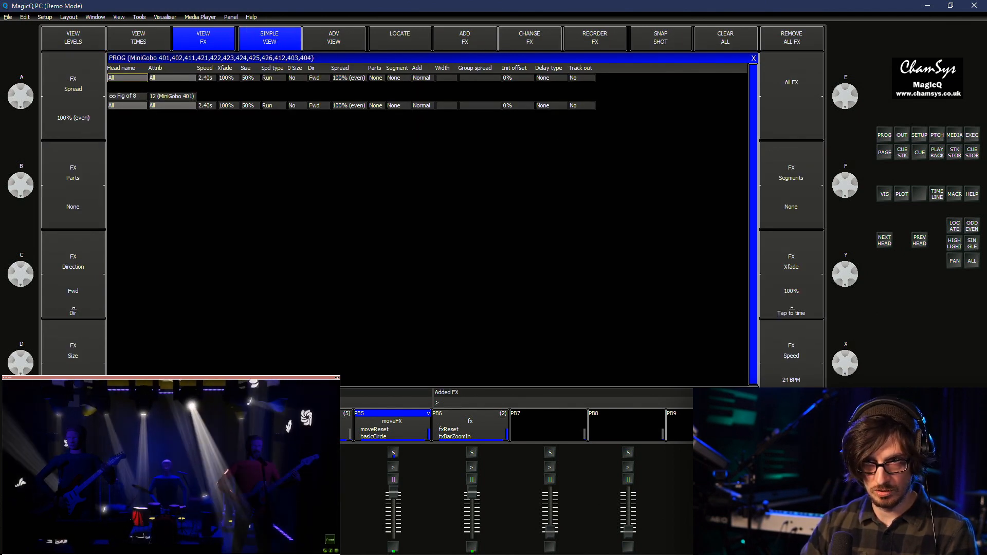
double_click(250, 105)
type("30")
key("Return")
double_click(206, 106)
key("Return")
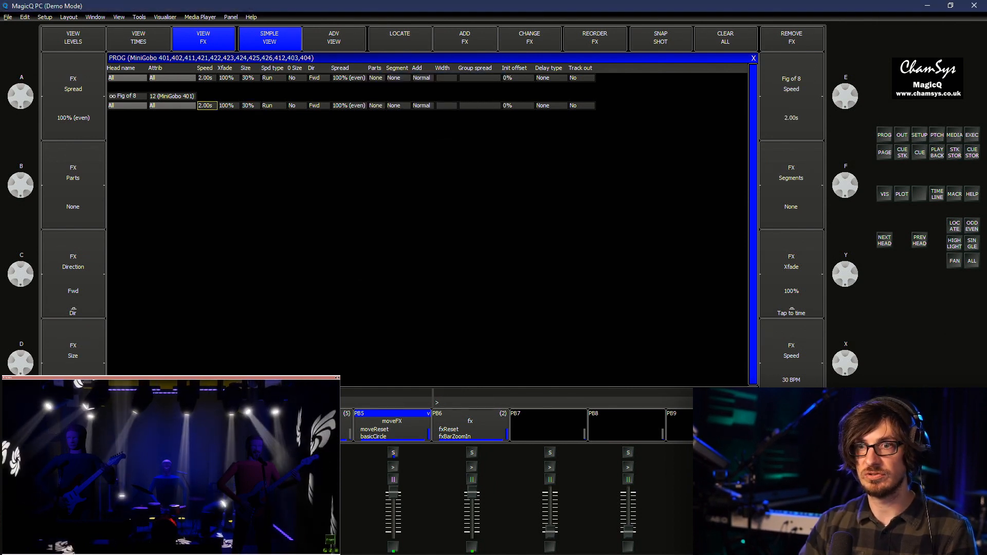
type("2")
key("Return")
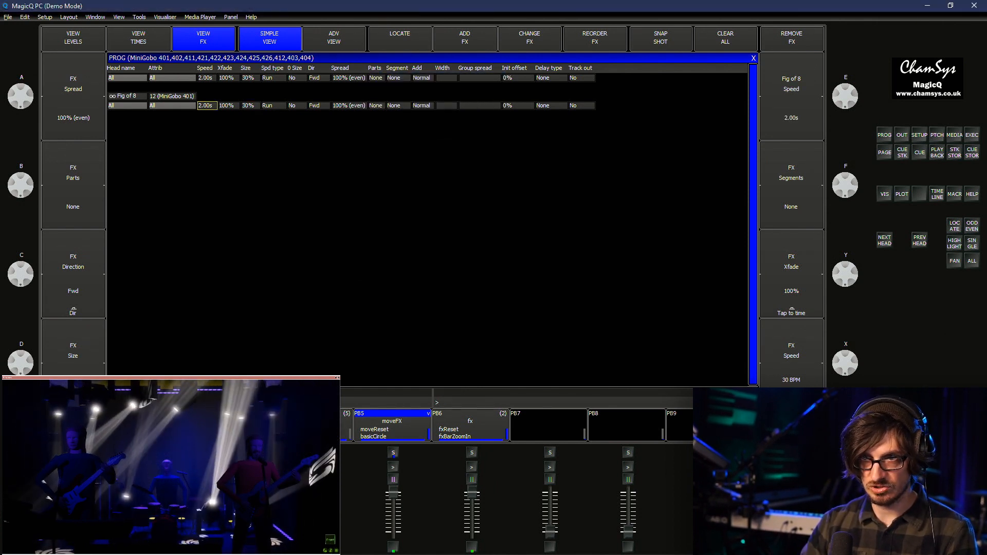
Set the Fig of 8 effect's spread to 0% and its speed to 1 second
double_click(348, 105)
type("0")
key("Return")
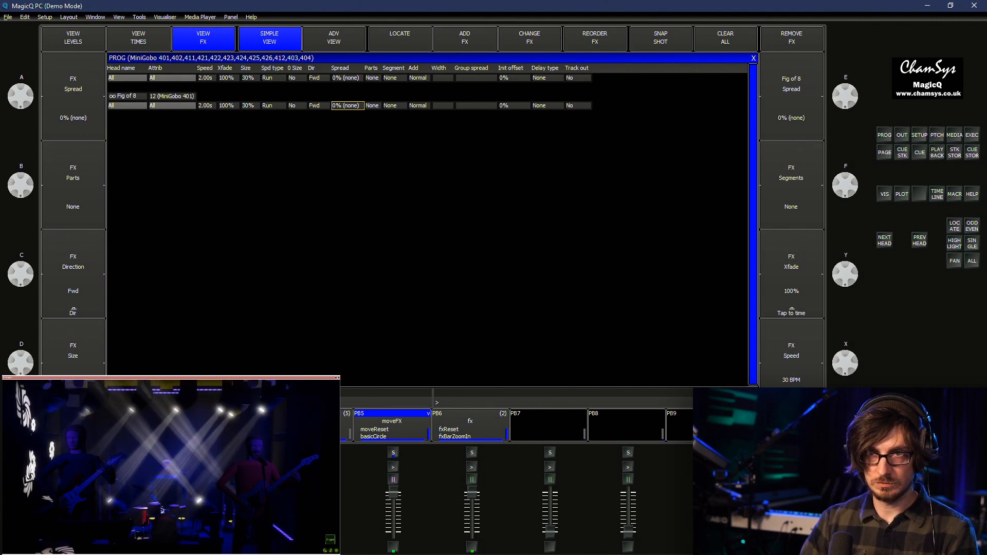
left_click(348, 105)
type("1")
key("Return")
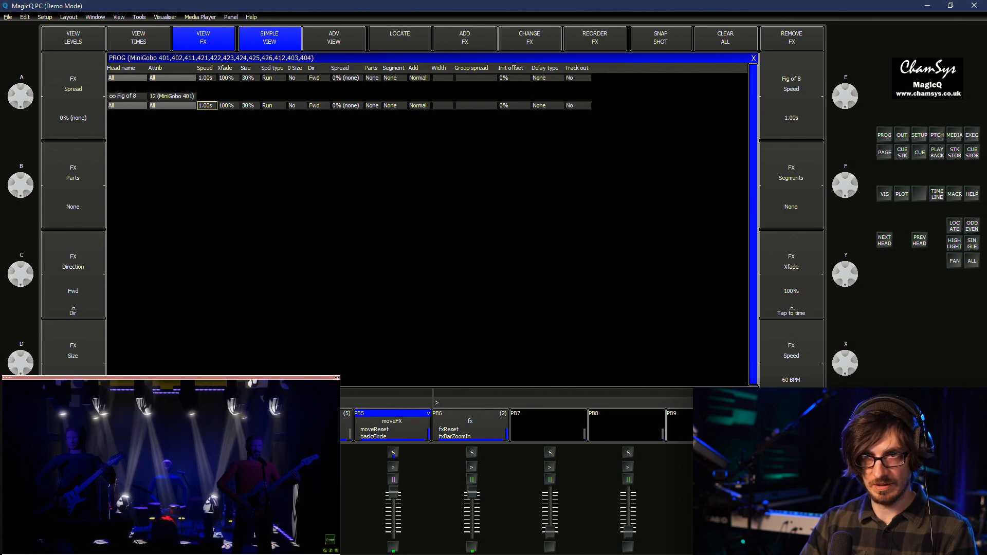
Try a speed of 0.5 seconds and a size of 15% on the Fig of 8 effect
left_click(207, 105)
type(".5")
key("Return")
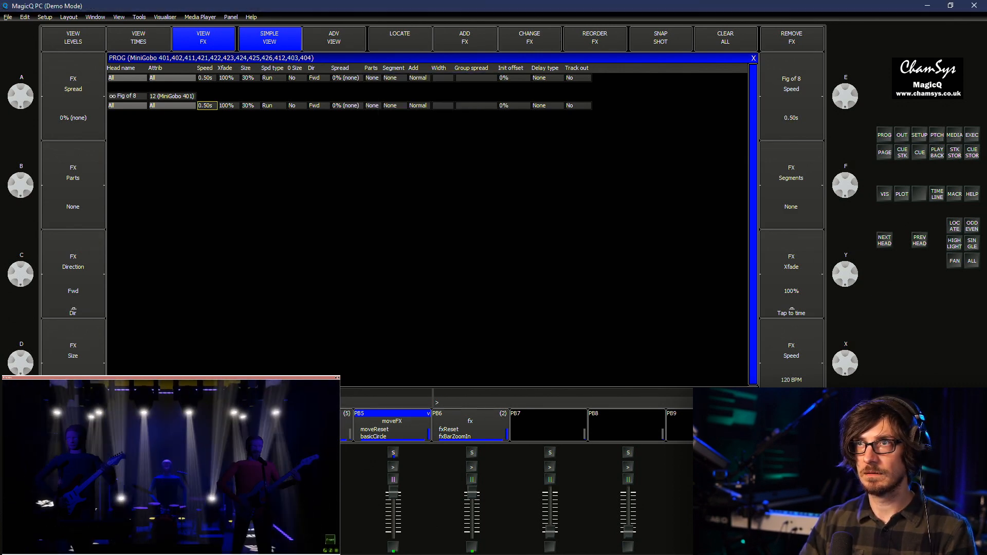
double_click(251, 105)
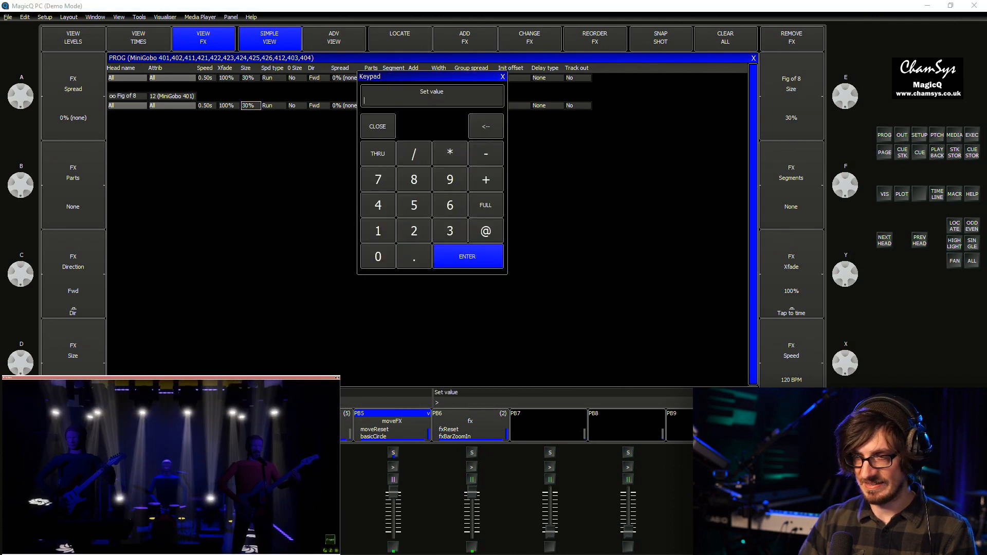
type("15")
key("Return")
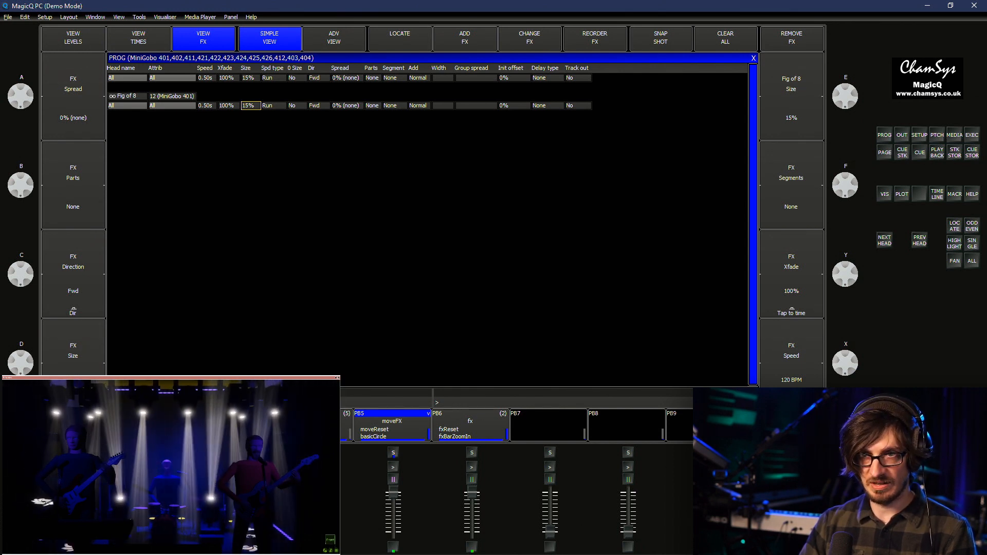
Set the Fig of 8 effect's size to 20% and its speed to 1 second
double_click(250, 105)
type("20")
key("Return")
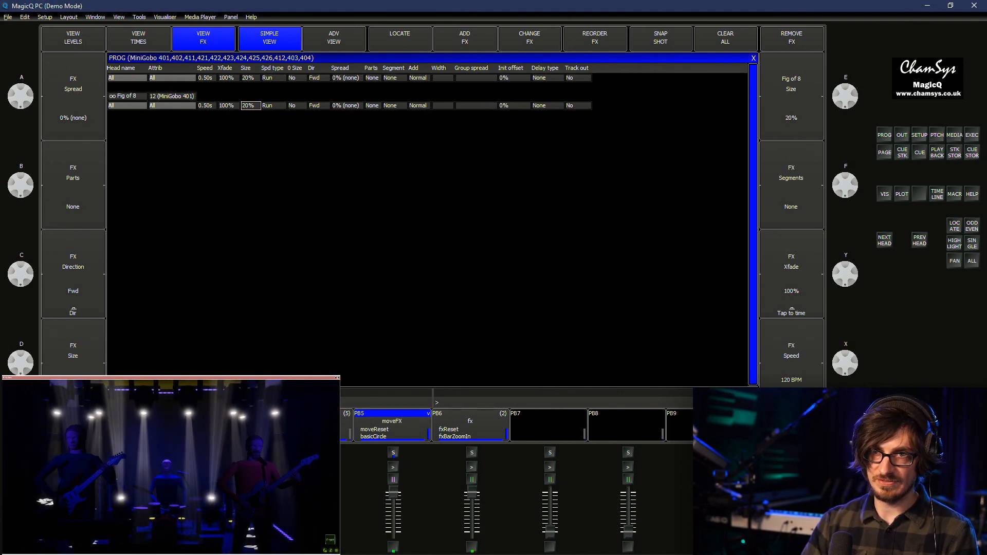
double_click(207, 106)
key("Return")
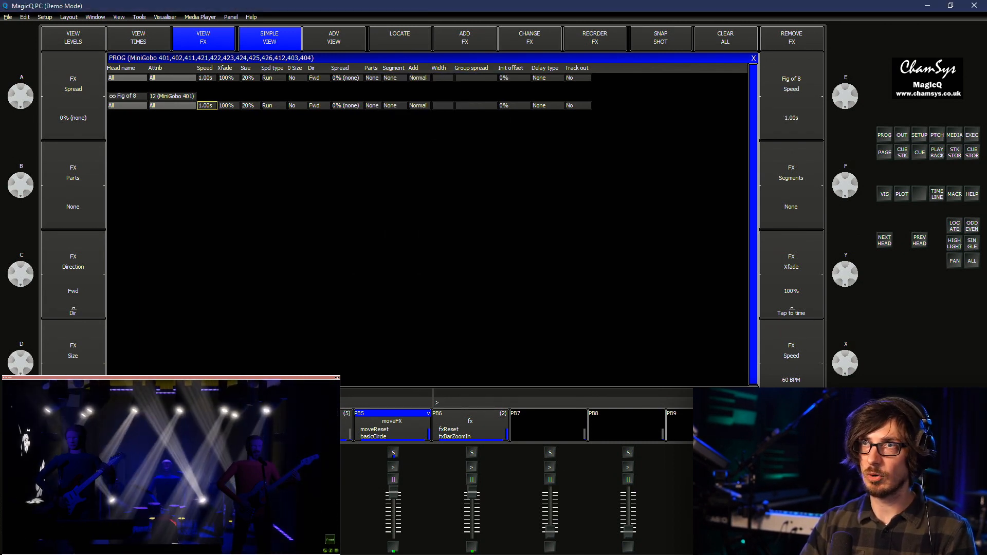
Set the Fig of 8 effect's spread to 100% (even)
double_click(345, 106)
type("100")
key("Return")
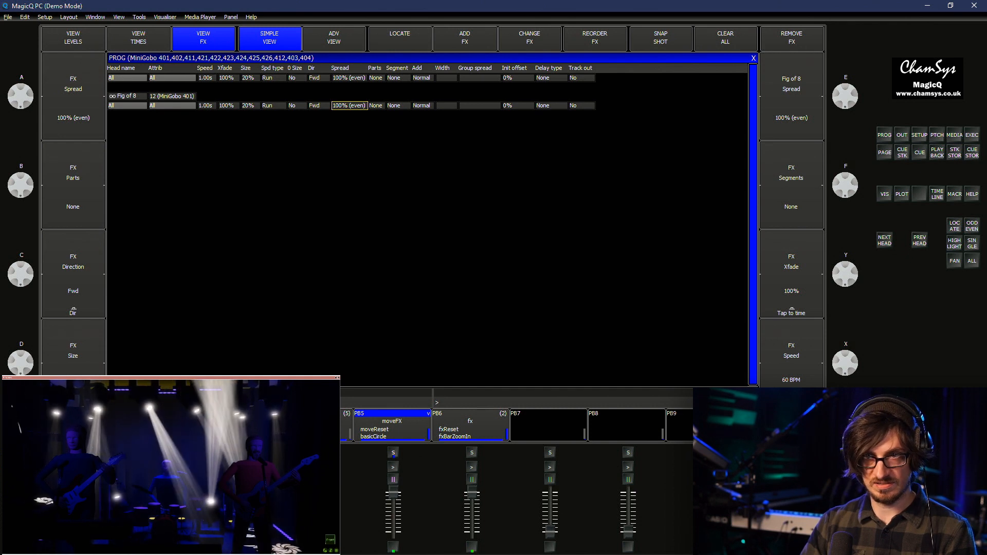
Set the Fig of 8 effect's direction to Centre out and its parts to 2's
double_click(318, 106)
left_click(369, 103)
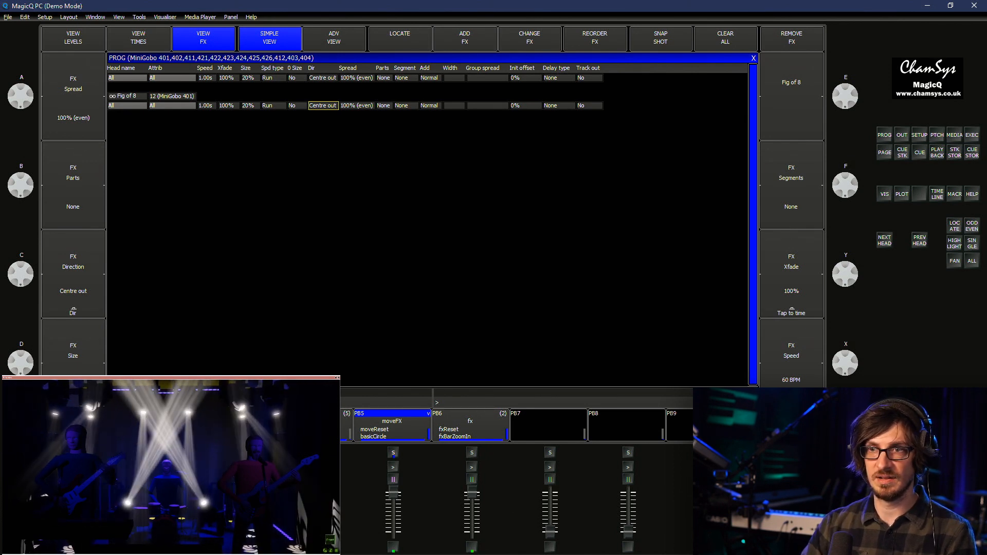
double_click(384, 106)
type("2")
key("Return")
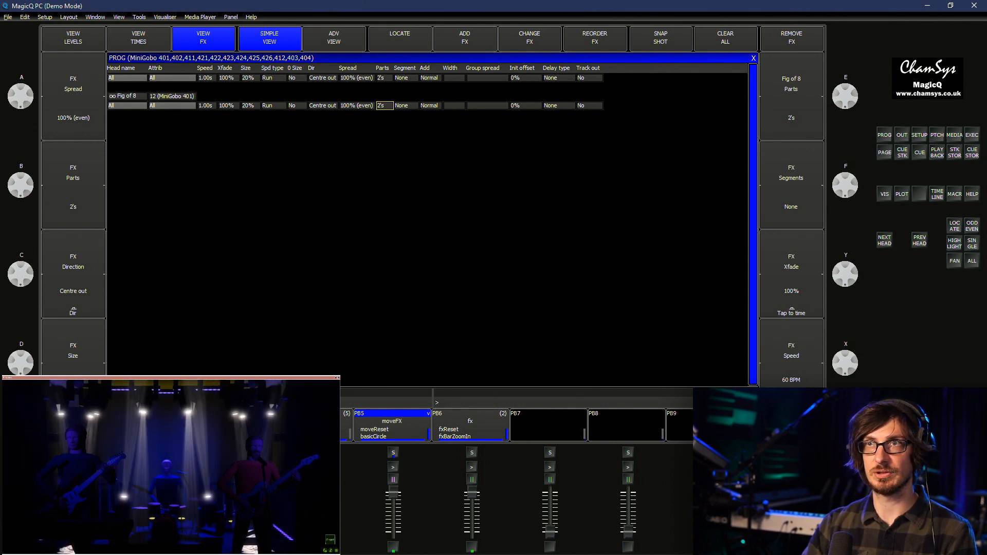
Set the Fig of 8 effect's parts to 4's and its speed to 0.5 seconds
key("Return")
type("4")
key("Return")
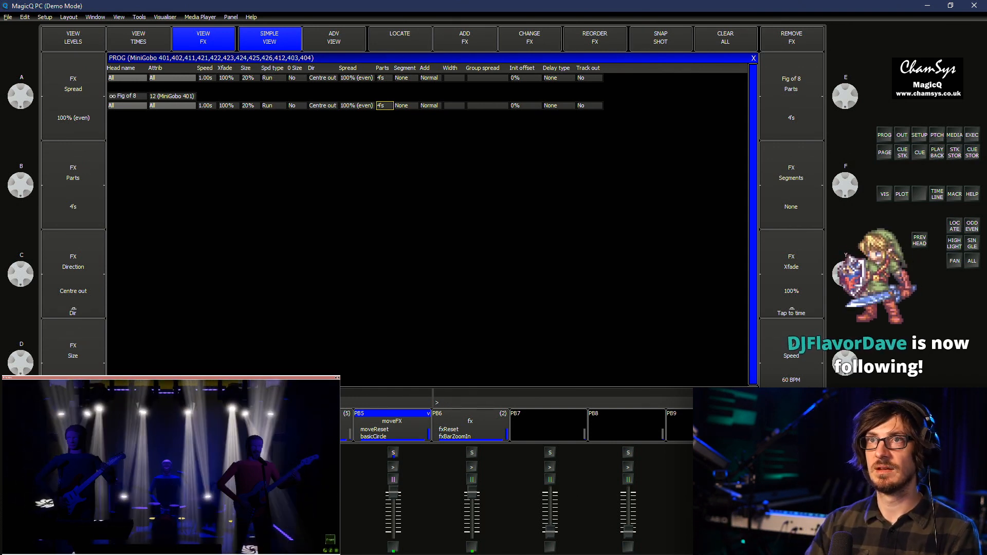
double_click(206, 105)
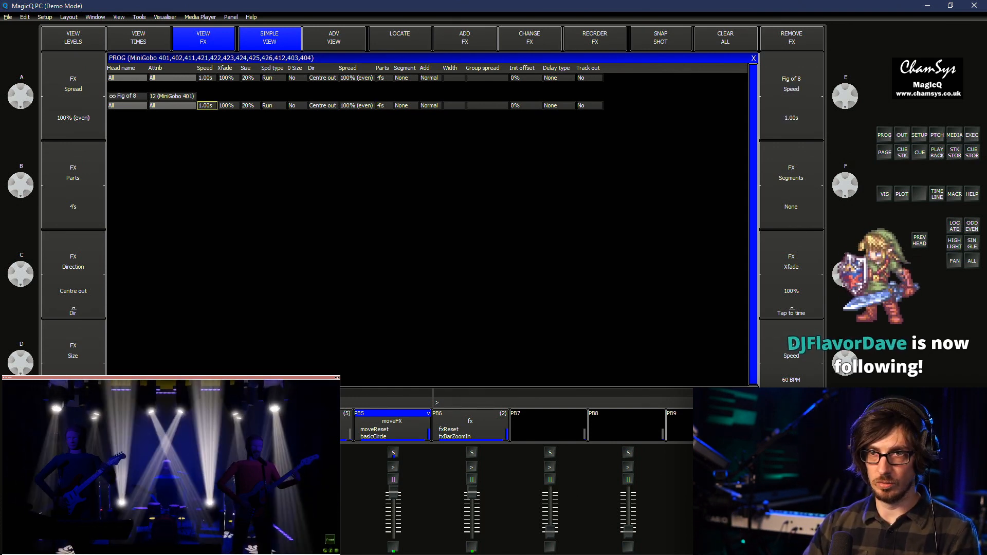
type(".5")
key("Return")
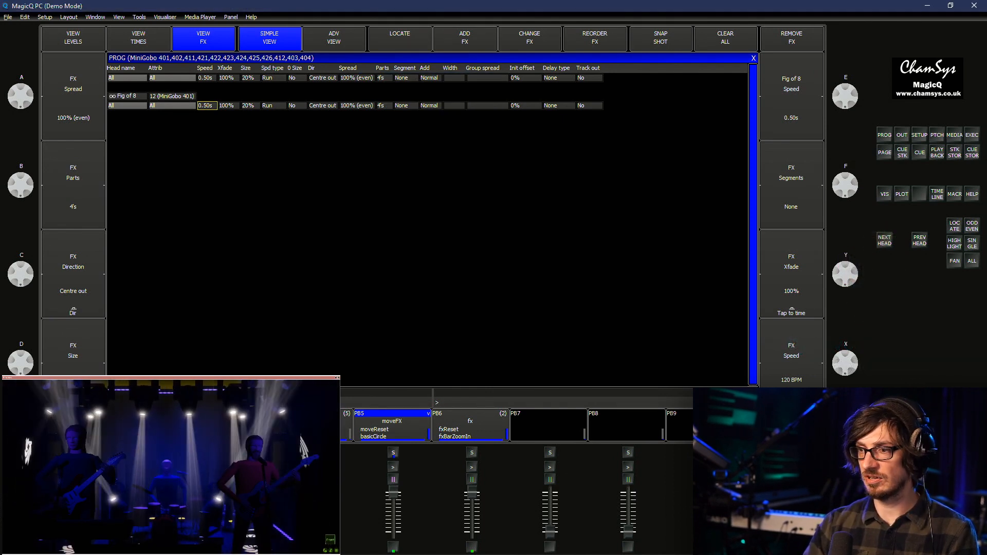
Try the x3, x2 and topDownBotIn position palettes on the movers while the effect runs
key("Escape")
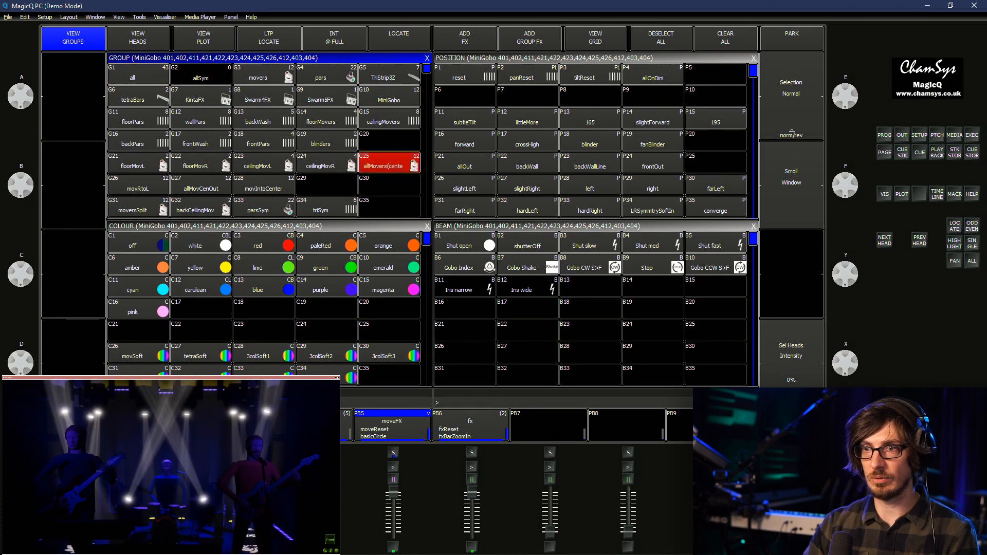
scroll(590, 144, "down", 10)
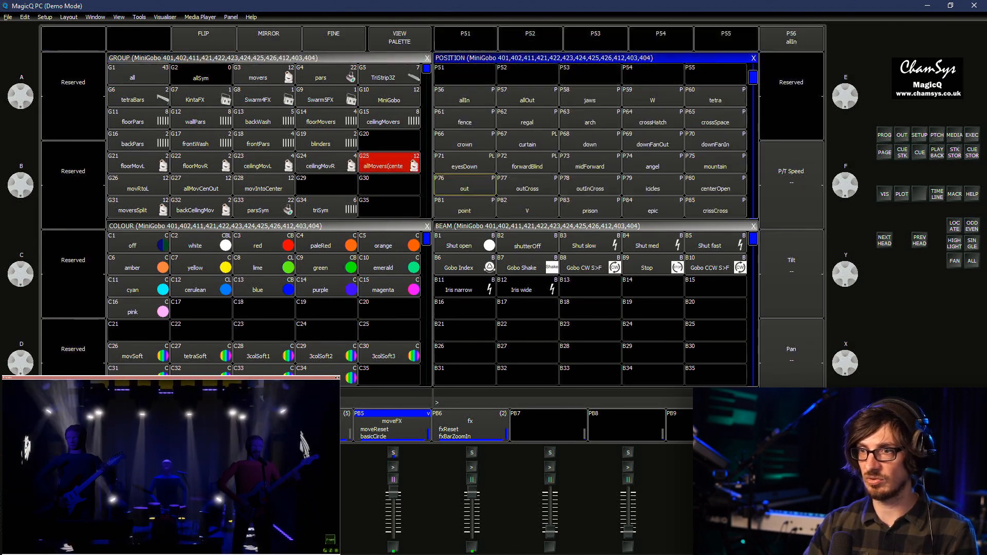
scroll(590, 144, "down", 4)
left_click(590, 185)
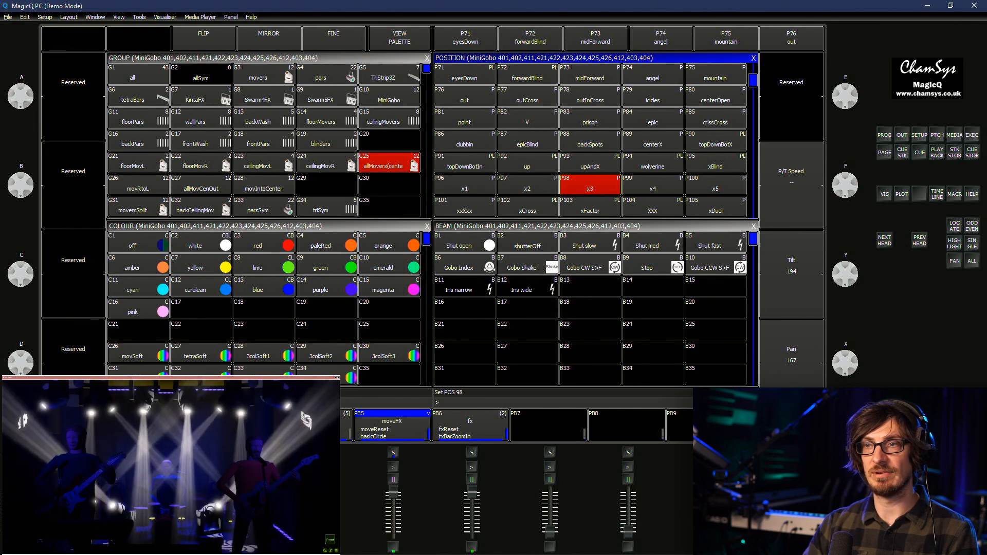
left_click(527, 185)
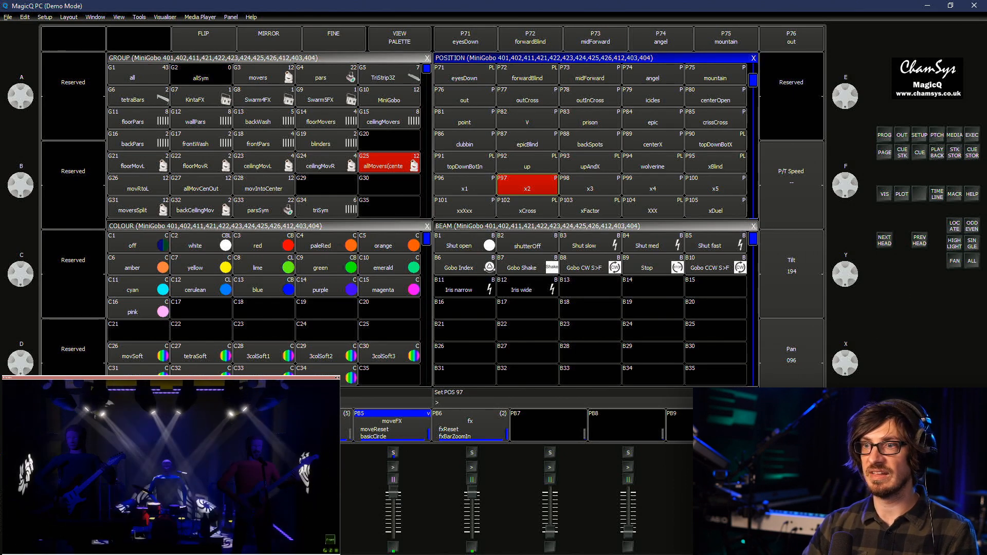
left_click(465, 163)
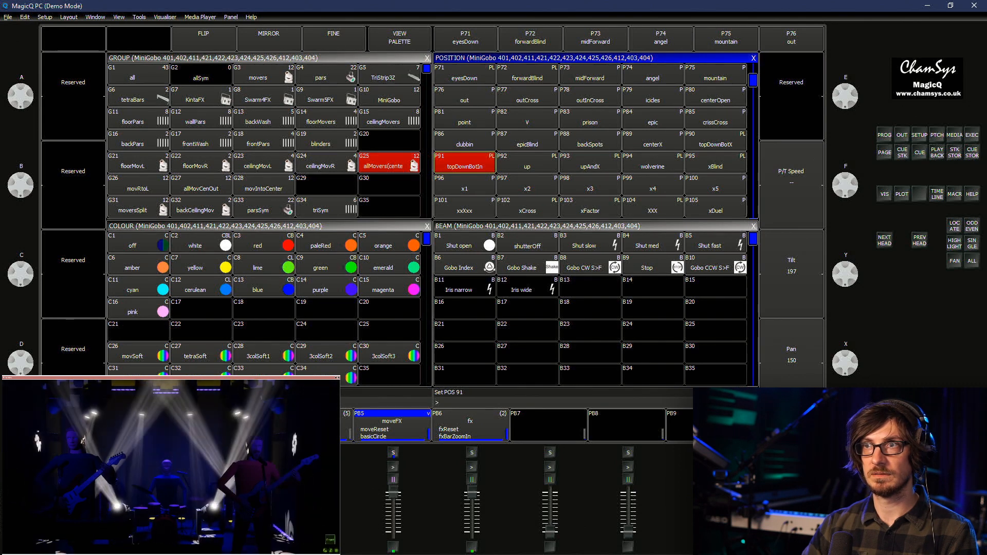
Apply the V2 position palette to the movers and switch to the next playback page
scroll(590, 141, "down", 2)
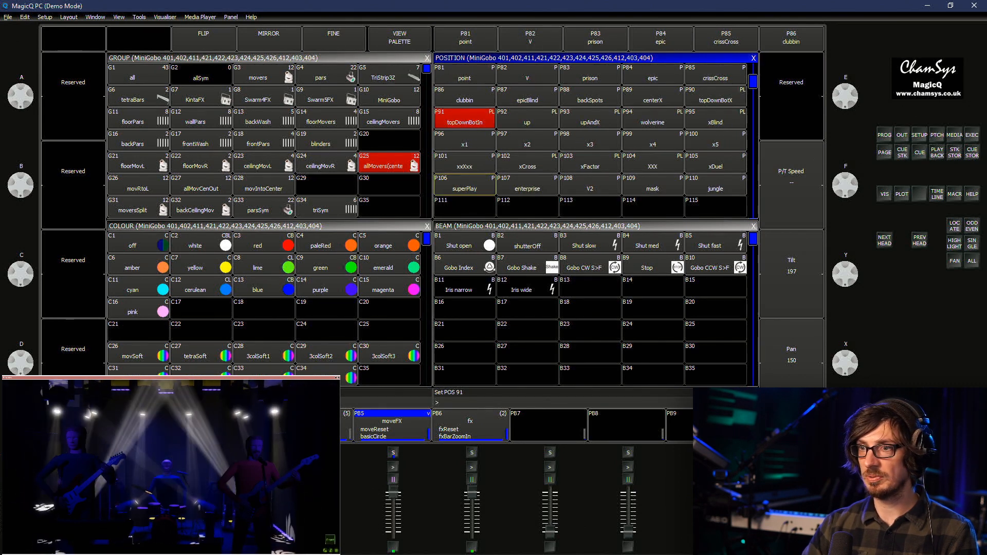
left_click(590, 185)
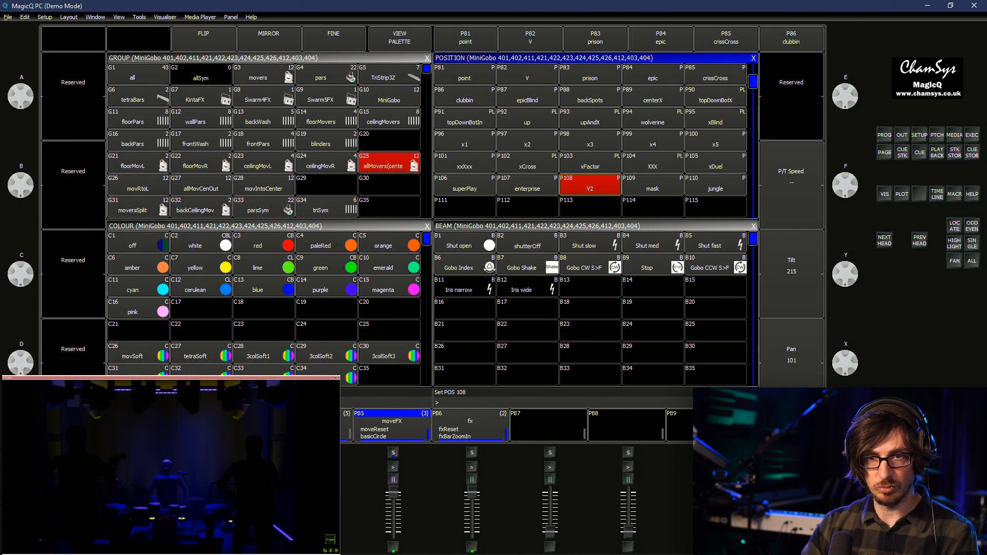
key("Page_Down")
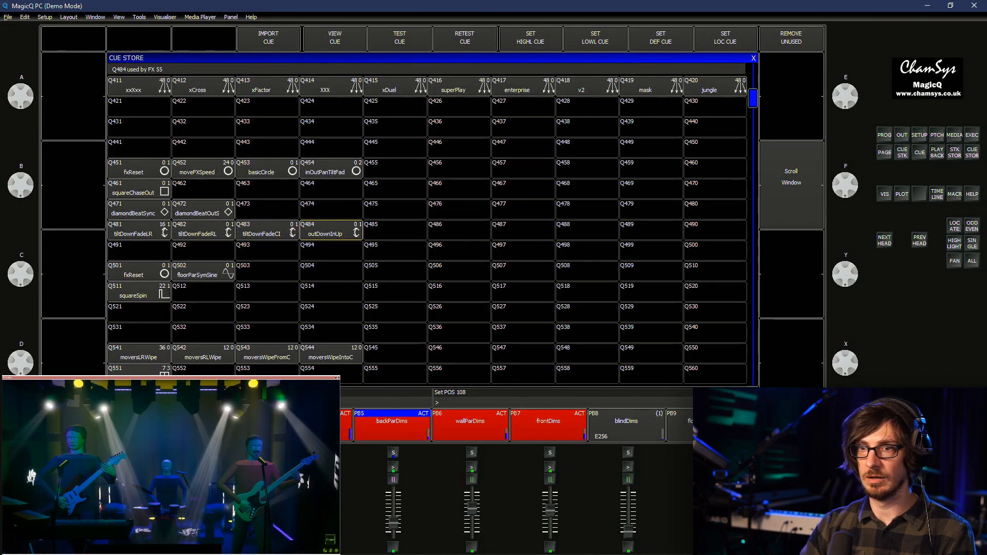
Try the spiderVerse, bubbleCrab and hive colour cues from the cue store on the rig
scroll(428, 229, "up", 7)
scroll(428, 230, "down", 9)
scroll(427, 229, "up", 20)
scroll(427, 230, "up", 20)
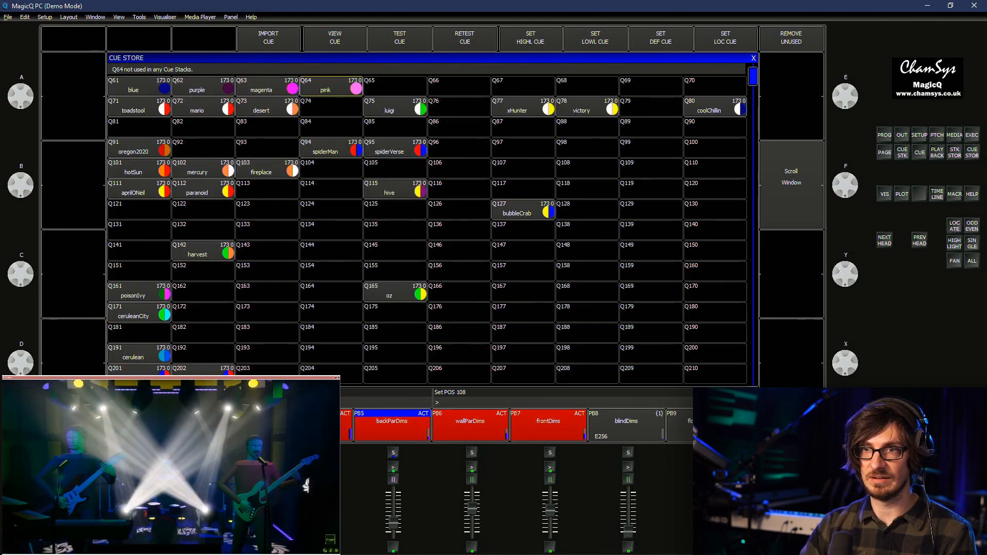
left_click(395, 148)
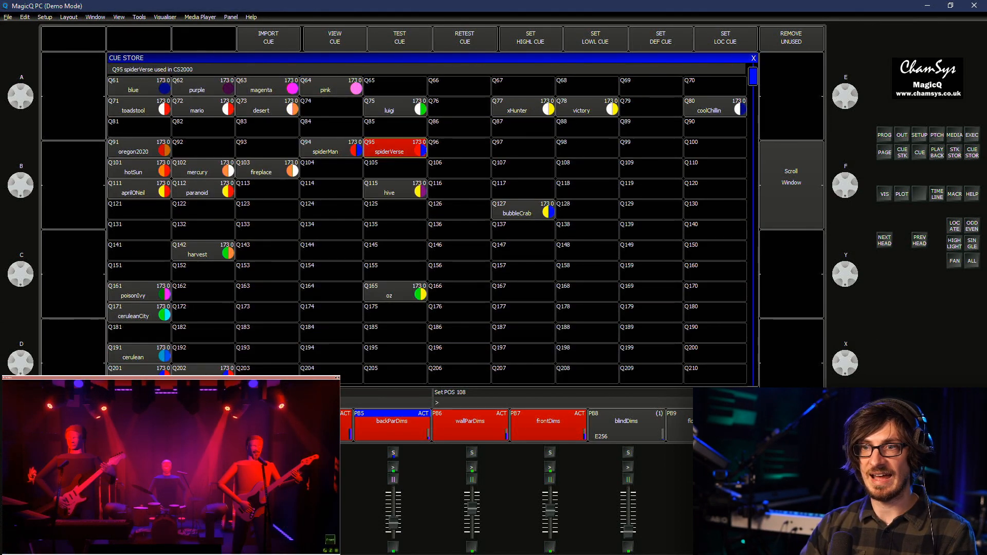
left_click(395, 148)
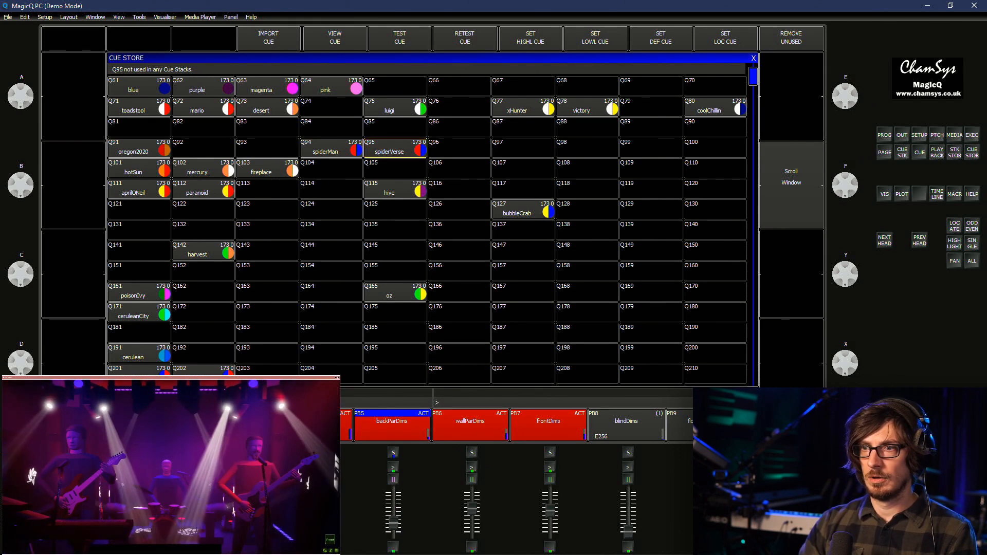
left_click(523, 210)
left_click(395, 189)
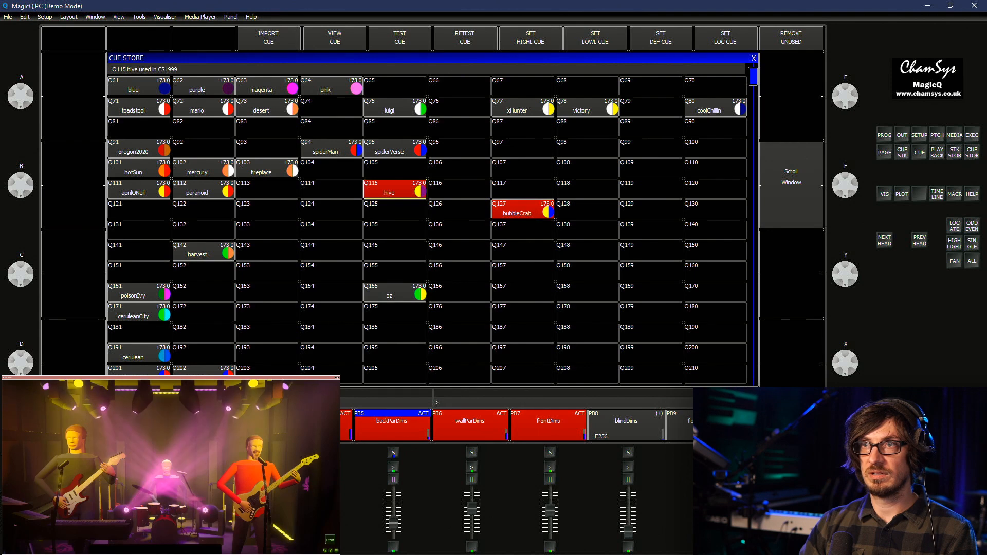
Try the cerulean, a e s t h e t i and vile colour cues, and leave the rig on radRacer
key("Up")
key("Up")
key("Up")
key("Up")
key("Up")
key("Up")
key("Up")
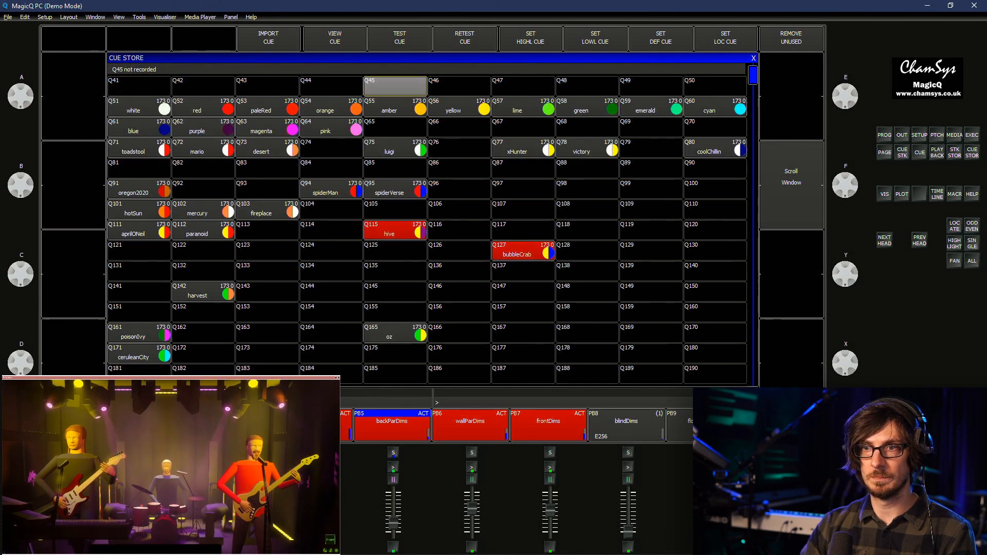
key("Down")
key("Down")
key("Down")
key("Down")
key("Down")
key("Down")
key("Down")
key("Down")
key("Down")
key("Down")
key("Down")
key("Down")
key("Down")
key("Down")
key("Down")
key("Down")
key("Down")
key("Down")
key("Down")
key("Down")
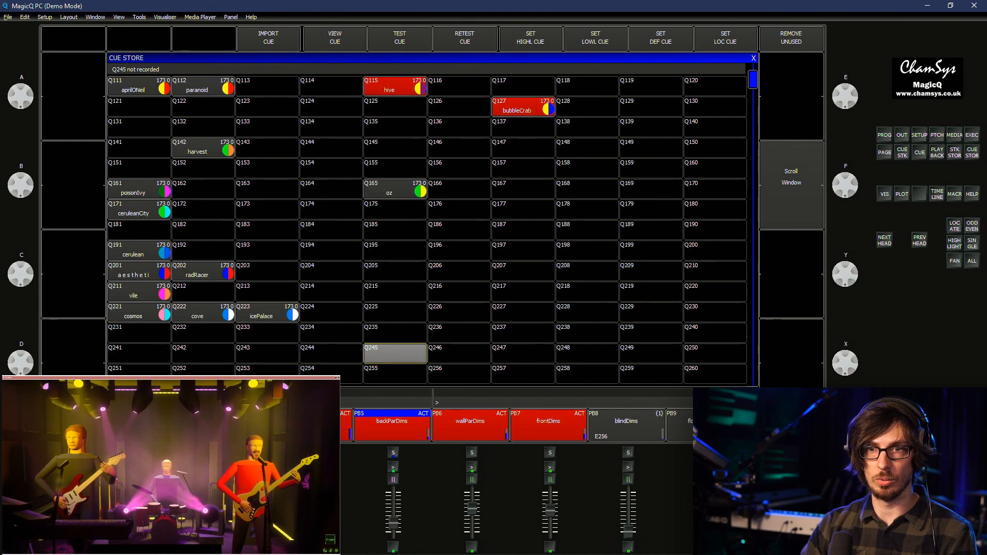
left_click(139, 251)
left_click(139, 272)
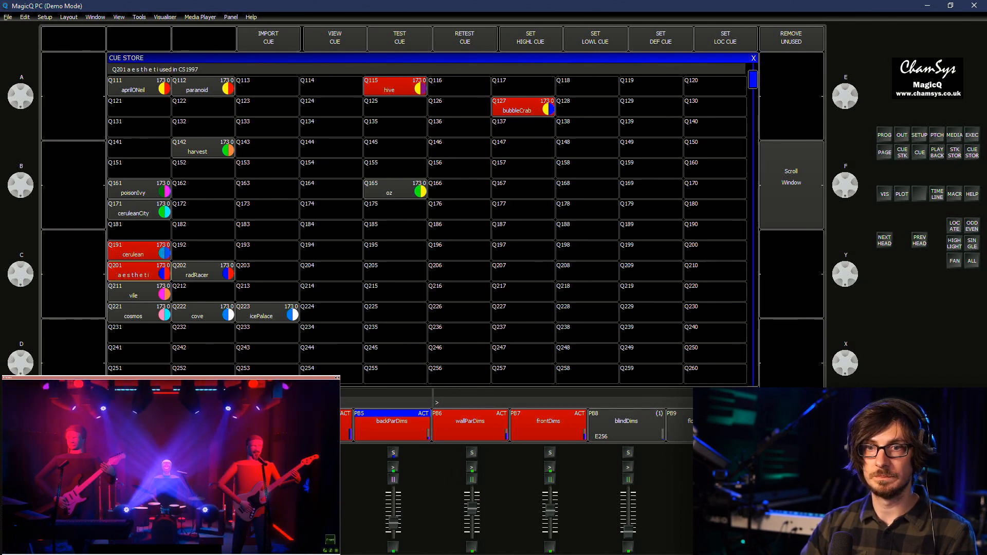
left_click(139, 292)
left_click(203, 271)
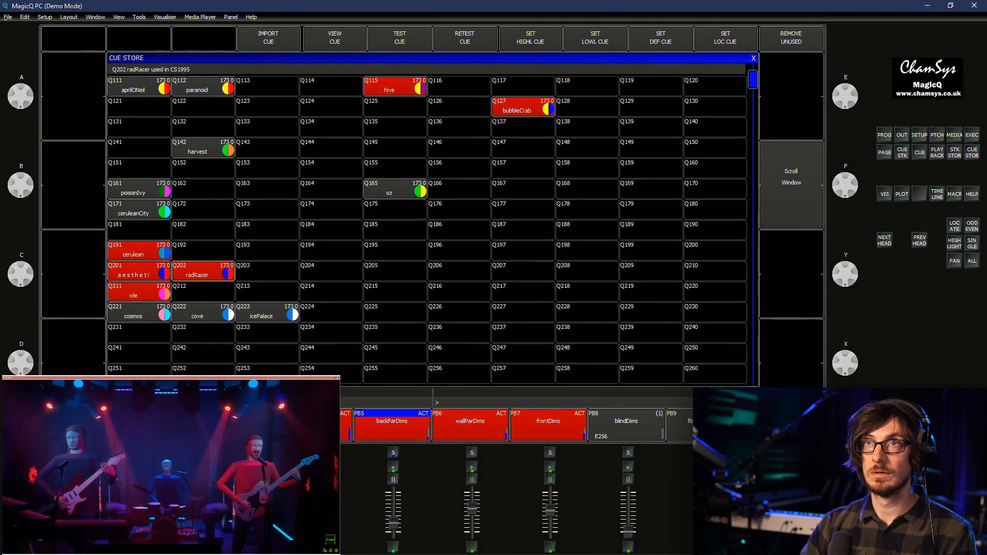
left_click(139, 292)
left_click(139, 272)
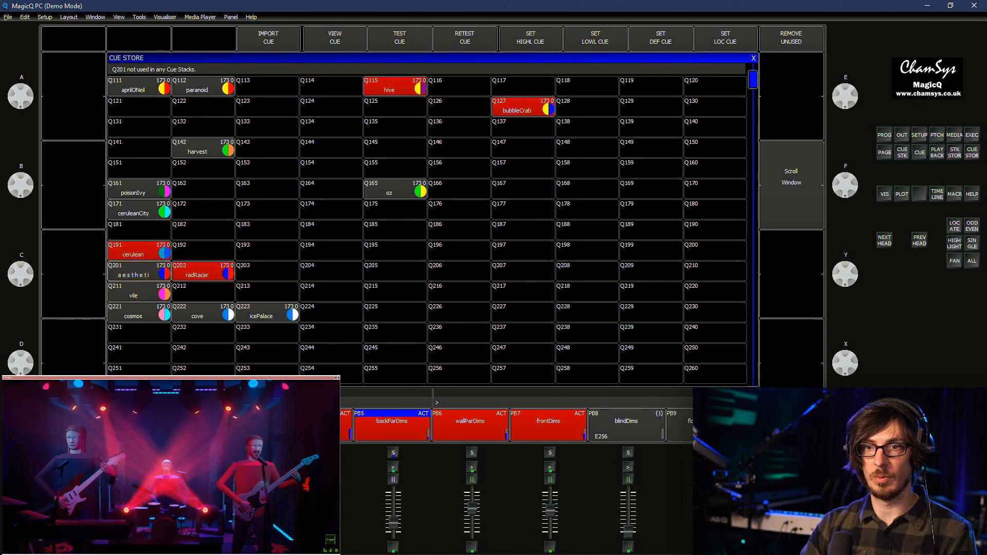
left_click(139, 231)
left_click(203, 271)
left_click(203, 271)
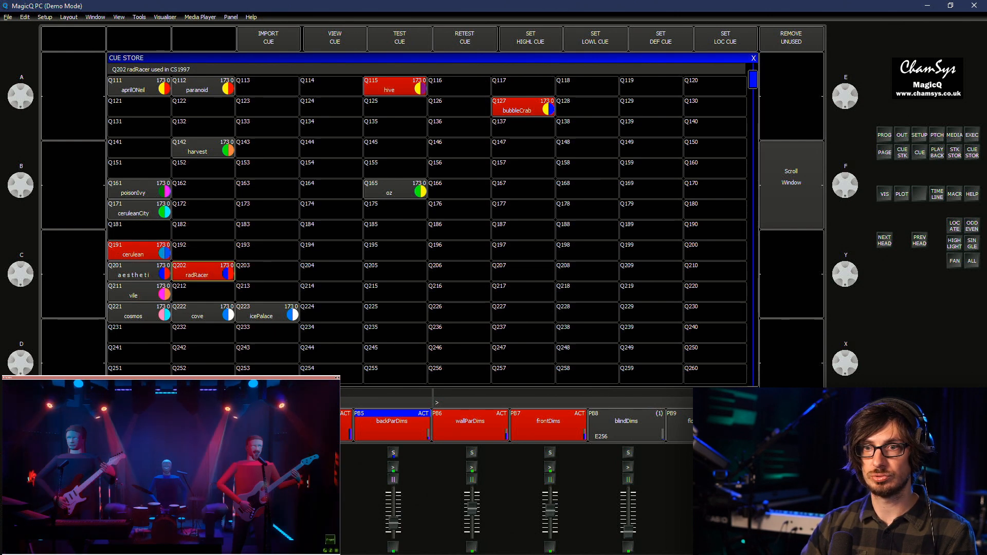
Examine the movers' levels, times and effects in the programmer, along with the stored effects palette
left_click(204, 169)
left_click(884, 134)
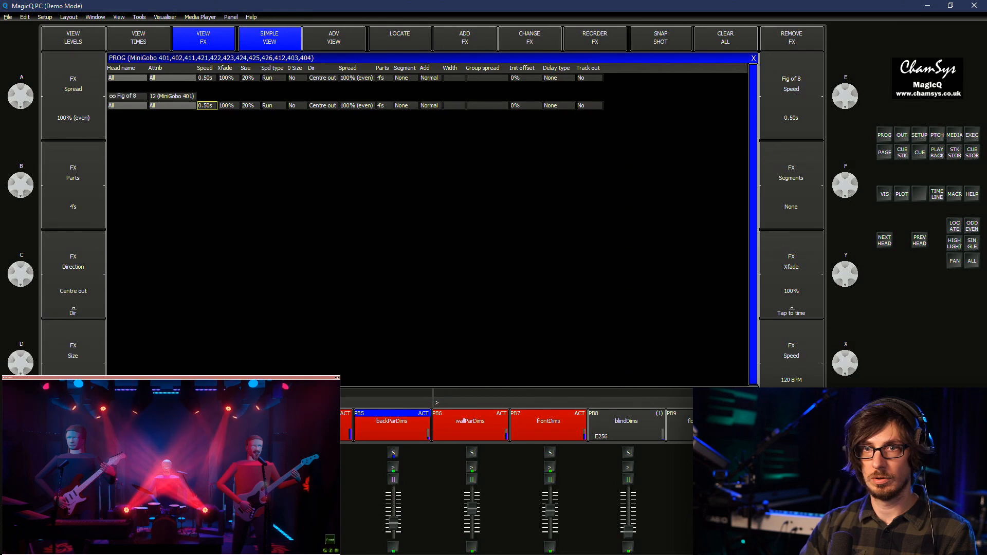
left_click(138, 38)
left_click(73, 38)
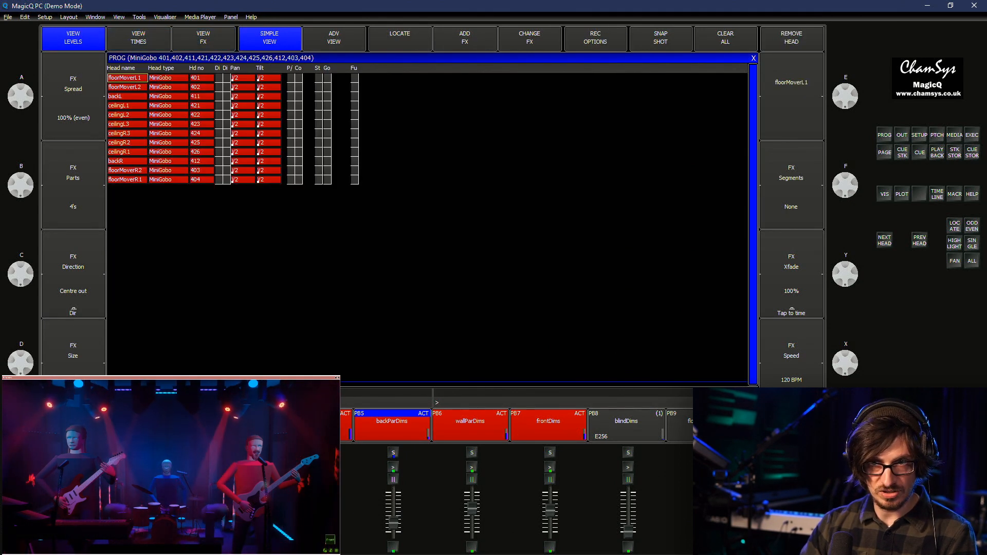
left_click(138, 38)
left_click(203, 38)
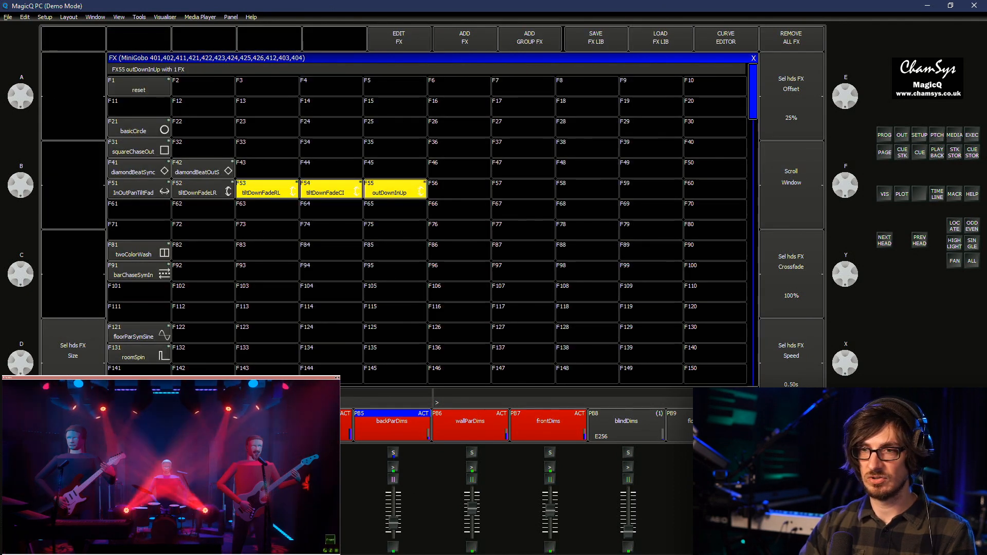
left_click(459, 189)
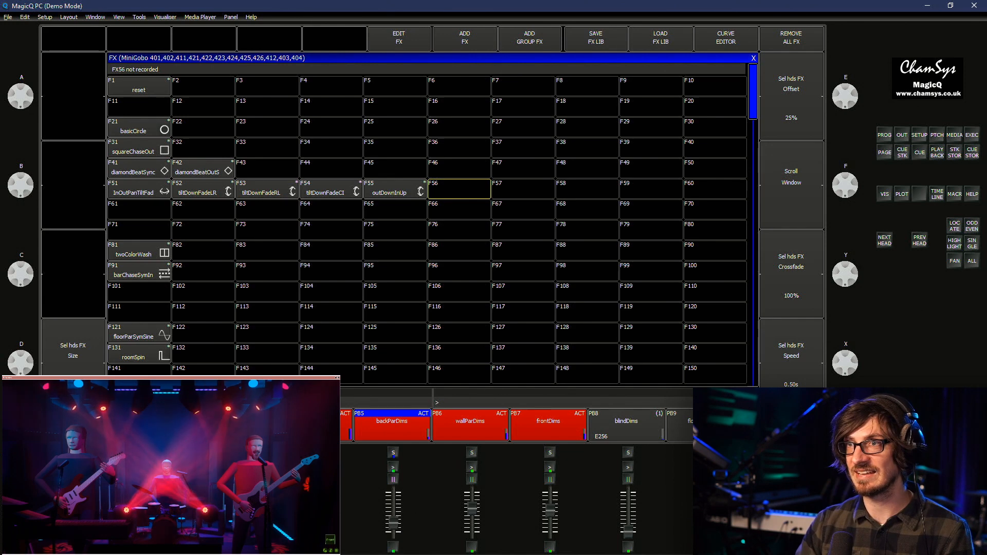
left_click(884, 134)
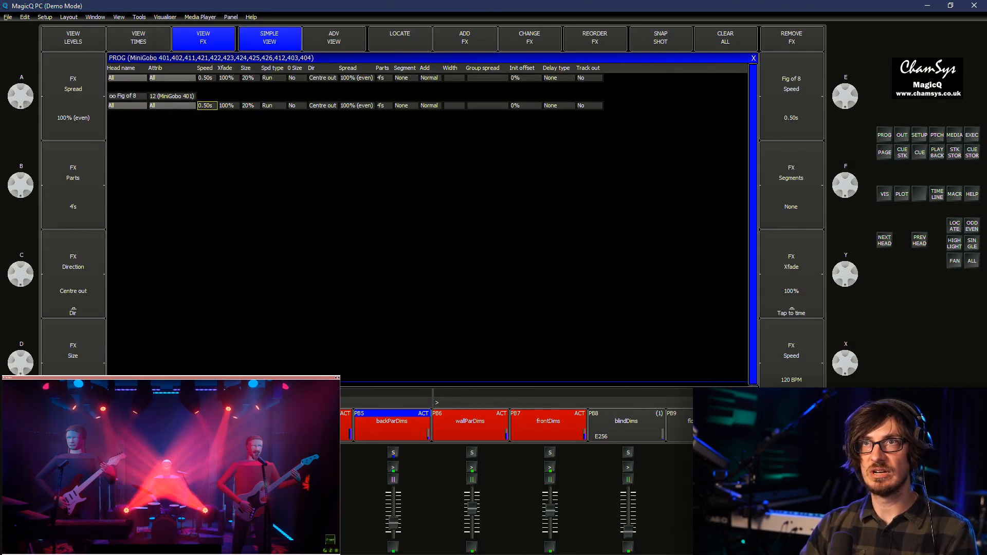
Set the Fig of 8 effect's parts to none and its crossfade to 0%
double_click(385, 106)
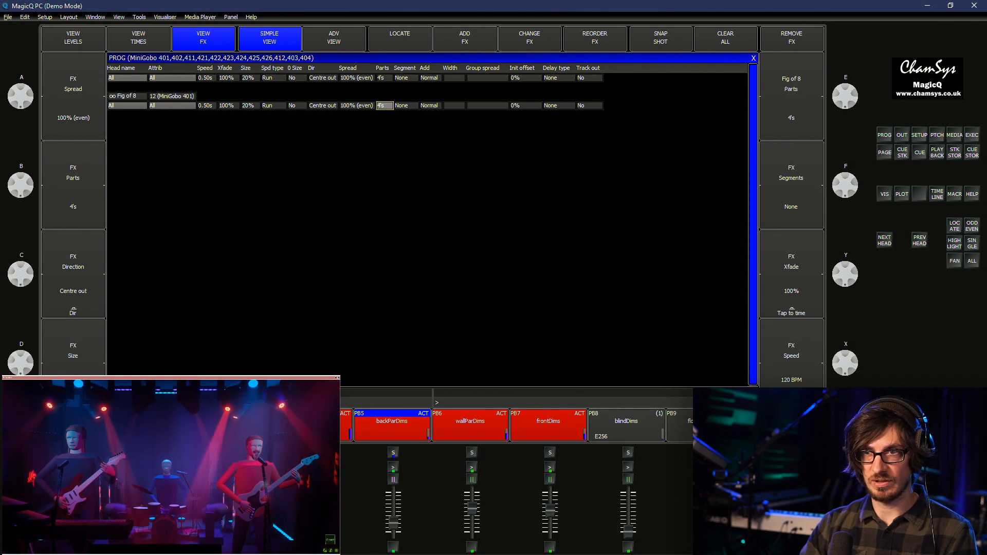
type("0")
key("Return")
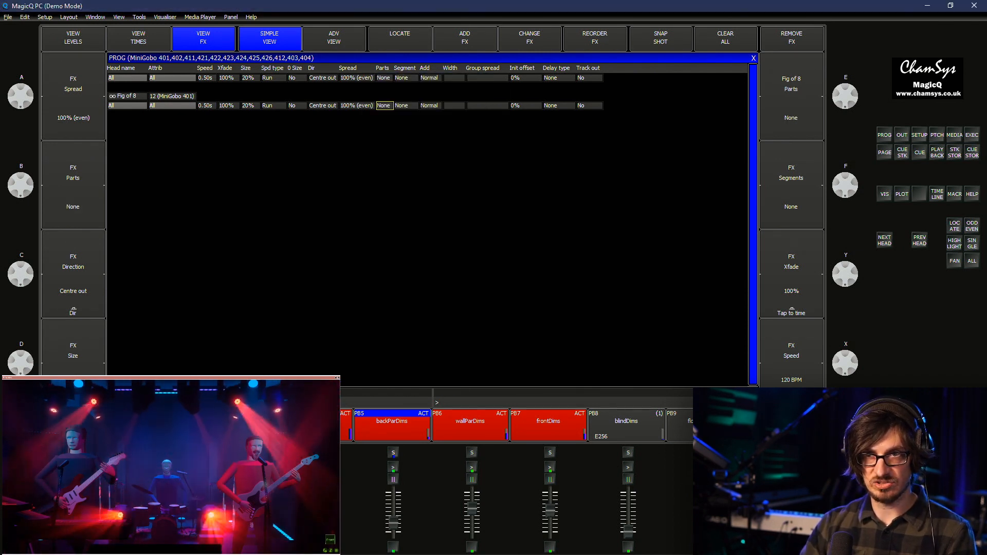
type("0")
key("Return")
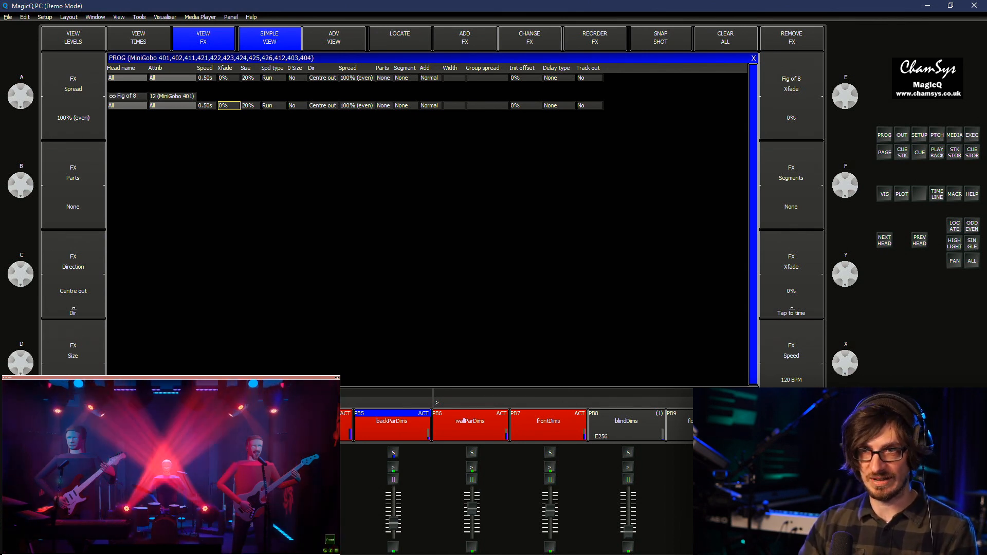
Set the Fig of 8 effect's spread to 0% (none) and its crossfade to 100%
left_click(356, 106)
left_click(356, 105)
left_click(411, 167)
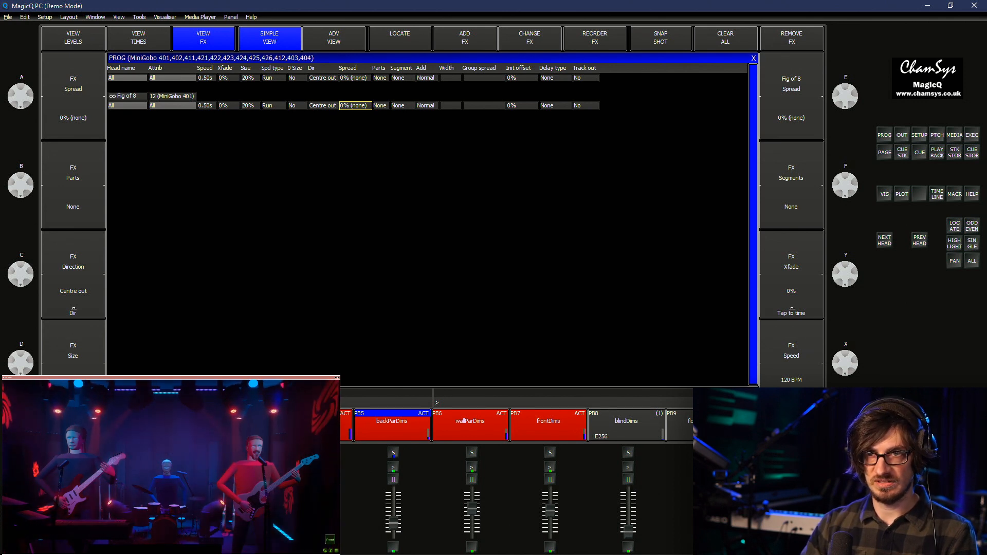
double_click(229, 105)
type("100")
key("Return")
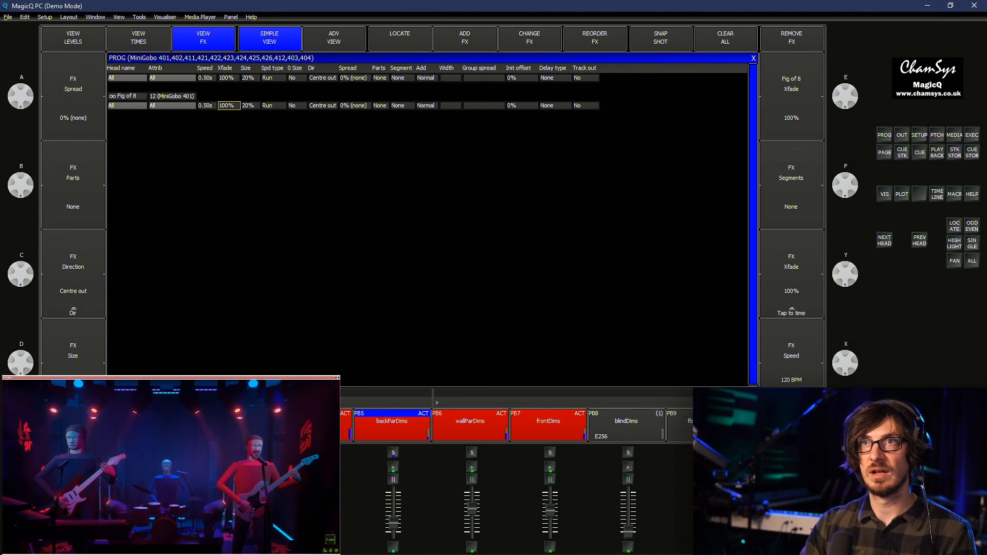
key("Return")
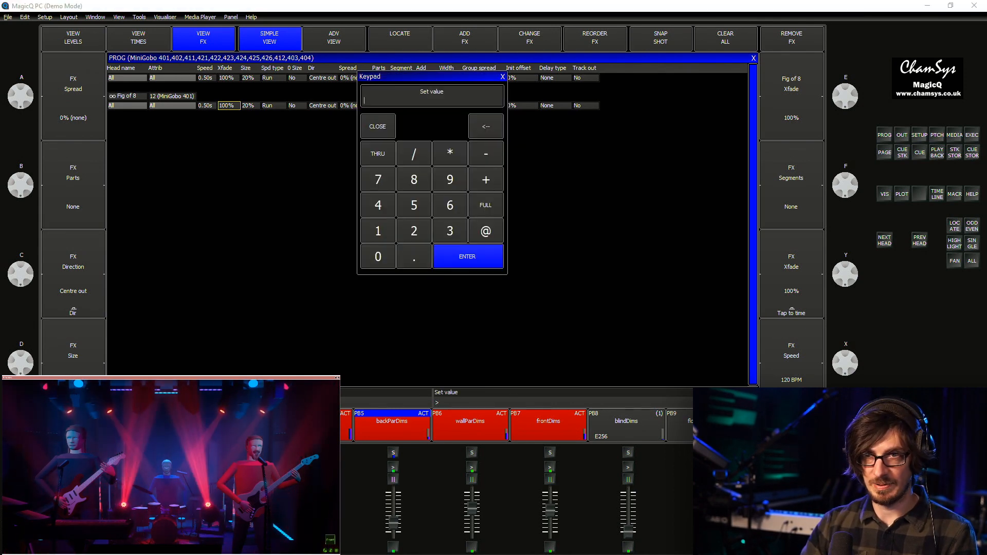
key("Return")
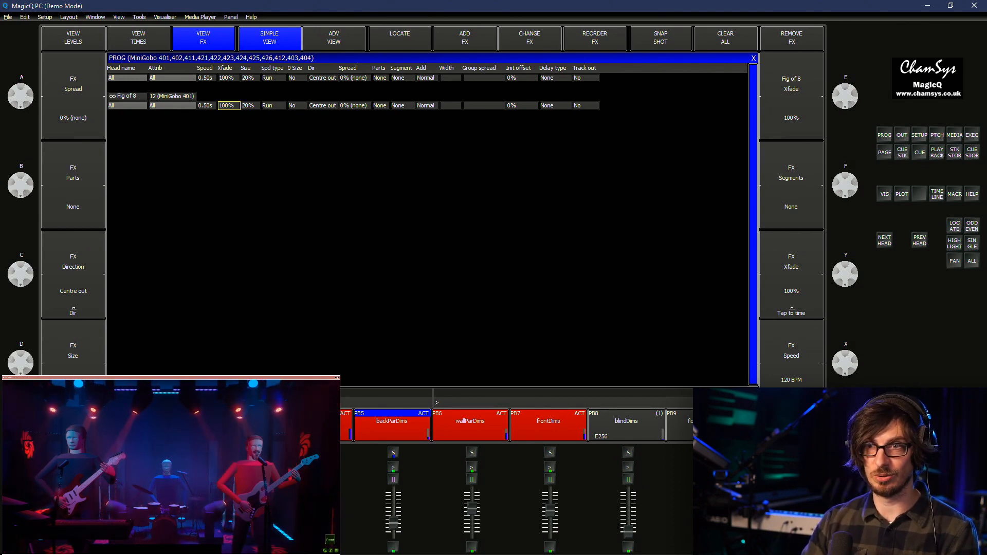
Try 2's and 3's segments on the Fig of 8 effect, and leave the segments at 2's
double_click(400, 106)
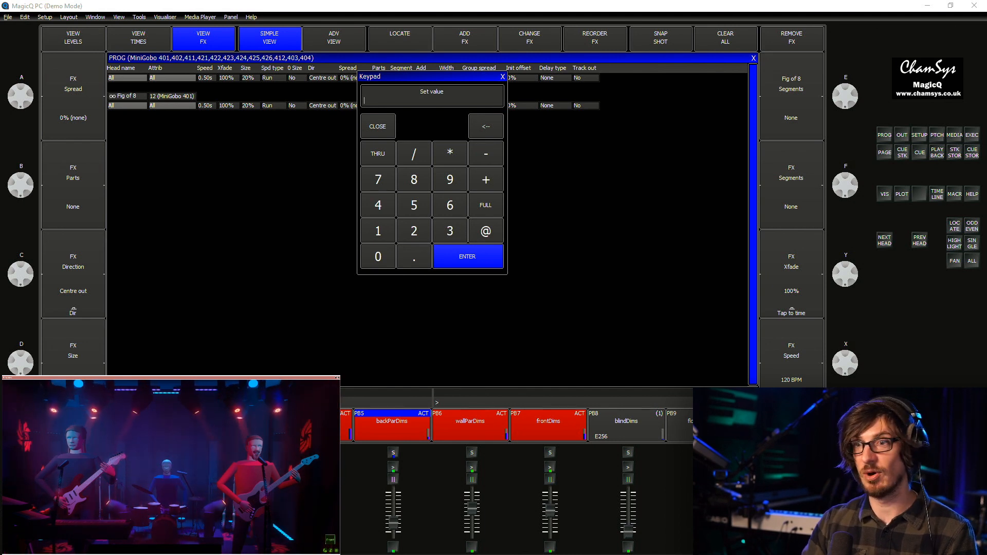
type("2")
key("Return")
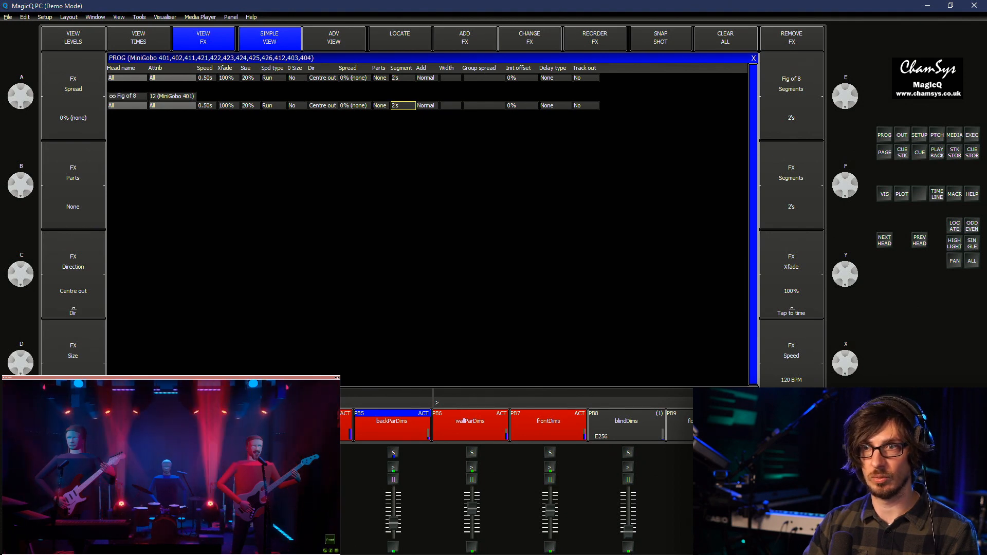
type("3")
key("Return")
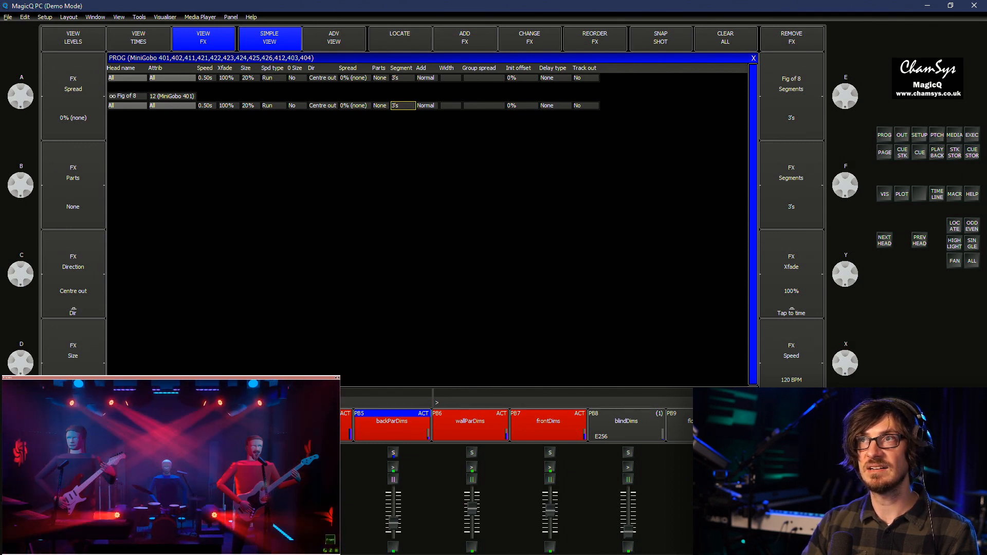
key("Return")
type("2")
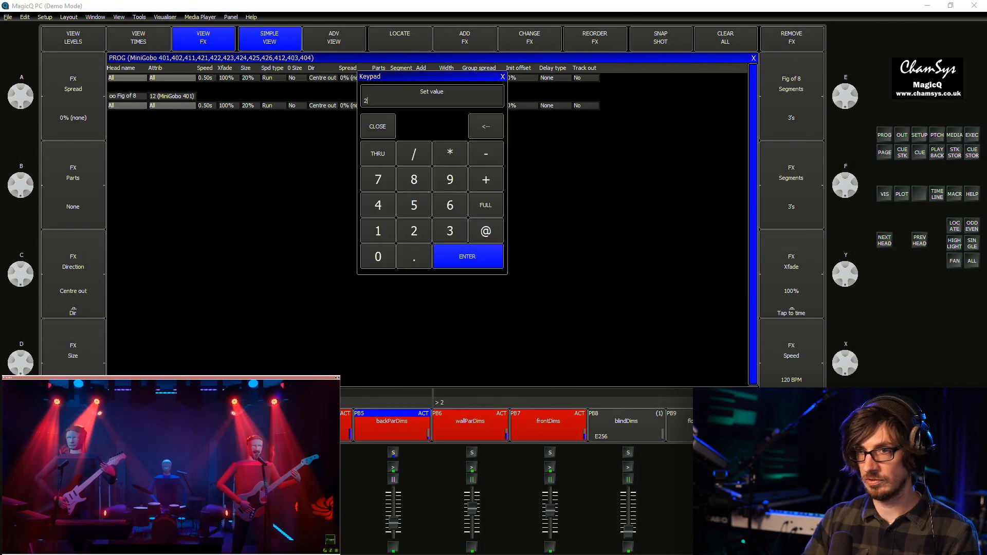
key("Return")
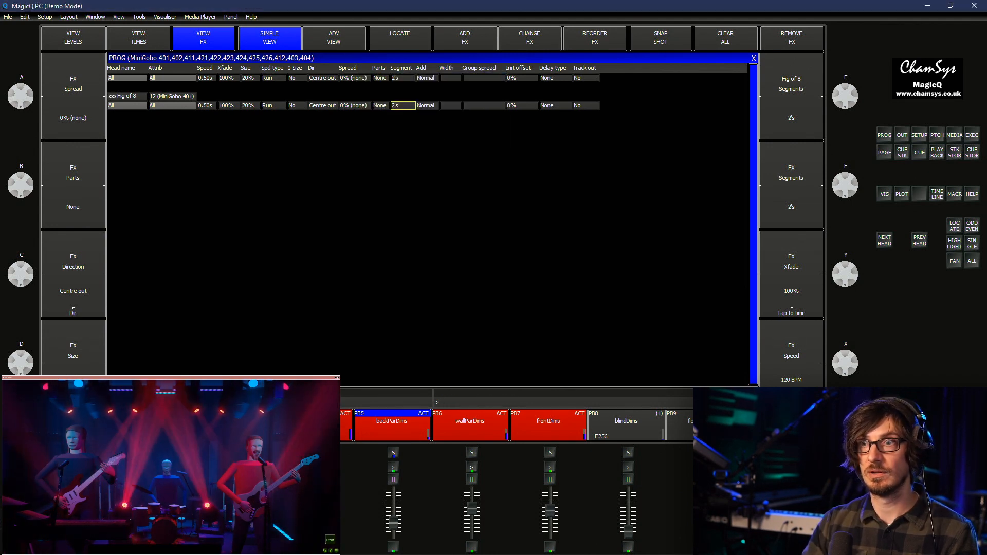
Try 2's parts on the Fig of 8 effect, and leave its parts at 3's
key("Left")
key("Return")
type("2")
key("Return")
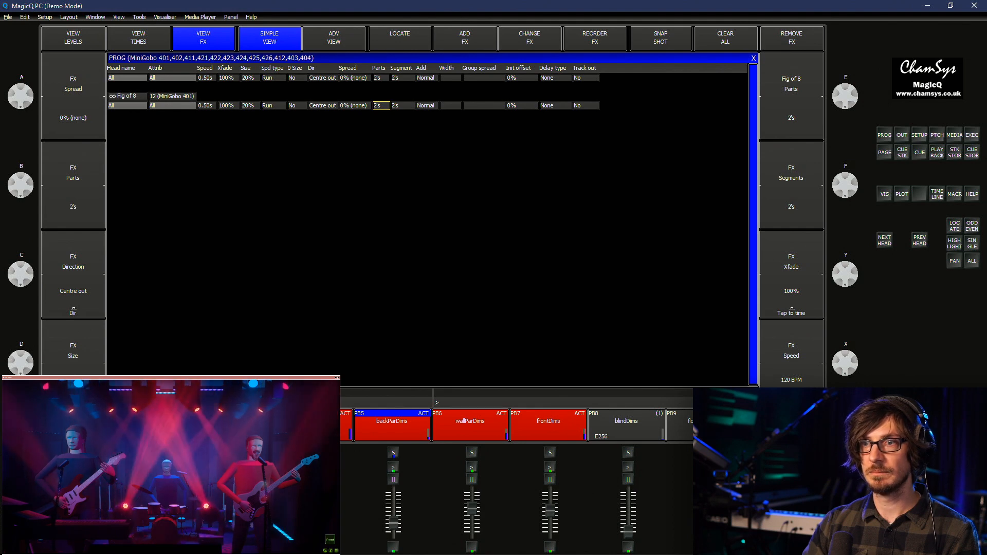
type("3")
key("Return")
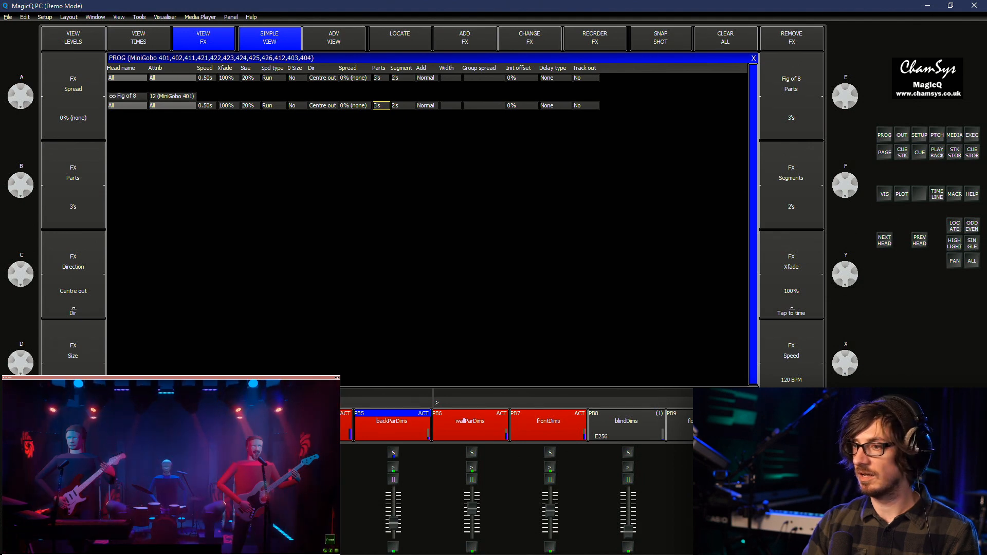
Try the forwardBlind and angel positions on the movers, and leave them on the V position
key("ctrl+F1")
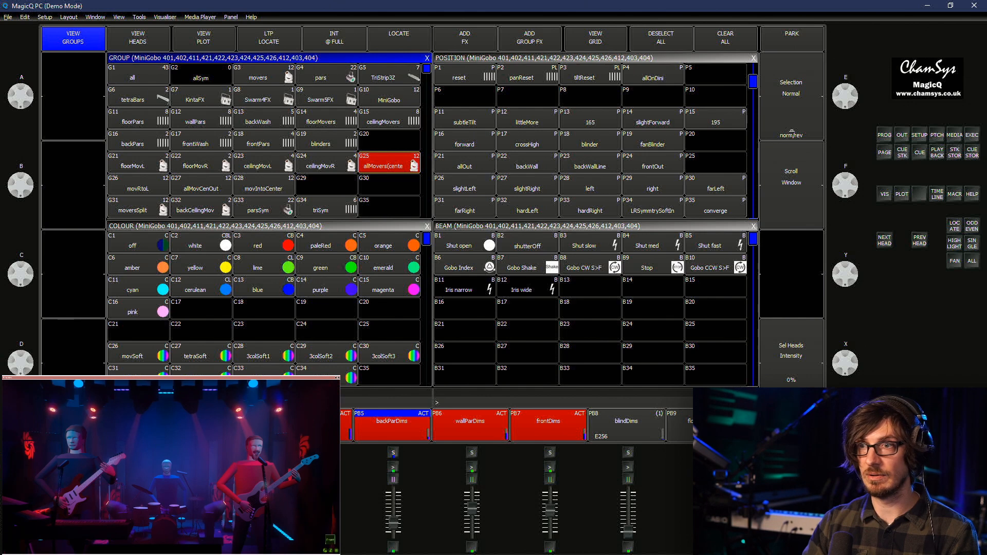
left_click(591, 58)
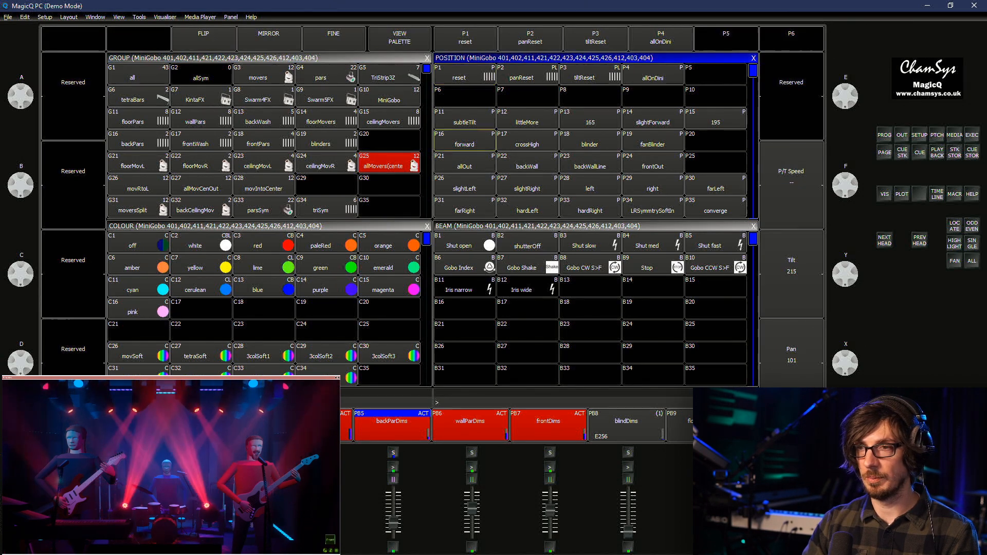
scroll(590, 140, "down", 2)
scroll(590, 141, "down", 3)
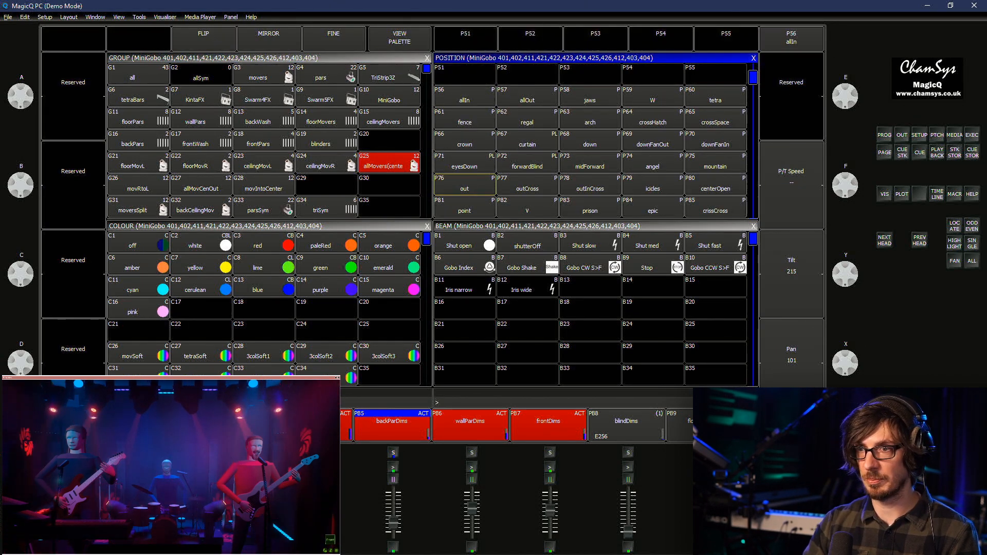
left_click(527, 163)
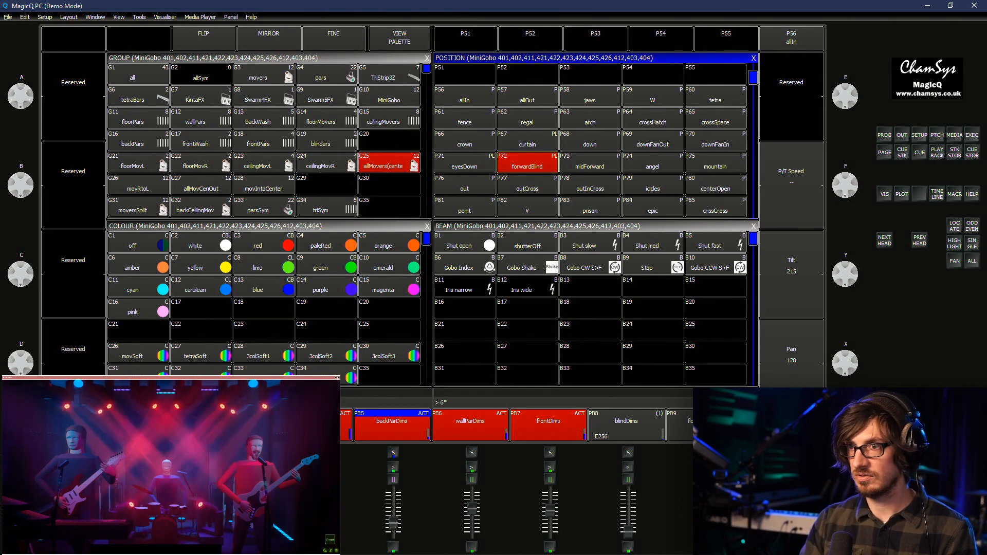
left_click(652, 163)
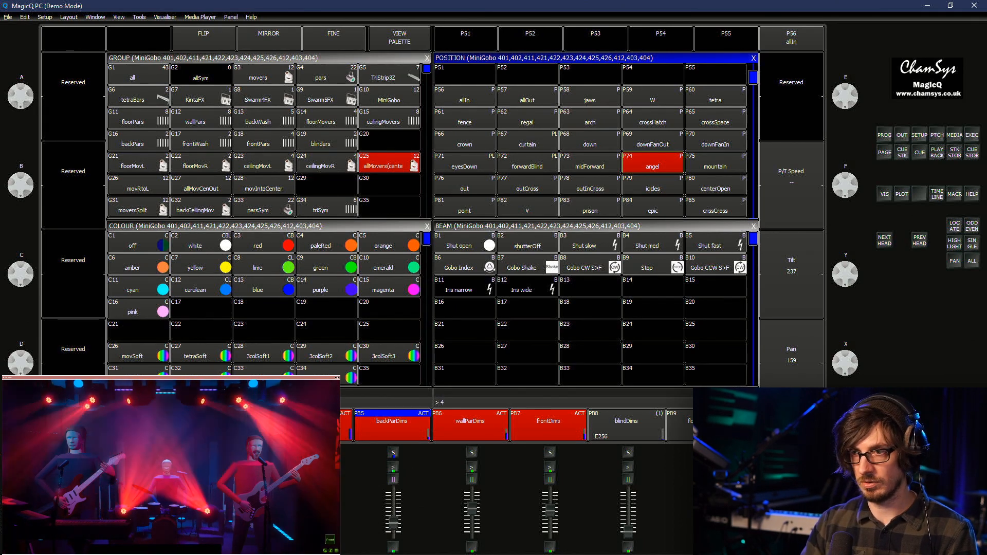
type("4")
left_click(527, 207)
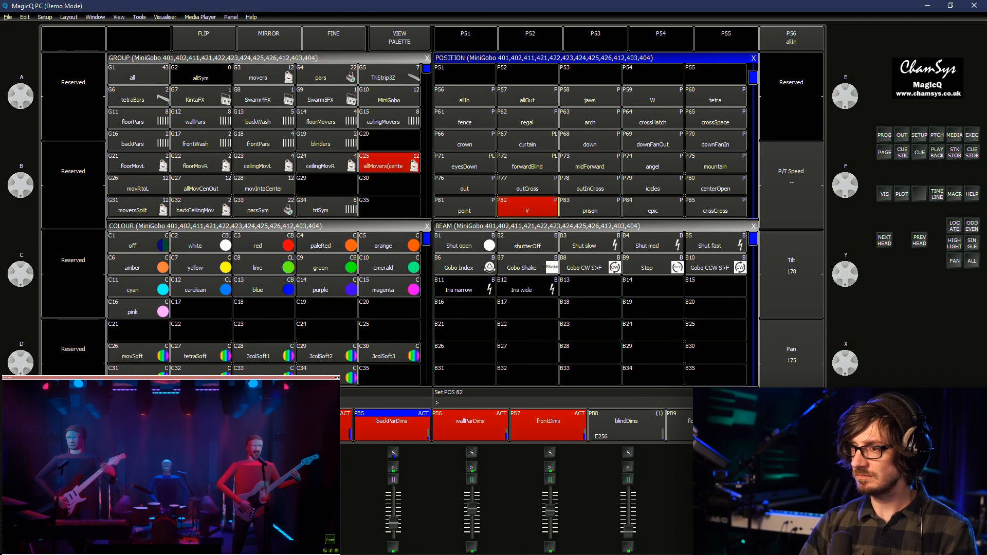
Activate the tardis gobo cue from page 2 of the execute grid
left_click(971, 135)
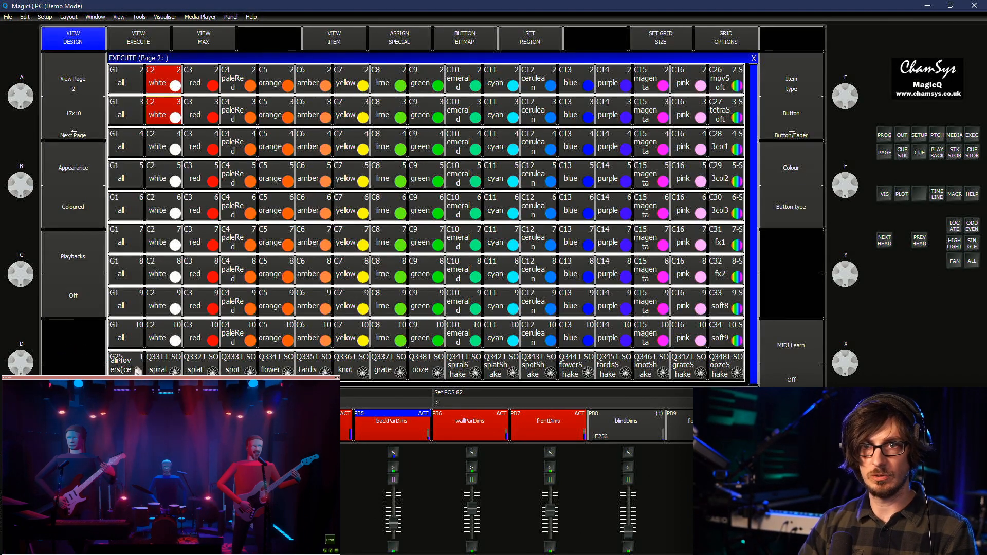
left_click(73, 134)
left_click(73, 135)
left_click(73, 135)
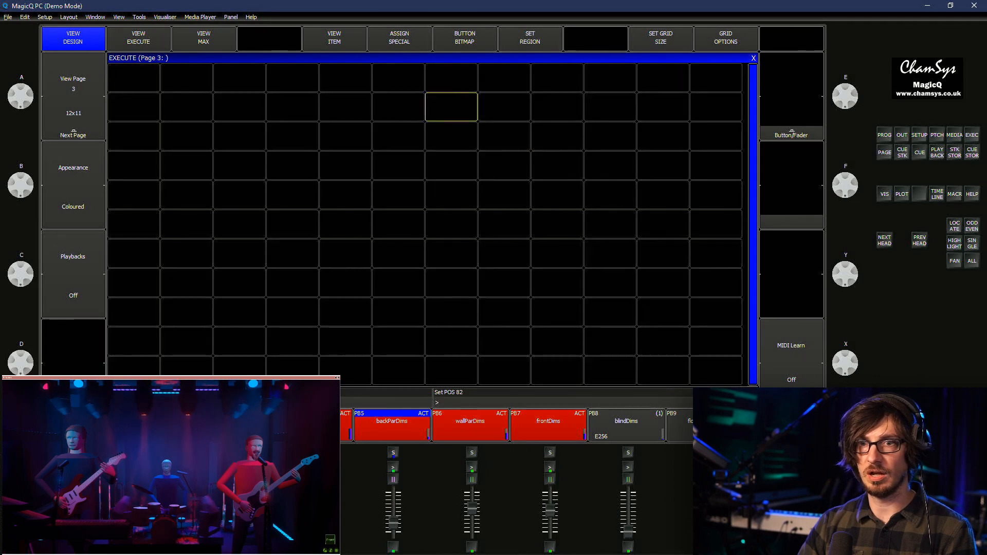
left_click(73, 132)
left_click(73, 133)
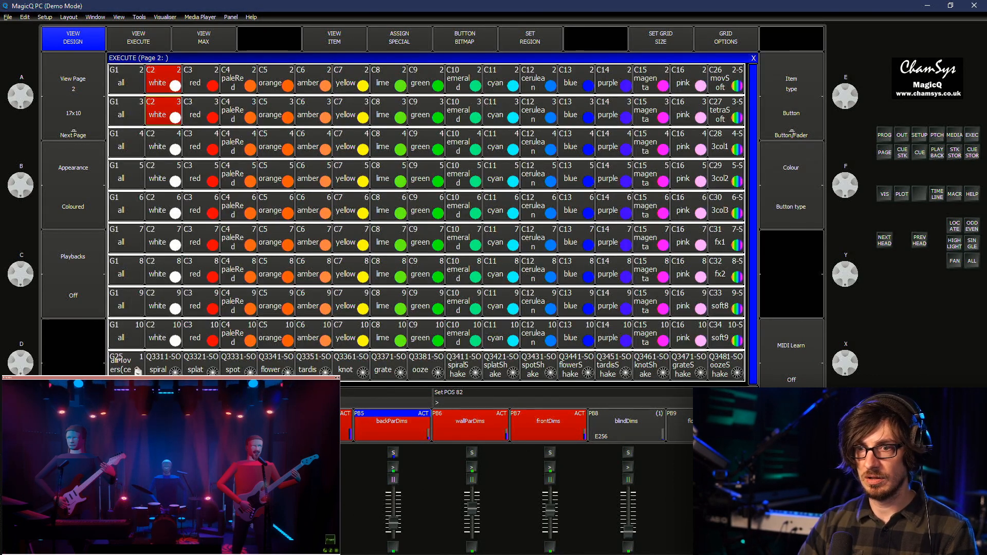
left_click(314, 364)
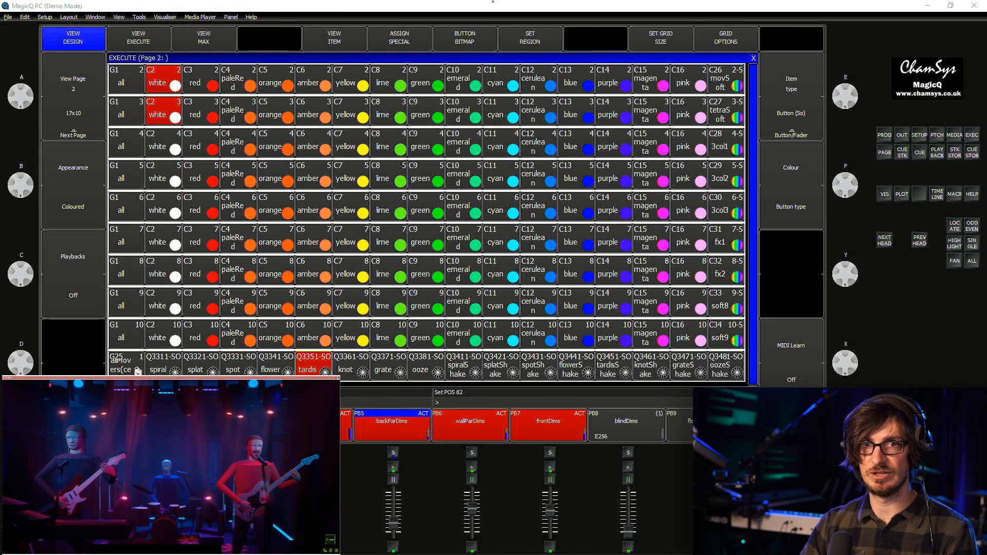
left_click(37, 553)
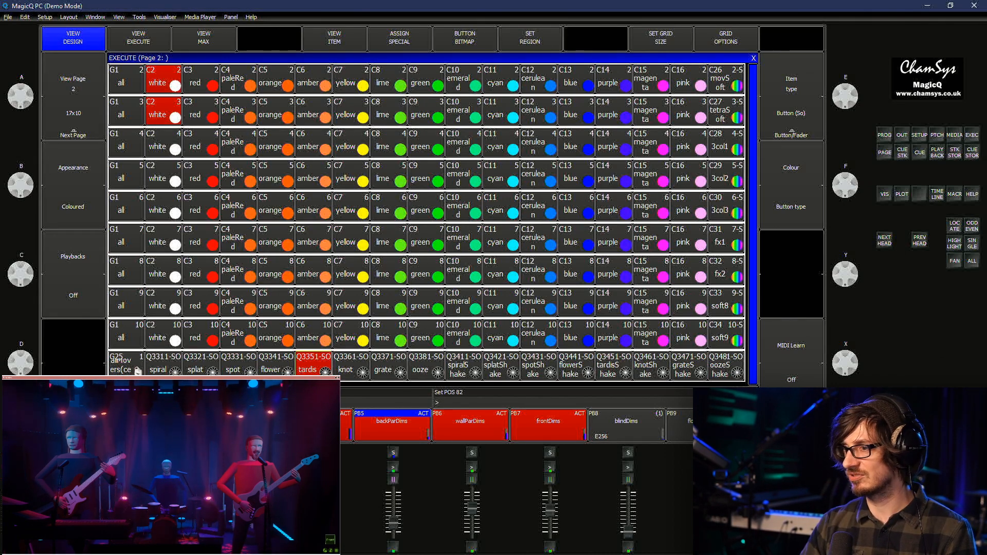
Delete the pan and tilt values of all twelve movers from the programmer, along with their Fig of 8 effect
key("ctrl+1")
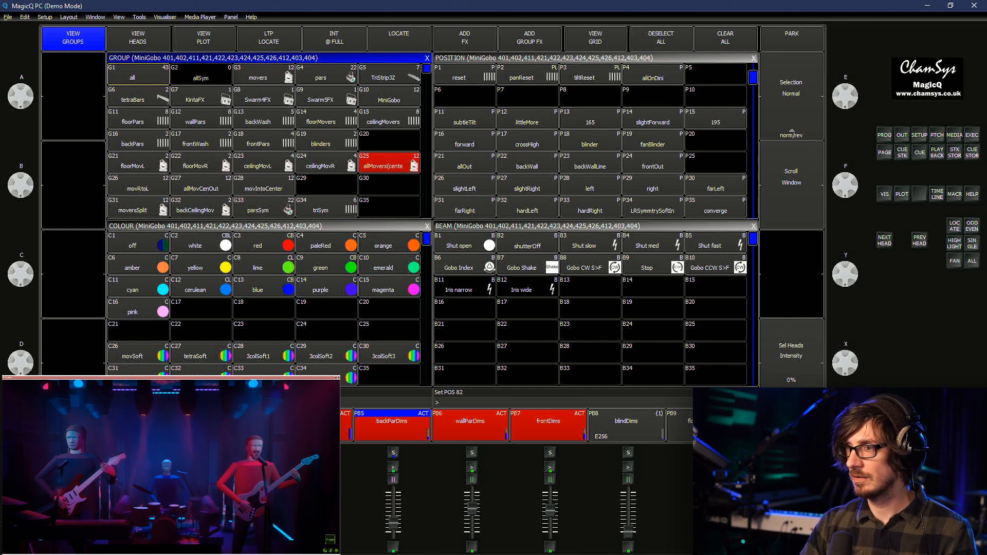
key("ctrl+p")
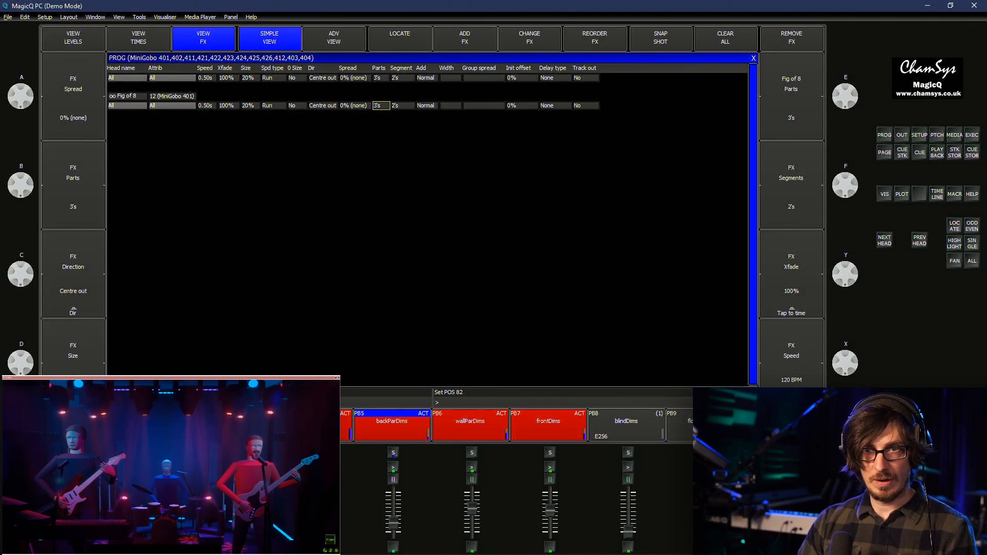
left_click(73, 38)
left_click_drag(270, 179, 243, 78)
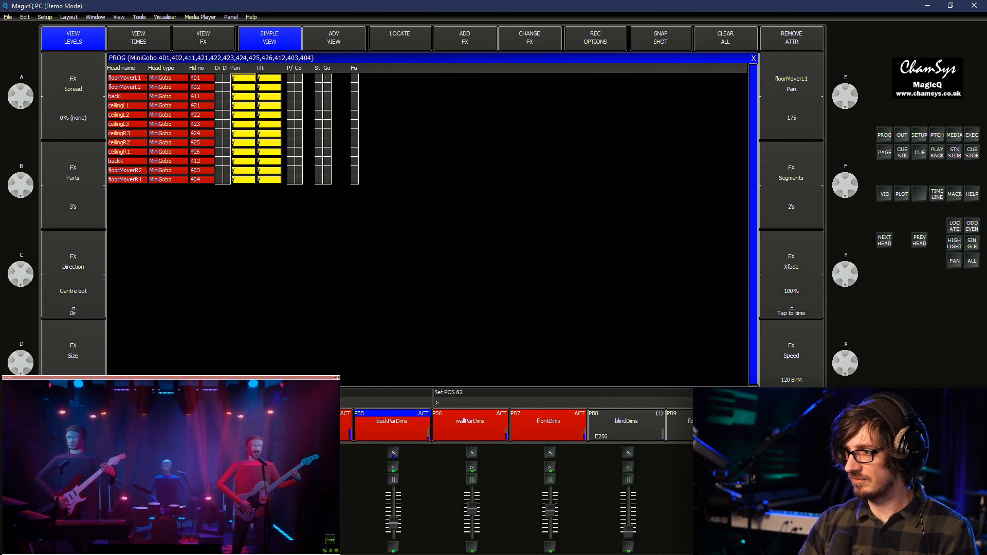
key("Delete")
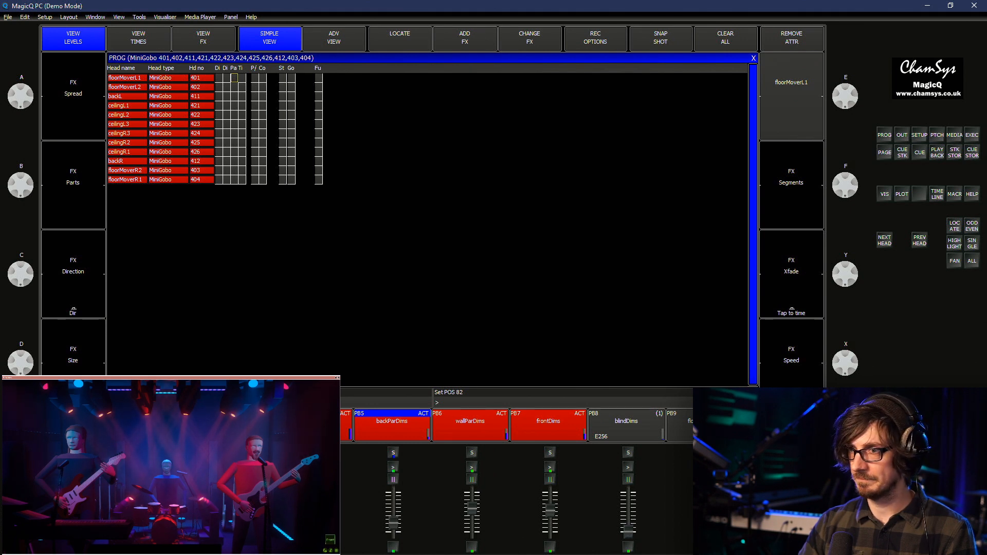
key("F3")
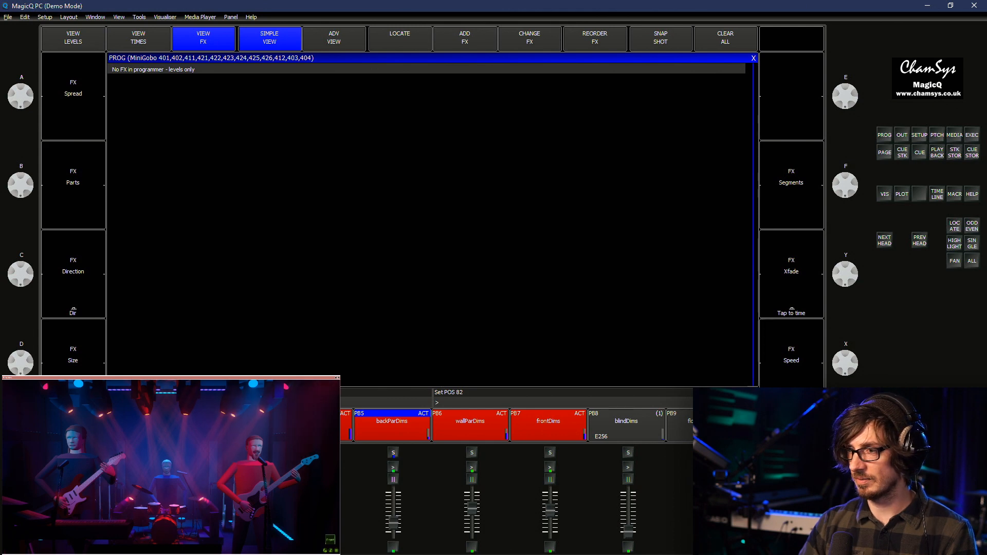
Undo the V position setting and the earlier programmer change
key("f")
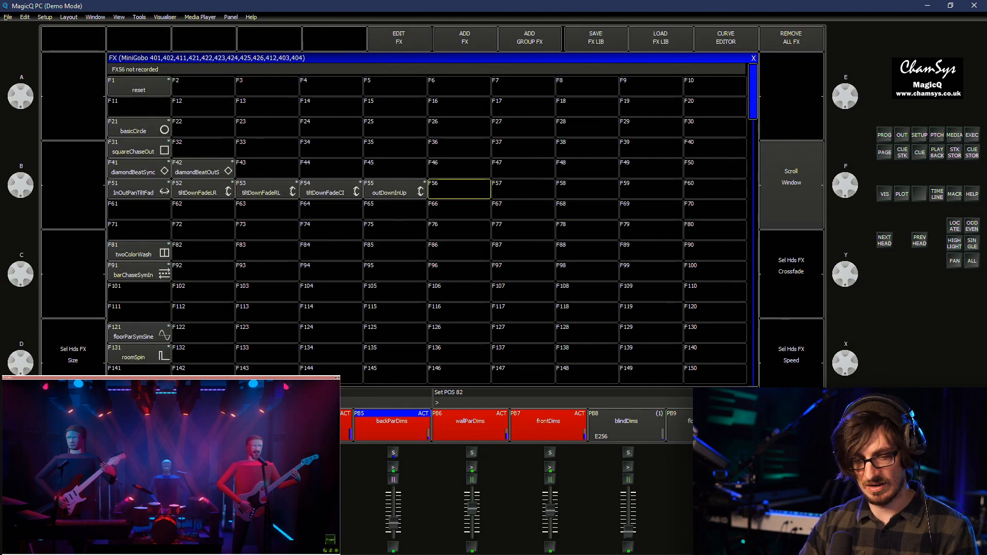
key("ctrl+z")
key("p")
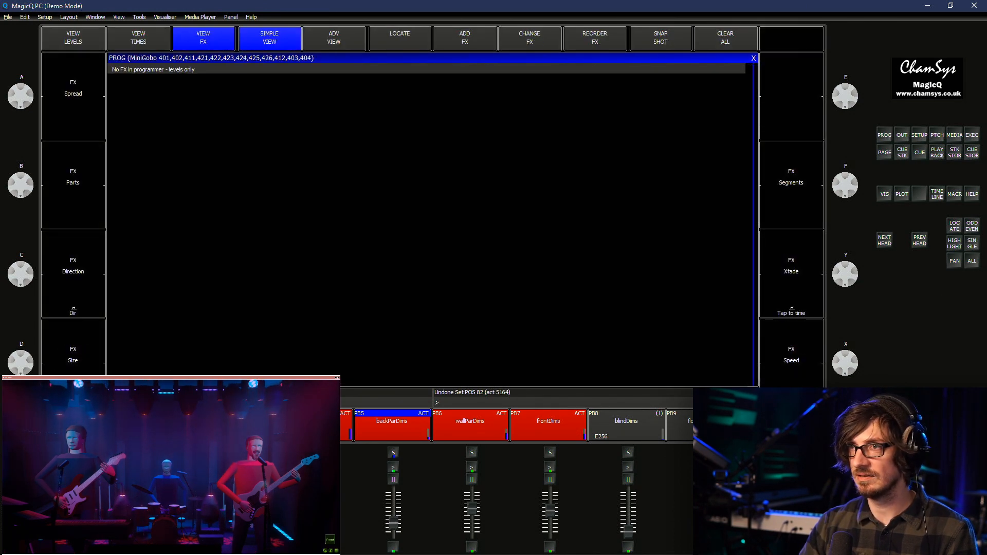
key("ctrl+z")
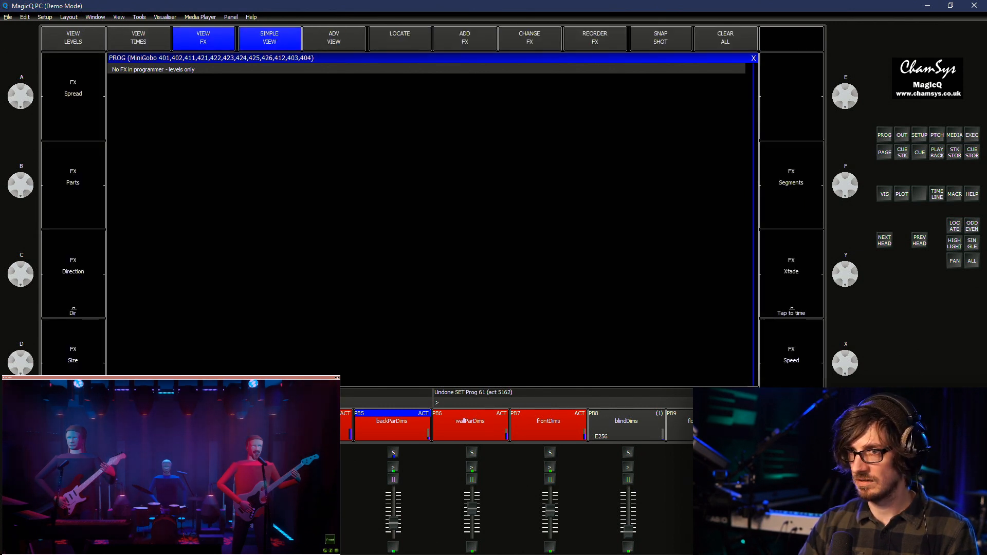
Add the figof8 effect from the Position effects library to the movers and set its speed to 1.00s
key("f")
left_click(464, 37)
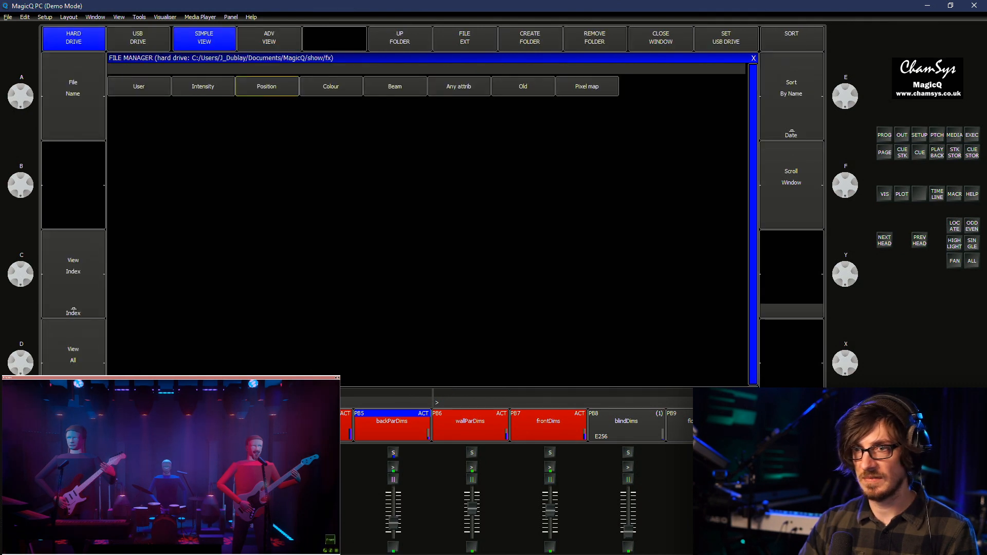
left_click(261, 86)
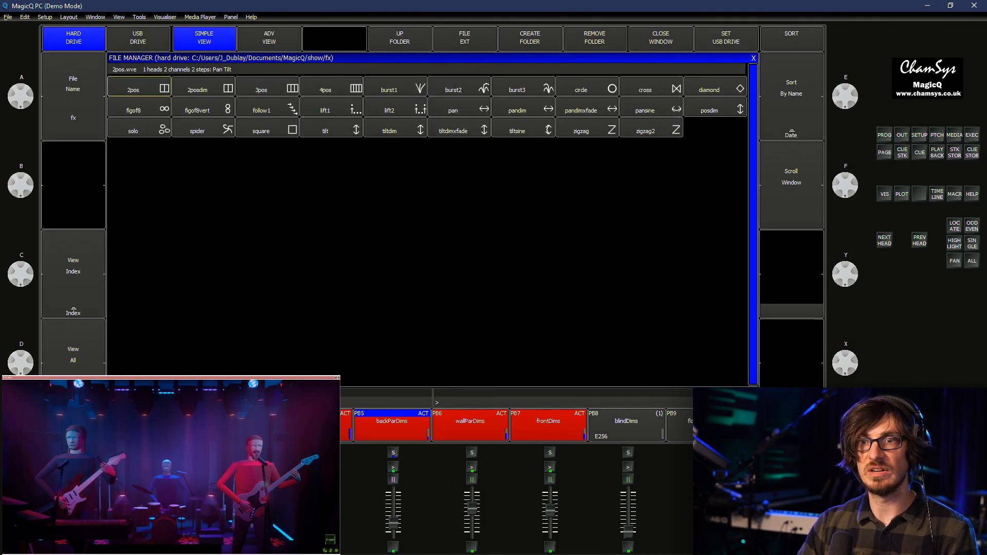
left_click(134, 109)
double_click(206, 106)
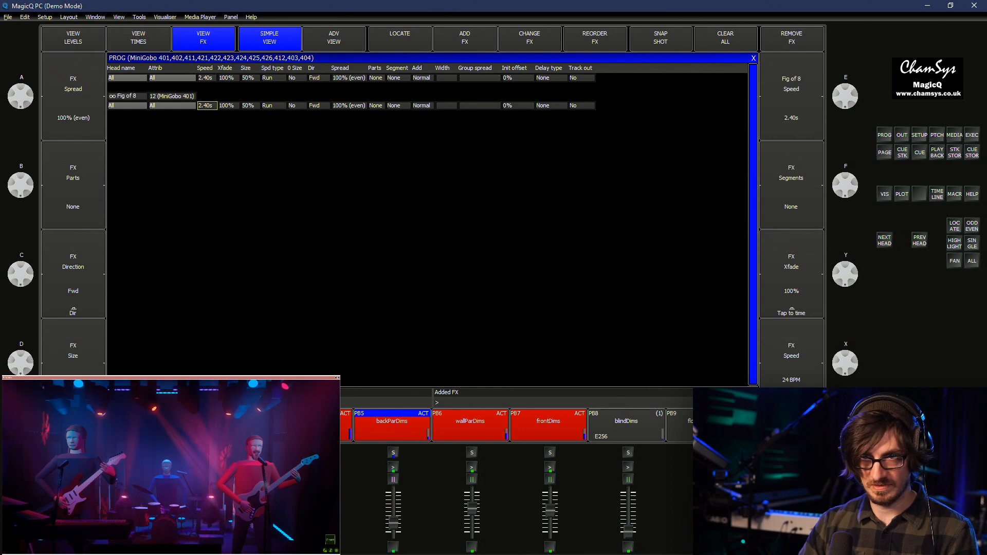
type("1")
key("Return")
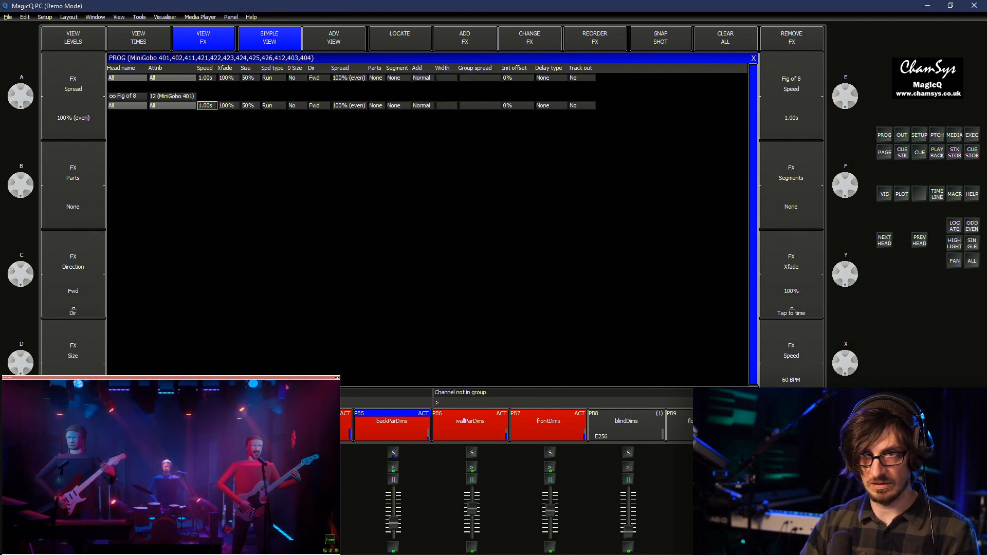
Set the Fig of 8 effect's crossfade to 0% and its size to 20%
double_click(229, 106)
type("0")
key("Return")
double_click(229, 106)
type("0")
key("Return")
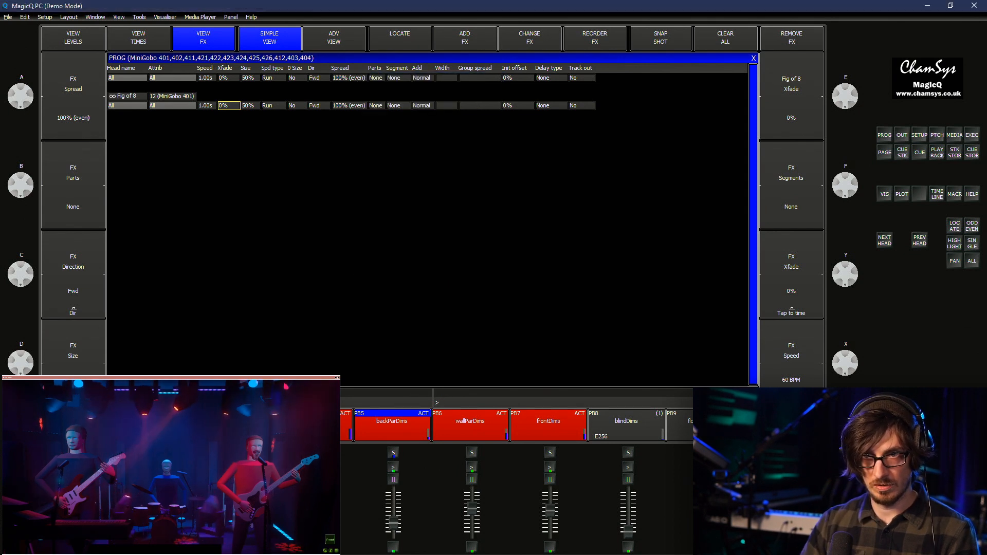
double_click(251, 106)
type("20")
key("Return")
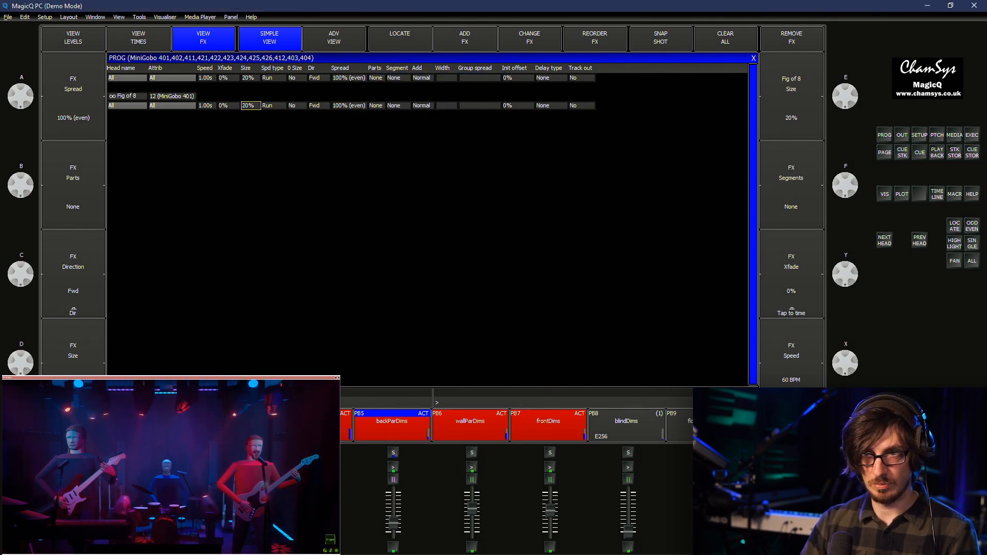
Set the Fig of 8 effect's crossfade to 100%
double_click(349, 106)
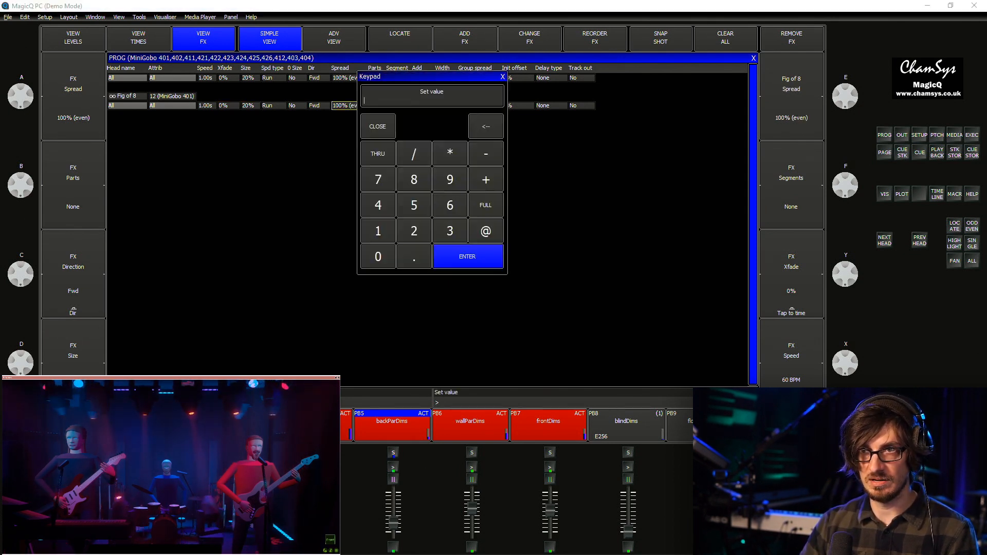
key("Escape")
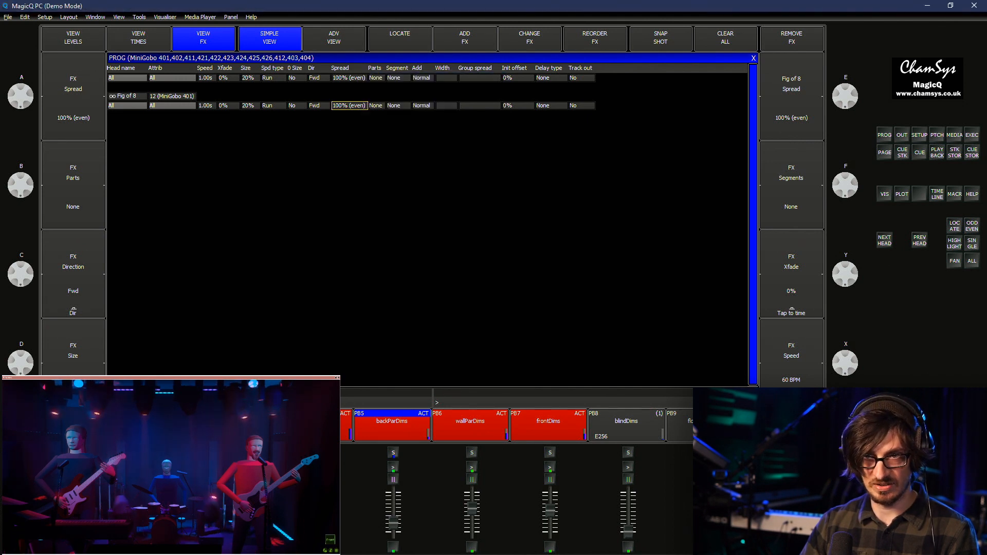
double_click(228, 106)
key("Return")
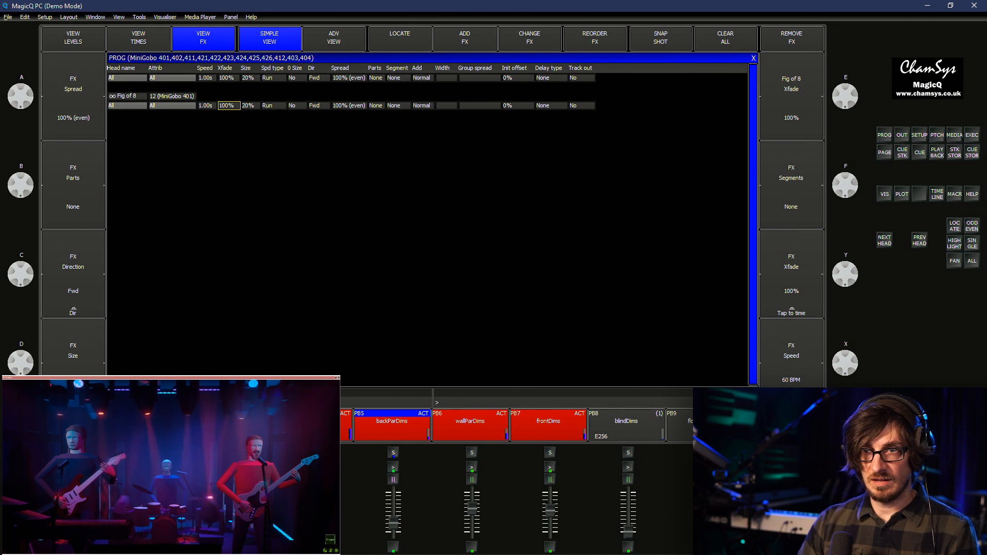
Set both the parts and the segments of the Fig of 8 effect to 3's
double_click(377, 106)
type("3")
key("Return")
double_click(398, 105)
type("3")
key("Return")
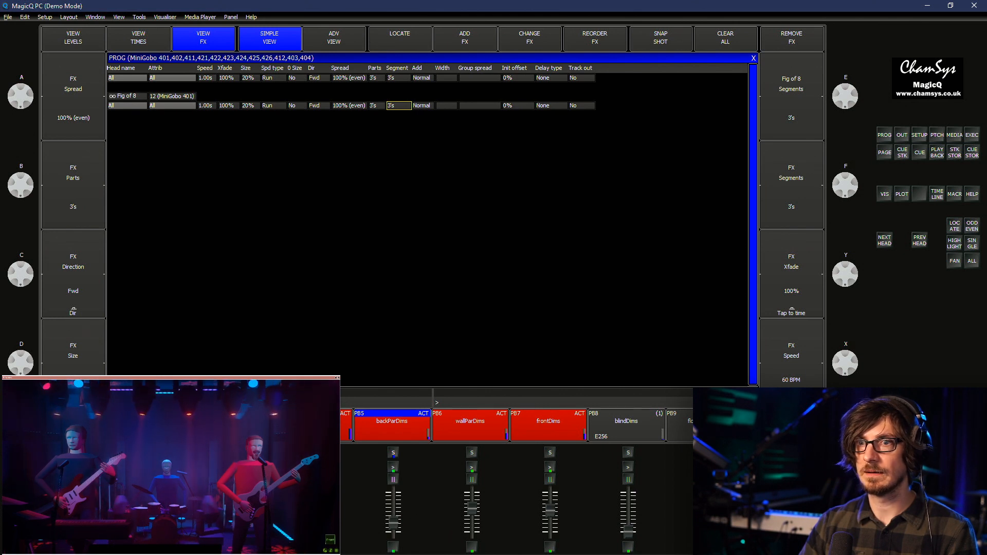
Set the Fig of 8 effect's speed to 0.50s and its parts to 2's
double_click(207, 105)
type(".5")
key("Return")
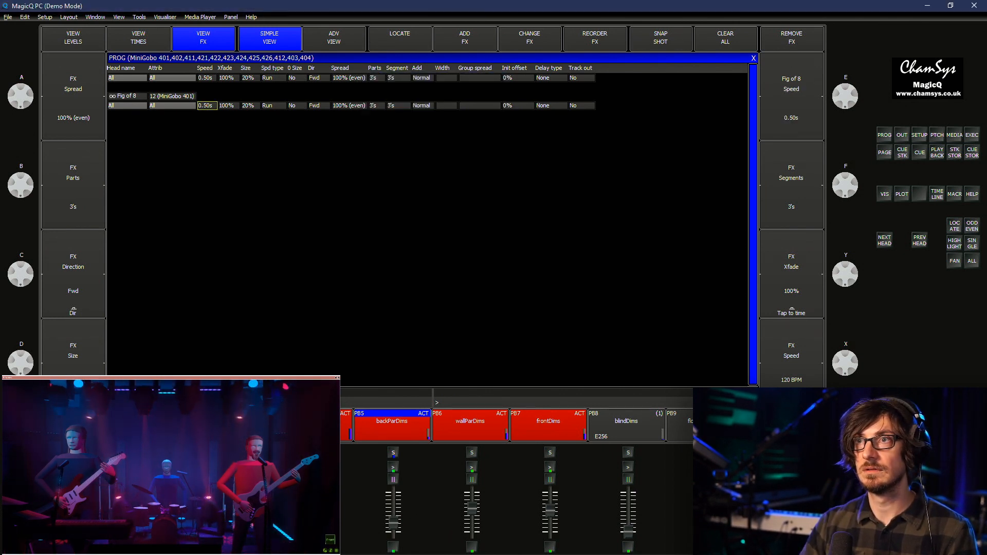
double_click(377, 105)
type("2")
key("Return")
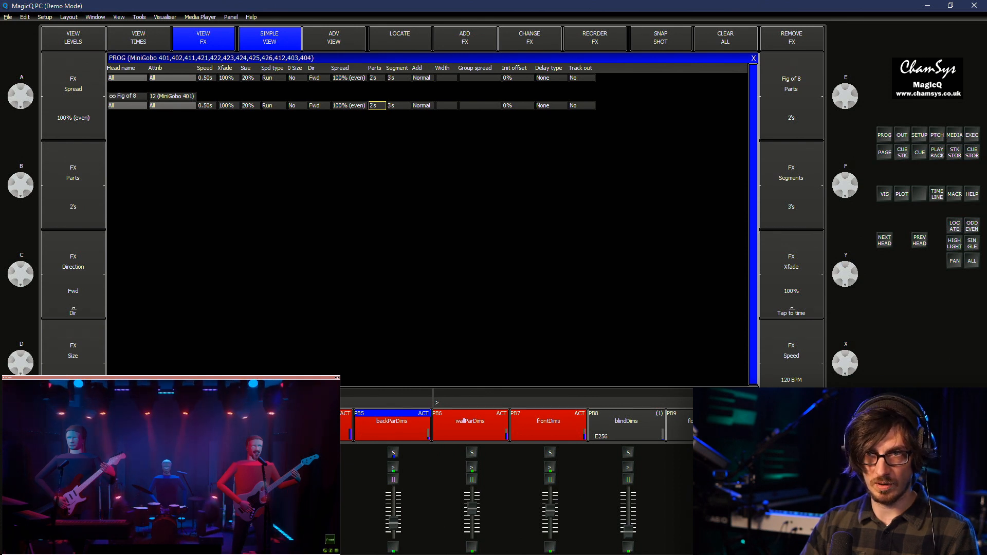
Change the Fig of 8 effect's direction to Centre out and set its parts to 3's
double_click(319, 105)
left_click(331, 102)
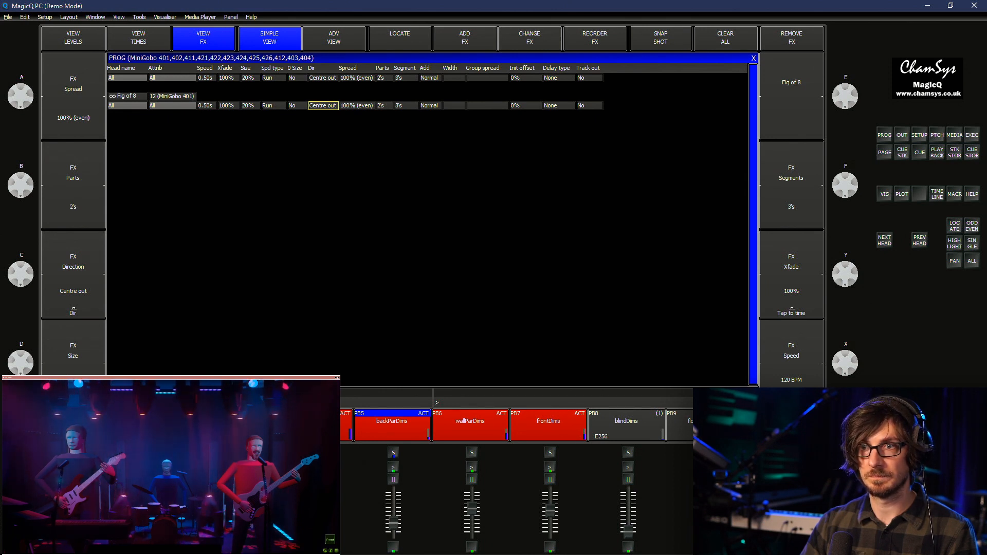
double_click(384, 106)
type("3")
key("Return")
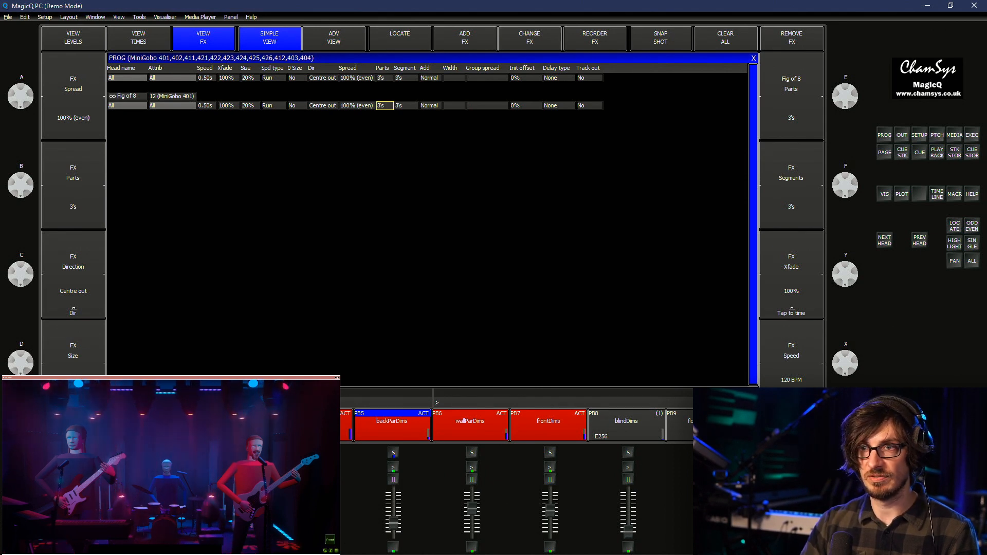
Set the Fig of 8 effect's parts to None and enter 12 for its segments
left_click(384, 106)
type("0")
key("Return")
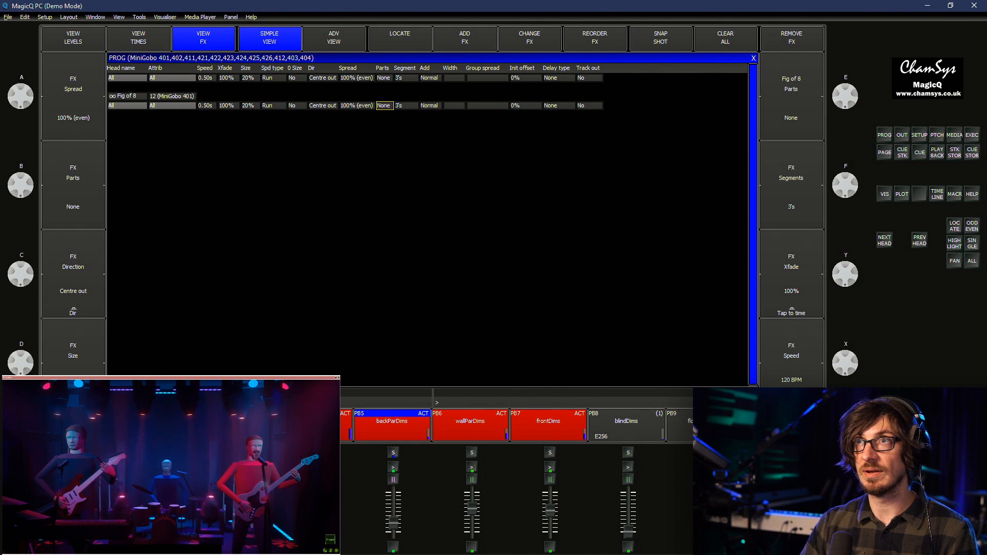
double_click(406, 106)
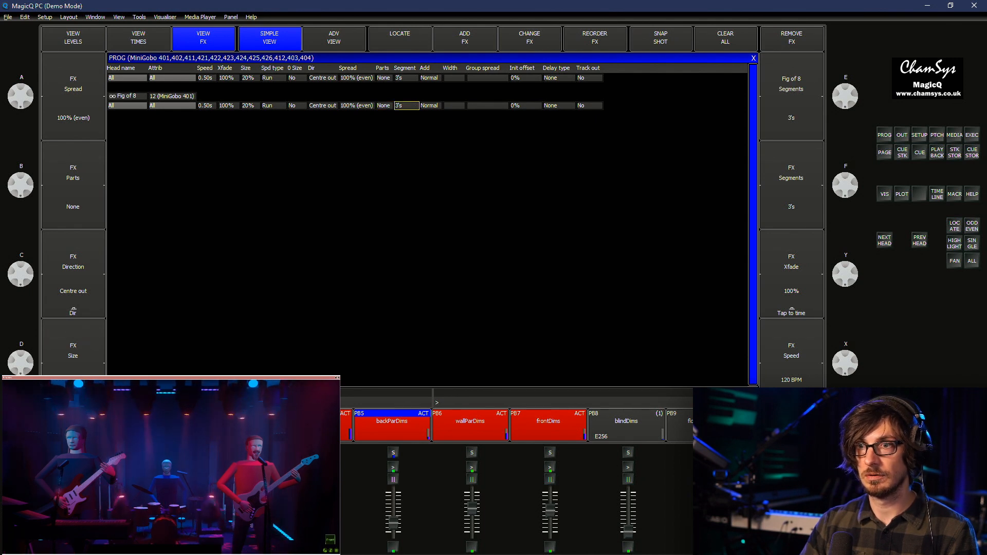
type("1")
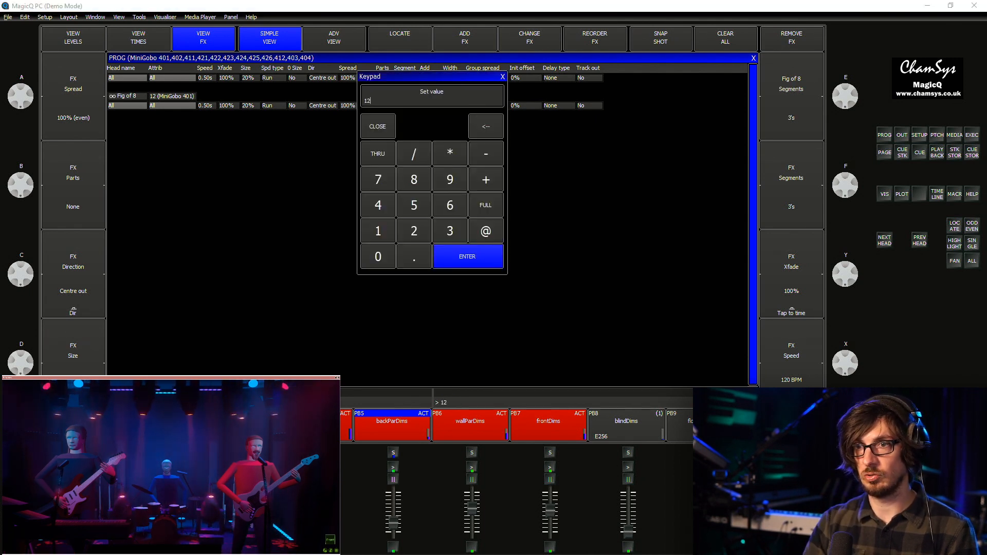
key("Return")
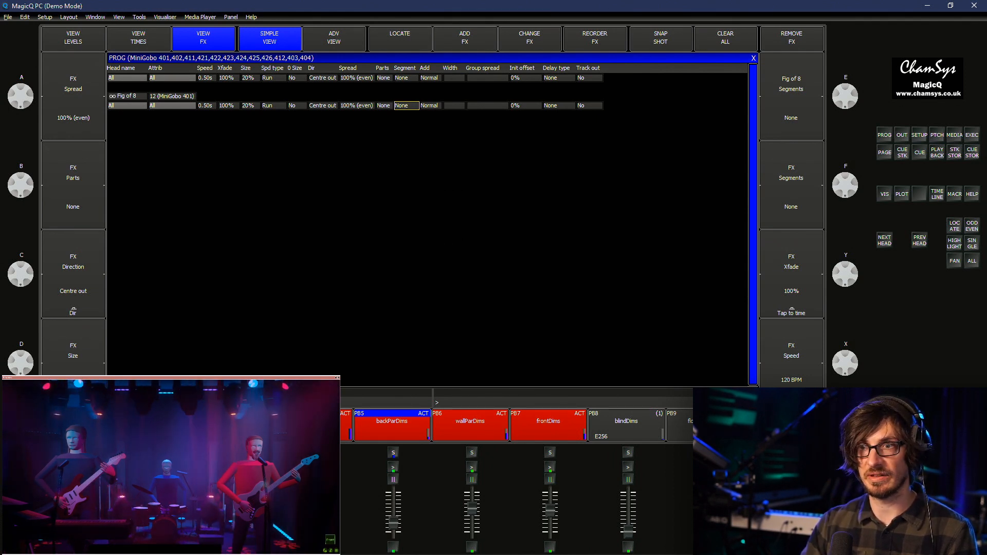
Set the segments and the parts of the Fig of 8 effect to 2's
key("Return")
type("2")
key("Return")
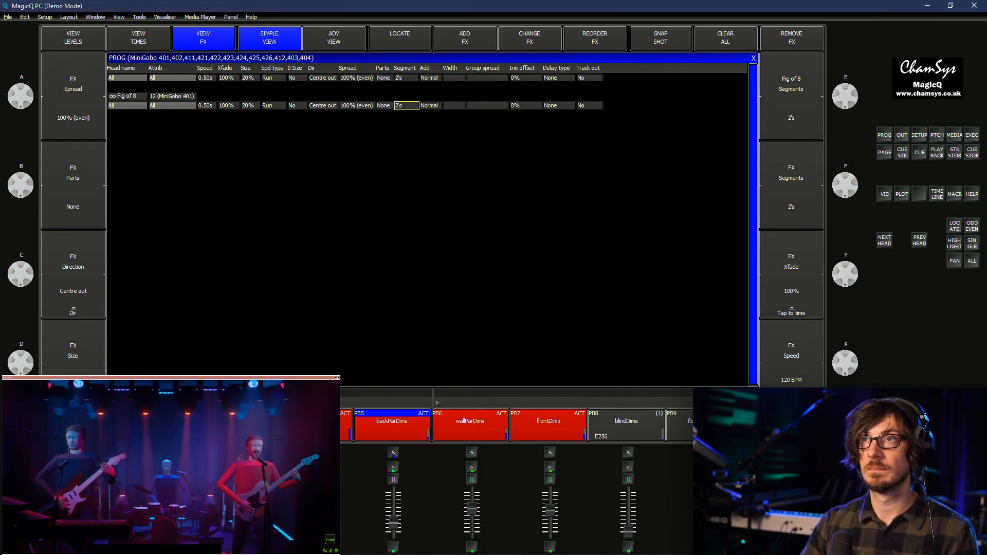
key("Left")
key("Return")
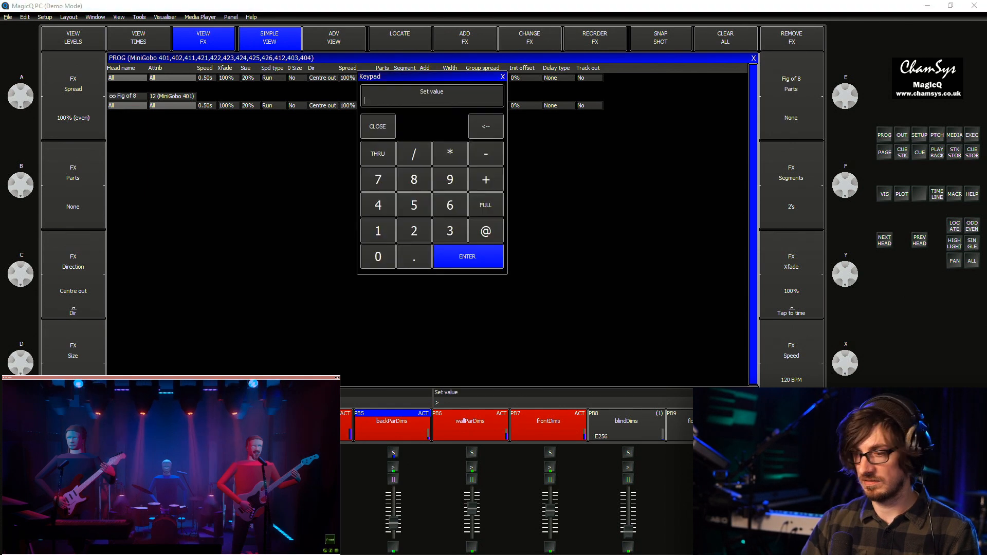
type("2")
key("Return")
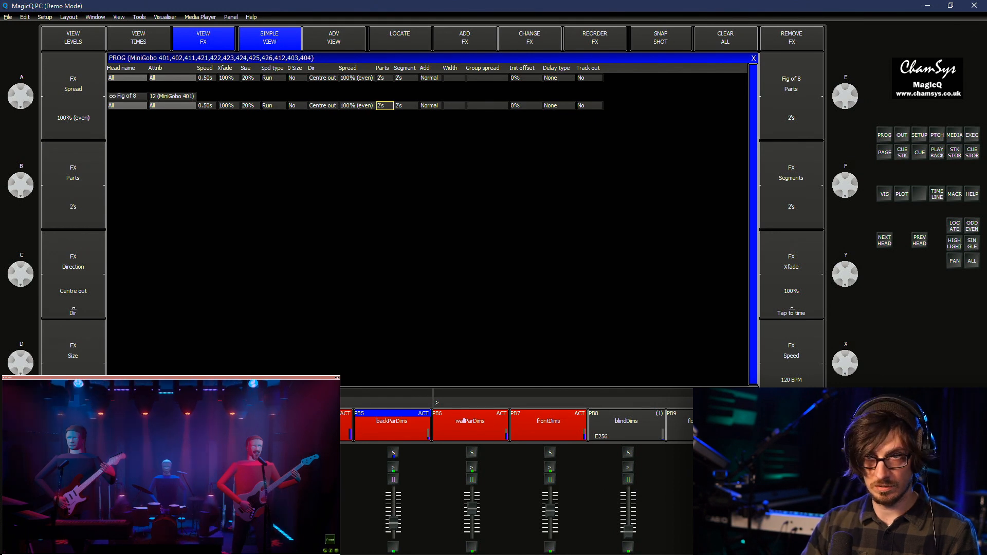
Set the Fig of 8 effect's size to 25%
double_click(251, 105)
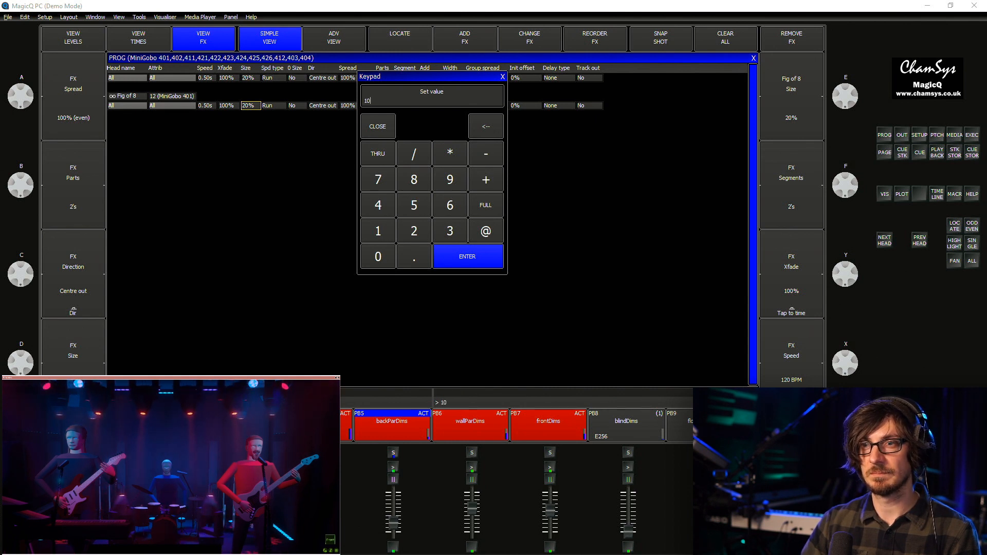
type("10===")
key("BackSpace")
key("BackSpace")
key("BackSpace")
key("BackSpace")
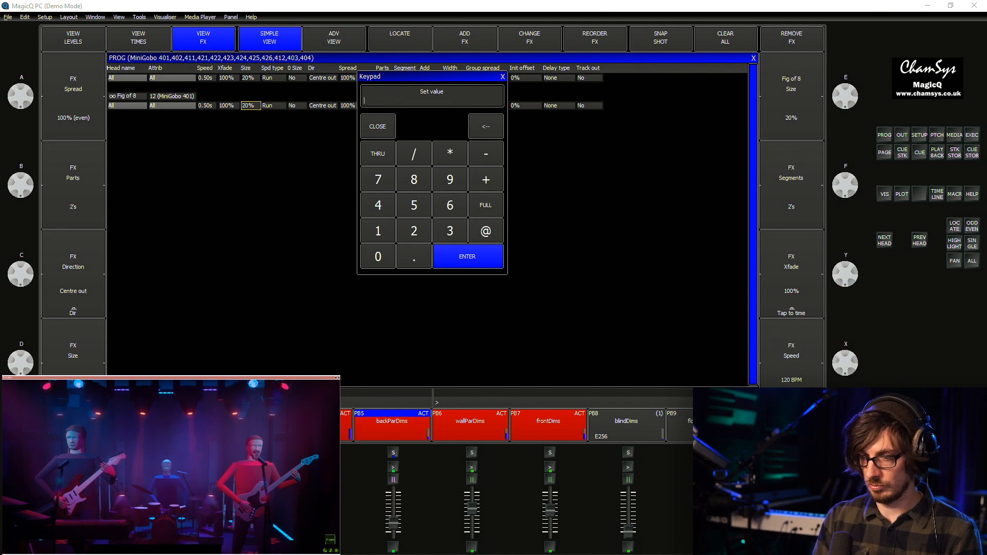
type("25")
key("Return")
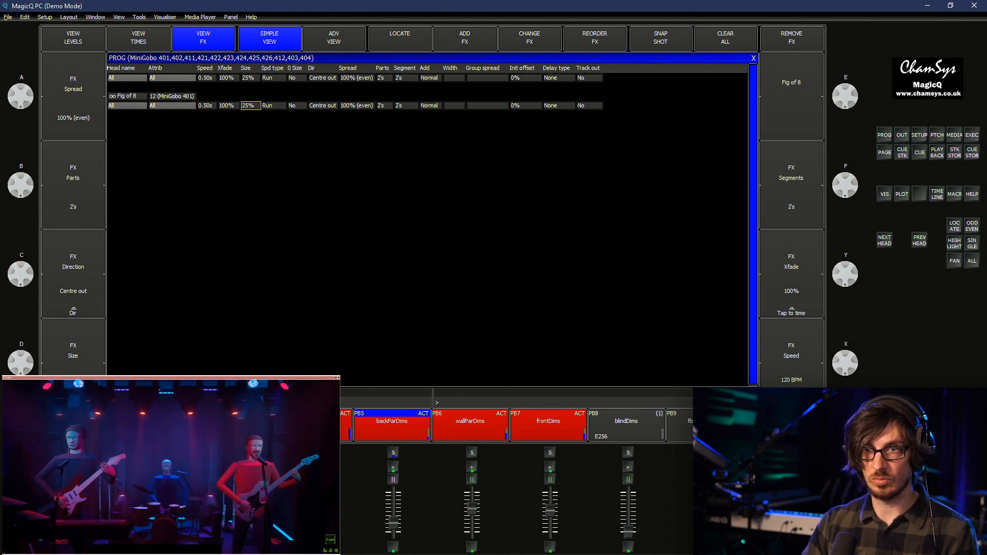
Change the Fig of 8 effect's direction to Centre in and check the programmer's delay and fade times
double_click(322, 105)
left_click(330, 102)
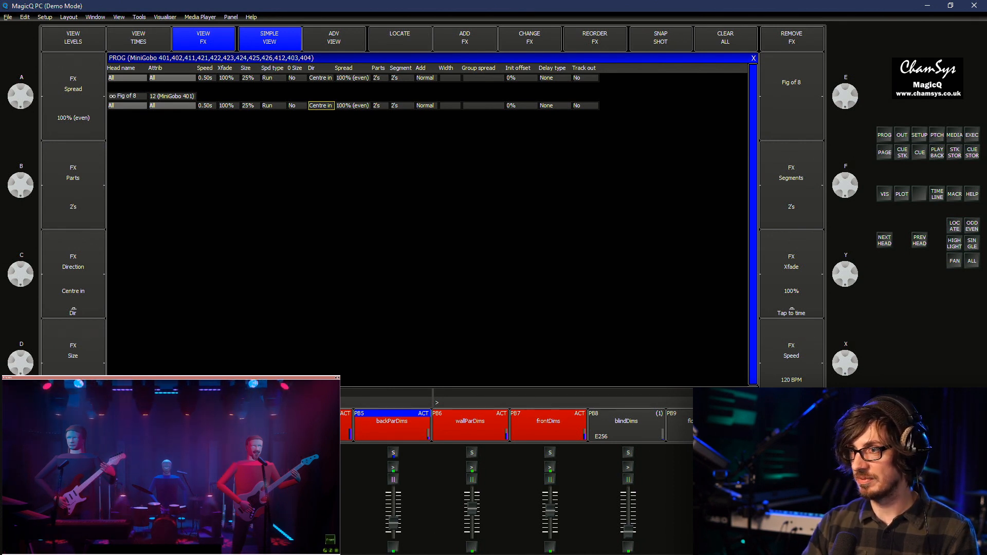
key("F1")
key("F2")
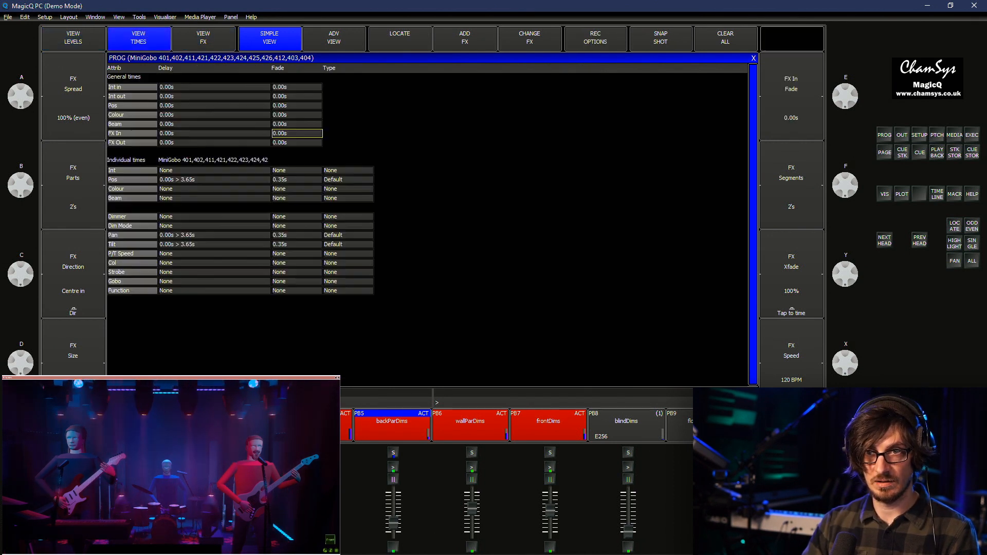
key("F3")
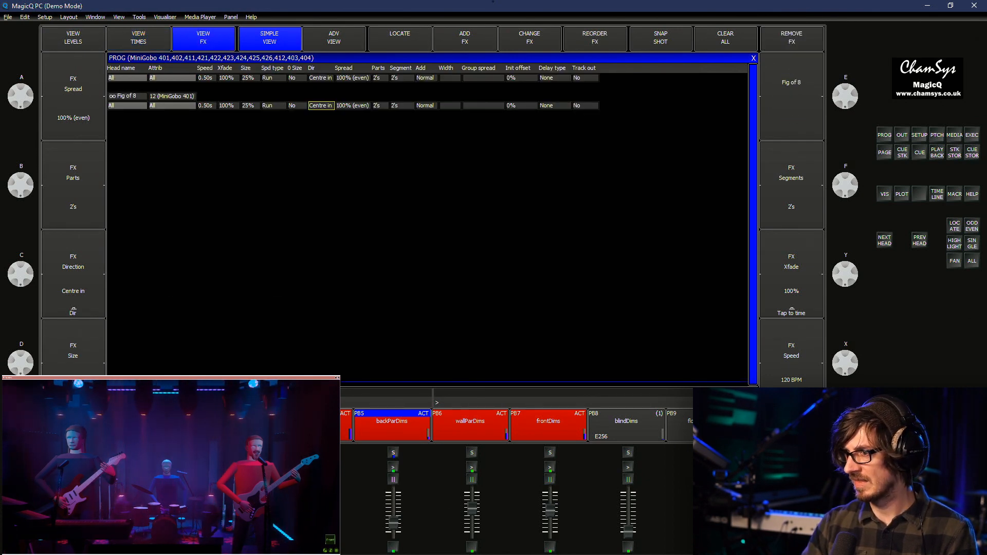
Record the programmed effect into FX slot F61 and name it figure8_3Segs
key("ctrl+f")
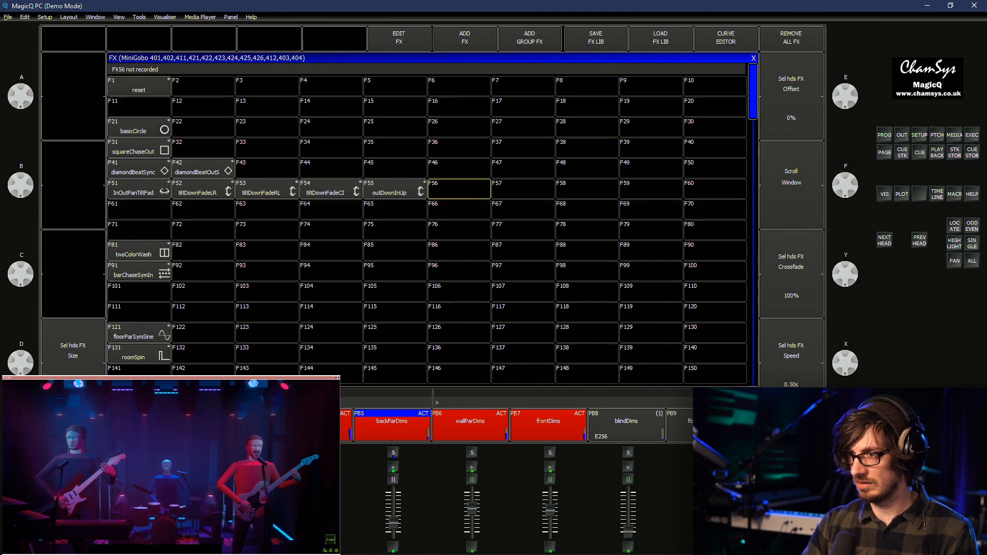
key("ctrl+r")
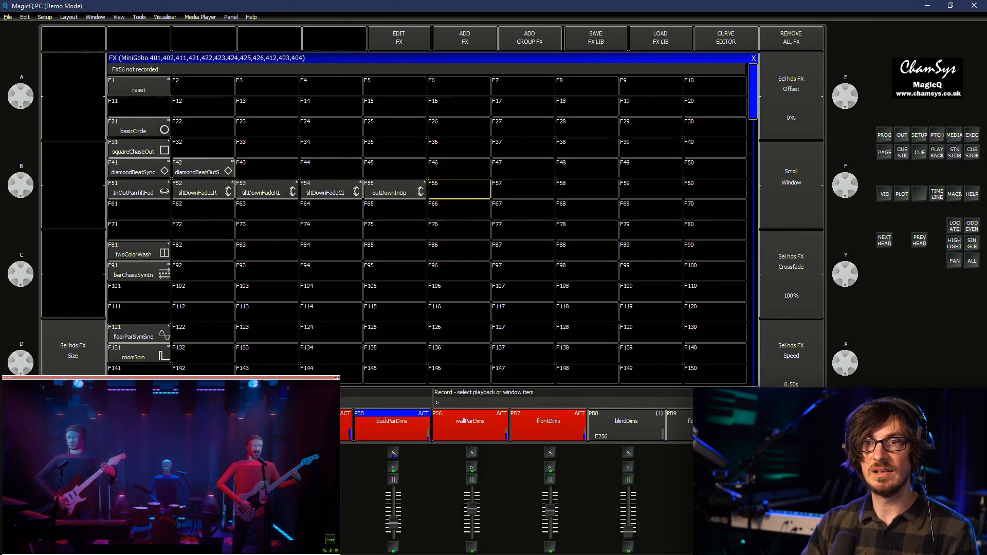
left_click(139, 210)
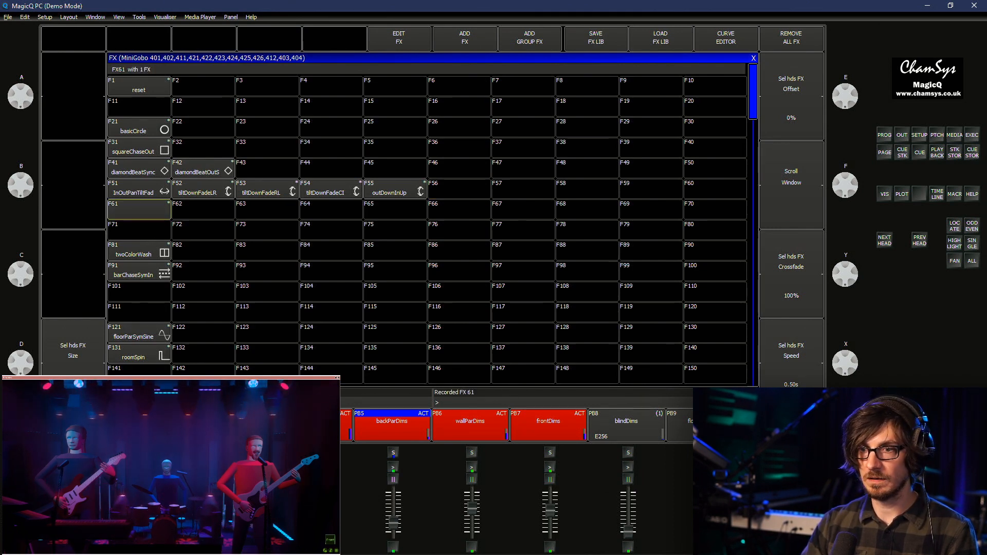
right_click(139, 210)
type("figure8")
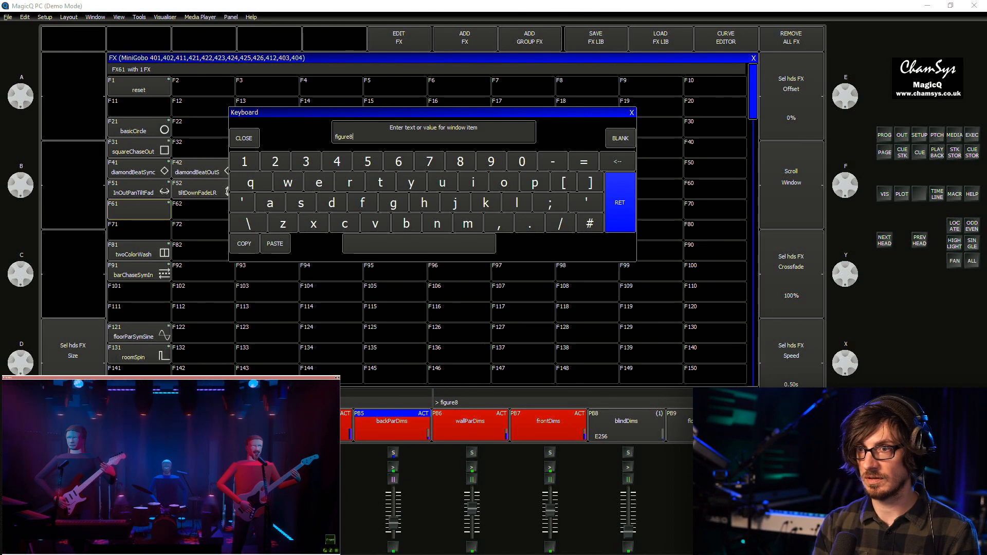
type("_3Segfs")
key("Return")
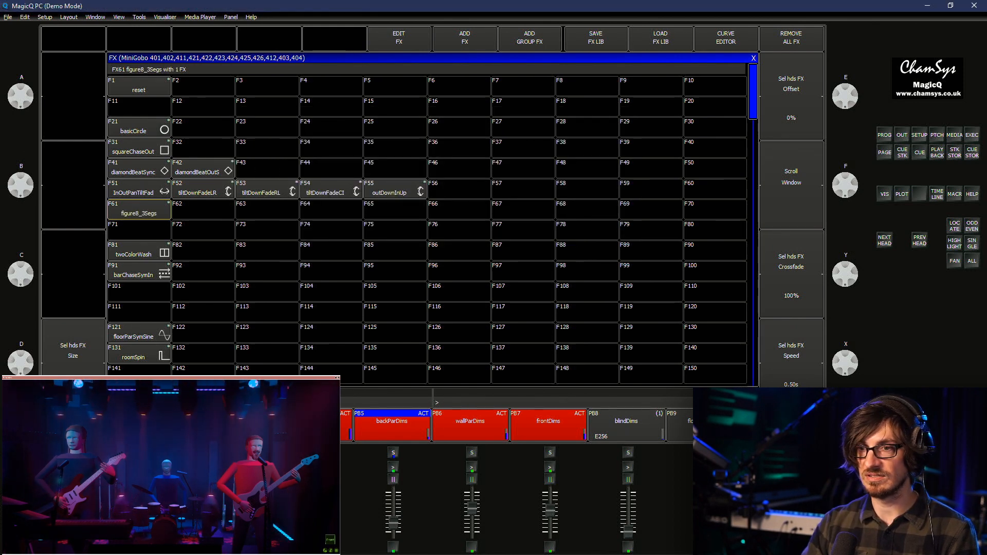
Assign the upright figure-of-eight icon from the fx icon set to the figure8_3Segs effect in F61
key("ctrl+s")
left_click(138, 209)
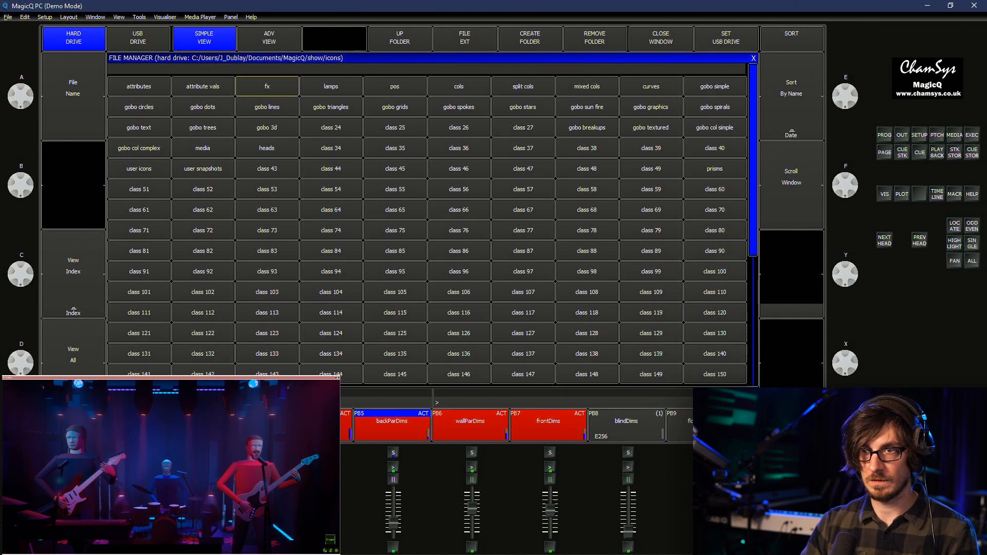
left_click(267, 87)
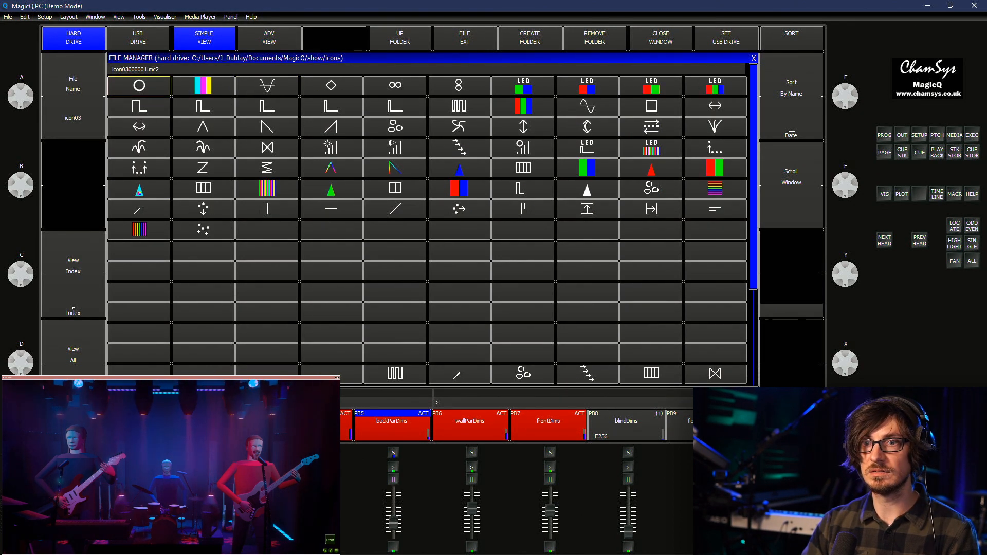
scroll(427, 230, "down", 11)
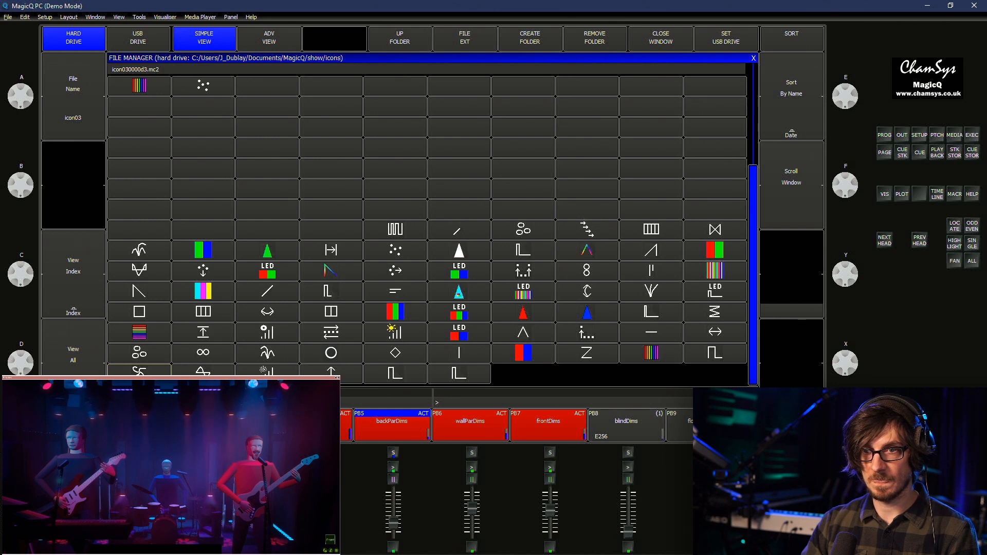
left_click(586, 271)
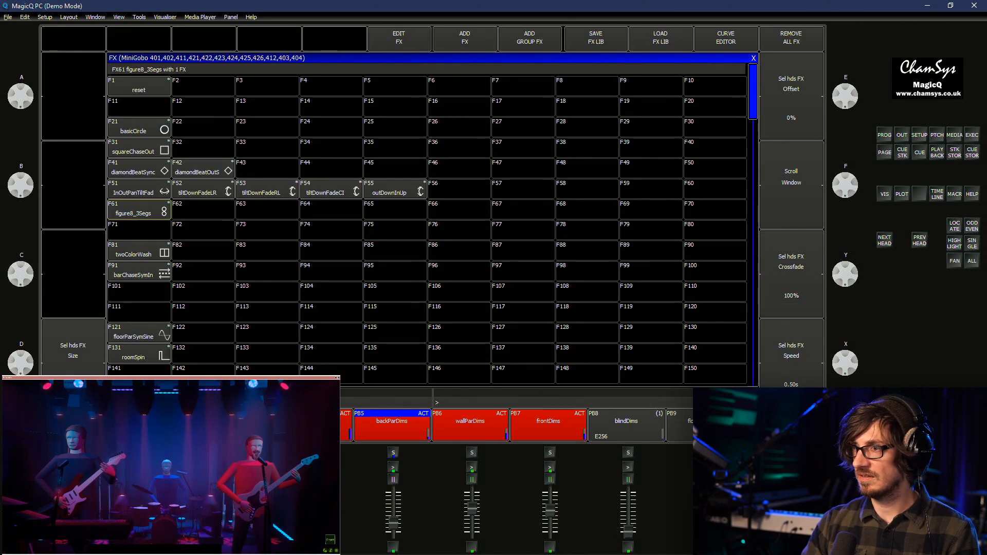
Name cue Q132 in the Cue Store fig8_3Segs and assign it the upright figure-of-eight icon from the fx set
left_click(971, 152)
scroll(427, 230, "up", 2)
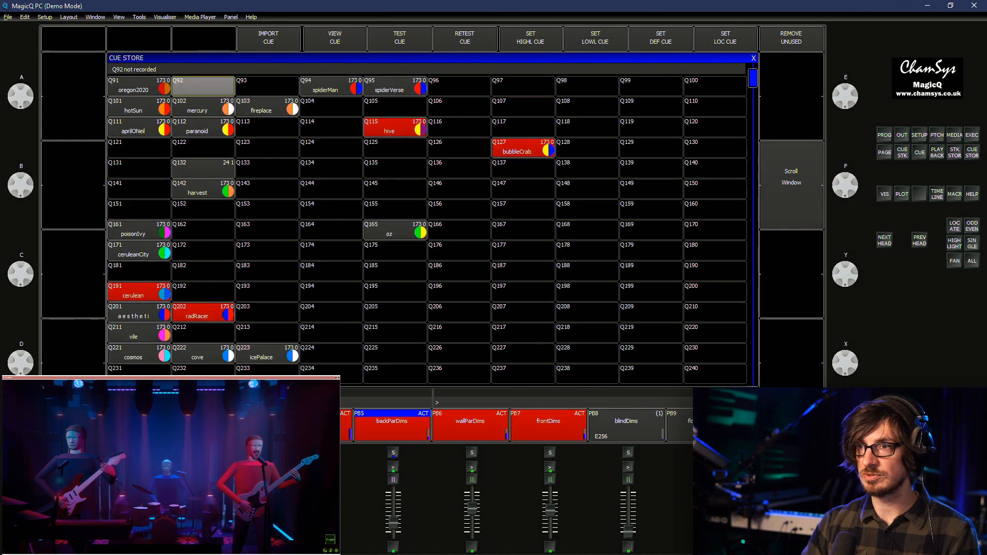
scroll(426, 230, "up", 9)
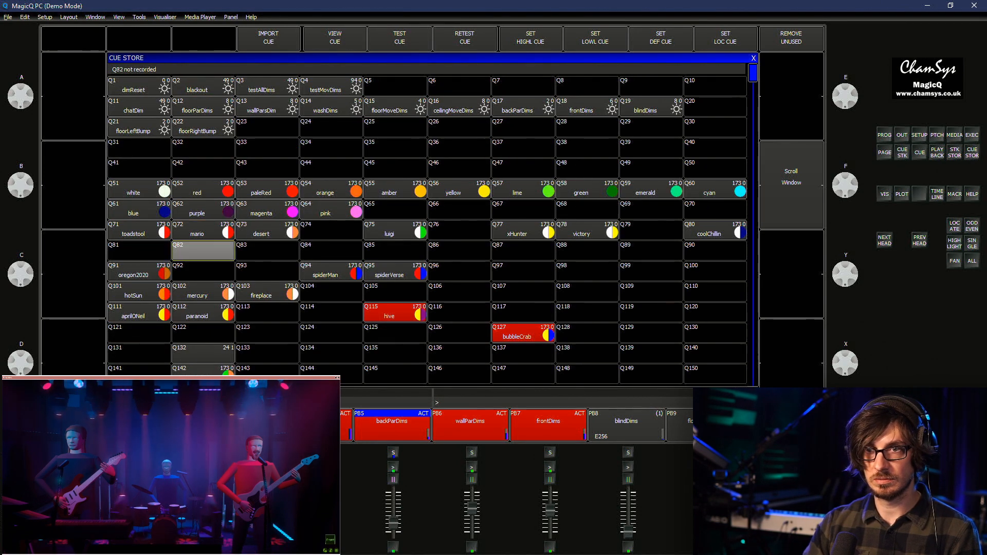
scroll(426, 230, "down", 8)
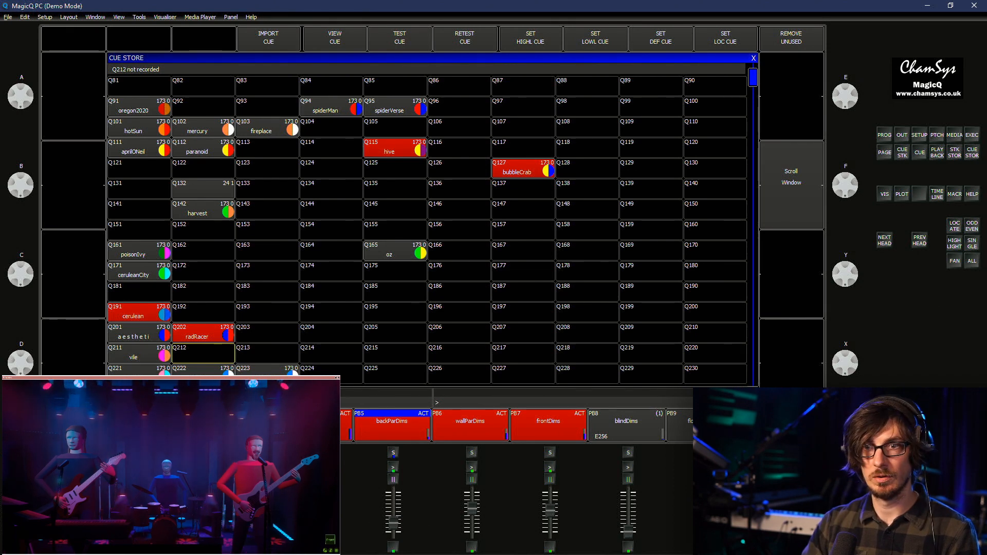
left_click(203, 190)
right_click(203, 189)
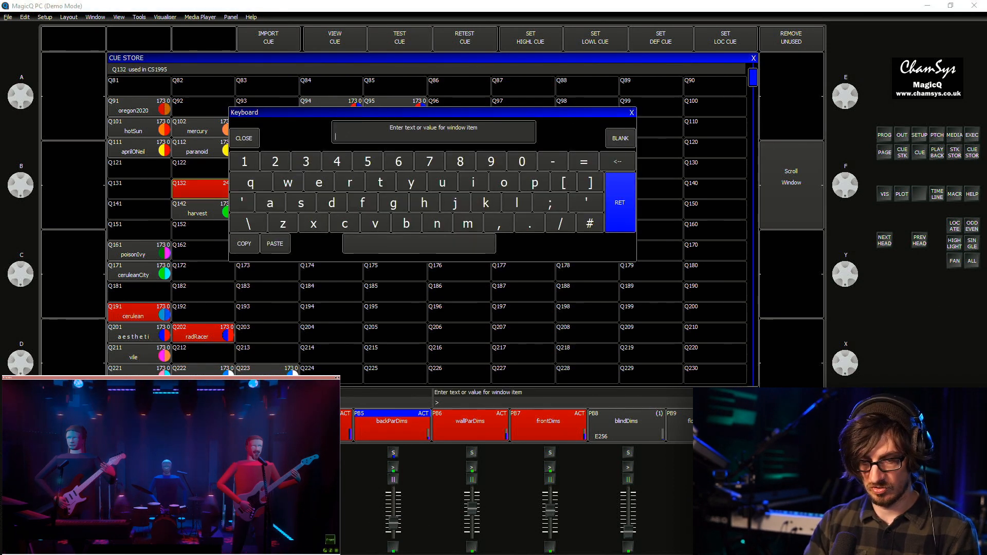
type("fig8_")
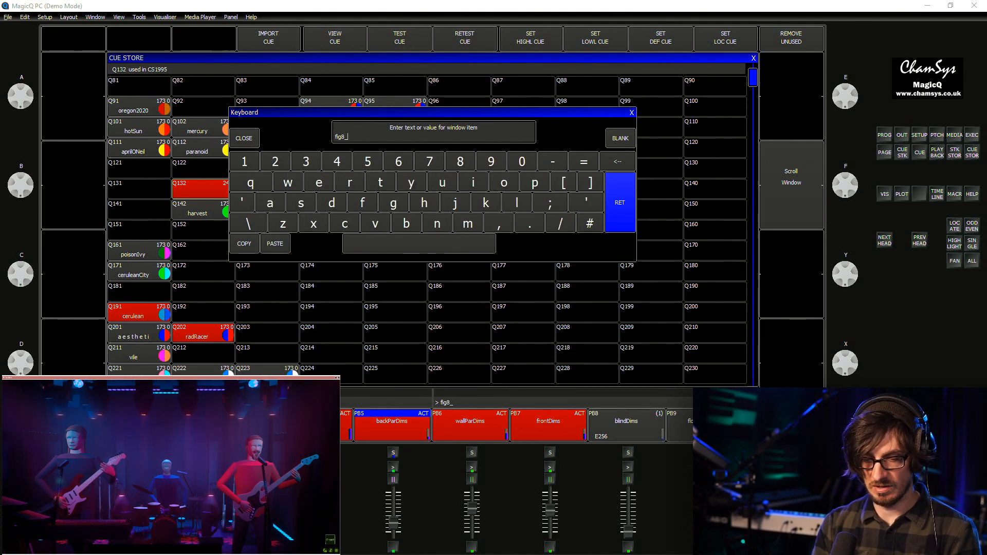
type("3Sew")
key("BackSpace")
type("gs")
key("Return")
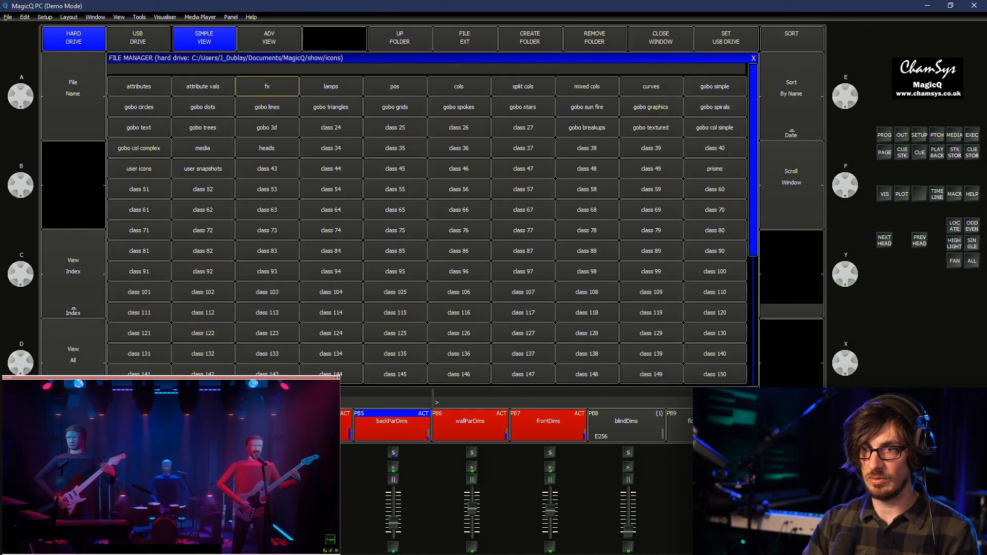
scroll(426, 230, "down", 10)
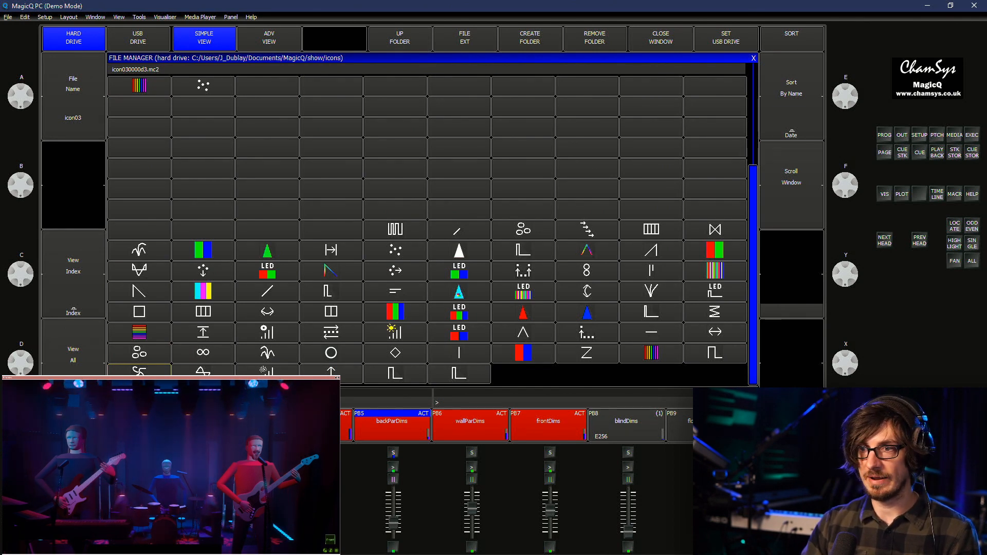
left_click(586, 271)
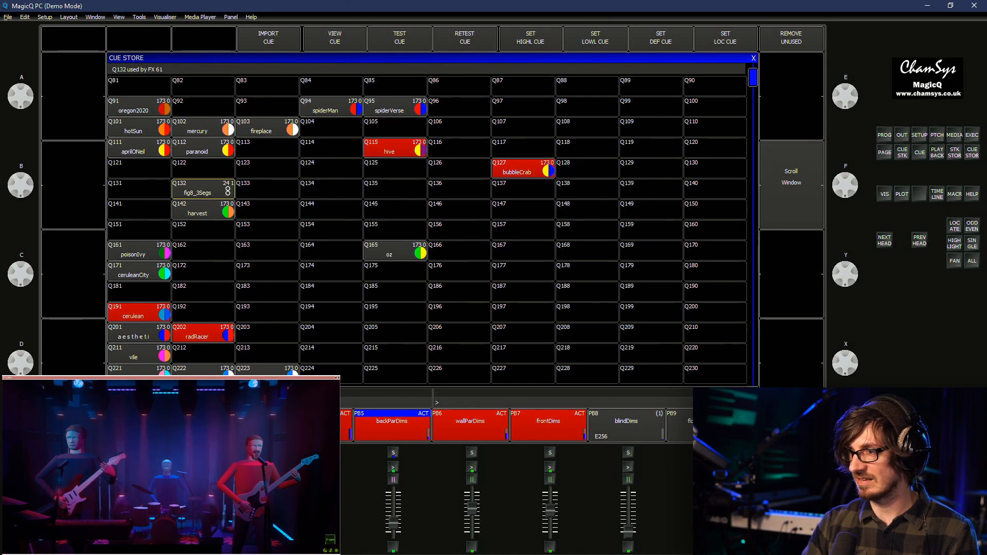
Move the fig8_3Segs cue from Q132 to Q521 in the Cue Store, and from there to Q491
key("ctrl+m")
left_click(203, 189)
scroll(203, 189, "down", 13)
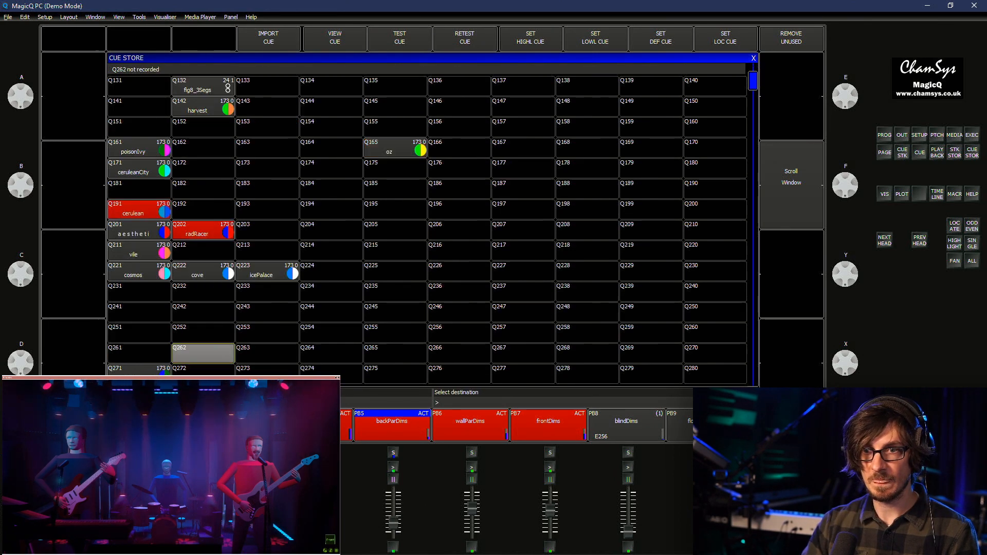
scroll(203, 352, "down", 20)
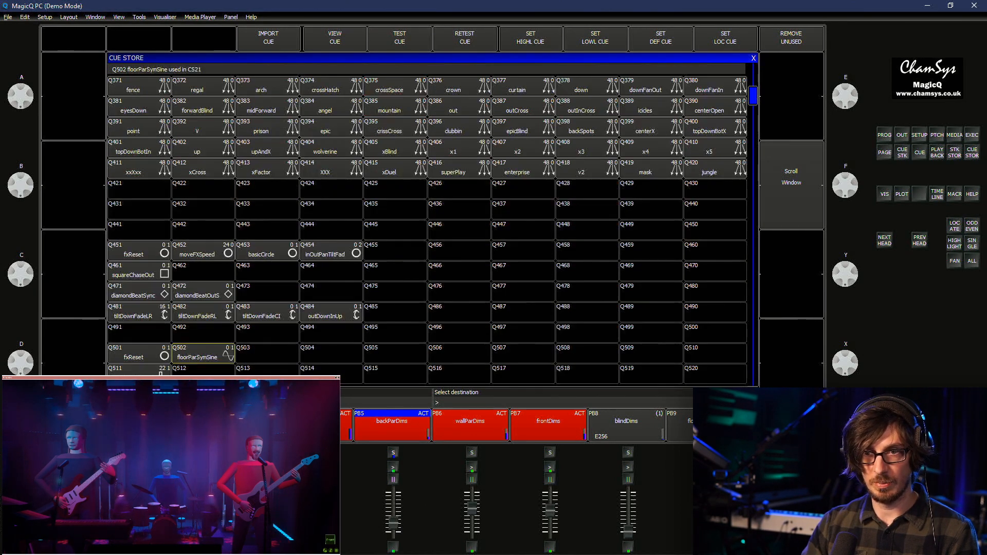
scroll(203, 353, "down", 4)
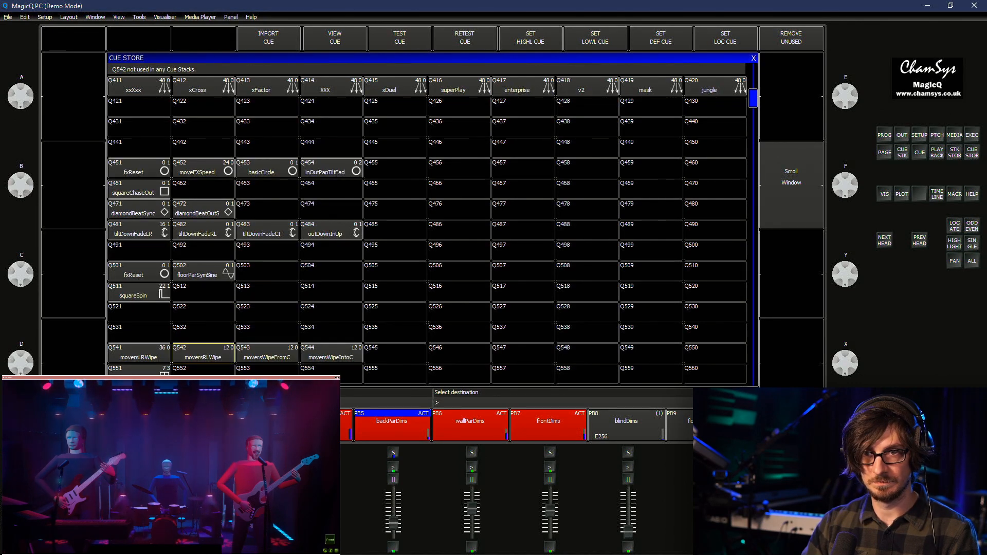
left_click(138, 312)
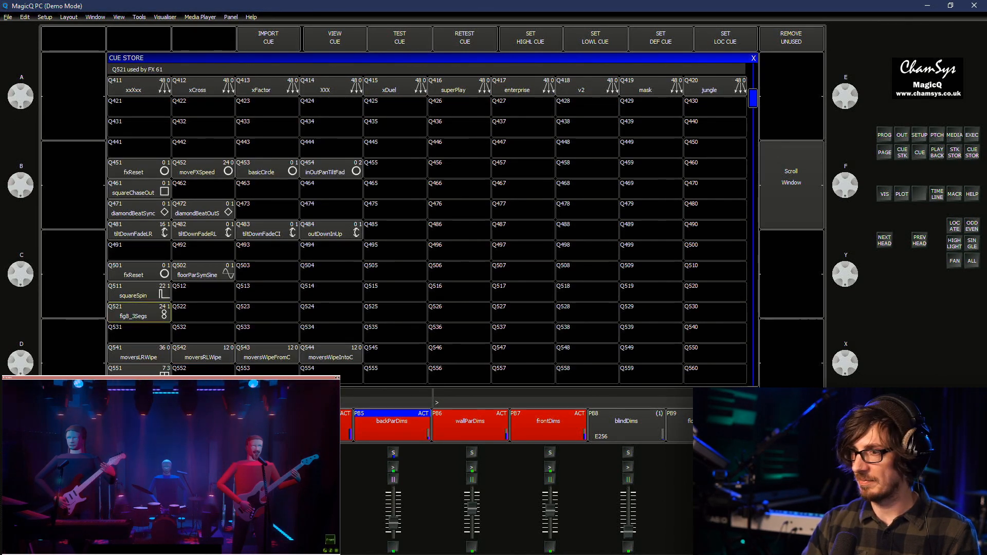
key("ctrl+m")
left_click(139, 312)
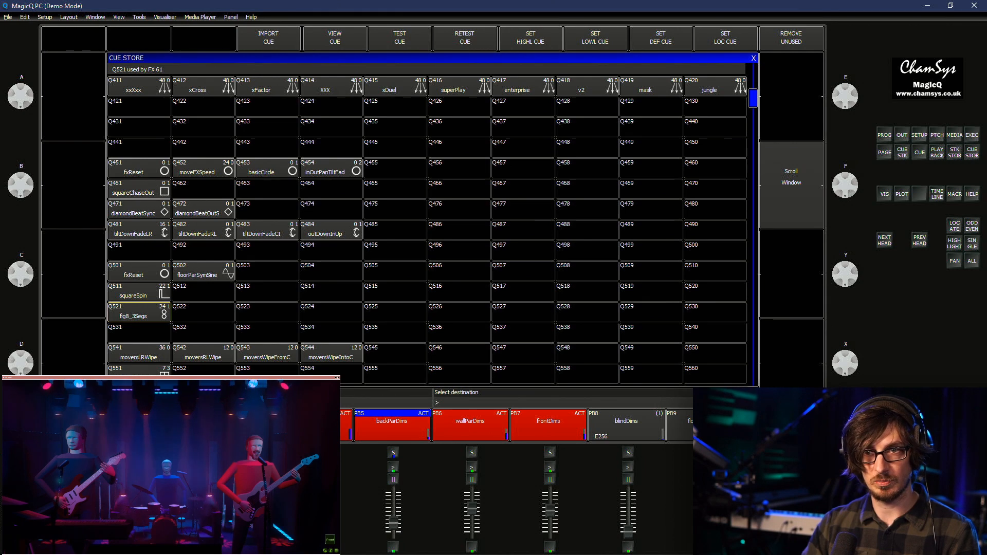
left_click(139, 251)
Shift the fxReset, floorParSymSine and squareSpin cues down one row so the block starts at Q511, and clear the programmer
key("ctrl+m")
left_click_drag(139, 271, 203, 292)
left_click(139, 291)
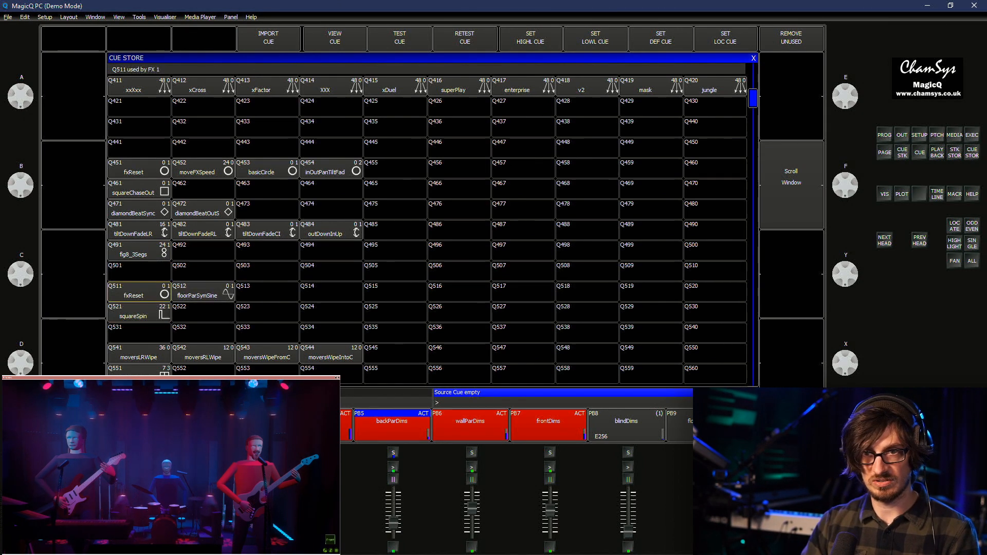
key("ctrl+BackSpace")
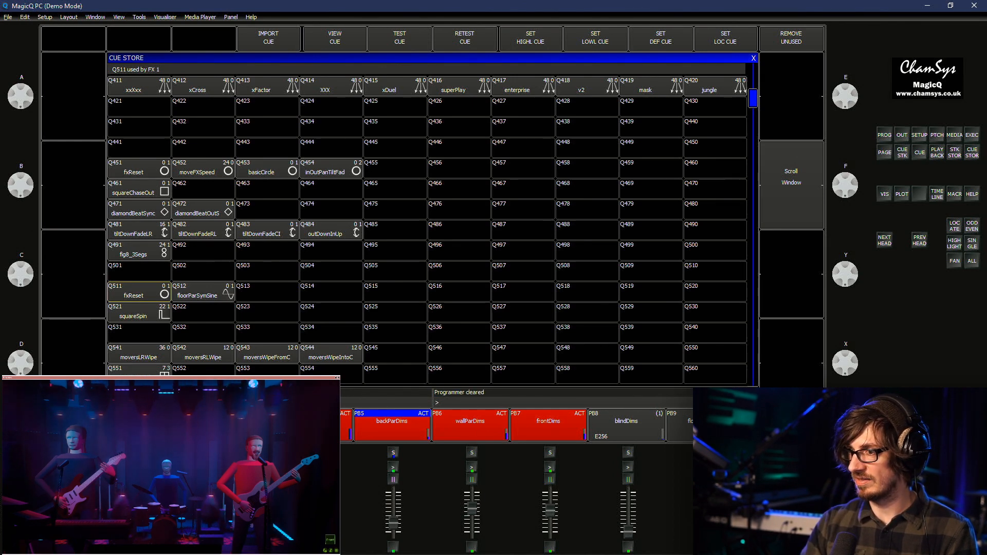
Rename the figure-of-eight effect in FX slot F61 as fig8_3Segs and clear the programmer
key("F6")
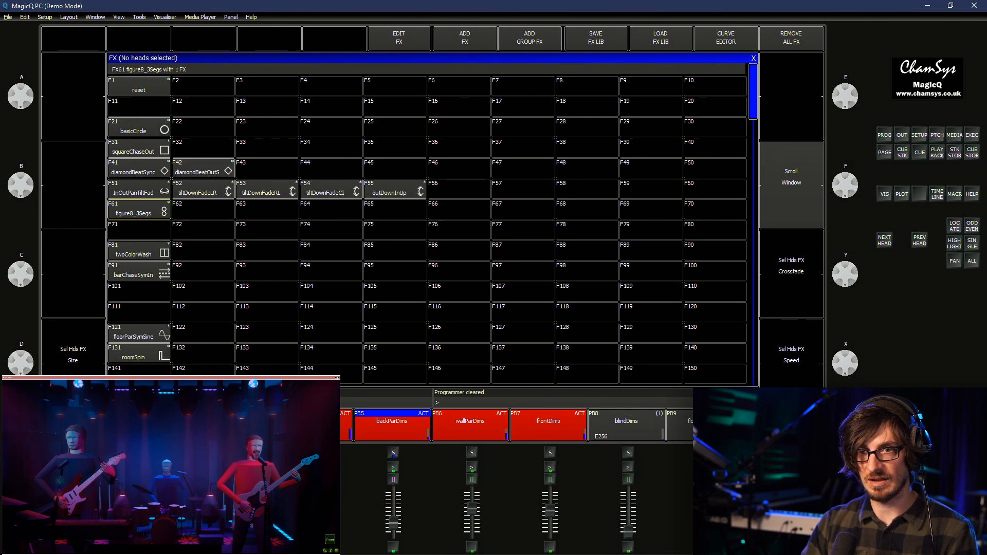
key("ctrl+s")
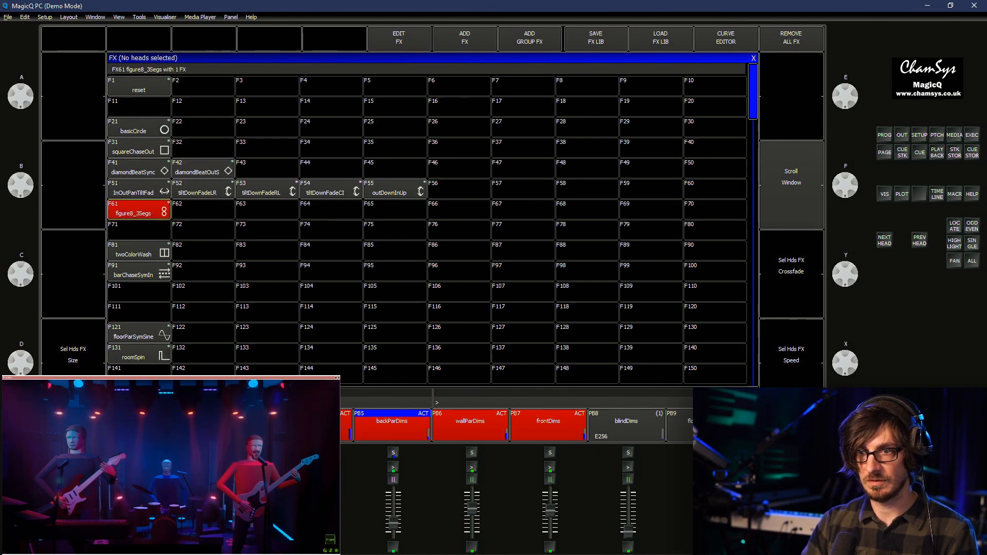
type("fig8")
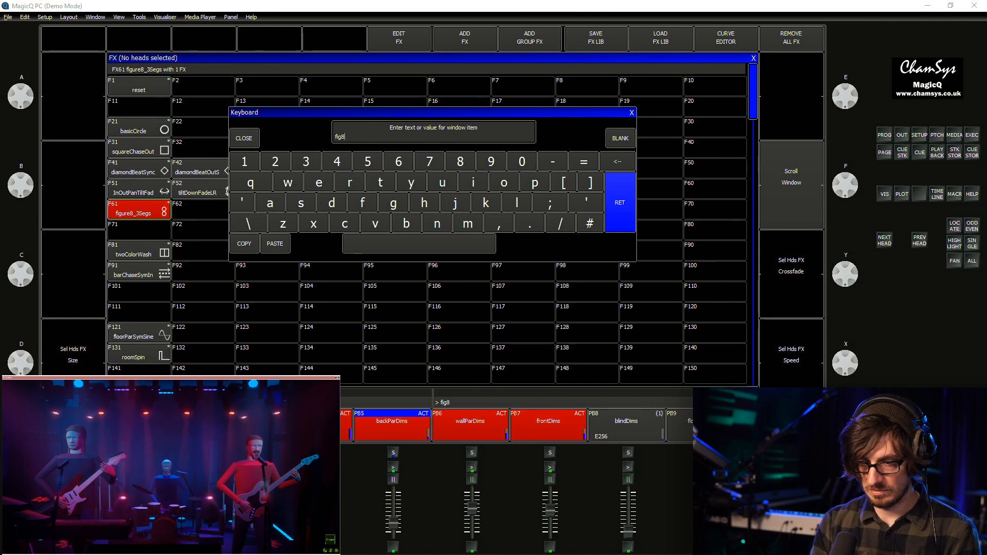
type("_3Segs")
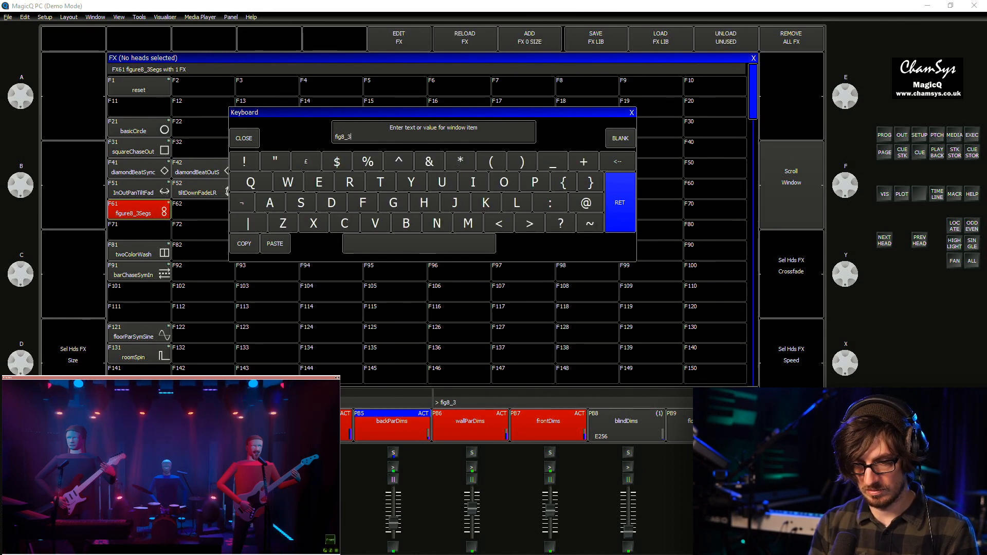
key("Return")
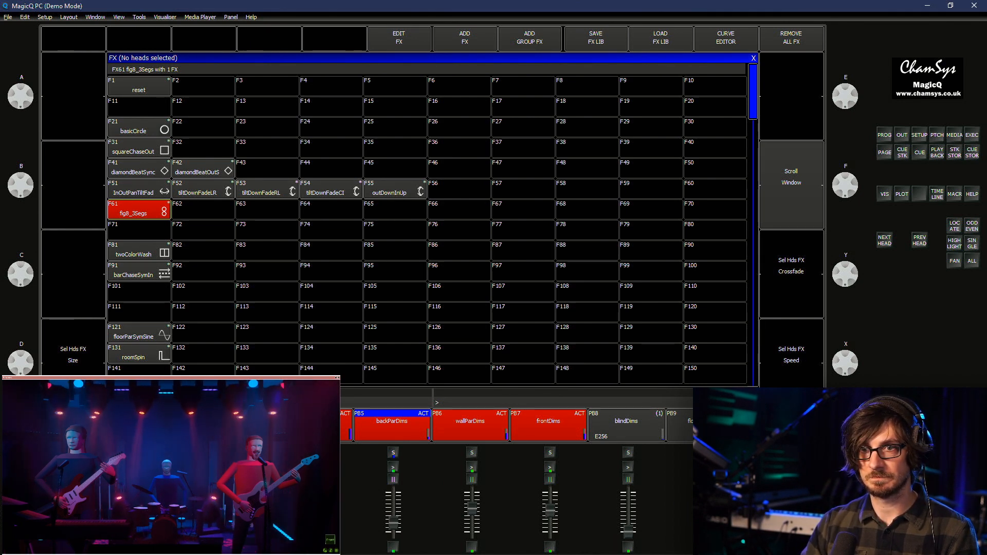
key("ctrl+BackSpace")
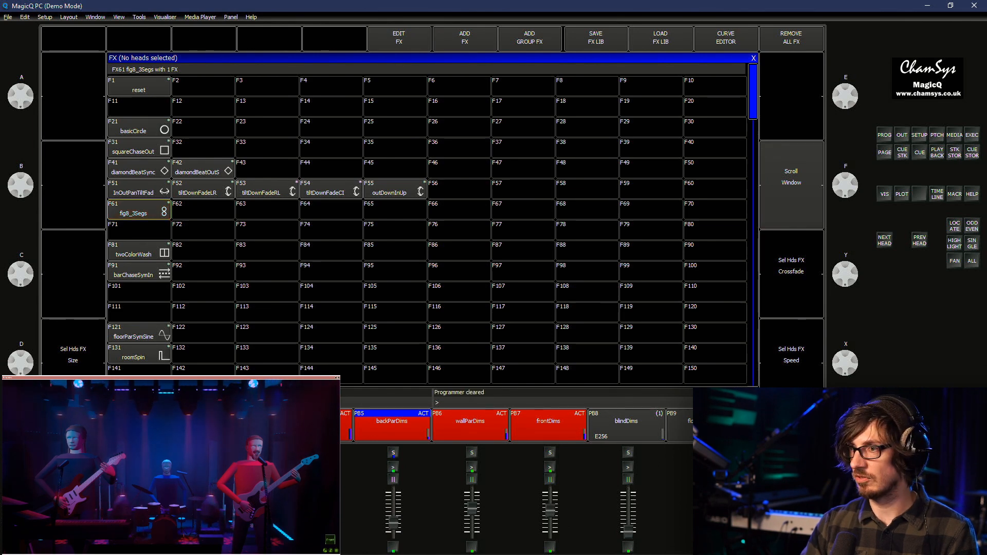
Run the fig8_3Segs cue at Q491 and try it with the all-movers group G25 in the prison position
key("ctrl+F12")
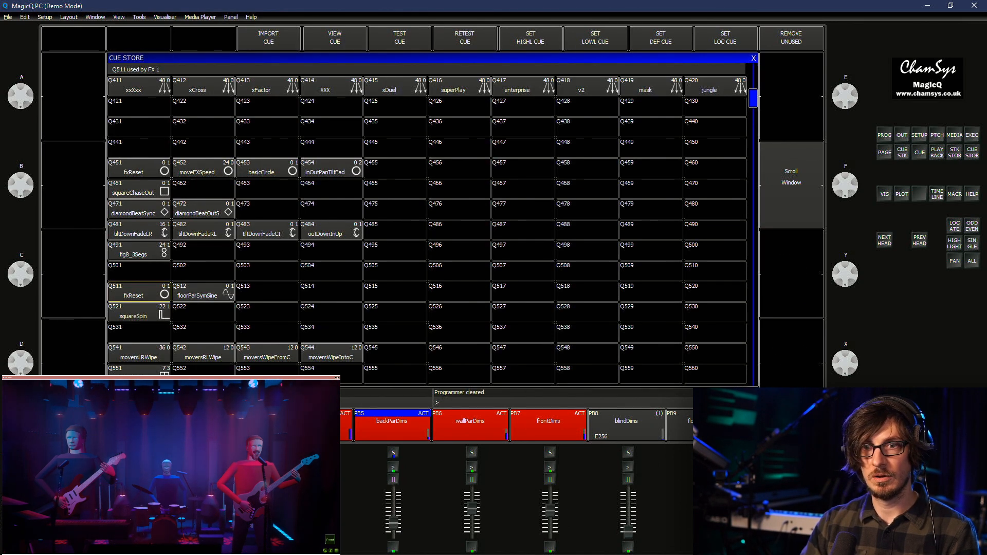
left_click(139, 251)
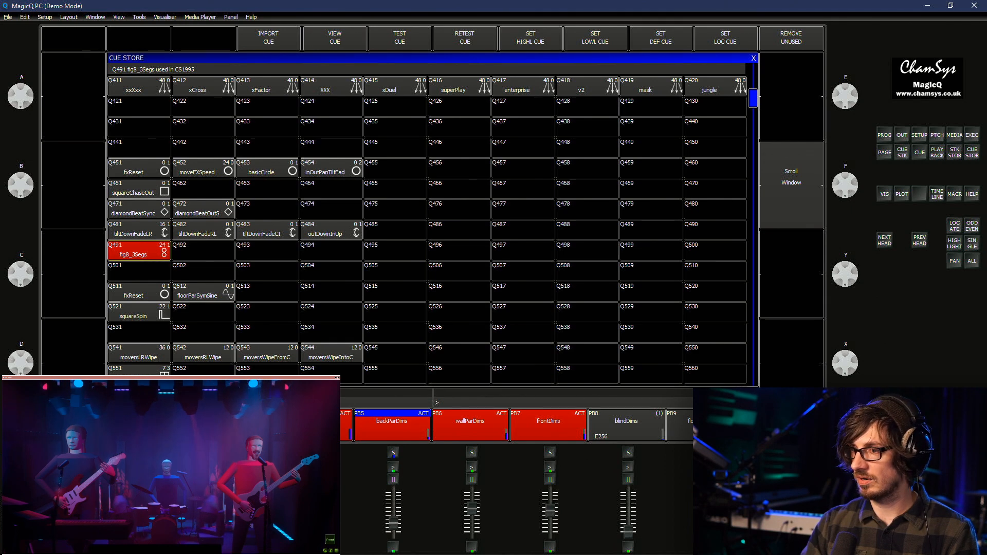
key("ctrl+1")
left_click(390, 163)
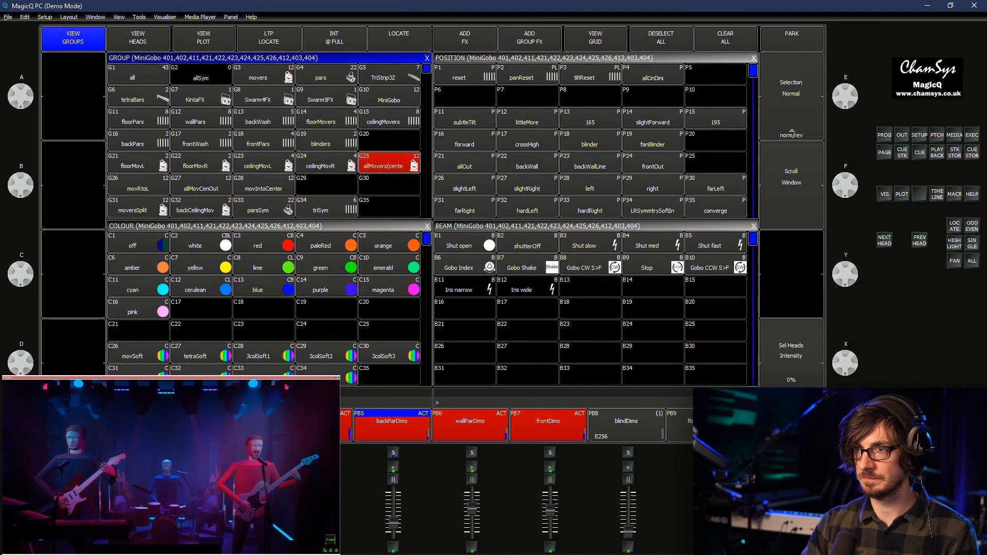
left_click(464, 185)
scroll(464, 185, "down", 4)
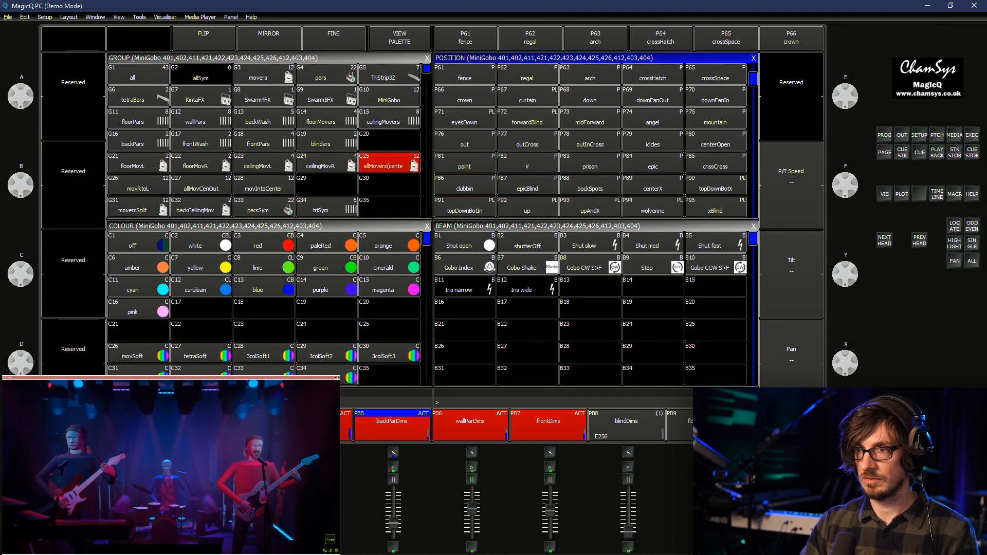
left_click(590, 163)
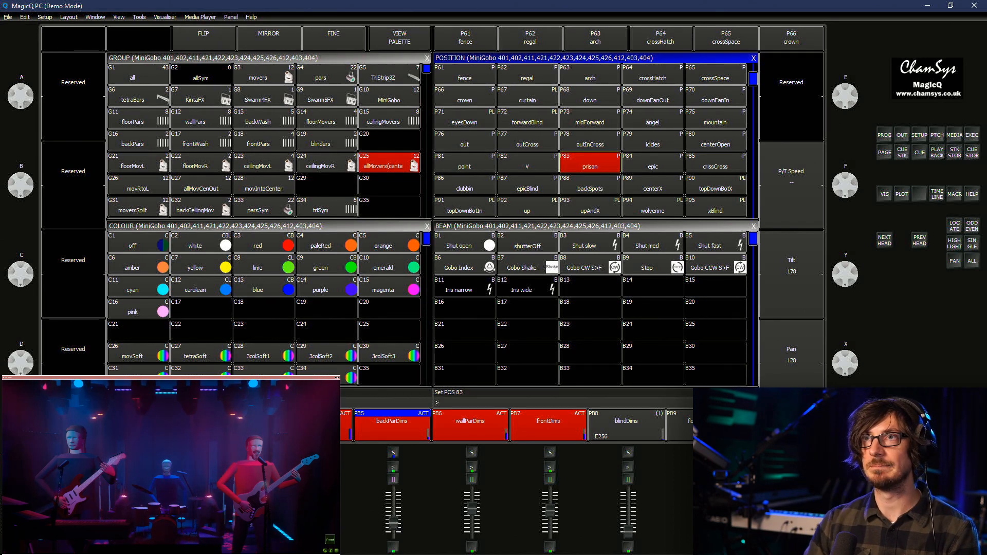
Try the figure-of-eight with the movers in the point, out and forwardBlind positions, and clear the programmer
left_click(465, 163)
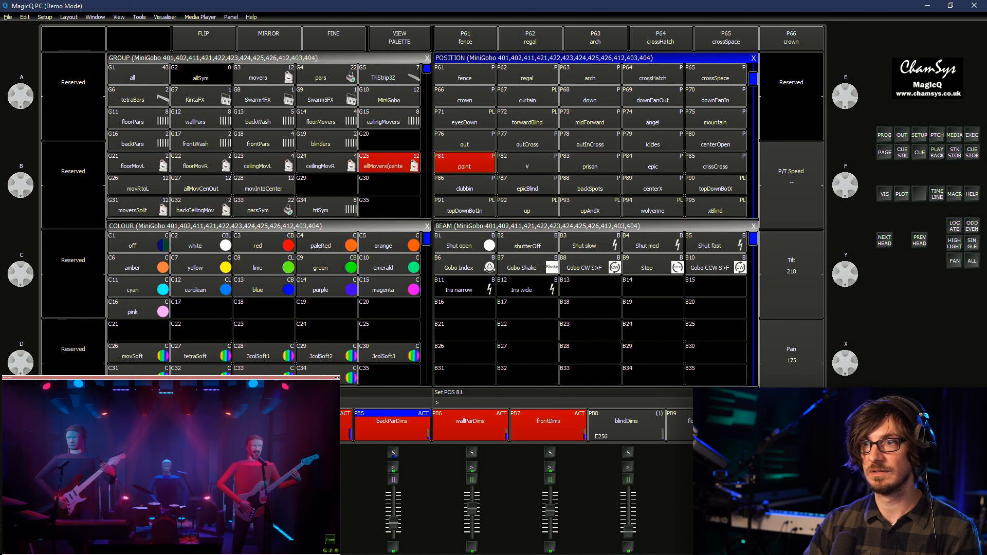
left_click(464, 141)
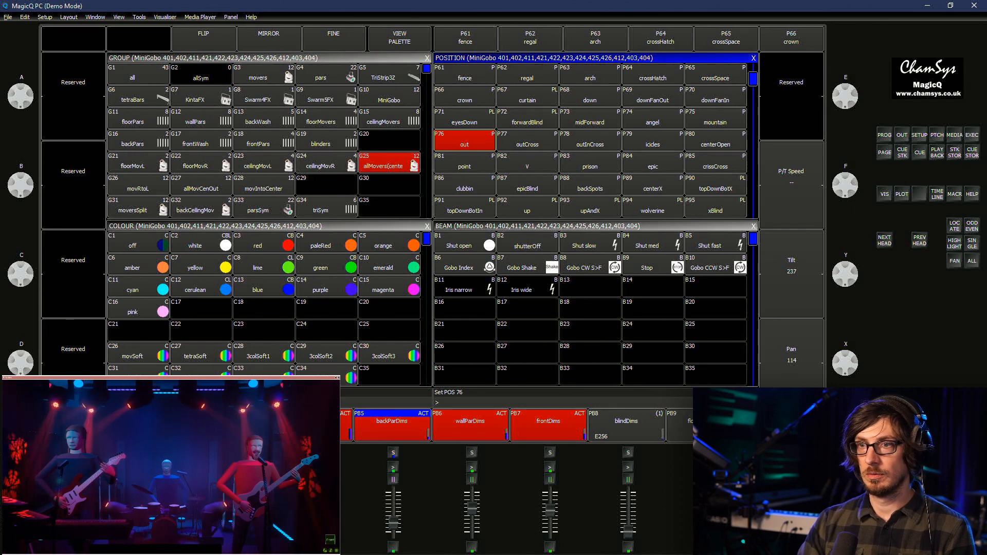
left_click(464, 163)
left_click(527, 118)
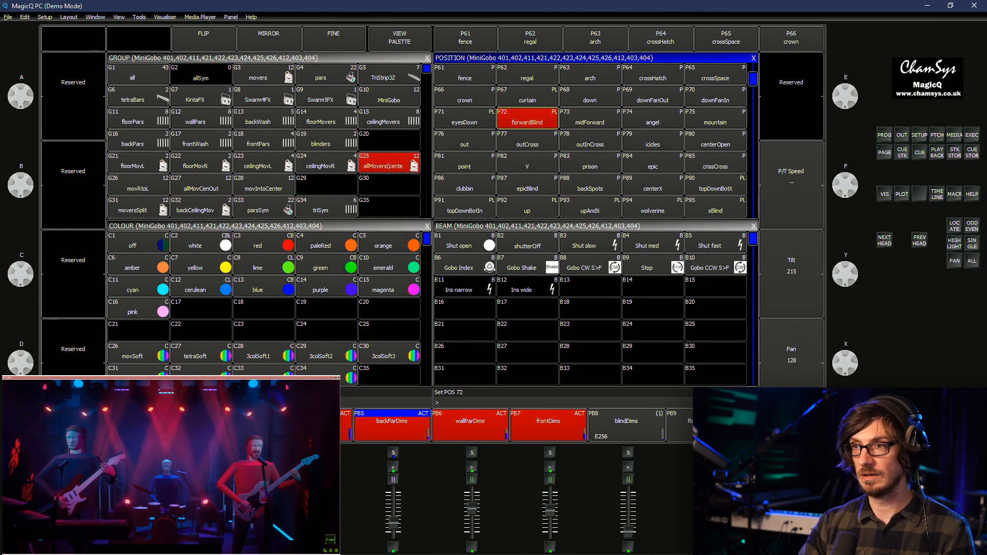
key("ctrl+BackSpace")
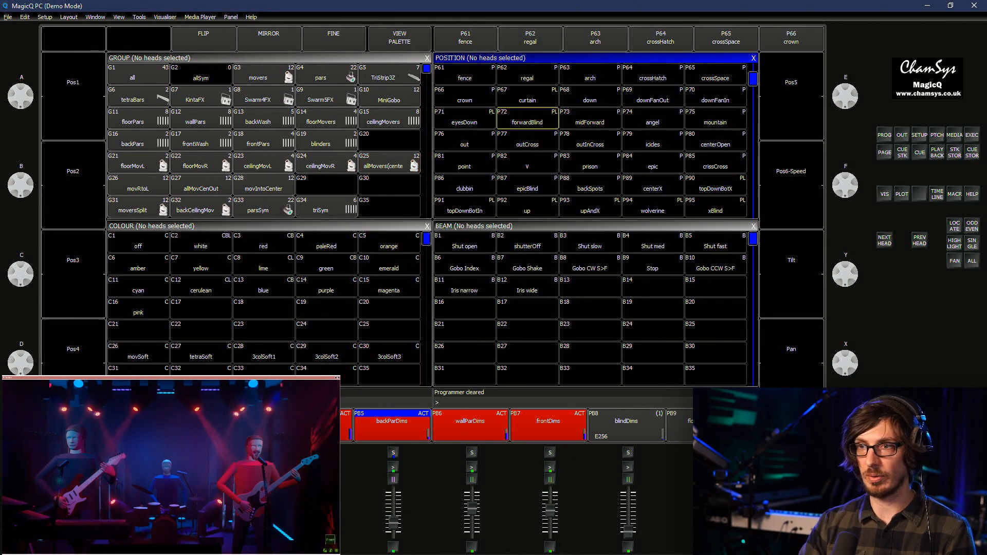
Activate the position cues LRHardOut, allIn and finally forward from the Cue Store
left_click(971, 153)
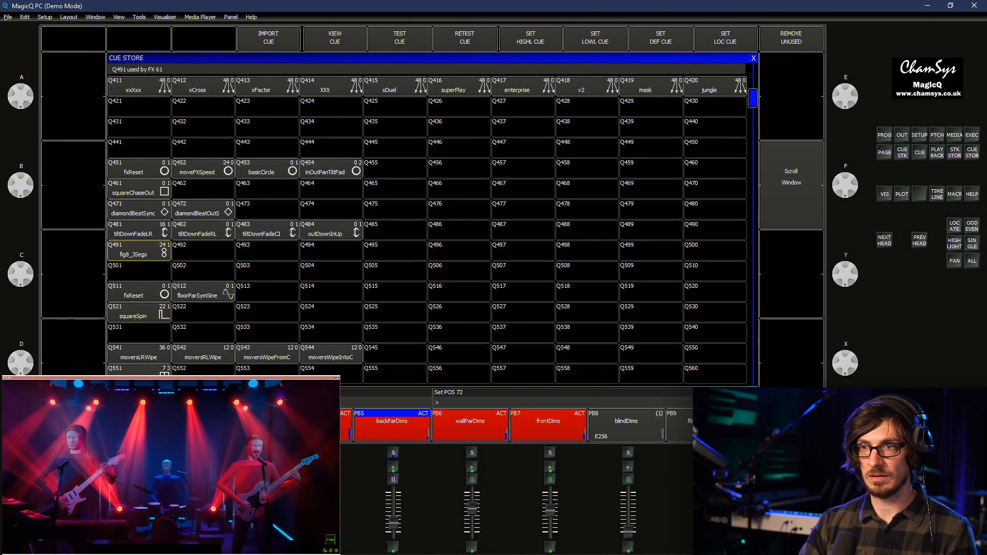
key("Up")
key("Up")
key("Up")
key("Up")
key("Up")
key("Up")
key("Up")
key("Up")
key("Up")
key("Up")
key("Up")
key("Up")
key("Up")
key("Up")
key("Up")
key("Up")
key("Up")
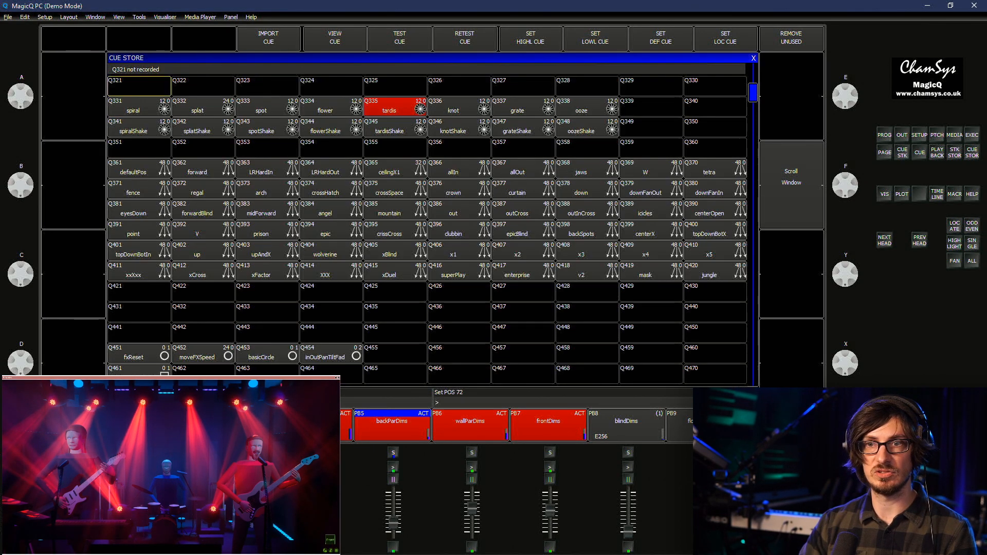
left_click(331, 168)
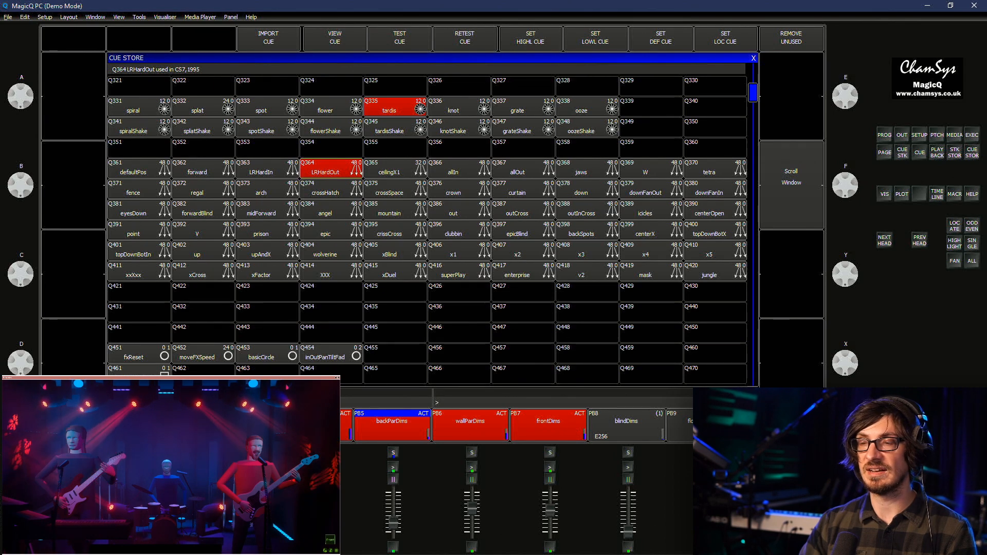
left_click(459, 168)
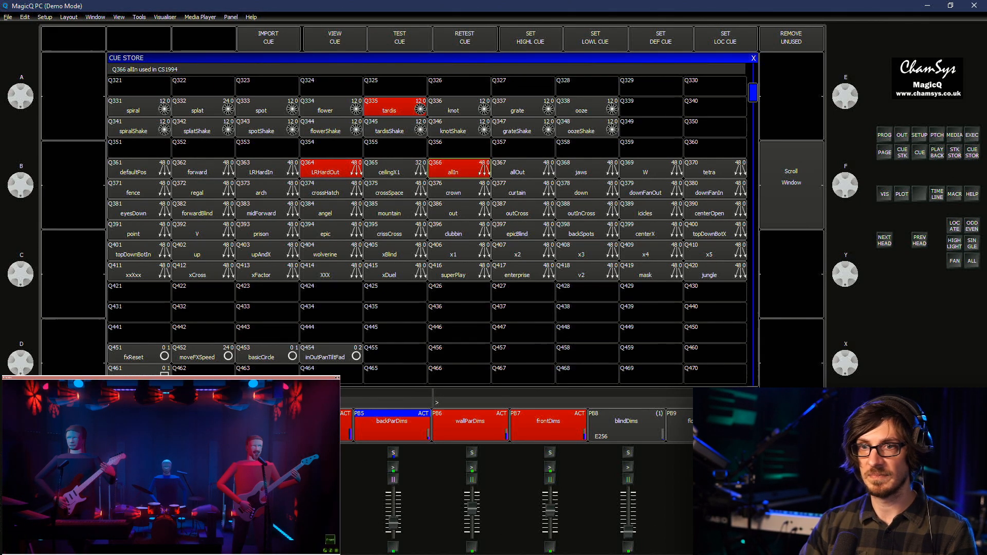
left_click(198, 169)
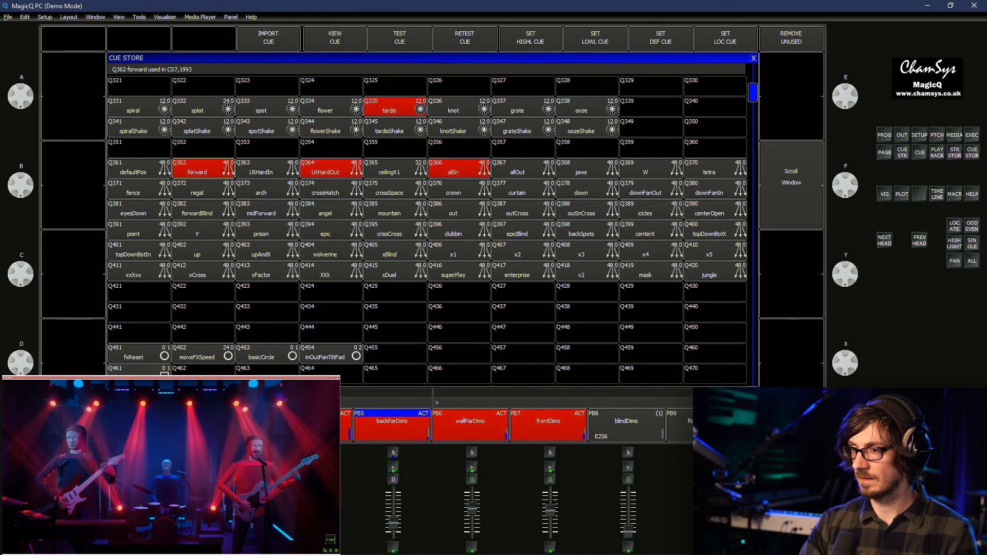
Add the pan effect from the Position FX library to the all-movers group G25
left_click(753, 58)
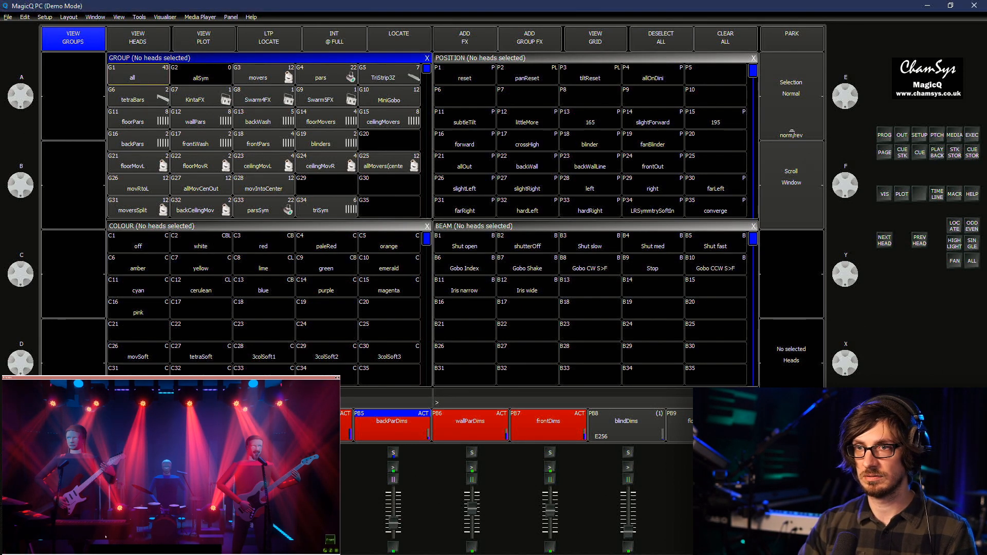
left_click(389, 163)
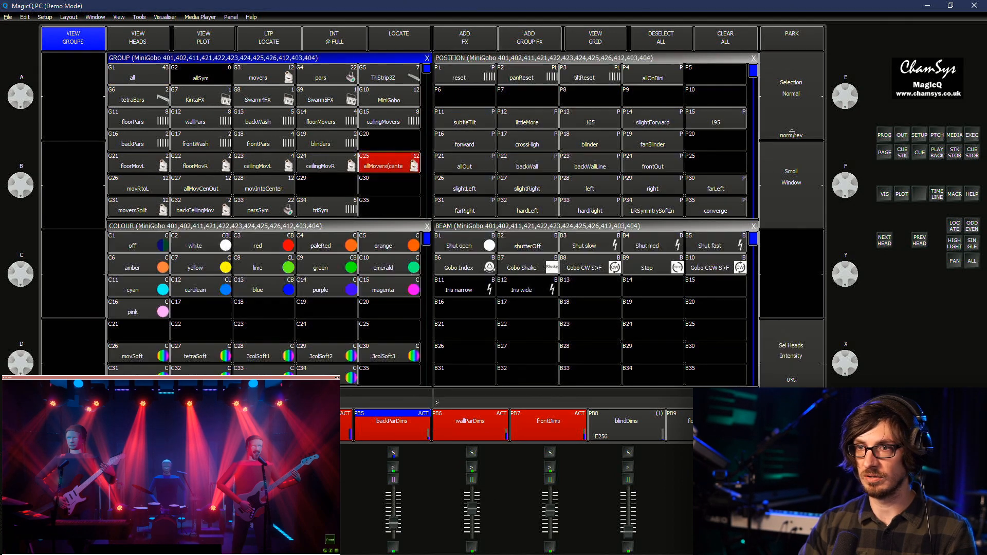
left_click(465, 38)
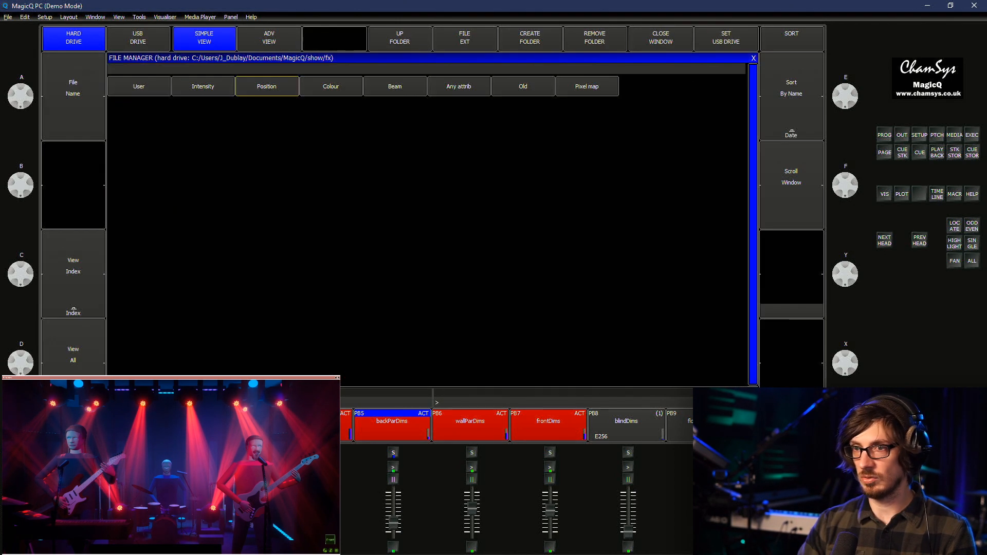
left_click(266, 87)
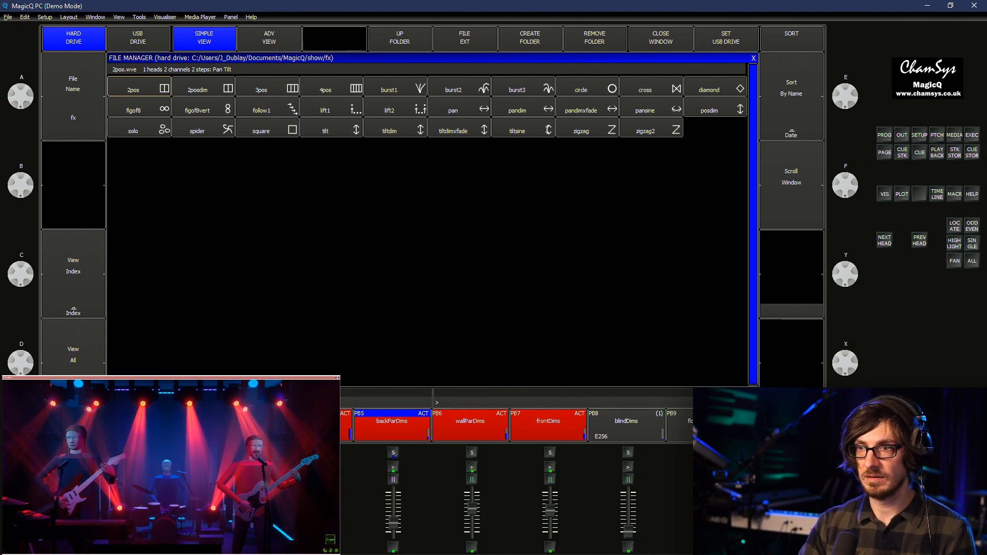
left_click(459, 107)
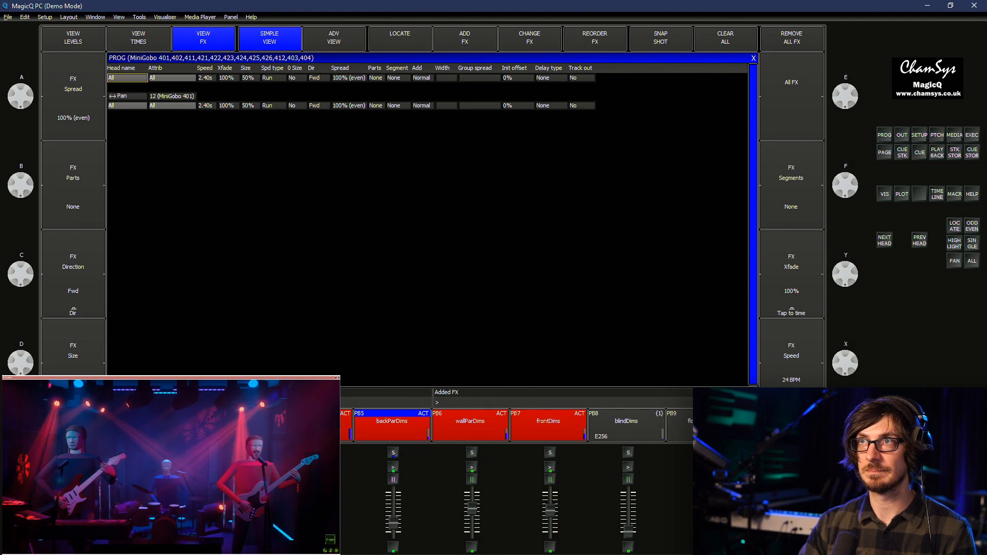
Set the Pan effect's speed to 0.50 s and its size to 20%
double_click(207, 106)
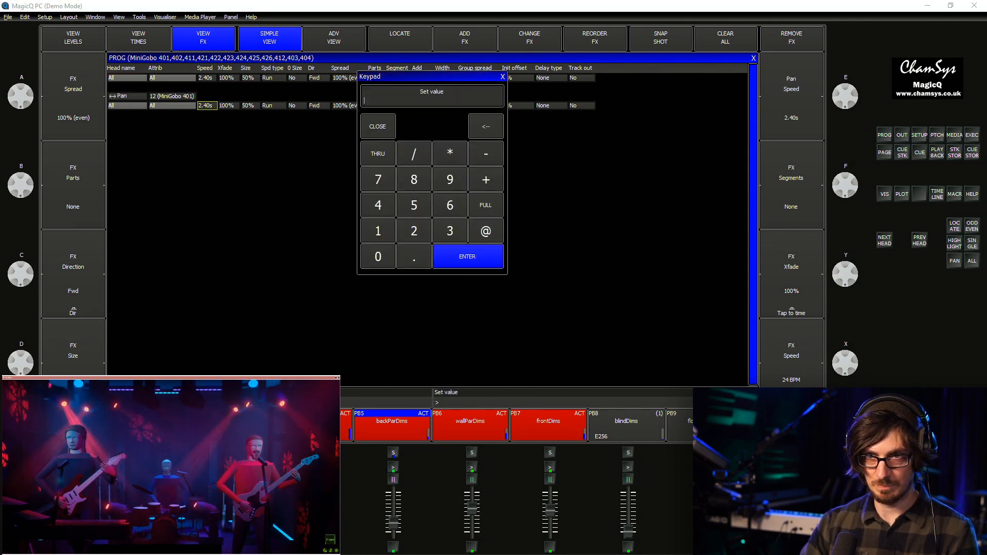
type(".5")
key("Return")
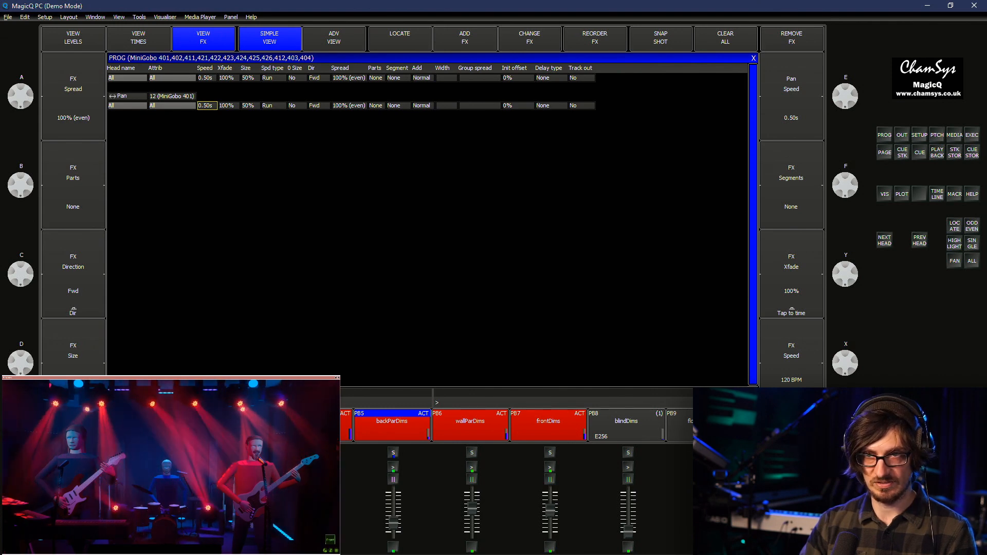
double_click(251, 106)
type("20")
key("Return")
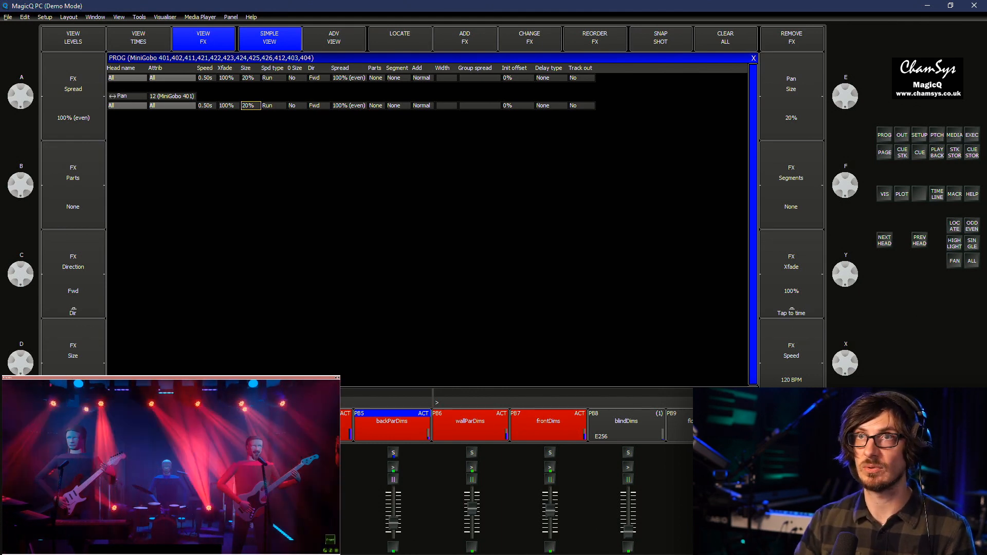
Set the Pan effect's speed to 1.00 s and its size to 25%
double_click(207, 106)
type("1")
key("Return")
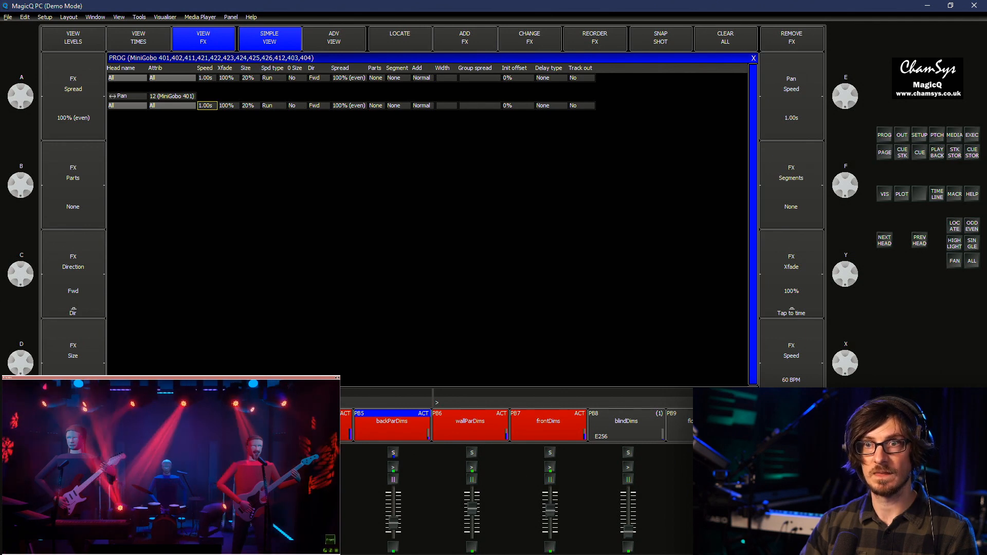
double_click(250, 106)
type("25")
key("Return")
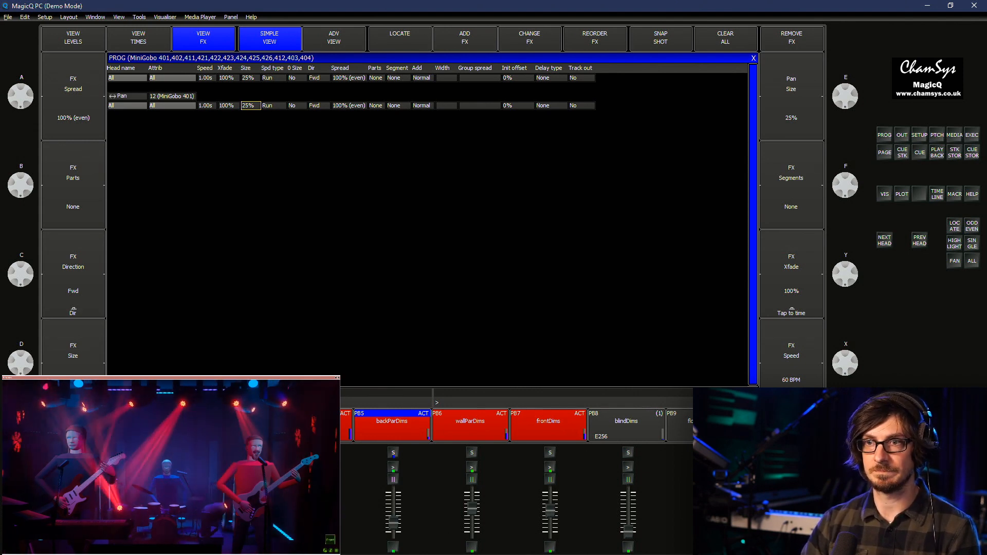
Try 2's segments on the Pan effect, and settle on 3's
double_click(397, 106)
type("2")
key("Return")
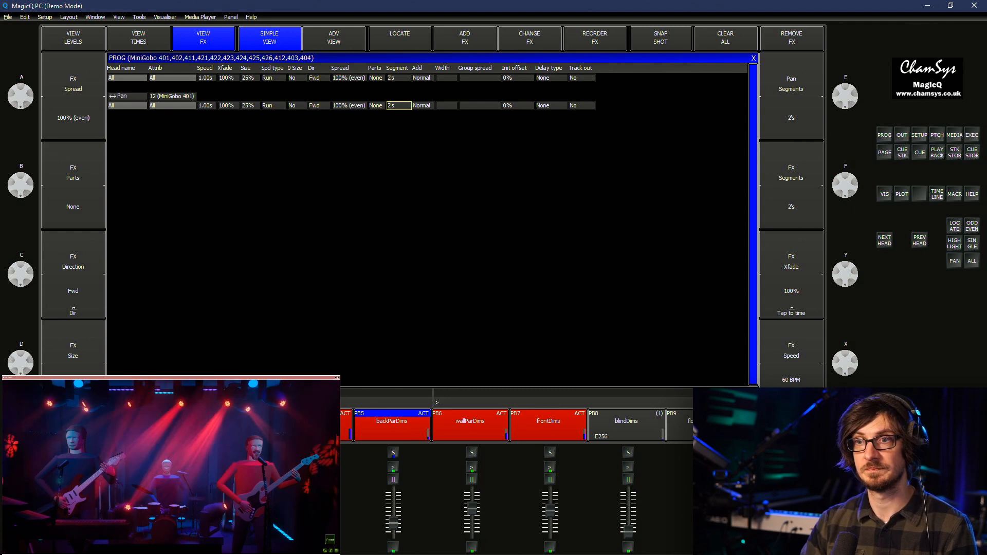
type("3")
key("Return")
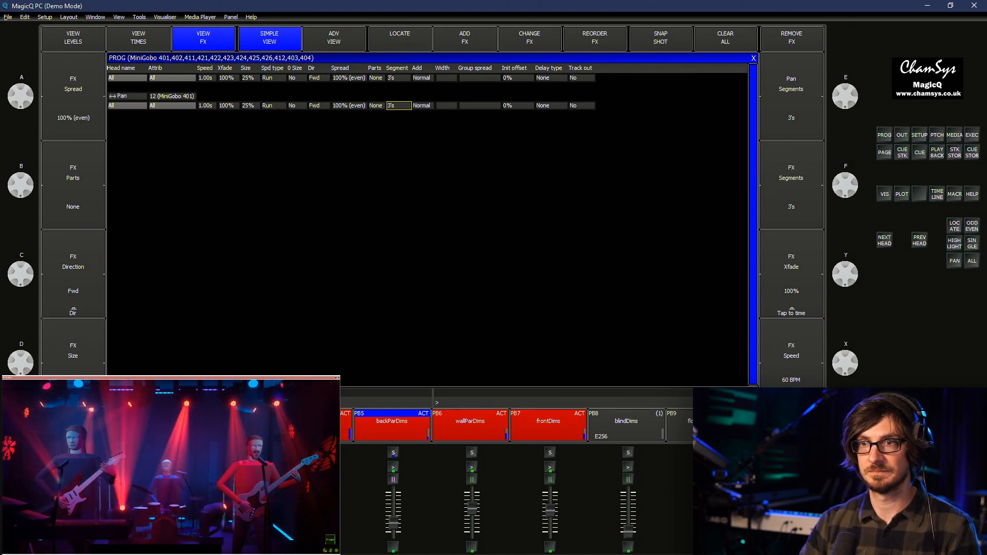
Set the Pan effect's parts to 2's and choose a different direction for it
double_click(377, 105)
type("2")
key("Return")
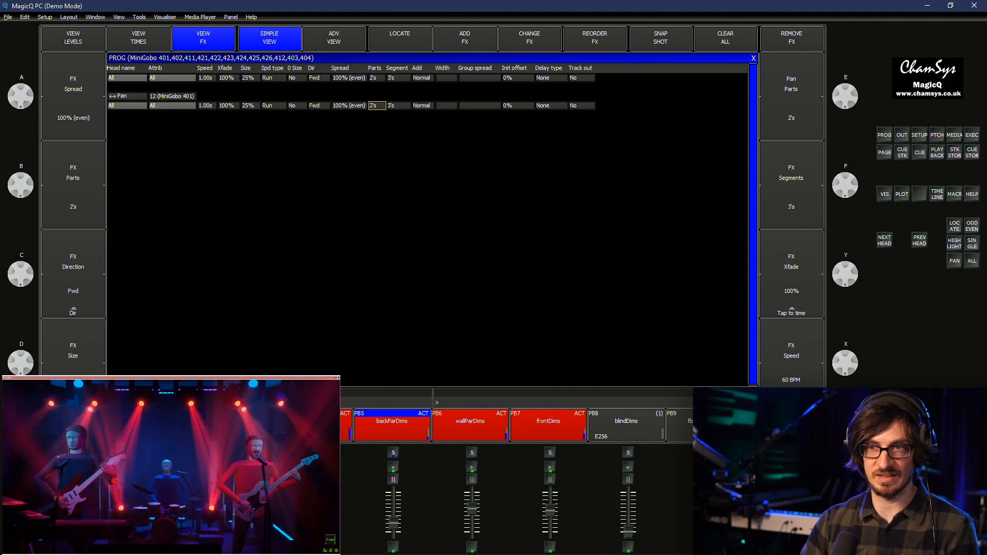
double_click(317, 105)
left_click(371, 102)
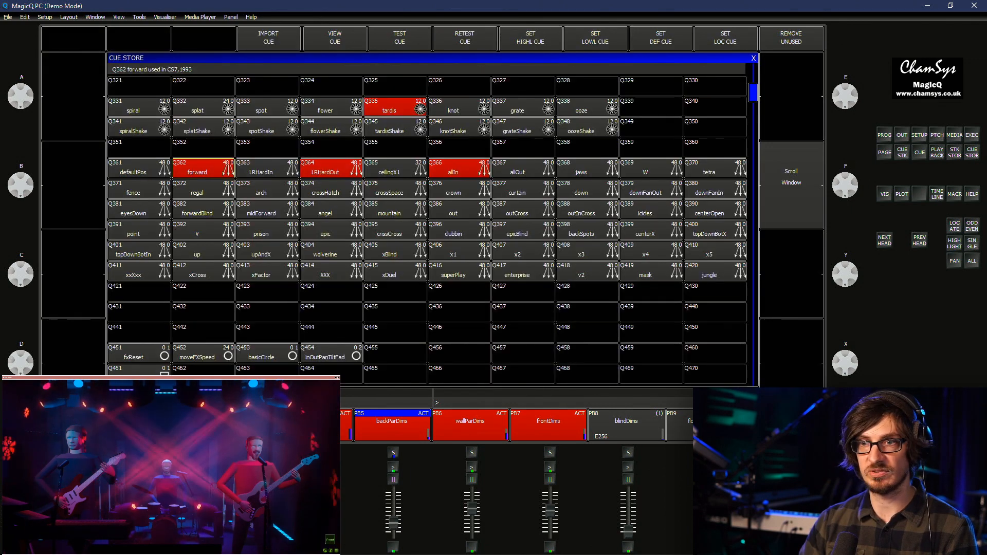
Release the forward, LRHardOut and allIn position cues and activate the crown position
left_click(197, 169)
left_click(324, 169)
left_click(453, 168)
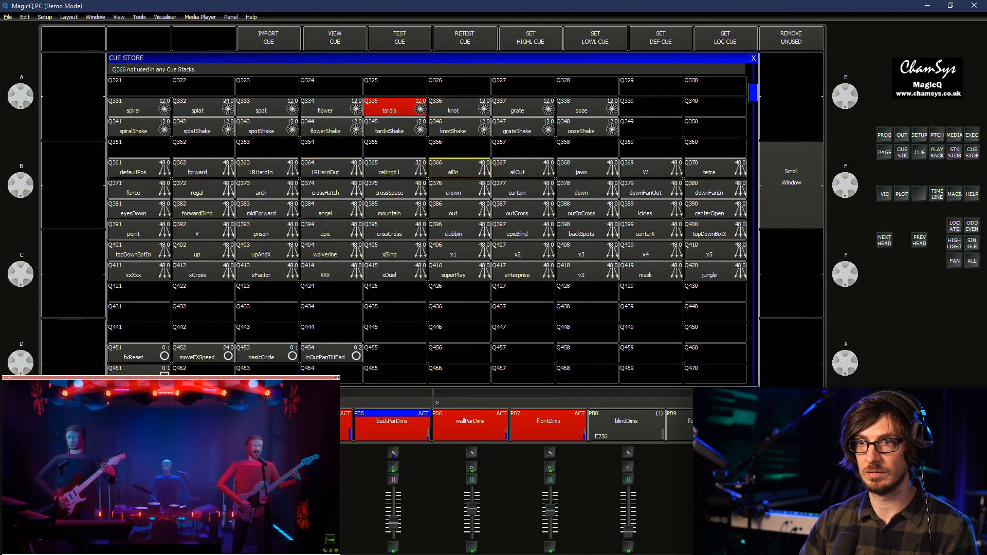
left_click(453, 190)
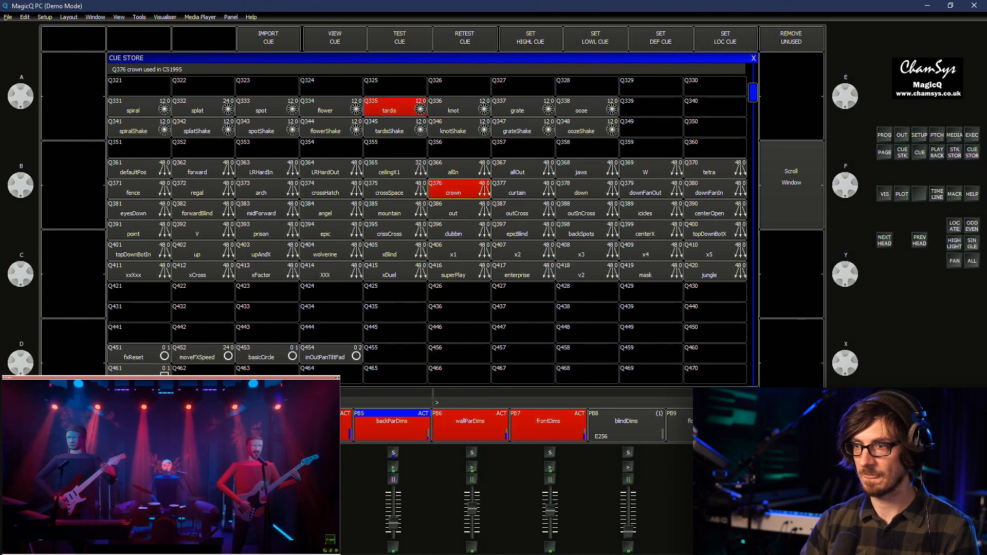
Record the pan effect into the empty FX slot F71 under the name LRPanIn
key("F6")
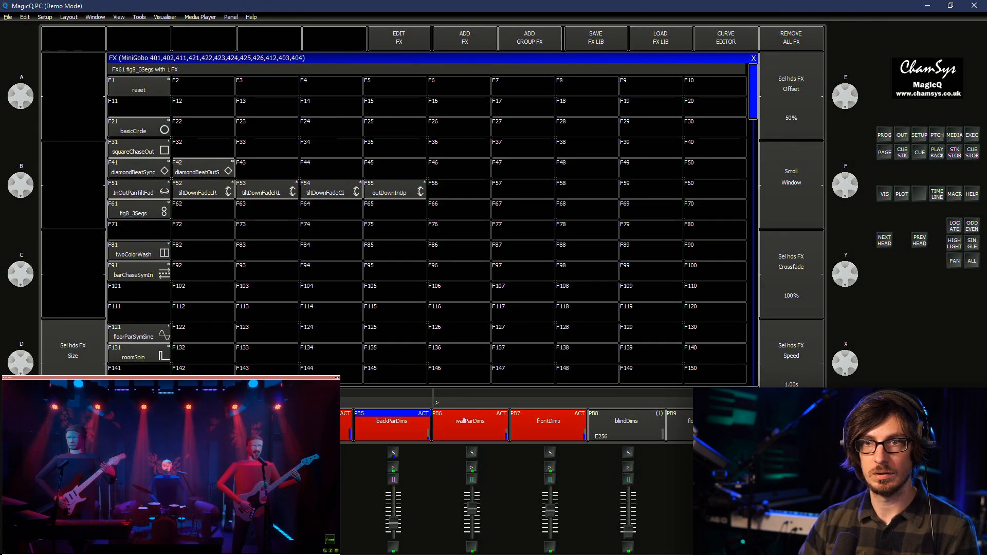
left_click(139, 230)
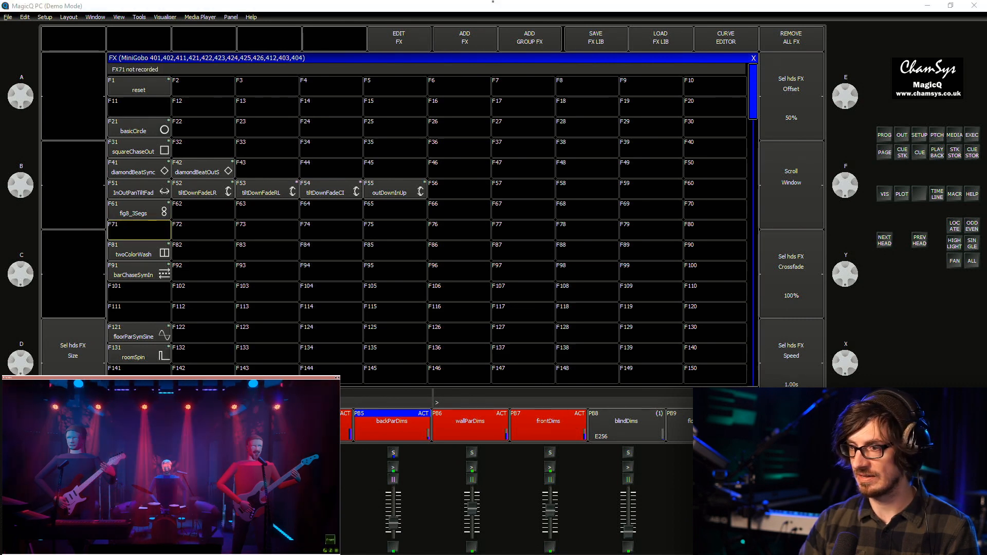
type("LR")
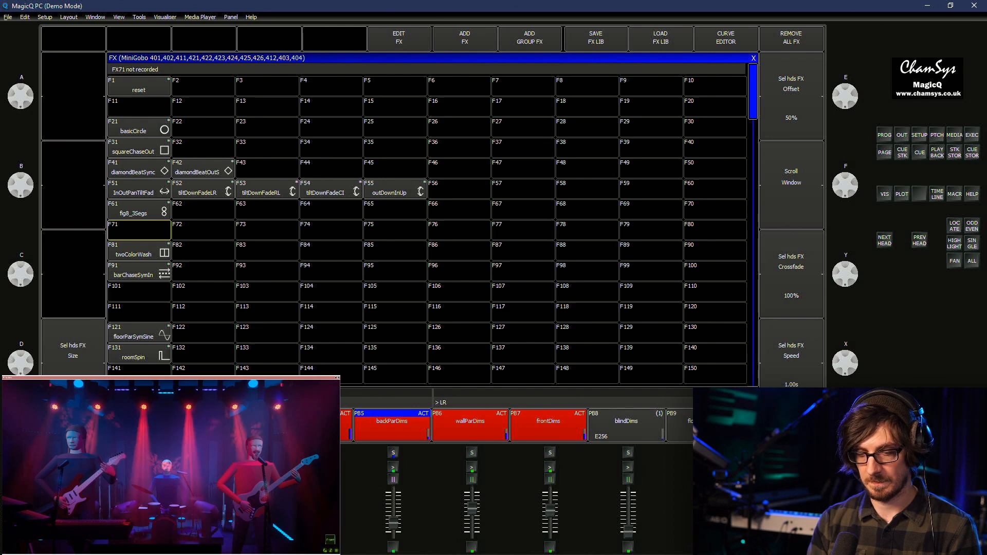
type("PanIn")
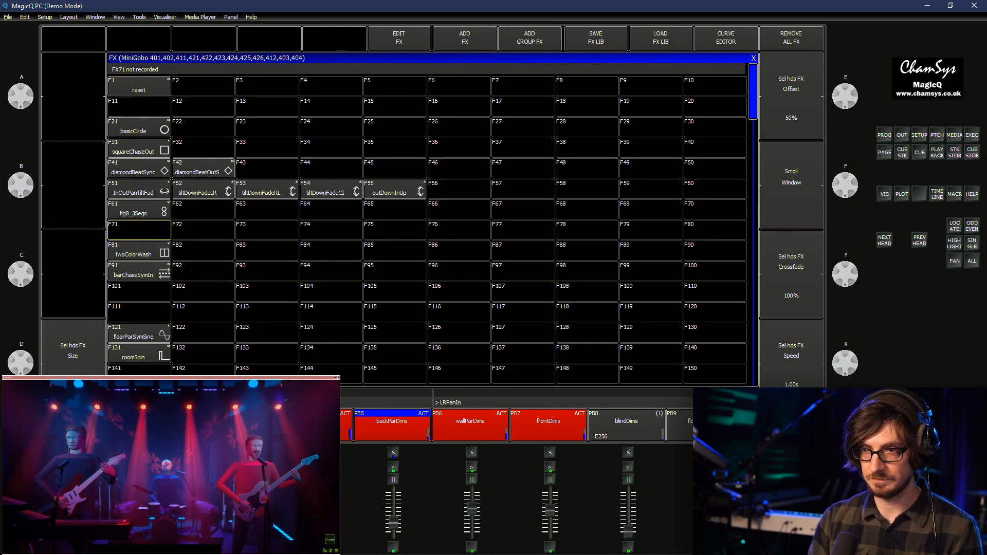
key("ctrl+r")
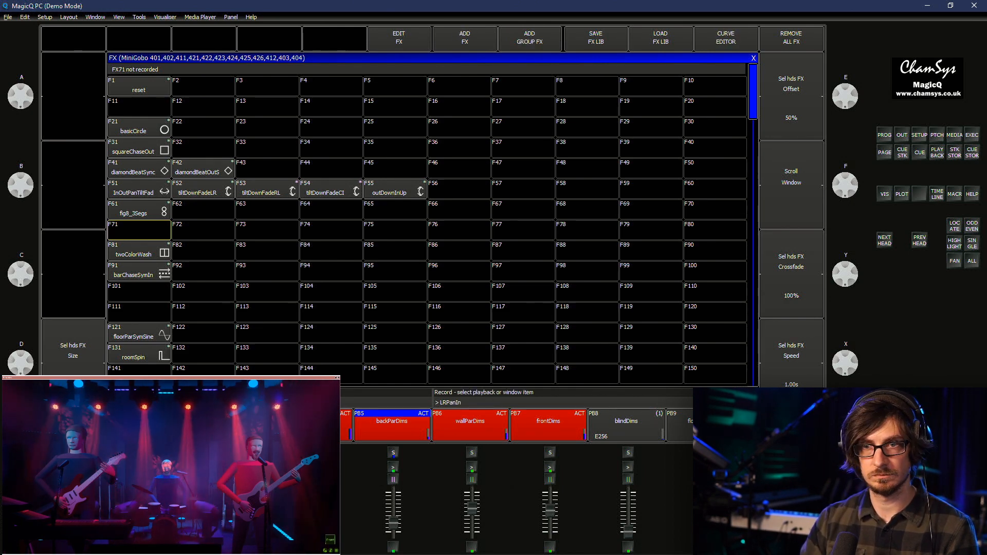
key("Return")
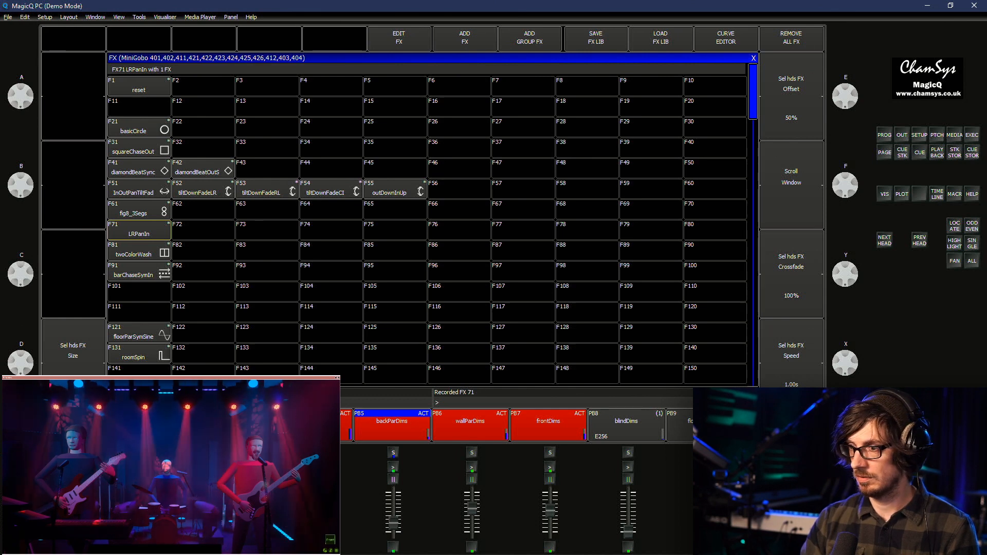
Give the LRPanIn effect in F71 the horizontal double-arrow icon from the fx icon folder
key("ctrl+shift+s")
key("Return")
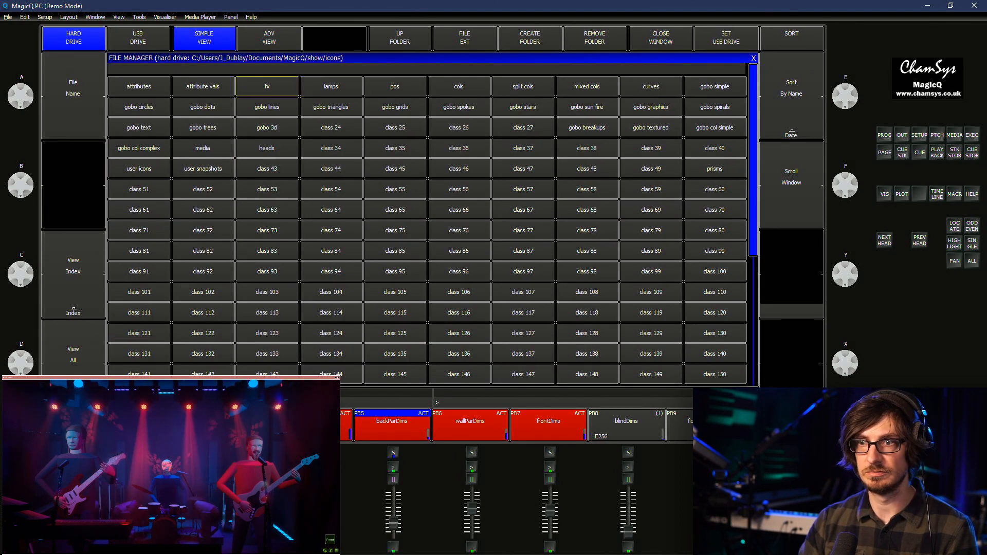
left_click(267, 86)
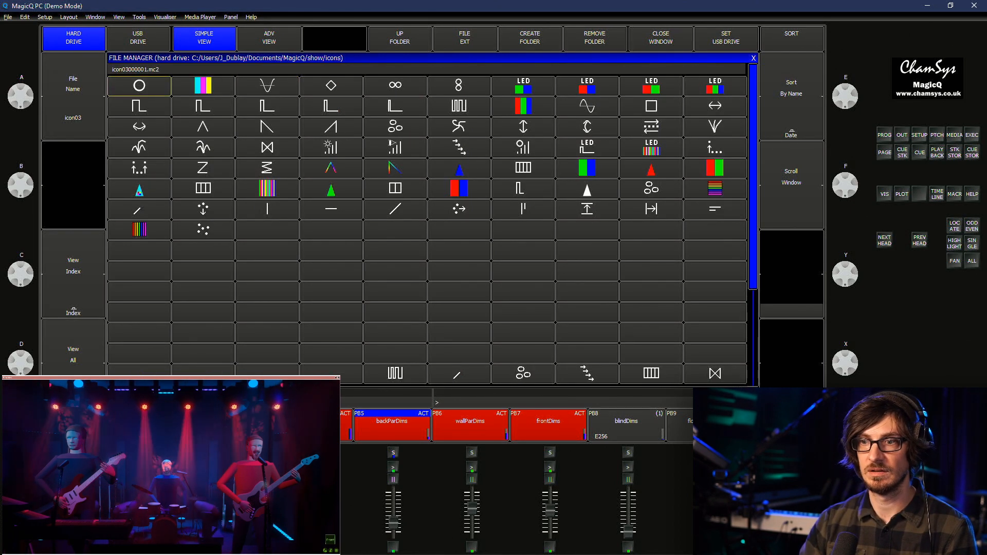
scroll(427, 229, "down", 20)
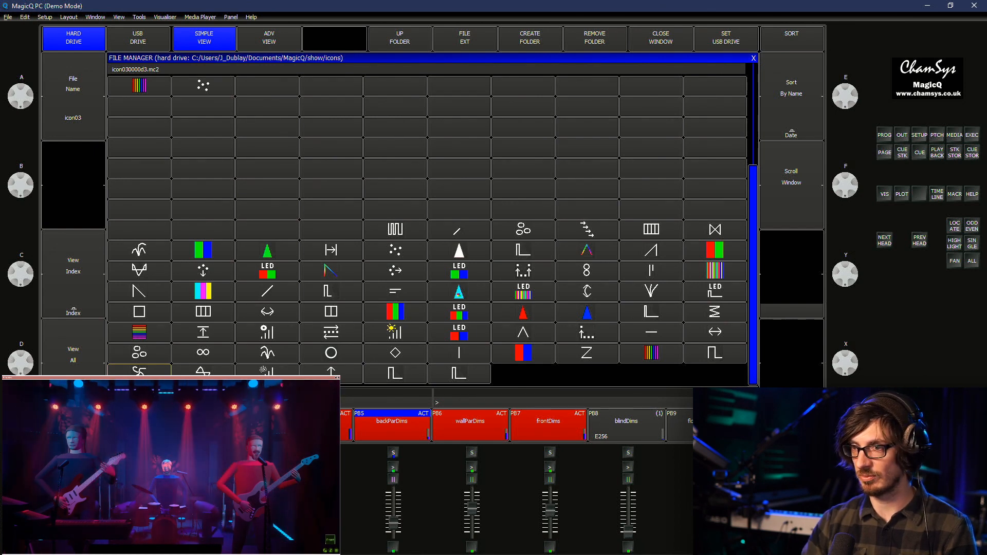
left_click(715, 333)
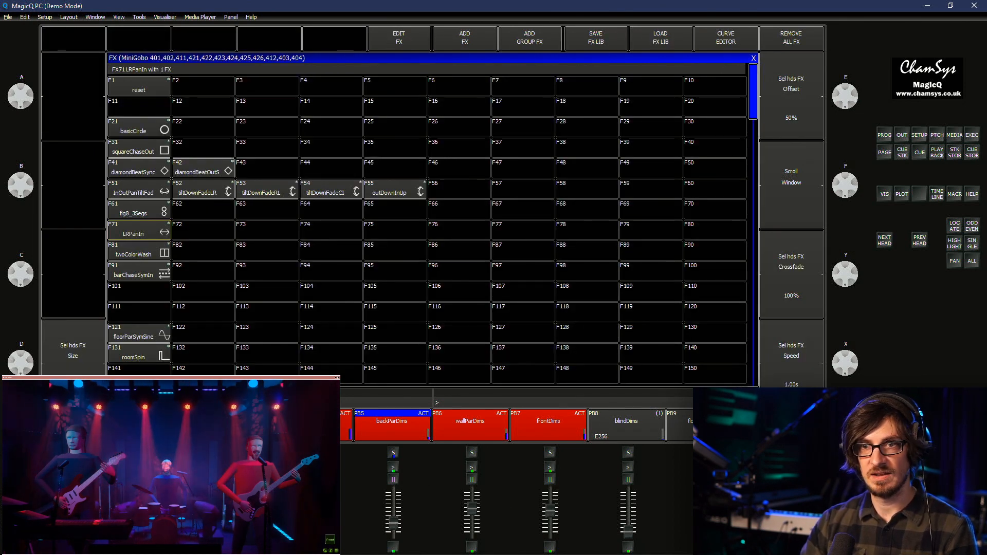
Move the twoColorWash and barChaseSymIn effects down to slots F101 and F111
key("ctrl+m")
left_click_drag(139, 251, 139, 271)
left_click(139, 292)
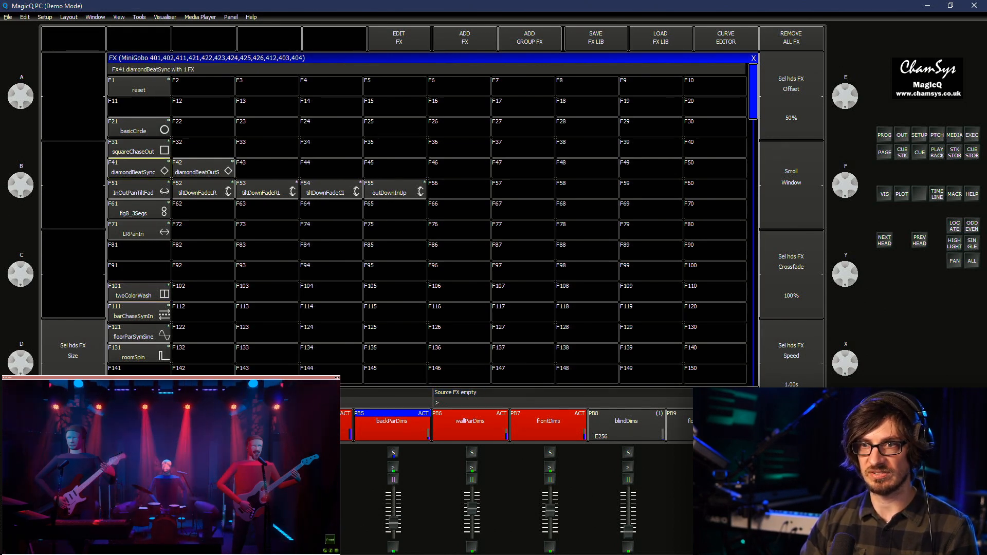
scroll(427, 230, "down", 10)
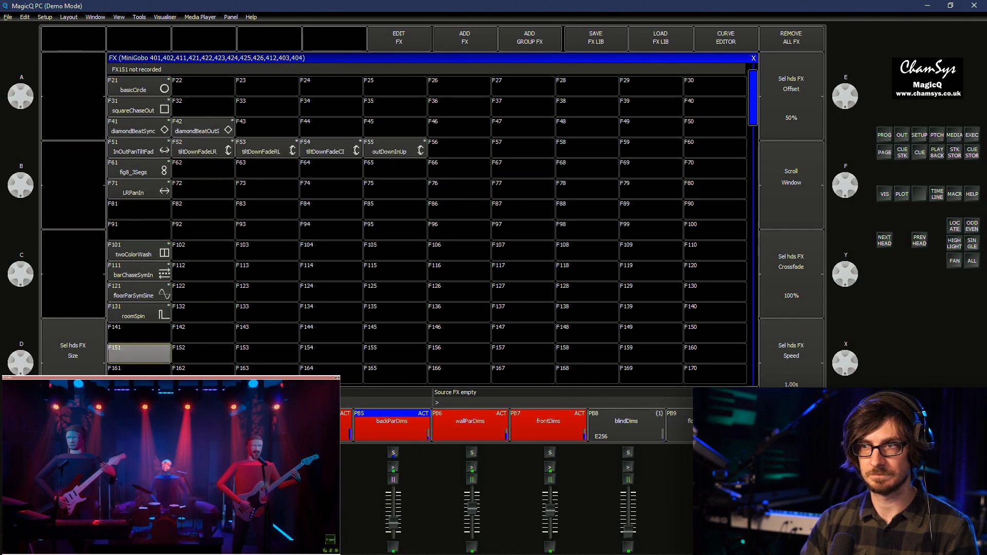
scroll(426, 230, "up", 6)
scroll(427, 230, "up", 1)
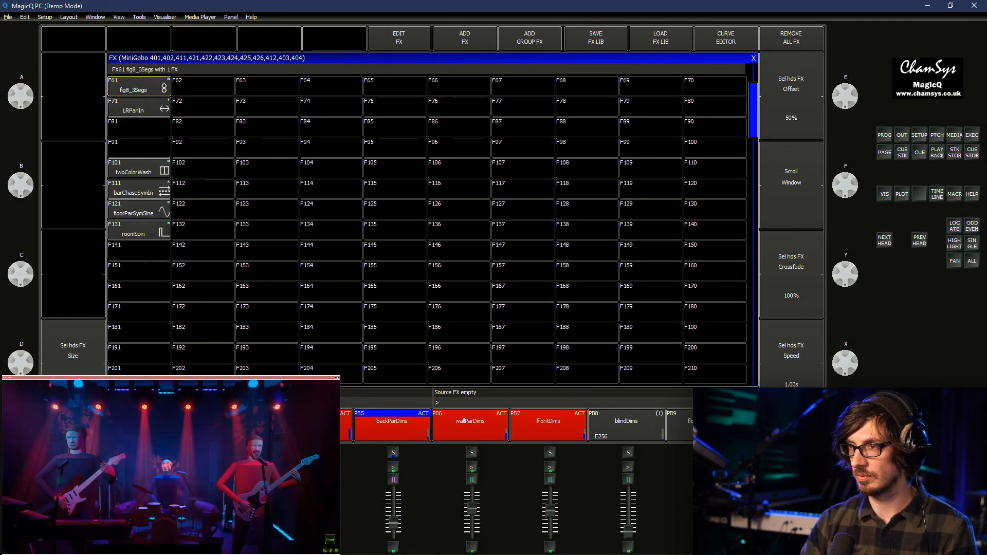
scroll(426, 230, "up", 6)
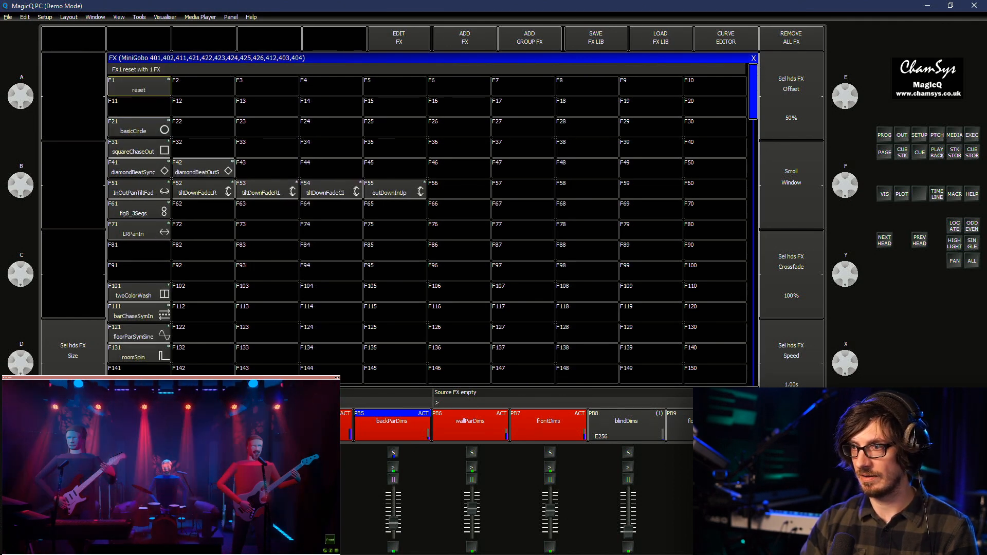
Clear the programmer and move the LRPanIn cue from Q132 to Q501 in the Cue Store
key("ctrl+BackSpace")
key("Escape")
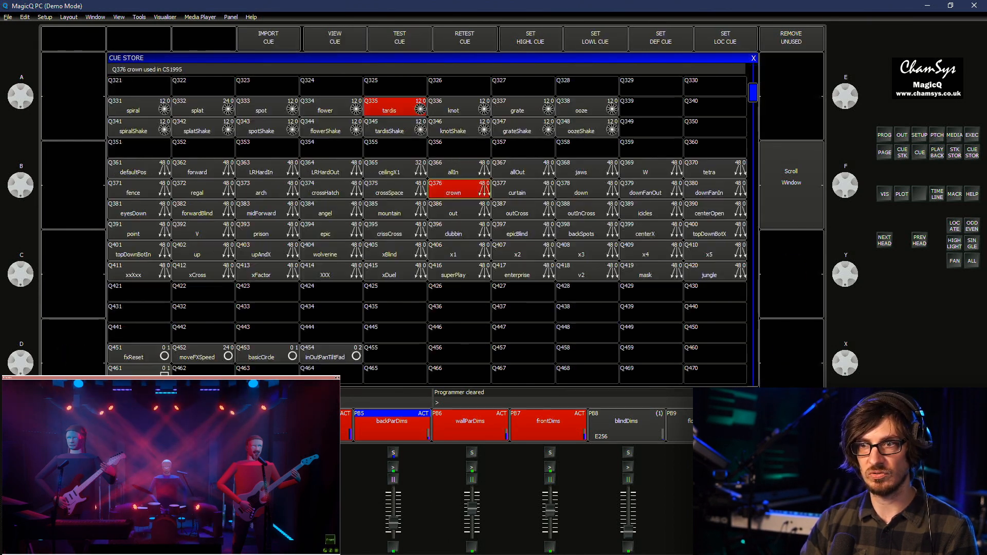
key("Page_Up")
key("Up")
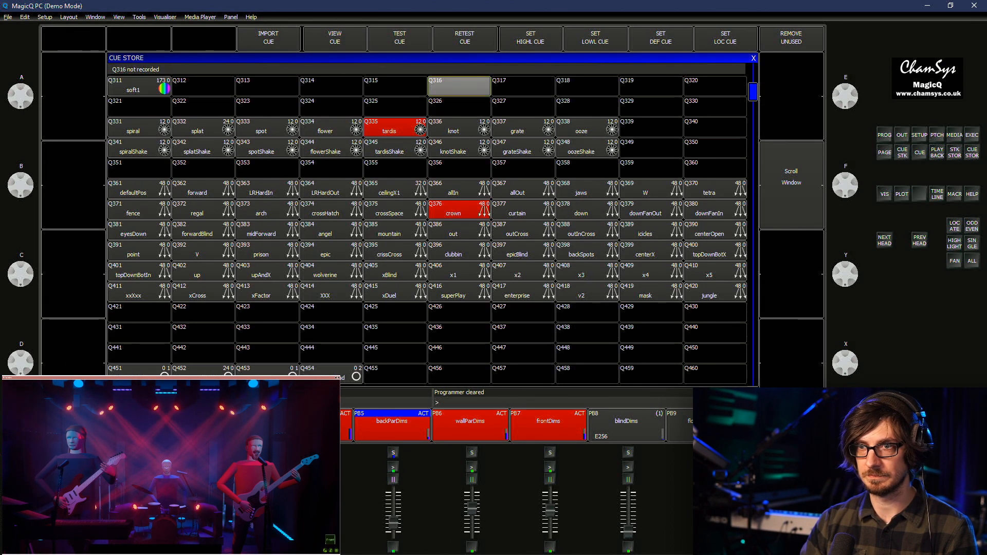
key("Up")
key("Up")
key("Up")
key("Up")
key("Up")
key("Up")
key("Up")
key("Up")
key("Up")
key("Up")
key("Up")
key("Up")
key("Up")
key("Up")
key("Up")
key("Up")
key("Up")
key("Up")
key("Up")
key("Up")
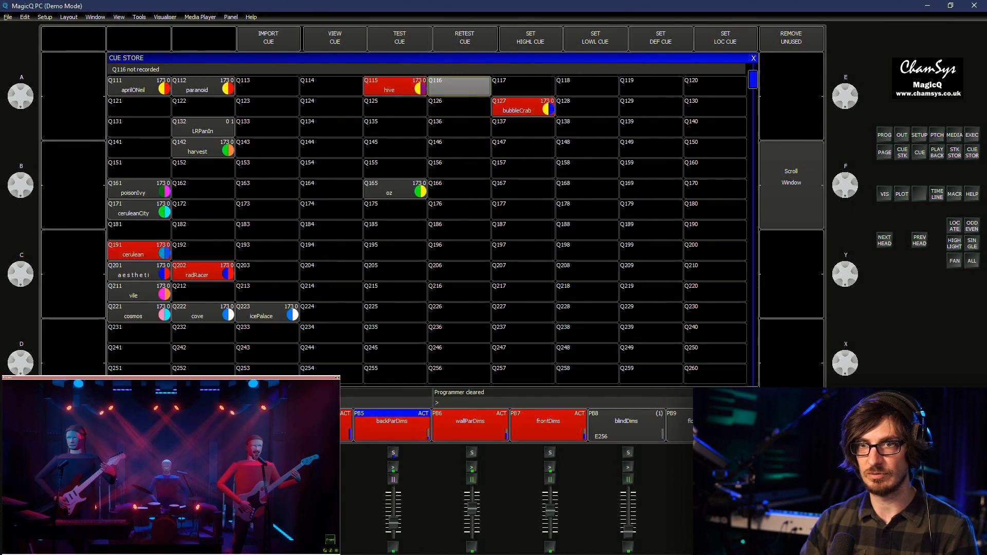
key("Up")
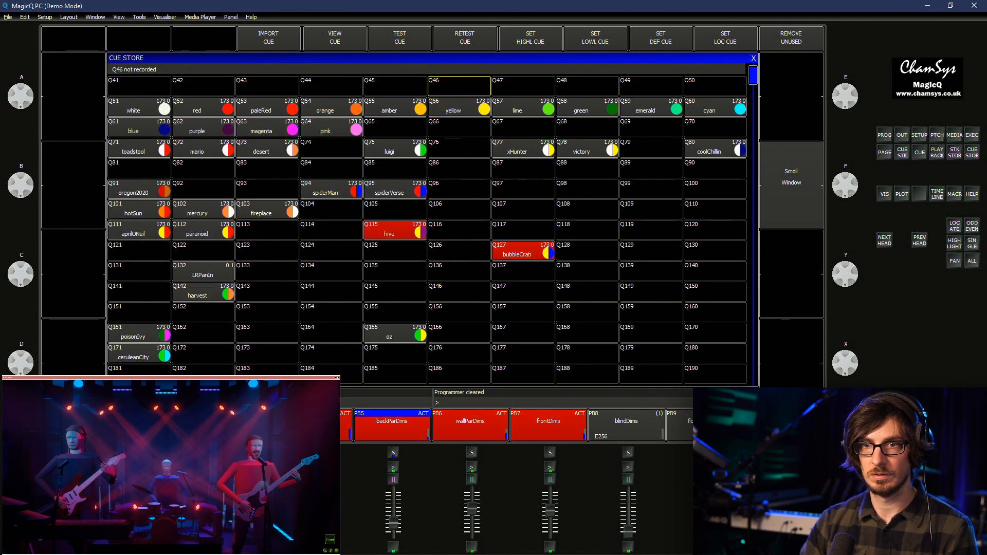
key("ctrl+m")
left_click(203, 272)
scroll(203, 271, "down", 20)
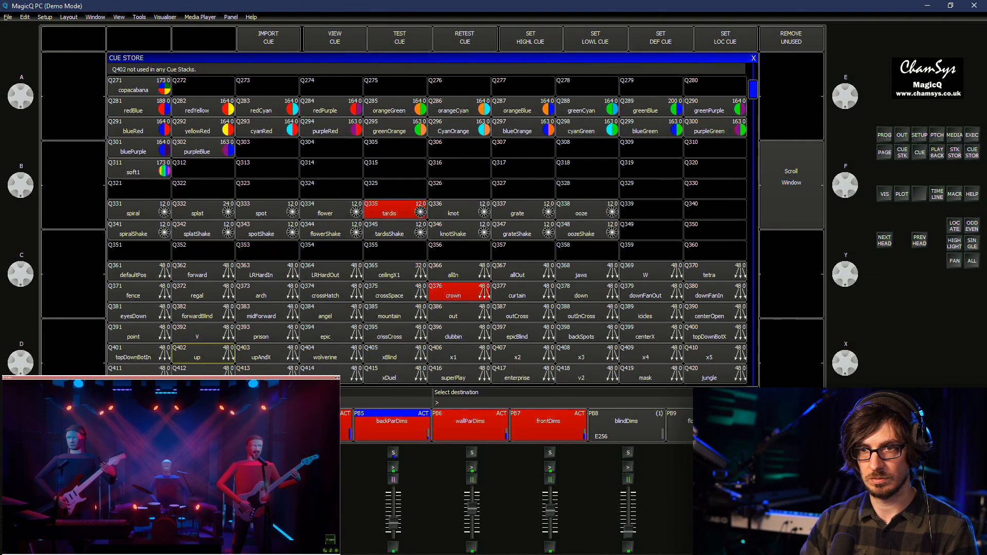
scroll(203, 353, "down", 18)
left_click(139, 189)
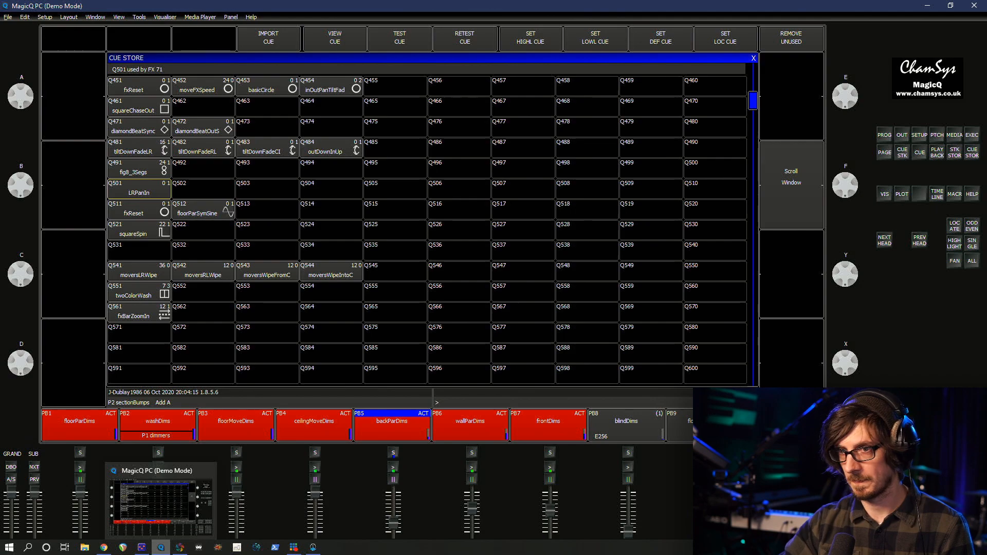
key("alt+Tab")
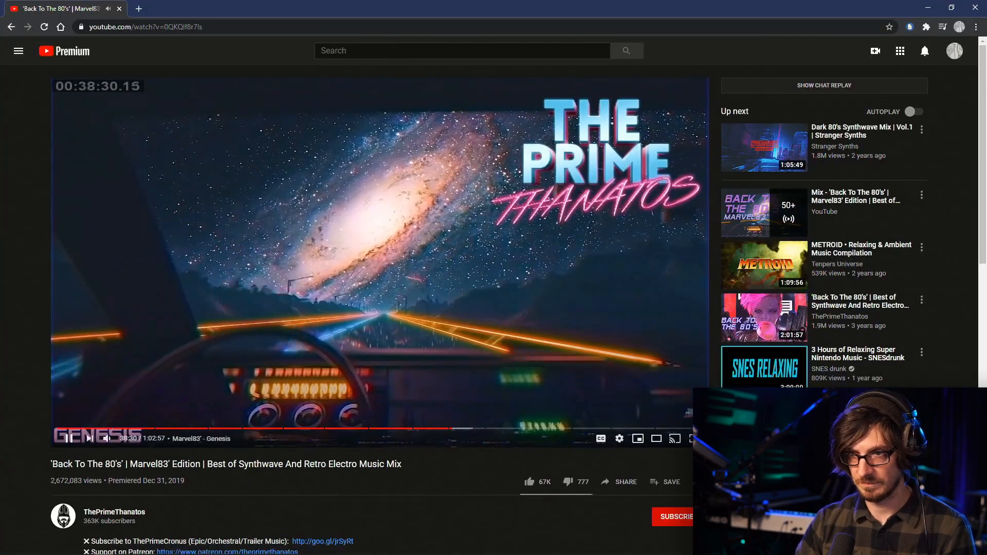
key("alt+Tab")
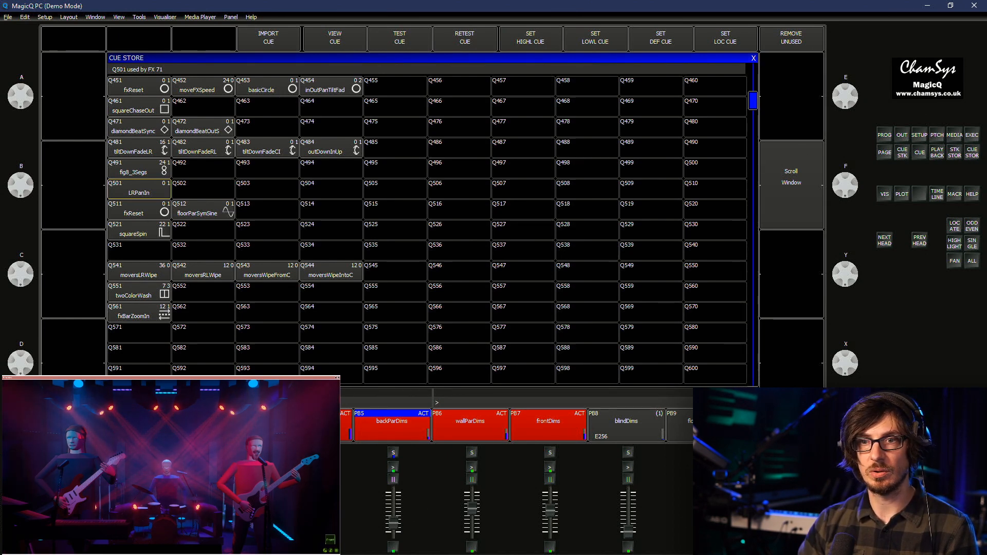
Activate the LRPanIn cue in Q501 and give it the horizontal double-arrow icon from the fx folder
left_click(139, 189)
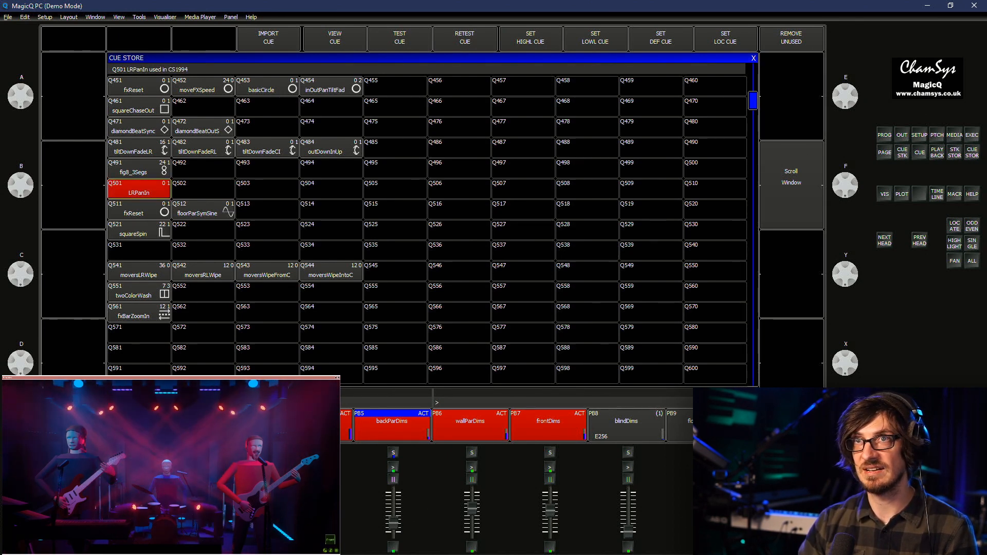
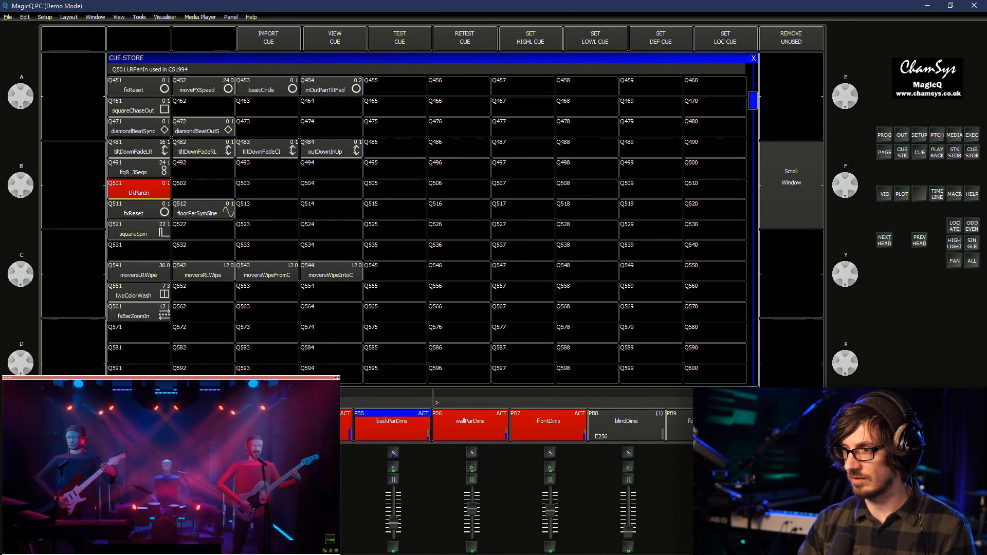
key("ctrl+shift+s")
left_click(139, 189)
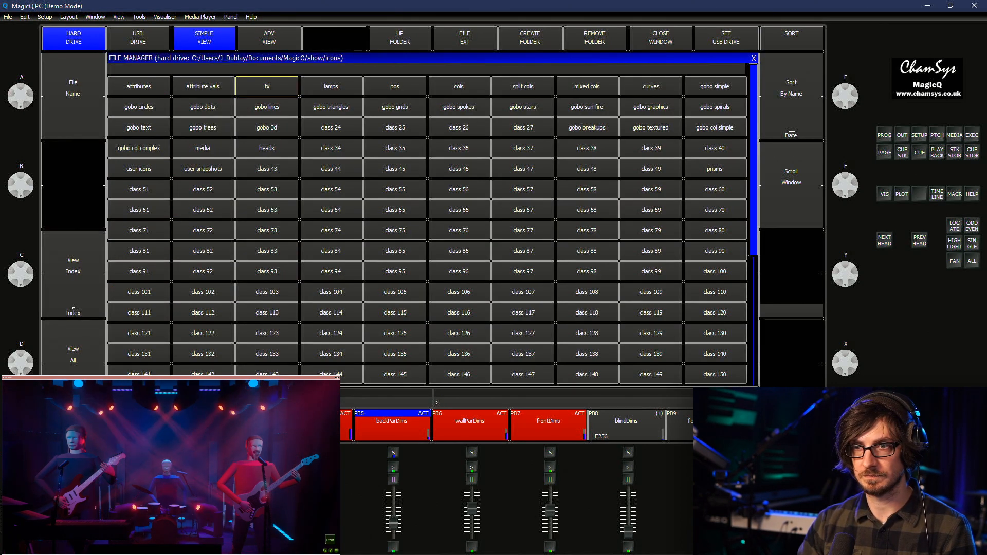
left_click(267, 86)
scroll(267, 86, "down", 7)
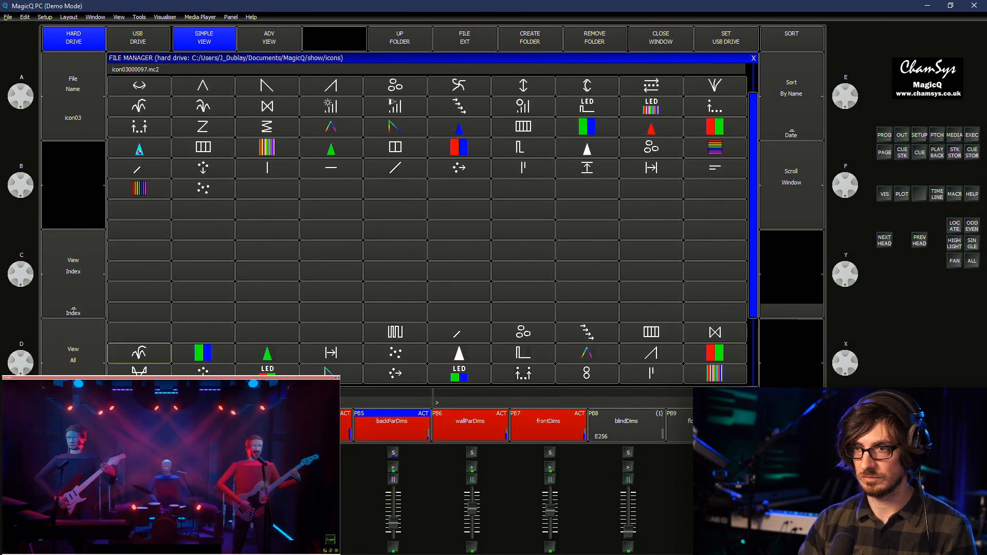
left_click(715, 333)
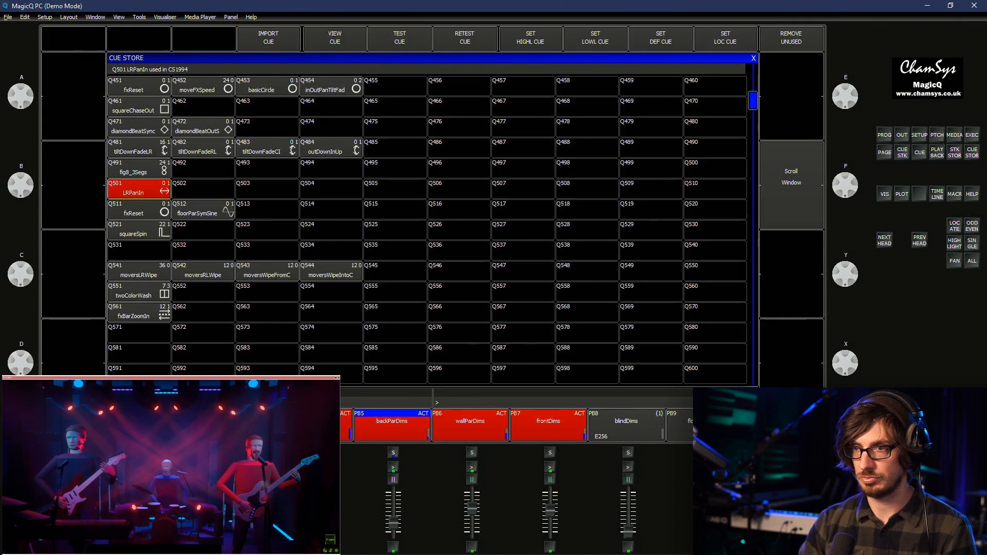
Restart the LRPanIn cue and preview it with the x2, xBlind and topDownBotIn position cues
left_click(139, 189)
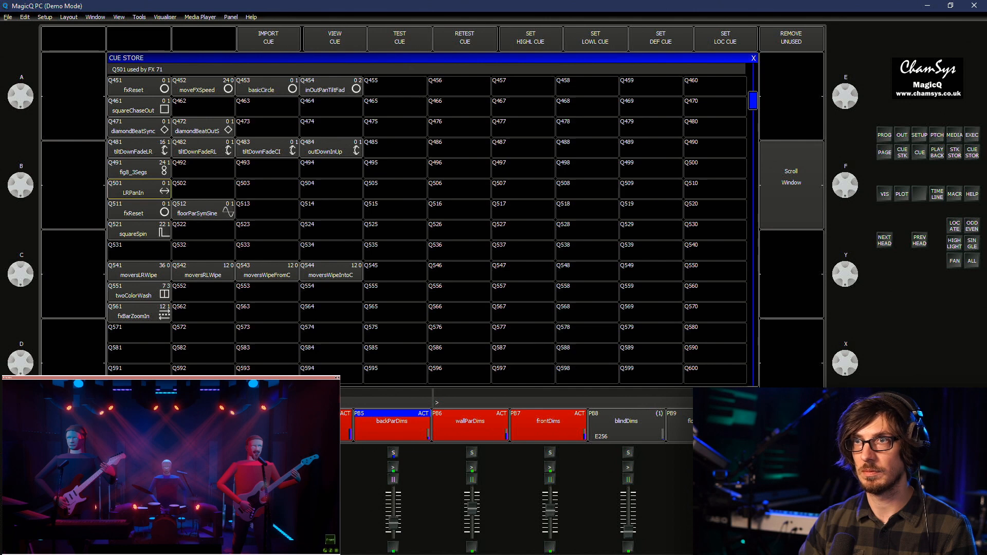
left_click(139, 189)
key("Page_Up")
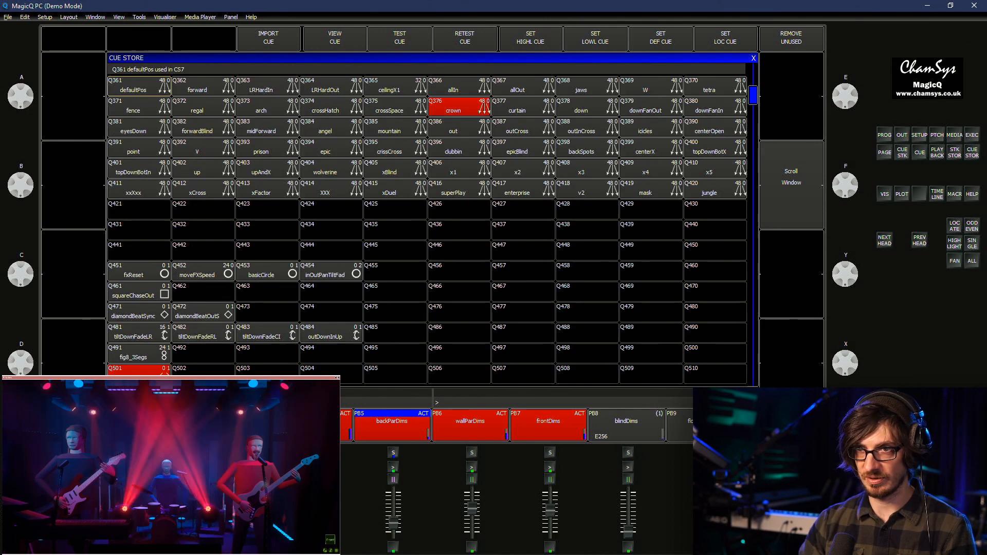
key("Page_Up")
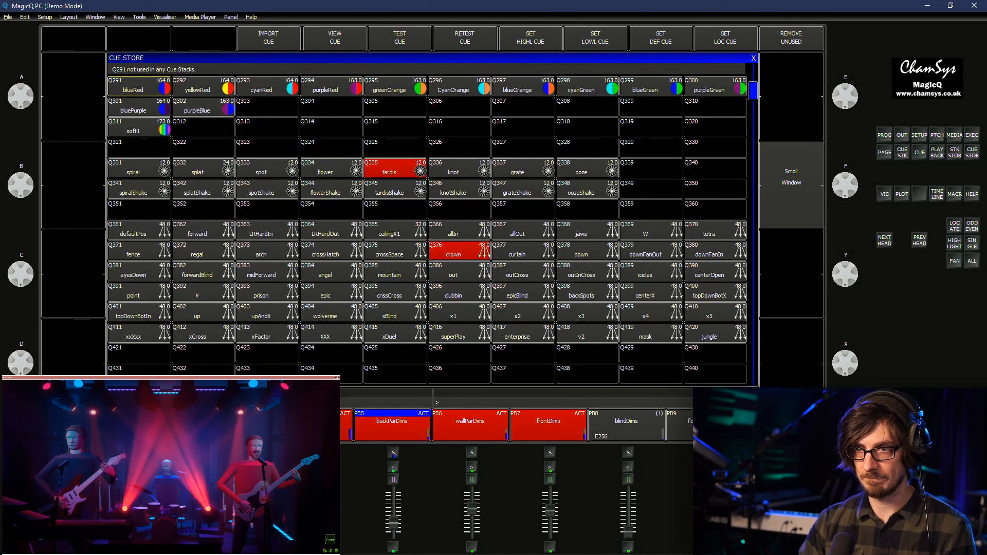
left_click(524, 313)
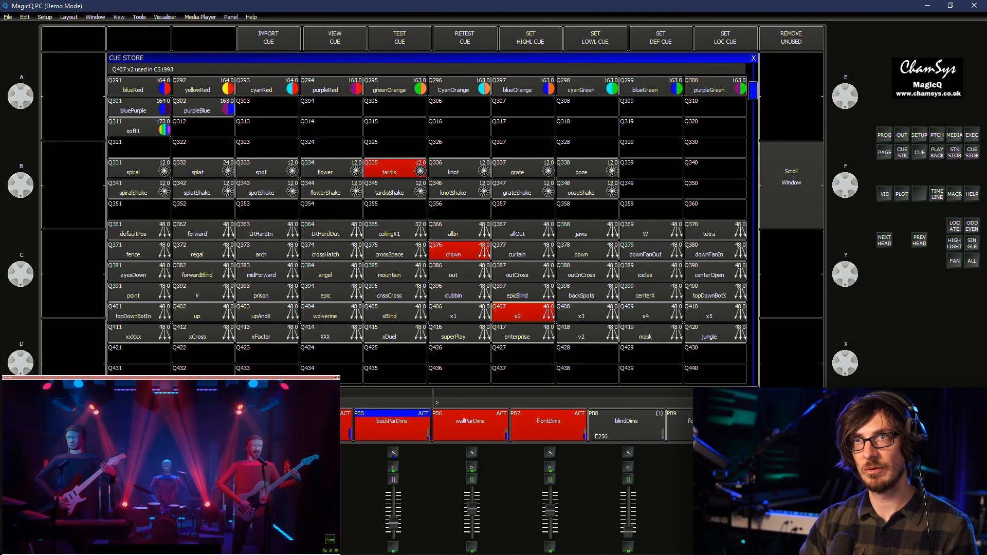
left_click(395, 312)
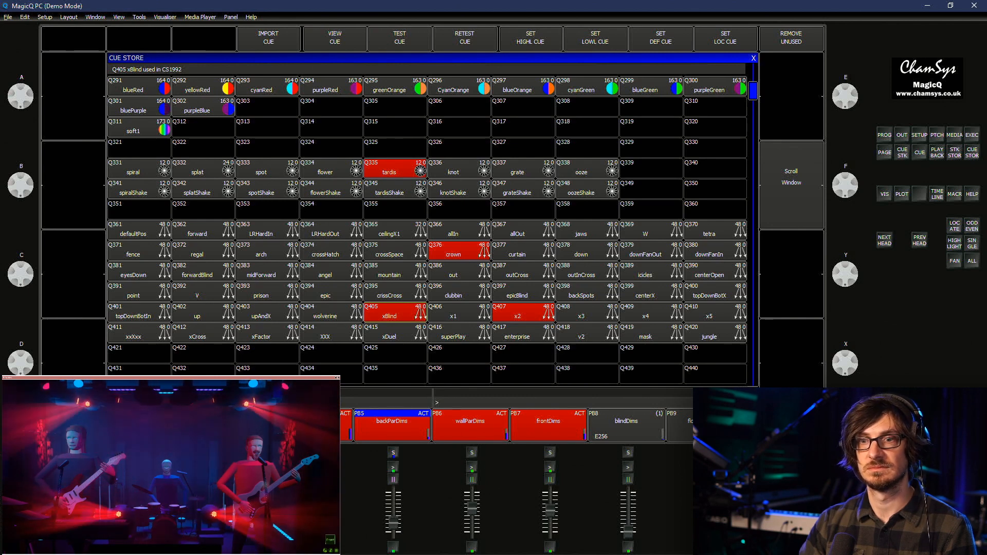
left_click(139, 312)
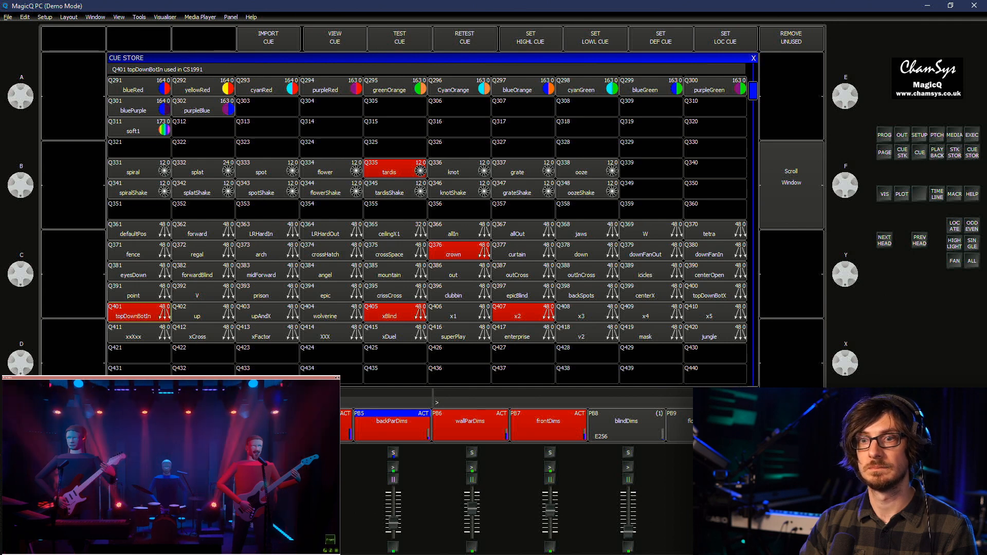
Activate the point position cue and release the topDownBotIn, xBlind, x2 and crown cues
left_click(138, 292)
left_click(138, 313)
left_click(395, 312)
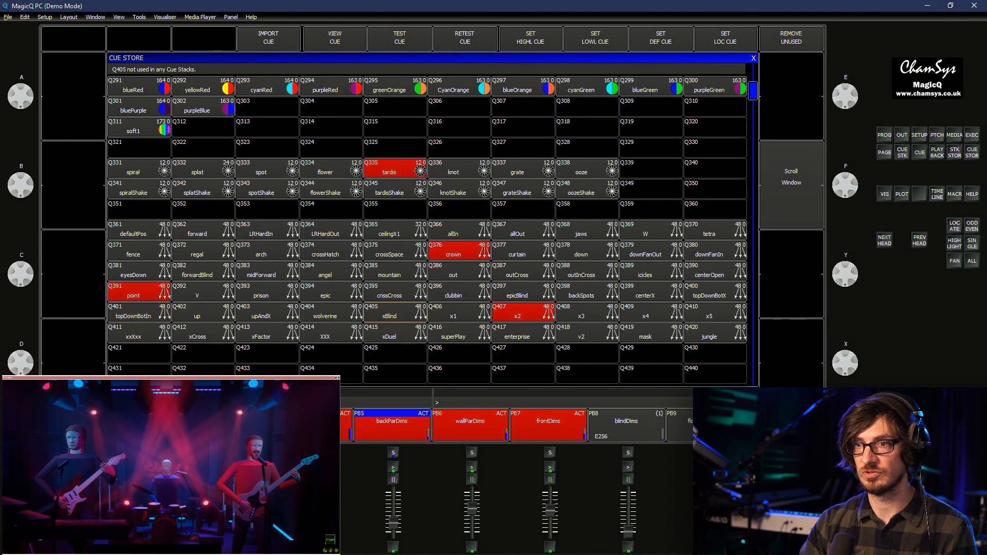
left_click(524, 312)
left_click(459, 251)
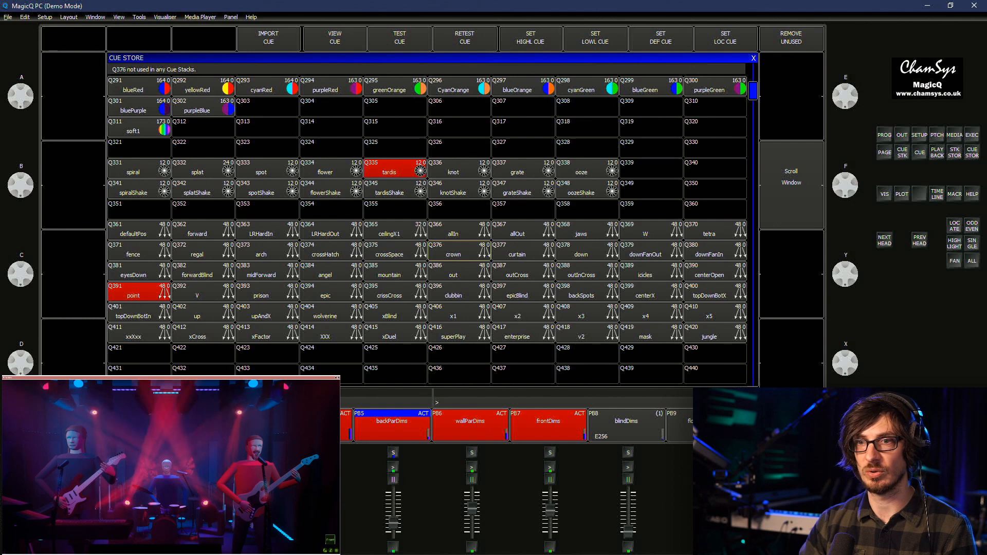
Preview the pan effect with the eyesDown, fence and jungle position cues in turn, releasing each one
left_click(139, 272)
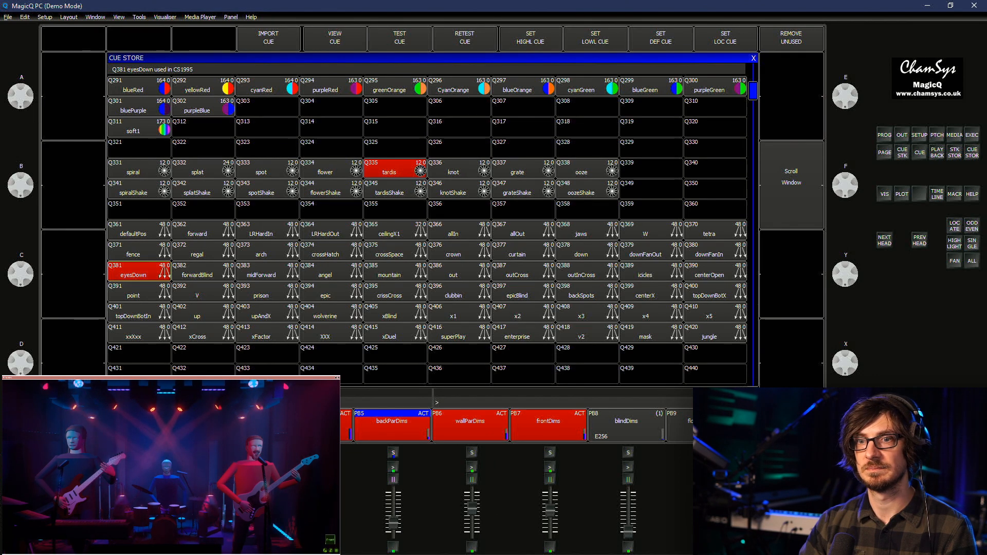
left_click(138, 251)
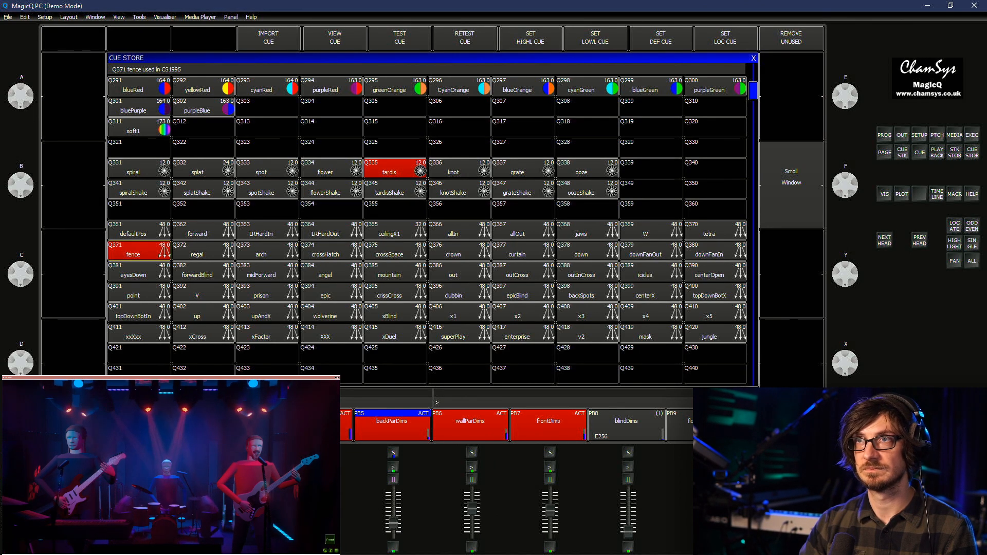
left_click(138, 250)
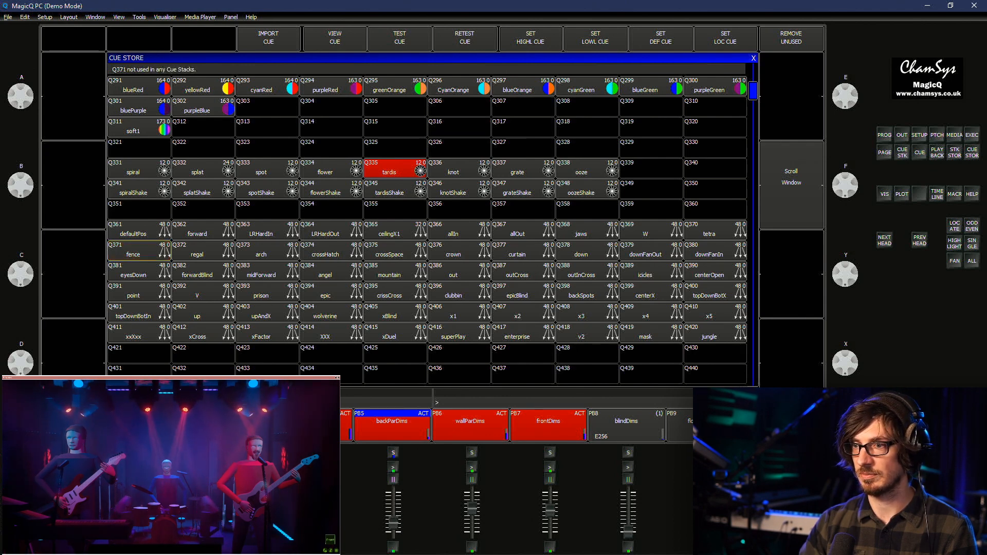
left_click(715, 333)
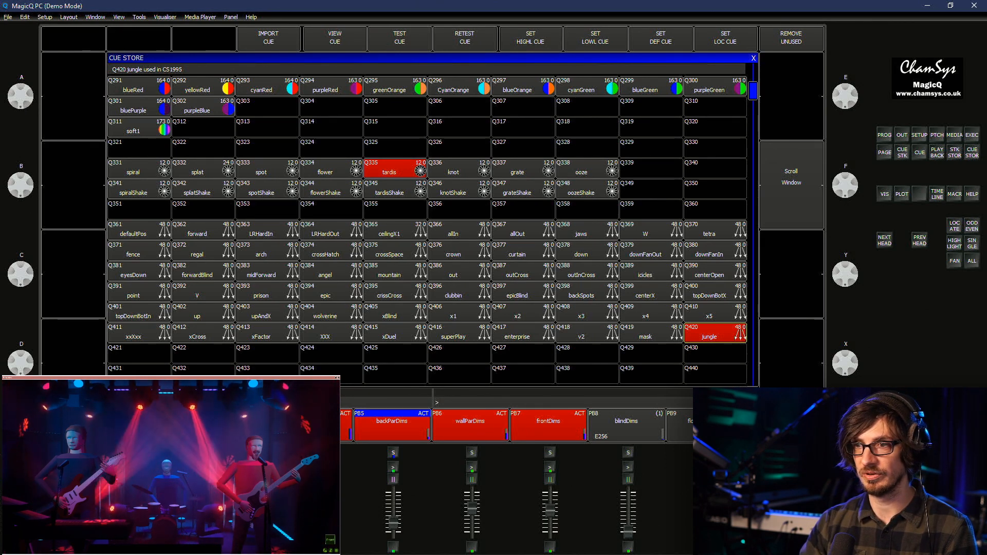
left_click(715, 333)
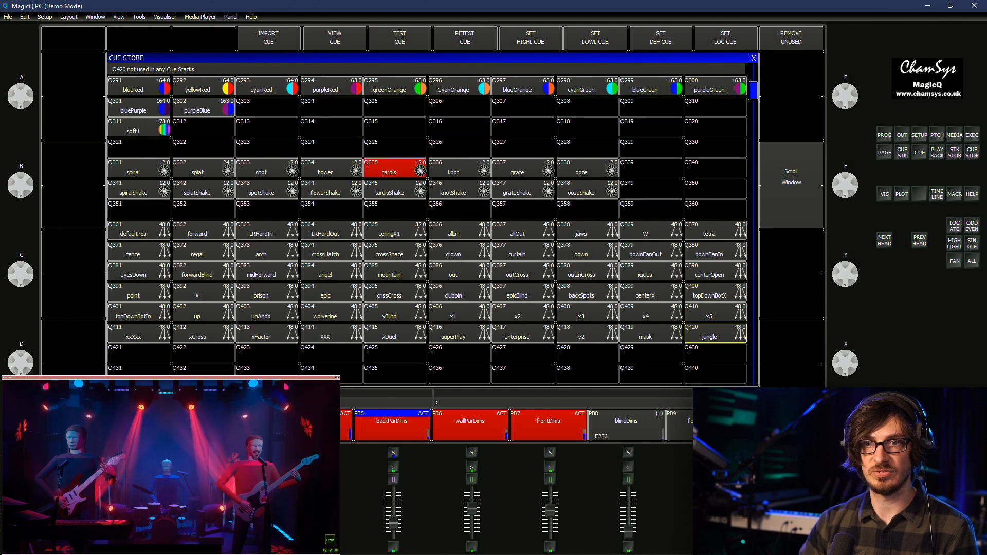
Activate the forward position cue in Q362 and release the LRPanIn cue in Q501
left_click(203, 230)
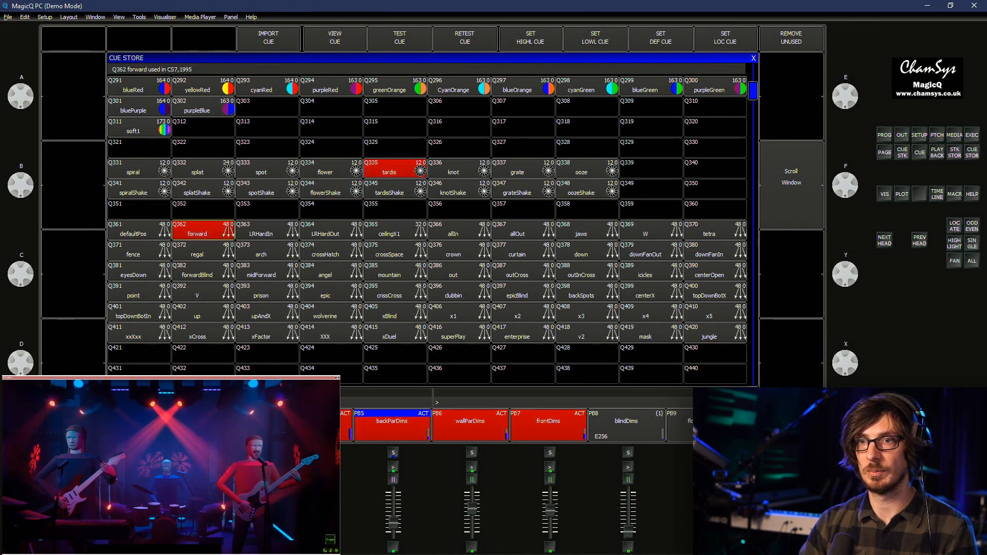
scroll(203, 230, "down", 7)
scroll(203, 230, "down", 12)
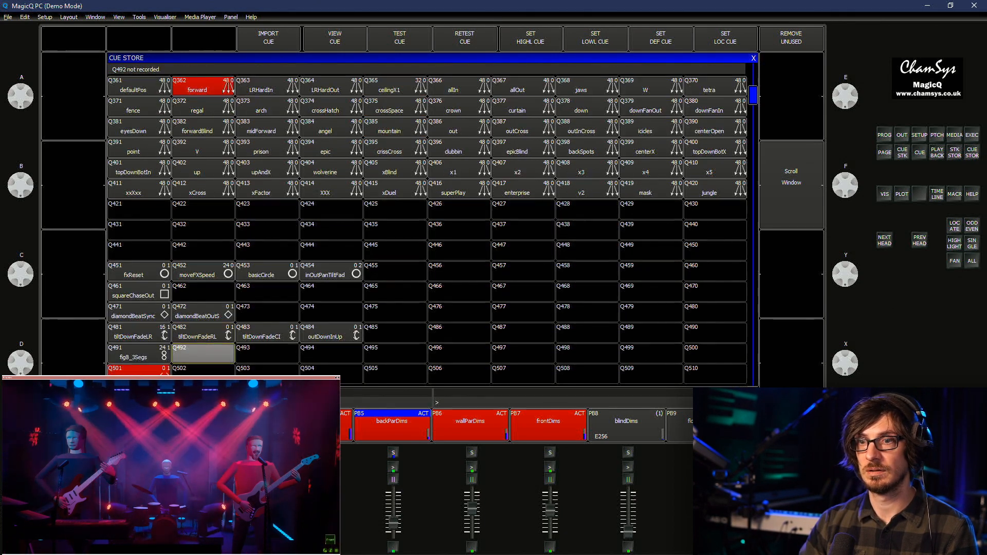
left_click(139, 250)
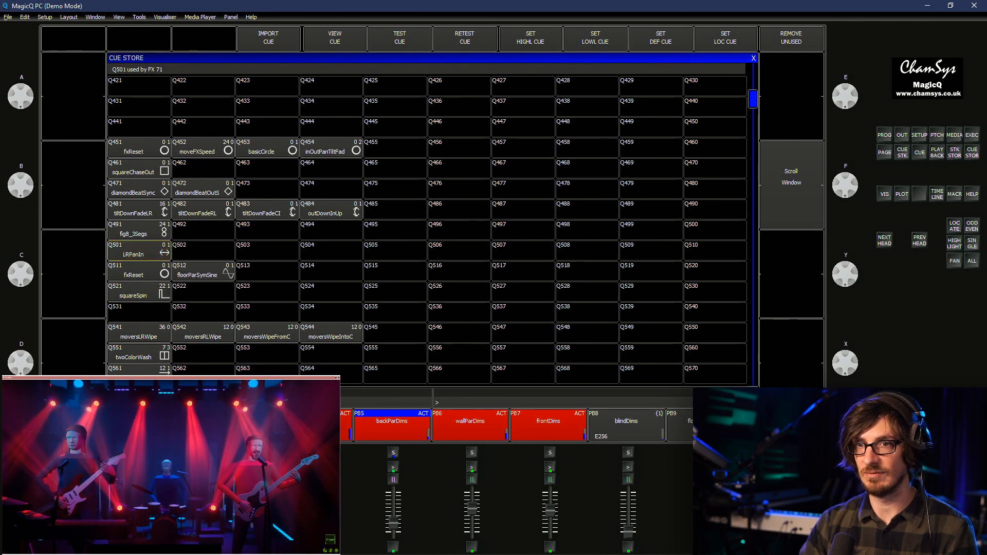
Test the LRPanIn effect in F71, clear the programmer, and include that effect into the programmer
key("ctrl+f")
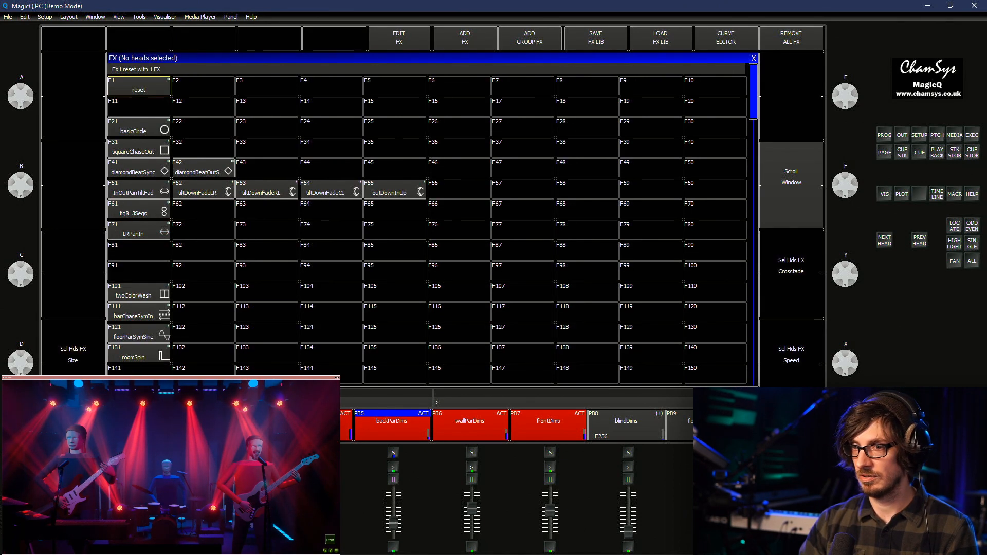
left_click(139, 230)
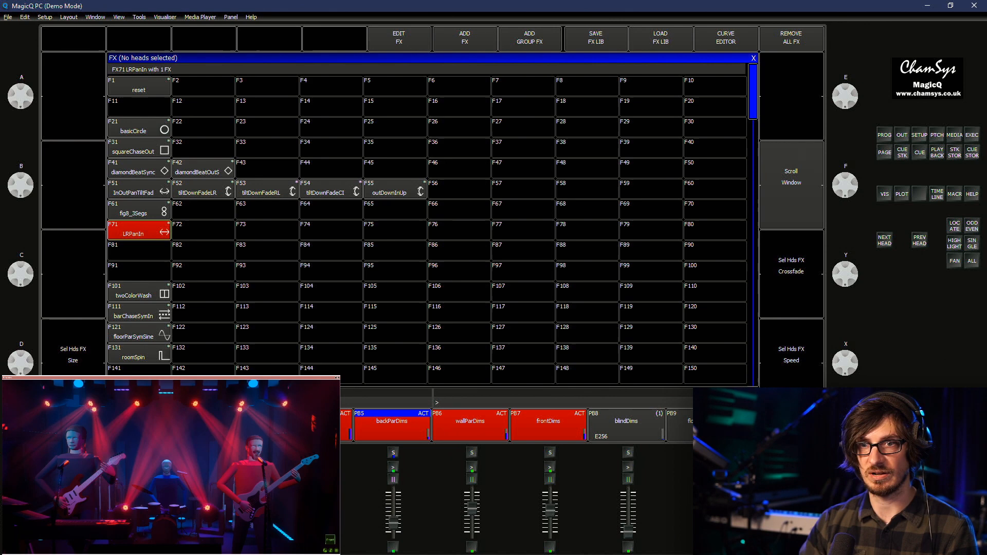
key("ctrl+BackSpace")
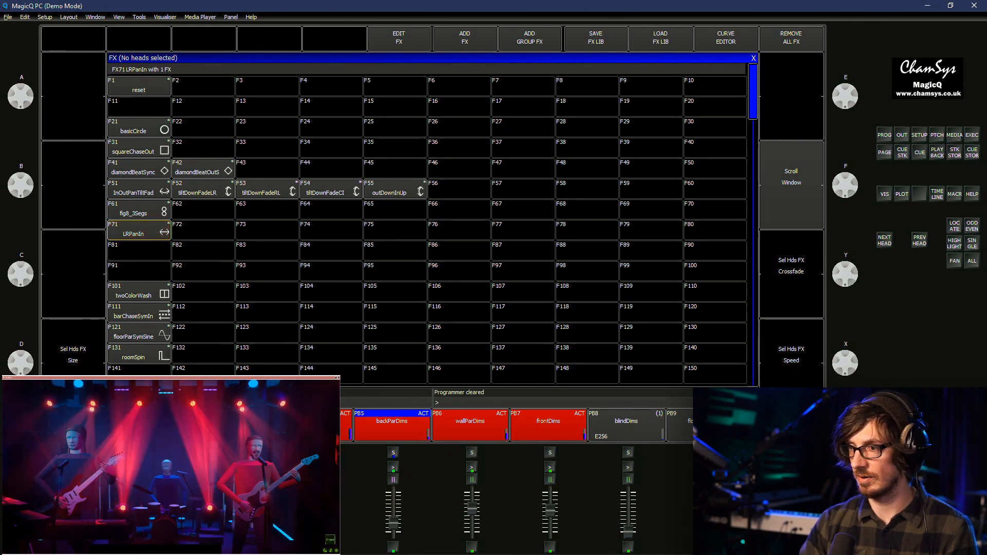
key("ctrl+i")
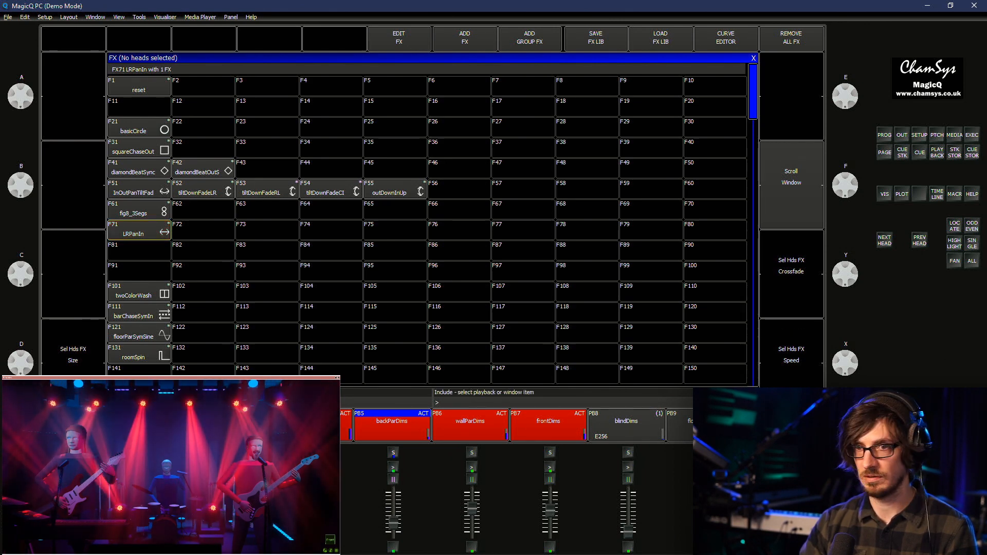
left_click(139, 231)
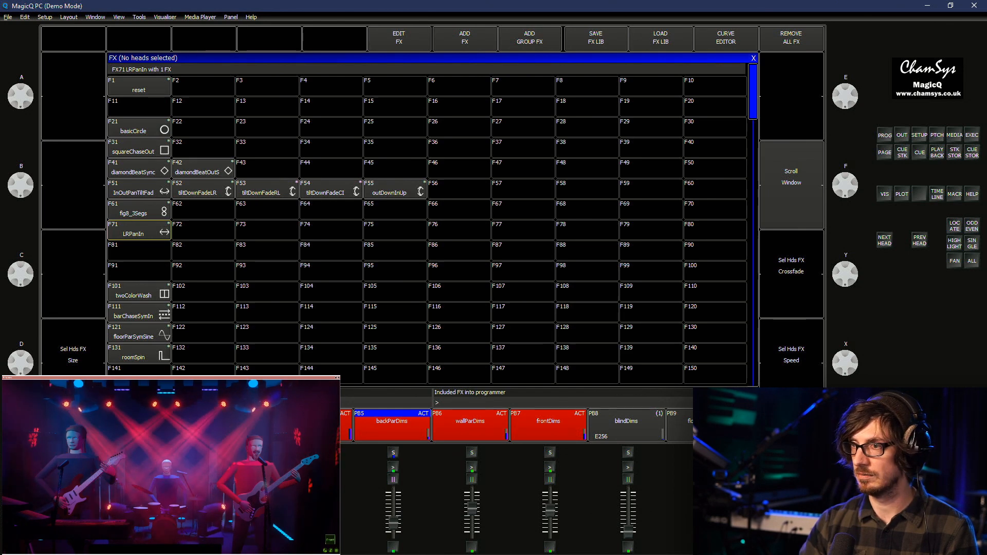
Set the included pan effect's parts to None and its segments to 4's
left_click(884, 135)
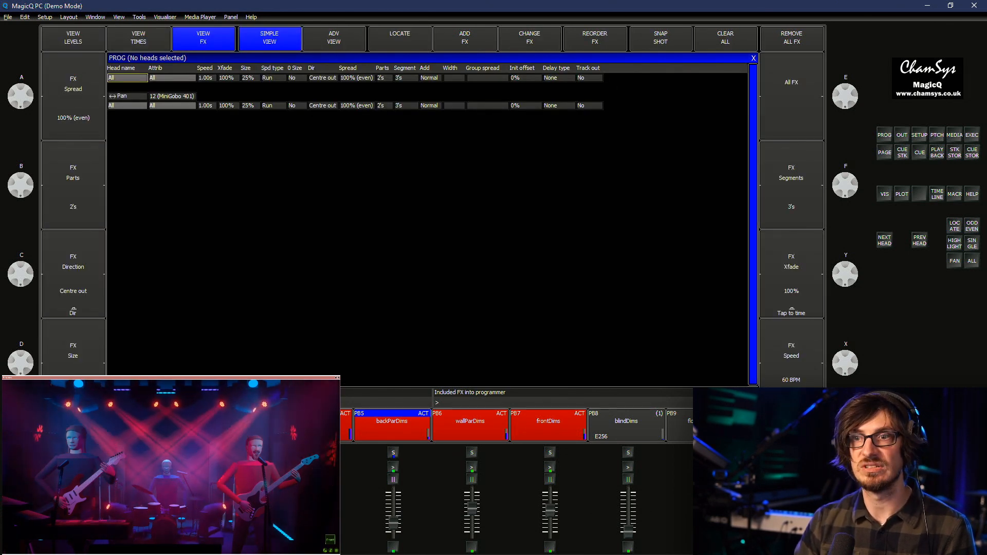
double_click(385, 106)
type("0")
key("Return")
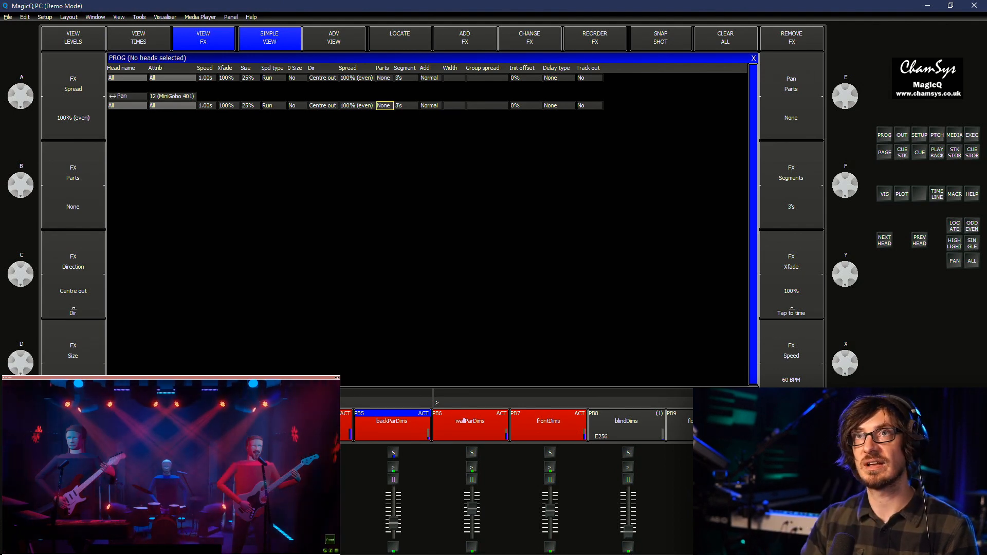
double_click(405, 106)
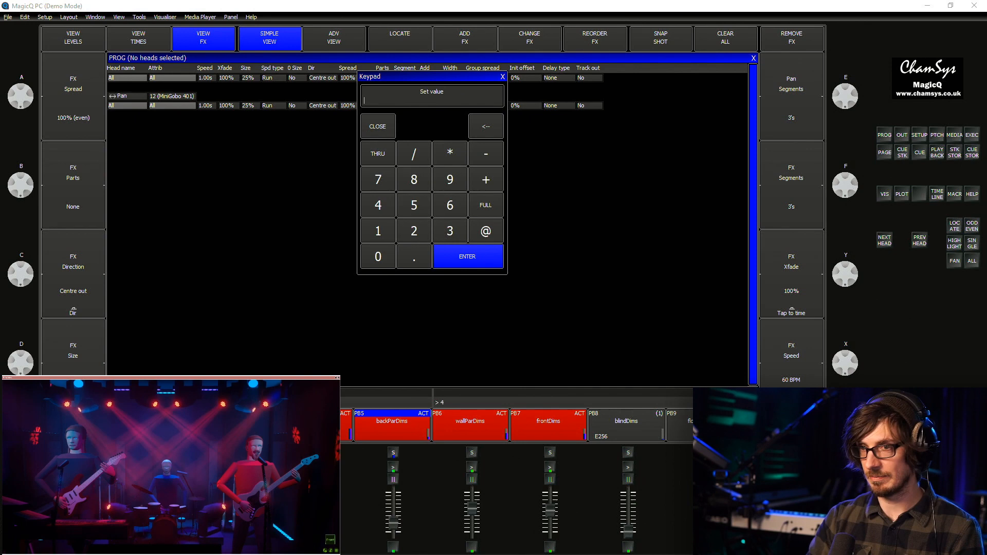
key("Escape")
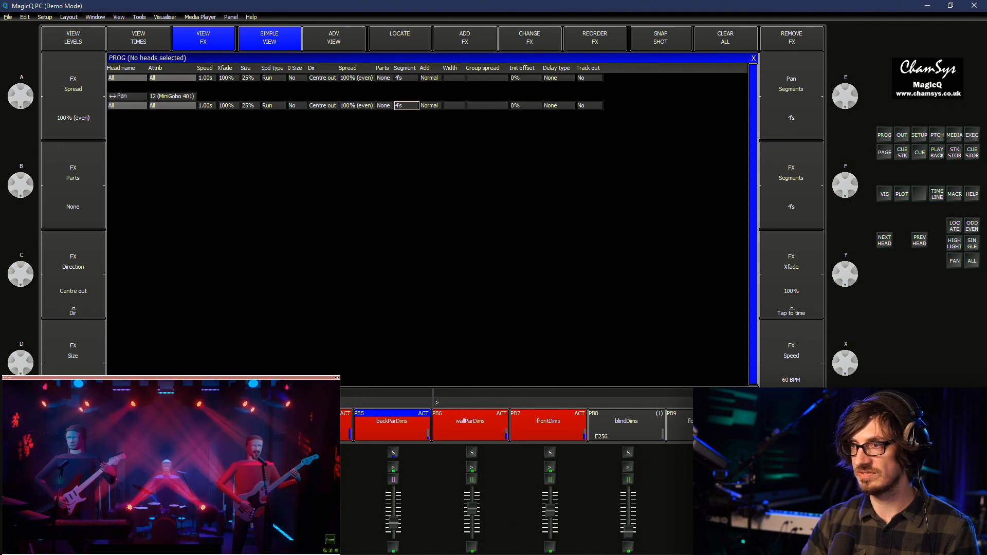
Record the modified pan effect as LRPanSync in FX slot F72
key("f")
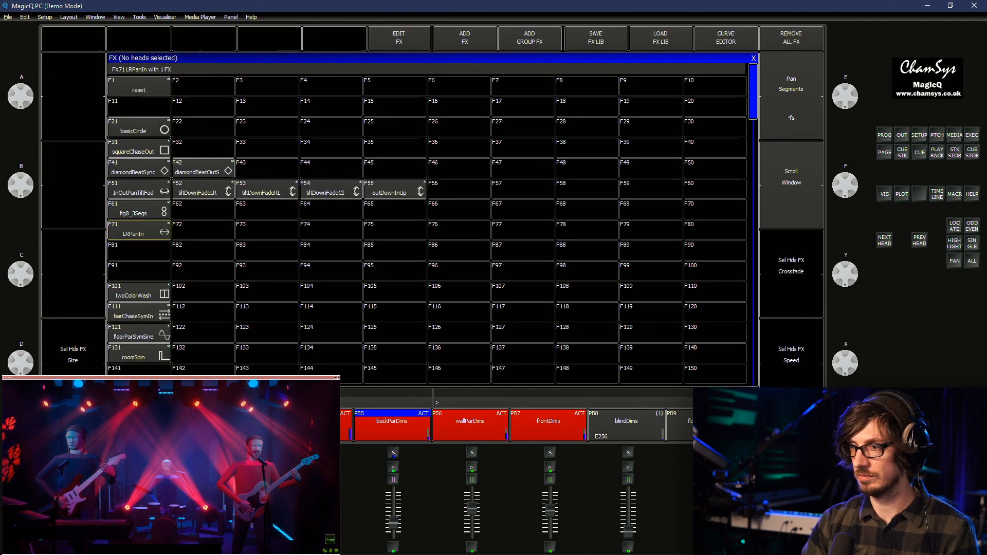
type("L")
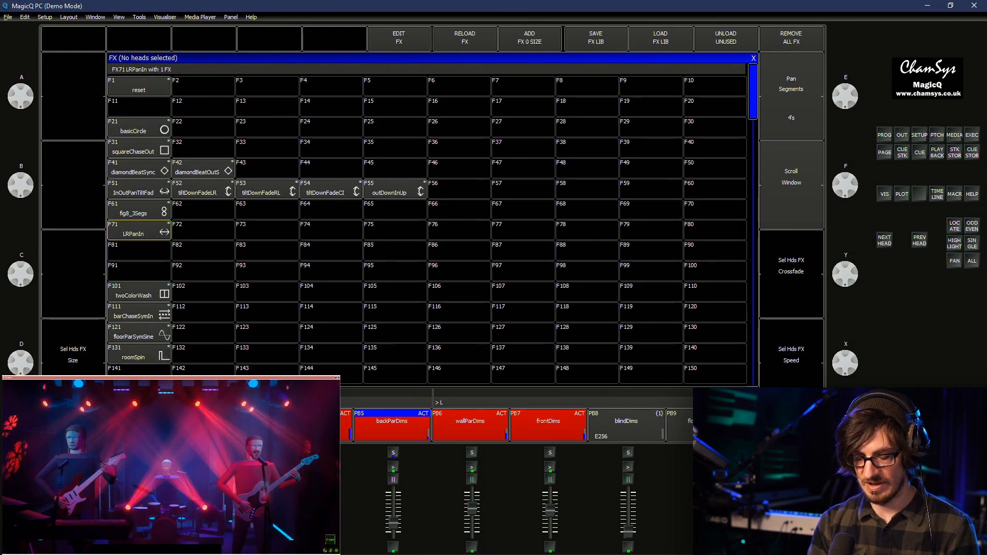
type("RPanSync")
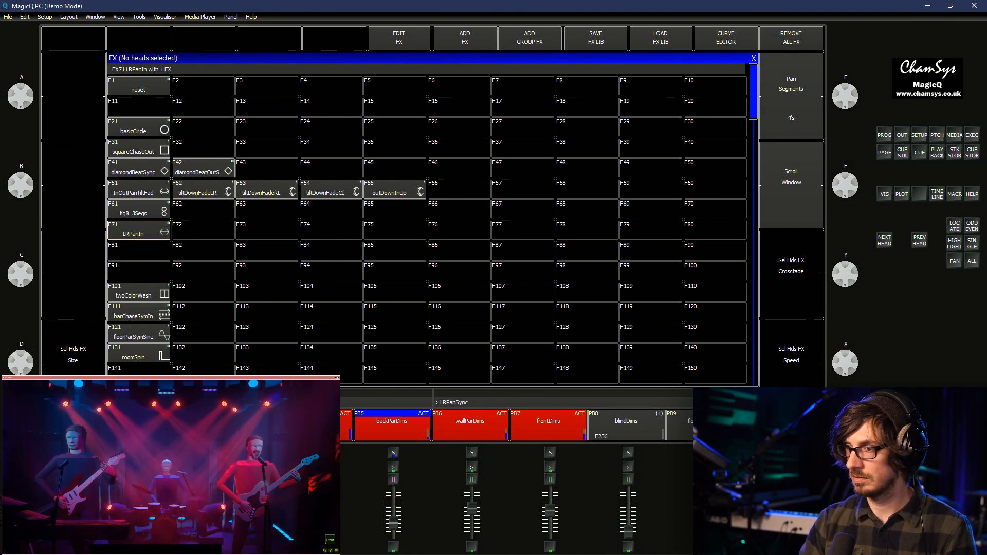
key("ctrl+r")
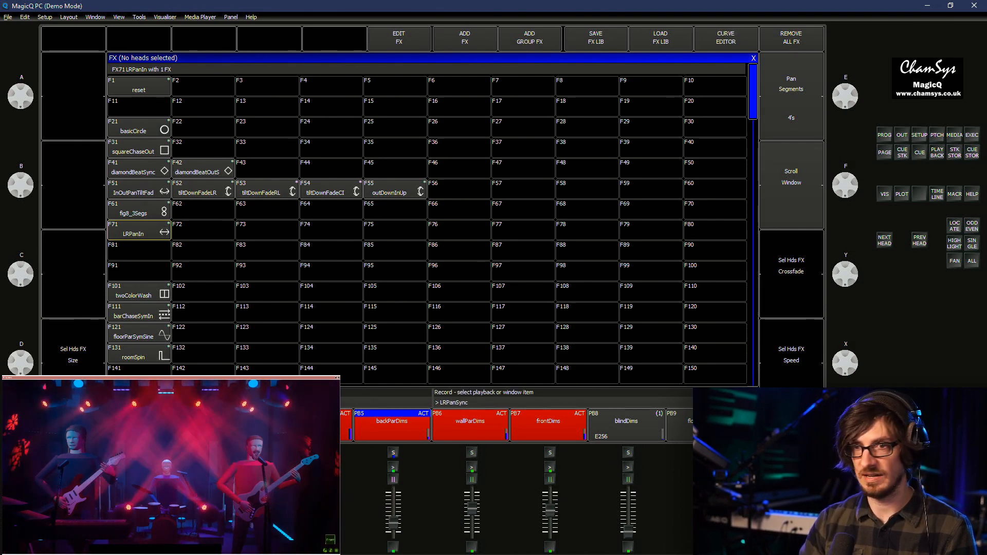
left_click(203, 230)
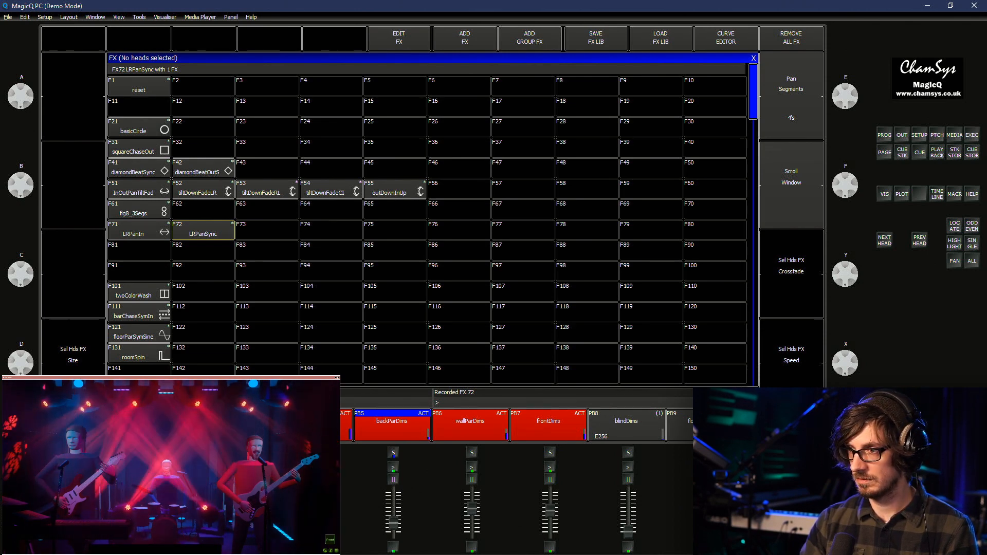
Give the LRPanSync effect in F72 the circle icon
key("ctrl+;")
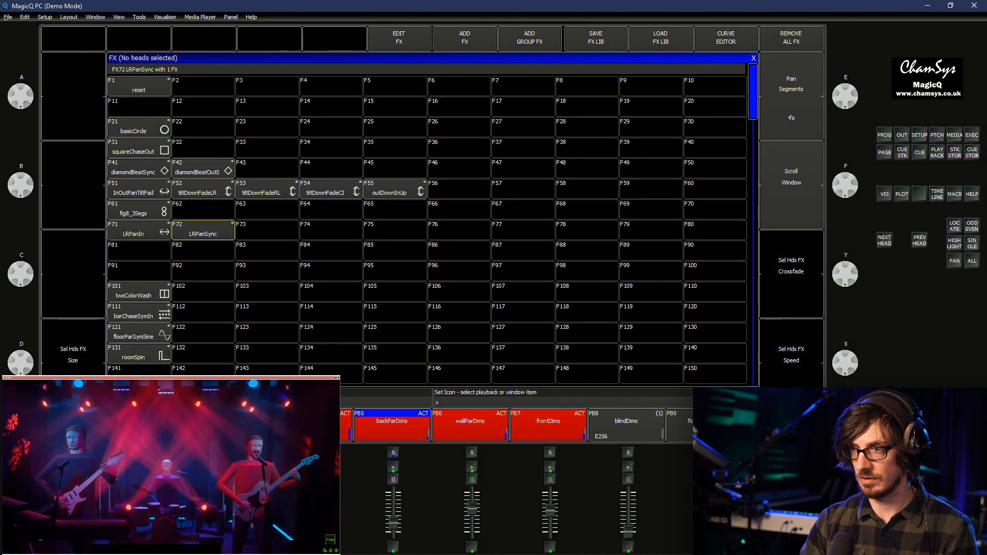
left_click(203, 230)
scroll(426, 227, "down", 1)
left_click(203, 86)
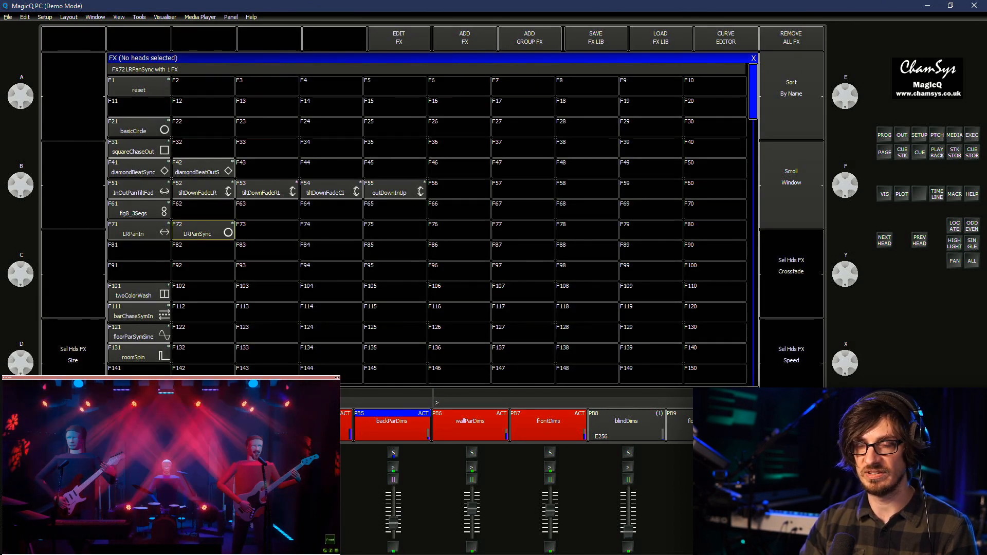
Clear the programmer and compare the LRPanIn and LRPanSync effects by running them in turn
key("ctrl+BackSpace")
left_click(139, 231)
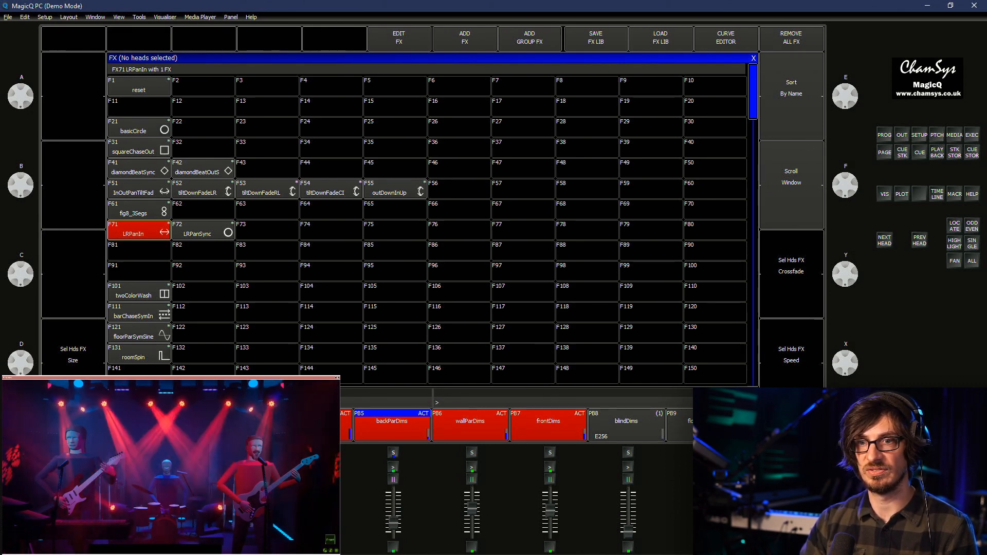
left_click(139, 251)
left_click(138, 230)
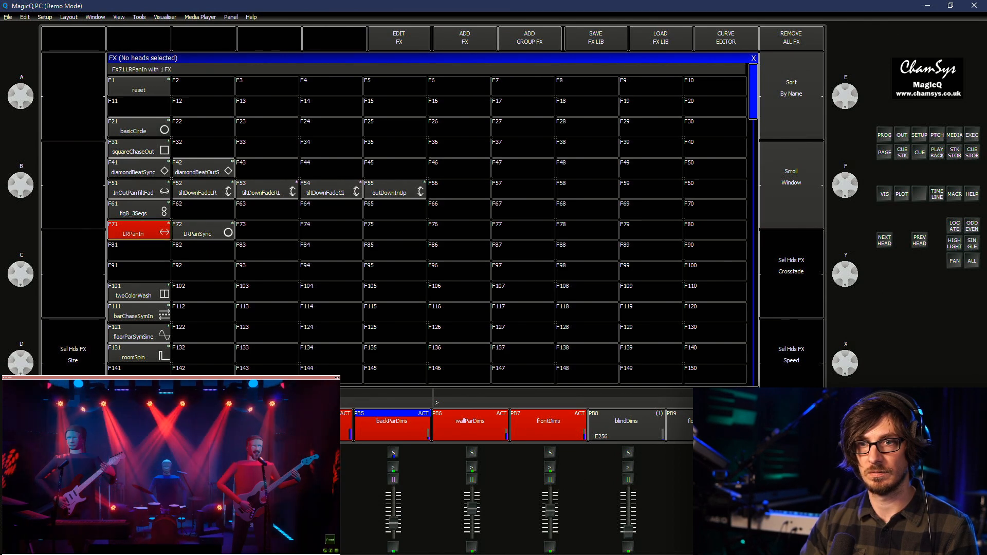
left_click(203, 230)
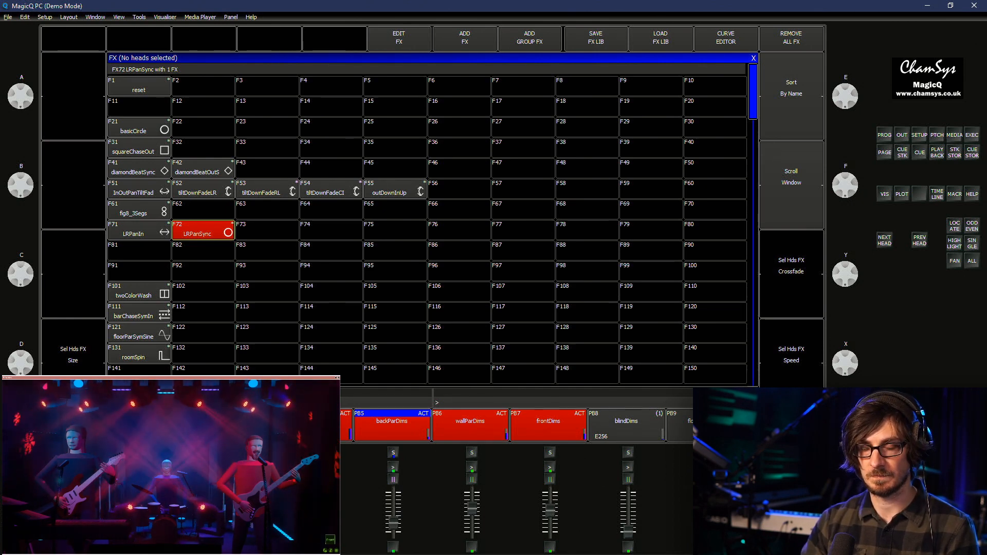
Rename the pan effect in FX slot F72 as LRCeilingSyncPa
key("Return")
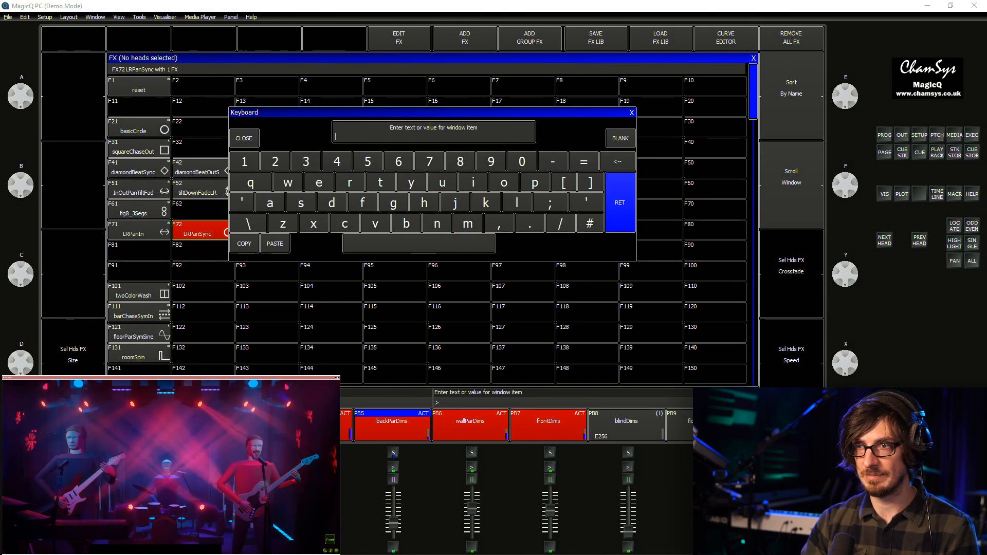
key("Escape")
key("Return")
type("LRC")
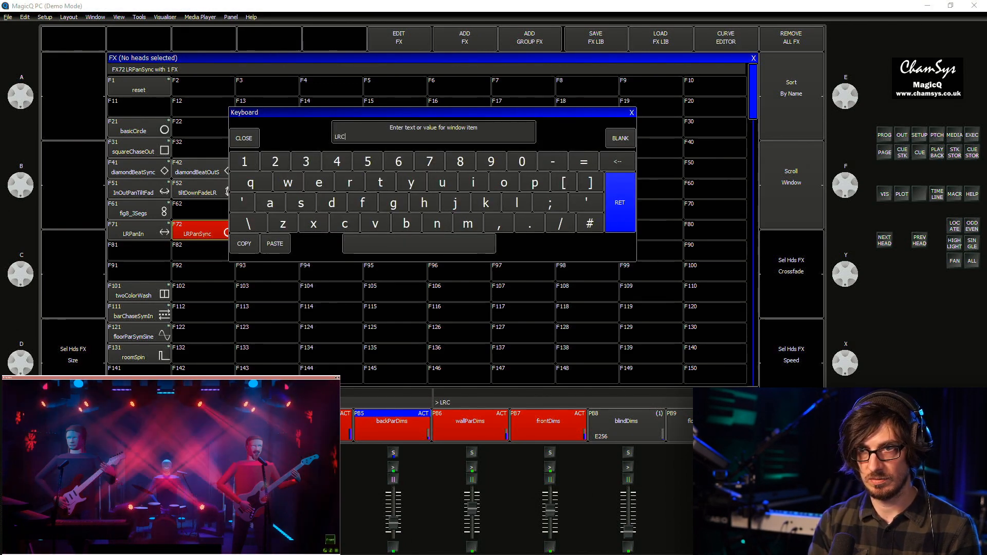
type("eilingSync")
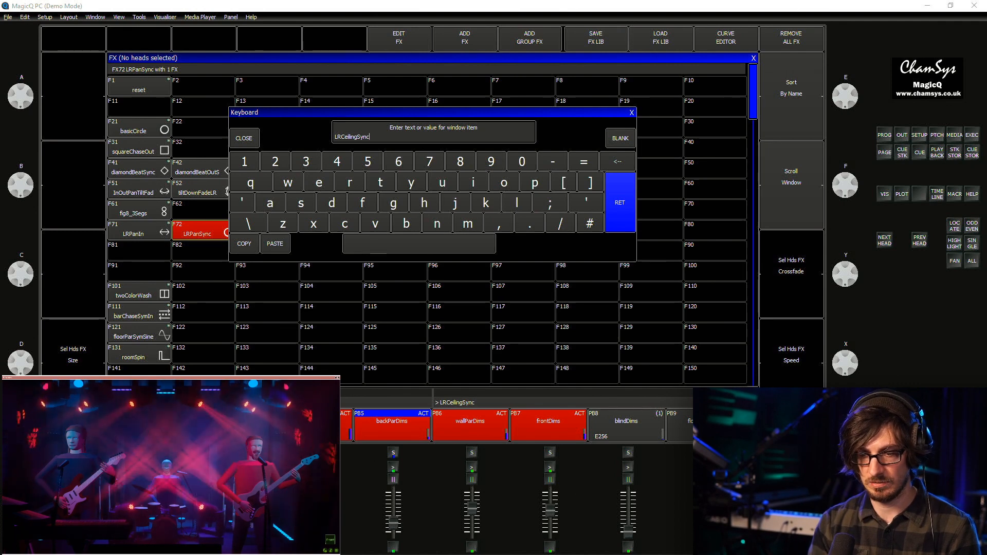
type("Pa")
key("Return")
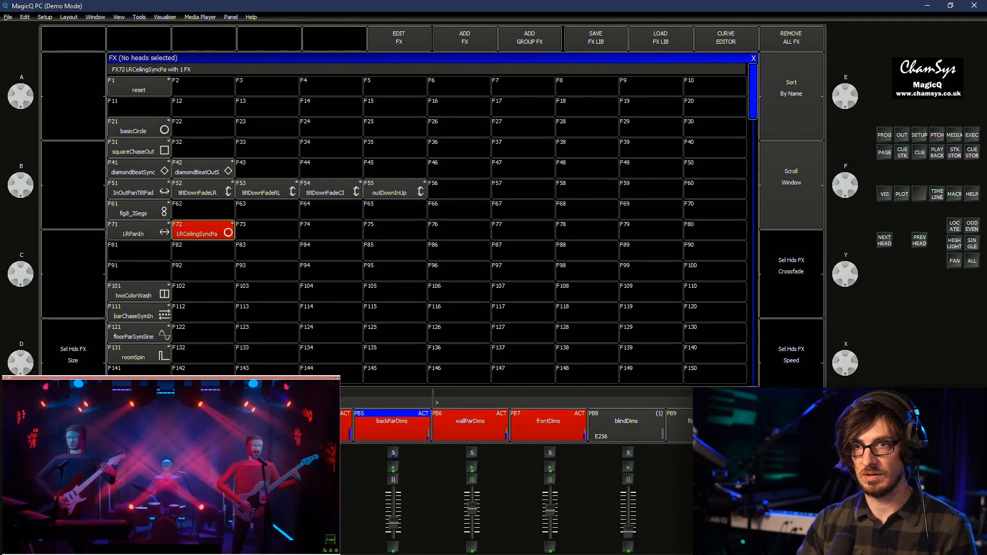
Clear the programmer and include the LRCeilingSyncPa effect from F72 for editing its FX parameters
key("ctrl+BackSpace")
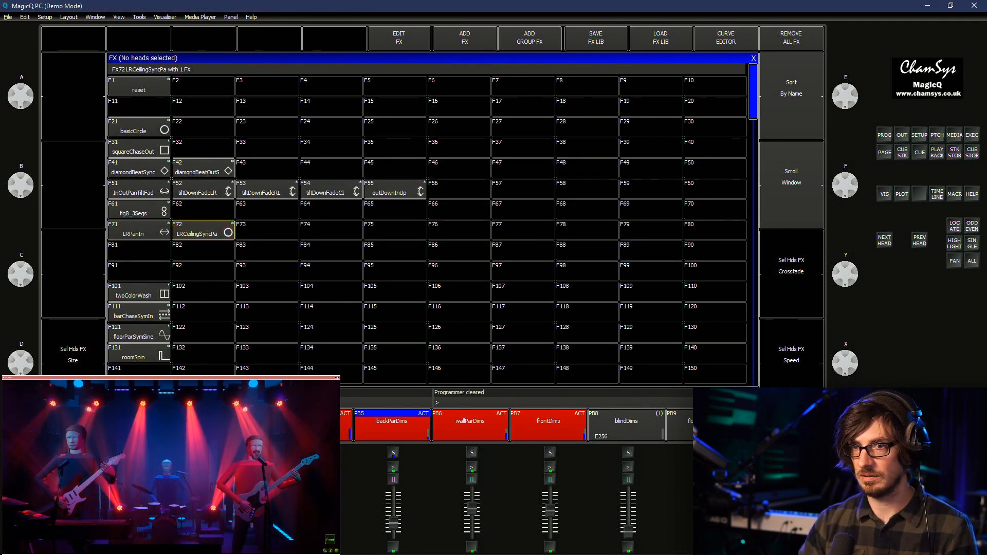
key("ctrl+i")
key("Return")
key("ctrl+p")
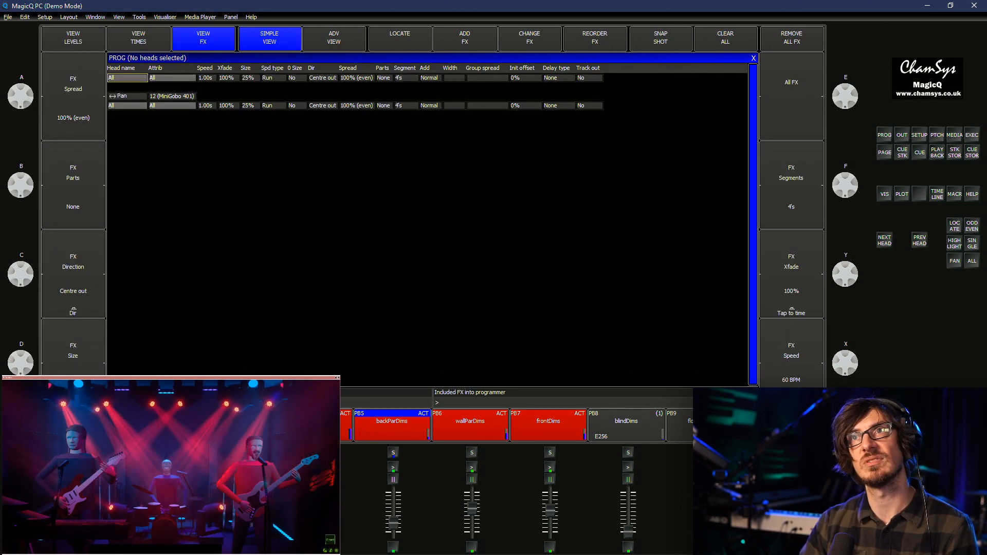
Set the included pan effect's segments to 5's and inspect the movement from another angle in the visualiser
left_click(406, 105)
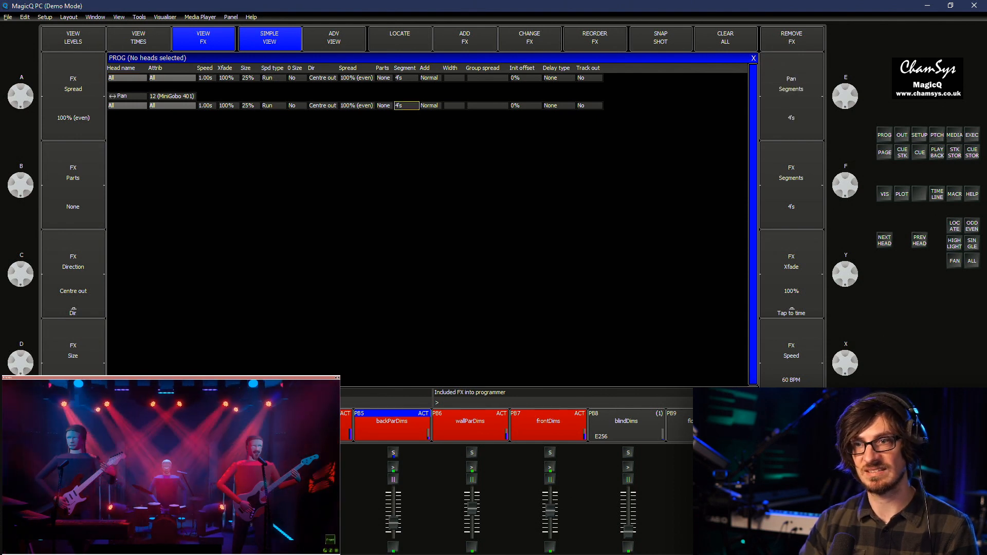
left_click(406, 105)
type("5")
key("Return")
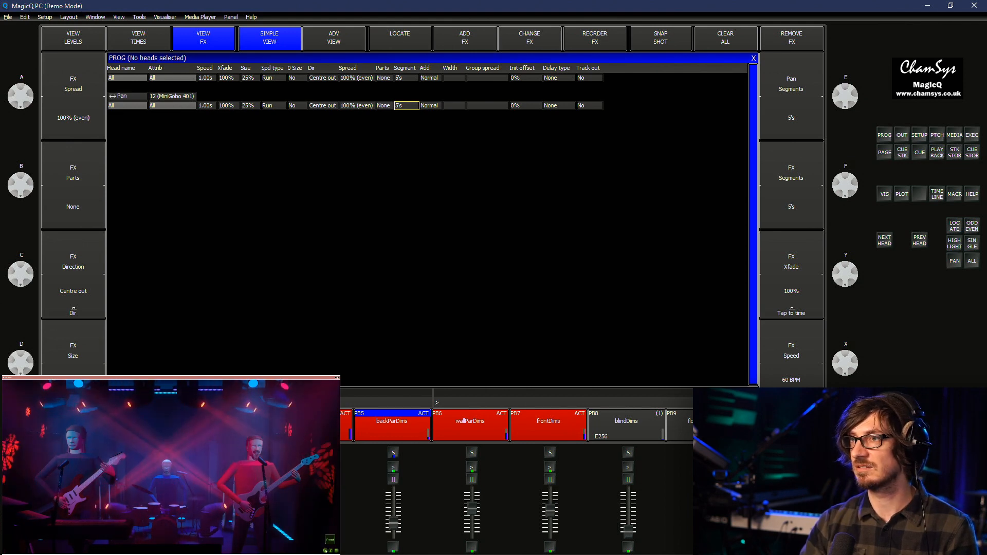
left_click(170, 466)
left_click_drag(171, 465, 216, 463)
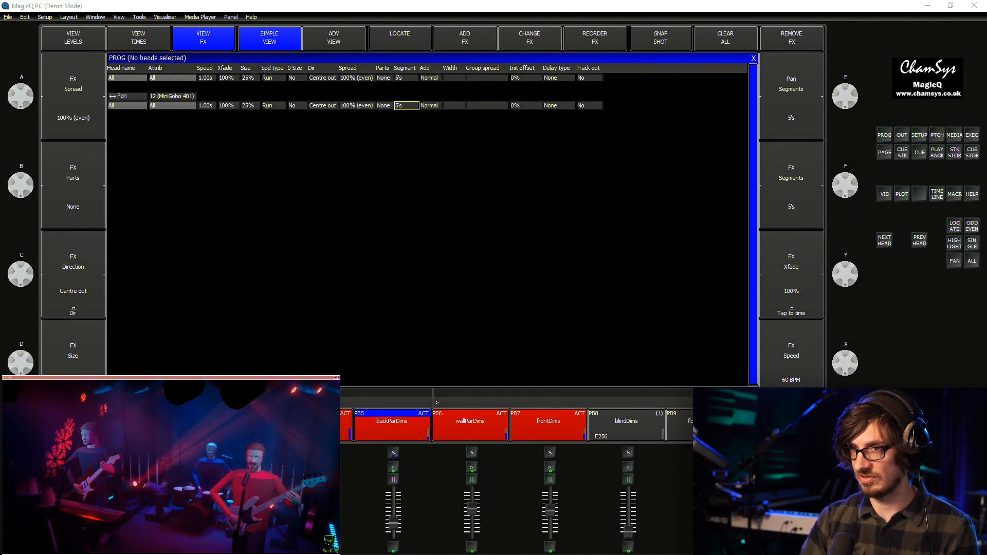
Set the segments of the MiniGobo Pan effect to 6's
left_click(406, 105)
key("Return")
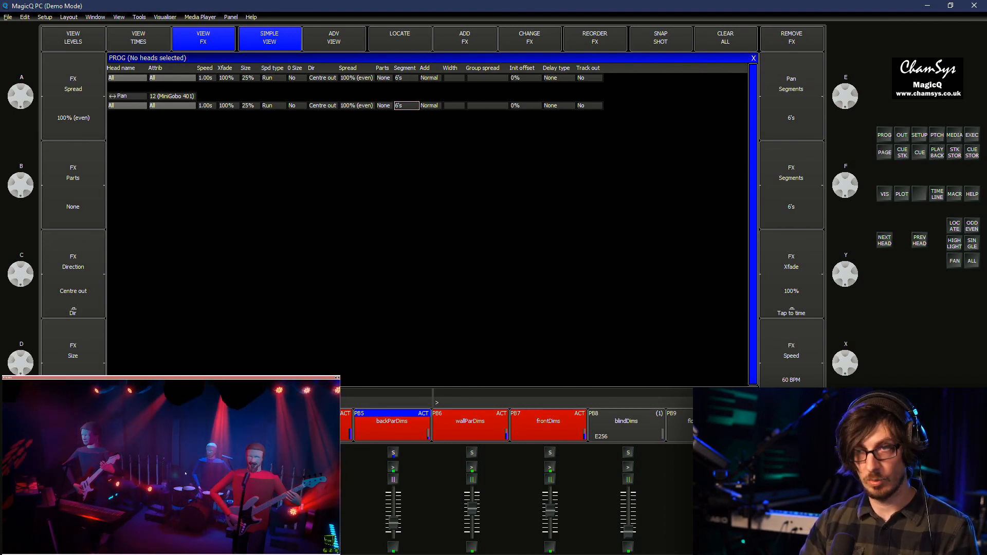
Examine the pan effect in the visualiser from the stored camera views 2 to 5, ending on view 1
left_click(163, 379)
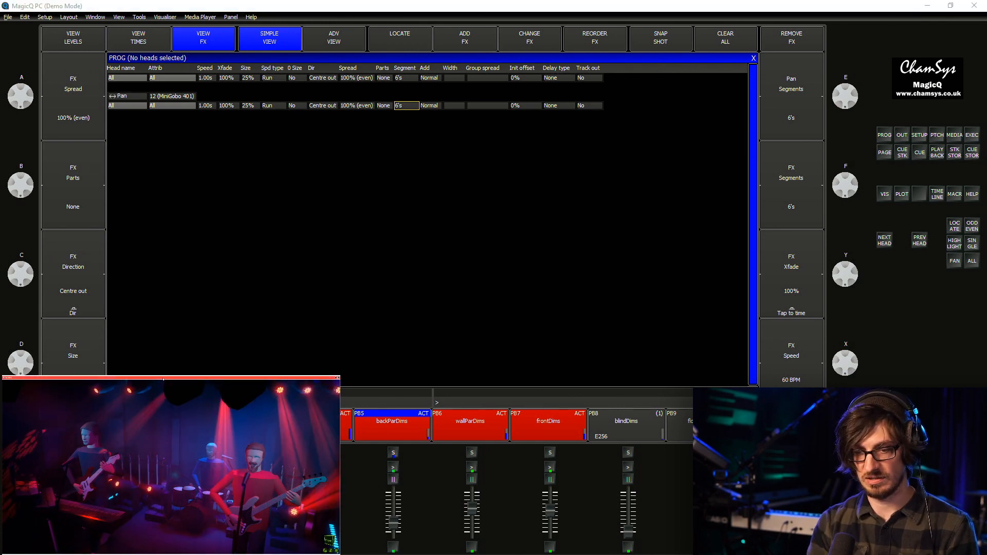
key("2")
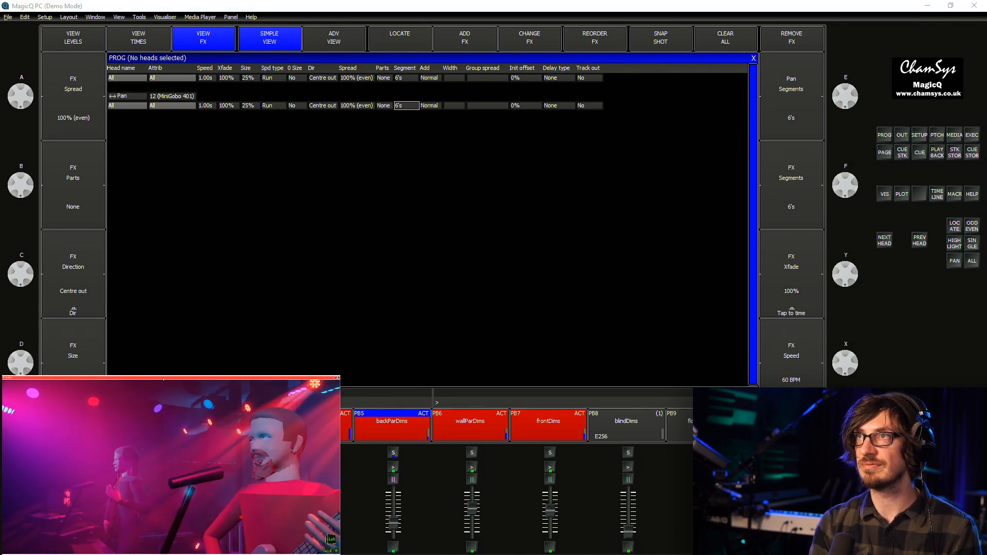
key("3")
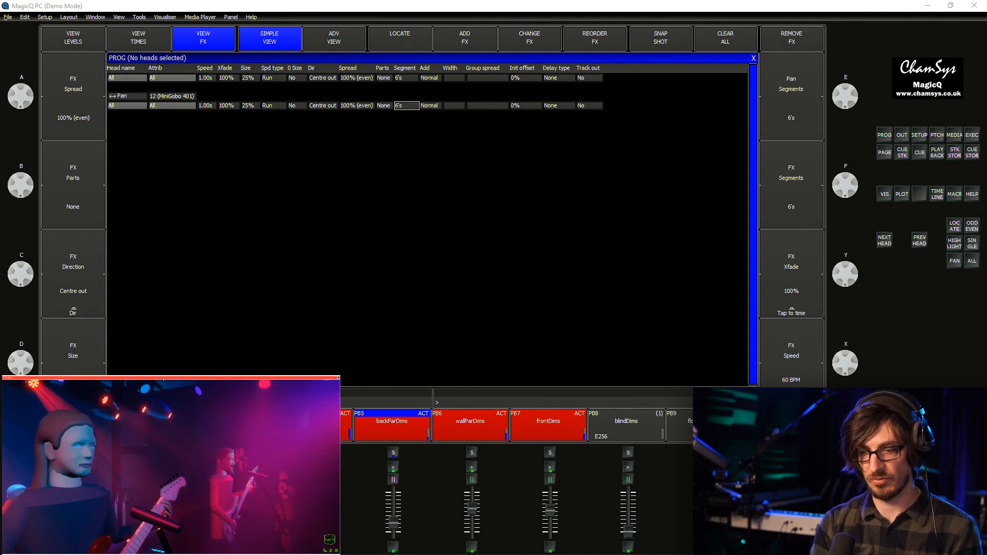
key("4")
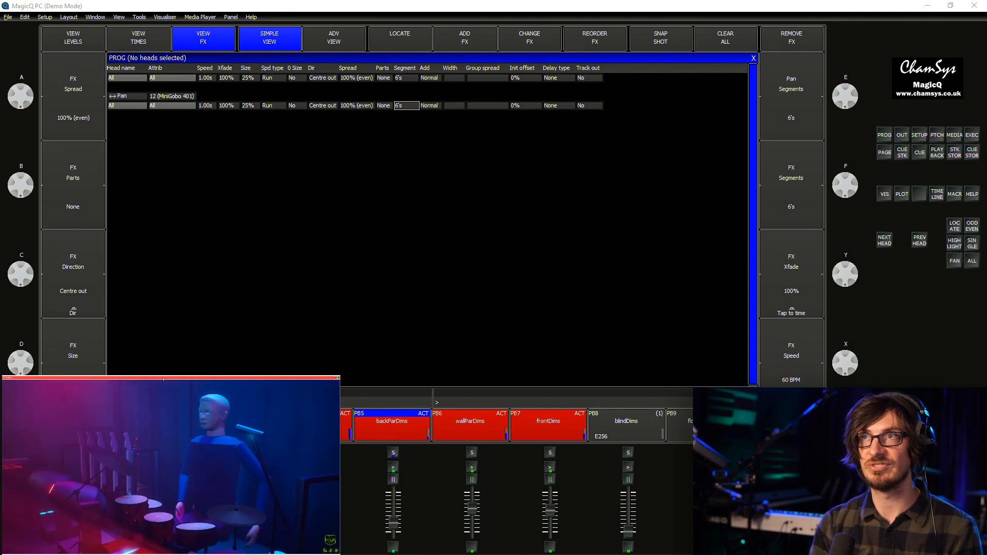
key("5")
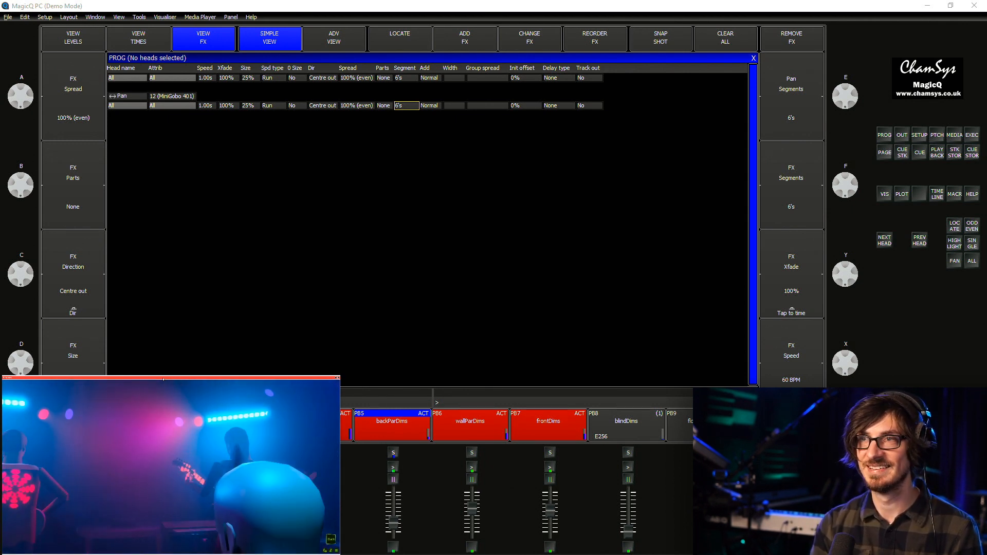
key("4")
key("3")
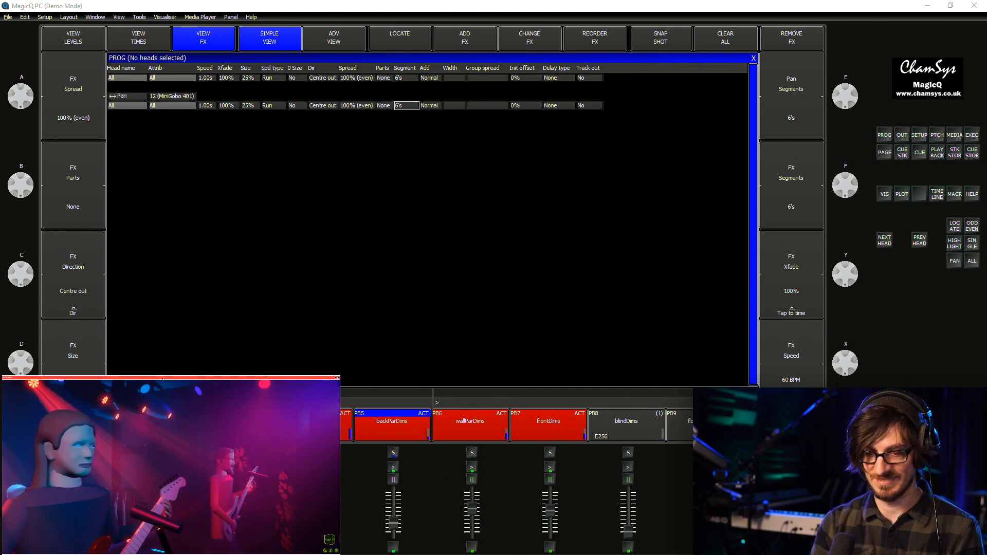
key("2")
key("1")
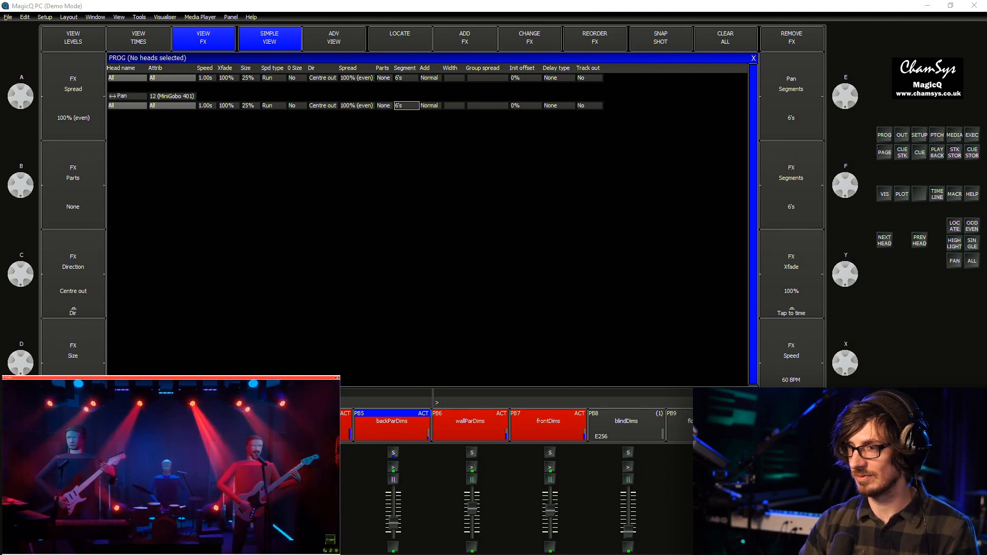
Return to the MagicQ main window and record the programmer's pan effect into FX palette slot F73 under the name lrPanSync
key("alt+Tab")
key("F1")
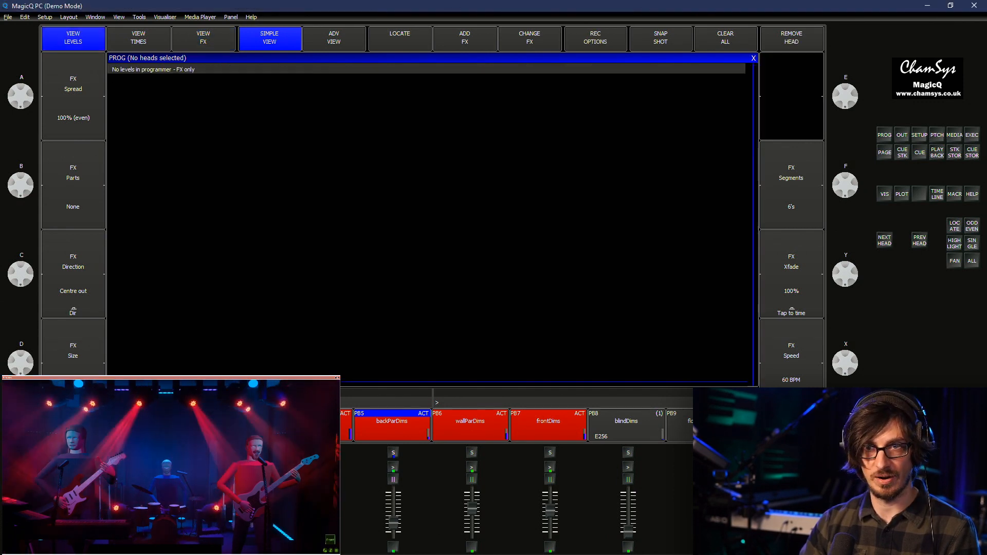
key("F2")
key("F3")
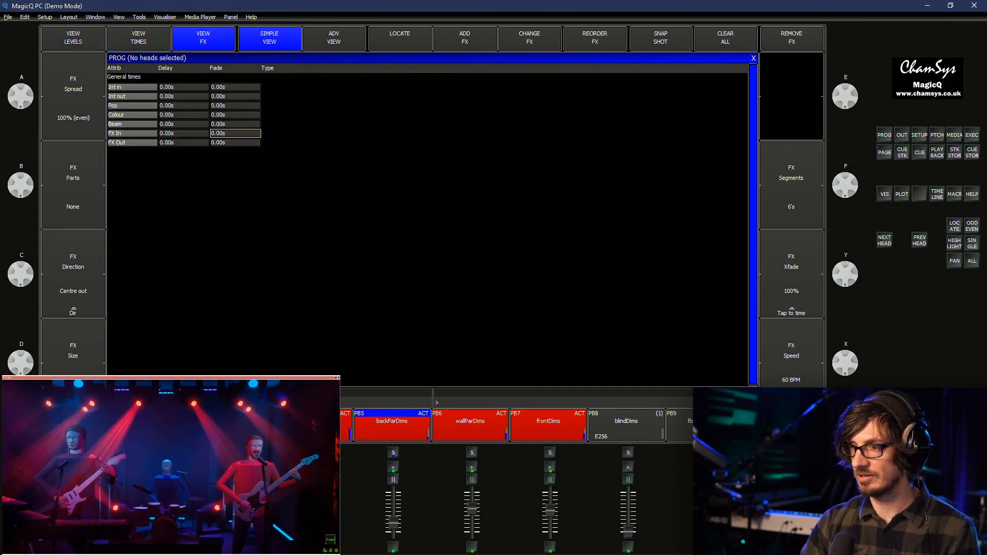
key("ctrl+F1")
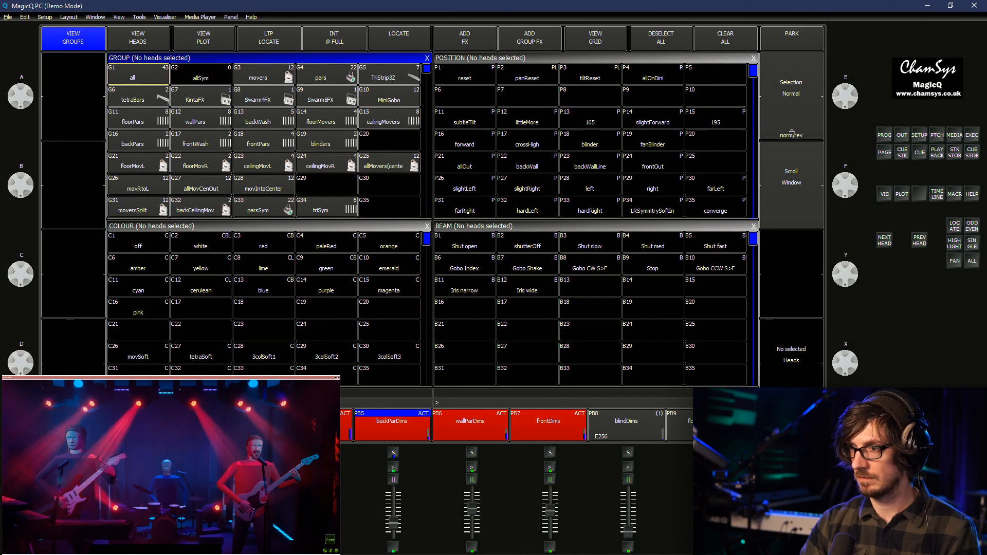
key("ctrl+F2")
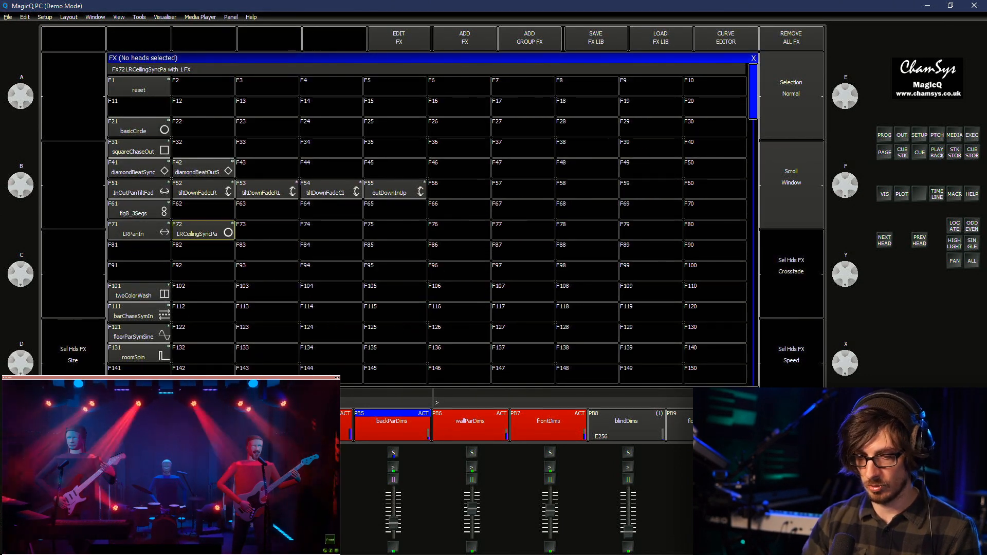
type("lr")
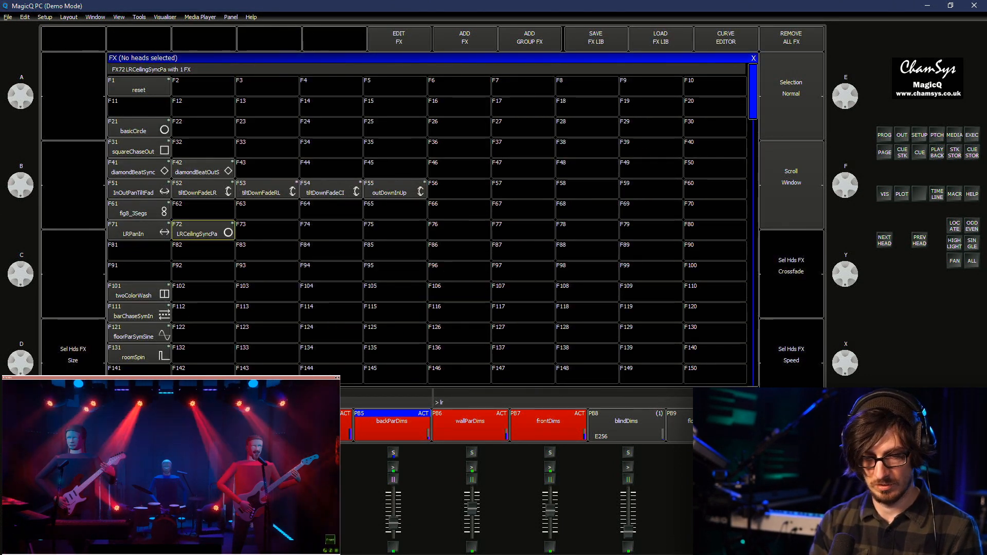
type("PanSync")
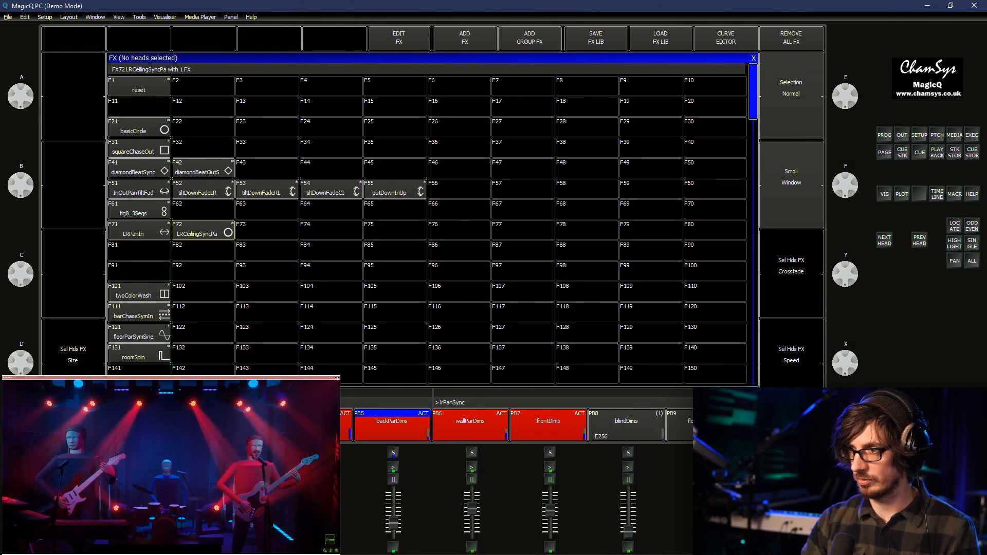
key("ctrl+r")
left_click(268, 231)
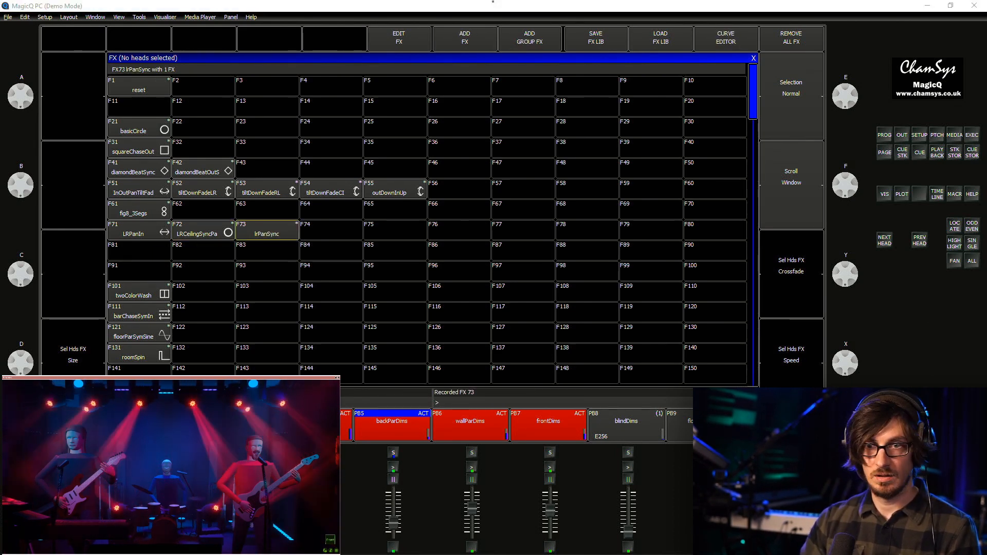
Rename the effect in FX slot F73 to LRPanSync
key("alt+Tab")
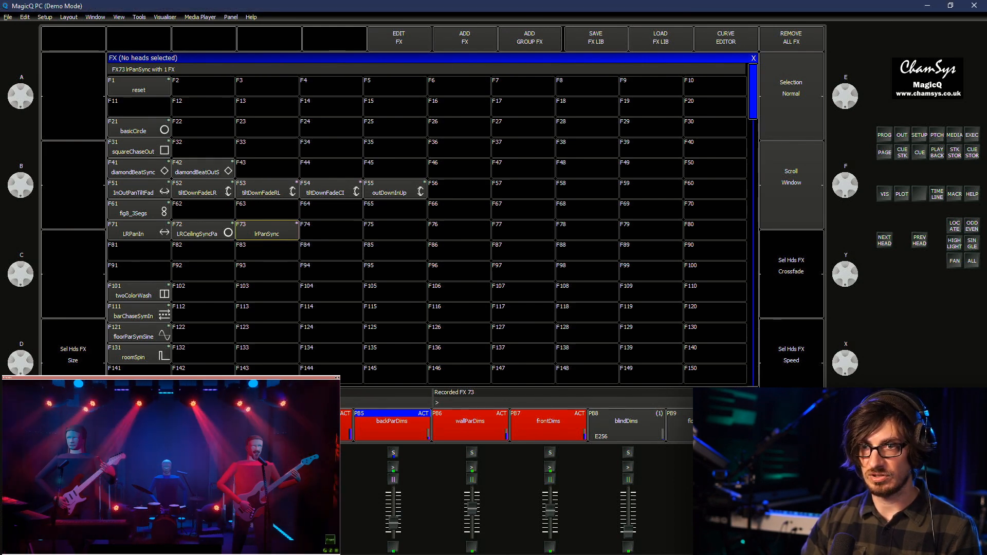
type("LRPanS")
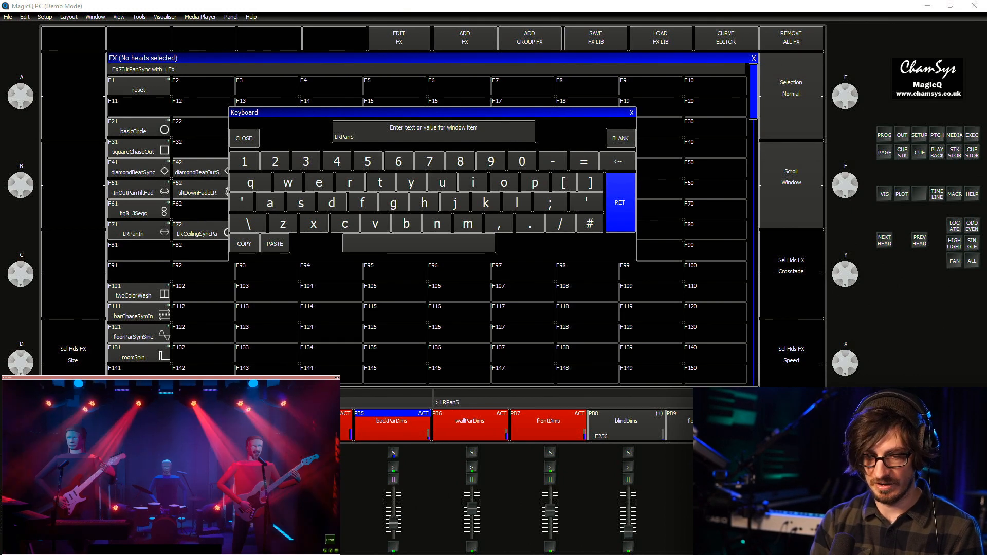
type("ync")
key("Return")
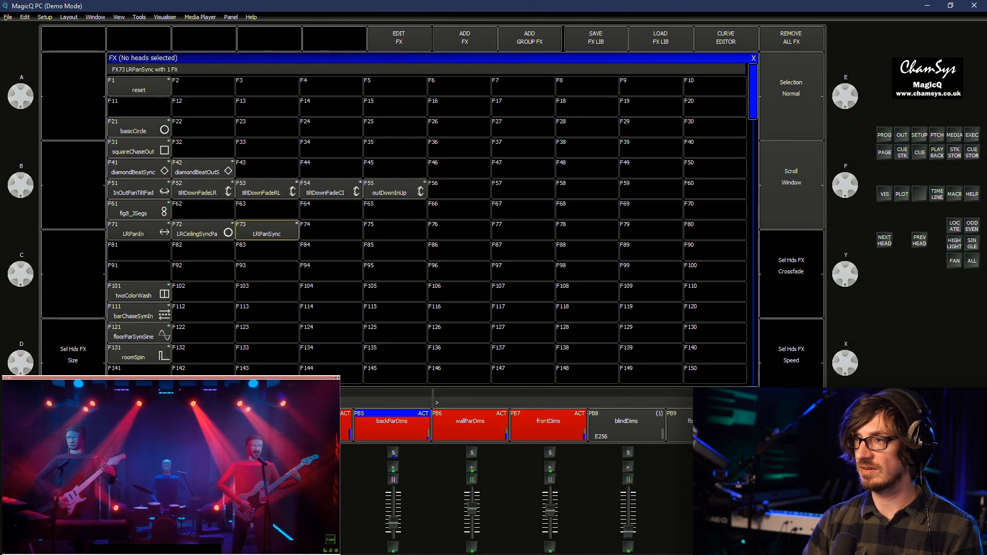
Move cues Q132 and Q133 in the Cue Store to Q502 and Q503, next to the LRPanIn cue
key("ctrl+F12")
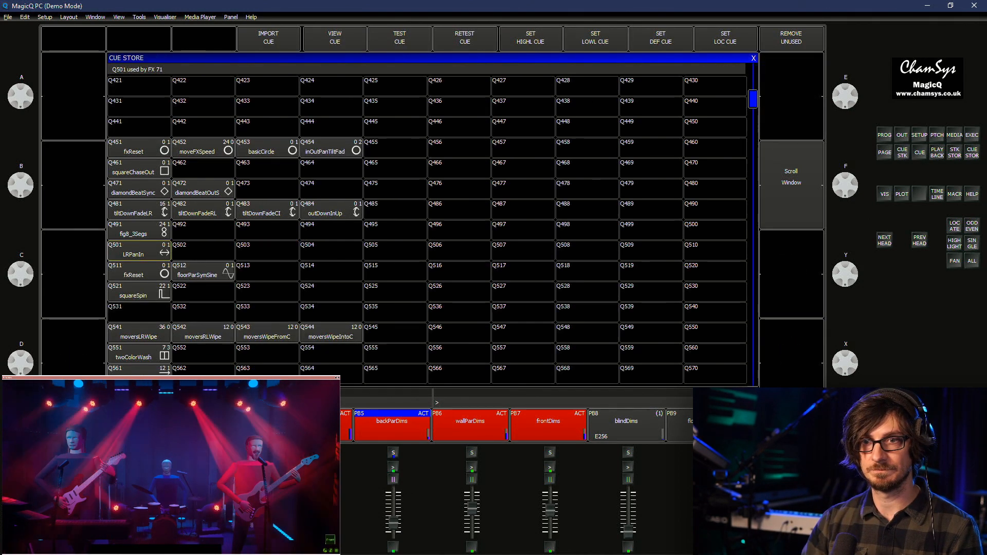
left_click(139, 107)
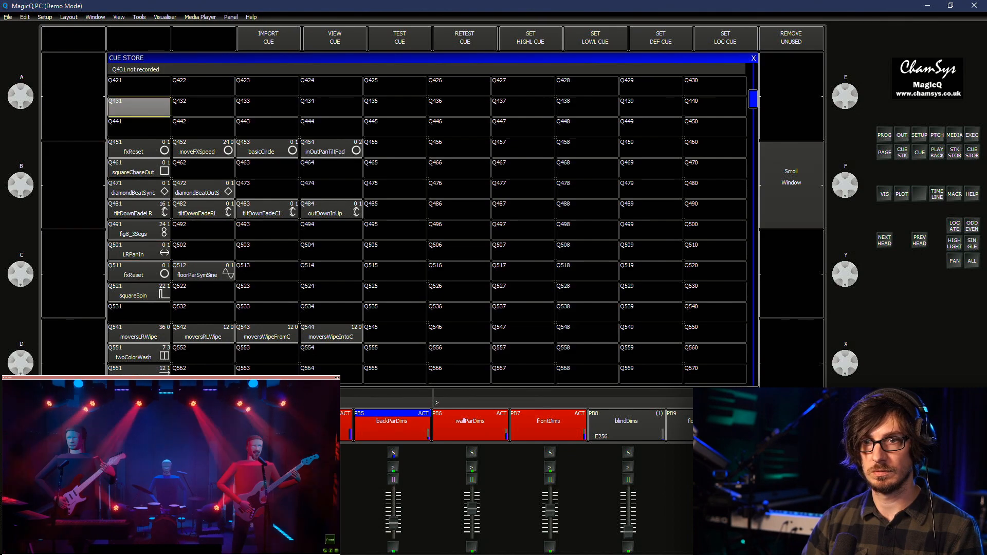
scroll(426, 232, "up", 10)
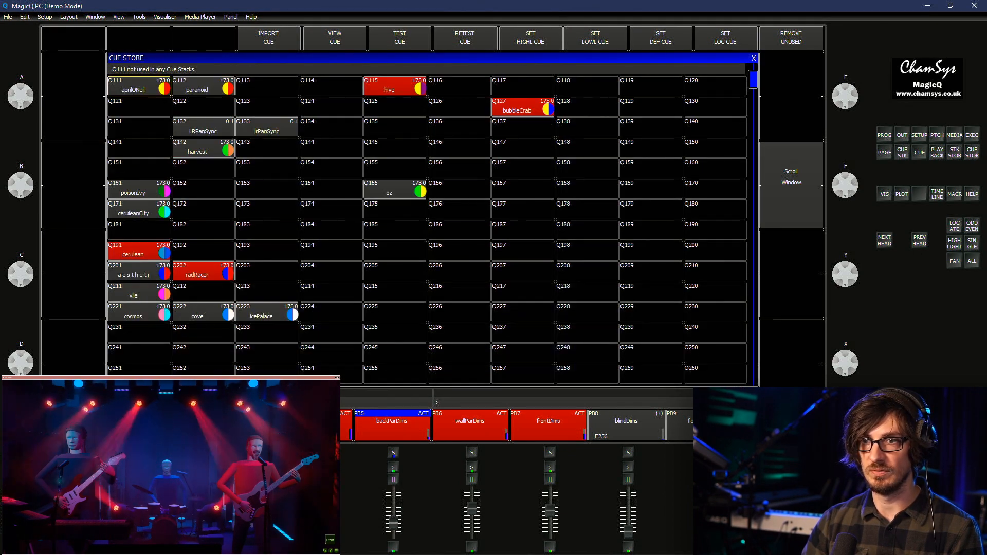
scroll(426, 221, "up", 2)
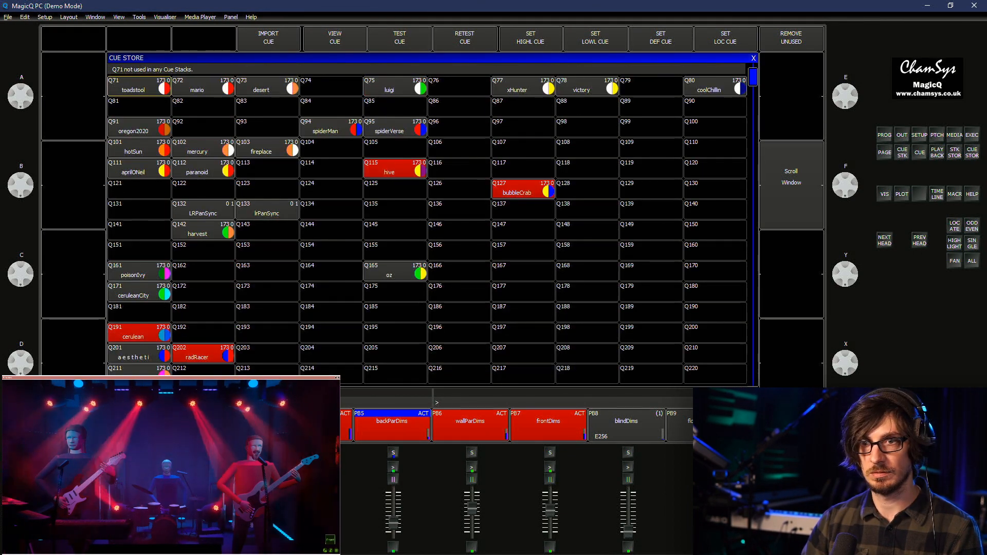
left_click_drag(203, 210, 266, 209)
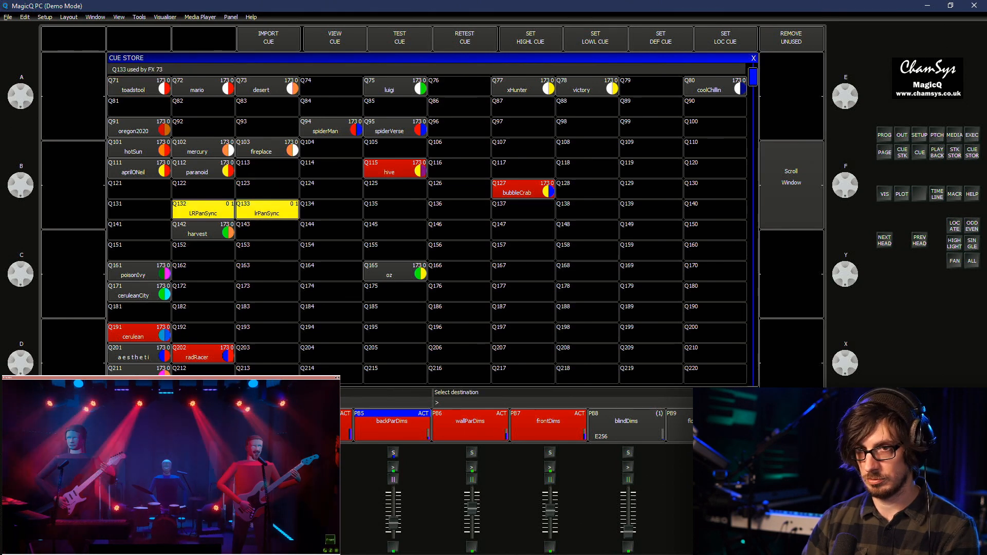
left_click(267, 209)
scroll(267, 210, "down", 4)
left_click_drag(267, 209, 330, 127)
key("ctrl+m")
left_click_drag(331, 229, 330, 271)
scroll(330, 127, "down", 20)
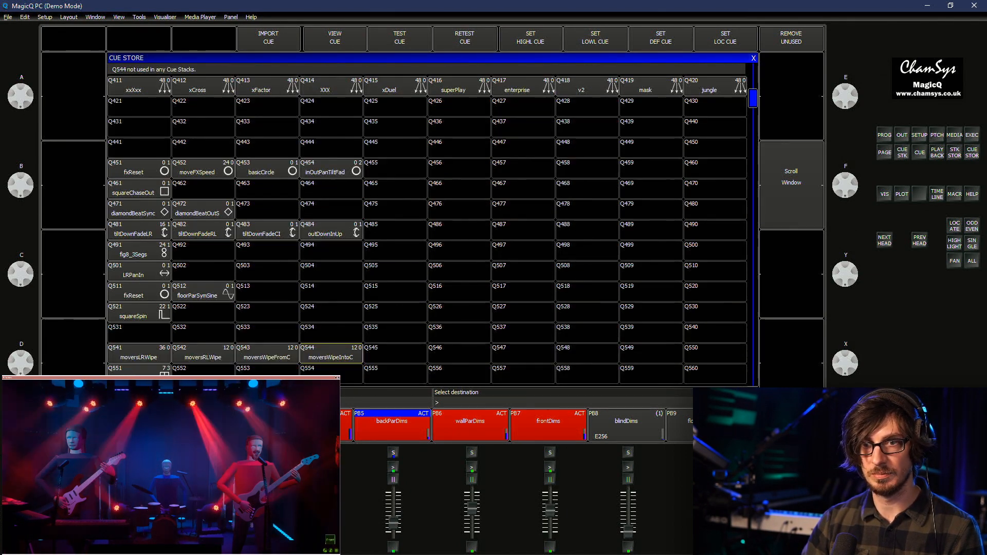
left_click(203, 271)
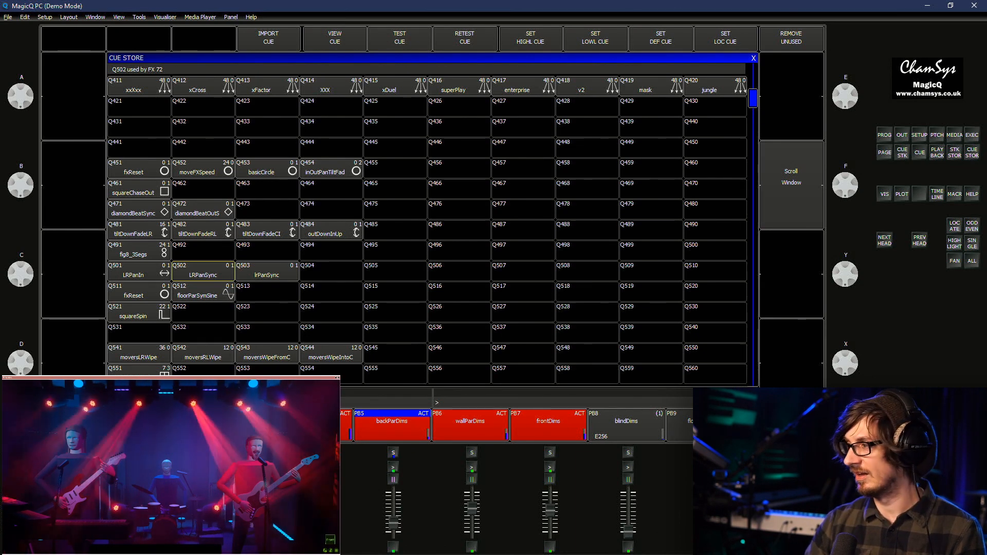
Switch to vMix and look through the list of assigned shortcuts in its settings
key("alt+Tab")
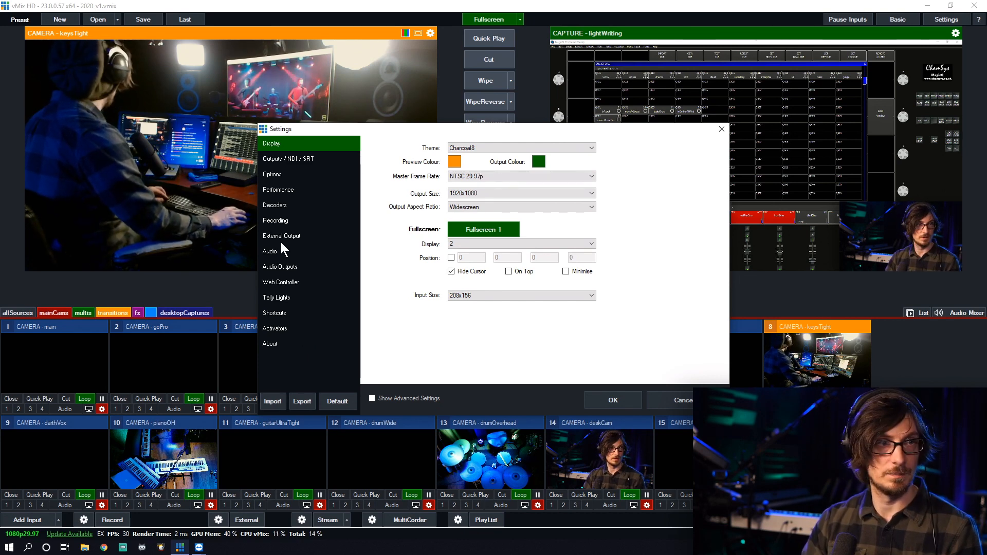
left_click(0, 339)
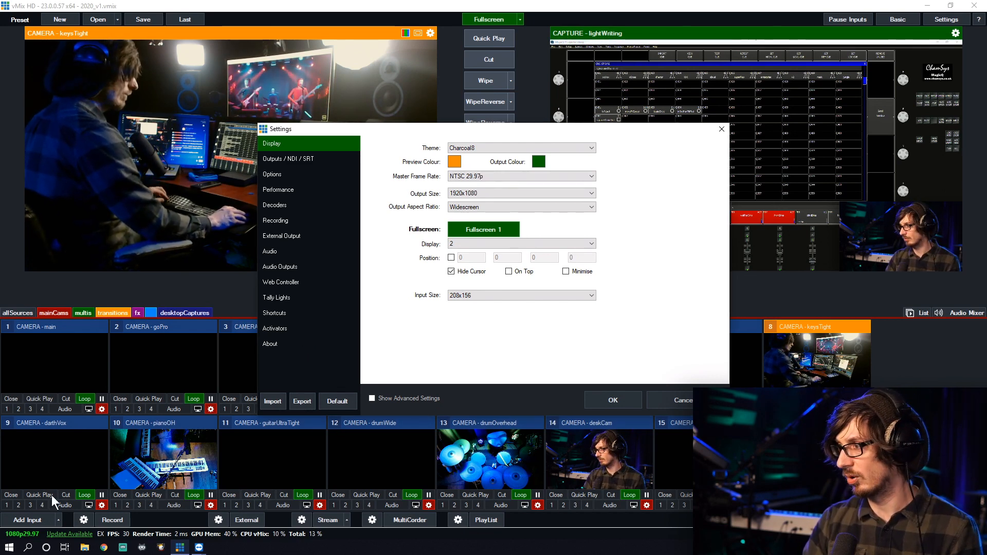
left_click(282, 312)
scroll(484, 267, "down", 15)
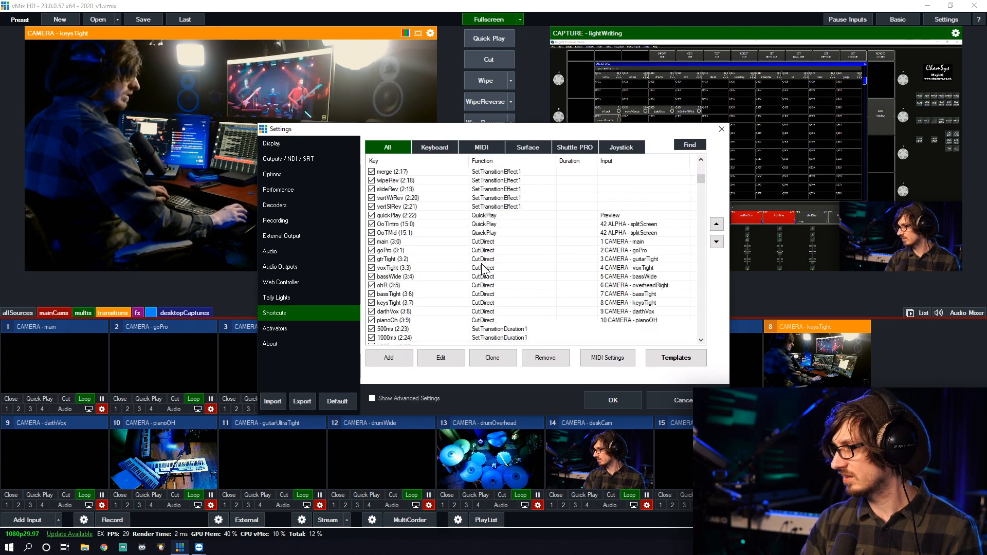
scroll(485, 267, "down", 2)
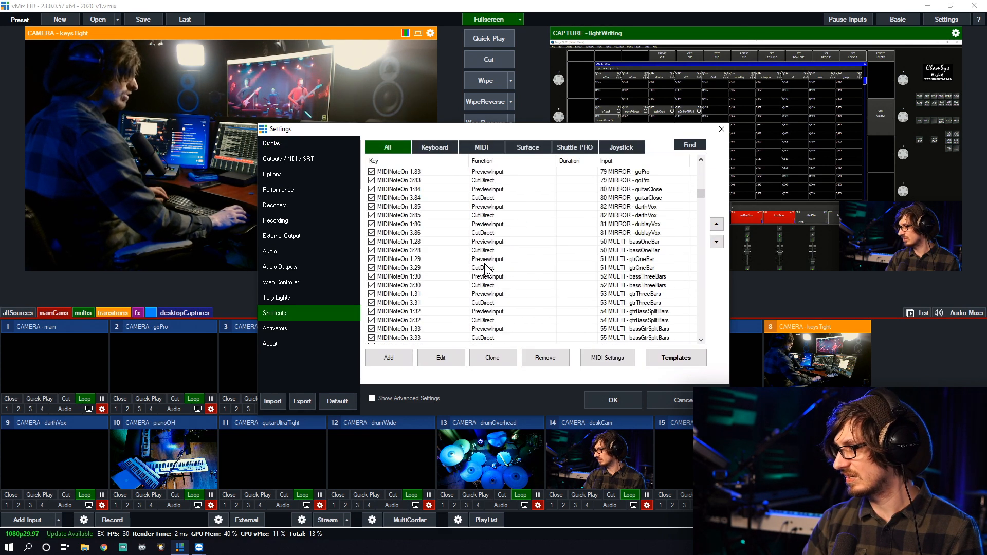
left_click(678, 400)
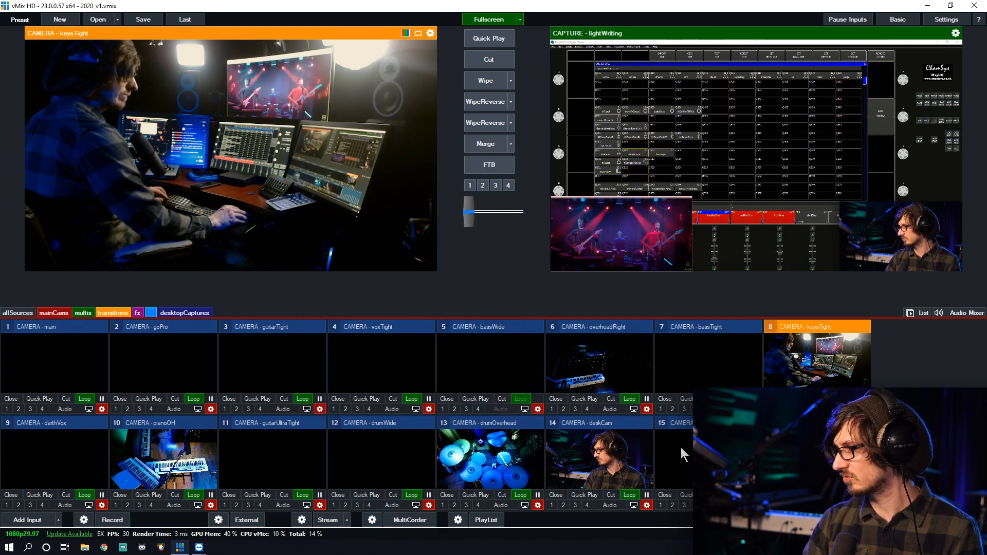
Replace the source of the CAMERA - keysTight input with a Colour source
left_click(431, 33)
left_click(389, 163)
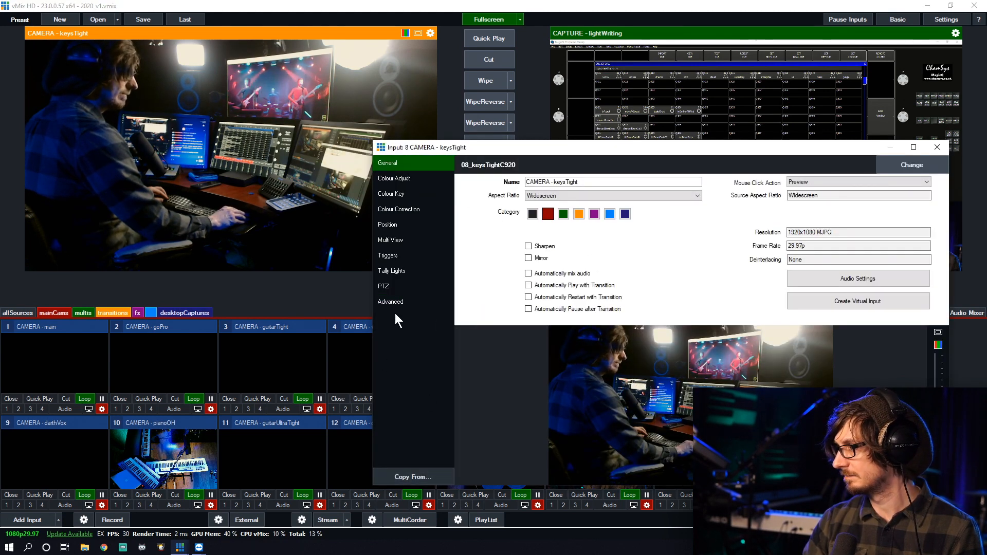
left_click(912, 165)
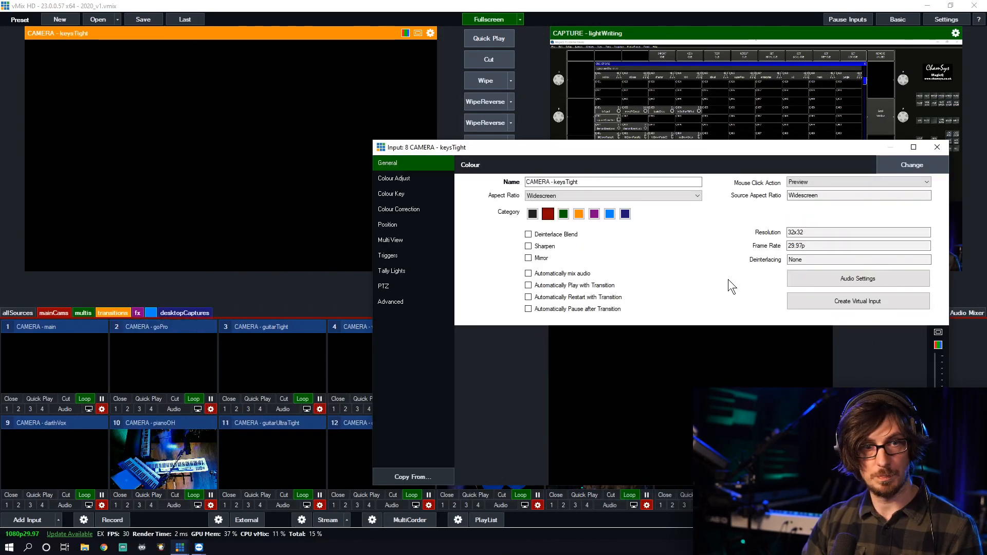
left_click(937, 147)
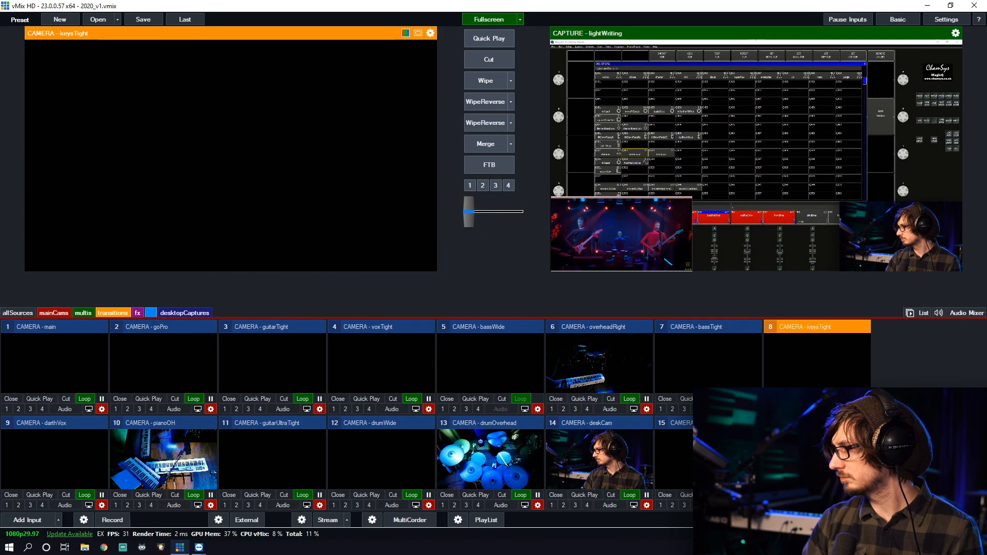
Replace the source of the CAMERA - deskView input with the 08_keysTightC920 camera, with its audio device set to None
left_click(755, 505)
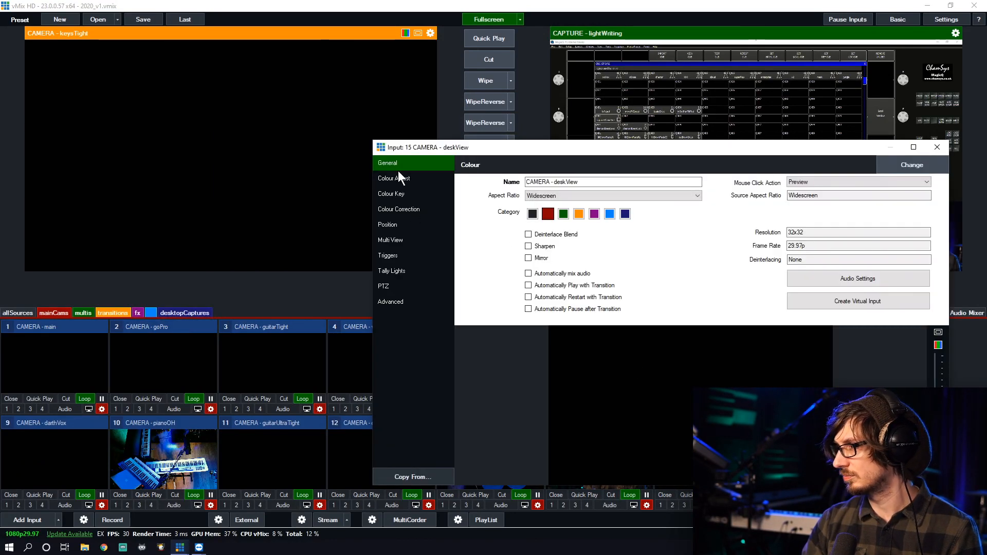
left_click(894, 165)
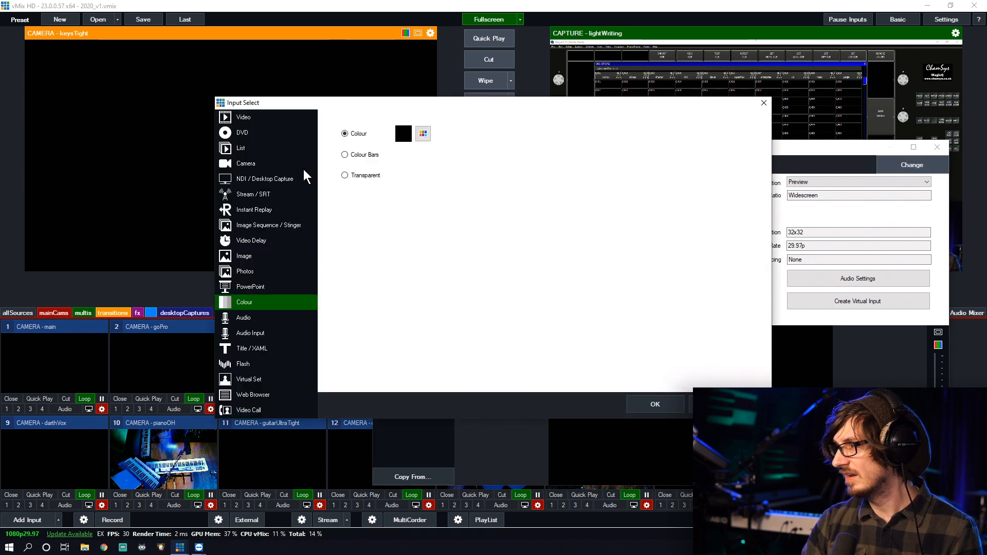
left_click(257, 163)
left_click(418, 122)
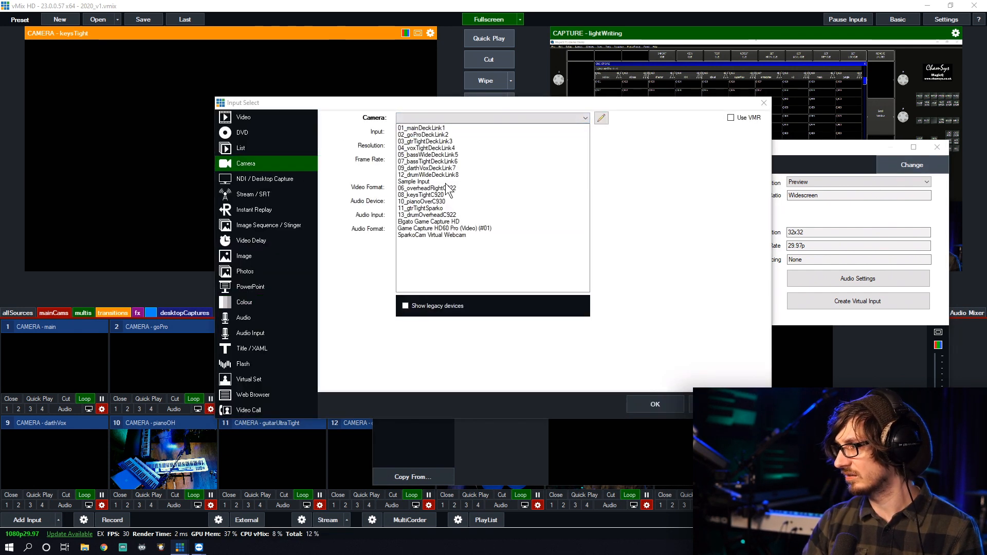
left_click(425, 195)
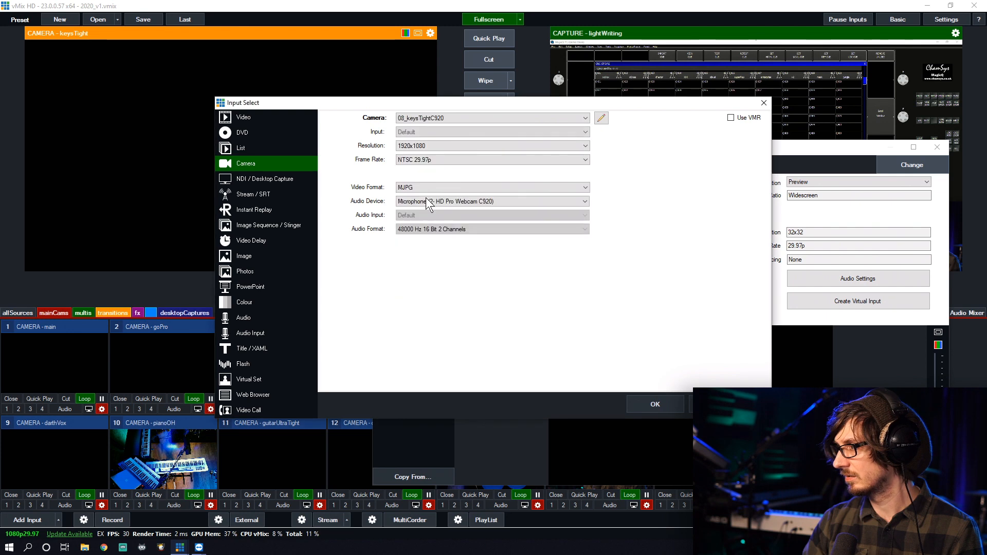
left_click(424, 201)
left_click(428, 218)
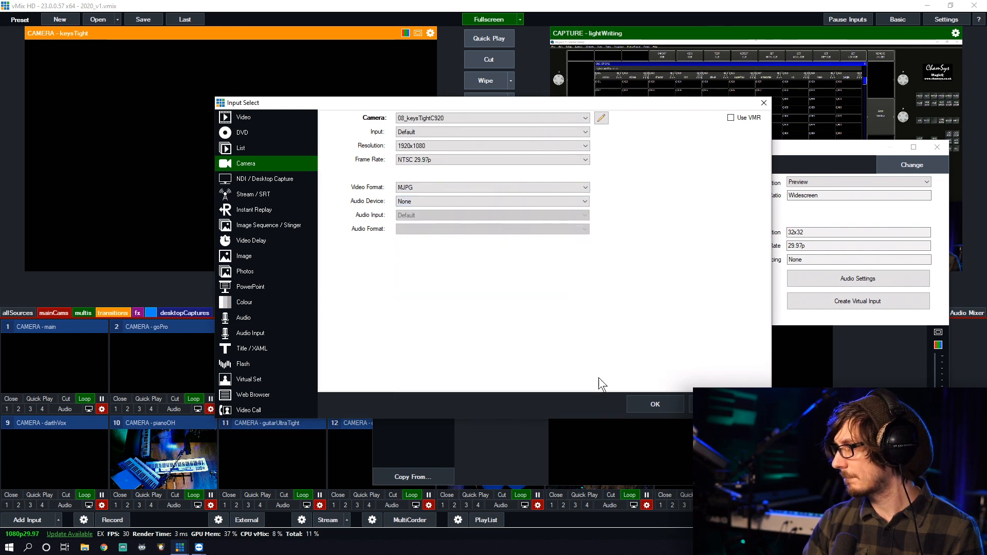
left_click(647, 401)
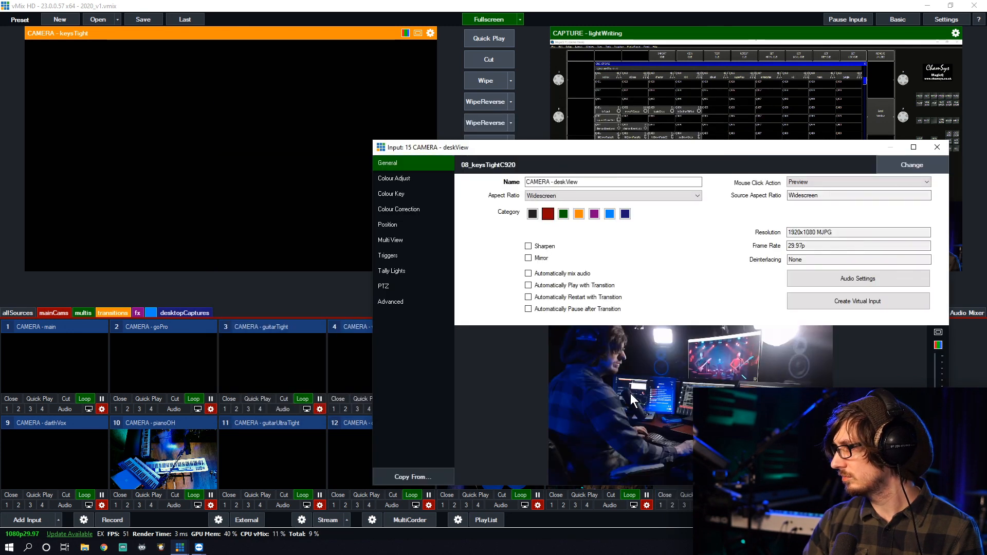
In the deskView camera's HD Pro Webcam C920 properties, raise the white balance to 5780 and set the gain to 95
left_click(427, 305)
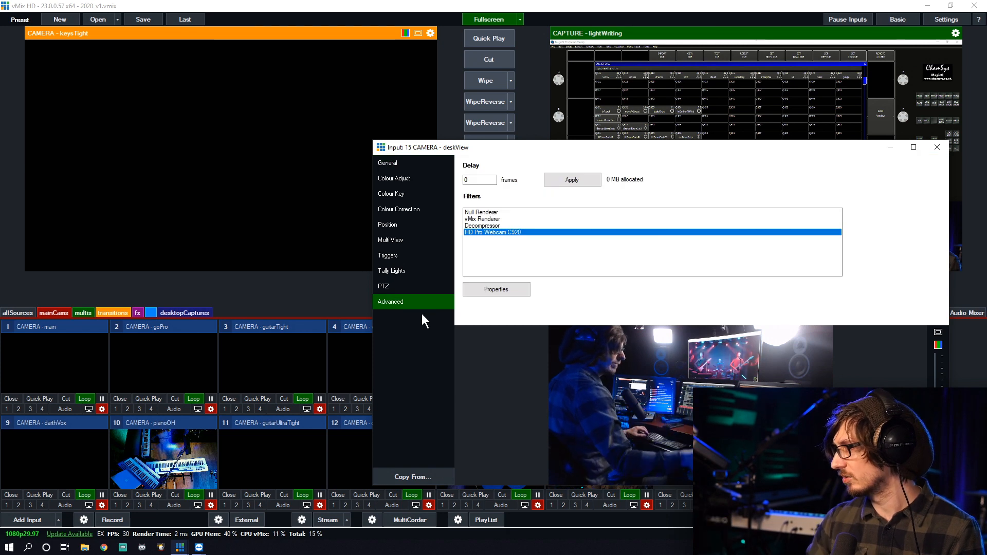
left_click(497, 289)
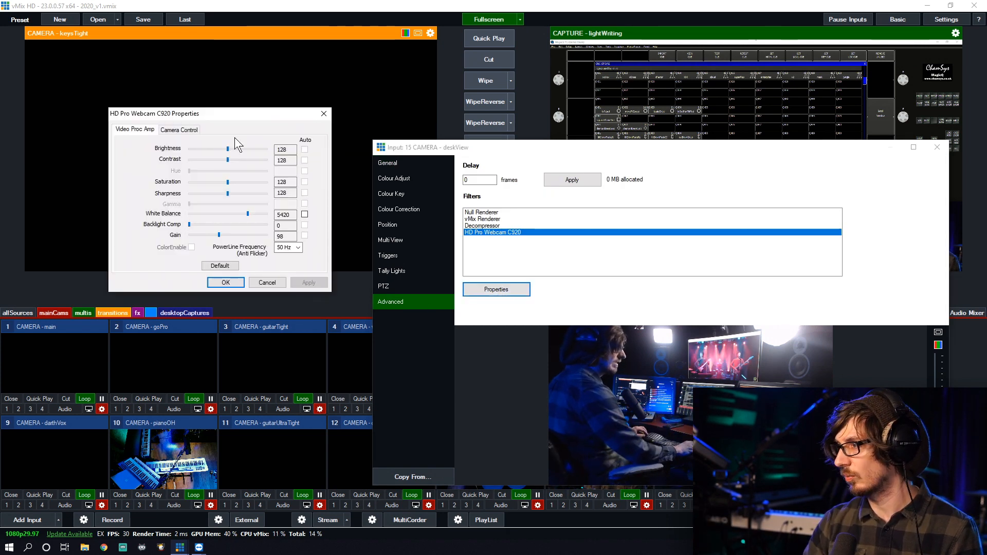
left_click(180, 129)
left_click(135, 129)
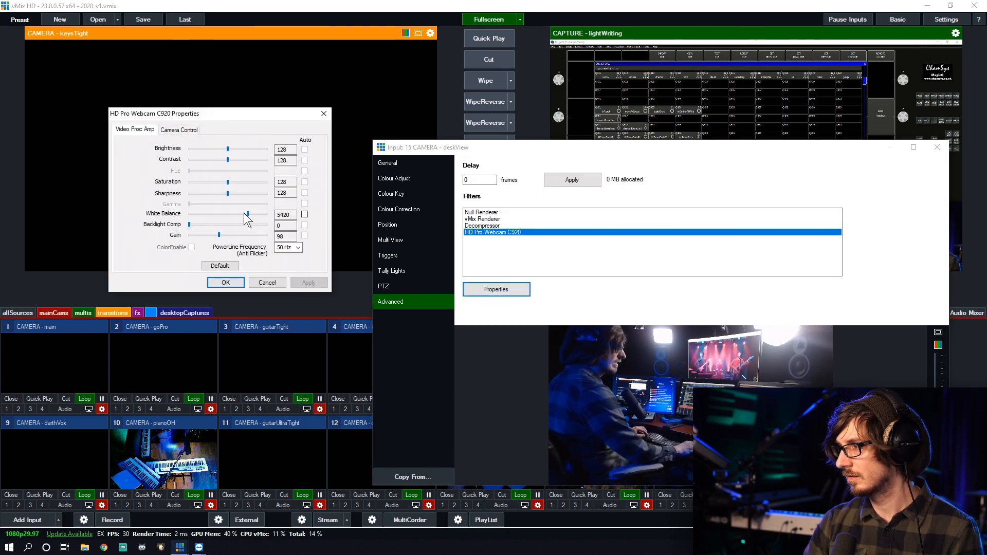
left_click_drag(248, 213, 253, 214)
left_click(220, 236)
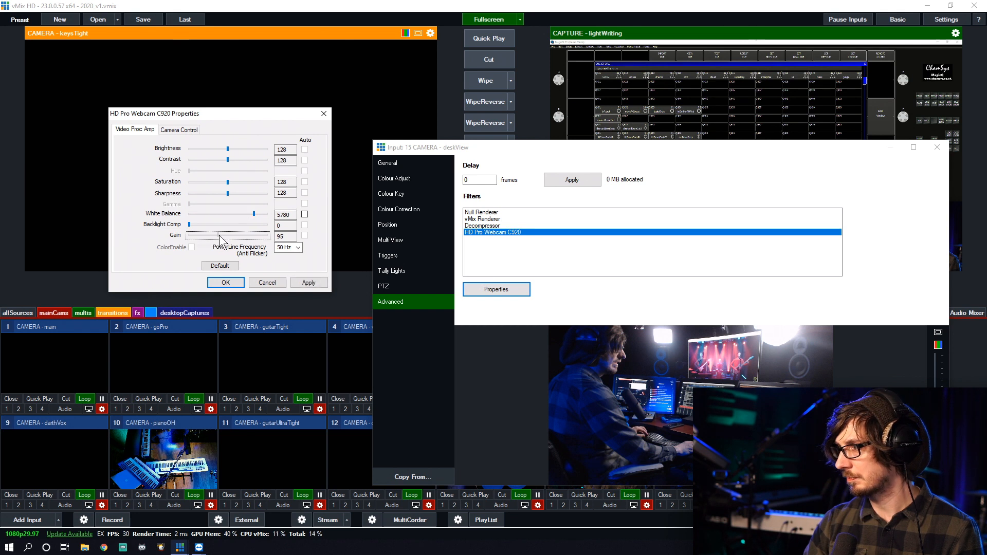
Lower the webcam's white balance slightly, accept the properties and close the deskView input settings
left_click(253, 214)
key("Left")
key("Left")
key("Left")
key("Left")
key("Left")
key("Left")
left_click_drag(252, 214, 249, 214)
left_click(224, 282)
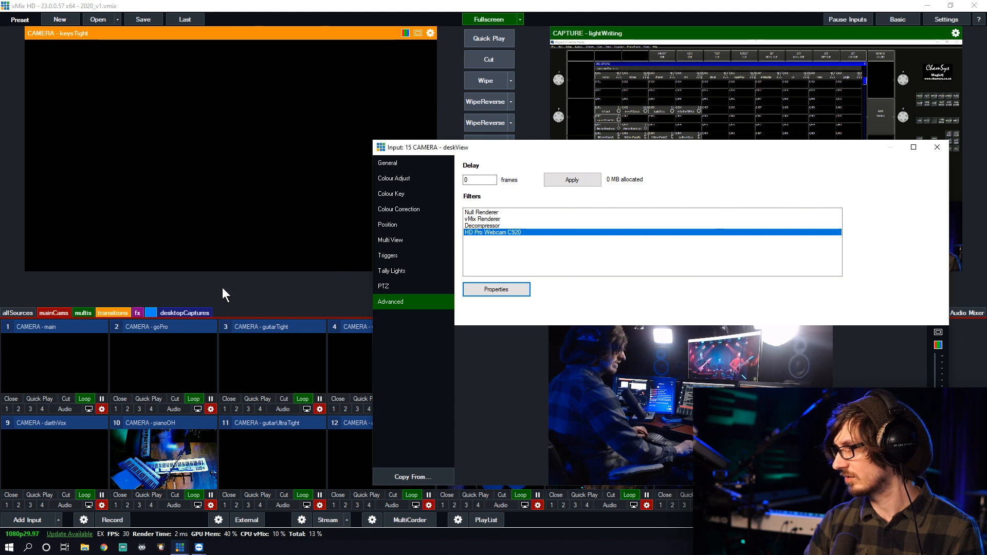
left_click(937, 147)
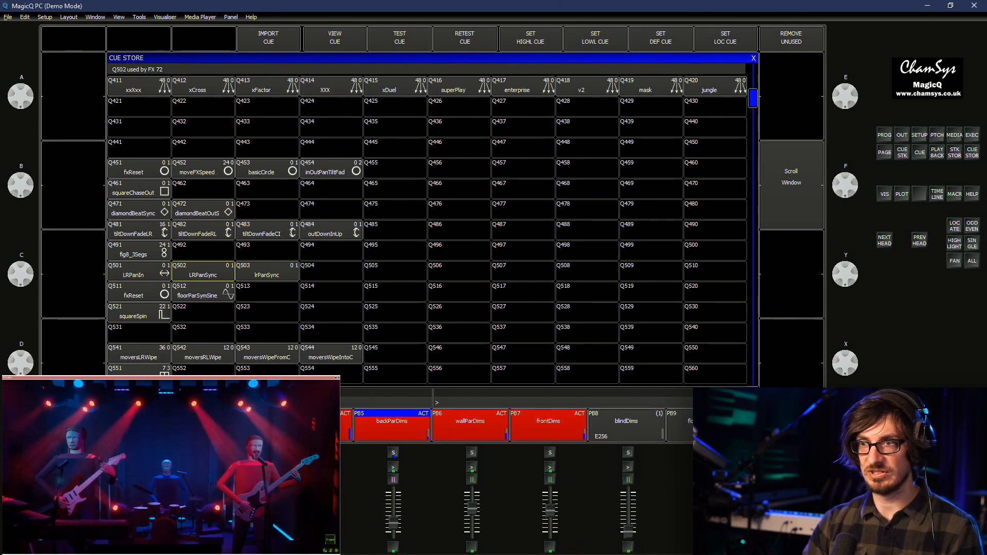
Switch to MagicQ and test the forward, enterprise and dubbin position cues in the Cue Store
left_click(203, 128)
scroll(203, 128, "up", 7)
left_click(522, 231)
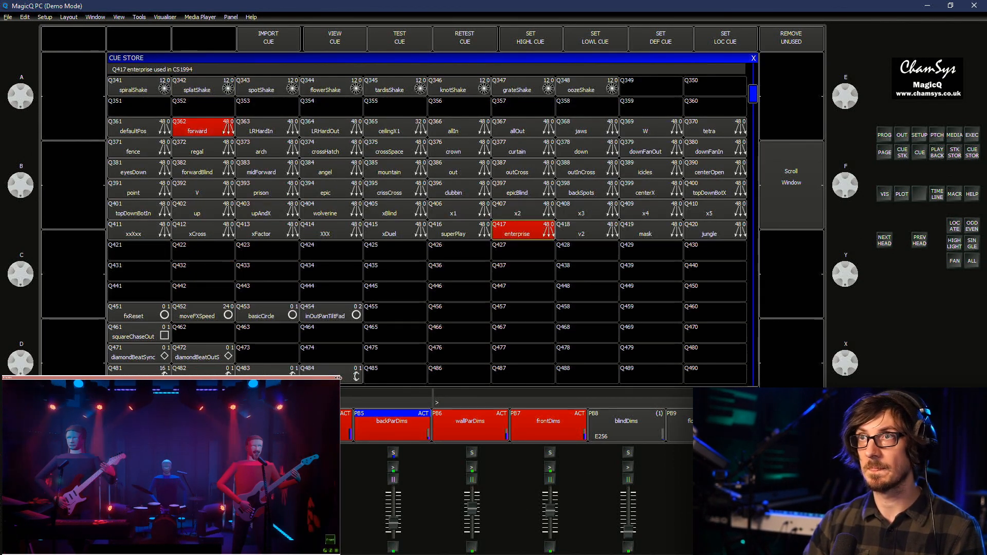
left_click(203, 128)
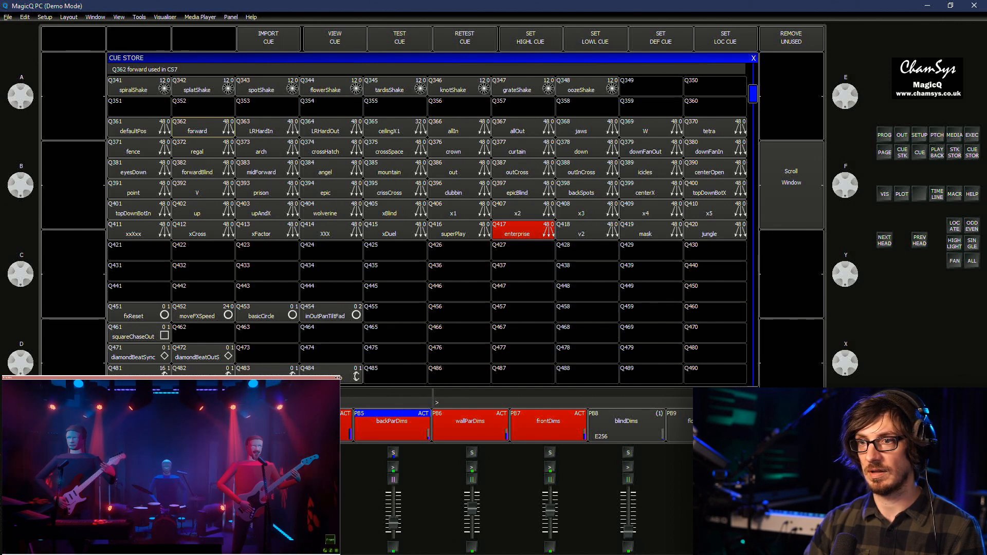
left_click(459, 189)
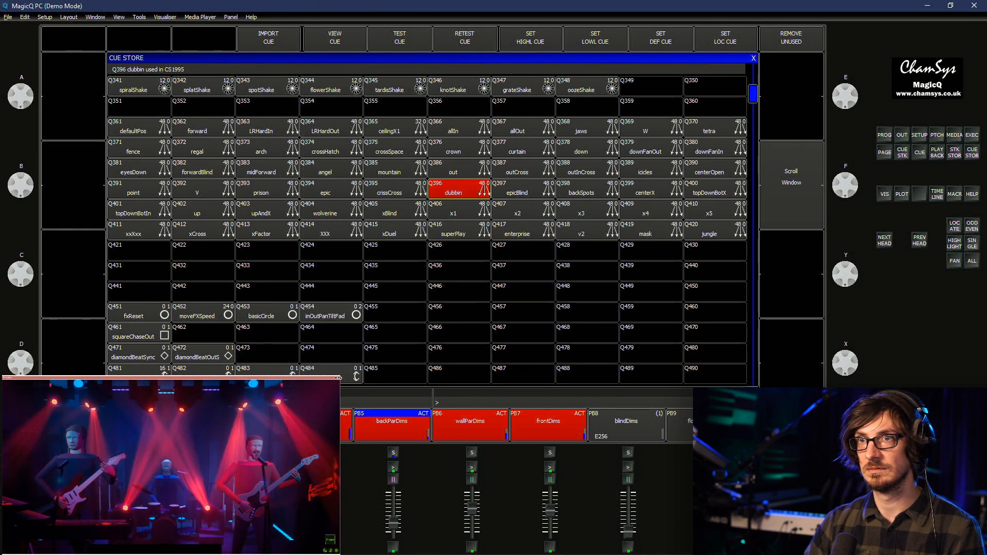
left_click(459, 190)
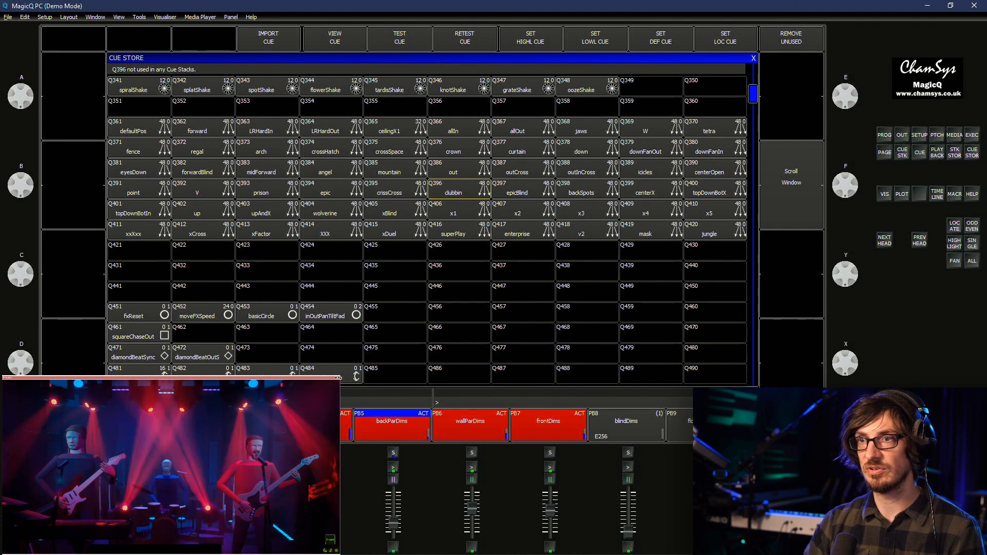
Move the block of cues Q511 to Q563 in the Cue Store so that it starts at Q531
left_click(459, 271)
key("Down")
key("Down")
key("Down")
key("Down")
key("Down")
key("Down")
key("Down")
key("Down")
key("Down")
key("Down")
key("Down")
key("Down")
key("Down")
key("Down")
key("Down")
key("Down")
key("Down")
key("Down")
key("Down")
key("Down")
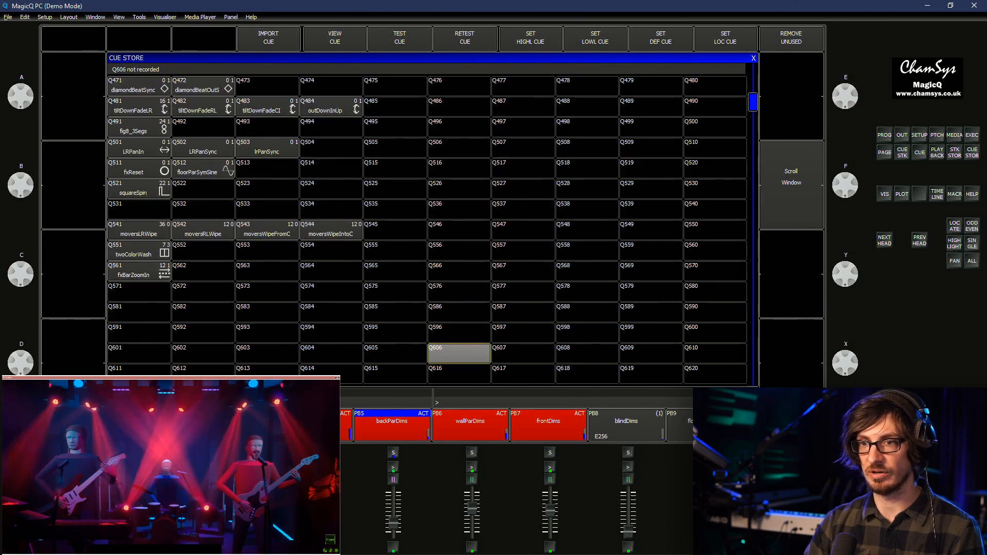
key("Up")
key("Up")
key("Up")
key("Up")
key("Up")
key("Up")
key("Up")
key("Up")
key("Up")
key("Up")
key("Up")
key("Up")
key("Up")
key("Up")
key("Up")
key("Up")
key("Up")
key("Up")
key("Up")
key("Up")
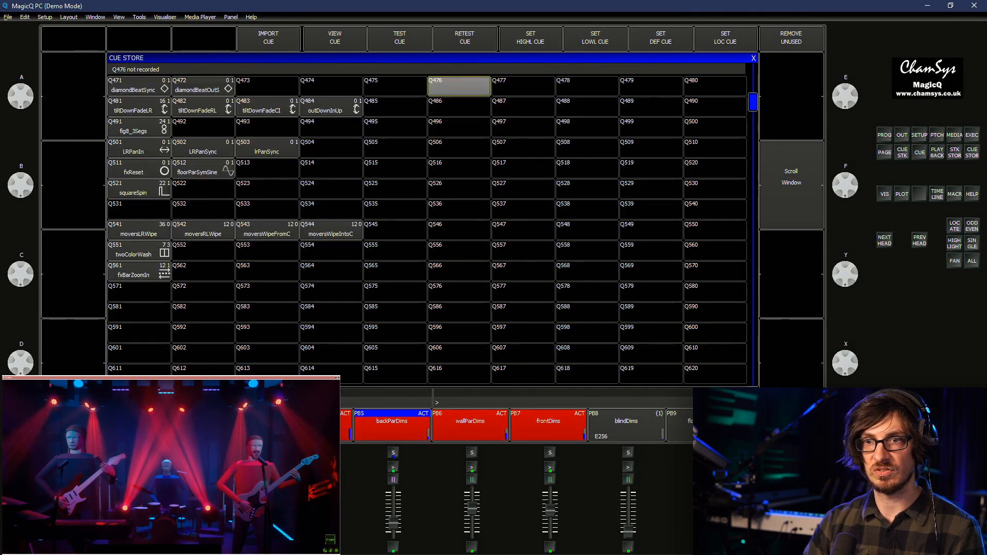
key("Up")
key("Up")
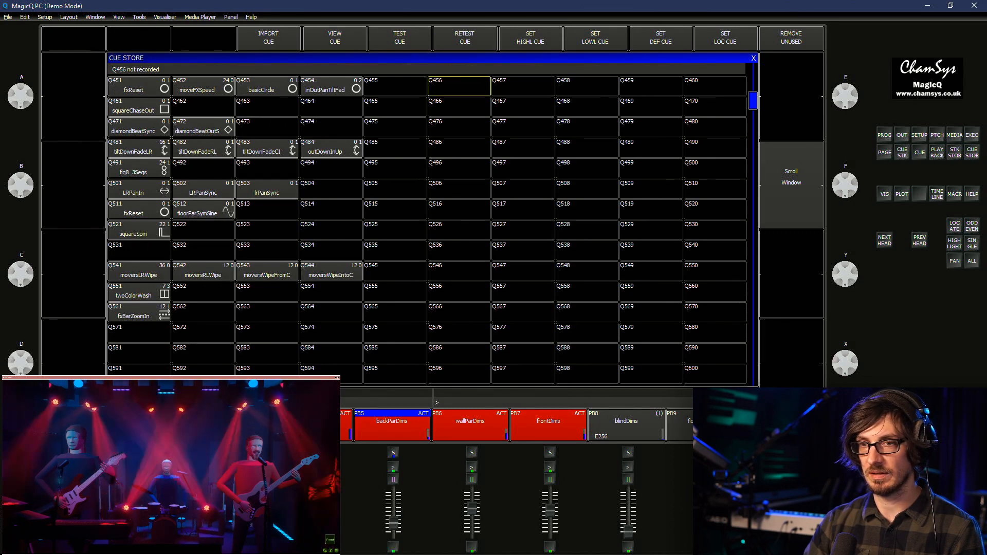
key("ctrl+m")
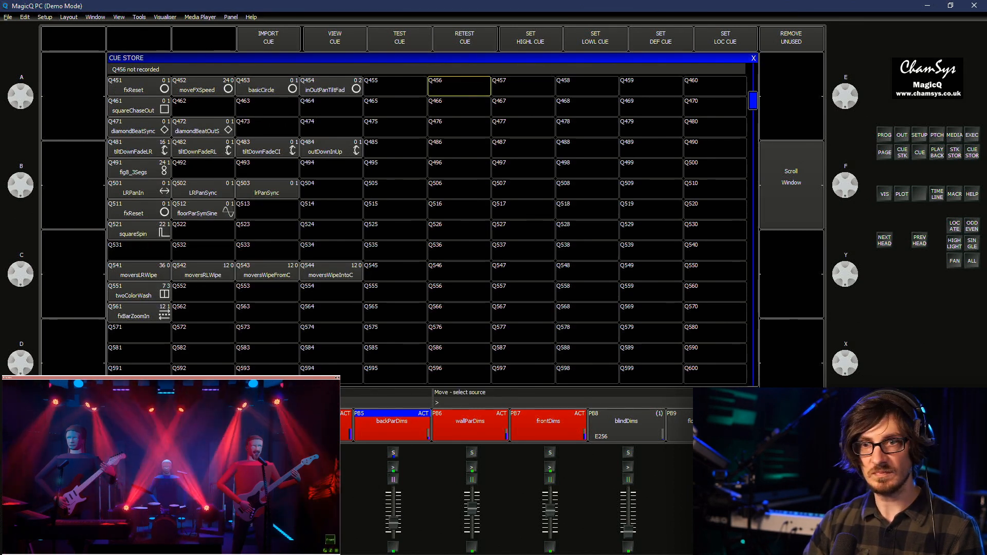
left_click_drag(139, 210, 267, 312)
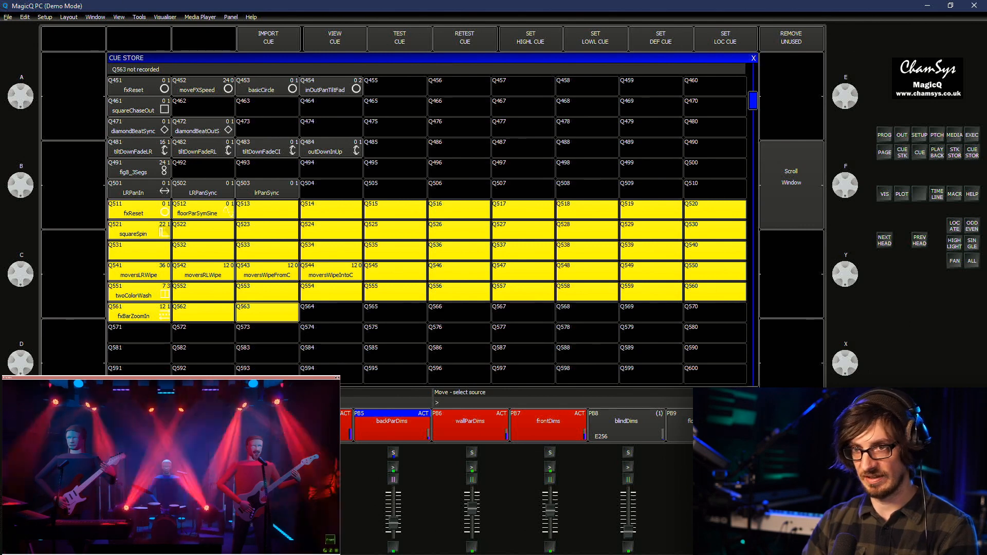
left_click(139, 251)
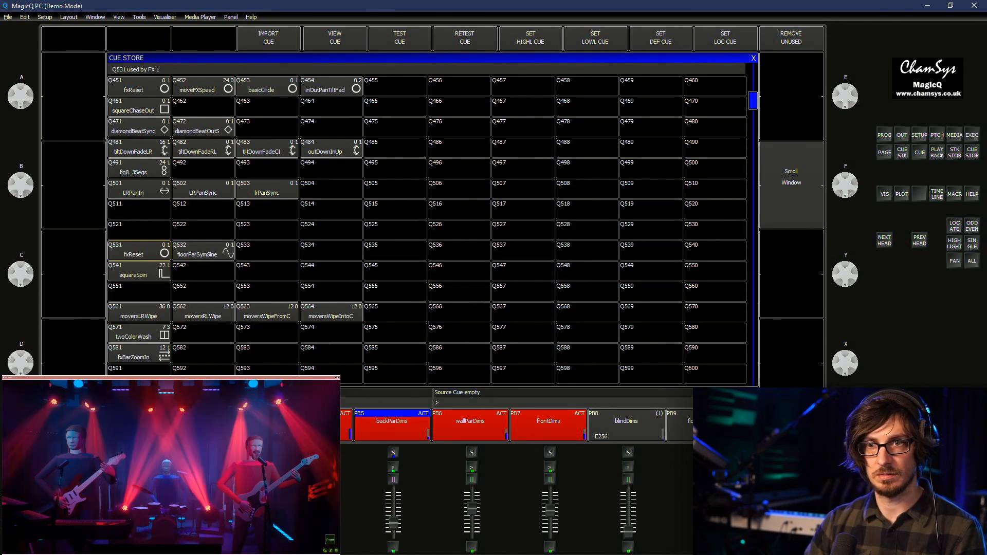
Run the LRPanIn cue Q501 from the Cue Store and open the FX window
left_click(138, 189)
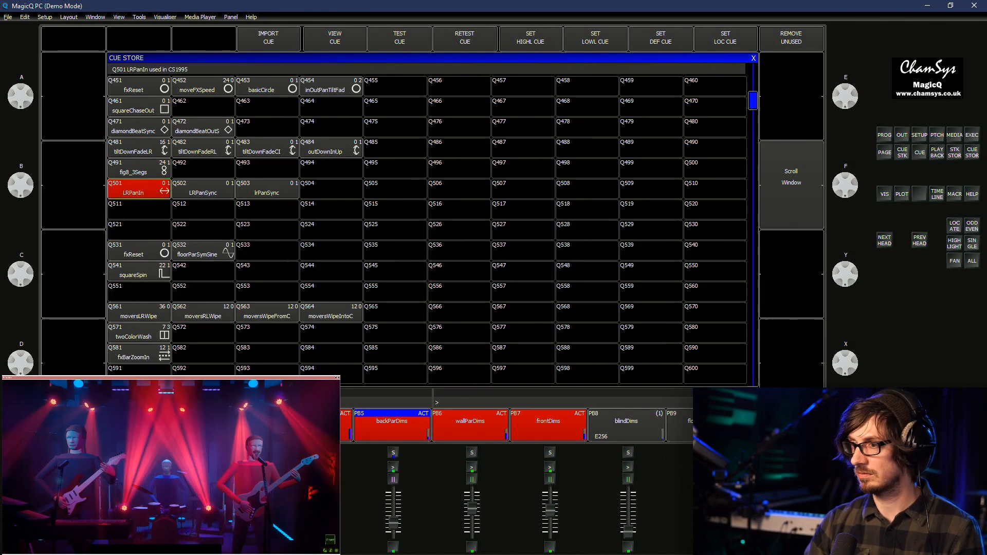
key("ctrl+BackSpace")
key("ctrl+F6")
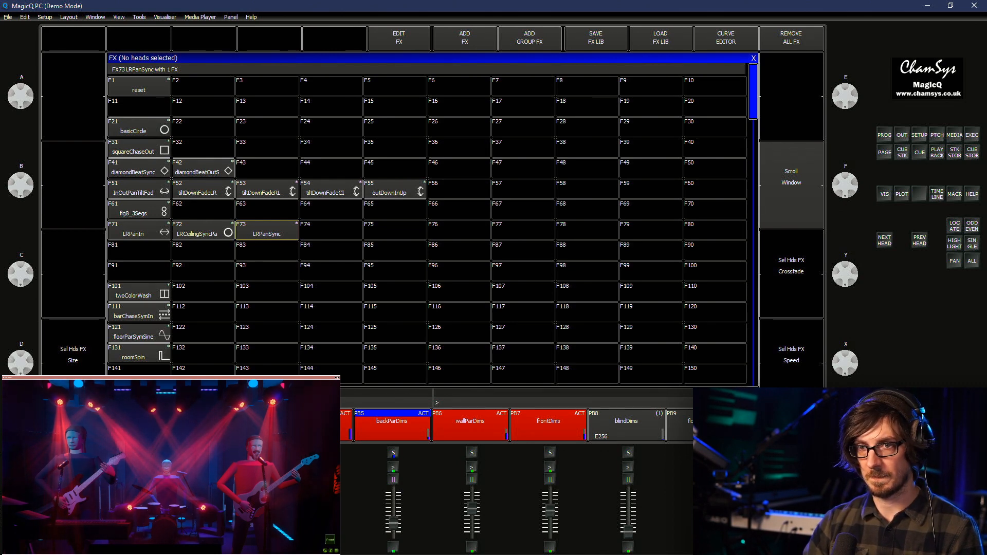
Open the LRPanIn effect from F71 in the programmer and set its pan size to 50%
left_click(139, 231)
left_click(885, 134)
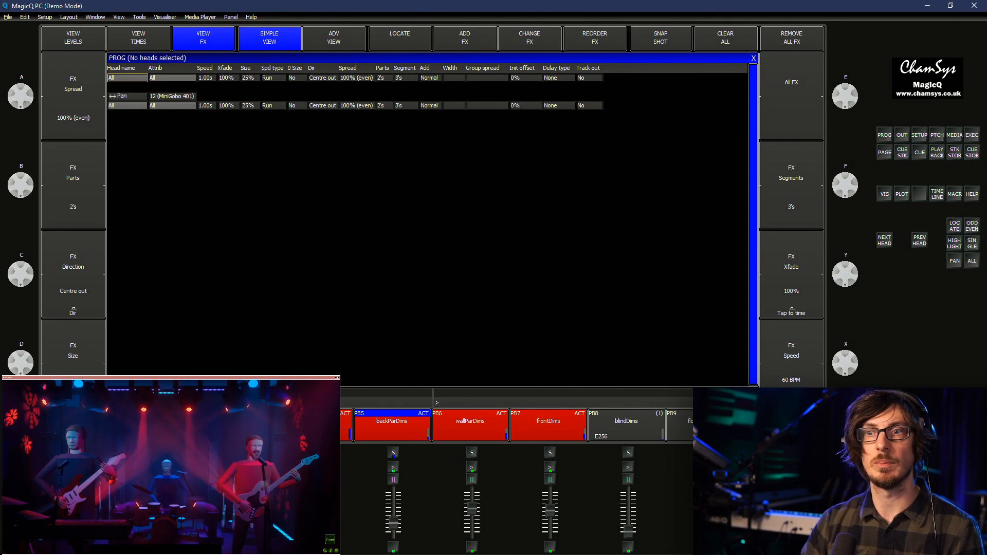
double_click(250, 106)
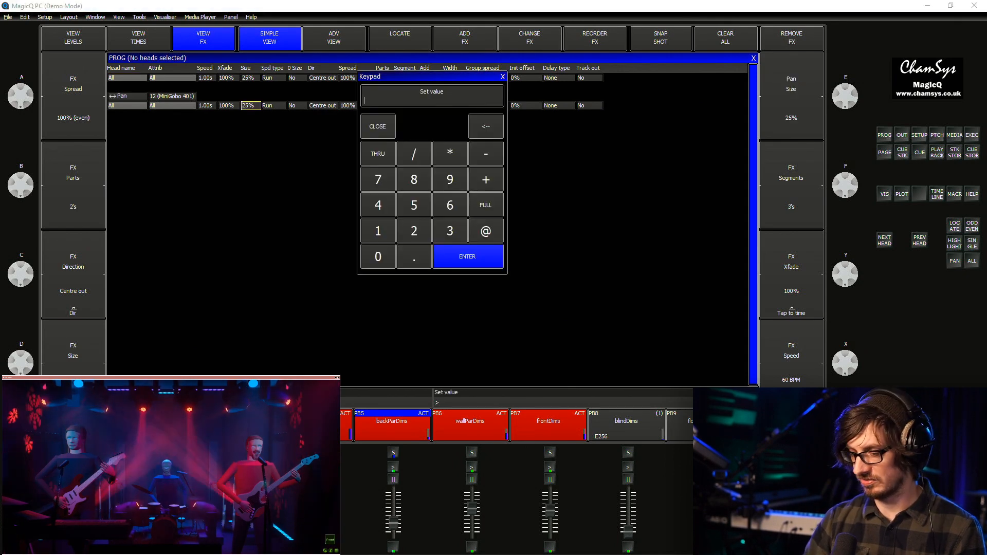
type("50")
key("Return")
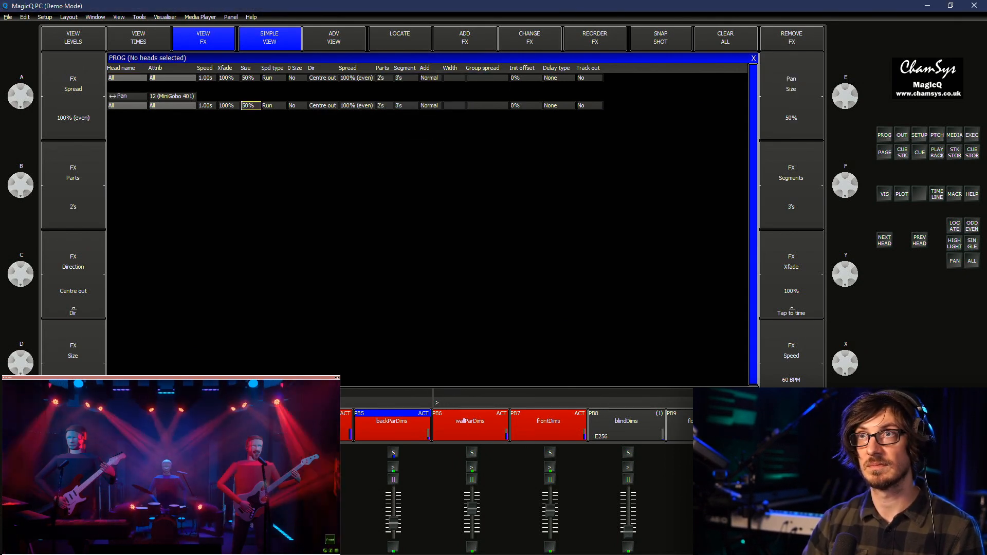
Try to update the effect with a pan size of 100%, and clear the programmer
type("1")
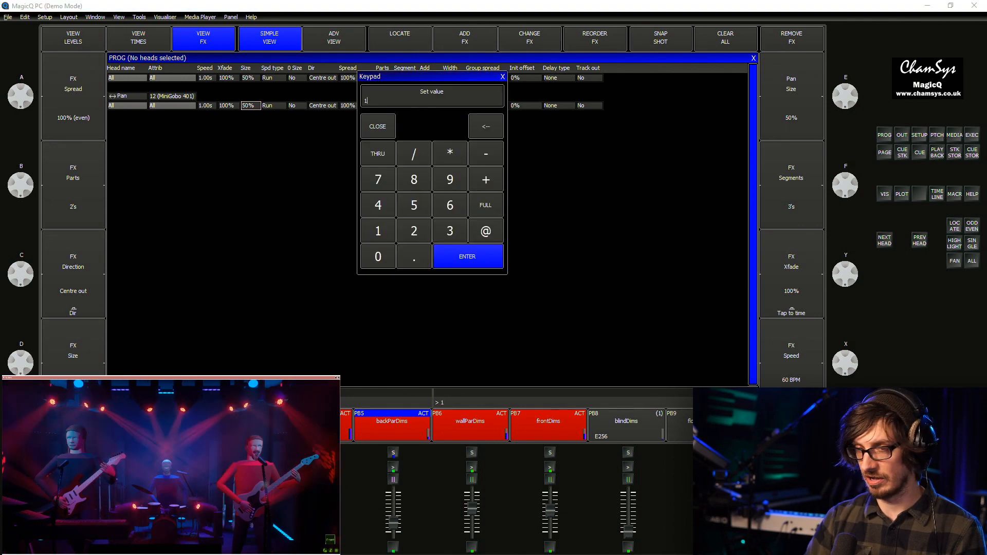
type("00")
key("Return")
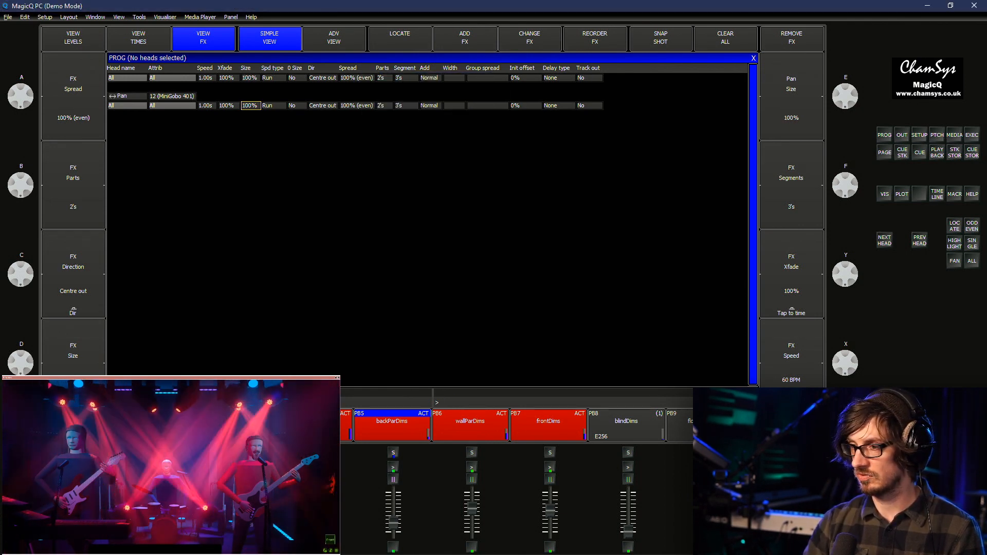
key("u")
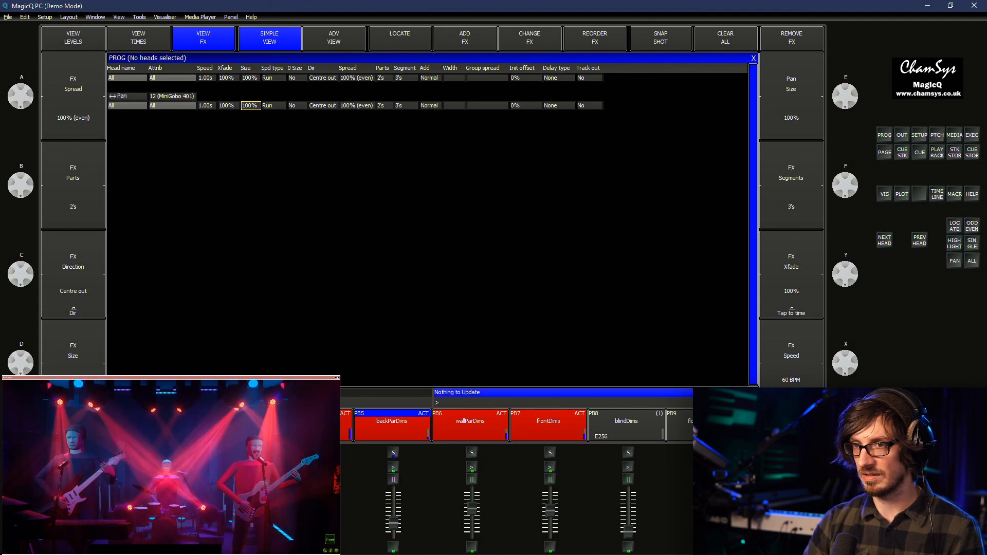
key("c")
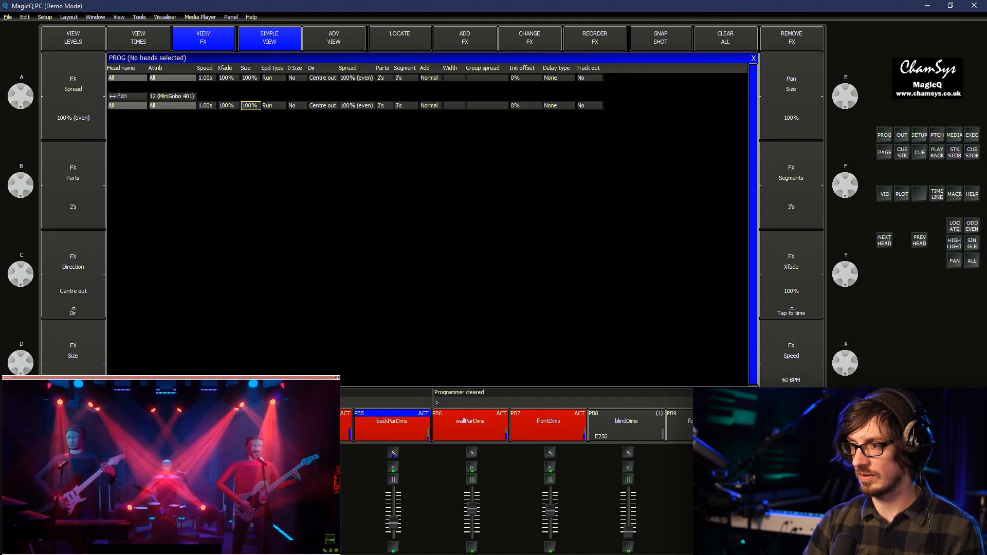
key("Escape")
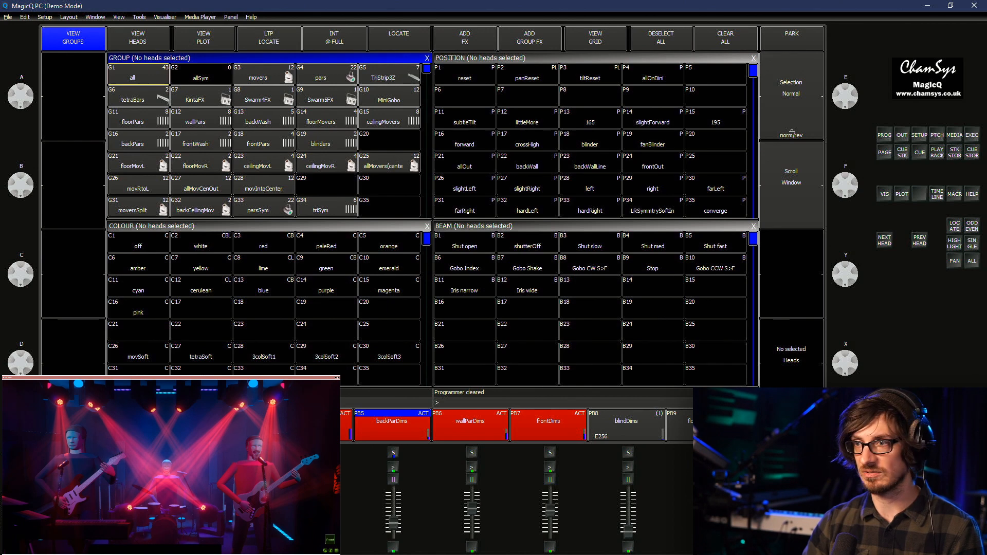
Include the LRPanIn effect F71 in the programmer, set its pan size to 100% and update the stored effect
key("f")
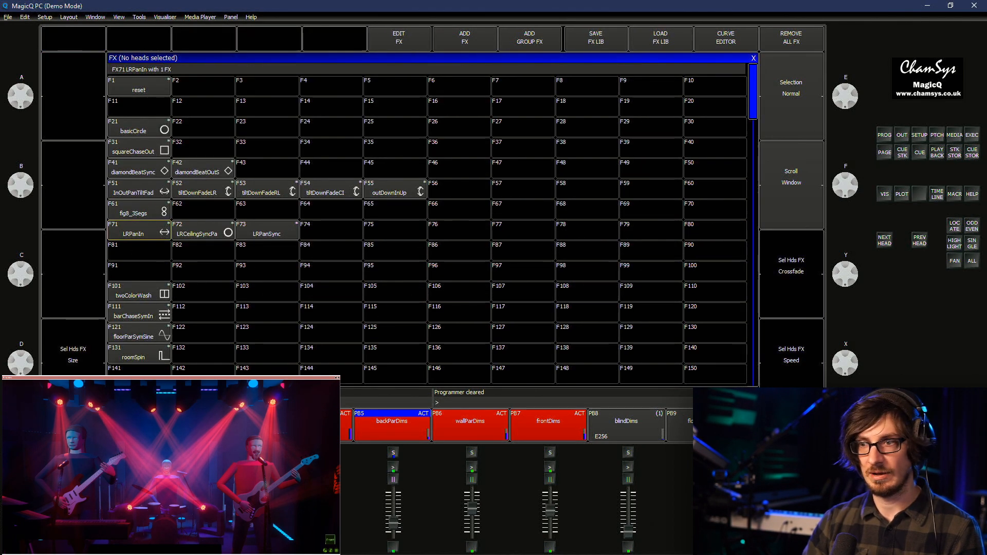
key("ctrl+i")
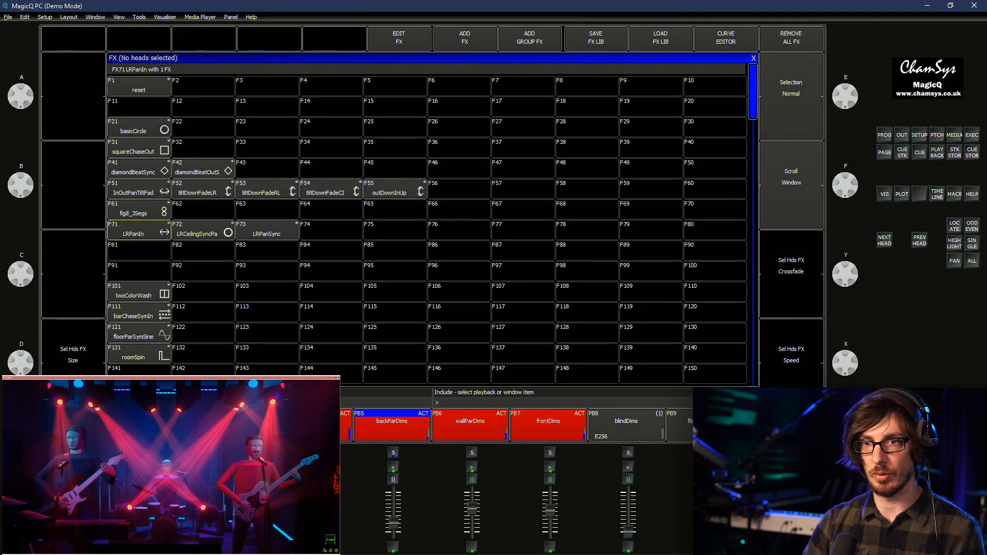
key("Return")
key("p")
double_click(250, 105)
type("100")
key("Return")
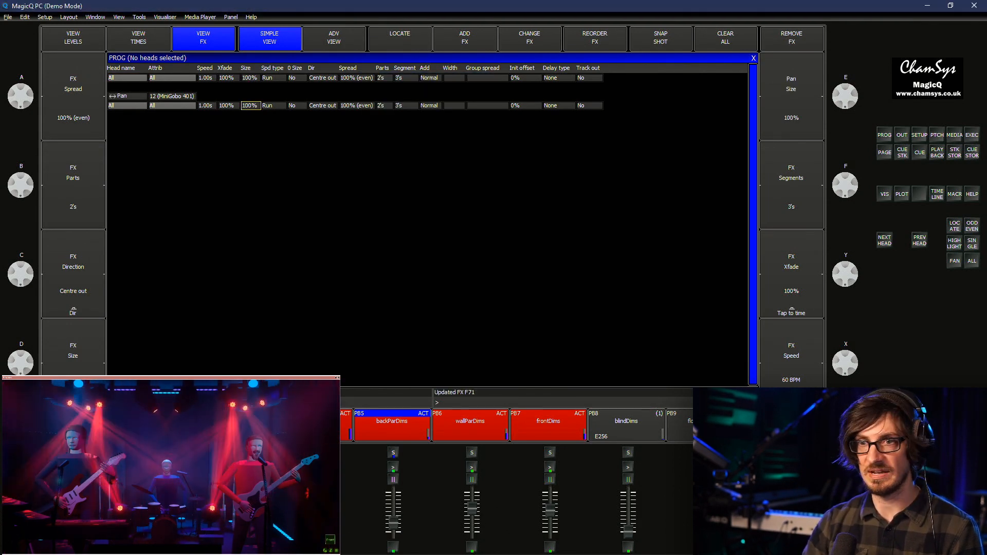
Clear the programmer, and test the LRPanIn cue Q501 by running and releasing it in the Cue Store
key("ctrl+BackSpace")
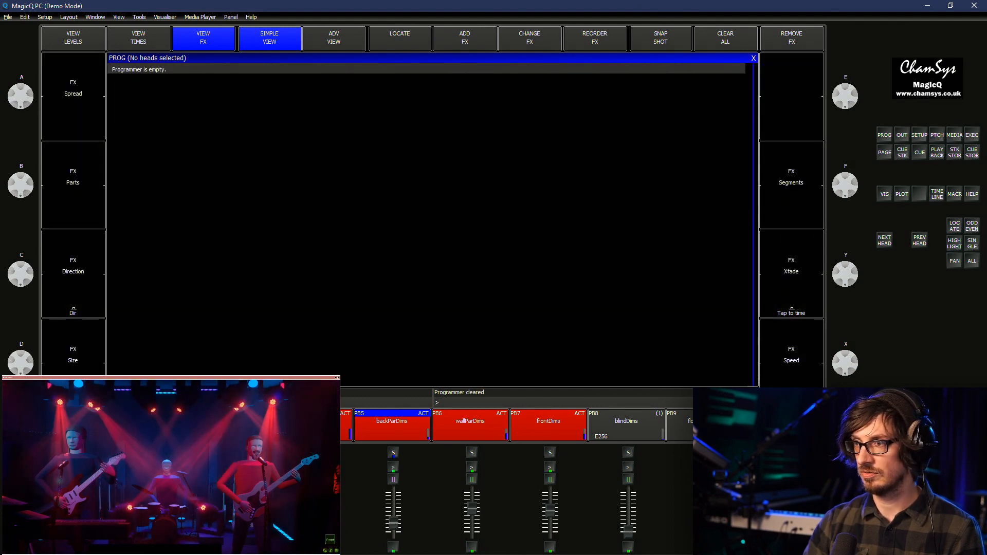
left_click(972, 152)
left_click(139, 189)
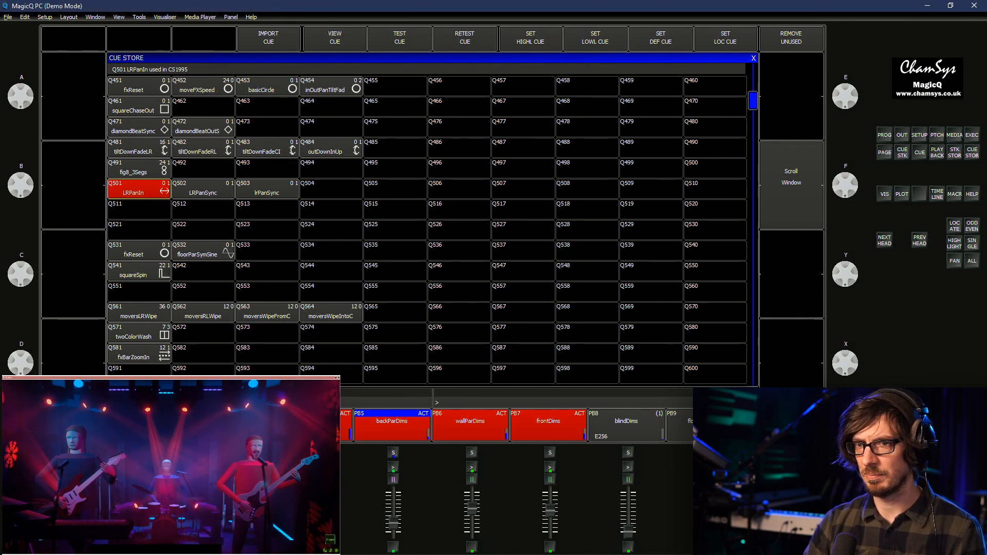
key("Escape")
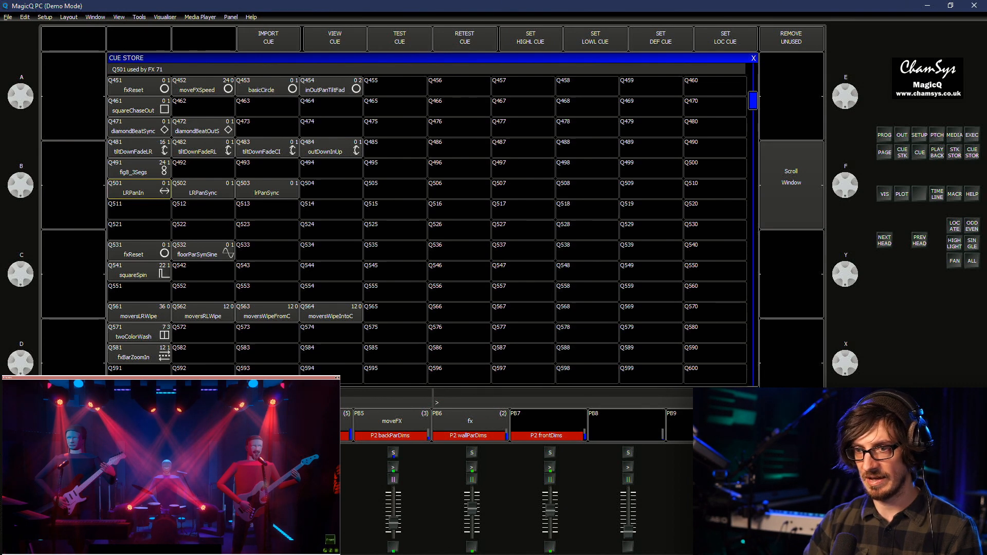
Open the moveFX cue stack on PB5 and examine its function options
left_click(392, 421)
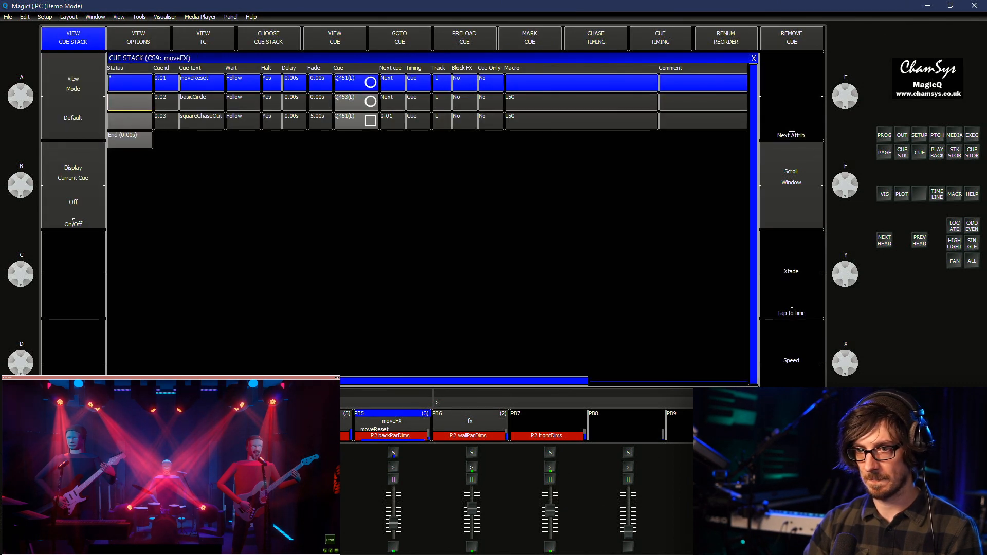
key("F2")
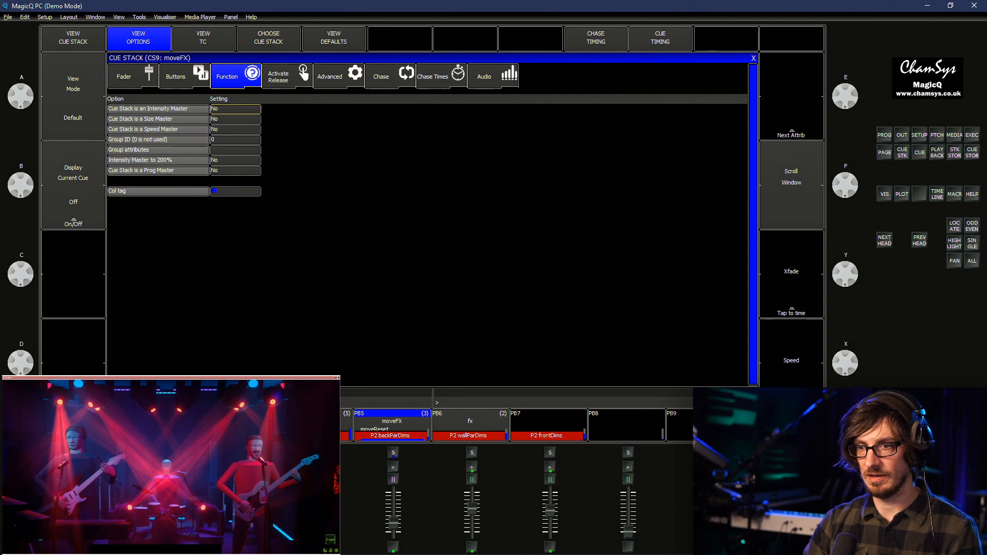
key("ctrl+1")
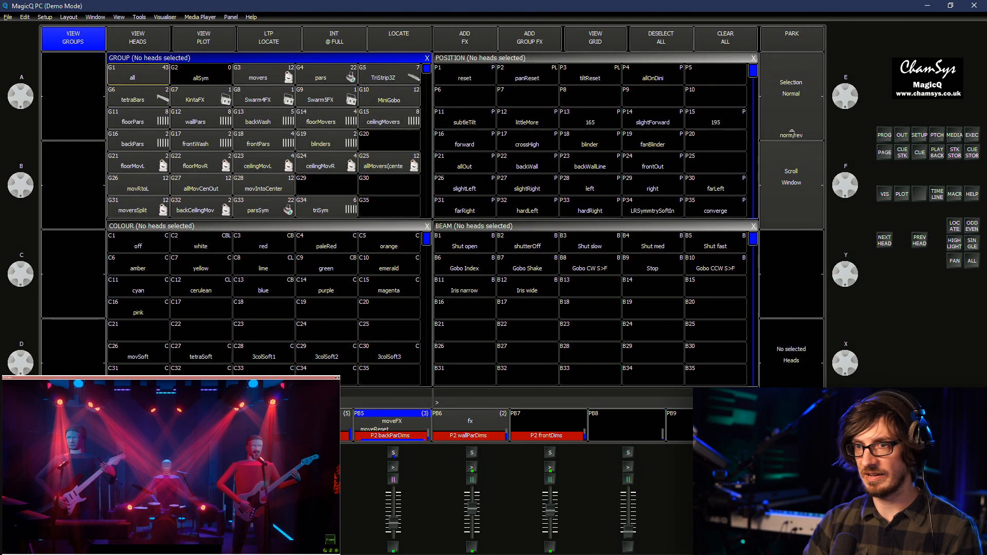
Copy the LRPanIn cue Q501 from the Cue Store onto the moveFX playback PB5
key("ctrl+shift+c")
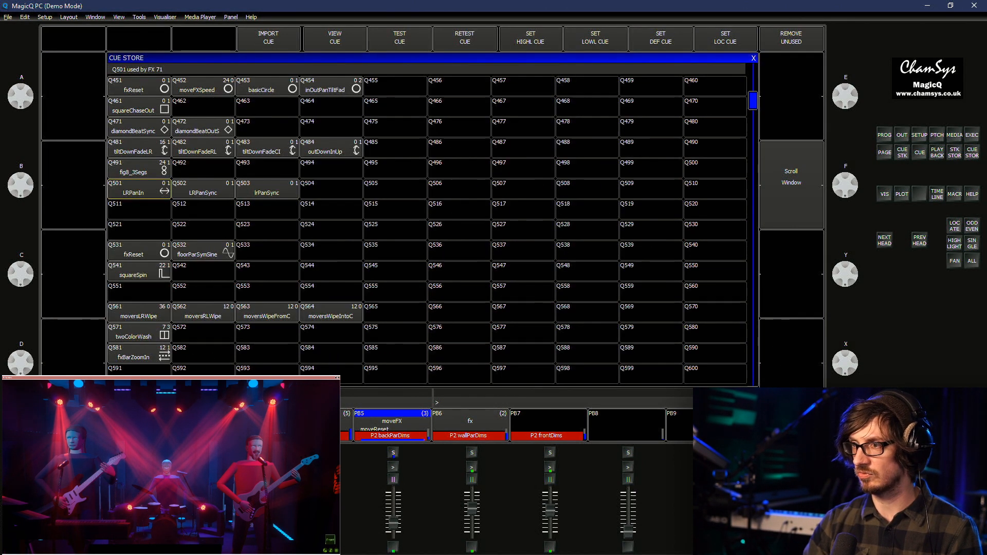
key("ctrl+c")
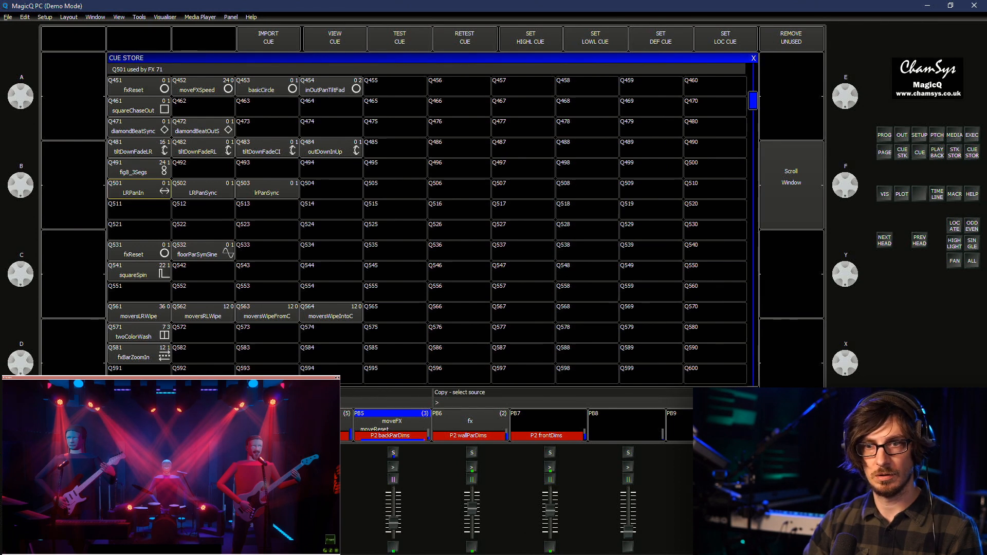
key("Return")
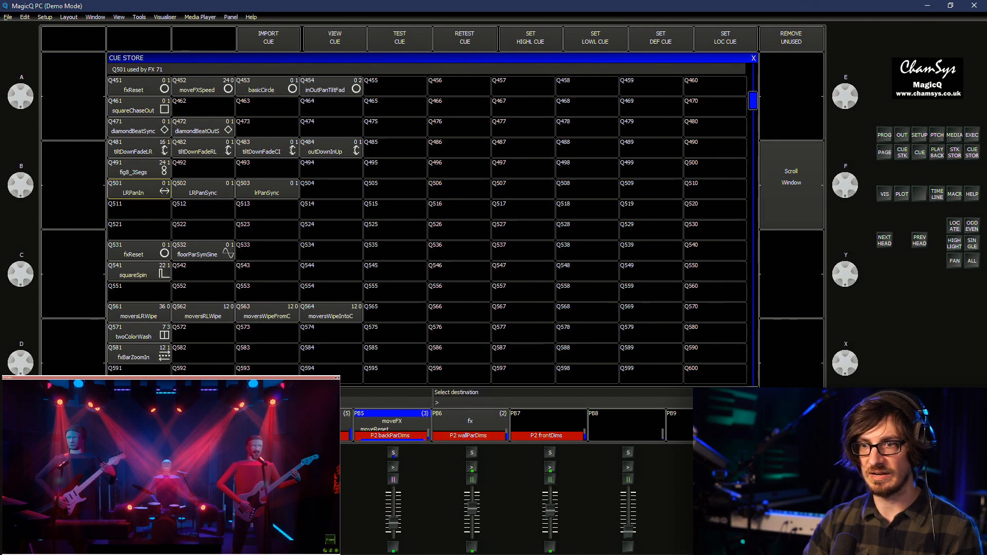
key("5")
key("5")
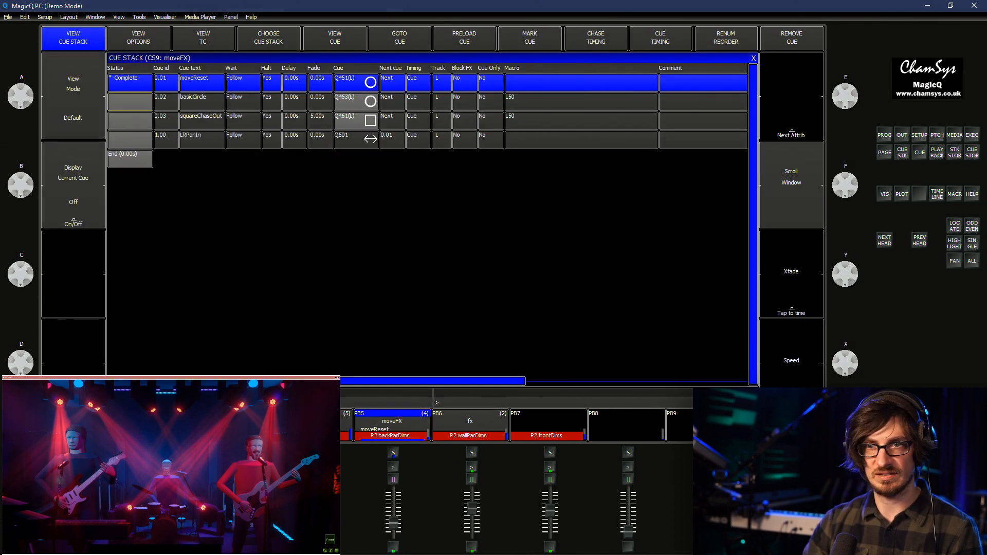
Set the macro of the LRPanIn step in the moveFX cue stack to L25
right_click(581, 140)
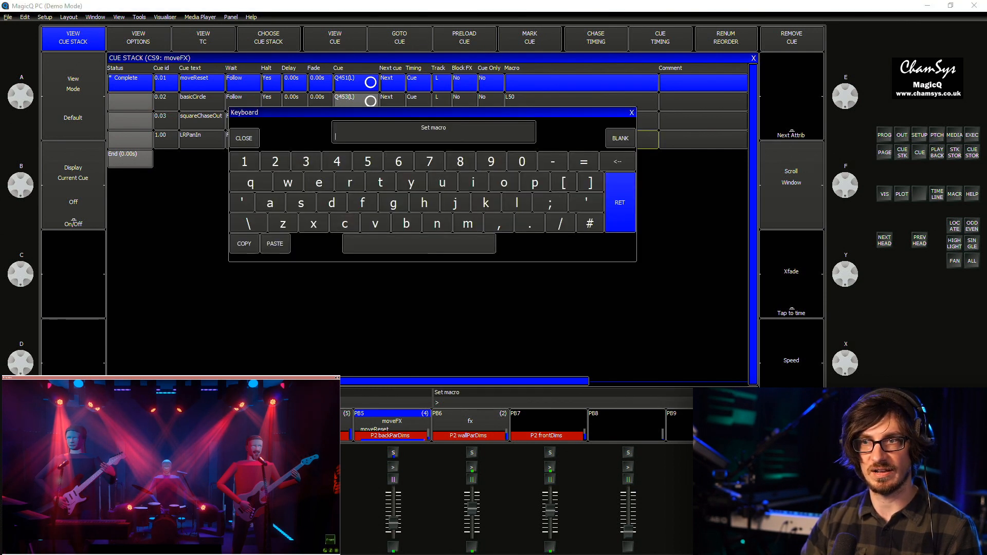
type("L25")
key("Return")
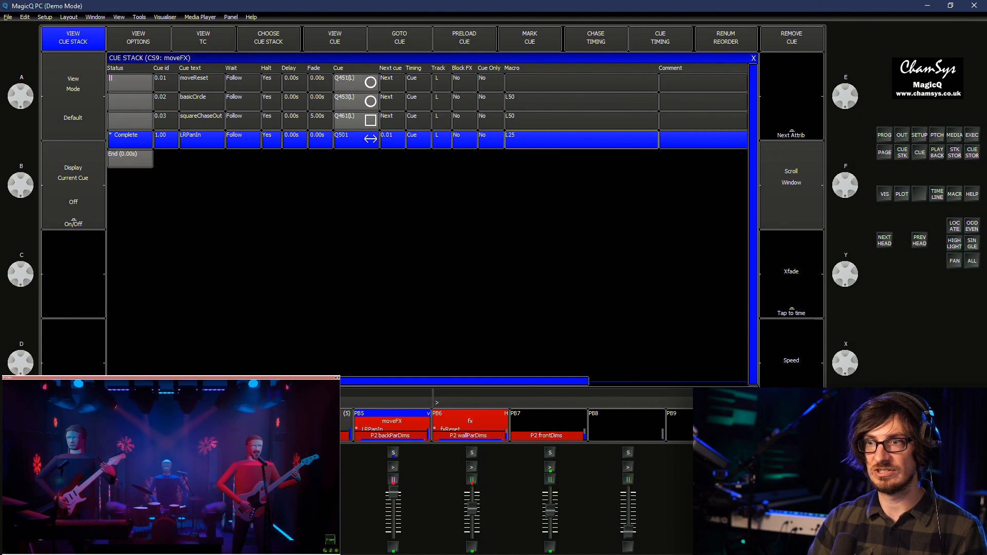
Try L50 and L65 as the macro for the LRPanIn step in the moveFX cue stack
type("L")
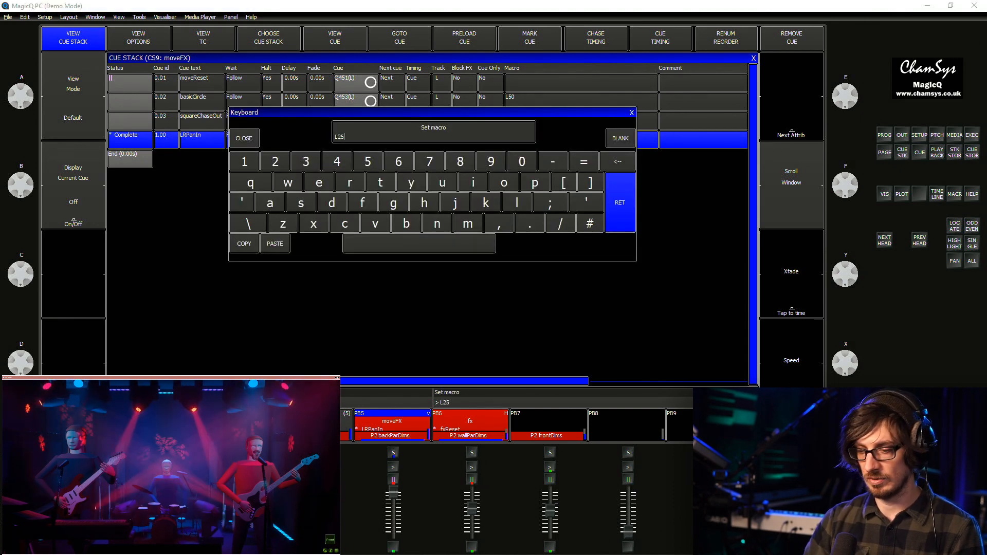
type("50")
key("Return")
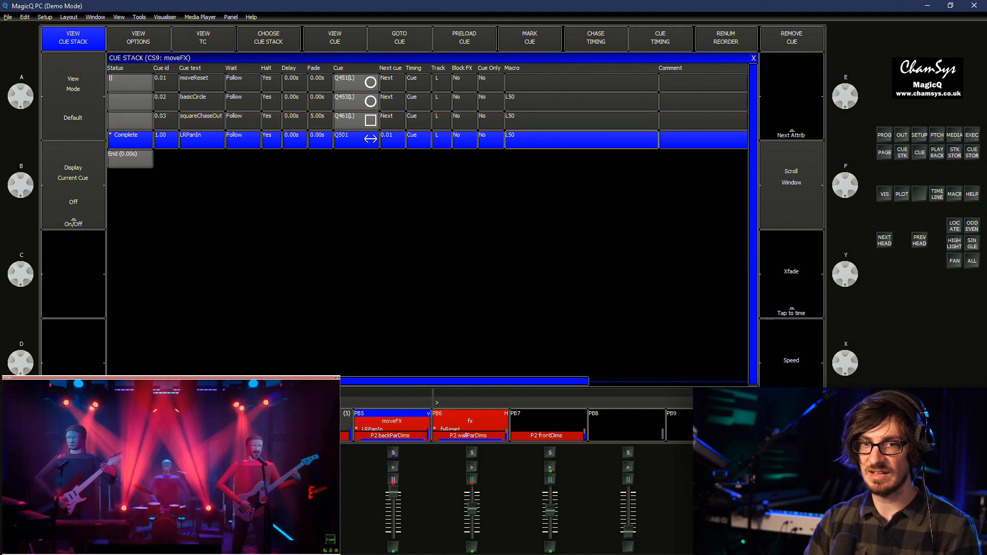
type("L")
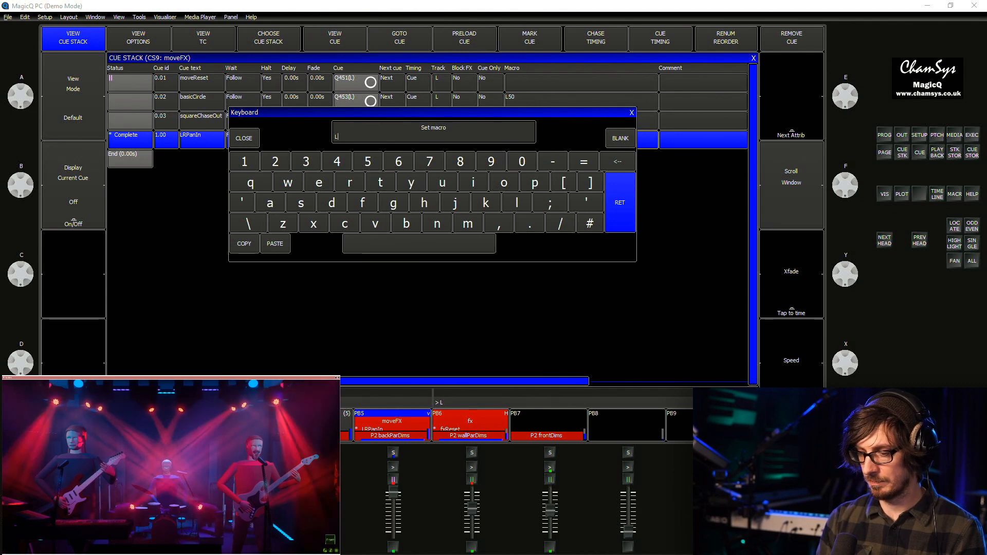
type("65")
key("Return")
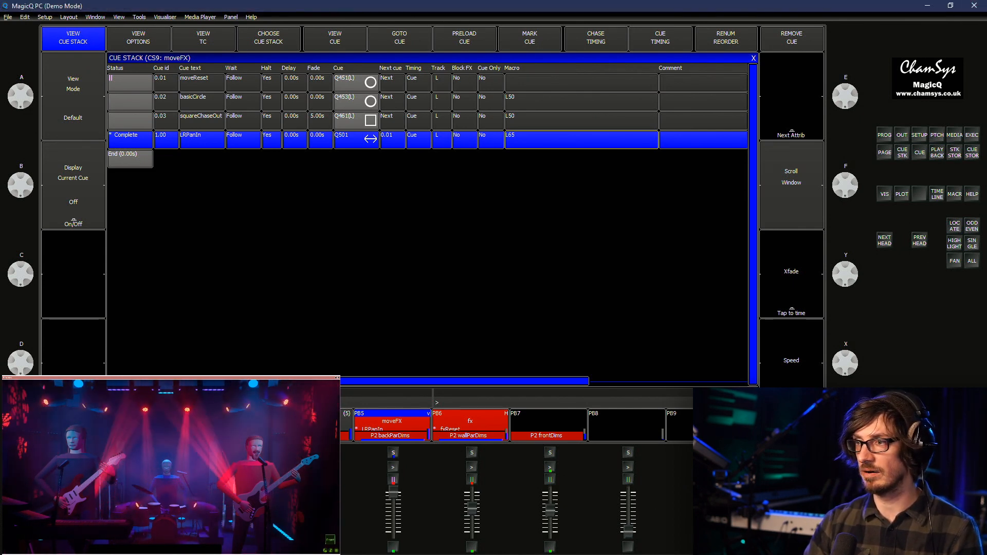
Switch the movers' gobo in the Execute window to spot and finally to knot
key("Escape")
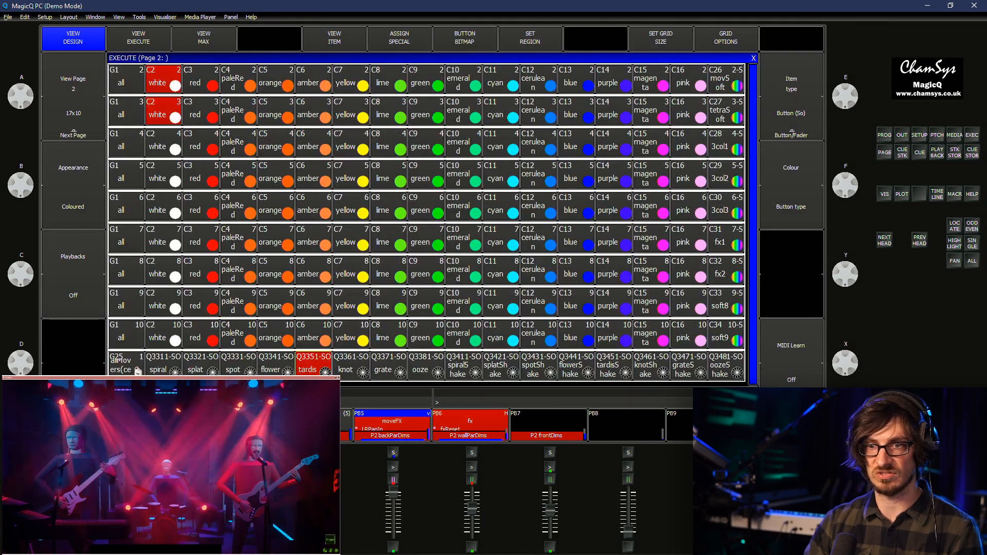
left_click(238, 364)
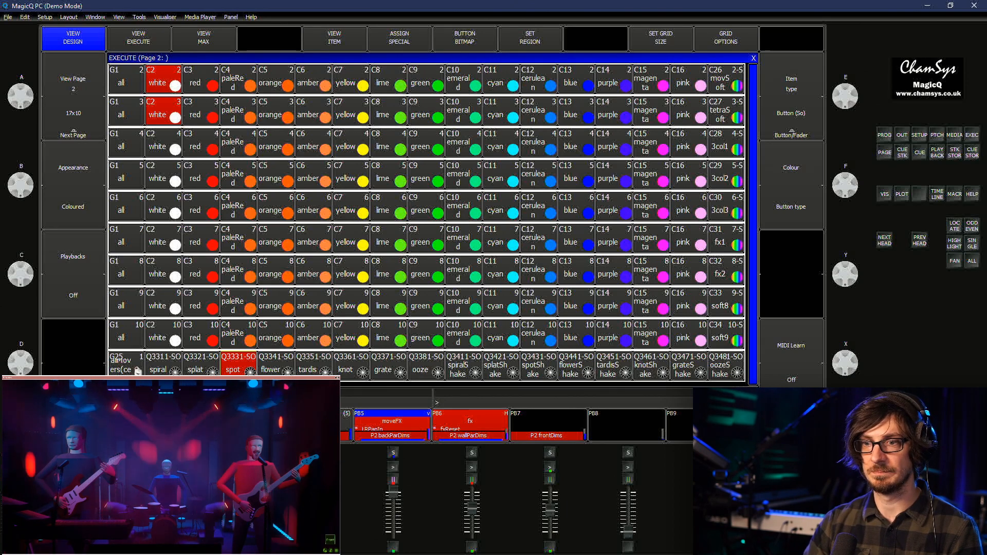
left_click(351, 366)
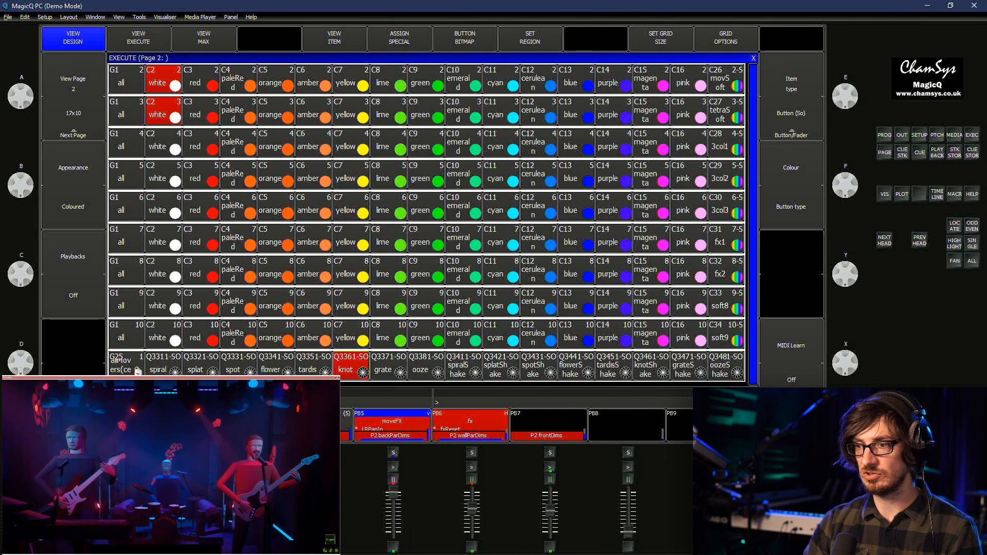
Remove the LRPanIn step, cue id 1.00, from the moveFX cue stack
key("ctrl+1")
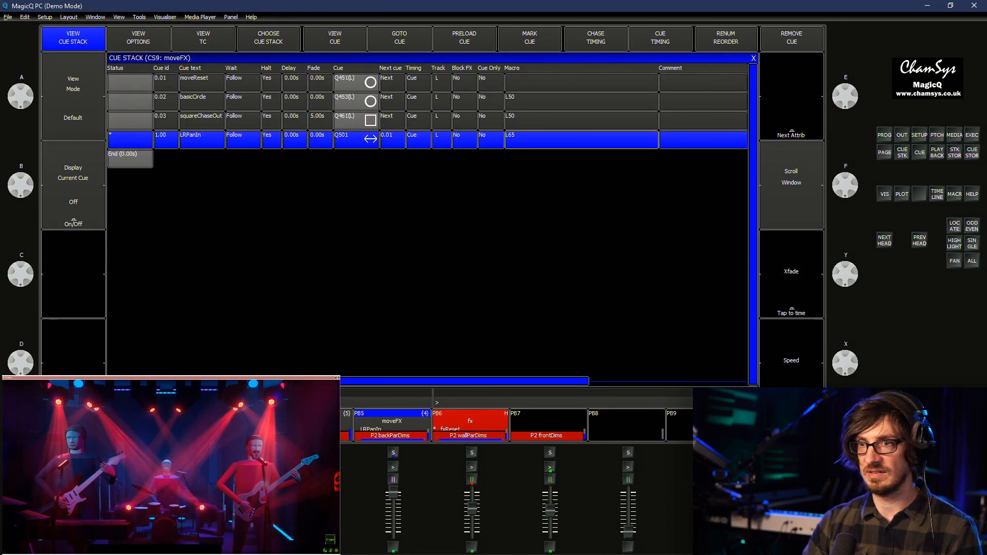
key("F12")
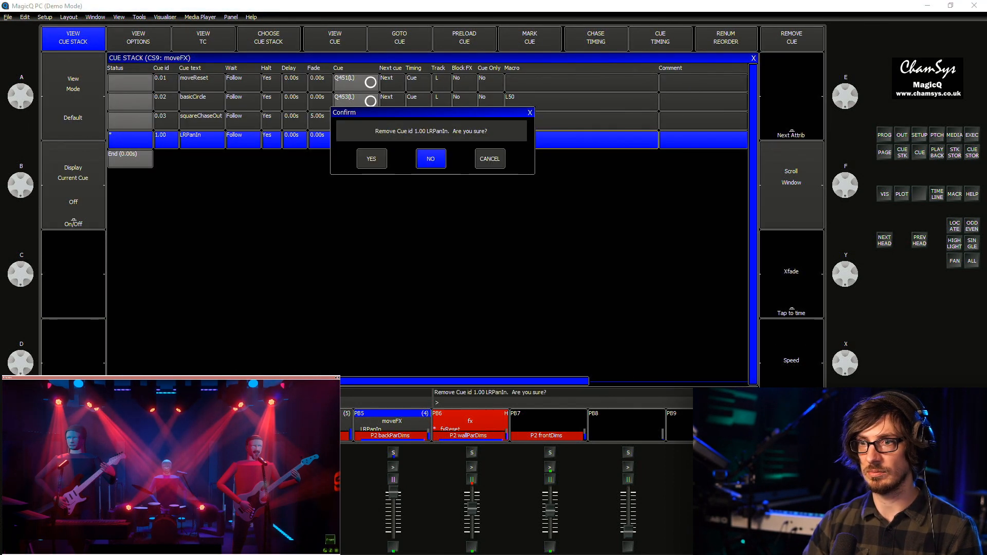
key("y")
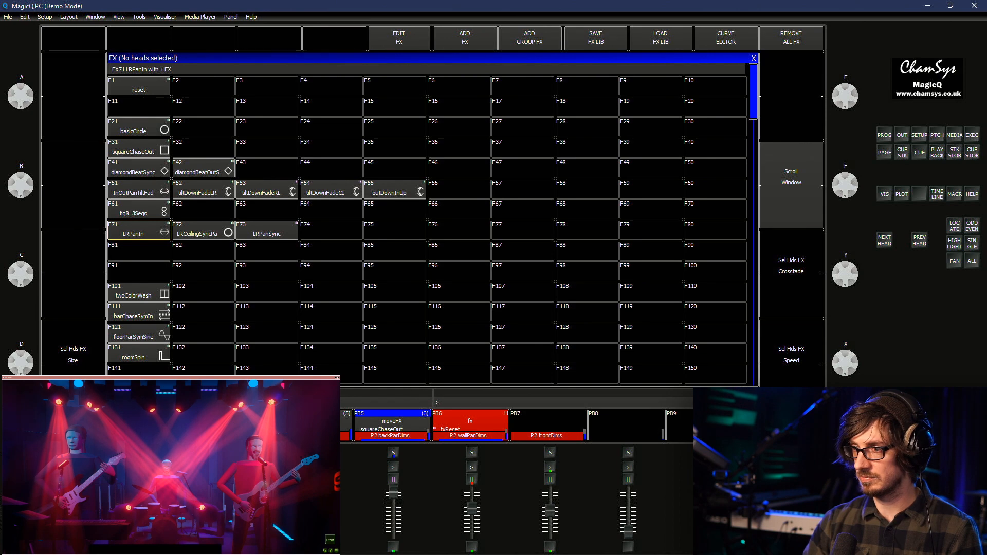
Include the LRCeilingSyncPa effect F72 in the programmer, set its pan size to 100%, update the stored effect and clear the programmer
key("ctrl+i")
left_click(204, 231)
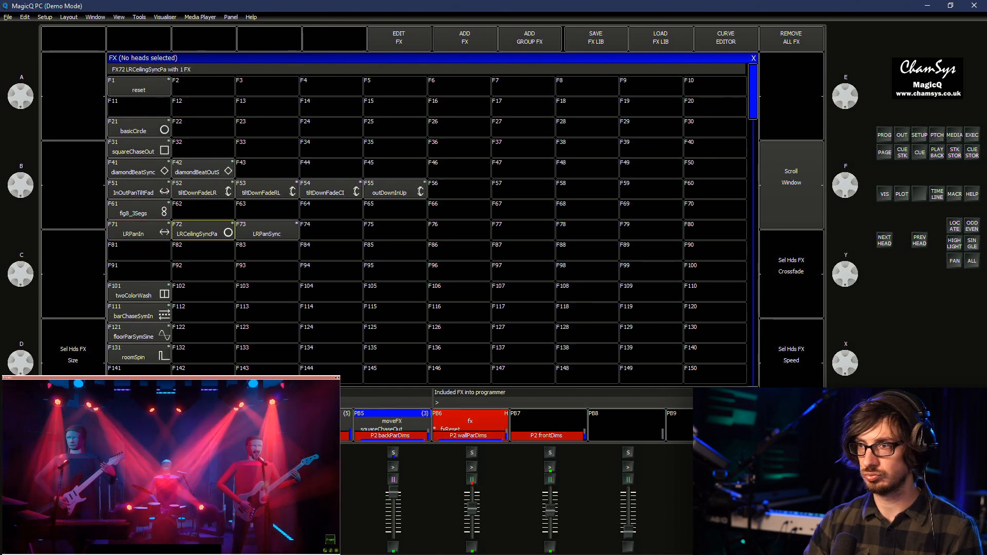
left_click(884, 135)
double_click(250, 105)
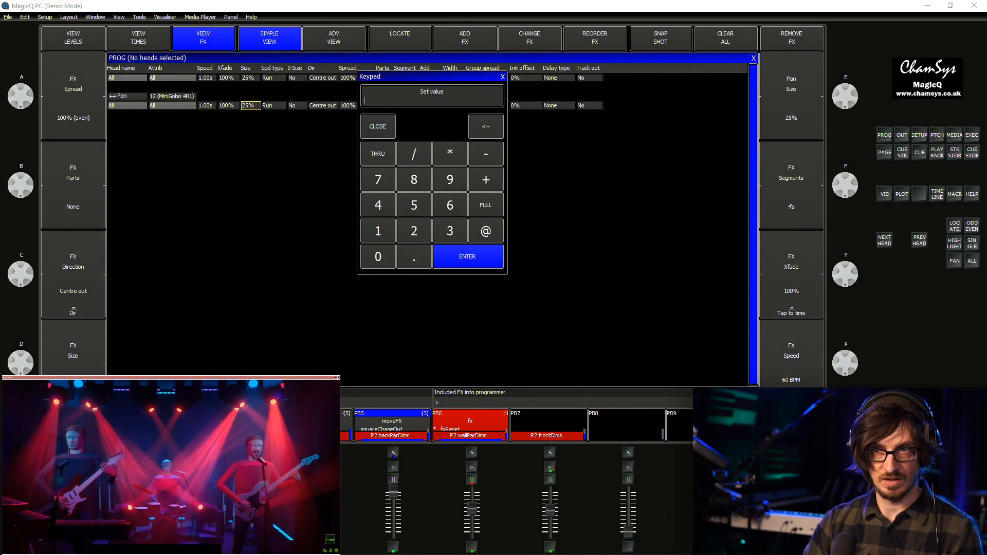
type("100")
key("Return")
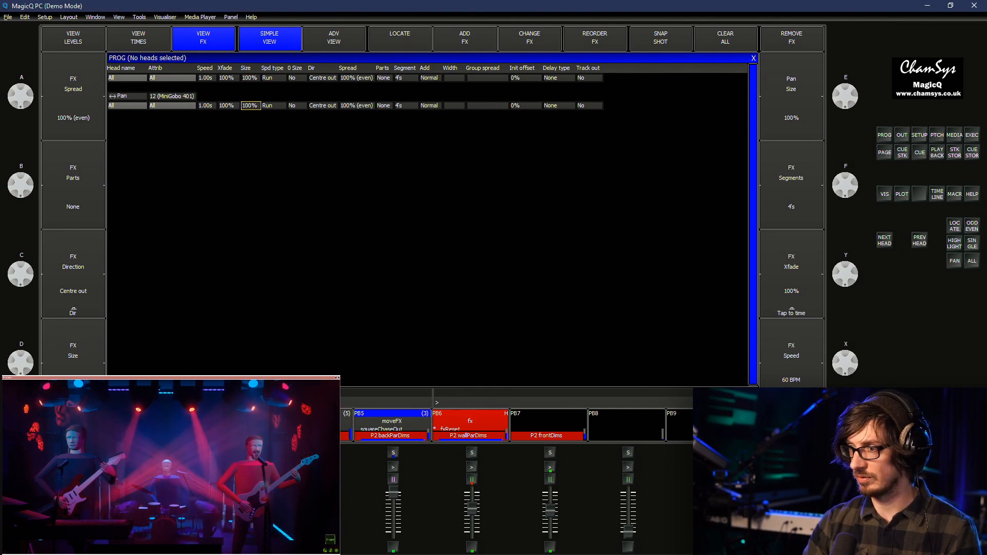
key("ctrl+u")
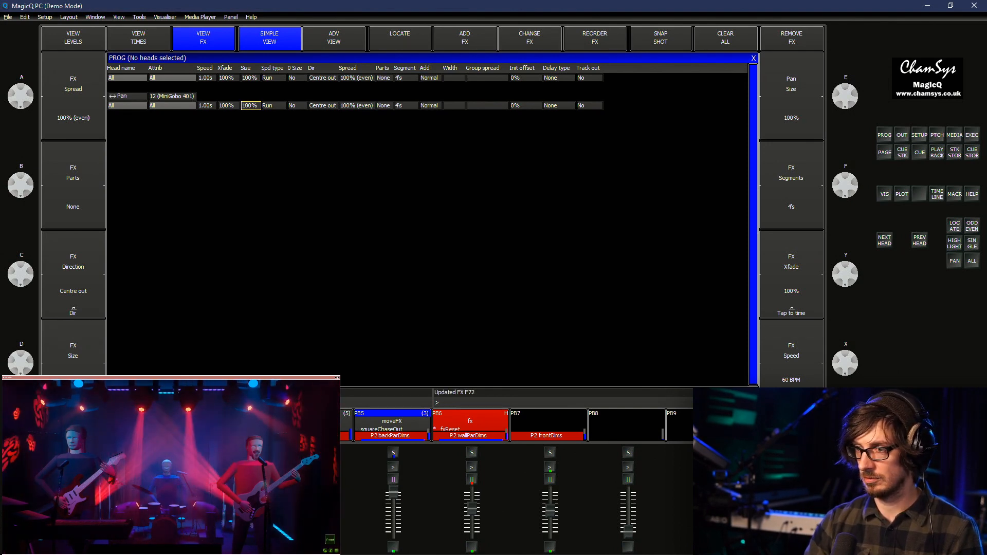
key("ctrl+BackSpace")
Include the LRPanSync effect F73 in the programmer, set its pan size to 100%, update the stored effect and clear the programmer
key("F5")
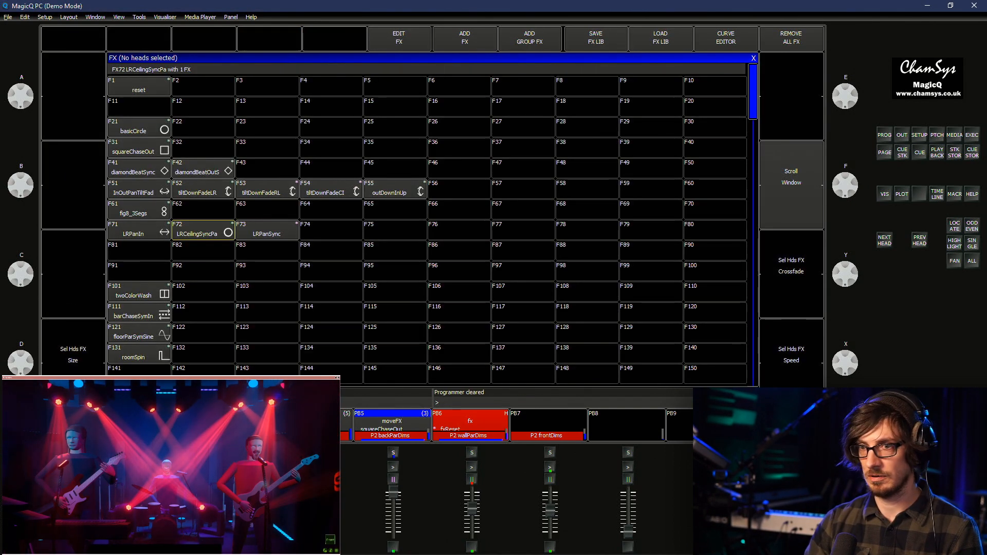
key("ctrl+i")
left_click(266, 231)
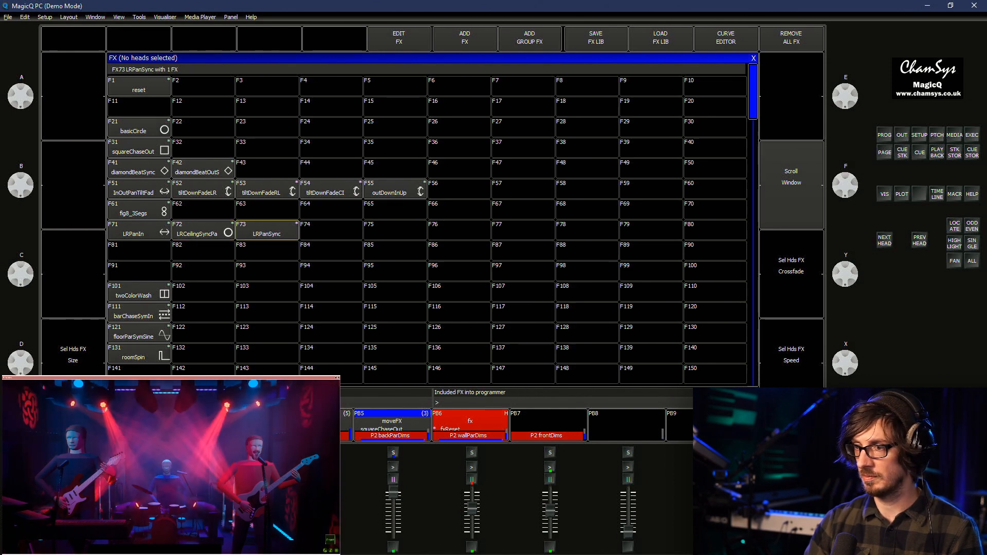
left_click(884, 135)
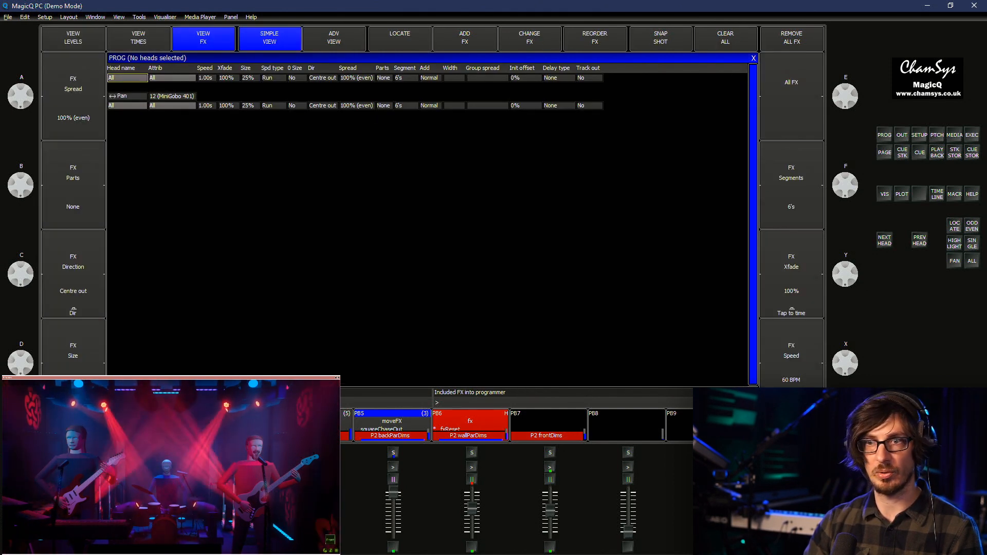
double_click(250, 105)
type("100")
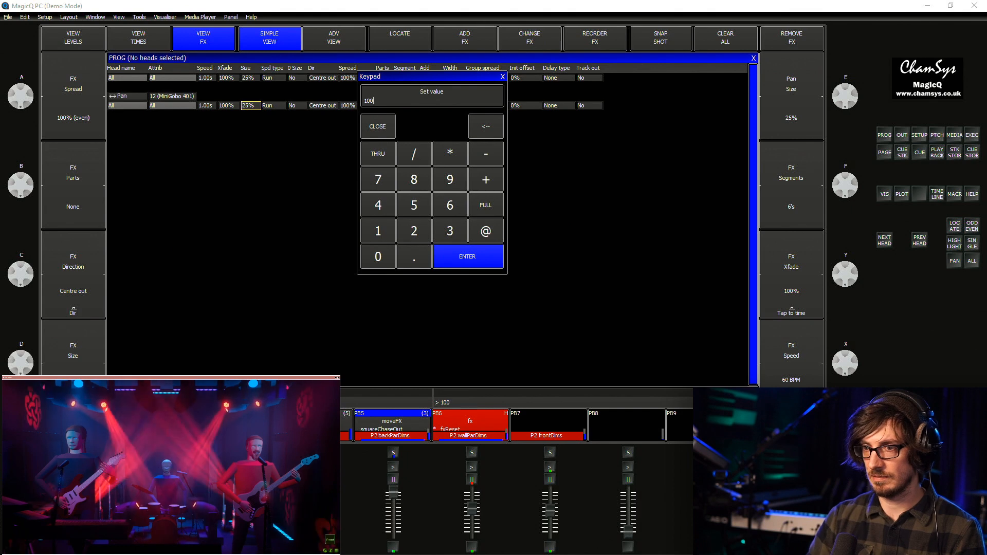
key("Return")
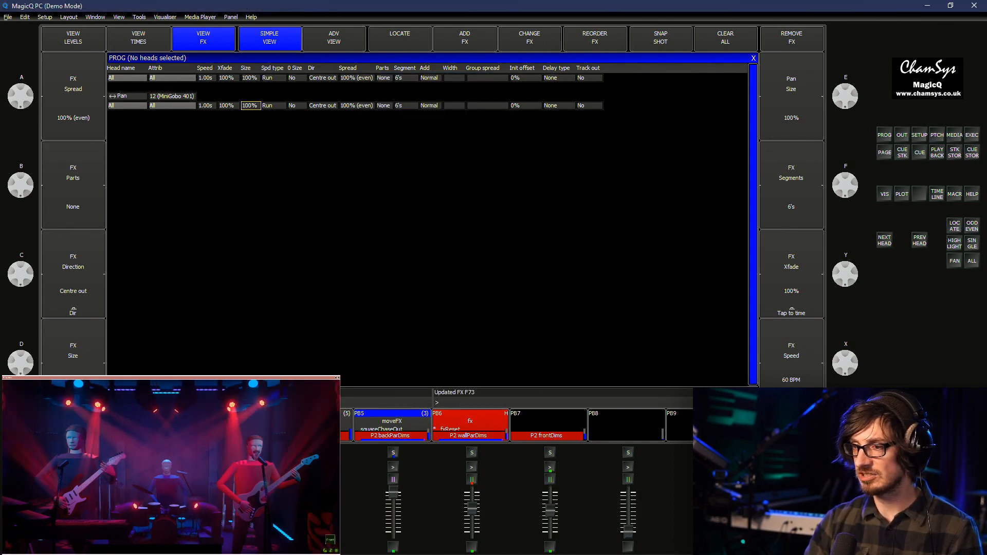
key("ctrl+F1")
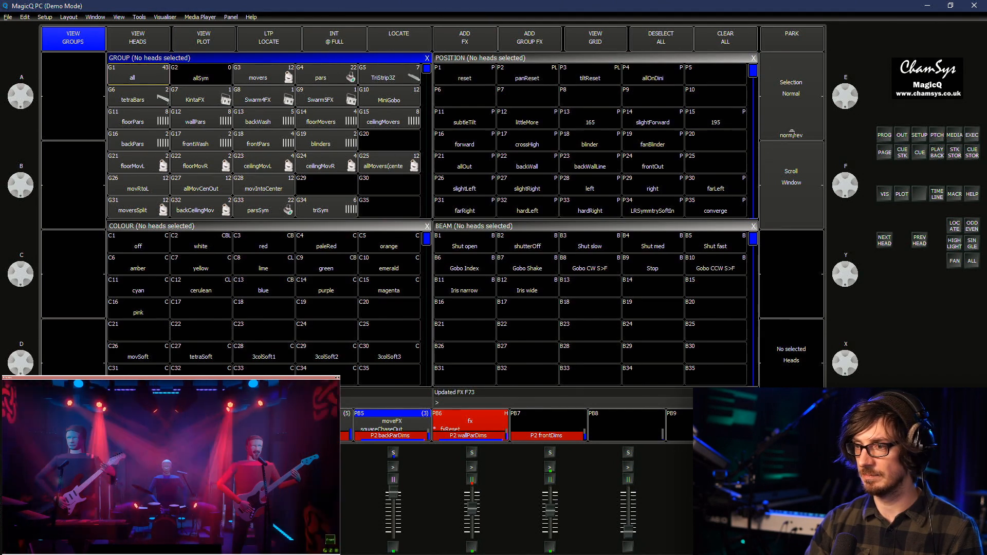
key("ctrl+BackSpace")
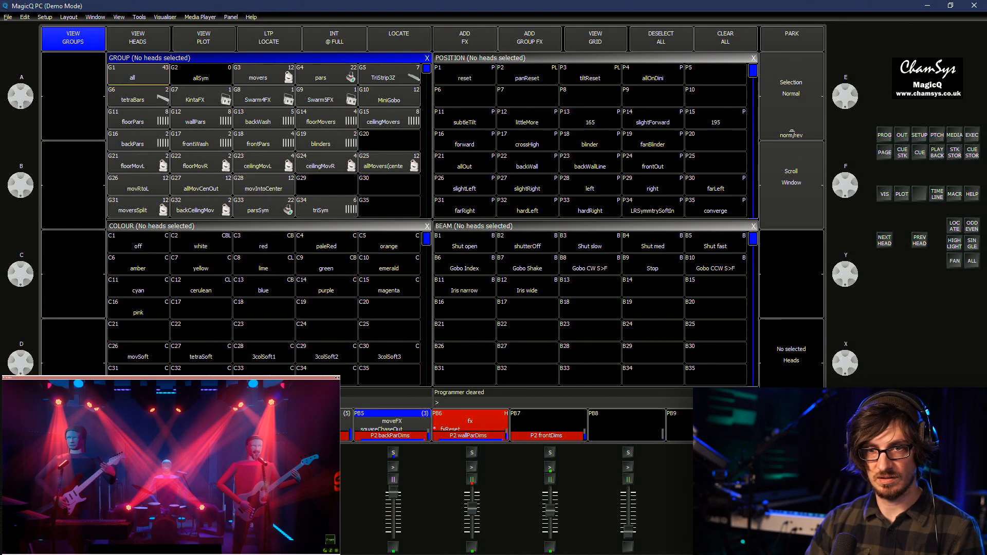
Include the tiltDownFadeCI effect F54 in the programmer, examine its effect parameters and clear the programmer
key("Page_Up")
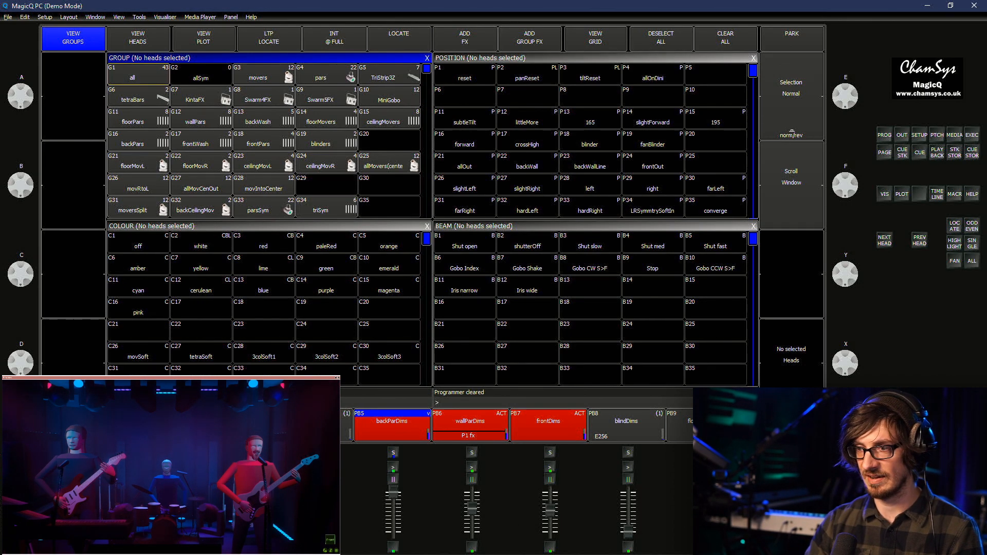
key("F12")
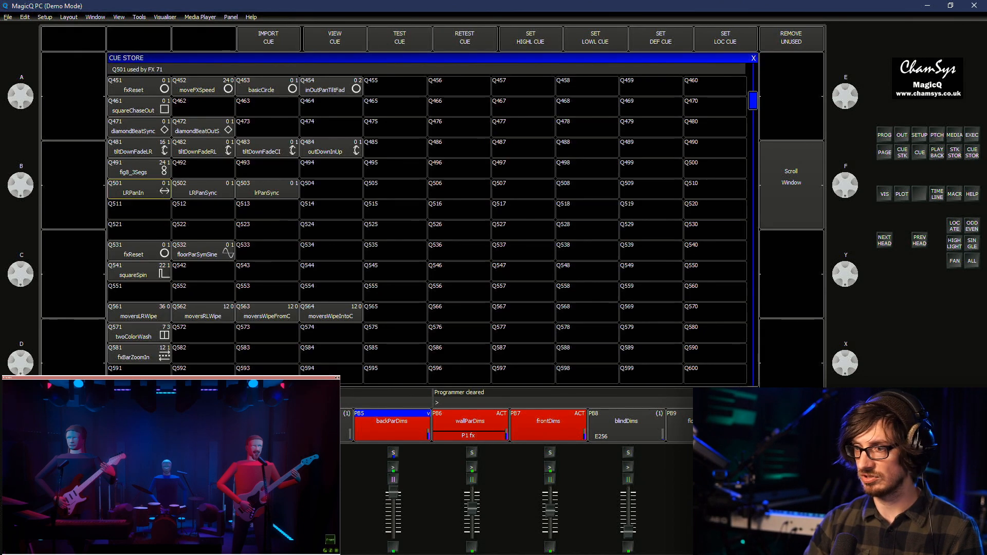
key("Escape")
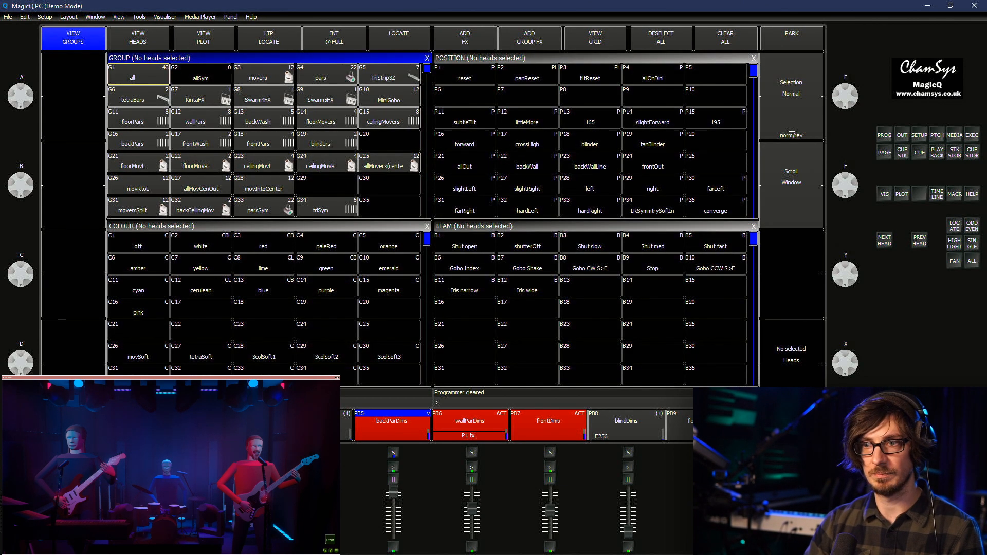
key("F5")
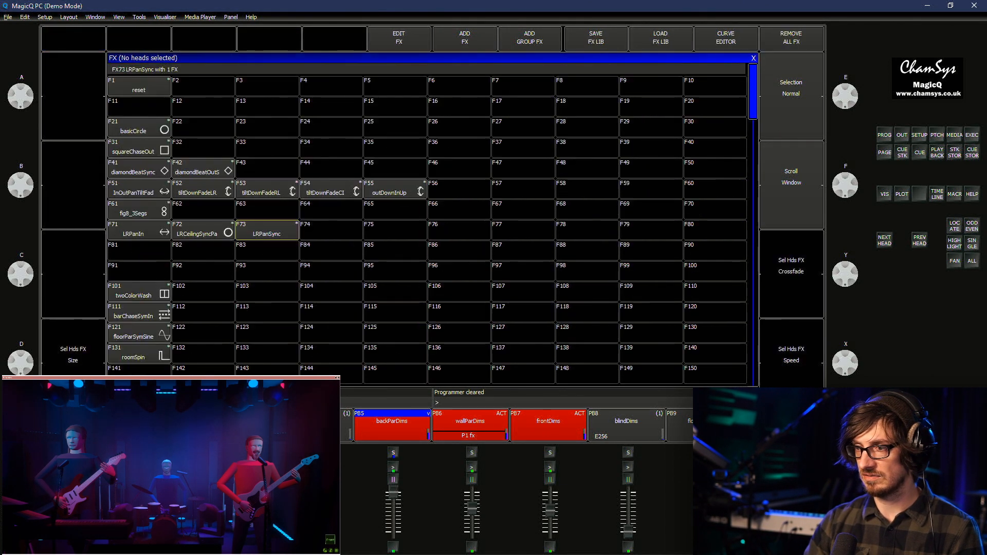
key("i")
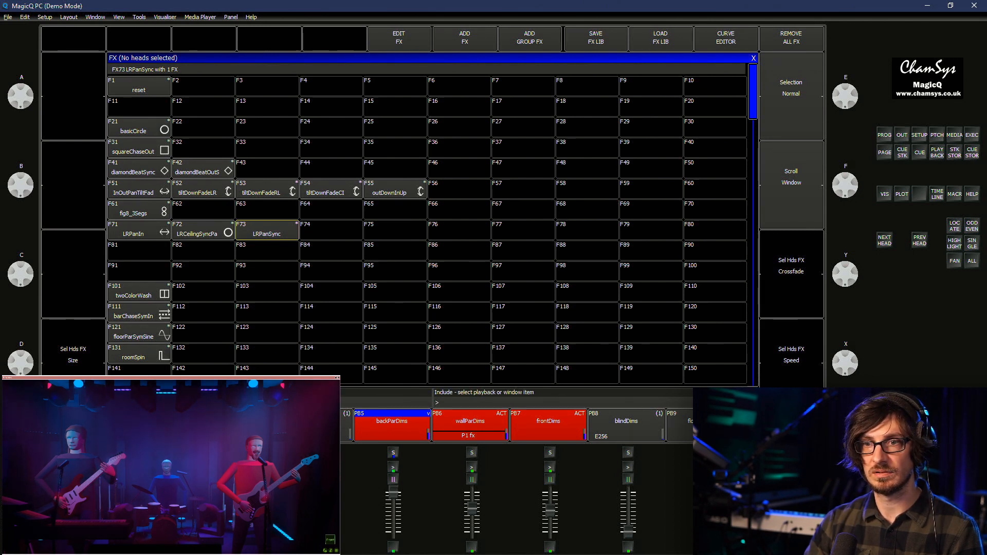
left_click(331, 189)
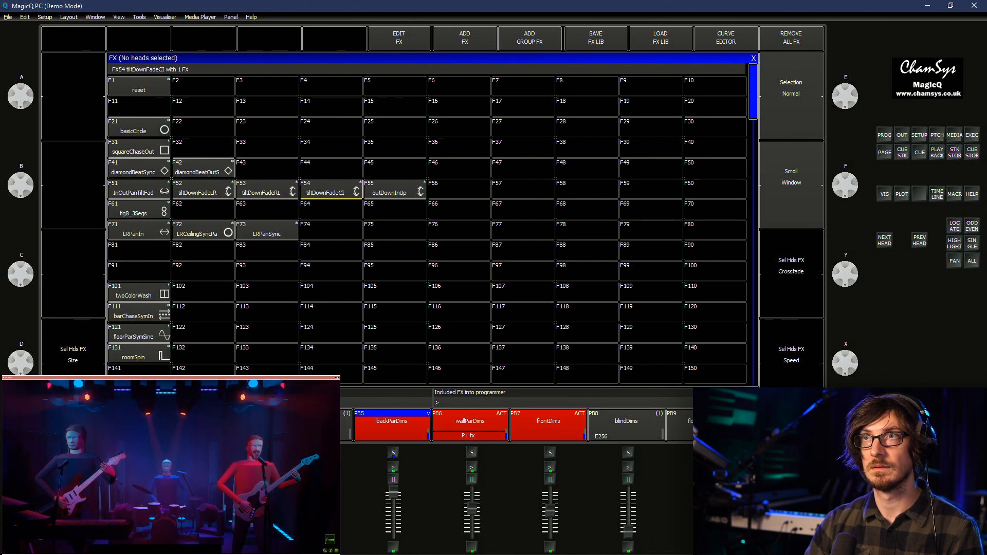
left_click(884, 135)
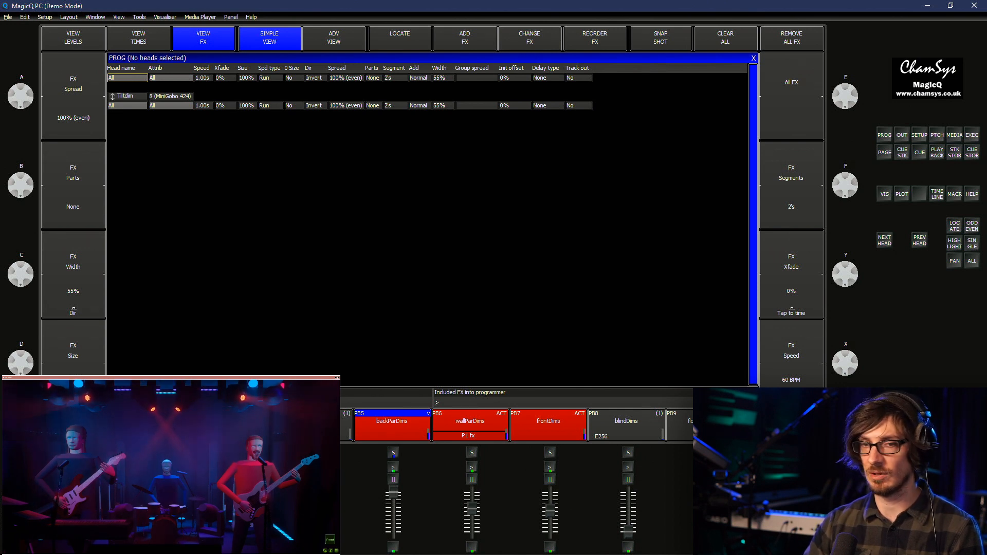
key("alt+Tab")
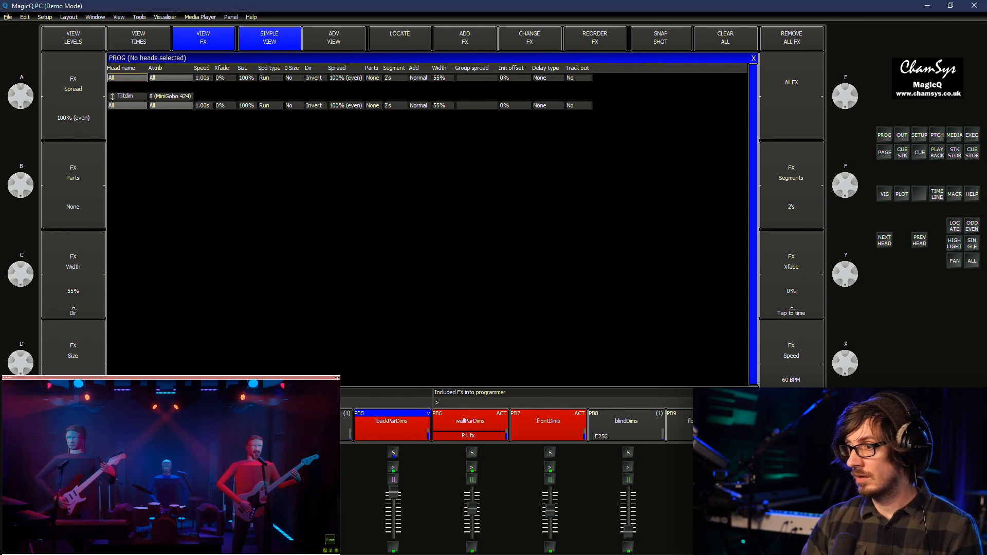
key("ctrl+BackSpace")
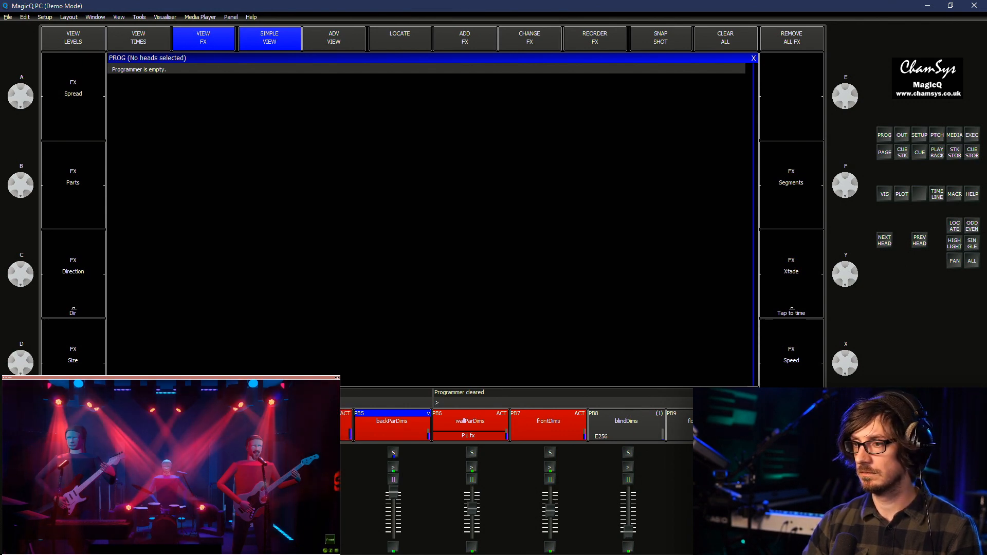
key("F1")
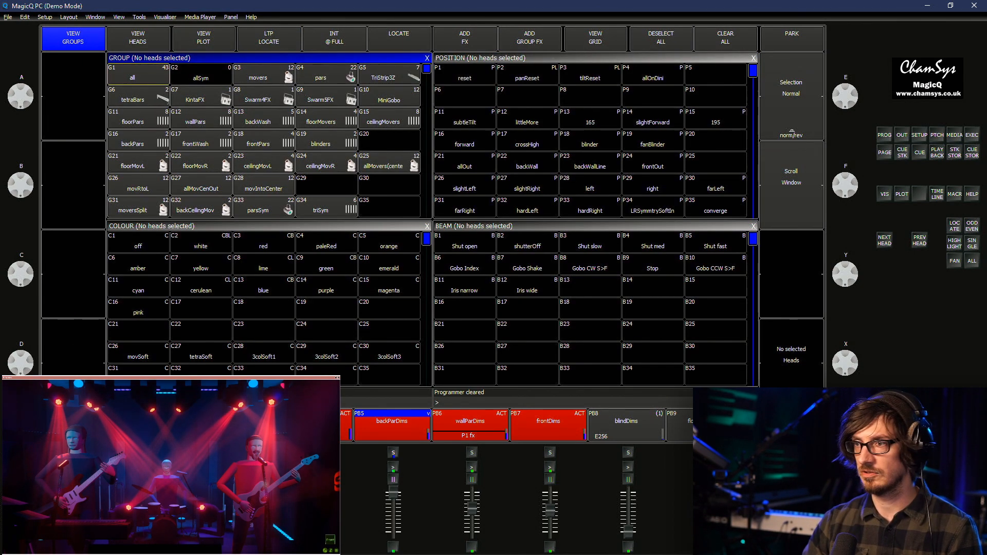
Look through the Cue Store from the colour cues to the movement effect and wipe cues to review their layout
key("F12")
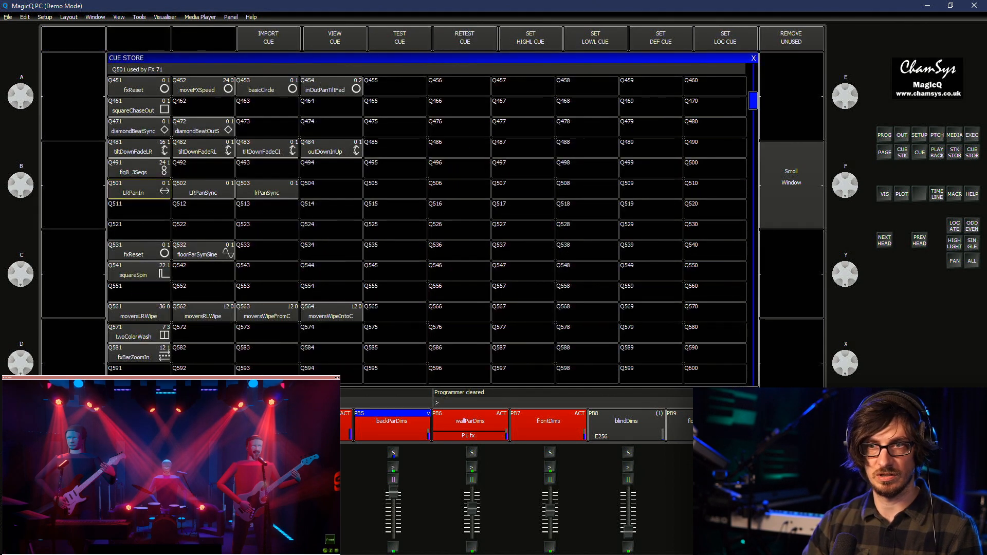
key("Up")
key("Up")
key("Up")
key("Up")
key("Up")
key("Up")
key("Up")
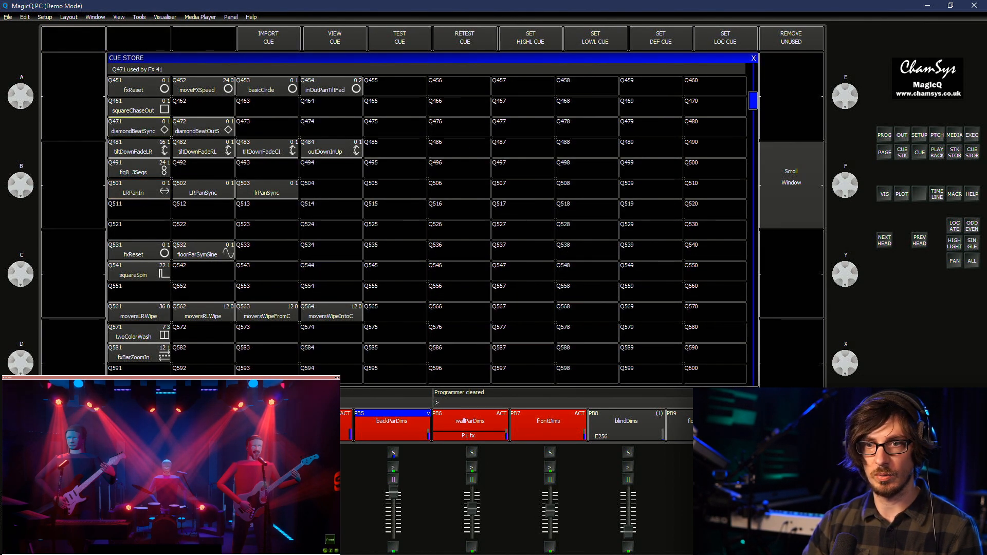
key("Down")
key("Down")
key("Down")
key("Down")
key("Down")
key("Down")
key("Down")
key("Down")
key("Down")
key("Down")
key("Down")
key("Down")
key("Down")
key("Down")
key("Down")
key("Down")
key("Down")
key("Down")
key("Down")
key("Down")
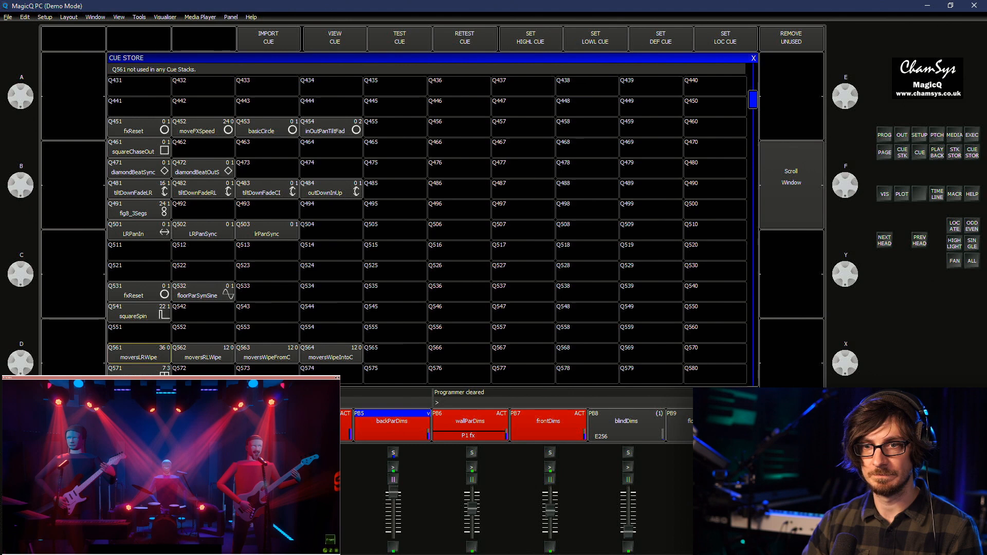
key("Up")
key("Up")
key("Up")
key("Up")
key("Up")
key("Up")
key("Up")
key("Up")
key("Up")
key("Up")
key("Up")
key("Up")
key("Up")
key("Up")
key("Up")
key("Up")
key("Up")
key("Up")
key("Up")
key("Up")
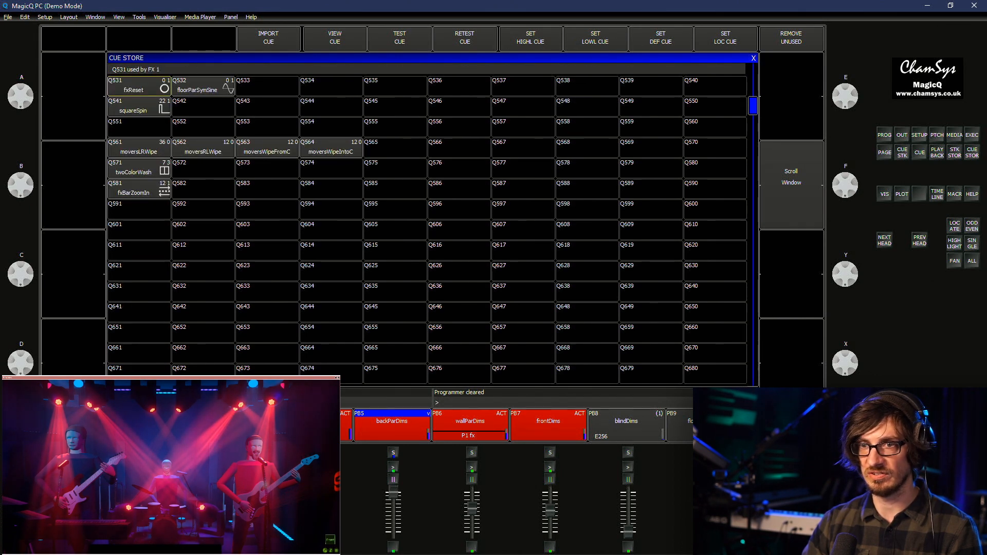
key("Up")
key("Up")
key("Up")
key("Up")
key("Up")
key("Up")
key("Up")
key("Up")
key("Up")
key("Up")
key("Up")
key("Up")
key("Up")
key("Up")
key("Up")
key("Up")
key("Up")
key("Up")
key("Up")
key("Up")
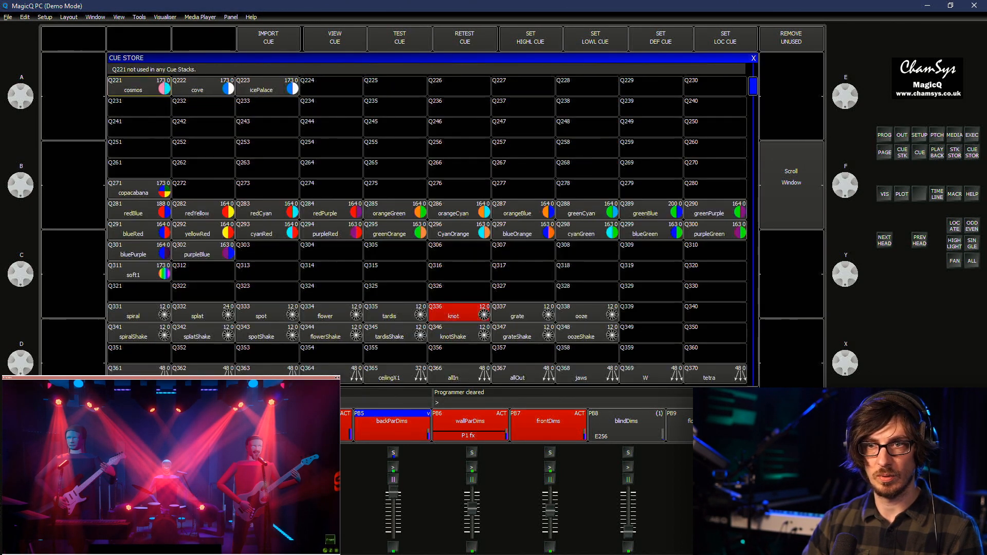
key("Up")
key("Up")
key("Up")
key("Up")
key("Up")
key("Up")
key("Down")
key("Down")
key("Down")
key("Down")
key("Down")
key("Down")
key("Down")
key("Down")
key("Down")
key("Down")
key("Down")
key("Down")
key("Down")
key("Down")
key("Down")
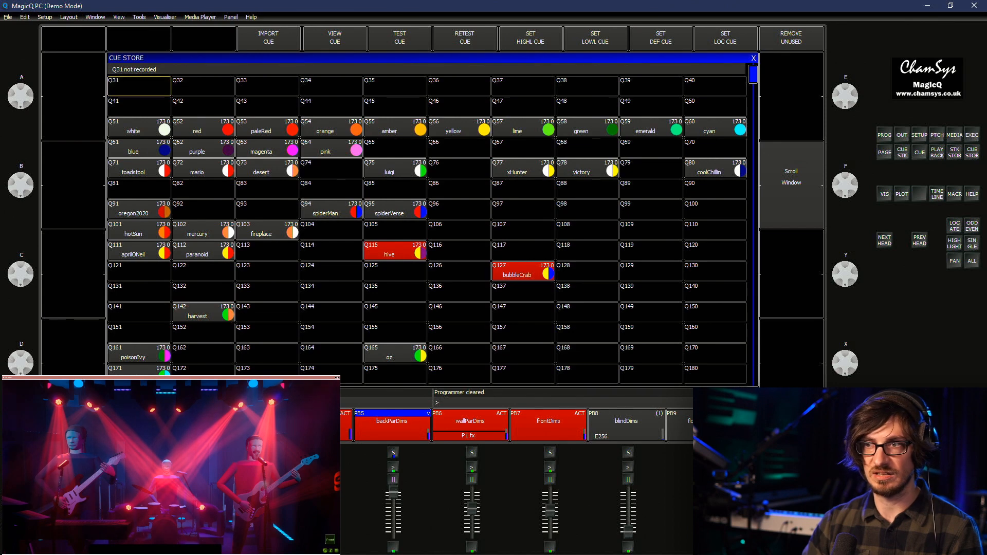
key("Down")
key("Down")
key("Down")
key("Down")
key("Down")
key("Down")
key("Down")
key("Down")
key("Down")
key("Down")
key("Down")
key("Down")
key("Down")
key("Down")
key("Down")
key("Down")
key("Down")
key("Down")
key("Down")
key("Down")
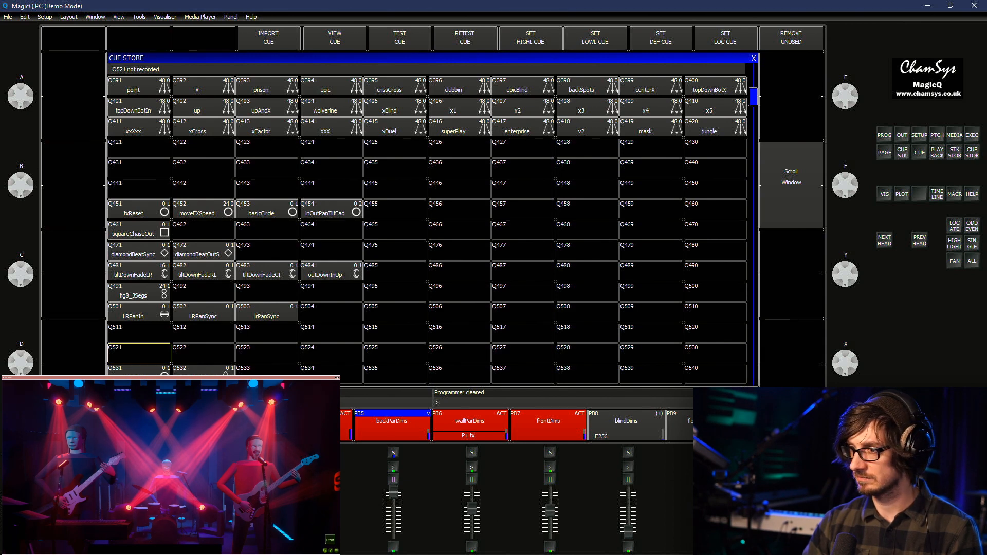
Set the icon of the left-right pan cues Q501 to Q503 to the horizontal double arrow from the fx icons
key("ctrl+shift+s")
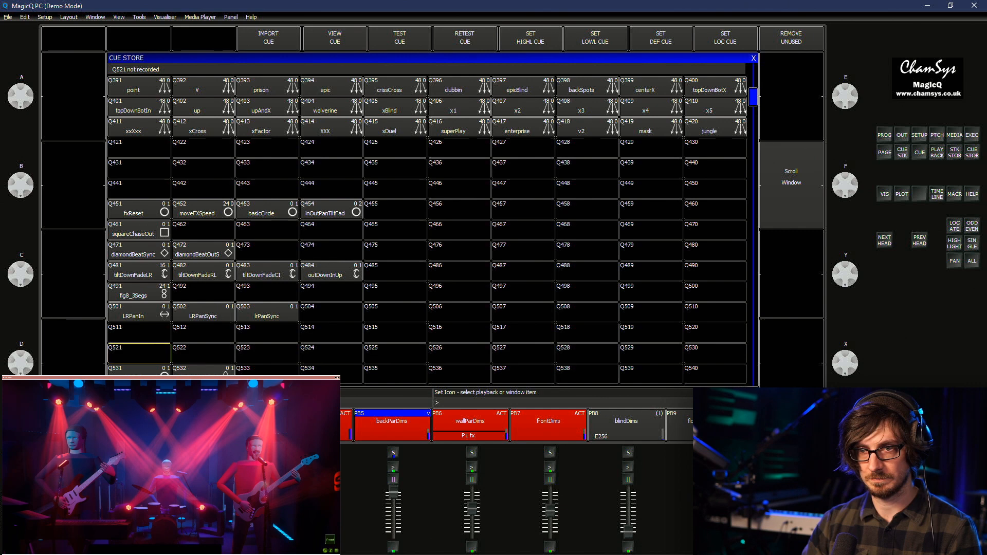
left_click_drag(139, 312, 266, 312)
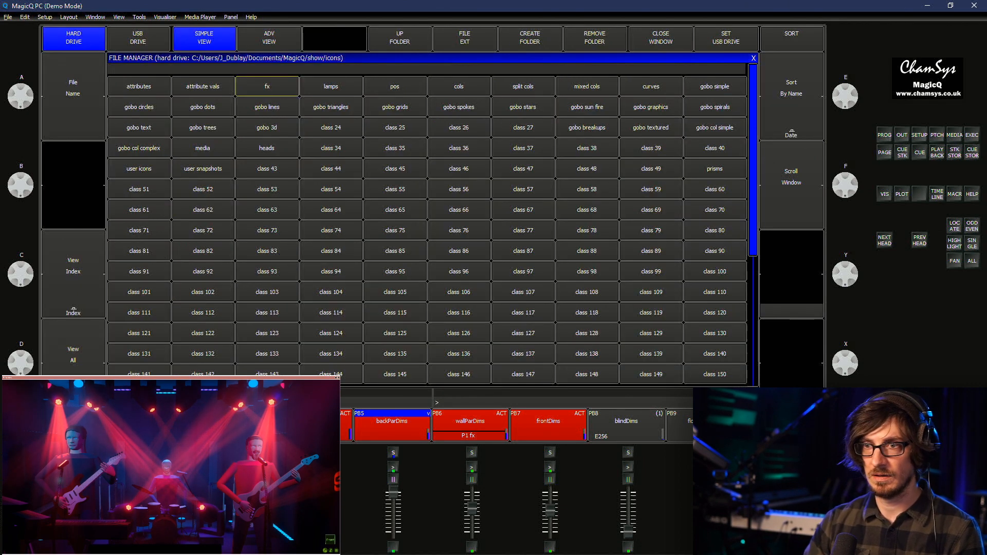
left_click(267, 85)
scroll(427, 230, "down", 16)
scroll(427, 230, "down", 5)
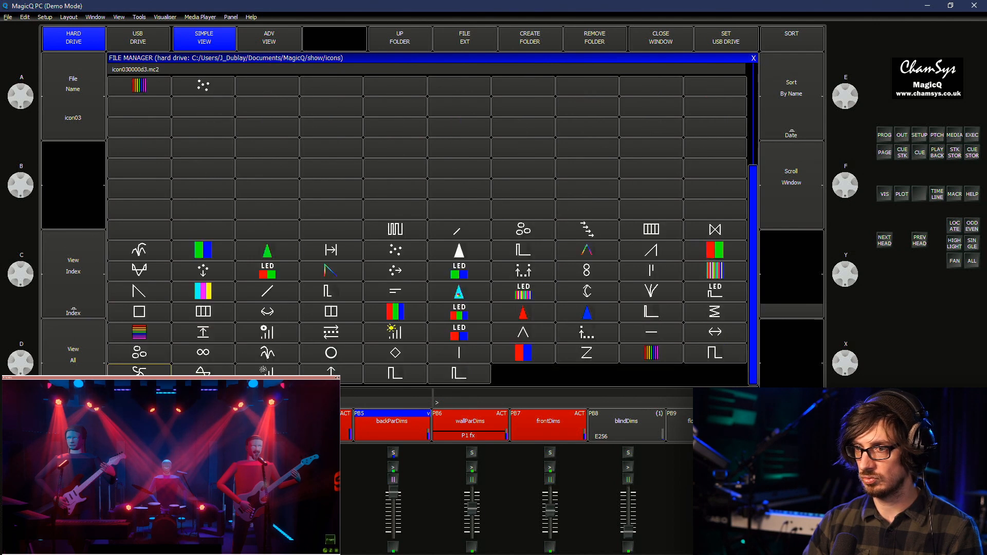
left_click(715, 333)
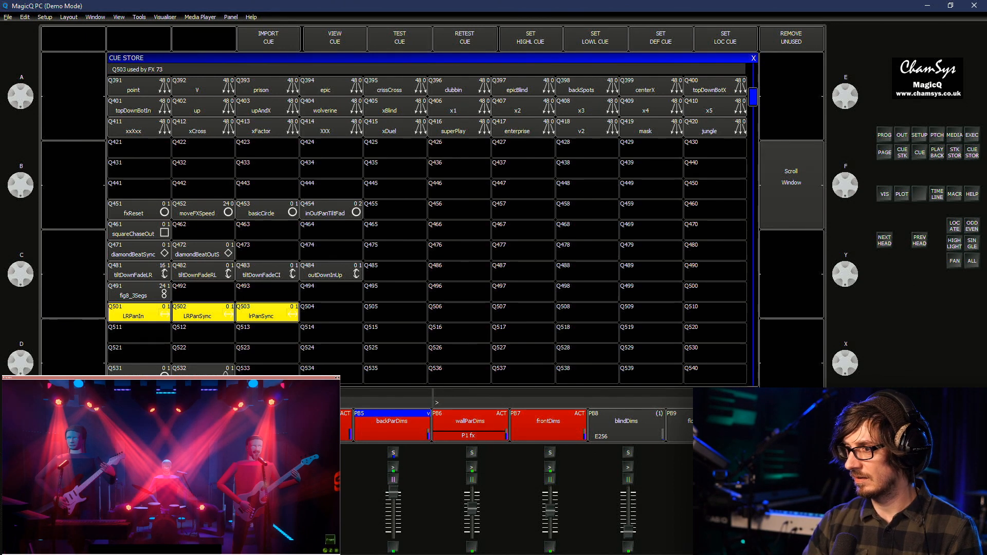
Set the icon of the stored effects LRCeilingSyncPa F72 and LRPanSync F73 to the horizontal double arrow from the fx icons
key("ctrl+f")
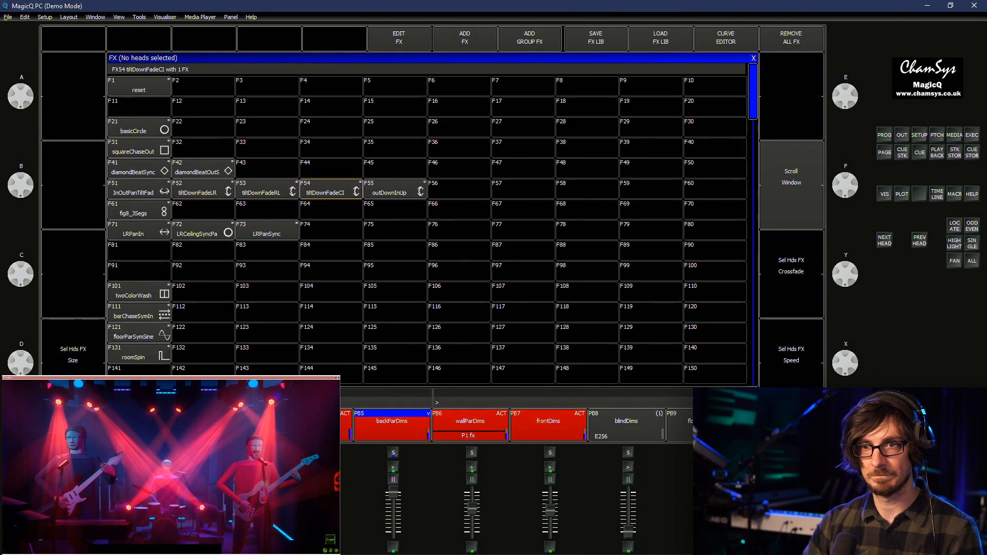
key("shift+Home")
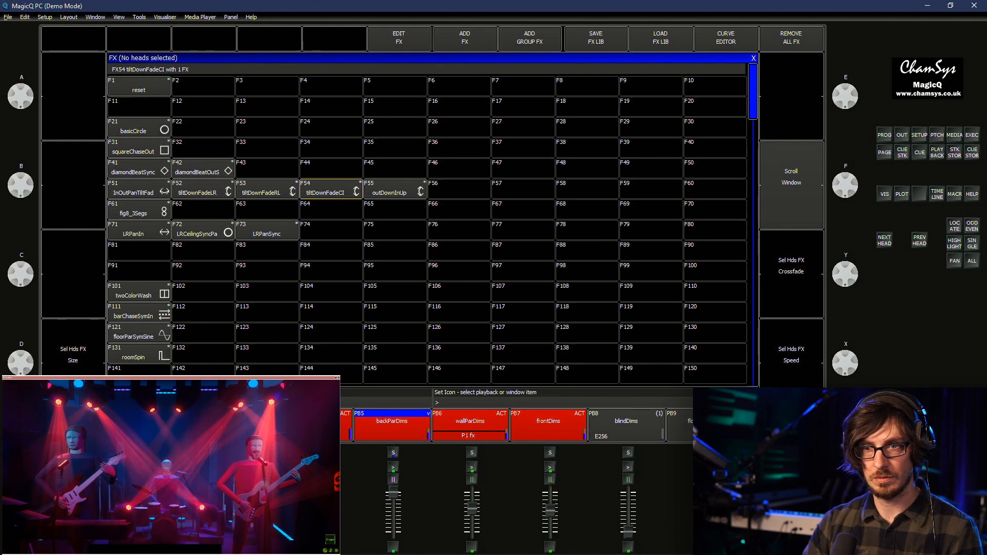
left_click_drag(203, 230, 267, 231)
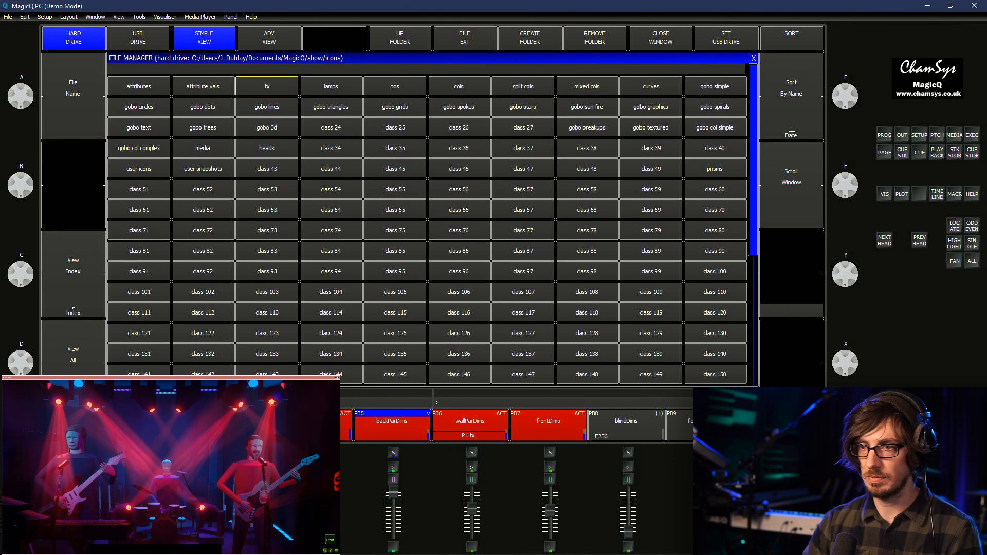
left_click(267, 86)
key("Page_Down")
key("Page_Down")
key("Page_Down")
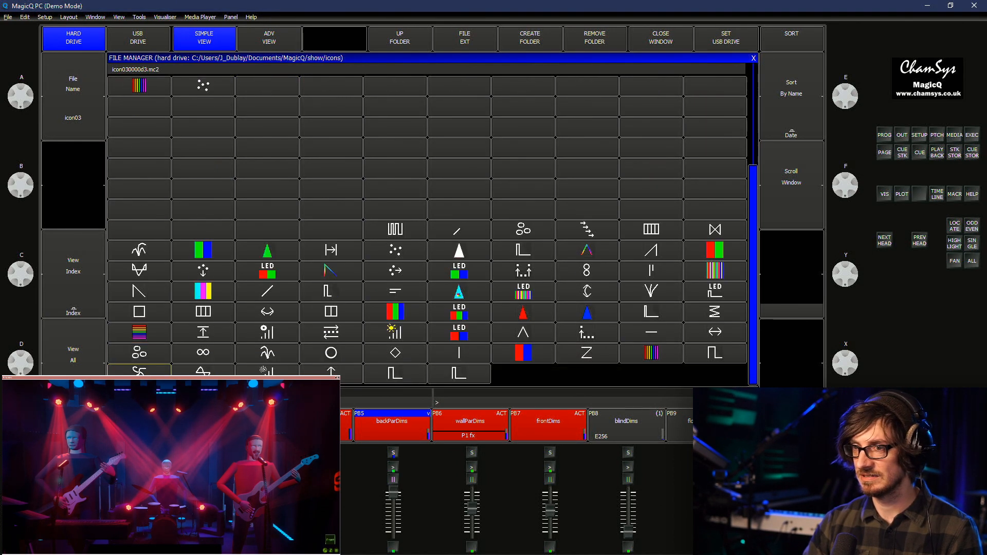
left_click(715, 332)
left_click(395, 292)
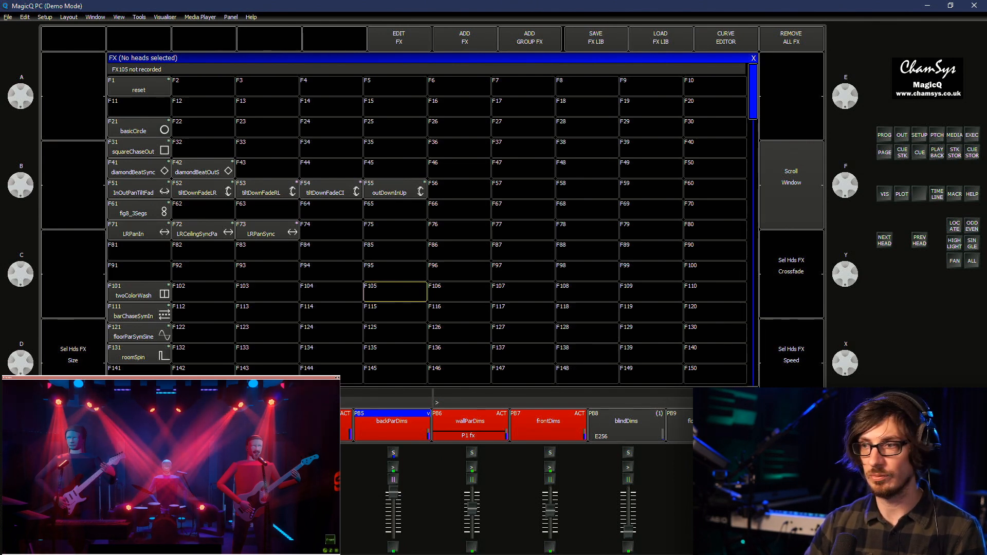
Move the outDownInUp cue from Q484 to Q485 in the Cue Store
left_click(971, 152)
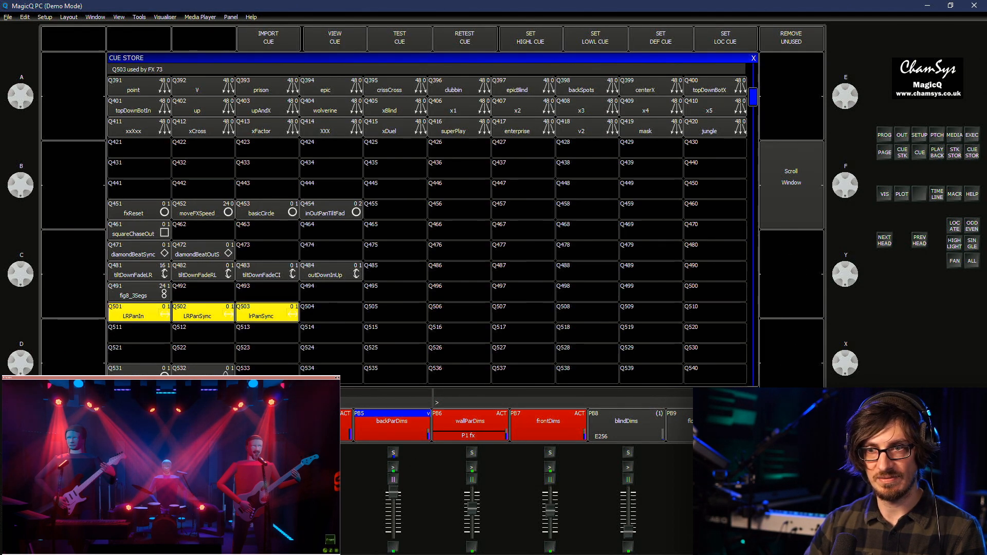
scroll(427, 221, "down", 2)
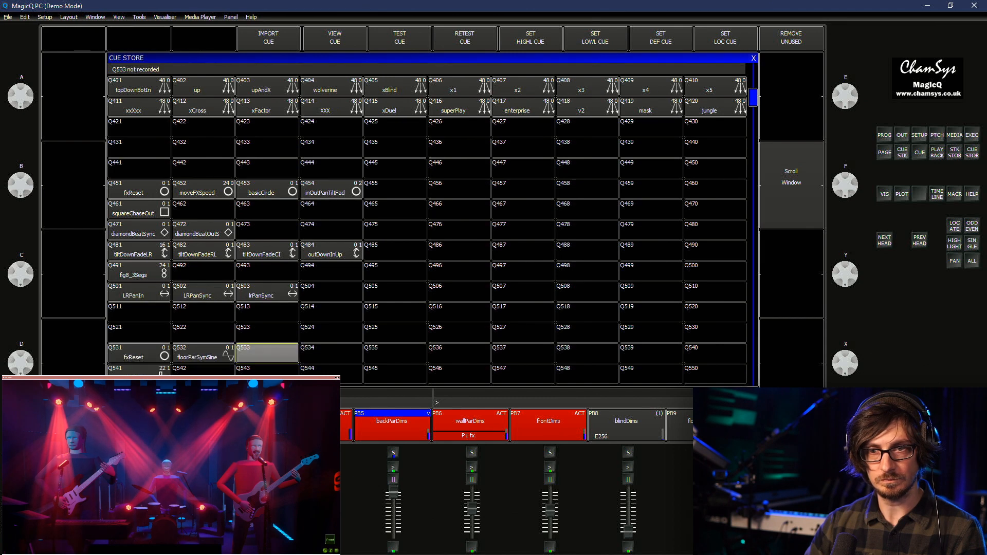
scroll(426, 221, "down", 4)
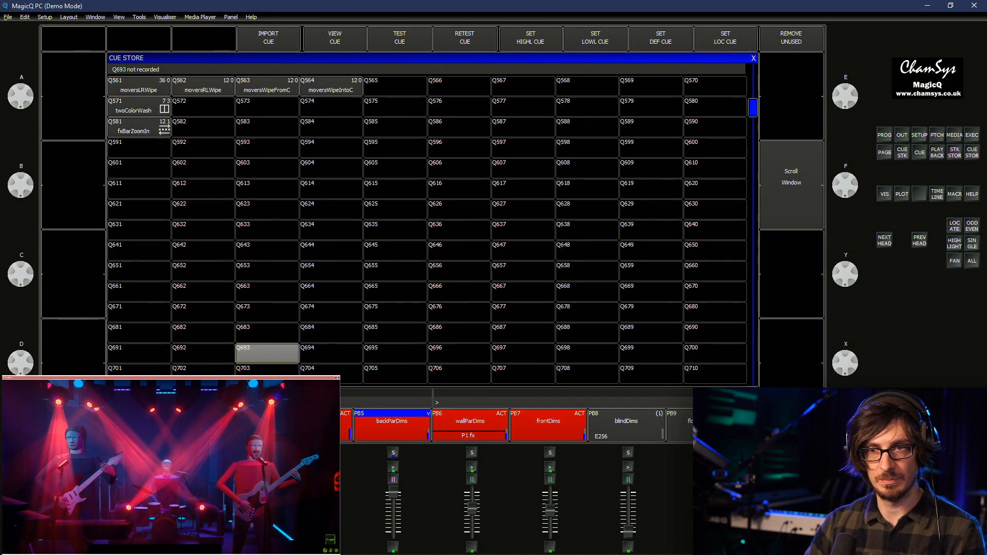
scroll(426, 221, "up", 8)
scroll(427, 221, "up", 4)
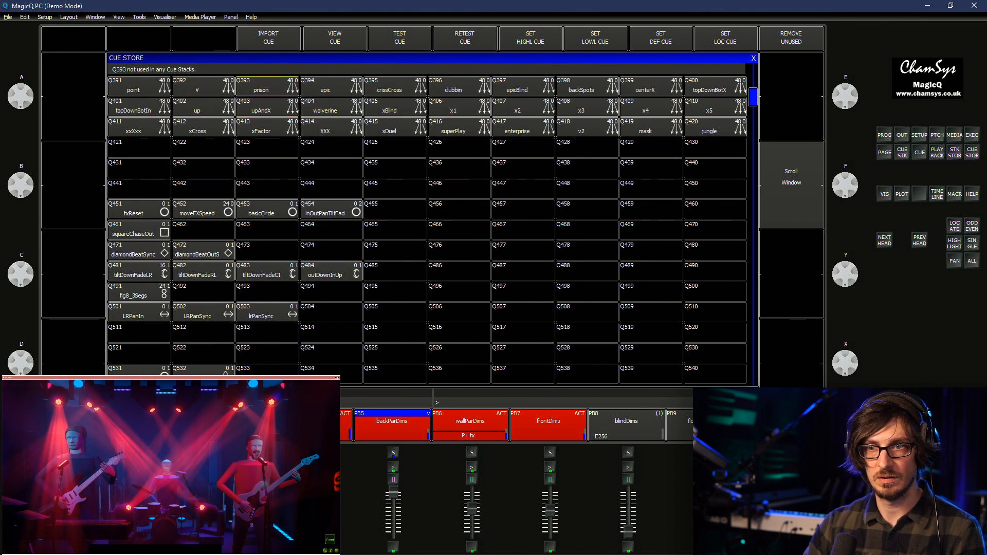
scroll(426, 221, "down", 3)
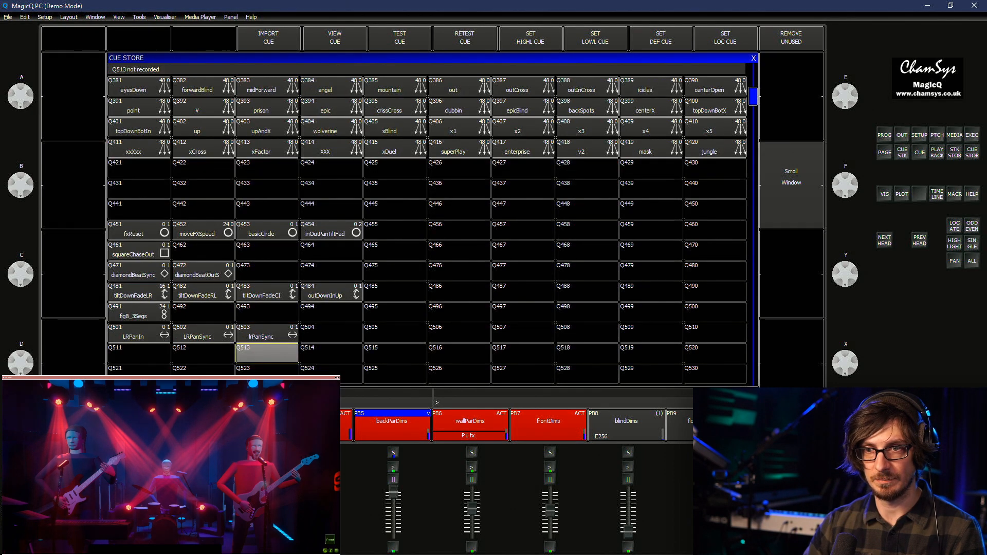
key("ctrl+m")
left_click_drag(332, 210, 139, 210)
left_click(197, 210)
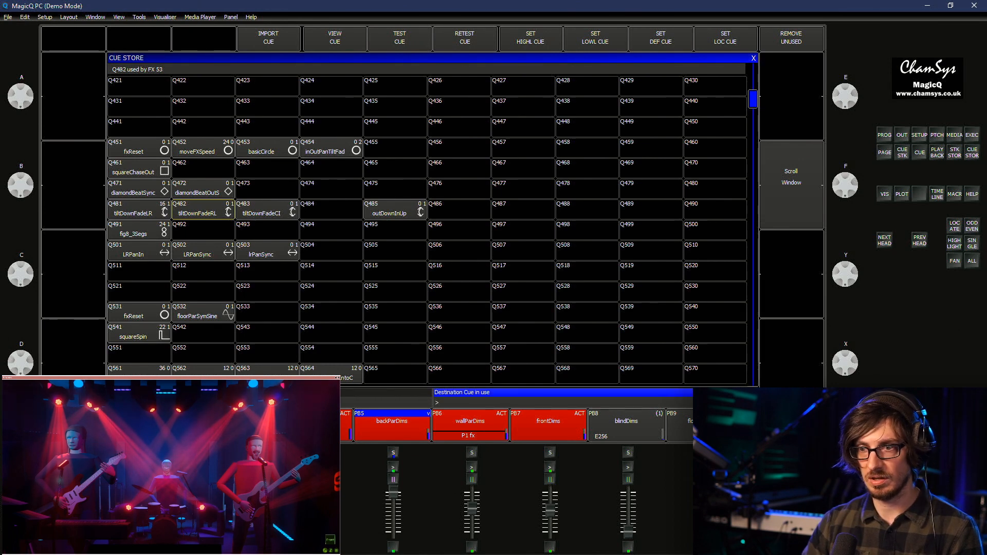
right_click(197, 209)
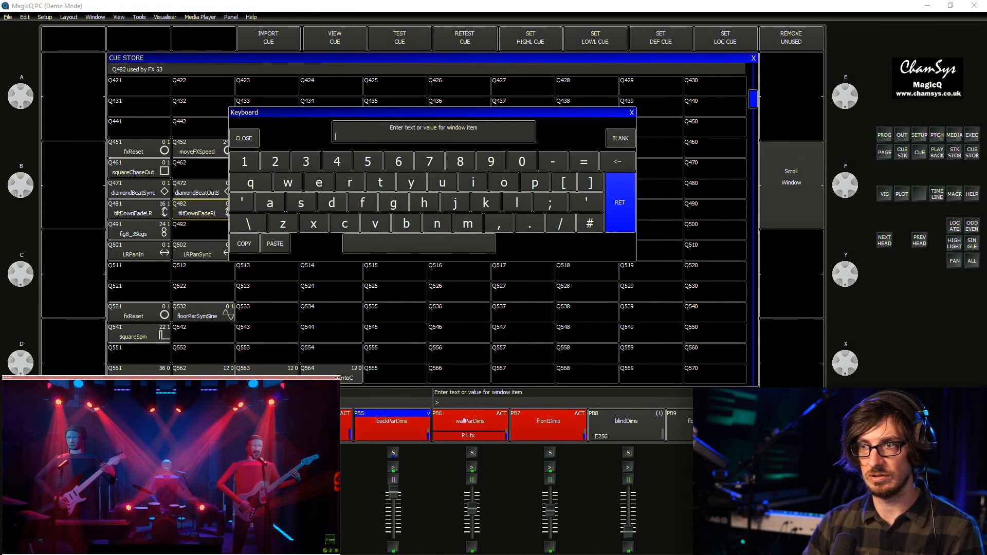
key("Escape")
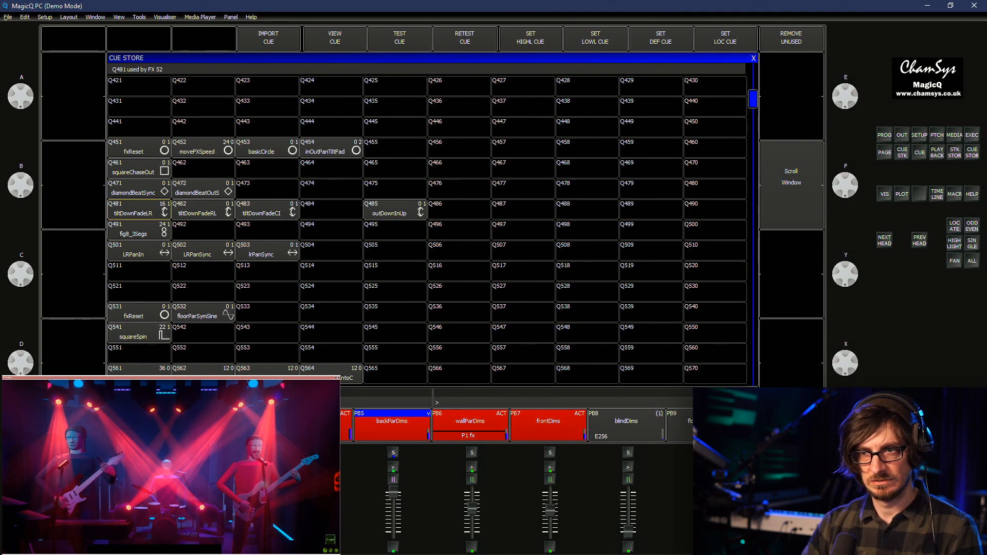
Shift the tiltDownFadeCI, tiltDownFadeRL and tiltDownFadeLR cues one slot along to Q484, Q483 and Q482 in the Cue Store
key("ctrl+m")
left_click(268, 210)
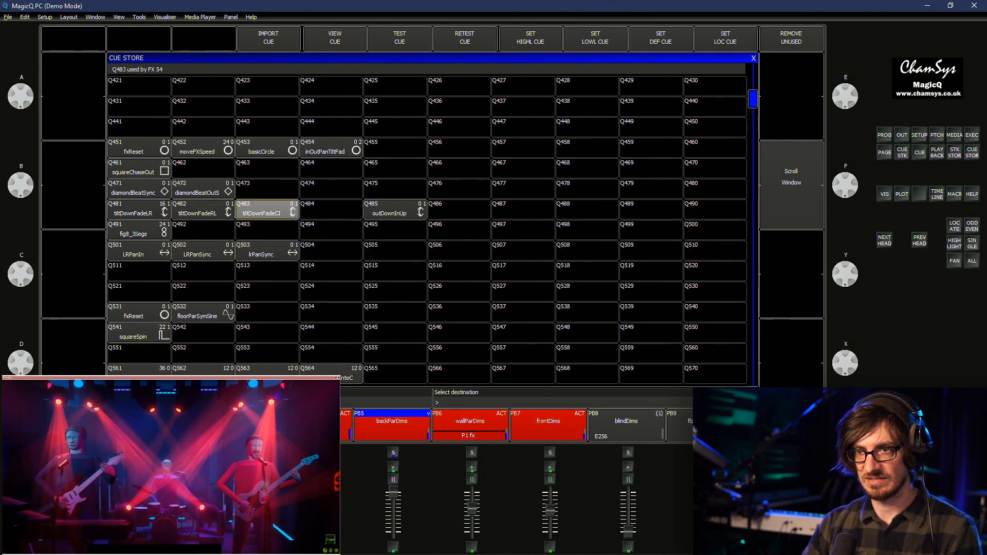
left_click(331, 210)
key("ctrl+m")
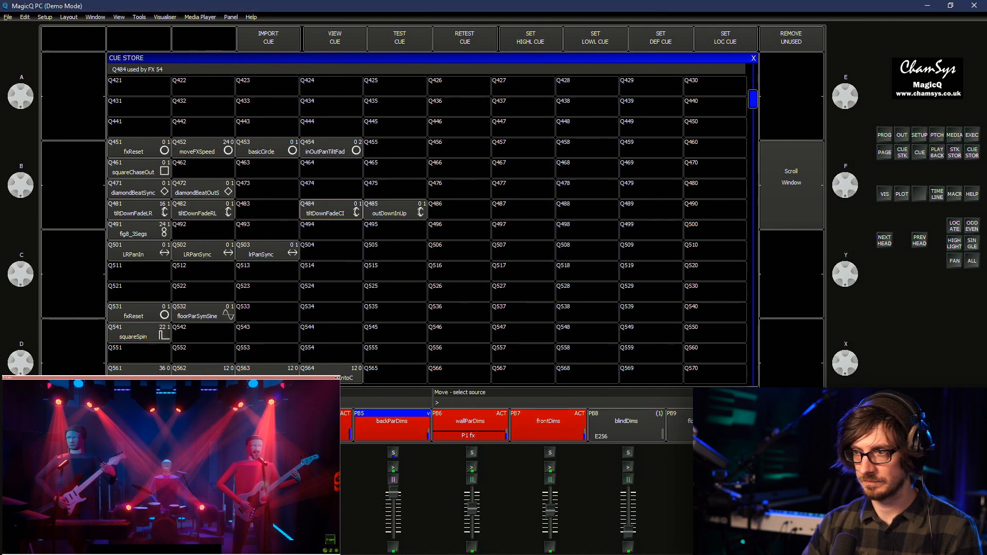
left_click(203, 210)
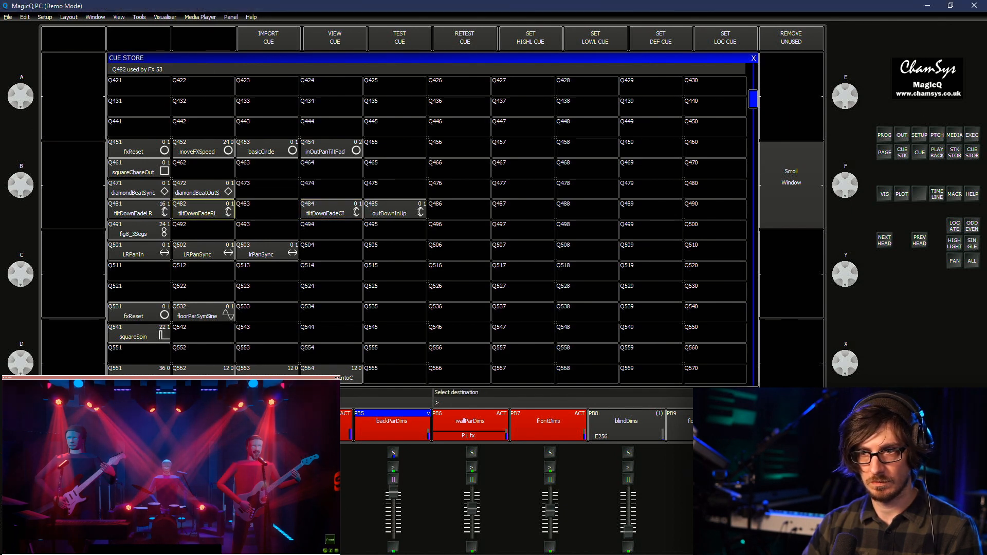
left_click(267, 209)
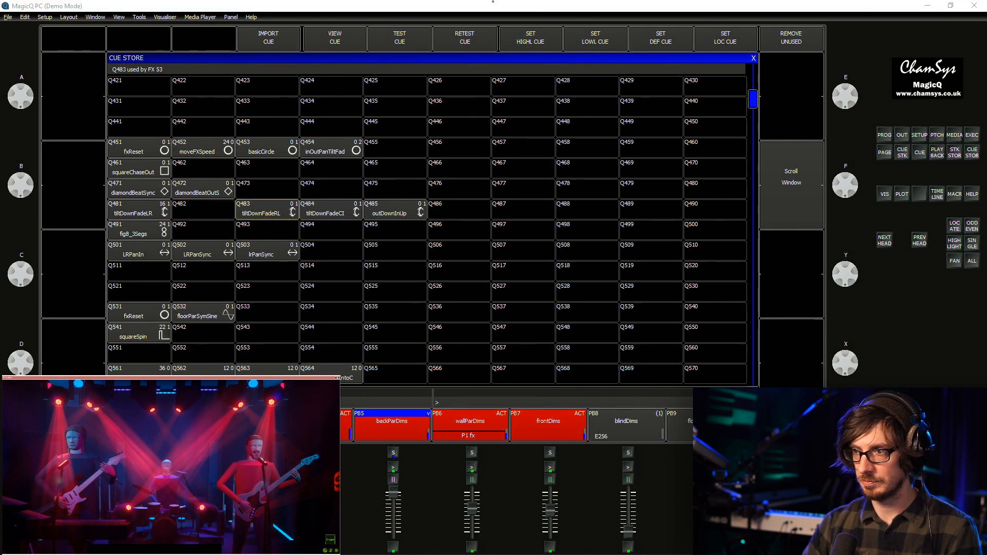
key("ctrl+m")
left_click(139, 210)
left_click(203, 209)
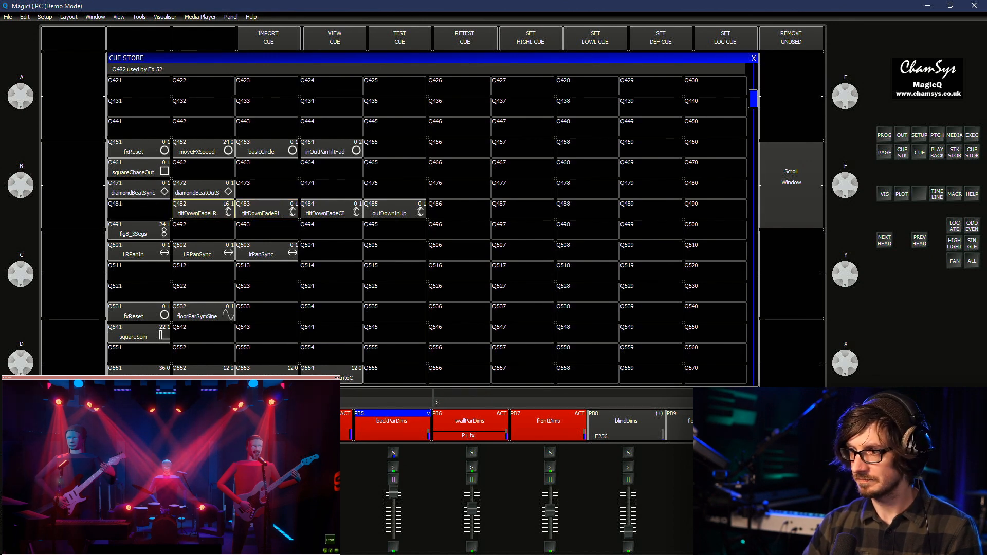
Move the inOutPanTiltPad cue from Q454 to Q481 and compare the tilt row's order with the FX palette
key("ctrl+m")
left_click(203, 210)
left_click(139, 210)
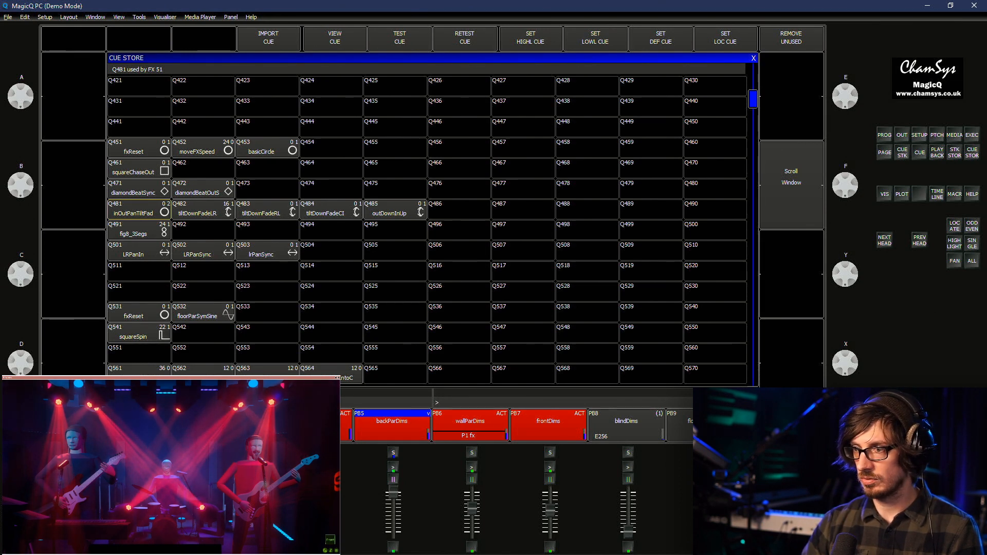
key("ctrl+f")
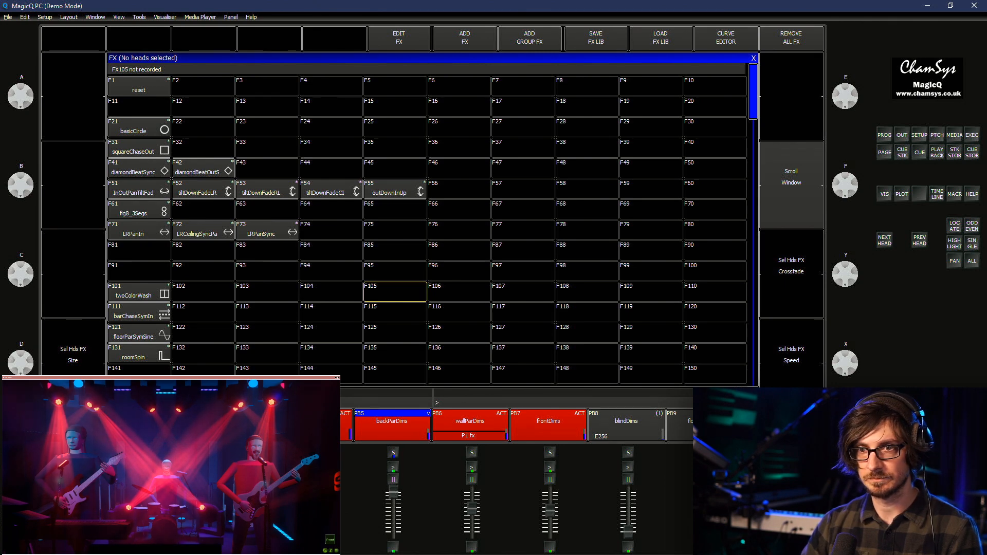
key("Escape")
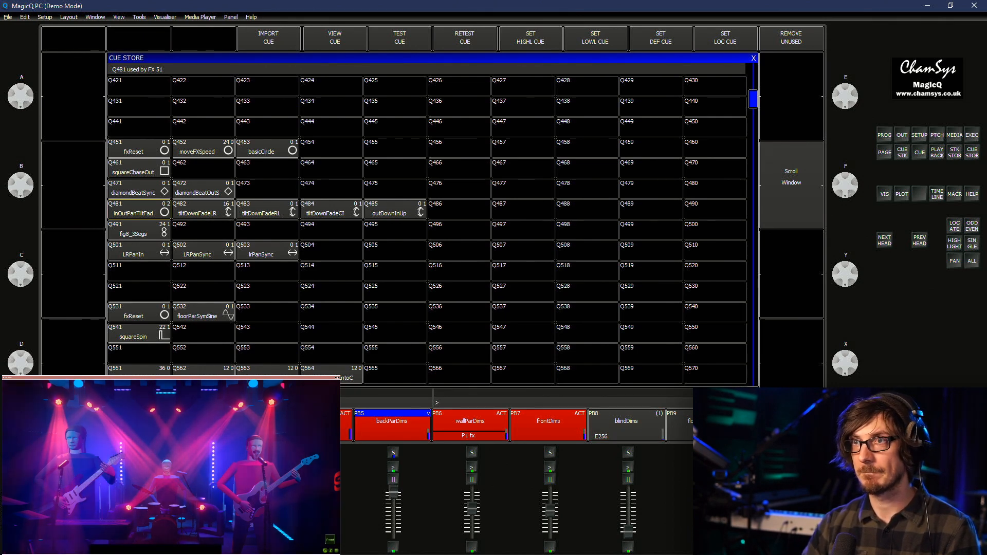
Switch the visualiser to camera view 2, return it to view 1, and go back to the MagicQ console
left_click(129, 386)
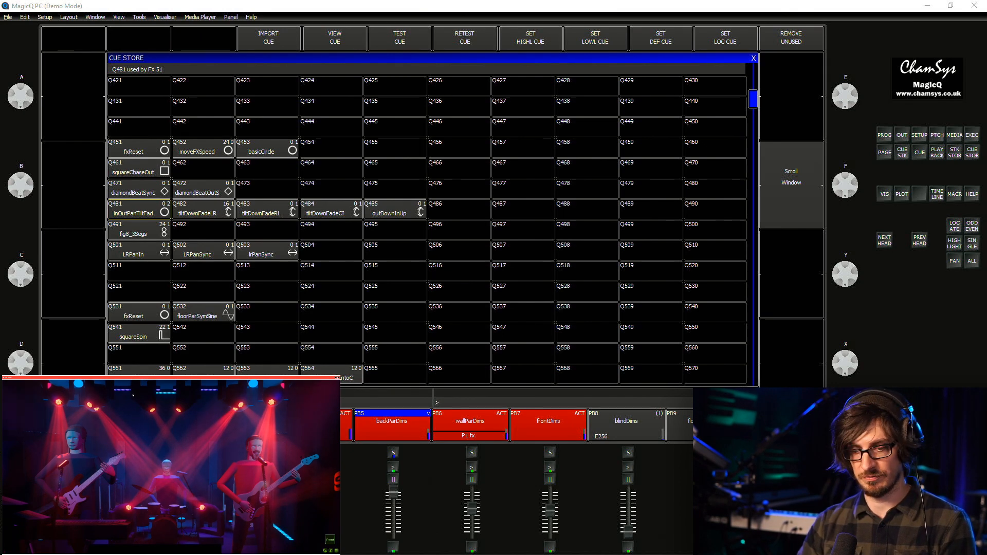
key("2")
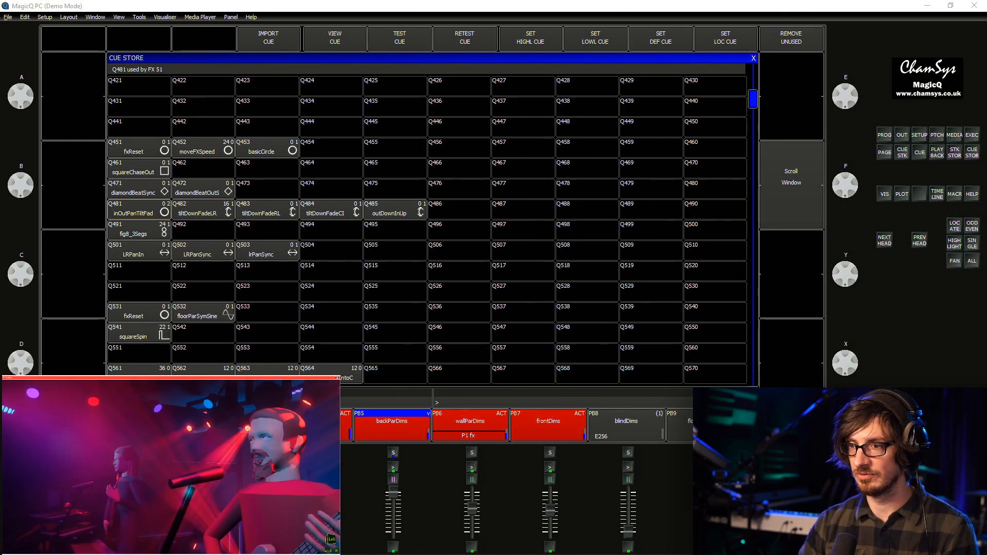
key("alt+Tab")
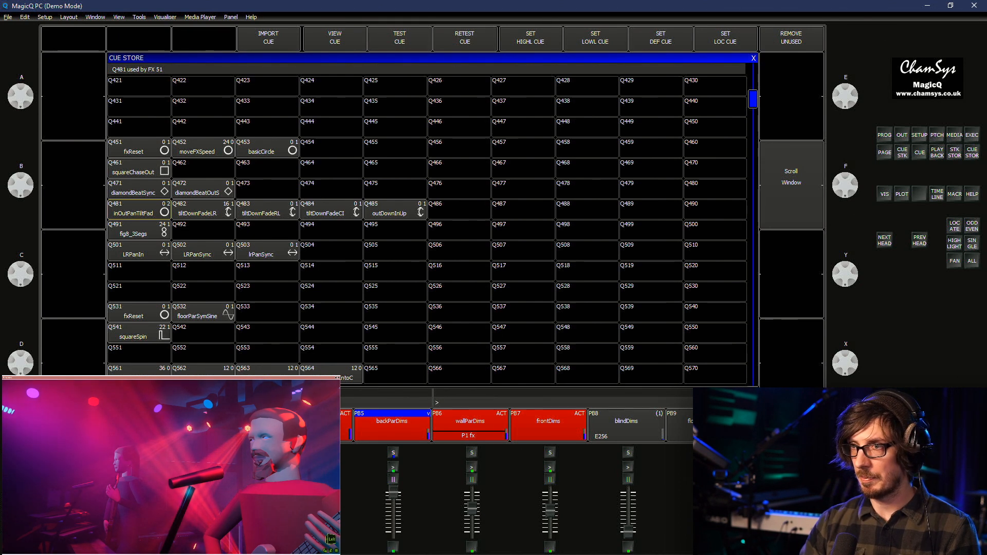
left_click(149, 388)
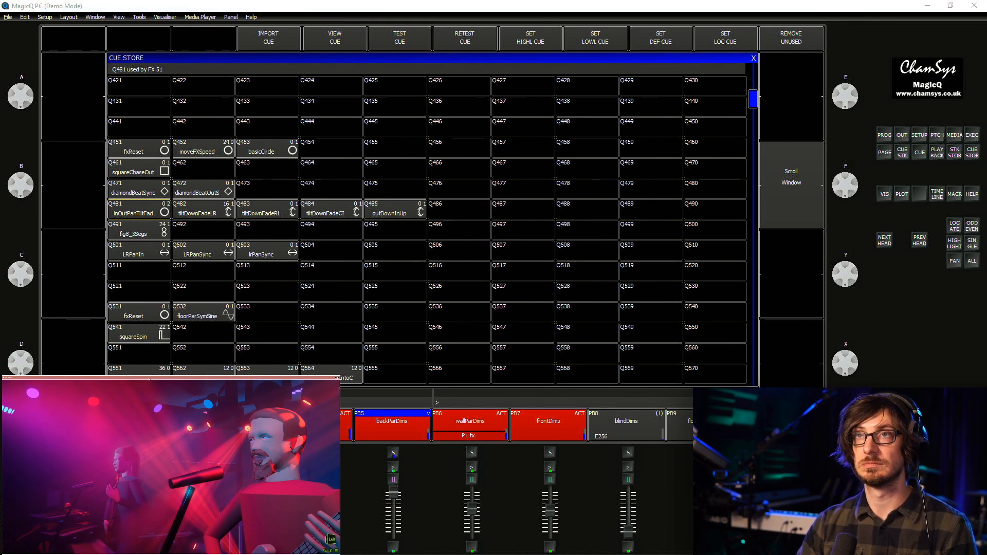
key("1")
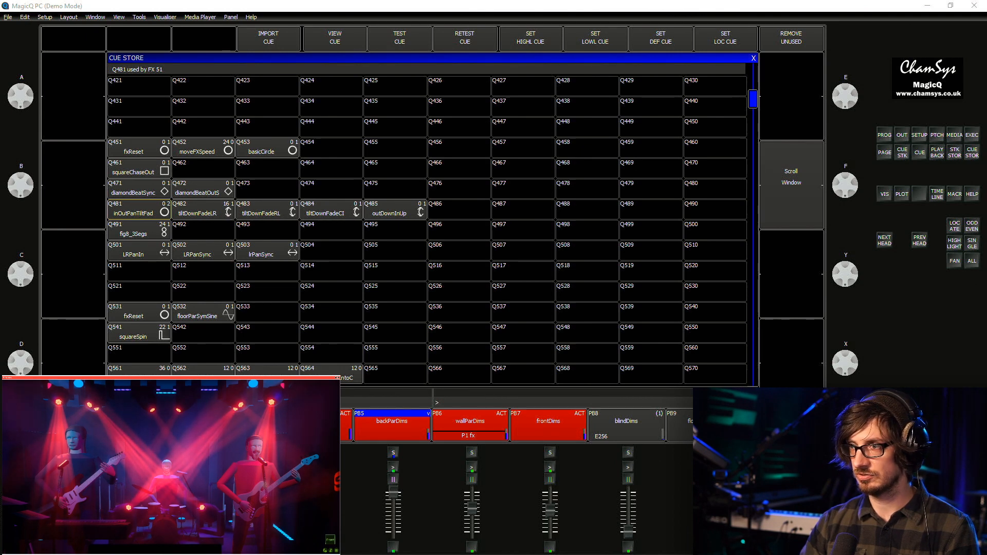
key("alt+Tab")
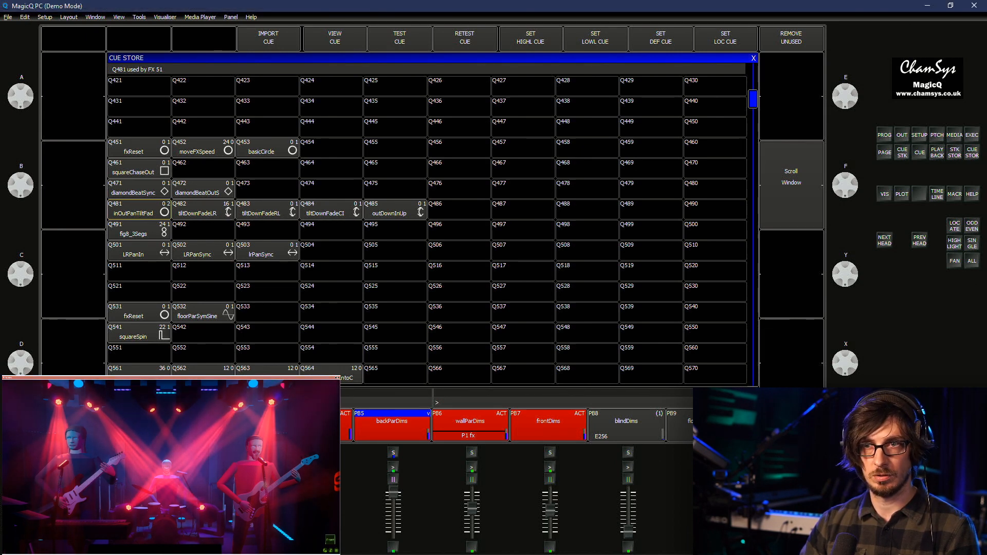
Send the movers to the forward position using cue Q362 in the Cue Store
scroll(426, 230, "up", 18)
left_click(459, 148)
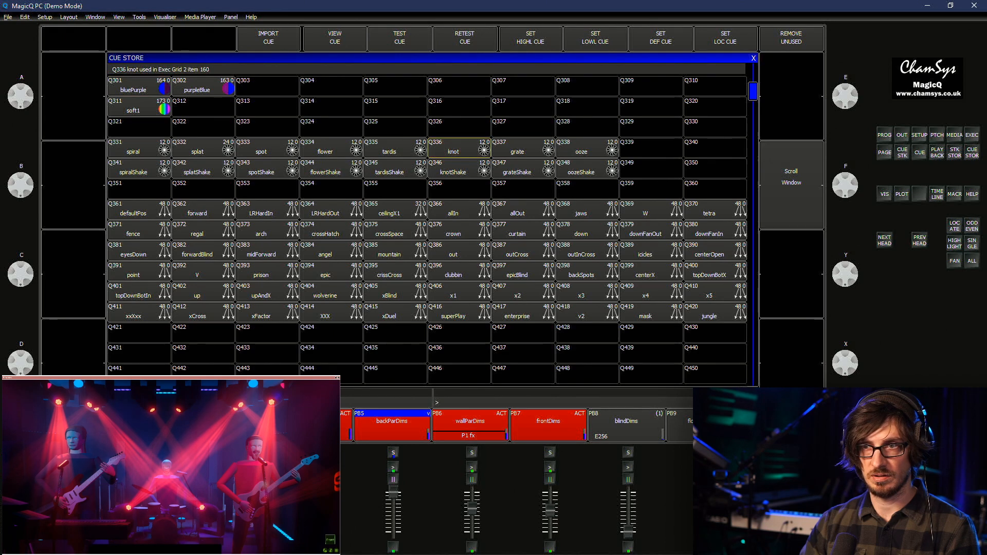
left_click(197, 209)
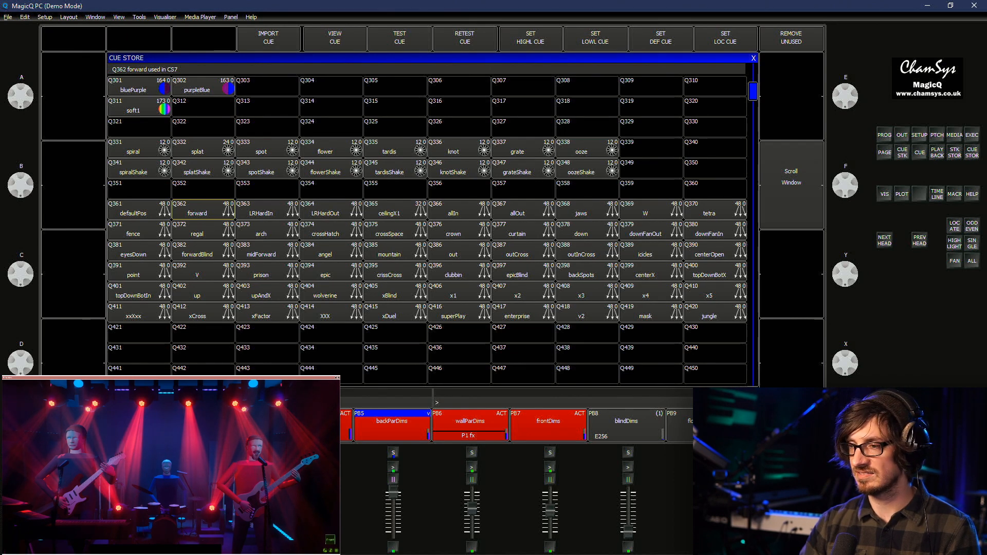
Select the allMovers centre group G25 and set its head selection order to Centre Out
key("ctrl+F1")
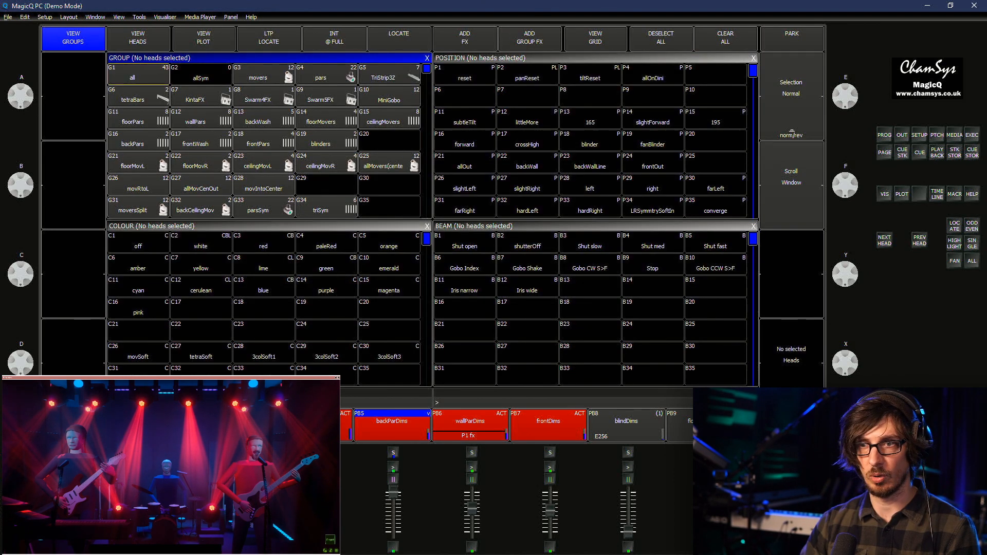
left_click(389, 163)
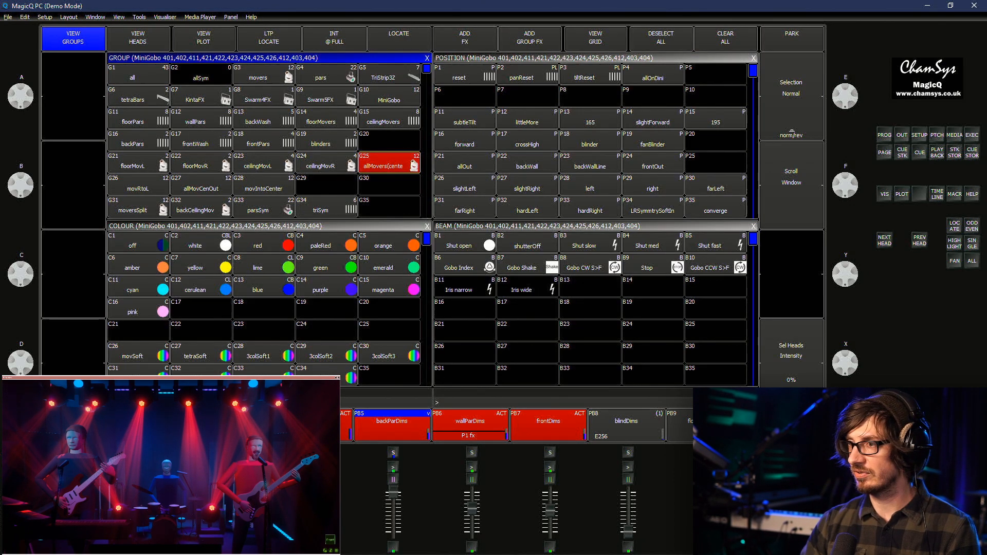
left_click(971, 261)
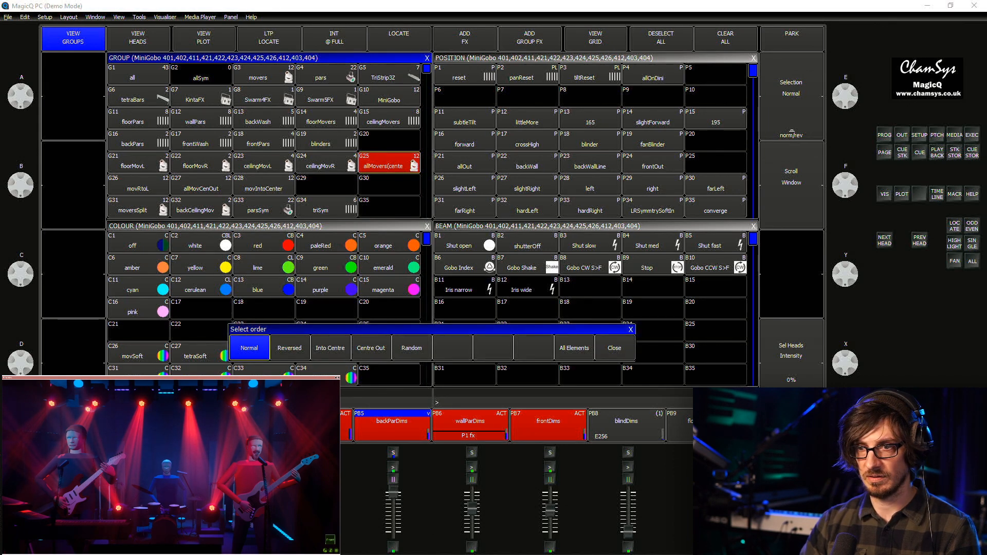
left_click(371, 348)
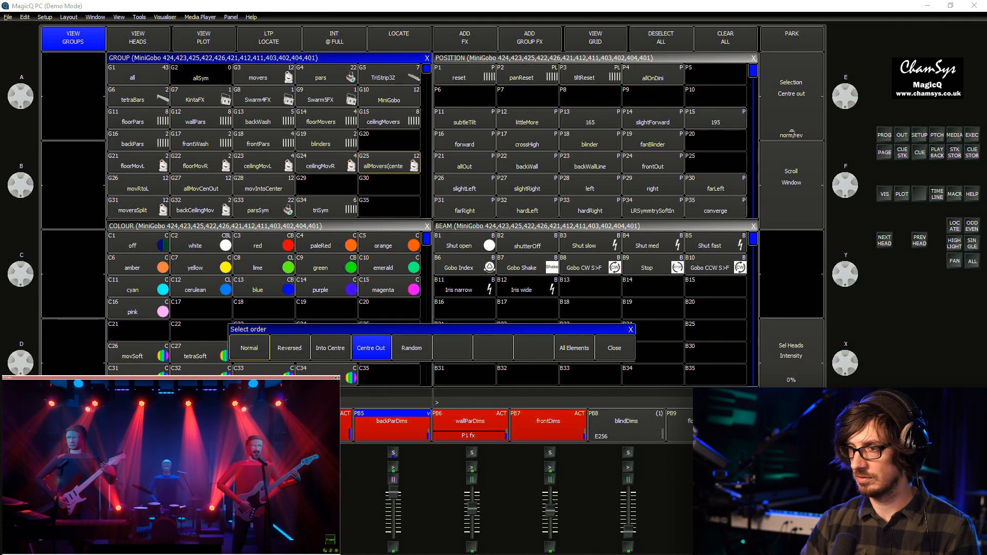
Add the solo effect from the Position FX library to the selected movers
key("ctrl+F2")
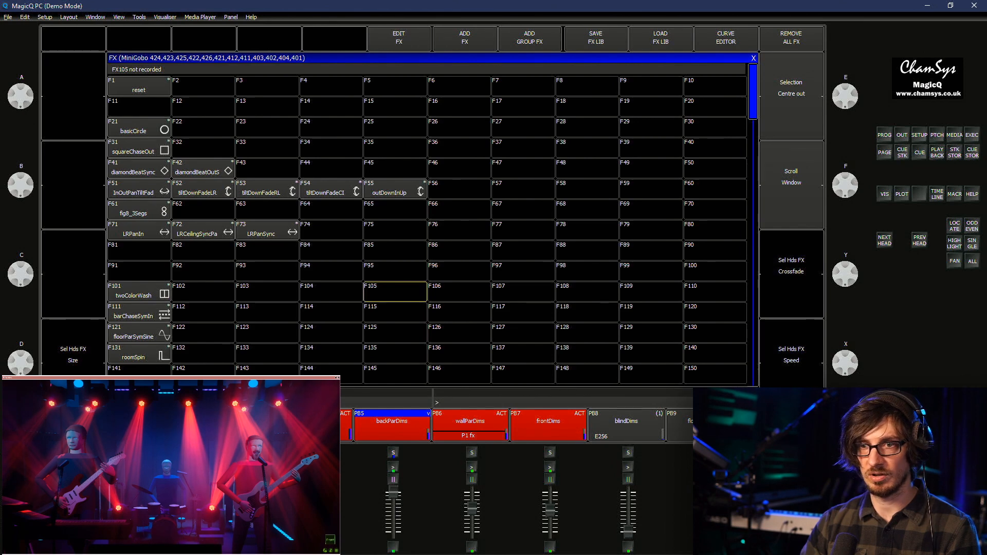
left_click(465, 38)
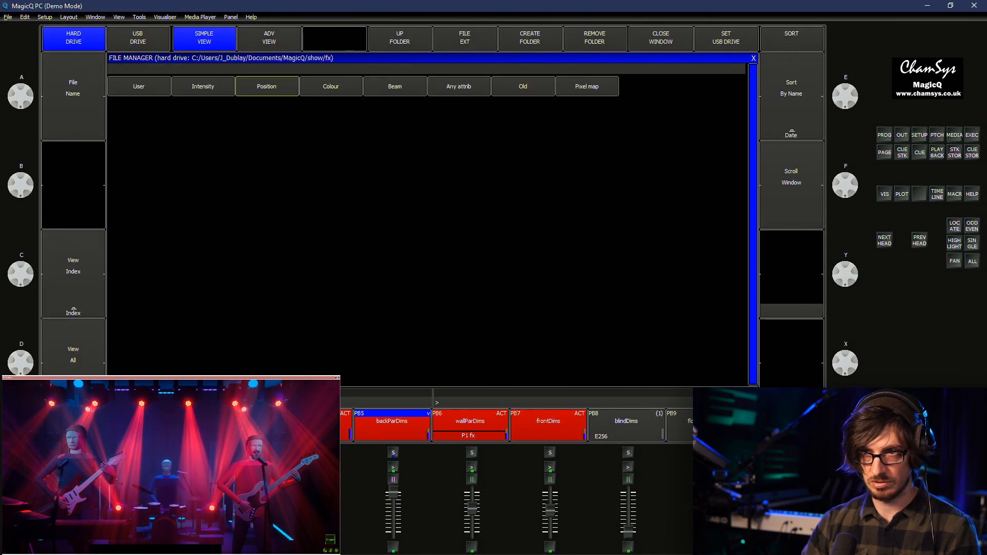
left_click(266, 87)
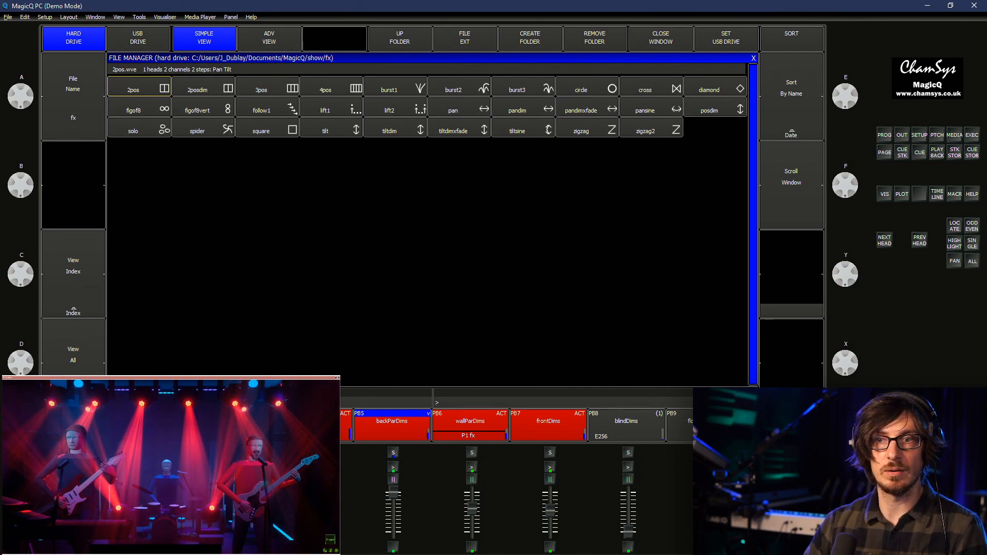
left_click(139, 128)
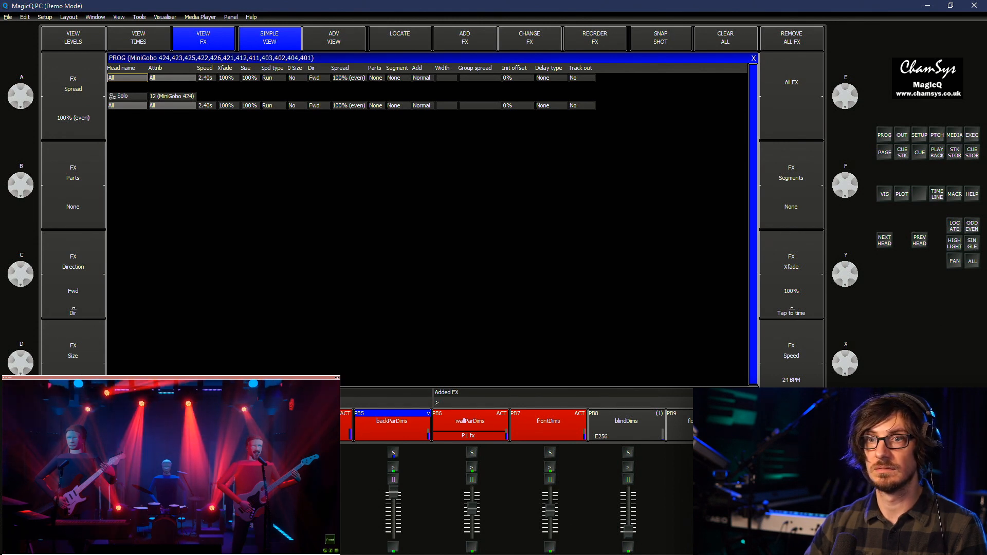
Set the Solo effect's speed to 1 second and its direction to Centre out
double_click(207, 105)
type("1")
key("Return")
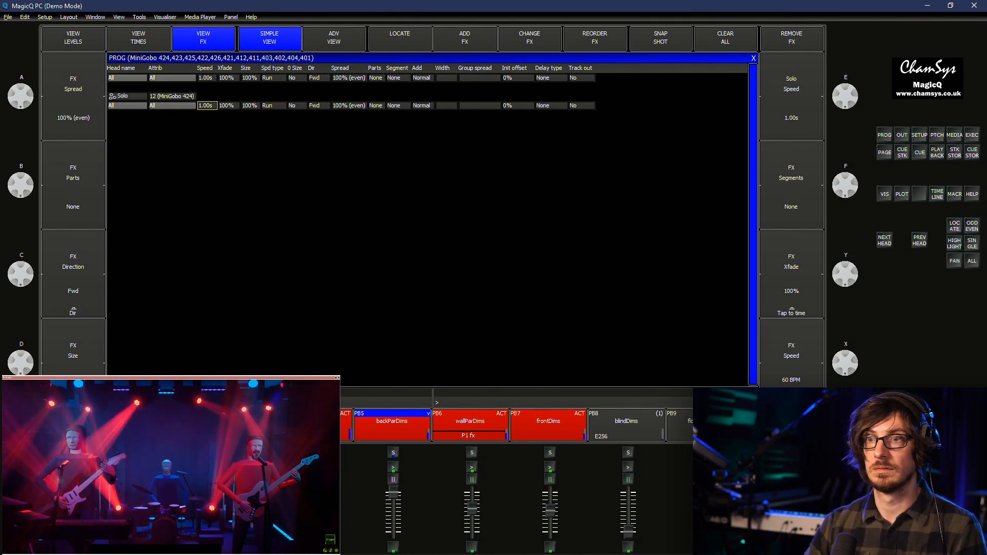
double_click(319, 106)
left_click(370, 104)
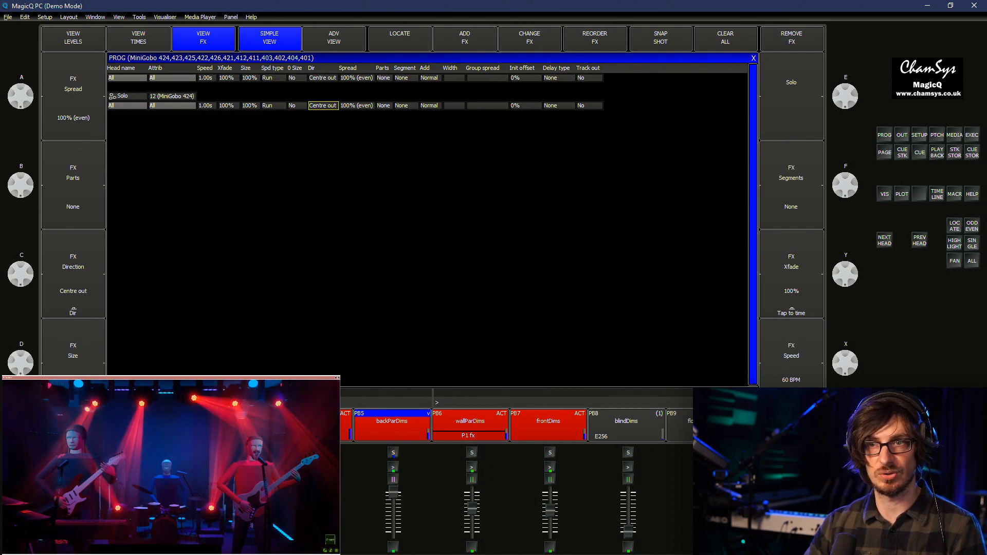
Set the Solo effect's crossfade to 0%
key("Left")
key("Left")
key("Left")
key("Left")
key("Return")
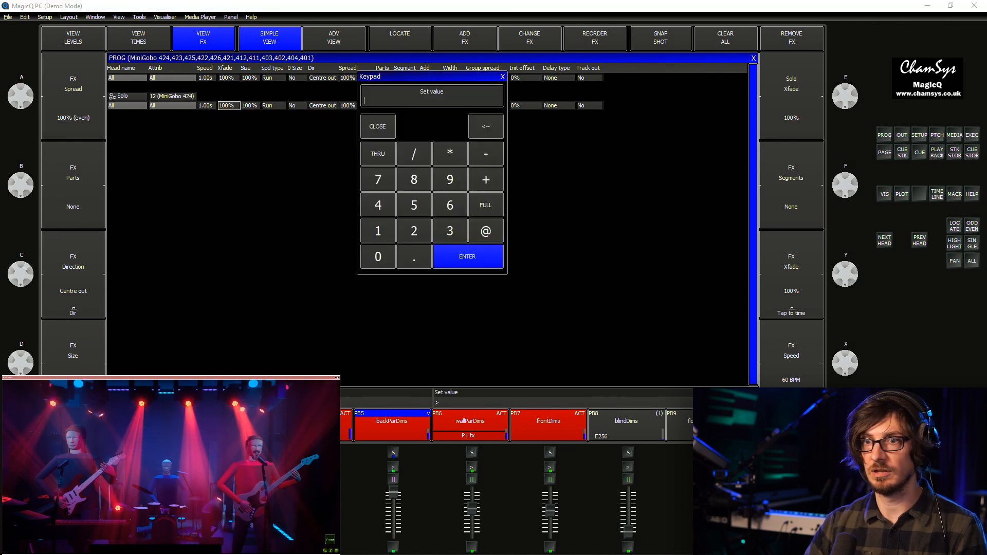
type("0")
key("Return")
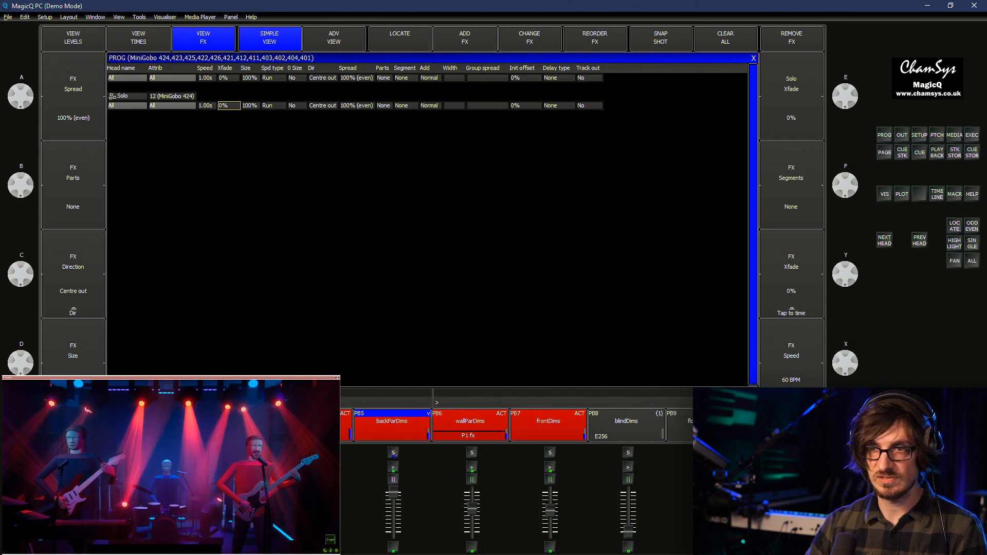
Try the Solo effect with its parts set to 2's
left_click(384, 106)
left_click(384, 105)
type("2")
key("Return")
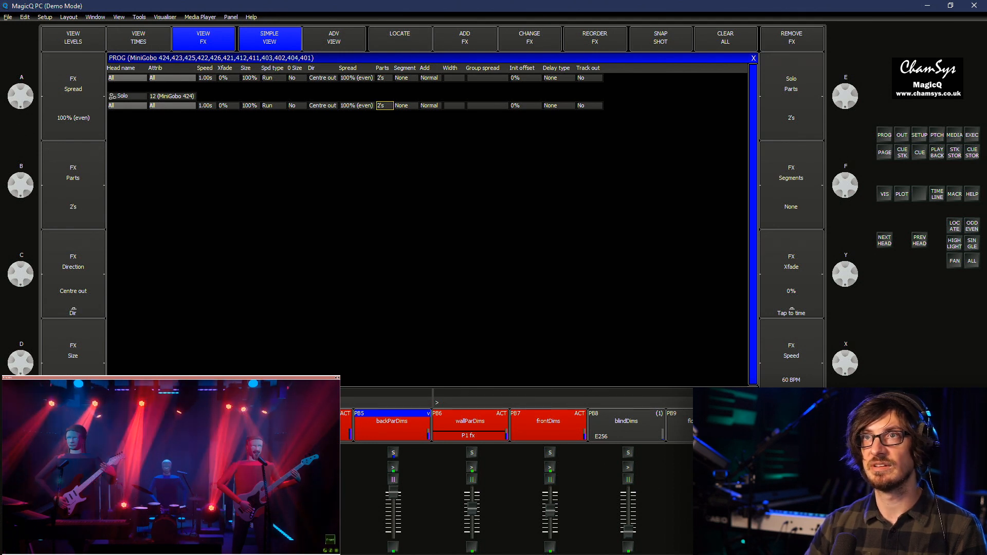
Set the Solo effect's segments to 2's and reset its parts to None
left_click(406, 105)
left_click(407, 106)
type("2")
key("Return")
left_click(384, 106)
left_click(384, 106)
type("0")
key("Return")
Try the Centre in direction on the Solo effect and change it to I Segments
left_click(323, 105)
left_click(323, 105)
left_click(327, 103)
left_click(321, 105)
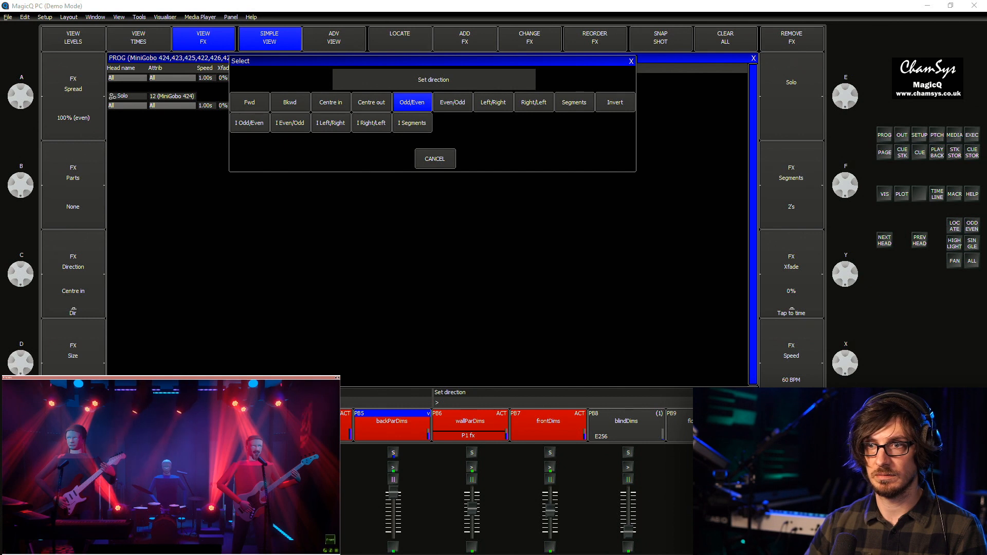
left_click(413, 122)
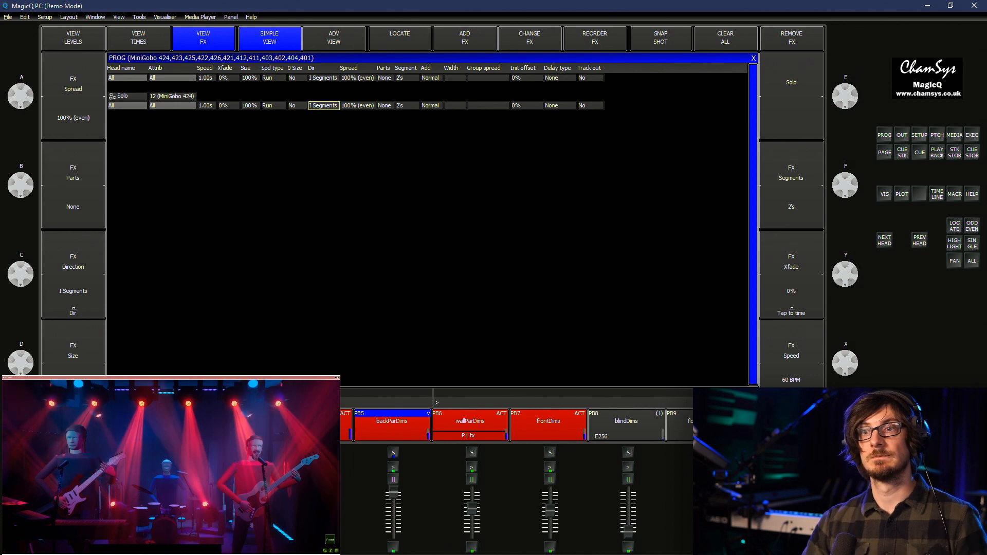
Try the Solo effect at speeds of 0.25 s and 0.10 s
double_click(206, 106)
type("0.25")
key("Return")
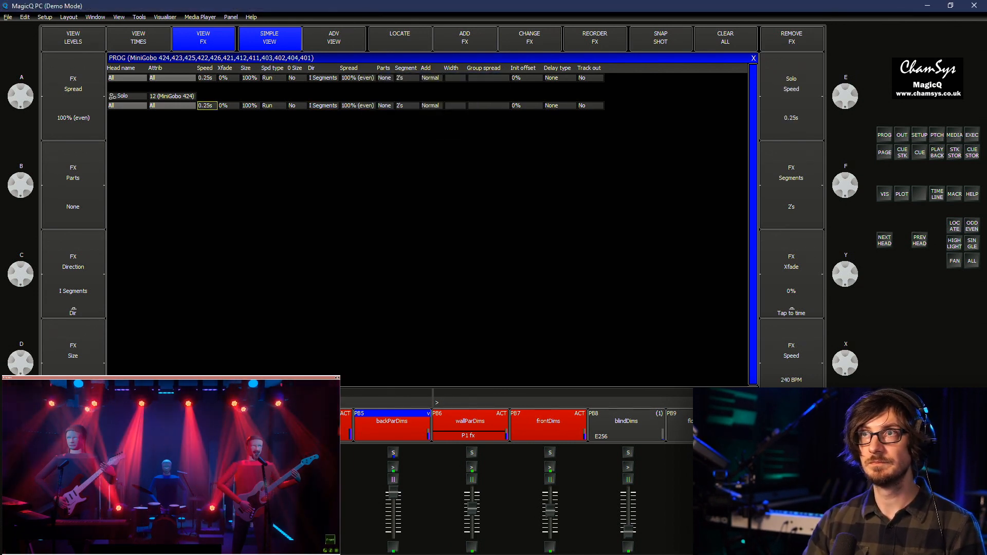
left_click(207, 105)
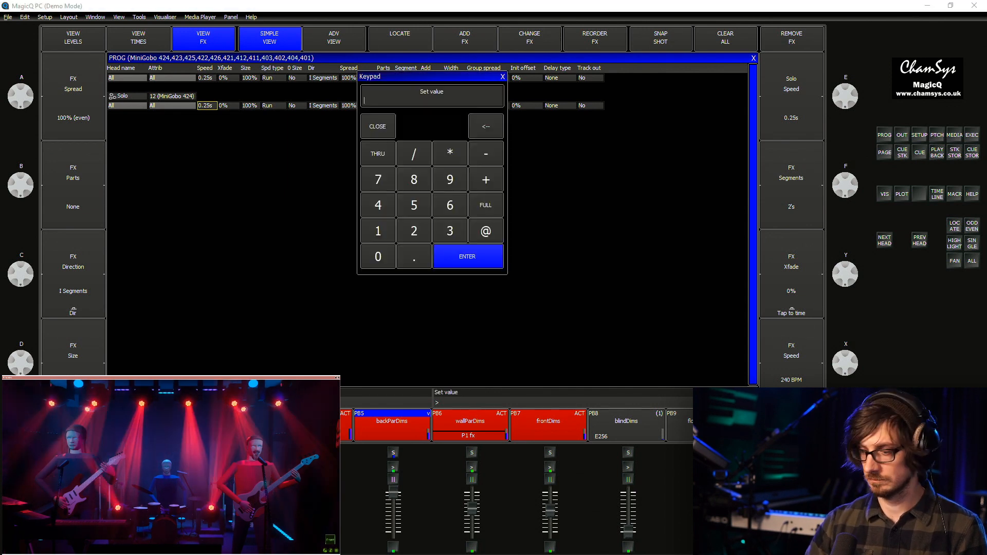
key("Return")
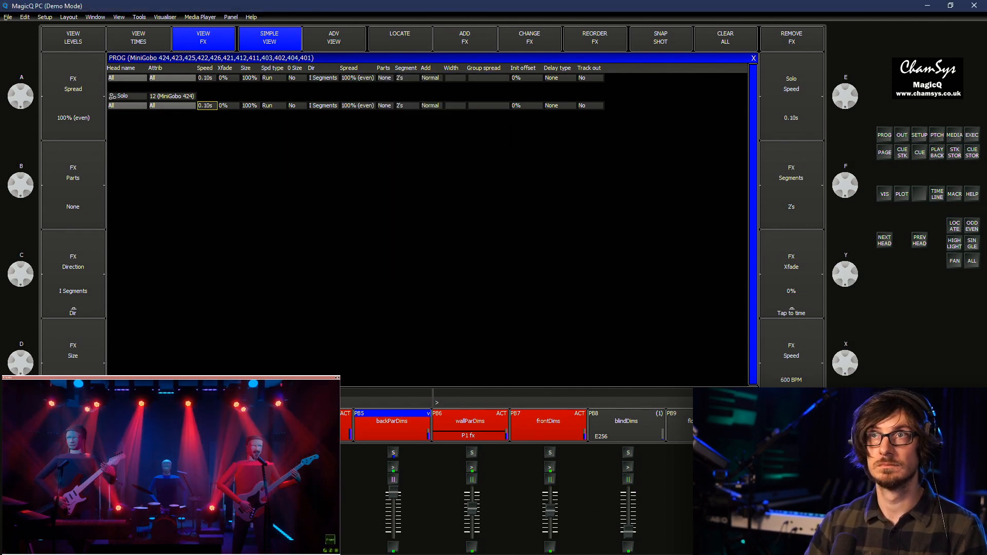
left_click(207, 105)
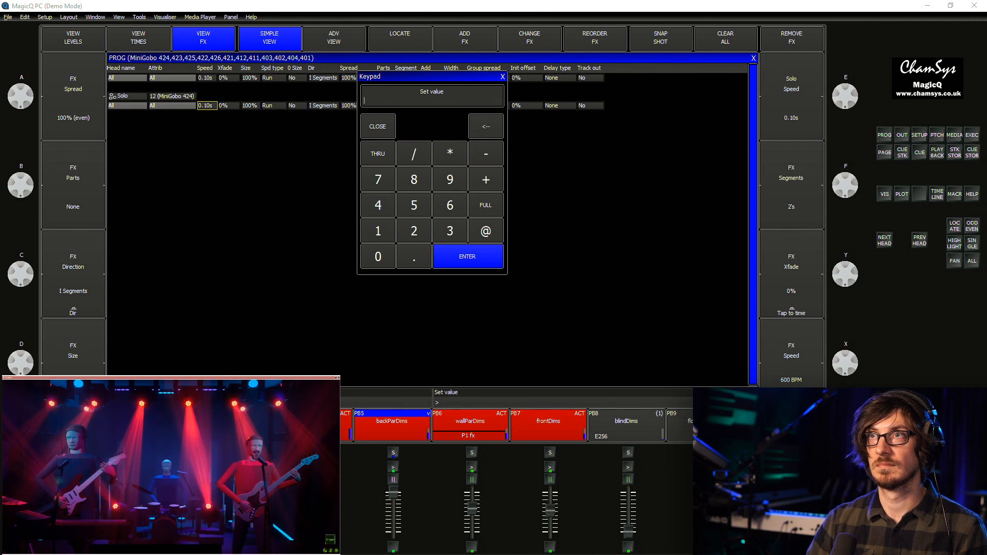
key("Return")
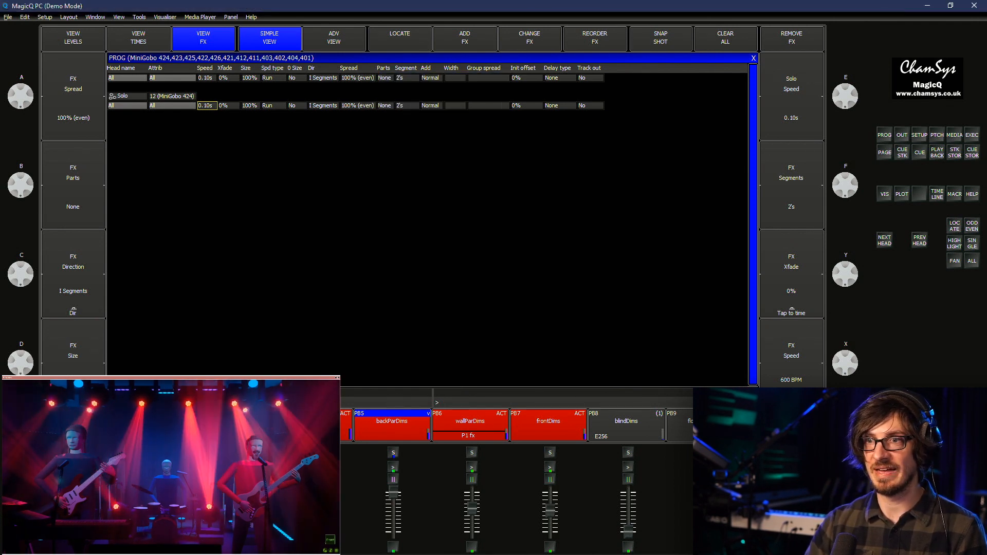
Try the Solo effect with segments None, parts 2's and the Centre out direction
double_click(407, 106)
type("0")
key("Return")
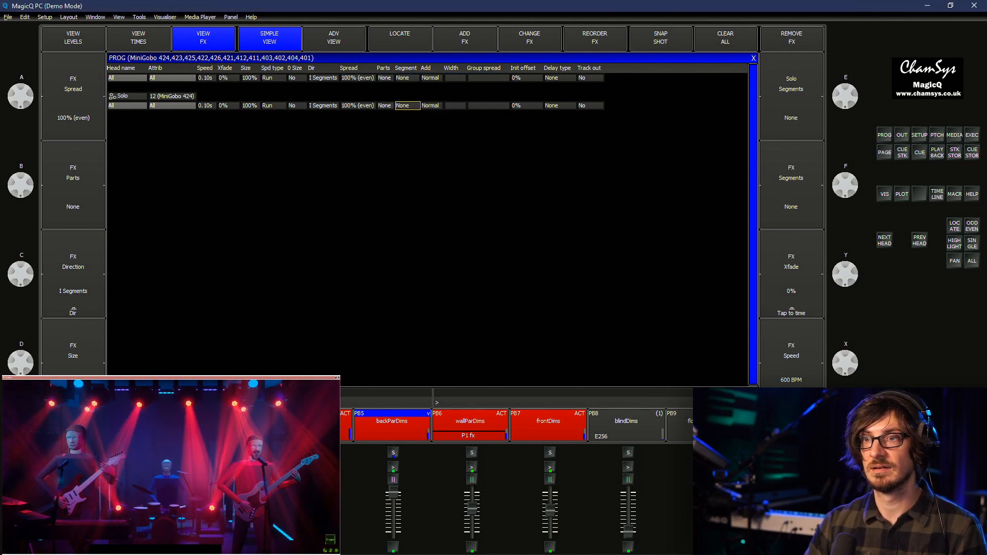
double_click(384, 105)
type("2")
key("Return")
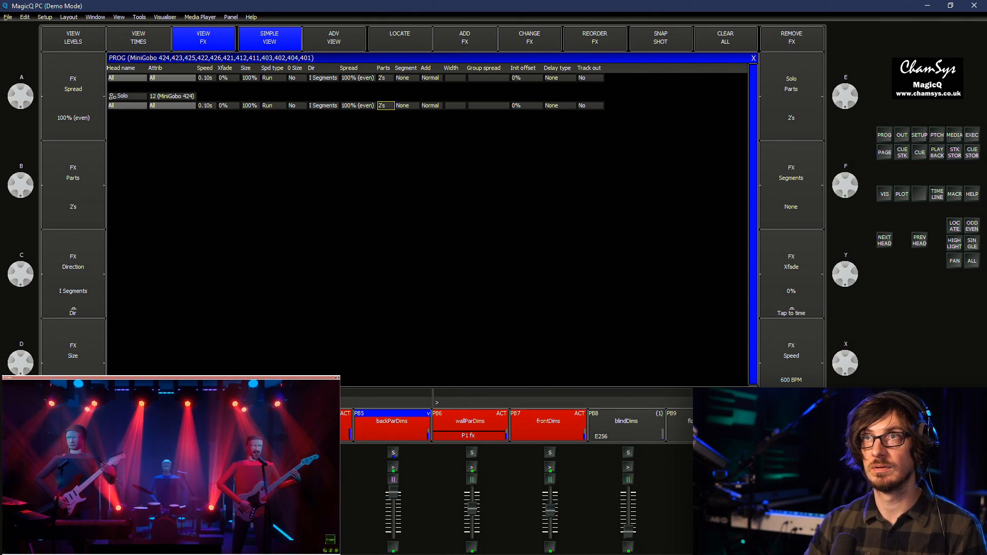
double_click(323, 106)
left_click(371, 102)
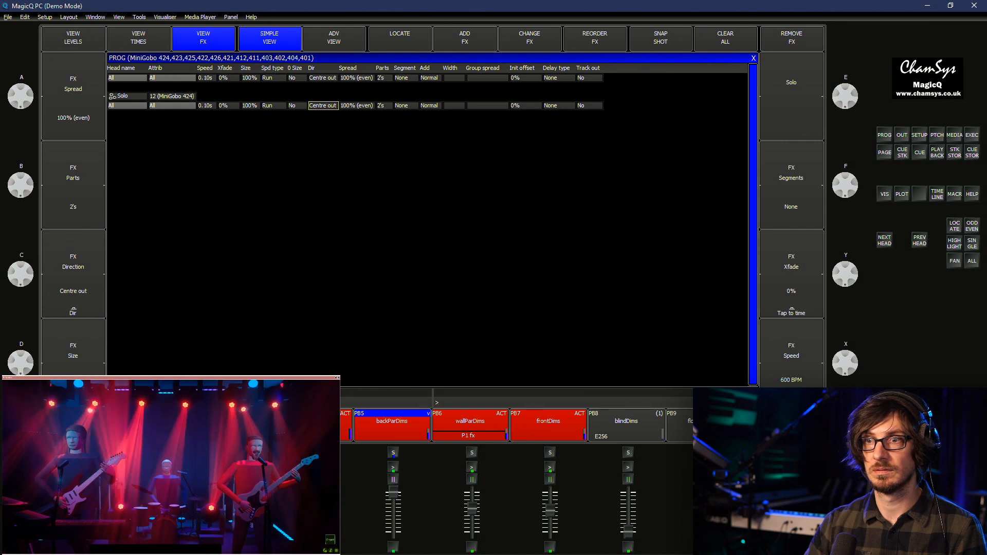
Reset the Solo effect's parts to None and set its segments to 2's
double_click(385, 105)
key("Escape")
double_click(407, 105)
type("2")
key("Return")
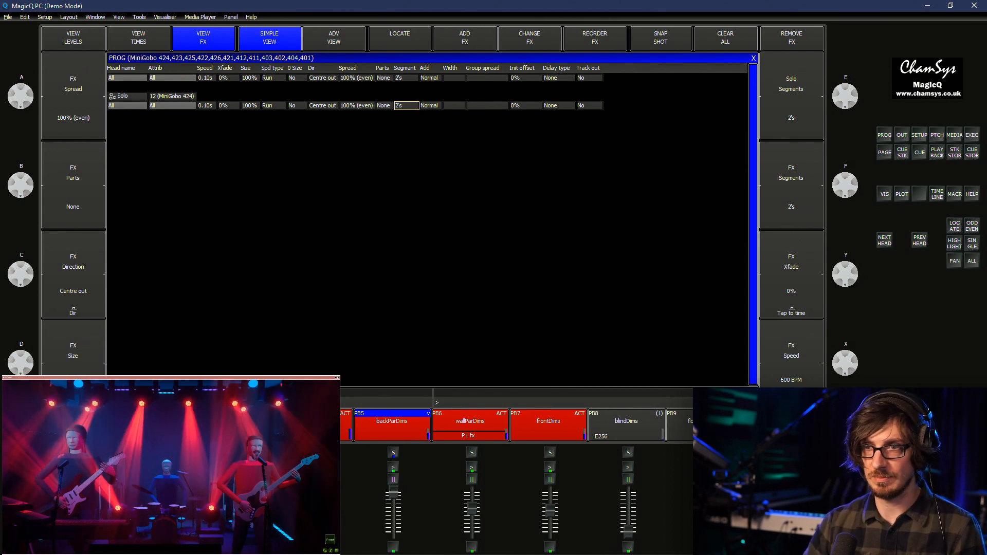
Try the Centre in and Even/Odd directions on the Solo effect
double_click(322, 106)
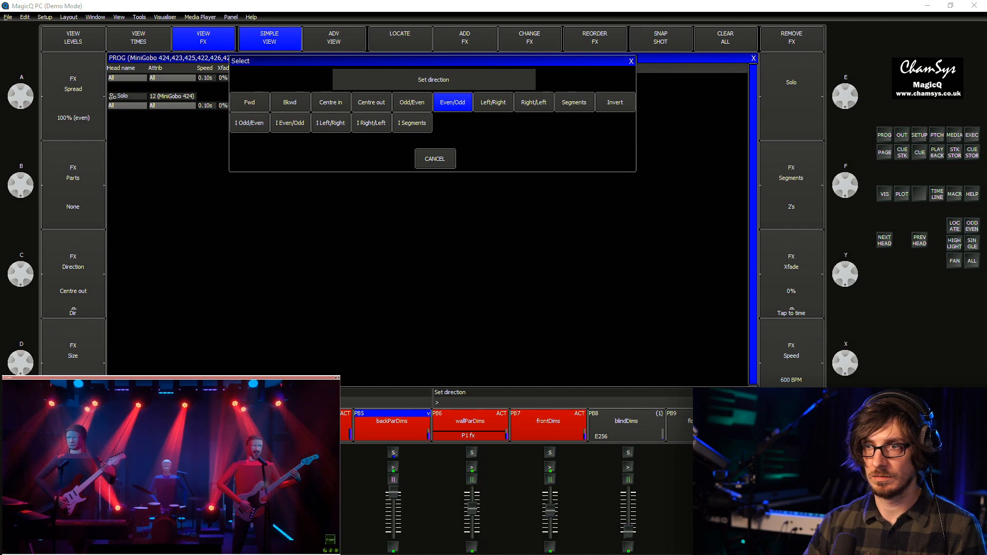
left_click(330, 102)
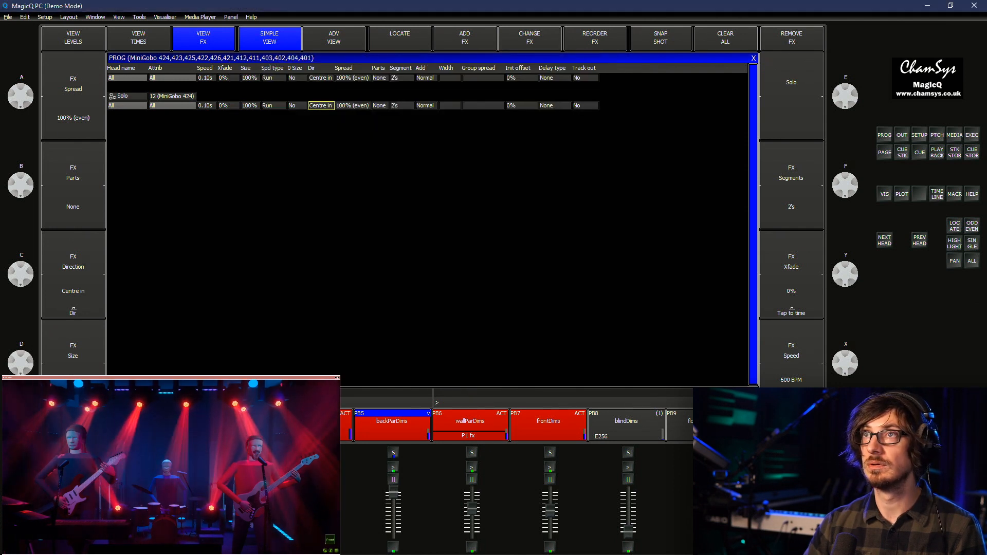
left_click(322, 105)
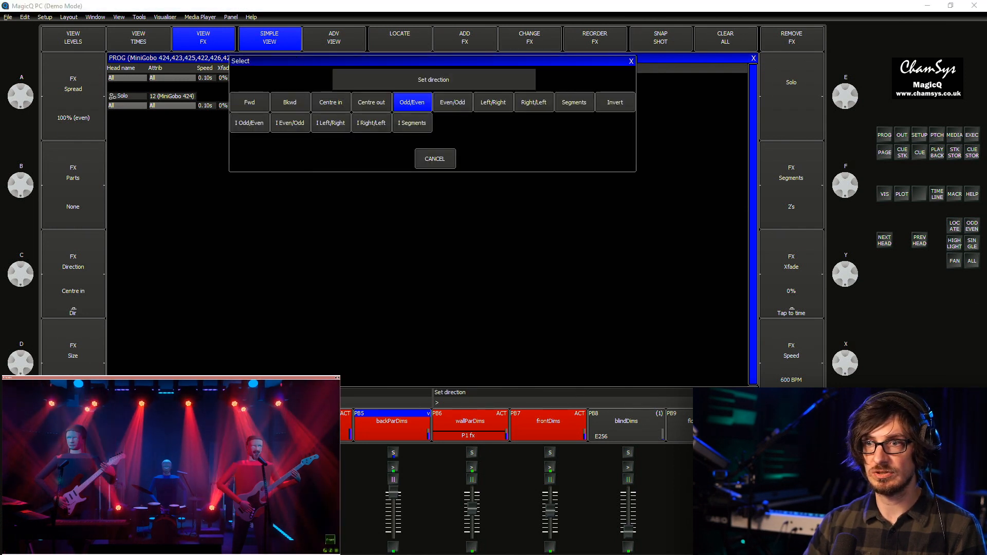
left_click(454, 102)
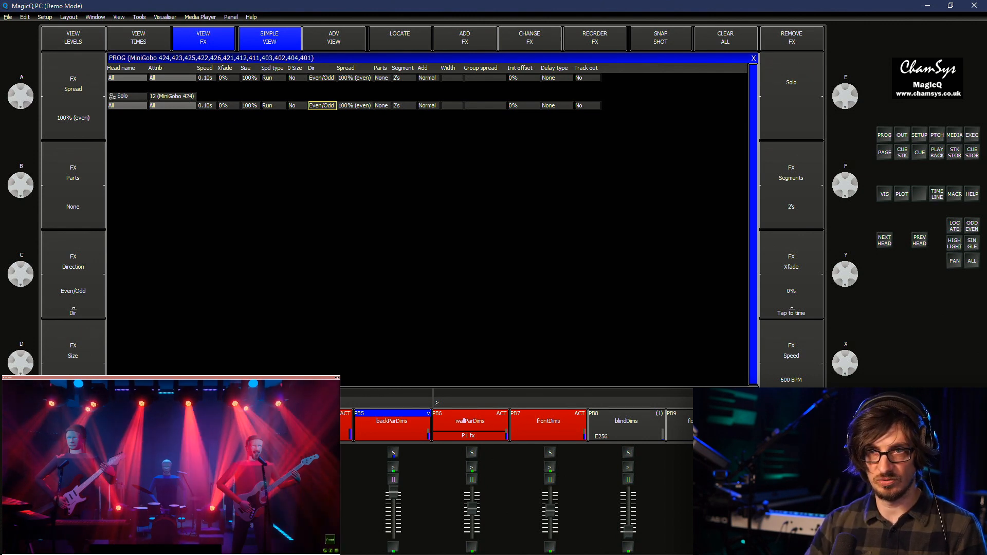
Try the Solo effect at a speed of 0.25 s and set it to 1 s
double_click(206, 105)
type(".2")
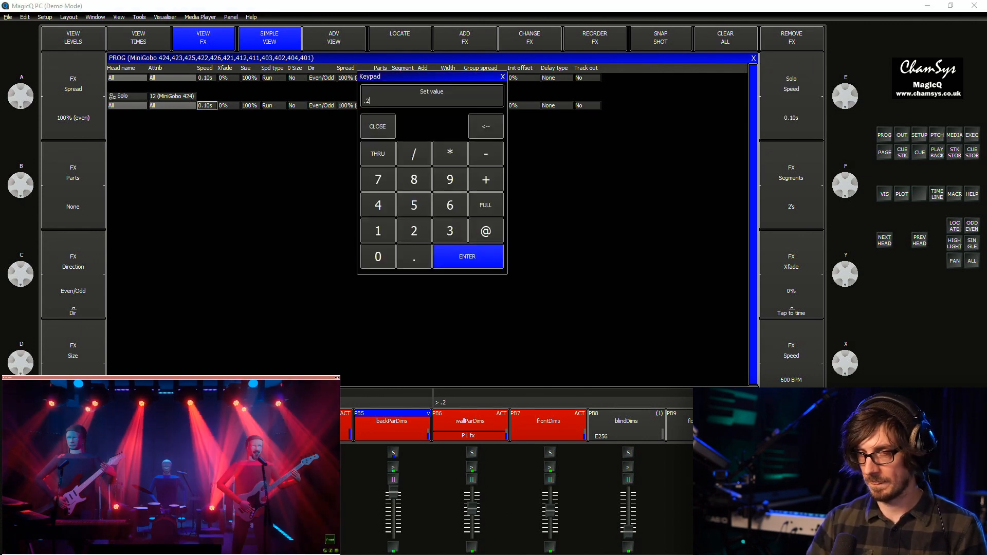
type("5")
key("Return")
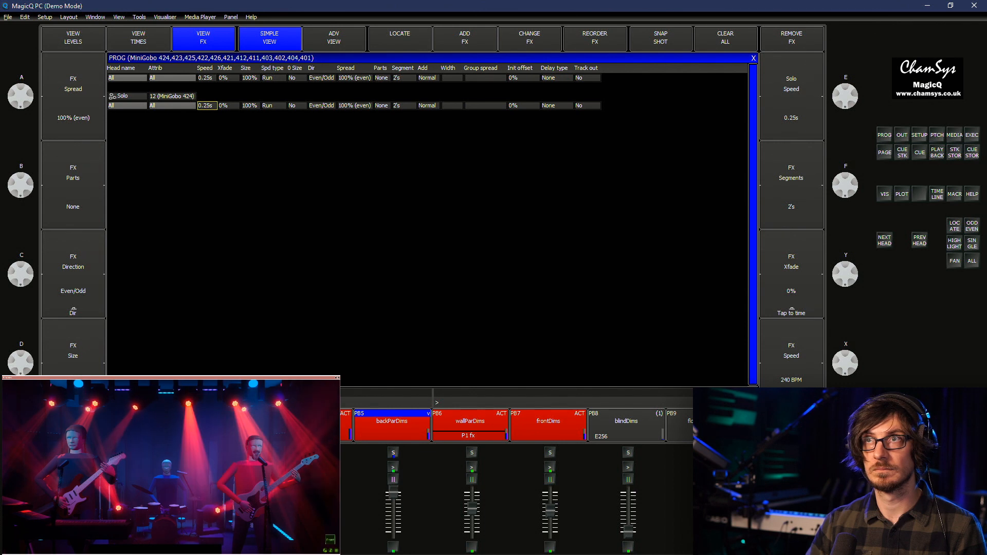
double_click(207, 105)
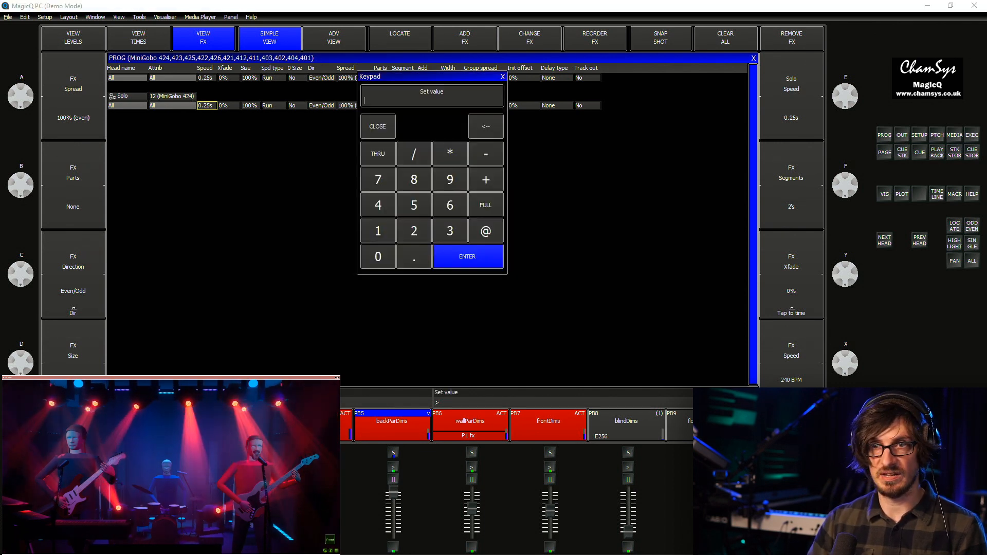
type("1")
key("Return")
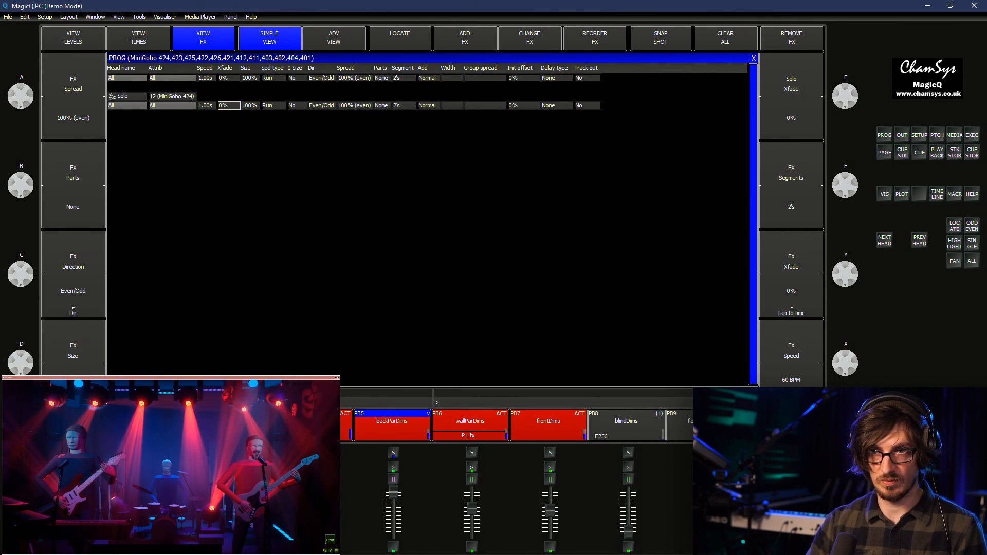
Set the Solo effect's crossfade to 100% and its direction to Centre out
key("Return")
type("100")
key("Return")
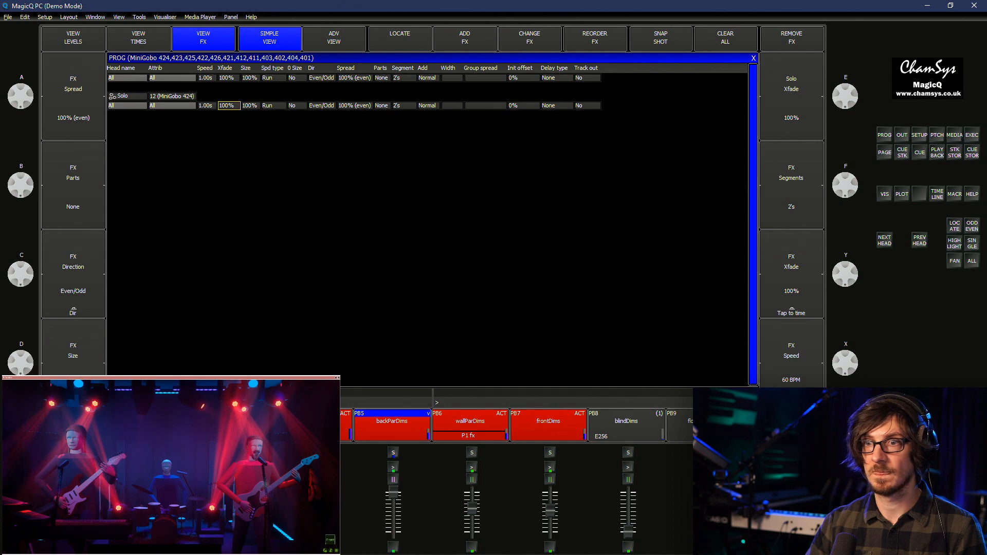
double_click(322, 105)
key("Escape")
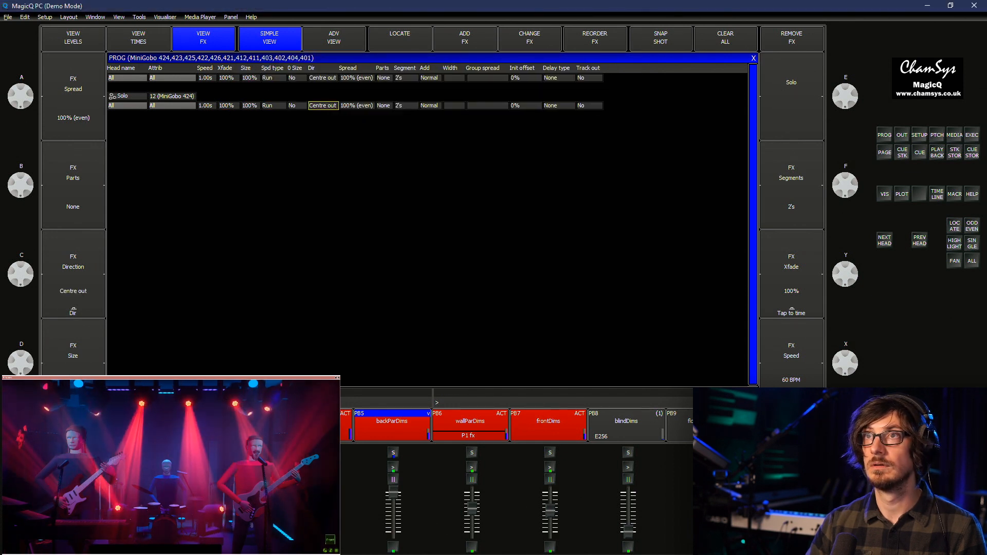
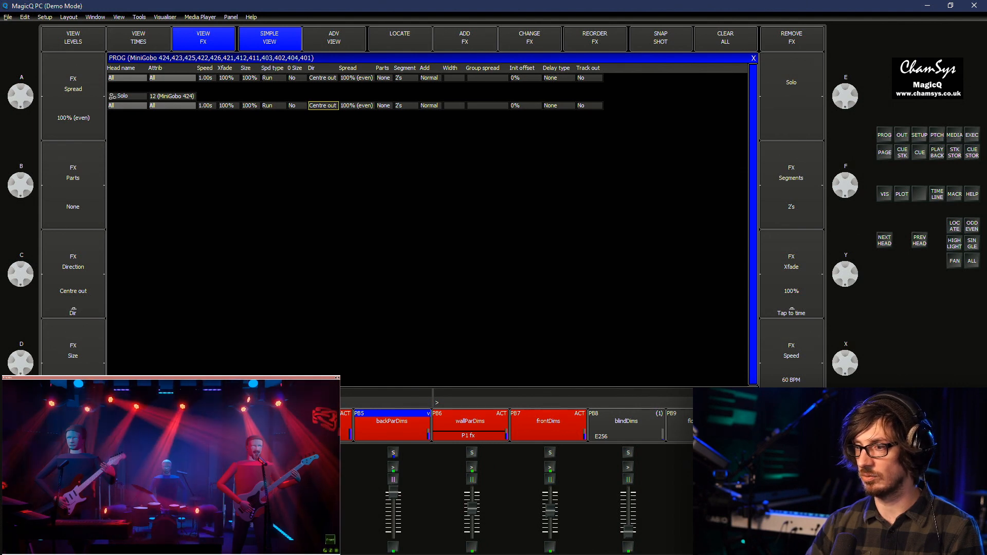
Record the Solo effect into FX palette slot F81 with the name soloTwitch
key("ctrl+f")
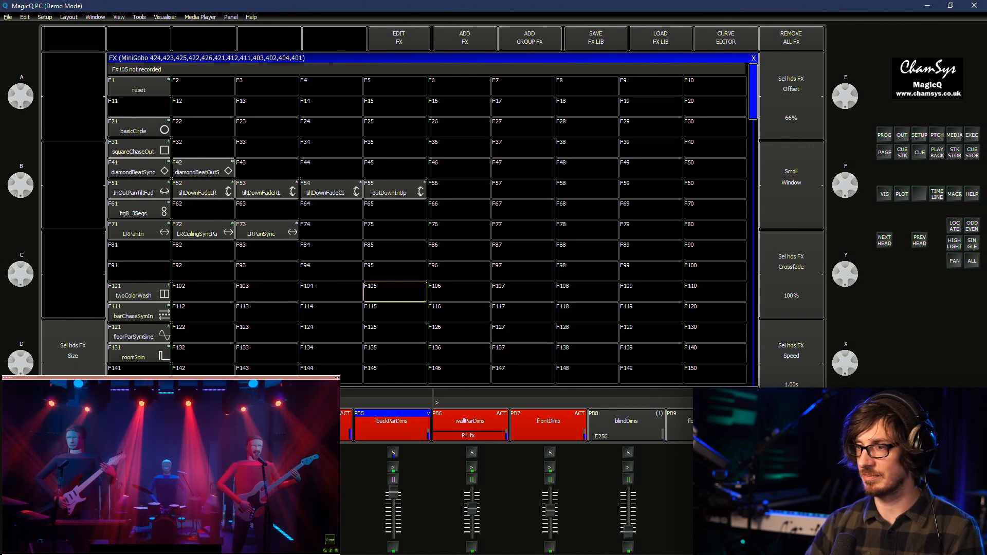
key("Return")
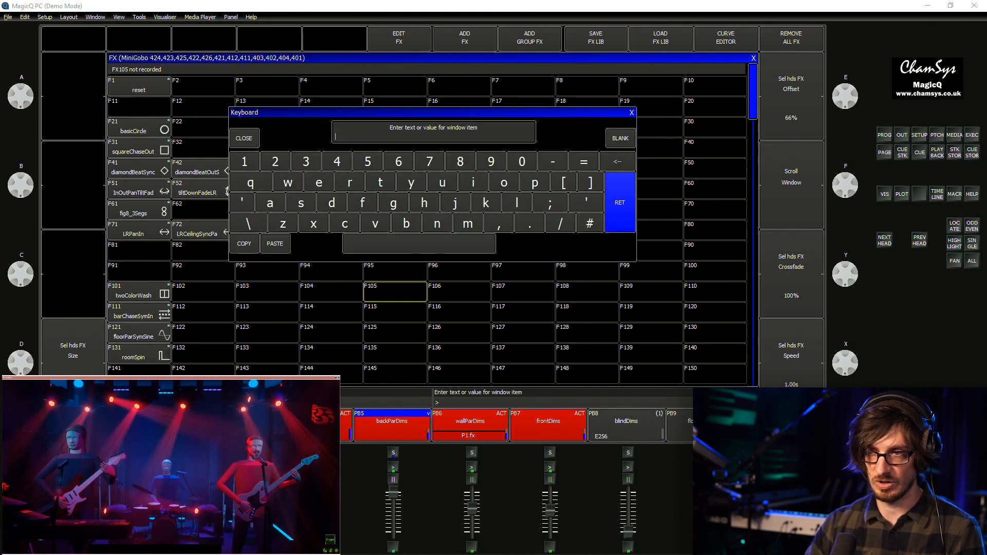
key("Escape")
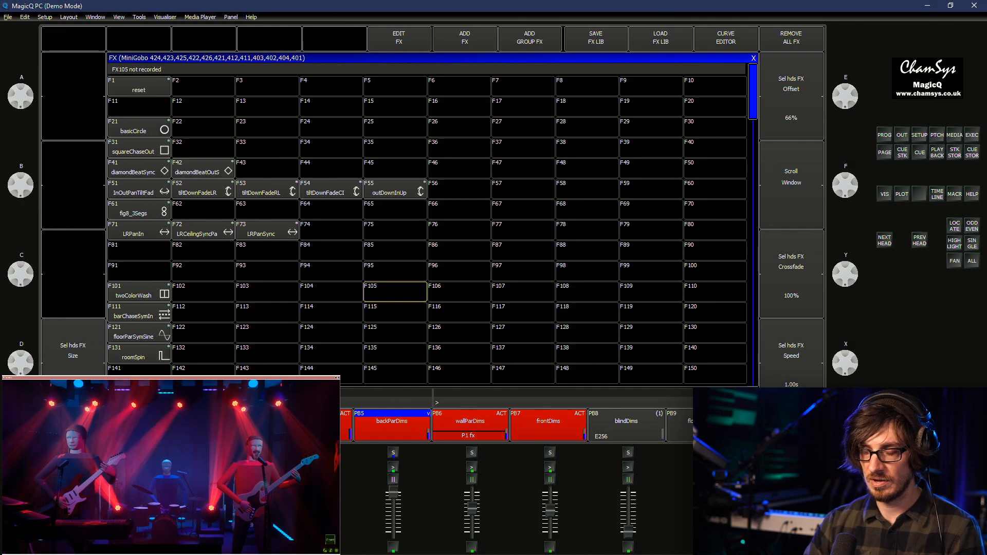
type("sol")
type("oTwitch")
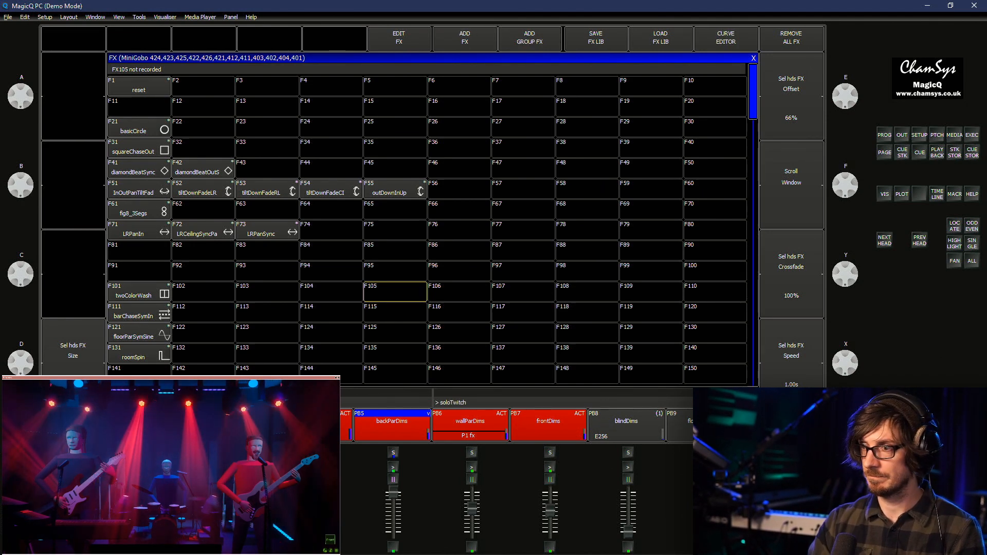
key("ctrl+r")
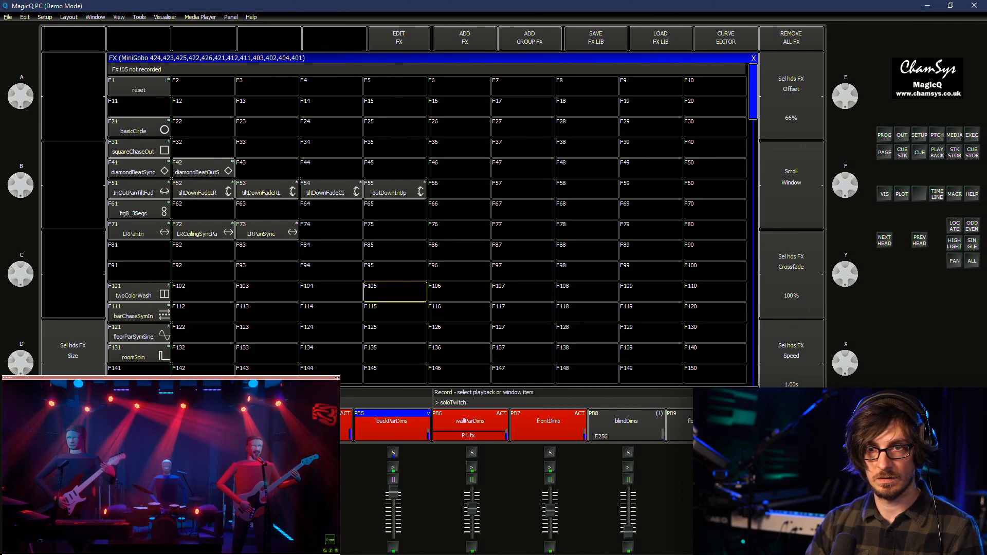
left_click(139, 251)
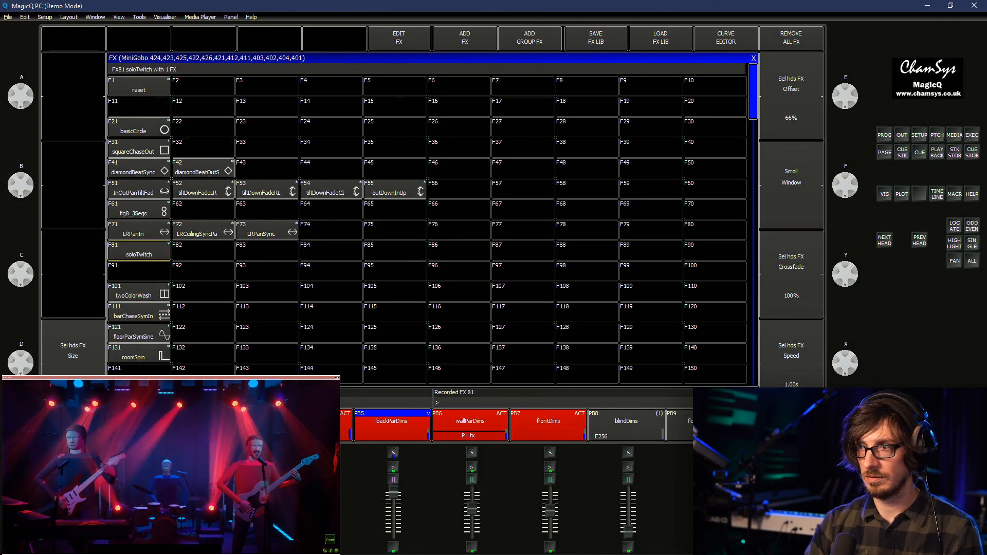
Move the soloTwitch cue from Q133 in the Cue Store to Q511, in the row below the pan effects
left_click(972, 152)
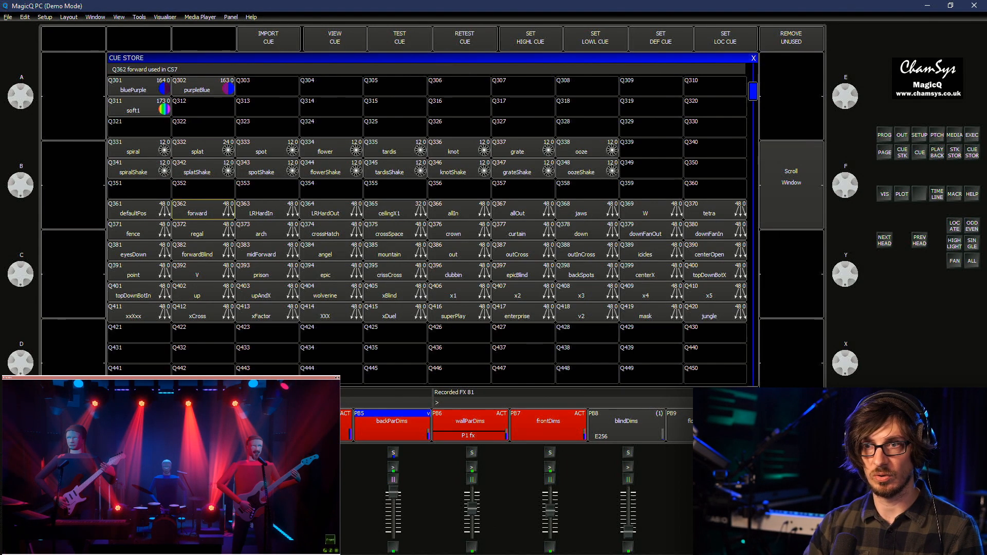
key("Up")
key("Up")
key("Up")
key("Up")
key("Up")
key("Up")
key("Up")
key("Up")
key("Up")
key("Up")
key("Up")
key("Up")
key("Up")
key("Up")
key("Up")
key("Up")
key("Up")
key("Up")
key("Up")
key("Up")
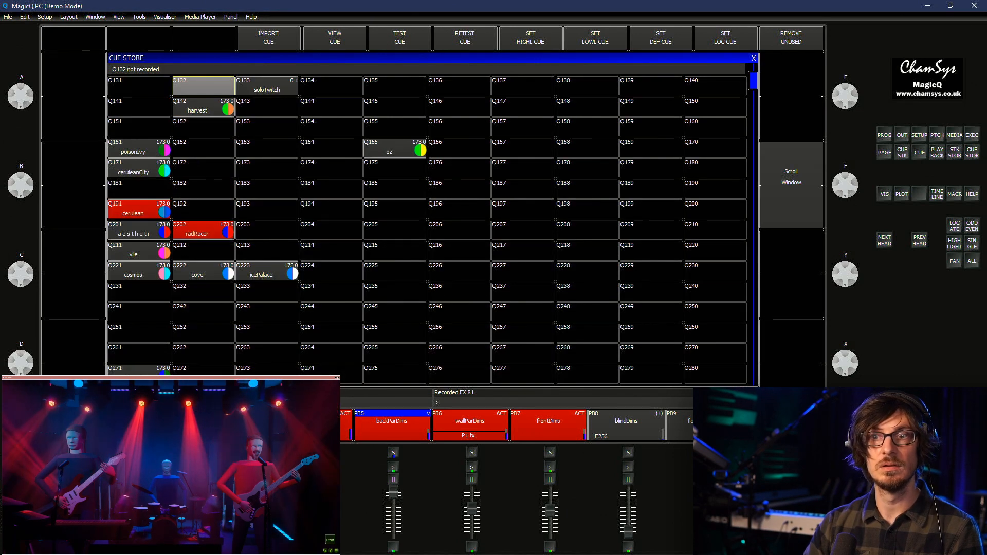
key("Up")
key("Up")
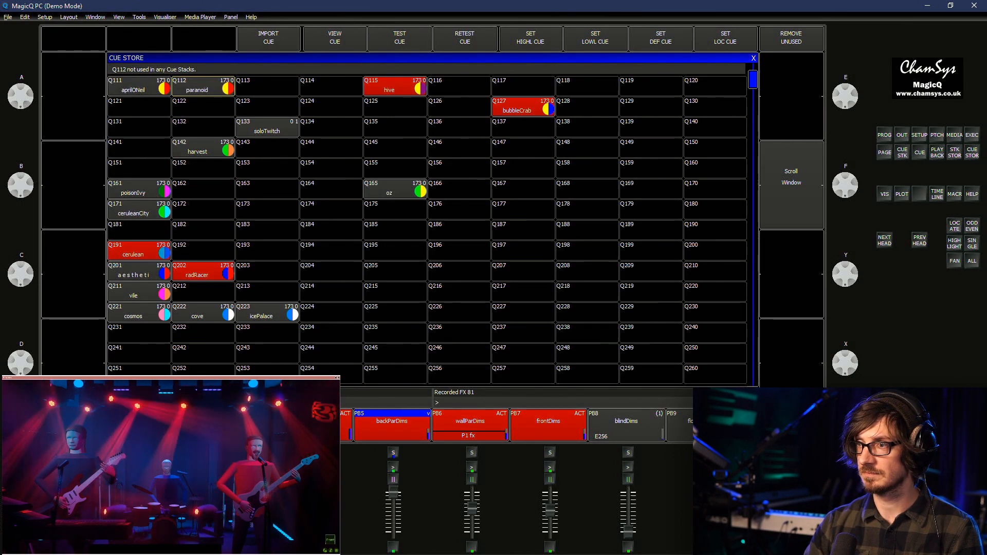
key("ctrl+m")
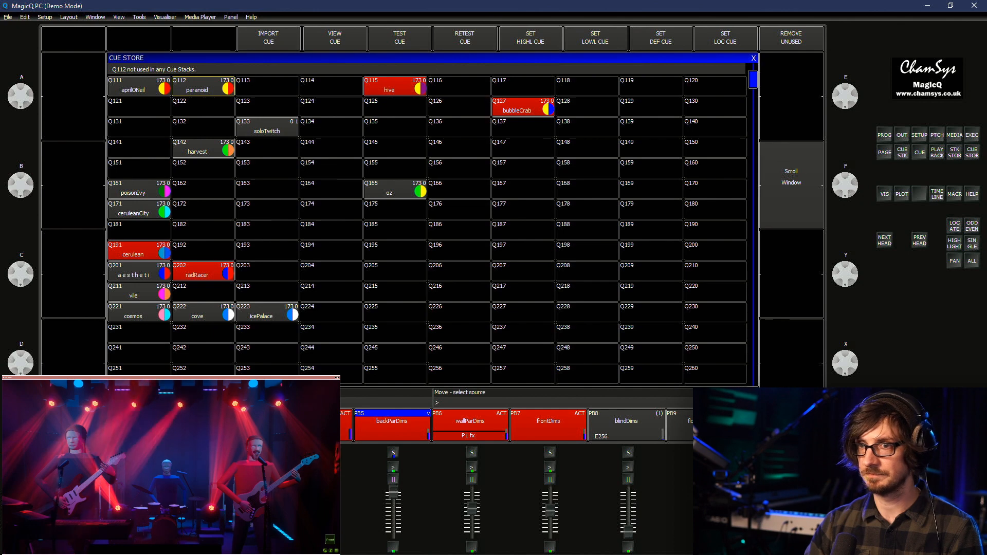
left_click(267, 128)
left_click(267, 292)
scroll(267, 128, "down", 20)
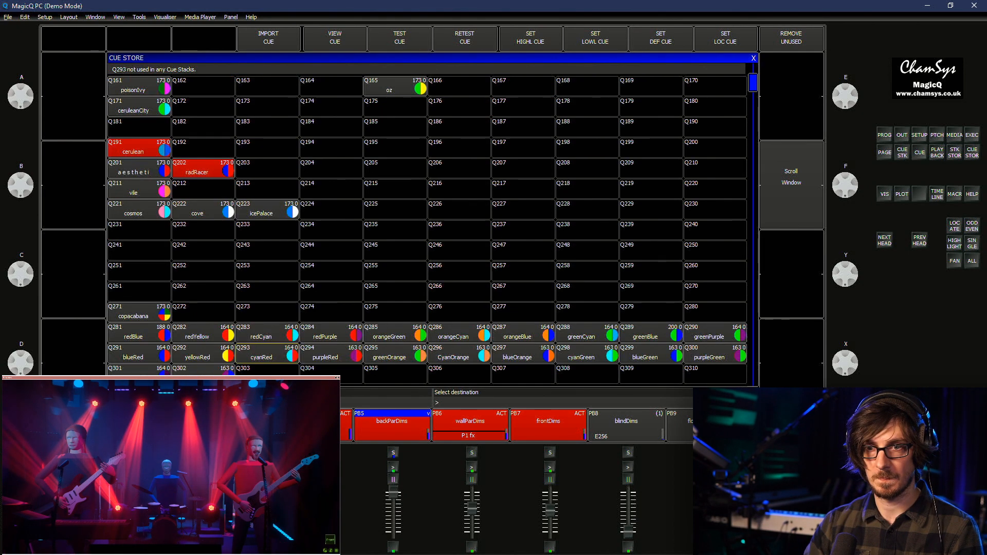
scroll(267, 292, "down", 4)
left_click(139, 333)
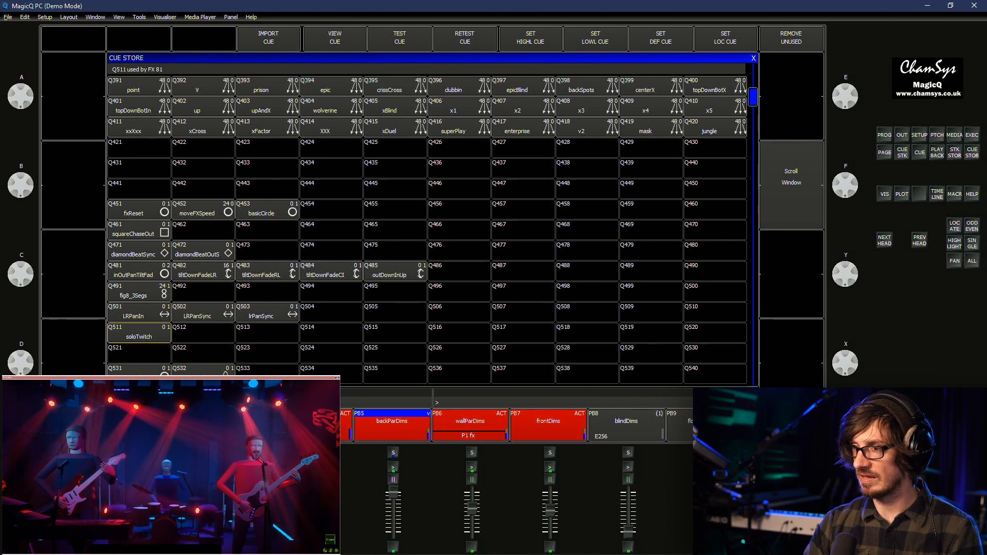
Clear the programmer and return to the Cue Store after switching to the group and palette view
key("ctrl+BackSpace")
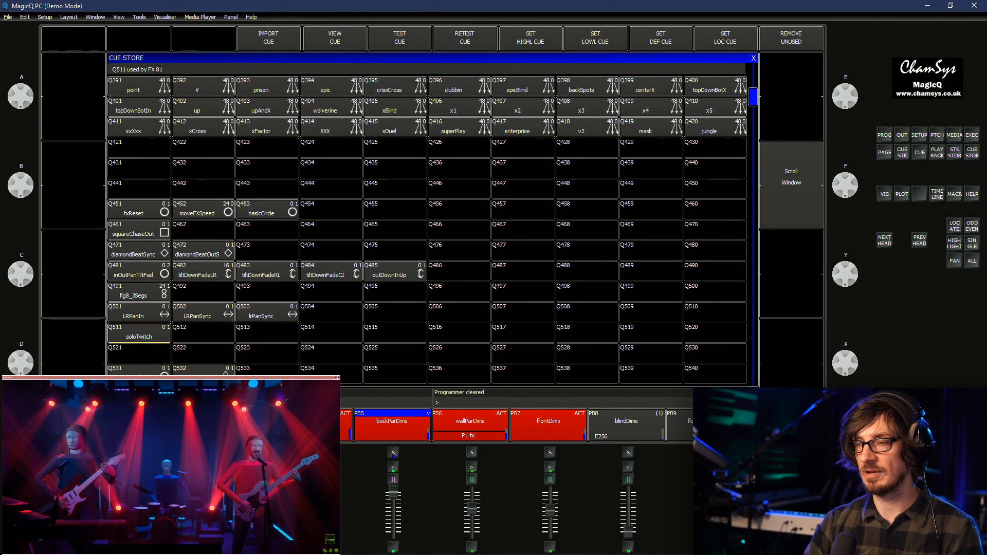
key("ctrl+1")
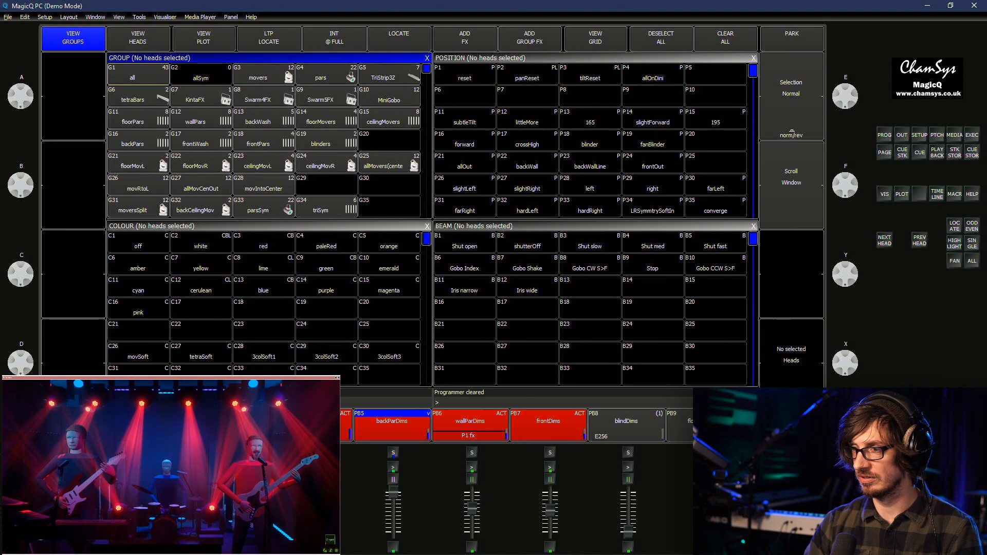
key("ctrl+2")
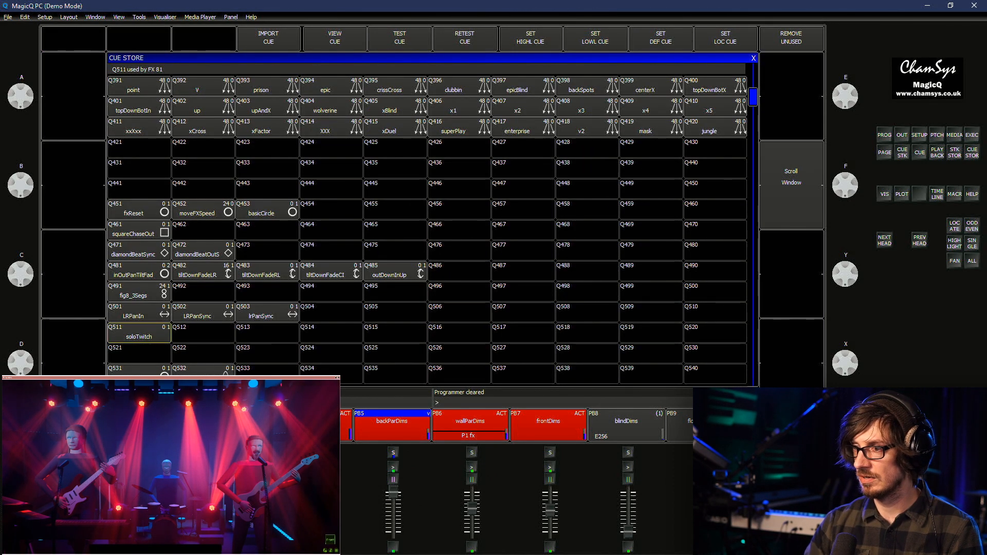
Give the soloTwitch cue at Q511 the scattered-dots icon from the fx icon set
key("ctrl+shift+s")
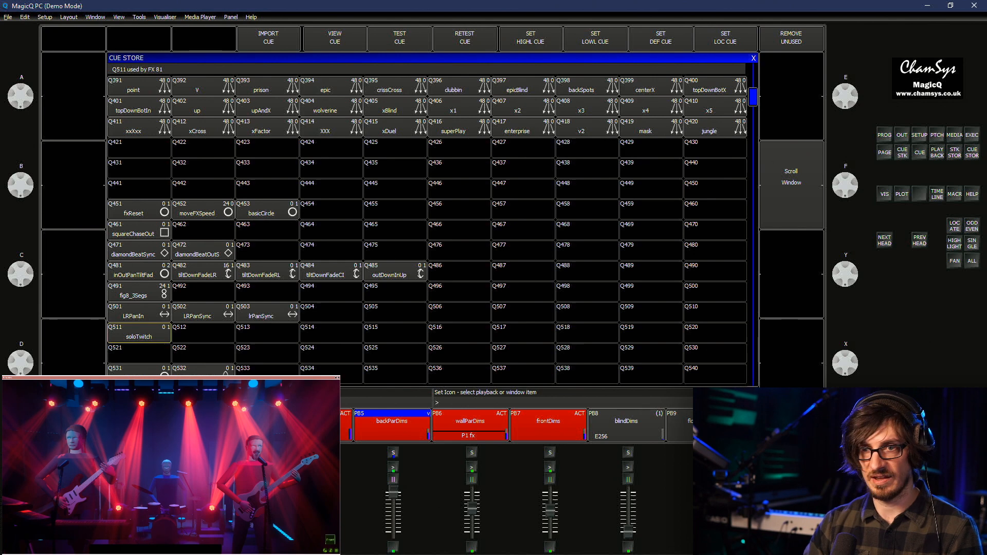
left_click(139, 333)
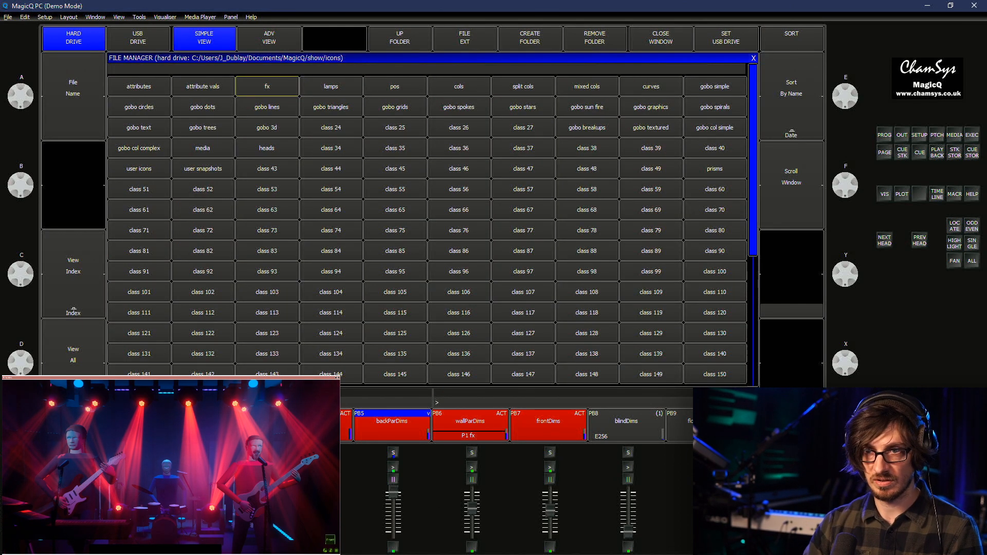
left_click(267, 86)
left_click(139, 210)
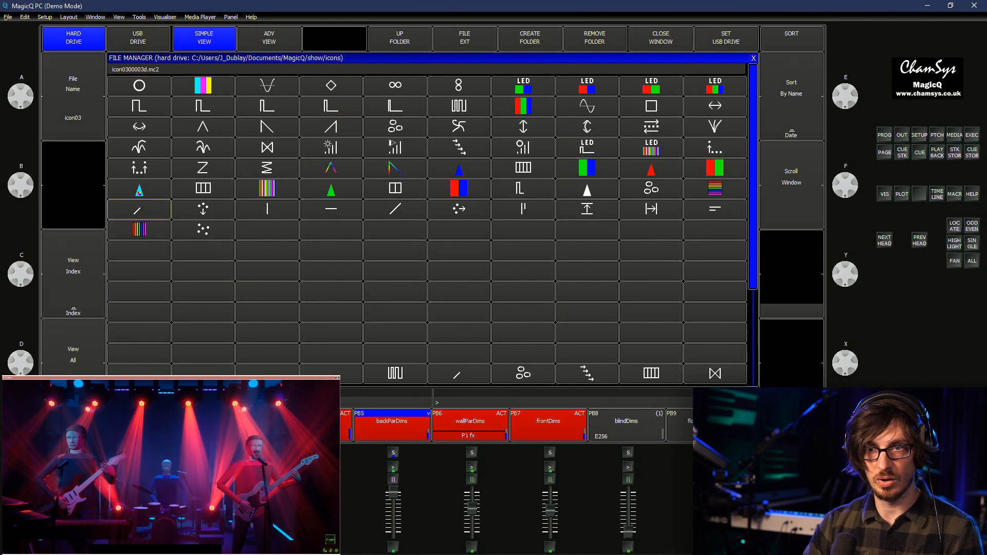
left_click(203, 230)
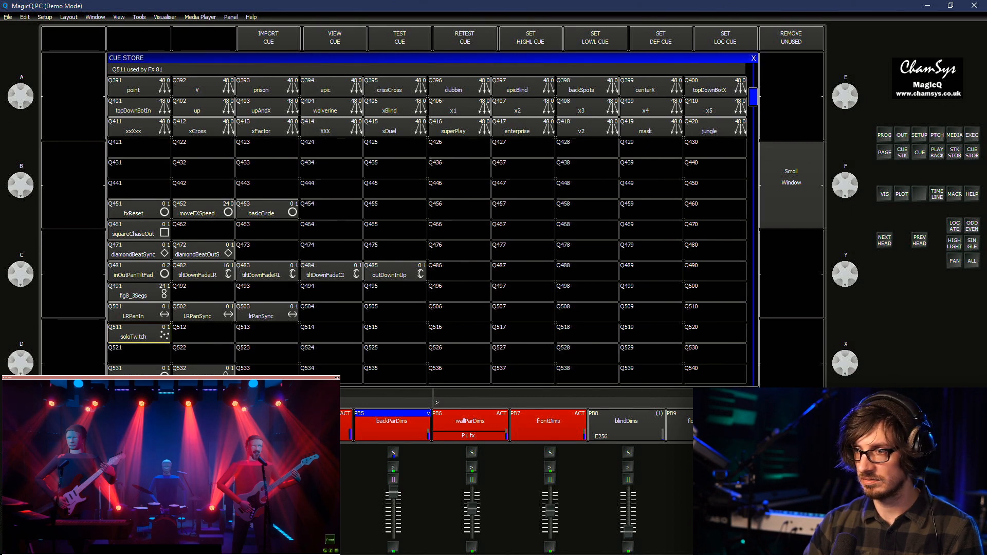
Set the soloTwitch cue's icon at Q511 to the three-circles symbol from the fx icon set
key("shift+s")
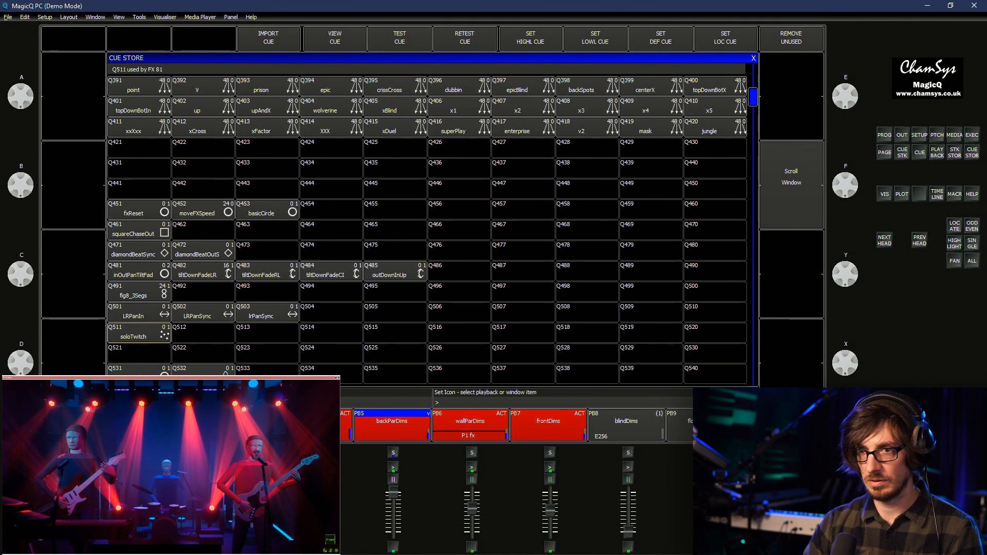
left_click(139, 374)
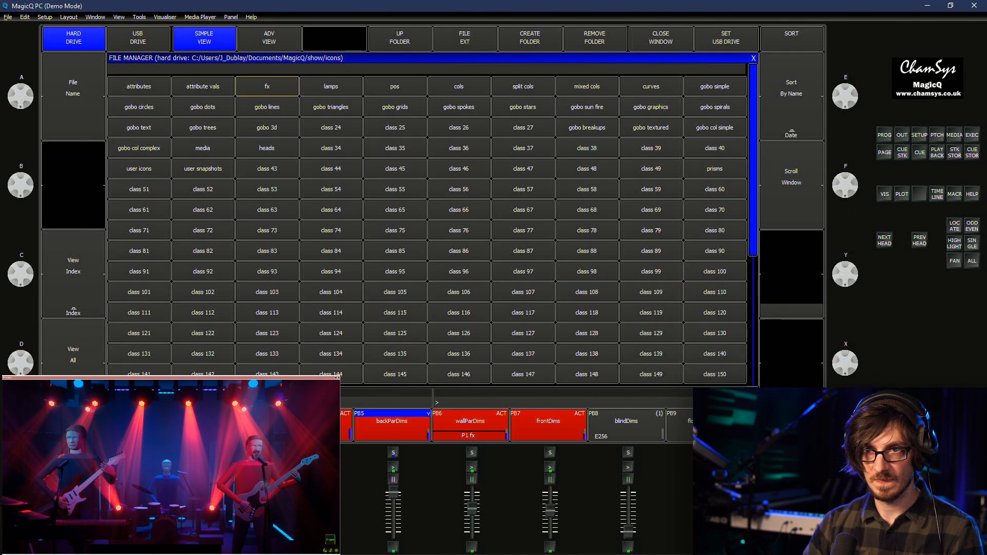
left_click(267, 86)
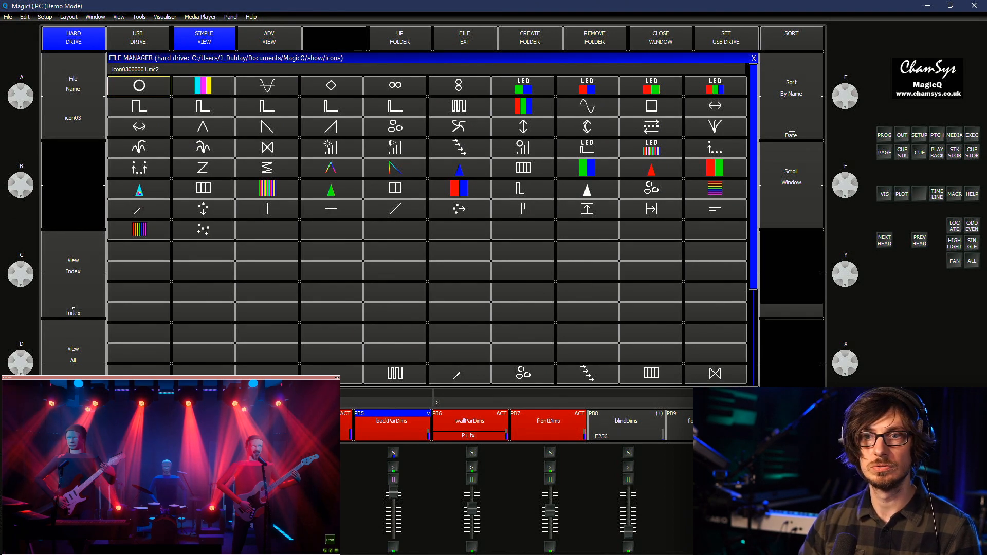
left_click(395, 127)
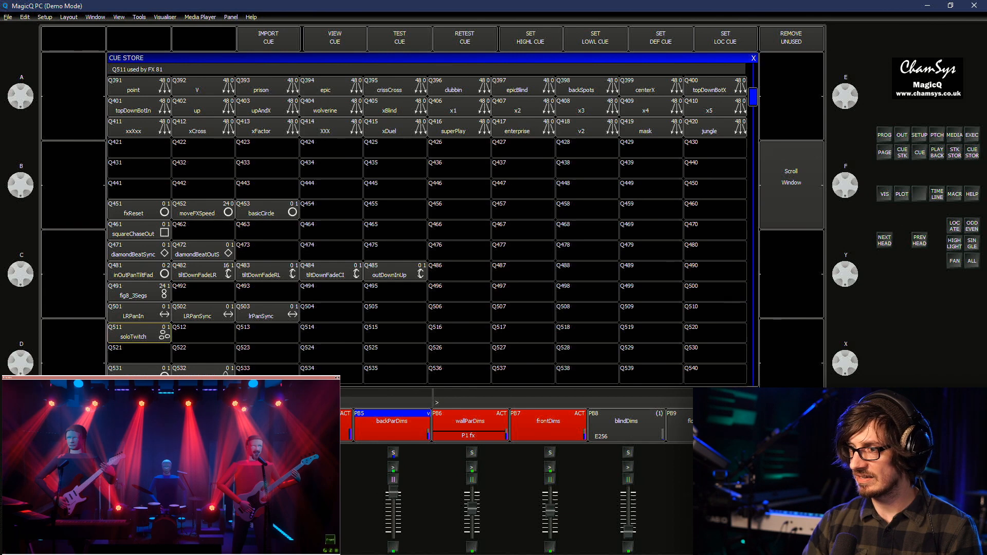
Give the soloTwitch effect in FX palette slot F81 the three-circles icon from the fx icon set
key("f")
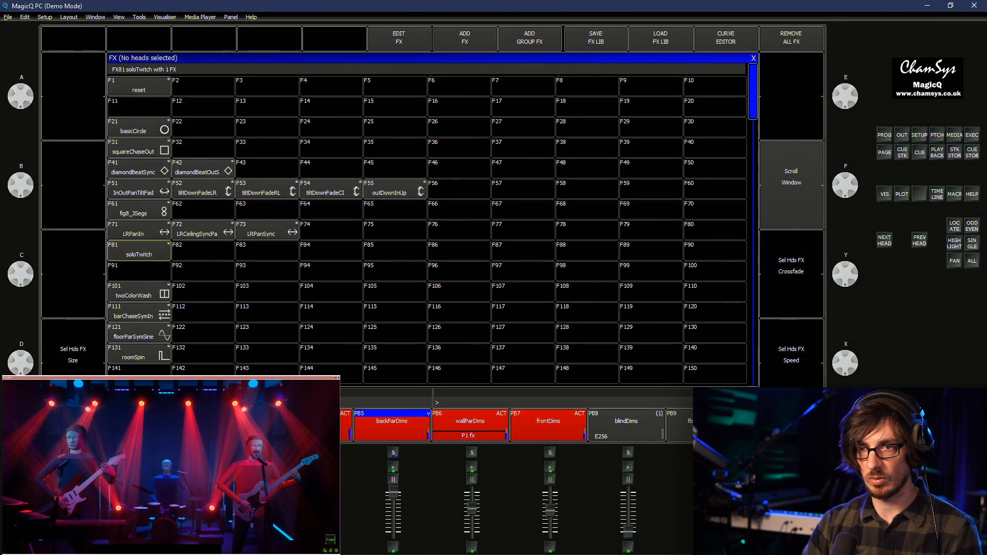
key("shift+s")
left_click(139, 251)
left_click(267, 86)
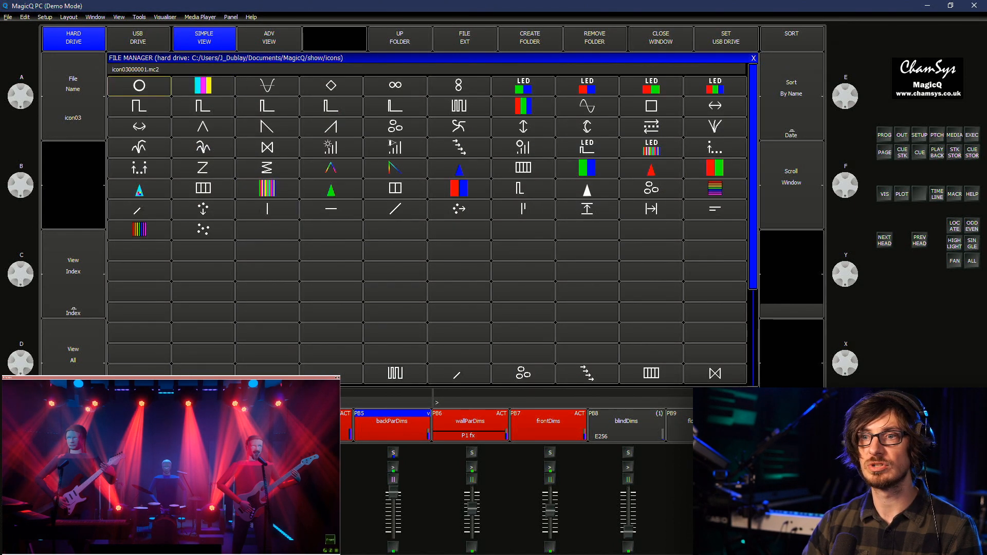
left_click(395, 127)
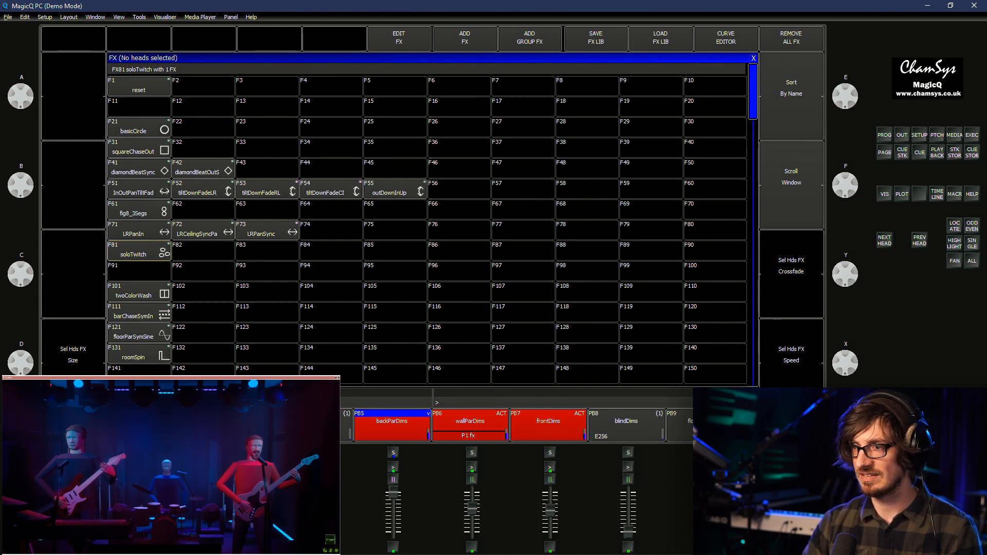
Select the allMovers group G25 and add the Any attrib sine effect, applied to Dimmer
key("Escape")
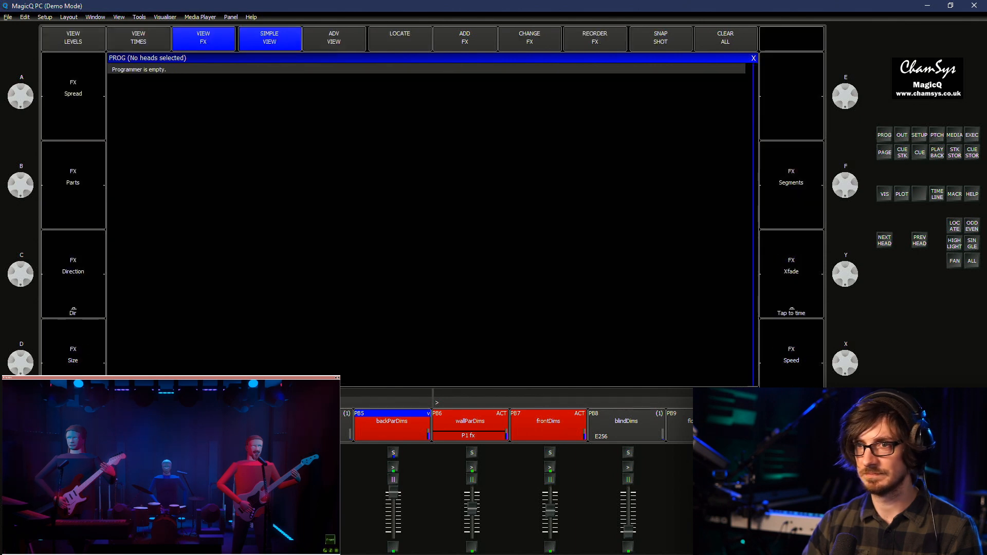
key("Escape")
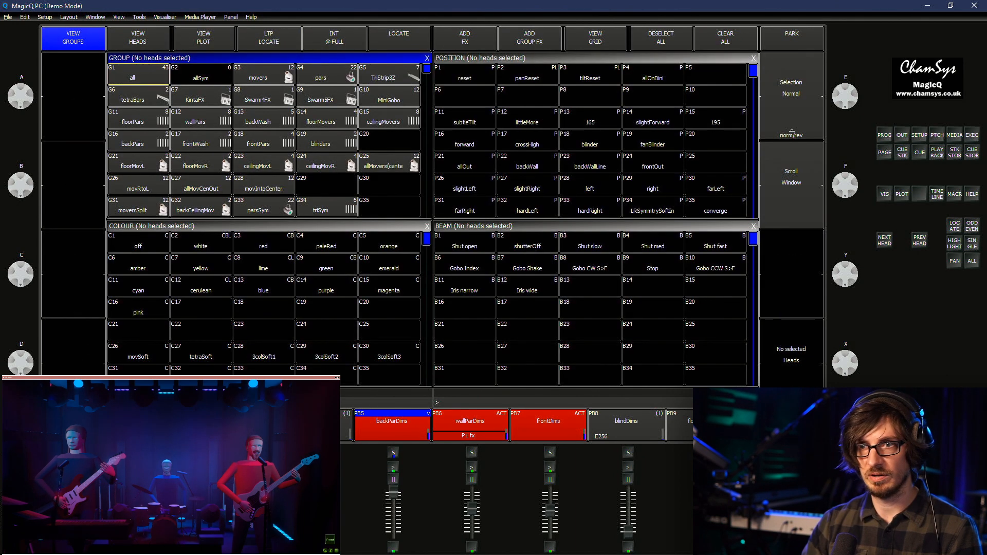
left_click(389, 162)
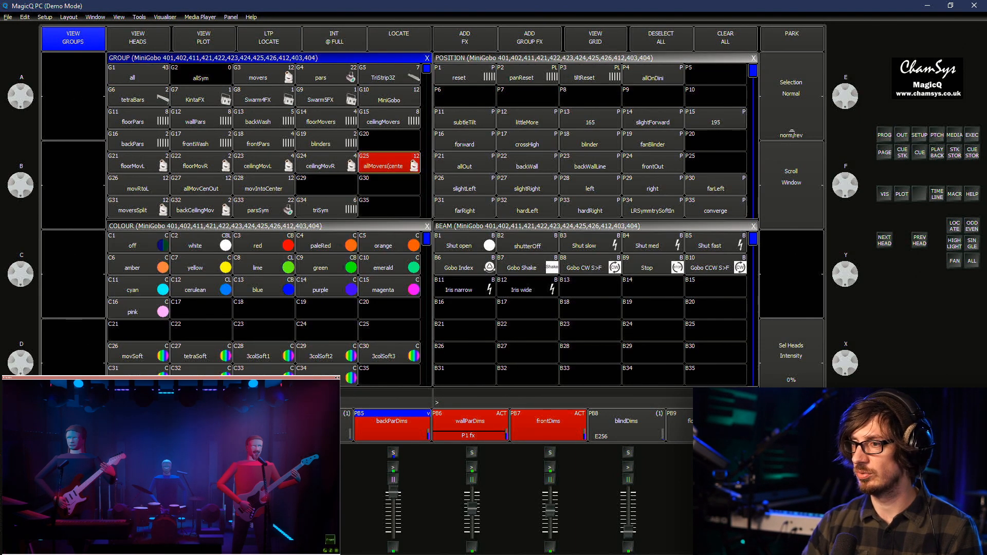
left_click(465, 38)
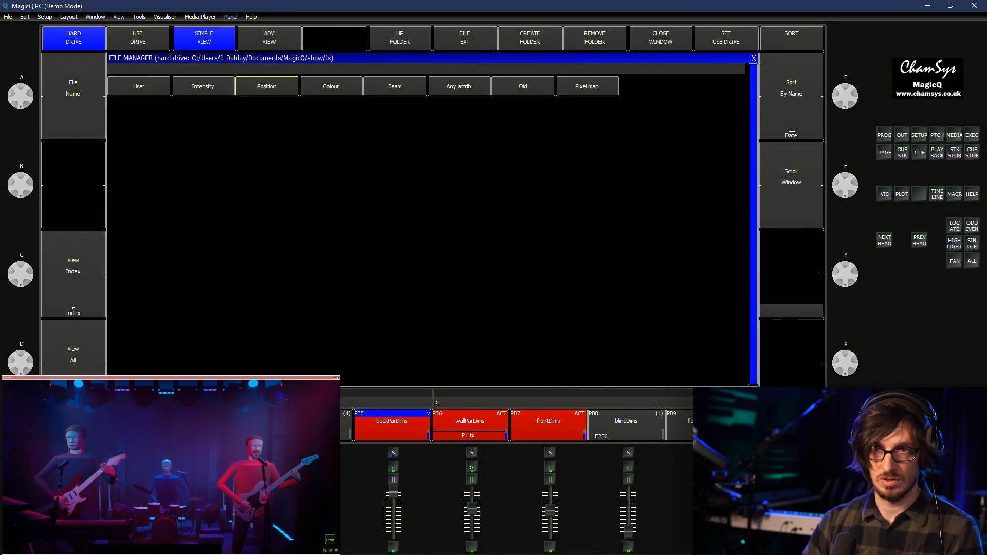
left_click(458, 87)
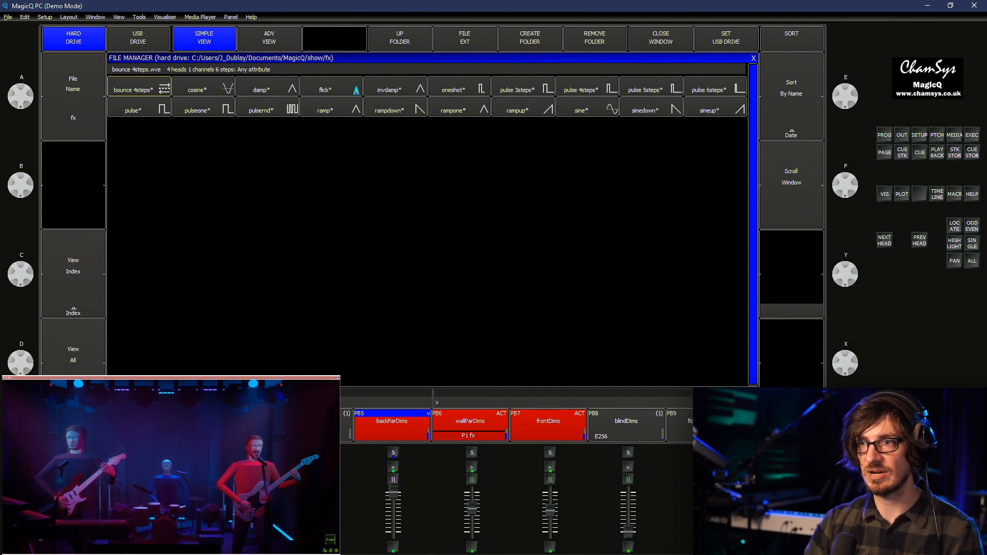
key("Return")
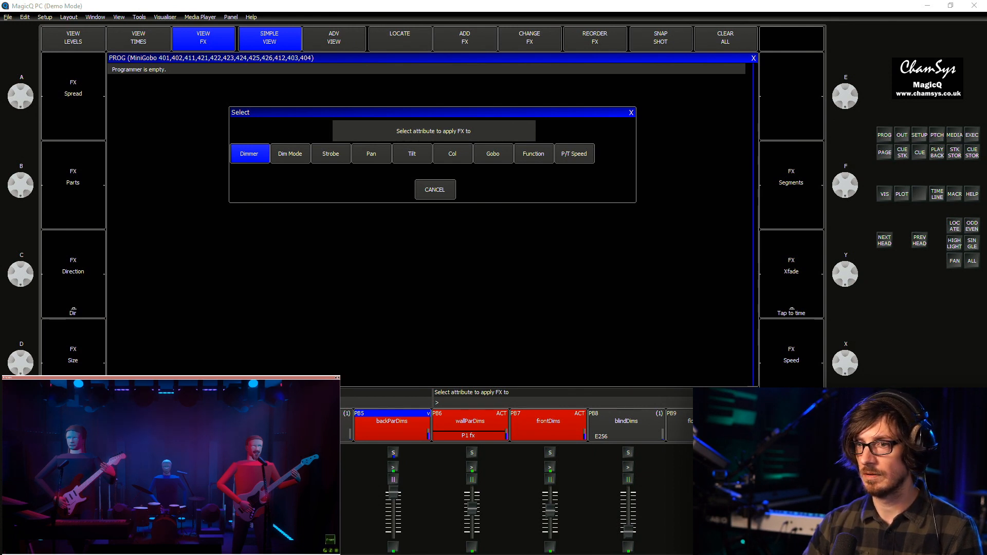
key("Return")
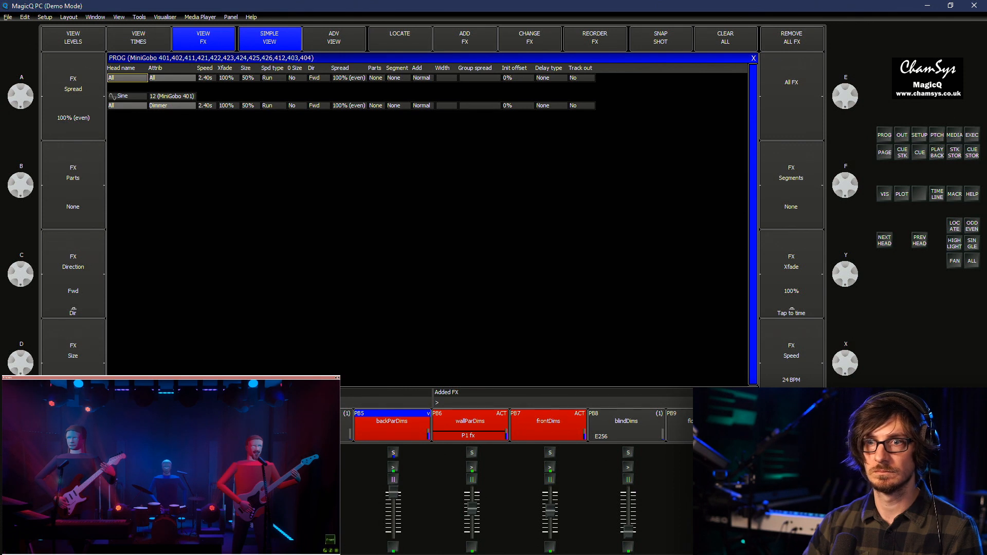
Set the Sine dimmer effect's speed to 1 second and its size to 100%
double_click(206, 106)
type("1")
key("Return")
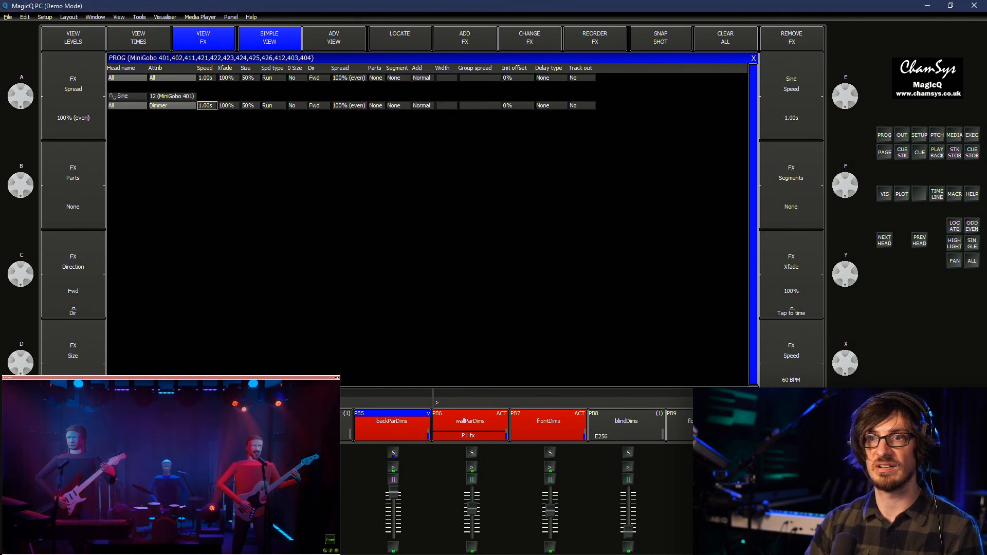
double_click(251, 106)
type("100")
key("Return")
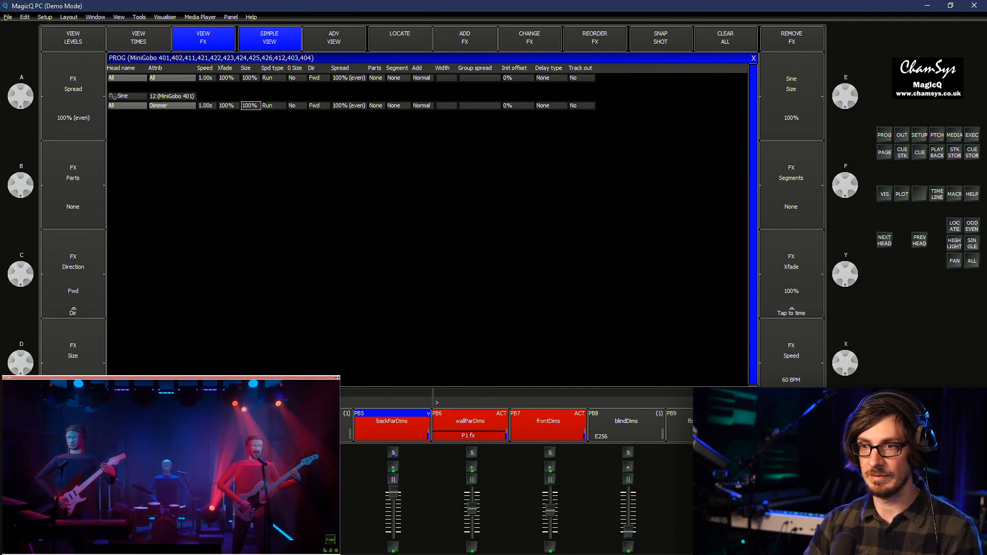
Choose the empty slot F151 below roomSpin in the FX palette and enter the name sineLR
key("ctrl+f")
left_click(139, 127)
left_click(139, 86)
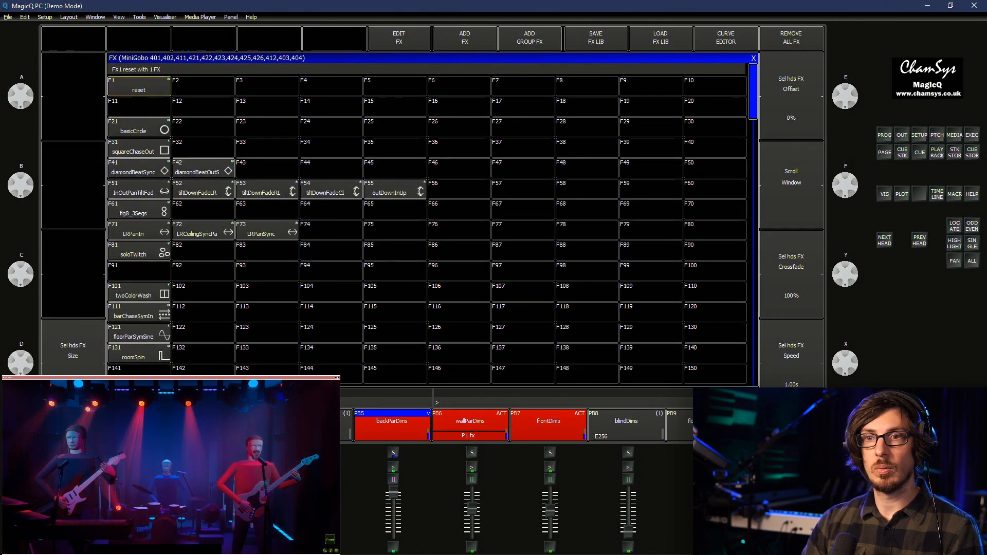
key("Down")
key("Down")
key("Down")
key("Down")
key("Down")
key("Down")
key("Down")
key("Down")
key("Down")
key("Down")
key("Down")
key("Down")
key("Down")
key("Down")
key("Down")
key("Down")
key("Down")
key("Down")
key("Down")
key("Down")
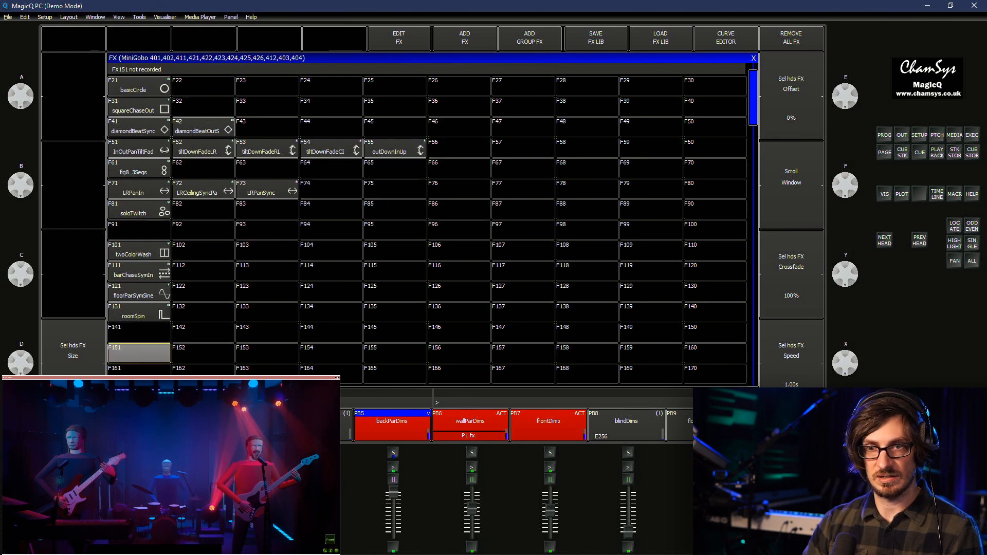
key("Up")
key("Up")
key("Up")
key("Up")
key("Up")
key("Up")
key("Up")
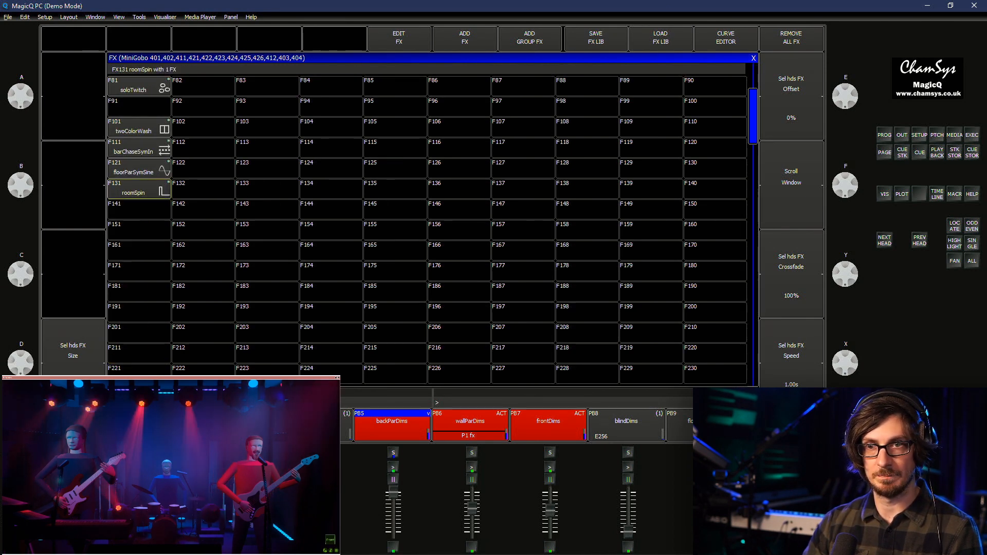
key("Down")
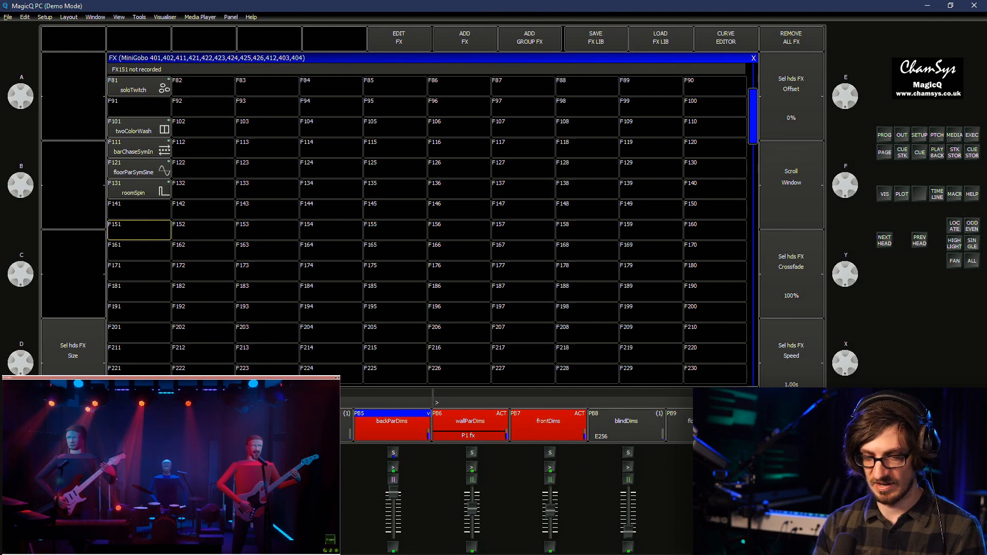
type("LR")
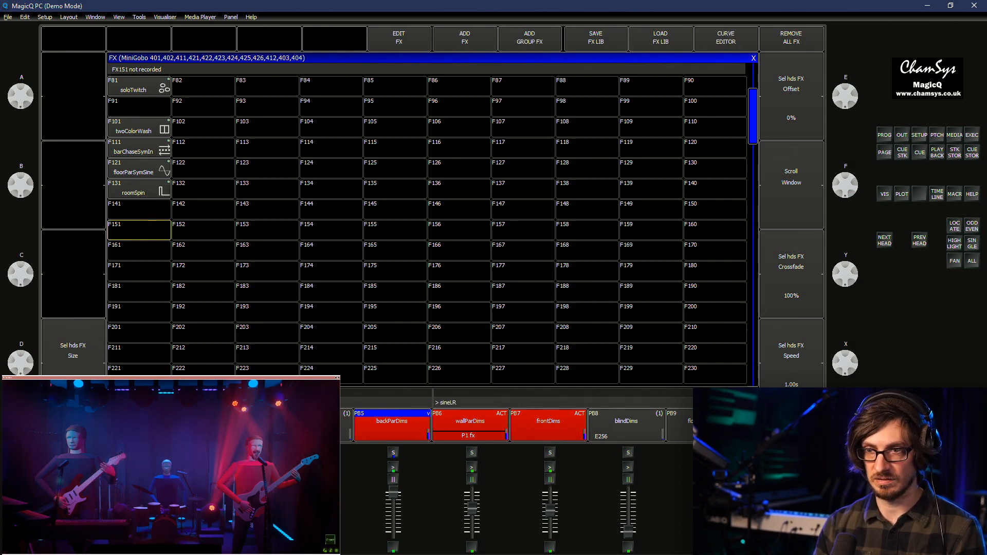
Set the Sine dimmer effect's speed to 0.25 seconds
key("F6")
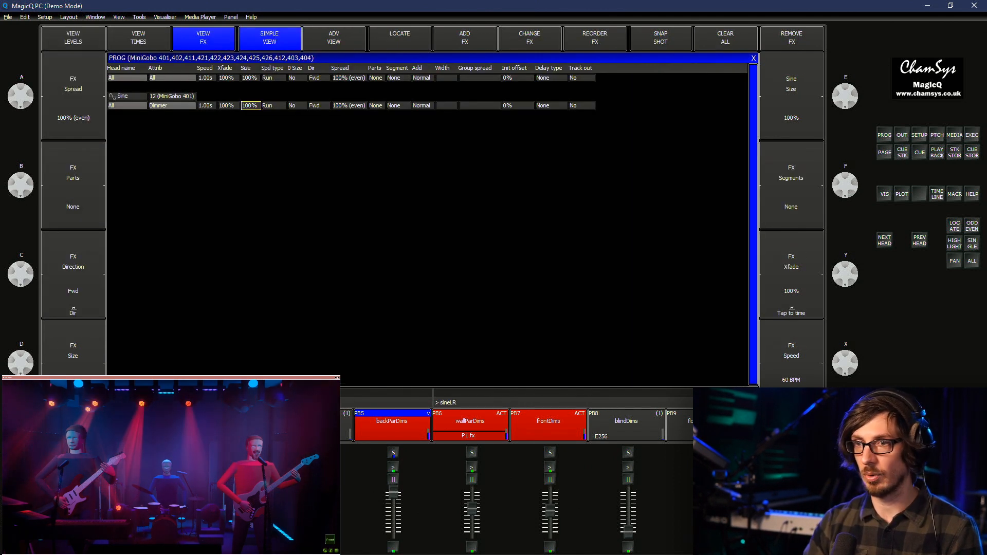
left_click(207, 105)
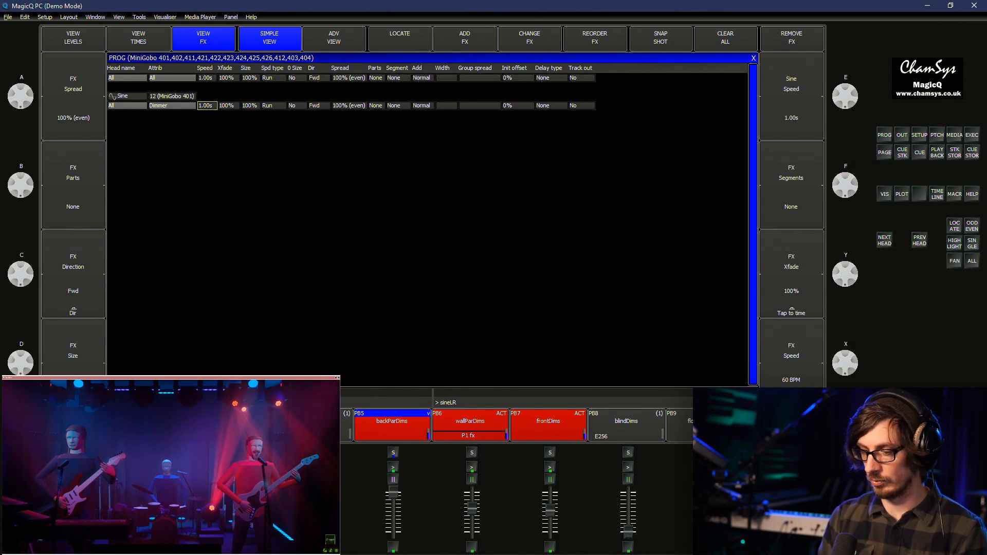
key("Return")
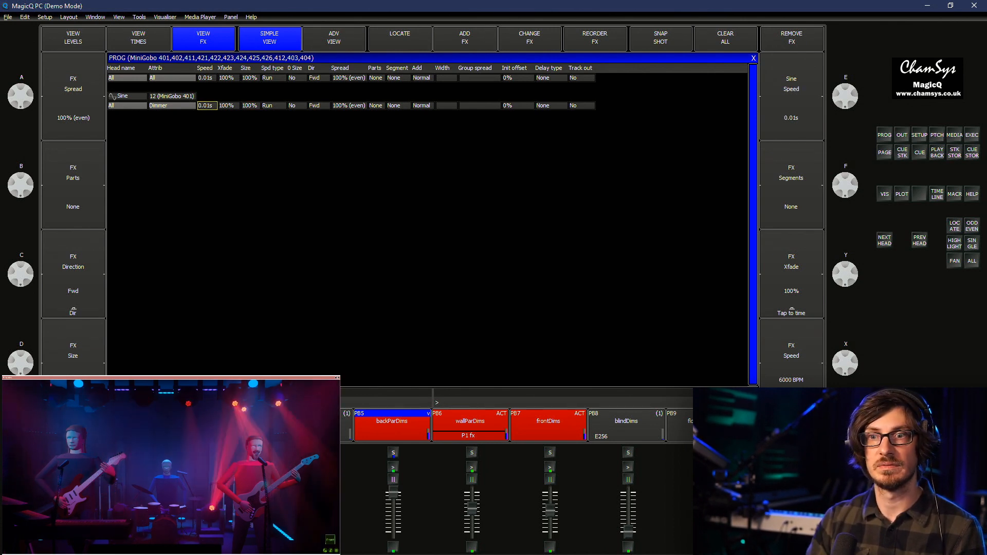
key("Return")
type("0.25")
key("Return")
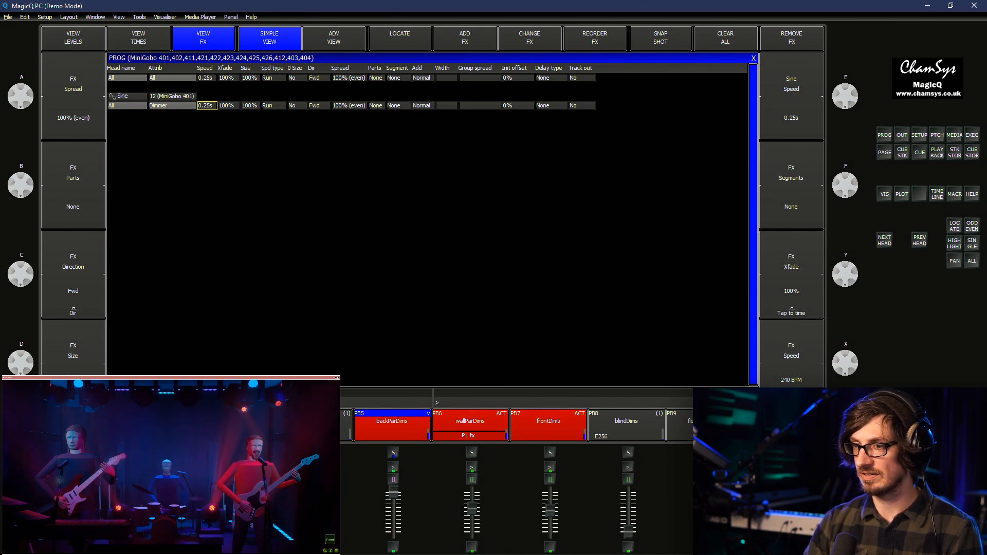
Record the Sine dimmer effect into FX palette slot F151 with the name sineLR and return to the programmer
key("f")
type("eLR")
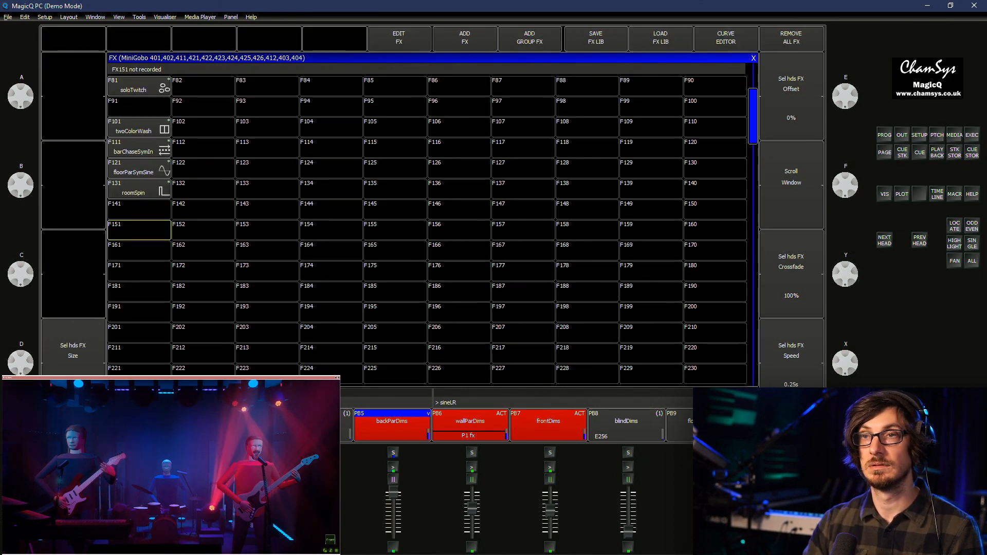
key("ctrl+r")
key("Return")
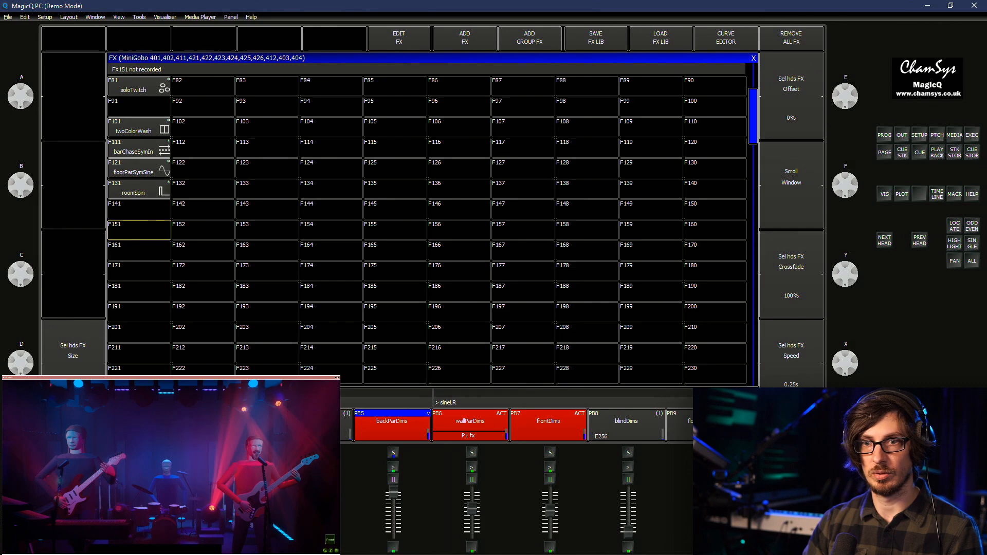
key("F1")
key("F1")
key("F1")
key("F1")
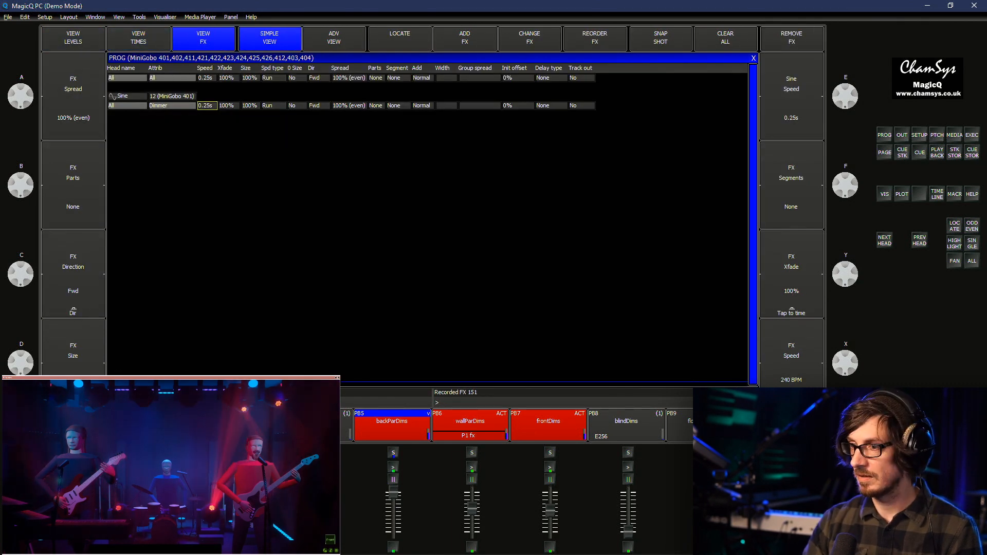
Set the Sine dimmer effect's direction to Bkwd in the programmer
key("ctrl+1")
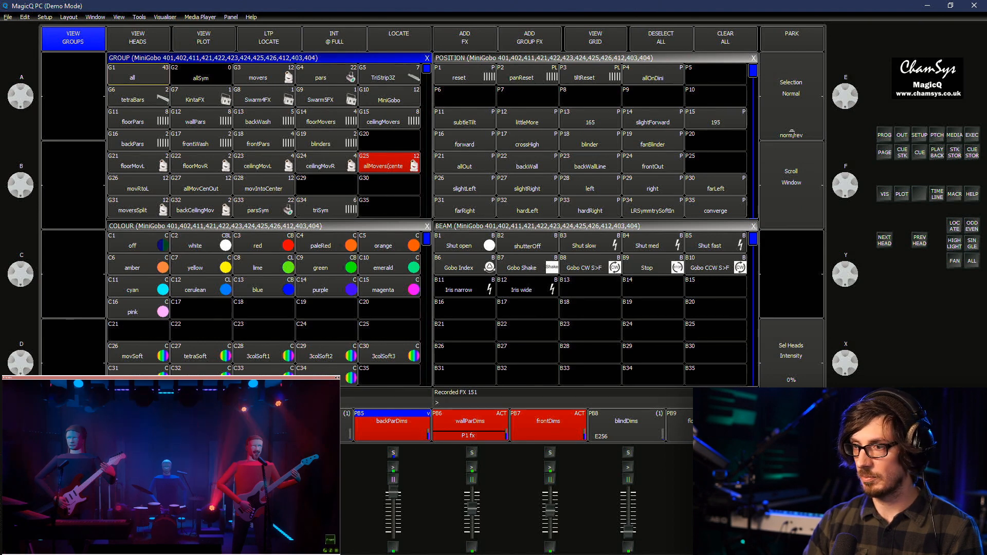
key("F1")
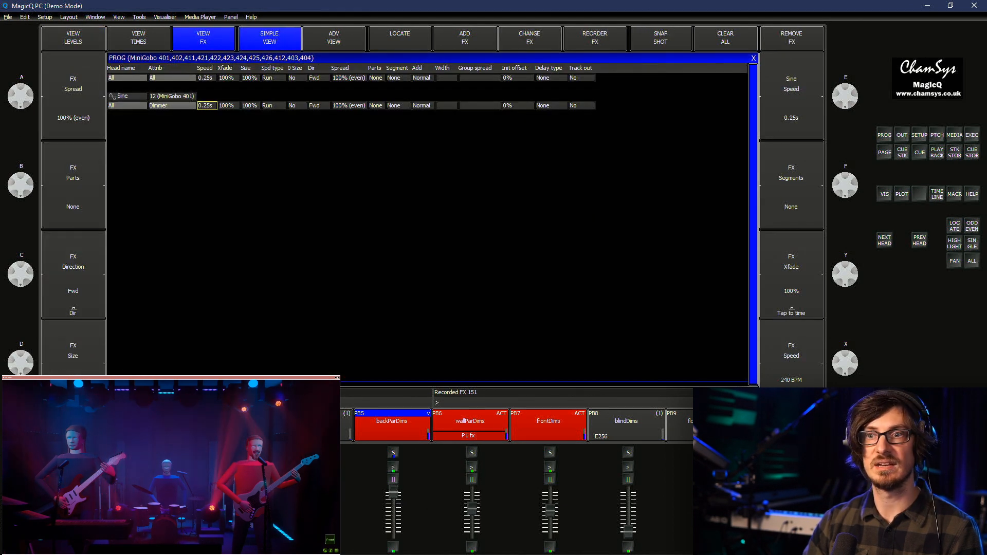
double_click(317, 106)
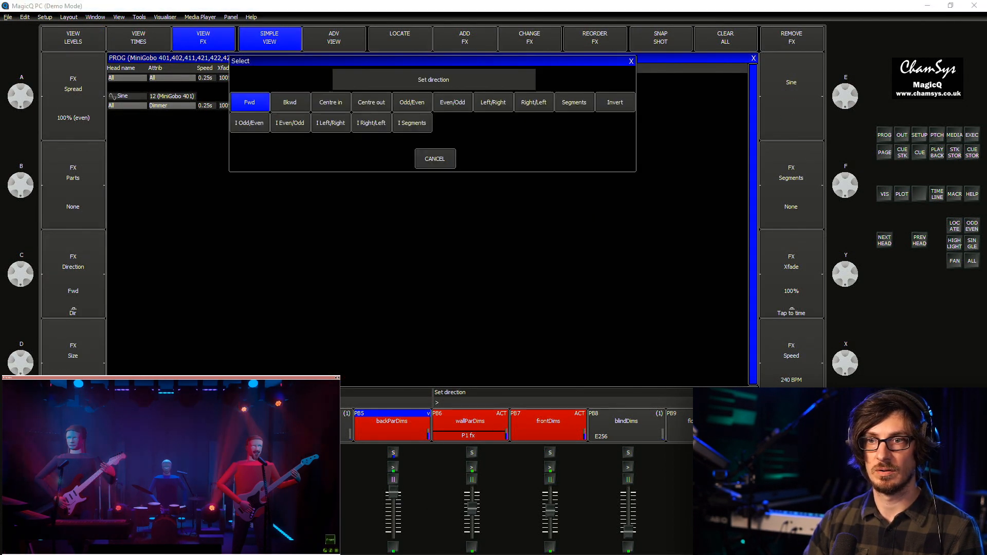
left_click(290, 102)
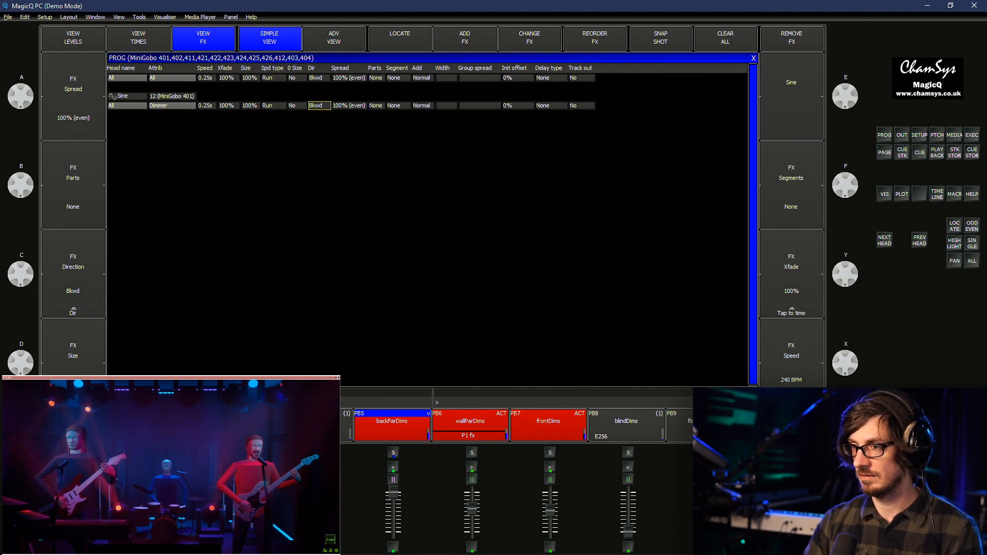
Record the backward Sine dimmer effect into FX palette slot F152 with the name sineRL
key("ctrl+f")
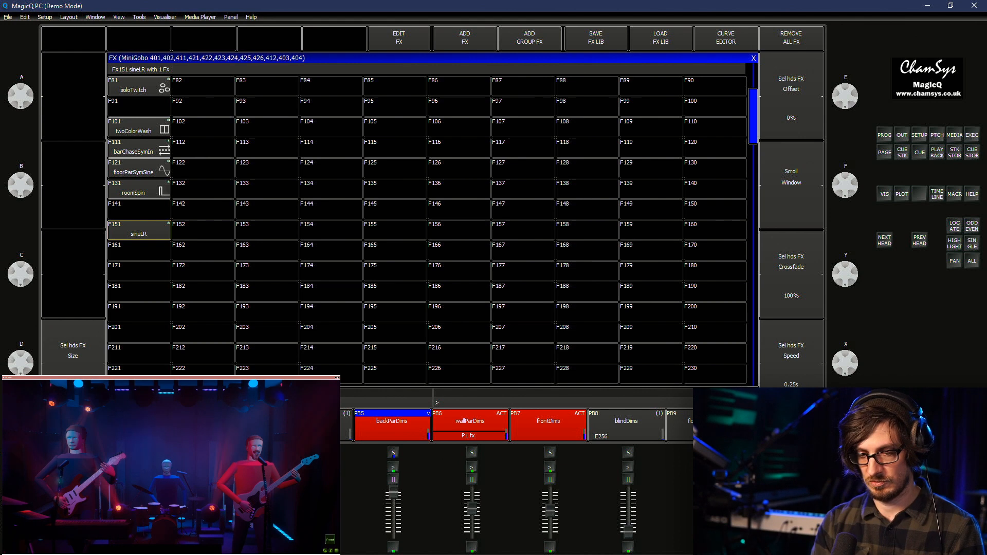
type("sineRL")
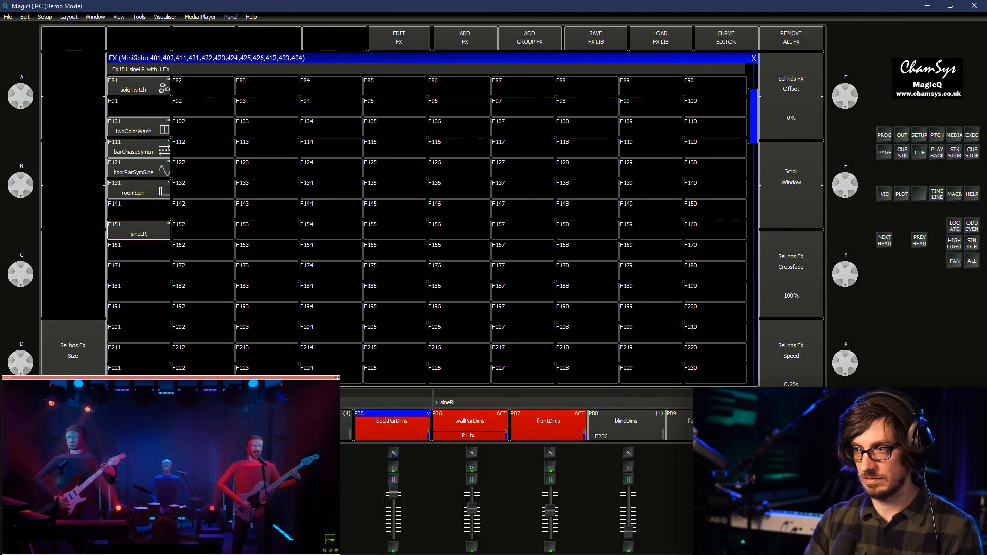
key("ctrl+r")
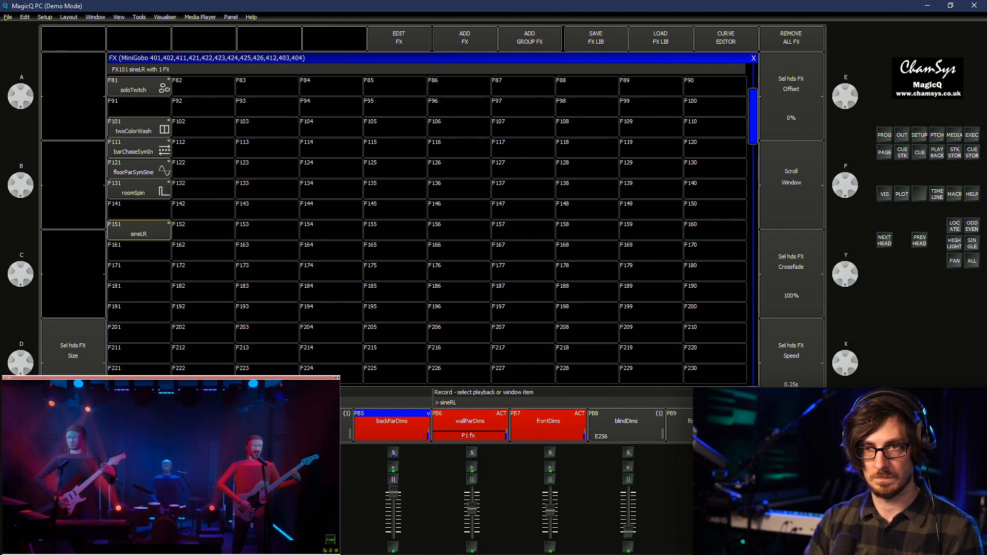
left_click(203, 230)
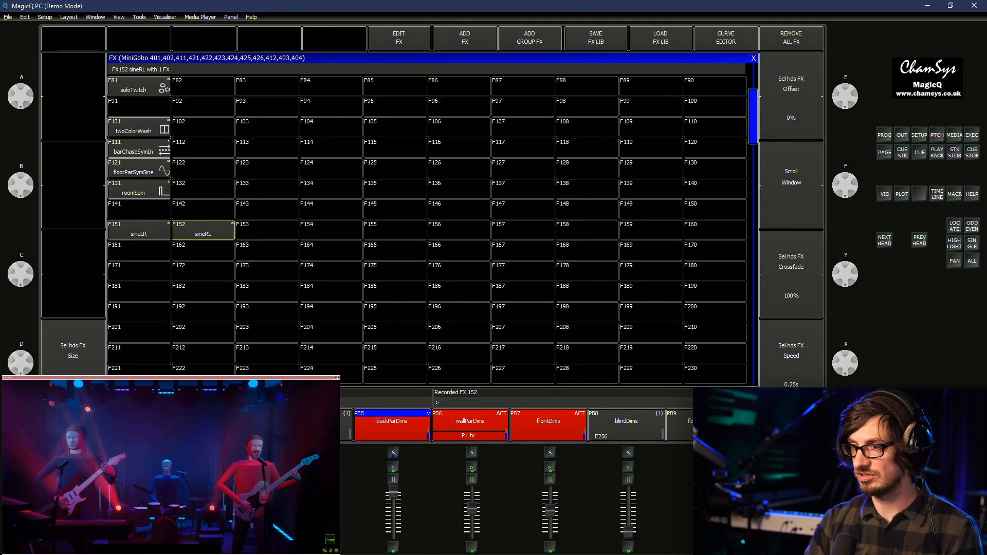
Clear the programmer and rename the sineLR effect in FX palette slot F151 as moverSineLR
left_click(138, 231)
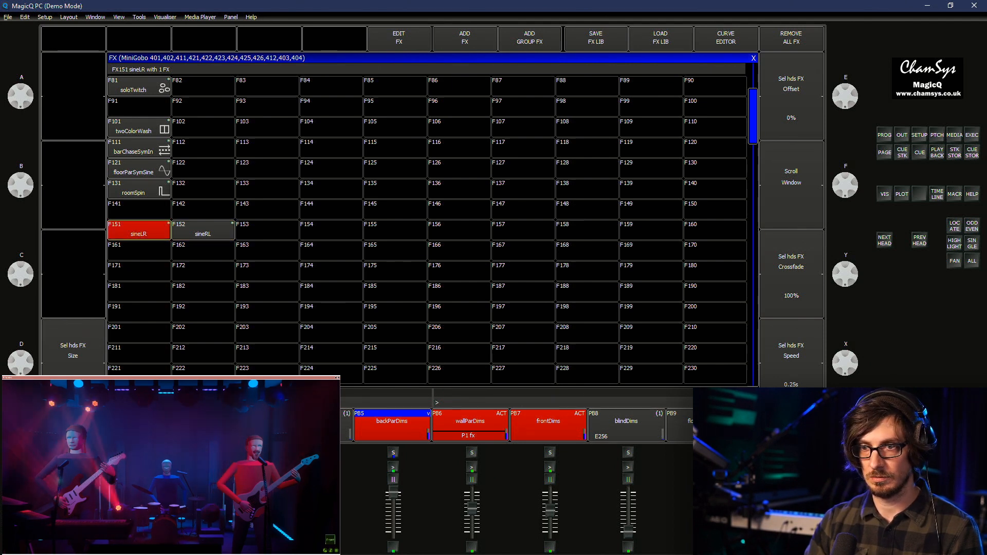
key("Escape")
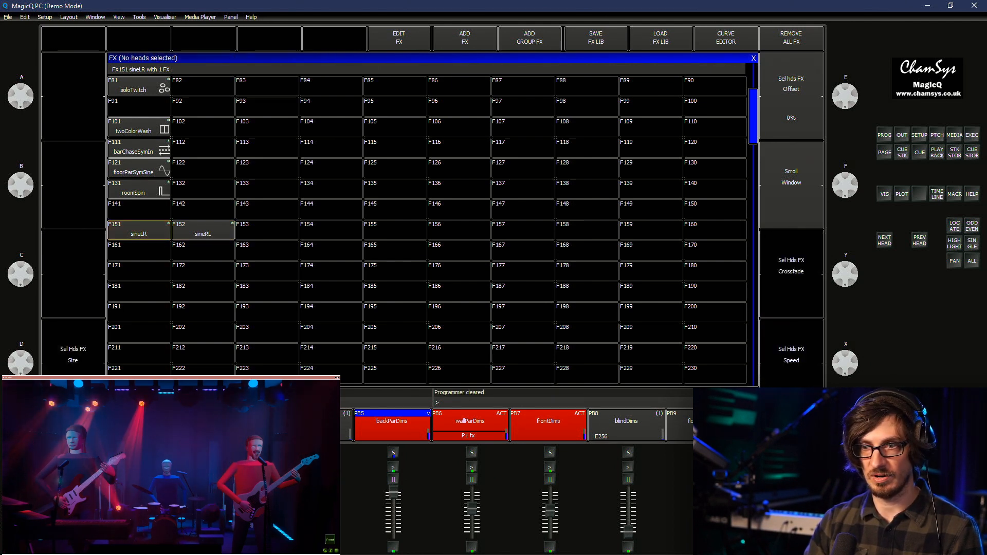
key("ctrl+s")
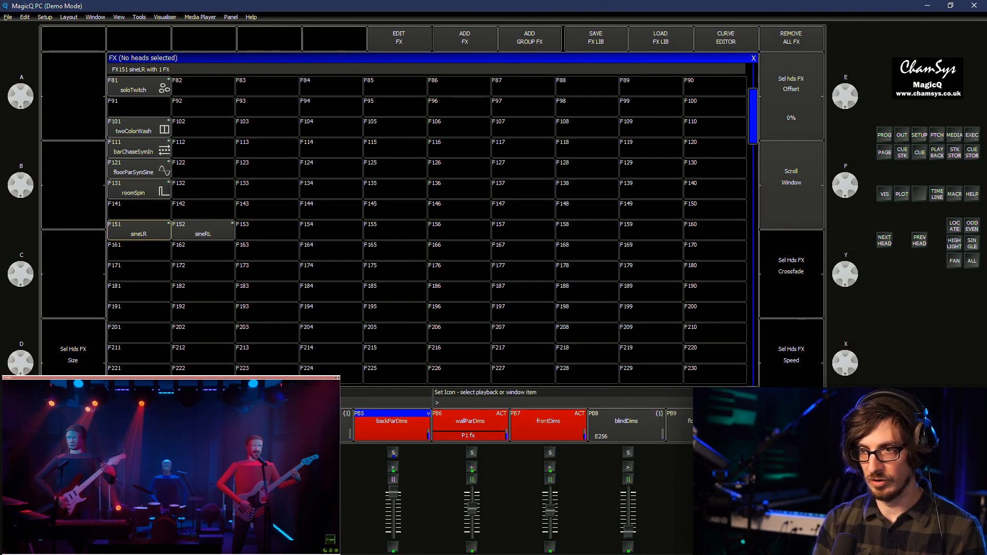
type("moverSineLR")
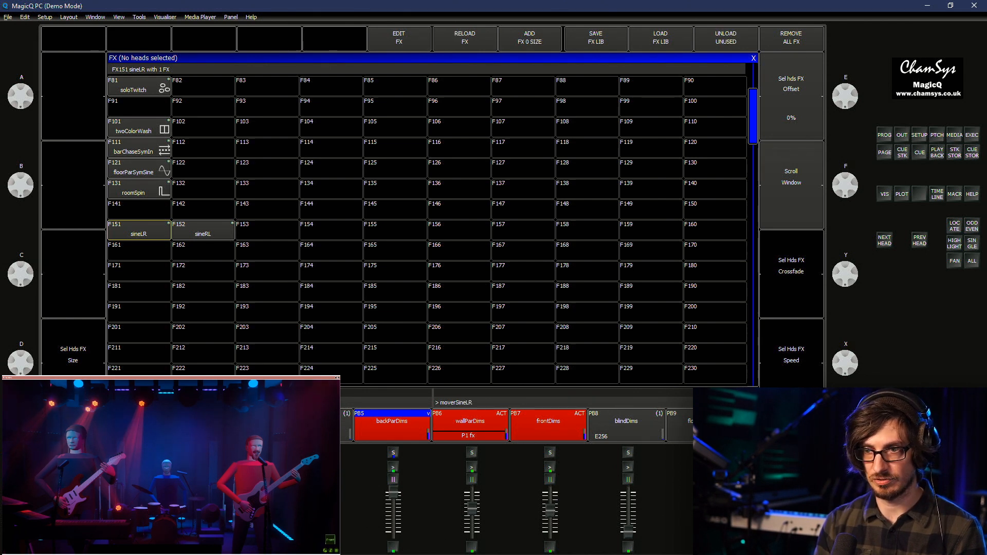
key("Return")
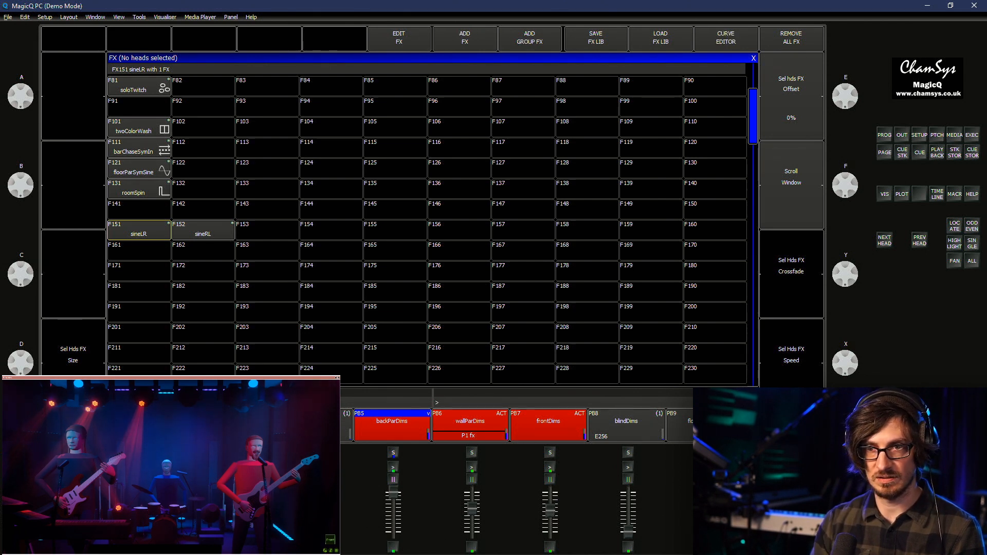
right_click(139, 230)
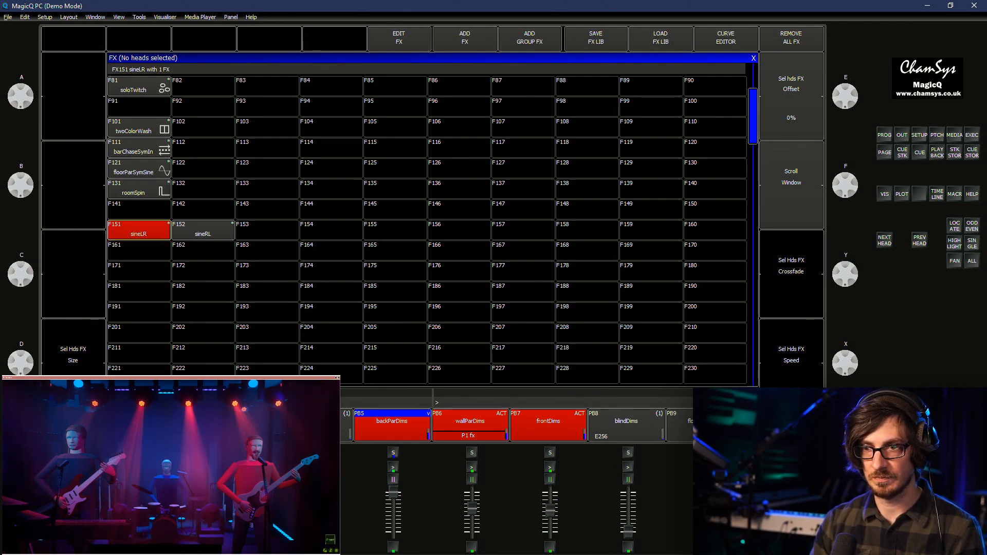
type("moverSineLR")
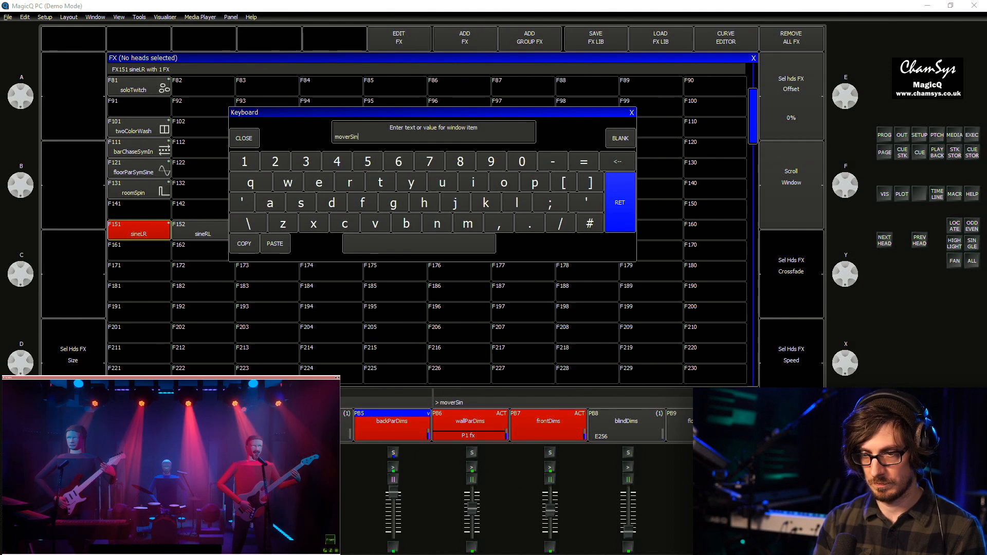
key("Return")
Rename the sineRL effect in FX palette slot F152 as moverSineRL
left_click(203, 230)
right_click(203, 230)
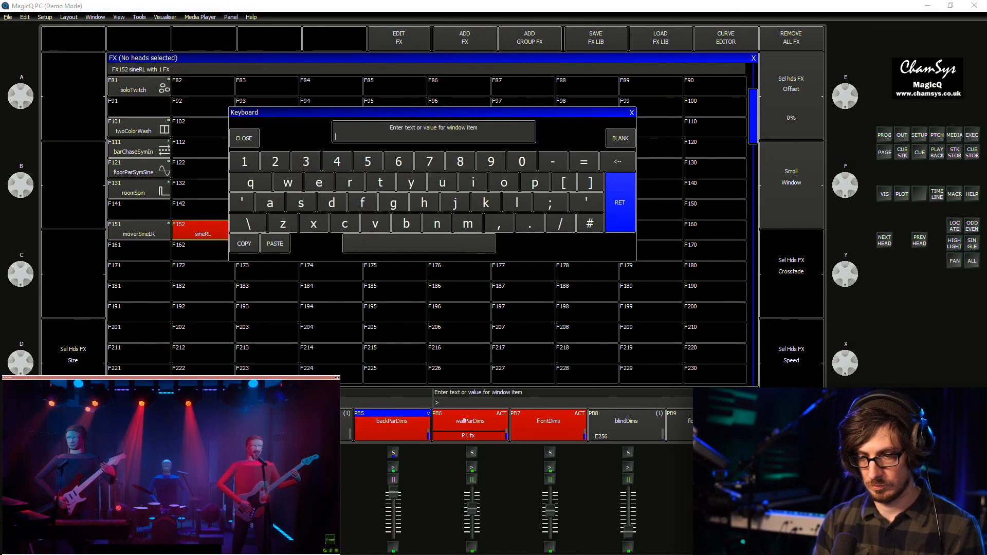
type("moverSineRL")
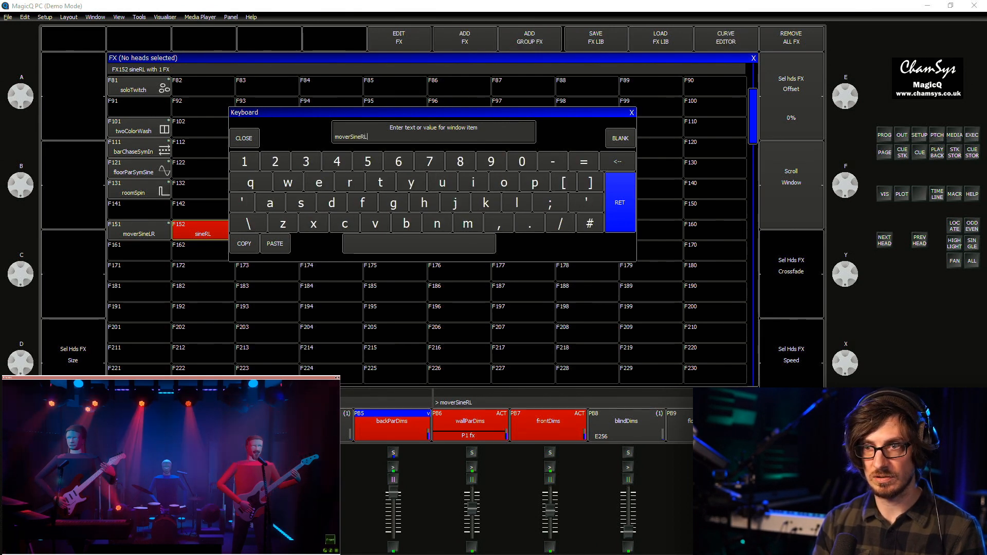
key("Return")
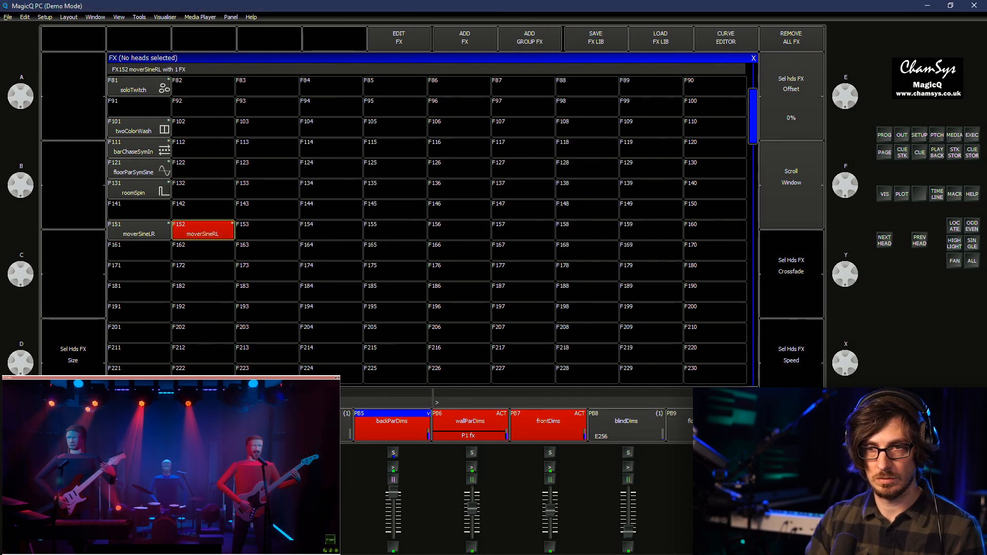
Rename the sineLR cue Q133 in the Cue Store as moverSineLR
left_click(138, 231)
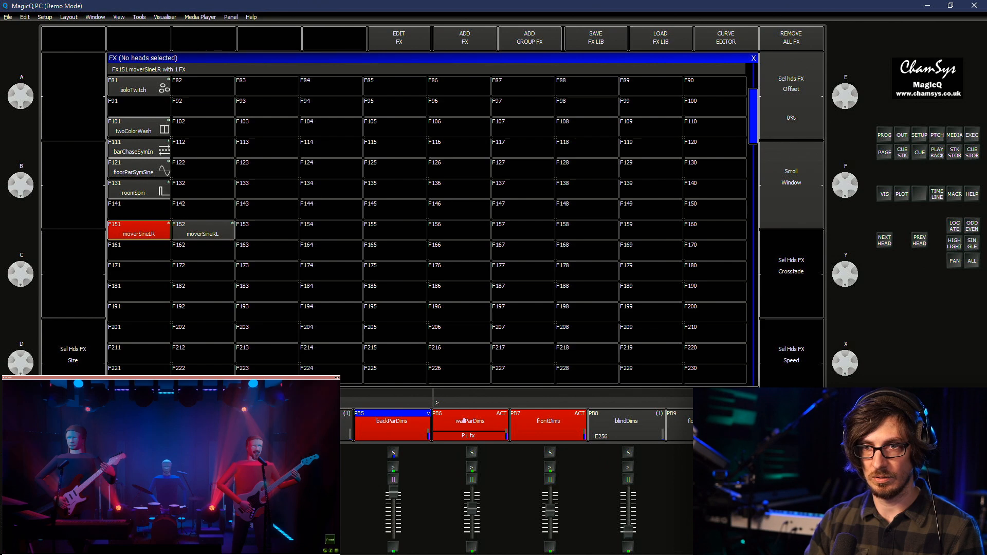
left_click(972, 152)
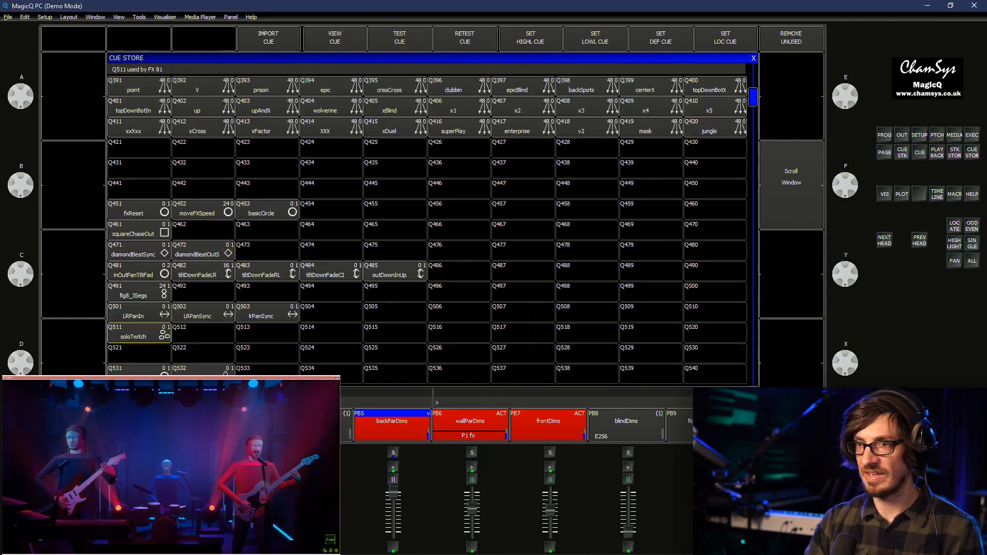
scroll(427, 230, "up", 20)
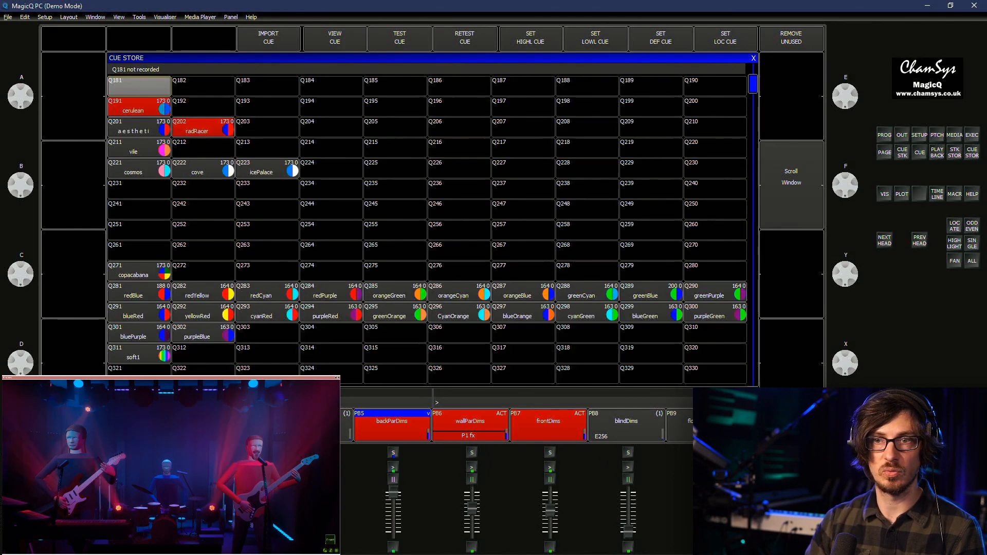
scroll(426, 231, "up", 6)
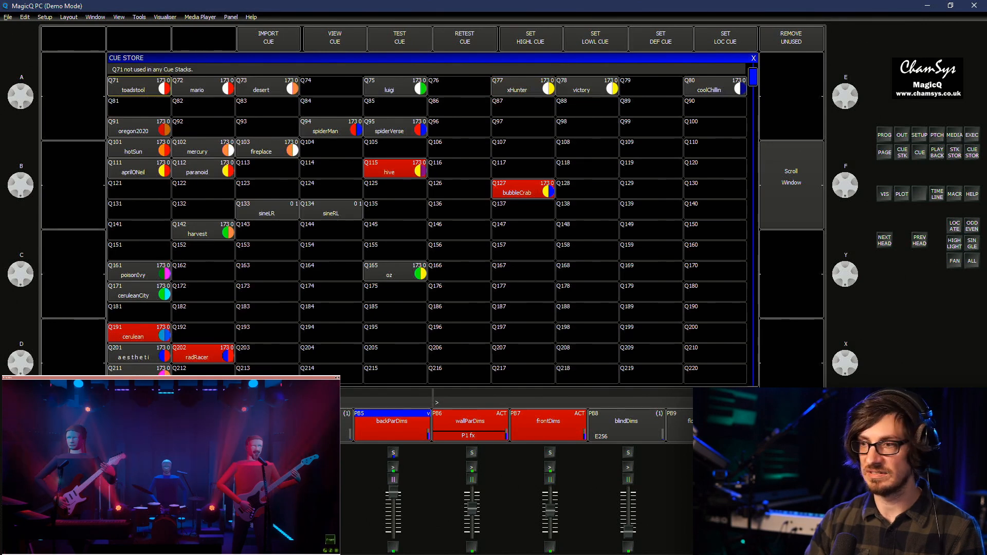
left_click(267, 209)
right_click(267, 210)
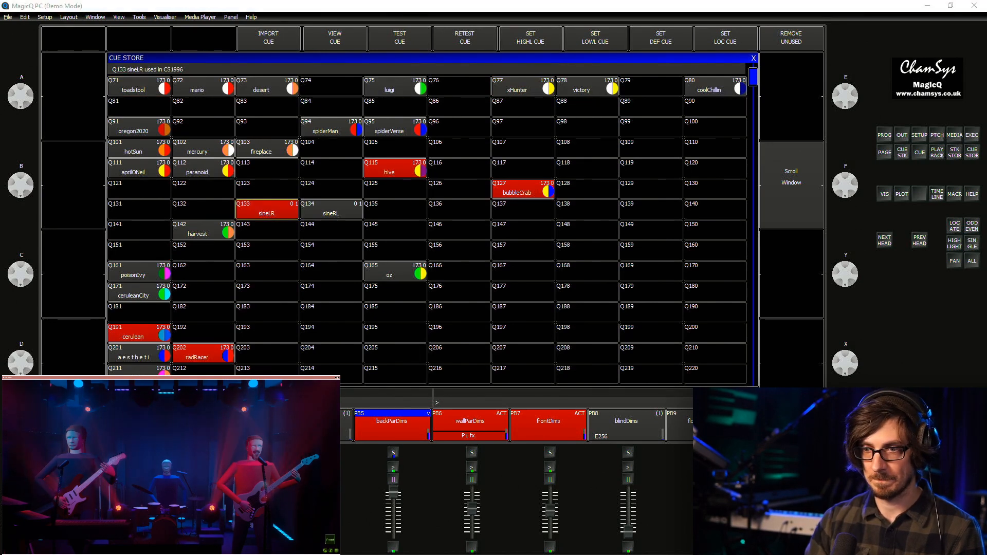
type("moverSineLR")
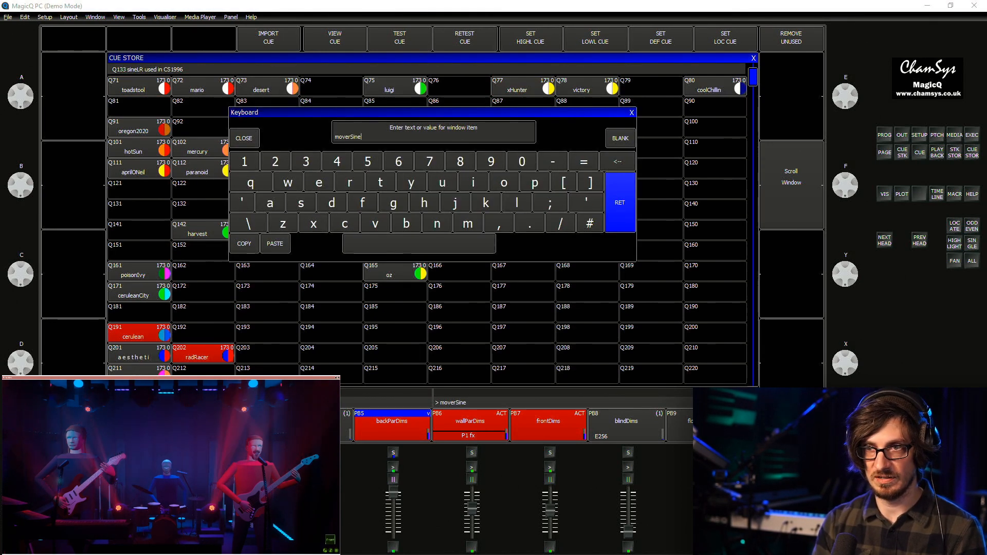
key("Return")
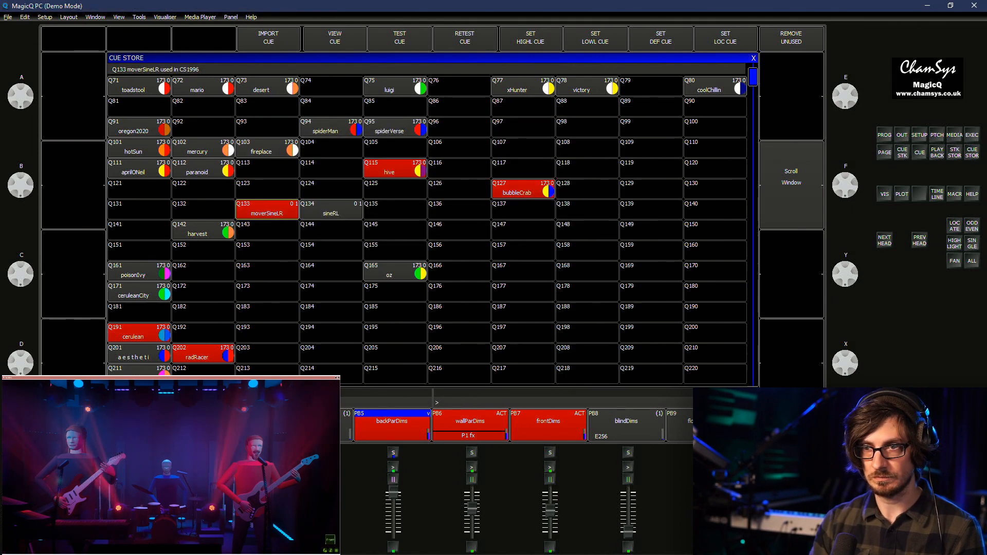
Rename the sineRL cue Q134 in the Cue Store as moverSineRL
left_click(331, 210)
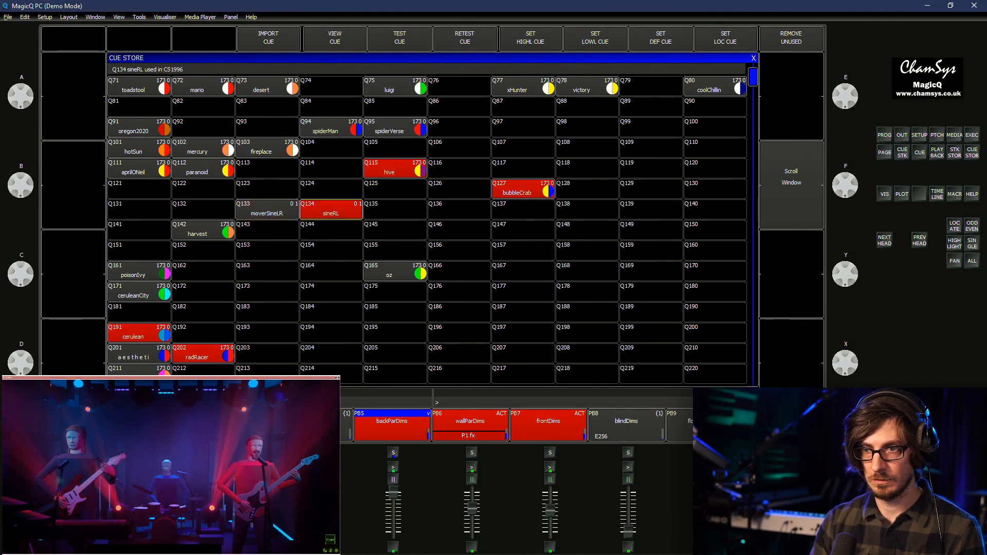
right_click(331, 210)
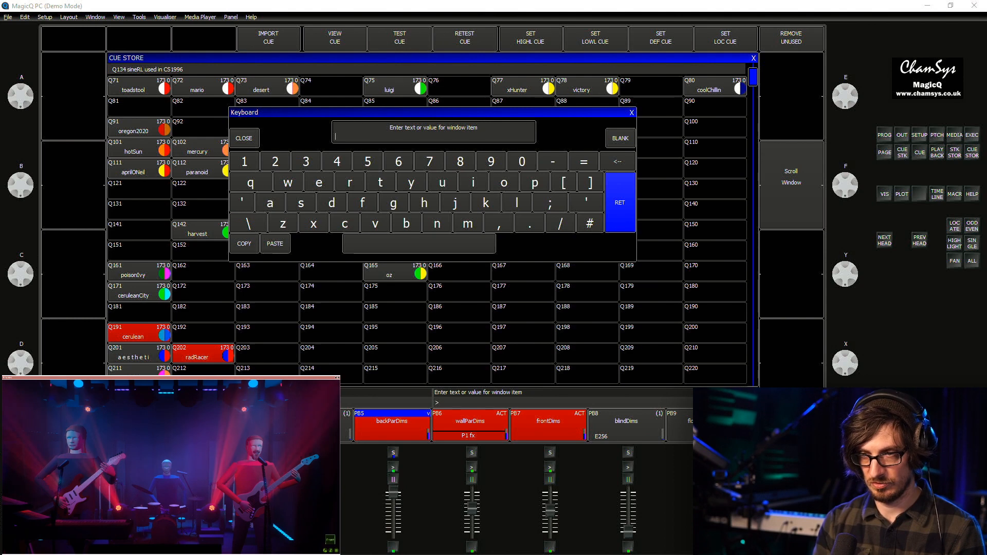
type("moverSineRL")
key("Return")
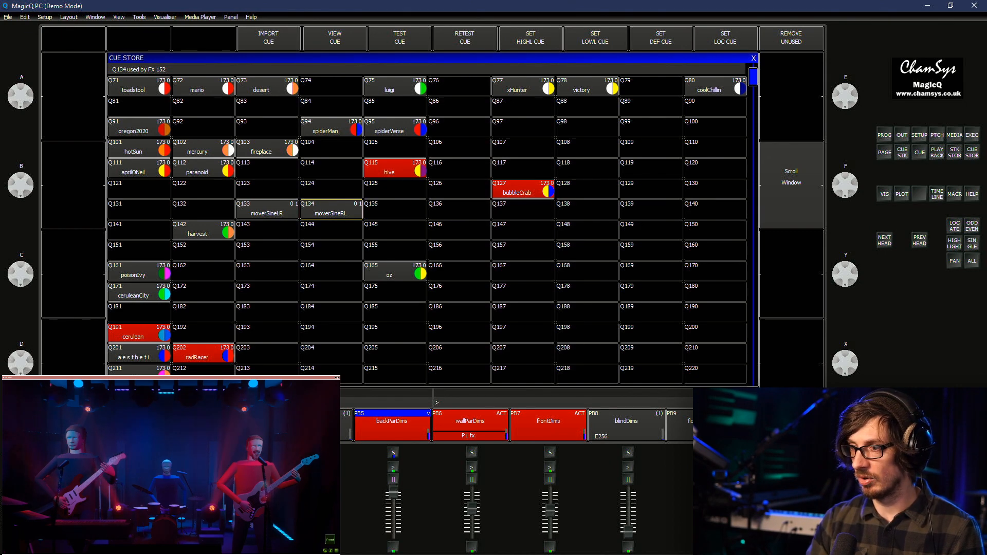
Include moverSineRL in the programmer with its direction set to Centre in and record it as moverSineCIn in FX palette slot F153
key("Escape")
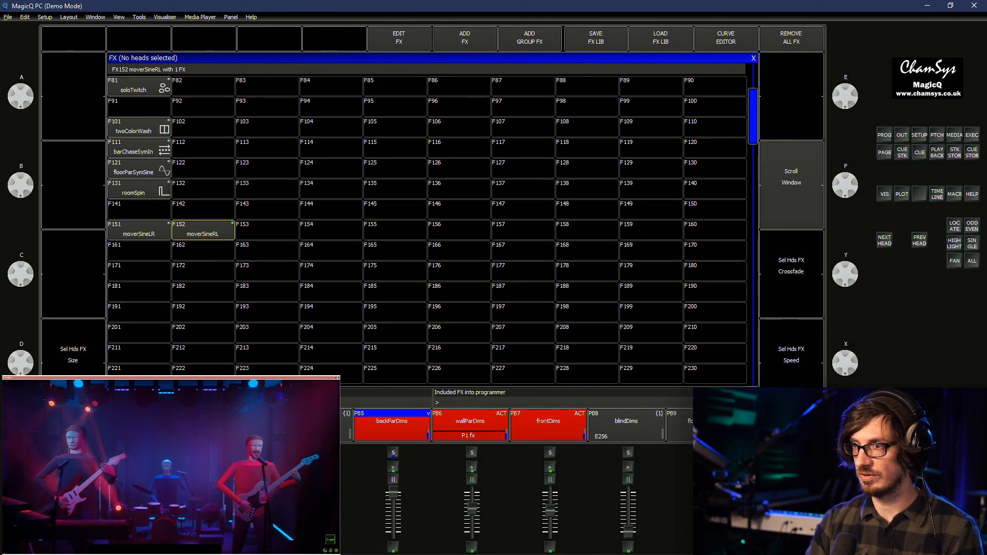
key("p")
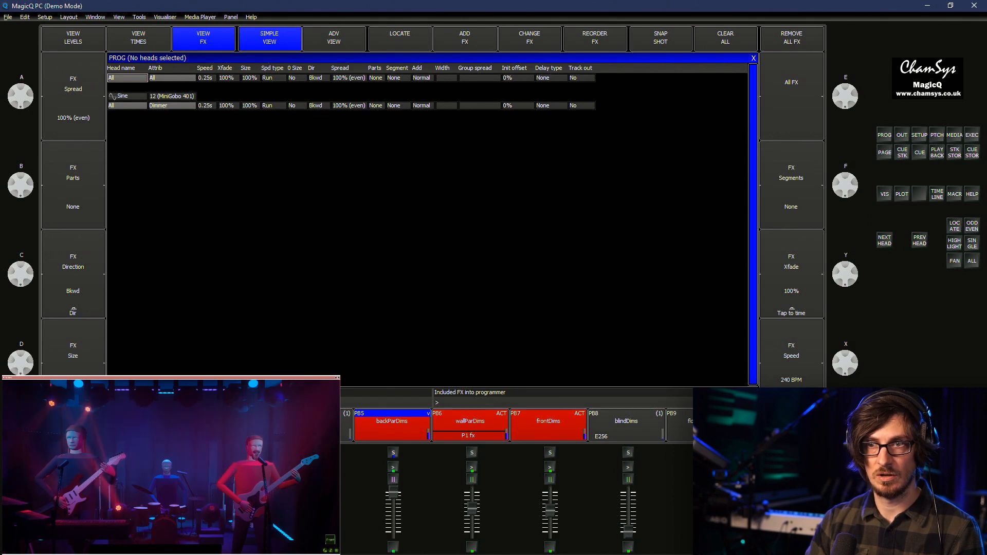
double_click(316, 106)
left_click(329, 104)
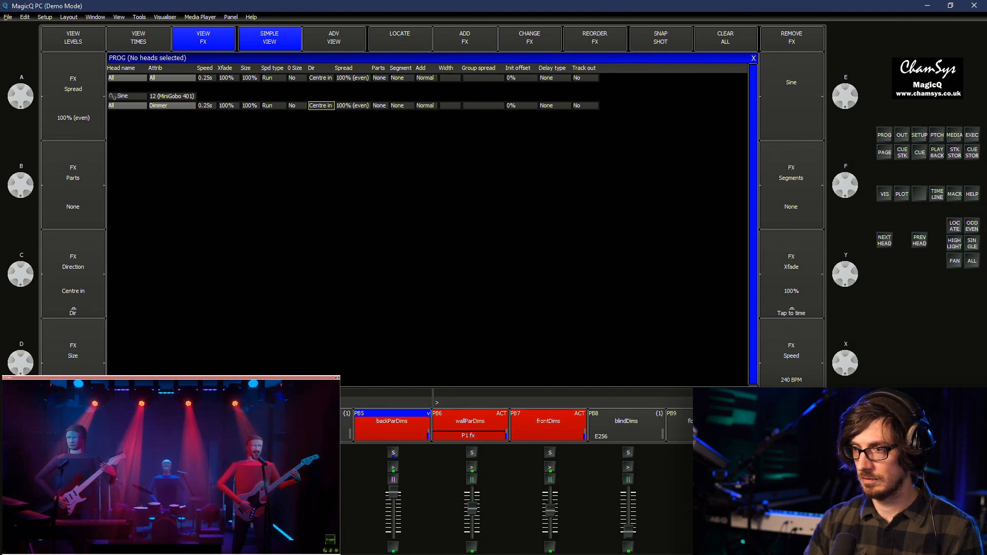
key("Escape")
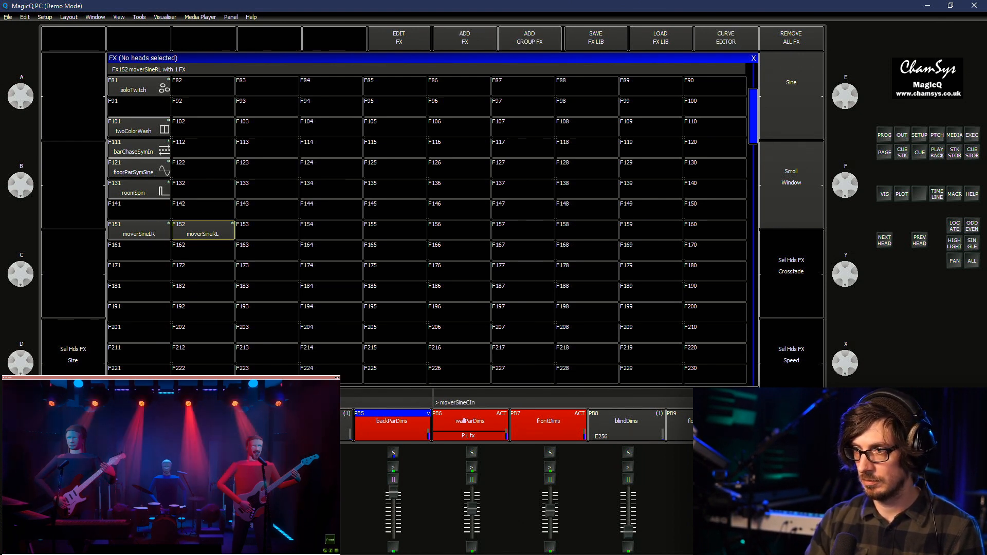
left_click(267, 231)
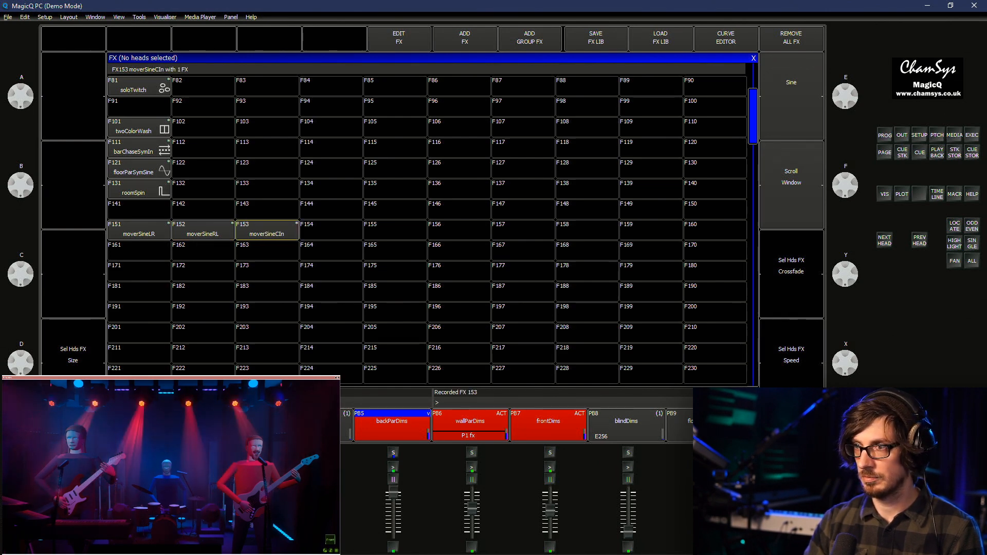
Set the Sine dimmer effect's direction to Centre out in the programmer and go to the group and palette view
left_click(884, 136)
left_click(321, 106)
left_click(371, 103)
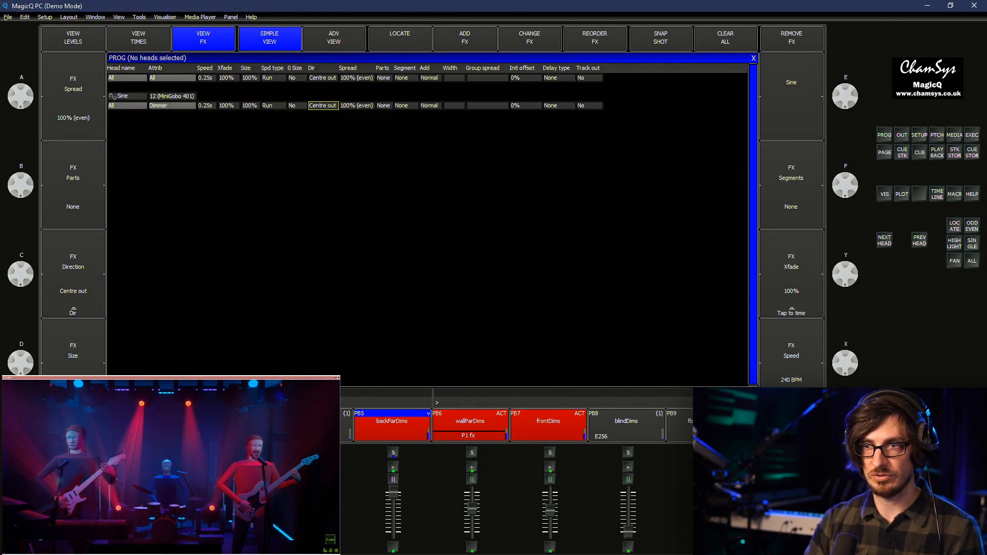
key("ctrl+F1")
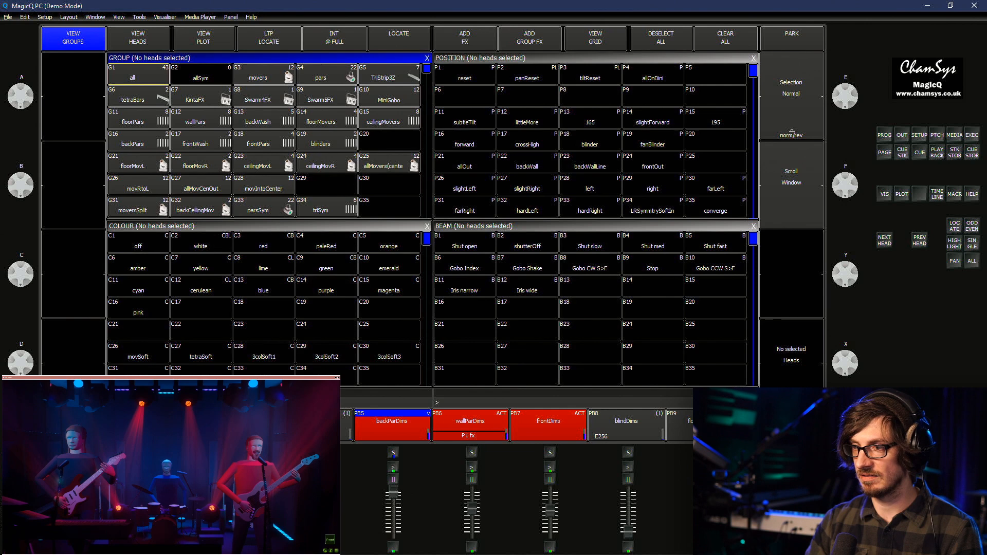
Record the Centre out Sine dimmer effect as moverSineCOut in FX palette slot F154
key("ctrl+F2")
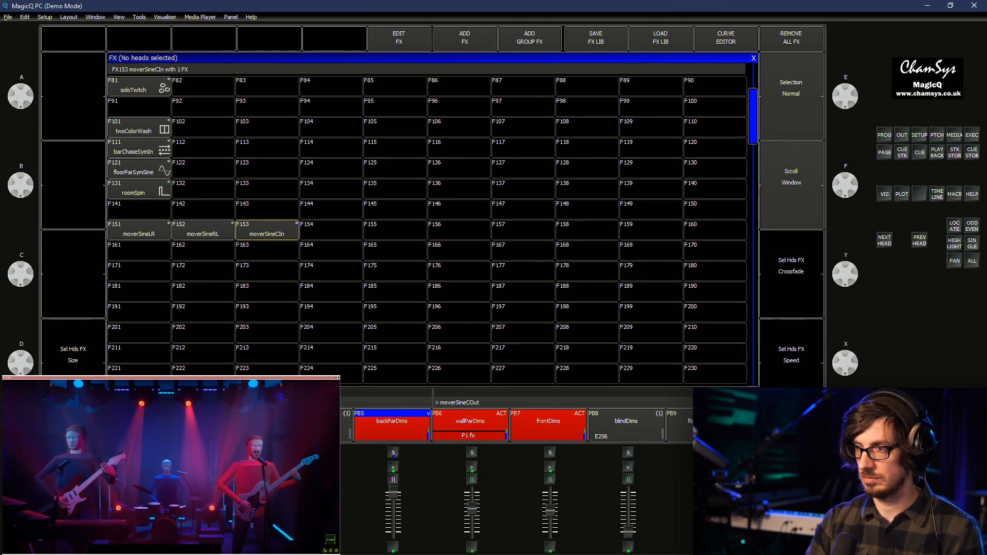
left_click(331, 230)
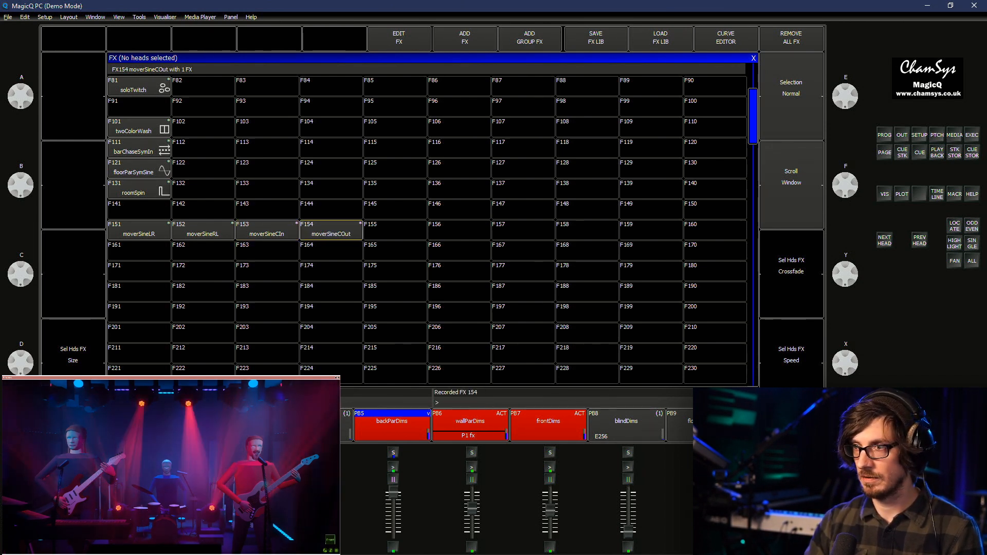
key("Escape")
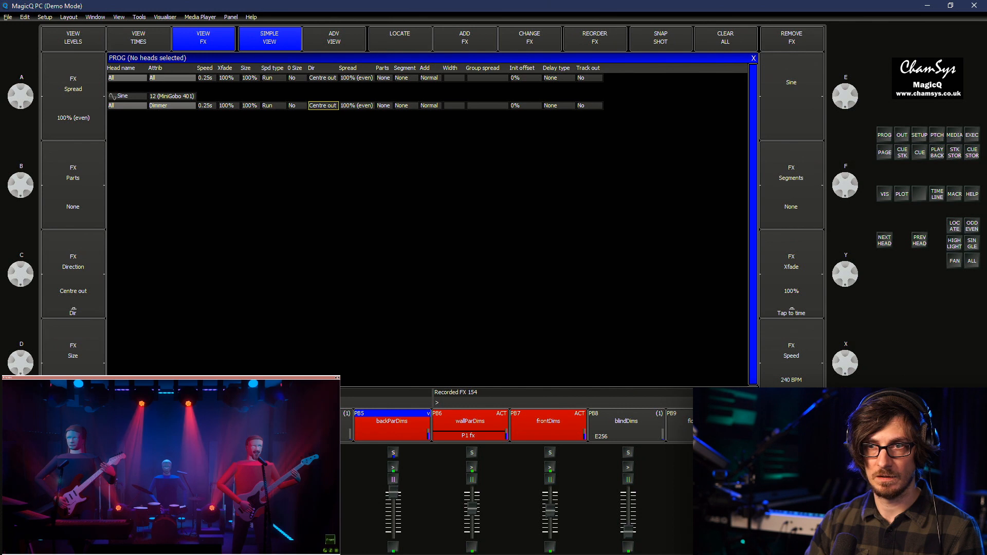
Try the Even/Odd direction on the Sine dimmer effect in the programmer
left_click(323, 105)
left_click(454, 101)
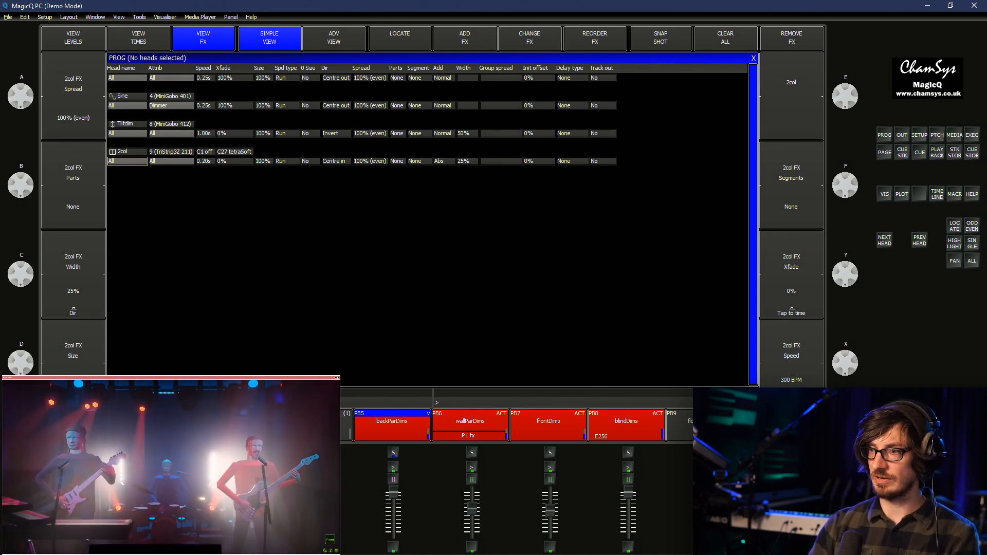
Clear the programmer, release the fx playback PB6 on page 1 and return to playback page 2
key("ctrl+BackSpace")
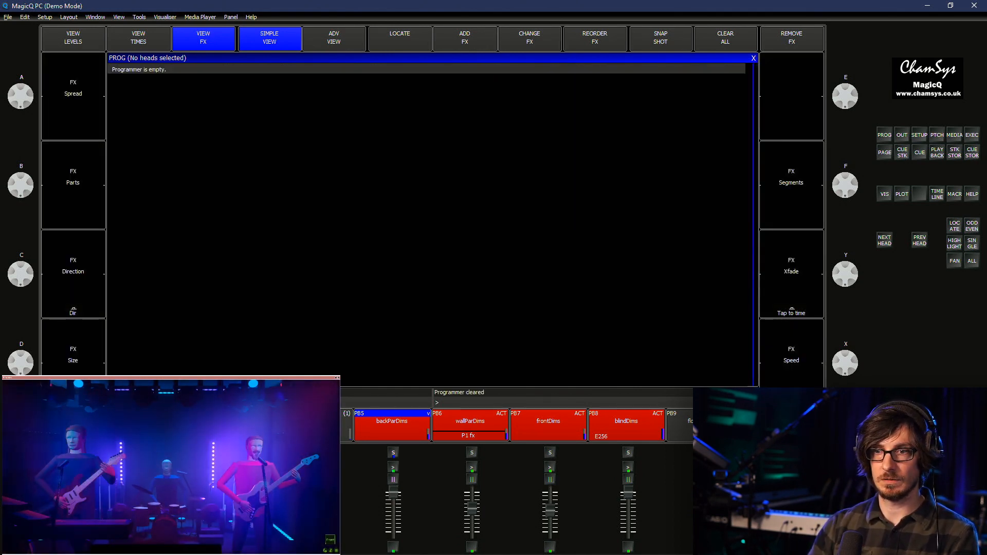
key("Page_Up")
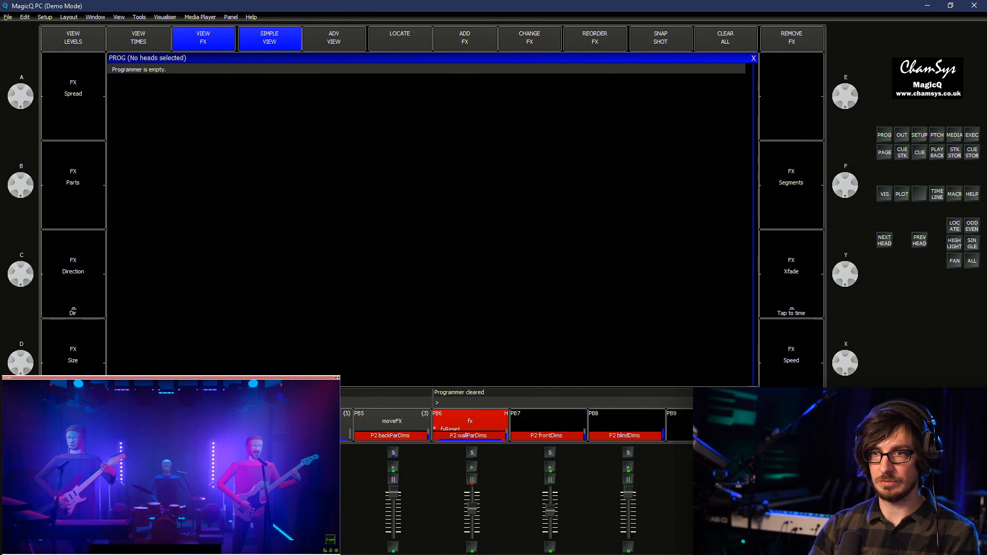
key("Page_Down")
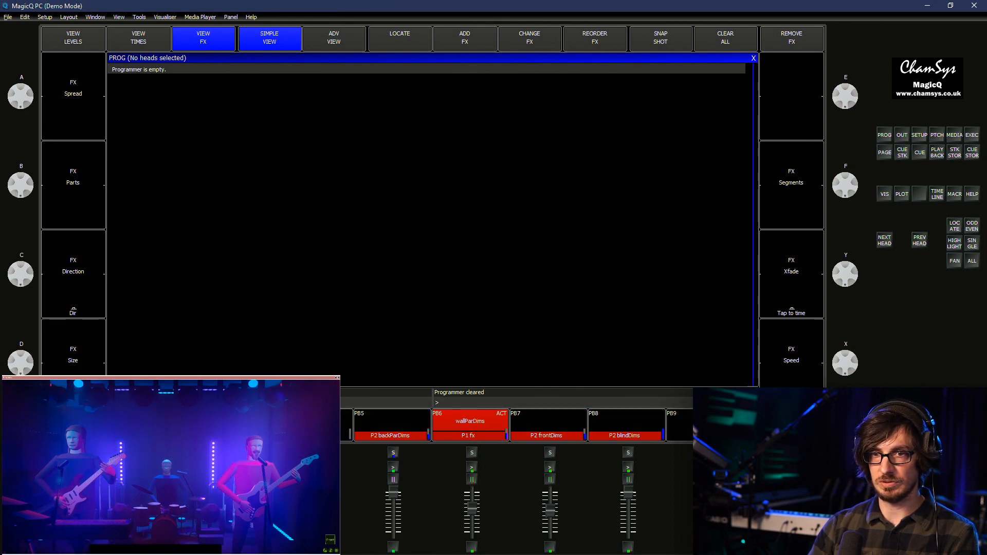
key("Page_Up")
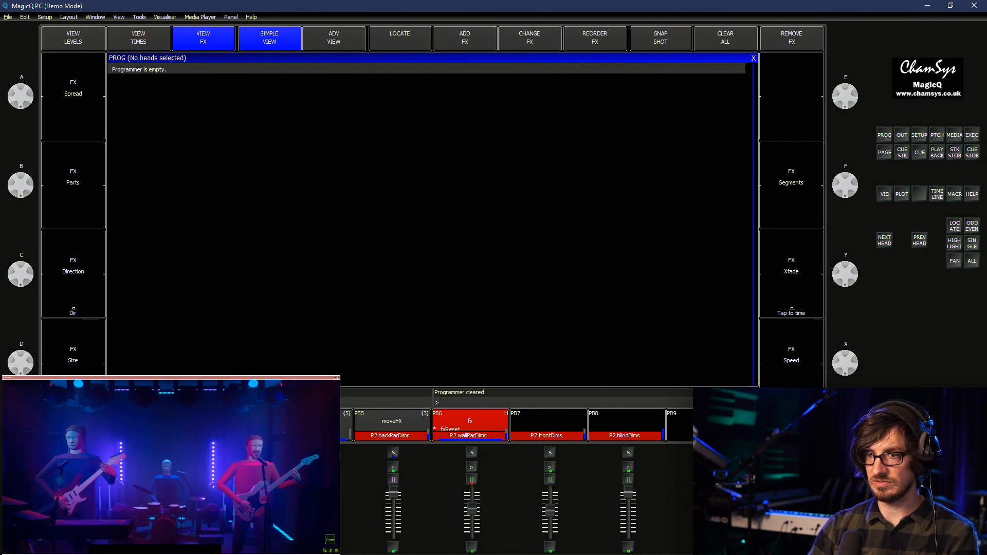
left_click(471, 453)
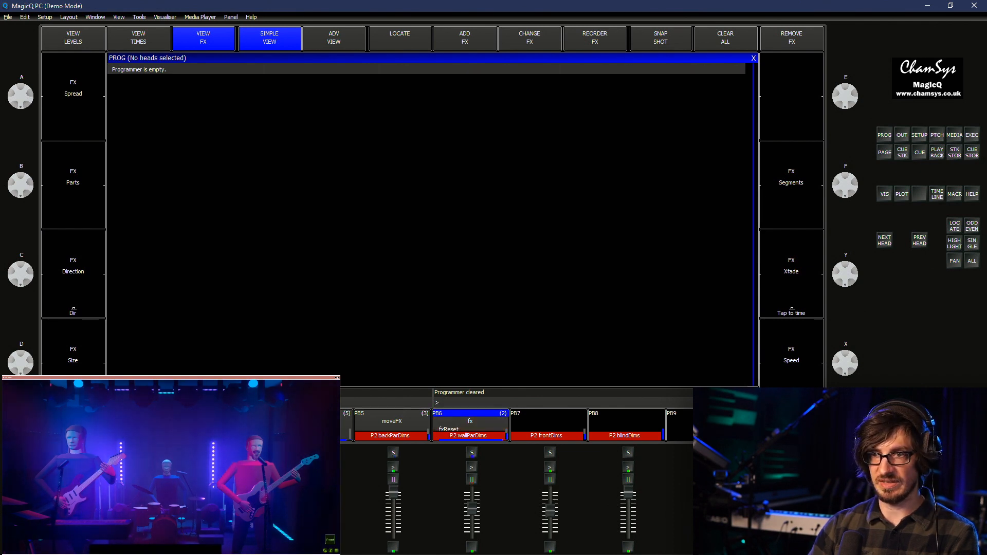
key("Page_Down")
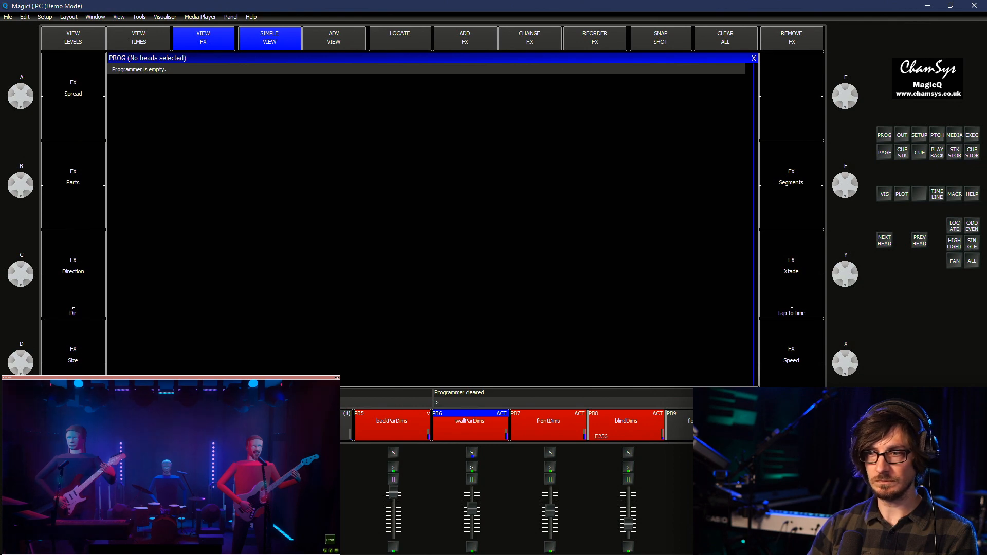
Select the all-movers centre group G25 and add a Pulse dimmer effect to it
key("Escape")
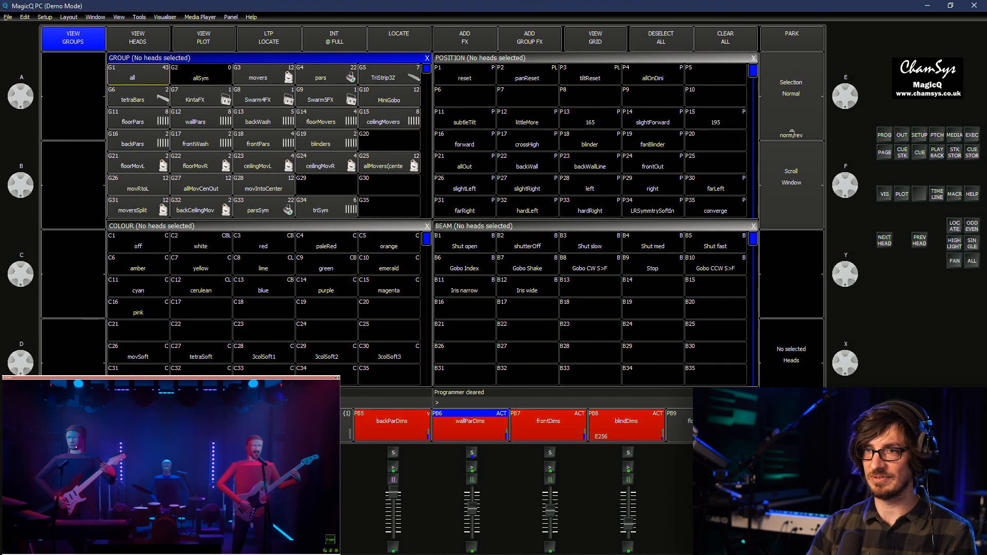
left_click(390, 163)
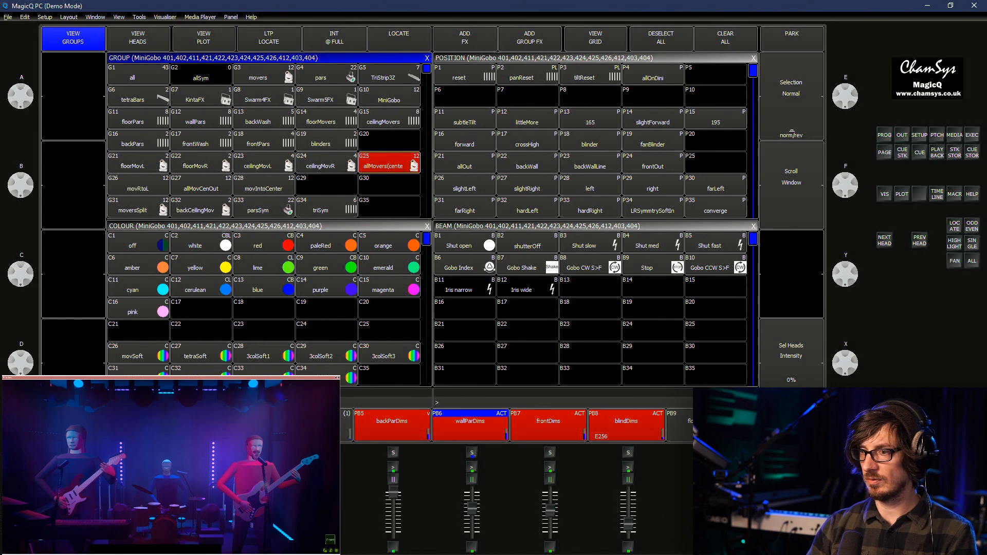
left_click(464, 38)
left_click(459, 86)
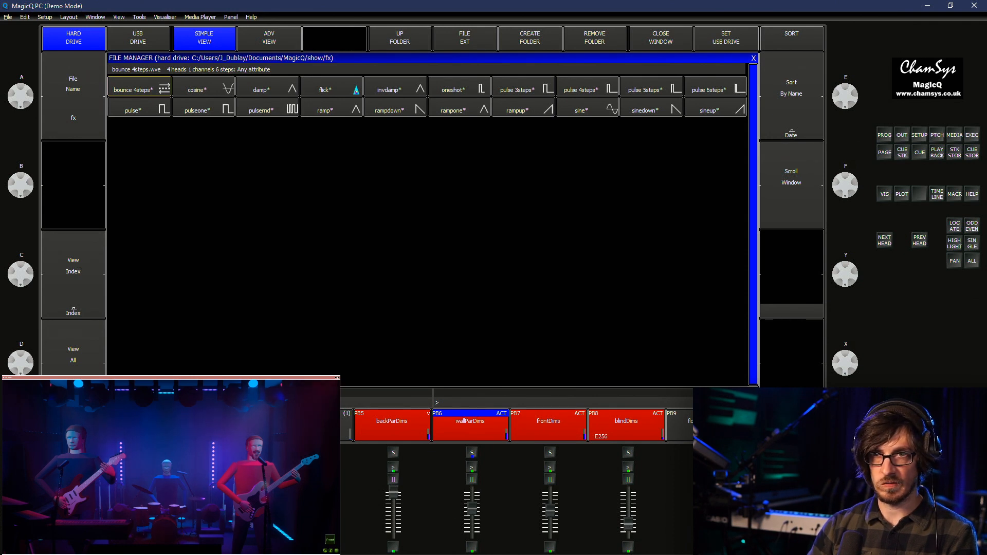
key("Return")
key("Return")
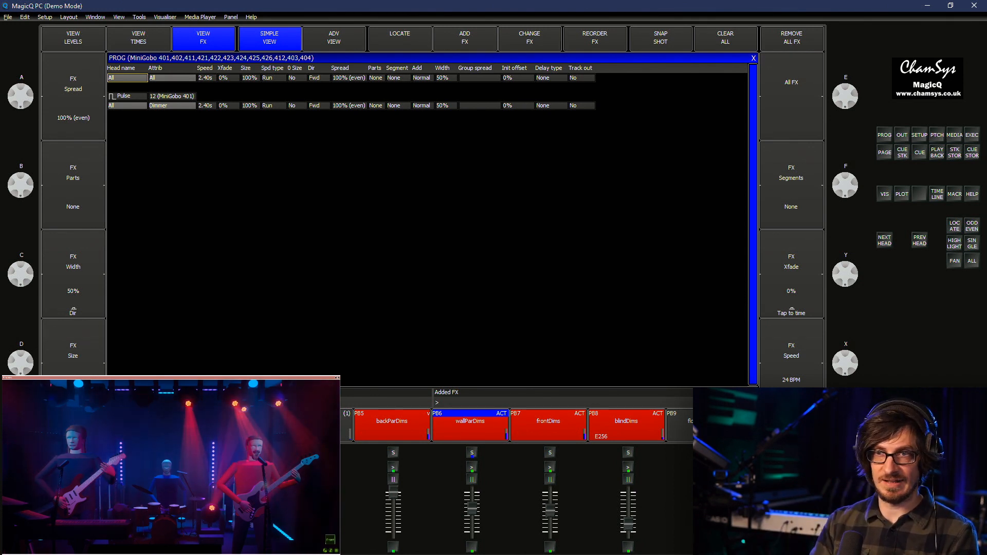
Set the Pulse dimmer effect's speed to 0.25 s
double_click(207, 106)
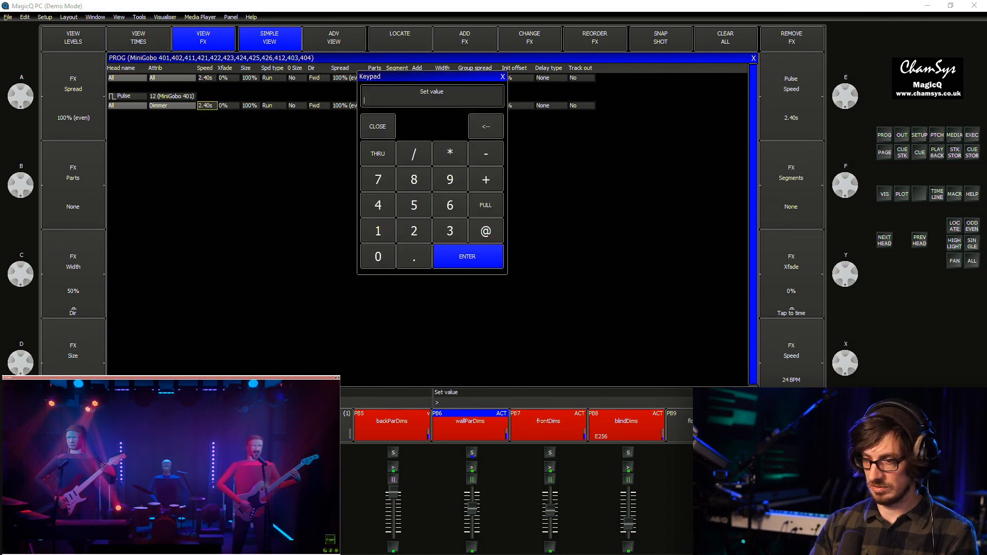
type(".25")
key("Return")
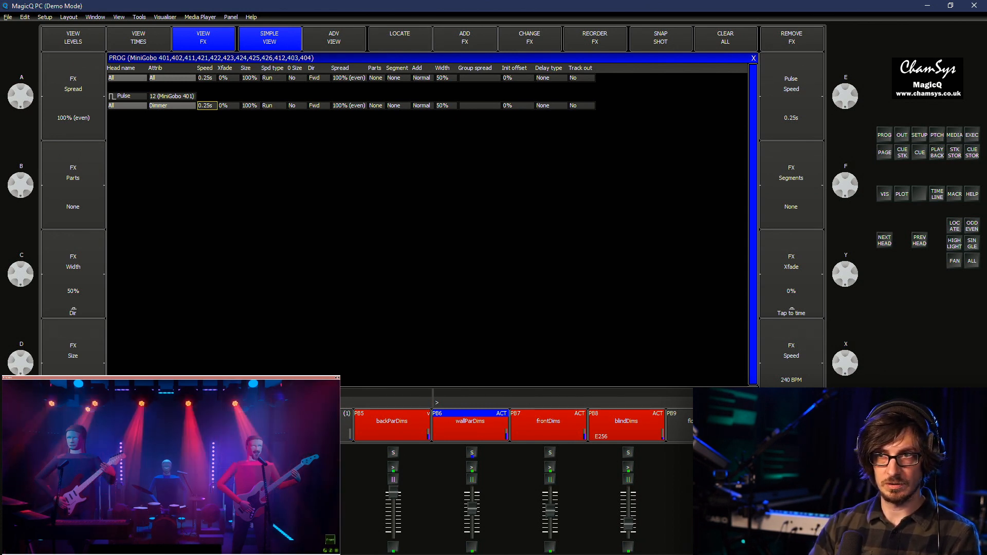
Try the Pulse dimmer effect at 20% width and set the width back to 50%
double_click(445, 106)
type("20")
key("Return")
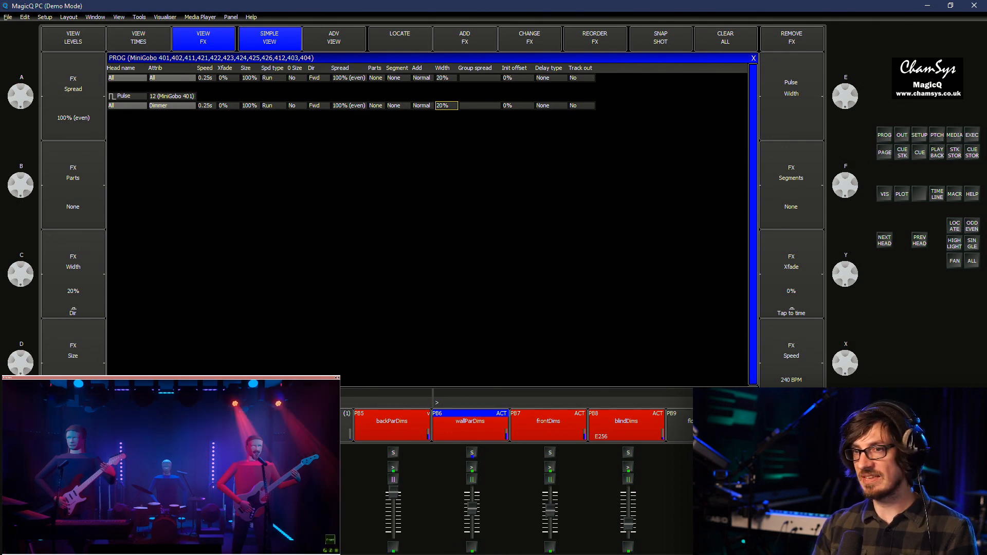
key("Return")
type("50")
key("Return")
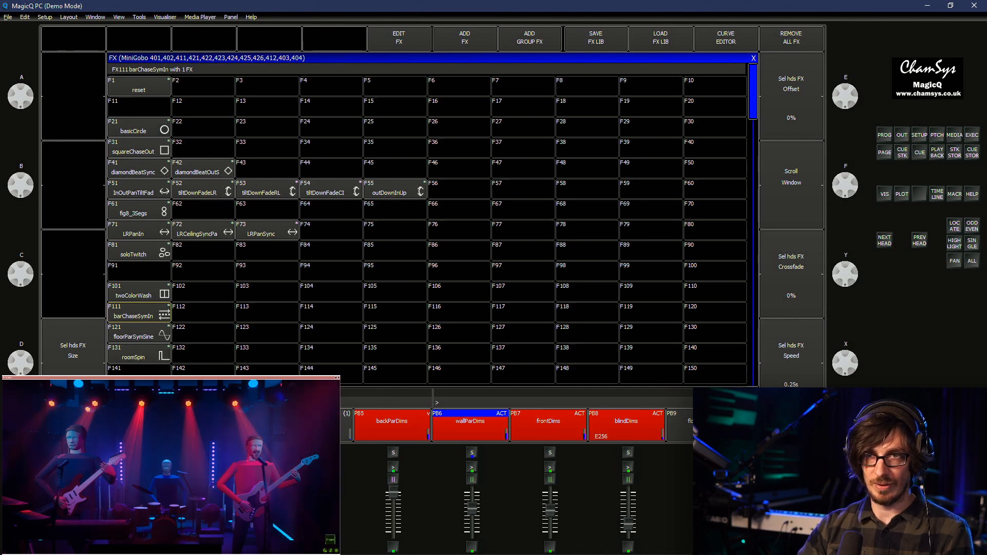
Record the Pulse dimmer effect as moverSquareLR in FX palette slot F161
scroll(426, 231, "down", 11)
scroll(426, 231, "up", 6)
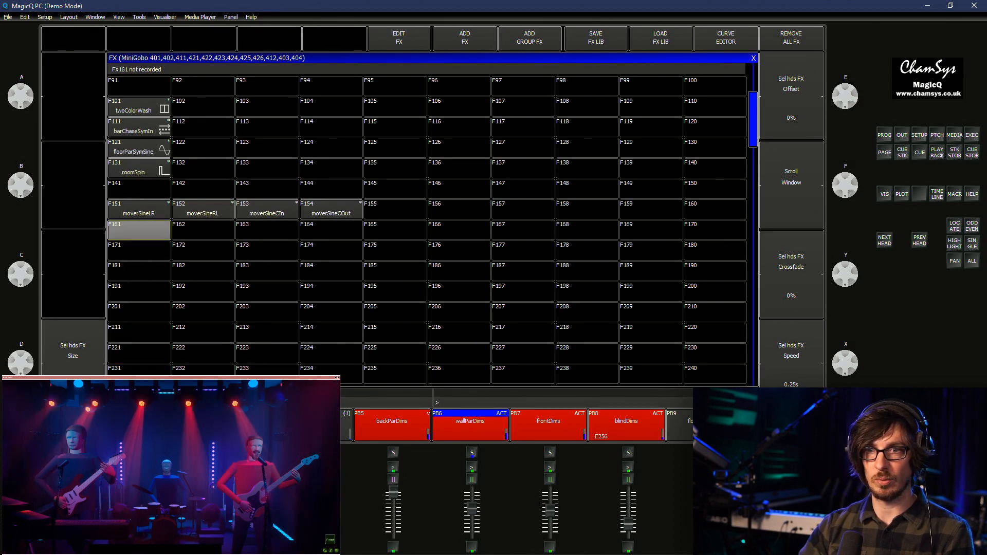
type("mover")
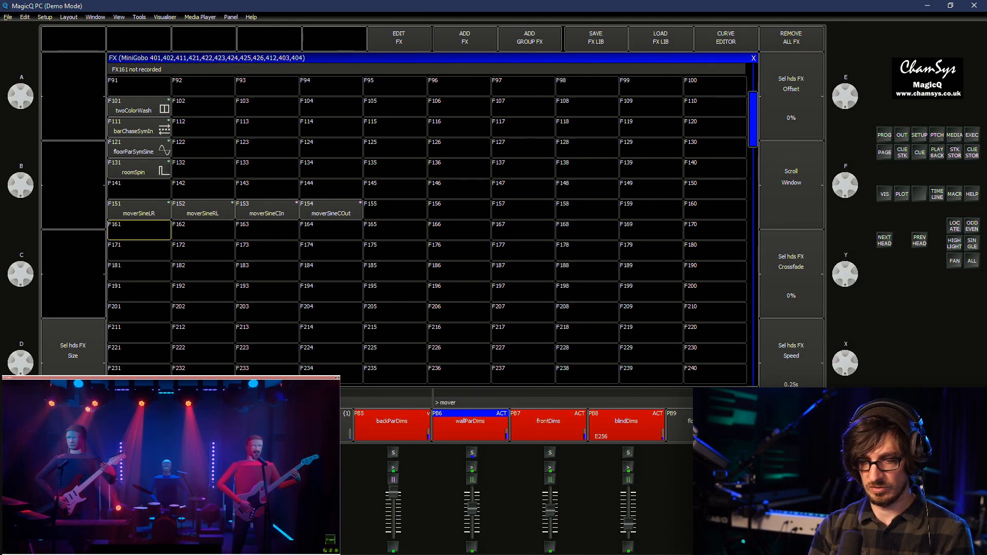
type("SquareLR")
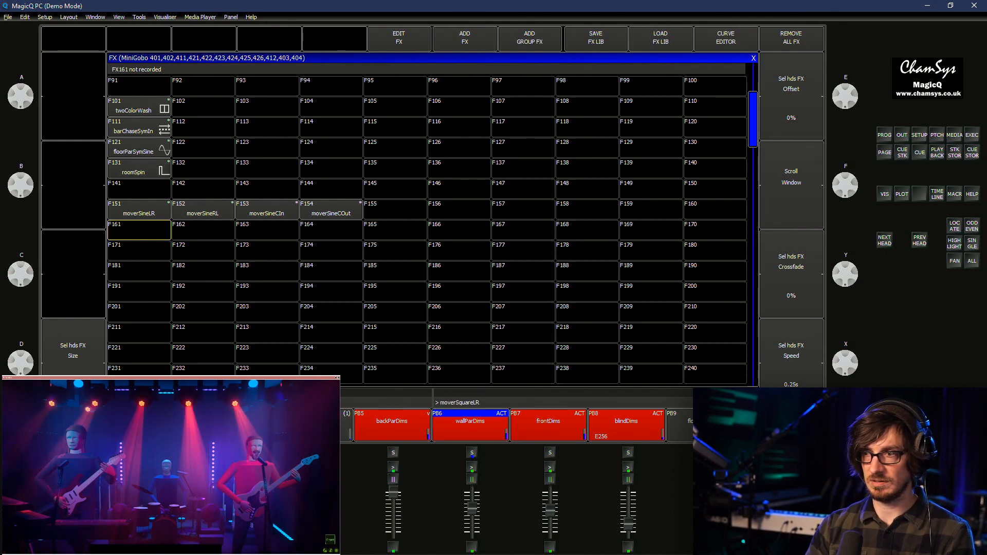
key("Return")
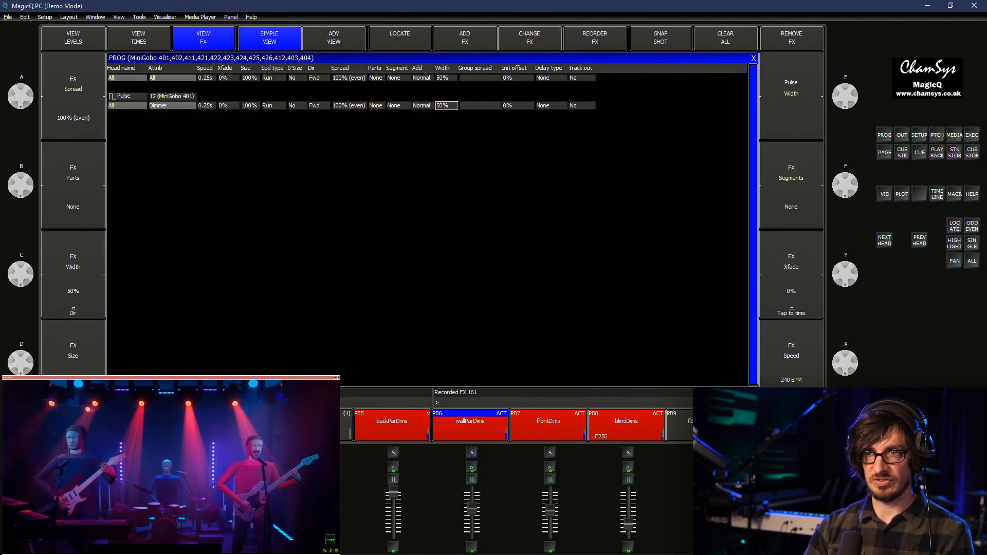
Set the Pulse effect's direction to Bkwd and record it as moverSquareRL in FX palette slot F162
double_click(319, 106)
left_click(290, 102)
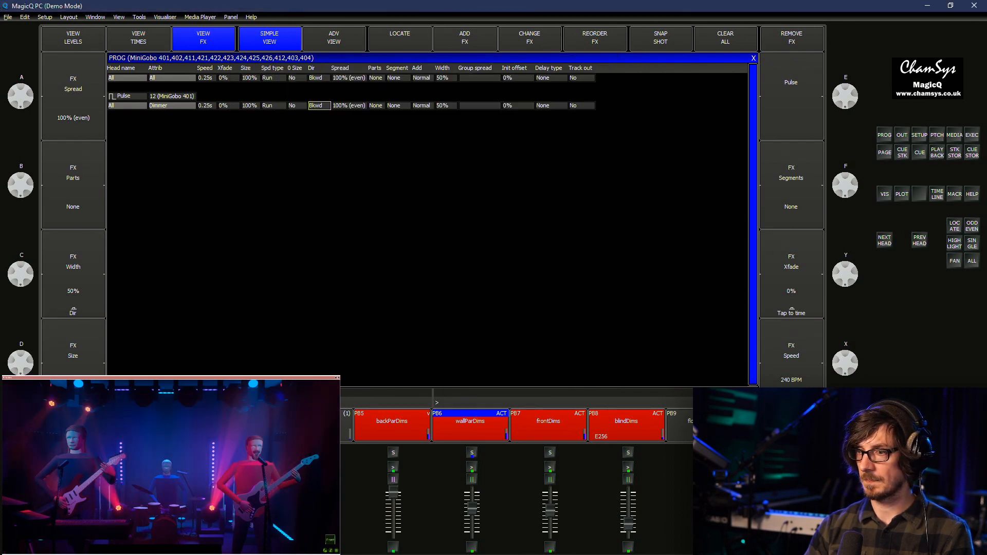
key("ctrl+f")
type("mov")
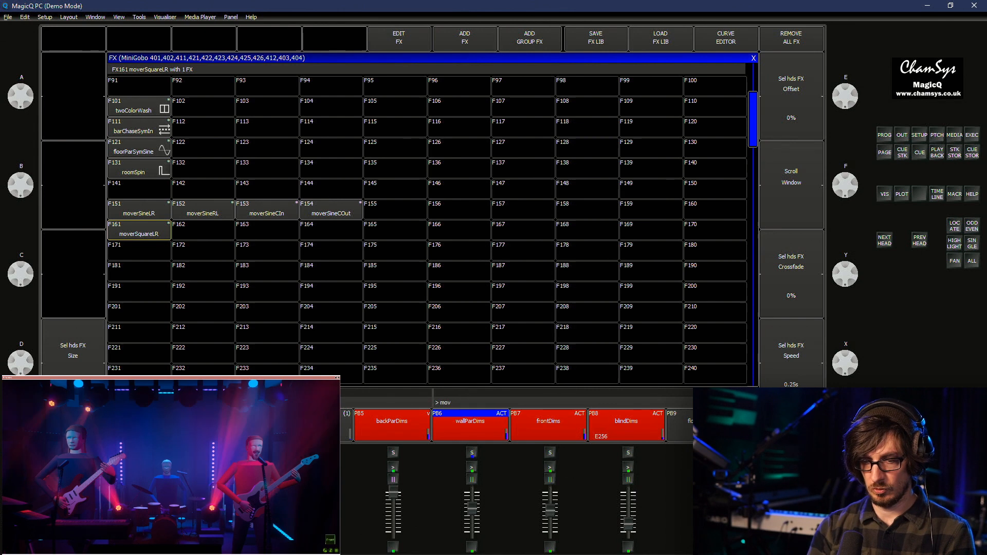
type("erSquare")
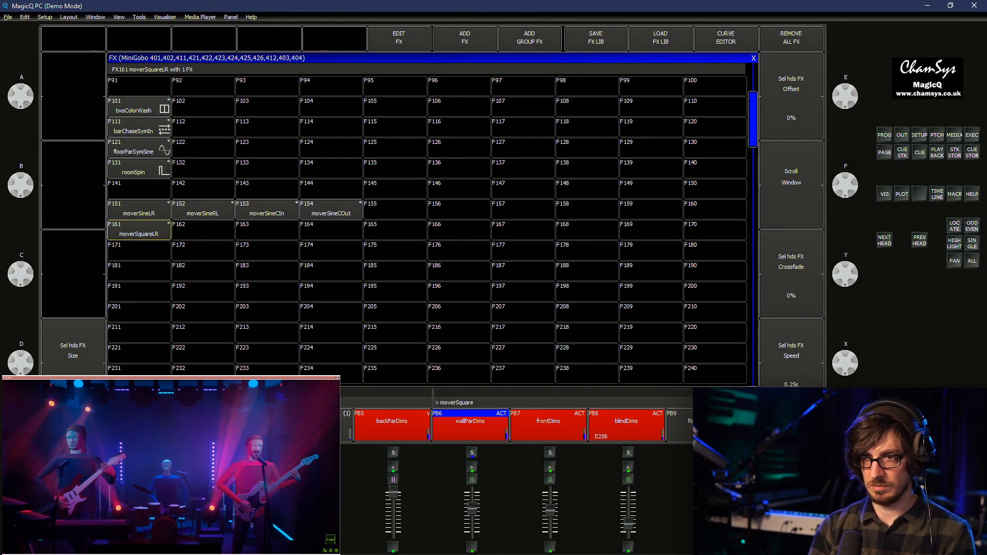
type("RL")
key("ctrl+r")
left_click(202, 230)
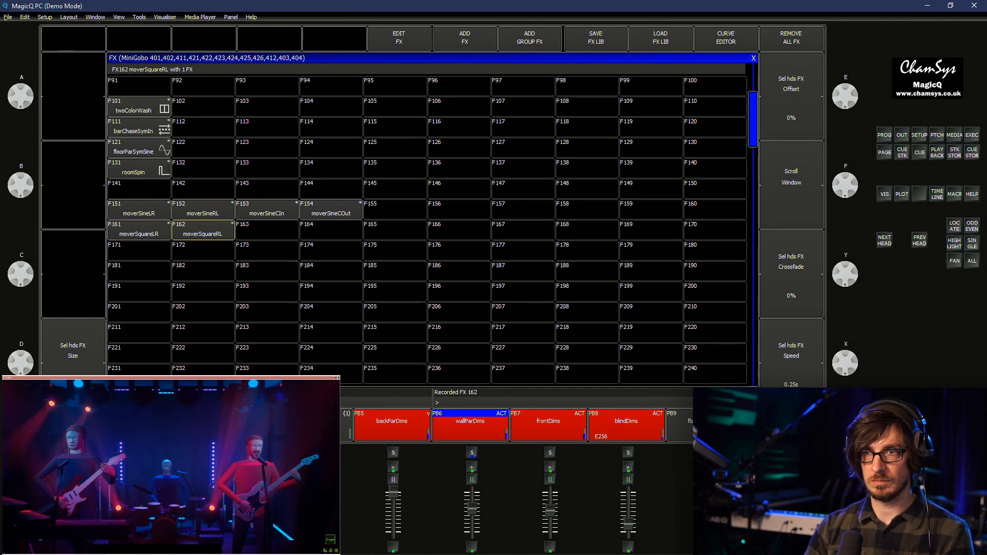
key("Escape")
Return to the programmer's FX view and set the Pulse dimmer effect's direction to Centre in
key("F2")
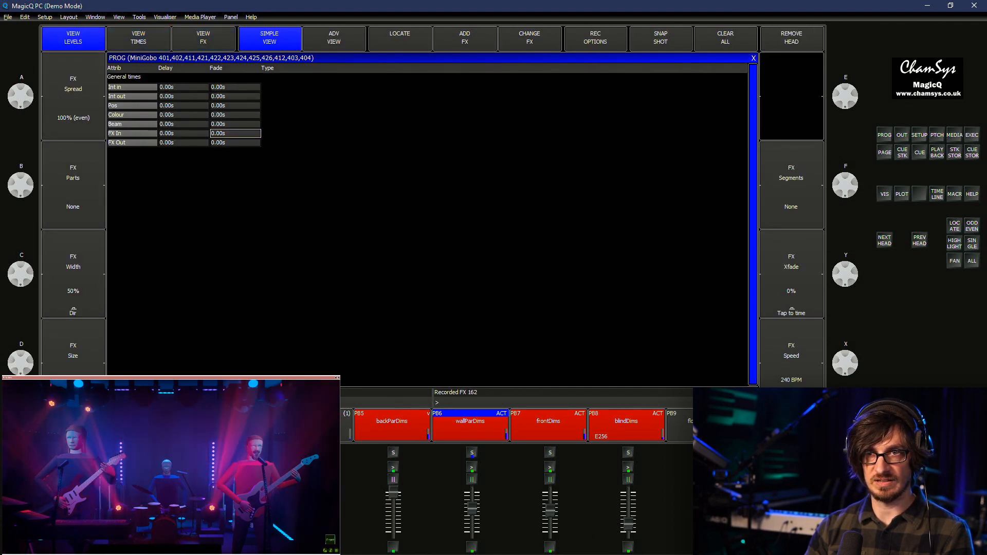
key("F1")
key("F3")
left_click(319, 105)
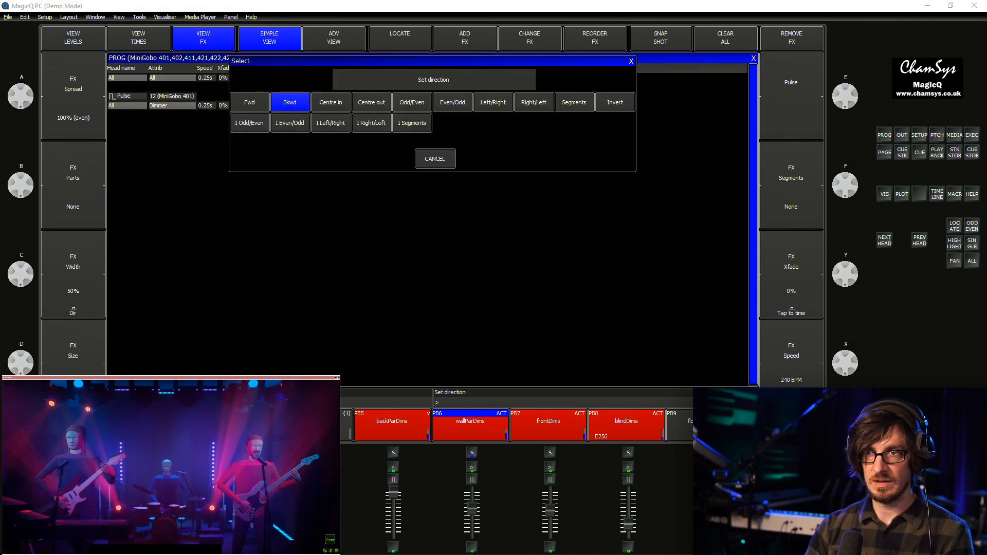
left_click(330, 103)
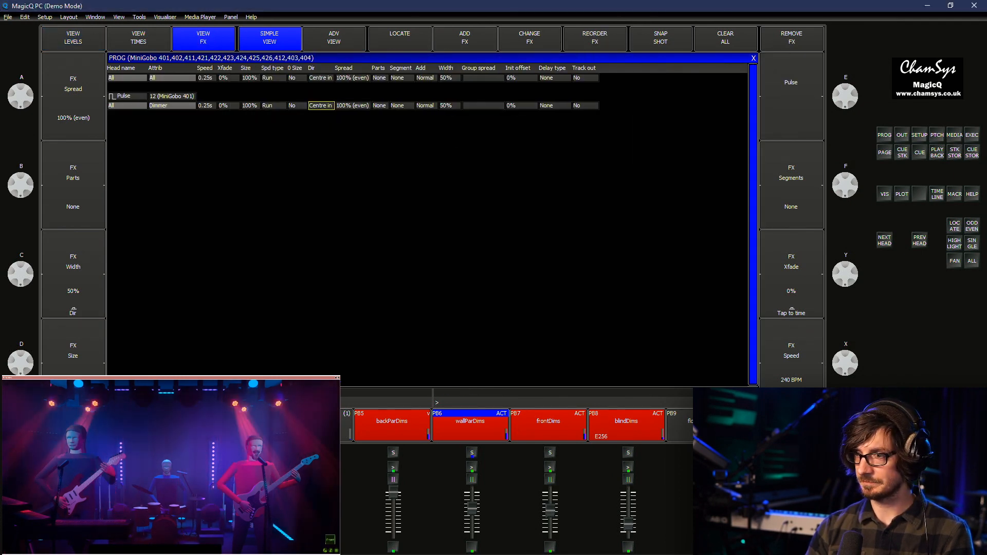
key("Escape")
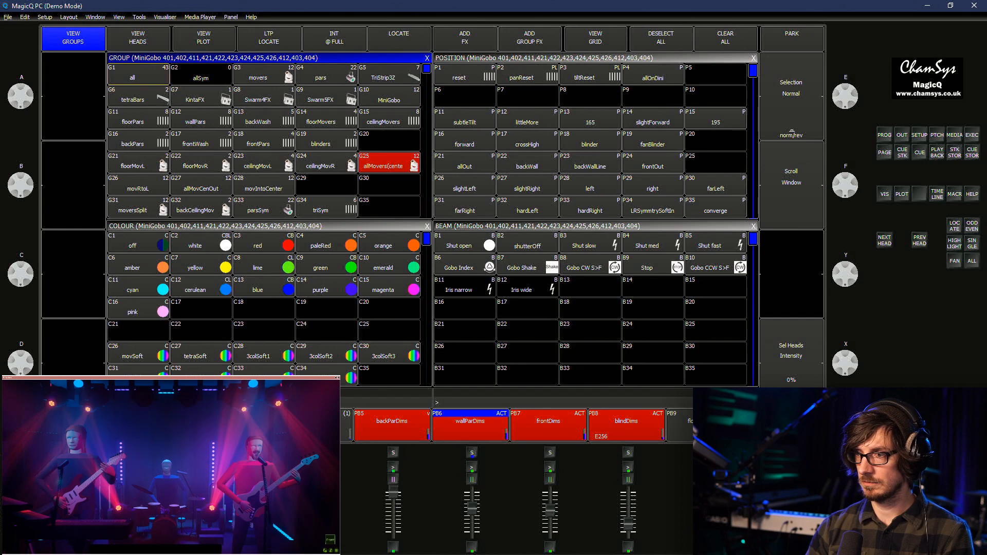
Record the Centre in Pulse dimmer effect as moverSquareCIn in FX palette slot F163
key("ctrl+f")
type("moverS")
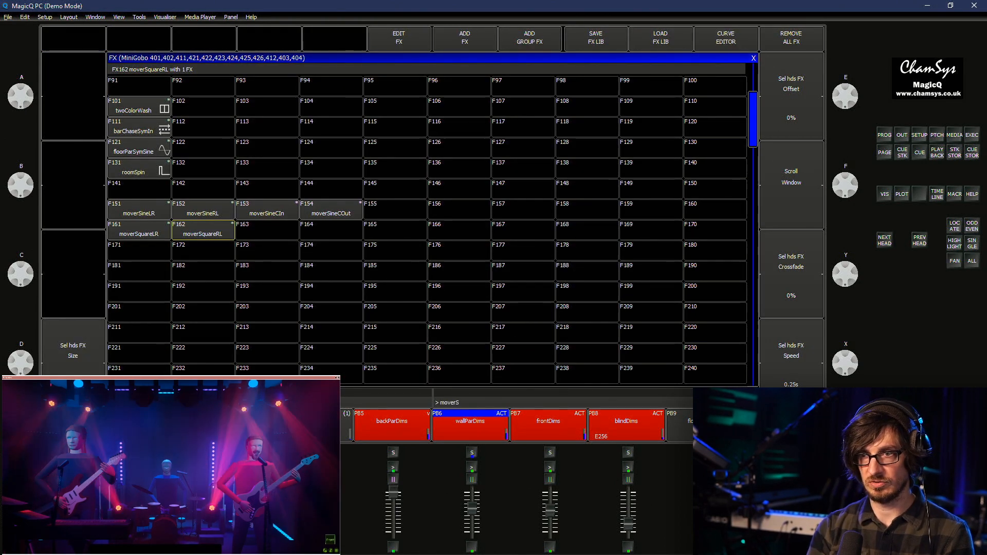
type("quareCIO")
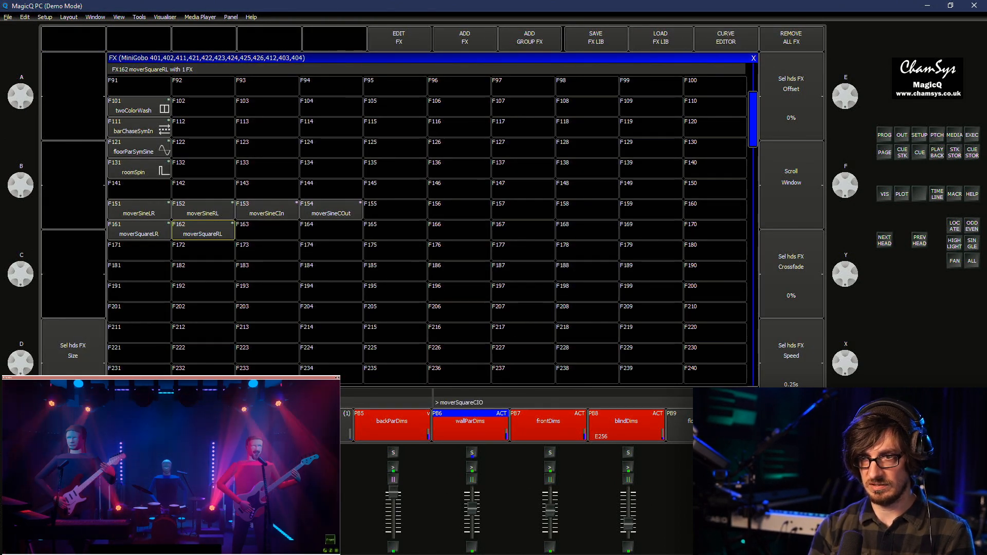
key("BackSpace")
type("n")
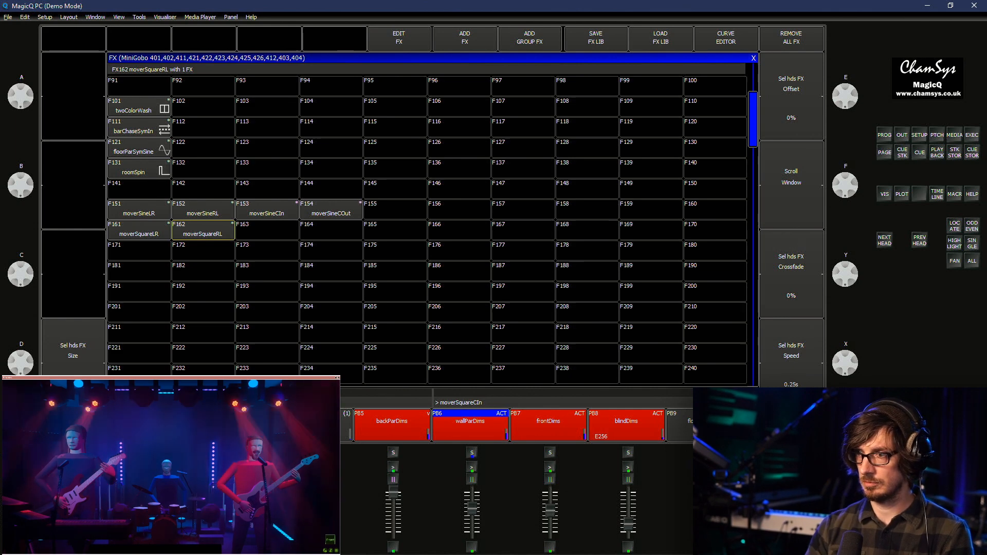
key("ctrl+r")
left_click(267, 231)
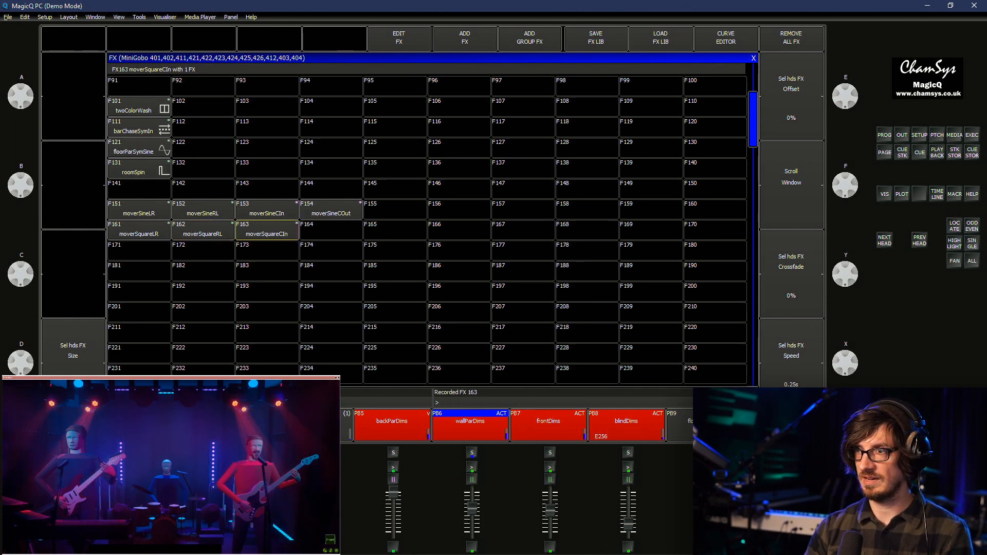
key("Escape")
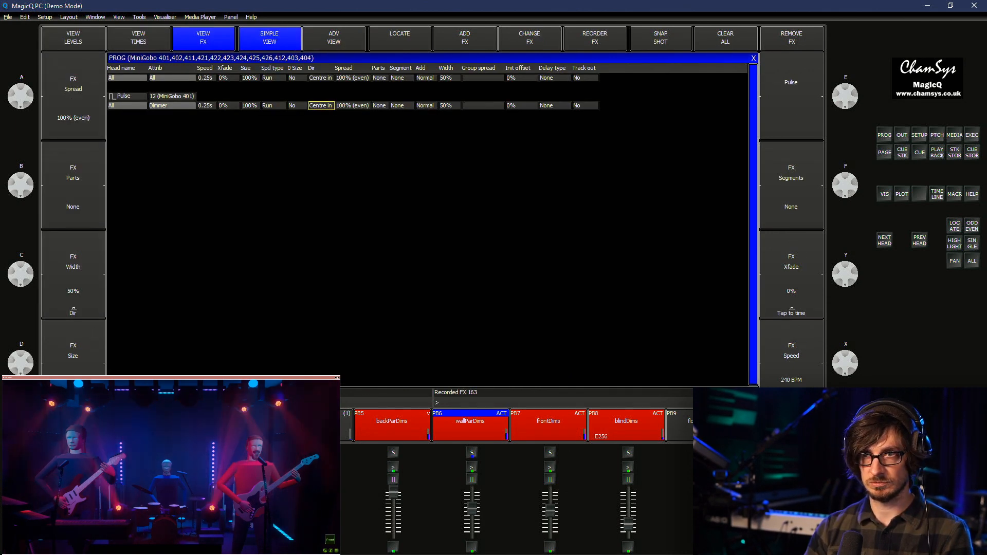
Set the Pulse dimmer effect's direction to Centre out and record it as moverSquareCOut in FX palette slot F164
key("Return")
left_click(371, 102)
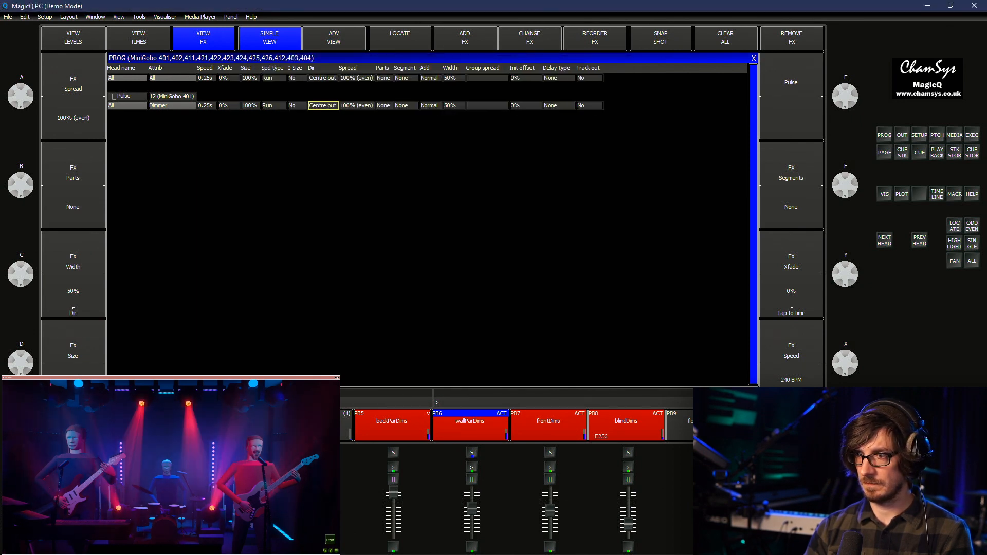
key("Escape")
type("mov")
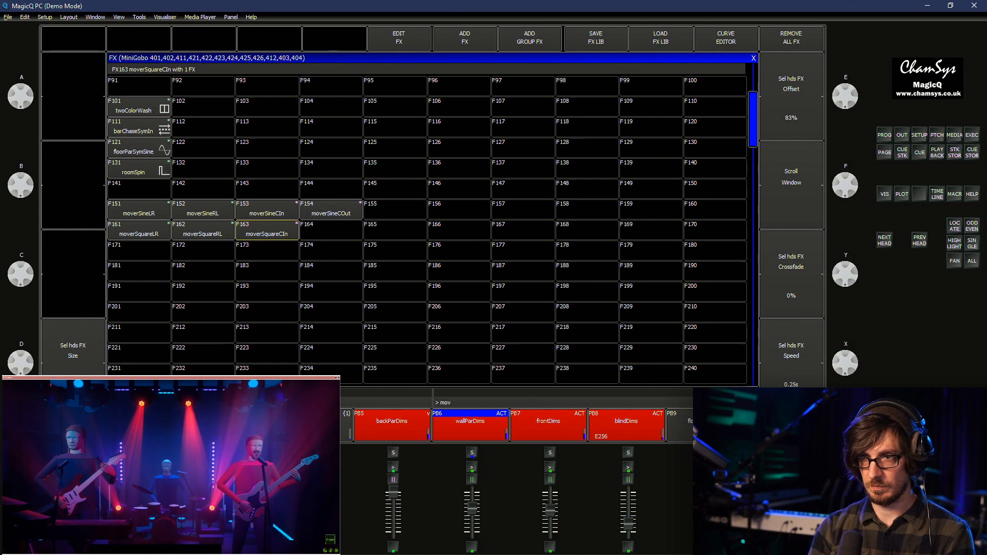
type("erSquareC")
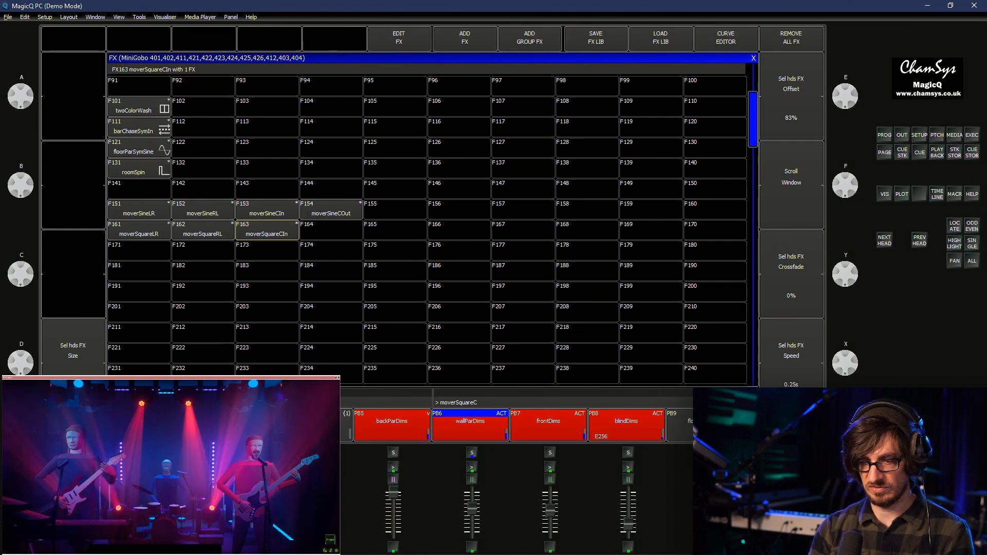
type("Out")
key("ctrl+r")
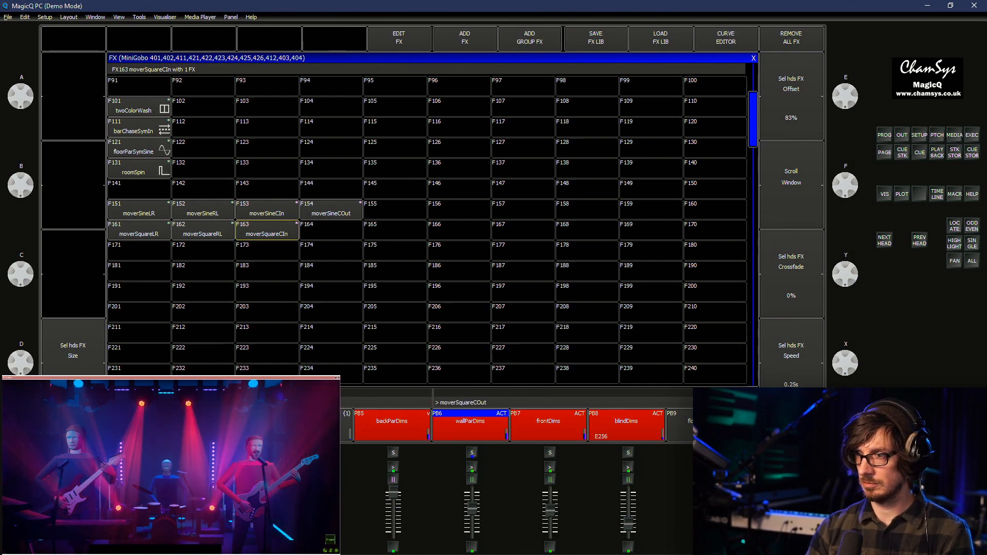
left_click(331, 231)
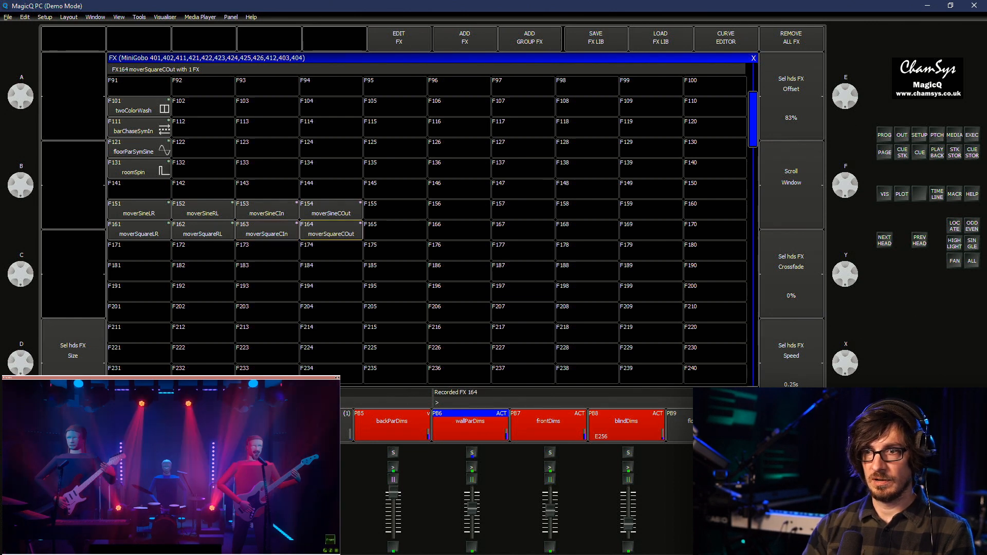
Clear the programmer, test the moverSquareCIn, moverSquareCOut and moverSineCIn palette effects in turn, and clear it again
key("ctrl+BackSpace")
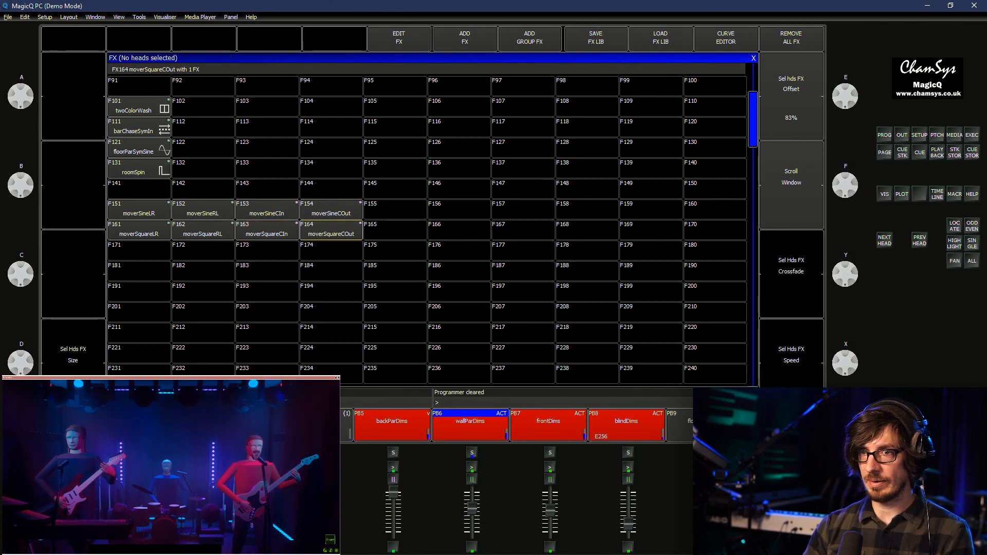
left_click(267, 230)
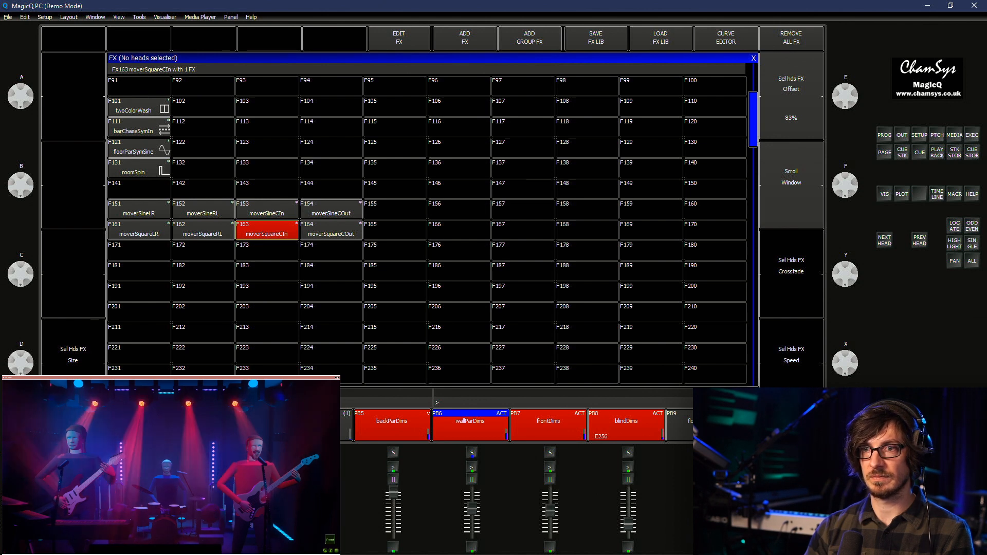
left_click(331, 230)
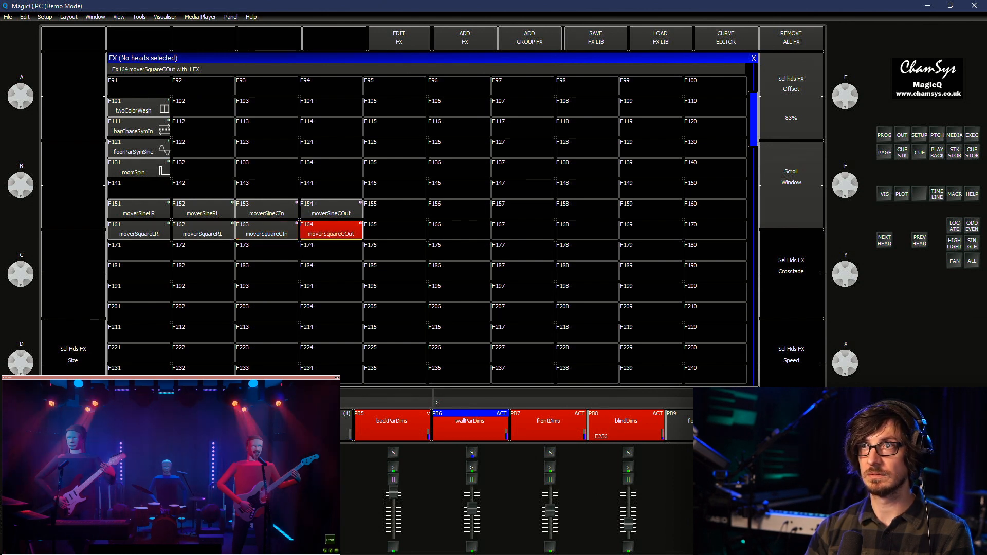
left_click(266, 209)
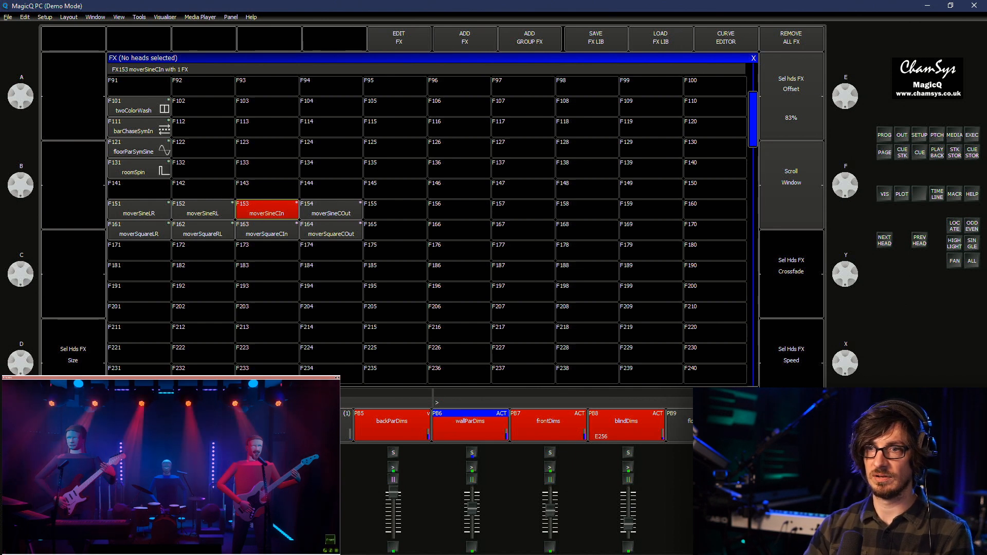
key("ctrl+BackSpace")
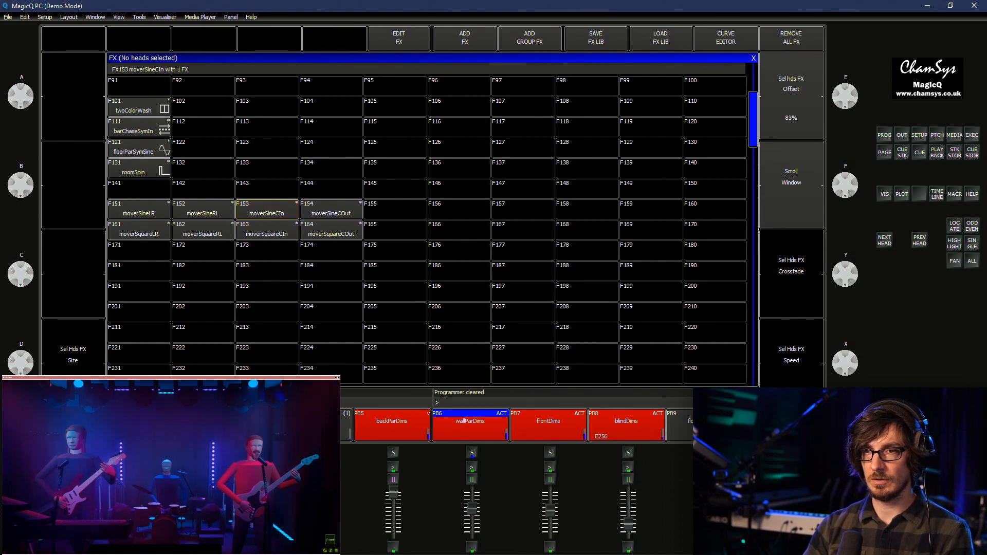
Include the moverSineCOut effect into the programmer and set its Sine dimmer direction to Left/Right
key("ctrl+i")
left_click(332, 210)
key("ctrl+p")
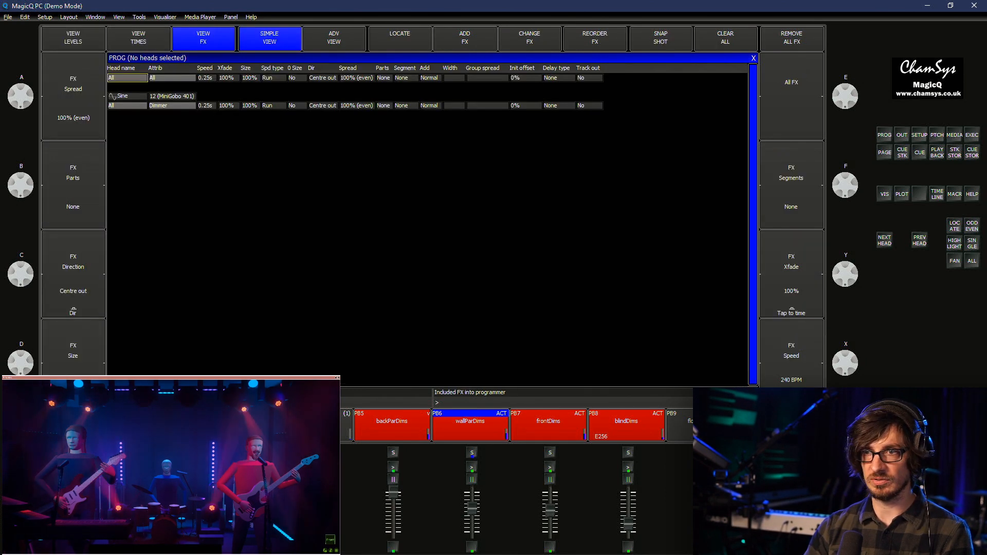
double_click(323, 106)
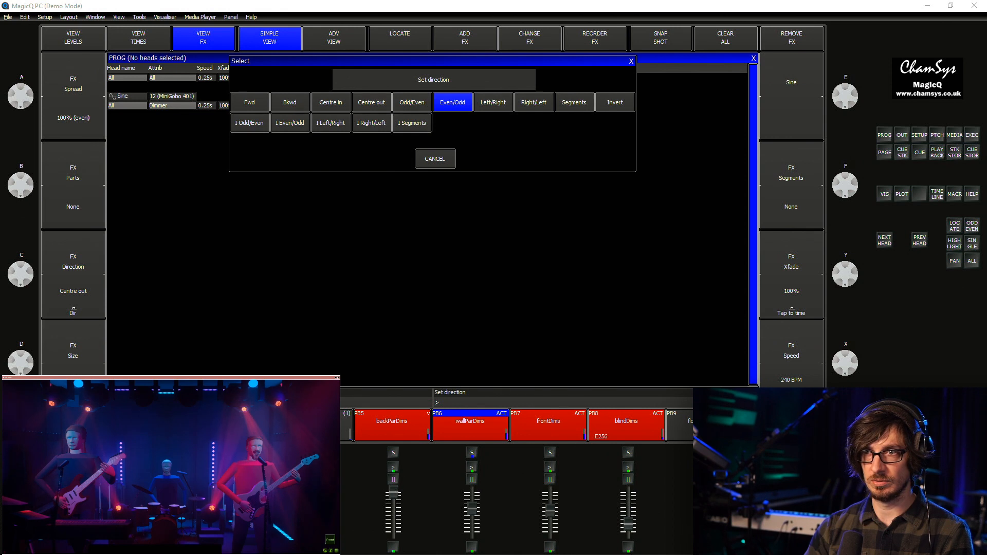
left_click(493, 102)
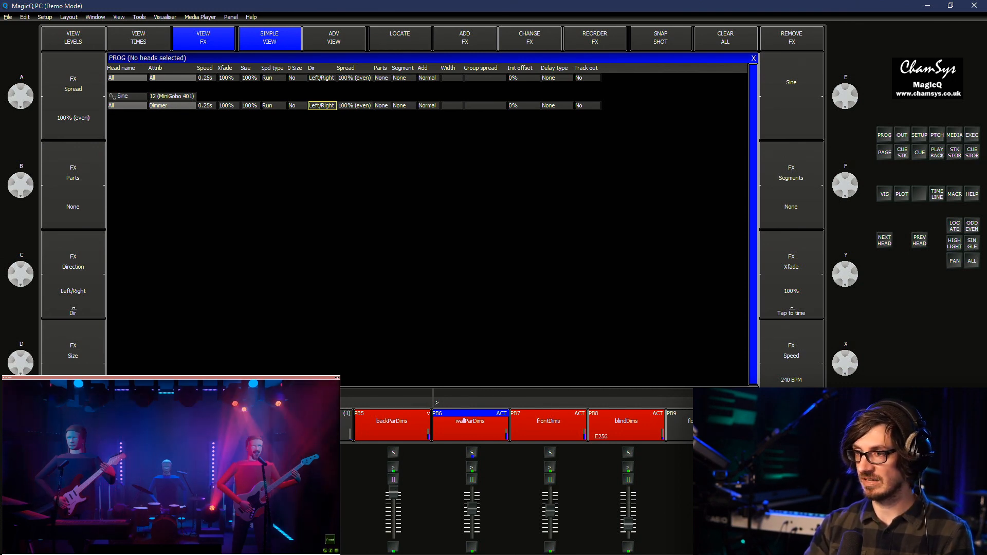
Record the Left/Right Sine dimmer effect as moverSineSplitLR in FX palette slot F155
key("Escape")
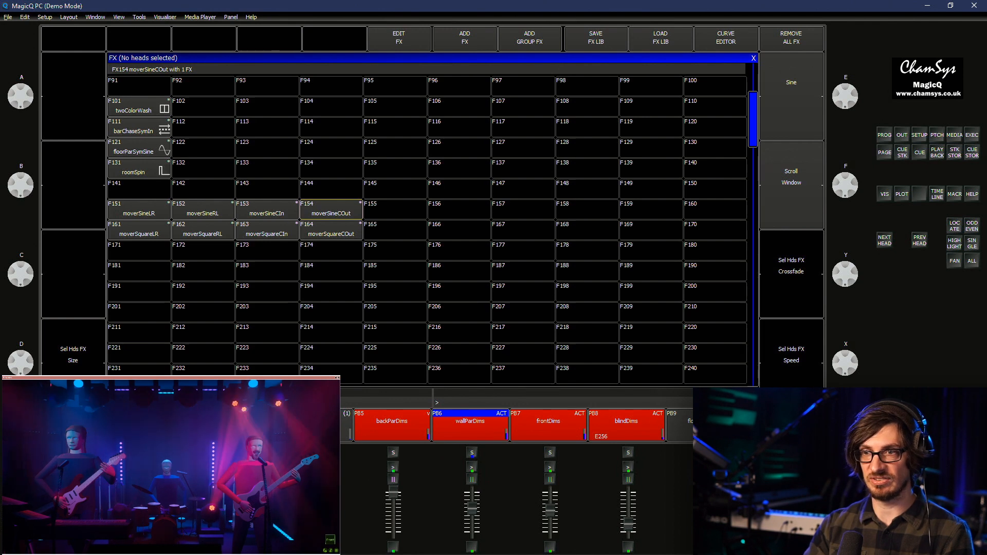
type("moverSine")
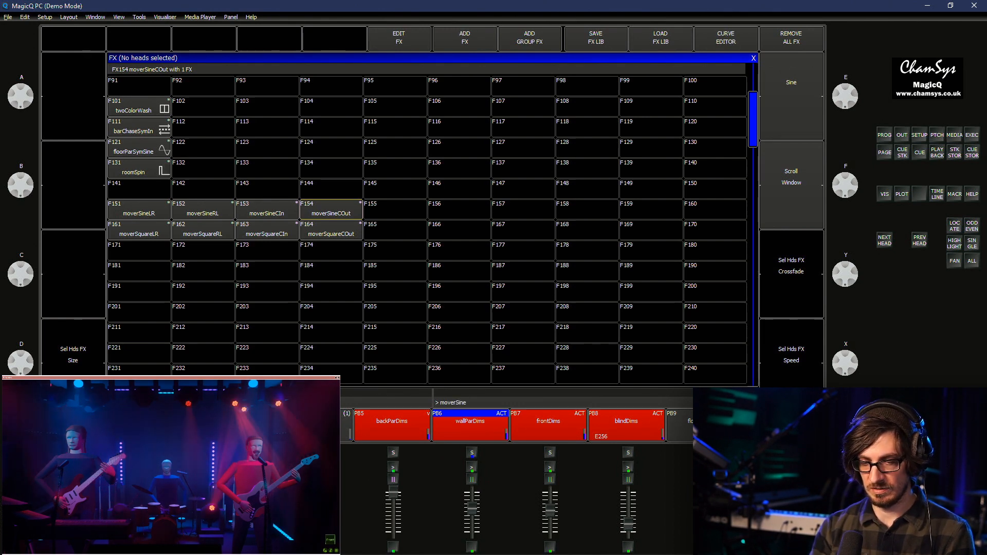
key("shift")
type("plitLR")
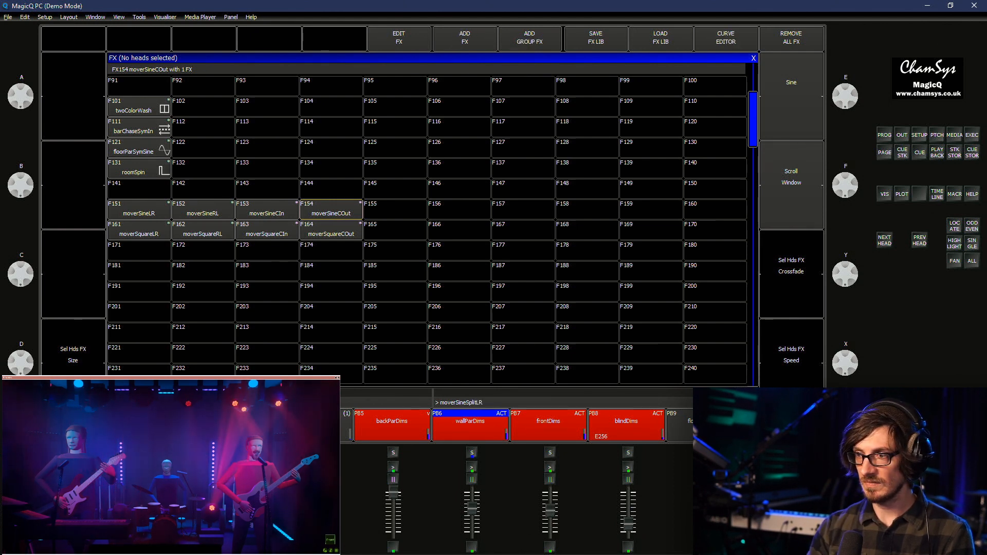
key("Return")
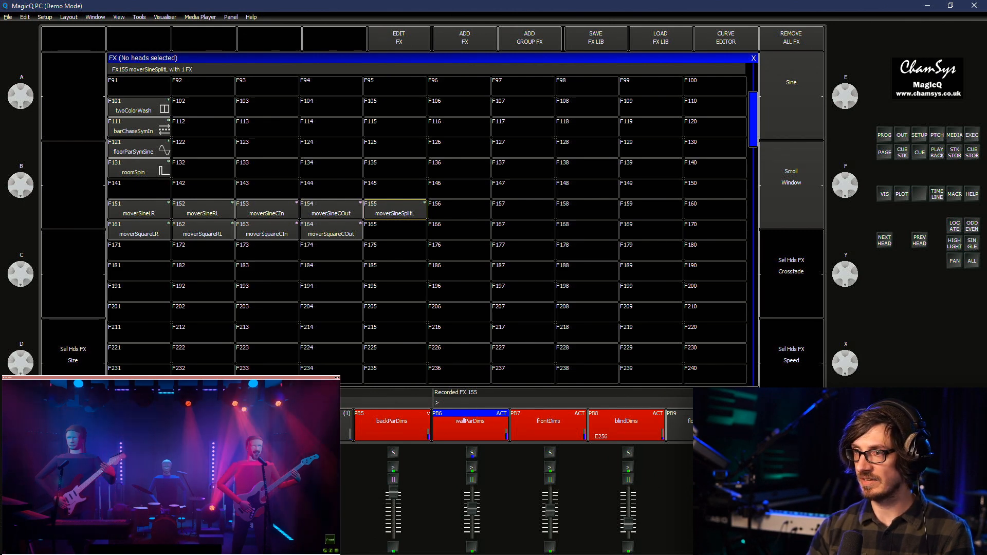
Return to the programmer's FX view and set the Sine dimmer effect's direction to Right/Left
key("Escape")
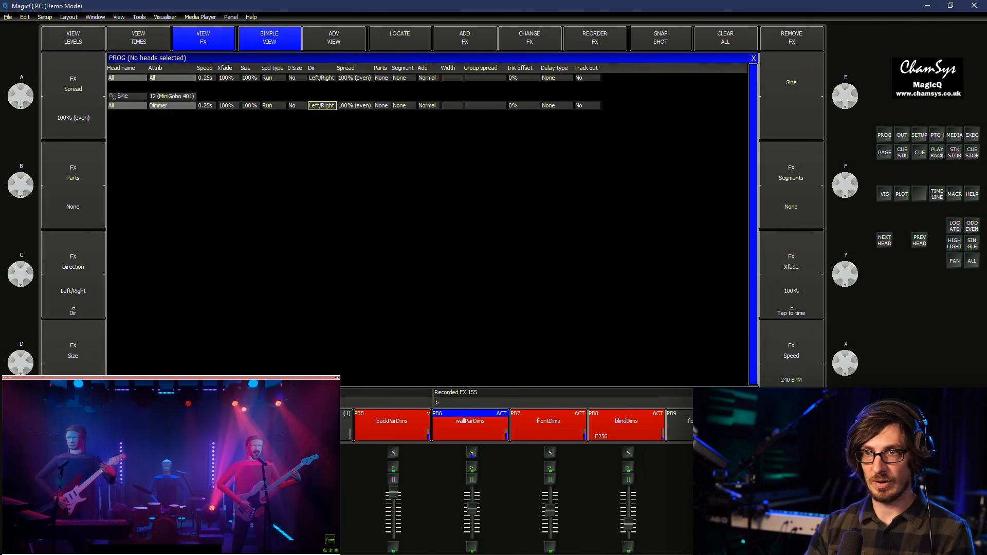
key("Return")
left_click(533, 102)
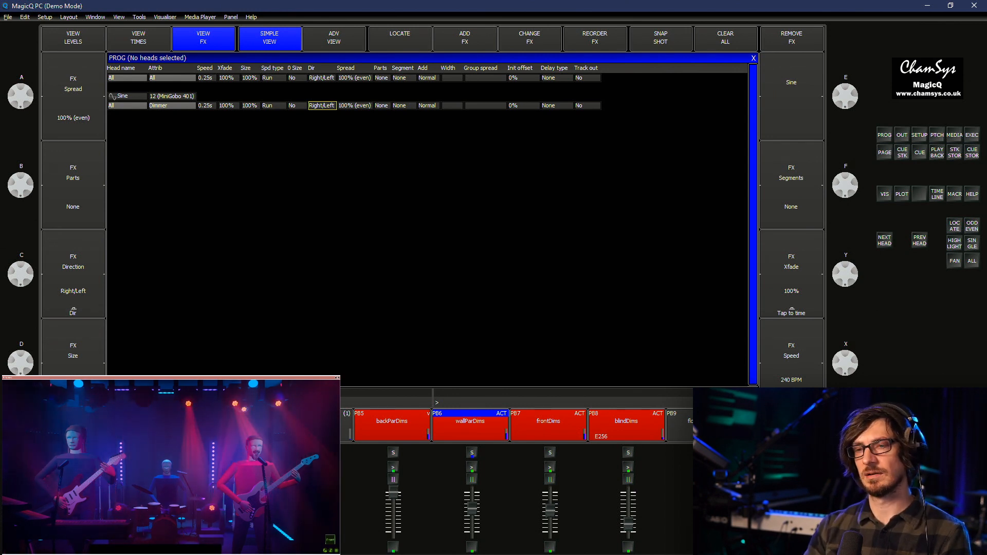
Go to the next playback page and view the dimmerChase cue stack
key("Page_Down")
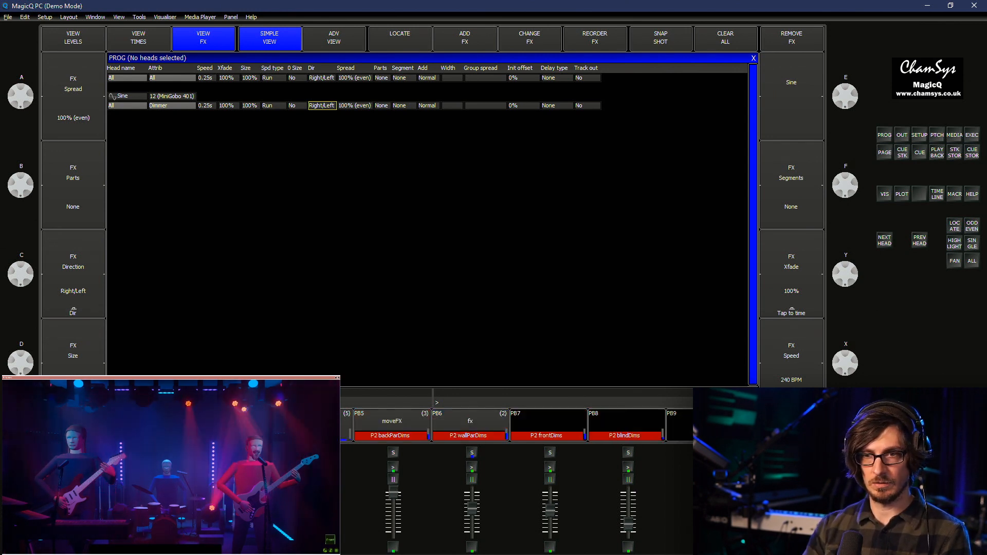
key("F10")
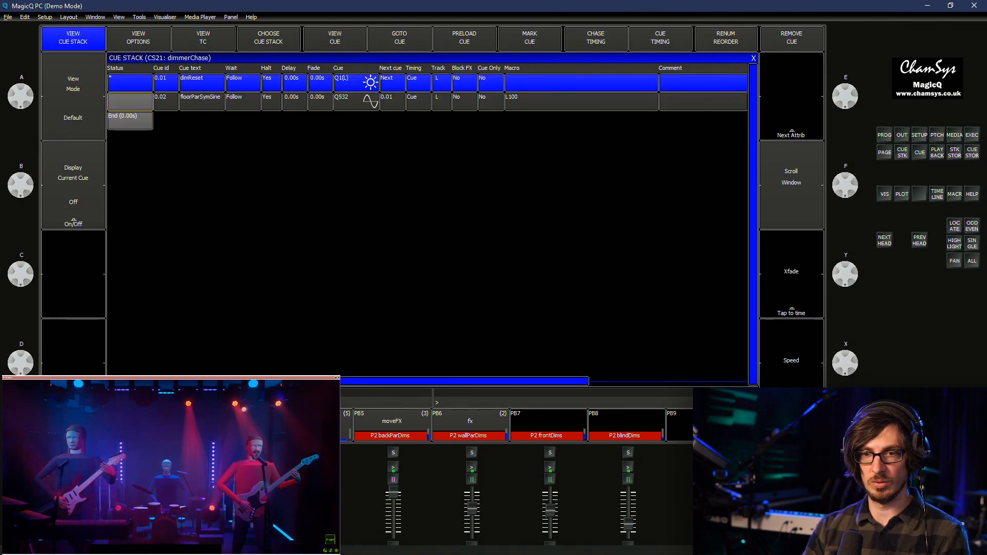
Switch to Chrome, search Google for "magicq cuestack macro" in a new tab, and open the ChamSys manual's Chapter 15, Cue Stacks
left_click(110, 545)
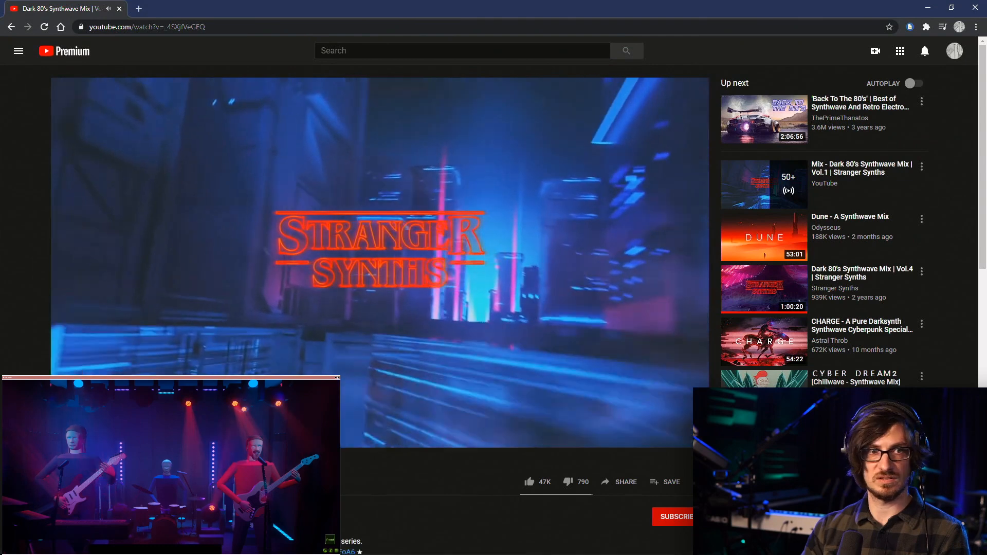
key("ctrl+t")
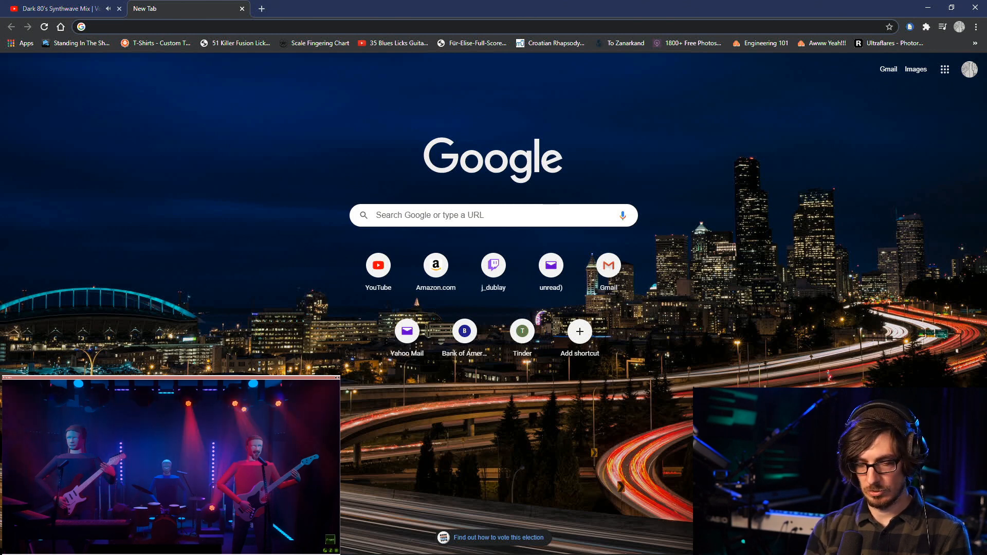
type("magicq ")
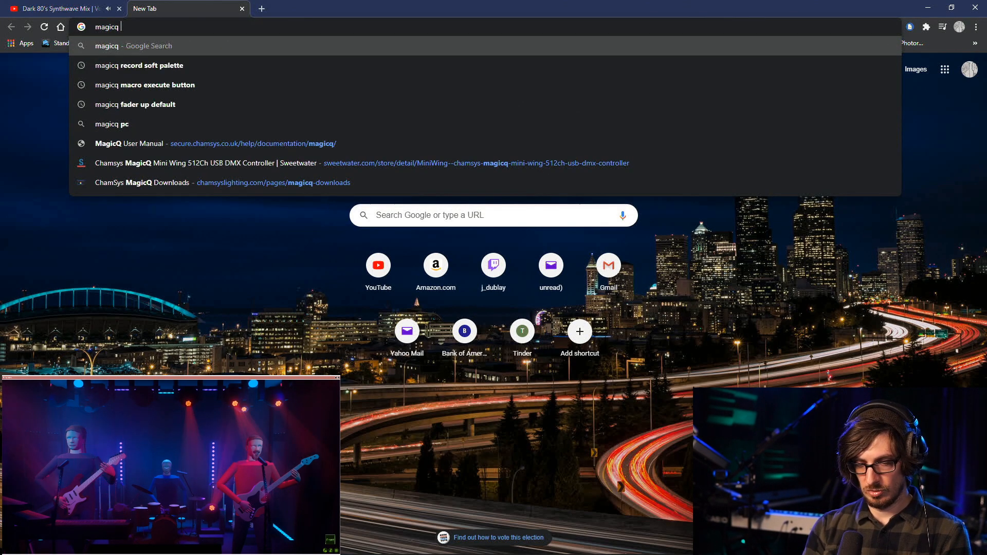
type("cuestack macro")
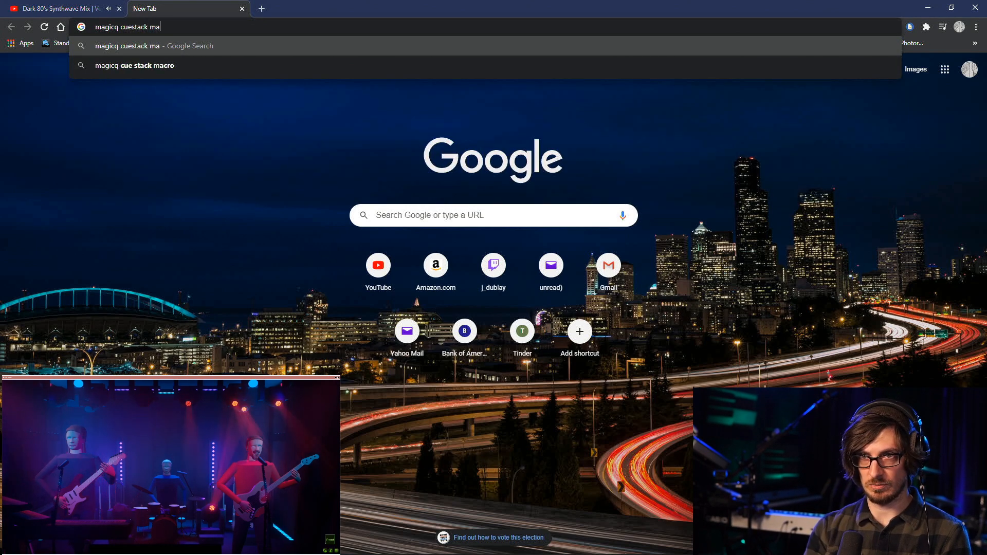
key("Return")
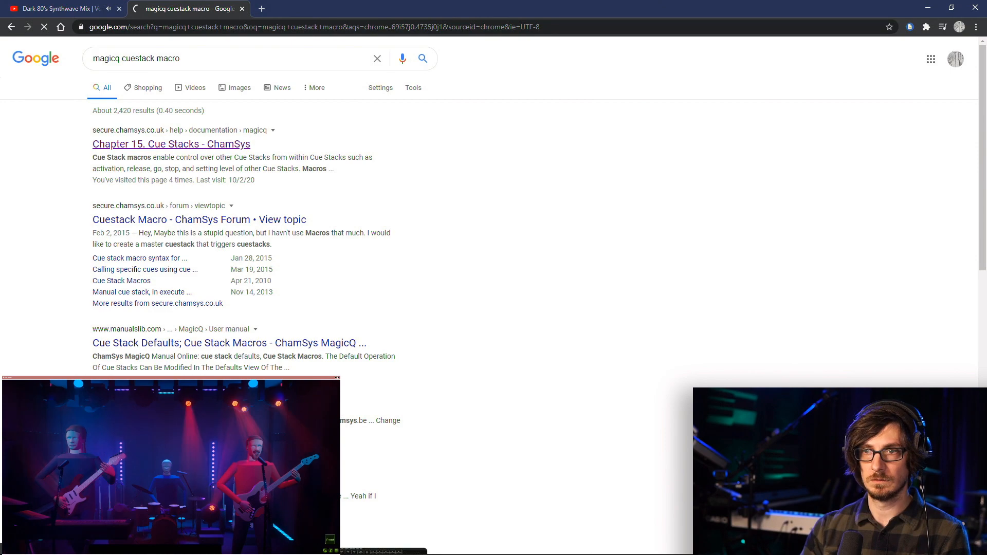
left_click(172, 144)
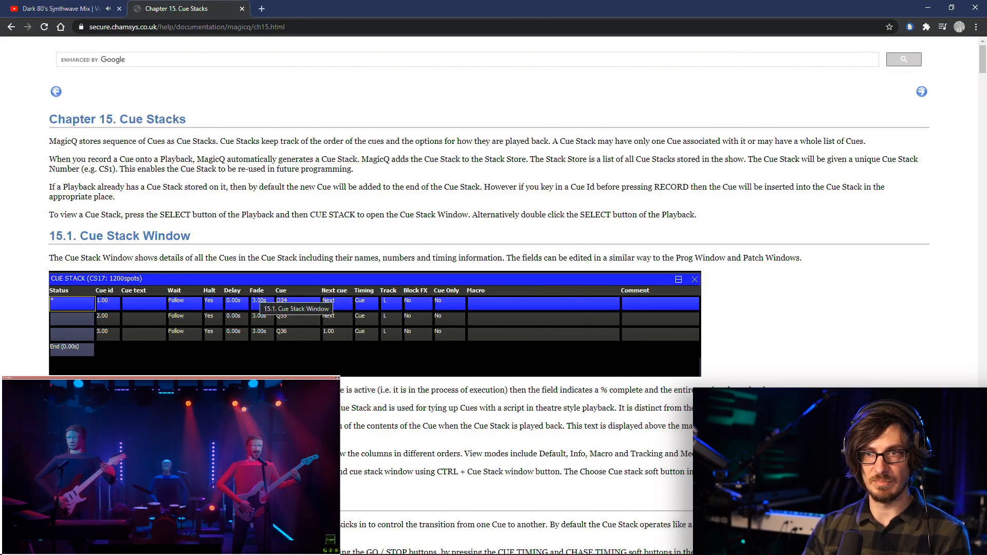
Find the Cue Stack Macros section of the Cue Stacks chapter and examine its table of macro formats
scroll(489, 287, "down", 9)
scroll(489, 288, "down", 1)
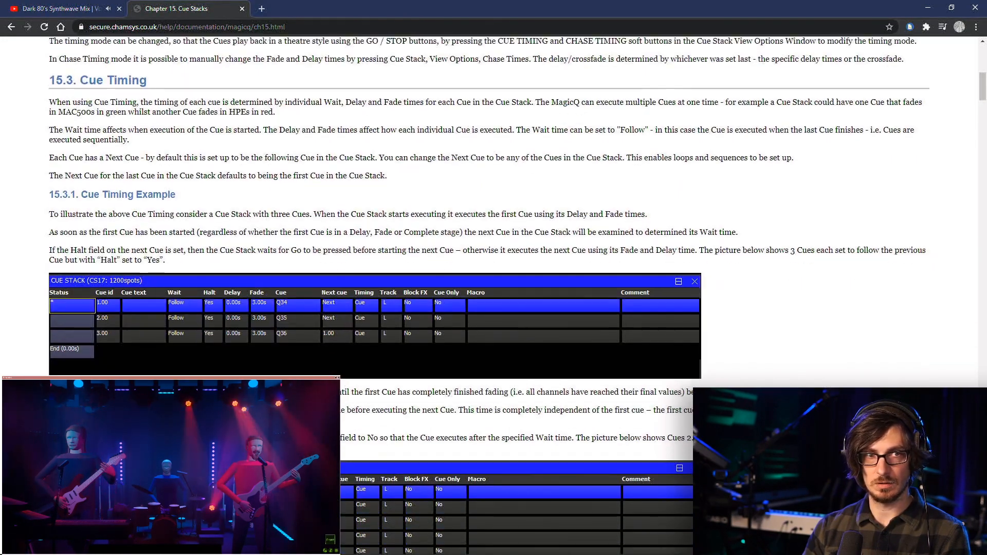
scroll(488, 288, "down", 15)
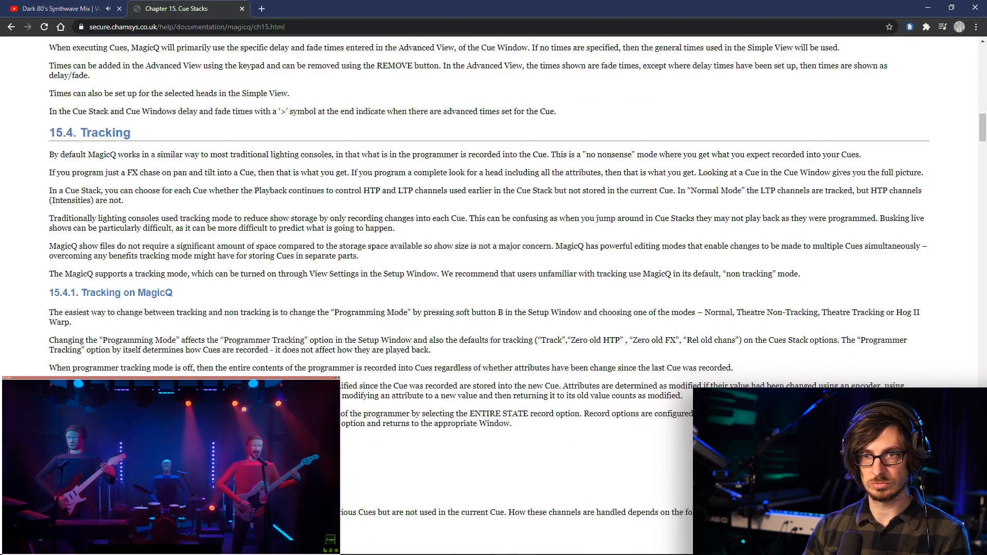
scroll(488, 288, "down", 15)
scroll(488, 288, "down", 15)
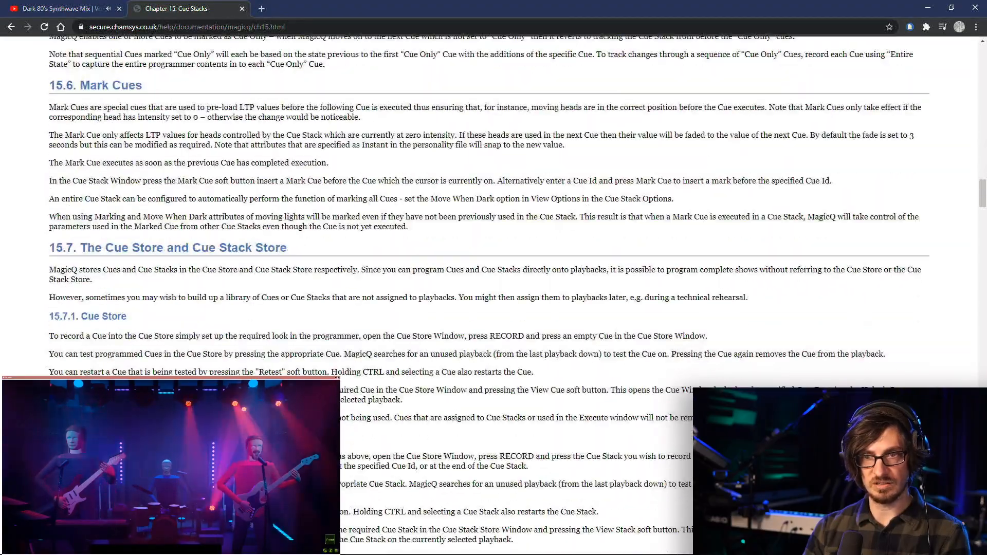
scroll(488, 288, "down", 15)
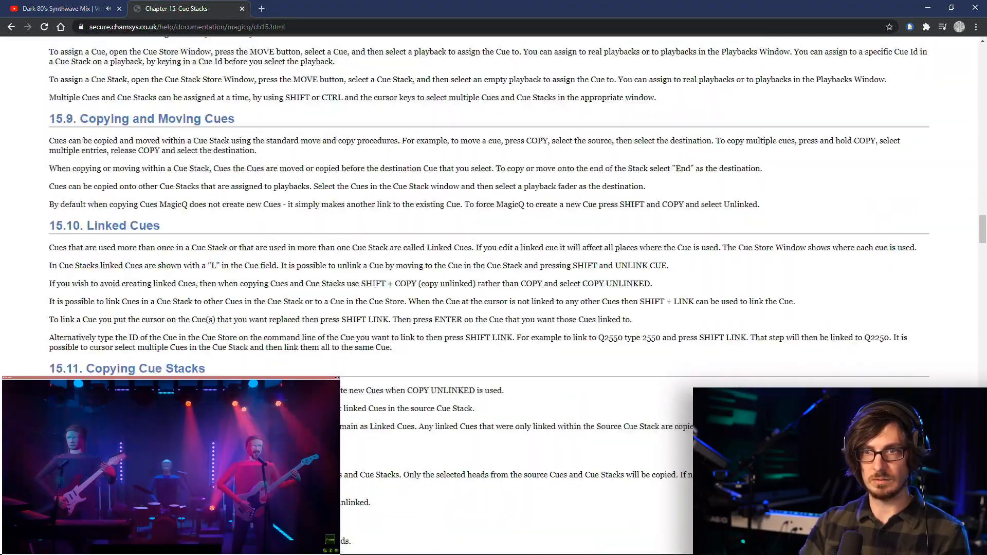
scroll(489, 288, "down", 15)
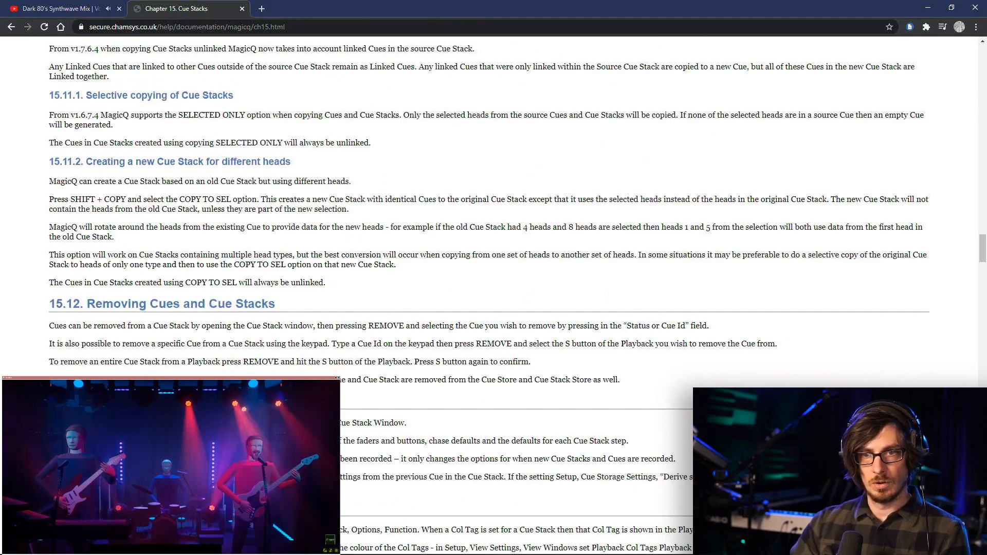
scroll(488, 288, "down", 10)
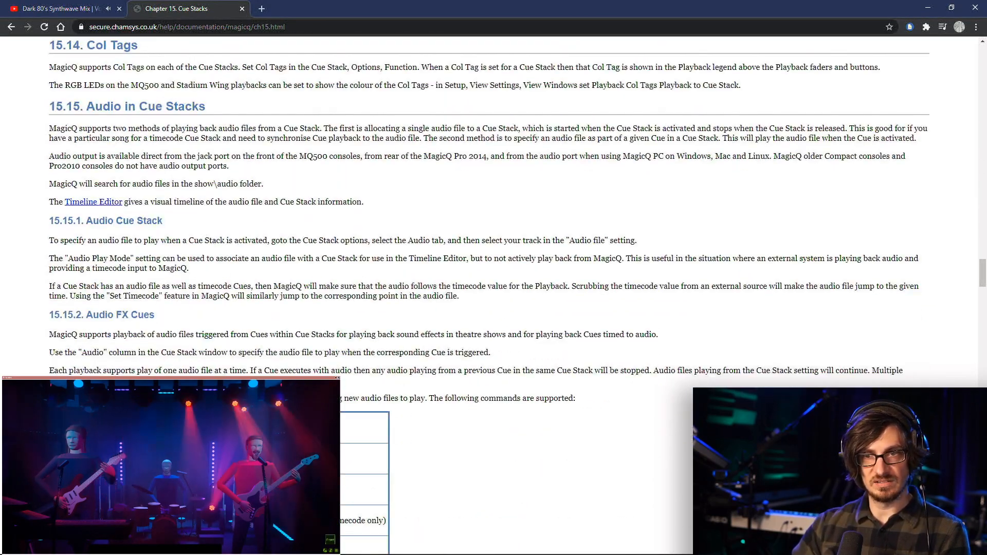
scroll(488, 288, "down", 11)
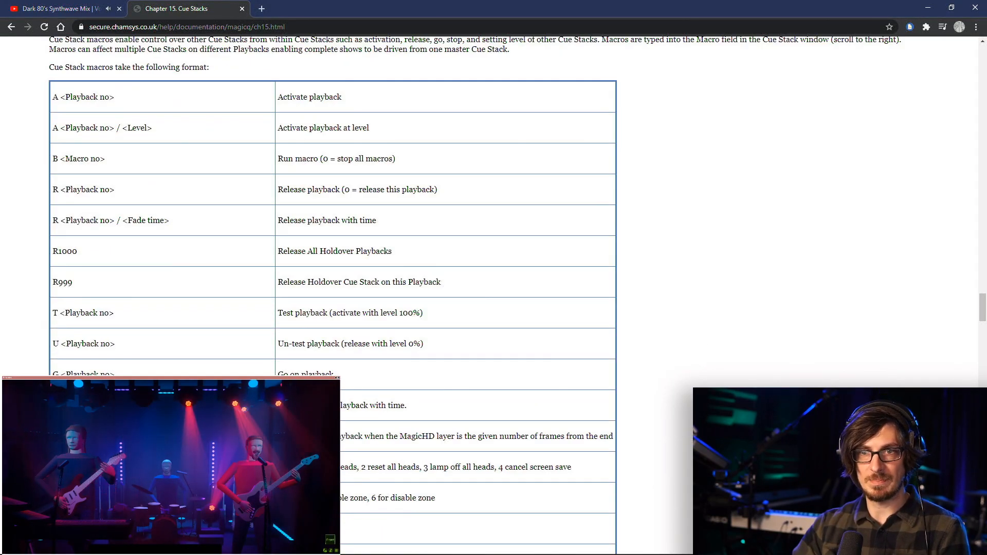
scroll(288, 315, "down", 1)
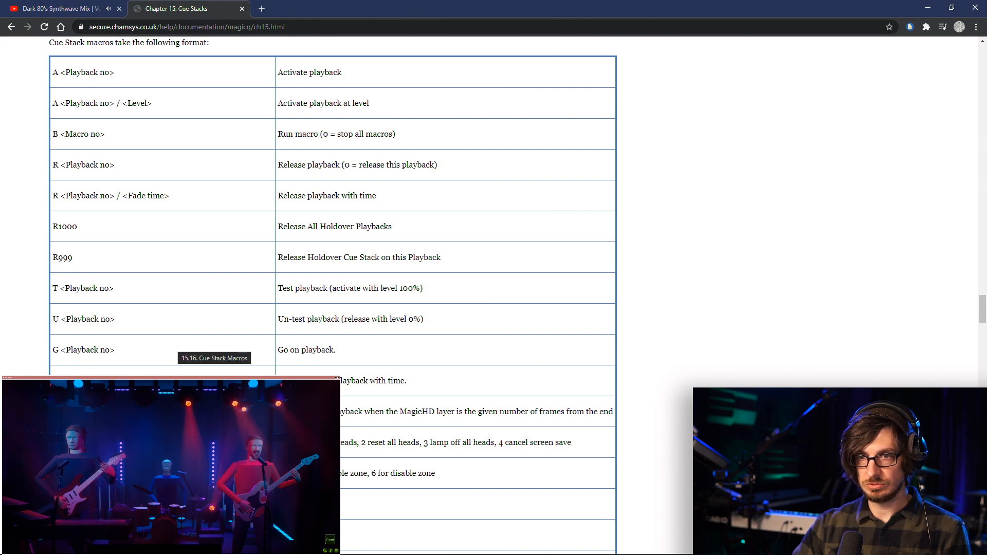
Examine the rest of the cue stack macro table, focusing on the format for activating an Exec Grid item
scroll(205, 344, "down", 3)
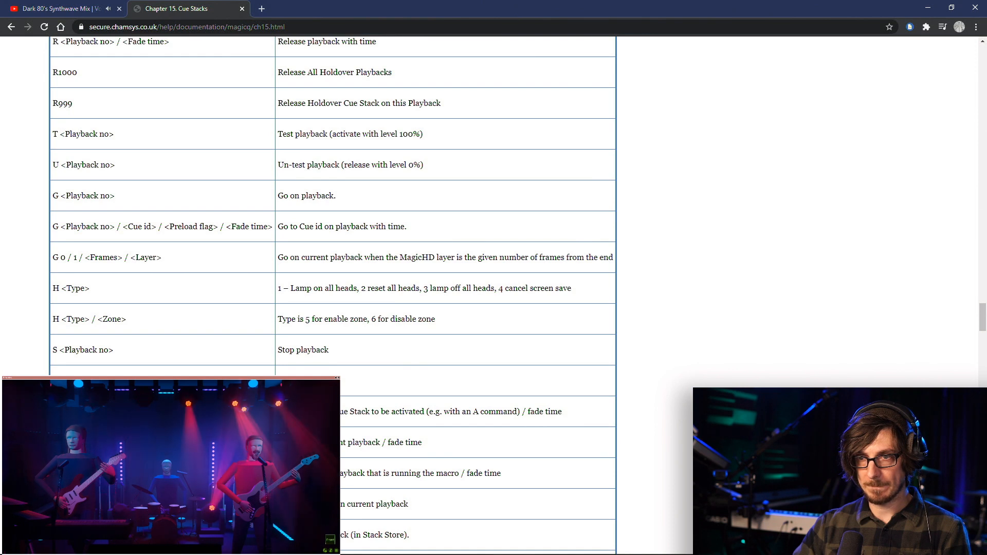
scroll(205, 344, "down", 2)
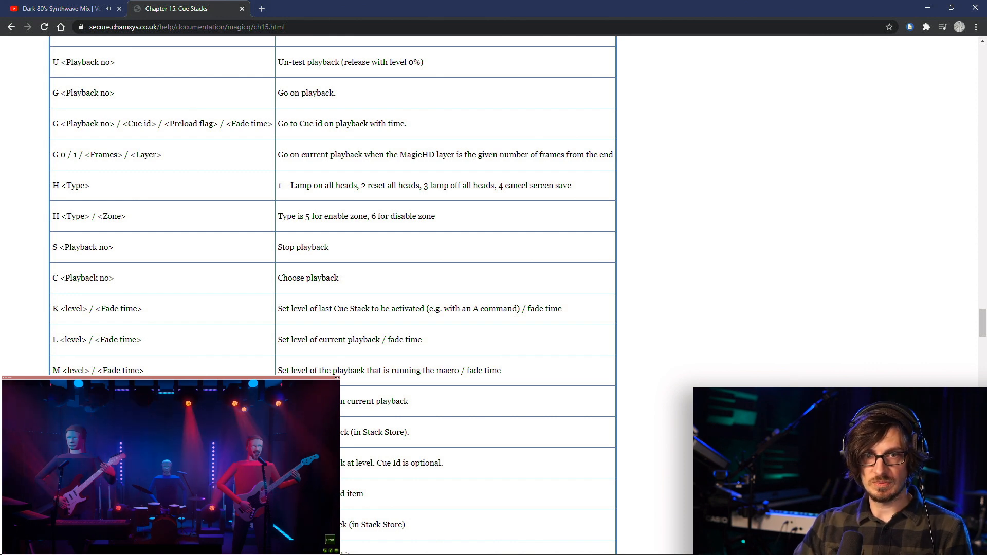
scroll(332, 296, "down", 2)
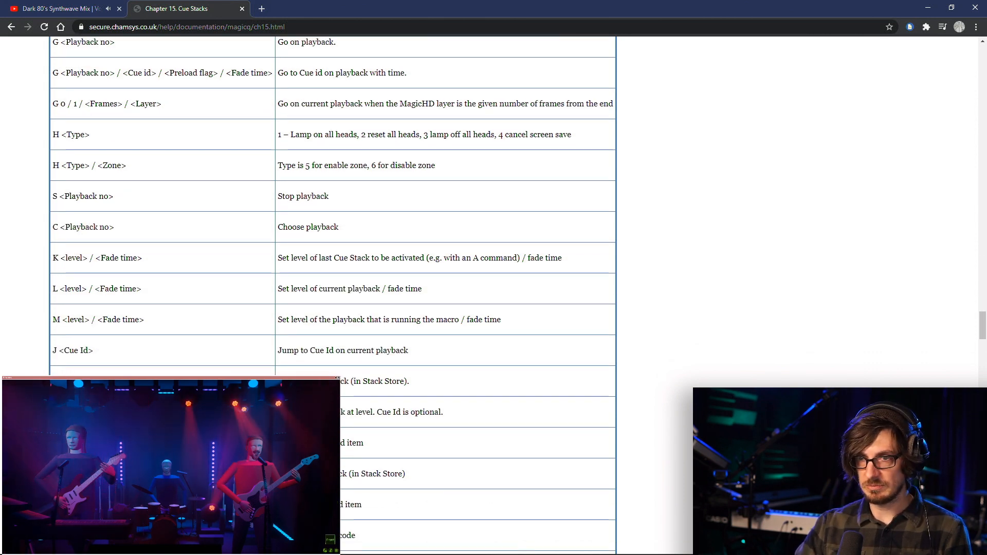
scroll(332, 296, "down", 1)
scroll(332, 296, "down", 1)
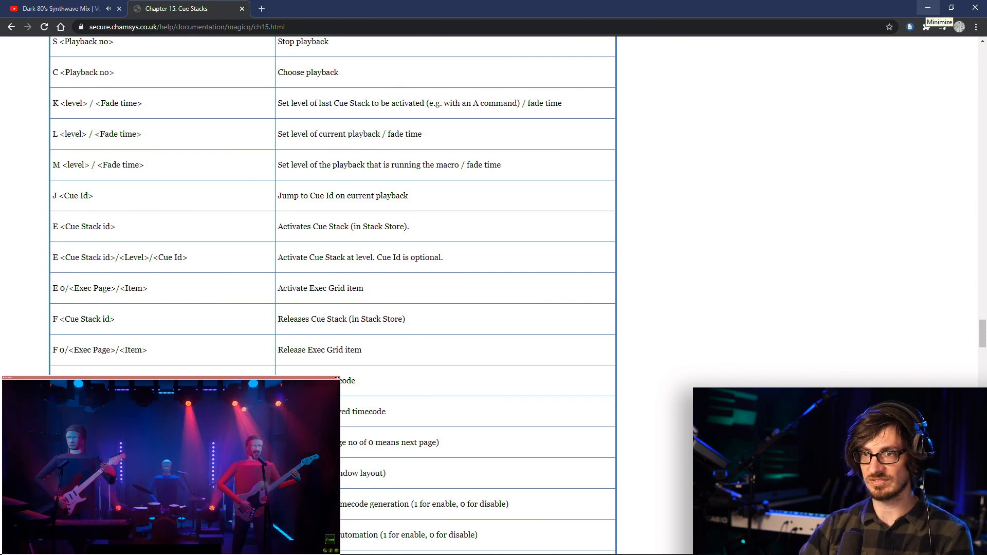
left_click_drag(364, 288, 283, 288)
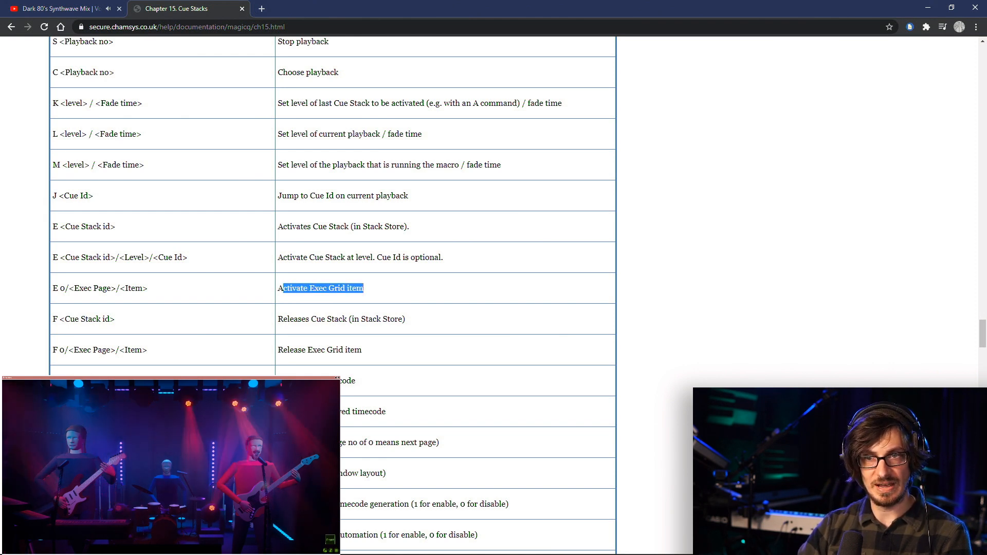
left_click(283, 288)
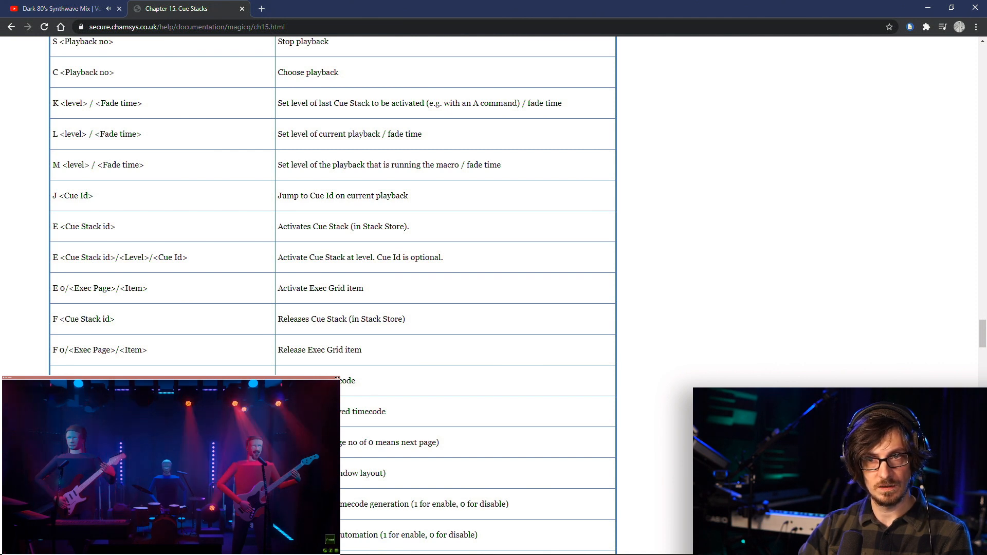
left_click_drag(52, 288, 68, 289)
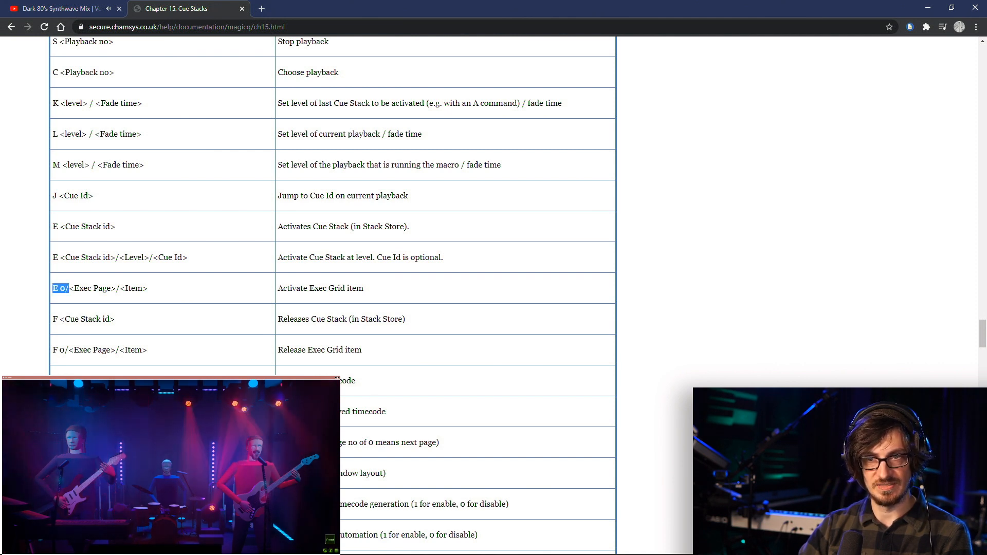
left_click(69, 289)
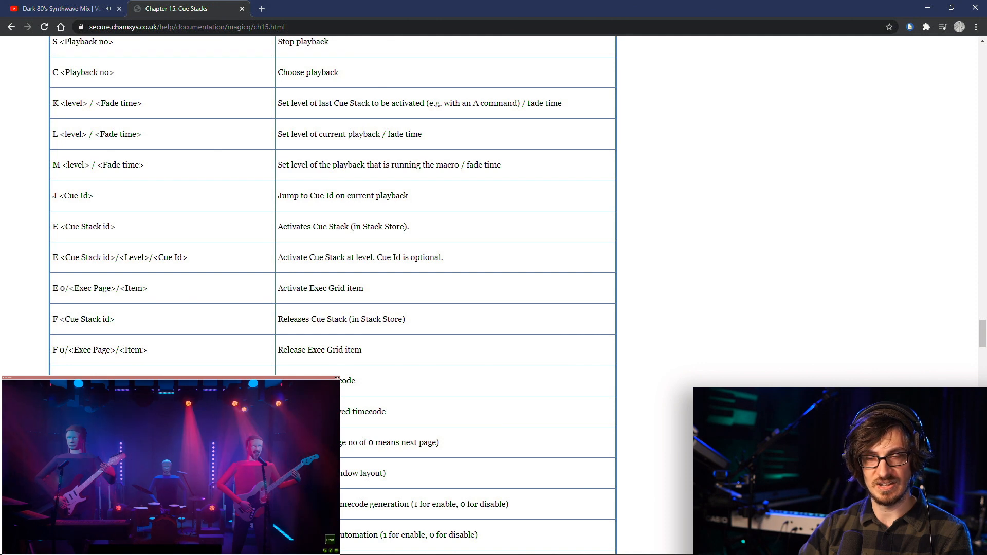
Switch to MagicQ and view the moveFX and fx cue stacks with their macros
key("alt+Tab")
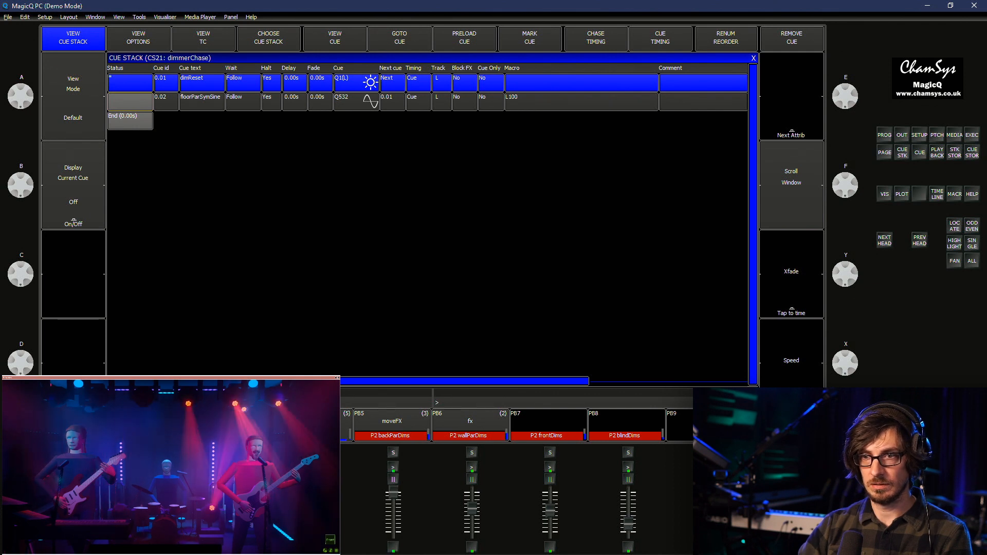
key("t")
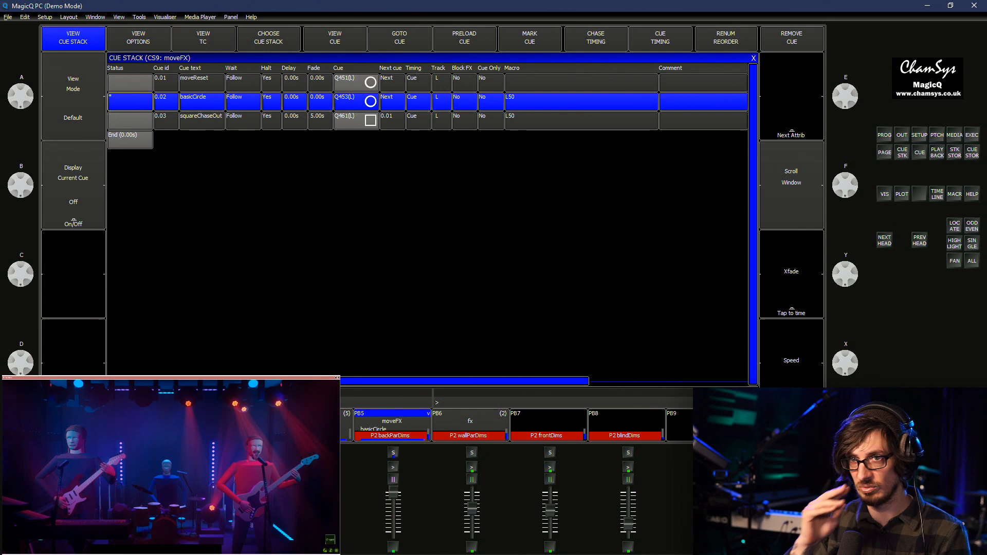
key("y")
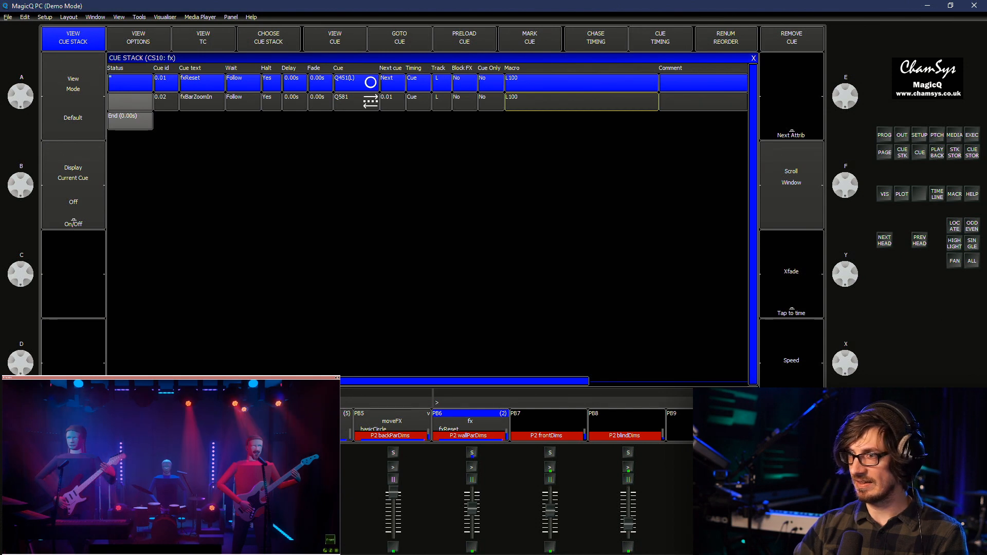
Copy the fxBarZoomIn cue from the cue store into the fx playback's cue stack and view that stack
left_click(972, 152)
left_click(332, 292)
scroll(332, 292, "down", 11)
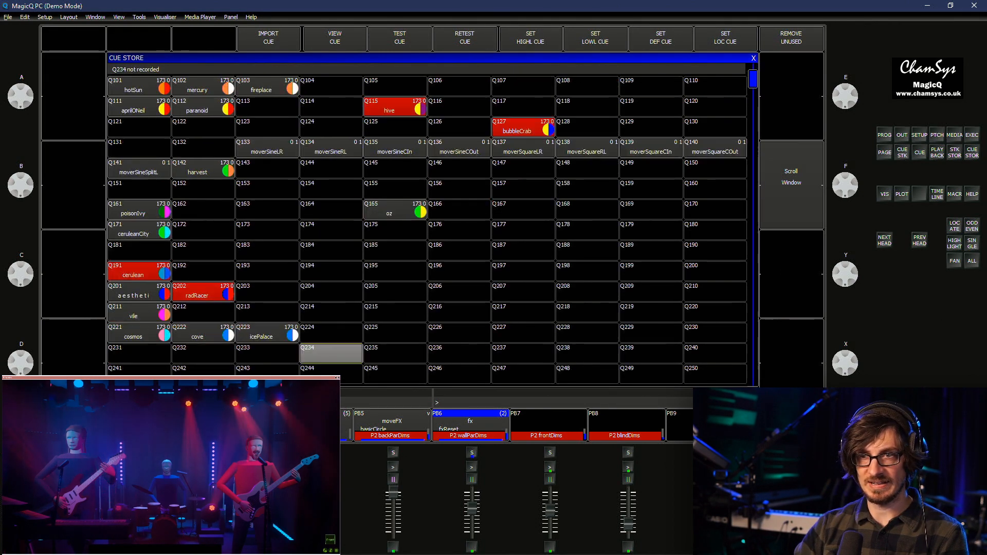
scroll(331, 353, "down", 20)
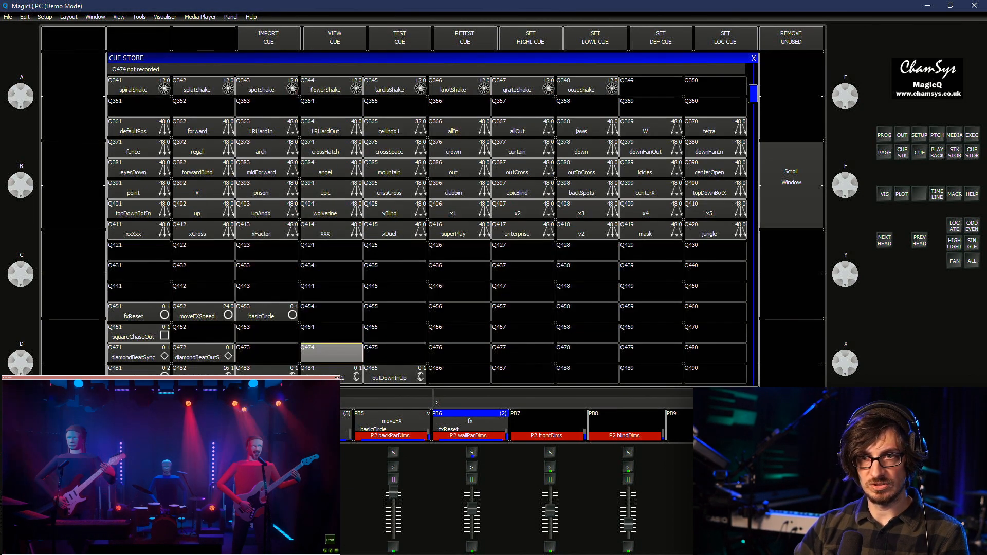
scroll(332, 353, "down", 11)
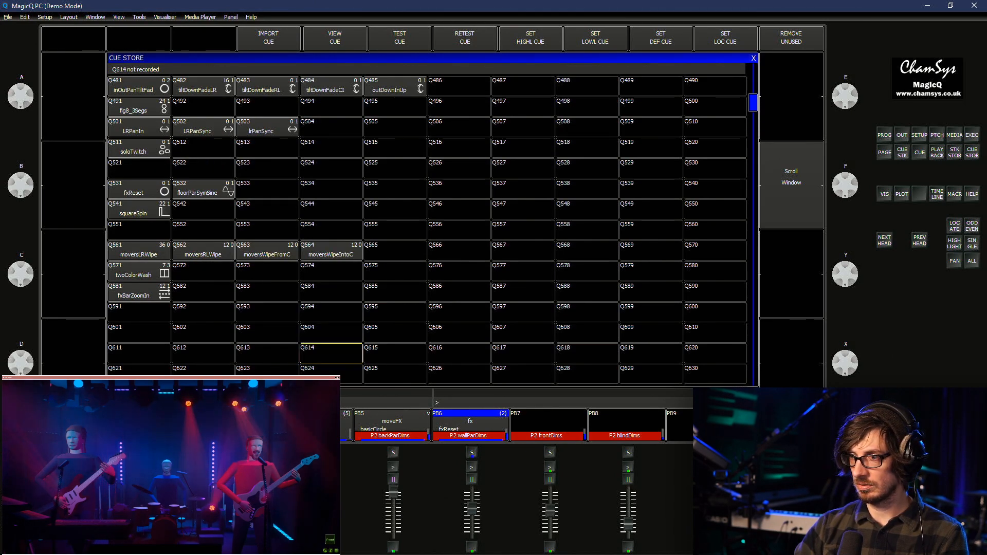
key("ctrl+c")
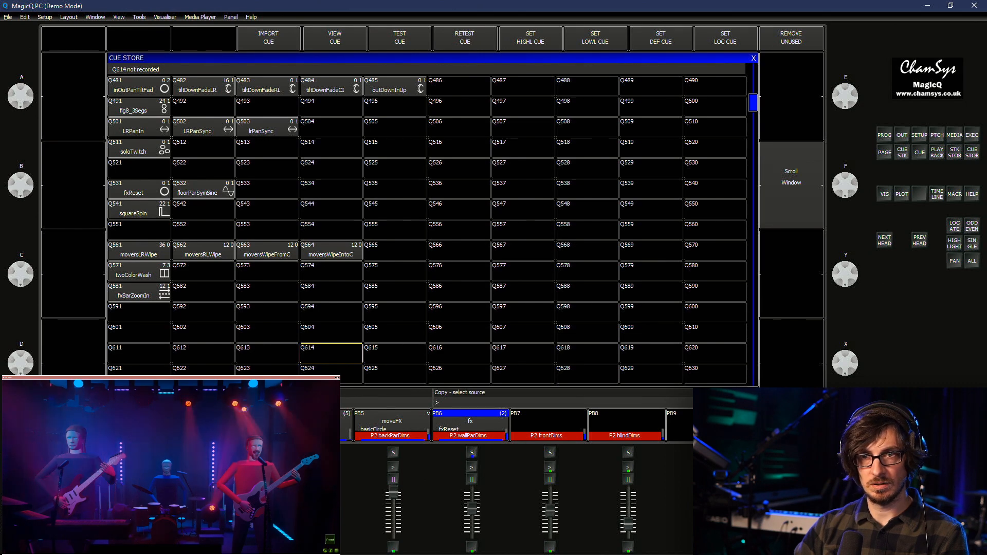
left_click(139, 292)
left_click(471, 453)
left_click(471, 453)
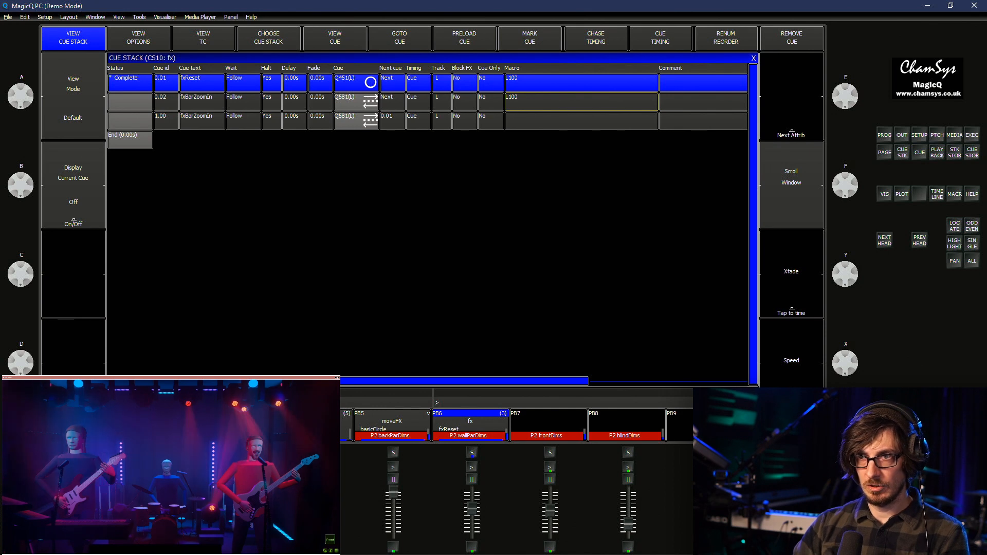
Open the macro of fx cue 0.02 for editing and switch to Chrome to consult the macro format table
left_click(581, 102)
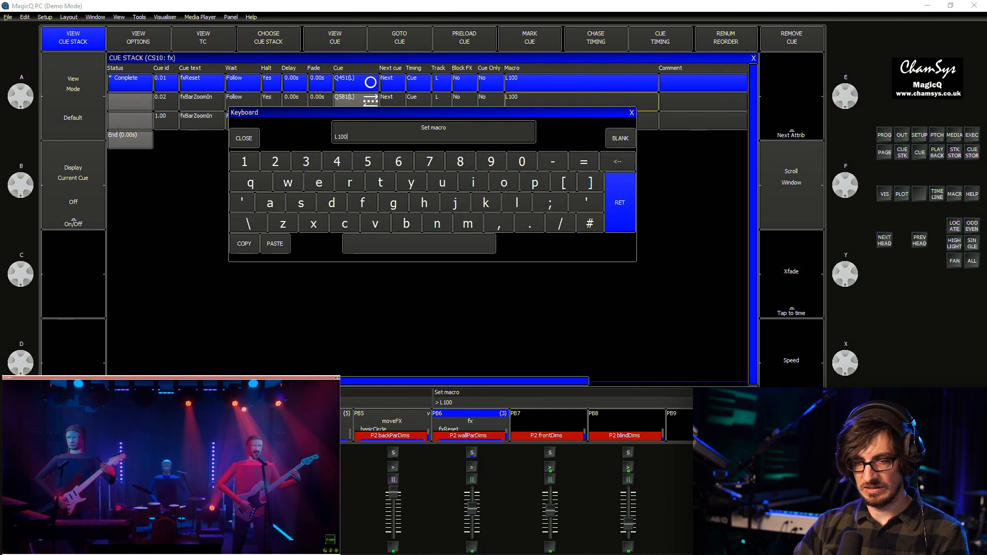
key("alt+Tab")
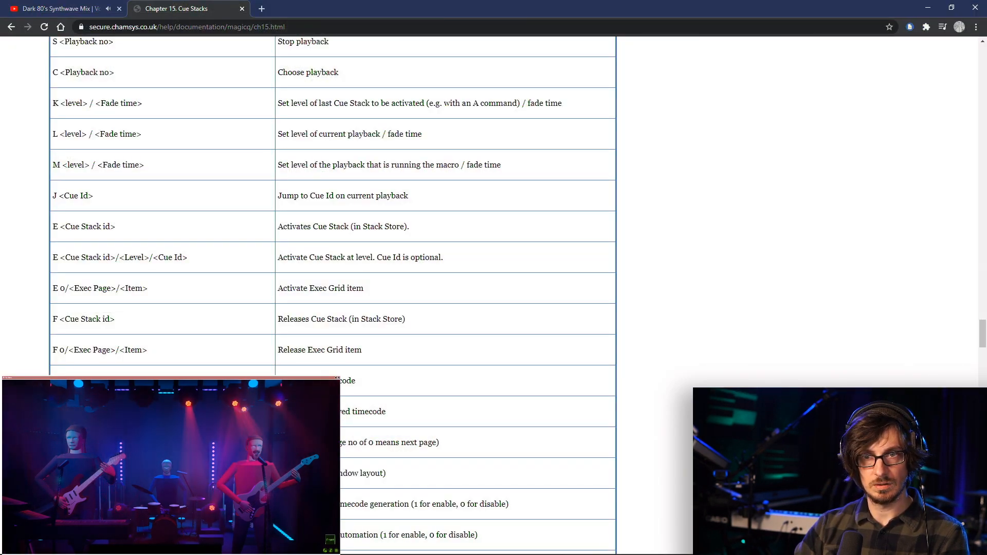
Switch to MagicQ and complete the macro of cue 0.02 in the fx cue stack as "L100E o/2/10"
key("alt+Tab")
type("E")
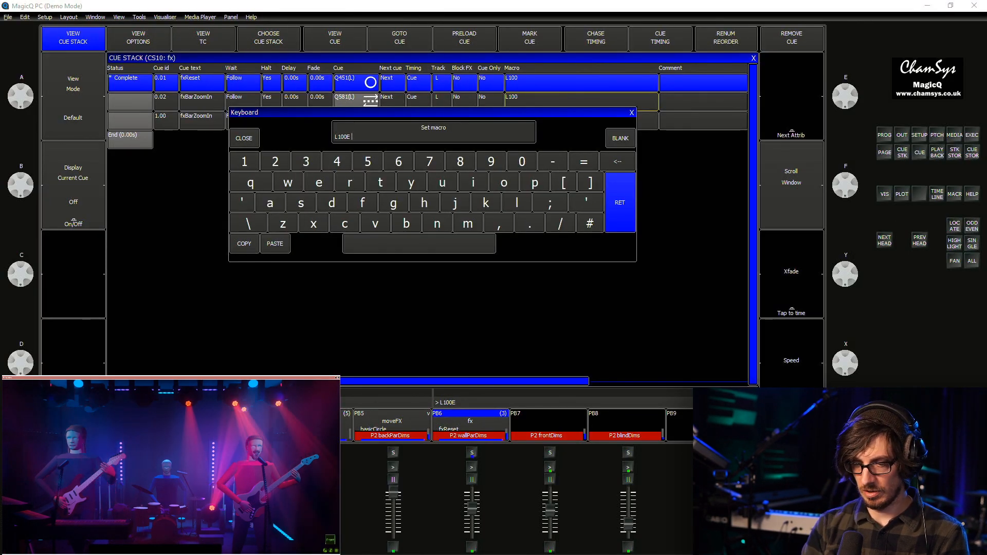
type(" o/")
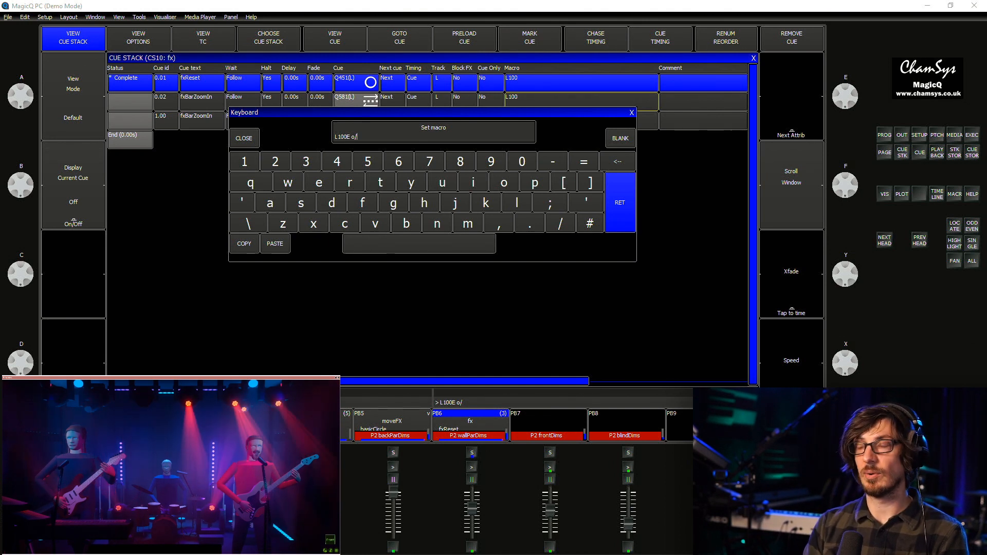
type("2")
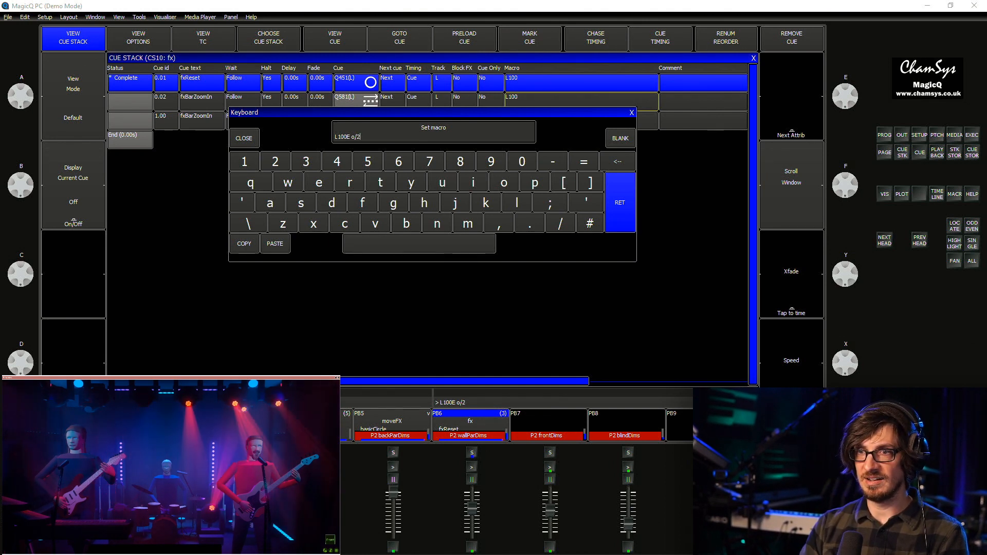
type("/")
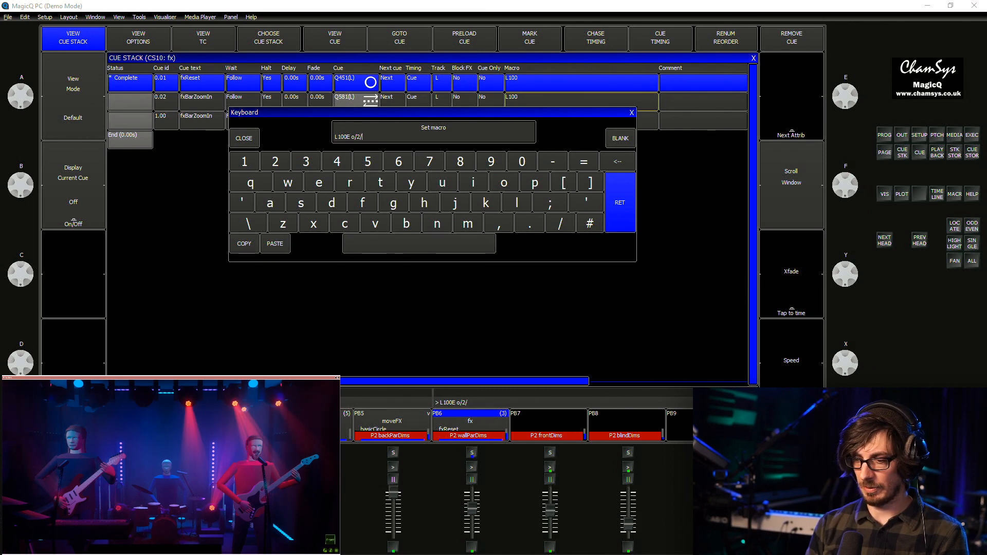
type("10")
key("Return")
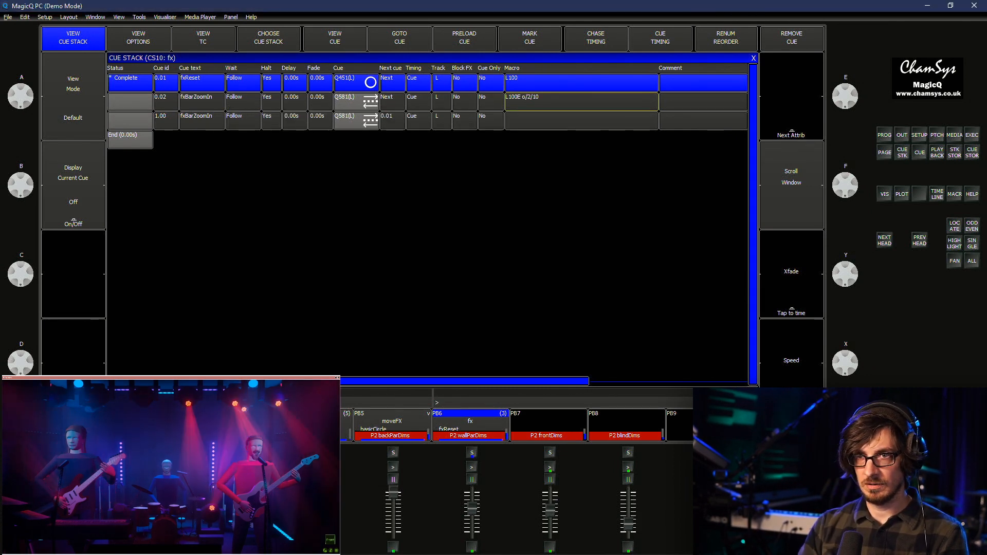
Open page 2 of the Execute grid and check its item numbering and the grid size setting, leaving the size as is
key("ctrl+e")
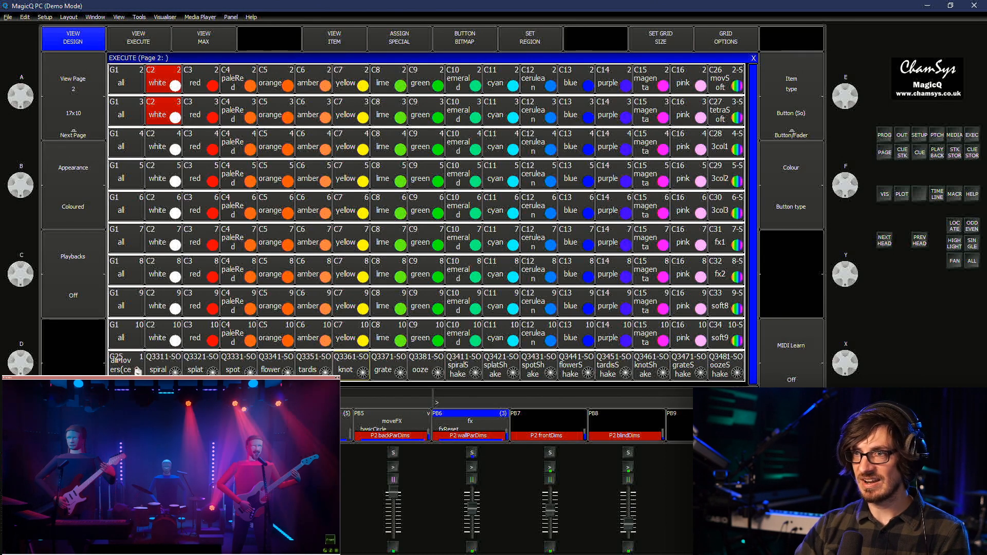
left_click(126, 79)
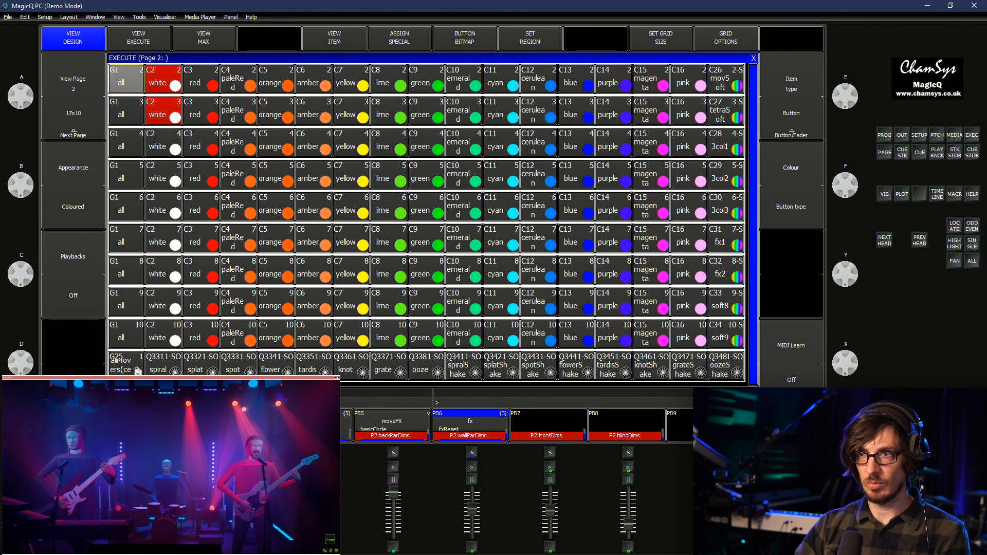
left_click(660, 38)
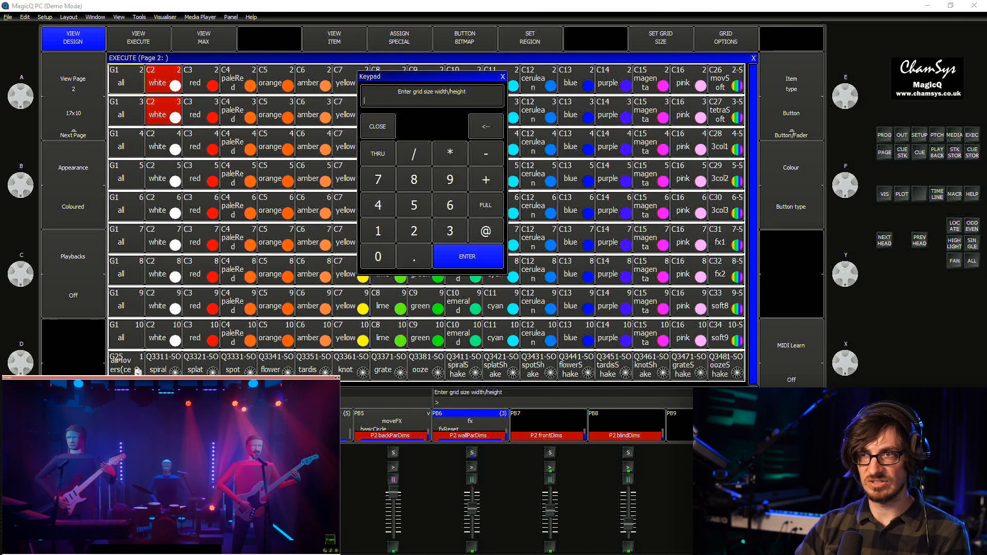
key("Escape")
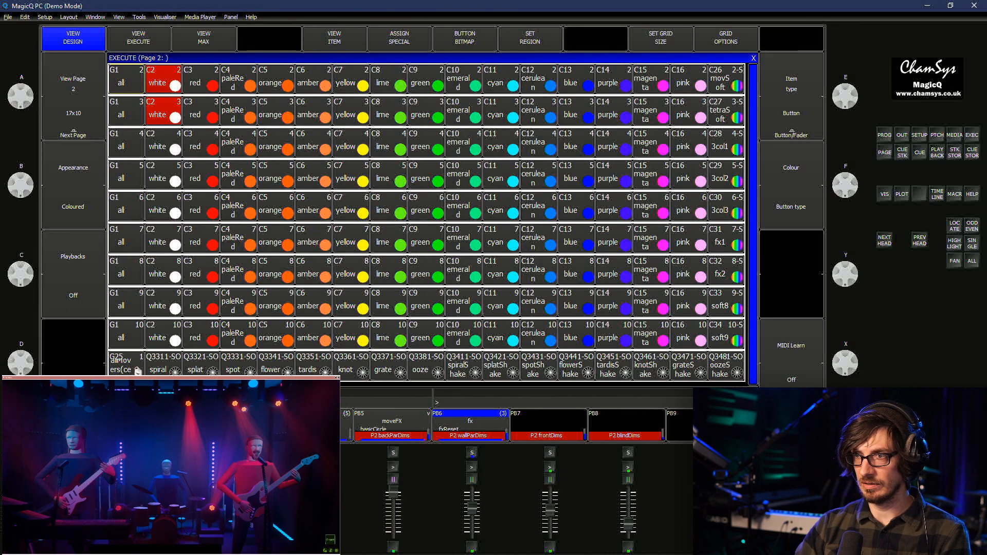
Activate the yellow and then the amber item in the Execute grid's second row, and recheck the Exec Grid macro syntax in the browser documentation
left_click(351, 111)
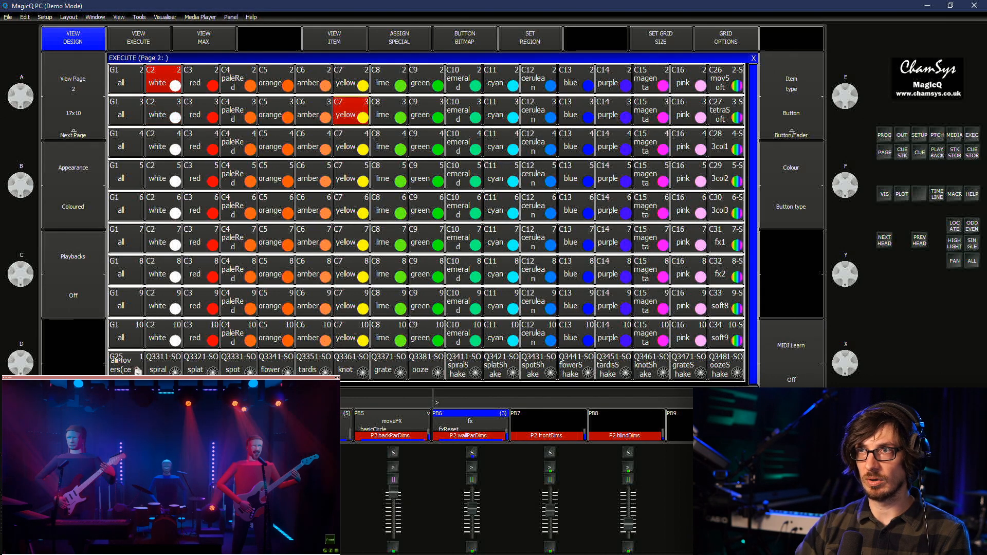
left_click(314, 111)
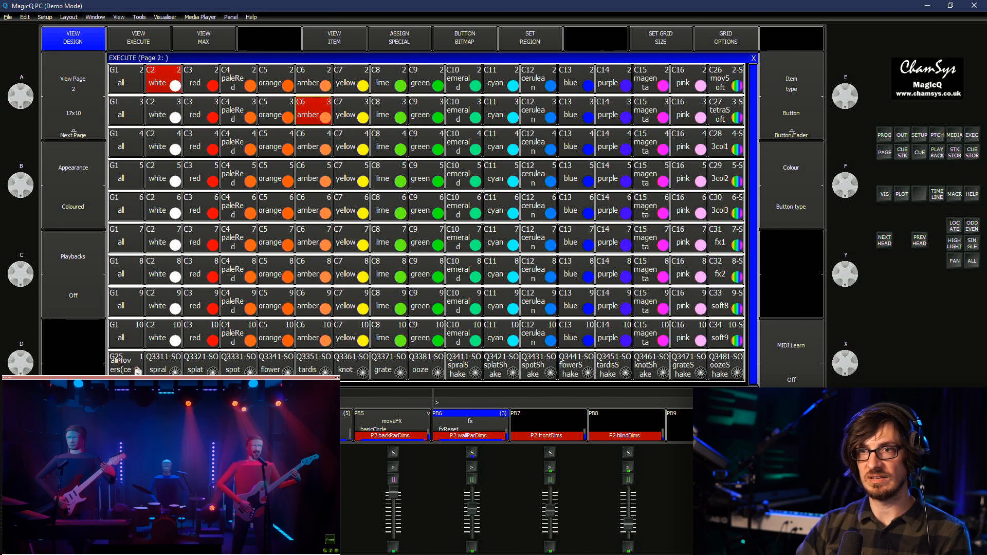
key("alt+Tab")
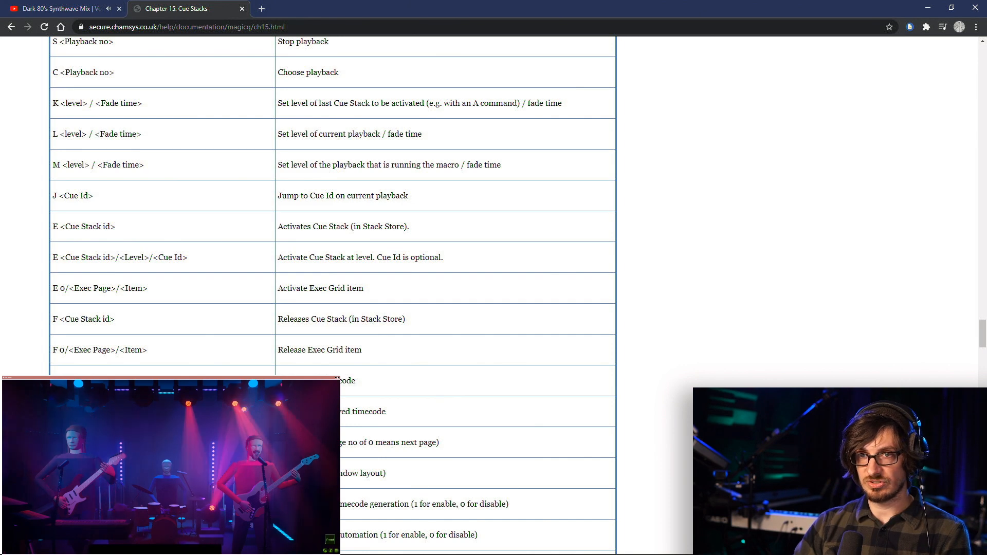
key("Tab")
key("alt+Tab")
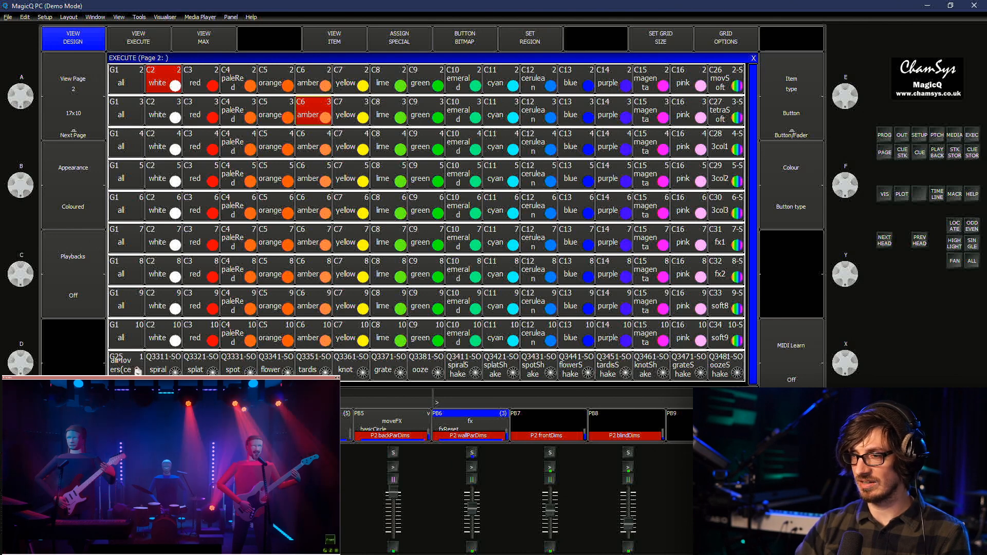
Return to the fx cue stack and set cue 0.02's macro to "L100E o/2/20"
key("p")
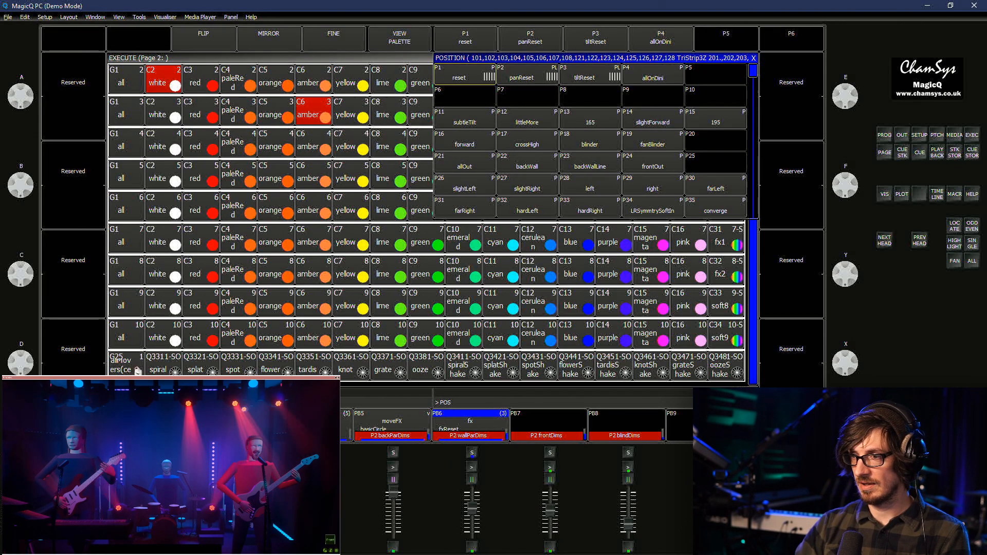
key("s")
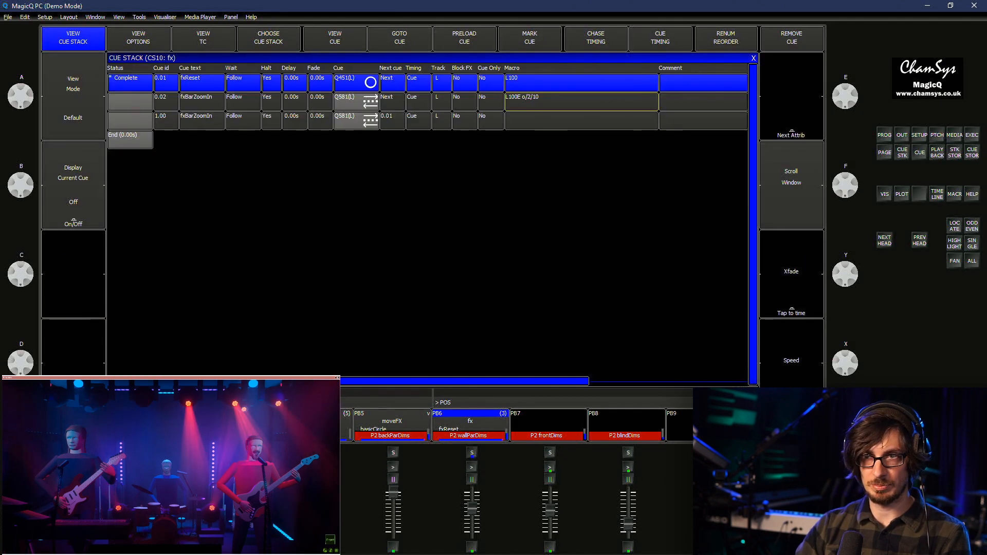
key("Return")
key("Return")
key("Return")
key("Return")
key("Return")
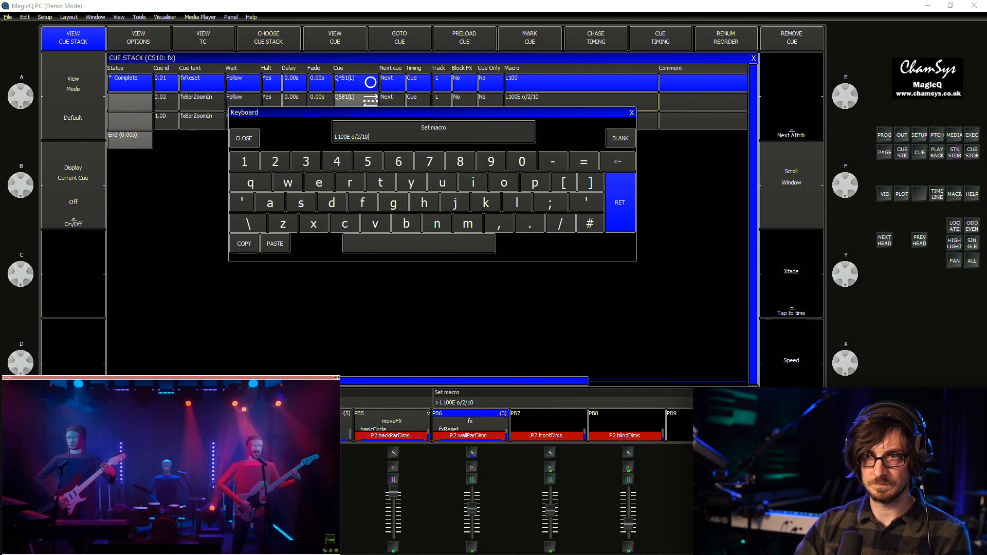
key("BackSpace")
key("BackSpace")
type("20")
key("Return")
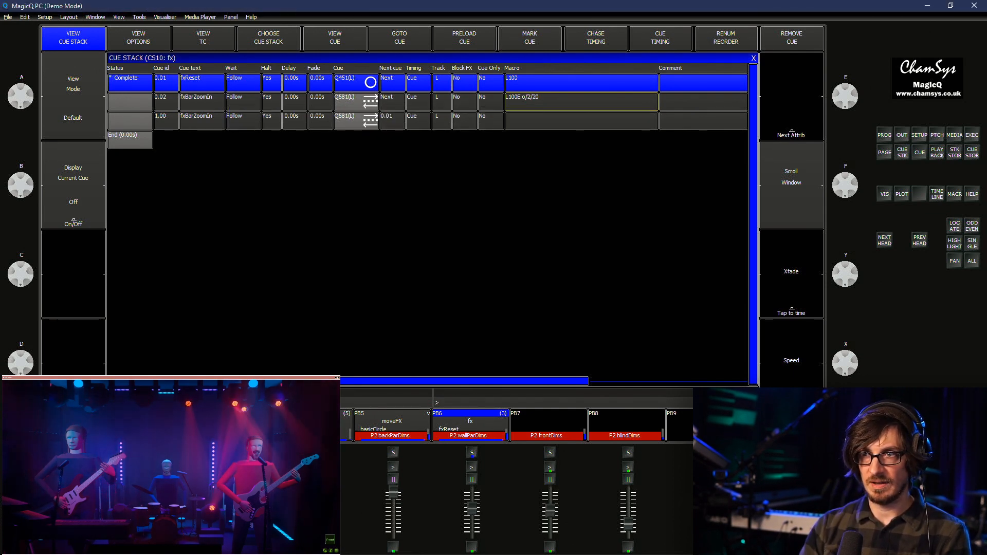
Set the macro of cue 1.00 in the fx cue stack to "L100E o/2/22"
key("Return")
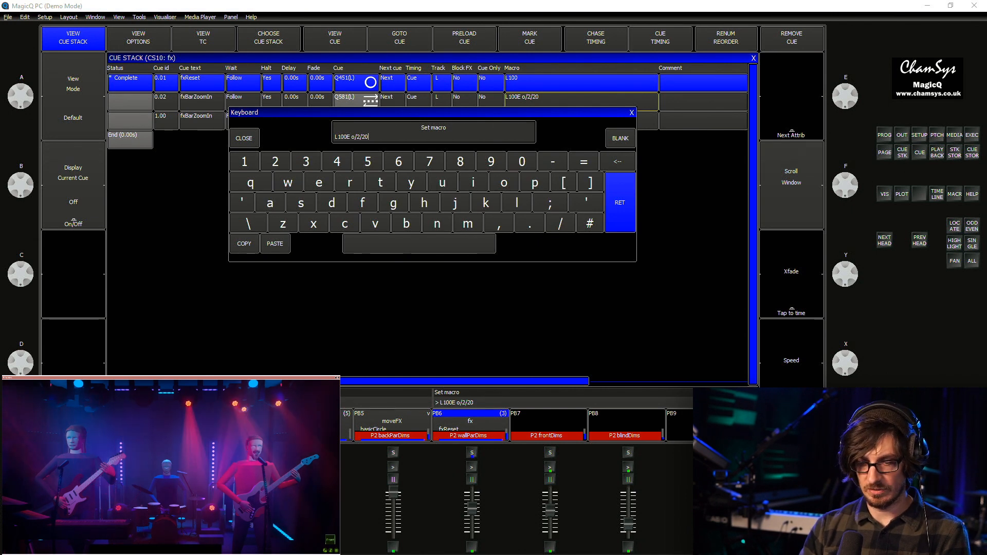
key("shift")
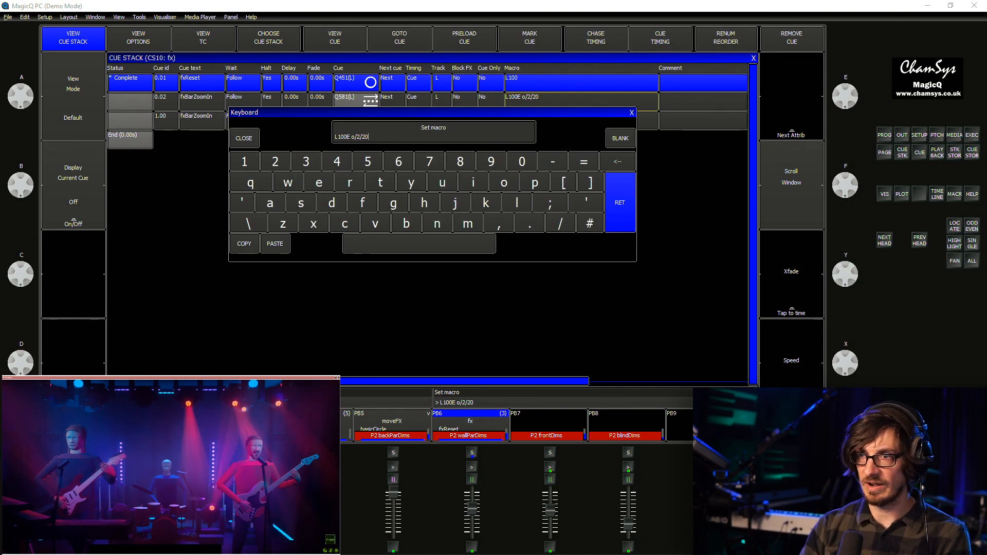
key("Return")
key("Down")
key("Return")
key("shift")
type("L100E")
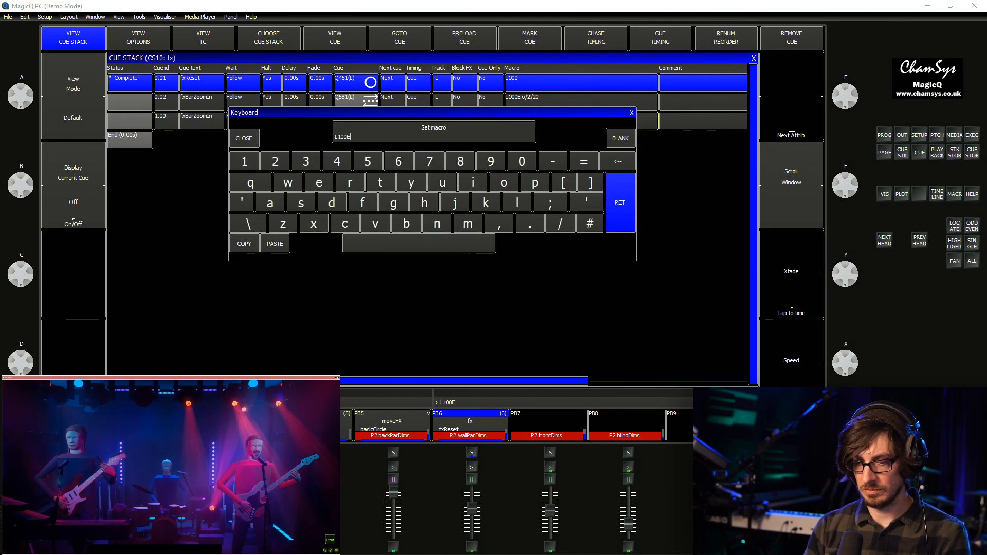
type(" o/")
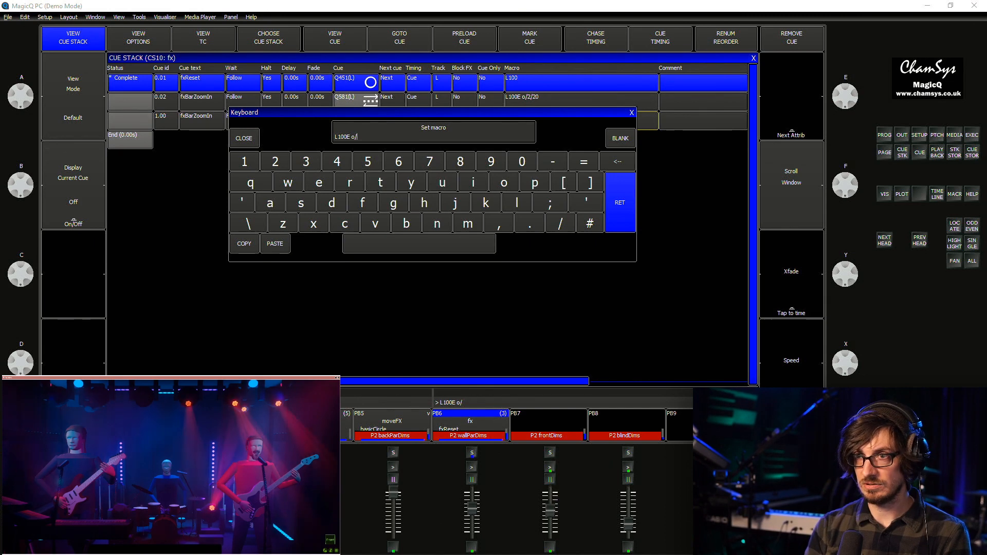
type("2")
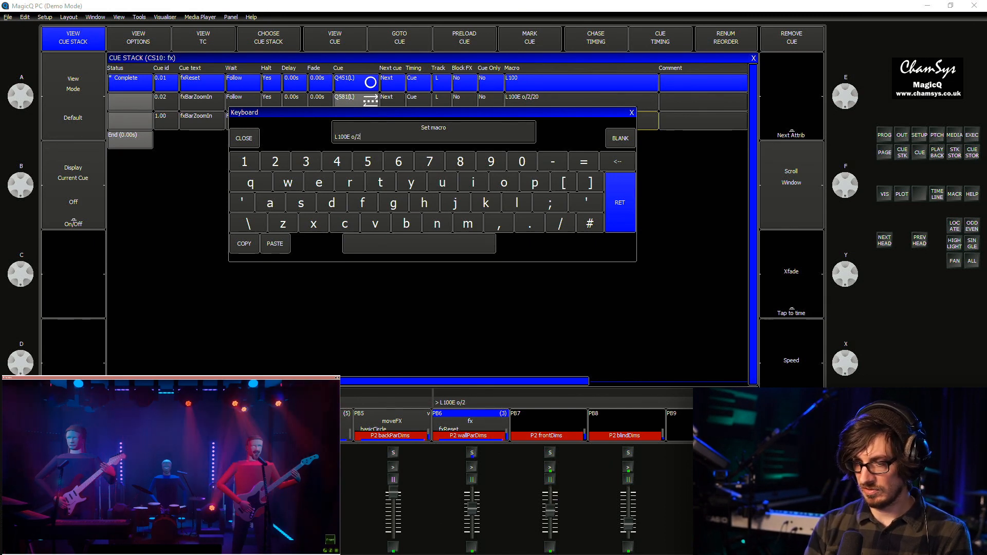
type("/22")
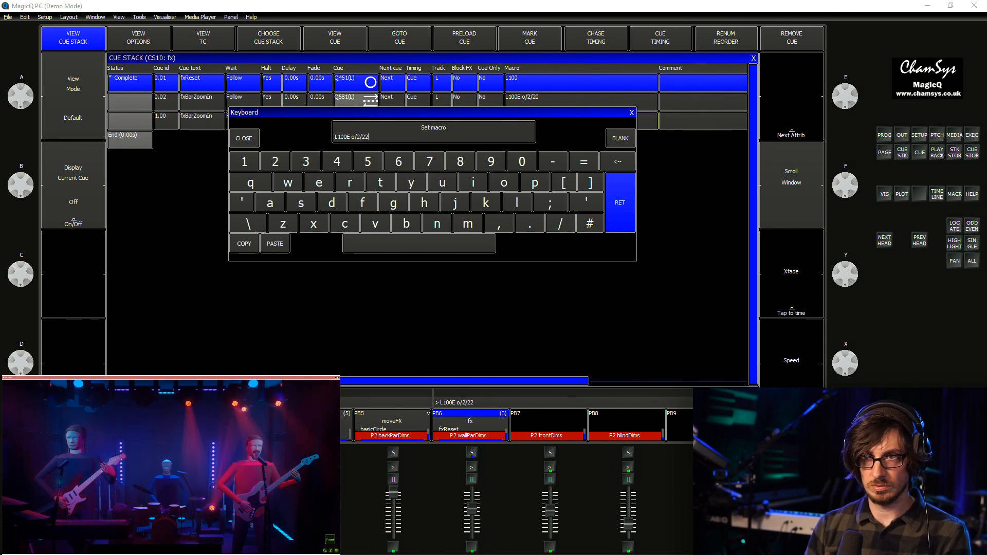
key("Return")
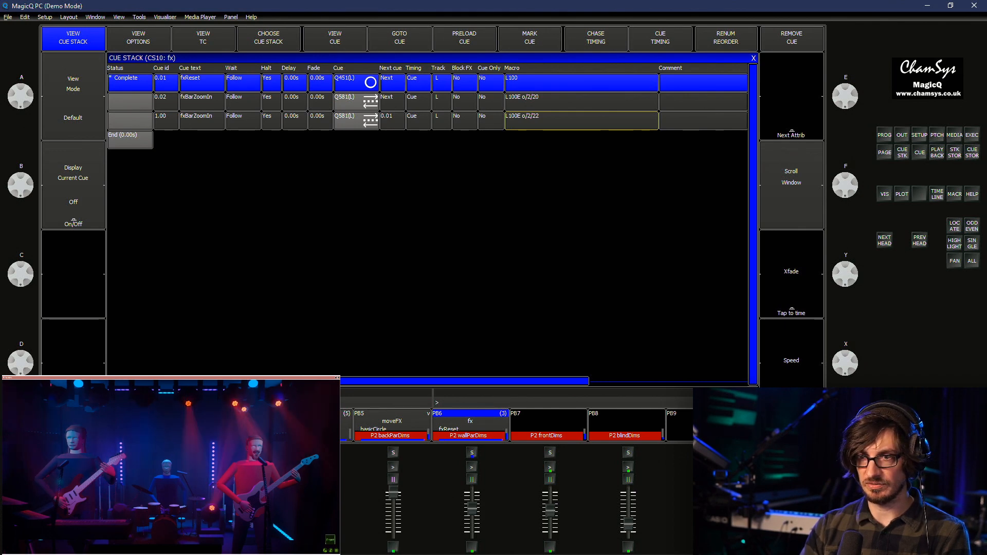
Step the fx playback PB6 through its cues to test the macros
left_click(472, 468)
left_click(471, 467)
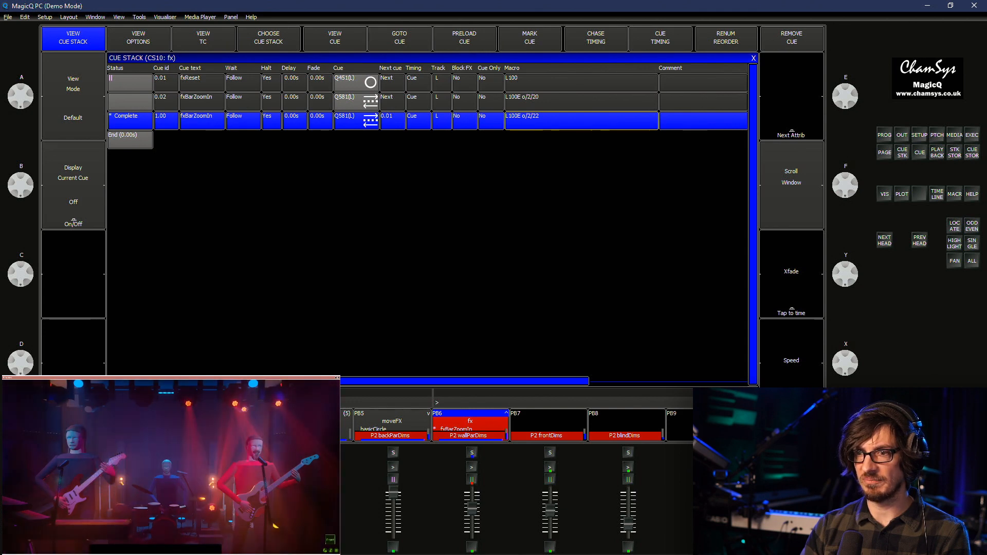
key("shift")
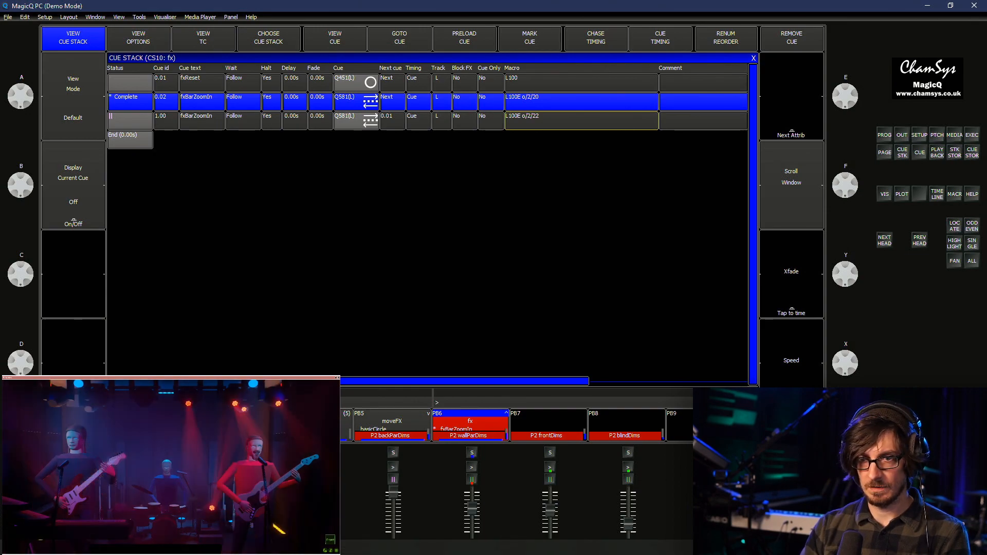
Switch to the browser and review the Cue Stack Macros command table and the notes on separators and Exec Grid items
key("alt+Tab")
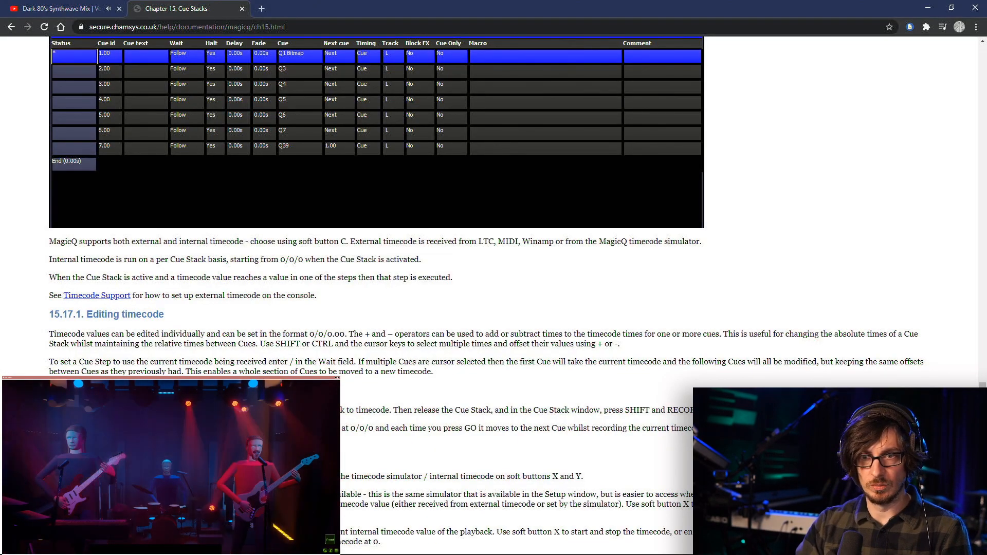
scroll(493, 206, "up", 7)
scroll(493, 206, "up", 15)
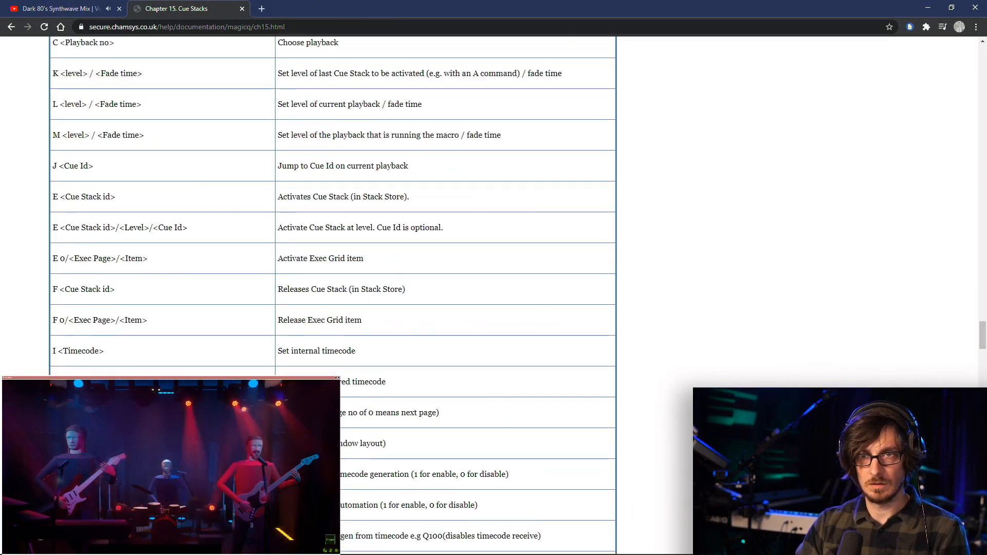
scroll(494, 206, "up", 8)
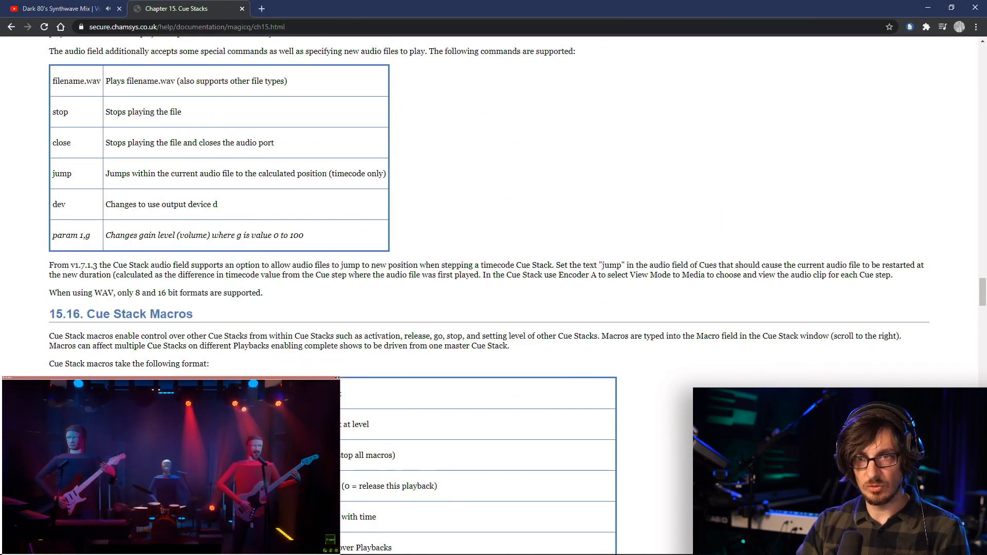
scroll(493, 206, "down", 15)
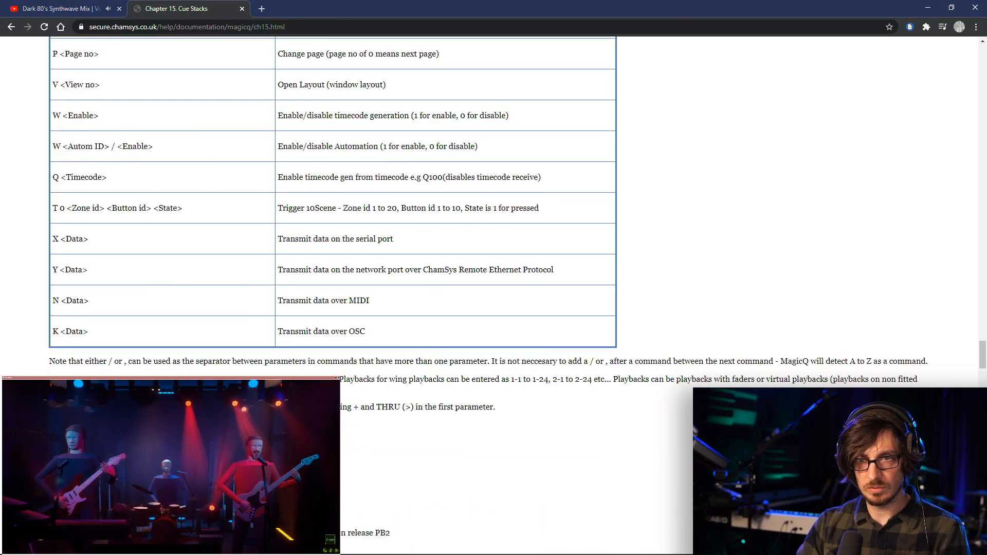
scroll(493, 205, "down", 2)
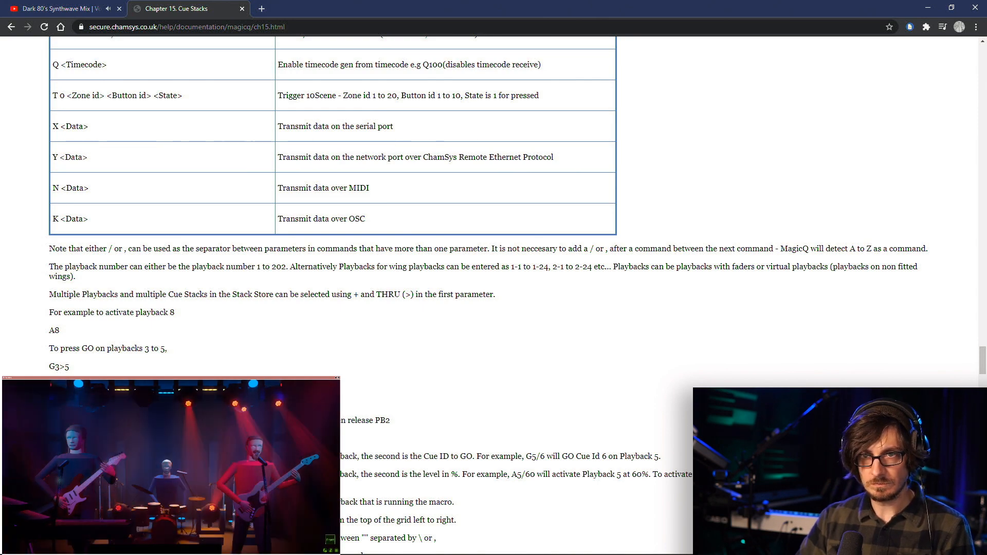
scroll(493, 206, "up", 5)
scroll(333, 206, "up", 3)
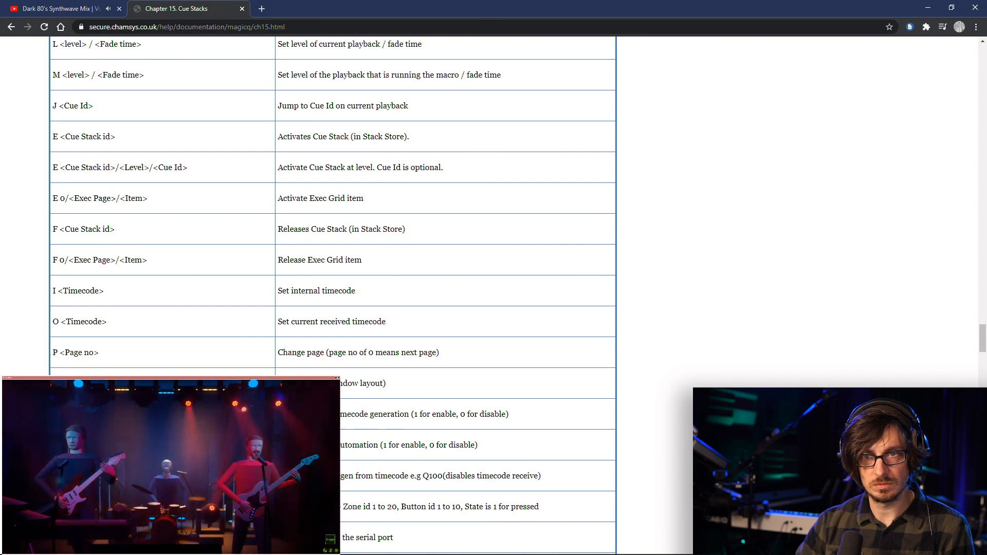
Return to MagicQ and set the macro of cue 0.02 in the fx cue stack to "L100Eo/2/20"
key("alt+Tab")
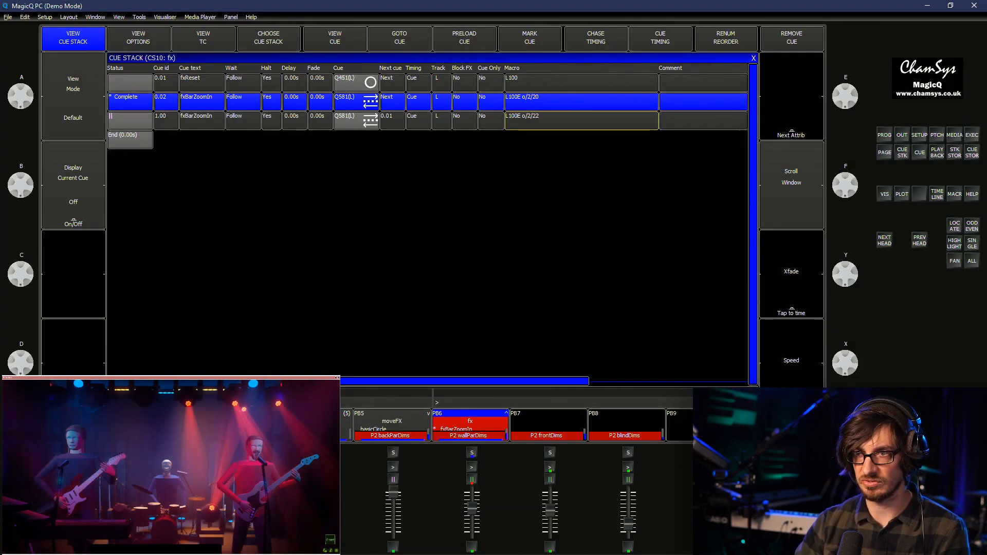
double_click(581, 102)
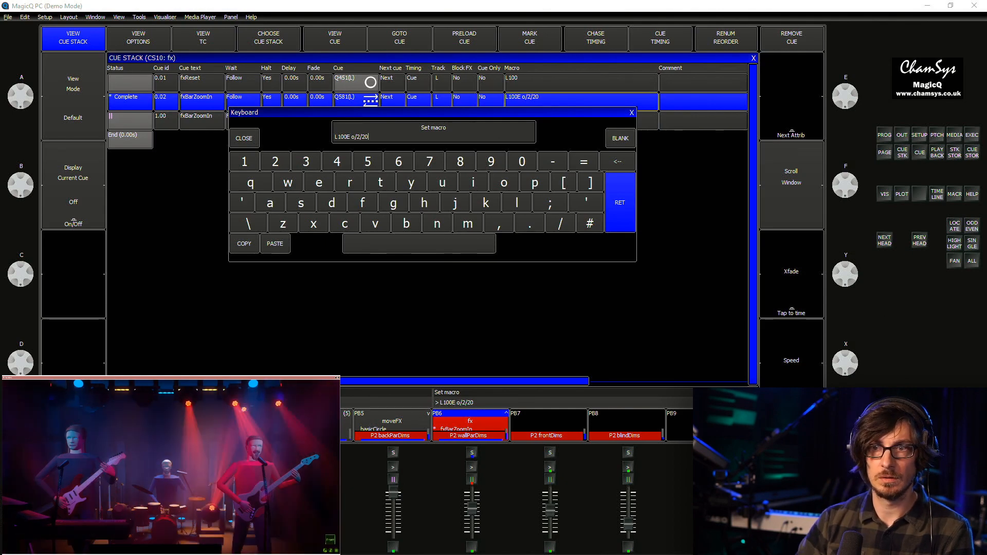
left_click(361, 137)
key("BackSpace")
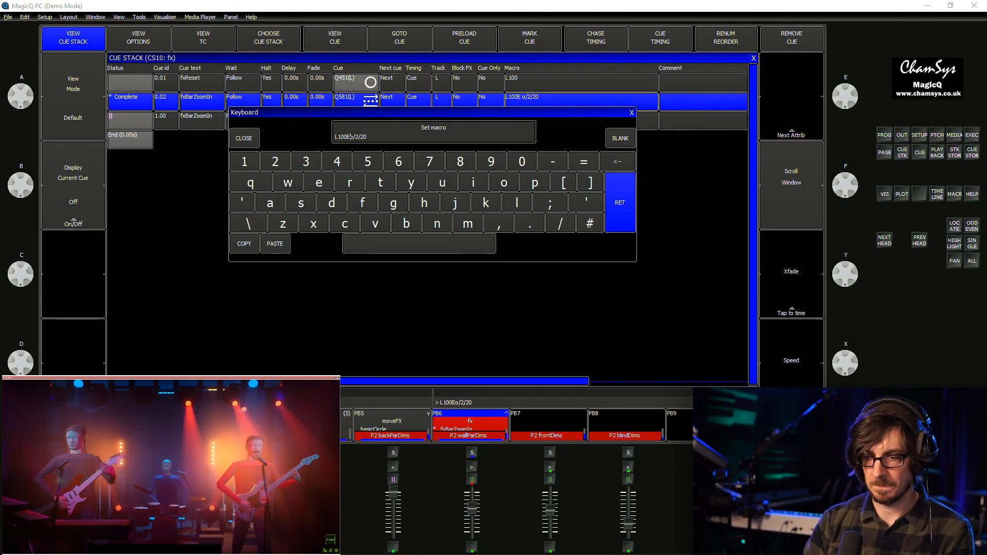
key("Return")
Remove the space from cue 1.00's macro in the fx cue stack so it reads "L100Eo/2/22"
double_click(581, 120)
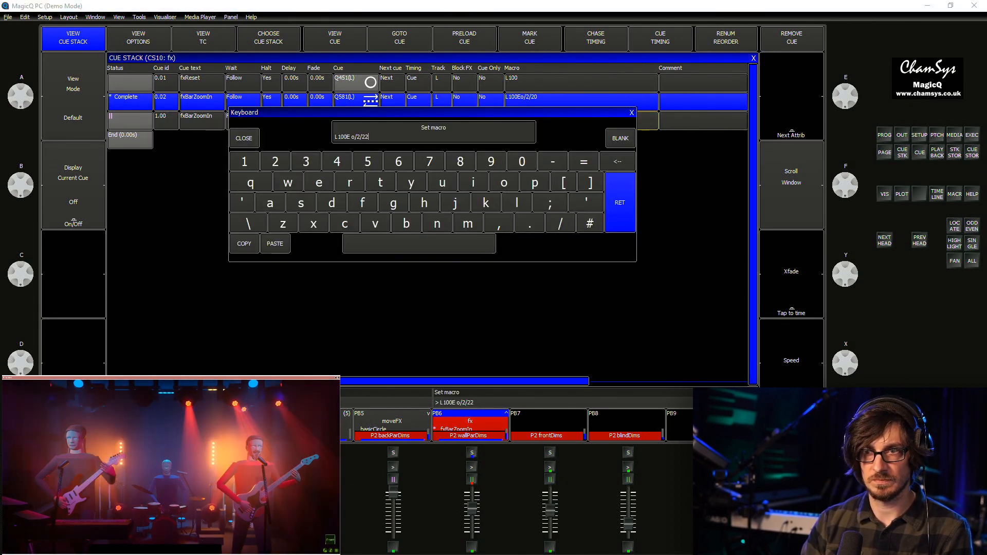
key("ctrl+Left")
key("ctrl+Left")
key("BackSpace")
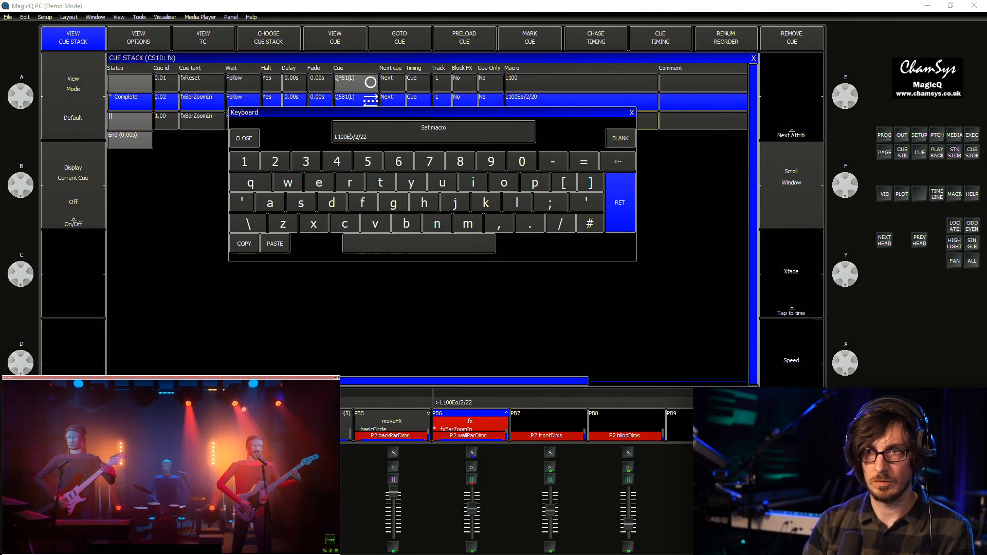
key("Return")
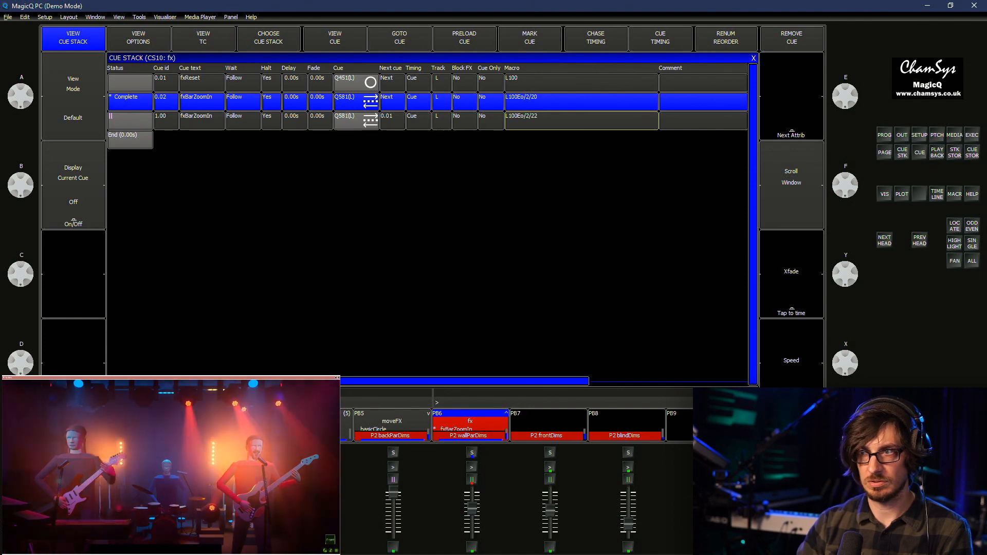
Activate white in the second row of Execute page 2 and check the fx cue stack while running its cues
key("Escape")
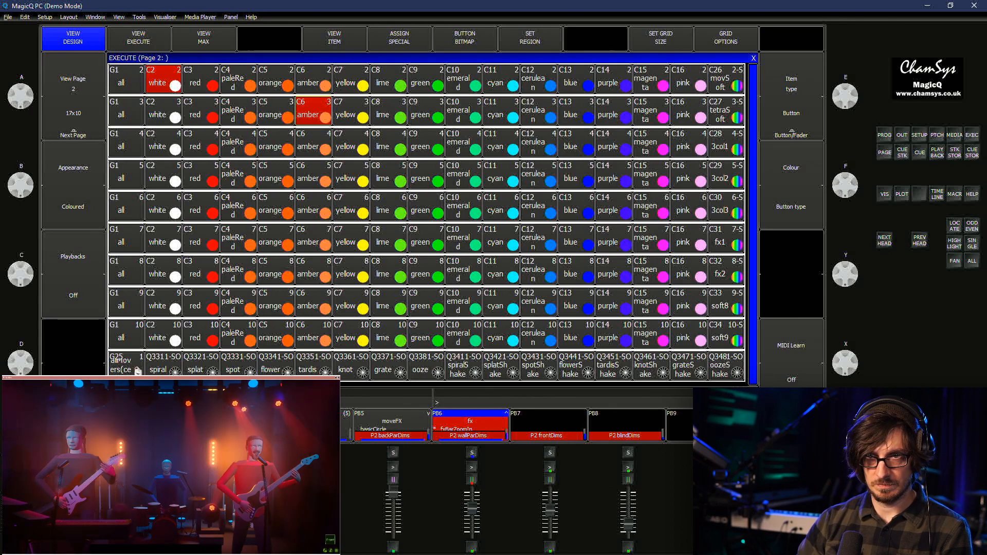
left_click(164, 111)
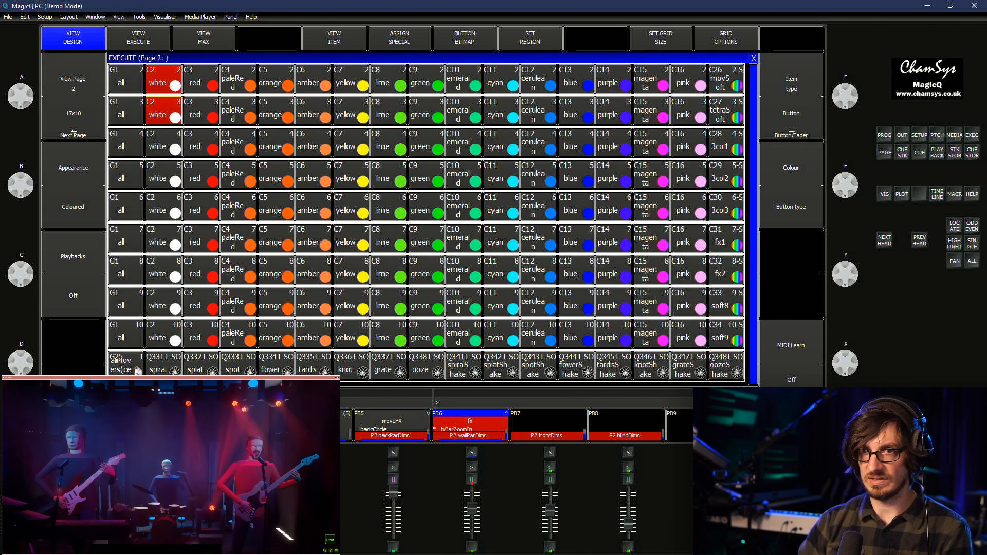
key("ctrl+1")
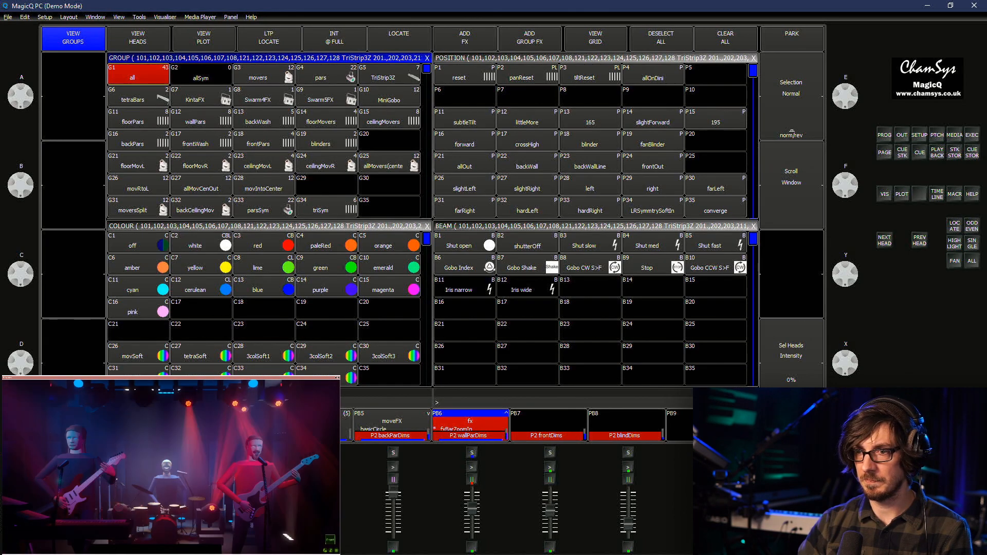
key("c")
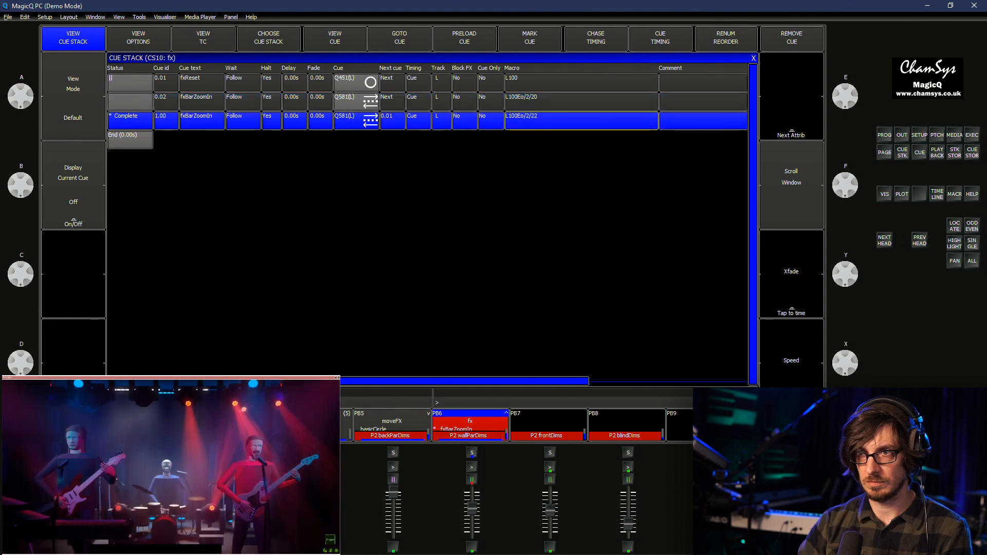
key("shift")
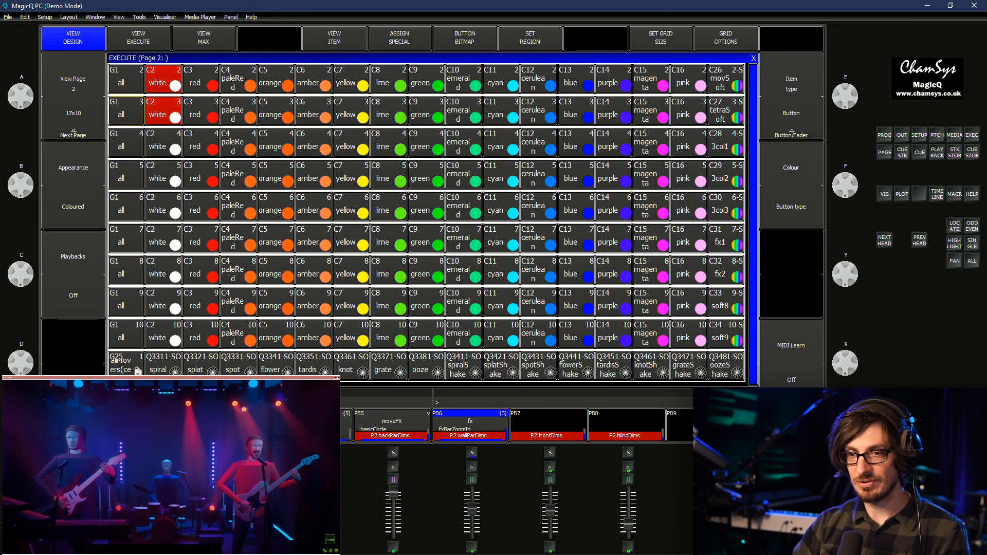
Recheck the Exec Grid and level commands in the browser's cue stack macro table, and return to MagicQ
key("alt+Tab")
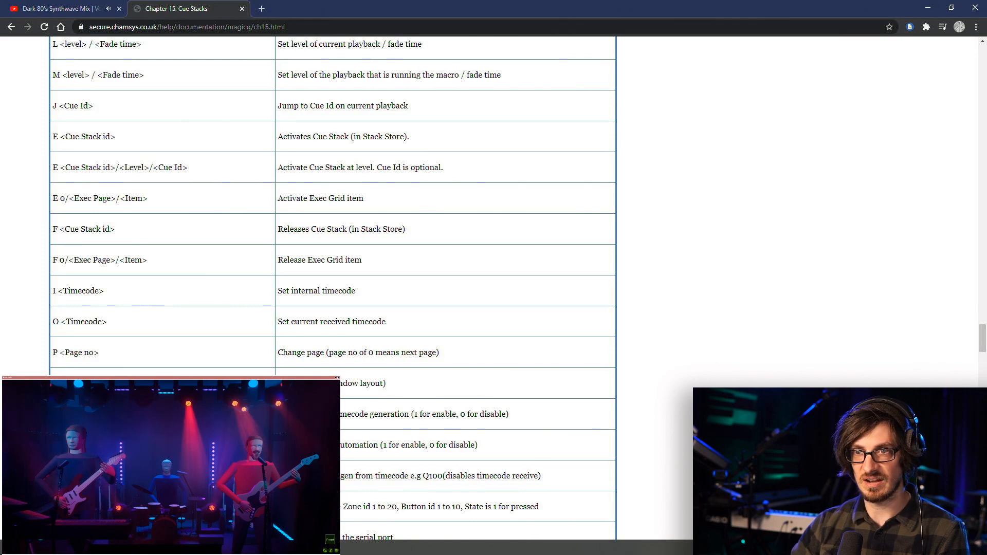
scroll(385, 286, "down", 3)
scroll(385, 285, "up", 3)
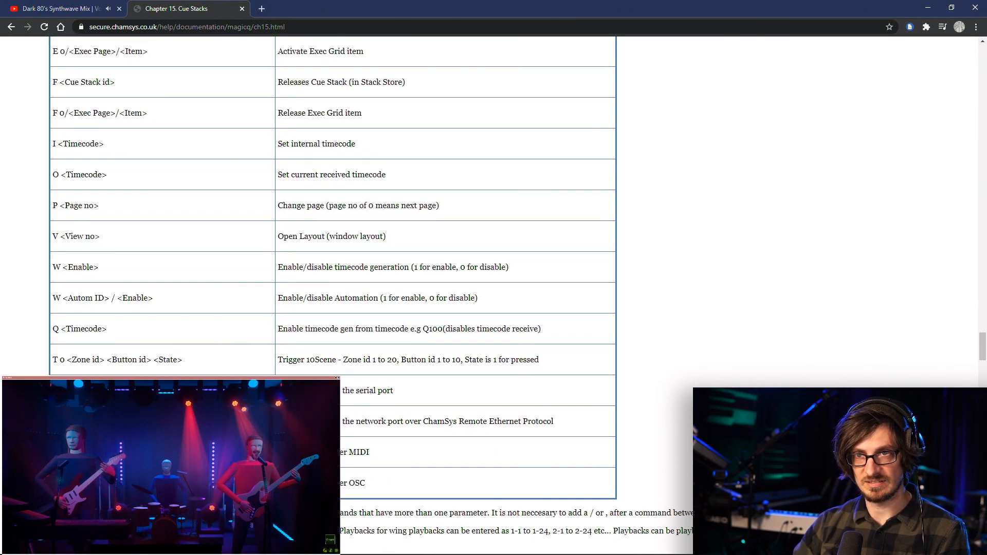
key("ctrl+1")
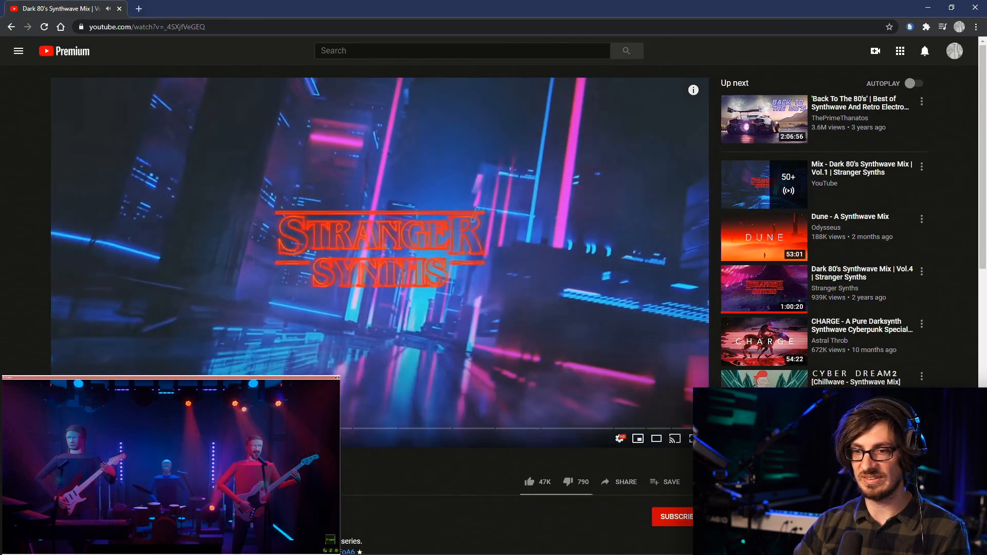
key("alt+Tab")
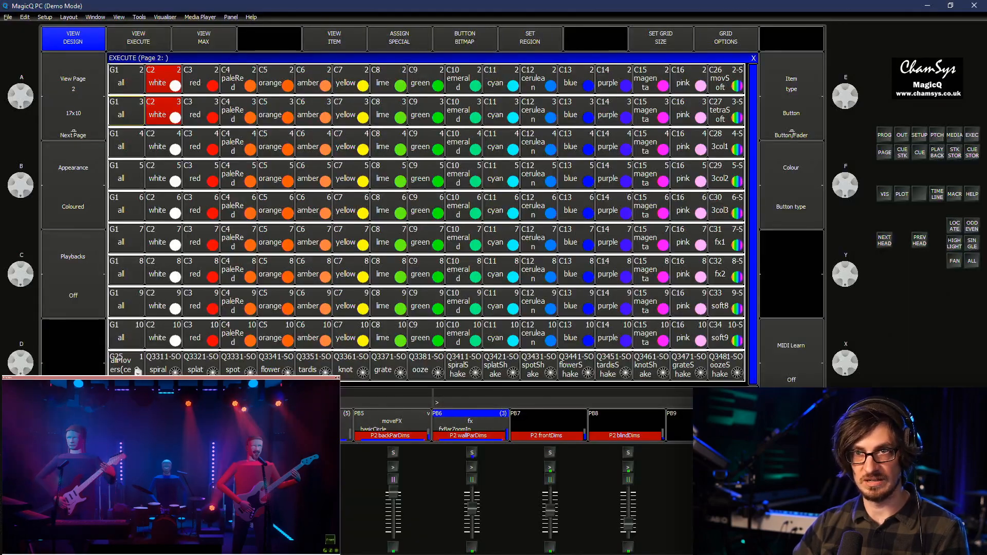
key("alt+Tab")
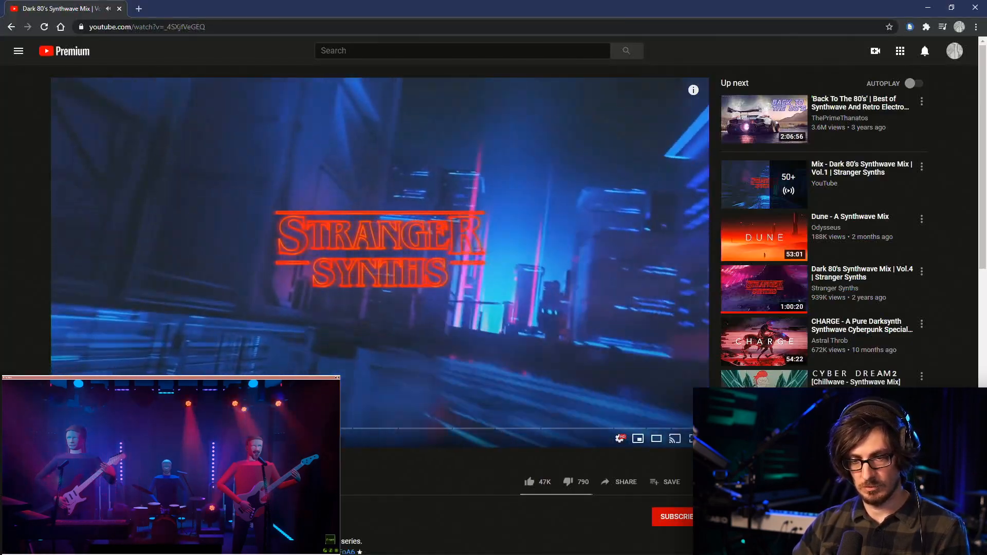
key("ctrl+2")
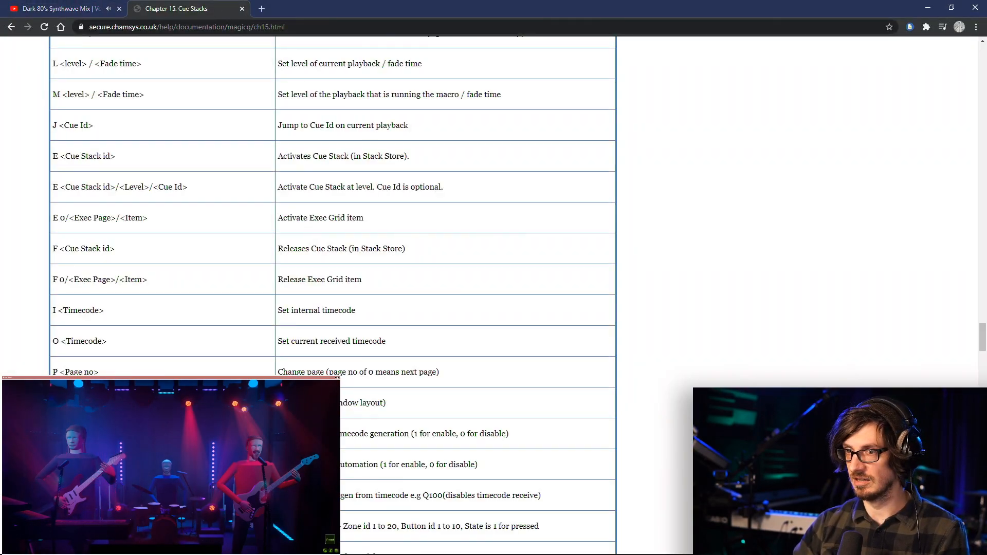
key("alt+Tab")
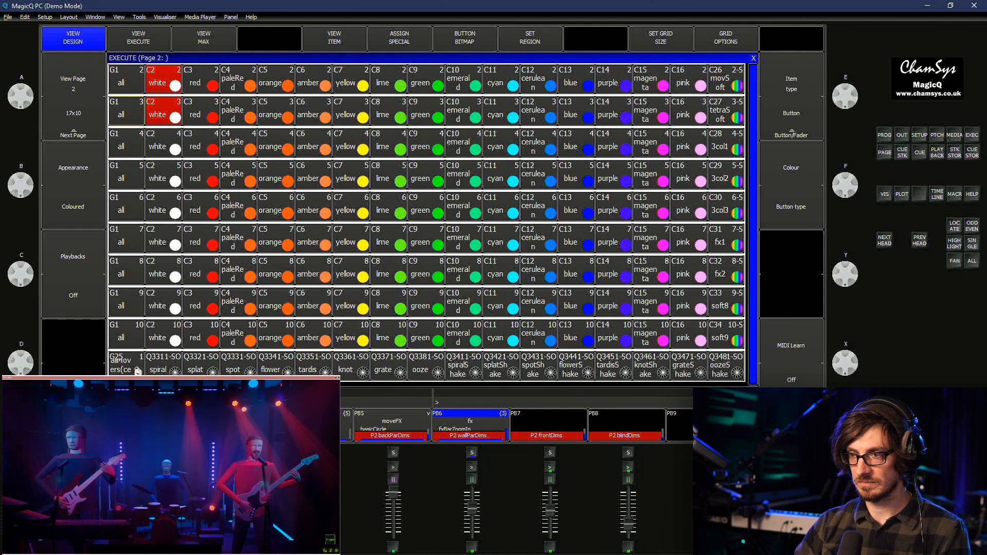
Look through the FX library and the Cue Store, and check the playbacks on pages 1 and 2
key("F1")
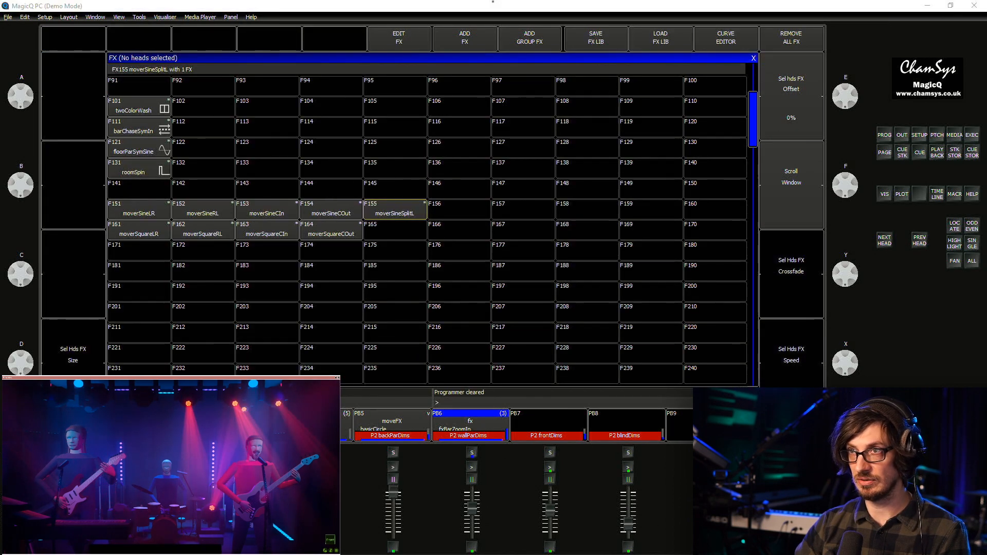
key("alt+Tab")
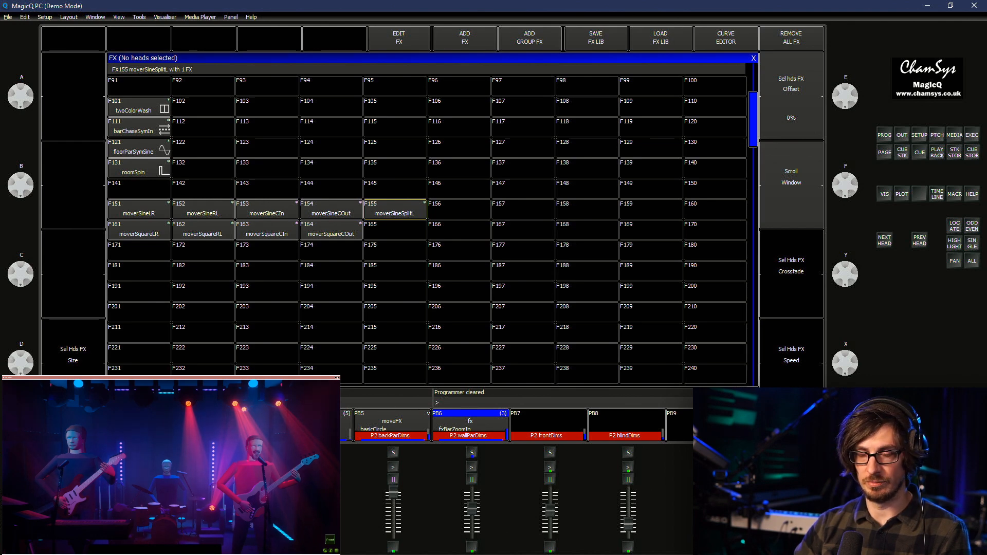
left_click(972, 152)
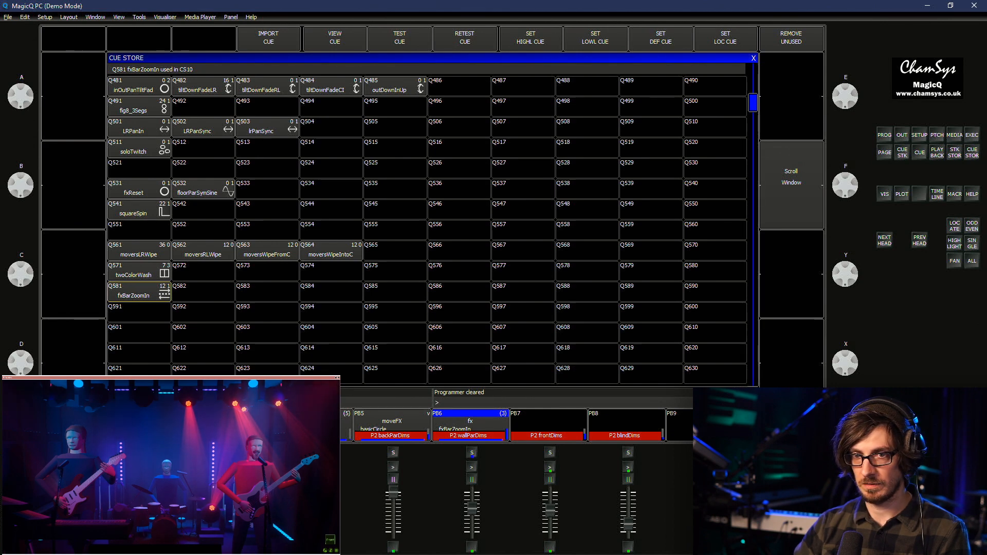
key("Page_Up")
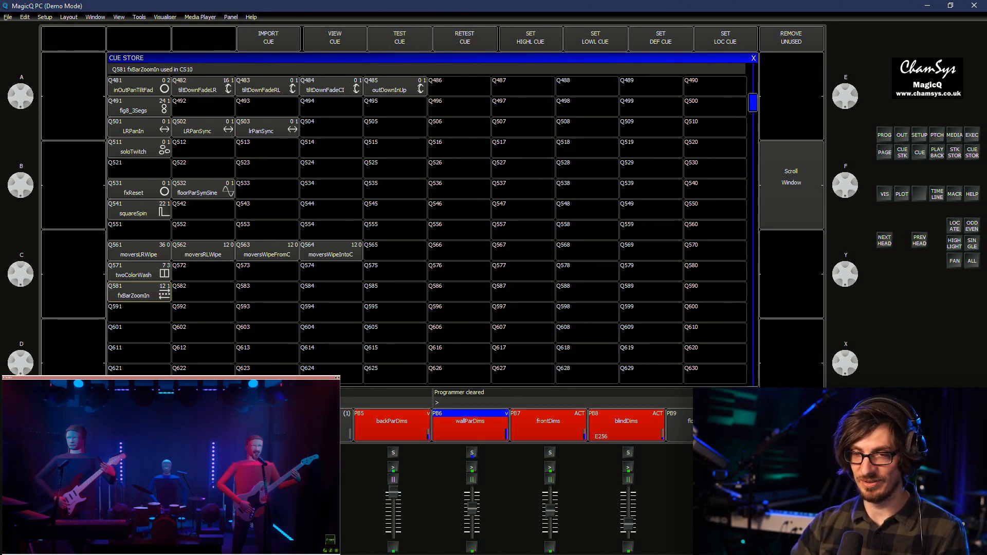
key("Page_Down")
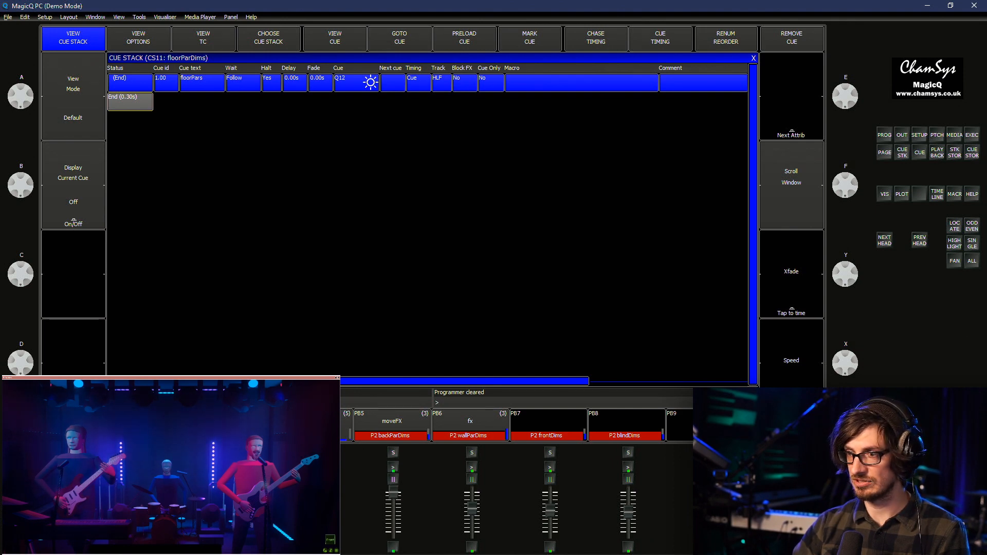
Select the all group and apply the off colour palette followed by white
key("Escape")
left_click(138, 75)
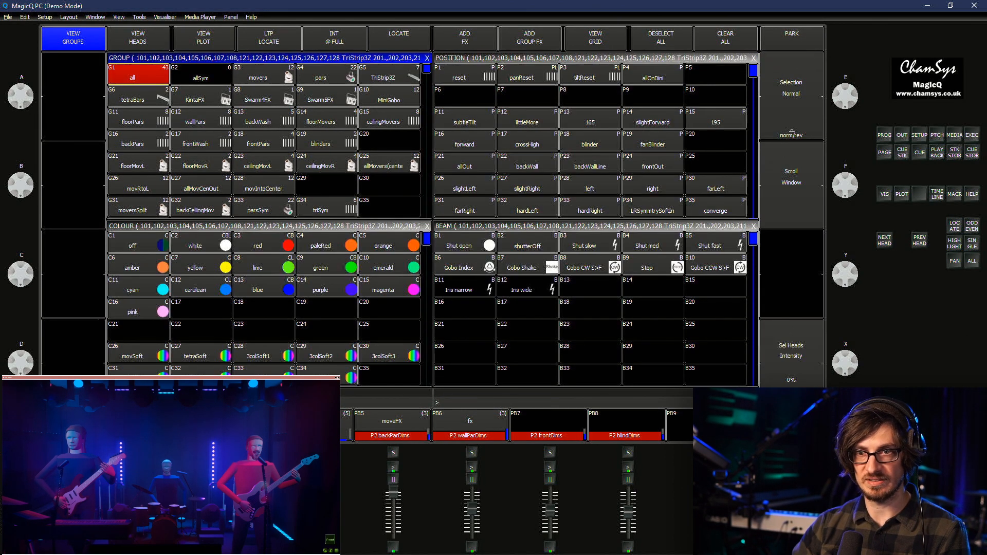
left_click(138, 242)
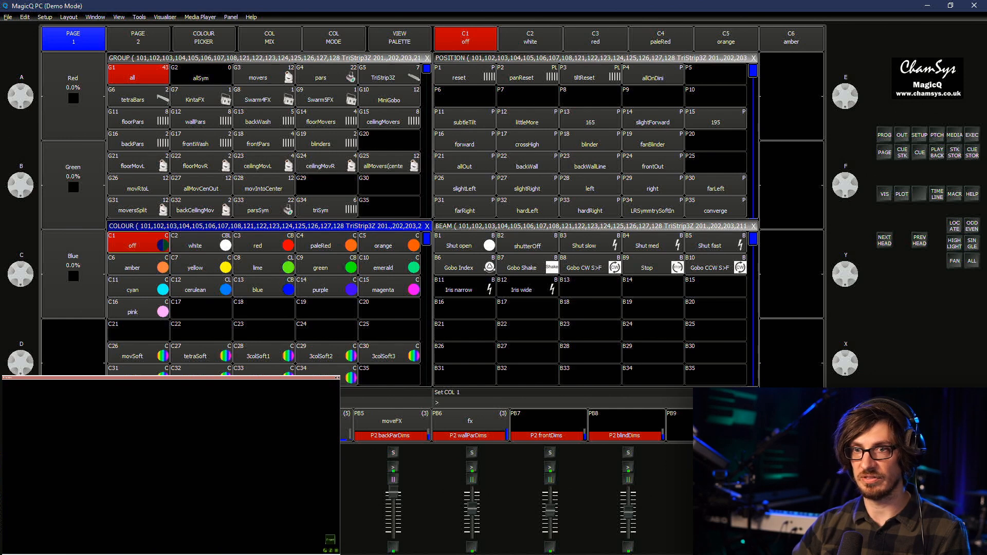
left_click(265, 58)
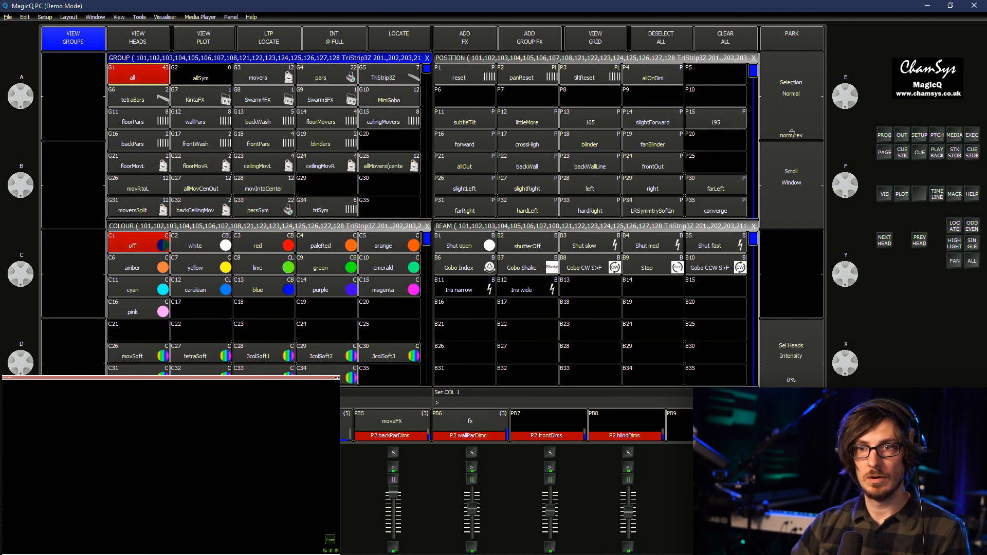
left_click(200, 242)
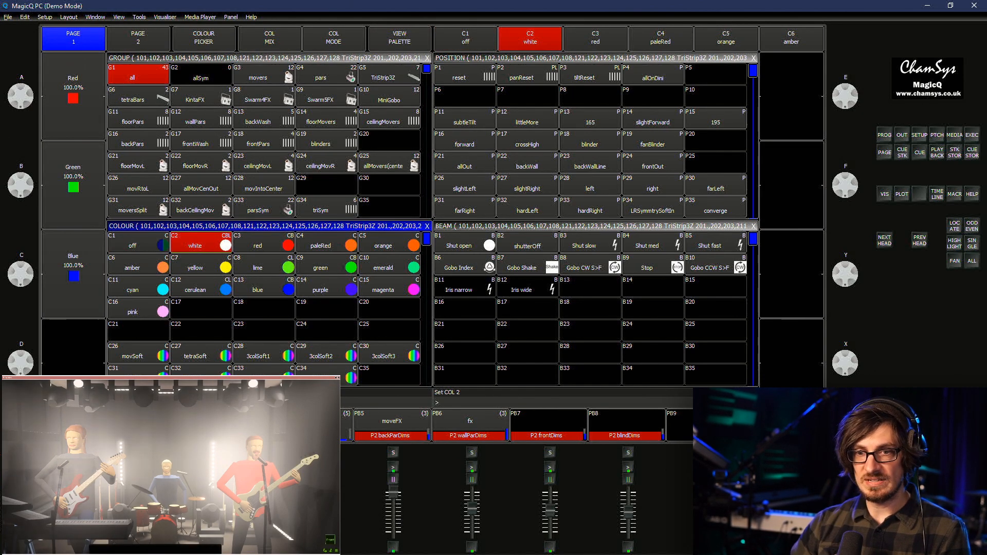
left_click(265, 59)
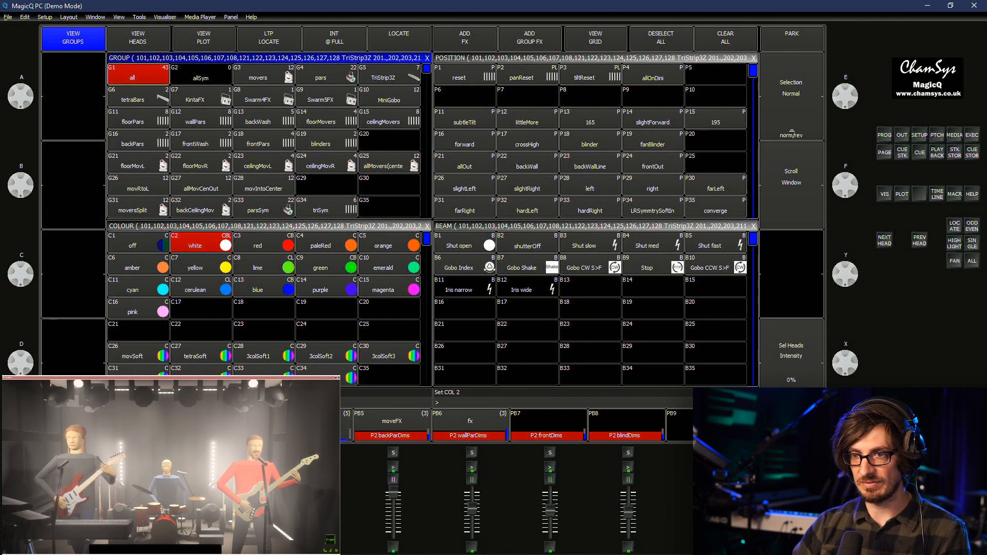
Switch to playback page 2 and apply the off colour palette followed by tetraSoft to all heads
key("Page_Down")
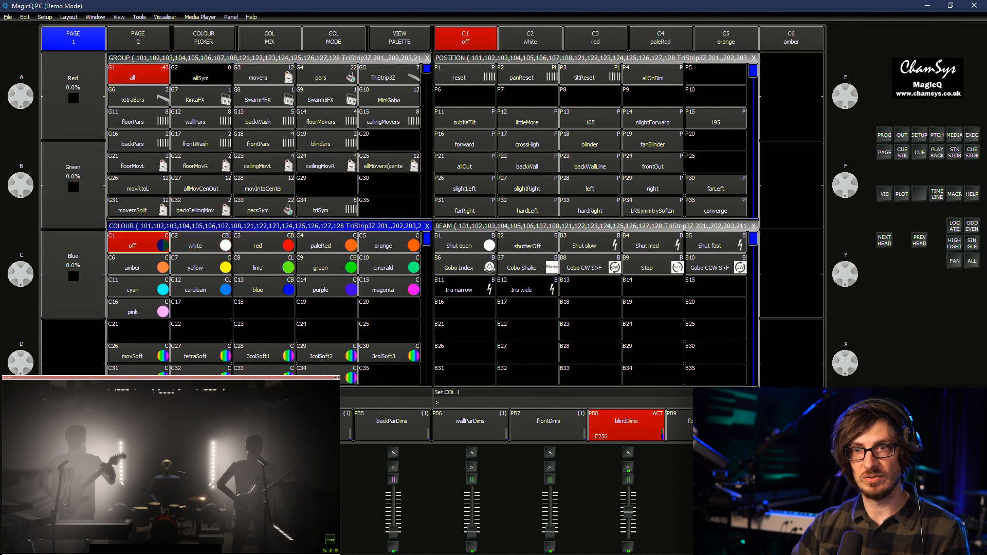
left_click(138, 242)
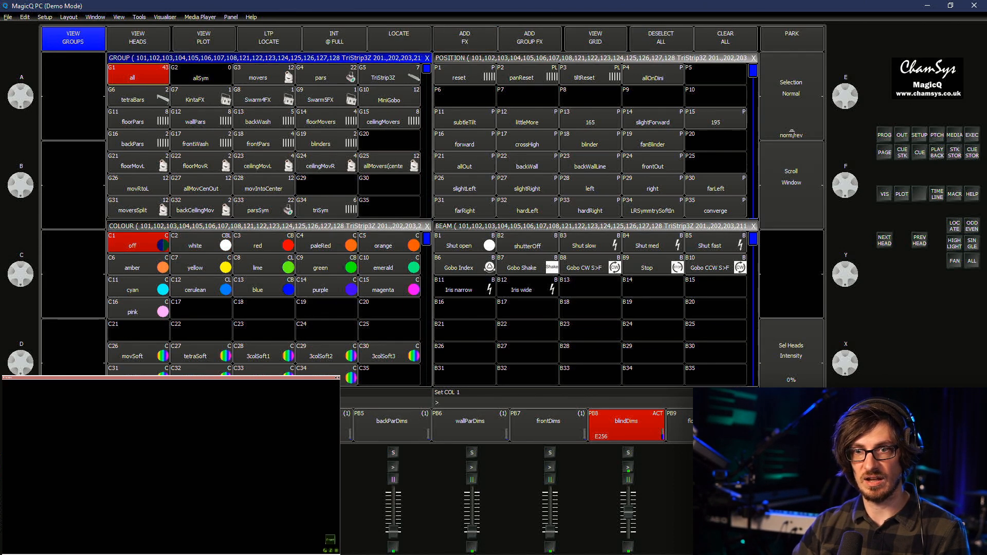
left_click(201, 352)
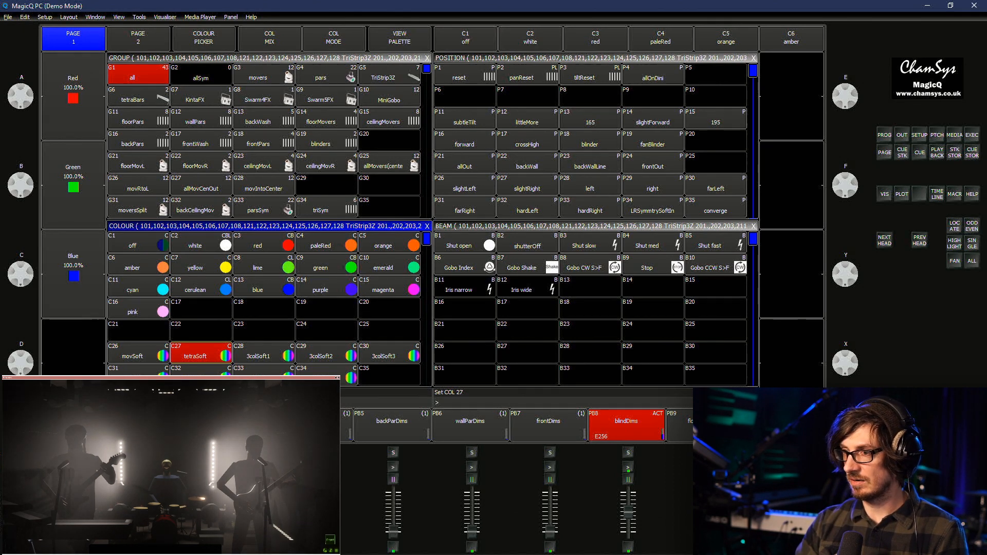
Activate red in the first two Execute grid rows, step the second row through paleRed, orange, amber and yellow, and reapply the tetraSoft palette
left_click(971, 134)
left_click(201, 80)
left_click(201, 111)
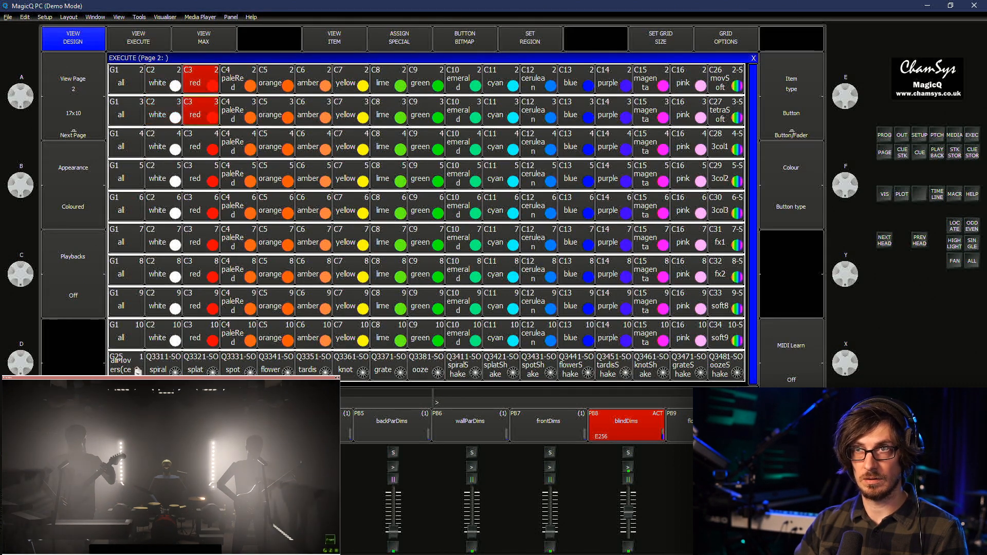
left_click(238, 111)
left_click(276, 111)
left_click(313, 111)
left_click(351, 111)
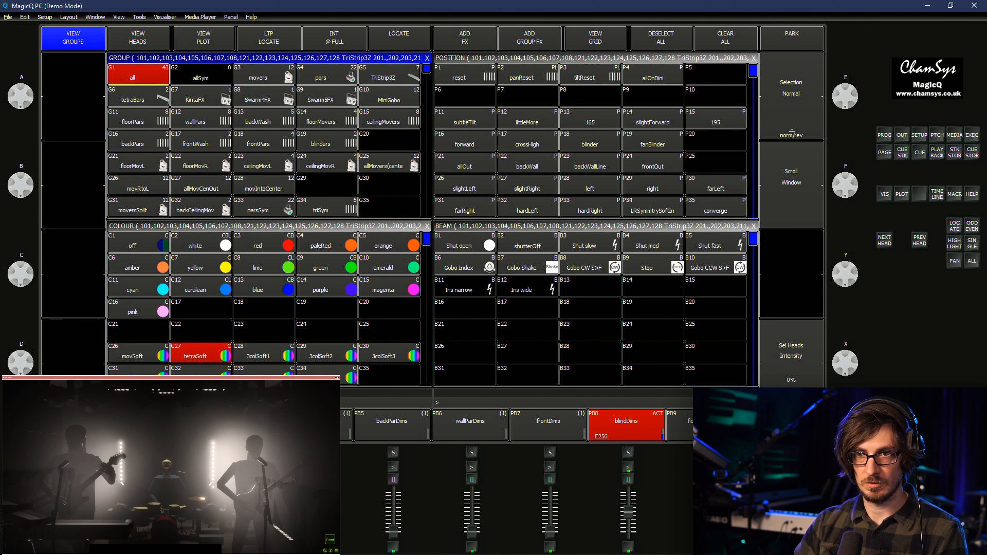
left_click(201, 353)
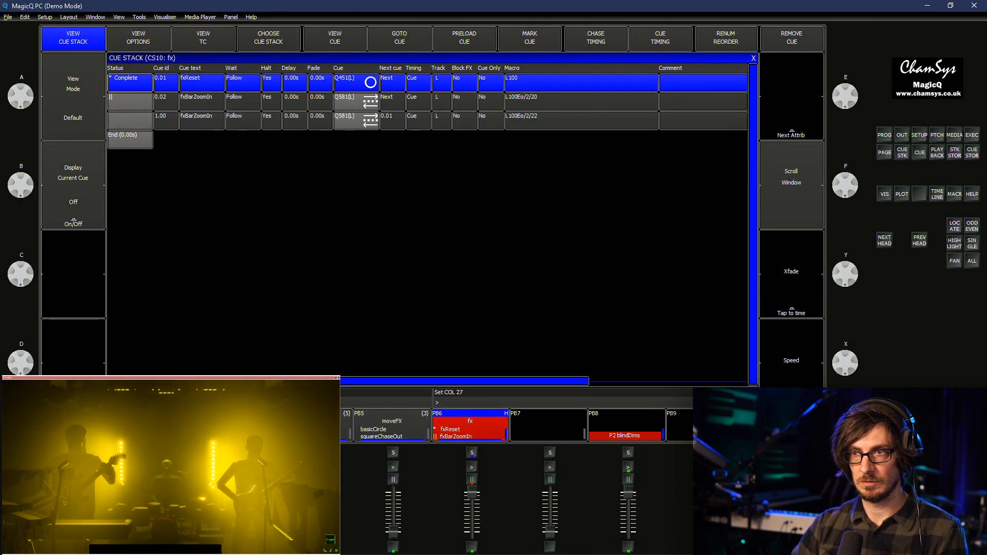
Shorten the macros of both fxBarZoomIn cues in the fx cue stack to L100E
right_click(581, 102)
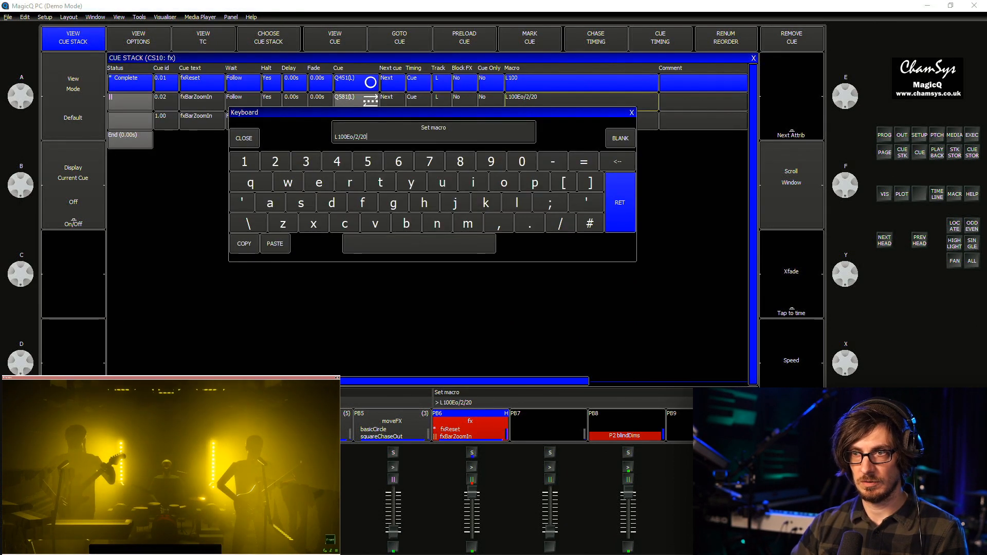
key("Return")
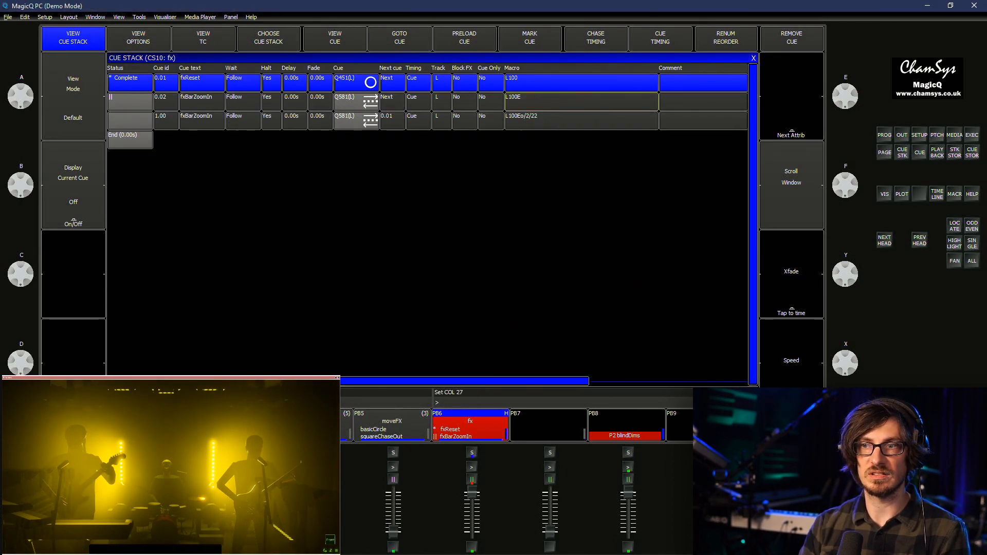
right_click(581, 120)
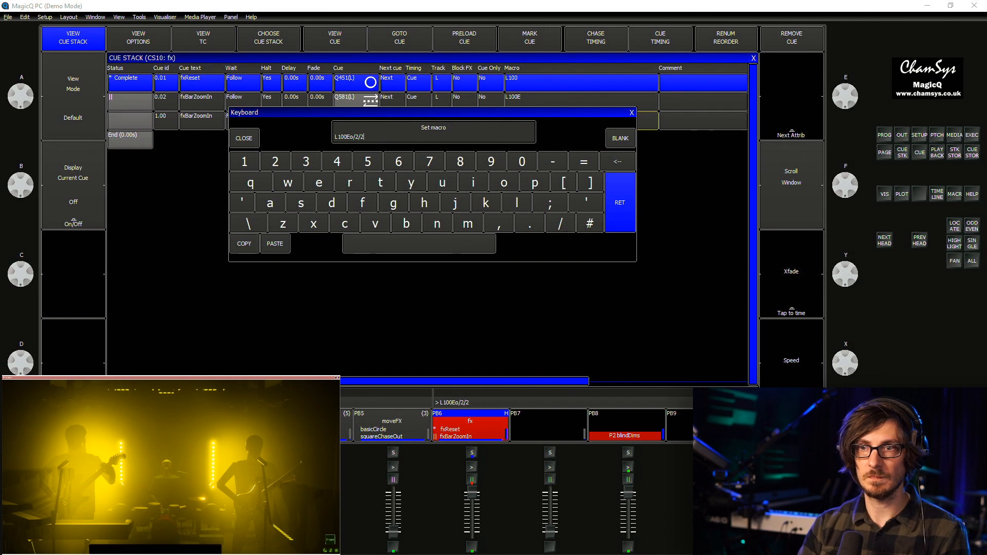
key("BackSpace")
key("Return")
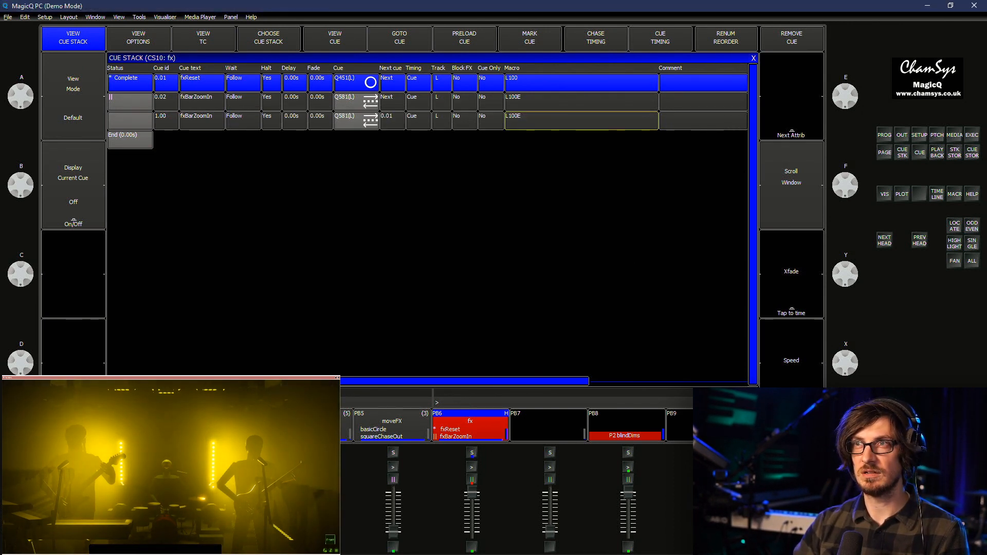
Clear the programmer and apply the off colour palette to the all group
key("ctrl+BackSpace")
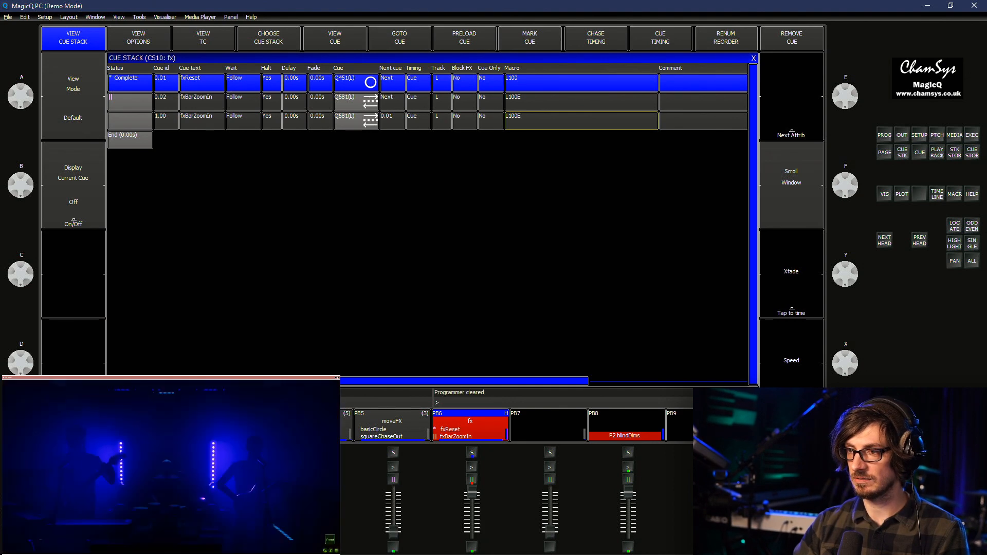
key("Escape")
left_click(138, 74)
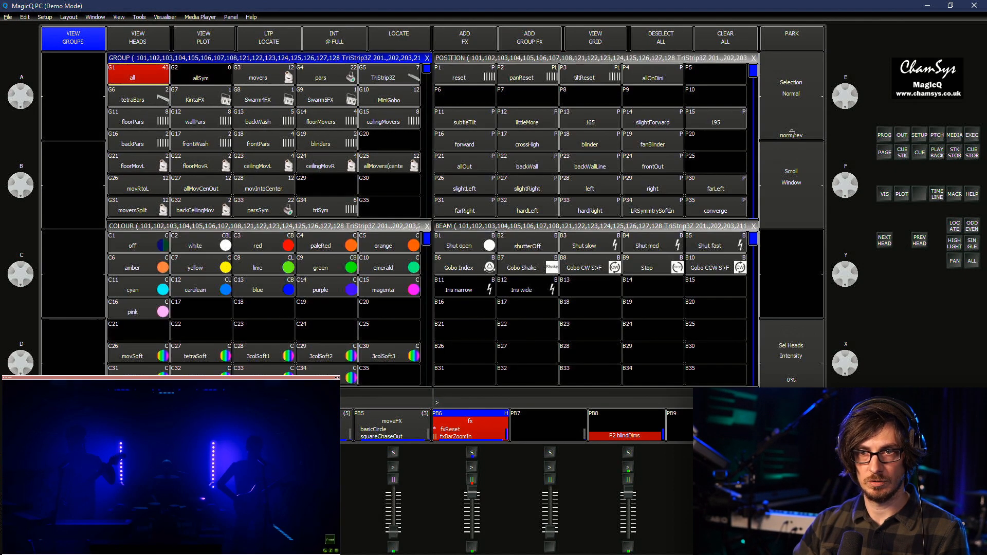
left_click(138, 243)
left_click(264, 58)
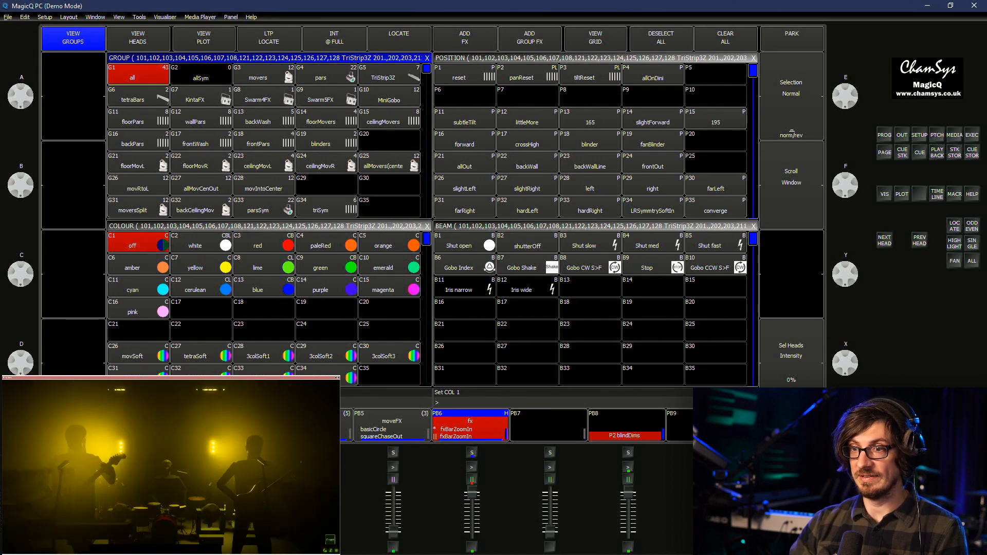
Set the macro of cue 0.02 in the fx cue stack to L100 and try extending cue 1.00's macro to L100E0
left_click(470, 425)
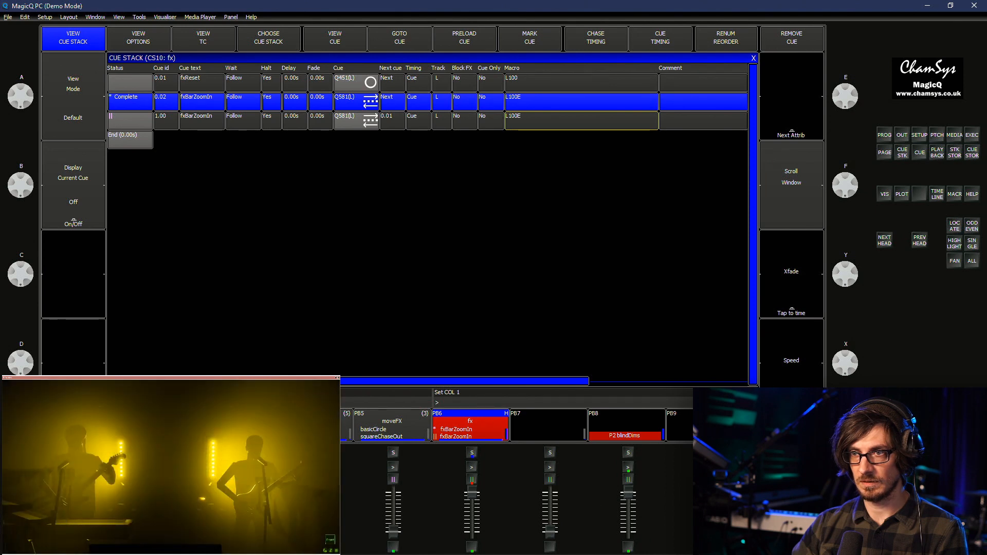
key("Return")
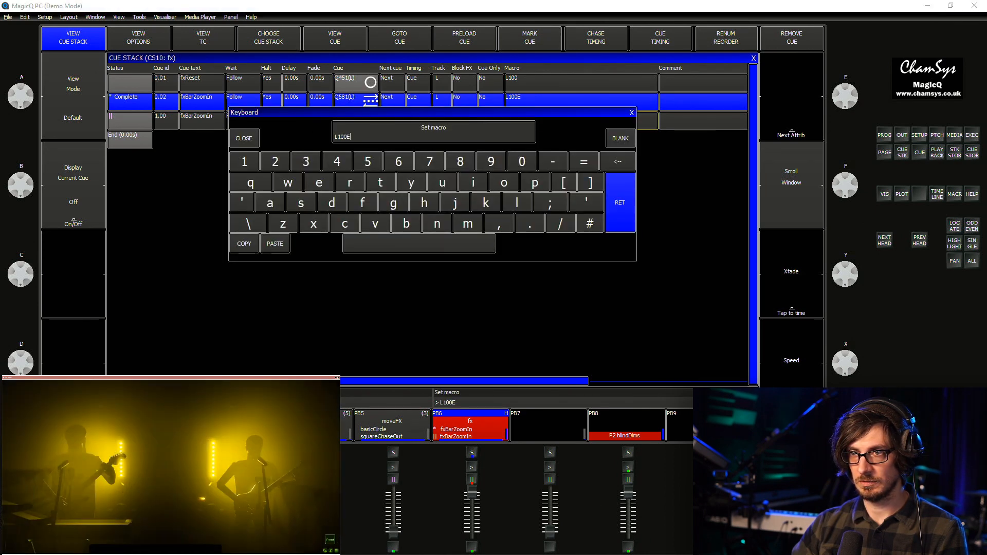
key("BackSpace")
type("E")
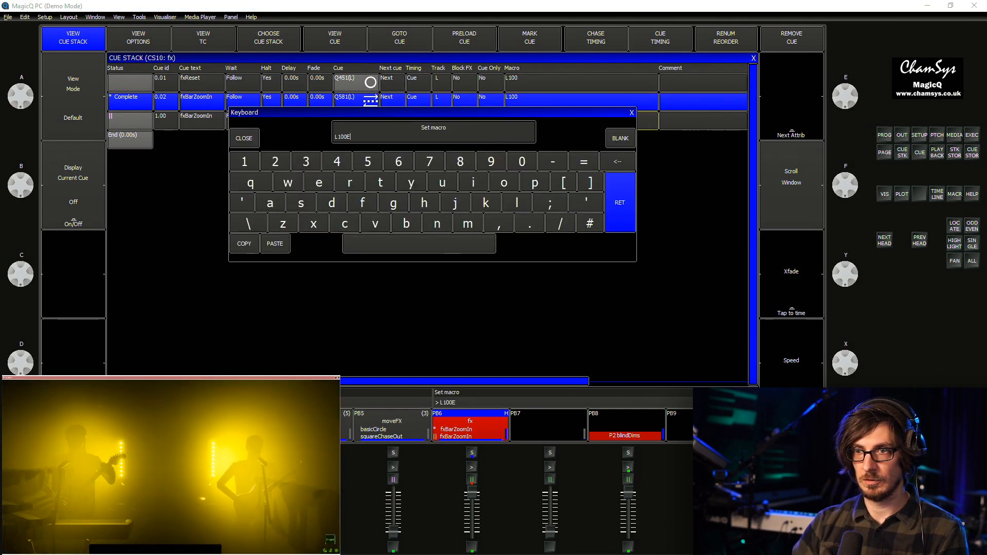
type("0")
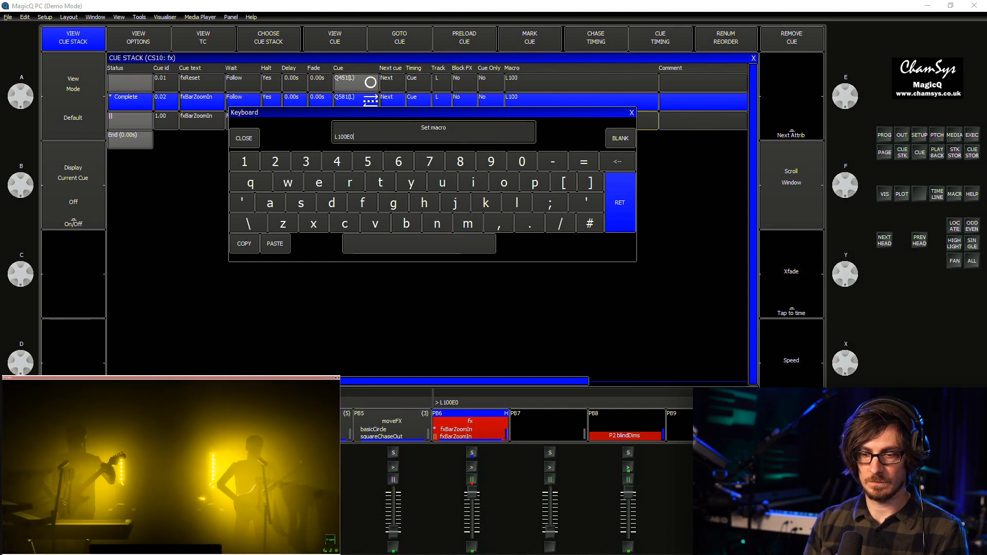
key("BackSpace")
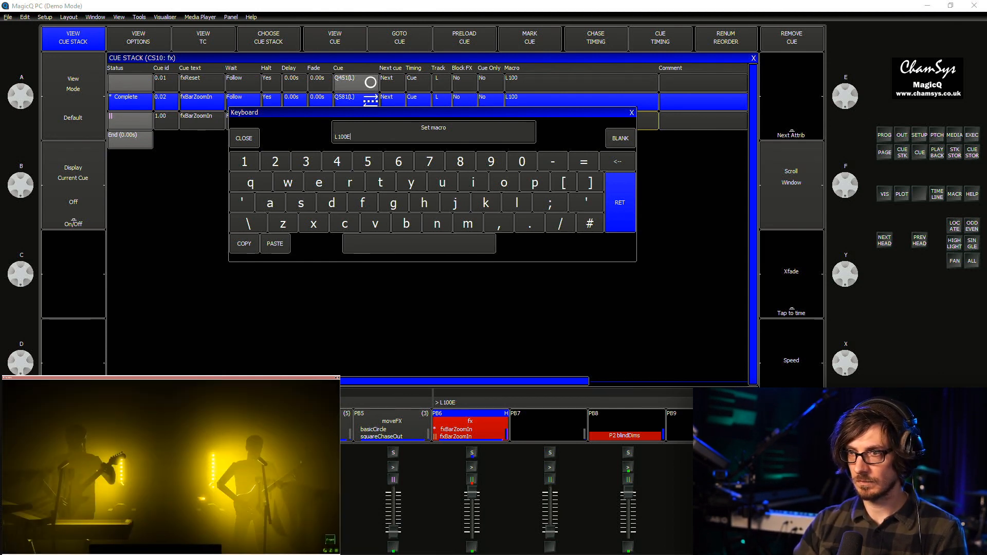
key("Return")
Check the syntax for activating an Exec Grid item in the Cue Stacks chapter of the online manual
key("alt+Tab")
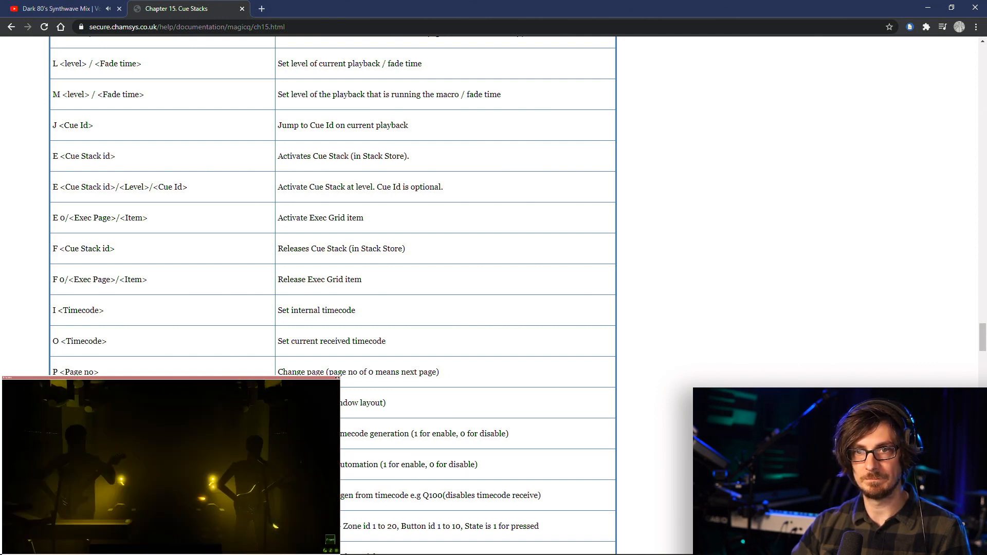
key("alt+Tab")
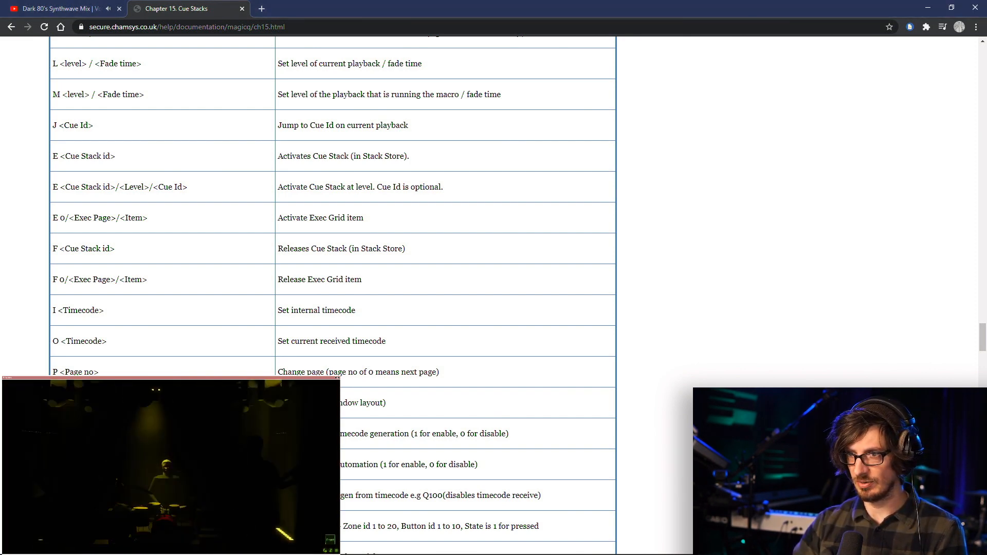
key("alt+Tab")
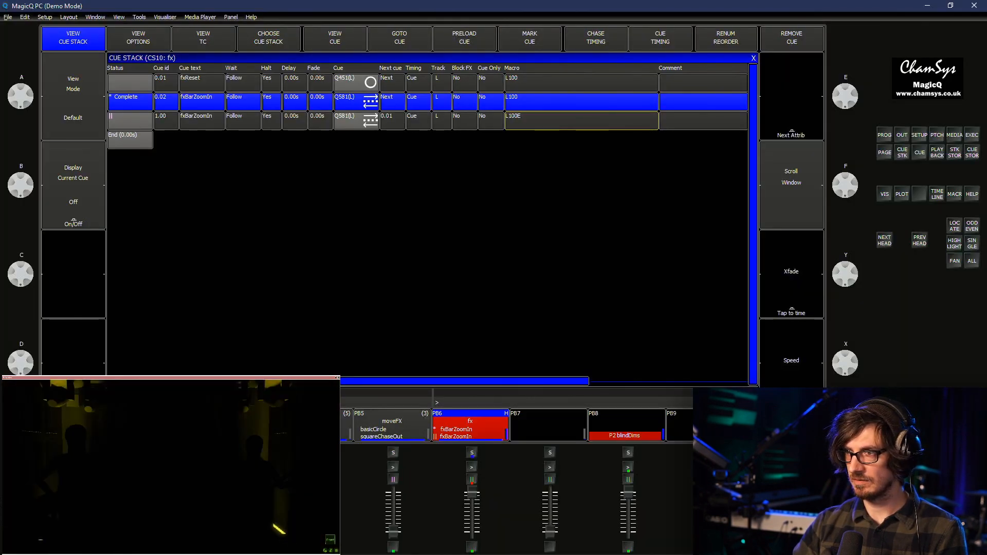
On Execute grid page 2, step the second colour row through its colours and leave cyan active
left_click(972, 135)
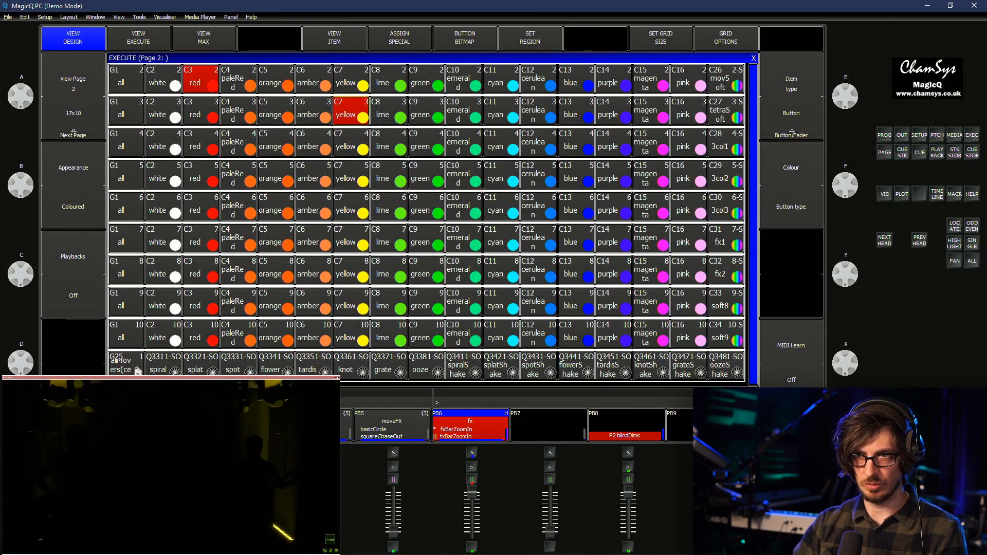
left_click(314, 111)
left_click(276, 111)
left_click(238, 110)
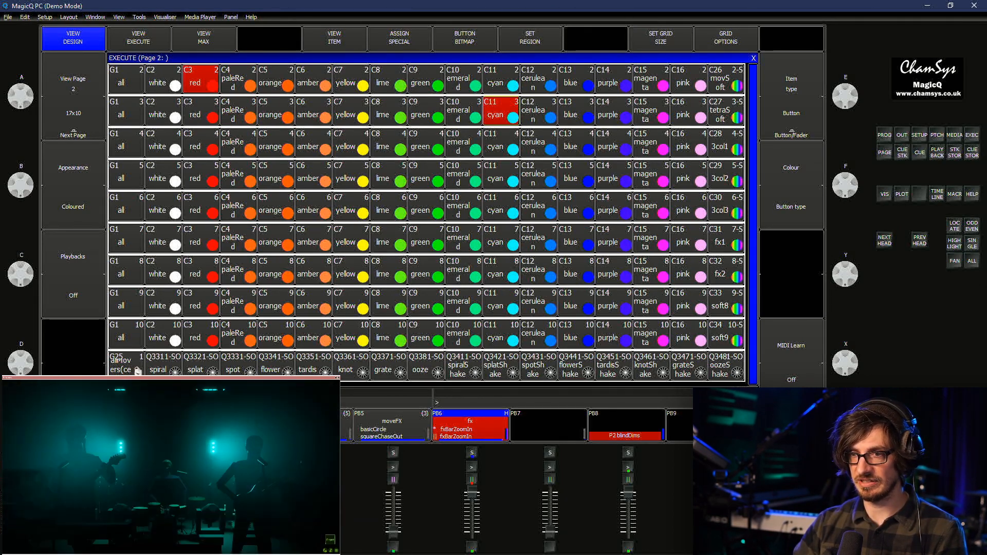
Try to cut the macro of cue 1.00 in the fx cue stack back to L100
key("Escape")
right_click(581, 121)
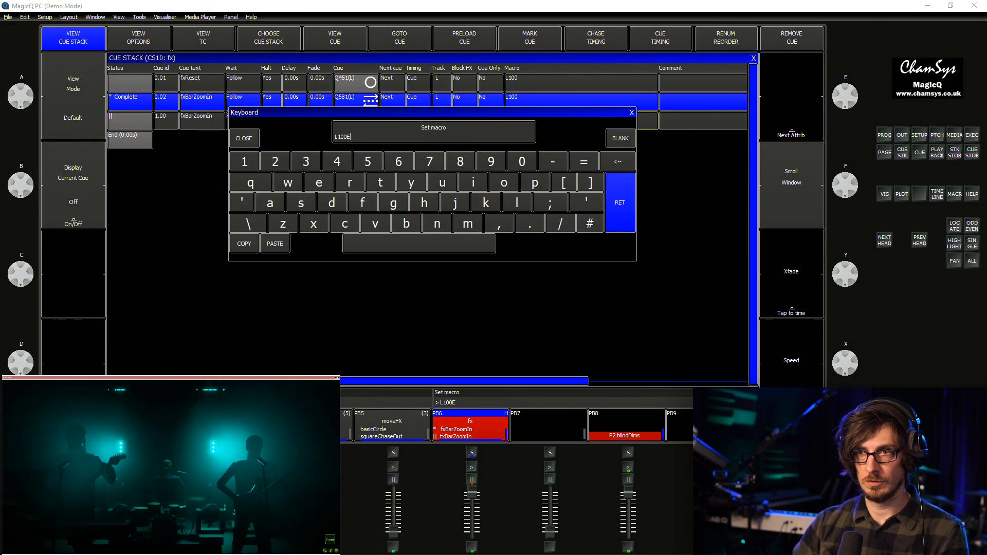
type("p")
key("BackSpace")
key("BackSpace")
key("BackSpace")
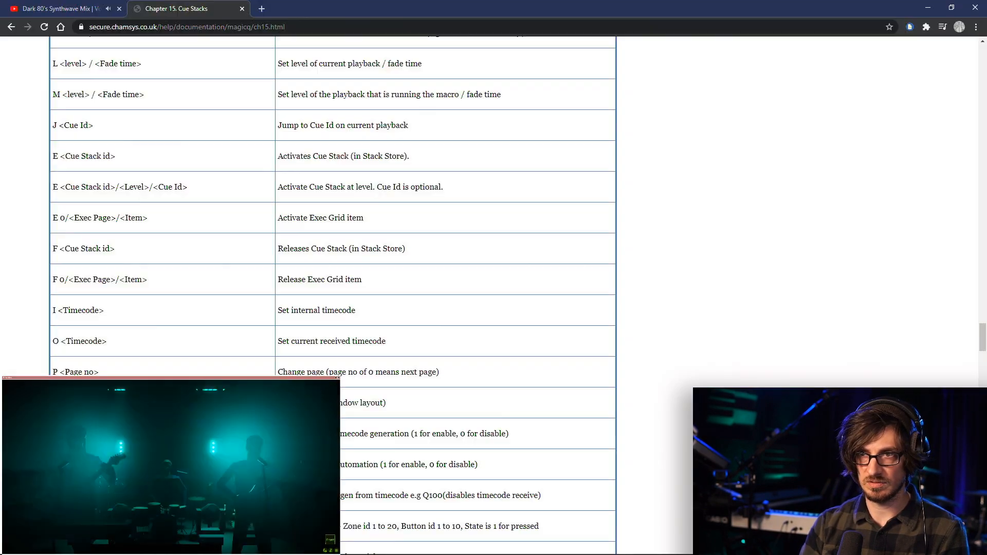
Read the notes below the macro command table in the online manual, then return to MagicQ
scroll(493, 205, "down", 15)
scroll(494, 205, "up", 2)
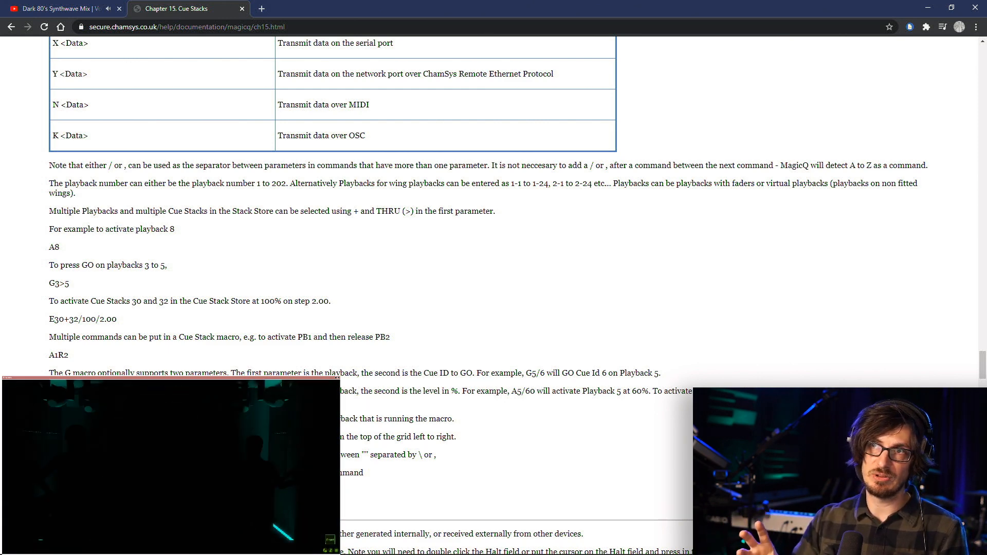
key("alt+Tab")
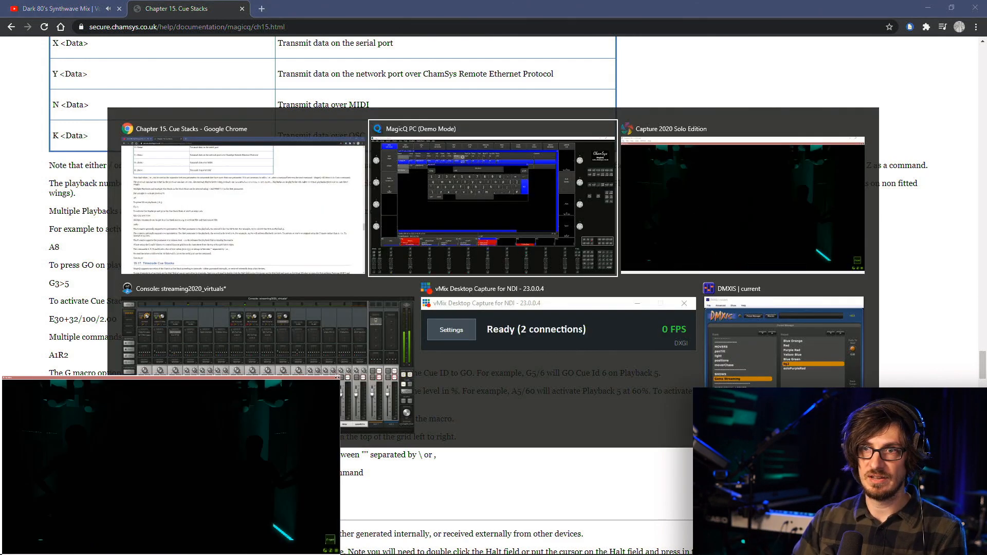
key("alt+Tab")
key("alt+Tab")
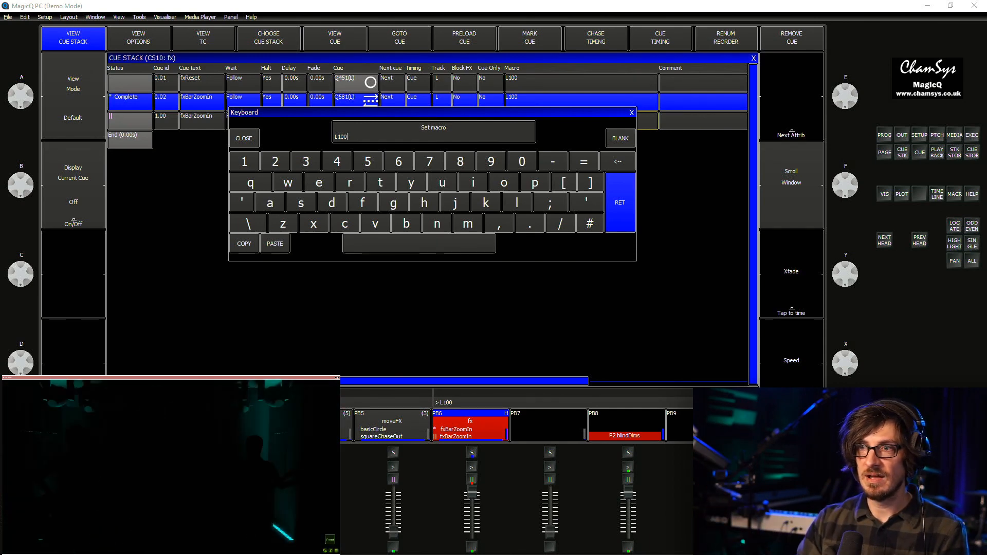
On Execute grid page 2, switch the second colour row through amber and orange to yellow
type("E")
key("Return")
key("ctrl+e")
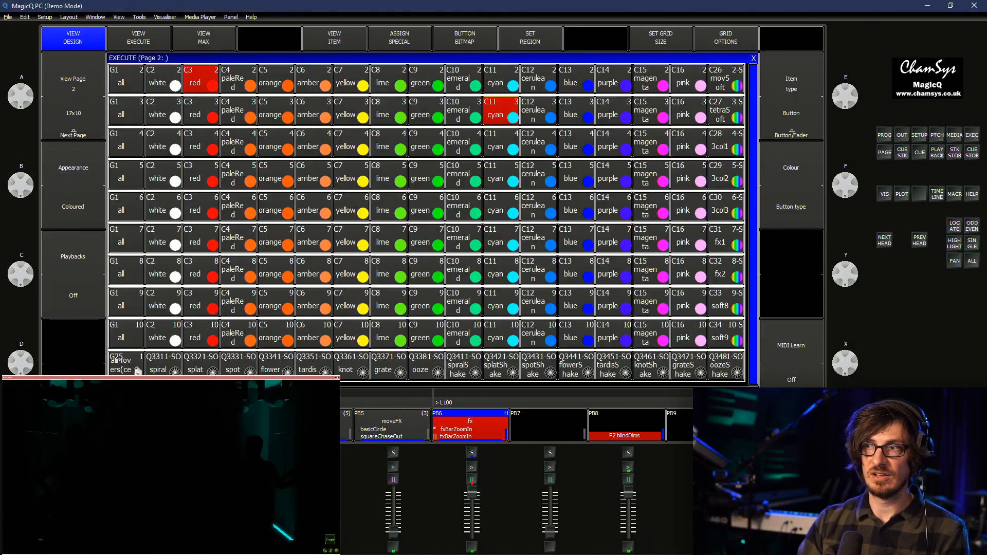
left_click(314, 111)
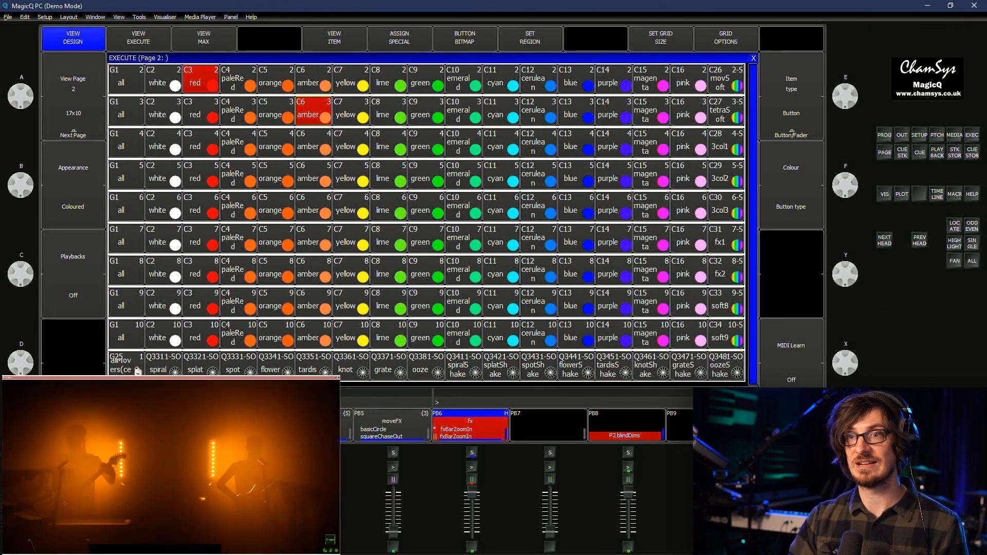
left_click(238, 111)
left_click(275, 111)
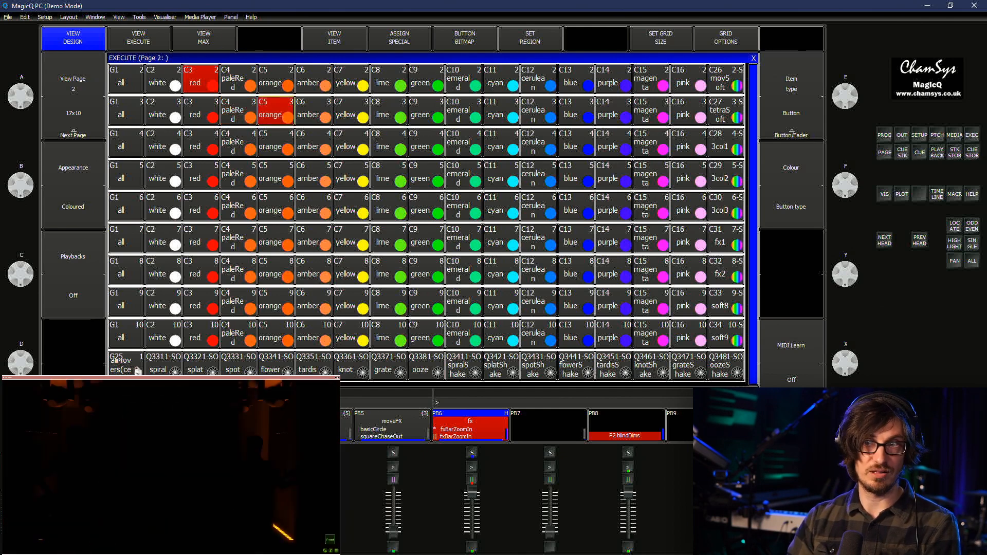
left_click(463, 111)
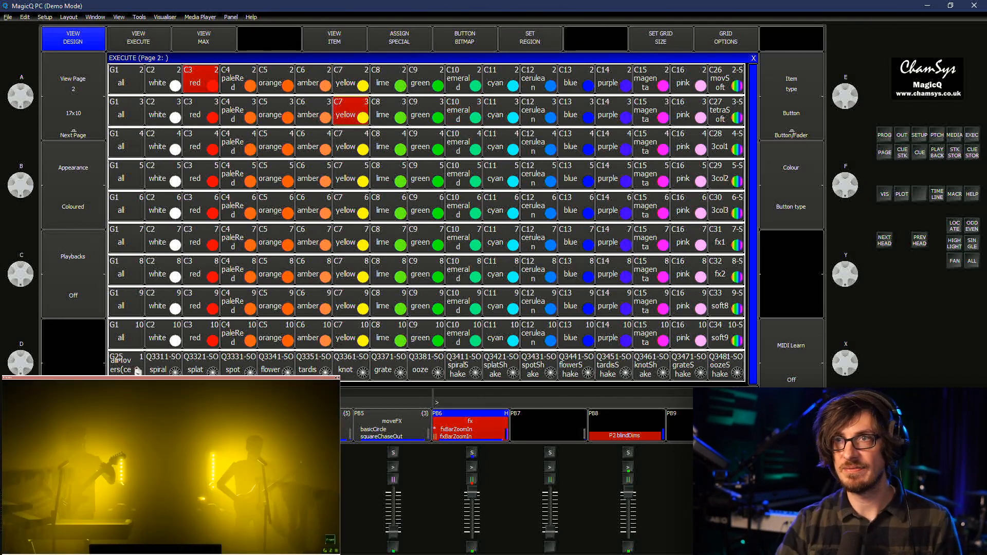
Set the macro of cue 1.00 in the fx cue stack to L100E o/2/30
key("alt+Tab")
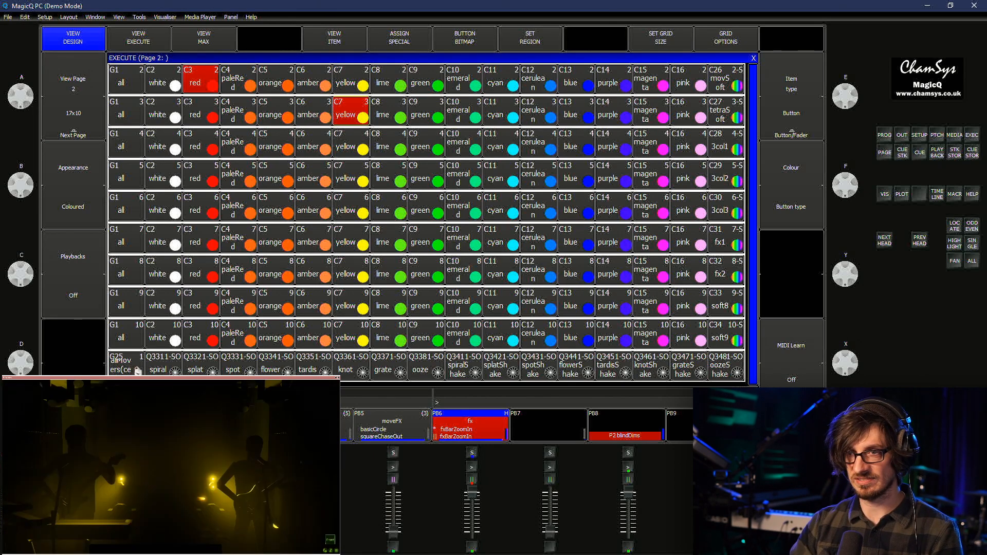
key("Escape")
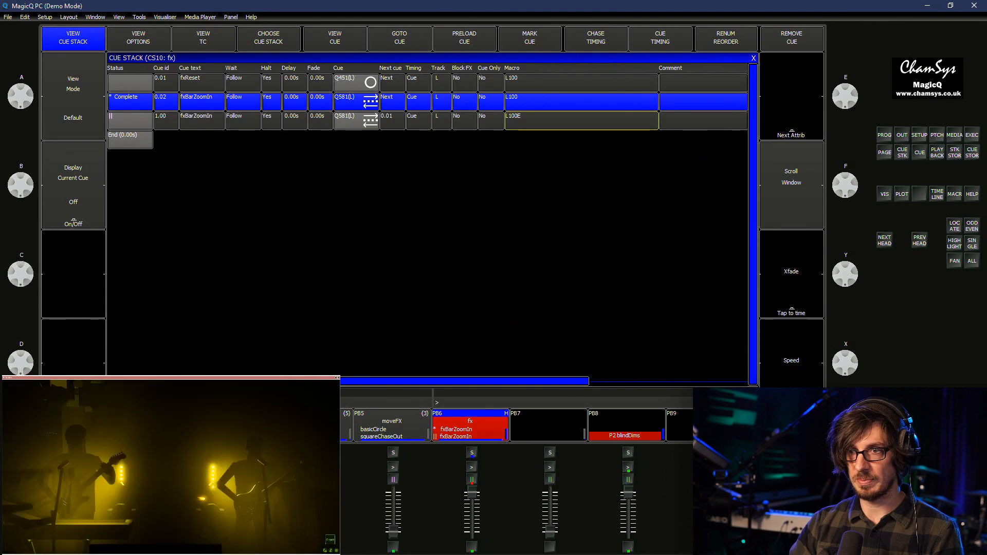
key("Return")
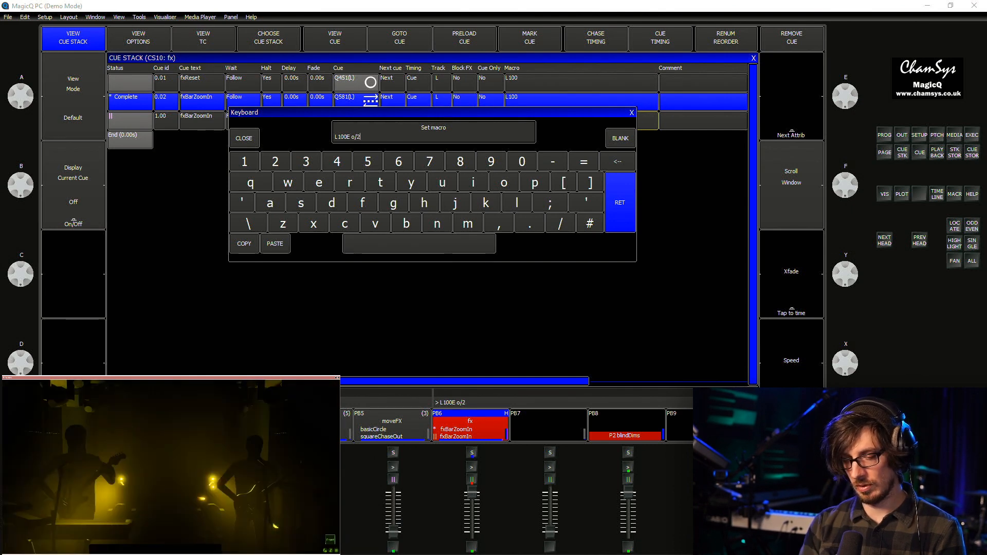
type("/")
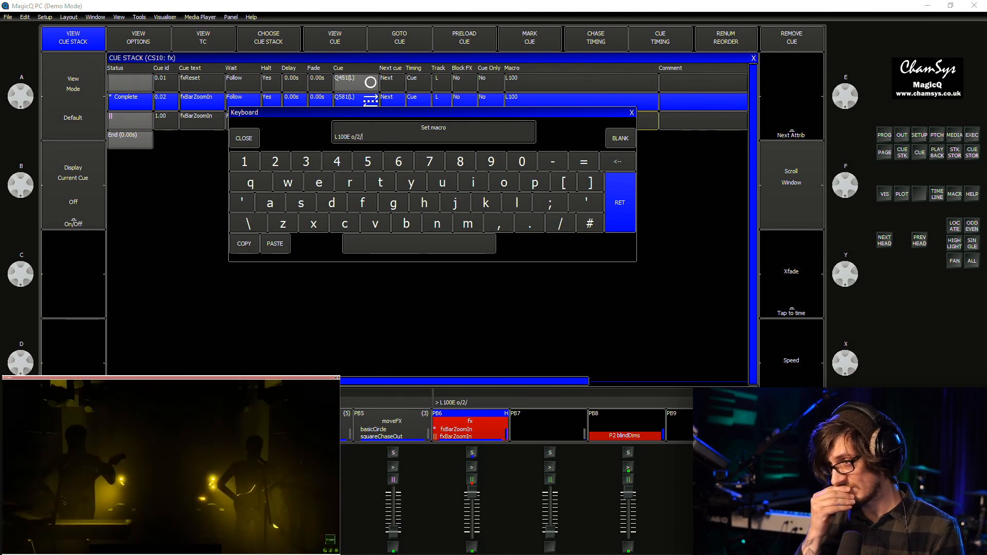
type("30")
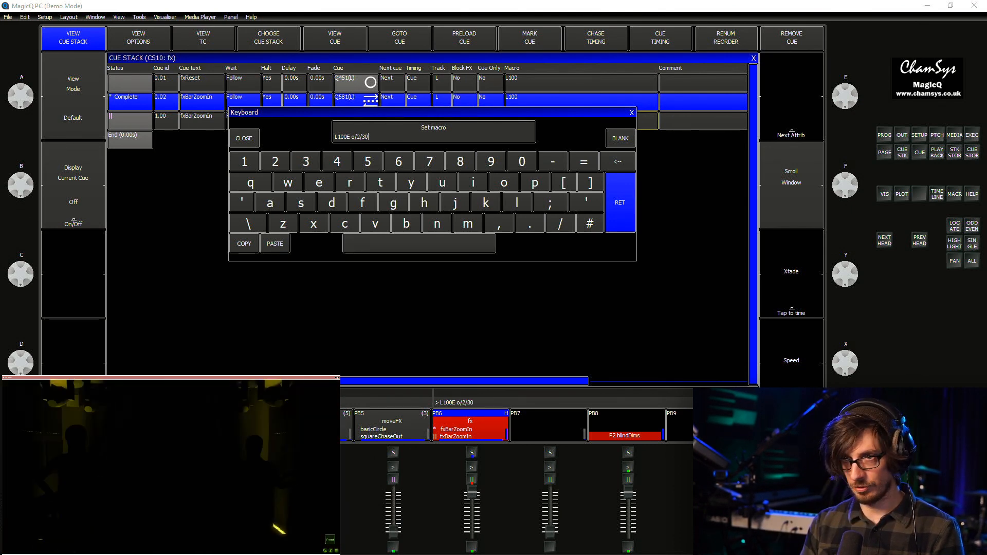
key("Return")
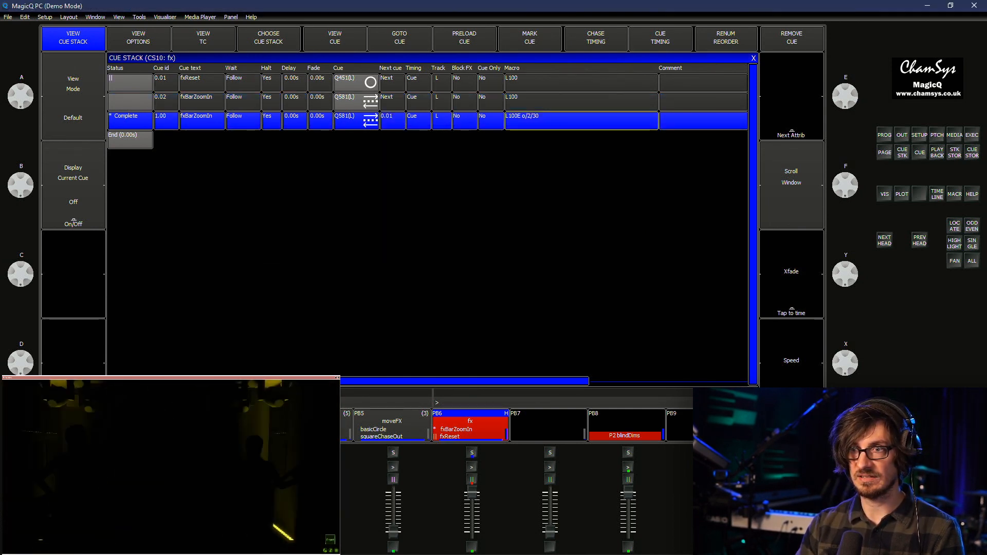
Remove the space from cue 1.00's macro to make it L100Eo/2/30
key("y")
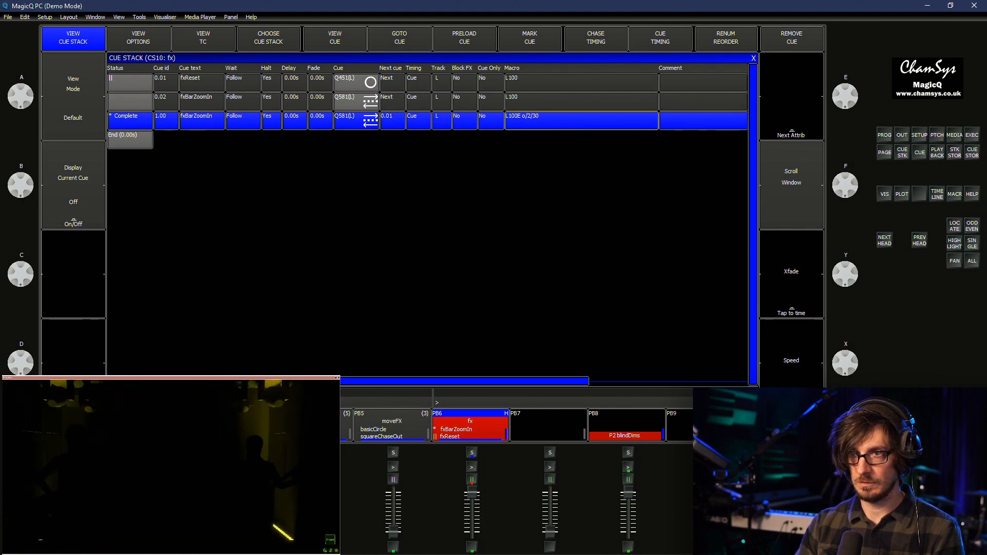
key("F2")
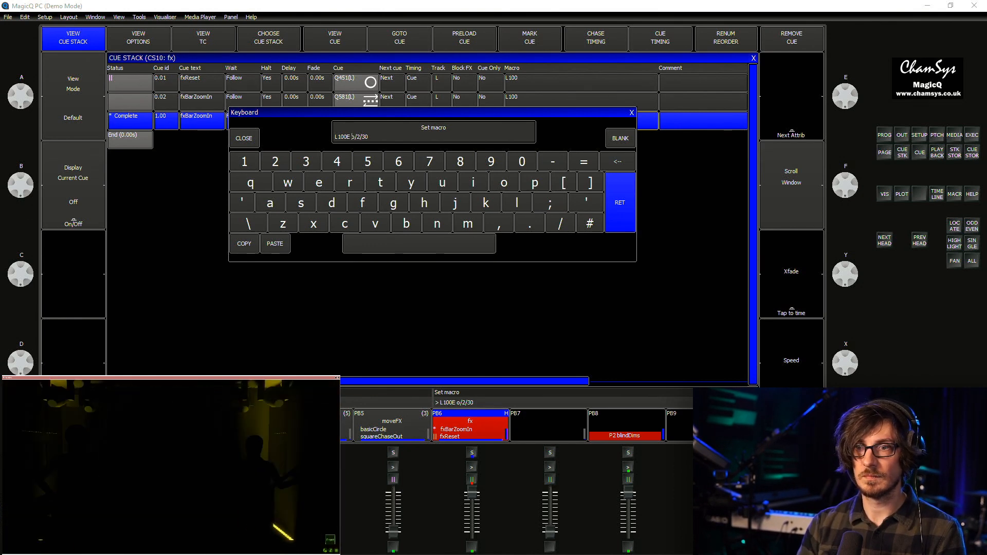
key("BackSpace")
key("Return")
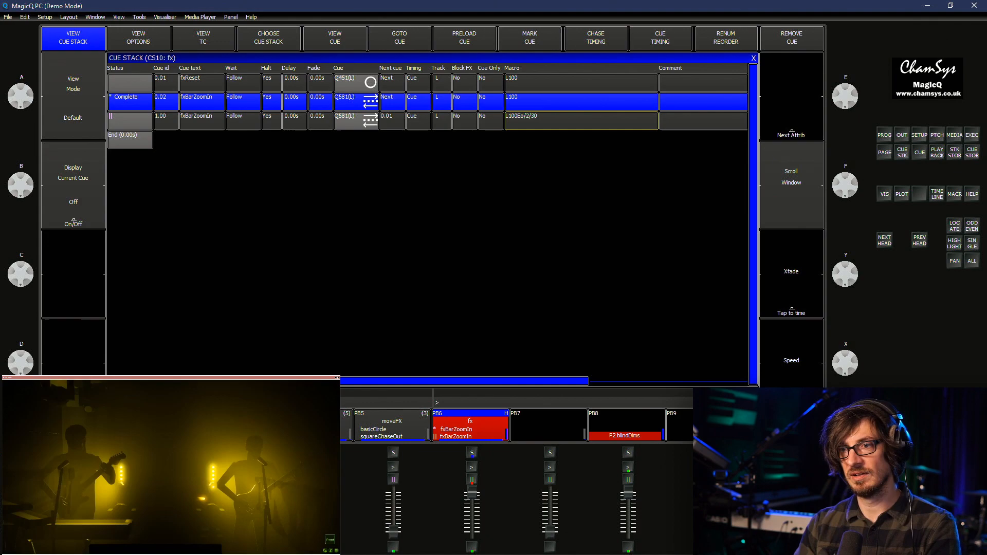
Reread the Exec Grid item entries in the online manual's macro command table, then compare them with Execute grid page 2
key("alt+Tab")
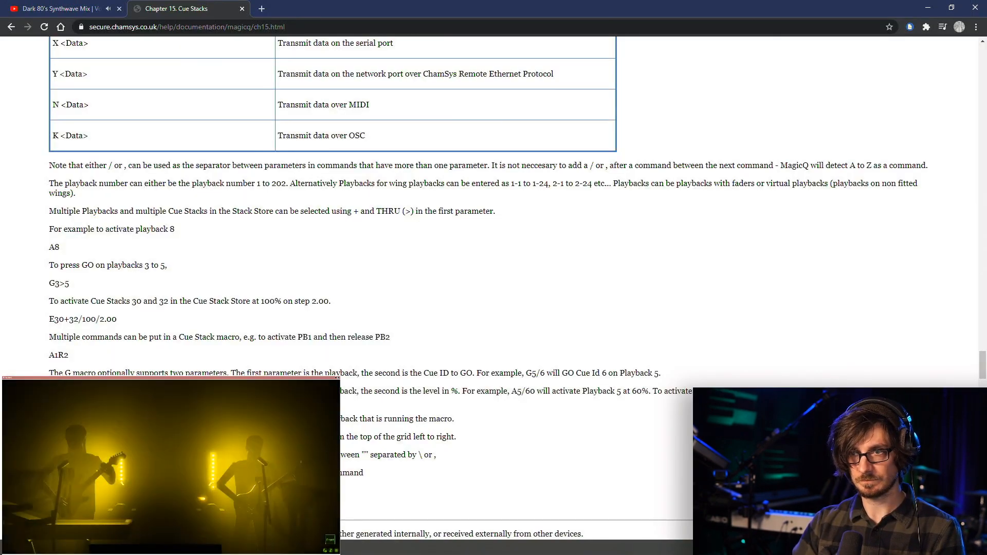
scroll(494, 288, "up", 7)
scroll(333, 206, "up", 5)
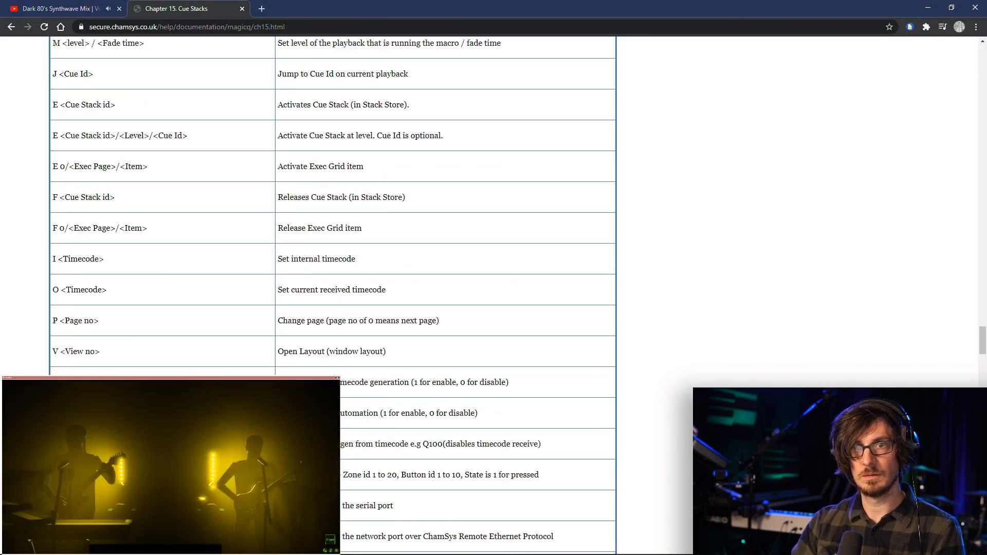
scroll(333, 206, "down", 2)
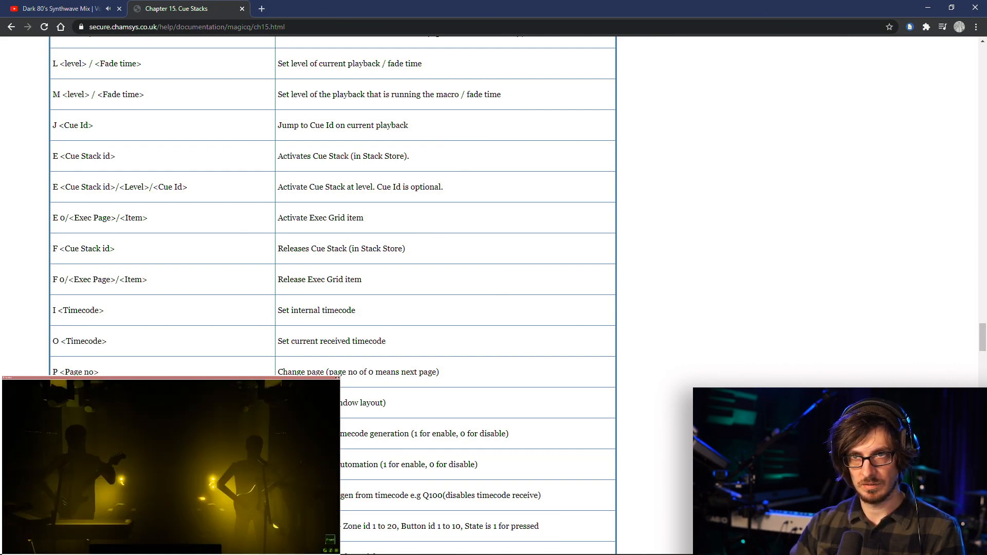
key("alt+Tab")
key("alt+Tab")
key("Tab")
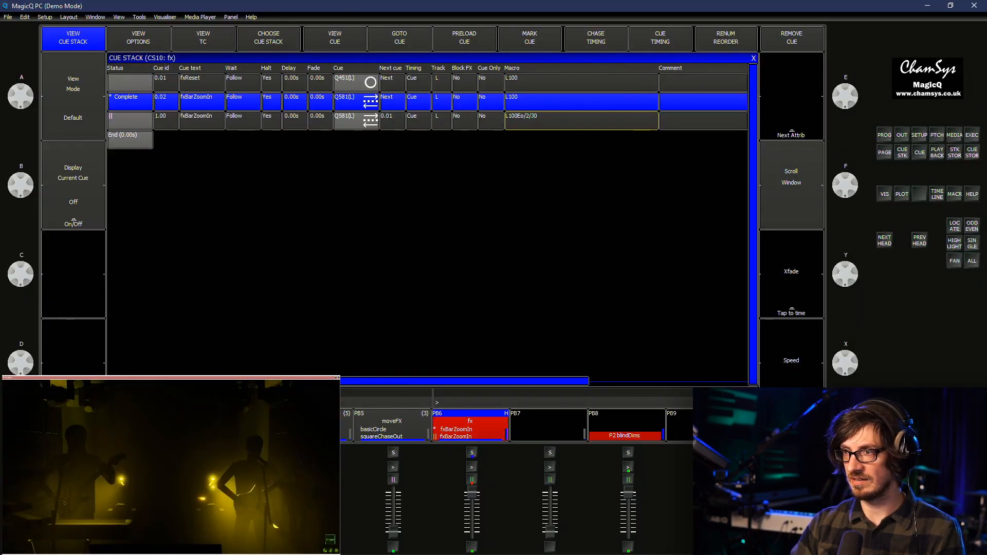
key("Escape")
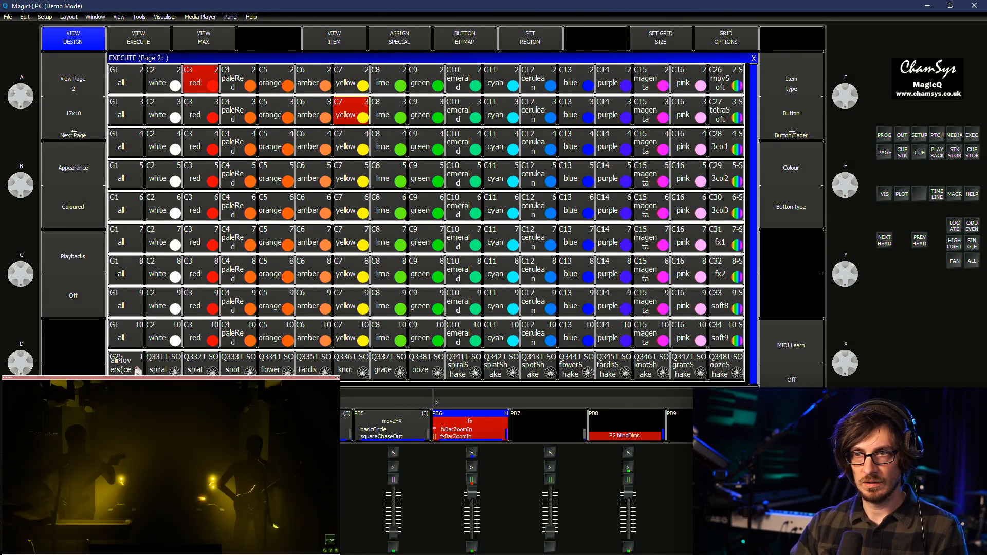
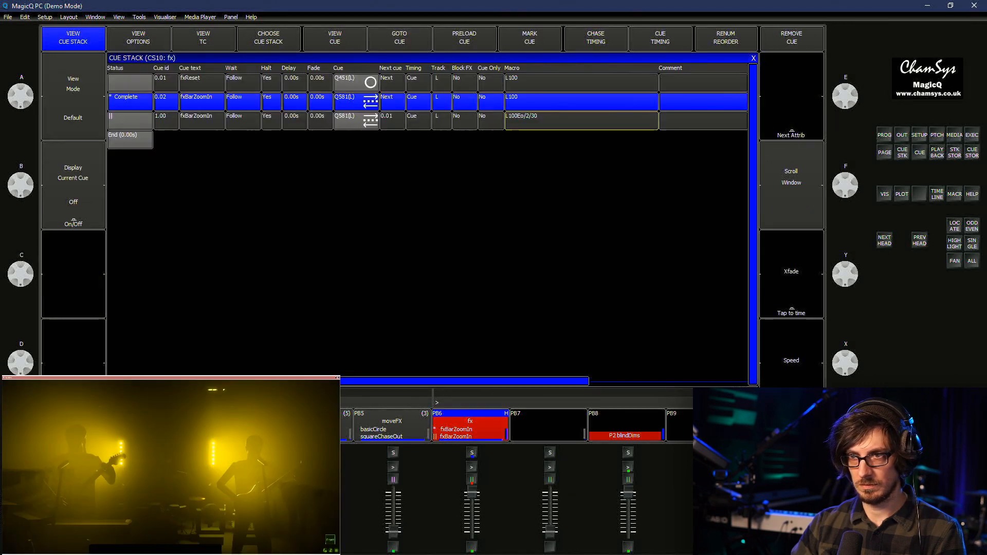
After rechecking the Exec Grid item syntax in the manual, try the macro L100Eo/2/10 on cue 1.00 and run the cue
right_click(581, 120)
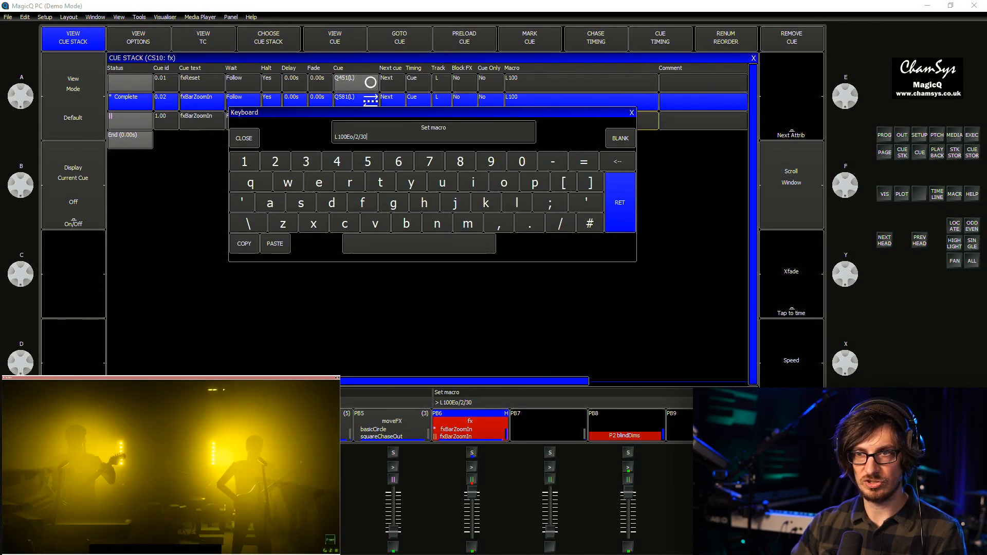
key("alt+Tab")
key("alt+Tab")
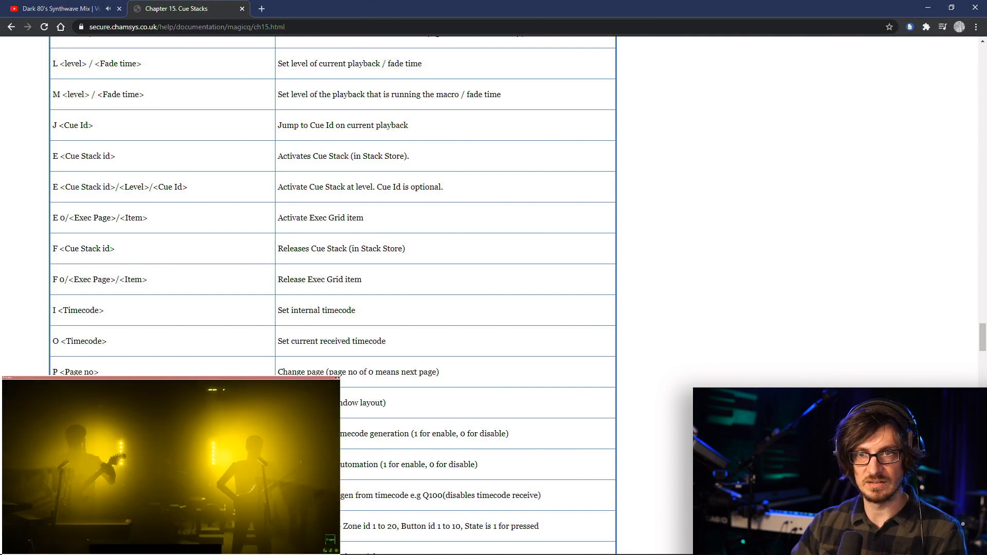
left_click_drag(84, 218, 142, 218)
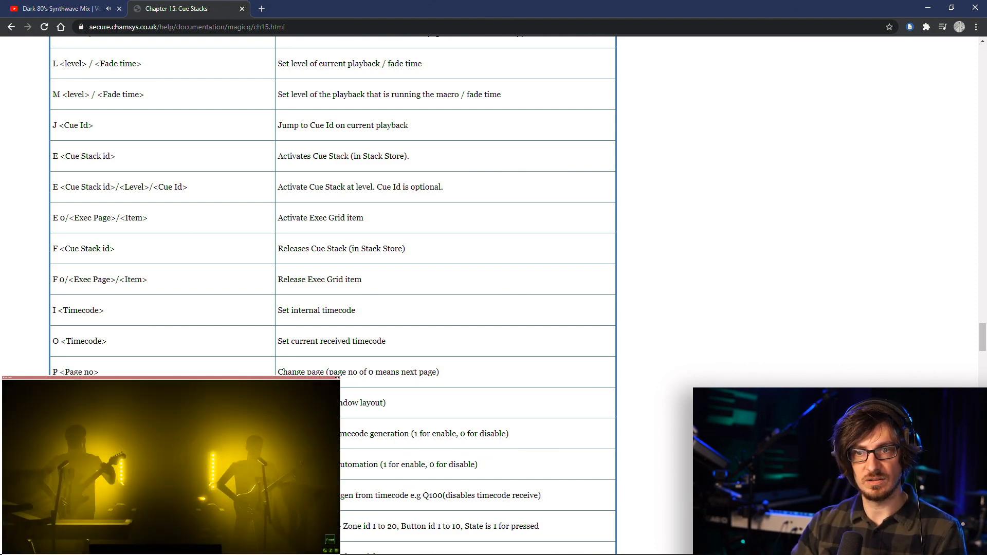
key("alt+Tab")
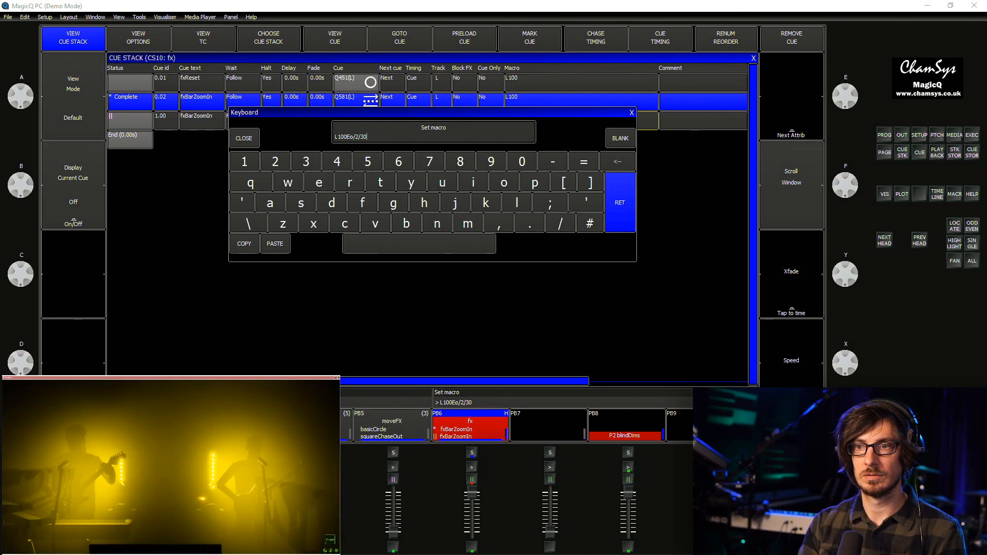
key("BackSpace")
key("BackSpace")
type("10")
key("Return")
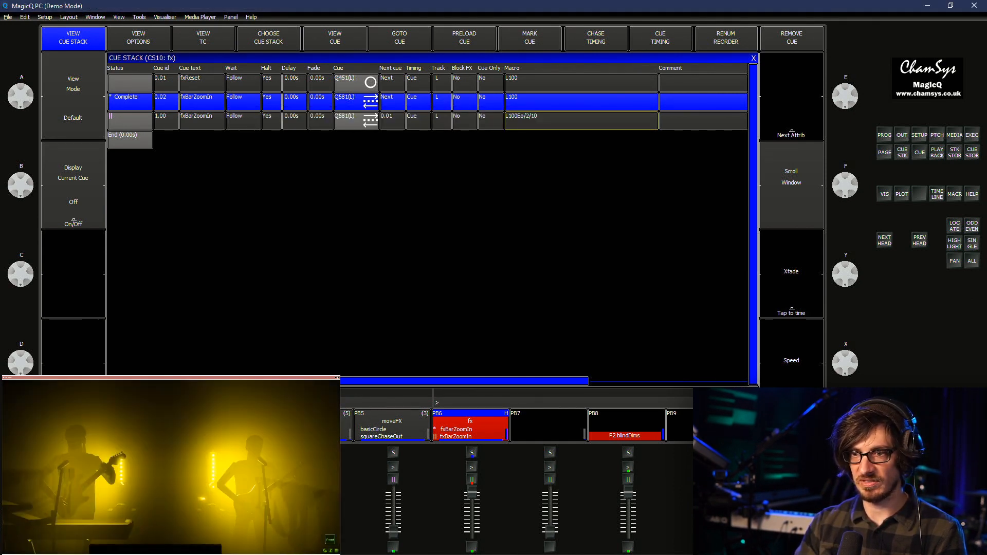
key("y")
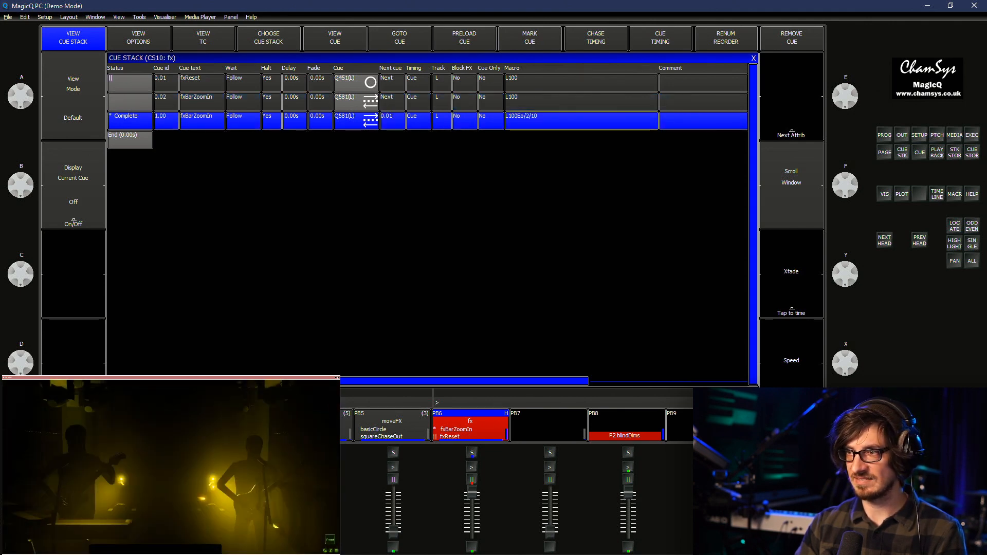
Try the macro L100Eo/2/2-6 on cue 1.00 of the fx cue stack and check Execute grid page 2
key("Escape")
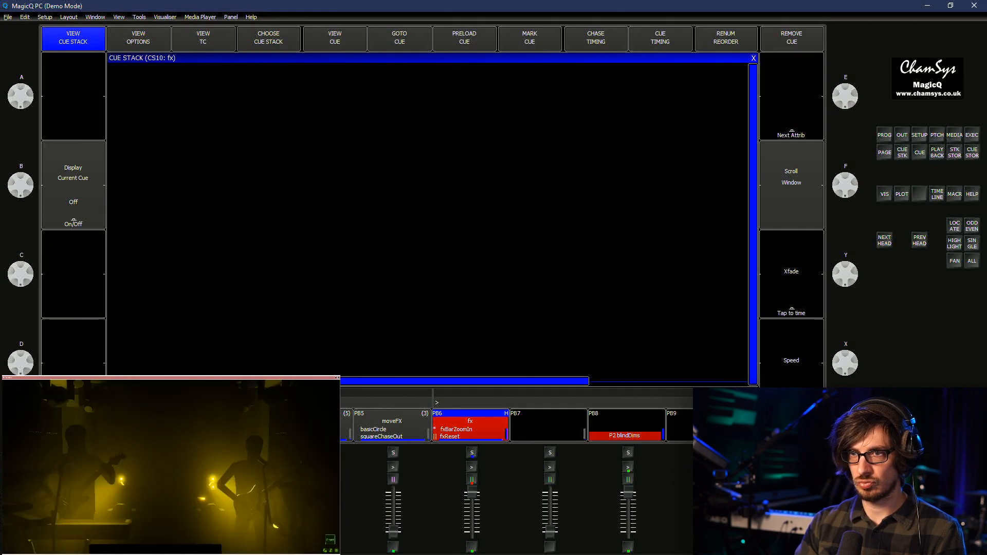
left_click(581, 120)
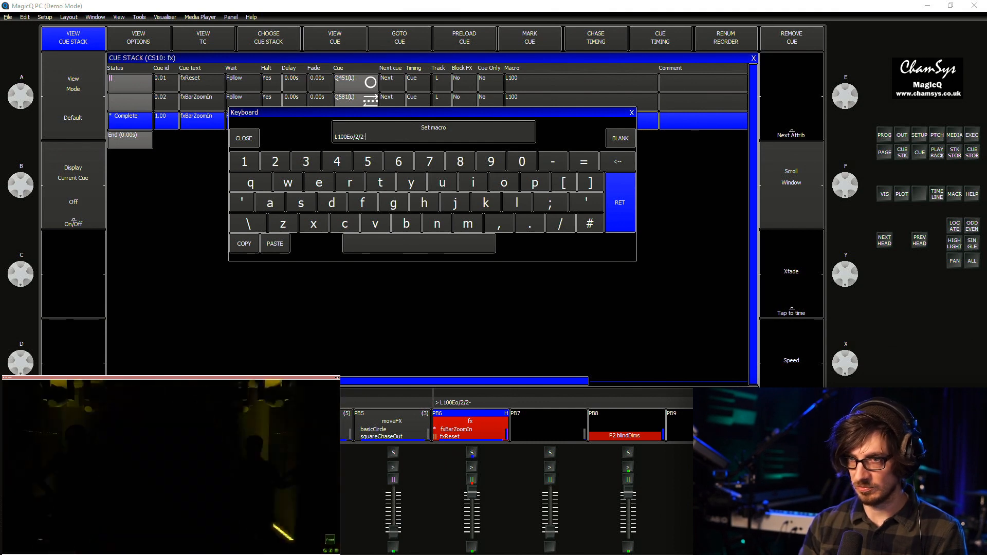
key("Return")
key("Return")
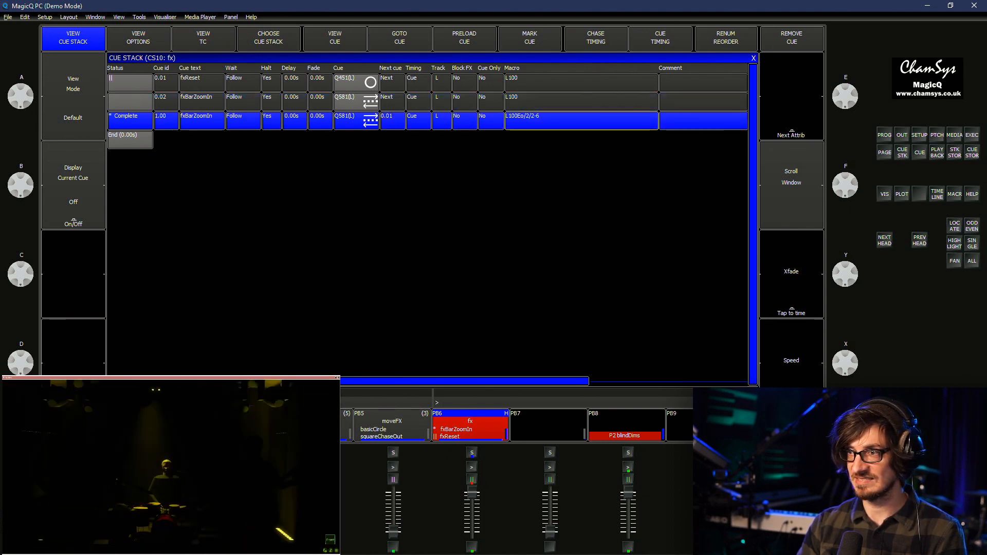
key("ctrl+e")
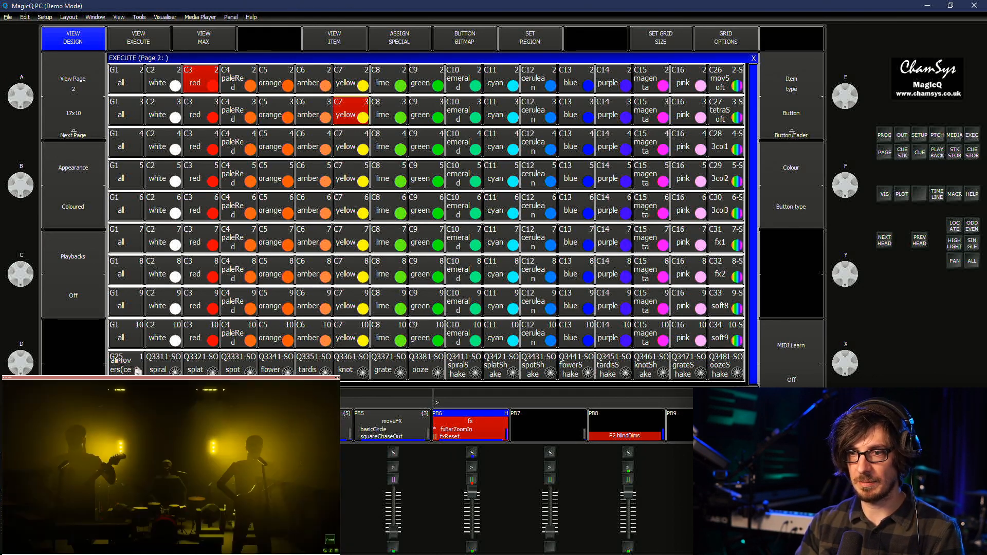
key("Escape")
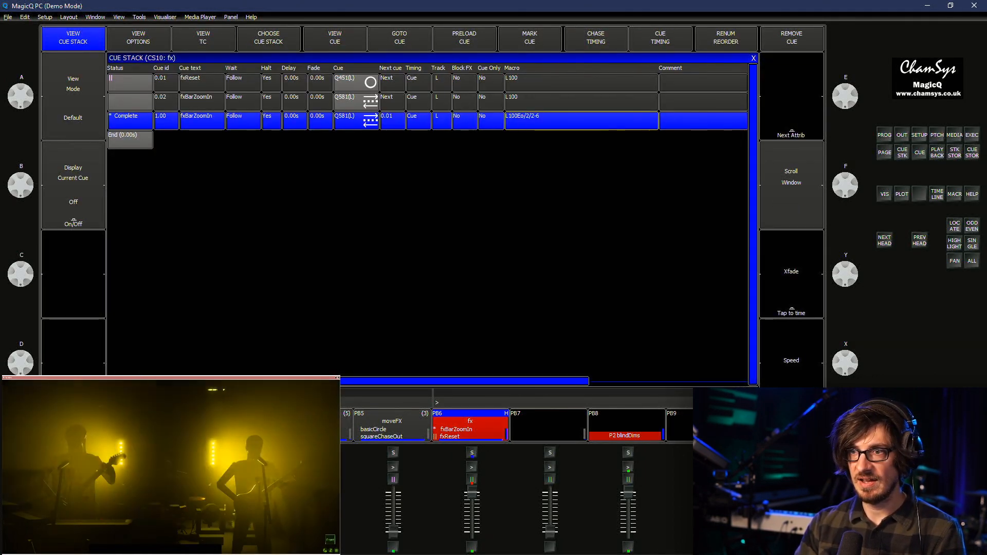
Cut the macro of cue 1.00 back to L100 and clear the programmer
key("Return")
key("BackSpace")
key("BackSpace")
key("BackSpace")
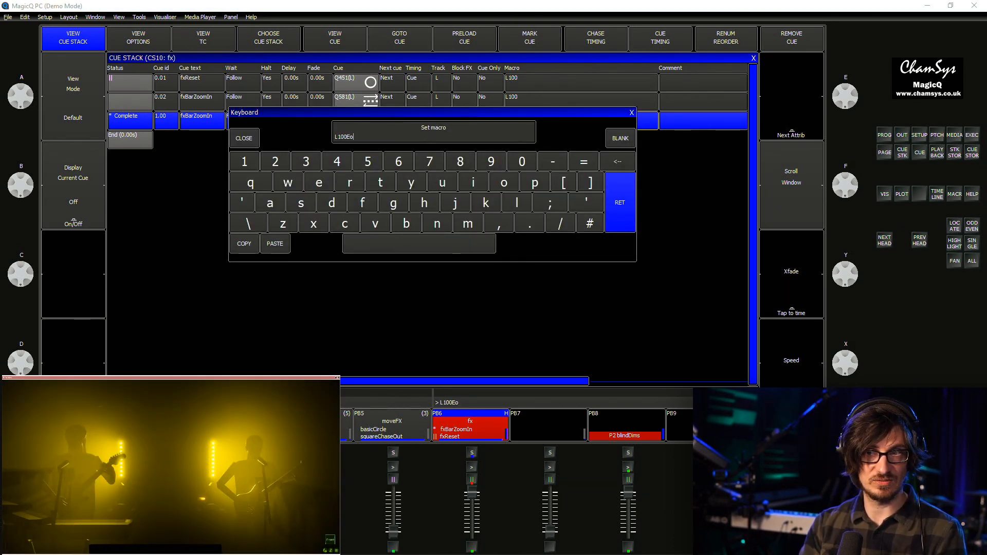
key("Return")
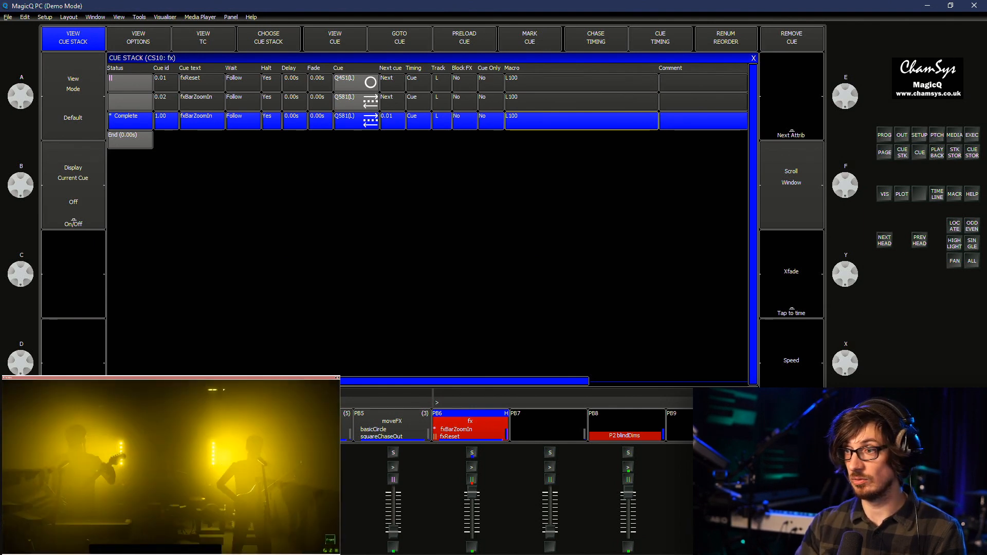
key("c")
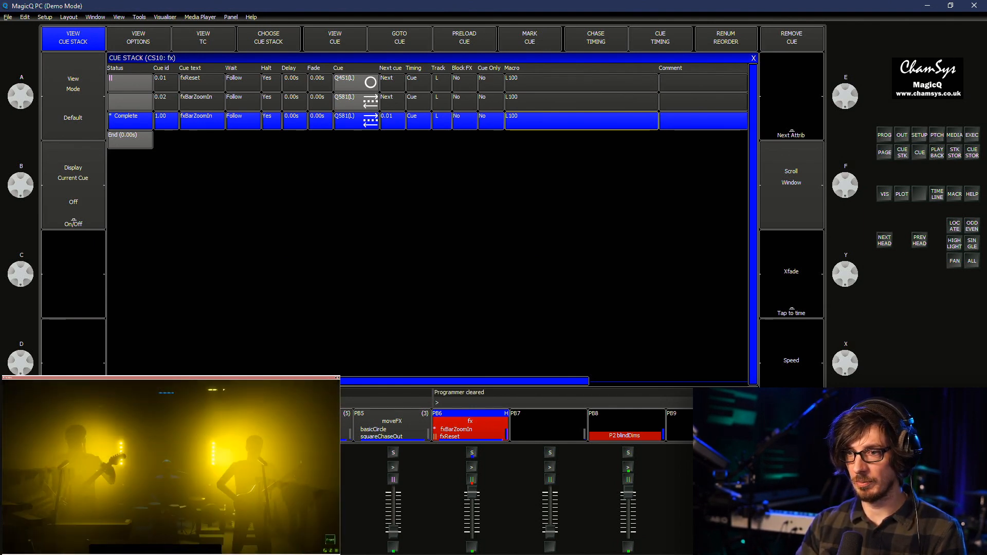
In the Cue Store, release the active colour cues cerulean, Q202, hive and bubbleCrab
key("F2")
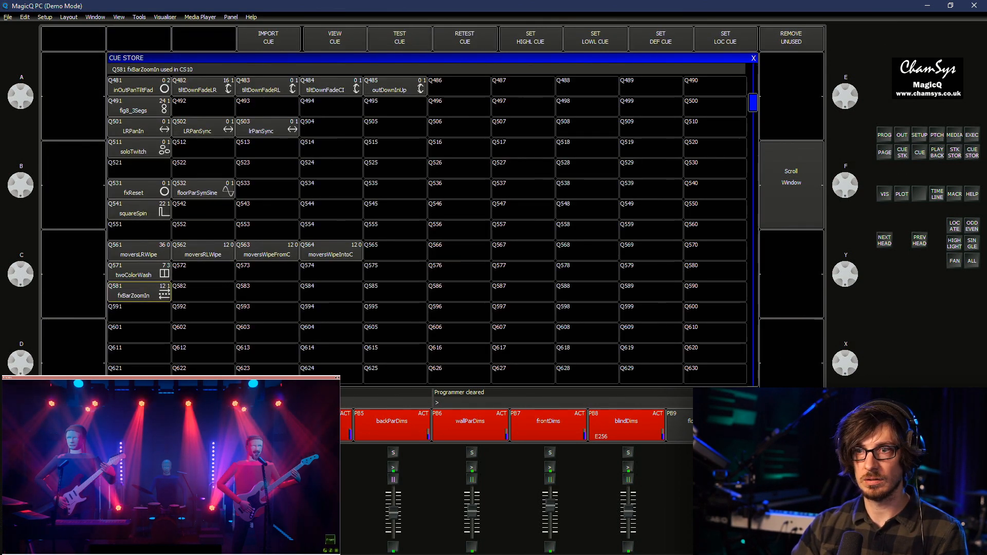
scroll(426, 230, "up", 15)
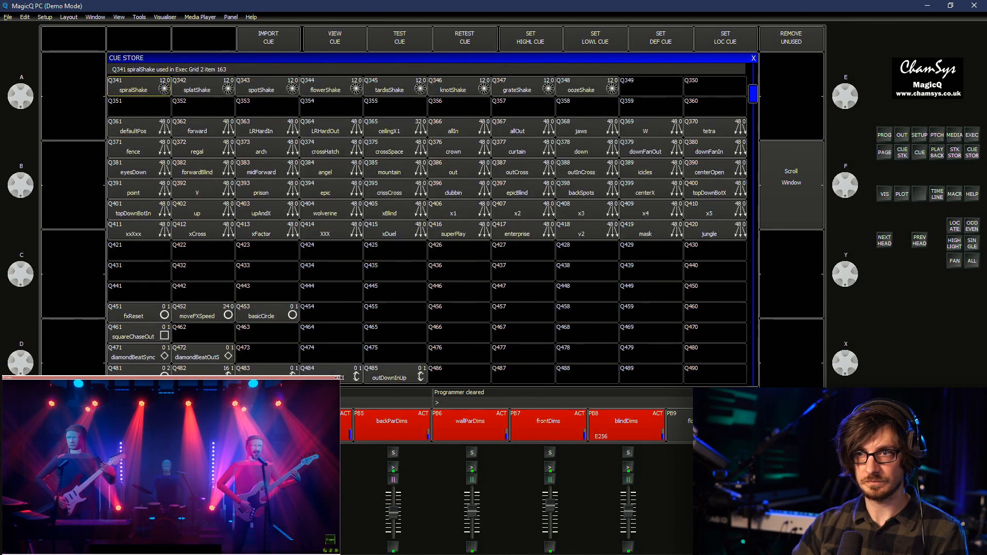
scroll(427, 229, "up", 10)
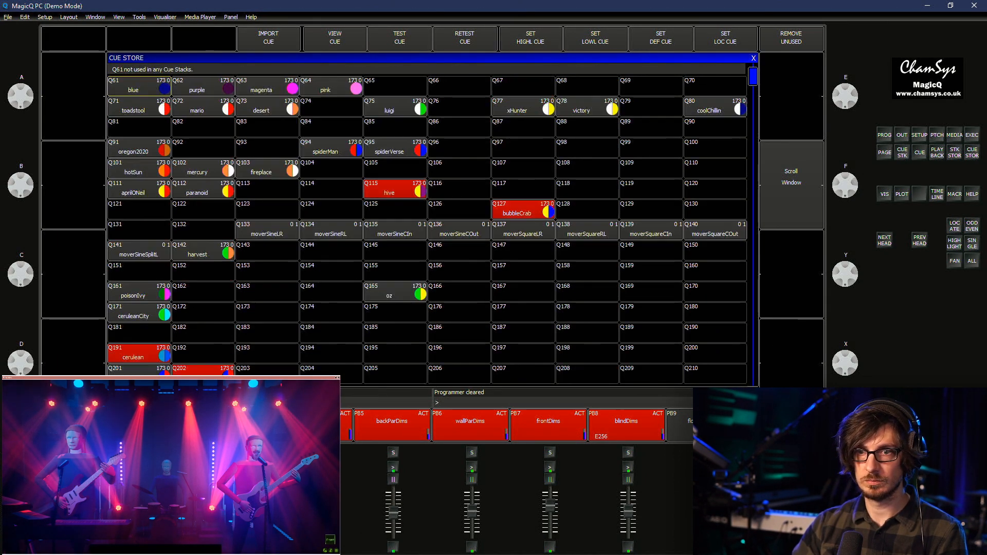
left_click(139, 354)
left_click(203, 369)
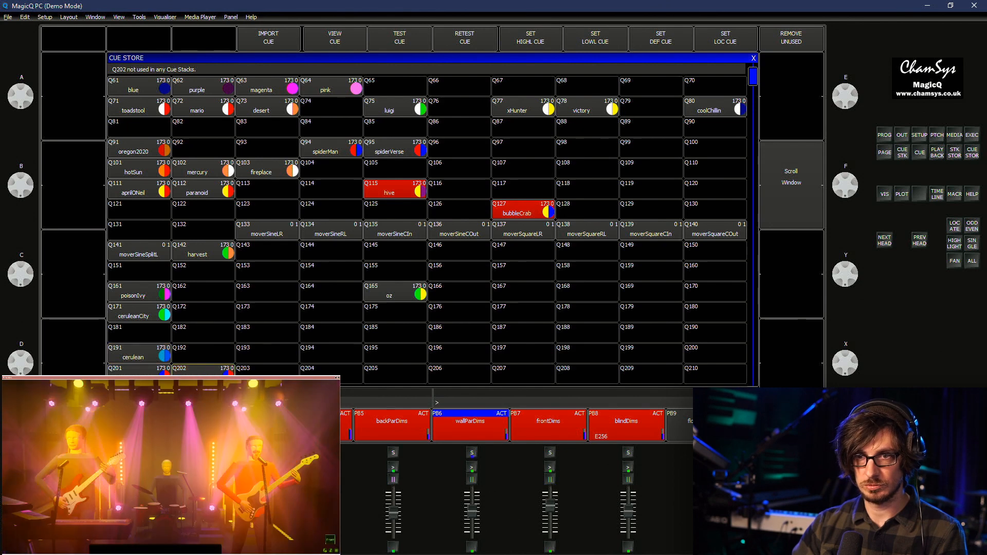
left_click(203, 292)
left_click(203, 271)
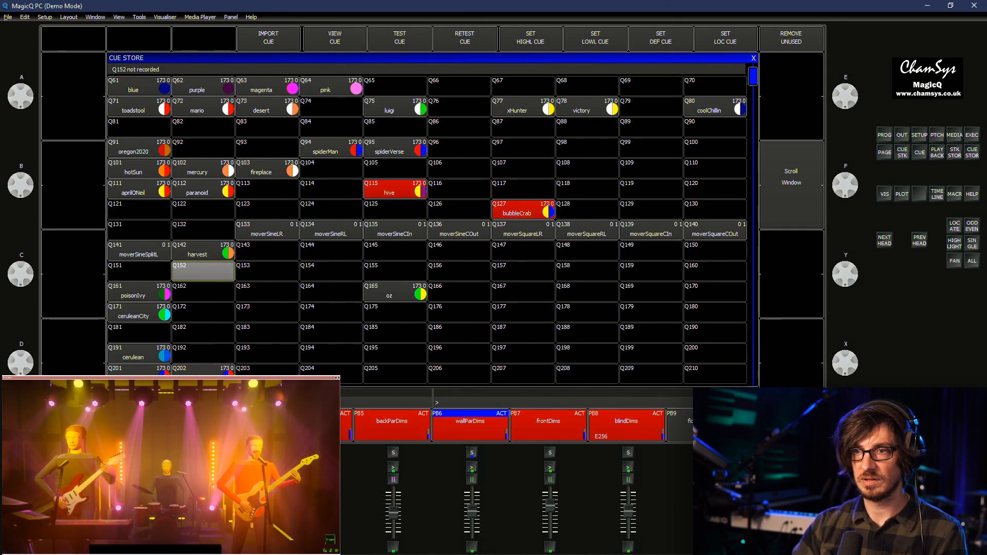
left_click(396, 189)
left_click(523, 209)
scroll(426, 230, "up", 12)
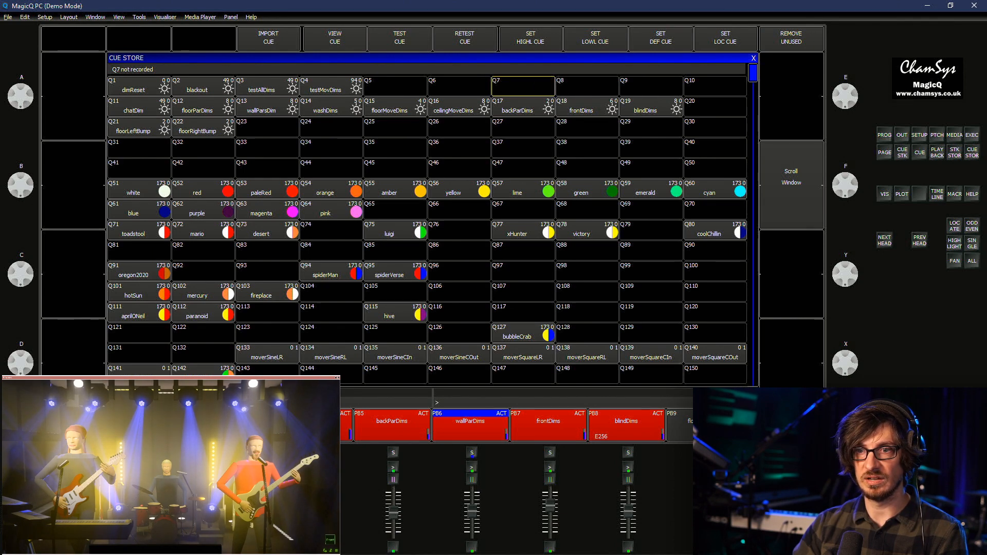
Try the colour cues purple, mario, toadstool, oregon2020, hotSun and mercury in turn, ending with coolChillin active
left_click(203, 210)
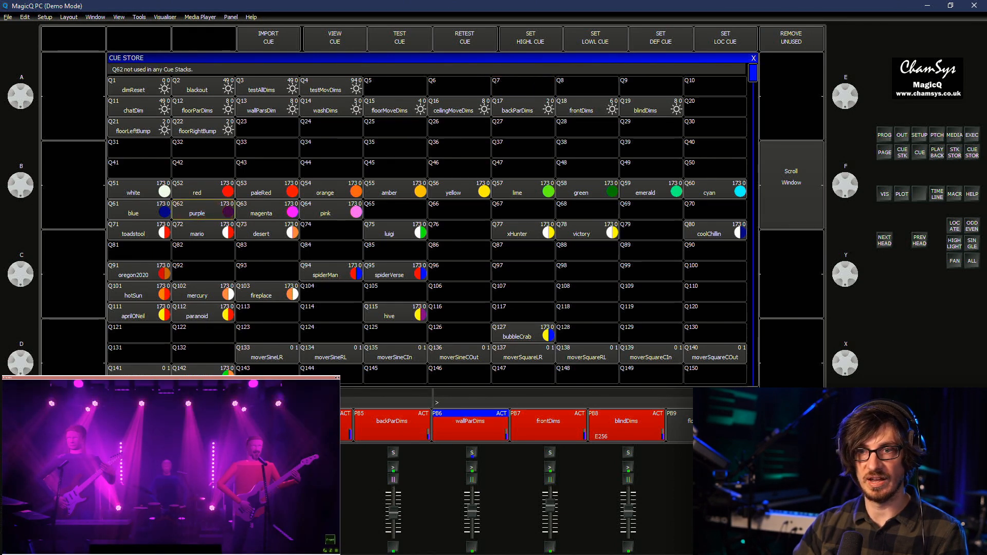
left_click(203, 231)
left_click(139, 230)
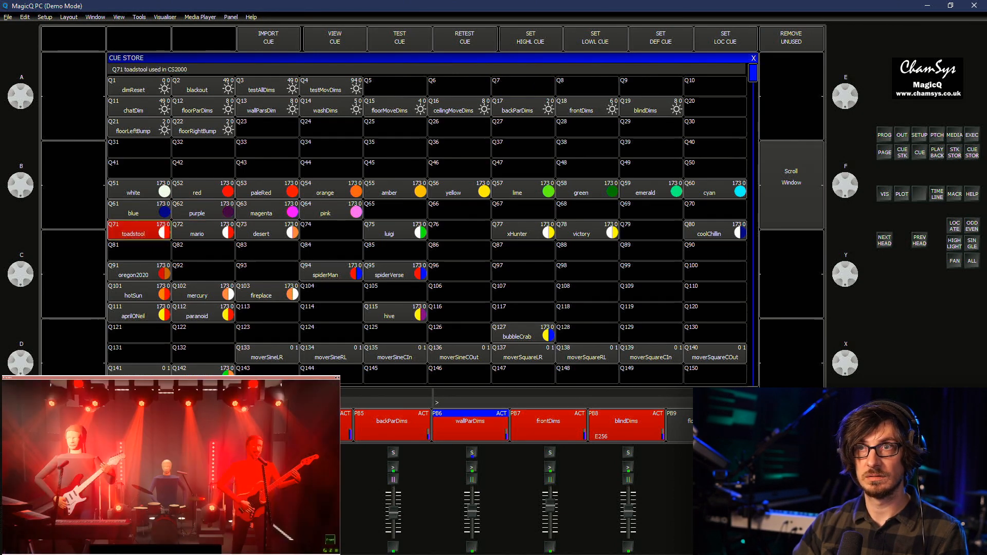
left_click(139, 271)
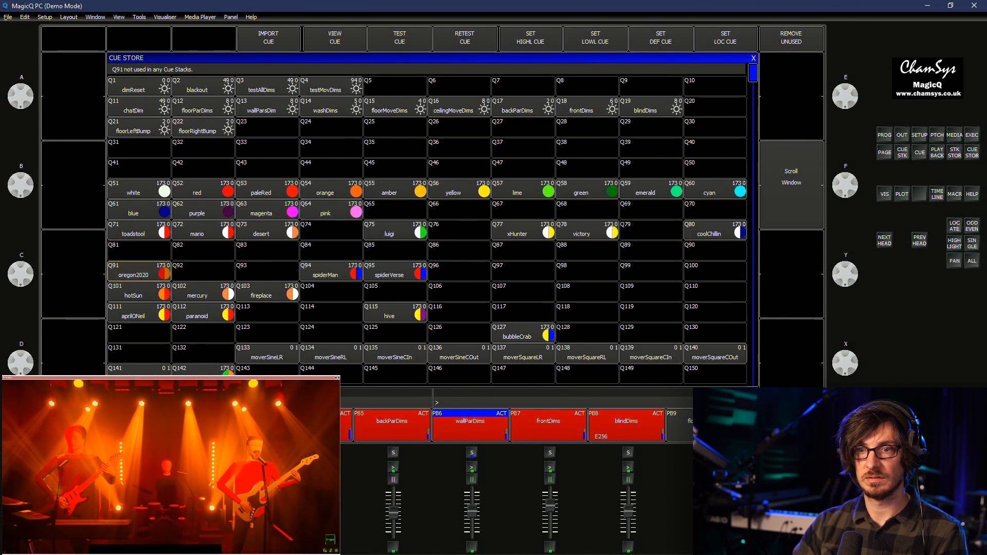
left_click(139, 292)
left_click(202, 292)
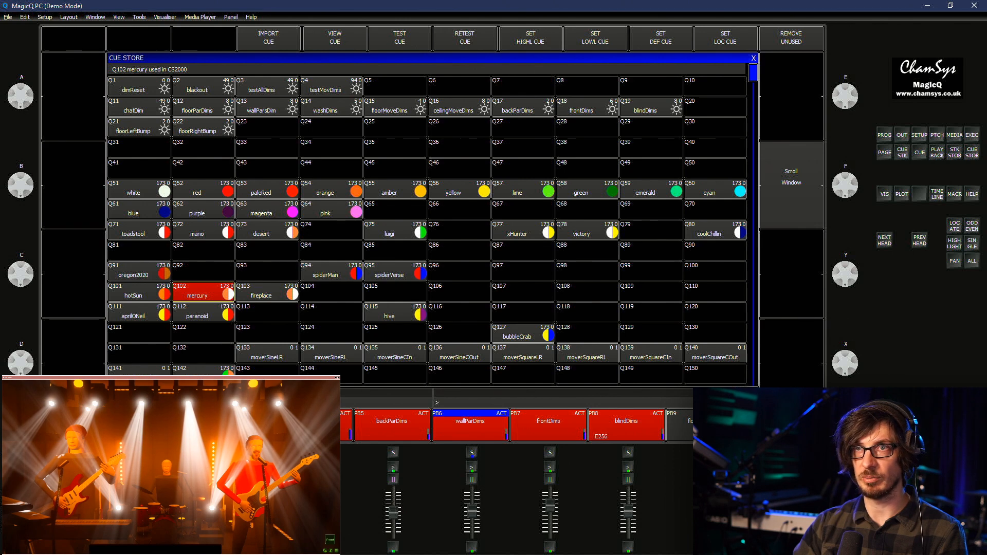
left_click(715, 251)
left_click(715, 230)
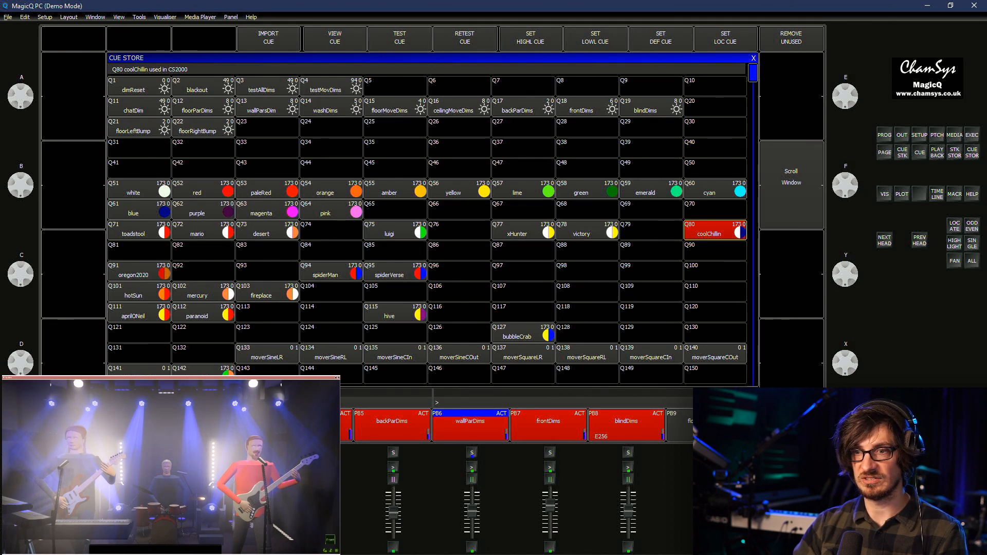
Move the nine mover cues from moverSineLR to moverSineSplitL, Q133 to Q141, to the empty slots starting at Q551
scroll(427, 230, "down", 8)
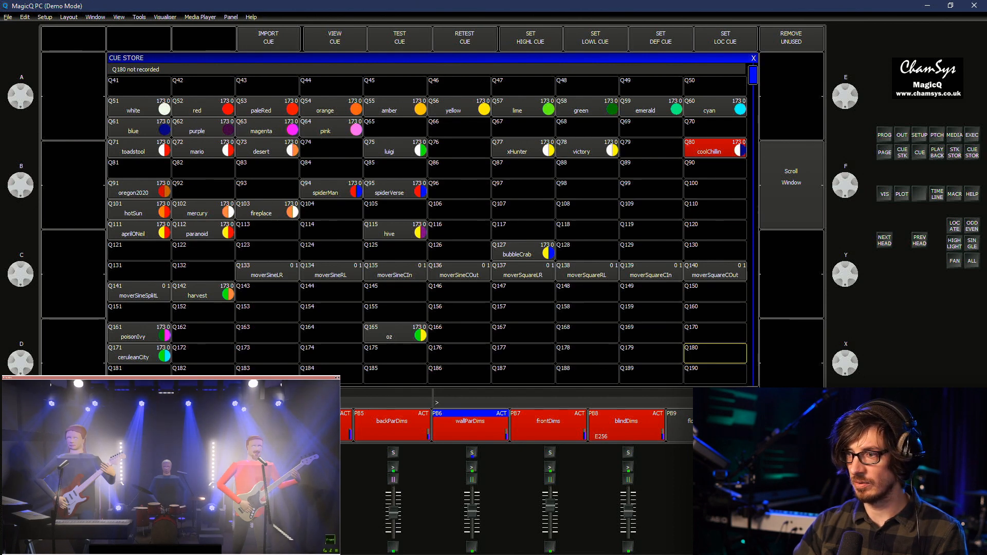
left_click_drag(266, 271, 144, 292)
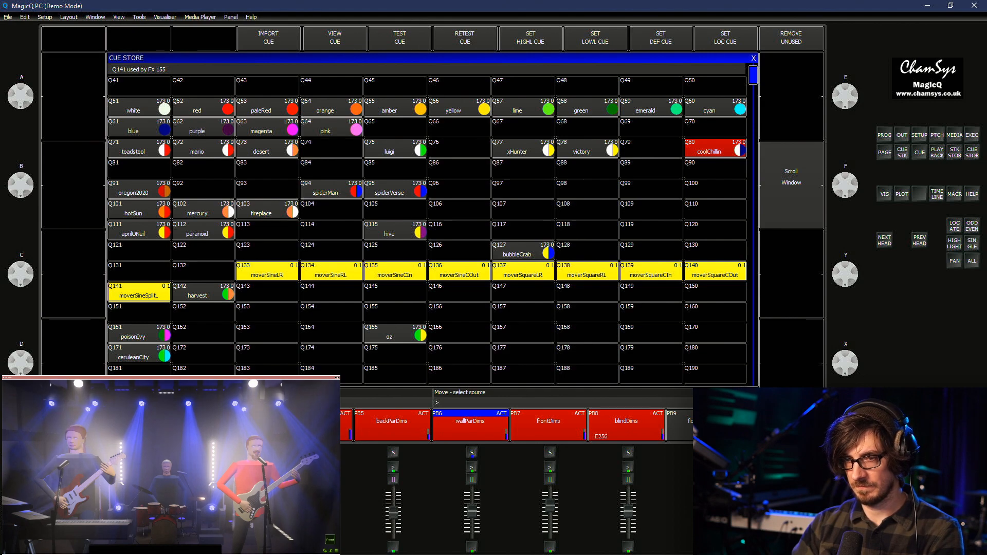
key("Return")
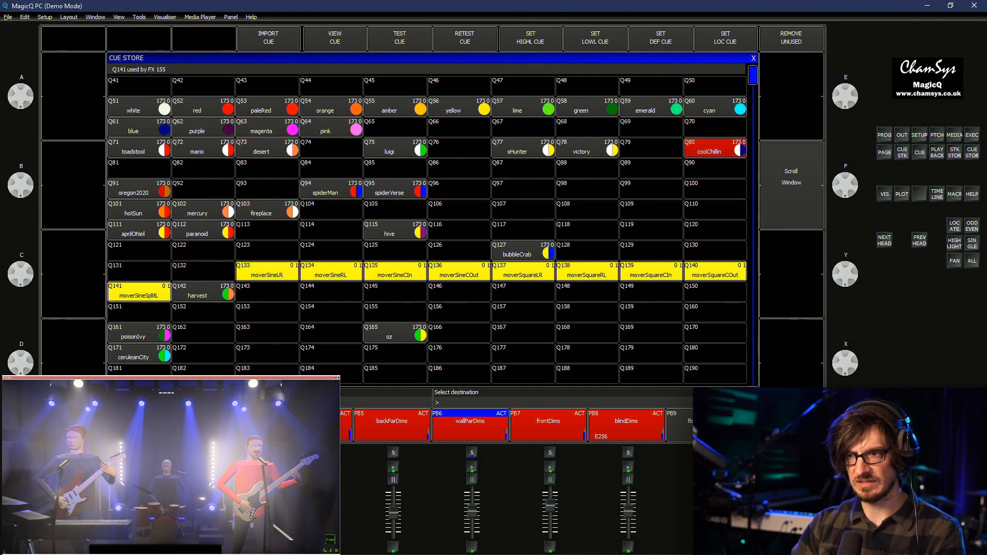
key("Down")
key("Down")
key("Down")
key("Down")
key("Down")
key("Down")
key("Down")
key("Down")
key("Down")
key("Down")
key("Down")
key("Down")
key("Down")
key("Down")
key("Down")
key("Down")
key("Down")
key("Down")
key("Down")
key("Down")
key("Down")
key("Down")
key("Down")
key("Down")
key("Down")
key("Down")
key("Down")
key("Down")
key("Down")
key("Down")
key("Down")
key("Down")
key("Down")
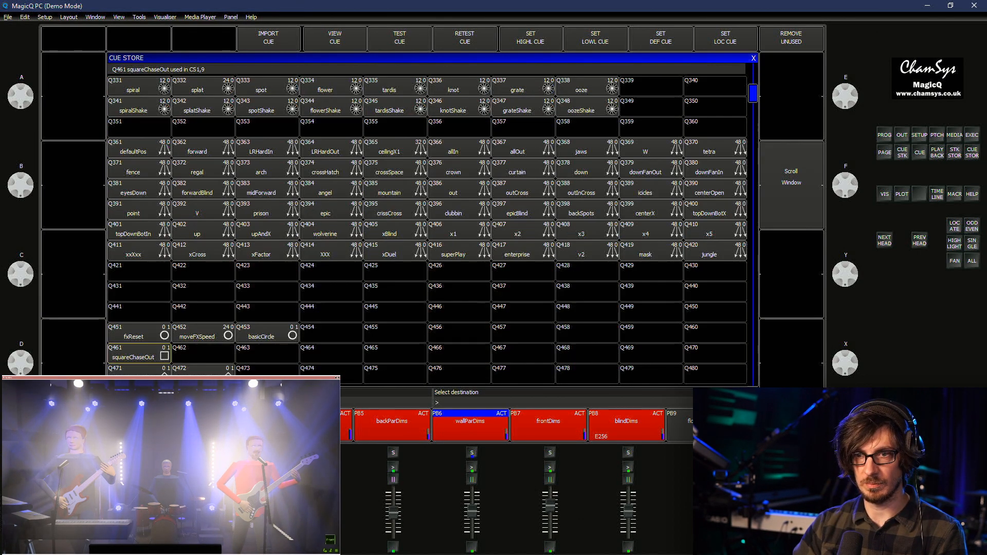
key("Down")
key("Down")
key("Down")
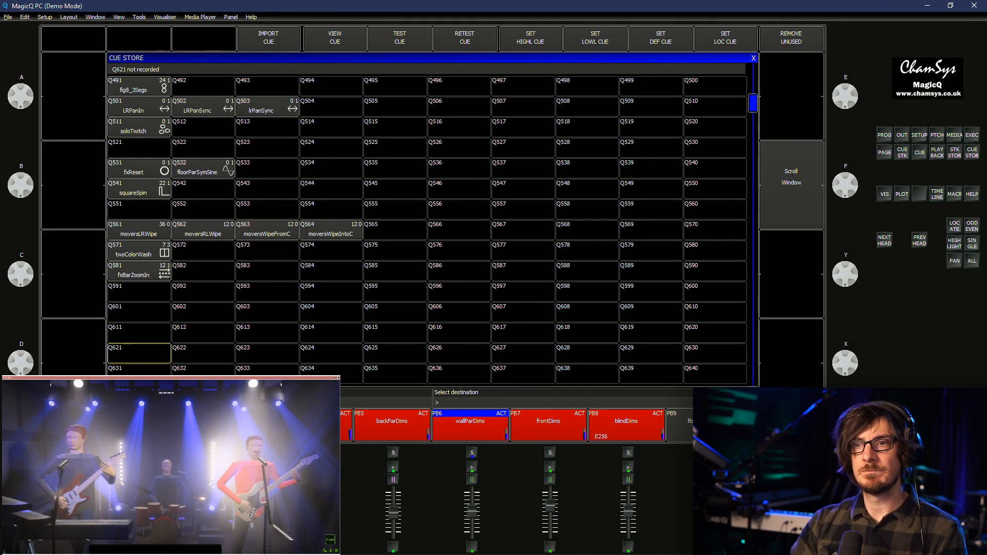
left_click(139, 210)
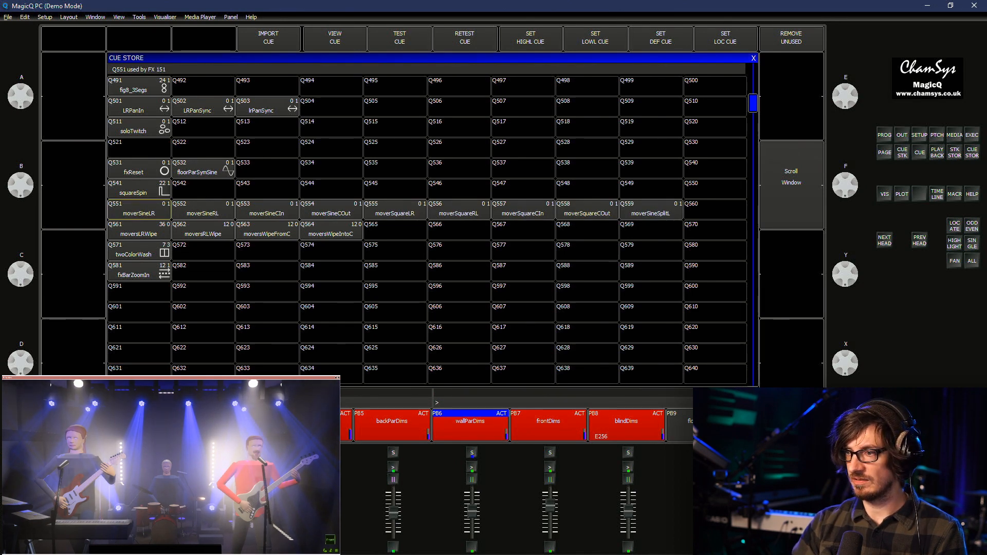
Move the block from moversLRWipe to fxBarZoomIn to Q601, and the four moverSquare cues to Q561
left_click_drag(139, 230, 139, 271)
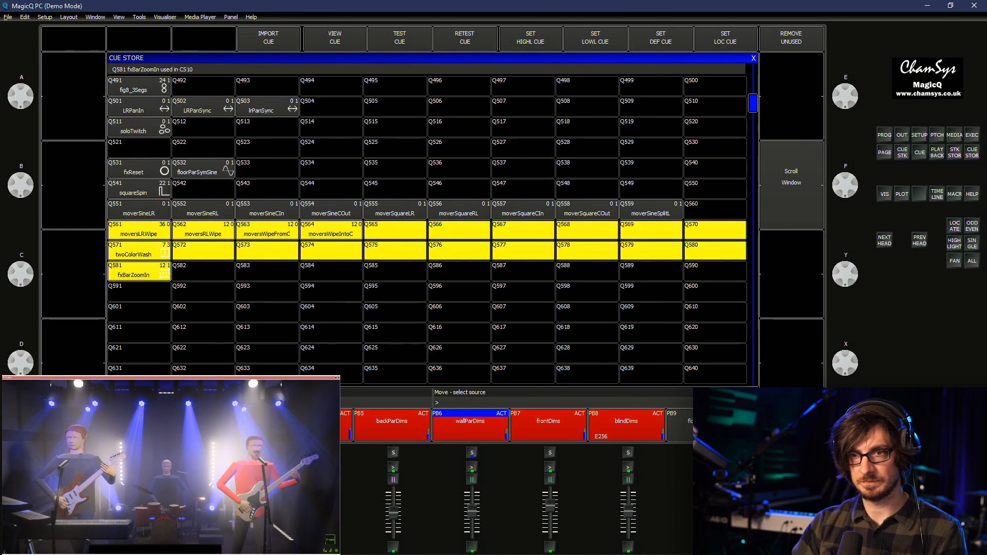
left_click(138, 313)
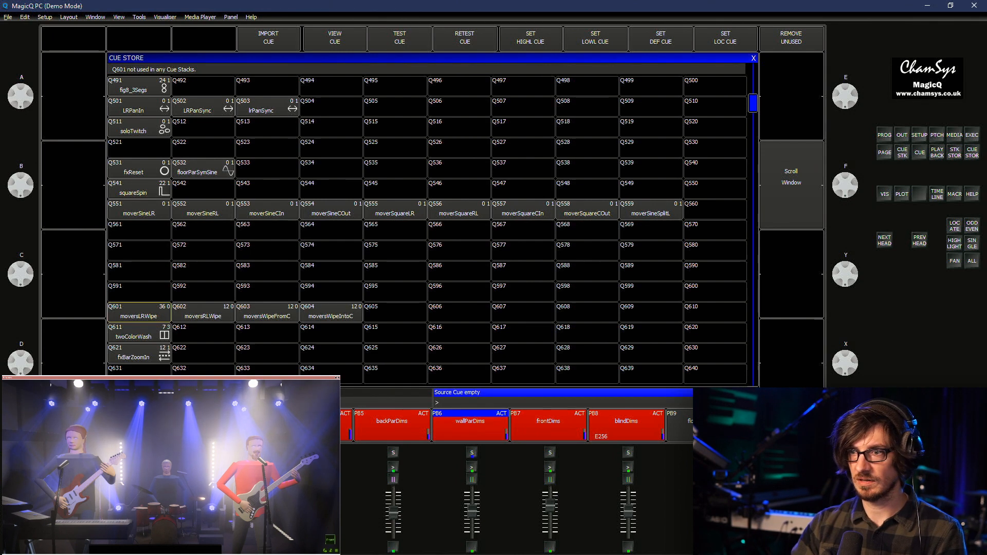
key("ctrl+m")
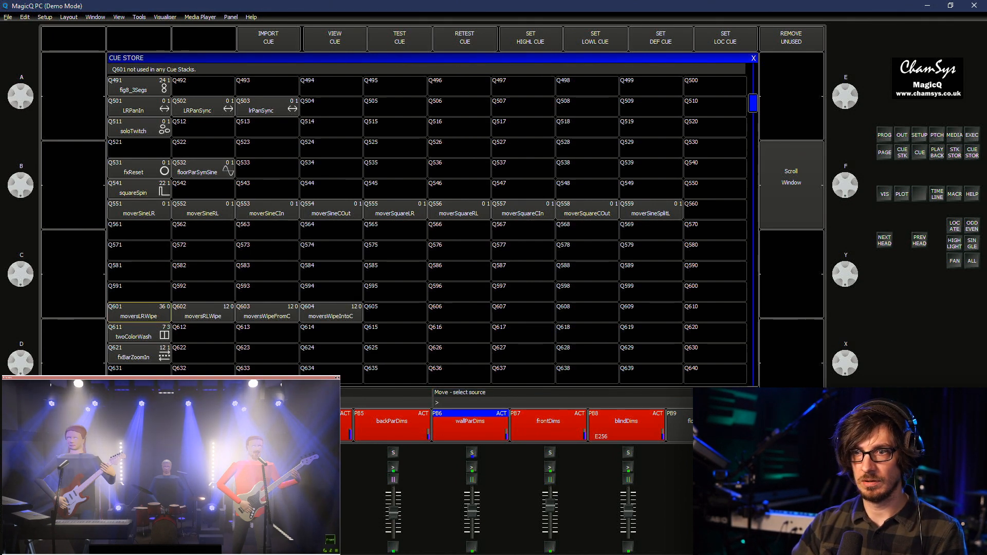
left_click_drag(395, 210, 586, 209)
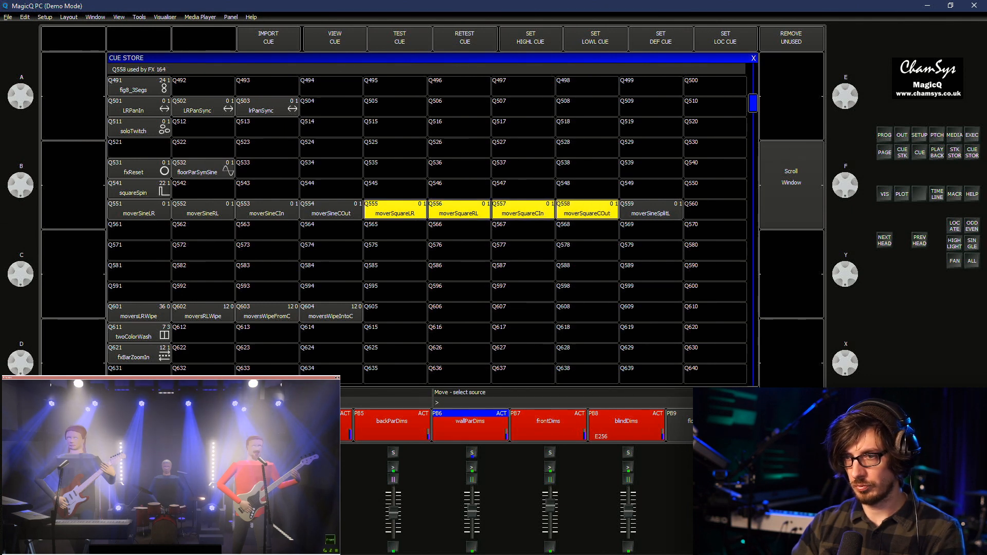
left_click(139, 230)
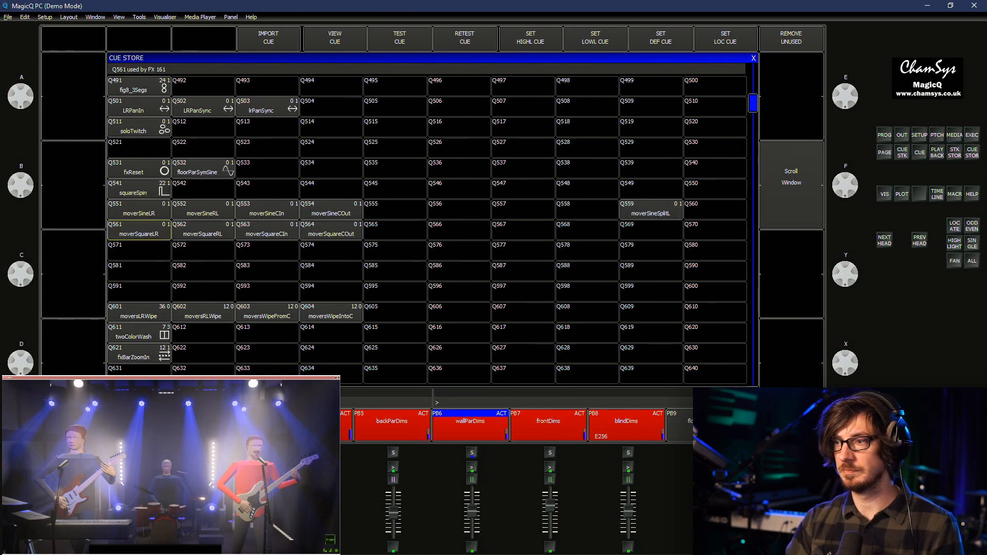
Move moverSineSplitL to Q555, beside the other sine cues, and test it by activating and releasing it
key("ctrl+m")
left_click(651, 210)
left_click(394, 210)
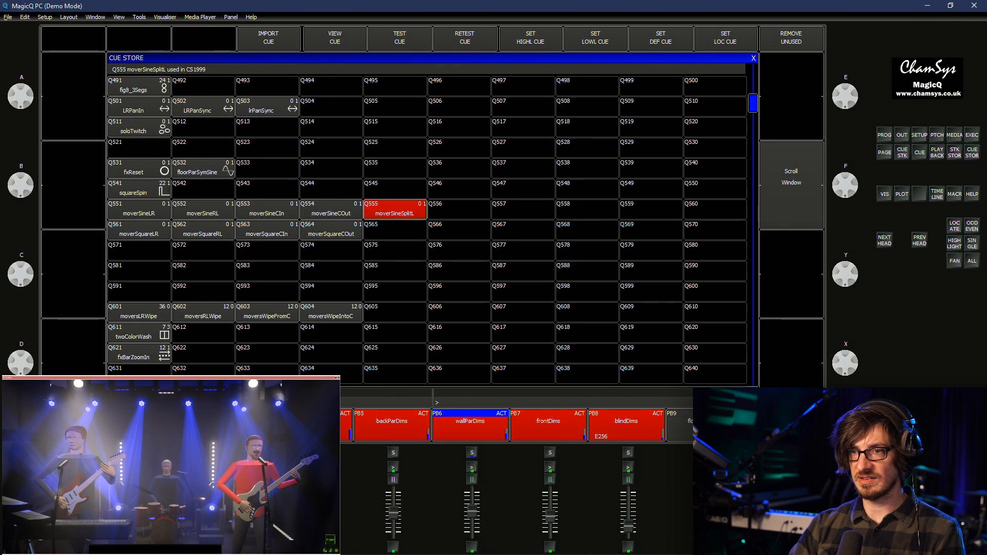
left_click(395, 209)
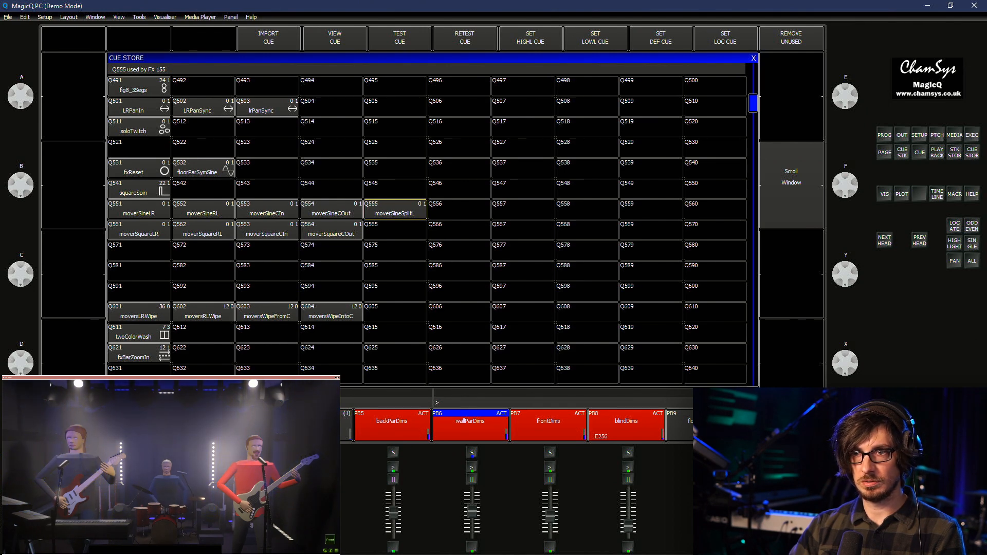
Include the moverSineSplitL cue into the programmer and show its FX settings
key("i")
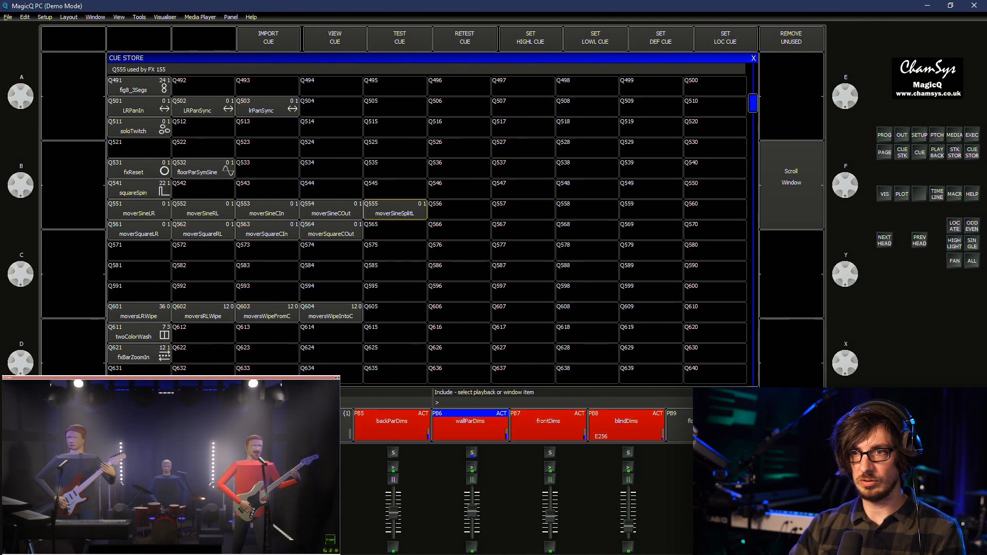
key("Return")
key("p")
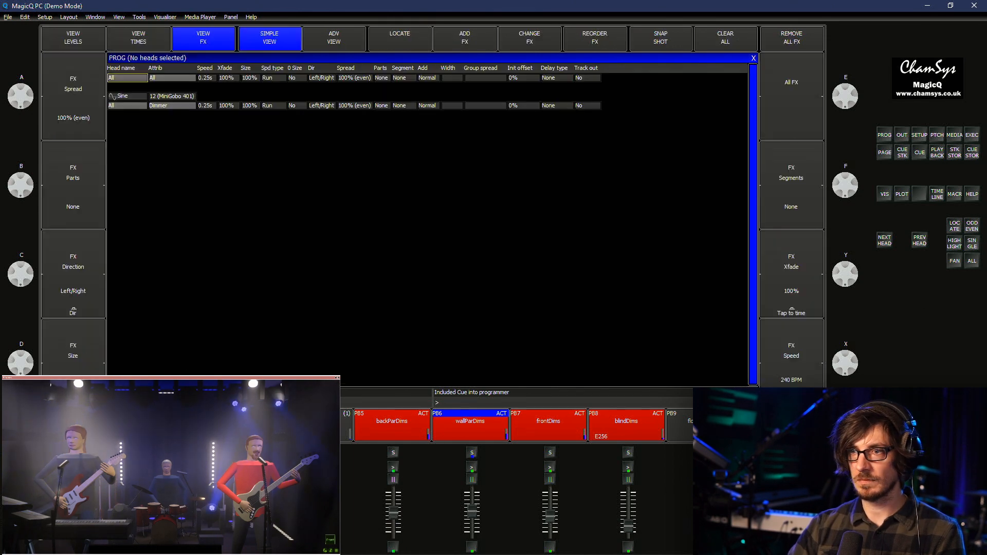
Try the directions Right/Left, Odd/Even, Even/Odd, Invert and I Segments on the Sine dimmer FX
double_click(321, 106)
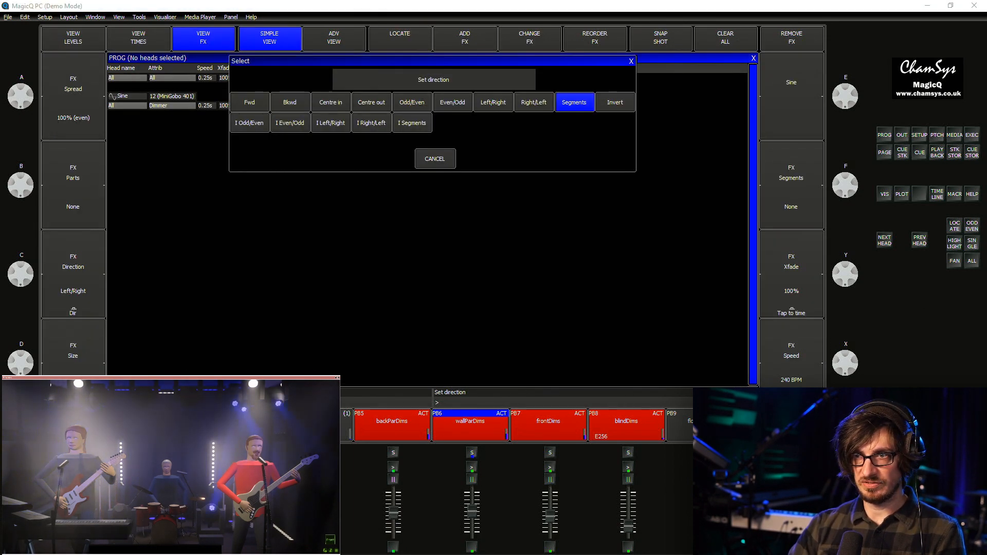
left_click(533, 102)
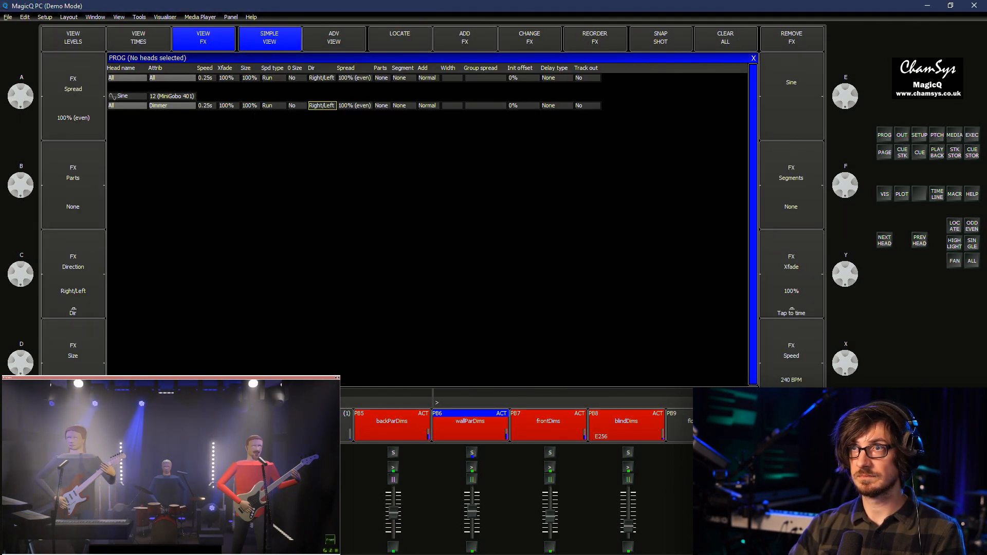
left_click(355, 105)
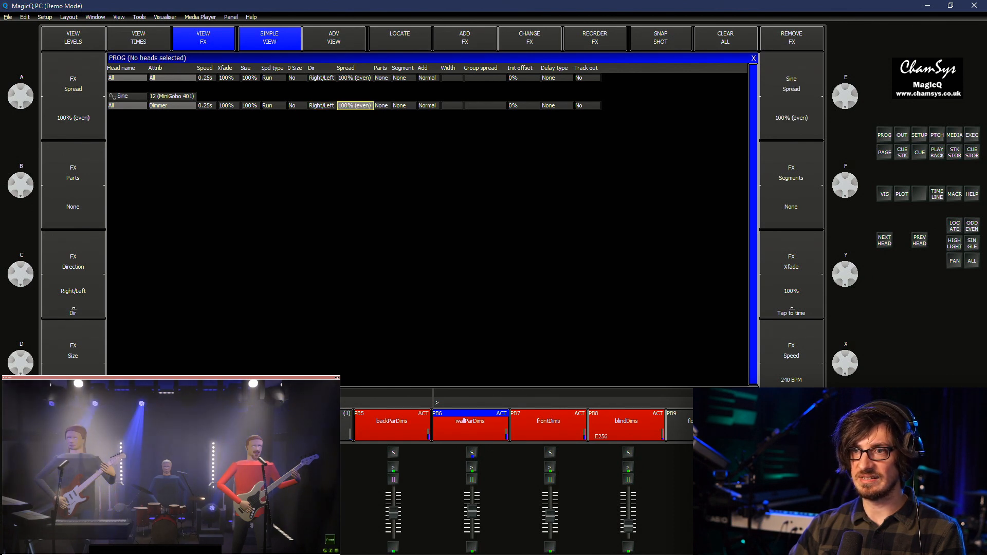
double_click(355, 105)
double_click(321, 106)
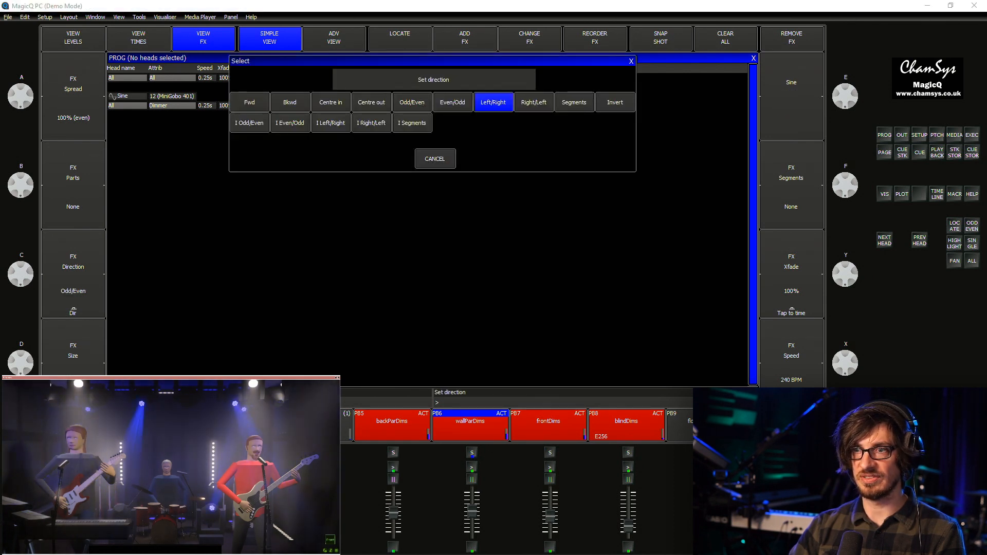
left_click(452, 102)
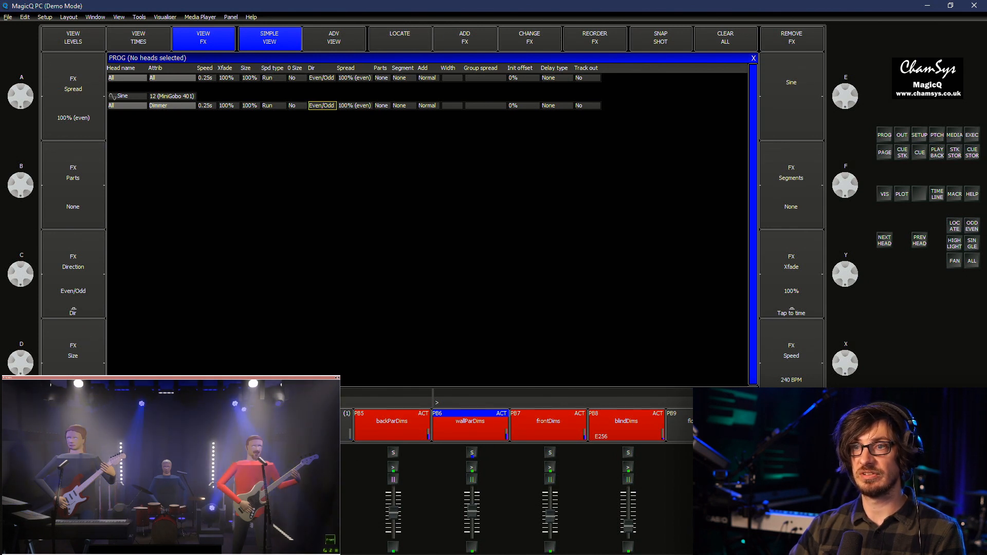
left_click(322, 105)
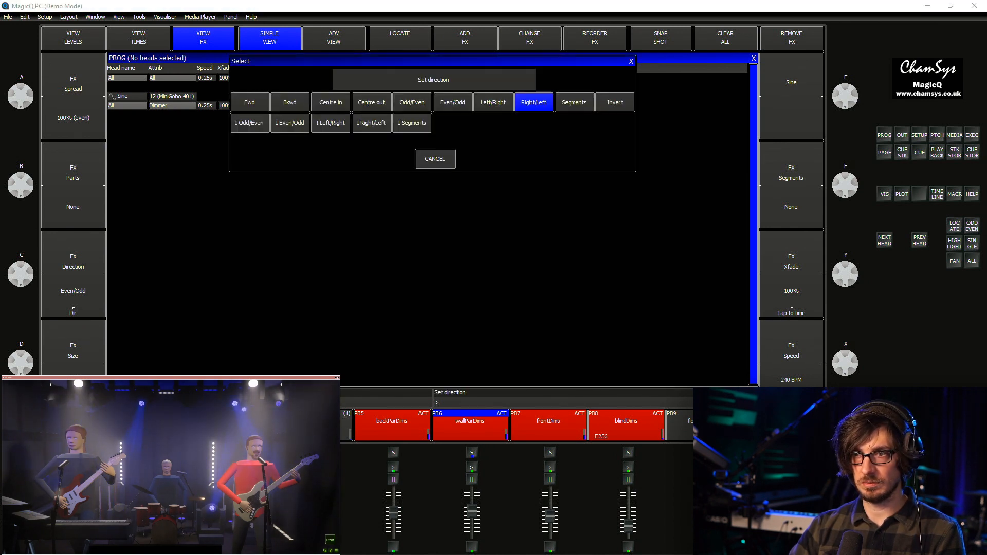
left_click(614, 102)
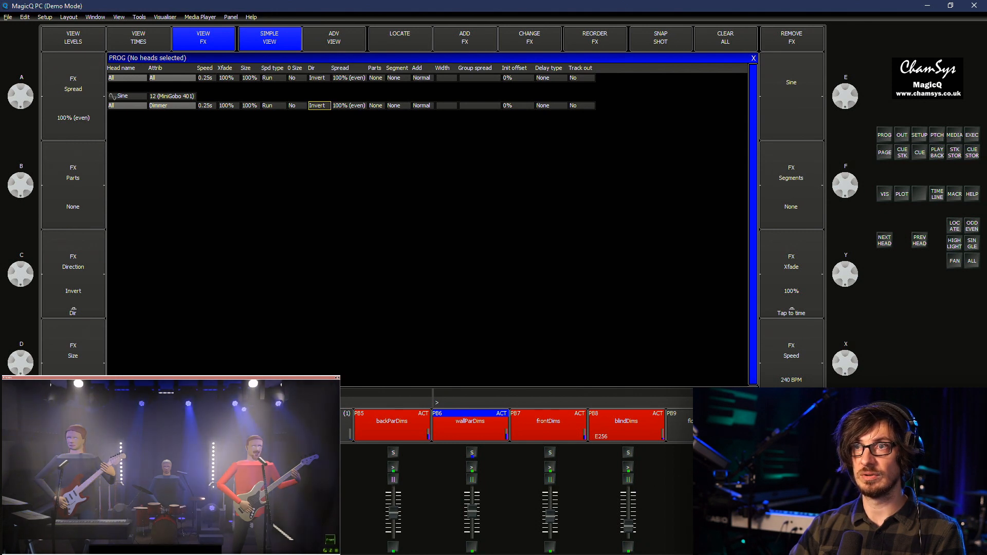
left_click(319, 105)
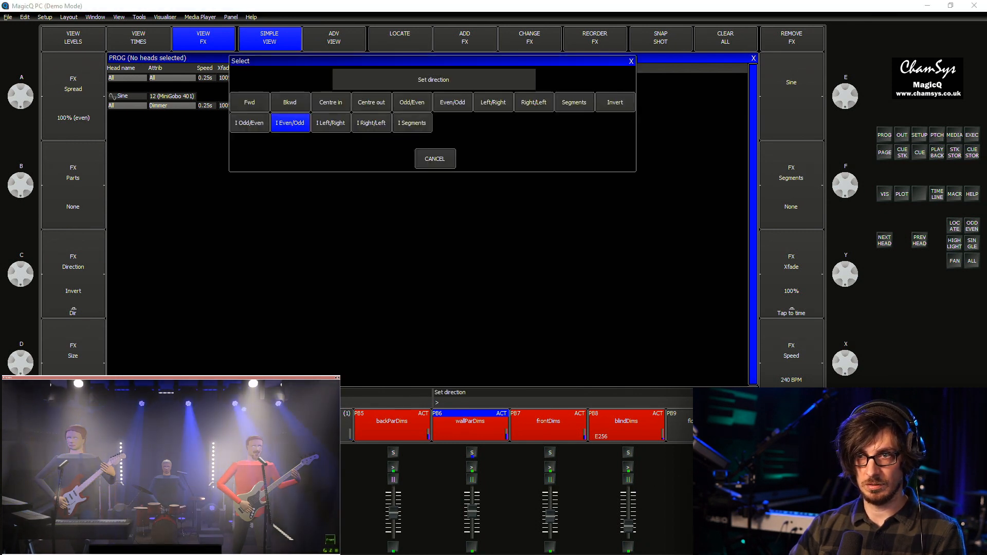
left_click(414, 122)
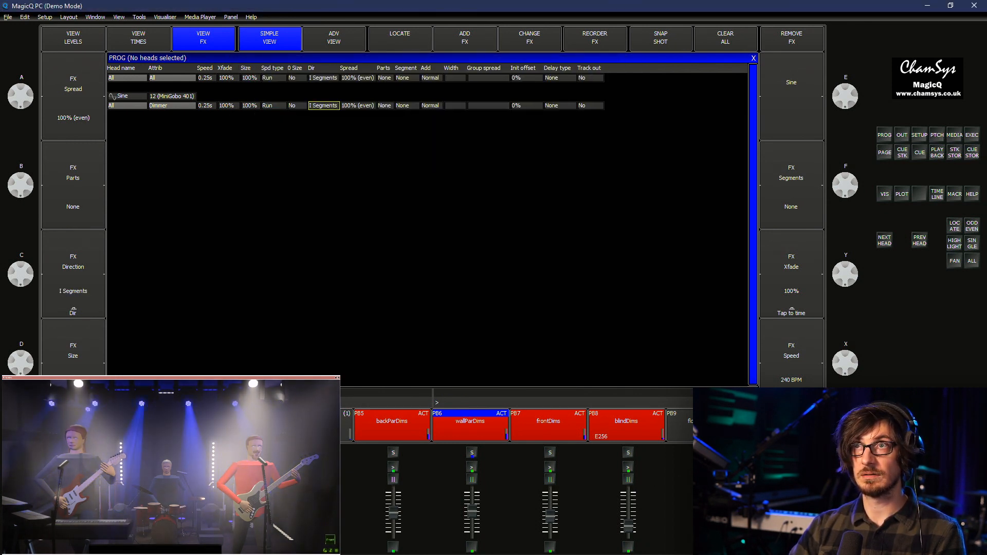
left_click(323, 105)
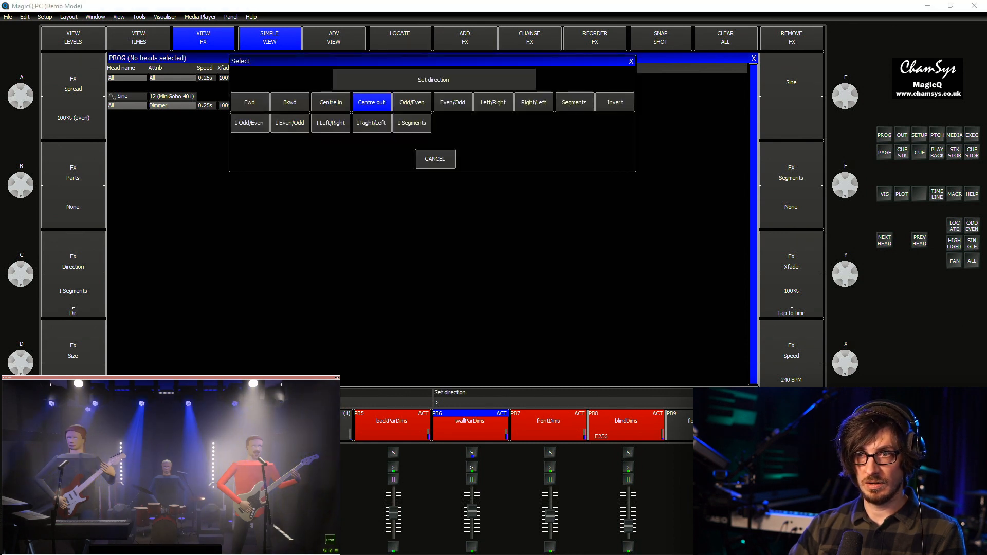
key("Escape")
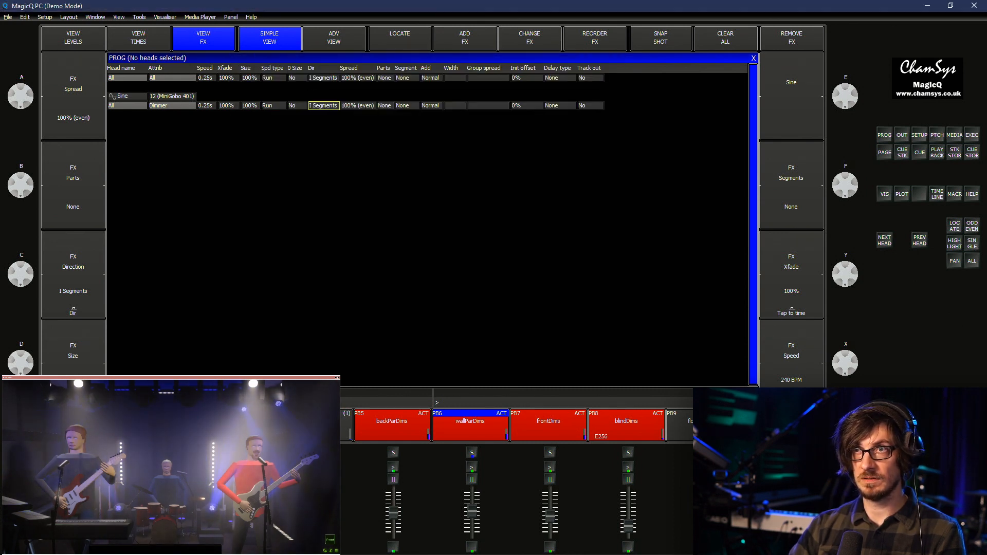
Set the direction of the Sine dimmer FX to Segments with a segment value of 2
scroll(73, 274, "down", 1)
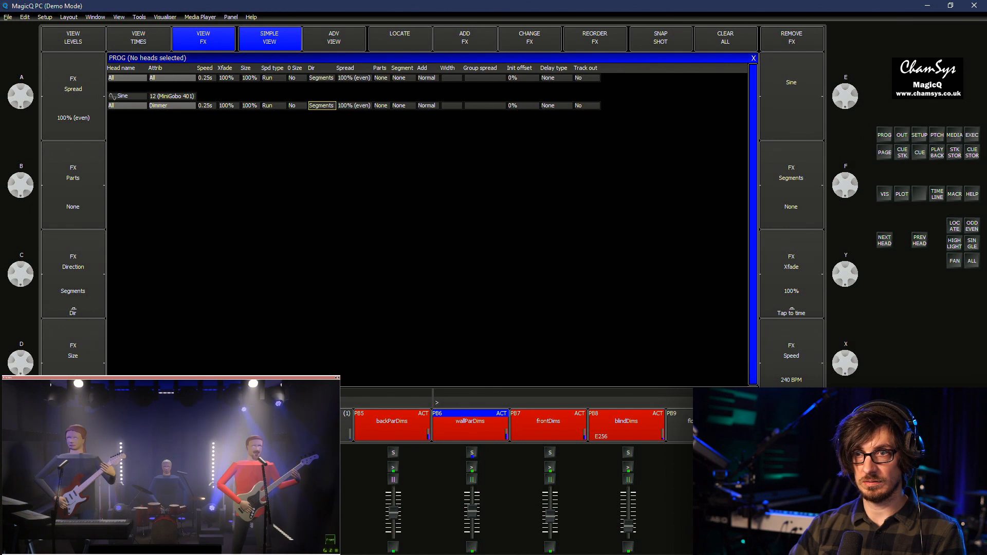
left_click(322, 105)
key("Escape")
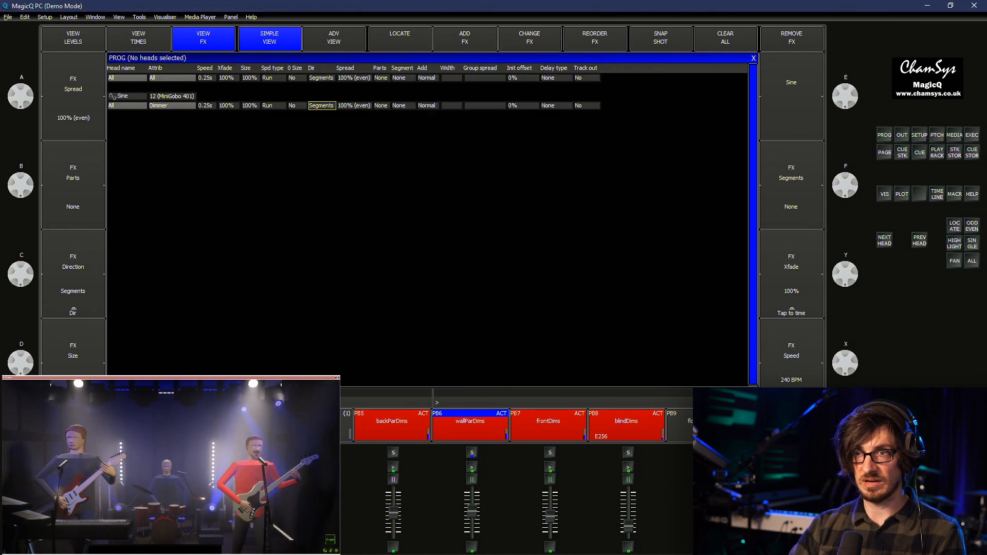
left_click(403, 105)
type("2")
key("Return")
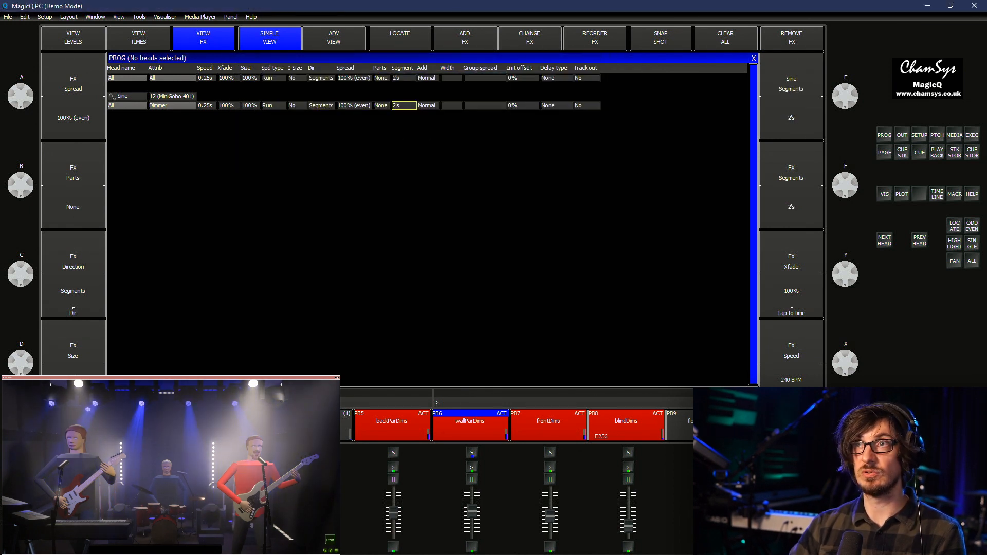
Try segment values of 3 and 4 on the Sine dimmer FX
left_click(403, 106)
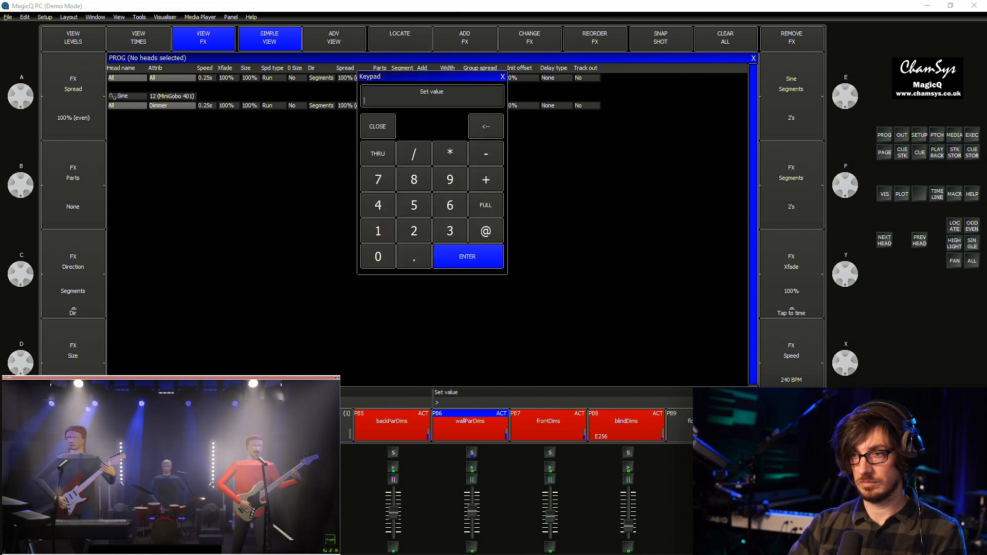
type("3")
key("Return")
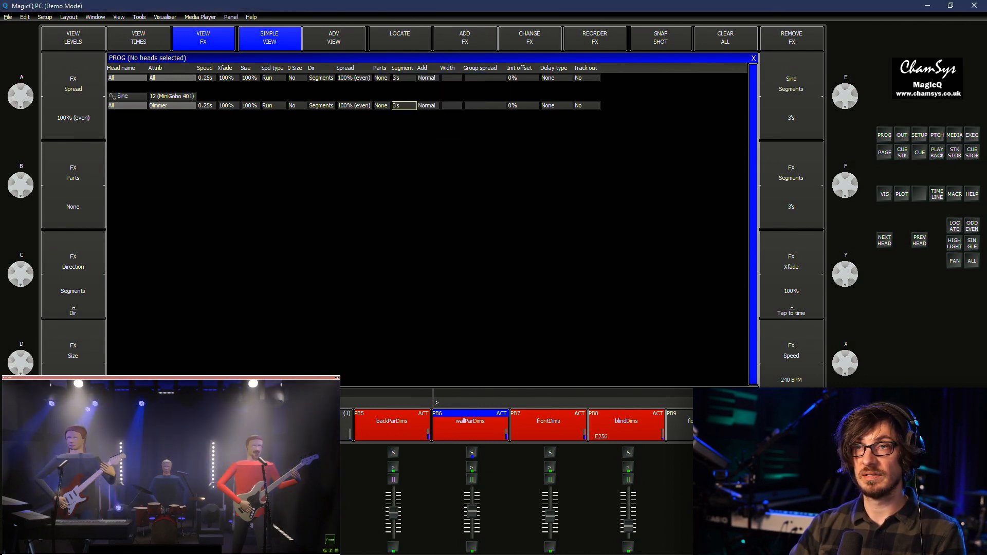
type("4")
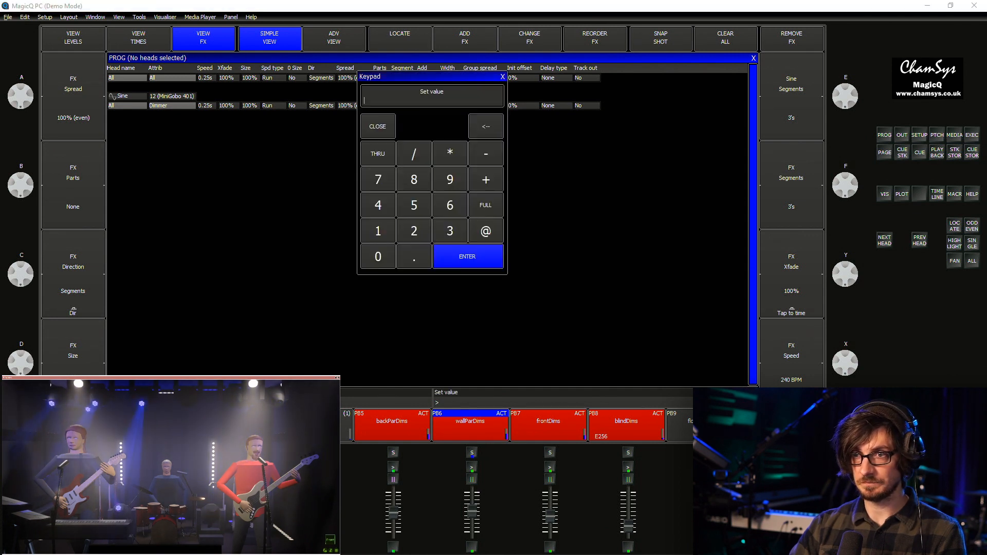
key("Return")
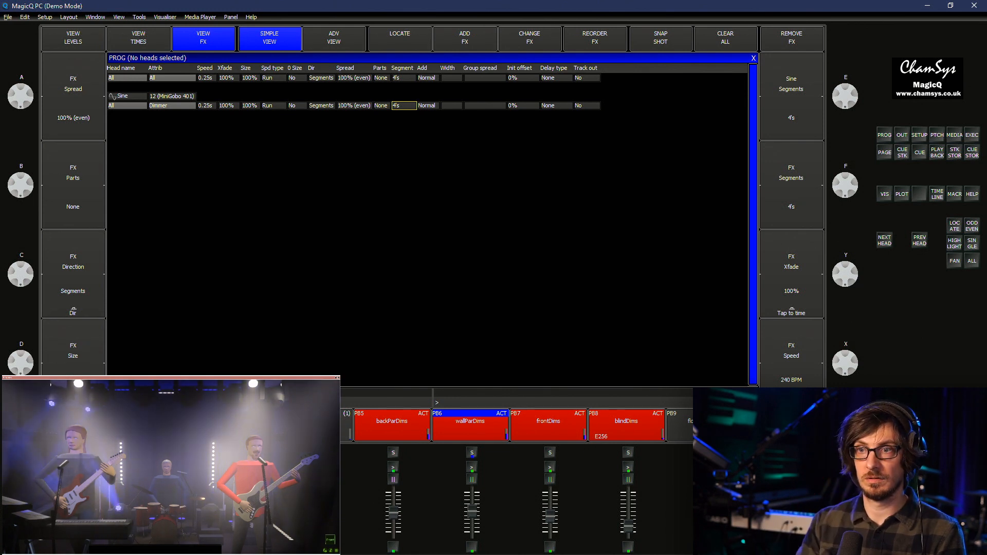
Set the segment value of the Sine dimmer FX to 3
left_click(404, 106)
type("3")
key("Return")
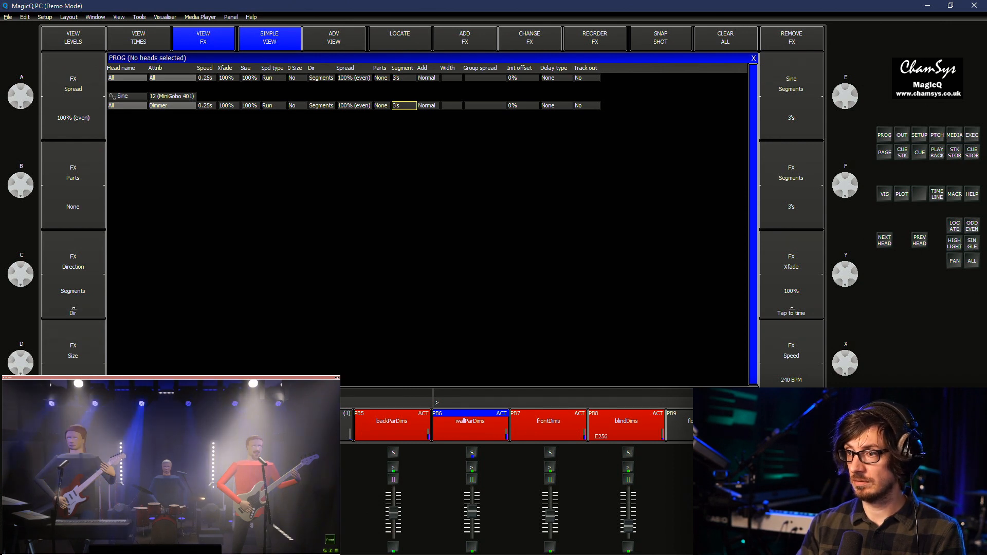
key("F1")
key("F2")
key("F3")
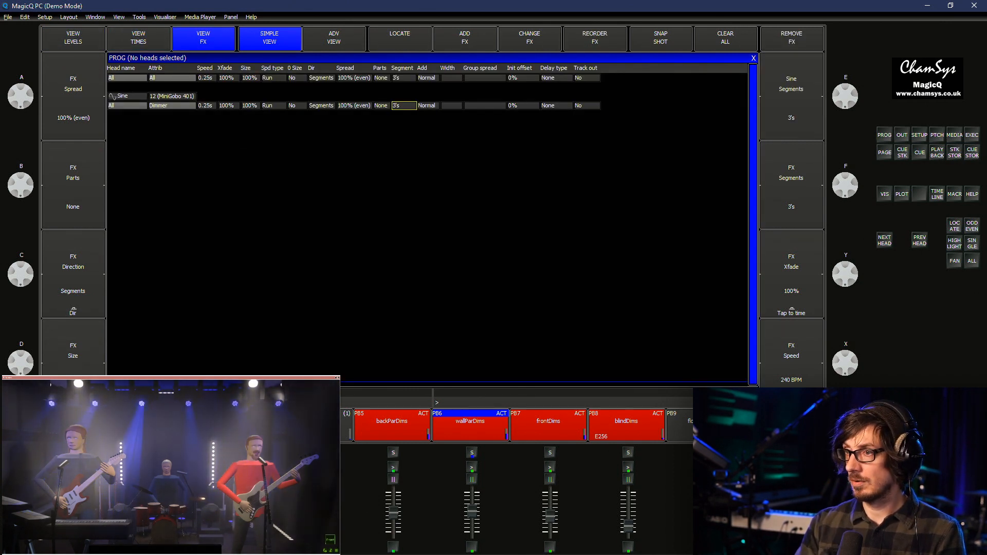
Record the Sine dimmer FX with 3 segments into FX slot F156 as moverSine3Segs
key("ctrl+f")
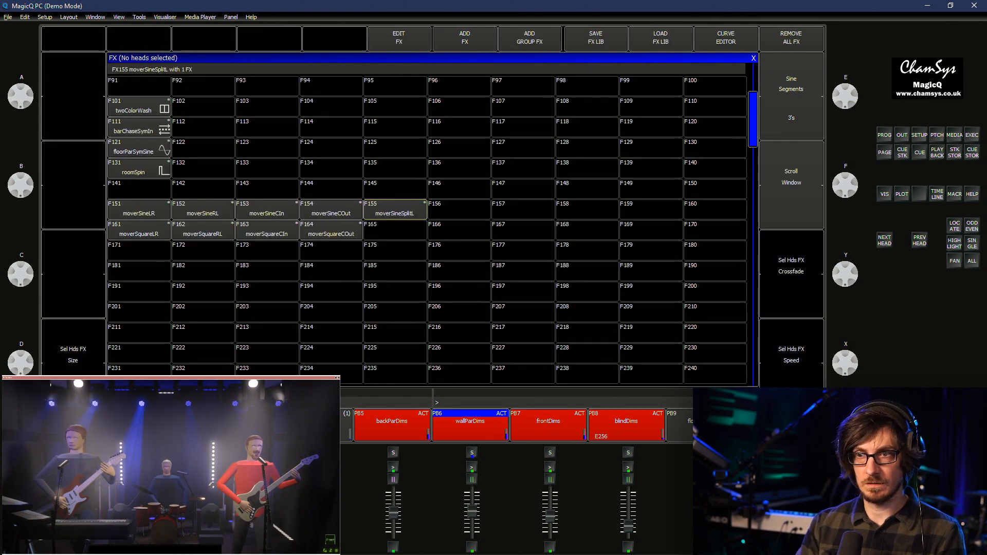
key("ctrl+r")
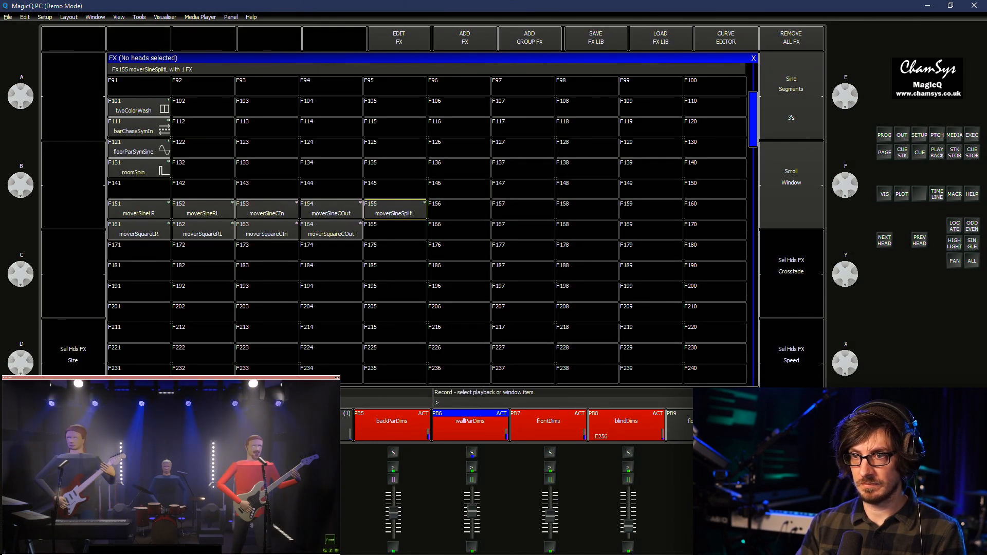
type("mover")
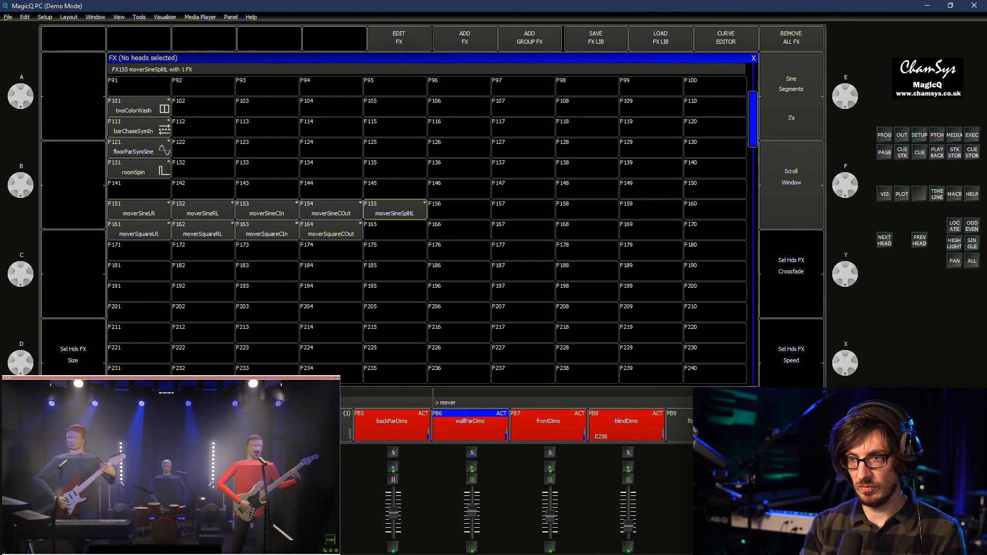
type("Sine")
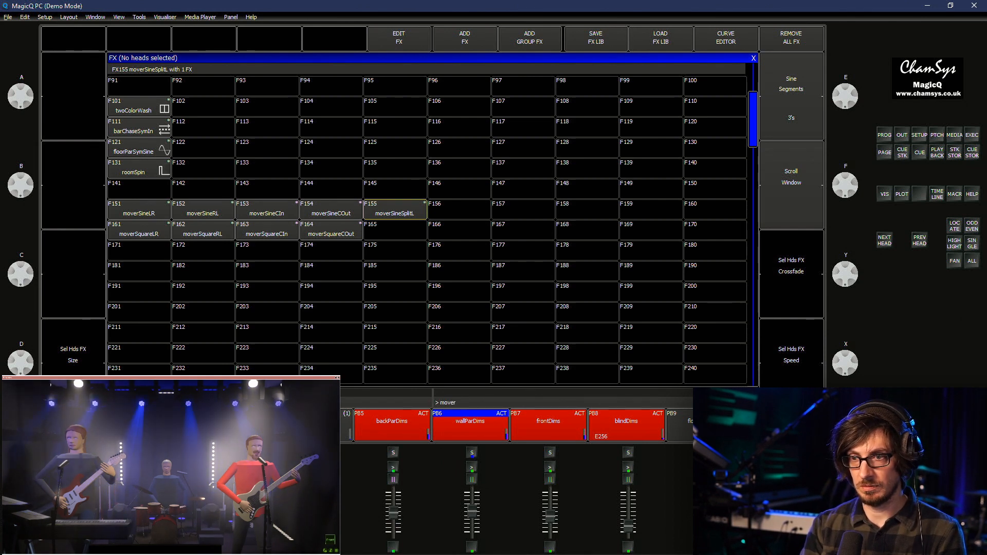
type("3Segs")
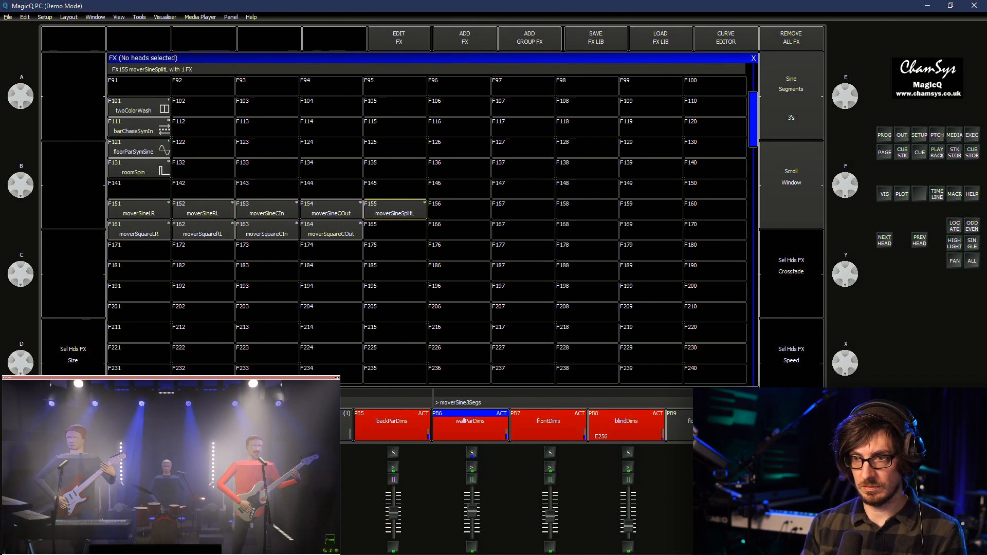
key("Return")
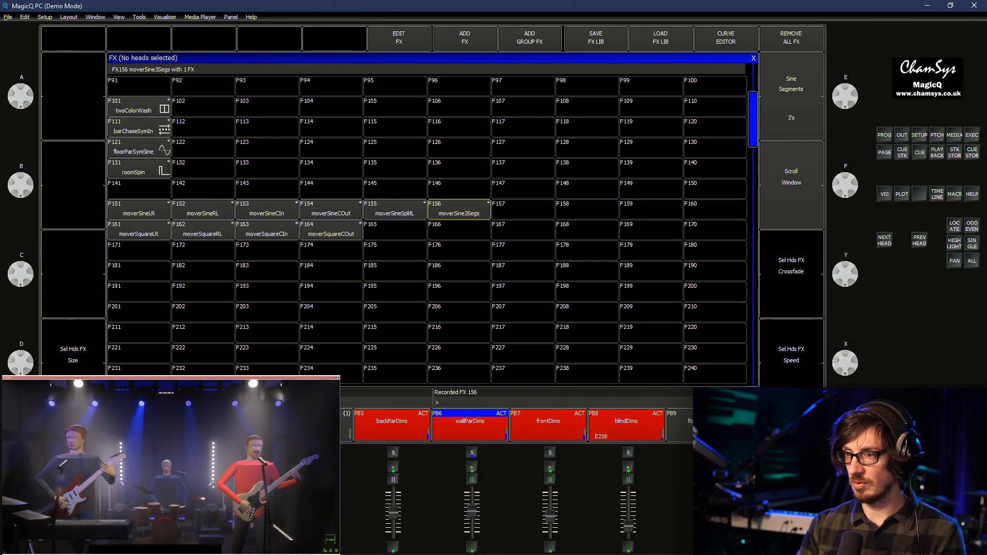
key("Escape")
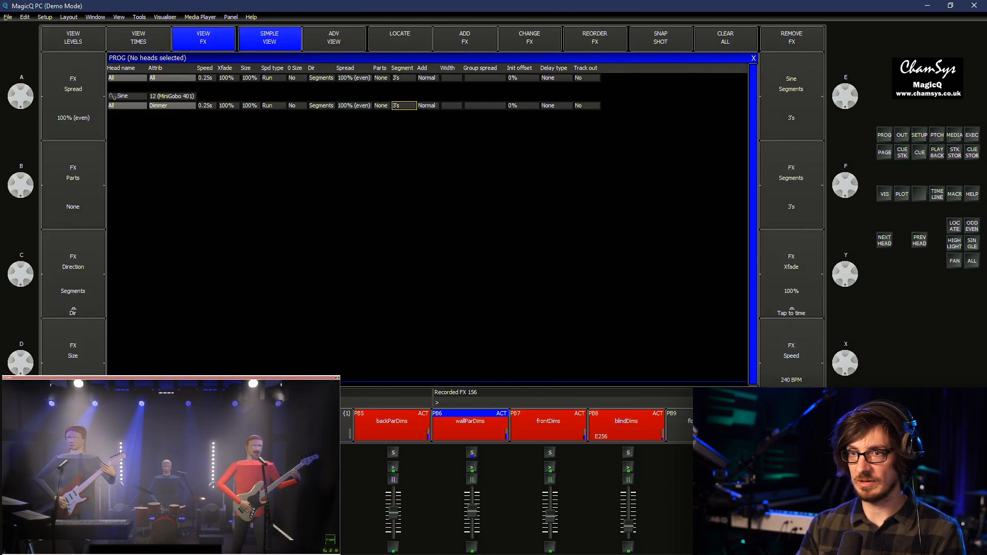
Set the segment value of the Sine dimmer FX to 4 in the programmer
left_click(404, 105)
type("4")
key("Return")
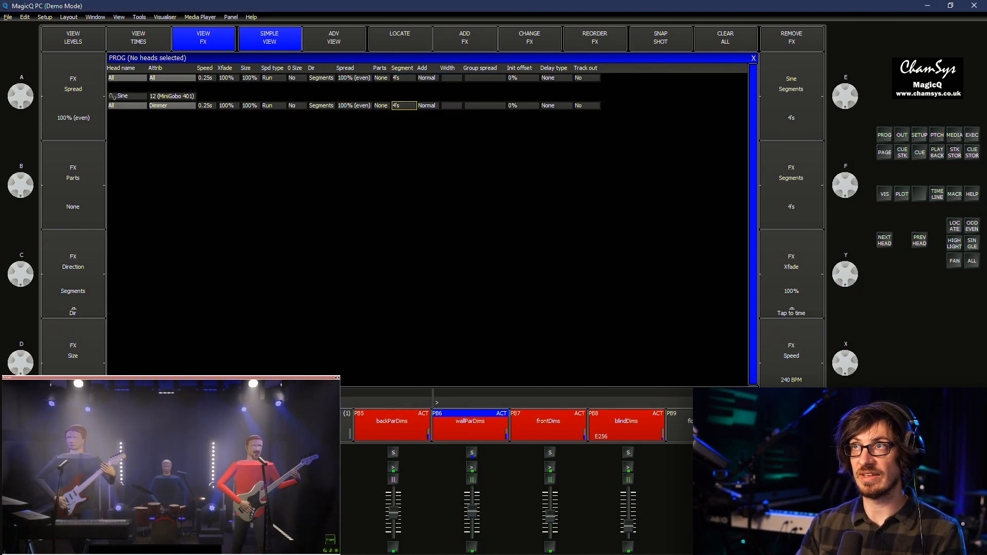
Record the four-segment Sine dimmer FX into FX slot F157 as moverSine4Segs
key("Escape")
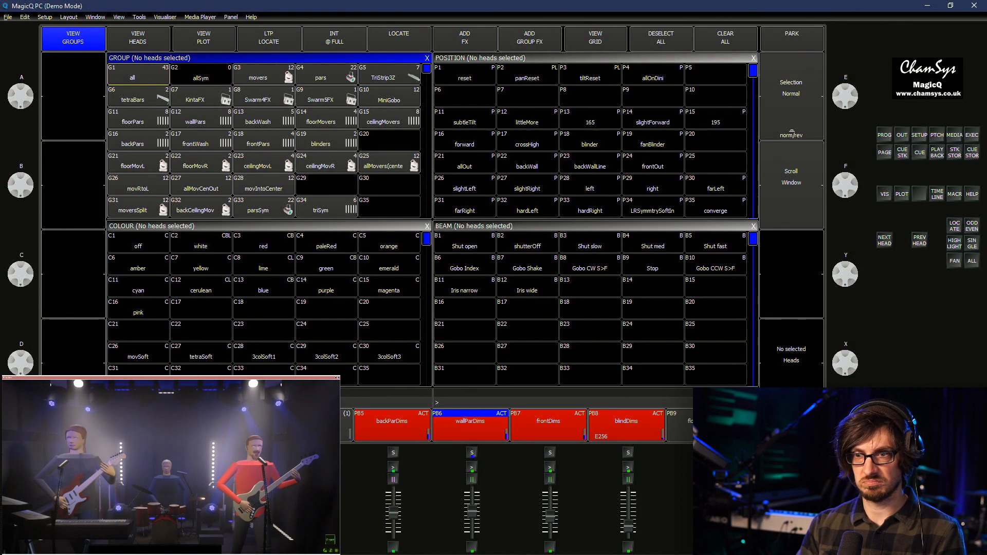
key("ctrl+f")
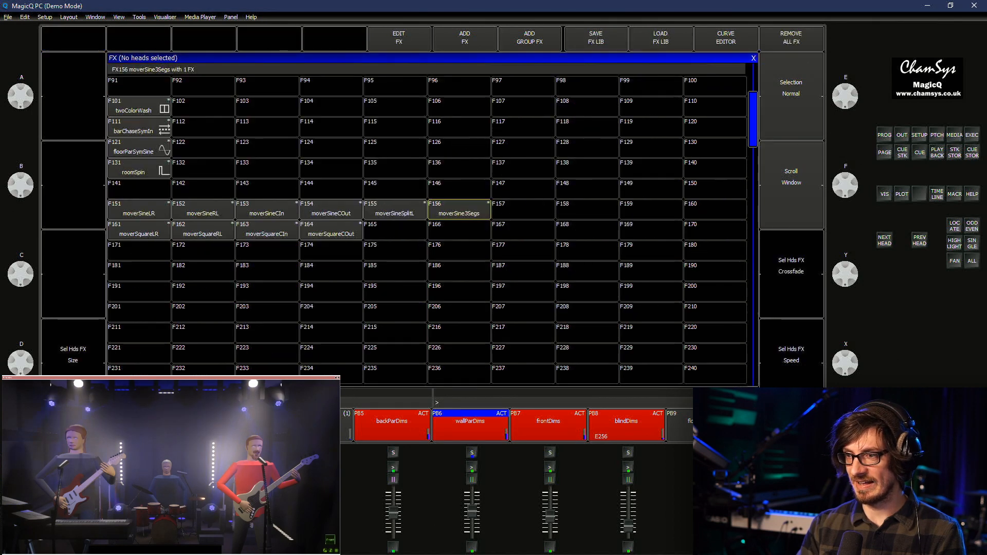
type("moverSine4")
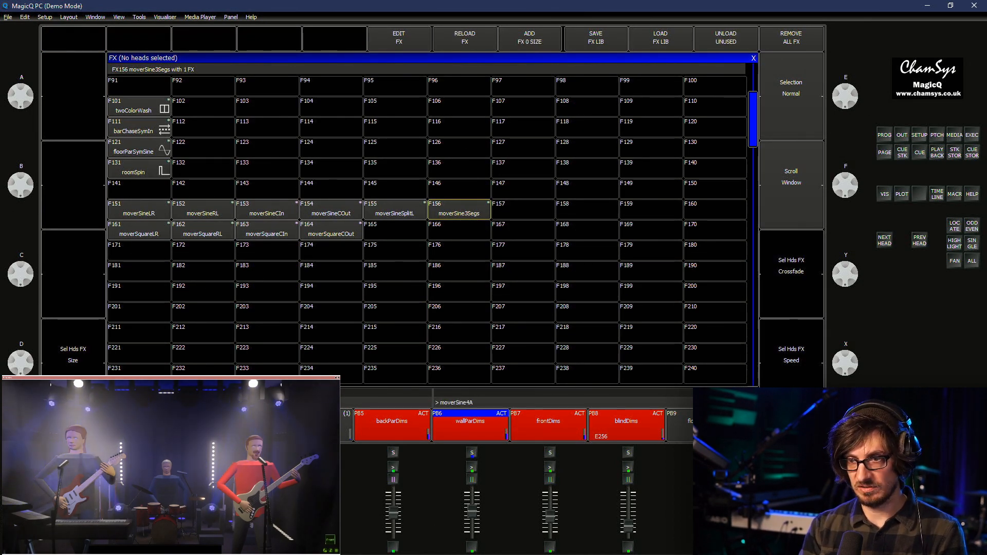
type("Segfs")
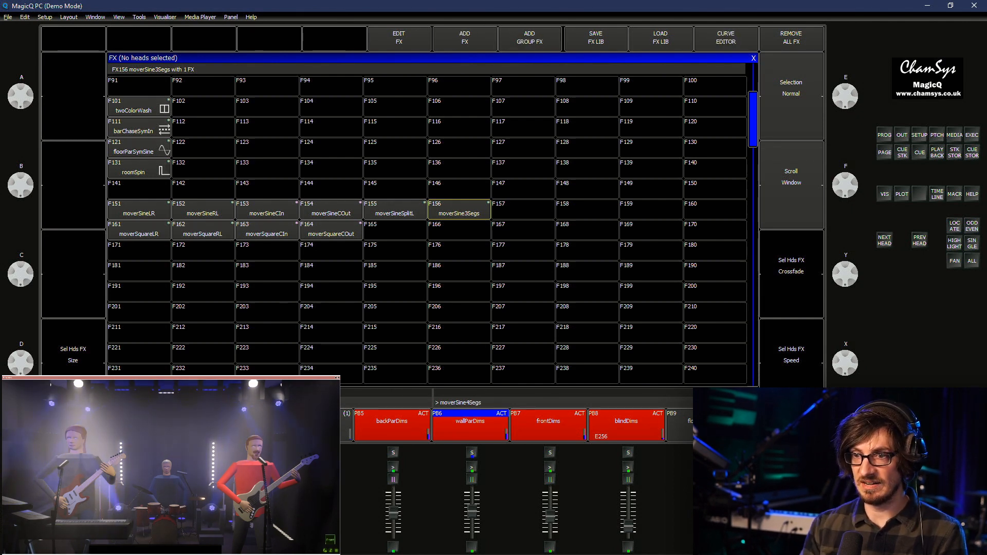
key("ctrl+r")
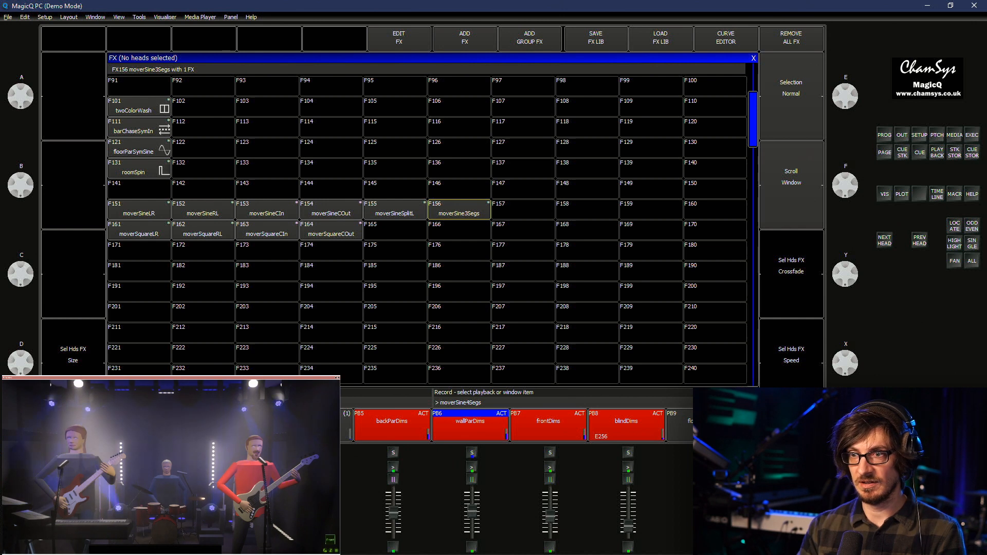
left_click(523, 209)
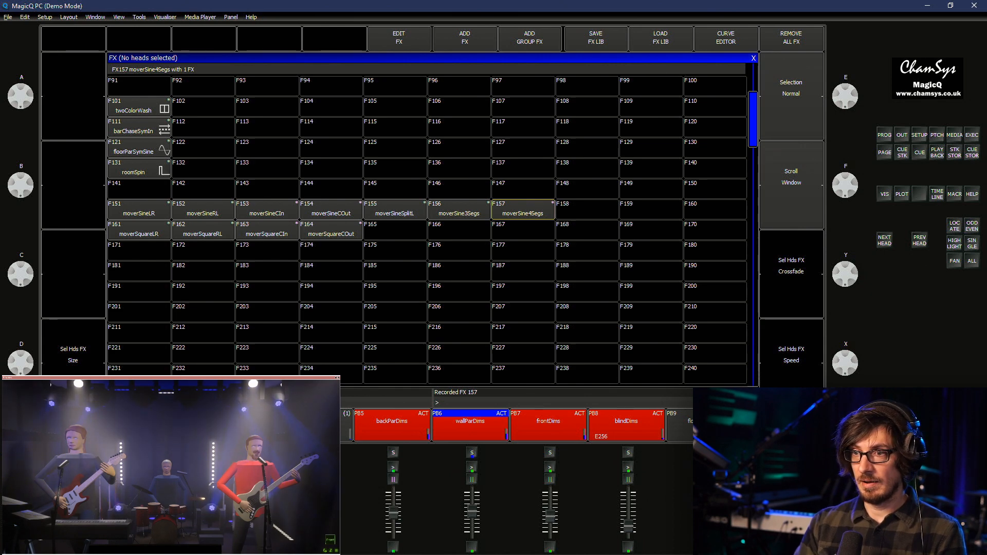
key("Escape")
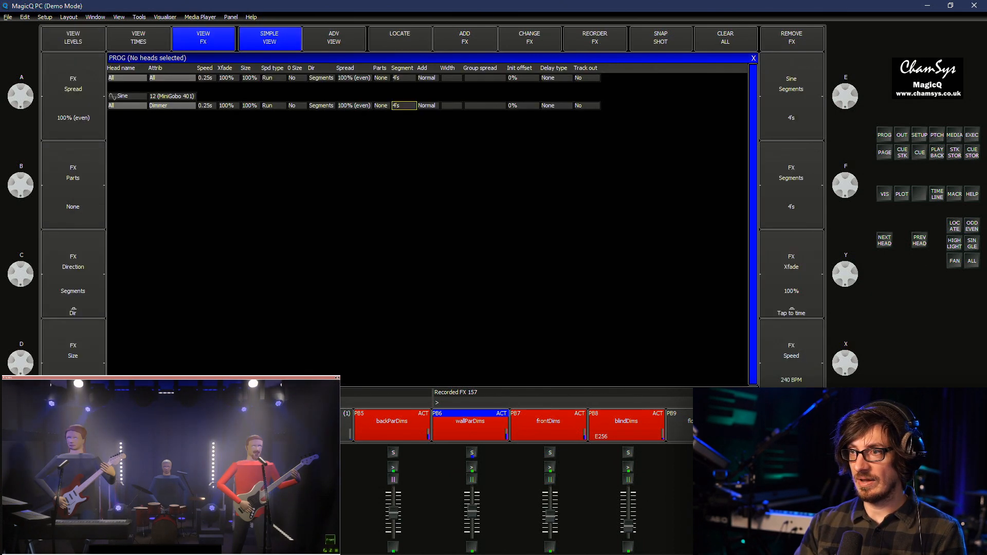
Try a segment value of 5 with parts values of 2 and 3 on the Sine dimmer FX
type("5")
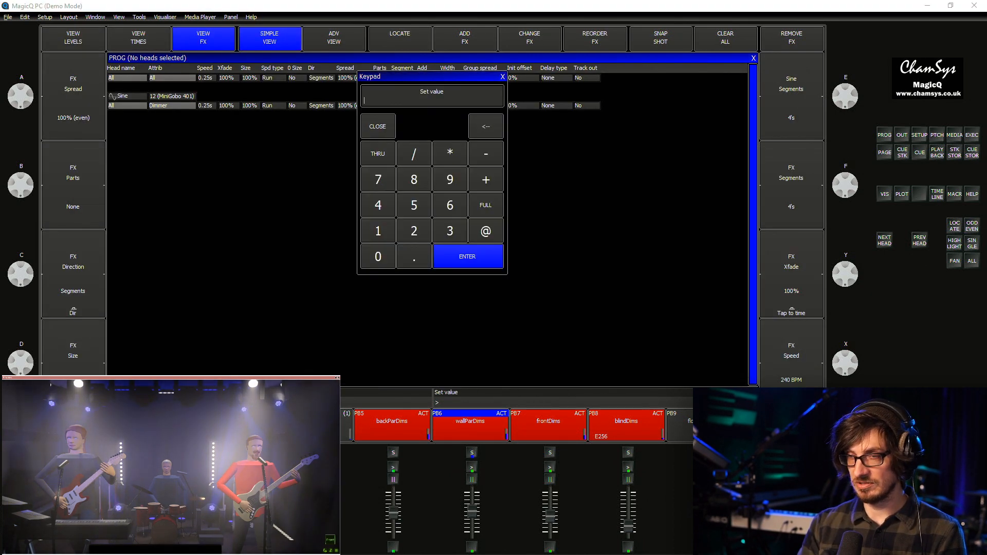
key("Return")
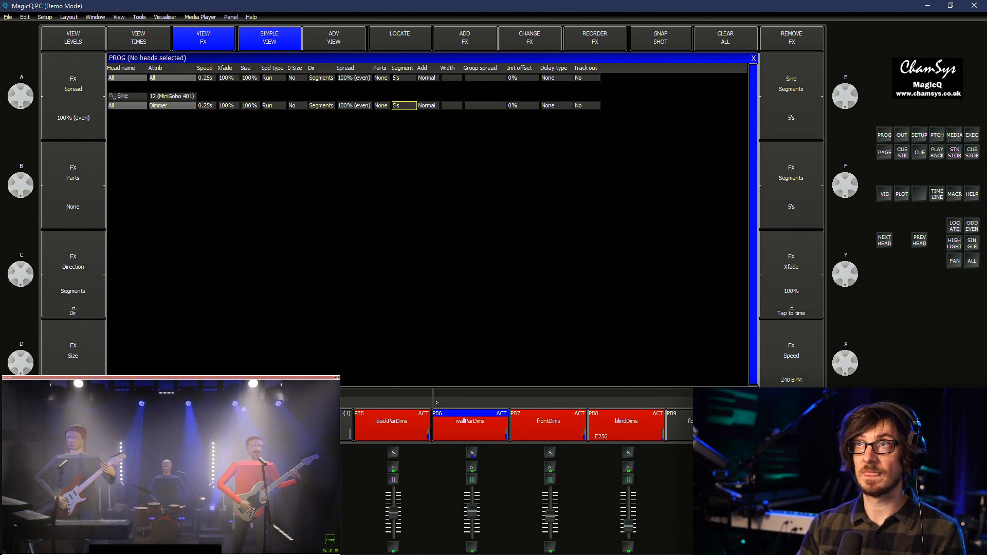
left_click(354, 105)
double_click(380, 106)
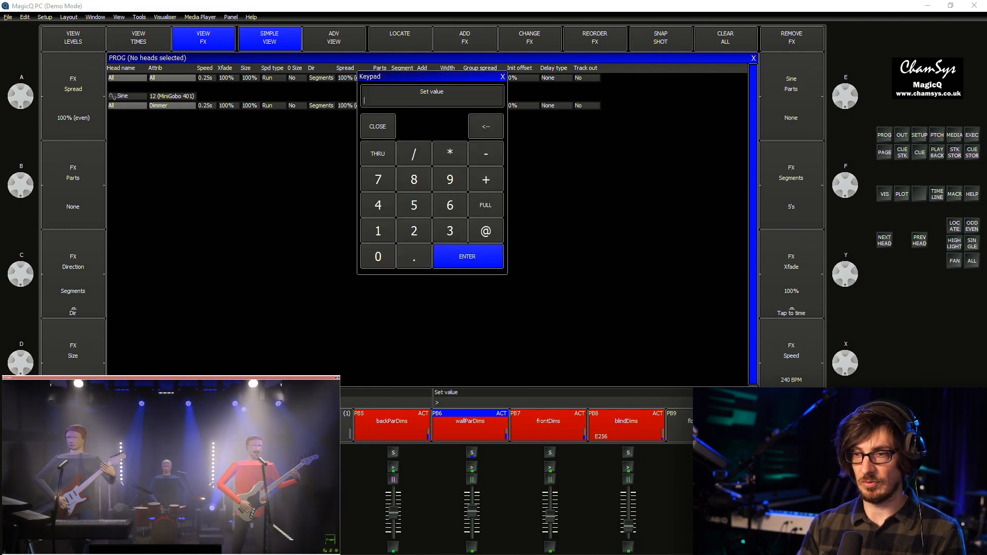
type("2")
key("Return")
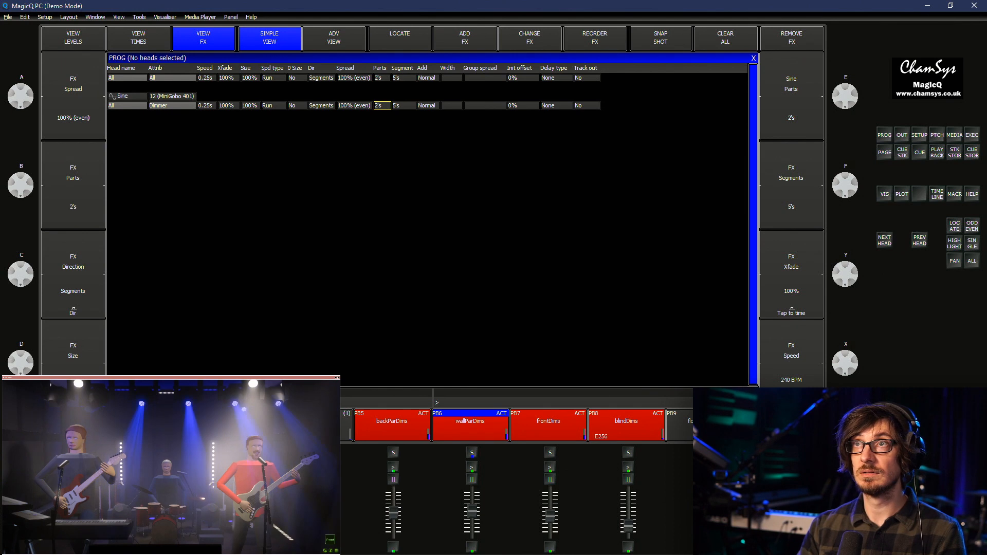
type("3")
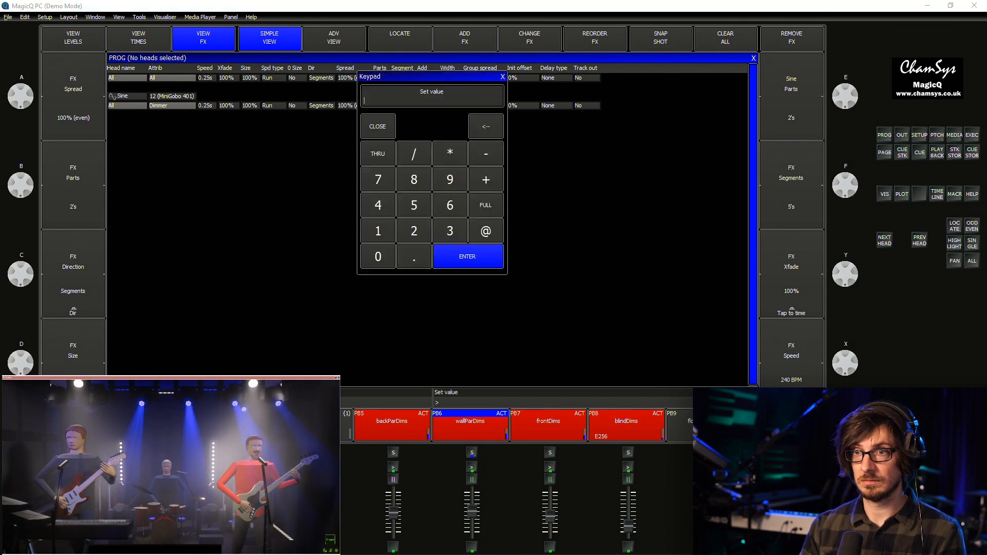
key("Return")
Set the parts value of the Sine dimmer FX to 4
key("Return")
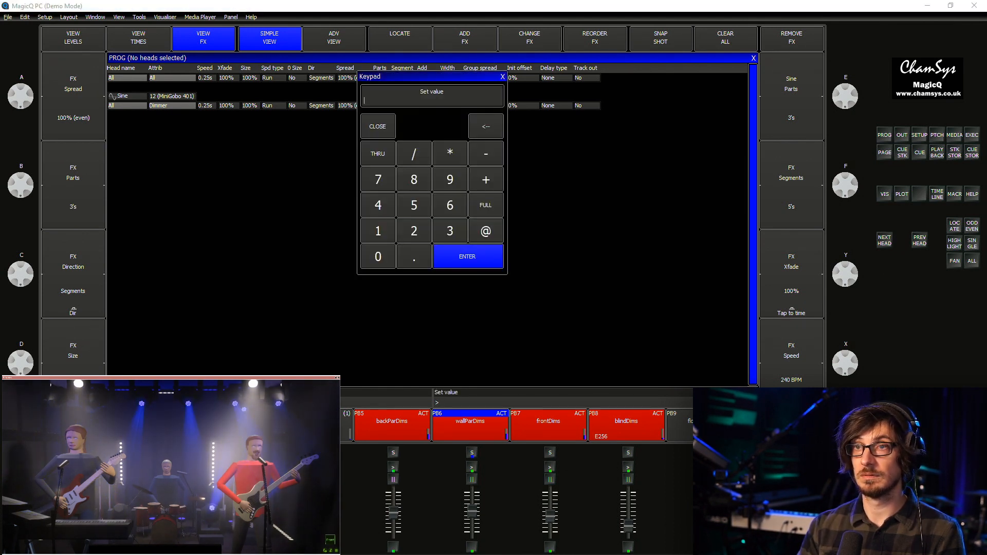
type("4")
key("Return")
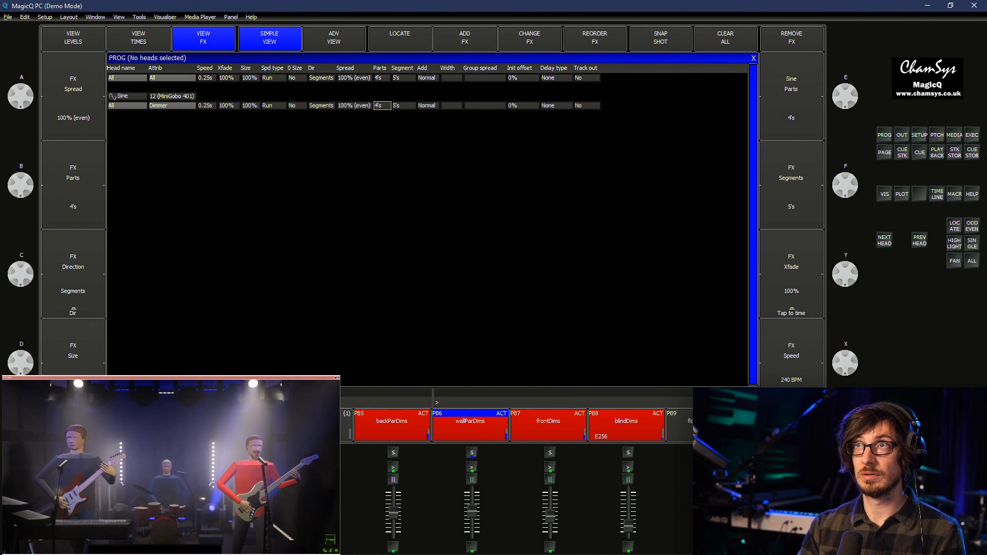
Try segment values of 2 and 3, ending on 2, for the Sine dimmer FX with parts at 4
key("Right")
key("Return")
type("2")
key("Return")
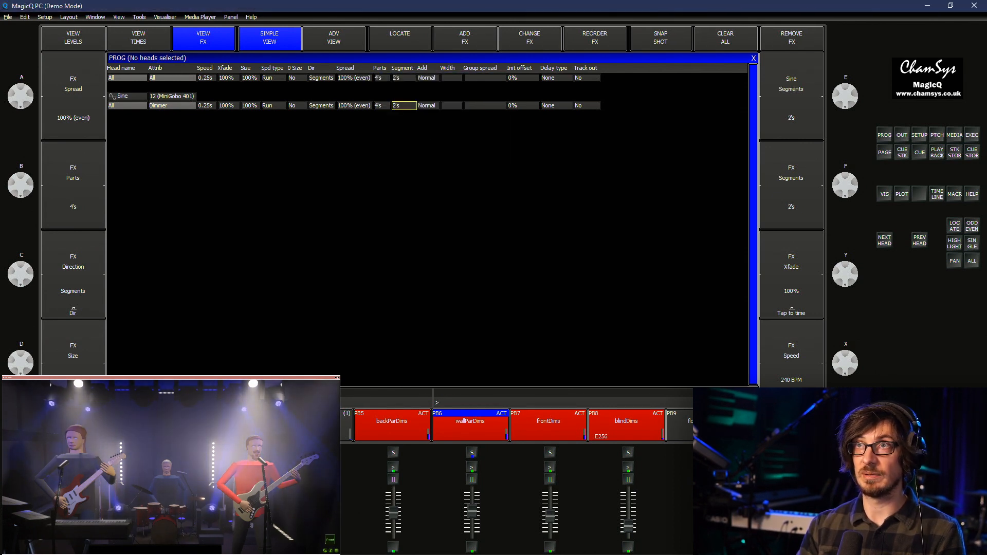
key("Return")
key("Return")
key("Return")
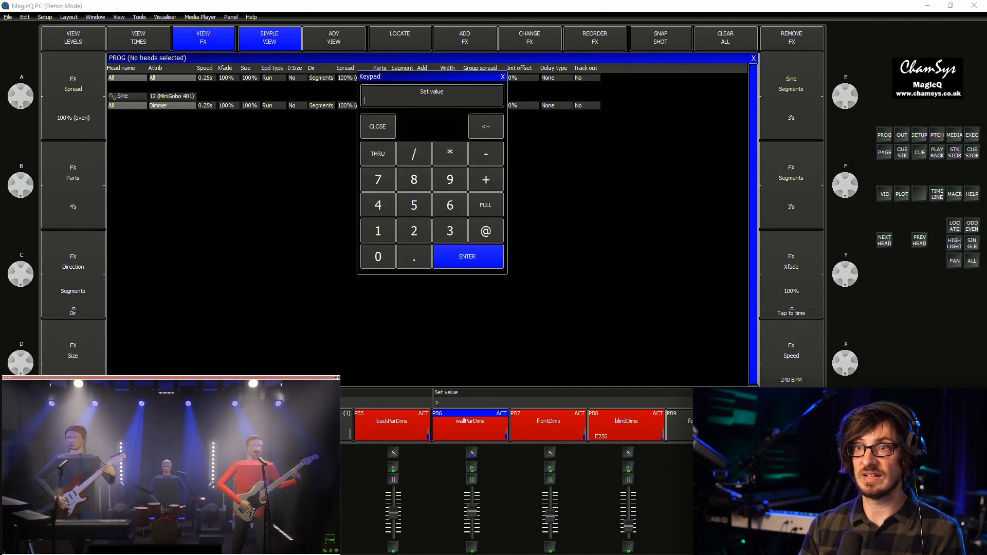
type("2")
key("Return")
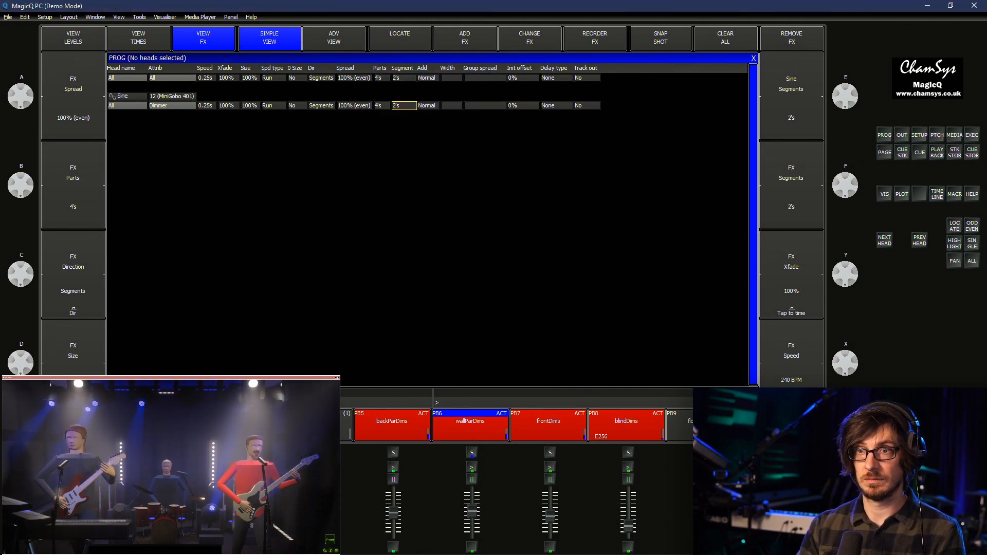
Set the direction of the Sine dimmer FX to Centre out and its segment value to 4
double_click(321, 105)
left_click(370, 102)
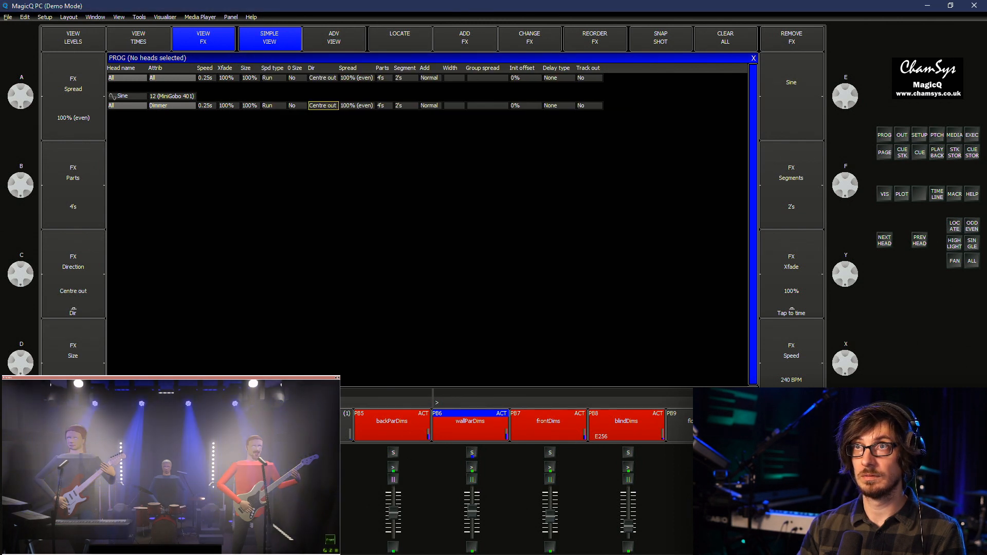
double_click(406, 105)
type("4")
key("Return")
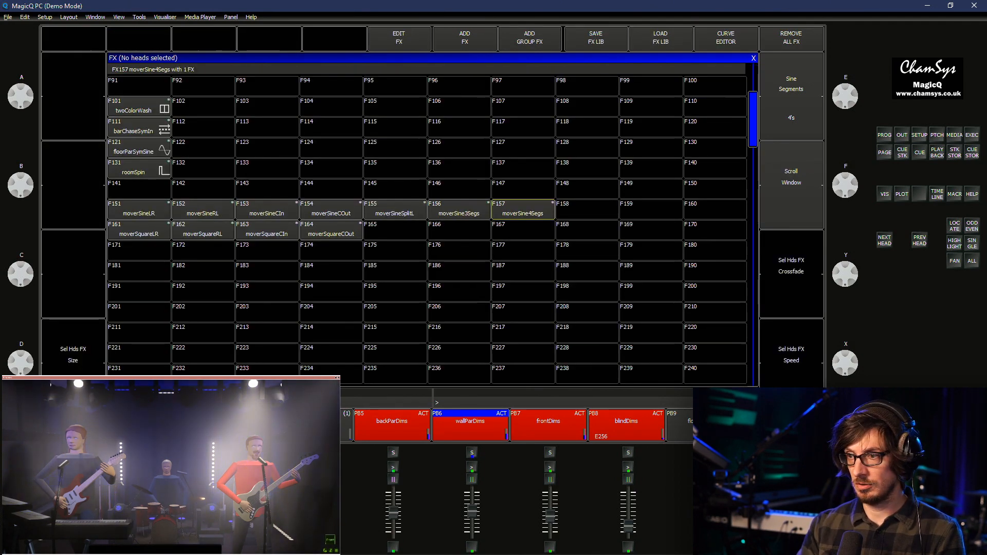
Record the Centre out Sine dimmer FX into FX slot F158 under the name moverSIneTopBot
type("mo")
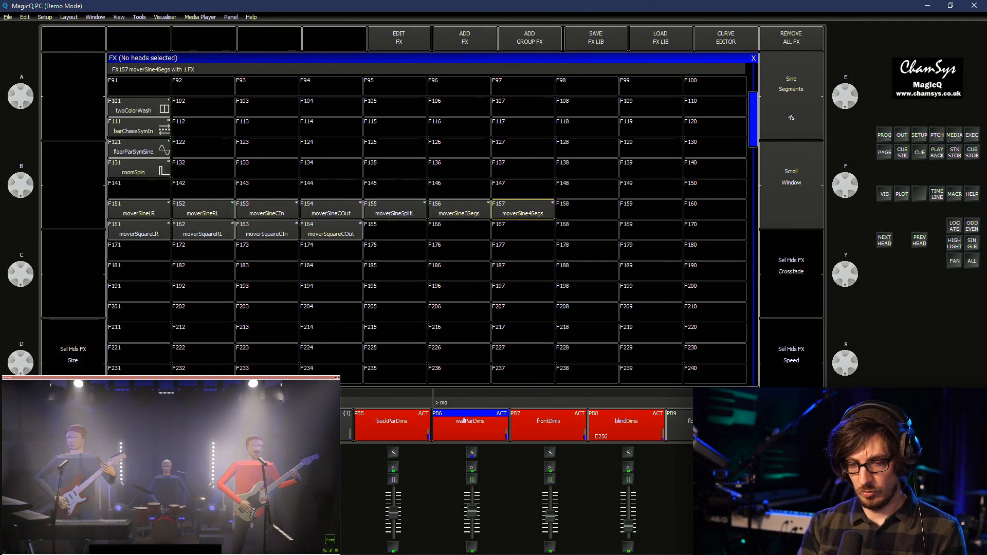
type("verSIneTOpBot")
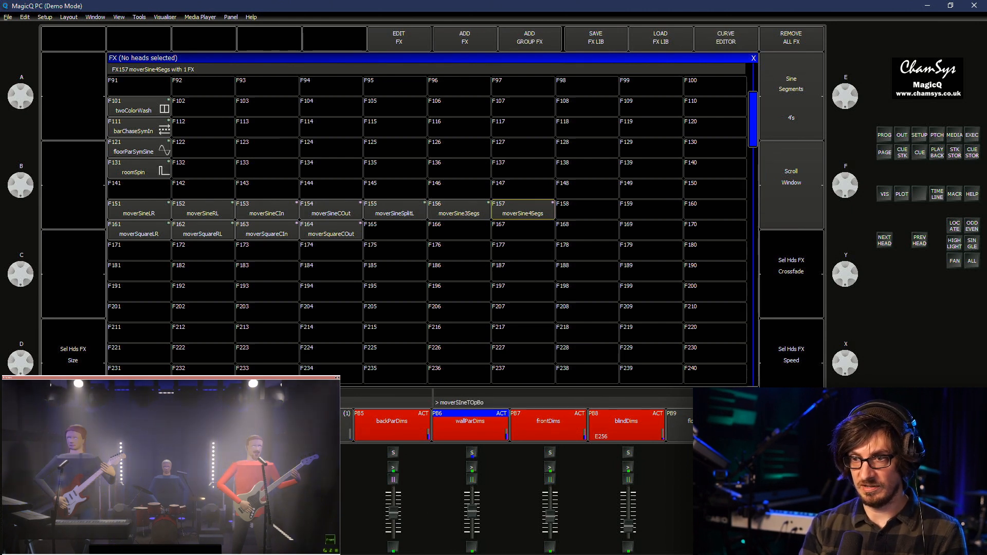
key("BackSpace")
type("opBot")
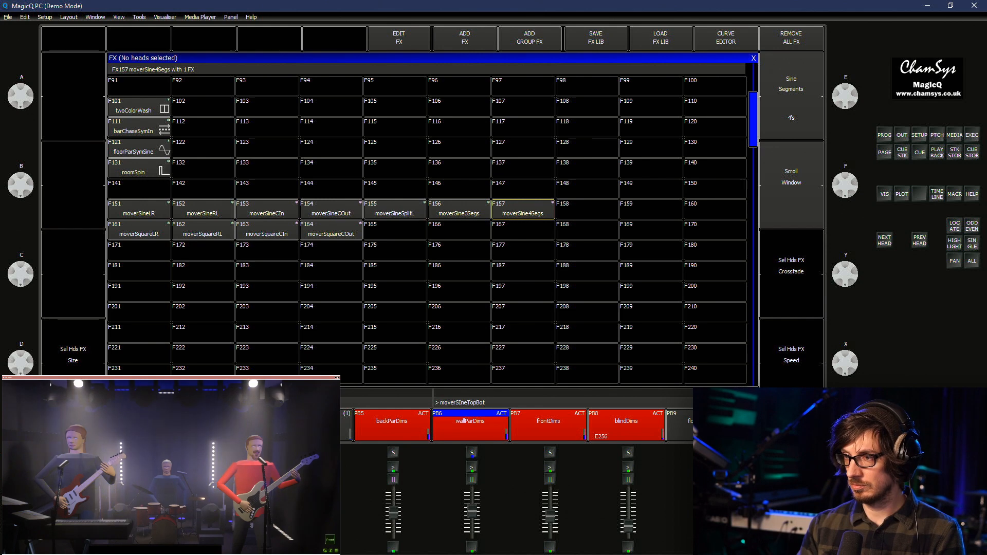
key("ctrl+r")
left_click(586, 209)
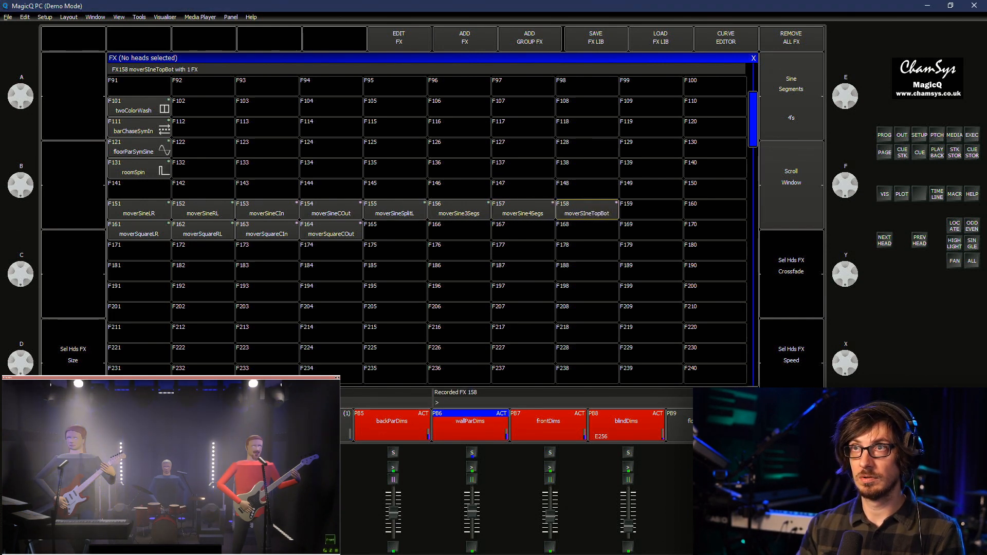
key("Escape")
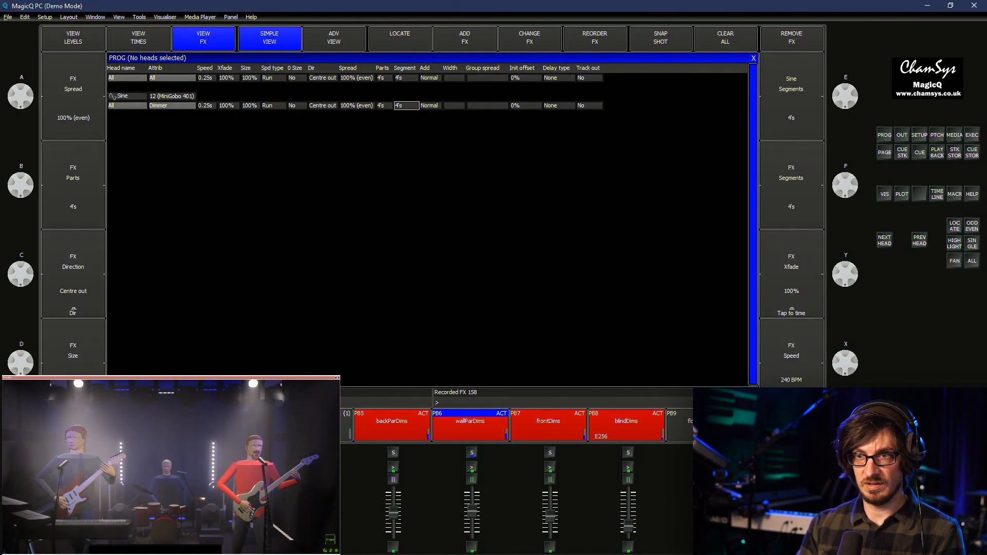
Set both the parts and segment values of the Sine dimmer FX to 3
double_click(382, 106)
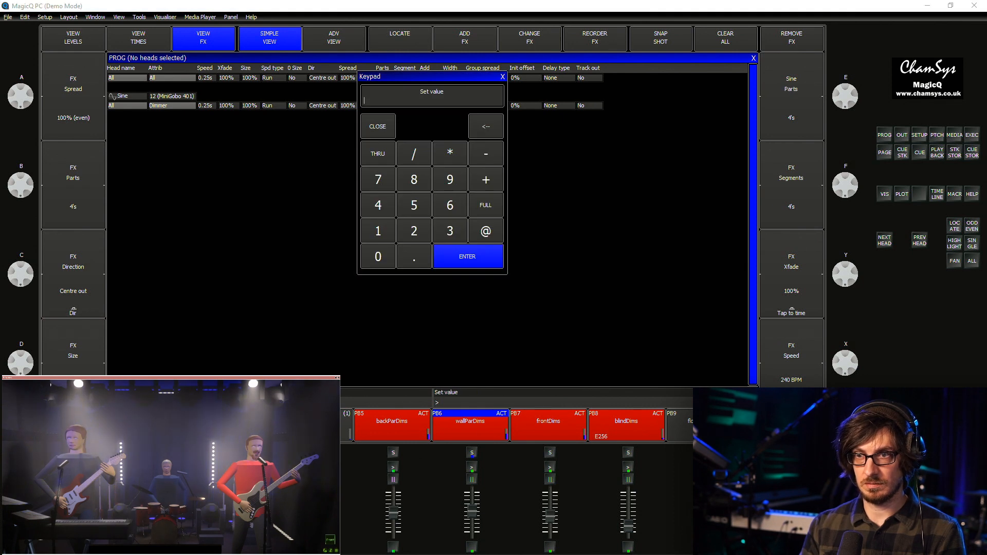
type("3")
key("Return")
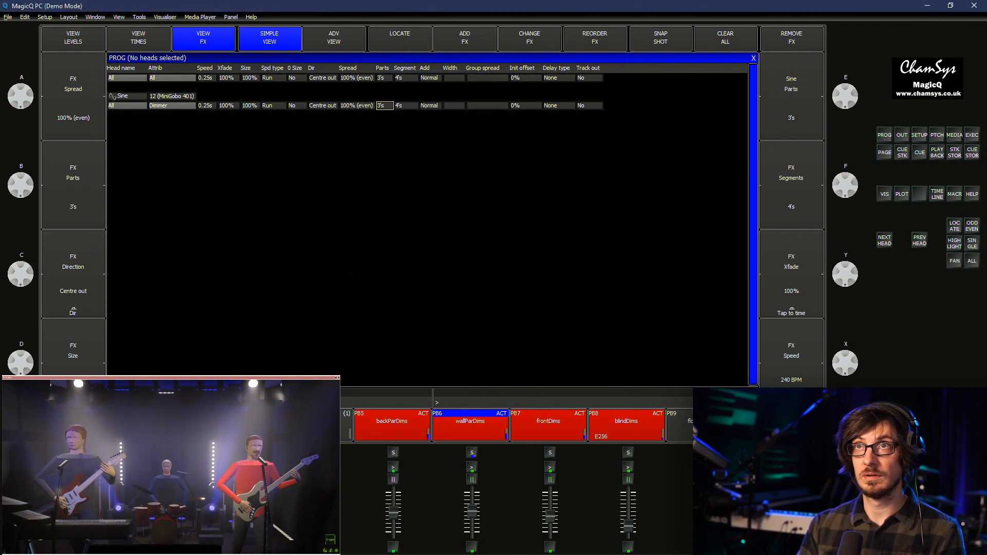
left_click(405, 105)
left_click(405, 106)
type("3")
key("Return")
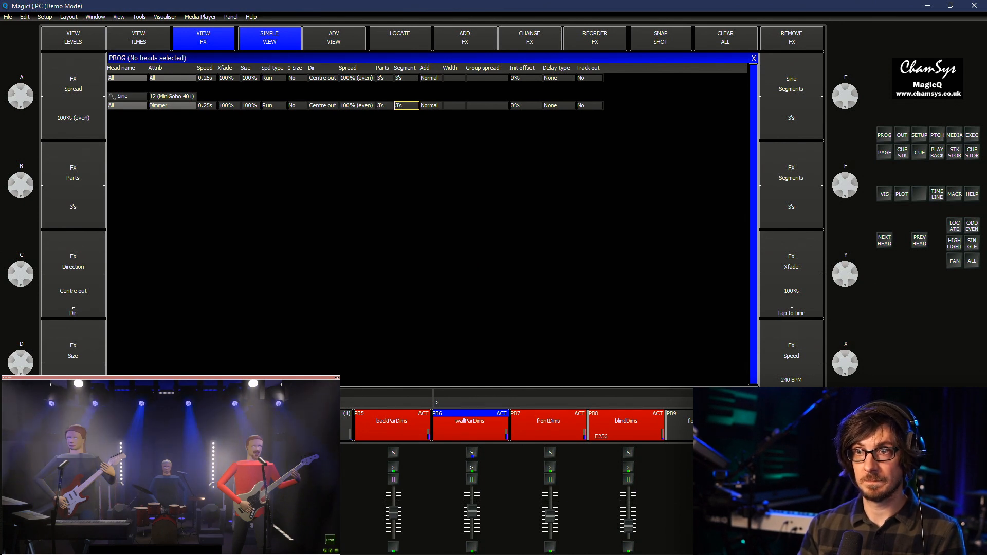
Set both the segment and parts values of the Sine dimmer FX to 2
left_click(405, 105)
type("2")
key("Return")
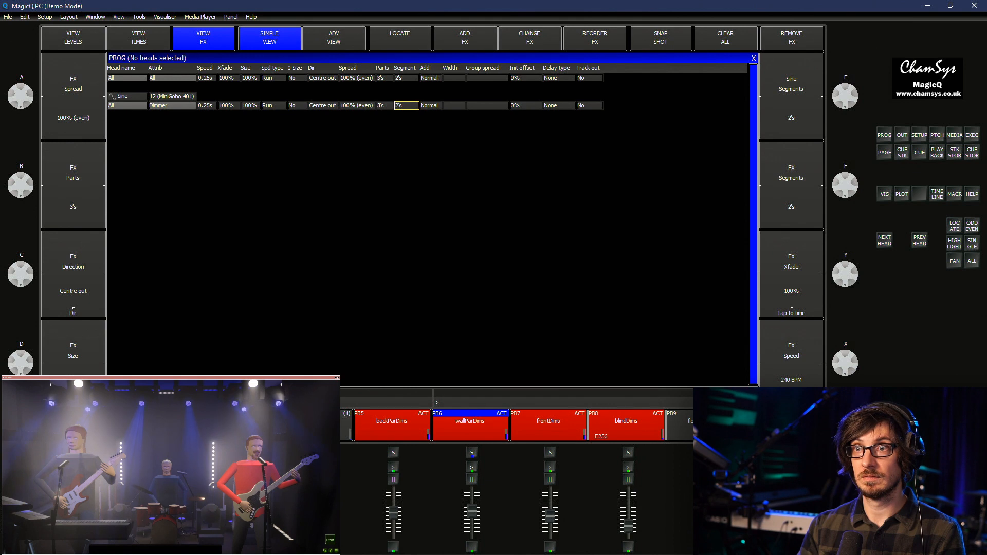
double_click(384, 105)
type("2")
key("Return")
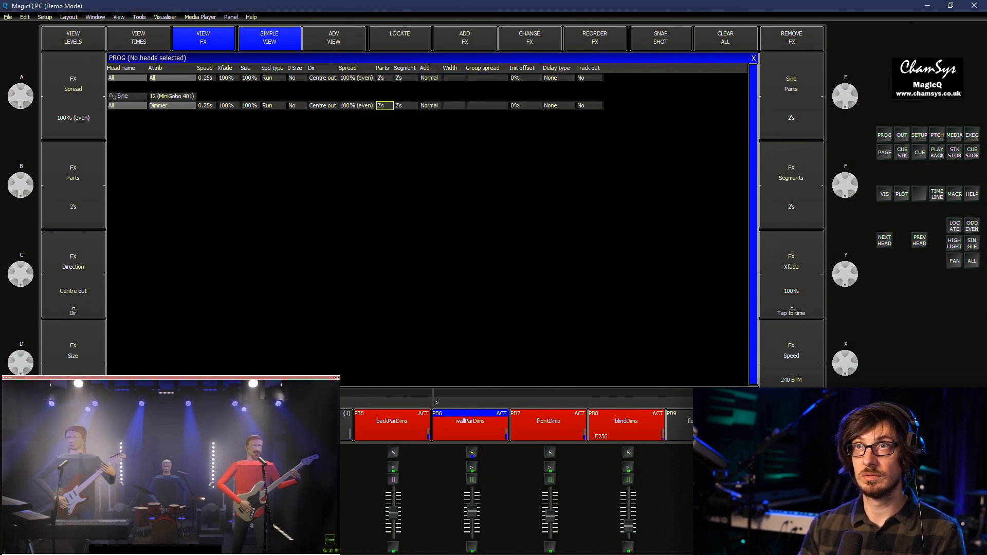
Try a parts value of 4 for the Sine dimmer FX, then clear the parts with 0, keeping the Centre out direction
key("Return")
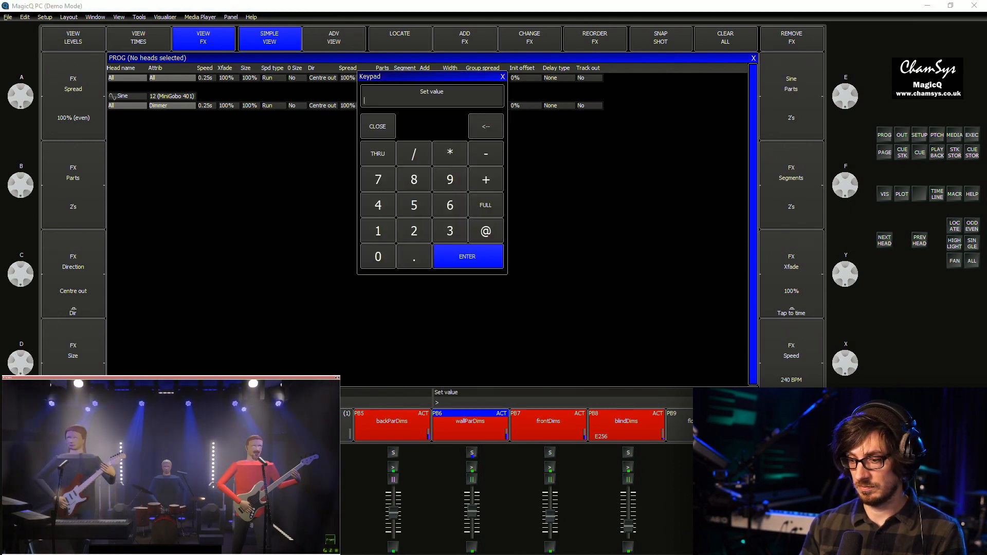
type("4")
key("Return")
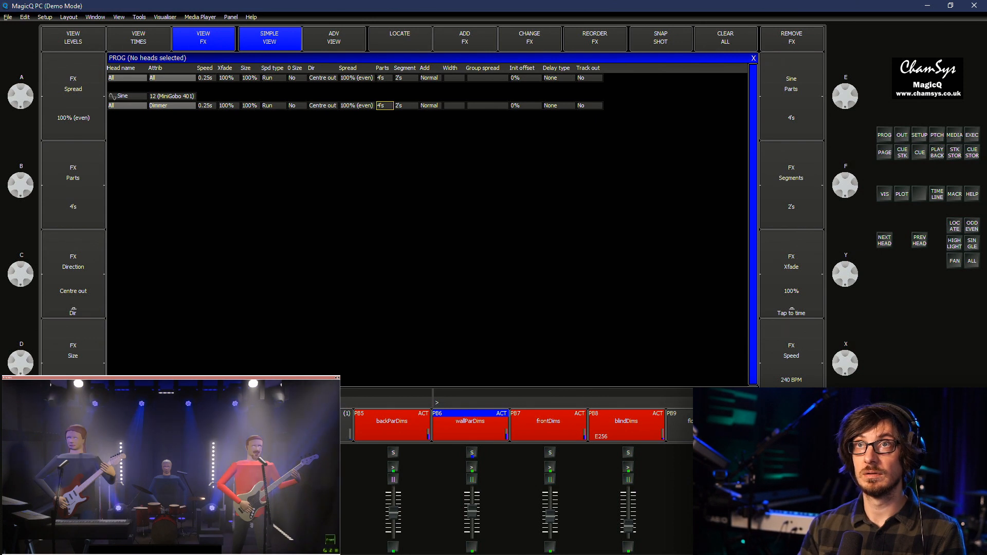
key("Return")
type("0")
key("Return")
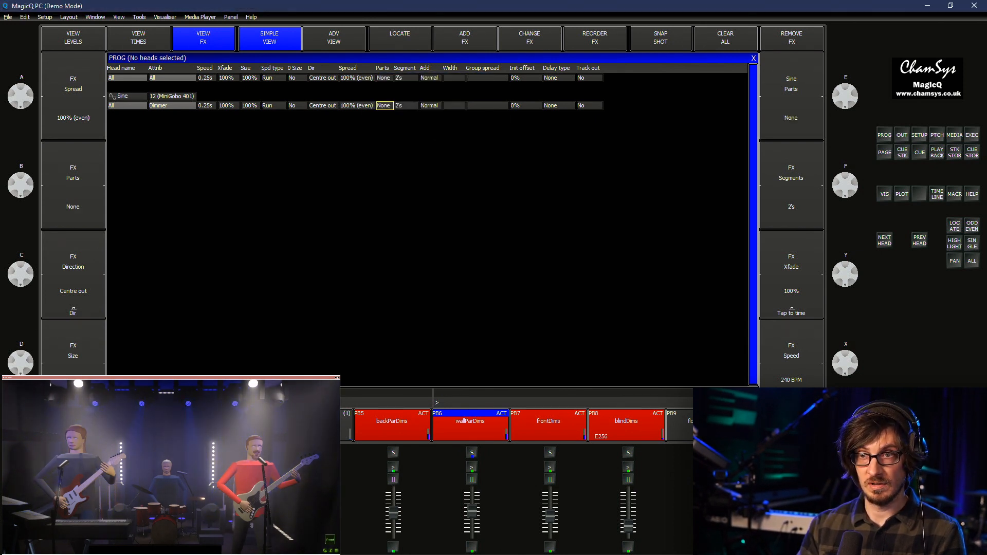
double_click(323, 106)
key("Escape")
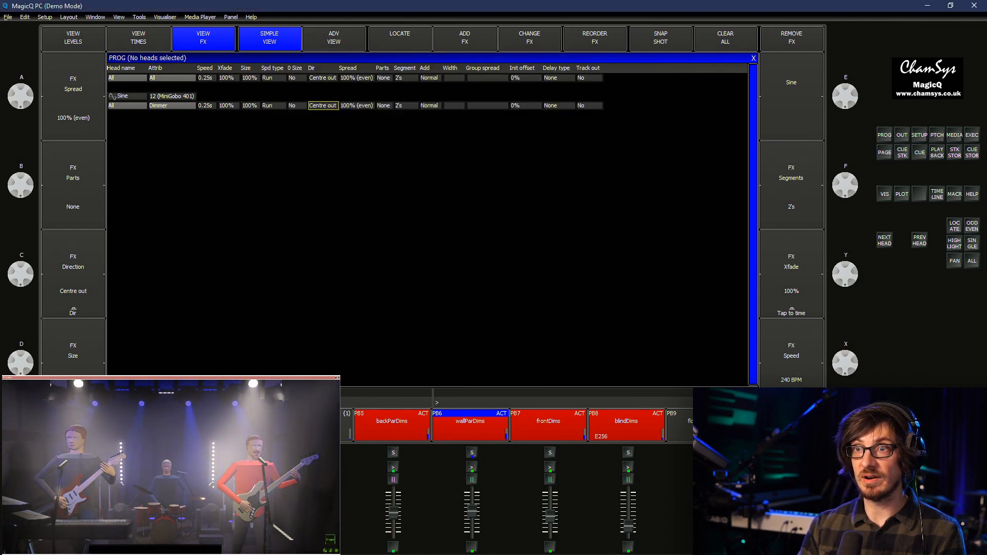
Try a segment value of 3 for the Sine dimmer FX, then clear the segments with 0
double_click(406, 106)
type("2")
key("Return")
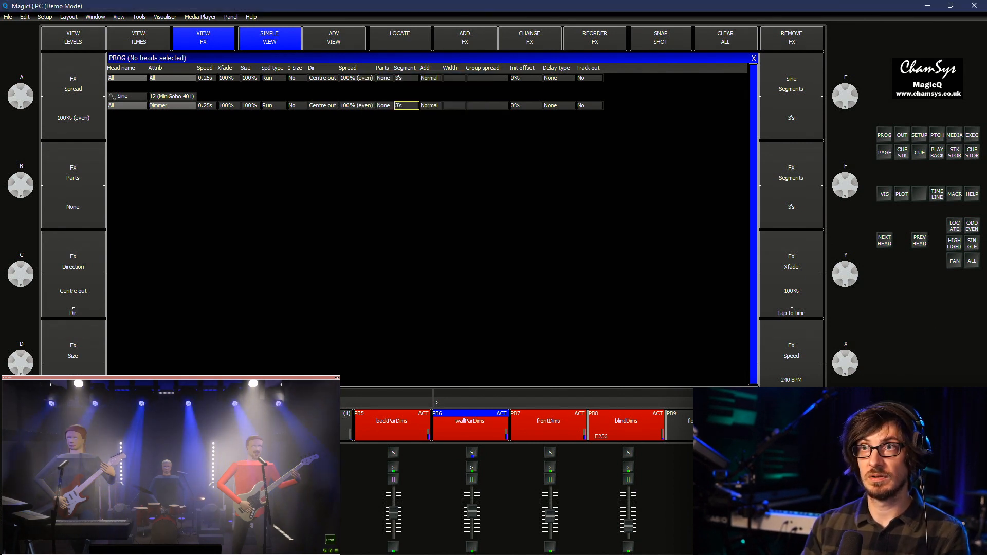
key("Return")
type("0")
key("Return")
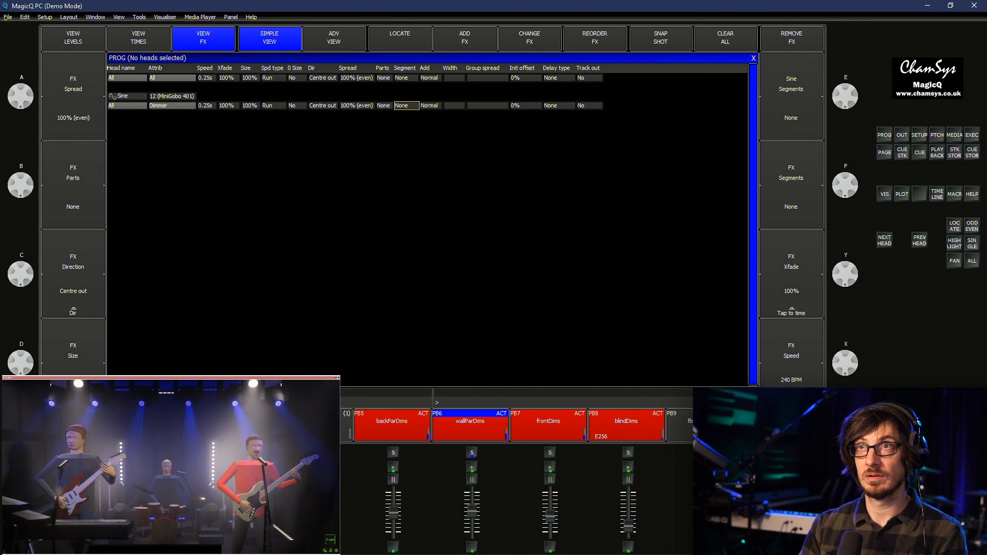
Try segment values of 6 and 5 for the Centre out Sine dimmer FX, ending on 2
key("Return")
type("6")
key("Return")
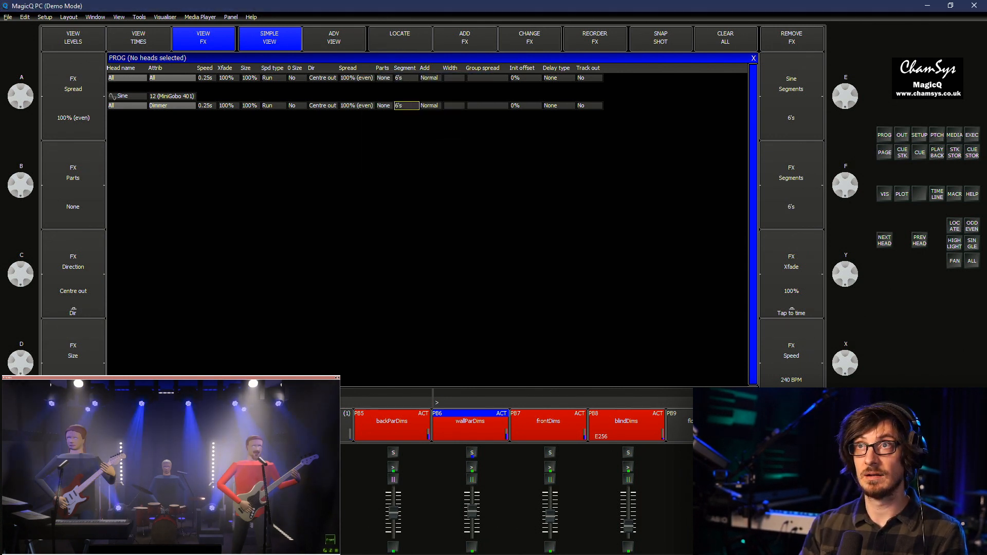
key("Return")
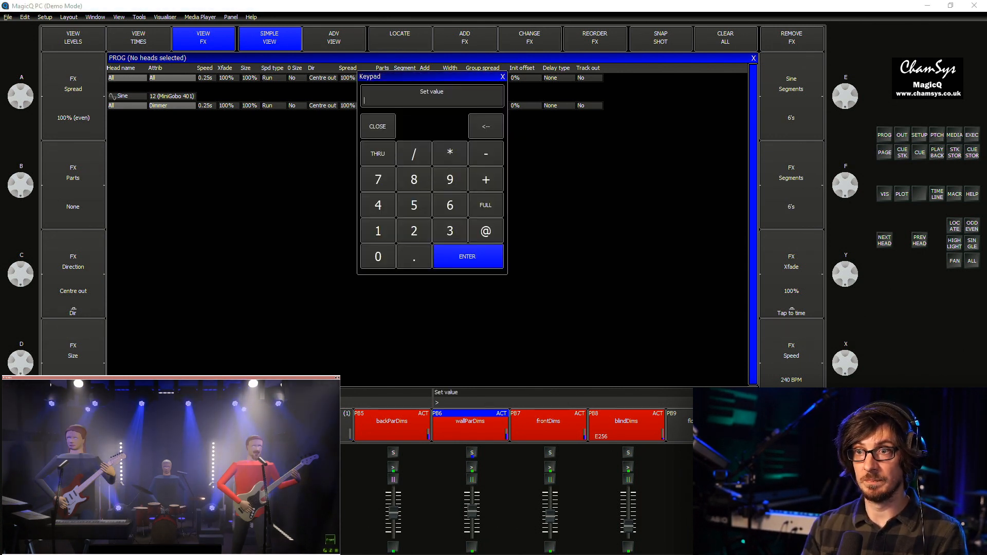
type("5")
key("Return")
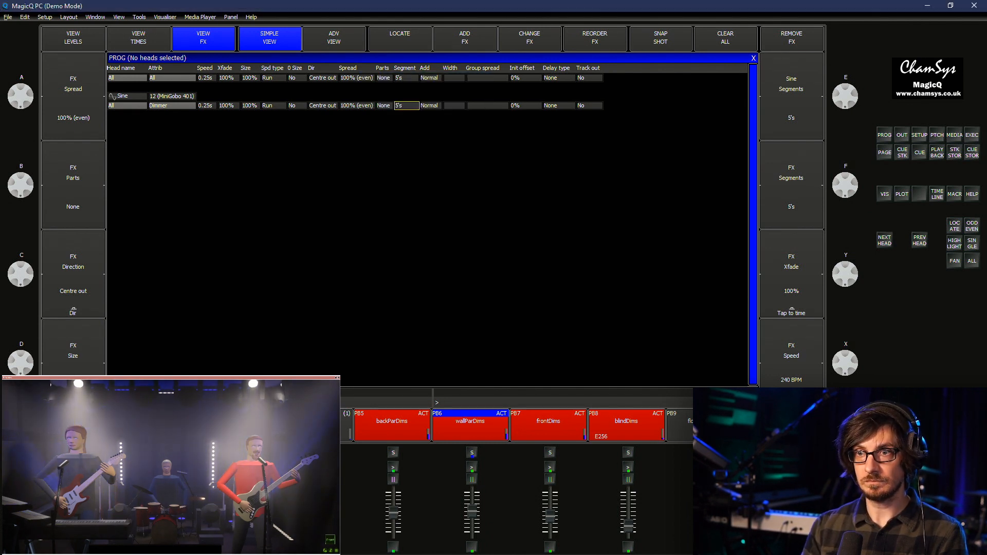
key("Return")
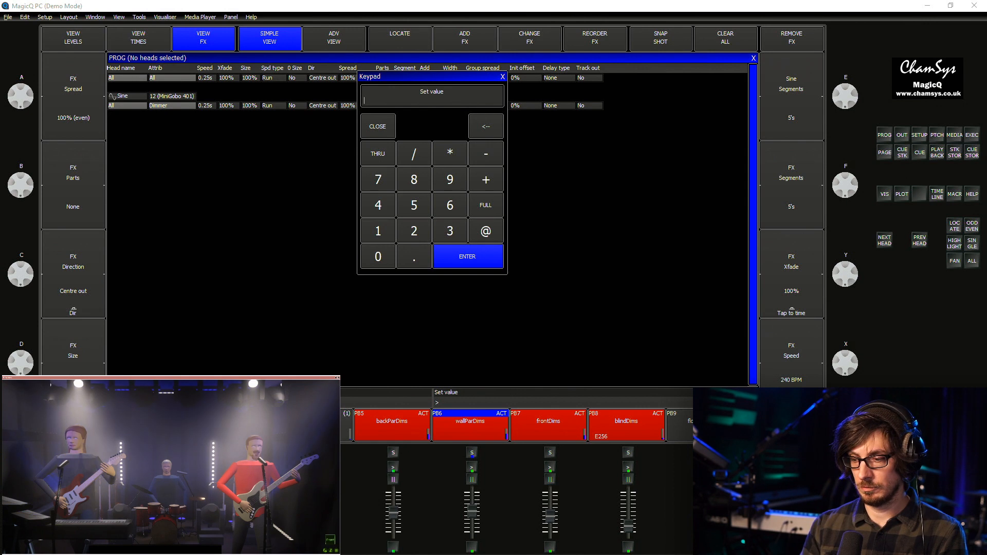
type("2")
key("Return")
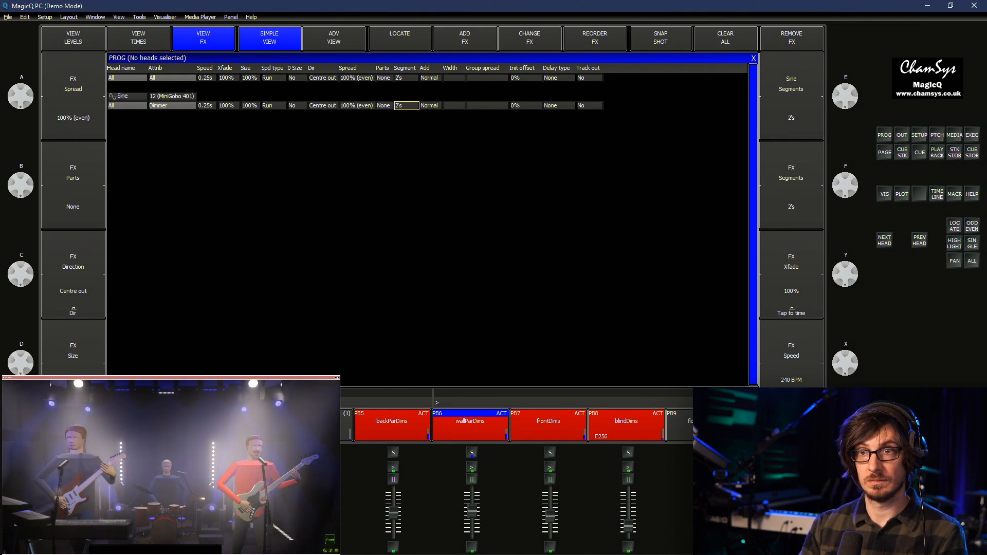
Set the parts value of the Sine dimmer FX to 3 and clear its segments with 0
double_click(385, 105)
type("3")
key("Return")
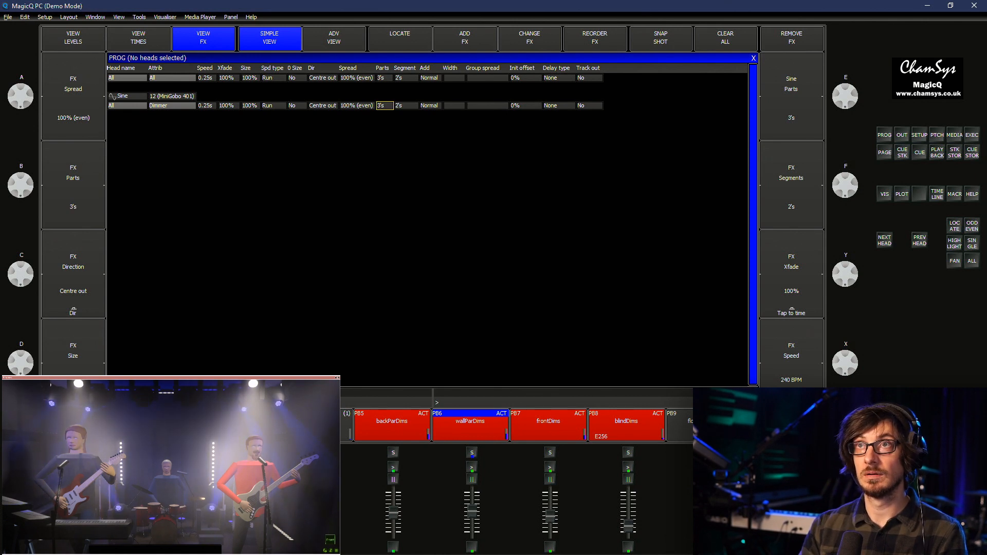
double_click(406, 105)
type("0")
key("Return")
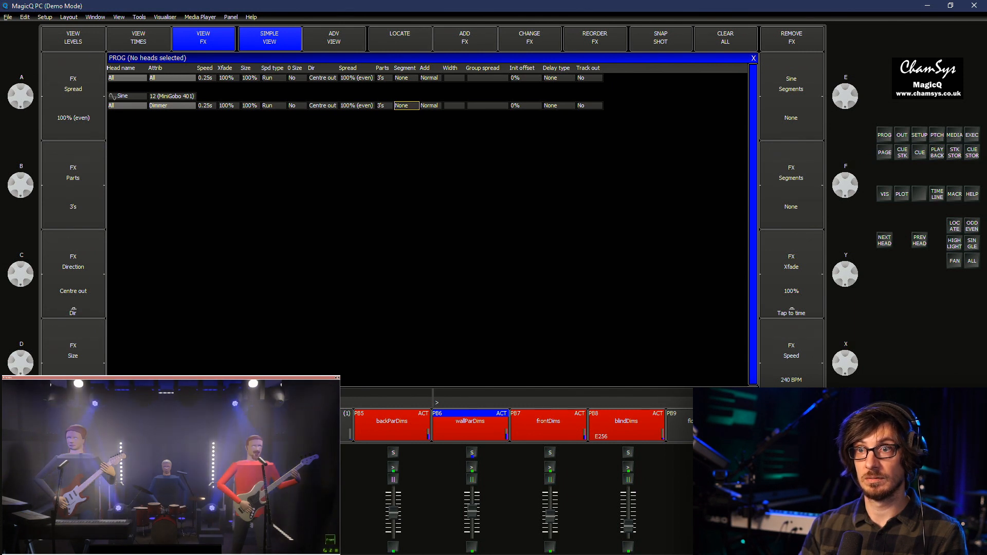
Try parts values of 4 and 6 for the Sine dimmer FX without segments, then clear the parts with 0
double_click(384, 105)
key("Return")
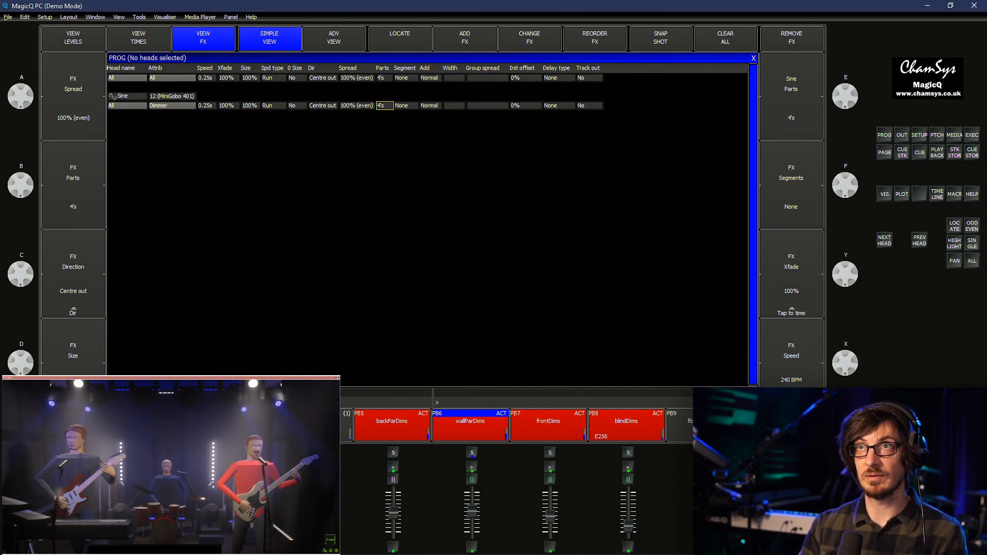
type("0")
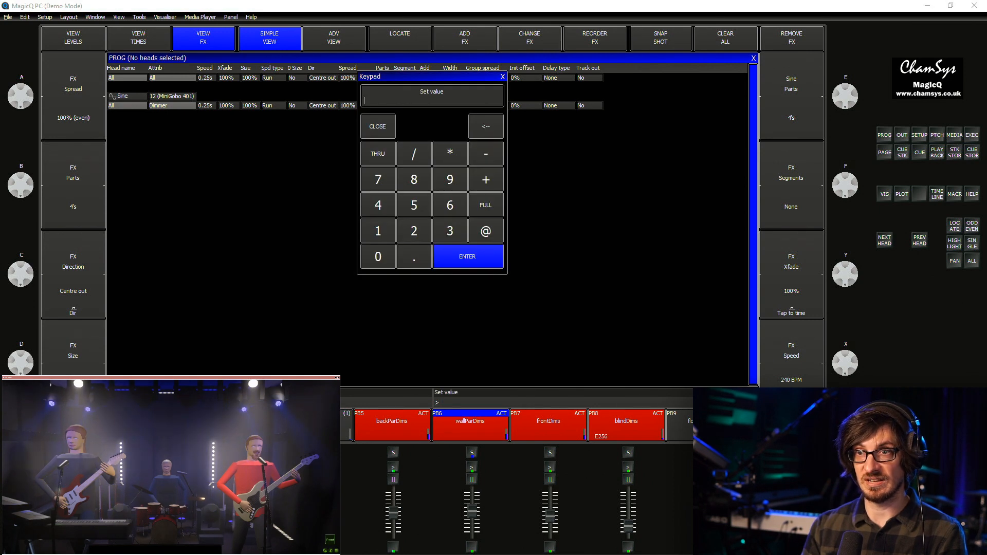
key("Return")
key("Return")
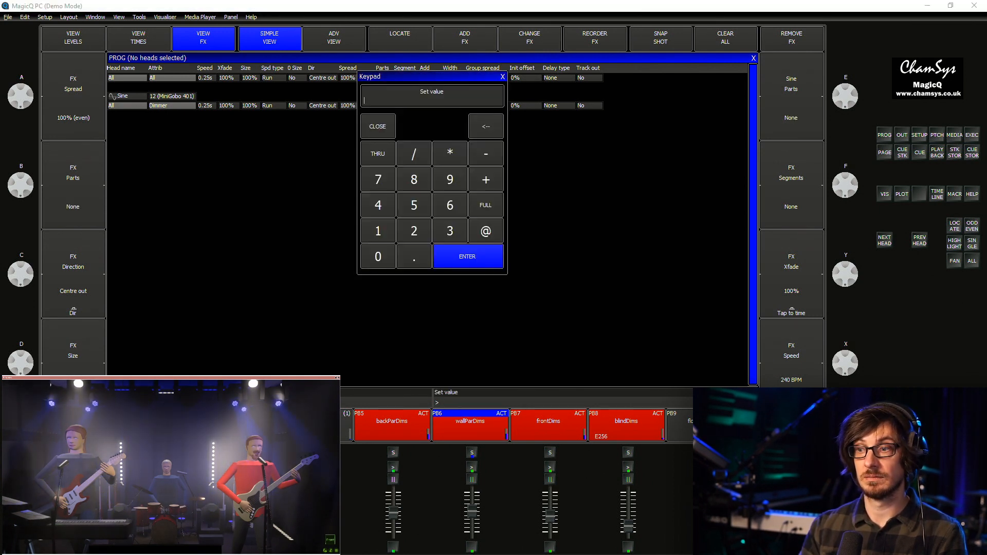
type("6")
key("Return")
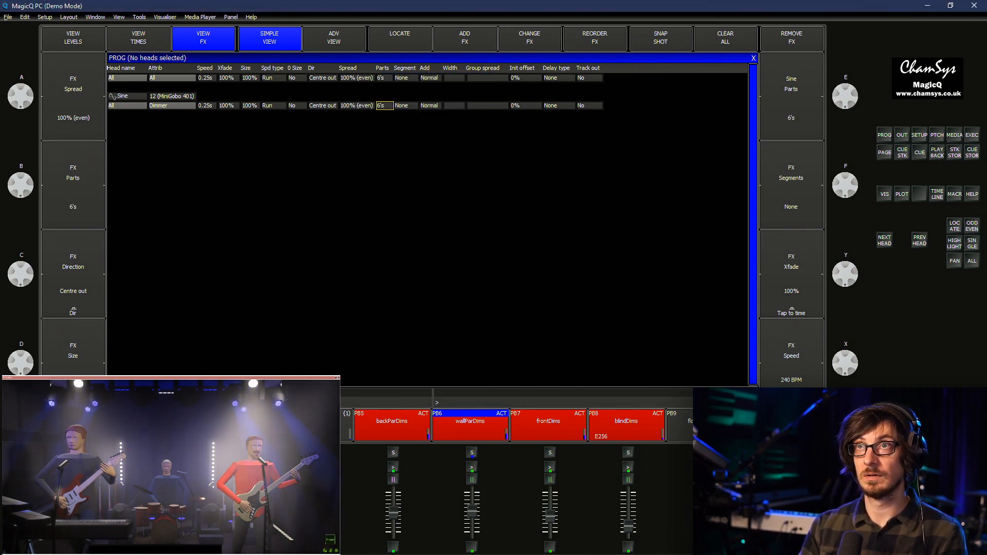
key("Return")
type("0")
key("Return")
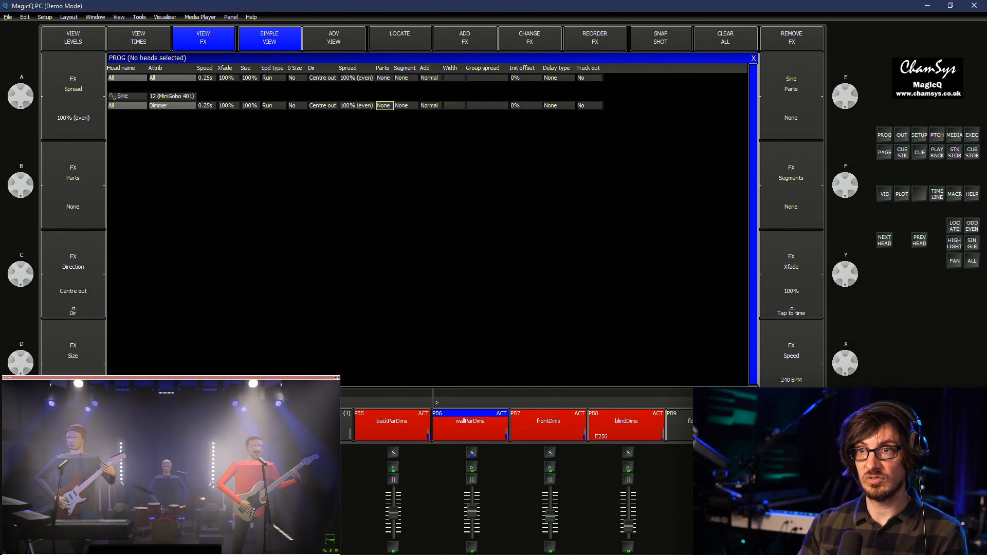
key("Right")
key("Return")
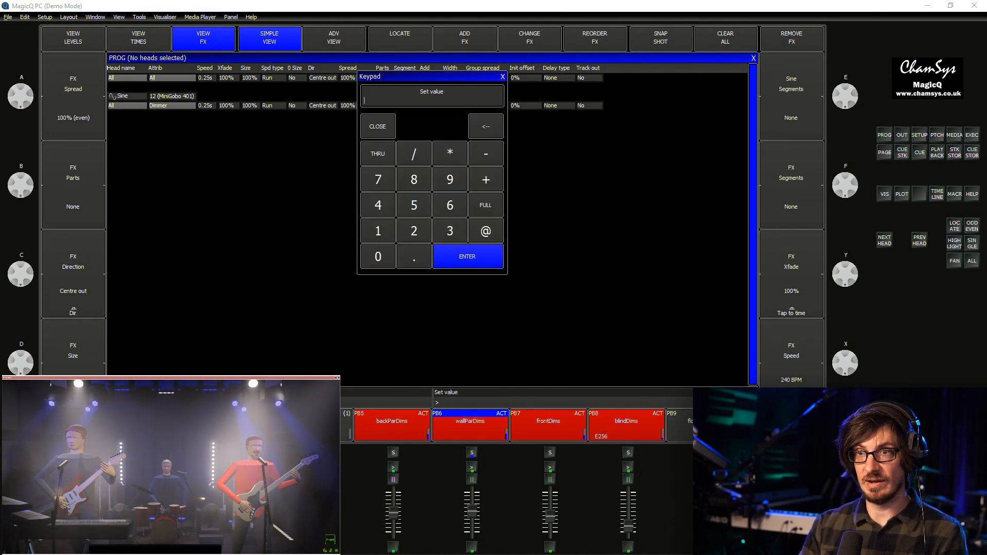
key("Escape")
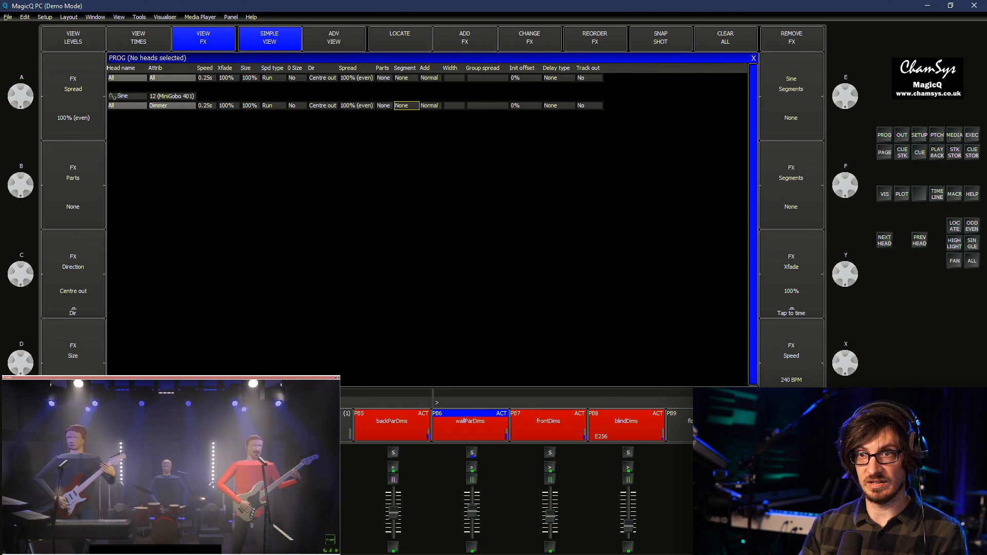
Try the Left/Right direction for the Sine dimmer FX, then set the direction to Fwd
double_click(322, 105)
left_click(413, 102)
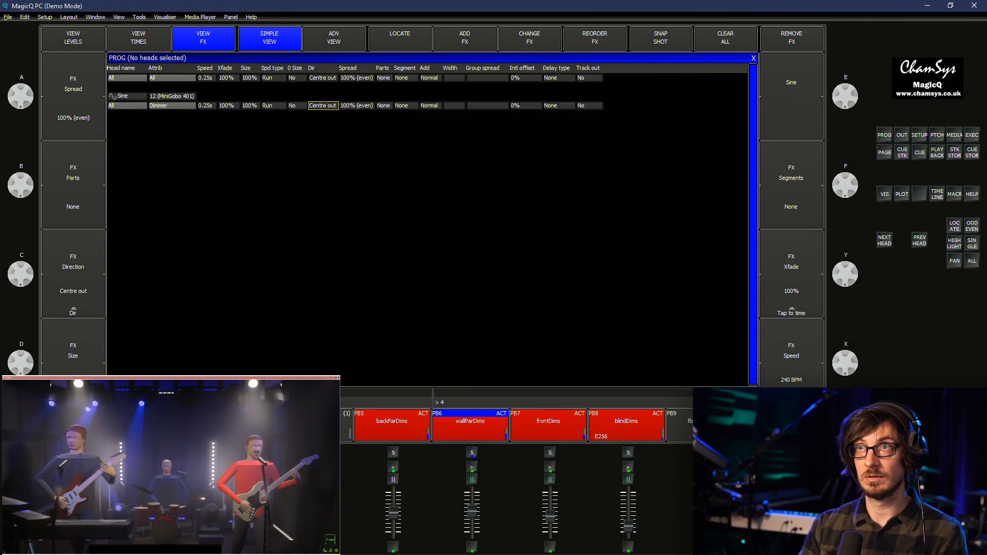
key("Return")
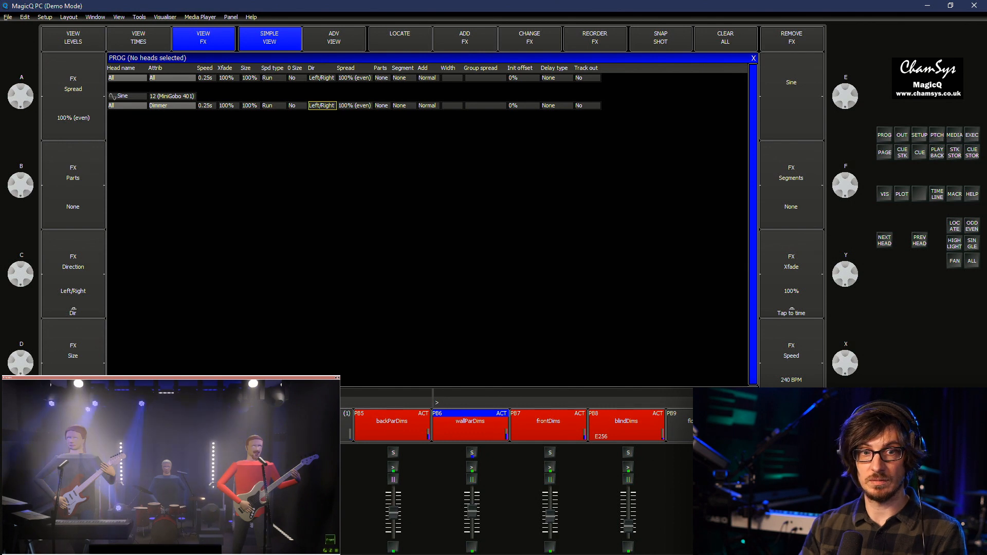
double_click(322, 105)
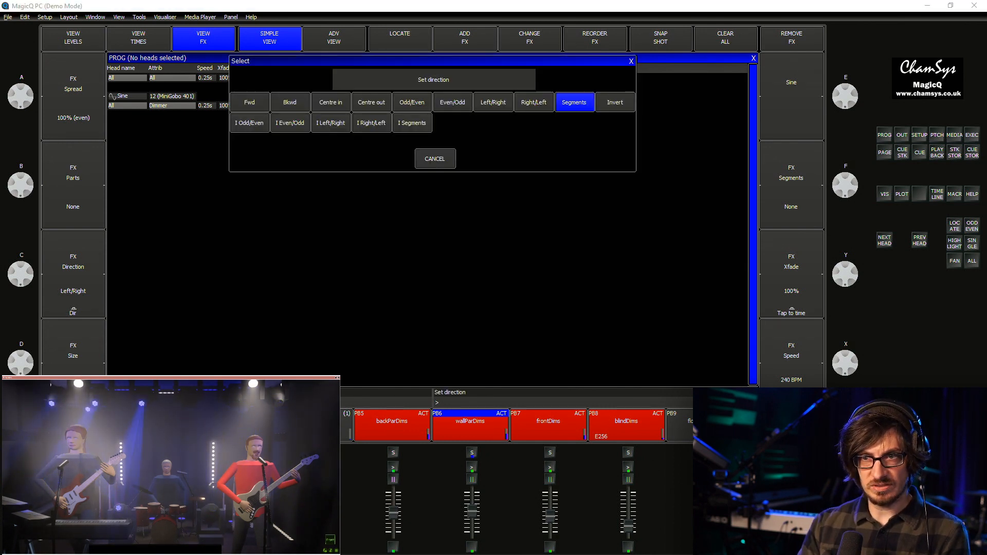
left_click(249, 102)
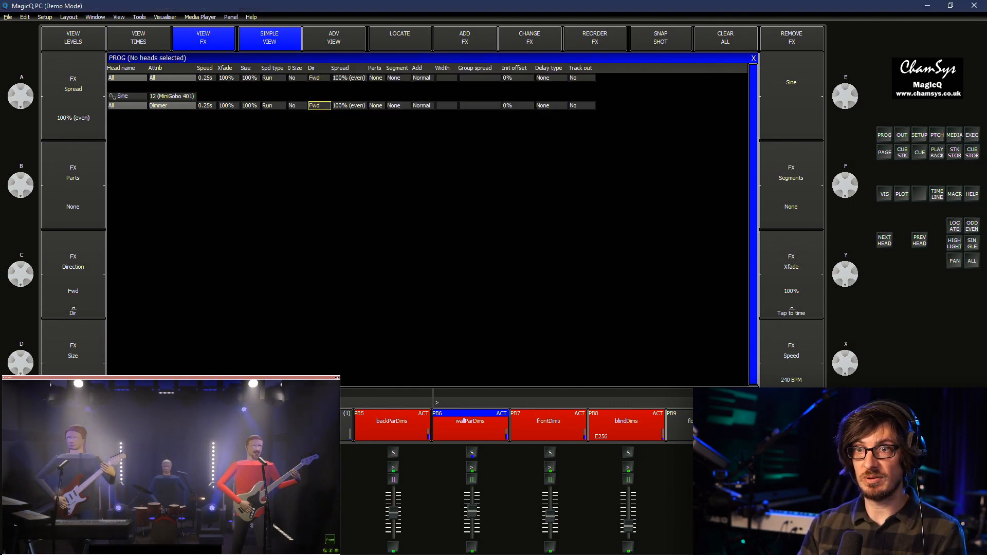
Try segment values of 2, 4 and 5 for the forward Sine dimmer FX
double_click(397, 105)
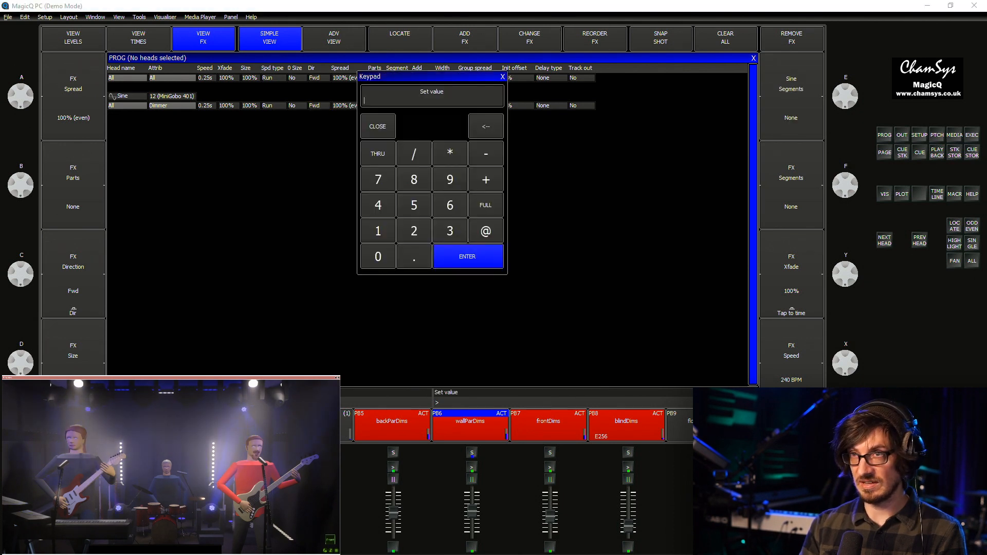
type("2")
key("Return")
left_click(397, 105)
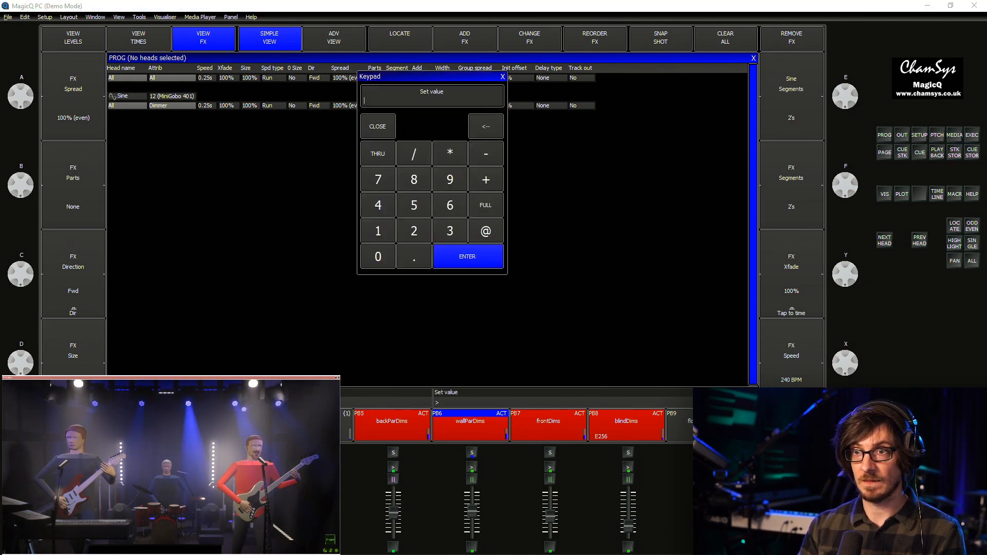
type("4's")
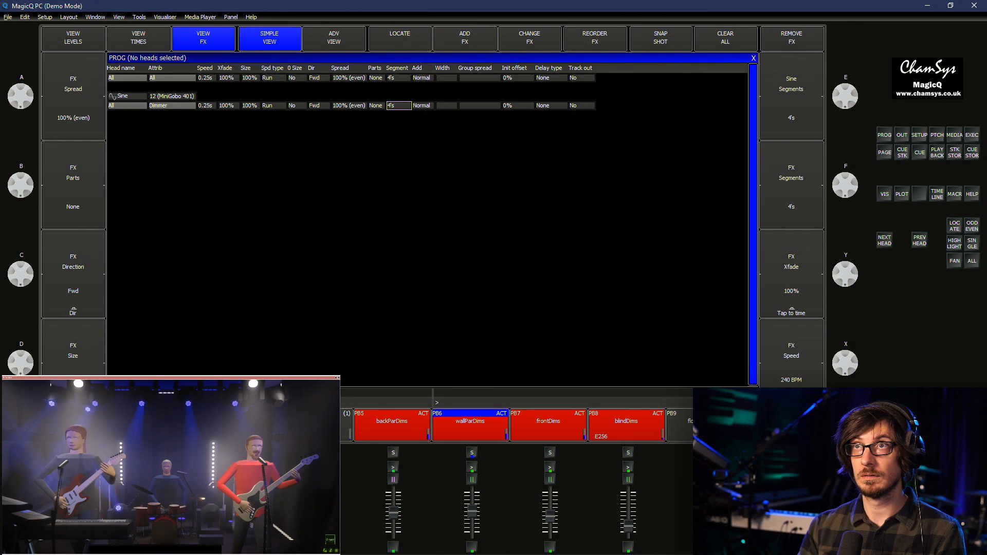
left_click(398, 105)
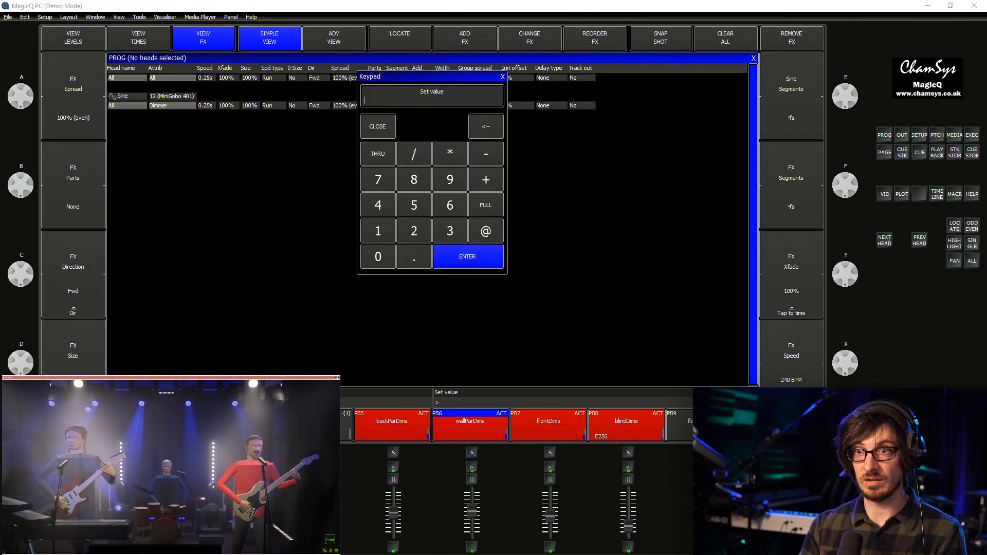
type("5")
key("Return")
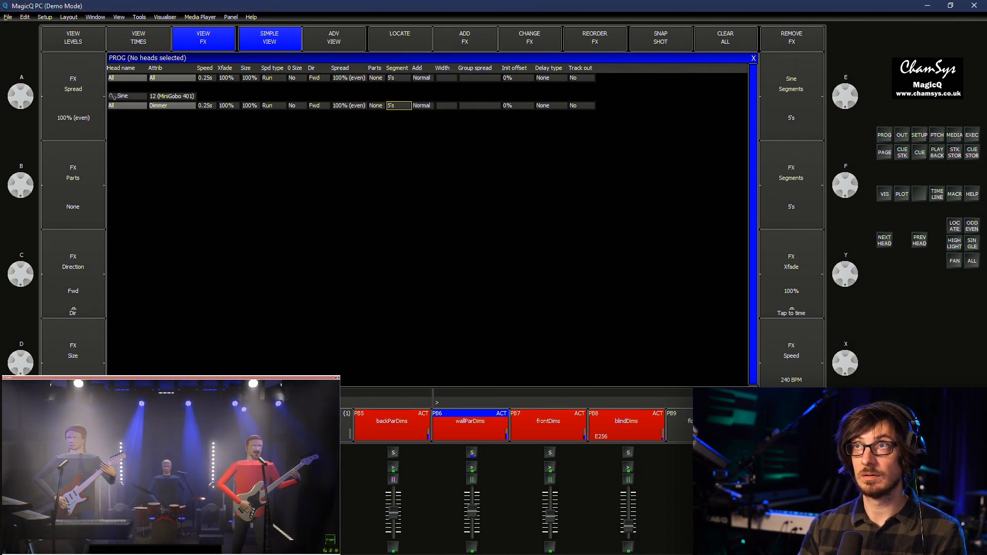
Try segment values of 6, 5 and 4 for the forward Sine dimmer FX
left_click(398, 105)
key("Return")
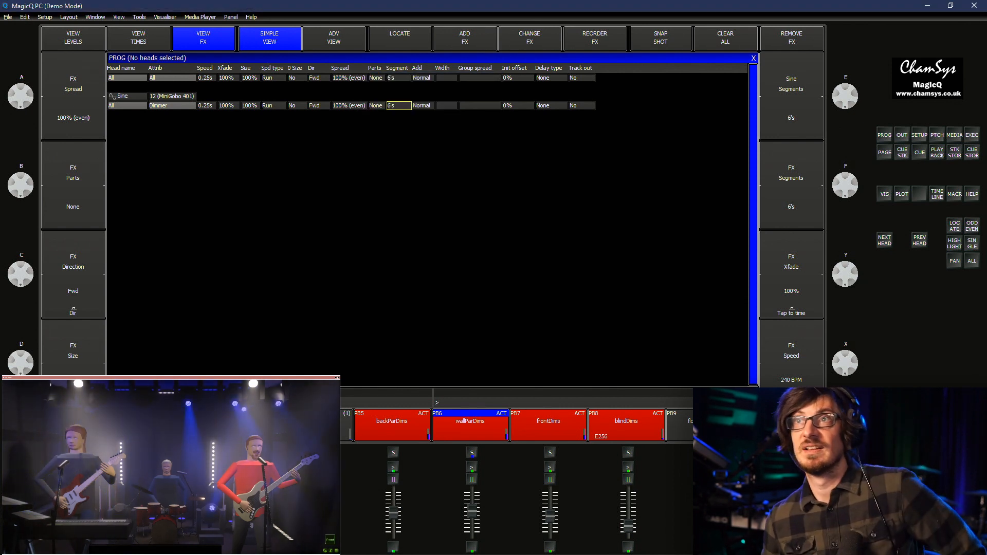
left_click(398, 105)
type("5")
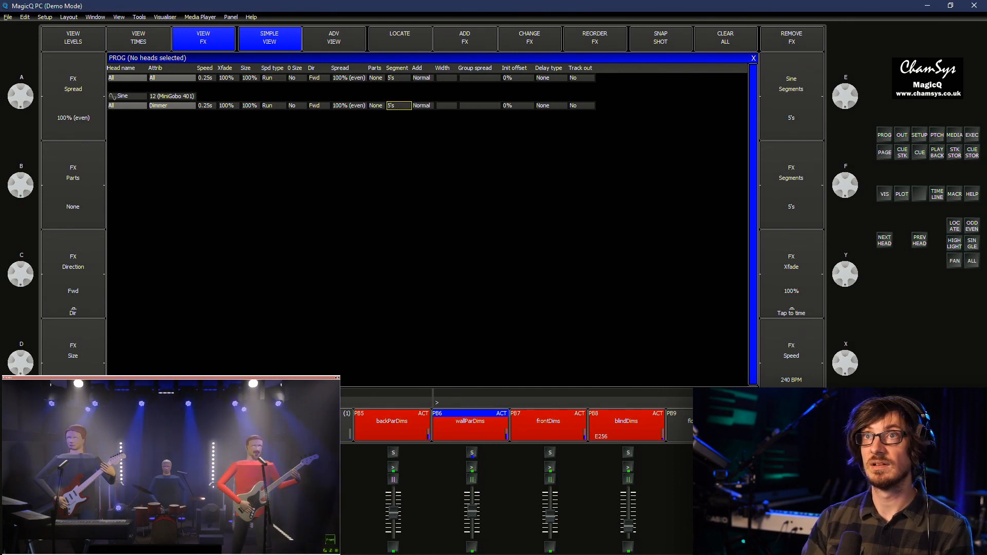
left_click(398, 105)
type("4")
key("Return")
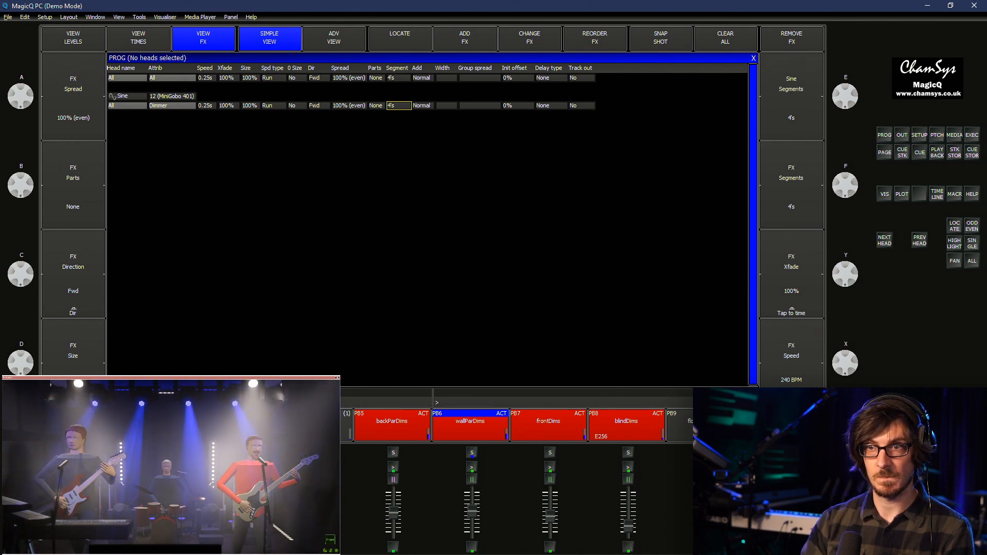
key("Return")
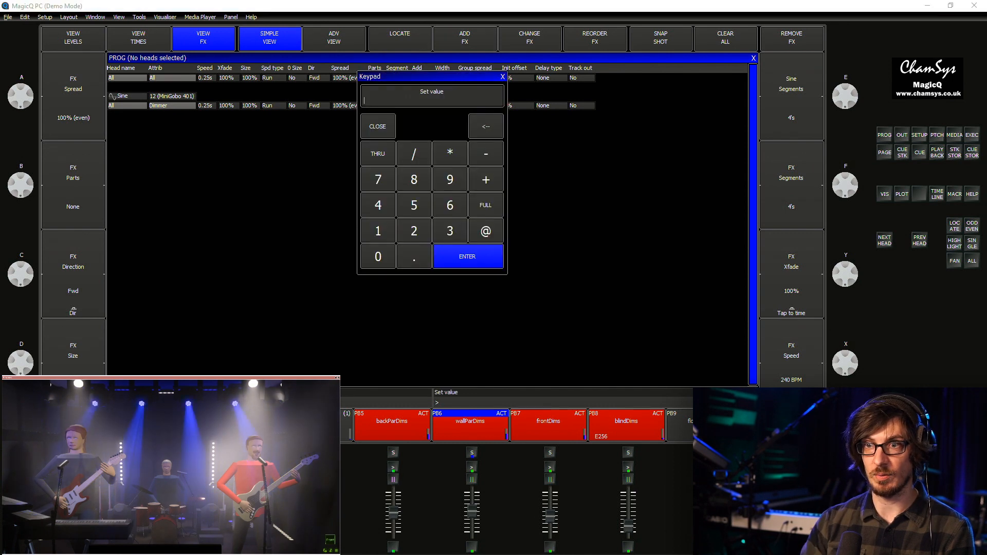
key("Escape")
Set both the parts and the segments of the Sine dimmer FX to 2
double_click(377, 105)
type("2")
key("Return")
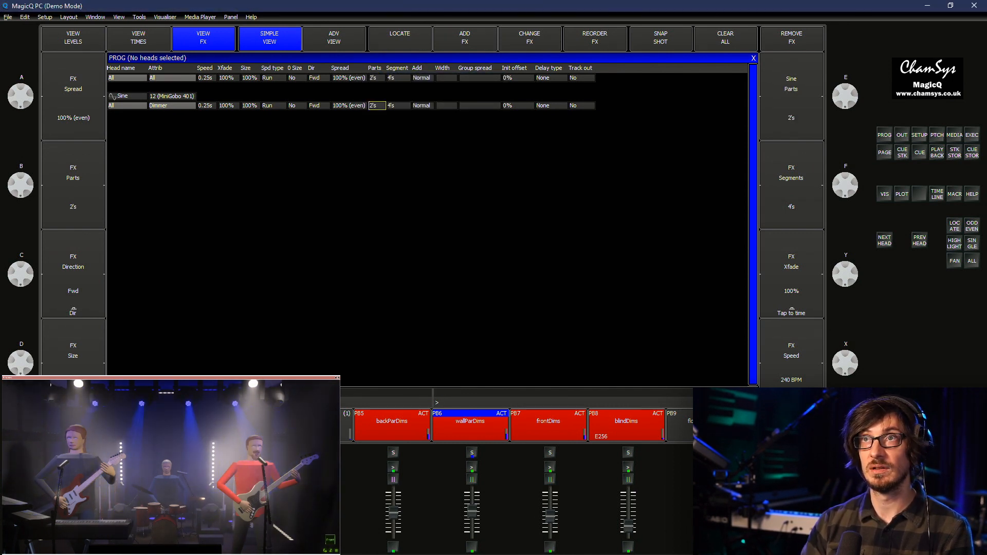
double_click(398, 106)
type("2")
key("Return")
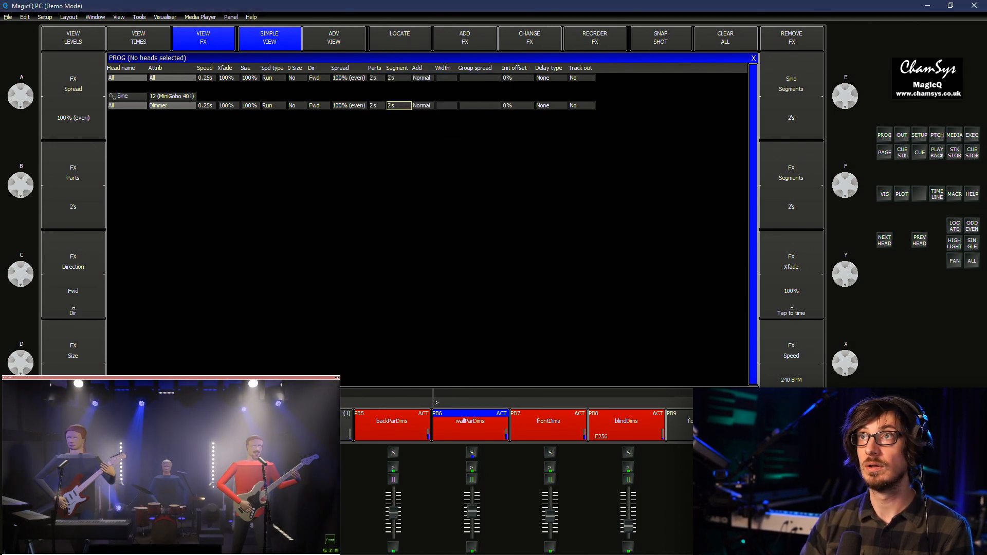
Try 3 segments for the Sine dimmer FX, clear the segments with 0 and set the spread to 50%
type("3")
key("Return")
type("0")
key("Return")
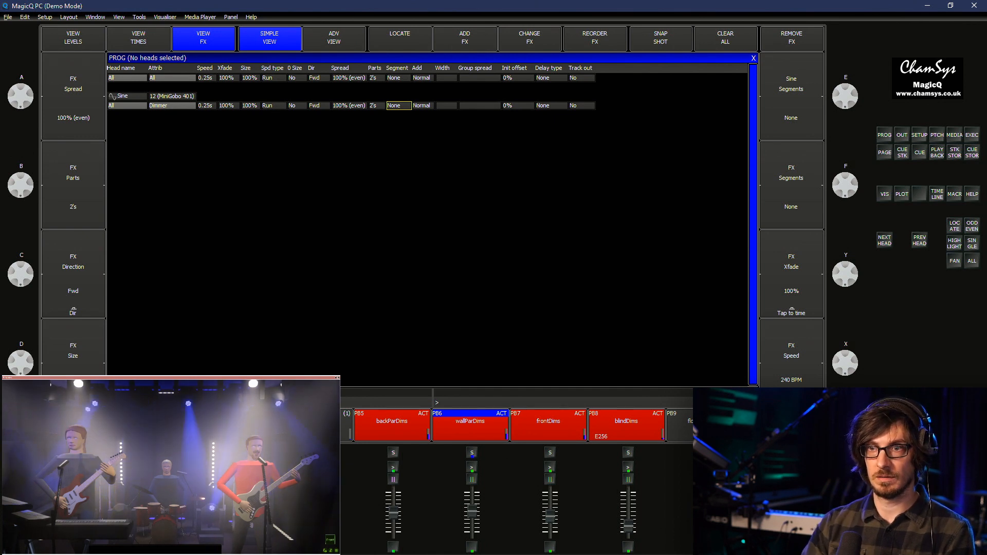
double_click(350, 106)
key("Return")
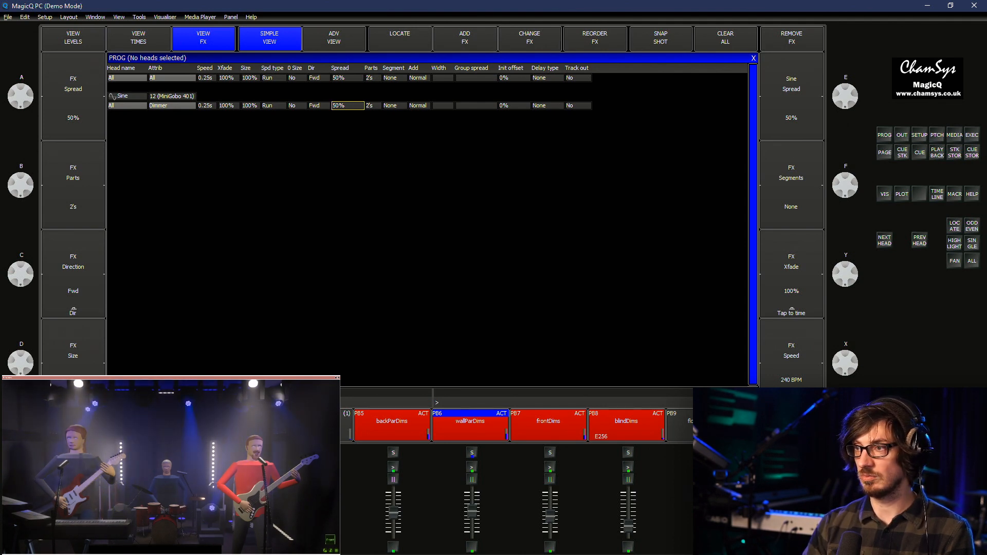
Test the mountain, angel, epic and prison position cues from the cue store, leaving only prison active
key("ctrl+F12")
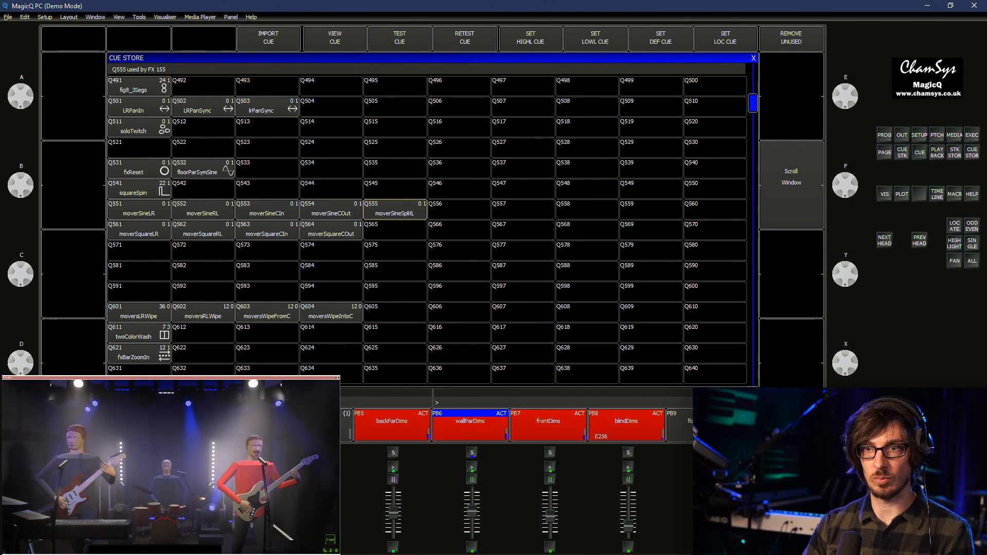
scroll(426, 221, "up", 20)
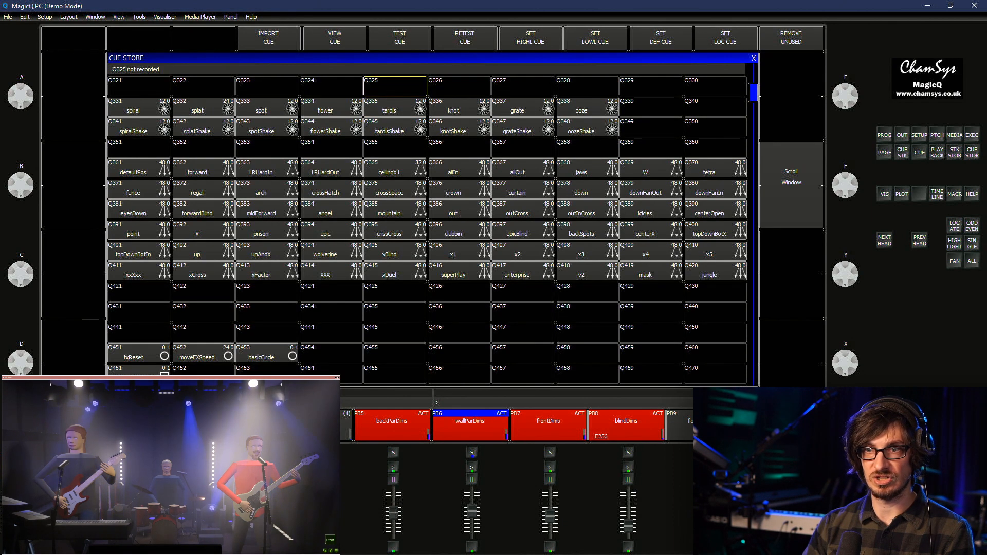
left_click(394, 210)
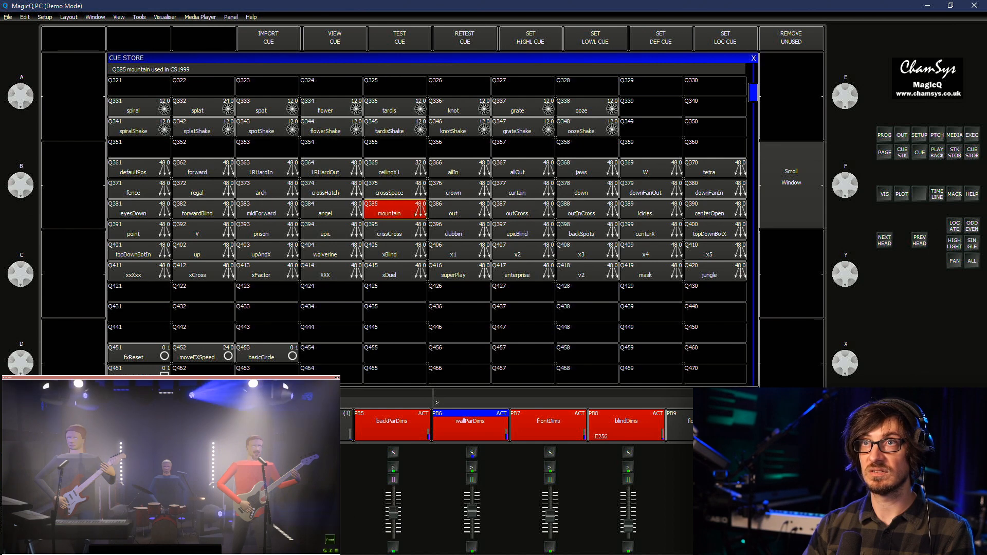
left_click(332, 210)
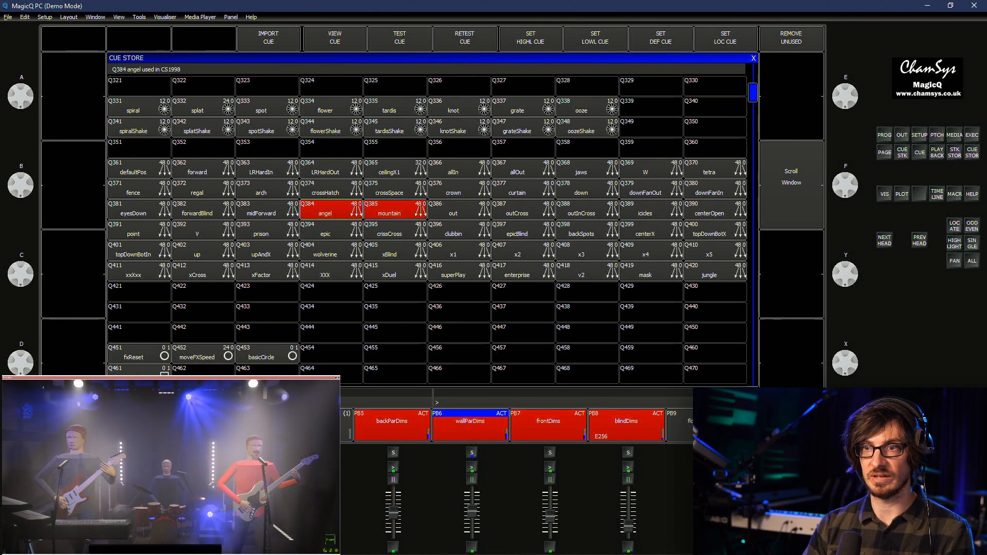
left_click(395, 210)
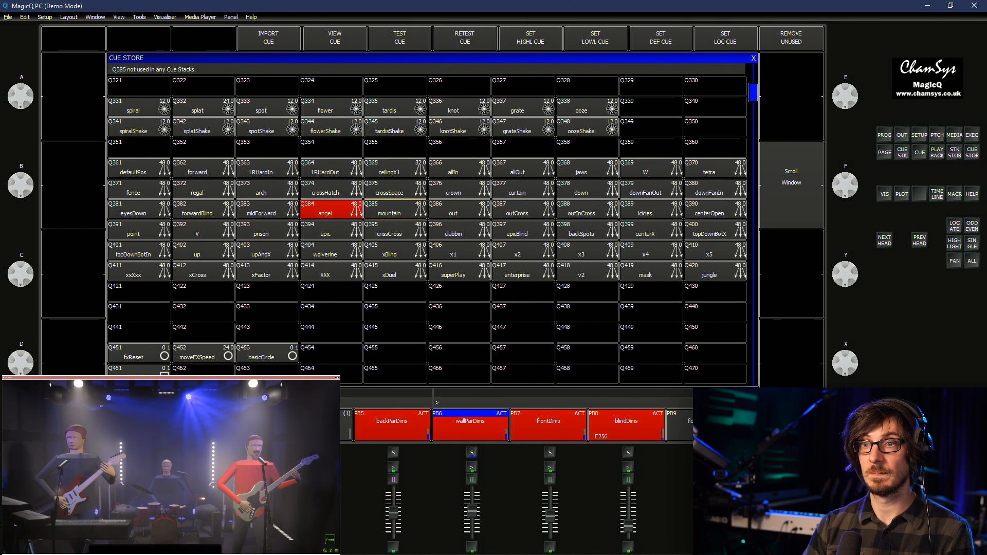
left_click(332, 210)
left_click(332, 231)
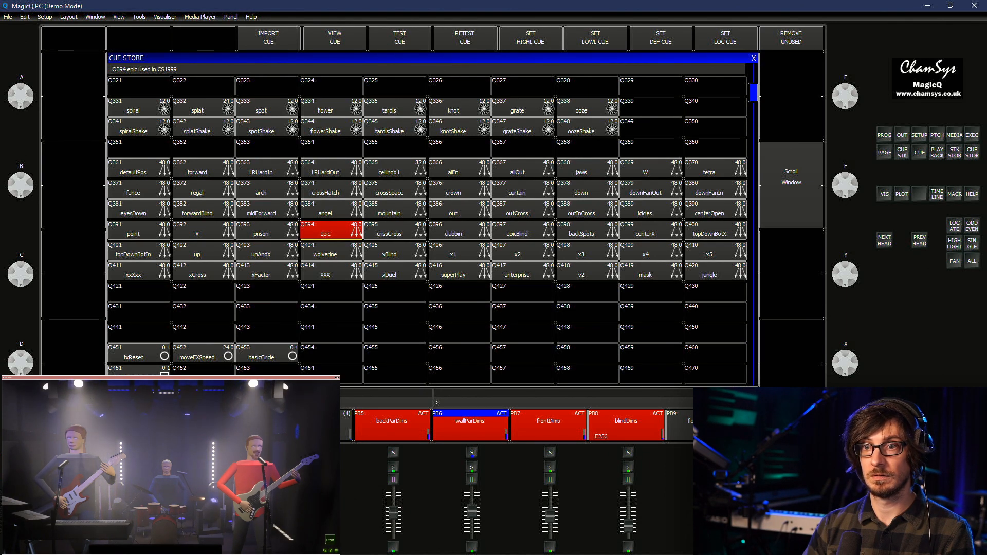
left_click(267, 230)
left_click(332, 231)
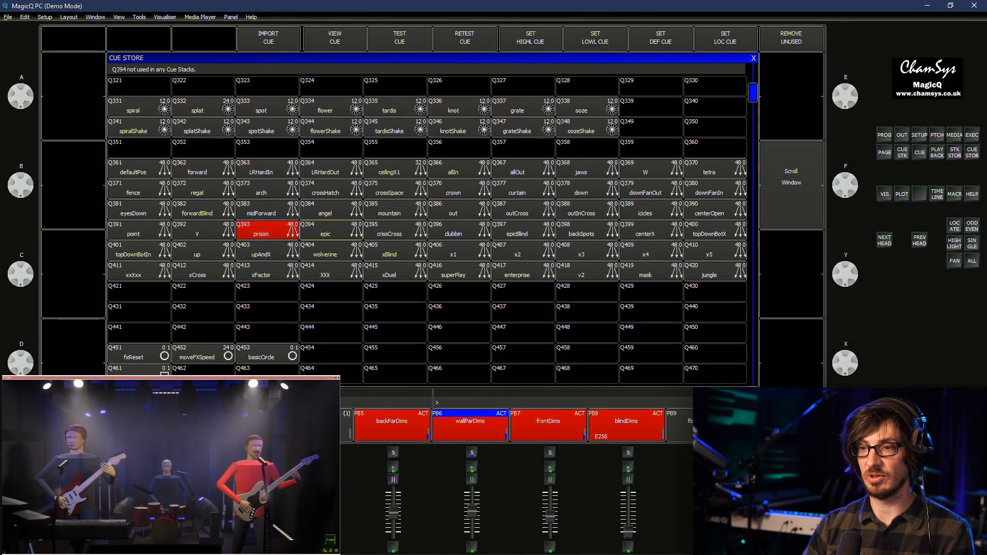
Expand the Capture visualiser to its full layout and select the fixtures in the floorMovers and ceilingMovers groups
double_click(155, 378)
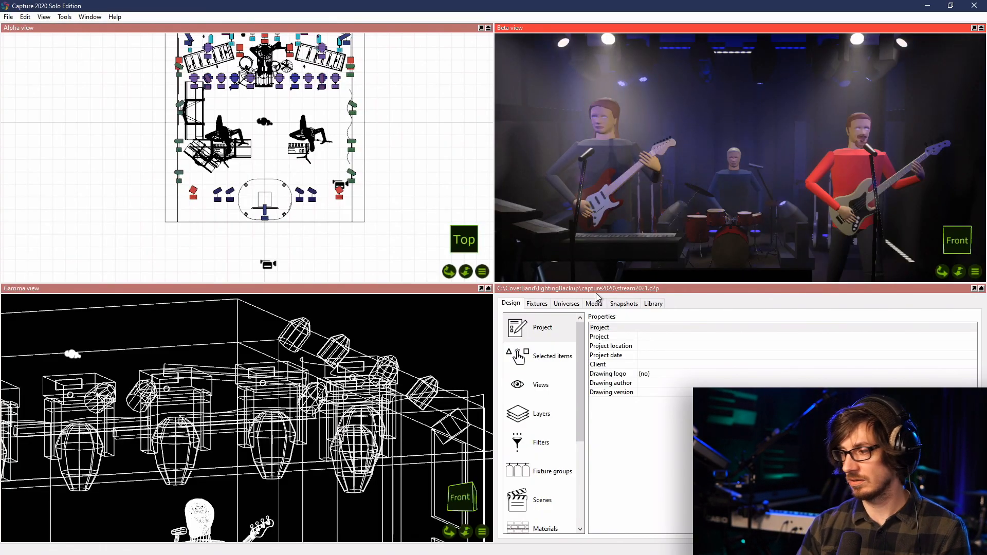
left_click(536, 304)
left_click(517, 304)
scroll(553, 457, "down", 2)
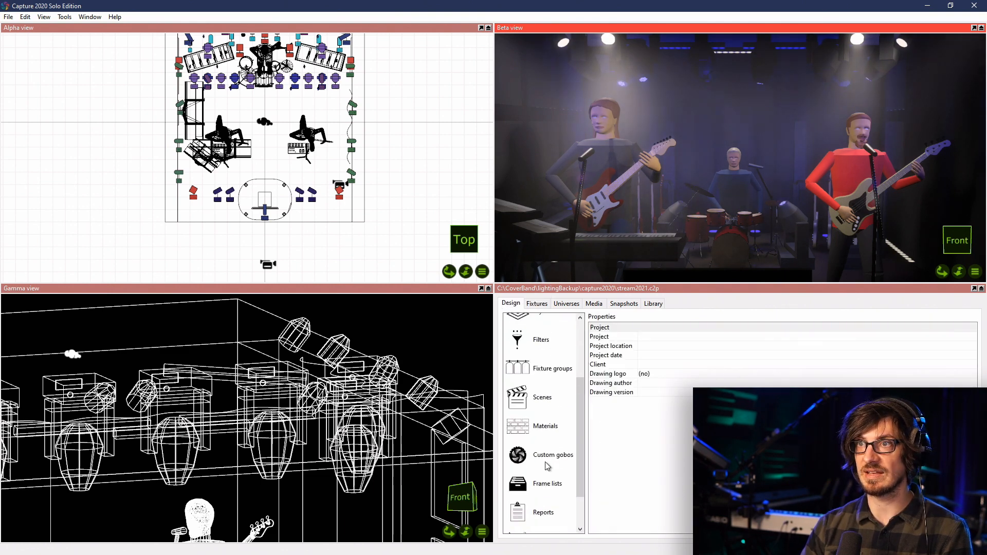
left_click(534, 369)
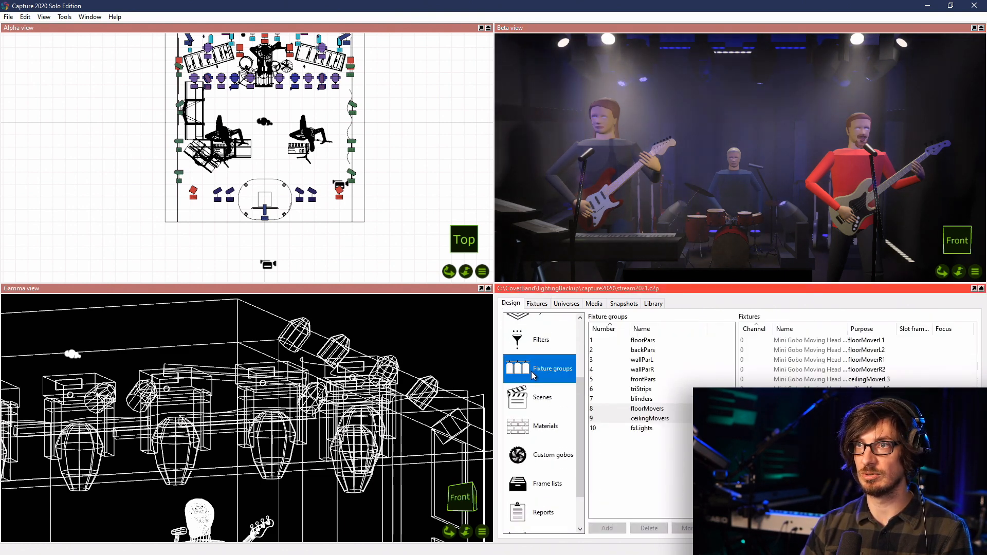
left_click(614, 410)
left_click(643, 418)
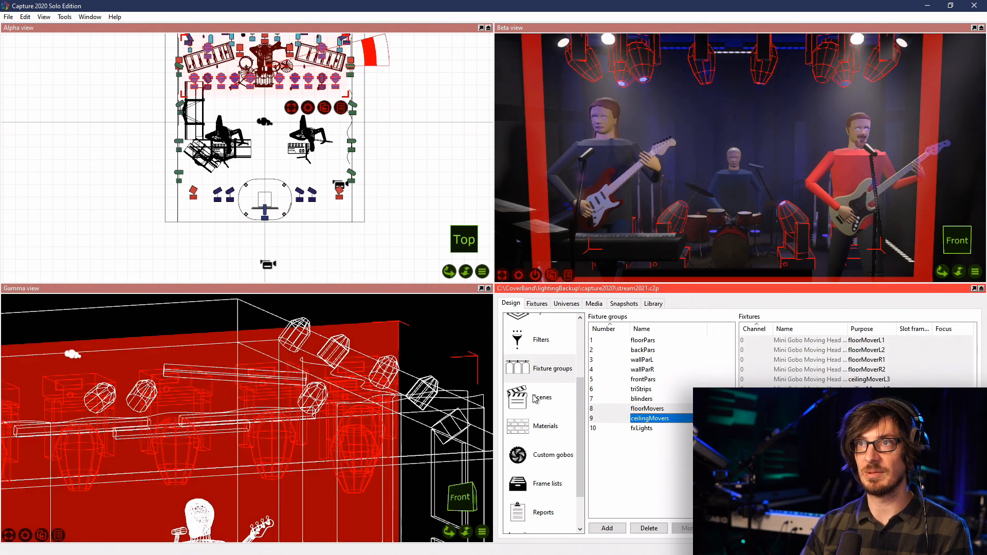
Set the selected movers' intensity scale to 80%, deselect them and return to the MagicQ cue store with the small Beta view
scroll(535, 399, "up", 2)
left_click(539, 356)
scroll(660, 461, "down", 5)
scroll(660, 460, "down", 2)
left_click(650, 412)
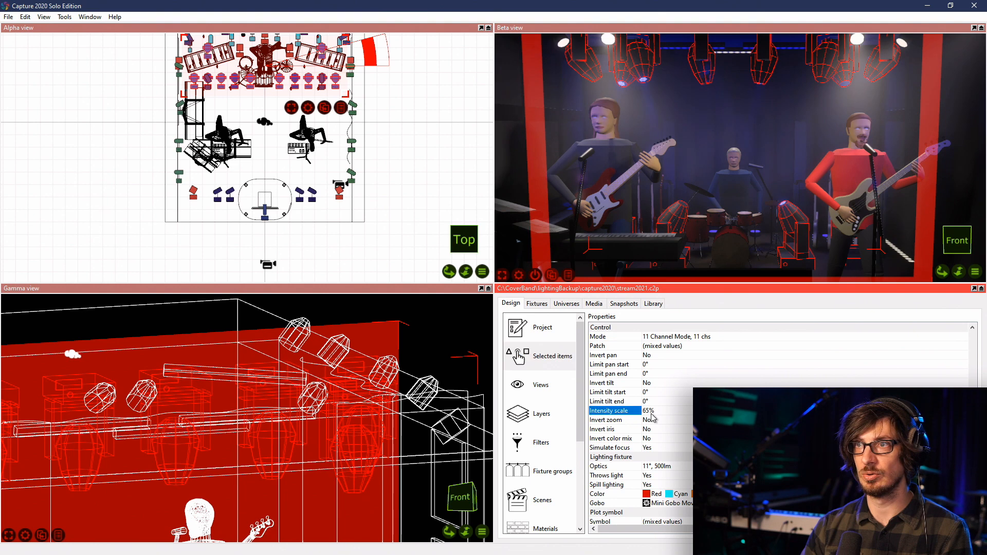
left_click(649, 413)
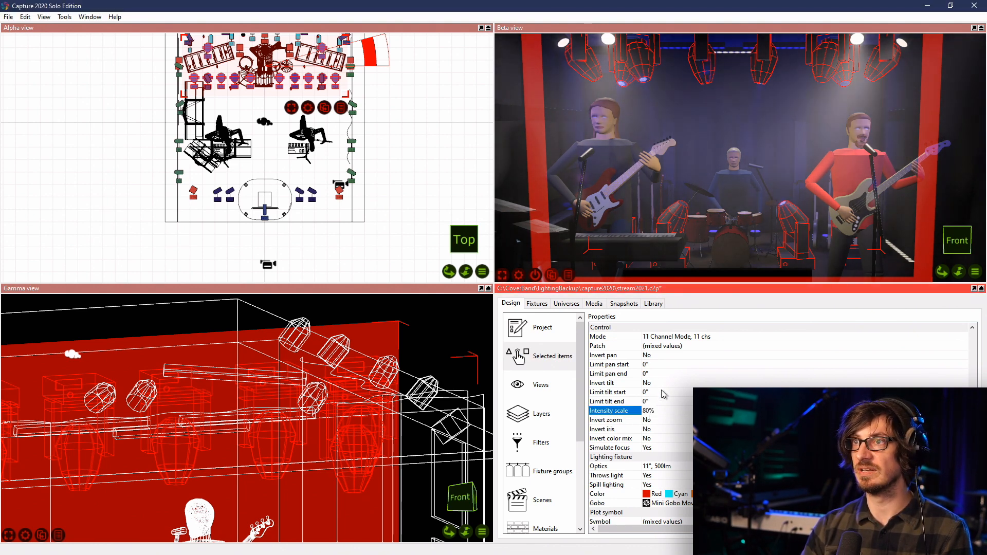
left_click(488, 76)
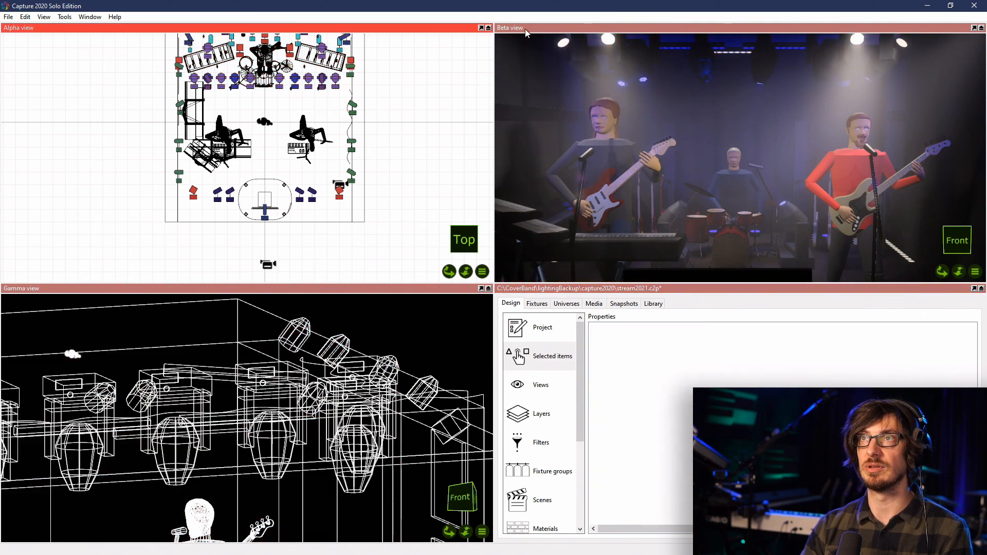
double_click(526, 29)
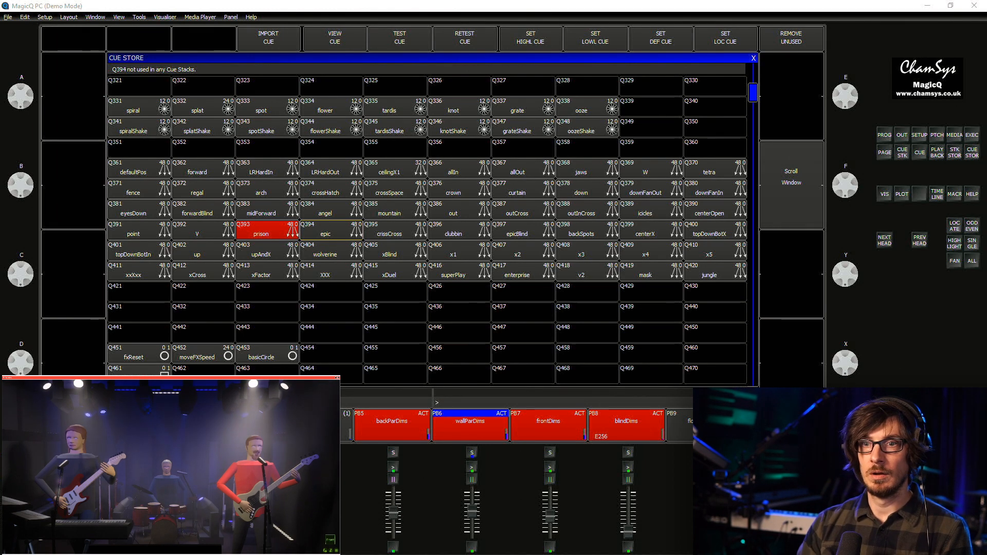
Test the eyesDown position, activate the forward position and release the eyesDown and prison cues
left_click(135, 210)
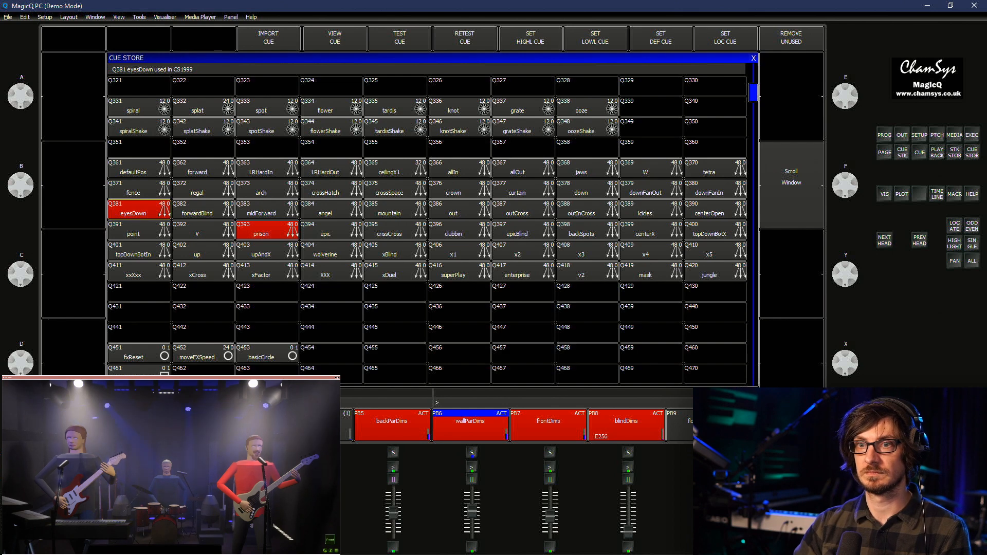
left_click(203, 168)
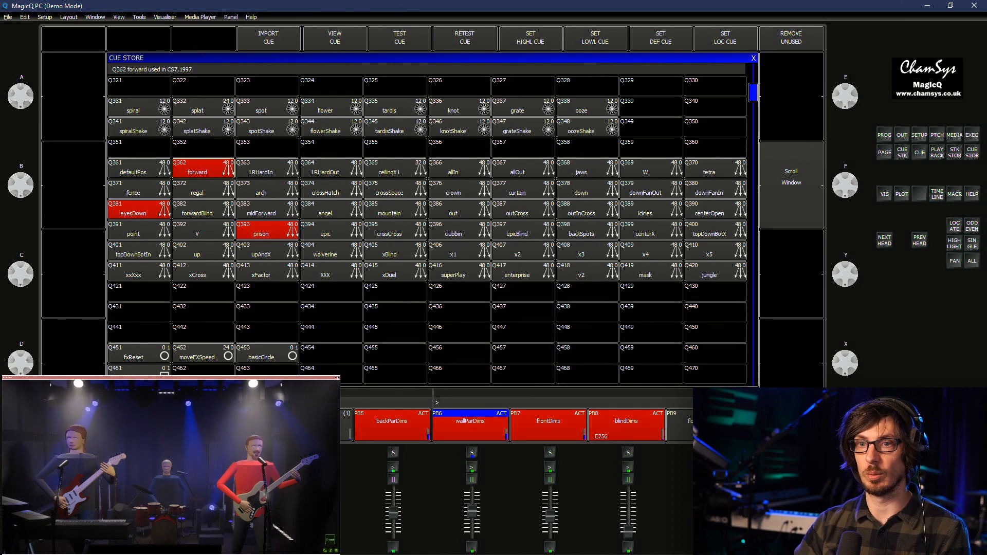
left_click(139, 209)
left_click(267, 231)
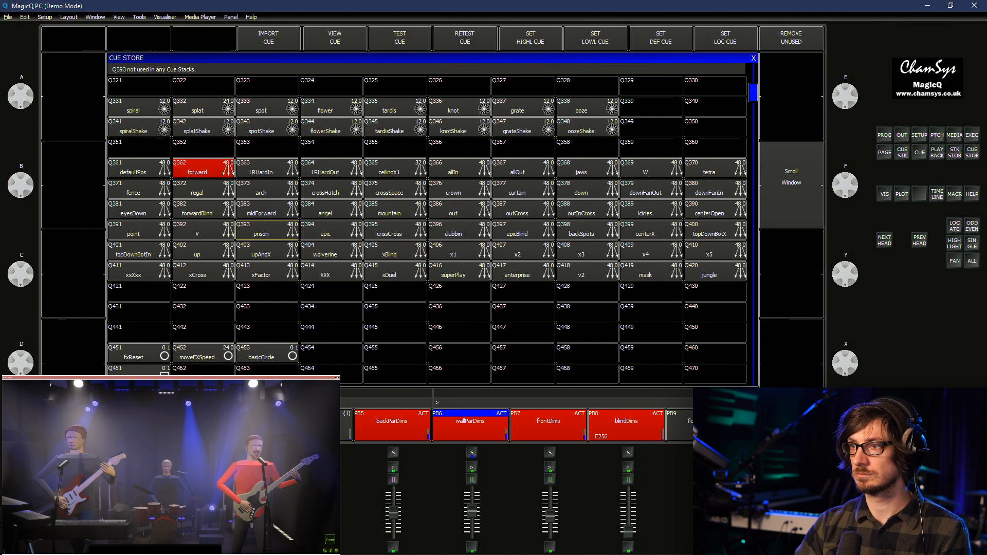
Try spreads of 0% and 20% for the Sine dimmer FX in the programmer, then set the spread to 30%
left_click(884, 135)
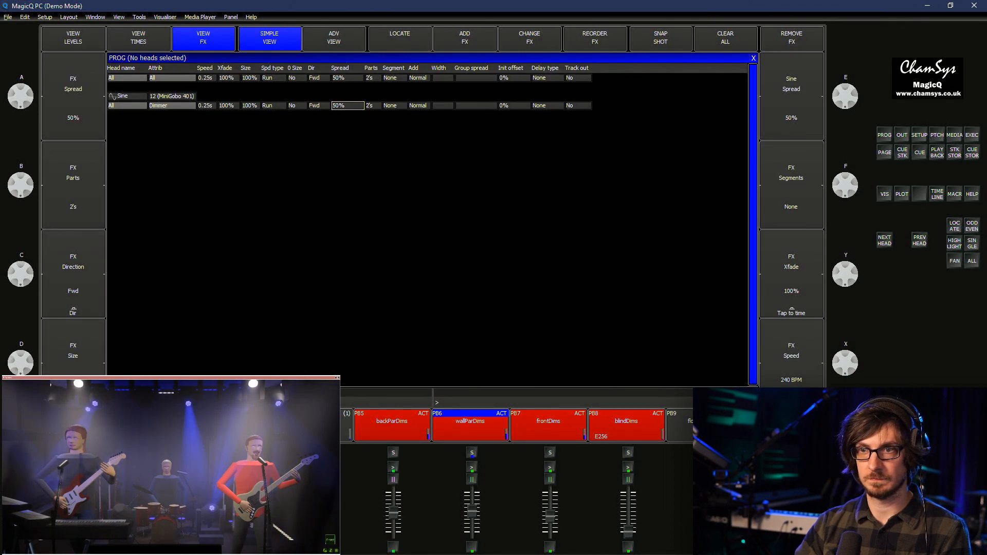
left_click(348, 106)
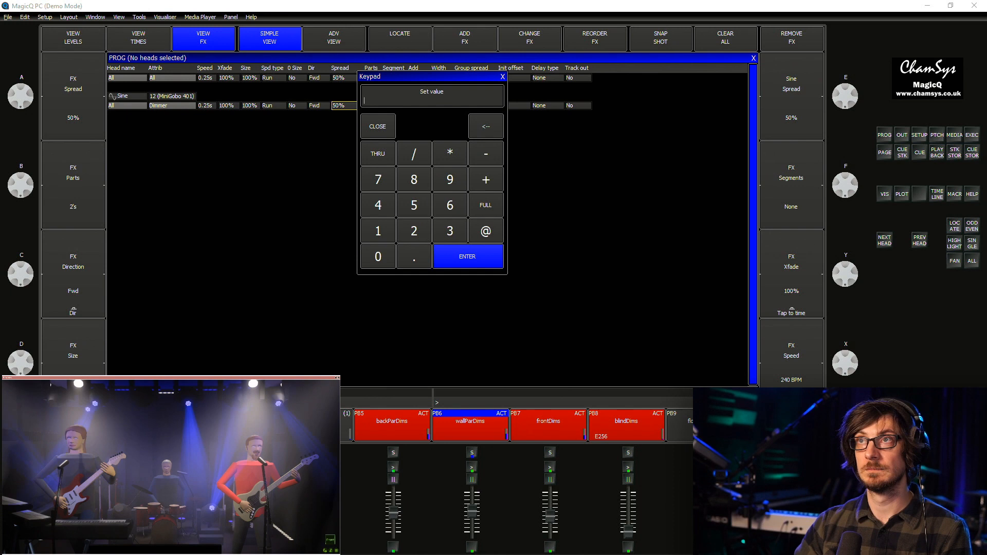
key("Escape")
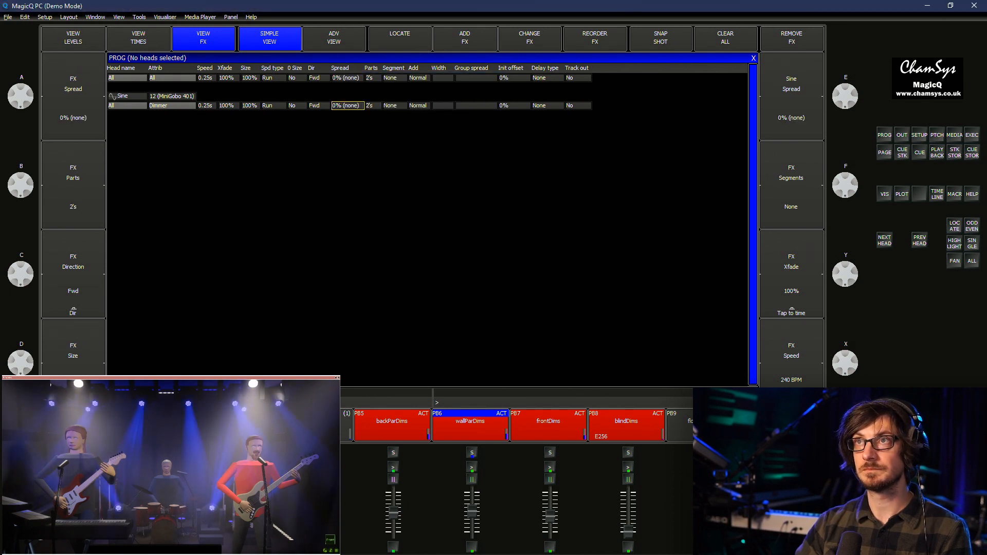
left_click(348, 105)
key("Return")
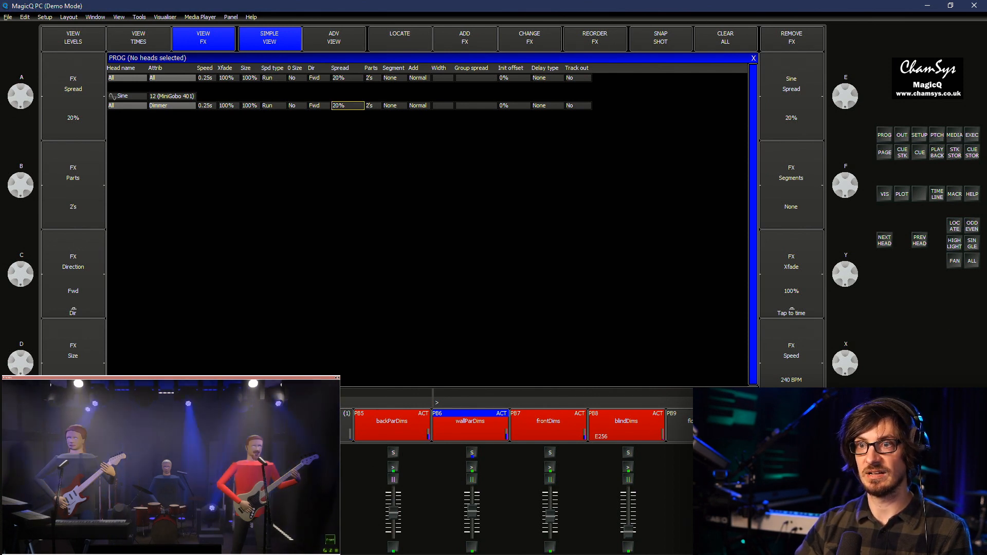
left_click(347, 105)
type("30")
key("Return")
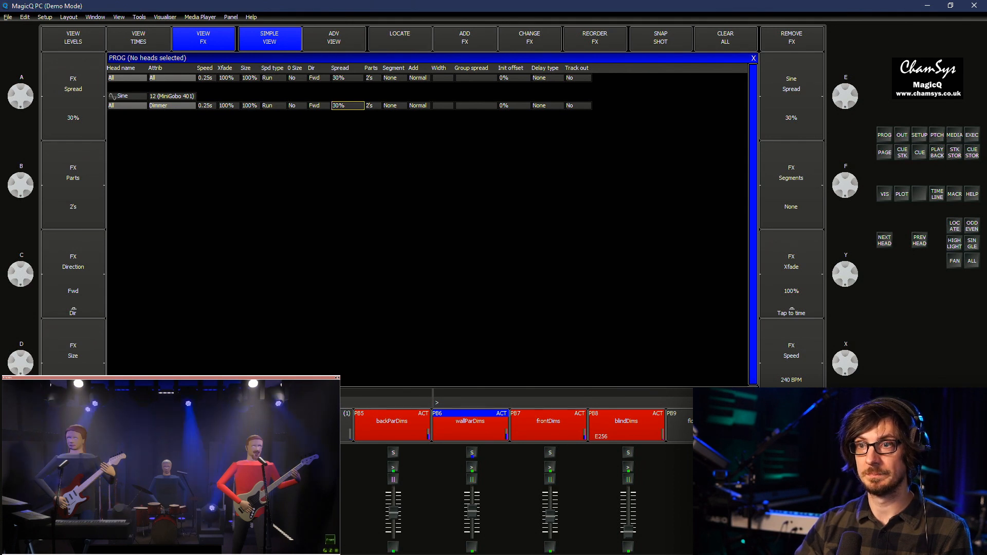
Try 2 segments with the 30% spread on the Sine dimmer FX, then clear the segments with 0
double_click(395, 105)
type("2")
key("Return")
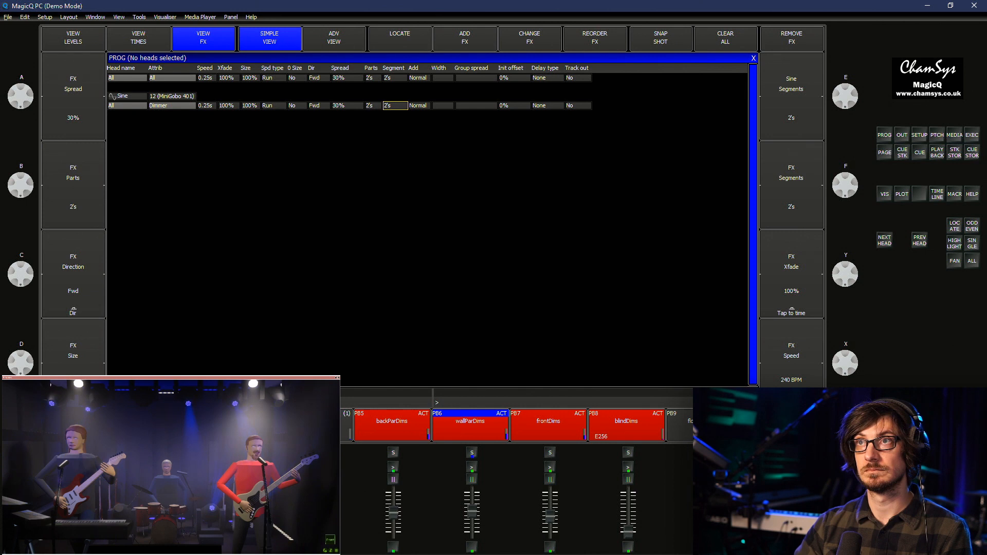
left_click(394, 106)
type("0")
key("Return")
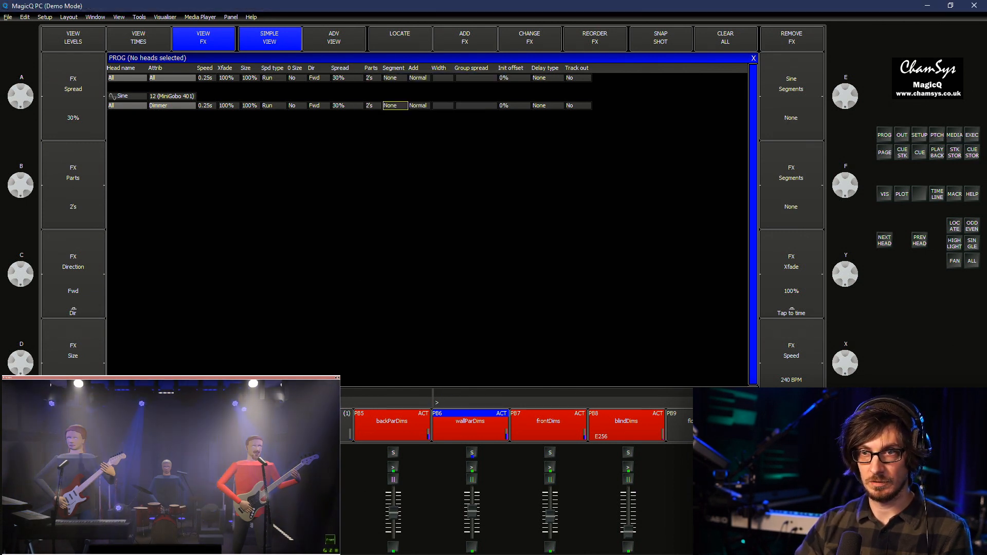
Try a size of 200% on the Sine dimmer FX, then set the size back to 100%
left_click(250, 105)
type("200")
key("Return")
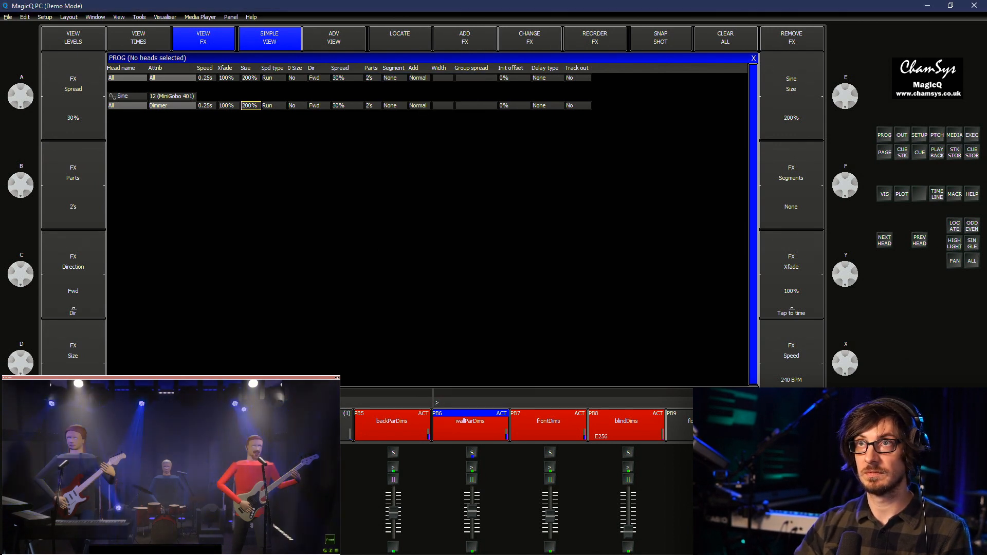
type("100")
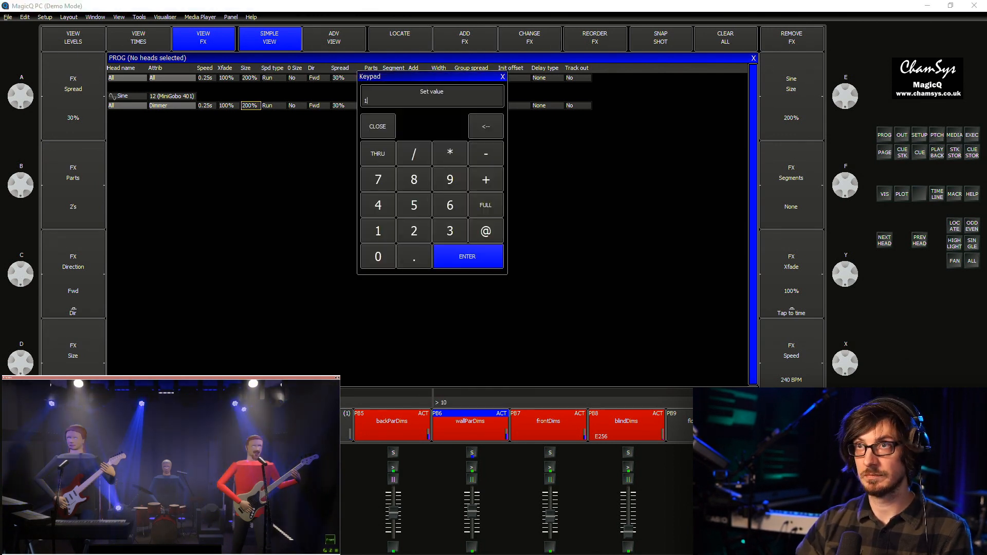
key("Return")
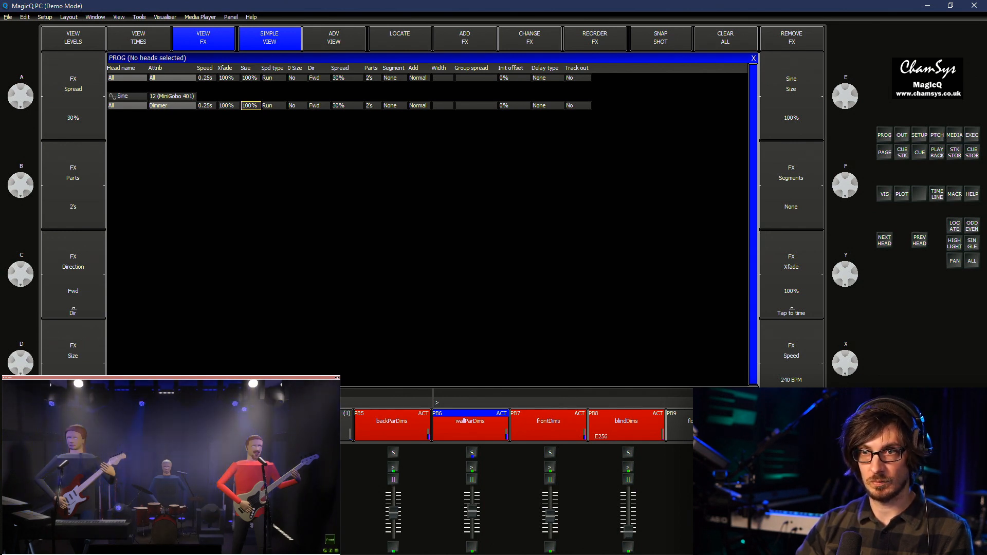
Try the Centre out and Odd/Even directions on the Sine dimmer FX, then return the direction to Fwd
double_click(318, 105)
left_click(370, 104)
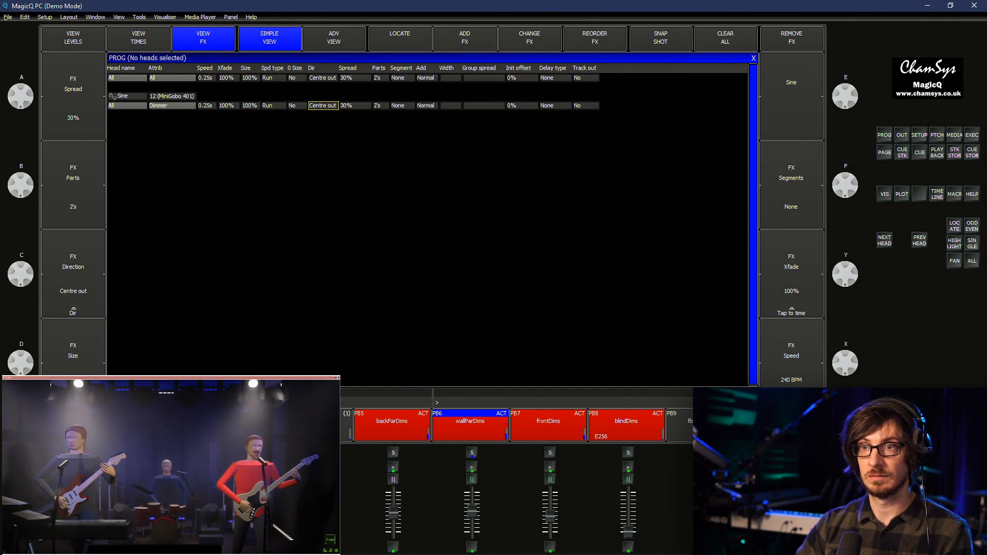
double_click(322, 105)
left_click(453, 103)
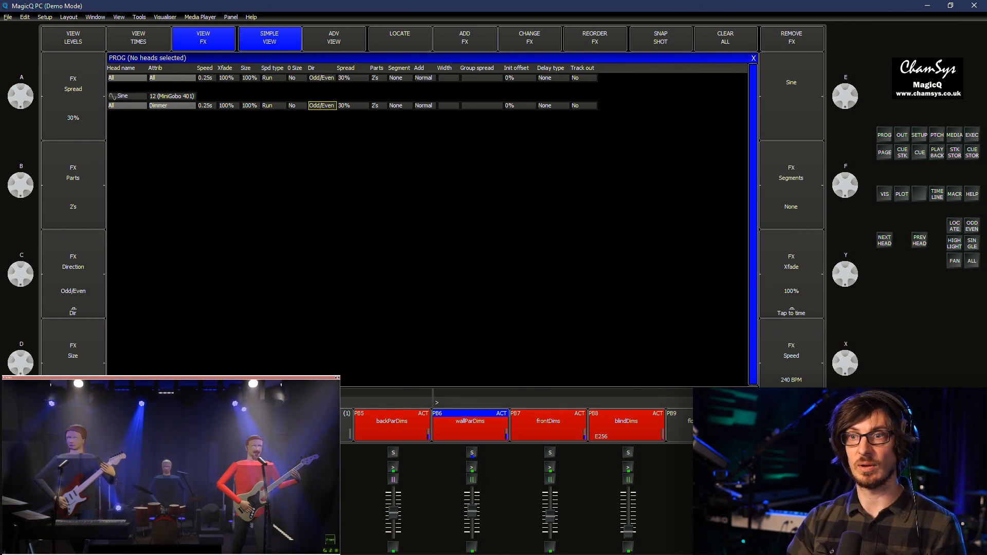
key("Return")
left_click(249, 103)
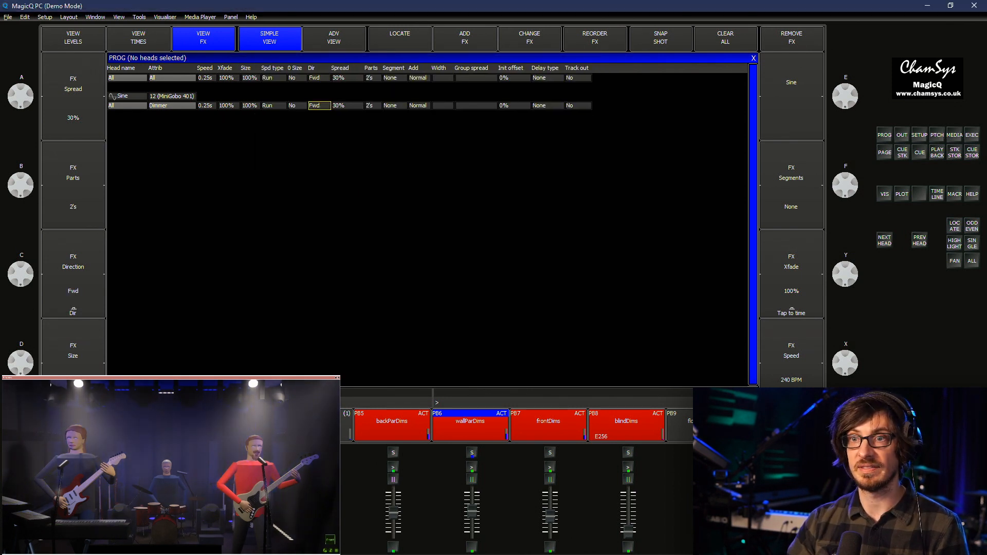
Set the direction of the Sine dimmer FX to Even/Odd
left_click(348, 106)
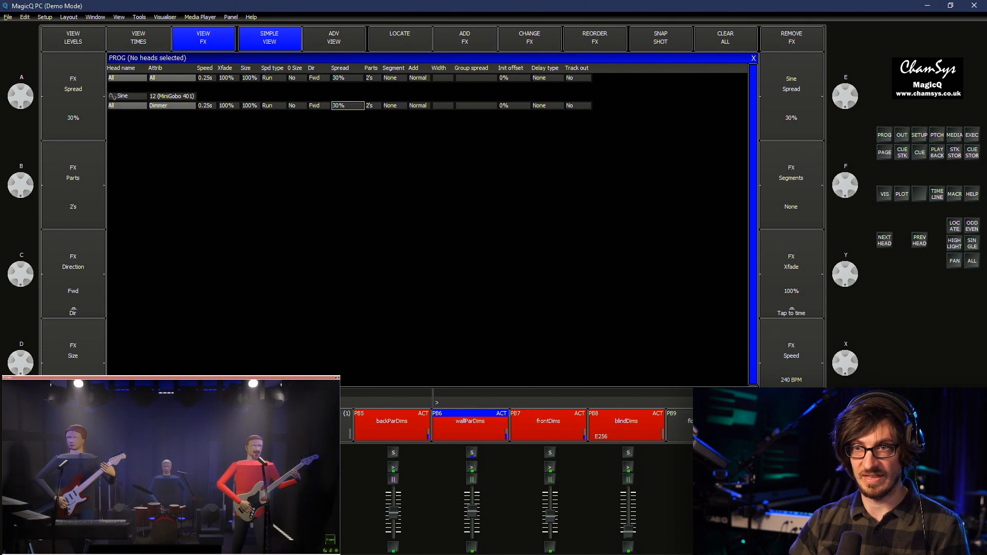
double_click(319, 105)
left_click(452, 102)
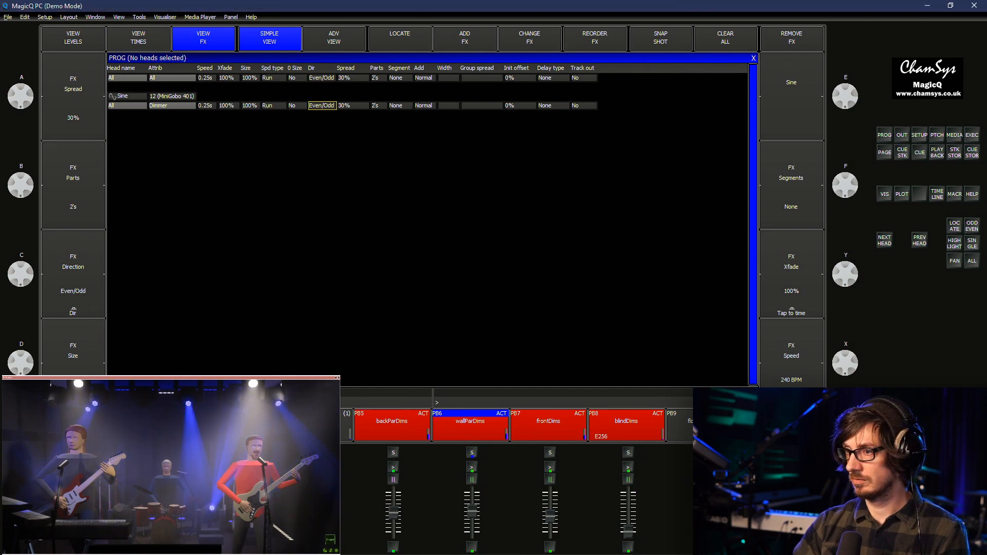
Record the Even/Odd sine effect to FX palette slot F159 with the name moverSineEO
key("ctrl+f")
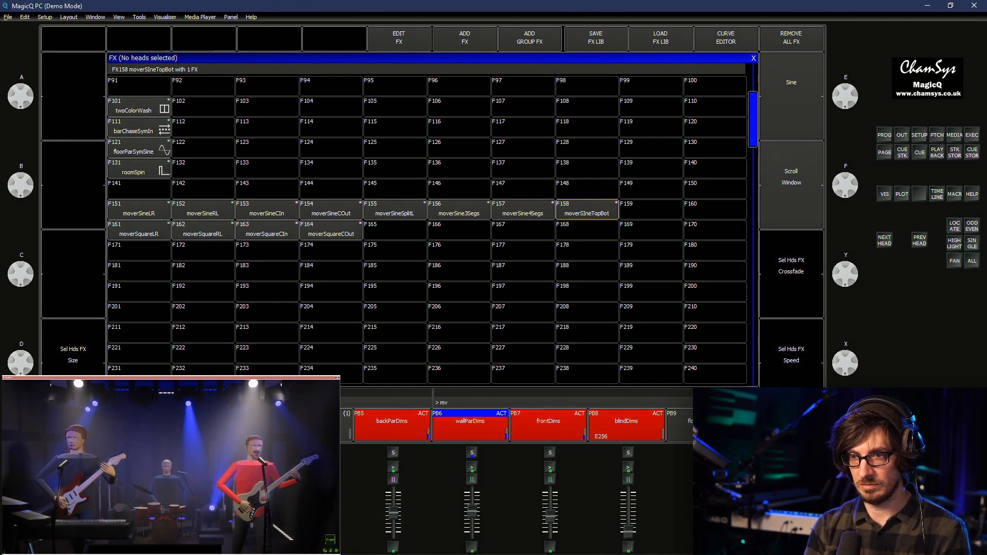
type("erSineE")
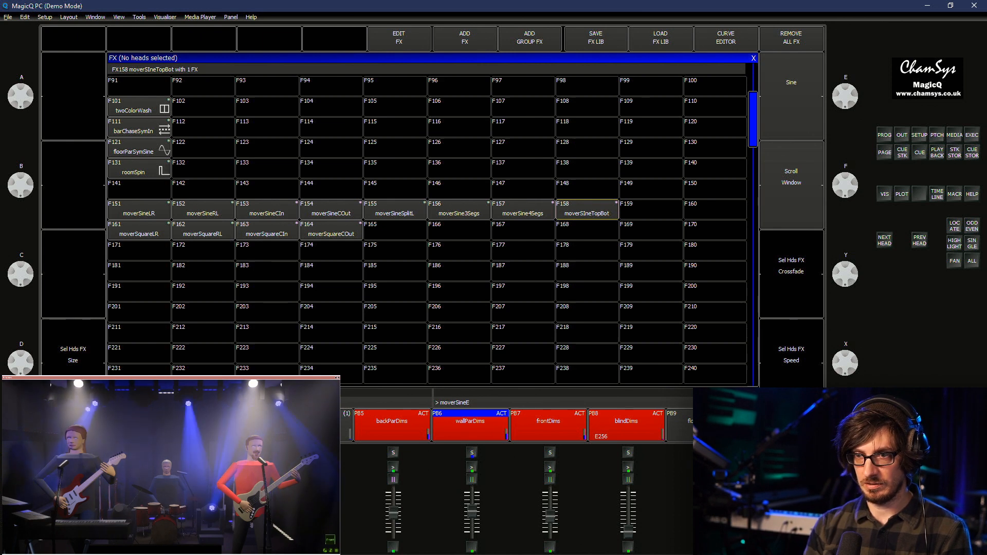
type("O")
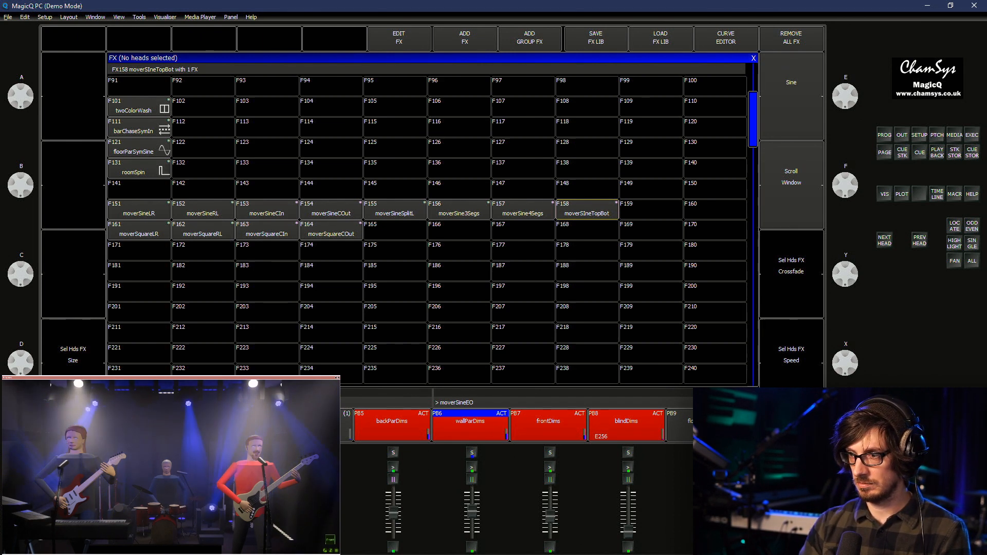
key("Return")
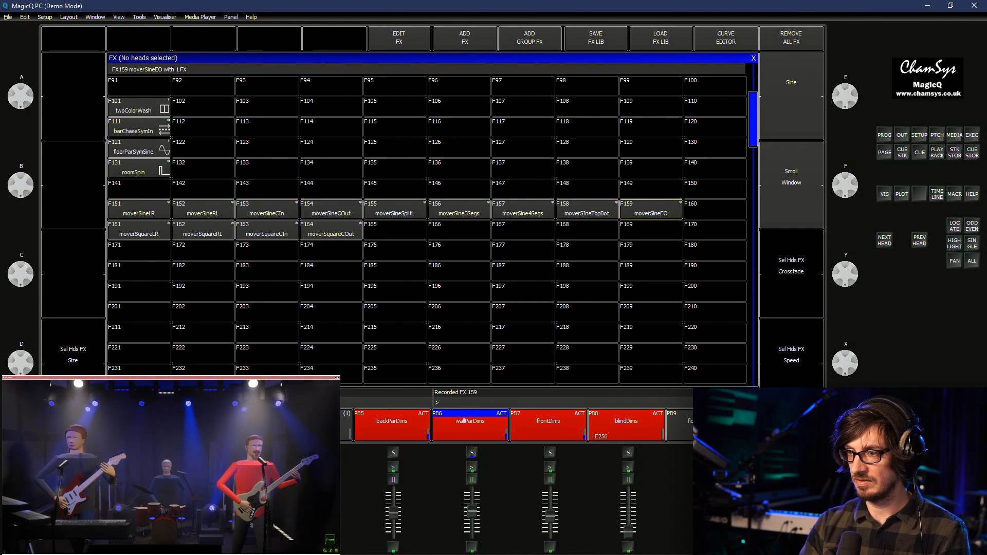
Move the four moverSquare effects to the FX slots starting at F171 and return to the programmer
key("ctrl+m")
left_click_drag(138, 231, 331, 230)
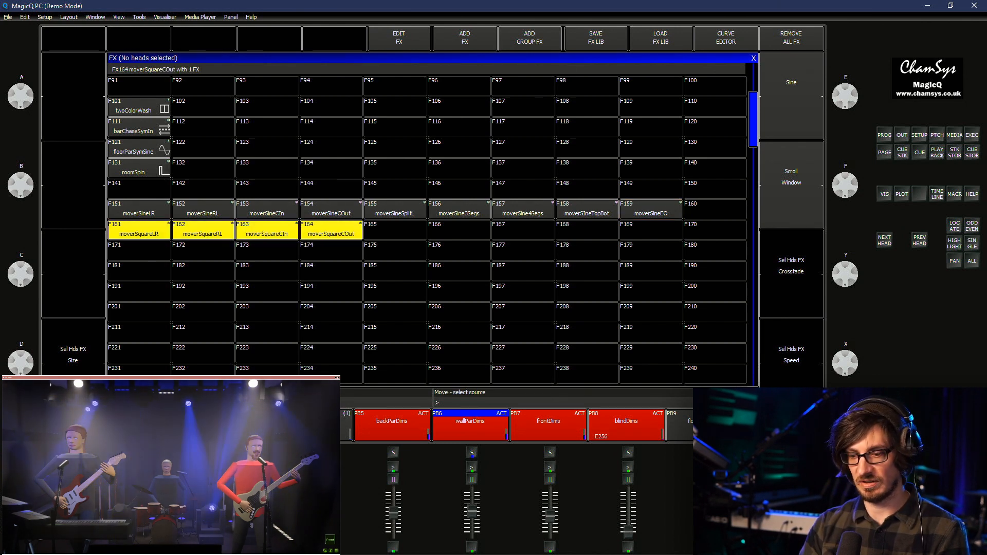
left_click(139, 251)
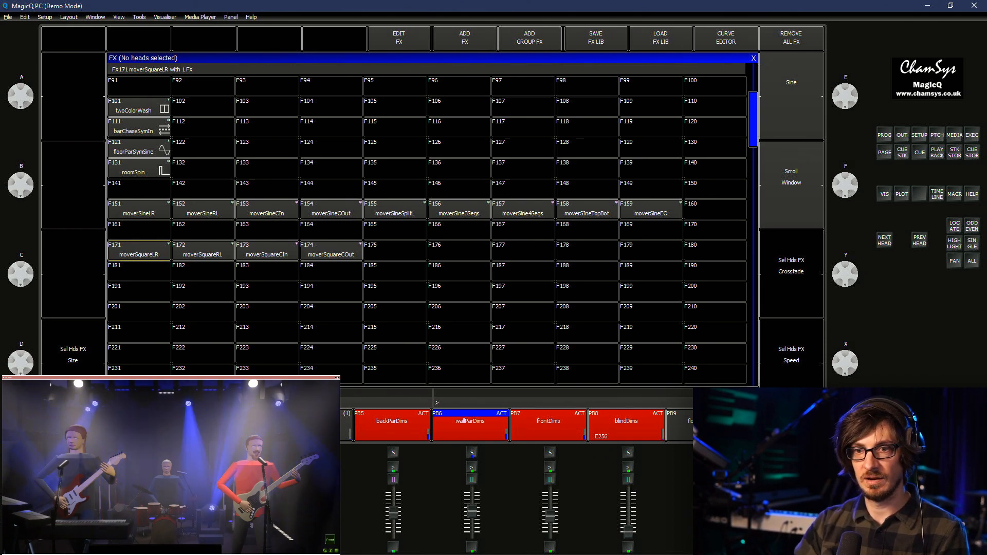
scroll(427, 226, "down", 11)
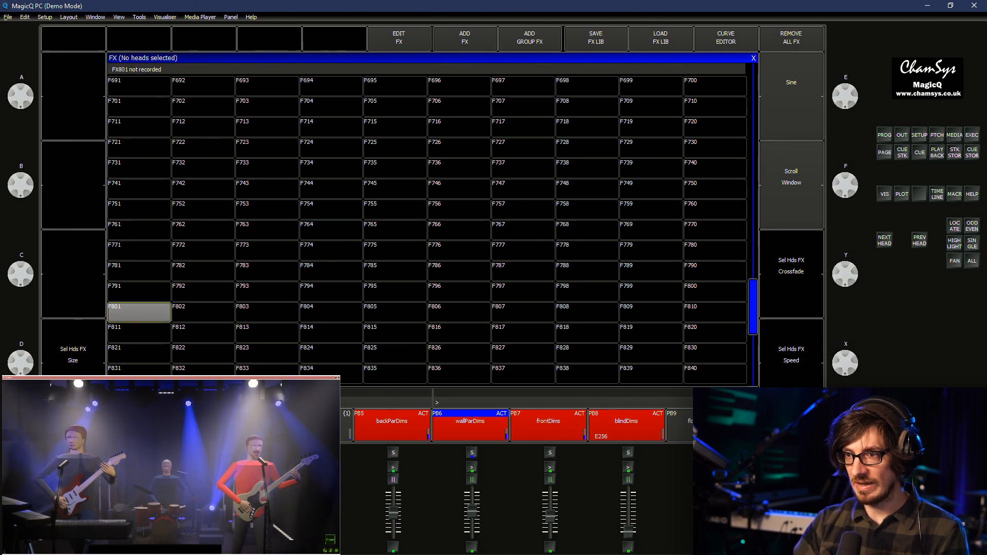
scroll(426, 226, "up", 11)
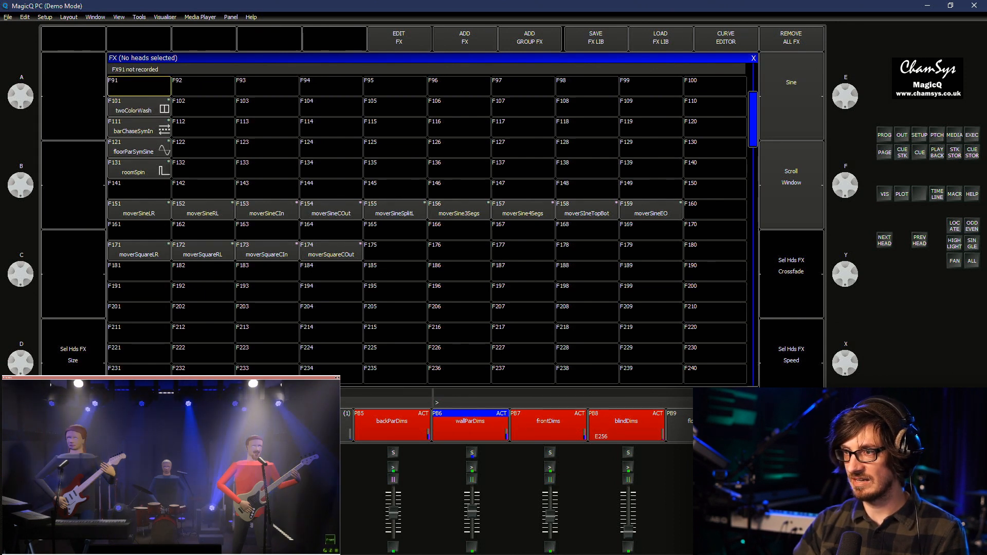
key("Escape")
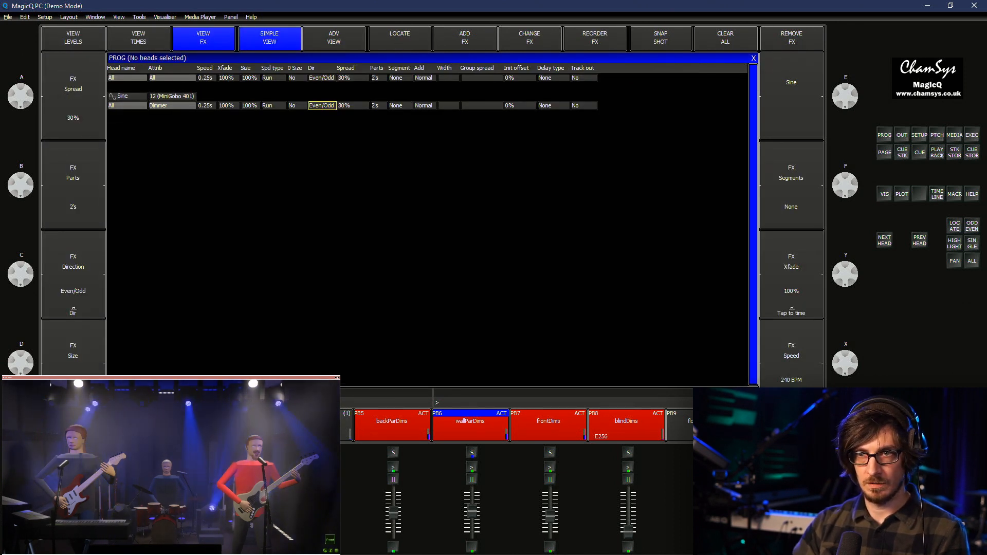
Set the Sine dimmer FX direction to Centre out, then try a 0% crossfade and restore it to 100%
key("Return")
left_click(372, 103)
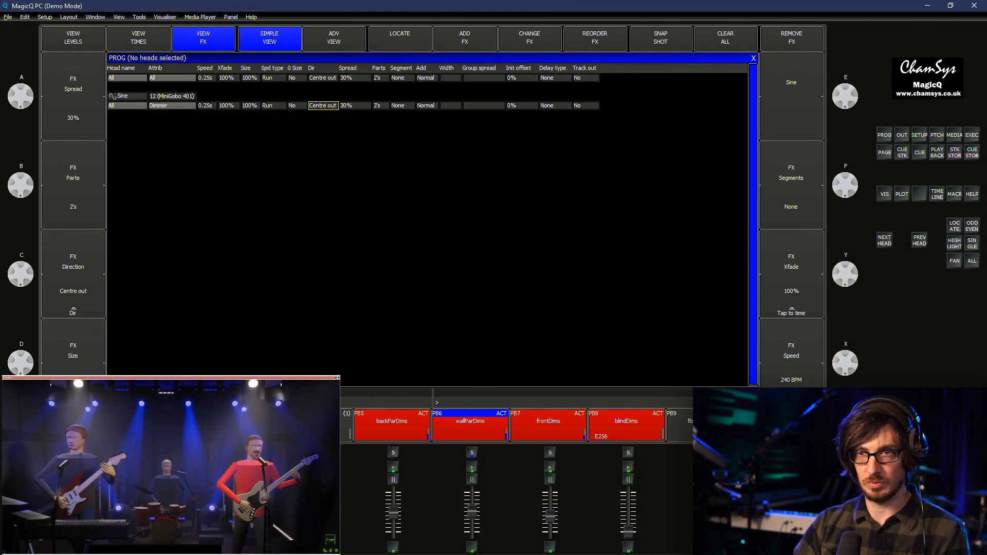
right_click(228, 105)
type("0")
key("Return")
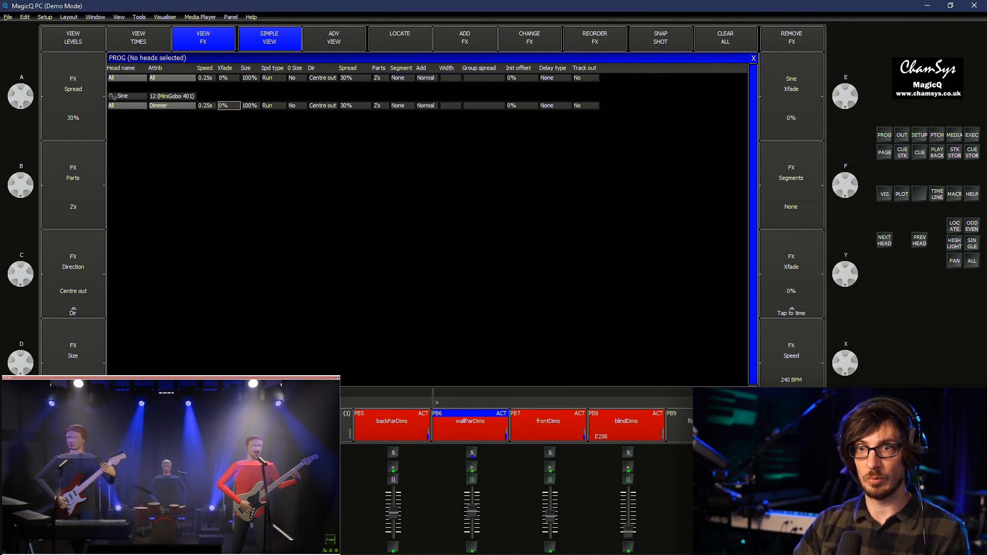
type("100")
key("Return")
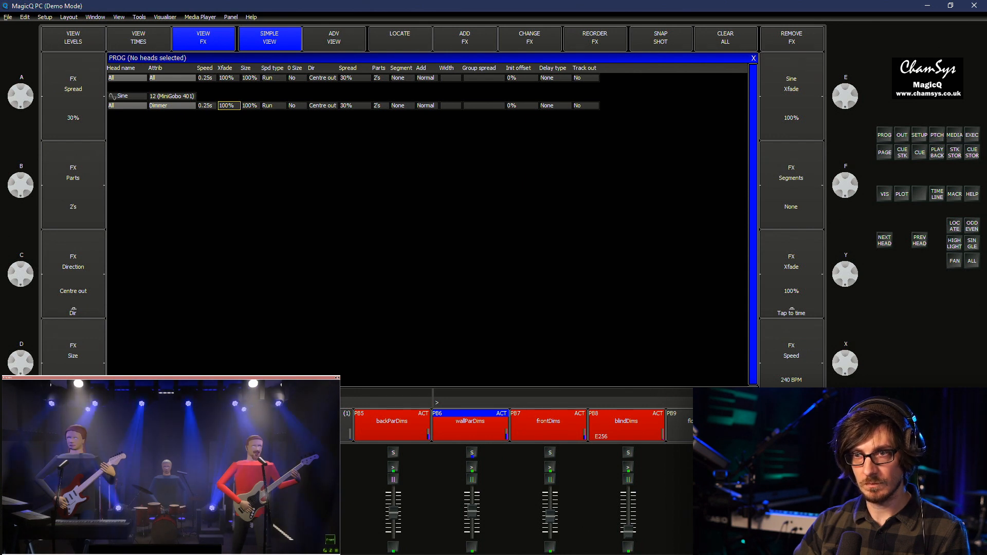
Try spreads of 50% and 100% on the Centre out Sine dimmer FX
double_click(355, 105)
type("5")
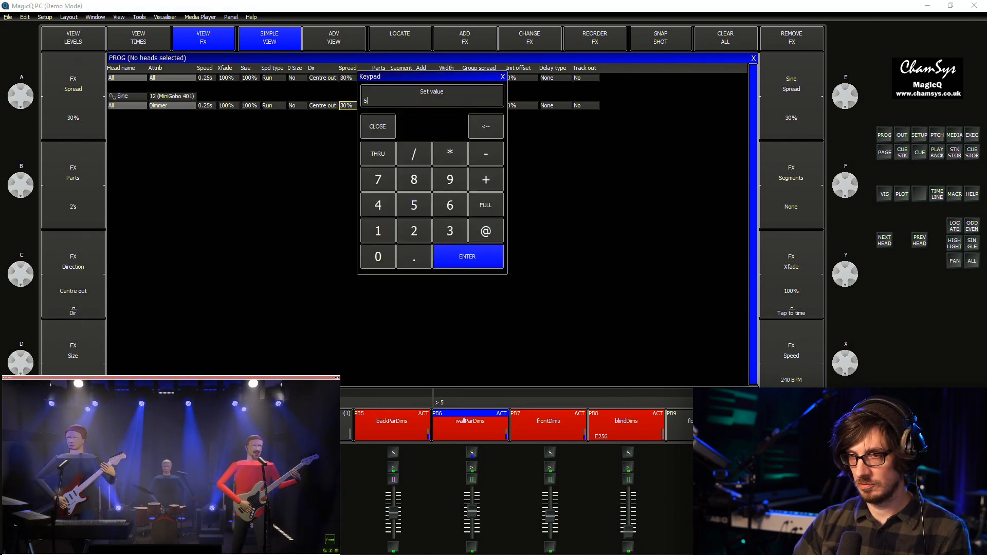
type("0")
key("Return")
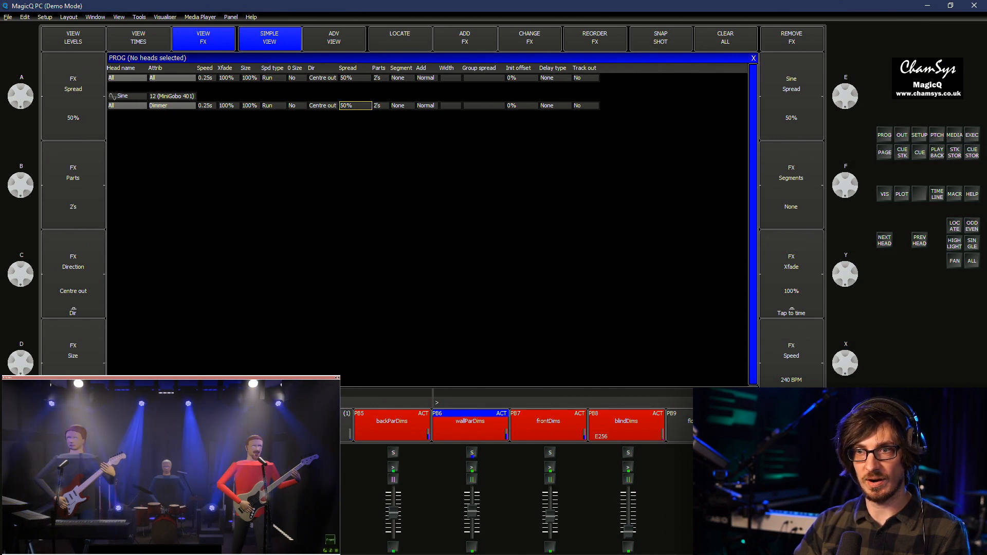
key("Return")
type("100")
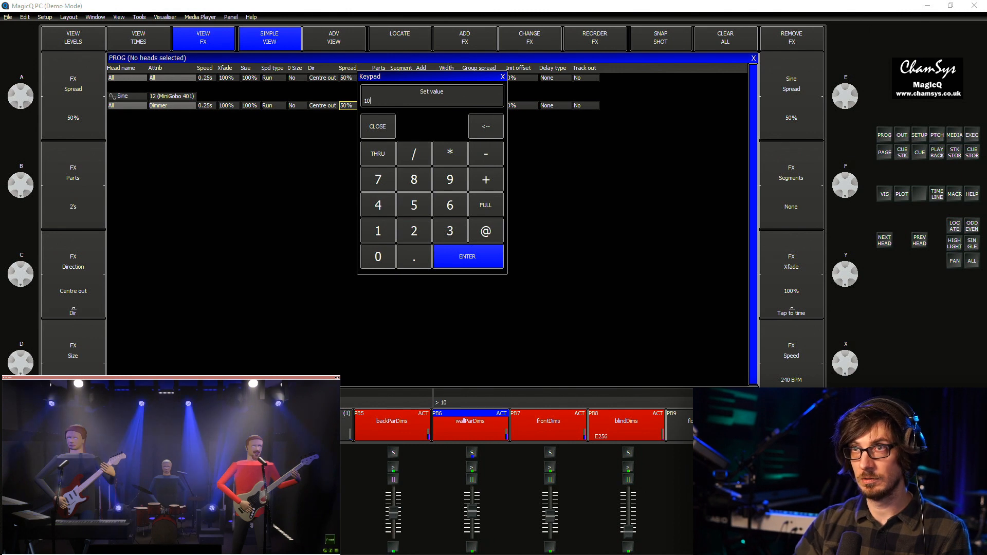
key("Return")
Try a spread of 20% on the Sine dimmer FX, then set the spread to 50%
key("Return")
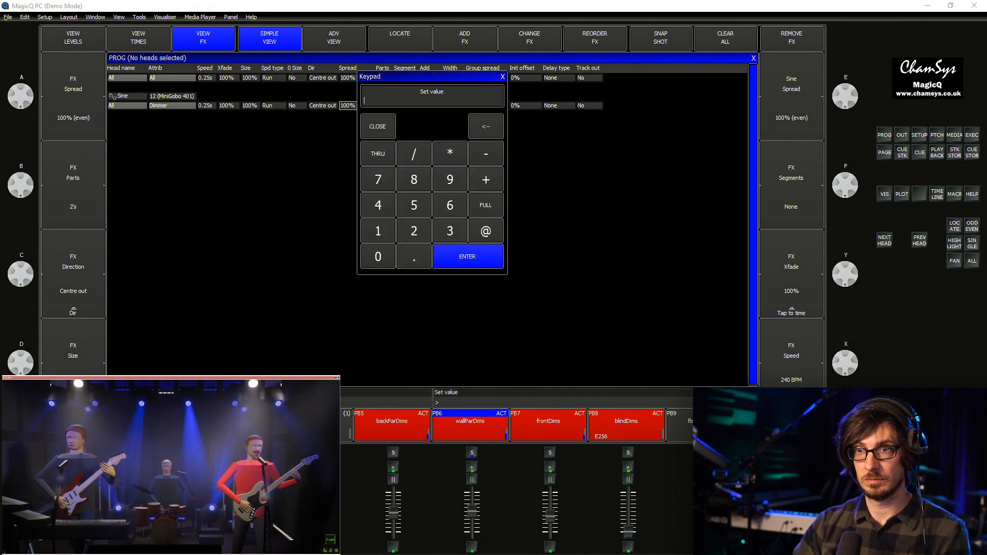
type("20")
key("Return")
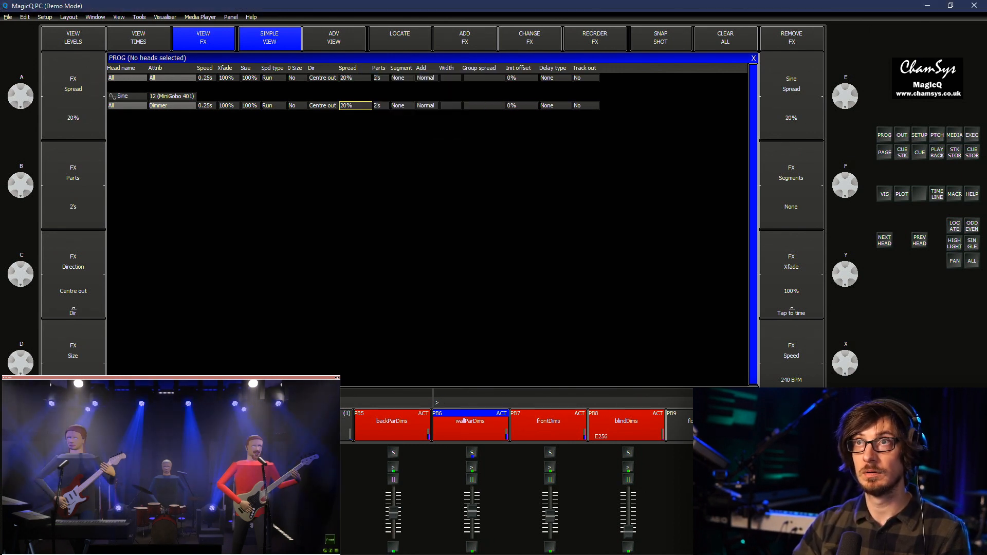
key("Return")
type("50")
key("Return")
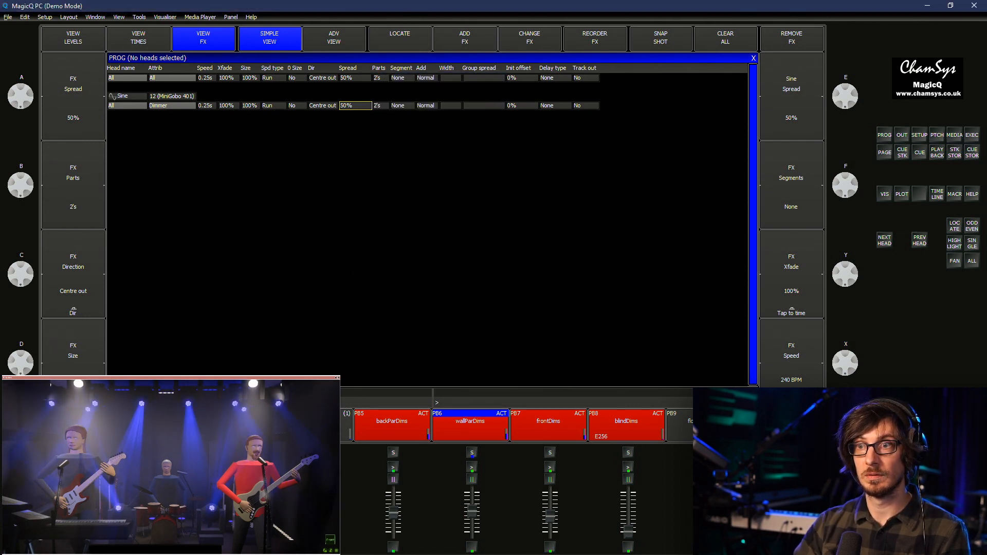
Set the Sine dimmer FX to 6 parts with a spread of 100%
key("Right")
key("Return")
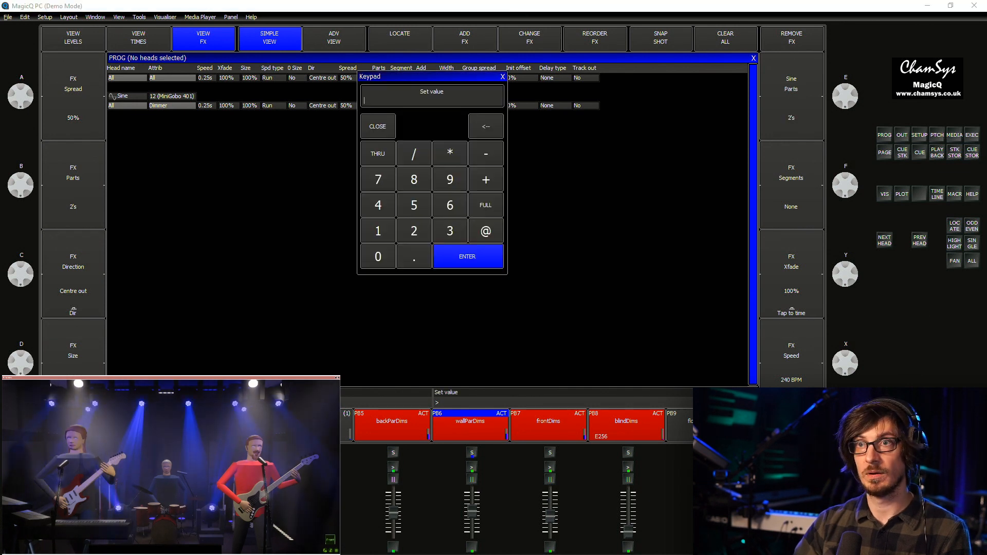
type("6")
key("Return")
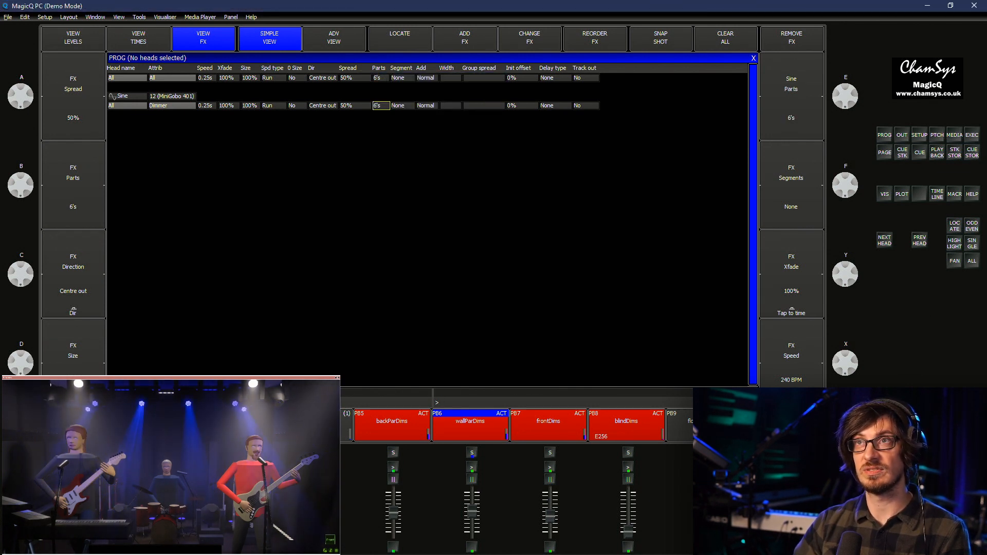
key("Left")
key("Return")
type("100")
key("Return")
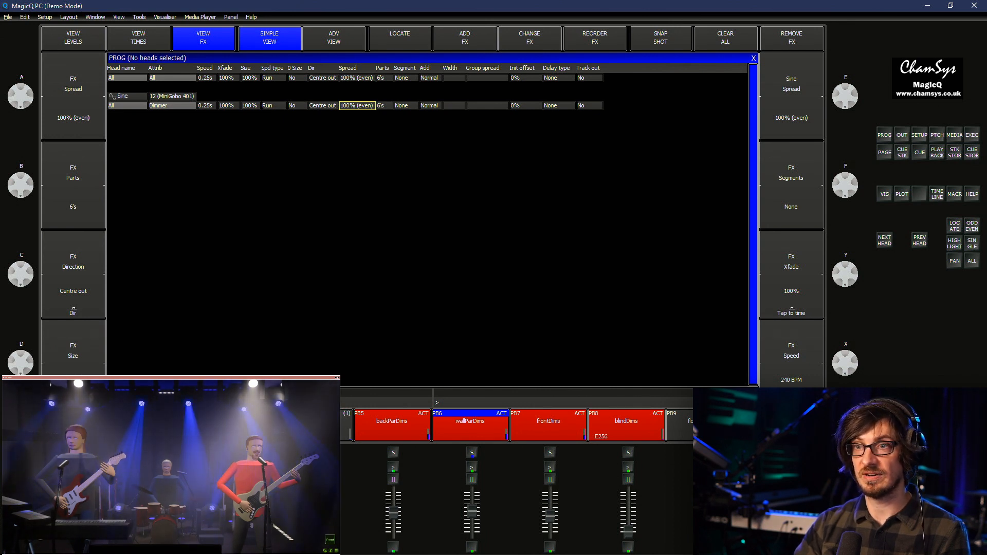
Try 2 segments with the 6 parts and 100% spread on the Sine dimmer FX, then clear the segments with 0
double_click(406, 106)
type("2")
key("Return")
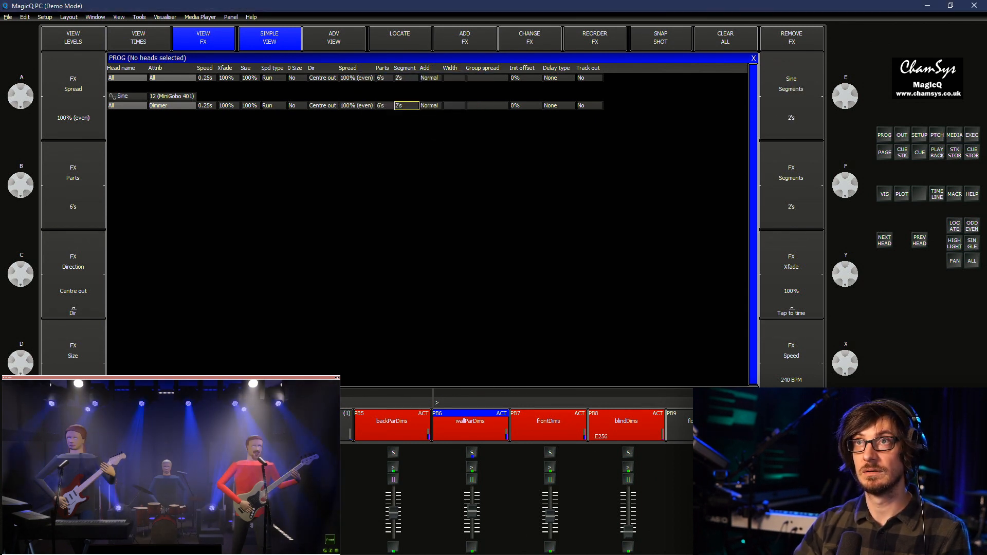
left_click(406, 105)
type("0")
key("Return")
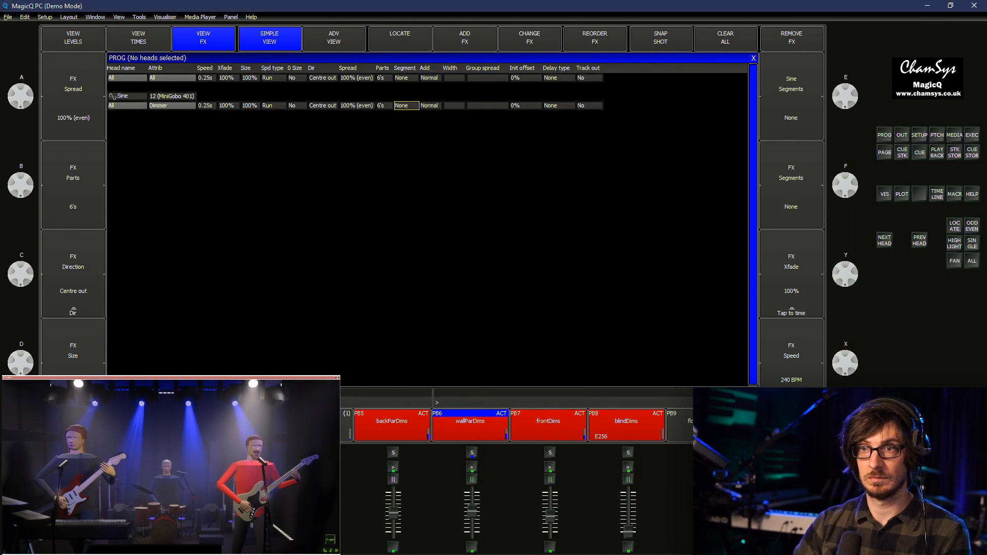
Try 6 segments with the parts cleared on the Sine dimmer FX, then clear the segments and set the parts back to 6
left_click(384, 106)
left_click(384, 105)
type("0")
key("Return")
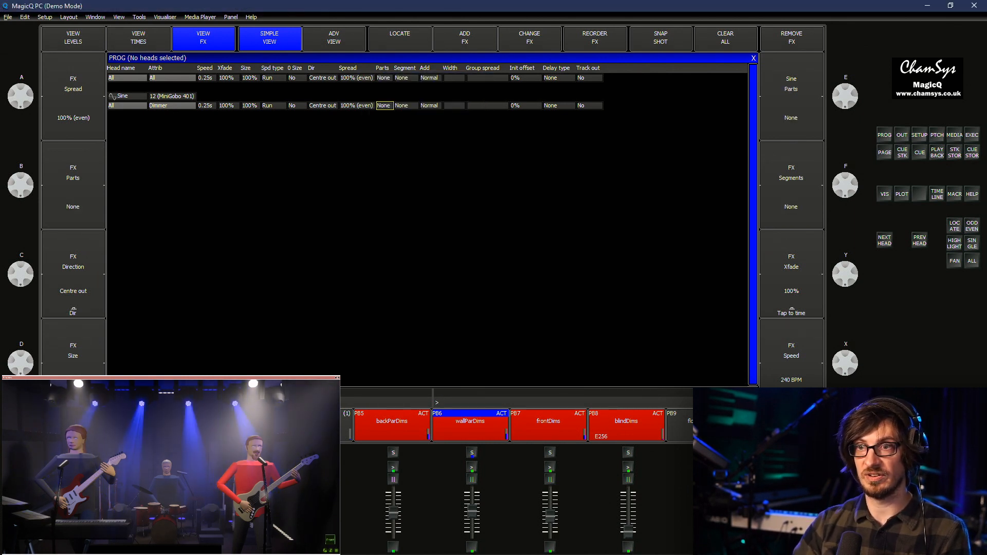
double_click(406, 105)
type("6")
key("Return")
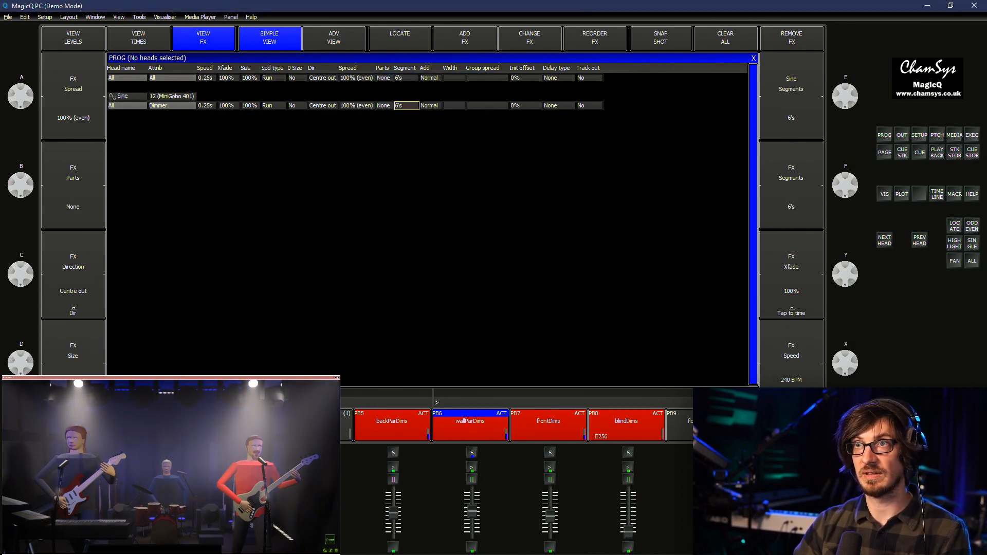
type("0")
key("Return")
double_click(384, 106)
type("6")
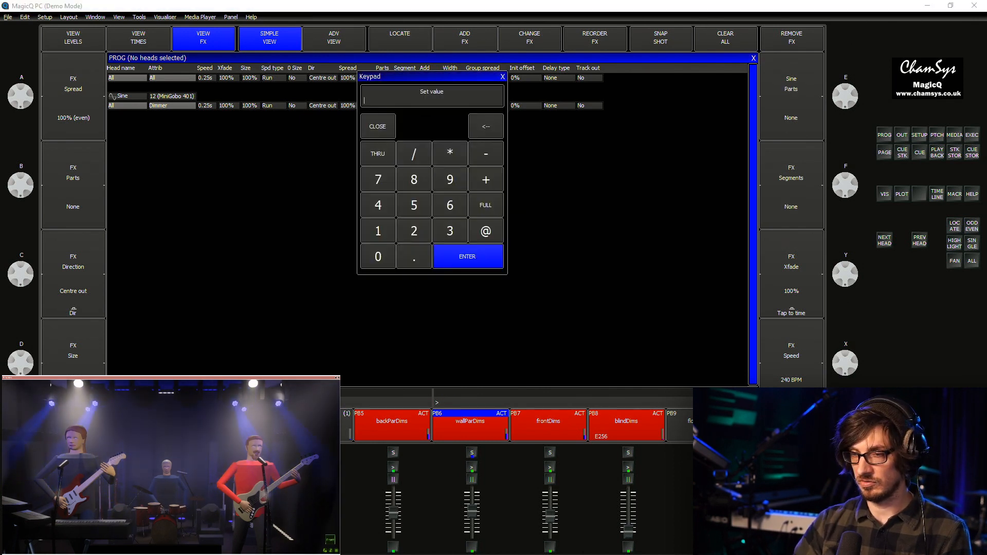
key("Return")
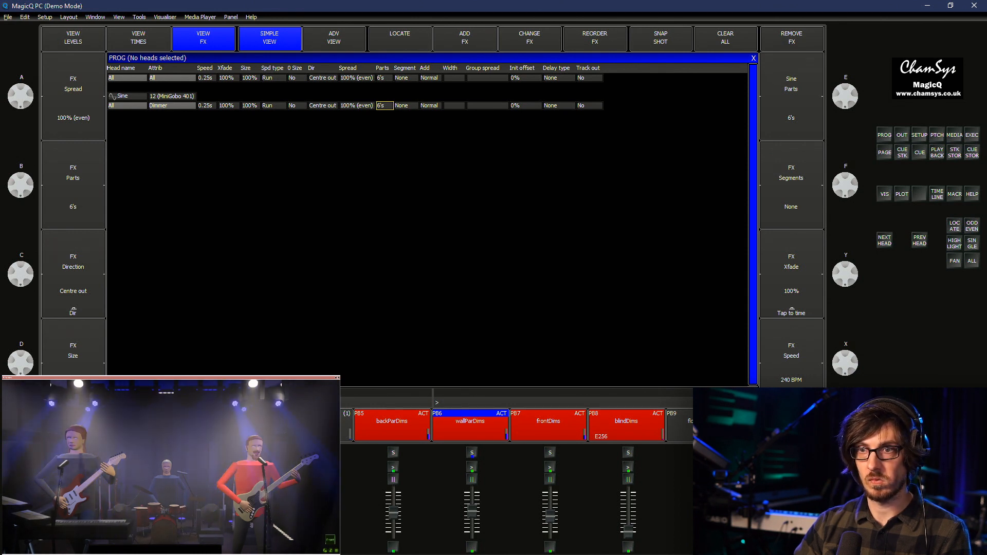
Try the Fwd direction on the Sine dimmer FX, then set the direction back to Centre out
double_click(323, 105)
left_click(452, 103)
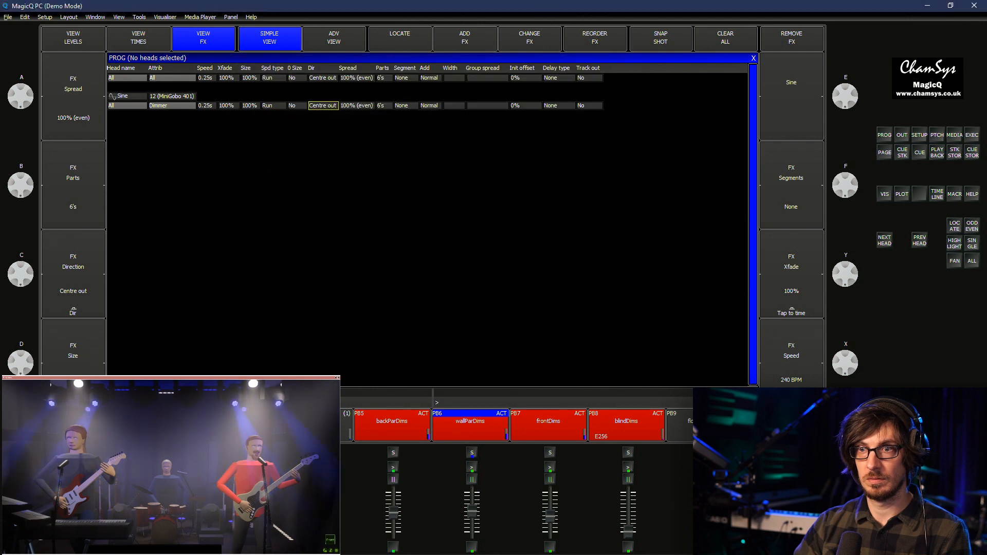
double_click(322, 106)
left_click(249, 103)
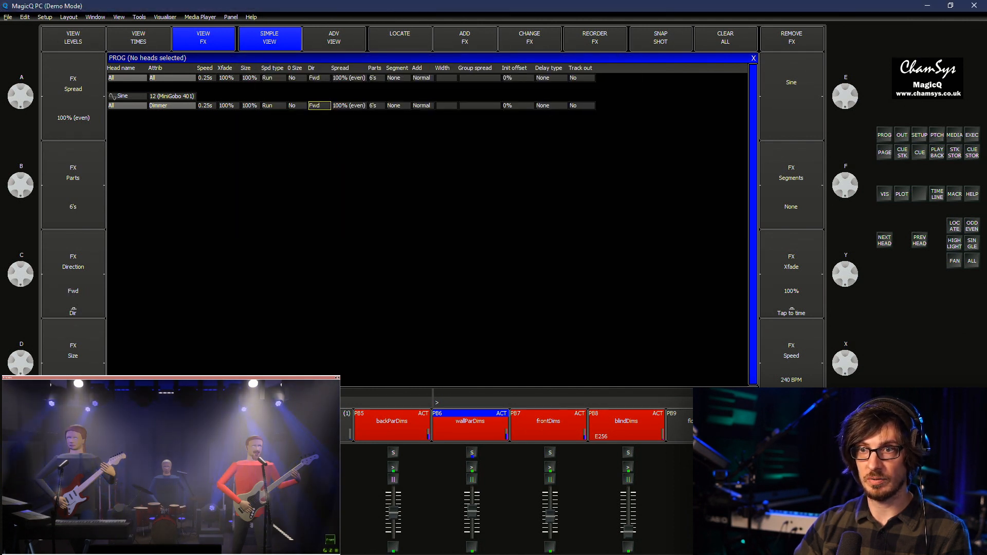
double_click(319, 106)
left_click(372, 102)
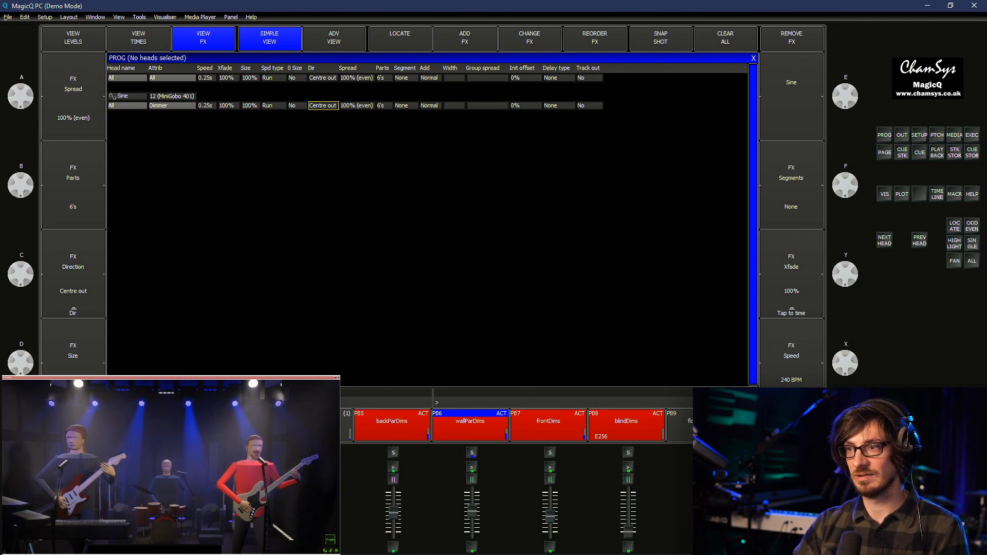
Clear the parts of the Sine dimmer FX with 0 and set its direction to Odd/Even
double_click(384, 105)
type("0")
key("Return")
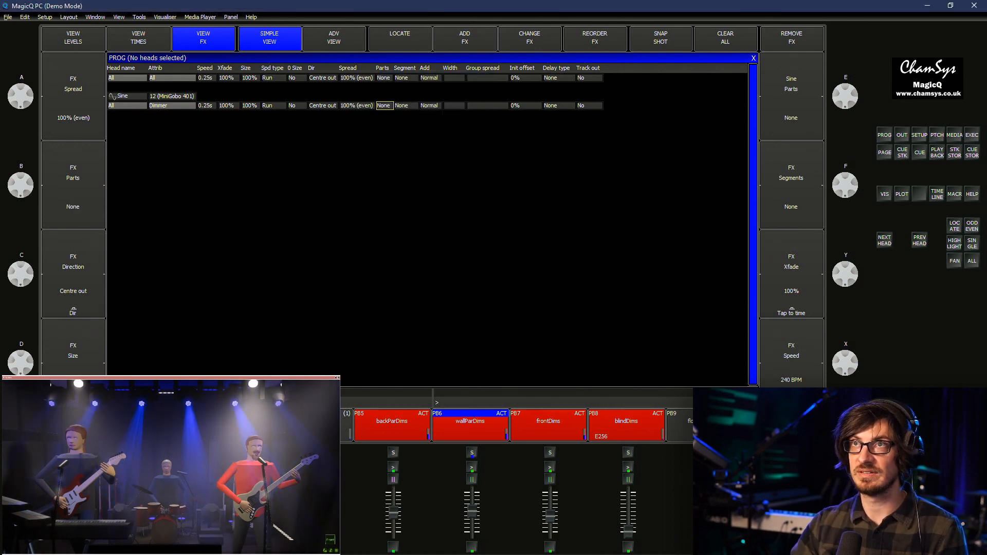
double_click(322, 105)
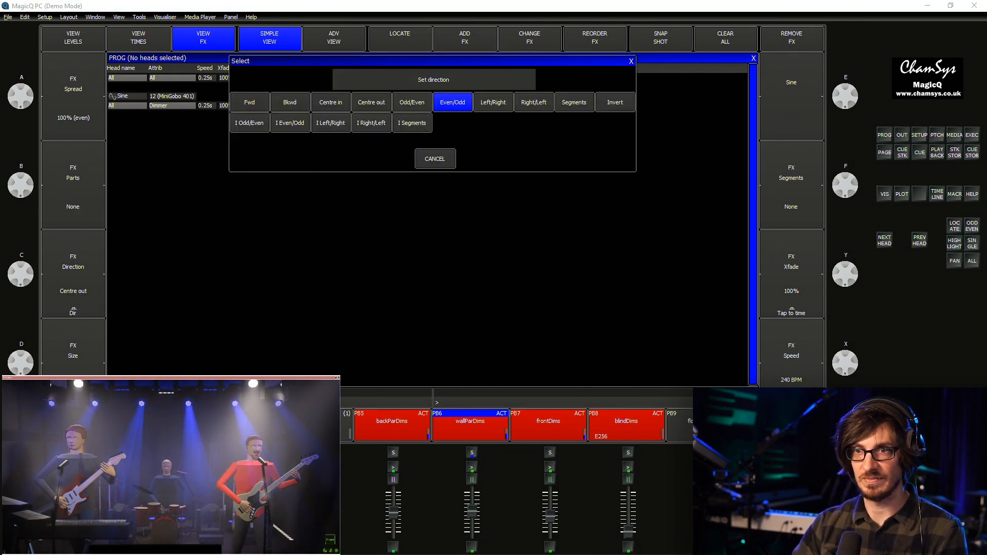
left_click(412, 103)
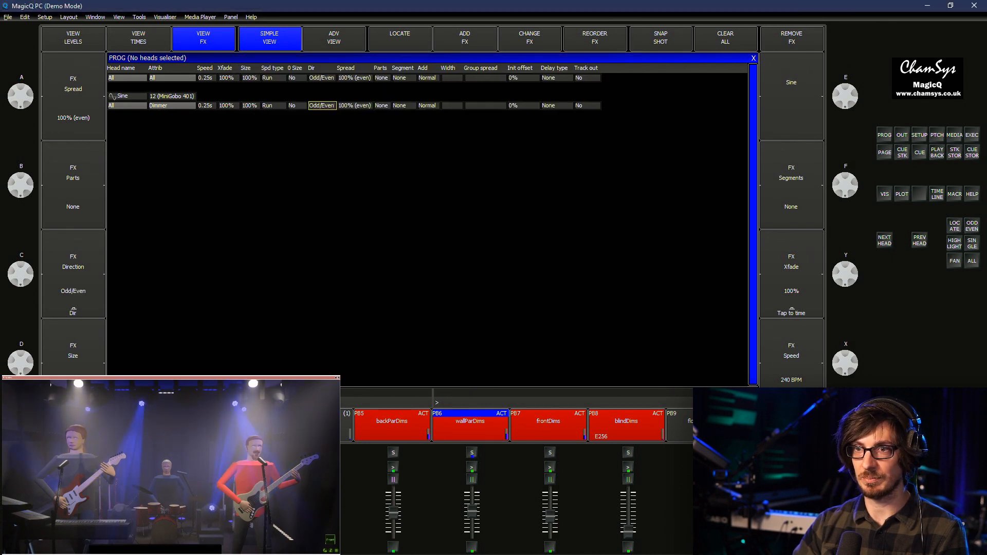
Try 2 and 3 parts on the Odd/Even Sine dimmer FX, then set the parts to 4
double_click(381, 105)
type("2")
key("Return")
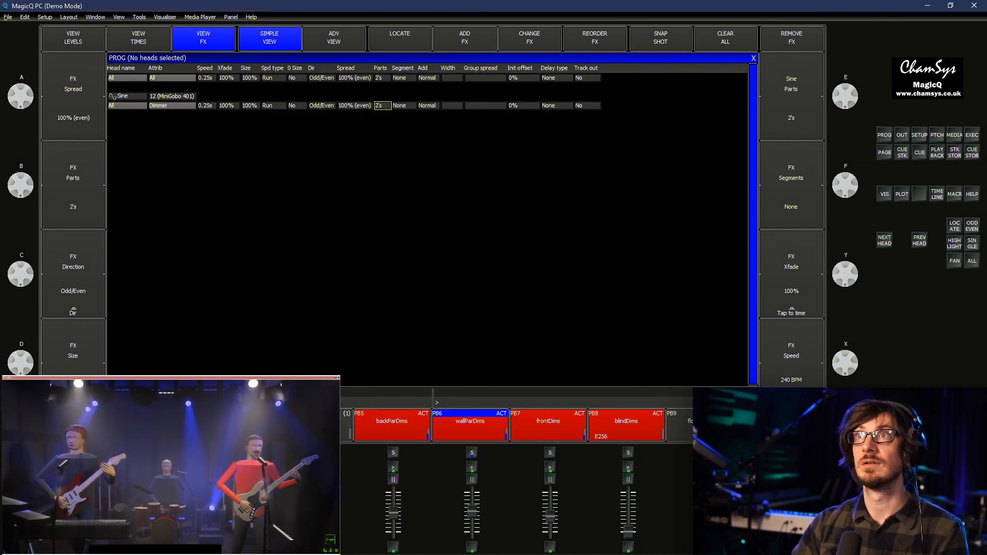
left_click(382, 106)
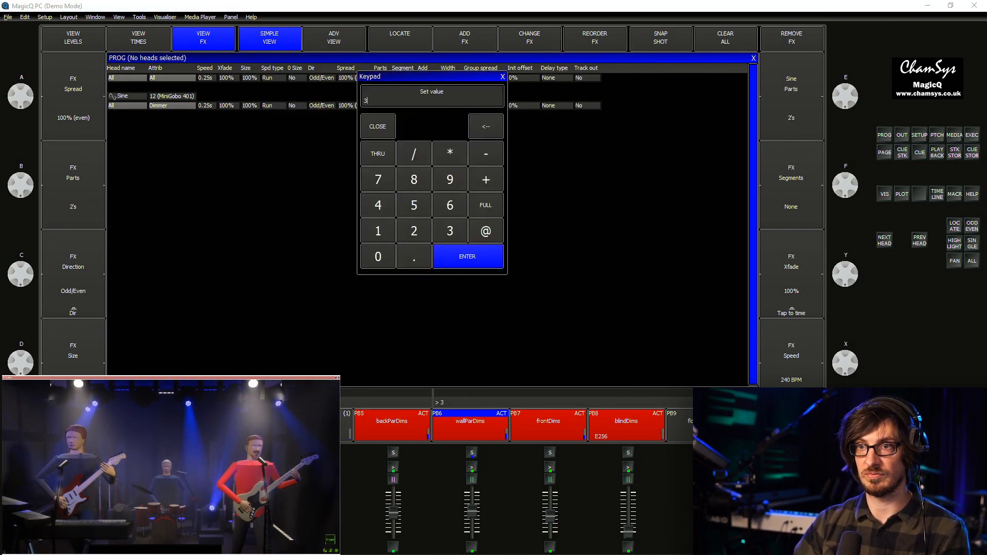
type("3")
key("Return")
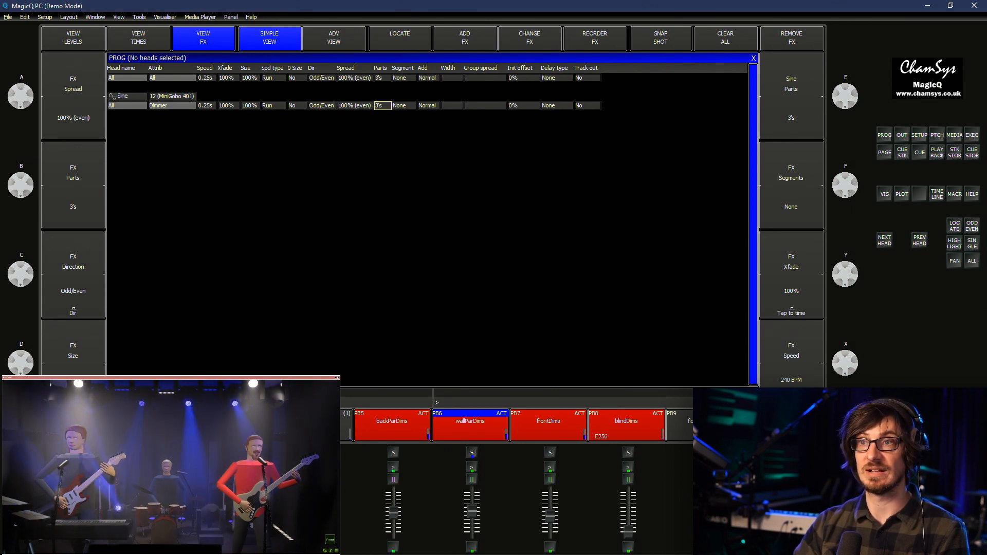
left_click(383, 106)
type("4")
key("Return")
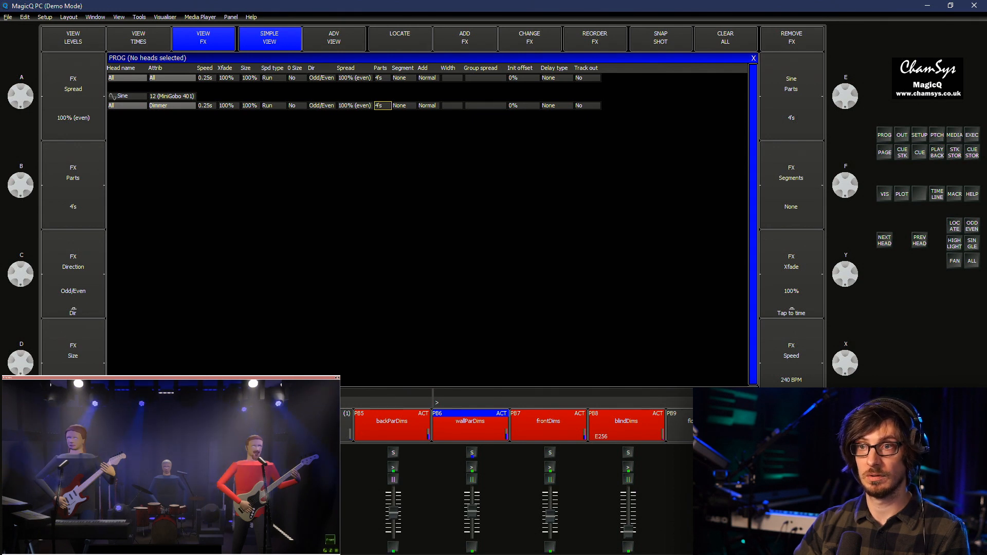
Try 2 segments with the 4 parts on the Sine dimmer FX, then clear the segments with 0
left_click(404, 106)
type("2")
key("Return")
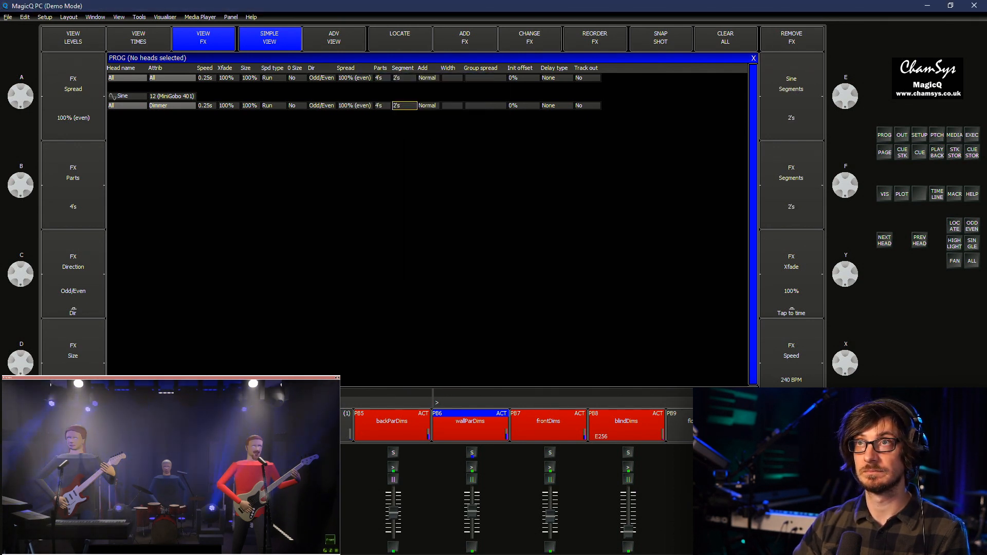
left_click(404, 106)
type("0")
key("Return")
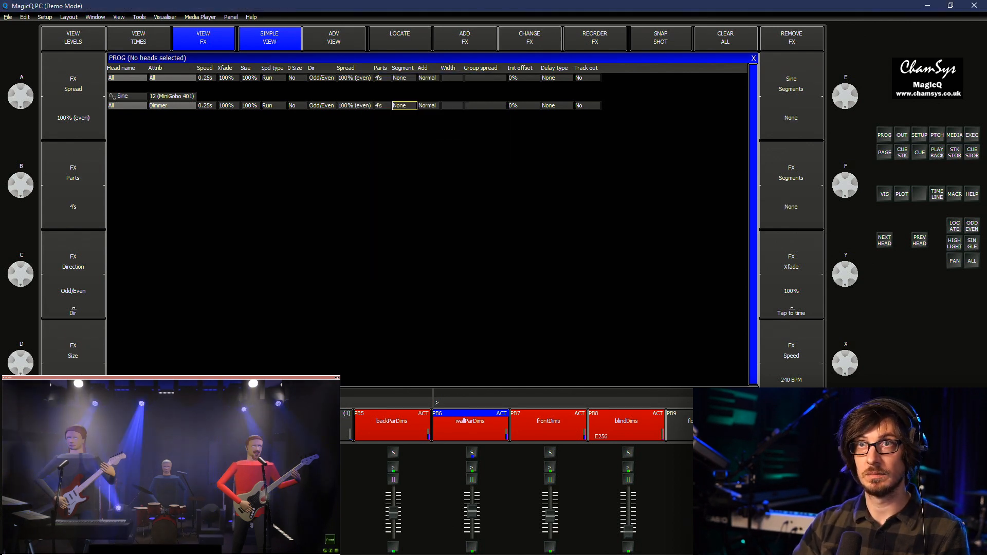
Set the speed of the Sine dimmer FX to 0.12 s
left_click(207, 106)
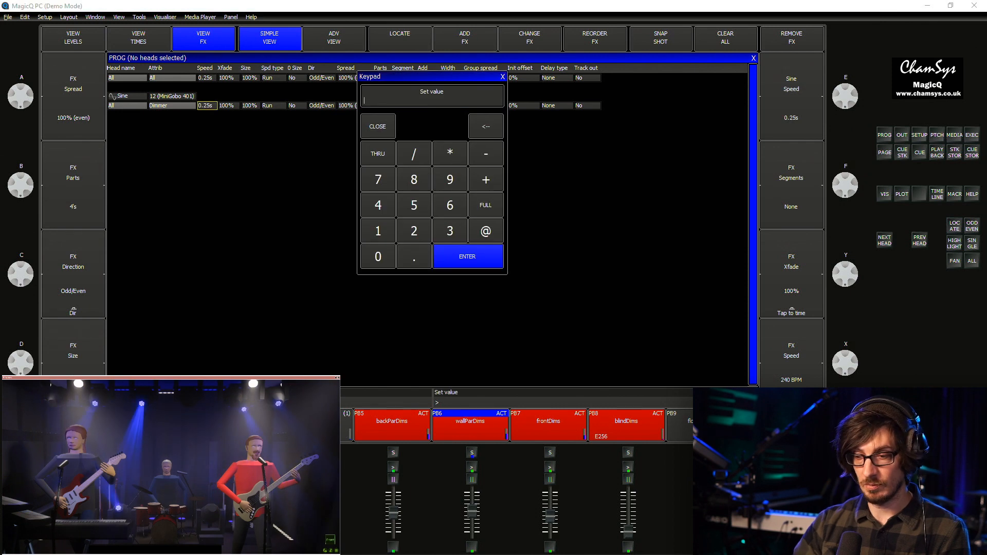
type(".")
key("Return")
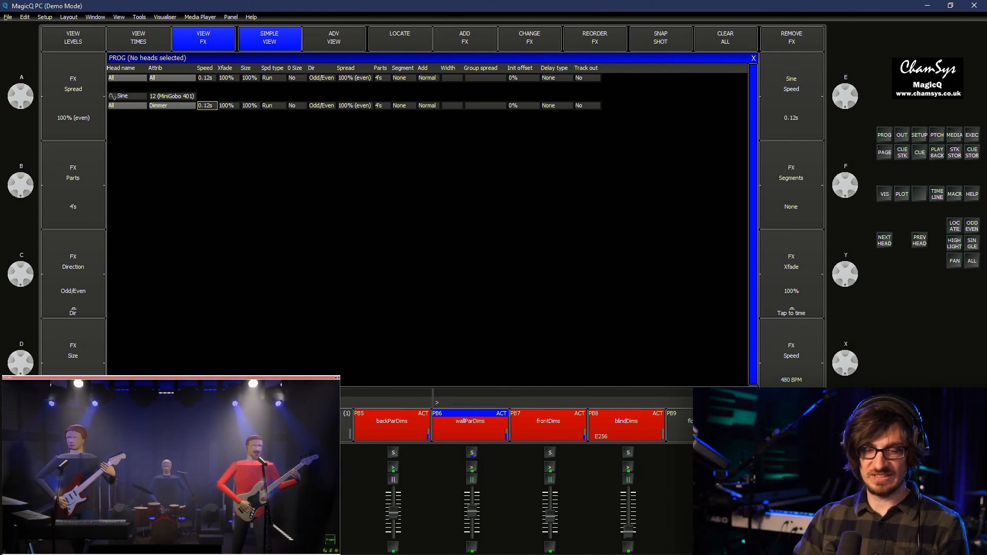
Open the Windows Calculator, divide 0.125 by 2, and close it again
key("alt+Tab")
left_click(242, 203)
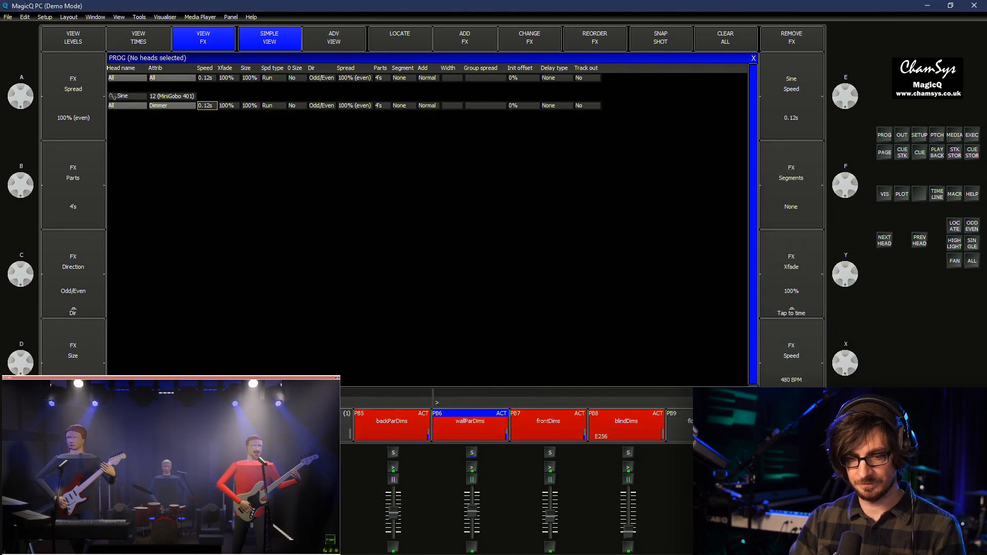
key("super")
type("a")
key("BackSpace")
type("ca")
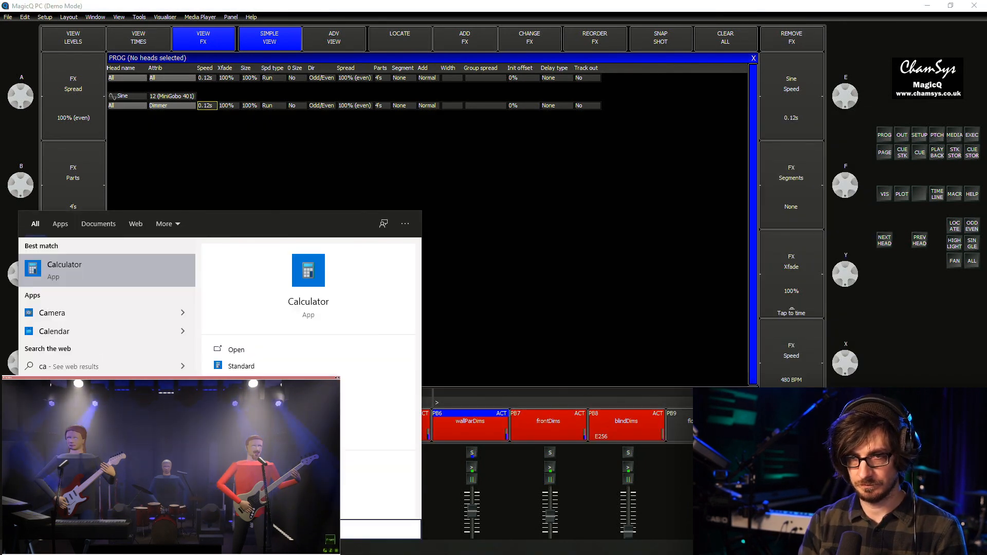
key("Return")
type(".125/")
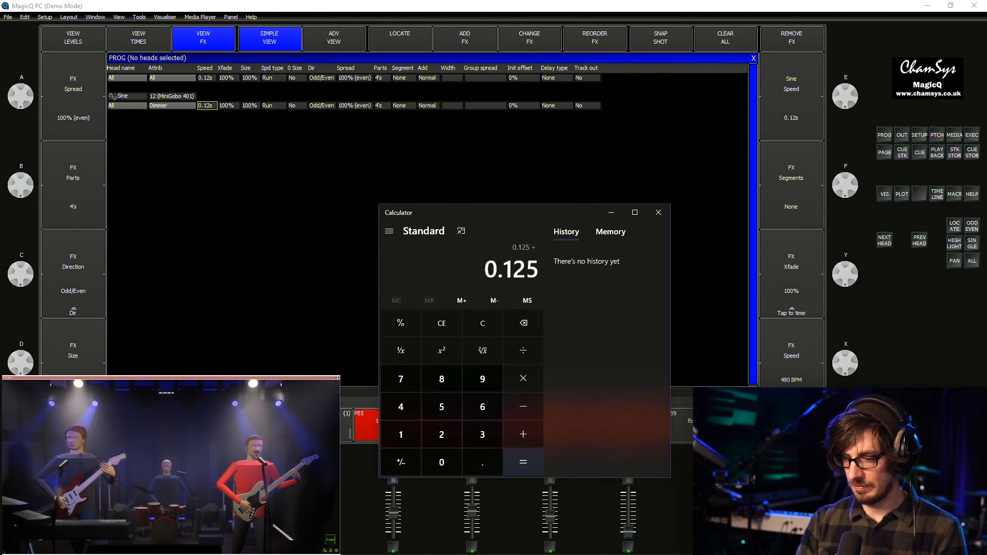
type("2")
key("Return")
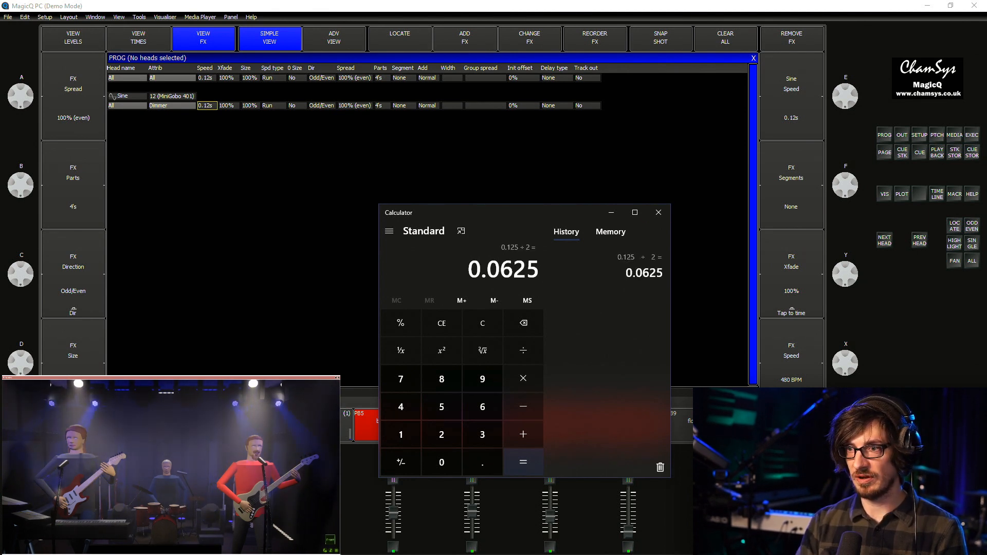
left_click(658, 213)
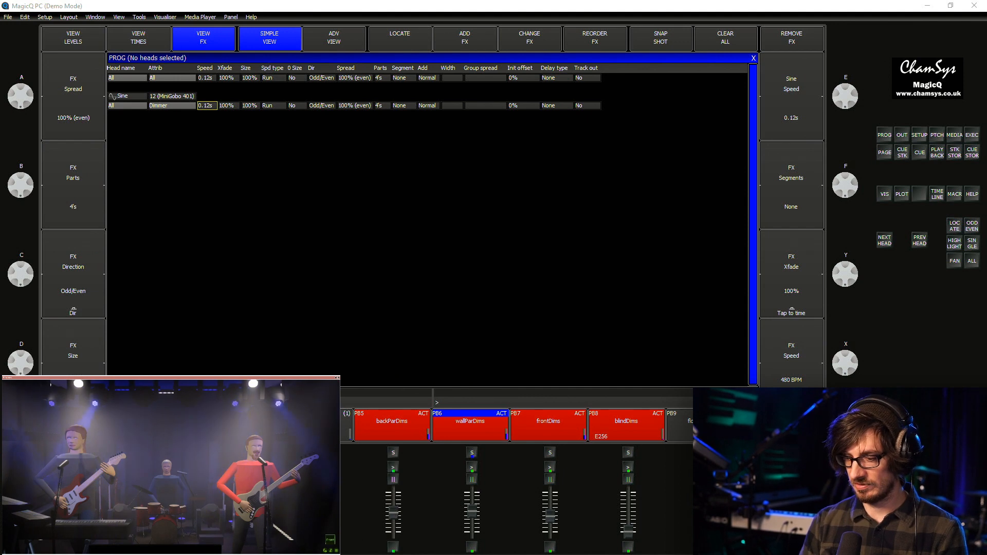
Try speeds of 0.06 s, 0.12 s and 0.25 s on the Sine dimmer FX to compare them
type(".06")
key("Return")
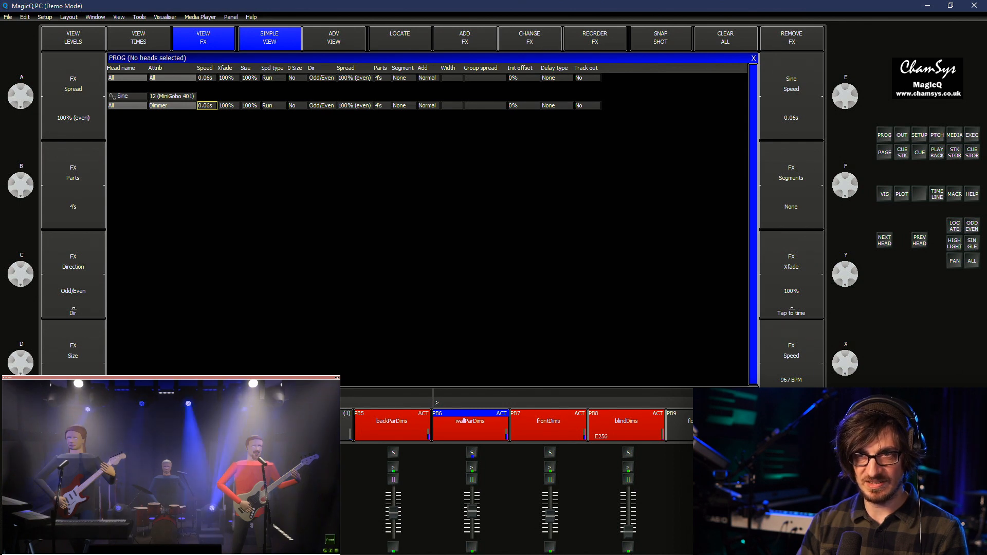
key("Return")
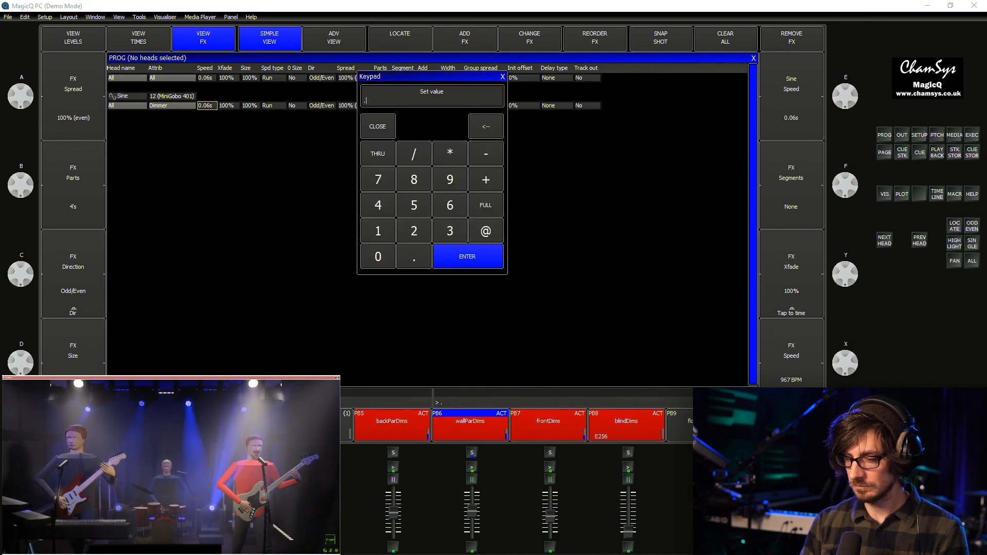
key("Return")
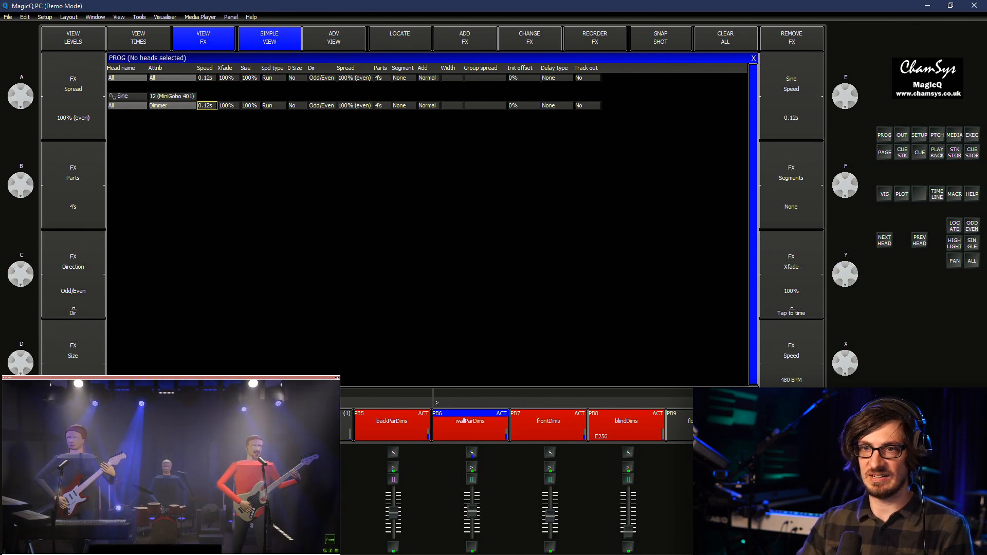
type(".")
key("Return")
type("25")
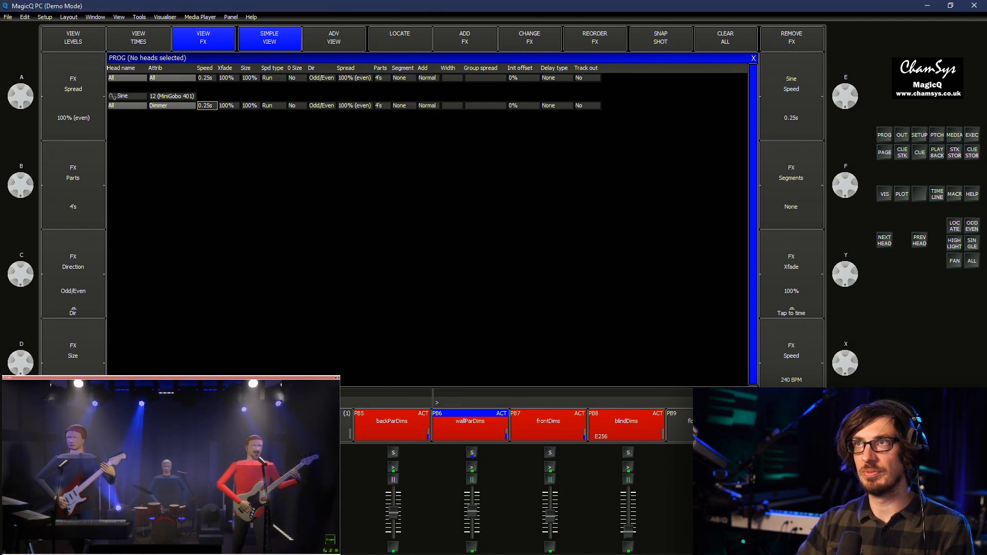
Set the speed of the Sine dimmer FX to 0.125 s
key("Return")
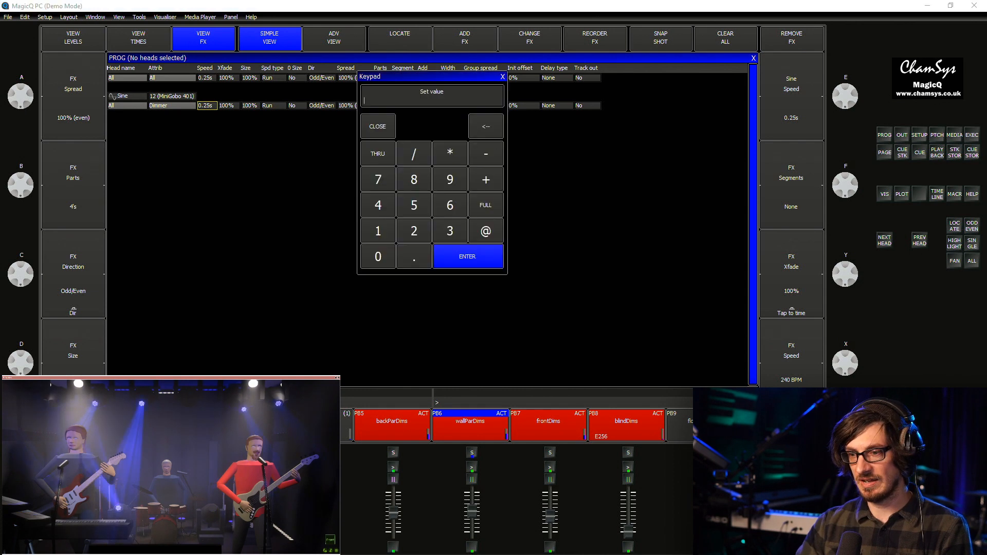
type(".125")
key("Return")
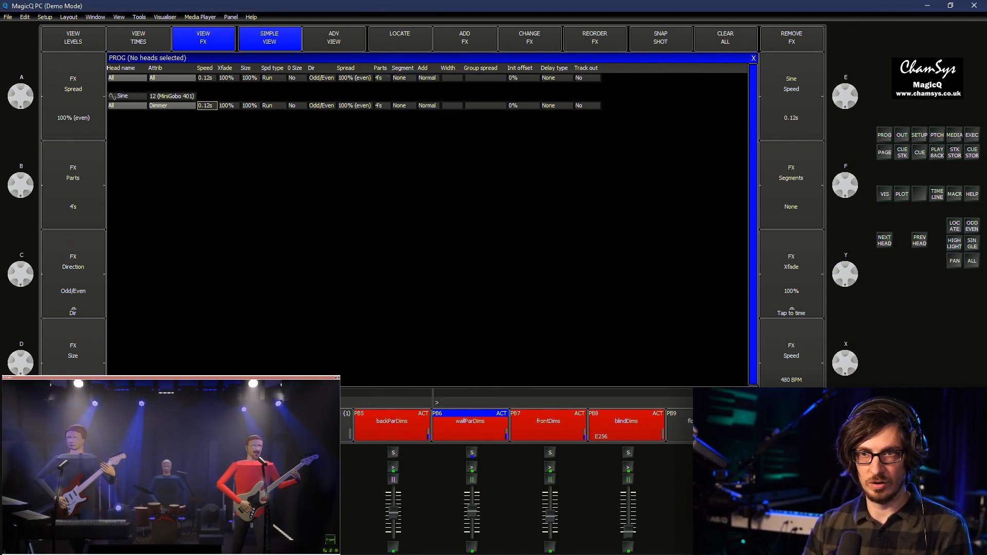
left_click_drag(206, 78, 227, 77)
left_click(257, 154)
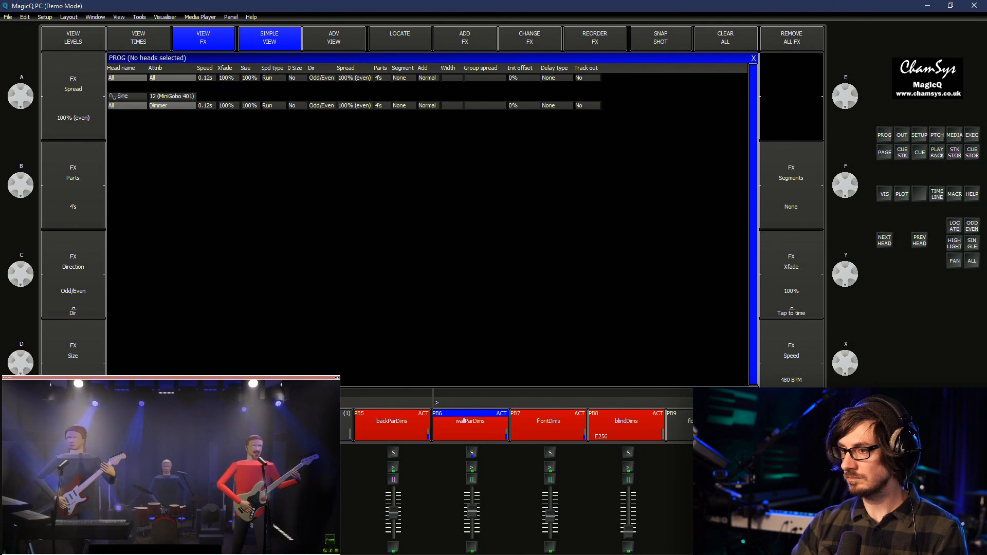
Record the Sine dimmer FX to palette slot F160 as sineLRGaps, then return to the programmer
key("ctrl+f")
type("sineLRG")
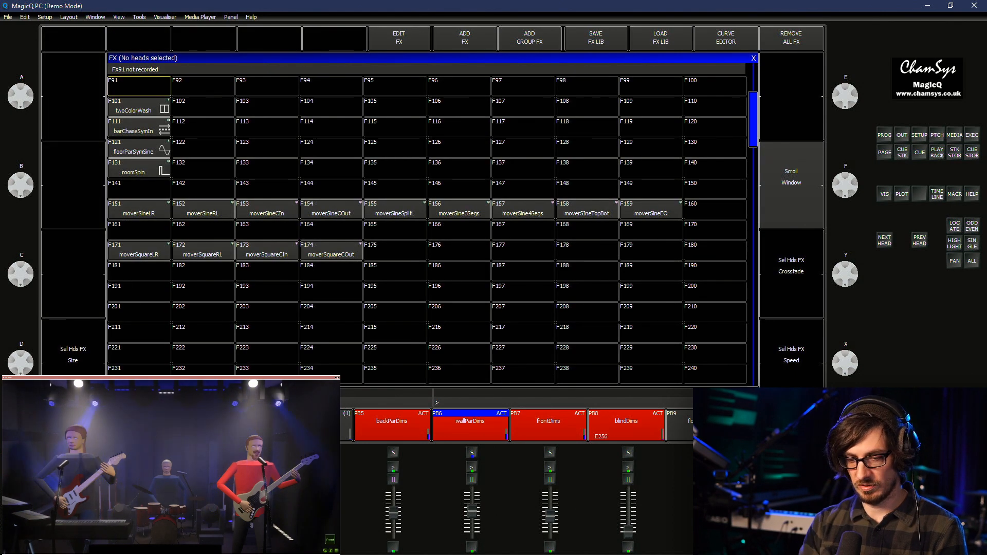
type("aps")
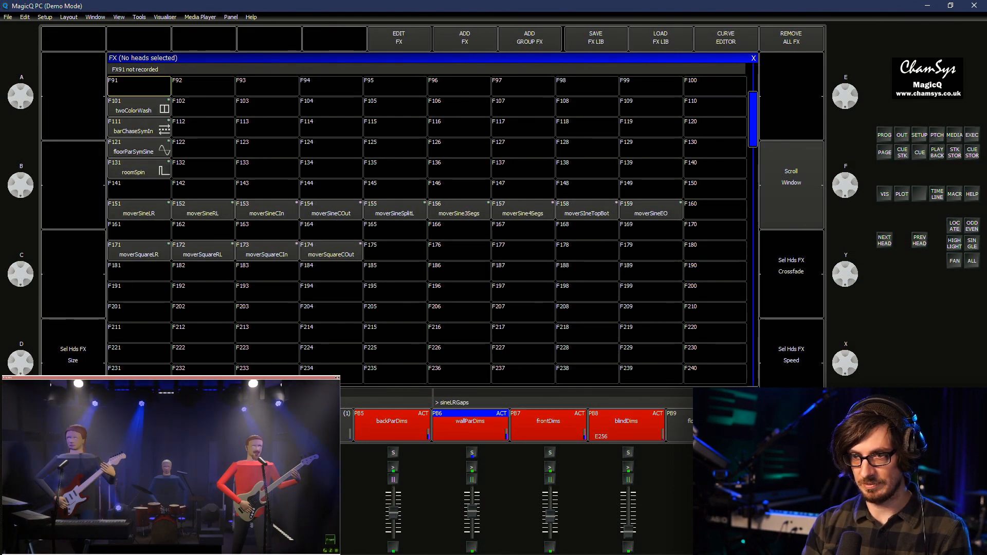
key("ctrl+r")
left_click(715, 209)
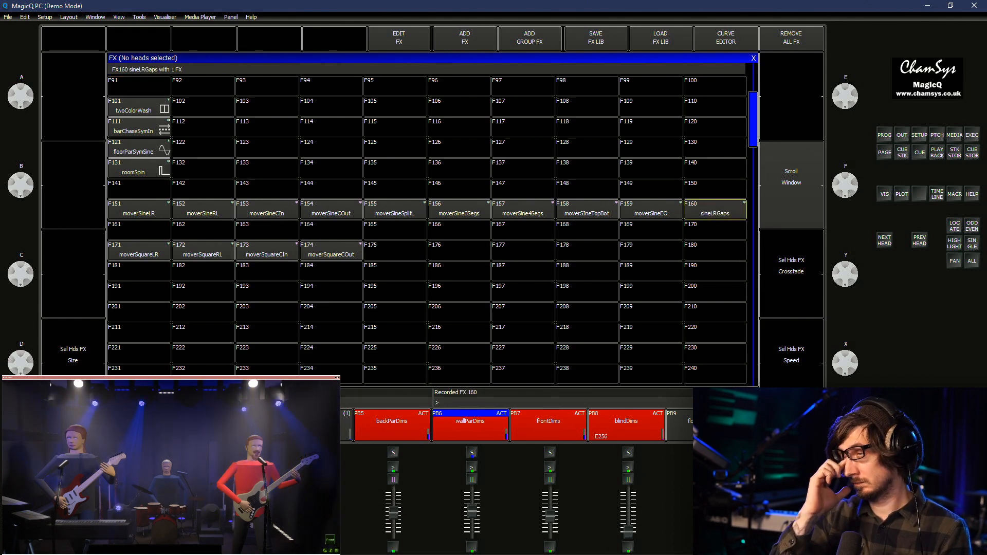
key("Escape")
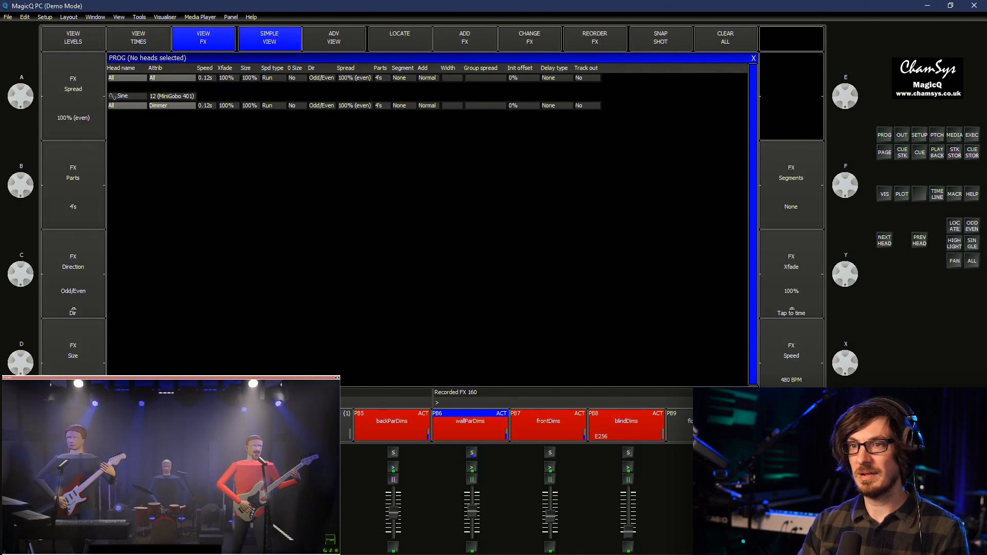
Set the crossfade (Xfade) of the Sine dimmer FX to 0%
double_click(206, 106)
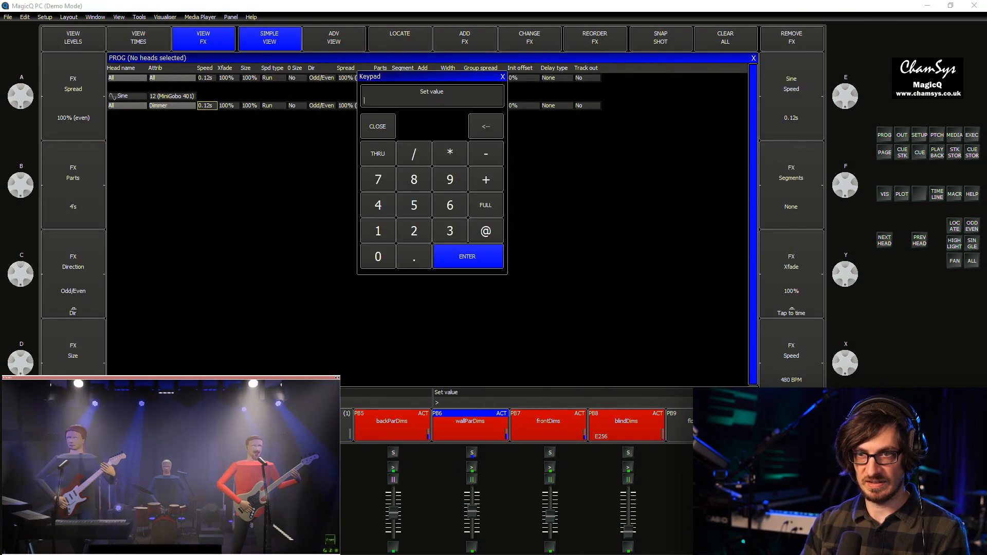
key("Escape")
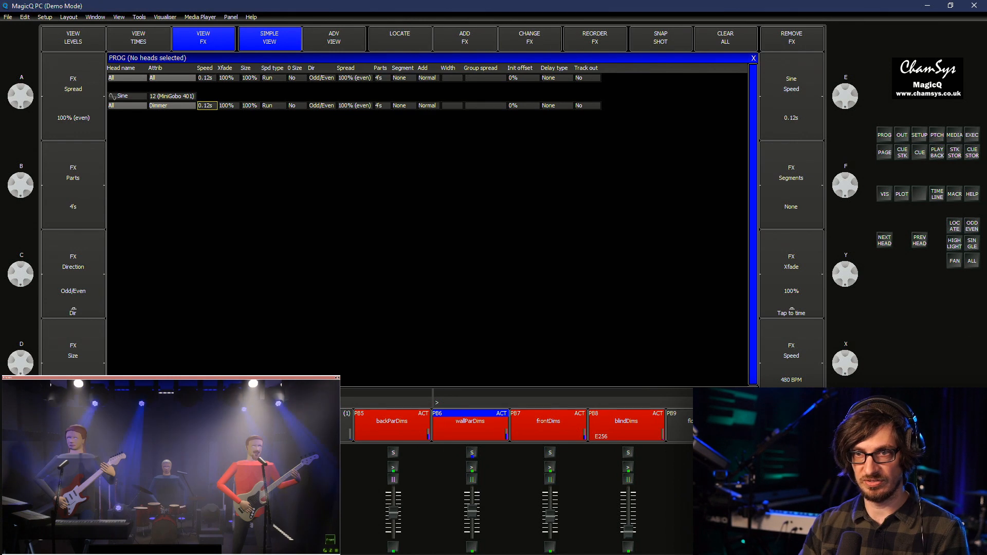
double_click(228, 106)
type("0")
key("Return")
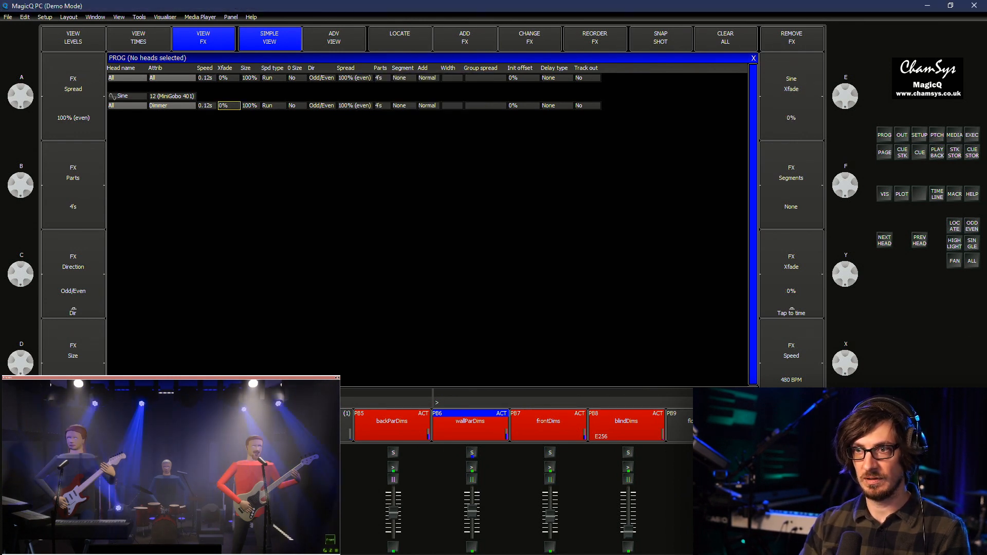
double_click(452, 105)
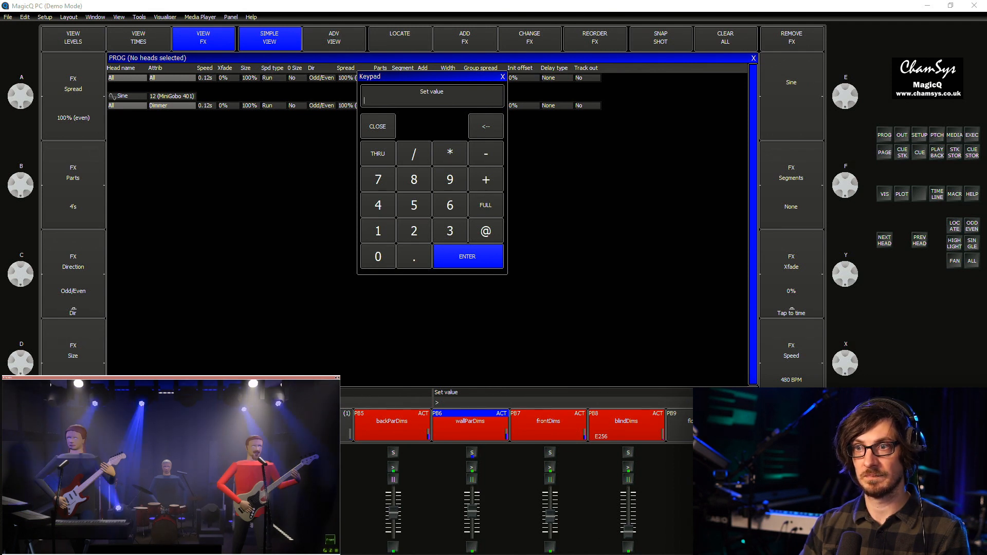
key("Escape")
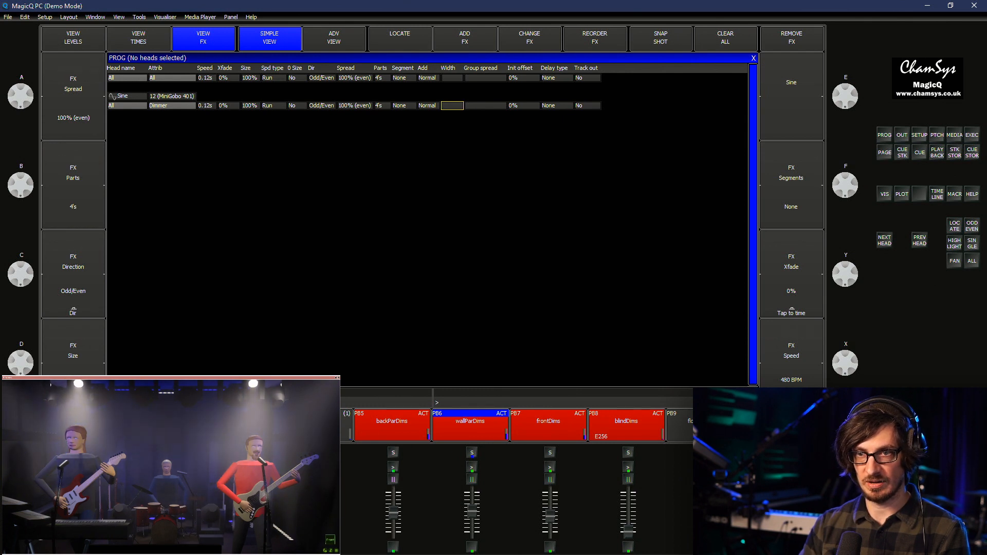
Set the crossfade (Xfade) of the Sine dimmer FX to 100% and clear the programmer
double_click(228, 105)
type("100")
key("Return")
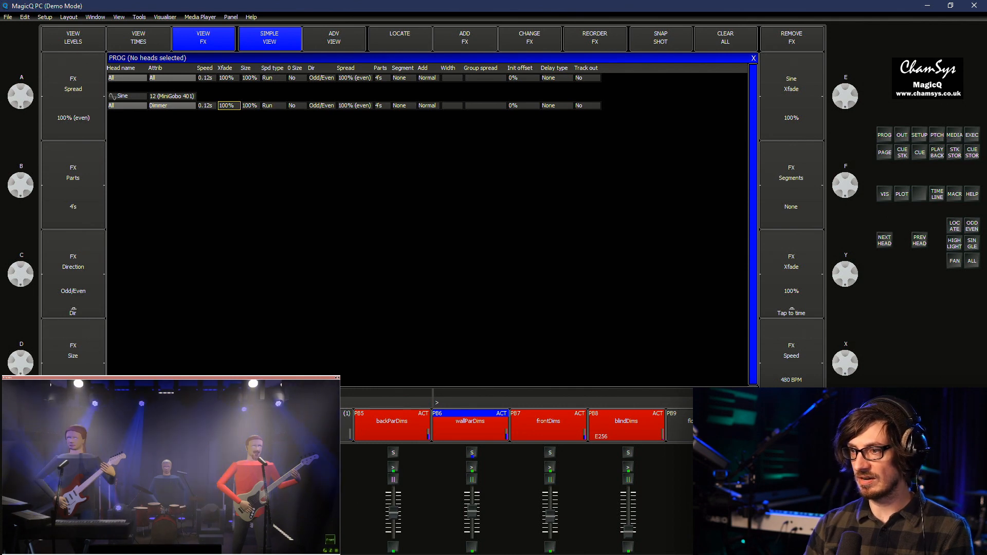
key("ctrl+BackSpace")
Move the four moverSquare FX from F171–F174 to palette slots F161–F164, test moverSquareLR and clear the programmer
key("ctrl+1")
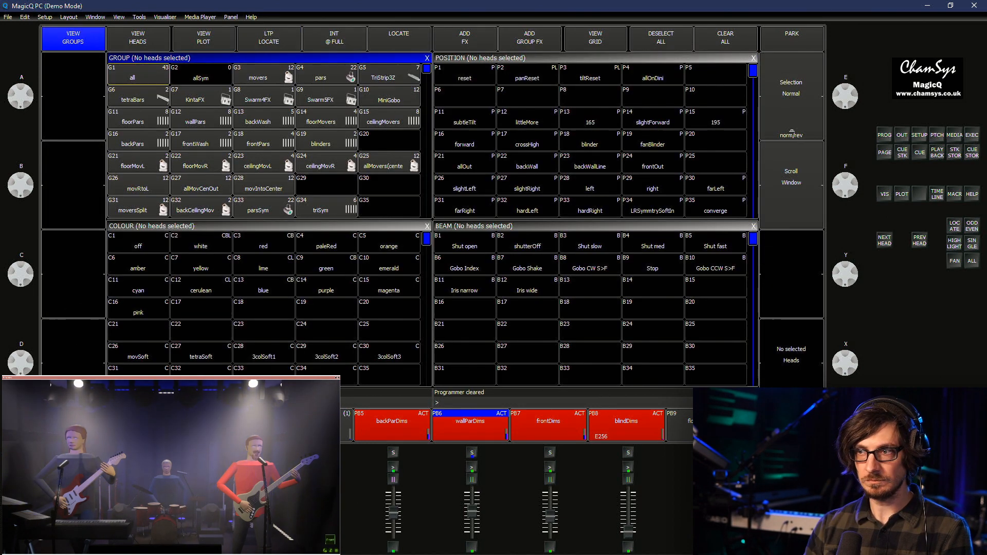
key("ctrl+2")
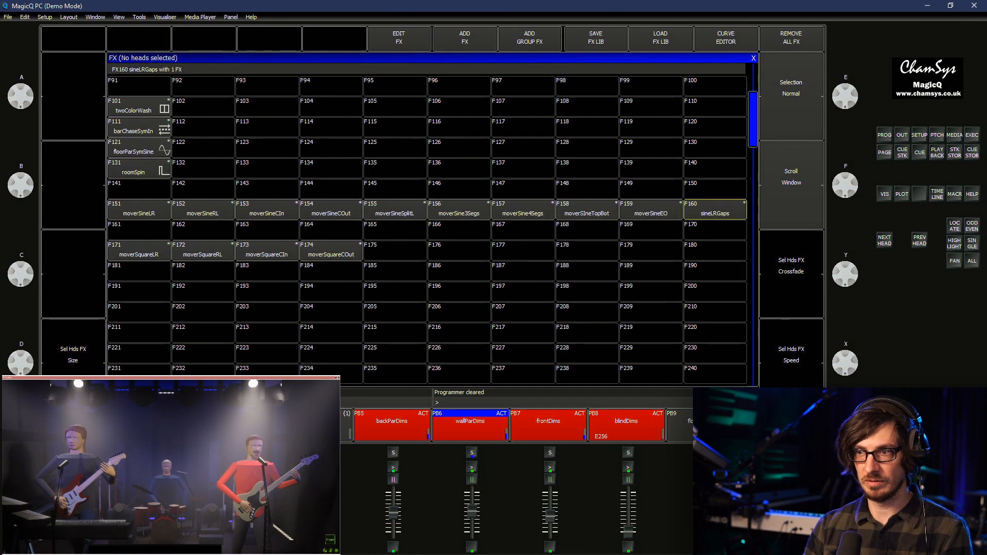
key("ctrl+m")
left_click_drag(331, 250, 138, 250)
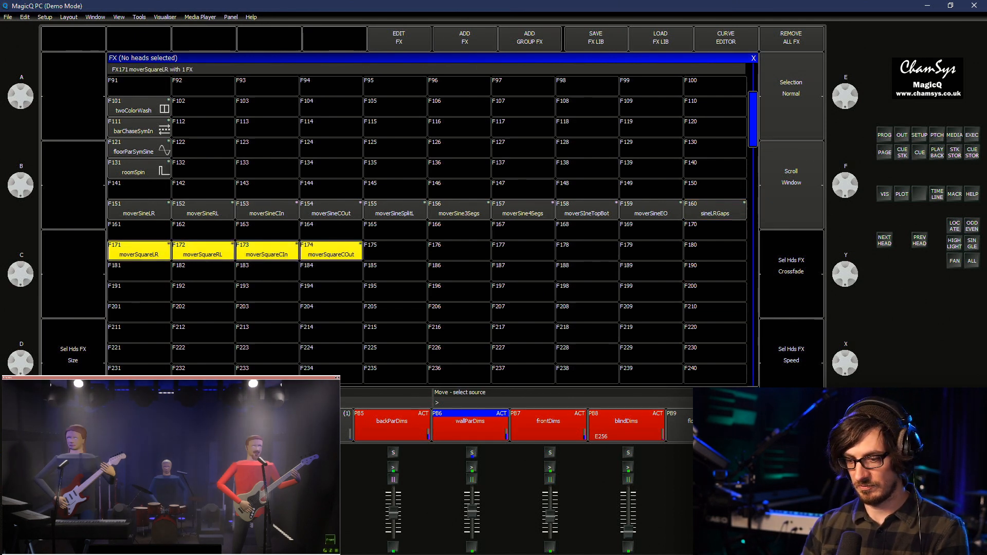
left_click(139, 230)
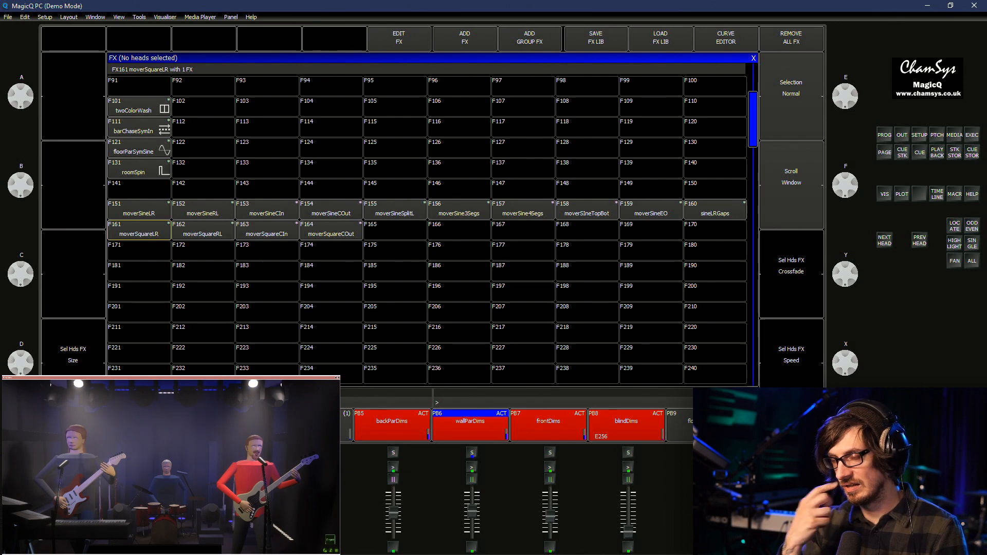
left_click(139, 230)
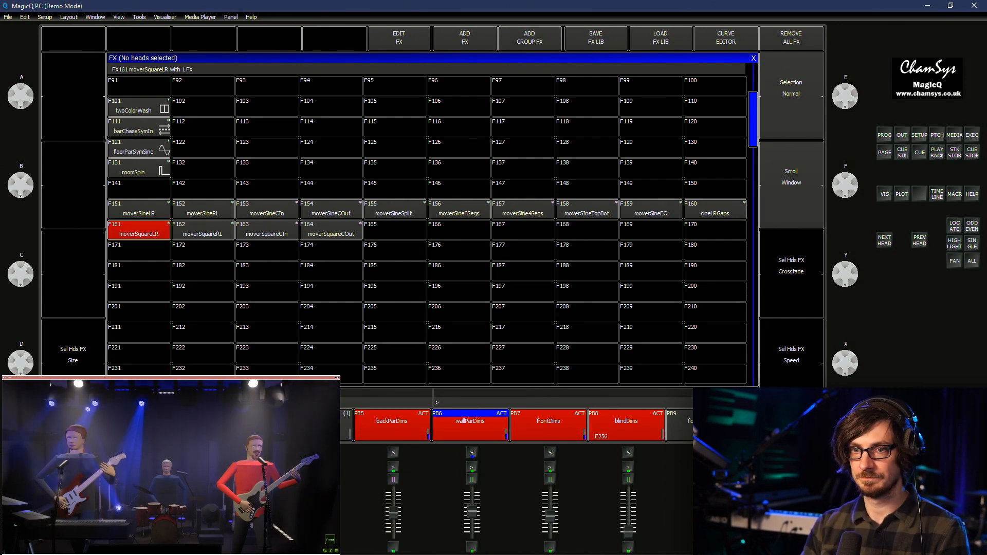
key("ctrl+BackSpace")
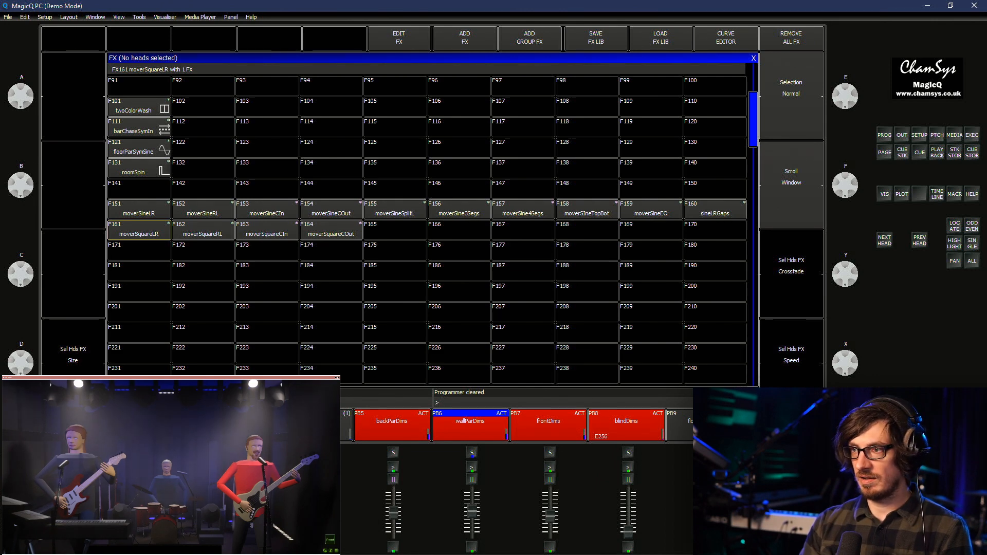
In the Cue Store, move the moverSine3Segs cue from Q141 to Q605, beside the mover wipe cues
left_click(972, 153)
scroll(267, 86, "up", 5)
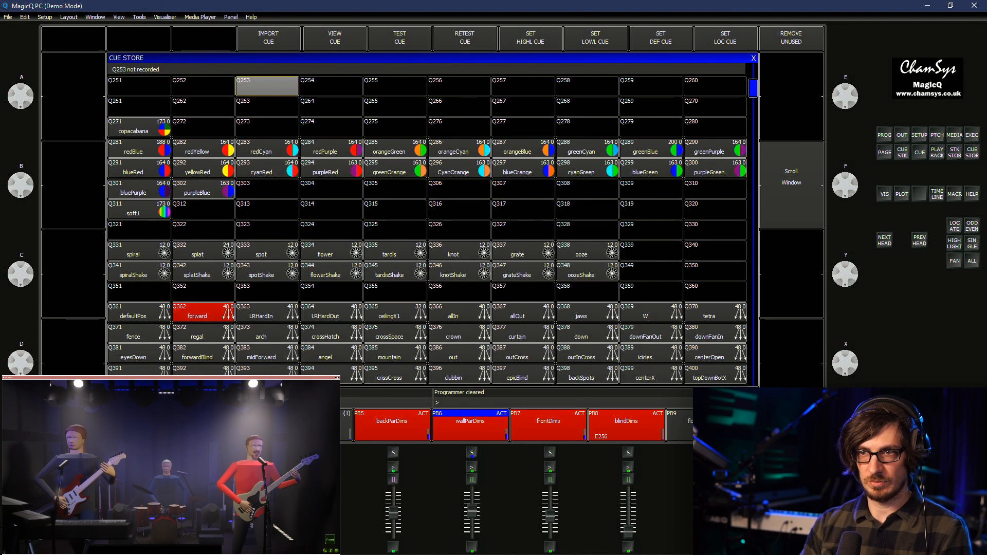
scroll(267, 86, "up", 5)
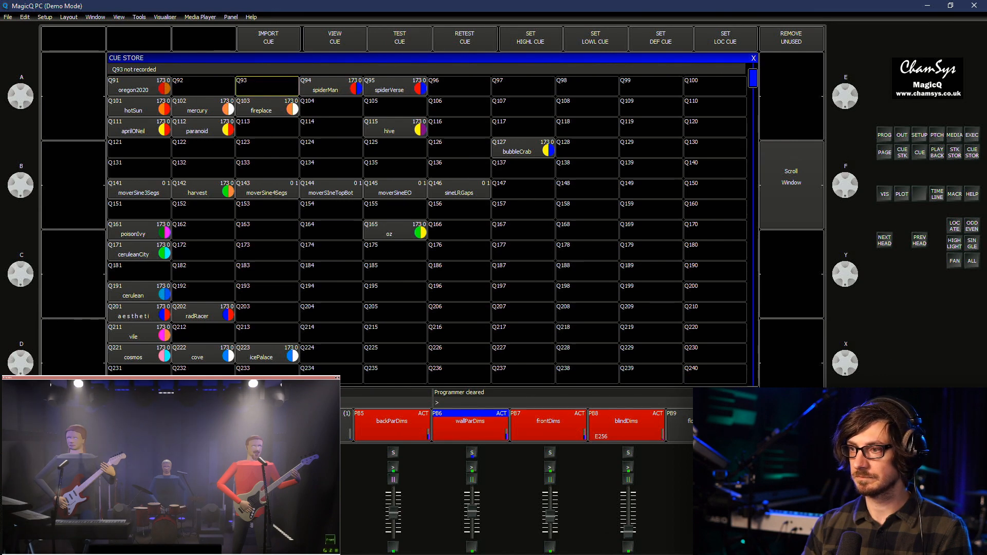
key("ctrl+m")
left_click(139, 271)
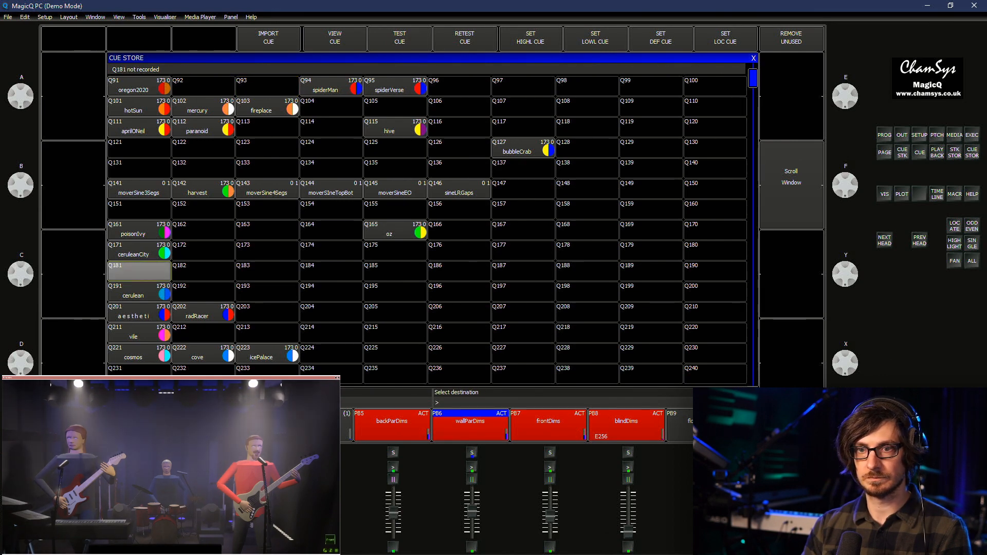
scroll(139, 272, "down", 10)
scroll(139, 354, "down", 15)
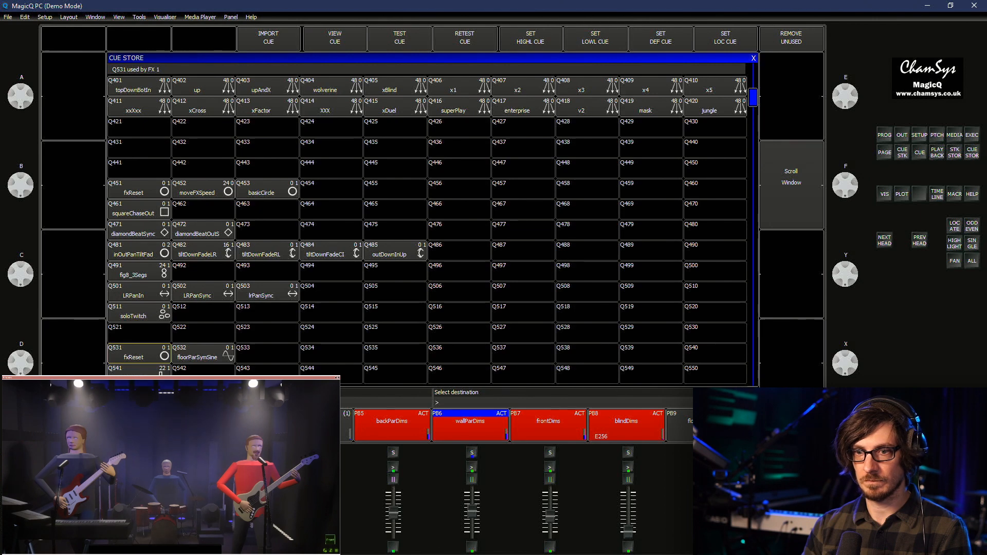
scroll(427, 231, "down", 4)
left_click(395, 292)
scroll(395, 292, "up", 15)
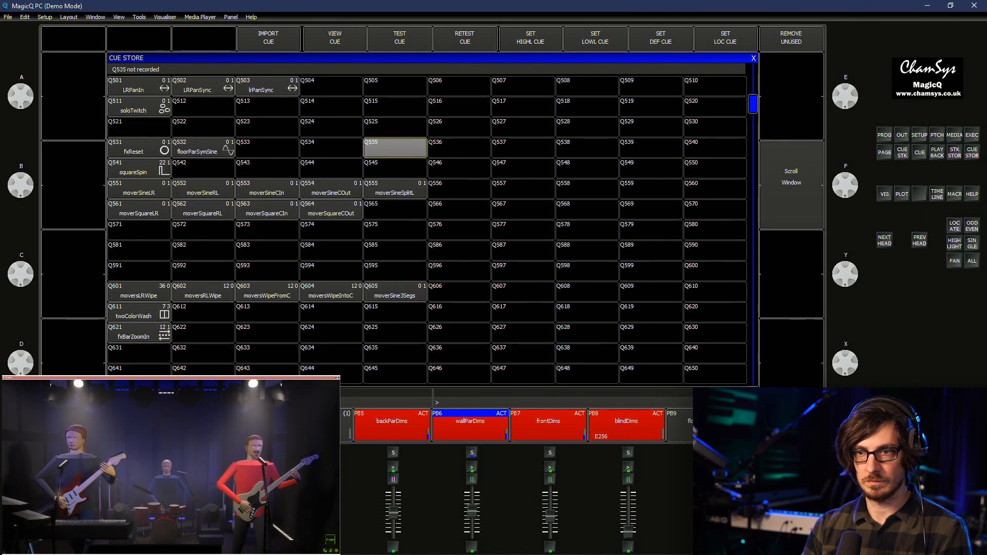
scroll(394, 107, "up", 18)
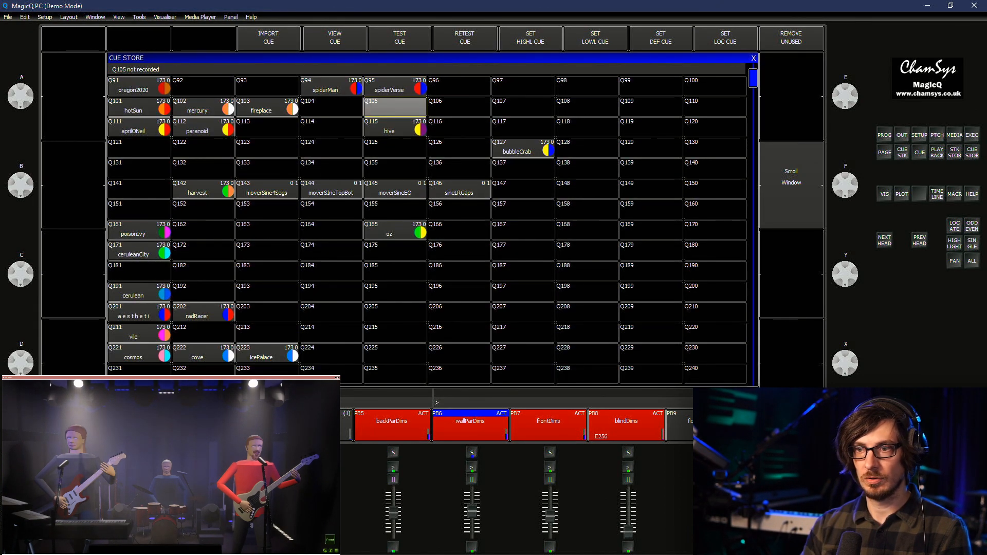
Move the cues moverSine4Segs, moverSIneTopBot, moverSineEO and sineLRGaps from Q143–Q146 to Q606–Q609
key("ctrl+m")
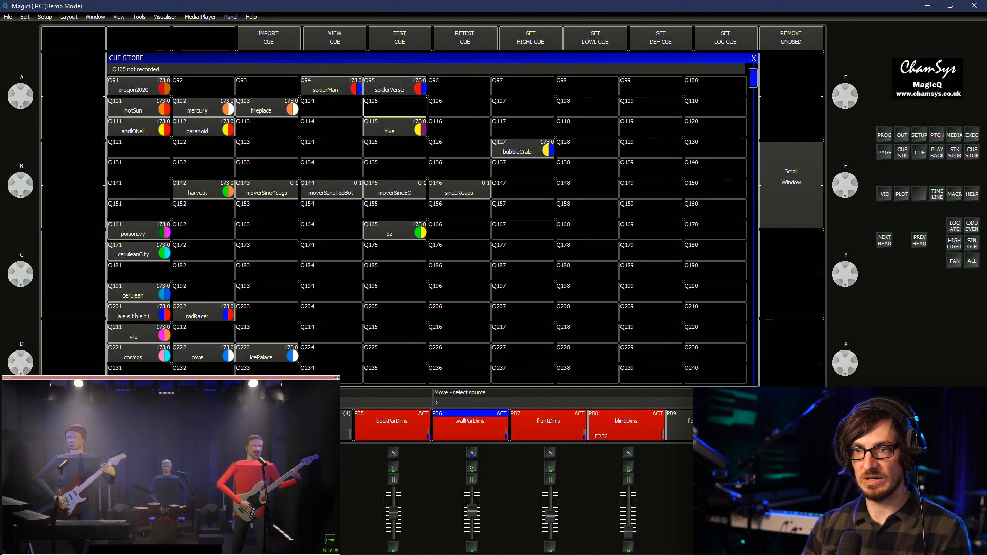
left_click_drag(267, 189, 459, 189)
scroll(459, 339, "down", 15)
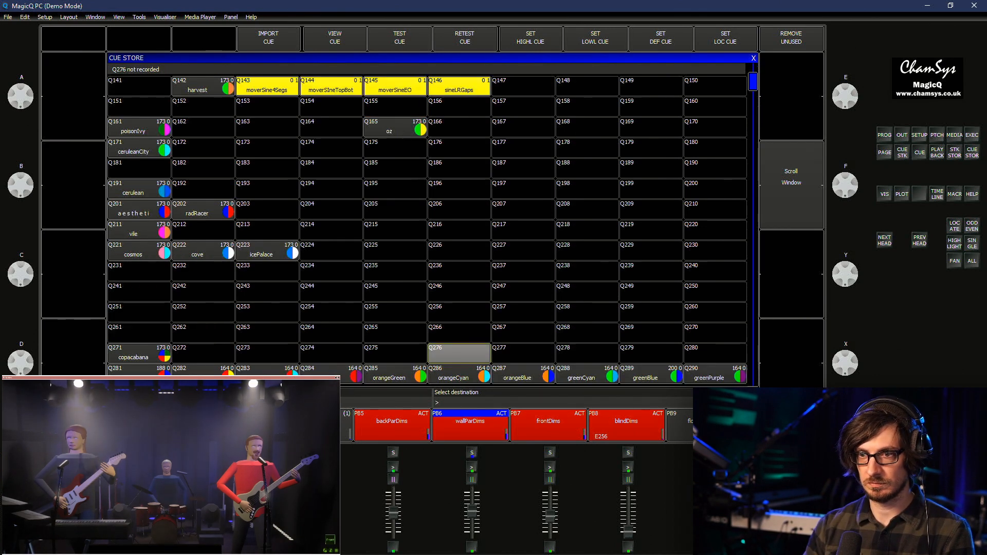
scroll(459, 354, "down", 5)
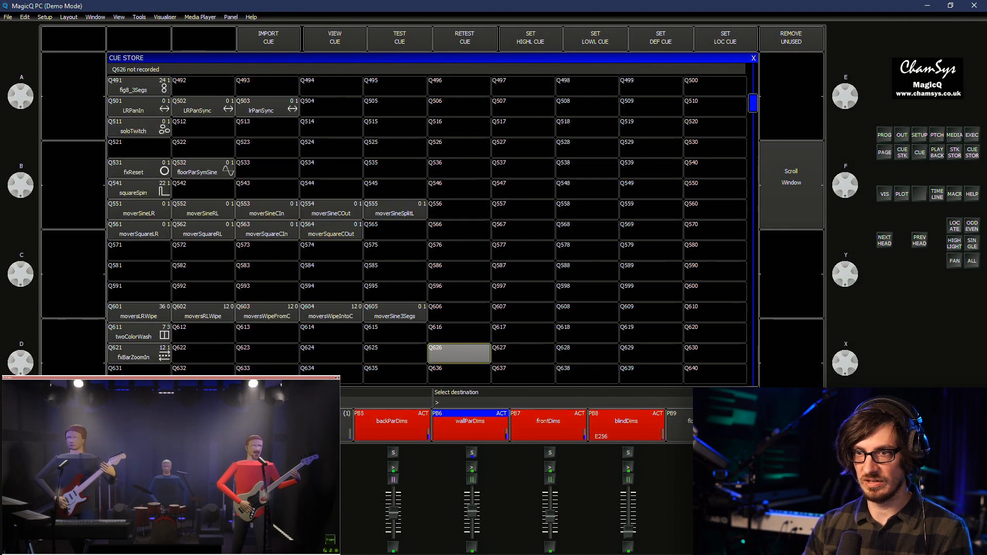
left_click(459, 313)
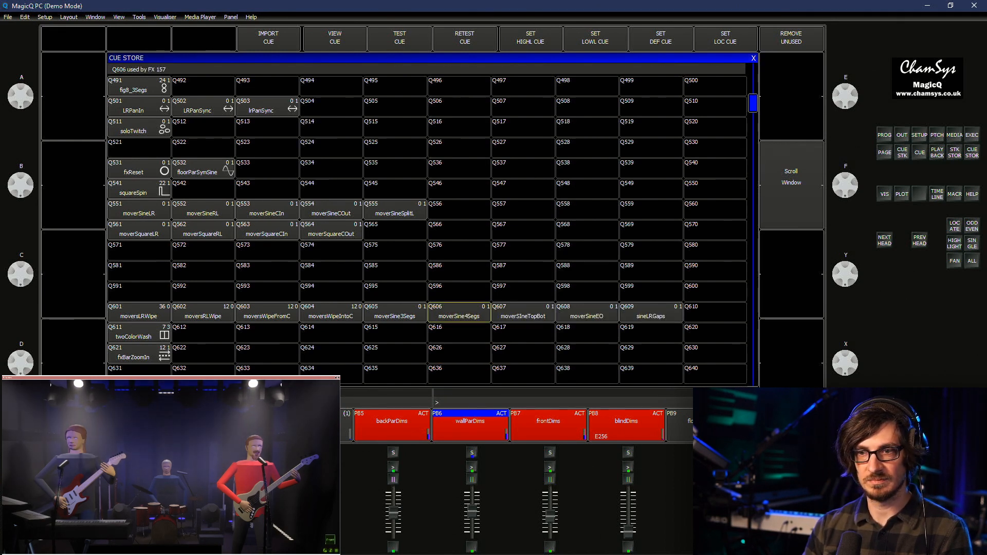
Pick the five cues from moverSine3Segs to sineLRGaps (Q605–Q609) as the source of a move
key("ctrl+m")
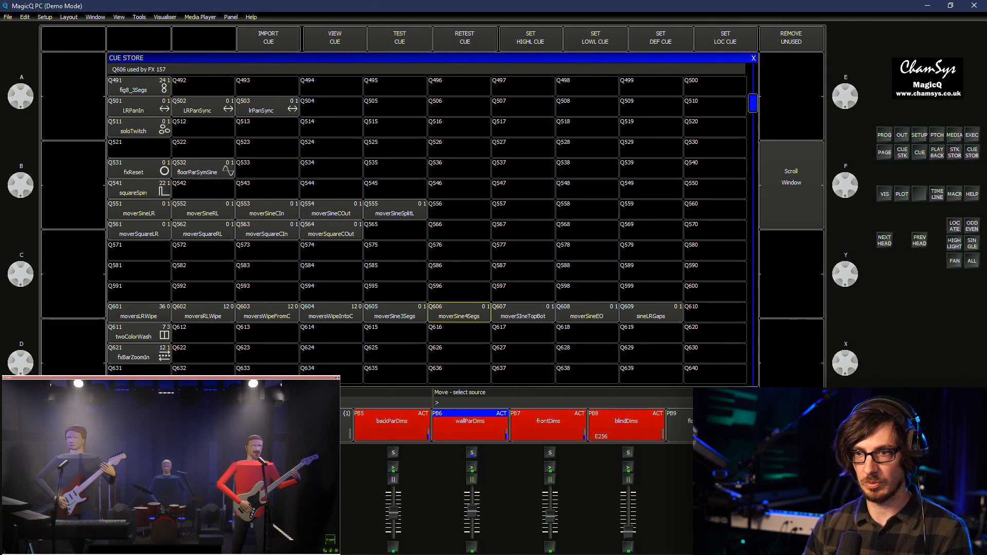
left_click_drag(395, 313, 651, 313)
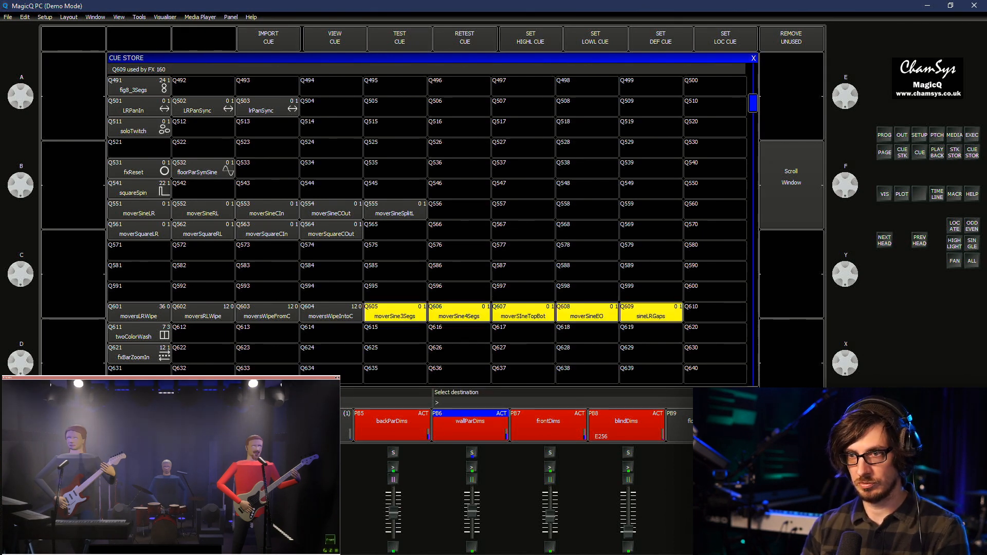
Place the five selected mover cues starting at Q556 and save the show as stream2021, overwriting the existing file
left_click(459, 209)
key("ctrl+s")
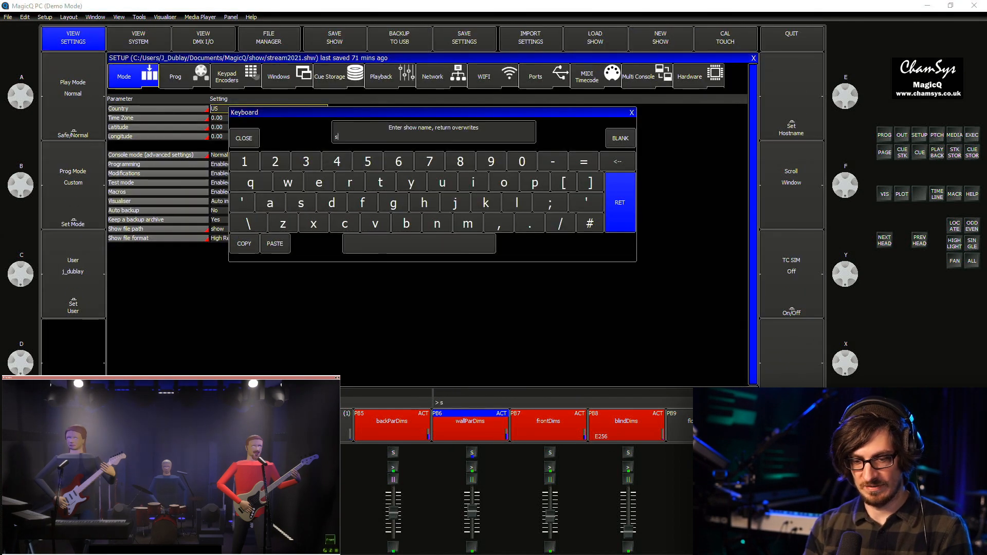
type("stream2021")
key("Return")
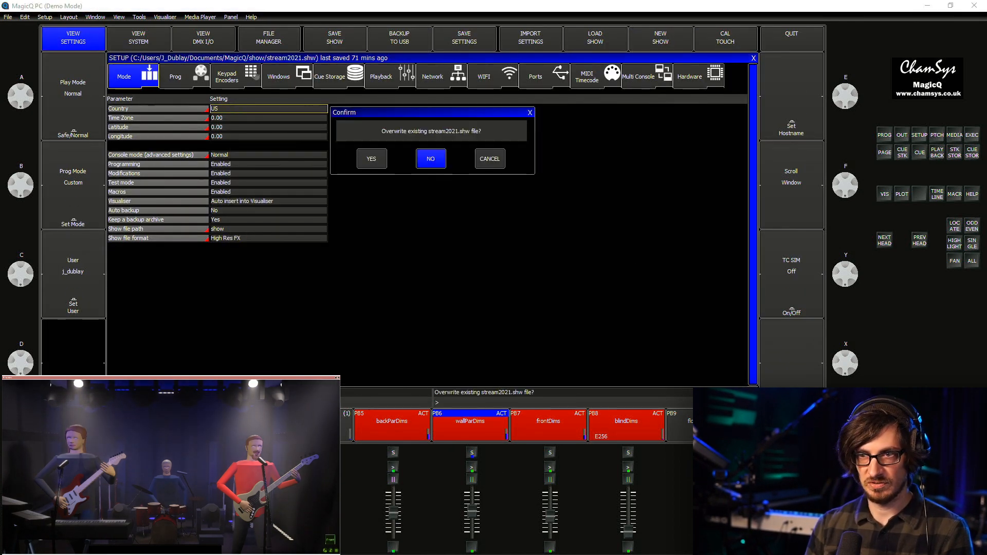
key("Left")
key("Return")
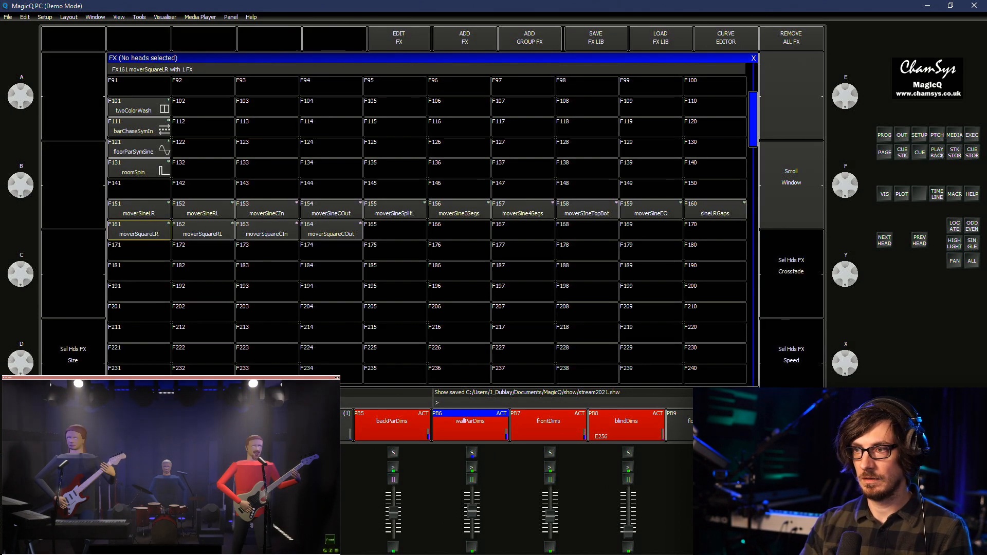
Test the fx playback on PB6 with the third Execute colour row in red and white, and release all playbacks
key("ctrl+F1")
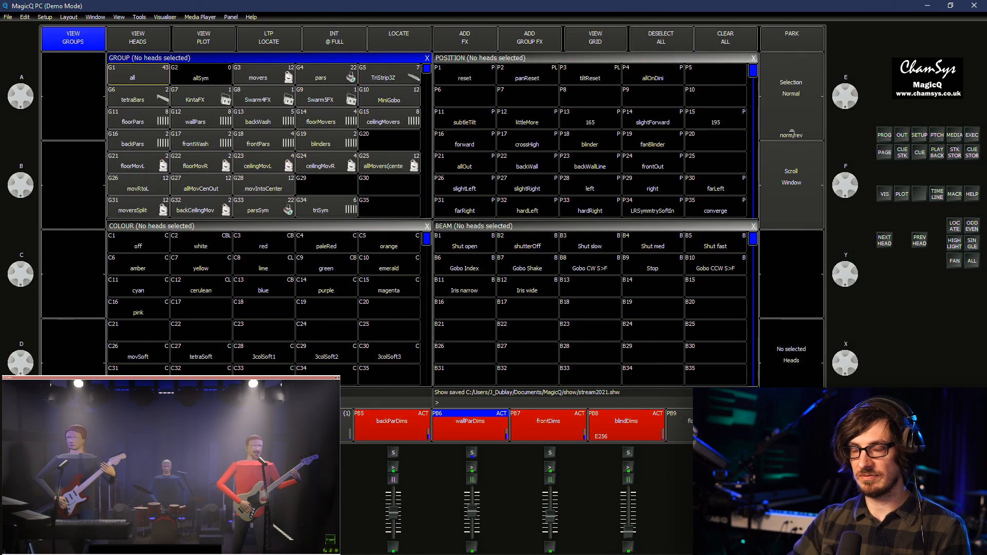
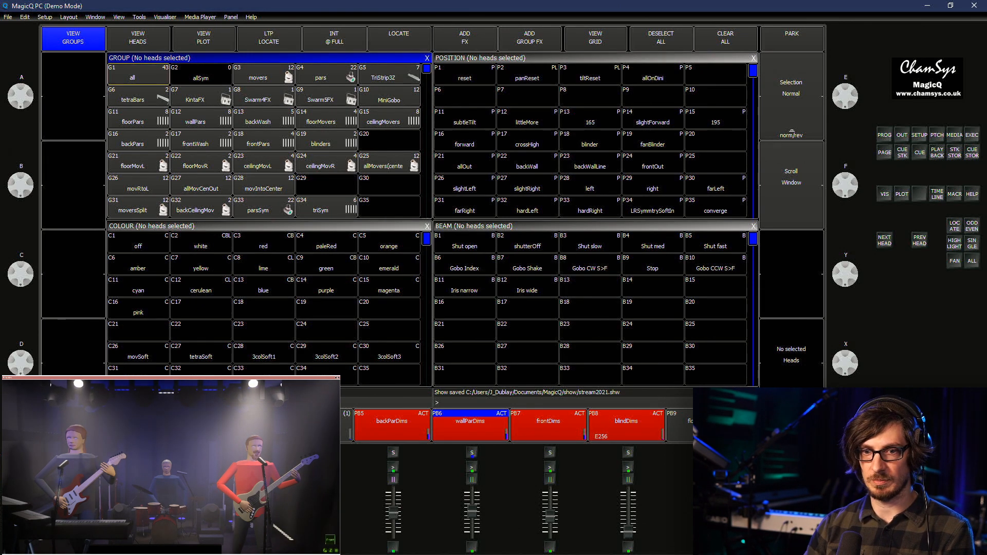
key("Page_Up")
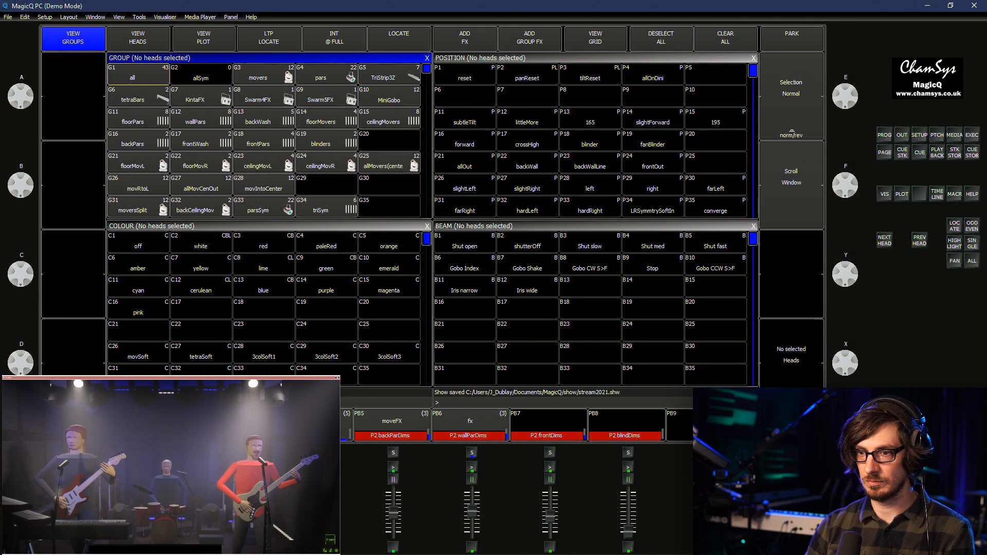
key("y")
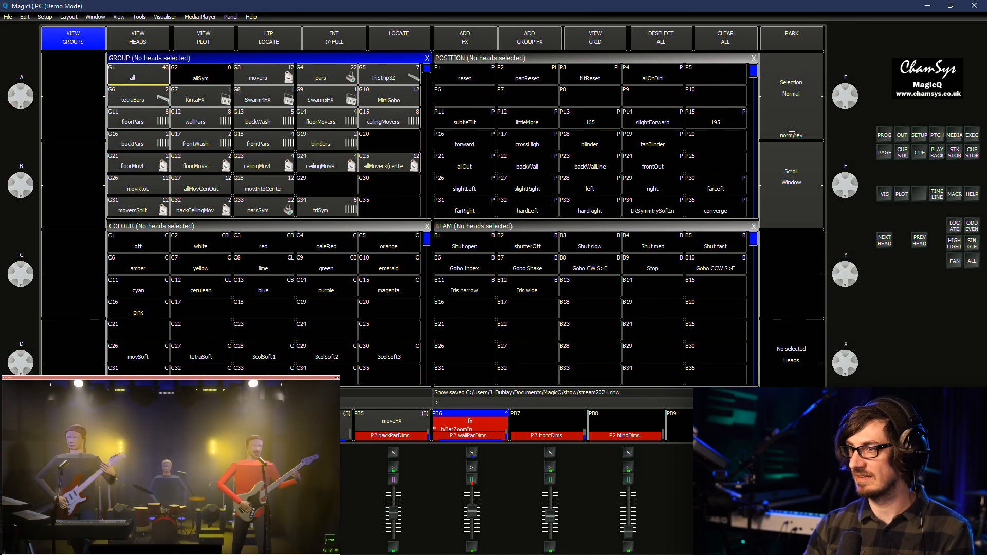
key("ctrl+e")
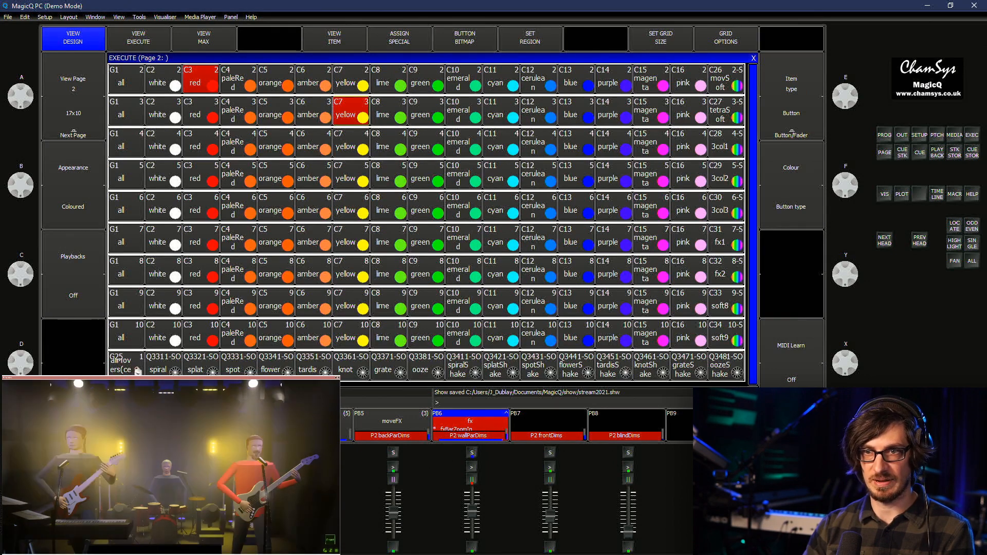
left_click(200, 111)
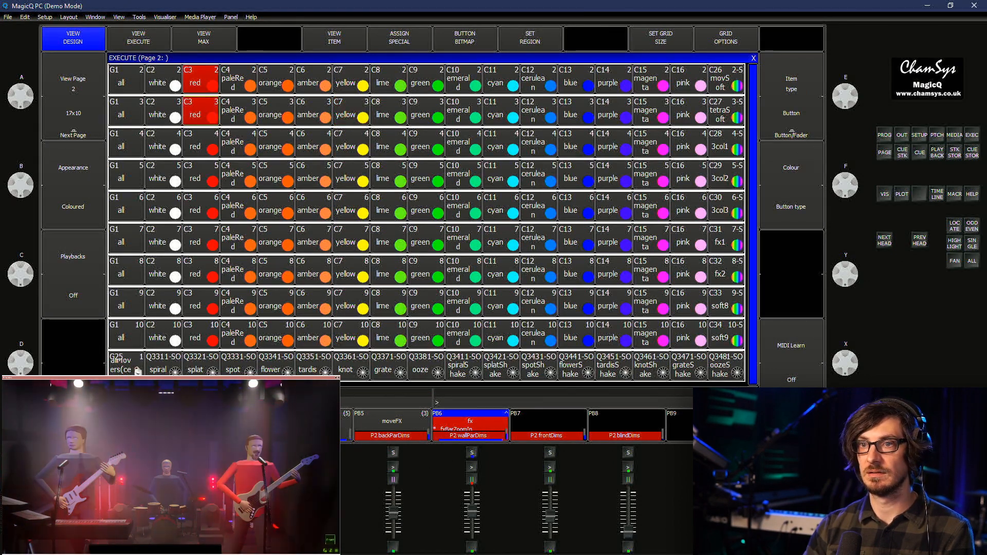
left_click(164, 111)
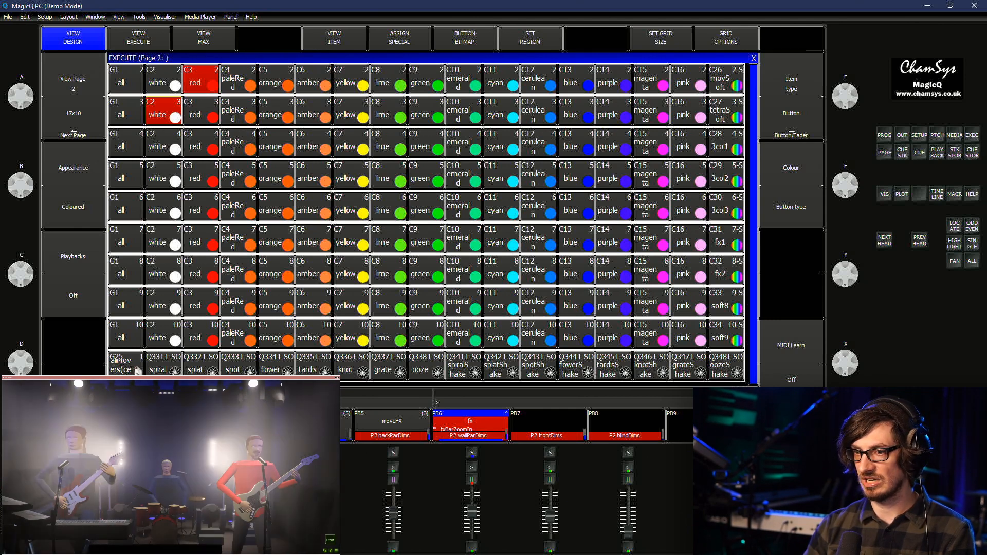
key("ctrl+Escape")
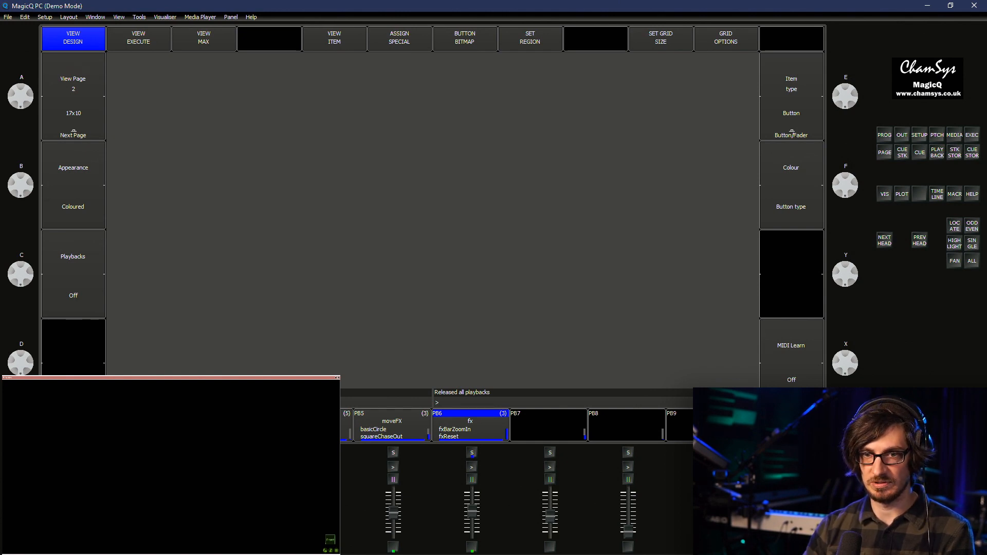
key("Page_Down")
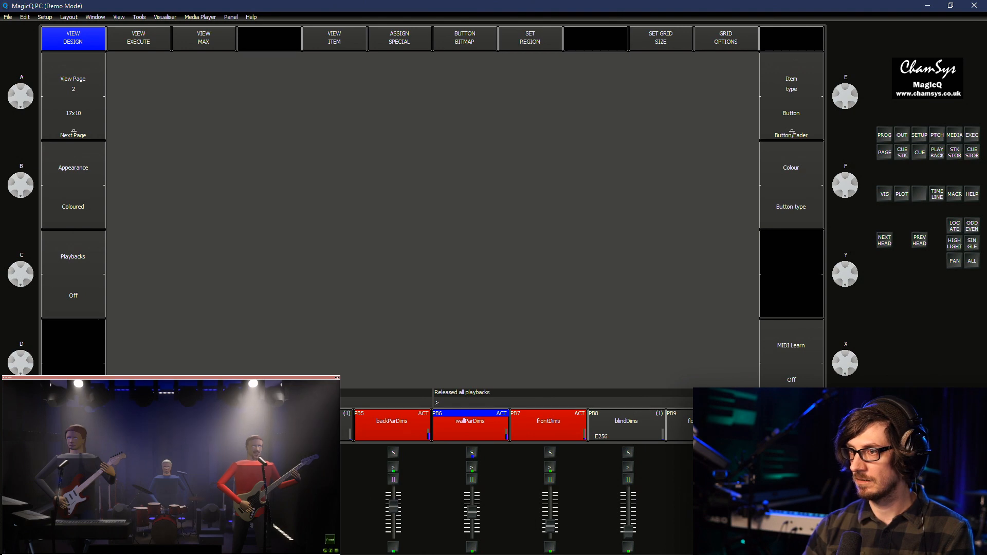
Include the barChaseSymIn effect (F111) in the programmer and show its FX parameters
key("ctrl+f")
scroll(428, 226, "down", 7)
scroll(428, 226, "down", 4)
scroll(427, 226, "up", 10)
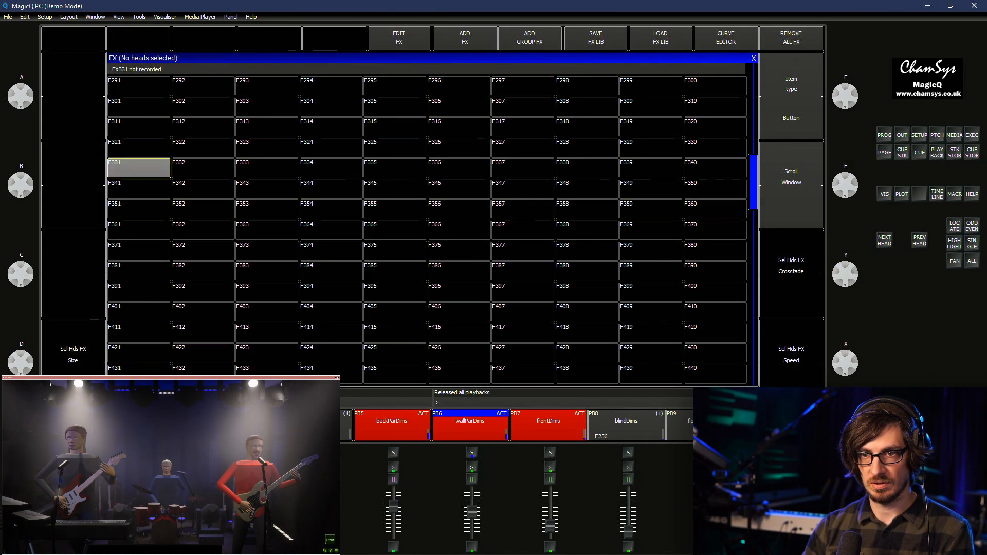
scroll(427, 226, "up", 7)
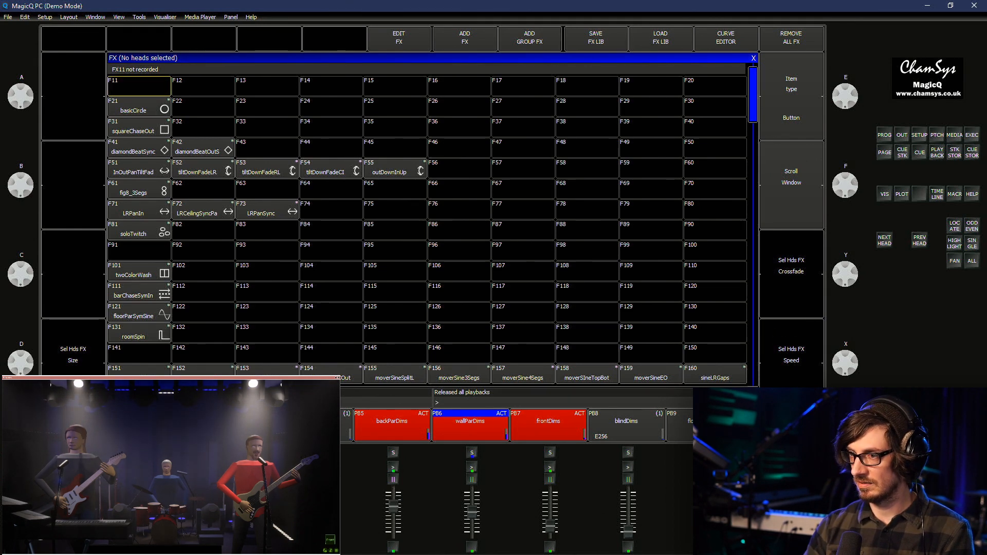
key("ctrl+i")
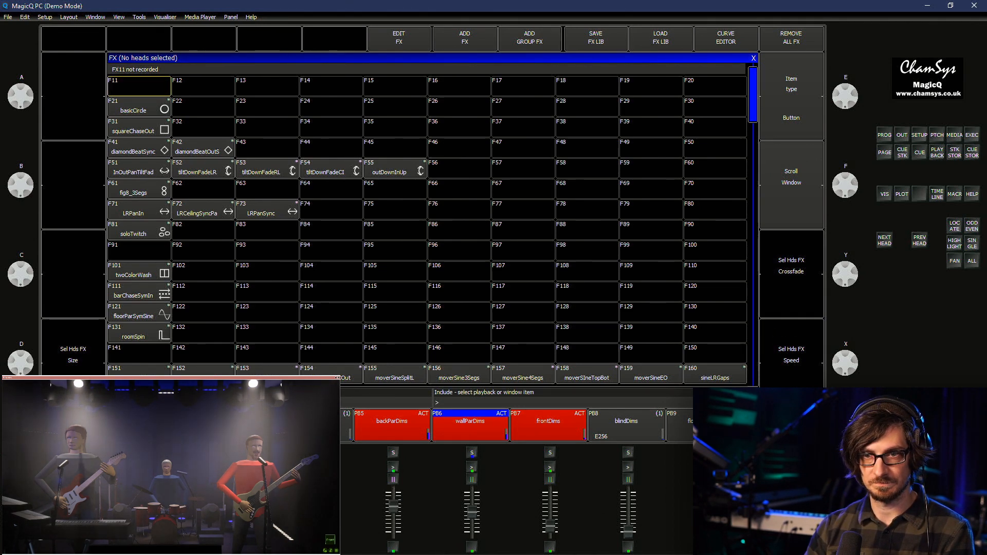
left_click(138, 292)
left_click(885, 135)
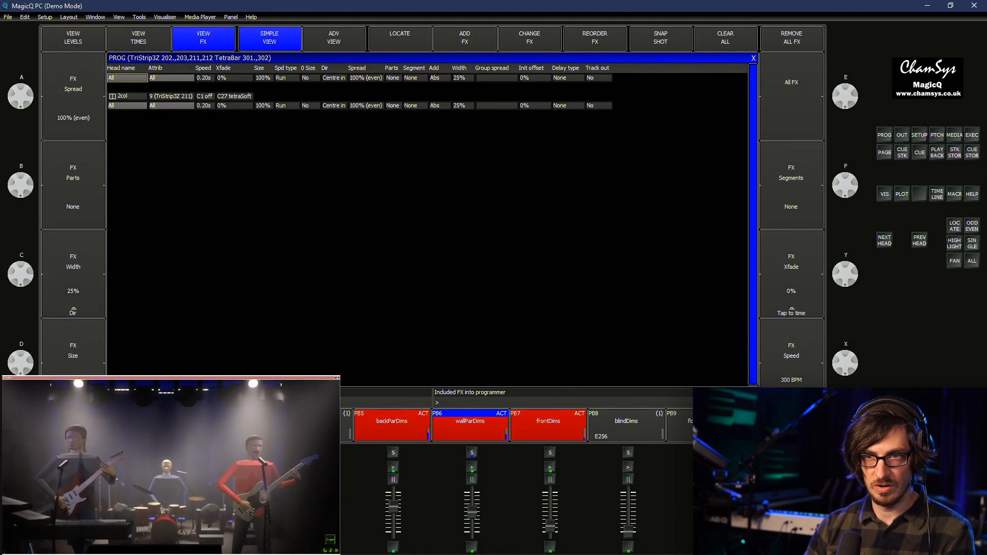
Set the speed of the included two-colour effect to 0.25 s
double_click(205, 106)
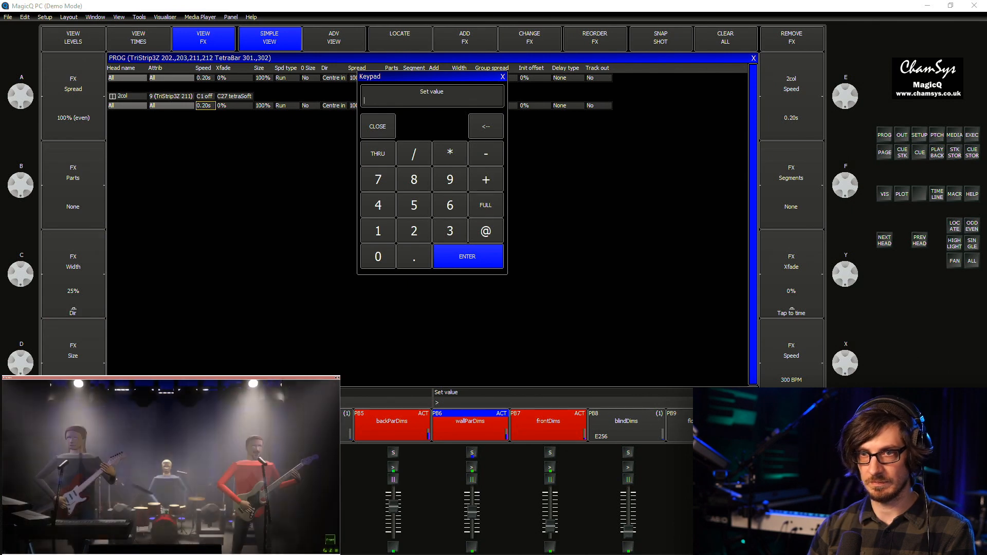
type("0.25")
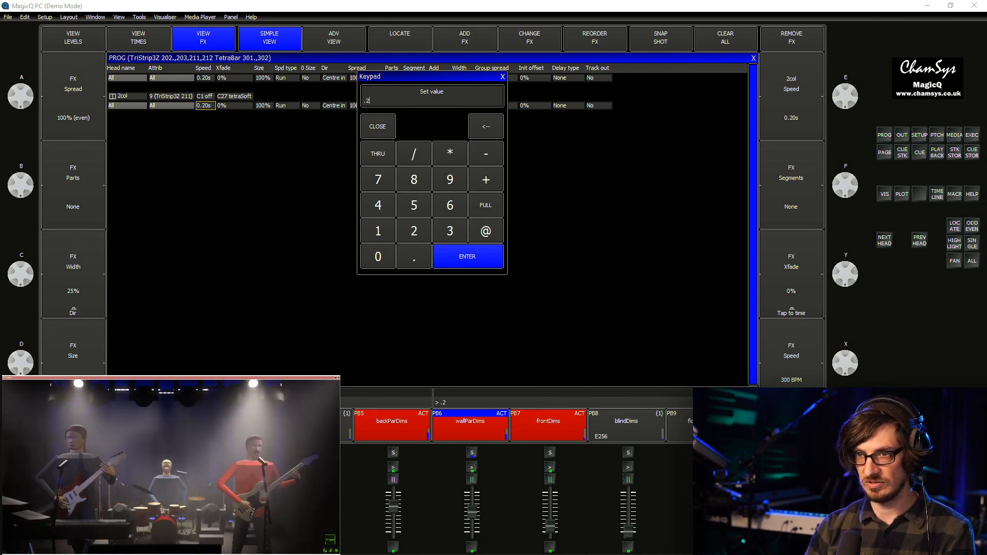
key("Return")
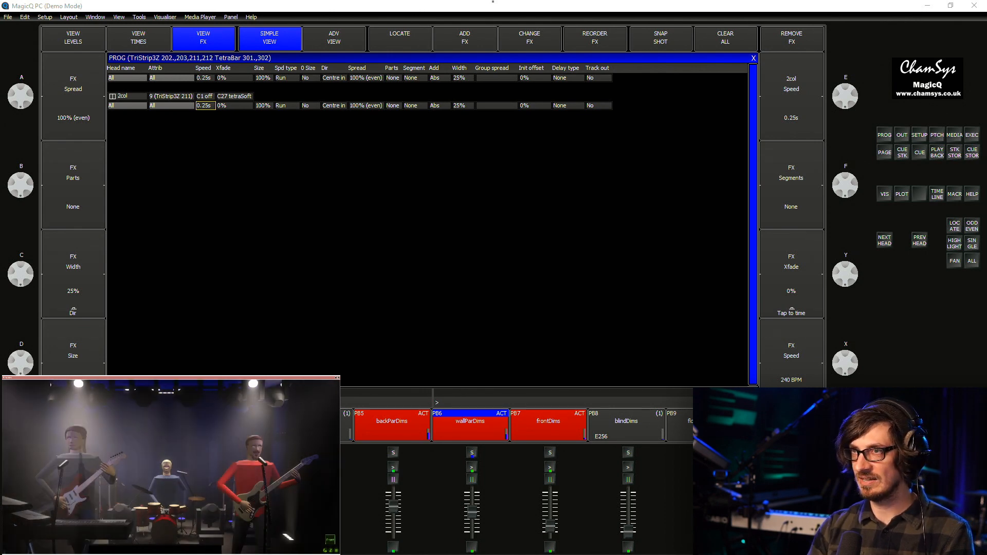
left_click(51, 410)
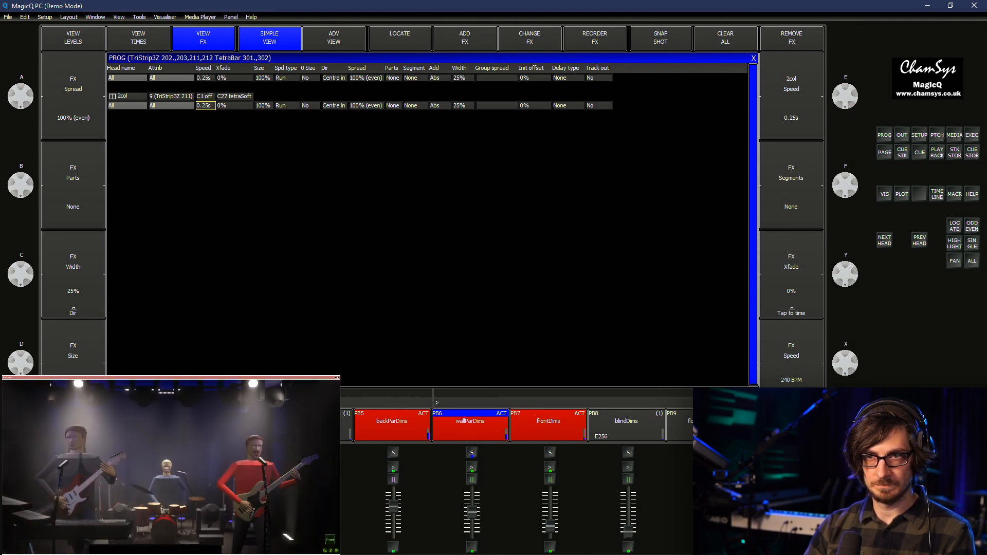
Try to set the dimmer levels of all six included heads to 85%, and clear the programmer
key("F1")
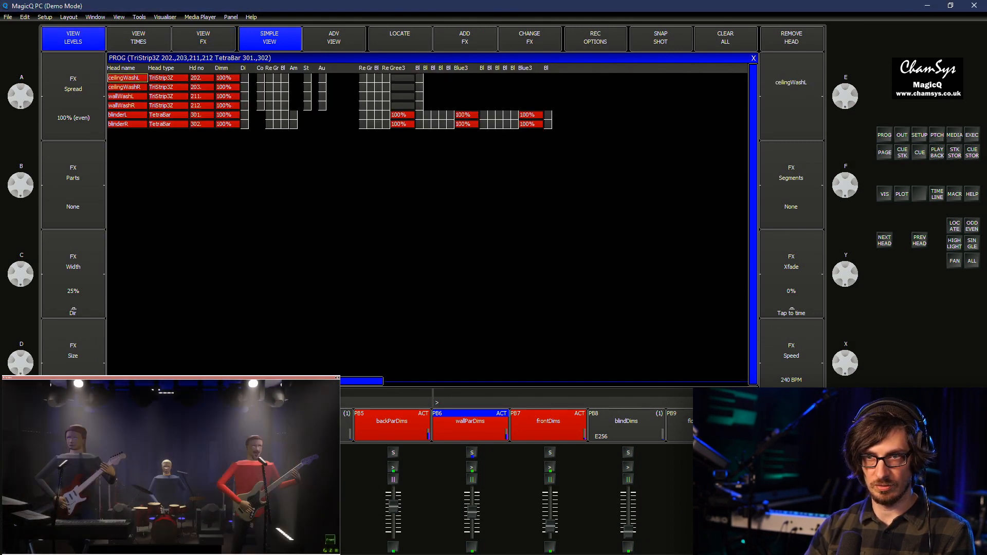
left_click_drag(227, 77, 227, 124)
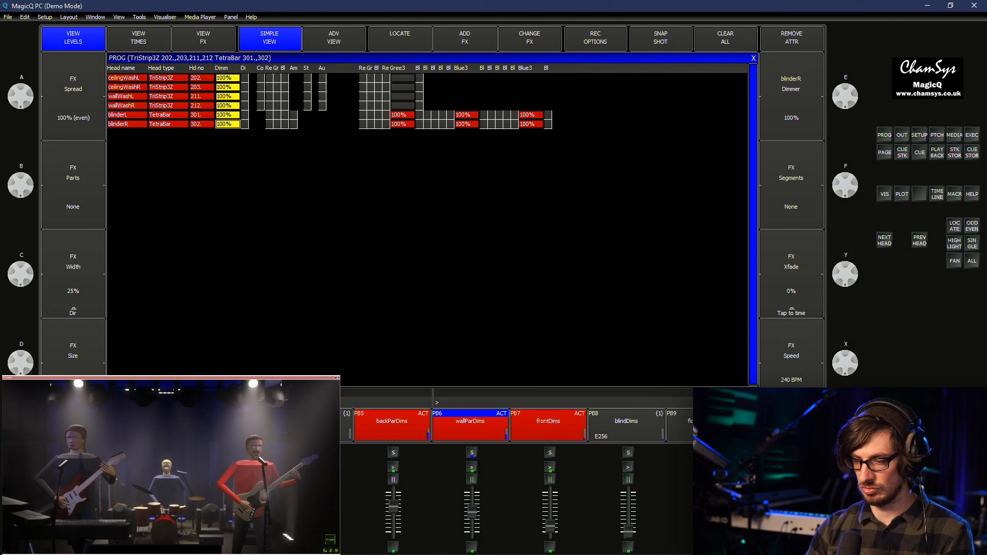
type("0")
key("Return")
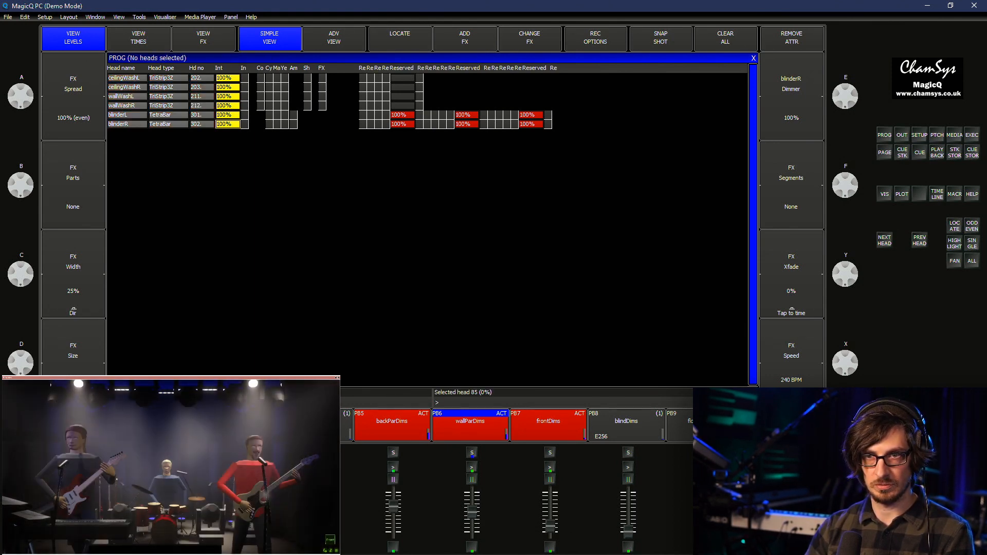
left_click(127, 78)
left_click(227, 78)
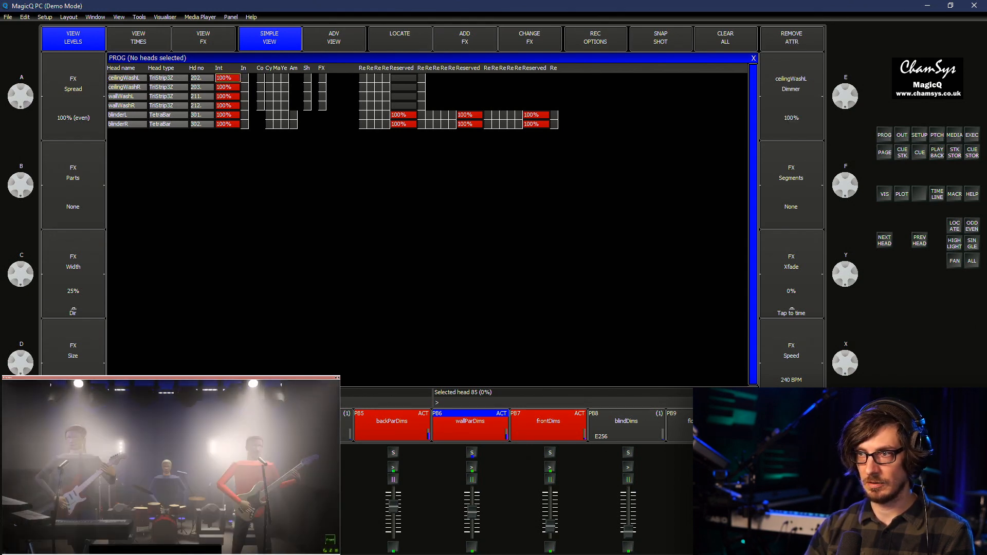
key("c")
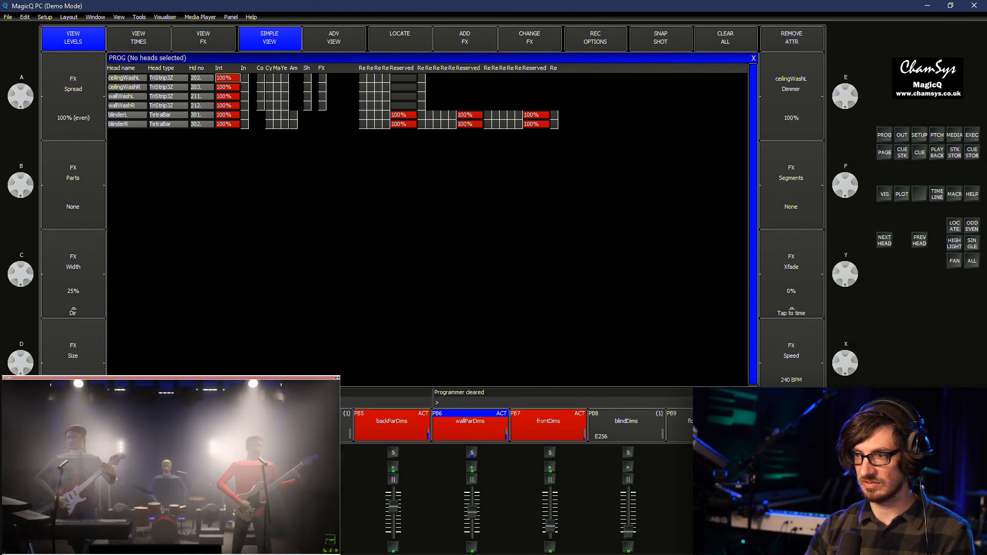
Reload the barChaseSymIn effect (F111) into the cleared programmer with Include
key("F1")
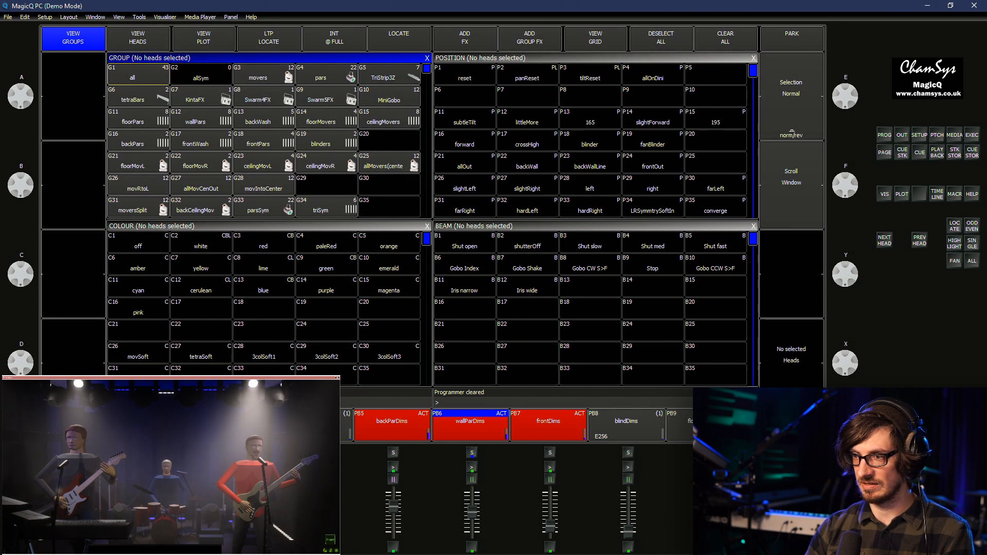
key("F2")
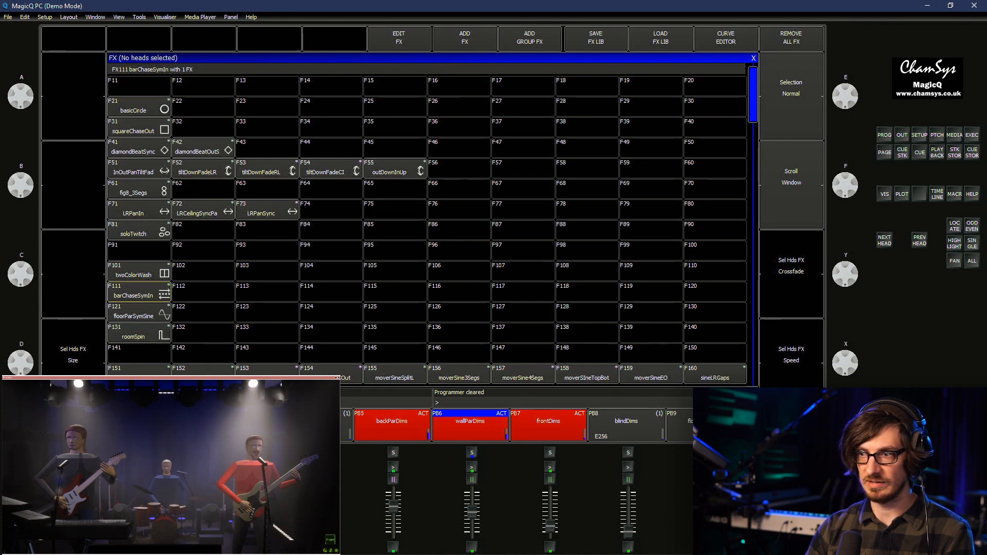
key("i")
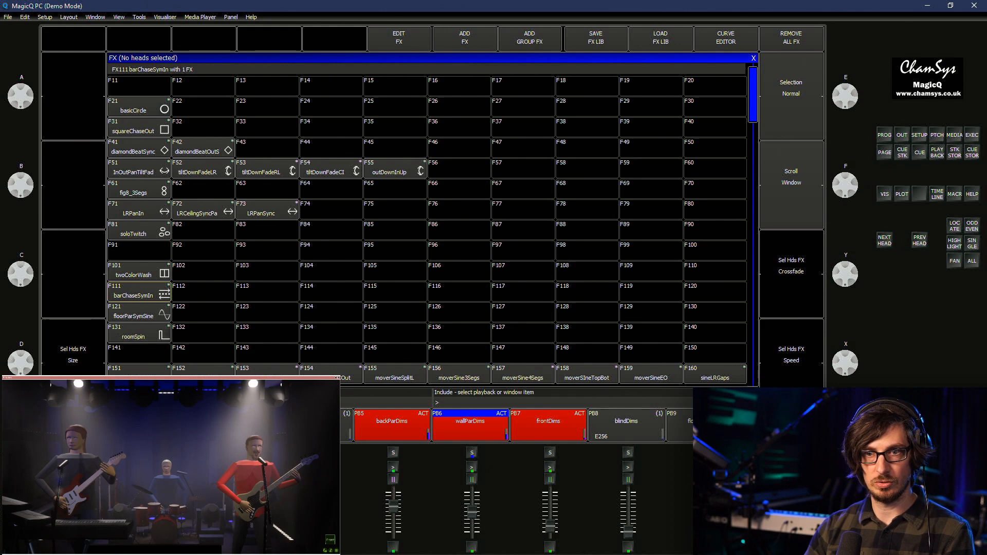
left_click(139, 292)
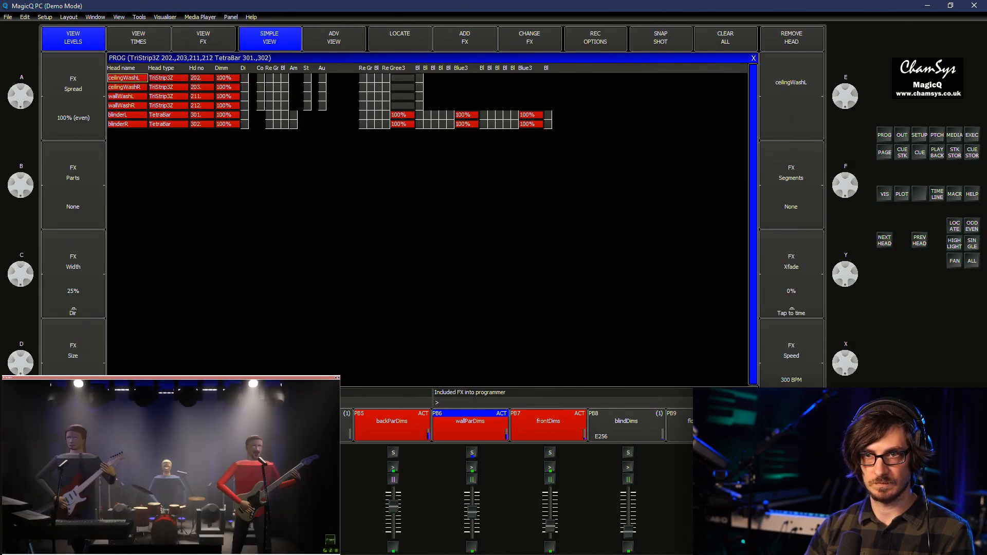
Set the dimmer of the ceilingWashL head to 85% and change it to 75%
double_click(227, 79)
type("85")
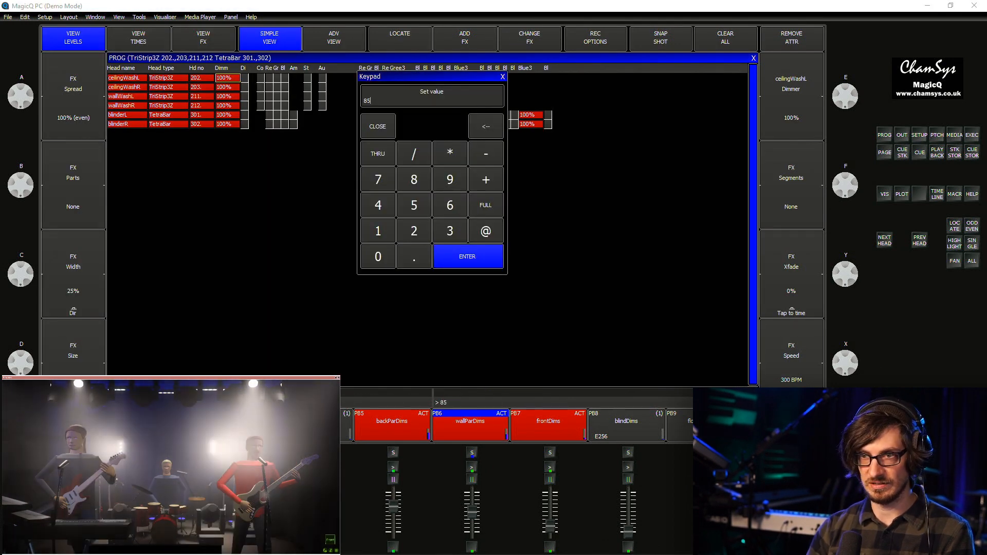
key("Return")
double_click(227, 79)
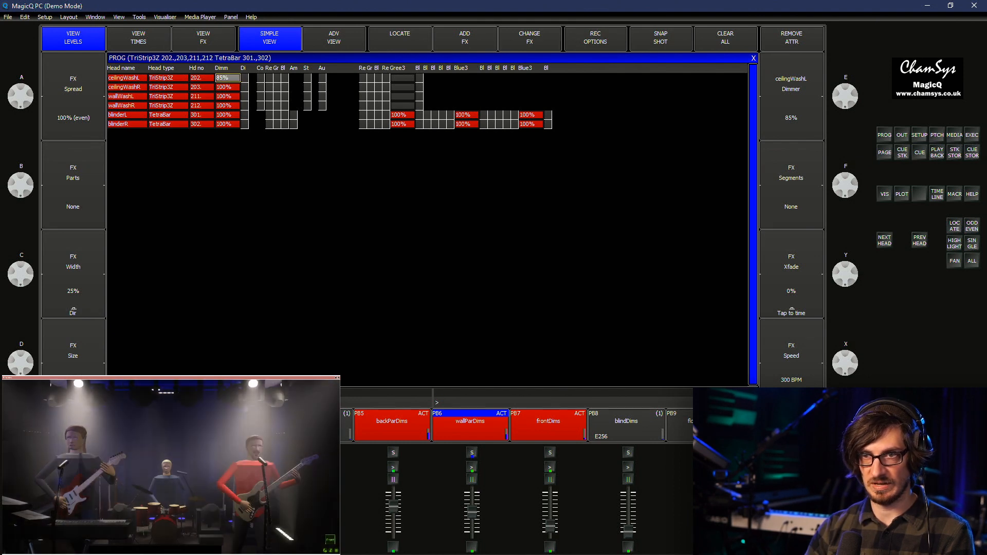
type("85")
key("Return")
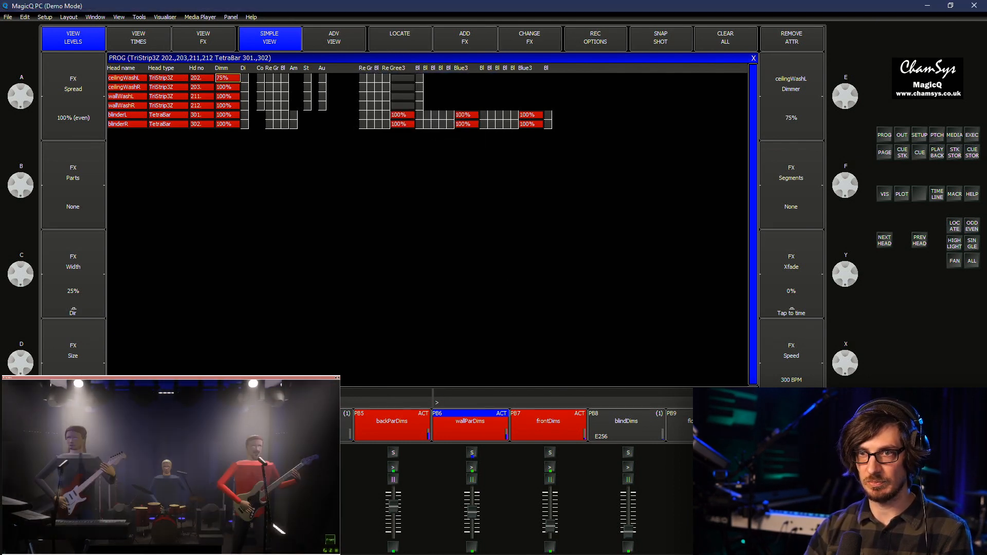
Set the dimmers of the other five heads, ceilingWashR through blinderR, to 75% and update effect F111
left_click_drag(227, 87, 227, 124)
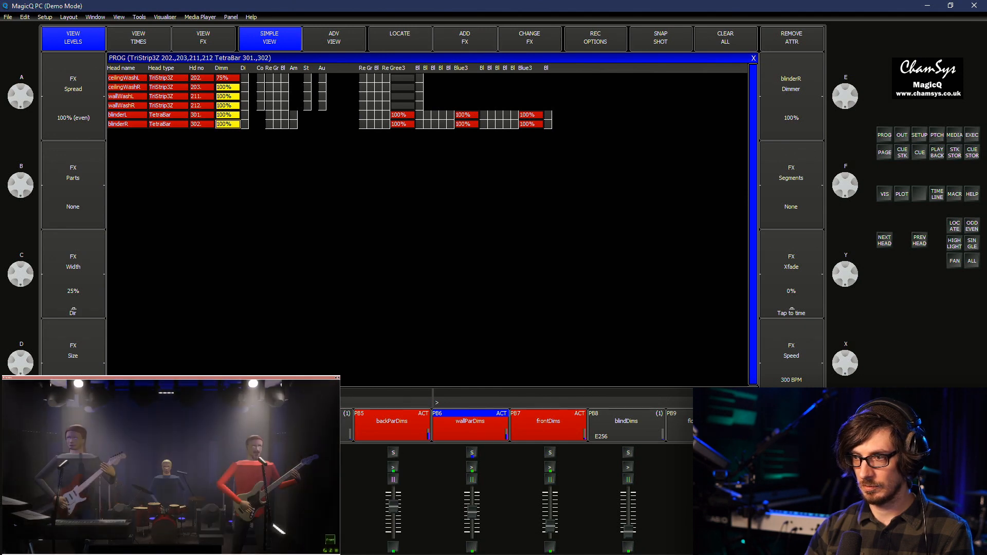
type("75")
key("Return")
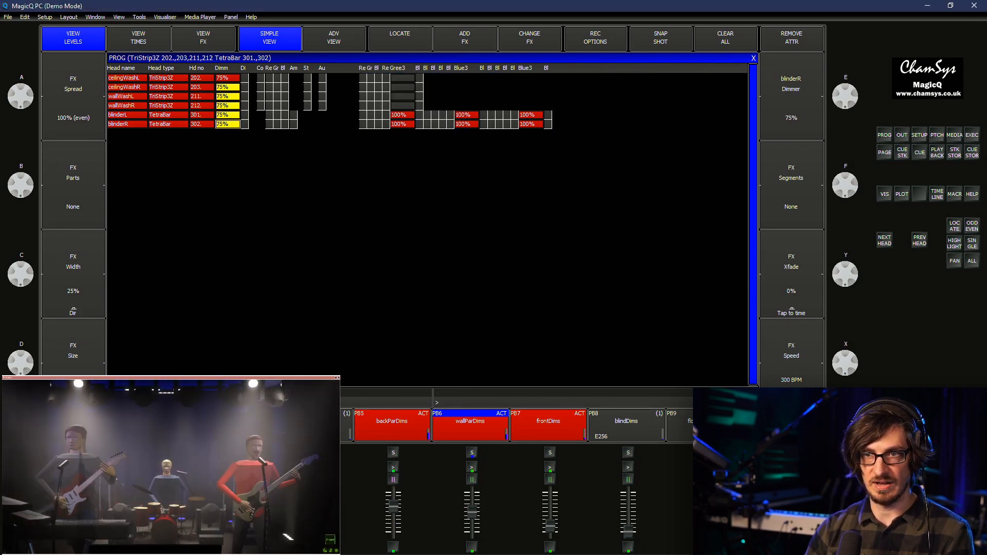
key("u")
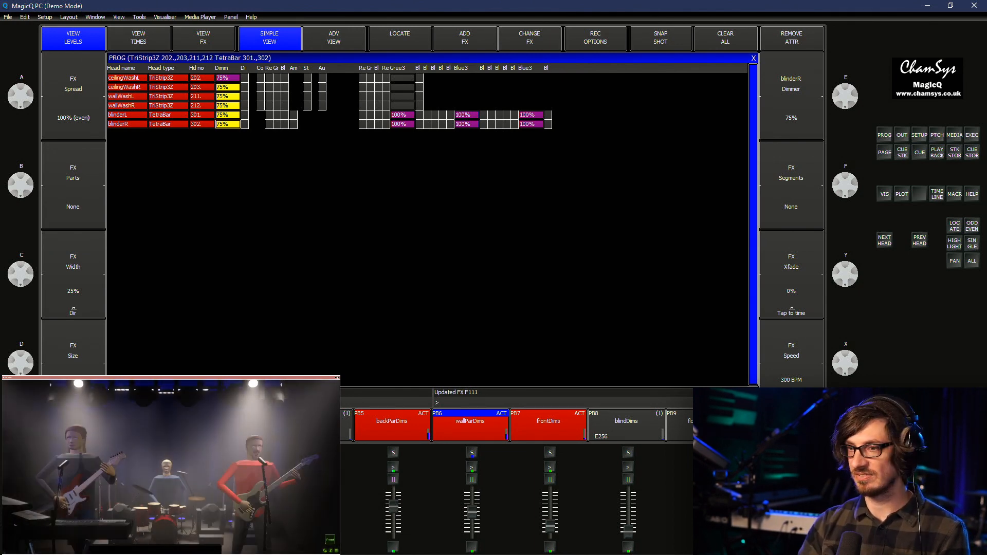
Clear the programmer, include effect F111 again to check its updated dimmer levels, and empty the programmer
key("c")
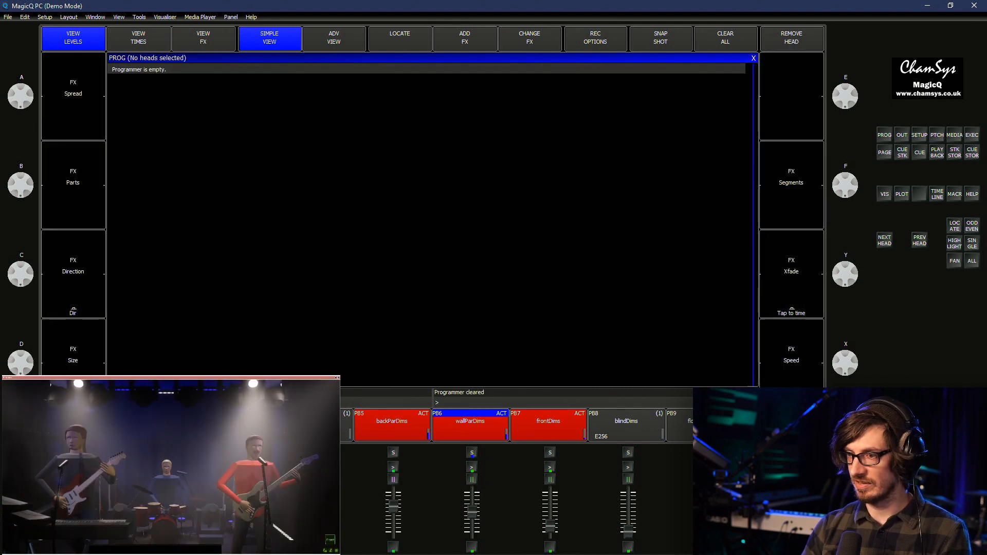
key("ctrl+1")
key("f")
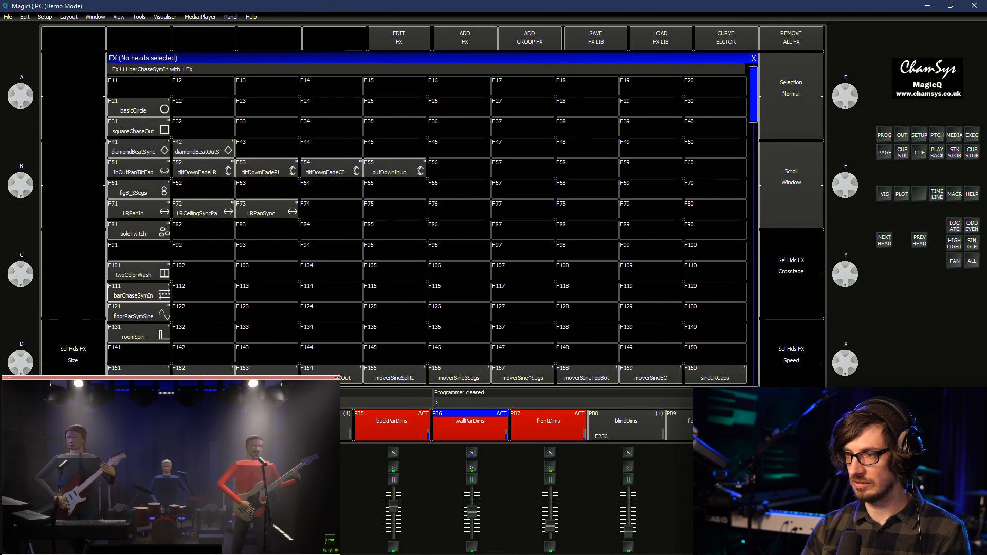
key("i")
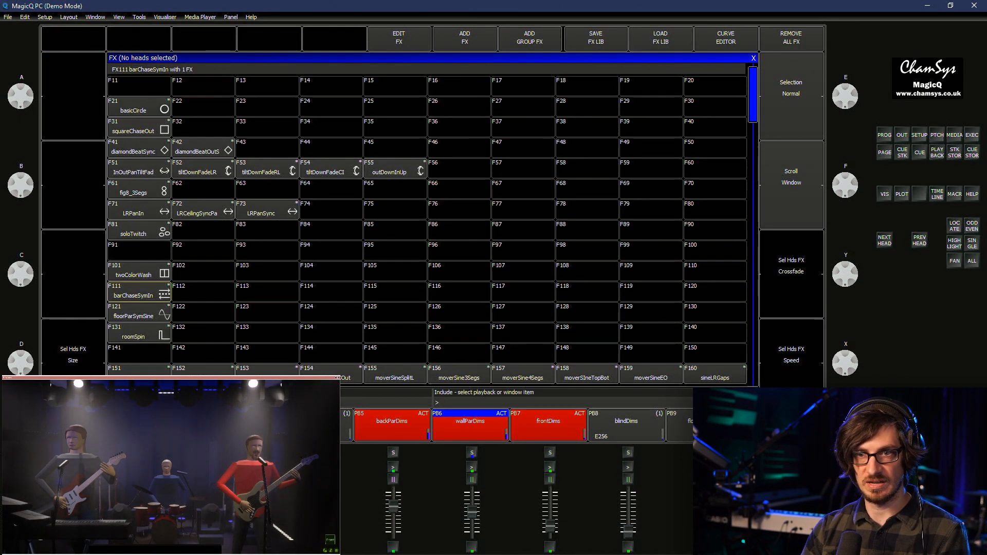
left_click(139, 292)
key("p")
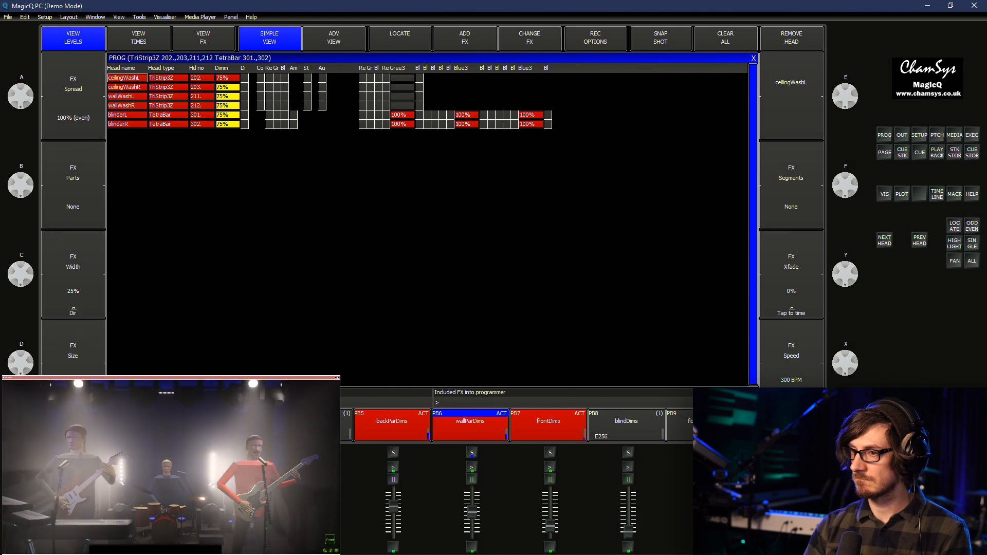
key("ctrl+BackSpace")
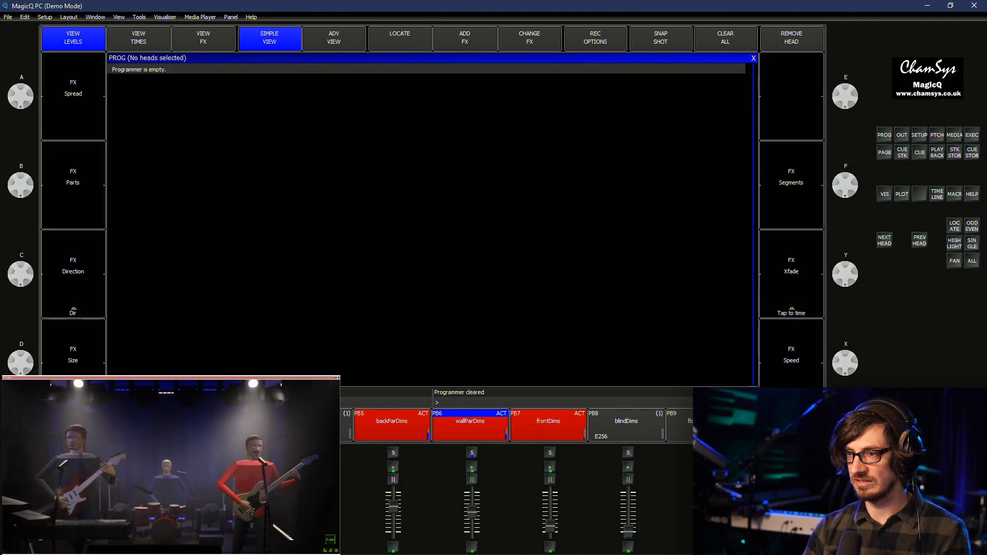
Select the all-movers group G25 and add the pulse 4steps effect from the Any attrib category to its Dimmer attribute
key("Escape")
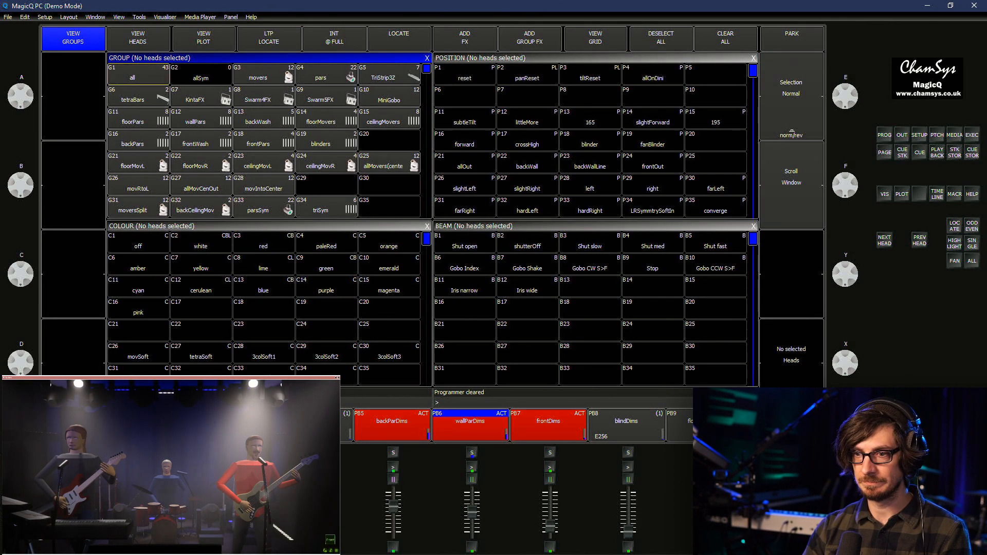
left_click(389, 163)
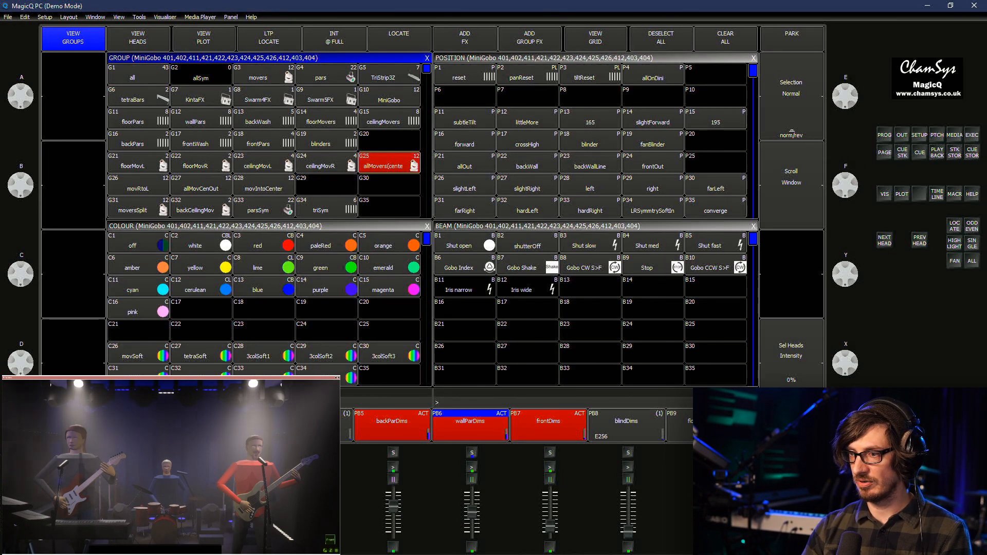
left_click(465, 38)
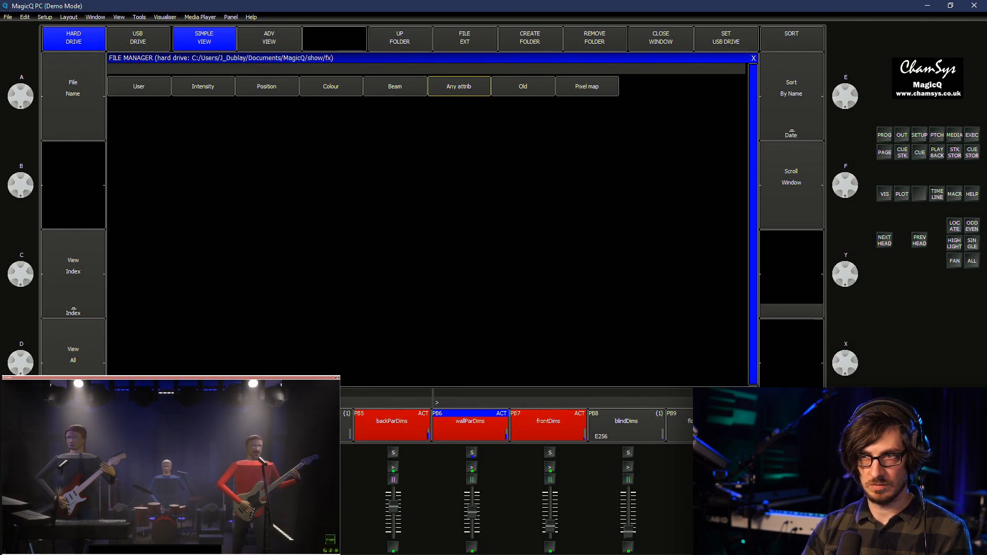
left_click(459, 87)
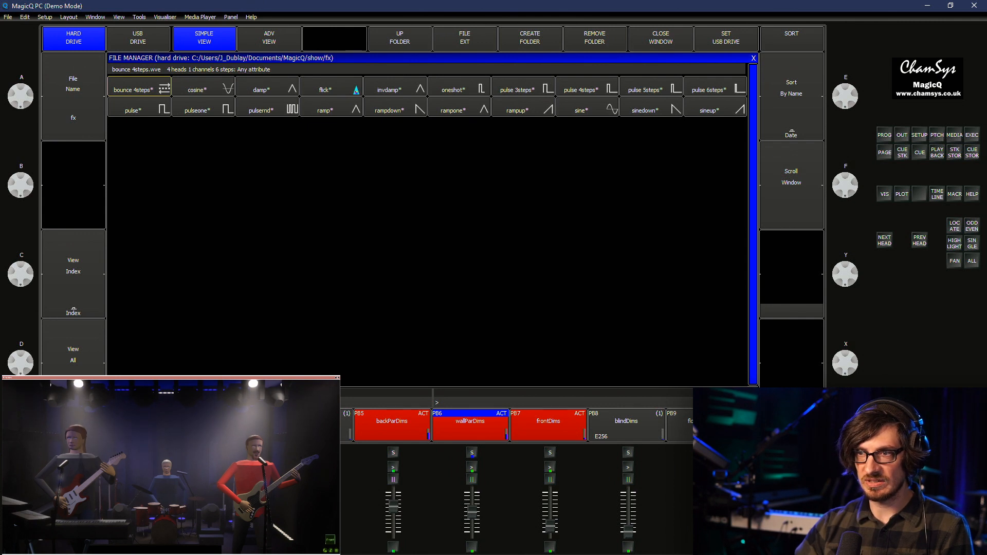
key("Return")
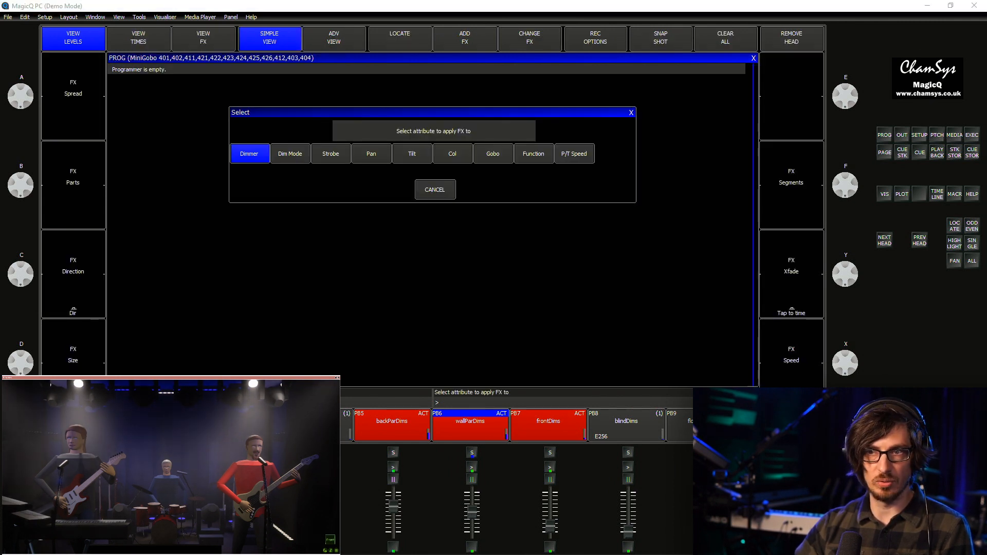
key("Return")
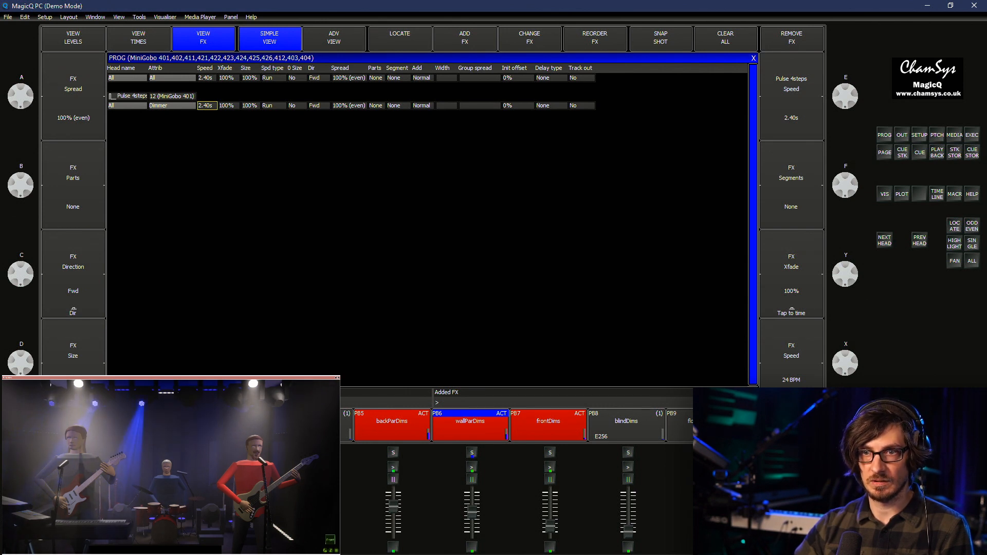
Set the Pulse 4steps effect's speed to 1 second and its direction to Centre in
key("Return")
key("Escape")
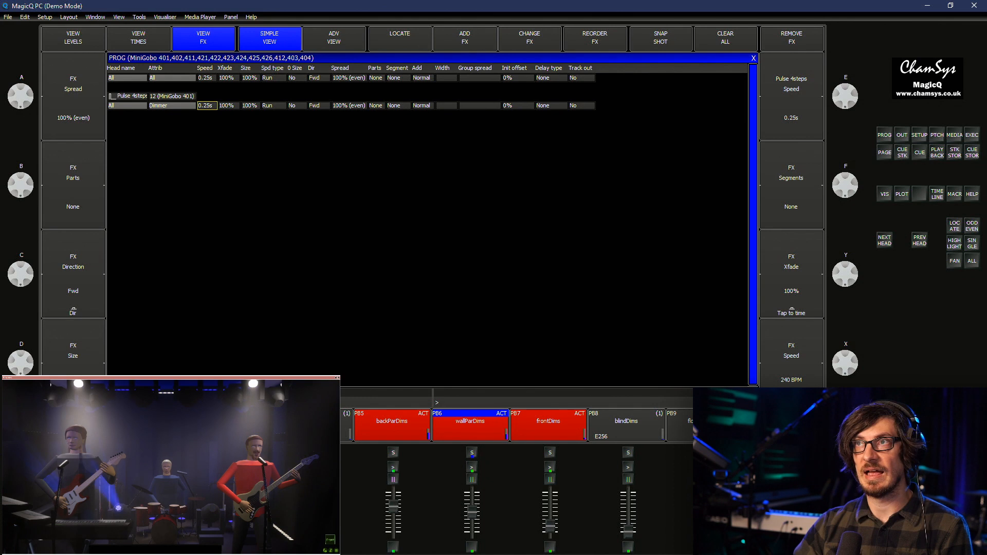
key("Return")
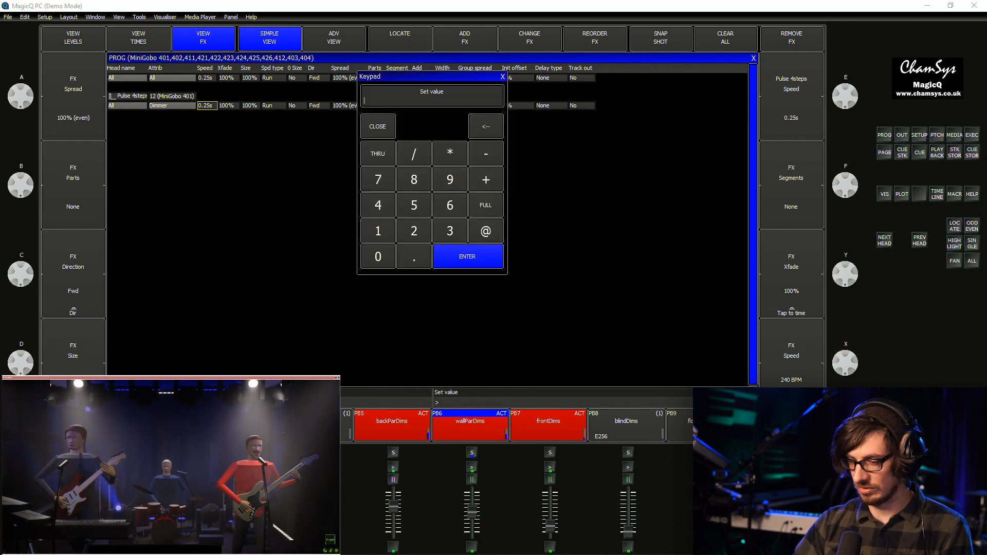
type("1")
key("Return")
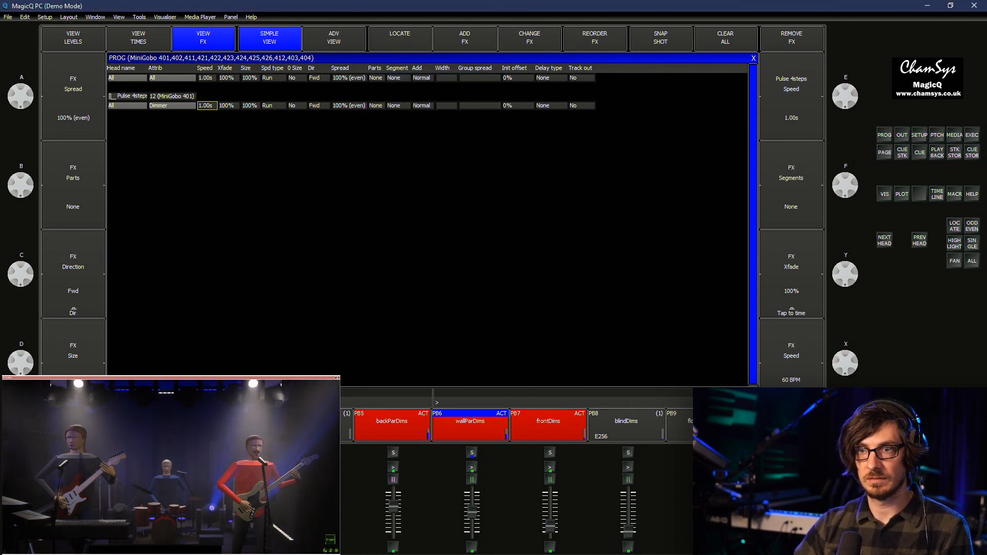
left_click(73, 274)
left_click(330, 102)
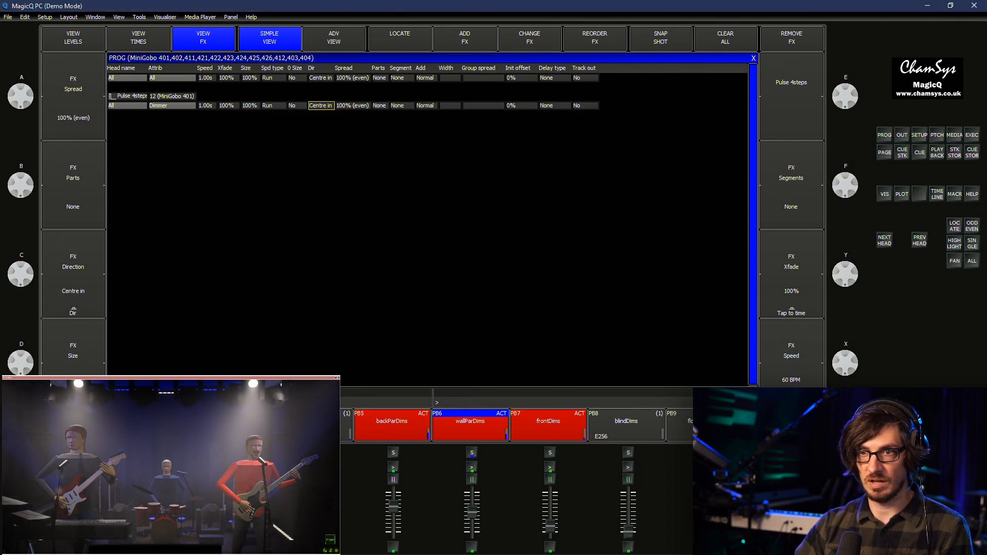
Try the Pulse 4steps effect with Parts set to 2, and reset Parts to 0
left_click(380, 105)
left_click(381, 105)
type("2")
key("Return")
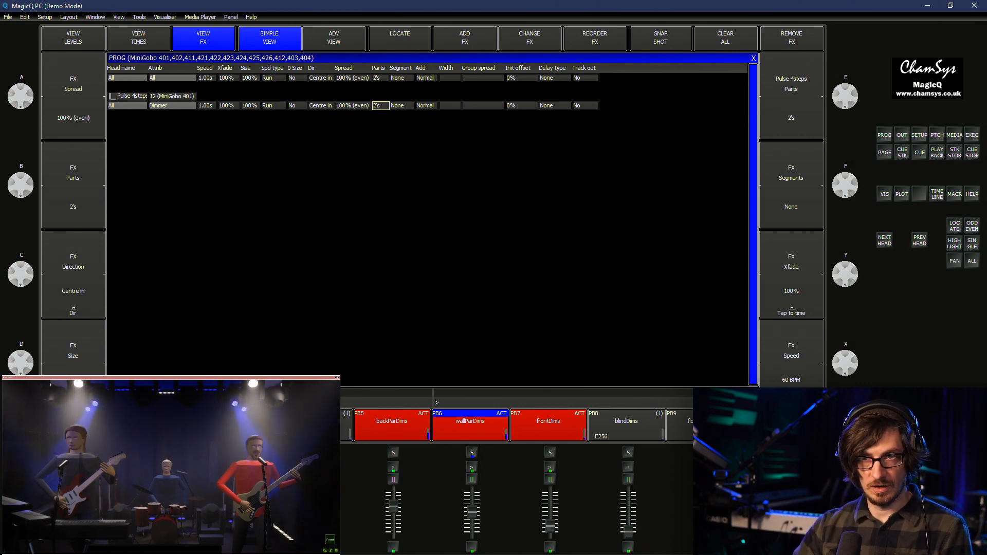
double_click(127, 96)
key("Return")
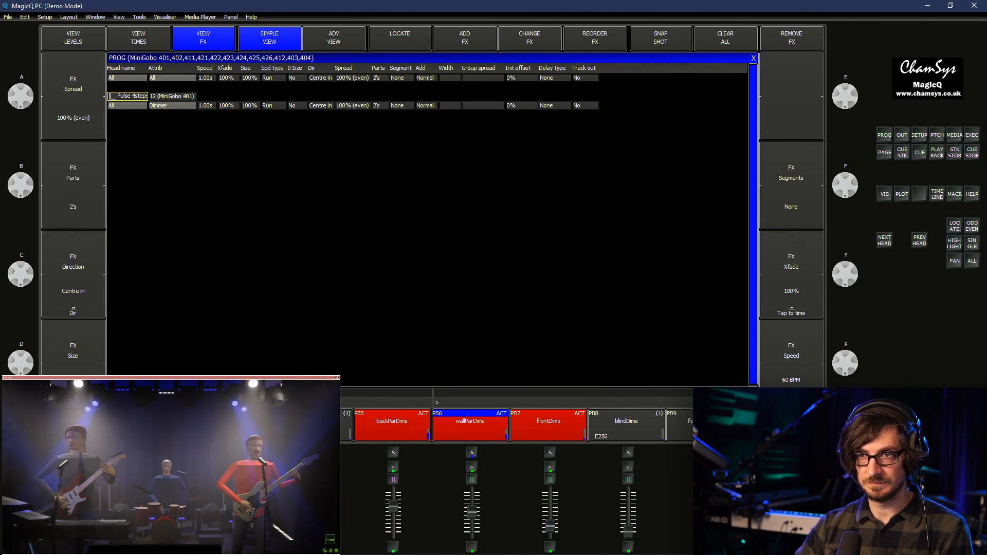
double_click(380, 106)
type("0")
key("Return")
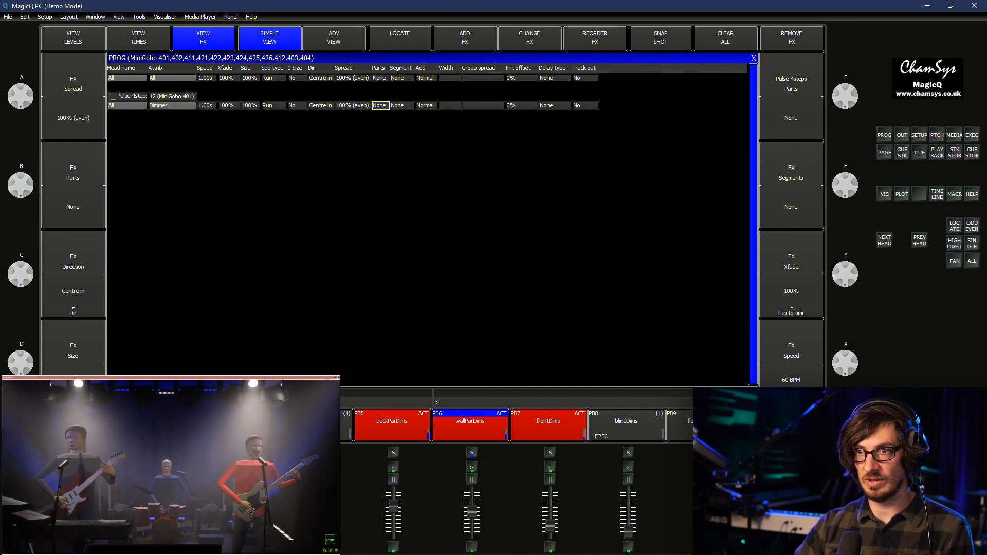
Set the Pulse 4steps effect's segments to 2
double_click(401, 105)
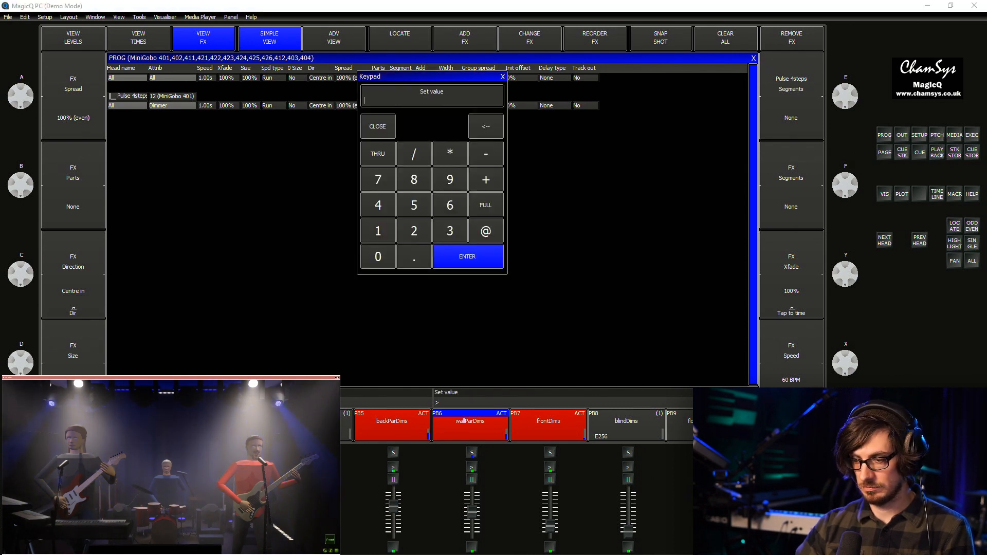
type("2")
key("Return")
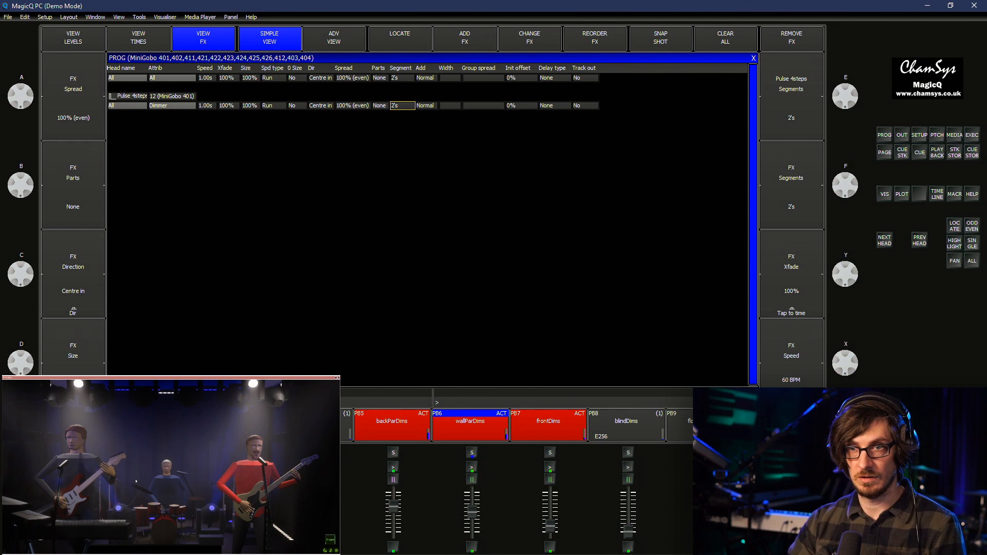
Try speeds of 0.5 and 1 second for the Pulse 4steps effect, and settle on 2 seconds
left_click(207, 106)
left_click(206, 105)
type(".5")
key("Return")
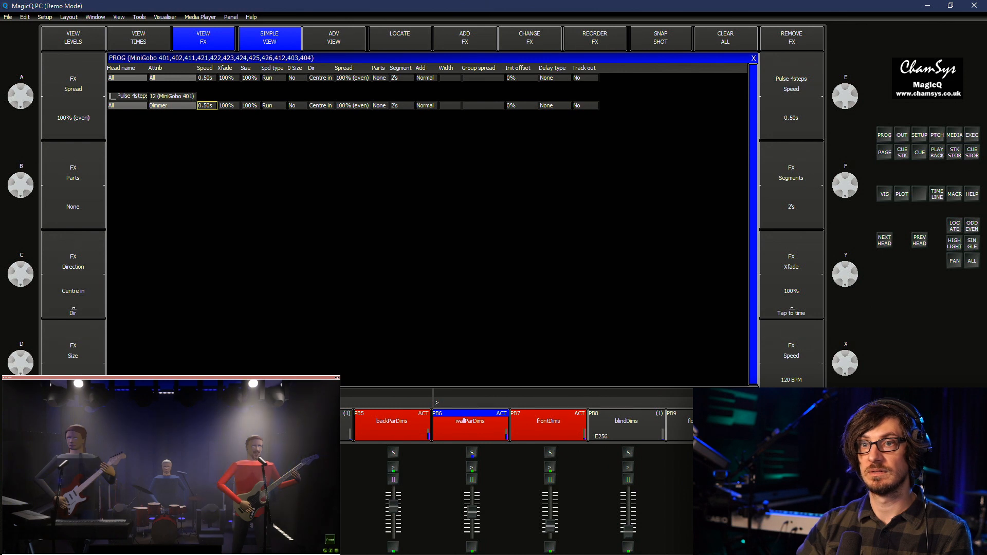
left_click(207, 105)
type("1")
key("Return")
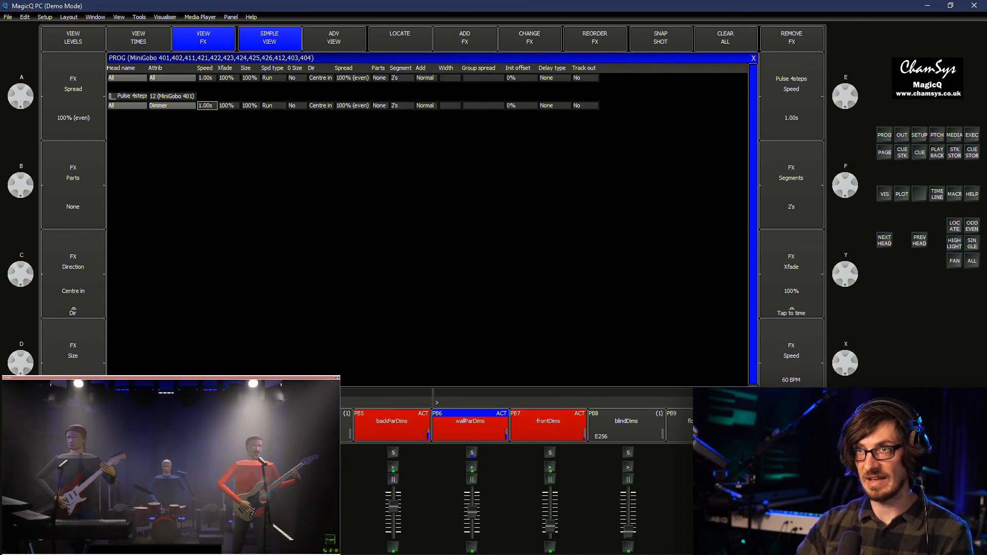
left_click(207, 105)
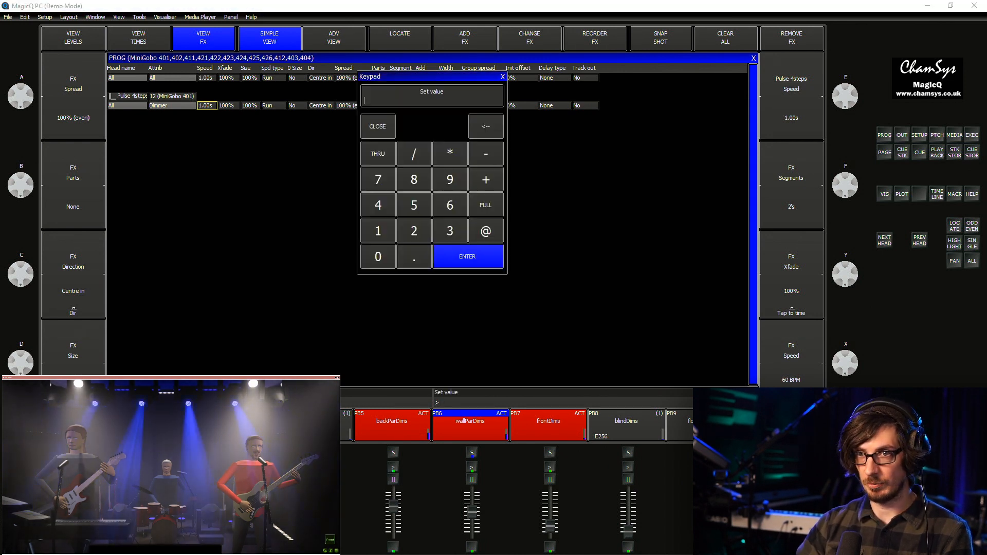
type("2")
key("Return")
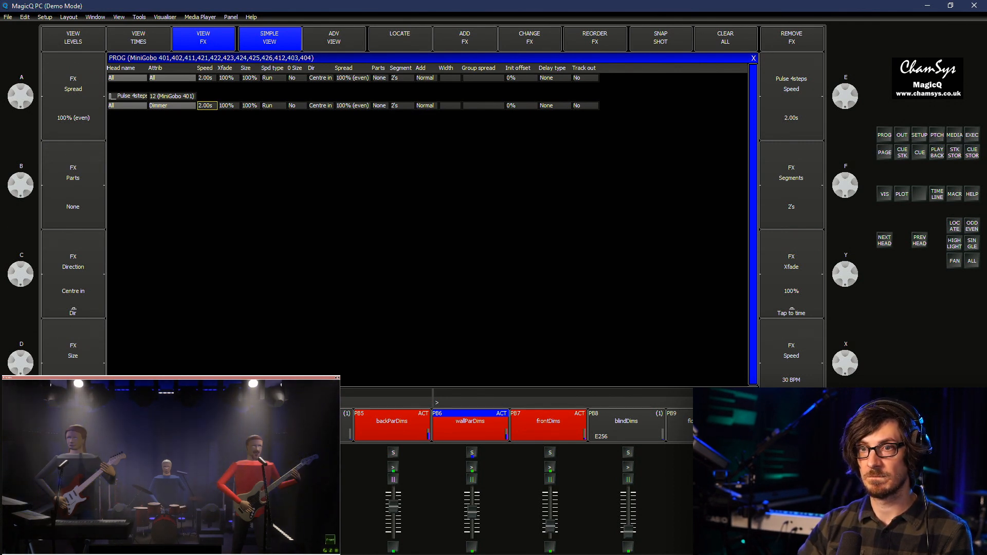
Try the Pulse 4steps effect with a 0% crossfade, and set the crossfade back to 100%
double_click(228, 105)
type("0")
key("Return")
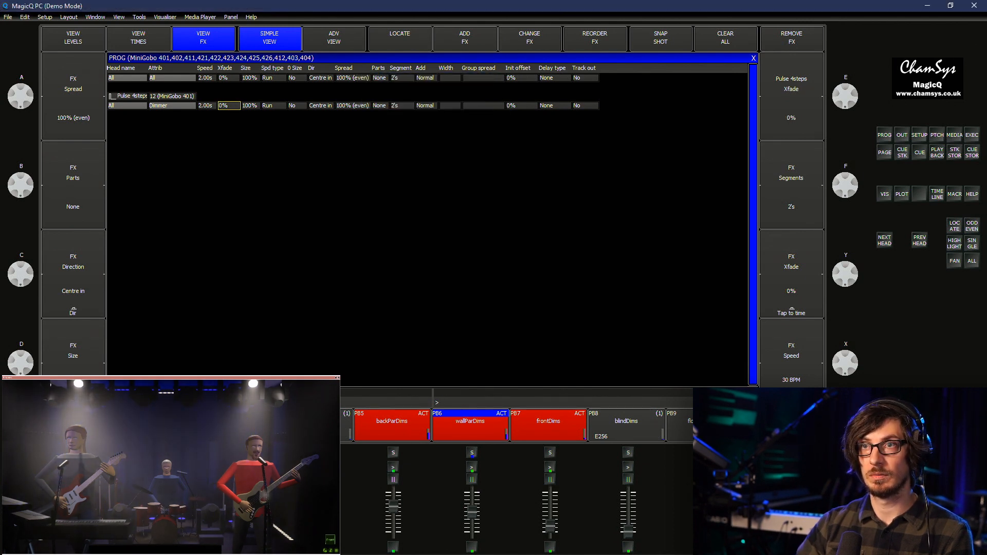
left_click(229, 106)
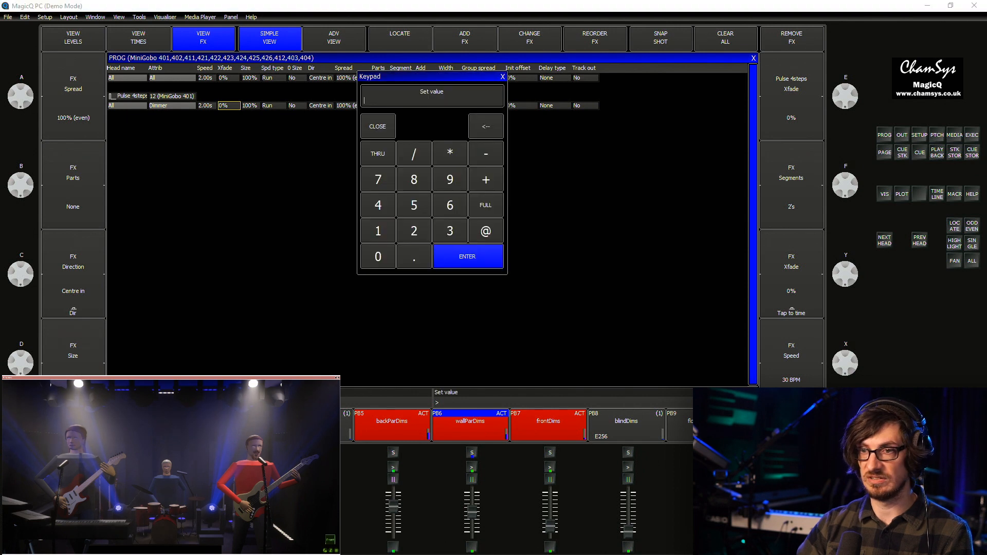
type("100")
key("Return")
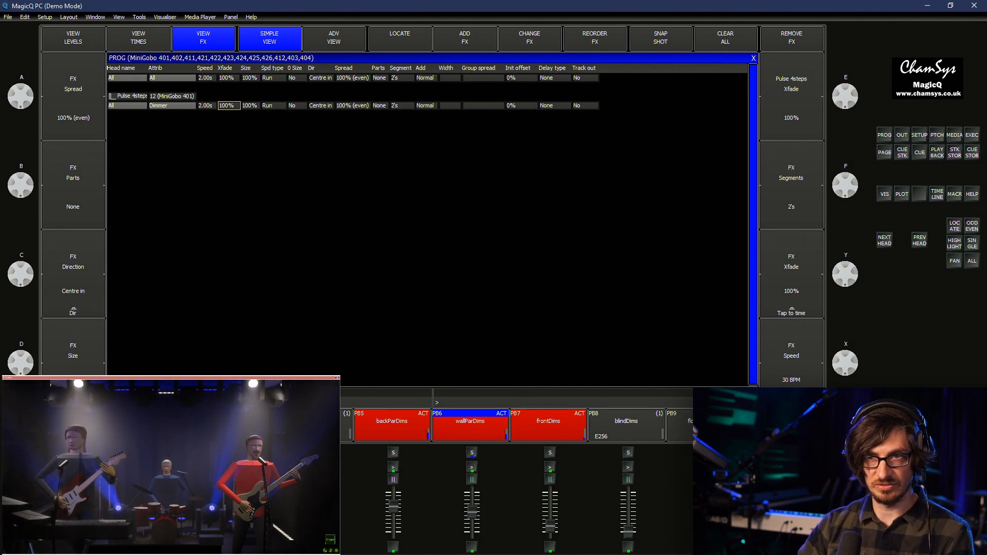
key("F1")
key("F2")
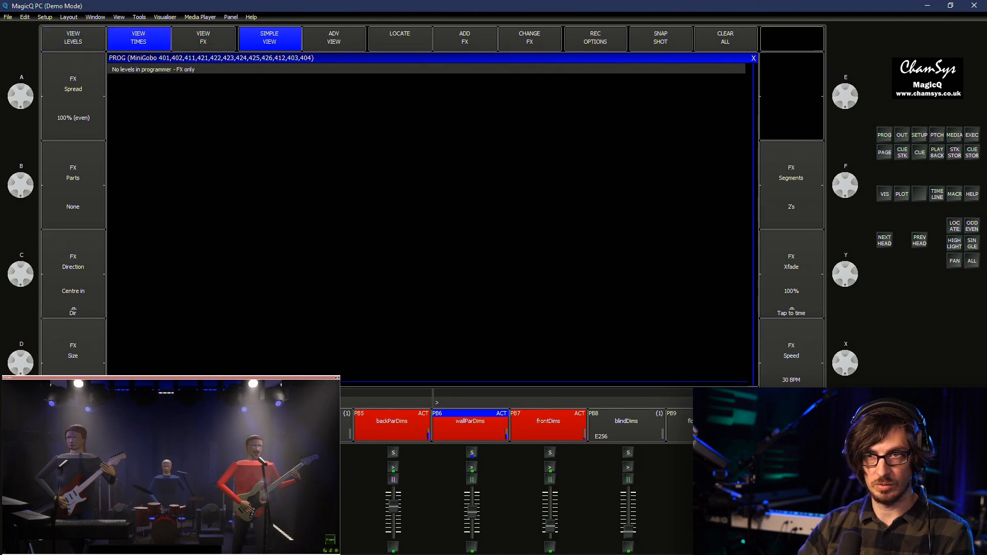
key("F3")
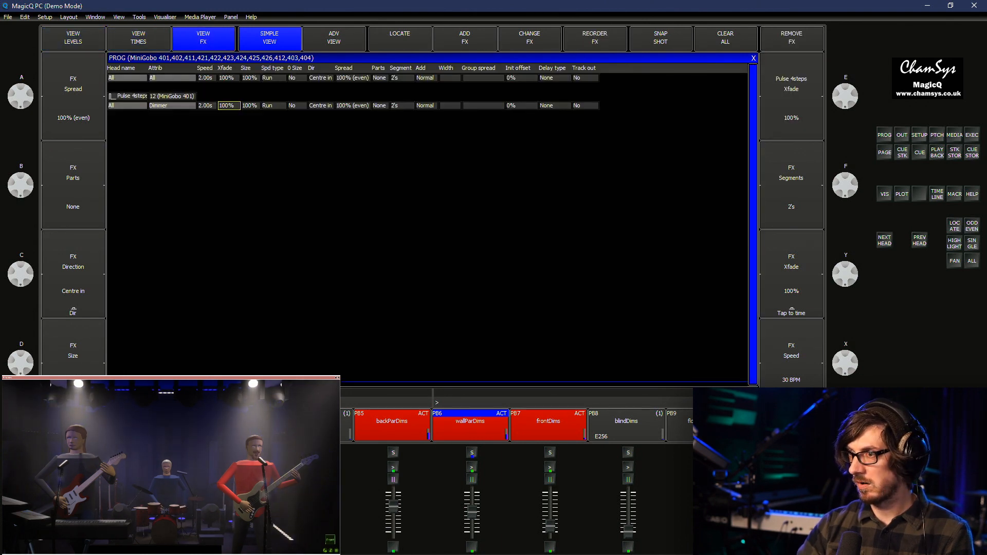
Record the programmer's Pulse 4steps dimmer effect into the empty FX palette slot F171
key("ctrl+f")
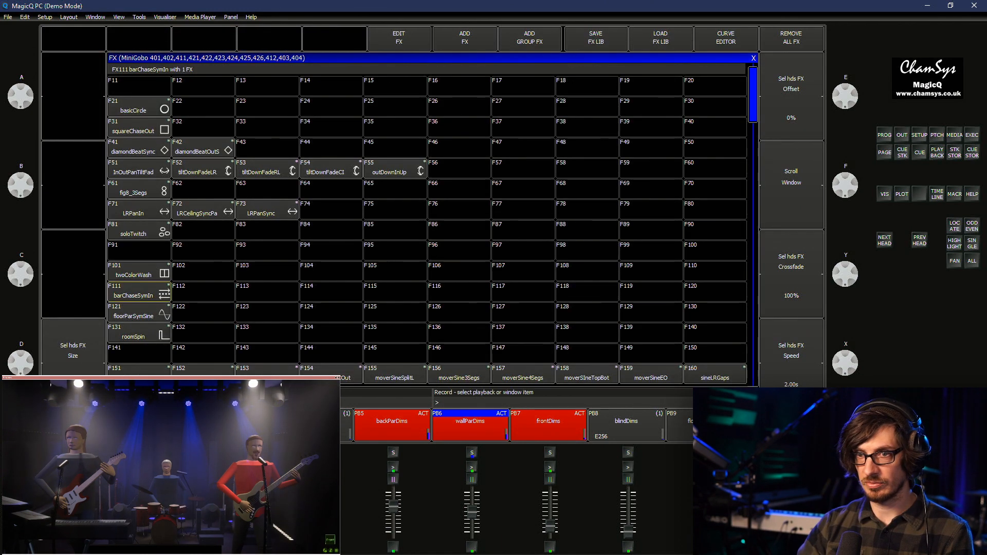
key("ctrl+r")
key("Down")
key("Down")
key("Down")
key("Down")
key("Down")
key("Down")
key("Down")
key("Down")
key("Down")
key("Down")
key("Down")
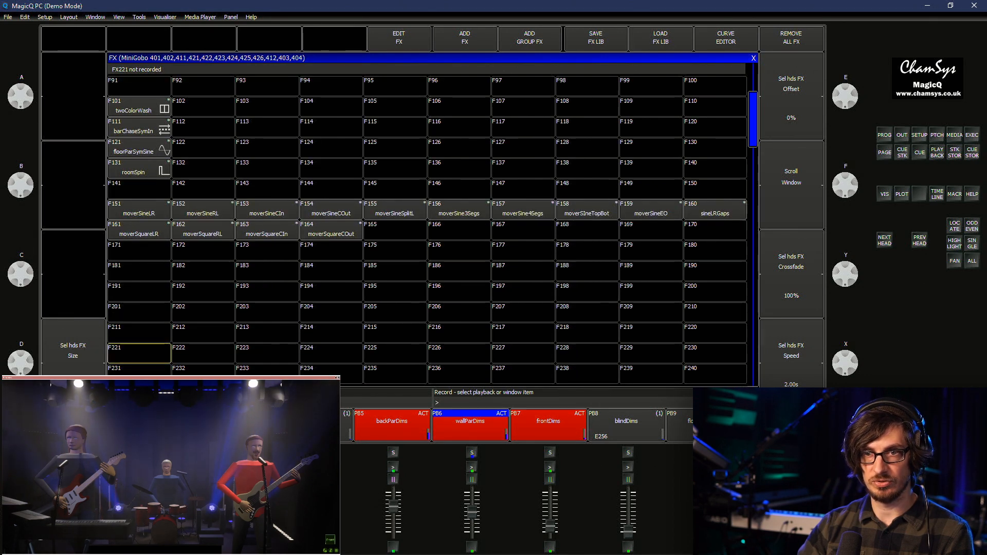
key("Up")
key("Up")
key("Up")
key("Up")
key("Up")
key("Return")
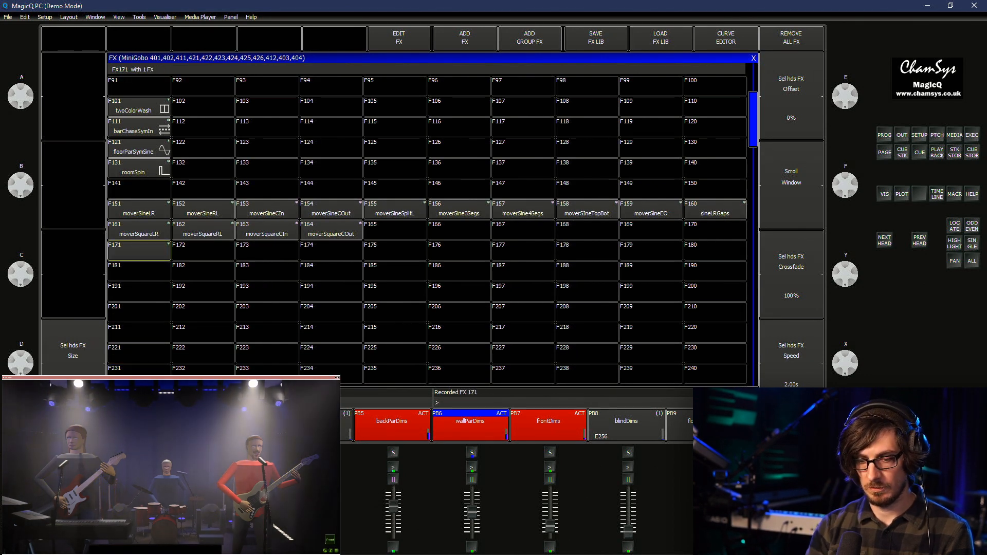
Name the effect in FX palette slot F171 moverRamp2Segs and clear the programmer
key("ctrl+s")
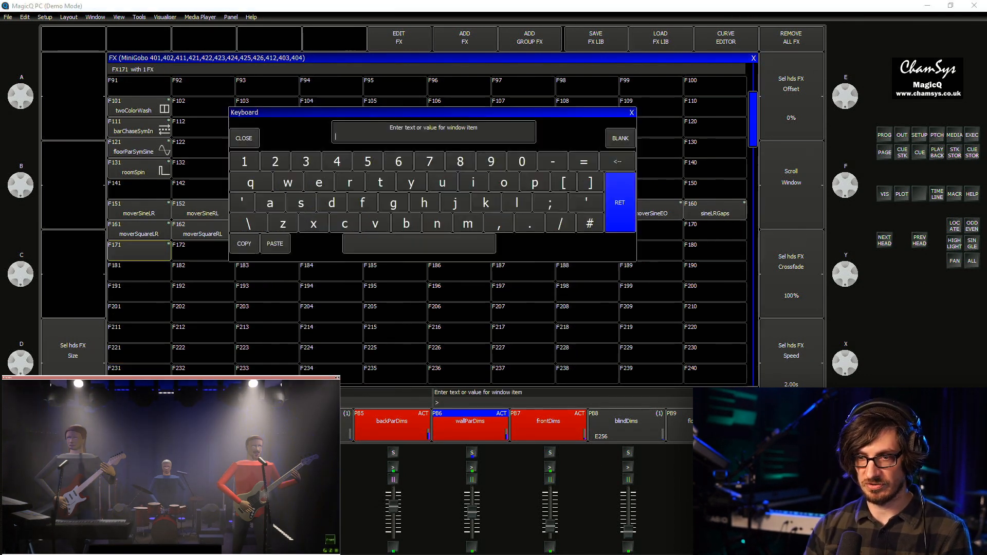
type("moverRam")
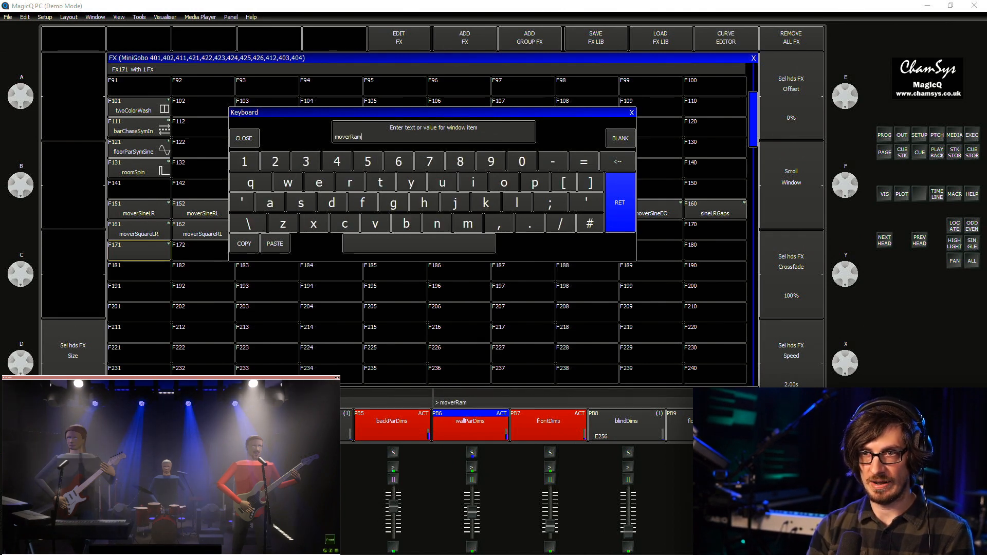
type("p2Segs")
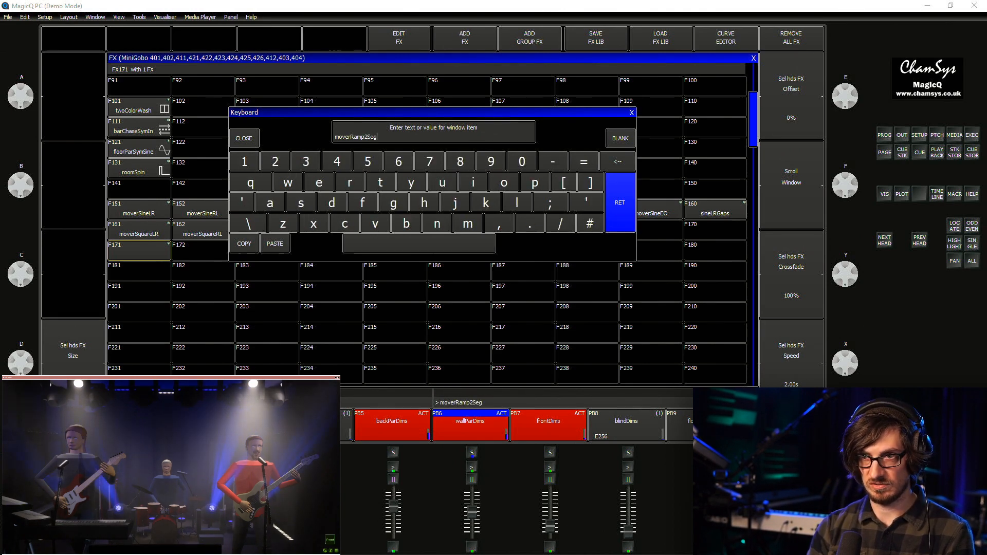
key("Return")
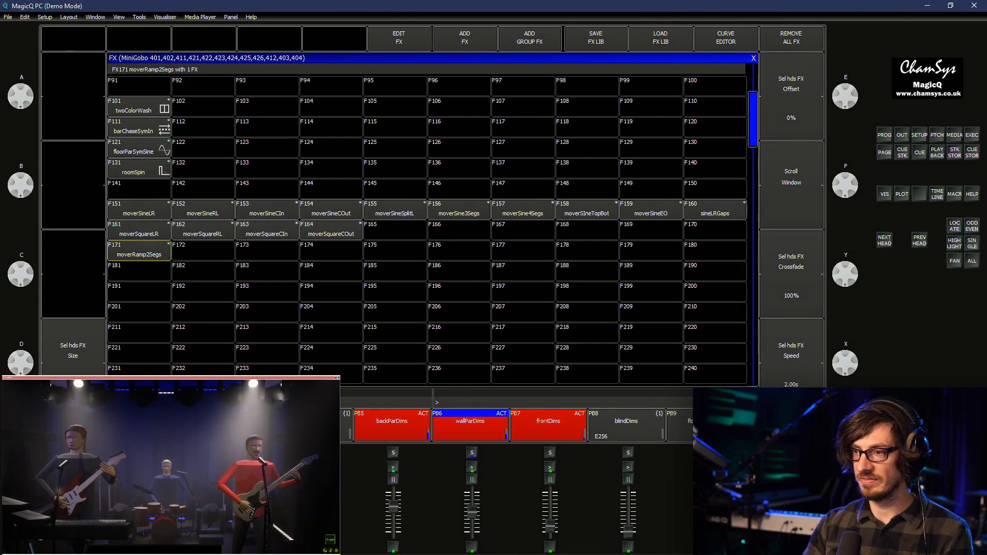
key("ctrl+BackSpace")
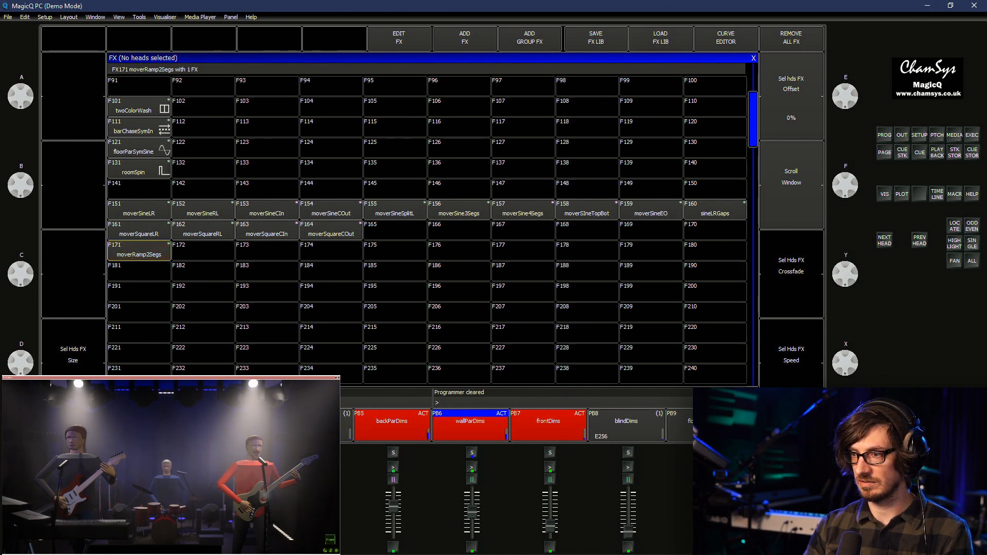
Include the moverRamp2Segs effect from F171 into the programmer and try it with no segments
key("ctrl+i")
left_click(138, 251)
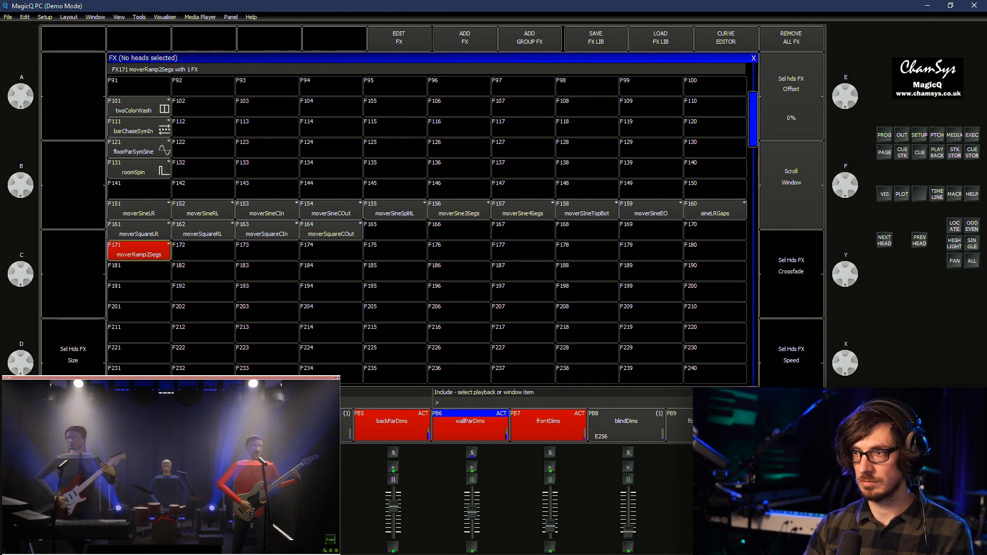
key("ctrl+p")
double_click(402, 105)
type("0")
key("Return")
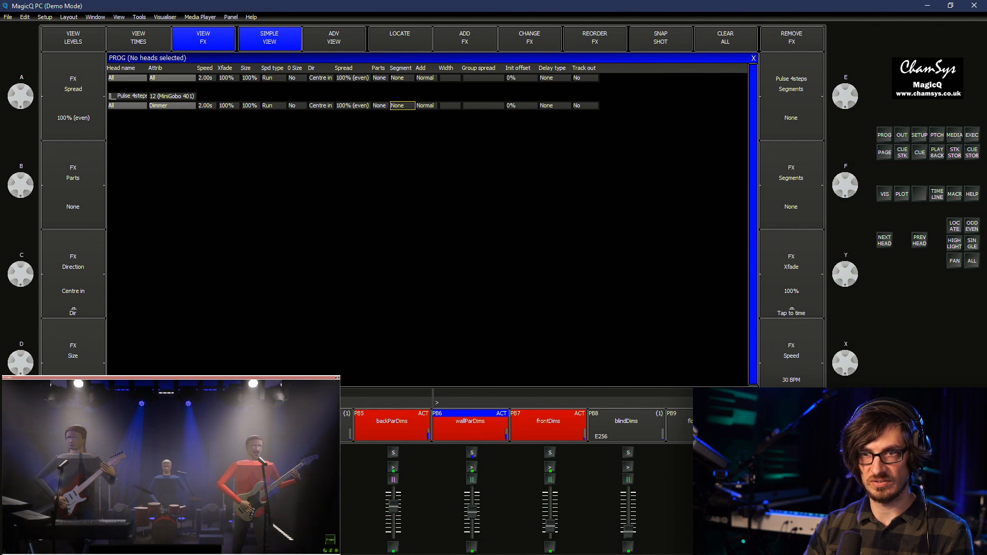
Try a speed of 1 second for the unsegmented Pulse 4steps effect, and clear the programmer
double_click(207, 106)
type("1")
key("Return")
key("Return")
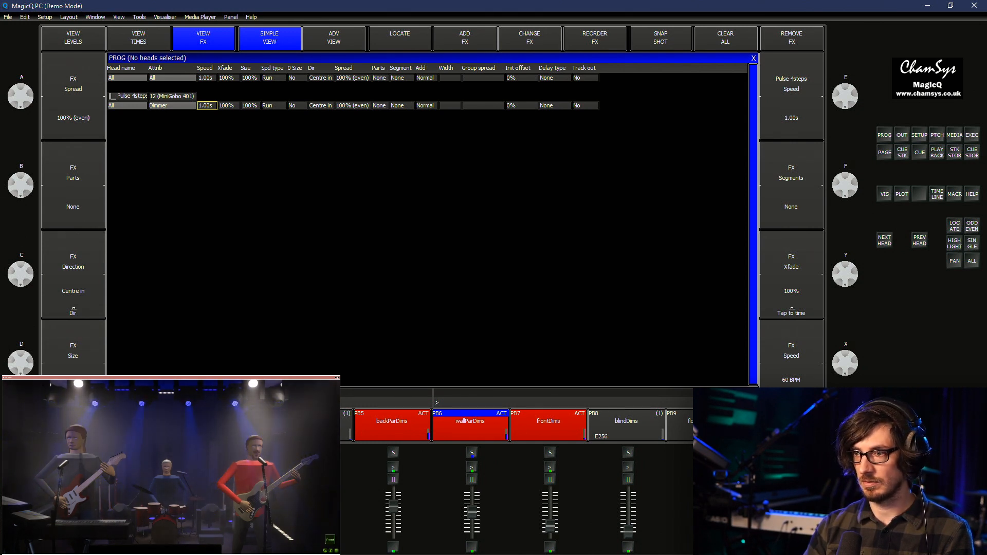
key("ctrl+BackSpace")
Include the F171 effect into the programmer again, set its speed to 1 second and update F171
key("ctrl+f")
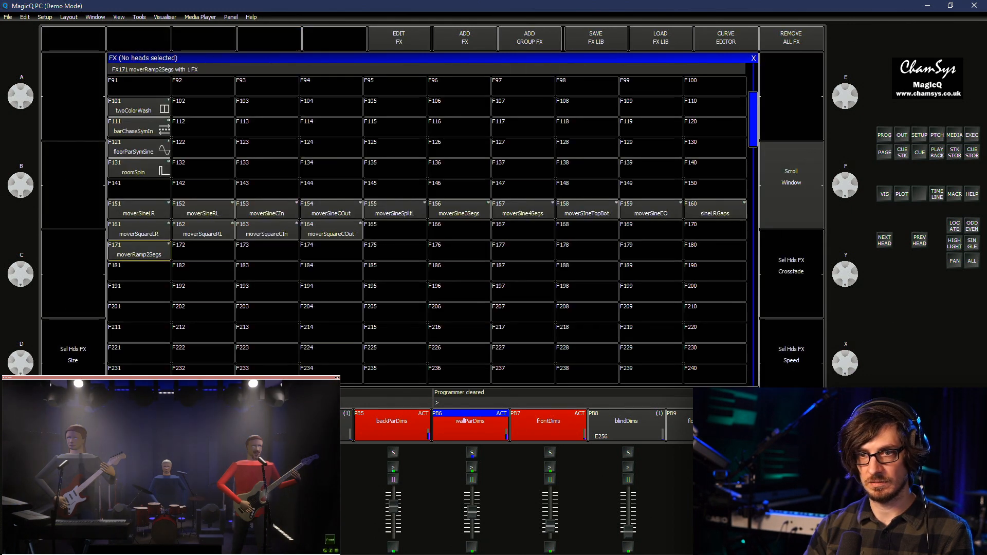
key("ctrl+i")
key("Return")
key("ctrl+p")
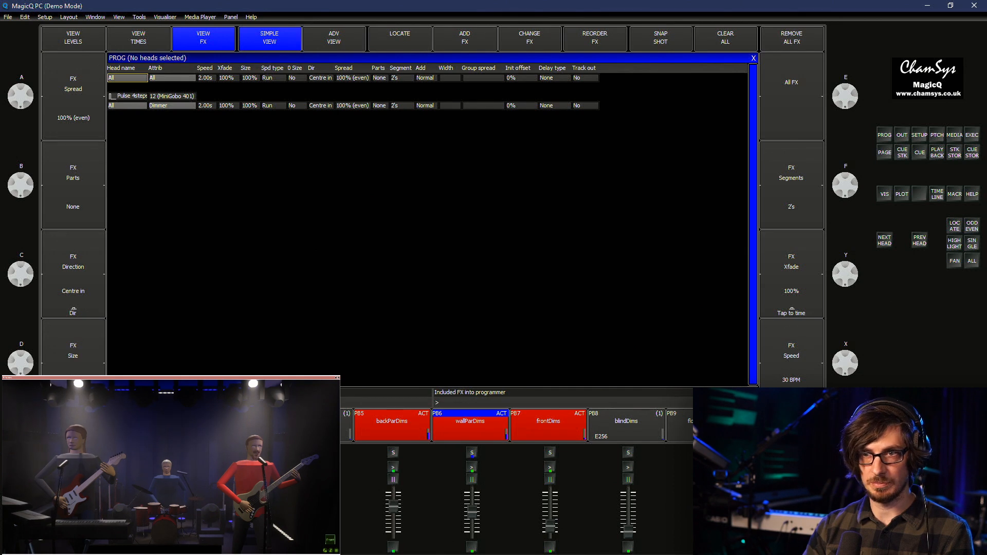
double_click(207, 105)
key("Return")
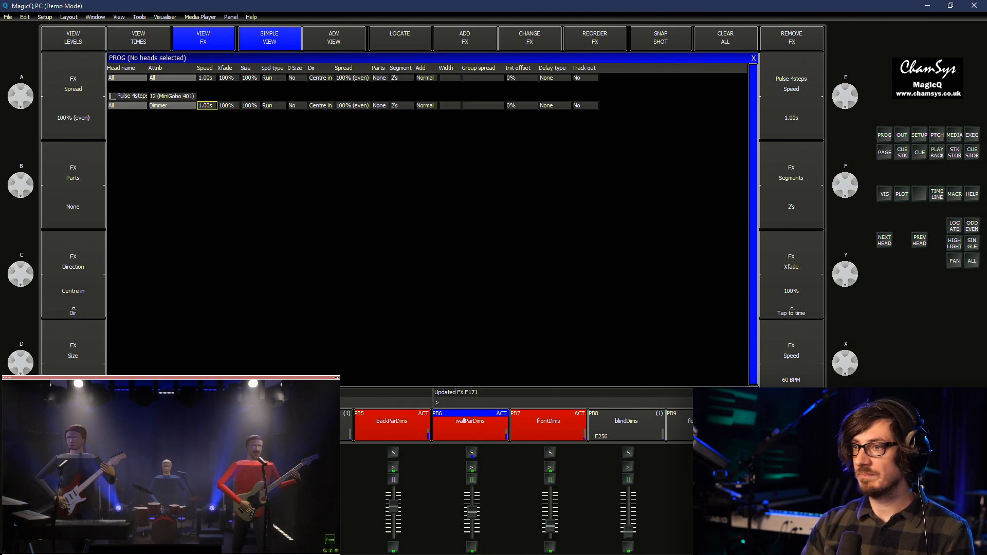
Test the position cues outInCross, V and up from the cue store with the running effect
left_click(971, 153)
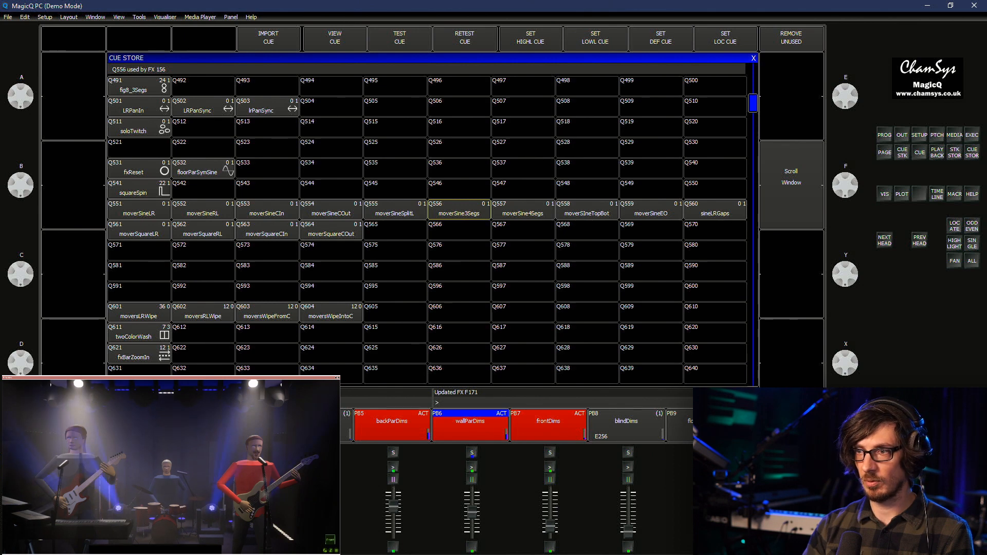
scroll(426, 230, "up", 12)
scroll(427, 231, "up", 5)
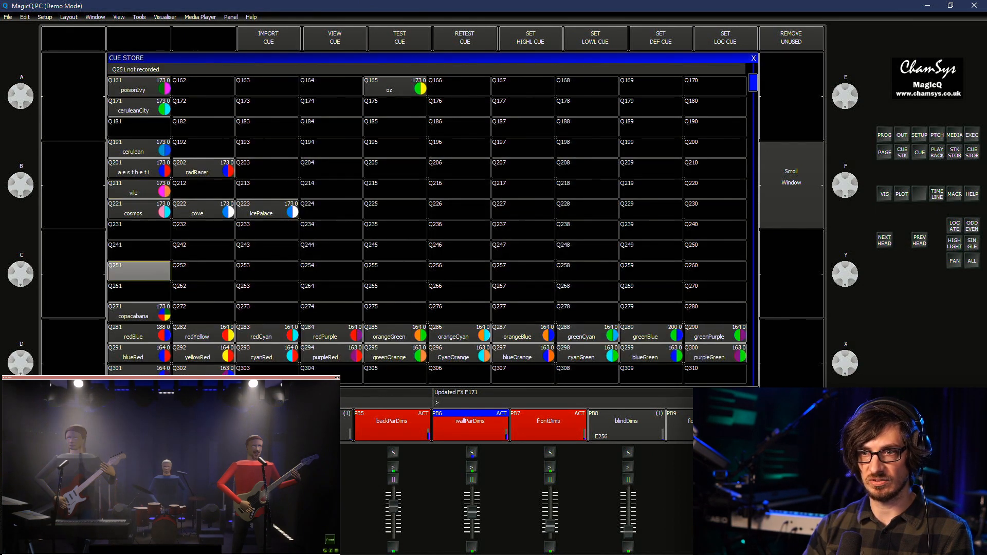
scroll(427, 230, "down", 8)
scroll(426, 230, "down", 4)
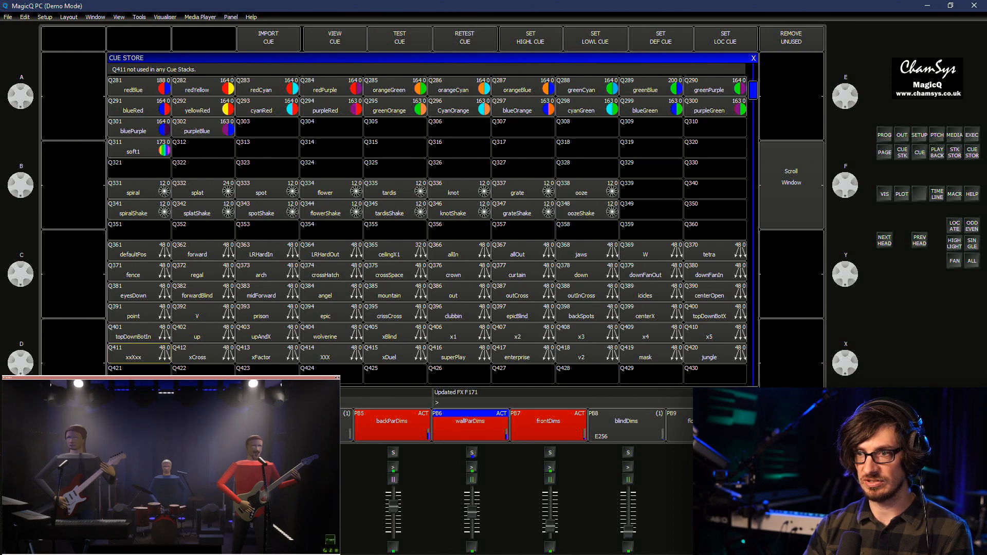
left_click(587, 292)
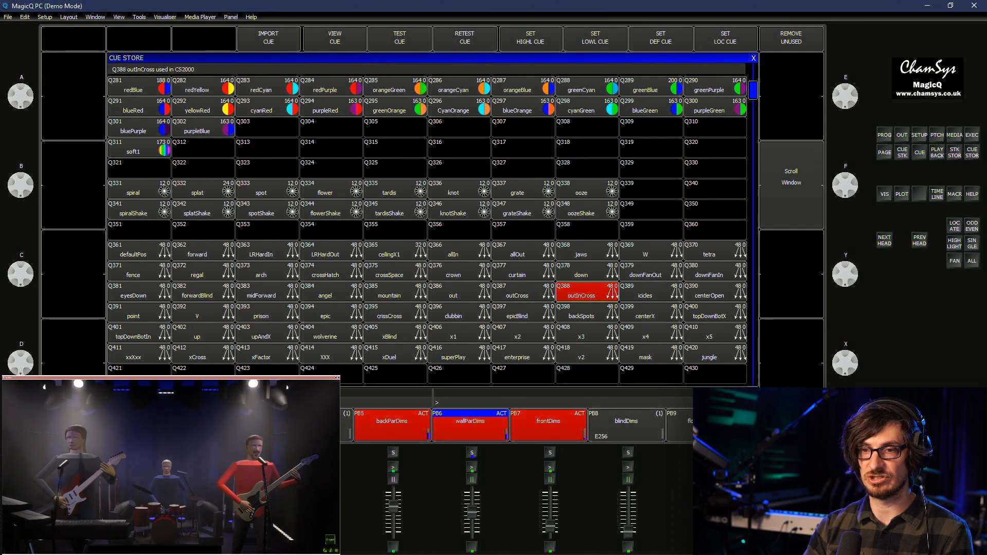
left_click(203, 313)
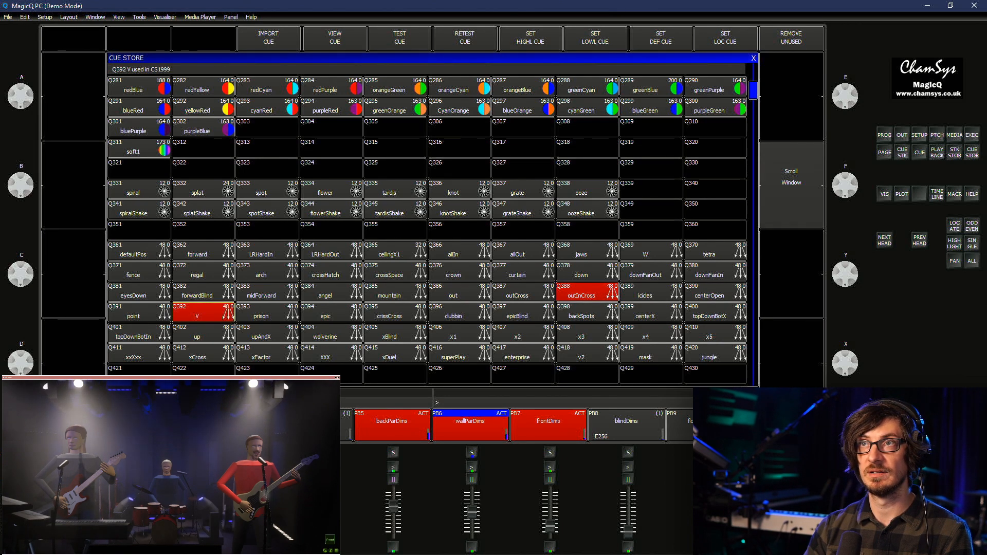
left_click(203, 333)
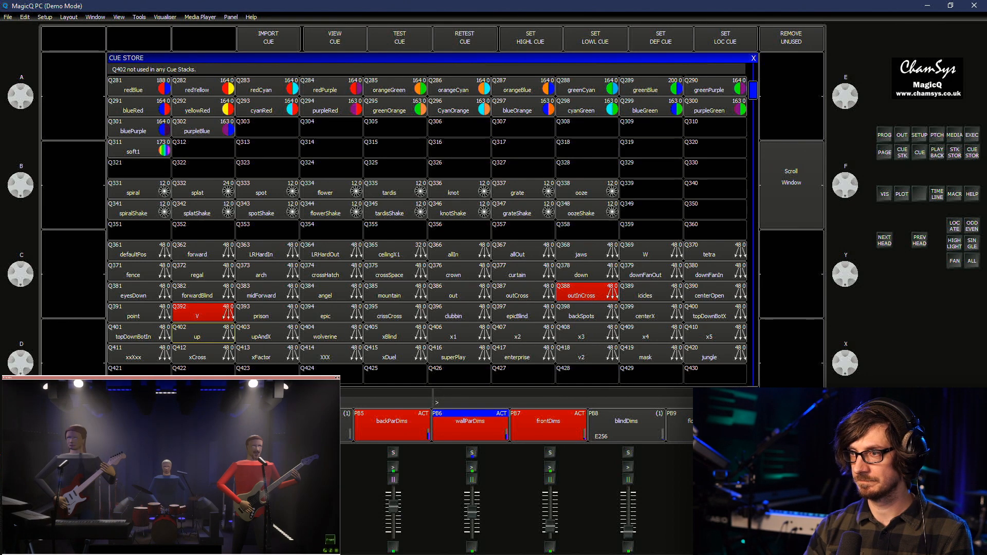
Play the colour cues cove and icePalace from the cue store, and release both
key("Up")
key("Up")
key("Up")
key("Up")
key("Up")
key("Up")
key("Up")
key("Up")
key("Up")
key("Up")
key("Up")
key("Up")
key("Up")
key("Up")
key("Up")
key("Up")
key("Up")
key("Up")
key("Up")
key("Up")
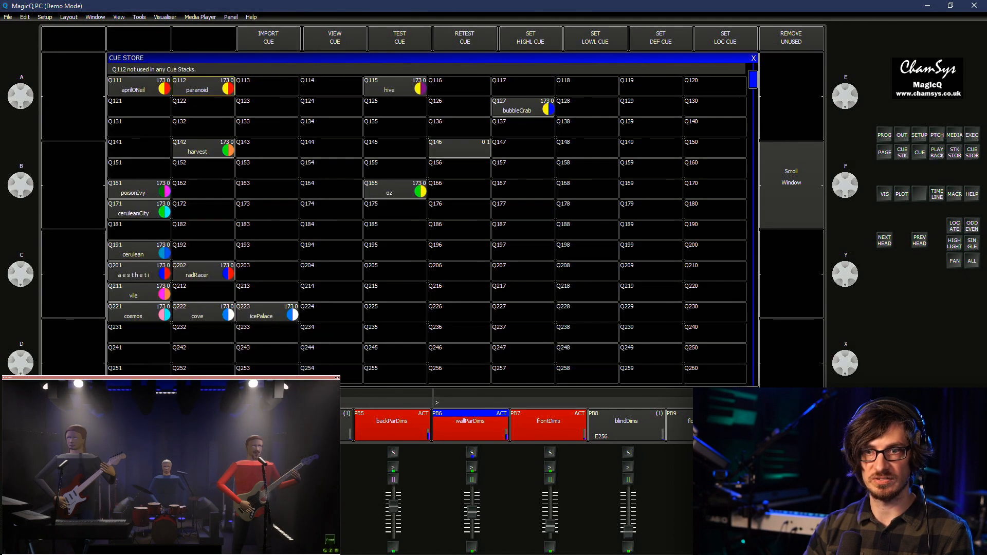
left_click(203, 313)
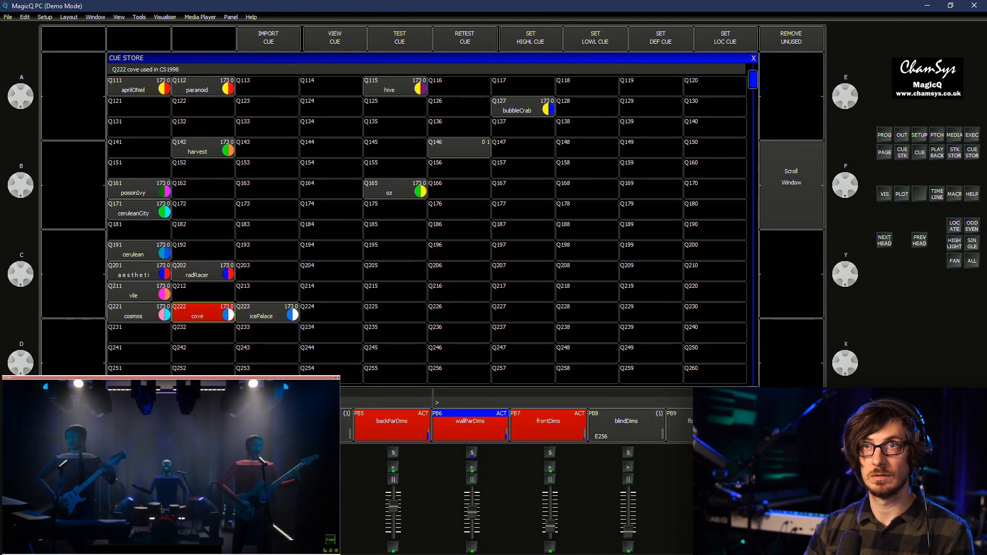
left_click(268, 313)
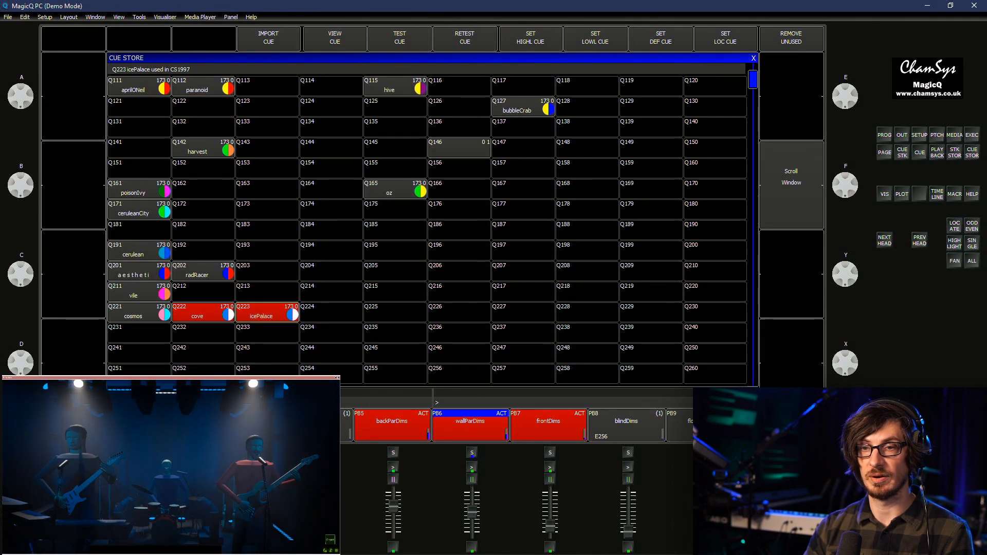
left_click(203, 313)
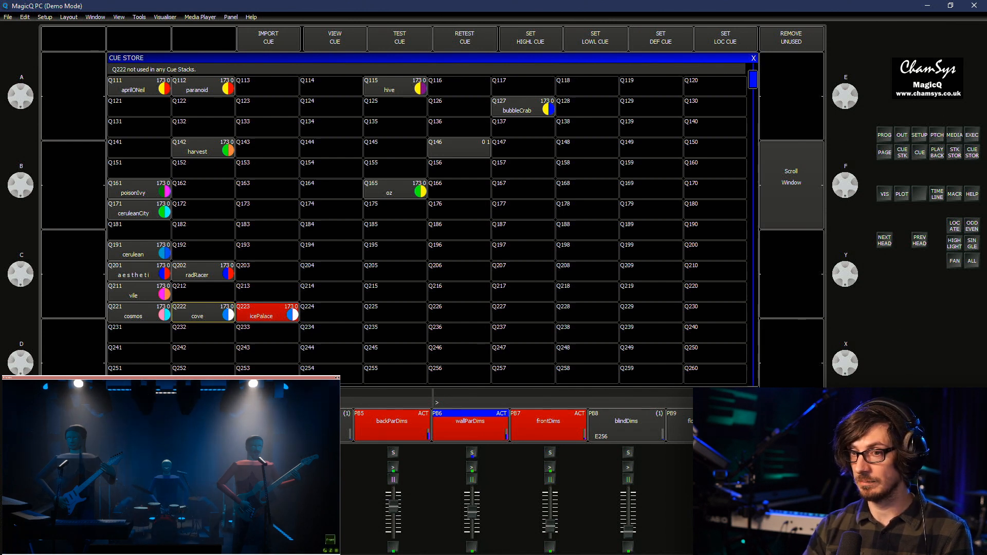
left_click(268, 313)
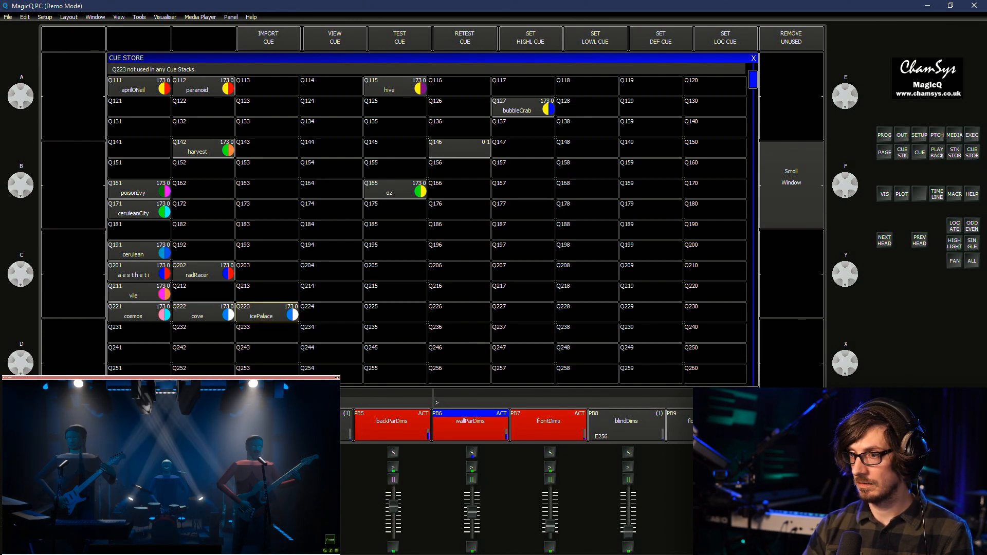
Try the Pulse 4steps effect in the programmer with no segments and with 6 segments
left_click(884, 134)
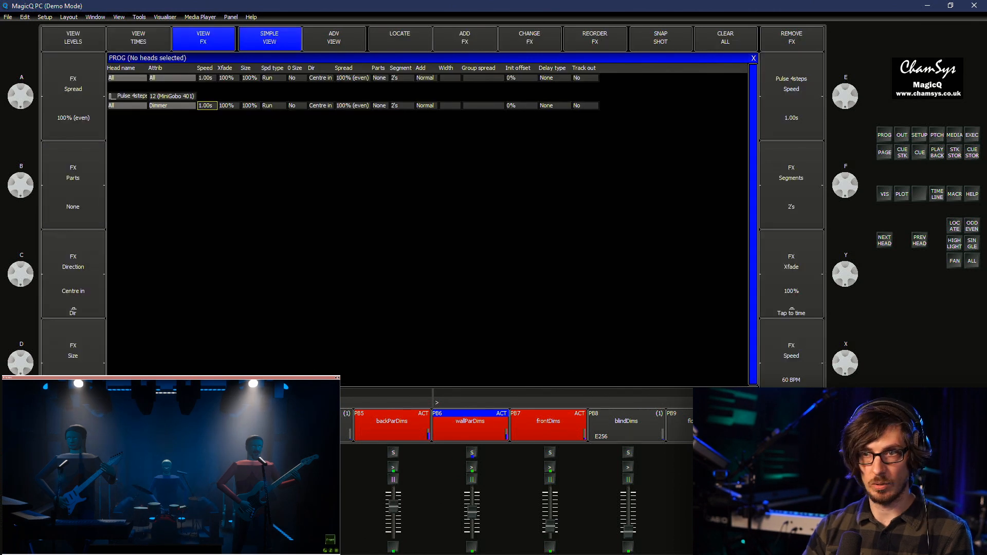
double_click(402, 106)
type("0")
key("Return")
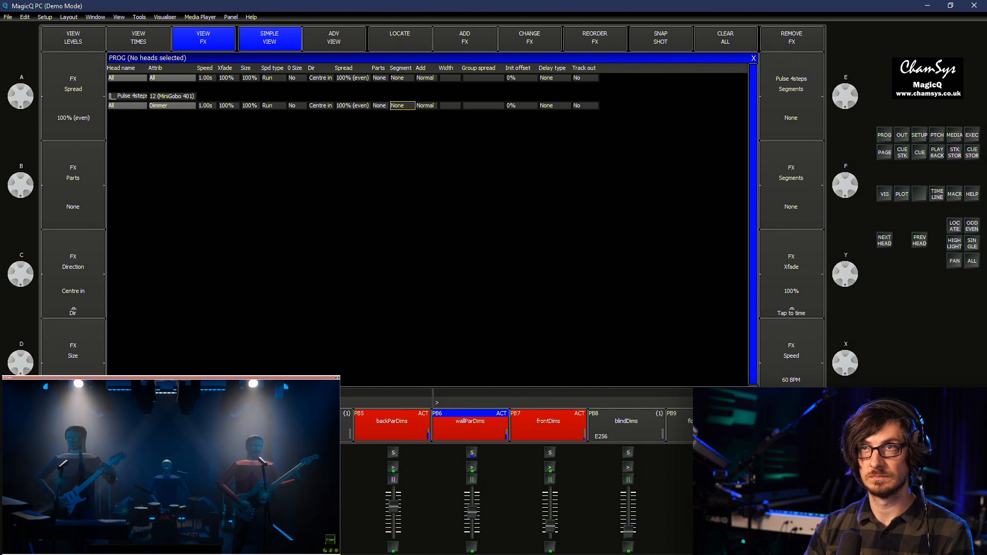
double_click(320, 106)
key("Escape")
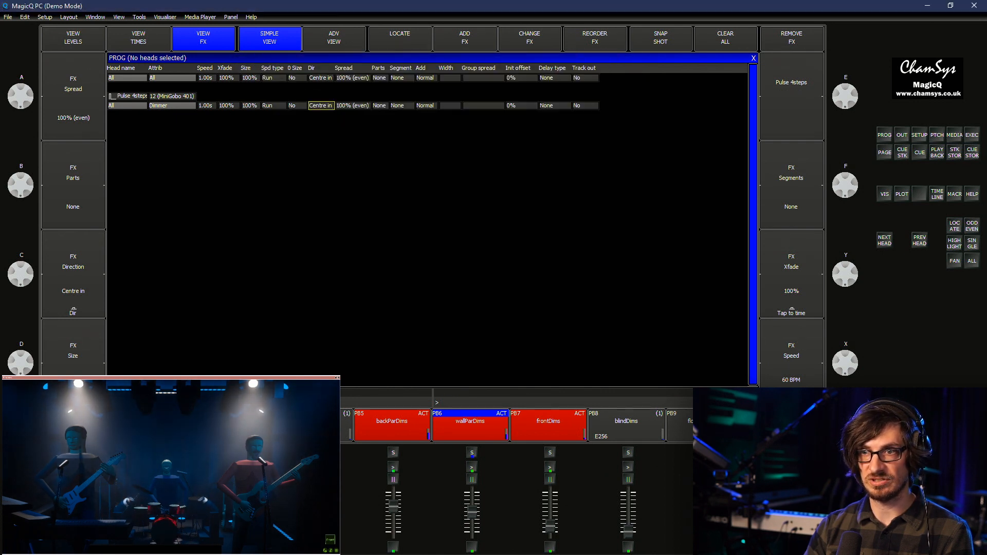
double_click(400, 106)
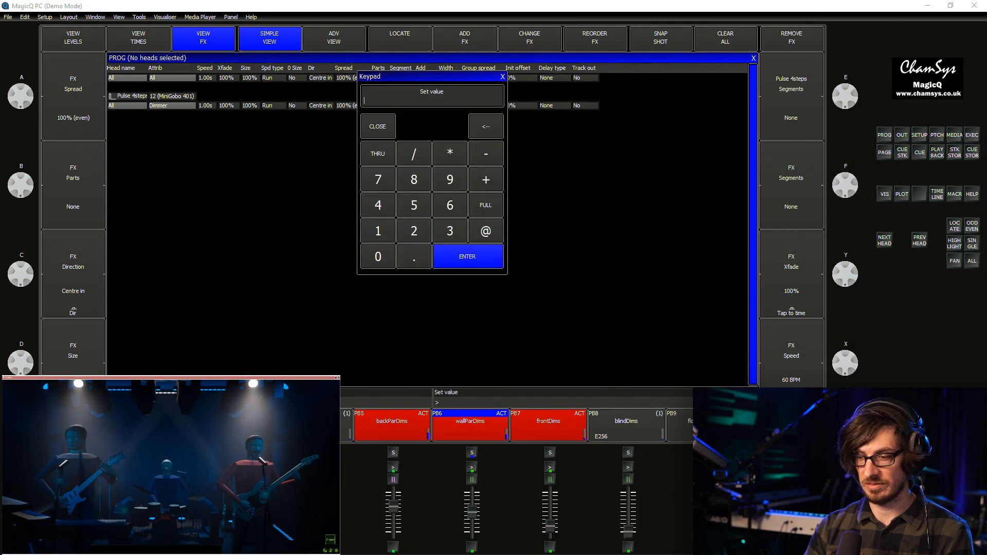
type("6")
key("Return")
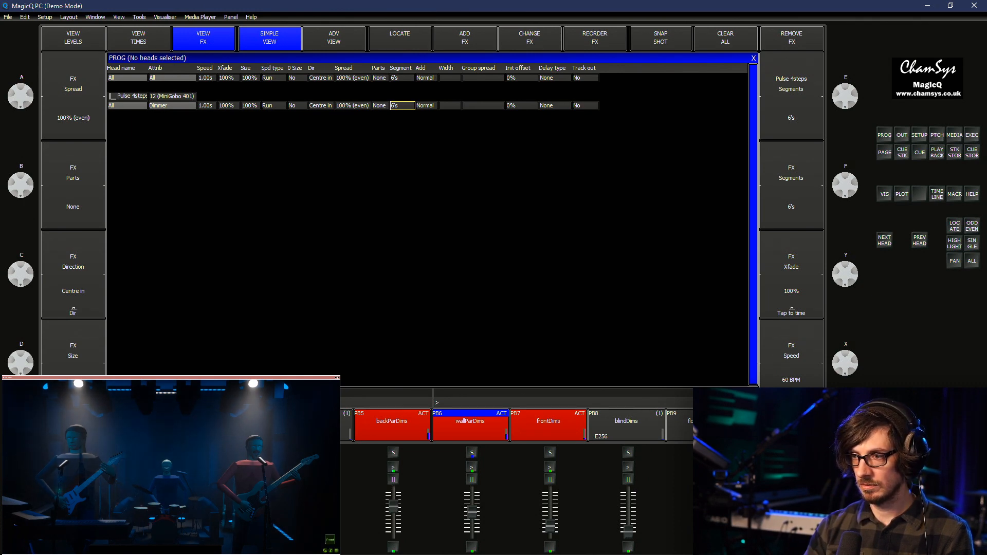
Clear the programmer and rename the F171 effect in the FX palette as mover4Pulse2Seg
key("ctrl+BackSpace")
key("ctrl+f")
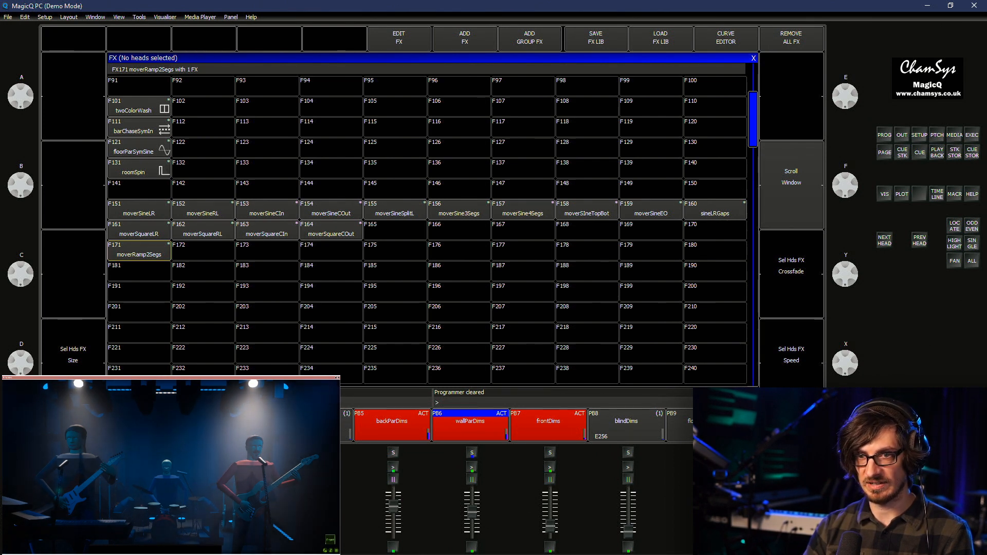
right_click(139, 251)
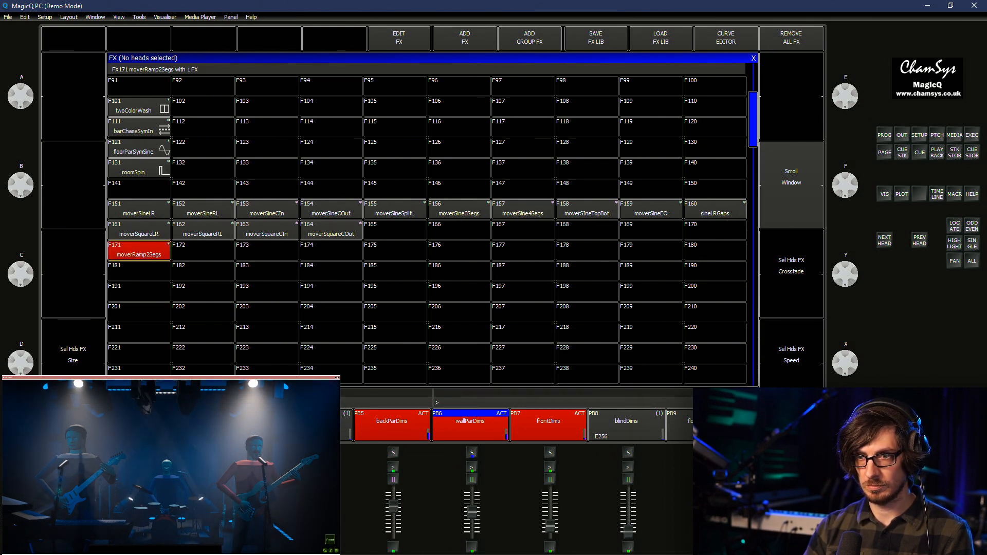
type("mopver")
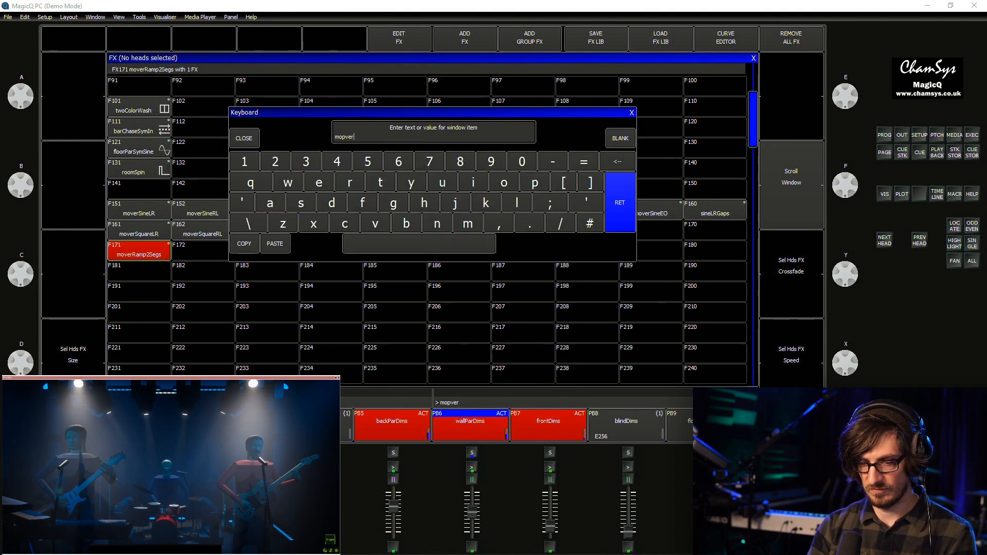
type("4Pulse")
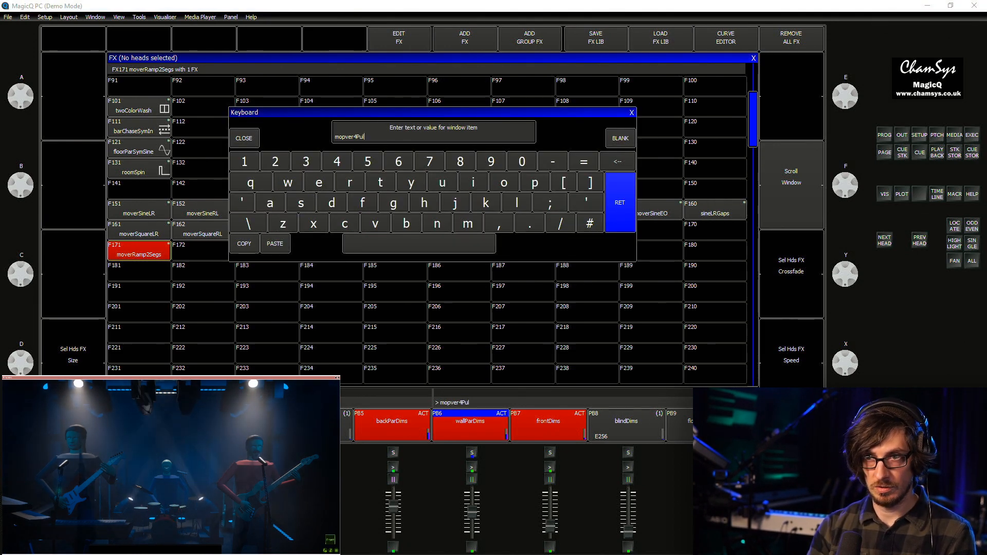
key("BackSpace")
key("BackSpace")
key("BackSpace")
key("BackSpace")
key("BackSpace")
key("BackSpace")
key("BackSpace")
key("BackSpace")
key("BackSpace")
key("BackSpace")
type("ver4")
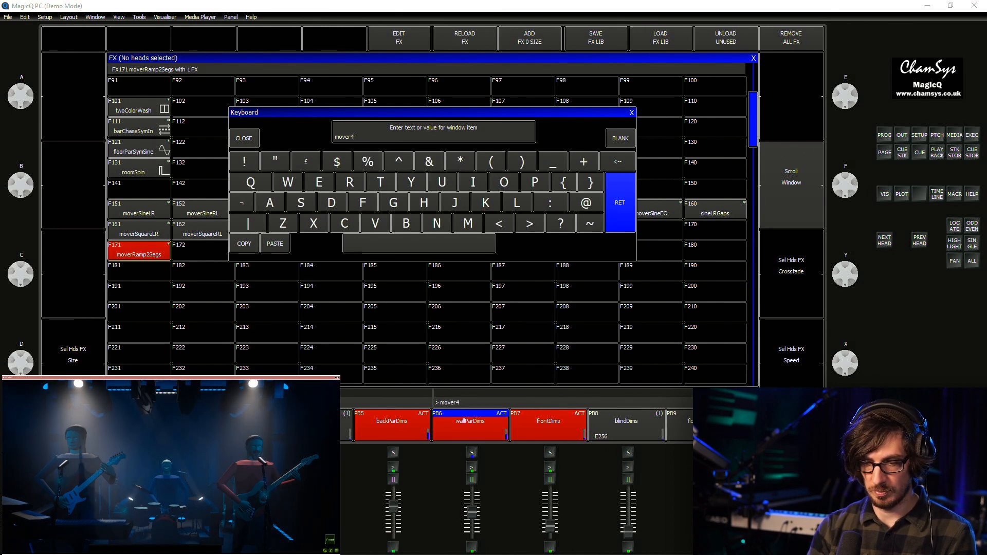
type("Pulse2")
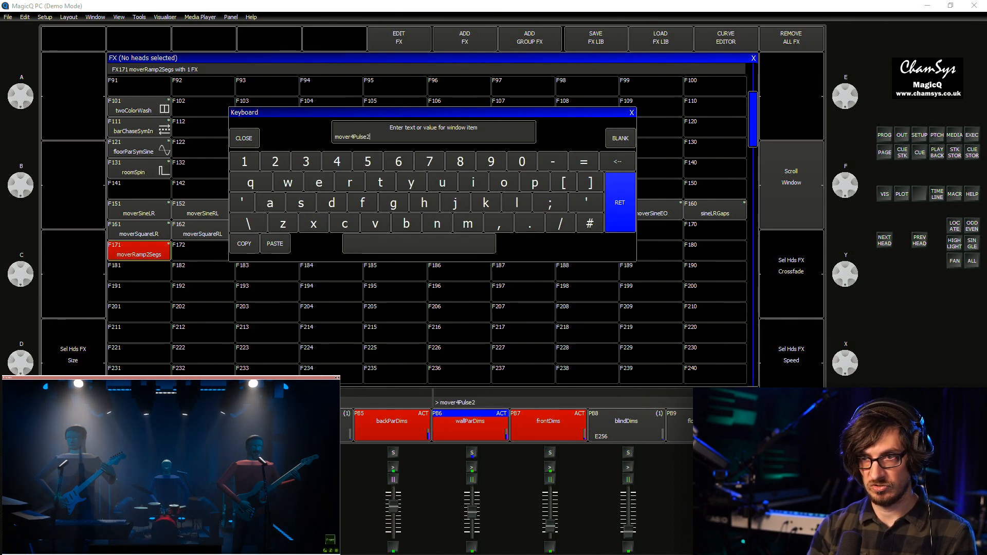
type("Segs")
key("Return")
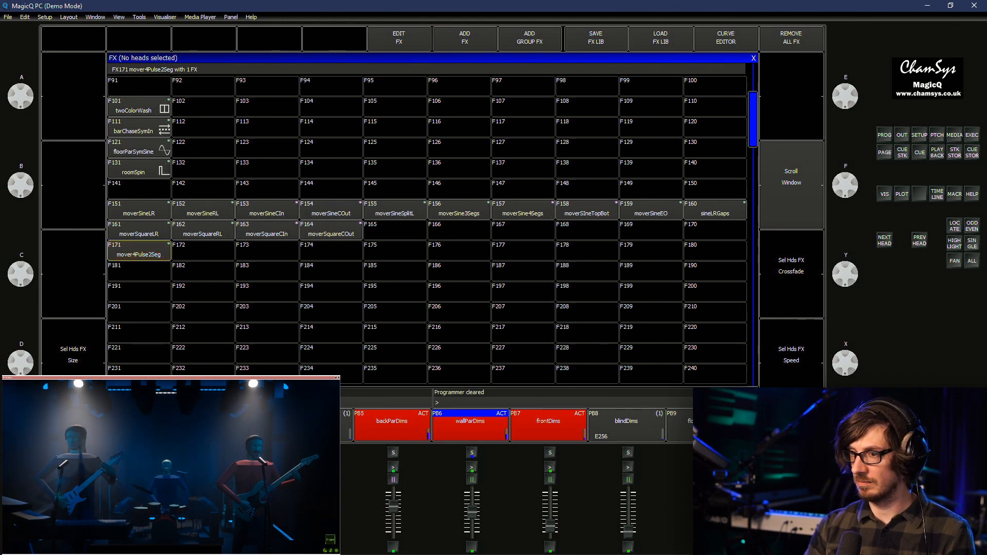
Assign the multi-pulse square wave icon from the fx icon folder to the mover4Pulse2Seg effect F171
key("shift+semicolon")
left_click(139, 251)
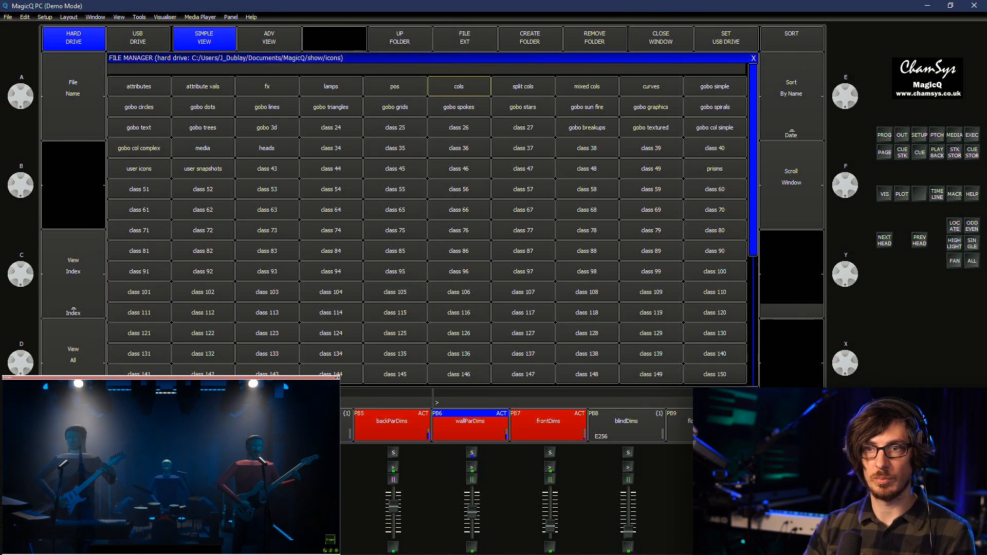
left_click(267, 87)
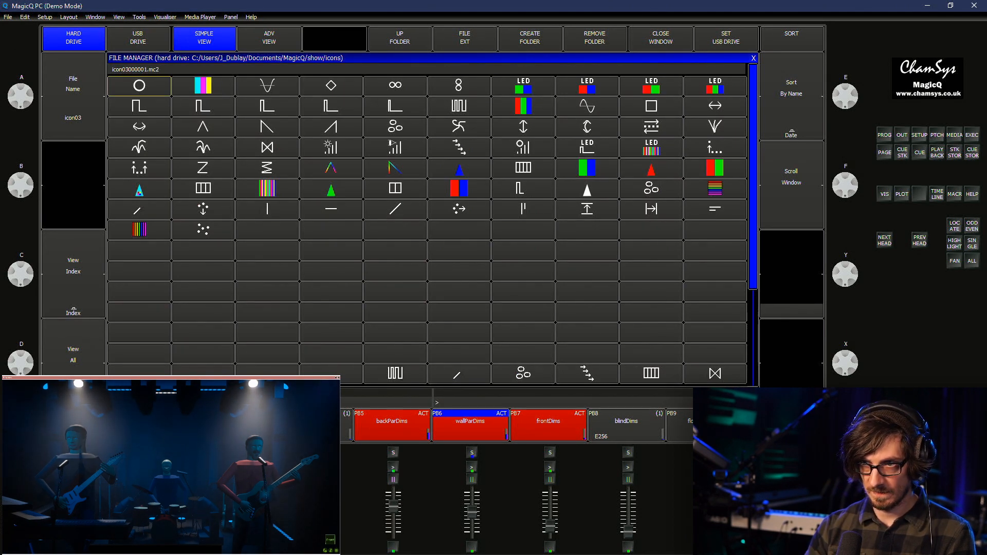
left_click(459, 106)
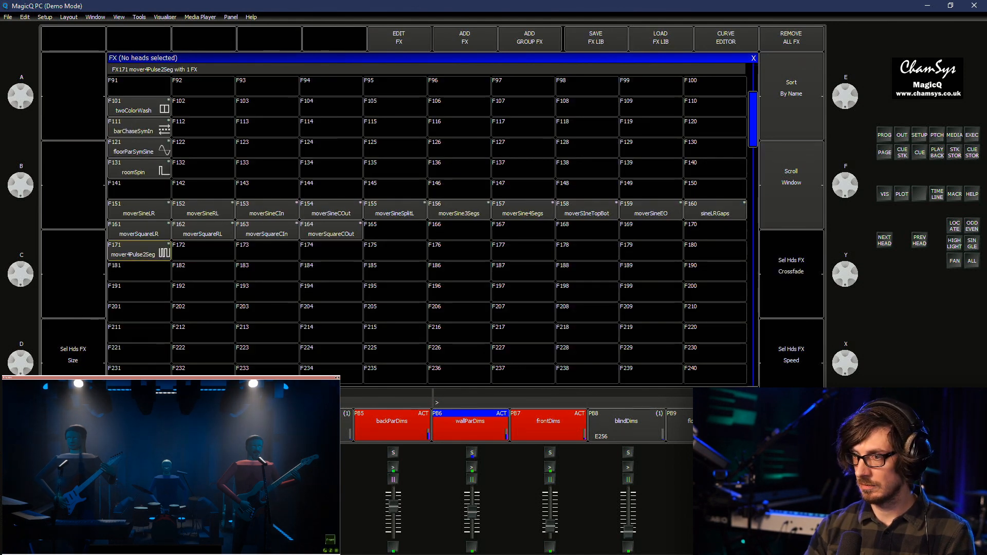
Browse the fx and attributes icon folders and assign the sine wave icon to effects F151 through F160
key("shift+s")
left_click_drag(139, 209, 714, 211)
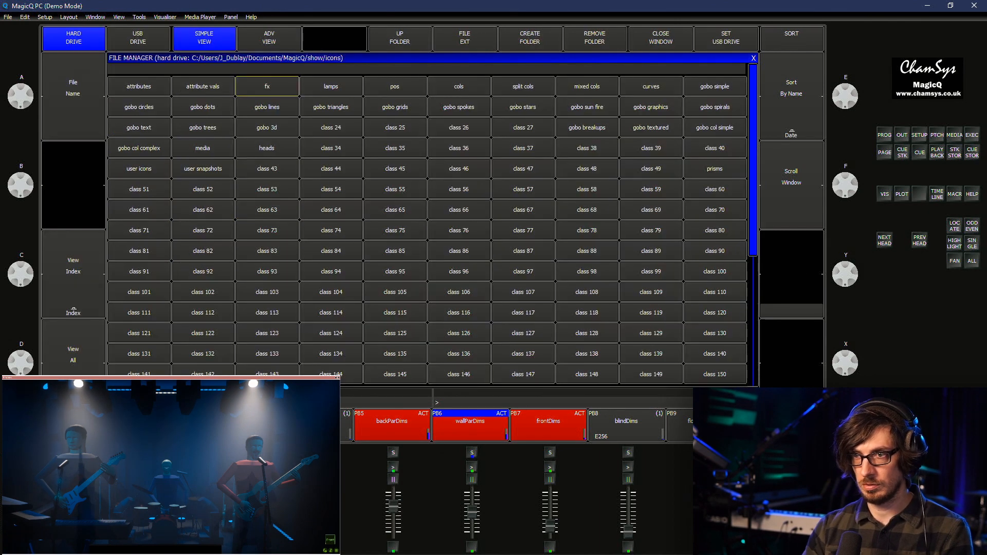
left_click(266, 86)
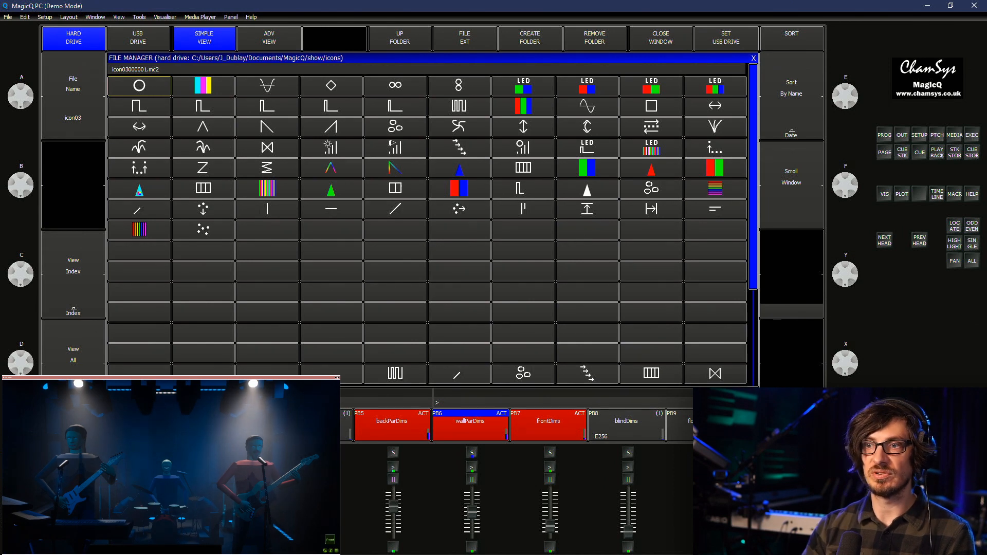
scroll(428, 230, "down", 18)
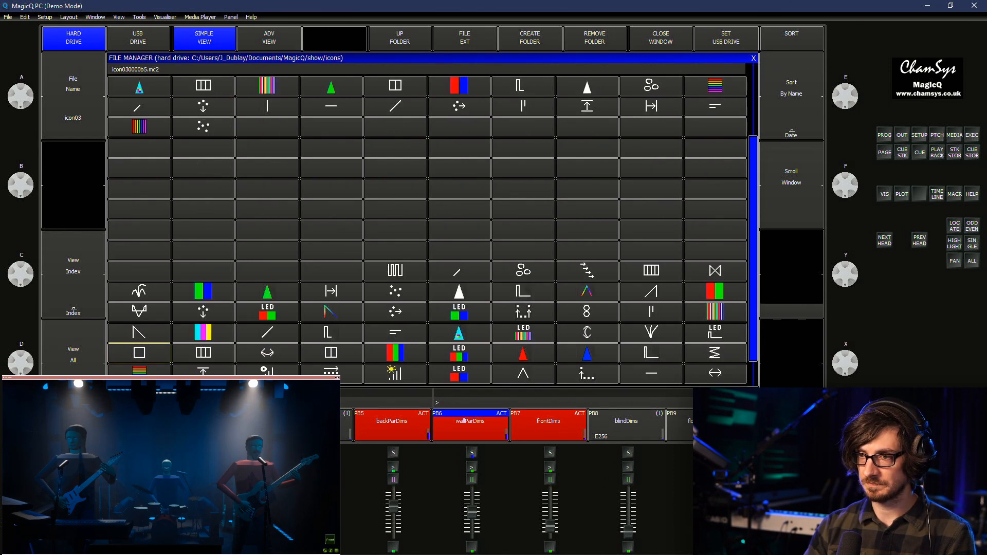
scroll(427, 229, "down", 3)
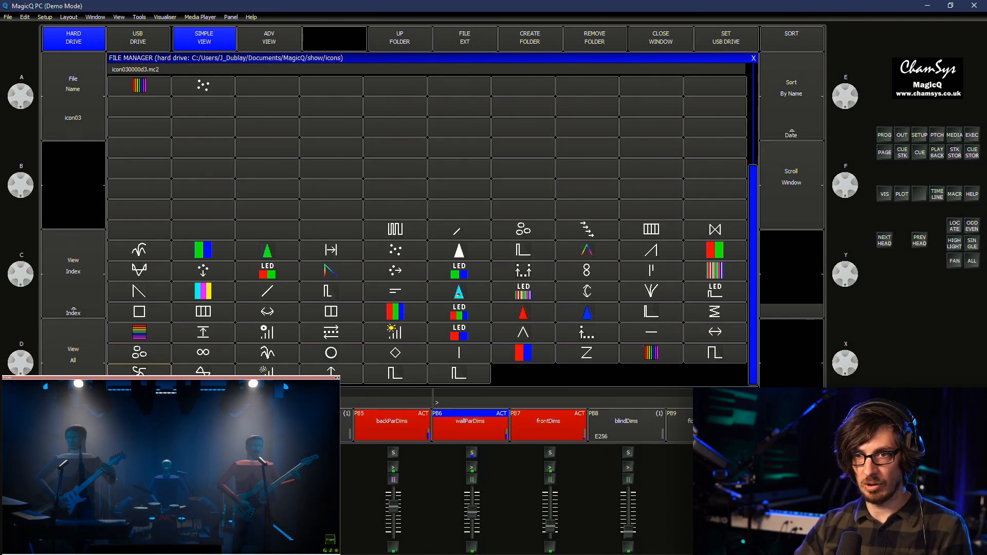
scroll(427, 232, "up", 20)
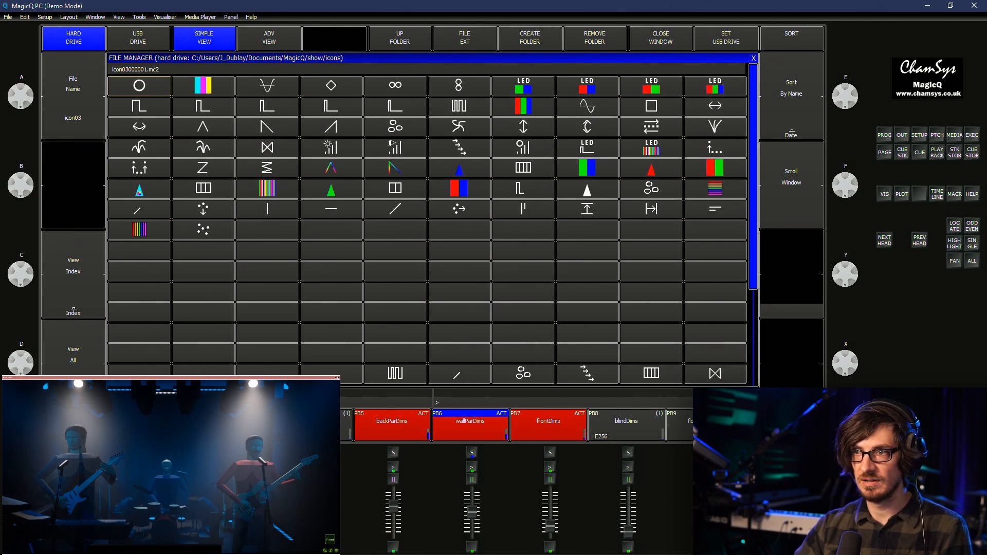
left_click(400, 38)
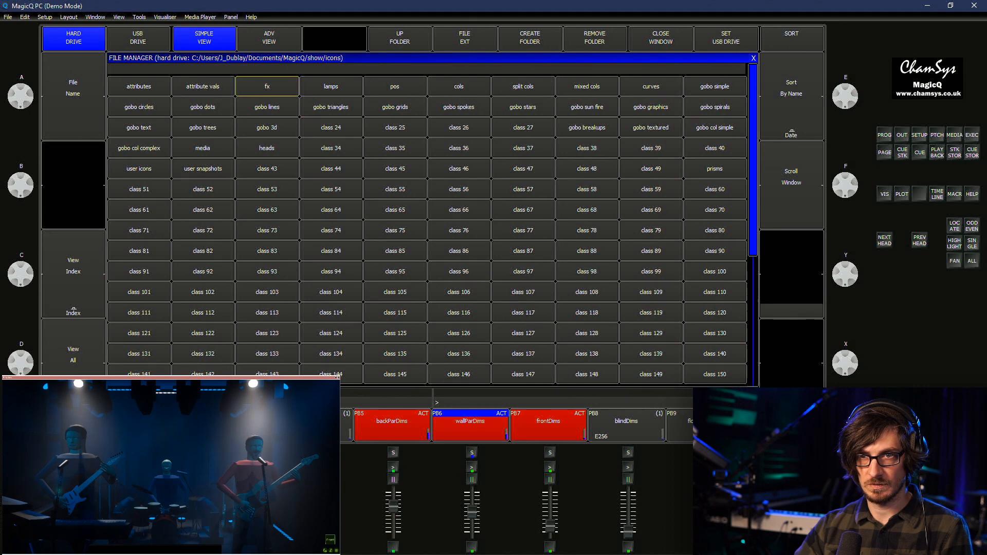
left_click(139, 87)
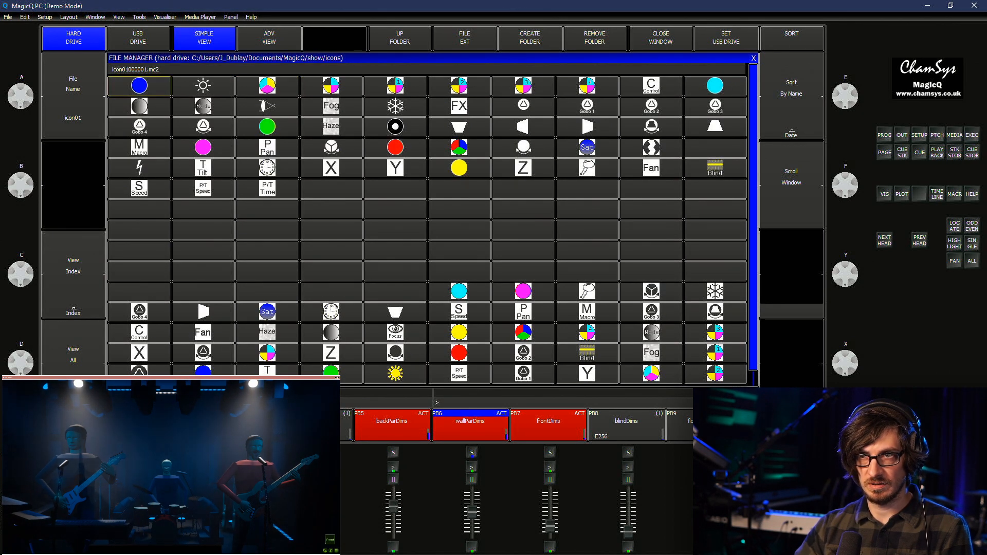
left_click(400, 39)
left_click(267, 87)
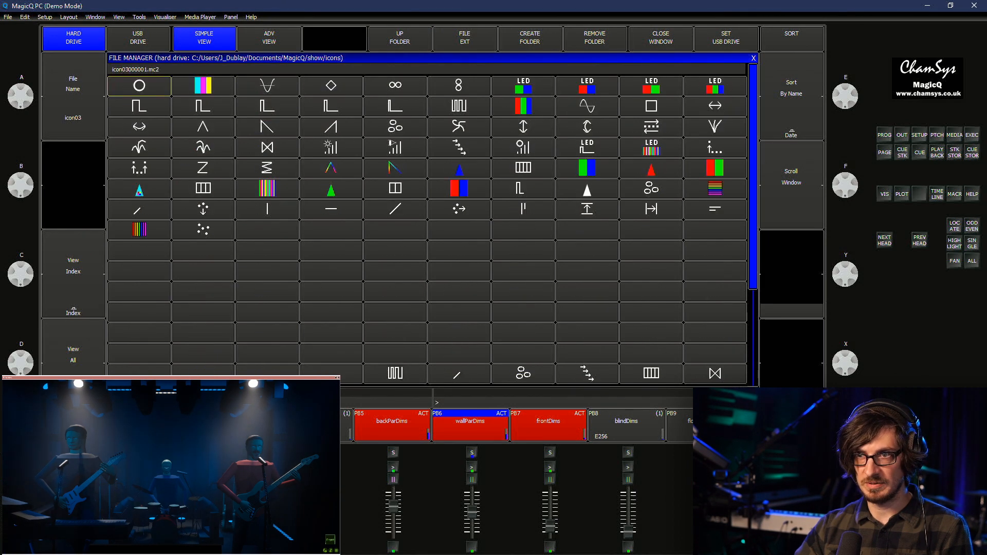
left_click(139, 250)
scroll(139, 250, "down", 2)
scroll(427, 230, "up", 2)
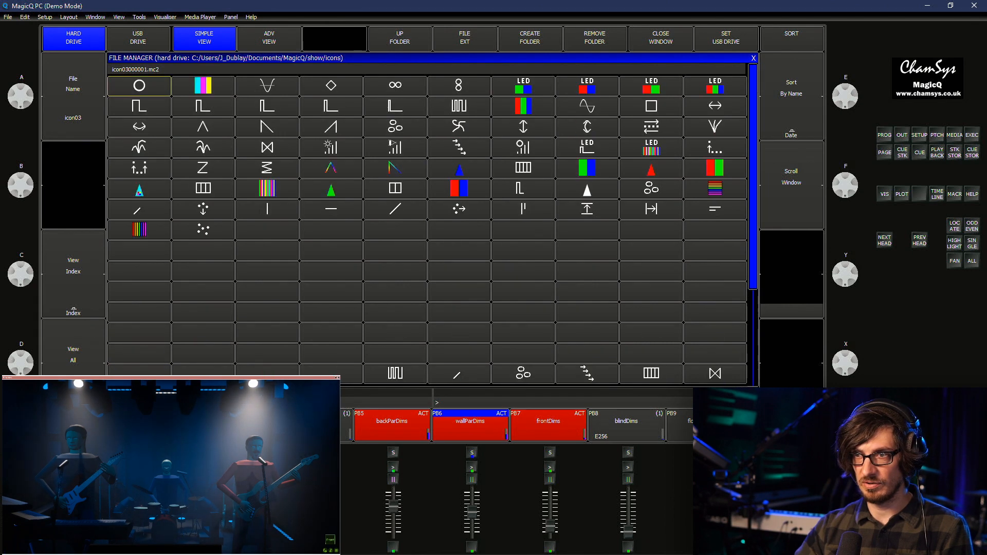
left_click(586, 107)
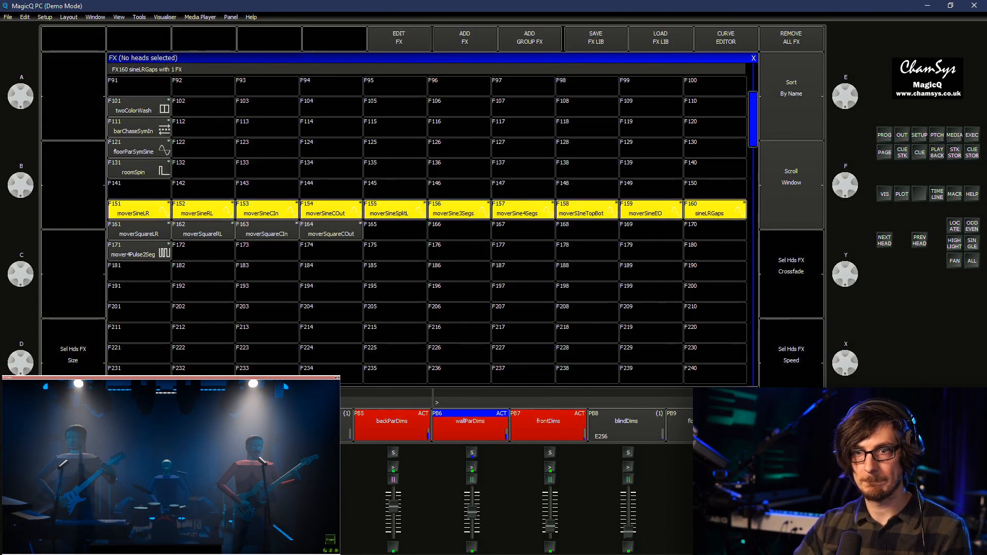
left_click(459, 251)
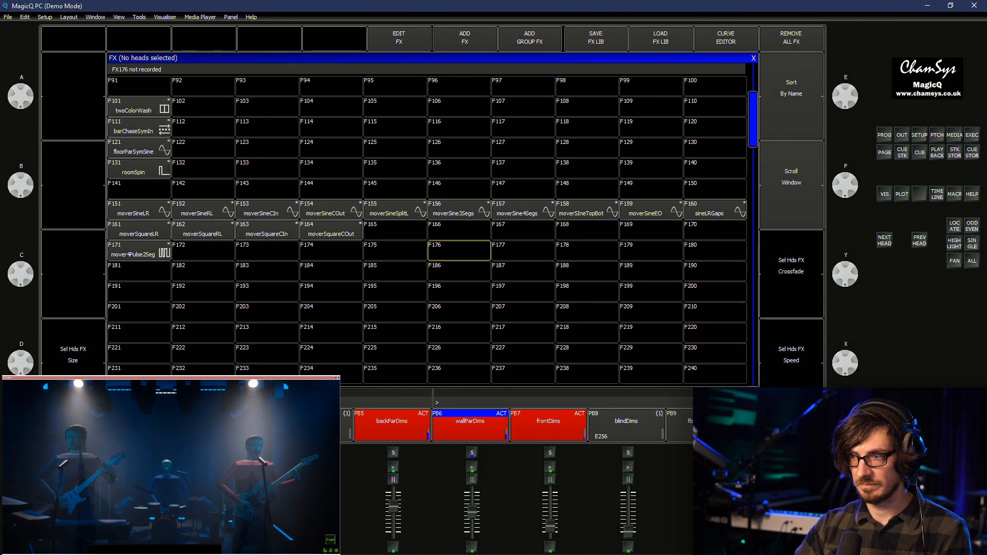
Assign the square wave icon from the fx icon folder to the moverSquare effects F161 through F164
key("ctrl+shift+s")
left_click_drag(139, 231, 331, 230)
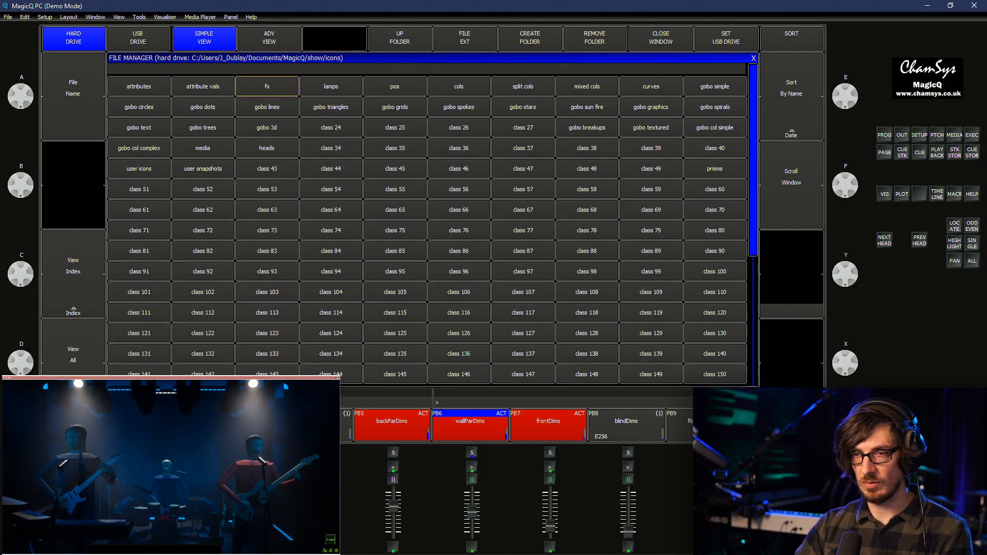
left_click(266, 86)
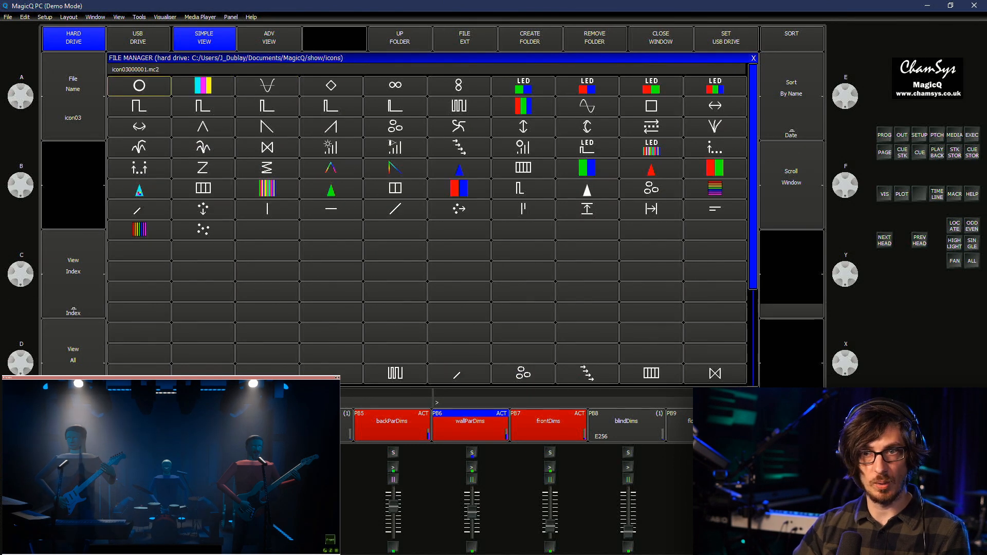
left_click(139, 106)
left_click(331, 292)
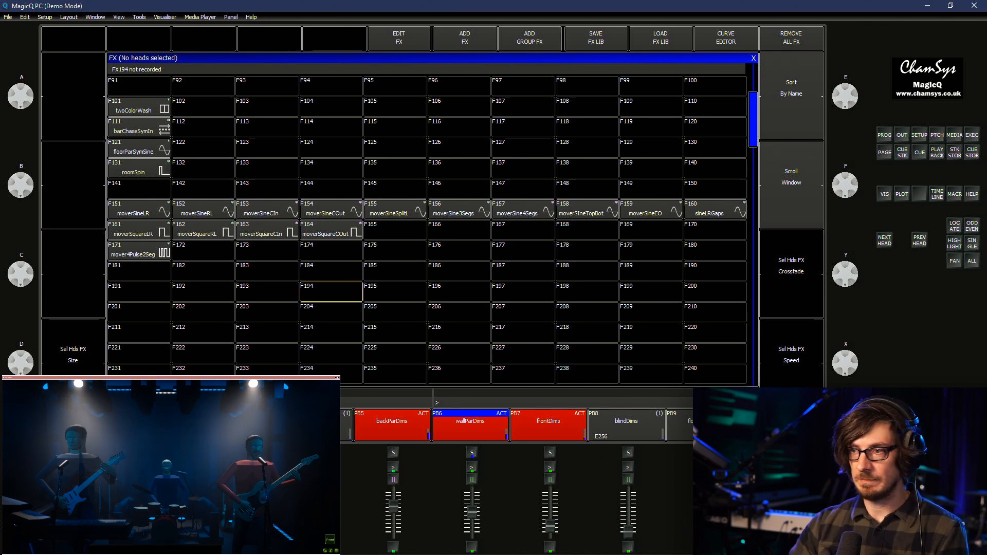
Find the unnamed cue Q146 in the cue store, play it, and clear the programmer
left_click(971, 152)
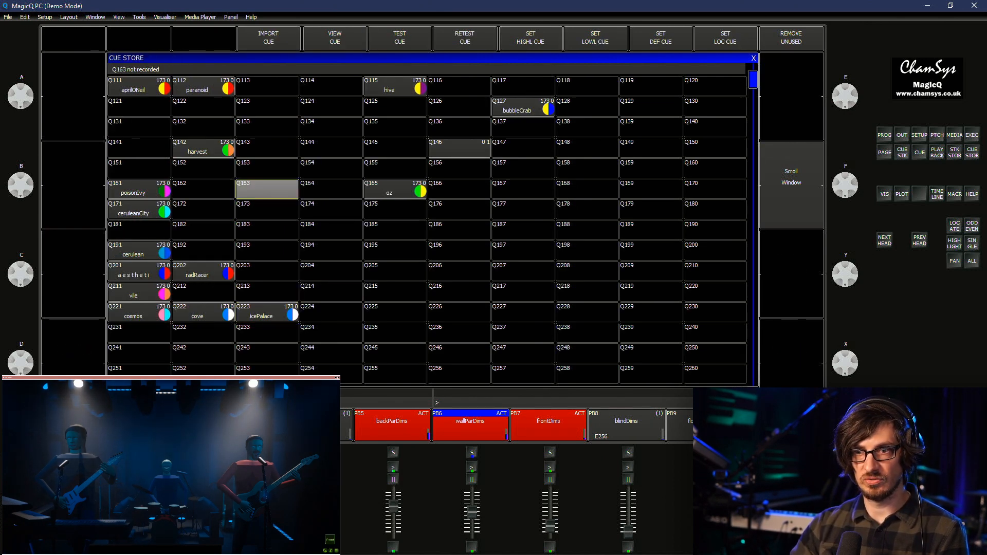
scroll(427, 226, "up", 11)
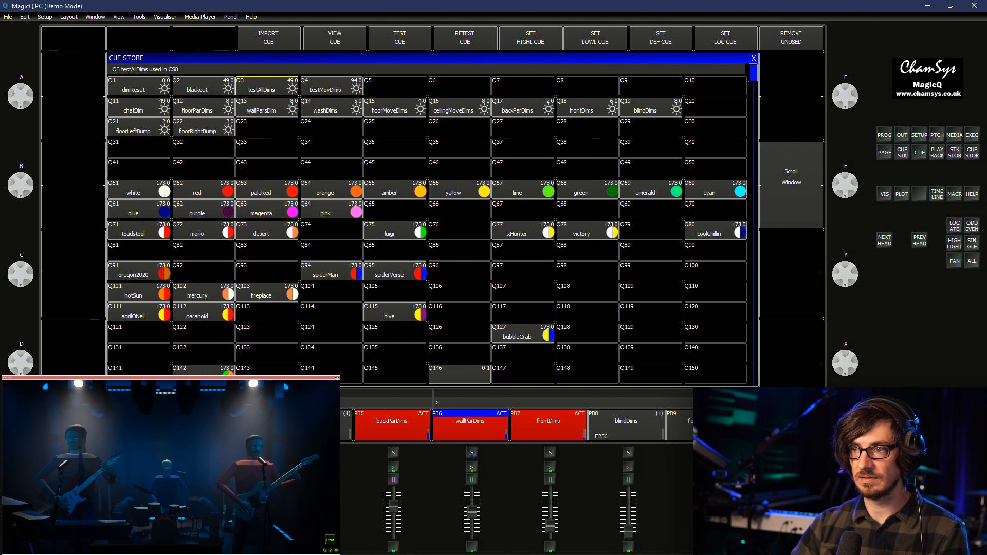
scroll(426, 226, "down", 20)
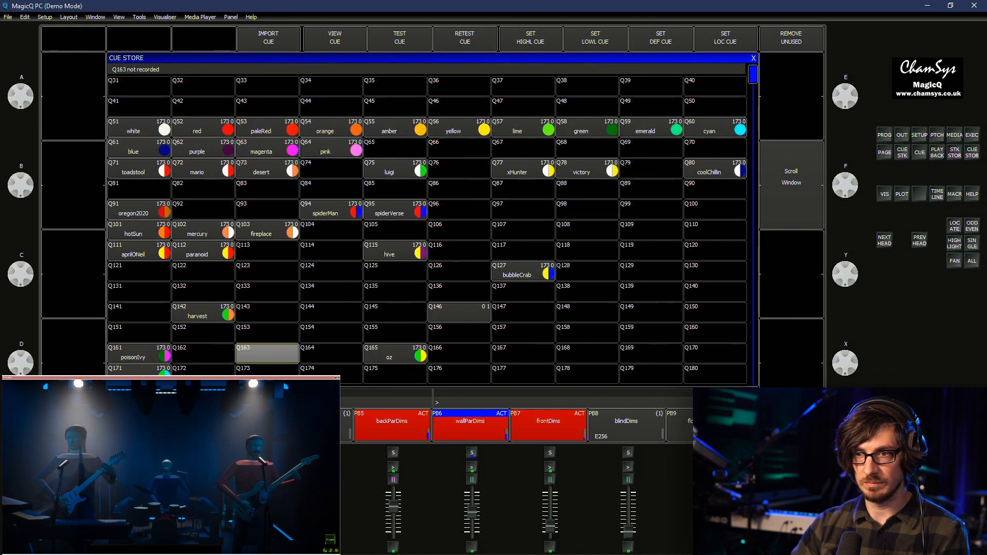
scroll(427, 226, "down", 1)
left_click(459, 128)
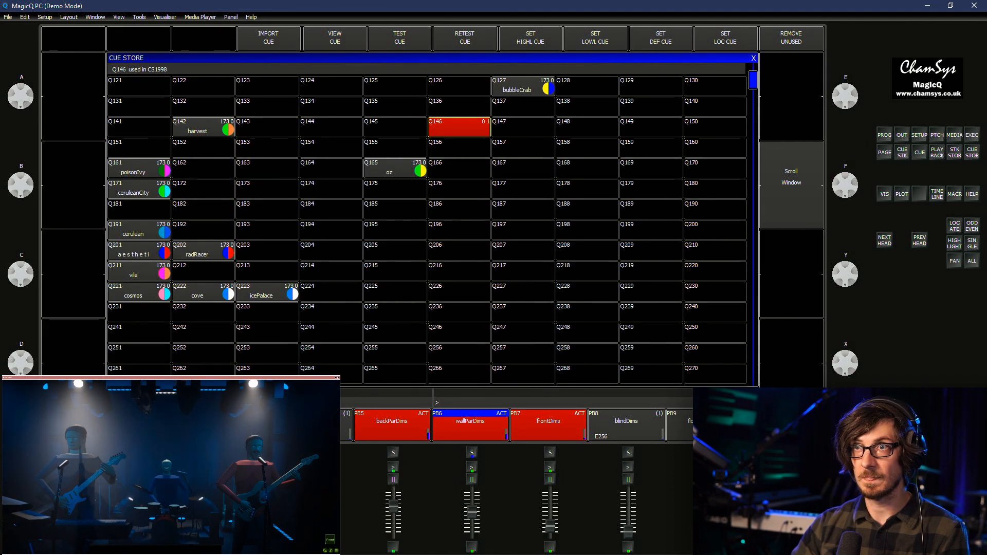
key("ctrl+BackSpace")
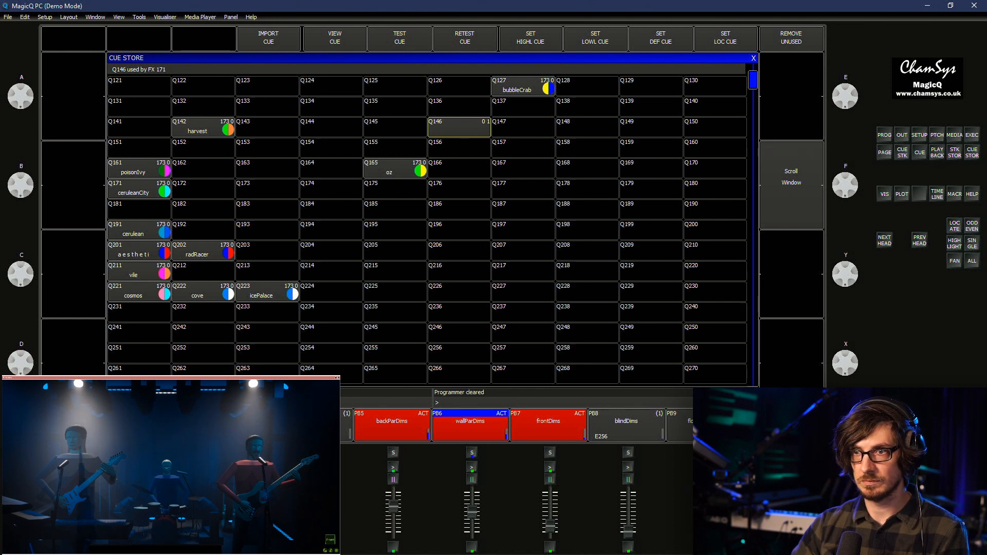
Move the unnamed cue Q146 to slot Q571, below the moverSquare cues in the cue store
left_click(459, 128)
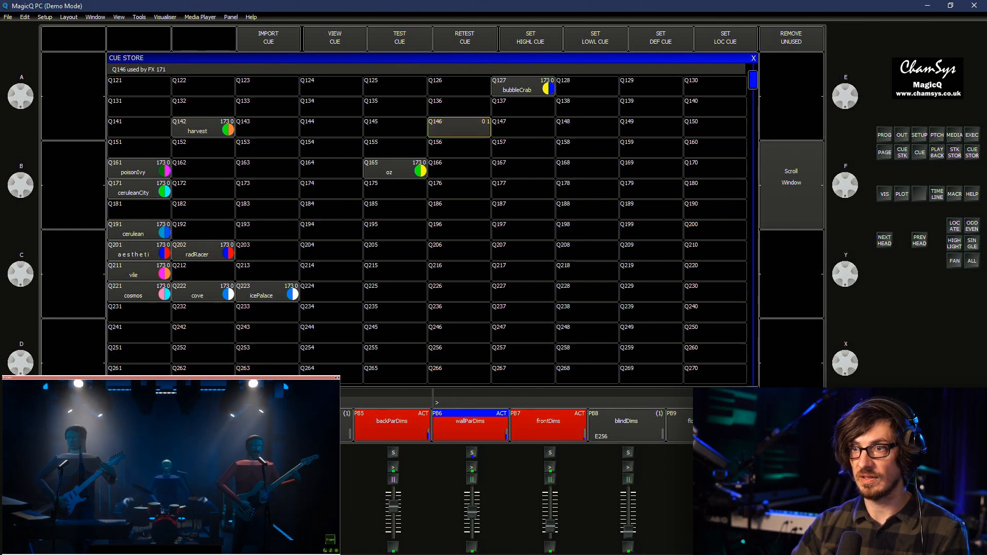
key("ctrl+c")
left_click(459, 353)
scroll(459, 354, "down", 9)
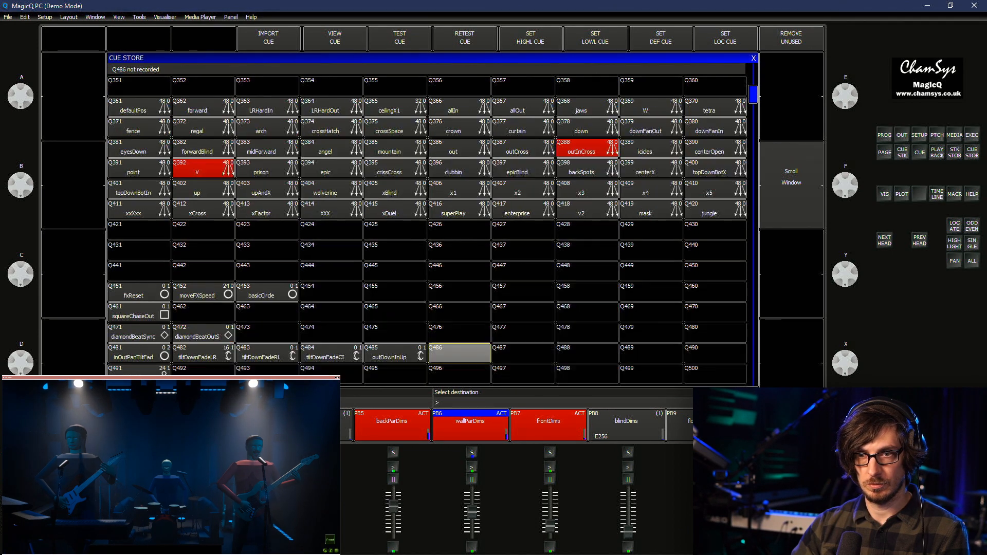
scroll(459, 353, "down", 2)
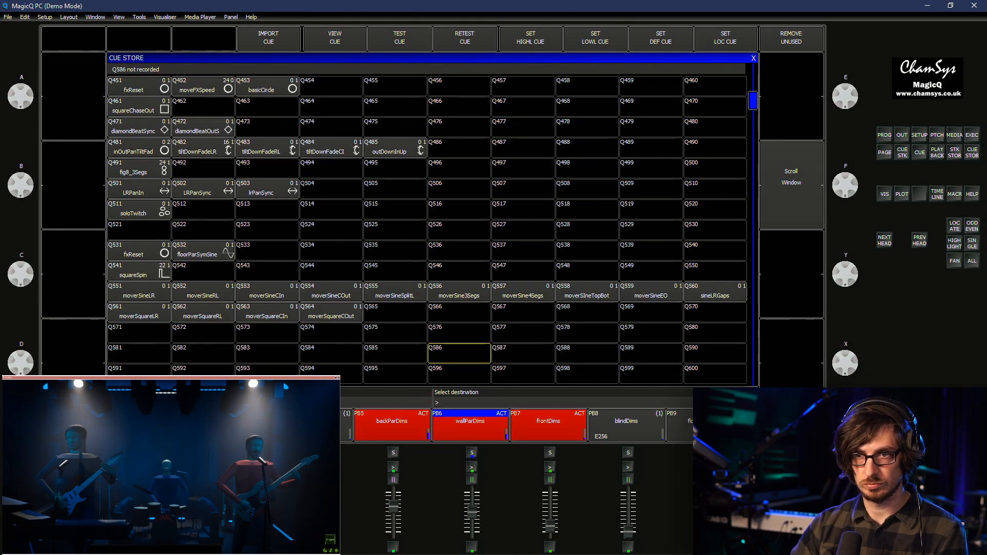
left_click(139, 333)
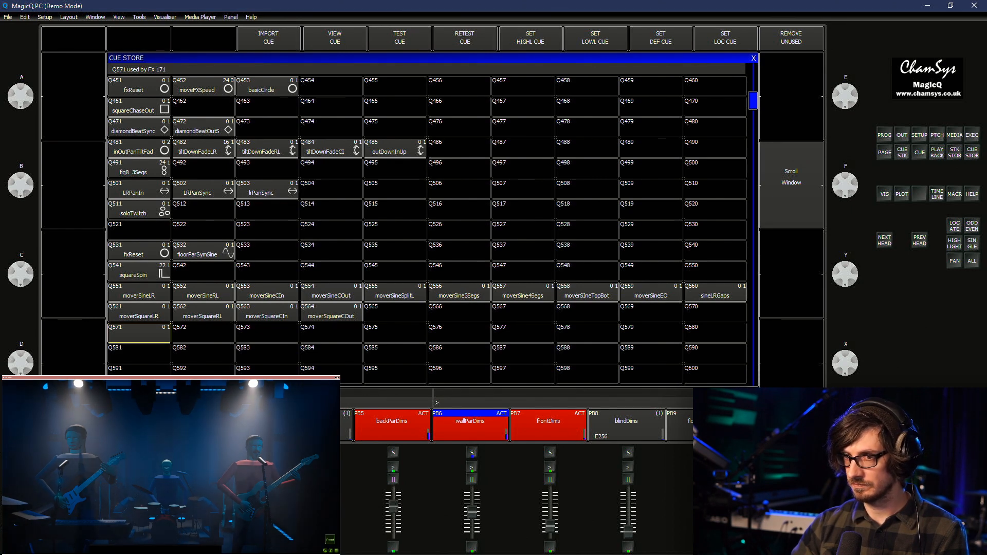
Check the F171 effect's name in the FX palette and name cue Q571 mover4Pulse2Seg
key("ctrl+Tab")
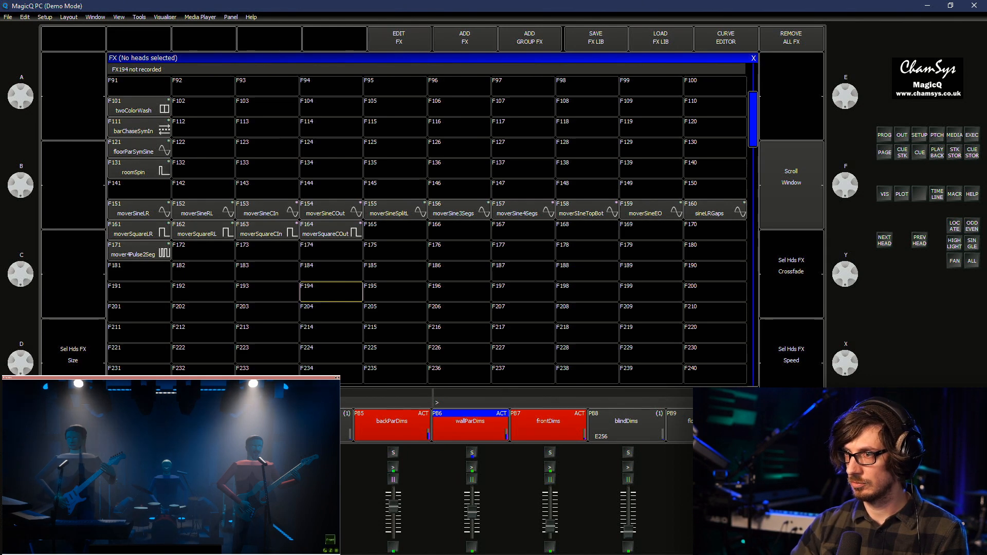
key("ctrl+Tab")
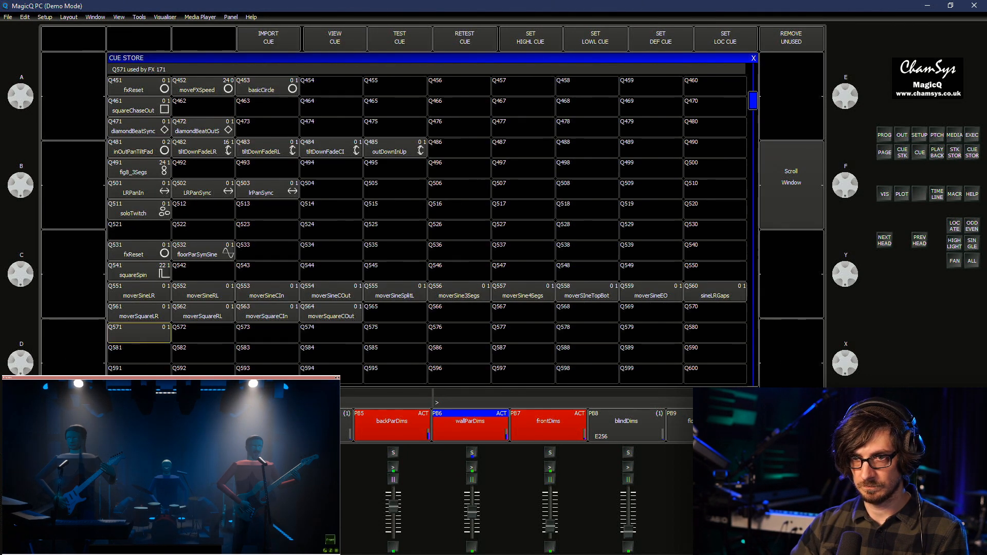
right_click(139, 333)
type("mover4Pulse2AS")
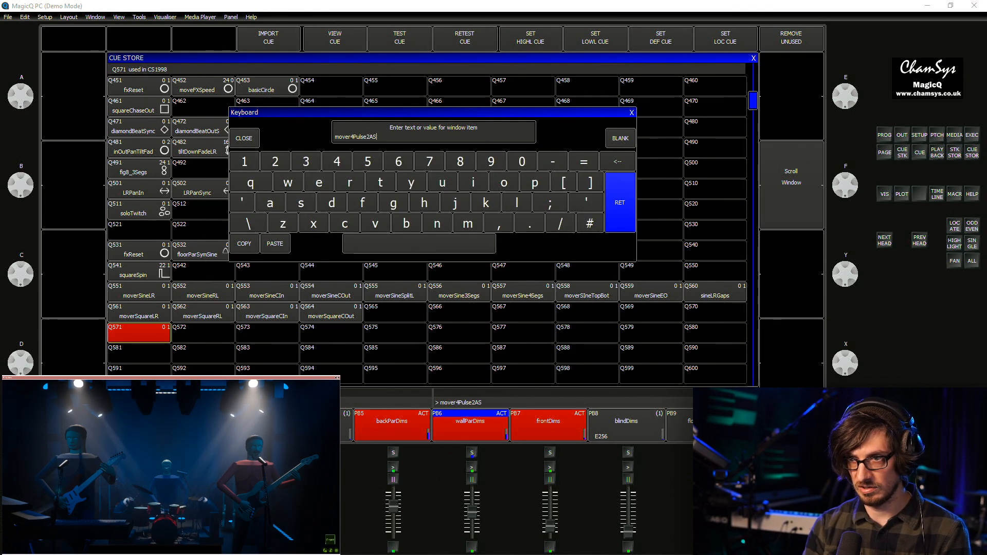
key("BackSpace")
key("BackSpace")
type("Seg")
key("Return")
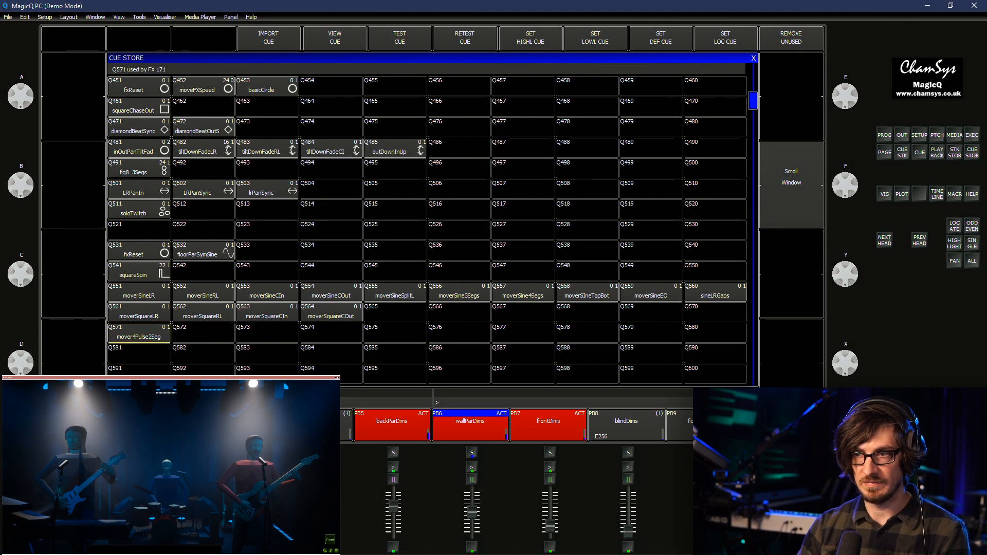
Assign the multi-pulse square wave icon to the mover4Pulse2Seg cue Q571
key("shift+s")
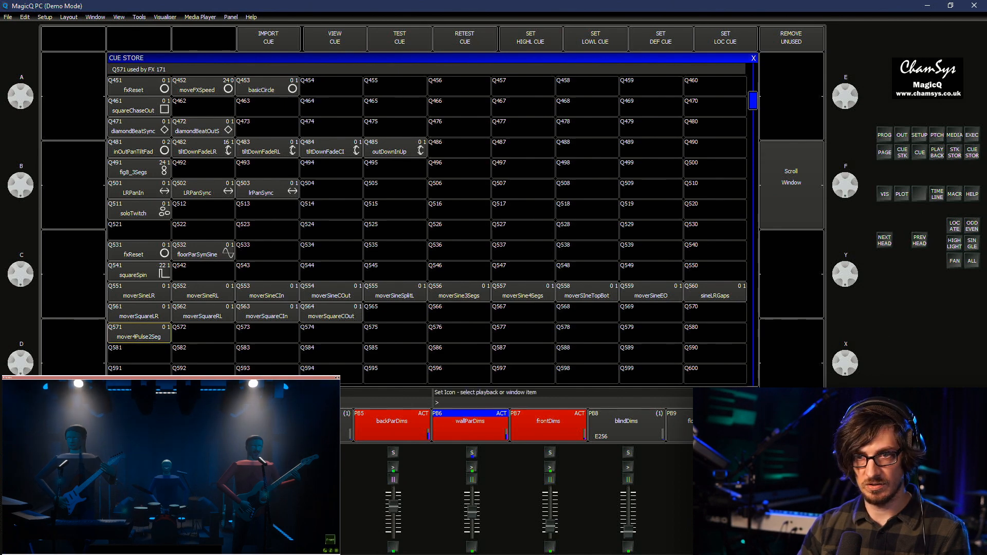
left_click(139, 333)
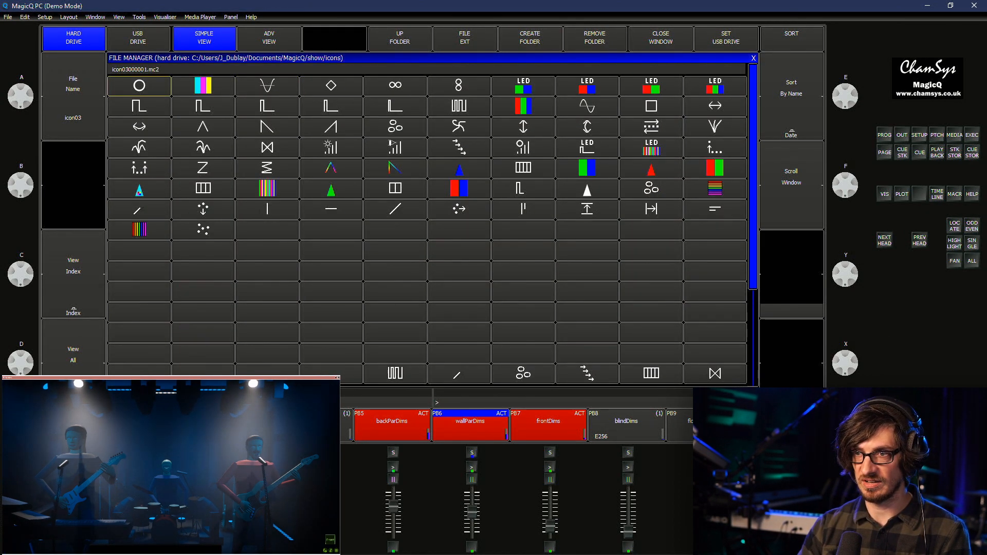
left_click(459, 107)
Assign the sine wave icon from the fx icon folder to cues Q551 through Q560
key("shift+s")
left_click_drag(139, 292, 715, 292)
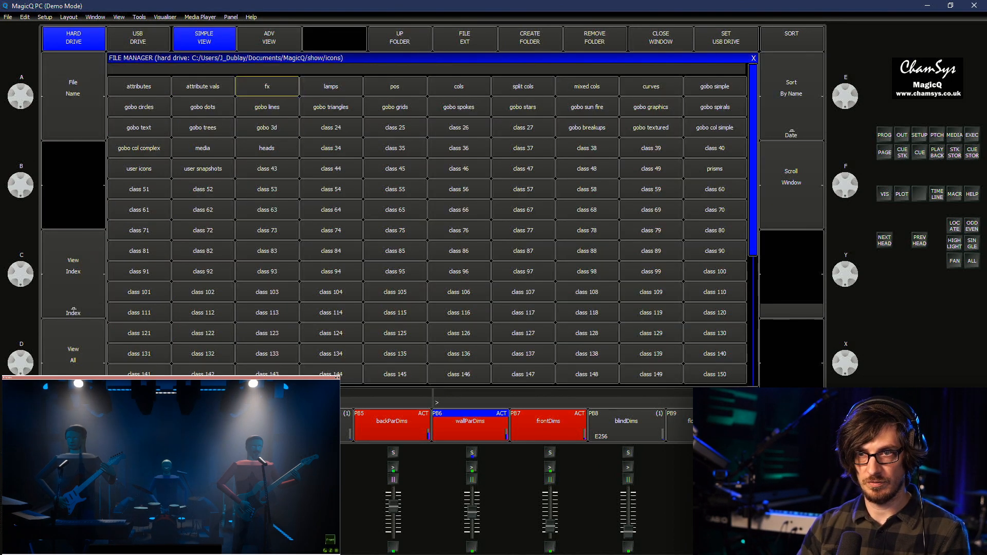
left_click(267, 87)
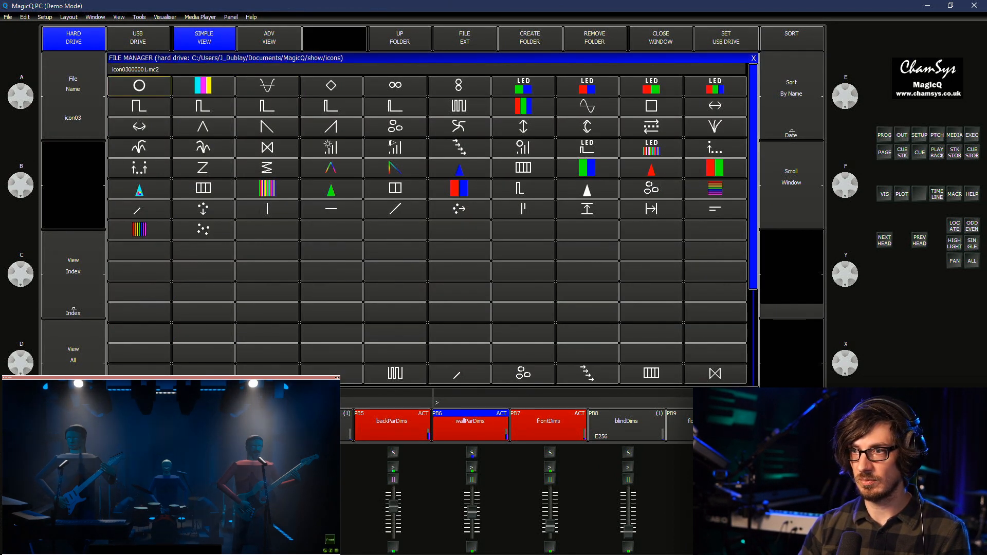
left_click(587, 107)
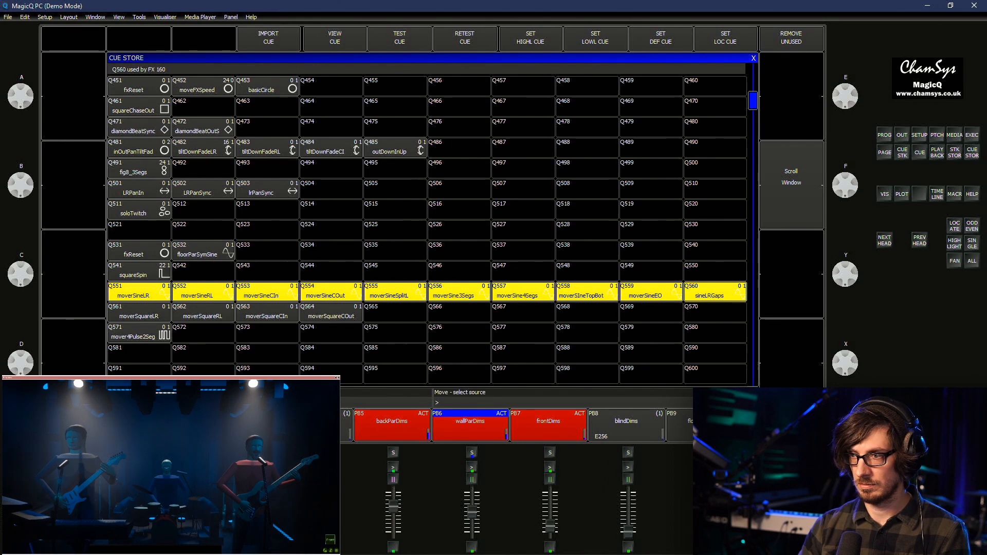
left_click(714, 292)
key("ctrl+i")
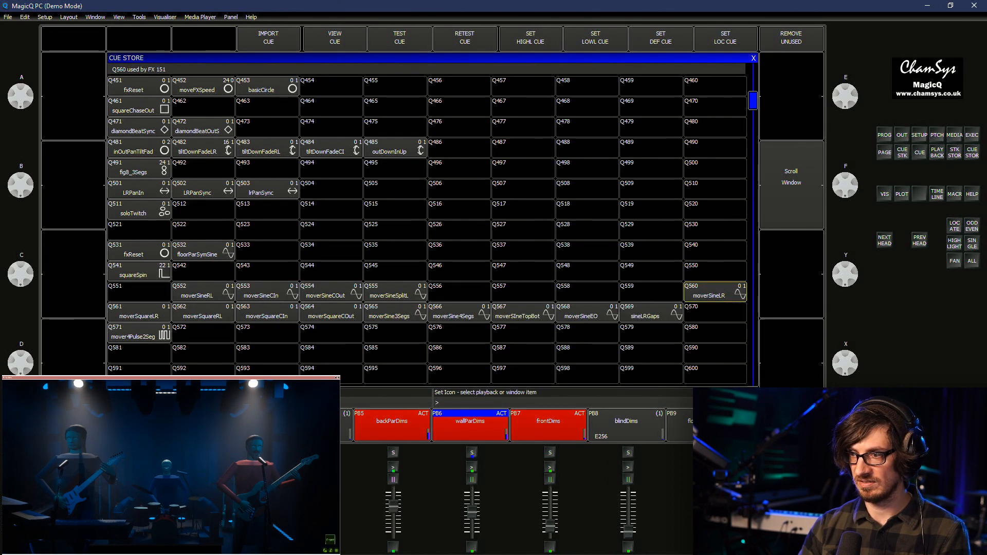
left_click_drag(139, 313, 202, 312)
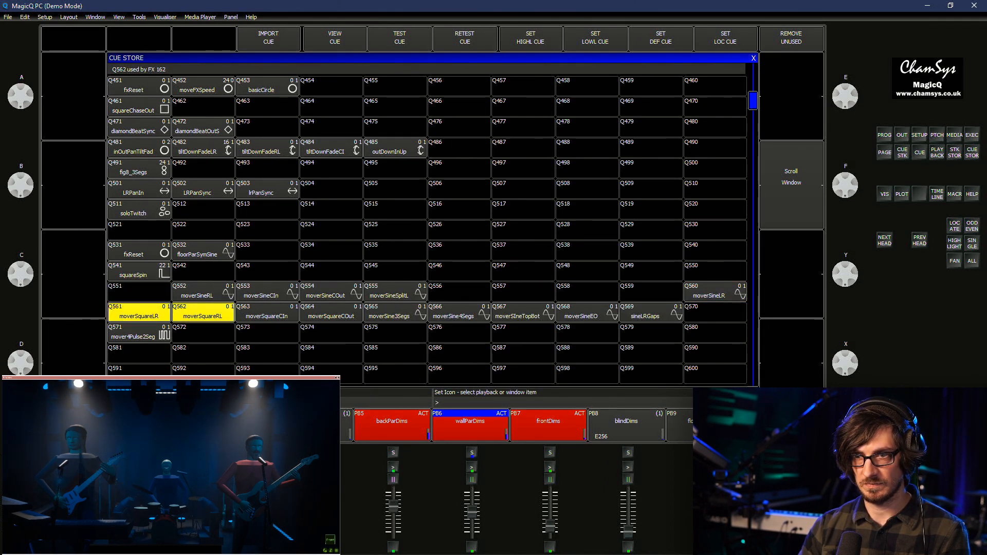
left_click(522, 312)
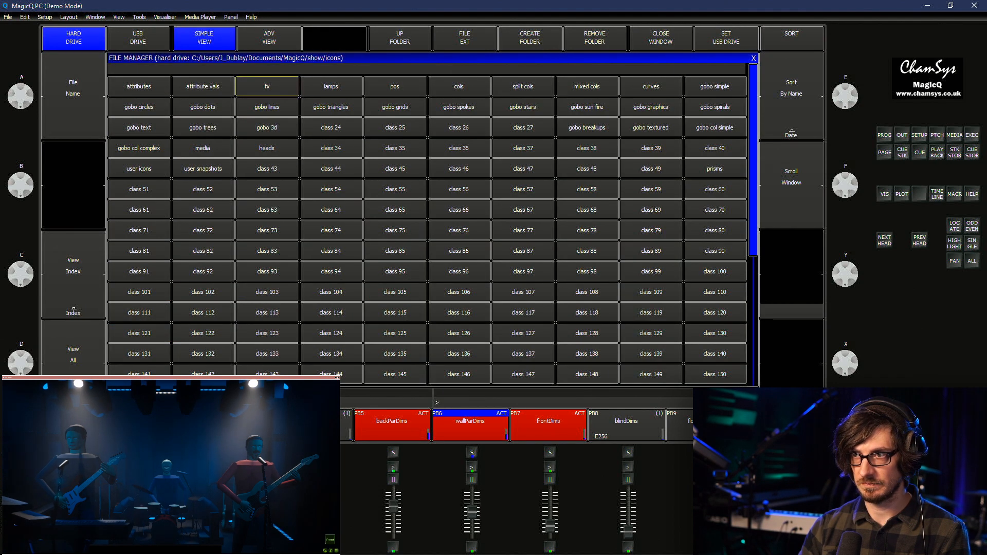
key("Escape")
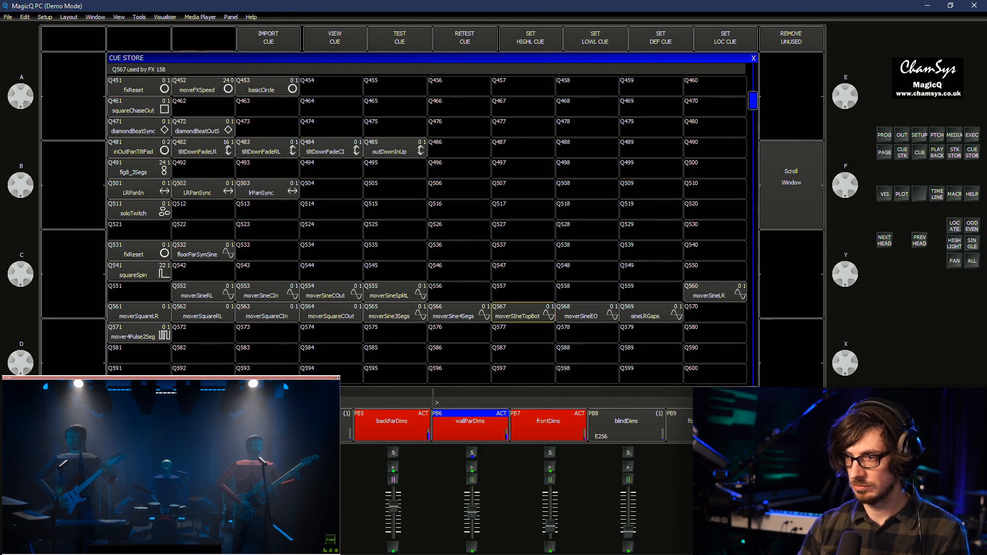
Move the displaced moverSineLR cue to Q551 and the cues moverSine3Segs through sineLRGaps back to Q556 through Q560
left_click_drag(203, 292, 394, 291)
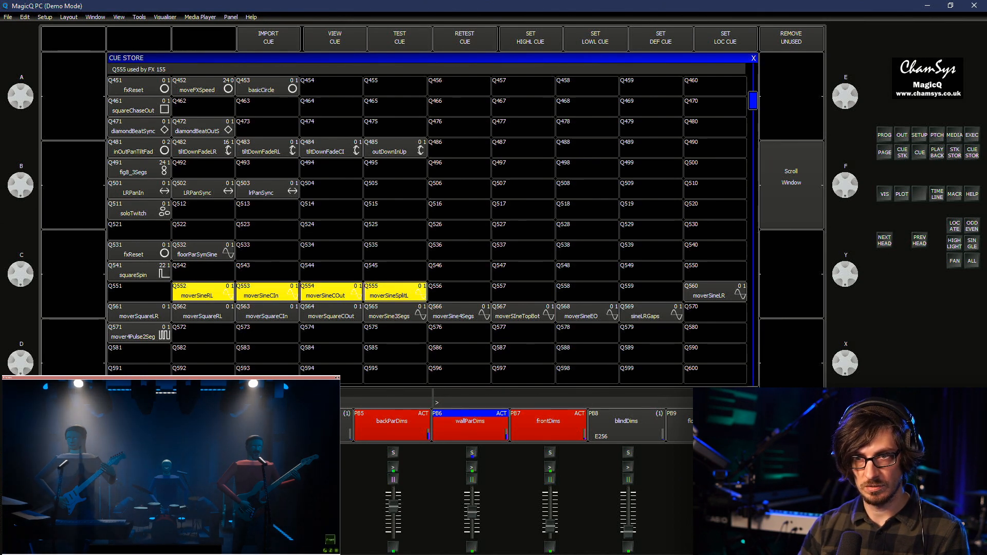
left_click(268, 354)
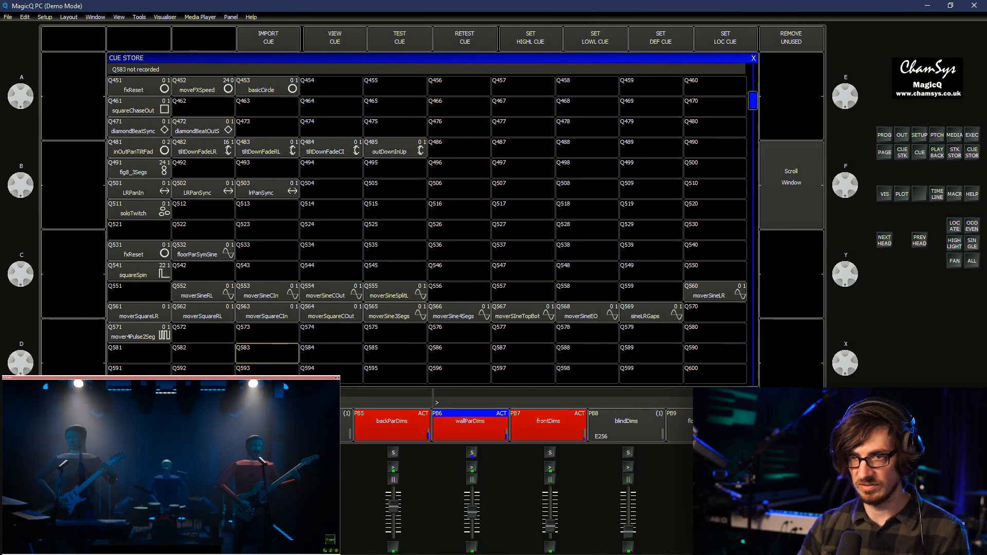
key("ctrl+m")
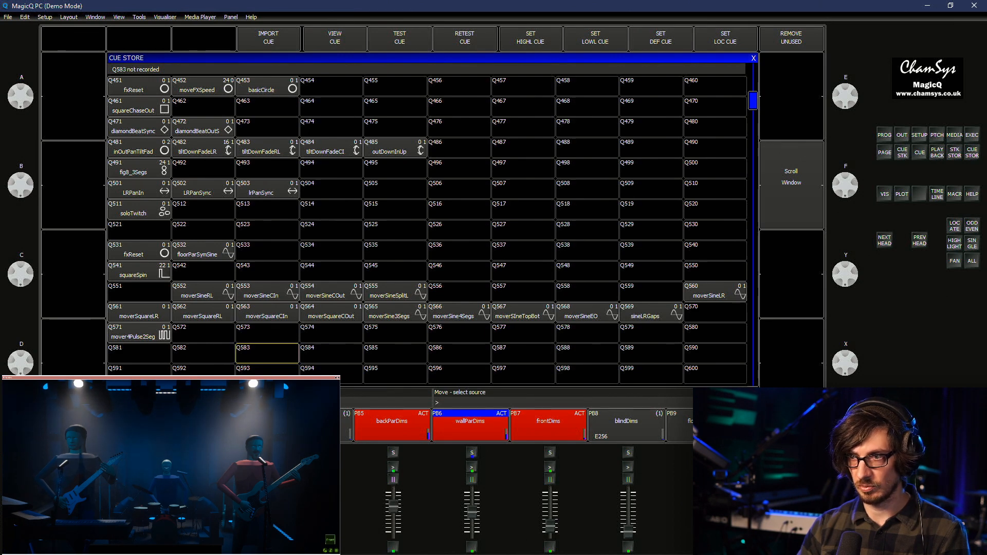
left_click(715, 292)
left_click(139, 292)
key("ctrl+m")
left_click_drag(395, 311, 651, 311)
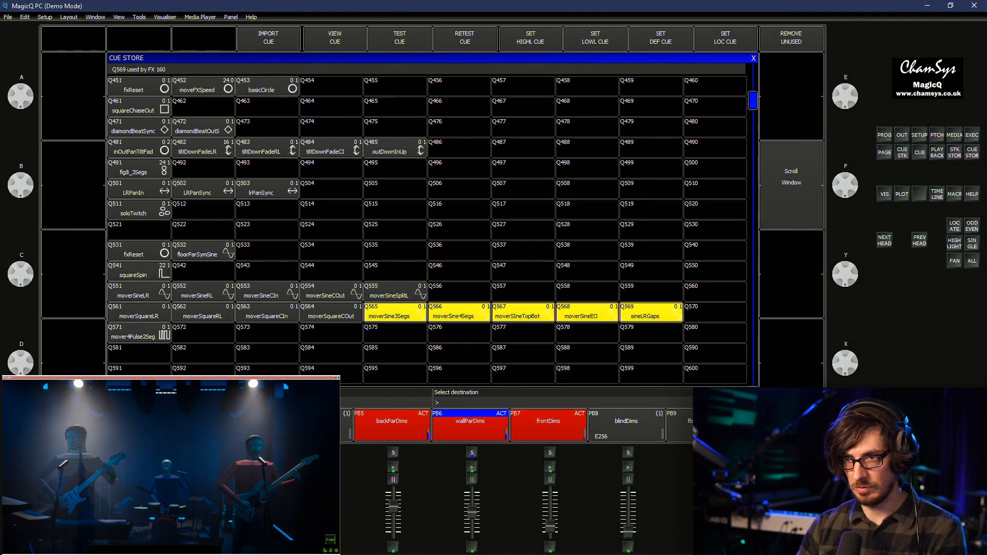
left_click(457, 292)
Assign the square wave icon from the fx icon folder to the moverSquare cues Q561 through Q564
key("ctrl+shift+s")
left_click_drag(138, 313, 331, 313)
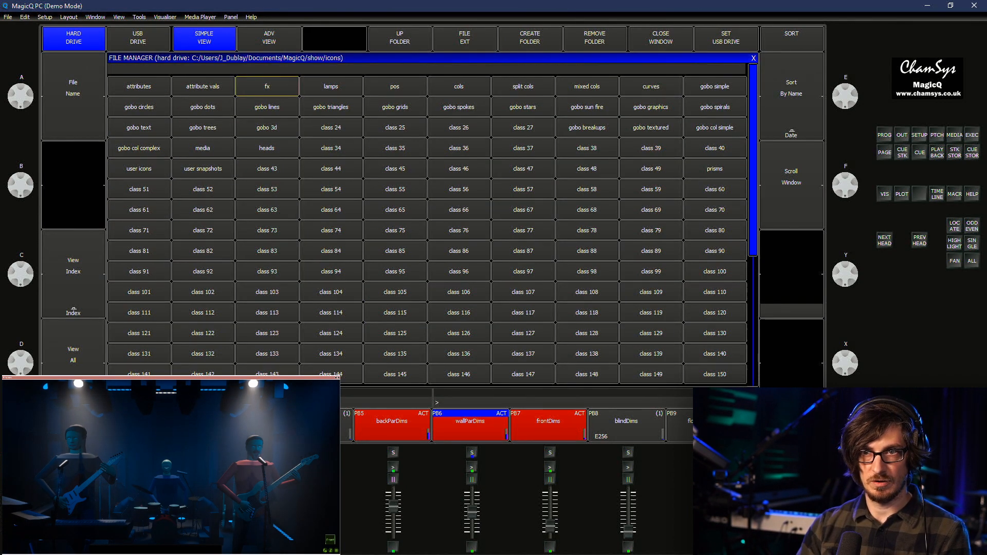
left_click(266, 87)
left_click(139, 106)
left_click(331, 353)
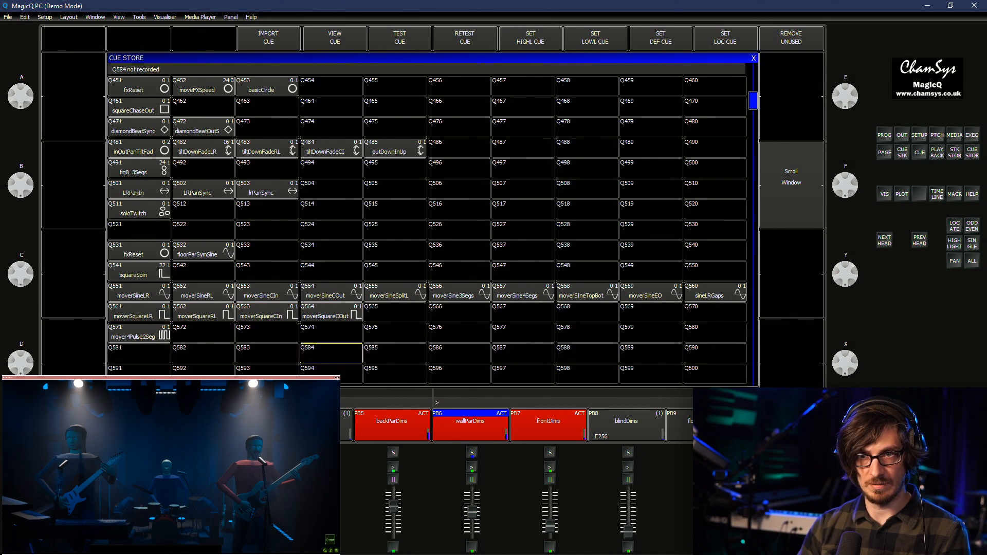
Test the cues moverSquareLR, moverSquareRL, moverSineRL and squareSpin one by one in the cue store, releasing each
left_click(138, 313)
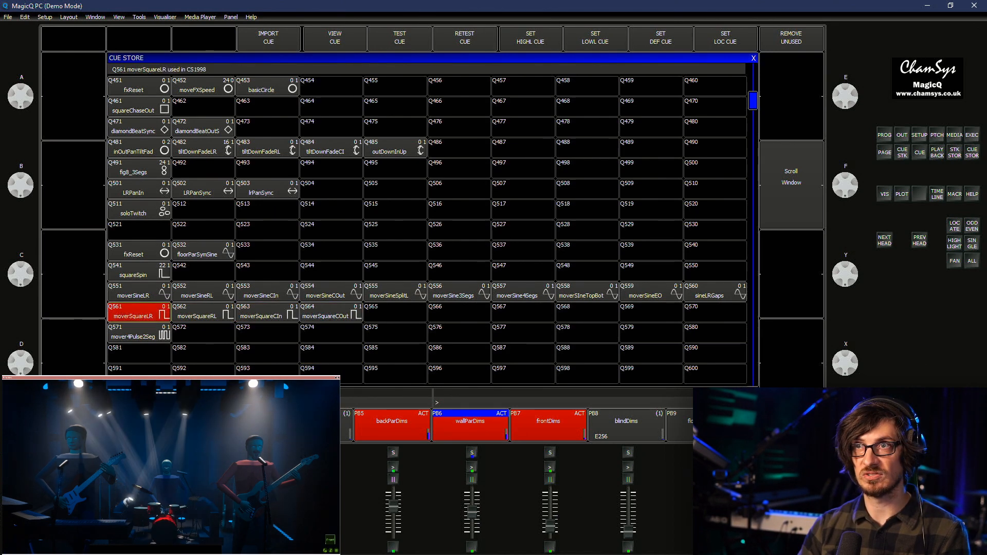
left_click(203, 313)
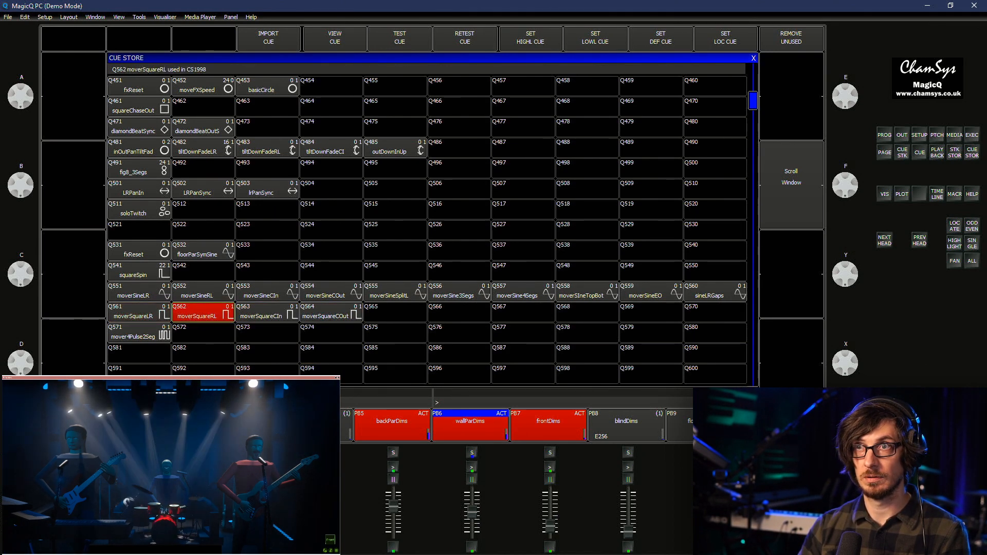
left_click(203, 312)
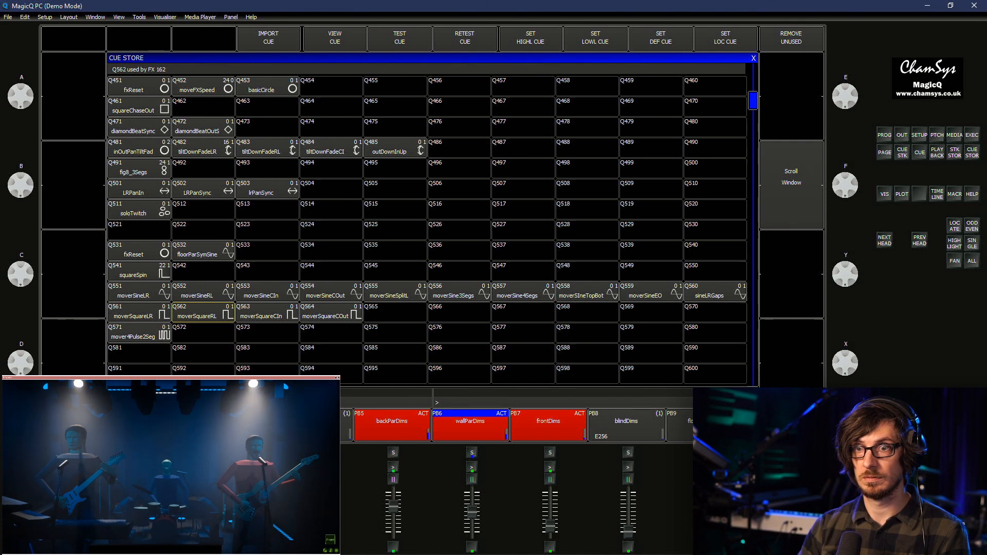
left_click(203, 292)
left_click(203, 291)
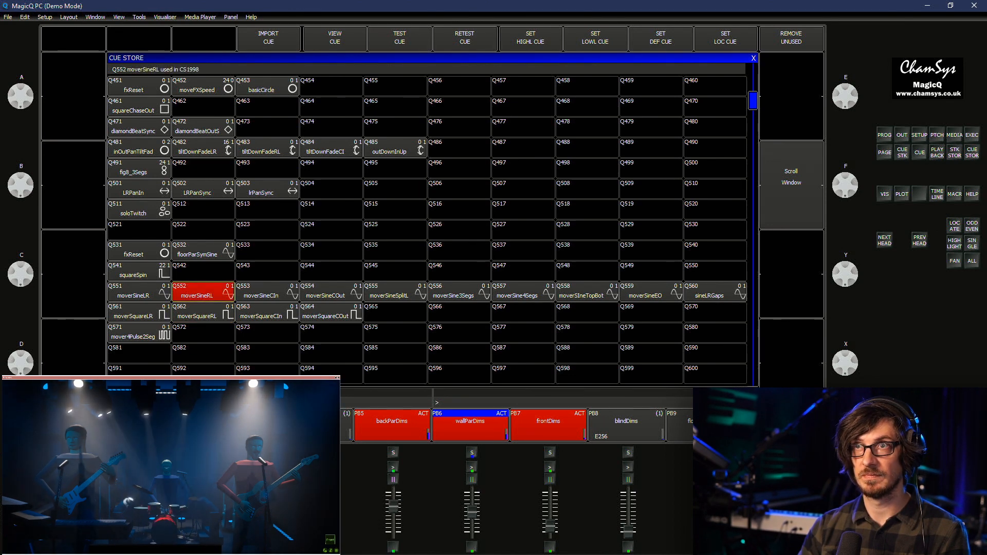
left_click(203, 292)
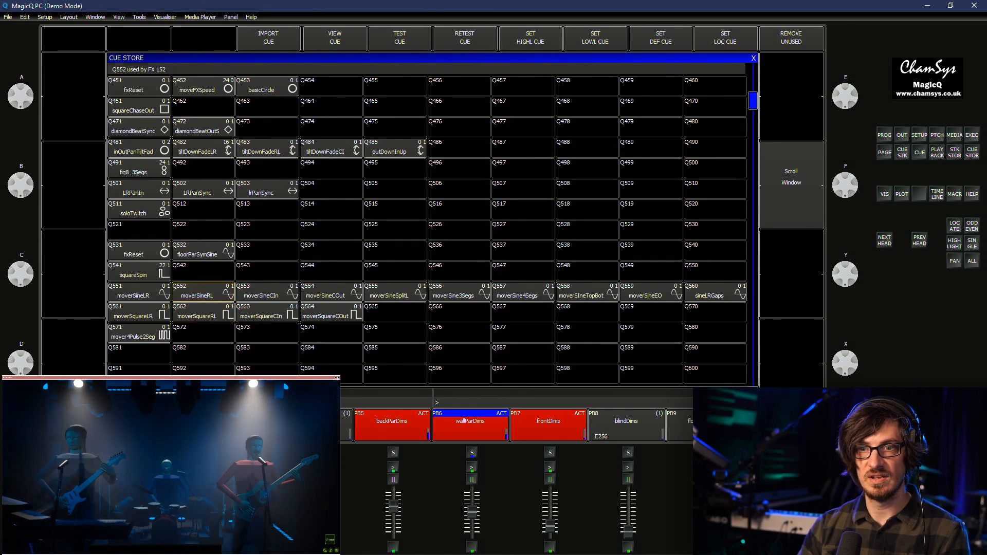
left_click(139, 271)
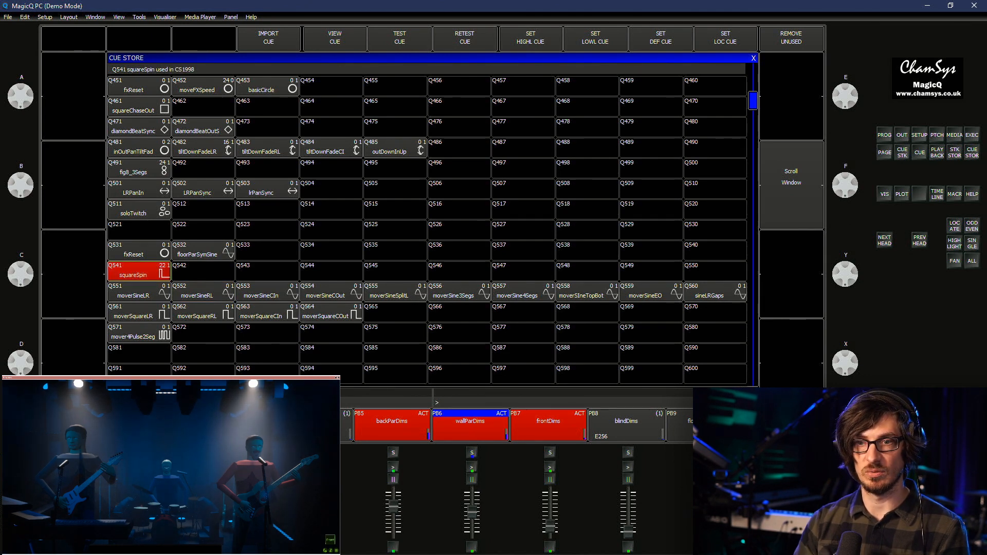
left_click(139, 271)
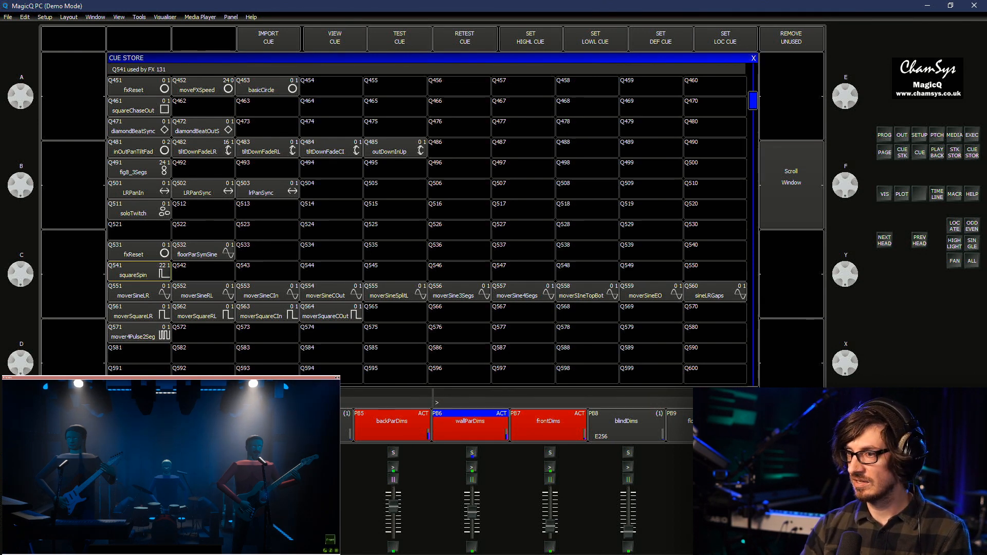
Include the squareSpin cue Q541 in the programmer to inspect its effect settings, and clear the programmer
key("ctrl+i")
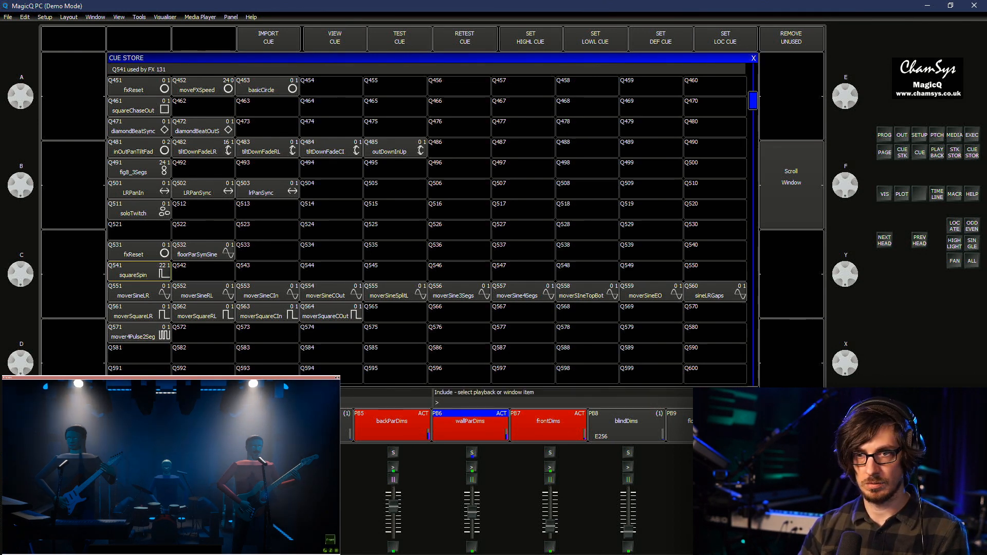
left_click(138, 272)
key("F1")
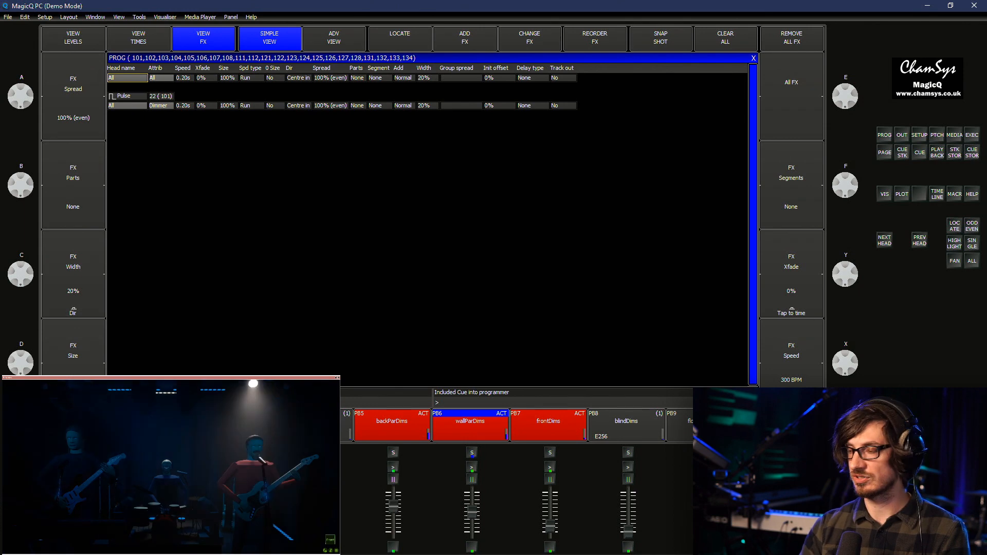
key("ctrl+BackSpace")
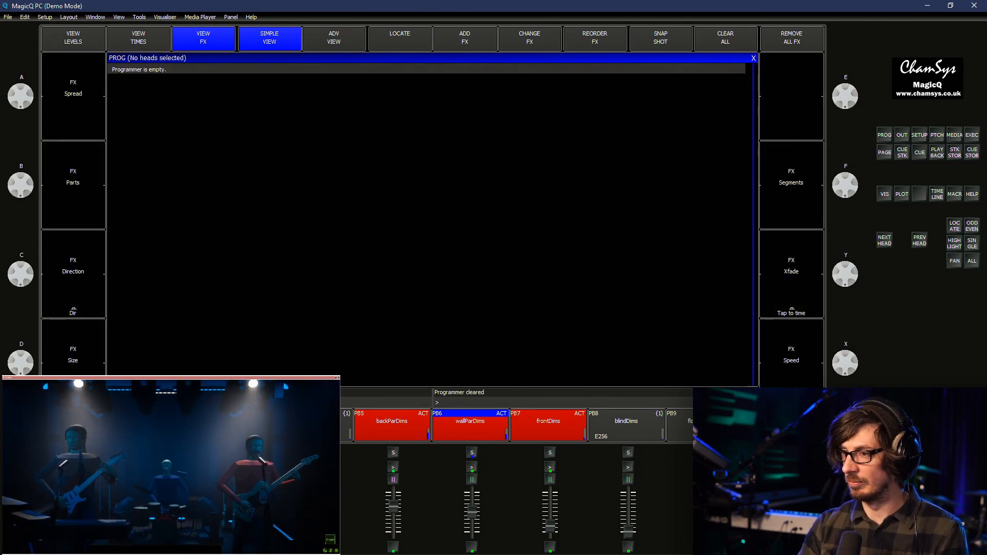
key("ctrl+F1")
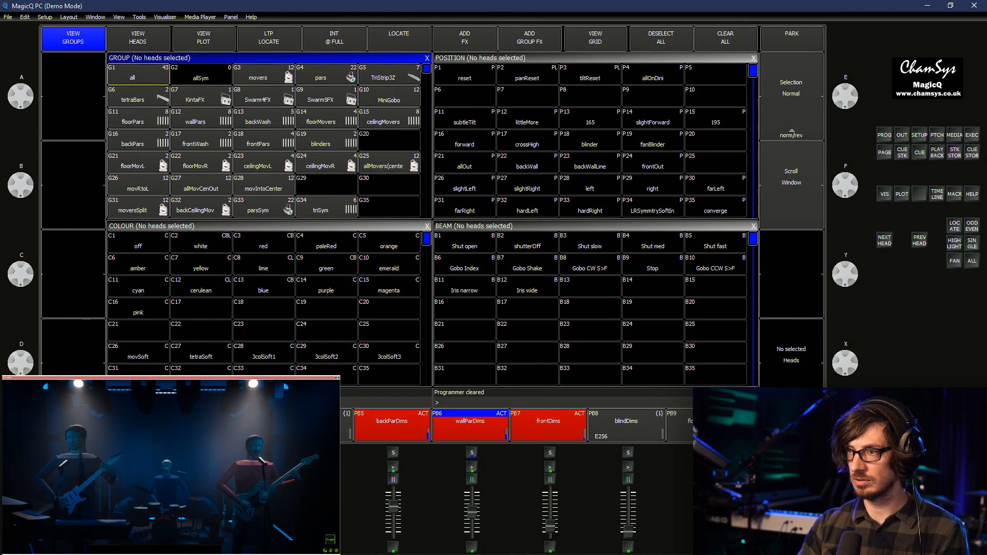
Release the active position cues V (Q392) and outInCross (Q388) in the cue store, and select the forward cue Q362
left_click(971, 153)
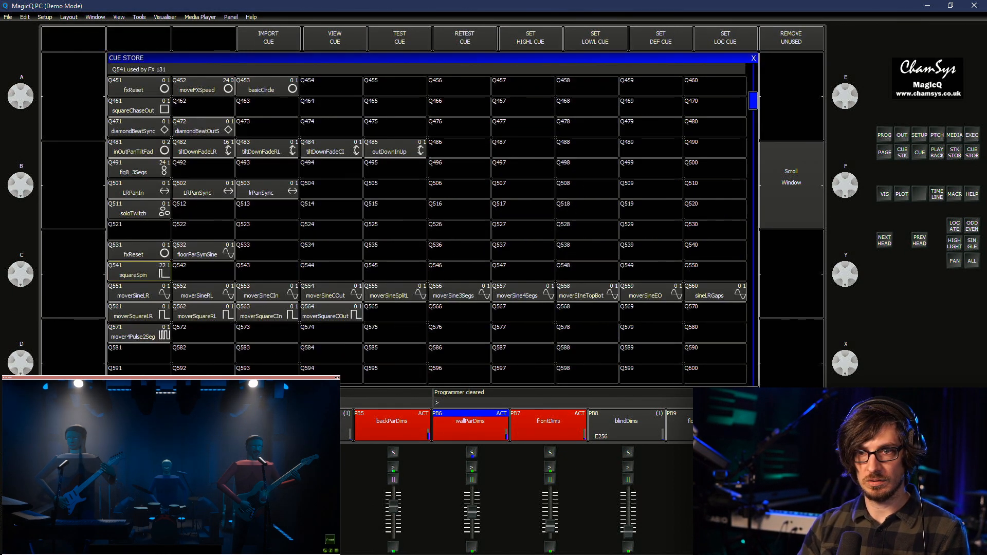
key("Page_Down")
scroll(427, 230, "up", 10)
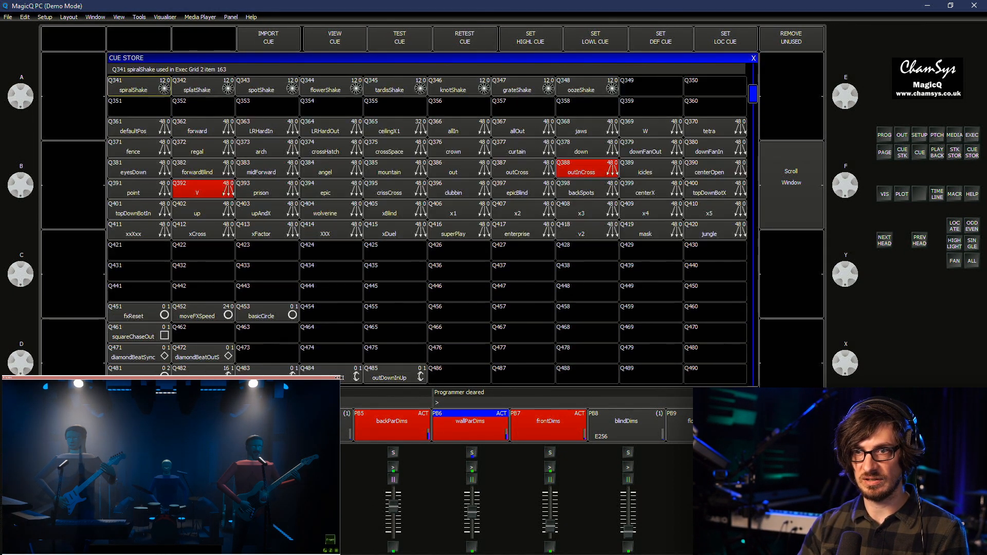
key("Down")
key("Down")
key("Down")
key("Down")
key("Down")
key("Down")
key("Down")
key("Down")
key("Down")
key("Down")
key("Down")
key("Down")
key("Down")
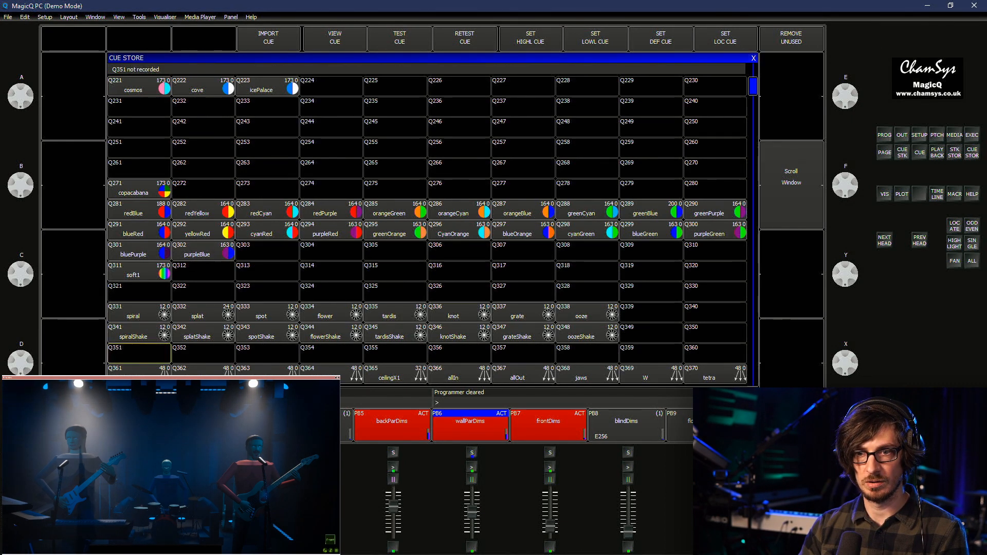
key("Right")
key("Down")
key("Down")
key("Down")
key("Down")
key("Down")
key("Down")
key("Down")
key("Up")
key("Up")
key("Up")
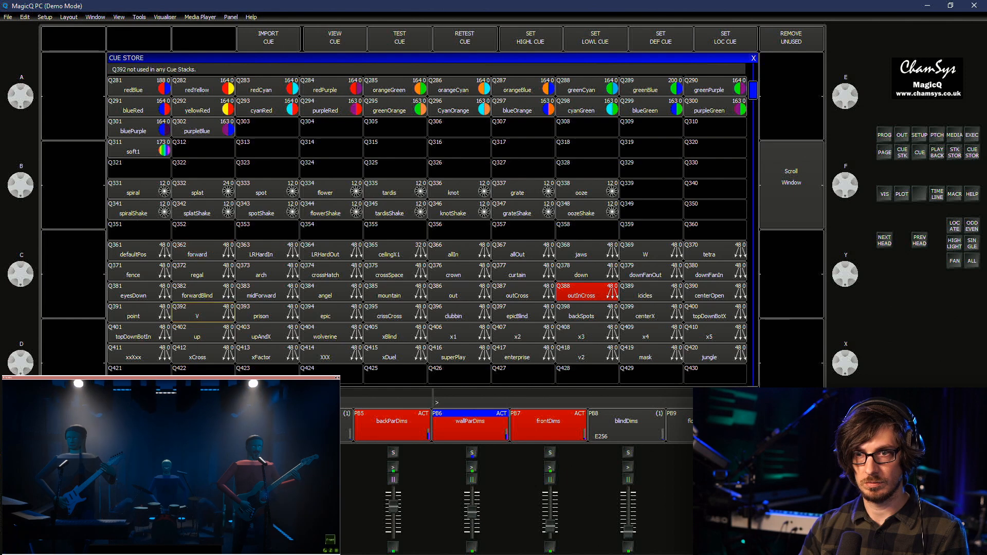
left_click(587, 292)
left_click(203, 251)
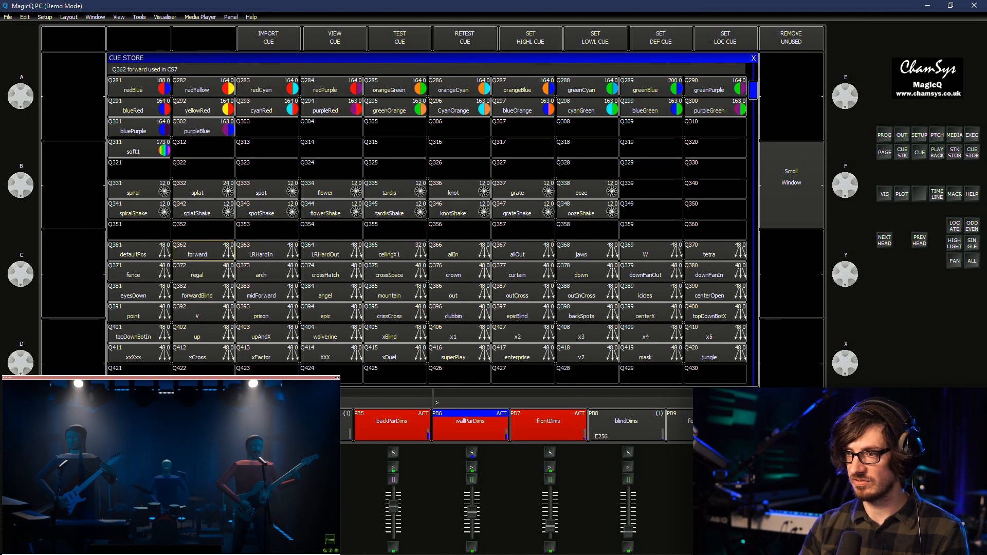
key("Escape")
key("f")
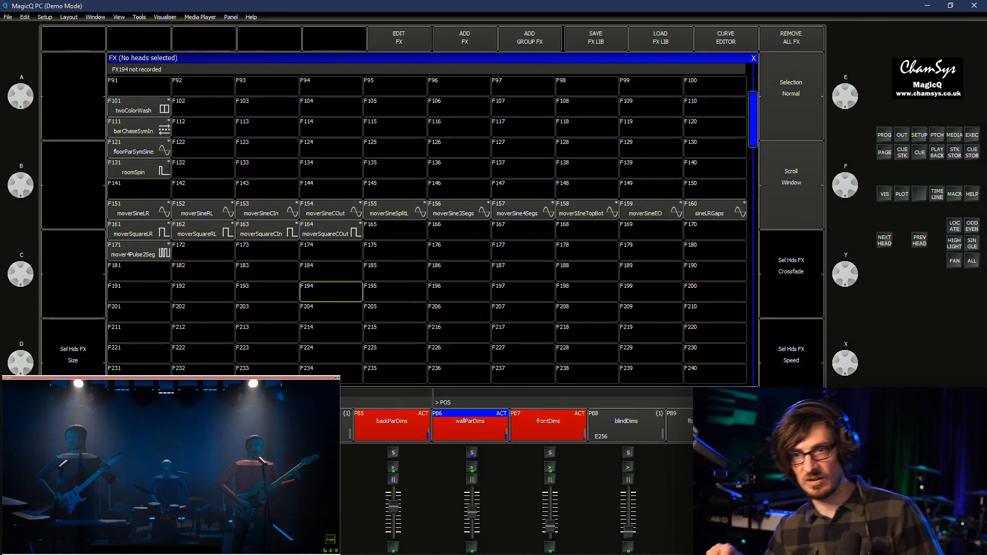
key("Return")
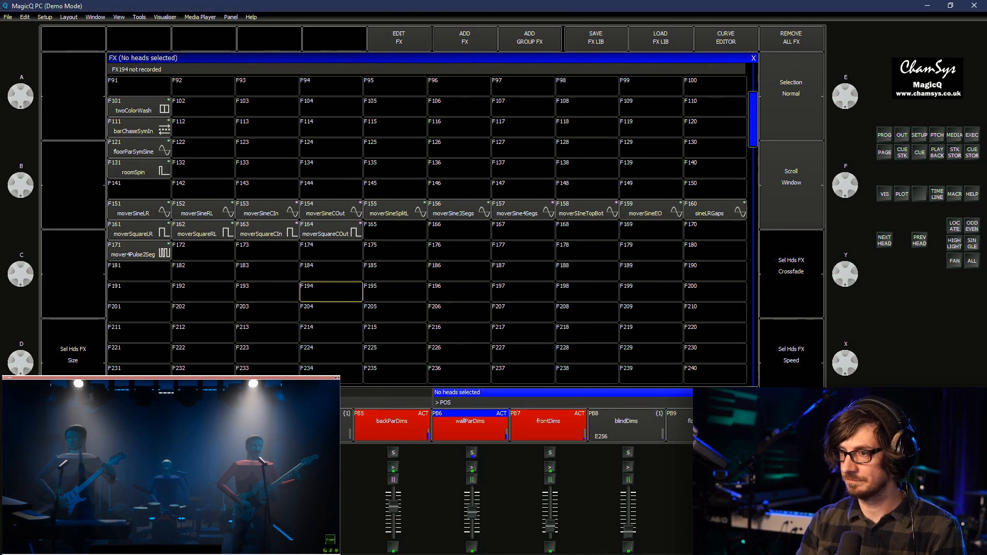
key("Escape")
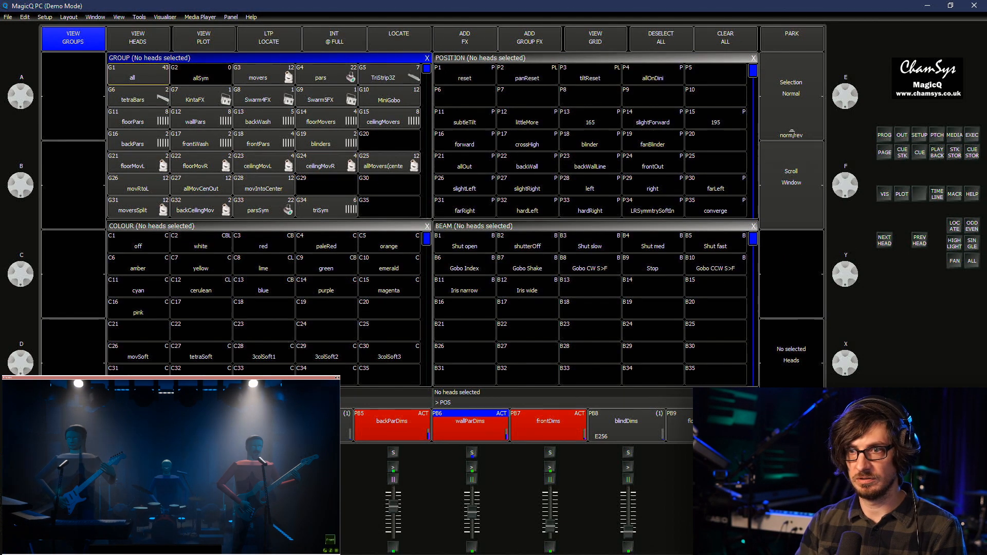
Add the rampdown effect from the Any attrib folder to the Dimmer of the allMovers group G25
left_click(390, 163)
left_click(464, 38)
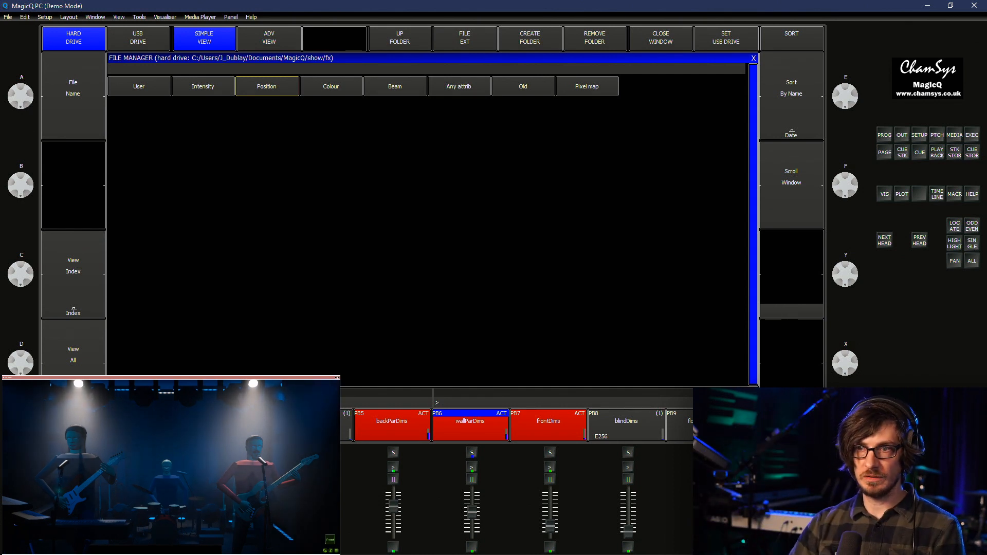
left_click(459, 87)
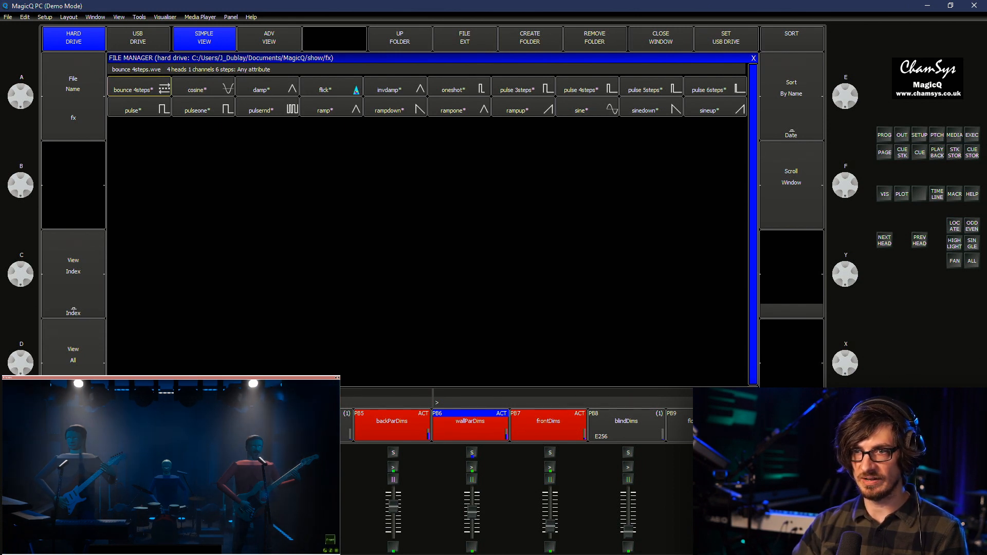
key("Return")
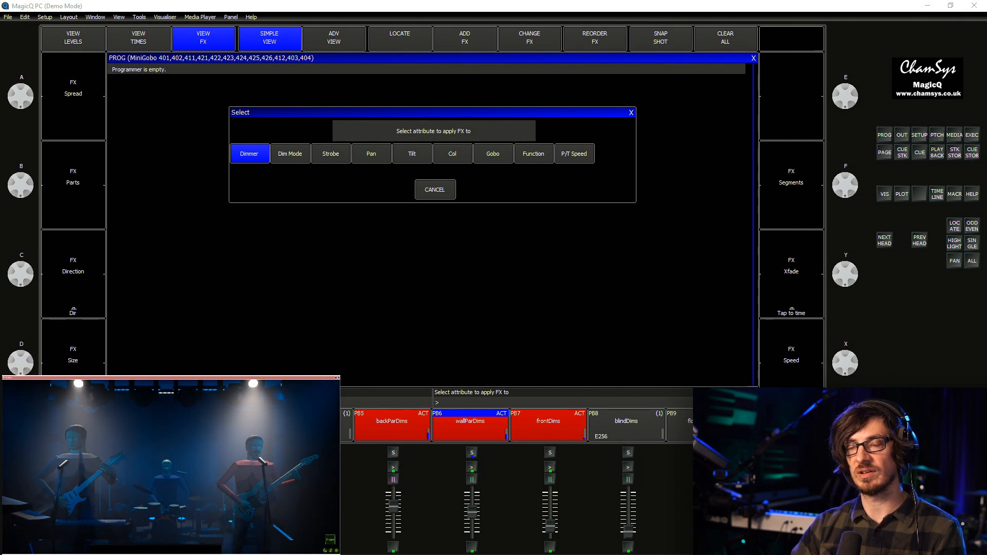
key("Return")
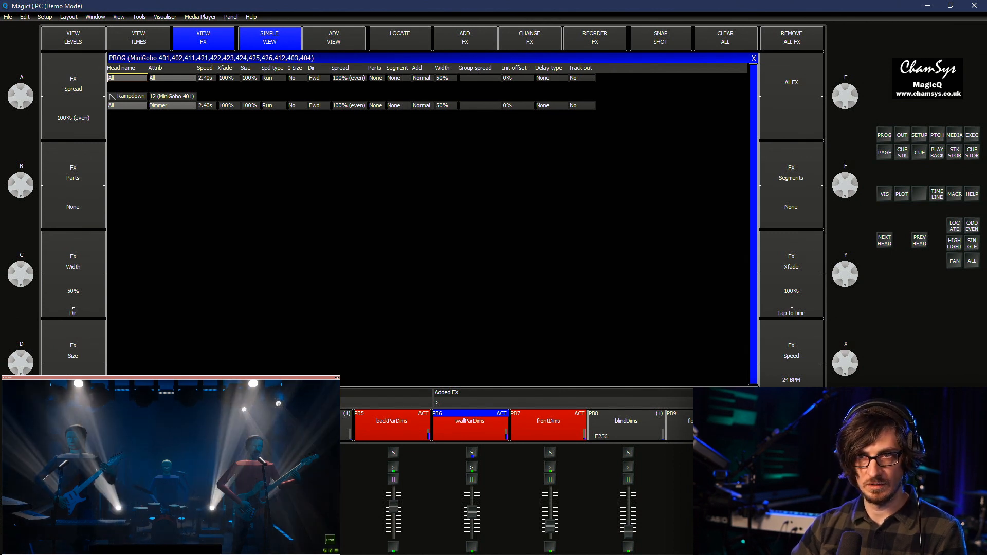
Try speeds of 1 second and 5 seconds for the rampdown effect on the movers' dimmers
double_click(208, 106)
type("1")
key("Return")
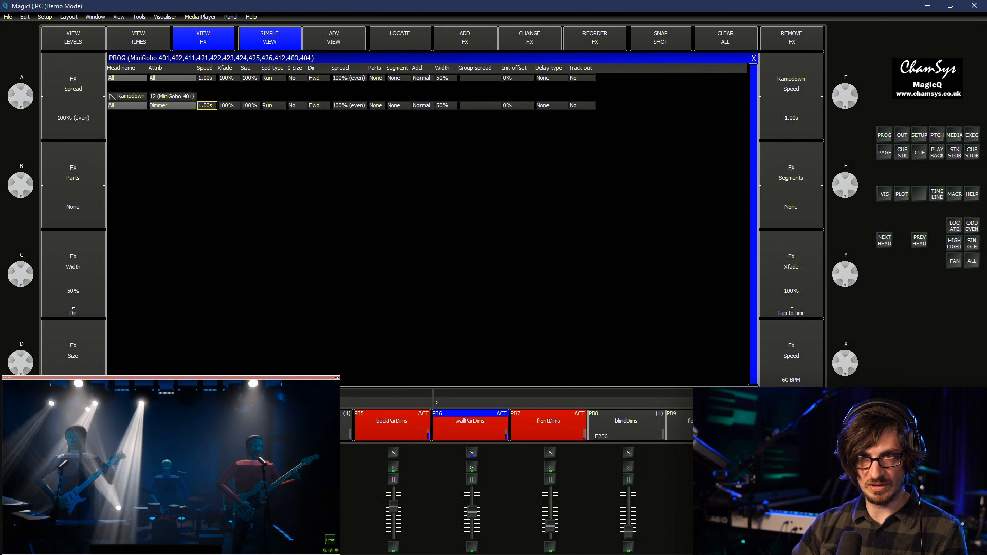
key("Return")
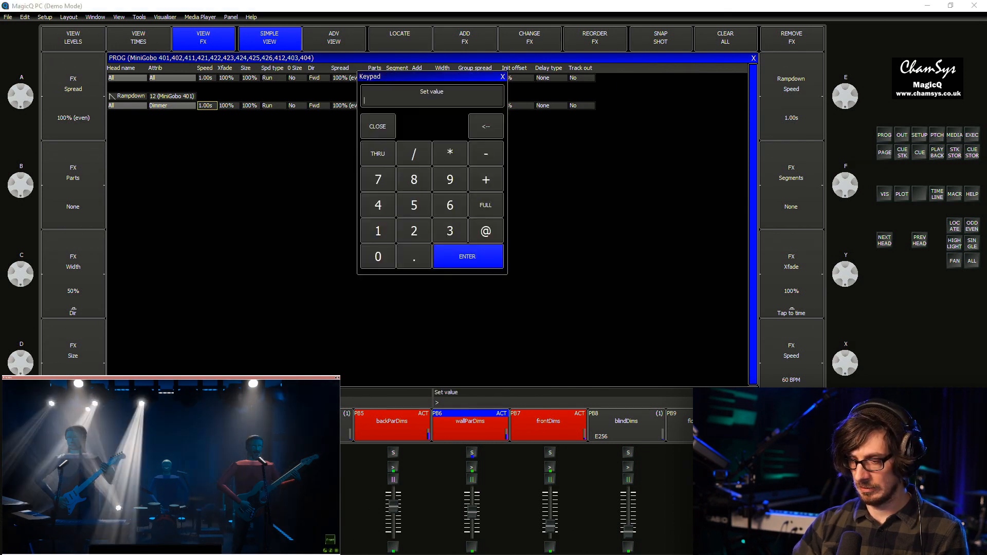
type("5")
key("Return")
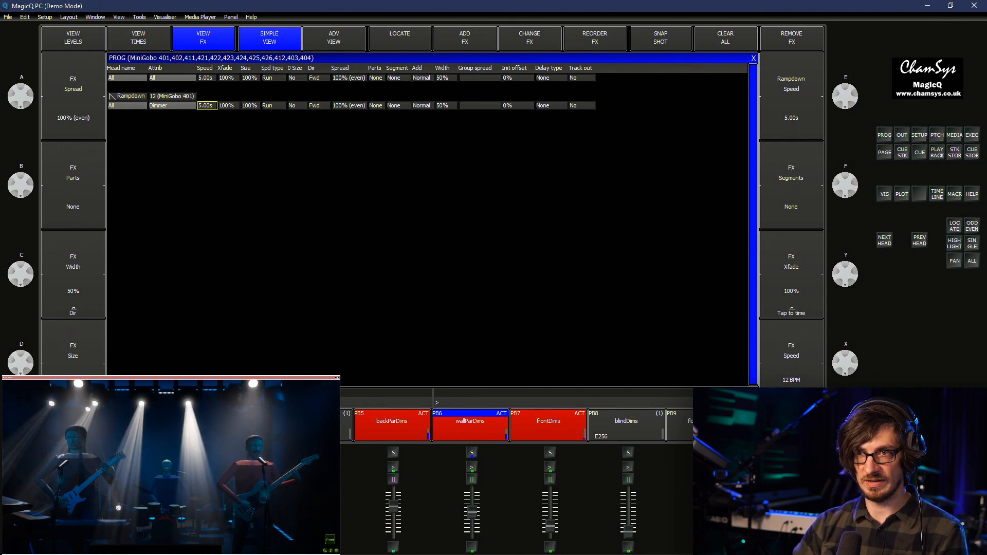
Try the rampdown effect with spreads of 0%, 100% and 50%
right_click(349, 106)
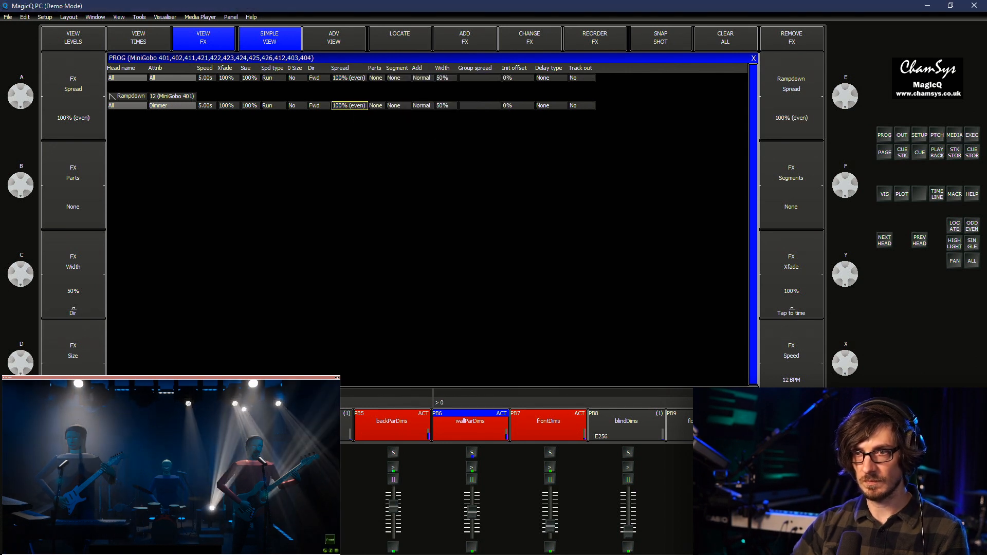
type("0")
key("Return")
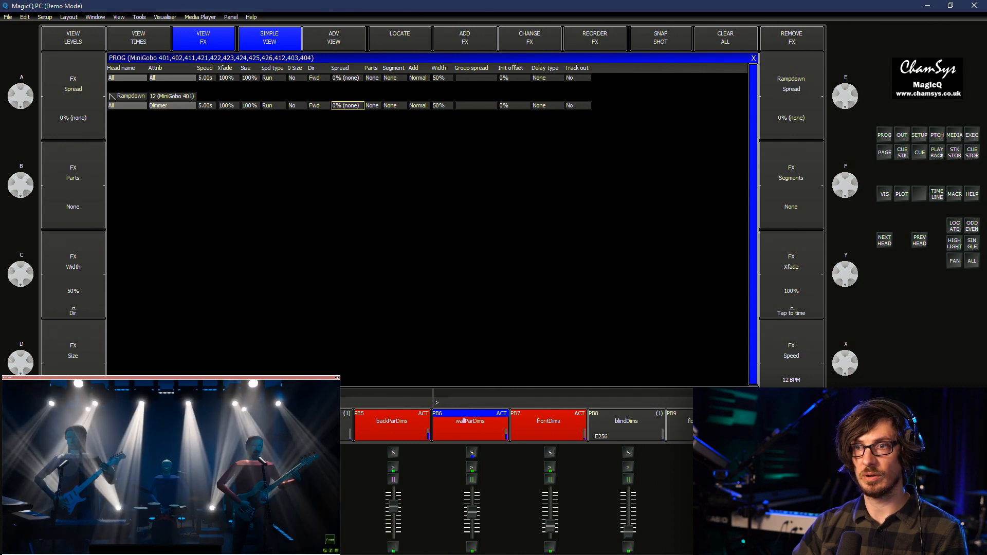
right_click(349, 105)
type("100")
key("Return")
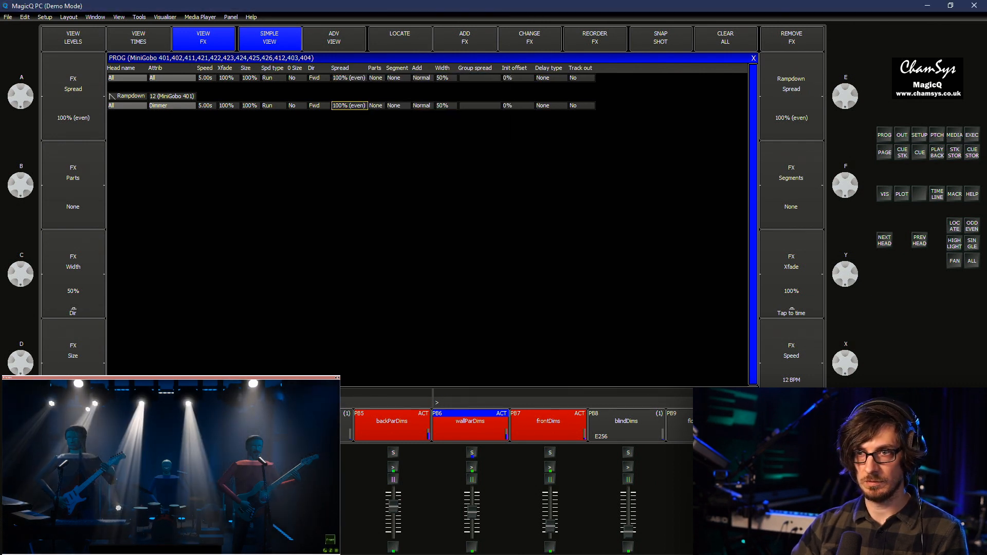
right_click(349, 105)
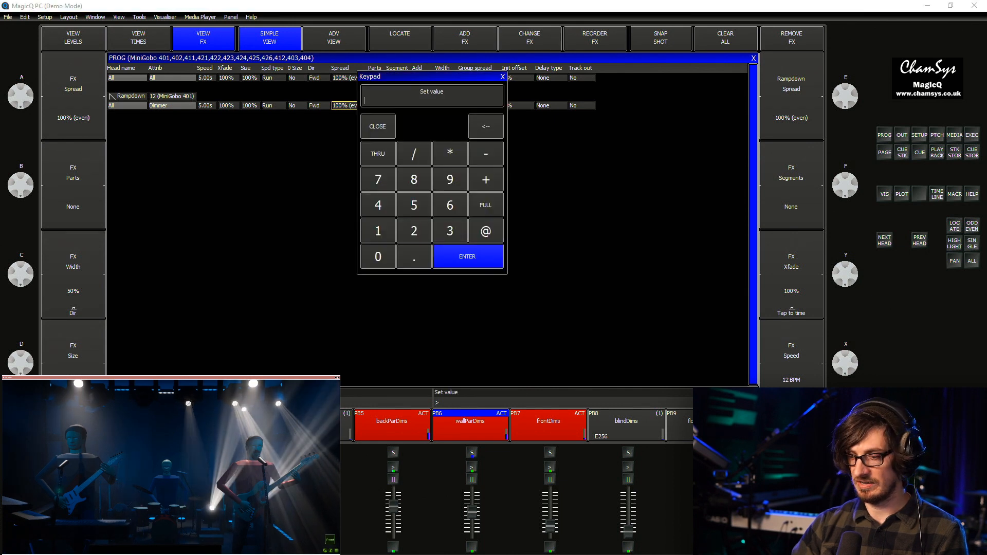
type("50")
key("Return")
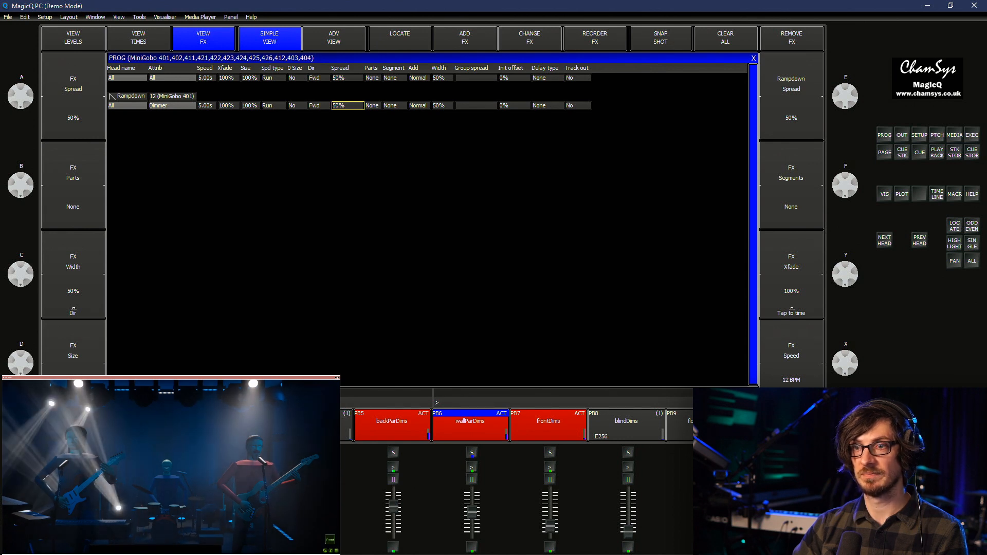
Set the rampdown effect's direction to Centre out and its spread to 80%
double_click(318, 105)
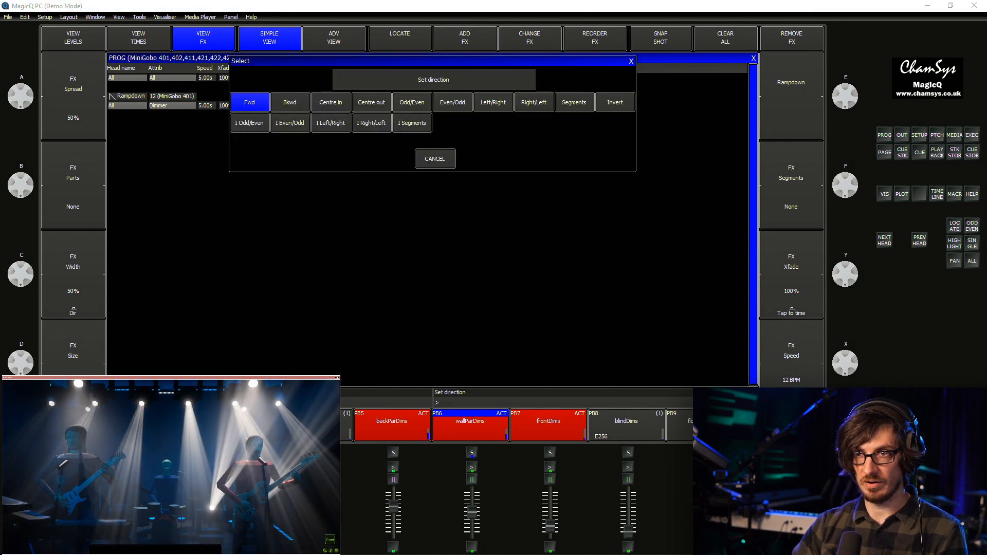
left_click(370, 104)
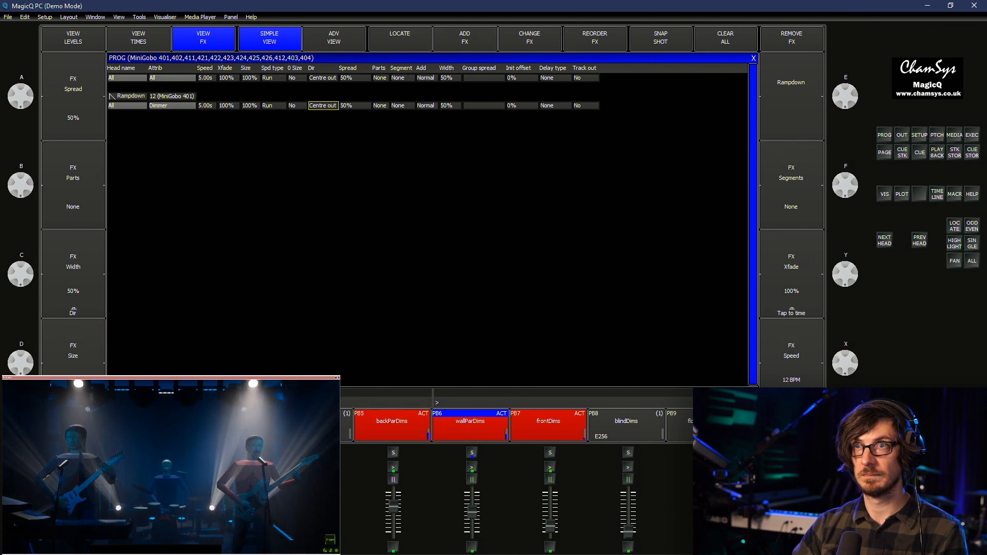
double_click(352, 106)
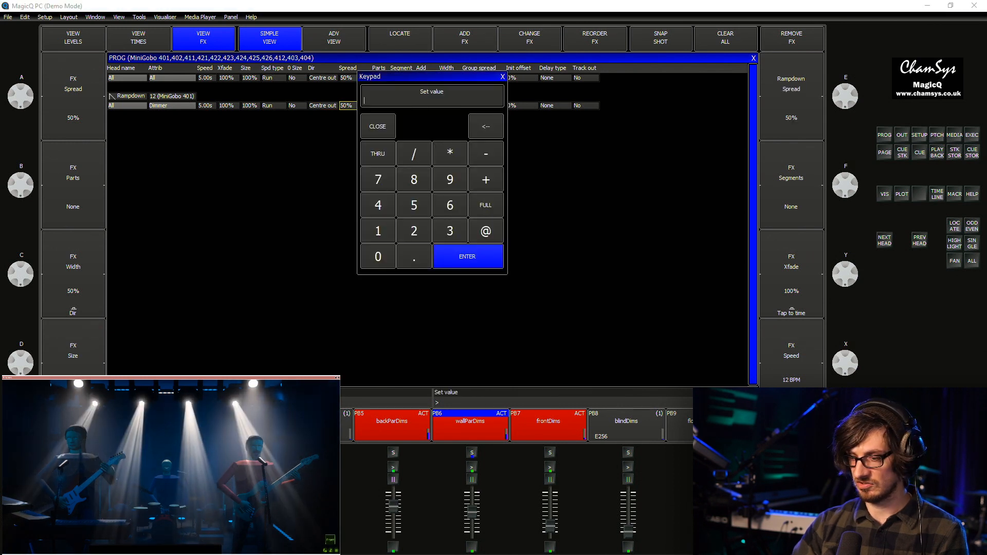
type("80")
key("Return")
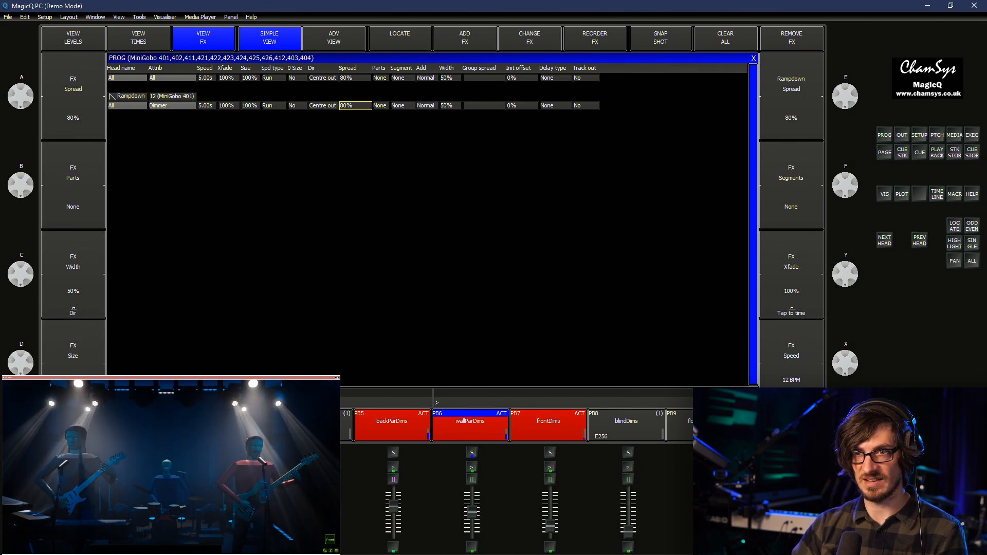
Try the rampdown effect with 0 Size set to Yes, and return it to No
double_click(274, 106)
key("Escape")
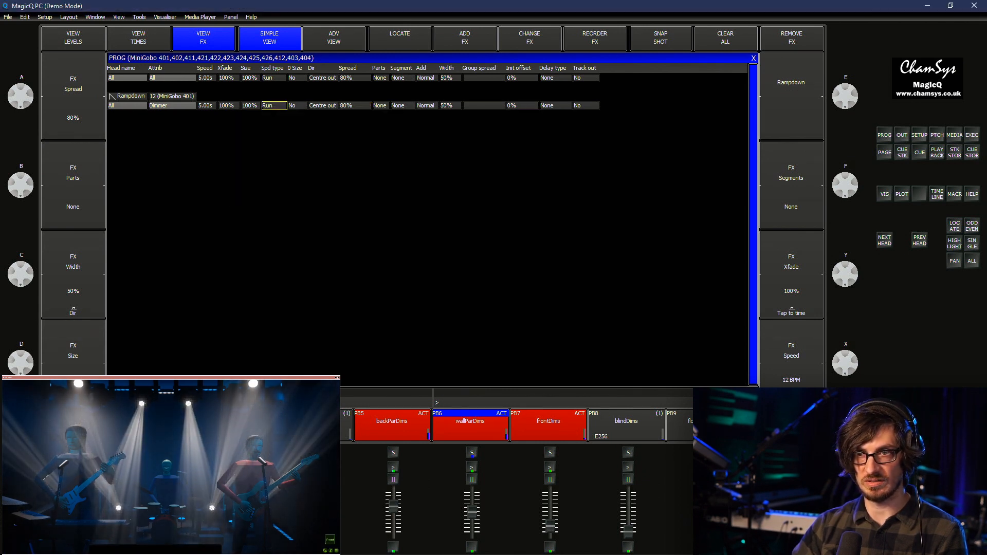
double_click(297, 105)
key("Escape")
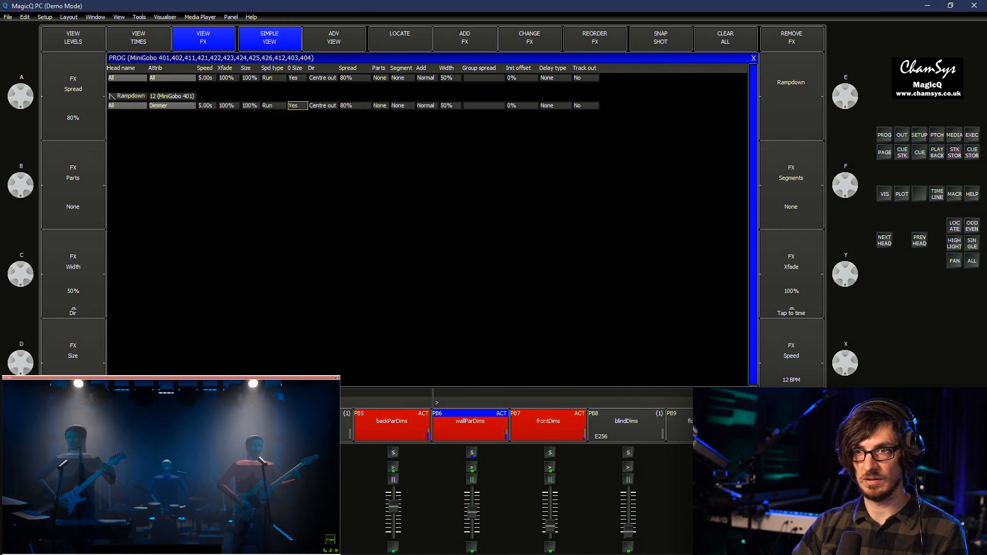
double_click(297, 105)
left_click(414, 154)
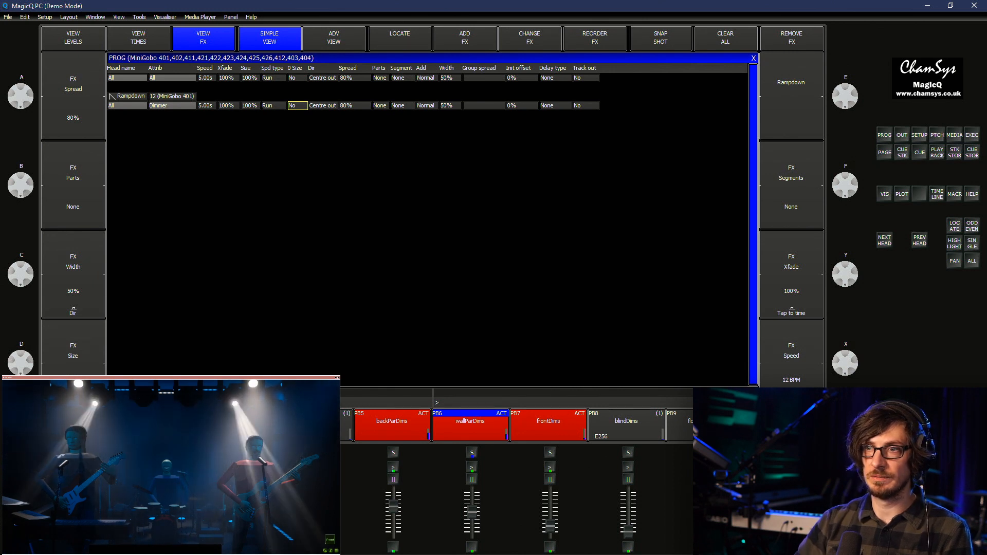
Set the rampdown effect's spread to 100% (even)
double_click(355, 105)
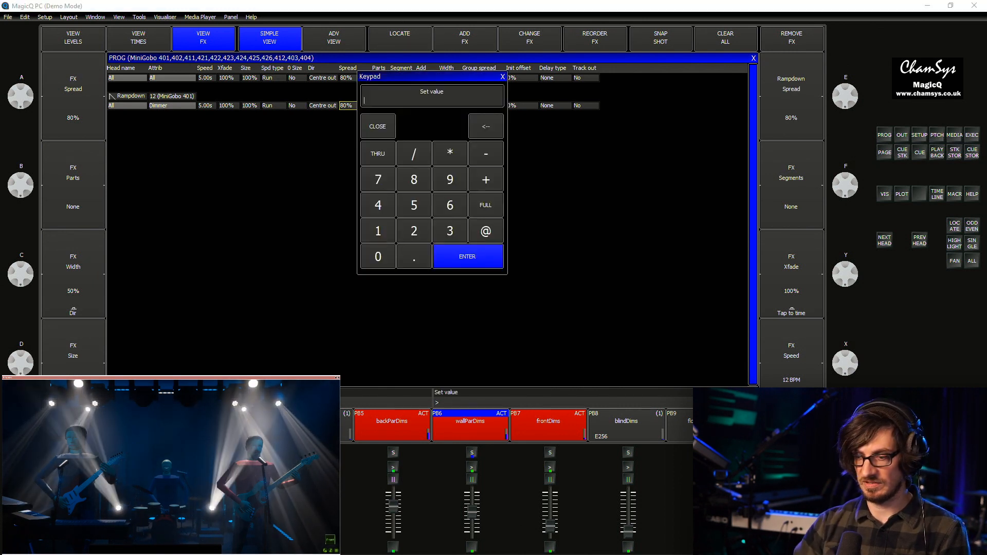
type("80")
key("Return")
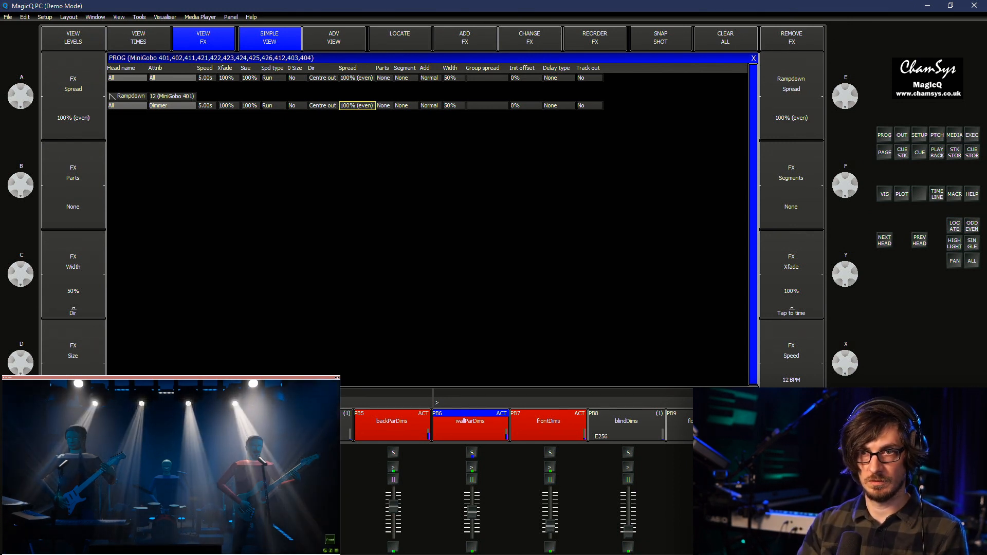
Try rampdown effect speeds of 2, 3, 1 and again 3 seconds
left_click(356, 105)
type("2")
key("Return")
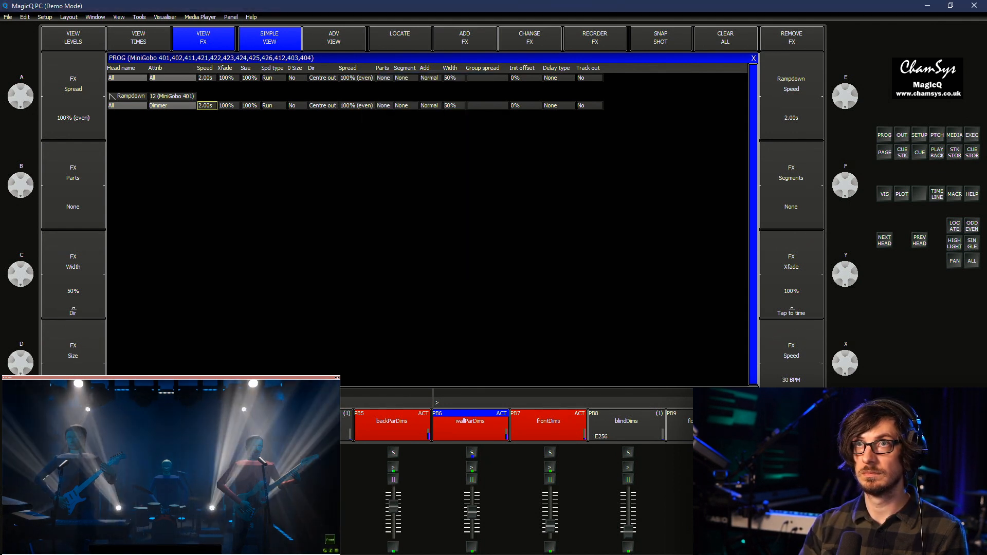
key("Return")
key("Escape")
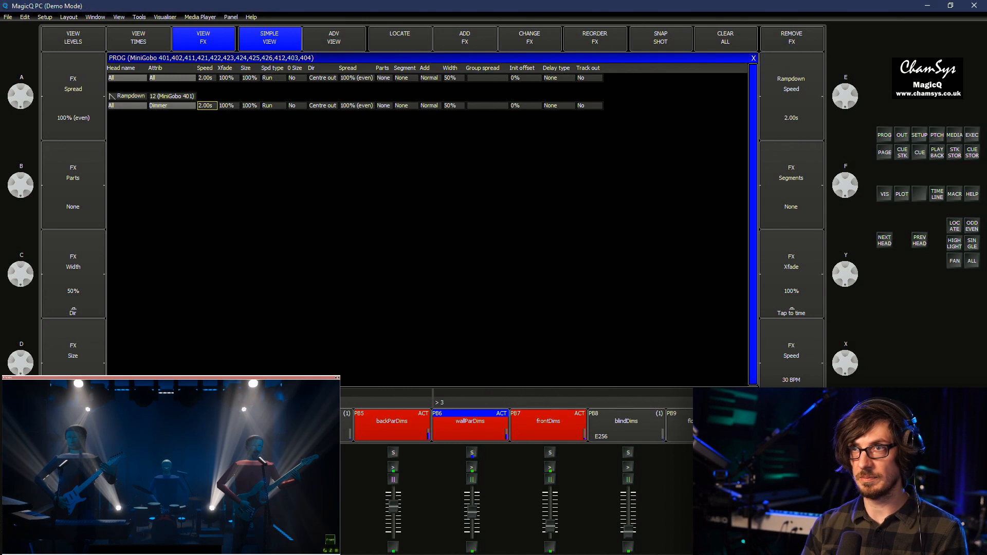
type("3")
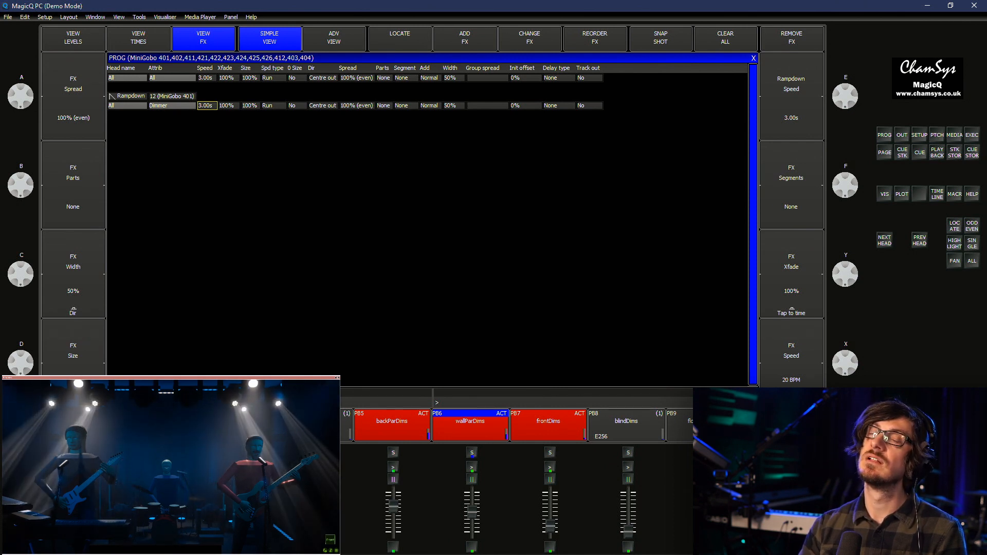
key("Return")
type("1")
key("Return")
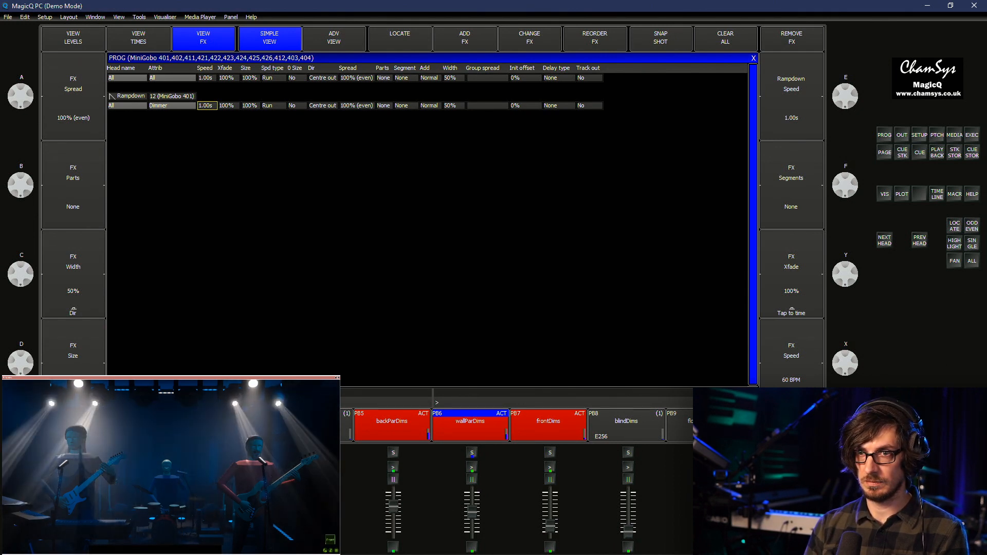
key("Return")
type("3")
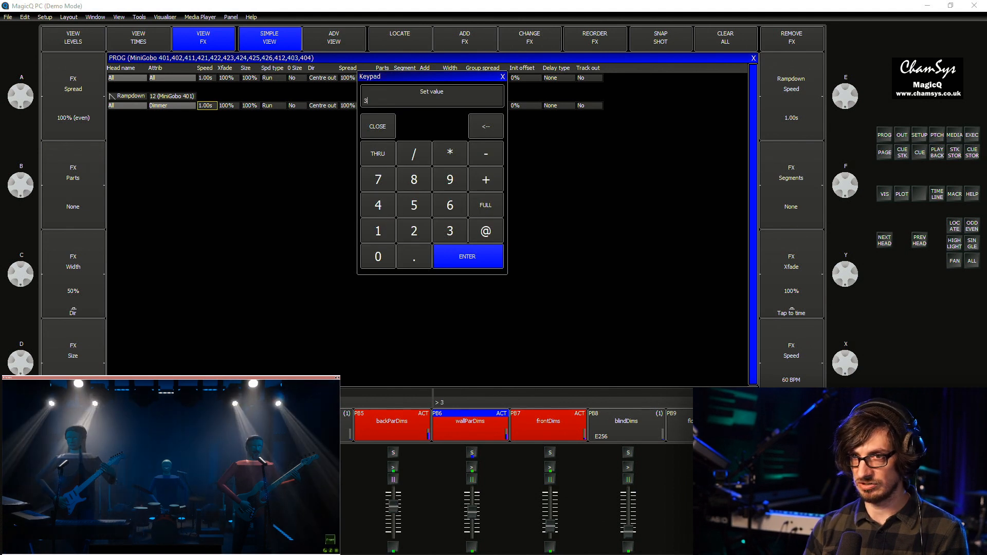
key("Return")
Set the rampdown effect's speed to 4 seconds
key("Return")
type("4")
key("Return")
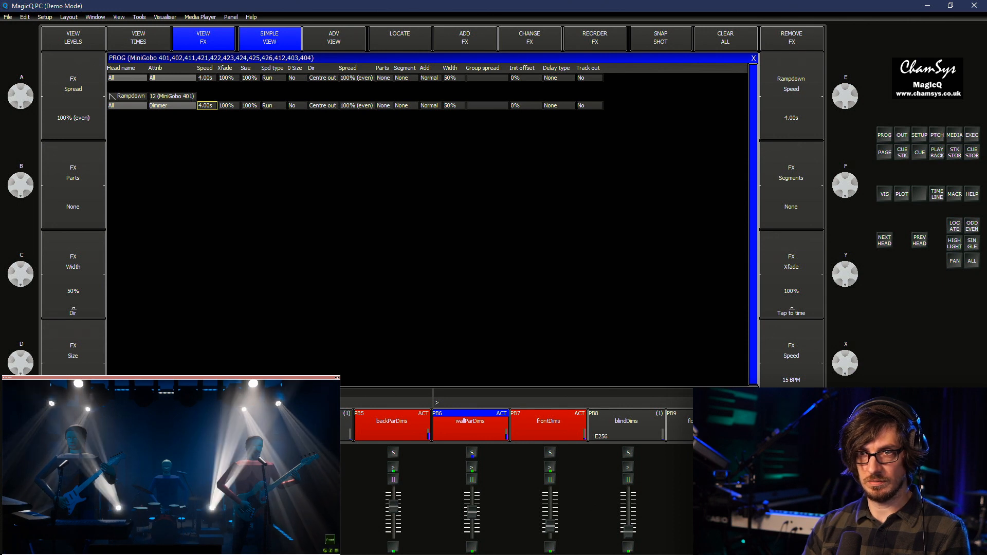
Try the rampdown effect with a 0% crossfade, and return the crossfade to 100%
double_click(229, 106)
type("0")
key("Return")
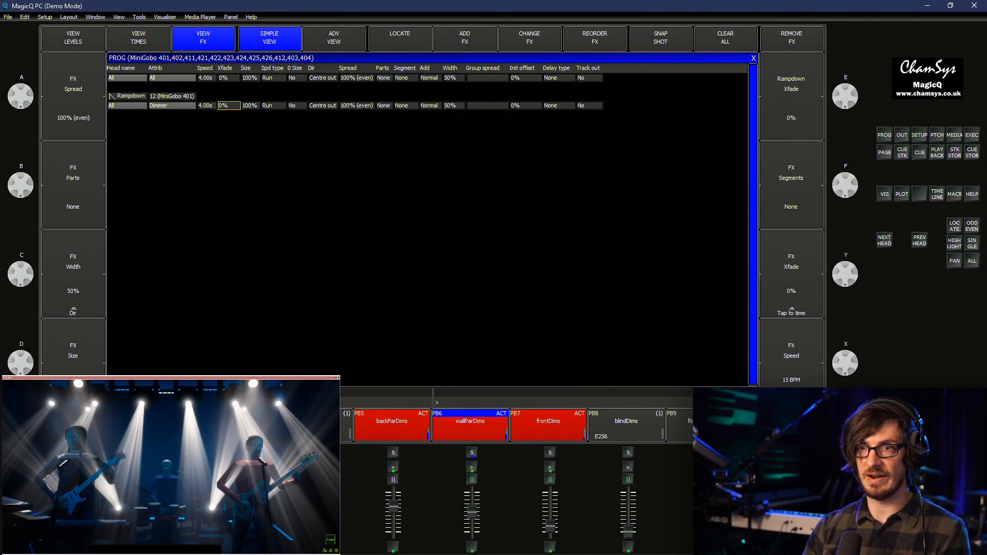
double_click(229, 105)
type("100")
key("Return")
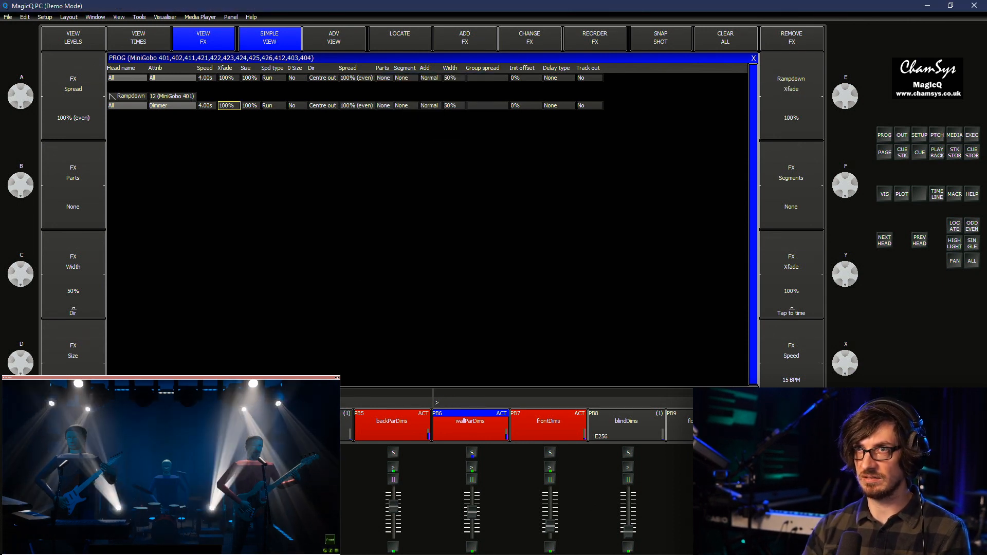
Try a 50% crossfade on the rampdown effect, and set the crossfade to 80%
double_click(229, 105)
type("50")
key("Return")
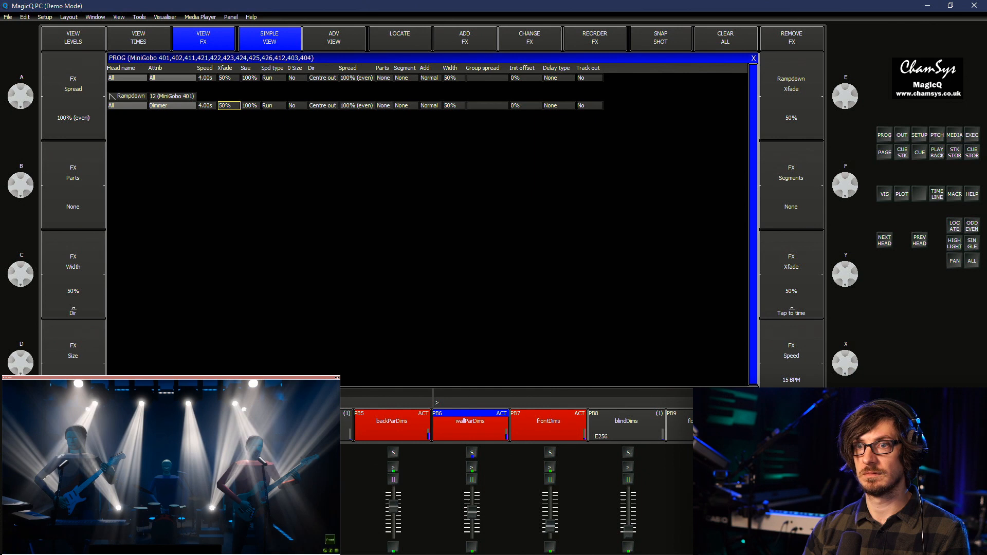
type("80")
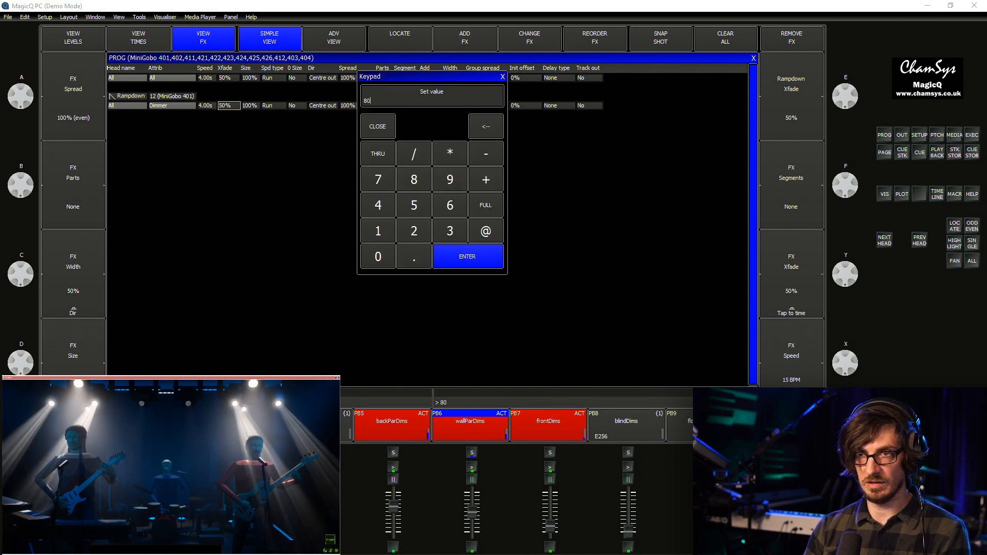
key("Return")
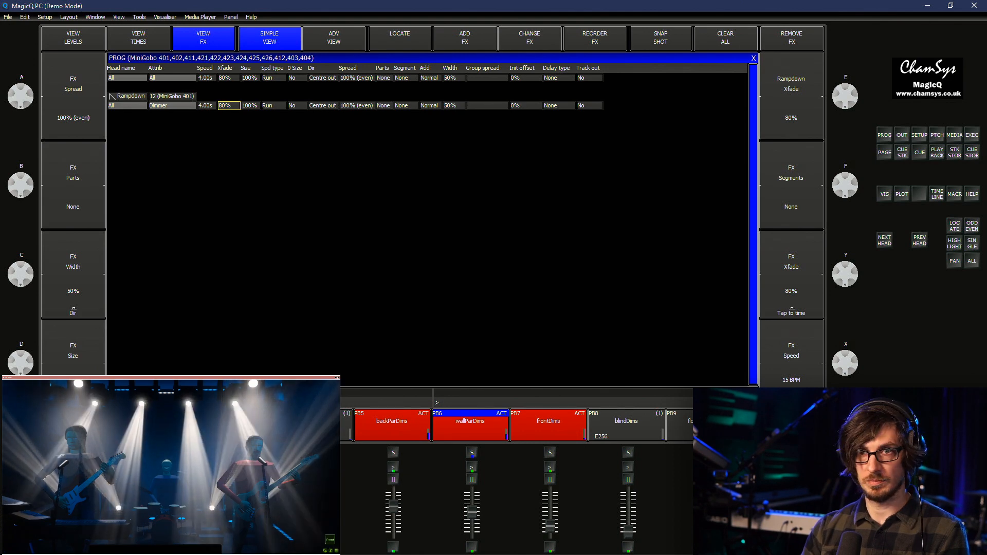
Record the programmer's rampdown effect as moverRampDownCe in the empty FX slot F181
key("F1")
key("F2")
key("F3")
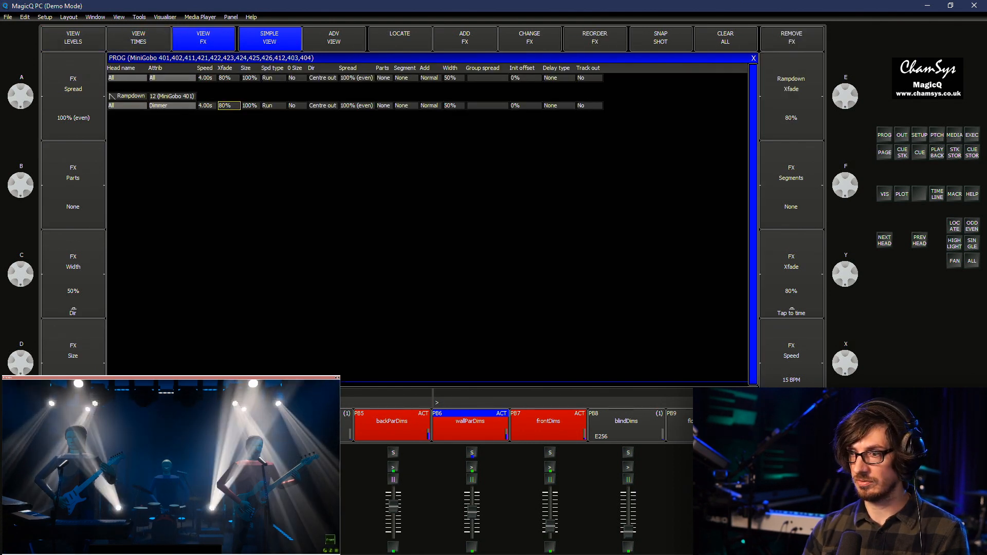
key("ctrl+f")
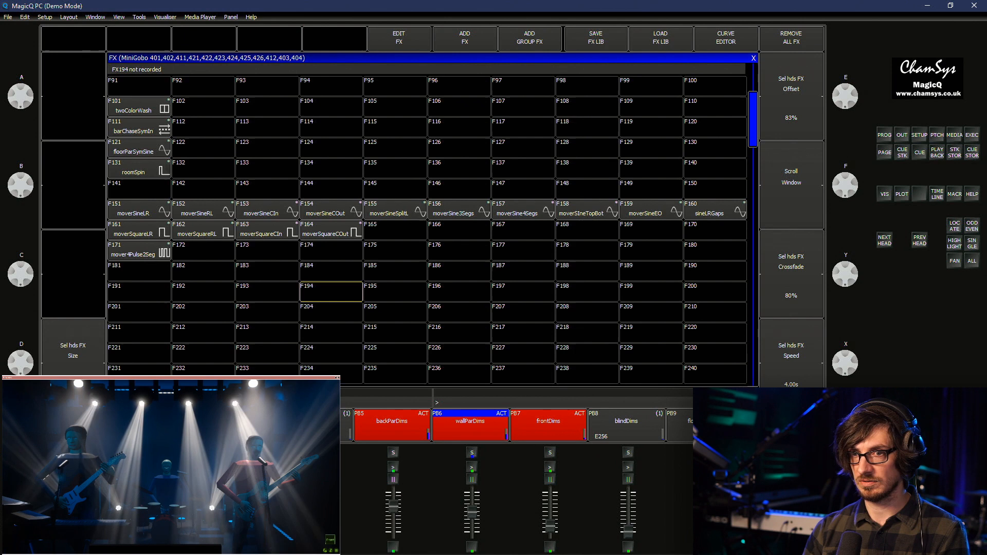
key("ctrl+r")
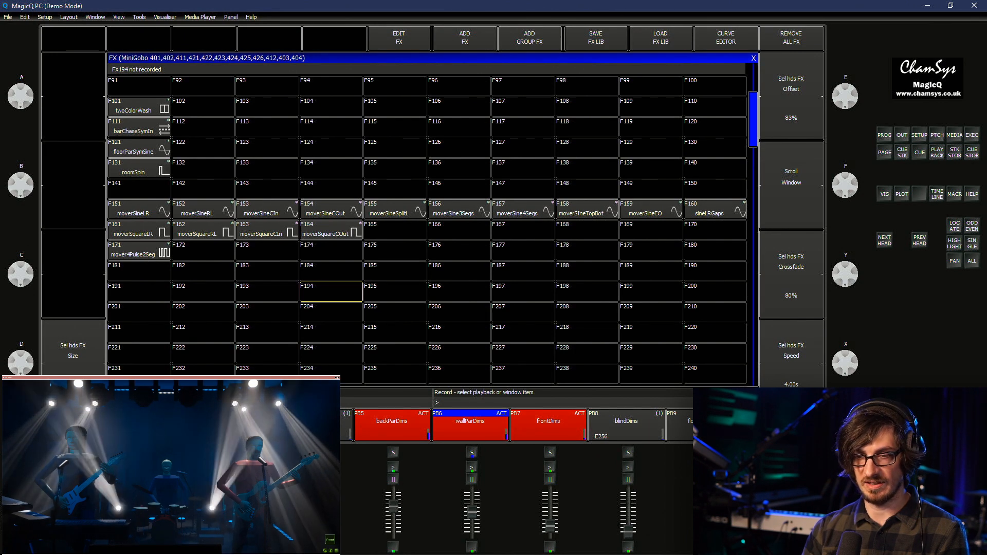
type("moverRampDownCE")
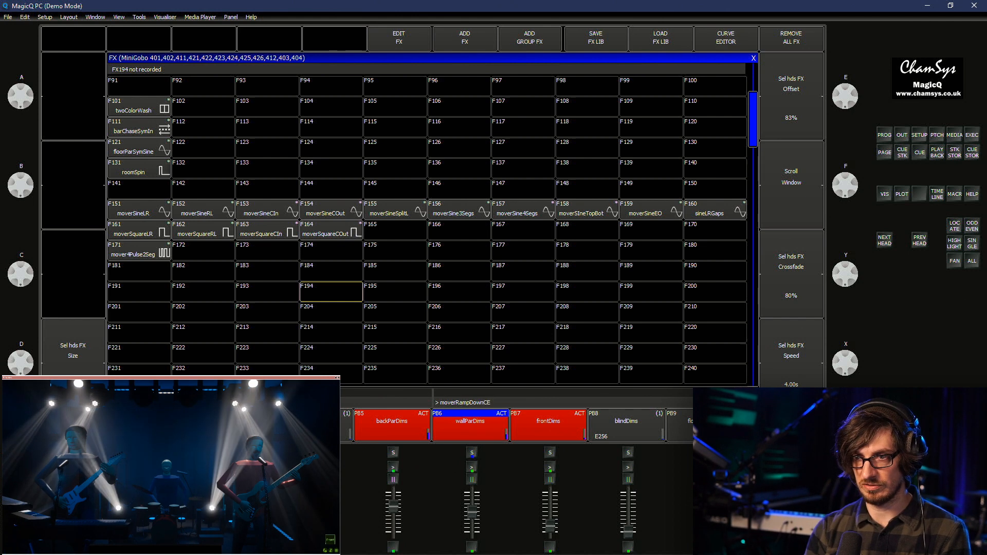
type("nter")
left_click(139, 271)
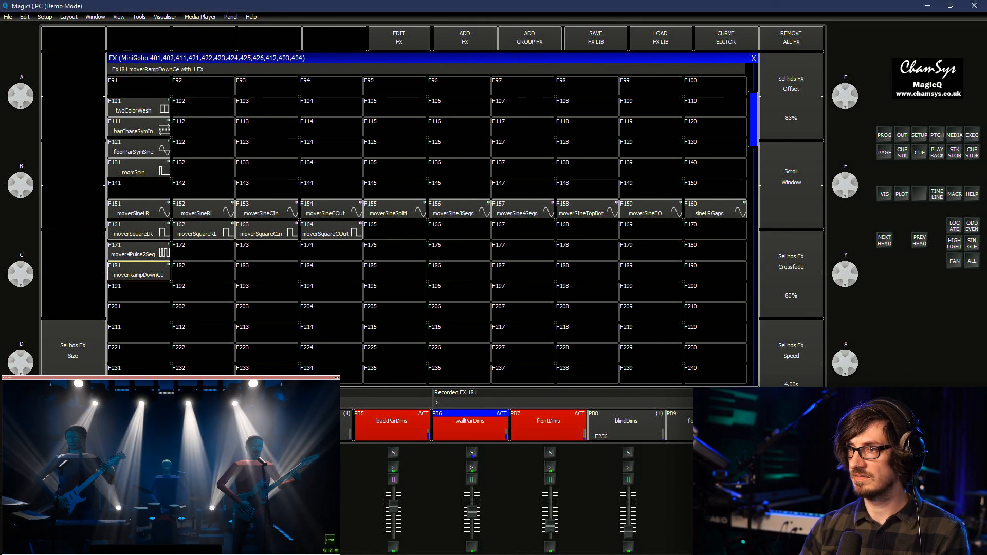
Change the direction of the rampdown effect in the programmer to Centre in
left_click(884, 135)
double_click(323, 106)
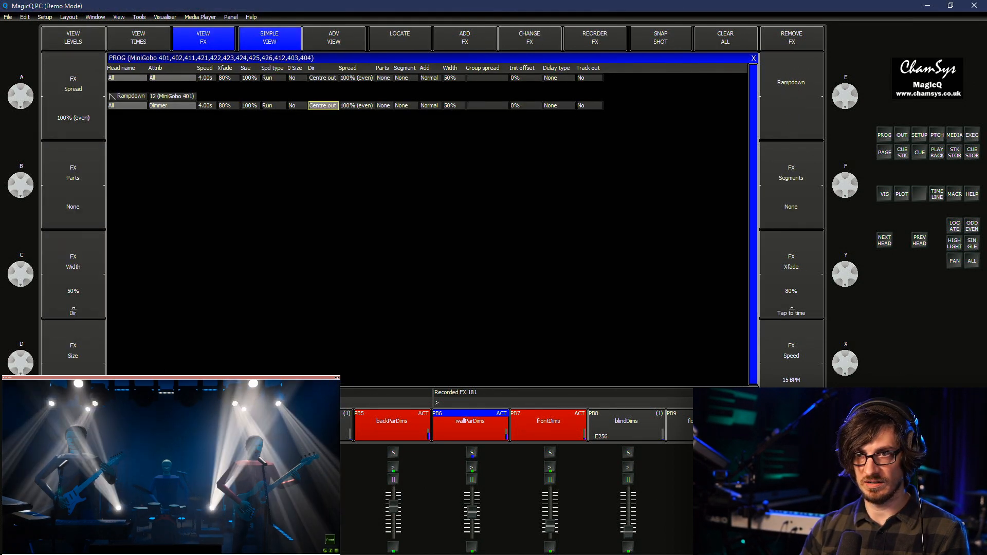
left_click(331, 102)
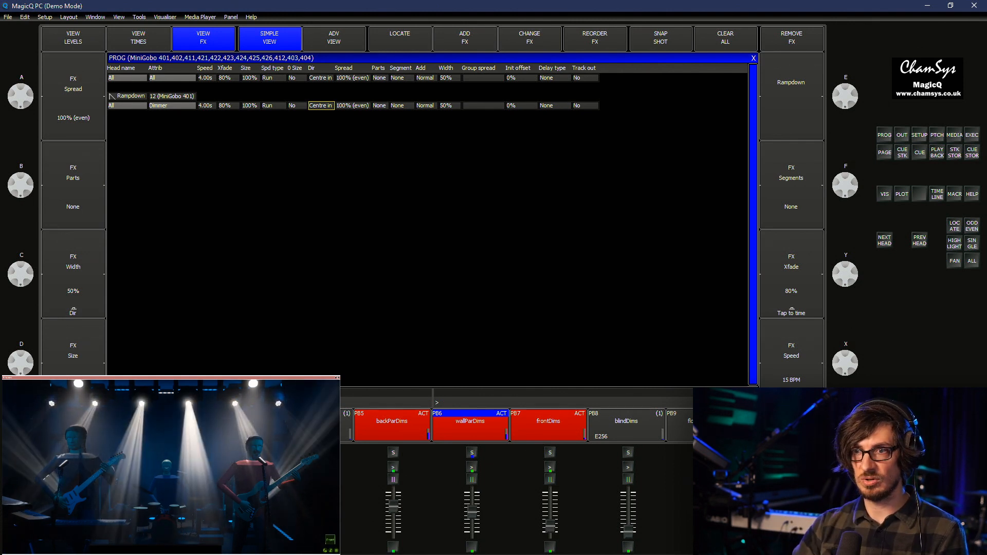
Set the segments of the programmer's rampdown dimmer effect to 2
double_click(400, 105)
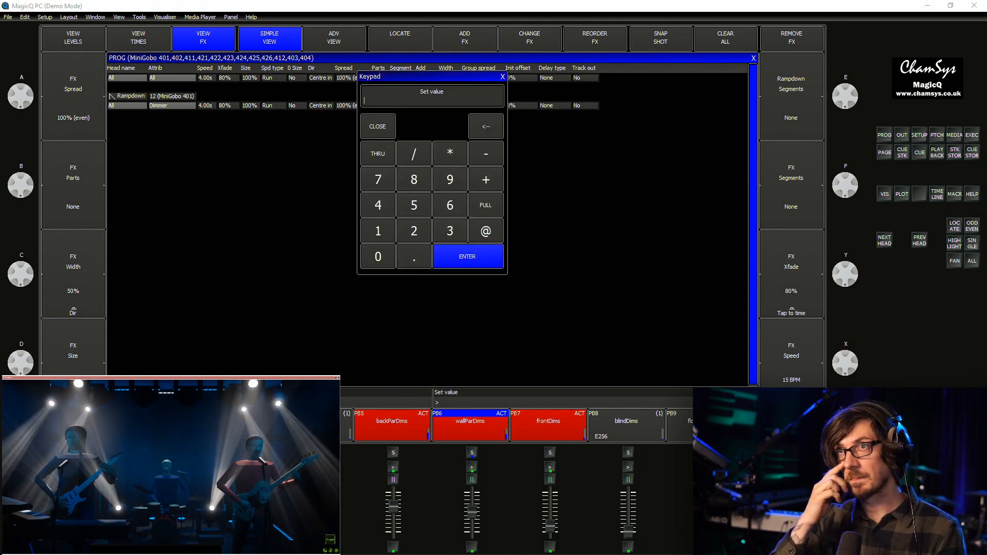
type("2")
key("Return")
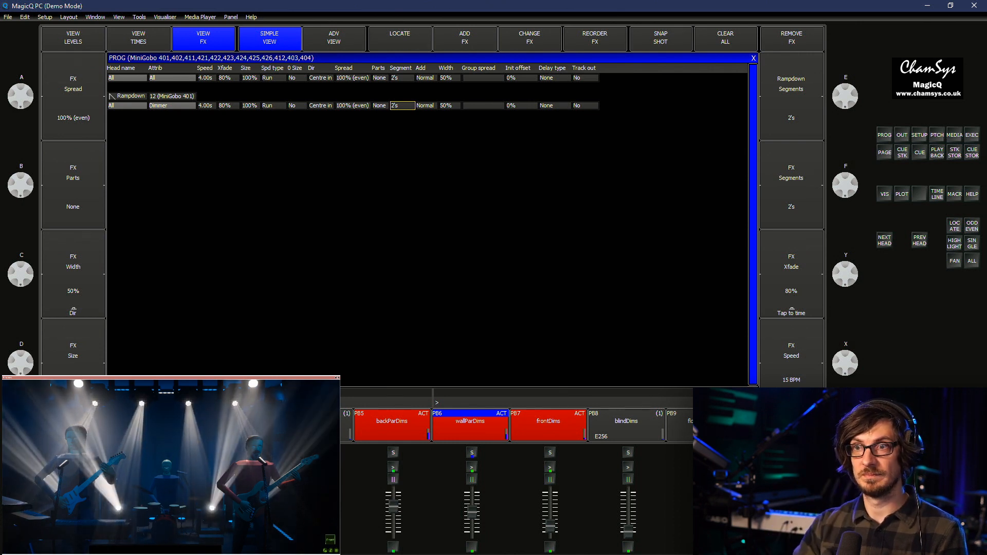
Try 3 segments on the rampdown effect, and return the segments to 2
key("Return")
type("3")
key("Return")
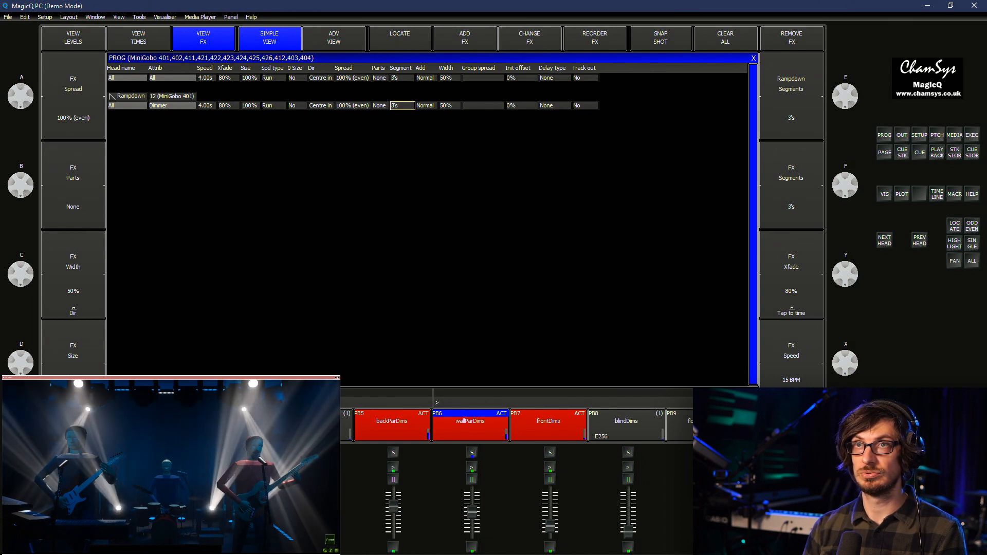
double_click(402, 105)
type("2")
key("Return")
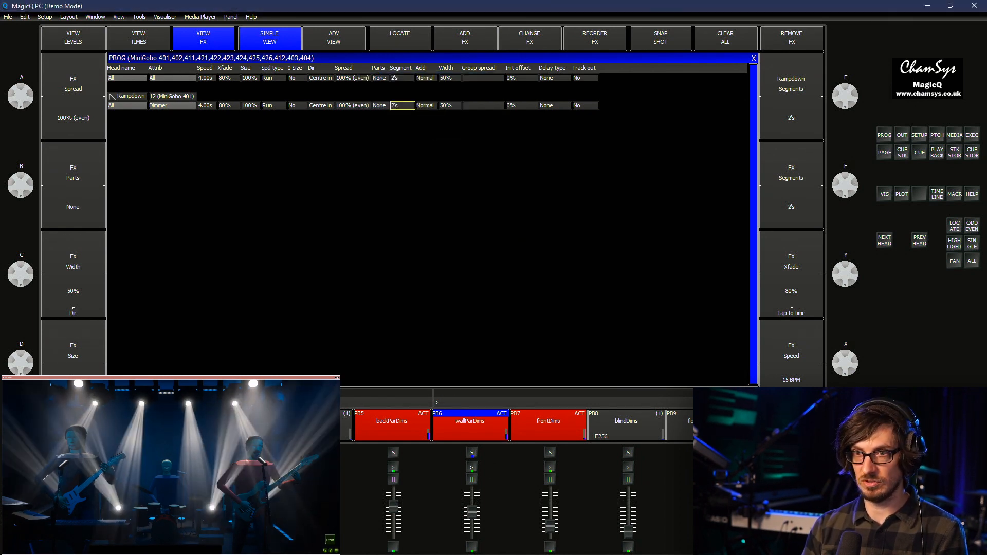
Try 2 parts on the rampdown effect, and return the parts to None
double_click(378, 105)
type("2")
key("Return")
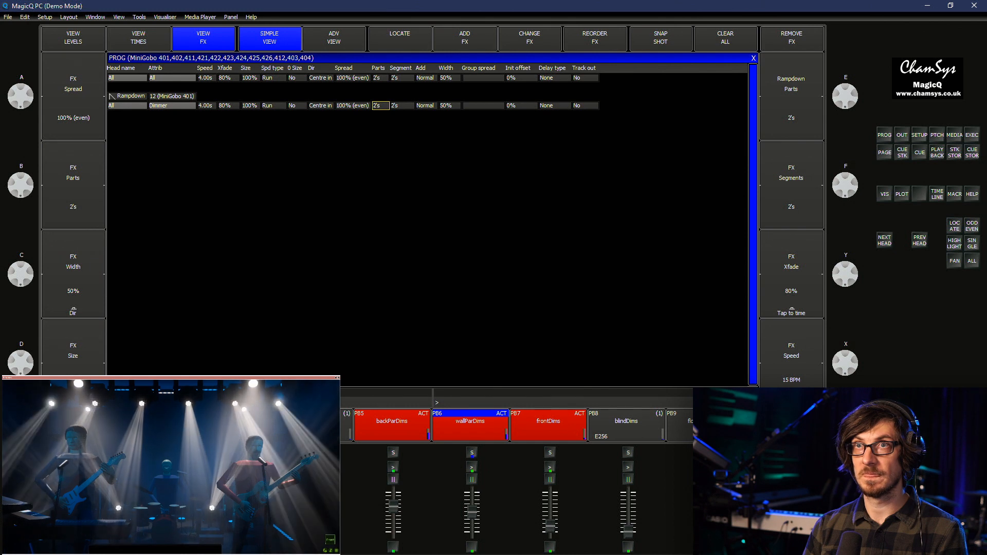
key("Return")
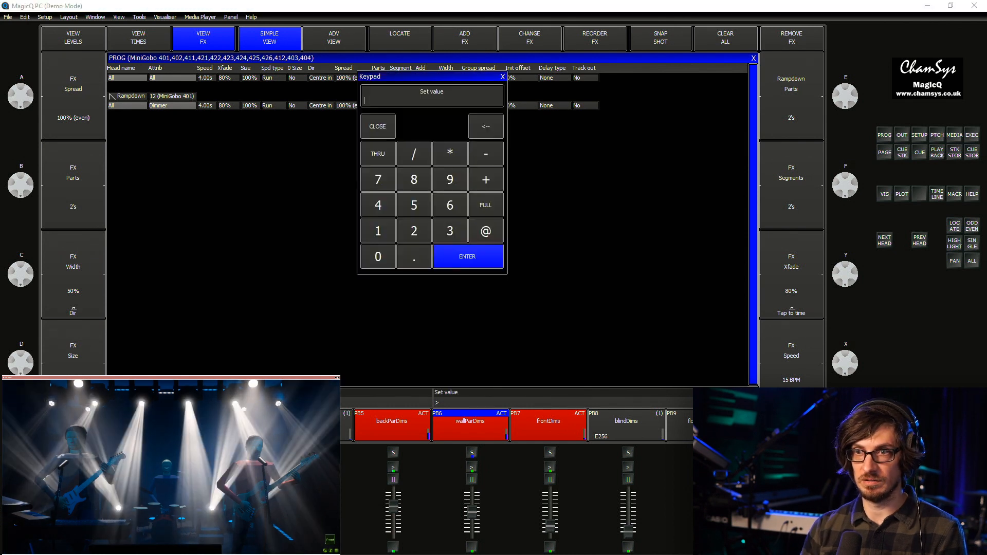
type("0")
key("Return")
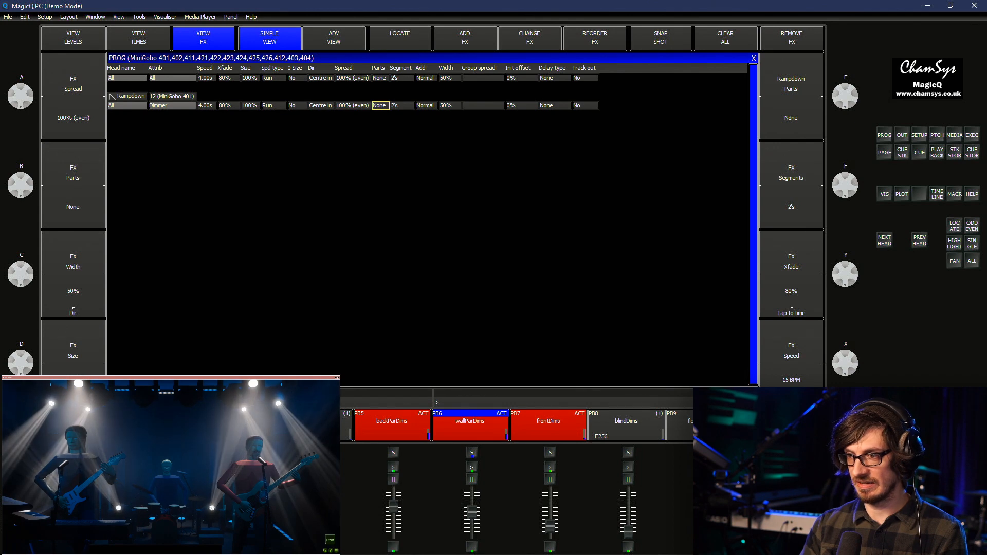
Record the programmer's rampdown effect as moverRampC2Segs in the empty FX slot F182
key("Escape")
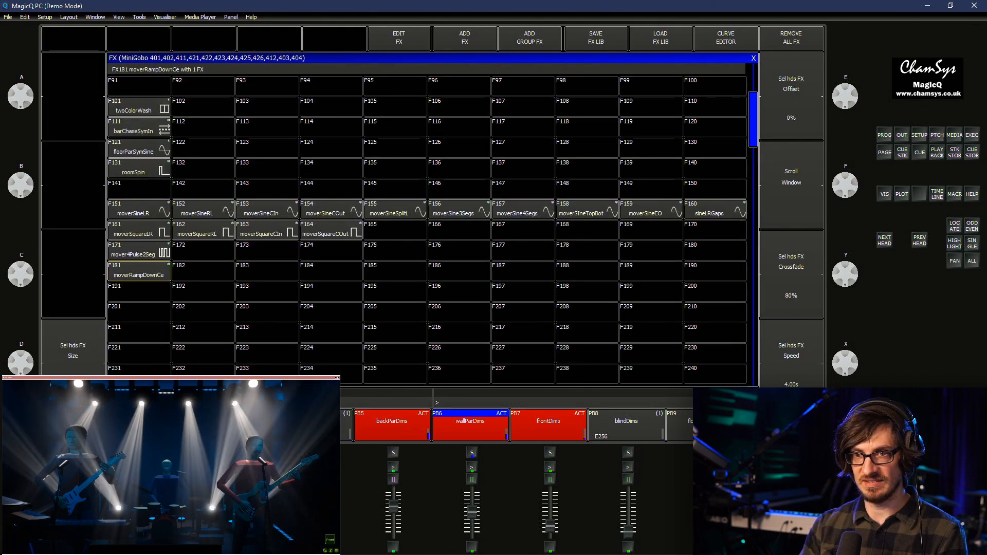
type("mover")
key("shift")
type("RampC")
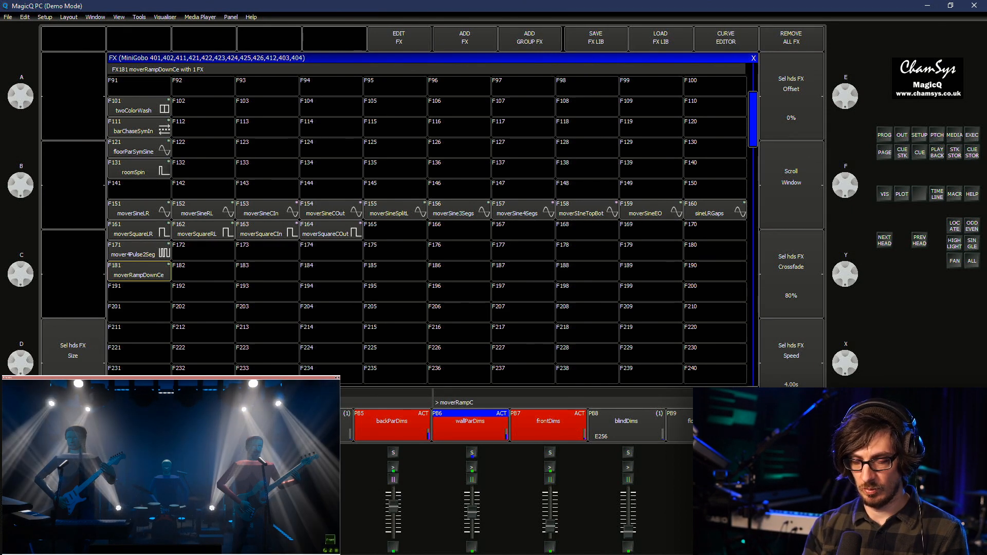
type("2Se")
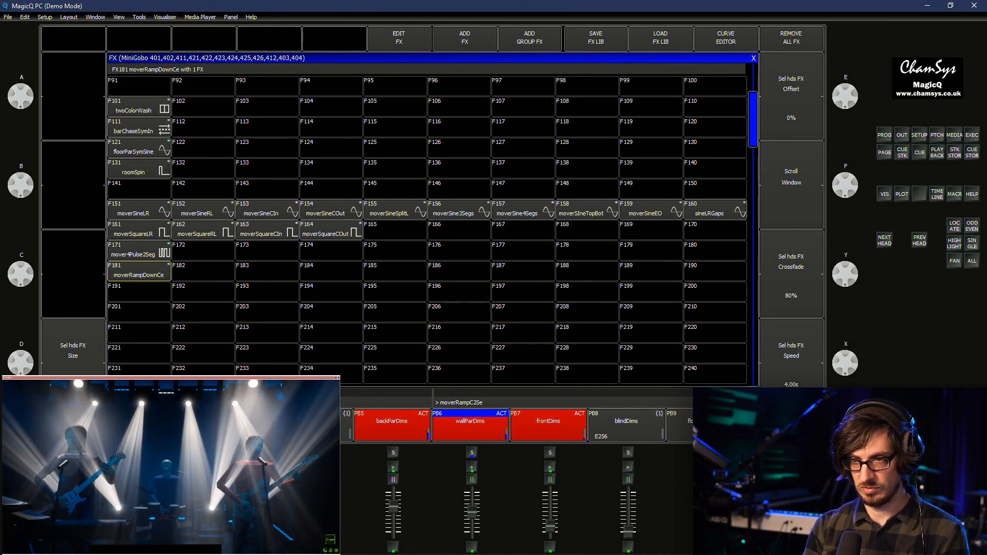
type("gs")
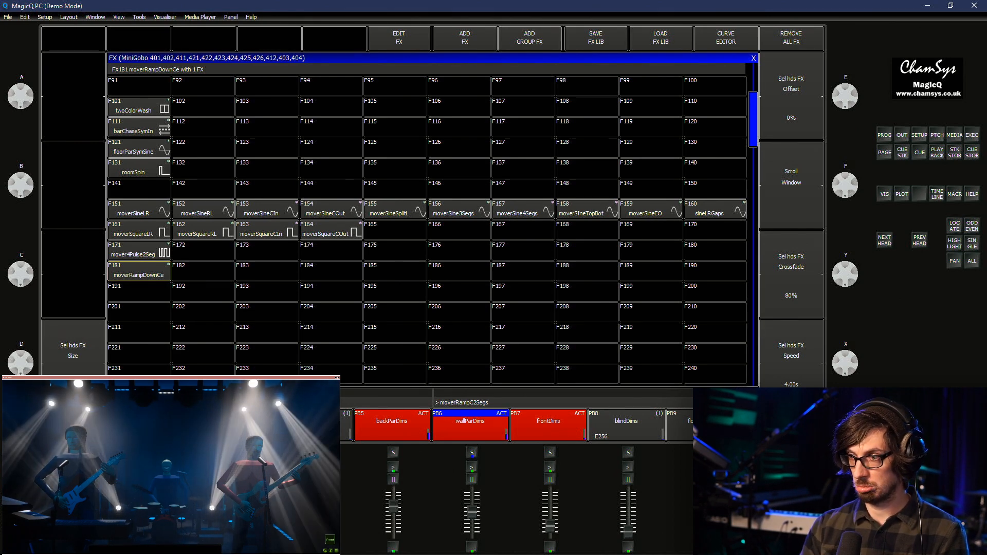
key("ctrl+r")
left_click(203, 271)
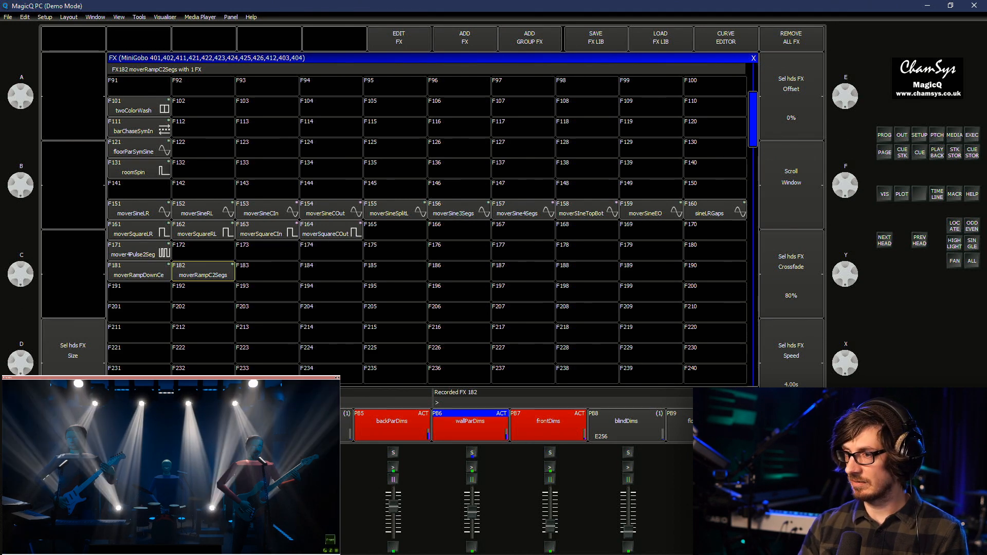
key("shift+s")
left_click_drag(139, 272, 203, 292)
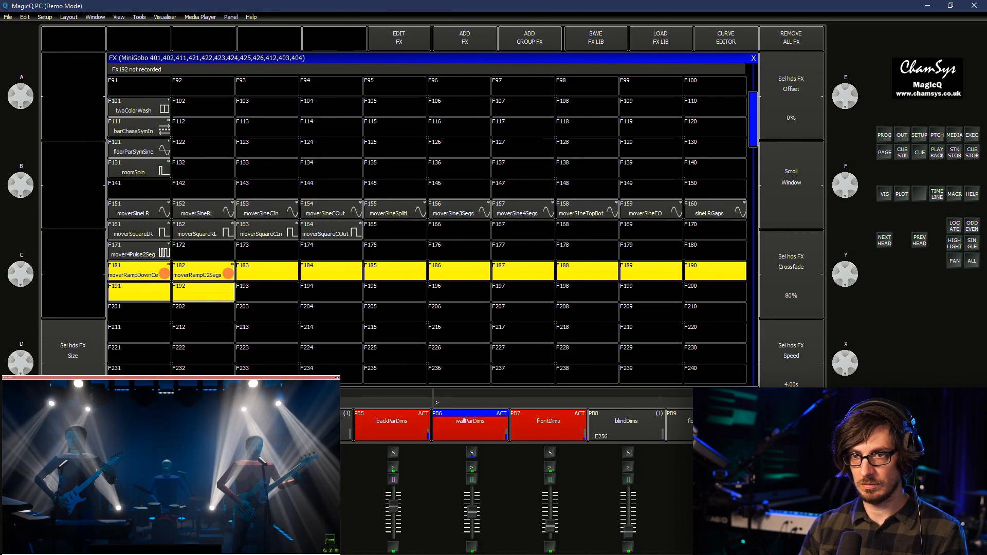
left_click(332, 292)
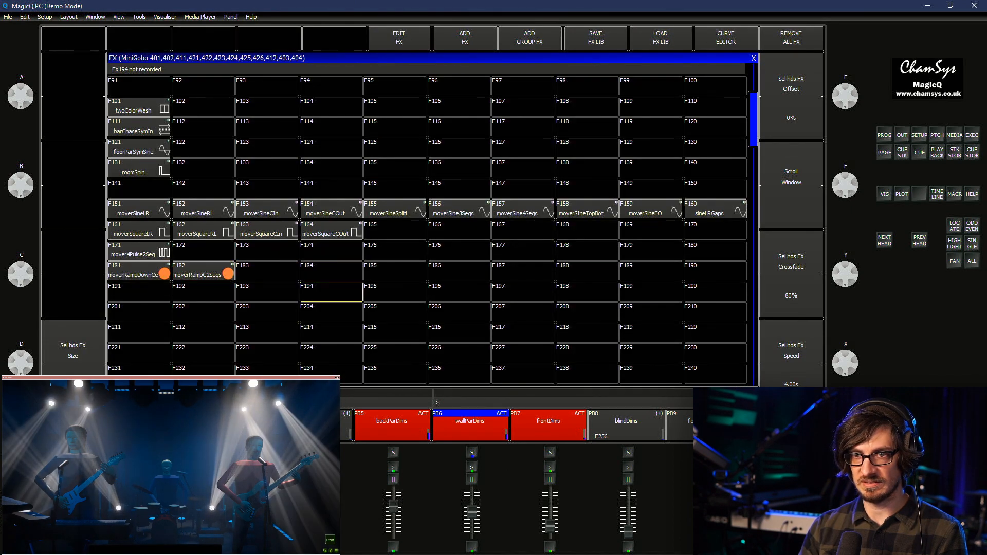
key("s")
left_click_drag(138, 271, 203, 272)
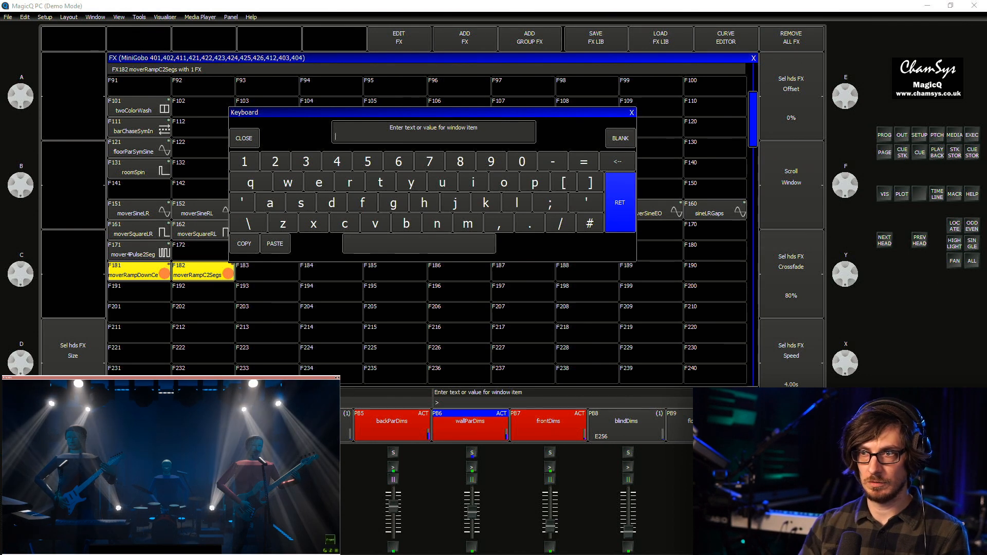
key("Escape")
Clear the programmer and drop the selection of FX slots F181 and F182
key("c")
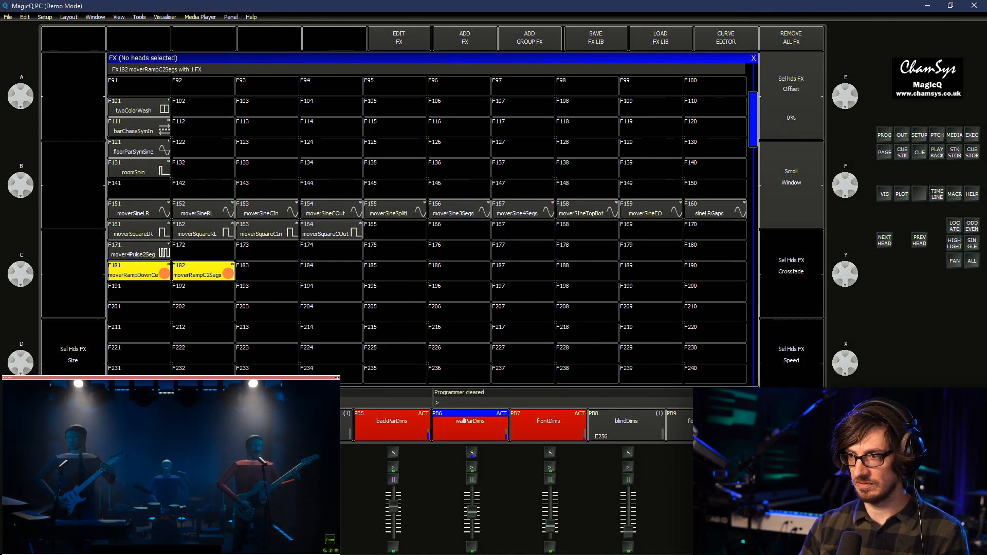
key("s")
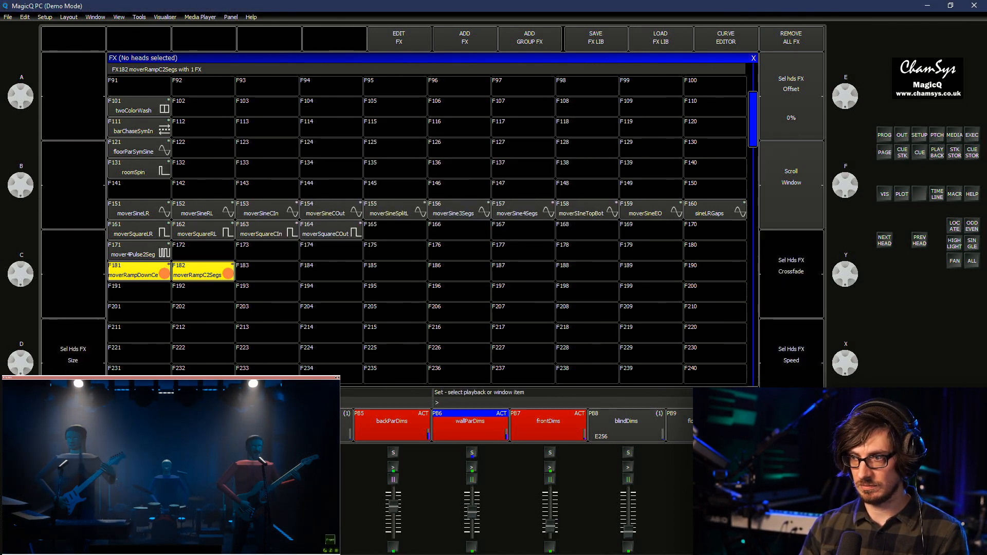
left_click_drag(138, 271, 203, 275)
key("Escape")
left_click(203, 312)
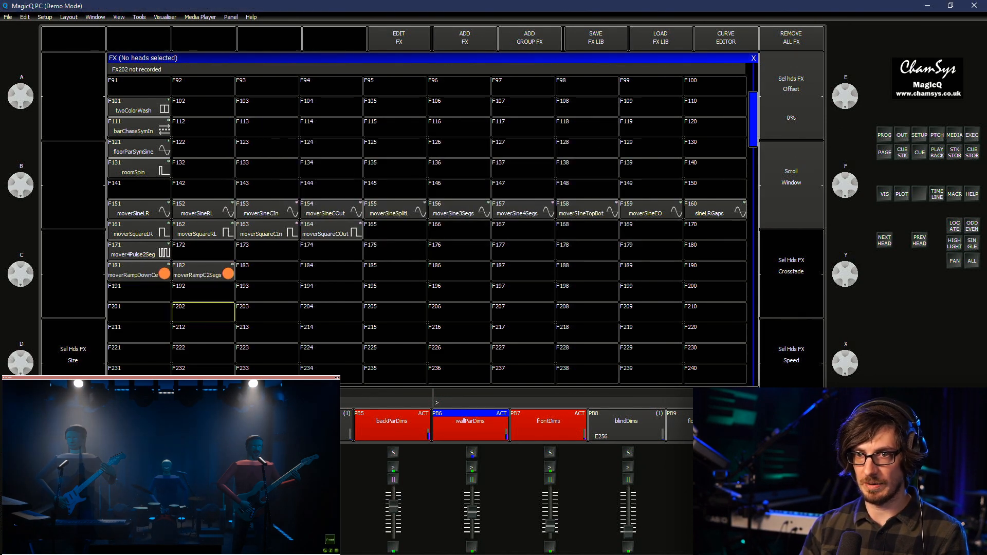
Assign the descending ramp icon from the fx icon class to moverRampDownCe and moverRampC2Segs
key("shift+s")
left_click_drag(139, 271, 203, 271)
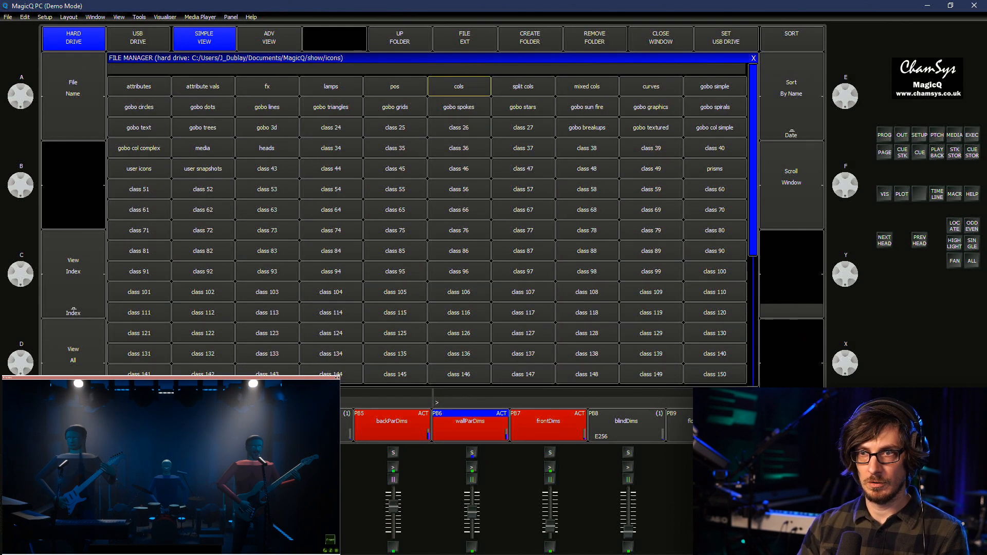
left_click(266, 87)
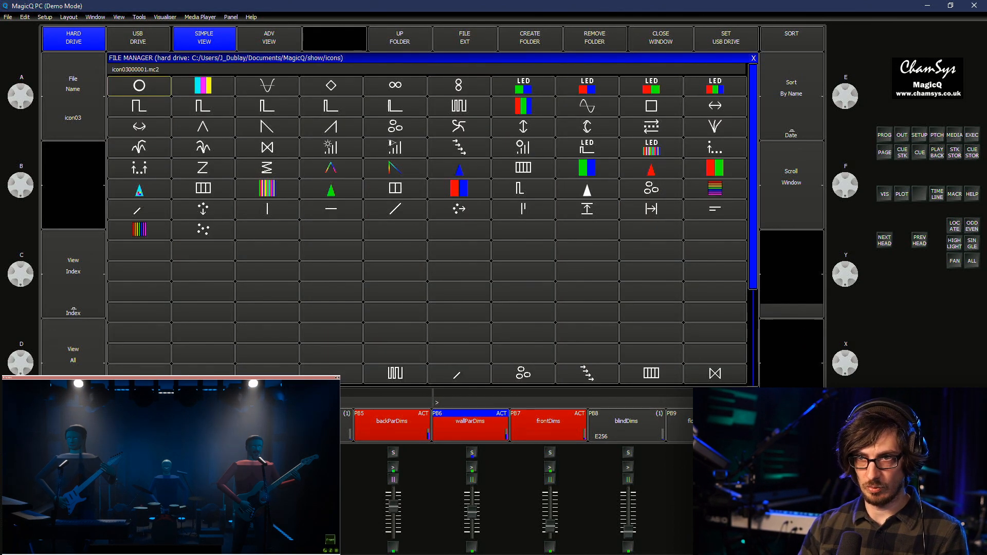
left_click(266, 127)
left_click(203, 313)
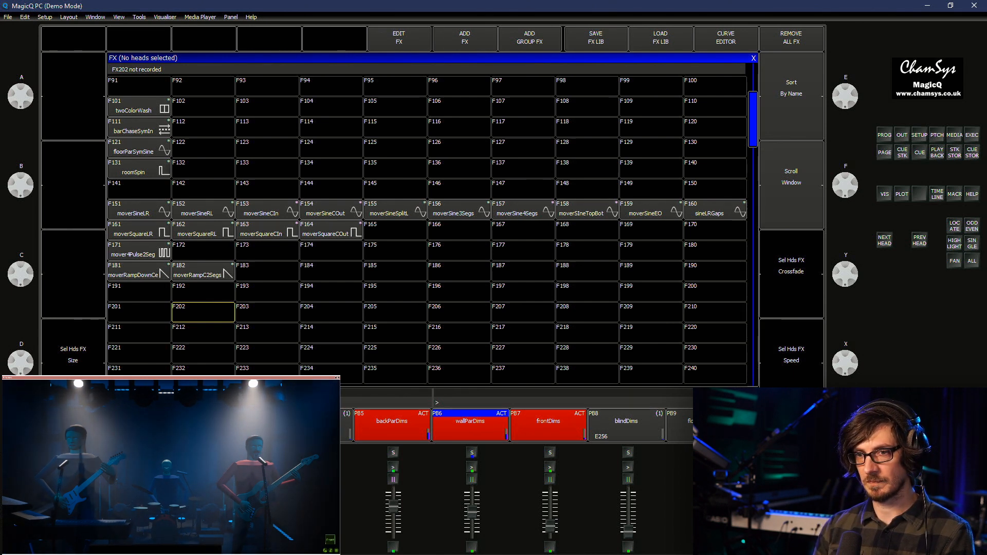
Try the moverRampDownCe effect against the roomSpin and floorParSymSine effects
left_click(139, 271)
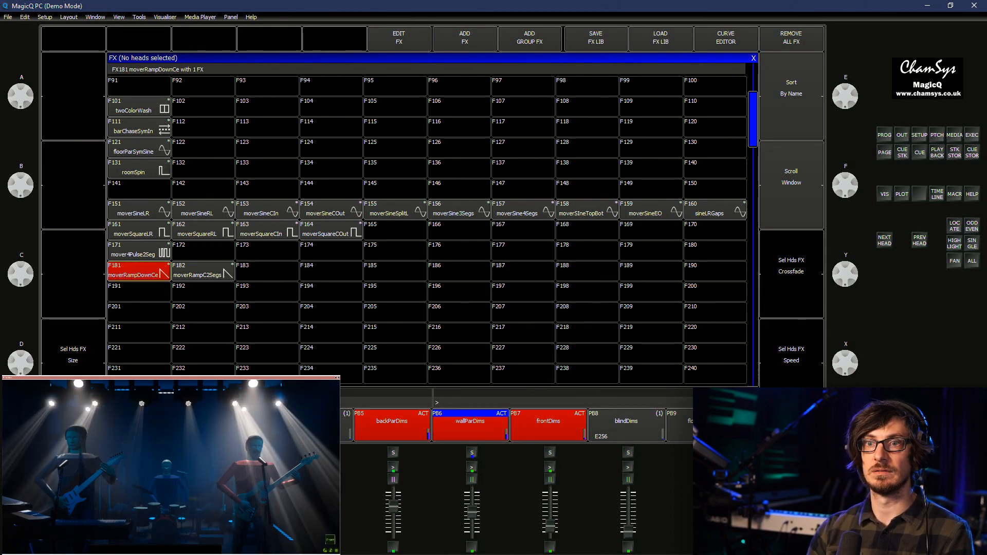
left_click(139, 169)
left_click(139, 148)
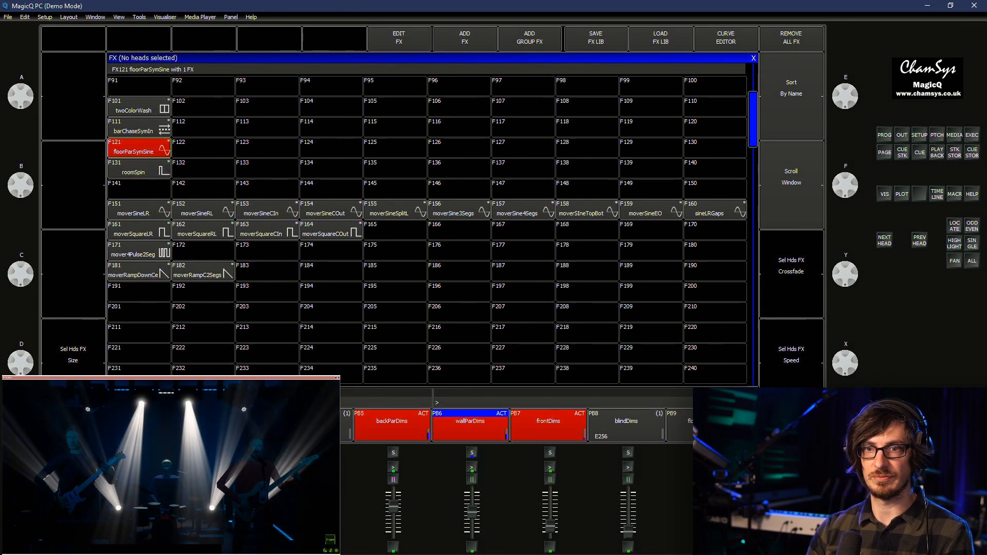
left_click(139, 271)
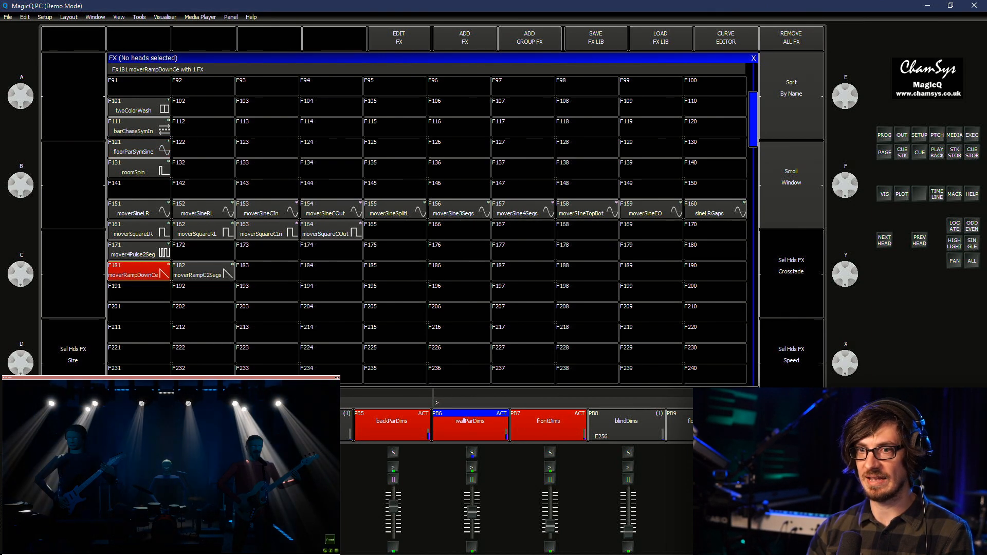
left_click(139, 148)
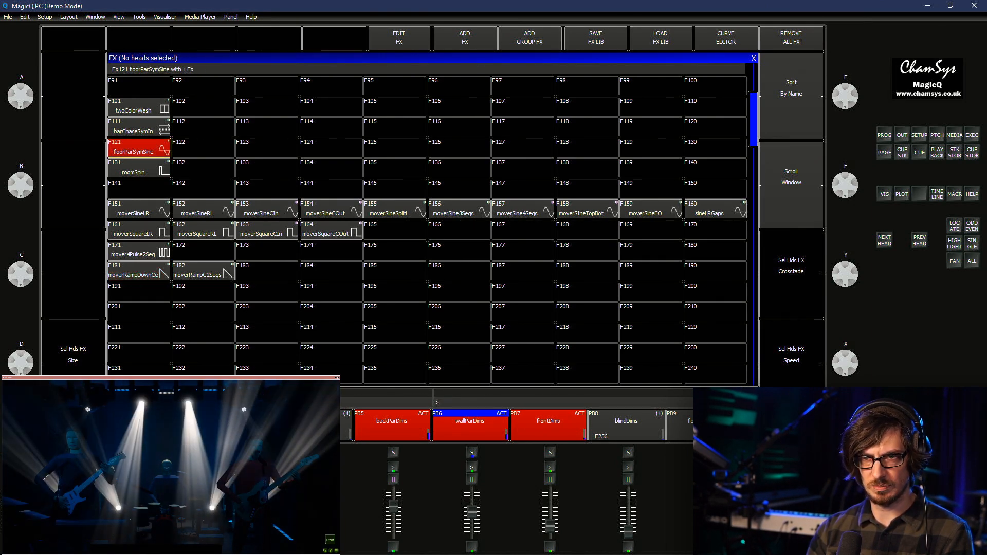
Try the twoColorWash, barChaseSymIn, mover4Pulse2Seg, moverSquareRL and moverSineCIn effects in turn
left_click(139, 107)
left_click(139, 127)
left_click(139, 251)
left_click(203, 230)
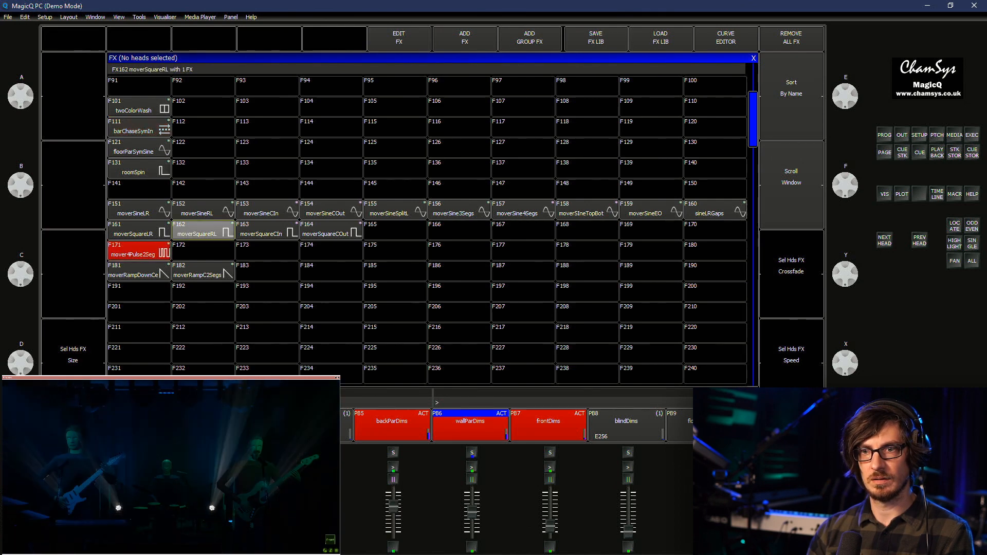
left_click(267, 210)
Try the tiltDownFadeLR and InOutPanTiltFad movement effects, and toggle the twoColorWash effect
scroll(267, 86, "up", 3)
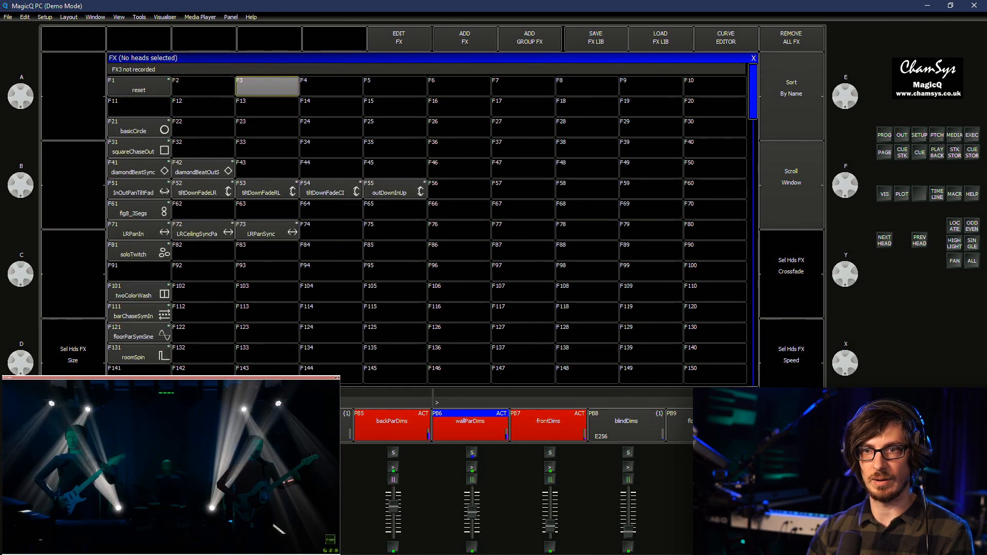
left_click(203, 190)
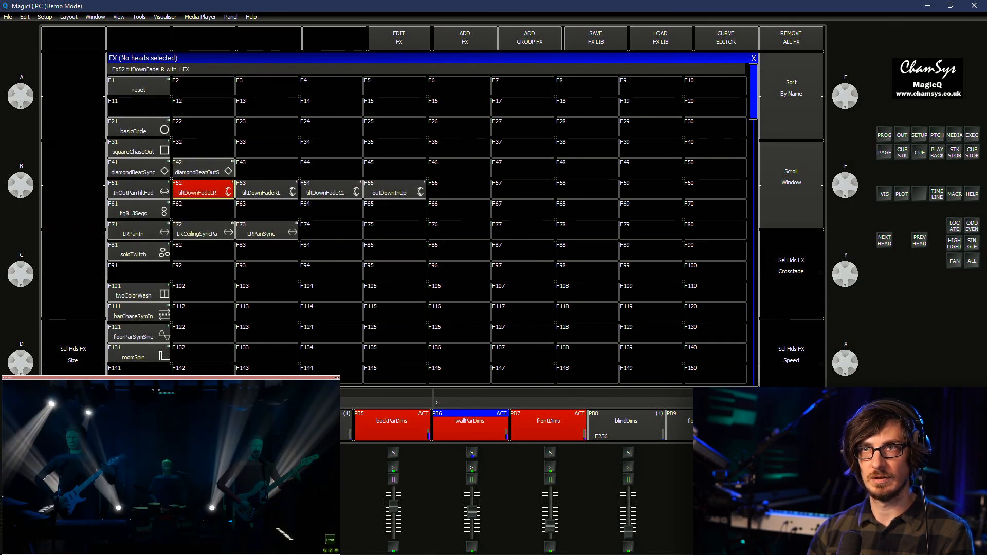
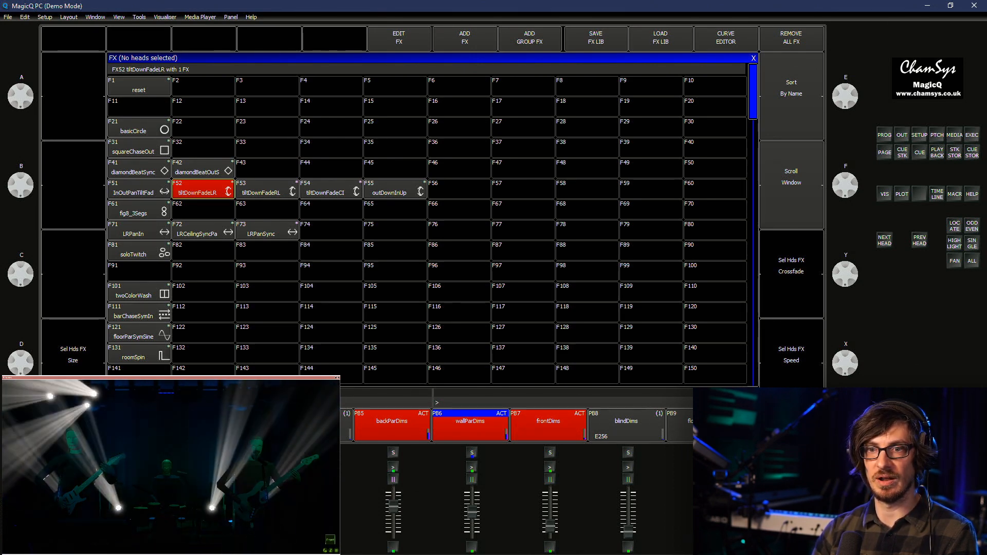
left_click(139, 189)
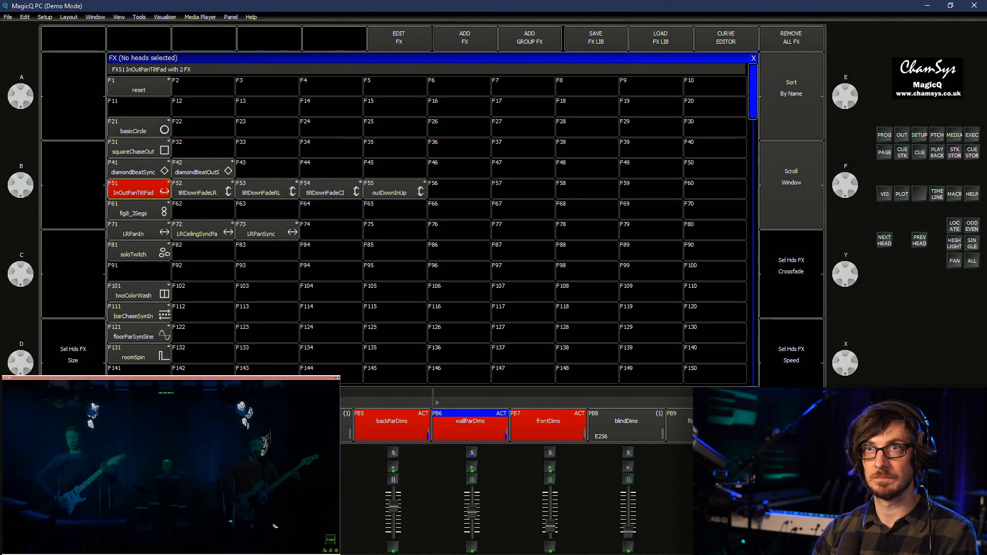
left_click(139, 292)
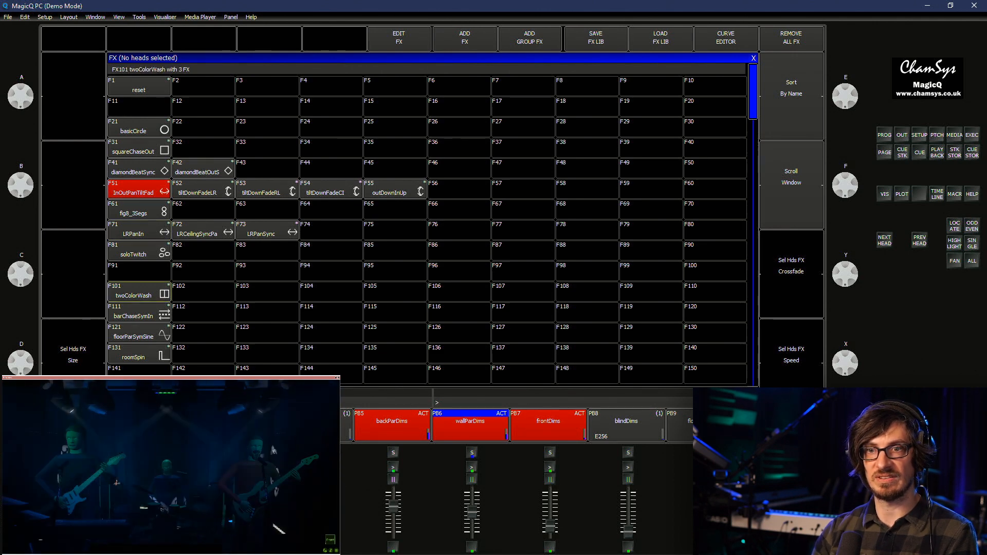
Try the moverRampC2Segs effect together with the movement effect, and clear the programmer
scroll(427, 229, "down", 20)
scroll(427, 229, "up", 7)
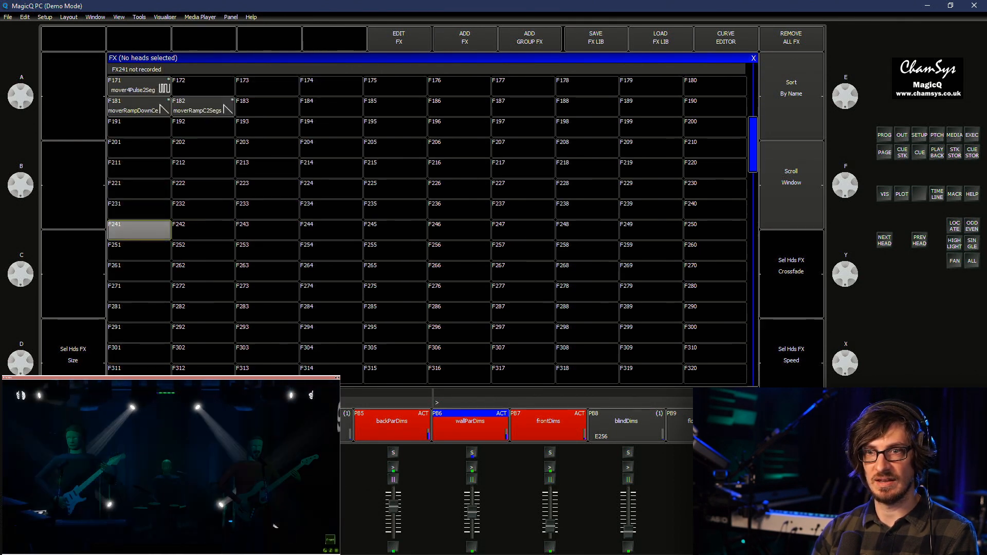
left_click(203, 106)
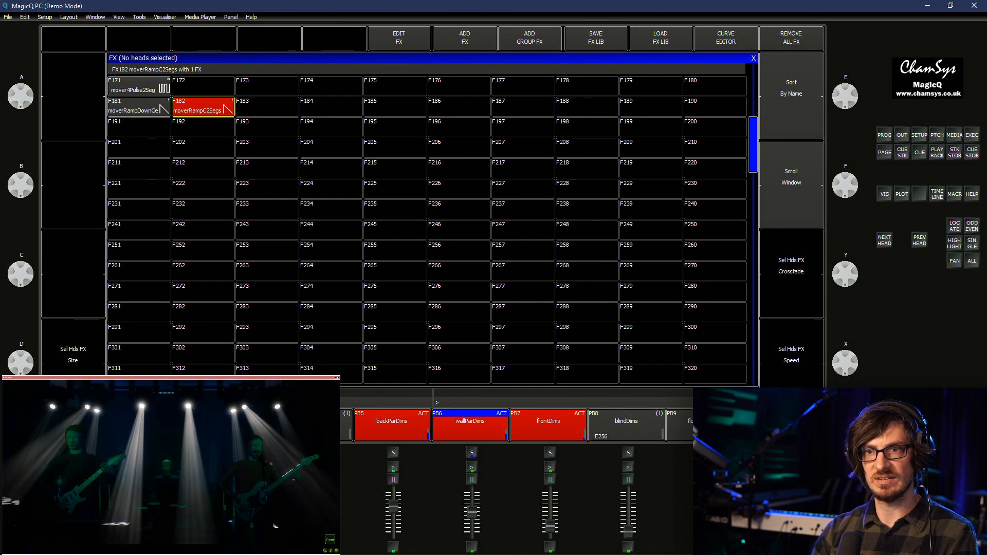
scroll(427, 230, "up", 18)
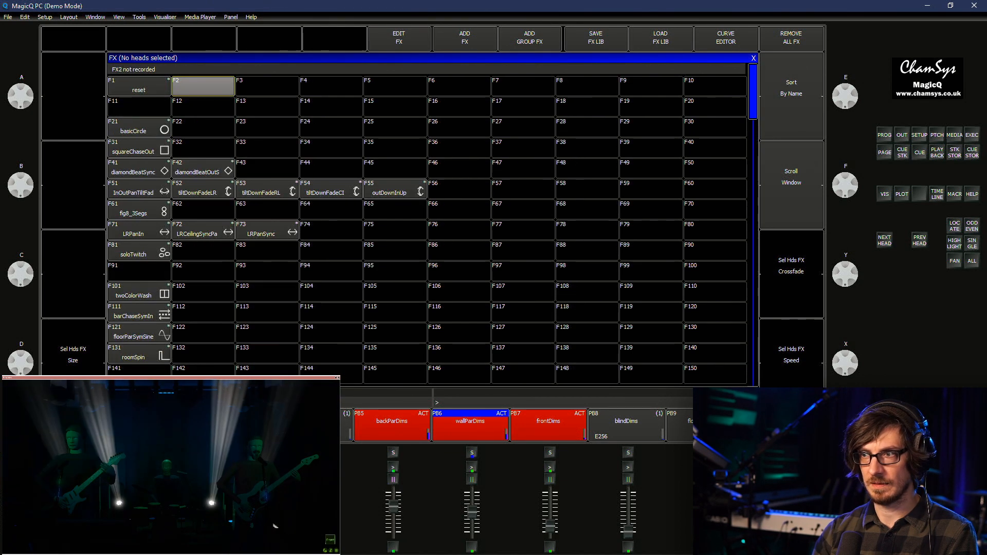
key("ctrl+BackSpace")
scroll(426, 230, "down", 9)
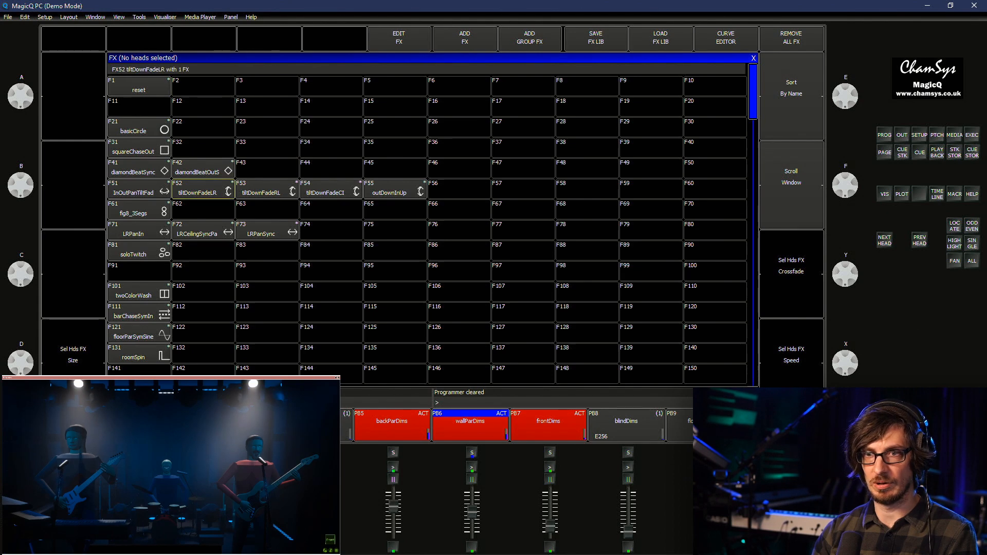
Try the moverRampC2Segs effect together with the InOutPanTiltFad movement effect, and clear the programmer
scroll(426, 230, "down", 9)
scroll(427, 230, "down", 3)
left_click(203, 292)
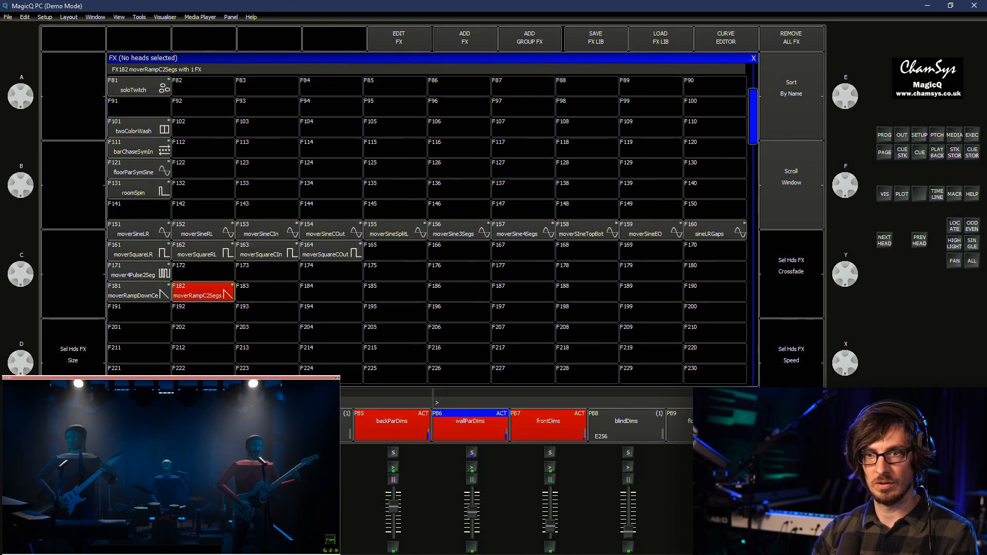
scroll(203, 292, "up", 9)
scroll(203, 292, "up", 9)
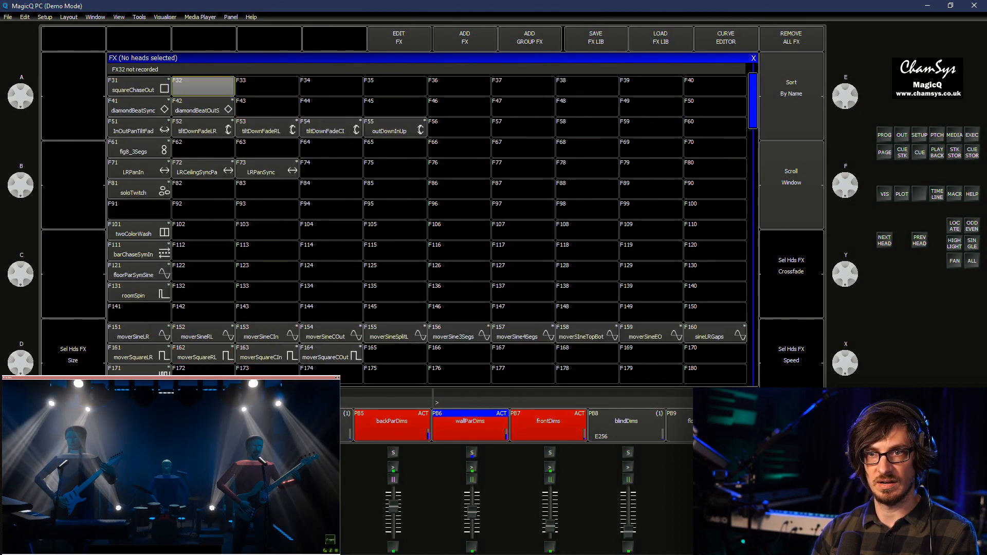
left_click(139, 189)
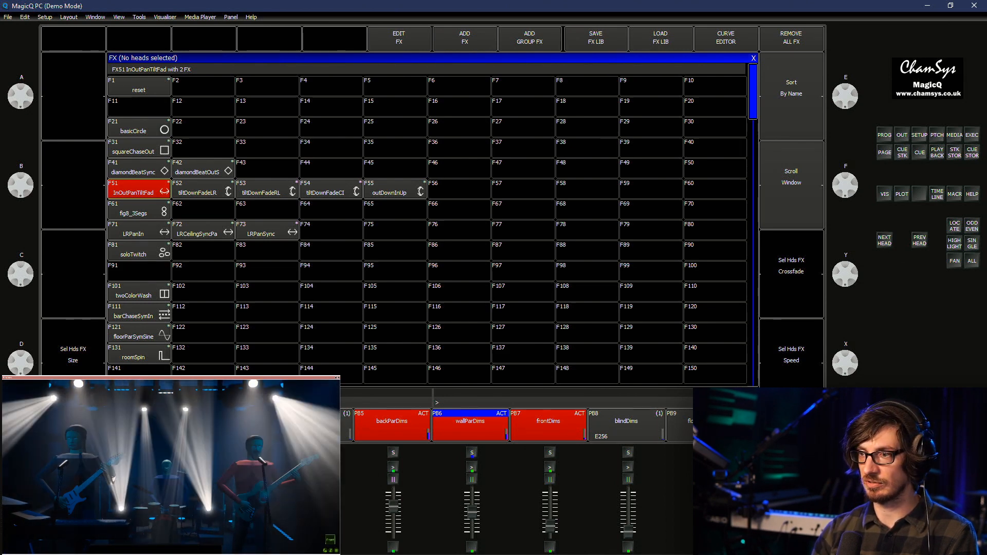
key("ctrl+BackSpace")
Try the LRPanIn movement effect with moverRampDownCe and with moverRampC2Segs
left_click(139, 231)
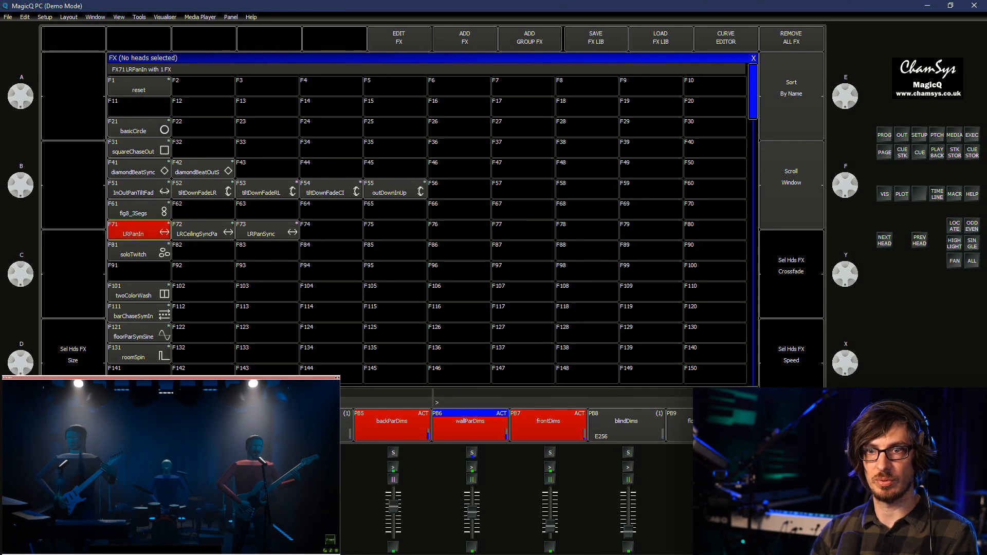
scroll(138, 353, "down", 5)
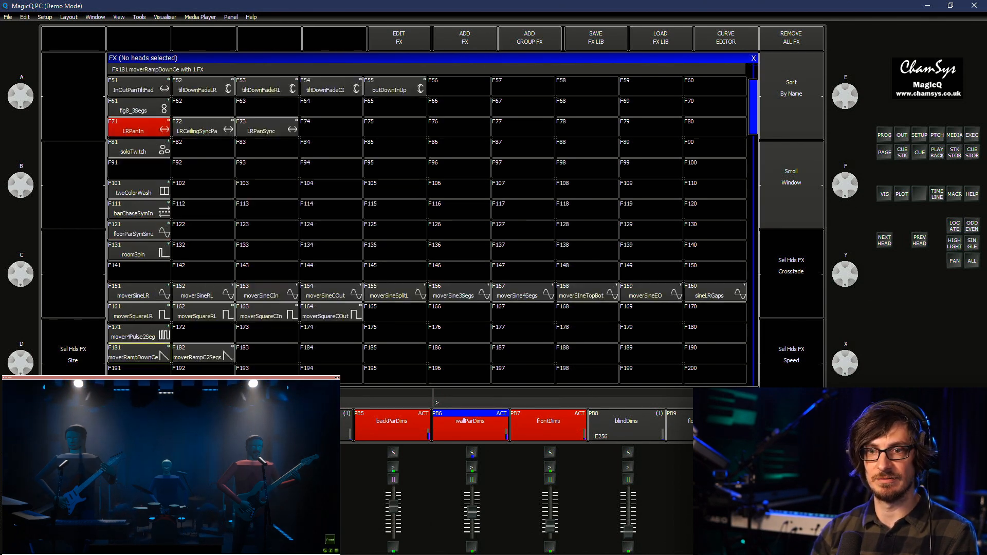
scroll(139, 354, "down", 1)
left_click(139, 333)
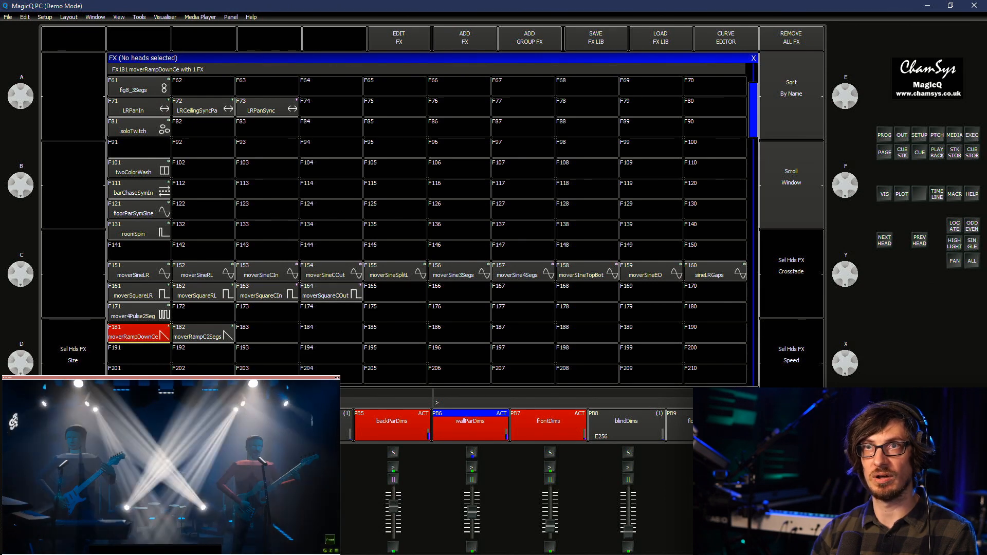
left_click(202, 333)
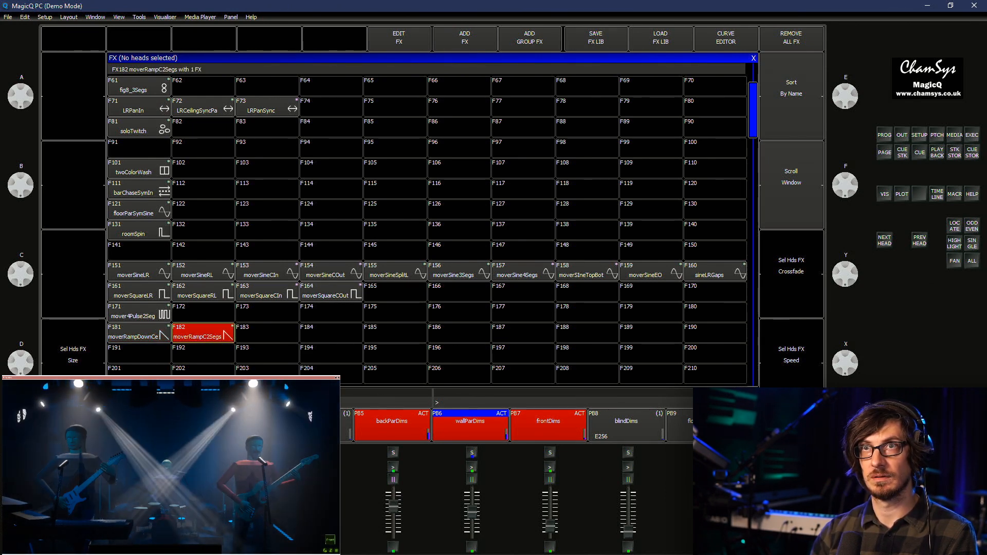
Test the epic, prison and upAndX position cues from the cue store with the running ramp effect
left_click(971, 152)
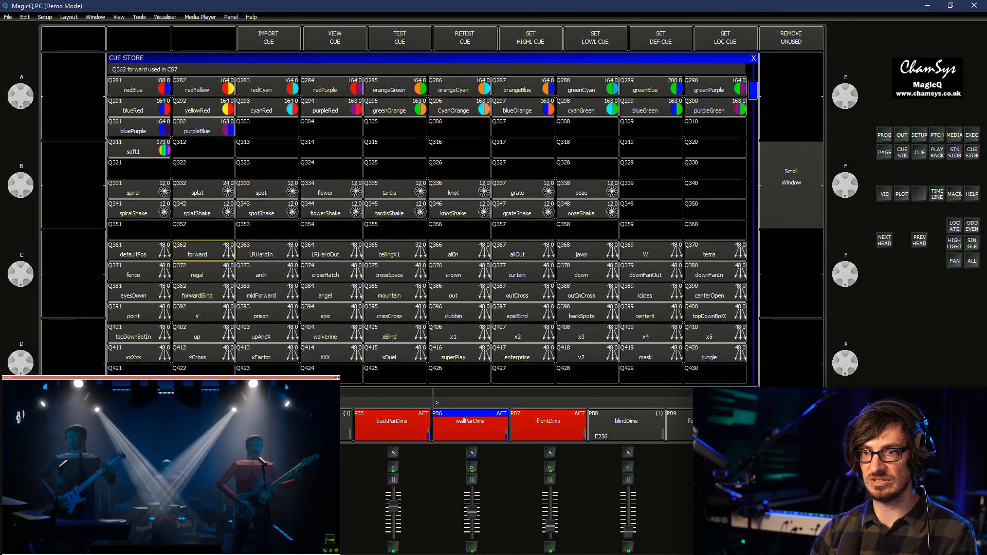
left_click(331, 313)
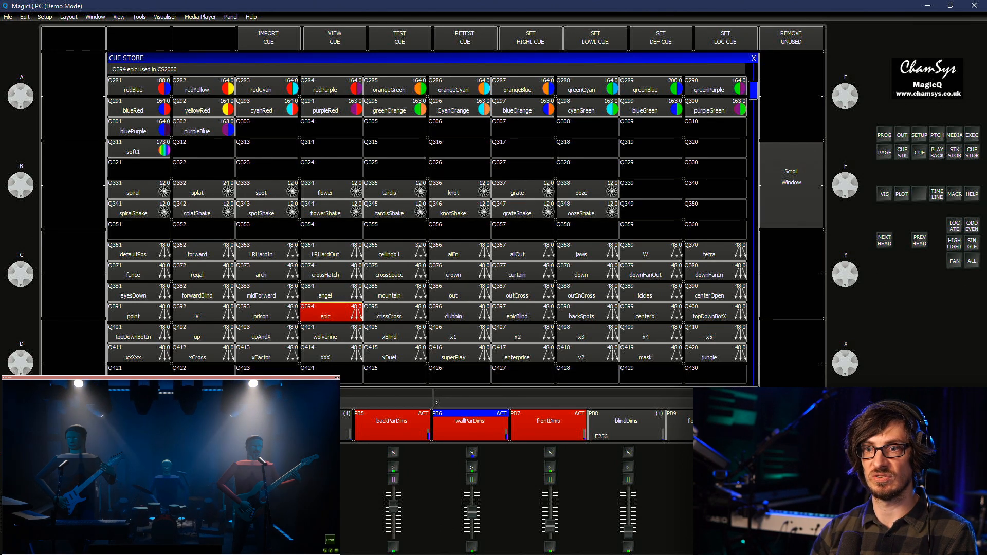
left_click(267, 313)
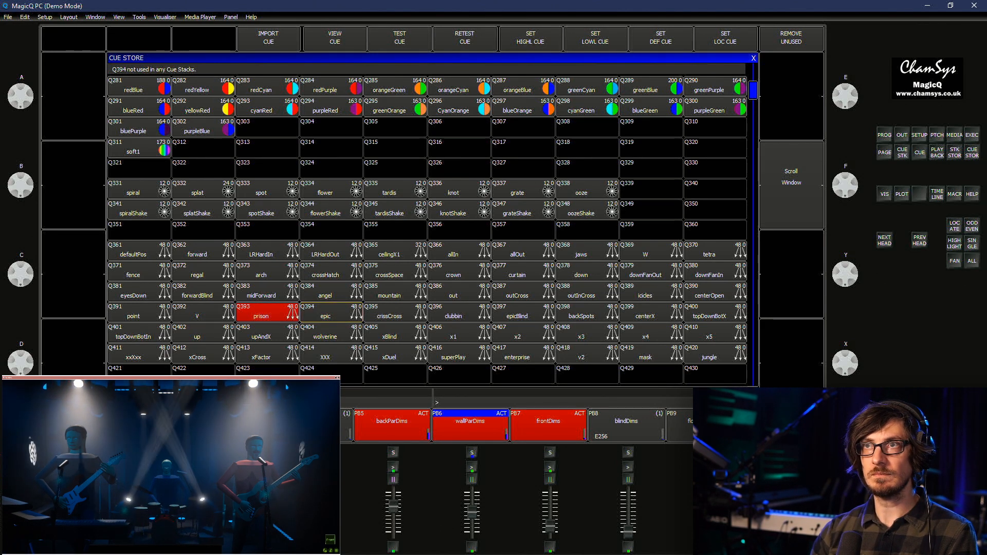
left_click(265, 333)
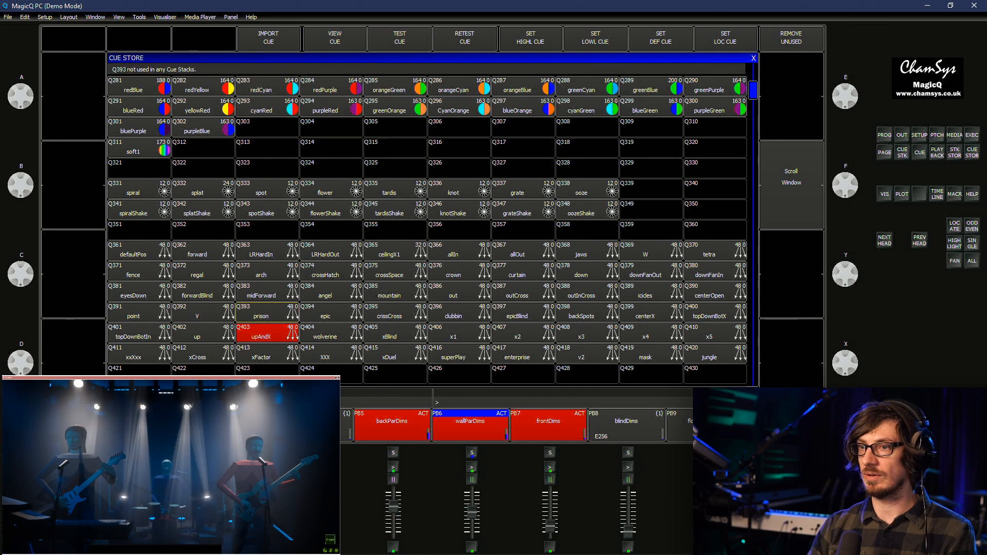
Test the backSpots and mask position cues, release the tested cues and clear the programmer
left_click(587, 312)
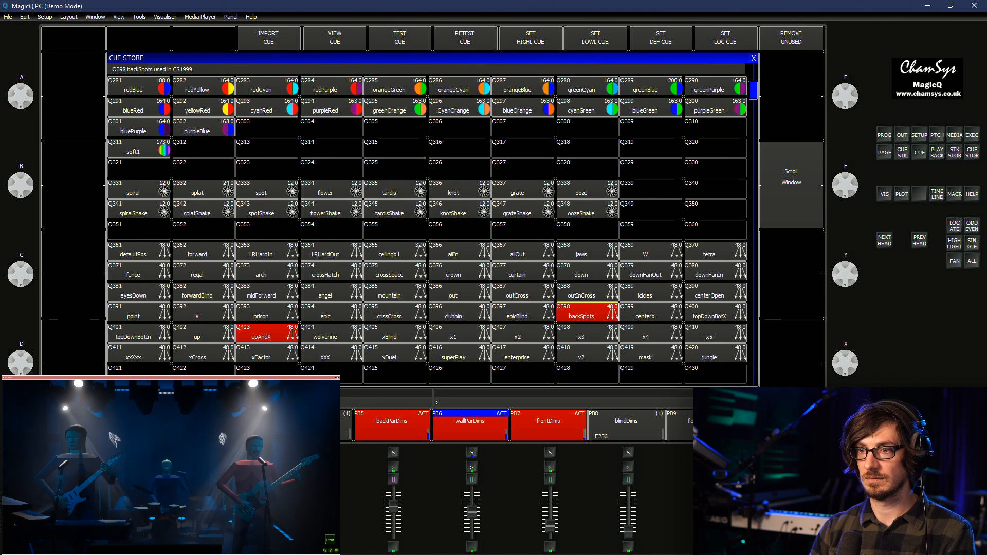
left_click(651, 354)
left_click(268, 333)
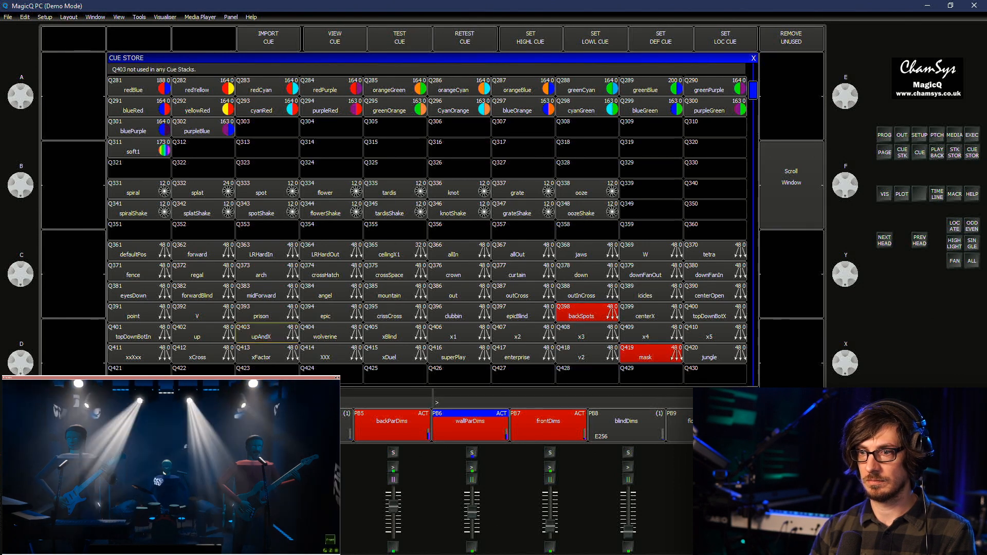
left_click(587, 313)
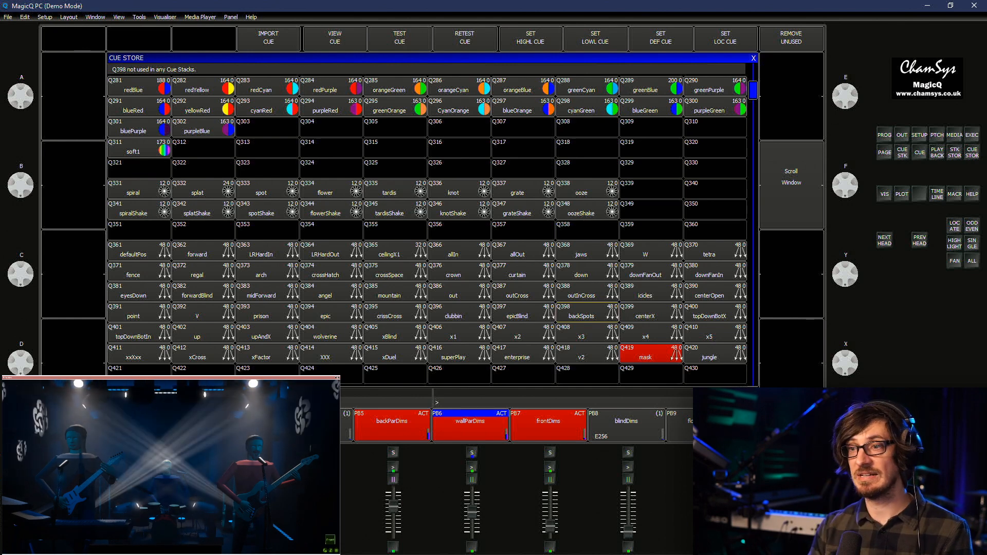
left_click(651, 353)
key("c")
key("ctrl+F1")
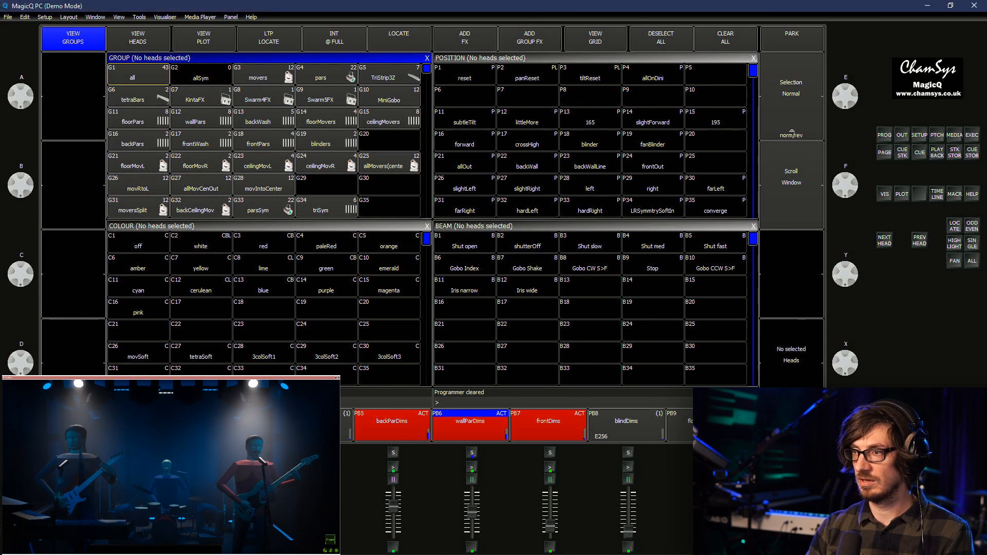
Move the moverRampDownCe and moverRampC2Segs cues from Q146 and Q147 to Q581 and Q582 in the cue store
left_click(971, 152)
scroll(432, 221, "up", 20)
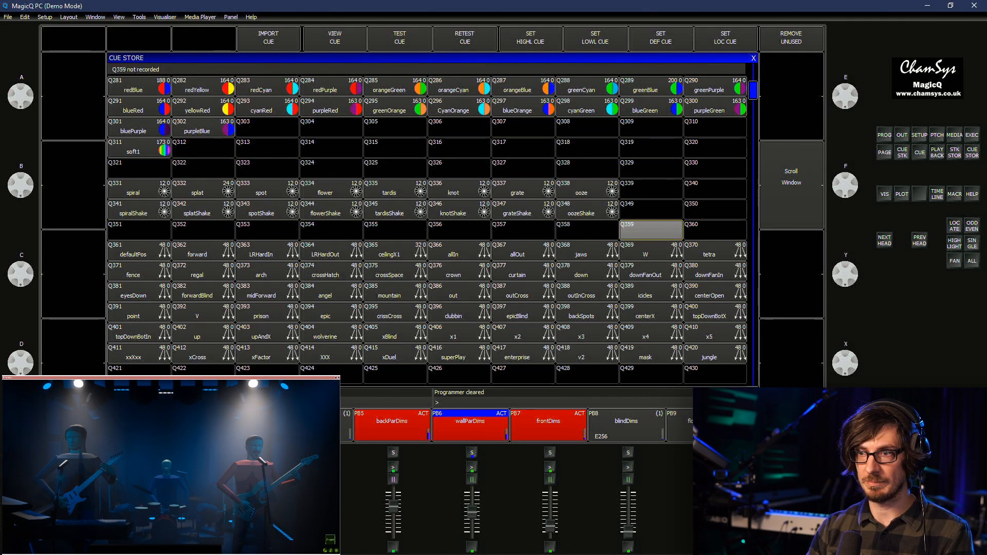
scroll(432, 221, "up", 16)
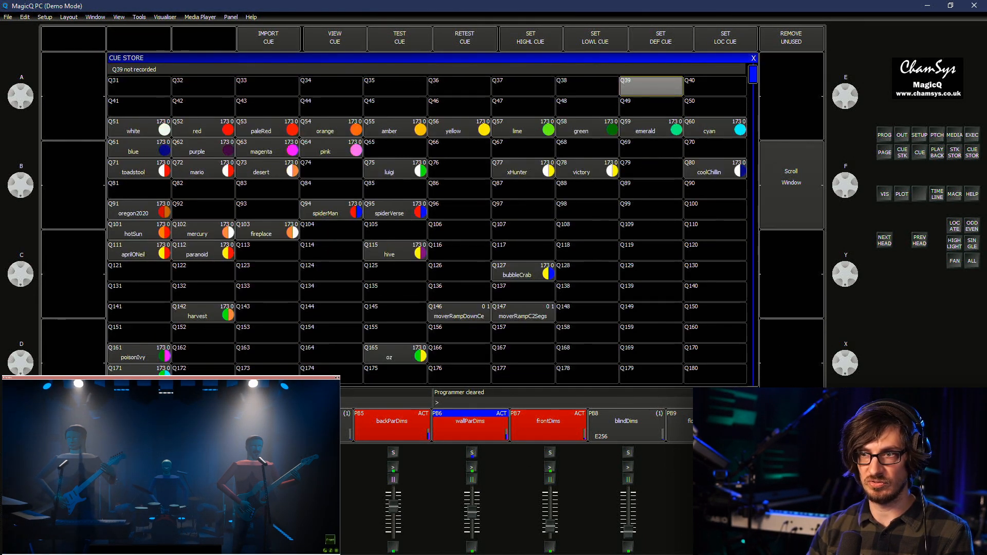
scroll(432, 221, "down", 20)
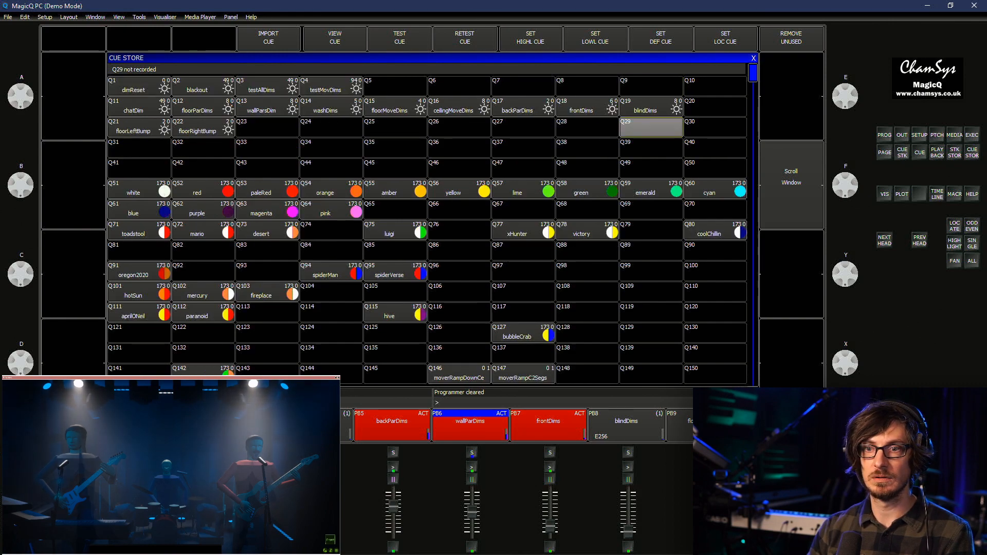
scroll(432, 221, "down", 20)
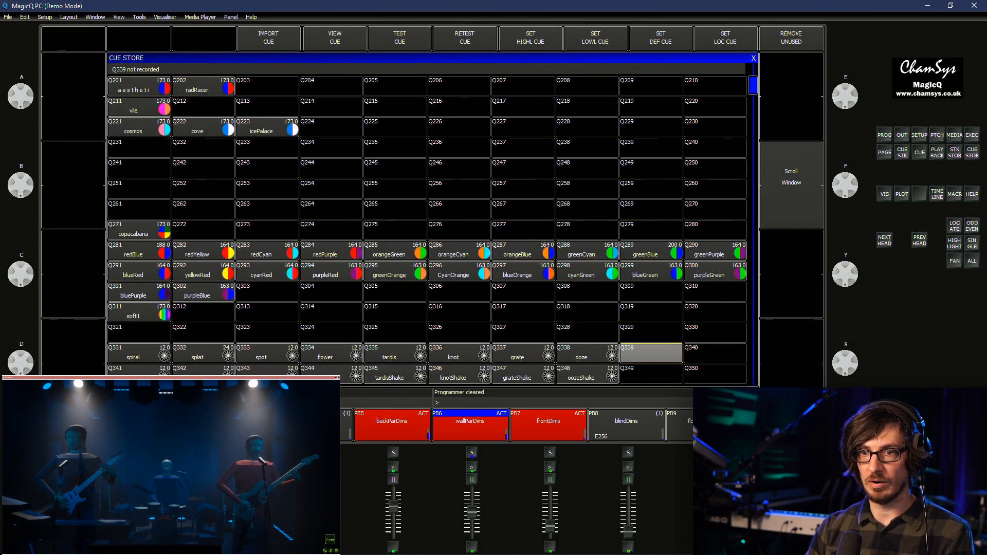
scroll(432, 221, "down", 20)
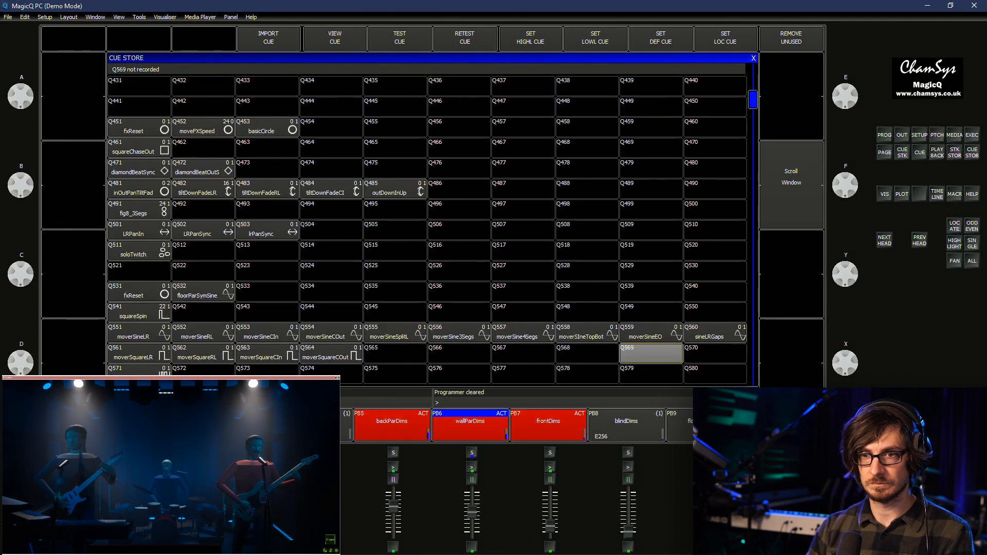
scroll(432, 221, "up", 17)
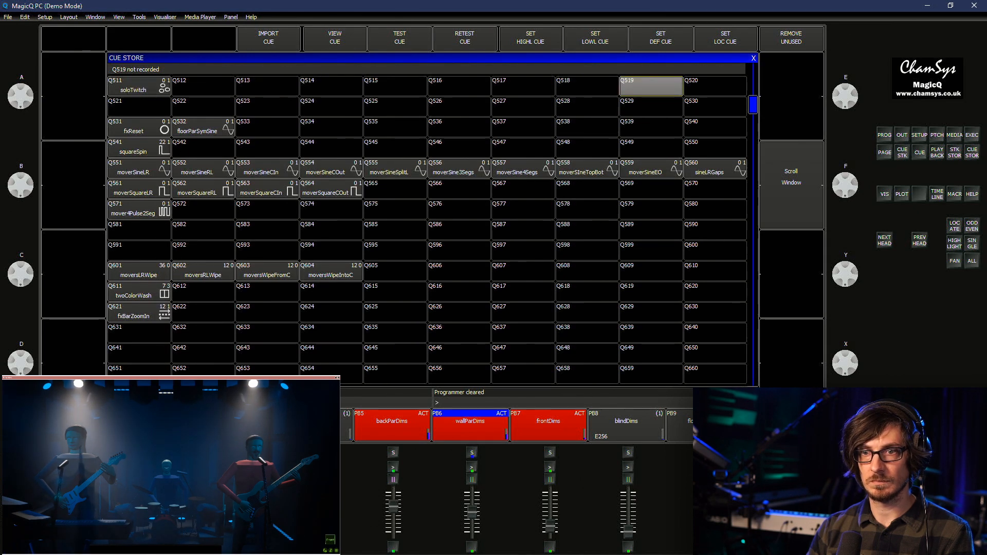
scroll(431, 221, "up", 17)
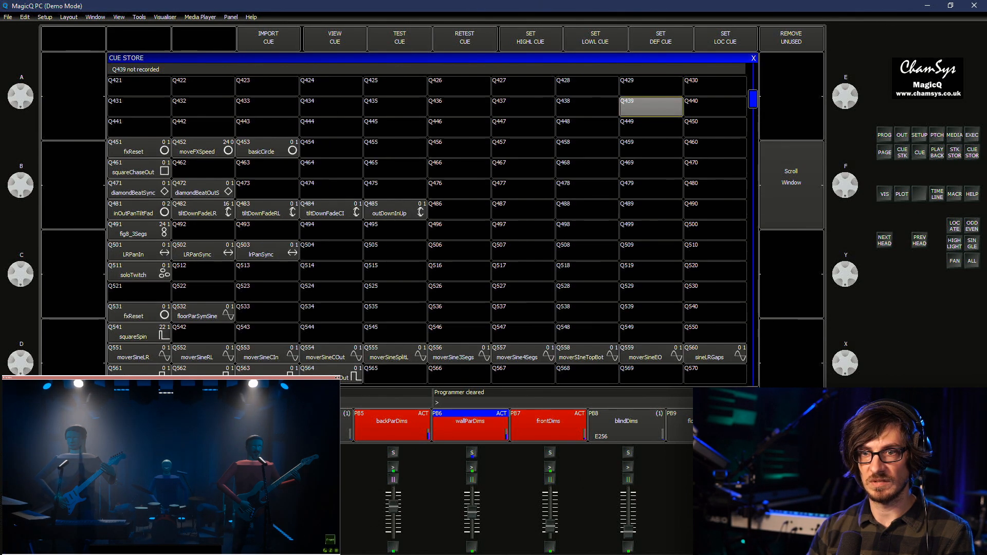
scroll(432, 221, "up", 14)
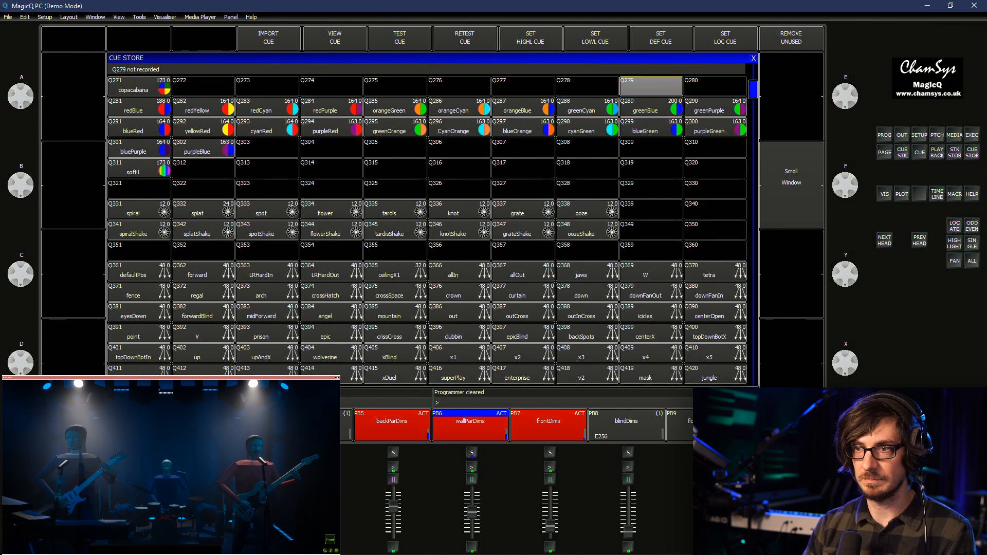
scroll(432, 221, "up", 8)
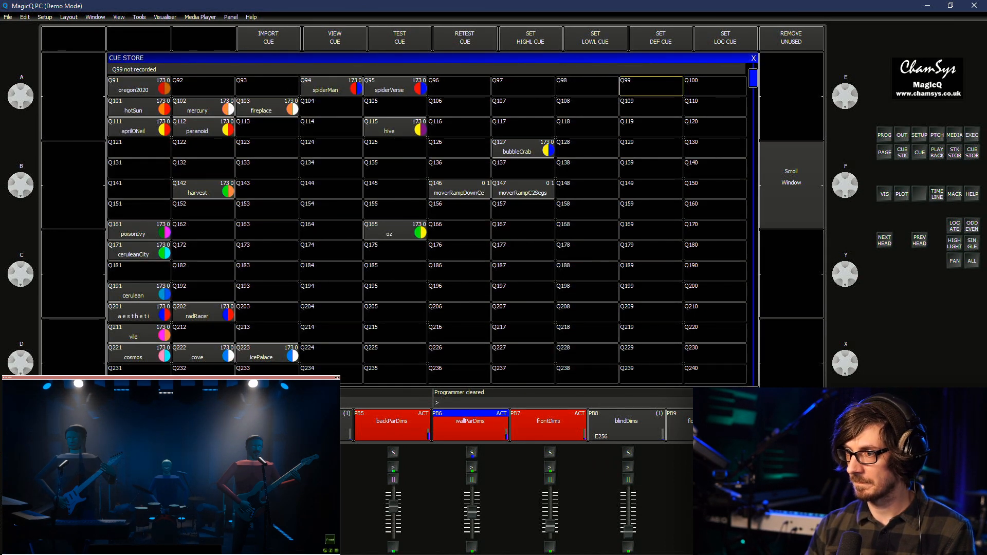
left_click_drag(459, 189, 524, 189)
scroll(523, 189, "down", 7)
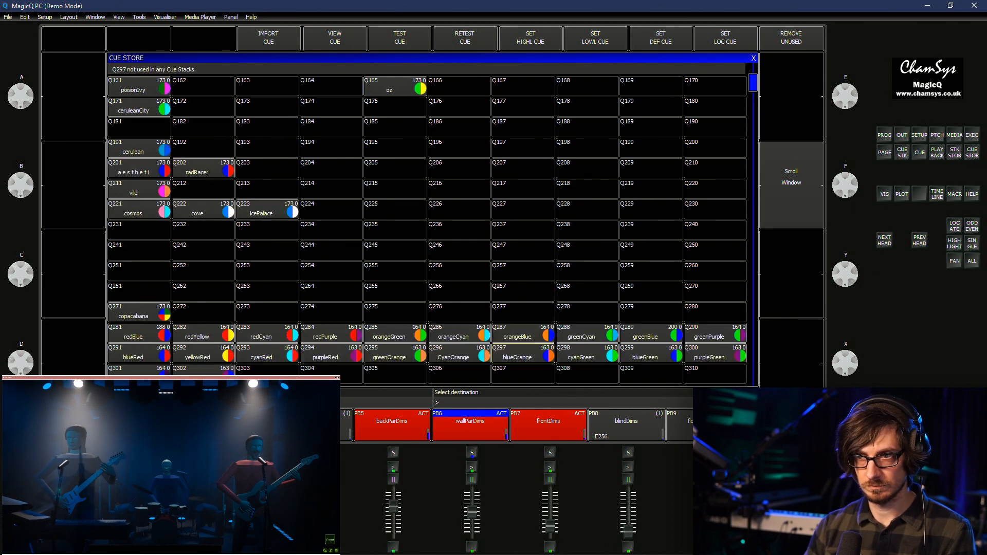
scroll(523, 352, "down", 20)
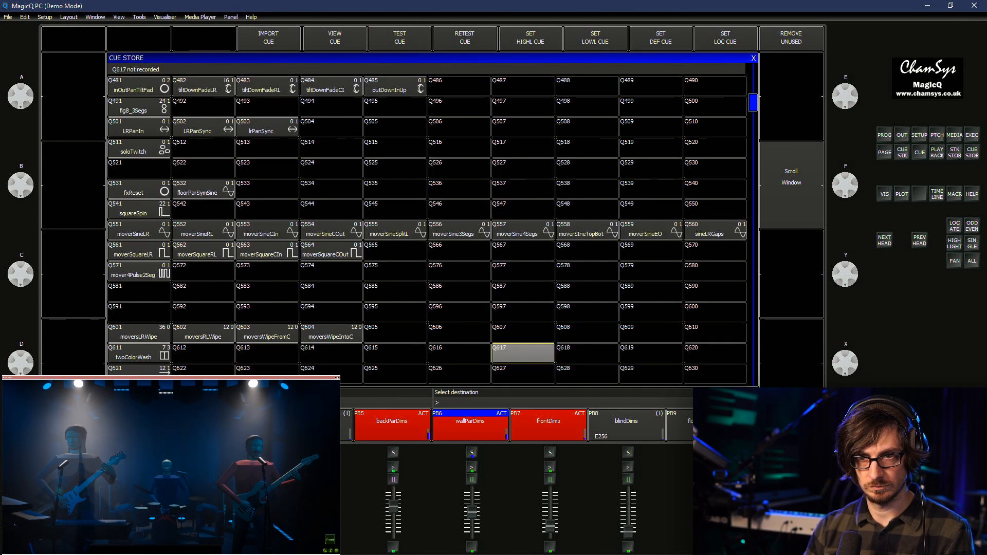
scroll(523, 353, "down", 5)
left_click(139, 189)
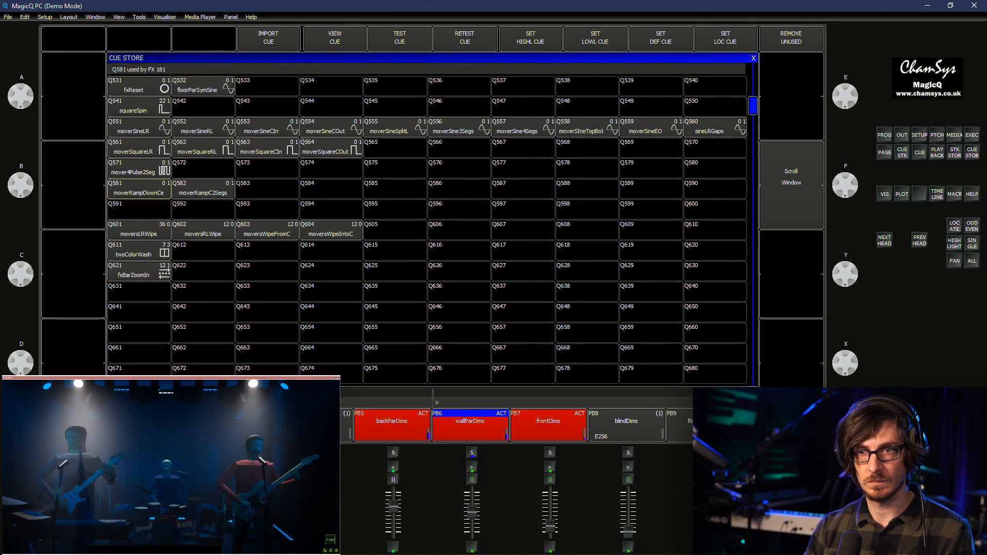
Assign the downward ramp icon from the fx icon folder to the moverRampDownCe and moverRampC2Segs cues
key("shift+asterisk")
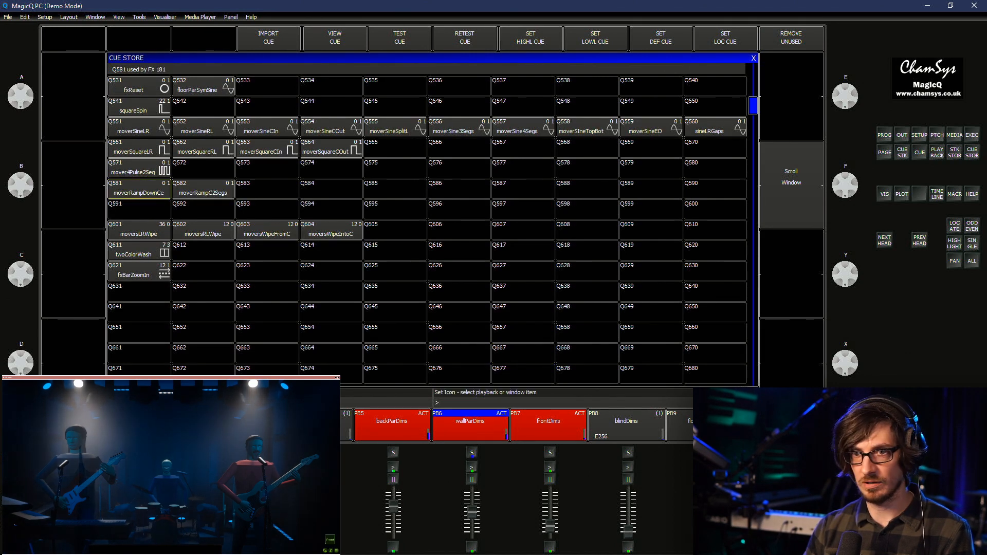
left_click_drag(138, 189, 203, 190)
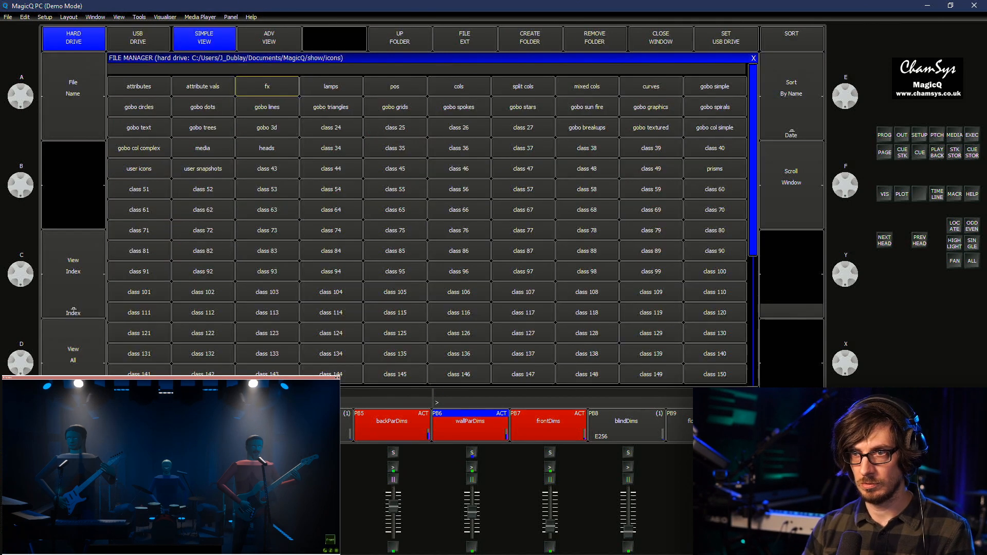
left_click(267, 87)
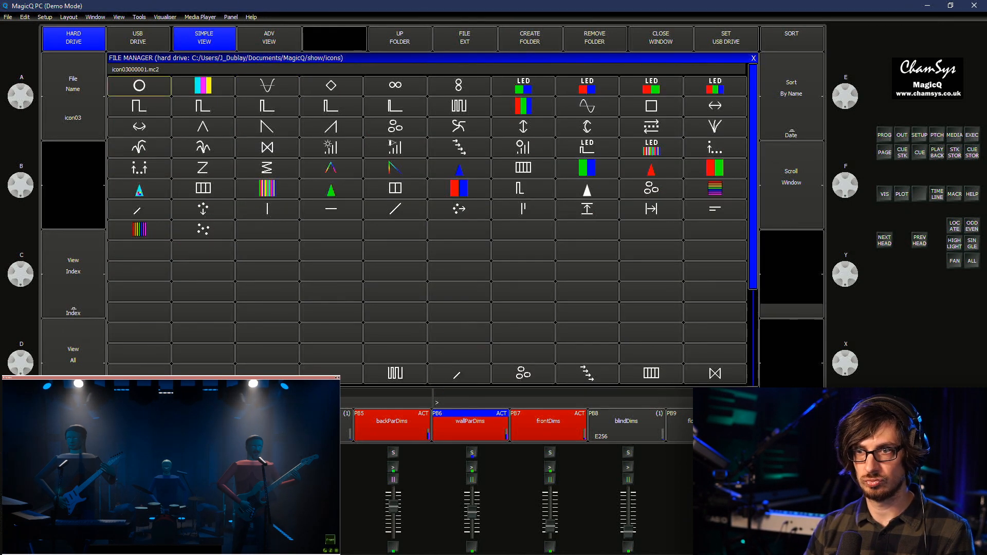
left_click(267, 127)
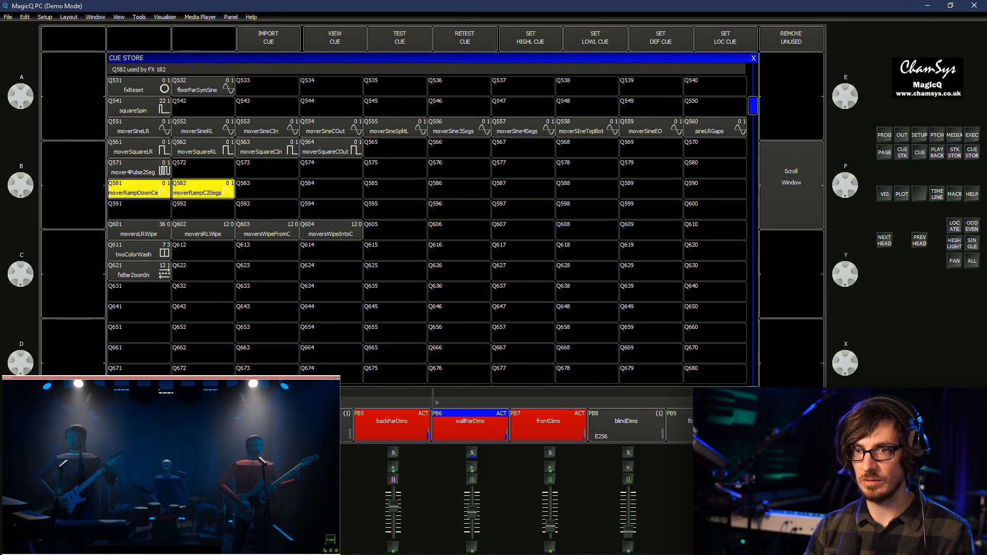
left_click(266, 189)
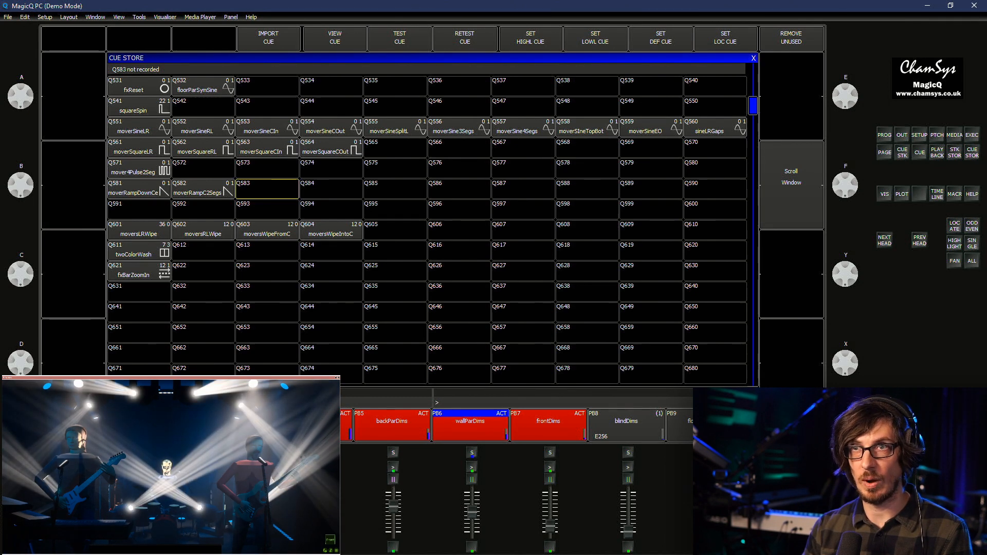
Check the moversLRWipe and moversRLWipe cues, and return to the groups and palettes layout
left_click(139, 230)
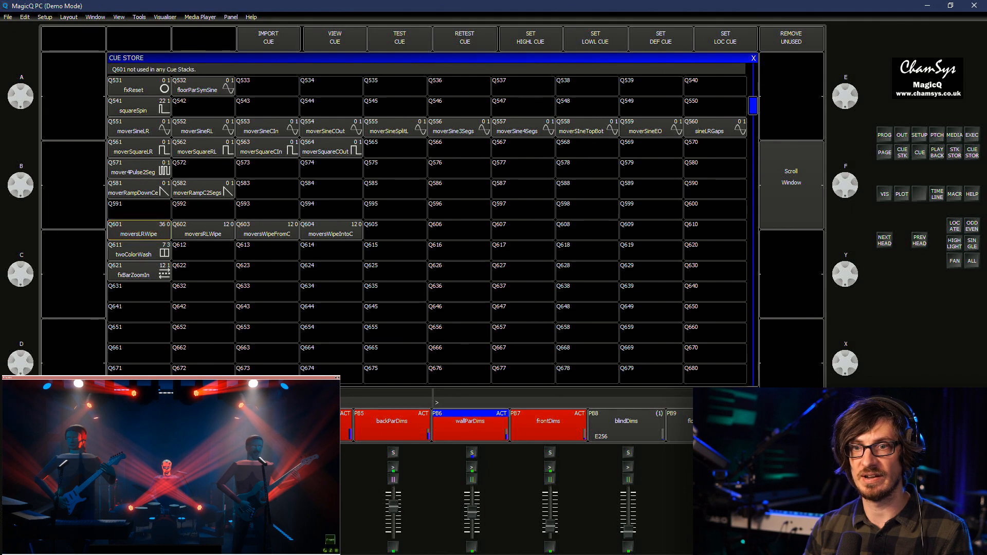
left_click(203, 230)
left_click(203, 230)
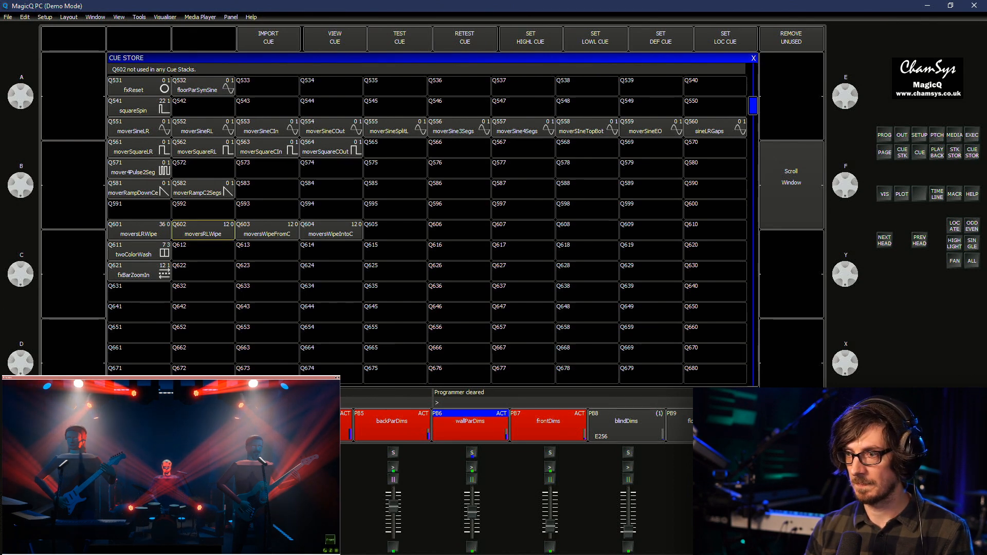
key("ctrl+F1")
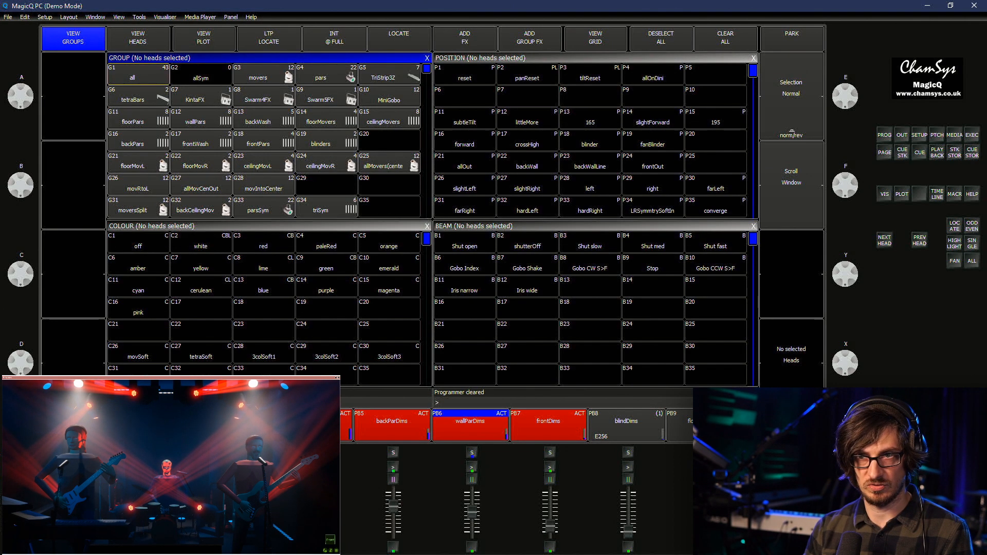
Try the white colour palette on the all-movers group G25, and clear the programmer
left_click(389, 163)
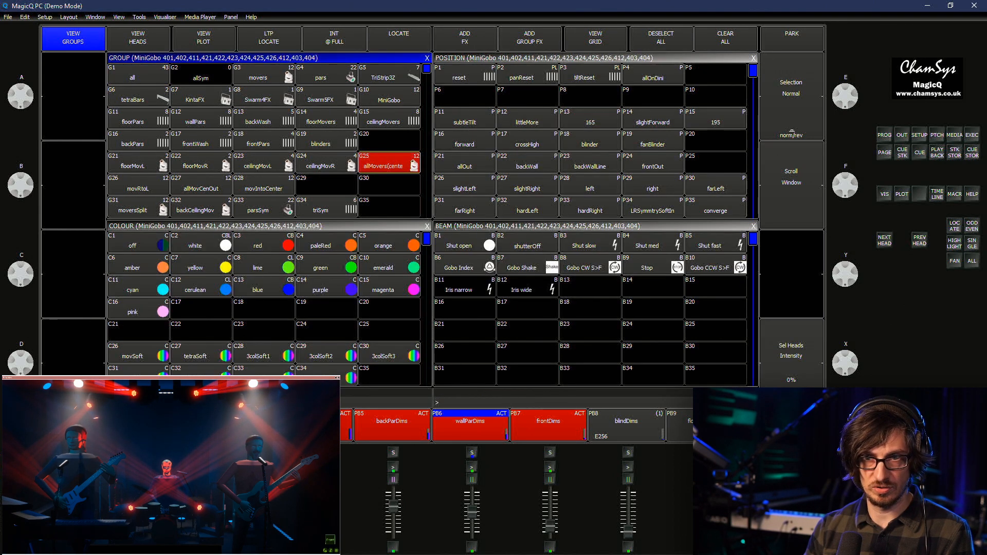
left_click(201, 242)
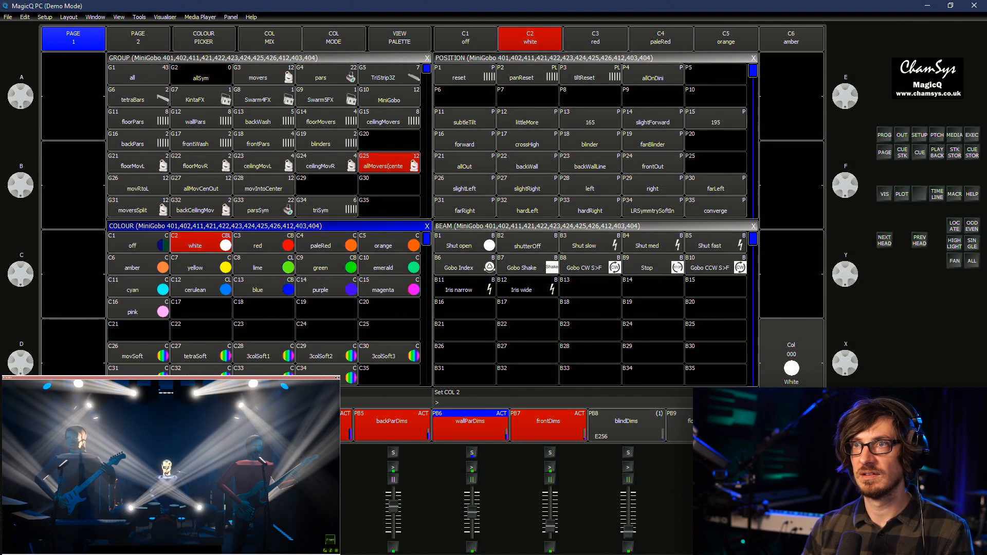
left_click(389, 163)
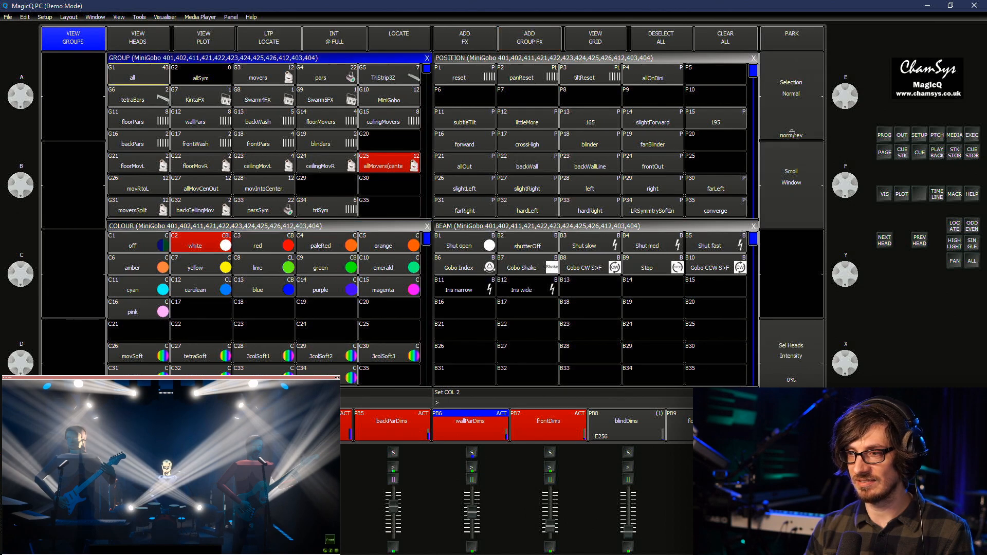
left_click(725, 37)
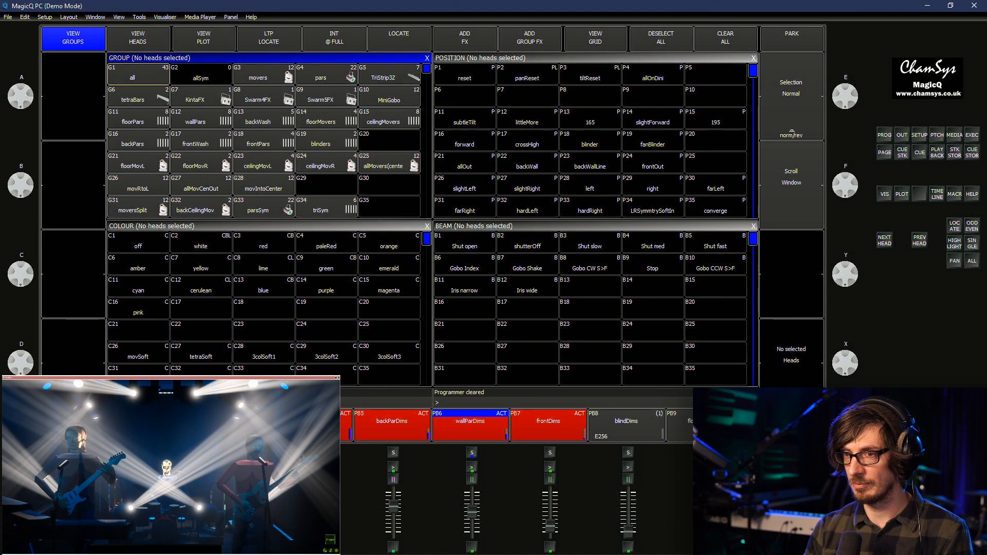
Look through the stored effects in the FX window and return to the cue store
key("ctrl+f")
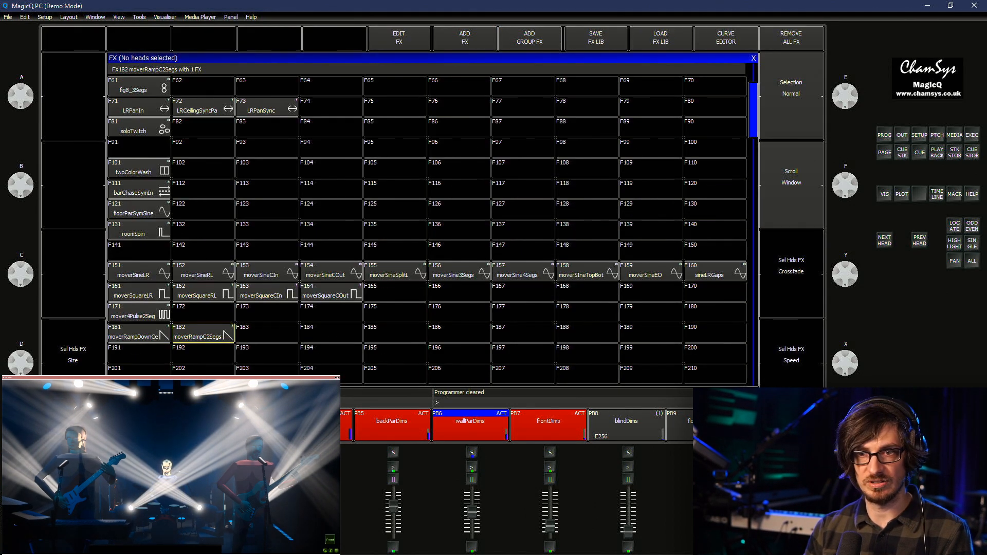
scroll(427, 231, "down", 10)
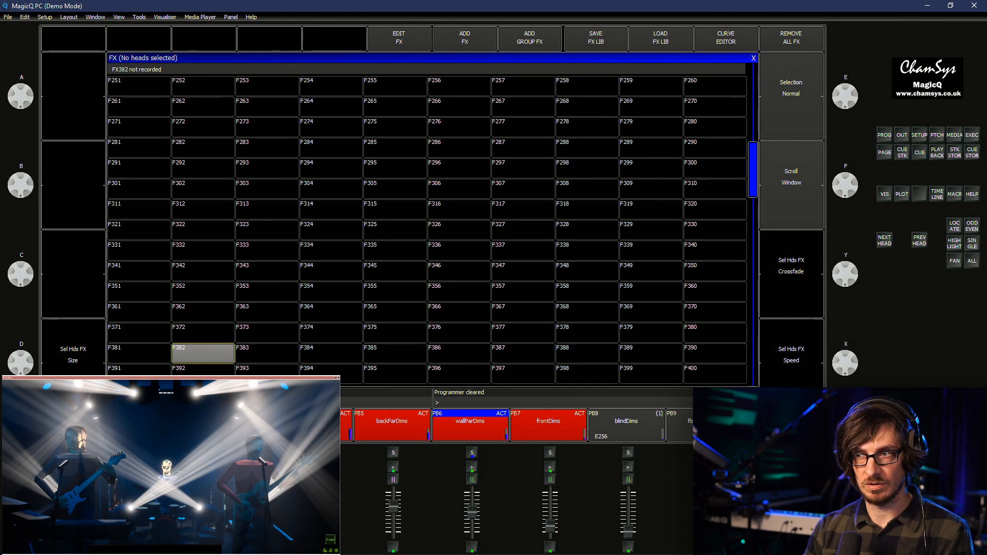
scroll(426, 230, "up", 15)
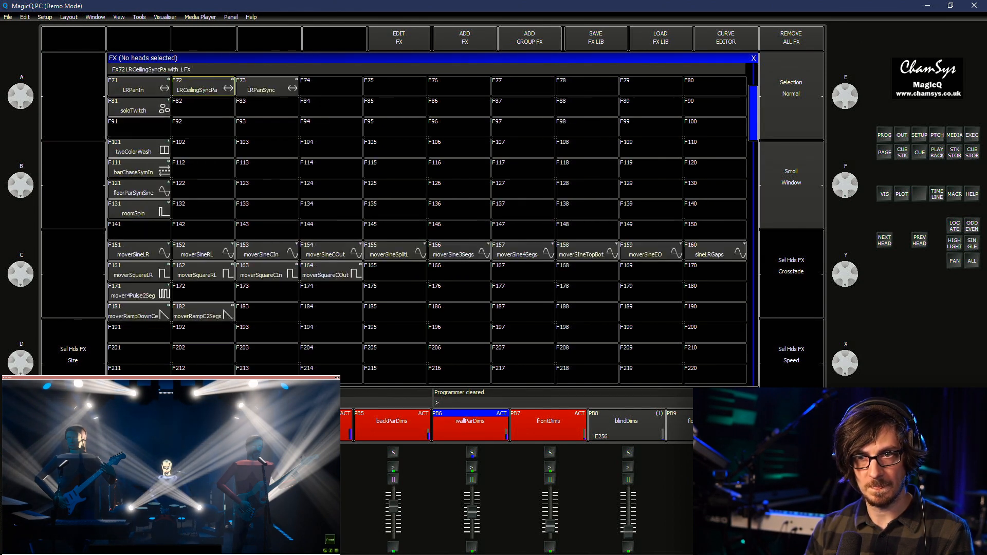
scroll(427, 231, "up", 4)
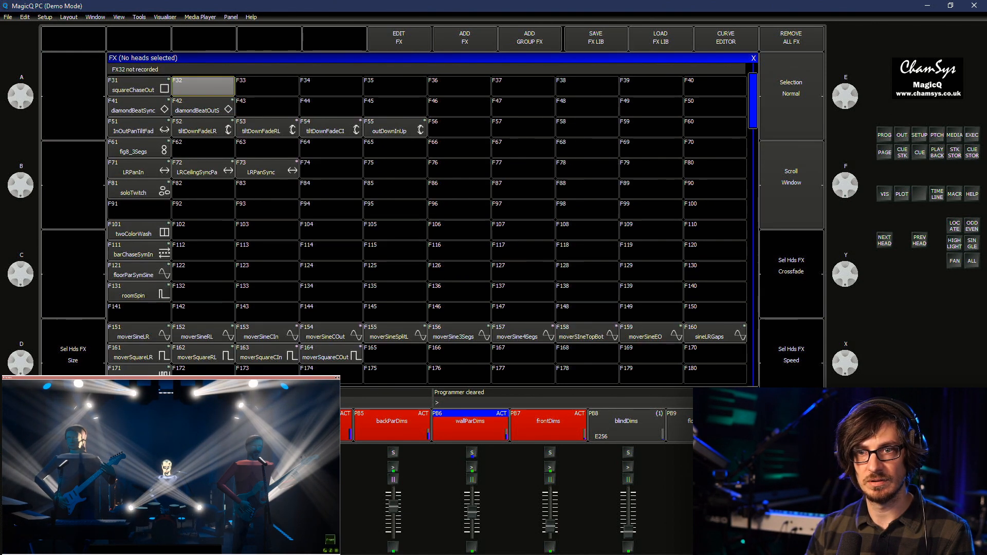
scroll(426, 231, "down", 19)
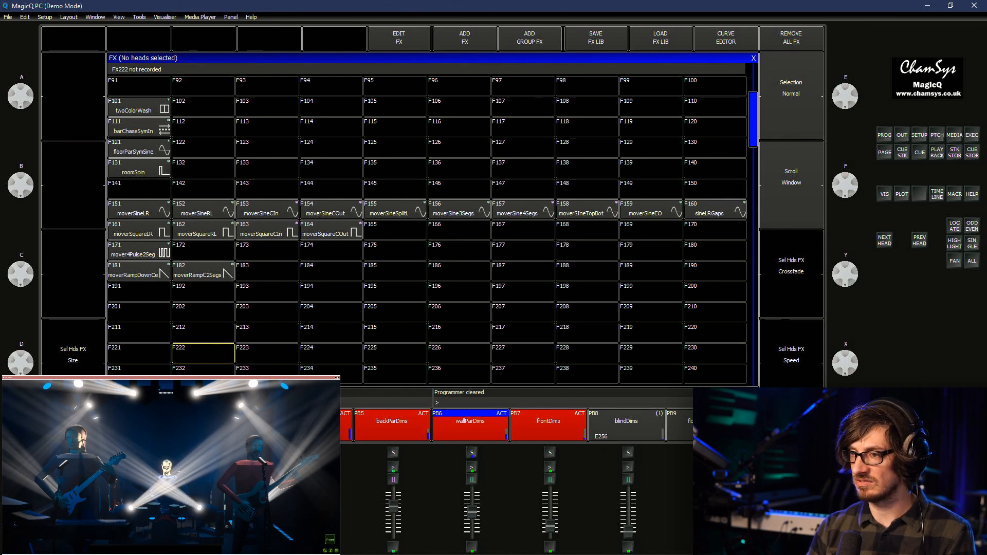
key("Escape")
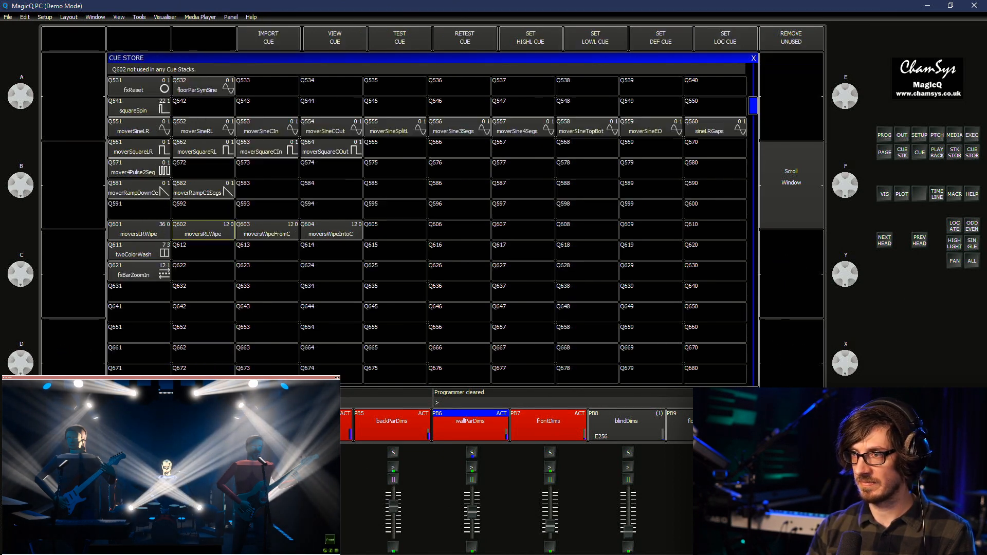
Activate the moversWipeFromC cue and test it by setting execute page colour row 2 to white
left_click(268, 230)
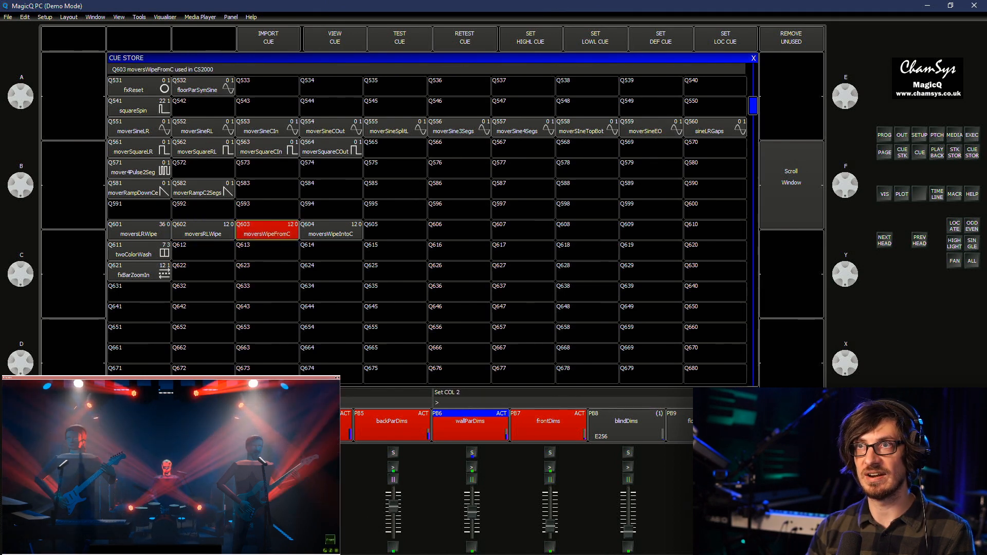
key("Escape")
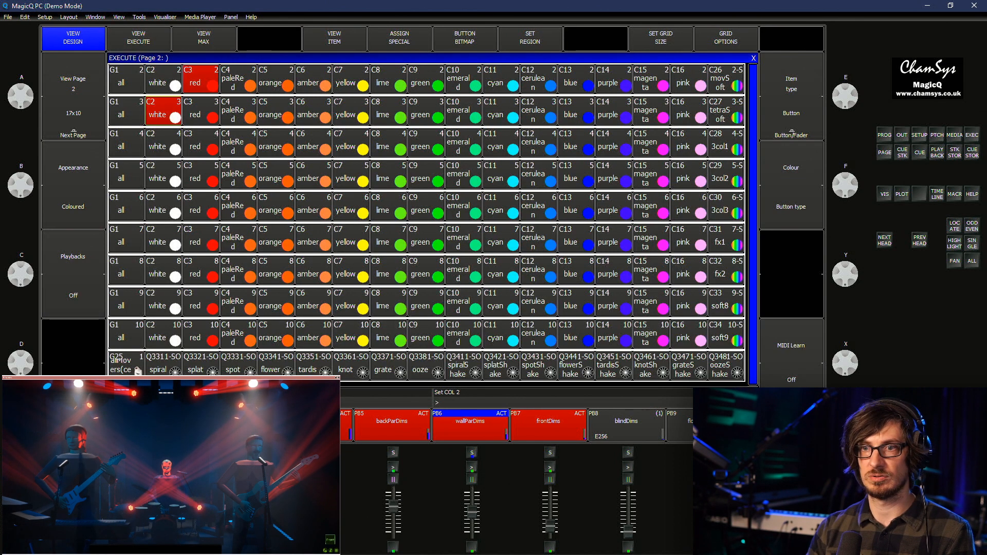
left_click(163, 79)
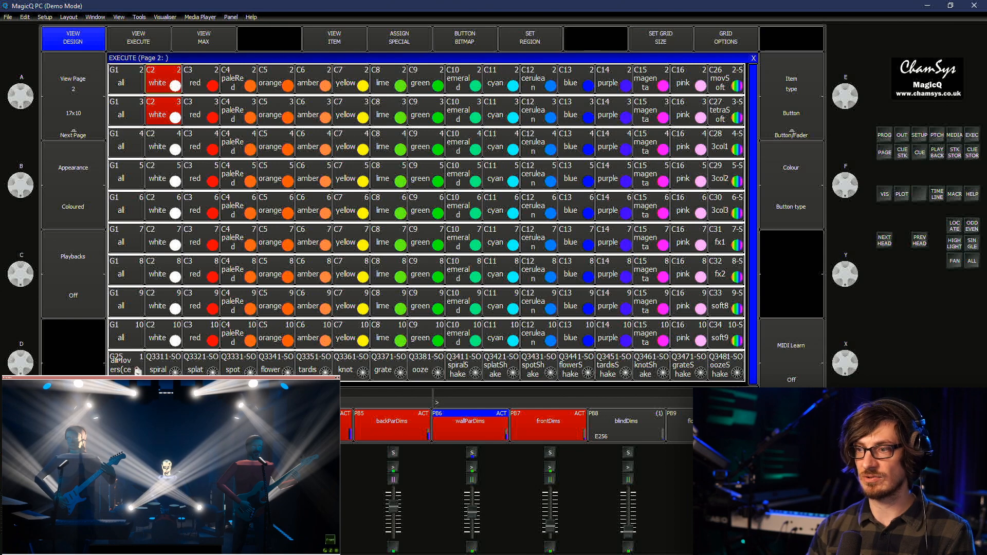
Browse the stored effects in the FX window up from the mover dimmer effects, and return to the cue store
key("f")
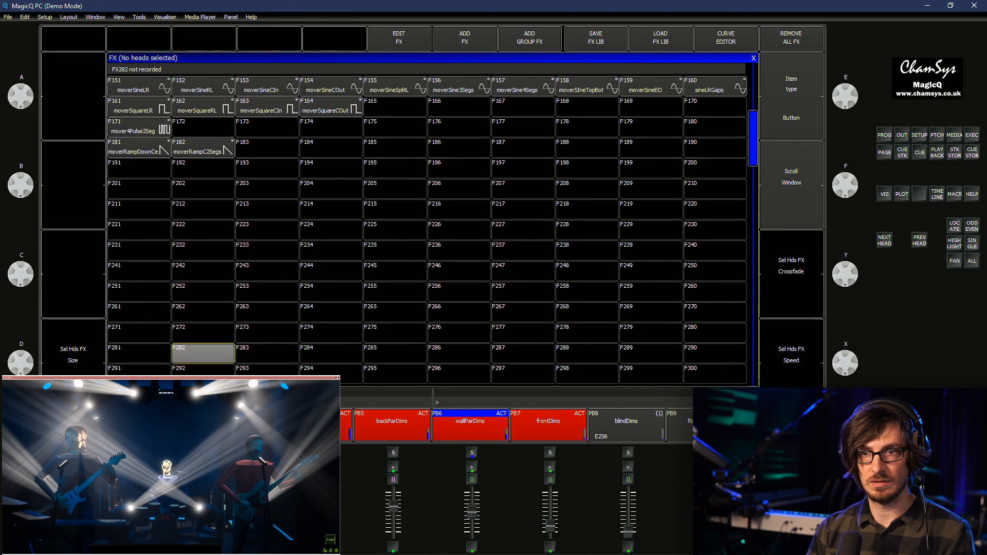
key("Up")
key("Up")
key("Up")
key("Up")
key("Up")
key("Up")
key("Up")
key("Up")
key("Up")
key("Up")
key("Up")
key("Up")
key("Up")
key("Up")
key("Up")
key("Up")
key("Up")
key("Up")
key("Up")
key("Up")
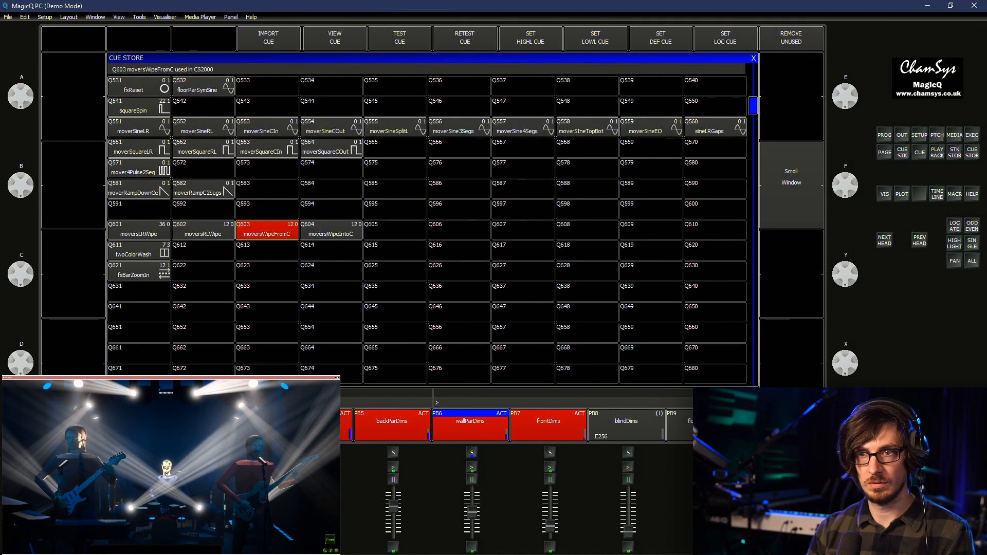
Activate the moversWipeIntoC cue and test it by setting execute page colour rows 2 and 3 to red, followed by green
left_click(331, 229)
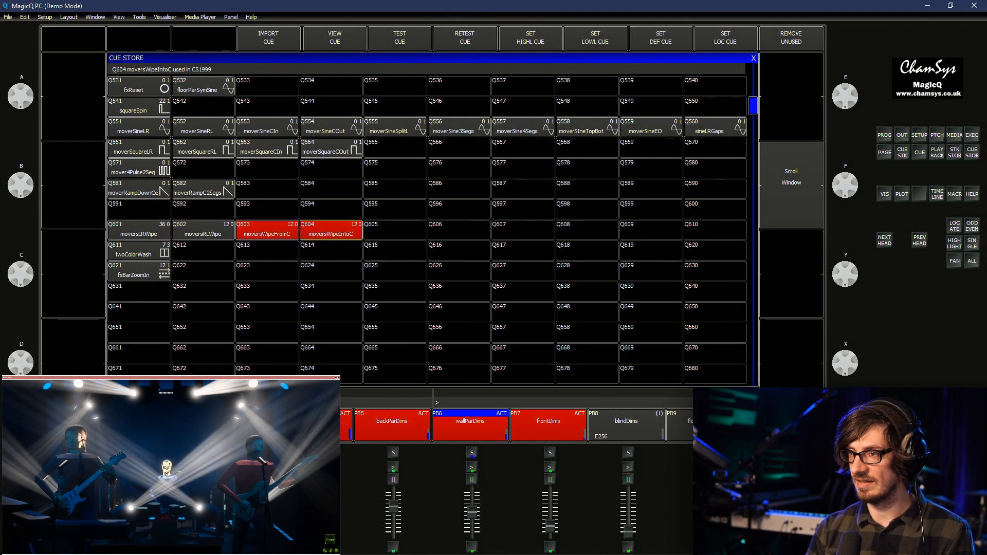
key("Escape")
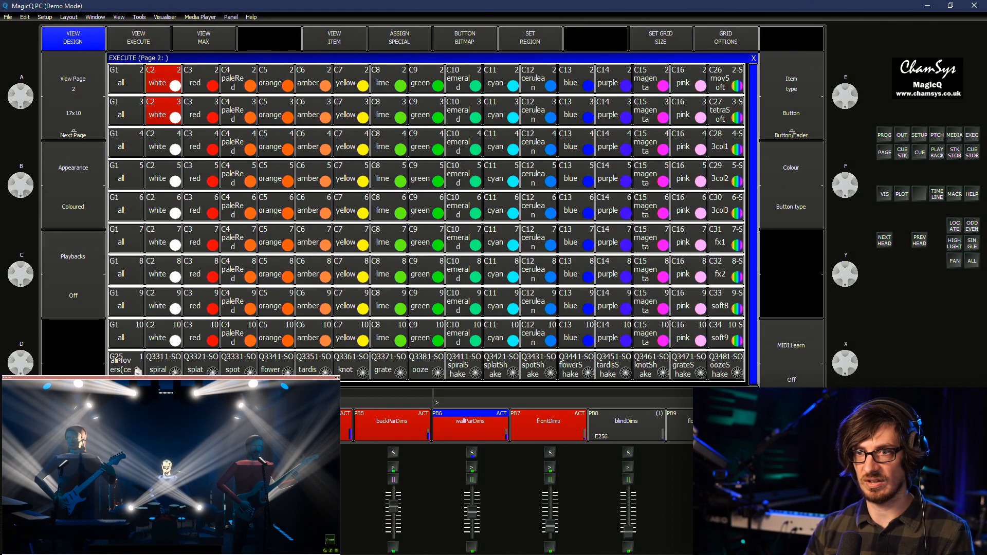
left_click(201, 111)
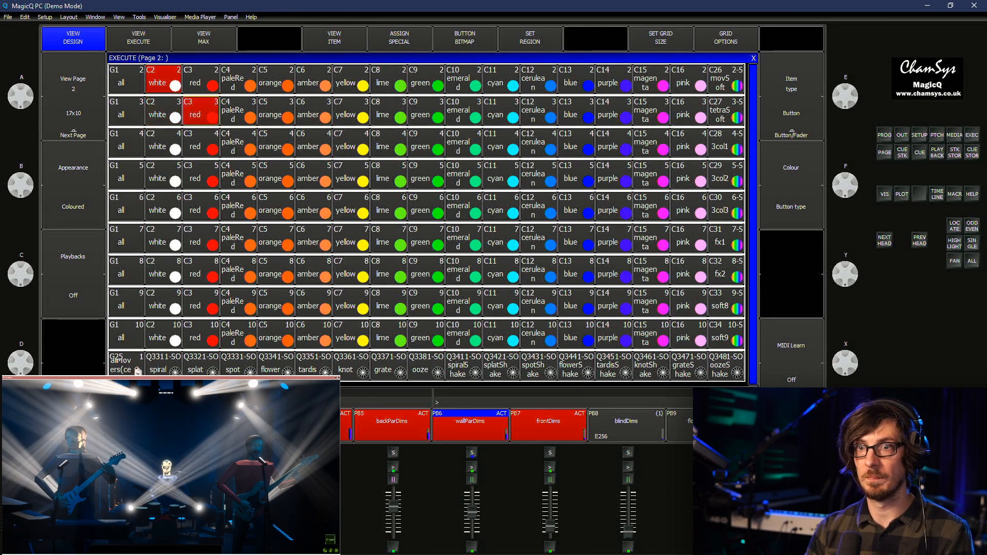
left_click(201, 79)
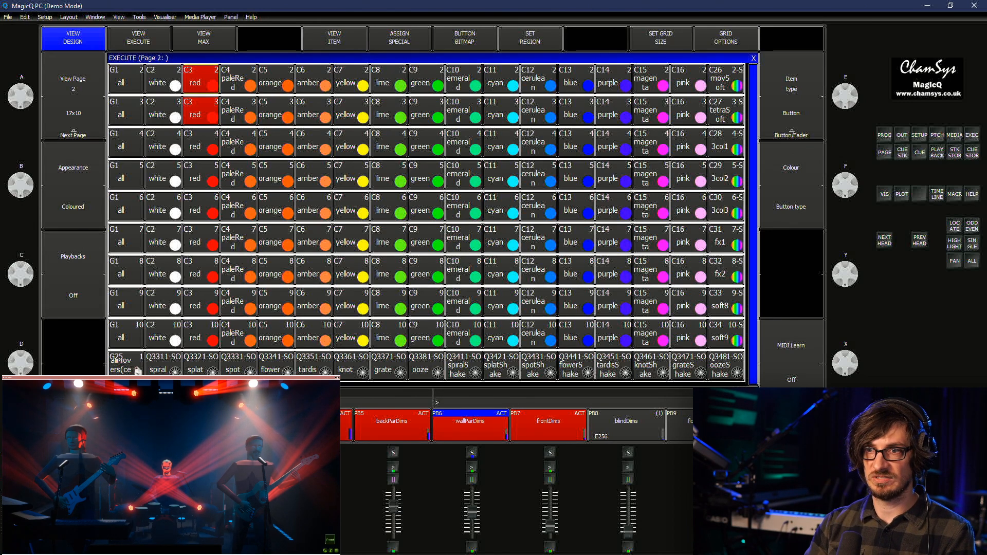
left_click(427, 111)
left_click(426, 79)
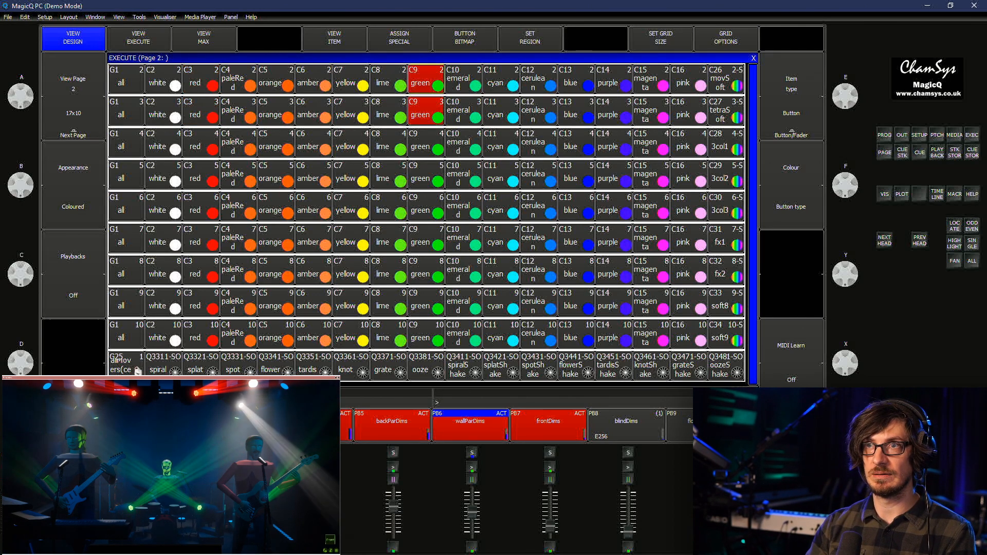
Test the wipes by switching colour row 2 through yellow, red, orange, red and cyan, ending on red
left_click(350, 80)
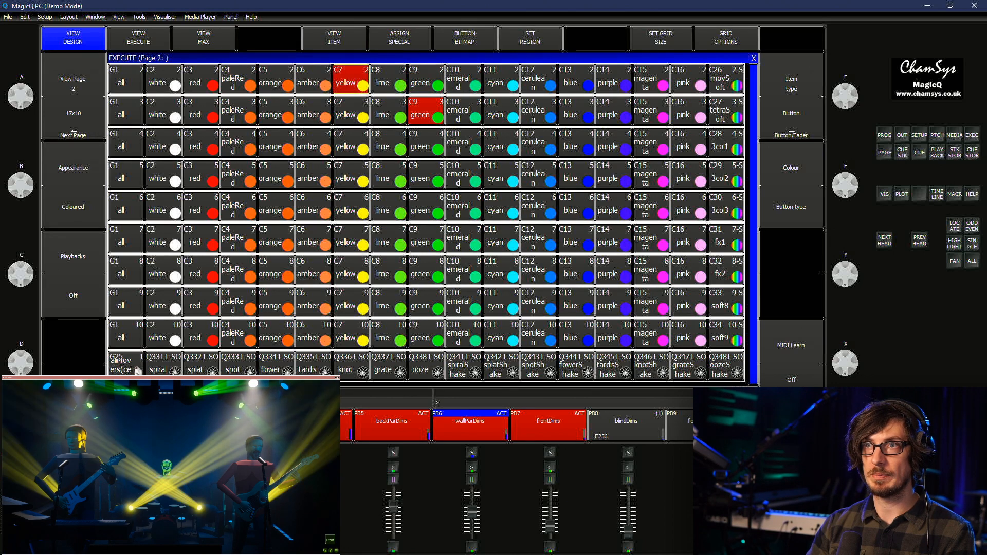
left_click(197, 80)
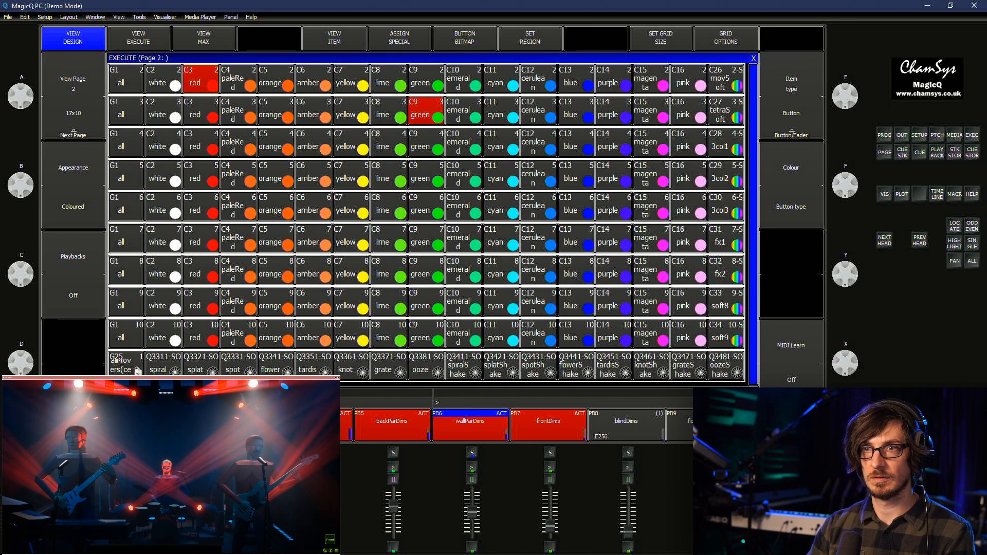
left_click(273, 80)
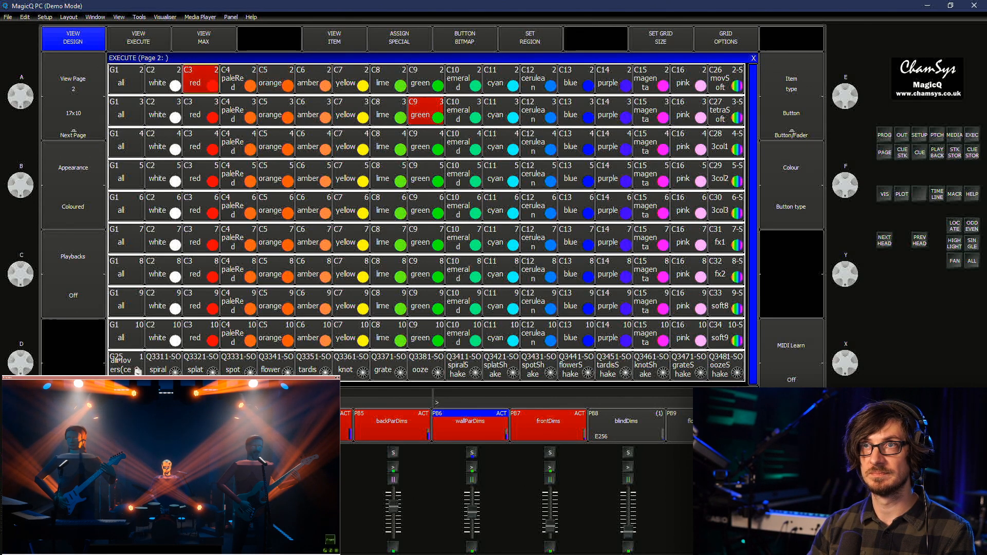
left_click(198, 79)
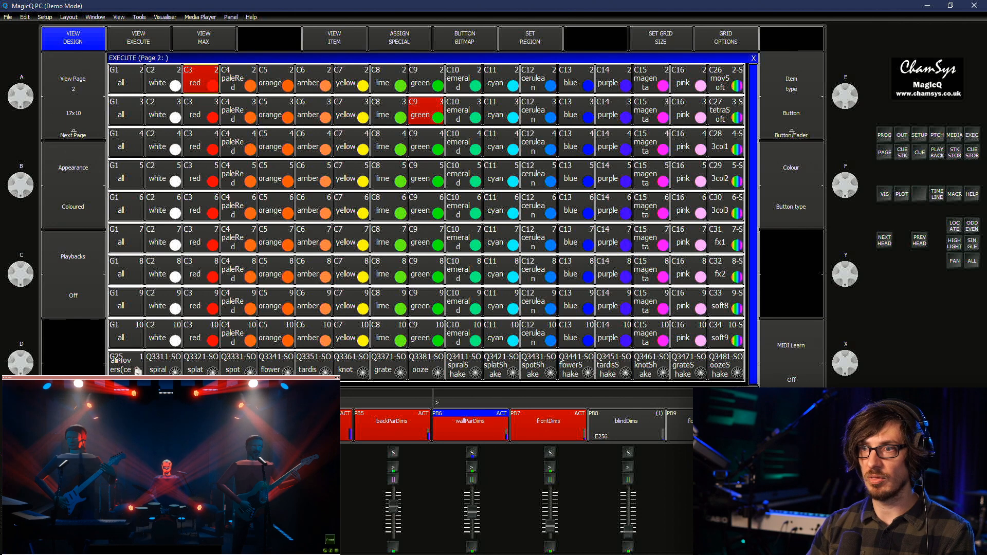
left_click(499, 79)
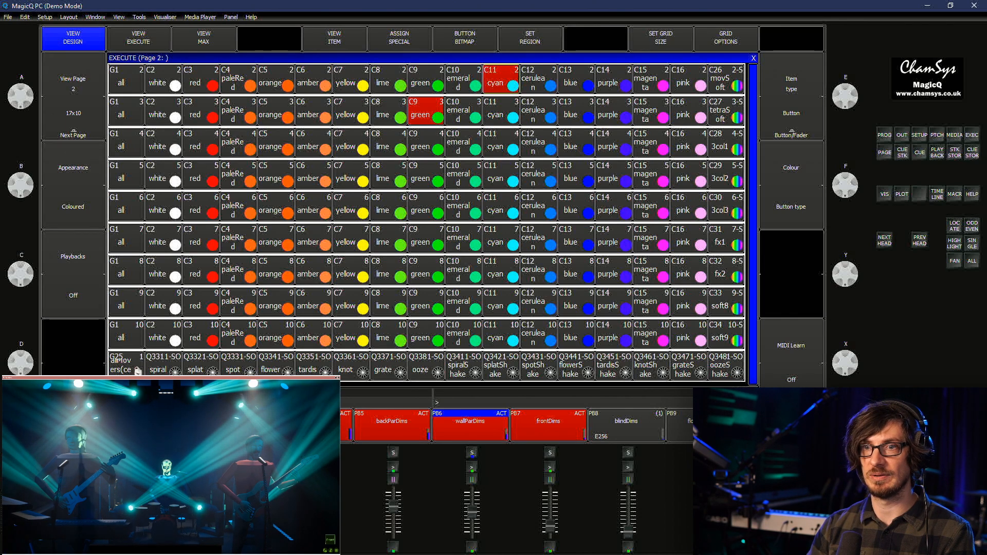
left_click(200, 80)
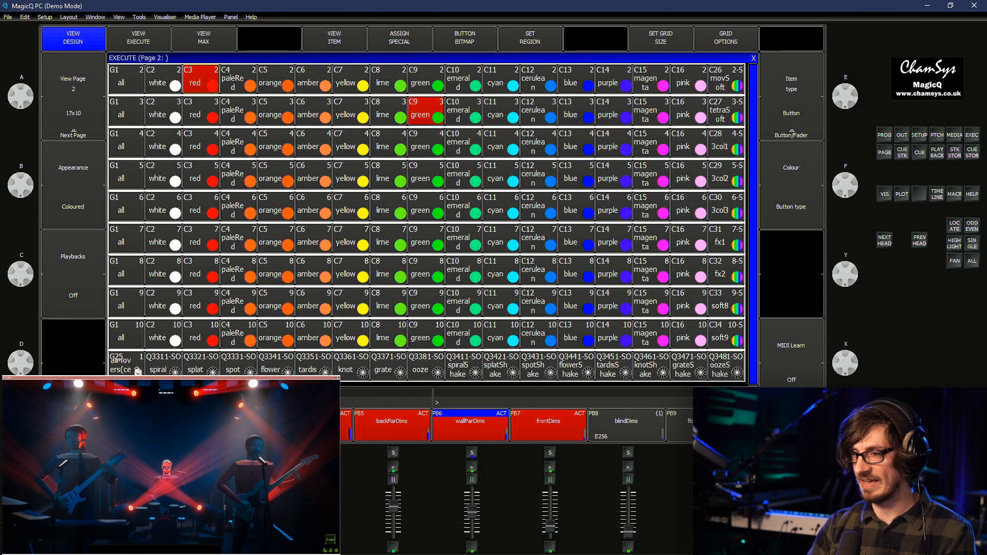
Release the tested moversWipeFromC and moversWipeIntoC cues in the cue store
key("ctrl+1")
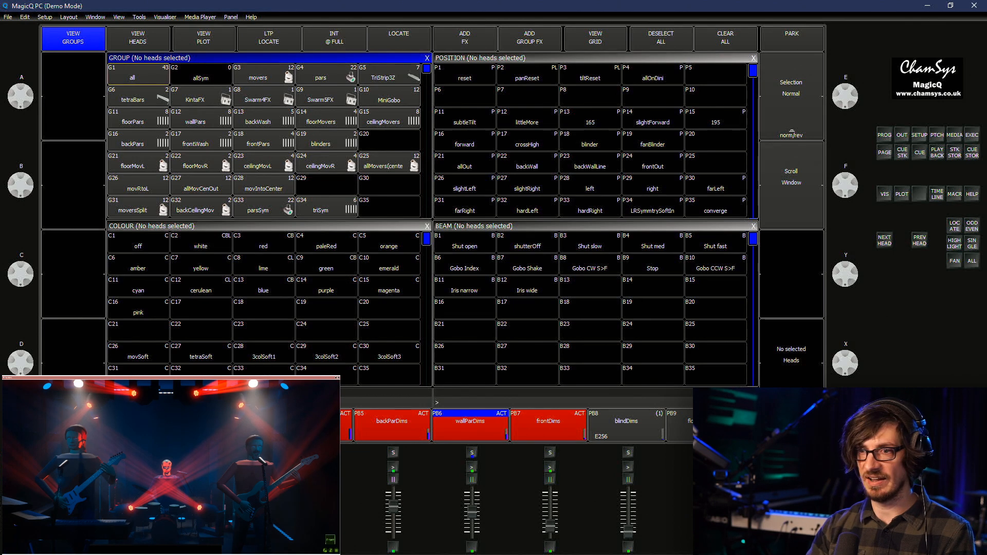
left_click(972, 152)
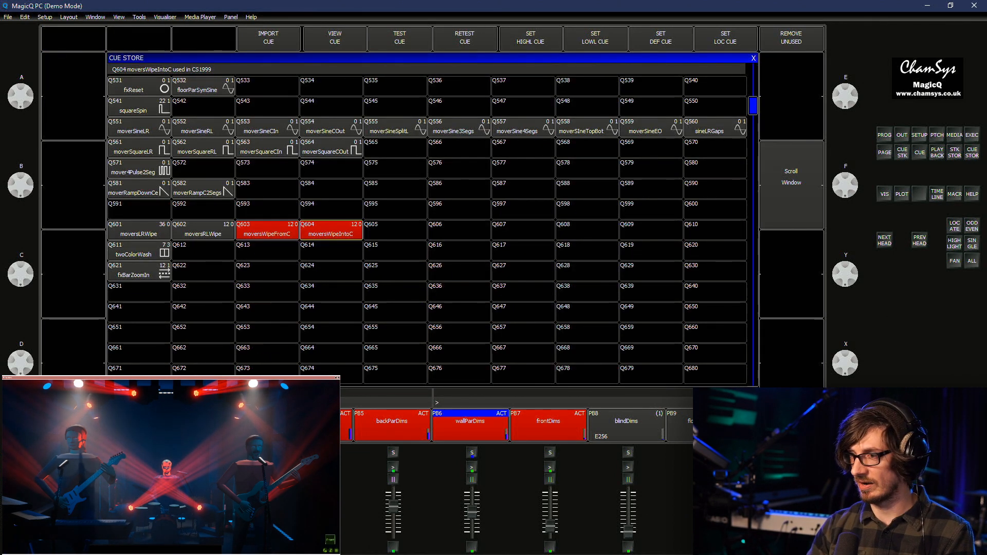
left_click(268, 230)
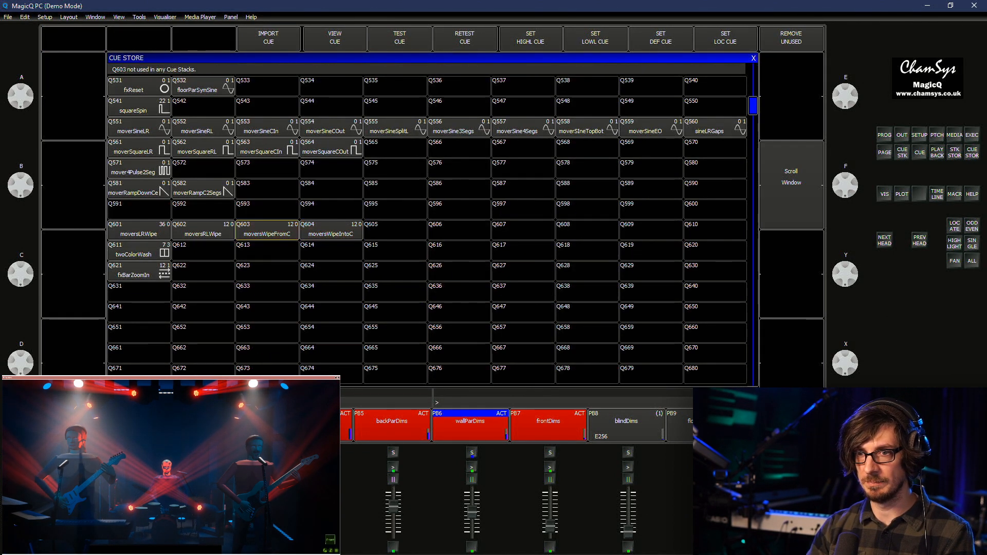
Assign the descending diagonal steps icon from the fx icon folder to the four mover wipe cues, Q601 to Q604
key("ctrl+shift+s")
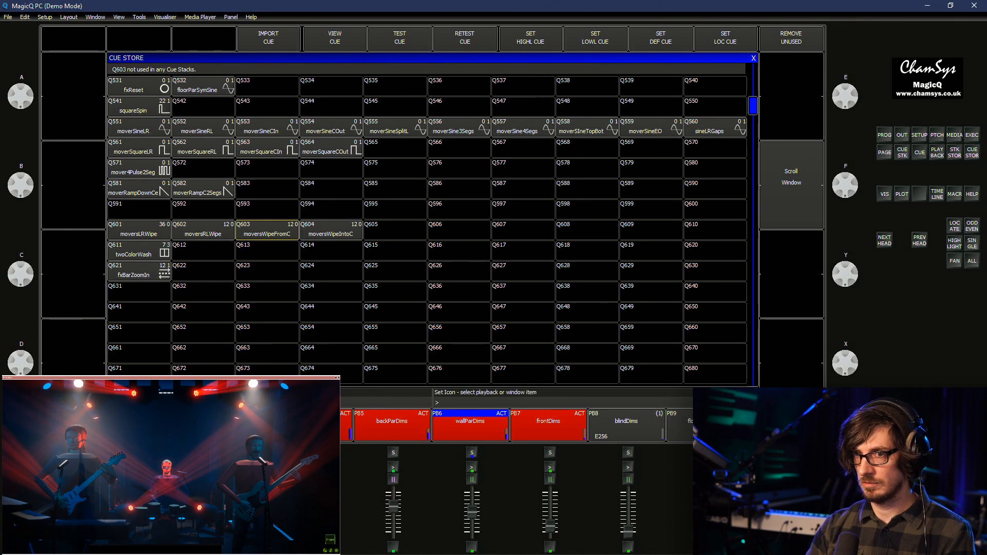
left_click_drag(139, 230, 331, 230)
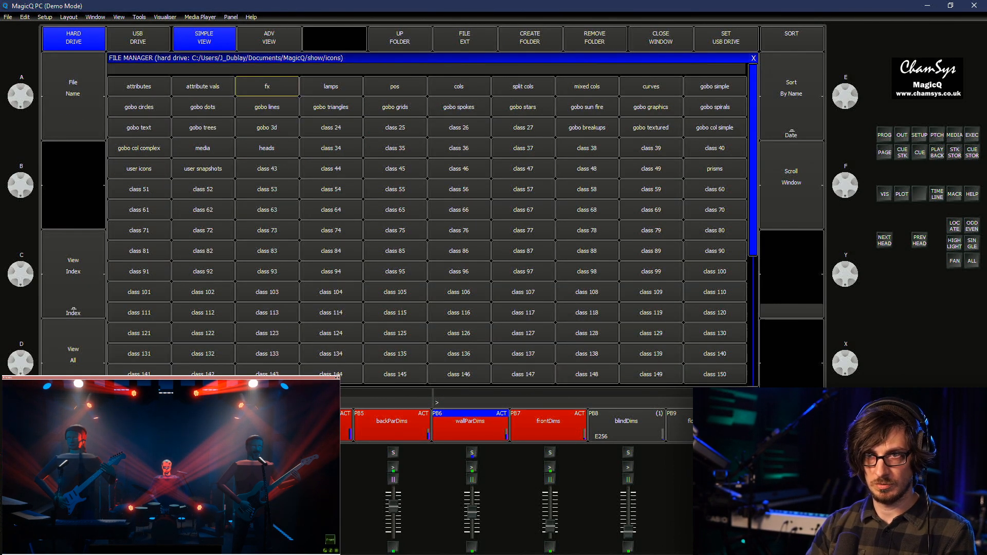
left_click(267, 86)
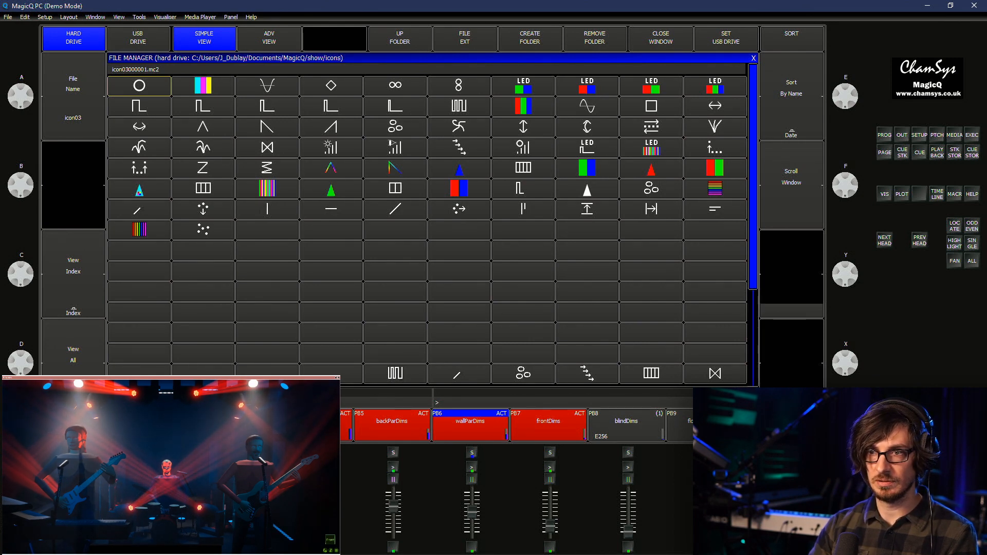
left_click(459, 148)
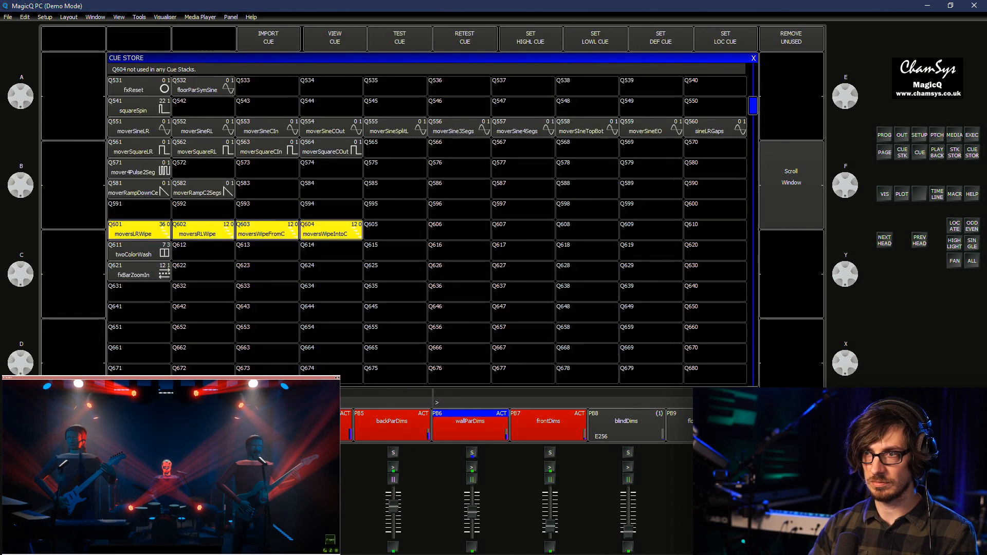
left_click(396, 251)
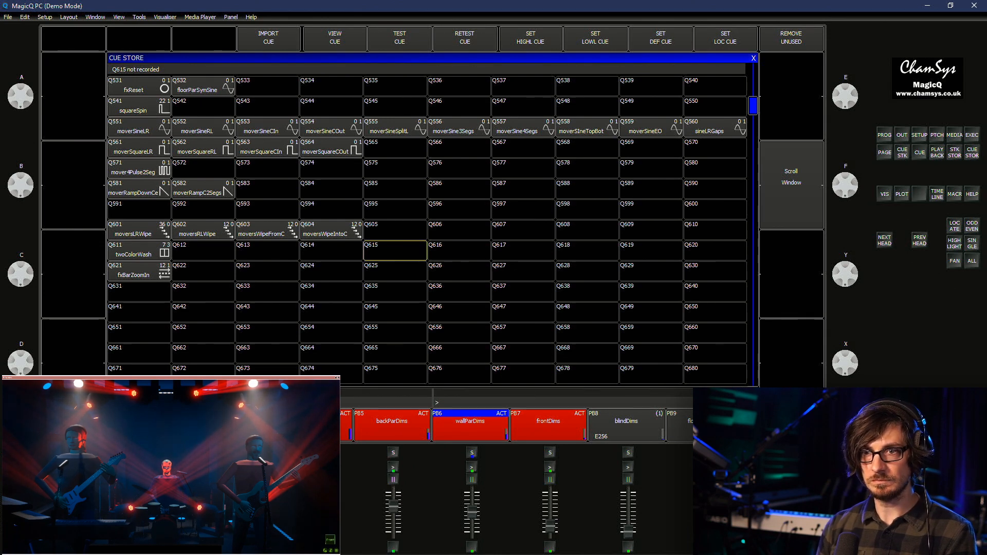
Review the movement and dimmer effect cues stored above the wipe cues, up to Q451
key("Up")
key("Up")
key("Up")
key("Up")
key("Up")
key("Up")
key("Up")
key("Up")
key("Up")
key("Up")
key("Up")
key("Up")
key("Up")
key("Up")
key("Up")
key("Up")
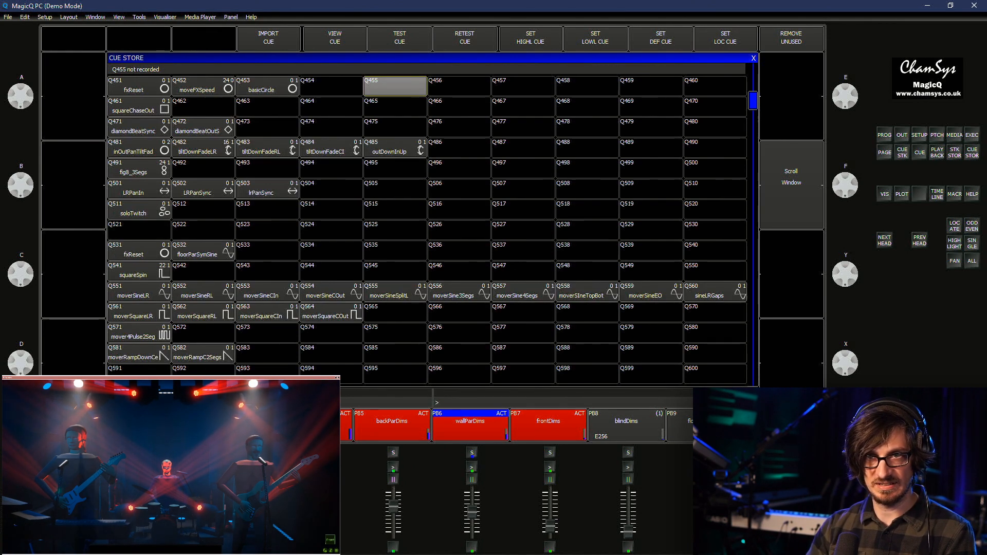
Review the position and colour cues stored above Q451 in the cue store, up through the earliest cues
key("Up")
key("Up")
key("Up")
key("Up")
key("Up")
key("Up")
key("Up")
key("Up")
key("Up")
key("Up")
key("Up")
key("Up")
key("Up")
key("Up")
key("Up")
key("Up")
key("Up")
key("Up")
key("Up")
key("Up")
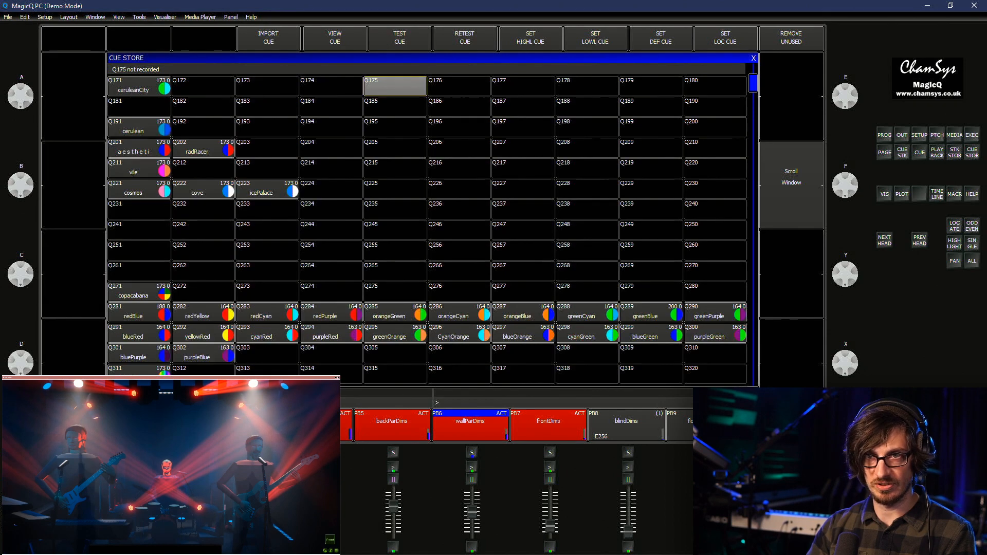
key("Up")
key("Up")
key("Up")
key("Up")
key("Up")
key("Up")
key("Up")
key("Up")
key("Up")
key("Up")
key("Up")
key("Up")
key("Up")
key("Up")
key("Up")
key("Up")
key("Up")
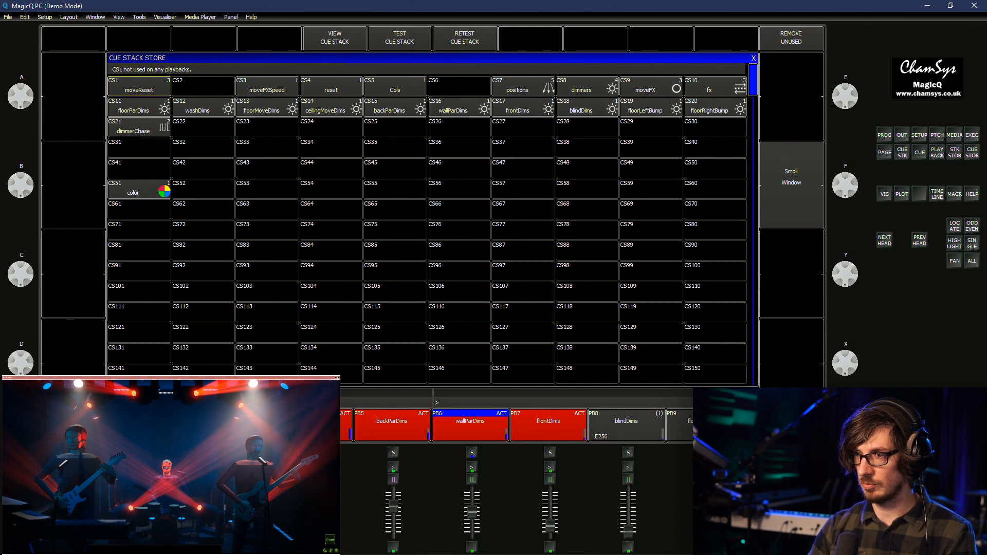
Try to remove the color cue stack, CS51, and switch to the playback page holding the moveFX and fx stacks
key("Delete")
left_click(138, 189)
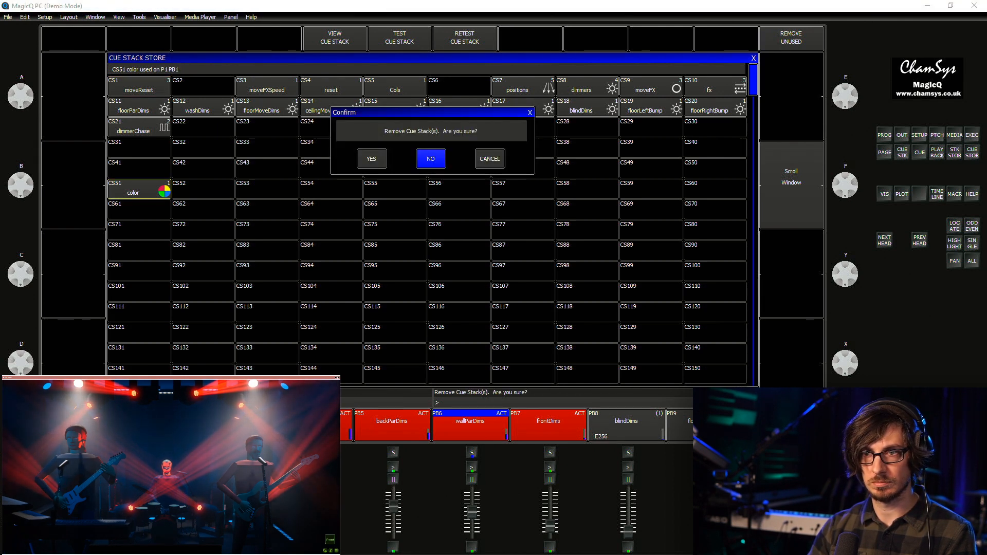
left_click(372, 159)
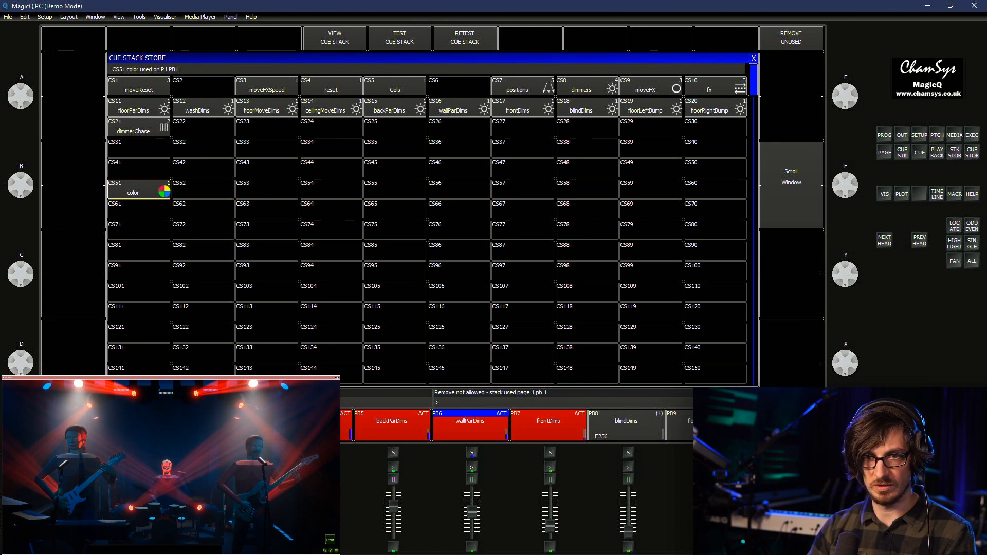
key("Page_Up")
left_click(903, 152)
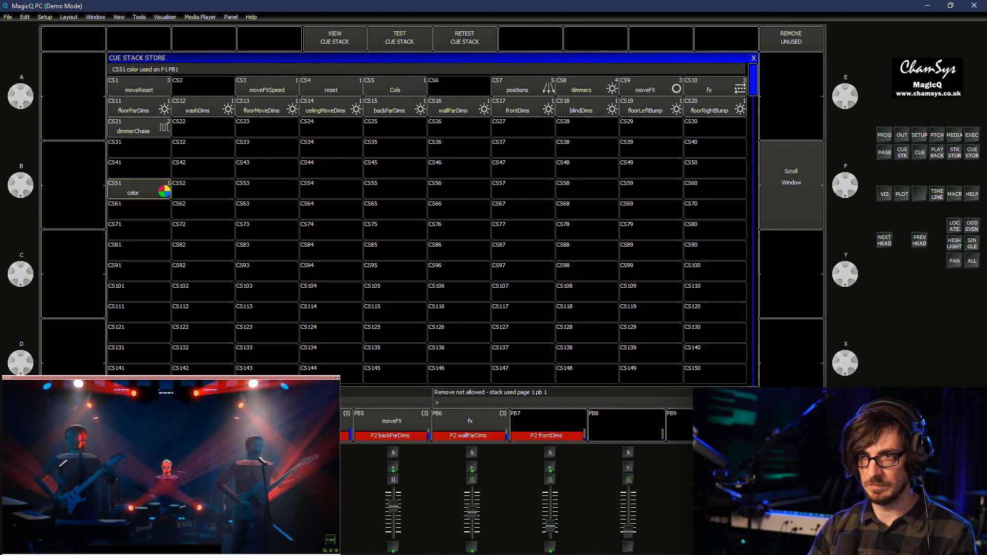
Test the Cols cue stack, CS5, and remove it from the cue stack store
left_click(395, 86)
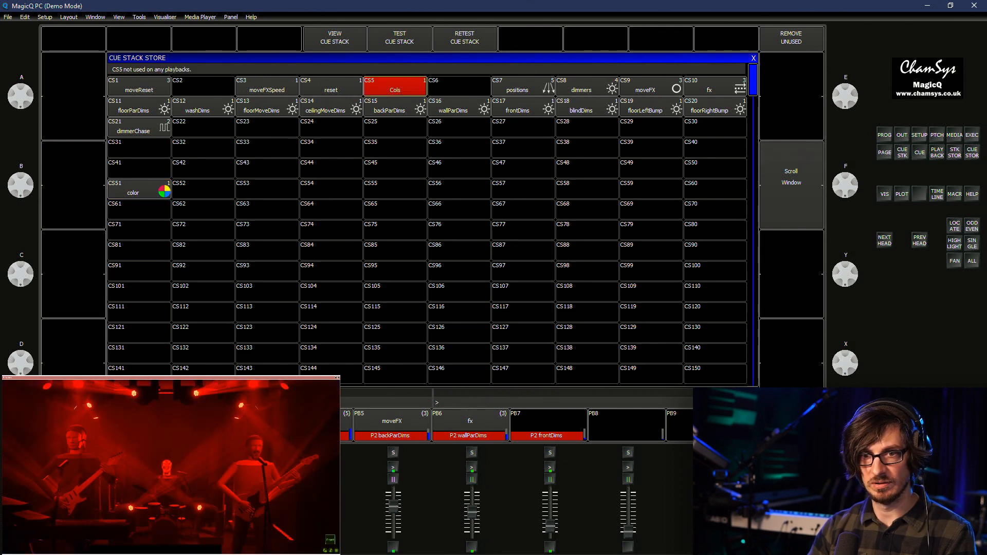
key("Delete")
left_click(395, 87)
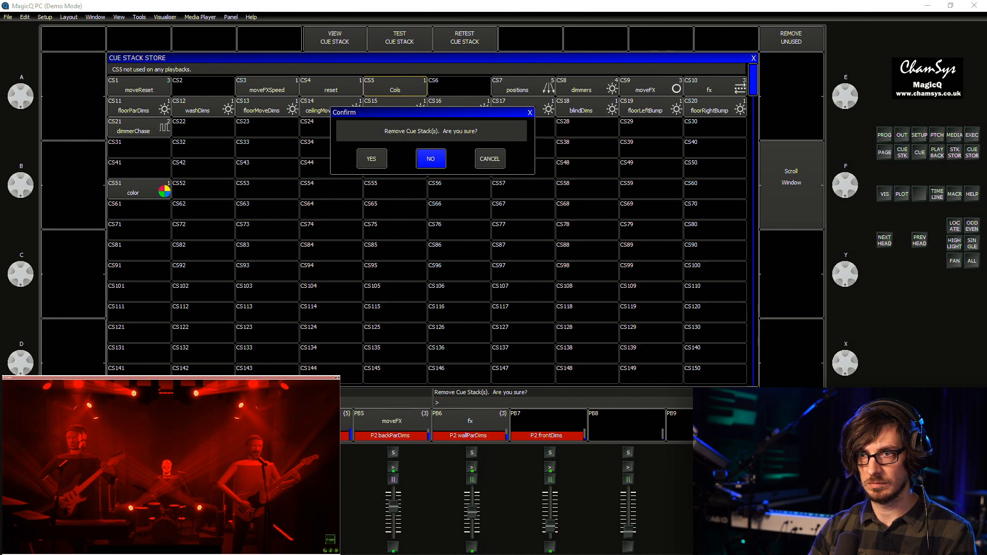
left_click(372, 159)
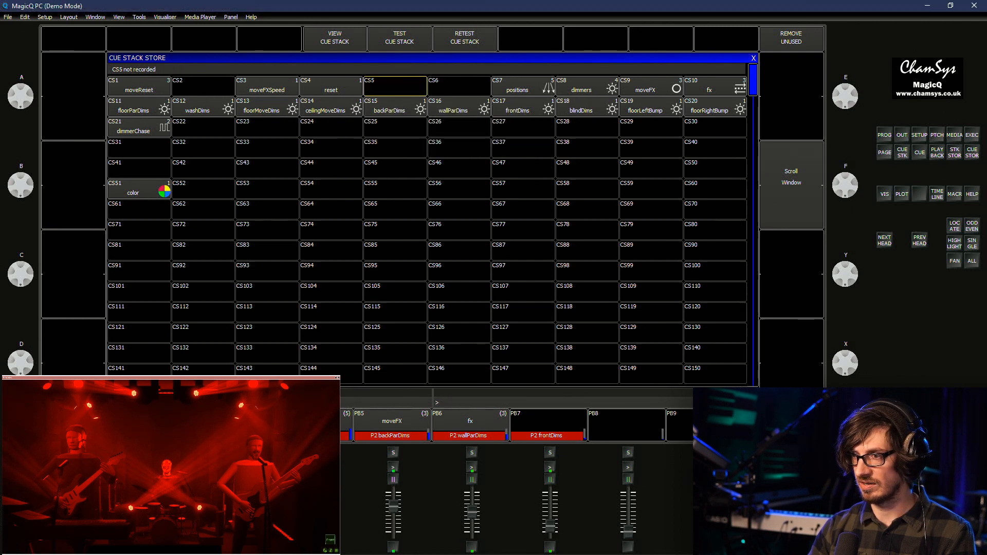
Move the color cue stack from CS51 to CS5 and the dimmers cue stack from CS8 to CS6
key("ctrl+m")
left_click(139, 189)
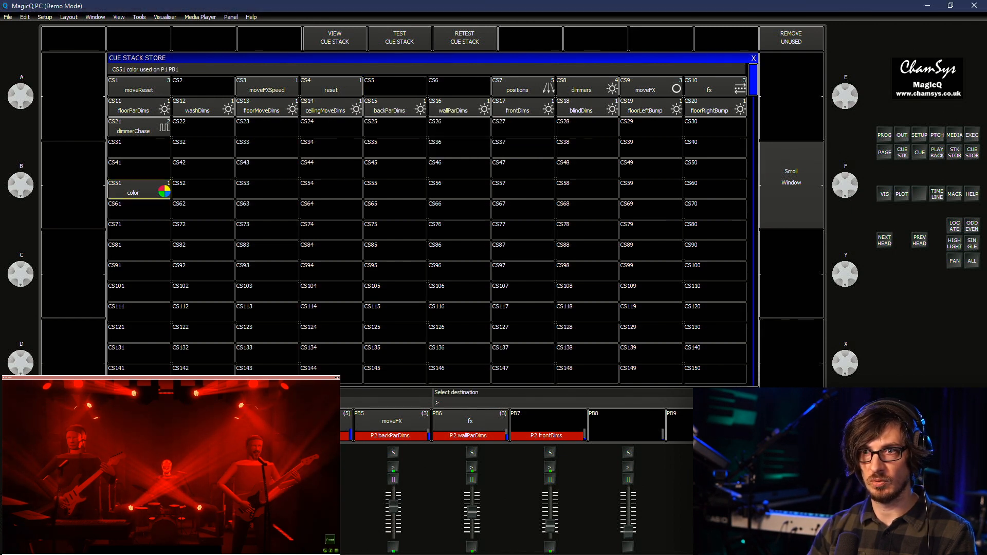
left_click(395, 86)
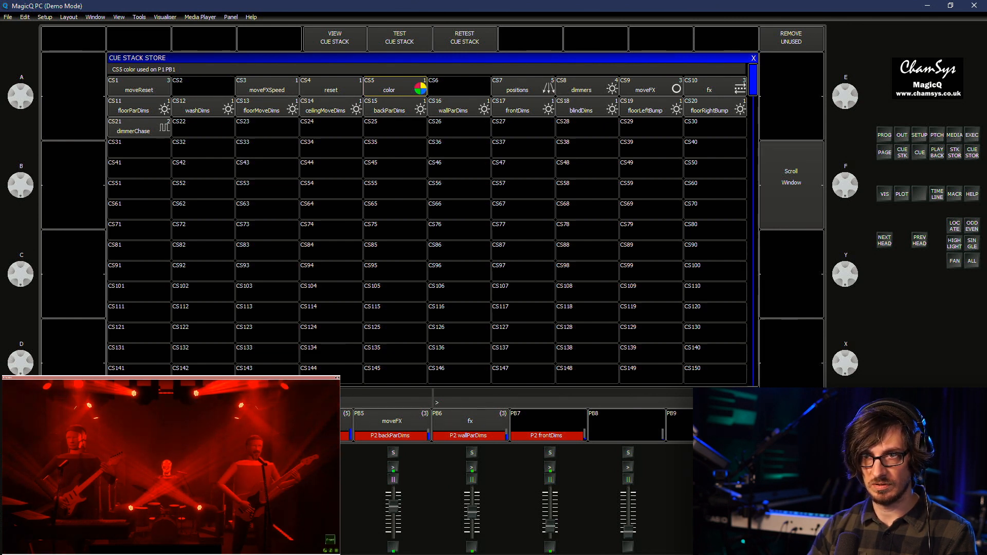
left_click(331, 87)
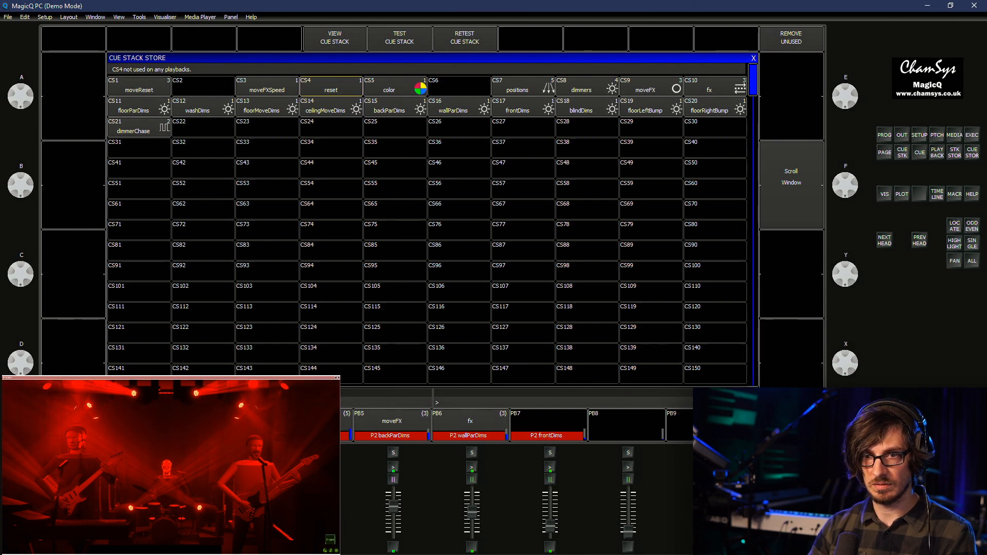
key("ctrl+m")
left_click(587, 86)
left_click(459, 87)
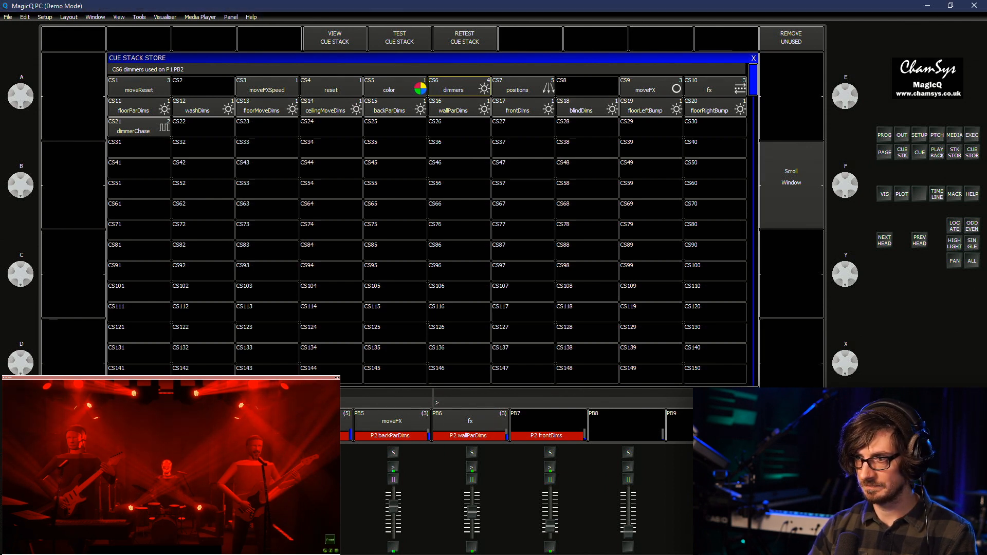
Move the positions cue stack from CS7 to CS8 and the reset cue stack from CS4 to CS7
key("ctrl+m")
left_click(523, 86)
left_click(587, 87)
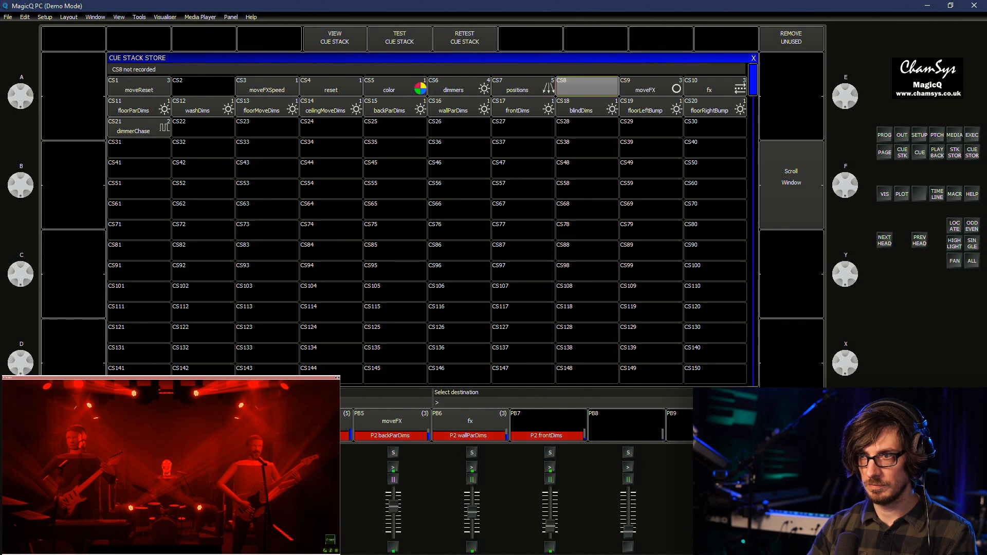
key("ctrl+m")
left_click(331, 86)
left_click(523, 86)
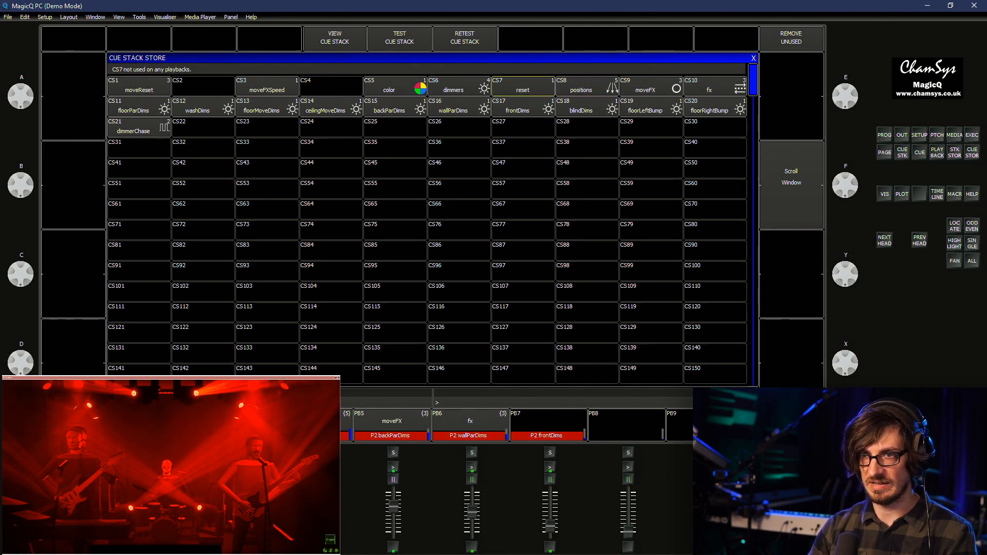
Save the show as stream2021, overwriting the existing file
type("stream2021")
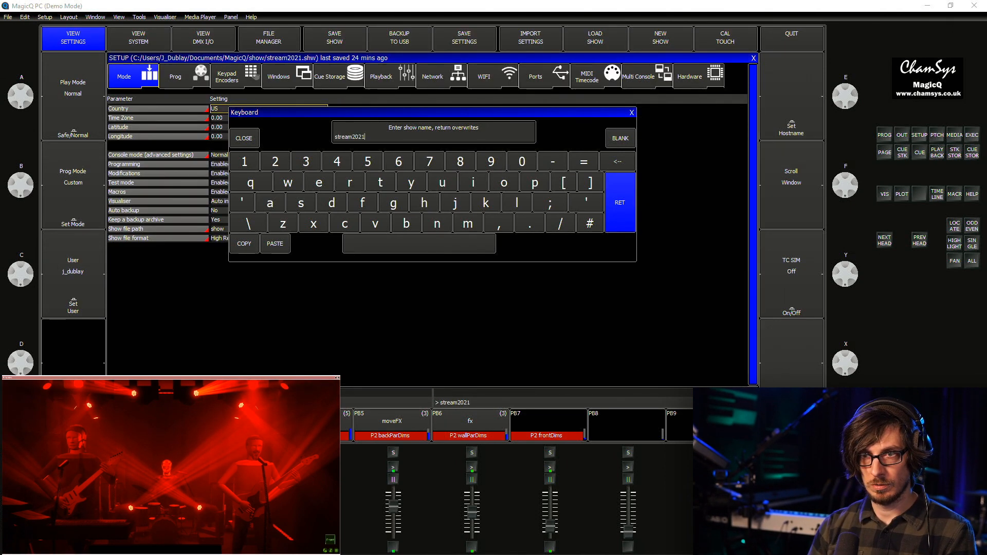
key("Return")
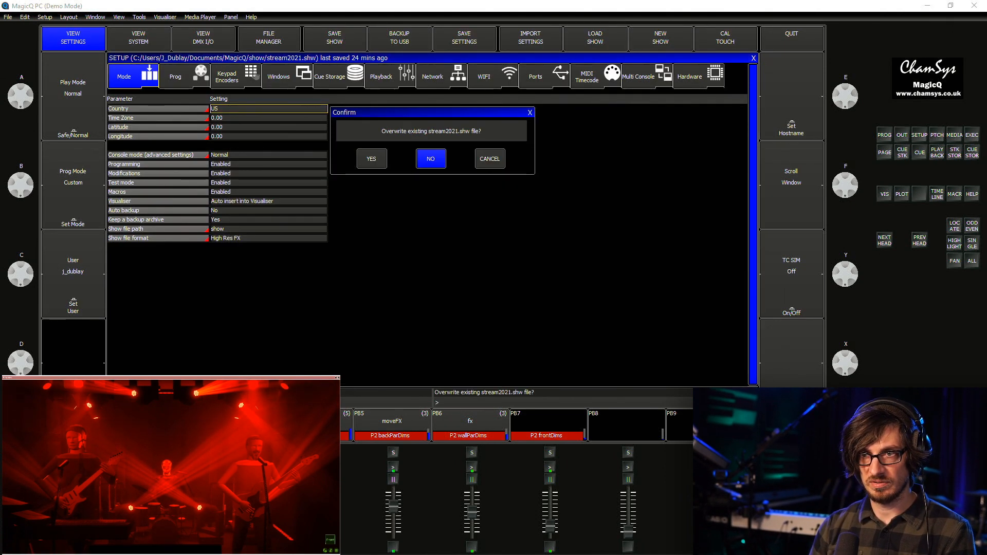
key("Left")
key("Return")
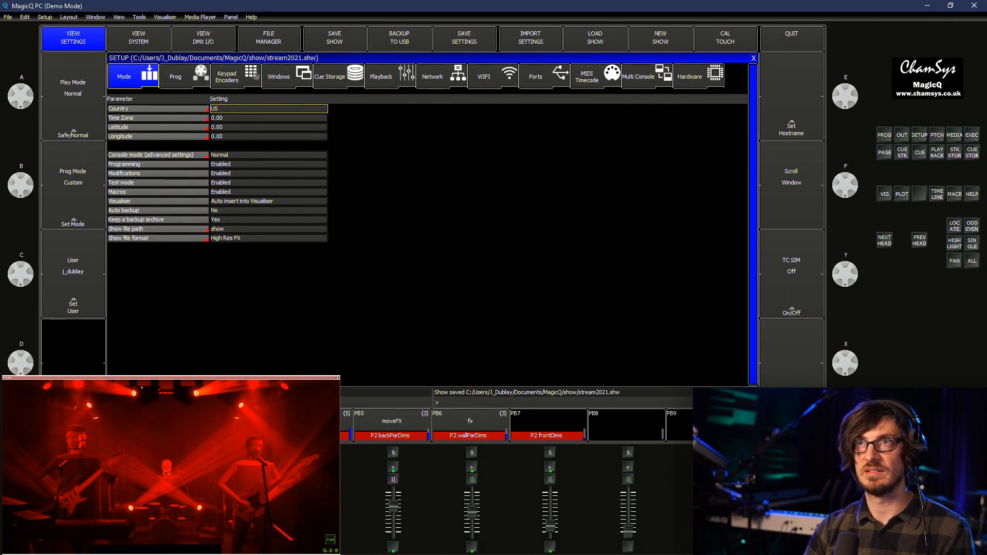
Toggle the visualiser to its four-view layout and back to the full front view of the stage
left_click(142, 388)
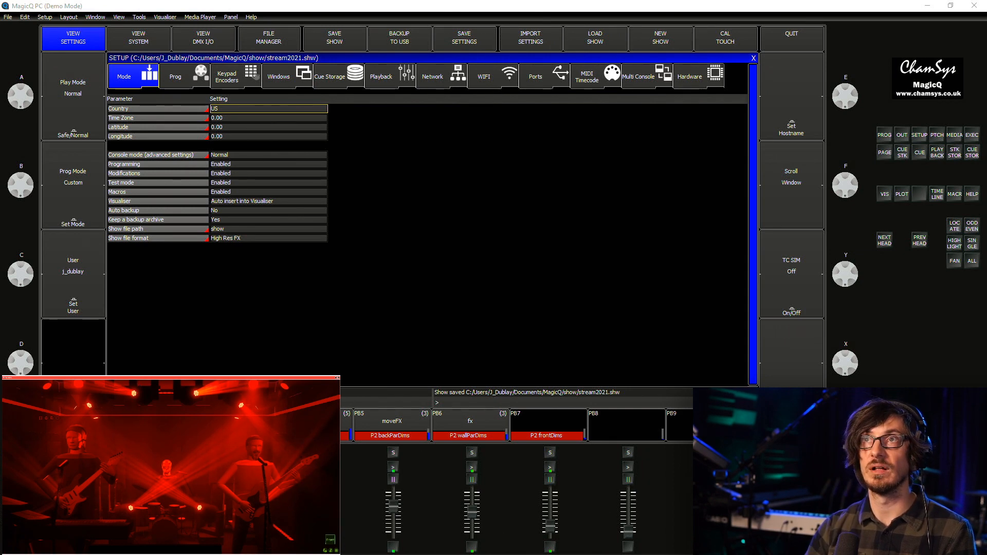
double_click(138, 379)
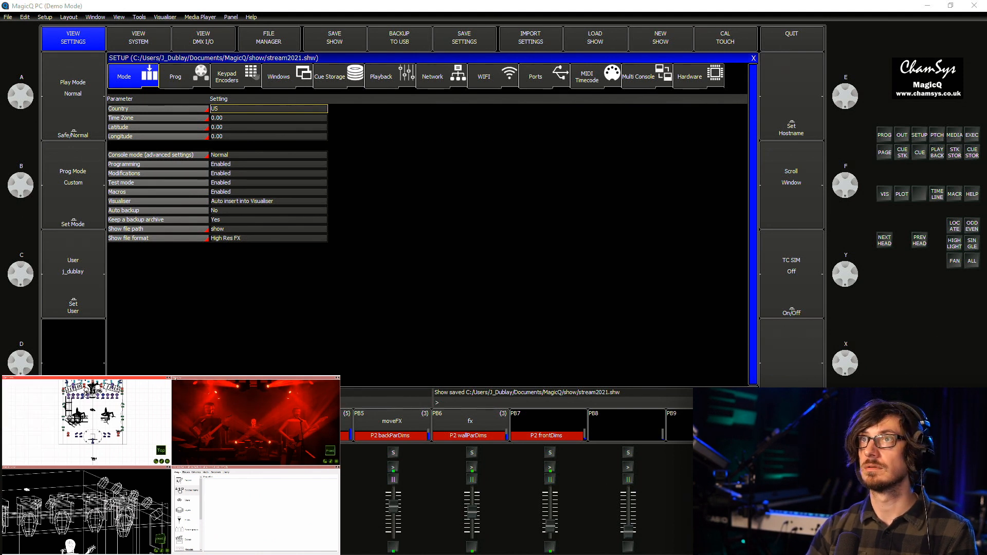
double_click(216, 378)
key("alt+Tab")
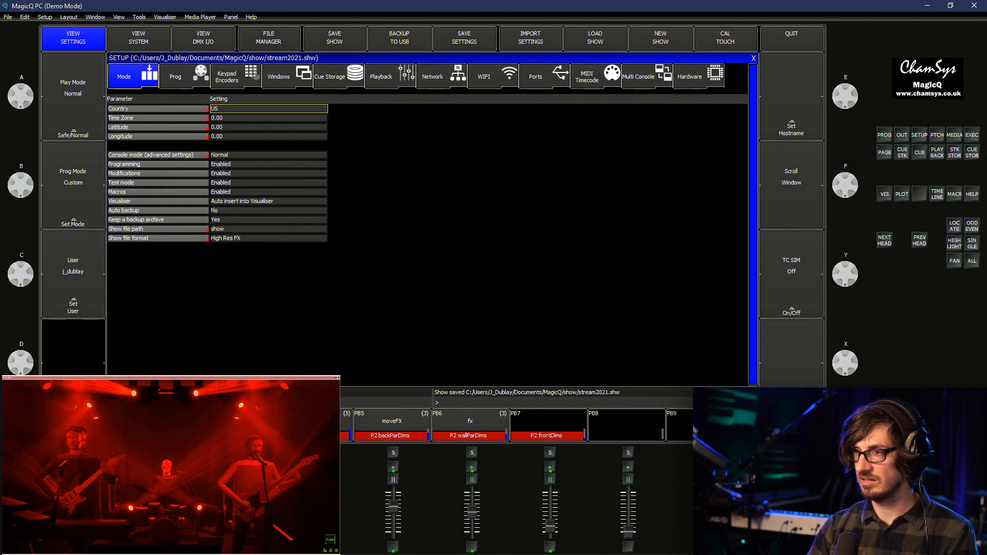
Flip through the playback pages beside the stored FX and activate the moverSineSplitL effect, F155
left_click(884, 134)
key("ctrl+f")
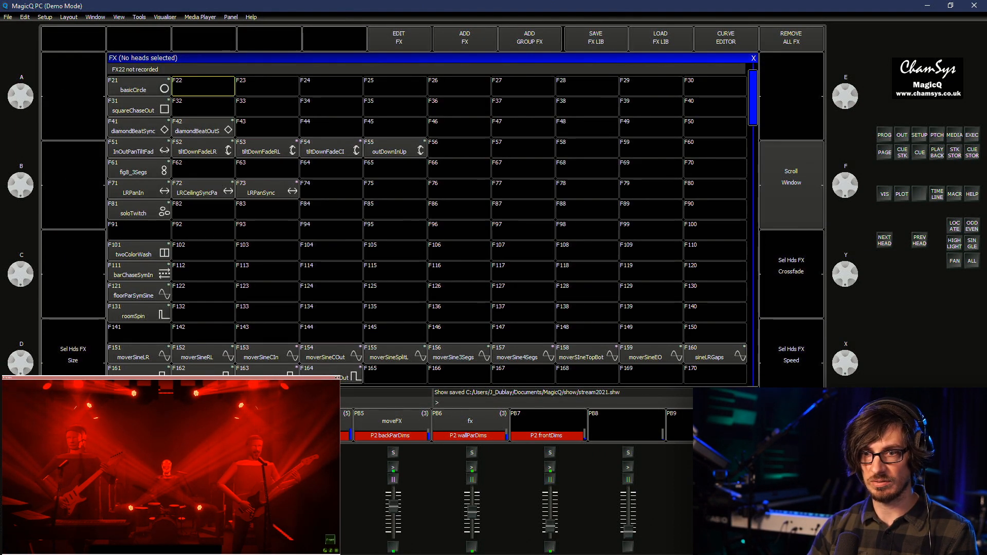
key("Page_Up")
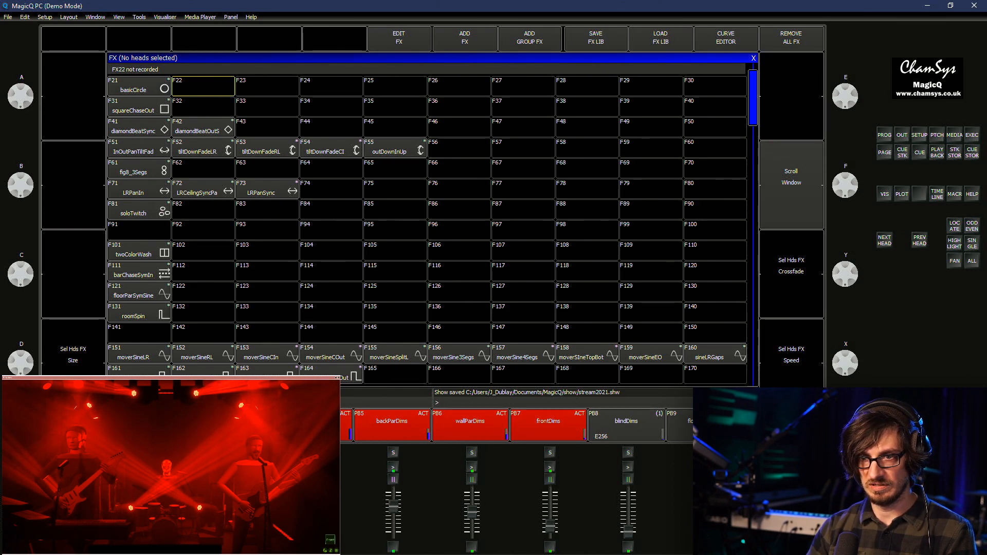
key("Page_Up")
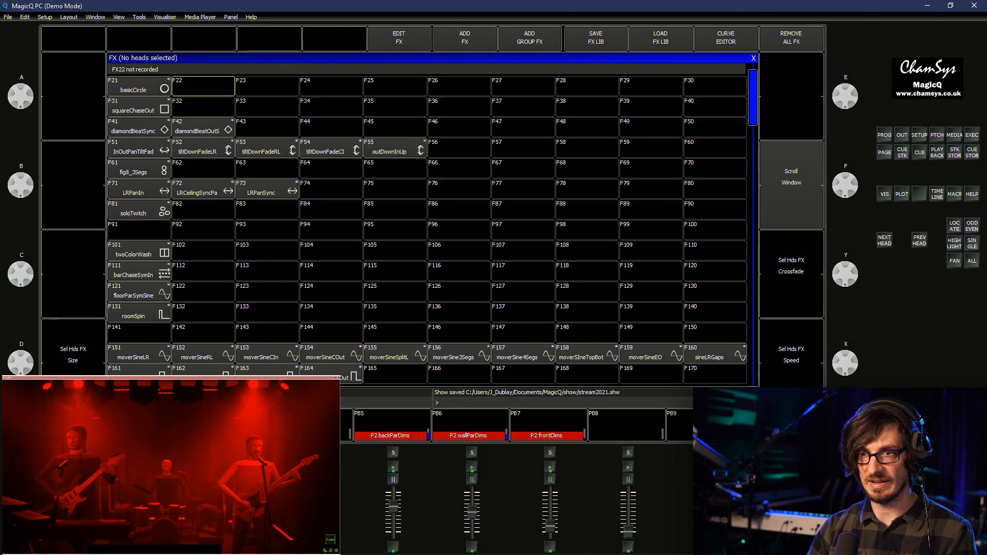
key("Page_Down")
key("Page_Down")
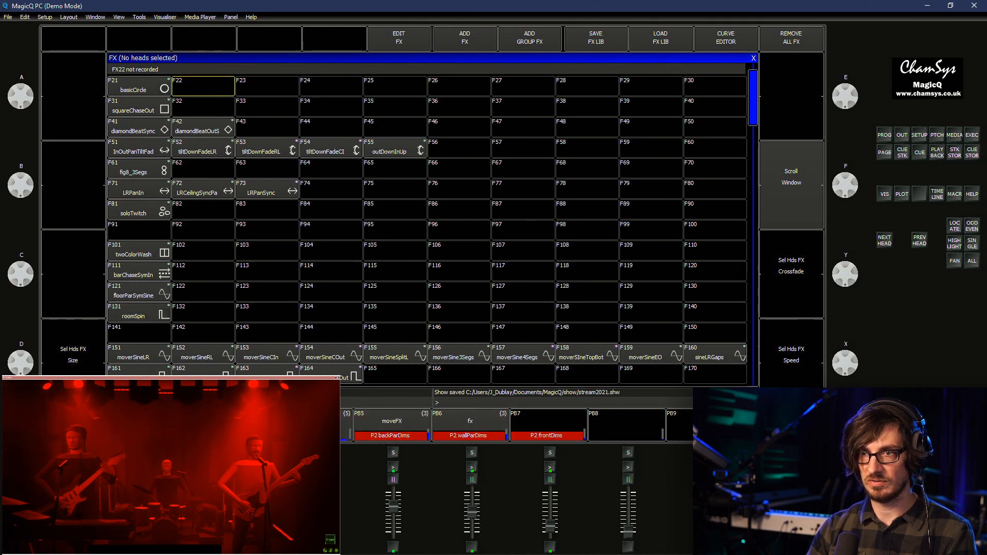
left_click(395, 353)
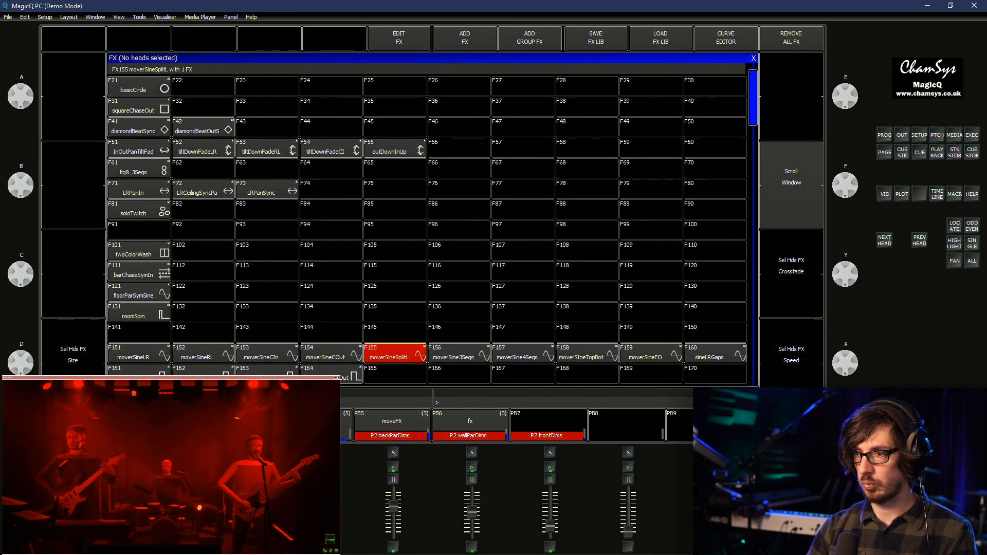
Colour the all group blue and the centre-ordered allMovers group, G25, white
key("ctrl+F1")
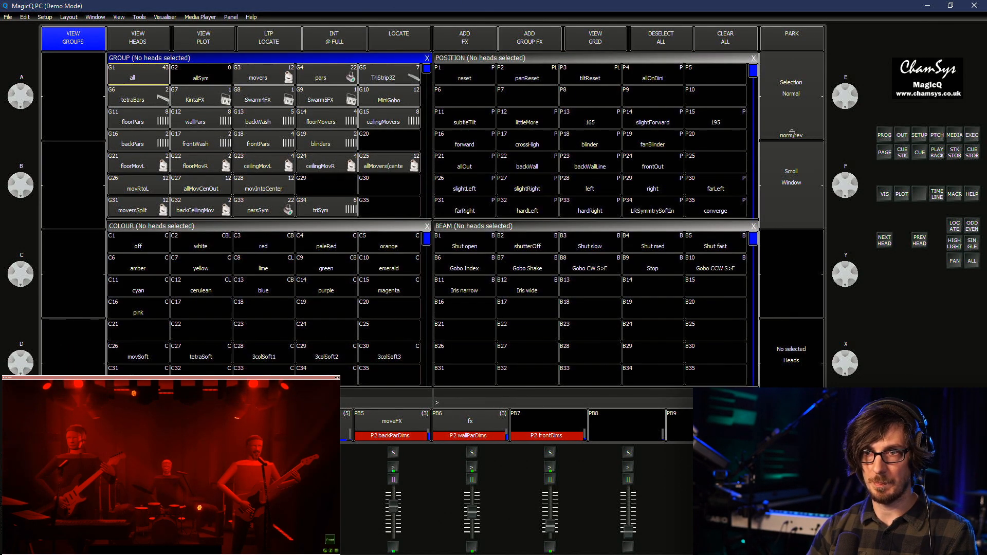
left_click(389, 163)
left_click(201, 242)
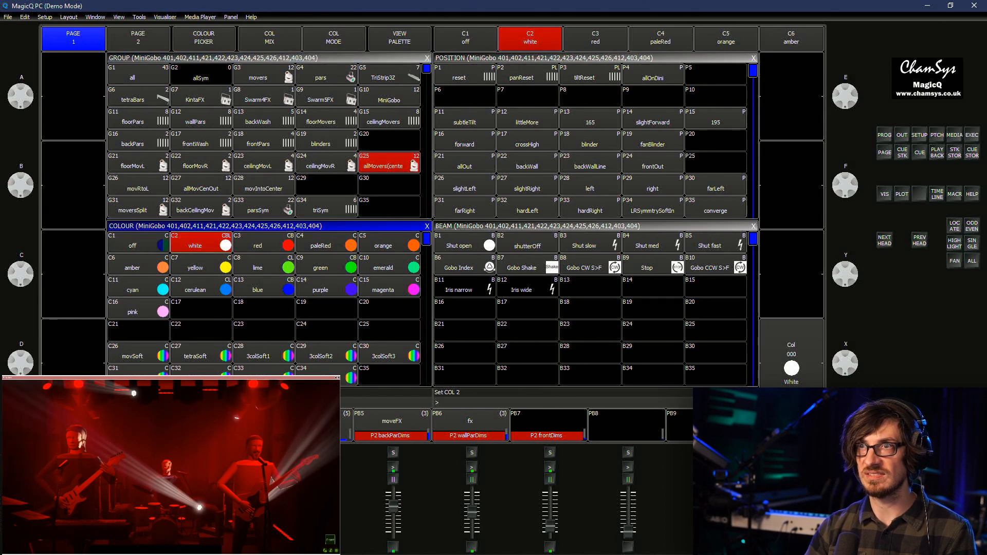
left_click(138, 74)
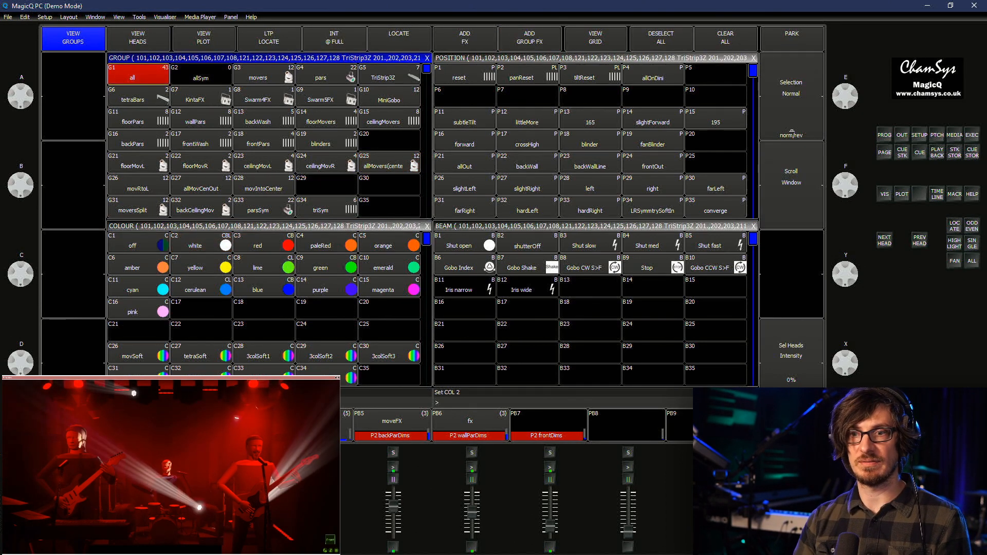
left_click(264, 286)
left_click(389, 163)
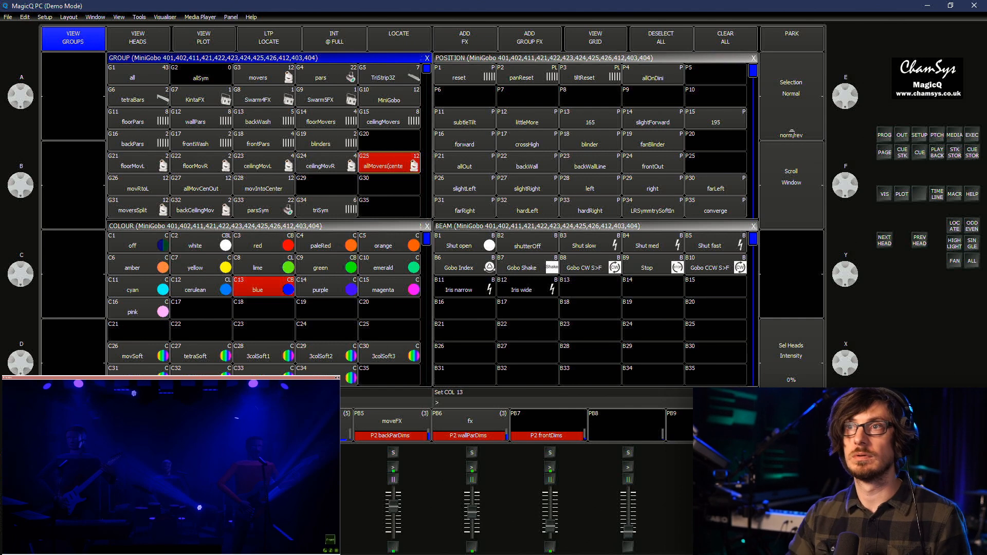
left_click(201, 242)
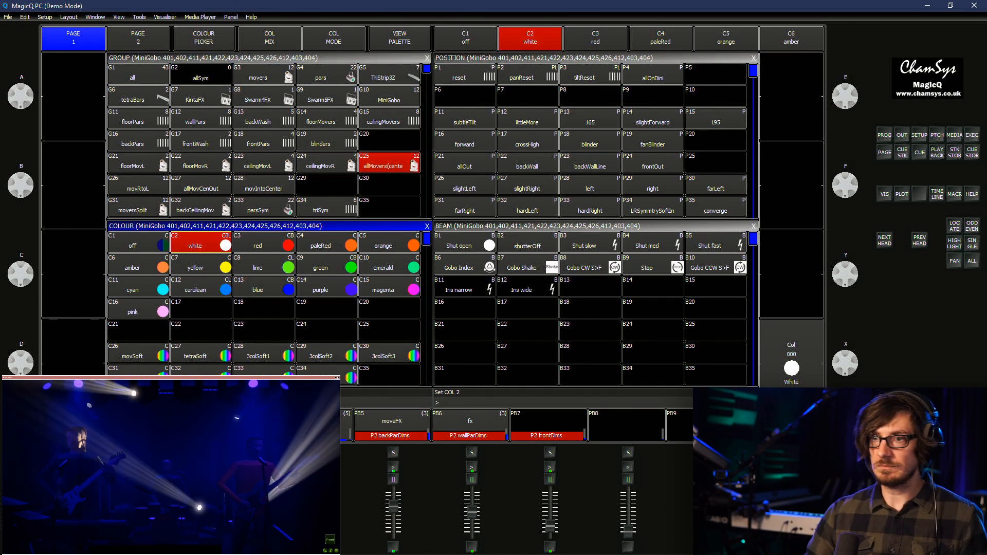
Look through the position palettes and the cue store's colour, gobo and position cues, and return to the programming windows
left_click_drag(753, 70, 753, 80)
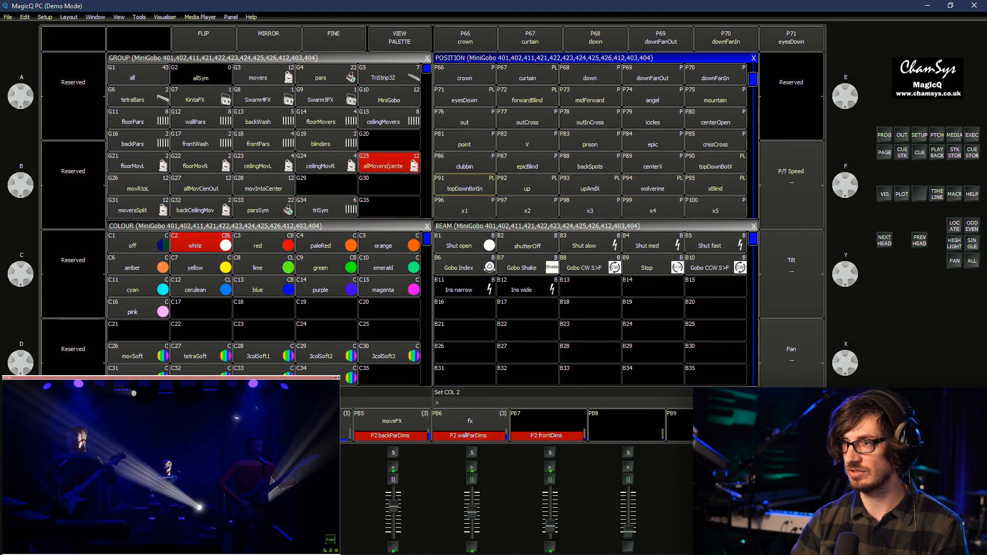
left_click(972, 152)
scroll(428, 231, "down", 10)
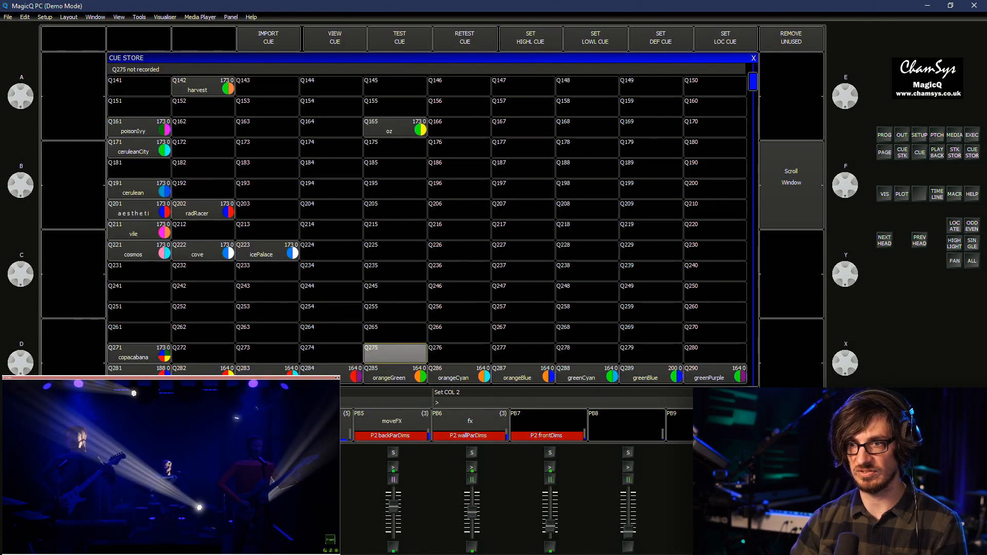
scroll(427, 231, "down", 6)
scroll(428, 232, "down", 4)
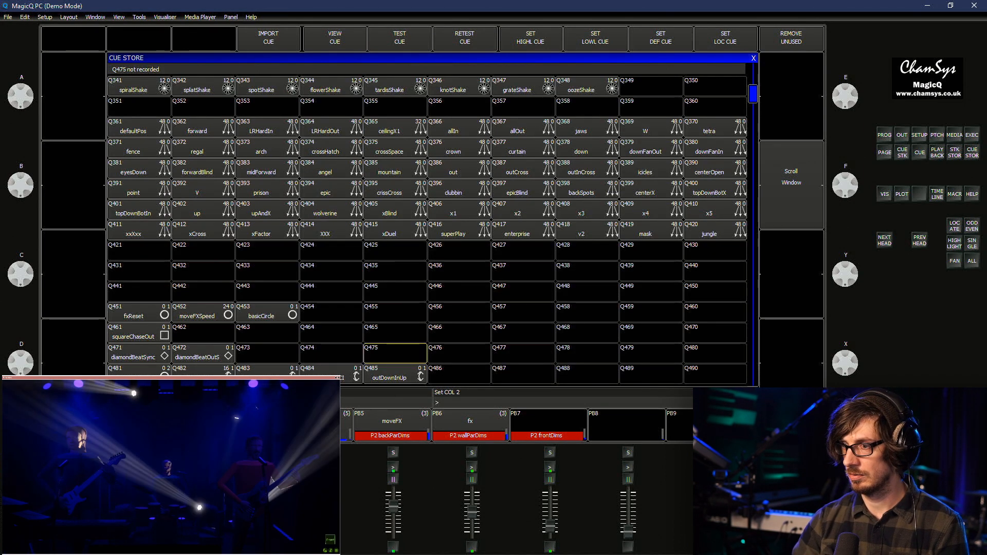
key("Escape")
scroll(590, 139, "up", 3)
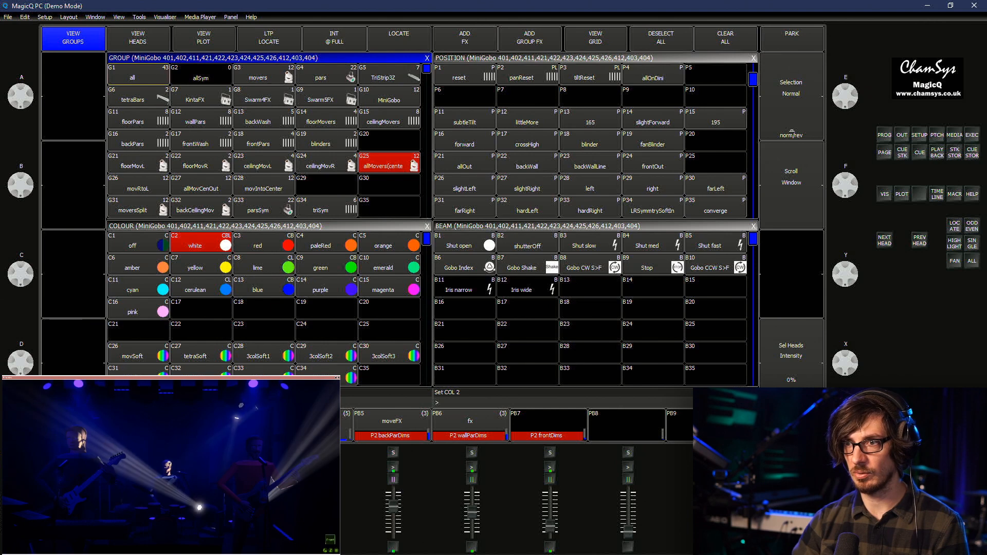
Find the stored mover positions and try the point position, P81, on the centre-ordered allMovers group
left_click(590, 58)
scroll(590, 139, "down", 3)
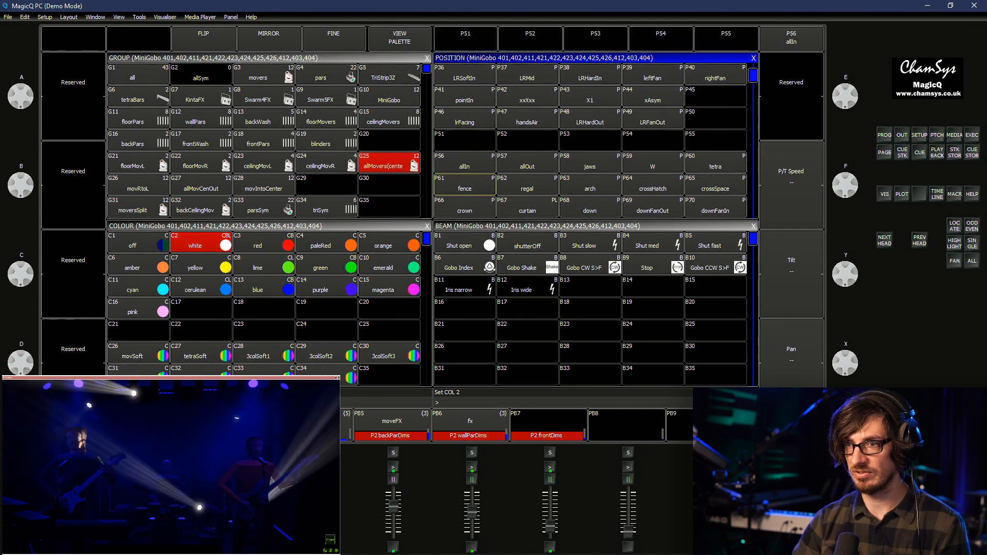
type("6*+")
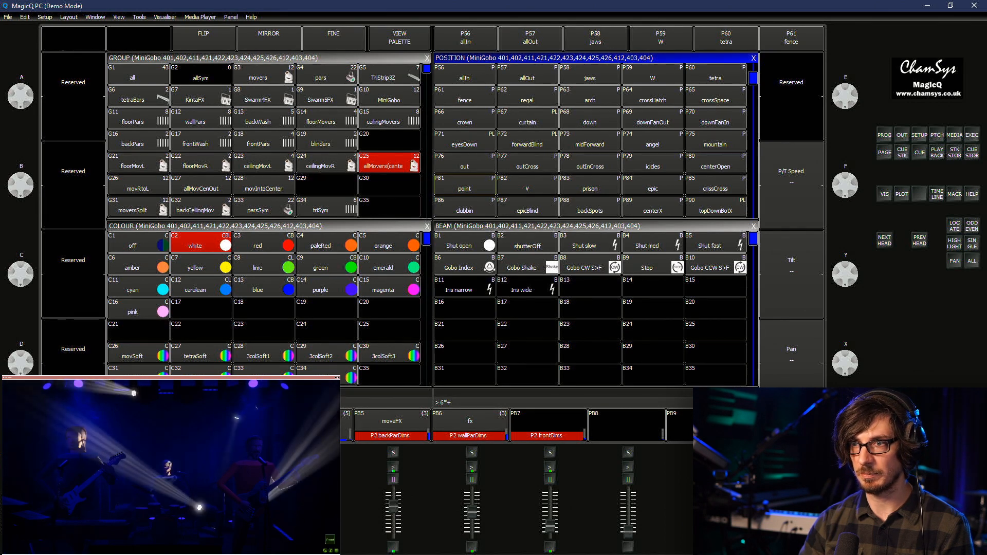
scroll(590, 141, "down", 2)
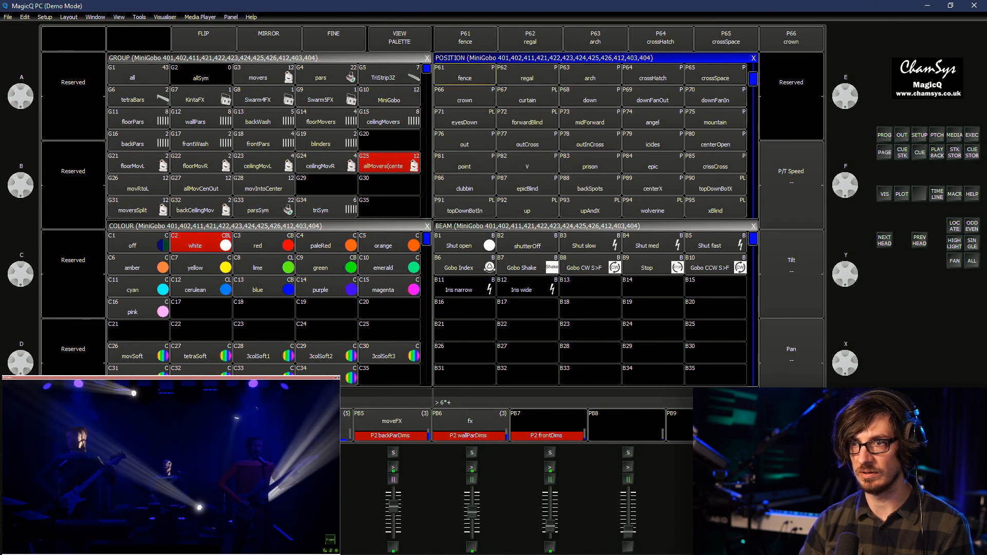
scroll(590, 142, "up", 4)
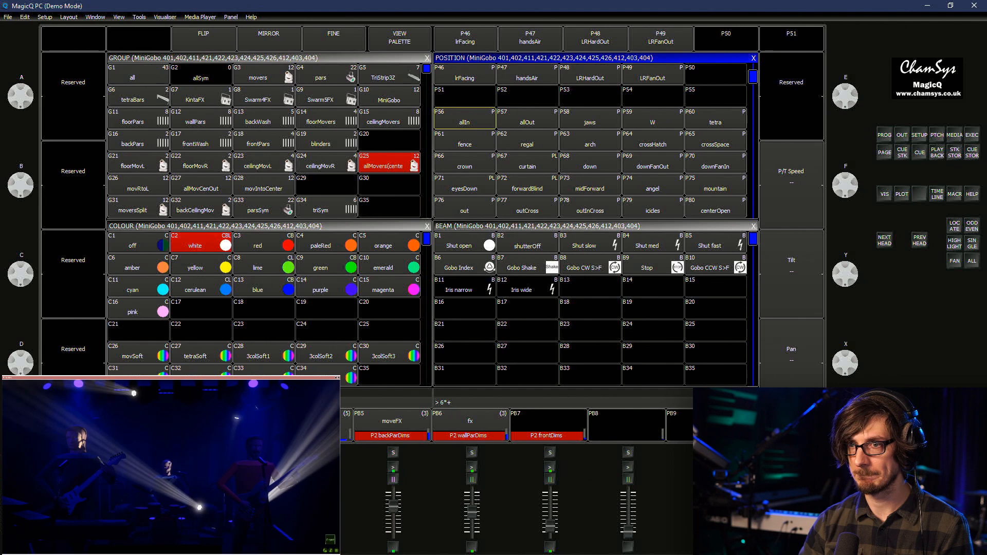
scroll(590, 141, "down", 4)
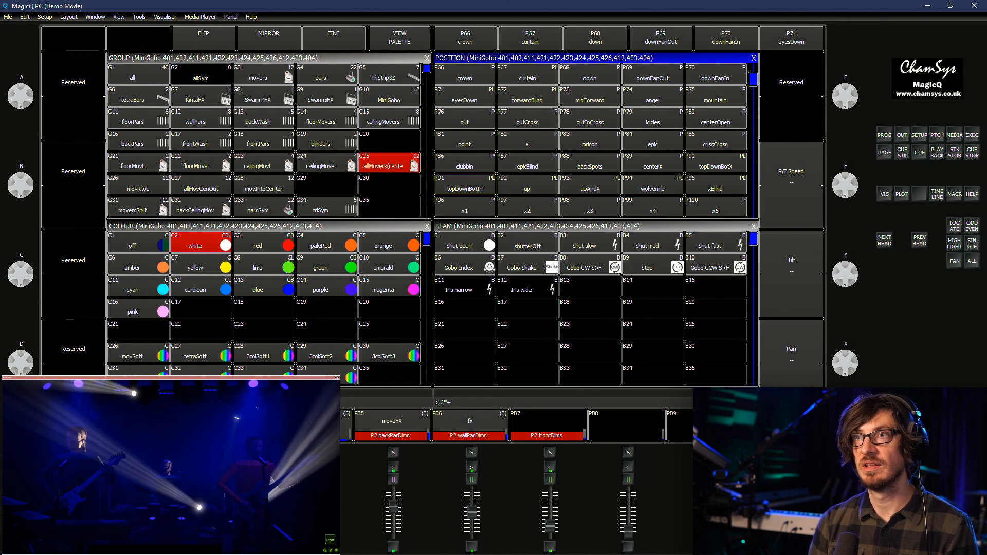
left_click(465, 141)
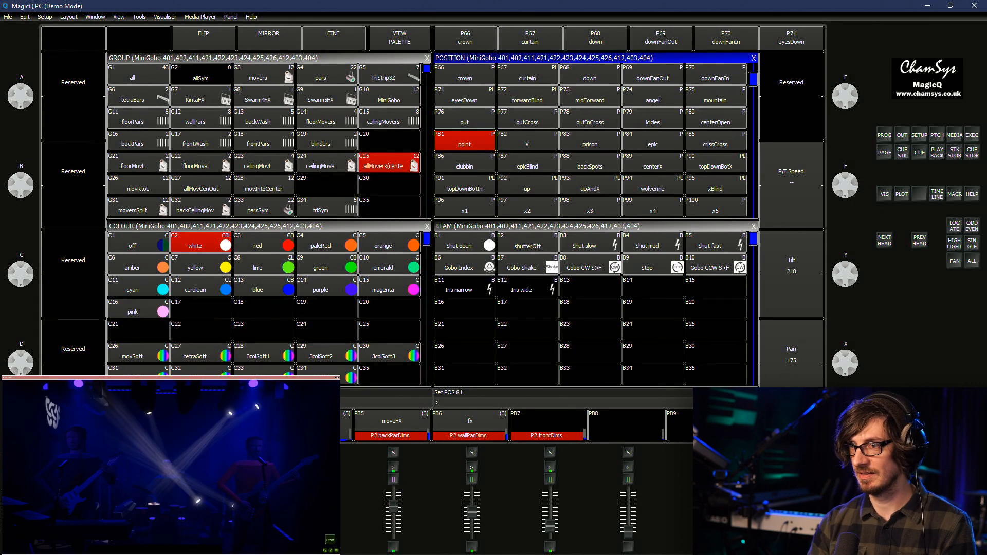
Try the epicBlind (P87) and upAndX (P93) positions on the allMovers group and settle on backSpots, P88
type("6*")
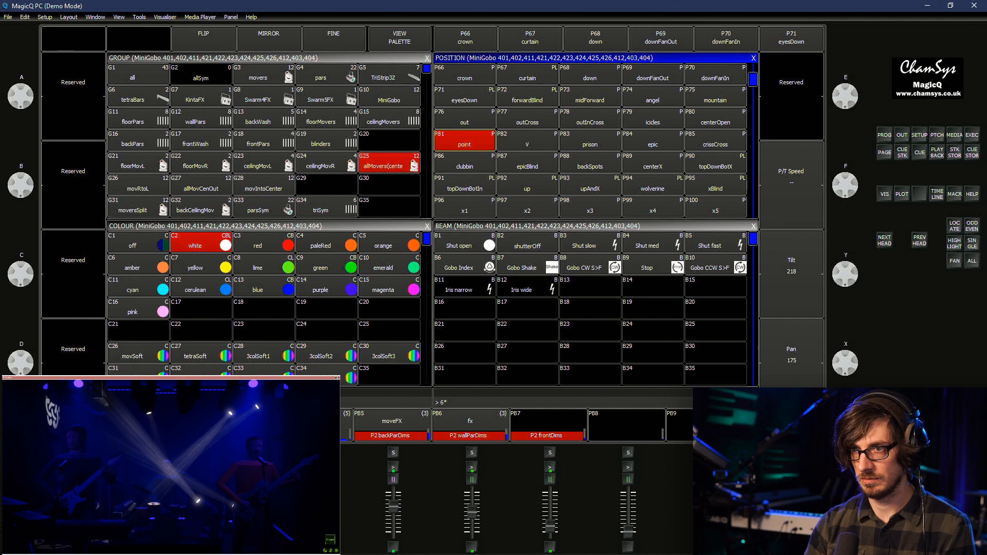
left_click(527, 163)
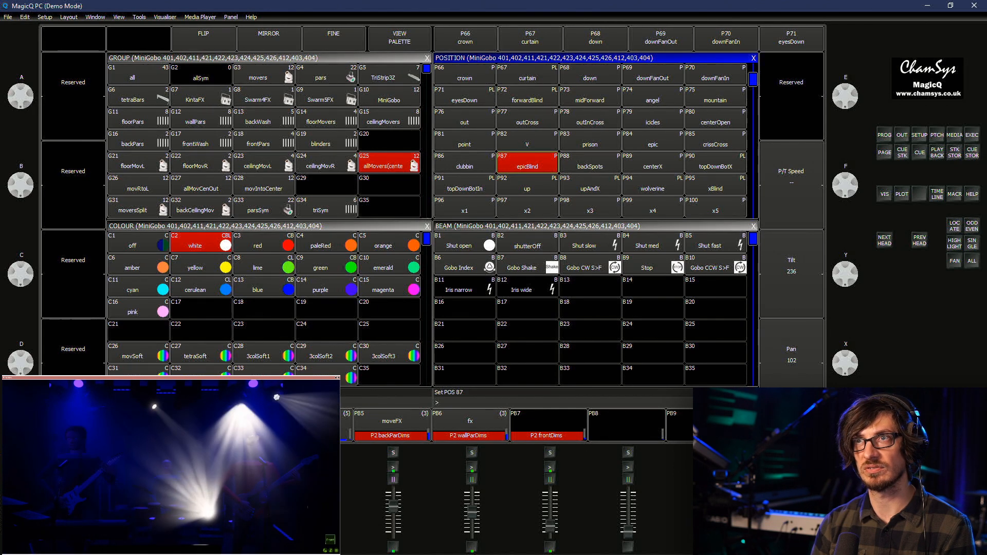
type("6")
left_click(589, 185)
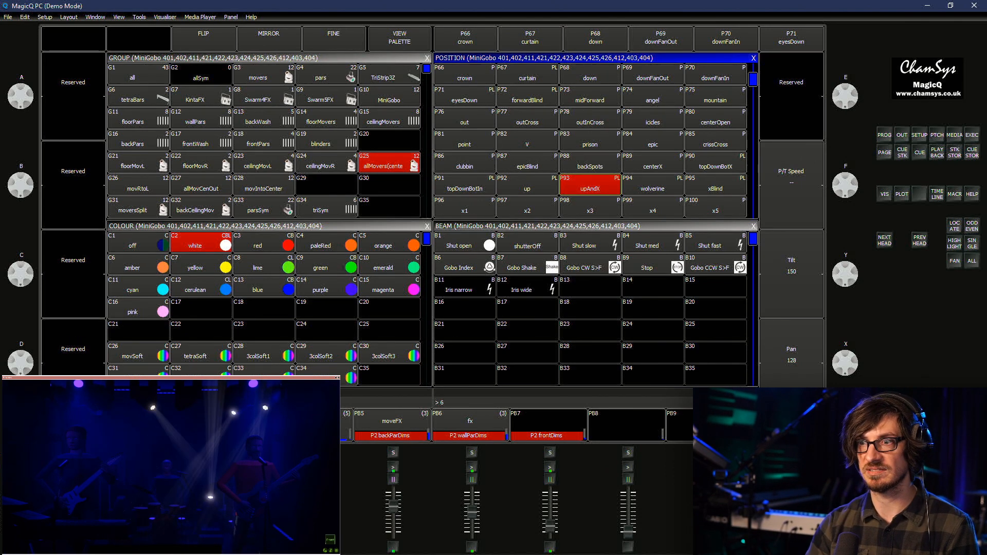
left_click(590, 163)
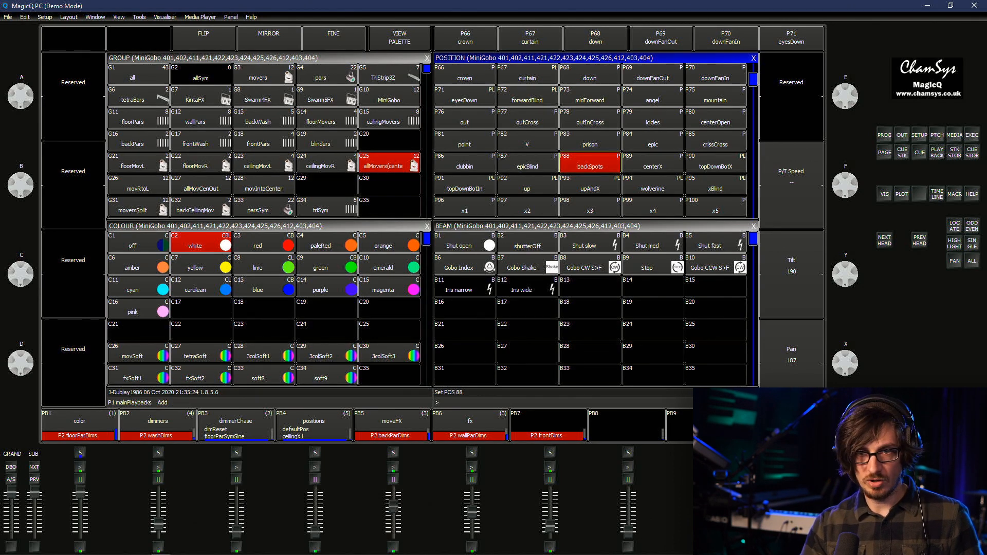
Try to bring the stage visualiser window back into view
mouse_move(181, 553)
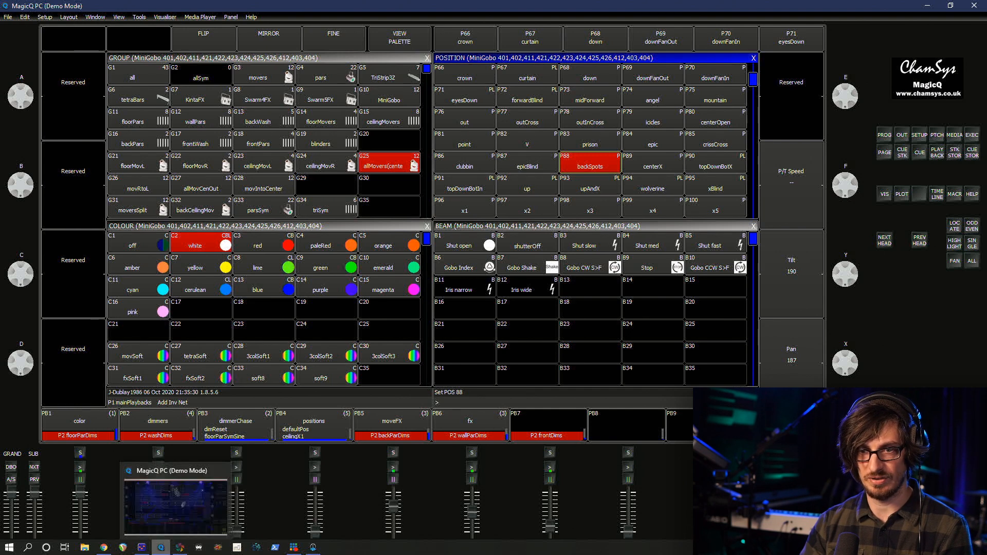
left_click(161, 548)
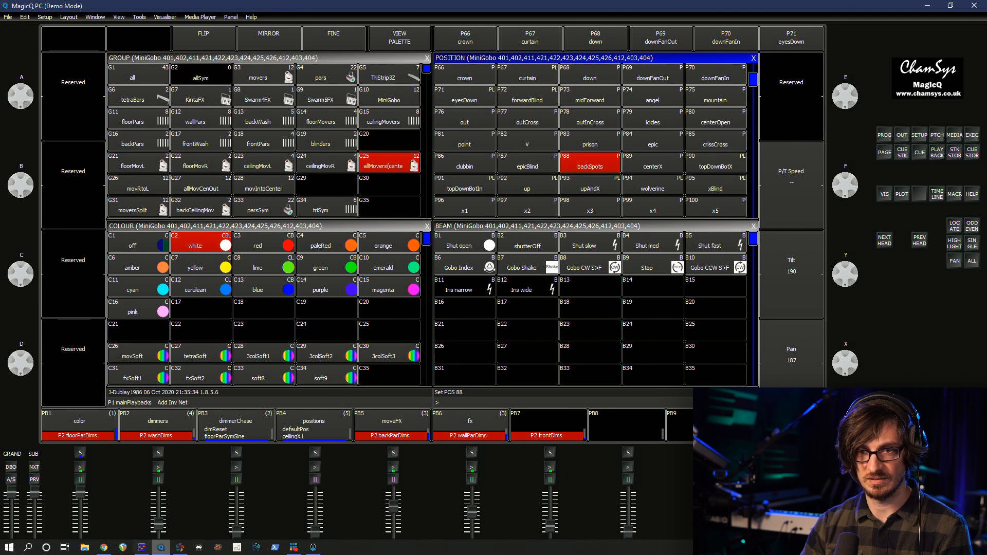
mouse_move(161, 548)
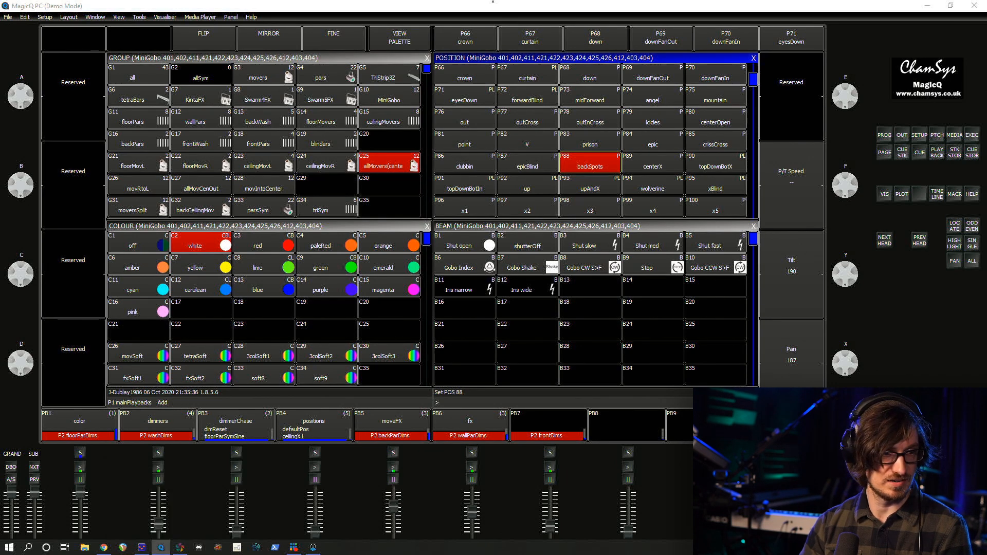